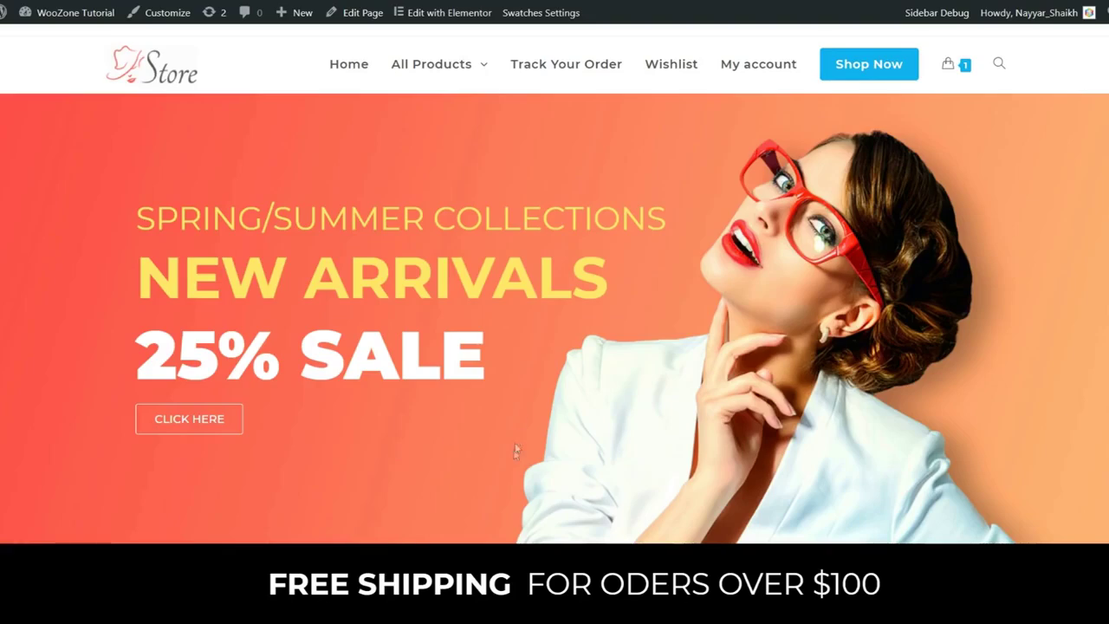
# - Scroll down to the New Comers grid and open the Fostelo Style Diva Women's Handbag (Tan)
pyautogui.scroll(-2, 515, 450)
pyautogui.scroll(2, 511, 477)
pyautogui.scroll(-5, 541, 494)
pyautogui.scroll(-5, 541, 498)
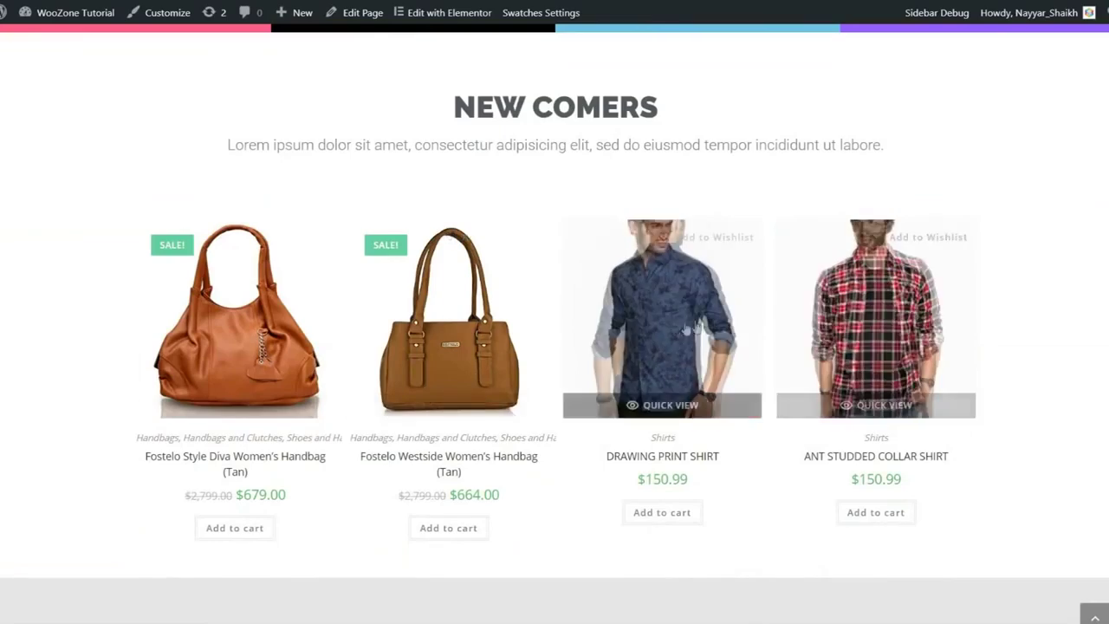
pyautogui.scroll(-5, 1082, 344)
pyautogui.scroll(5, 1067, 405)
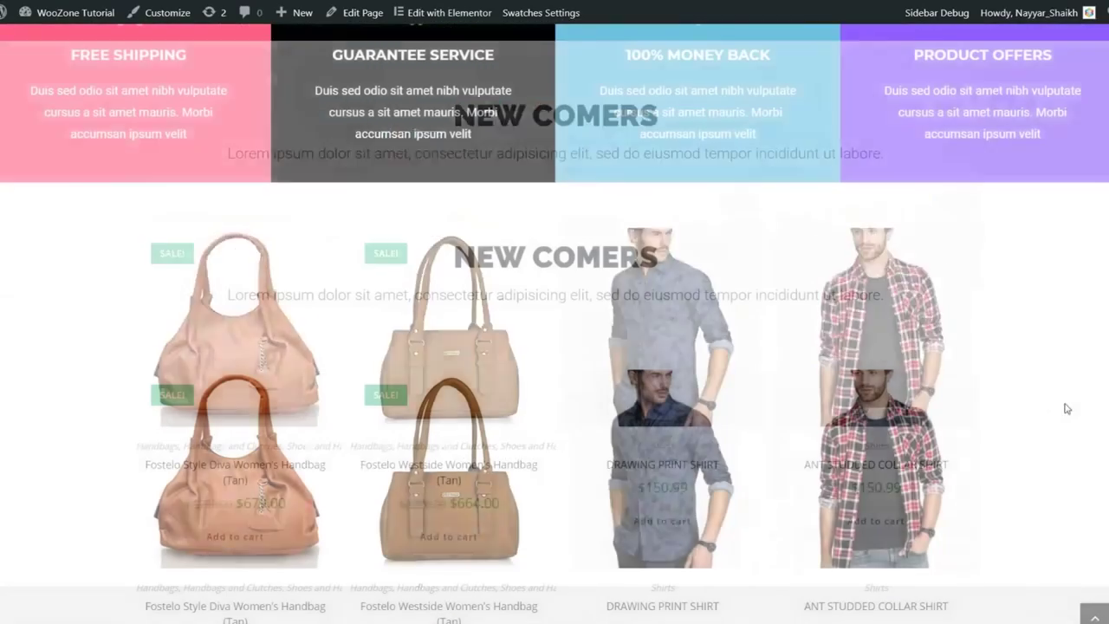
pyautogui.scroll(-2, 554, 424)
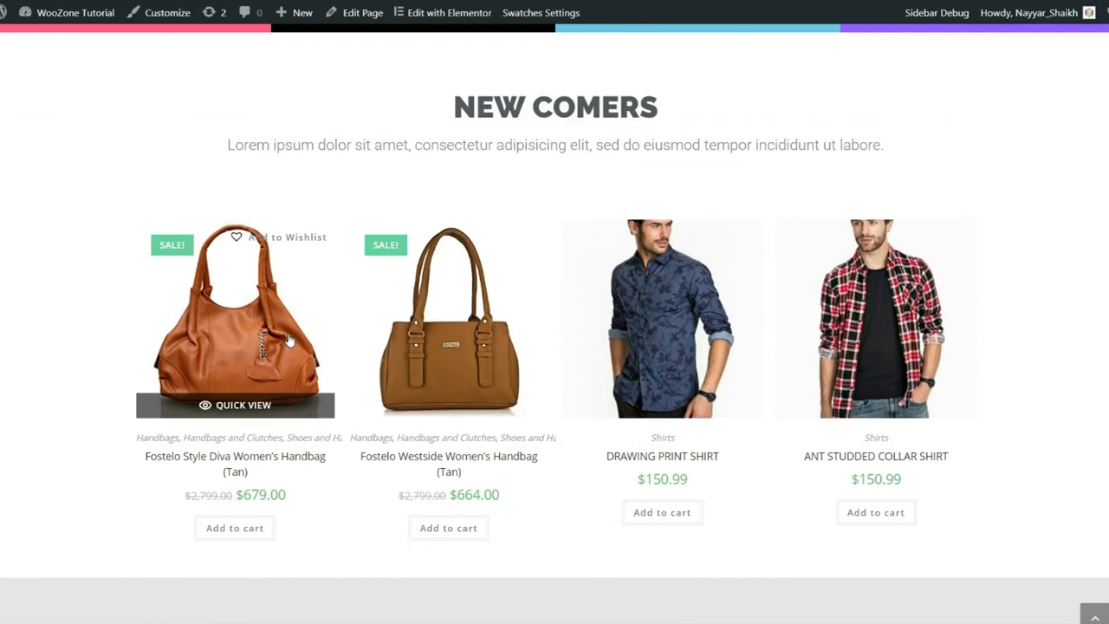
pyautogui.click(290, 340)
# - View the handbag's side, alternate and bottom gallery photos, return to the front photo, then glance down the page
pyautogui.scroll(-5, 706, 370)
pyautogui.scroll(4, 666, 441)
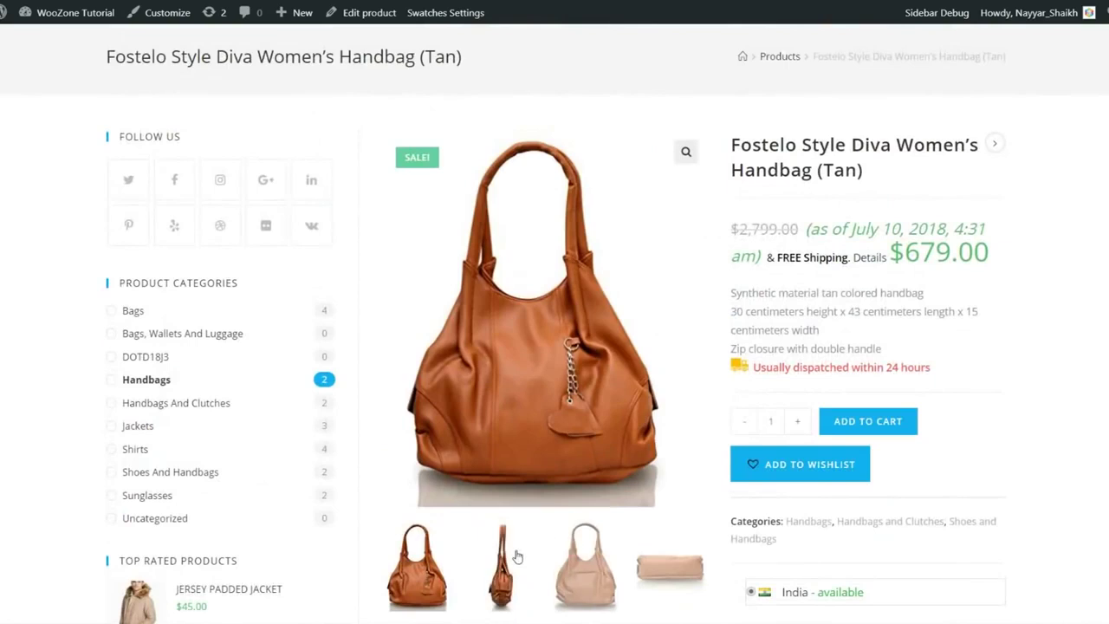
pyautogui.click(506, 559)
pyautogui.click(572, 557)
pyautogui.click(669, 567)
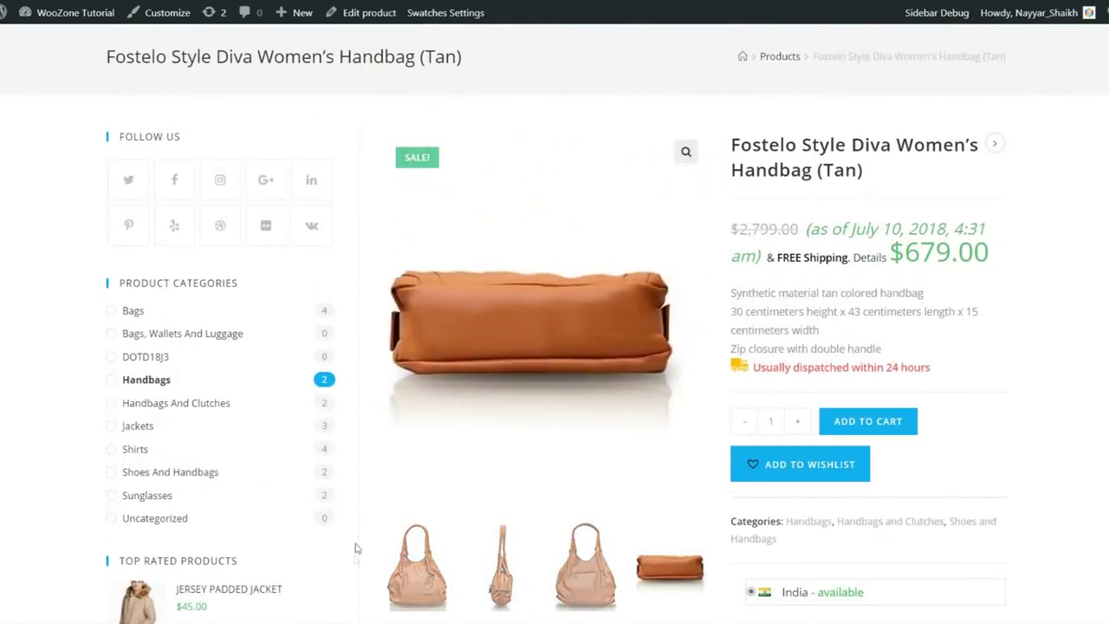
pyautogui.click(414, 589)
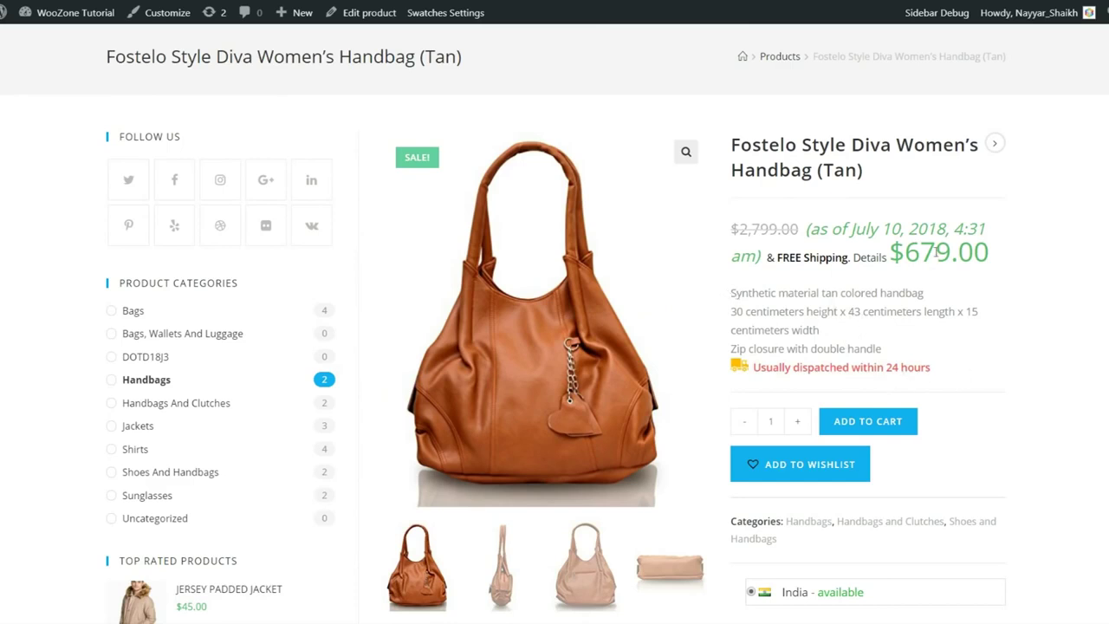
pyautogui.scroll(-8, 1005, 359)
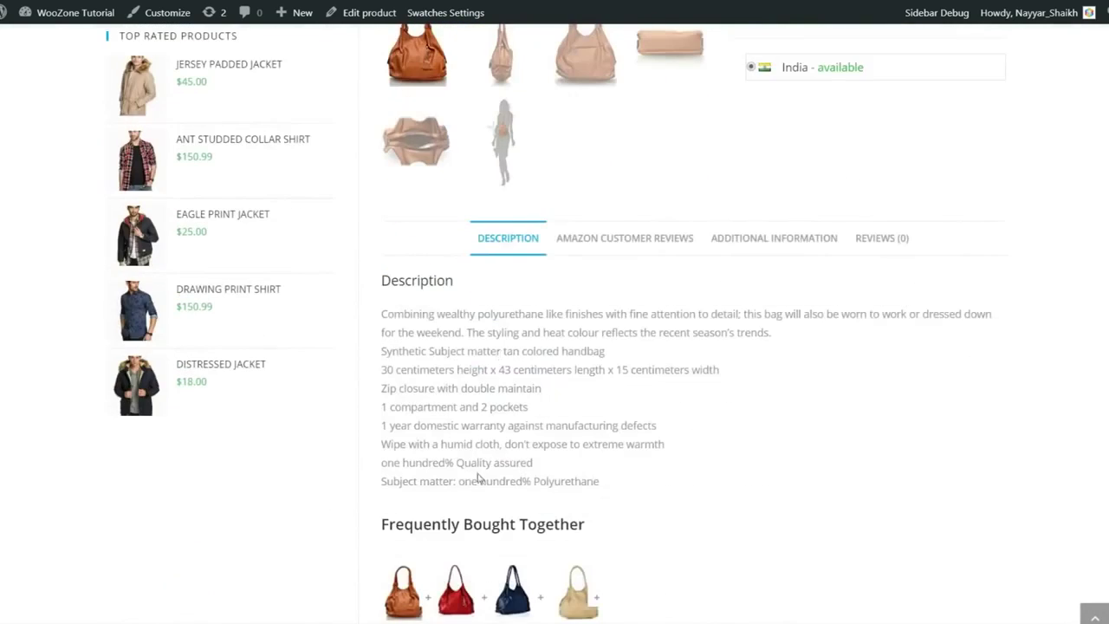
pyautogui.scroll(10, 1104, 351)
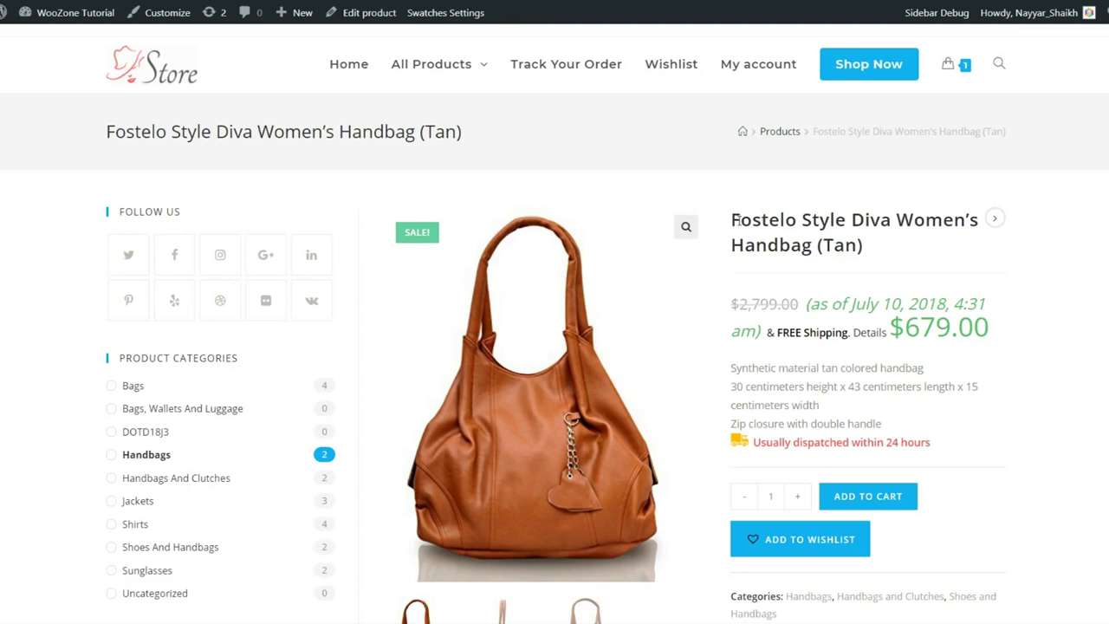
pyautogui.moveTo(738, 219); pyautogui.dragTo(864, 266)
pyautogui.click(864, 267)
pyautogui.scroll(-1, 926, 337)
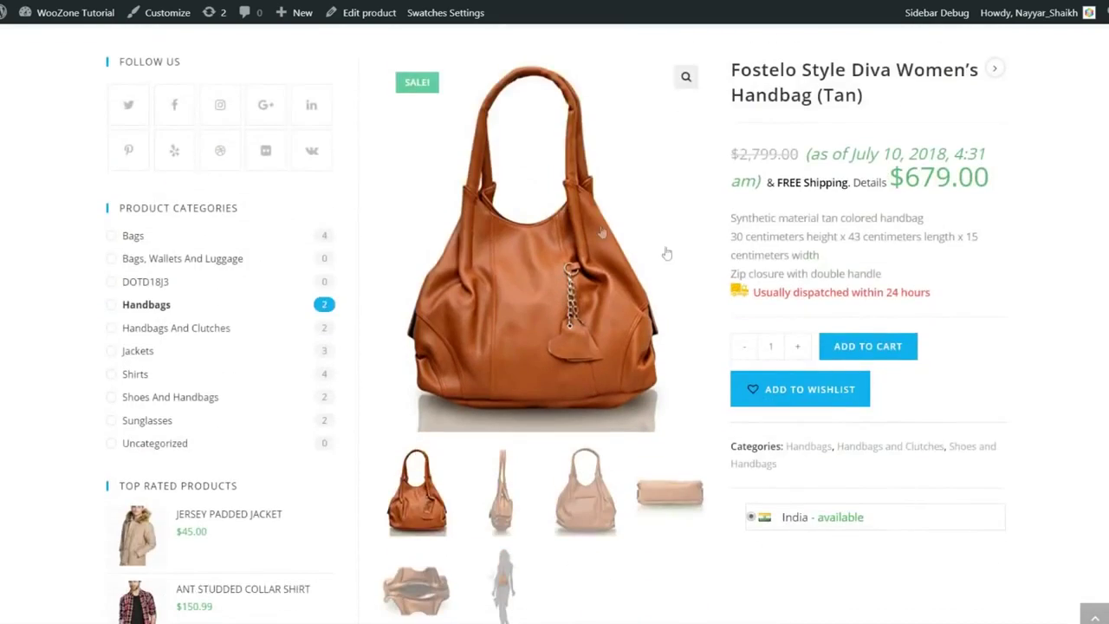
pyautogui.scroll(-2, 926, 337)
pyautogui.scroll(2, 924, 399)
pyautogui.scroll(2, 925, 400)
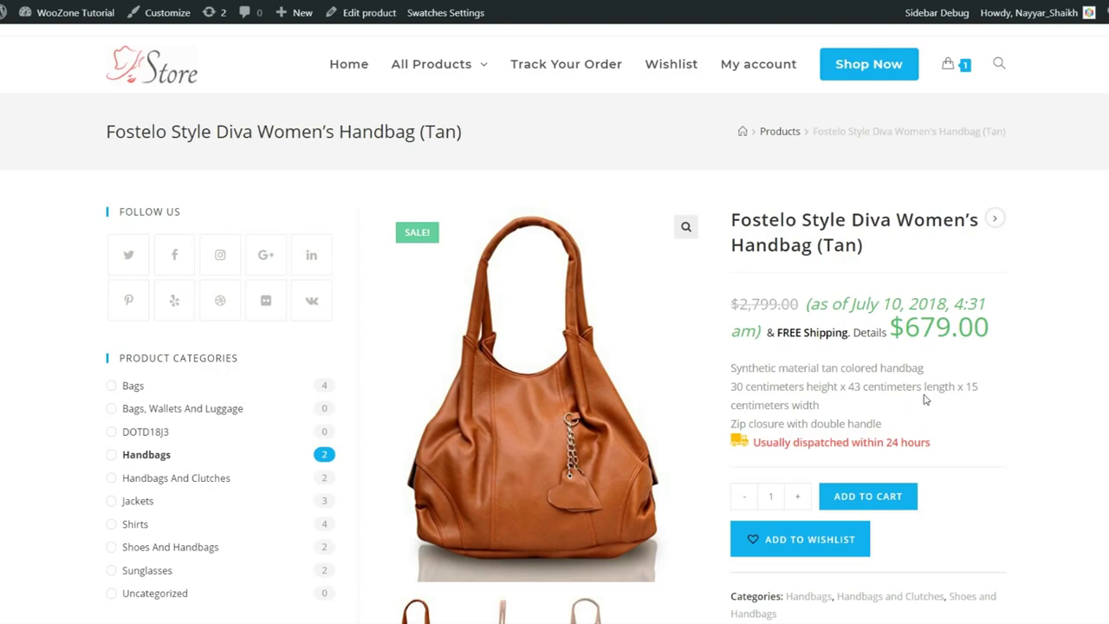
# - Go back to the store home page using the Store logo in the header
pyautogui.click(199, 76)
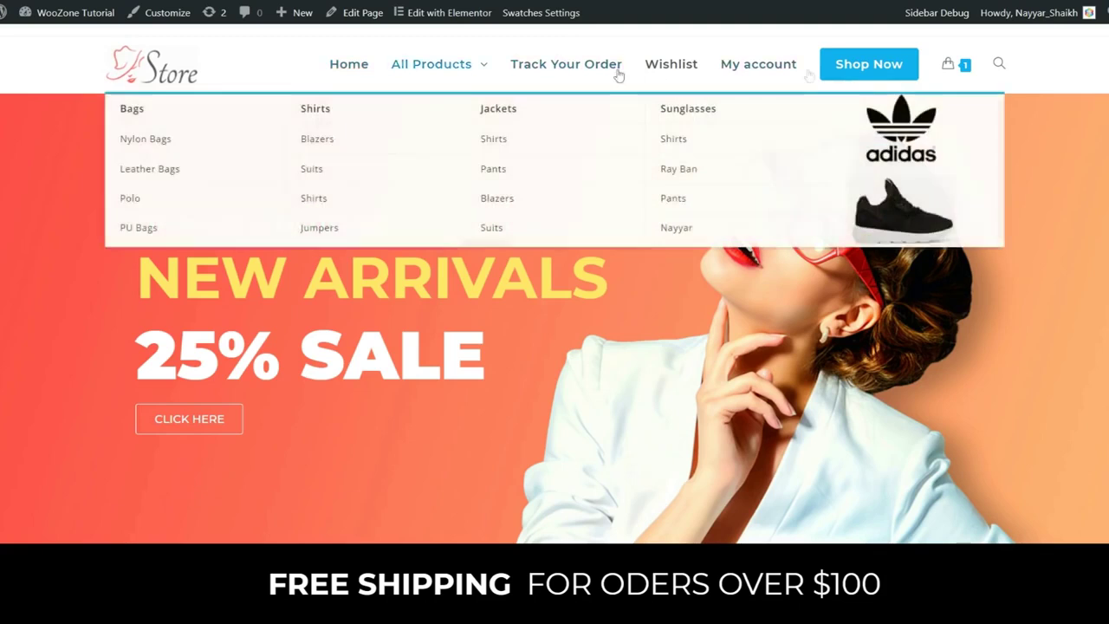
pyautogui.moveTo(440, 73)
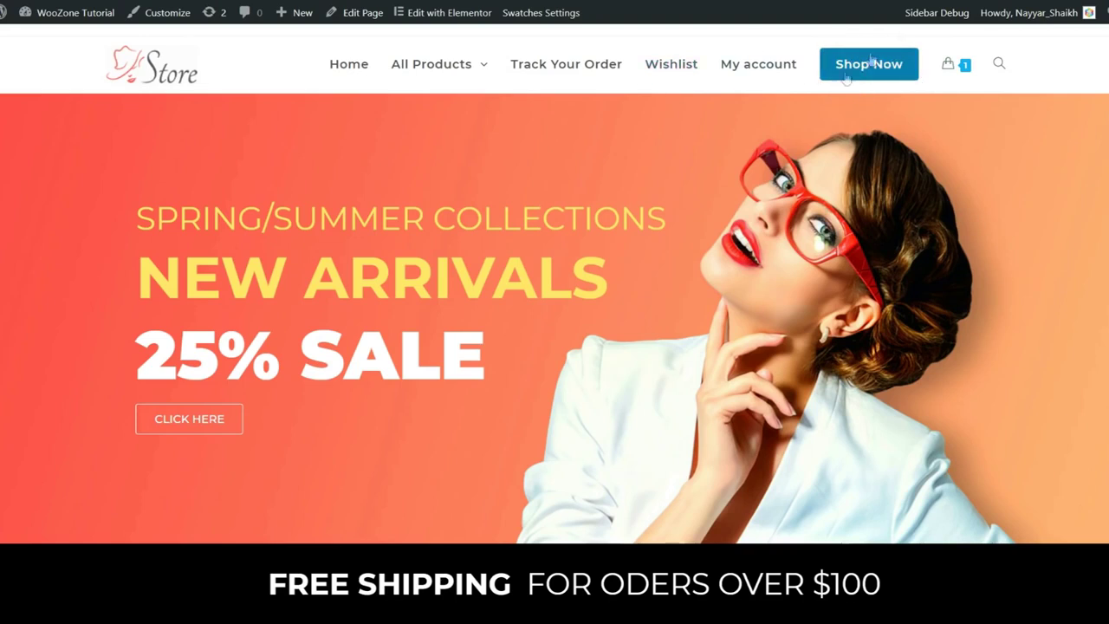
pyautogui.moveTo(961, 68)
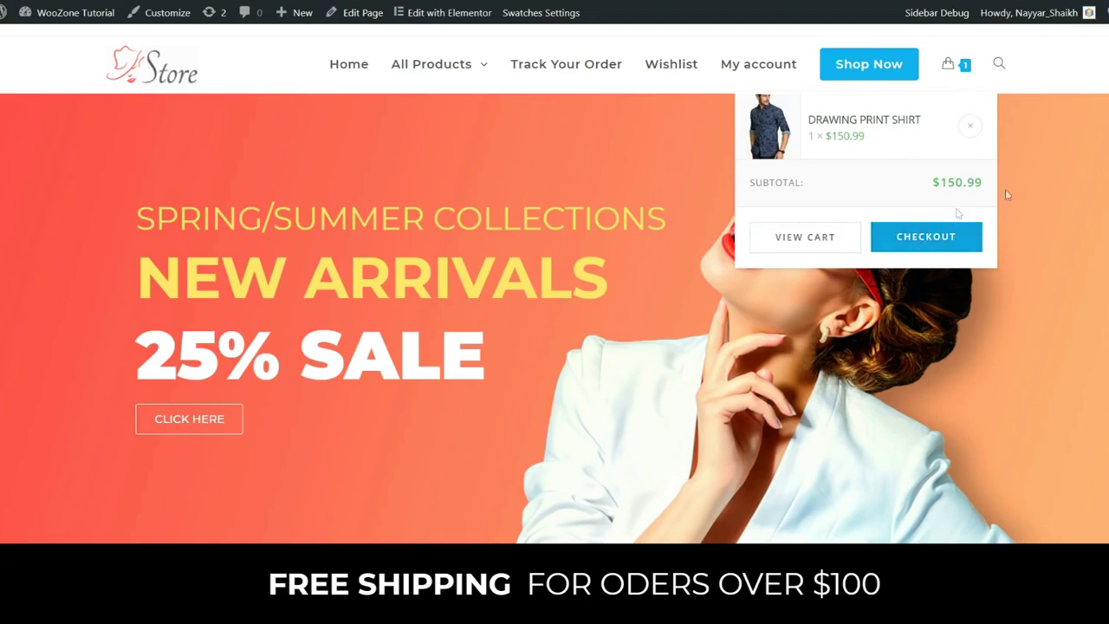
pyautogui.click(1000, 69)
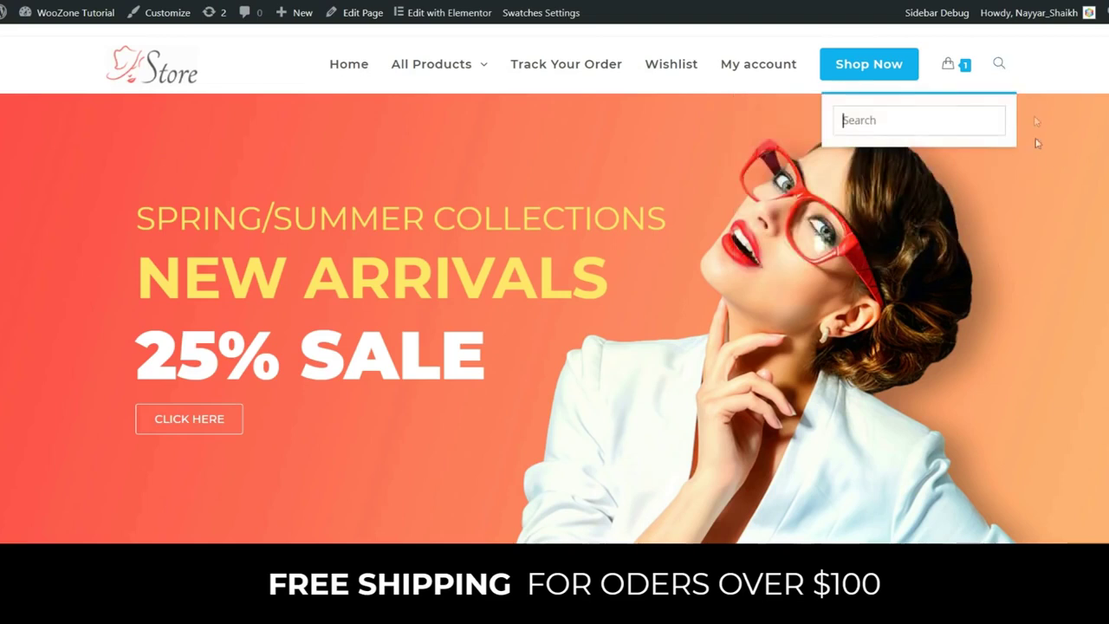
pyautogui.click(1002, 65)
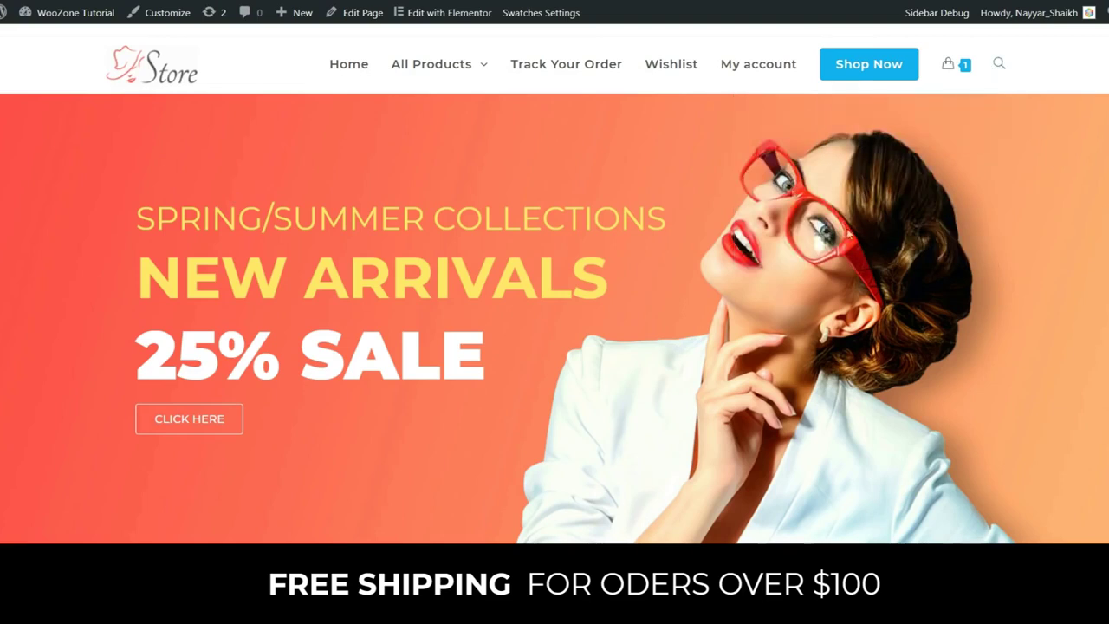
pyautogui.moveTo(138, 213); pyautogui.dragTo(472, 351)
# - Select and then clear the banner headline and the 25% SALE text
pyautogui.click(467, 329)
pyautogui.tripleClick(379, 352)
pyautogui.click(196, 412)
# - Scroll past the Jackets, Bags, Style and Shirts cards and highlight the FREE SHIPPING heading
pyautogui.scroll(-3, 819, 307)
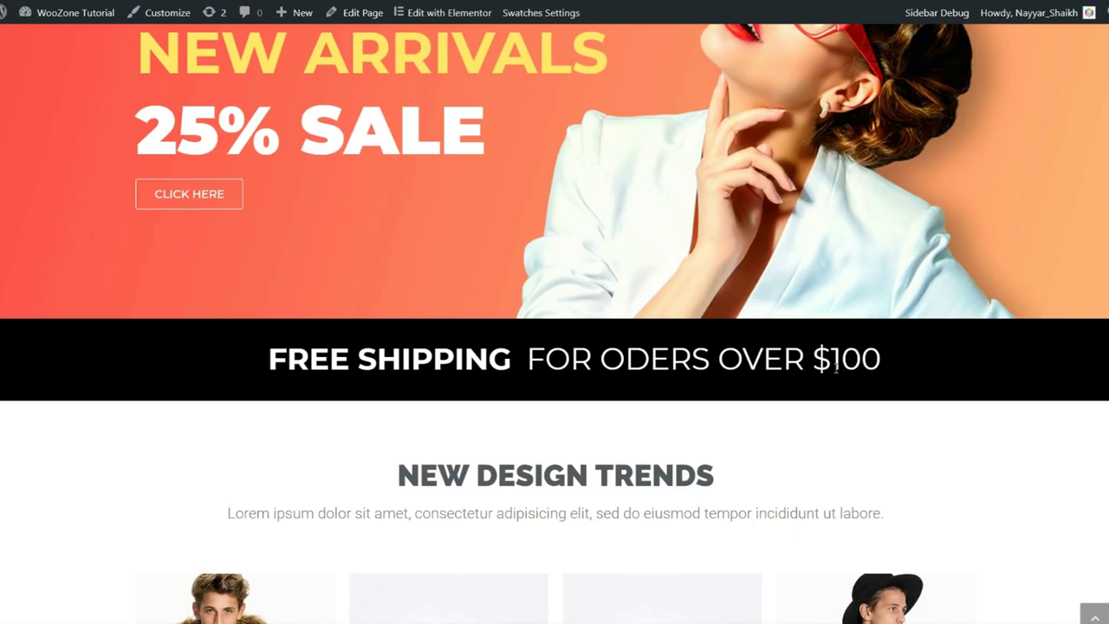
pyautogui.scroll(-4, 673, 349)
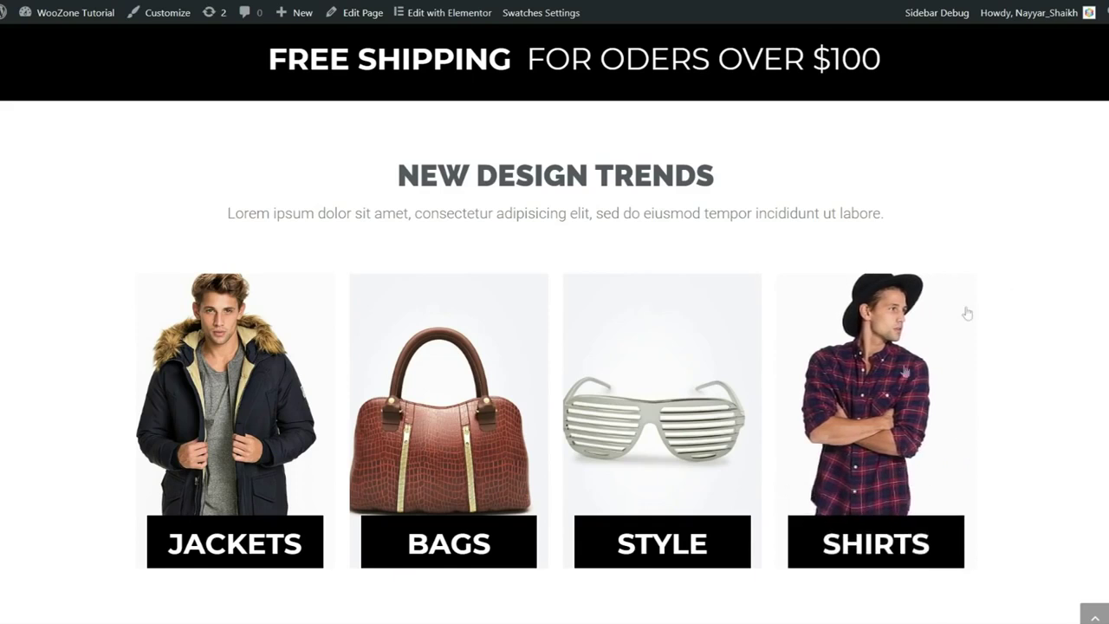
pyautogui.scroll(-5, 1052, 379)
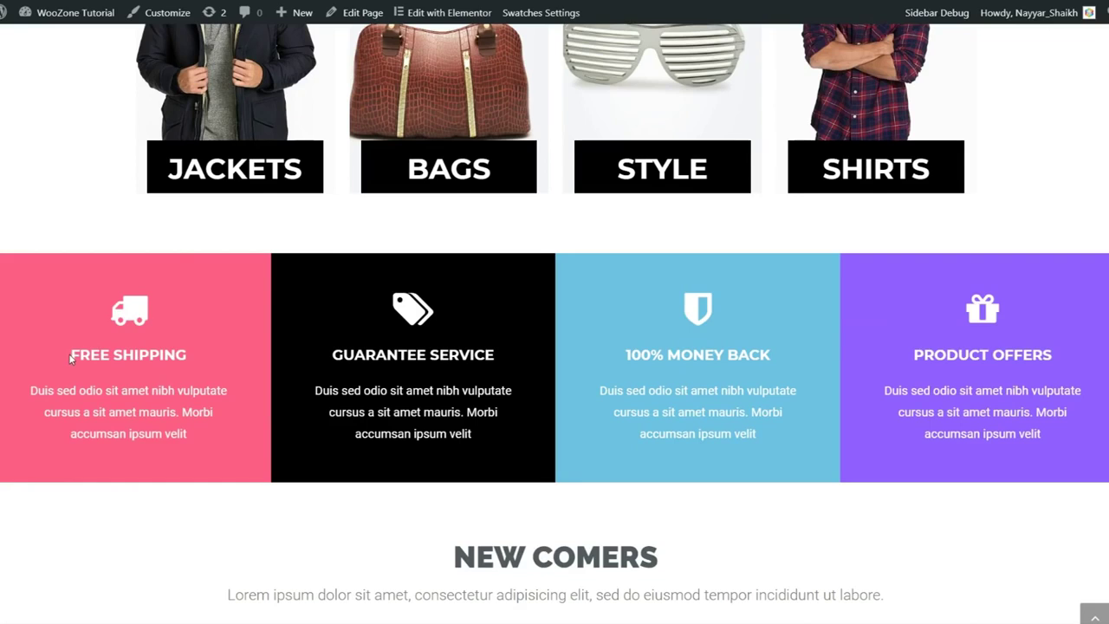
pyautogui.moveTo(71, 359); pyautogui.dragTo(208, 356)
# - Highlight the 100% MONEY BACK service heading, clearing the earlier FREE SHIPPING selection
pyautogui.click(202, 351)
pyautogui.moveTo(624, 356); pyautogui.dragTo(754, 352)
pyautogui.click(788, 354)
# - Slide the Our Brands carousel to other logos and continue down to New Design Trends
pyautogui.scroll(-3, 774, 422)
pyautogui.scroll(-2, 1014, 404)
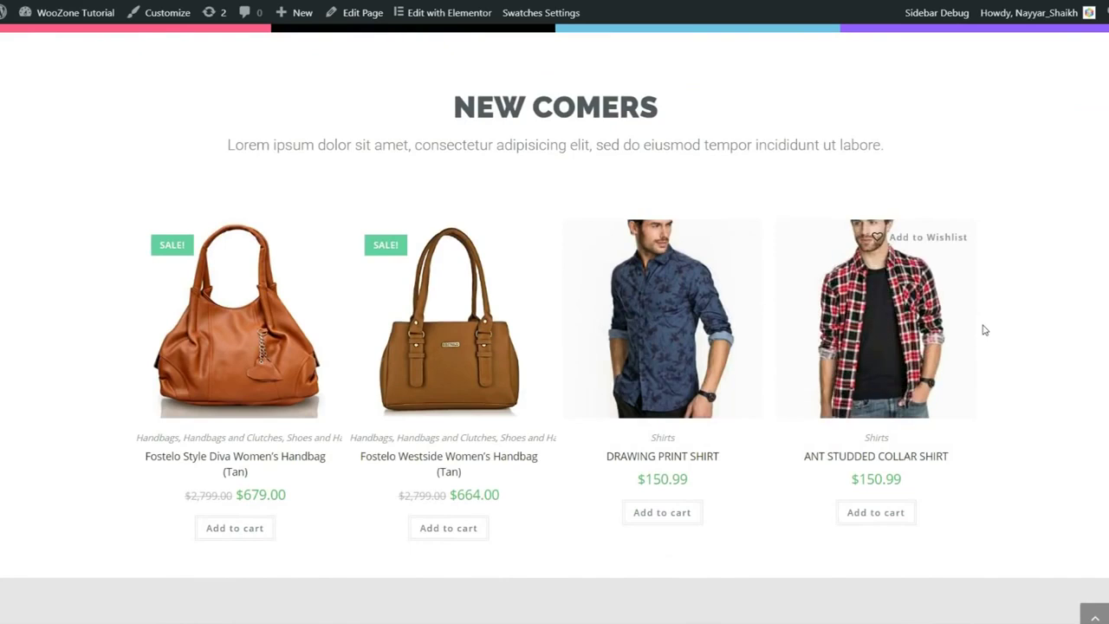
pyautogui.scroll(-5, 965, 329)
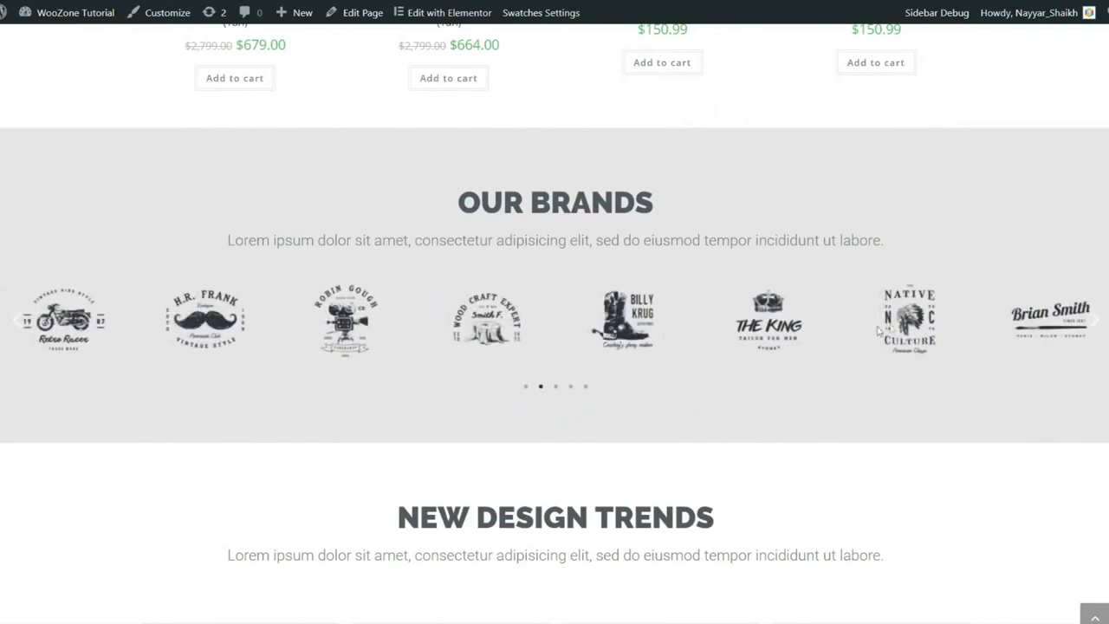
pyautogui.moveTo(396, 341); pyautogui.dragTo(1056, 324)
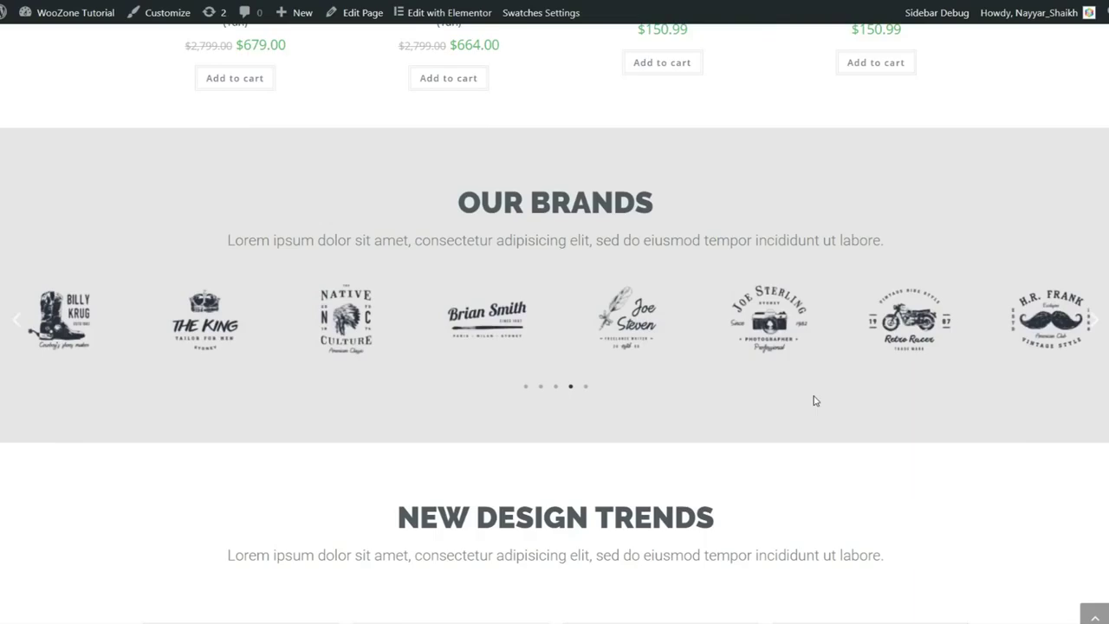
pyautogui.scroll(-5, 815, 401)
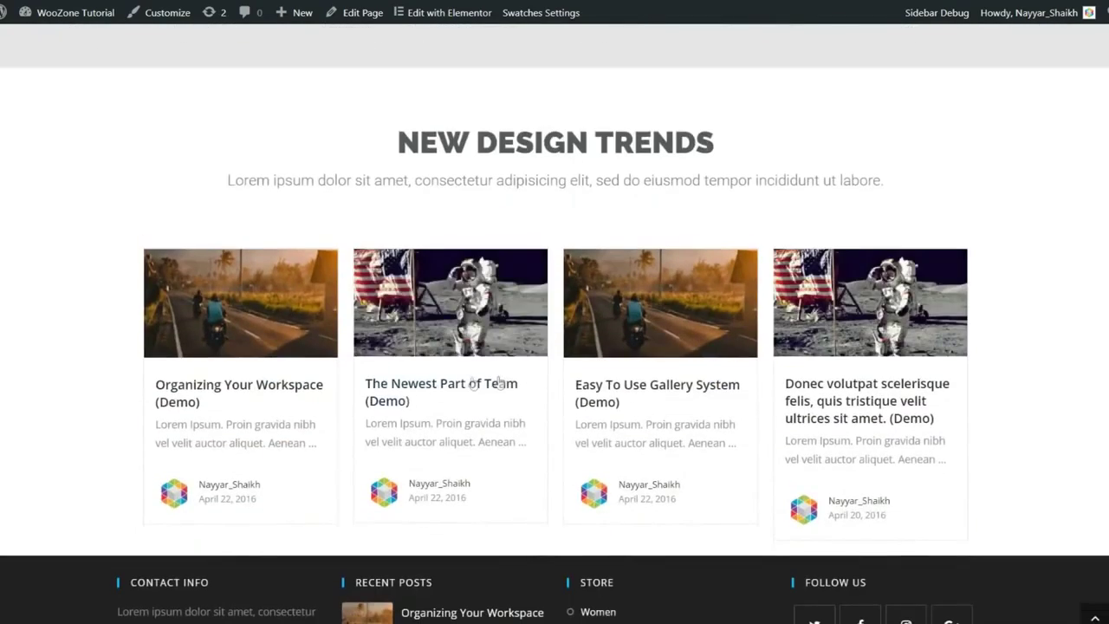
# - Scroll past the demo post cards to show the footer's contact info, recent posts and link menus
pyautogui.scroll(-3, 1028, 385)
pyautogui.scroll(3, 1029, 385)
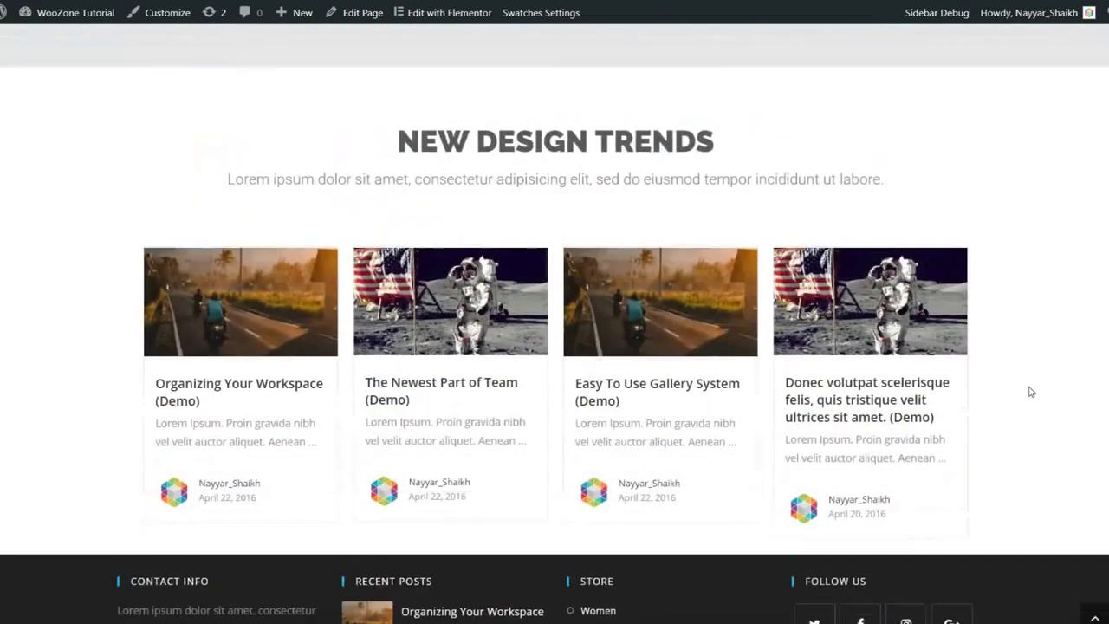
pyautogui.scroll(-1, 1030, 392)
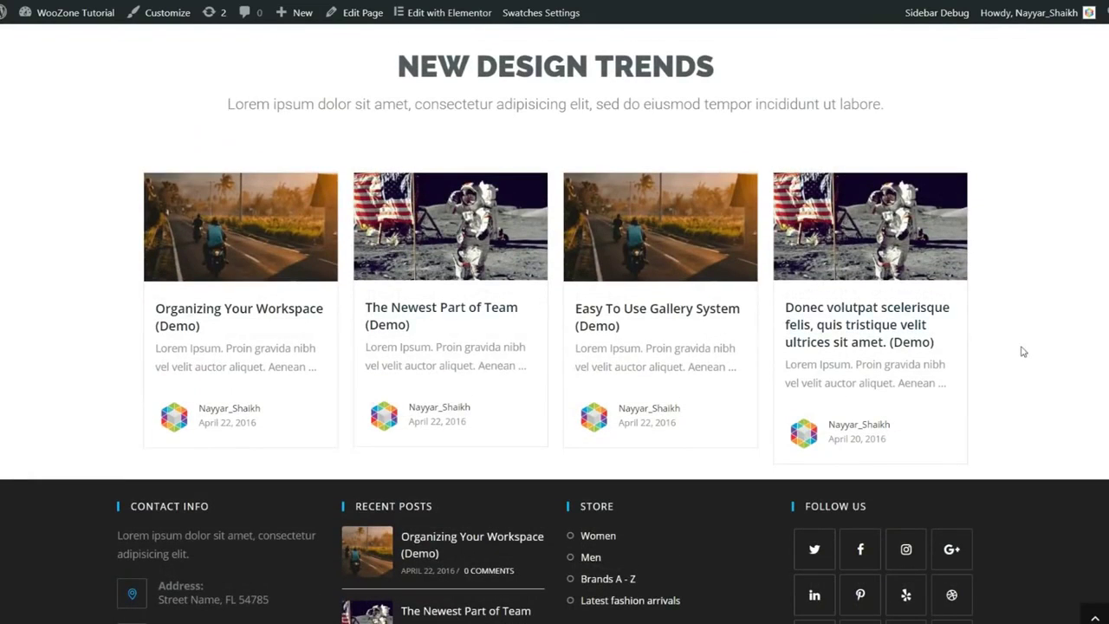
pyautogui.scroll(-2, 1020, 349)
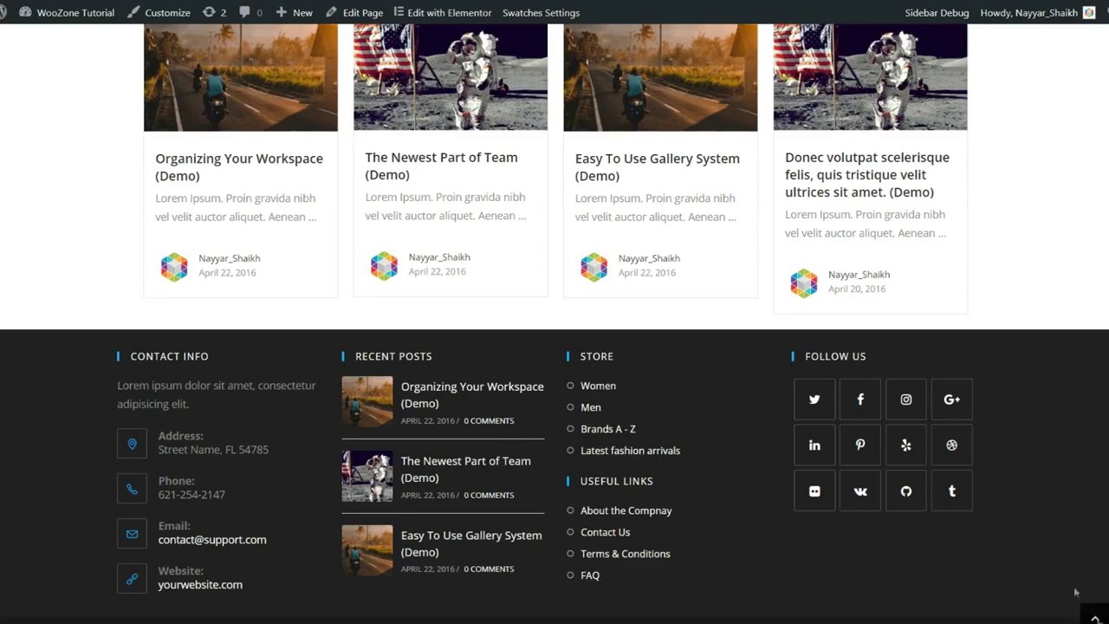
pyautogui.scroll(1, 1079, 607)
# - Jump back to the top and highlight the handbag's page title and breadcrumb product name
pyautogui.click(1096, 619)
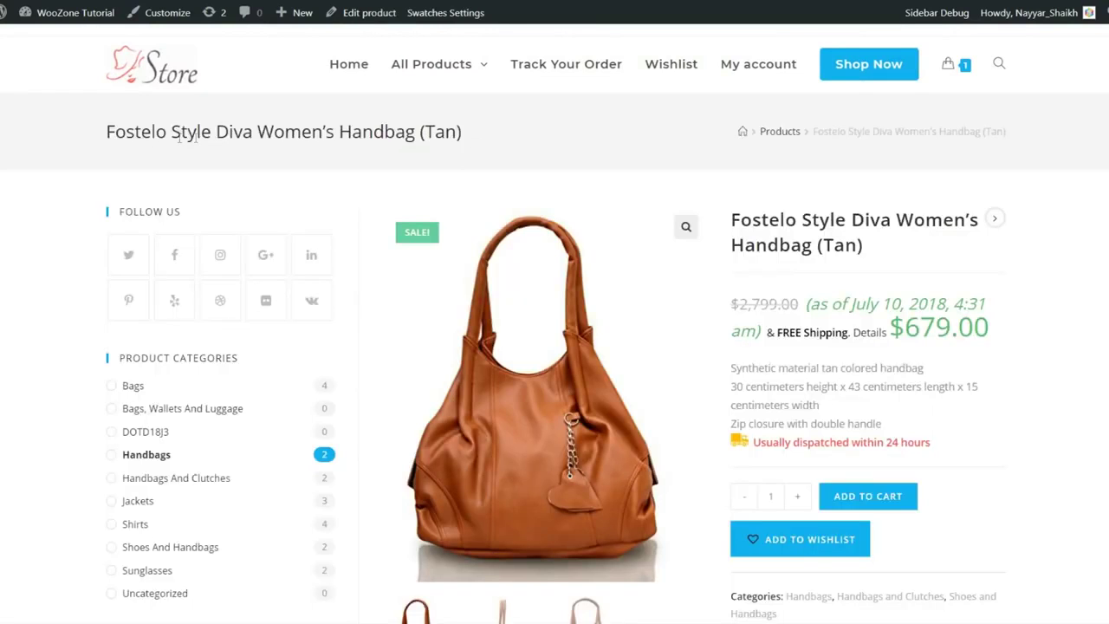
pyautogui.moveTo(86, 130); pyautogui.dragTo(473, 144)
pyautogui.click(622, 144)
pyautogui.moveTo(841, 133); pyautogui.dragTo(1001, 137)
pyautogui.click(1002, 137)
# - Scroll up and down through the Fostelo Style Diva handbag page to review its content
pyautogui.scroll(-1, 944, 272)
pyautogui.scroll(-4, 242, 290)
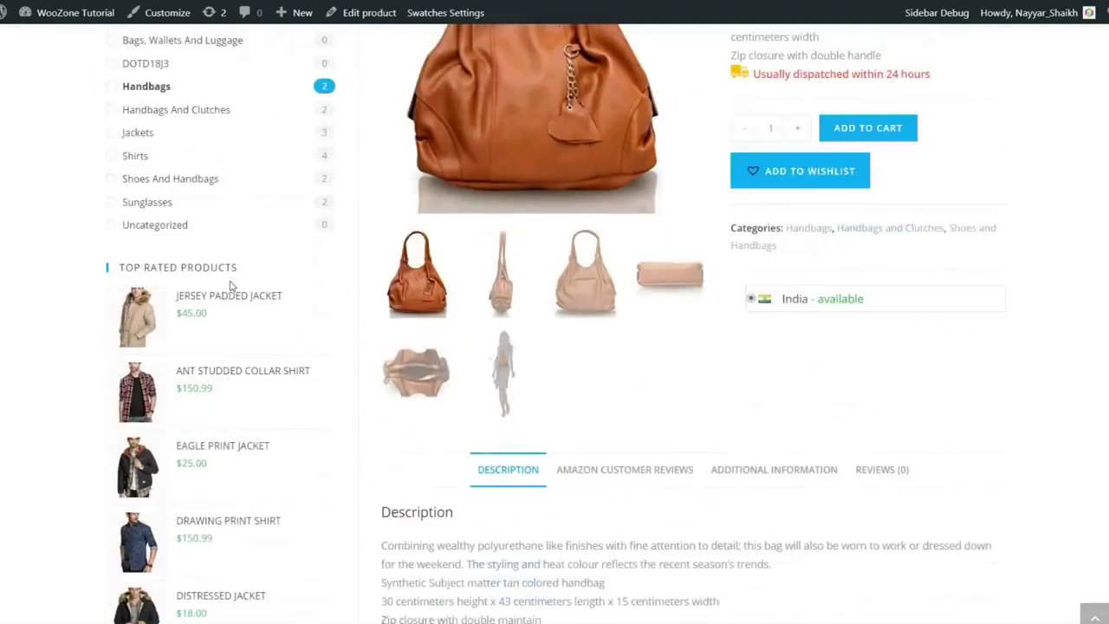
pyautogui.scroll(5, 232, 294)
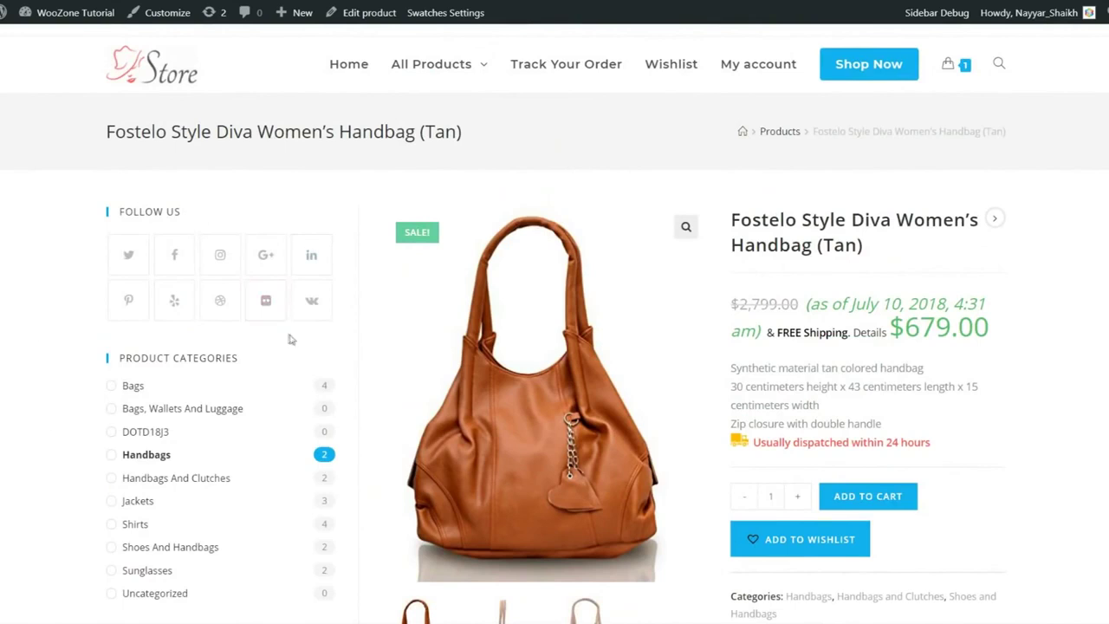
pyautogui.scroll(-1, 400, 310)
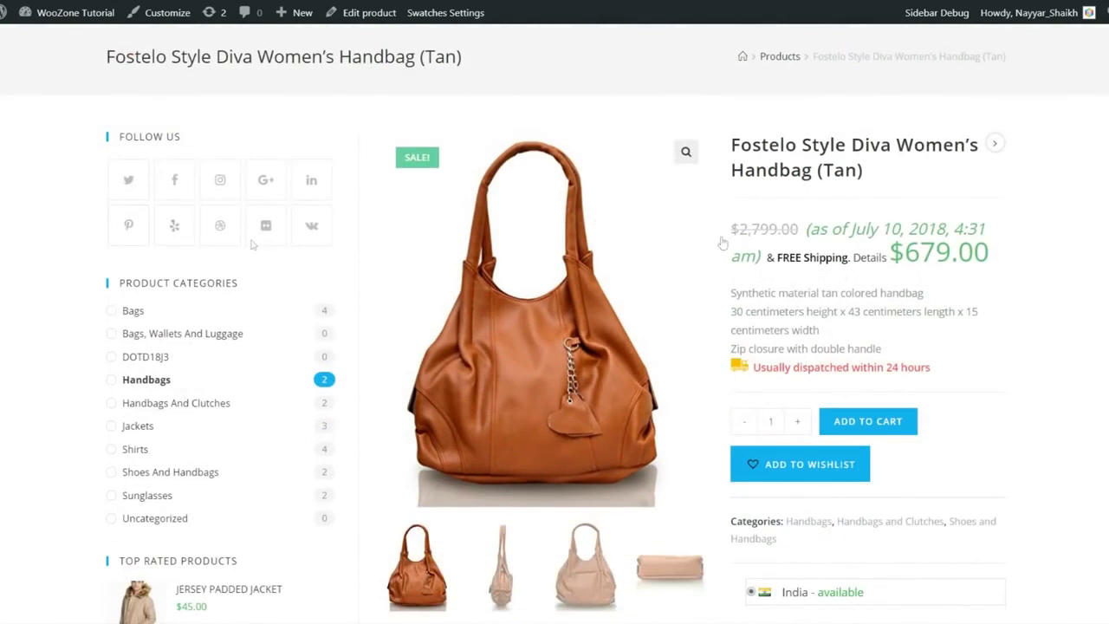
pyautogui.scroll(1, 1053, 227)
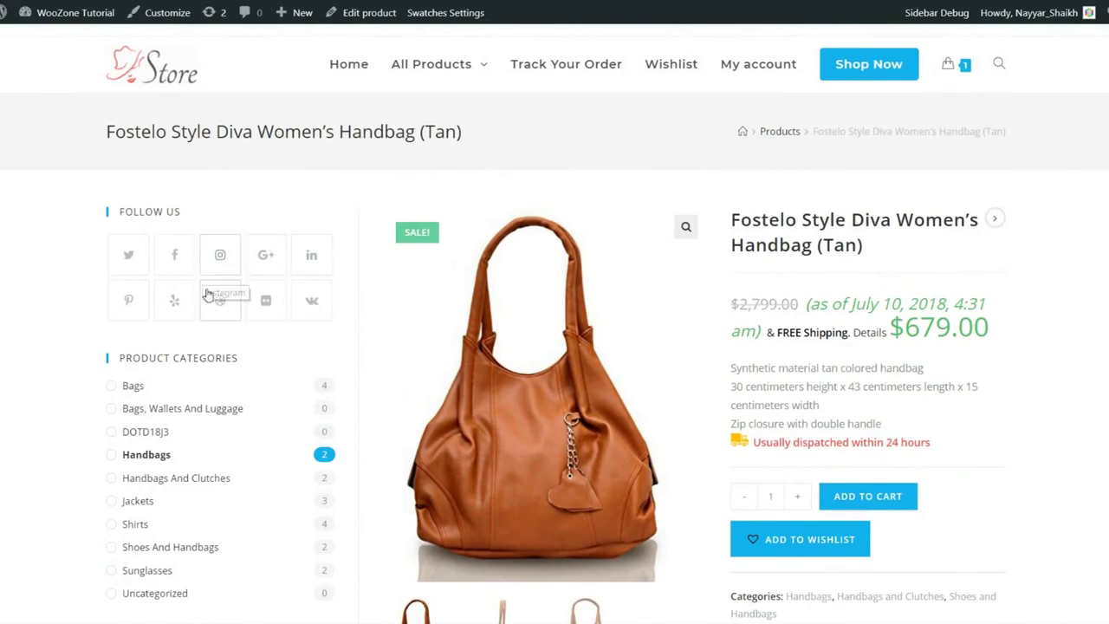
pyautogui.scroll(-1, 212, 303)
pyautogui.scroll(1, 119, 297)
pyautogui.scroll(-1, 317, 270)
pyautogui.scroll(-1, 316, 271)
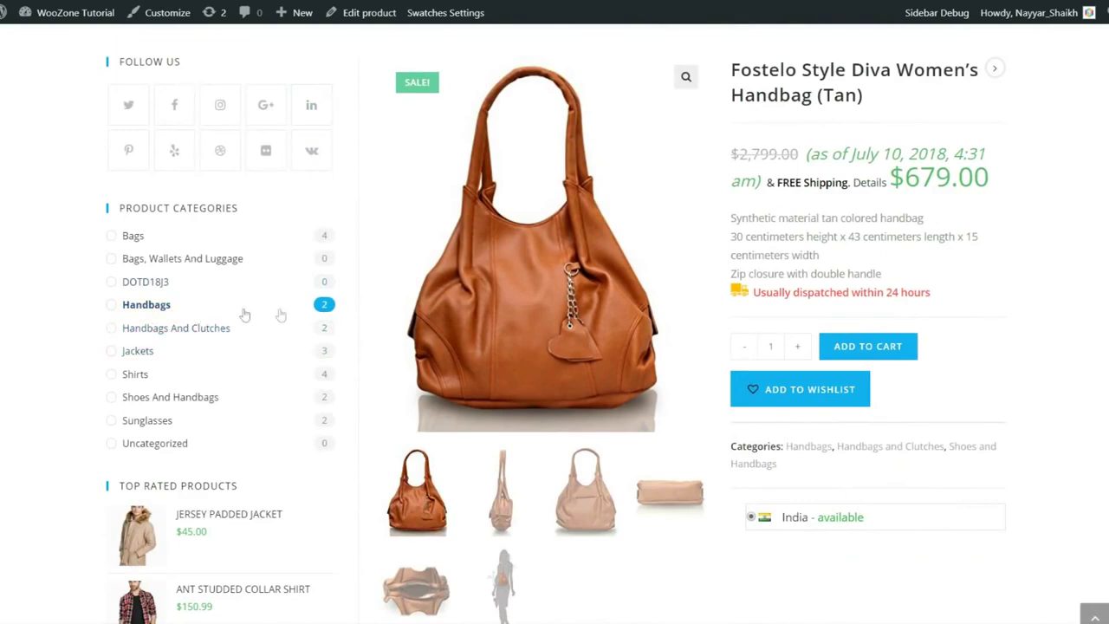
pyautogui.scroll(2, 579, 324)
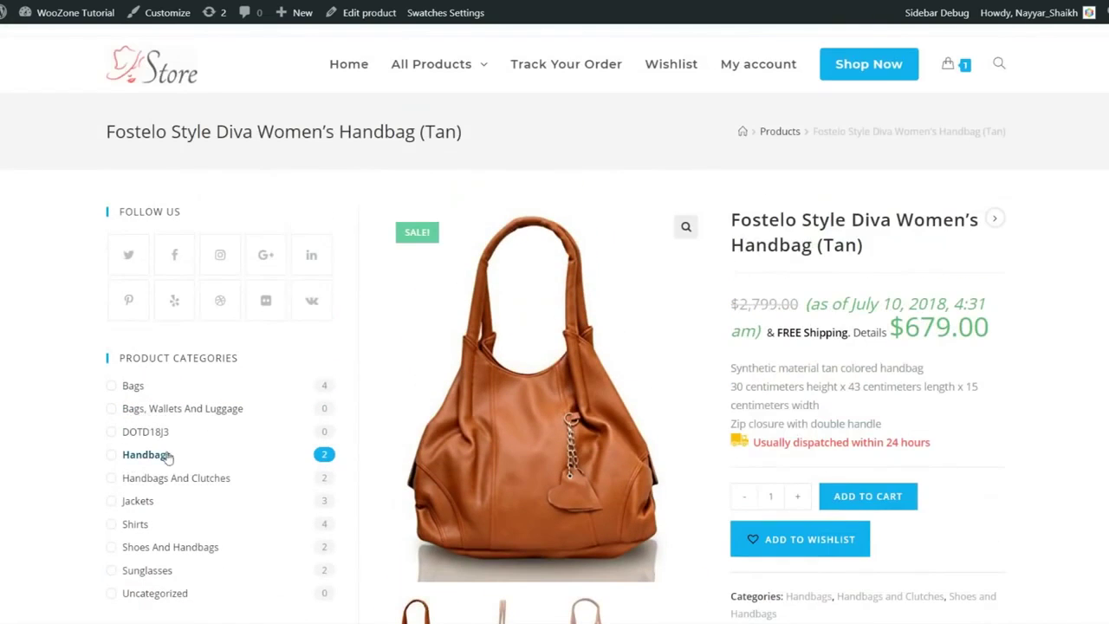
pyautogui.scroll(-4, 344, 389)
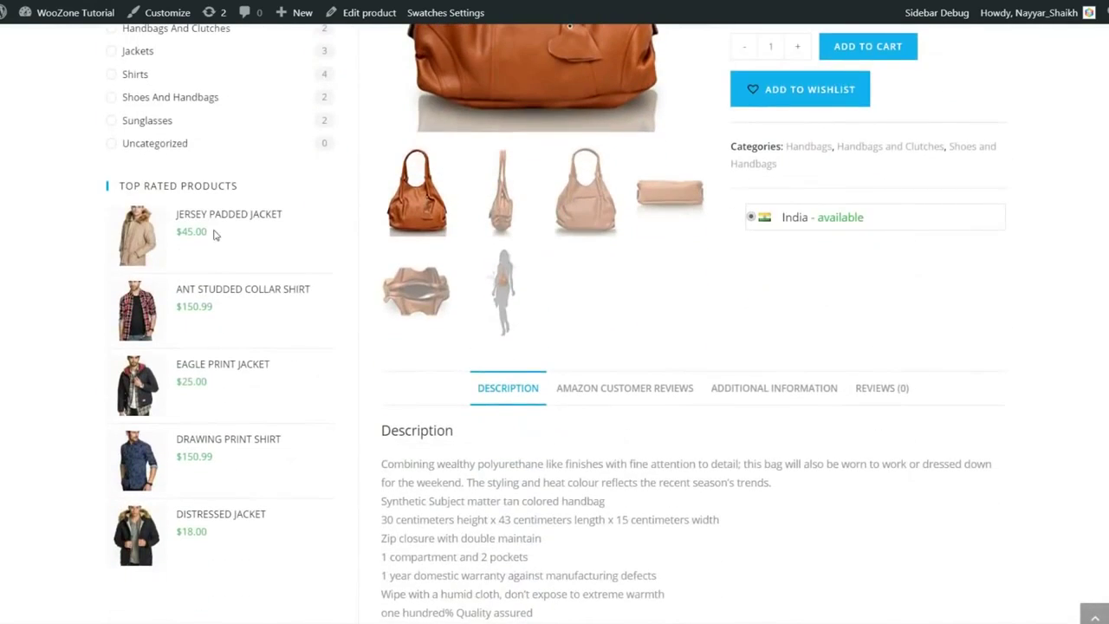
pyautogui.scroll(4, 257, 438)
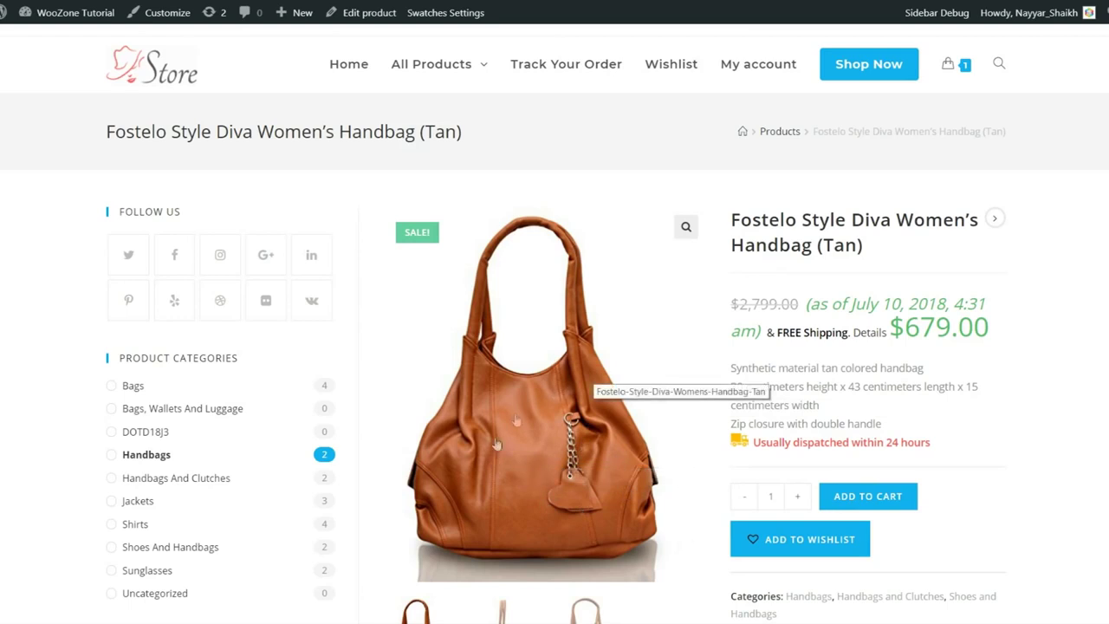
# - Highlight the product title, the original $2,799.00 price, and the $679.00 price through Categories
pyautogui.moveTo(735, 221); pyautogui.dragTo(863, 246)
pyautogui.click(795, 327)
pyautogui.moveTo(734, 303)
pyautogui.mouseDown()
pyautogui.moveTo(798, 303)
pyautogui.moveTo(732, 304)
pyautogui.moveTo(823, 597)
pyautogui.moveTo(733, 301)
pyautogui.moveTo(742, 295)
pyautogui.moveTo(725, 307)
pyautogui.mouseUp()
pyautogui.click(800, 302)
pyautogui.click(766, 305)
pyautogui.click(743, 297)
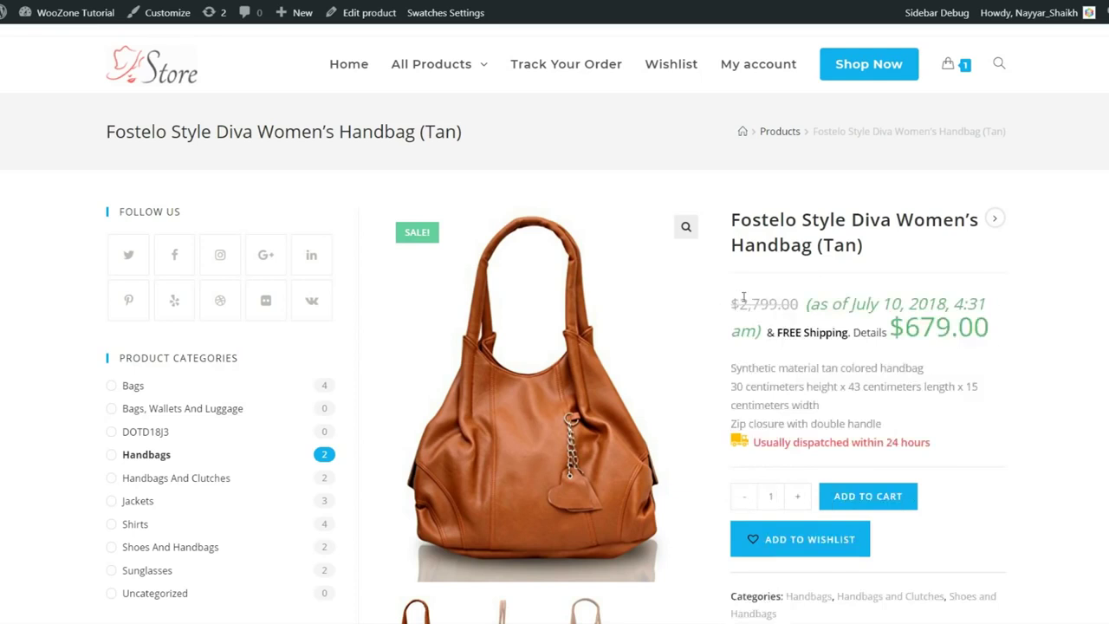
pyautogui.moveTo(1013, 337); pyautogui.dragTo(896, 329)
pyautogui.click(837, 315)
# - Highlight the Amazon price date note, free-shipping note, and the product description text
pyautogui.moveTo(805, 301); pyautogui.dragTo(766, 328)
pyautogui.click(960, 301)
pyautogui.moveTo(807, 303); pyautogui.dragTo(888, 329)
pyautogui.click(851, 337)
pyautogui.moveTo(807, 311); pyautogui.dragTo(1014, 300)
pyautogui.click(920, 319)
pyautogui.moveTo(738, 368); pyautogui.dragTo(908, 420)
pyautogui.click(908, 420)
# - Point out the 'Usually dispatched within 24 hours' notice, then scroll down to the thumbnails and tabs
pyautogui.scroll(-2, 856, 417)
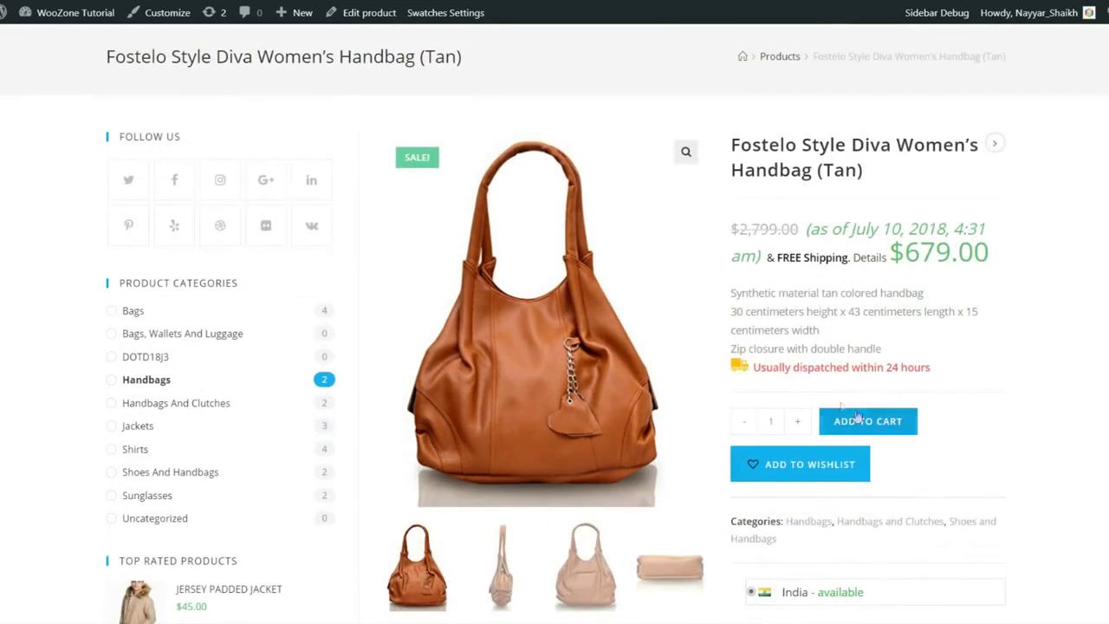
pyautogui.moveTo(752, 367); pyautogui.dragTo(974, 377)
pyautogui.click(974, 378)
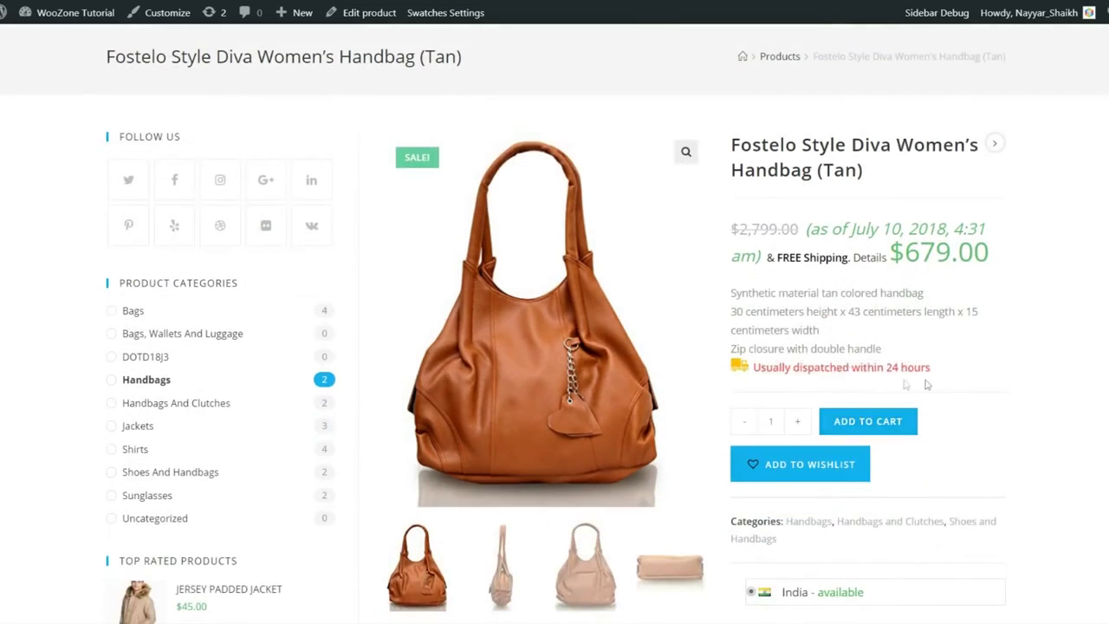
pyautogui.scroll(-4, 1022, 382)
pyautogui.scroll(-2, 791, 453)
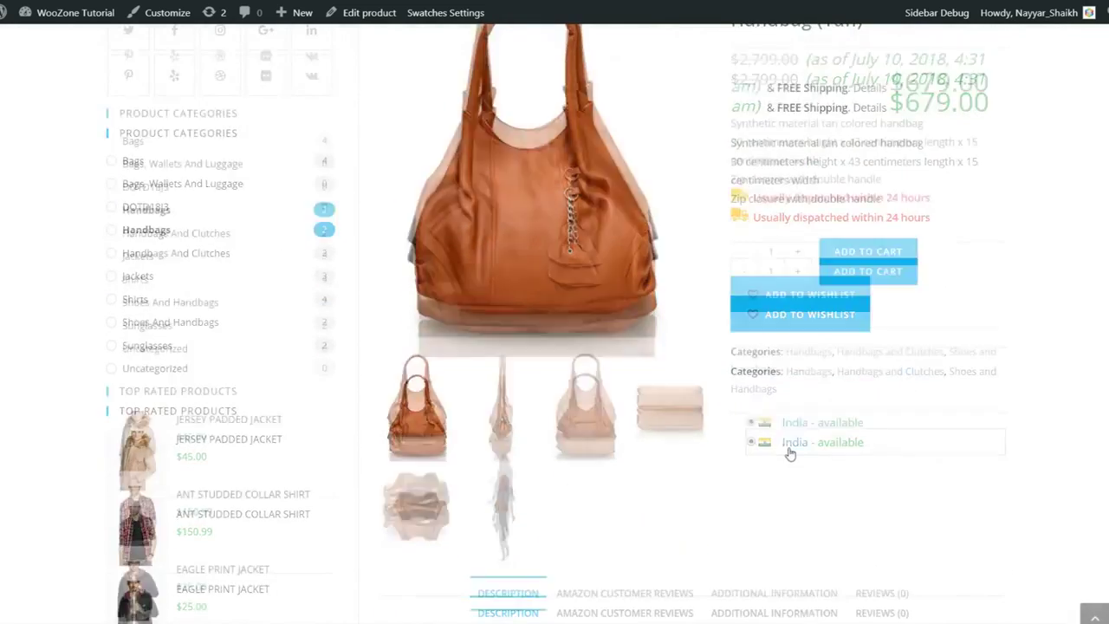
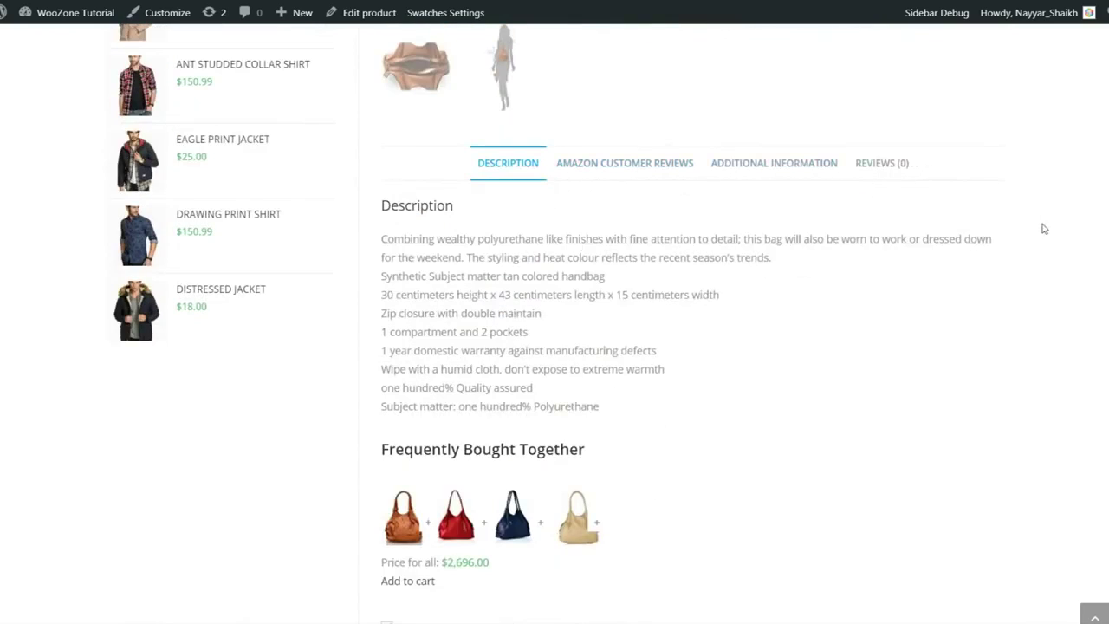
# - Read the tan handbag's description and toggle the tan and red handbags out of and back into the bundle
pyautogui.moveTo(402, 243); pyautogui.dragTo(748, 413)
pyautogui.click(749, 415)
pyautogui.moveTo(436, 313); pyautogui.dragTo(507, 310)
pyautogui.click(507, 309)
pyautogui.scroll(-2, 654, 347)
pyautogui.scroll(-3, 654, 348)
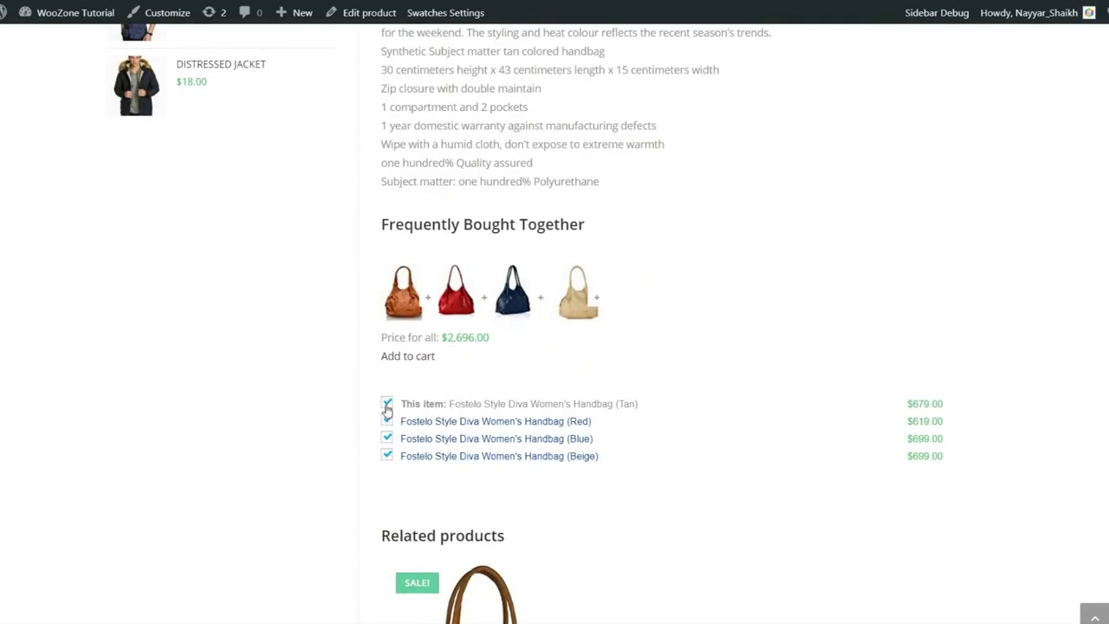
pyautogui.click(387, 406)
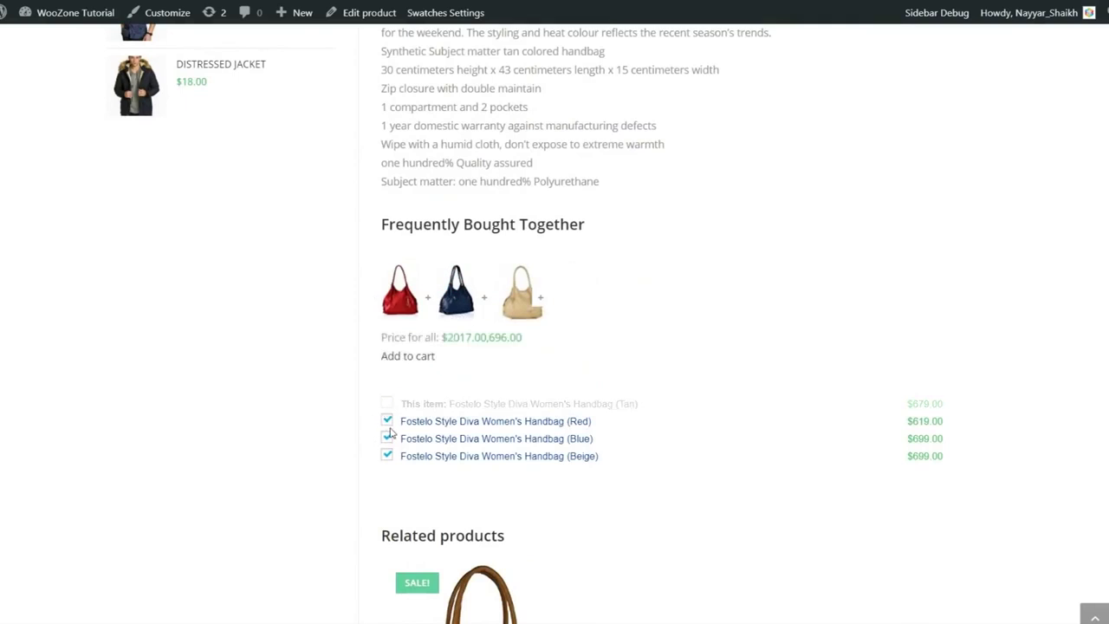
pyautogui.click(387, 421)
pyautogui.click(388, 421)
pyautogui.click(387, 404)
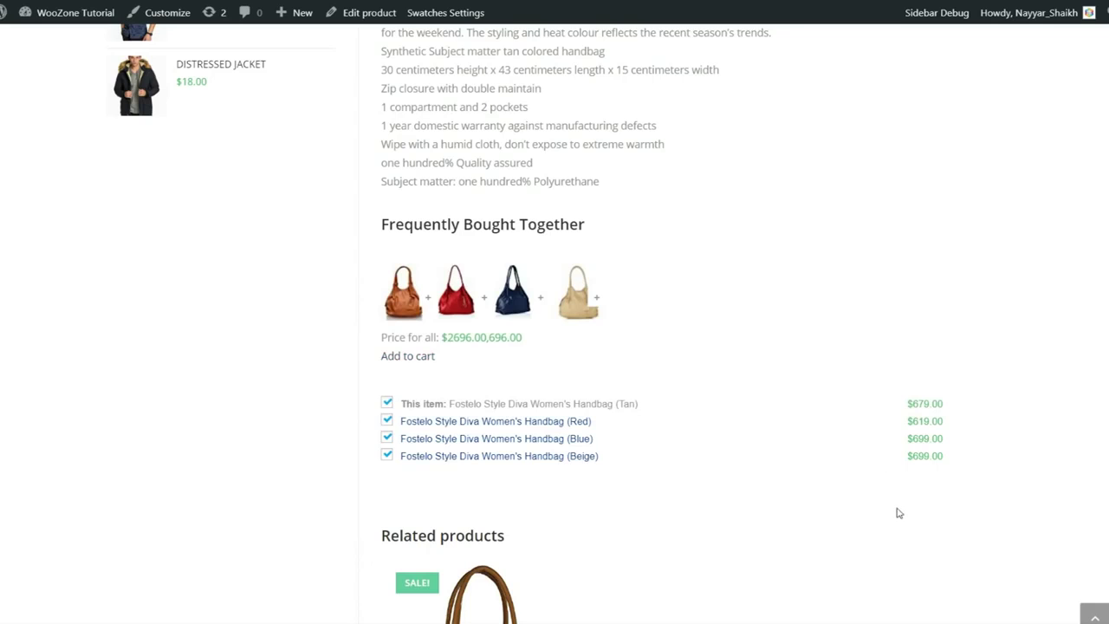
# - Show and scroll through the tan handbag's Amazon customer reviews
pyautogui.scroll(8, 899, 512)
pyautogui.scroll(-3, 690, 317)
pyautogui.click(690, 315)
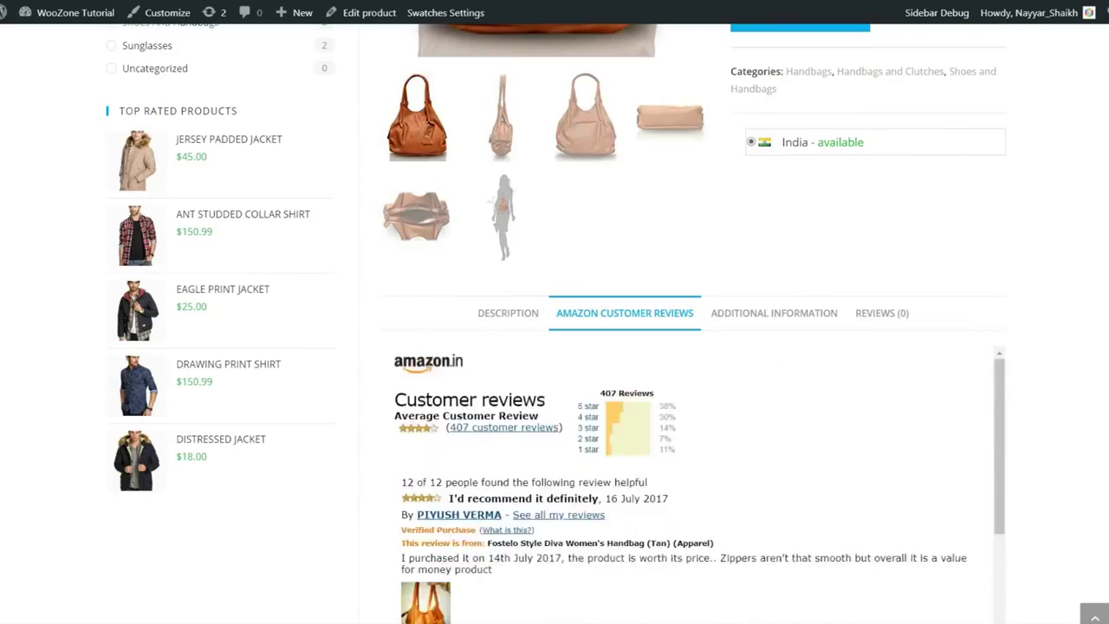
pyautogui.scroll(-5, 731, 386)
pyautogui.scroll(1, 639, 415)
pyautogui.scroll(-3, 639, 415)
pyautogui.scroll(10, 633, 415)
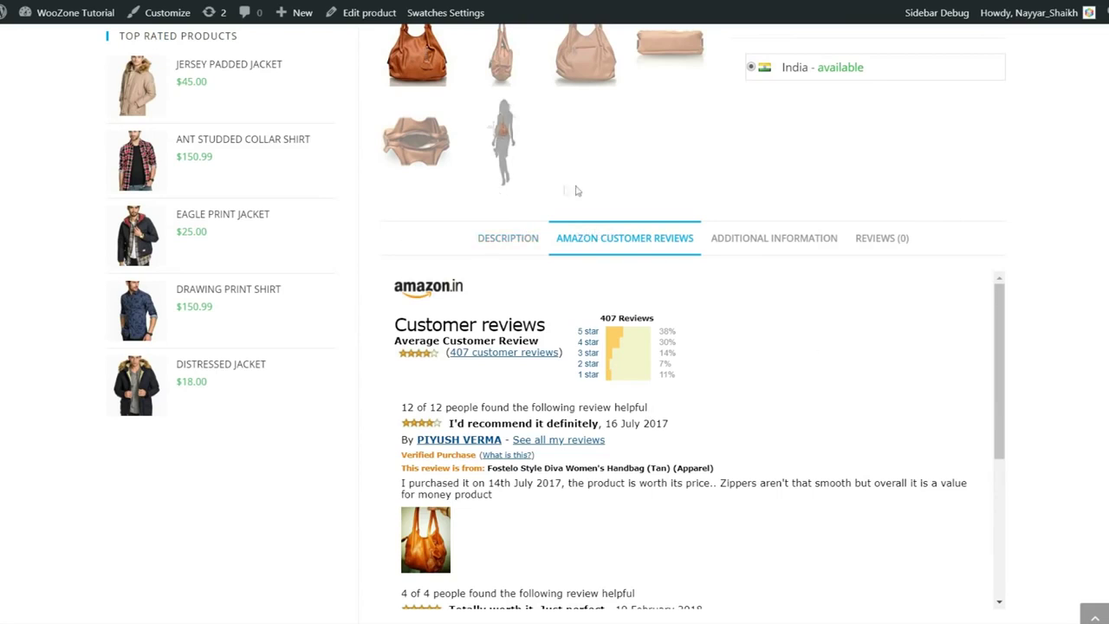
# - Check the brand and colour details, the review form and the description, then go to the Shop listing
pyautogui.click(755, 239)
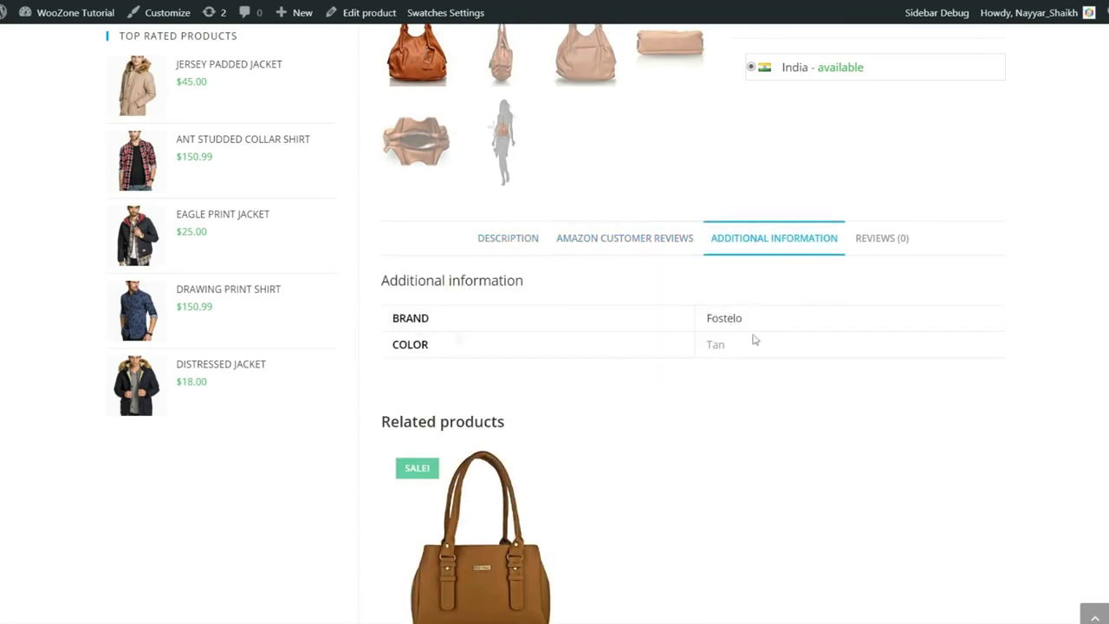
pyautogui.click(877, 246)
pyautogui.scroll(-3, 780, 356)
pyautogui.scroll(3, 623, 355)
pyautogui.click(511, 239)
pyautogui.scroll(-10, 567, 313)
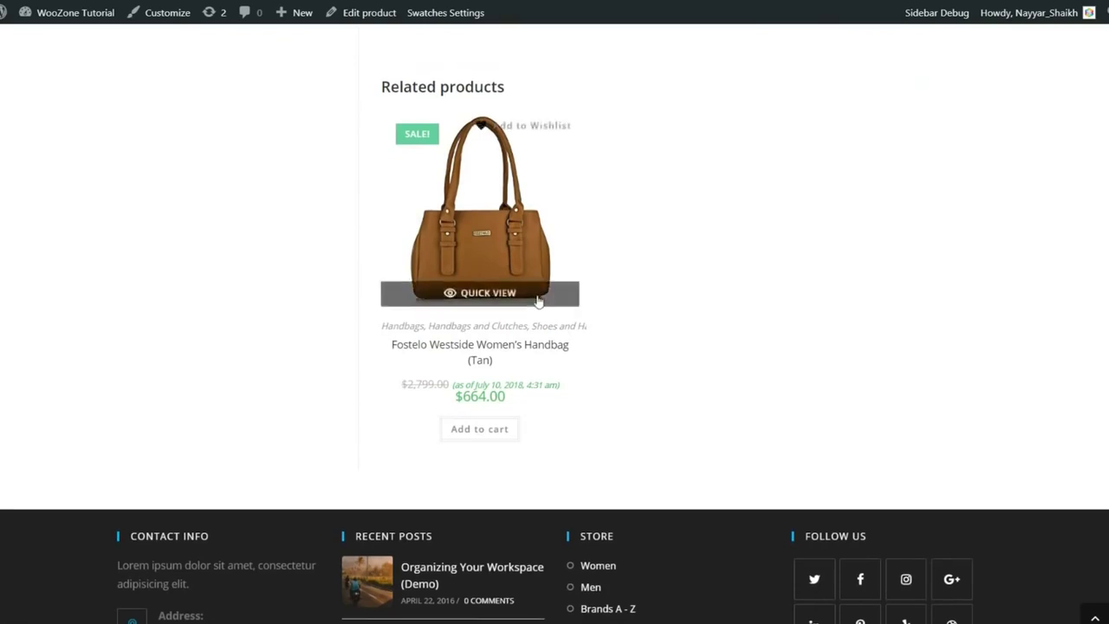
pyautogui.scroll(2, 490, 188)
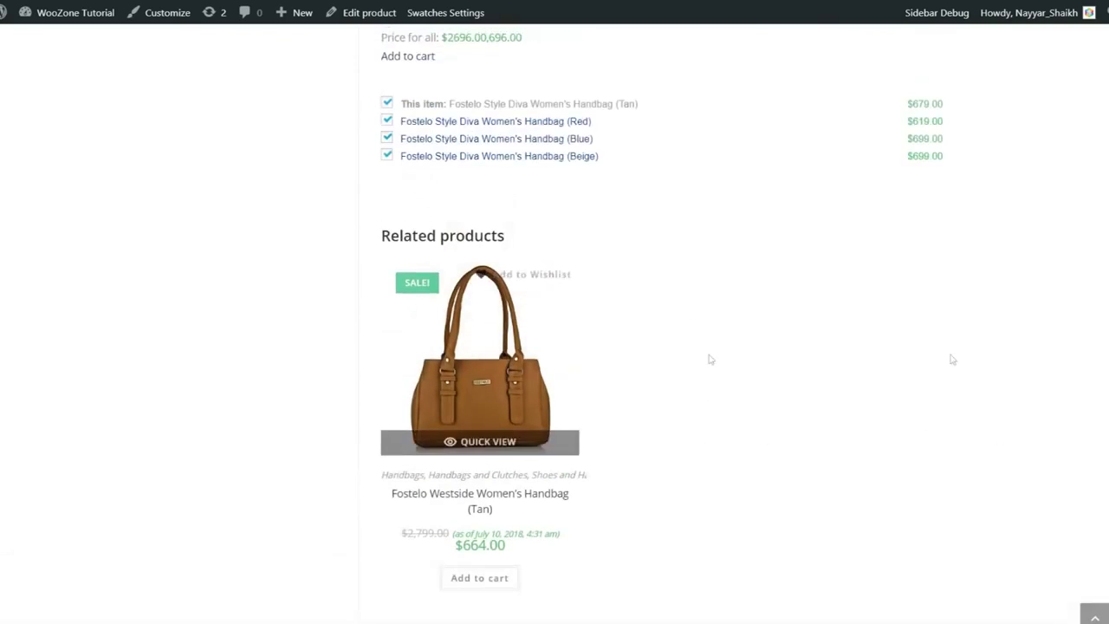
pyautogui.scroll(8, 979, 388)
pyautogui.scroll(5, 984, 410)
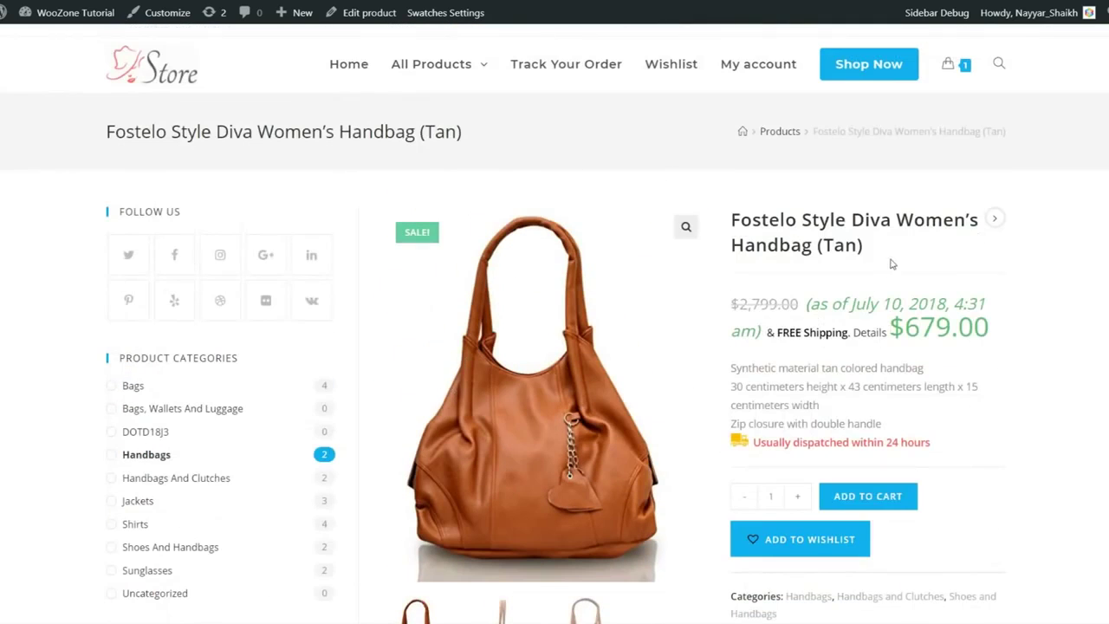
pyautogui.click(866, 67)
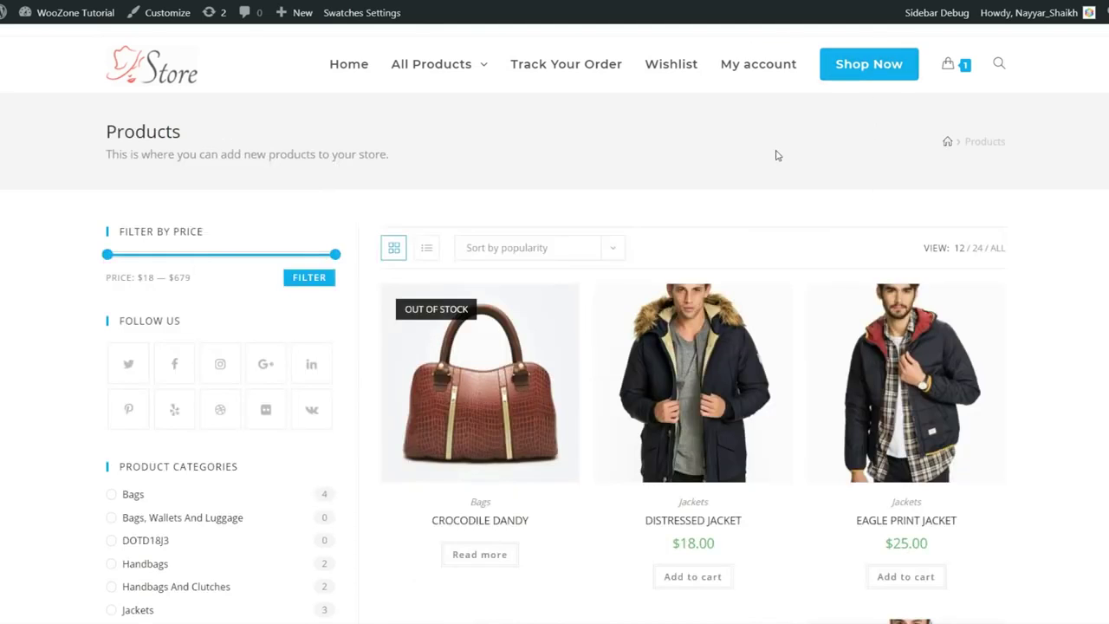
# - Skim the Products page heading, subtitle and the Filter by Price sidebar
pyautogui.moveTo(98, 142); pyautogui.dragTo(366, 165)
pyautogui.click(316, 169)
pyautogui.moveTo(179, 154); pyautogui.dragTo(390, 155)
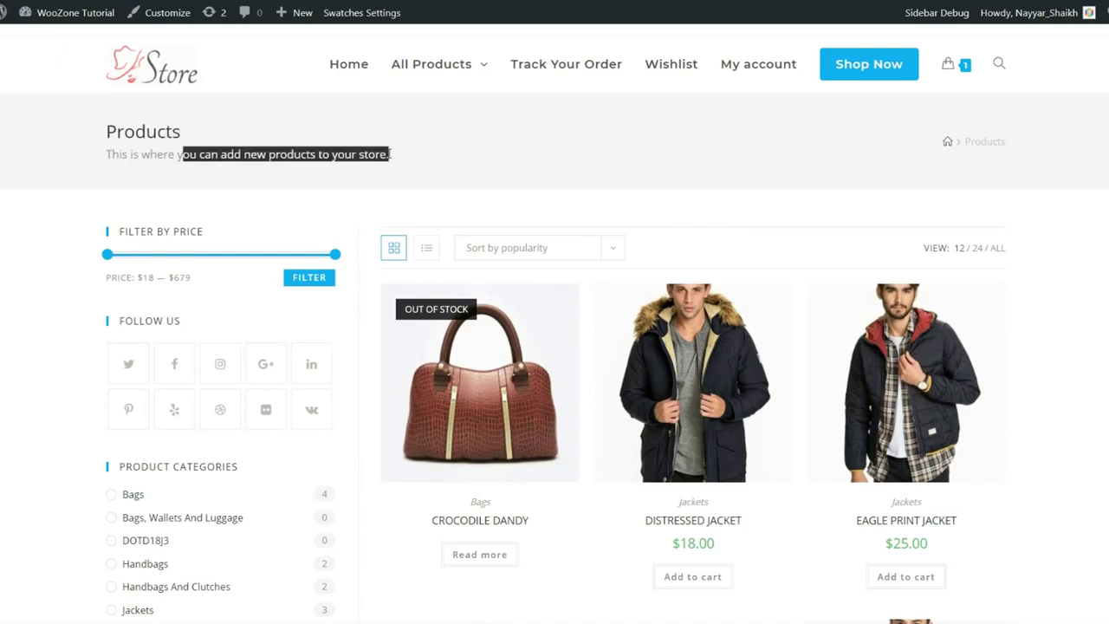
pyautogui.click(390, 155)
pyautogui.scroll(-2, 1031, 178)
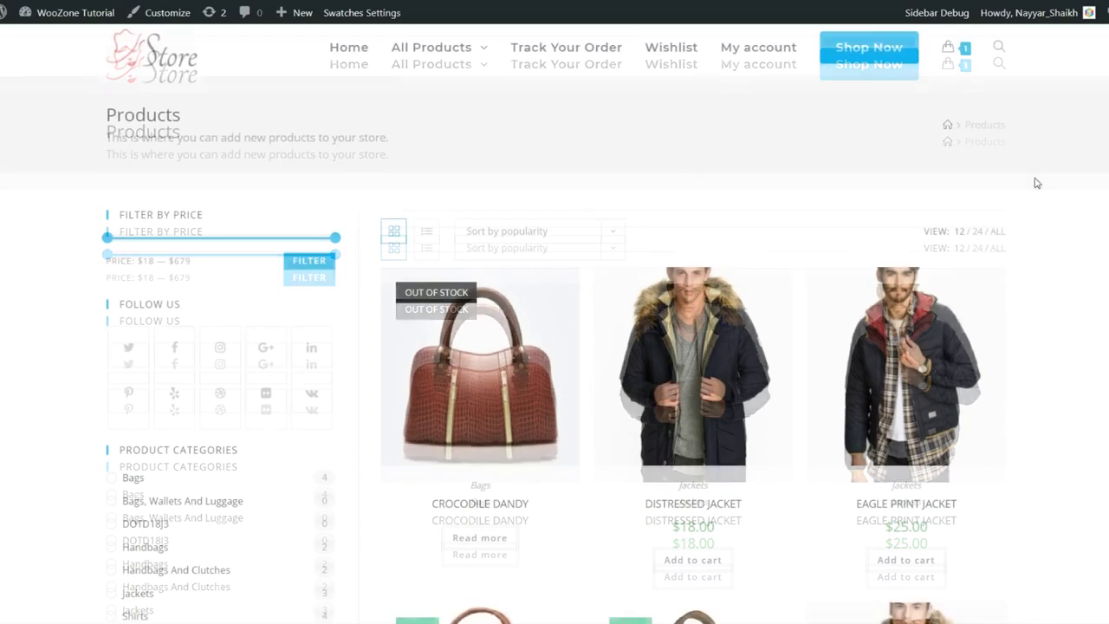
pyautogui.scroll(2, 292, 220)
pyautogui.scroll(-8, 268, 292)
pyautogui.scroll(4, 270, 346)
pyautogui.scroll(4, 272, 371)
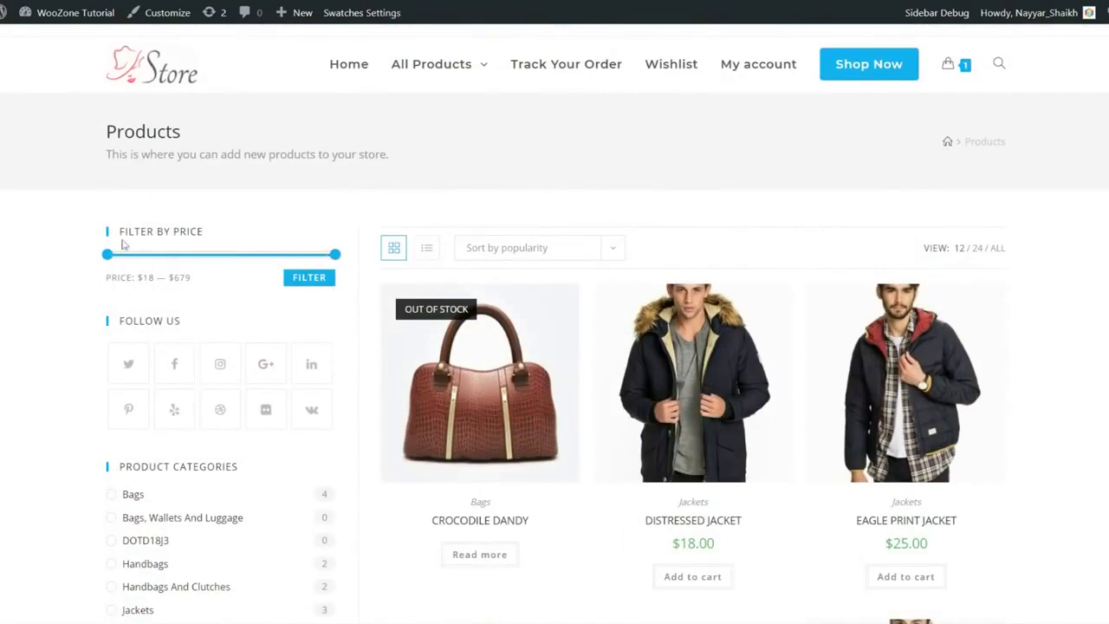
pyautogui.moveTo(128, 227); pyautogui.dragTo(218, 235)
pyautogui.click(219, 235)
# - Scroll down through the product cards on the Products listing
pyautogui.scroll(-2, 173, 266)
pyautogui.scroll(-2, 196, 252)
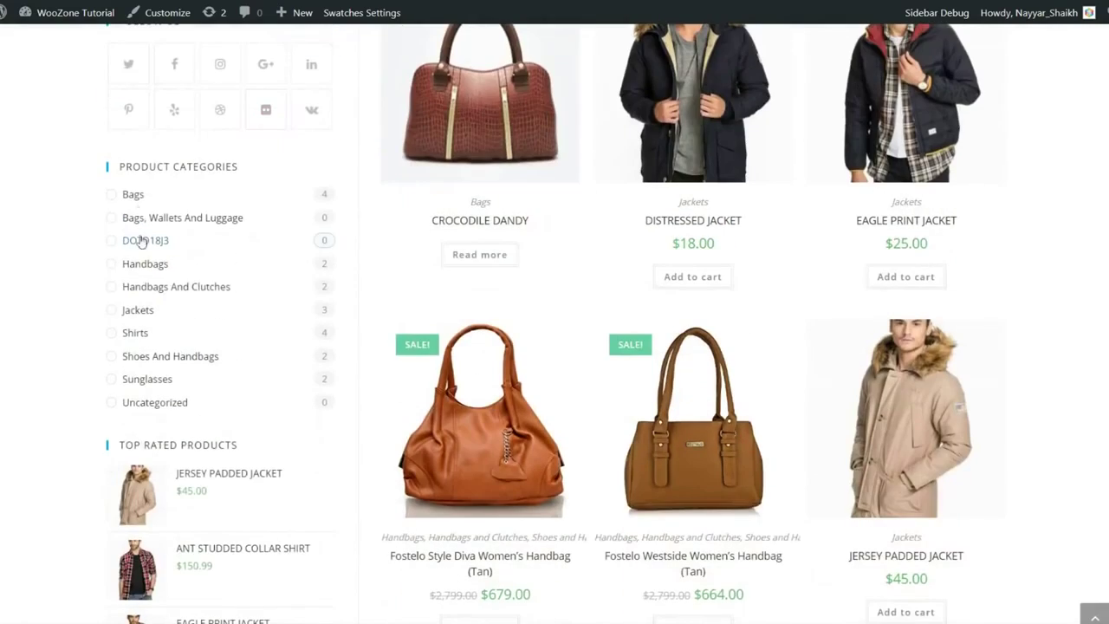
pyautogui.scroll(-3, 198, 312)
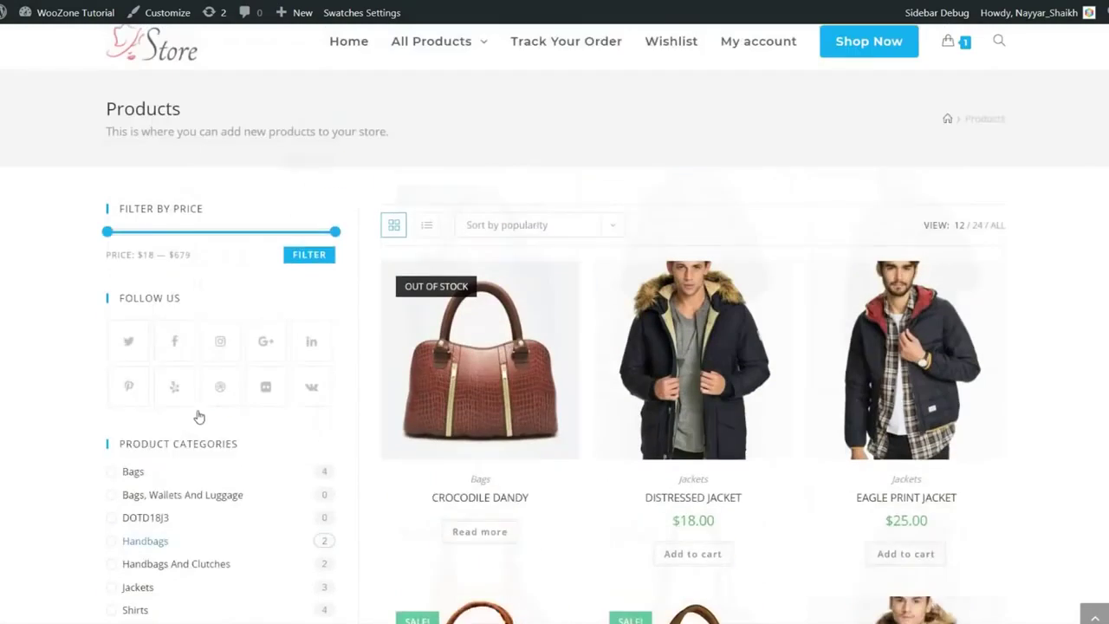
pyautogui.moveTo(951, 320)
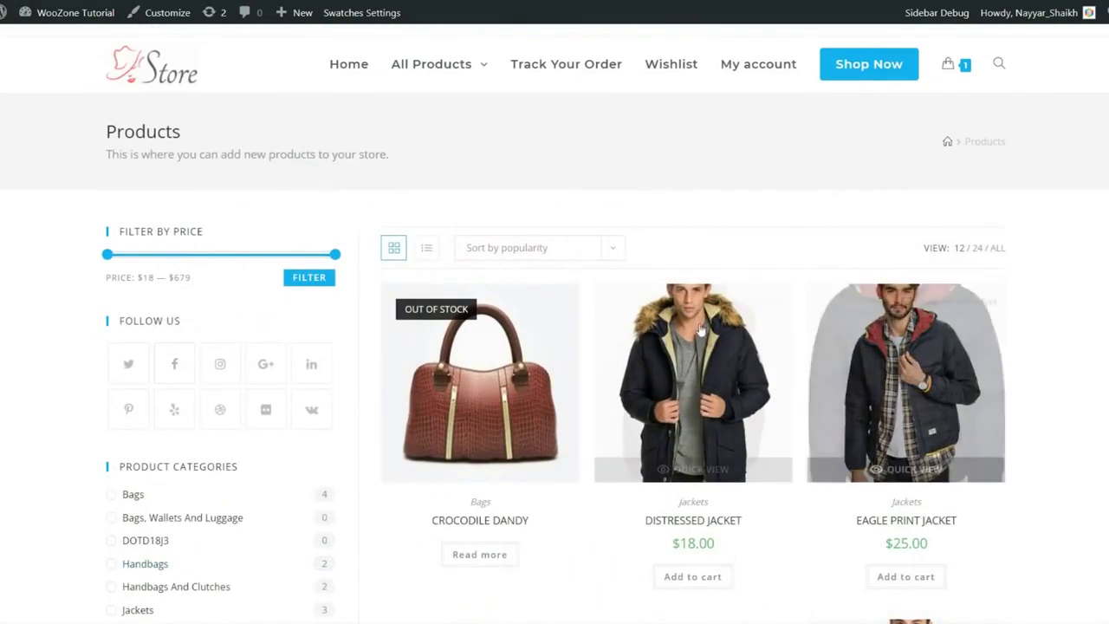
pyautogui.scroll(-3, 951, 320)
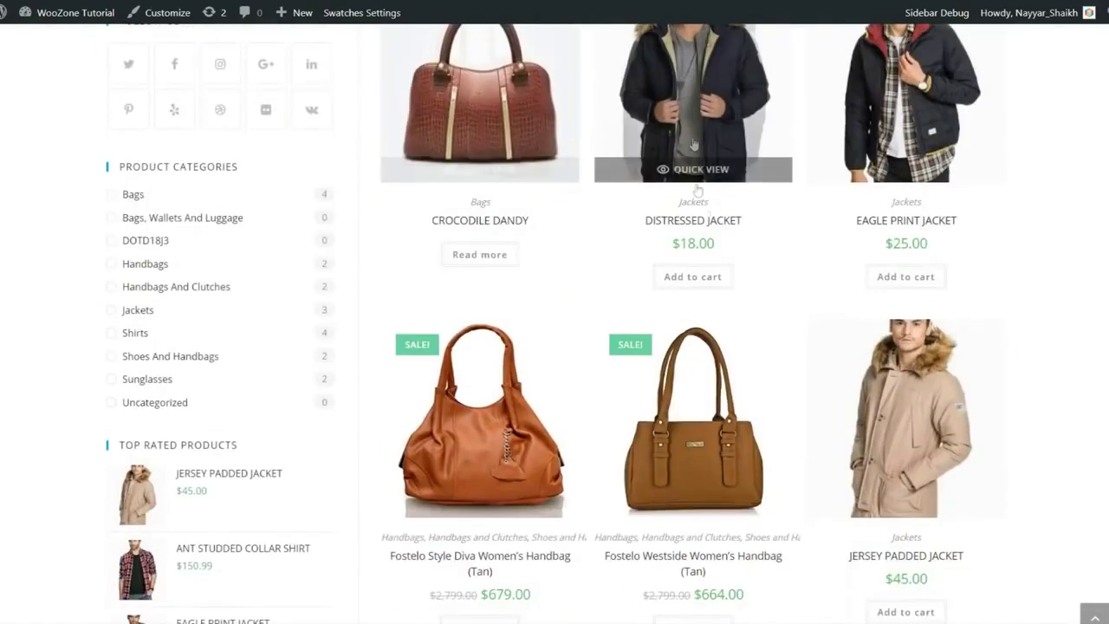
pyautogui.scroll(2, 910, 217)
pyautogui.scroll(-3, 485, 259)
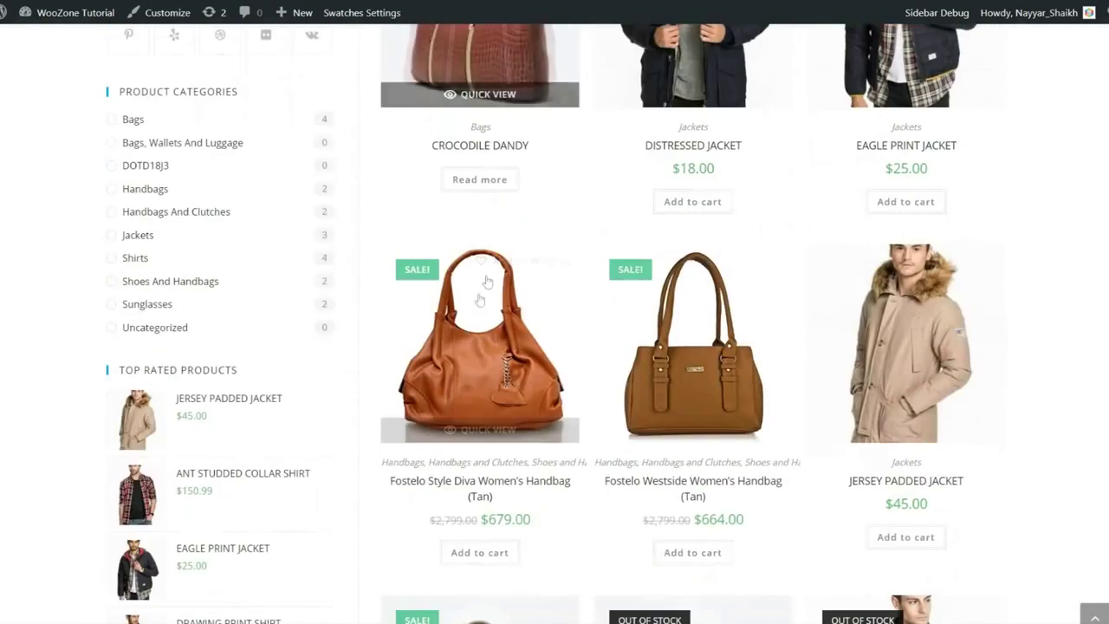
pyautogui.scroll(-3, 854, 306)
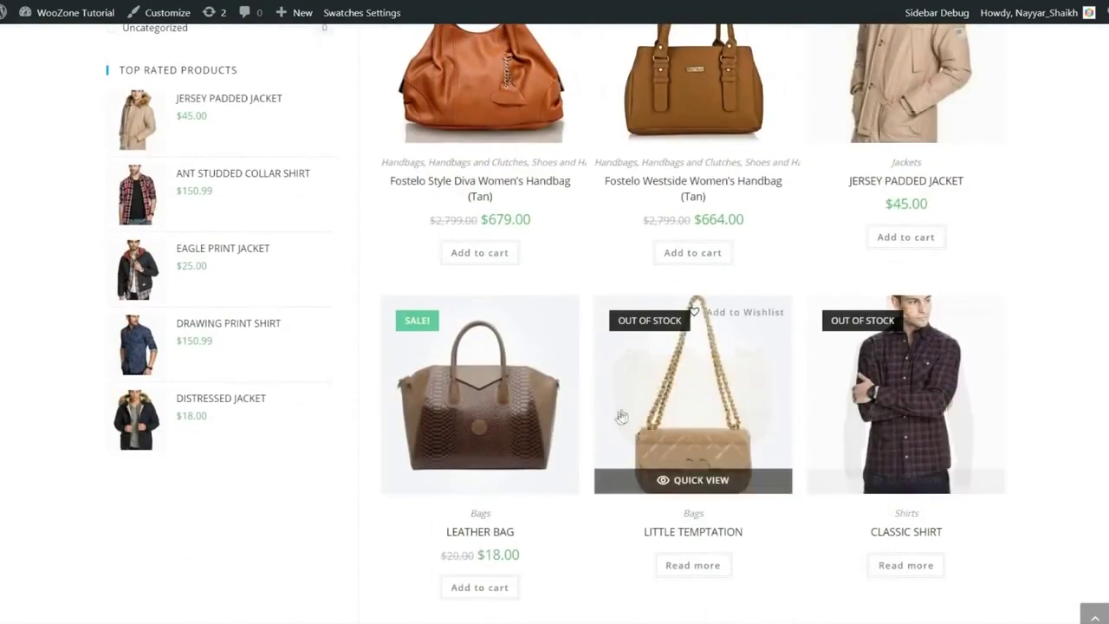
pyautogui.scroll(-4, 465, 413)
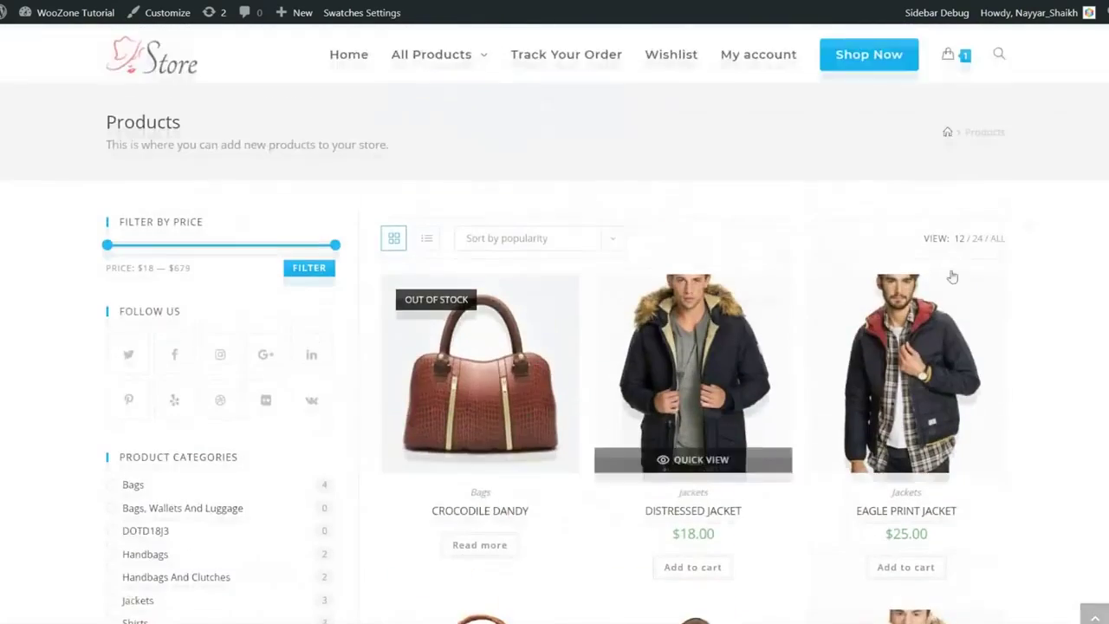
pyautogui.scroll(-3, 1071, 257)
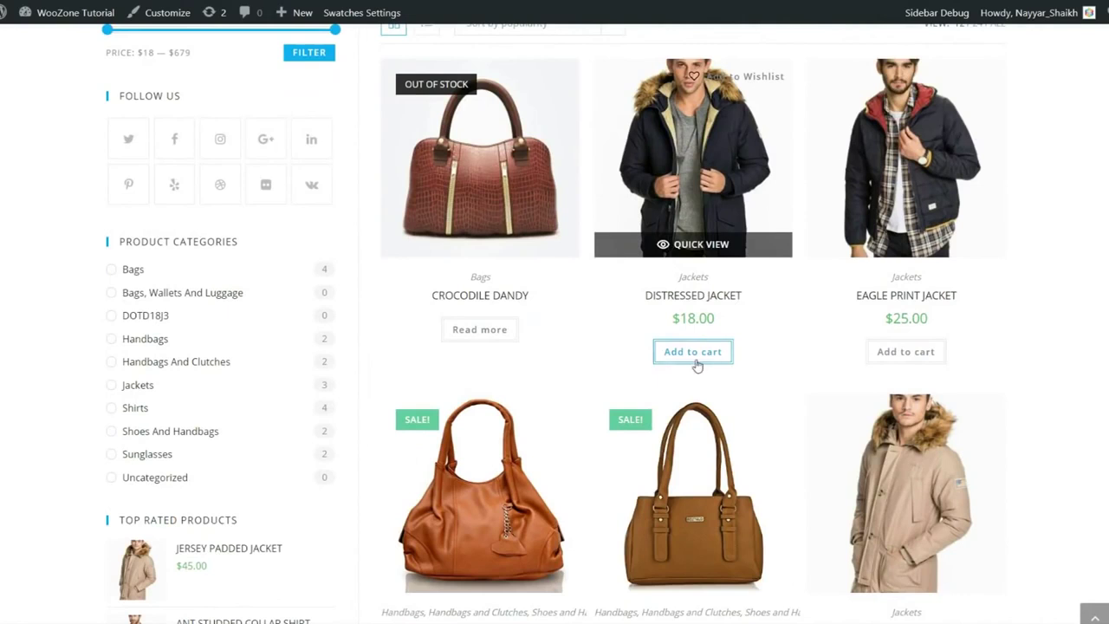
pyautogui.scroll(2, 578, 228)
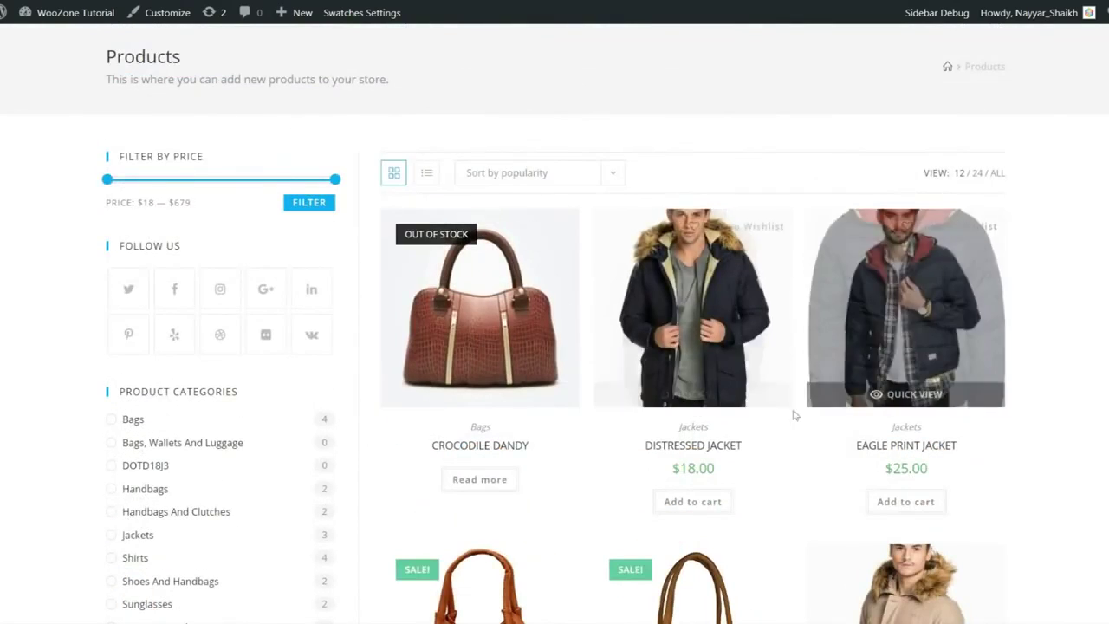
# - Check the Distressed Jacket's $18.00 price, then go to the Wishlist
pyautogui.doubleClick(685, 467)
pyautogui.click(684, 469)
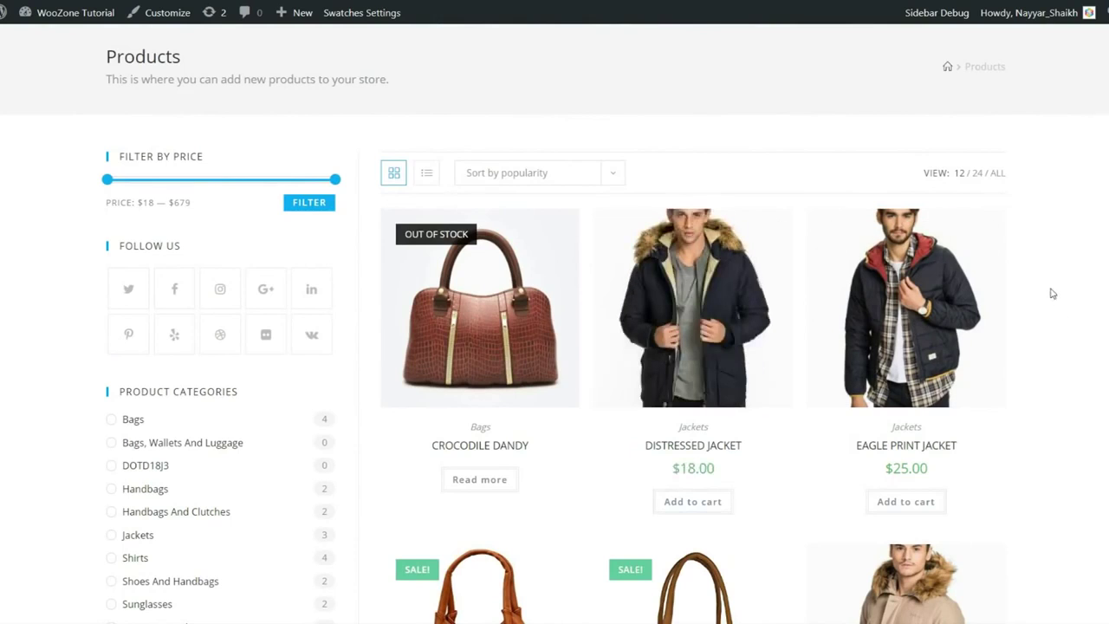
pyautogui.scroll(2, 1052, 294)
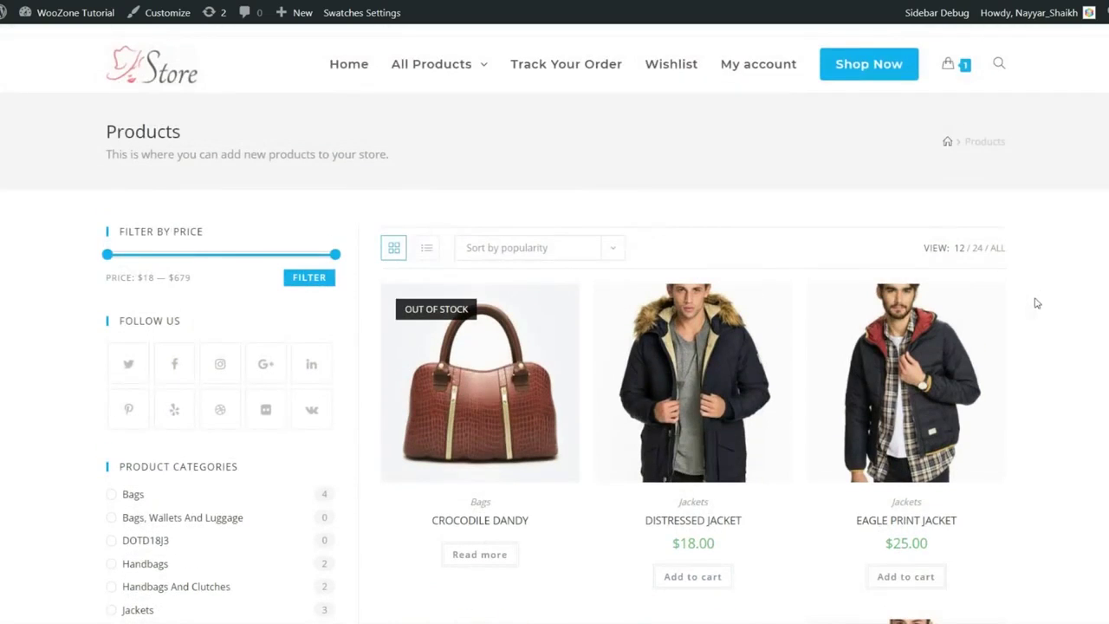
pyautogui.scroll(-2, 1037, 303)
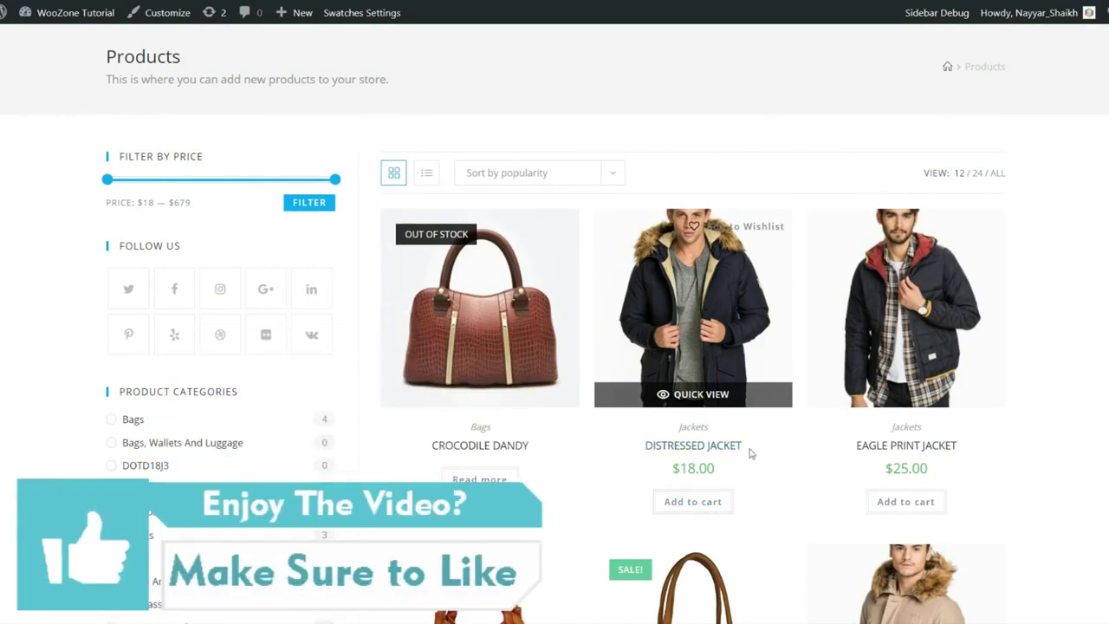
pyautogui.scroll(2, 1056, 358)
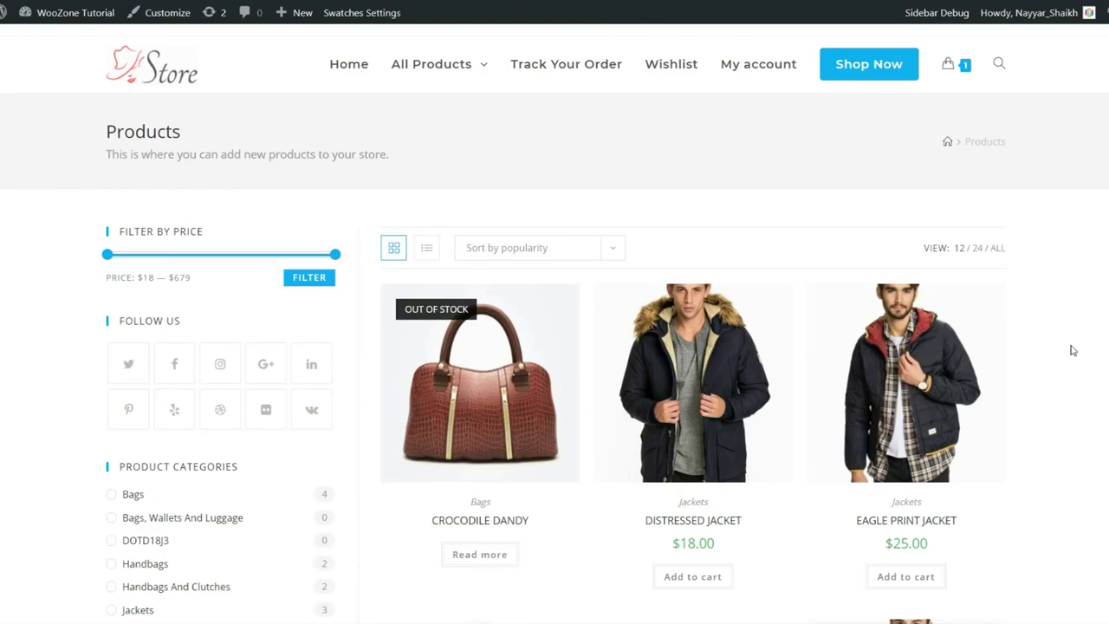
pyautogui.click(684, 70)
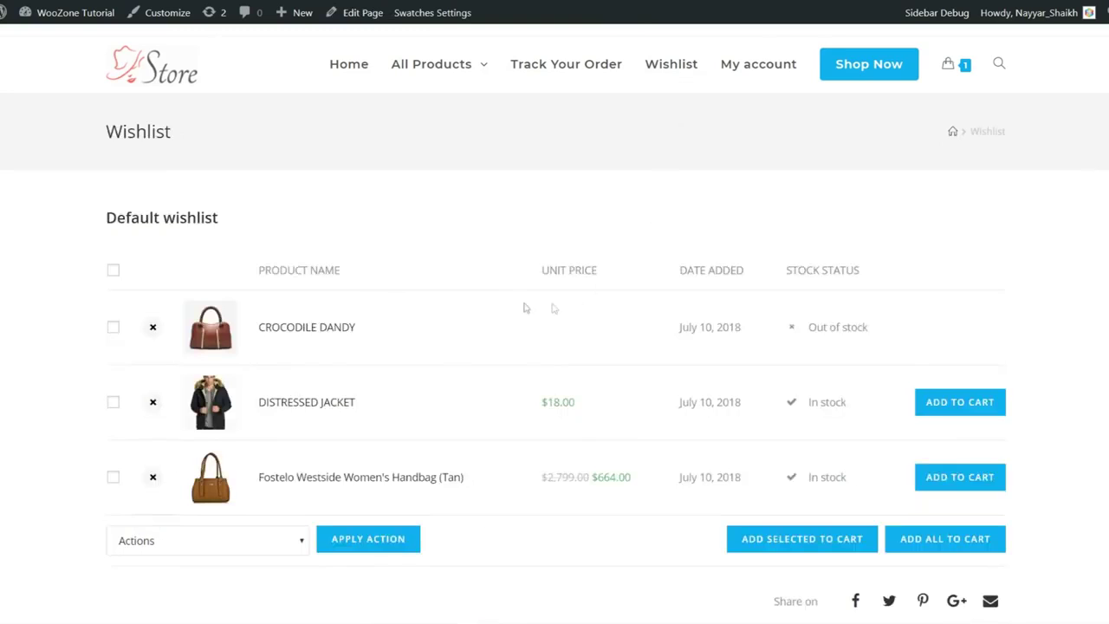
pyautogui.scroll(-2, 1089, 314)
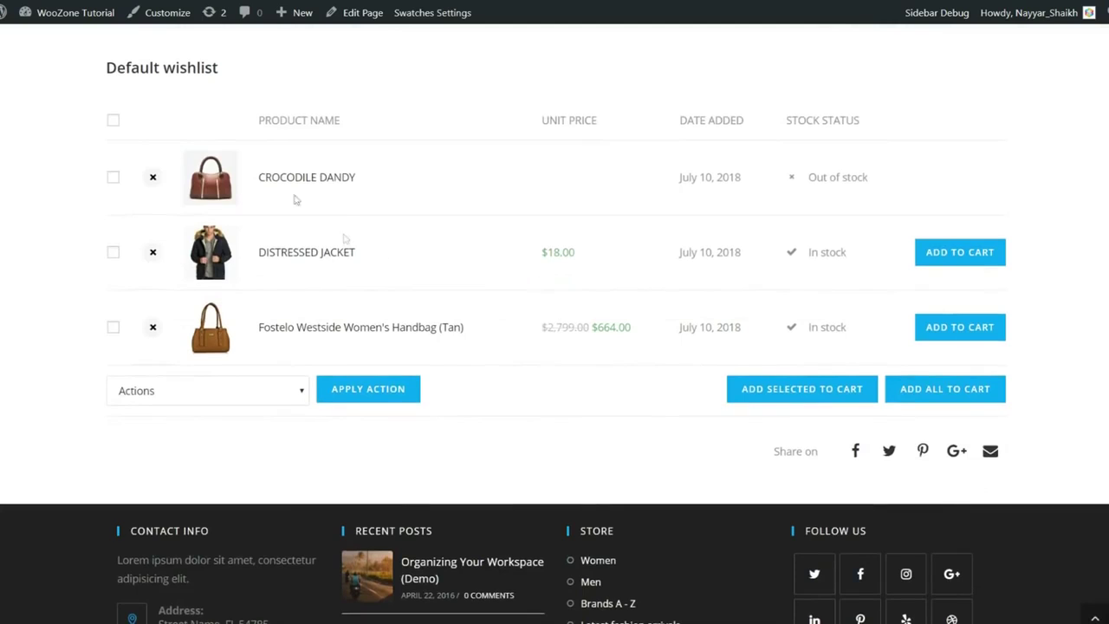
pyautogui.scroll(2, 340, 326)
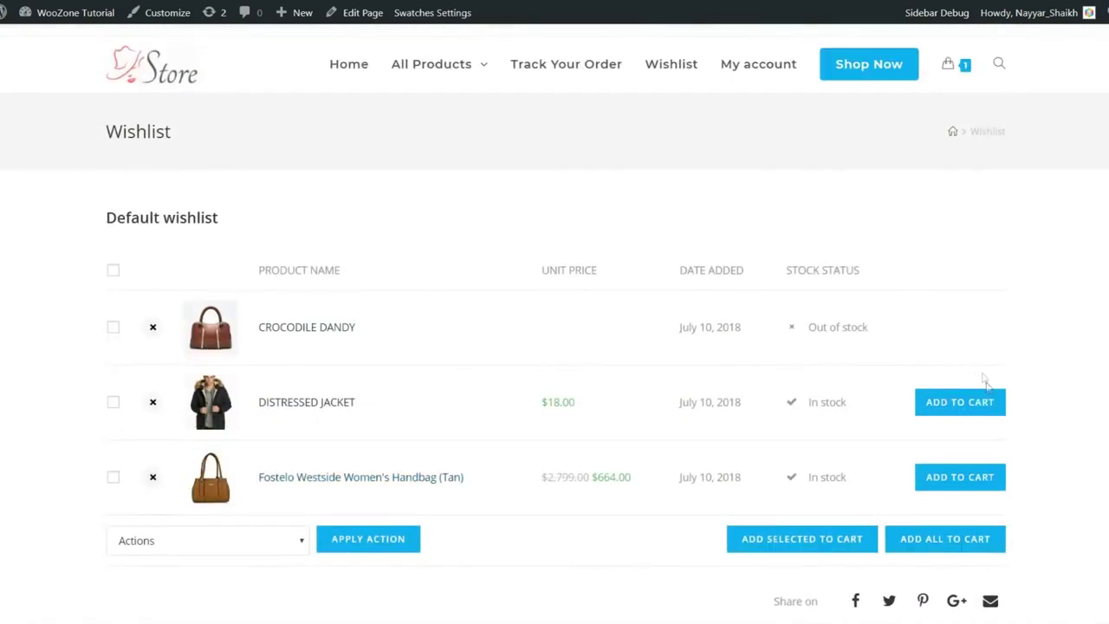
pyautogui.scroll(-1, 984, 409)
pyautogui.moveTo(868, 252); pyautogui.dragTo(793, 257)
pyautogui.click(881, 259)
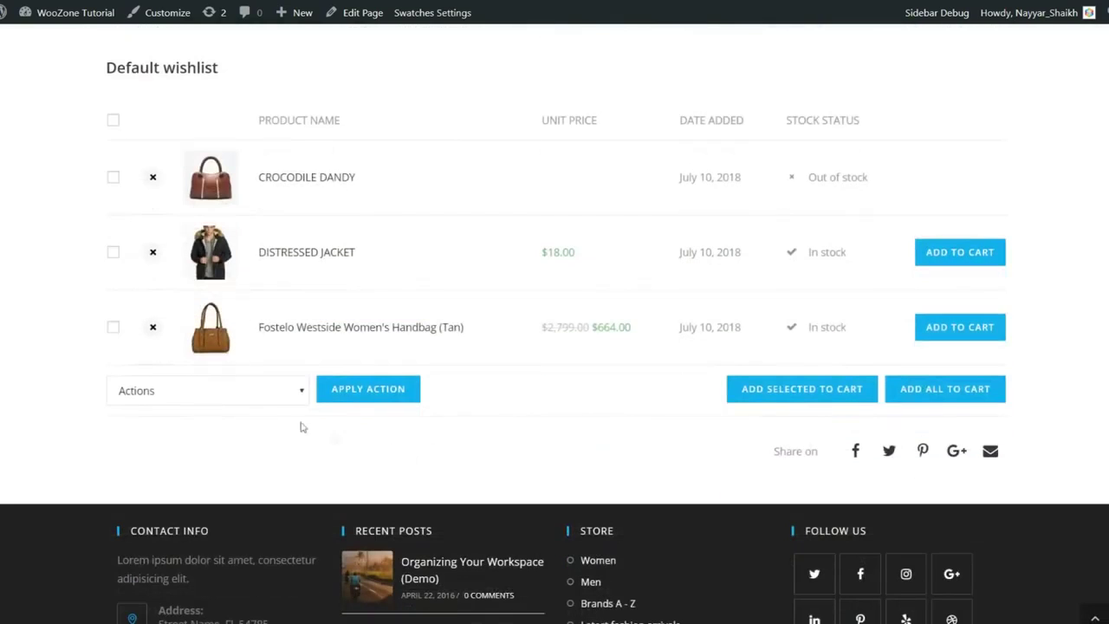
pyautogui.click(260, 398)
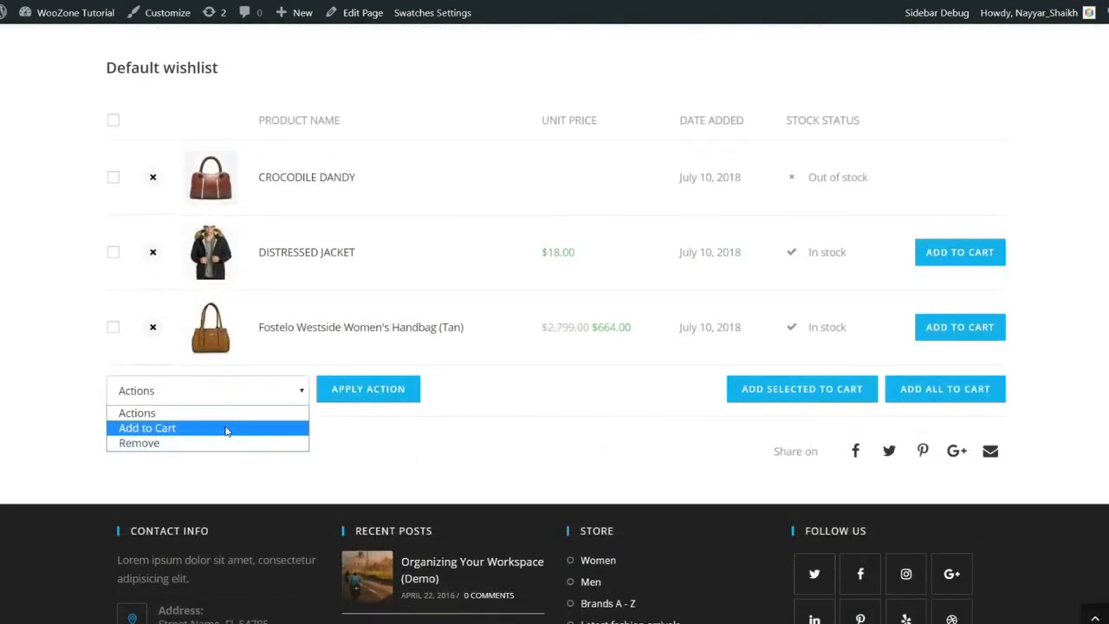
pyautogui.click(419, 427)
pyautogui.scroll(3, 426, 425)
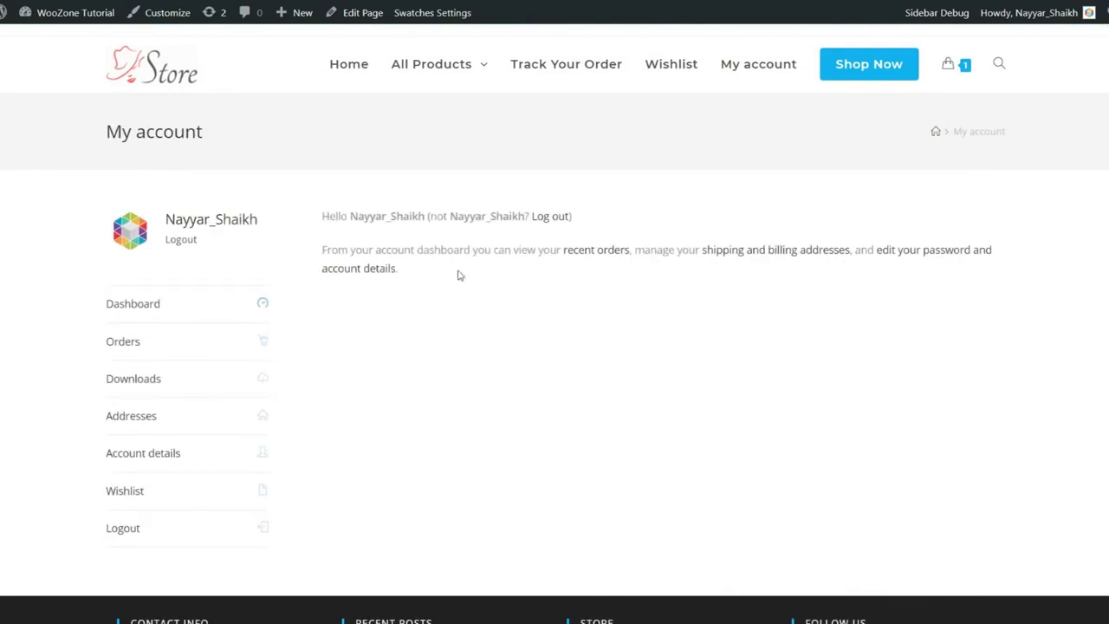
# - View the account's Orders and Downloads sections
pyautogui.scroll(-1, 180, 303)
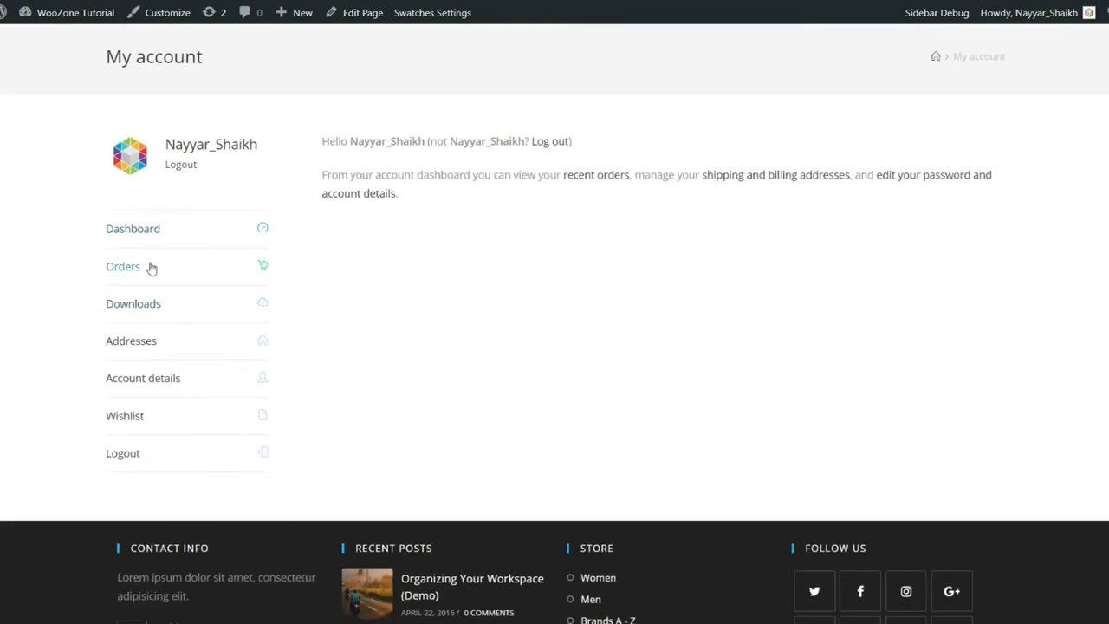
pyautogui.click(196, 278)
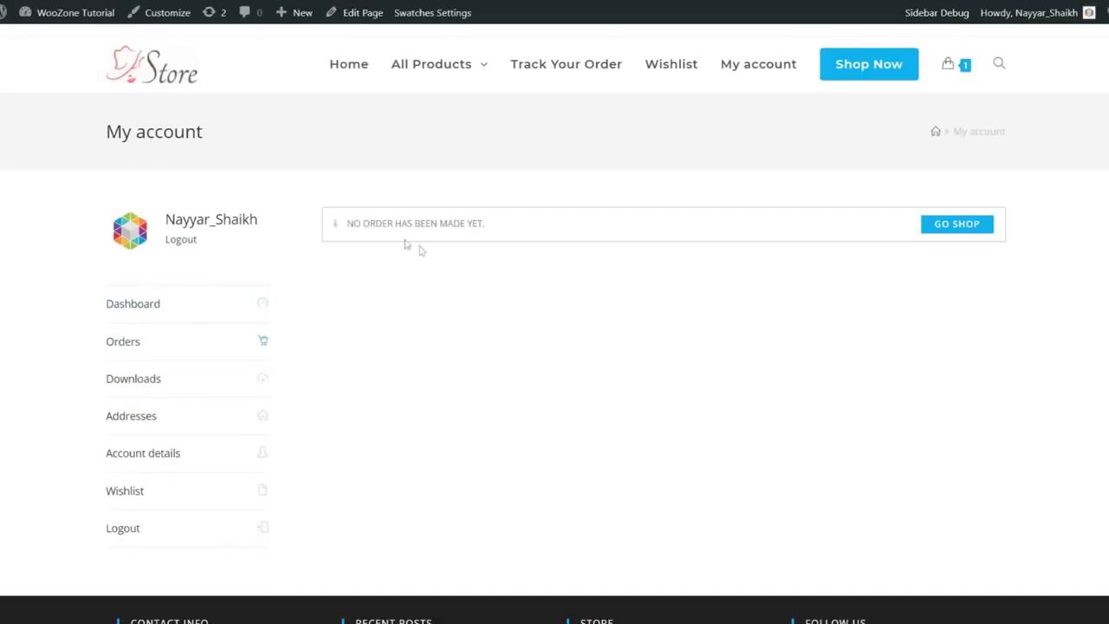
pyautogui.moveTo(335, 222); pyautogui.dragTo(606, 222)
pyautogui.click(606, 222)
pyautogui.scroll(-1, 606, 227)
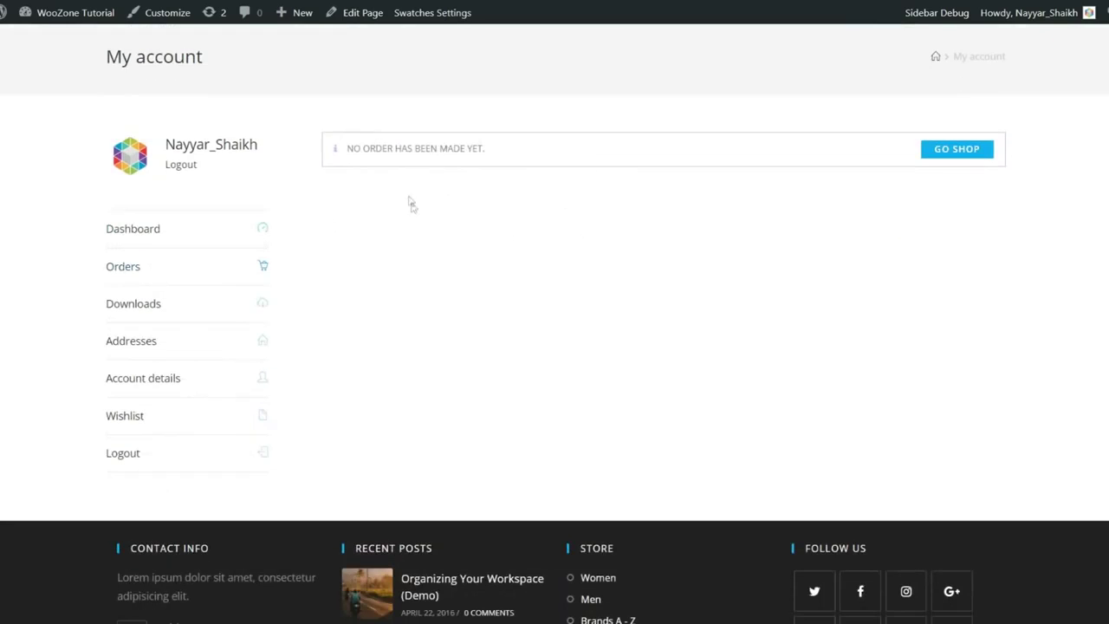
pyautogui.click(198, 305)
pyautogui.scroll(-1, 619, 257)
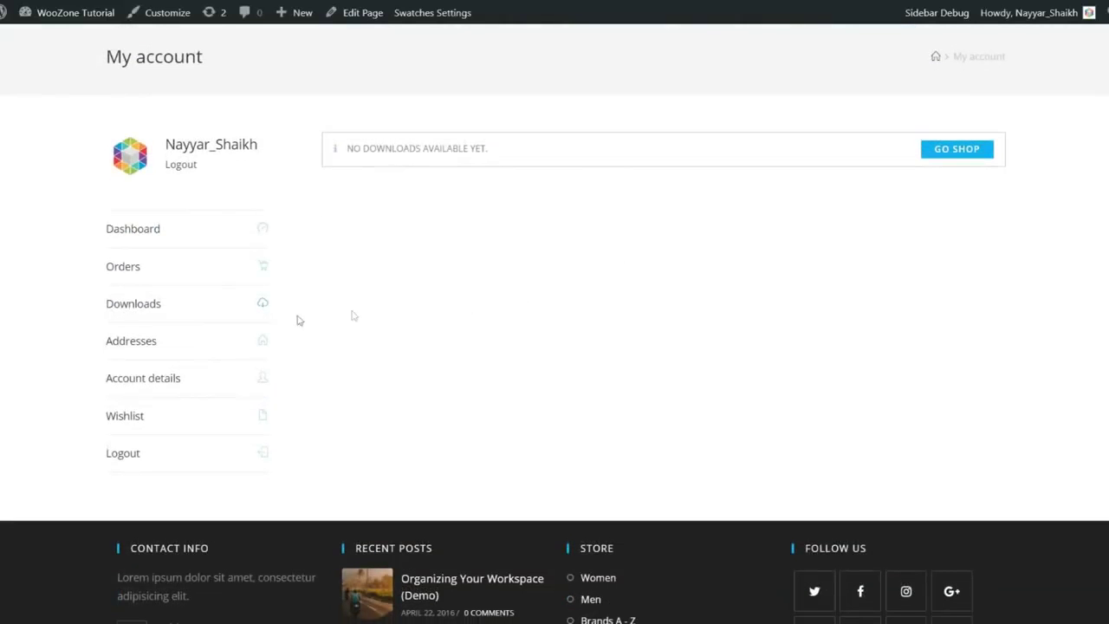
# - Review the saved billing and shipping addresses, then go to the cart
pyautogui.click(180, 345)
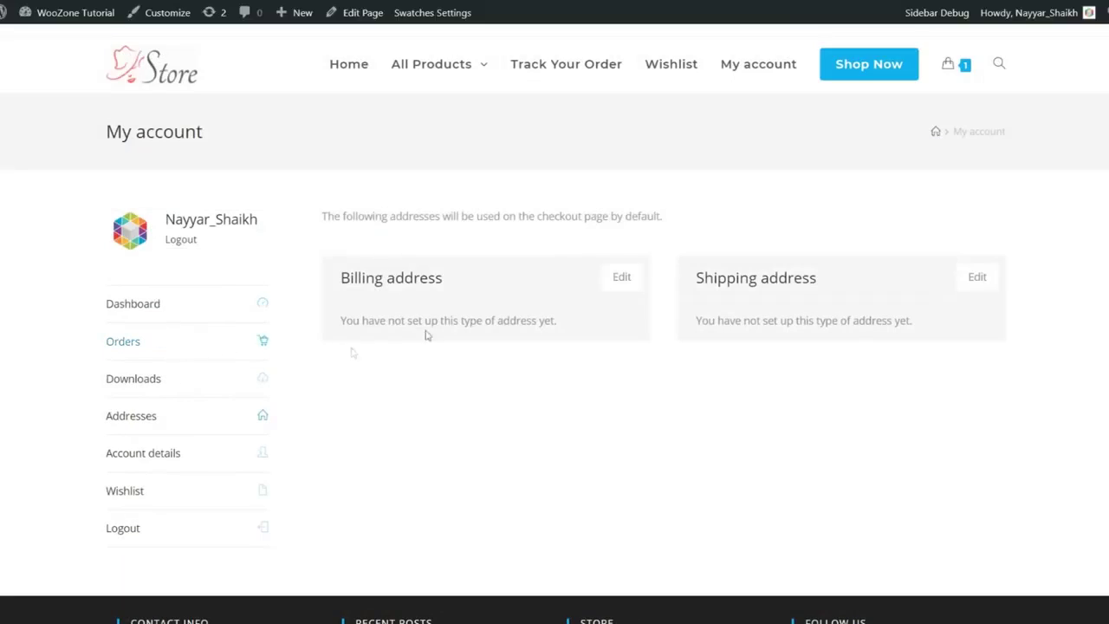
pyautogui.scroll(-1, 1027, 302)
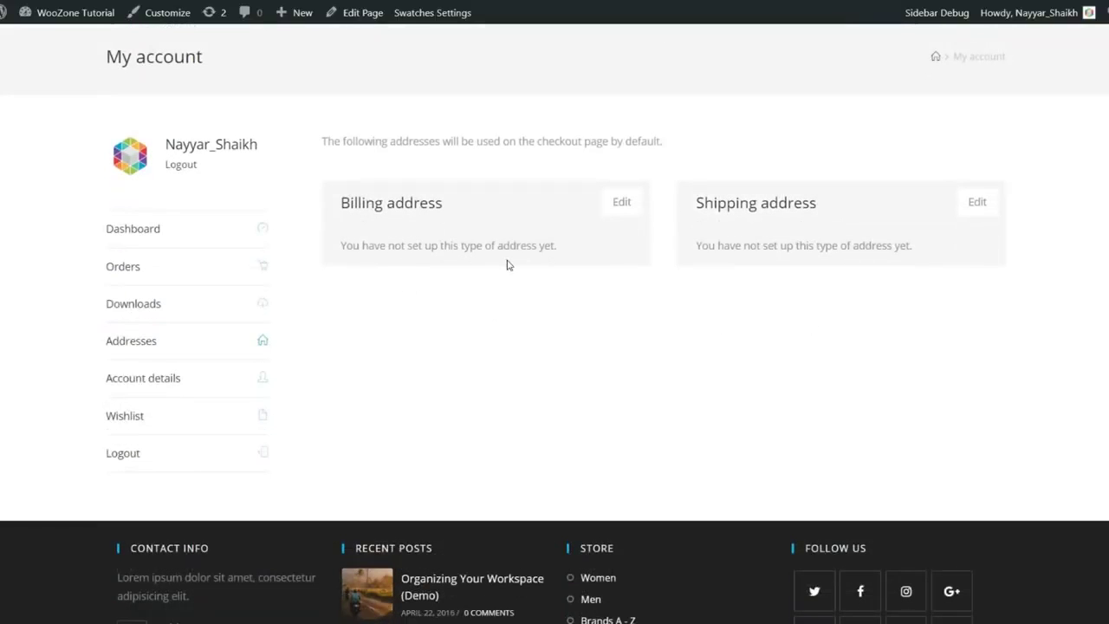
pyautogui.scroll(1, 508, 265)
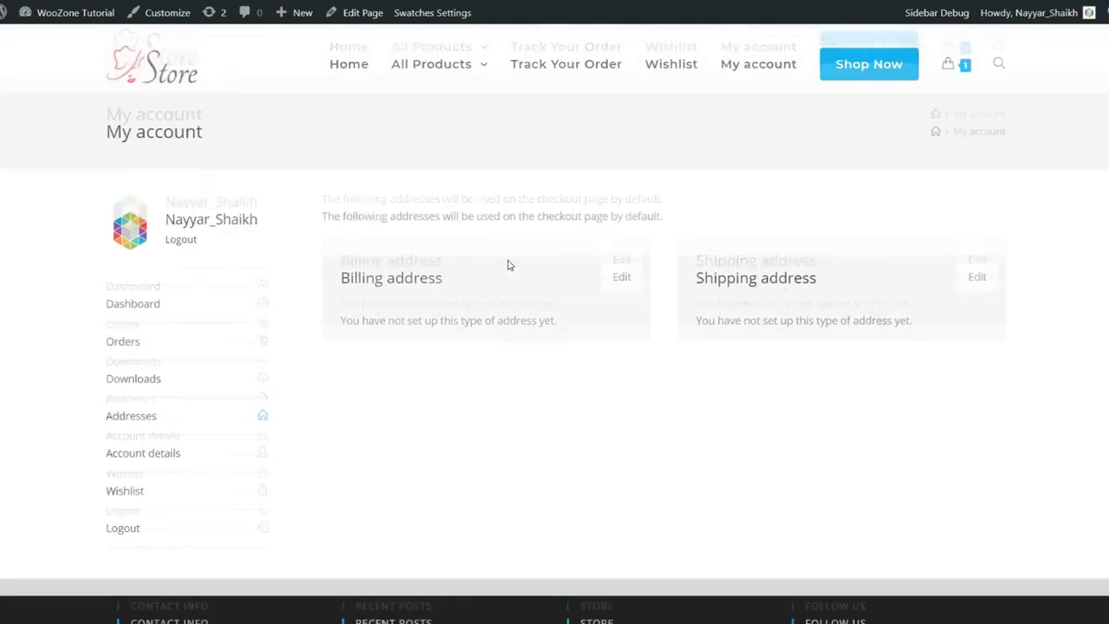
pyautogui.scroll(-2, 473, 295)
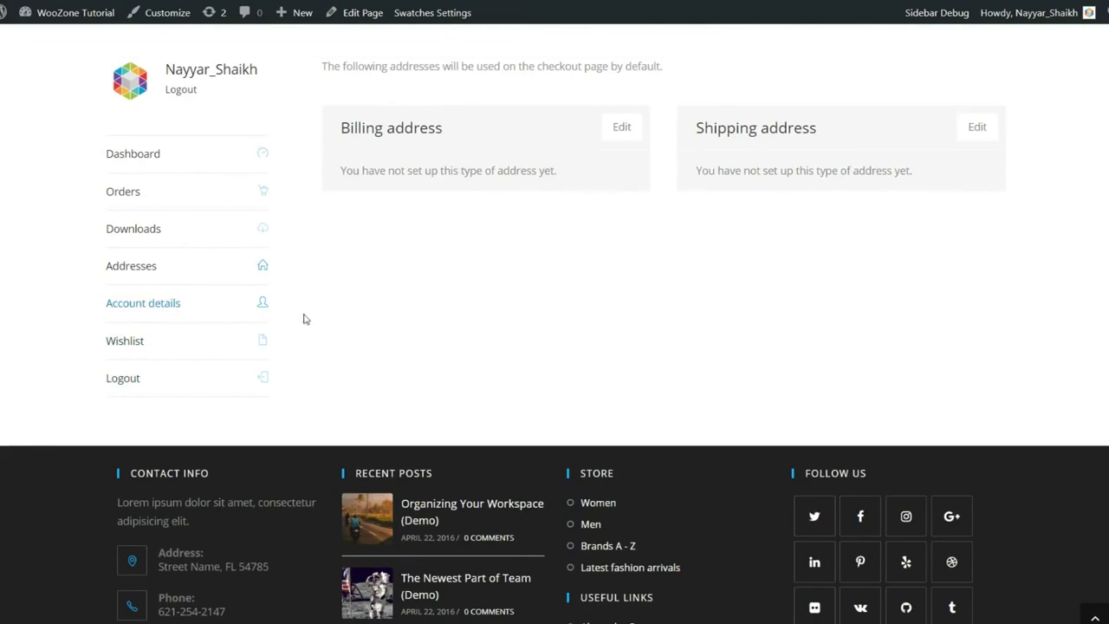
pyautogui.scroll(1, 329, 317)
pyautogui.scroll(1, 378, 317)
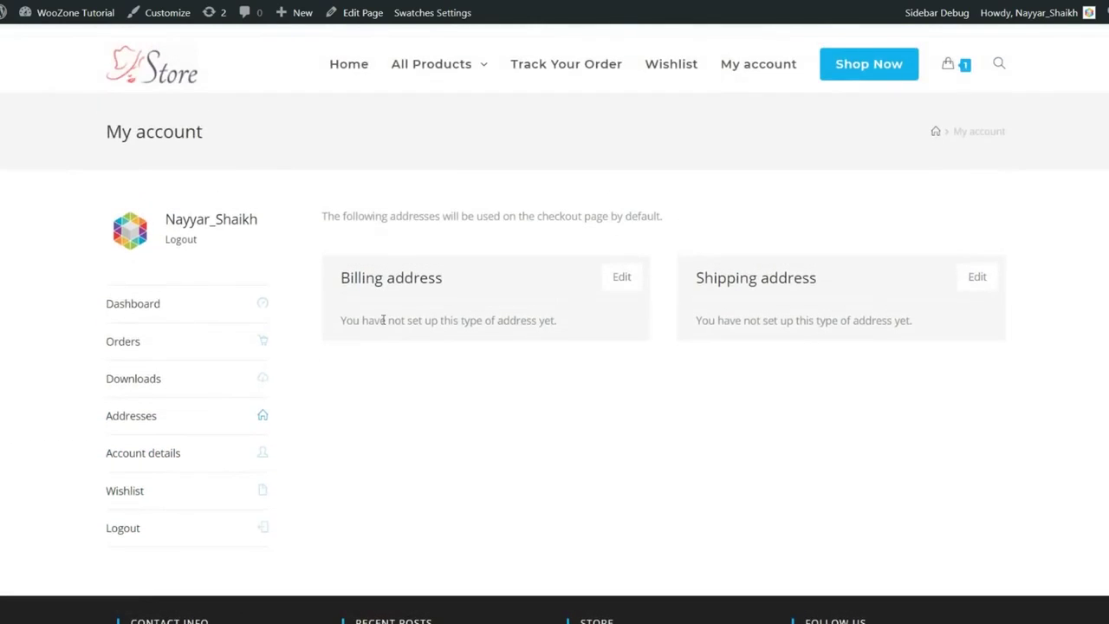
pyautogui.click(952, 69)
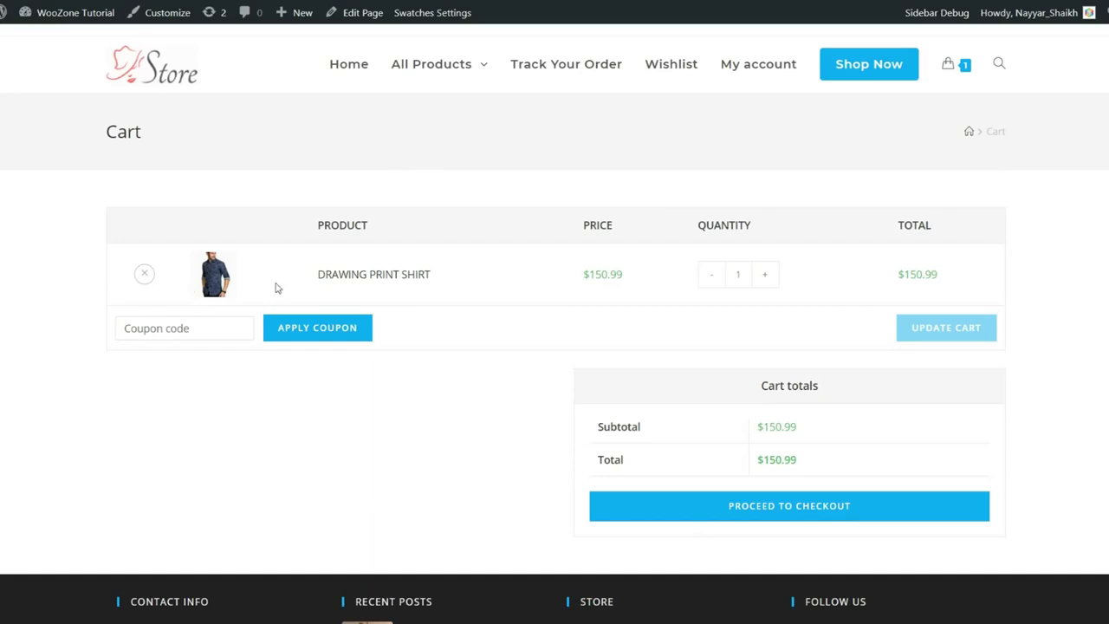
# - Note the $150.99 cart total, then scroll the home page sections and jump back to the top
pyautogui.moveTo(899, 273); pyautogui.dragTo(948, 277)
pyautogui.click(860, 288)
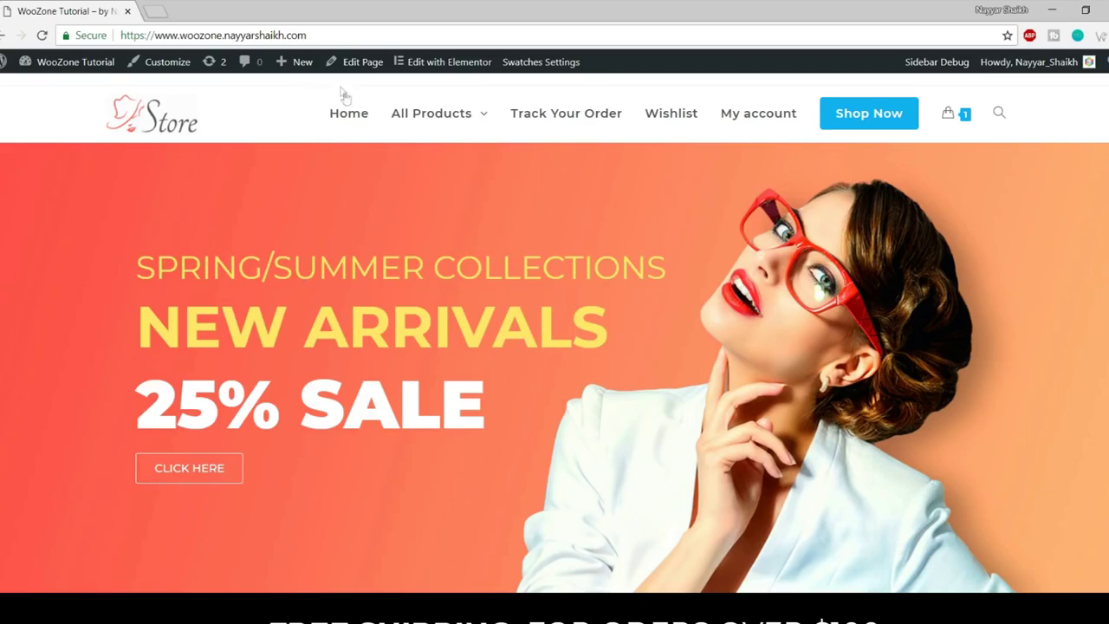
pyautogui.scroll(-1, 967, 364)
pyautogui.scroll(-10, 966, 365)
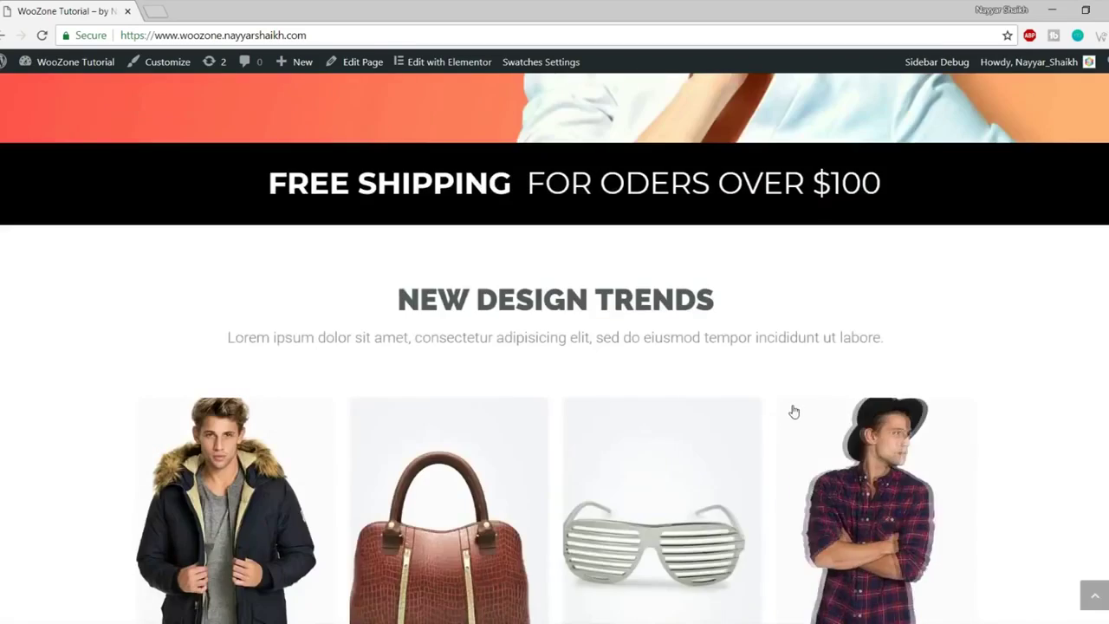
pyautogui.scroll(11, 907, 402)
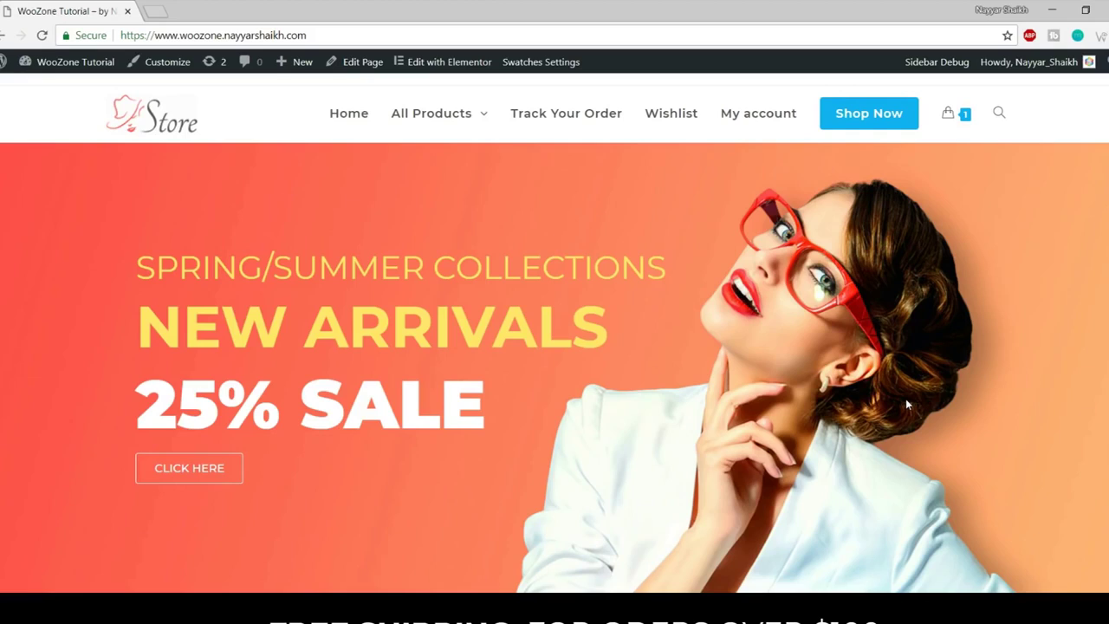
pyautogui.scroll(-10, 905, 399)
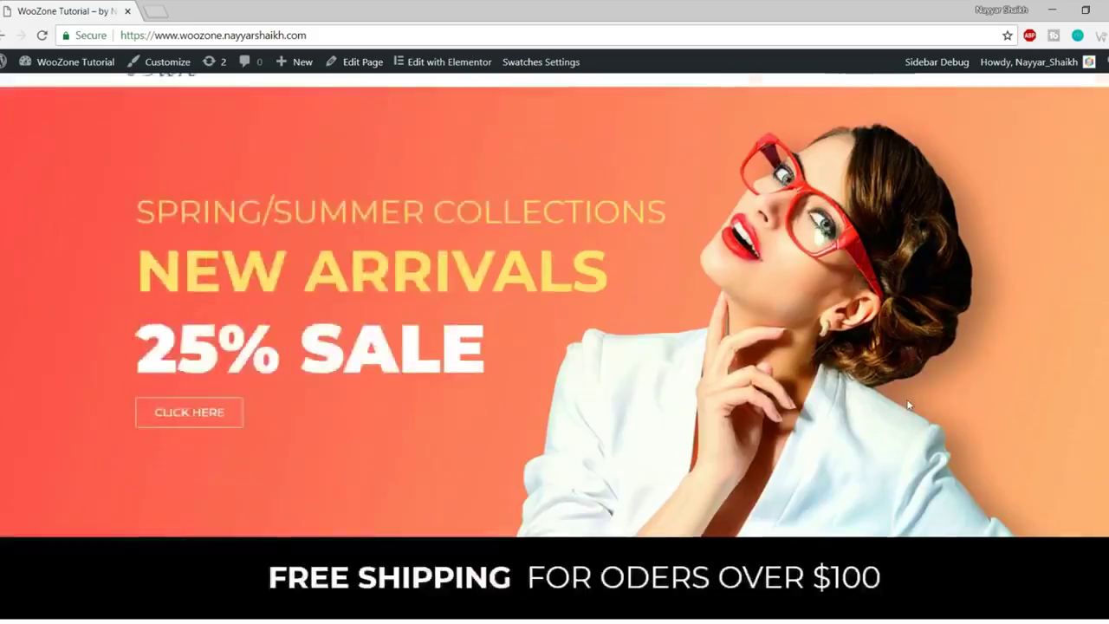
pyautogui.scroll(10, 902, 403)
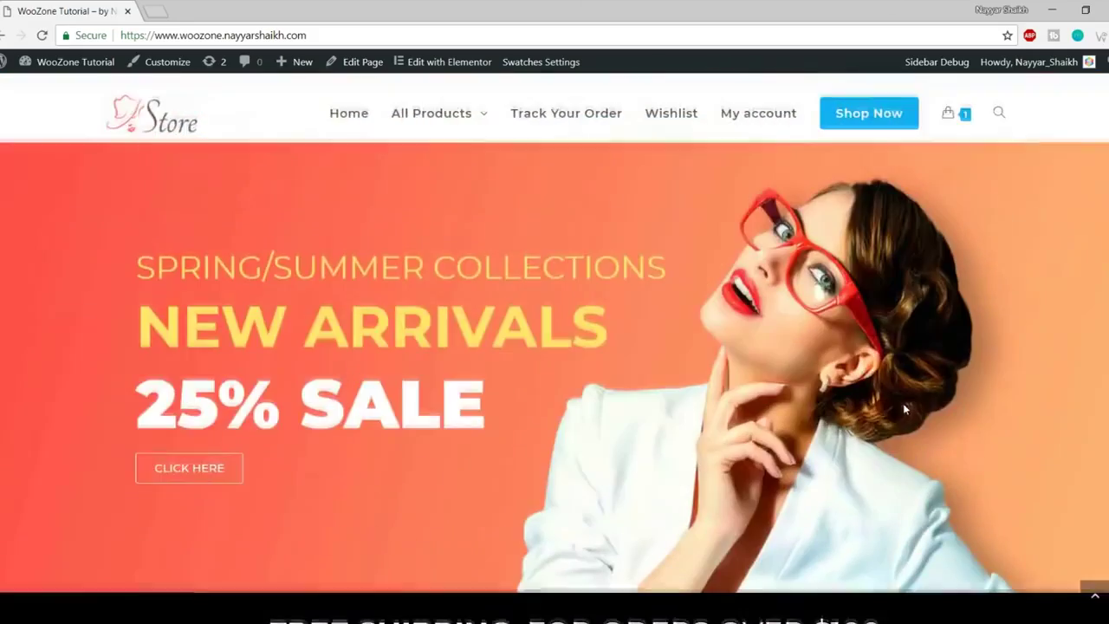
pyautogui.scroll(-5, 897, 385)
pyautogui.scroll(-10, 895, 391)
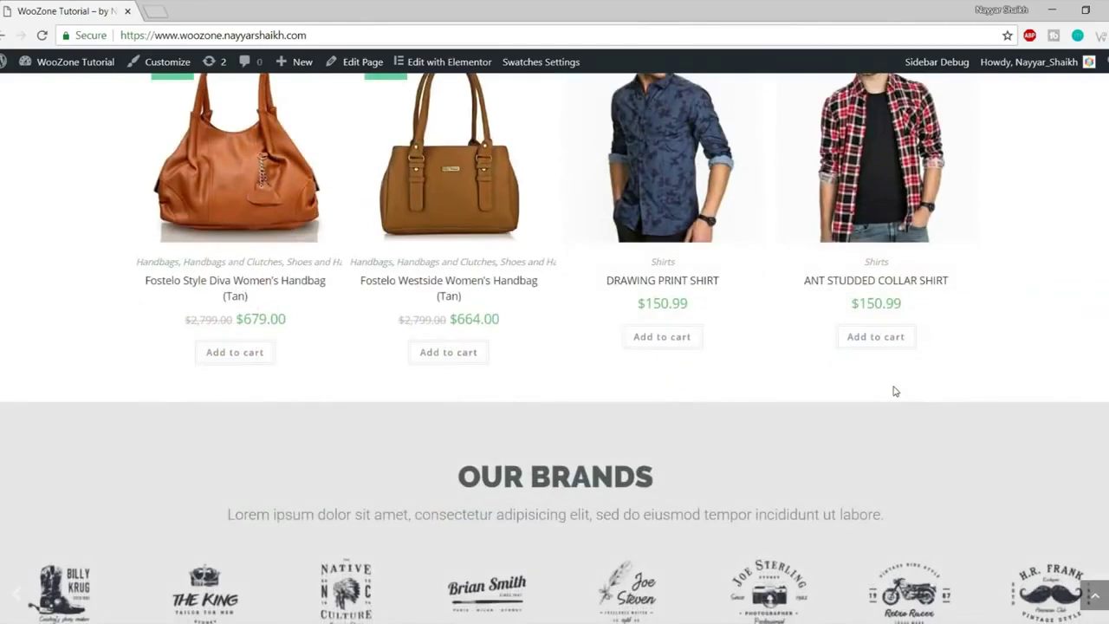
pyautogui.scroll(-10, 895, 390)
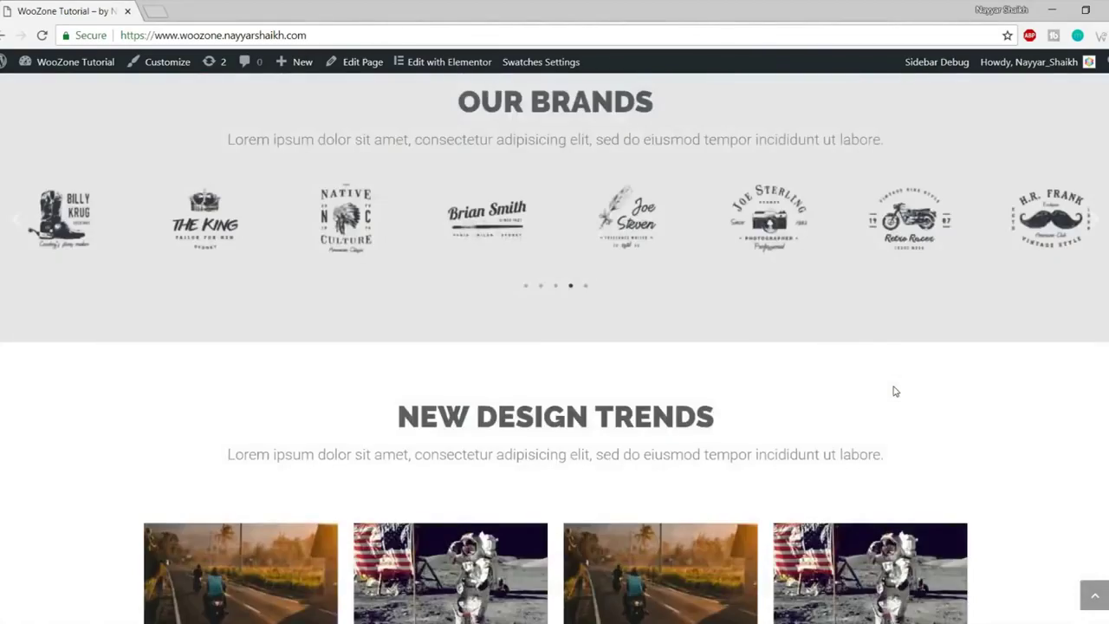
pyautogui.click(1091, 594)
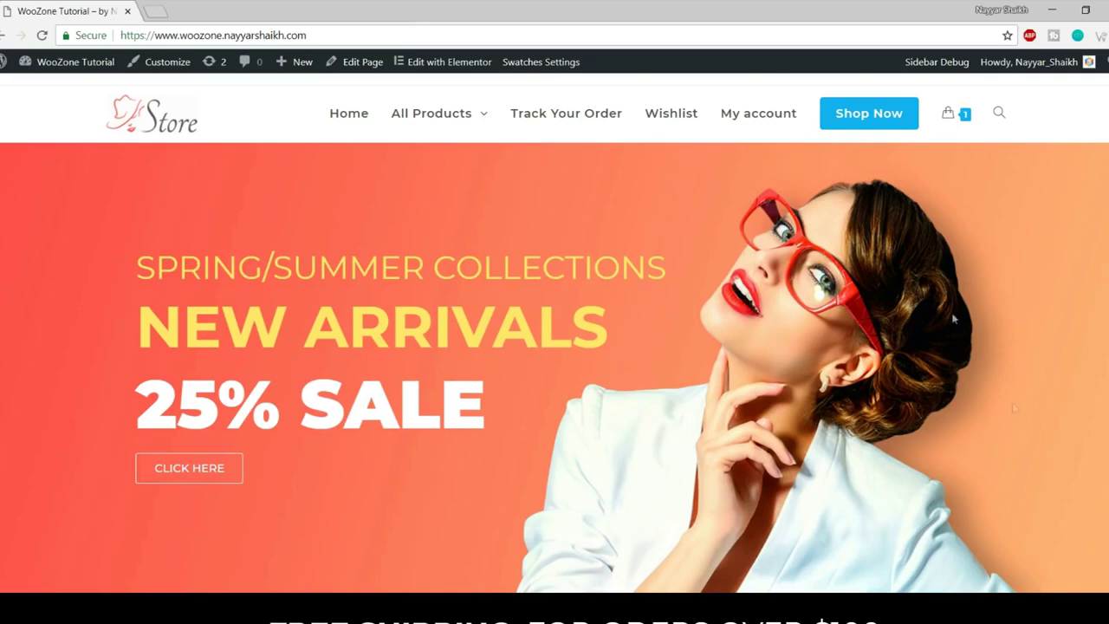
# - Load bloggdude.com/tmd in a new tab, view the cloud plans, and right-click the Web Hosting link
pyautogui.click(159, 8)
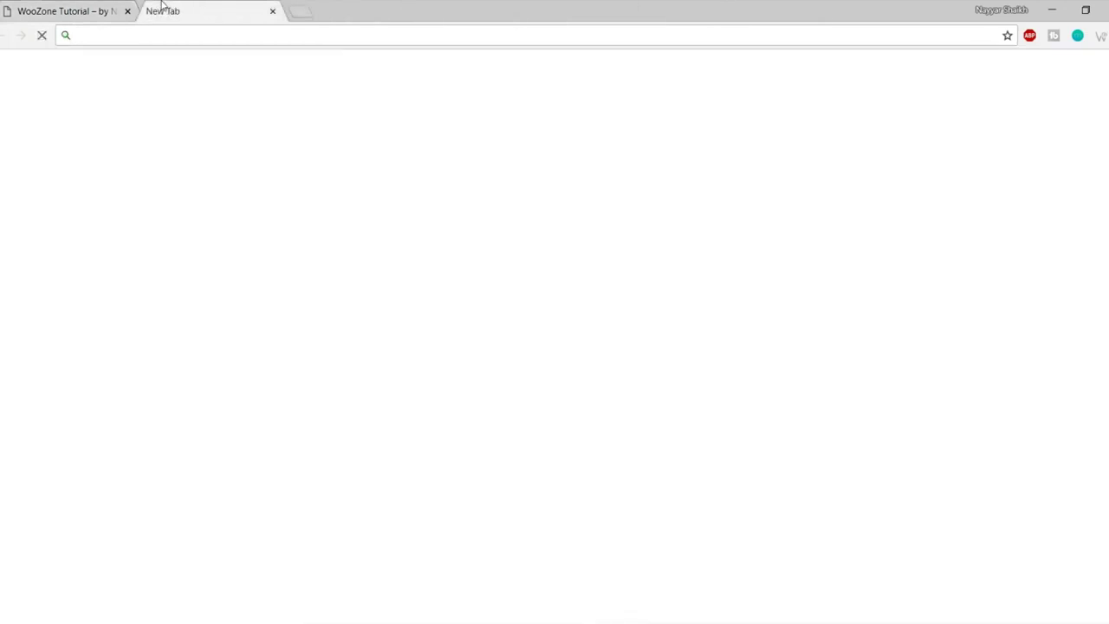
pyautogui.write('bloggdude.com')
pyautogui.write('/tmd')
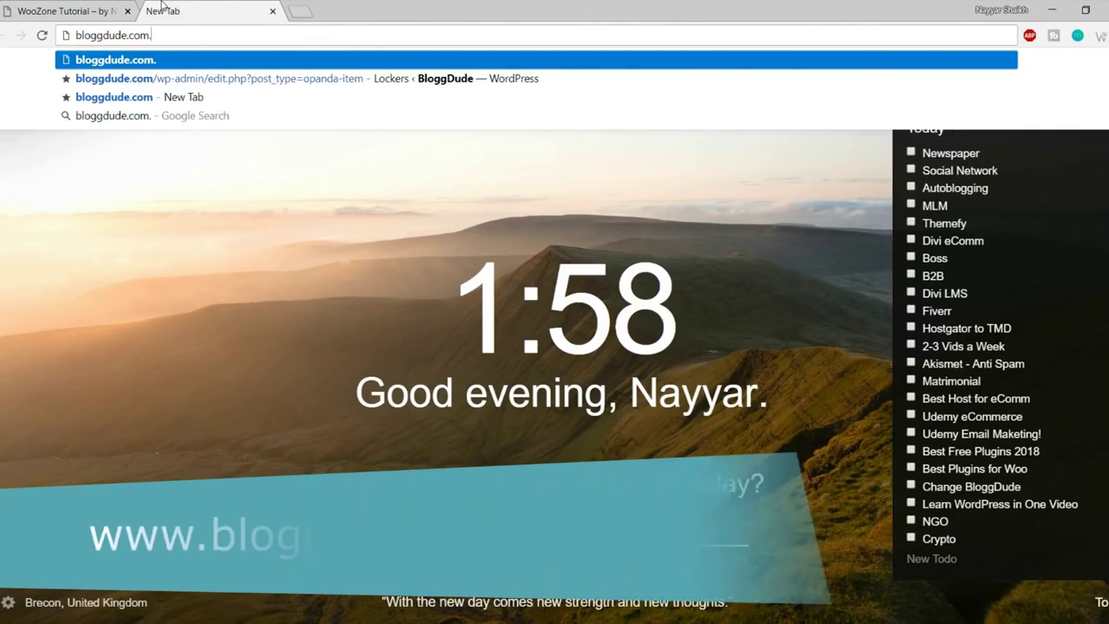
pyautogui.press('Return')
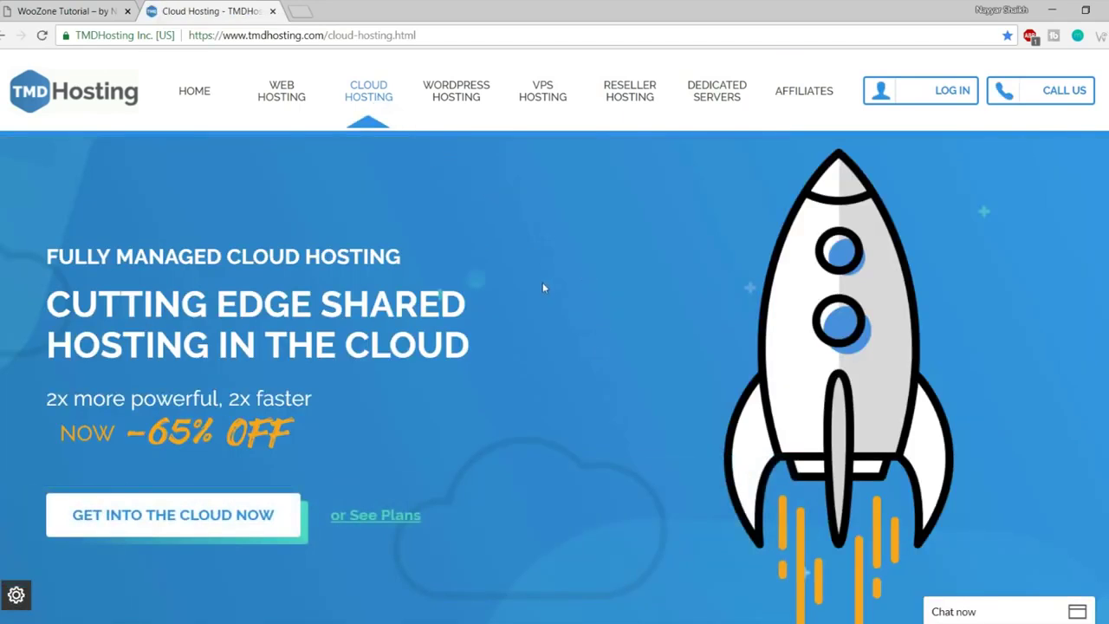
pyautogui.scroll(-4, 600, 312)
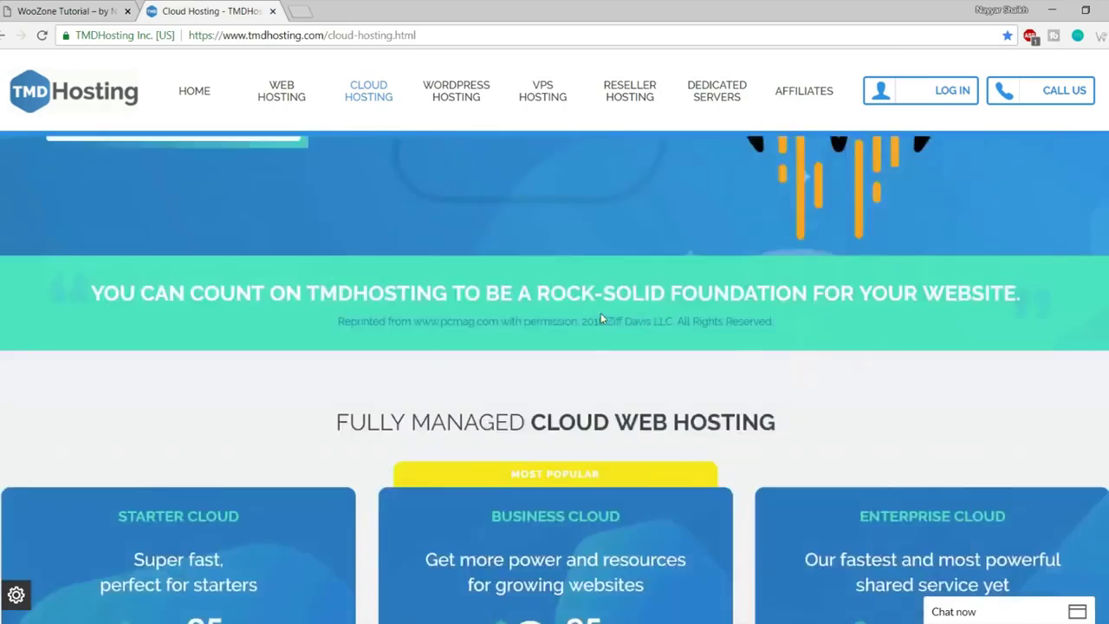
pyautogui.scroll(-4, 600, 312)
pyautogui.scroll(1, 310, 282)
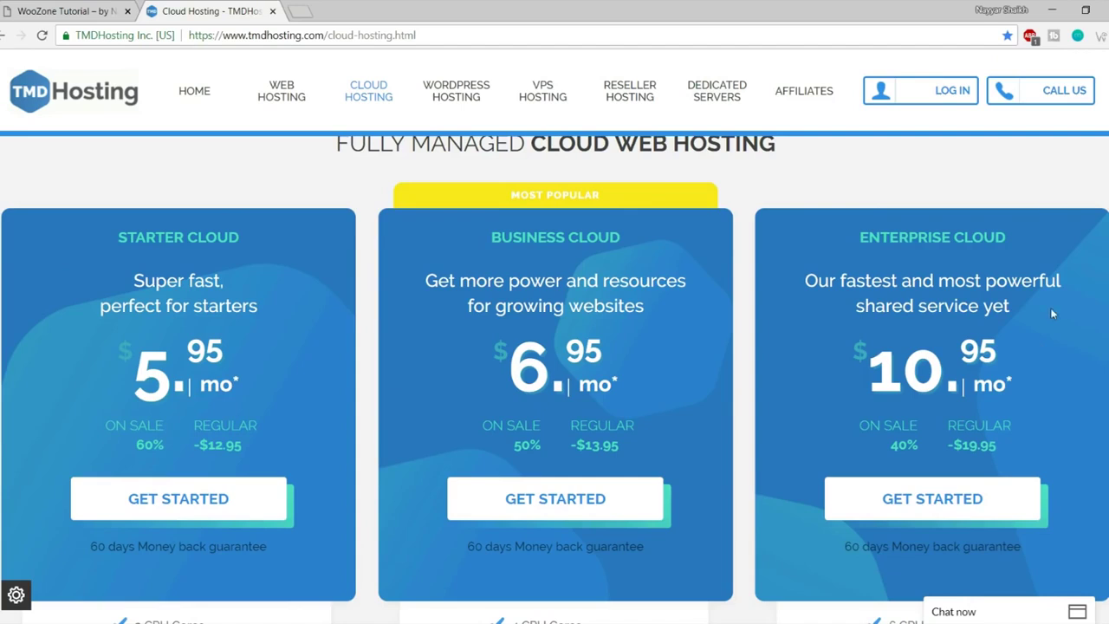
pyautogui.rightClick(281, 98)
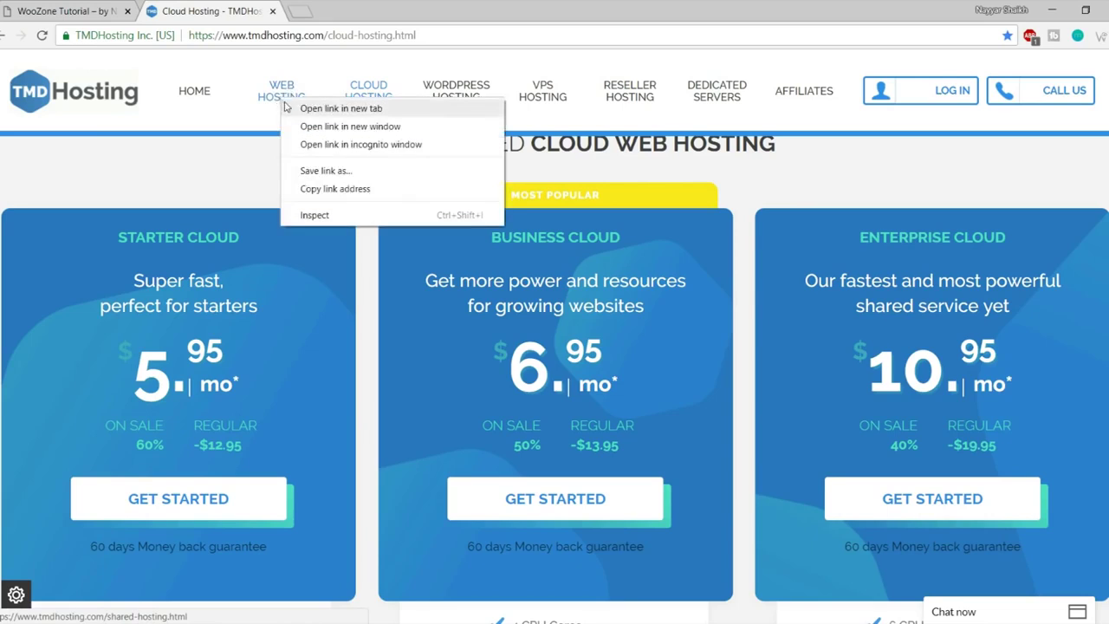
# - Open Web Hosting in a new tab and check the Starter plan's $2.95 price
pyautogui.click(340, 107)
pyautogui.click(355, 10)
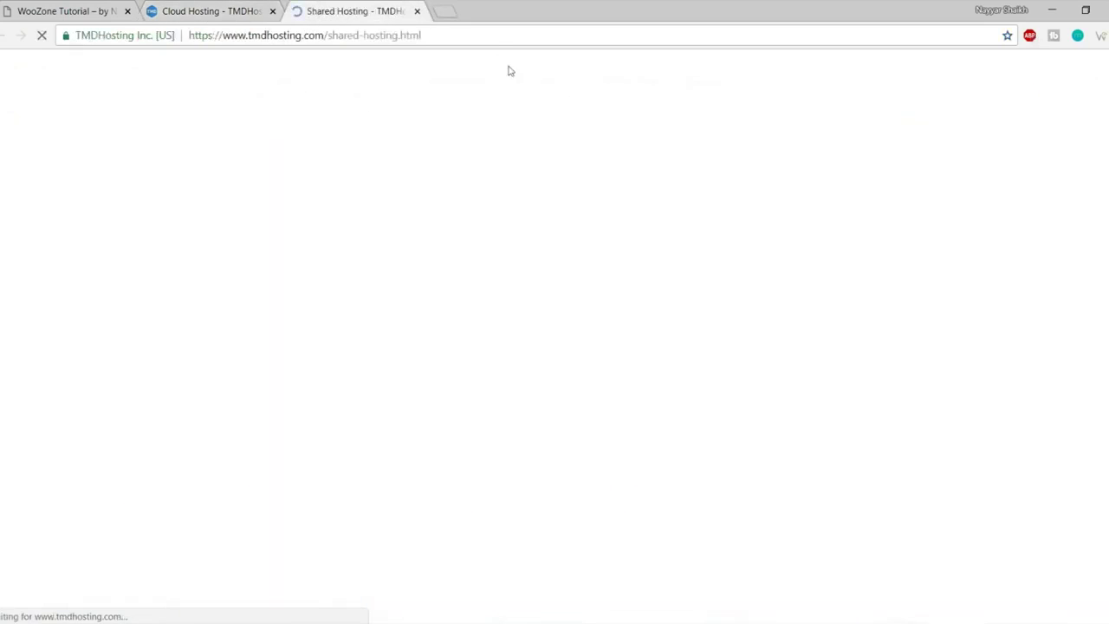
pyautogui.scroll(-2, 562, 357)
pyautogui.scroll(-5, 561, 357)
pyautogui.scroll(2, 567, 364)
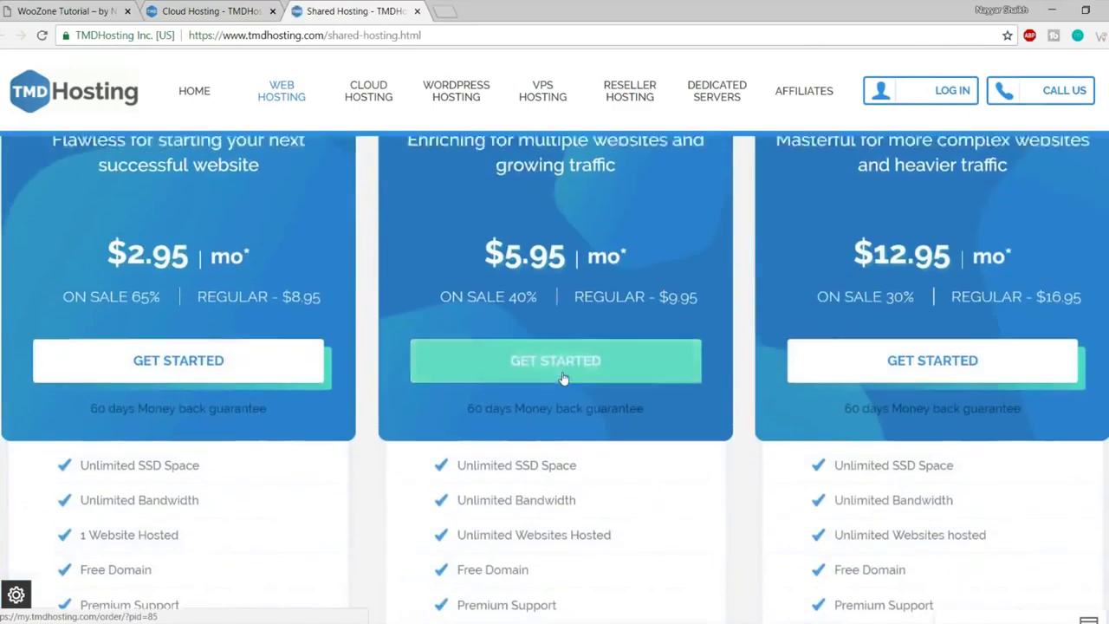
pyautogui.moveTo(104, 394); pyautogui.dragTo(189, 394)
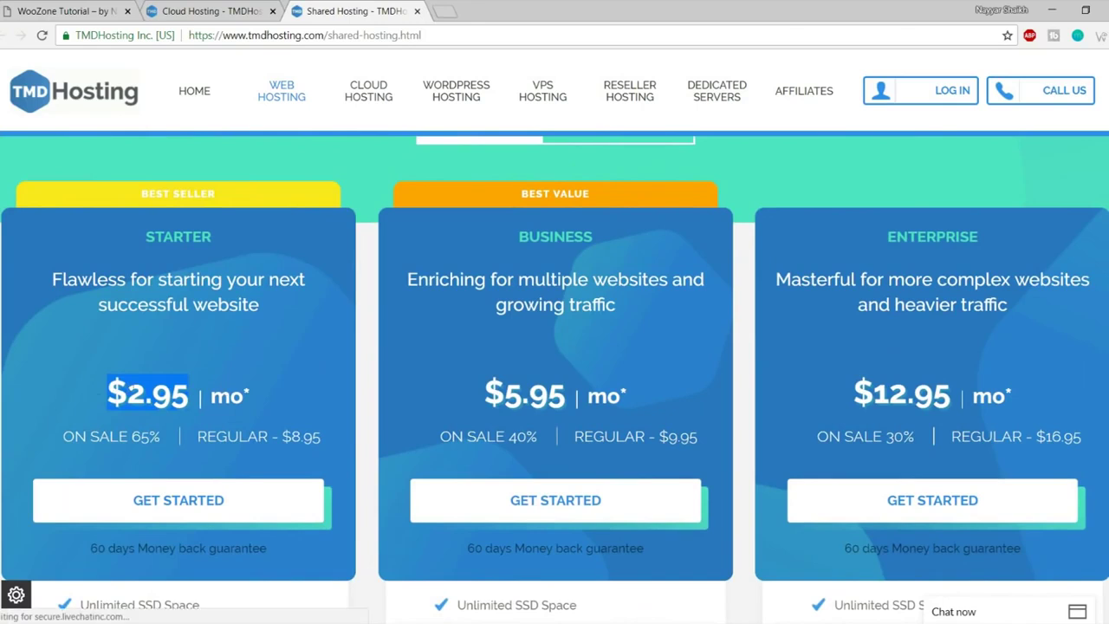
# - Compare against the Starter Cloud $5.95 price, then close the Shared Hosting tab
pyautogui.click(215, 11)
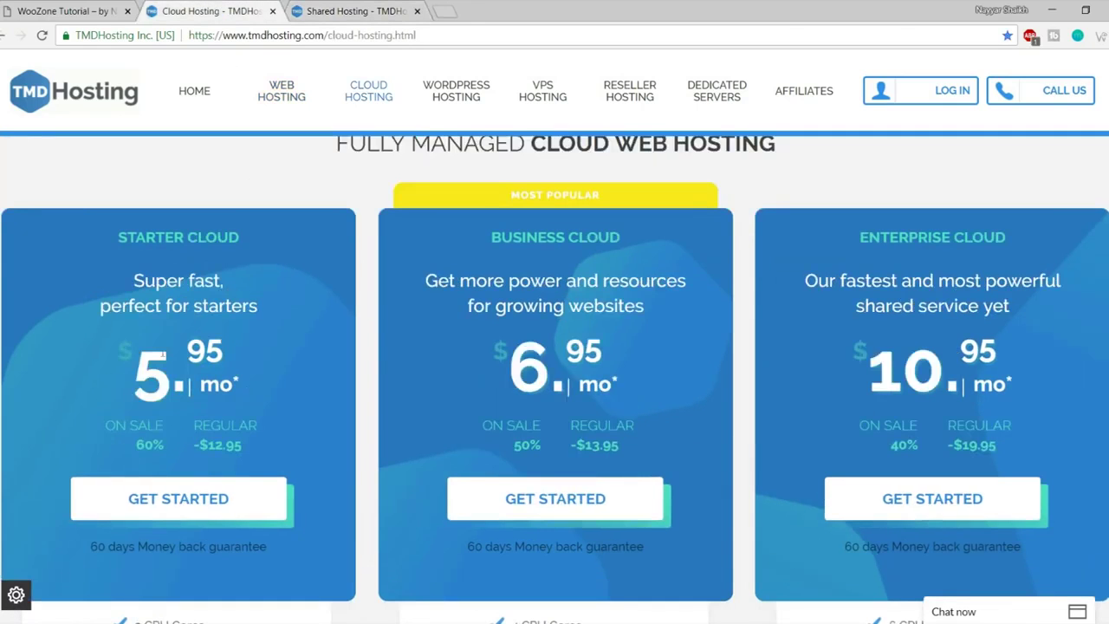
pyautogui.moveTo(140, 361); pyautogui.dragTo(247, 355)
pyautogui.click(260, 357)
pyautogui.click(379, 9)
pyautogui.scroll(-3, 475, 347)
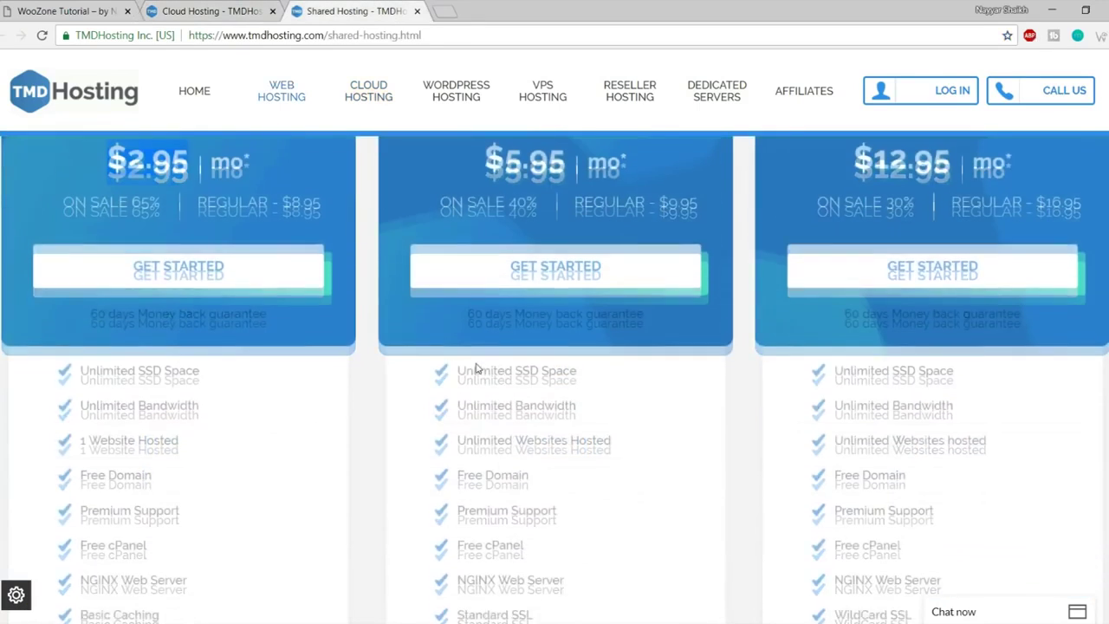
pyautogui.scroll(3, 475, 428)
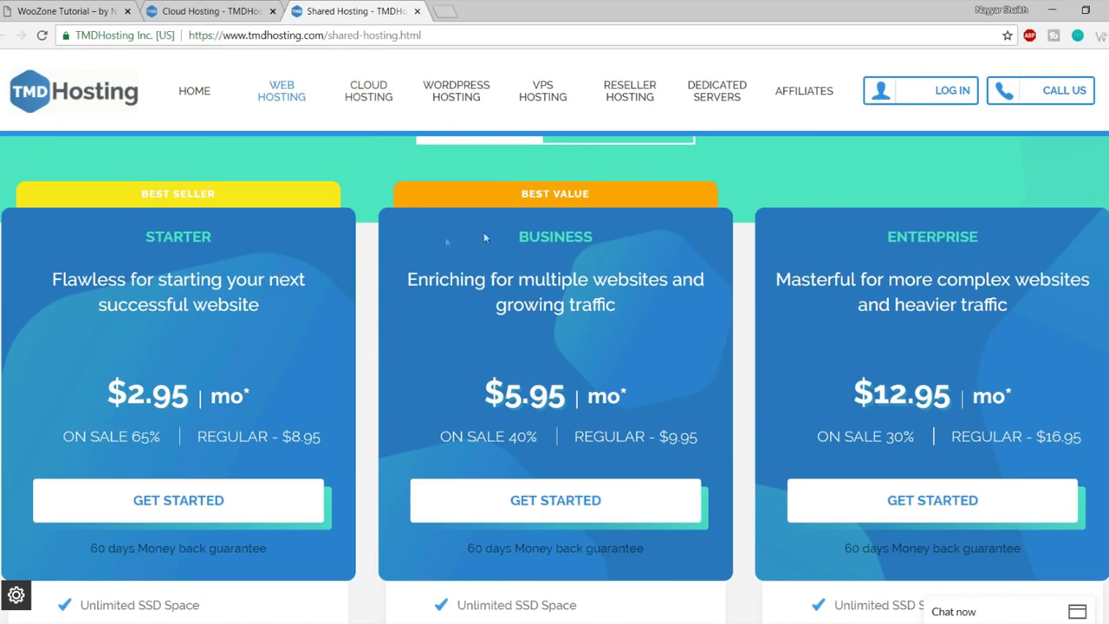
pyautogui.click(209, 7)
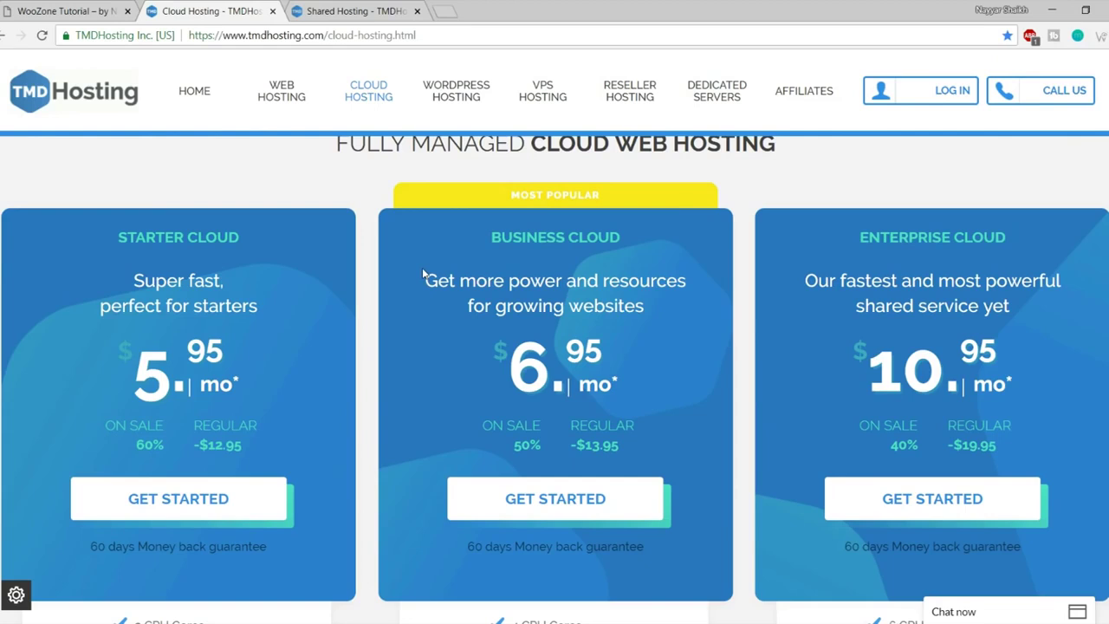
pyautogui.click(394, 12)
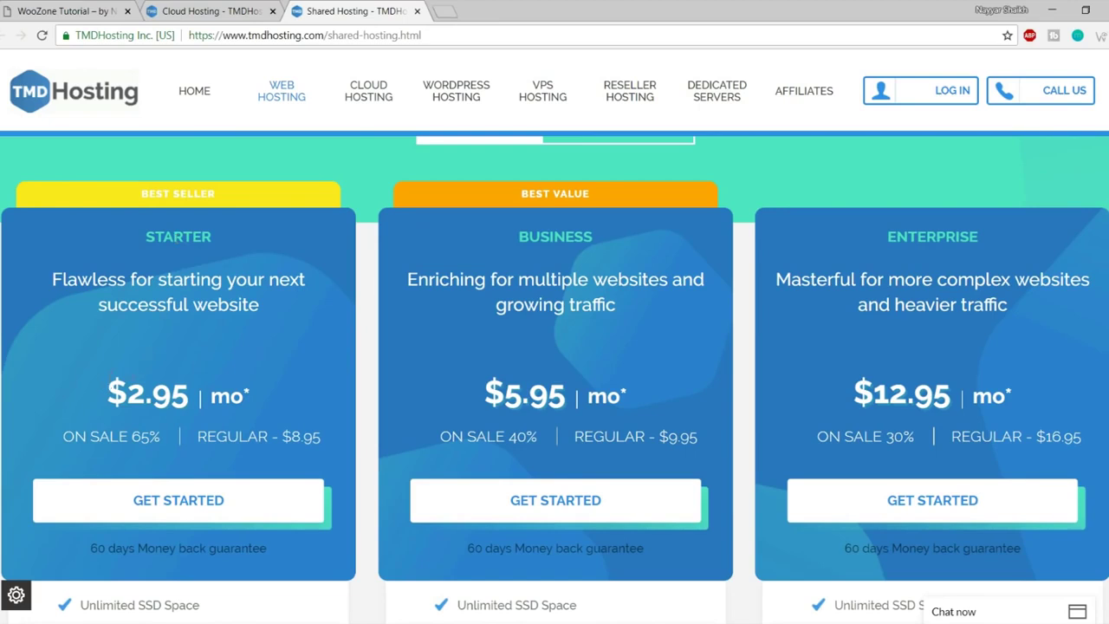
pyautogui.click(417, 11)
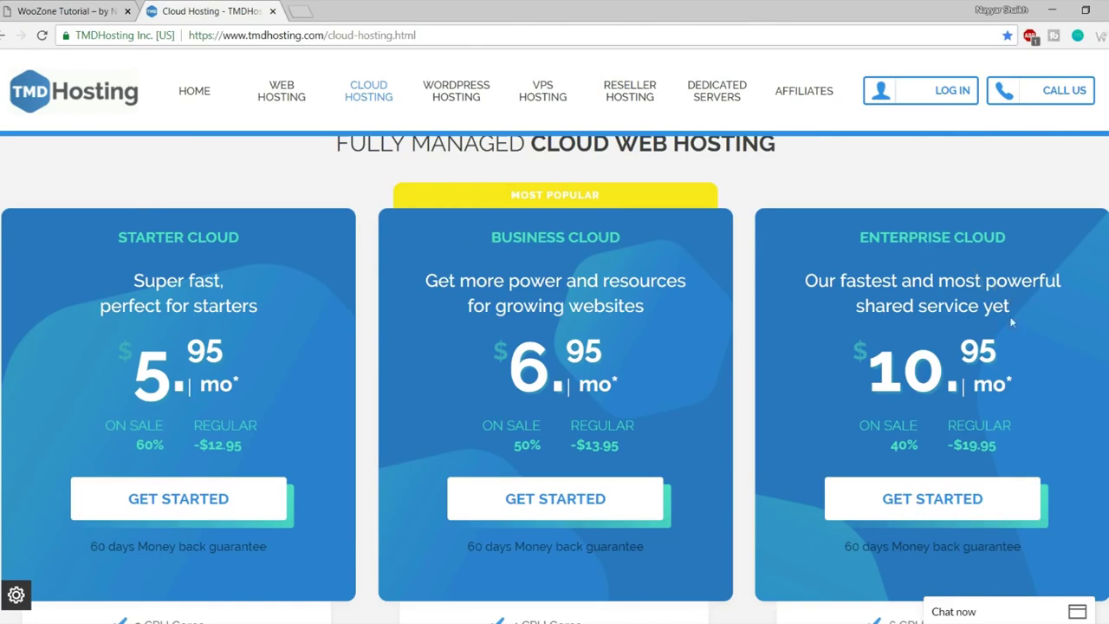
# - Minimize the live chat and scroll down to the cloud plans' feature lists
pyautogui.scroll(-1, 1010, 348)
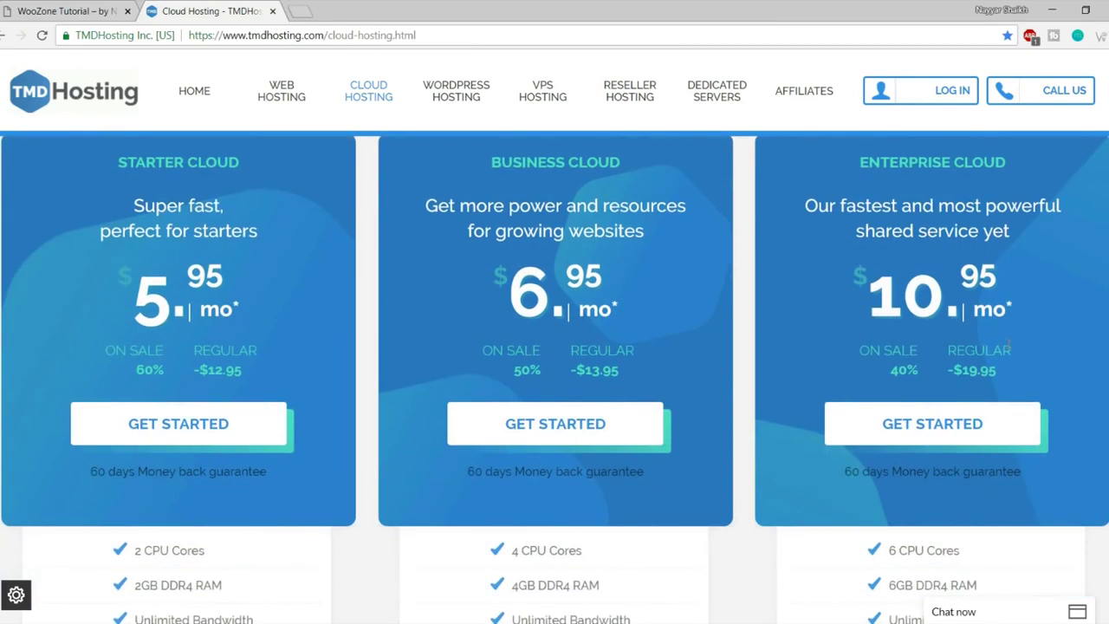
pyautogui.scroll(1, 1008, 343)
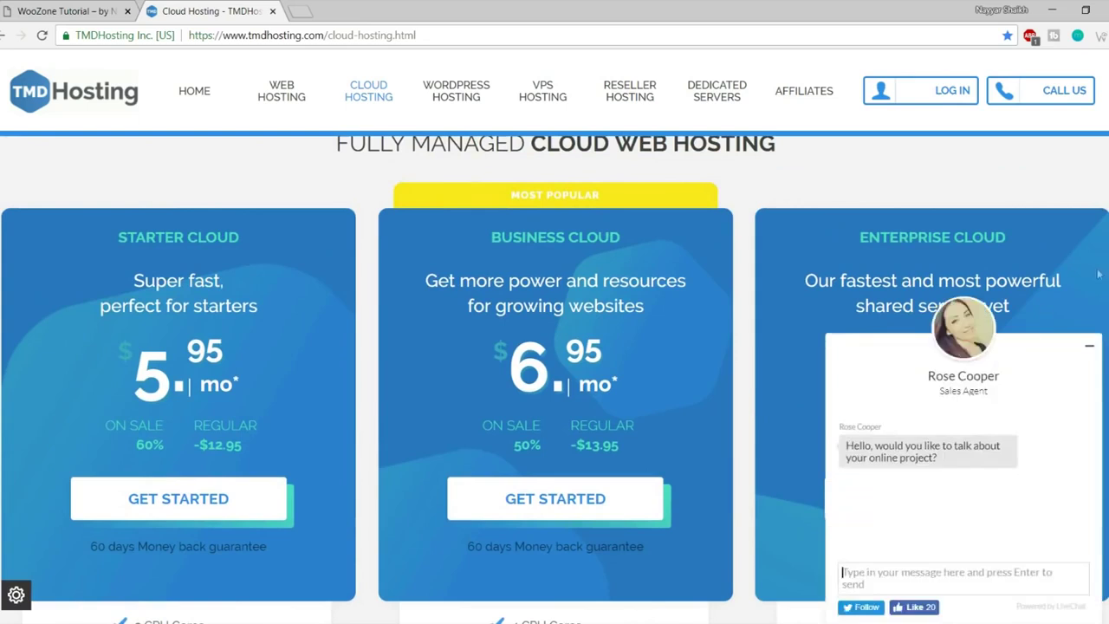
pyautogui.click(1090, 347)
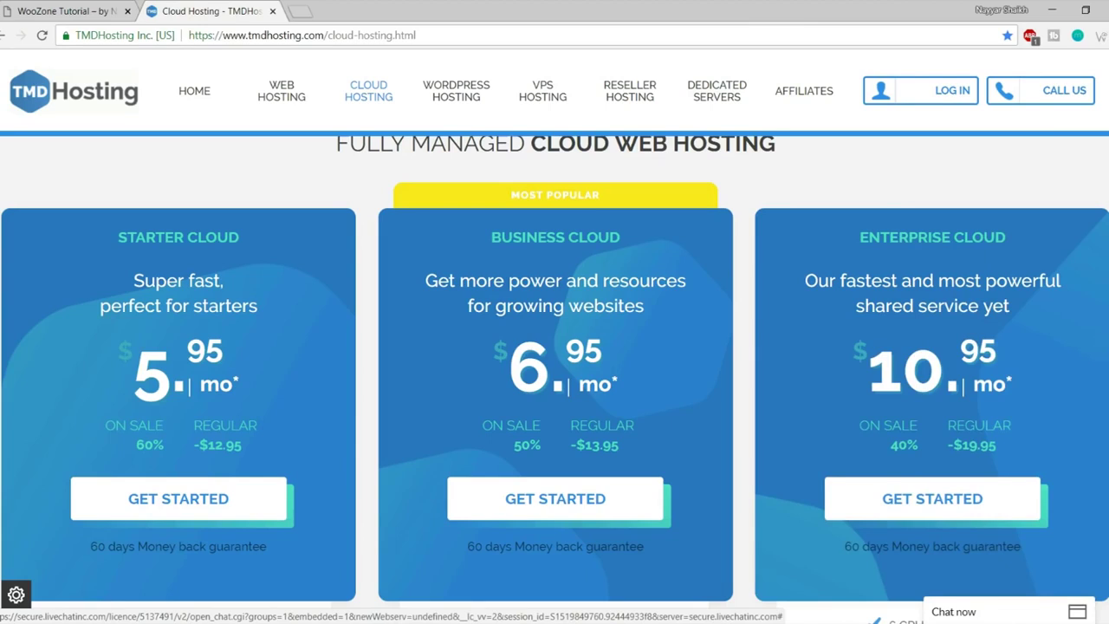
pyautogui.scroll(-5, 554, 364)
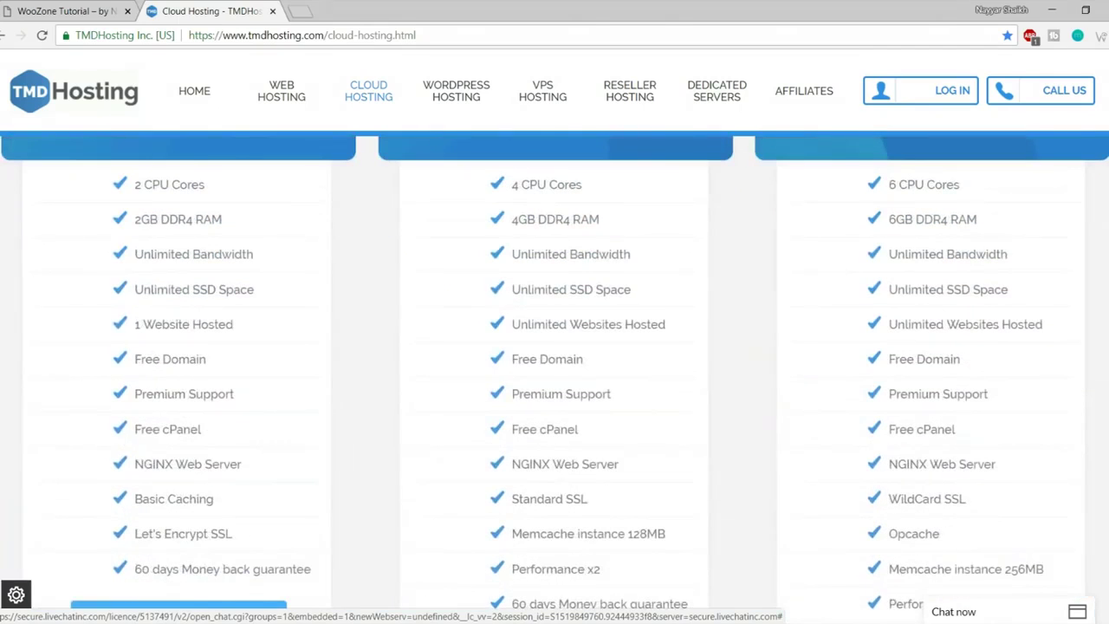
# - Compare the Enterprise Cloud features: 6 CPU cores, 6GB DDR4 RAM, unlimited bandwidth, SSD space
pyautogui.moveTo(888, 180); pyautogui.dragTo(991, 226)
pyautogui.click(935, 197)
pyautogui.moveTo(982, 221); pyautogui.dragTo(888, 183)
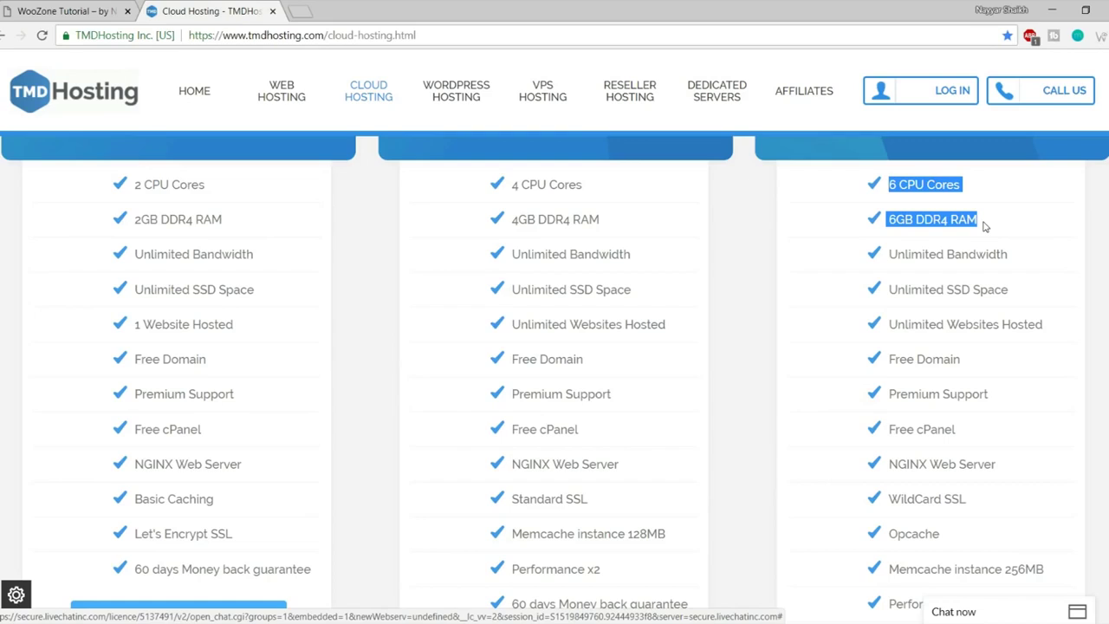
pyautogui.moveTo(1016, 253); pyautogui.dragTo(892, 248)
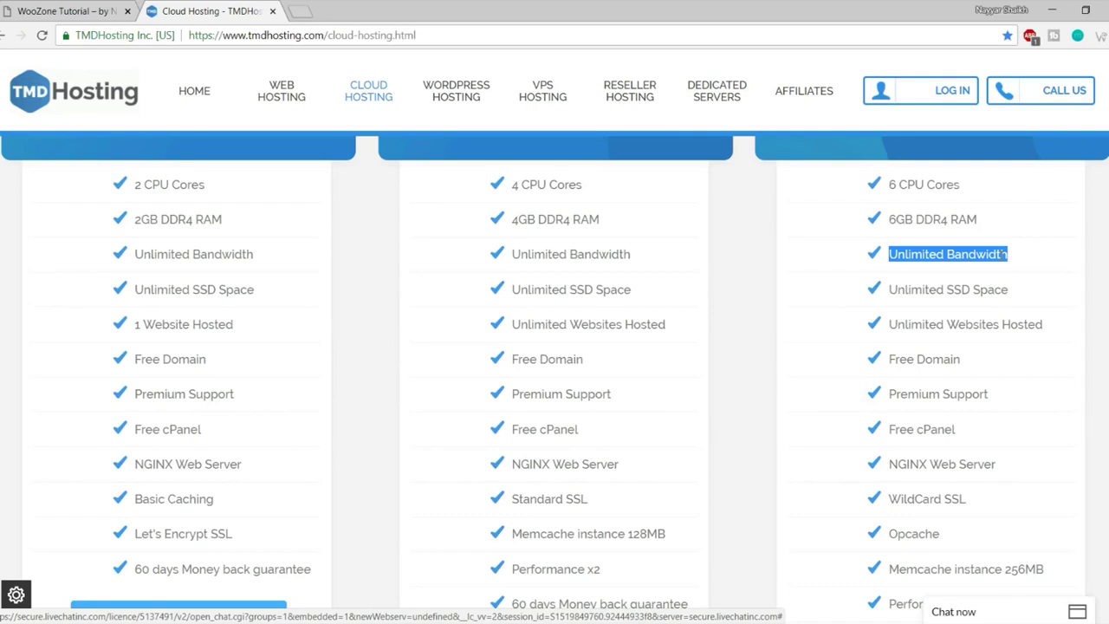
pyautogui.moveTo(1012, 290); pyautogui.dragTo(946, 289)
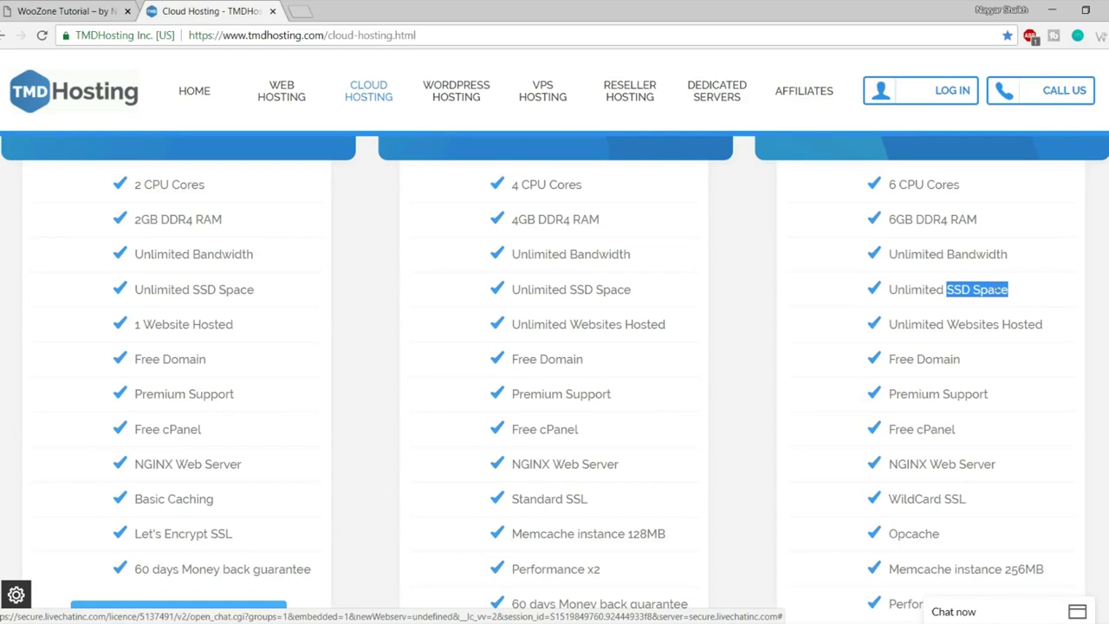
pyautogui.click(300, 10)
pyautogui.write('ssd')
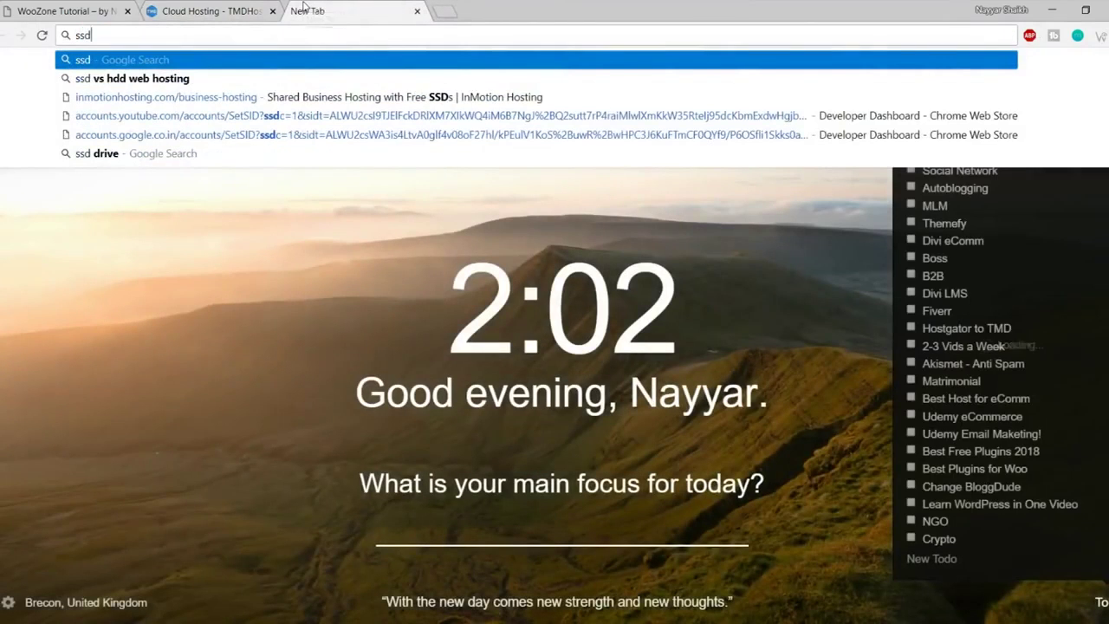
pyautogui.press('Down')
pyautogui.press('Return')
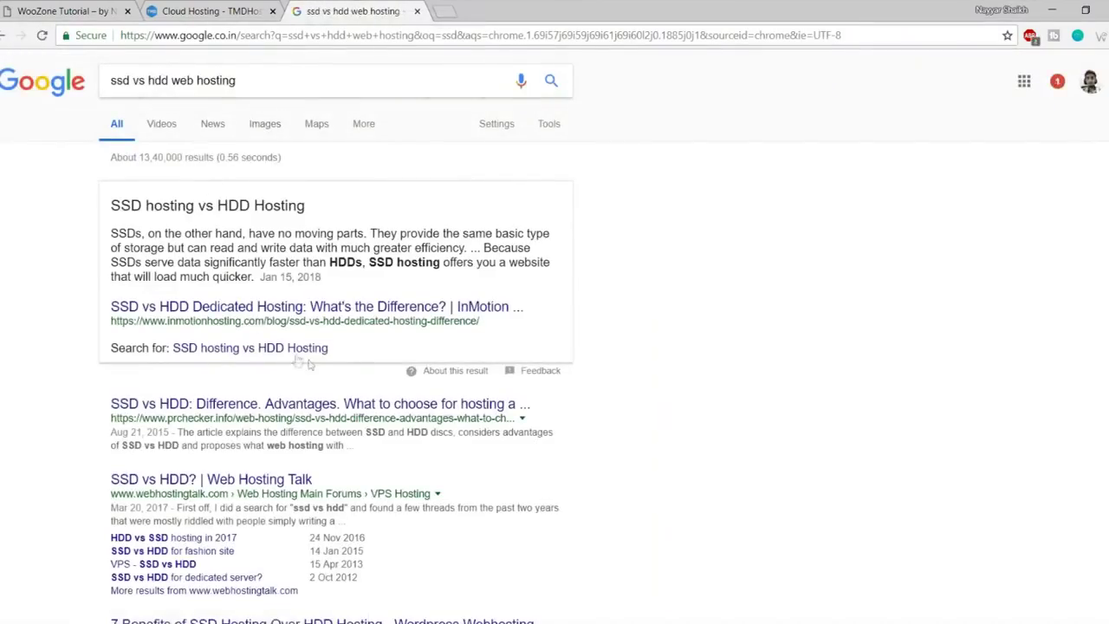
pyautogui.scroll(-6, 388, 345)
pyautogui.scroll(-3, 388, 345)
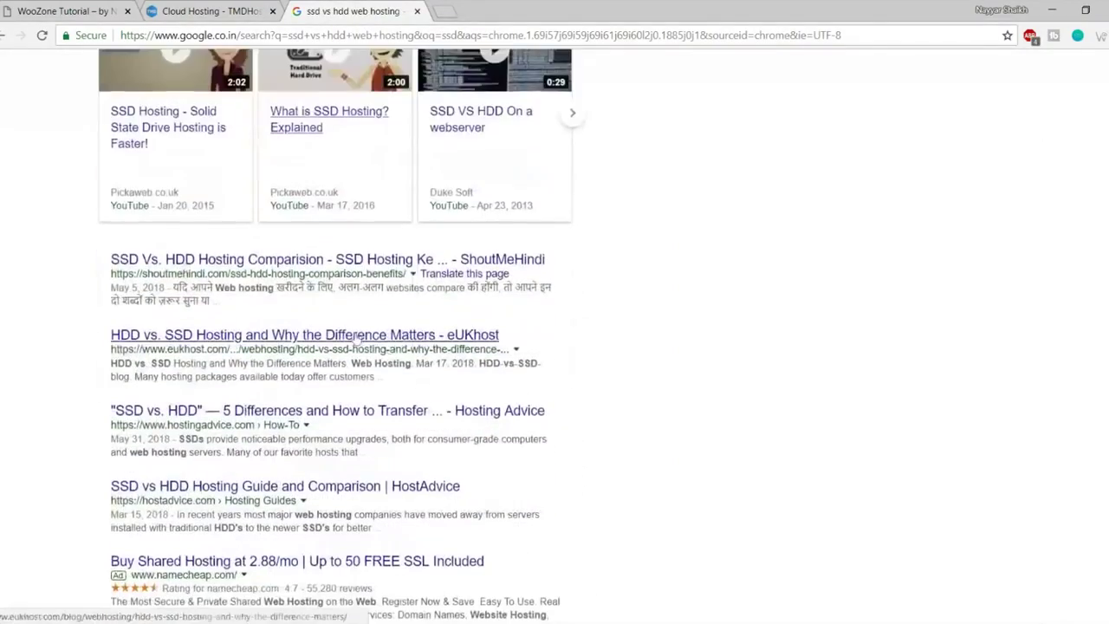
pyautogui.scroll(-2, 705, 421)
pyautogui.scroll(-2, 705, 424)
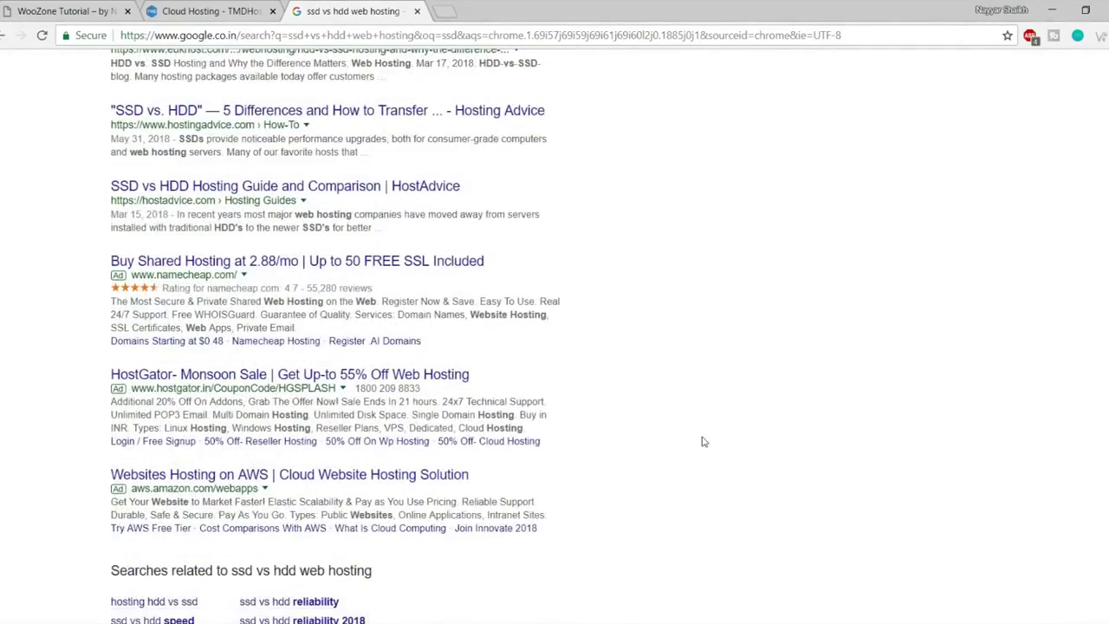
pyautogui.scroll(13, 702, 438)
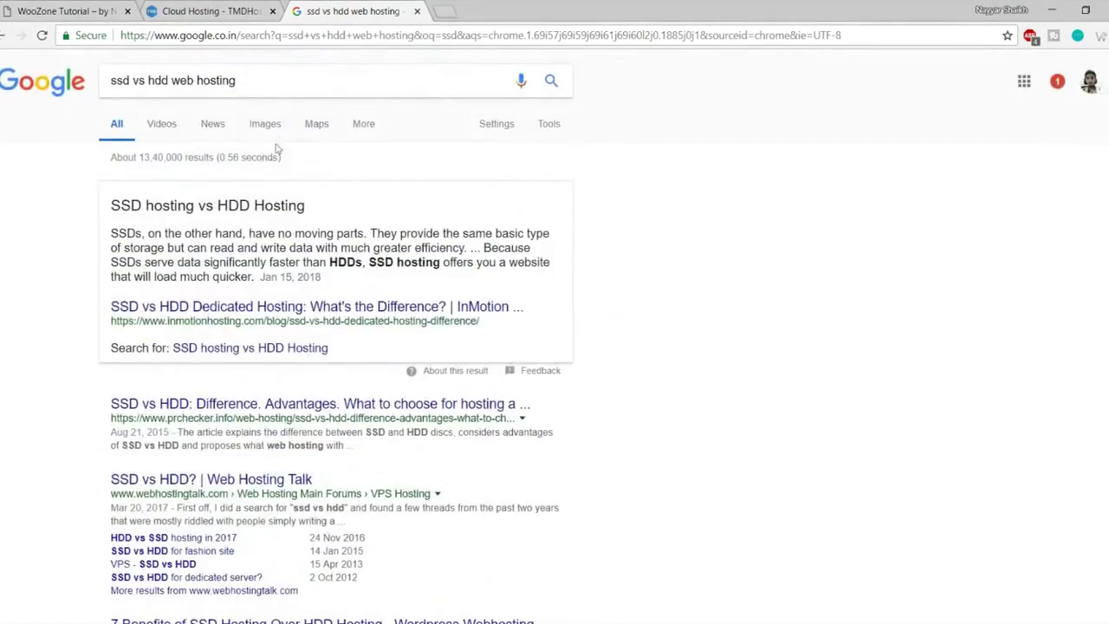
pyautogui.click(268, 126)
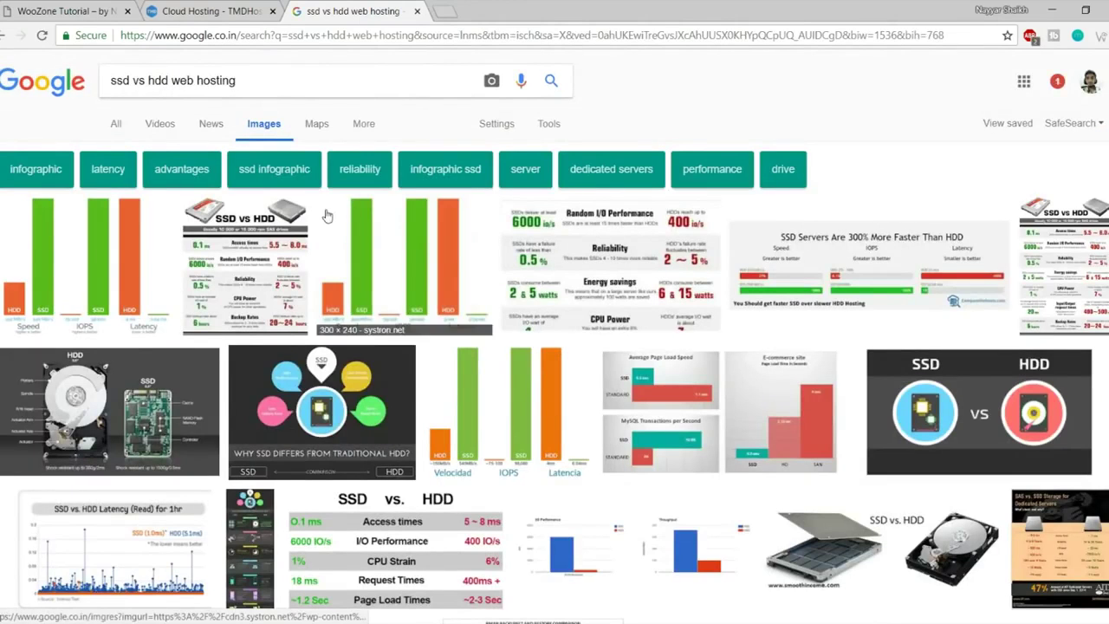
pyautogui.click(75, 253)
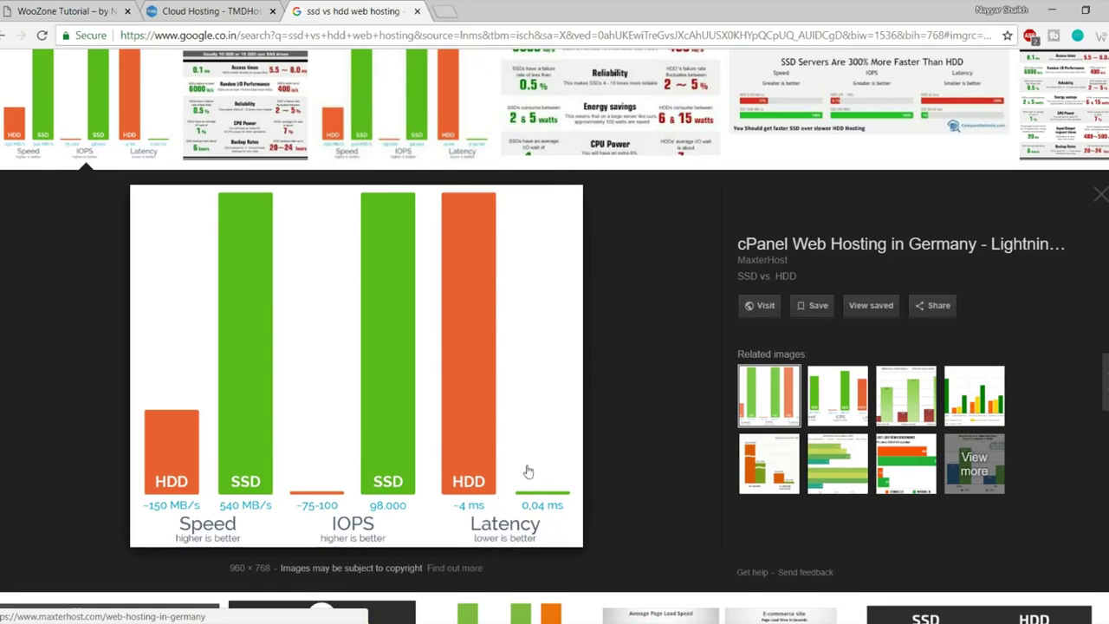
pyautogui.click(417, 11)
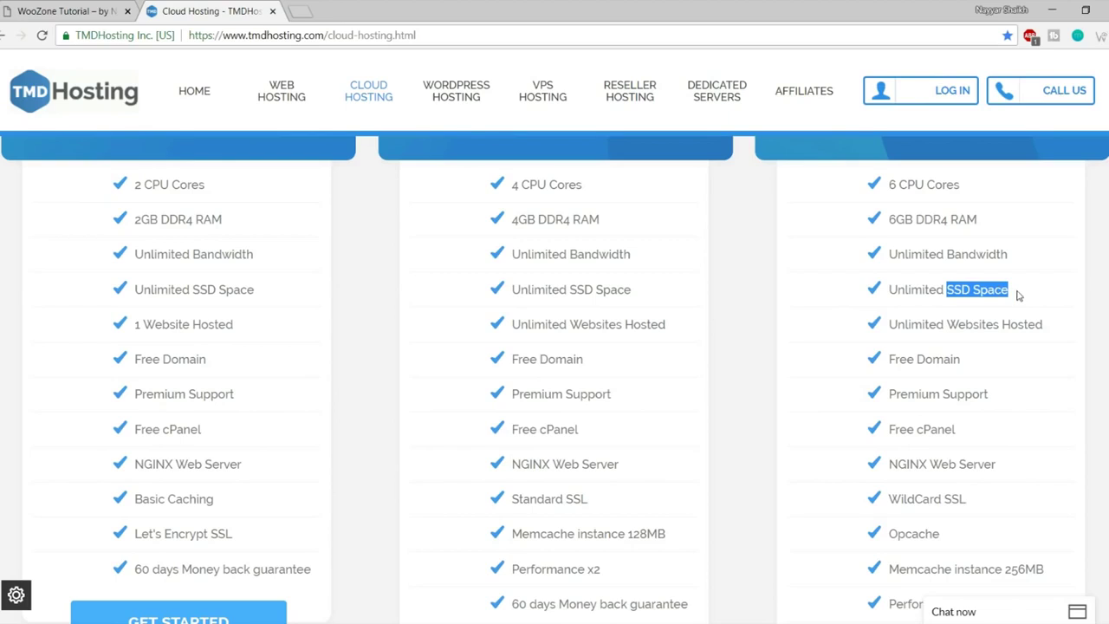
# - Review the Enterprise plan's Unlimited SSD Space, Unlimited Websites Hosted and Free Domain features
pyautogui.click(1019, 295)
pyautogui.moveTo(1020, 296); pyautogui.dragTo(887, 290)
pyautogui.click(932, 295)
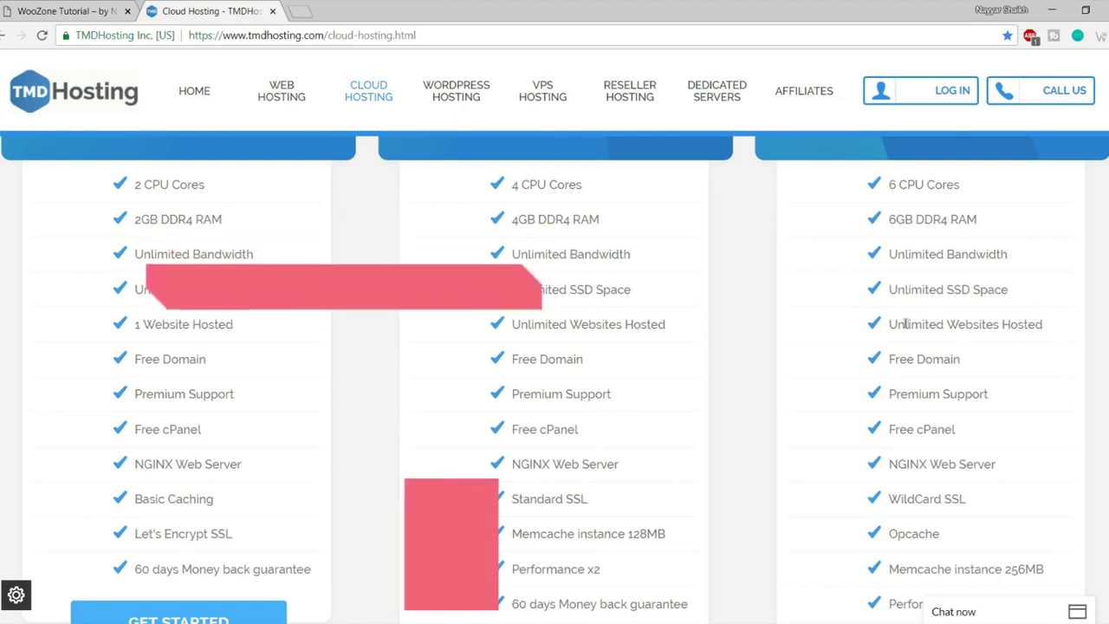
pyautogui.moveTo(897, 322); pyautogui.dragTo(1059, 332)
pyautogui.click(1057, 332)
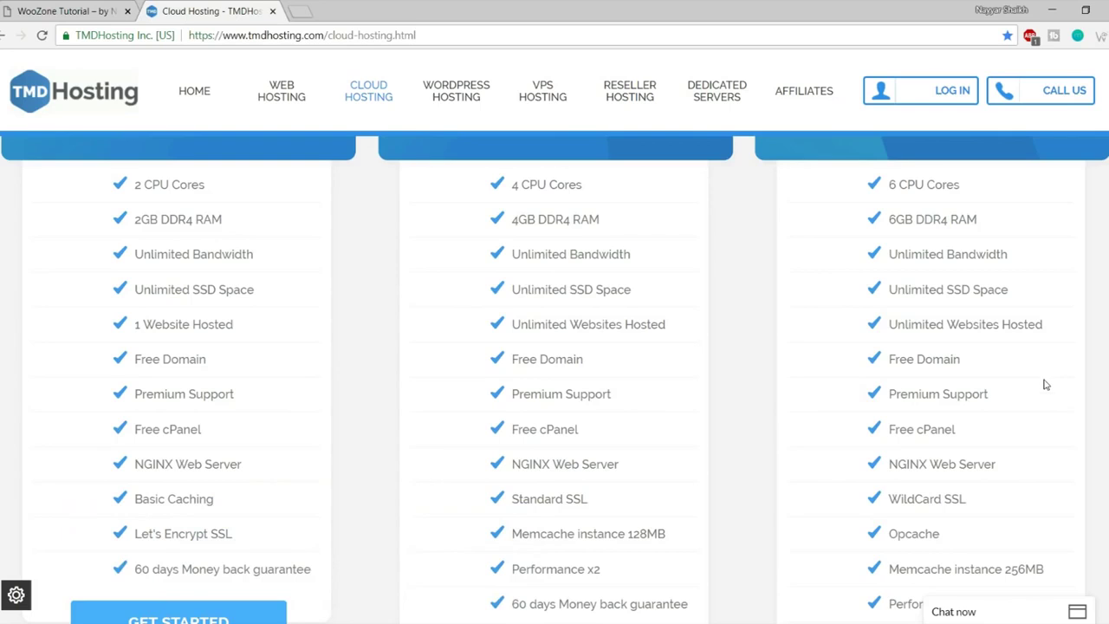
pyautogui.scroll(2, 1042, 389)
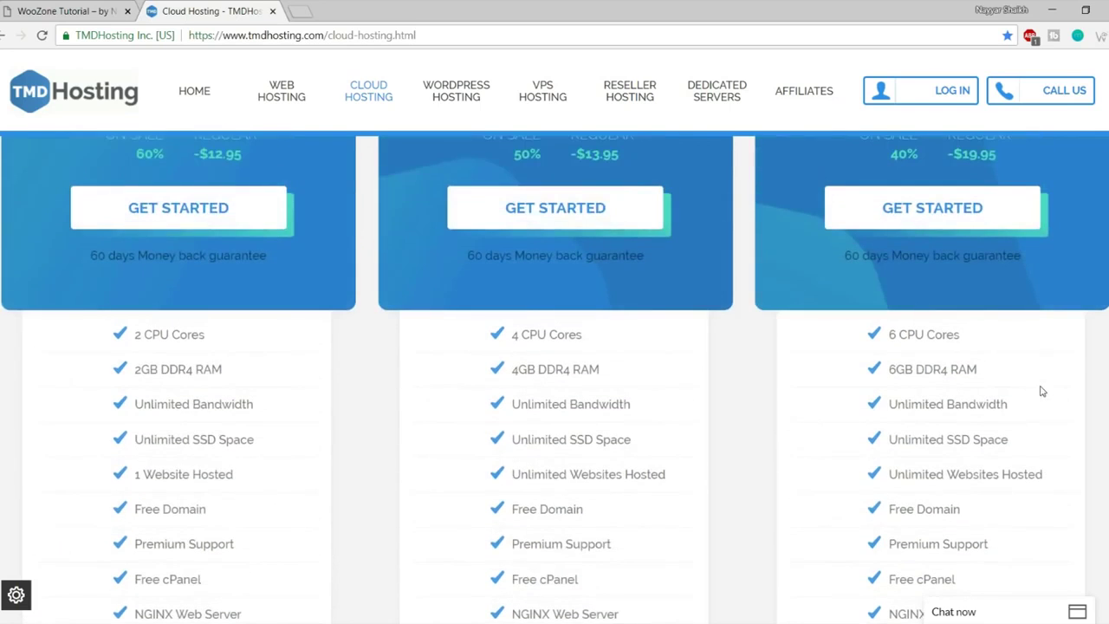
pyautogui.scroll(-2, 1042, 391)
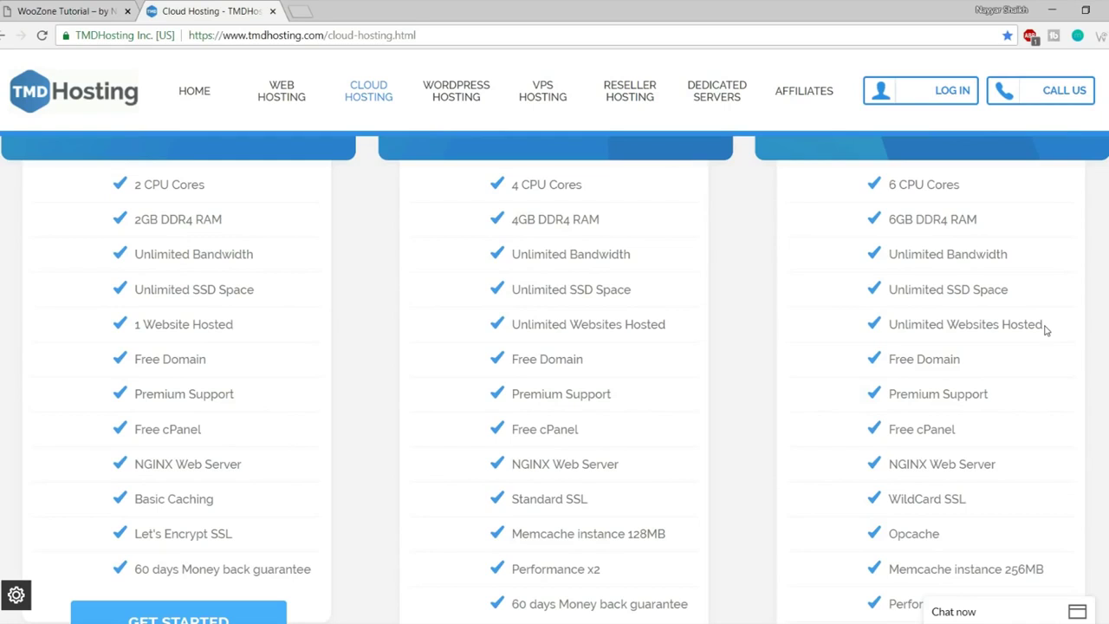
pyautogui.moveTo(963, 367); pyautogui.dragTo(890, 367)
pyautogui.moveTo(992, 400); pyautogui.dragTo(891, 409)
pyautogui.scroll(-2, 959, 414)
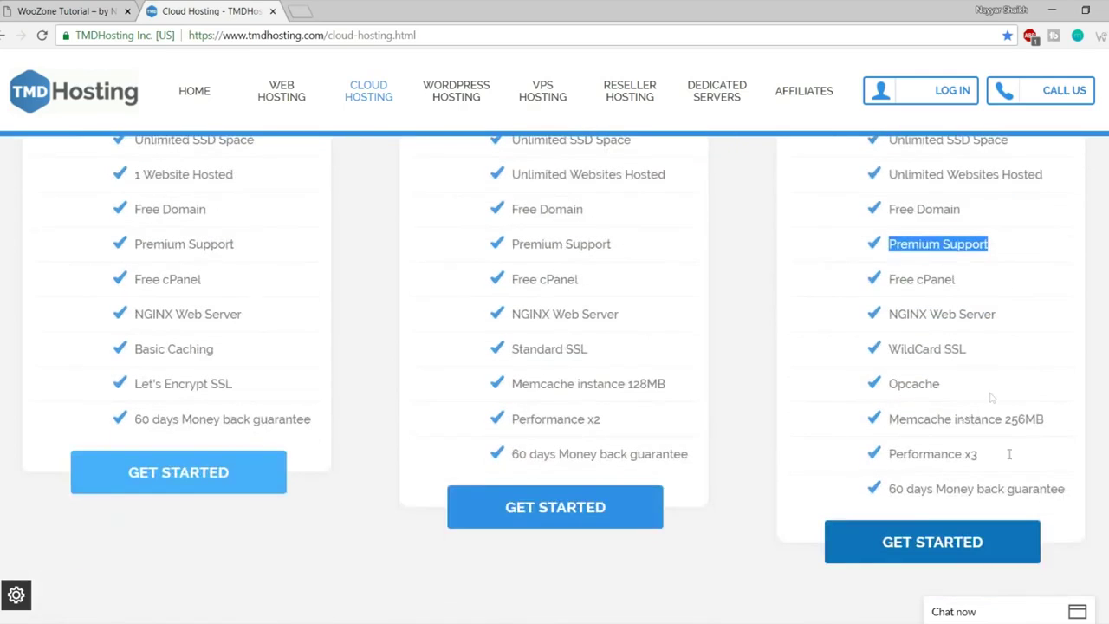
# - Minimize the reopened chat and check Free cPanel, NGINX Web Server and WildCard SSL
pyautogui.click(993, 619)
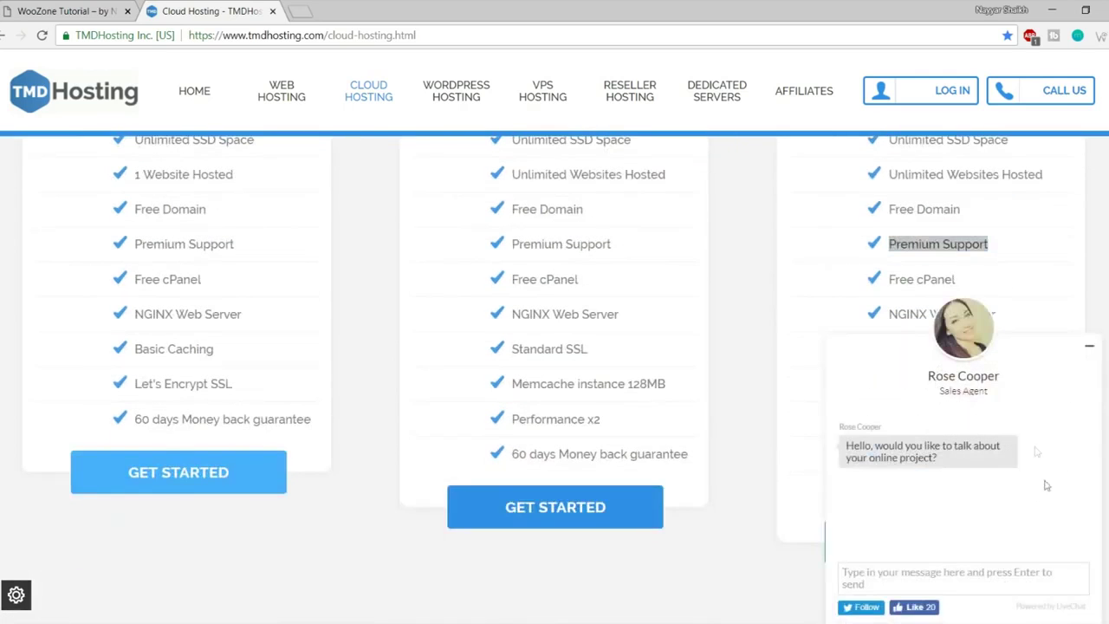
pyautogui.click(1089, 347)
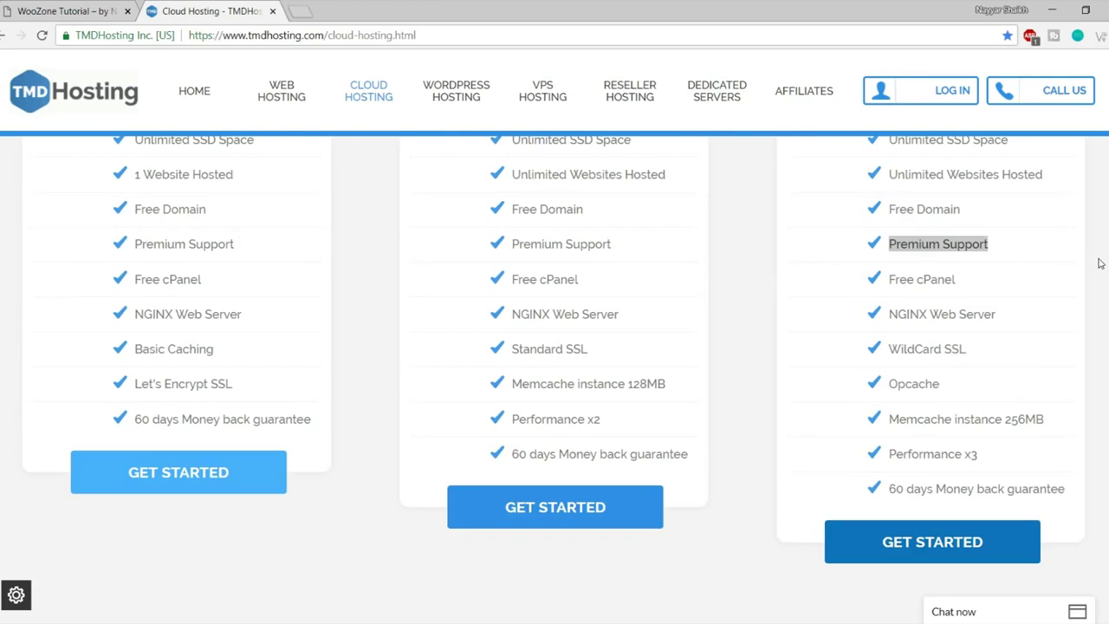
pyautogui.moveTo(955, 281); pyautogui.dragTo(885, 282)
pyautogui.moveTo(1004, 315); pyautogui.dragTo(884, 319)
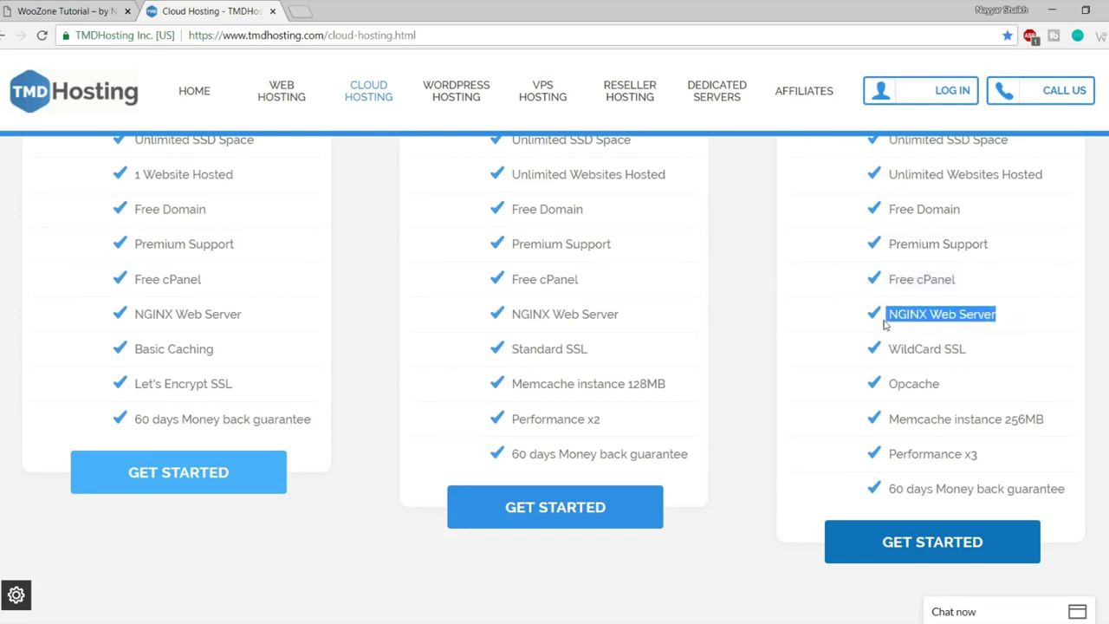
pyautogui.moveTo(968, 348); pyautogui.dragTo(892, 349)
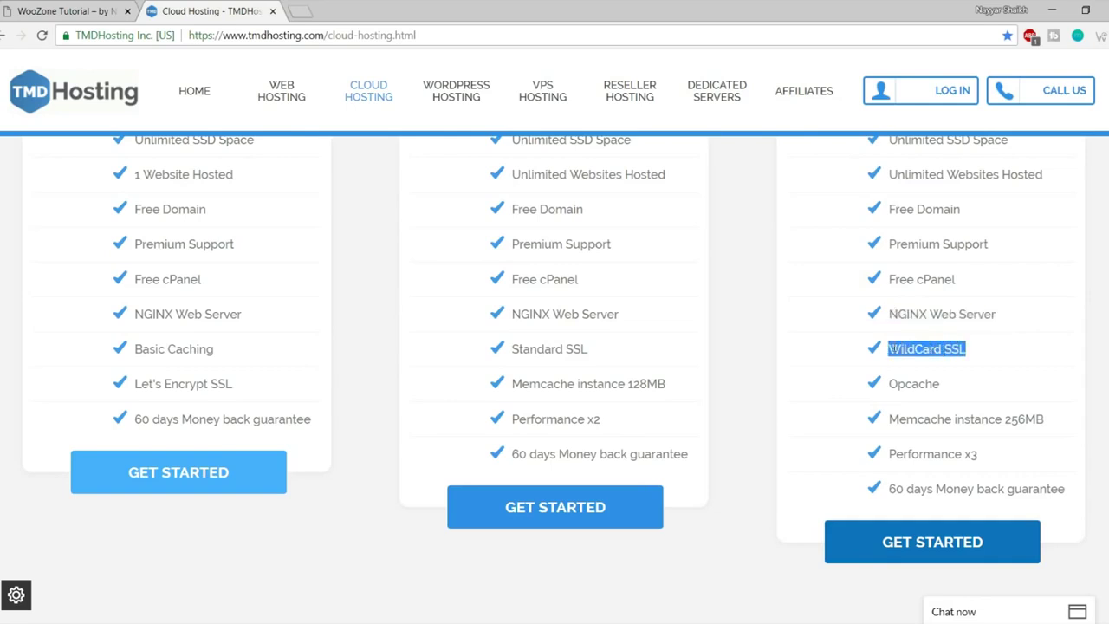
pyautogui.click(974, 347)
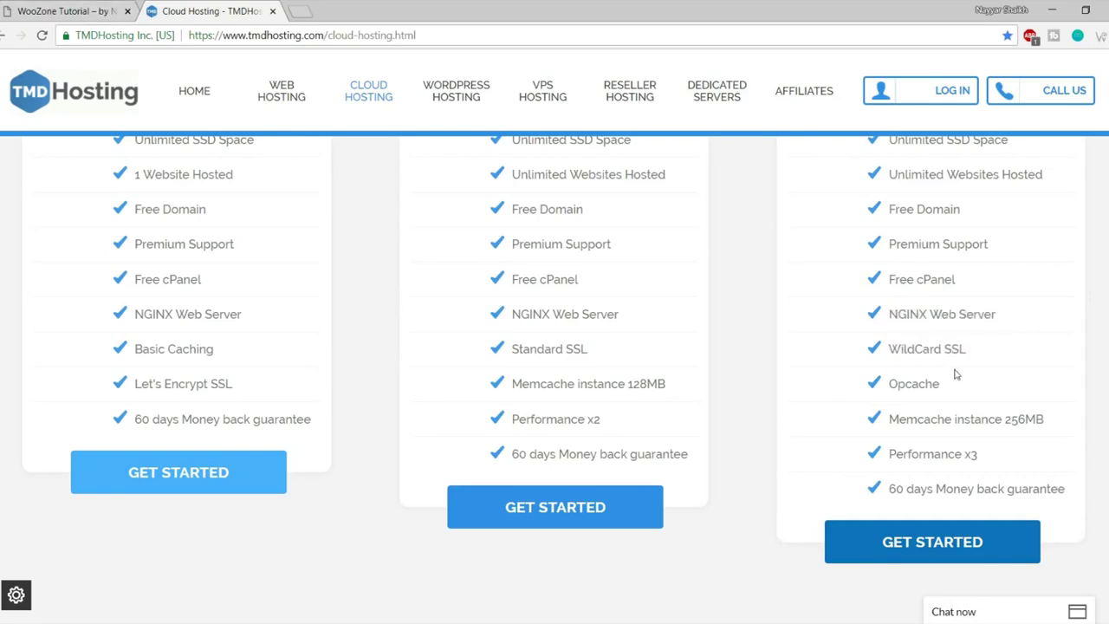
pyautogui.click(90, 7)
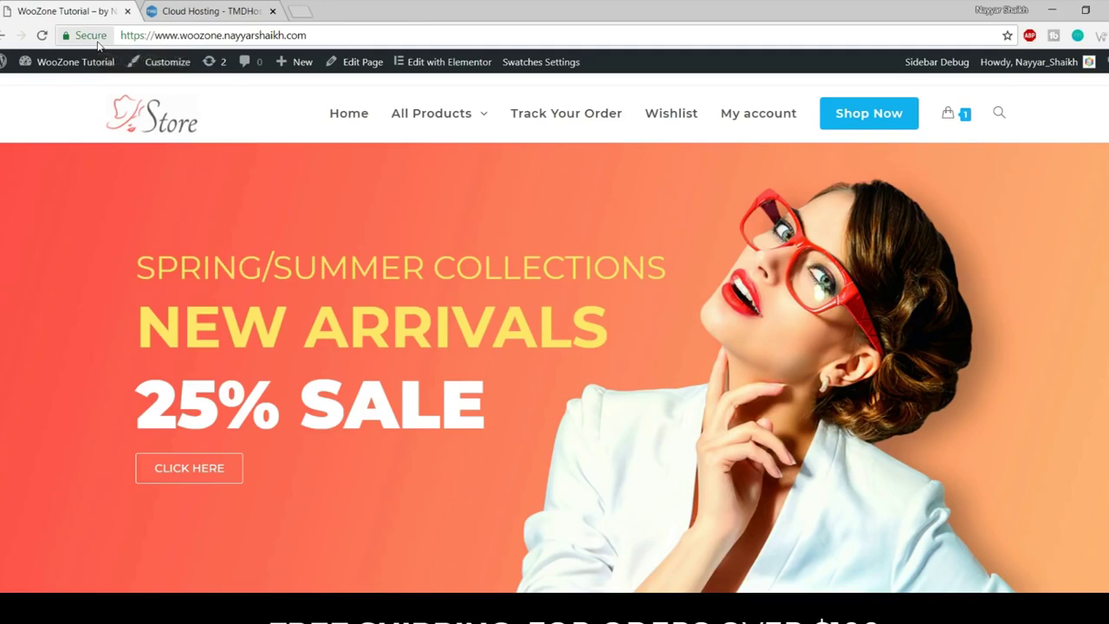
# - Glance at WildCard SSL on Cloud Hosting, scroll the WooZone homepage, then return to Cloud Hosting
pyautogui.click(197, 9)
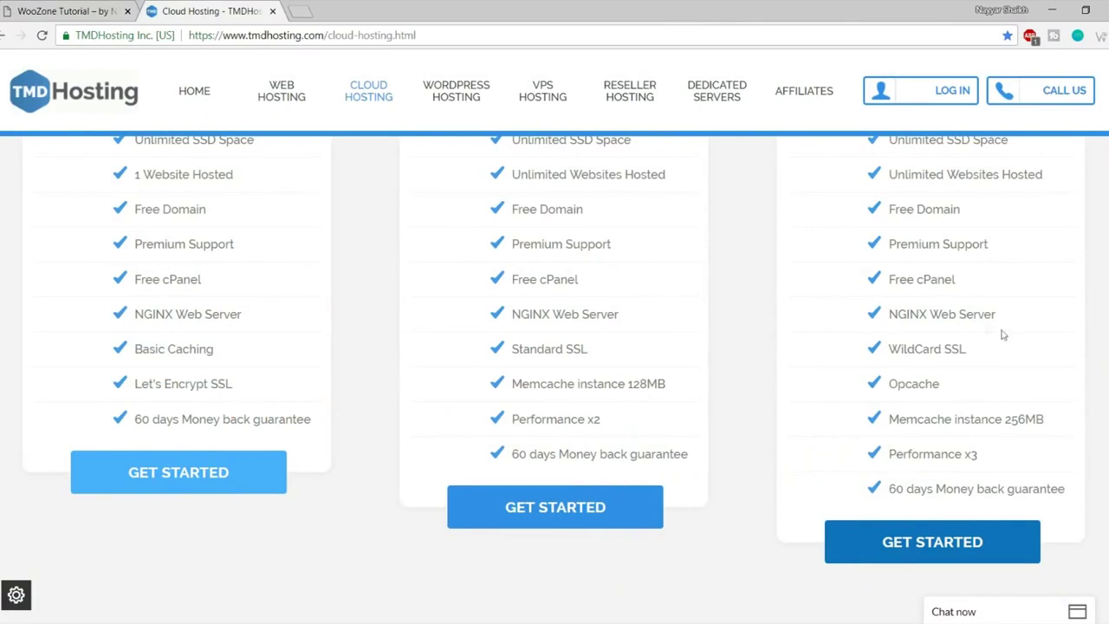
pyautogui.moveTo(970, 350); pyautogui.dragTo(943, 350)
pyautogui.click(73, 11)
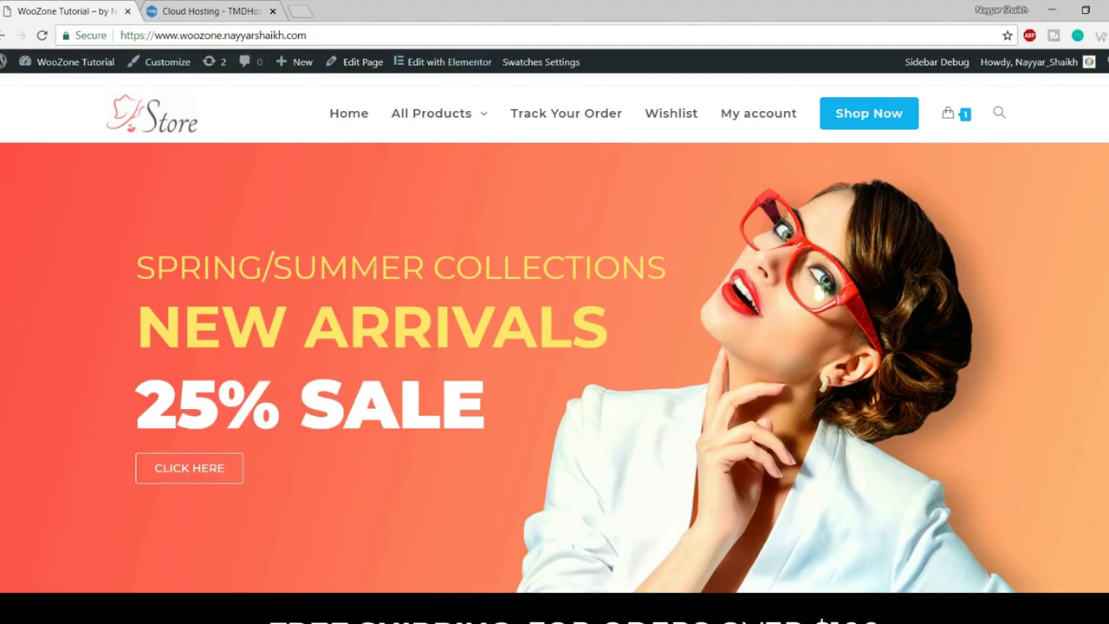
pyautogui.scroll(-3, 386, 285)
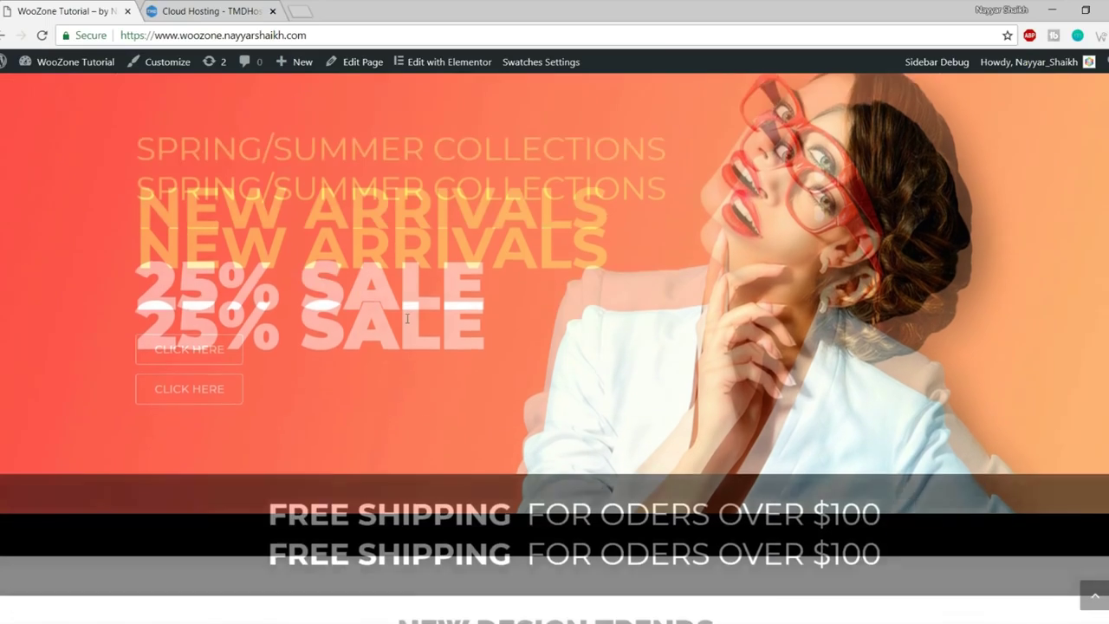
pyautogui.scroll(4, 399, 303)
pyautogui.scroll(-10, 407, 325)
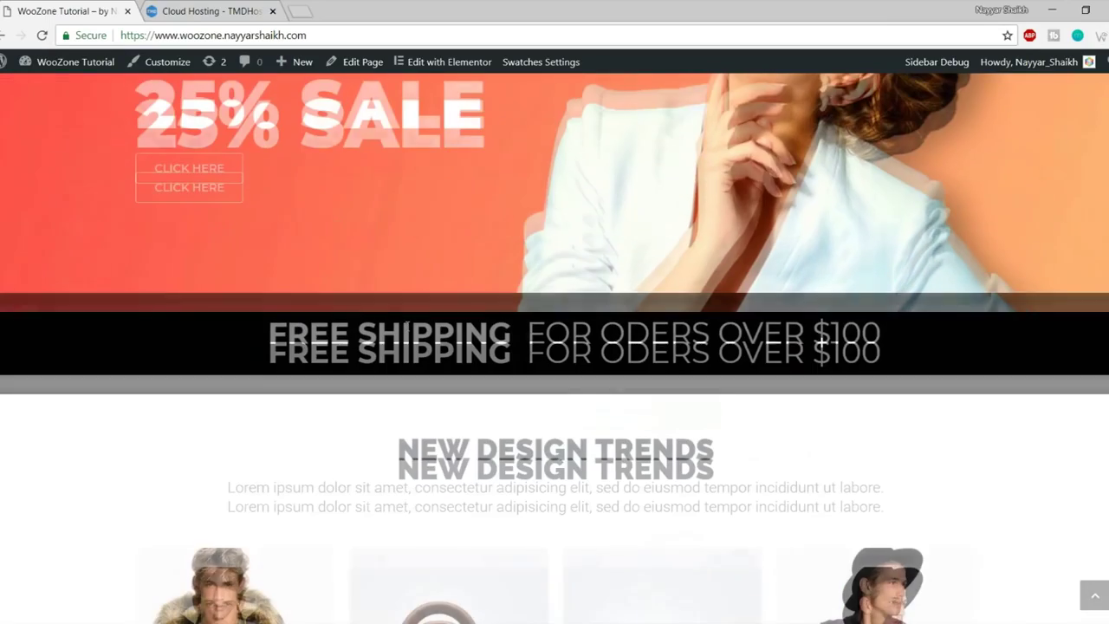
pyautogui.scroll(-3, 408, 329)
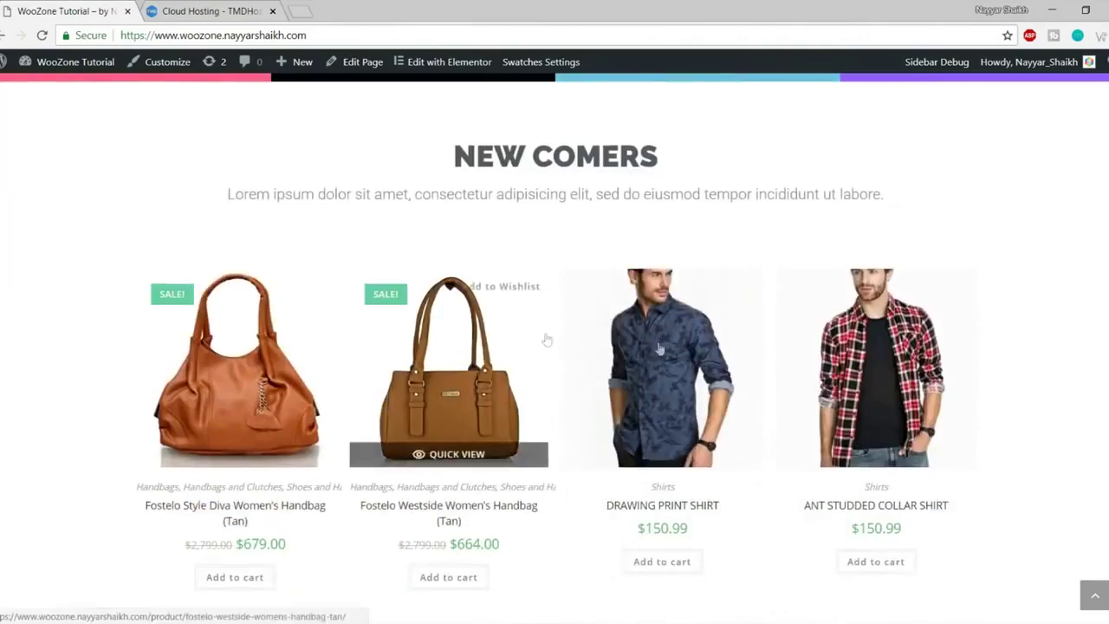
pyautogui.scroll(5, 1097, 381)
pyautogui.scroll(10, 1097, 384)
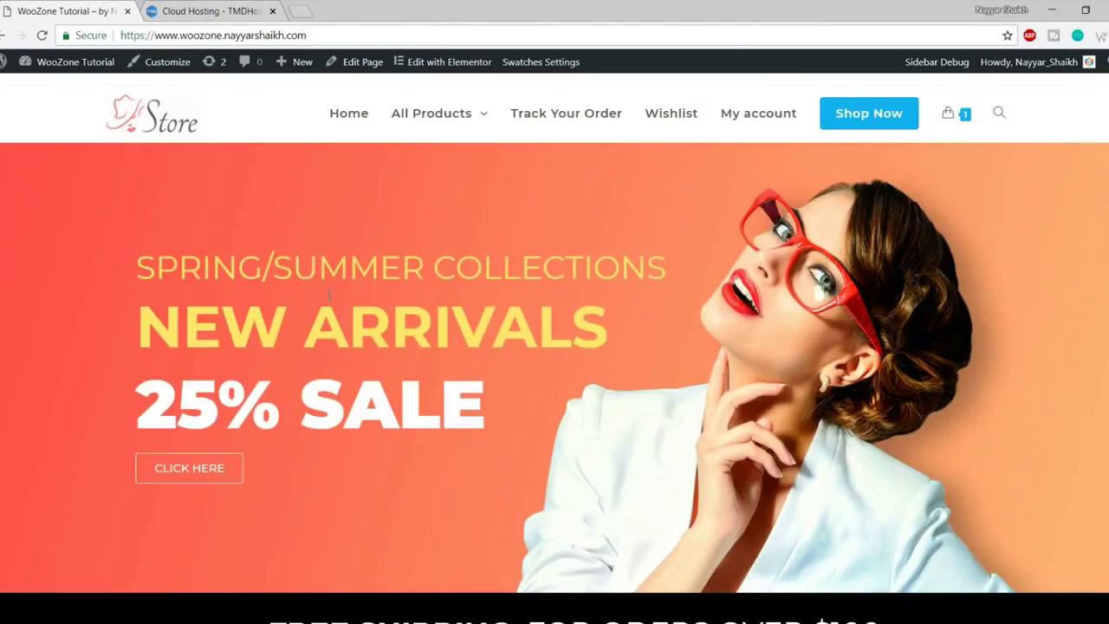
pyautogui.click(149, 11)
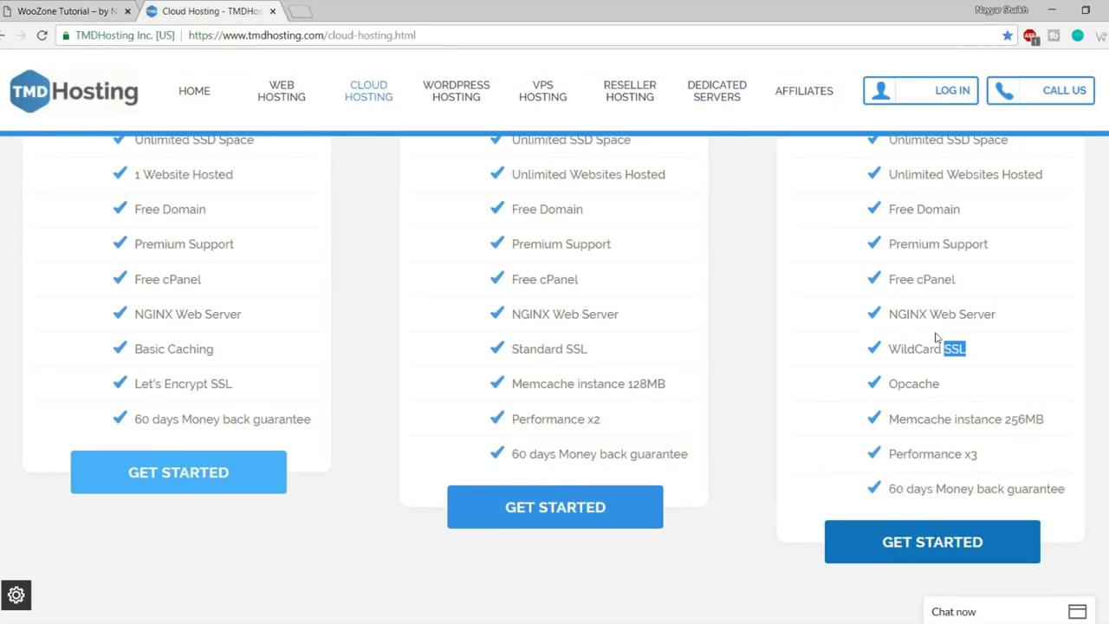
pyautogui.click(984, 361)
pyautogui.moveTo(953, 387); pyautogui.dragTo(886, 387)
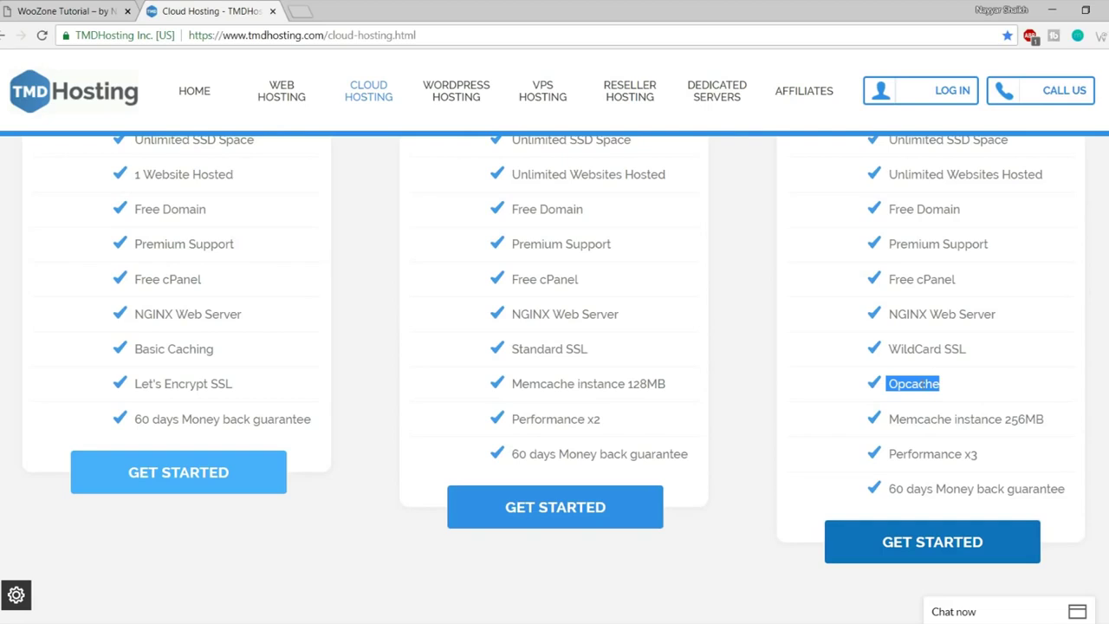
pyautogui.moveTo(945, 420); pyautogui.dragTo(1055, 419)
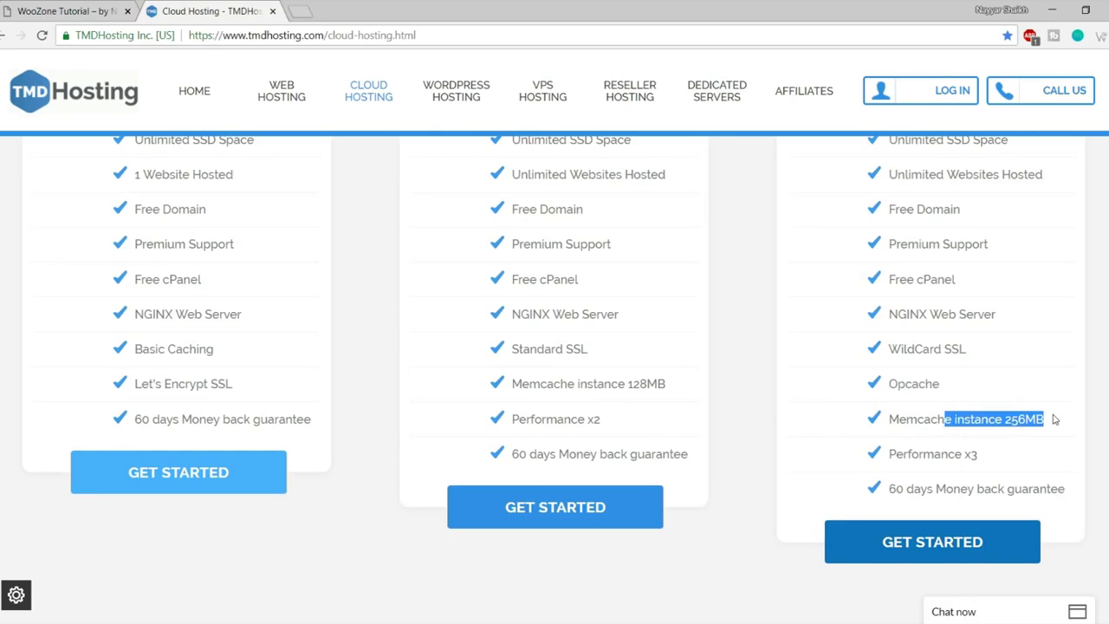
pyautogui.moveTo(979, 454); pyautogui.dragTo(887, 454)
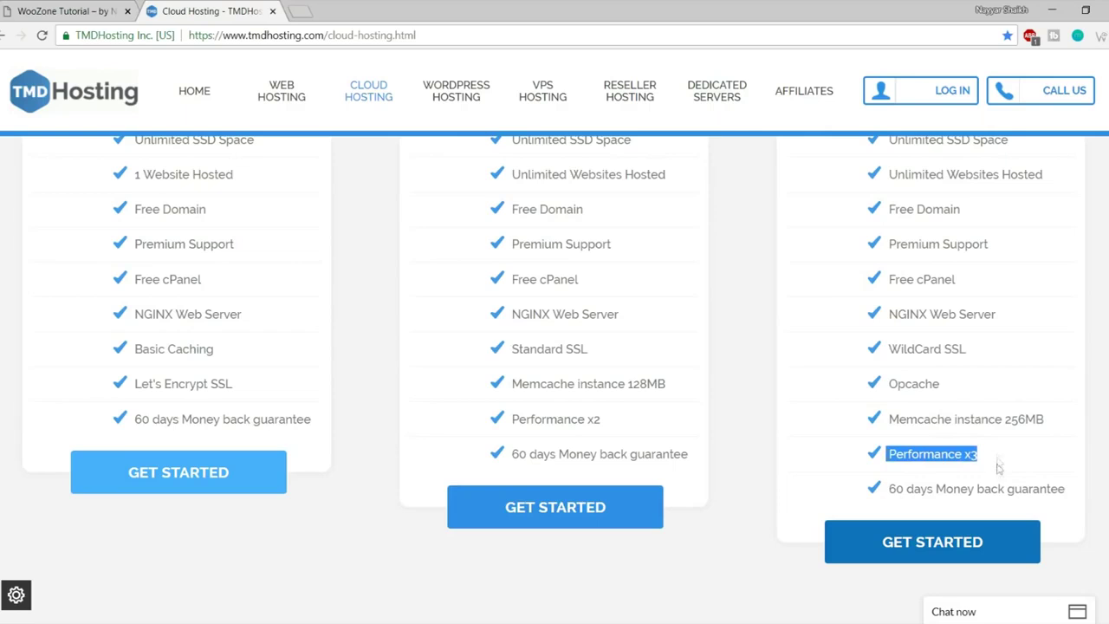
pyautogui.scroll(7, 931, 465)
pyautogui.scroll(-7, 639, 321)
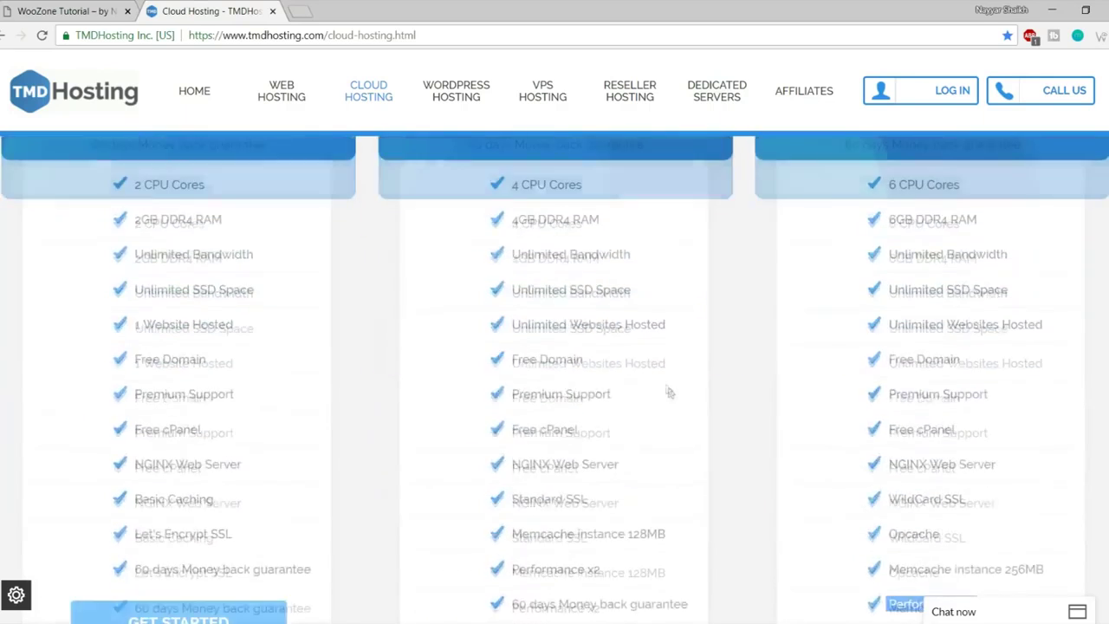
pyautogui.moveTo(885, 414); pyautogui.dragTo(1082, 421)
pyautogui.click(1080, 428)
pyautogui.scroll(6, 1080, 428)
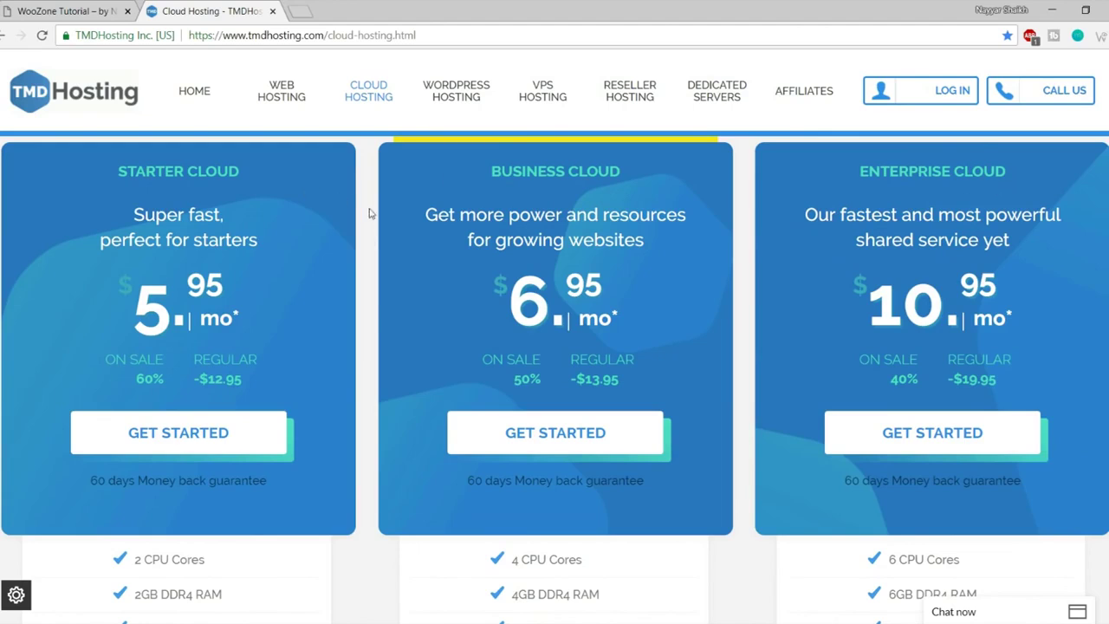
pyautogui.scroll(-4, 373, 312)
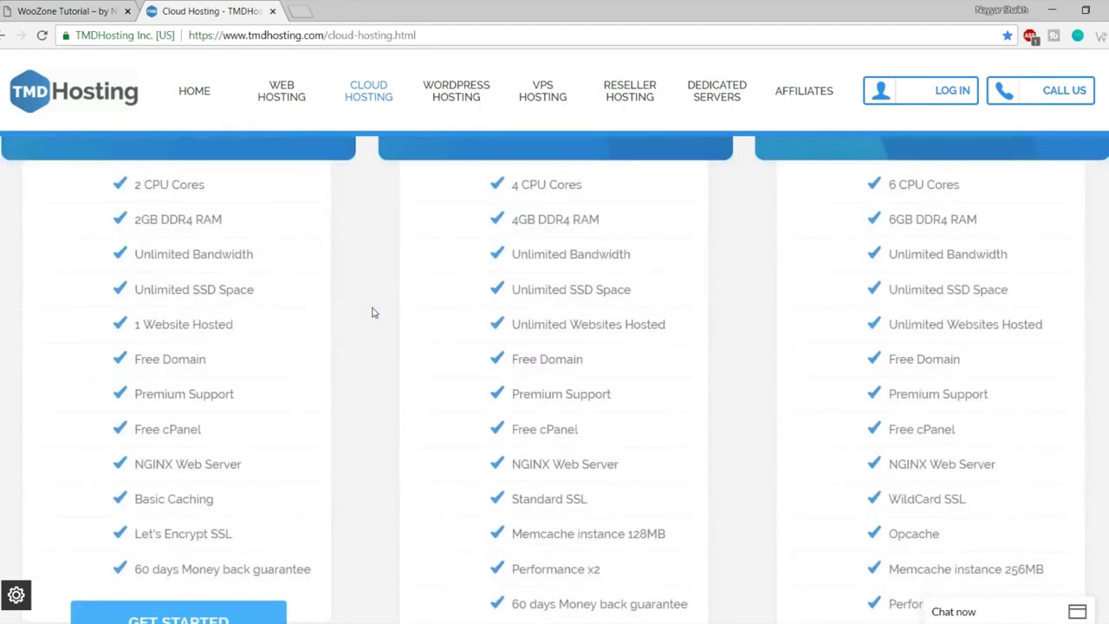
pyautogui.scroll(5, 373, 316)
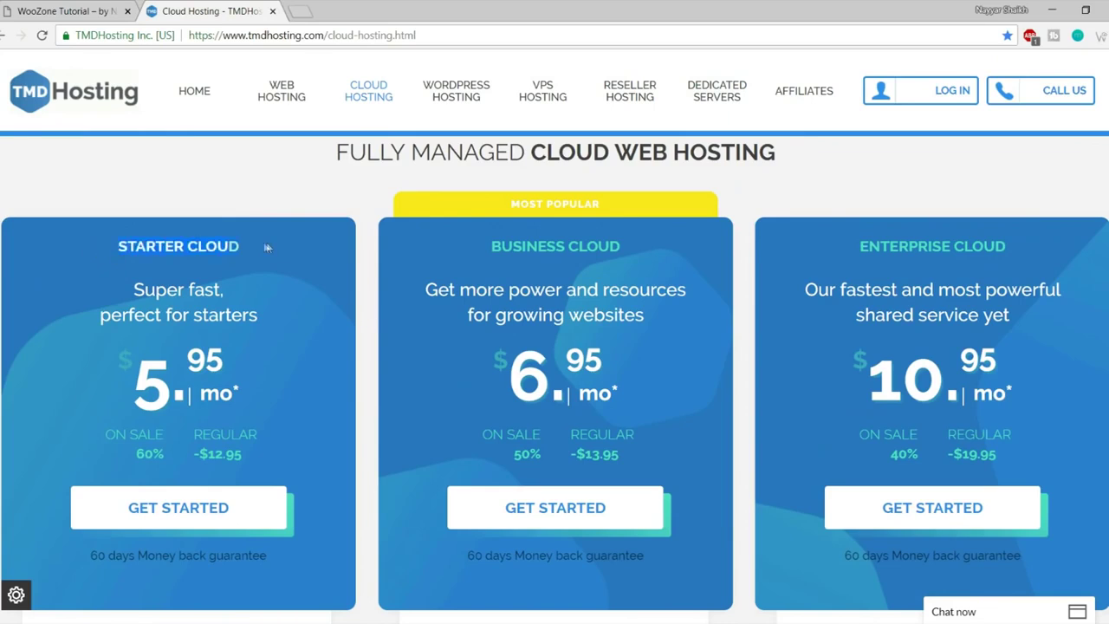
pyautogui.scroll(-4, 266, 241)
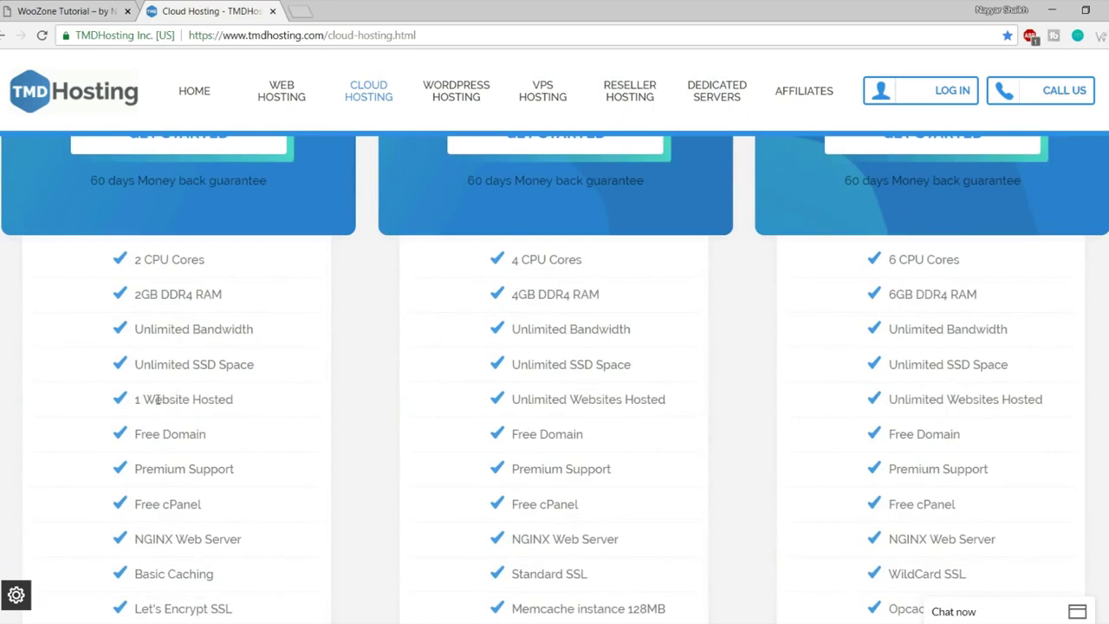
pyautogui.moveTo(236, 401); pyautogui.dragTo(133, 393)
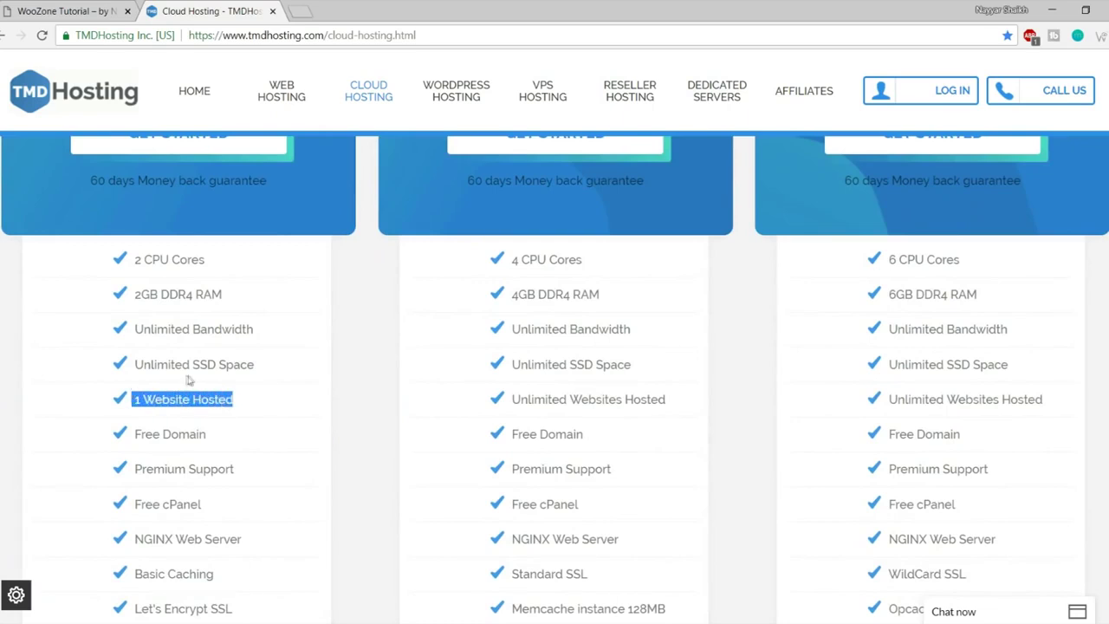
pyautogui.scroll(4, 283, 407)
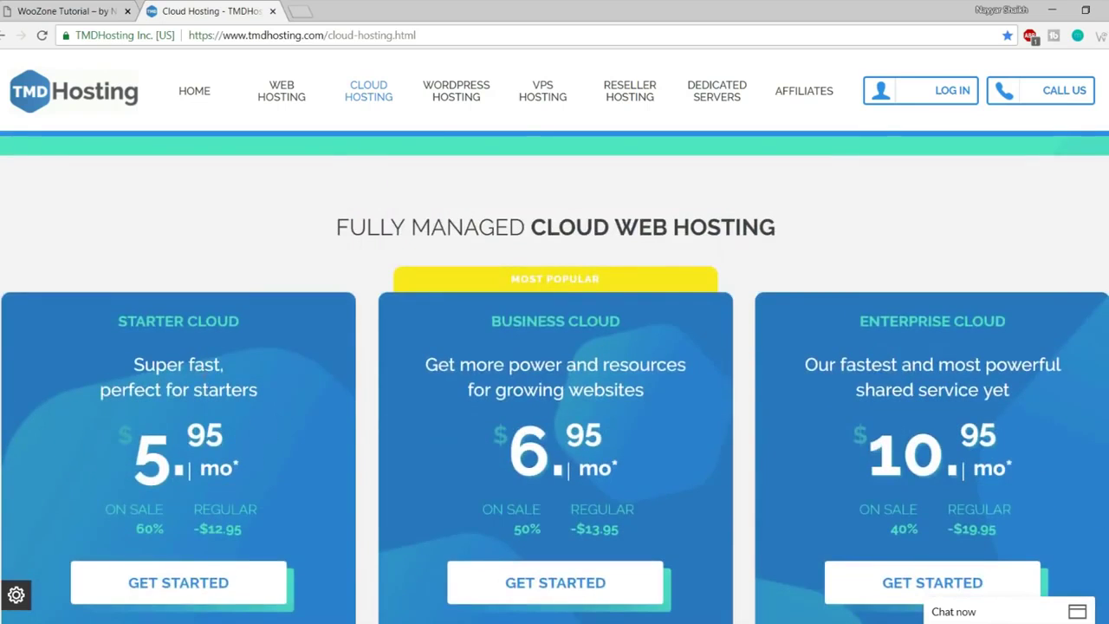
pyautogui.scroll(-4, 222, 438)
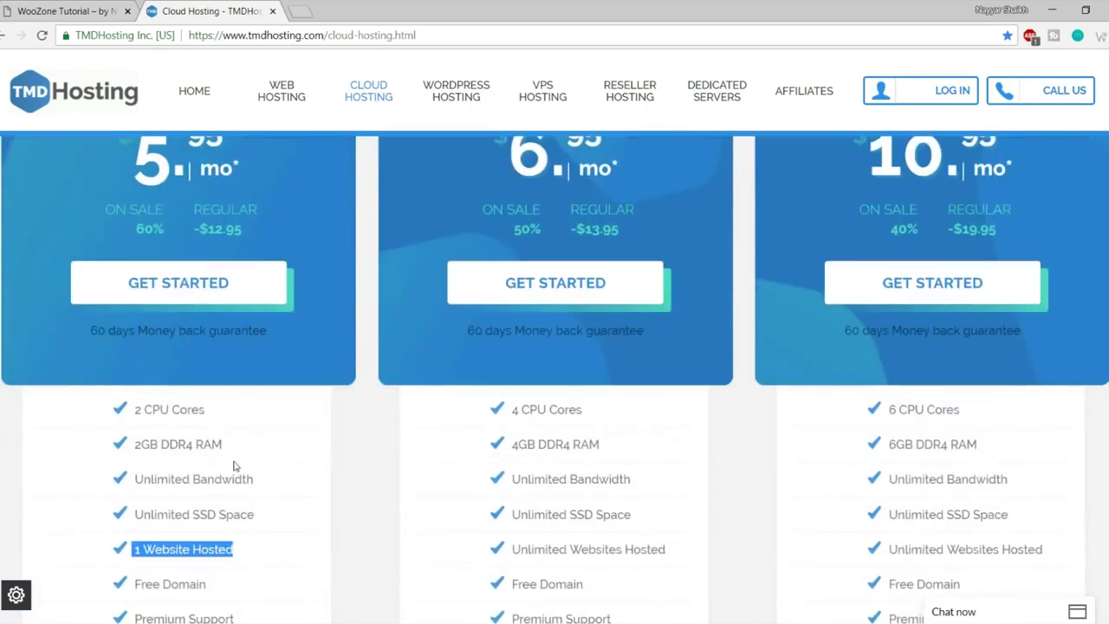
pyautogui.scroll(3, 234, 467)
pyautogui.scroll(-3, 239, 481)
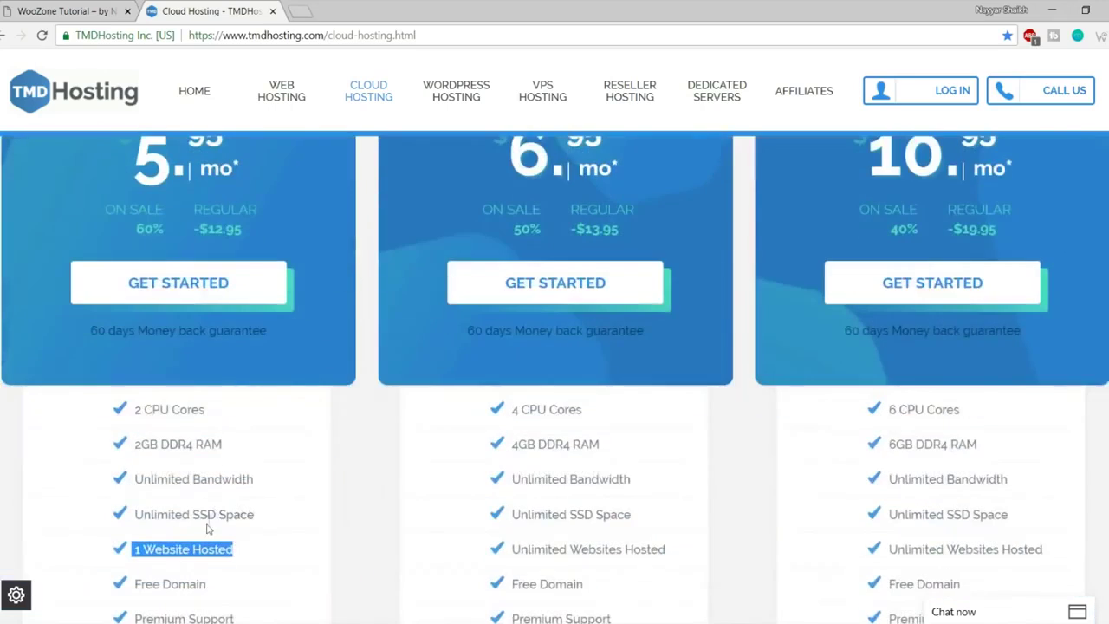
pyautogui.scroll(3, 208, 529)
pyautogui.moveTo(622, 247); pyautogui.dragTo(479, 251)
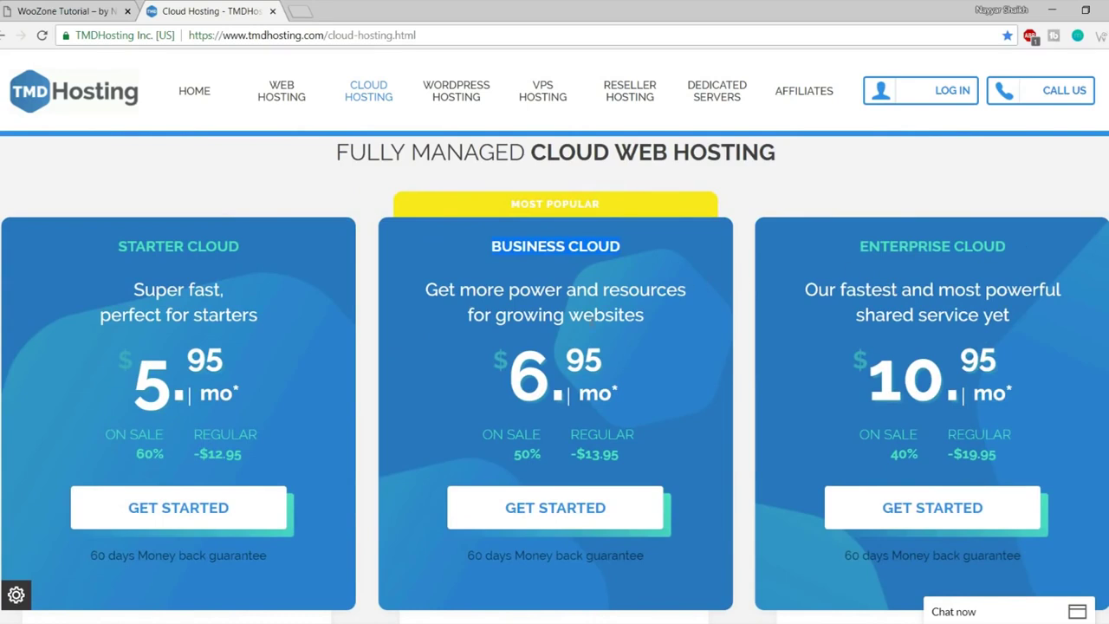
pyautogui.moveTo(134, 381); pyautogui.dragTo(248, 363)
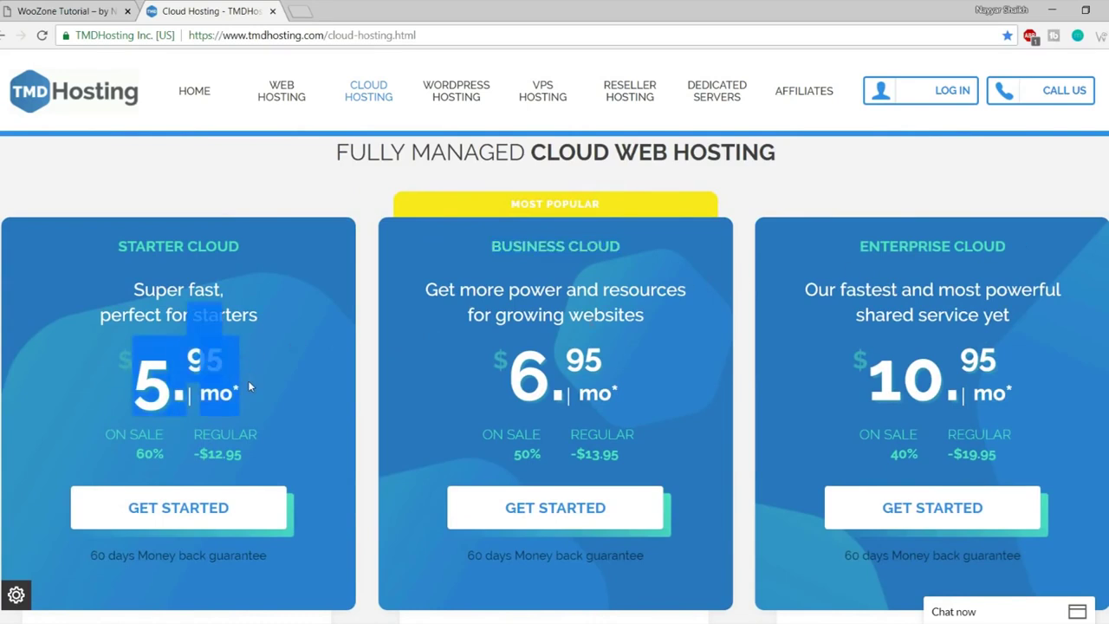
pyautogui.click(248, 380)
pyautogui.scroll(-5, 248, 383)
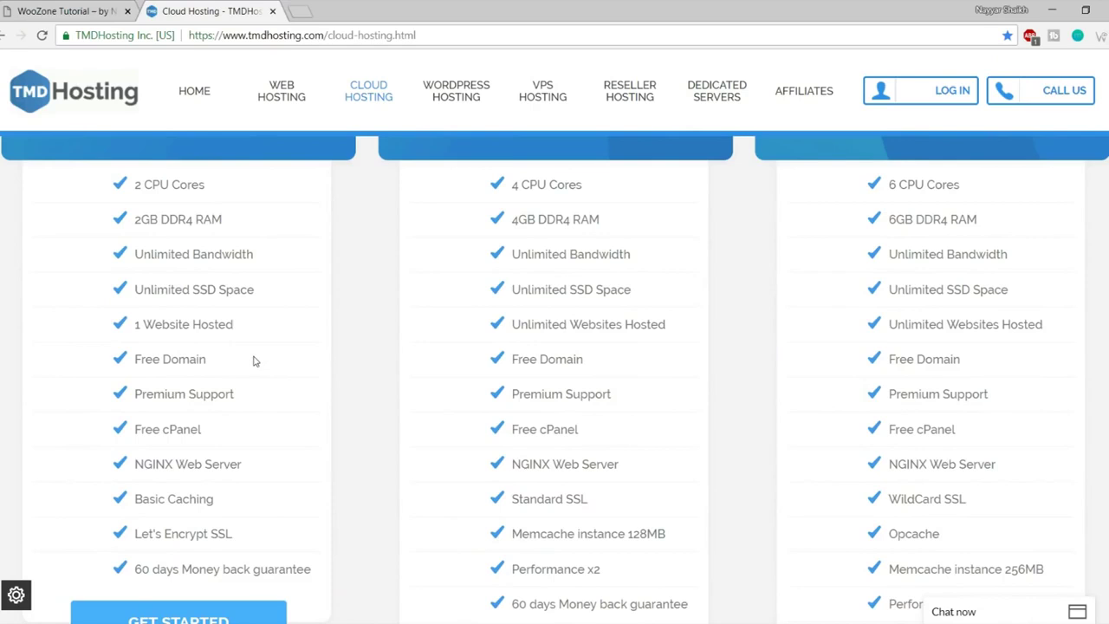
pyautogui.scroll(5, 255, 361)
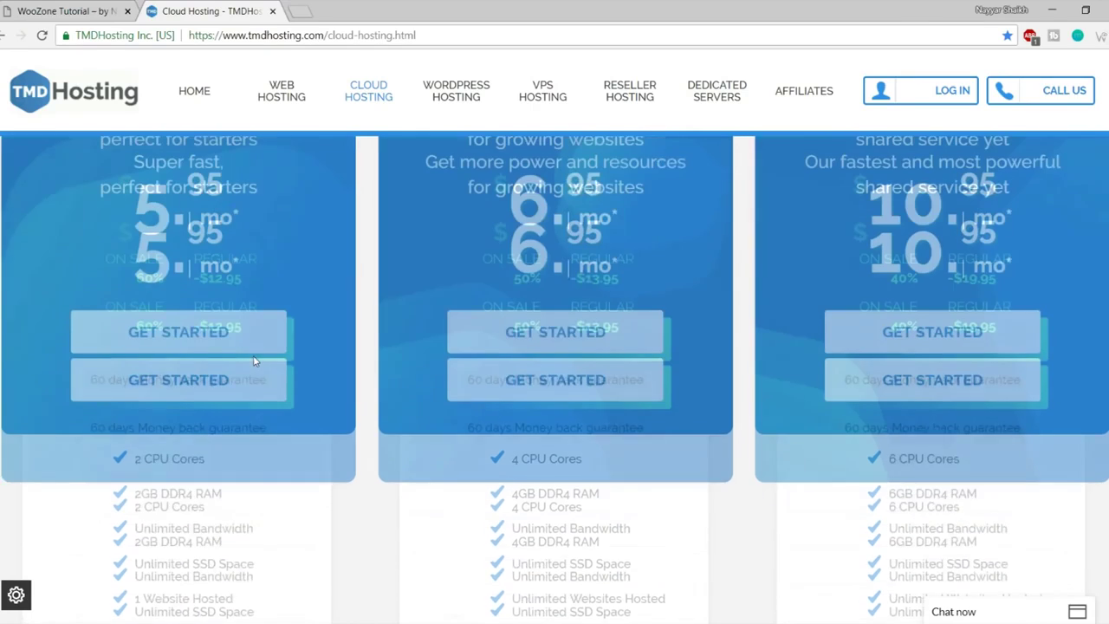
pyautogui.scroll(-4, 641, 394)
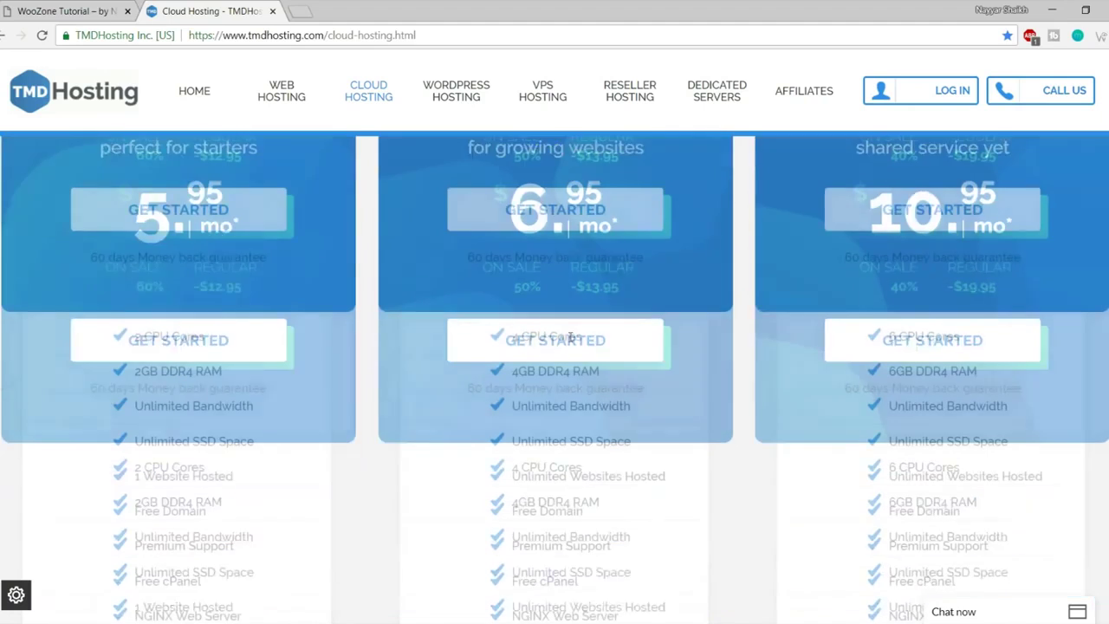
pyautogui.moveTo(679, 404); pyautogui.dragTo(494, 401)
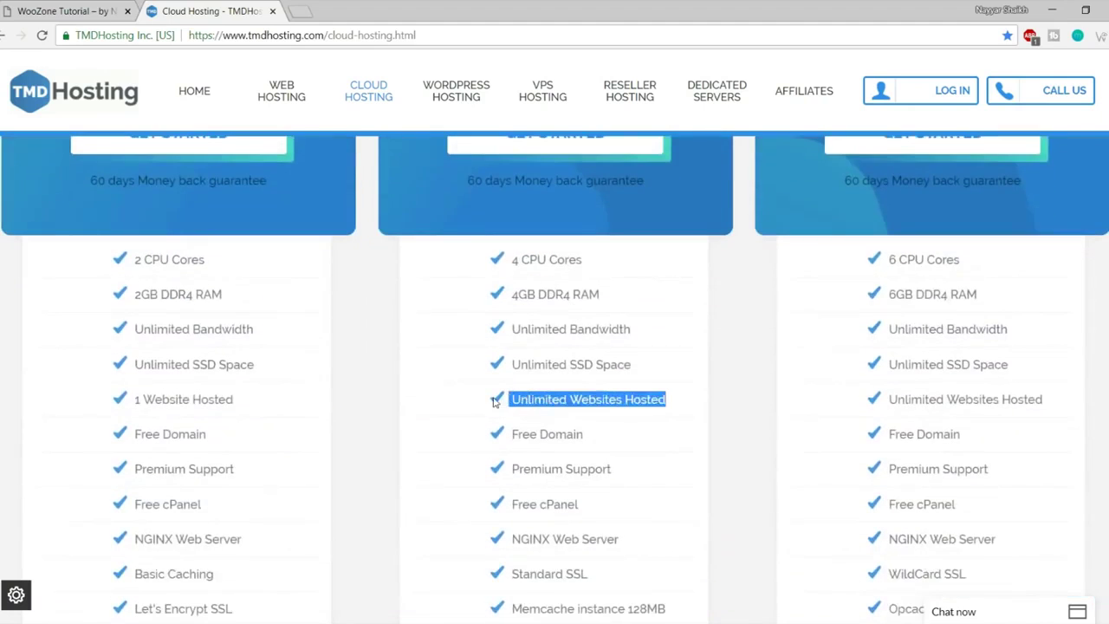
pyautogui.click(574, 398)
pyautogui.scroll(4, 574, 399)
pyautogui.moveTo(482, 275); pyautogui.dragTo(611, 257)
pyautogui.moveTo(858, 253); pyautogui.dragTo(1041, 246)
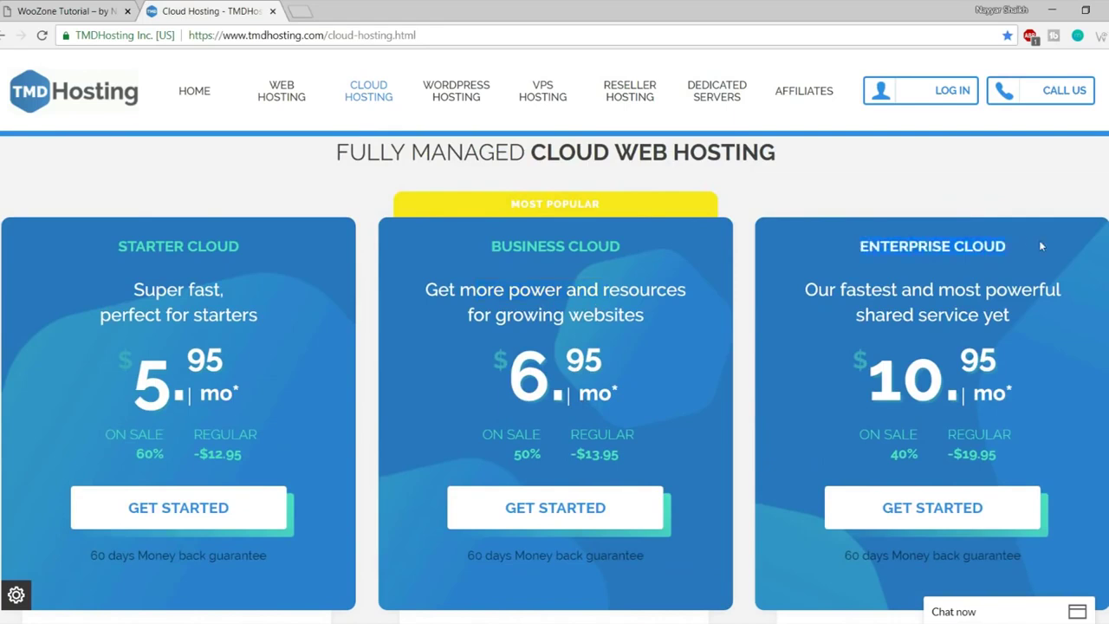
pyautogui.scroll(-2, 844, 279)
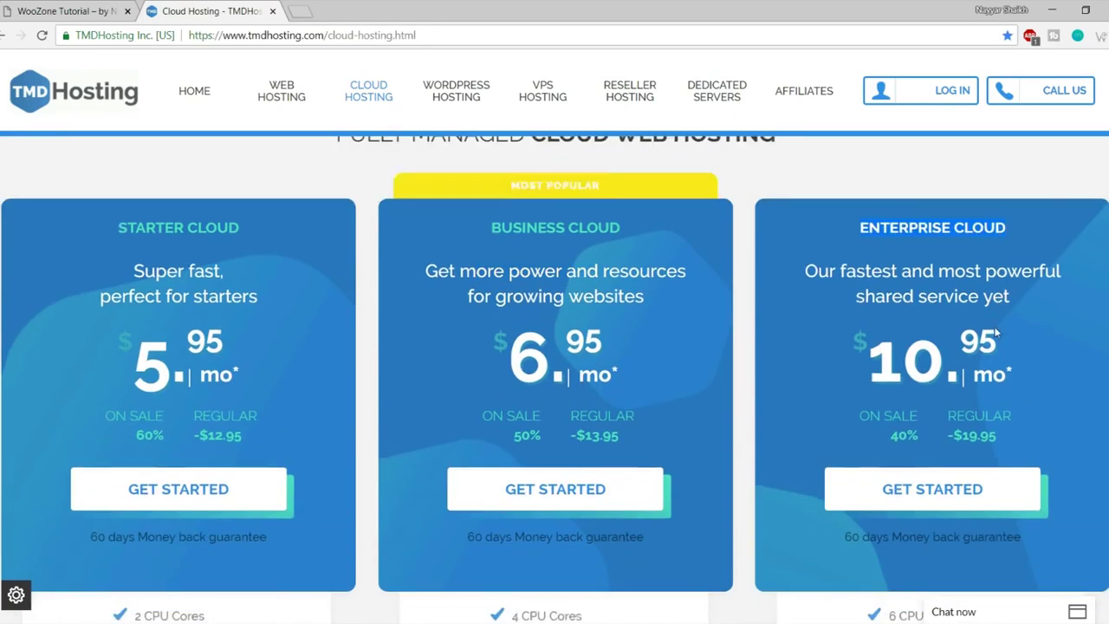
pyautogui.scroll(2, 844, 280)
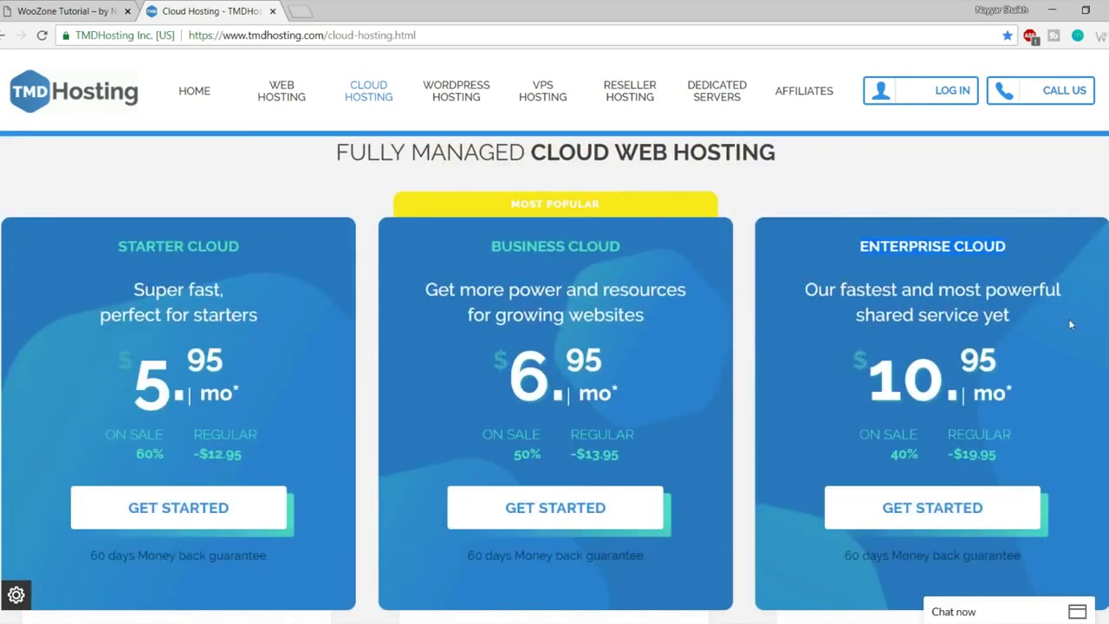
pyautogui.scroll(-1, 1071, 324)
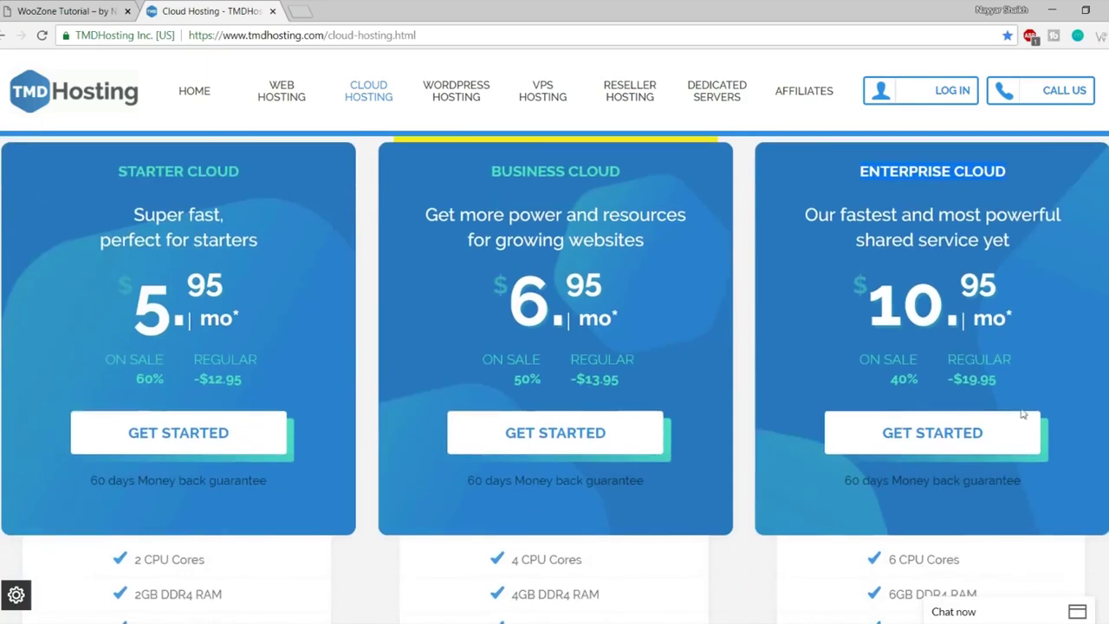
# - Order the Enterprise Cloud plan with the free domain domainnameforfreeee, keeping the .com extension
pyautogui.click(938, 449)
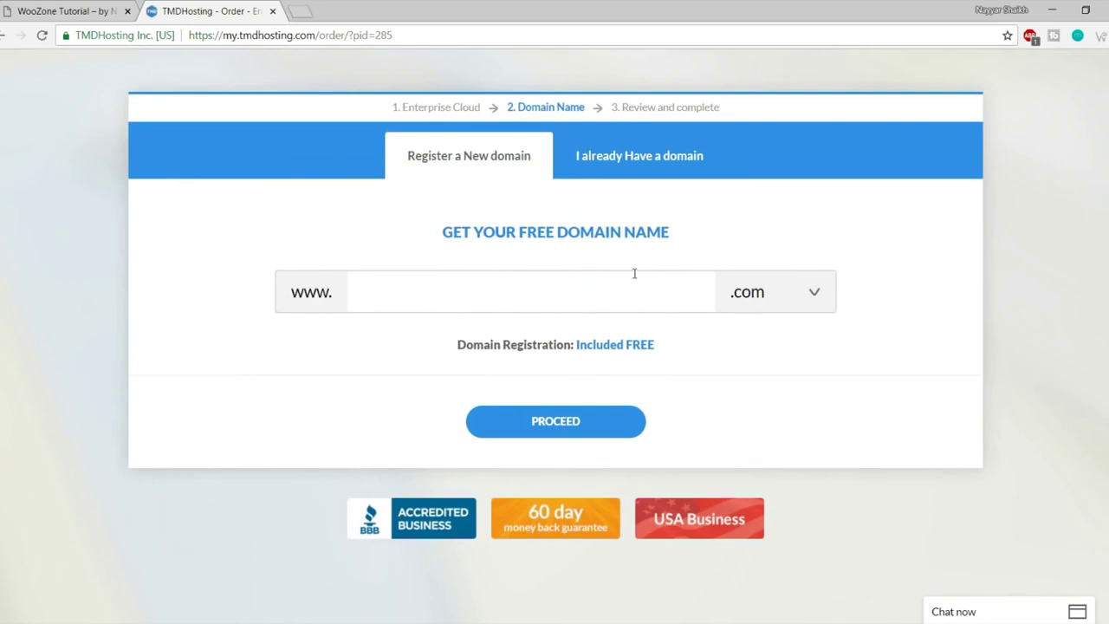
pyautogui.write('domainnamefor')
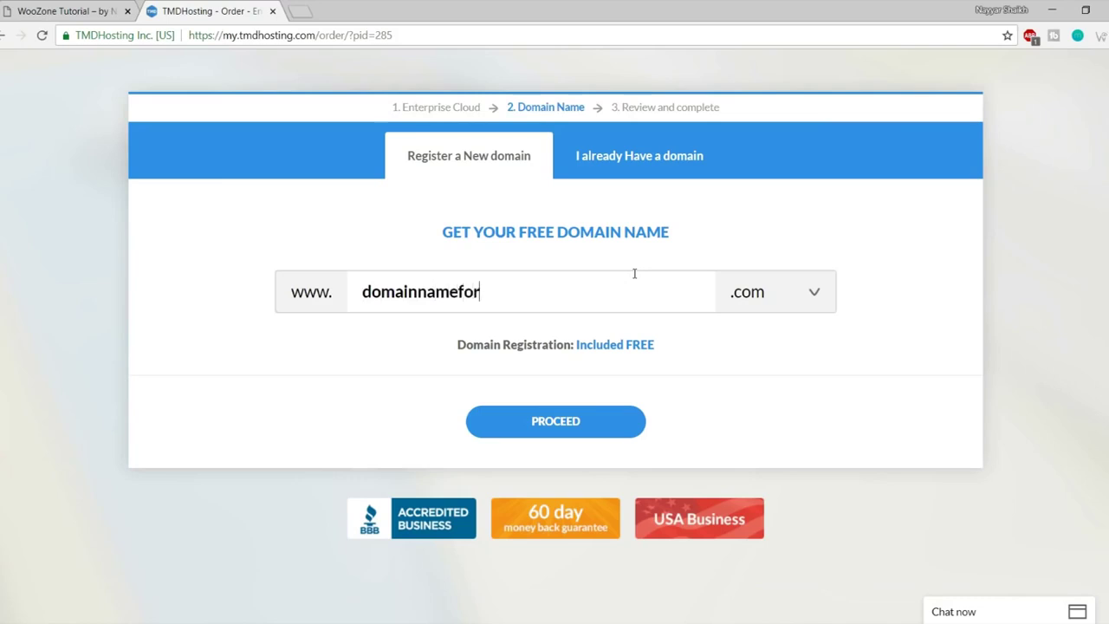
pyautogui.write('freeee')
pyautogui.click(794, 295)
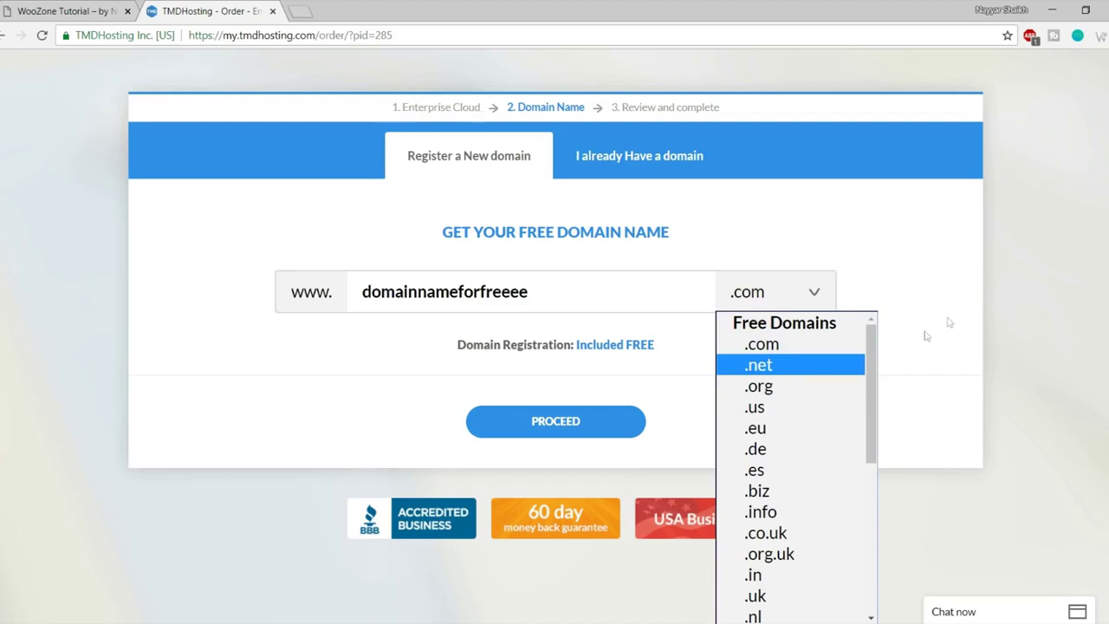
pyautogui.scroll(-2, 810, 475)
pyautogui.scroll(-4, 810, 476)
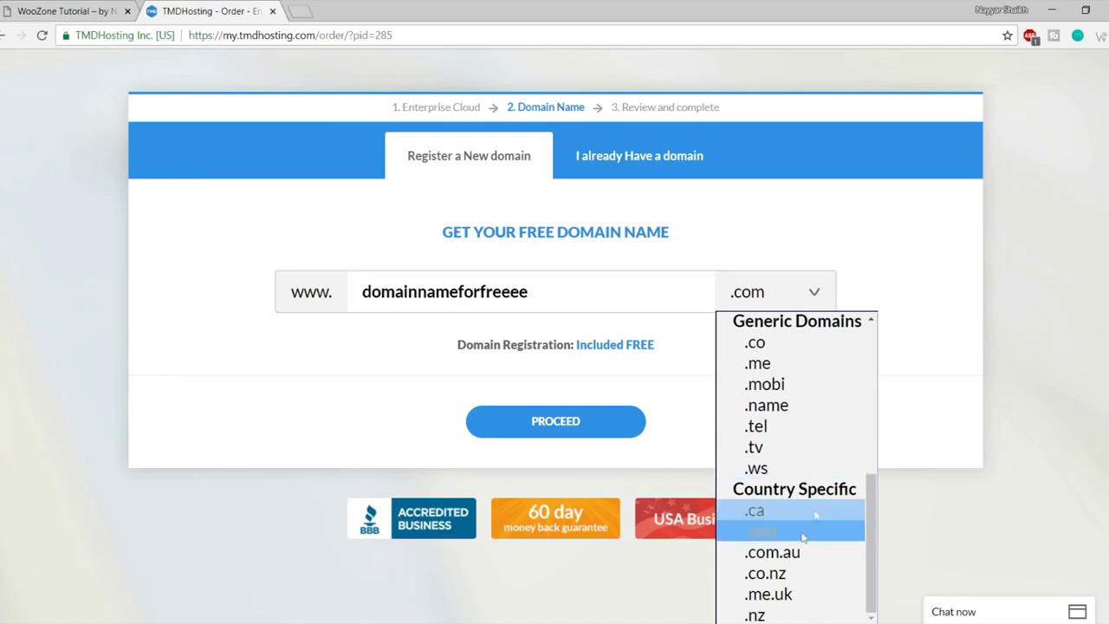
pyautogui.scroll(2, 785, 530)
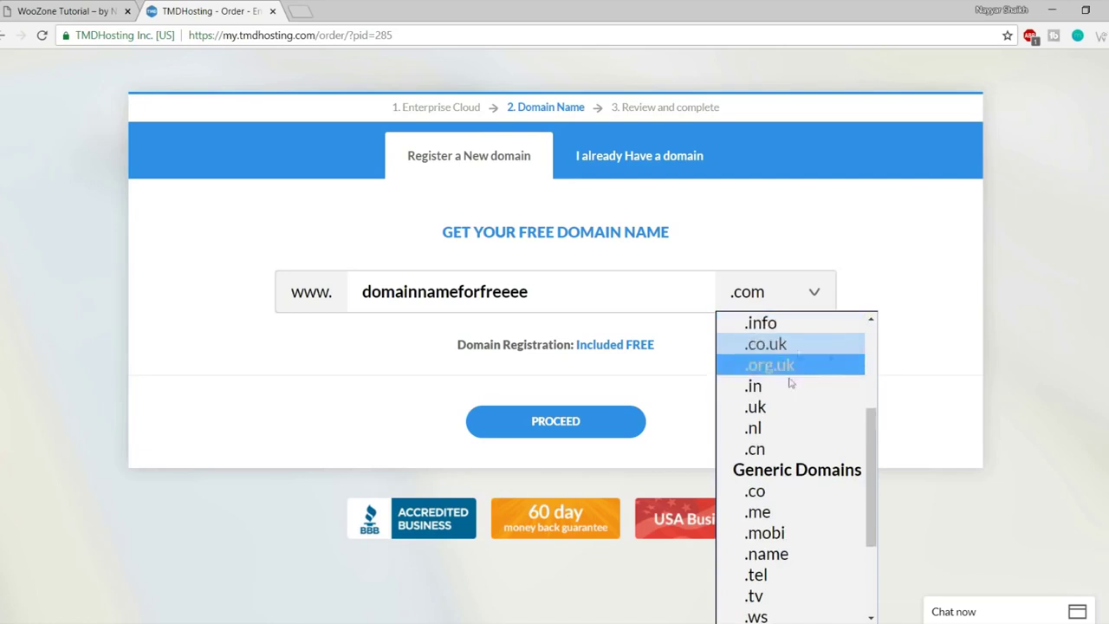
pyautogui.scroll(3, 803, 372)
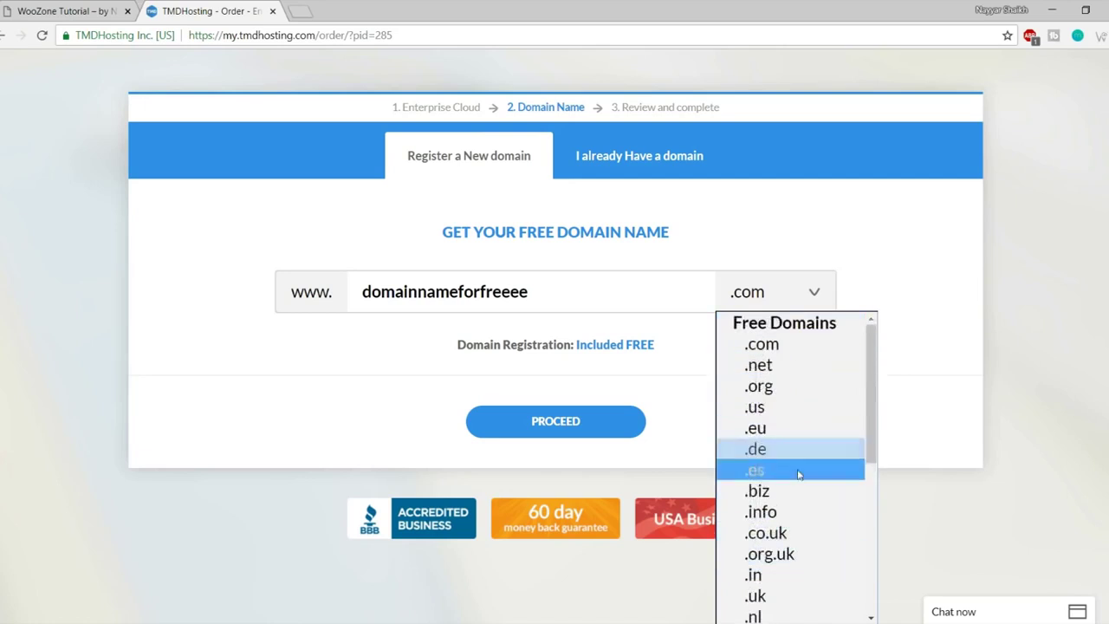
pyautogui.click(784, 351)
pyautogui.moveTo(549, 299); pyautogui.dragTo(341, 304)
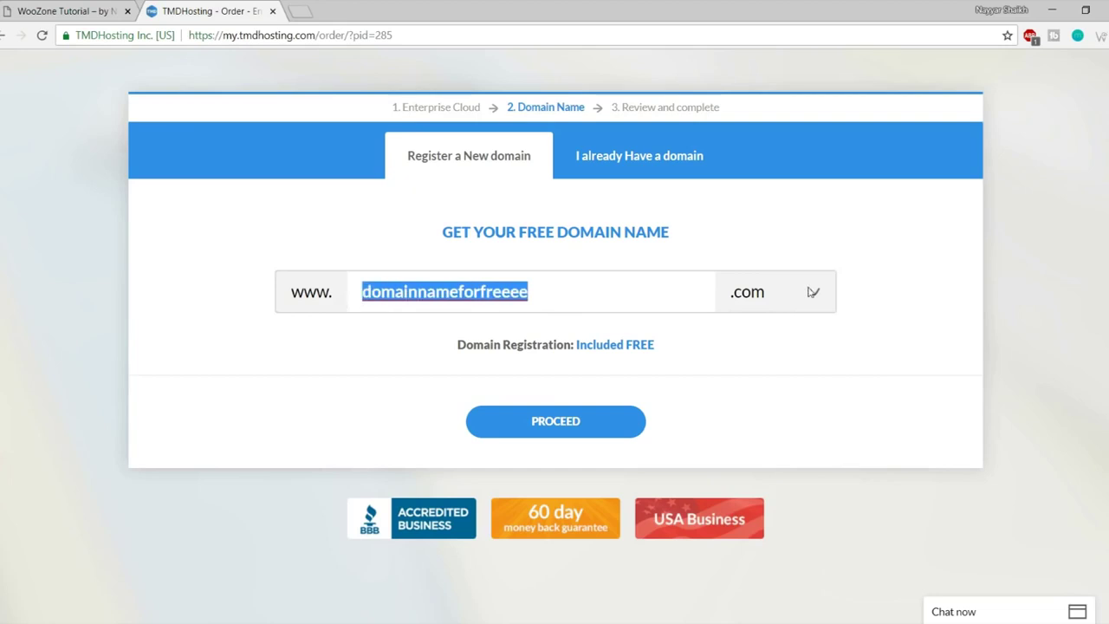
pyautogui.click(574, 422)
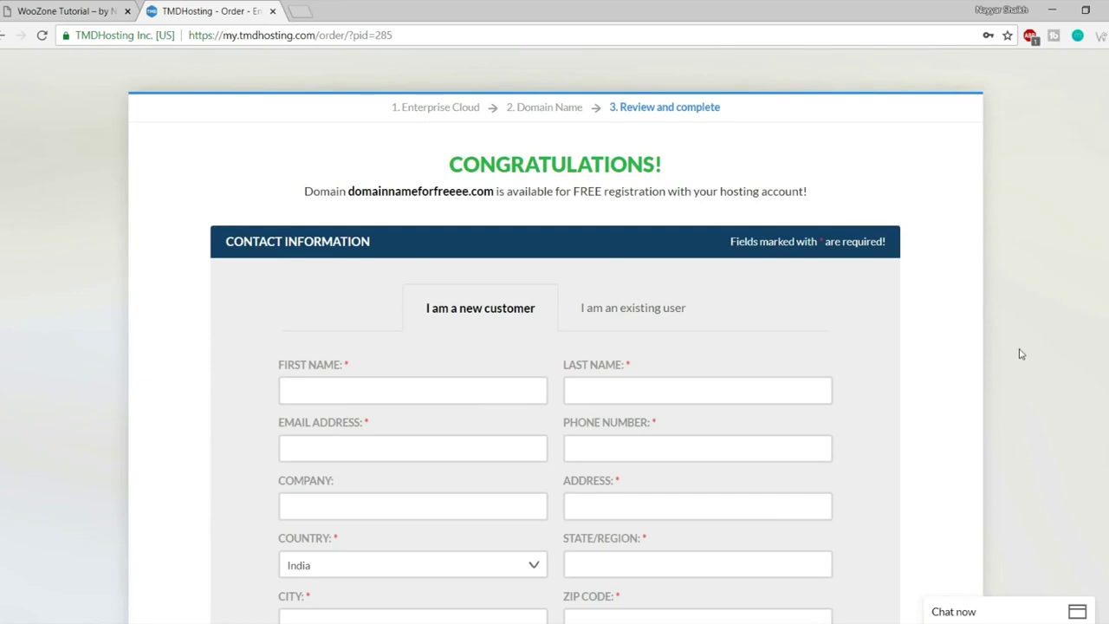
# - Try PayPal, then set the payment method back to Credit Card
pyautogui.scroll(-3, 1020, 353)
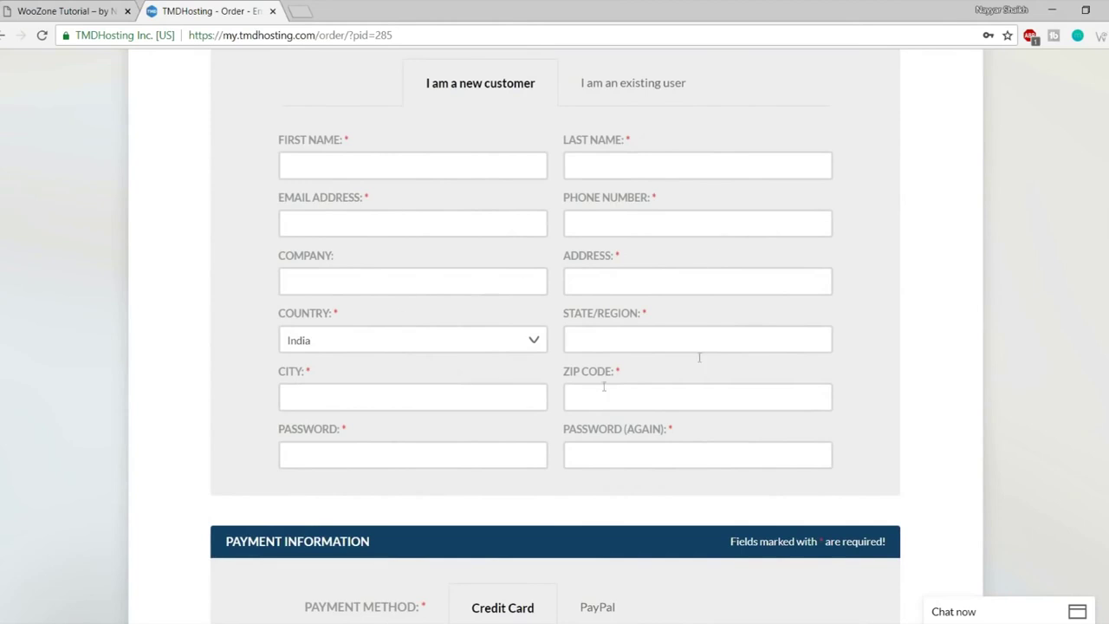
pyautogui.scroll(-5, 847, 372)
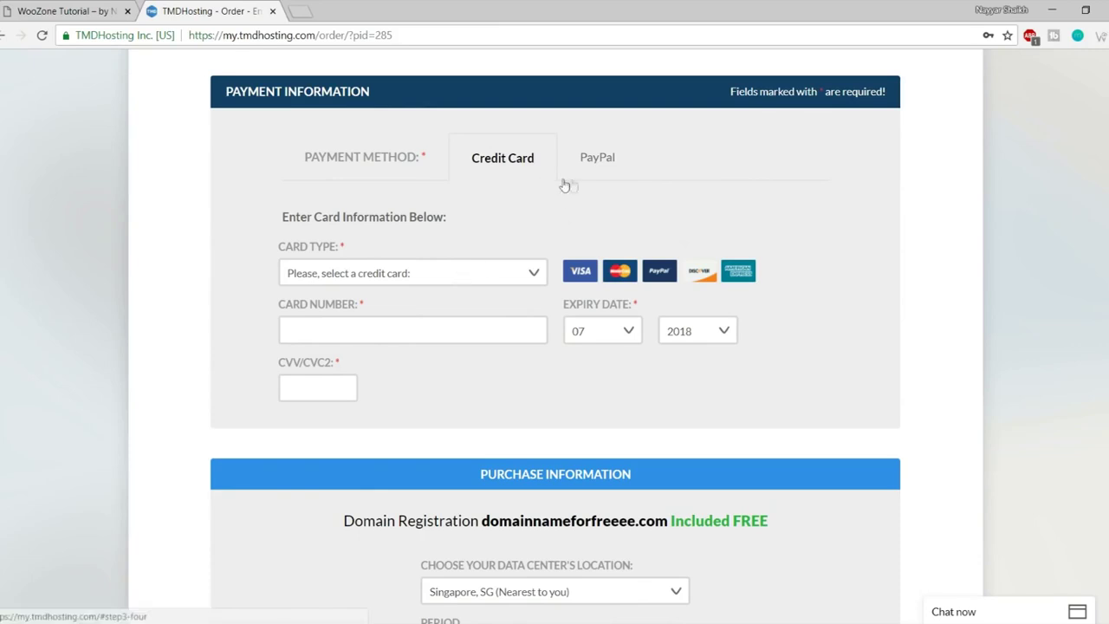
pyautogui.click(596, 160)
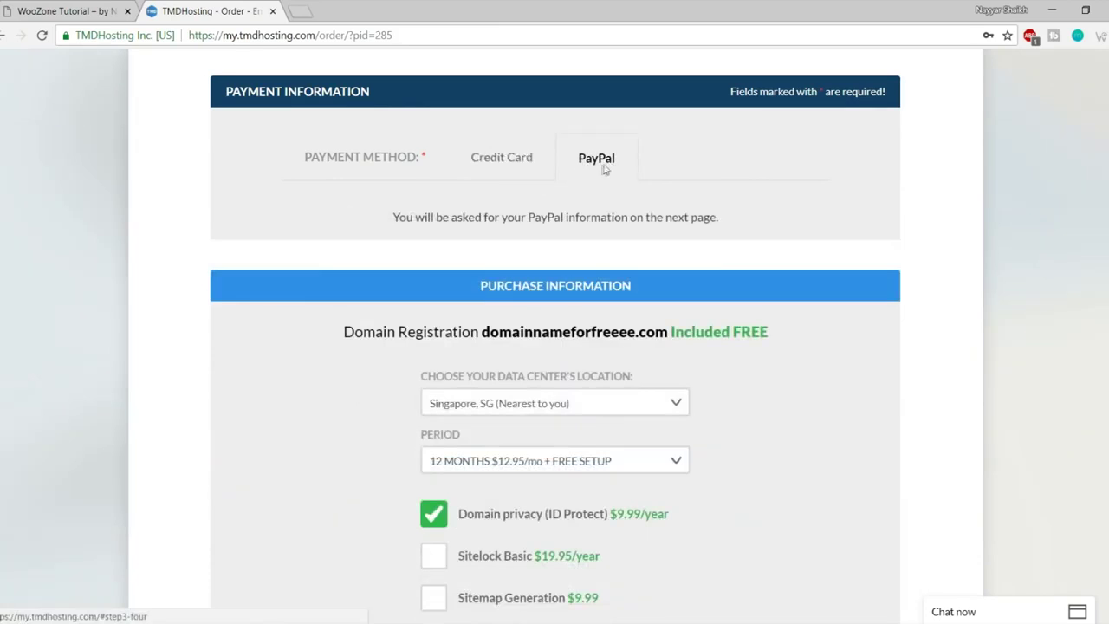
pyautogui.click(507, 169)
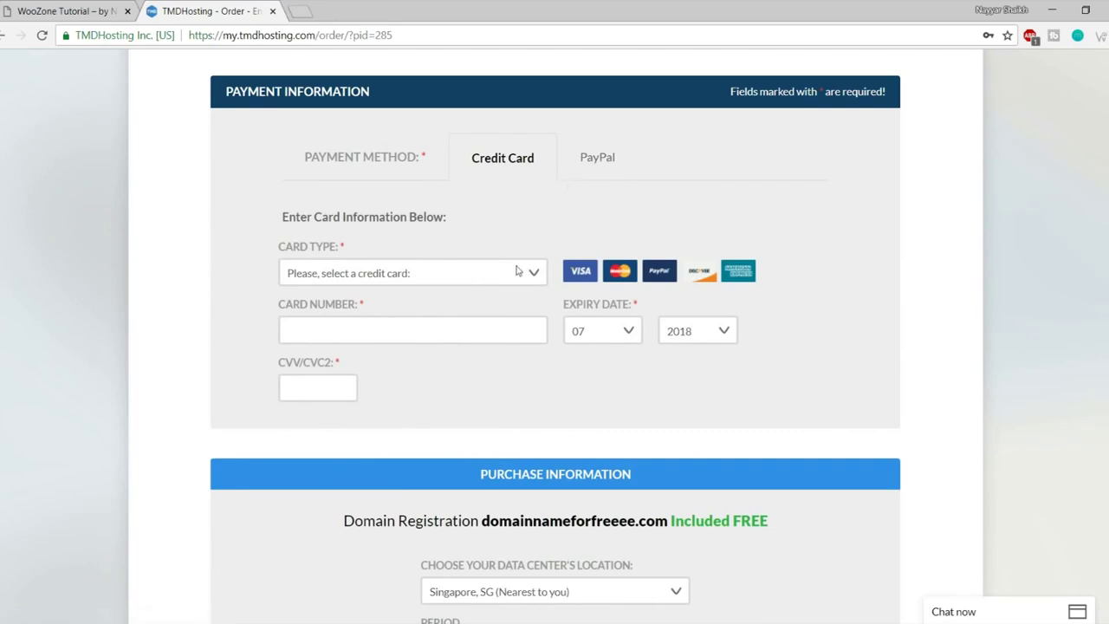
# - Keep Singapore as the data centre and 12 months as the hosting period
pyautogui.scroll(-3, 974, 268)
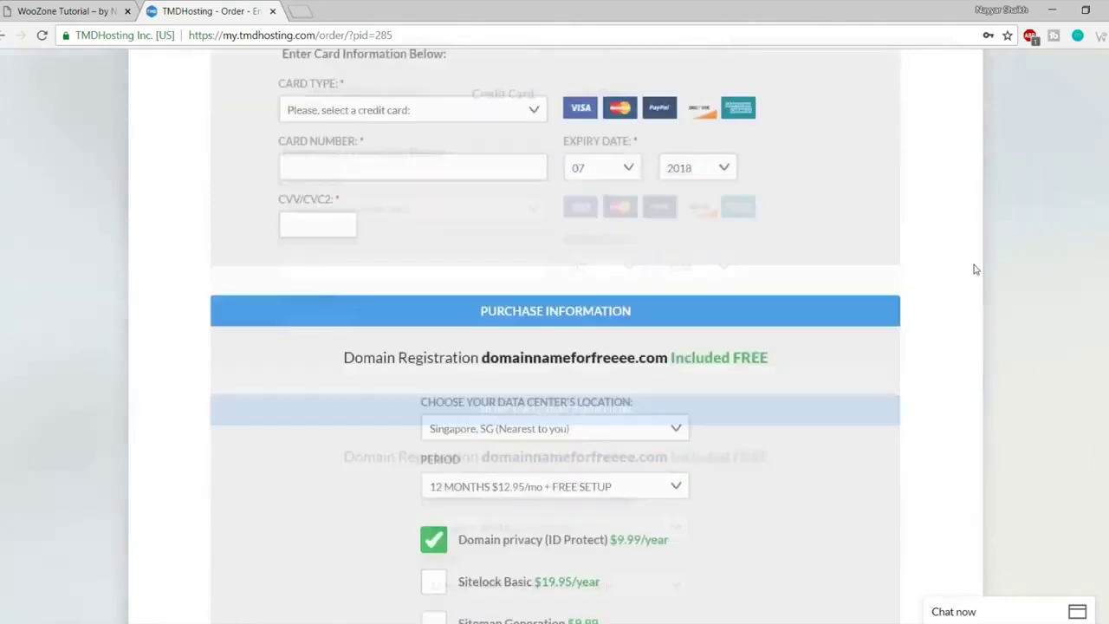
pyautogui.scroll(-1, 973, 269)
pyautogui.scroll(-1, 974, 269)
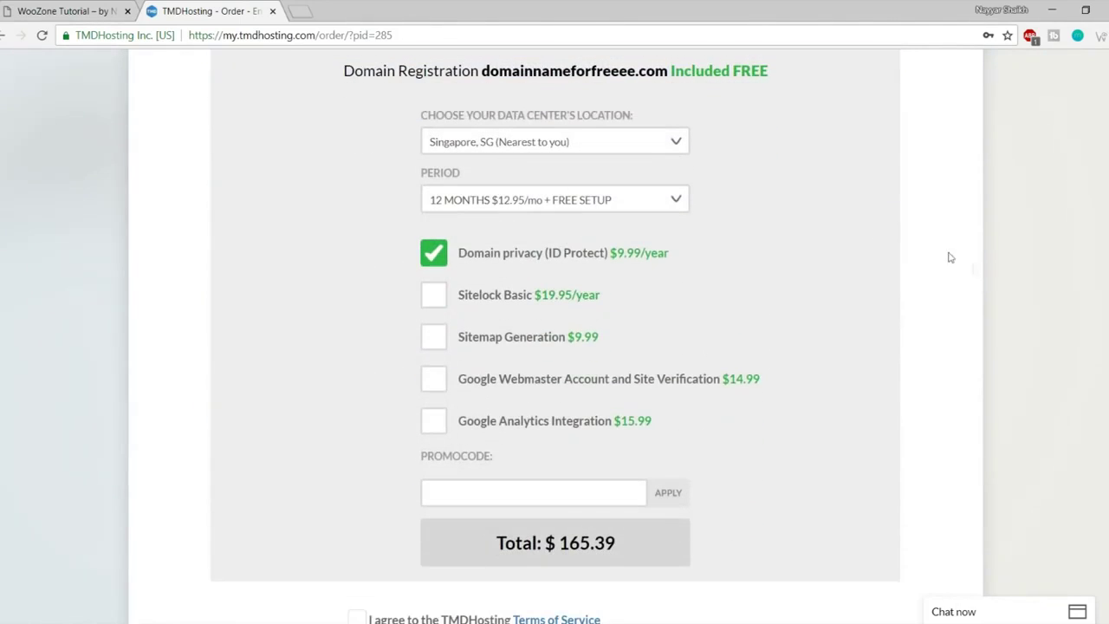
pyautogui.click(559, 146)
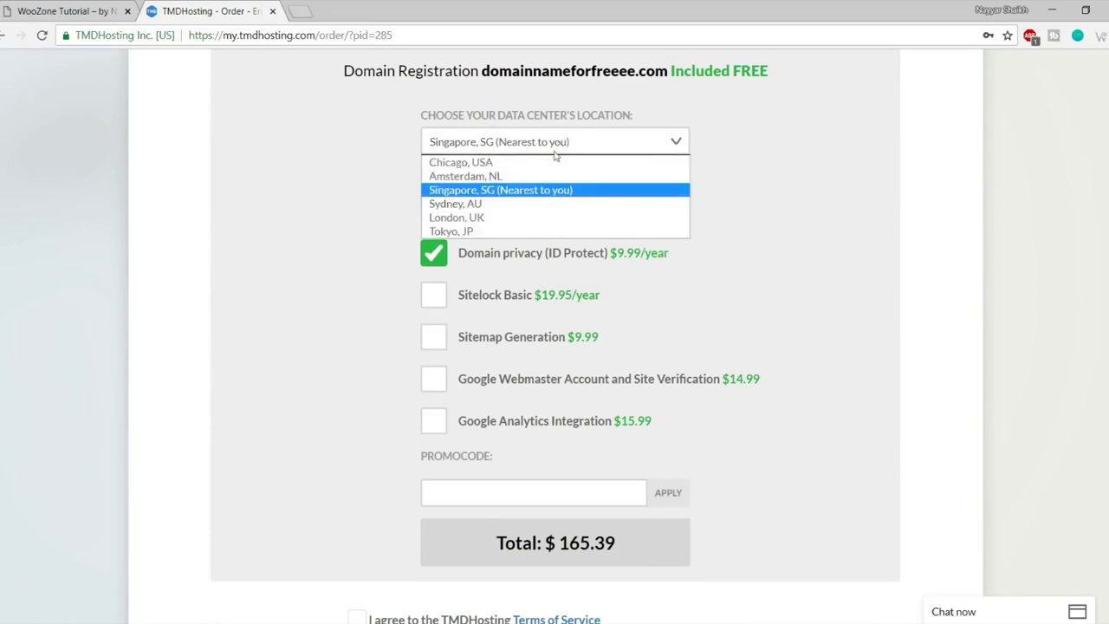
pyautogui.click(499, 192)
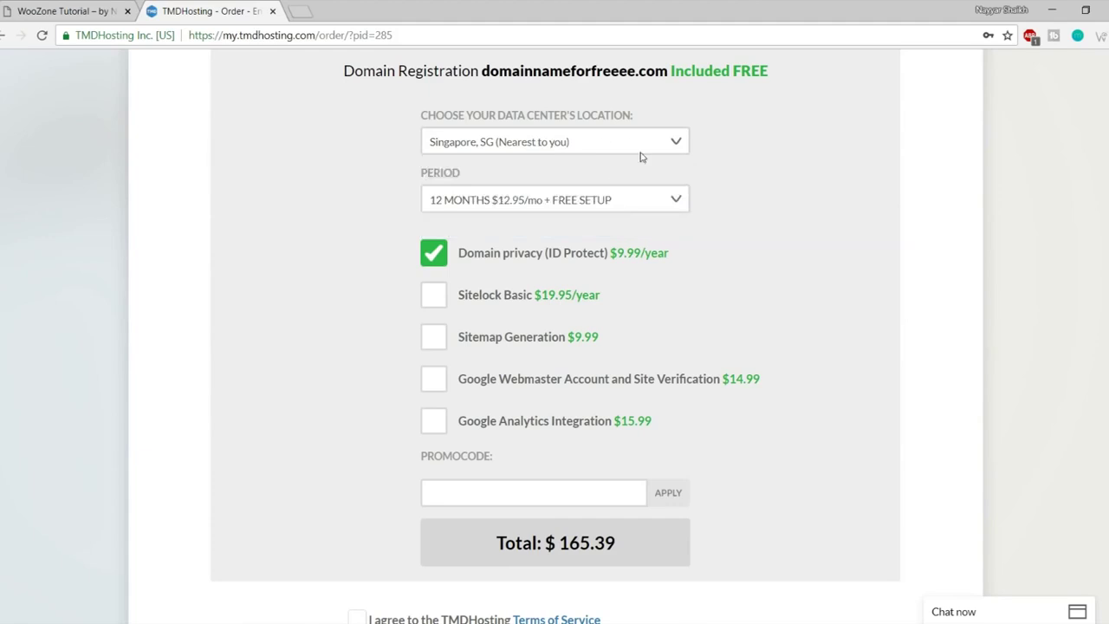
pyautogui.click(497, 201)
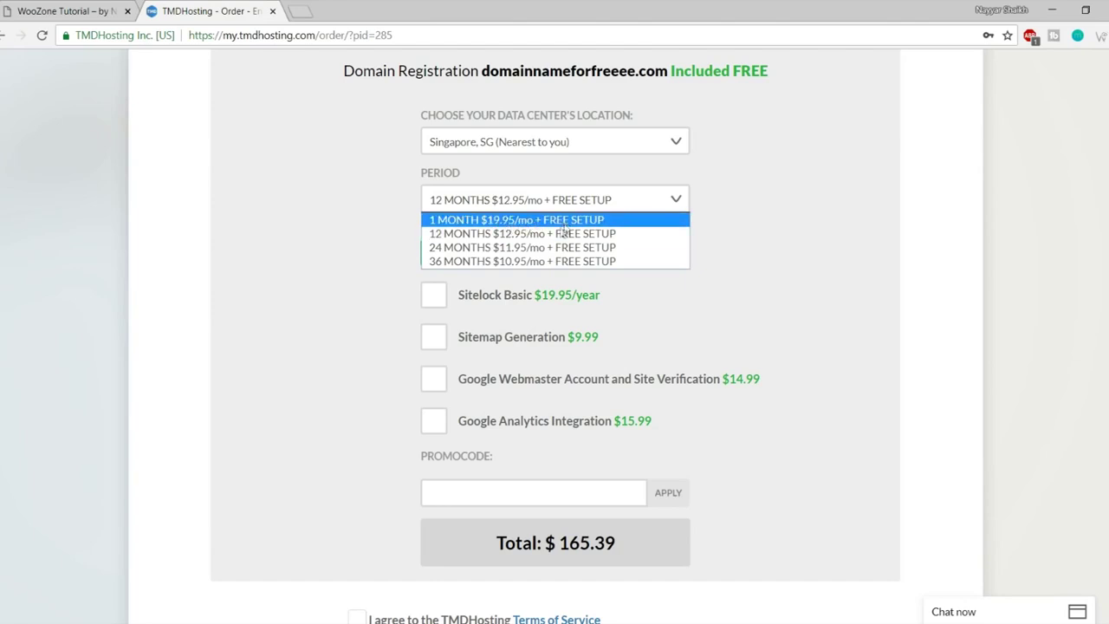
pyautogui.click(451, 237)
pyautogui.scroll(-1, 815, 236)
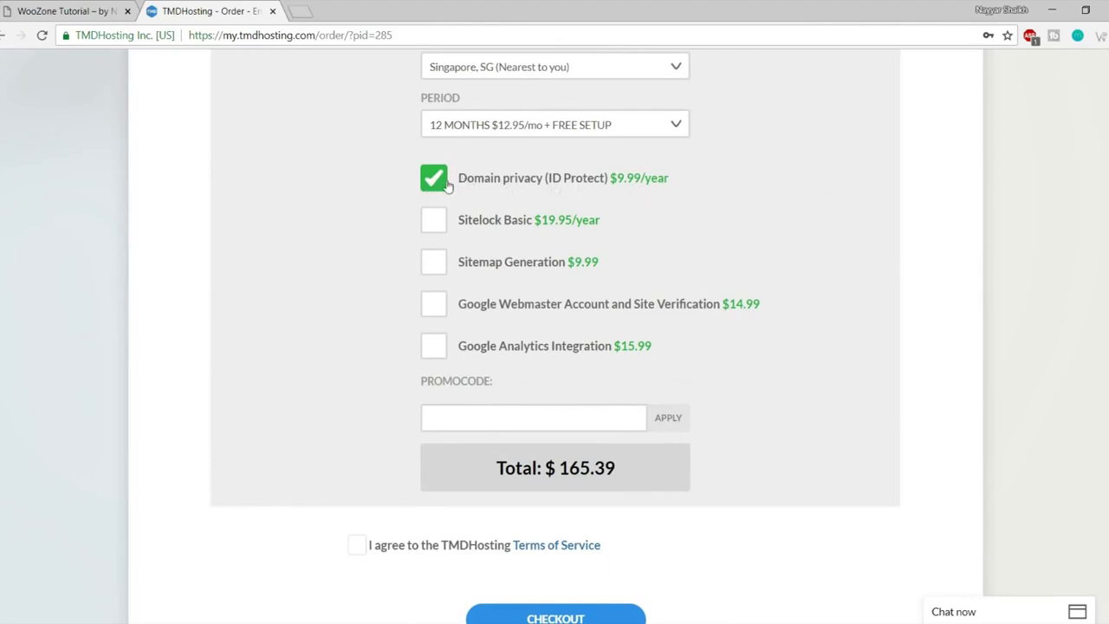
# - Apply the 7% promo code, bringing the total to $154.51, and accept the Terms of Service
pyautogui.moveTo(617, 182); pyautogui.dragTo(647, 180)
pyautogui.click(739, 185)
pyautogui.scroll(-2, 883, 312)
pyautogui.click(504, 220)
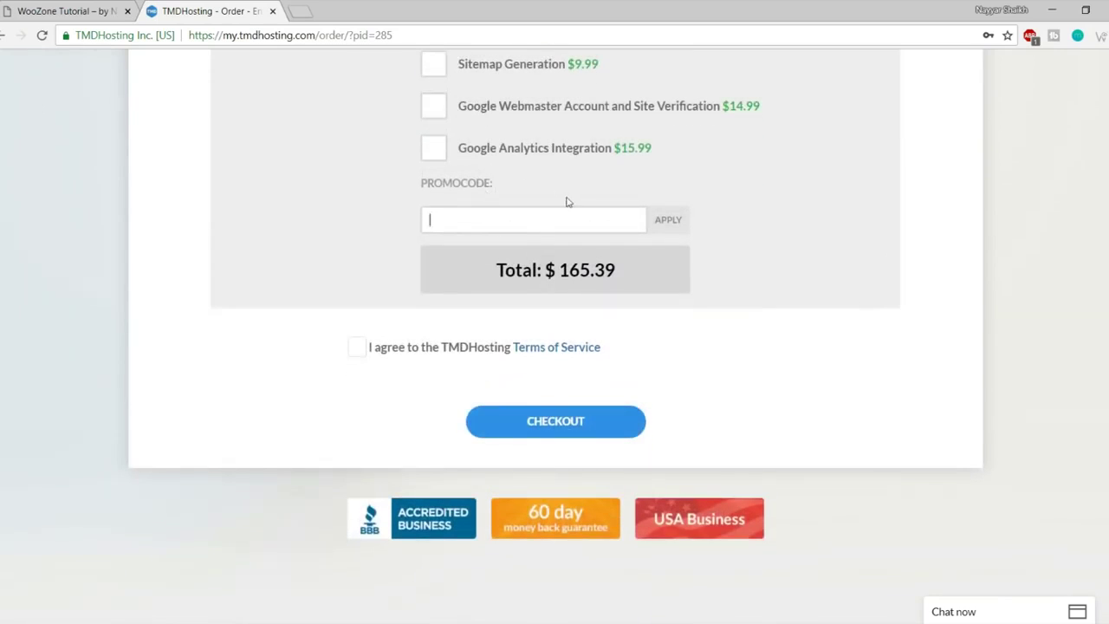
pyautogui.write('NAYYAR7')
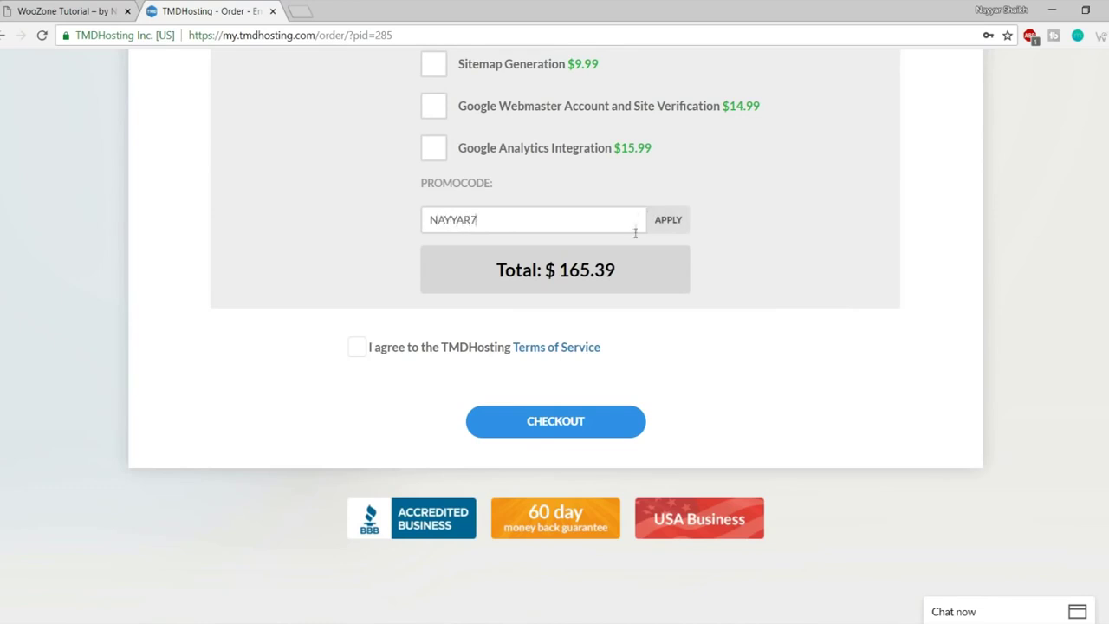
pyautogui.click(680, 223)
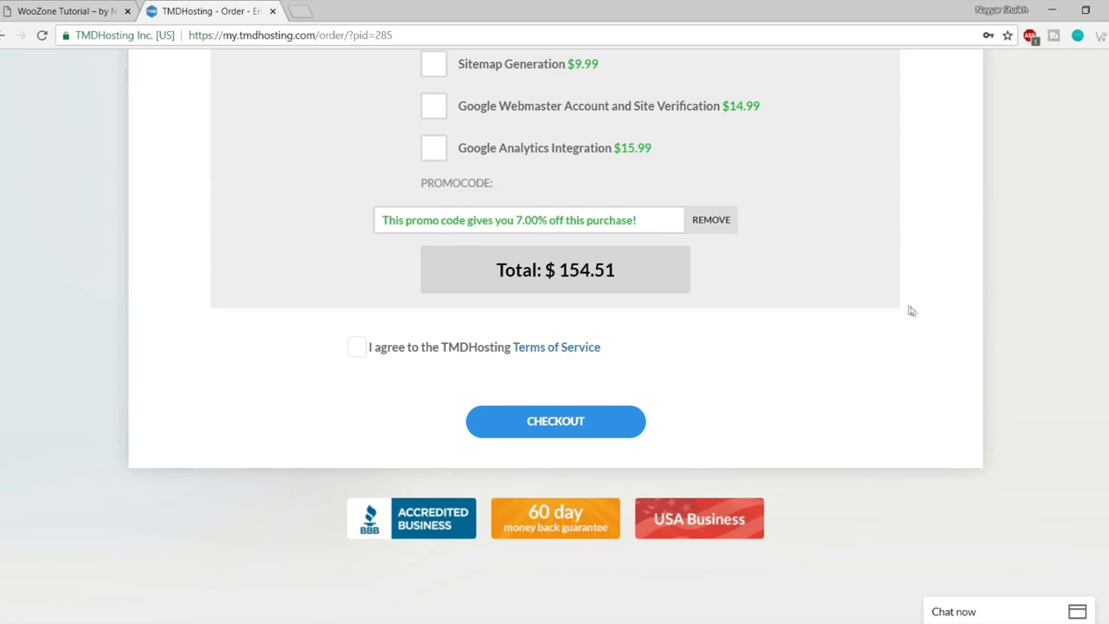
pyautogui.click(355, 348)
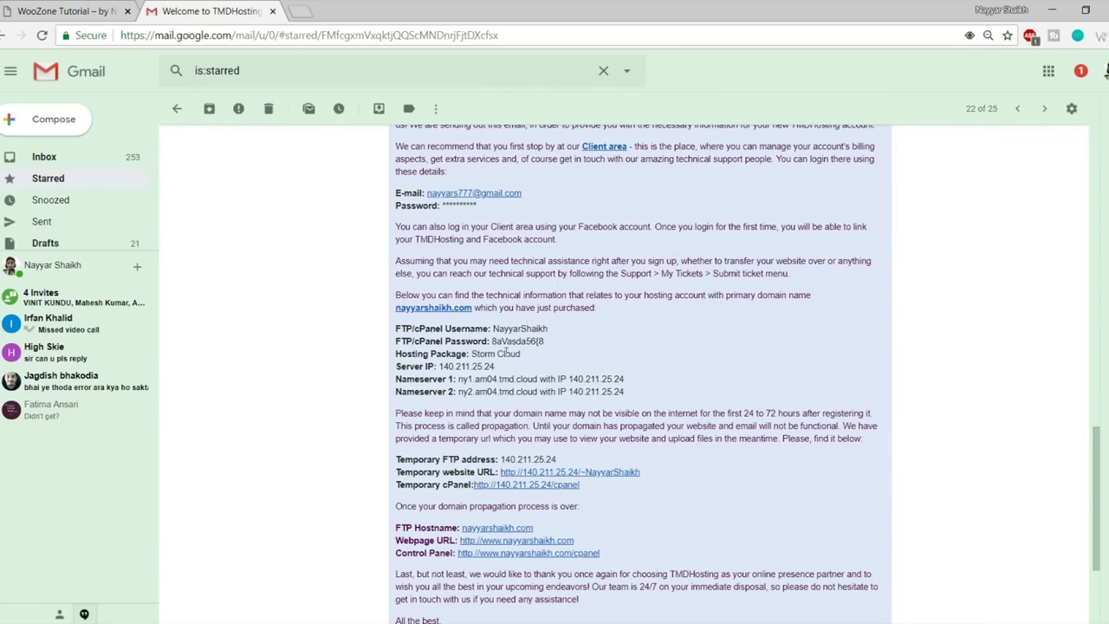
# - Open the welcome email's Control Panel link in a new tab to reach cPanel Login
pyautogui.moveTo(558, 334); pyautogui.dragTo(491, 342)
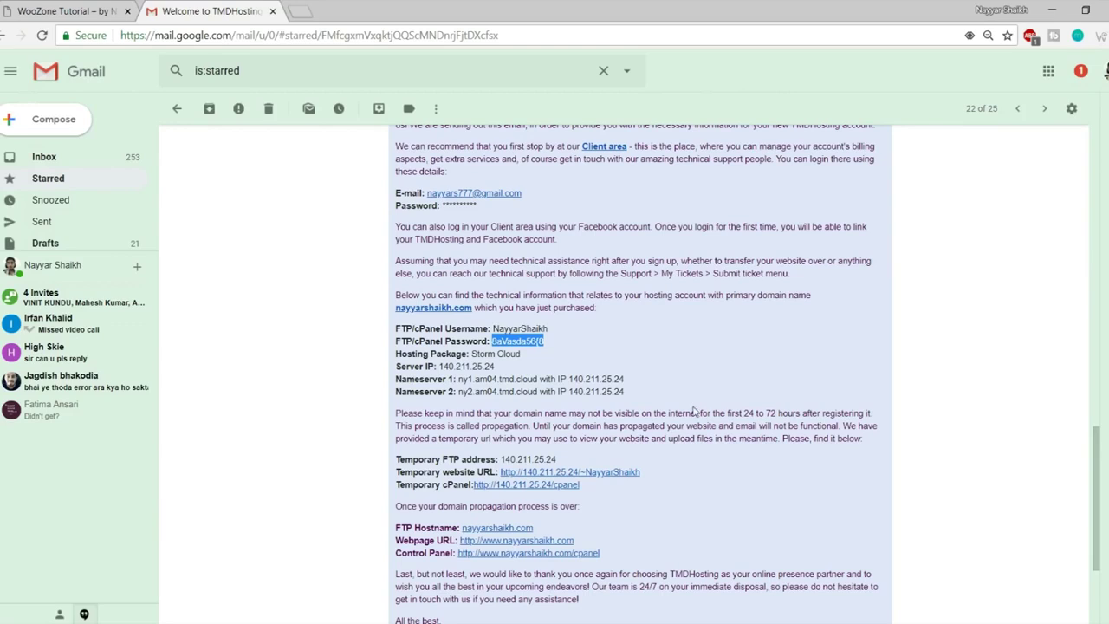
pyautogui.rightClick(498, 556)
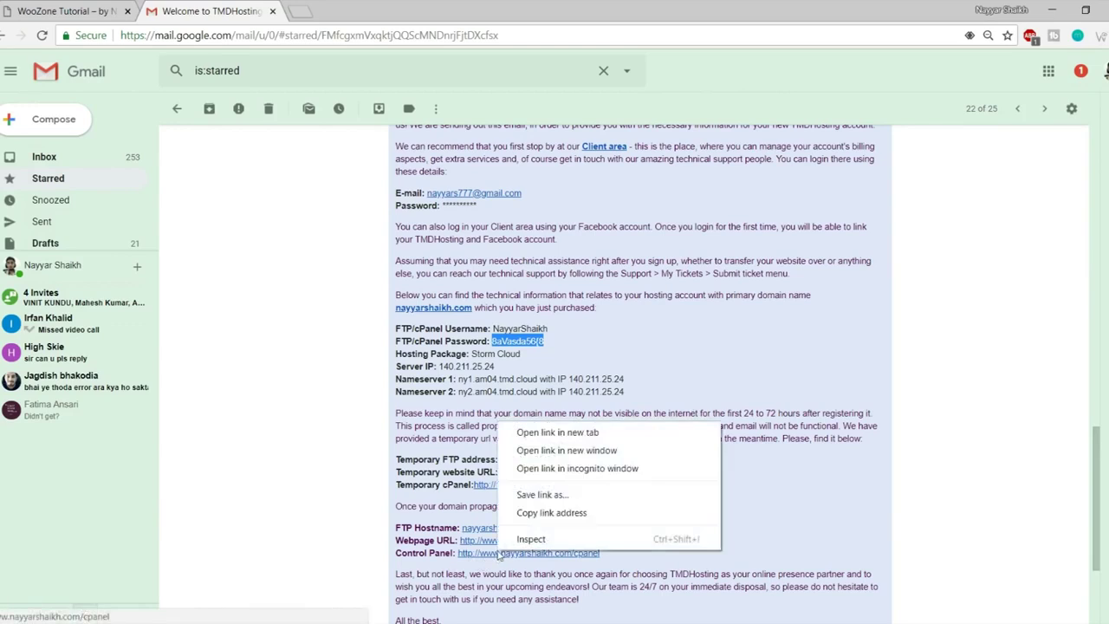
pyautogui.click(582, 433)
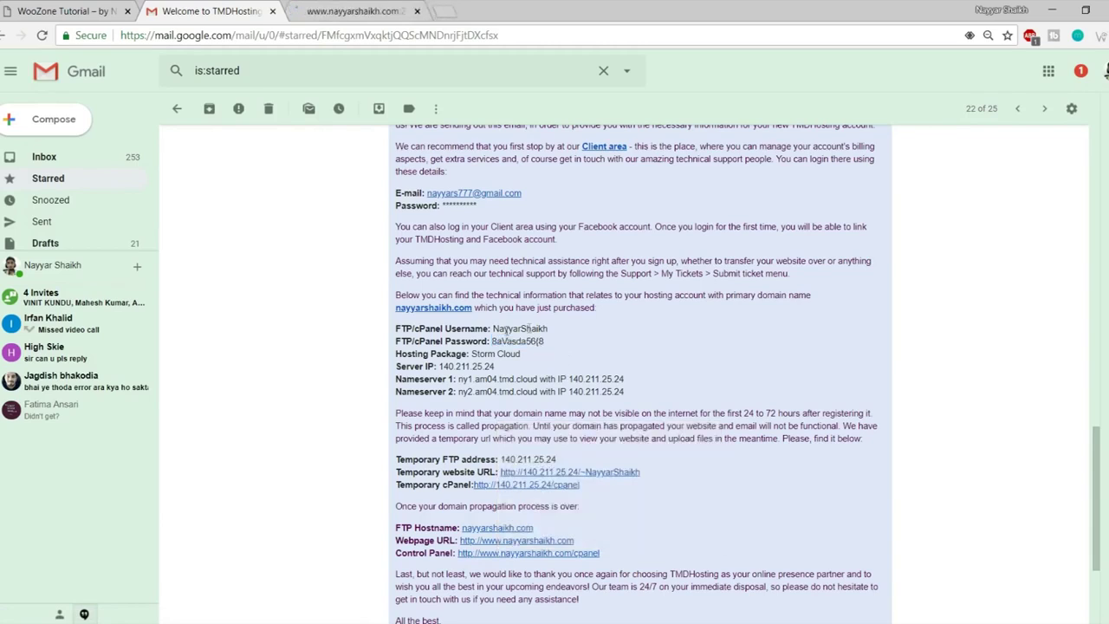
pyautogui.moveTo(488, 331)
pyautogui.mouseDown()
pyautogui.moveTo(563, 336)
pyautogui.moveTo(481, 341)
pyautogui.mouseUp()
# - Log in to cPanel using the saved username and password
pyautogui.click(422, 7)
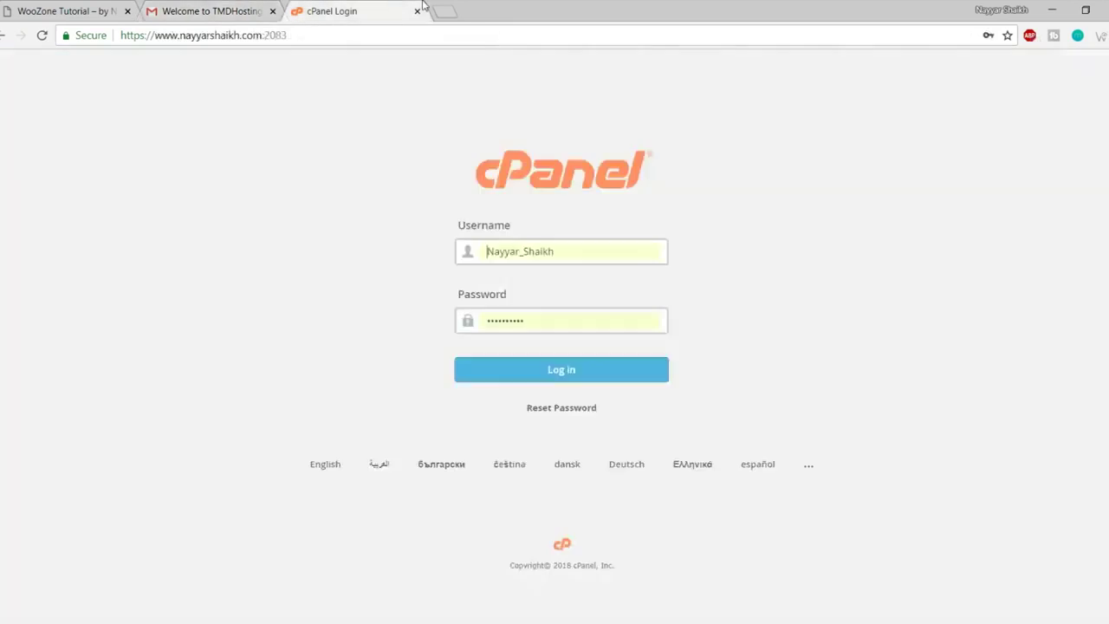
pyautogui.click(566, 248)
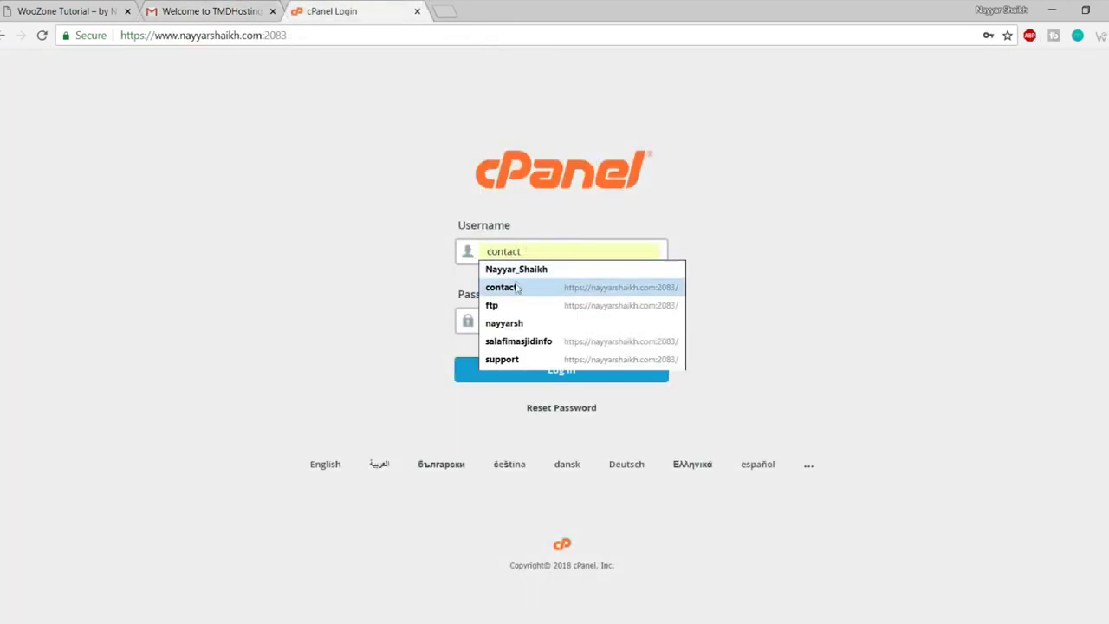
pyautogui.click(537, 323)
pyautogui.click(585, 380)
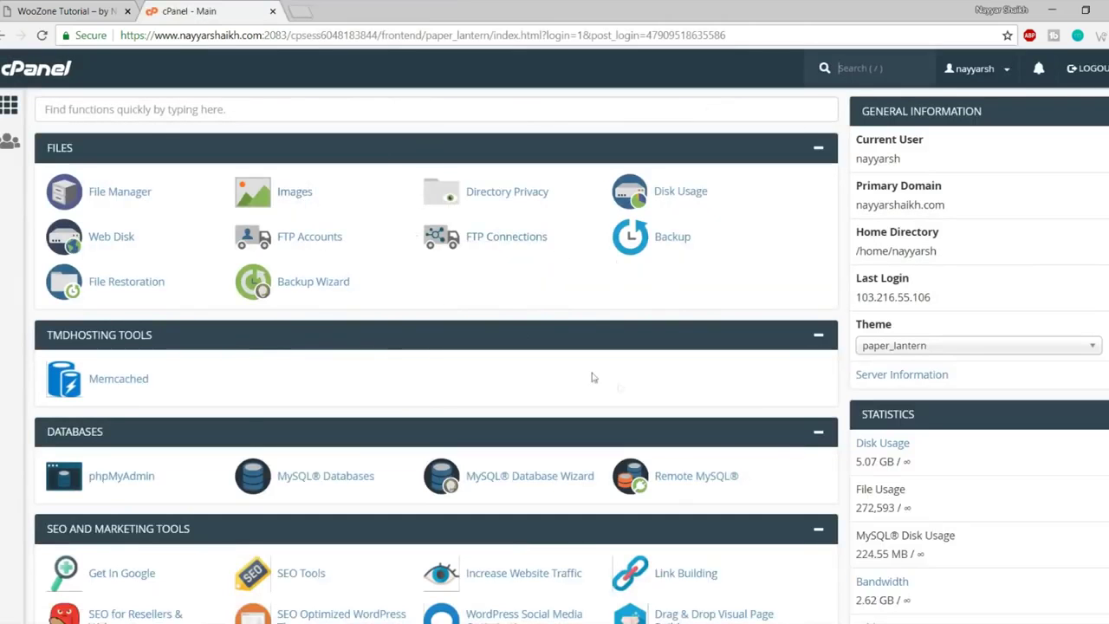
# - Open Softaculous Apps Installer from the bottom of the cPanel dashboard
pyautogui.scroll(-2, 827, 312)
pyautogui.scroll(-6, 825, 312)
pyautogui.scroll(6, 825, 312)
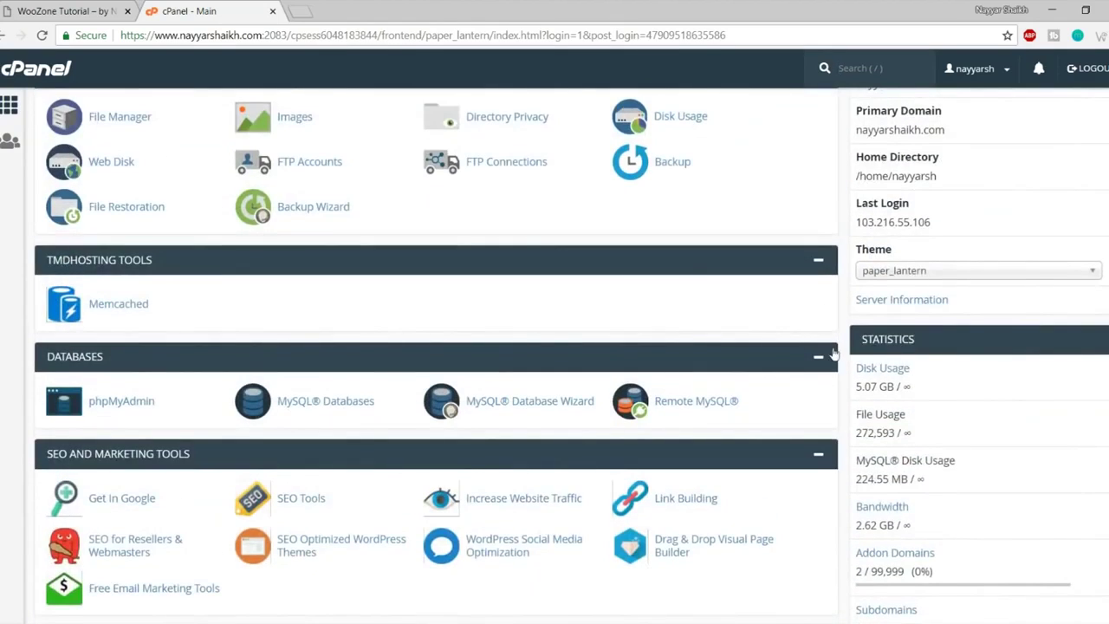
pyautogui.scroll(1, 838, 347)
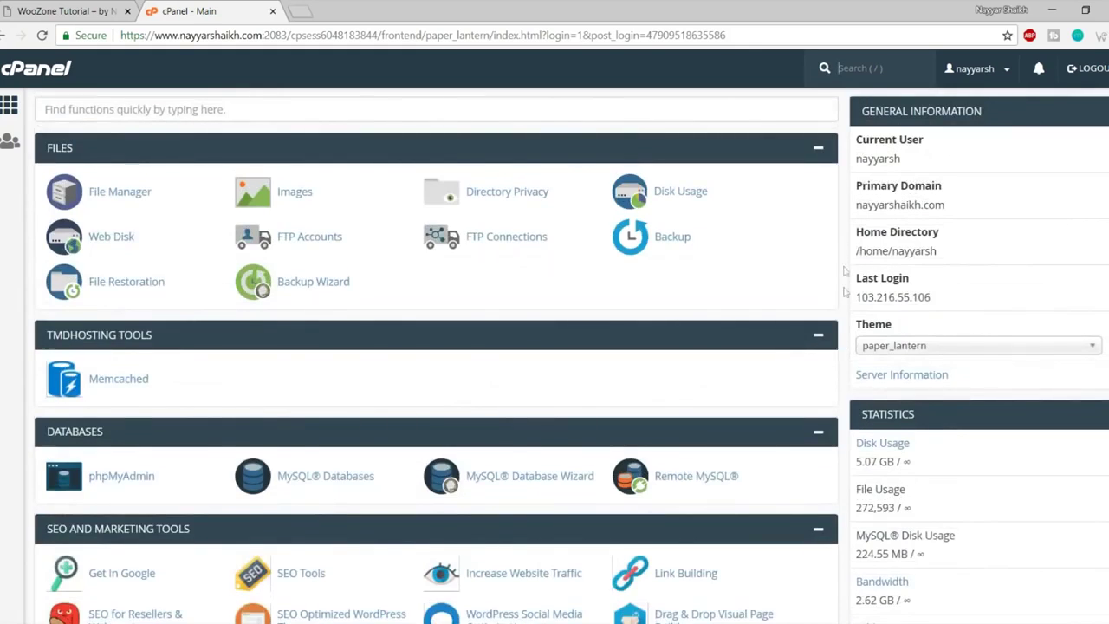
pyautogui.scroll(-15, 840, 356)
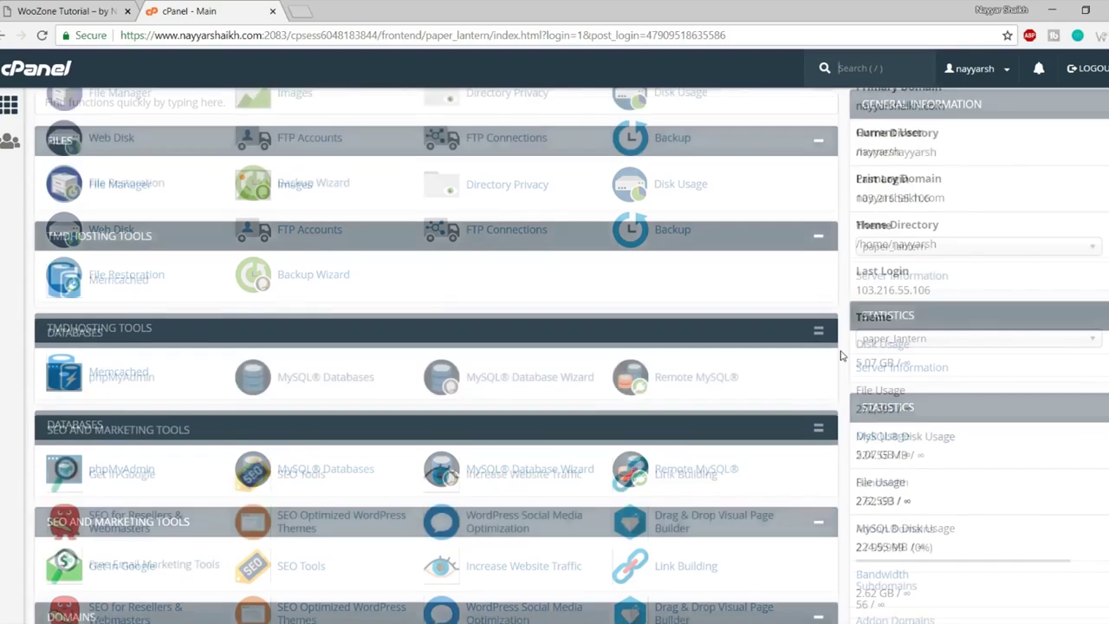
pyautogui.scroll(-3, 840, 355)
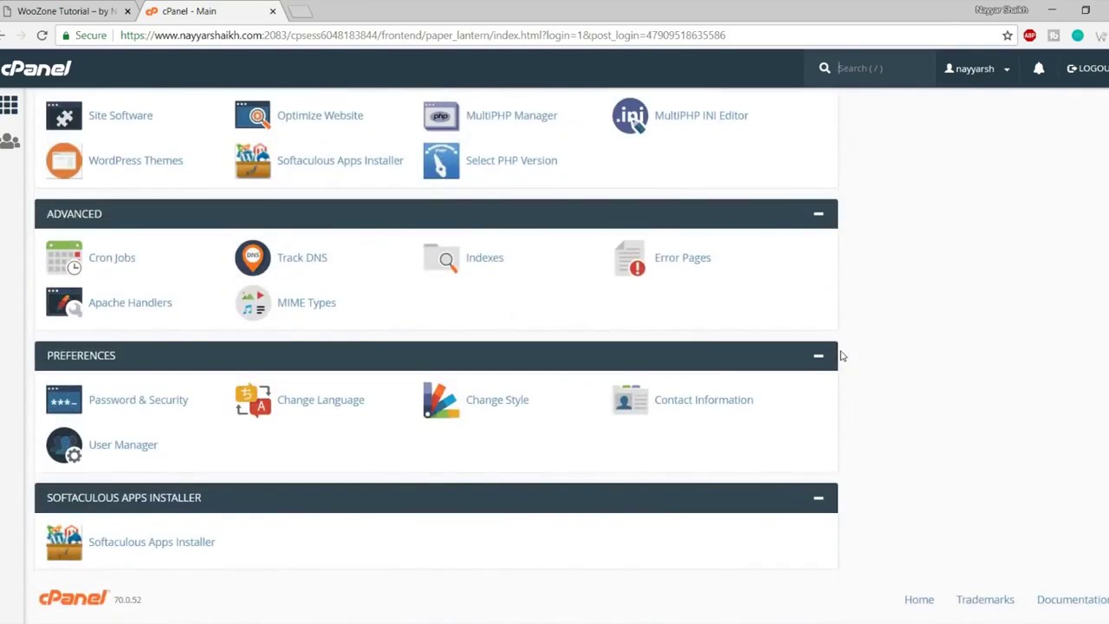
pyautogui.click(160, 541)
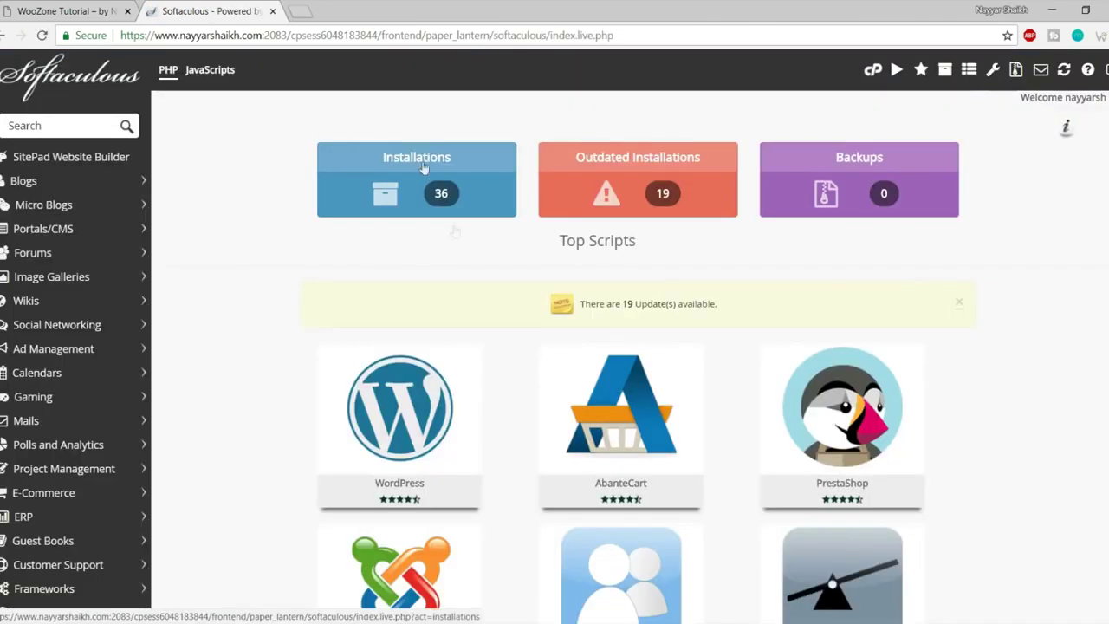
pyautogui.moveTo(368, 459)
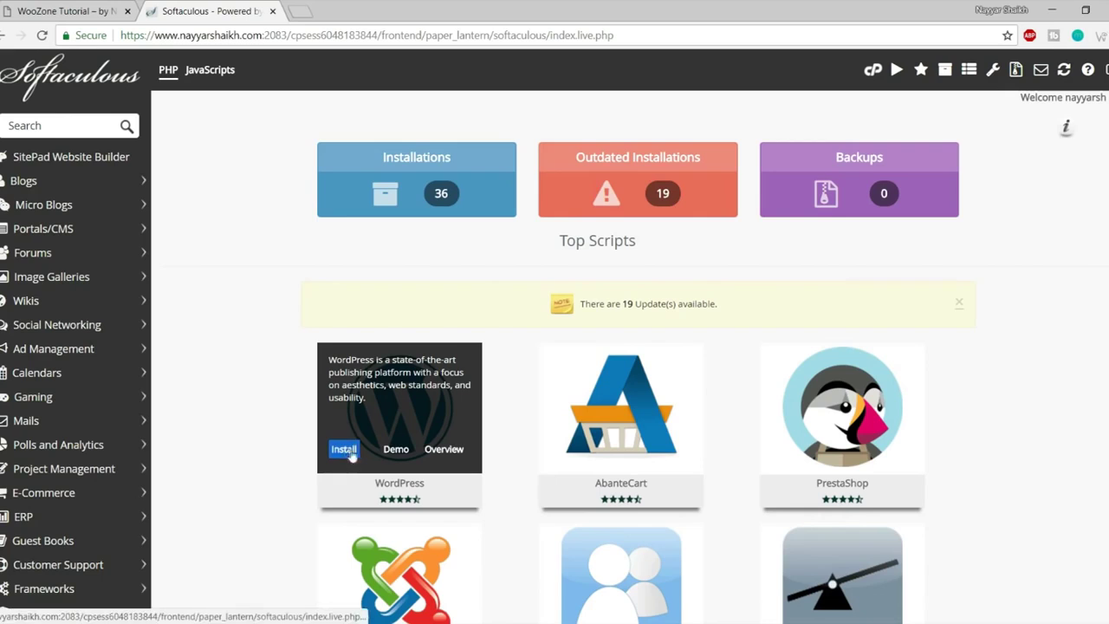
pyautogui.click(343, 459)
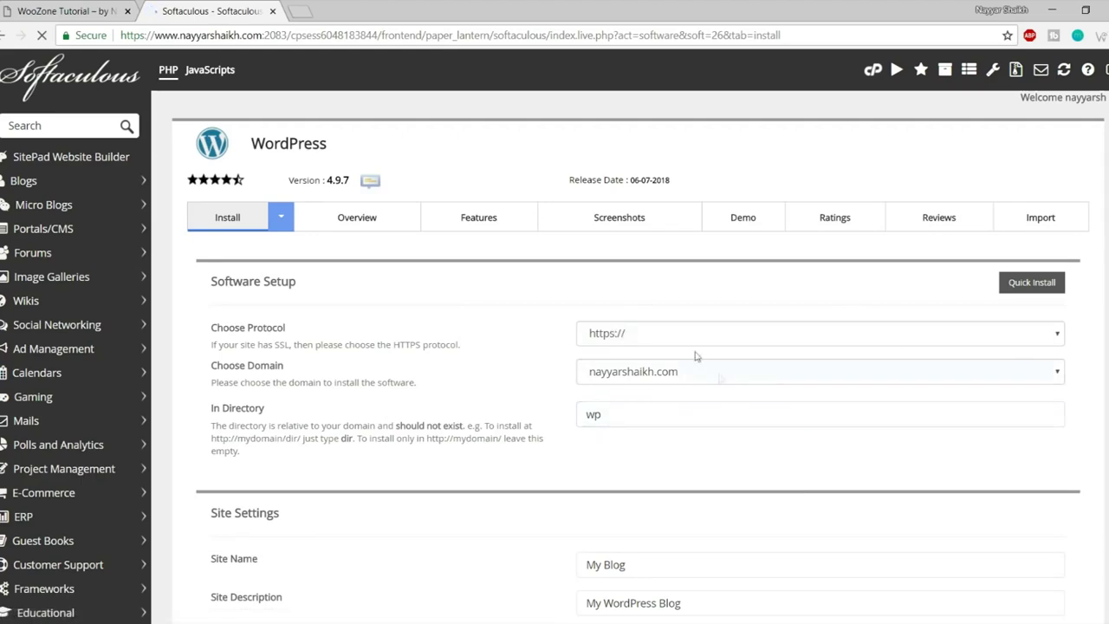
pyautogui.click(673, 332)
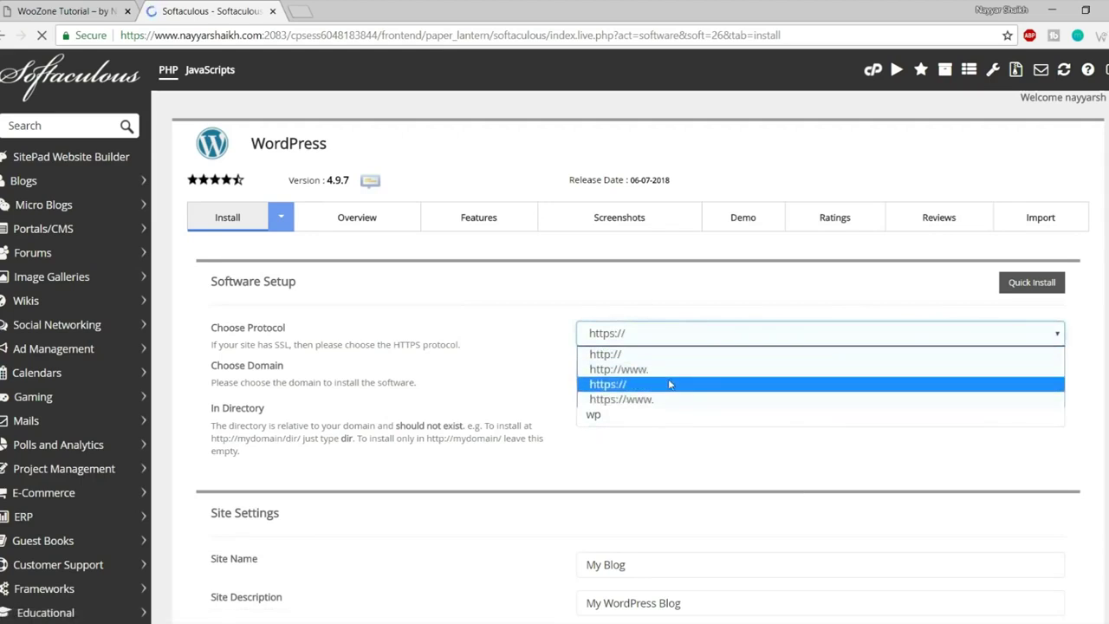
pyautogui.click(644, 401)
pyautogui.click(39, 5)
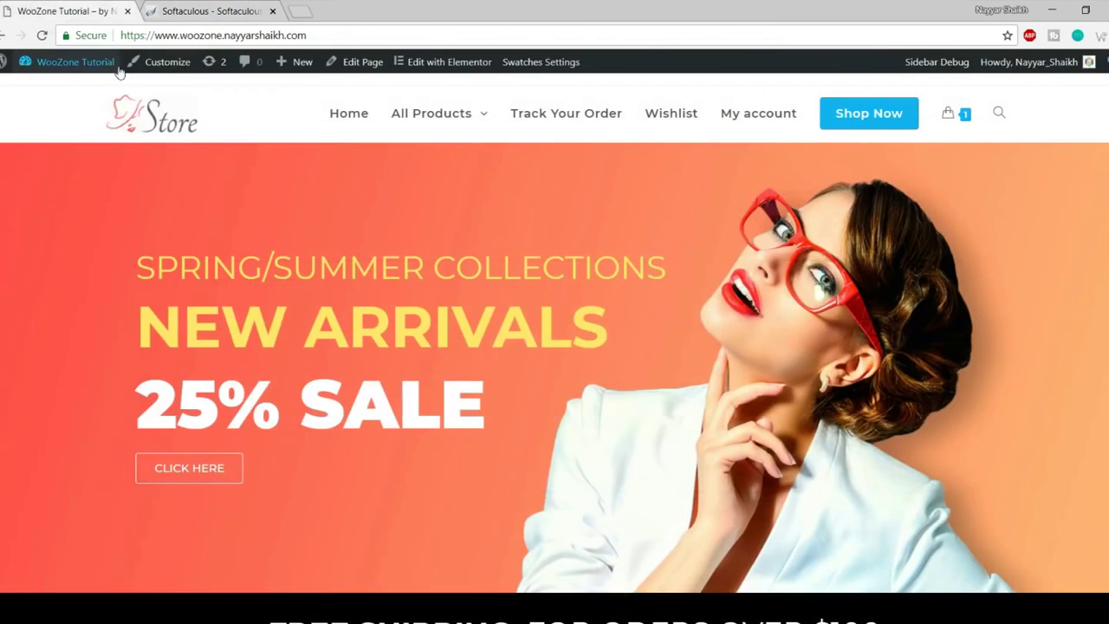
pyautogui.click(141, 35)
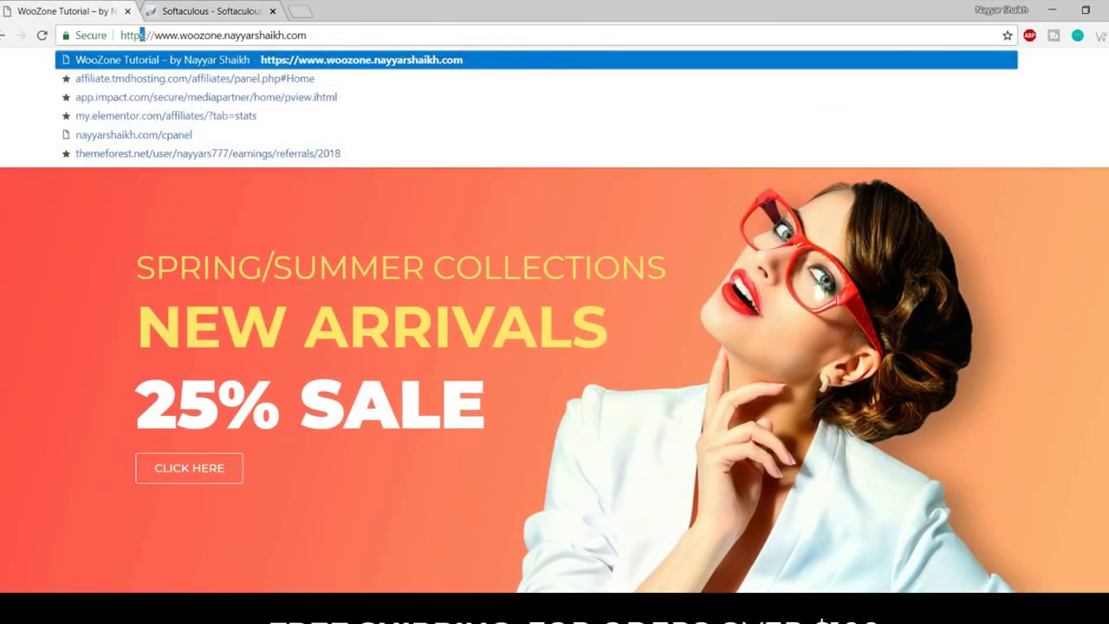
pyautogui.click(208, 11)
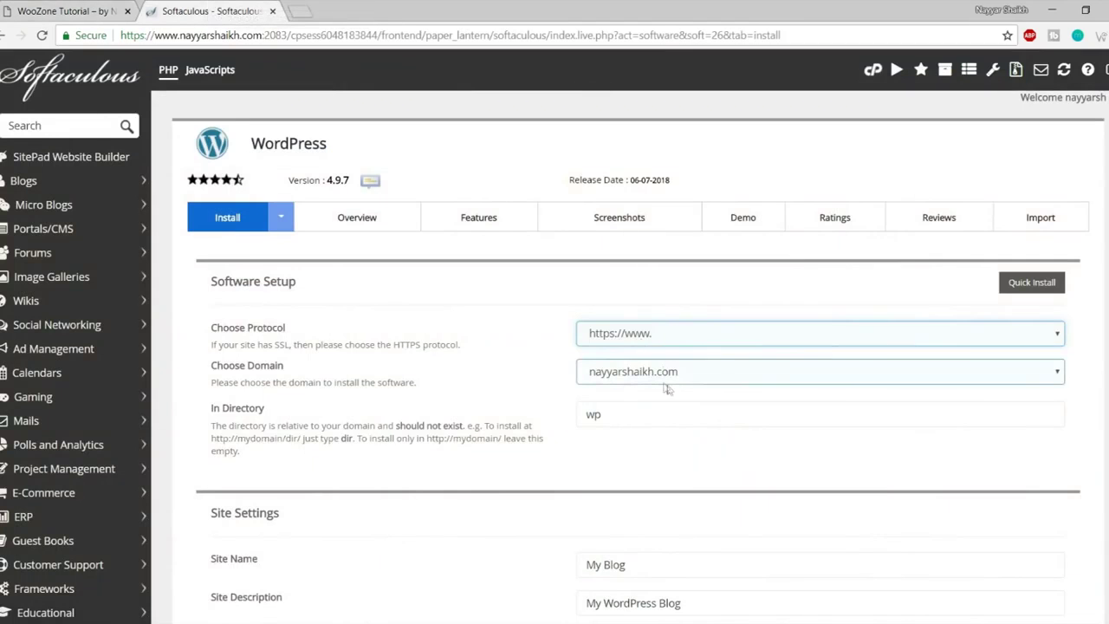
# - Choose the woozone2 subdomain as the domain and clear the 'wp' install directory
pyautogui.click(698, 371)
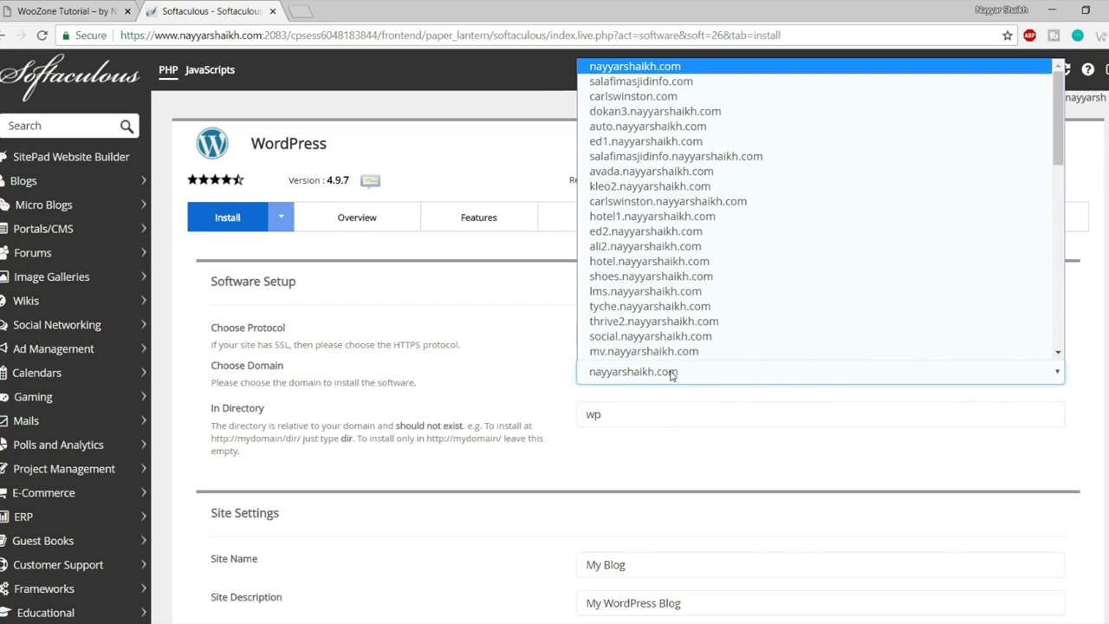
pyautogui.press('w')
pyautogui.press('Down')
pyautogui.click(672, 423)
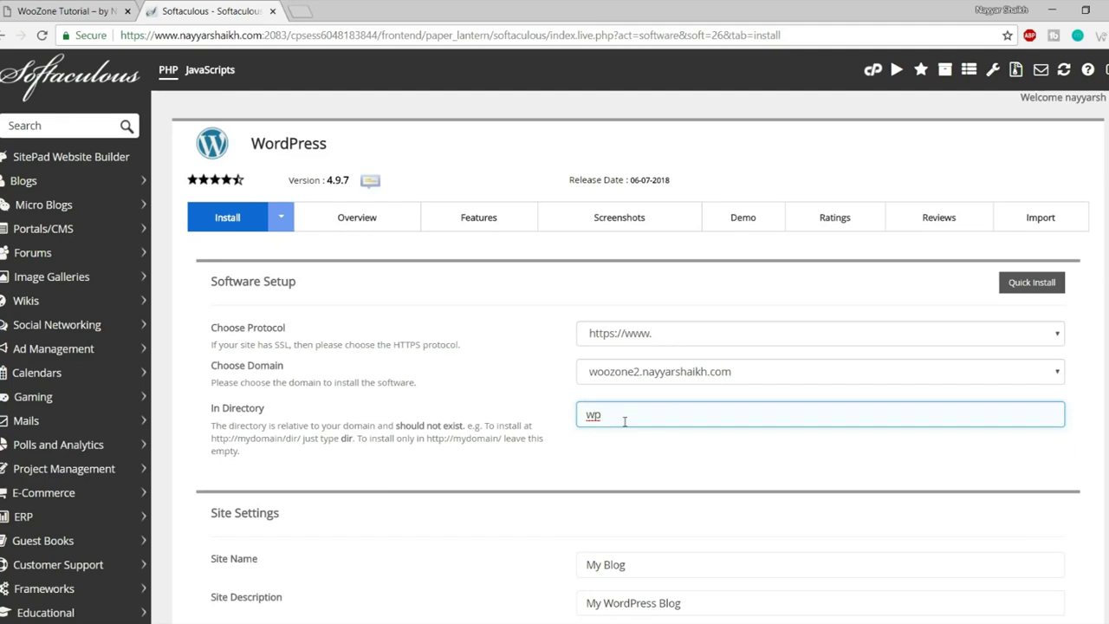
pyautogui.doubleClick(596, 416)
pyautogui.press('BackSpace')
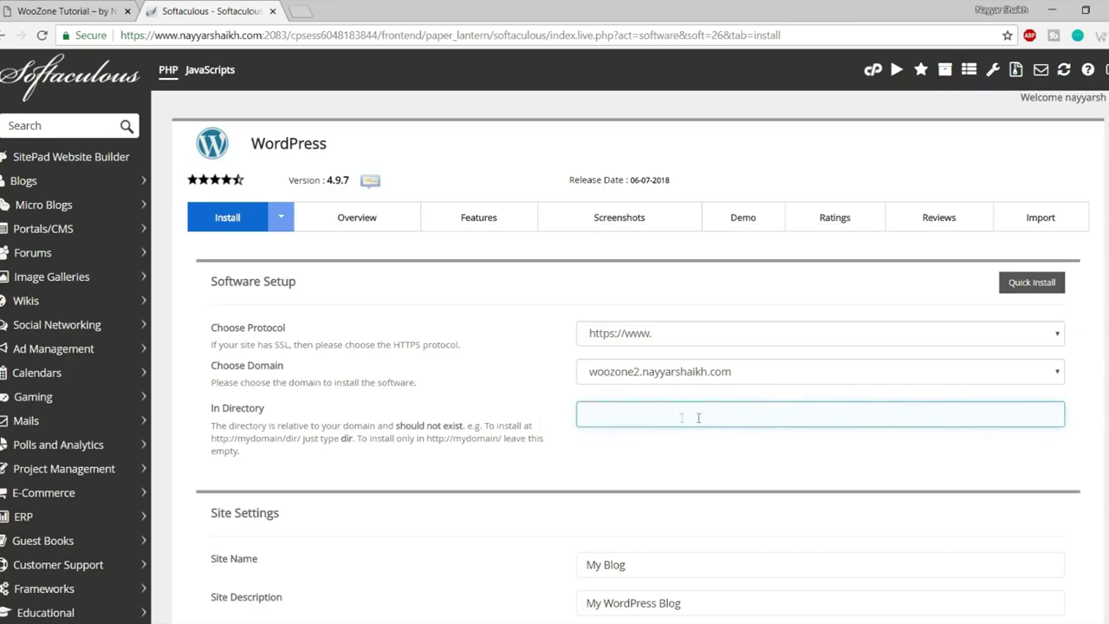
# - Rename the site from My Blog to WooZone Tutorial and replace the My WordPress Blog description
pyautogui.scroll(-2, 737, 450)
pyautogui.scroll(-2, 629, 453)
pyautogui.press('Tab')
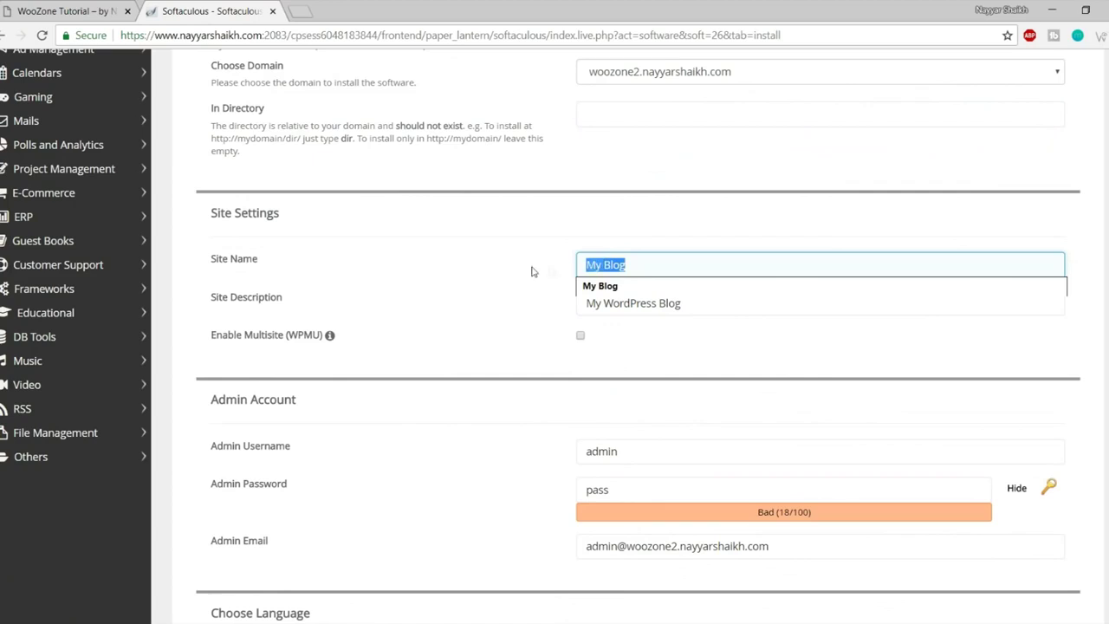
pyautogui.click(521, 338)
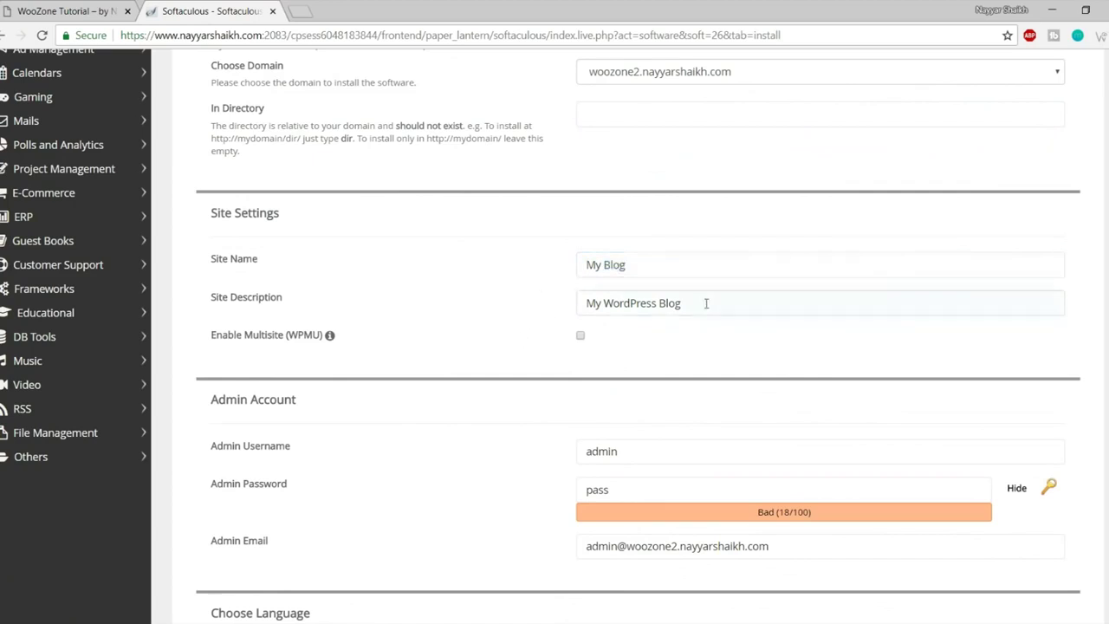
pyautogui.tripleClick(685, 263)
pyautogui.write('Woo')
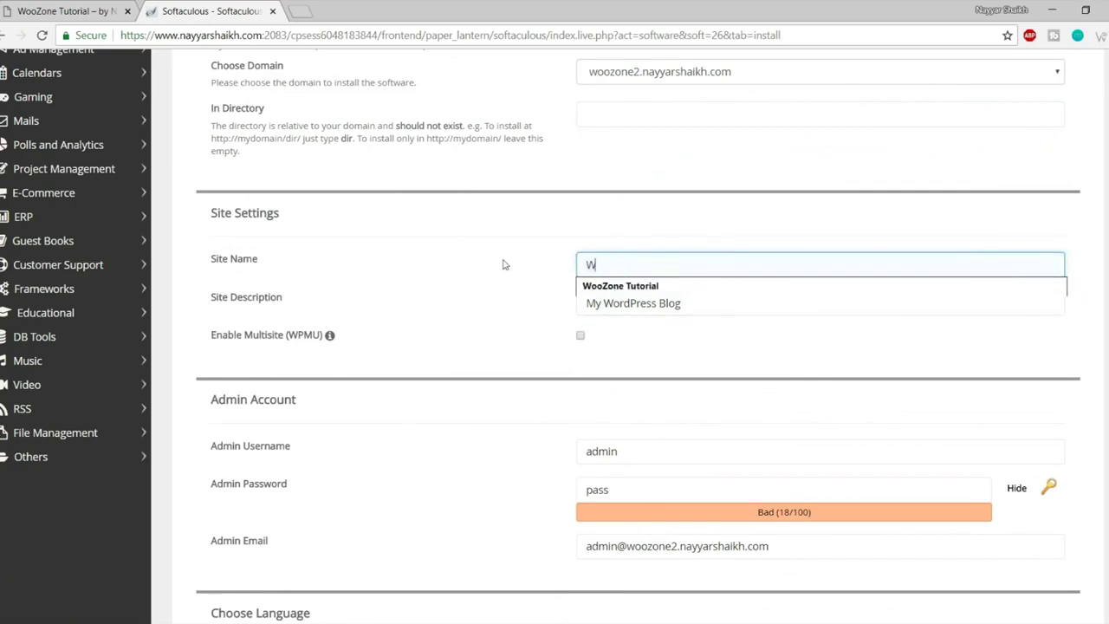
pyautogui.click(621, 285)
pyautogui.click(698, 303)
pyautogui.click(663, 303)
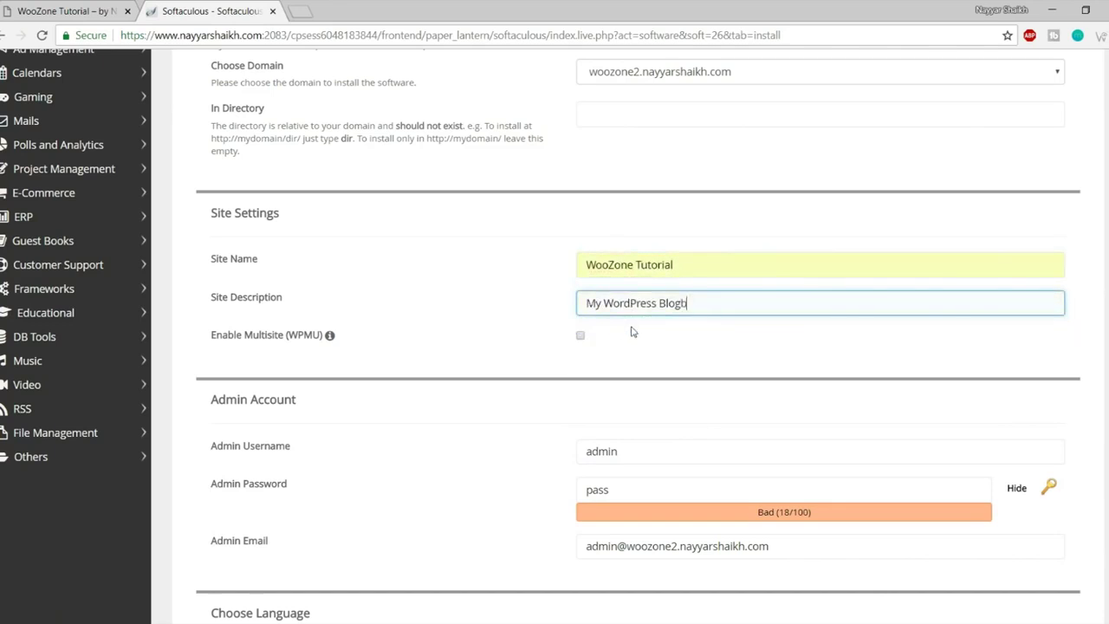
pyautogui.tripleClick(663, 305)
pyautogui.write('b')
pyautogui.click(624, 322)
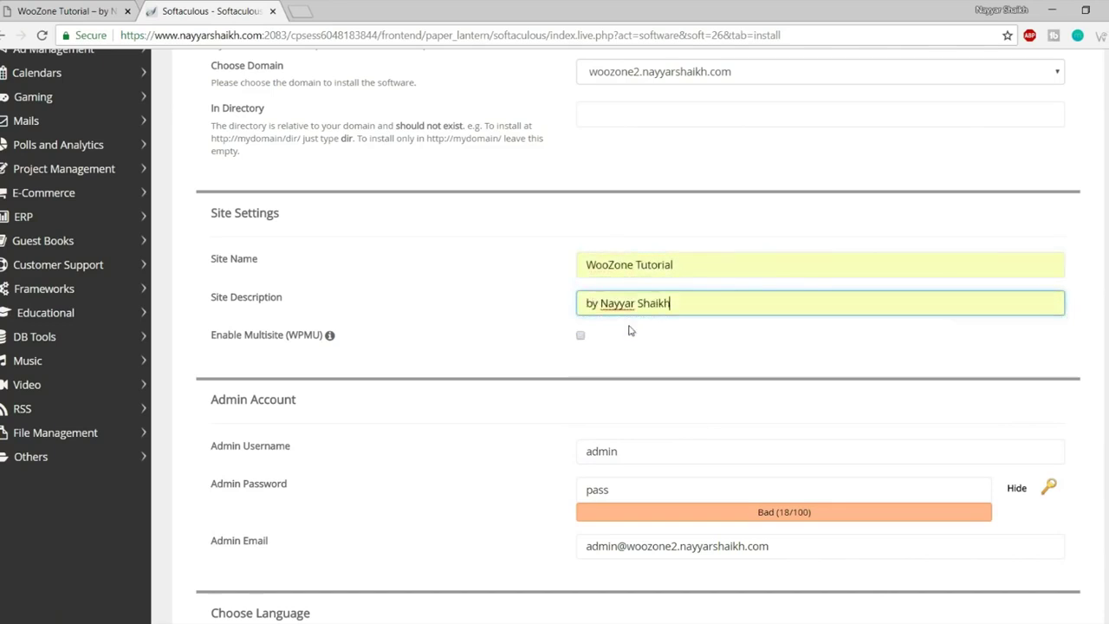
pyautogui.tripleClick(709, 262)
pyautogui.click(547, 270)
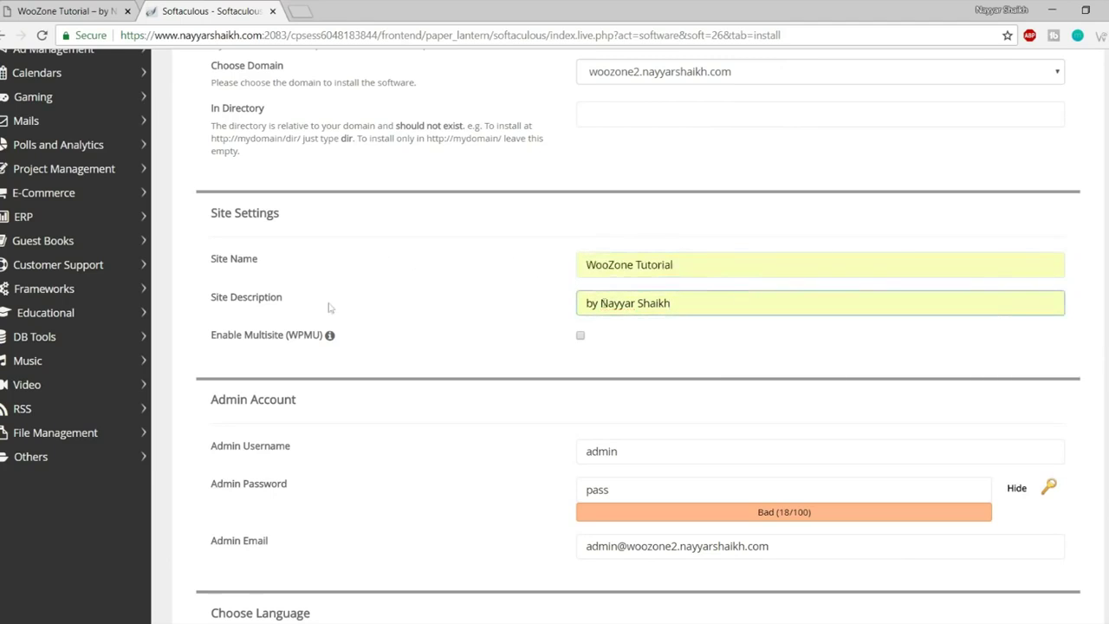
pyautogui.tripleClick(699, 307)
pyautogui.click(514, 309)
# - Replace the default admin username with a saved username
pyautogui.scroll(-3, 576, 360)
pyautogui.click(670, 228)
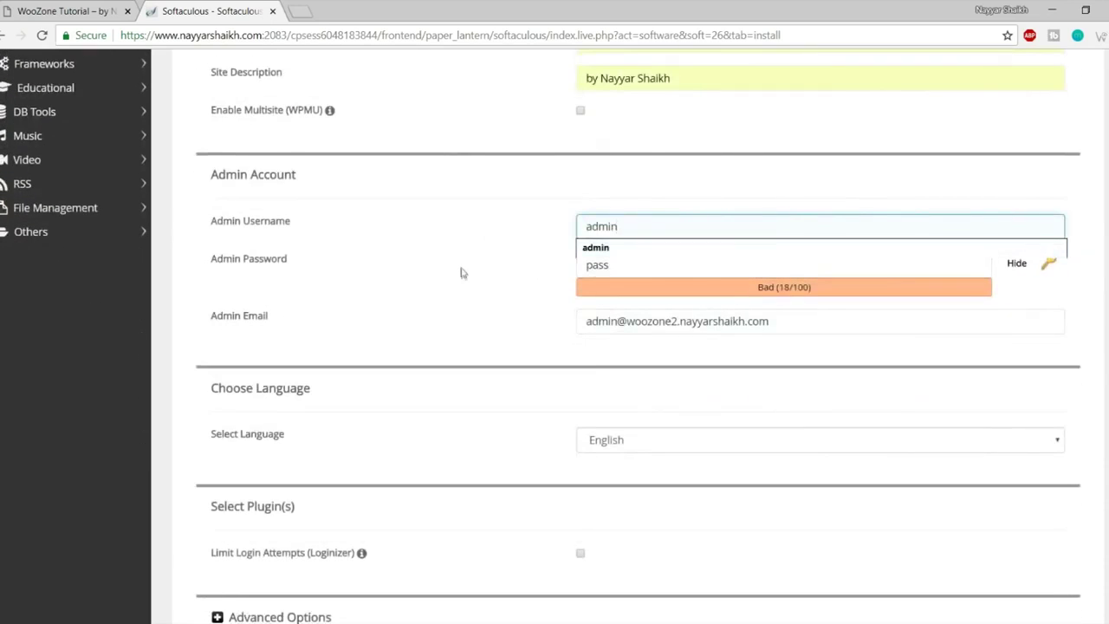
pyautogui.hotkey('ctrl', 'a')
pyautogui.write('N')
pyautogui.click(599, 251)
pyautogui.click(671, 230)
pyautogui.moveTo(671, 230); pyautogui.dragTo(564, 234)
pyautogui.click(554, 235)
pyautogui.click(609, 230)
pyautogui.click(588, 227)
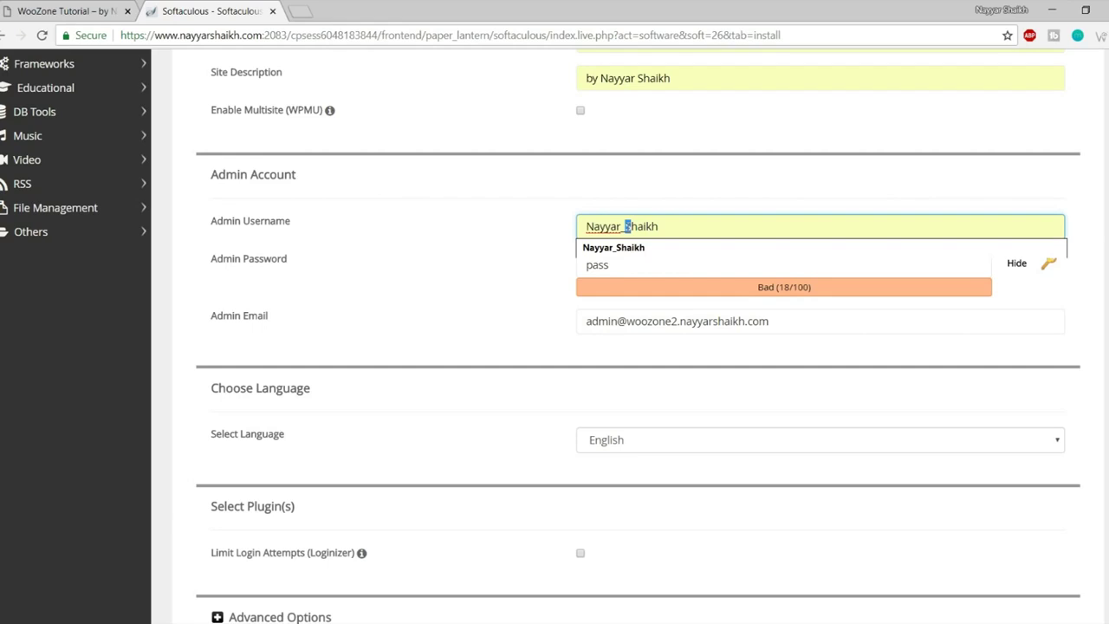
pyautogui.moveTo(594, 227); pyautogui.dragTo(625, 226)
pyautogui.click(675, 203)
pyautogui.click(664, 226)
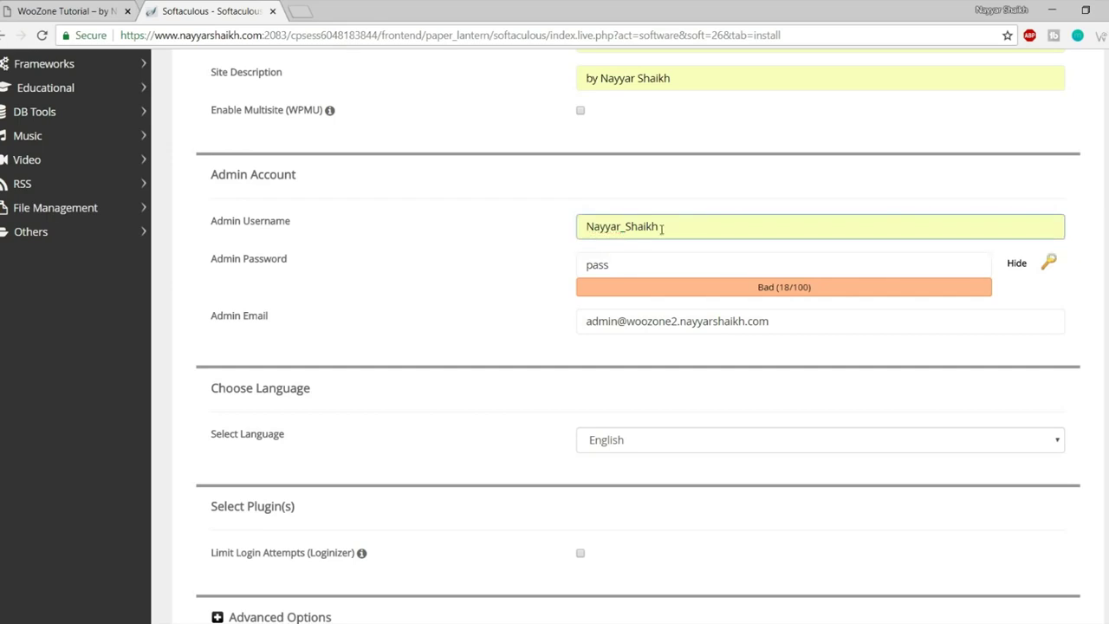
# - Enter the admin password and admin e-mail, then launch the WordPress installation
pyautogui.click(664, 256)
pyautogui.moveTo(660, 258); pyautogui.dragTo(557, 265)
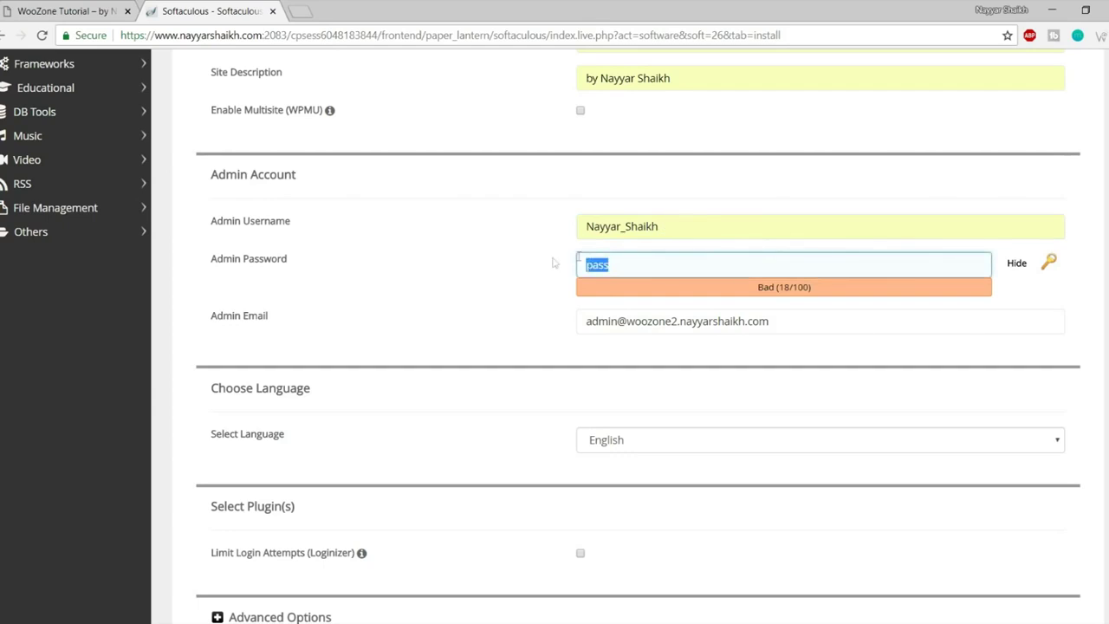
pyautogui.click(1014, 268)
pyautogui.click(735, 272)
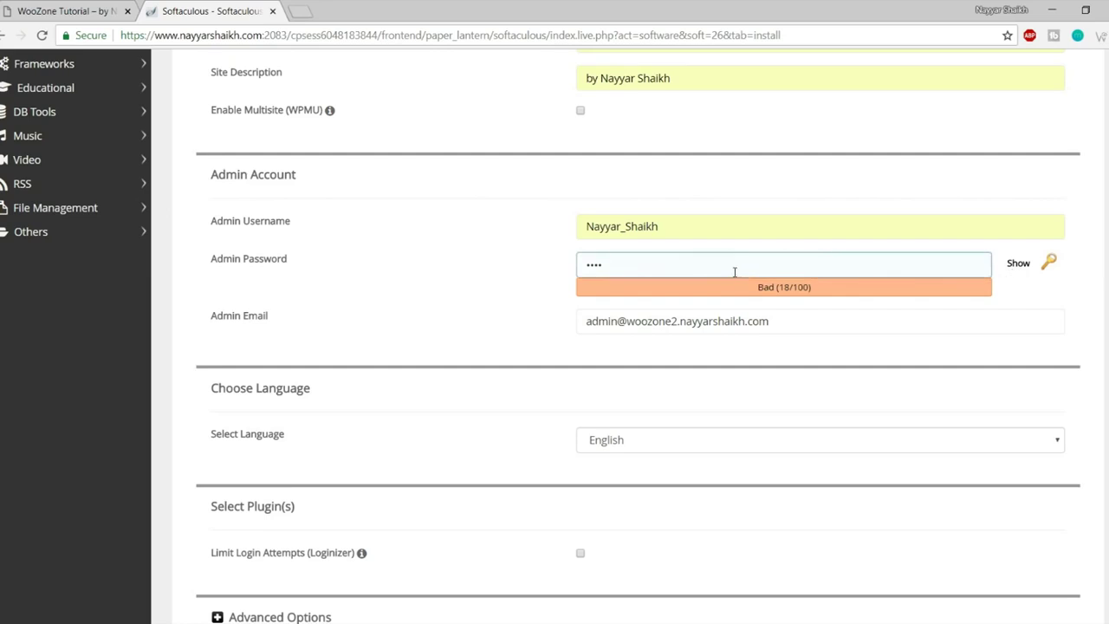
pyautogui.hotkey('ctrl', 'a')
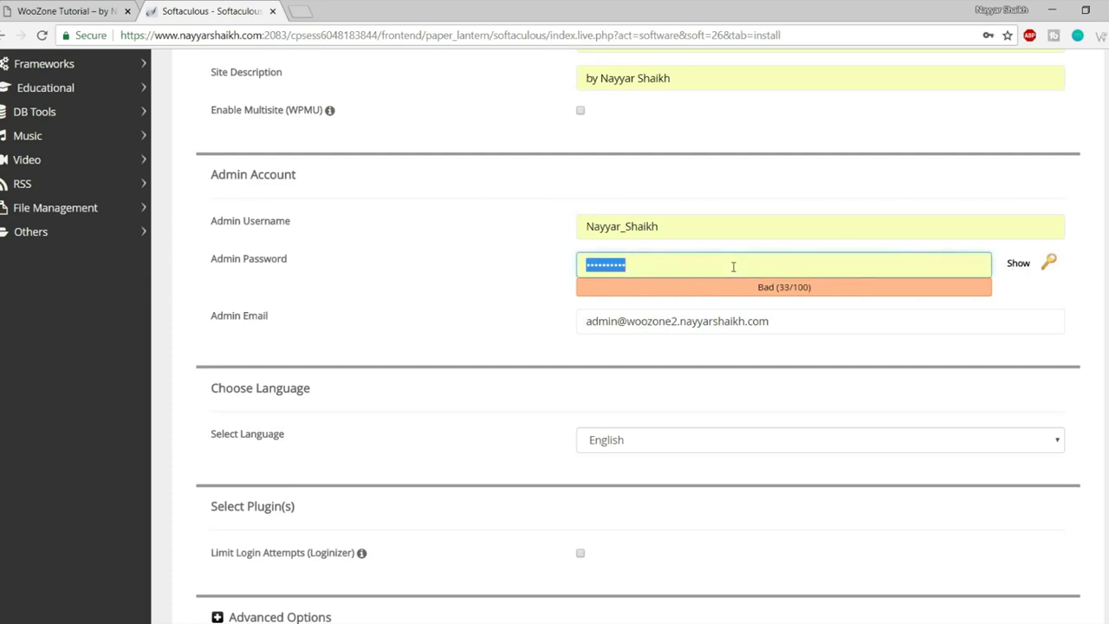
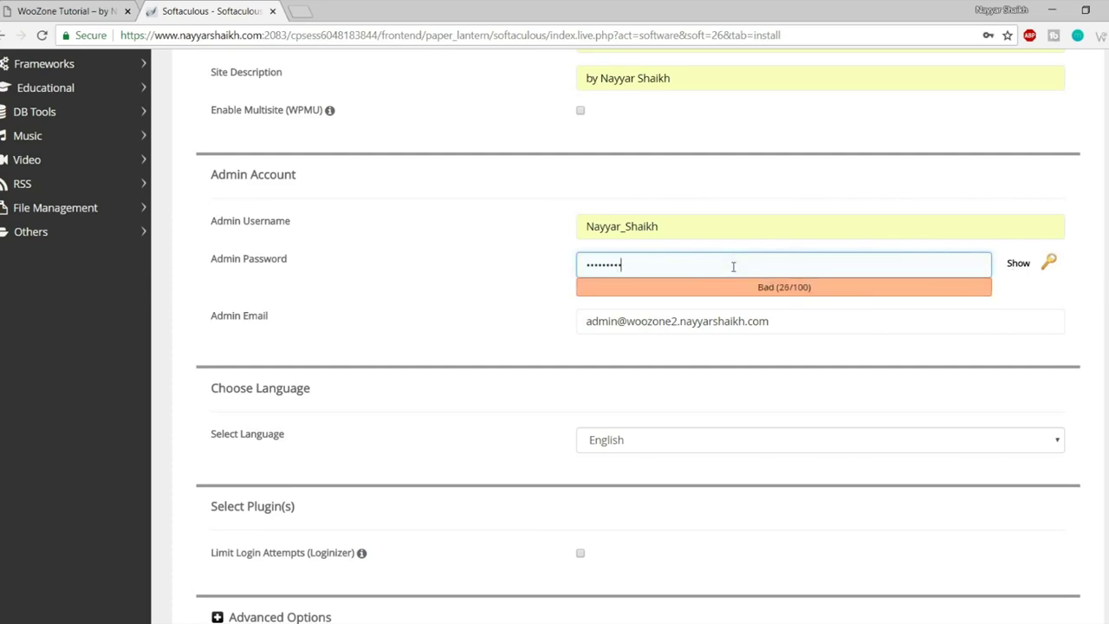
pyautogui.click(719, 316)
pyautogui.hotkey('ctrl', 'a')
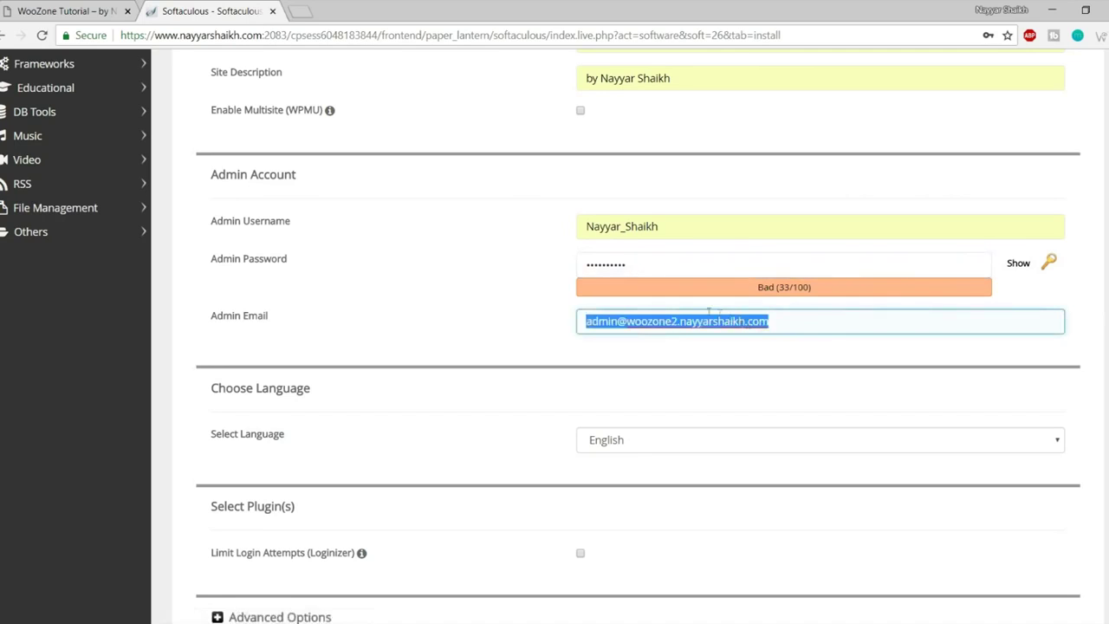
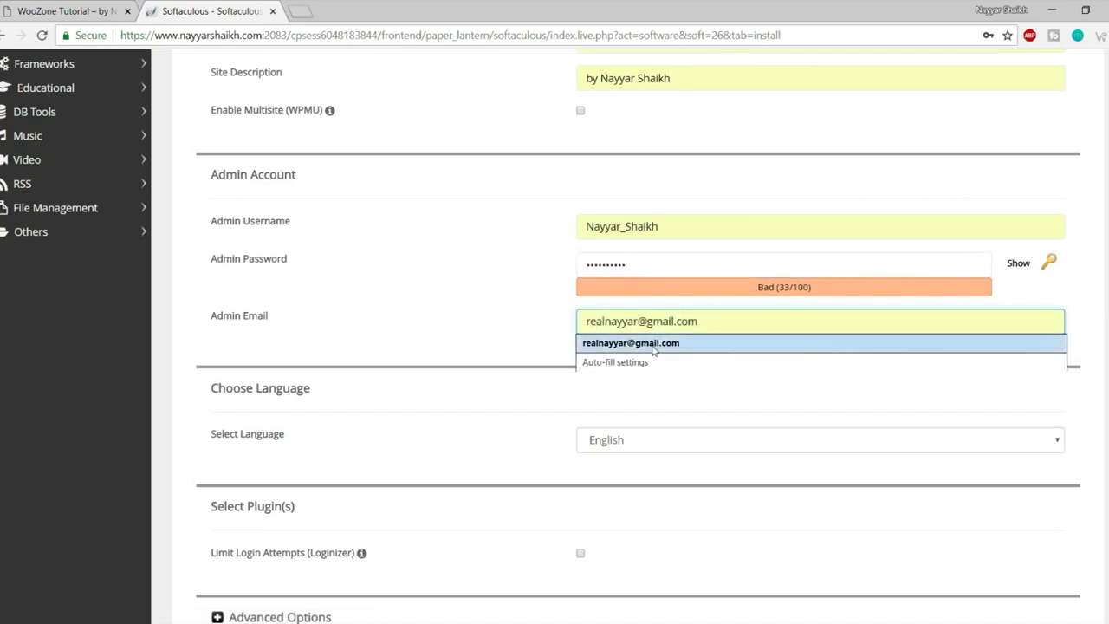
pyautogui.click(632, 345)
pyautogui.scroll(-8, 720, 408)
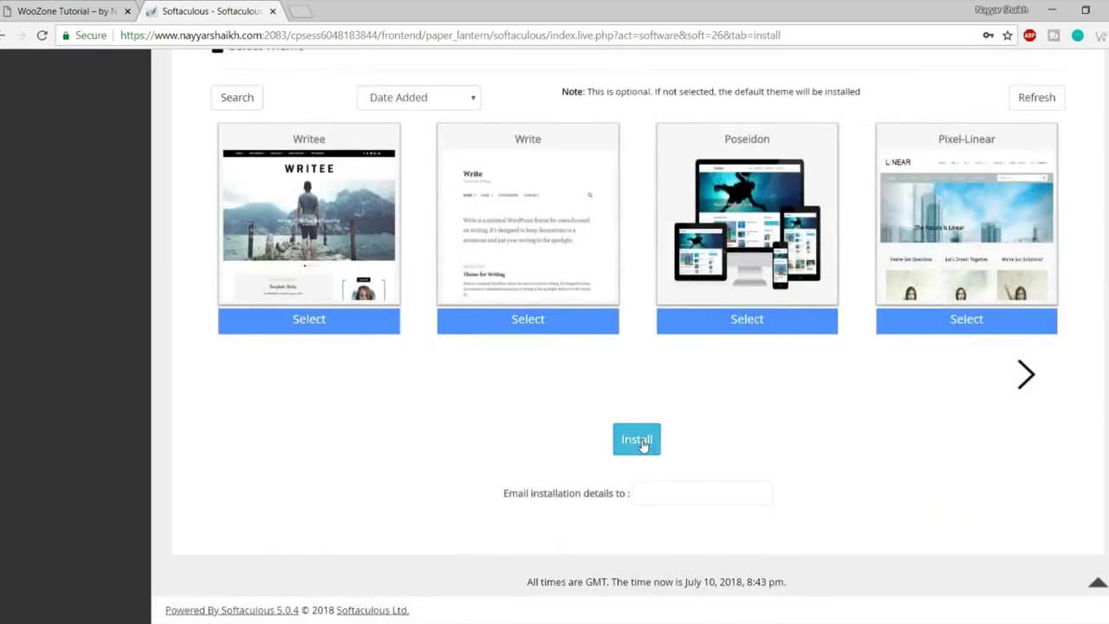
pyautogui.click(639, 441)
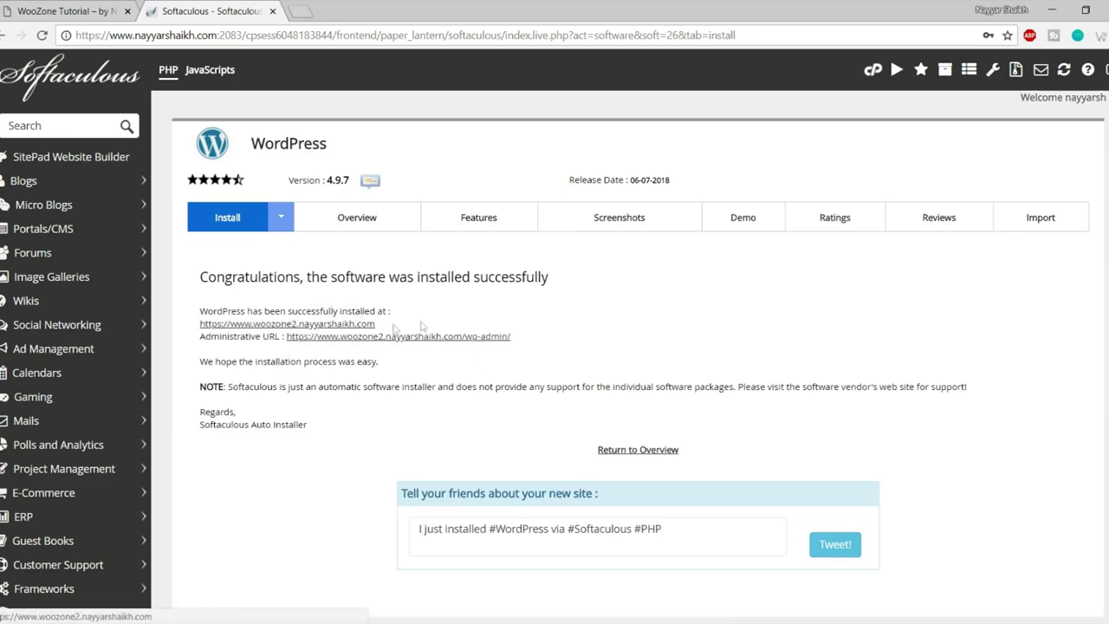
# - Open the newly installed site in a new tab and look it over
pyautogui.rightClick(336, 326)
pyautogui.click(347, 330)
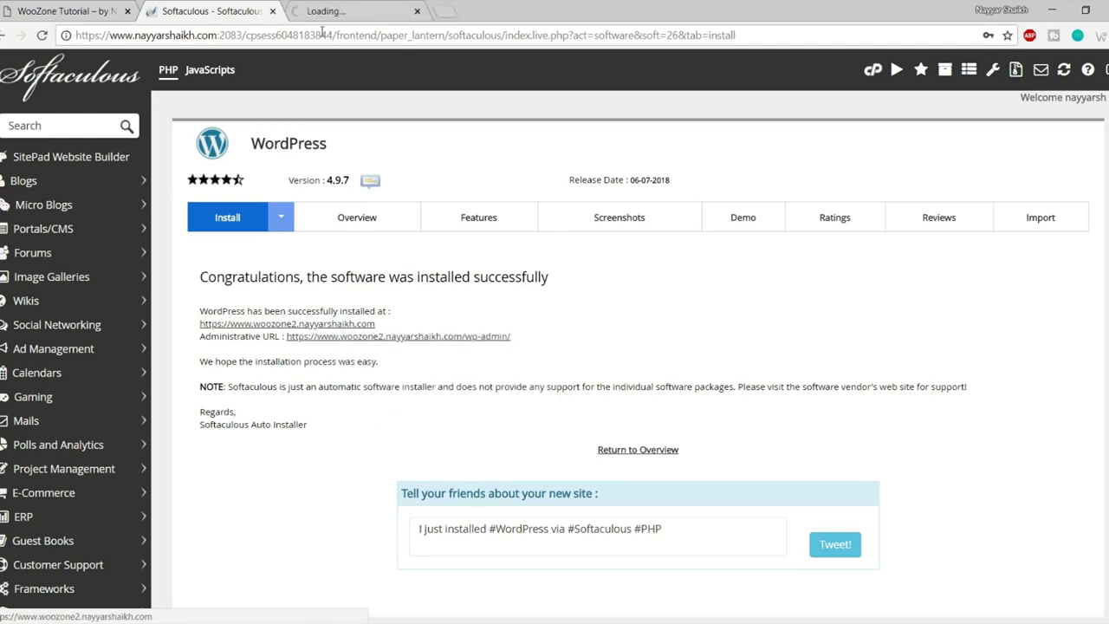
pyautogui.click(342, 12)
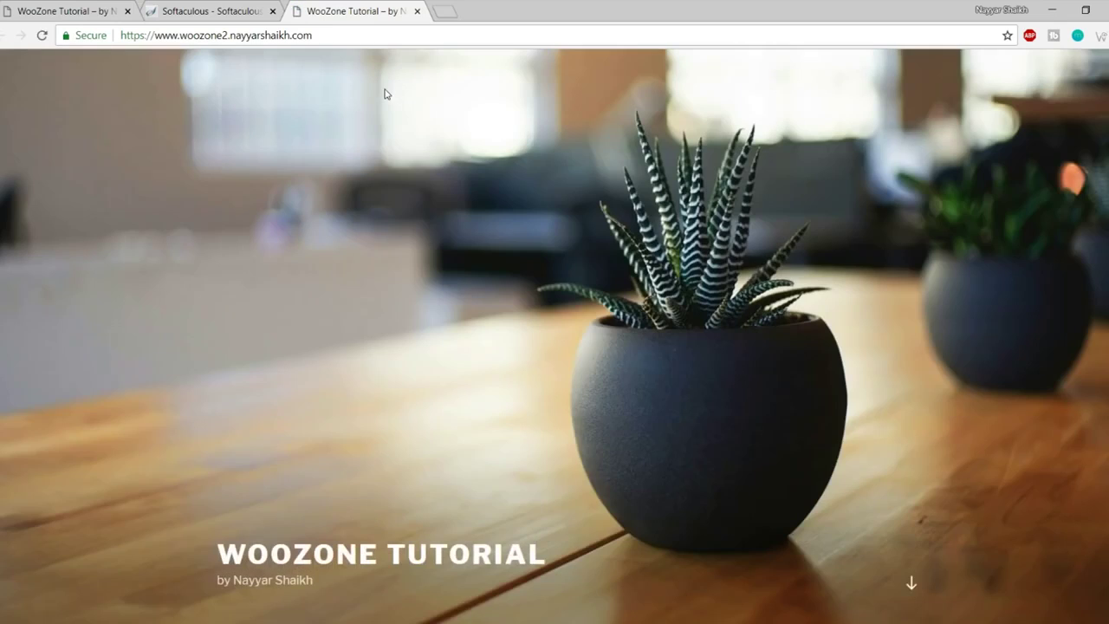
pyautogui.scroll(-5, 601, 364)
pyautogui.scroll(5, 611, 453)
pyautogui.click(189, 12)
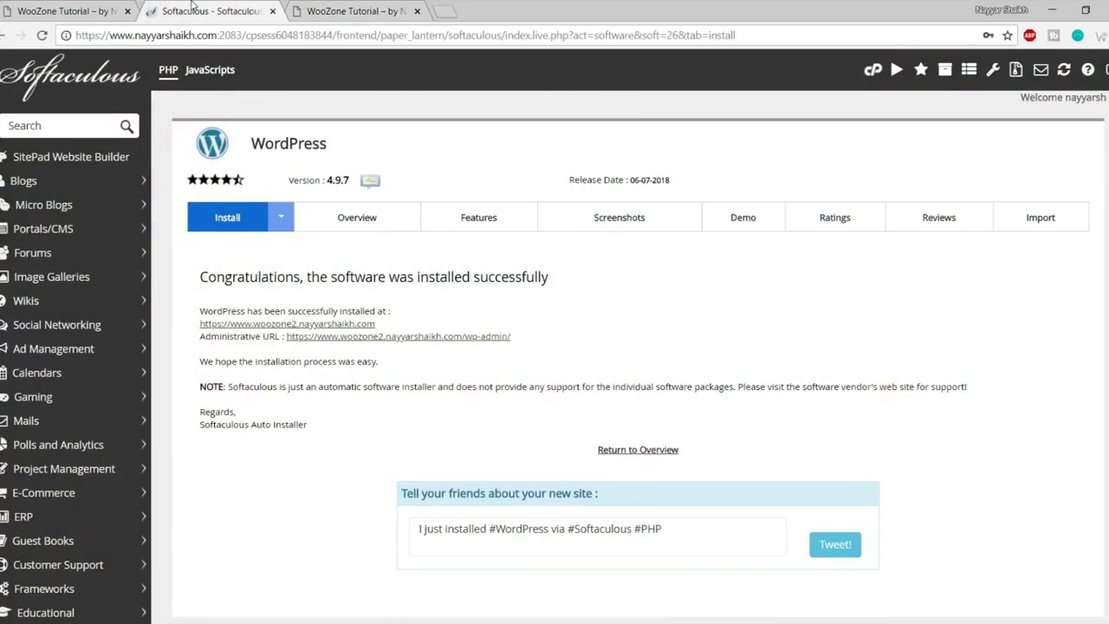
# - Open the Administrative URL in a new tab and close the Softaculous installer tab
pyautogui.rightClick(397, 336)
pyautogui.click(455, 348)
pyautogui.moveTo(485, 10); pyautogui.dragTo(282, 15)
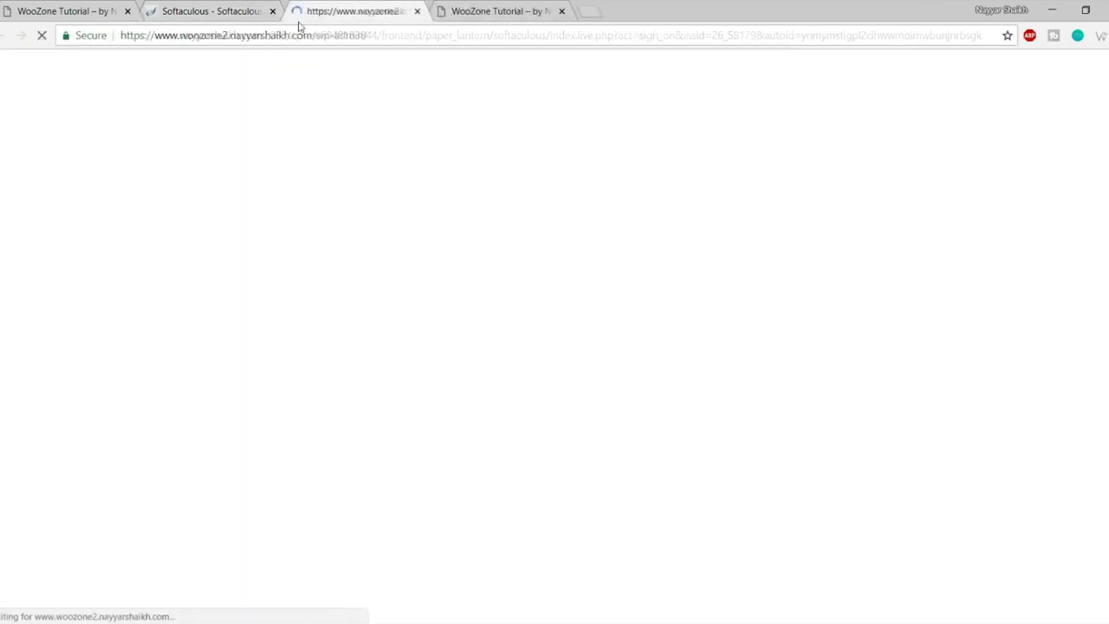
pyautogui.click(273, 12)
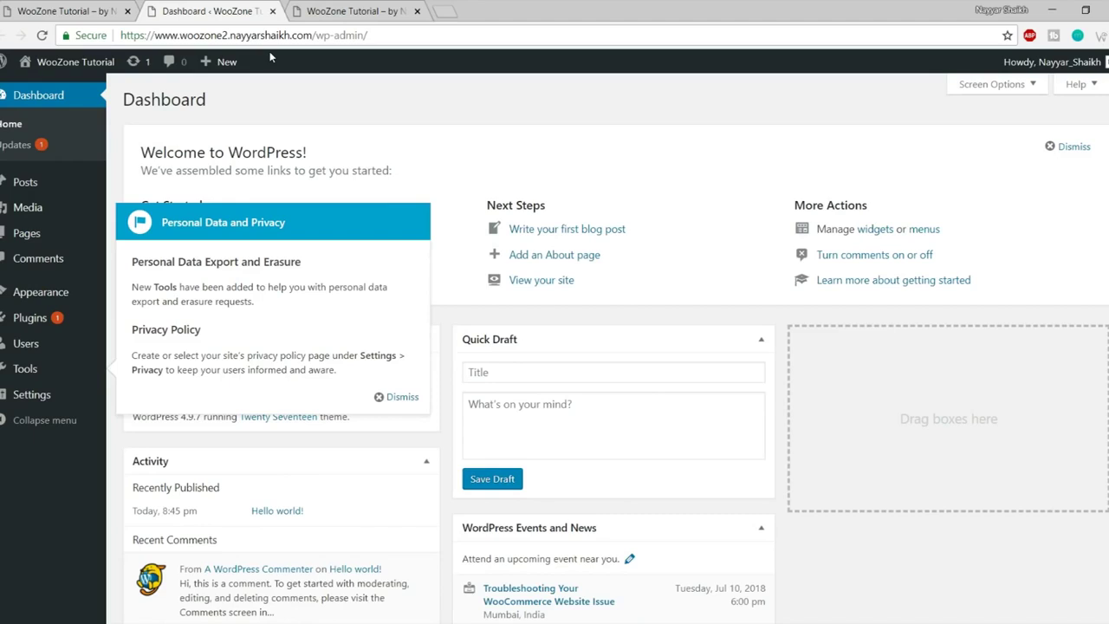
# - Dismiss the privacy notice, view the WooZone Tutorial front page, and return to the admin
pyautogui.click(401, 397)
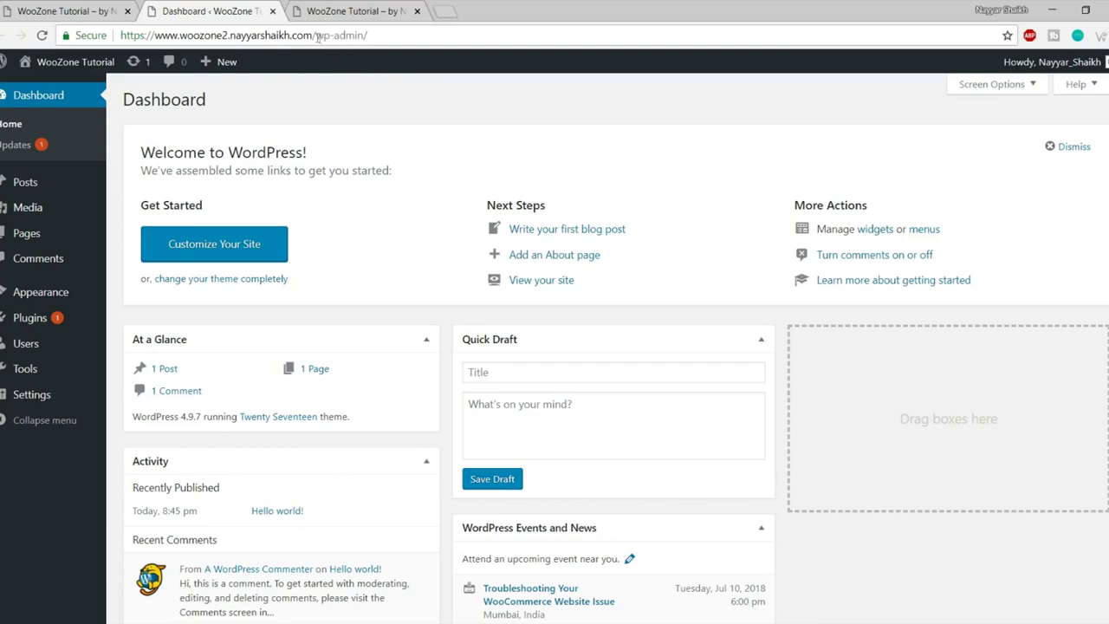
pyautogui.moveTo(123, 35); pyautogui.dragTo(314, 35)
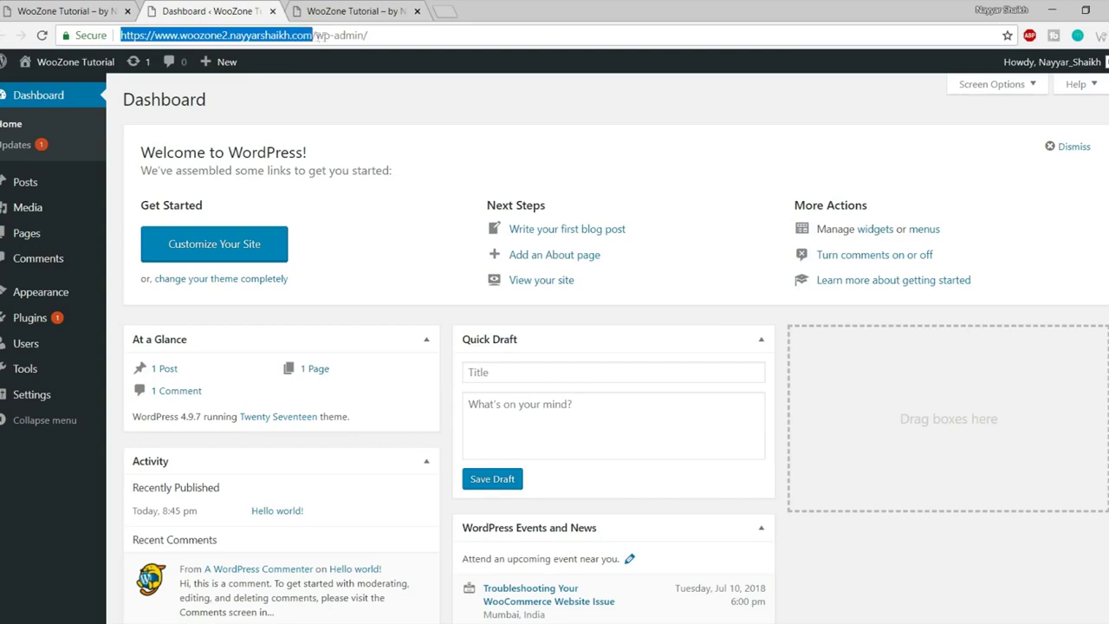
pyautogui.moveTo(367, 34); pyautogui.dragTo(303, 34)
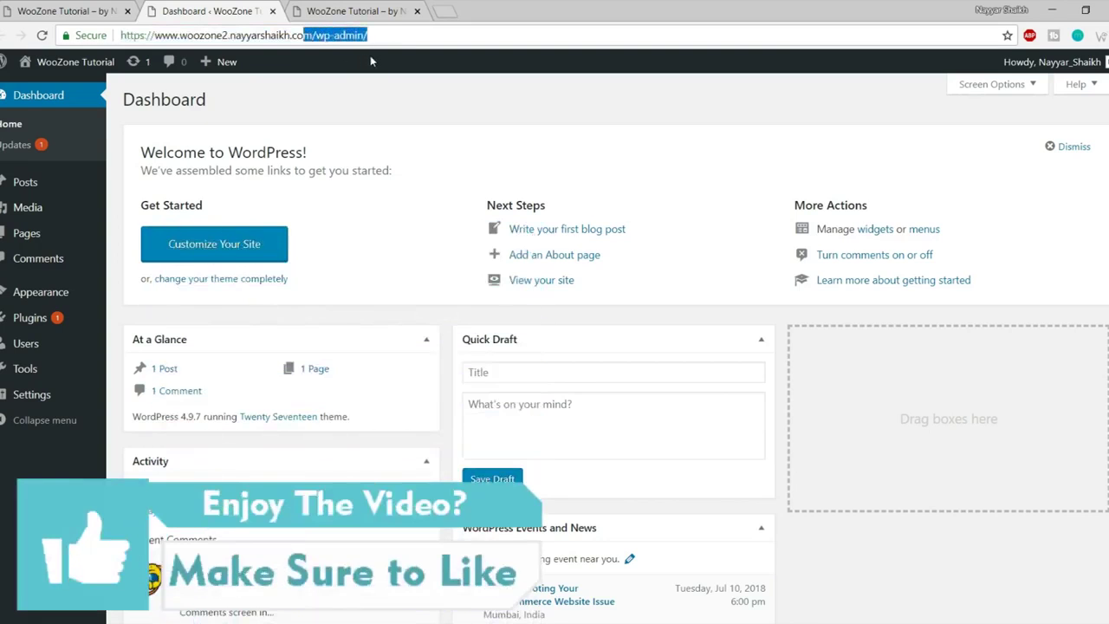
pyautogui.click(370, 59)
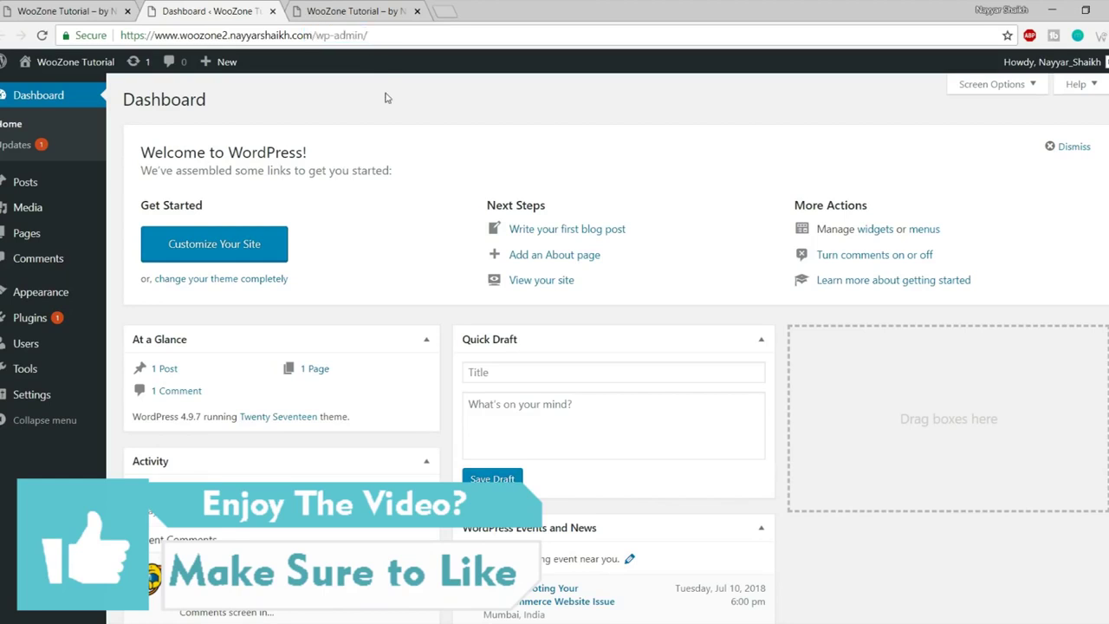
pyautogui.click(375, 12)
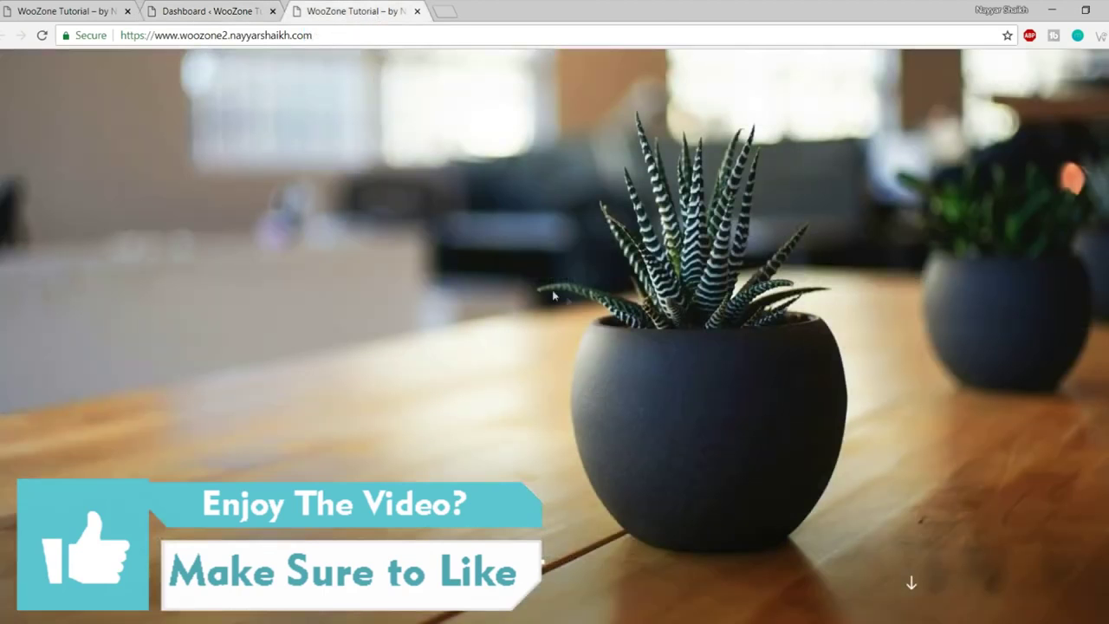
pyautogui.click(205, 10)
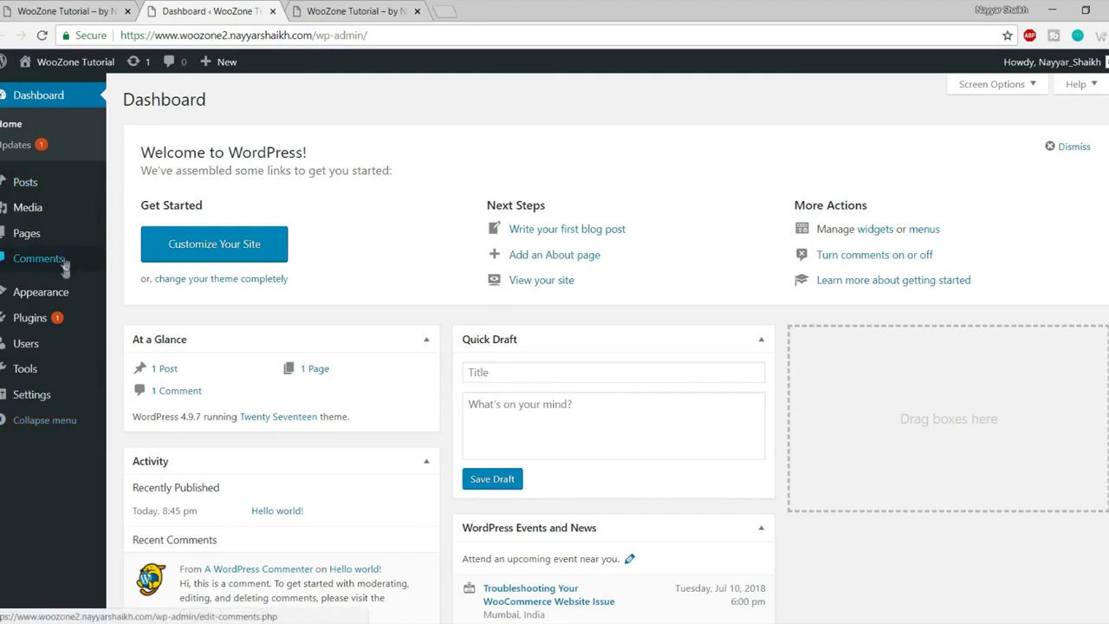
pyautogui.moveTo(54, 401)
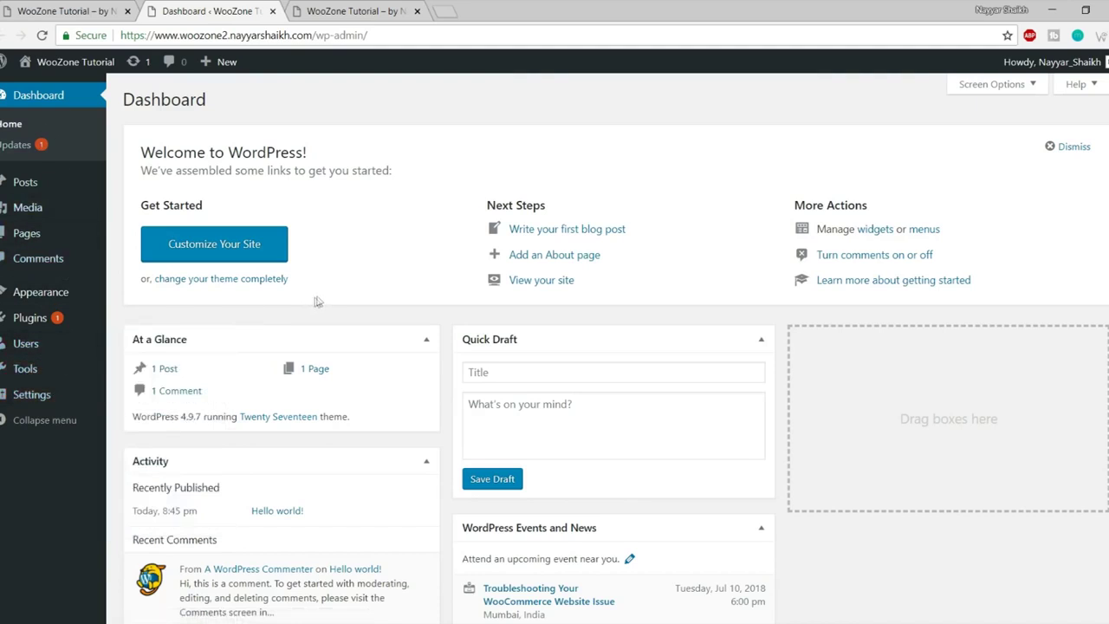
pyautogui.click(54, 296)
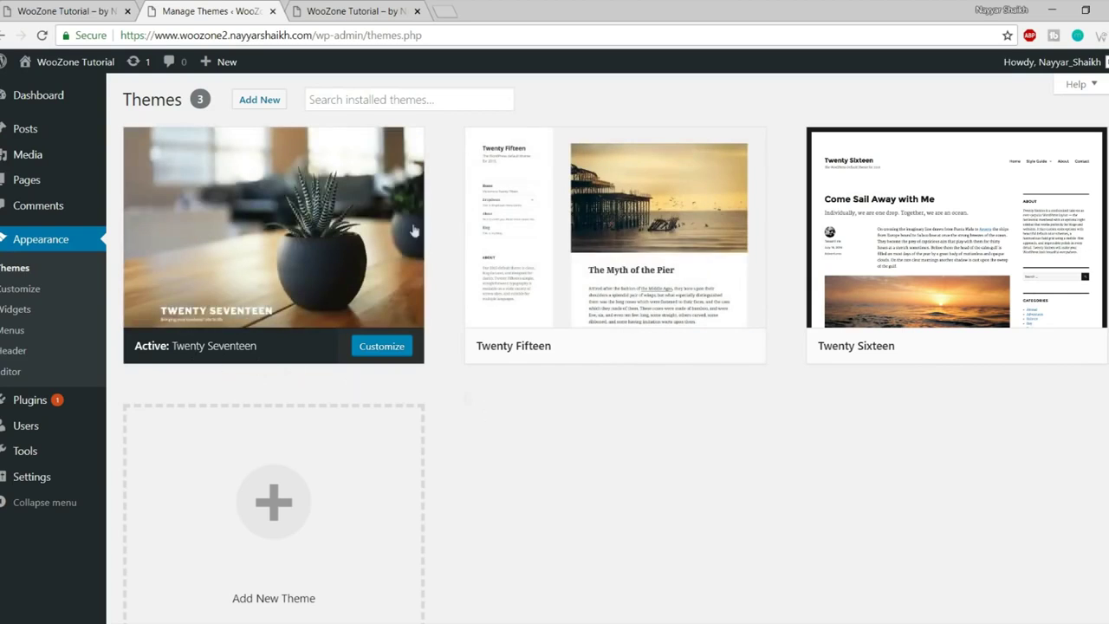
# - Compare the site's front page with the installed themes list
pyautogui.moveTo(260, 300)
pyautogui.click(351, 10)
pyautogui.scroll(-3, 1084, 421)
pyautogui.scroll(3, 1076, 456)
pyautogui.click(211, 5)
pyautogui.click(351, 10)
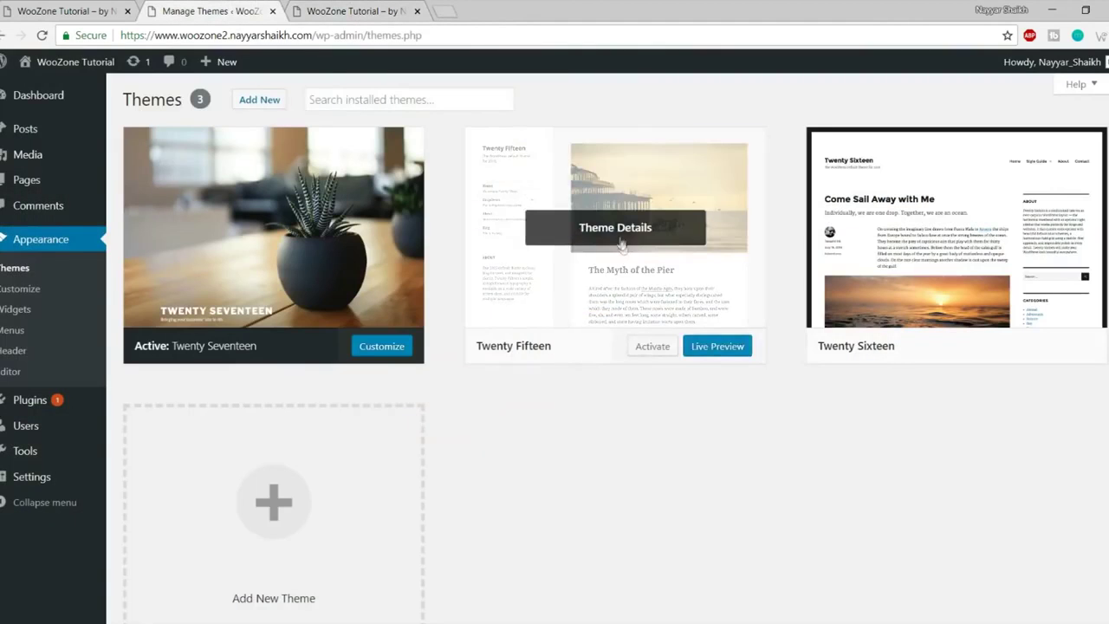
# - Delete the Twenty Fifteen and Twenty Sixteen themes
pyautogui.click(620, 244)
pyautogui.click(1081, 590)
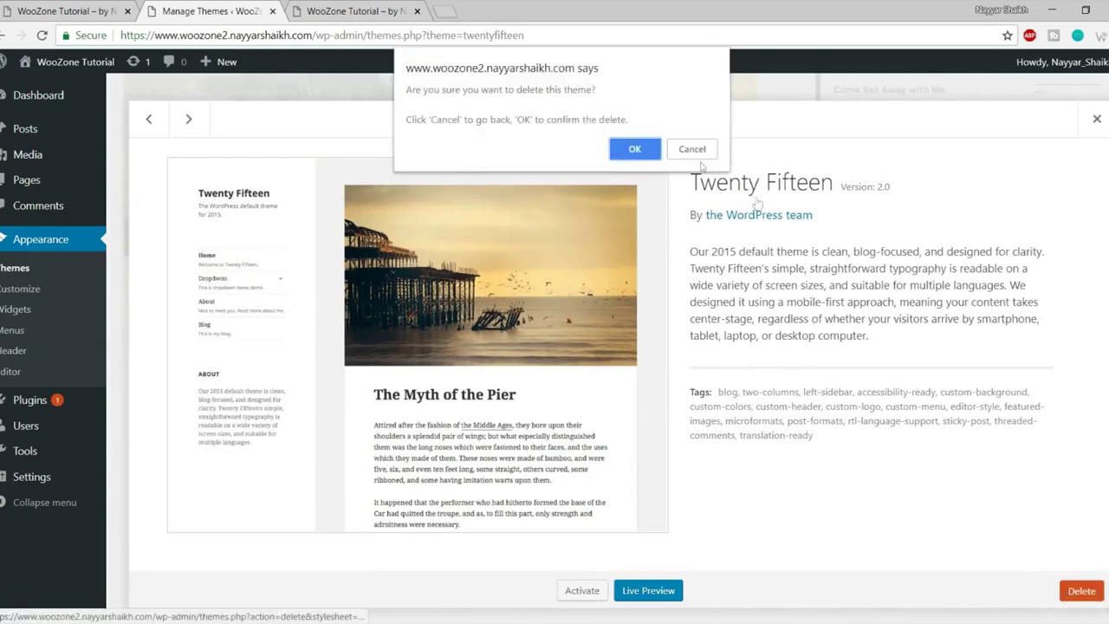
pyautogui.click(639, 147)
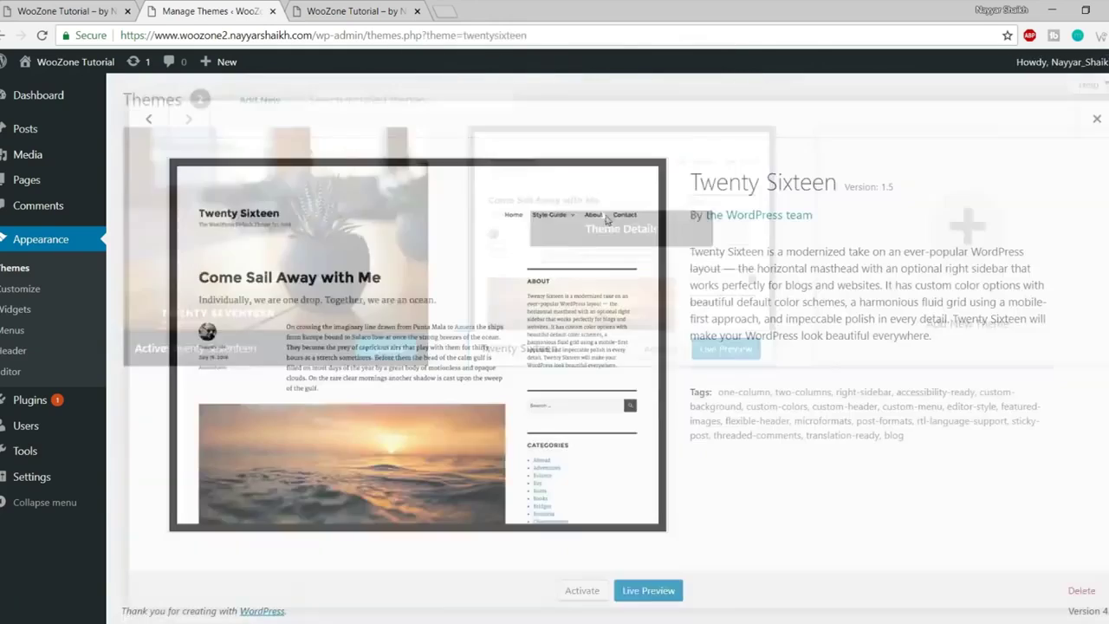
pyautogui.click(1081, 589)
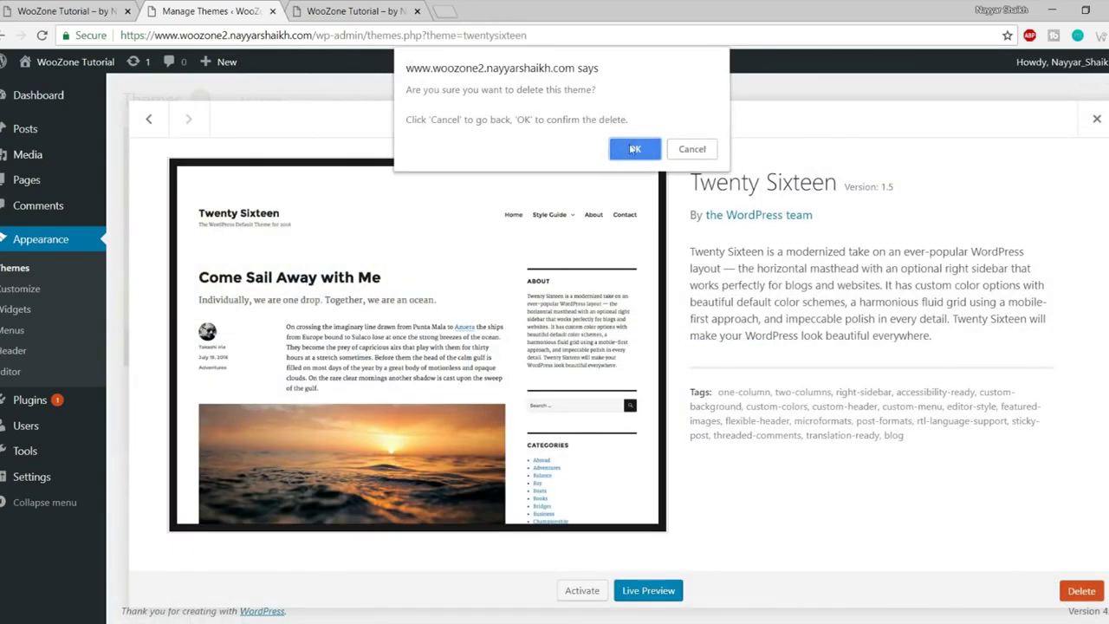
pyautogui.click(631, 148)
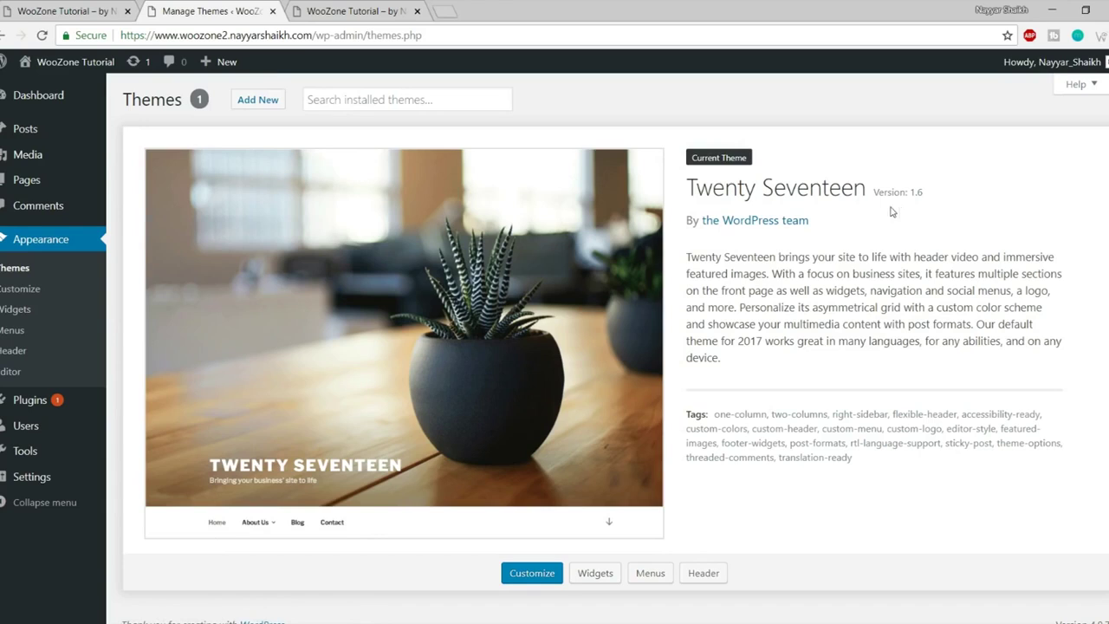
pyautogui.click(259, 102)
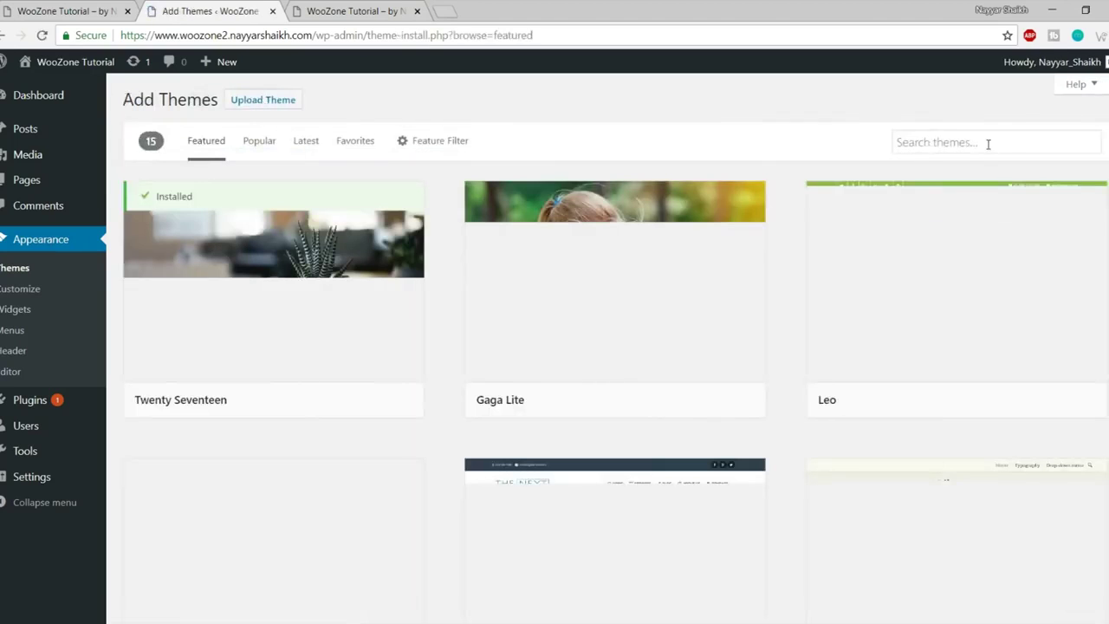
# - Search the theme directory for 'oceanwp' from the Add New themes page
pyautogui.click(988, 144)
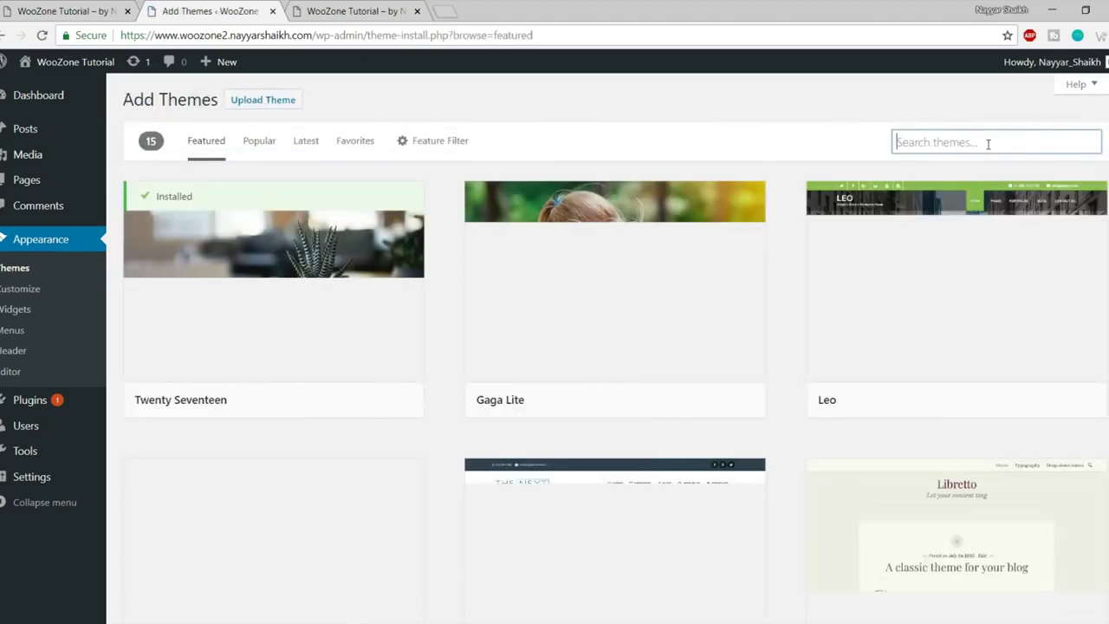
pyautogui.scroll(-10, 910, 277)
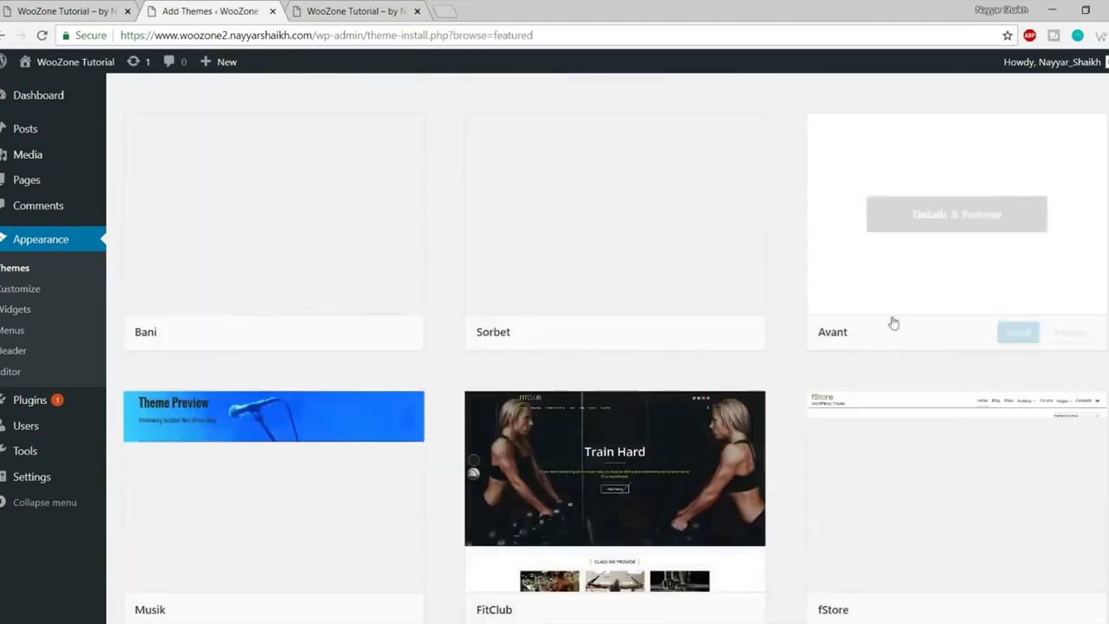
pyautogui.scroll(10, 898, 302)
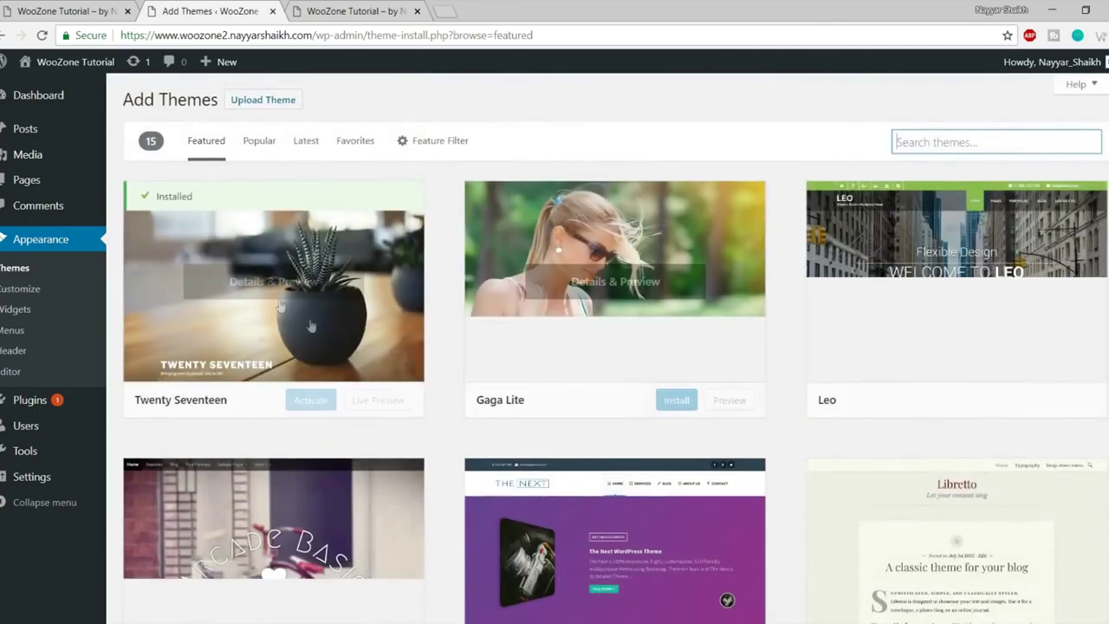
pyautogui.scroll(-2, 691, 289)
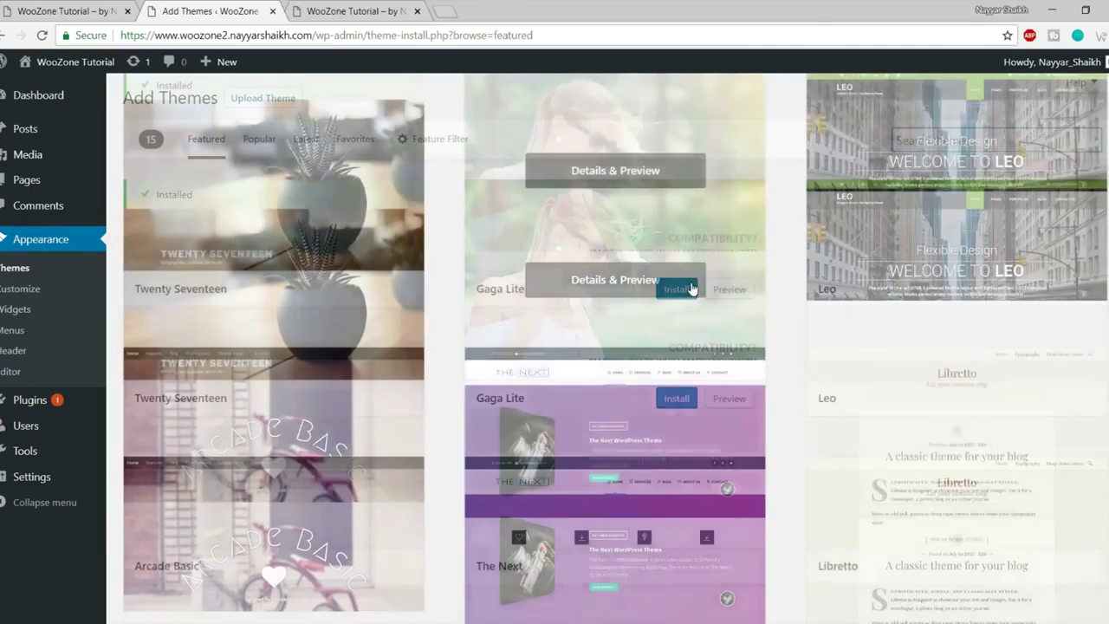
pyautogui.scroll(3, 693, 312)
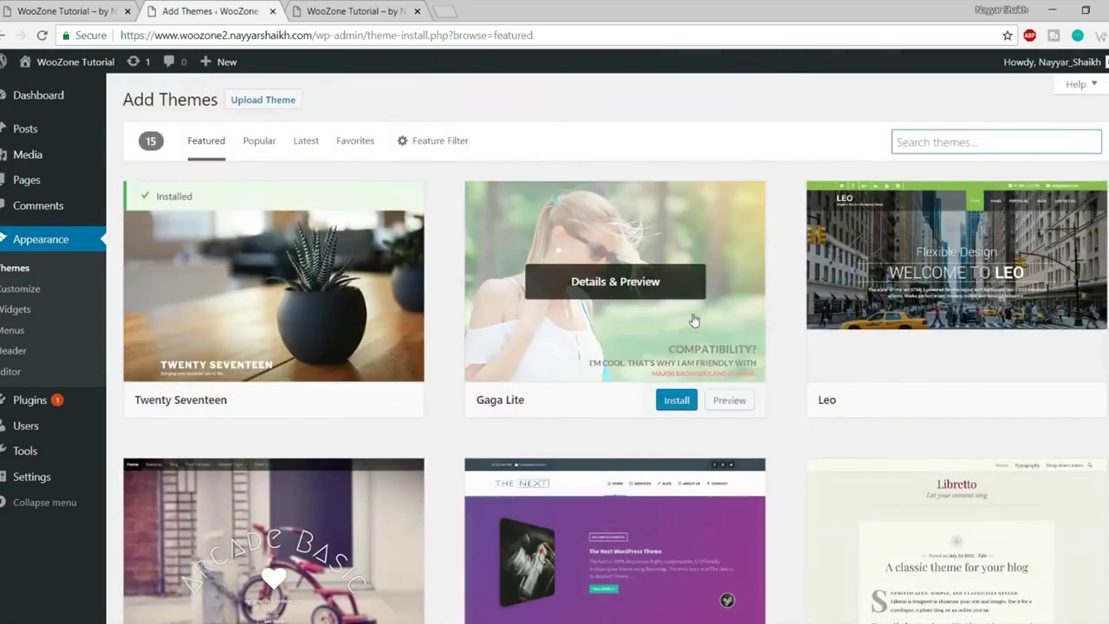
pyautogui.write('oceanwp')
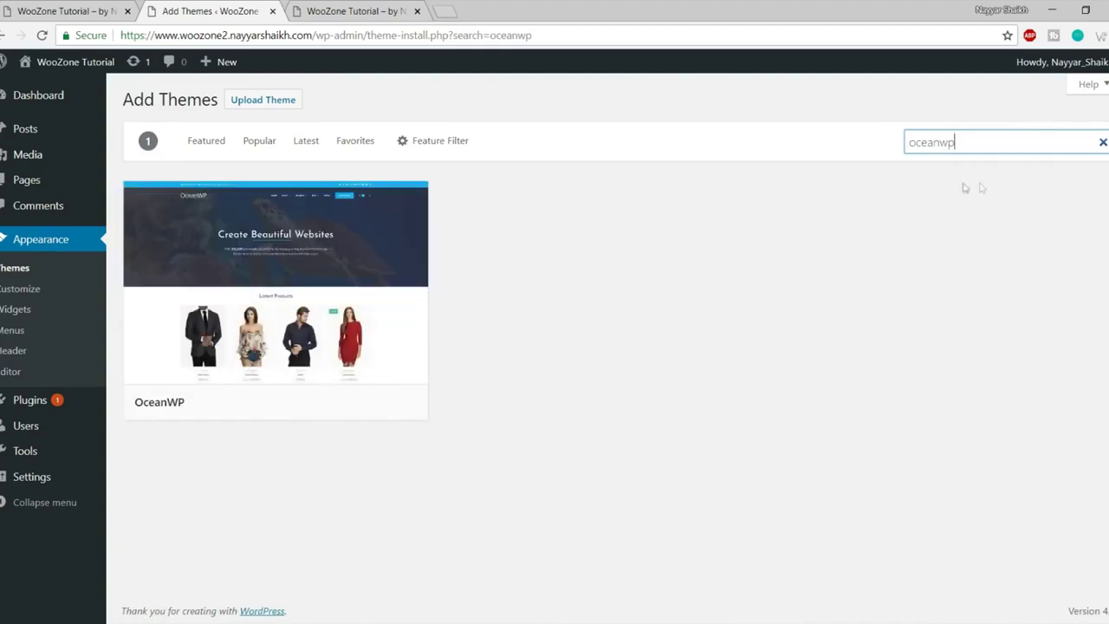
# - Install and activate the OceanWP theme, then switch to the front-page tab
pyautogui.moveTo(344, 224)
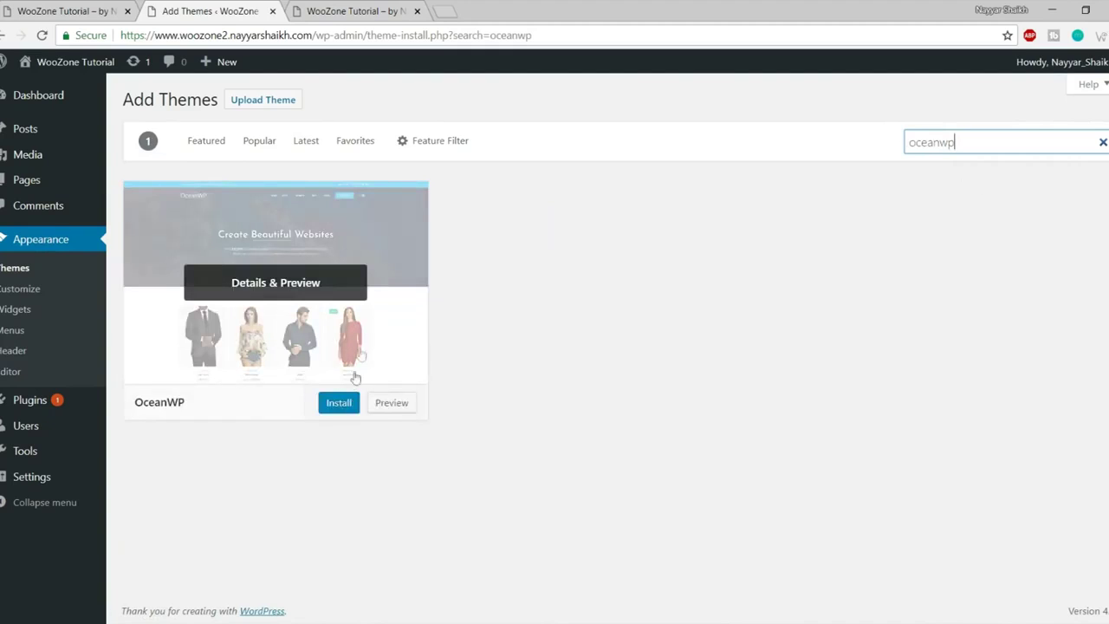
pyautogui.click(331, 409)
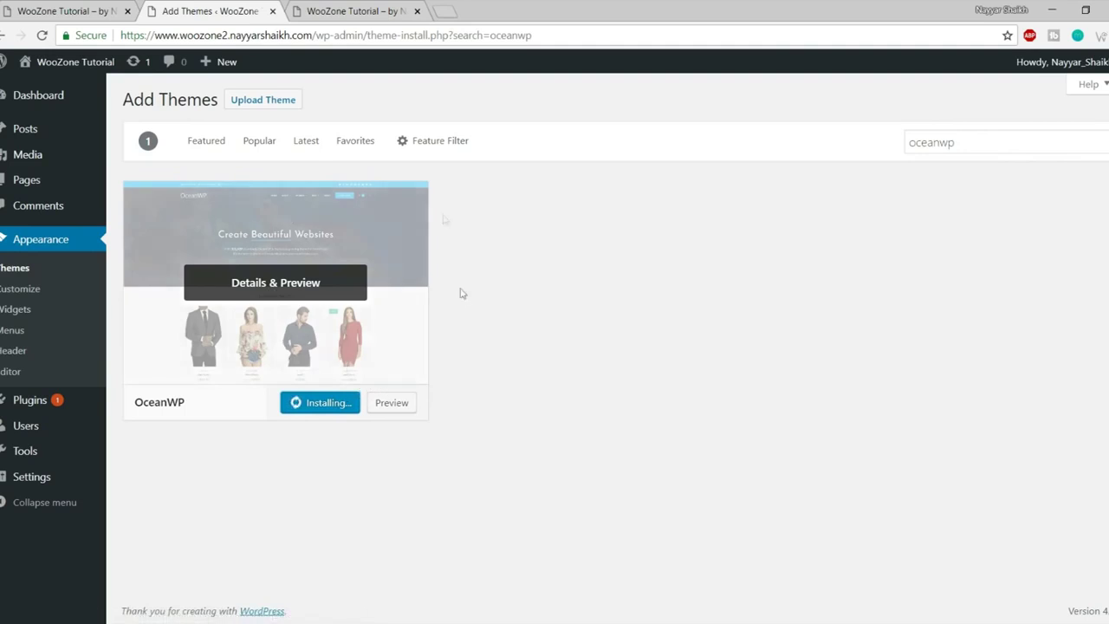
pyautogui.click(314, 402)
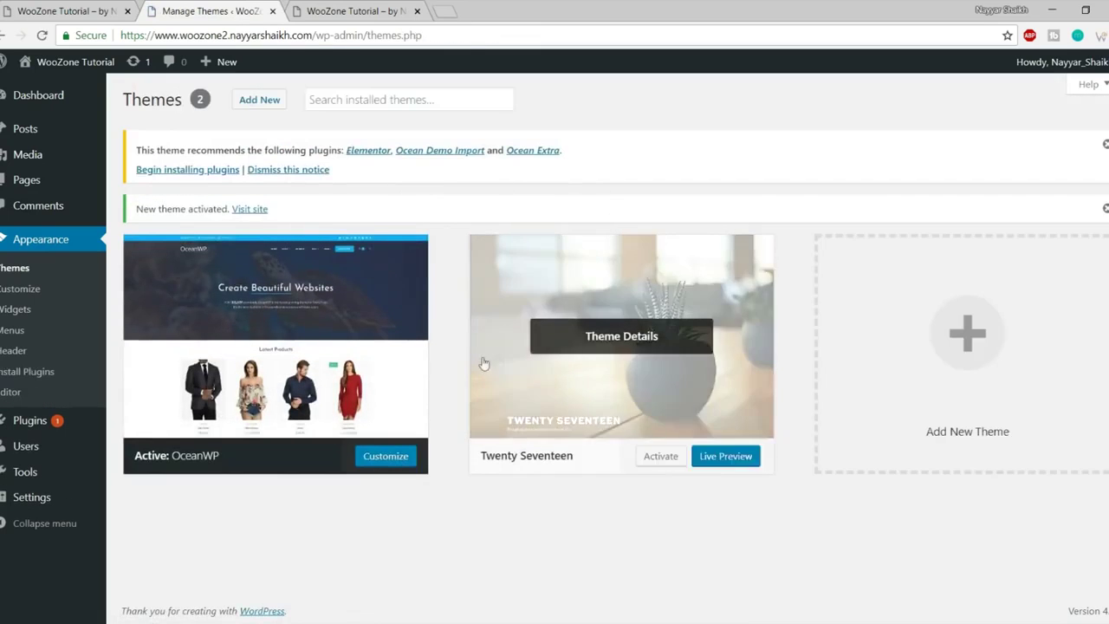
pyautogui.click(344, 9)
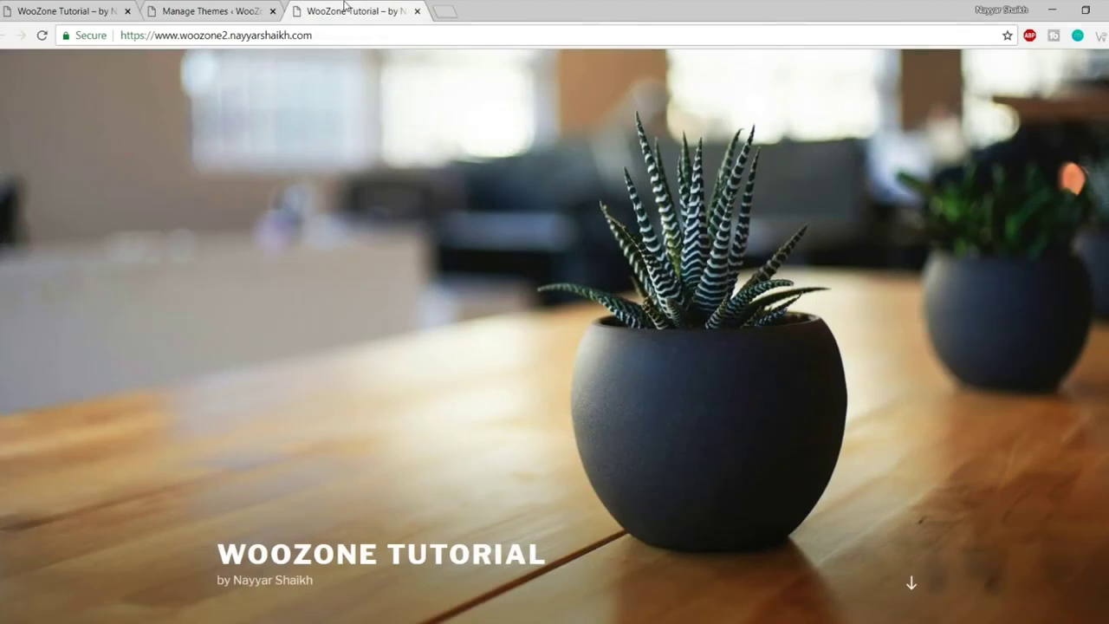
# - Reload the front page and scroll through its new OceanWP layout
pyautogui.click(42, 34)
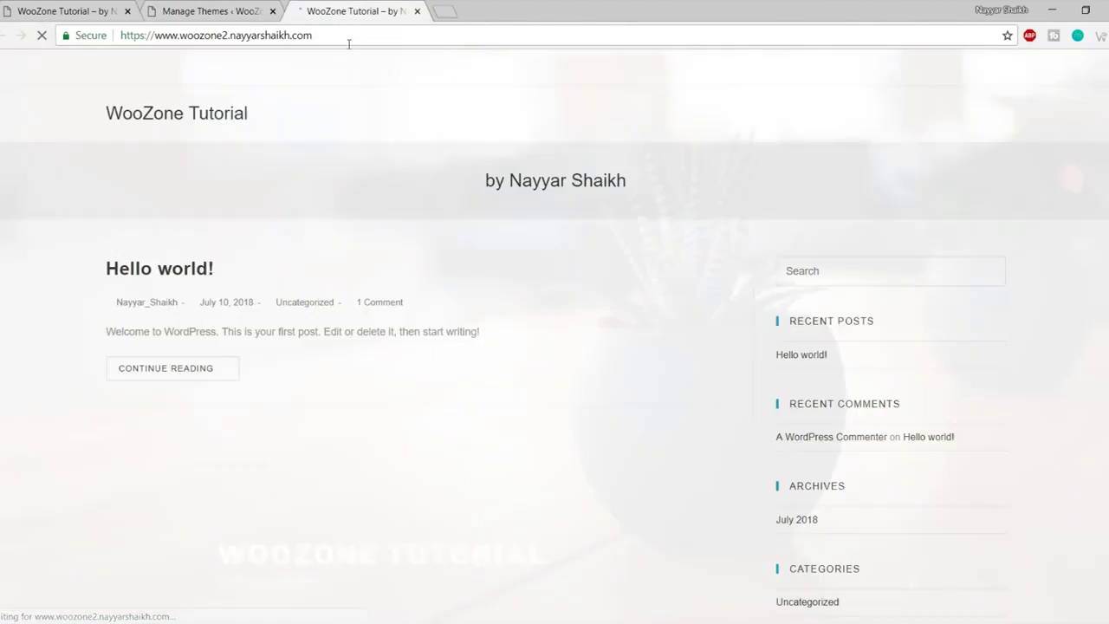
pyautogui.scroll(-3, 493, 346)
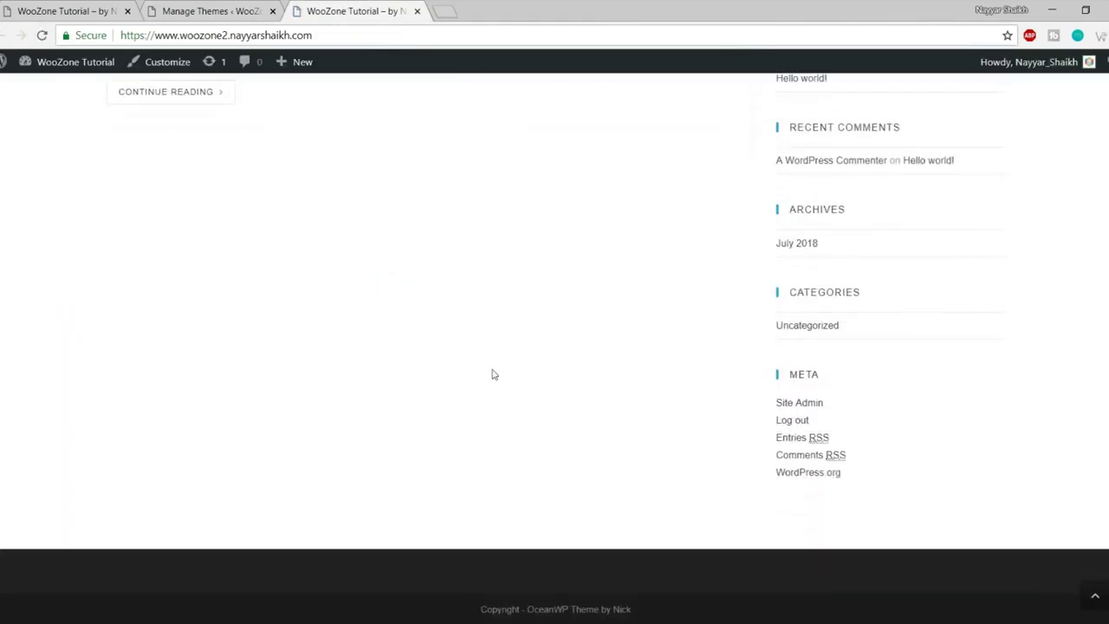
pyautogui.scroll(3, 493, 374)
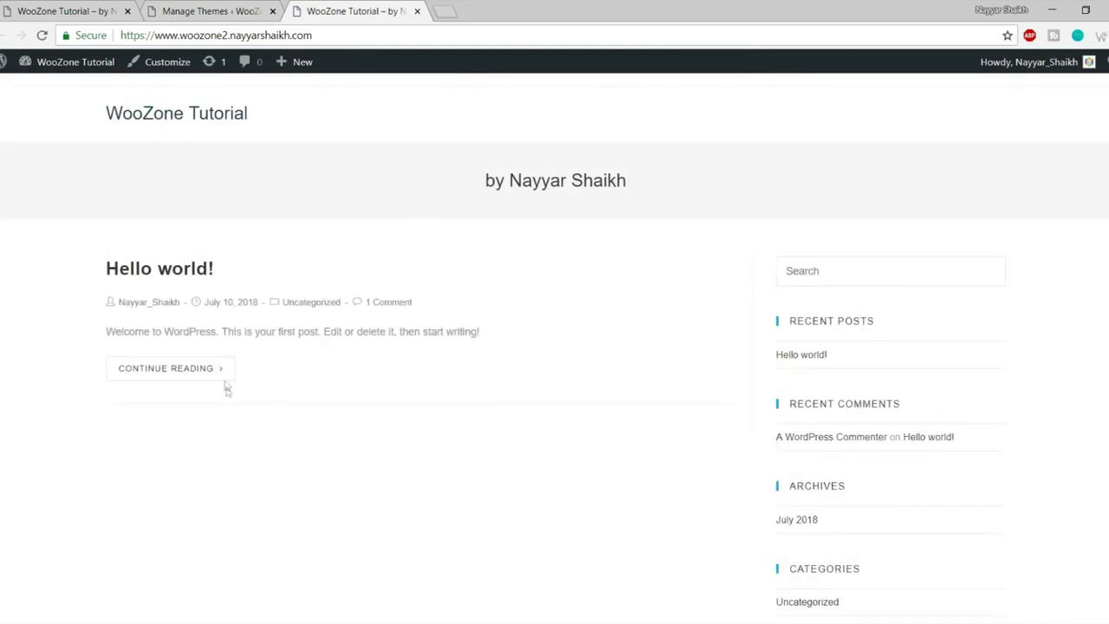
pyautogui.scroll(-5, 920, 402)
pyautogui.scroll(5, 913, 473)
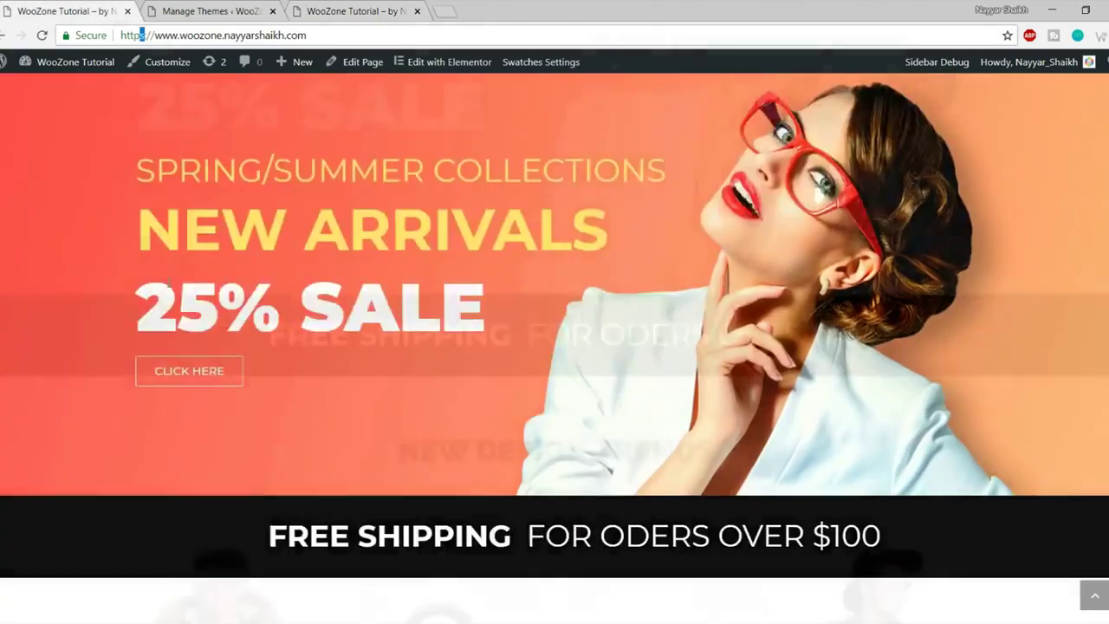
pyautogui.scroll(-8, 186, 354)
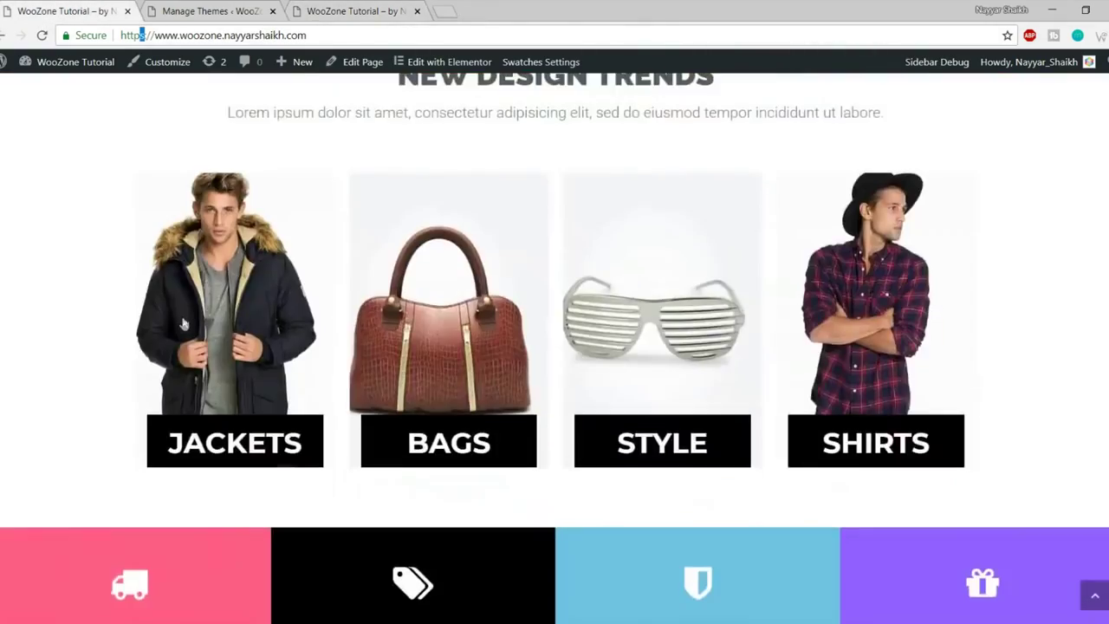
pyautogui.scroll(8, 186, 362)
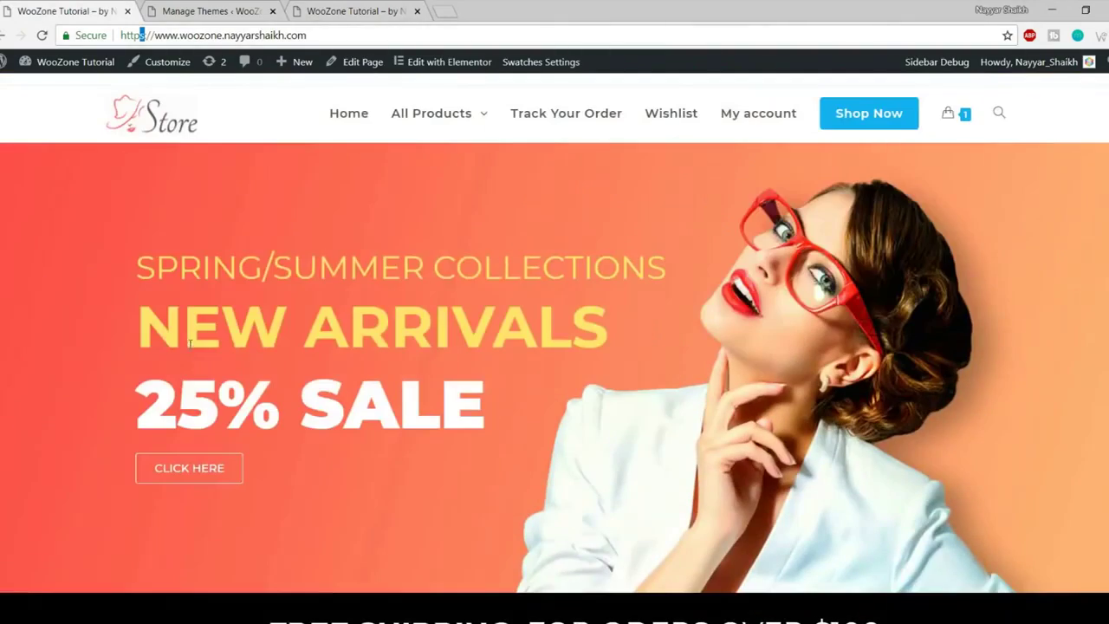
# - Return to the Themes page and highlight the notice recommending Elementor, Ocean Demo Import and Ocean Extra
pyautogui.click(230, 9)
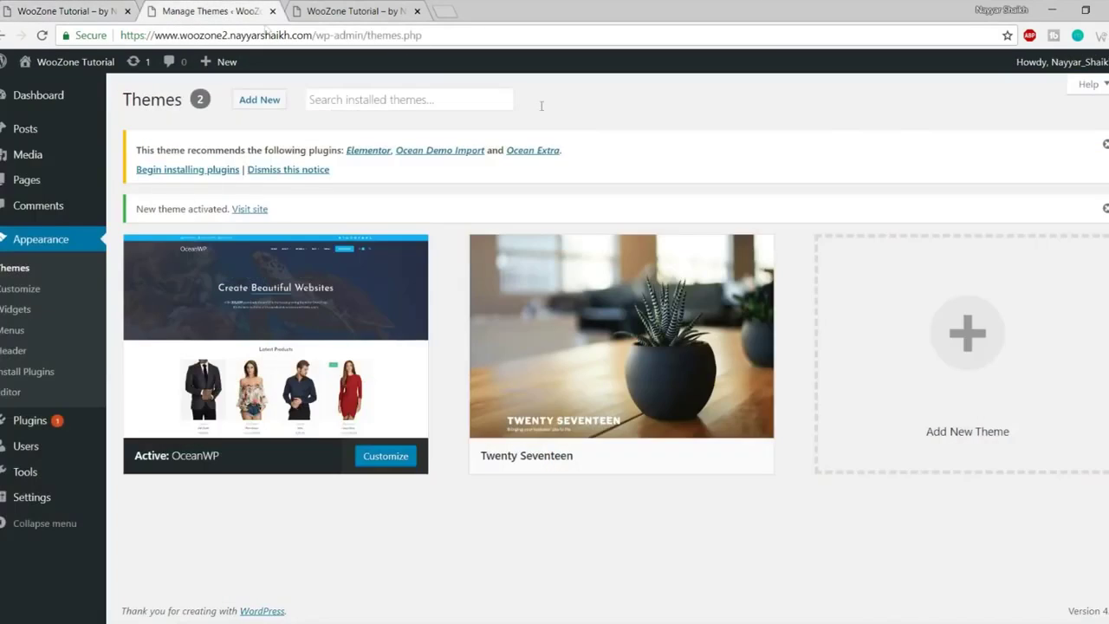
pyautogui.moveTo(135, 149); pyautogui.dragTo(453, 170)
pyautogui.click(364, 171)
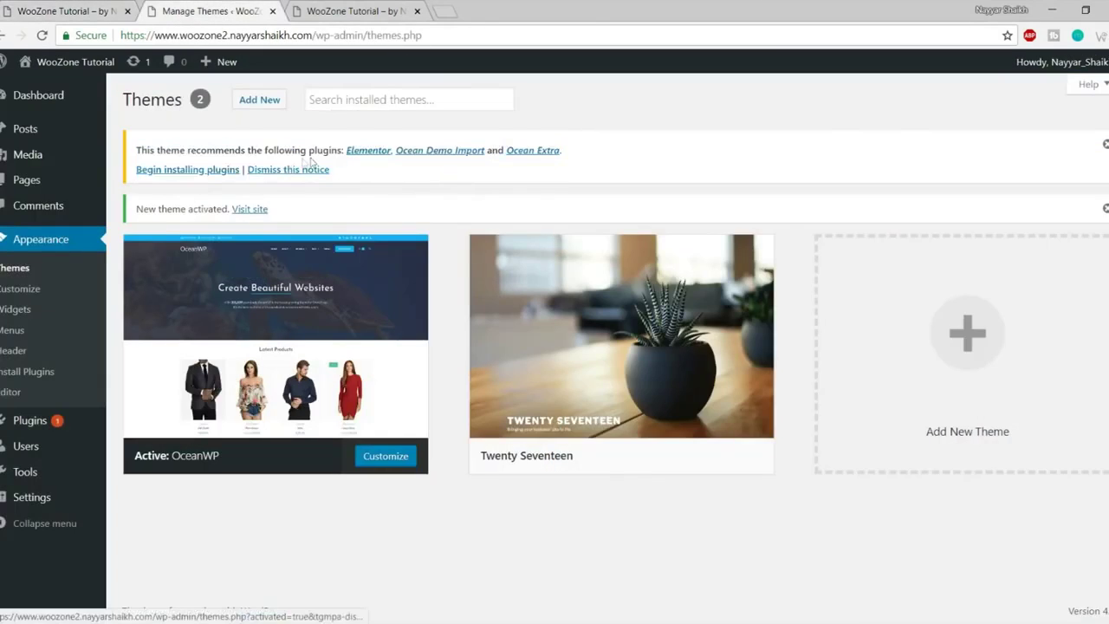
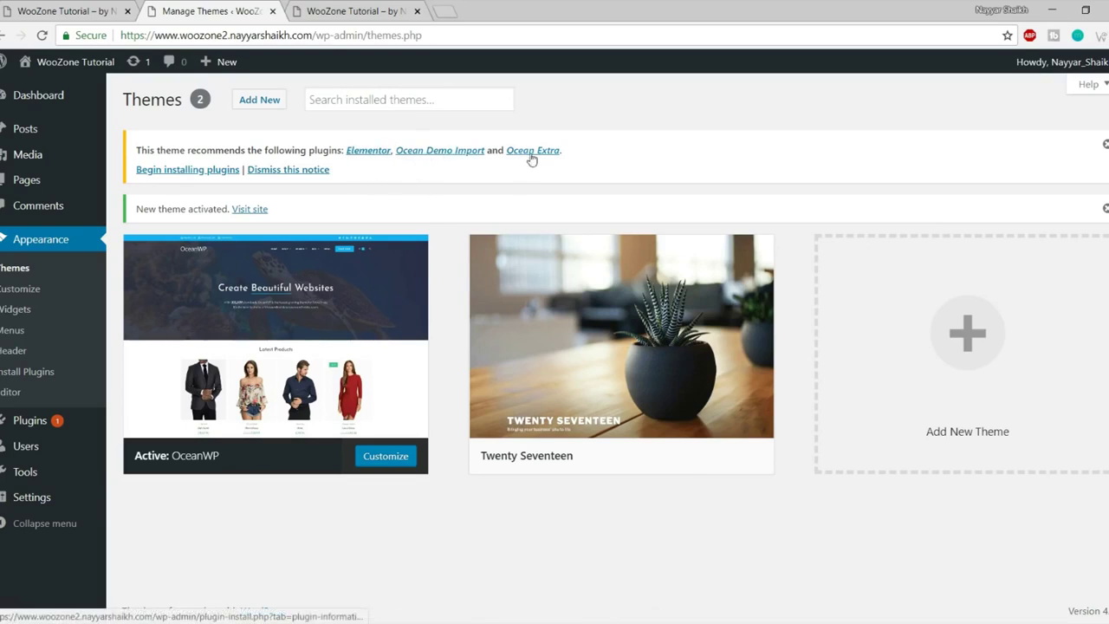
# - Bulk-install the recommended Elementor, Ocean Demo Import and Ocean Extra plugins, then return to the Dashboard
pyautogui.click(185, 173)
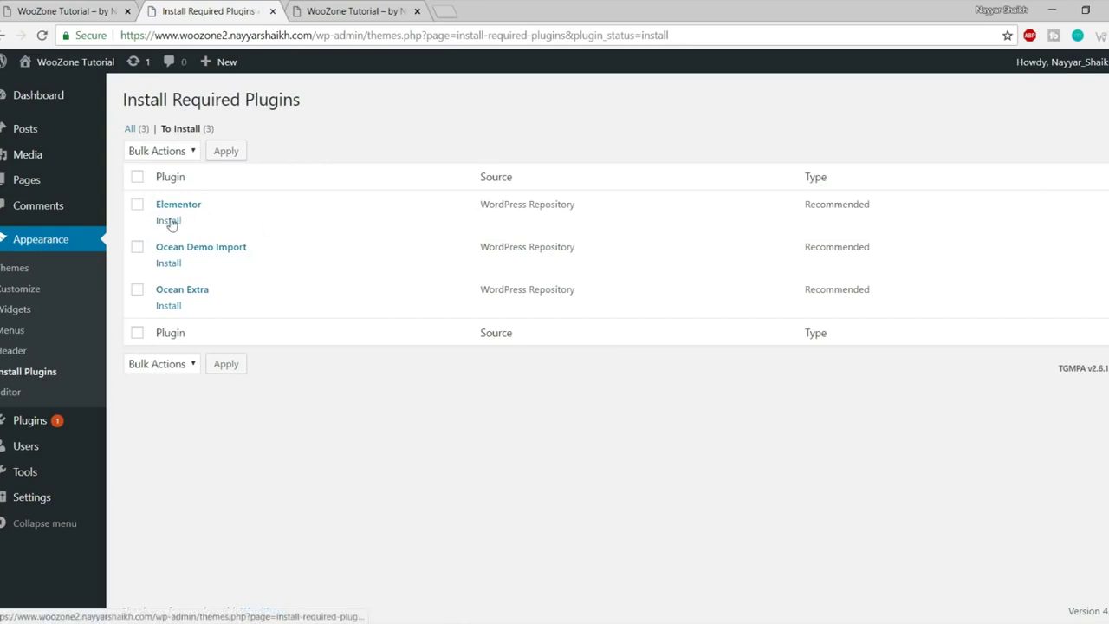
pyautogui.click(138, 177)
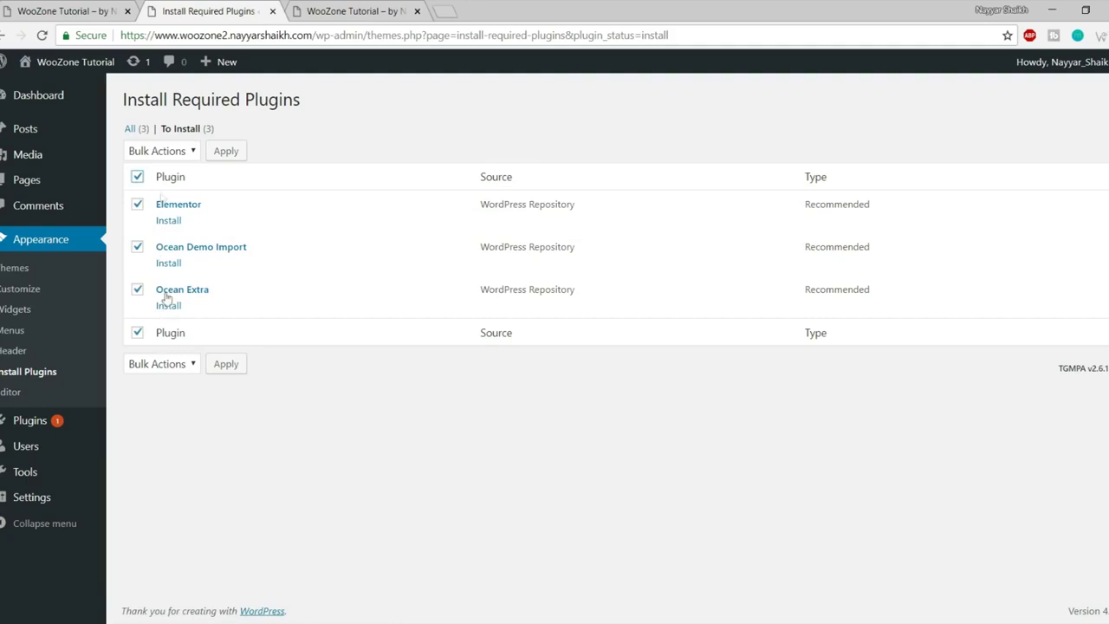
pyautogui.click(180, 153)
pyautogui.click(173, 182)
pyautogui.click(222, 154)
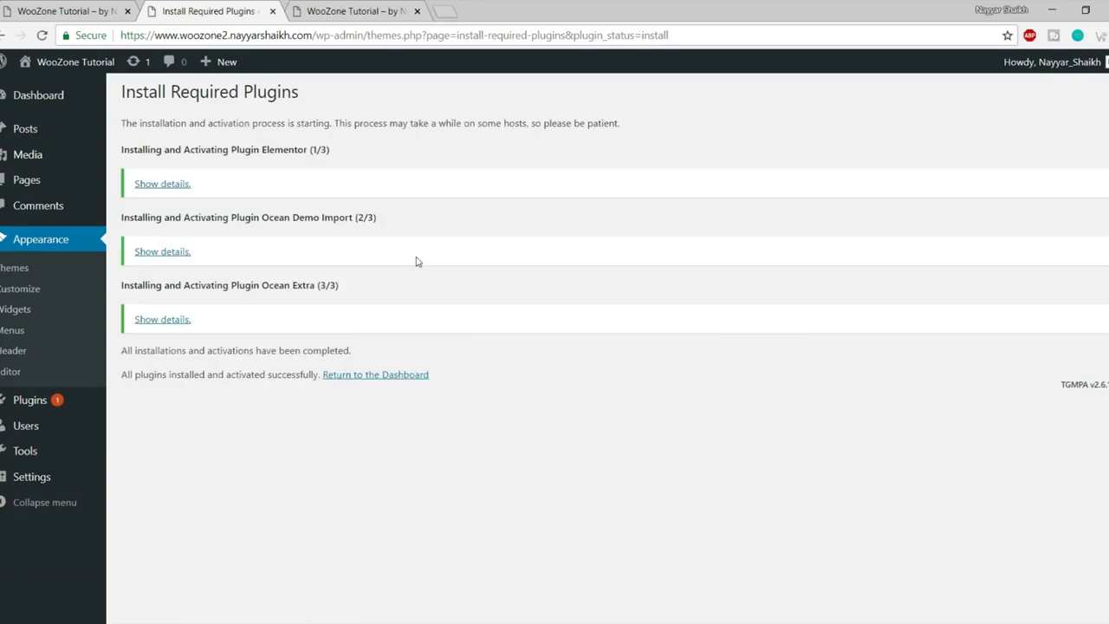
pyautogui.click(374, 378)
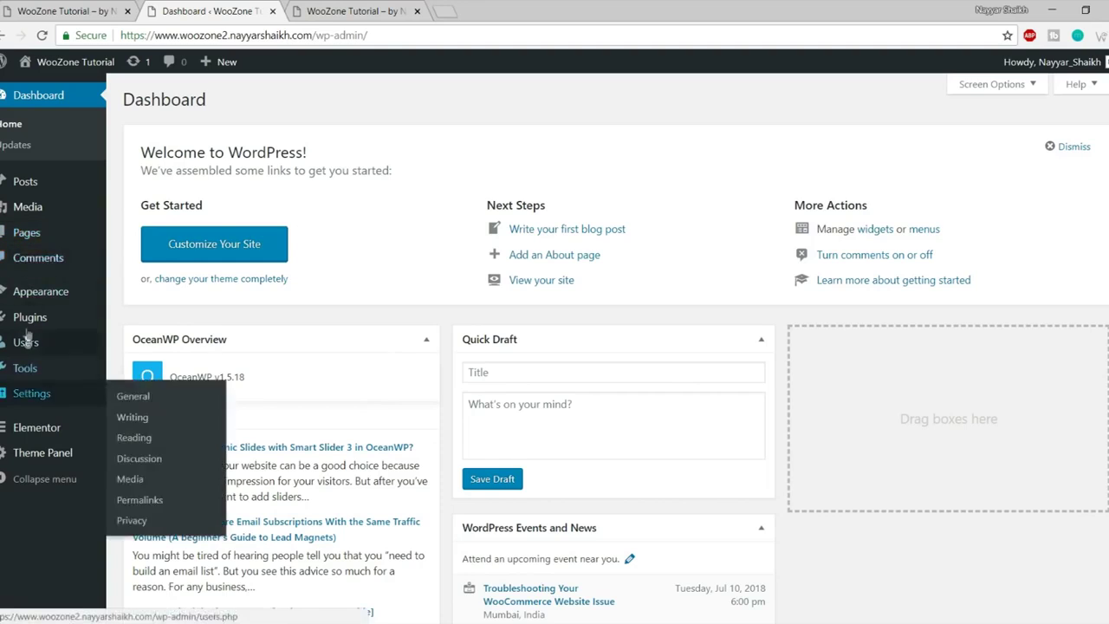
# - Search the Add New Plugins page for 'woocommerce'
pyautogui.moveTo(27, 333)
pyautogui.click(154, 341)
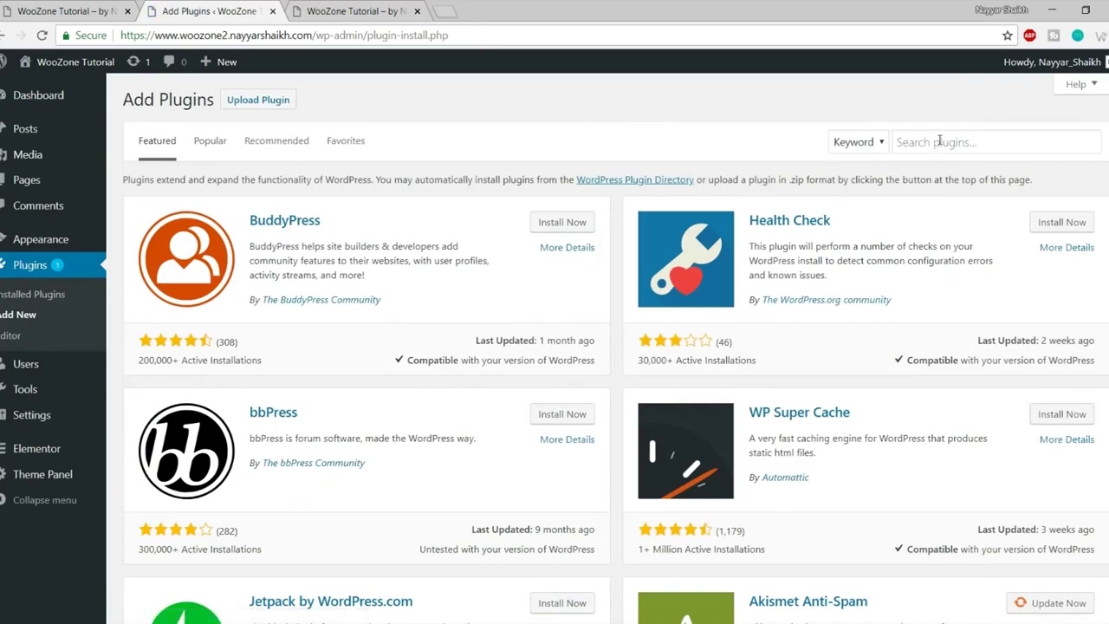
pyautogui.click(939, 141)
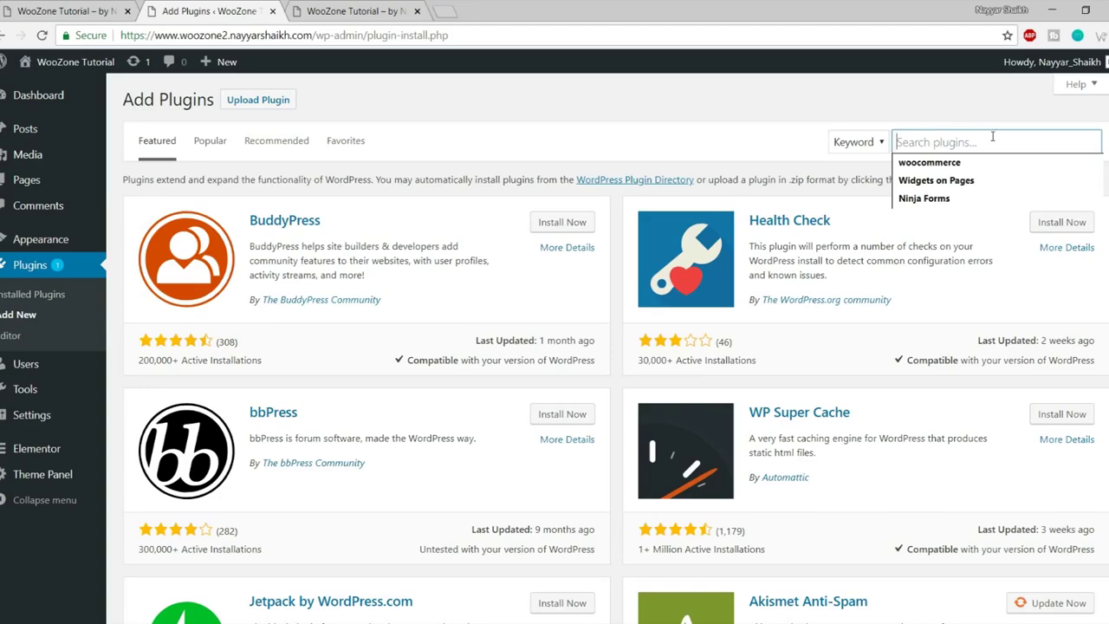
pyautogui.click(985, 169)
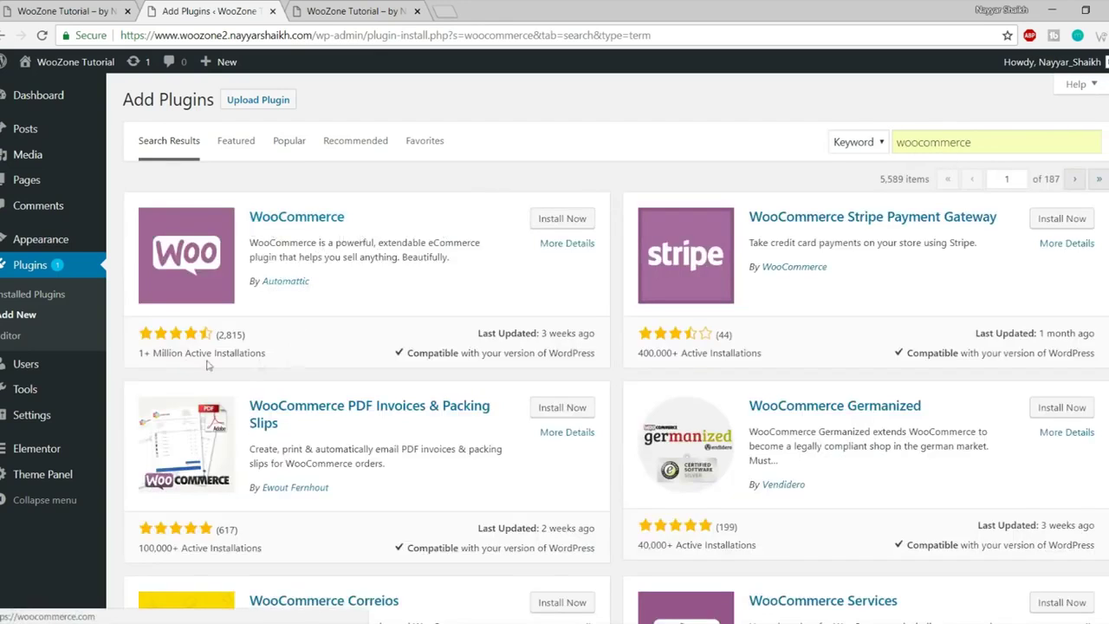
pyautogui.moveTo(140, 354); pyautogui.dragTo(292, 354)
pyautogui.click(291, 354)
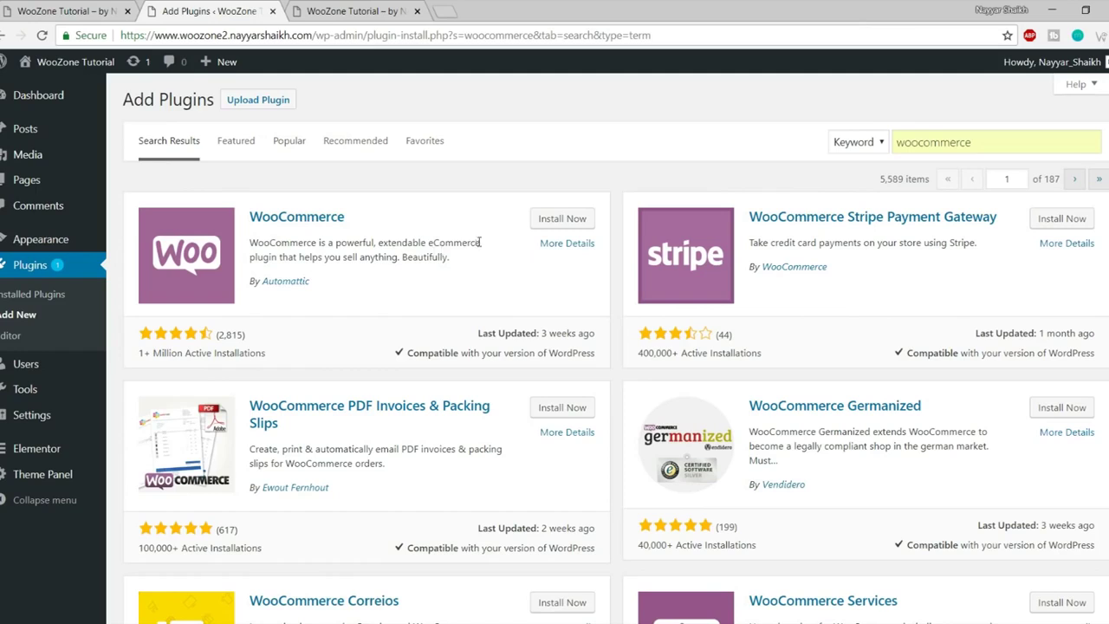
# - Install WooCommerce from the search results and activate it
pyautogui.click(544, 221)
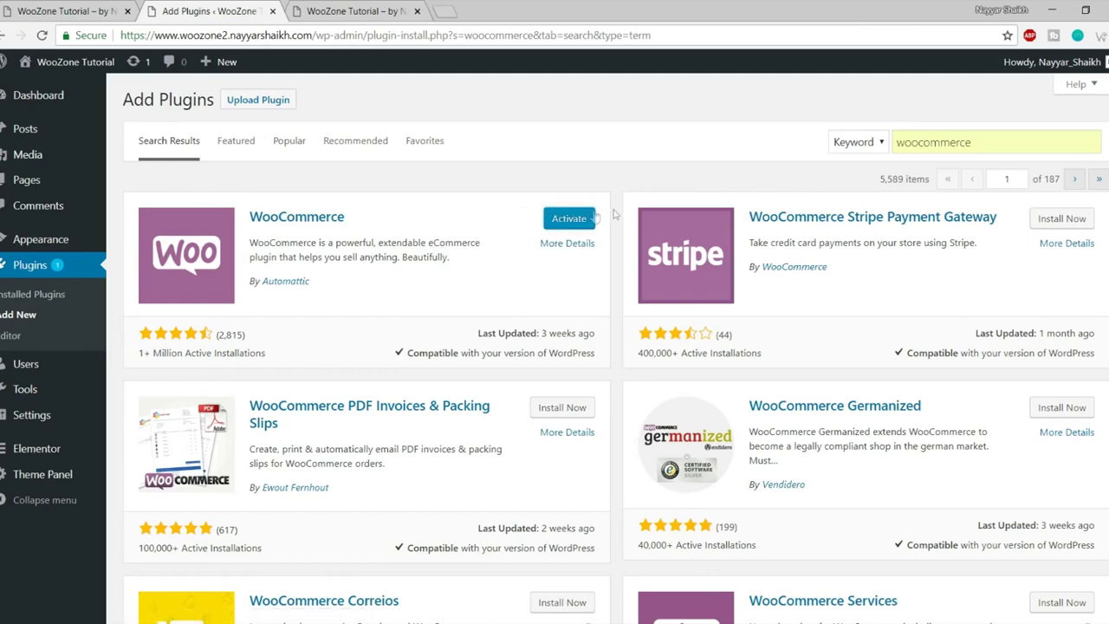
pyautogui.click(576, 219)
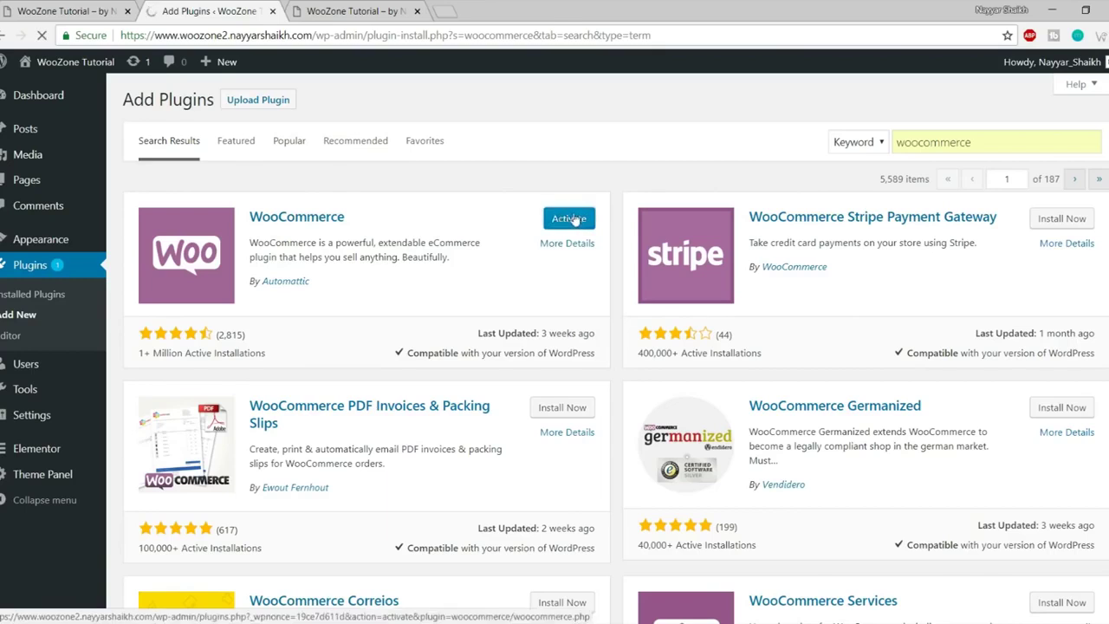
pyautogui.scroll(-3, 459, 355)
pyautogui.scroll(3, 459, 355)
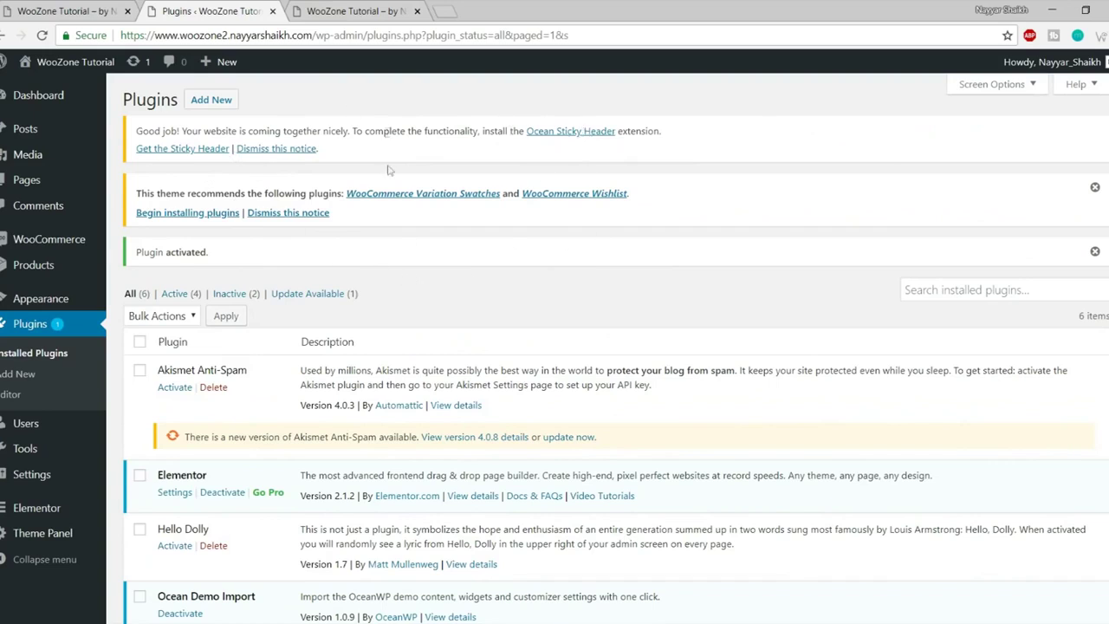
pyautogui.moveTo(72, 298)
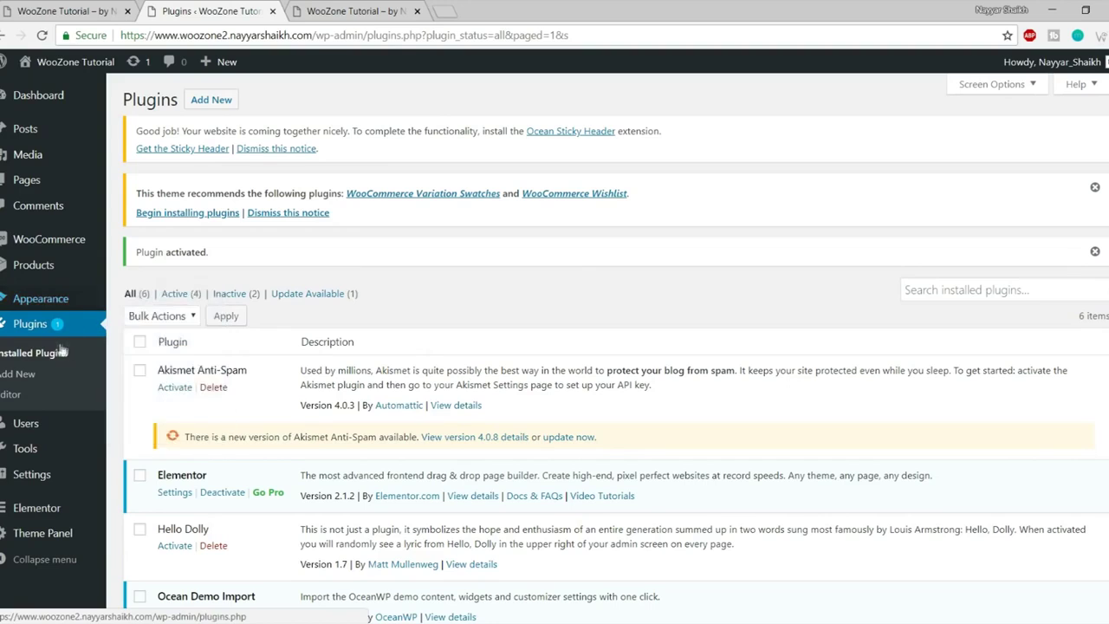
# - Search for and install Elementor Essential Addons and Premium Addons for Elementor
pyautogui.click(24, 378)
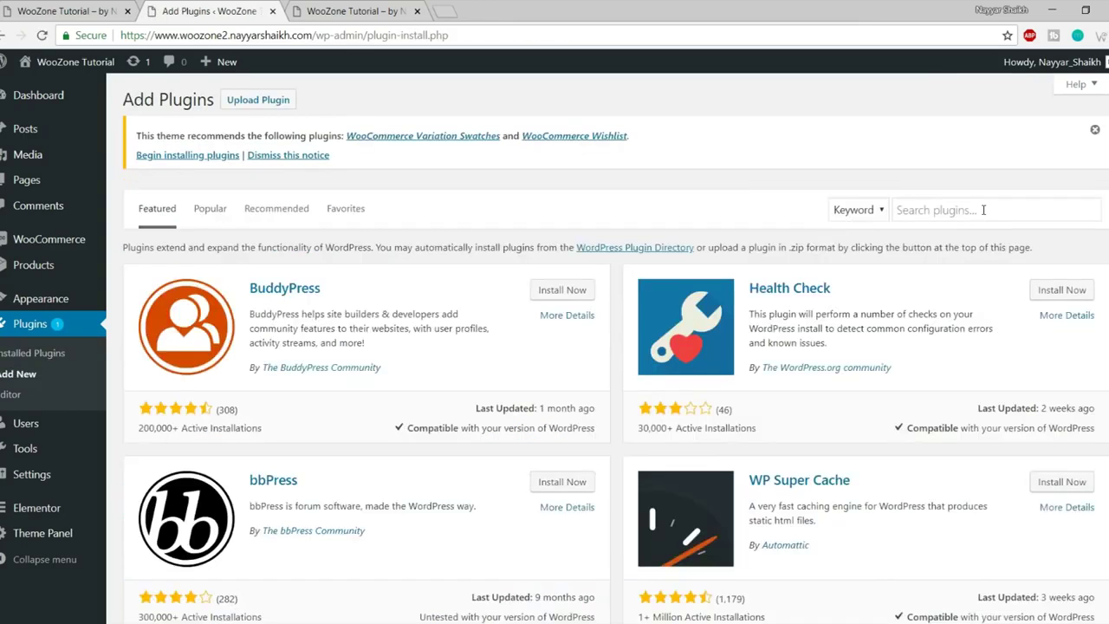
pyautogui.click(983, 210)
pyautogui.write('Elementor Essential Addons')
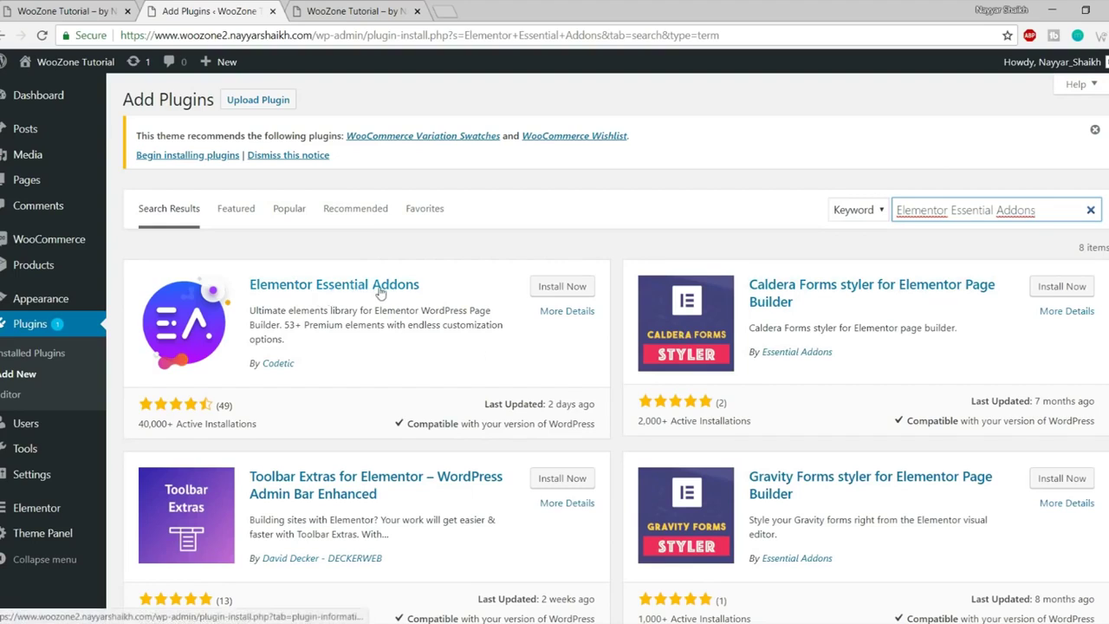
pyautogui.click(570, 289)
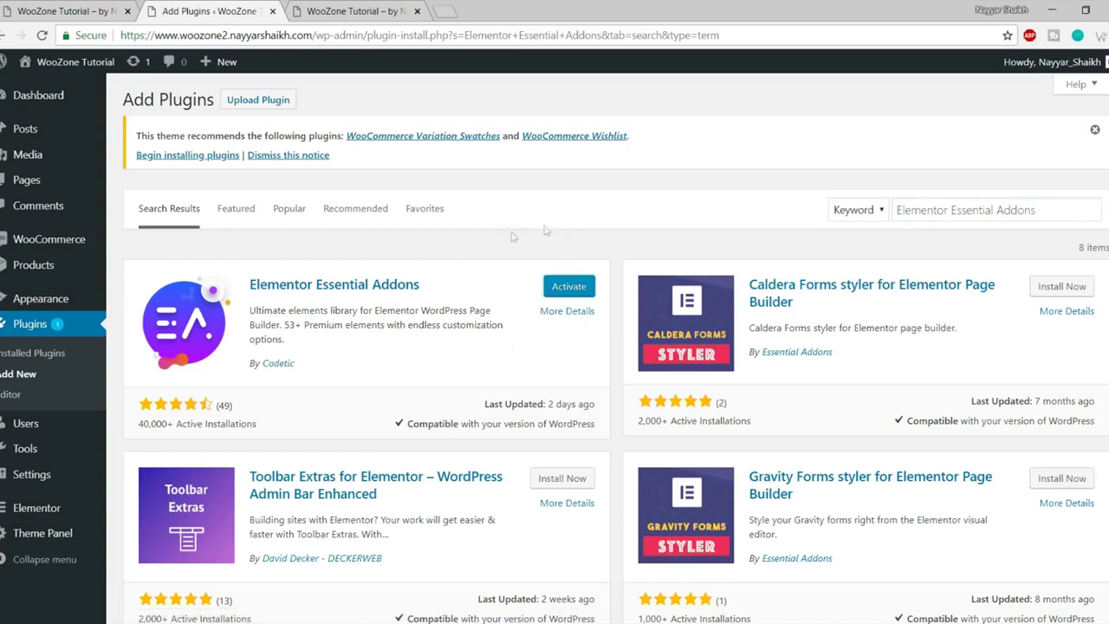
pyautogui.click(972, 210)
pyautogui.hotkey('ctrl', 'a')
pyautogui.write('Premium Addons for Elementor')
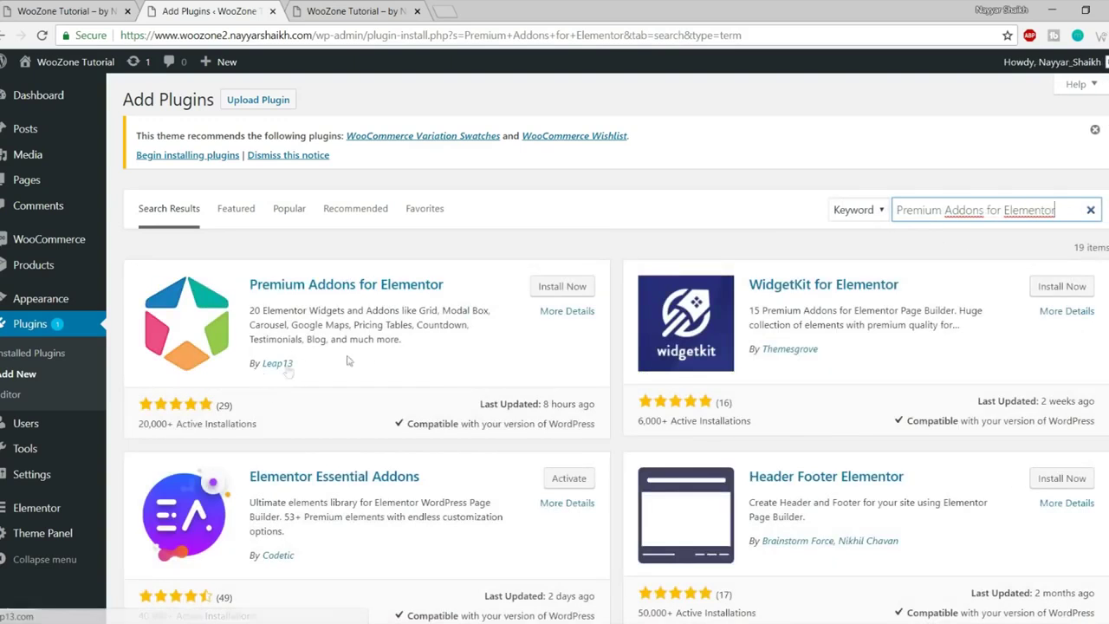
pyautogui.click(590, 285)
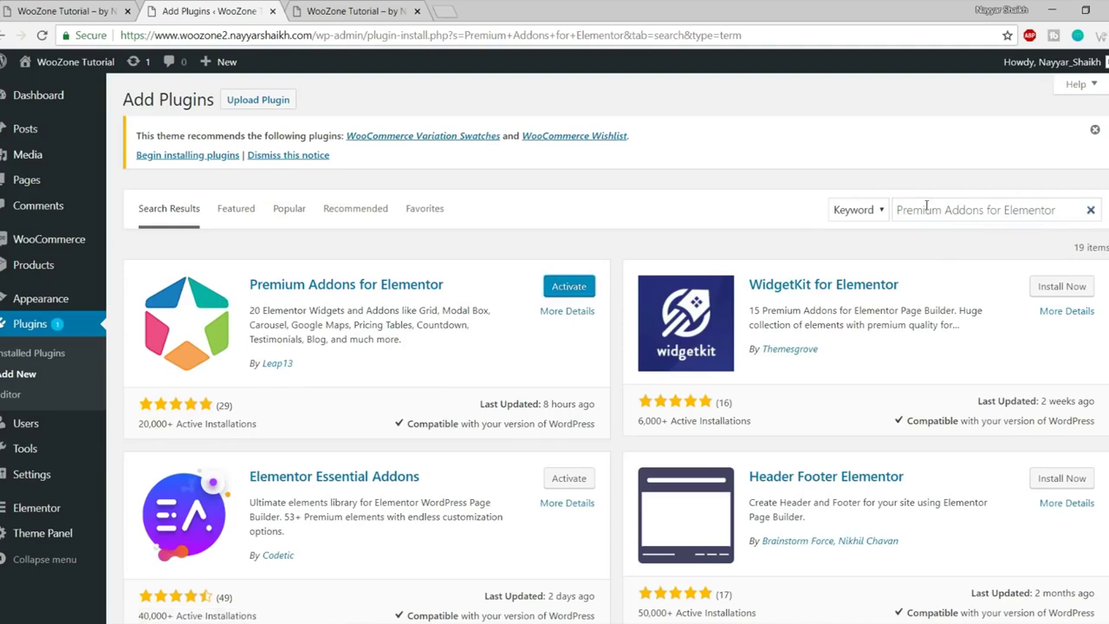
# - Search for and install Elementor Addons & Templates – Sizzify Lite and Custom Sidebars
pyautogui.moveTo(897, 209); pyautogui.dragTo(1055, 210)
pyautogui.write('Elementor Addons & Templates - Sizzify Lite')
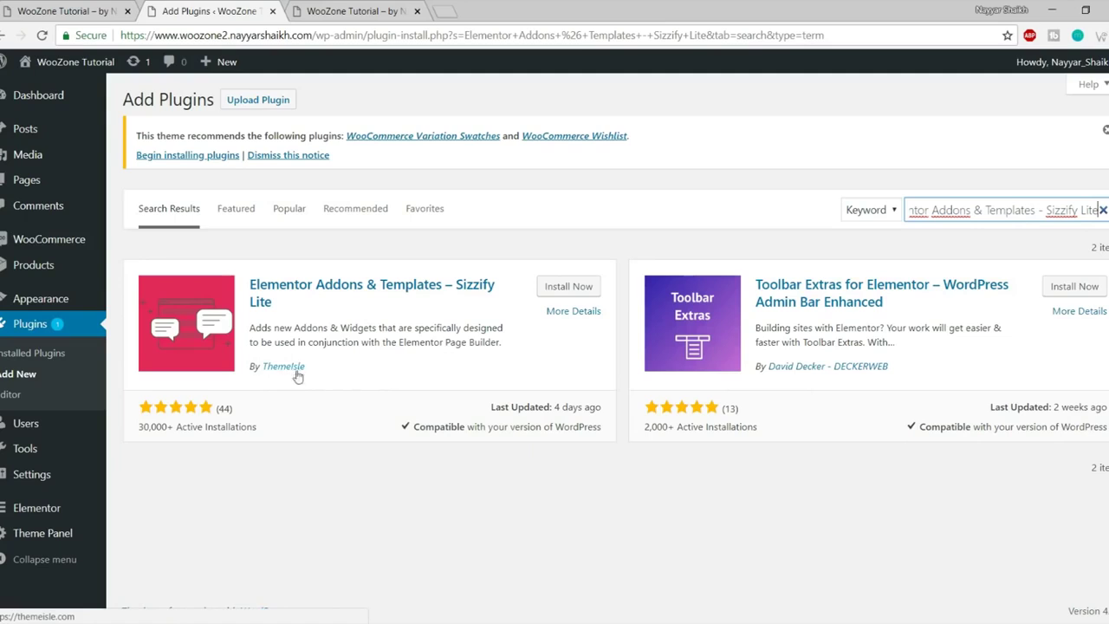
pyautogui.click(576, 291)
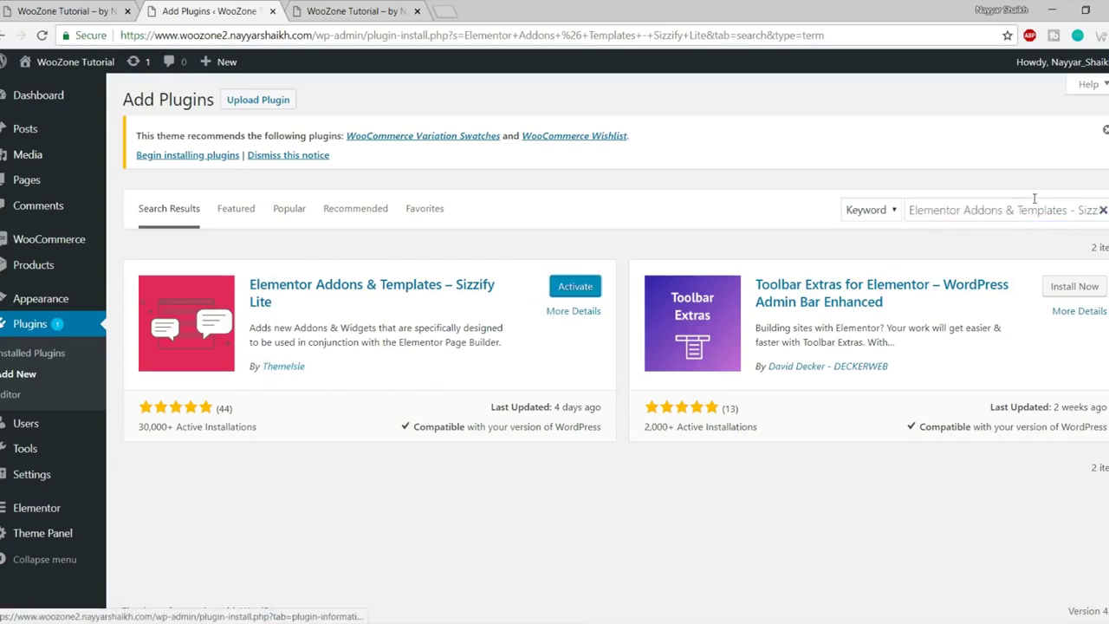
pyautogui.click(1000, 210)
pyautogui.hotkey('ctrl', 'a')
pyautogui.write('Custom Sidebar')
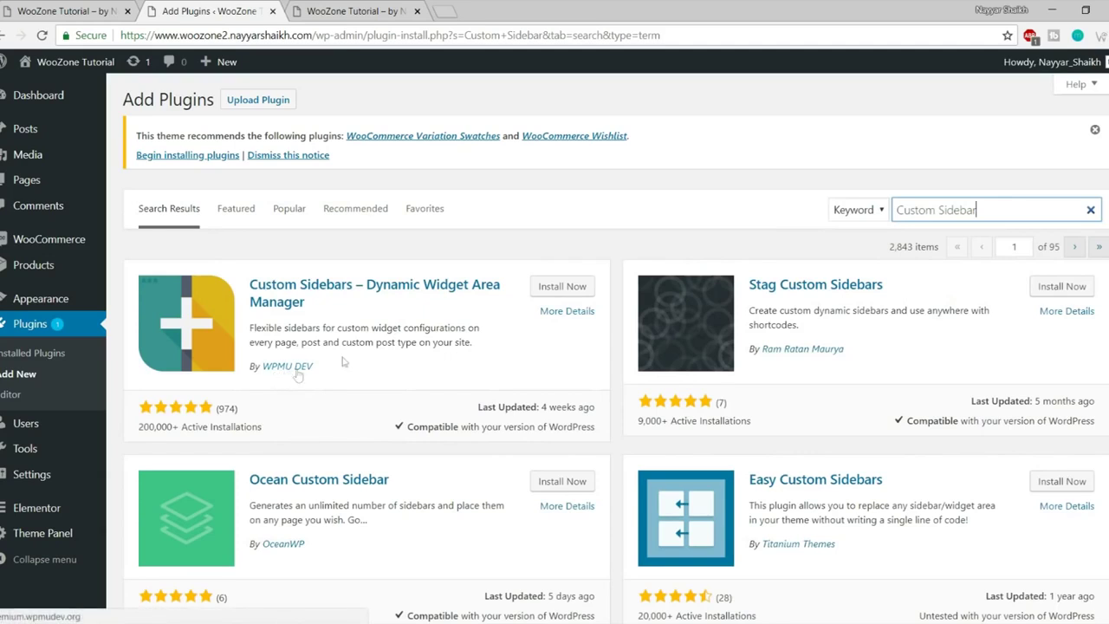
pyautogui.click(551, 290)
pyautogui.click(551, 290)
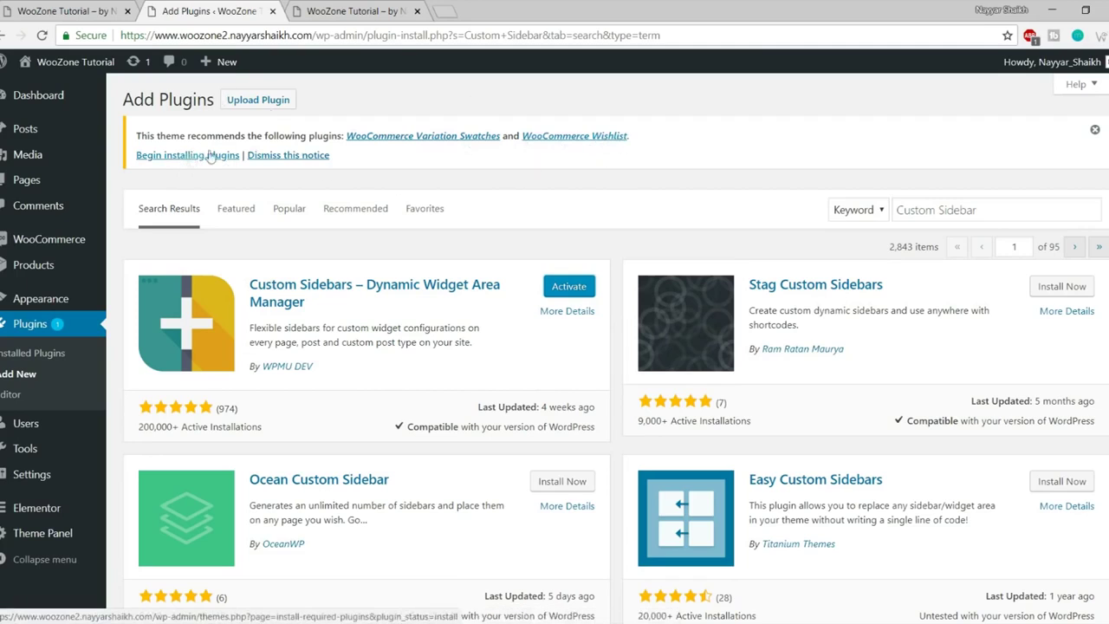
# - Bulk-install WooCommerce Variation Swatches and WooCommerce Wishlist, then go to the Plugins page
pyautogui.click(195, 156)
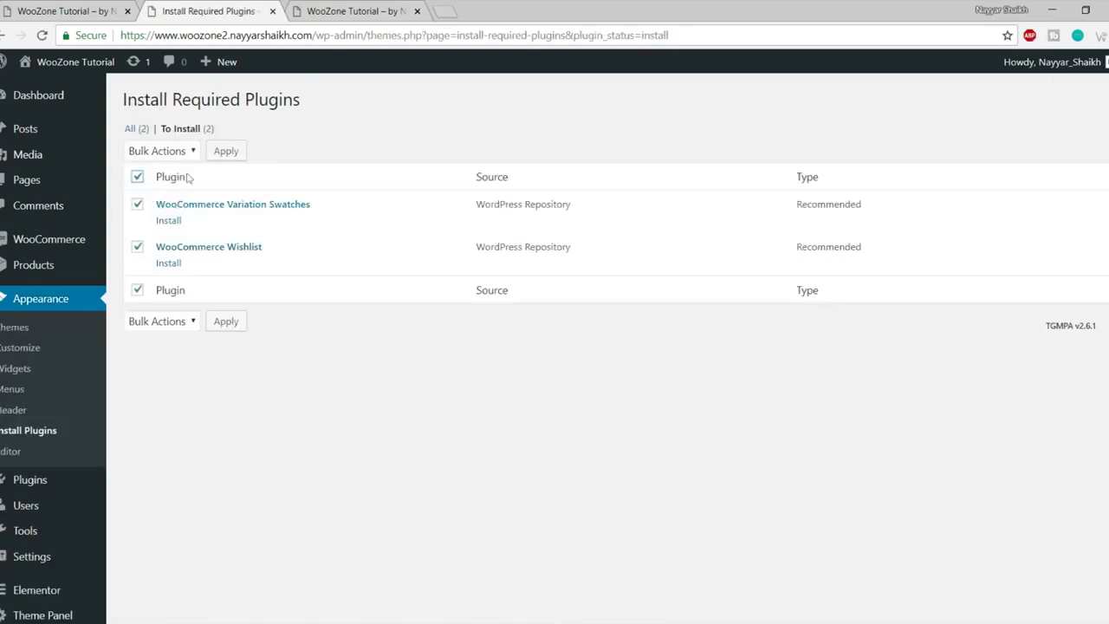
pyautogui.click(173, 152)
pyautogui.click(169, 182)
pyautogui.click(227, 152)
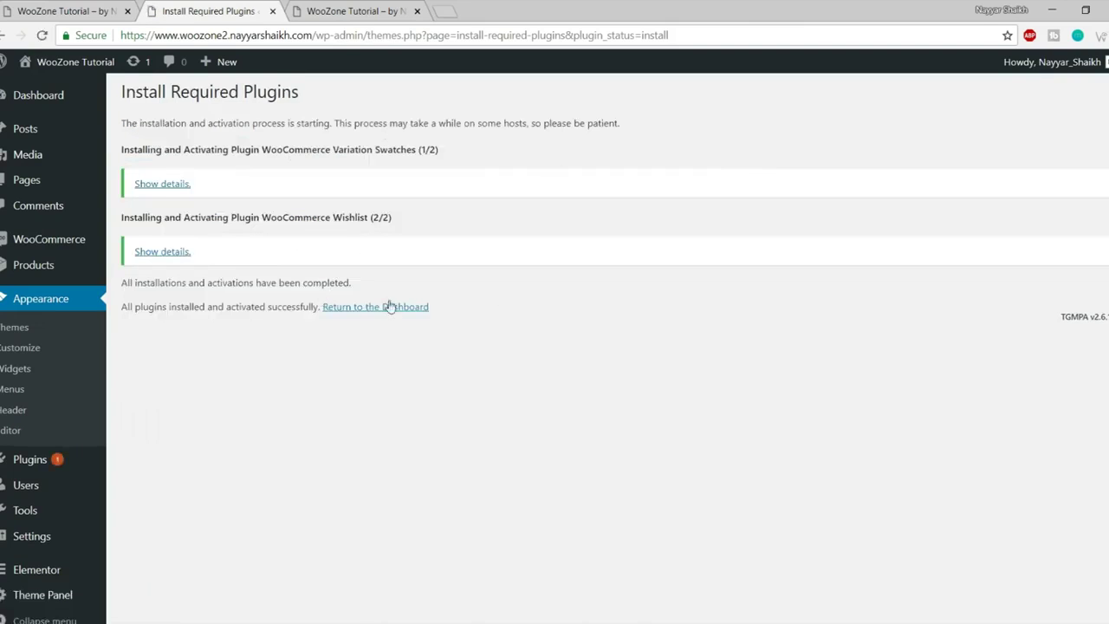
pyautogui.scroll(-2, 306, 354)
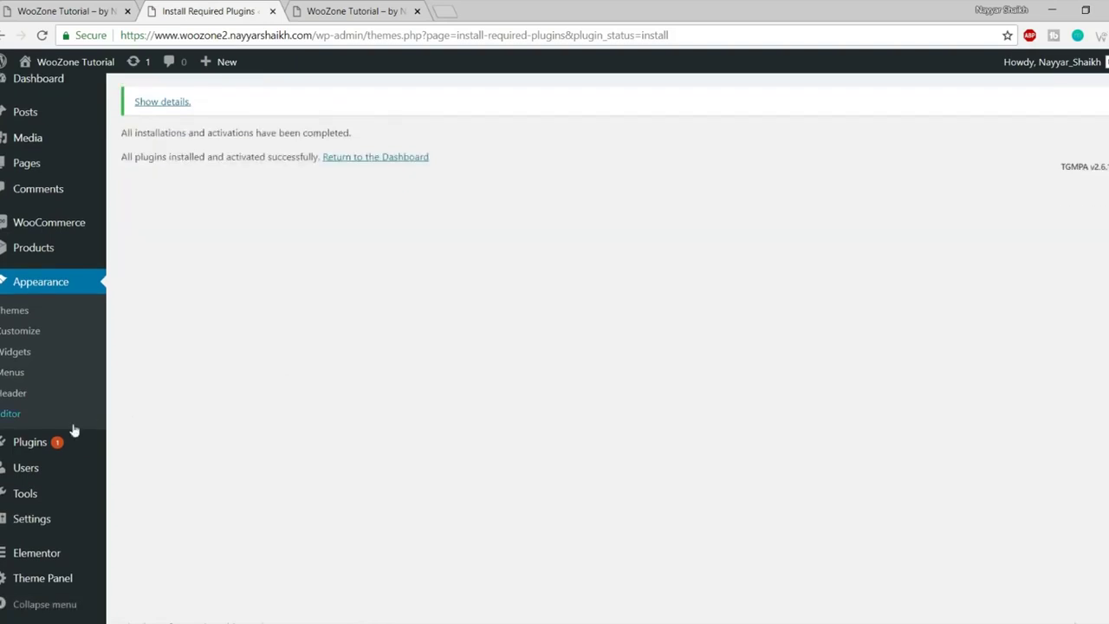
pyautogui.click(41, 445)
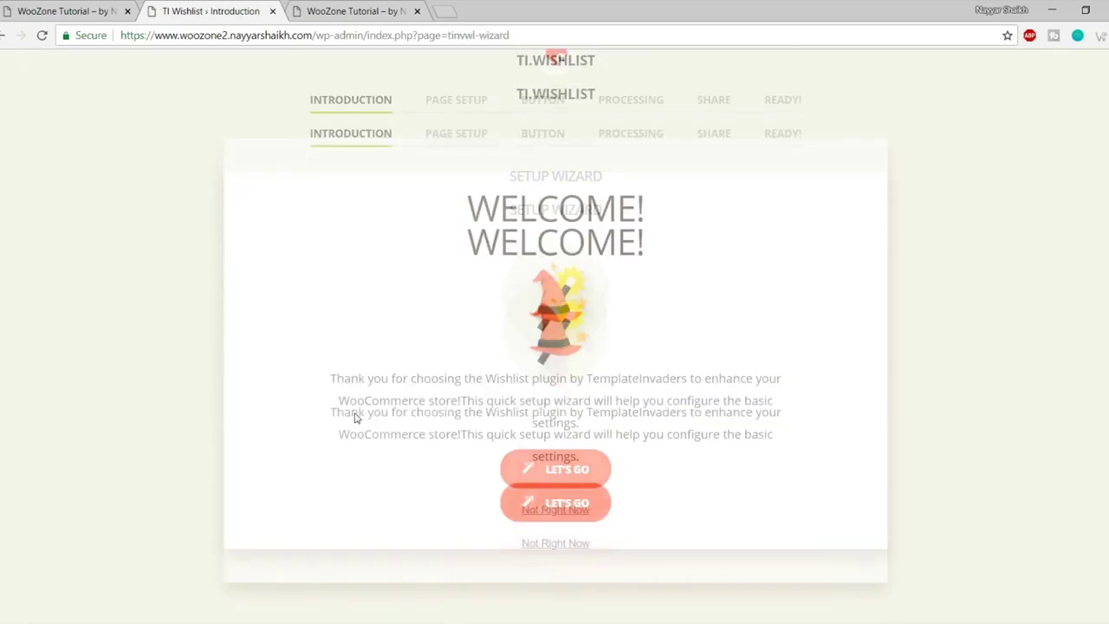
# - Start the TI Wishlist setup wizard and keep the default page setup
pyautogui.scroll(-1, 846, 309)
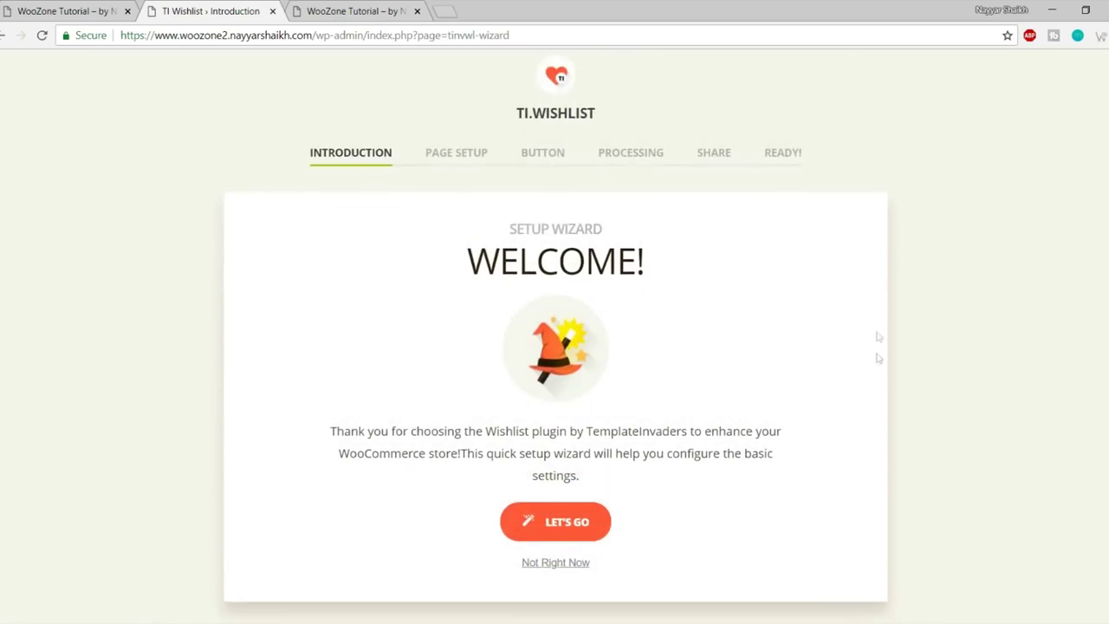
pyautogui.scroll(1, 869, 411)
pyautogui.scroll(-2, 858, 415)
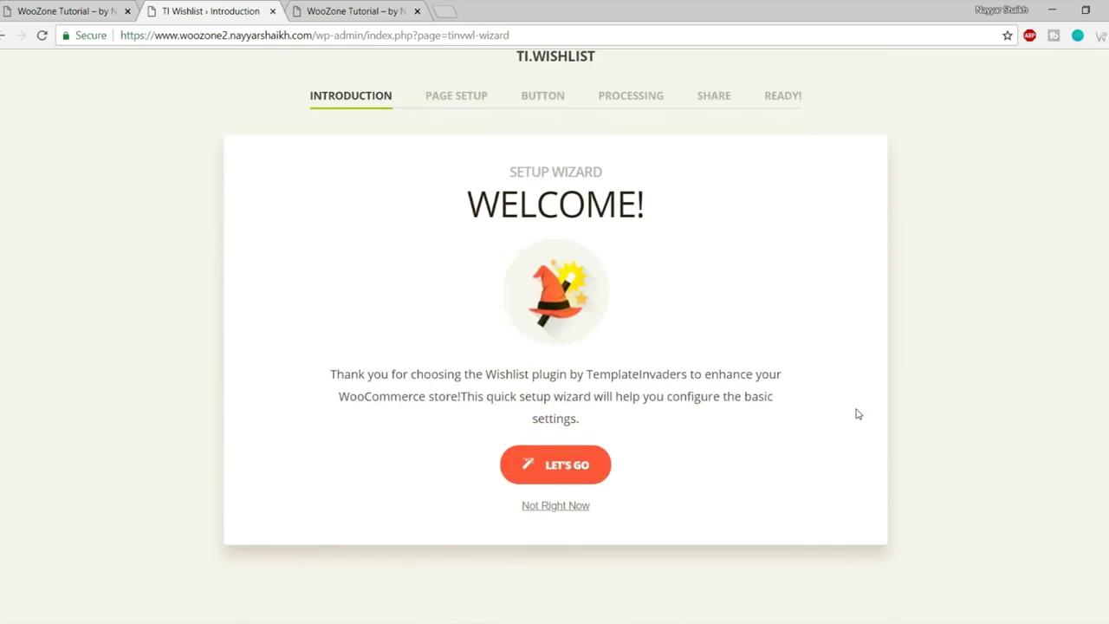
pyautogui.scroll(1, 858, 414)
pyautogui.moveTo(518, 143); pyautogui.dragTo(616, 136)
pyautogui.click(628, 141)
pyautogui.click(563, 550)
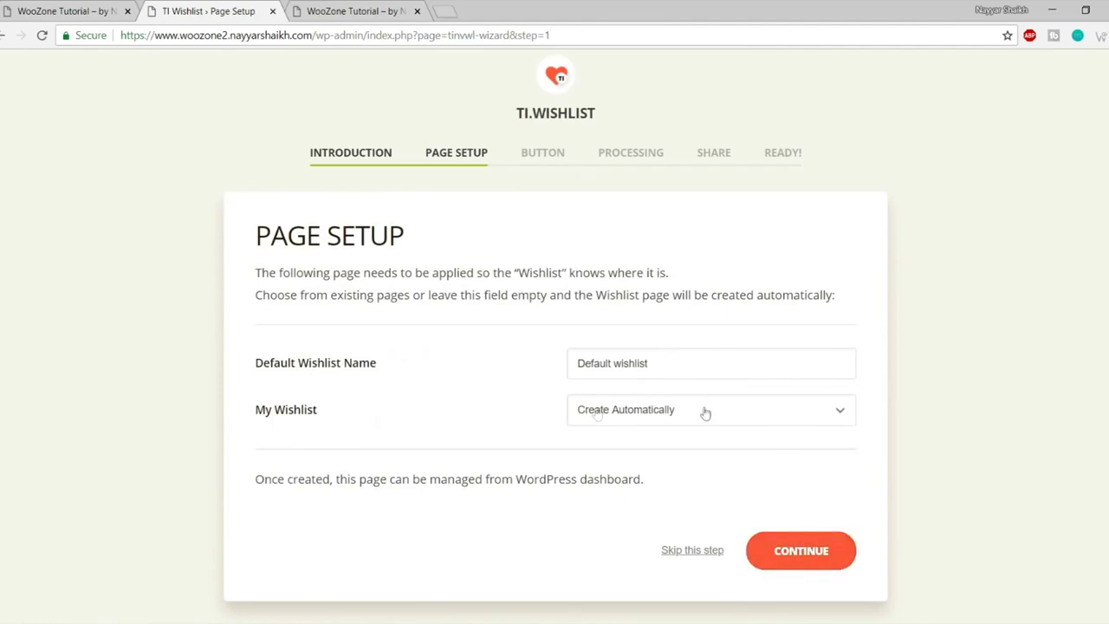
pyautogui.click(793, 555)
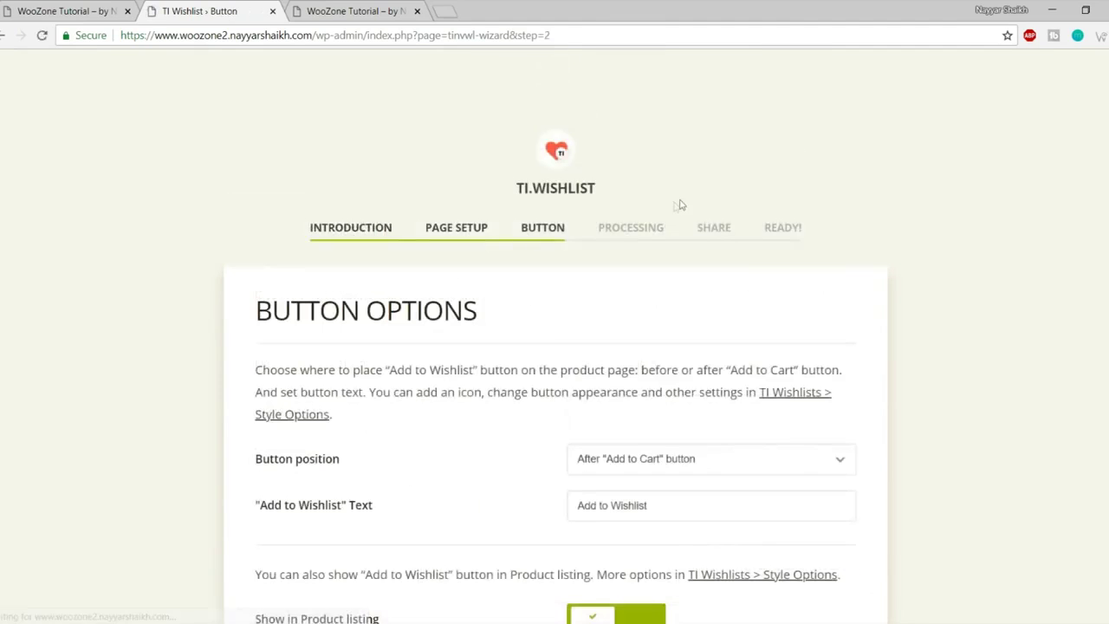
# - Accept the default button, processing and share options, then return to the WordPress dashboard
pyautogui.scroll(-3, 659, 208)
pyautogui.click(790, 523)
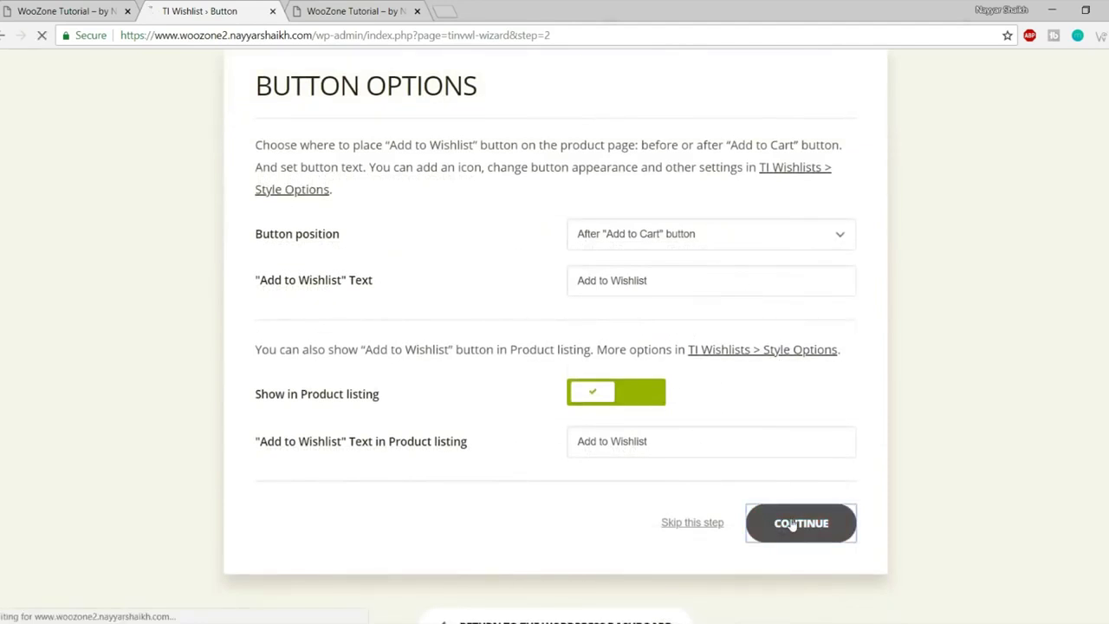
pyautogui.click(800, 518)
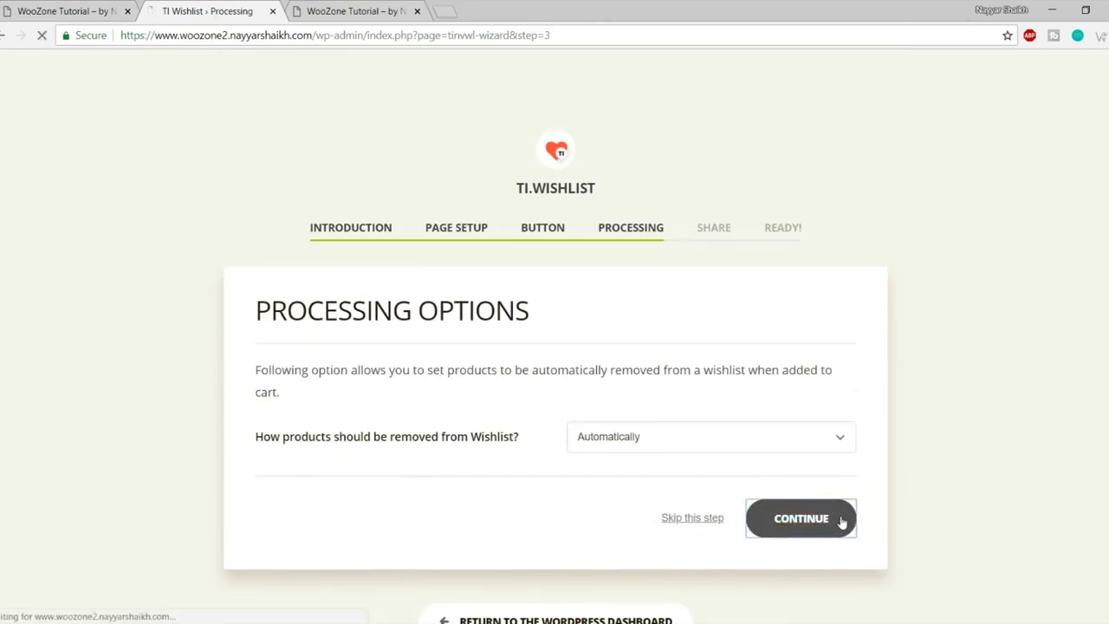
pyautogui.scroll(-3, 909, 315)
pyautogui.click(839, 424)
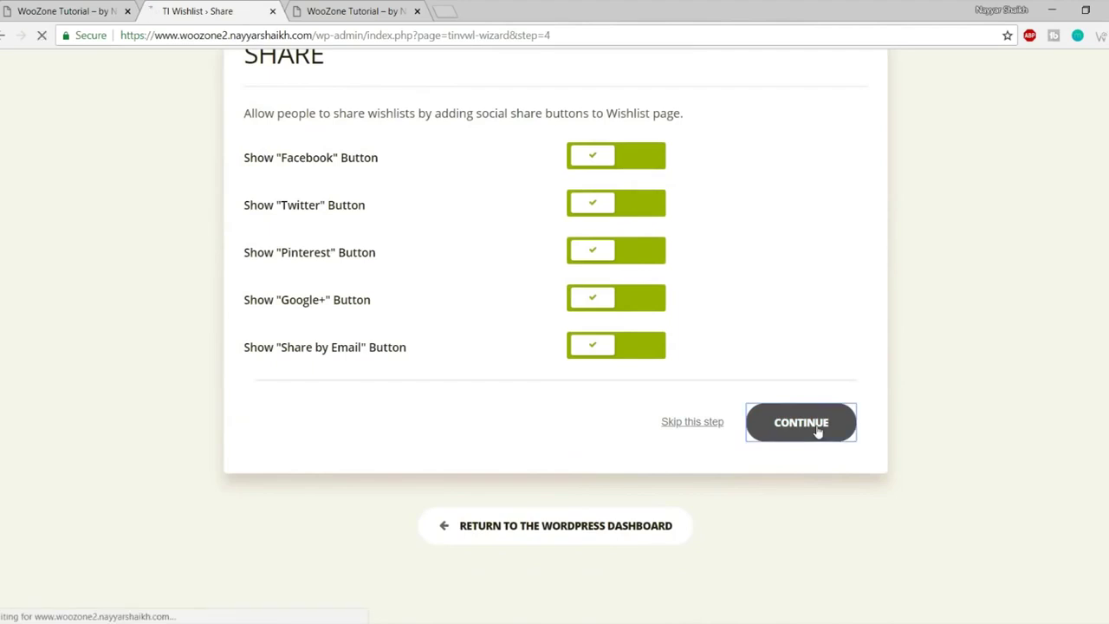
pyautogui.scroll(-3, 940, 257)
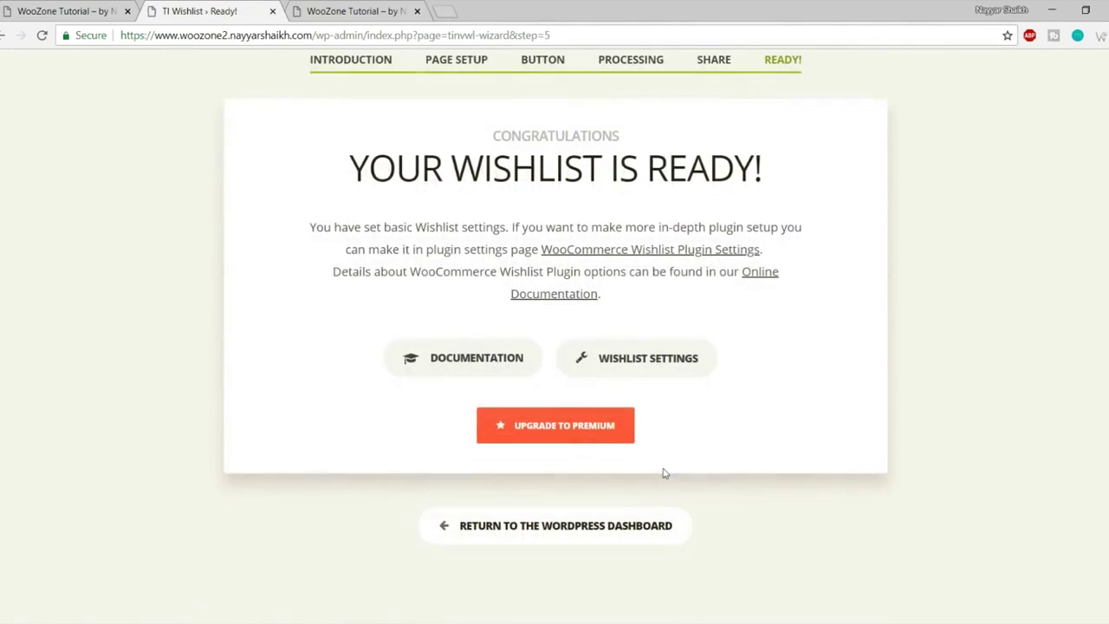
pyautogui.scroll(3, 667, 347)
pyautogui.scroll(-3, 887, 228)
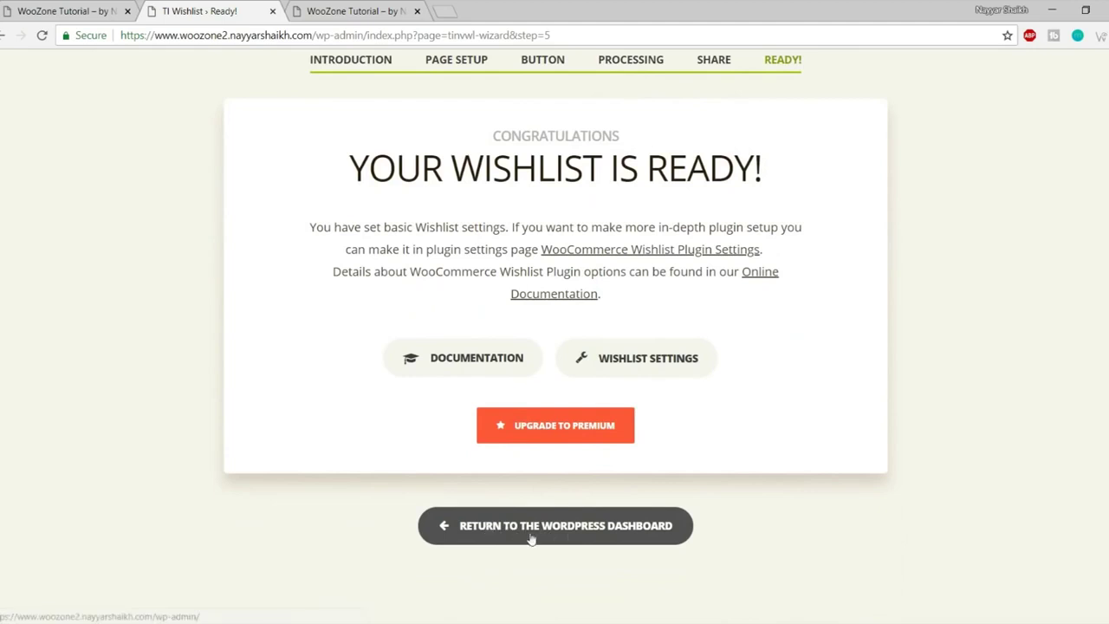
pyautogui.click(577, 528)
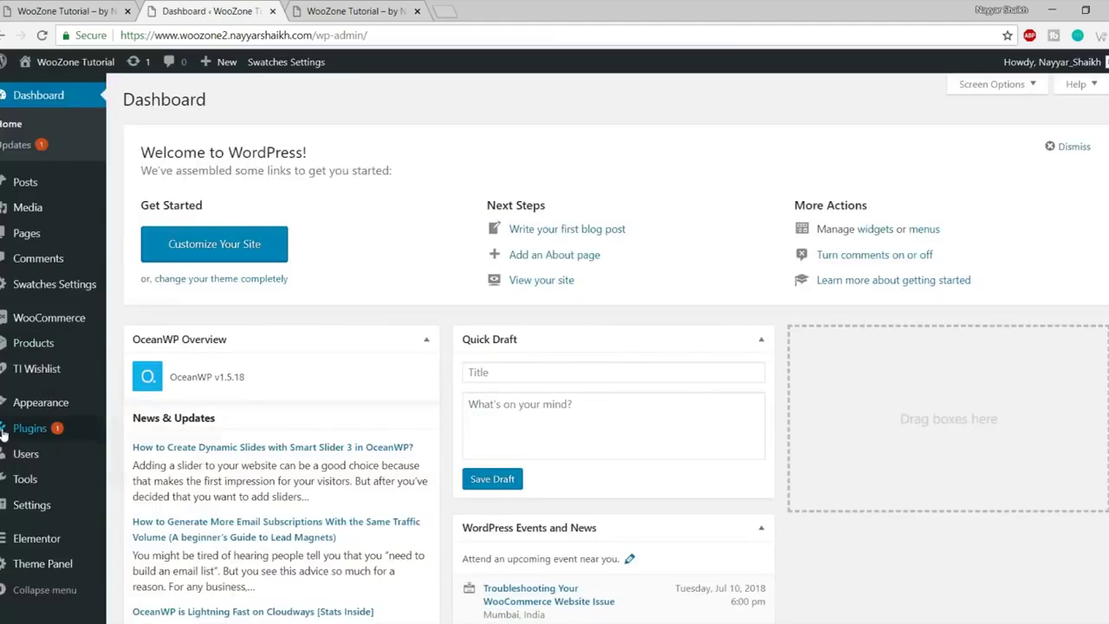
# - Delete the Akismet Anti-Spam and Hello Dolly plugins, confirming each deletion
pyautogui.moveTo(11, 433)
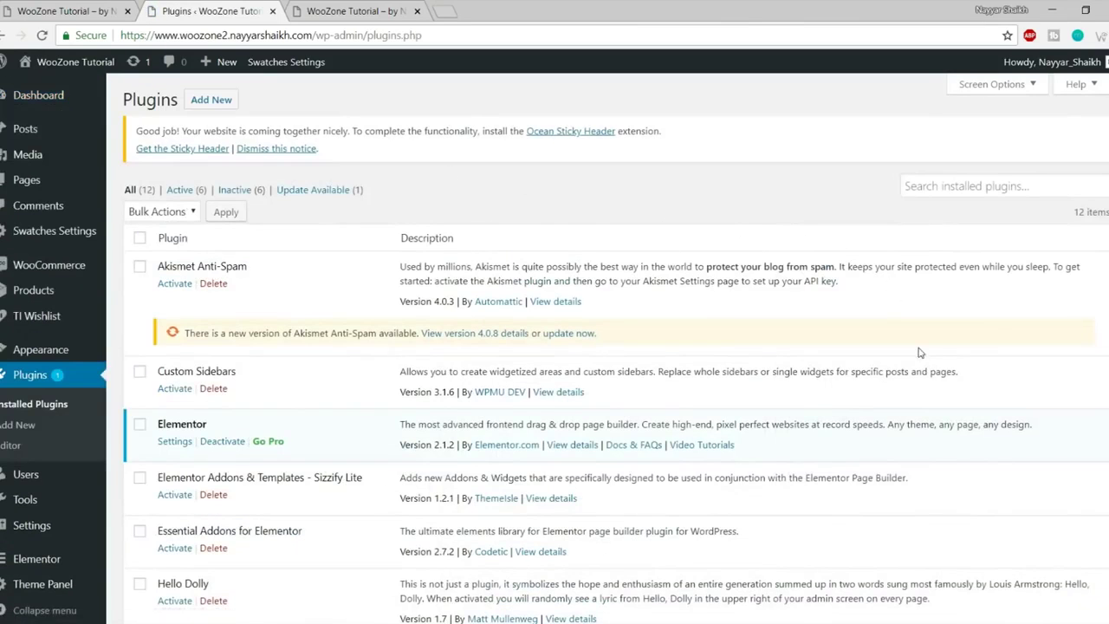
pyautogui.scroll(-5, 309, 251)
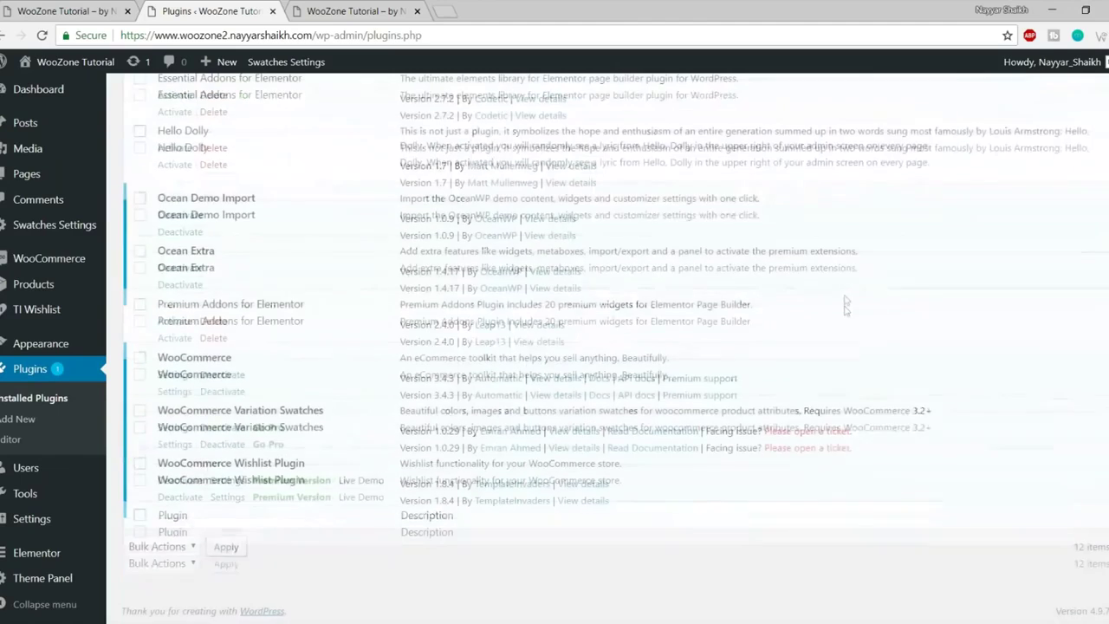
pyautogui.scroll(5, 535, 294)
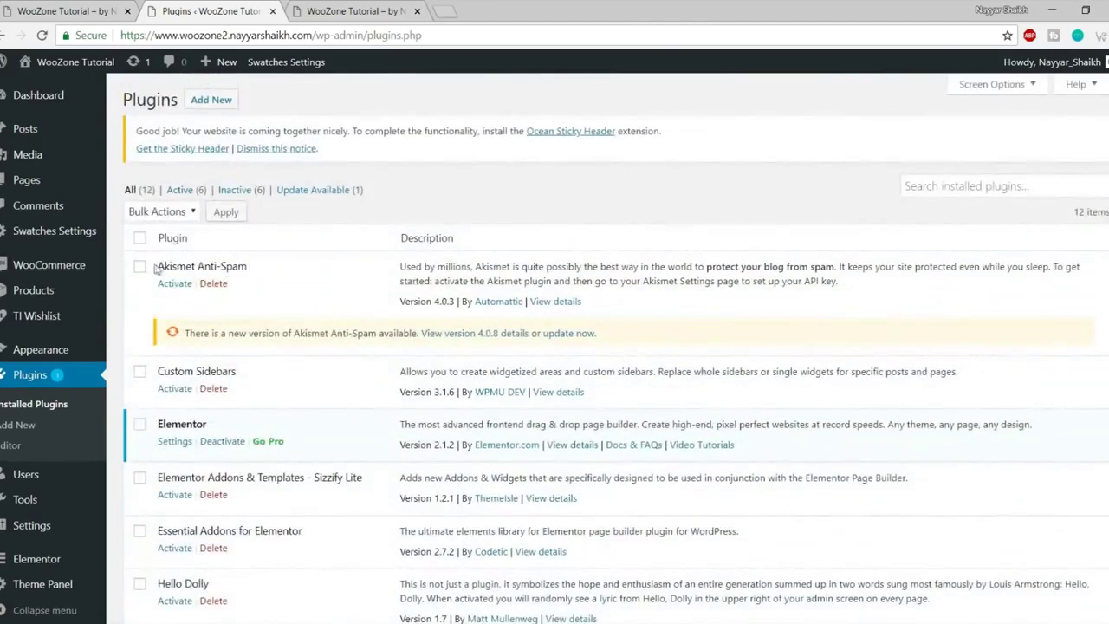
pyautogui.moveTo(157, 270); pyautogui.dragTo(250, 270)
pyautogui.click(214, 283)
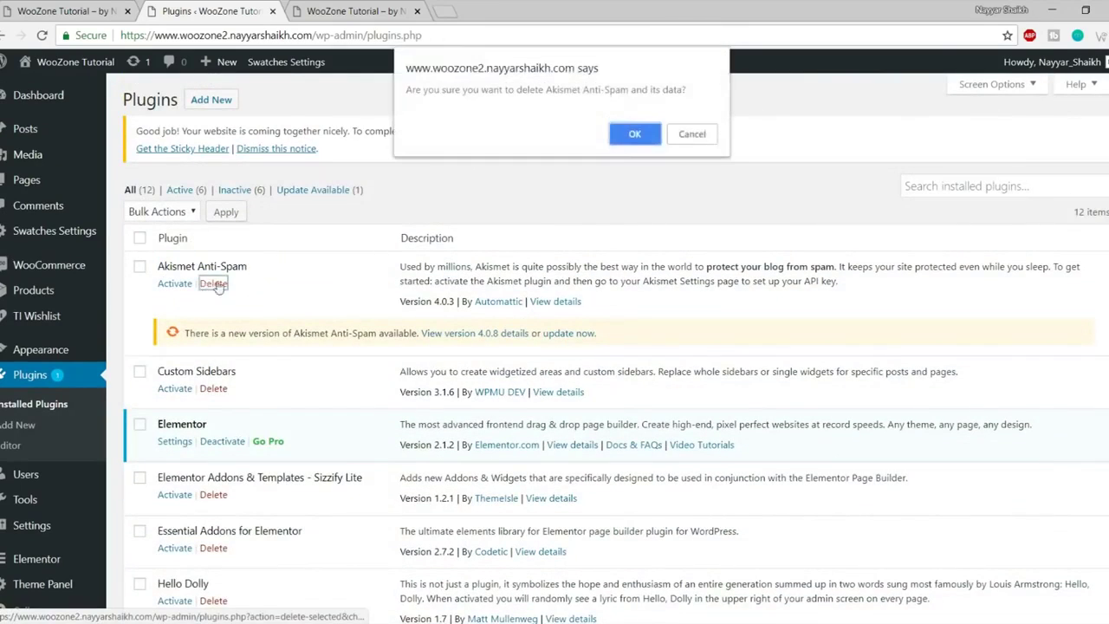
pyautogui.click(633, 135)
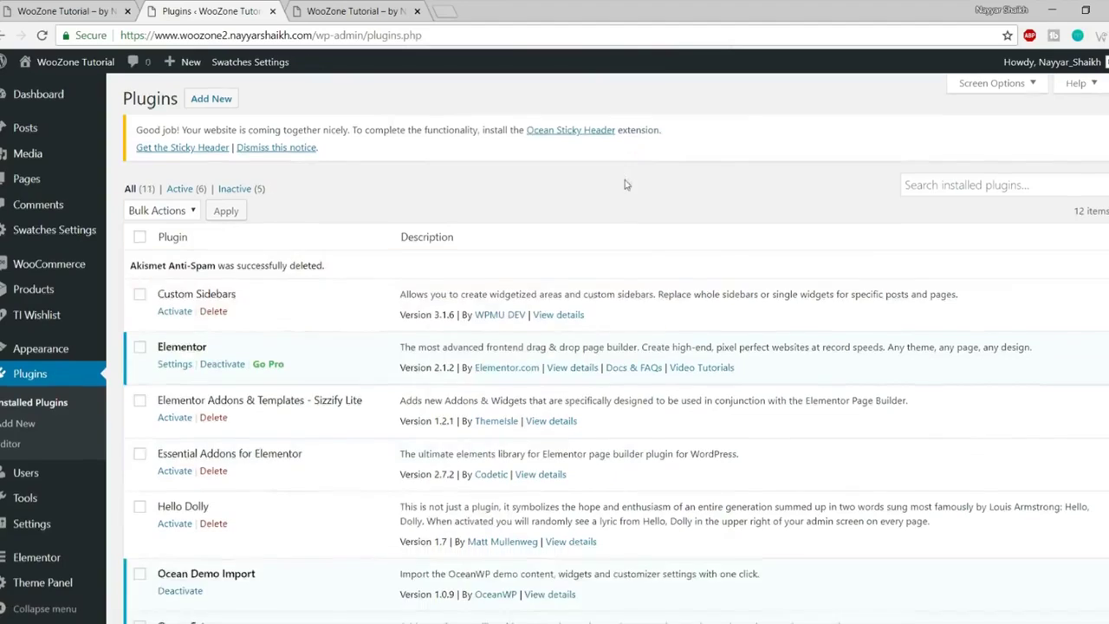
pyautogui.scroll(-3, 433, 260)
pyautogui.click(213, 299)
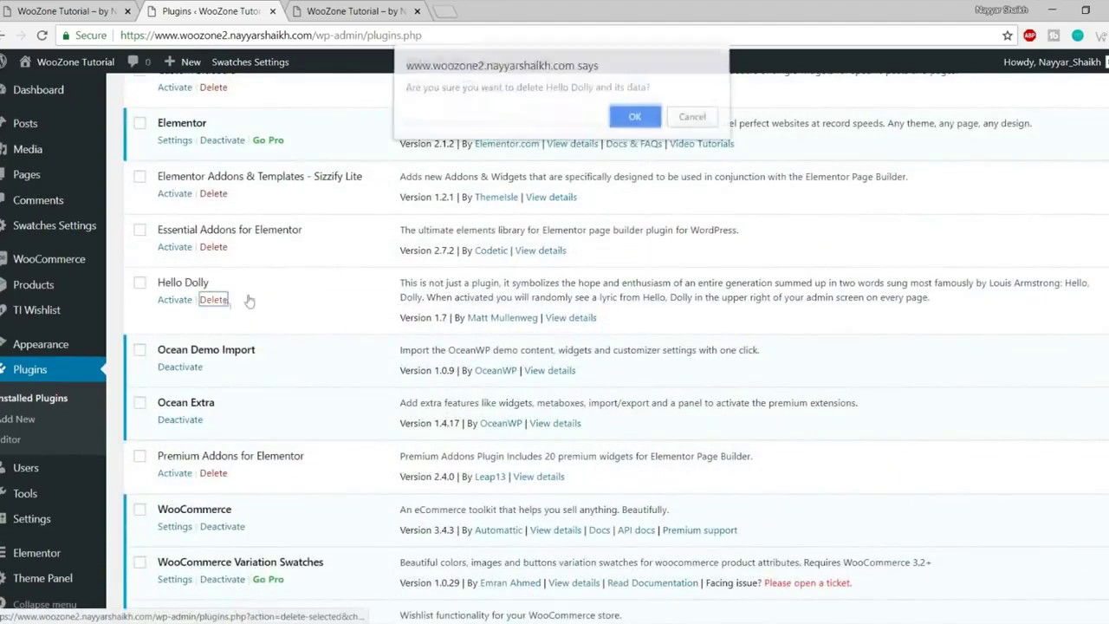
pyautogui.click(644, 116)
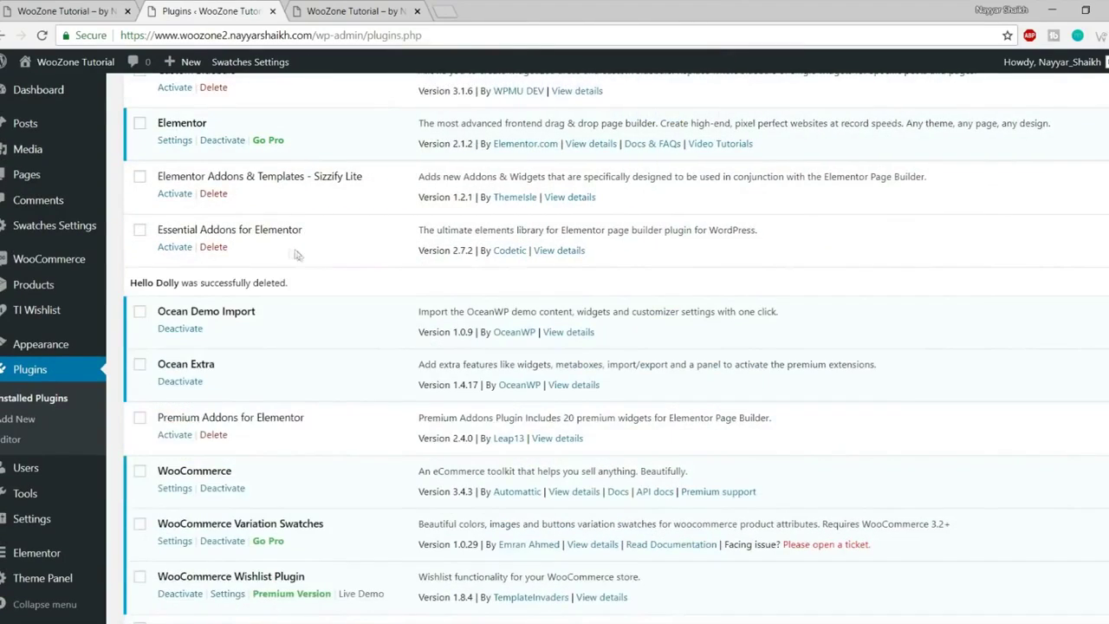
# - Select all remaining plugins and bulk-activate them
pyautogui.scroll(-3, 299, 255)
pyautogui.scroll(5, 217, 336)
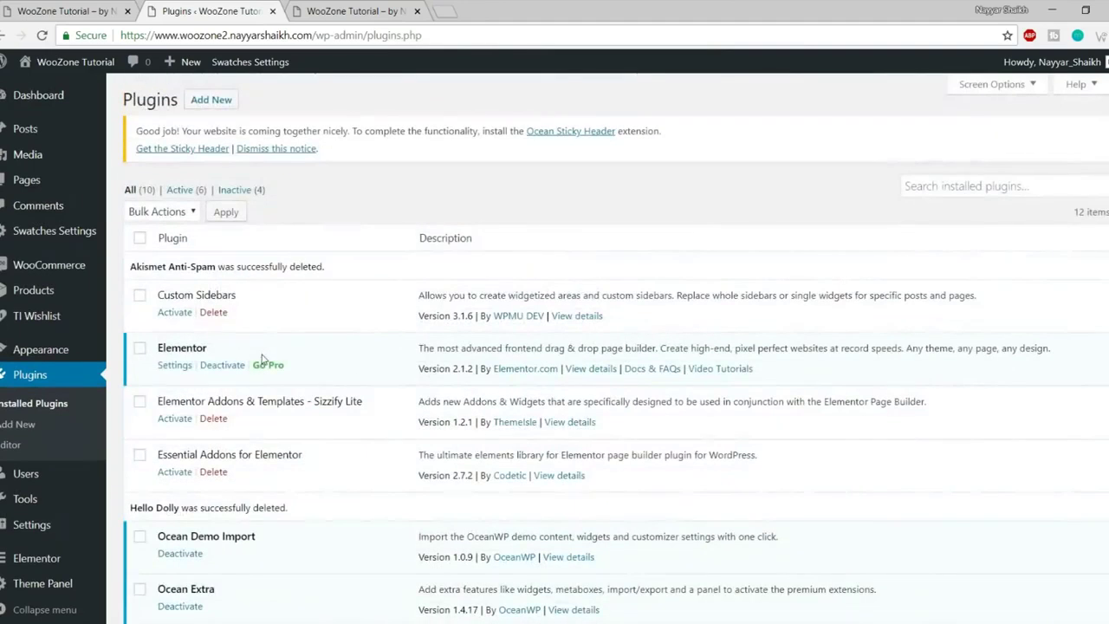
pyautogui.click(141, 238)
pyautogui.click(157, 212)
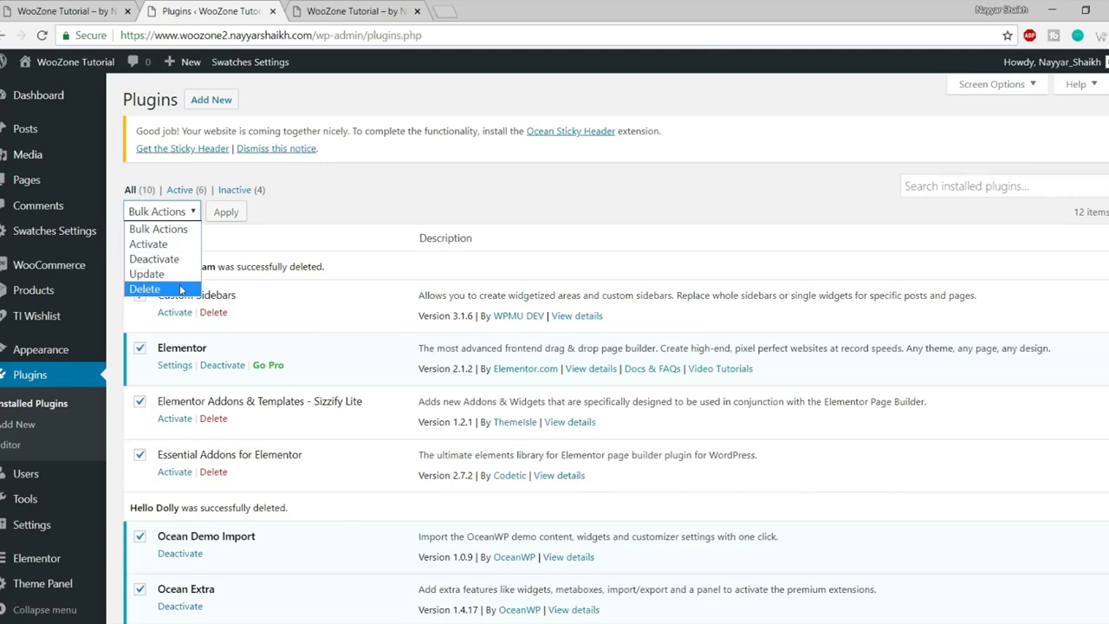
pyautogui.click(176, 248)
pyautogui.click(227, 212)
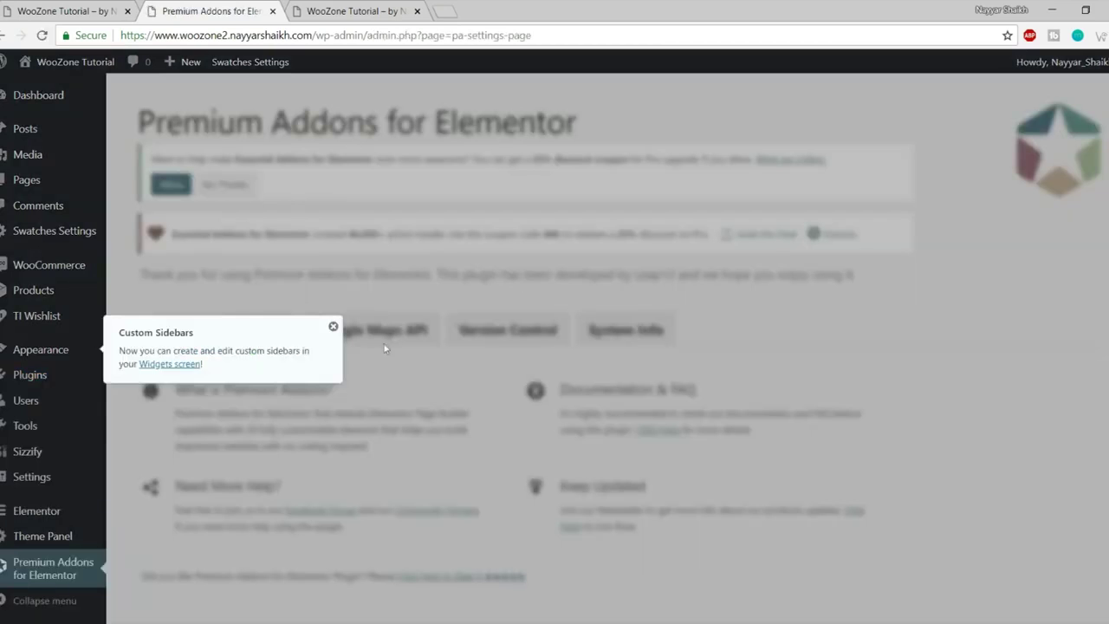
# - Close the Custom Sidebars notice and switch to the WooZone Tutorial front-page tab
pyautogui.click(333, 327)
pyautogui.scroll(-1, 522, 355)
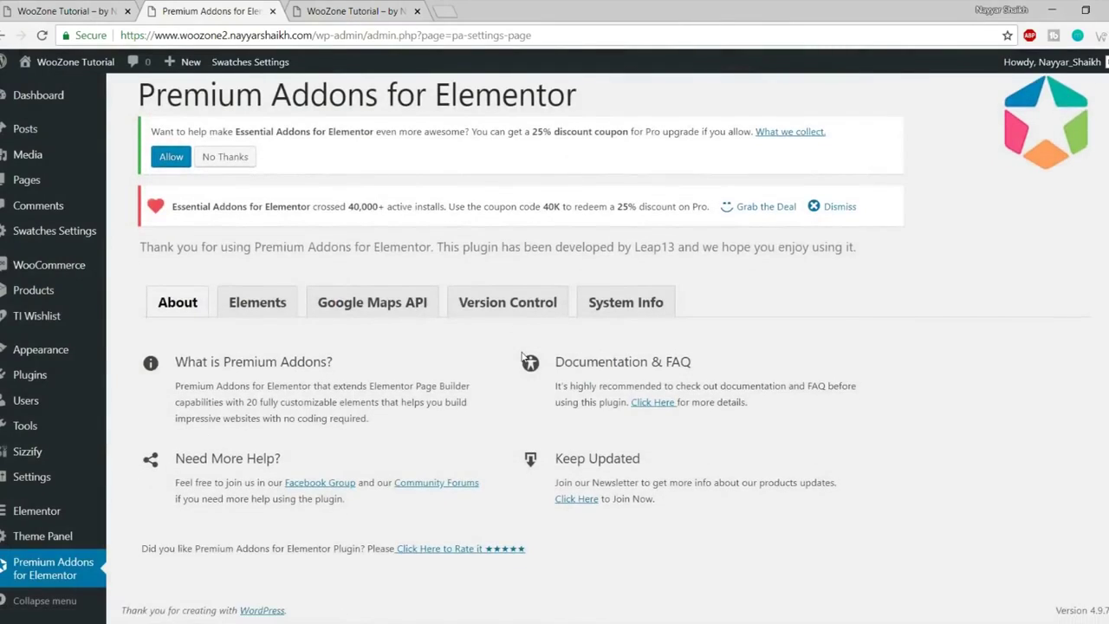
pyautogui.scroll(1, 521, 355)
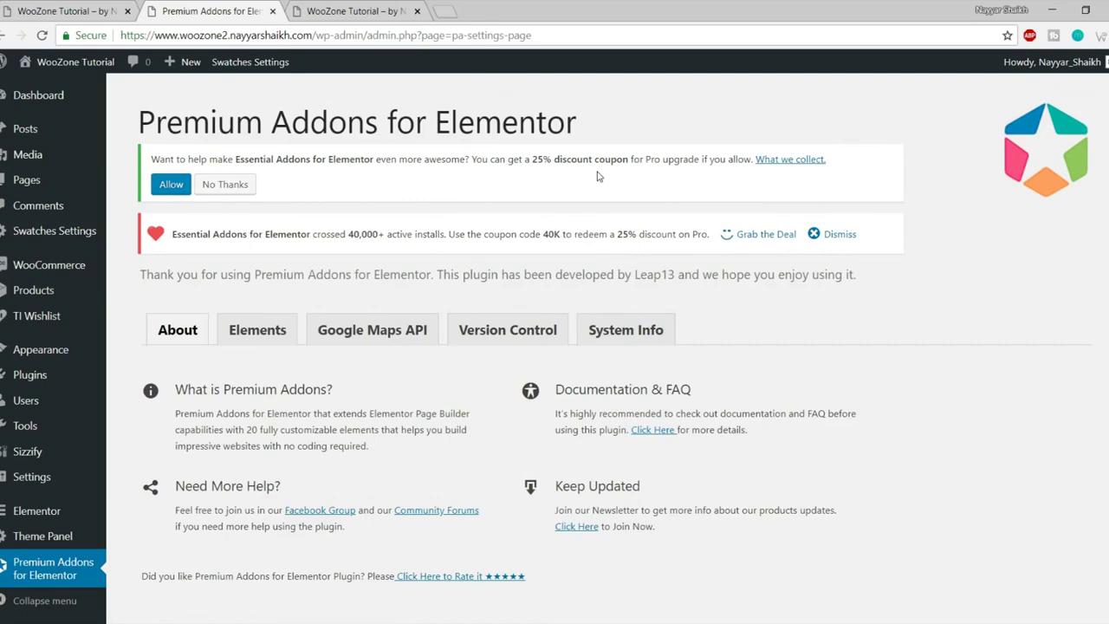
pyautogui.hotkey('ctrl', 'Tab')
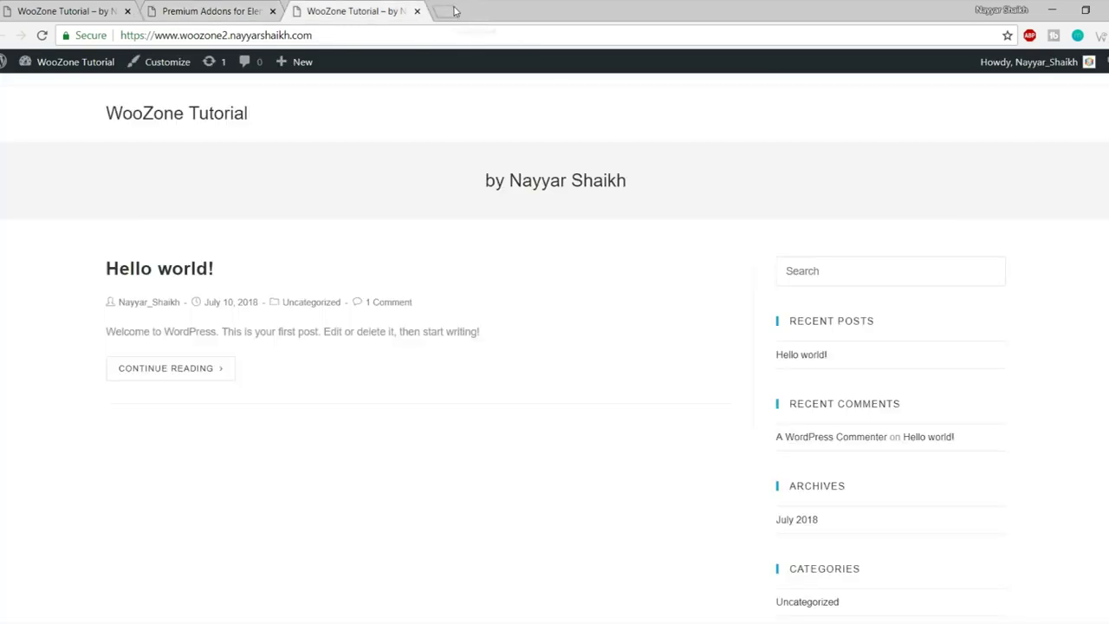
# - Load bloggdude.com/woozone in a new tab to reach the WooZone CodeCanyon page
pyautogui.click(455, 11)
pyautogui.write('b')
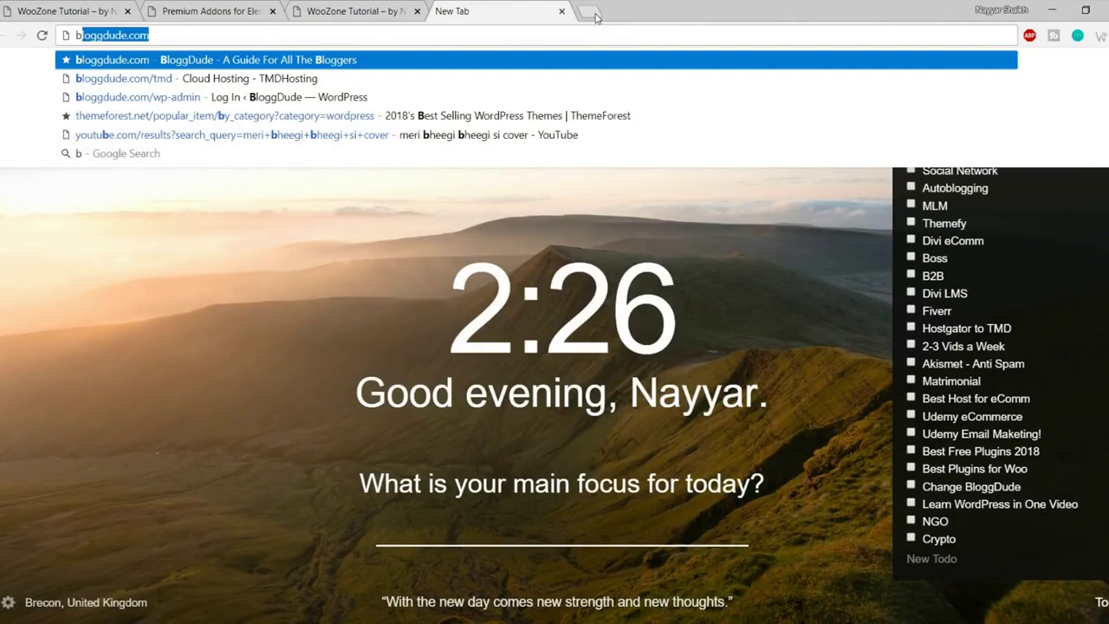
pyautogui.press('Right')
pyautogui.write('/w')
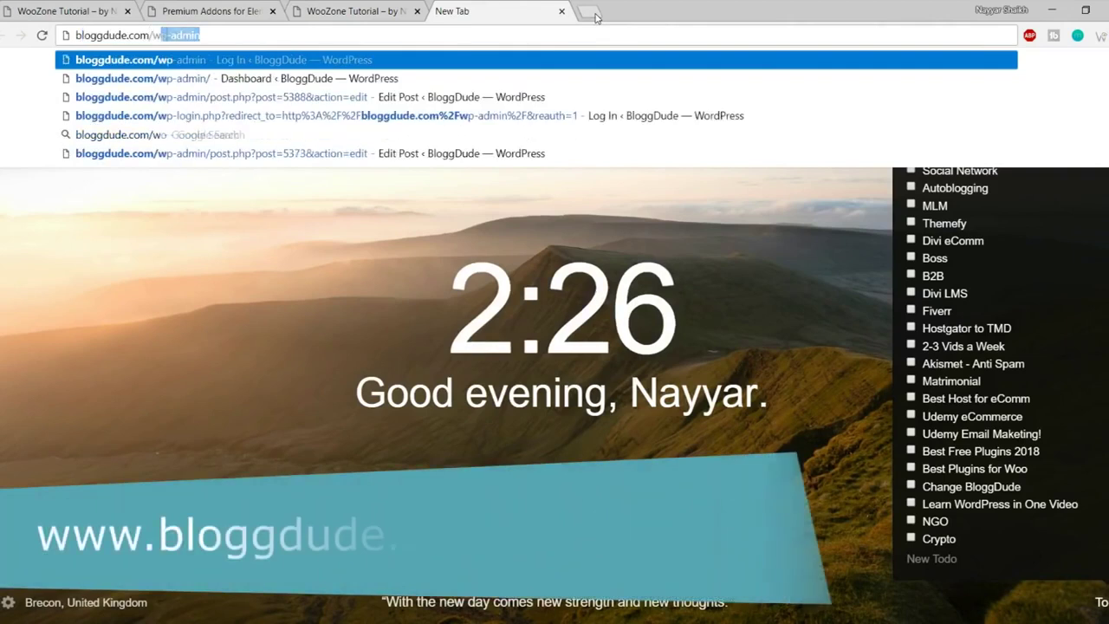
pyautogui.write('oozone')
pyautogui.press('Return')
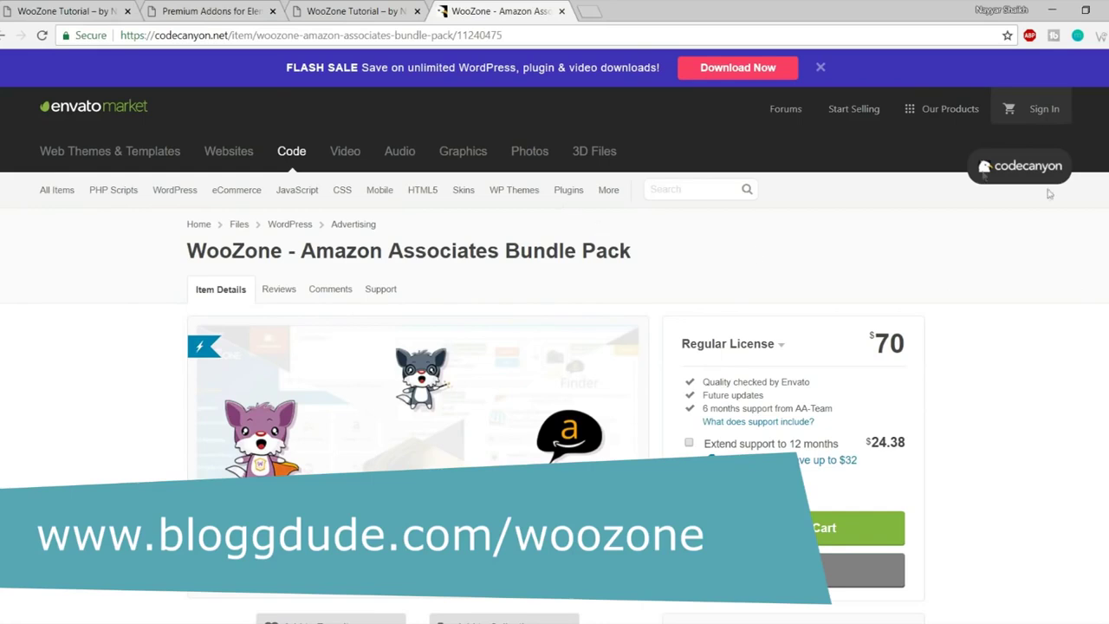
# - Scroll through the $70 WooZone bundle details on CodeCanyon, then close that tab
pyautogui.scroll(-4, 950, 384)
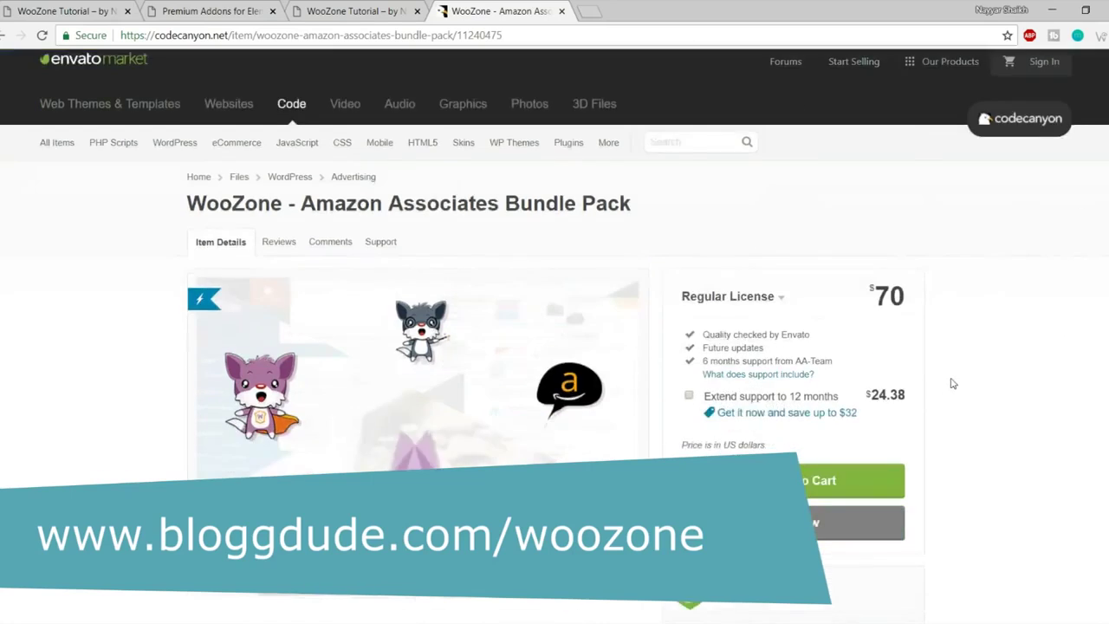
pyautogui.scroll(5, 950, 384)
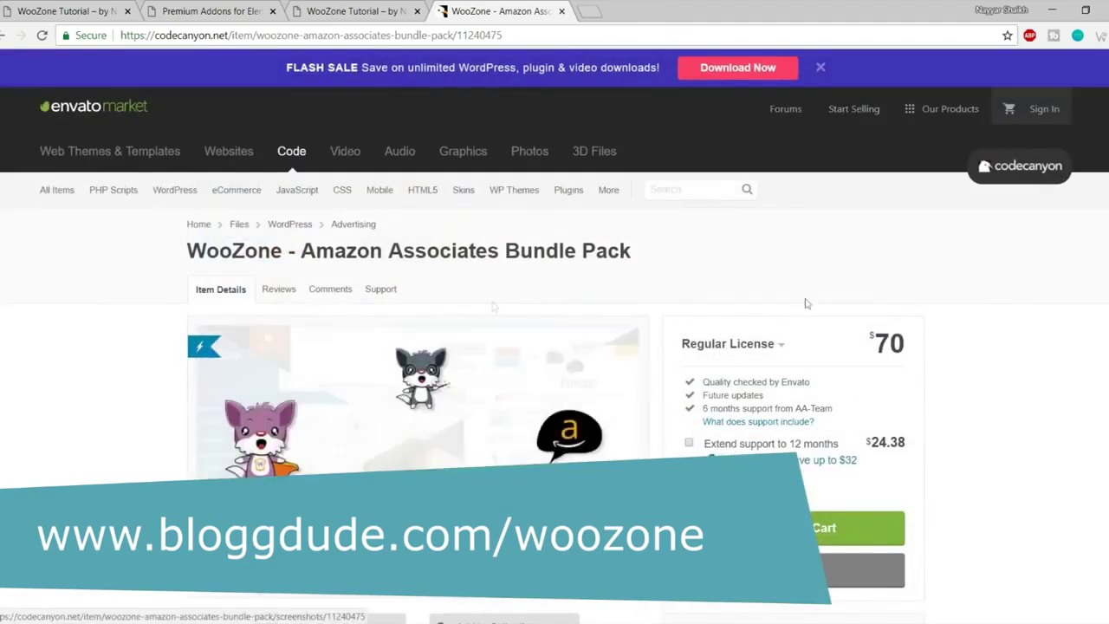
pyautogui.scroll(-5, 1005, 321)
pyautogui.scroll(5, 1005, 338)
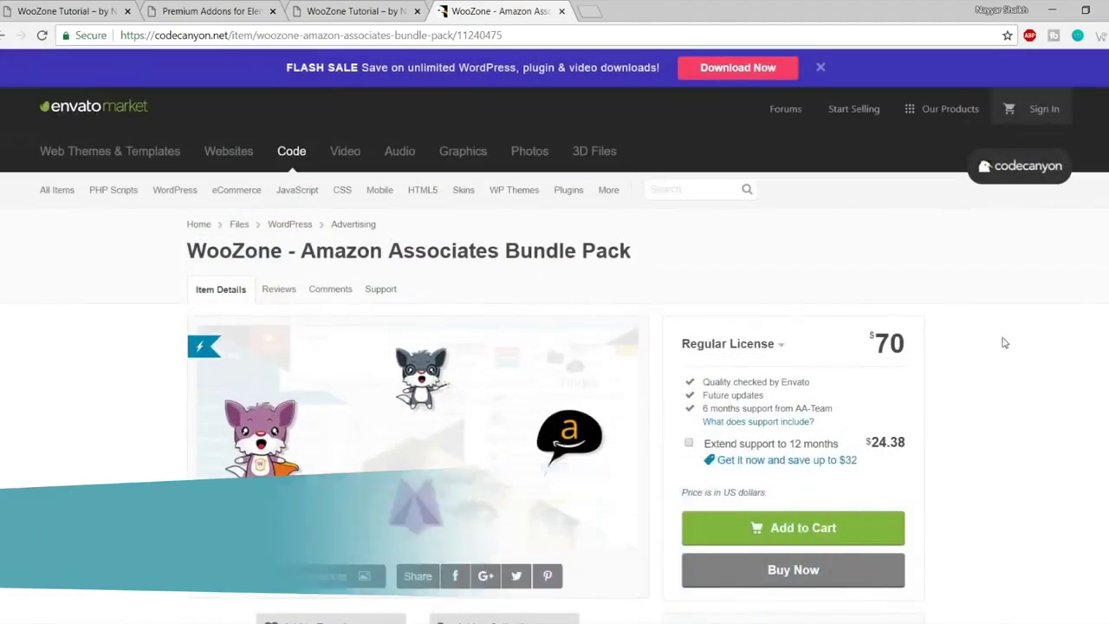
pyautogui.scroll(-6, 1010, 340)
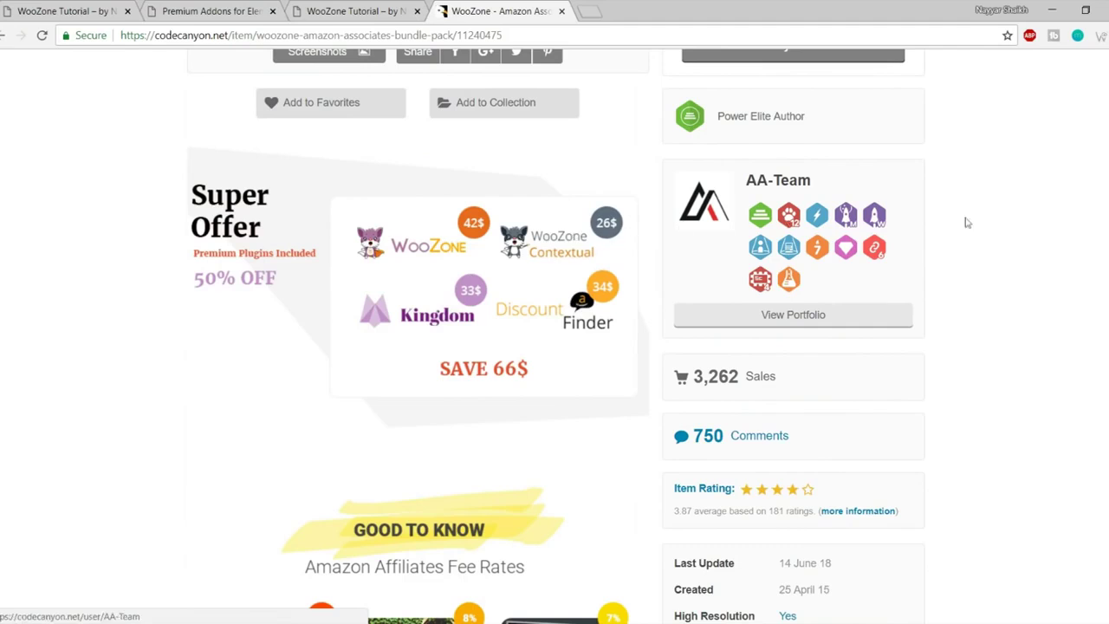
pyautogui.scroll(-3, 1049, 286)
pyautogui.scroll(3, 1049, 286)
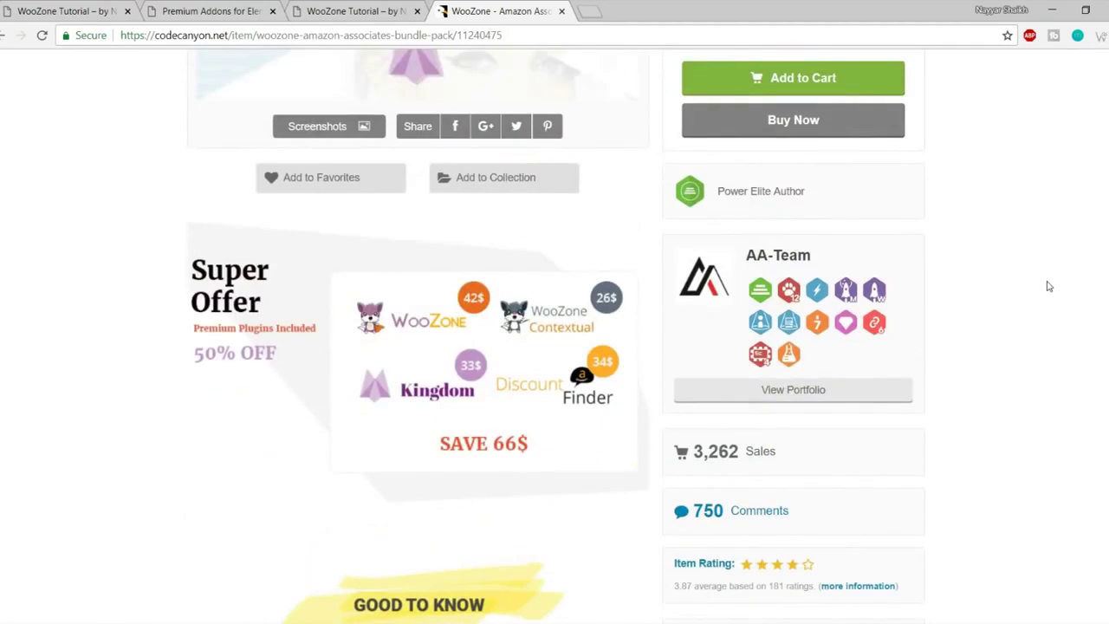
pyautogui.scroll(5, 443, 282)
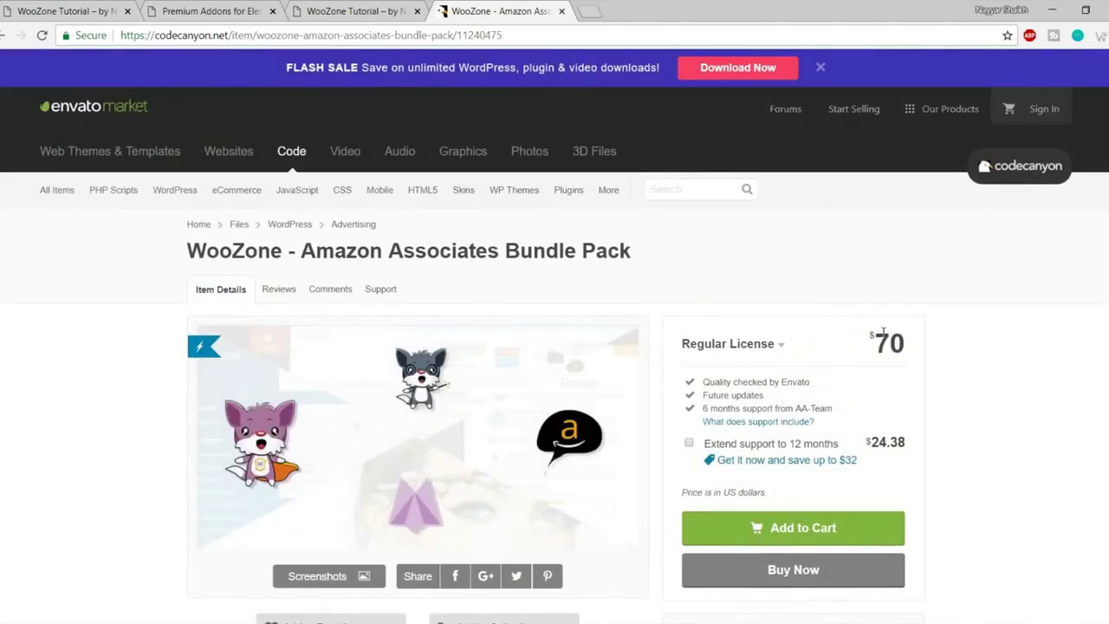
pyautogui.scroll(-2, 940, 339)
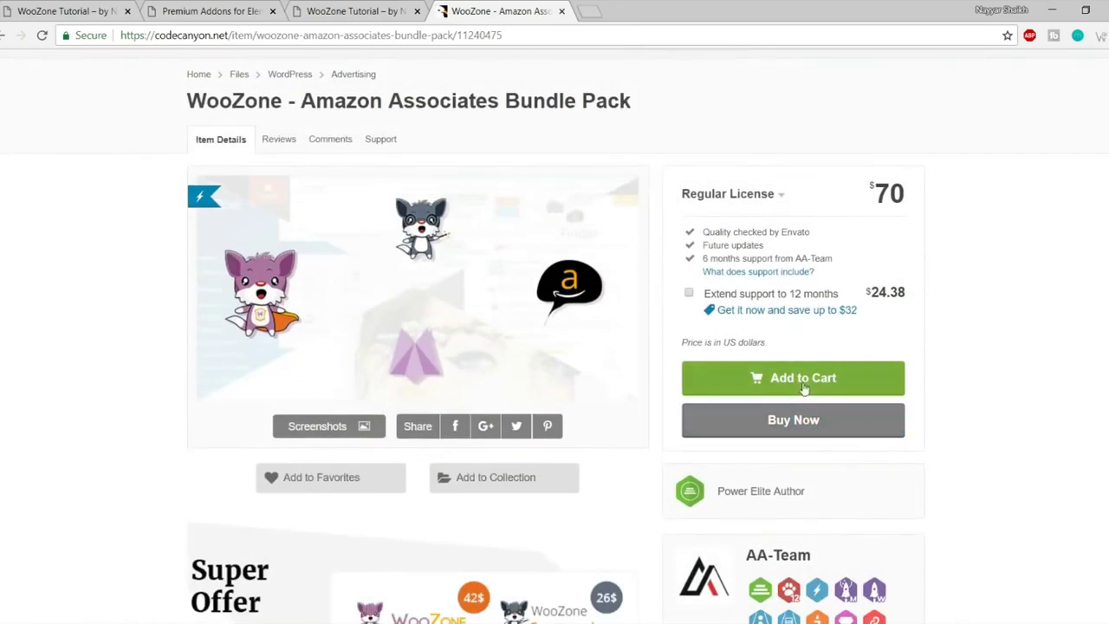
pyautogui.scroll(2, 943, 430)
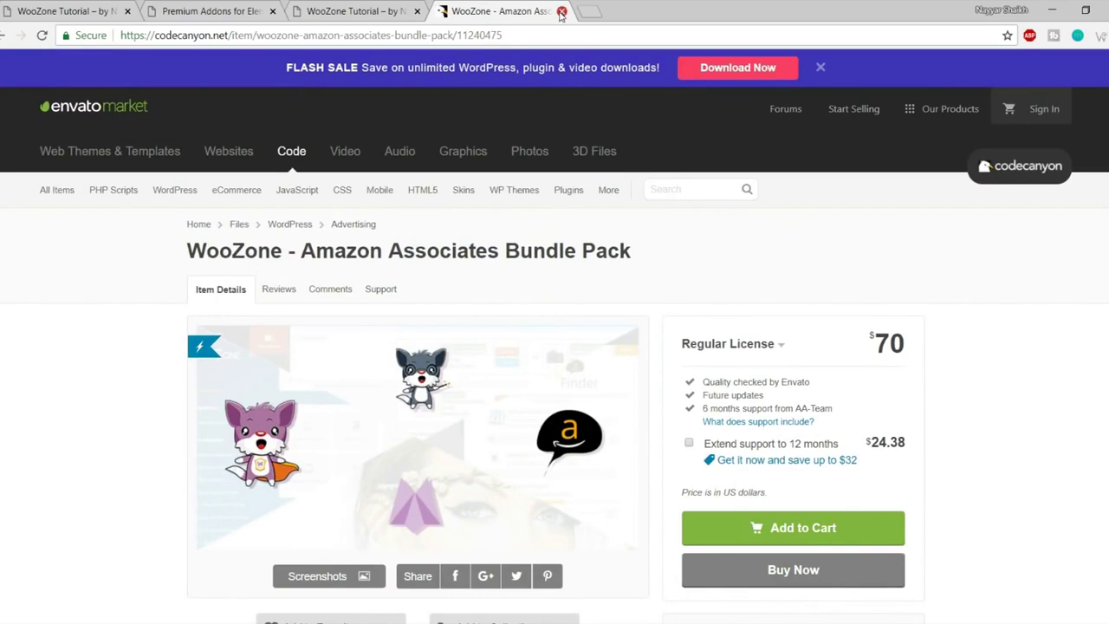
pyautogui.click(561, 12)
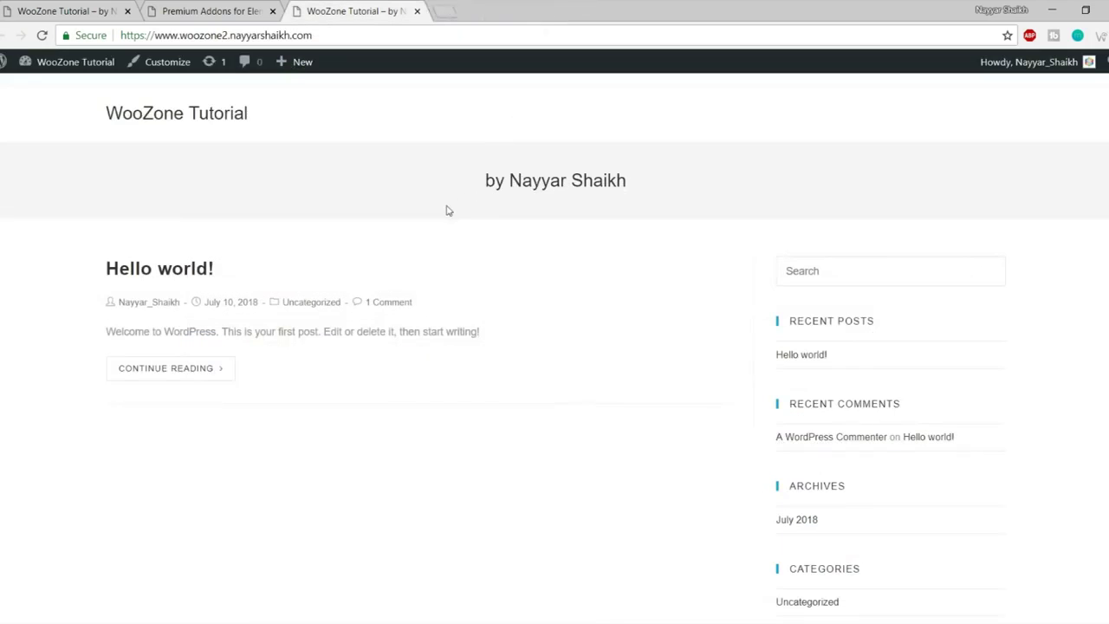
# - In File Explorer's WooZone folder, look over the archives and open the 2.6 > 2.6 folders
pyautogui.click(121, 620)
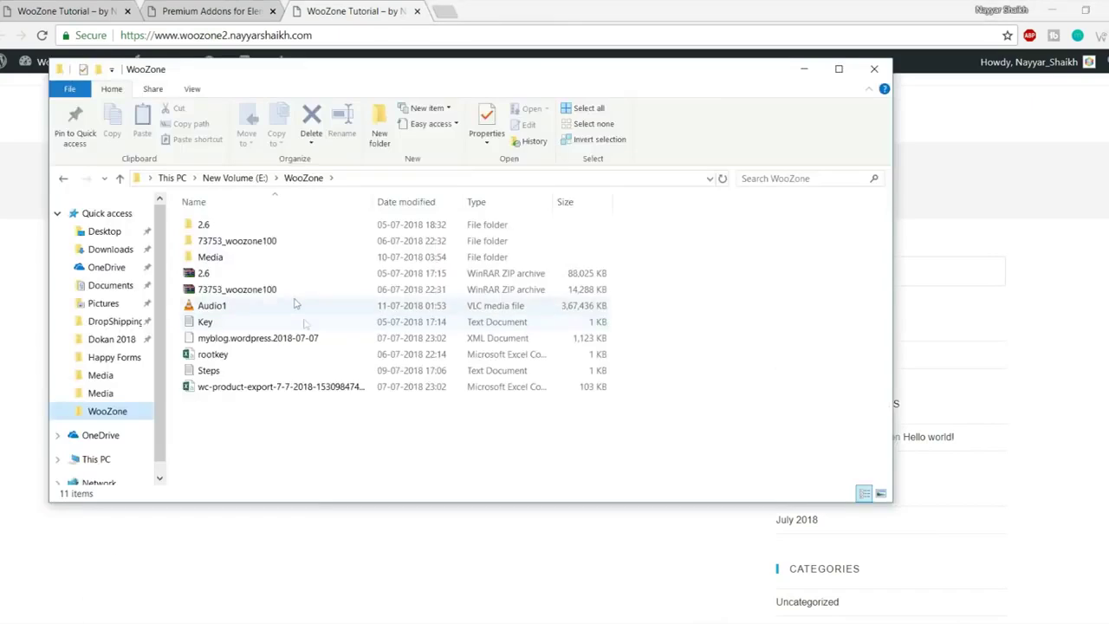
pyautogui.click(268, 276)
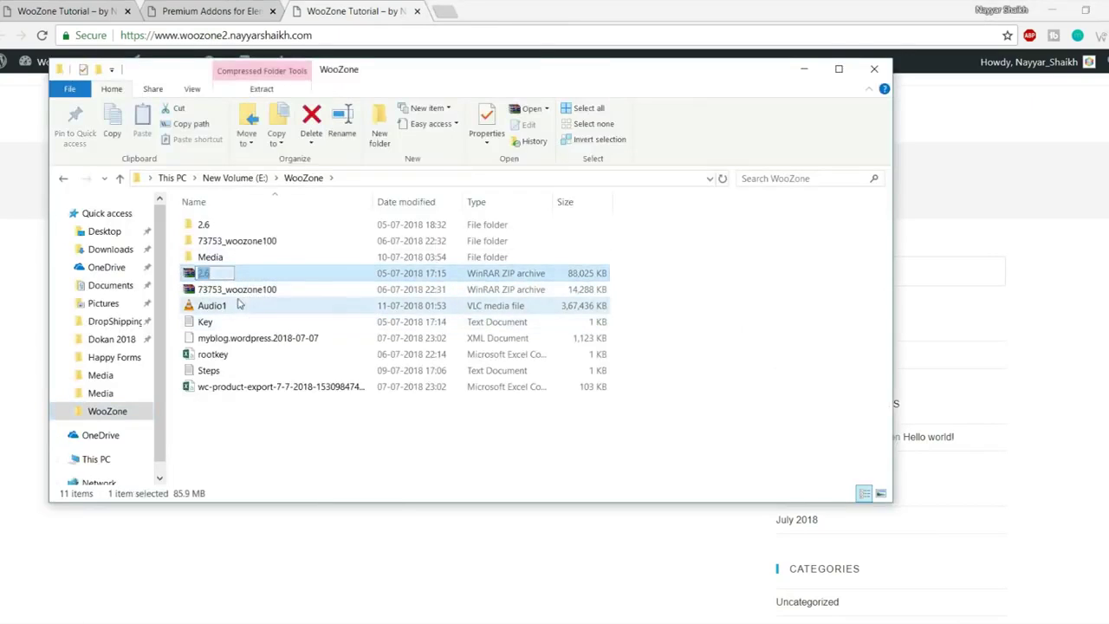
pyautogui.click(241, 294)
pyautogui.click(208, 276)
pyautogui.rightClick(201, 273)
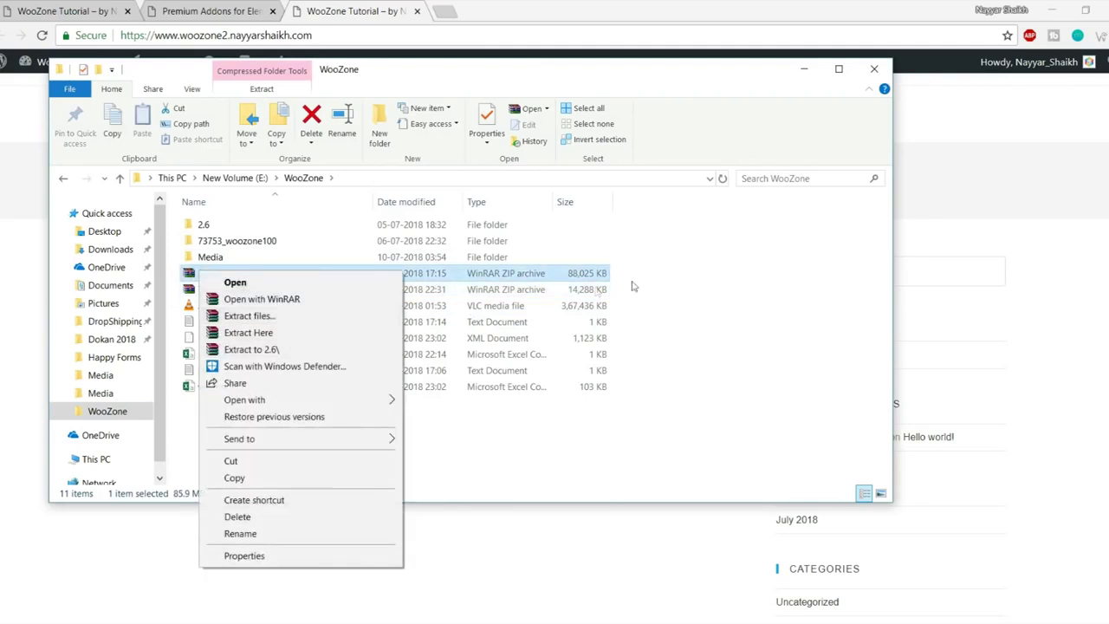
pyautogui.click(703, 264)
pyautogui.click(230, 227)
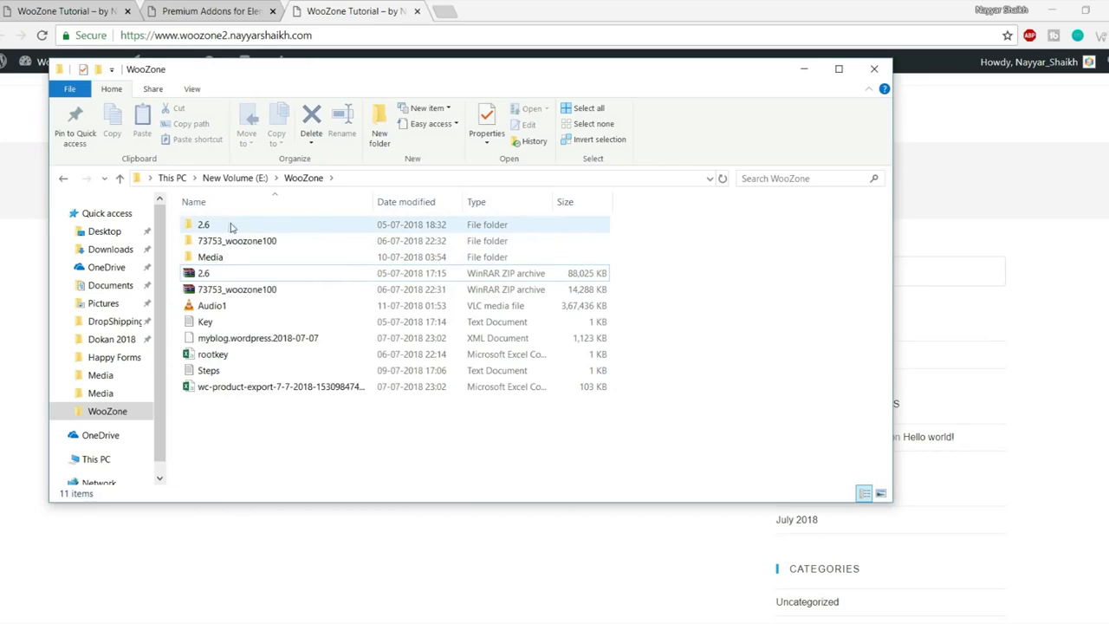
pyautogui.doubleClick(219, 227)
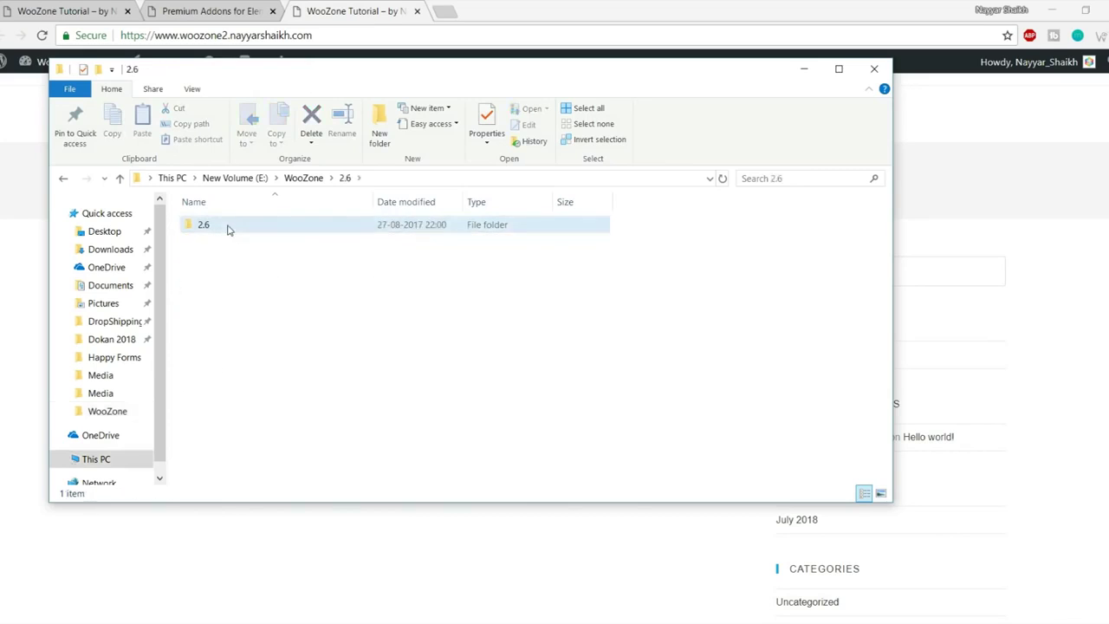
pyautogui.doubleClick(225, 227)
# - Go to Woozone - Amazon Affiliates Plugin > 9.0.6.1 > Plugin, select woozone.zip, and return to Premium Addons
pyautogui.click(286, 241)
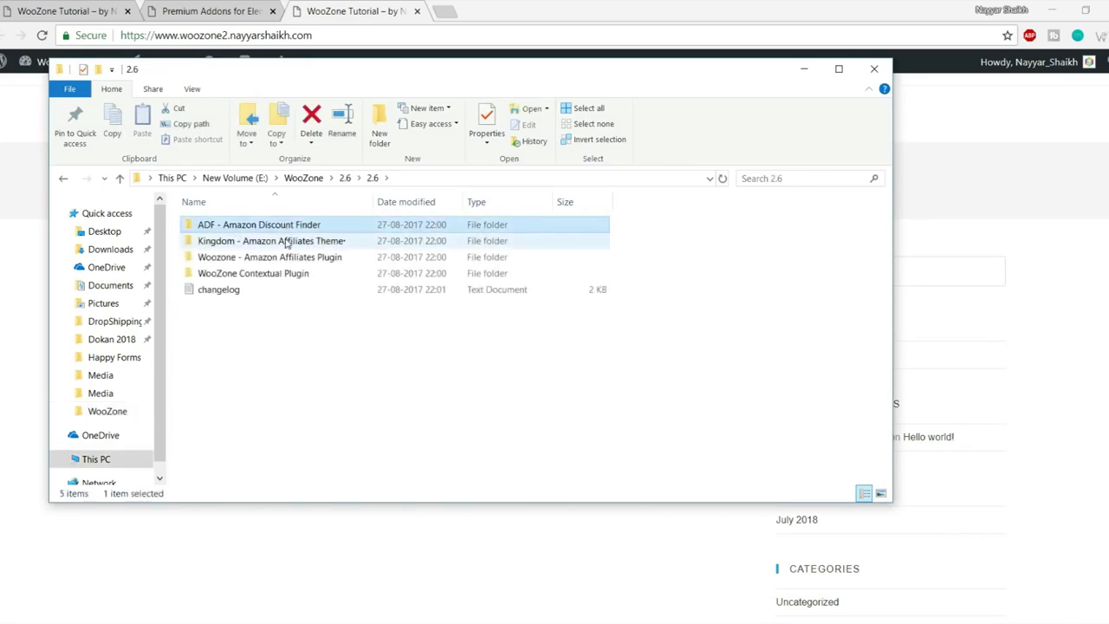
pyautogui.click(292, 273)
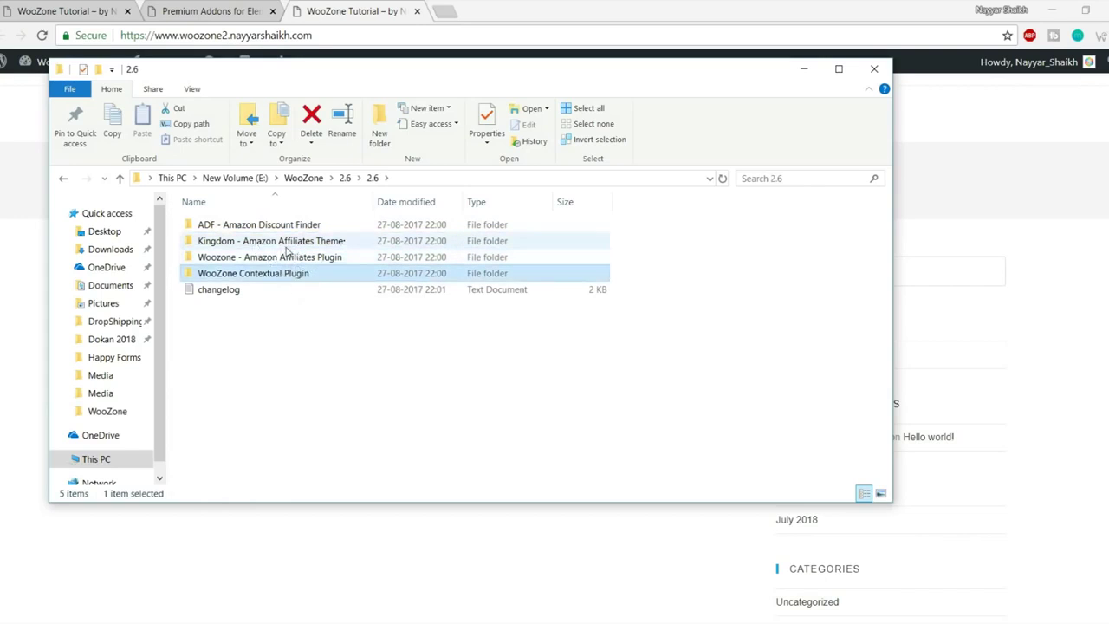
pyautogui.click(286, 242)
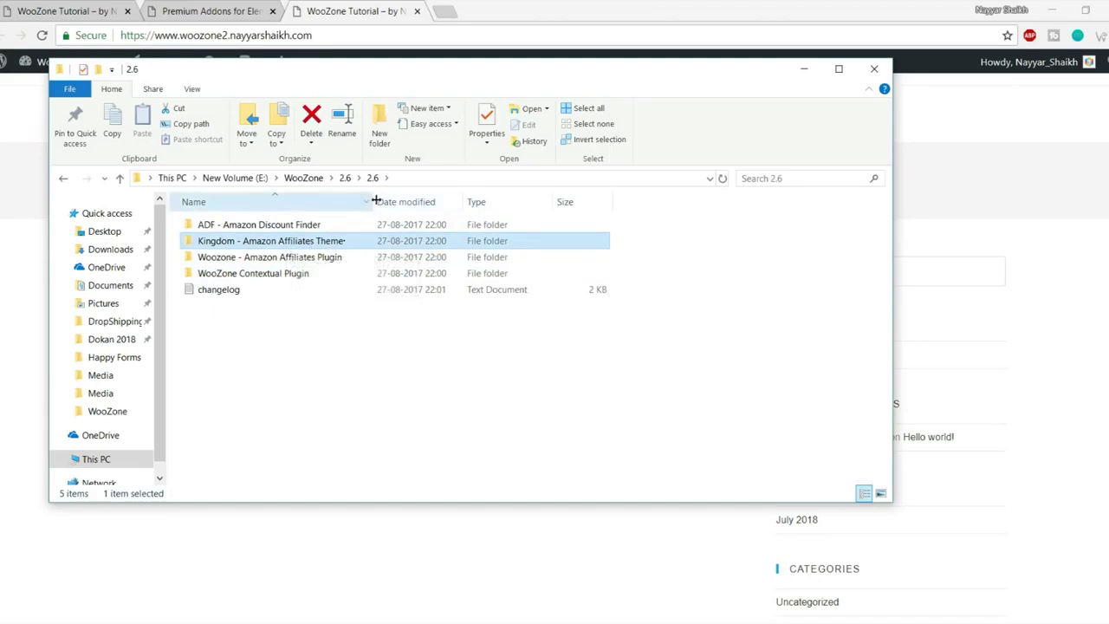
pyautogui.moveTo(374, 201); pyautogui.dragTo(400, 201)
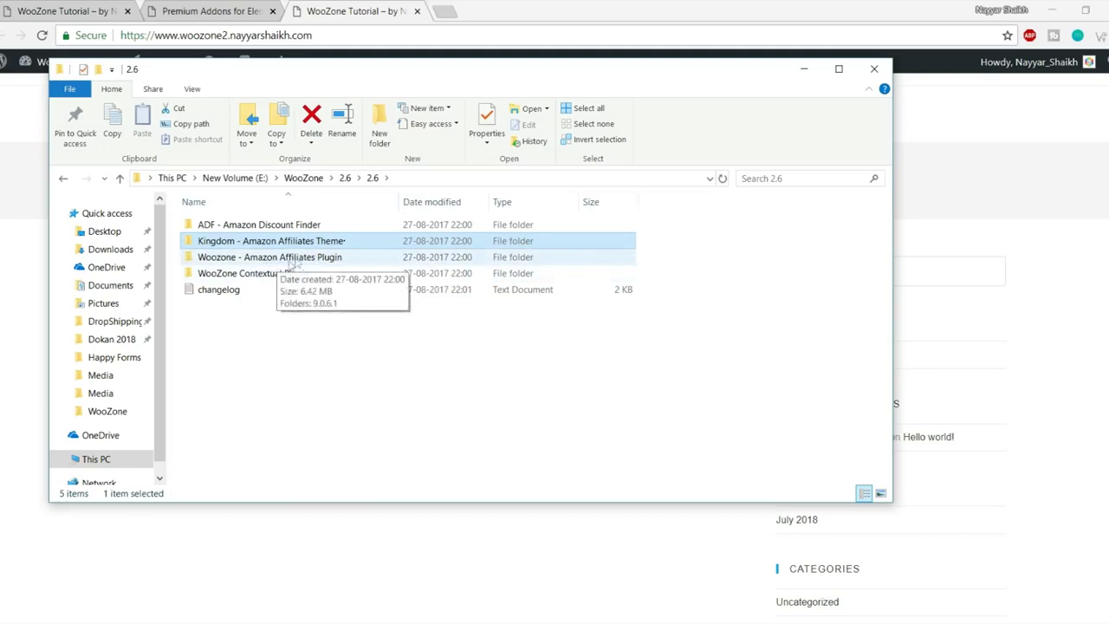
pyautogui.doubleClick(312, 260)
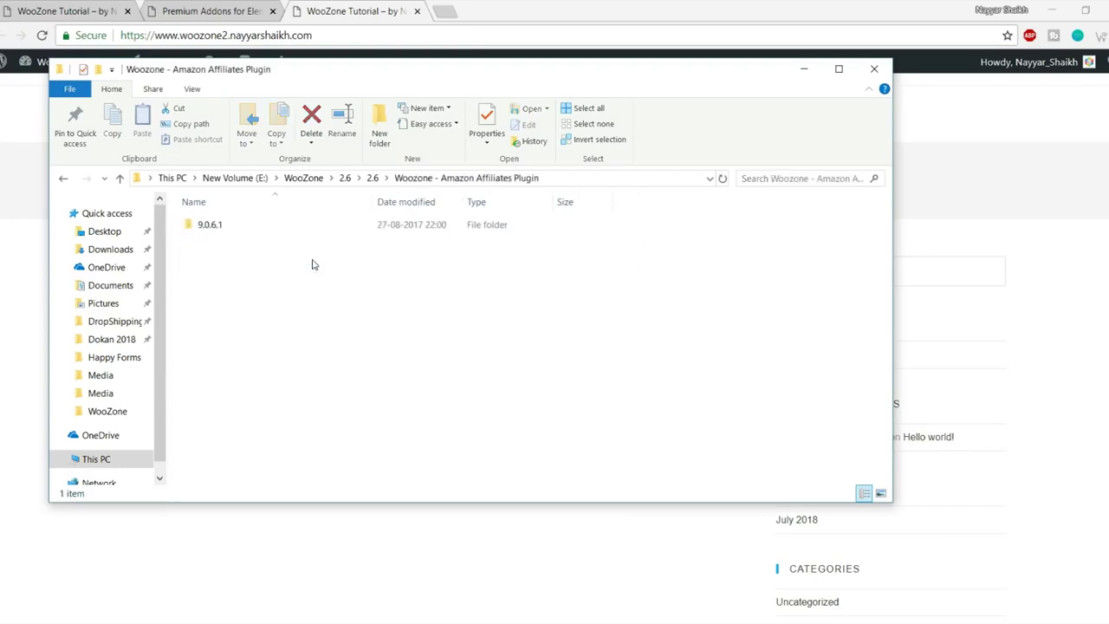
pyautogui.doubleClick(241, 227)
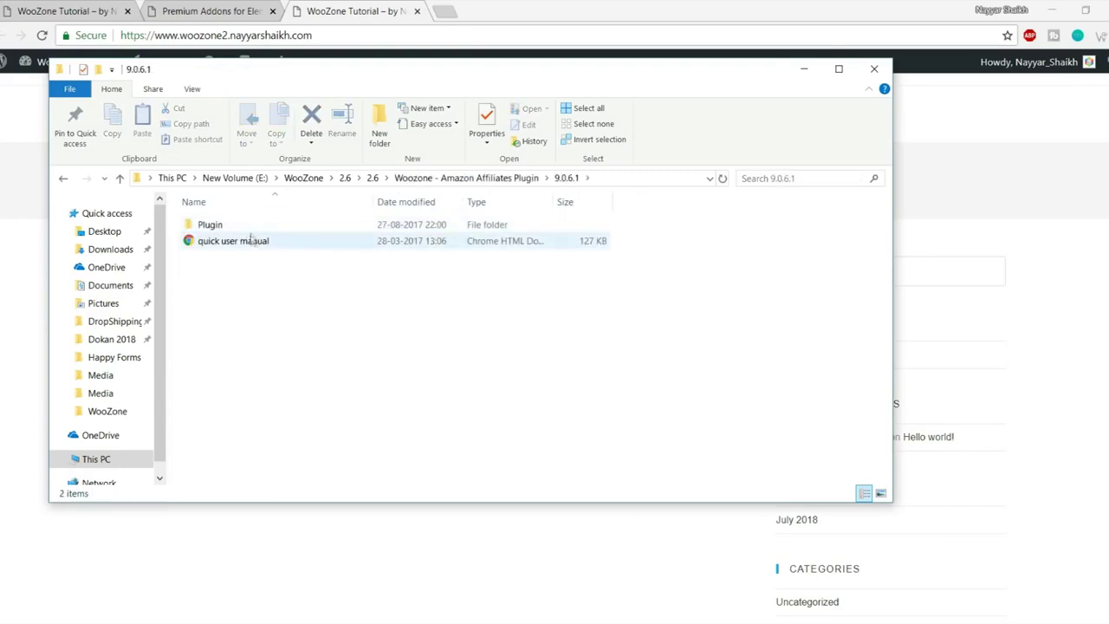
pyautogui.doubleClick(221, 226)
pyautogui.click(261, 228)
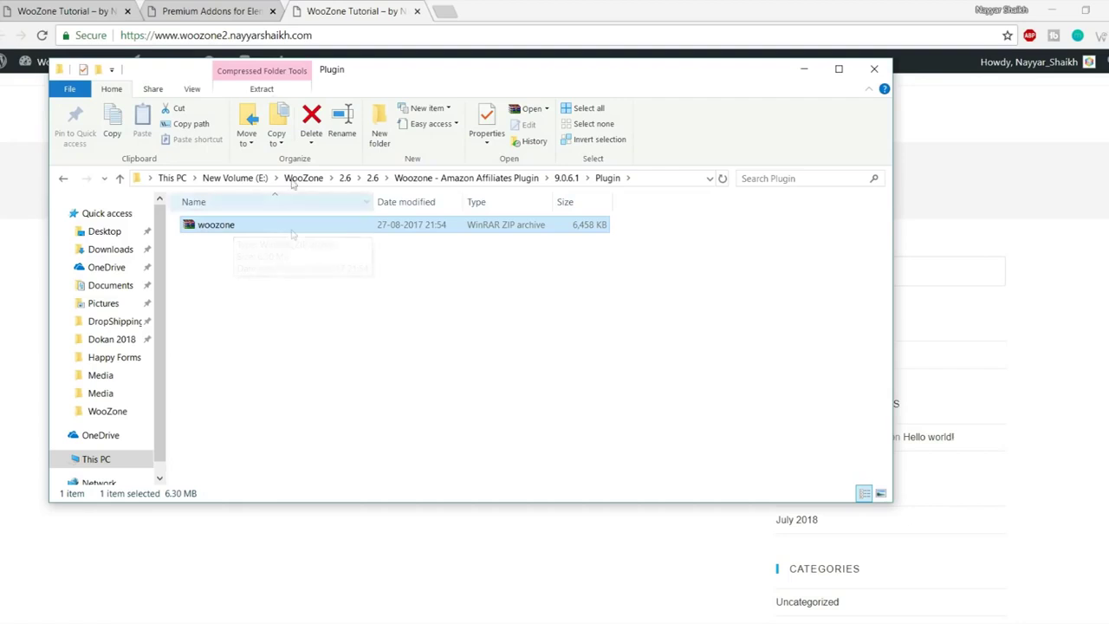
pyautogui.click(212, 11)
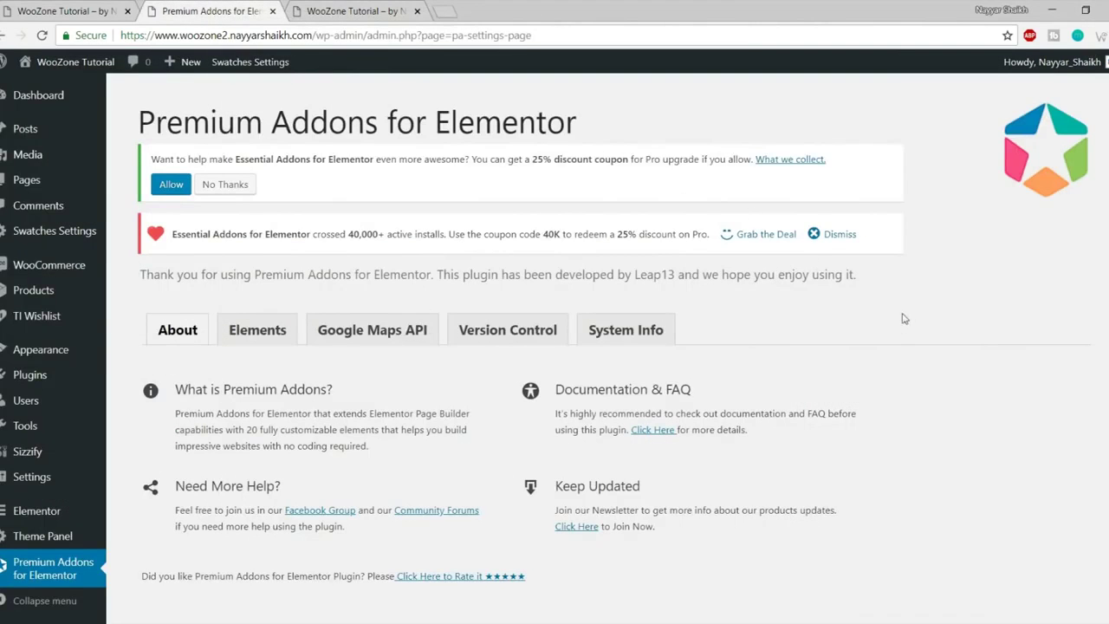
# - Show the 2 MB maximum upload size on the Upload New Media page, then reopen the Plugin folder
pyautogui.moveTo(42, 161)
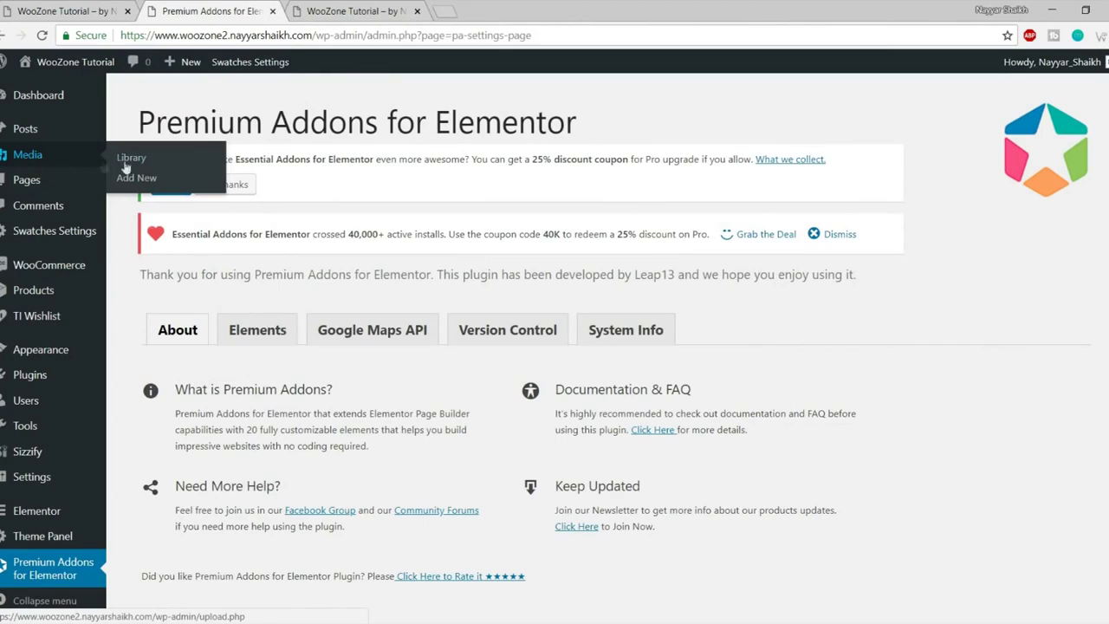
pyautogui.click(144, 182)
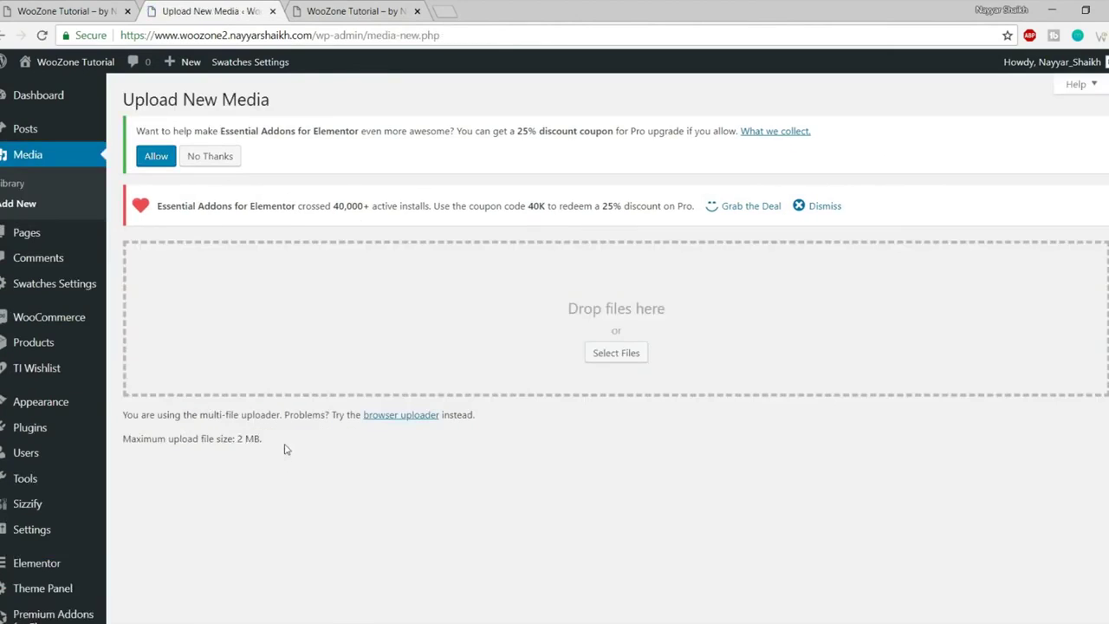
pyautogui.moveTo(265, 442); pyautogui.dragTo(127, 448)
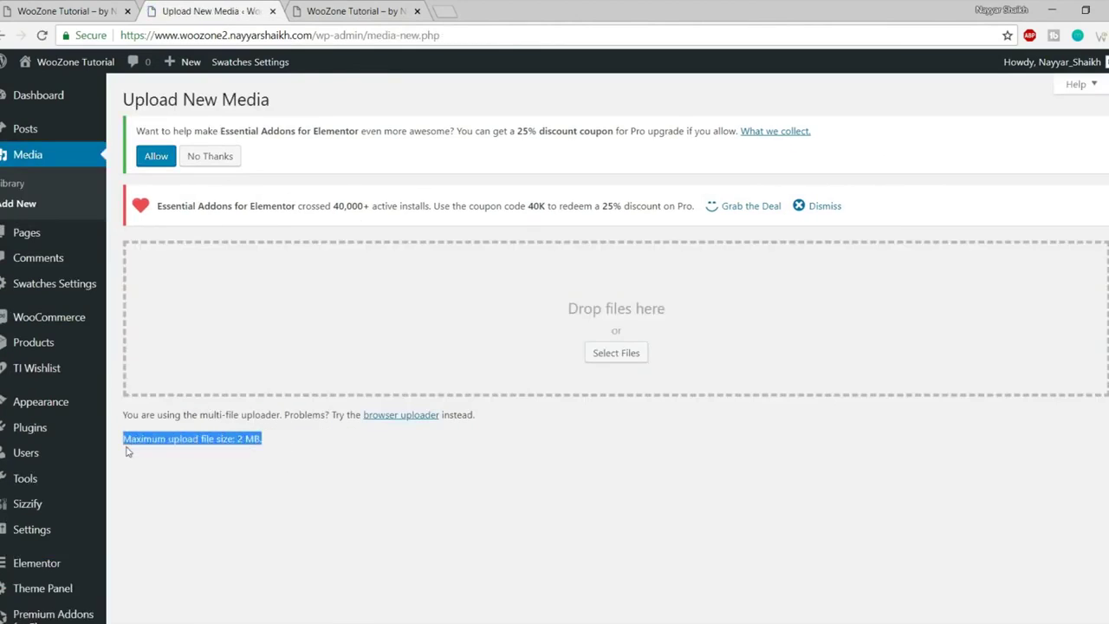
pyautogui.click(250, 453)
pyautogui.moveTo(237, 440); pyautogui.dragTo(267, 442)
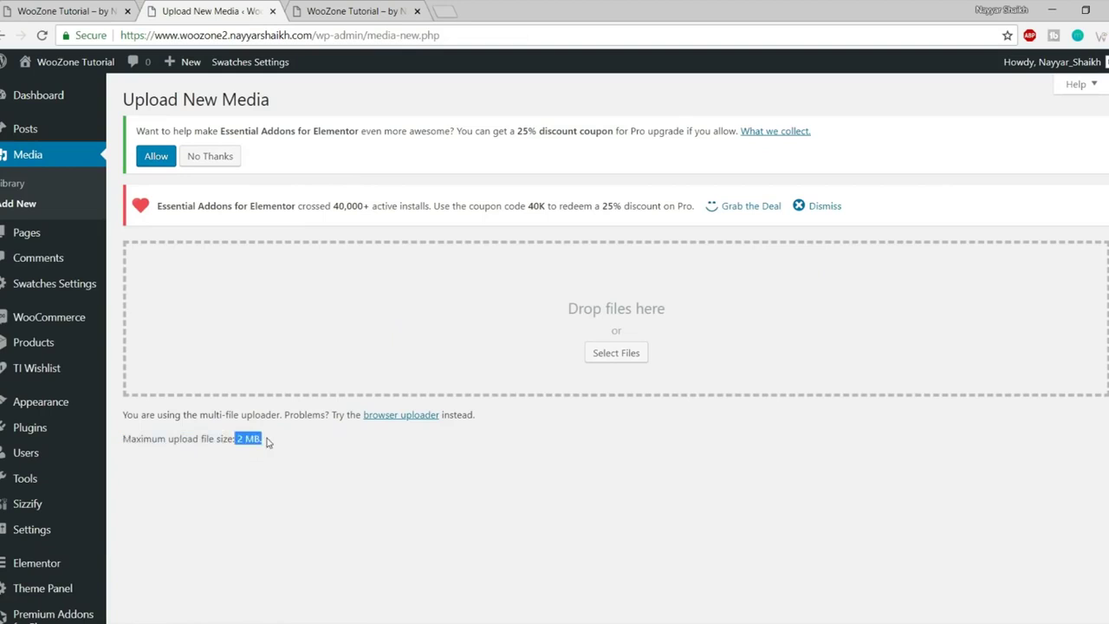
pyautogui.click(285, 445)
pyautogui.click(52, 620)
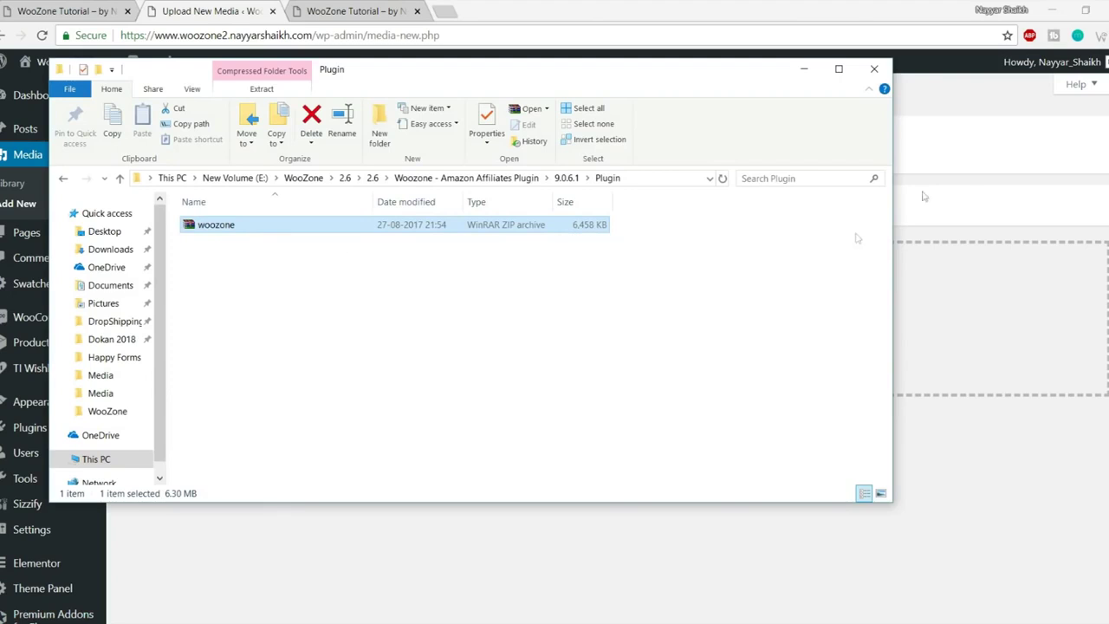
# - Highlight the maximum upload size line on Upload New Media again, then return to the Plugin folder
pyautogui.click(967, 192)
pyautogui.moveTo(286, 447); pyautogui.dragTo(122, 440)
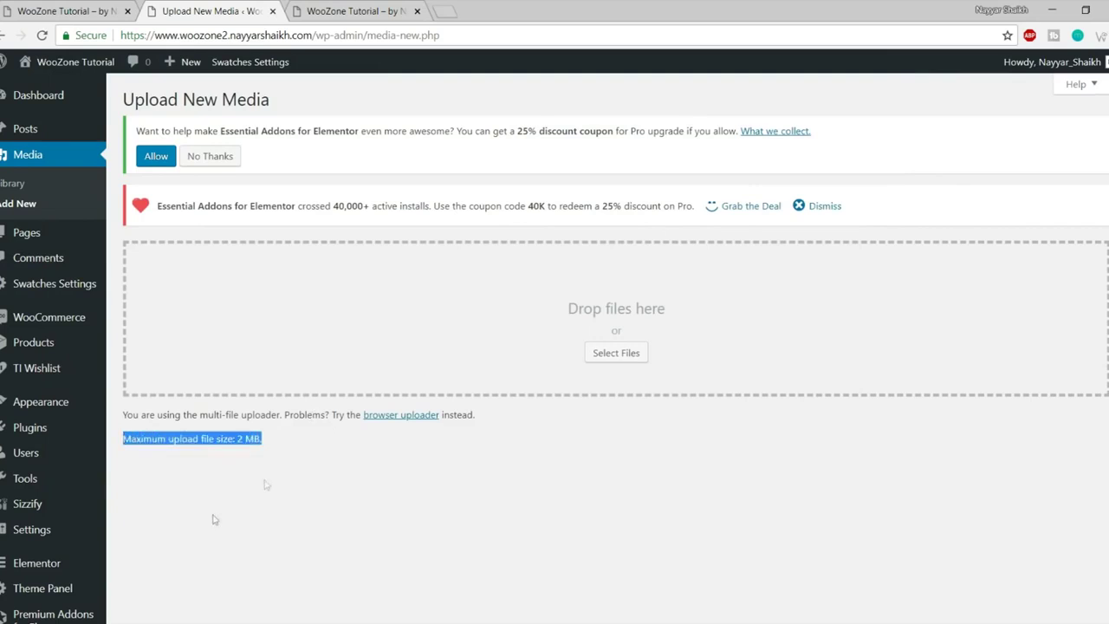
pyautogui.hotkey('alt', 'Tab')
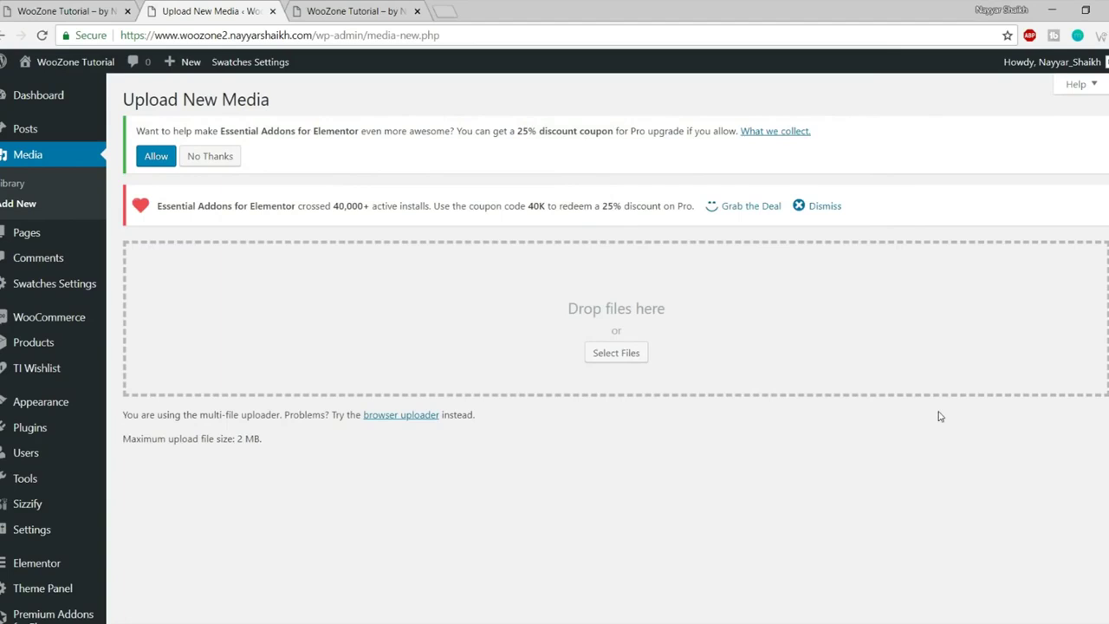
# - Launch FileZilla from the Start menu and dismiss its update check
pyautogui.press('super')
pyautogui.click(665, 570)
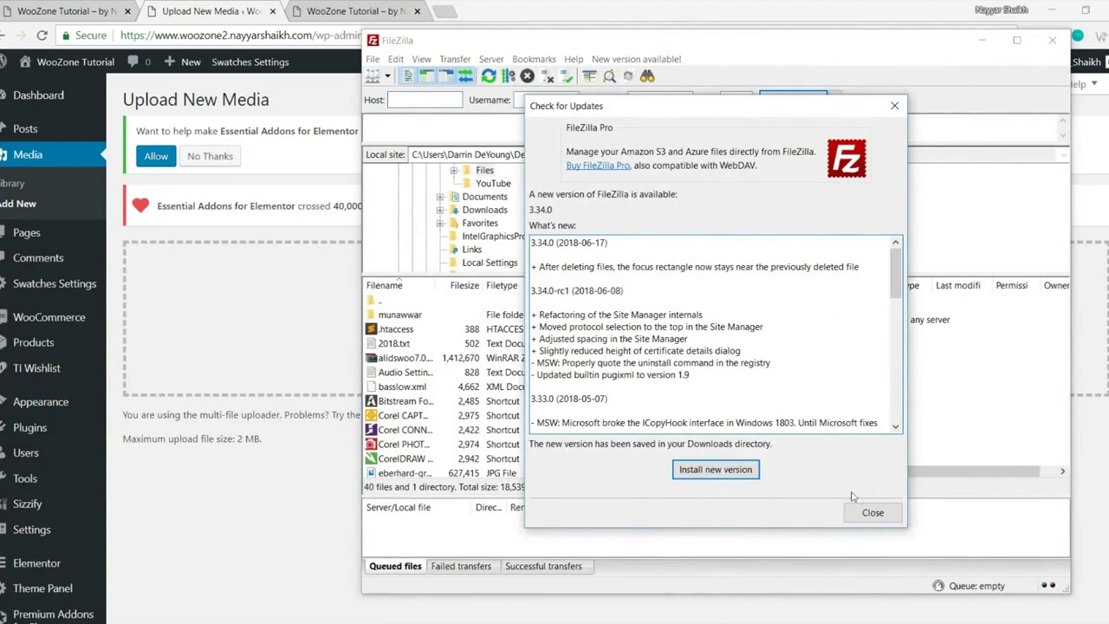
pyautogui.click(876, 515)
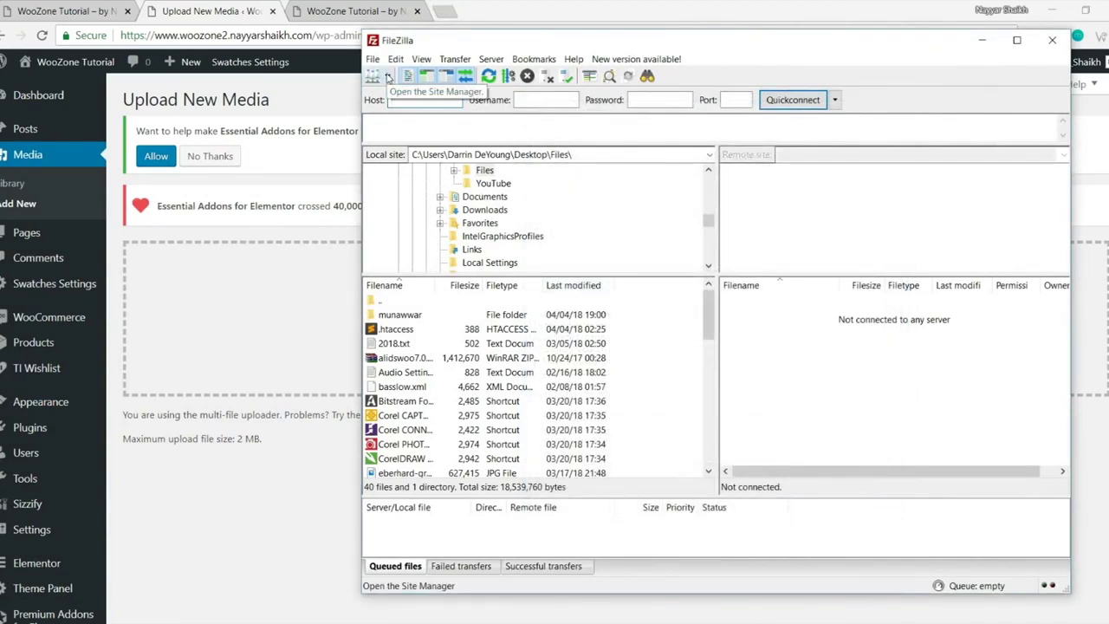
# - Connect to the saved server site and open the woozone2 site folder
pyautogui.click(388, 76)
pyautogui.click(425, 106)
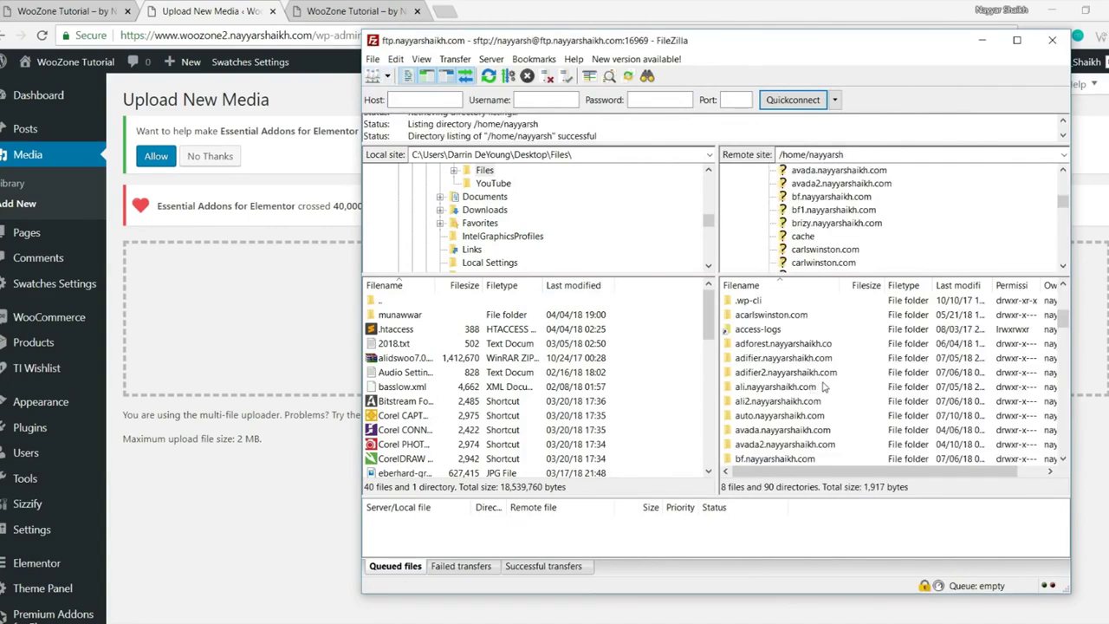
pyautogui.scroll(-2, 823, 387)
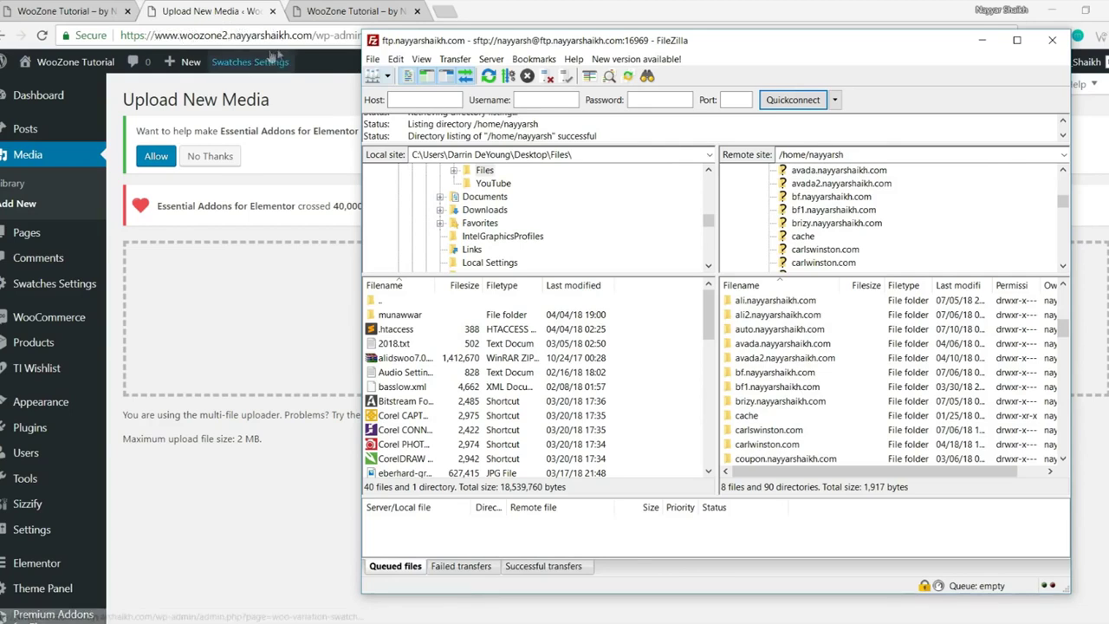
pyautogui.scroll(-4, 823, 403)
pyautogui.scroll(-8, 823, 404)
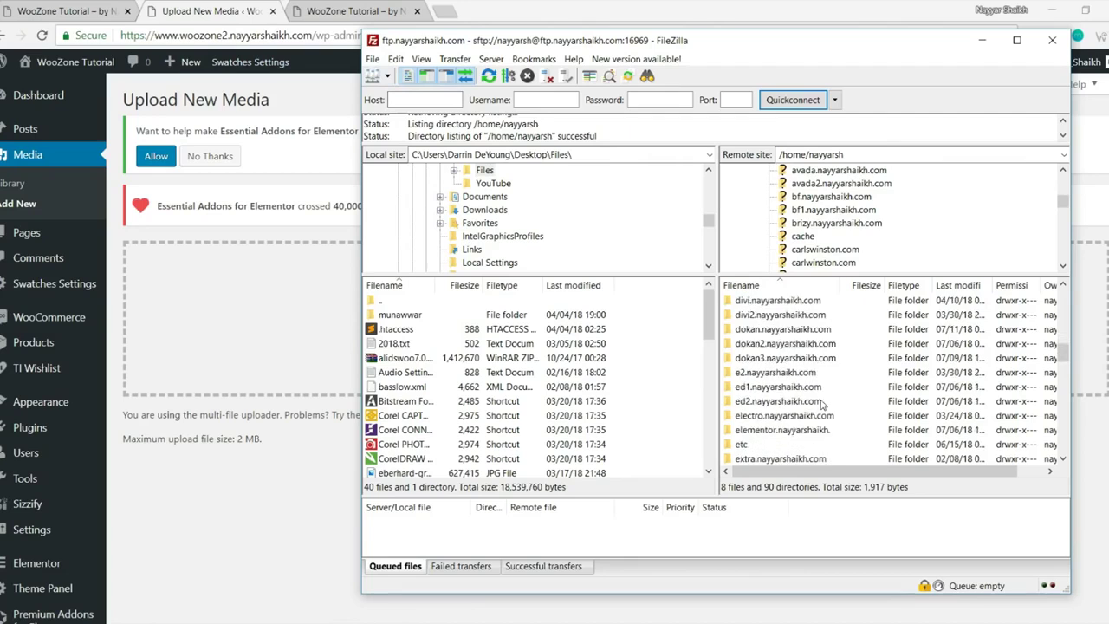
pyautogui.scroll(-8, 823, 408)
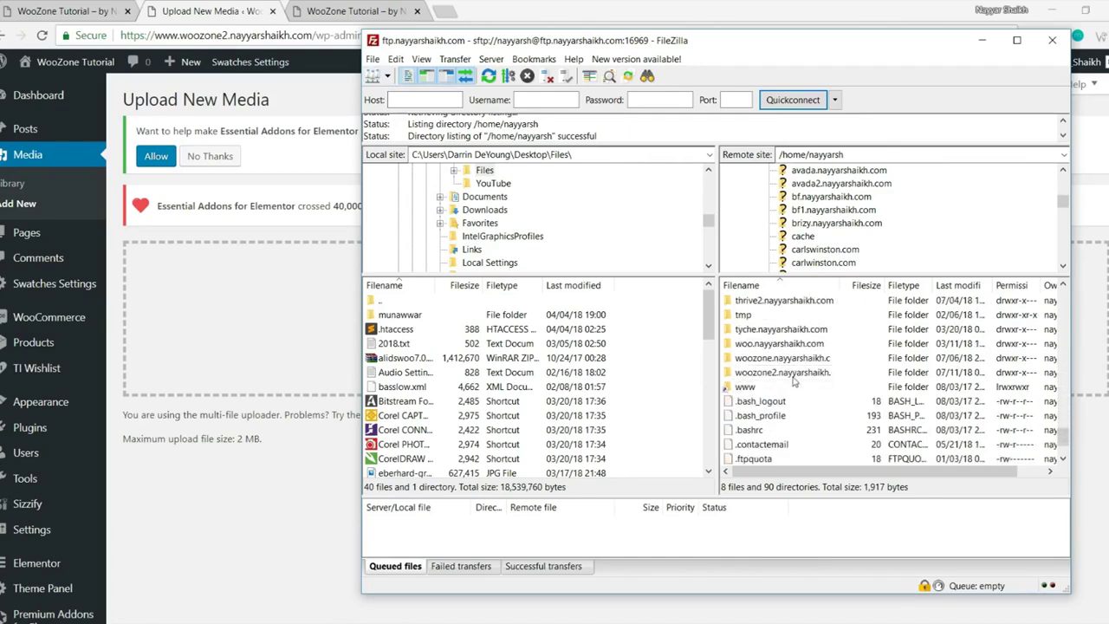
pyautogui.doubleClick(790, 373)
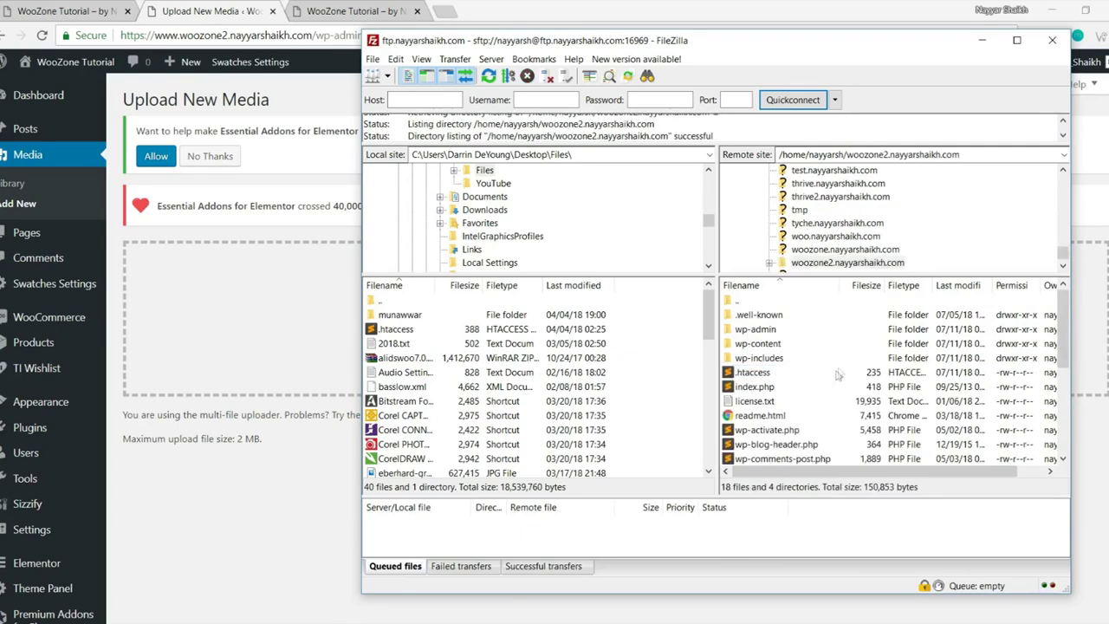
# - Download the remote .htaccess file into the local Desktop folder
pyautogui.click(752, 373)
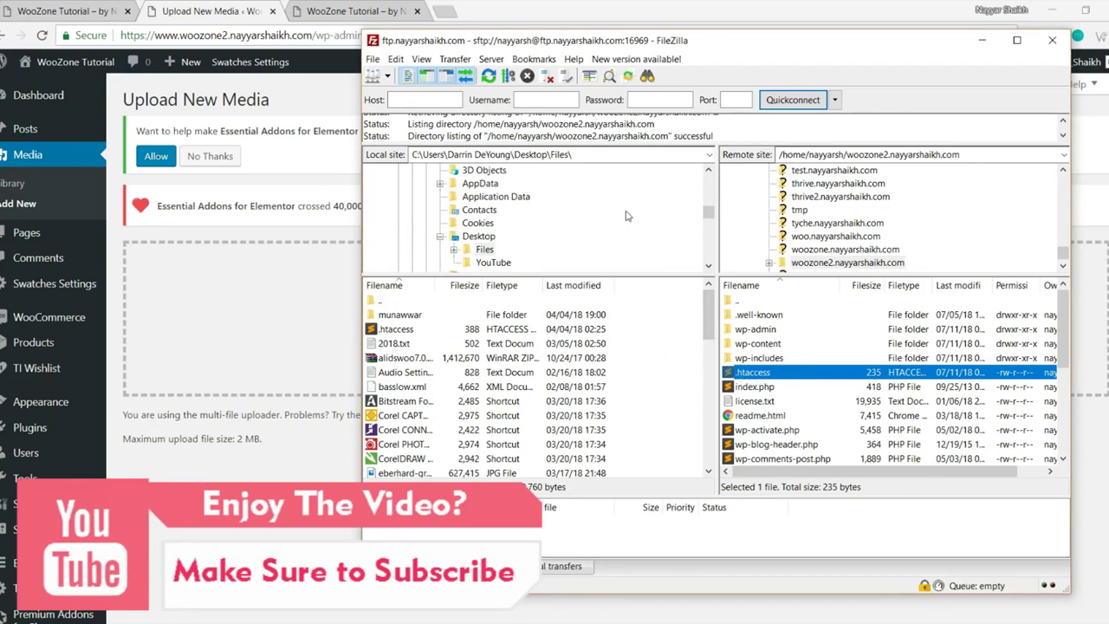
pyautogui.scroll(10, 627, 216)
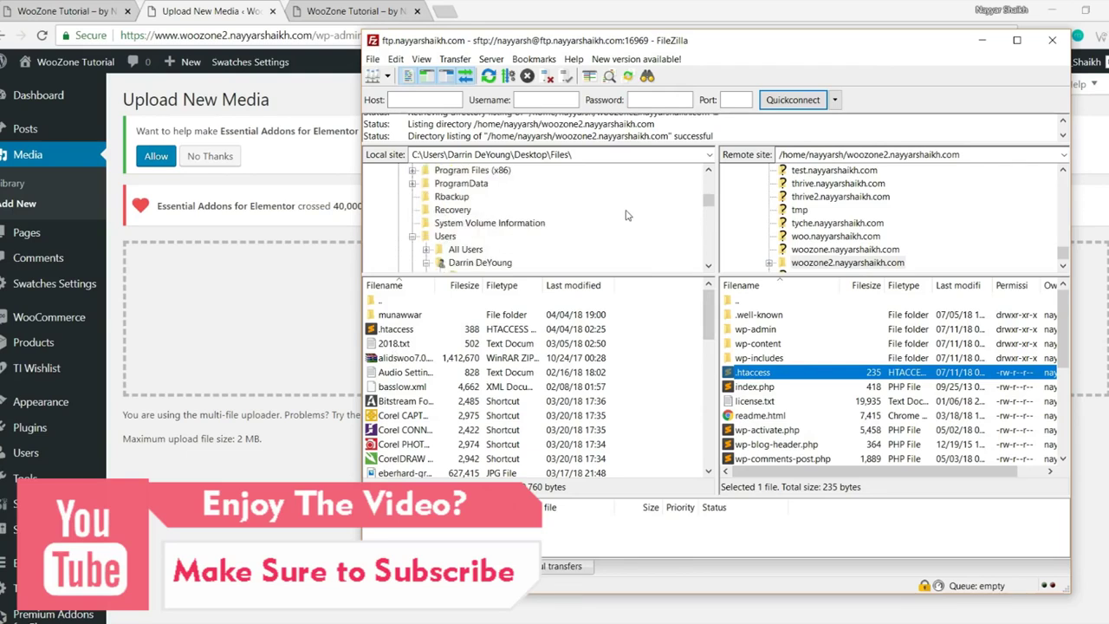
pyautogui.click(409, 170)
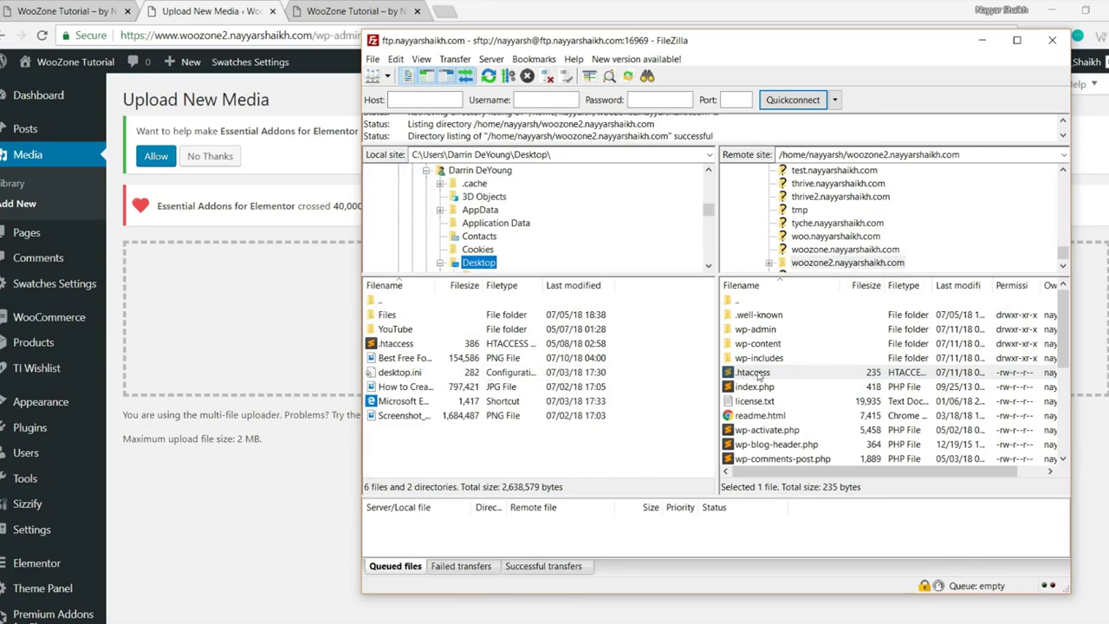
pyautogui.moveTo(760, 374); pyautogui.dragTo(397, 441)
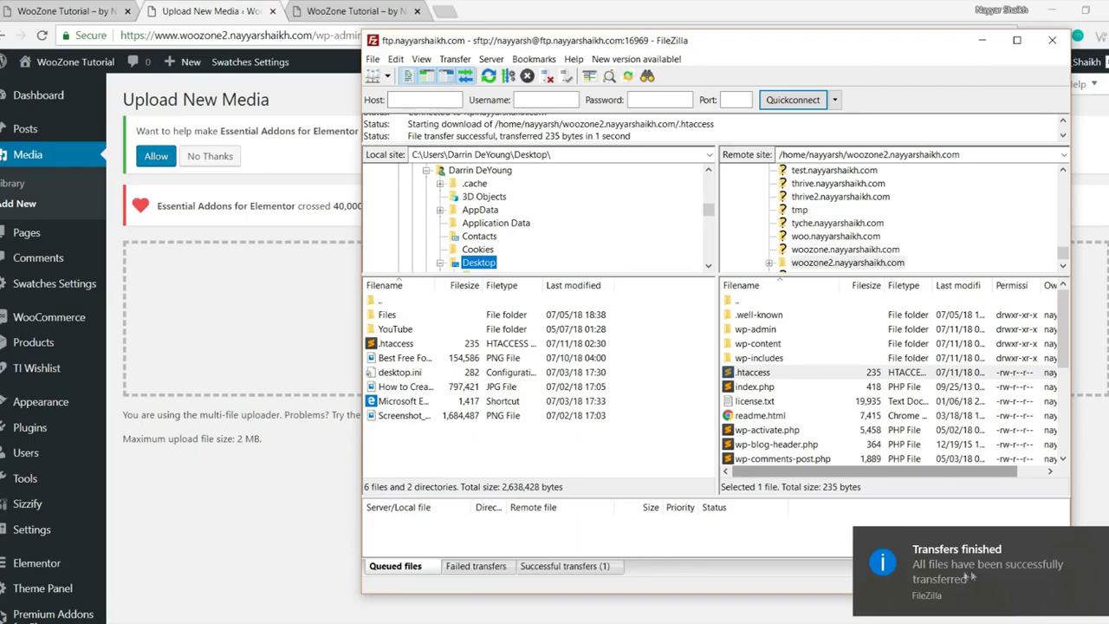
pyautogui.press('super+d')
# - Open the downloaded .htaccess in Sublime Text, decline the update offer, and place the cursor on blank line 11
pyautogui.moveTo(14, 321); pyautogui.dragTo(413, 184)
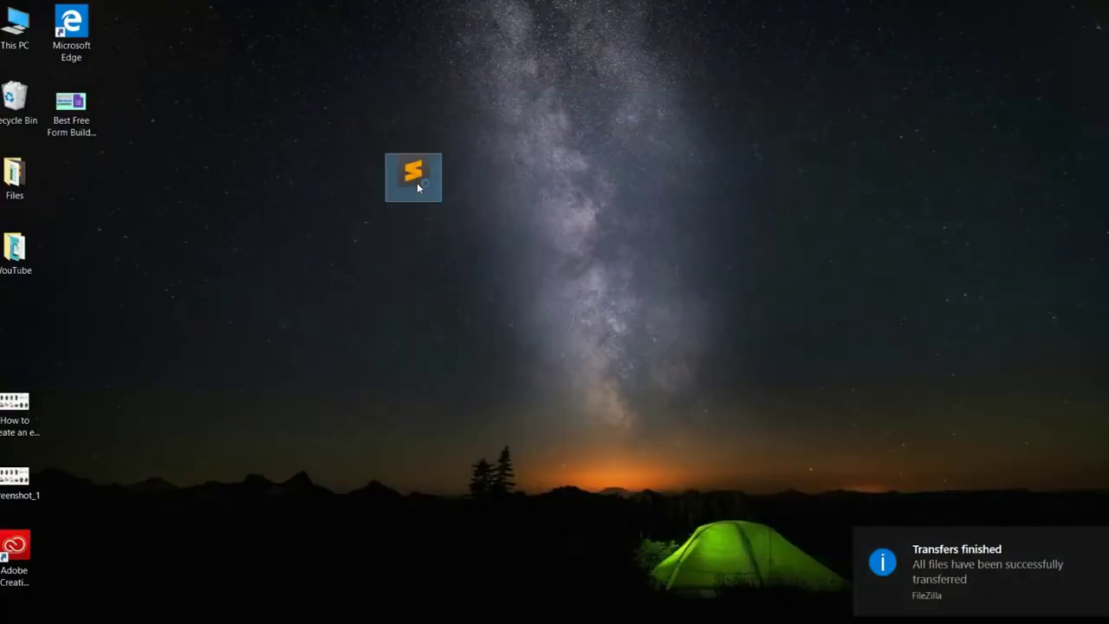
pyautogui.doubleClick(413, 176)
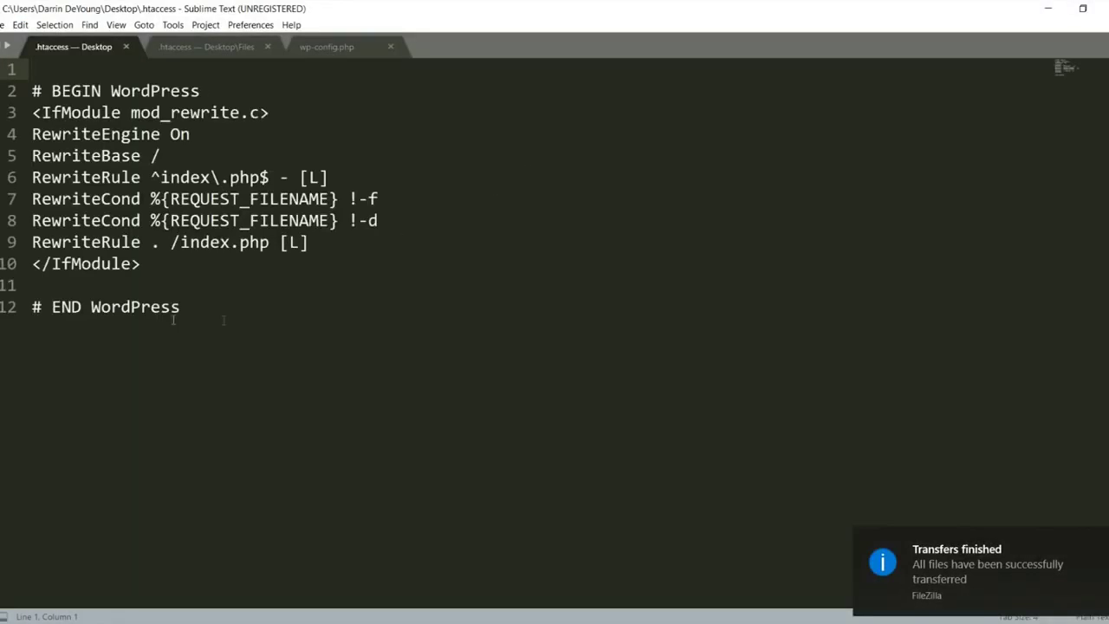
pyautogui.moveTo(32, 307); pyautogui.dragTo(35, 286)
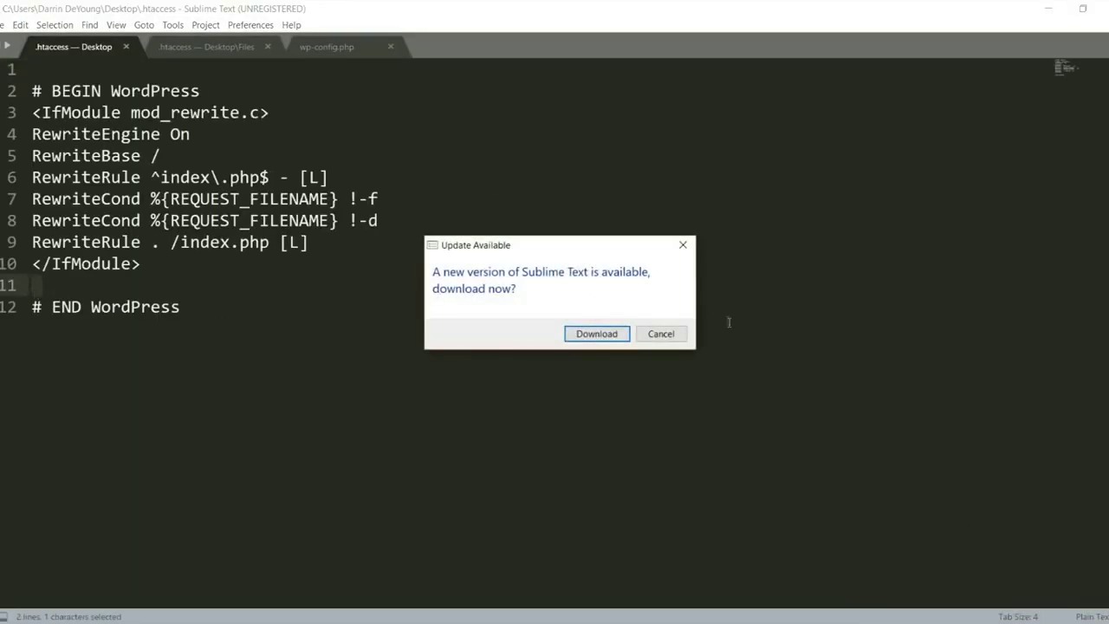
pyautogui.click(663, 332)
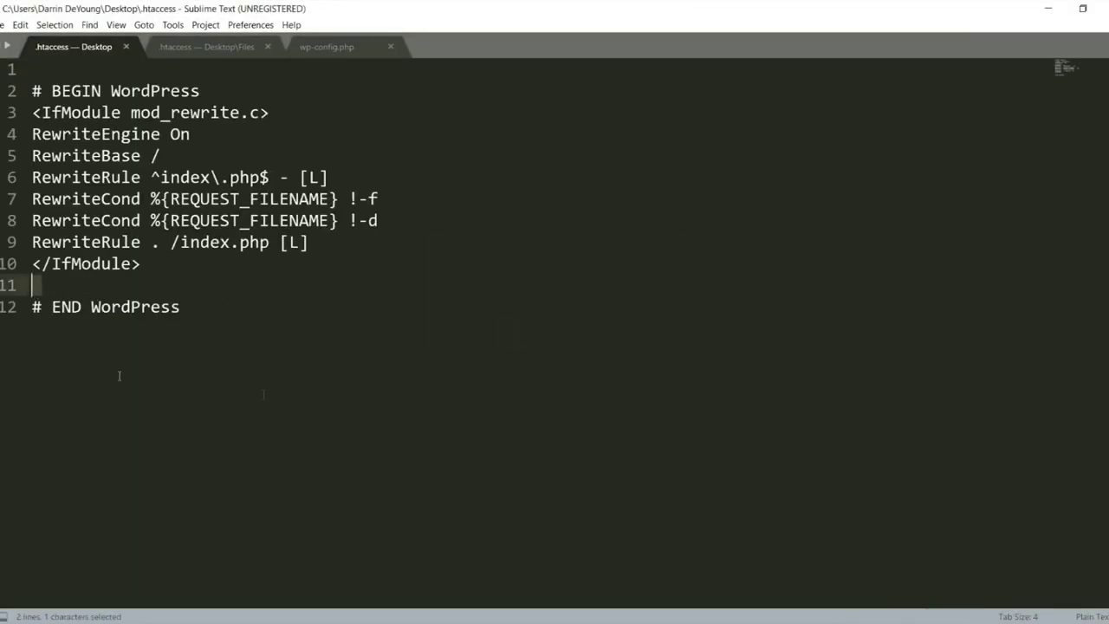
pyautogui.click(39, 286)
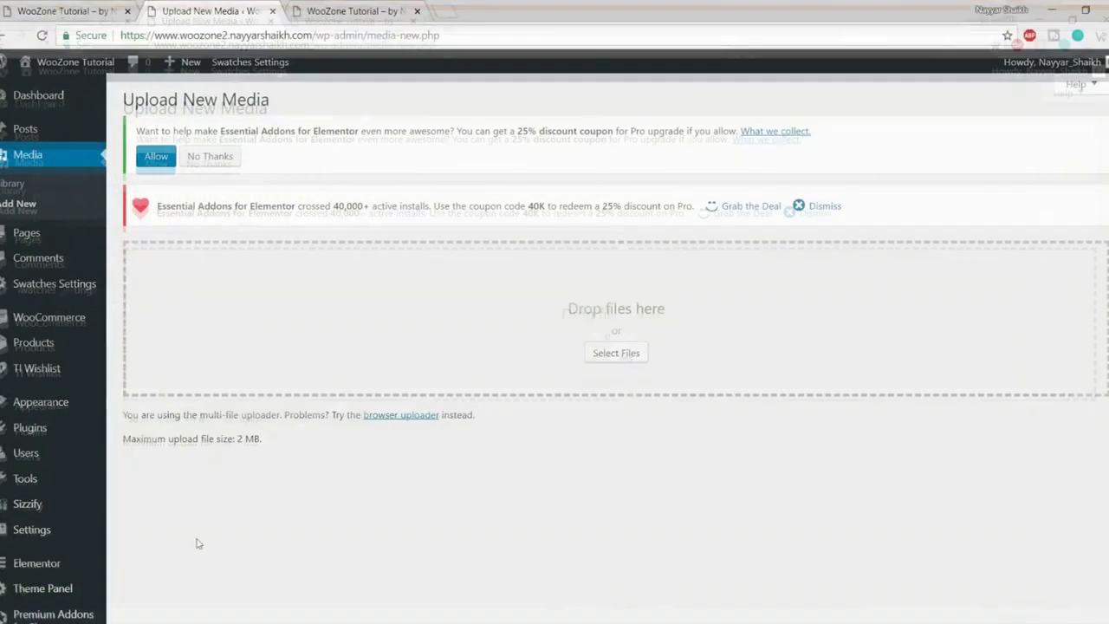
# - Go to bloggdude.com in a new tab and open the page-2 post on the upload_max_filesize error
pyautogui.click(457, 8)
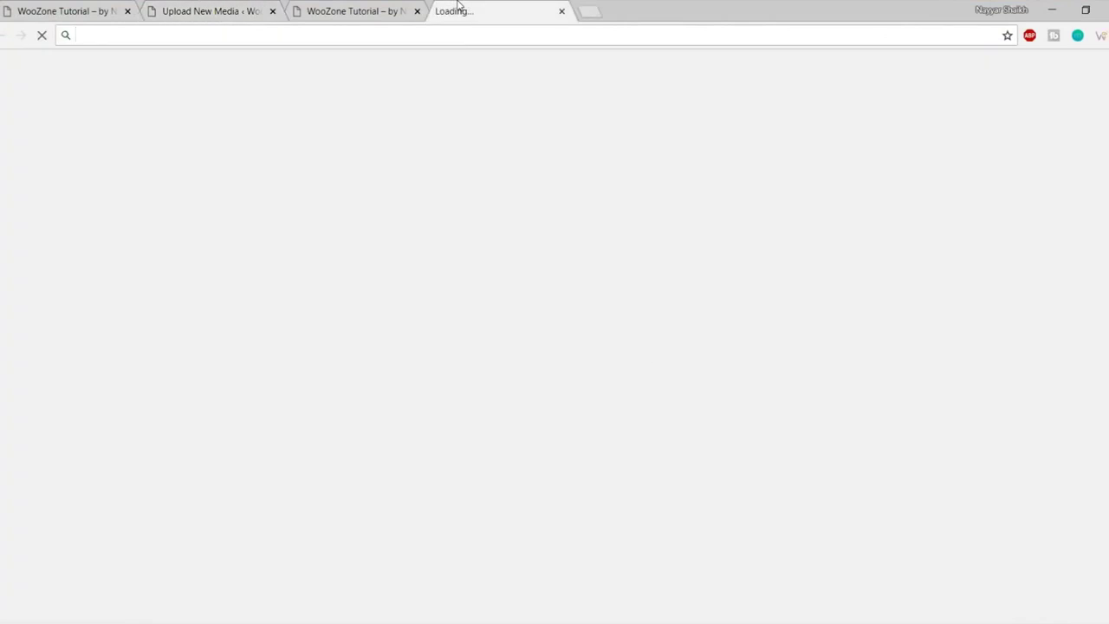
pyautogui.write('bloggdude.com')
pyautogui.press('Return')
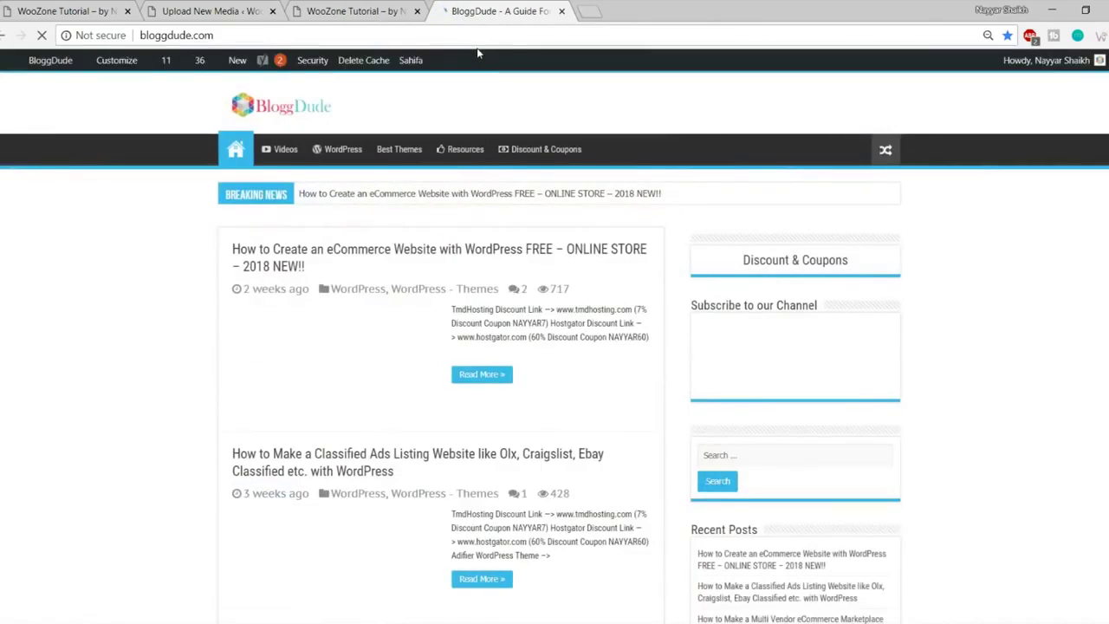
pyautogui.scroll(-15, 920, 311)
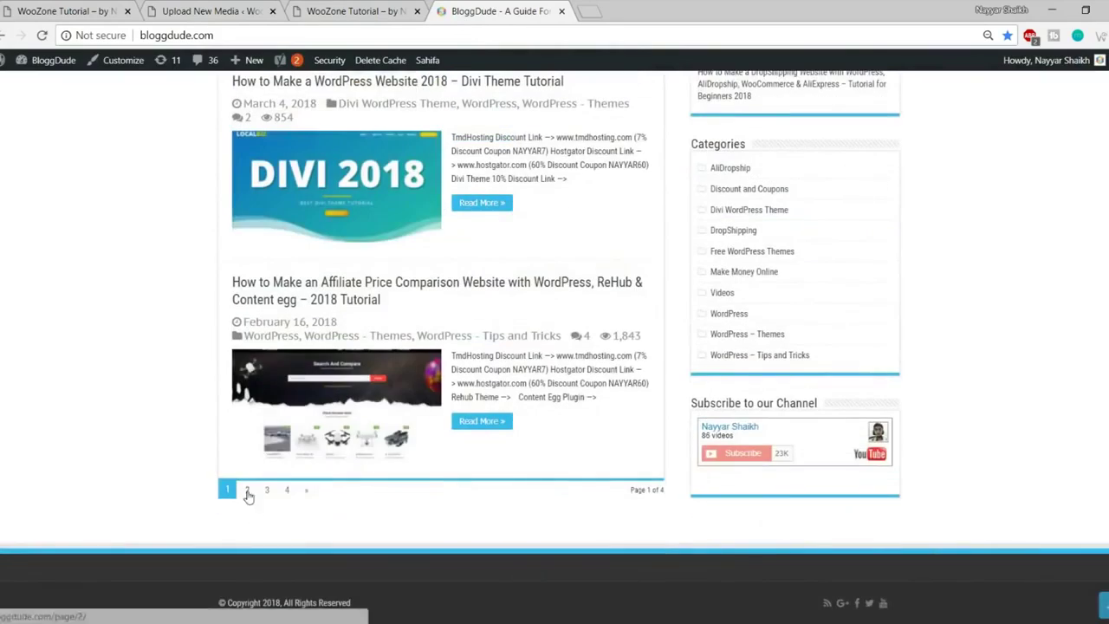
pyautogui.click(247, 490)
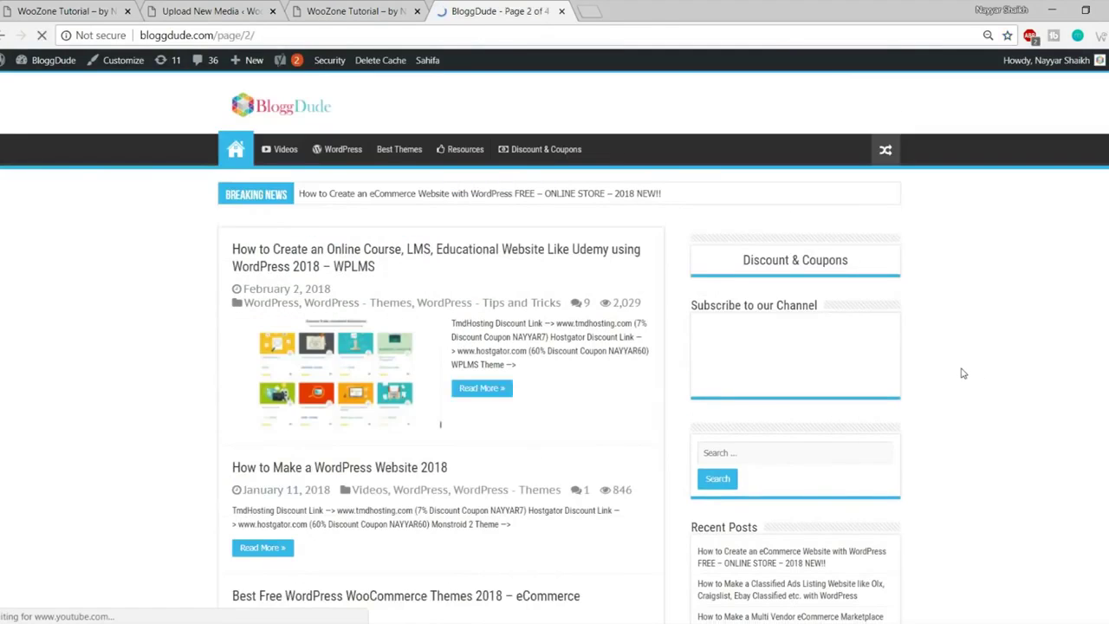
pyautogui.scroll(-4, 961, 374)
pyautogui.scroll(-5, 961, 372)
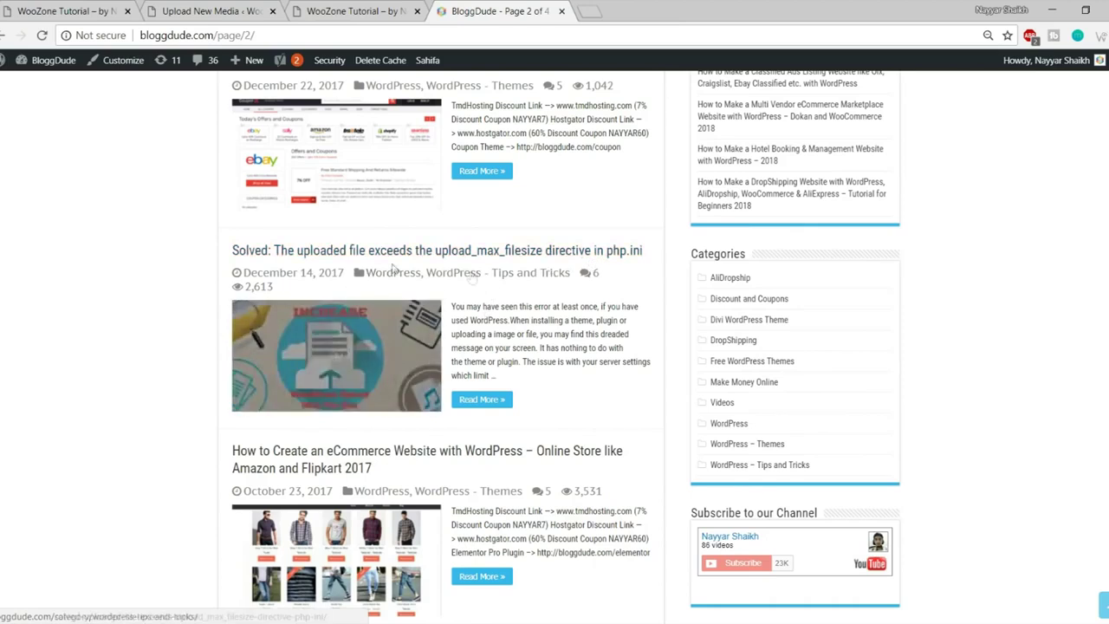
pyautogui.click(414, 333)
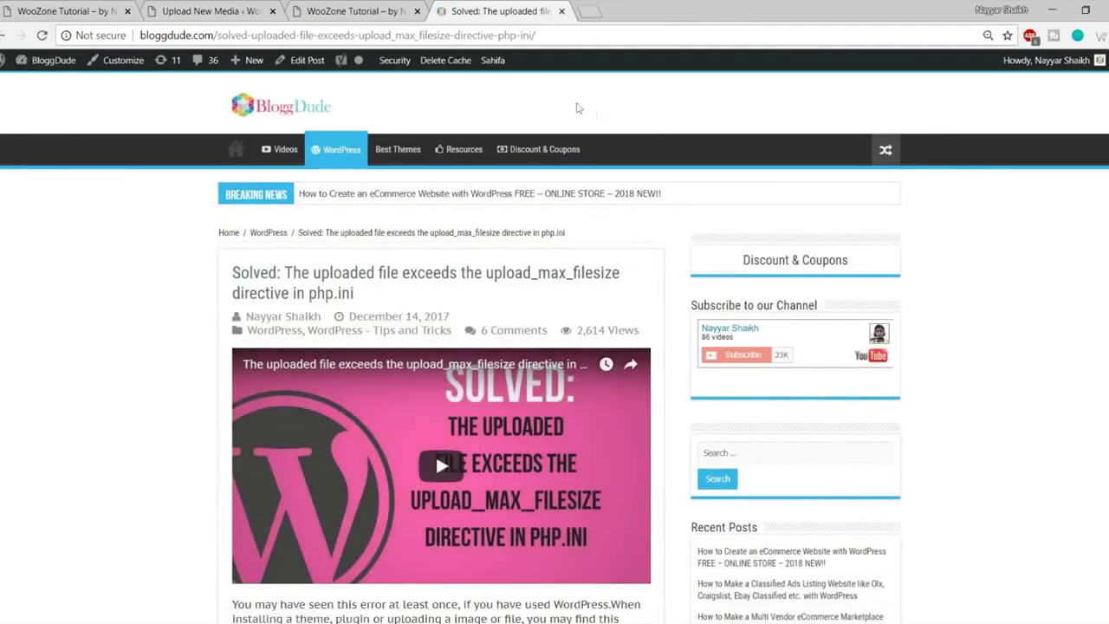
# - Select the article's five php_value code lines setting the 64M limits
pyautogui.scroll(-8, 1101, 240)
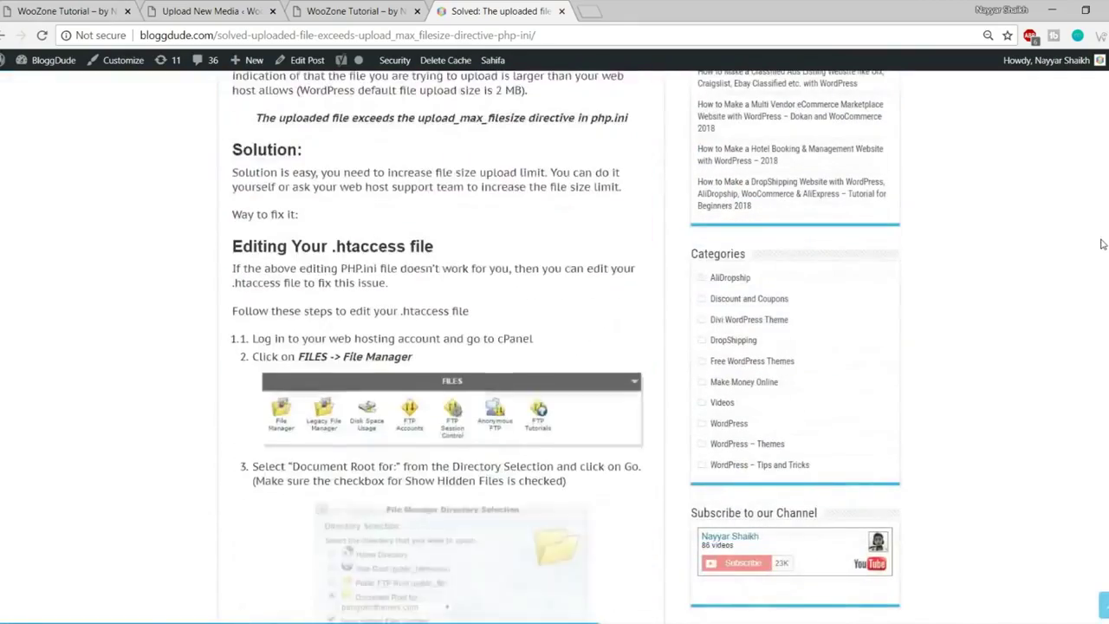
pyautogui.scroll(-8, 1101, 244)
pyautogui.scroll(4, 693, 247)
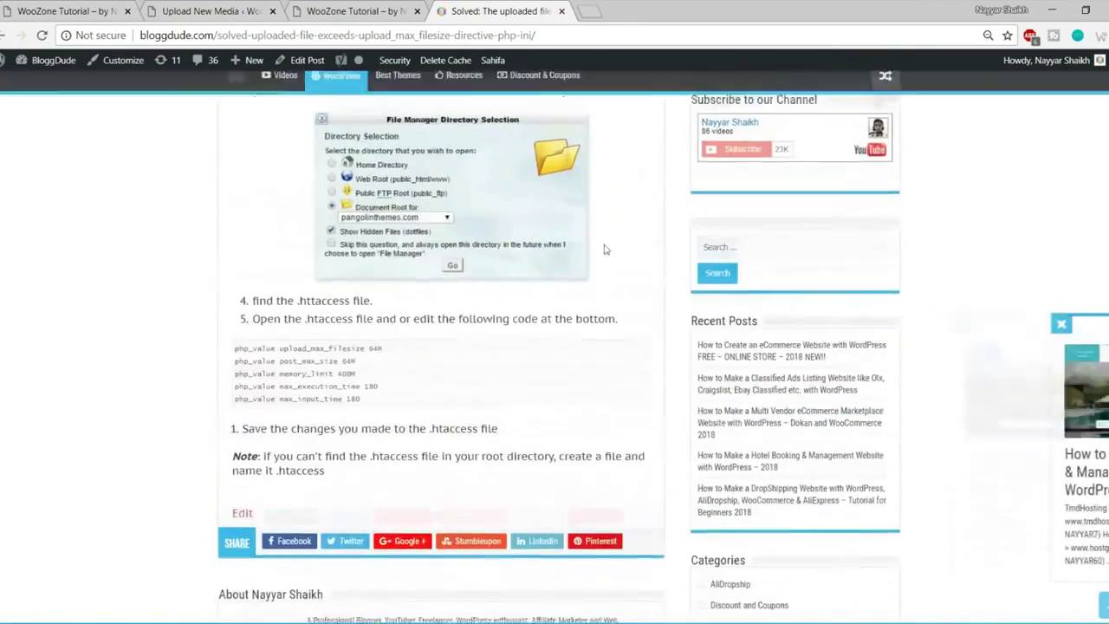
pyautogui.moveTo(364, 404); pyautogui.dragTo(221, 341)
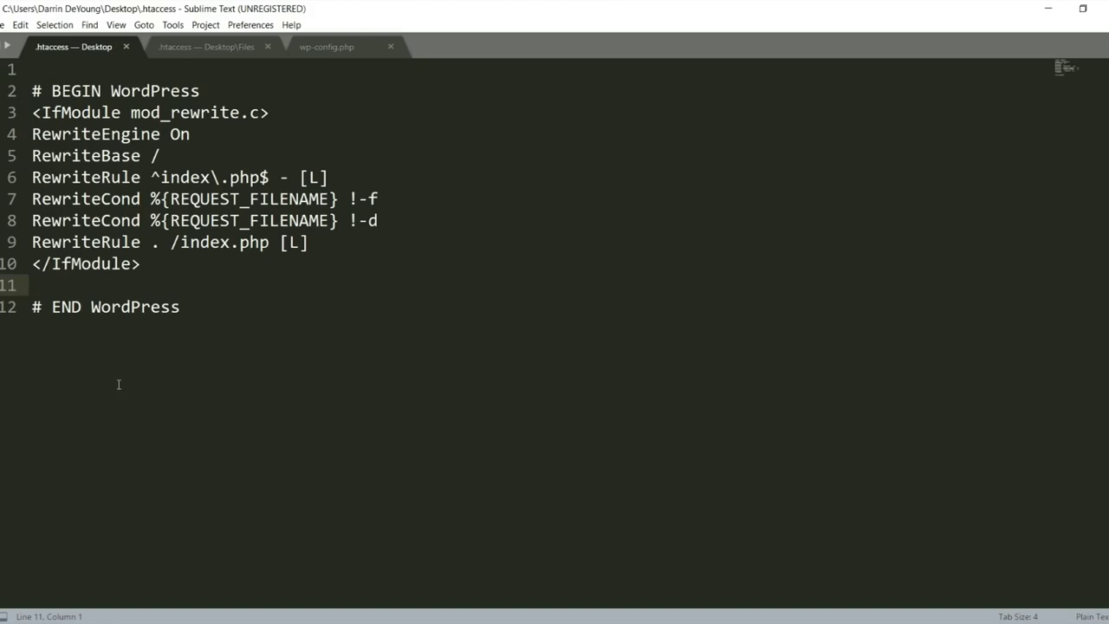
# - Paste the five php_value lines into .htaccess, save it, and close Sublime Text
pyautogui.write('php_value upload_max_filesize 64M php_value post_max_size 64M php_value memory_limit 400M php_value max_execution_time 180 php_value max_input_time 180')
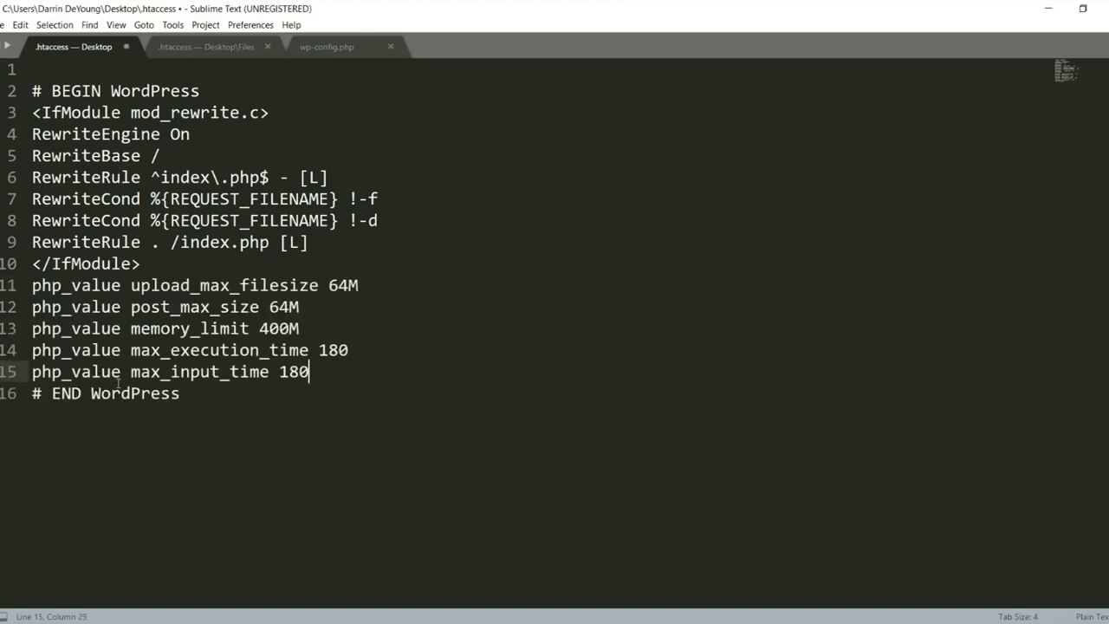
pyautogui.hotkey('ctrl', 's')
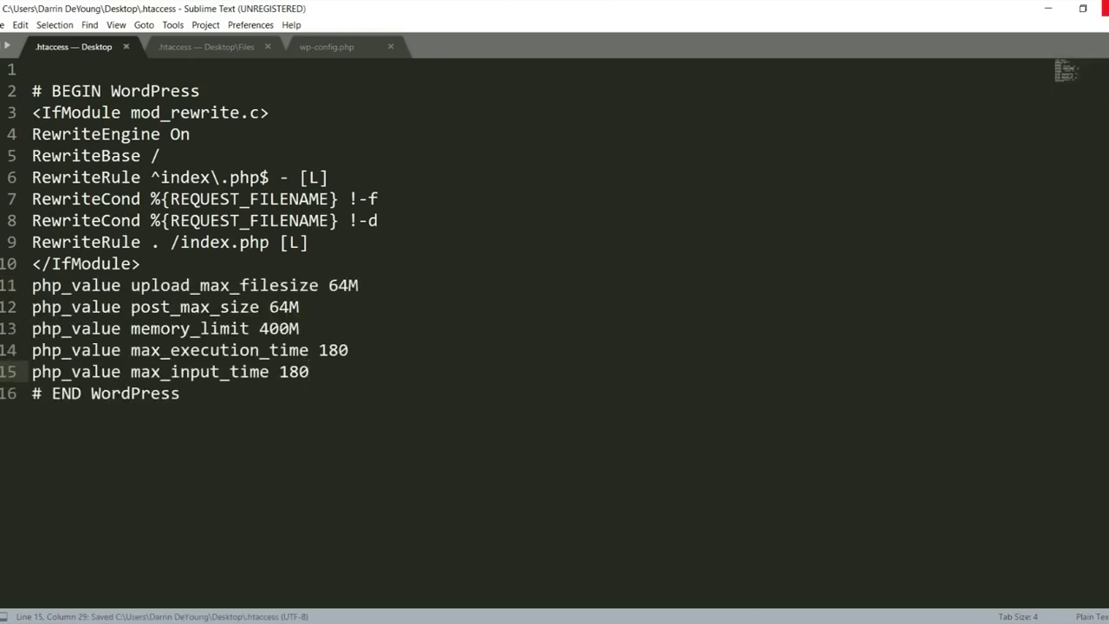
pyautogui.click(1105, 7)
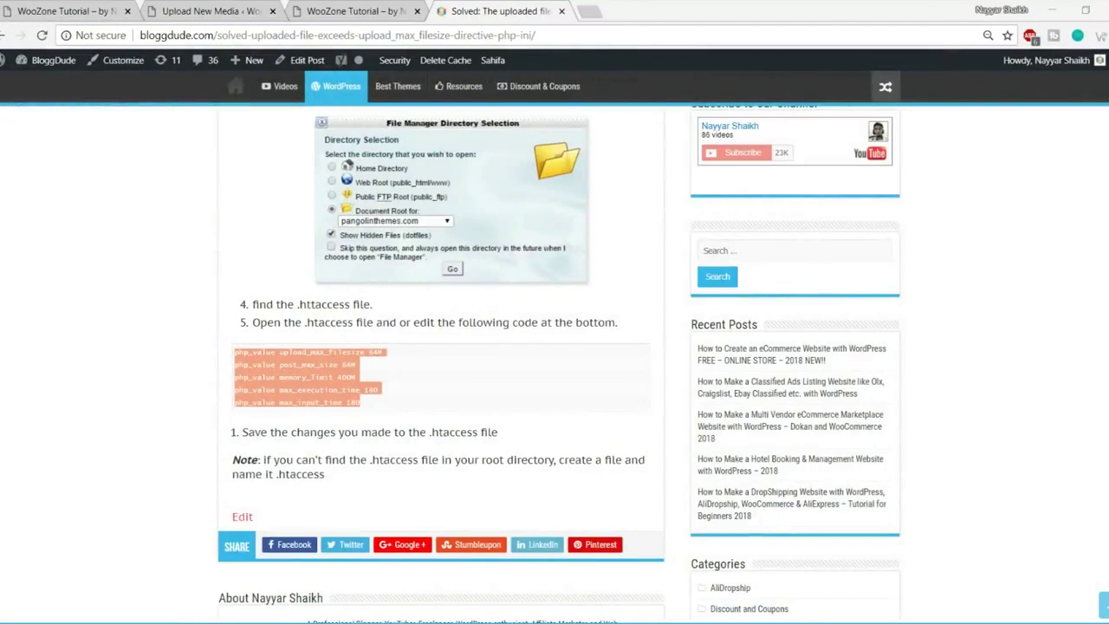
pyautogui.hotkey('alt', 'Tab')
# - Refresh the local list and upload the edited 386-byte .htaccess to woozone2, overwriting the server copy
pyautogui.rightClick(590, 446)
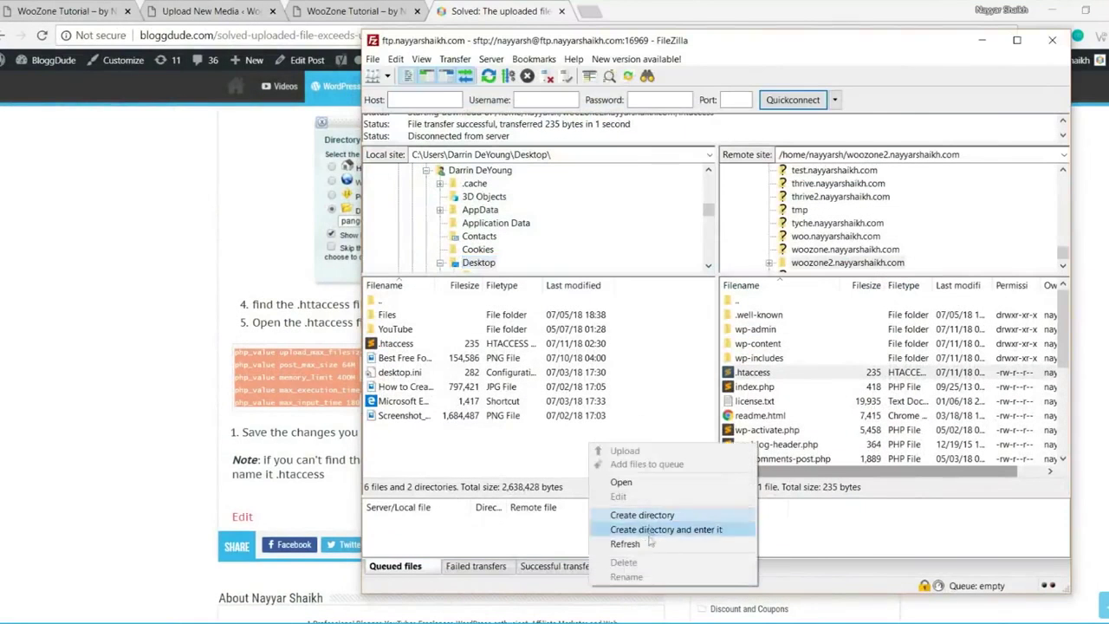
pyautogui.click(622, 544)
pyautogui.moveTo(382, 346); pyautogui.dragTo(816, 384)
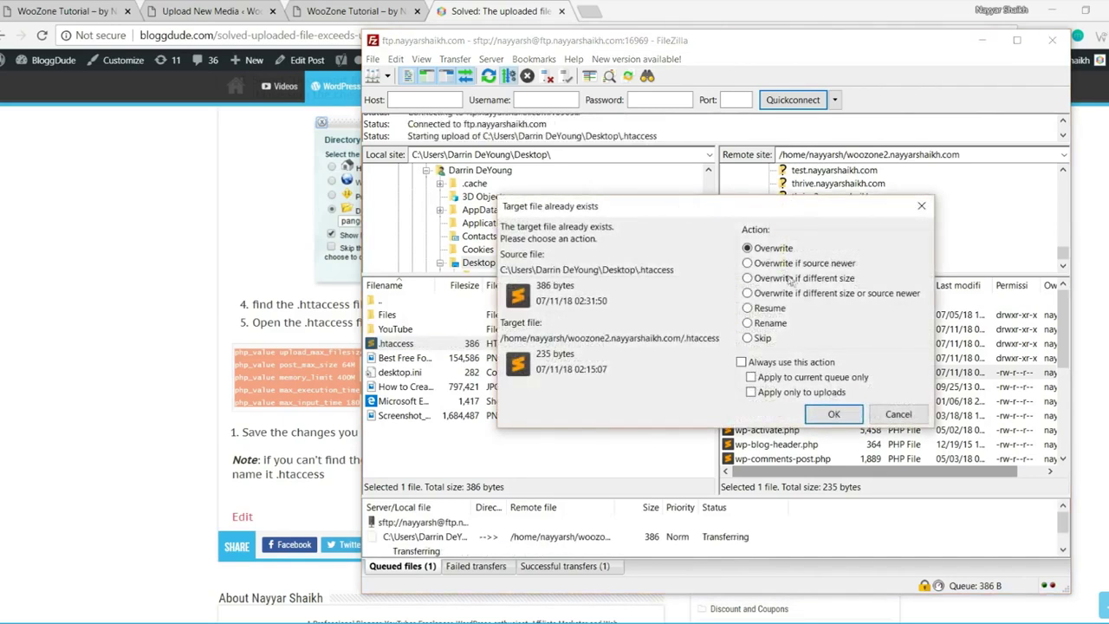
pyautogui.click(837, 416)
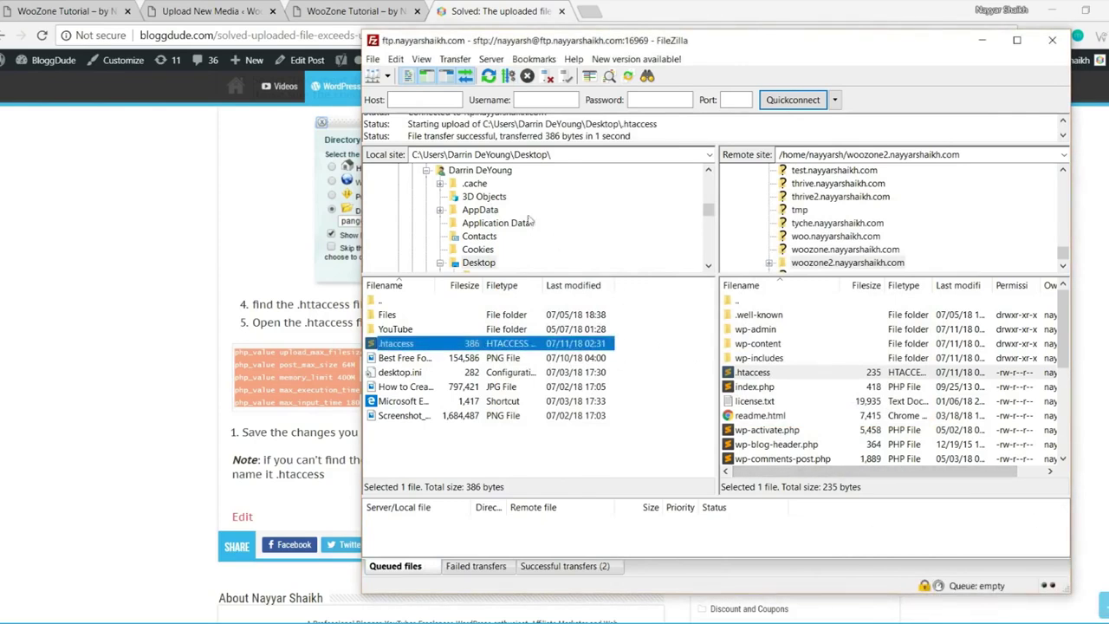
pyautogui.click(240, 186)
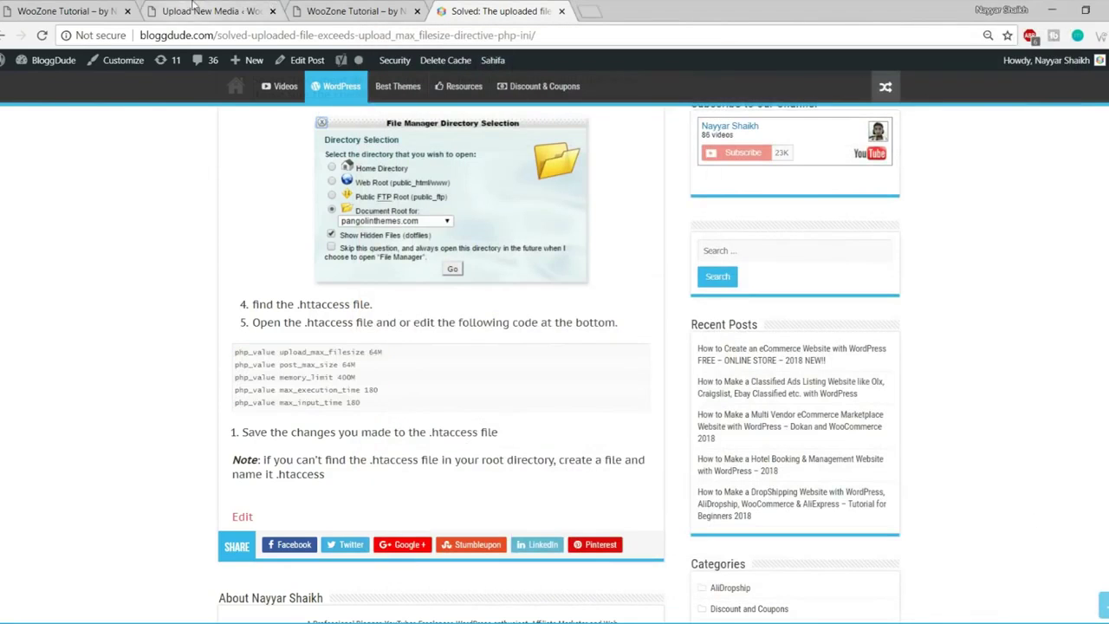
# - Reload Upload New Media to confirm the 64 MB upload limit, then go to Plugins > Add New
pyautogui.click(194, 7)
pyautogui.moveTo(263, 440); pyautogui.dragTo(133, 440)
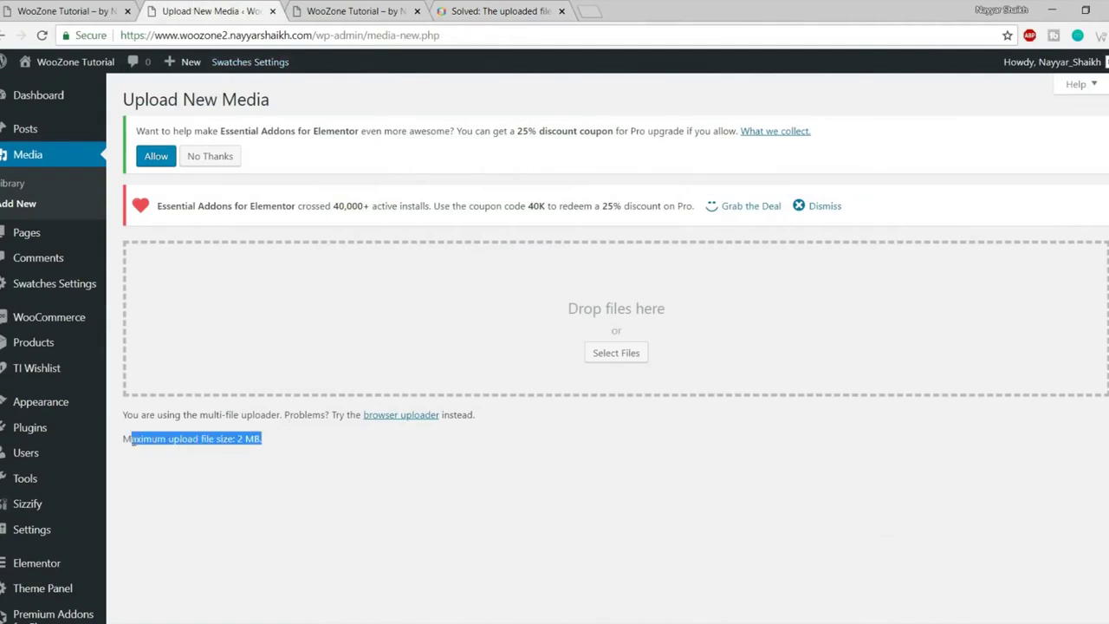
pyautogui.click(41, 37)
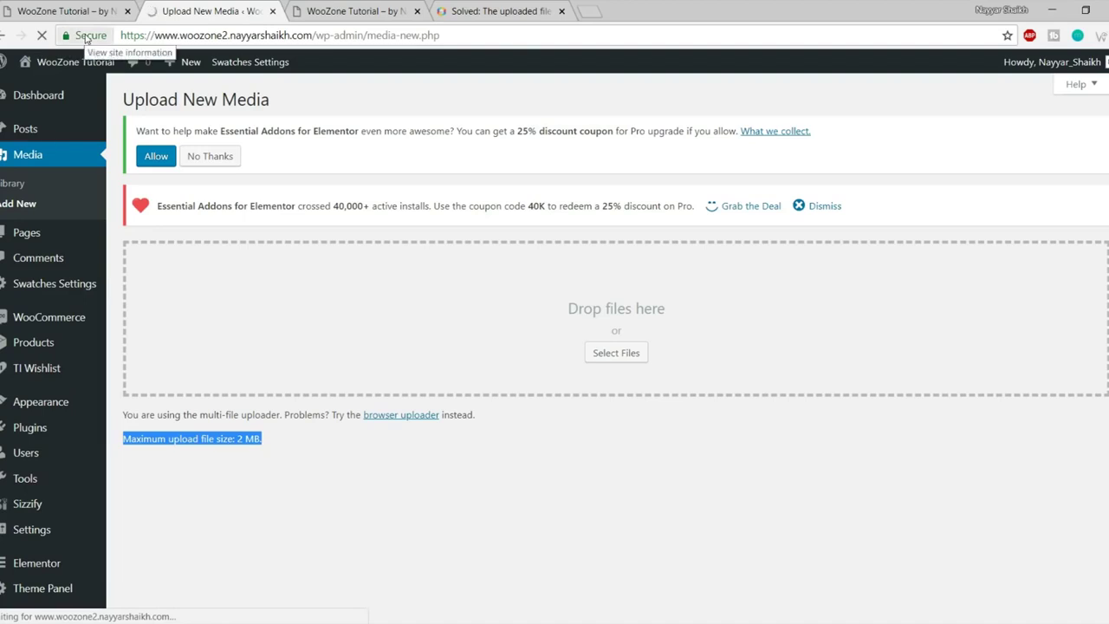
pyautogui.moveTo(288, 447); pyautogui.dragTo(137, 442)
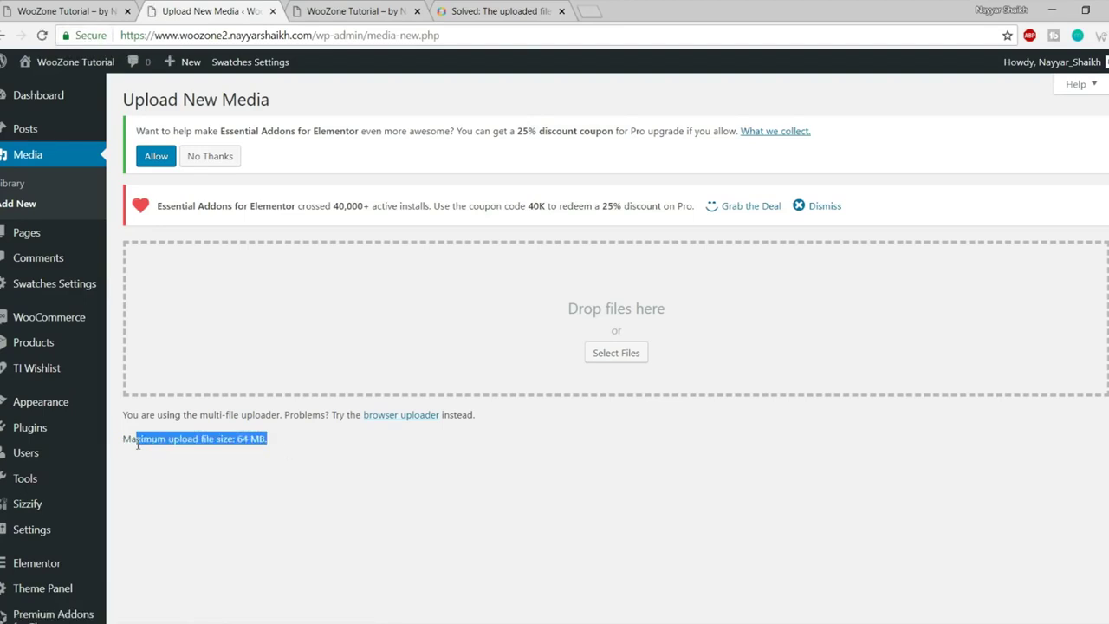
pyautogui.click(258, 454)
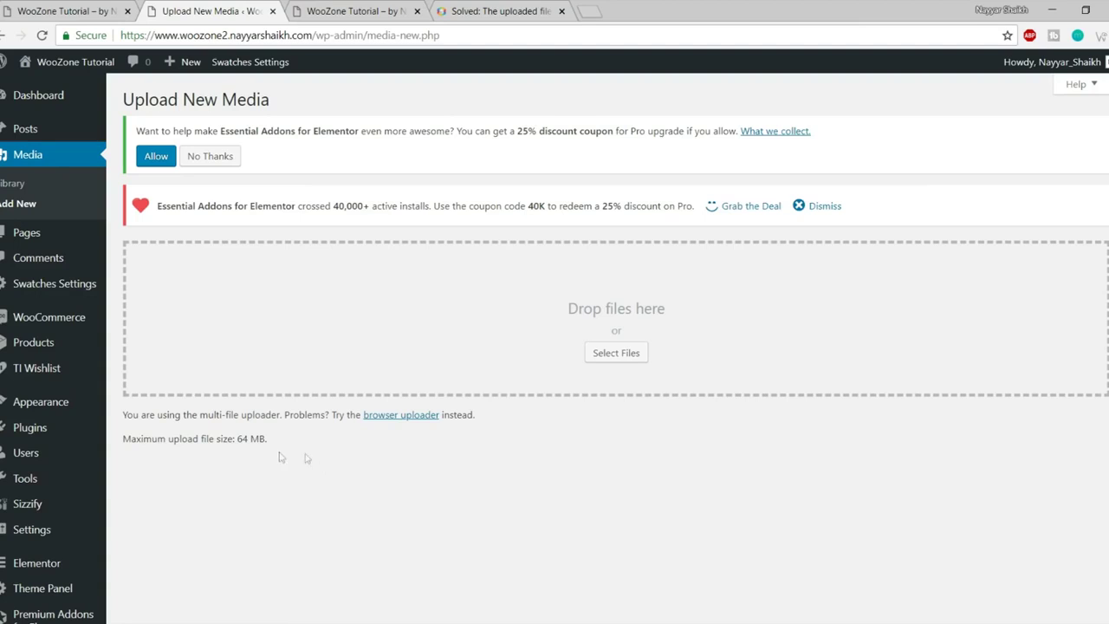
pyautogui.moveTo(35, 427)
pyautogui.click(163, 454)
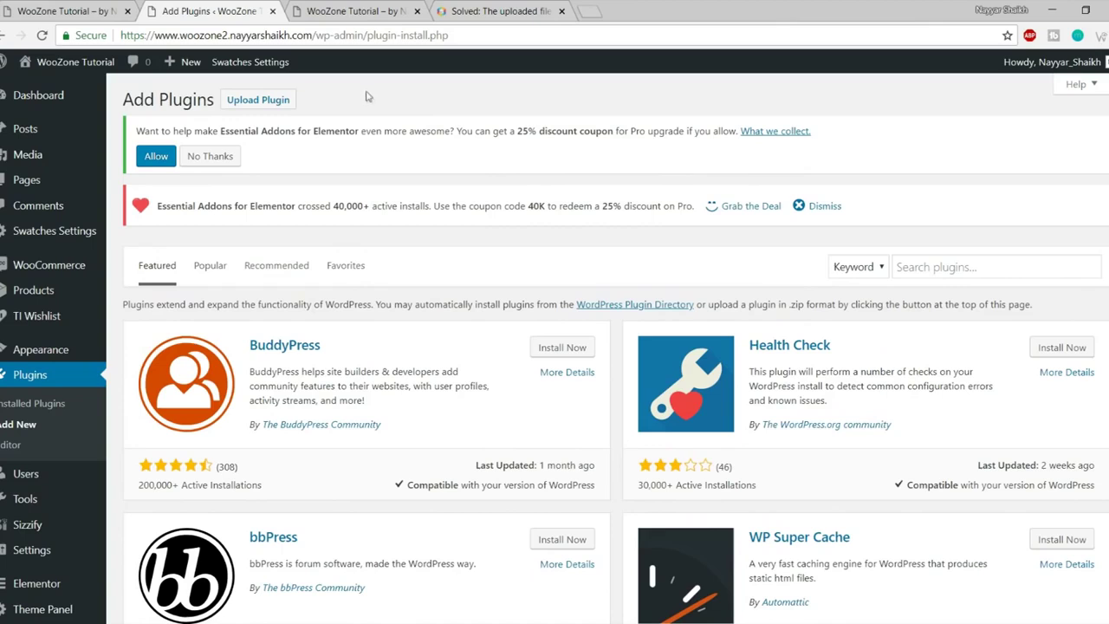
# - Open the plugin upload form and browse the E: drive into WooZone > 2.6
pyautogui.click(261, 104)
pyautogui.click(510, 362)
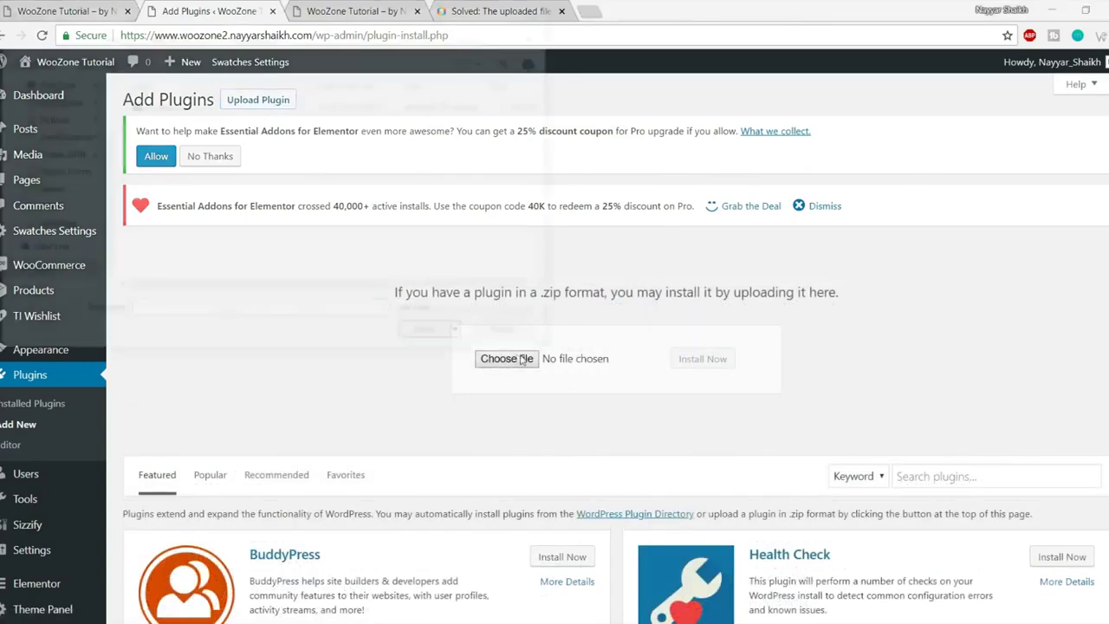
pyautogui.click(177, 35)
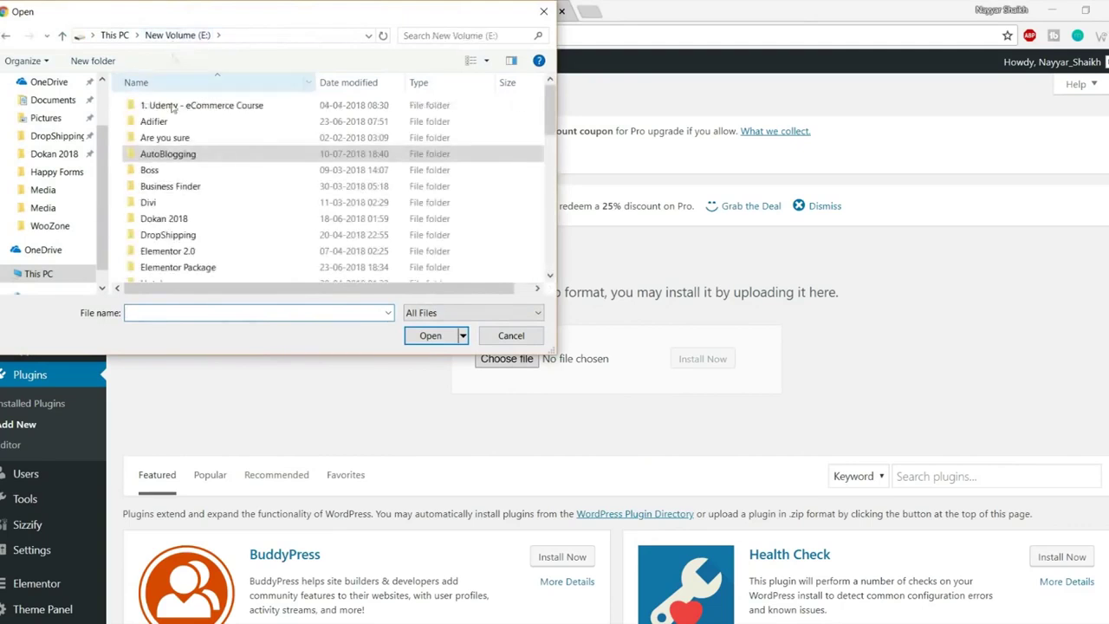
pyautogui.scroll(-3, 195, 201)
pyautogui.scroll(-4, 196, 200)
pyautogui.scroll(3, 205, 216)
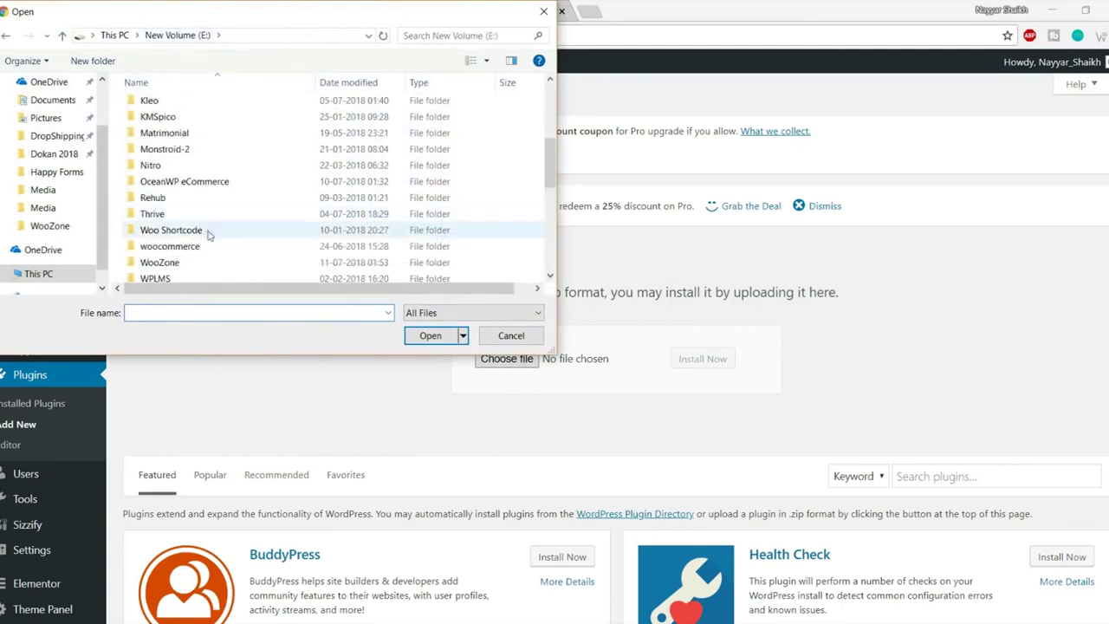
pyautogui.doubleClick(173, 262)
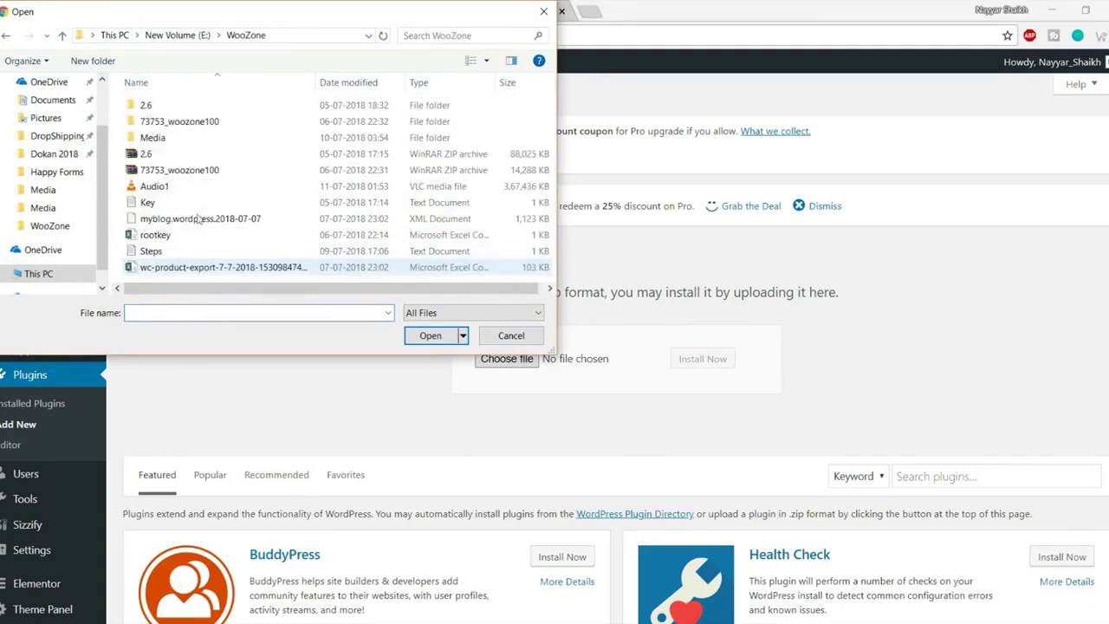
pyautogui.doubleClick(171, 107)
# - Pick woozone.zip from the 9.0.6.1 Plugin folder and install it
pyautogui.doubleClick(175, 108)
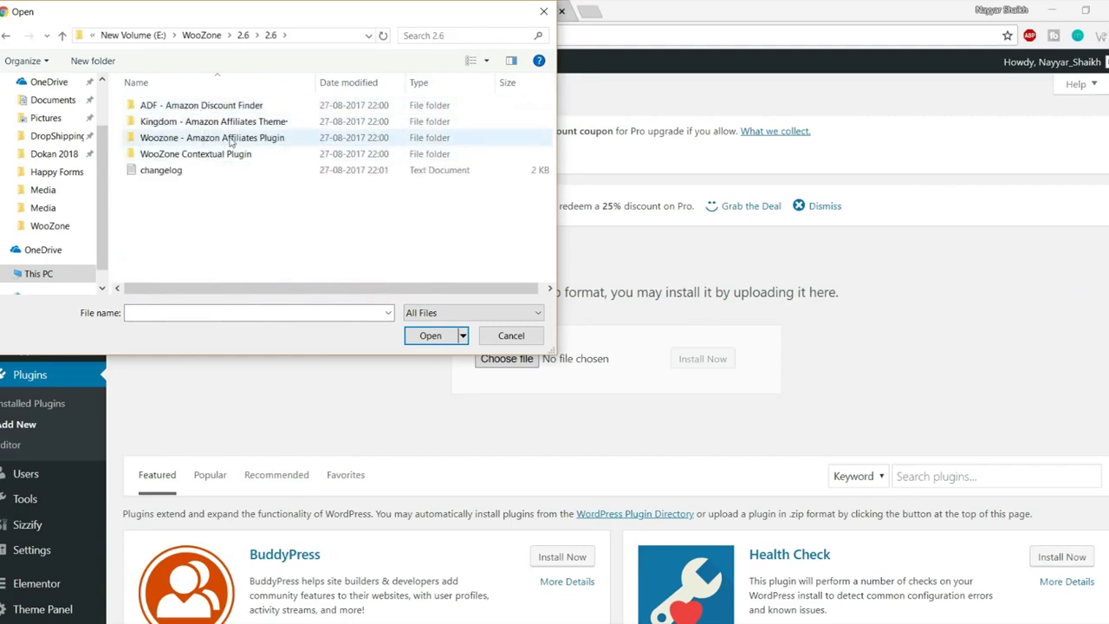
pyautogui.doubleClick(230, 139)
pyautogui.doubleClick(152, 104)
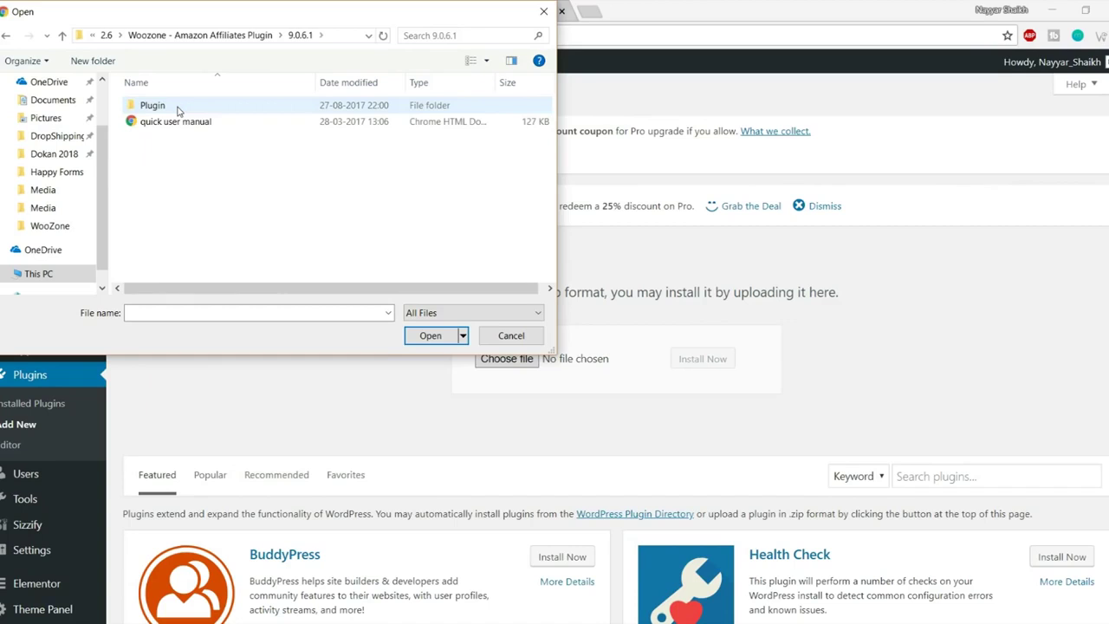
pyautogui.doubleClick(152, 105)
pyautogui.click(183, 108)
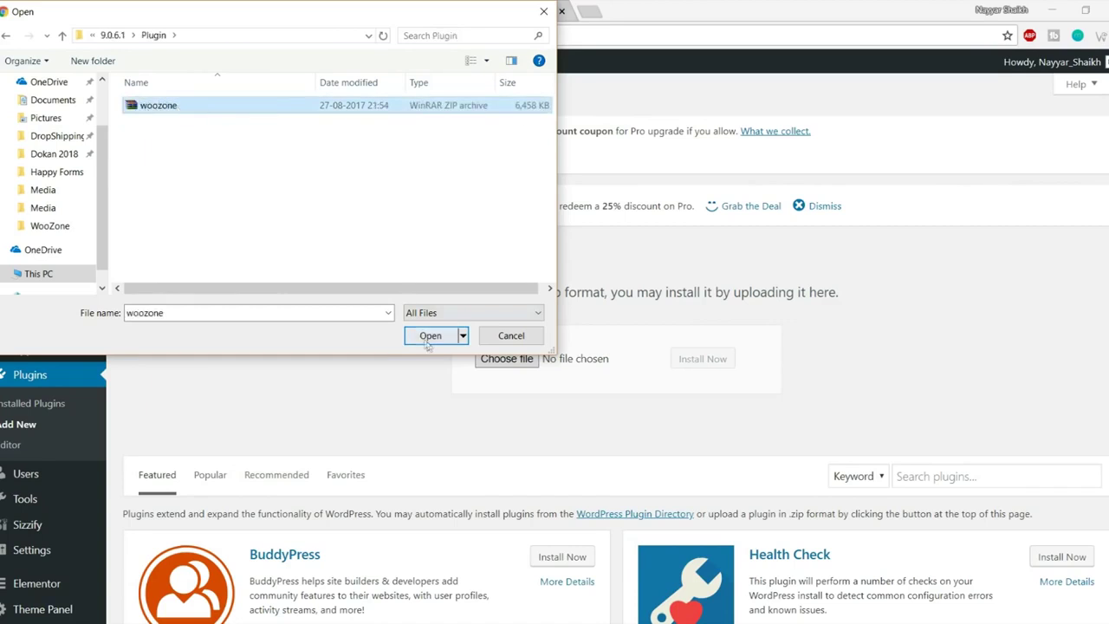
pyautogui.click(428, 337)
pyautogui.click(702, 362)
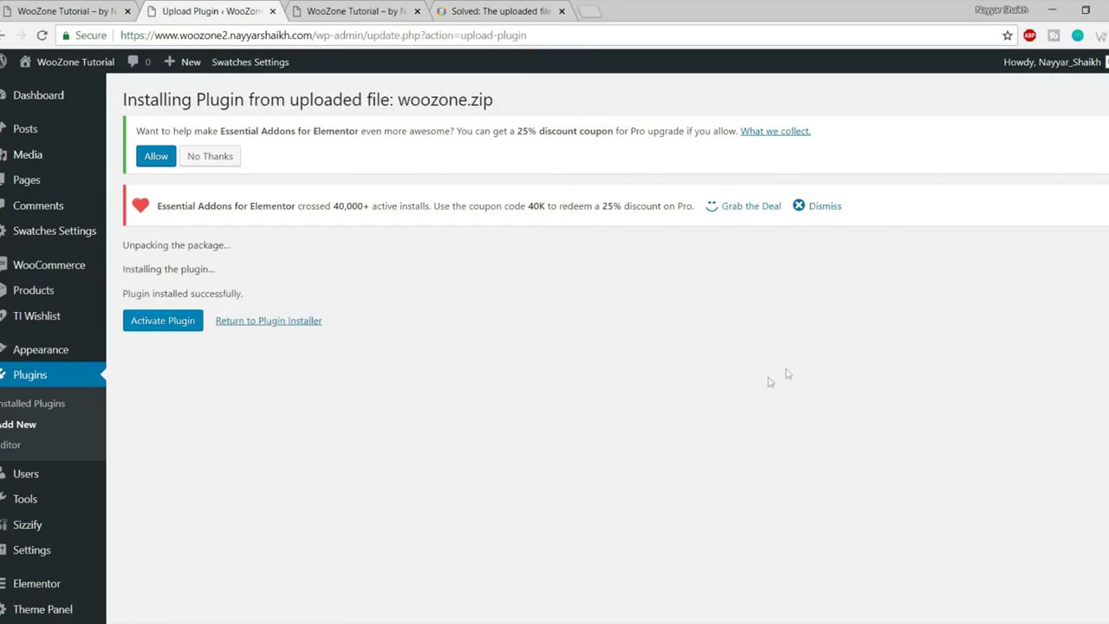
# - Activate WooZone and register it by entering the item purchase code and choosing Activate Now
pyautogui.click(174, 324)
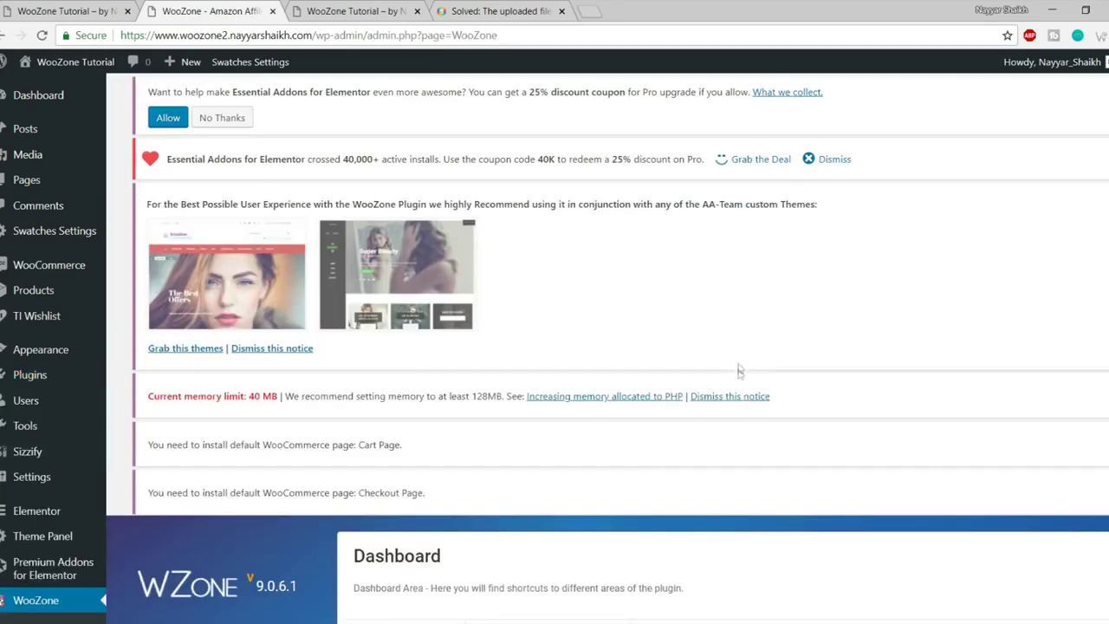
pyautogui.scroll(-10, 752, 458)
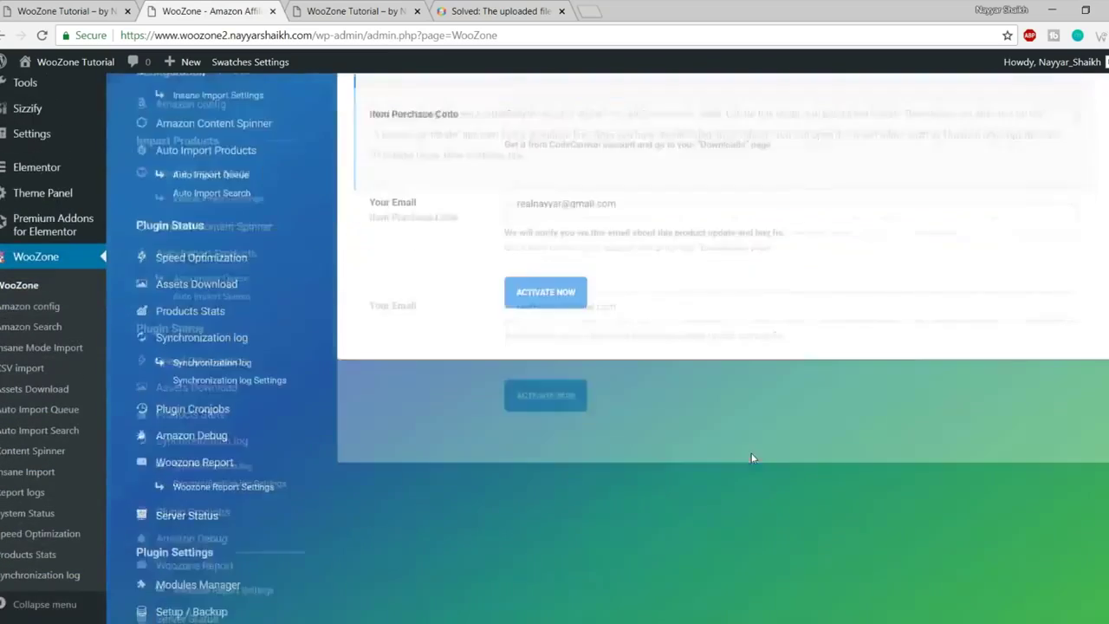
pyautogui.scroll(3, 752, 458)
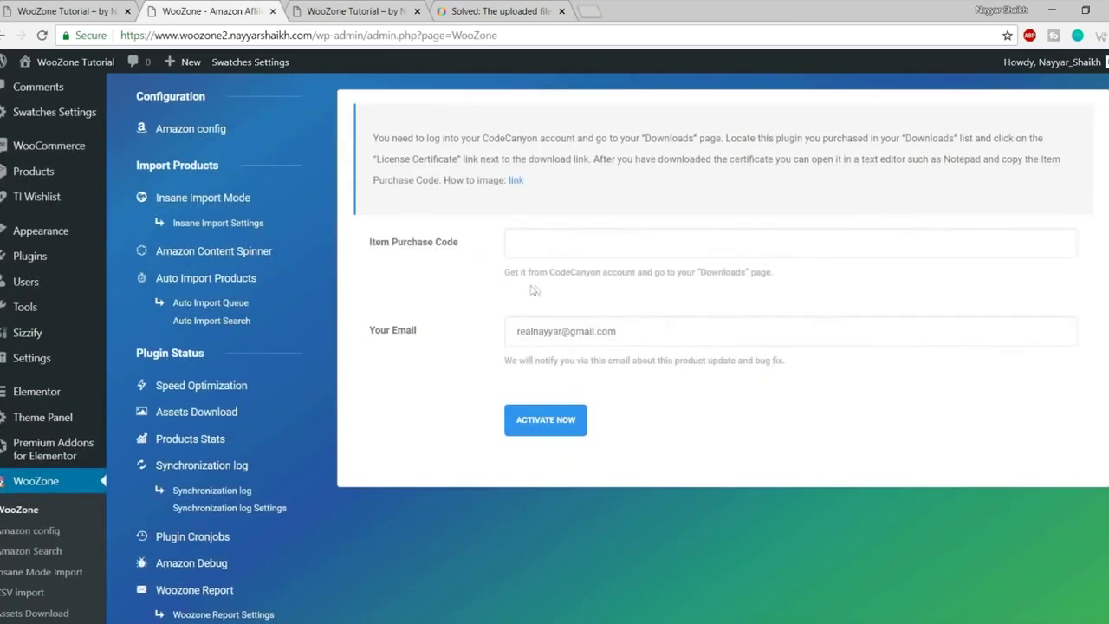
pyautogui.click(530, 254)
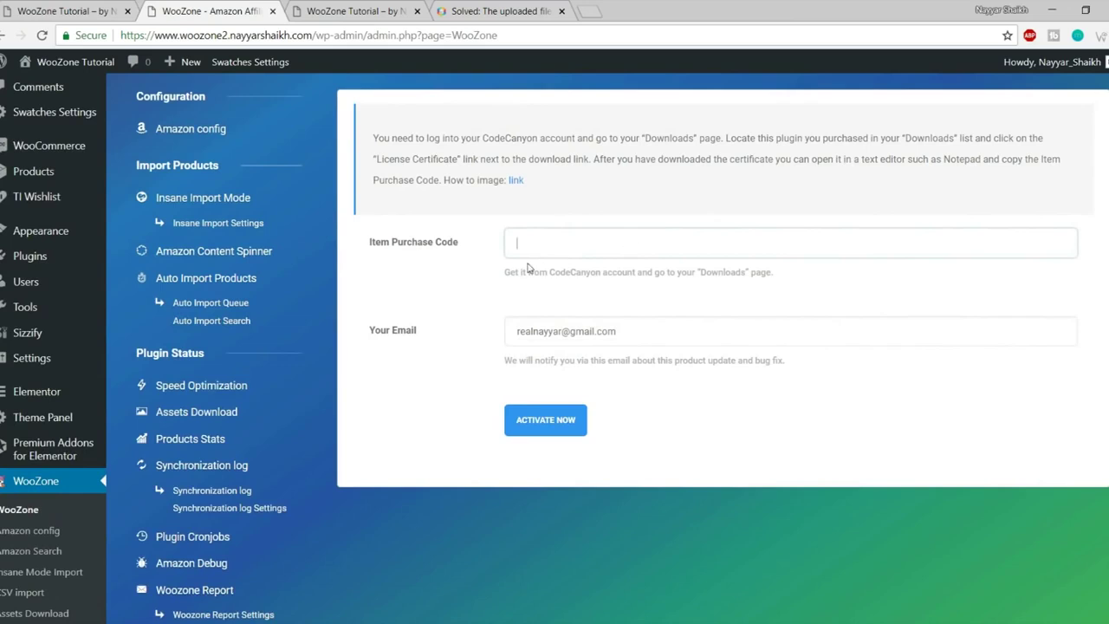
pyautogui.scroll(2, 526, 267)
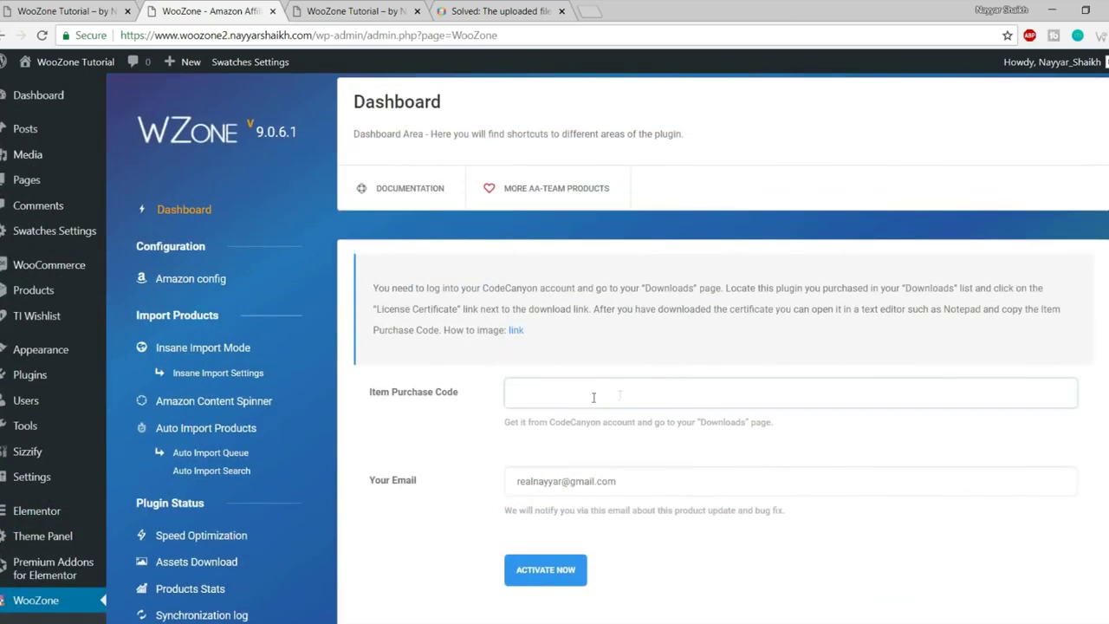
pyautogui.scroll(-1, 634, 399)
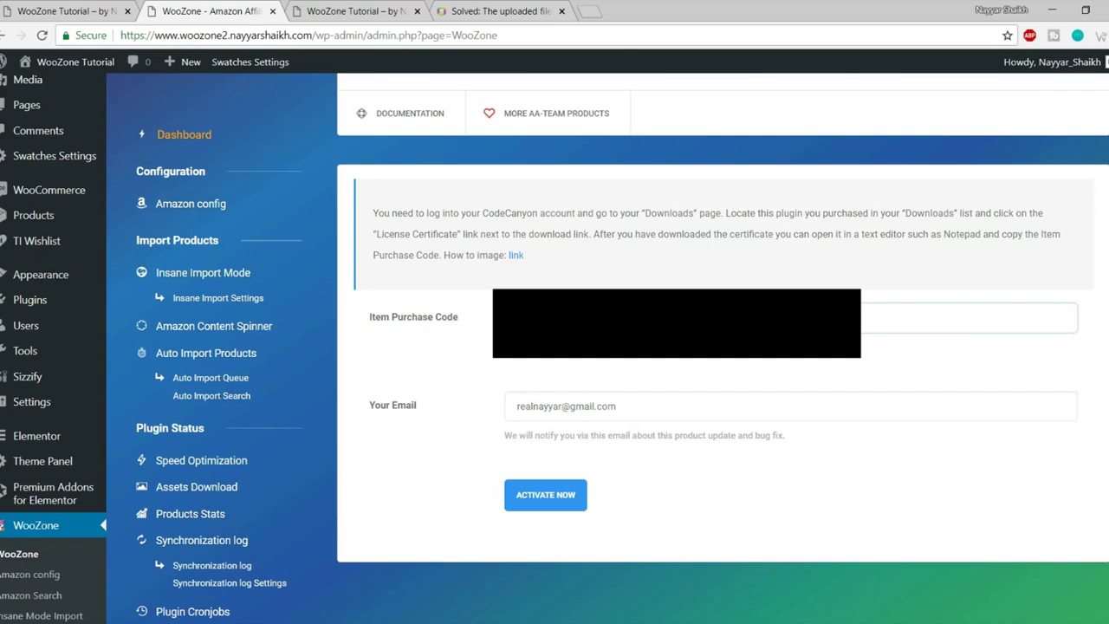
pyautogui.click(540, 501)
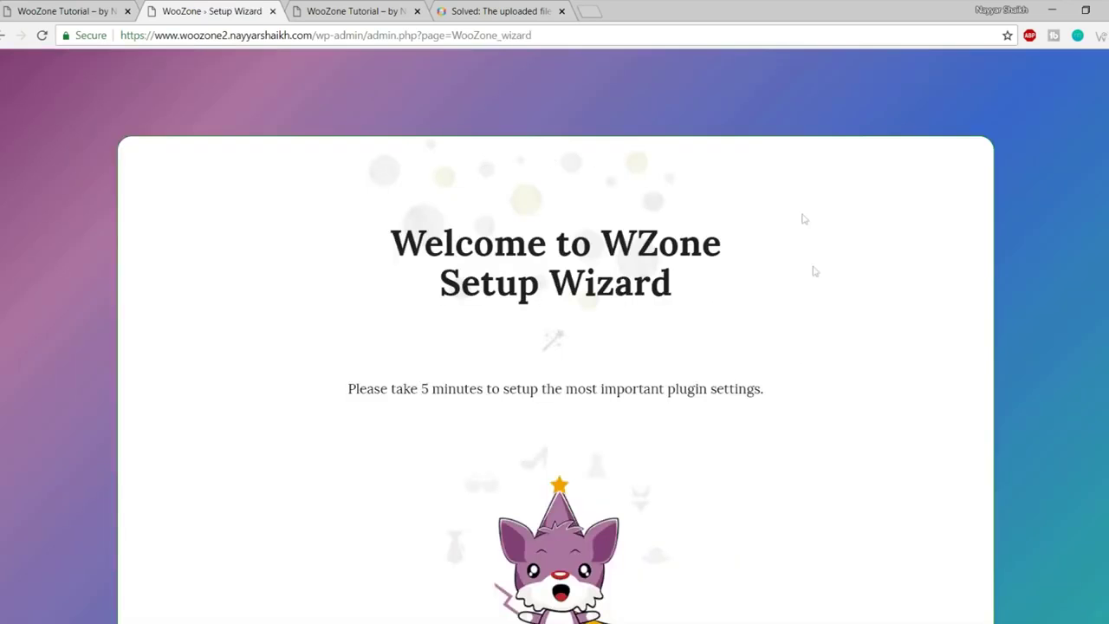
# - Start the WZone setup wizard and pick Online Store as the site type
pyautogui.scroll(-2, 621, 353)
pyautogui.scroll(2, 621, 354)
pyautogui.scroll(-3, 953, 277)
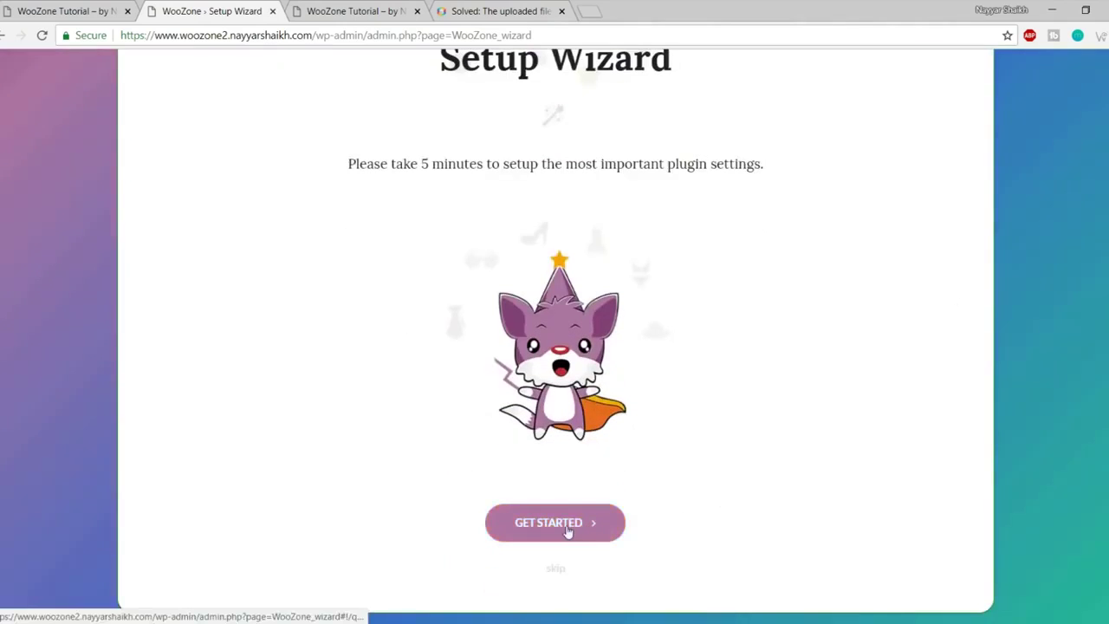
pyautogui.click(565, 525)
pyautogui.scroll(-2, 933, 428)
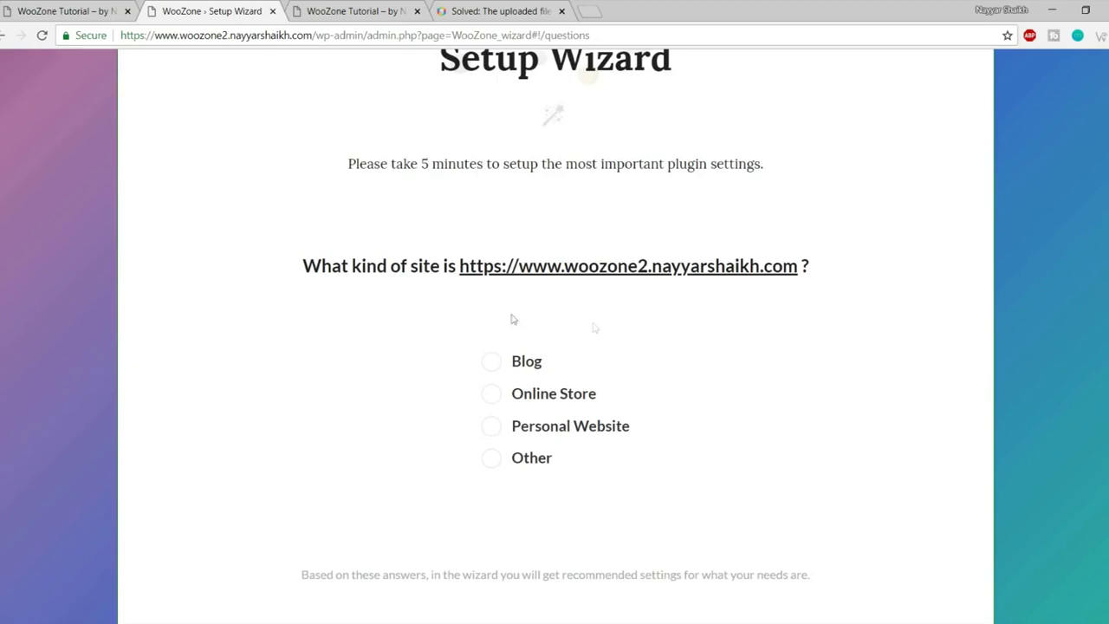
pyautogui.click(552, 367)
pyautogui.click(553, 394)
pyautogui.click(562, 426)
pyautogui.click(535, 461)
pyautogui.click(551, 426)
pyautogui.click(550, 394)
pyautogui.scroll(-2, 737, 423)
pyautogui.click(627, 509)
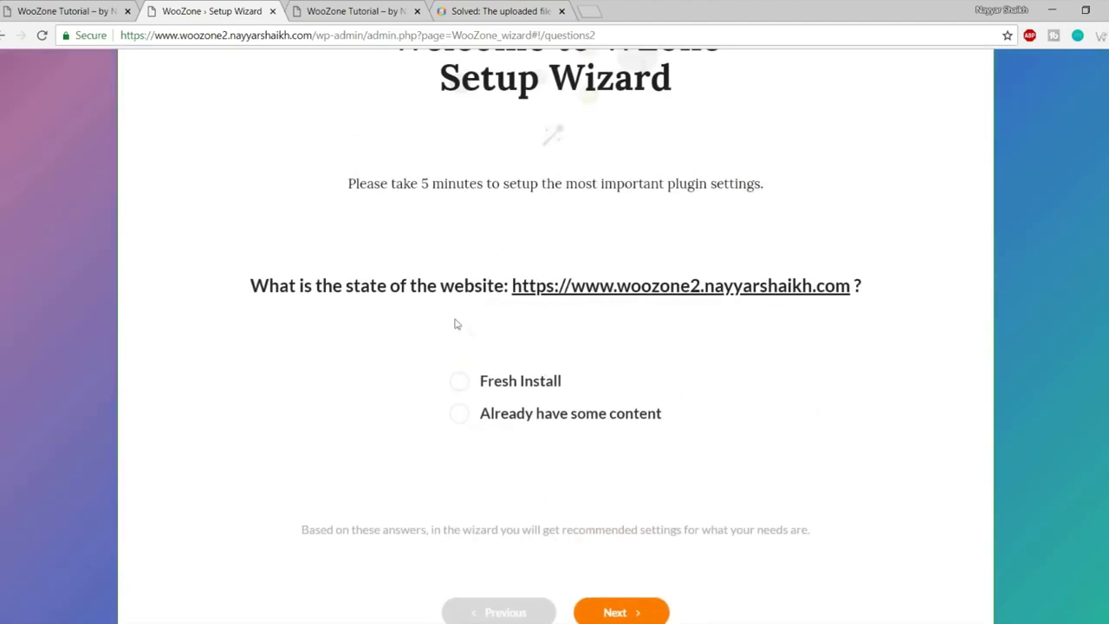
# - Mark the website as a Fresh Install
pyautogui.click(511, 384)
pyautogui.click(520, 384)
pyautogui.scroll(-1, 698, 394)
pyautogui.click(636, 538)
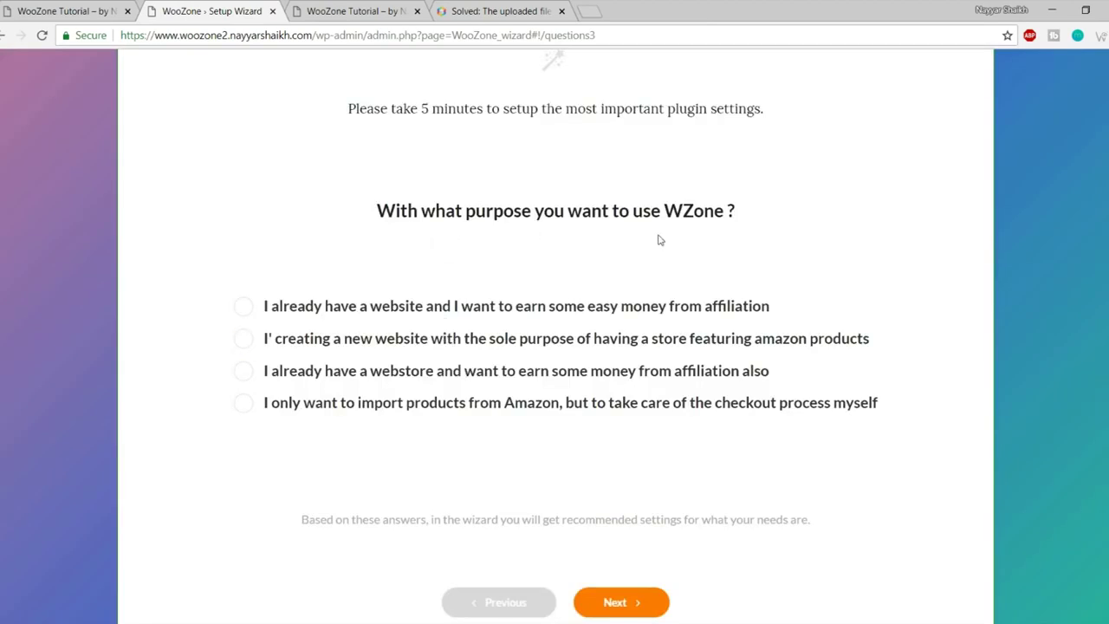
# - Set the purpose to earning affiliate money from an existing website and continue to Settings
pyautogui.click(370, 338)
pyautogui.click(301, 309)
pyautogui.click(648, 604)
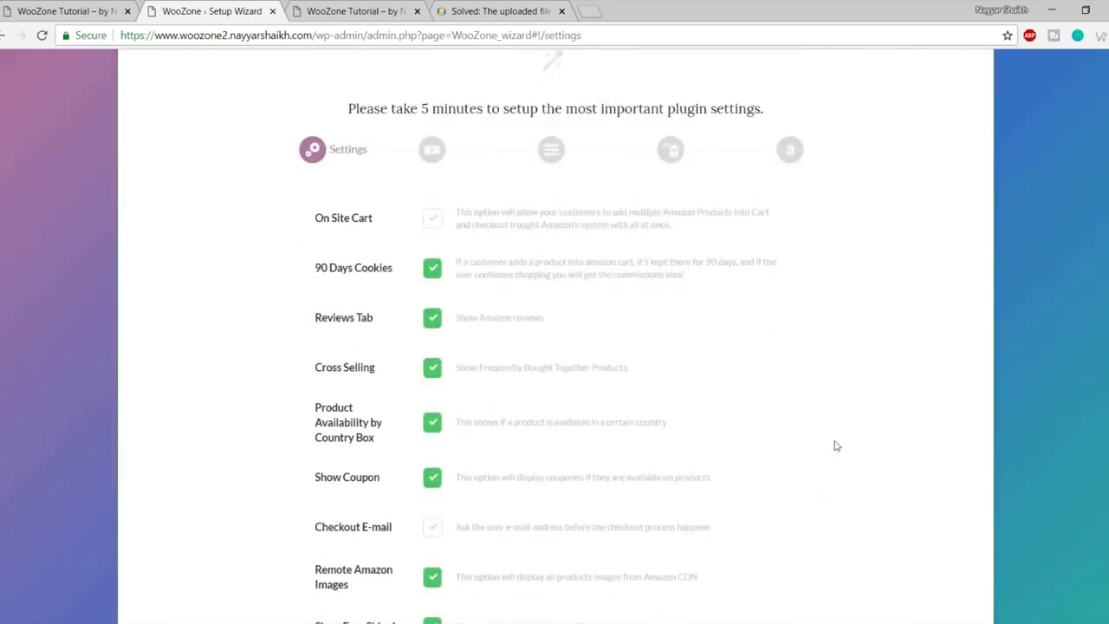
# - Enable the On Site Cart option in the wizard's Settings step
pyautogui.scroll(-3, 411, 353)
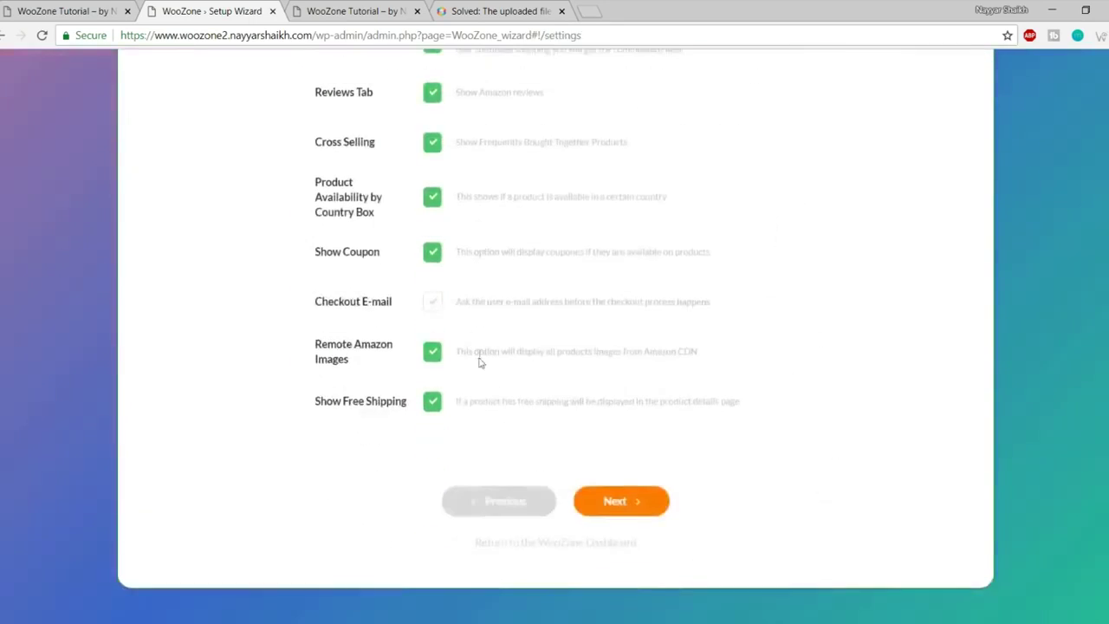
pyautogui.scroll(3, 490, 426)
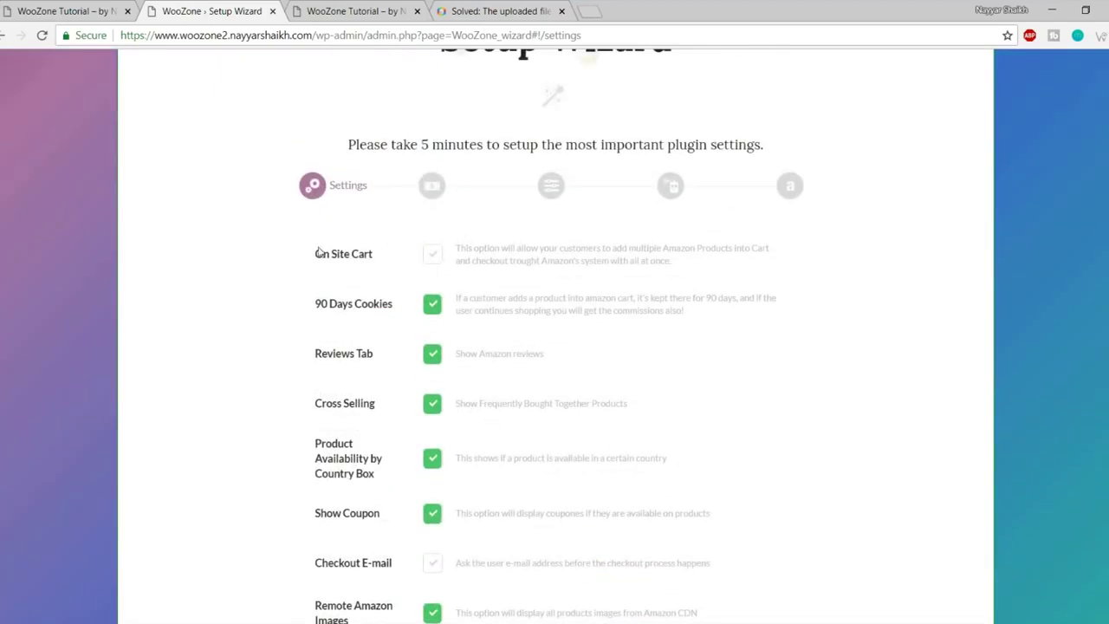
pyautogui.scroll(-3, 474, 311)
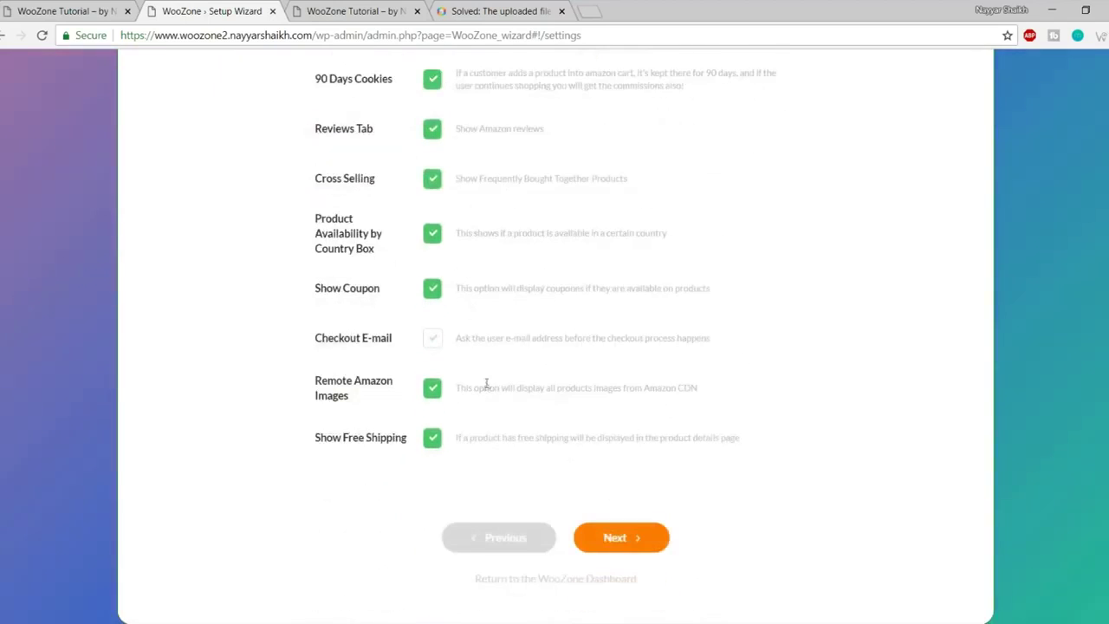
pyautogui.scroll(2, 470, 328)
pyautogui.scroll(1, 500, 332)
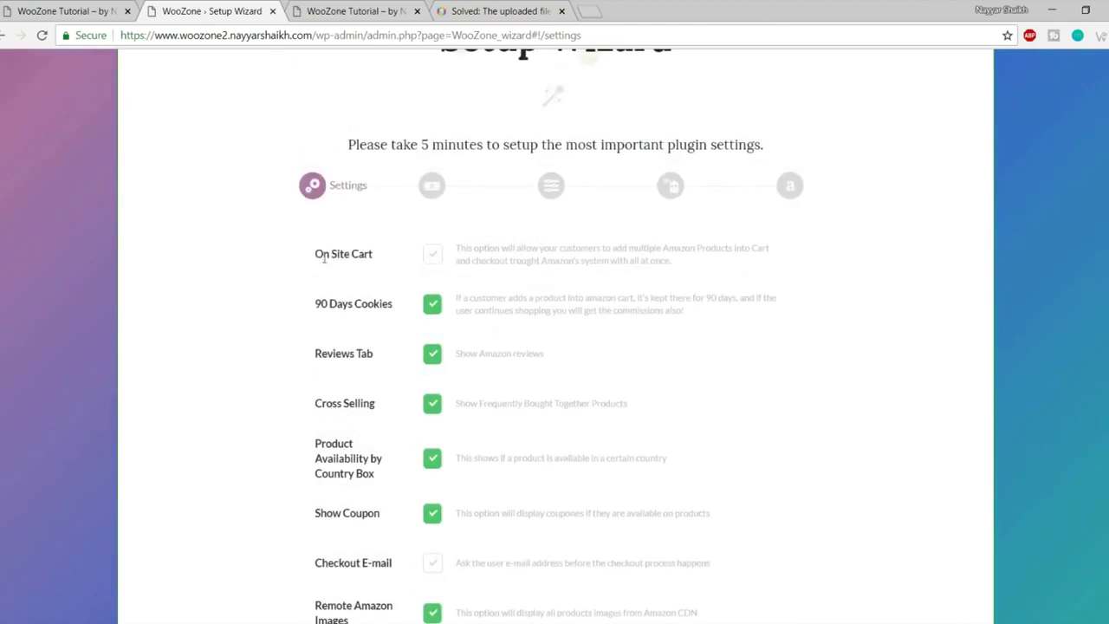
pyautogui.moveTo(317, 253); pyautogui.dragTo(381, 256)
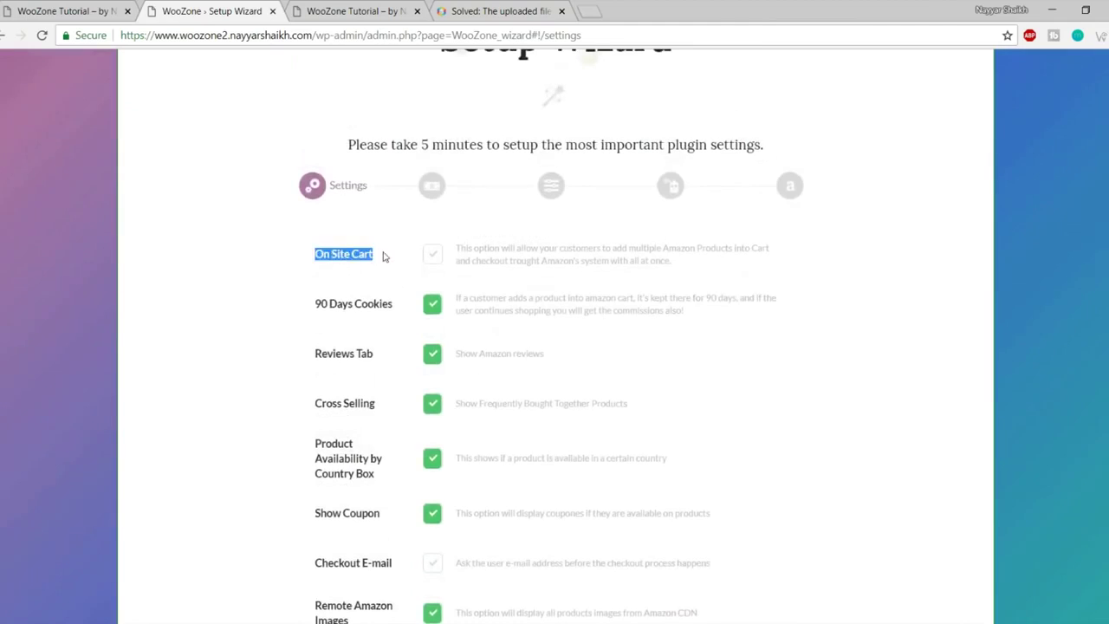
pyautogui.click(544, 250)
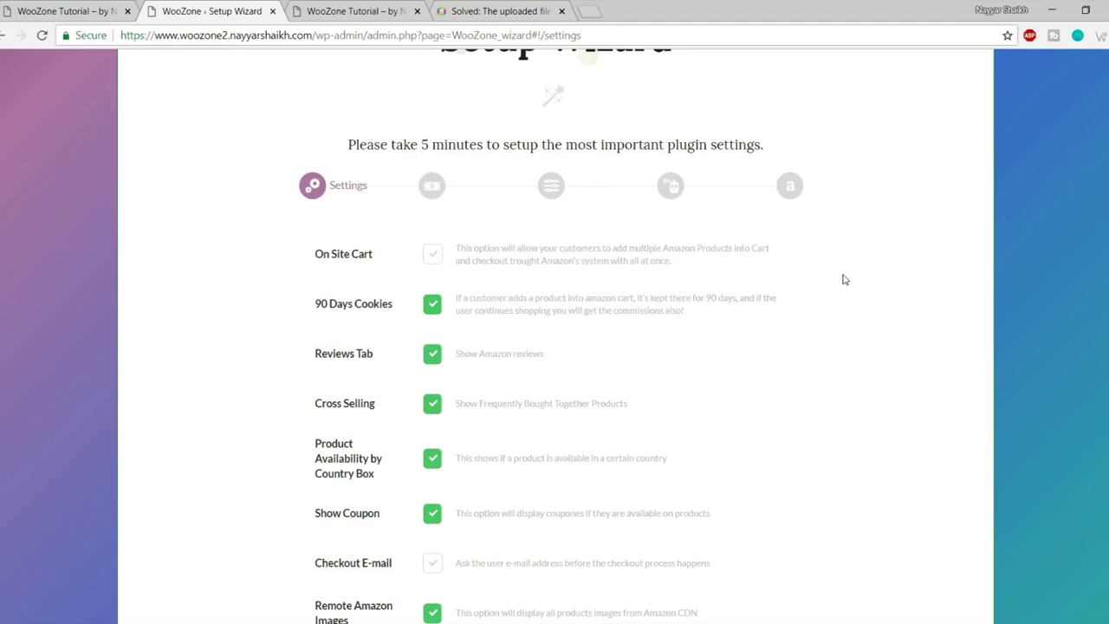
pyautogui.click(434, 258)
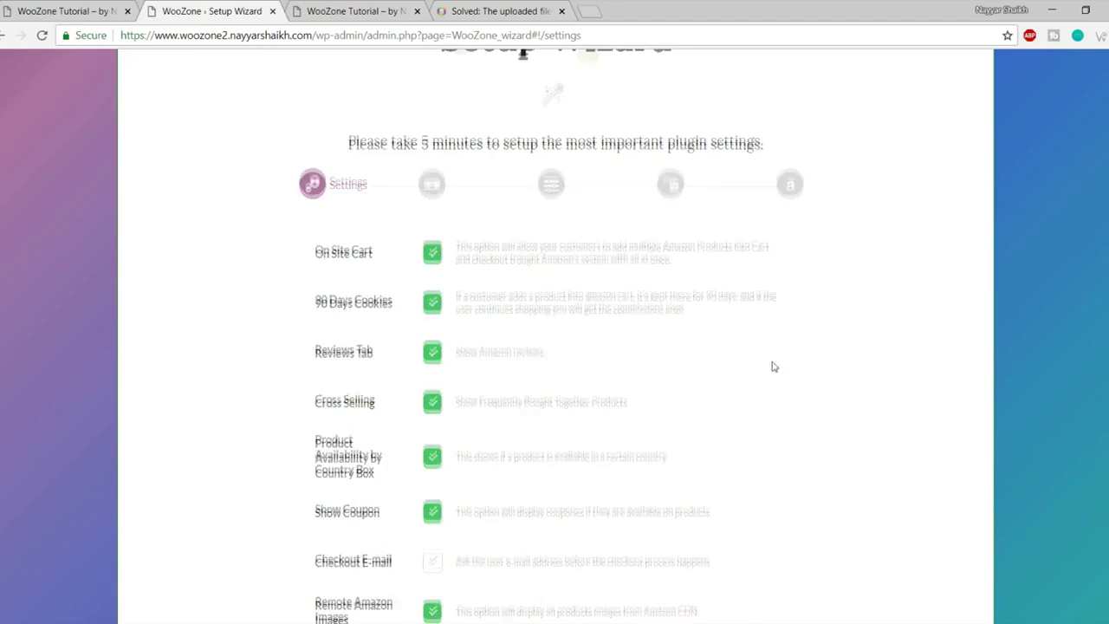
# - Review the Show Amazon Reviews and Frequently Bought Together descriptions, leaving both enabled
pyautogui.scroll(-1, 774, 366)
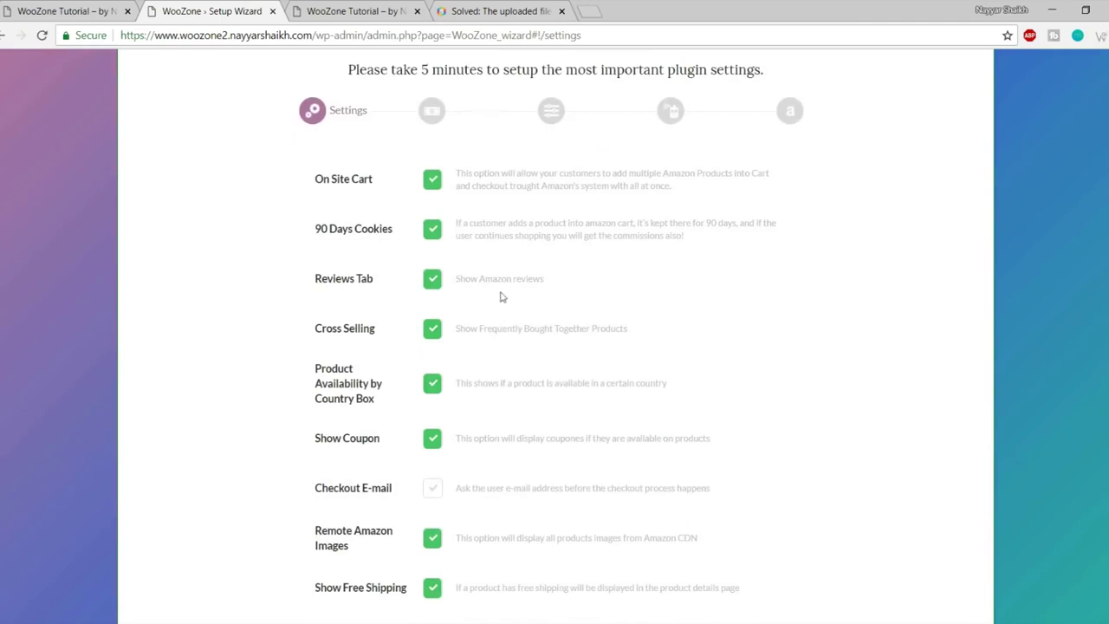
pyautogui.moveTo(579, 280); pyautogui.dragTo(488, 269)
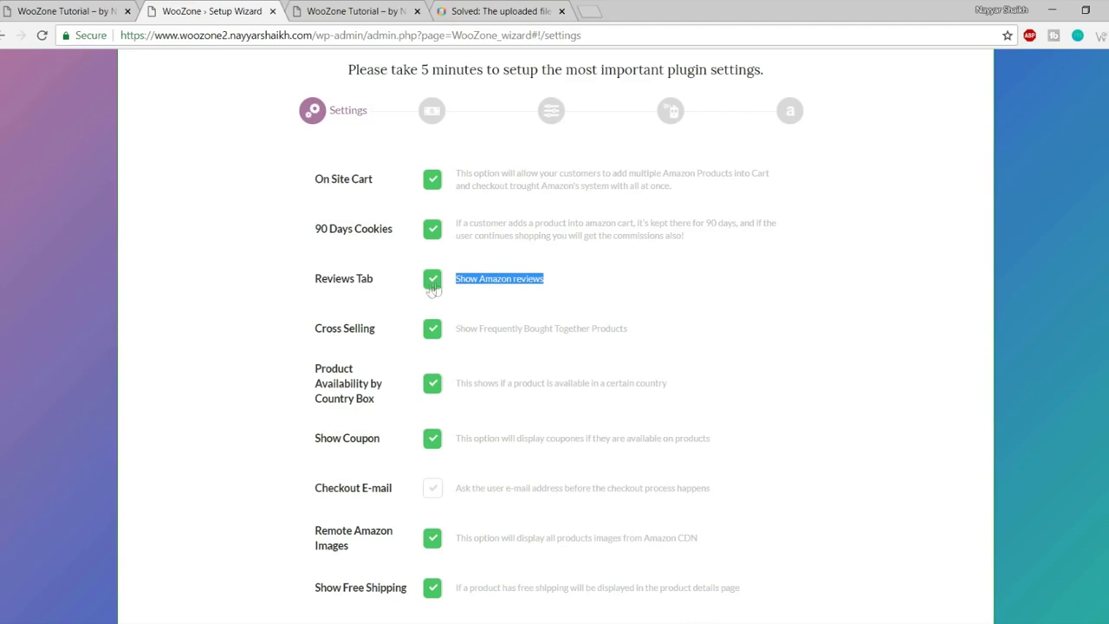
pyautogui.scroll(-1, 664, 292)
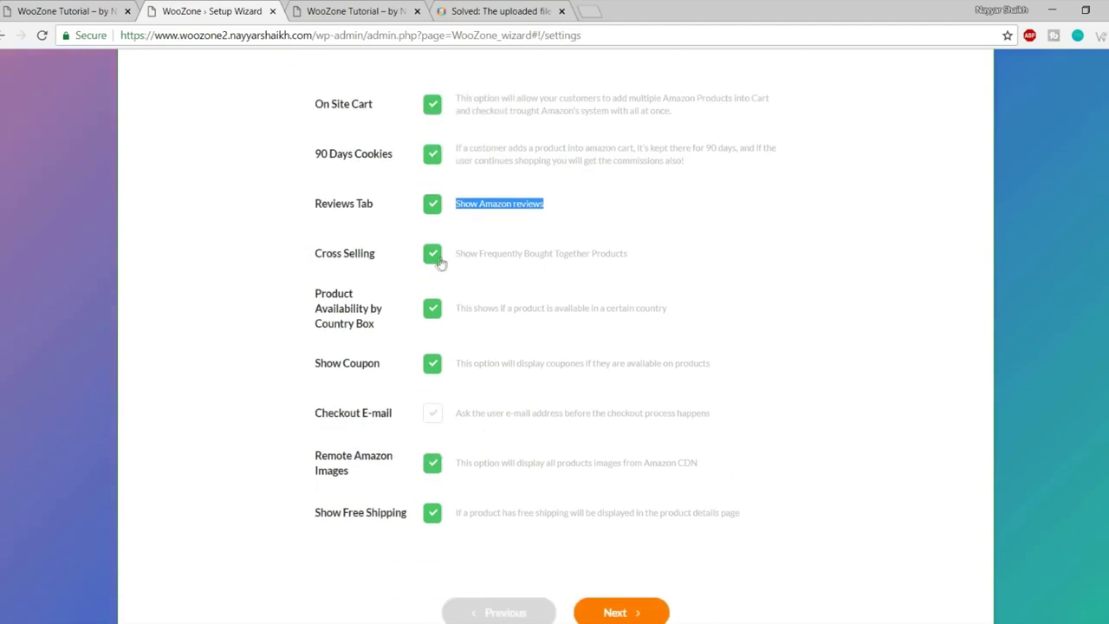
pyautogui.moveTo(459, 257); pyautogui.dragTo(669, 262)
pyautogui.click(670, 261)
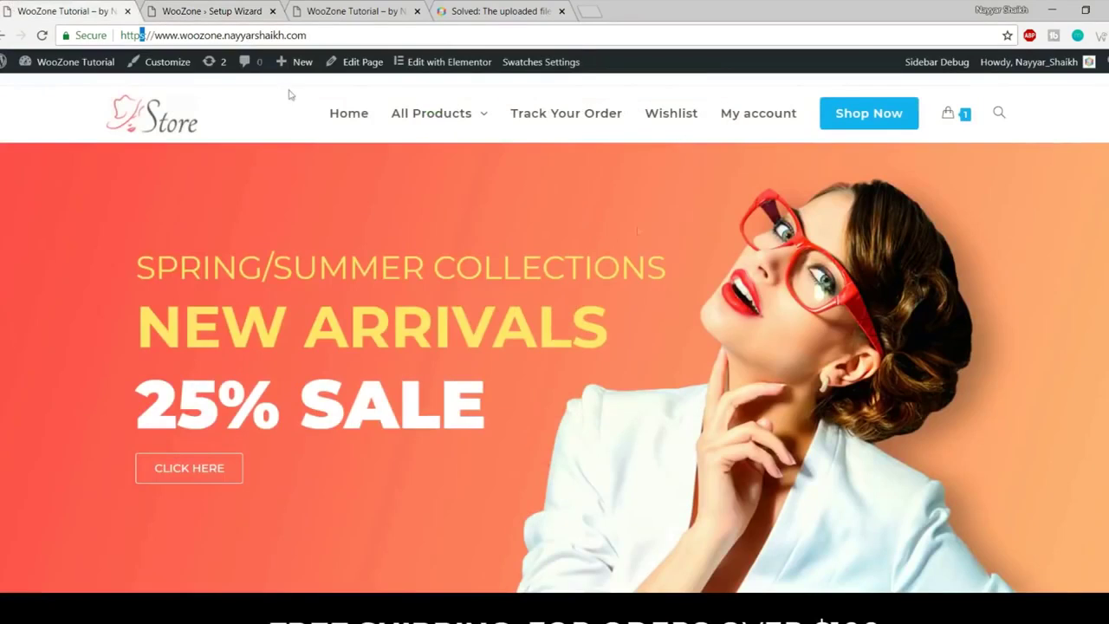
pyautogui.scroll(-10, 670, 321)
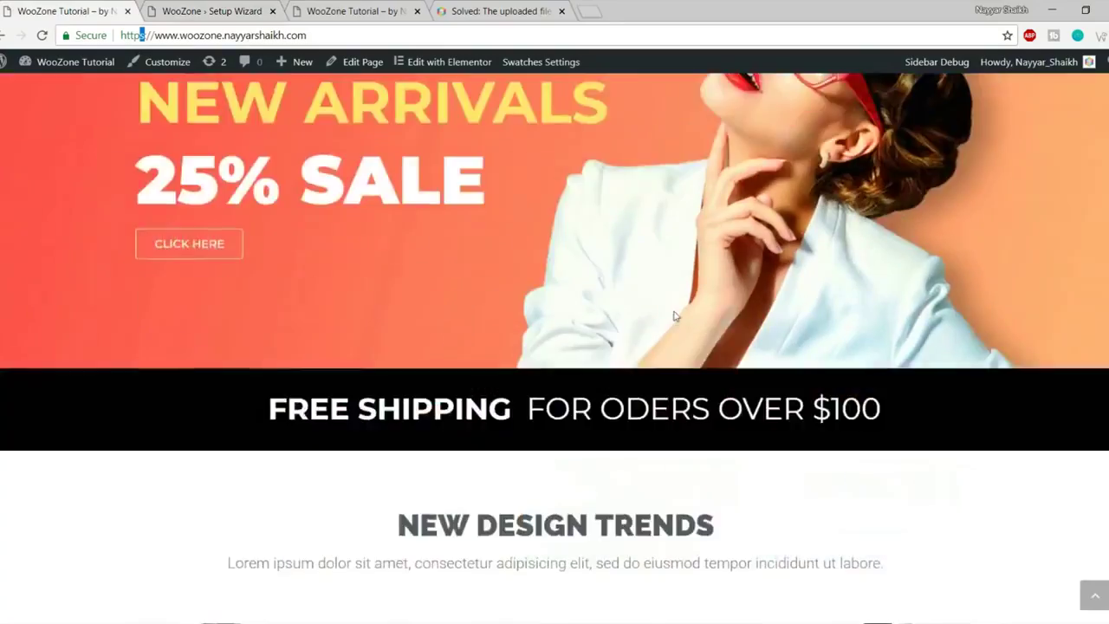
# - Open the first handbag's product page and view its Amazon Customer Reviews section
pyautogui.scroll(-5, 673, 322)
pyautogui.scroll(5, 314, 289)
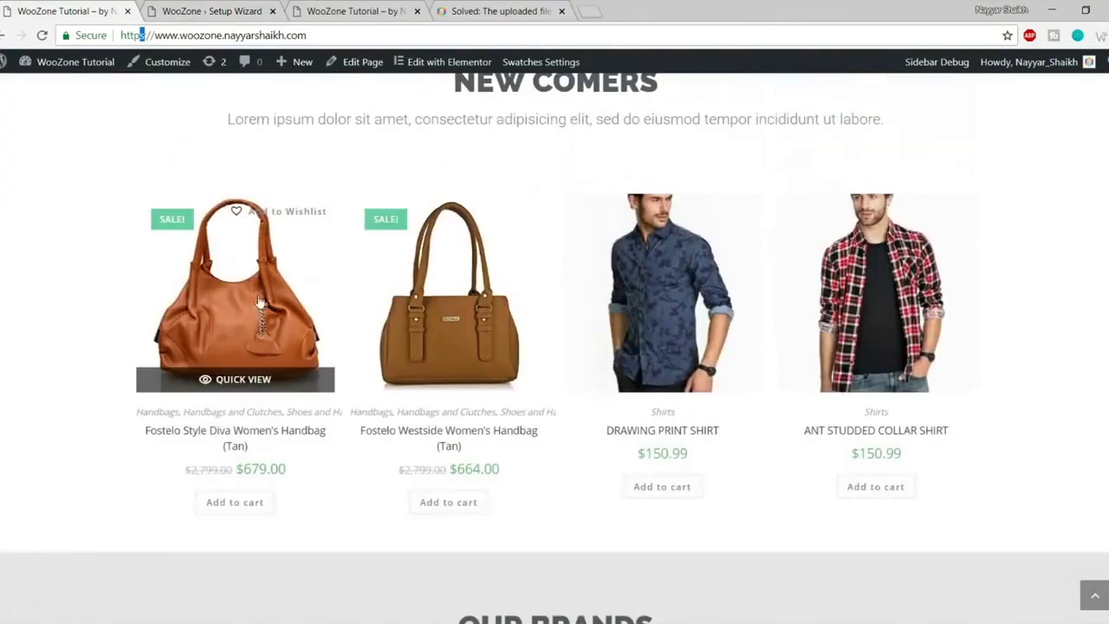
pyautogui.click(258, 301)
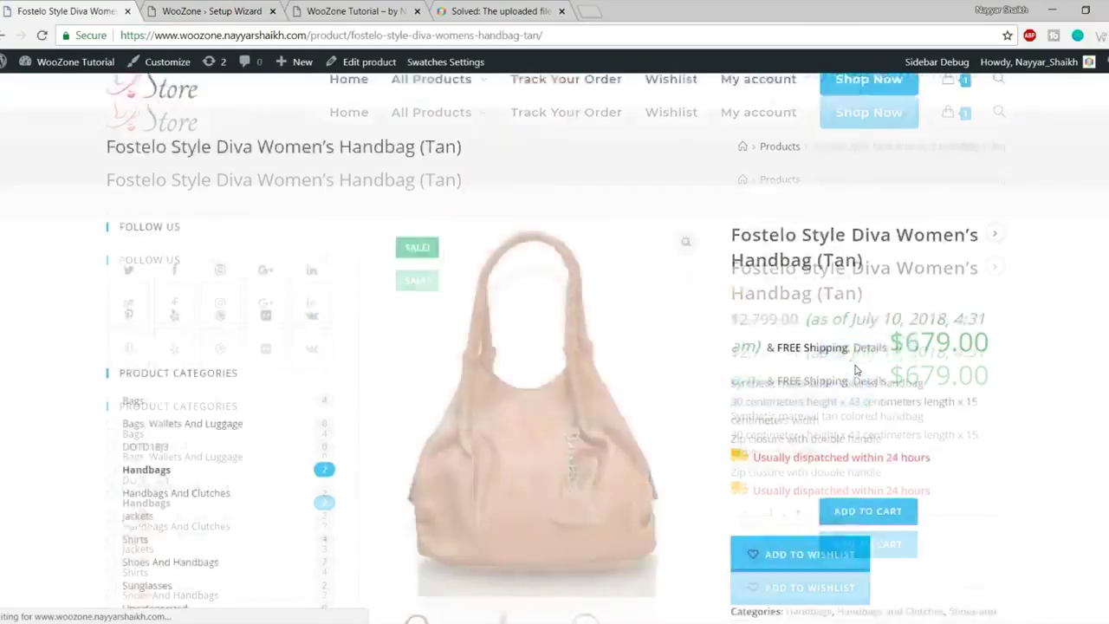
pyautogui.scroll(-10, 854, 371)
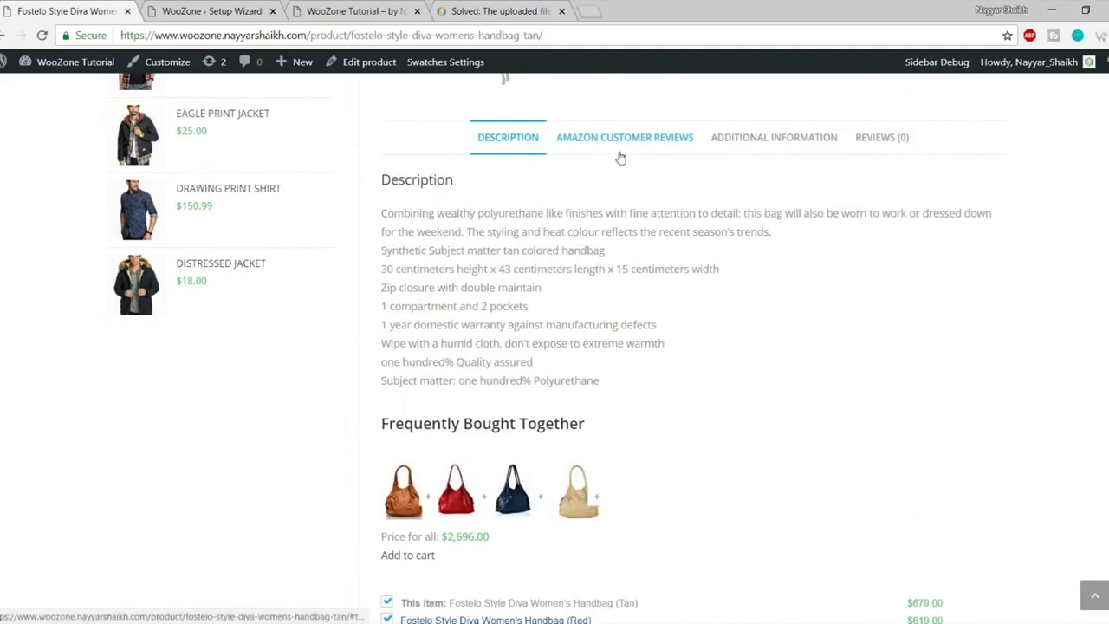
pyautogui.click(619, 156)
pyautogui.scroll(-2, 629, 391)
pyautogui.scroll(2, 658, 303)
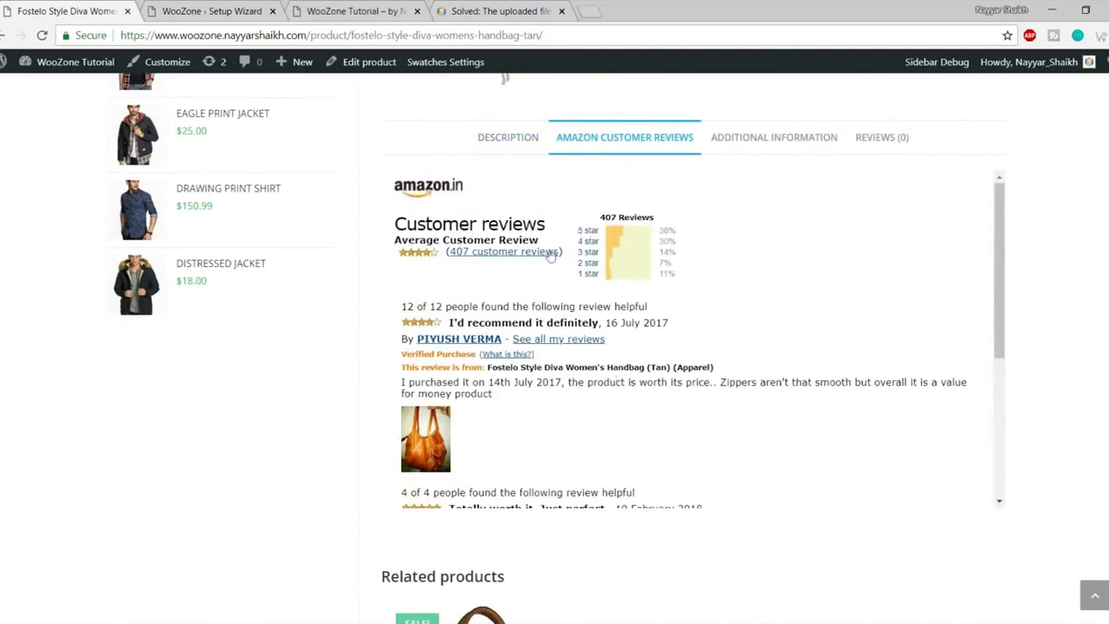
pyautogui.scroll(2, 687, 344)
pyautogui.scroll(-3, 687, 344)
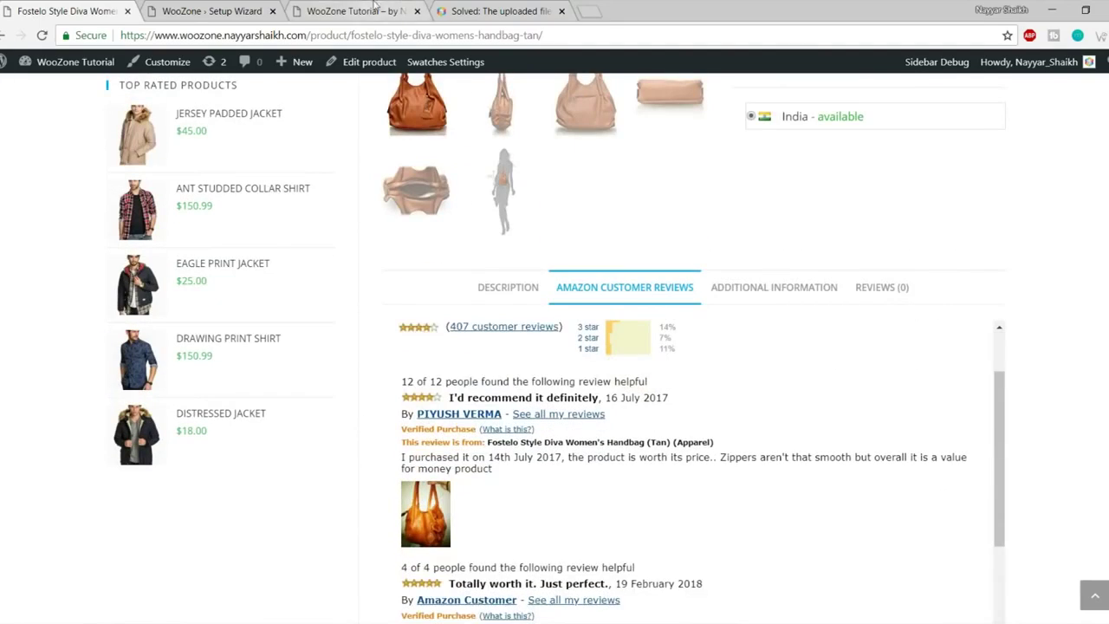
# - Back in the setup wizard, toggle the Reviews Tab option
pyautogui.click(374, 10)
pyautogui.click(220, 7)
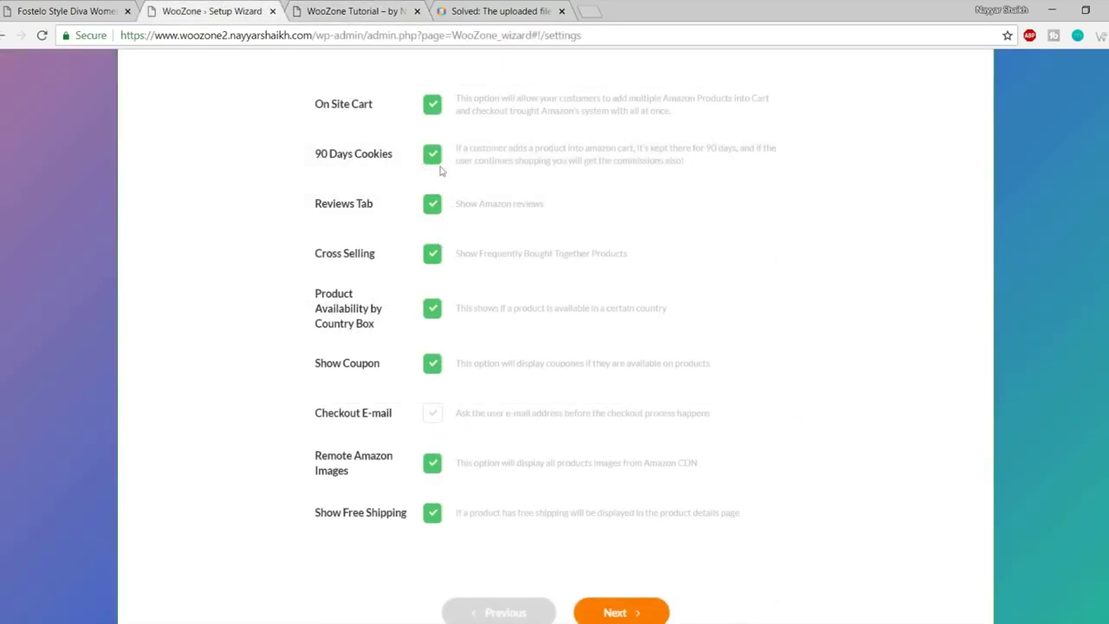
pyautogui.click(438, 210)
# - Compare the handbag's Description section, then return to the wizard's Settings step
pyautogui.click(65, 11)
pyautogui.click(510, 294)
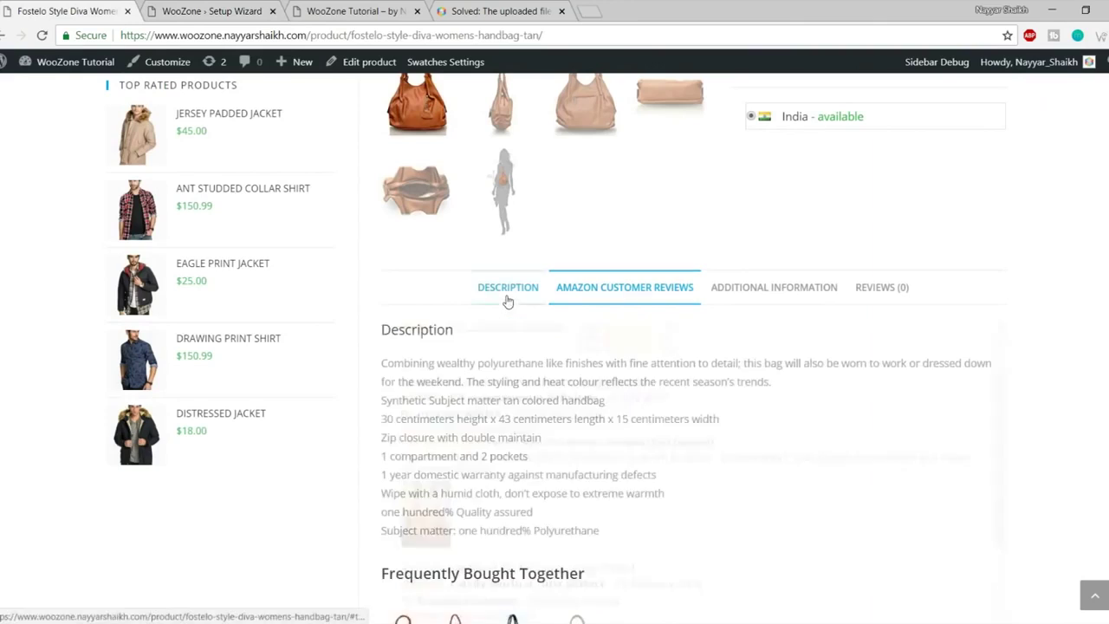
pyautogui.scroll(-4, 612, 321)
pyautogui.moveTo(379, 291); pyautogui.dragTo(676, 278)
pyautogui.click(668, 279)
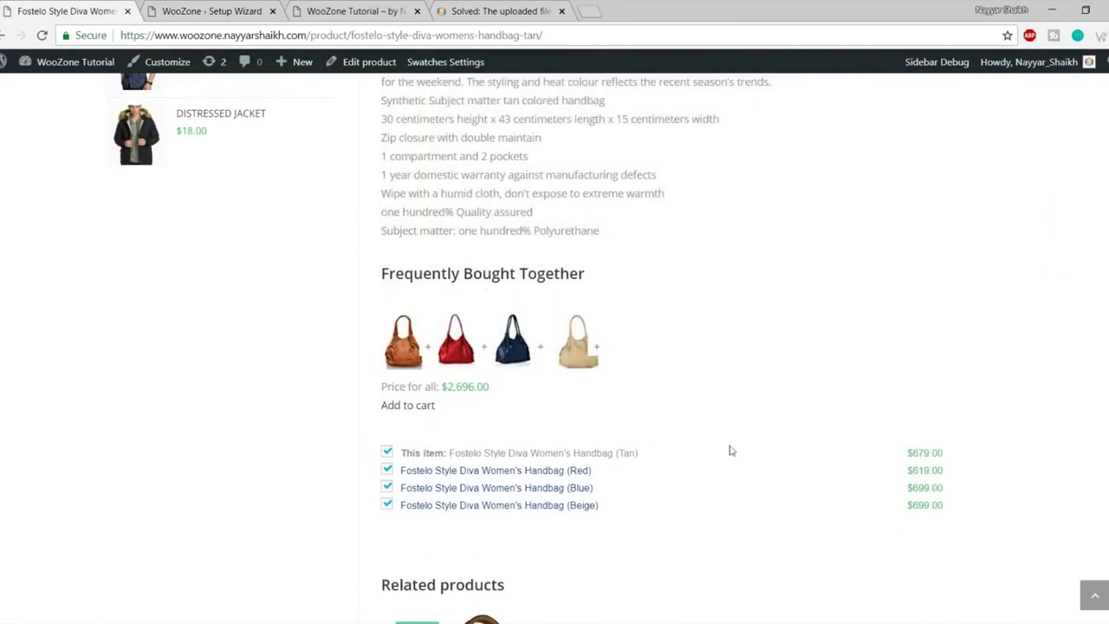
pyautogui.click(234, 7)
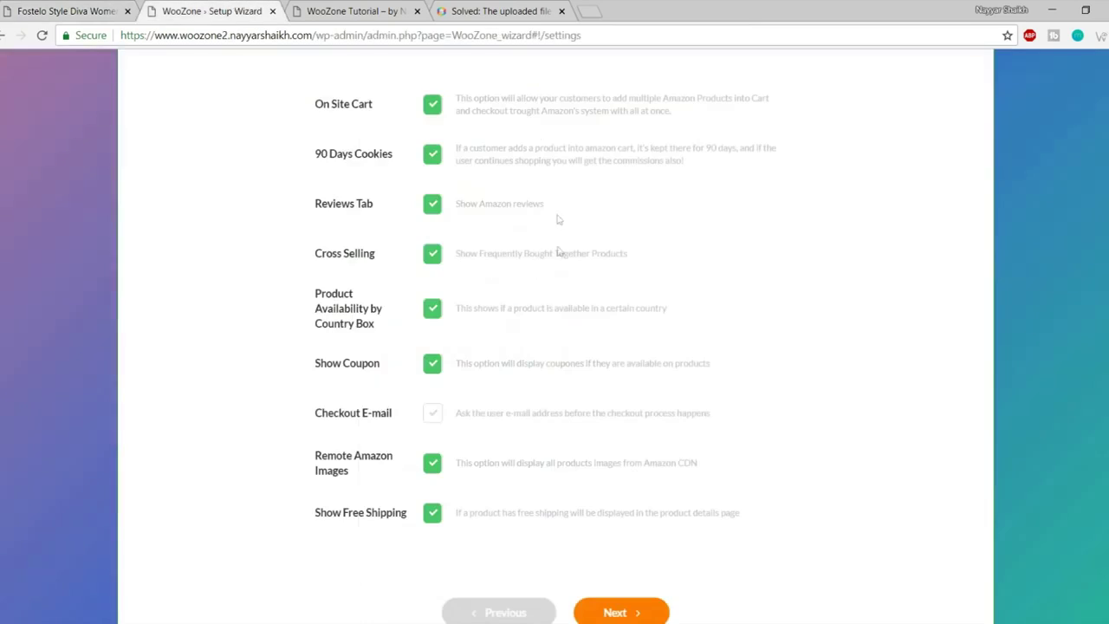
# - Toggle Cross Selling off and back on
pyautogui.click(430, 253)
pyautogui.click(432, 254)
pyautogui.moveTo(317, 292); pyautogui.dragTo(394, 337)
pyautogui.click(393, 337)
# - Turn off Product Availability by Country Box, check the handbag page's country box, then re-enable it
pyautogui.click(433, 311)
pyautogui.click(89, 8)
pyautogui.scroll(10, 982, 366)
pyautogui.moveTo(907, 507); pyautogui.dragTo(814, 524)
pyautogui.click(815, 524)
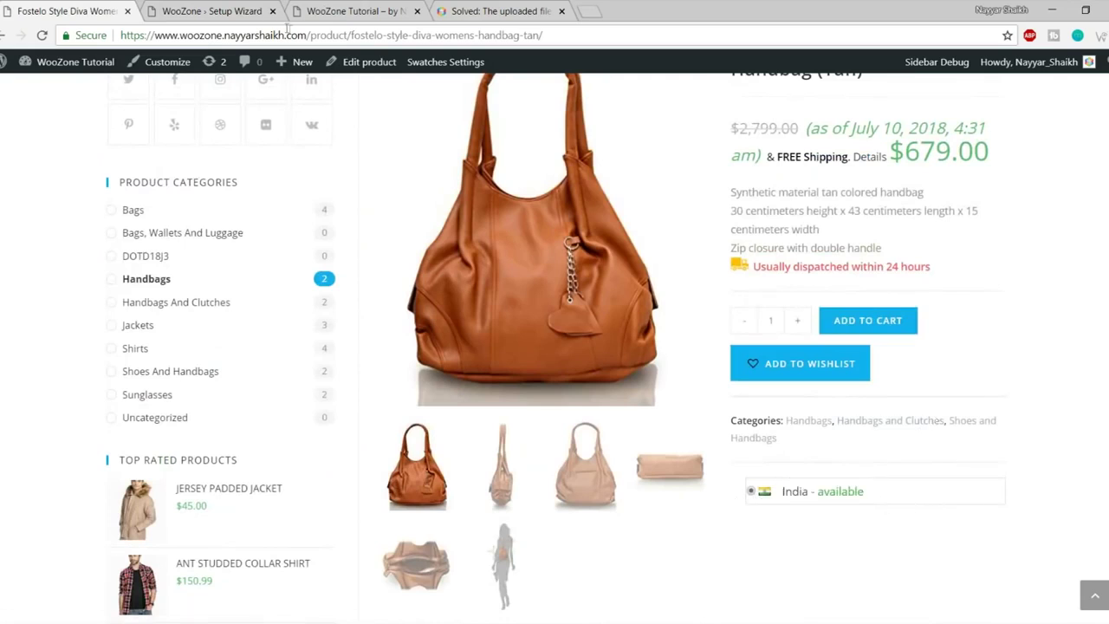
pyautogui.click(212, 10)
pyautogui.click(432, 309)
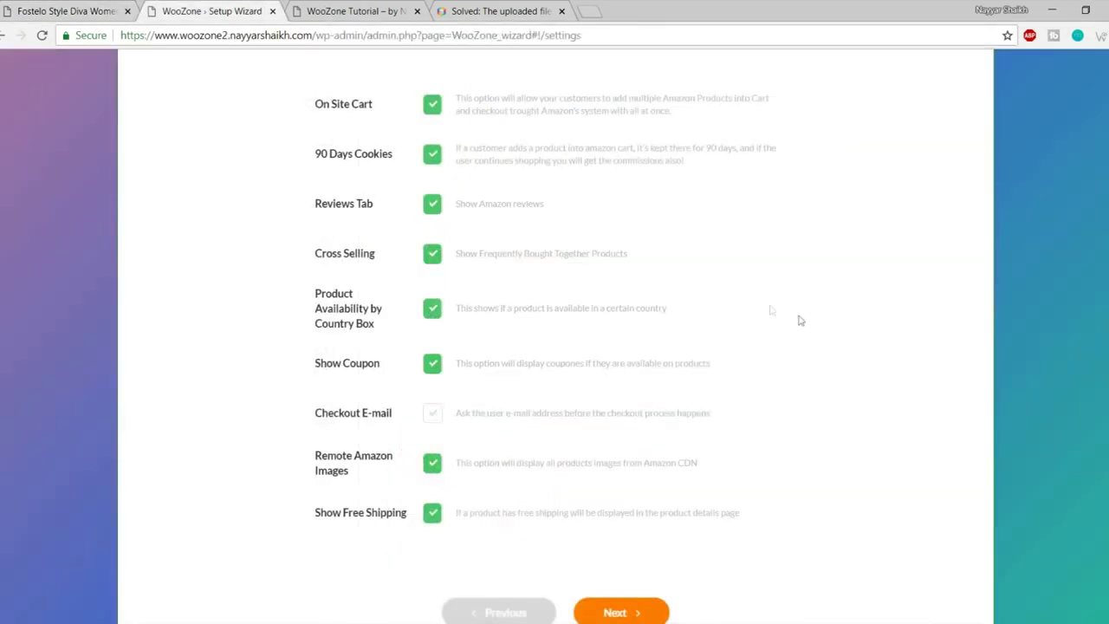
# - Review Checkout E-mail and Remote Amazon Images, leaving Checkout E-mail off, and advance to Prices Setup
pyautogui.scroll(-1, 869, 317)
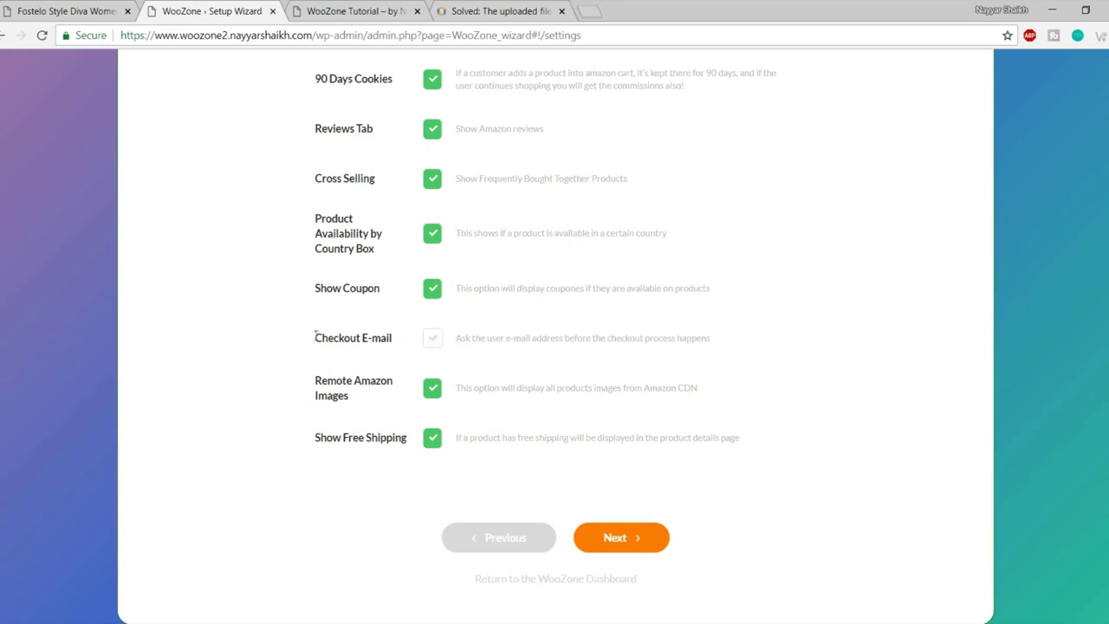
pyautogui.moveTo(310, 340); pyautogui.dragTo(420, 339)
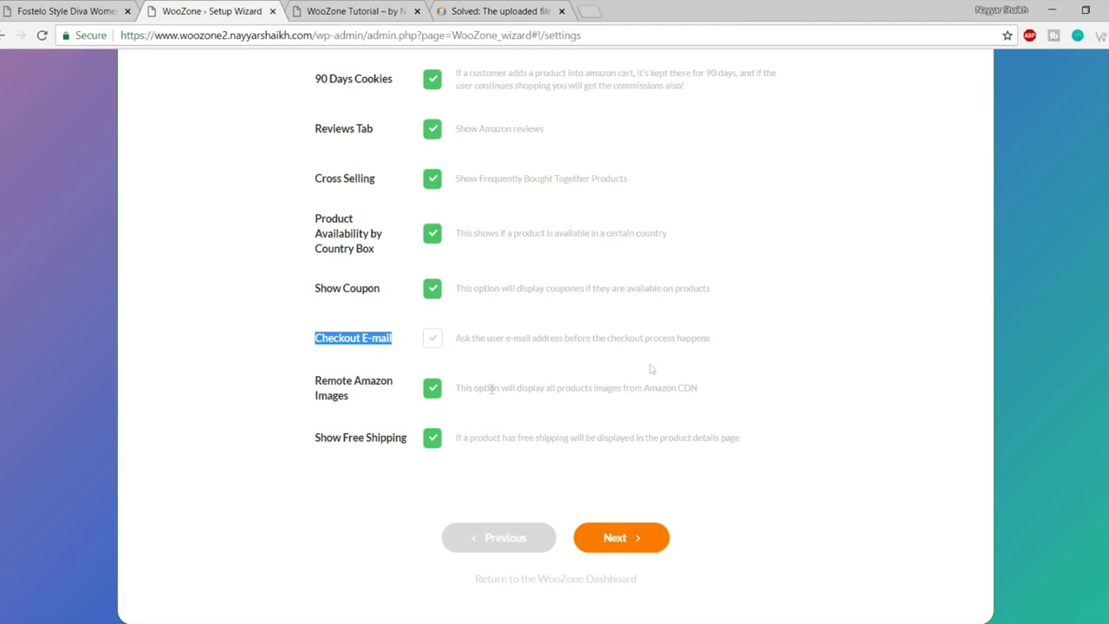
pyautogui.click(330, 379)
pyautogui.moveTo(314, 388); pyautogui.dragTo(381, 399)
pyautogui.click(400, 396)
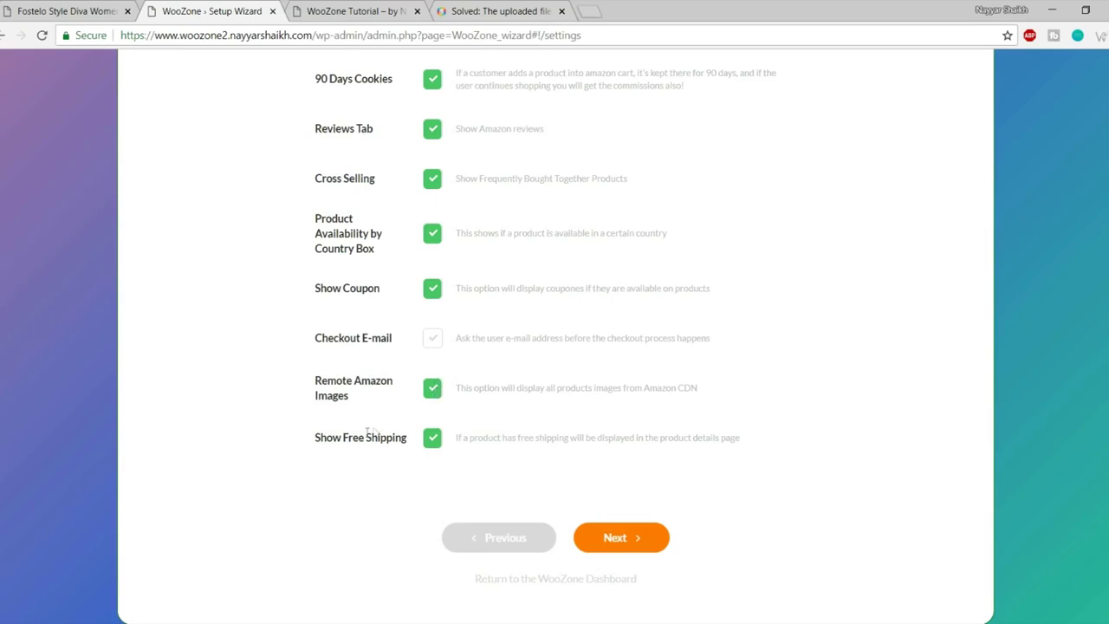
pyautogui.moveTo(312, 434); pyautogui.dragTo(367, 436)
pyautogui.click(396, 442)
pyautogui.hotkey('ctrl', 'shift', 'Tab')
pyautogui.scroll(3, 804, 353)
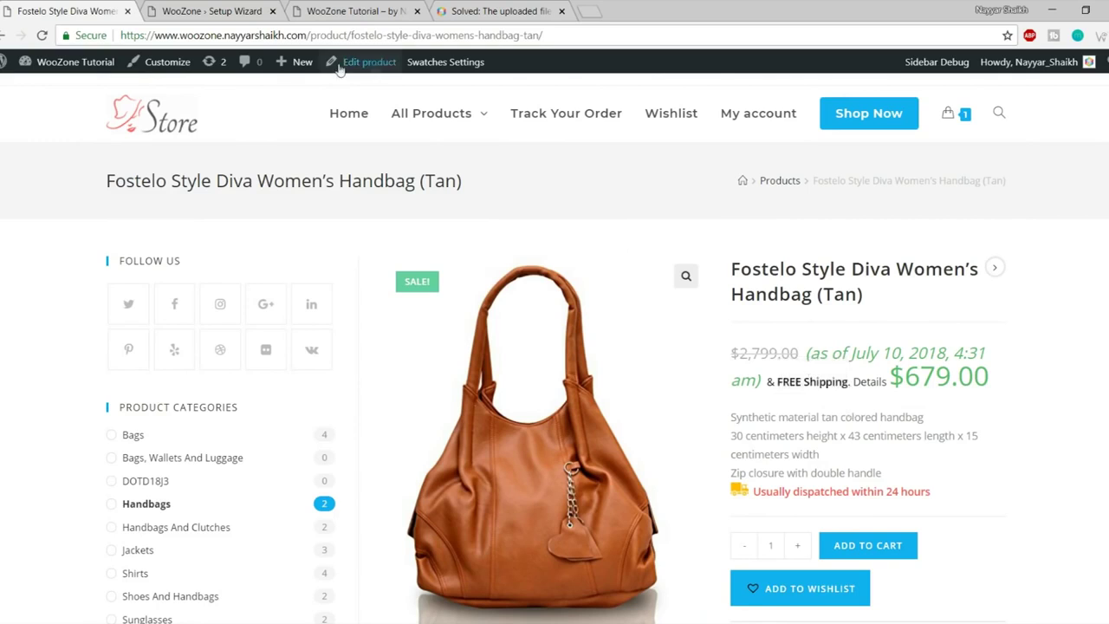
pyautogui.click(185, 11)
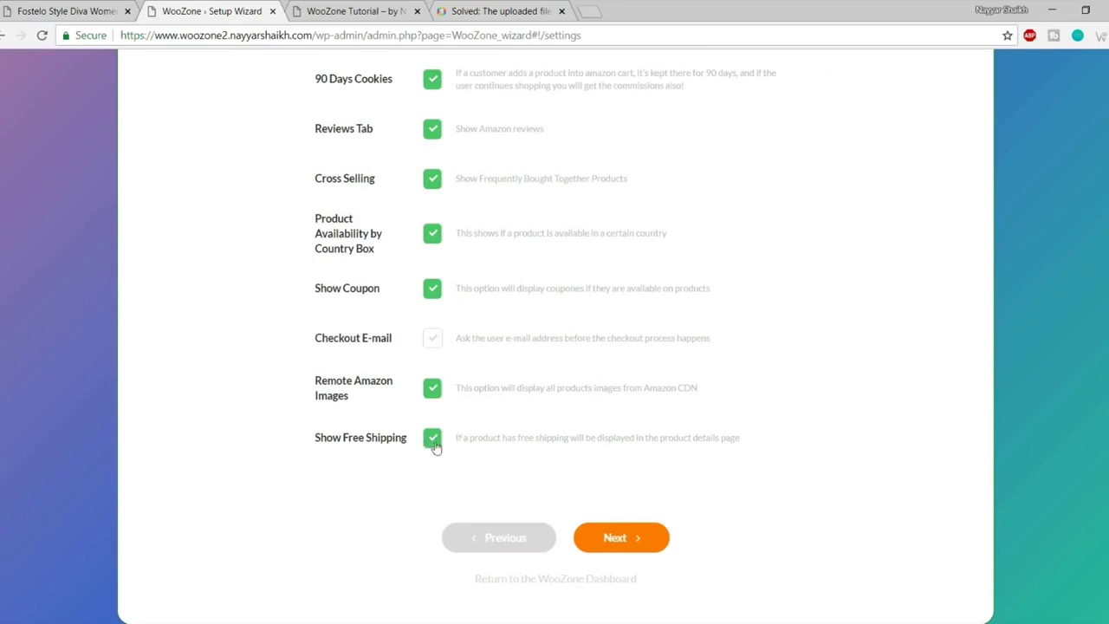
pyautogui.click(637, 537)
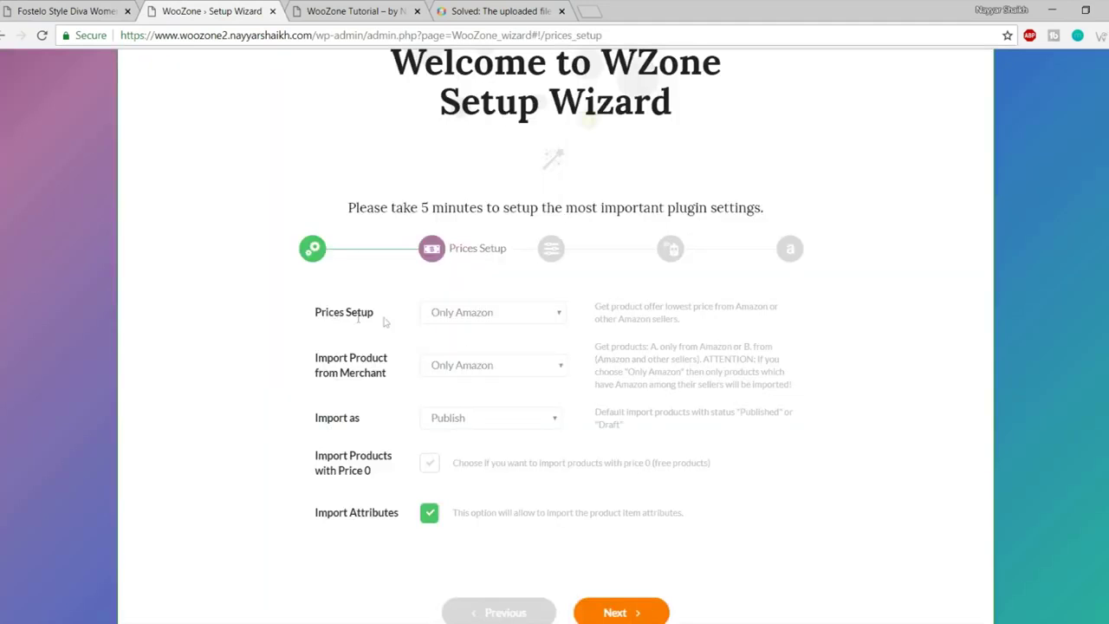
# - Keep Only Amazon pricing and set Import Product from Merchant to Amazon and other sellers
pyautogui.click(514, 319)
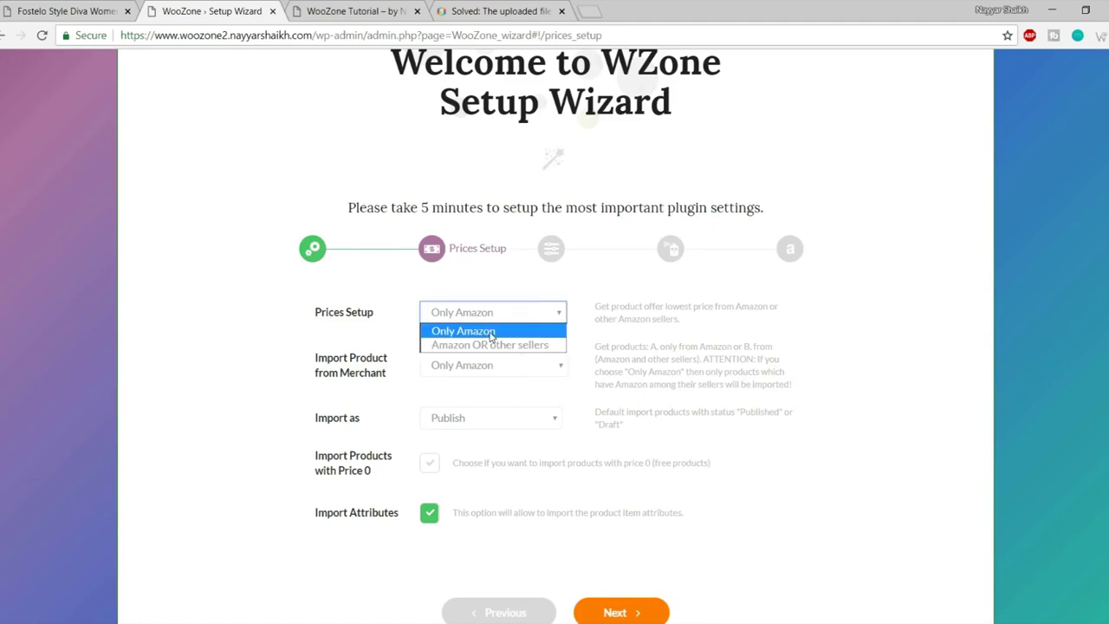
pyautogui.click(491, 336)
pyautogui.click(364, 370)
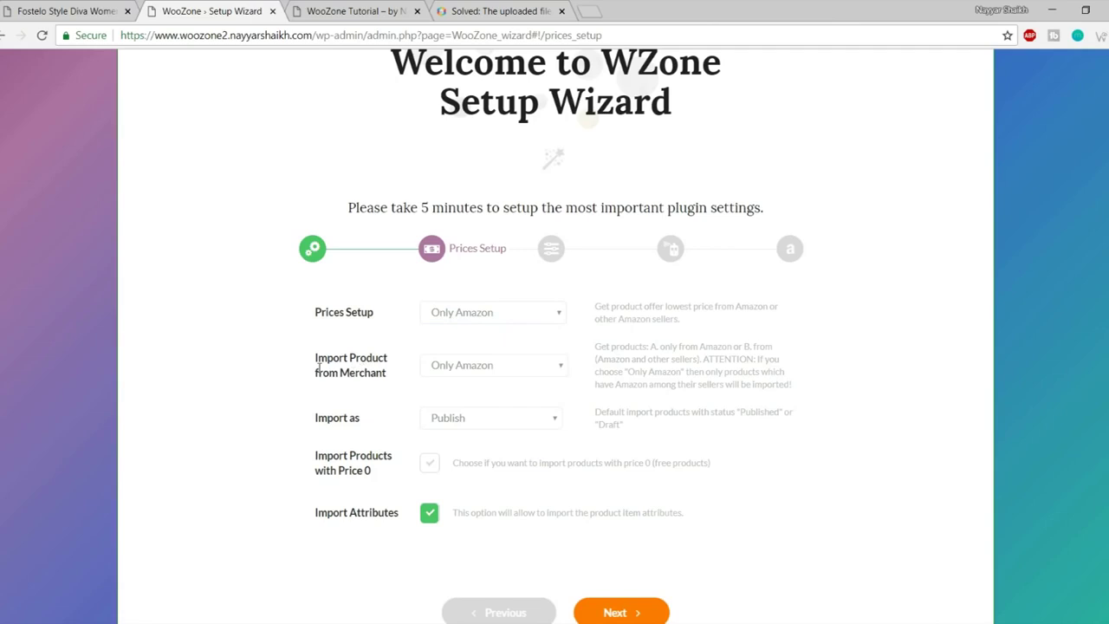
pyautogui.click(476, 369)
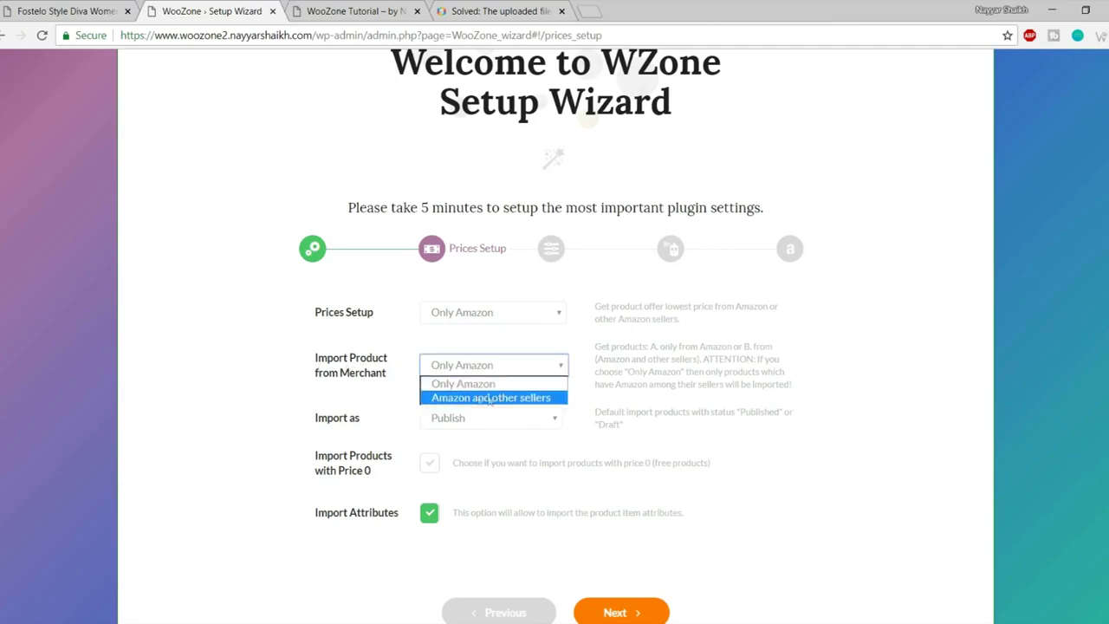
pyautogui.click(495, 399)
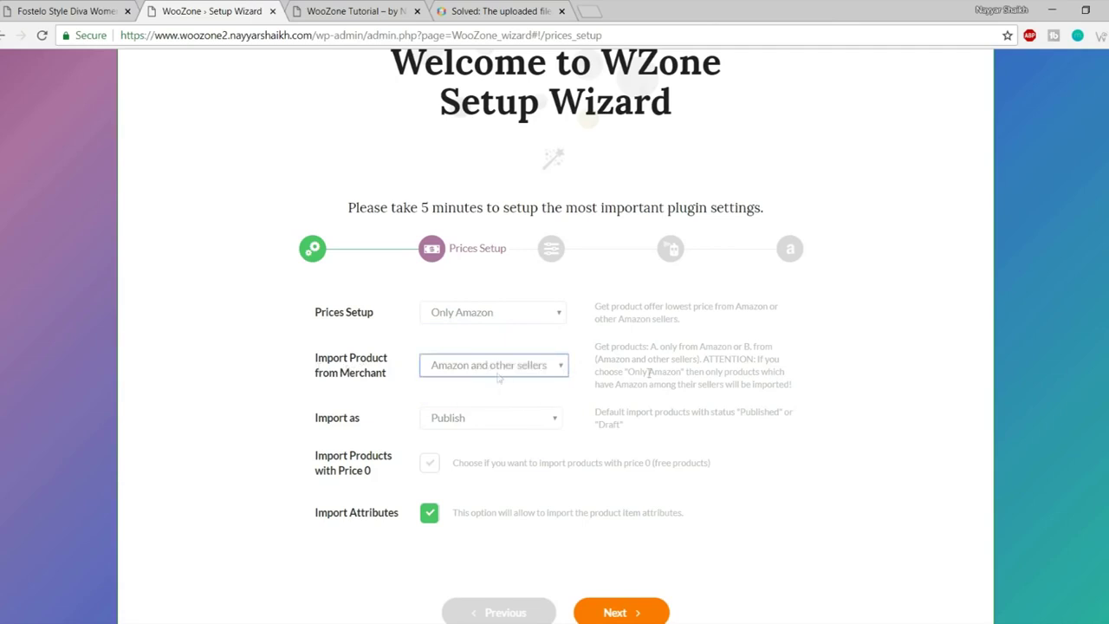
pyautogui.click(963, 368)
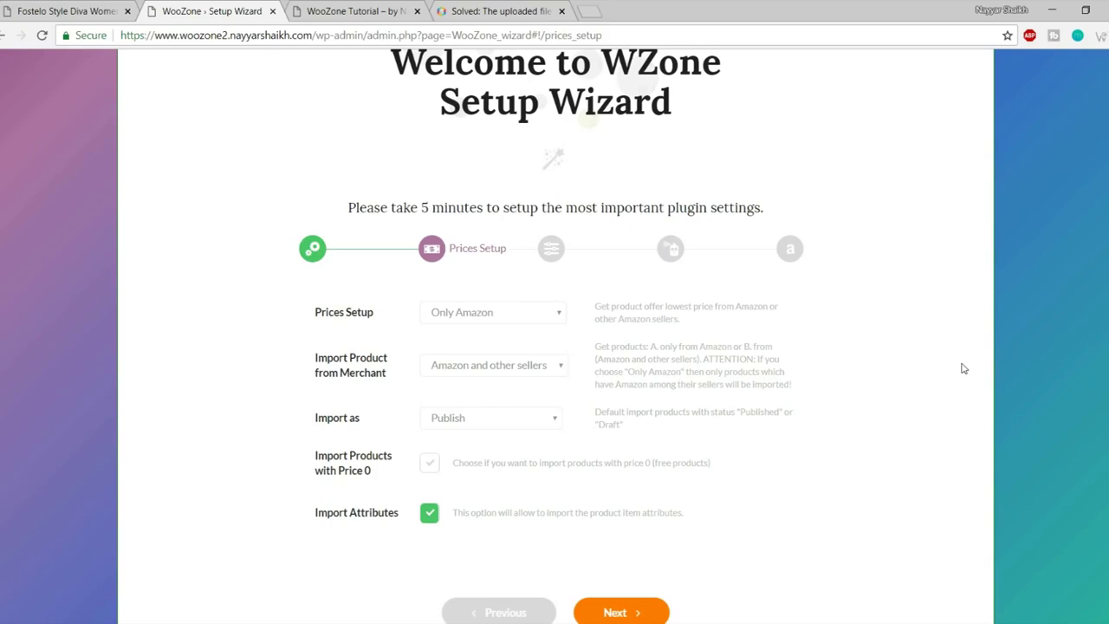
pyautogui.click(516, 364)
# - Try Draft, then settle the import status on Publish and advance to Fine Tuning
pyautogui.click(501, 423)
pyautogui.click(719, 447)
pyautogui.scroll(-1, 745, 460)
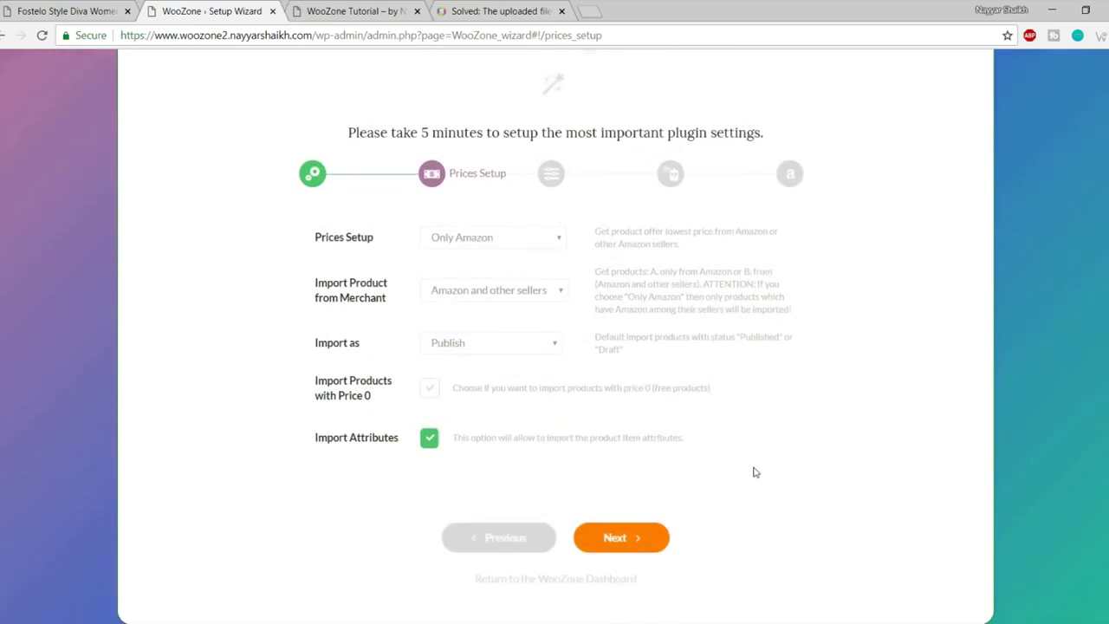
pyautogui.click(508, 341)
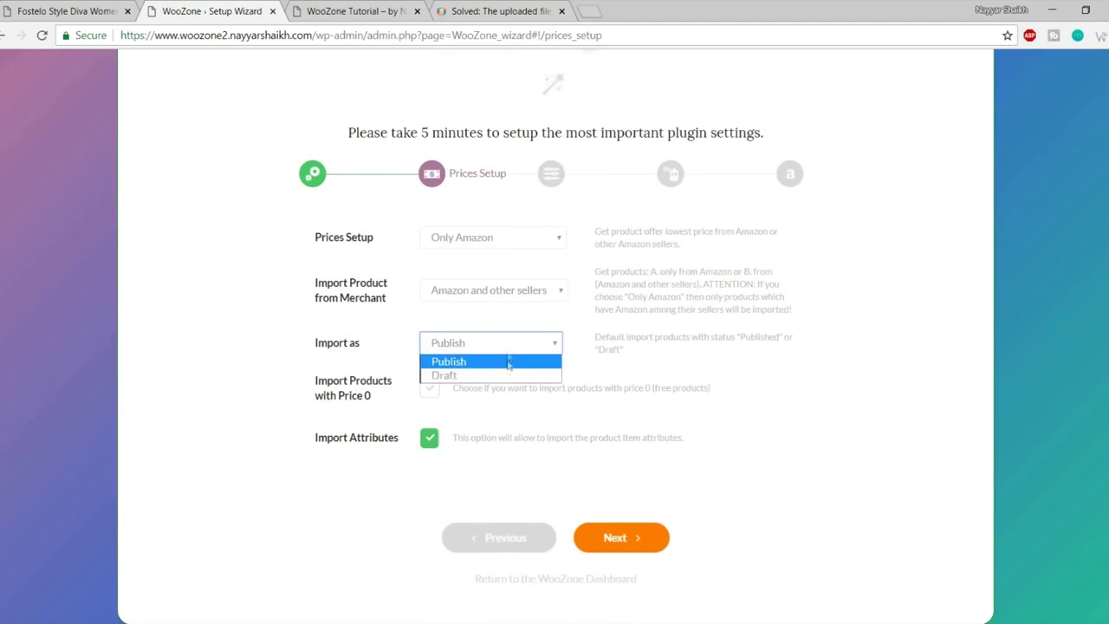
pyautogui.click(497, 375)
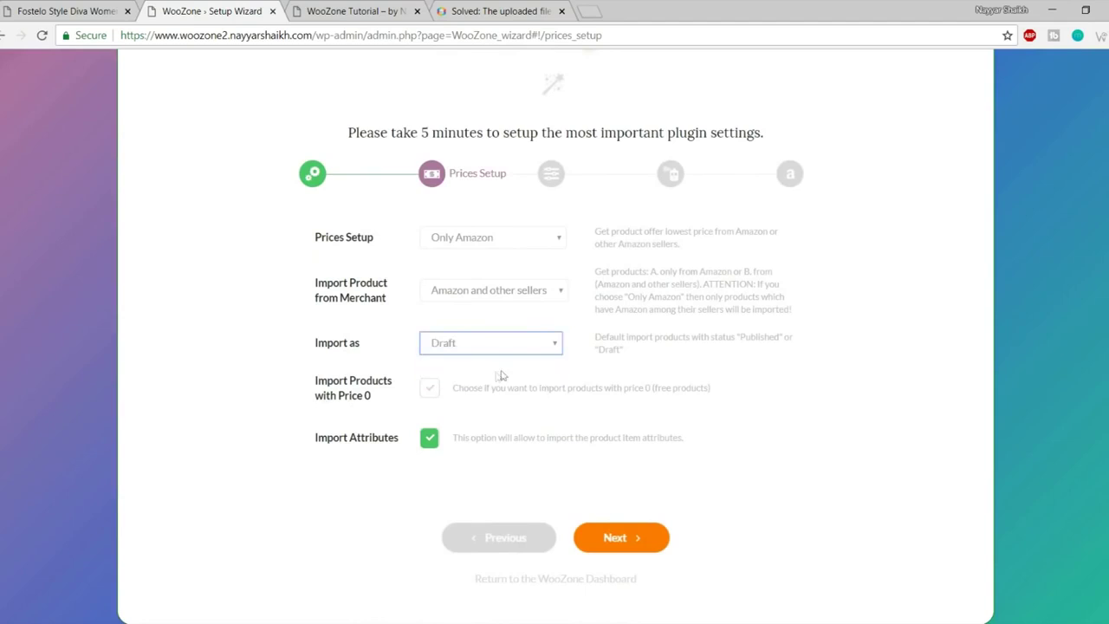
pyautogui.click(532, 345)
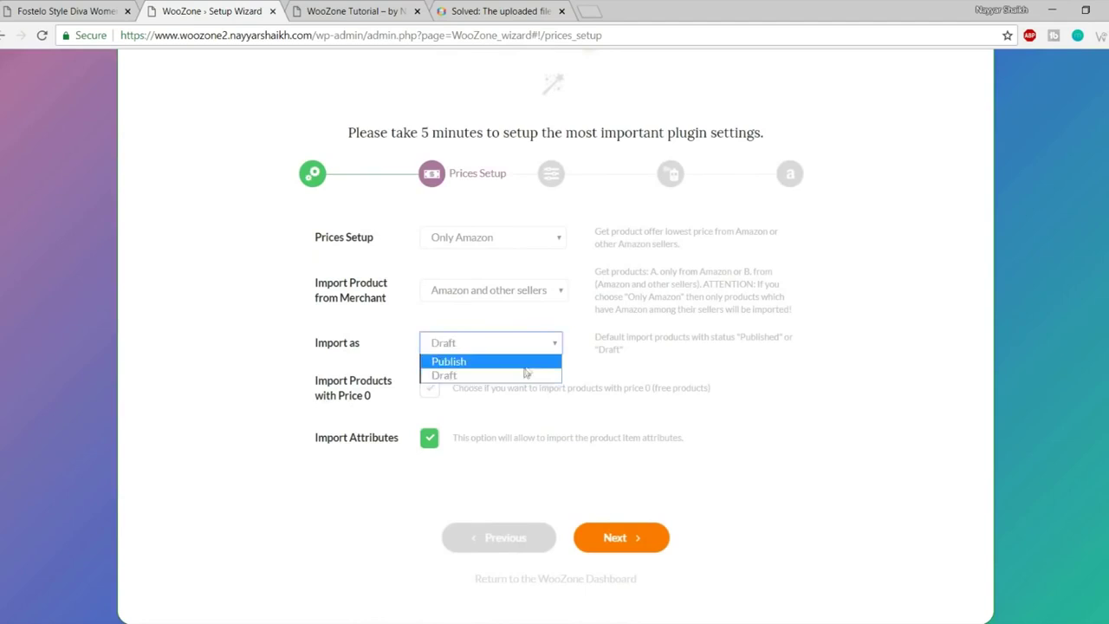
pyautogui.click(511, 374)
pyautogui.click(499, 345)
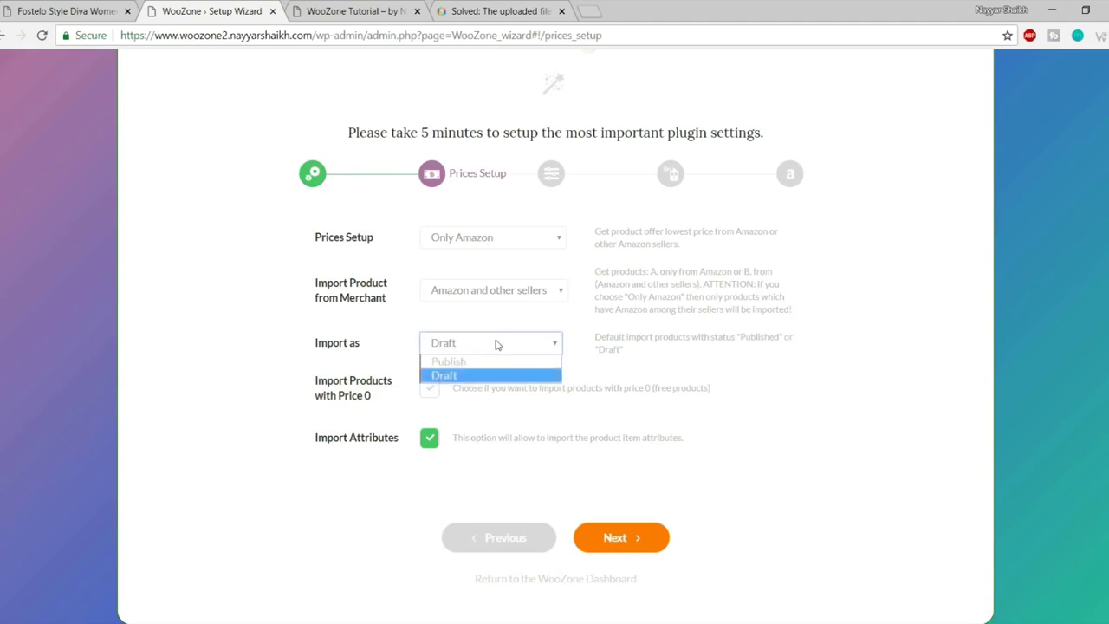
pyautogui.click(497, 361)
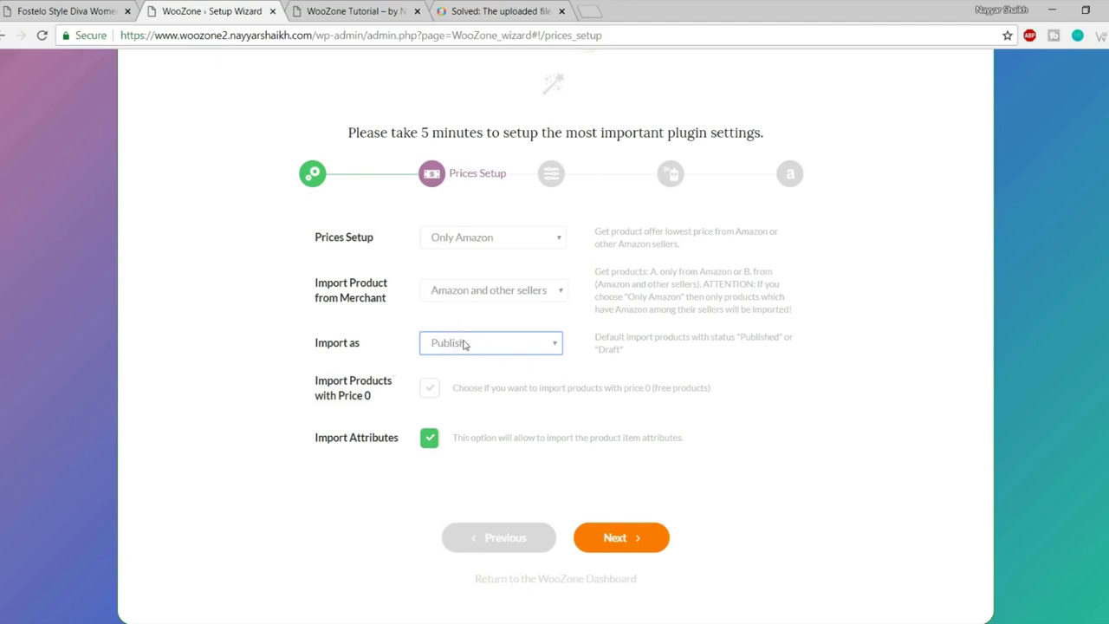
pyautogui.click(524, 345)
pyautogui.click(475, 365)
pyautogui.click(636, 538)
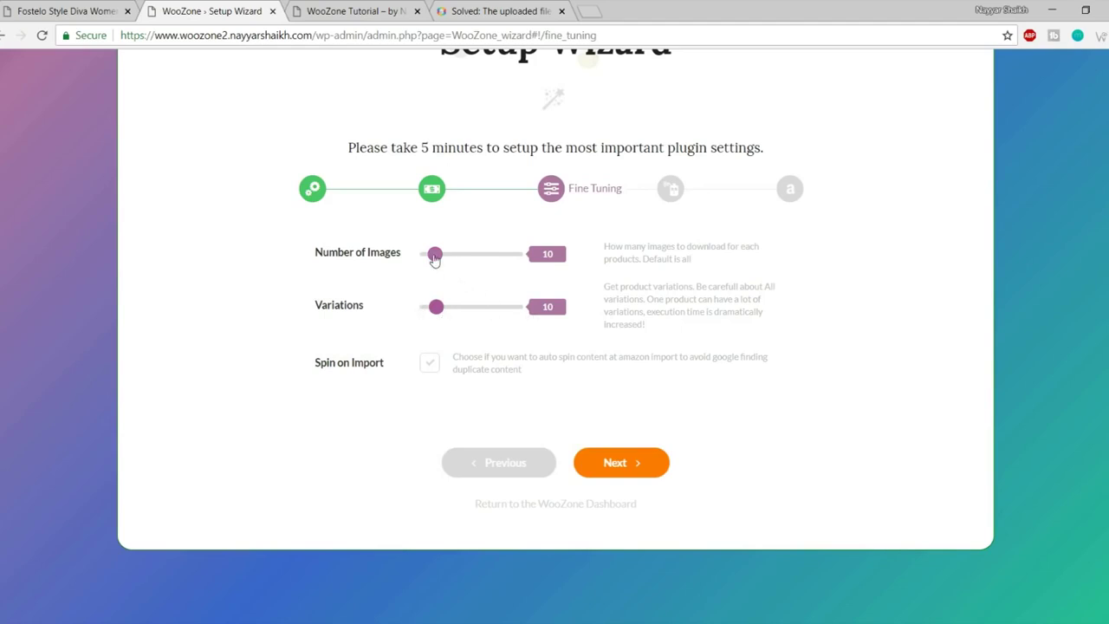
# - Slide Number of Images and Variations to all, then move on to the Customization step
pyautogui.moveTo(435, 259); pyautogui.dragTo(668, 252)
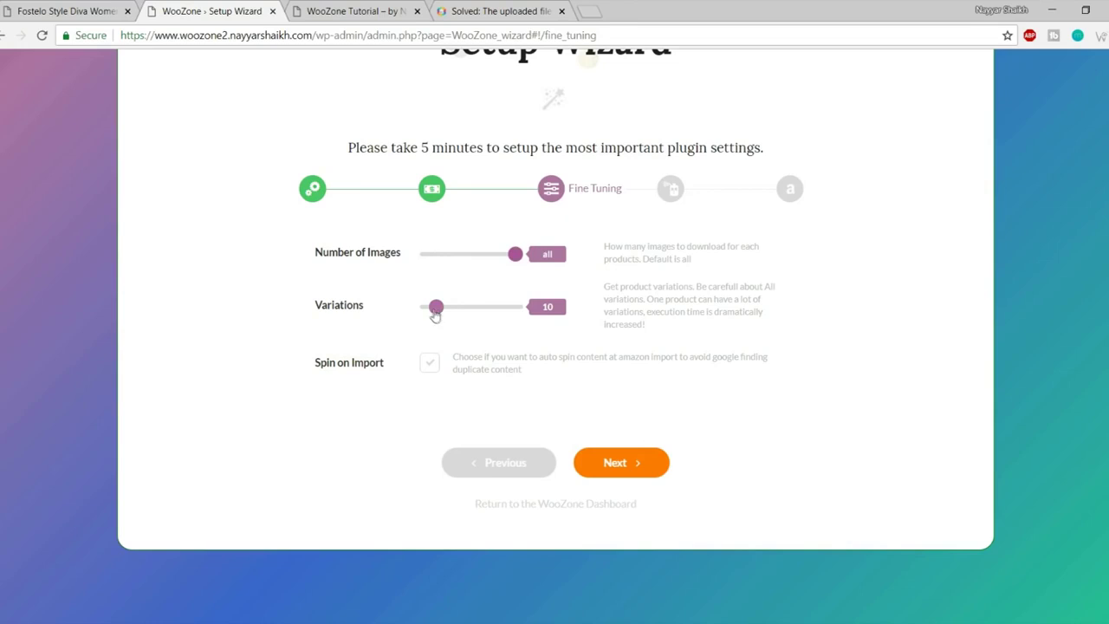
pyautogui.moveTo(436, 312); pyautogui.dragTo(506, 308)
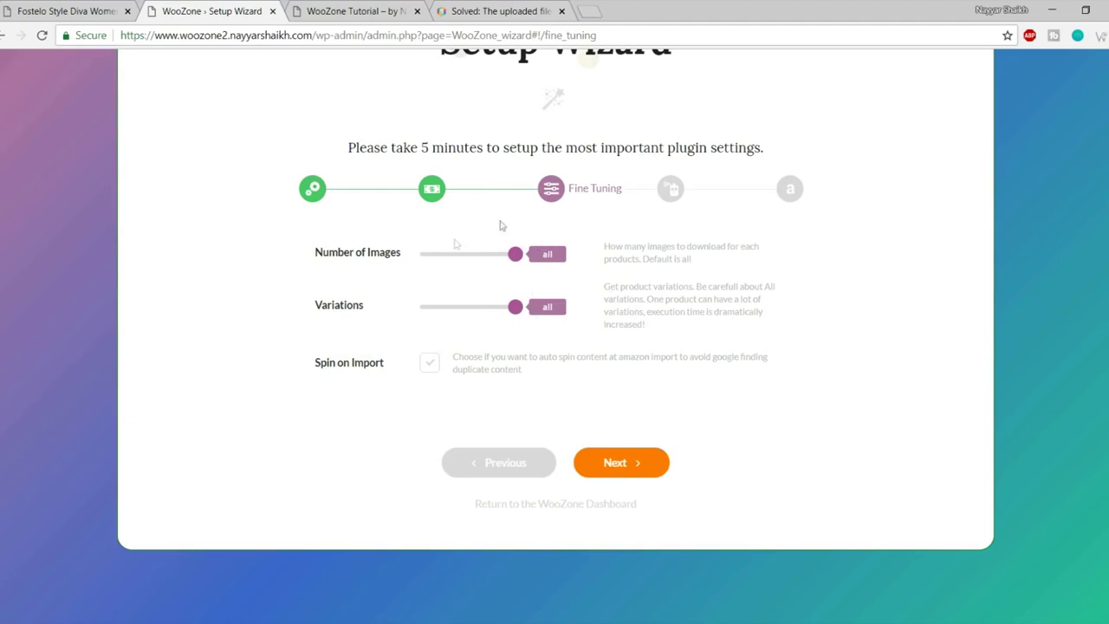
pyautogui.moveTo(518, 257); pyautogui.dragTo(578, 263)
pyautogui.click(617, 468)
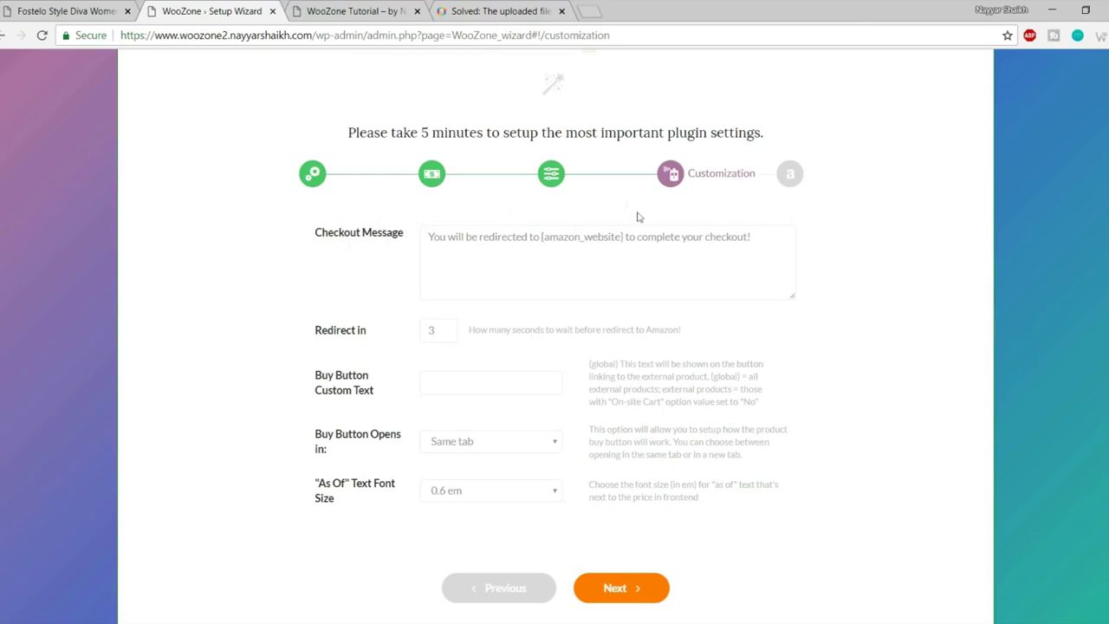
pyautogui.moveTo(433, 241); pyautogui.dragTo(777, 246)
pyautogui.click(777, 246)
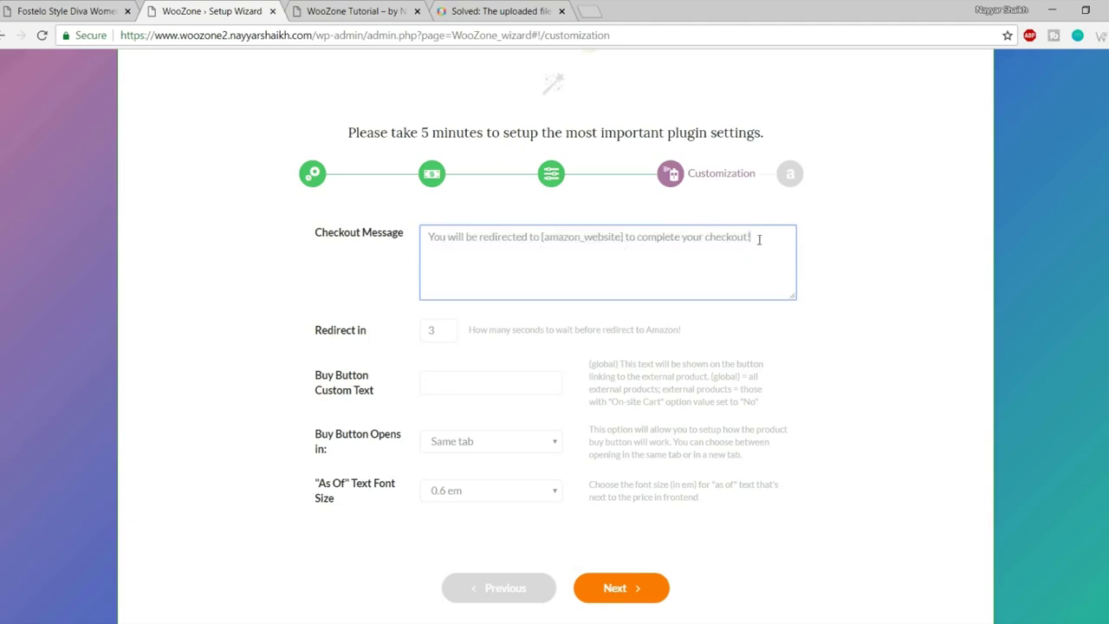
pyautogui.moveTo(760, 236); pyautogui.dragTo(372, 240)
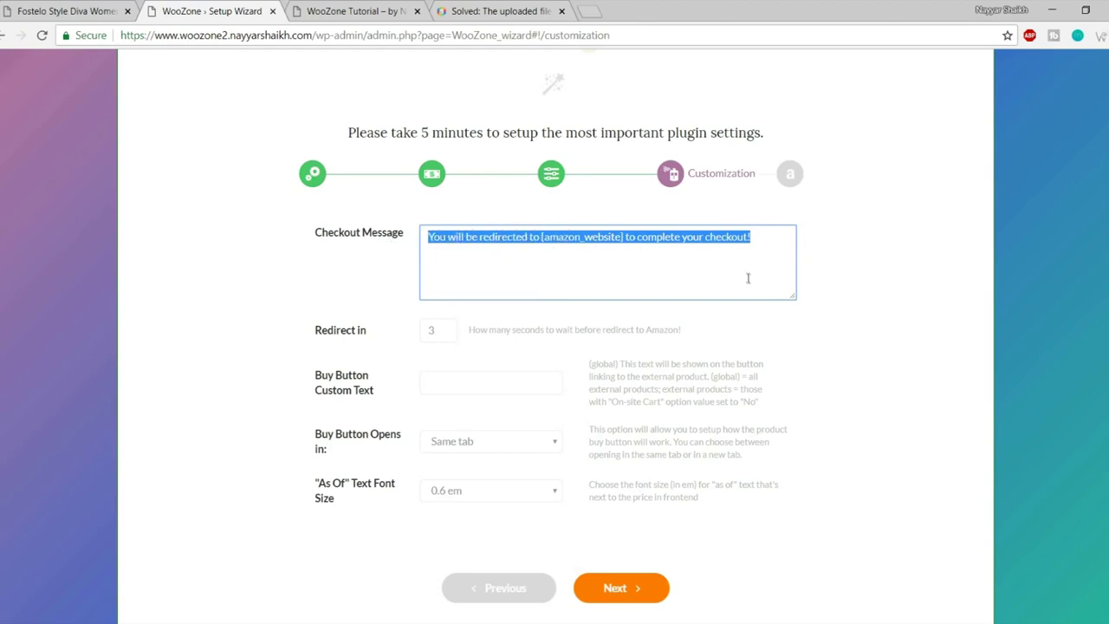
pyautogui.moveTo(755, 253); pyautogui.dragTo(339, 247)
pyautogui.click(438, 331)
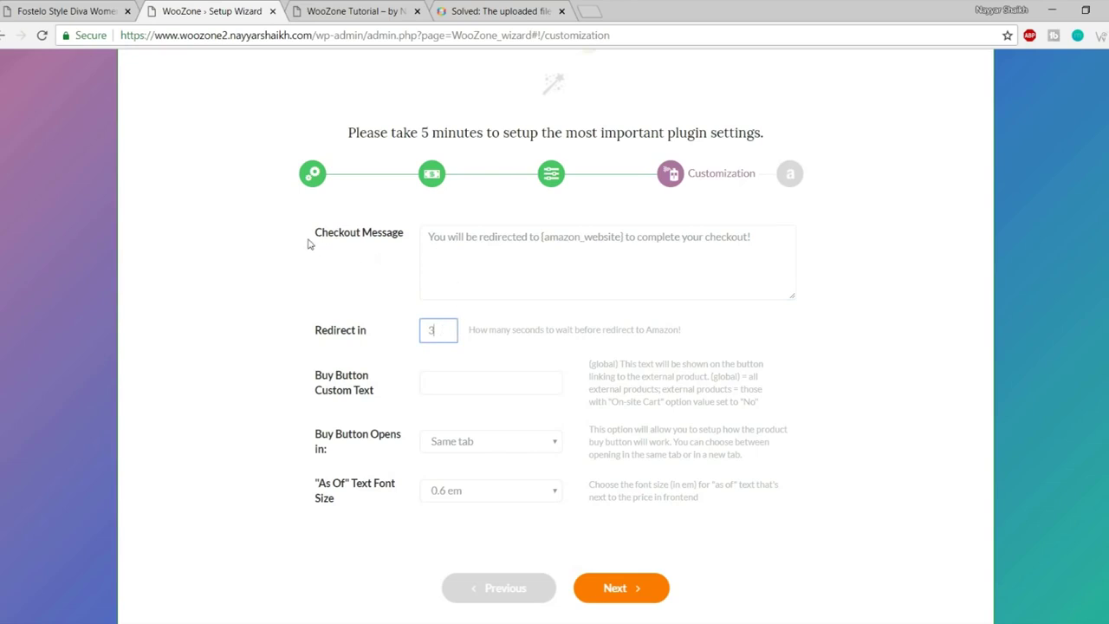
pyautogui.moveTo(442, 238); pyautogui.dragTo(807, 240)
pyautogui.click(811, 251)
pyautogui.moveTo(445, 332); pyautogui.dragTo(418, 330)
# - Reach the Amazon Keys step and point out the demo Access Key ID and Secret Access Key values
pyautogui.click(615, 587)
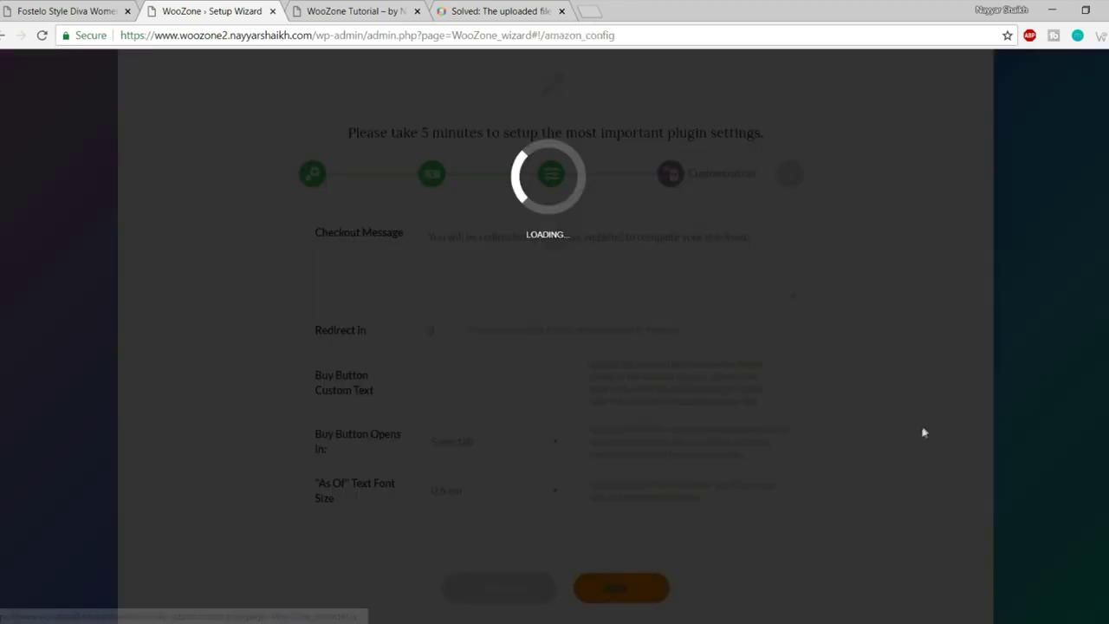
pyautogui.scroll(-1, 814, 441)
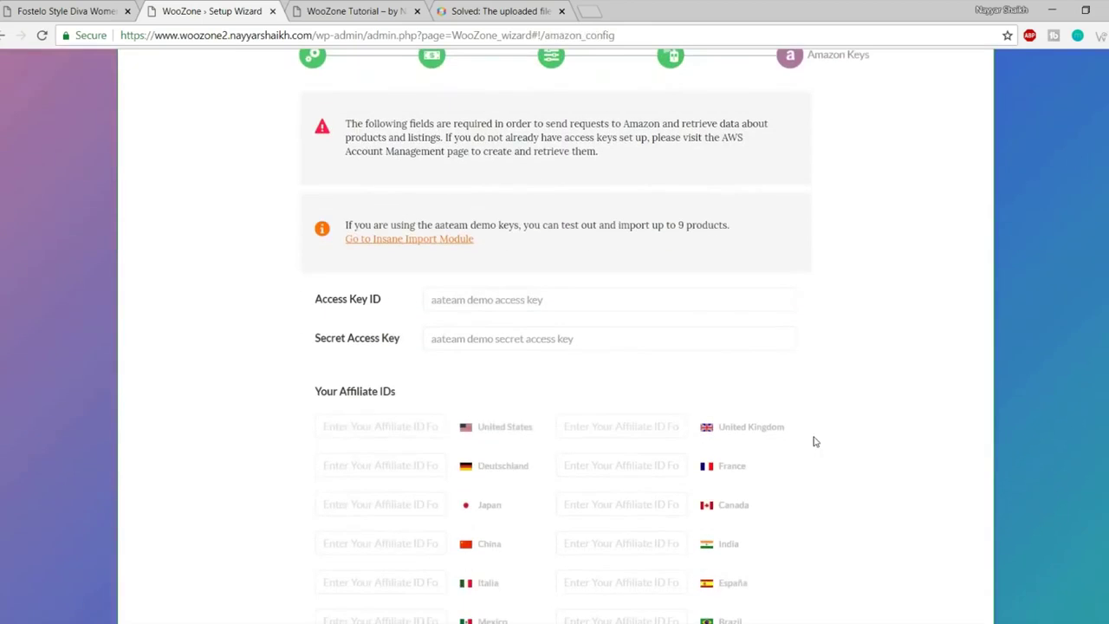
pyautogui.scroll(4, 815, 442)
pyautogui.scroll(-5, 830, 407)
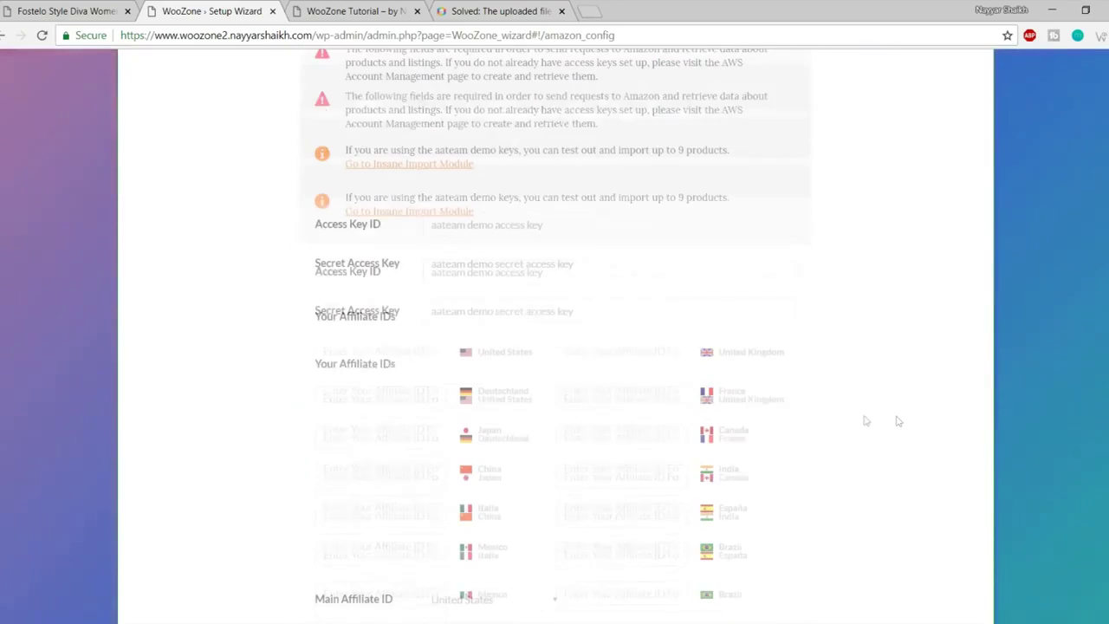
pyautogui.moveTo(595, 223); pyautogui.dragTo(371, 223)
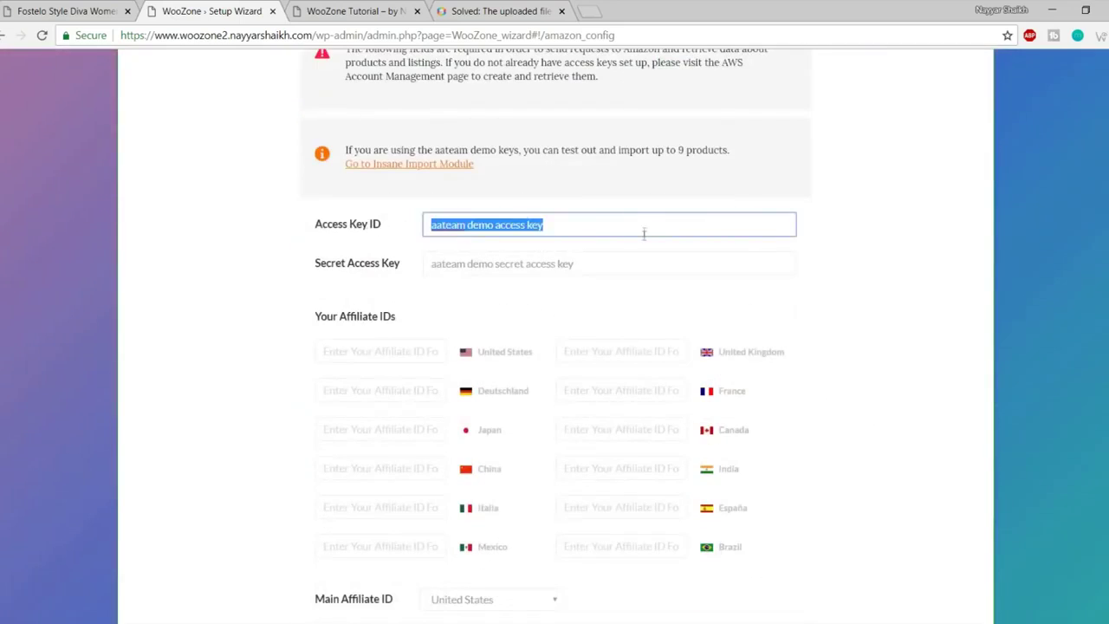
pyautogui.moveTo(616, 258); pyautogui.dragTo(376, 259)
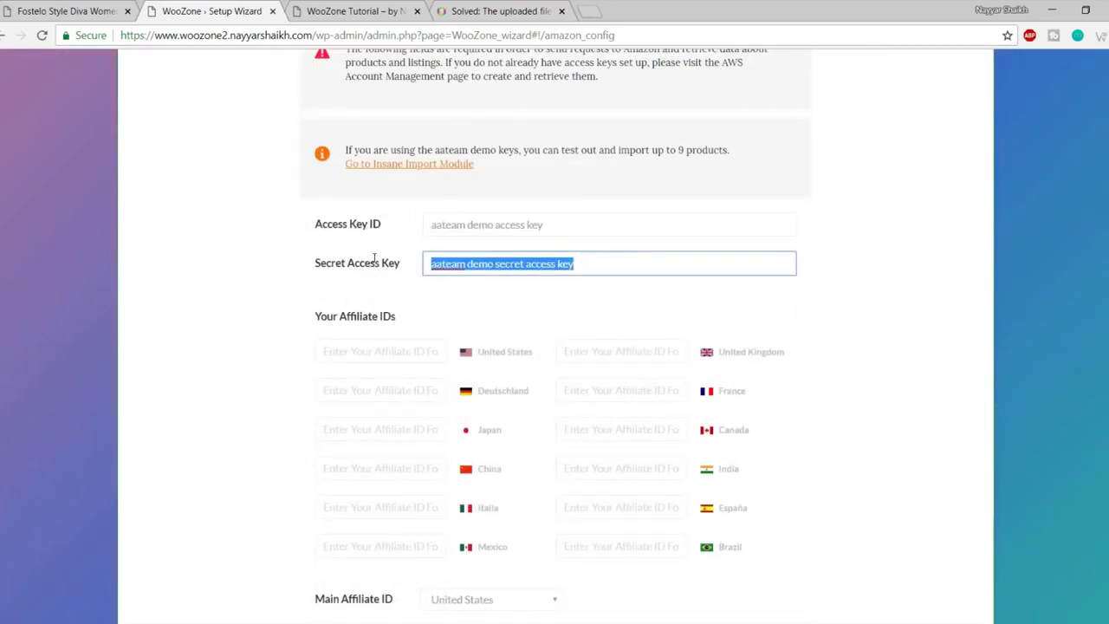
pyautogui.click(492, 305)
# - Inspect the empty Canada and United States affiliate ID fields, then re-highlight the demo keys
pyautogui.scroll(-2, 520, 312)
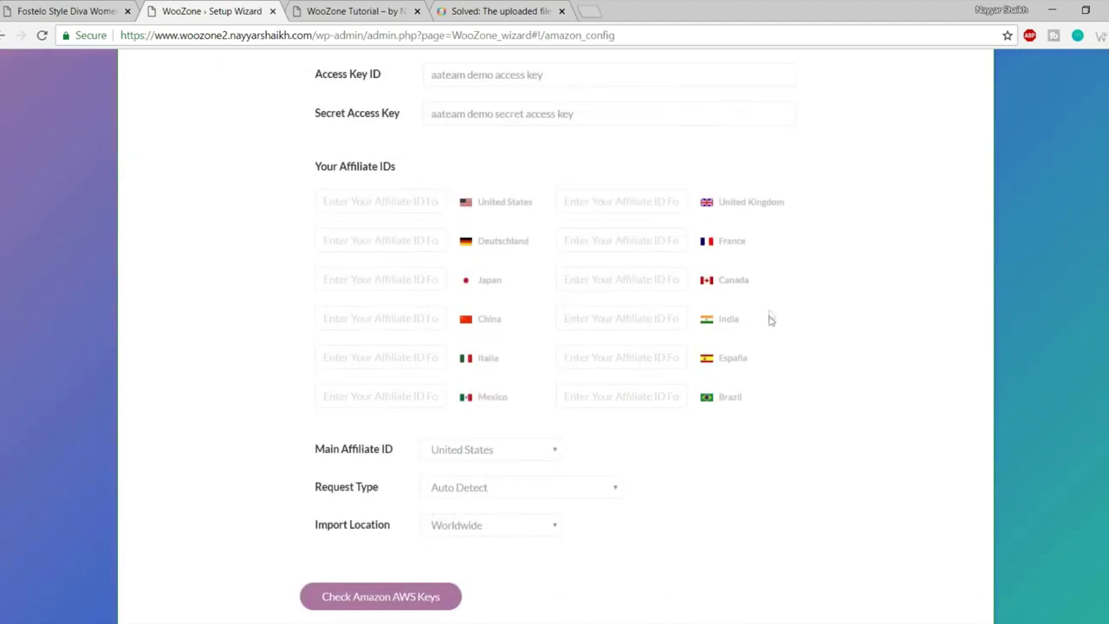
pyautogui.click(843, 318)
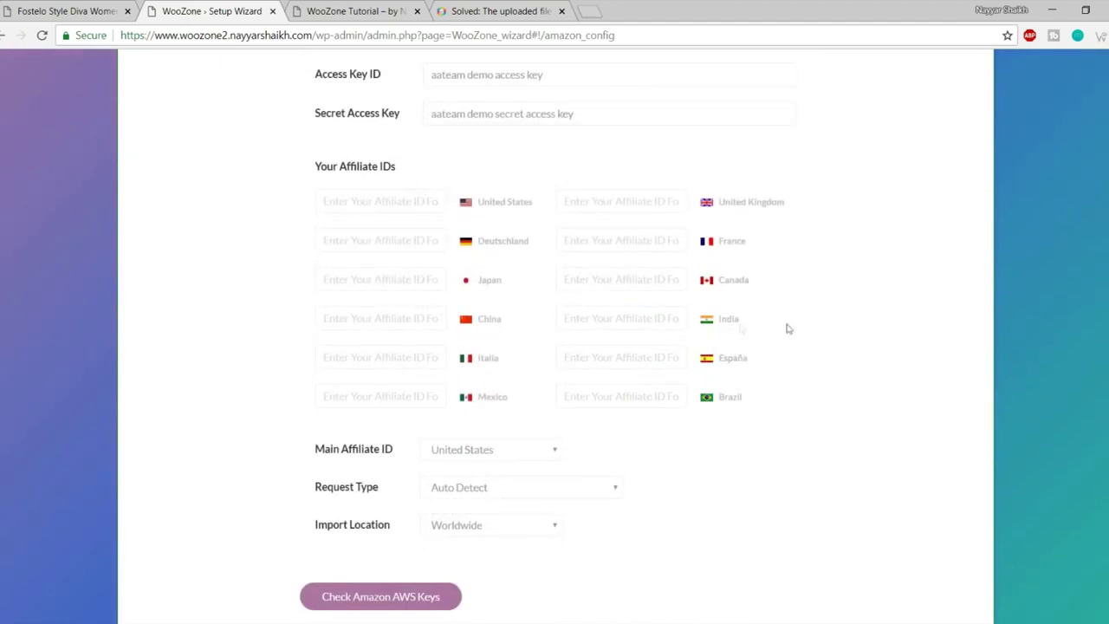
pyautogui.click(635, 275)
pyautogui.click(948, 276)
pyautogui.click(386, 207)
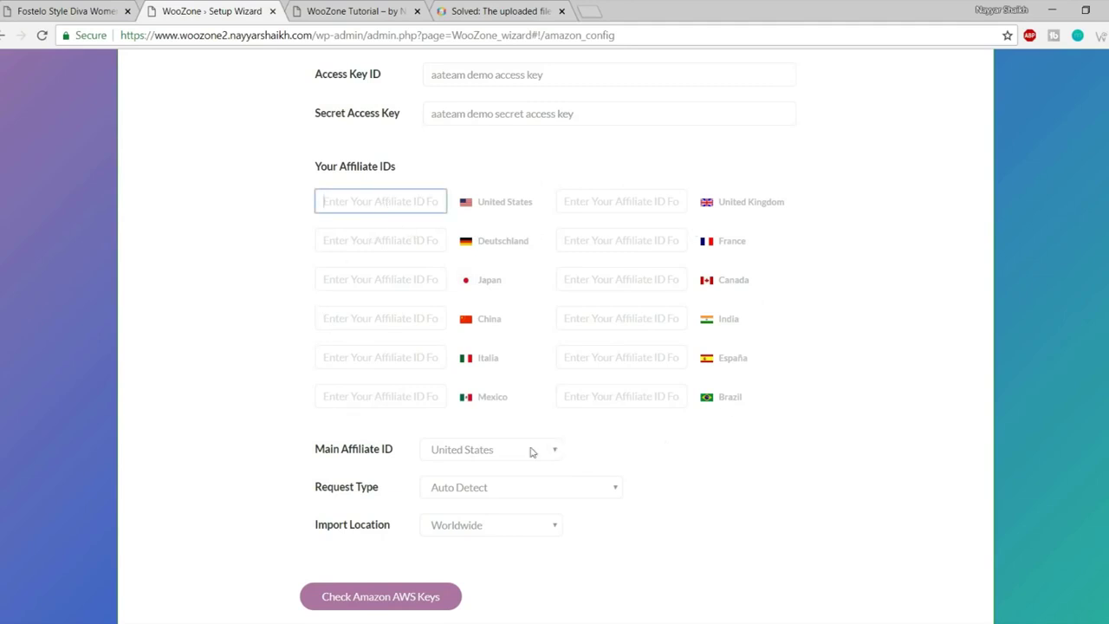
pyautogui.scroll(3, 950, 420)
pyautogui.click(593, 301)
pyautogui.moveTo(593, 301); pyautogui.dragTo(315, 305)
pyautogui.moveTo(643, 334); pyautogui.dragTo(425, 339)
pyautogui.click(737, 382)
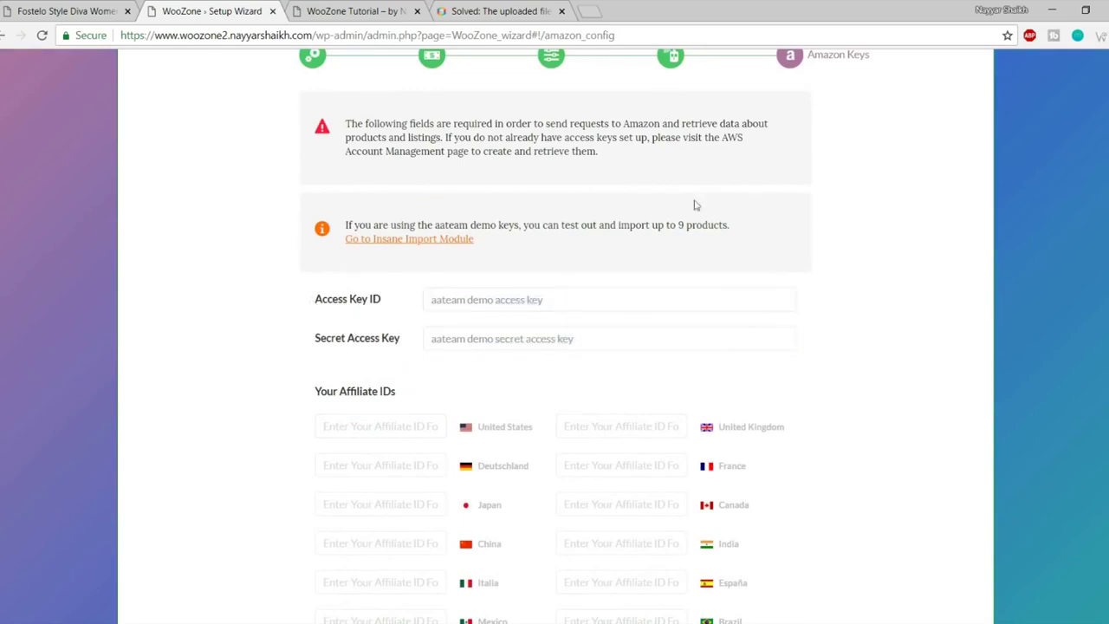
# - Search 'amazon associate' in a new tab and open the Amazon.in Associates result
pyautogui.click(589, 11)
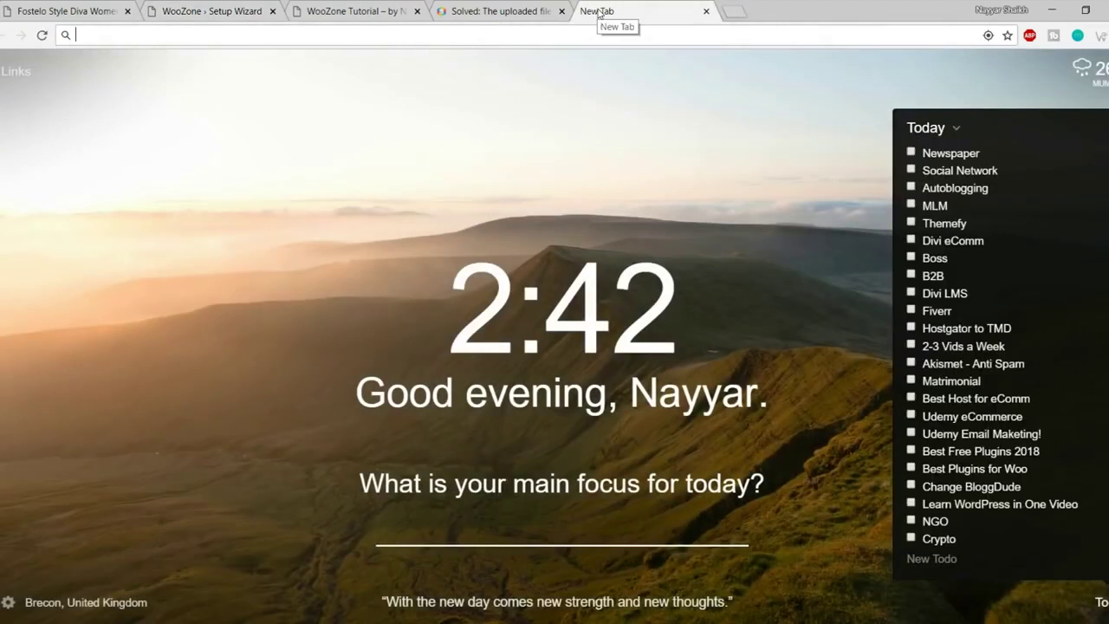
pyautogui.write('amazon asso')
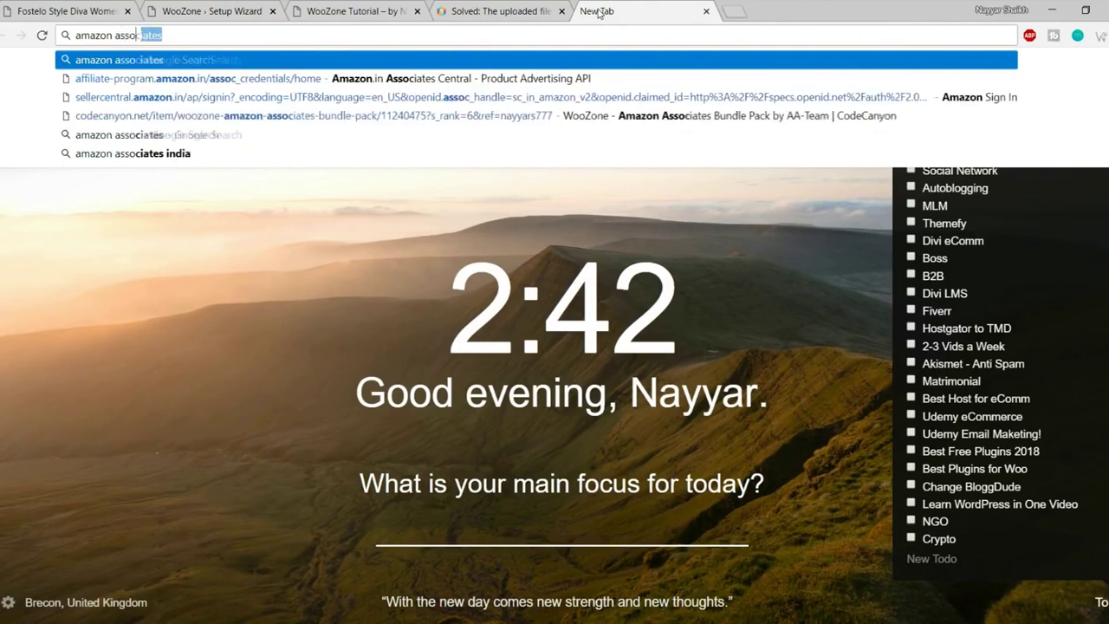
pyautogui.write('ciate')
pyautogui.press('Return')
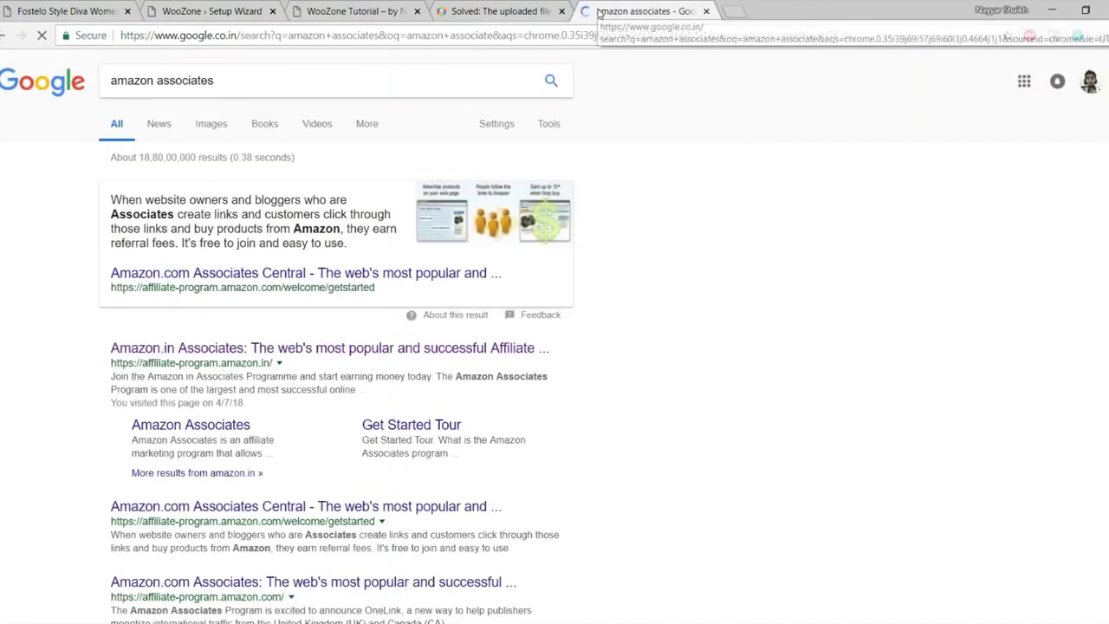
pyautogui.scroll(-1, 193, 295)
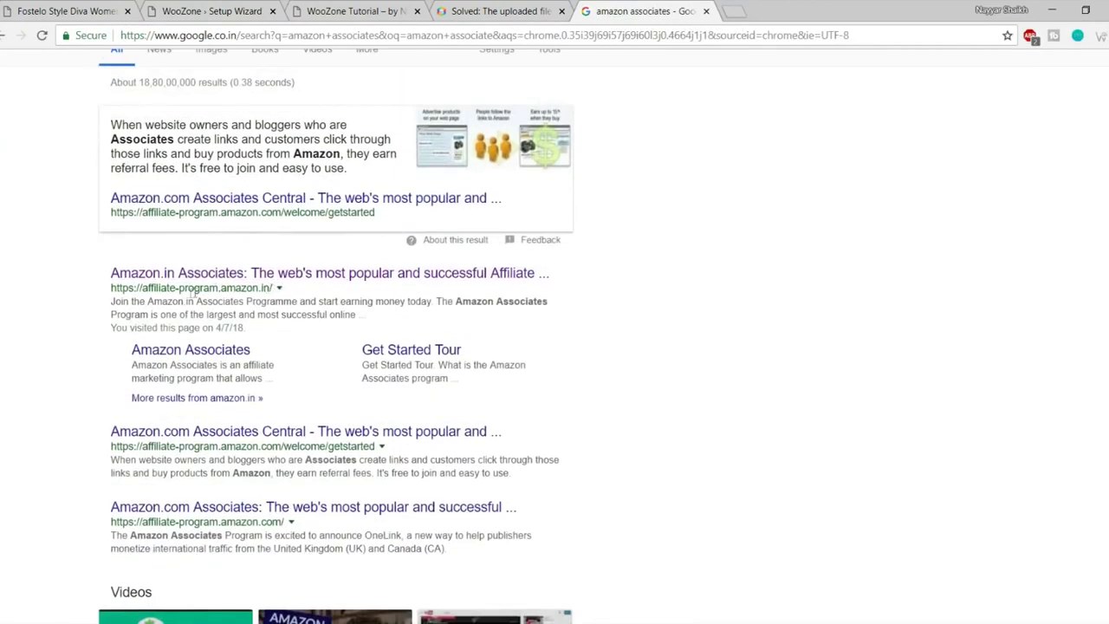
pyautogui.moveTo(144, 290); pyautogui.dragTo(247, 290)
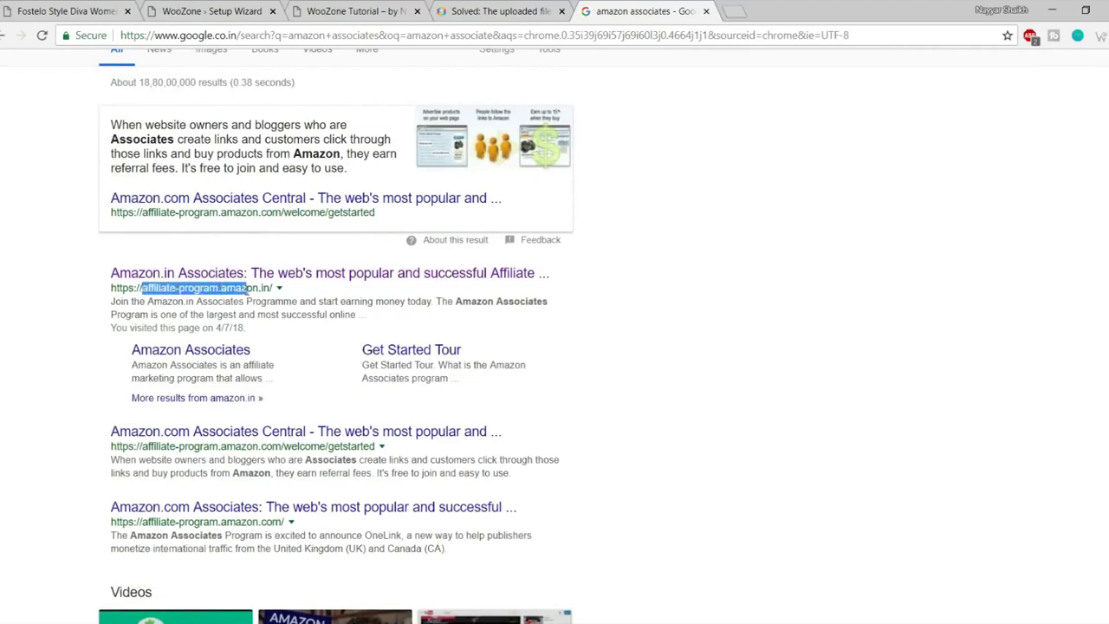
pyautogui.click(306, 292)
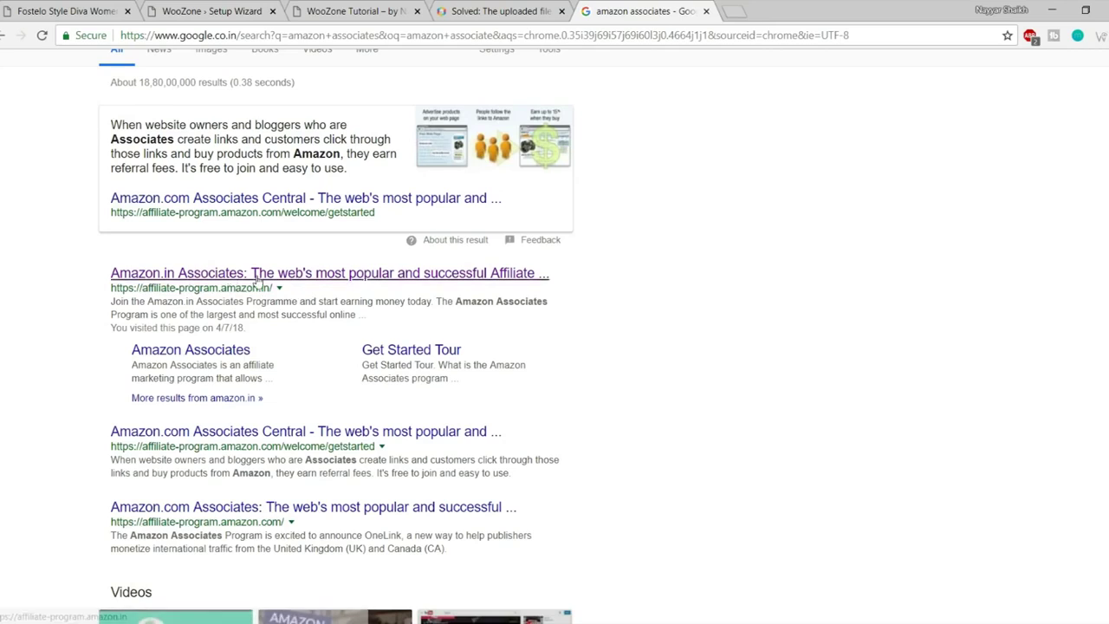
pyautogui.click(291, 275)
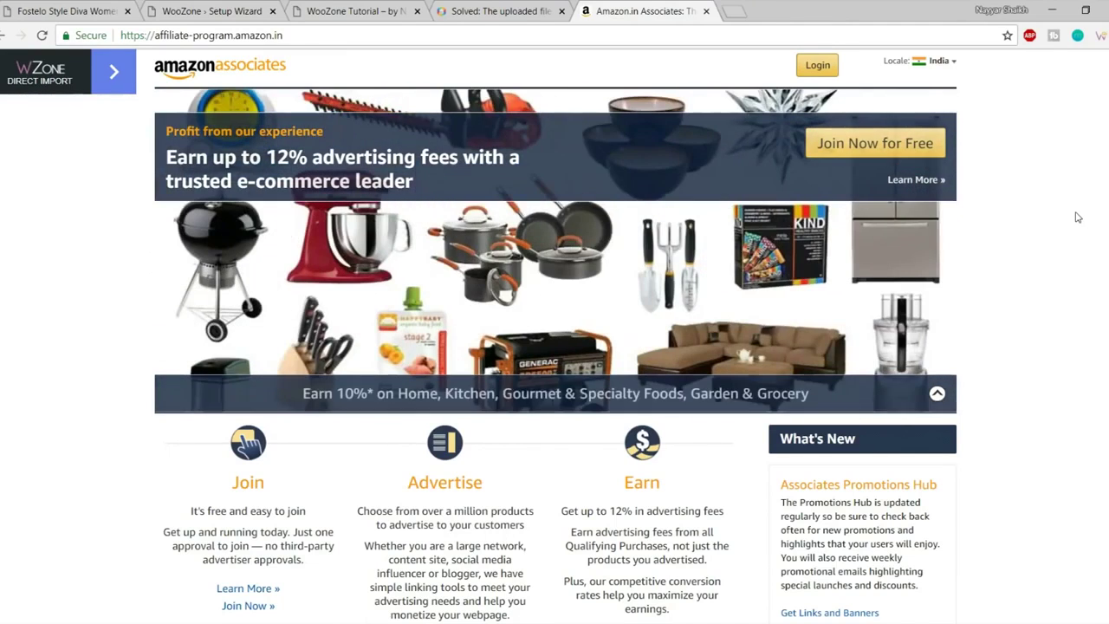
# - Sign in to the Amazon Associates account
pyautogui.click(821, 68)
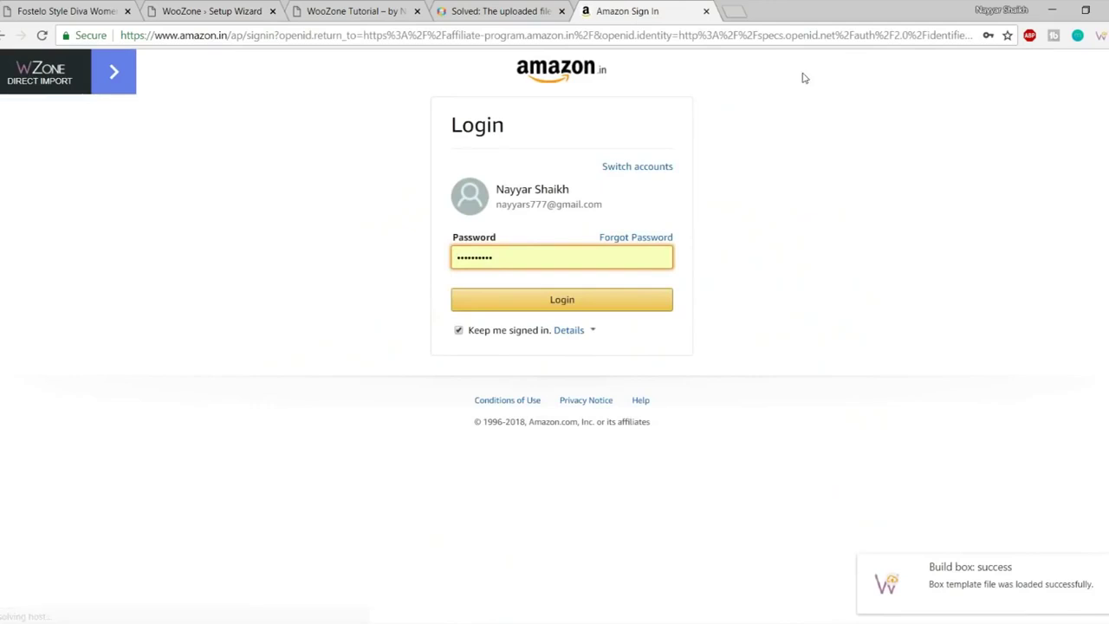
pyautogui.click(589, 300)
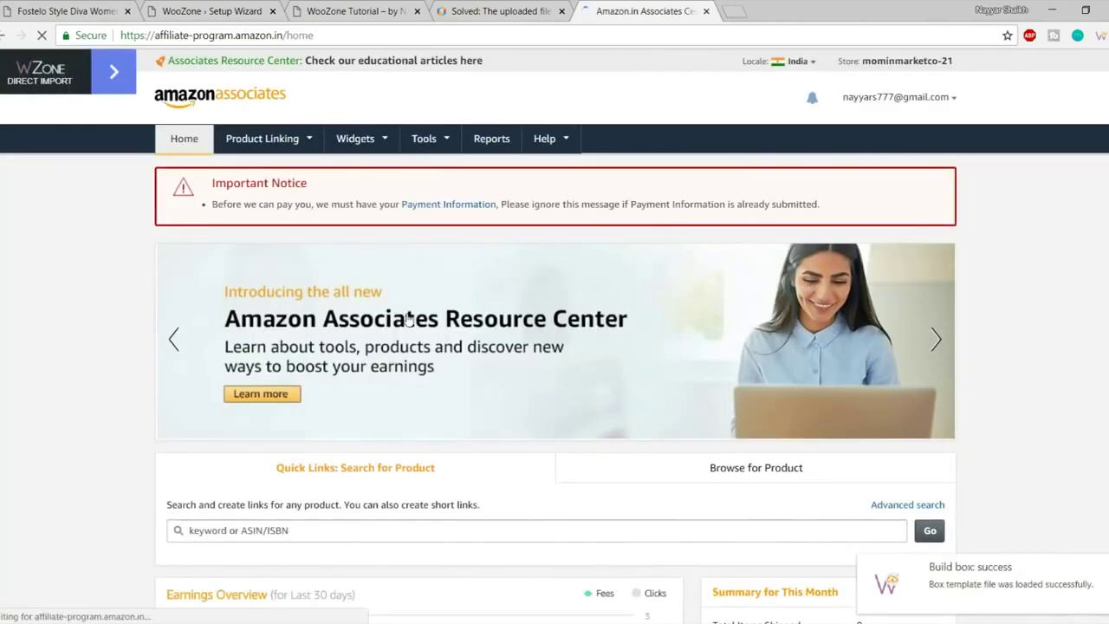
pyautogui.scroll(-3, 407, 319)
pyautogui.scroll(-3, 407, 319)
pyautogui.scroll(1, 595, 339)
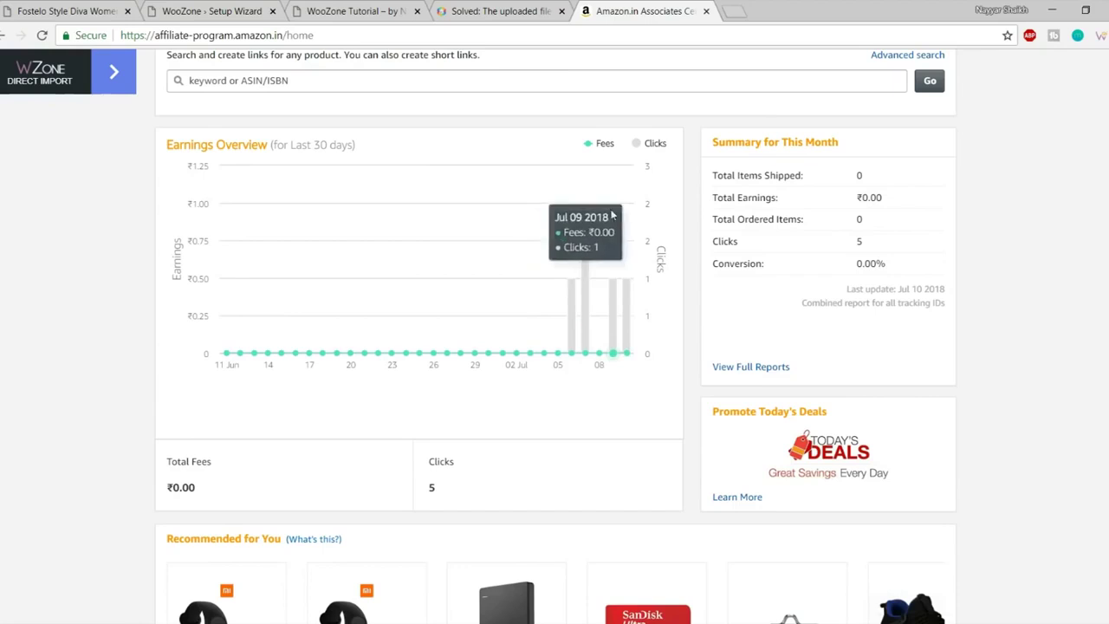
pyautogui.scroll(5, 610, 526)
pyautogui.scroll(1, 610, 532)
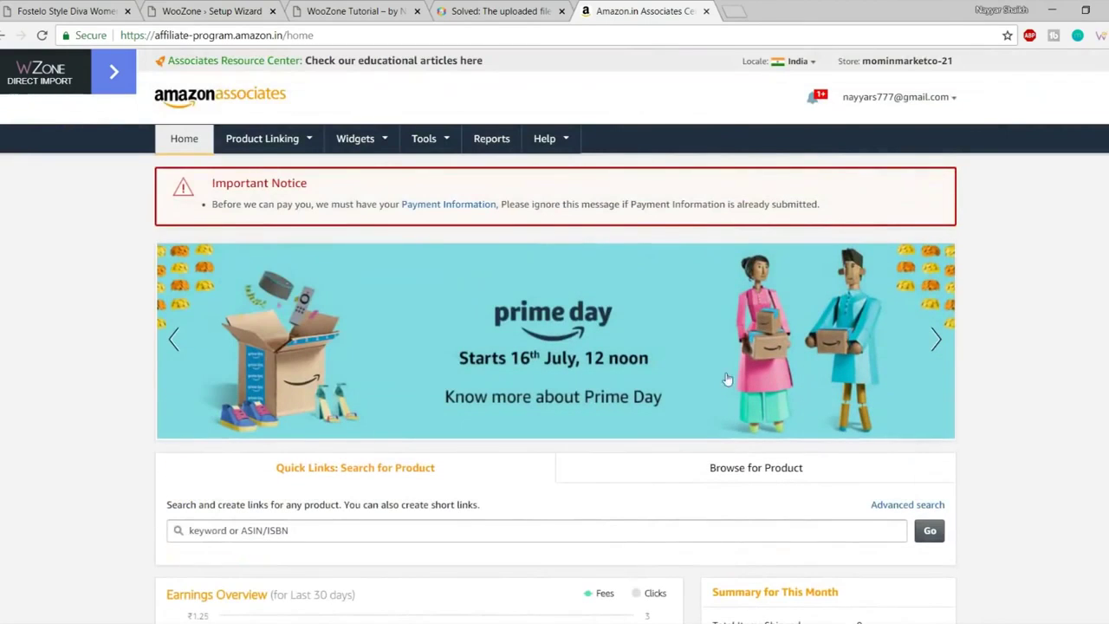
# - Check the Access Key ID and Secret Access Key fields in the WooZone wizard
pyautogui.click(238, 10)
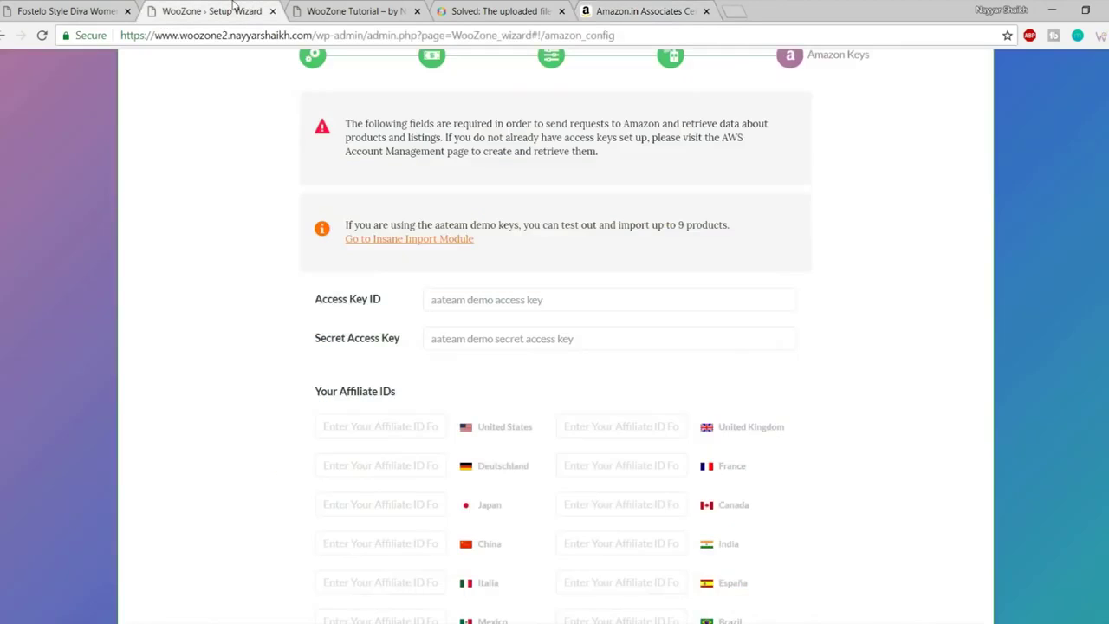
pyautogui.moveTo(307, 301); pyautogui.dragTo(390, 300)
pyautogui.click(353, 331)
pyautogui.moveTo(315, 338); pyautogui.dragTo(423, 344)
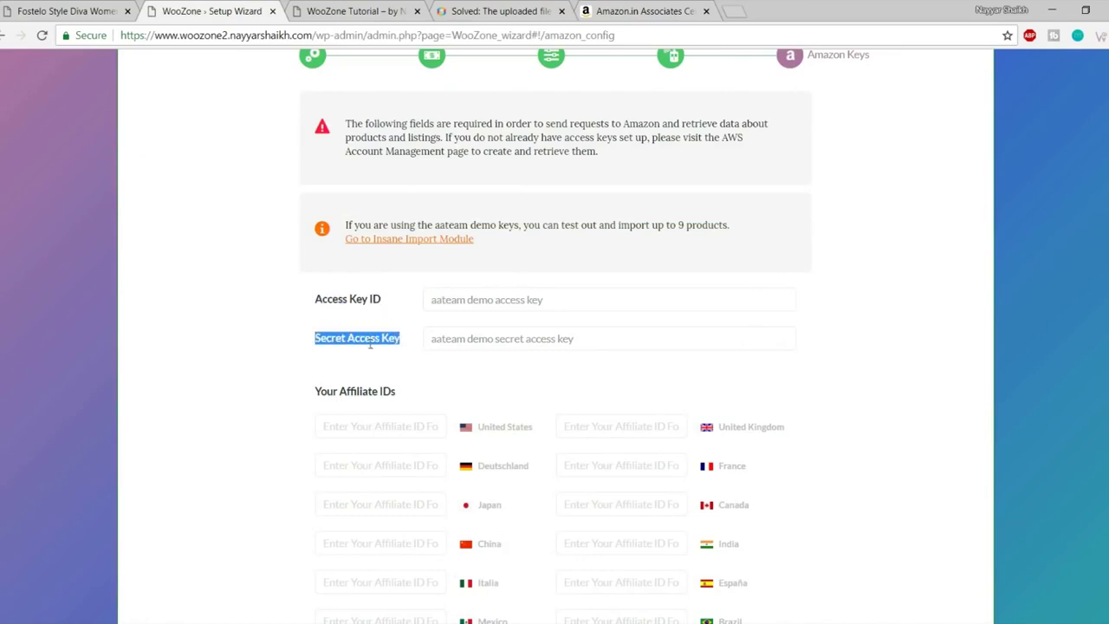
pyautogui.click(370, 344)
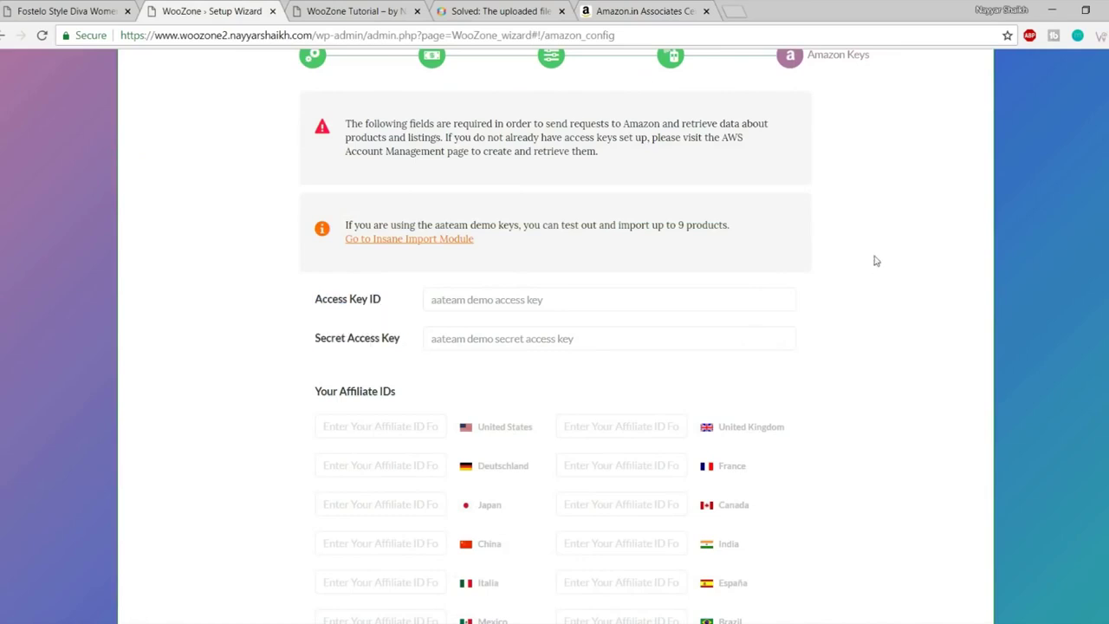
# - Open Tools > Product Advertising API and go to credential management
pyautogui.click(646, 12)
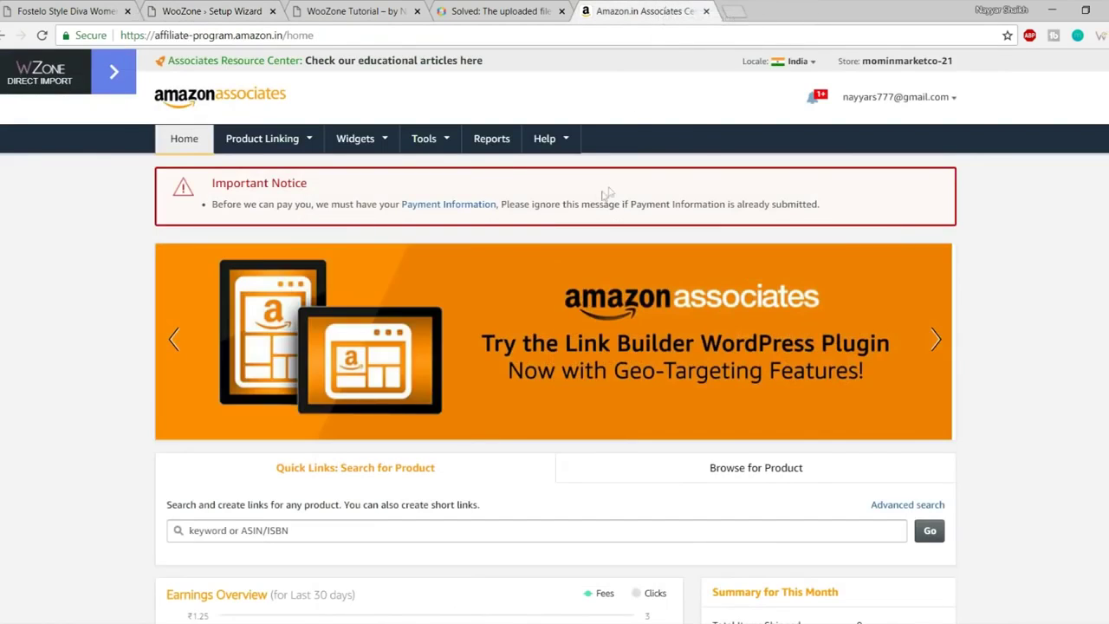
pyautogui.moveTo(414, 149)
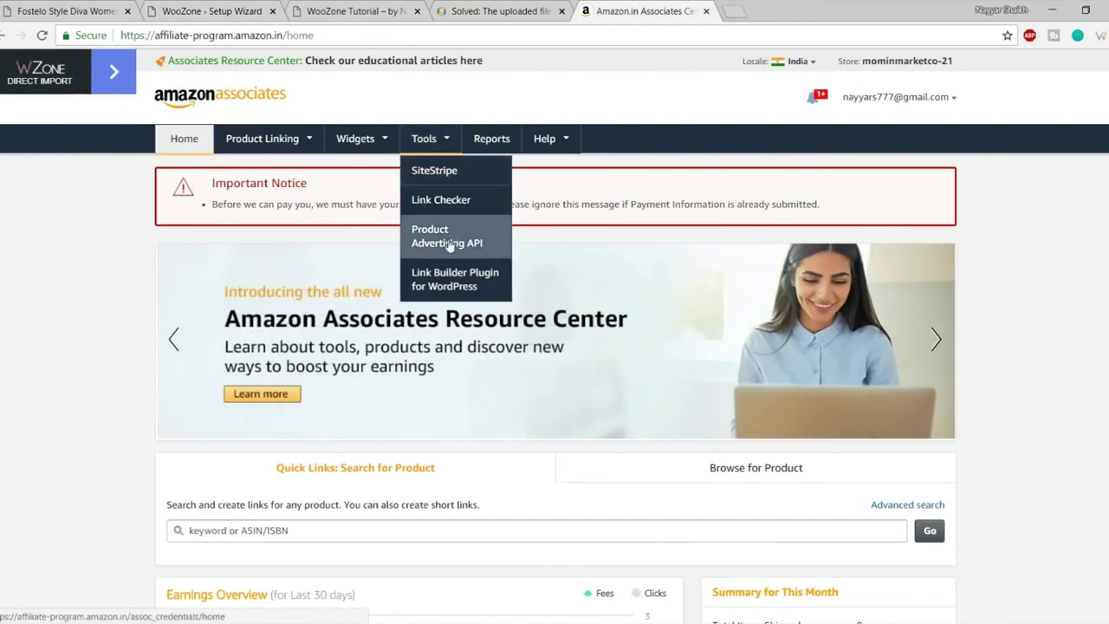
pyautogui.click(461, 241)
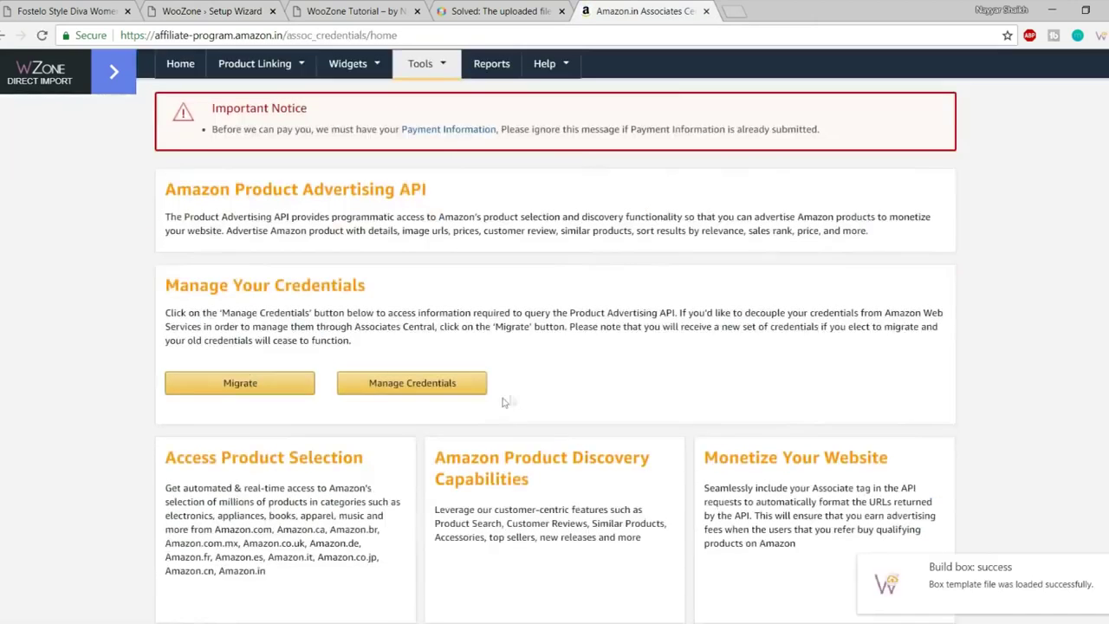
pyautogui.click(431, 393)
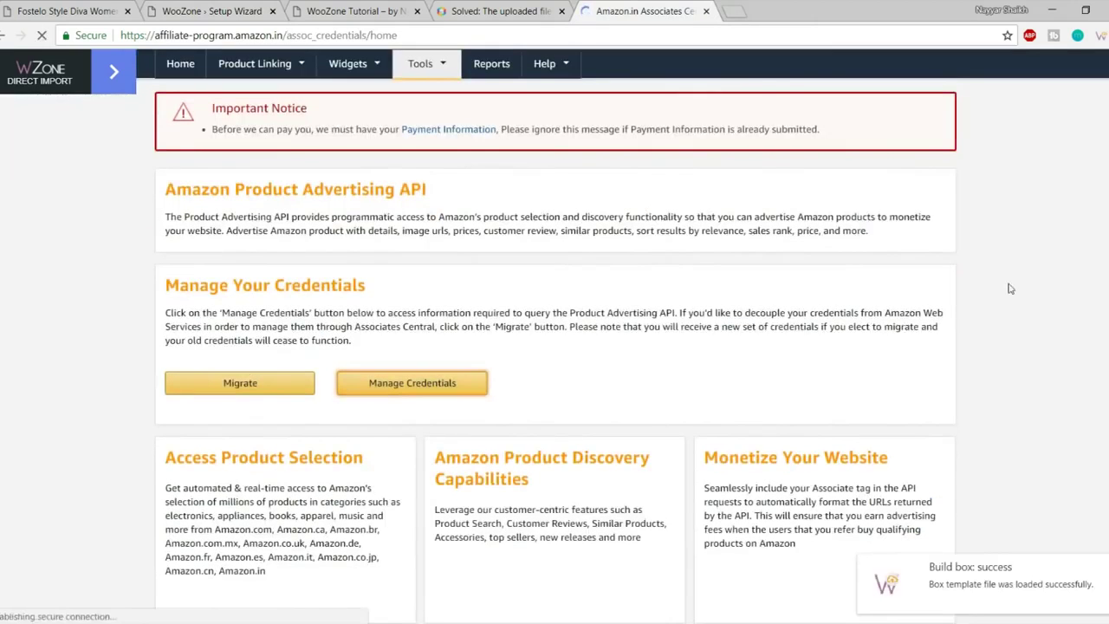
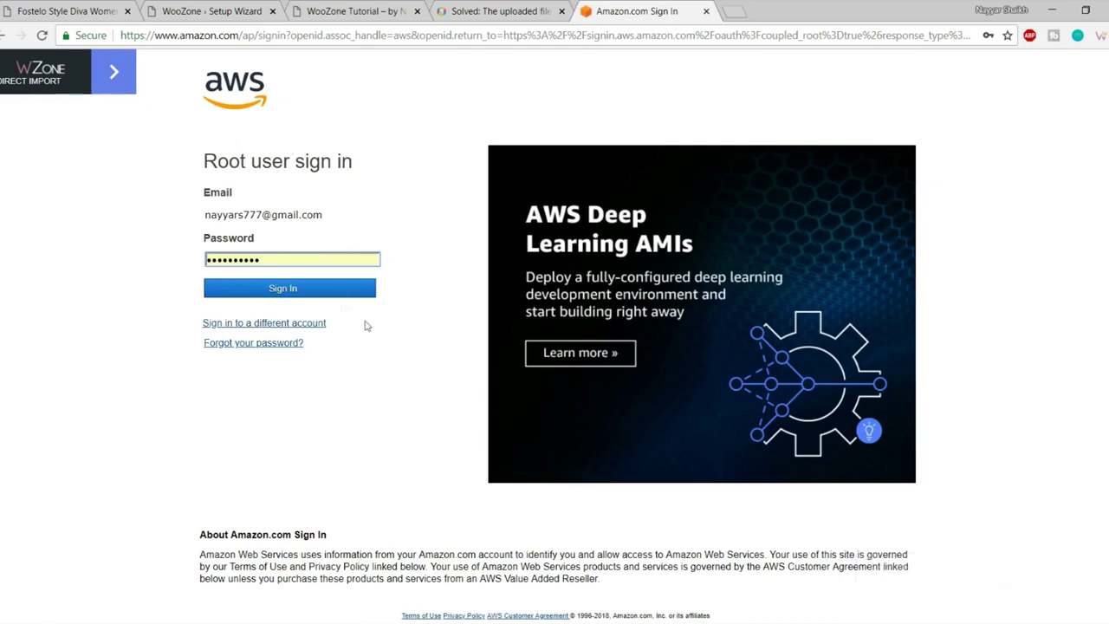
# - Sign in to the AWS root account and expand Access keys on the security credentials page
pyautogui.click(329, 290)
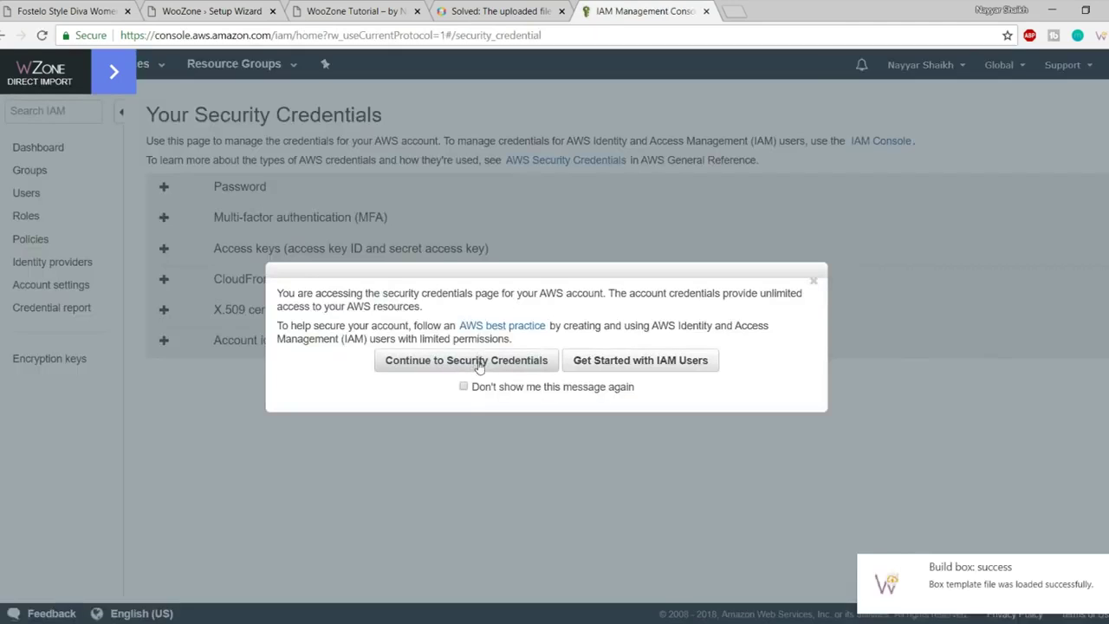
pyautogui.click(474, 364)
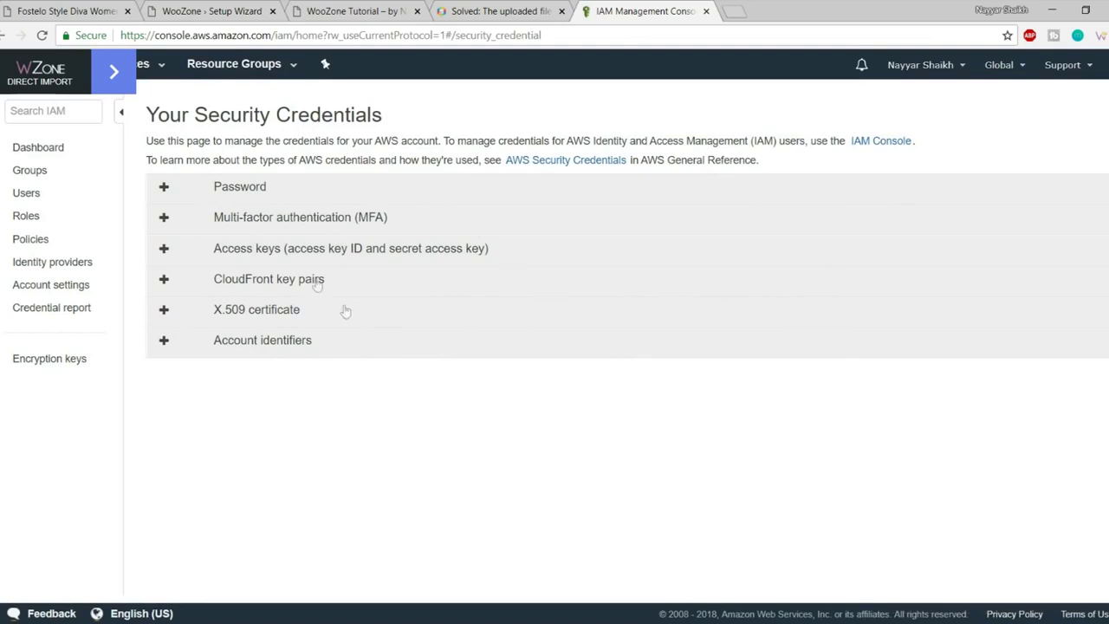
pyautogui.click(230, 256)
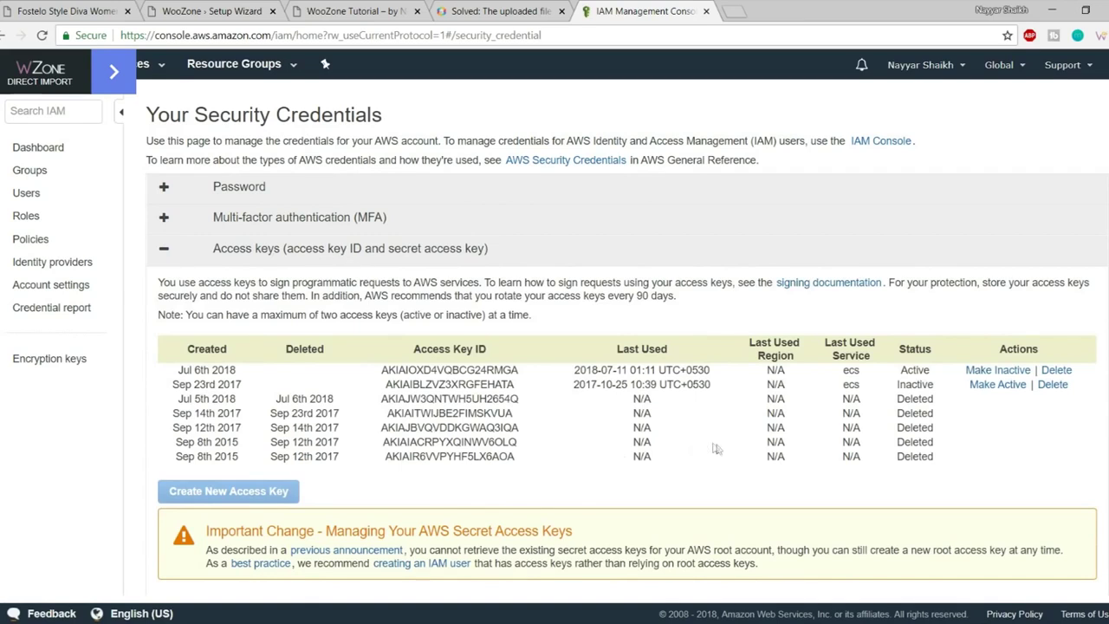
# - Delete the inactive access key created Sep 23rd 2017
pyautogui.moveTo(693, 456); pyautogui.dragTo(516, 364)
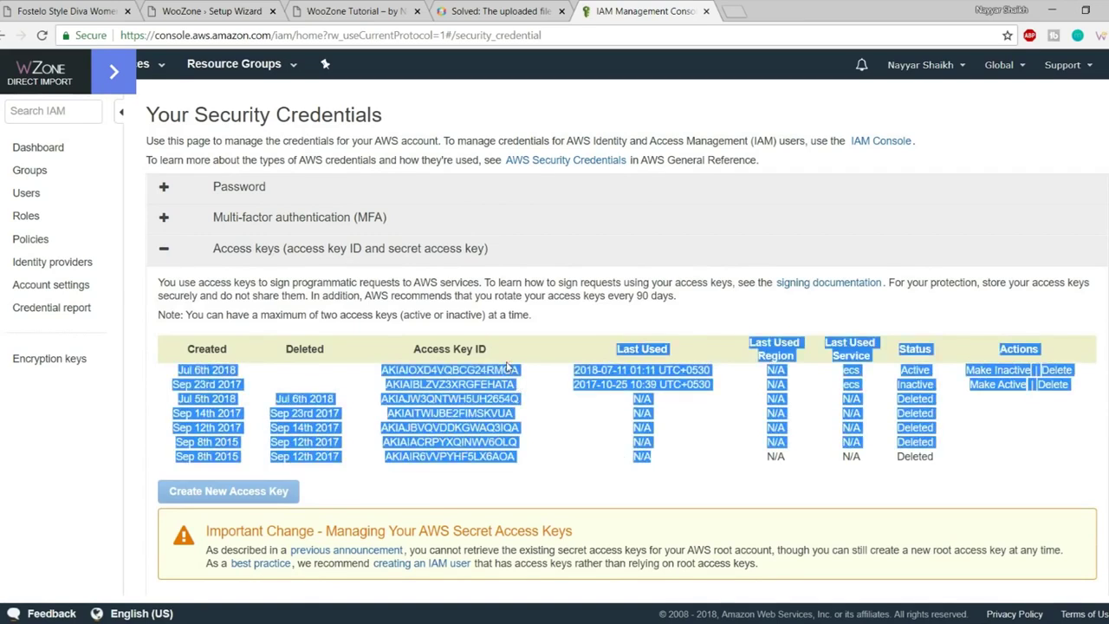
pyautogui.click(520, 385)
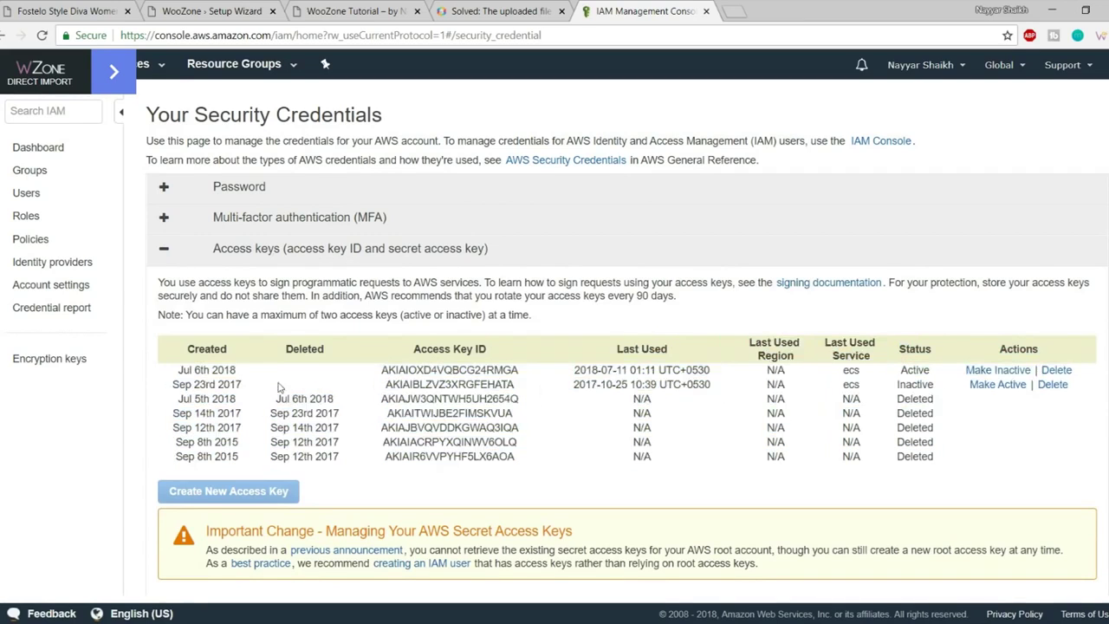
pyautogui.moveTo(437, 444); pyautogui.dragTo(369, 402)
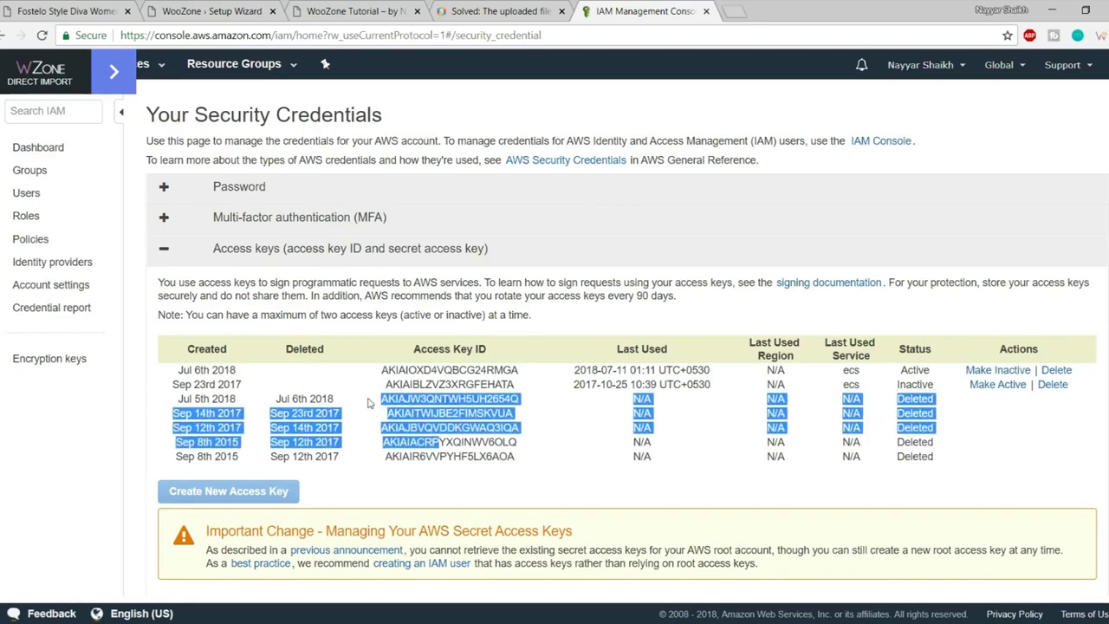
pyautogui.click(489, 411)
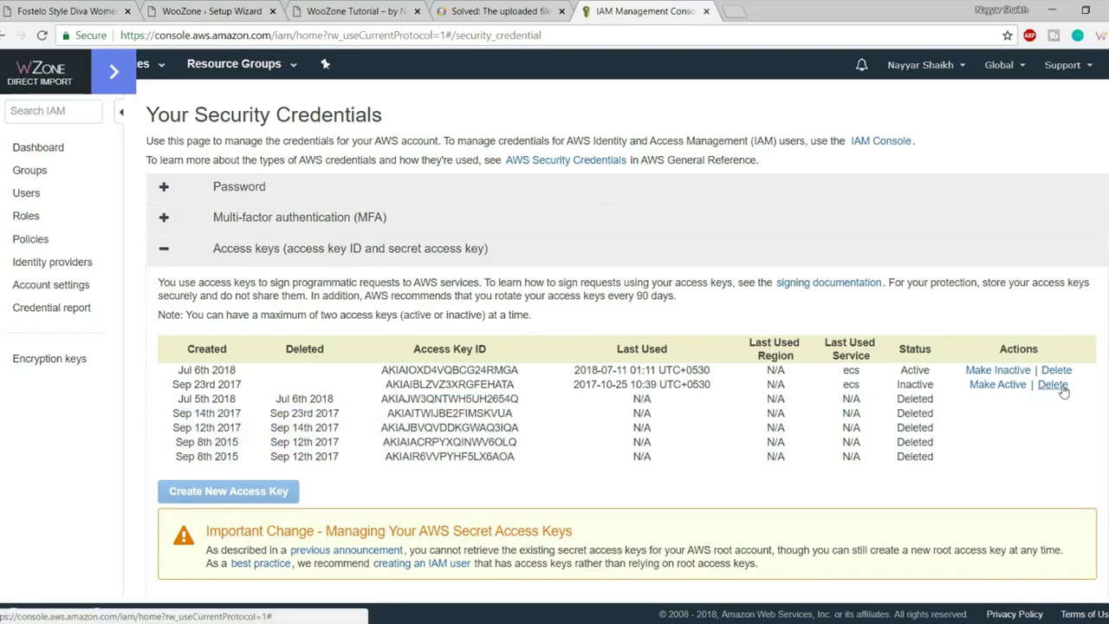
pyautogui.click(1053, 383)
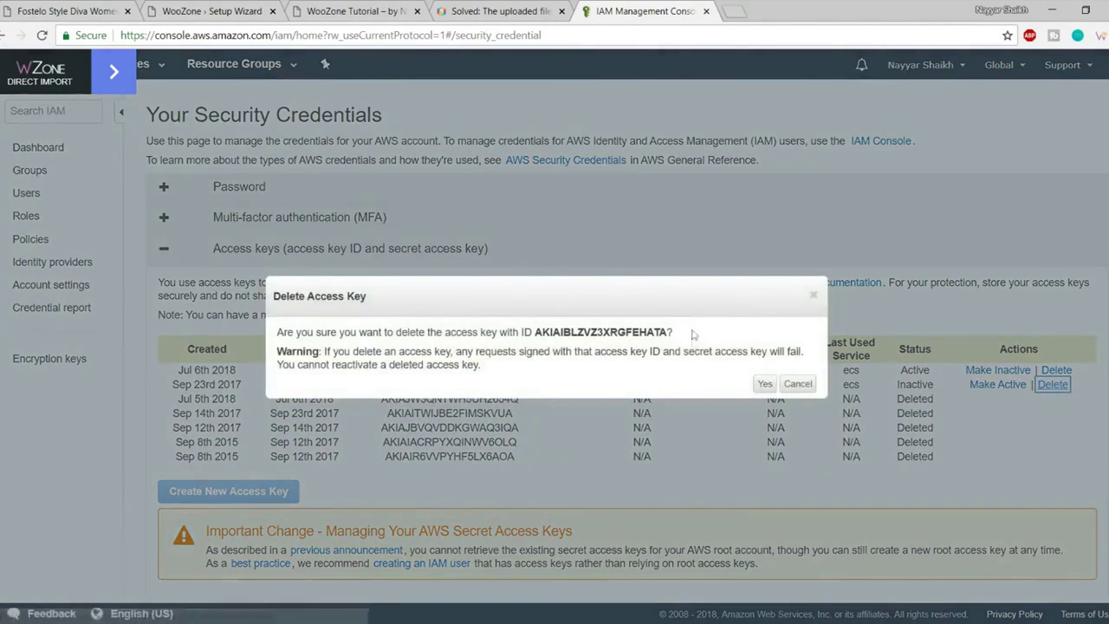
pyautogui.click(758, 386)
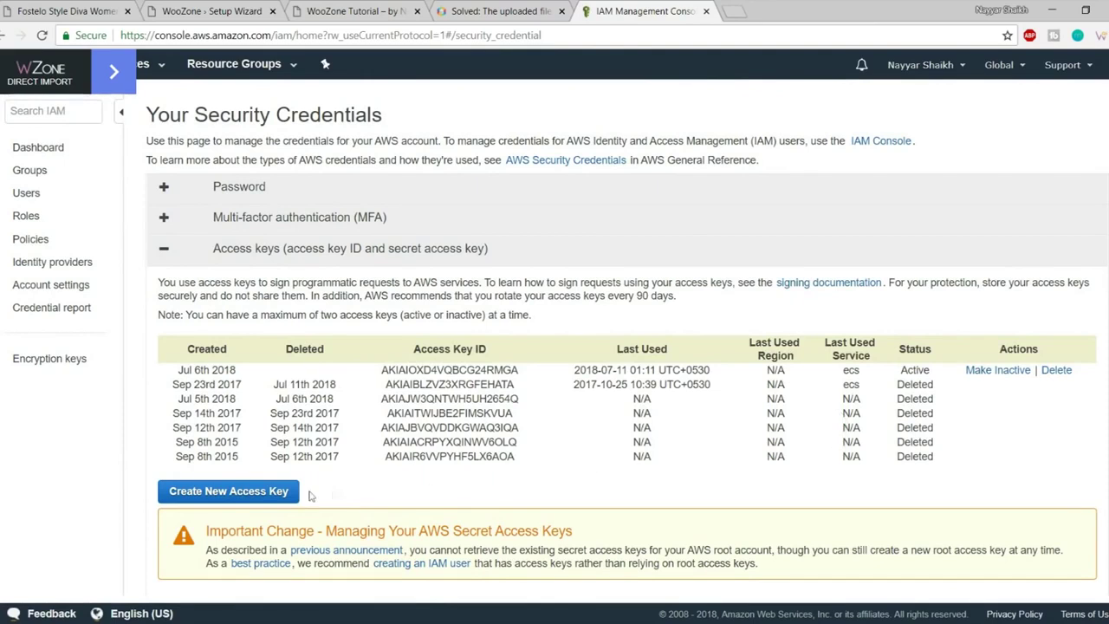
# - Create a new access key and paste its Access Key ID into the WooZone wizard
pyautogui.click(249, 492)
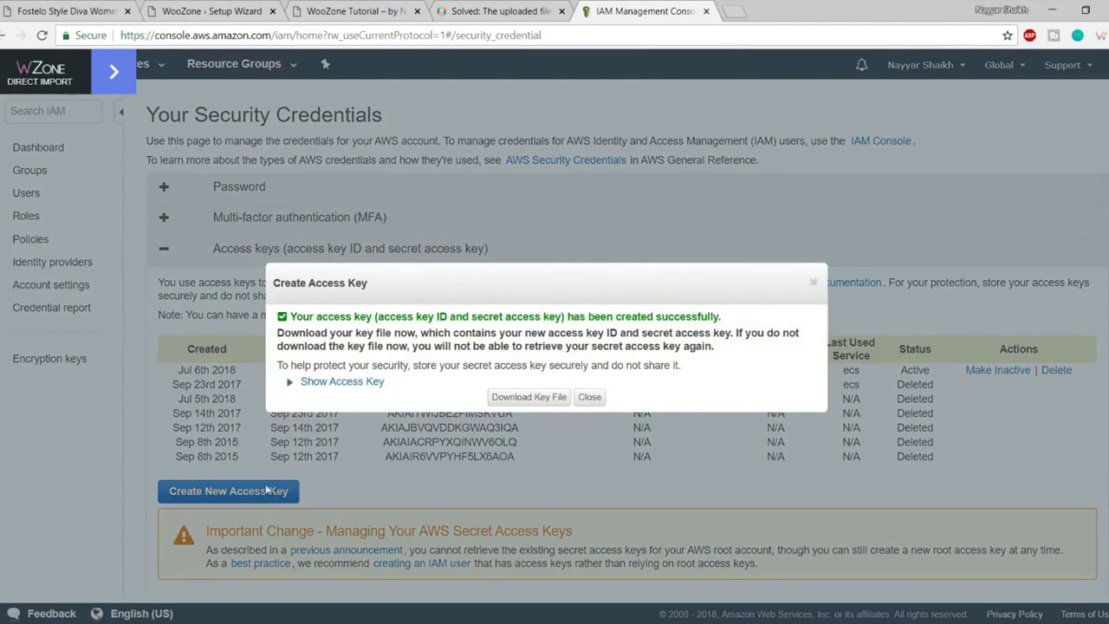
pyautogui.click(340, 382)
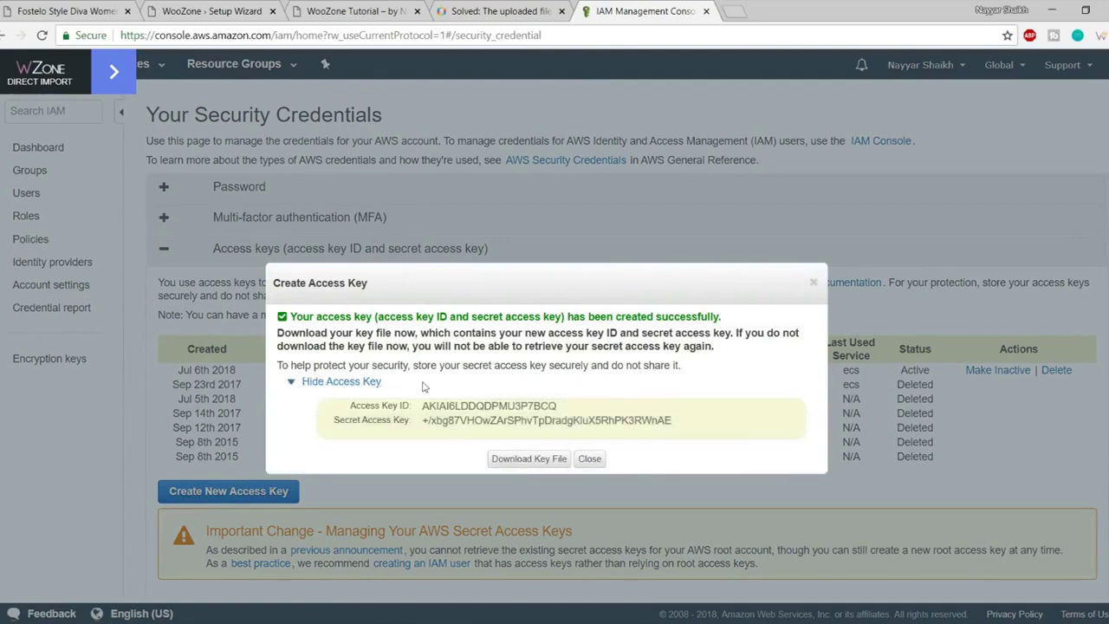
pyautogui.moveTo(587, 407); pyautogui.dragTo(416, 402)
pyautogui.hotkey('ctrl', 'c')
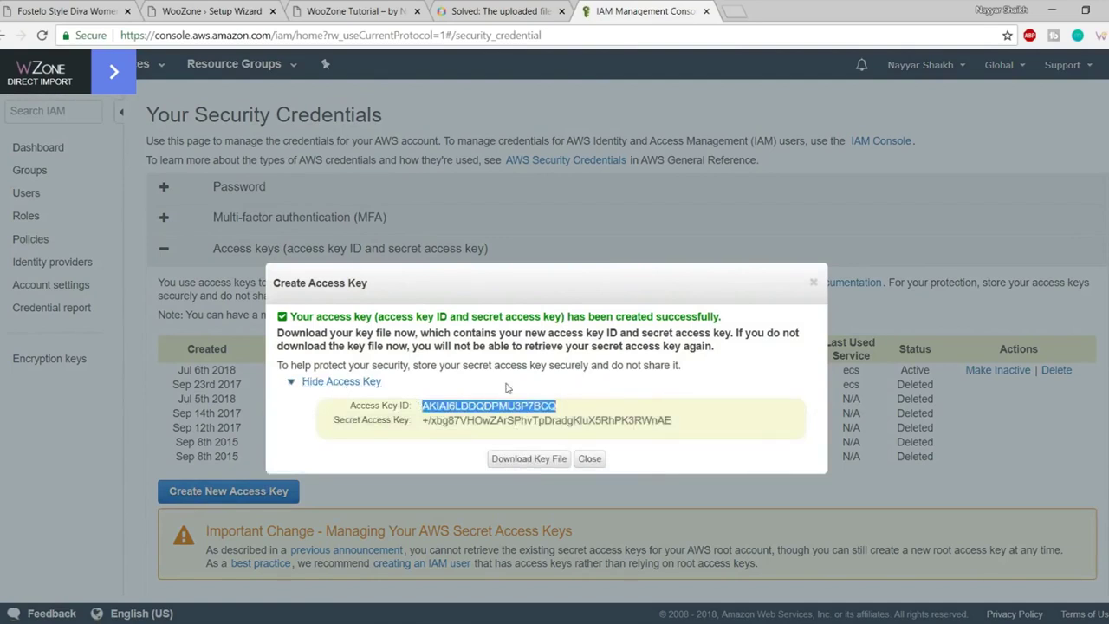
pyautogui.click(240, 7)
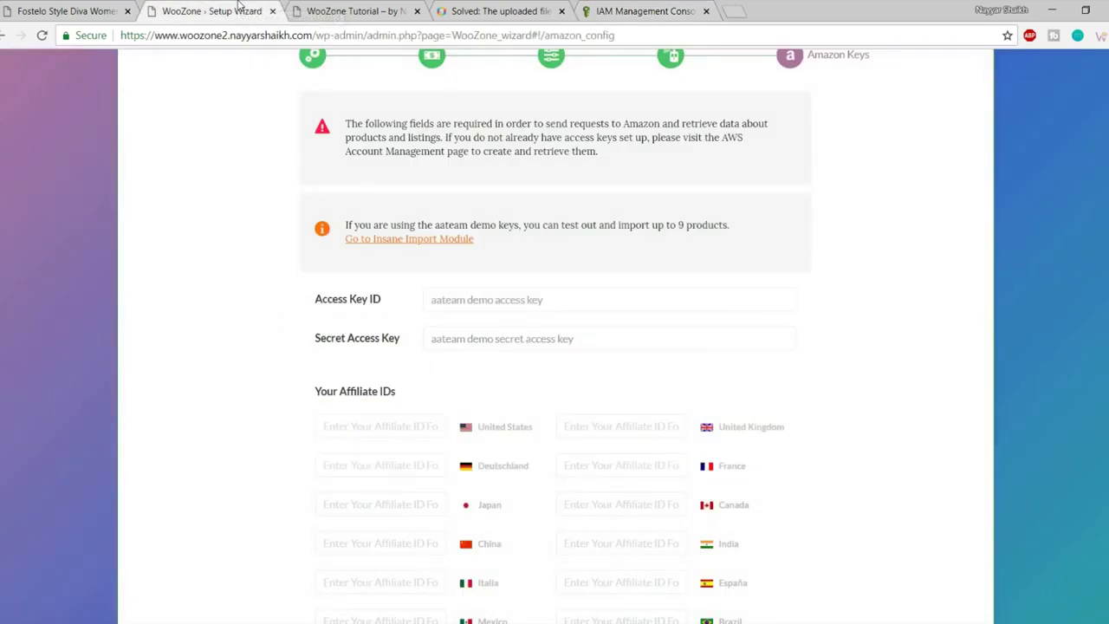
pyautogui.click(466, 302)
pyautogui.hotkey('ctrl', 'v')
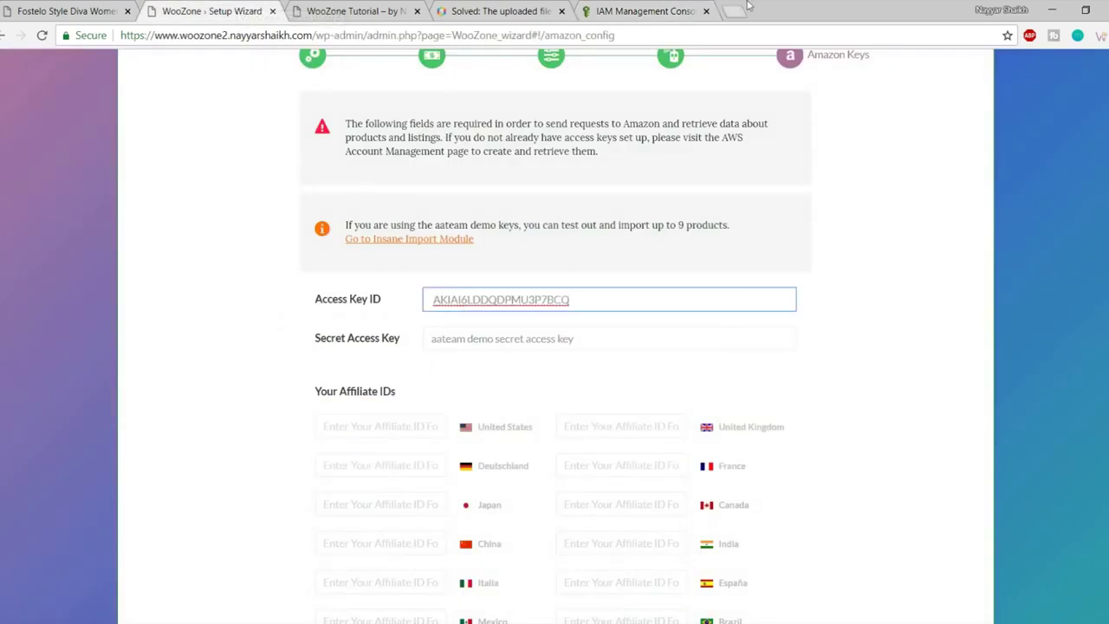
# - Copy the new secret access key into the wizard's Secret Access Key field
pyautogui.click(604, 8)
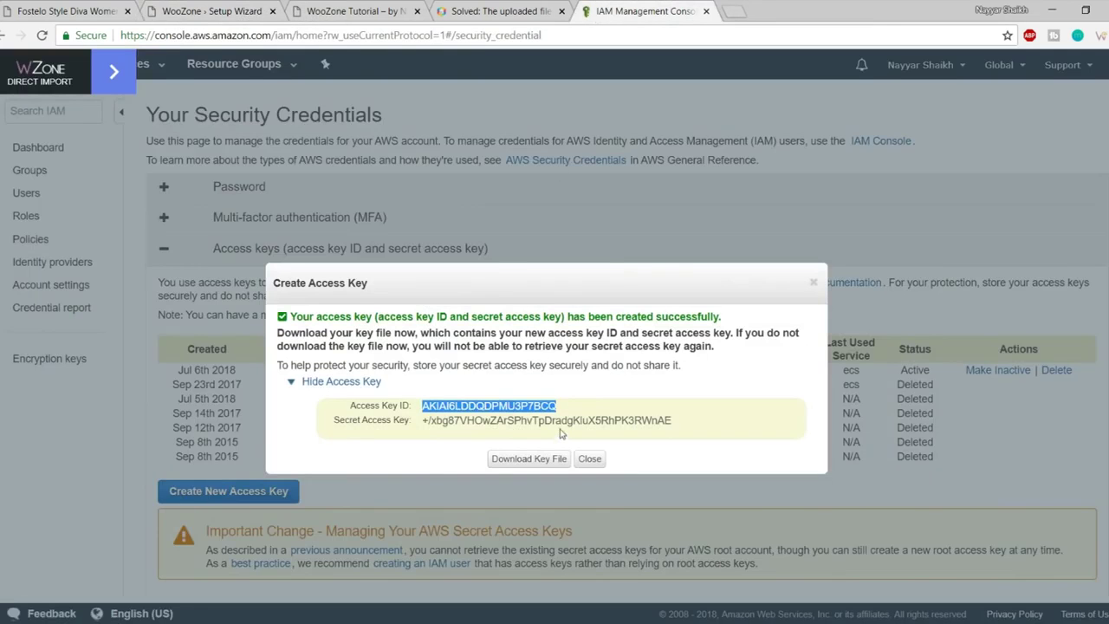
pyautogui.click(562, 433)
pyautogui.moveTo(690, 426); pyautogui.dragTo(427, 422)
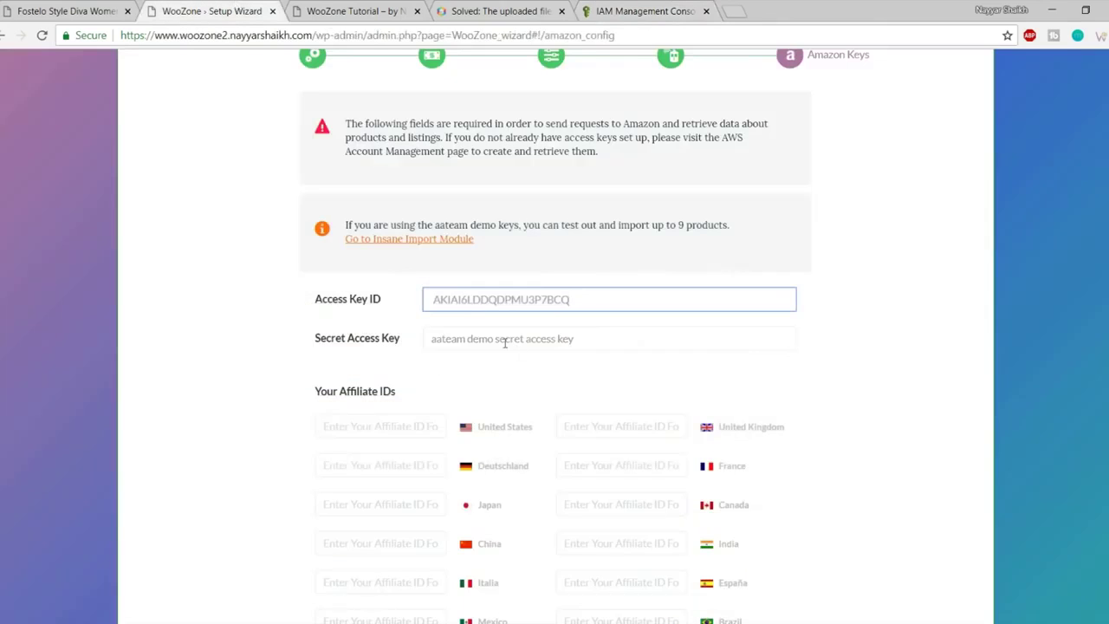
pyautogui.click(505, 341)
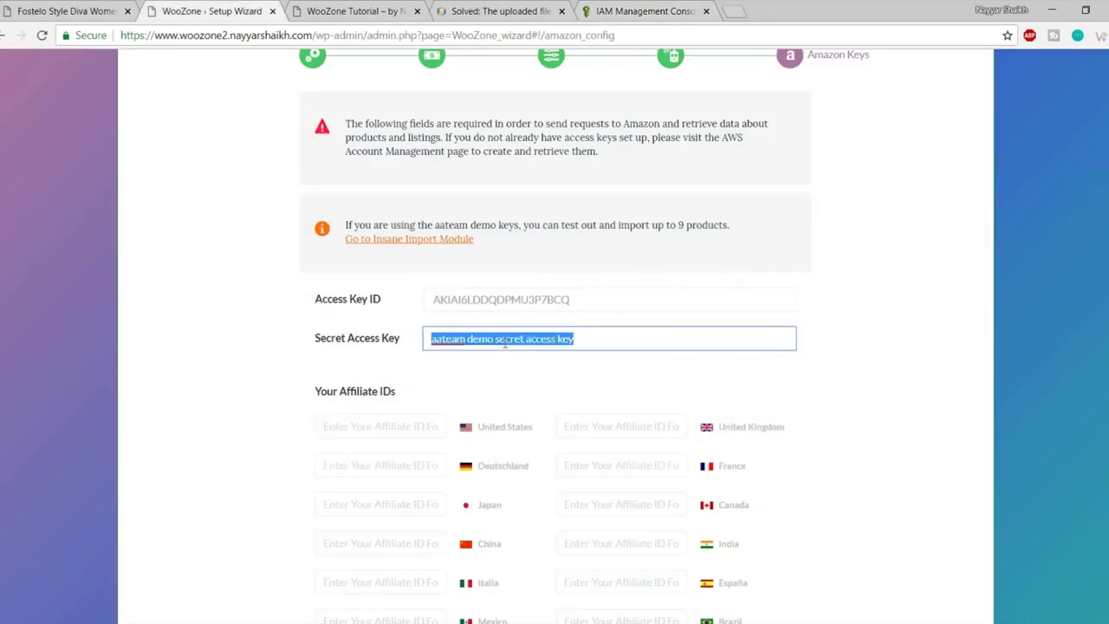
pyautogui.hotkey('ctrl', 'v')
pyautogui.click(841, 344)
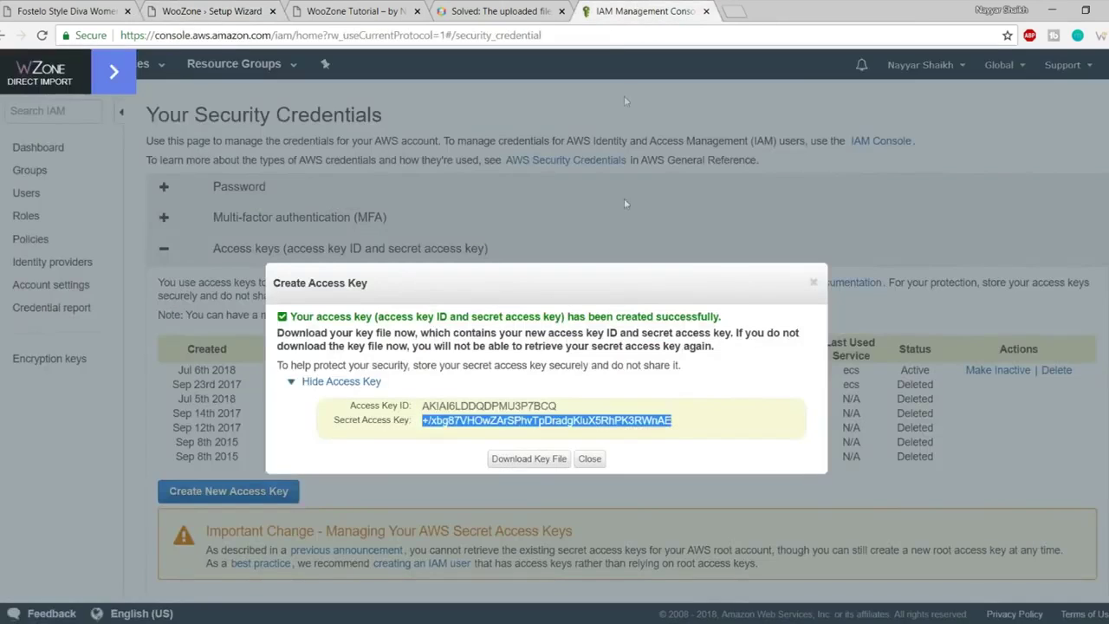
# - Download the new key file as rootkey (1).csv and close the key details
pyautogui.click(530, 459)
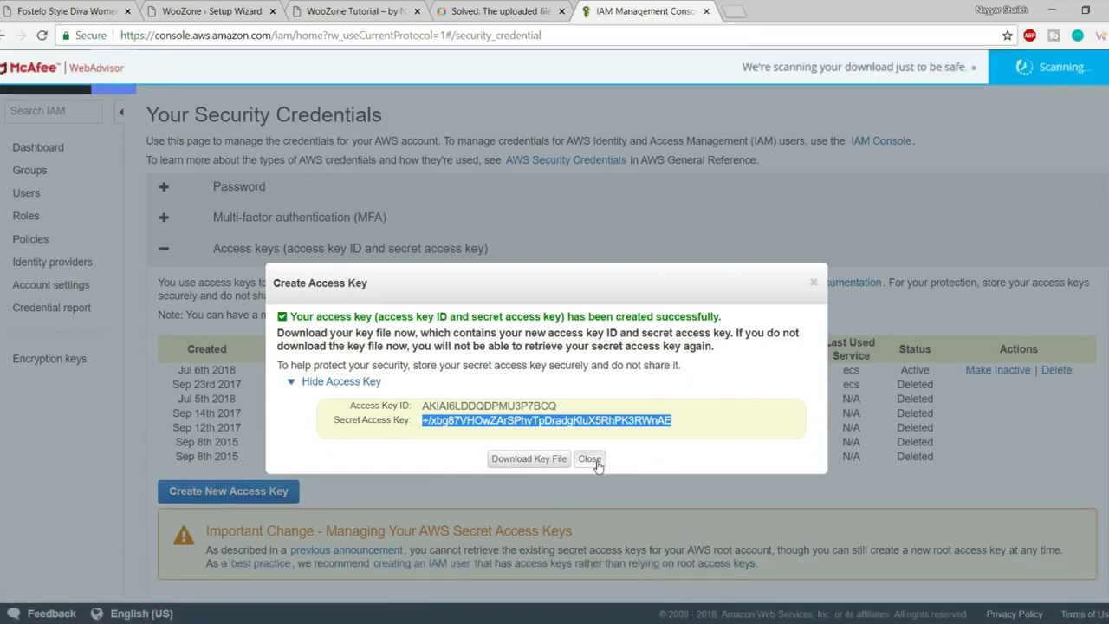
pyautogui.click(596, 460)
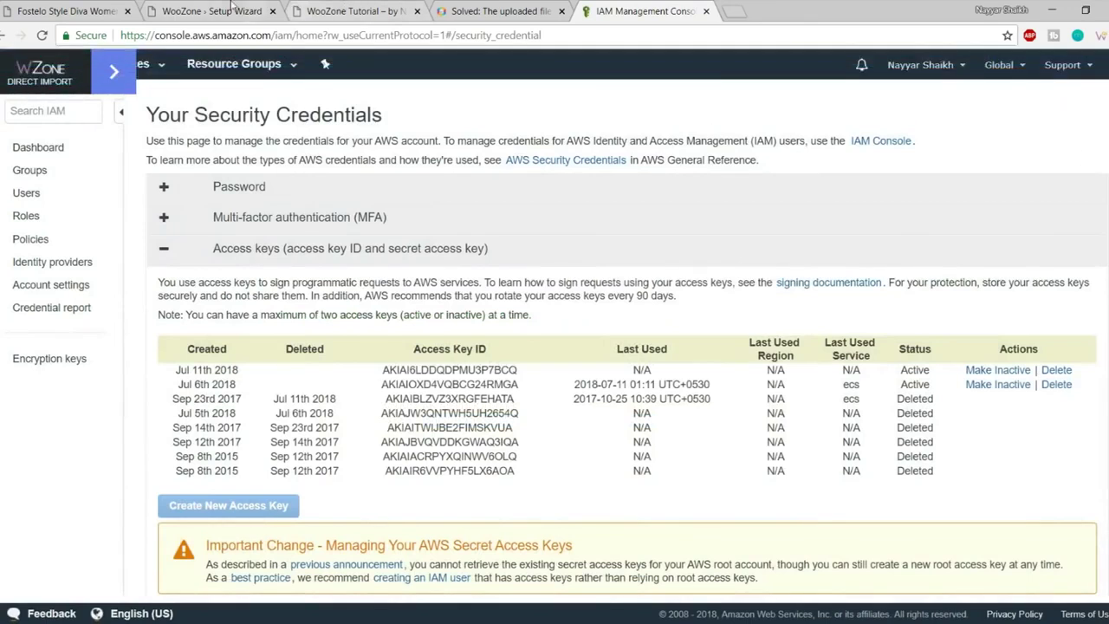
pyautogui.click(232, 7)
pyautogui.scroll(-4, 726, 274)
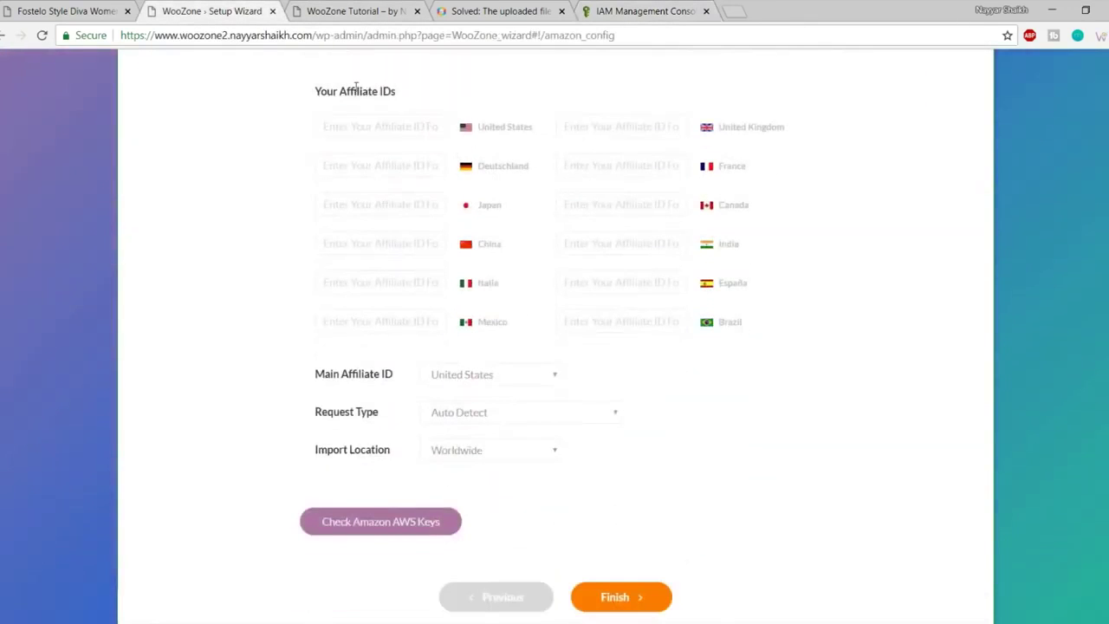
pyautogui.click(677, 13)
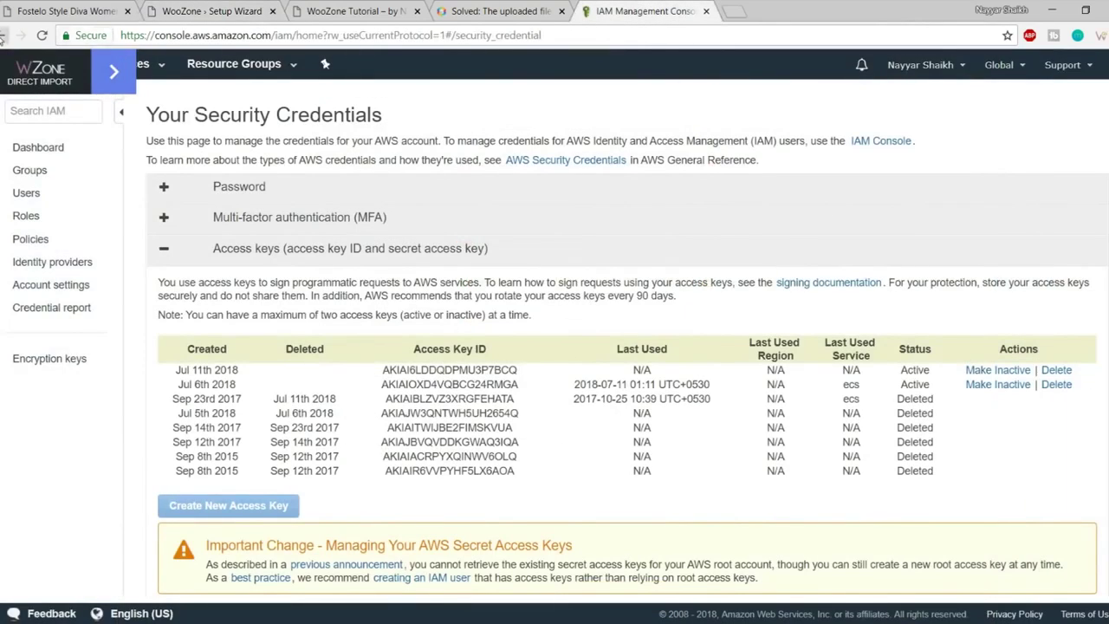
# - Copy the store ID from the Associates home page into WooZone's India affiliate ID field
pyautogui.click(2, 36)
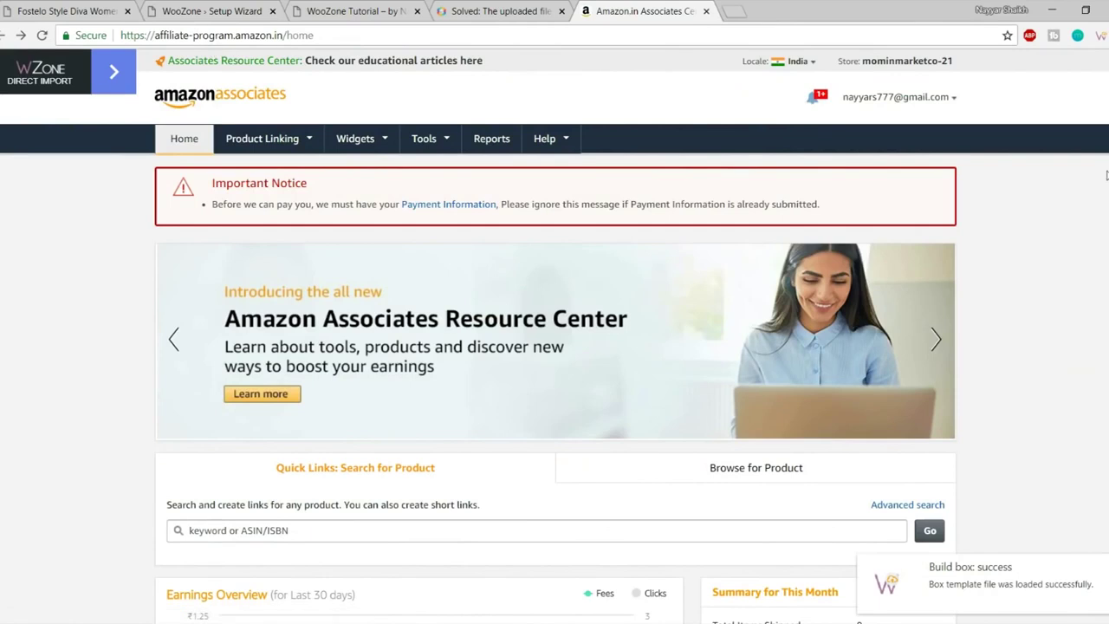
pyautogui.moveTo(840, 61); pyautogui.dragTo(957, 65)
pyautogui.hotkey('ctrl', 'c')
pyautogui.click(967, 67)
pyautogui.click(865, 70)
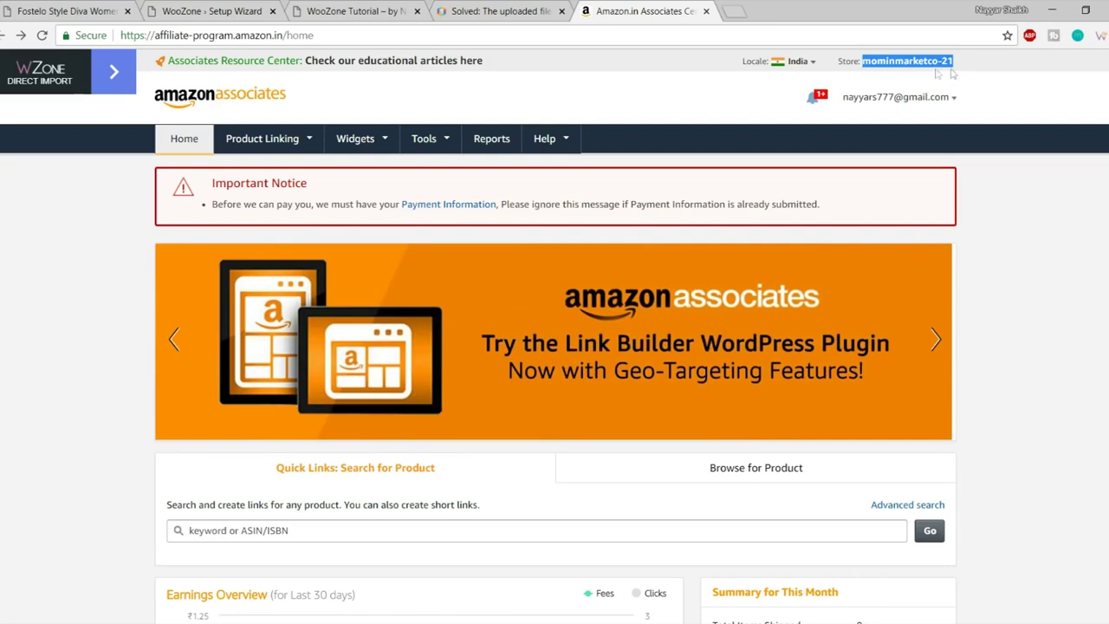
pyautogui.click(208, 10)
pyautogui.click(628, 245)
pyautogui.hotkey('ctrl', 'v')
pyautogui.moveTo(751, 249); pyautogui.dragTo(714, 245)
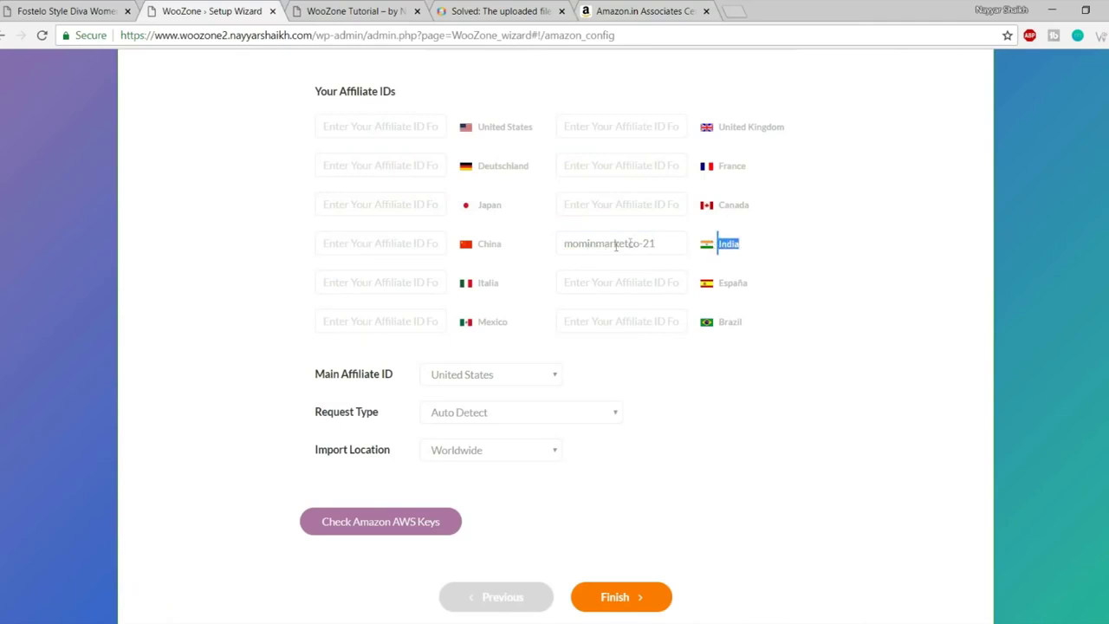
# - Set both the main affiliate country and the import location to India
pyautogui.click(806, 250)
pyautogui.scroll(-1, 612, 335)
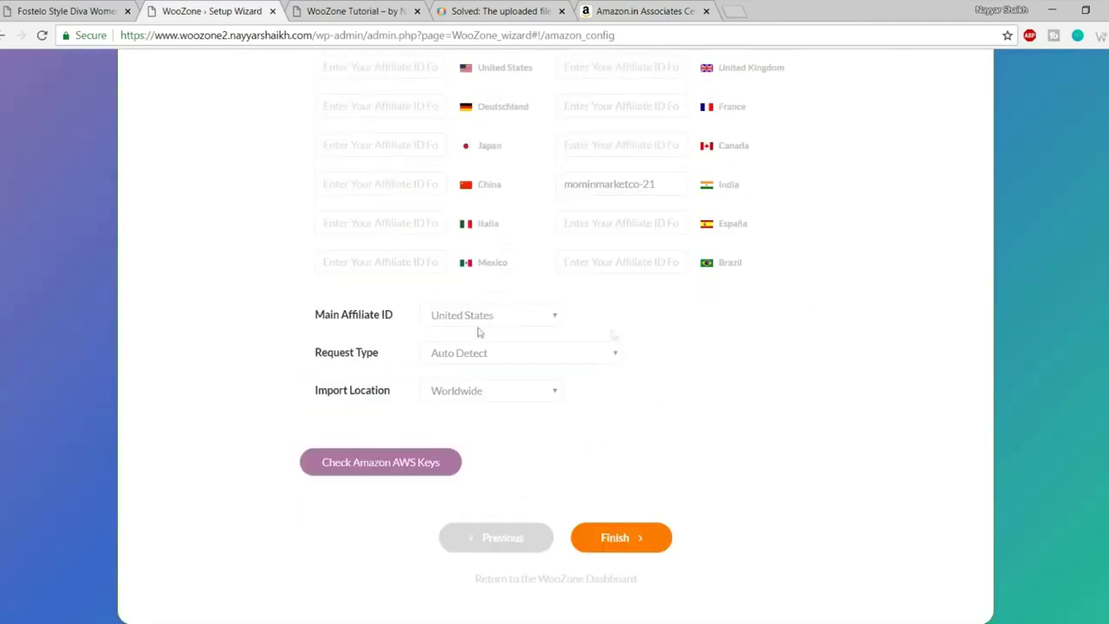
pyautogui.scroll(2, 511, 322)
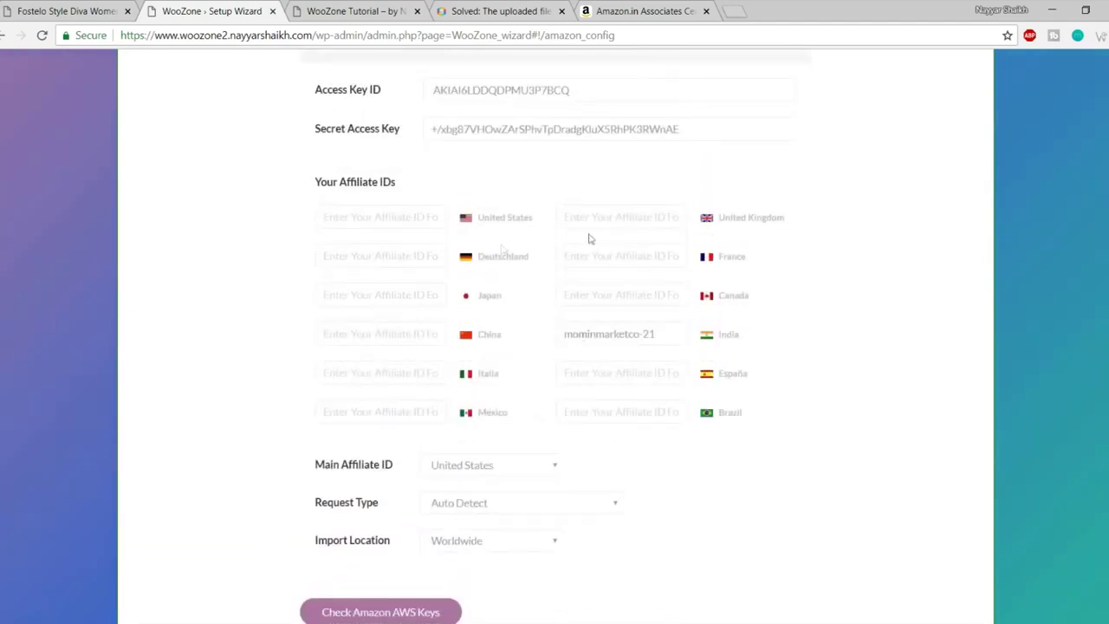
pyautogui.scroll(-1, 390, 275)
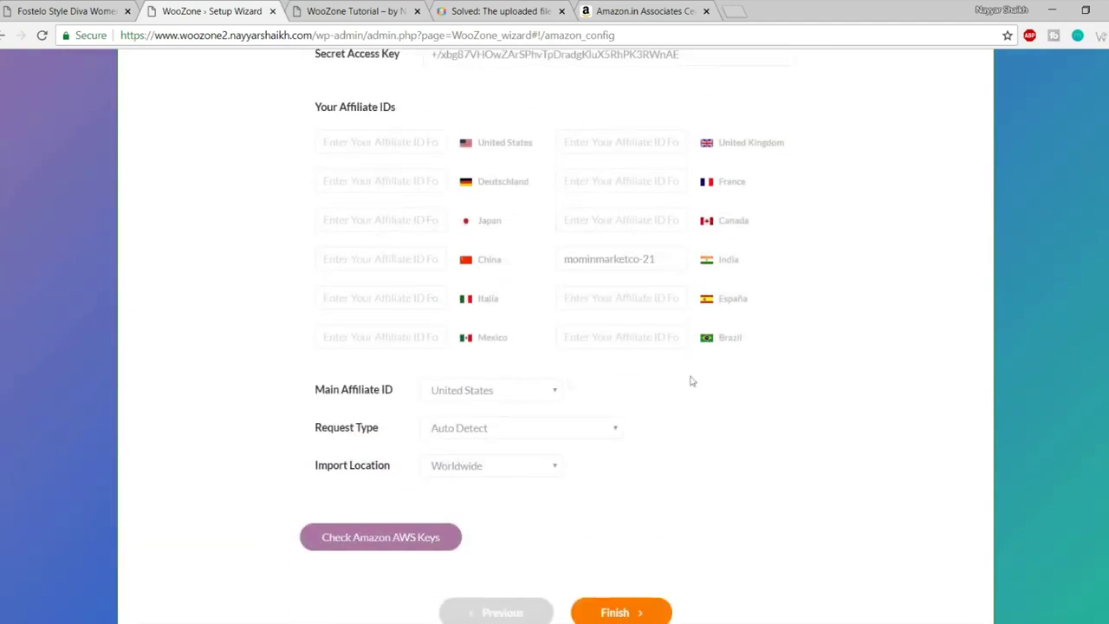
pyautogui.scroll(-1, 567, 372)
pyautogui.click(517, 313)
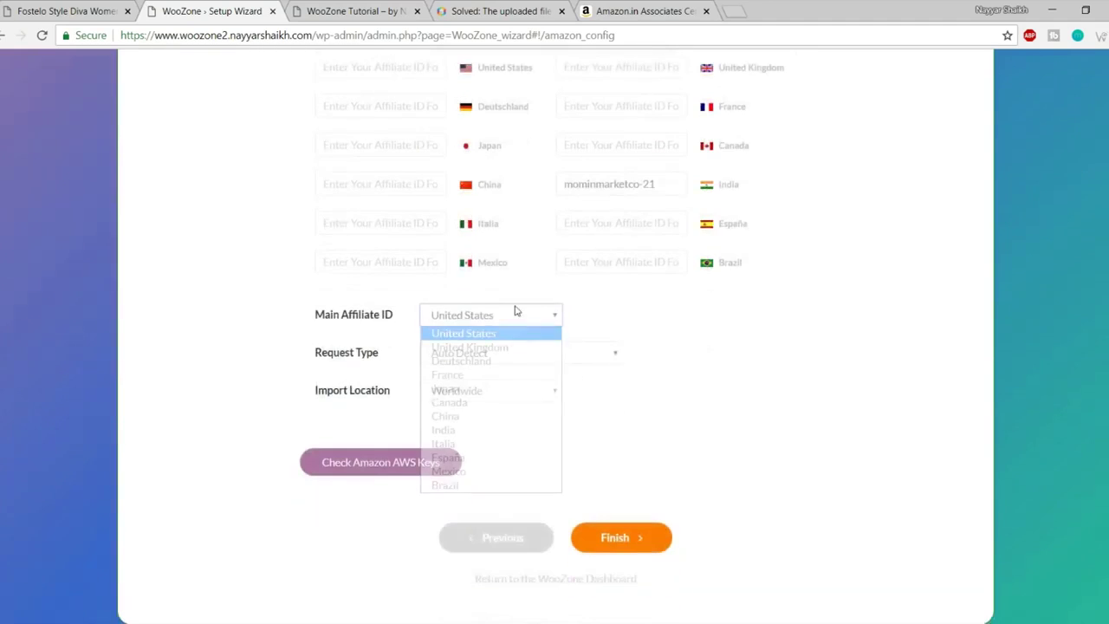
pyautogui.click(483, 431)
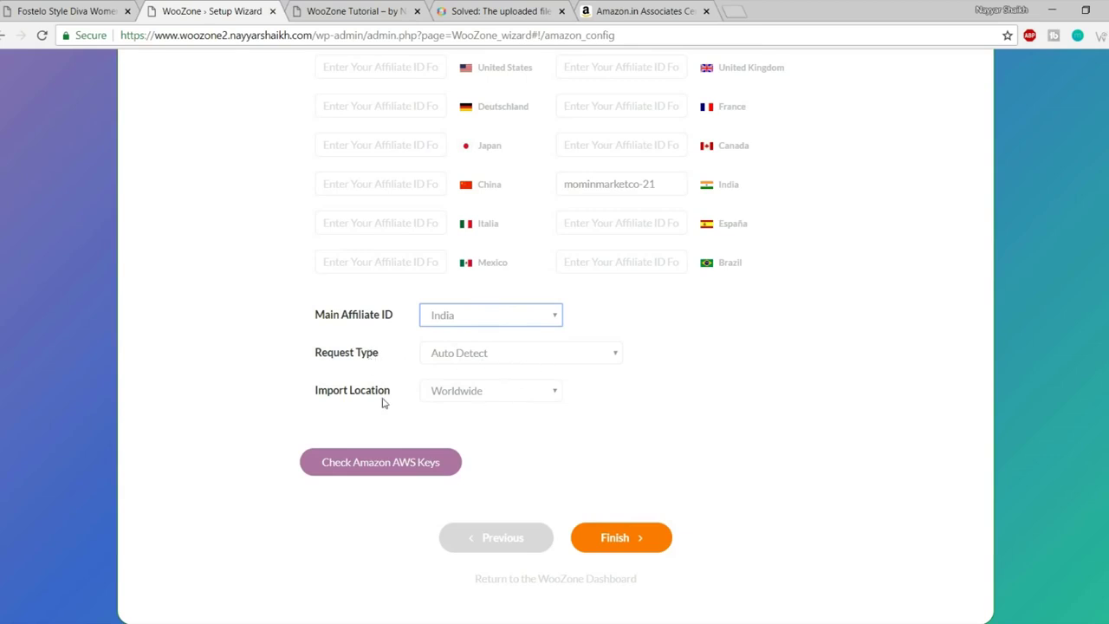
pyautogui.click(479, 398)
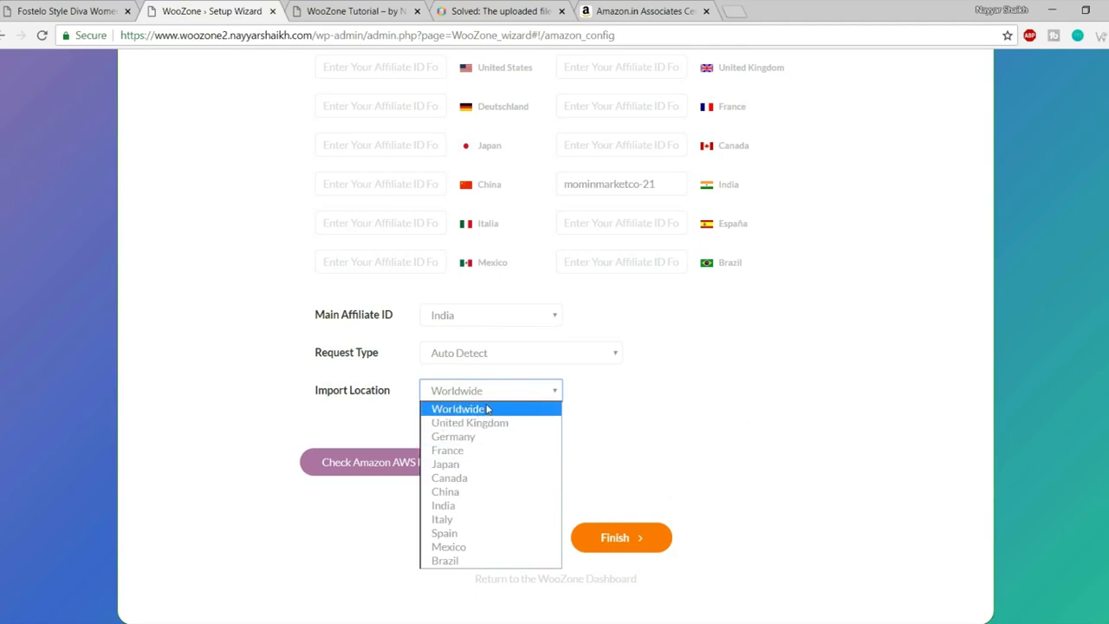
pyautogui.click(487, 409)
pyautogui.click(485, 397)
pyautogui.click(473, 505)
# - Verify the Amazon AWS keys connect successfully and finish the setup wizard
pyautogui.click(366, 478)
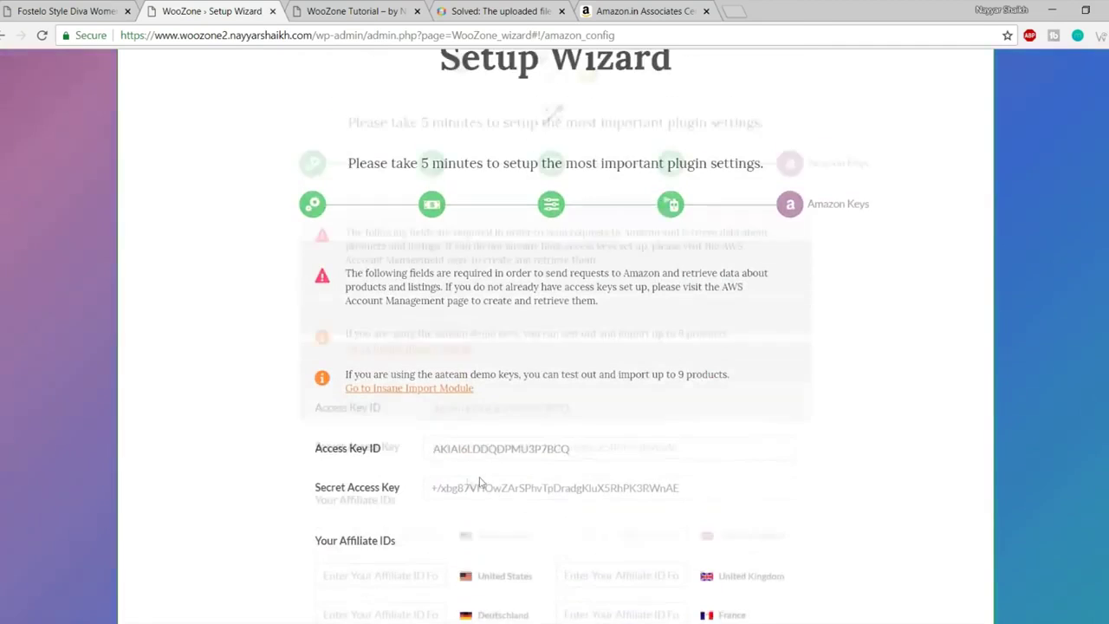
pyautogui.doubleClick(607, 457)
pyautogui.scroll(-7, 606, 454)
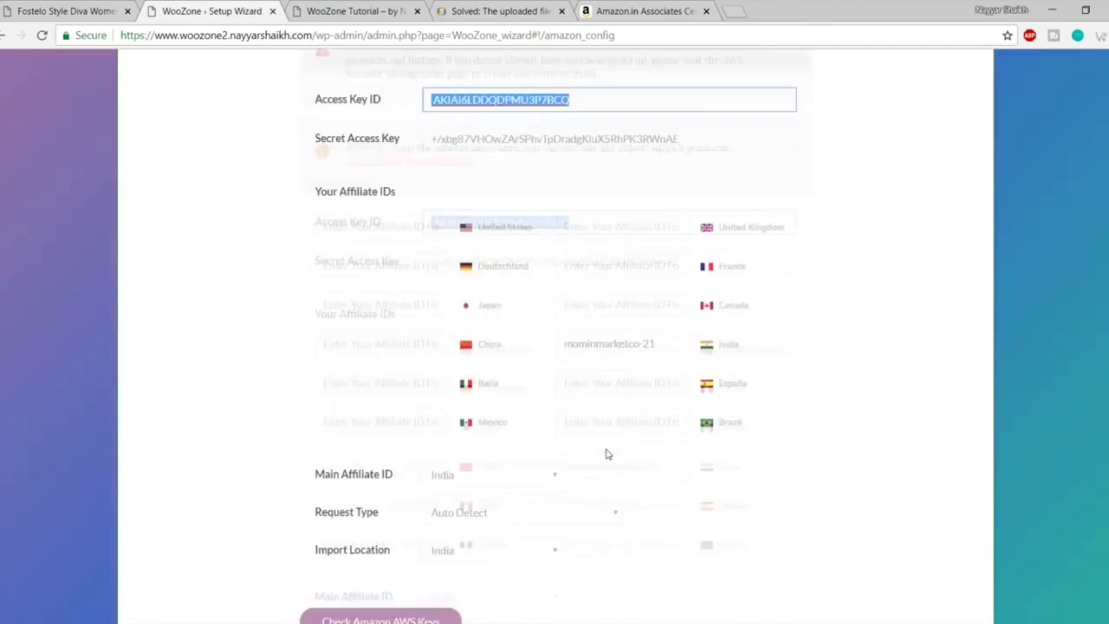
pyautogui.click(394, 392)
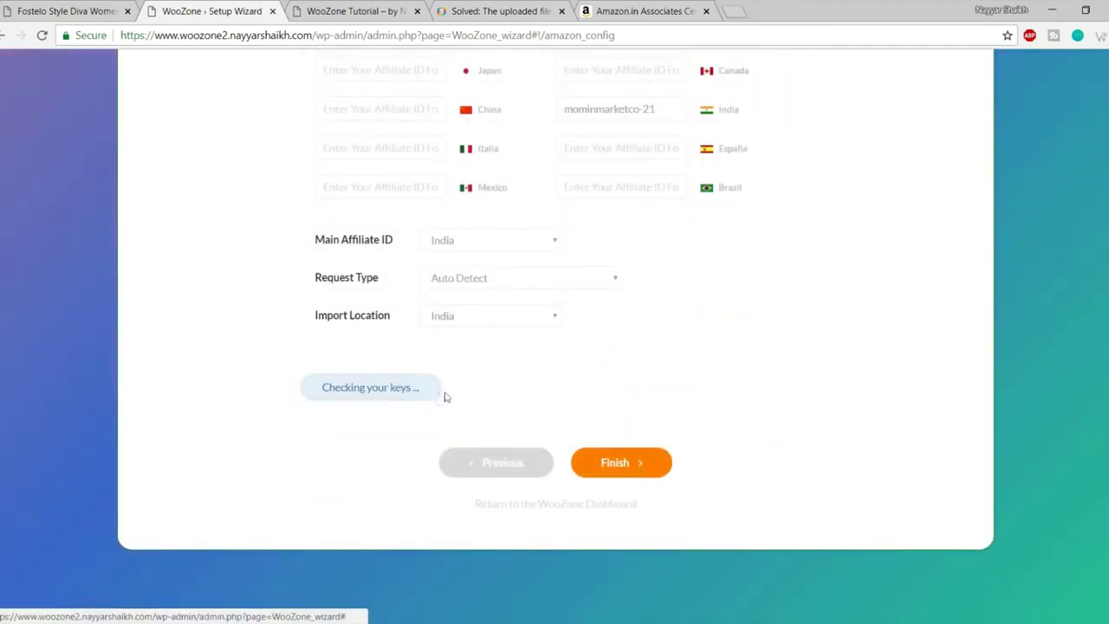
pyautogui.moveTo(309, 459); pyautogui.dragTo(775, 459)
pyautogui.click(775, 459)
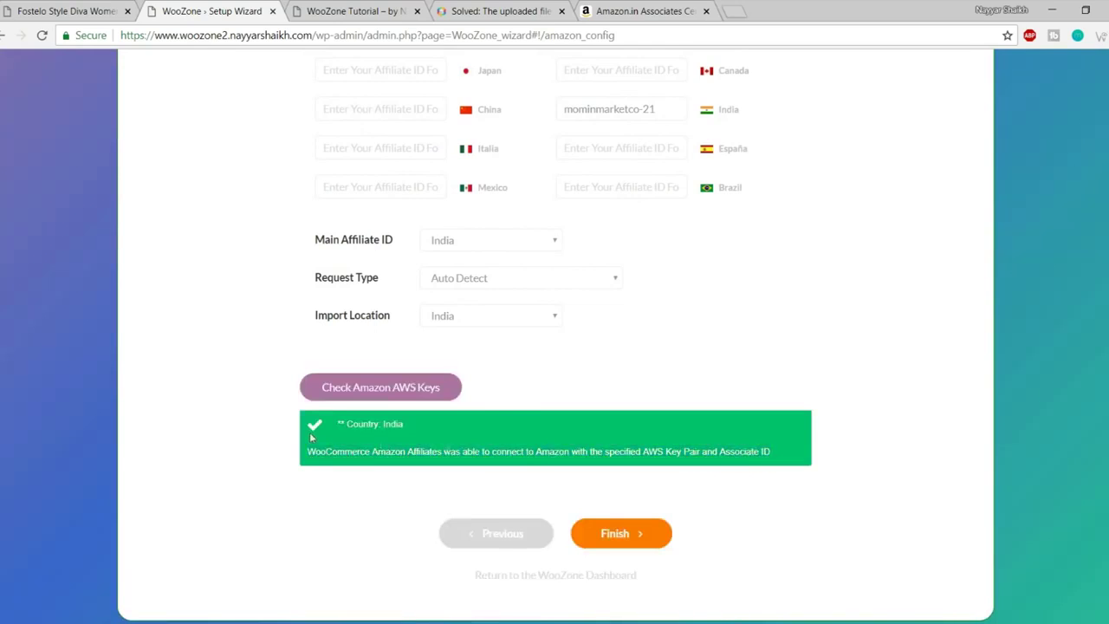
pyautogui.click(634, 535)
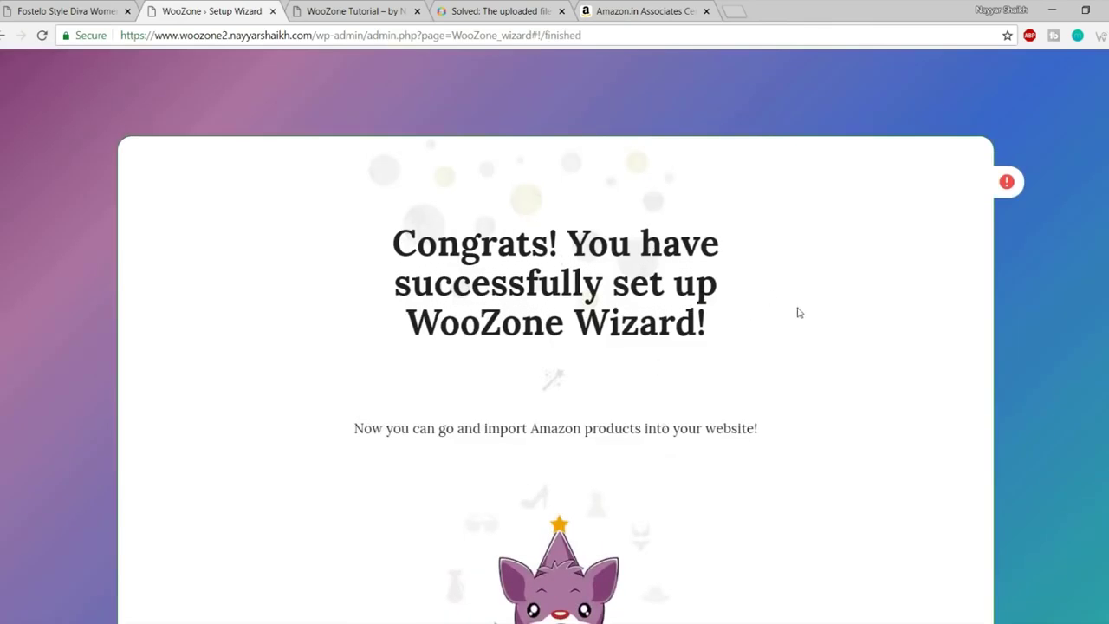
# - Close the Congrats page to return to the WooZone dashboard
pyautogui.scroll(-3, 798, 313)
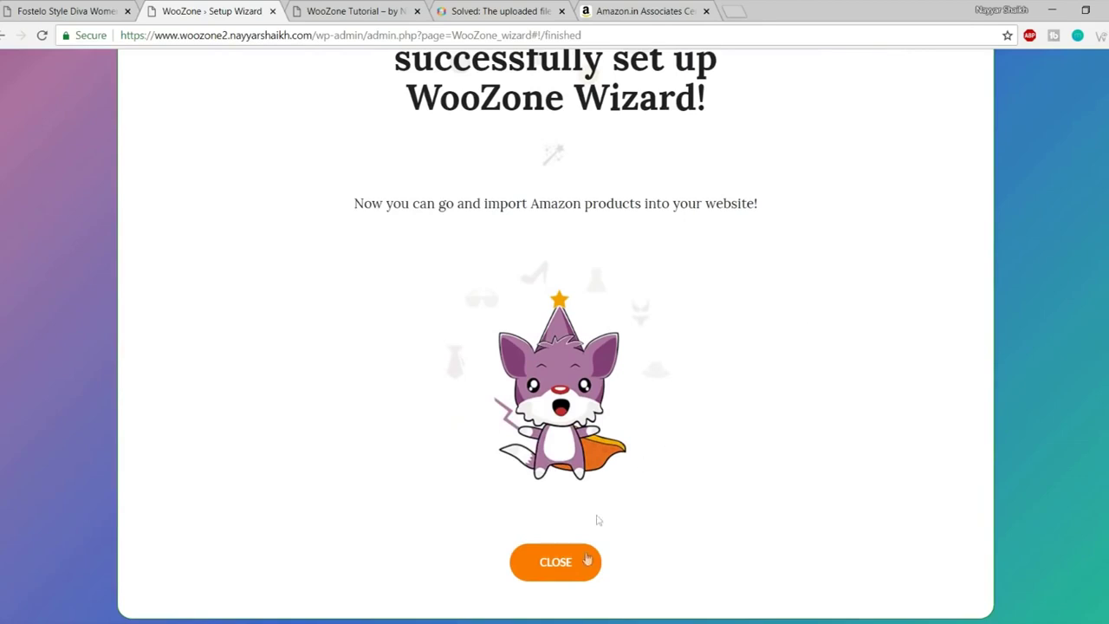
pyautogui.click(558, 563)
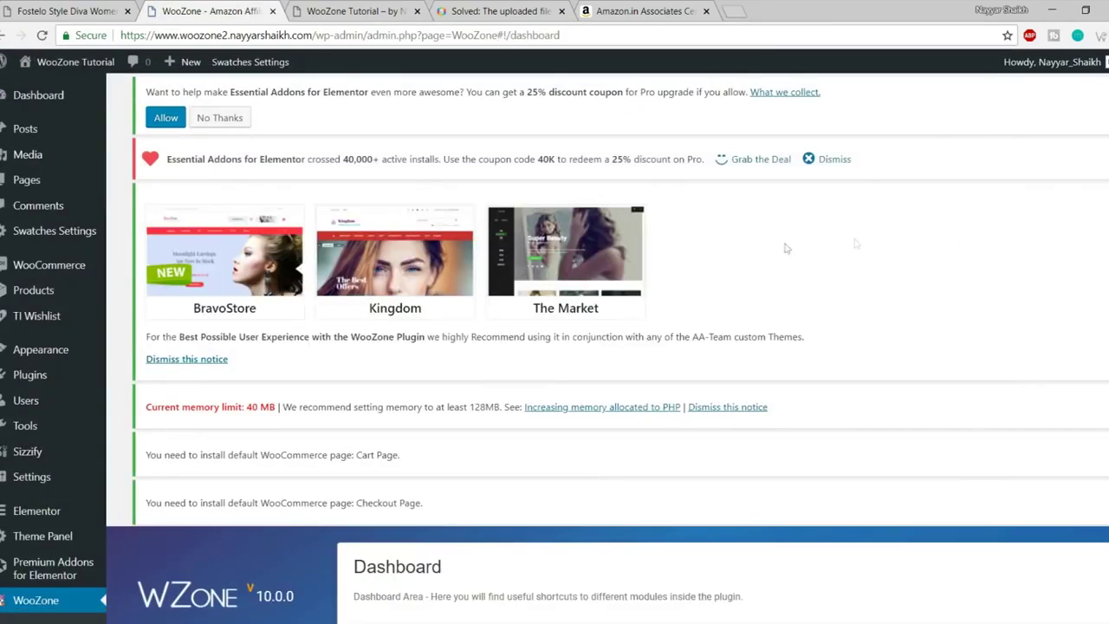
pyautogui.scroll(-7, 1071, 312)
pyautogui.scroll(8, 1072, 314)
# - Dismiss the Essential Addons, theme recommendation and memory limit notices, then go to Pages
pyautogui.click(831, 162)
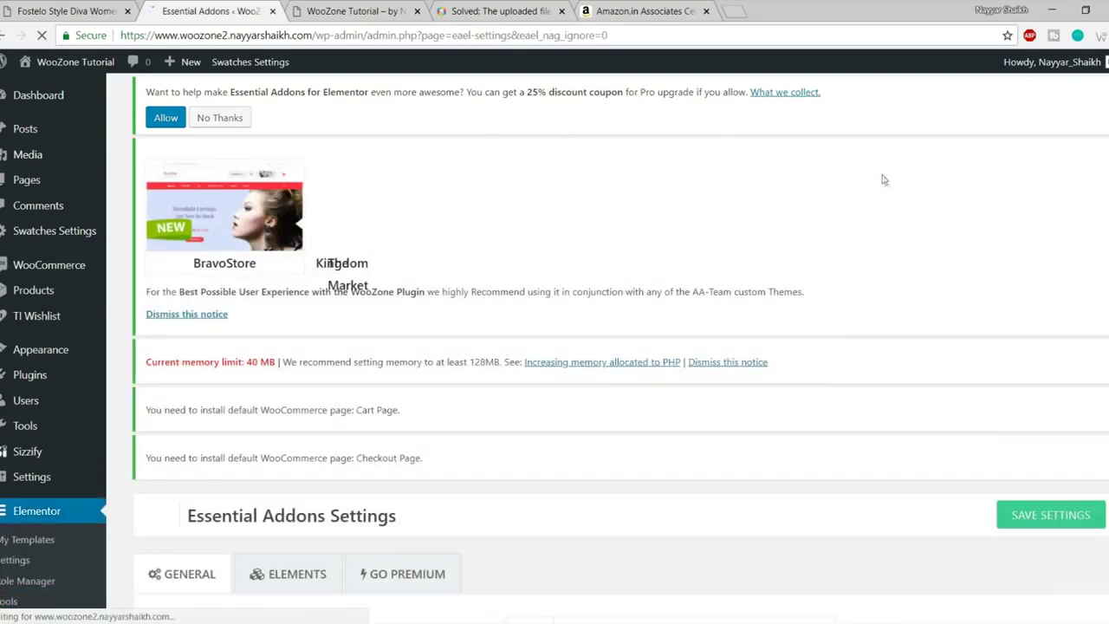
pyautogui.click(219, 117)
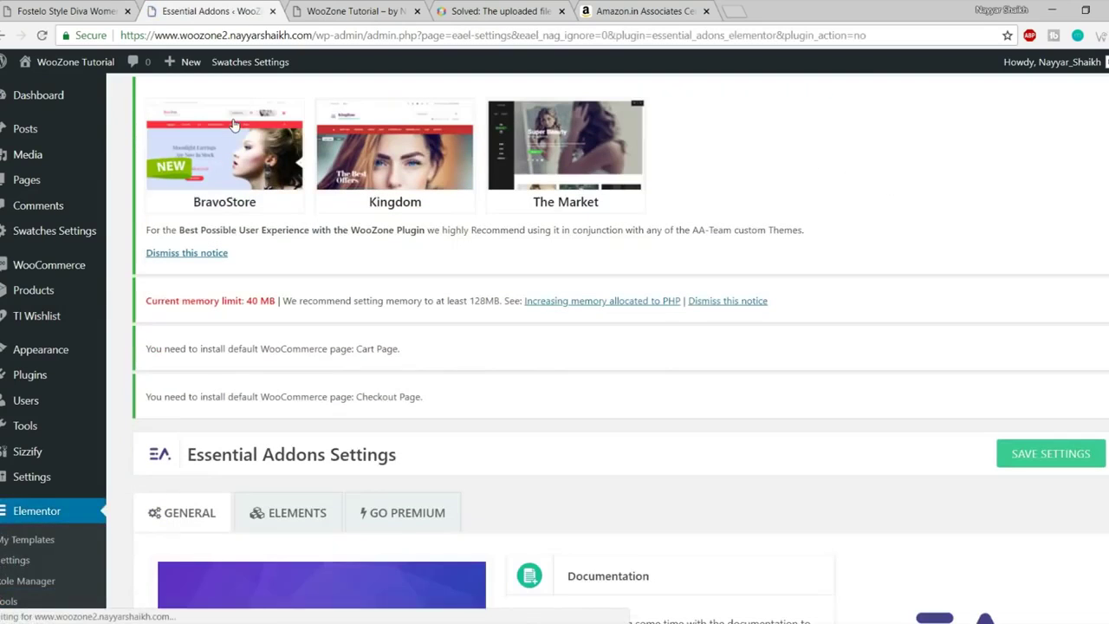
pyautogui.click(212, 253)
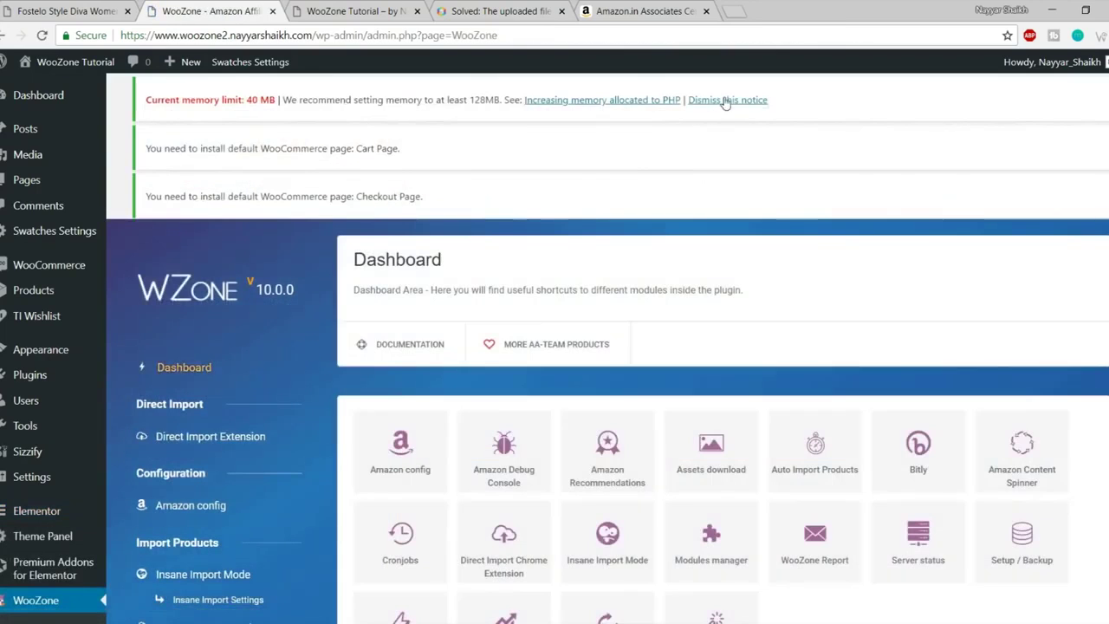
pyautogui.click(726, 101)
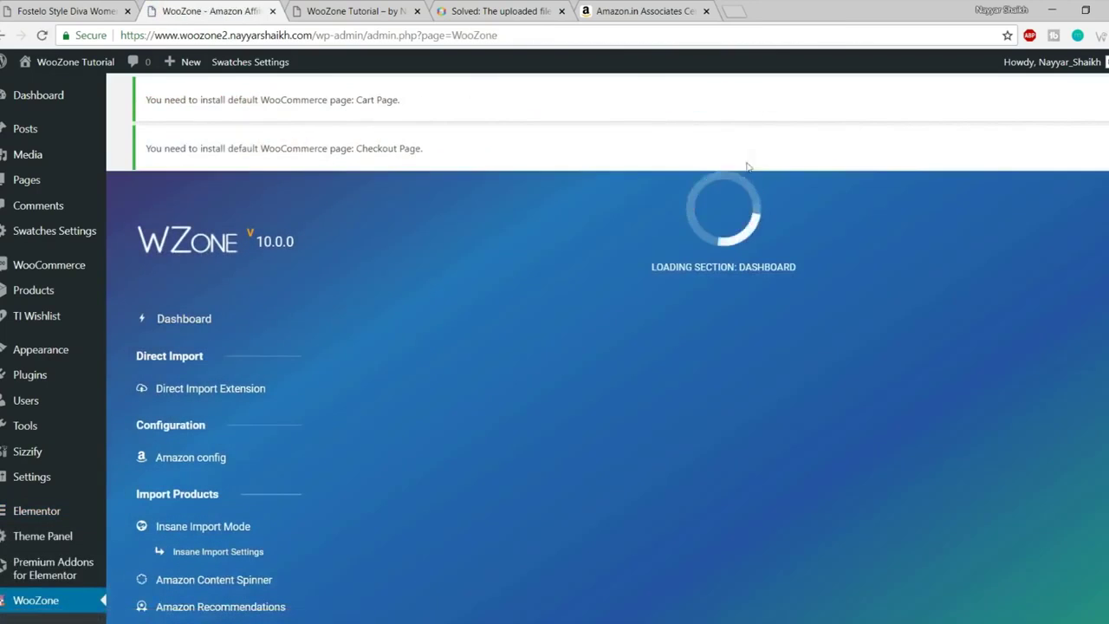
pyautogui.scroll(-10, 771, 361)
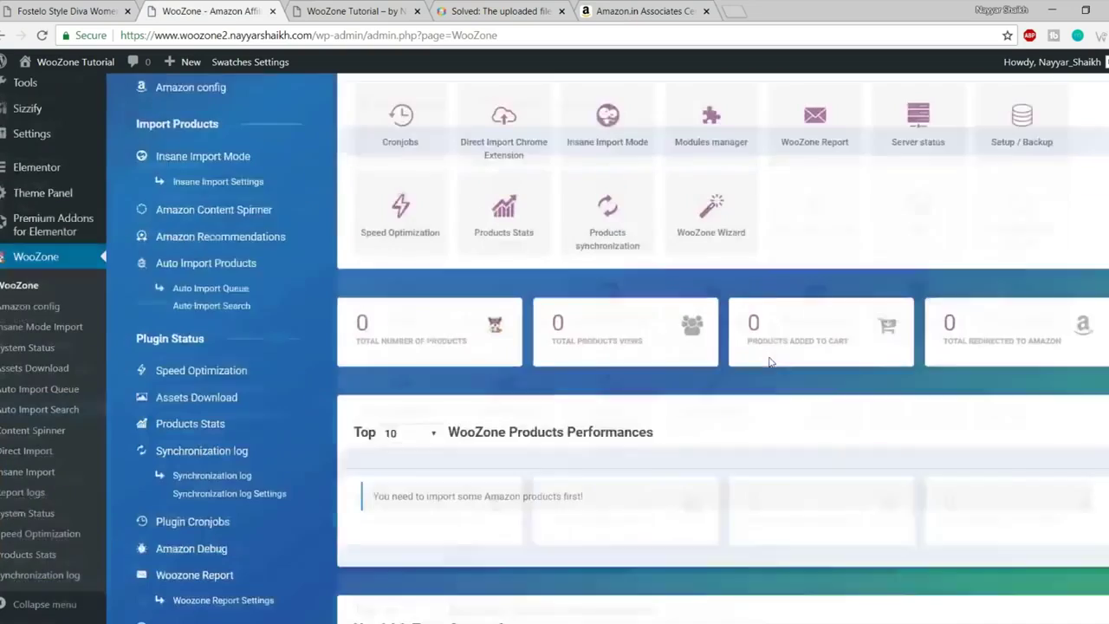
pyautogui.scroll(-2, 774, 425)
pyautogui.scroll(12, 774, 425)
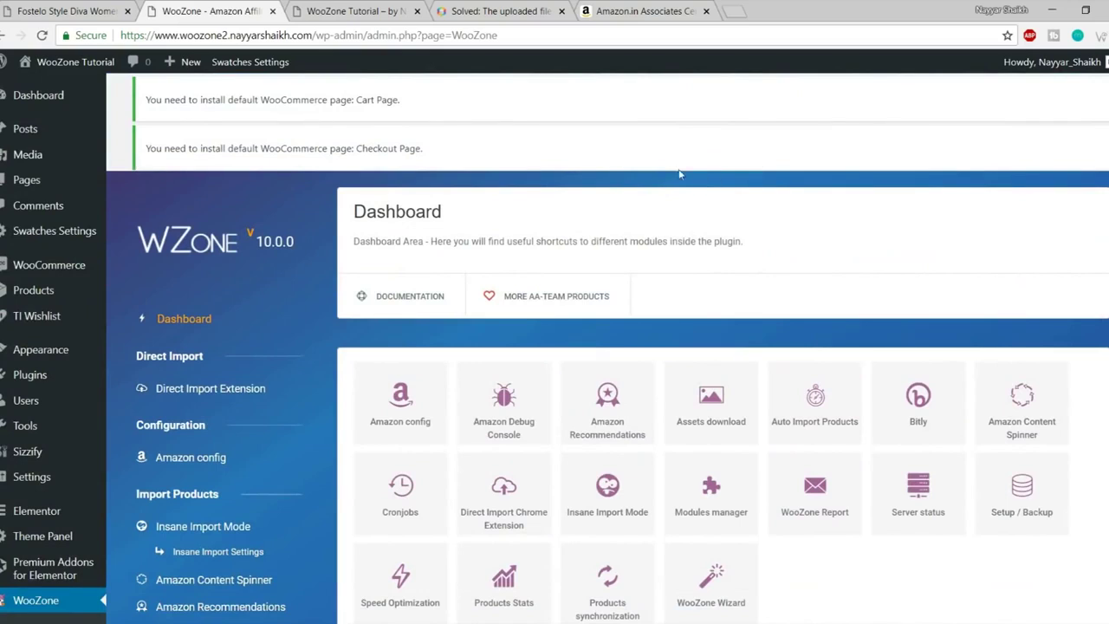
pyautogui.click(21, 181)
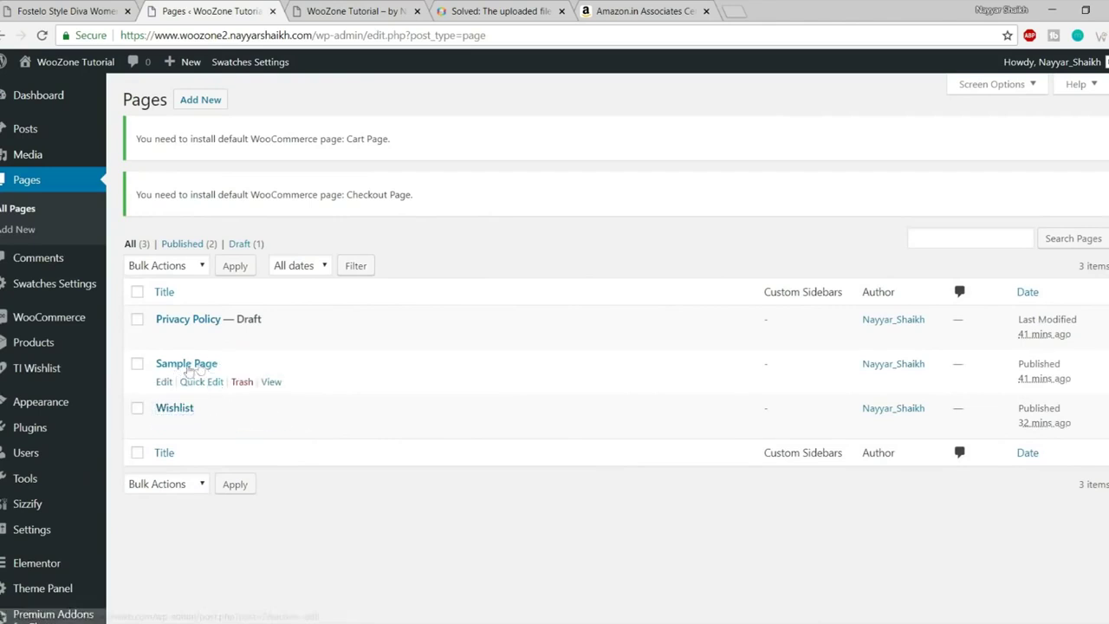
# - Move the Sample Page to the trash
pyautogui.click(243, 382)
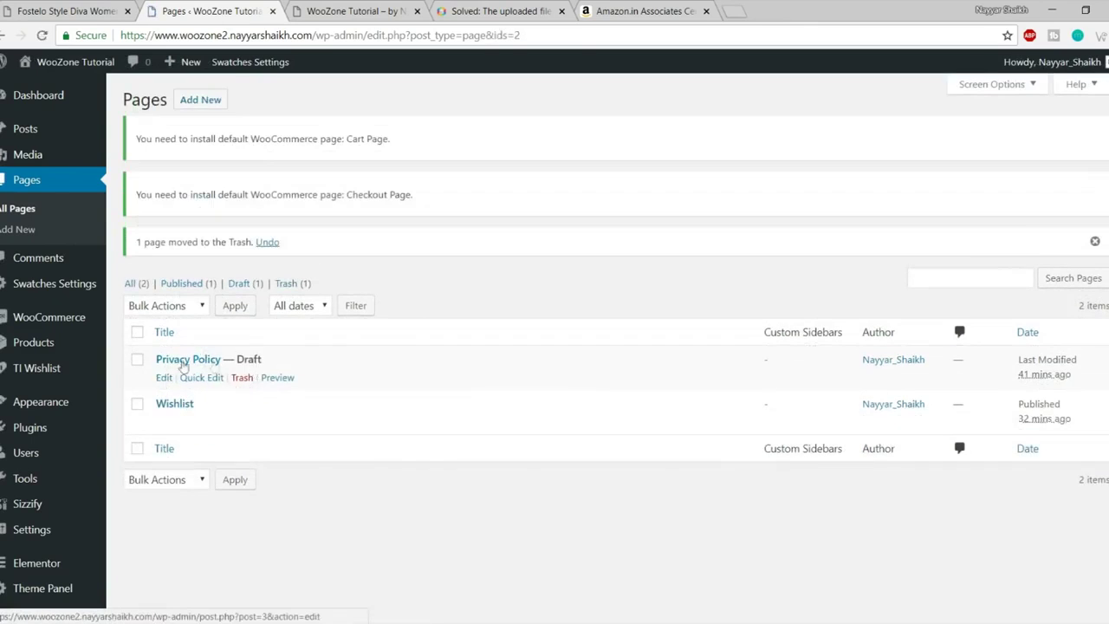
pyautogui.moveTo(283, 363); pyautogui.dragTo(223, 359)
pyautogui.click(266, 362)
pyautogui.click(288, 360)
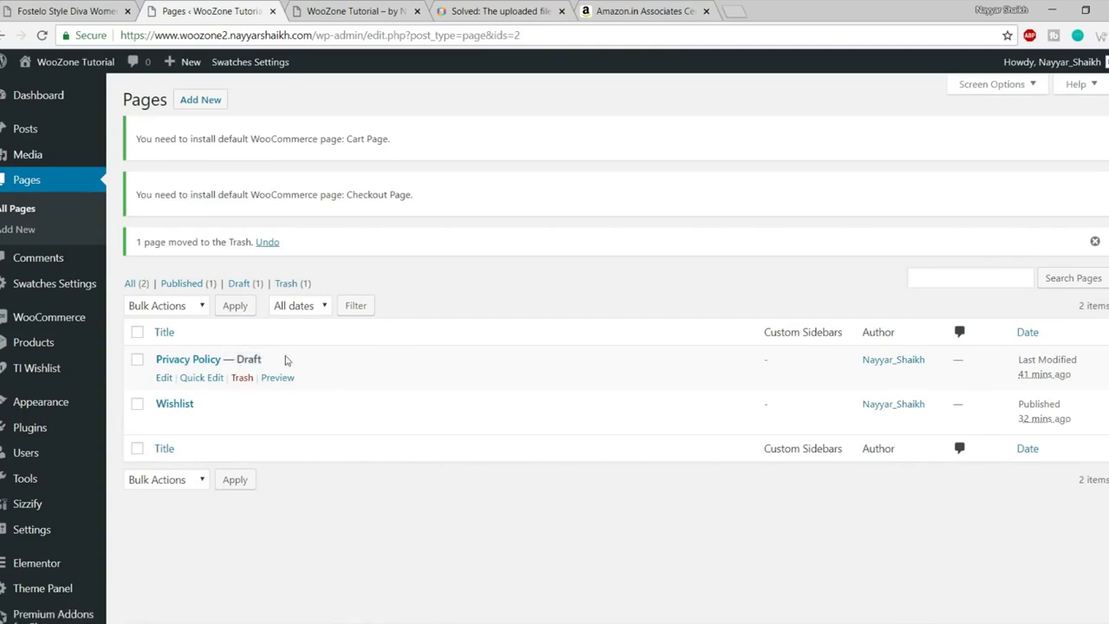
# - Start a new page titled Shop and close the forum answer tab
pyautogui.click(198, 101)
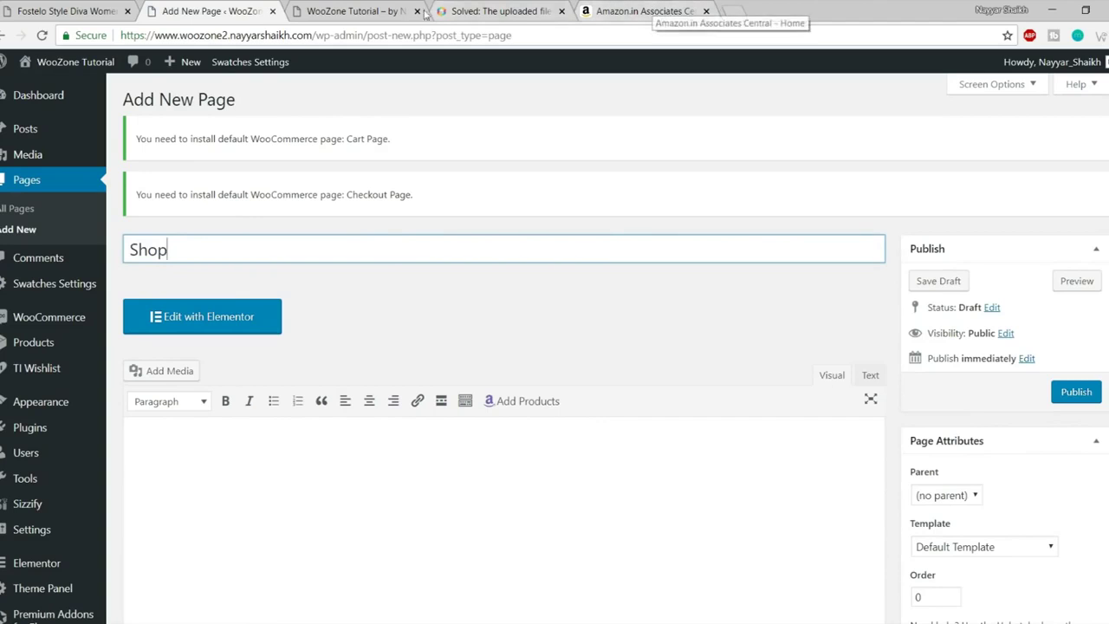
pyautogui.click(482, 7)
pyautogui.click(561, 11)
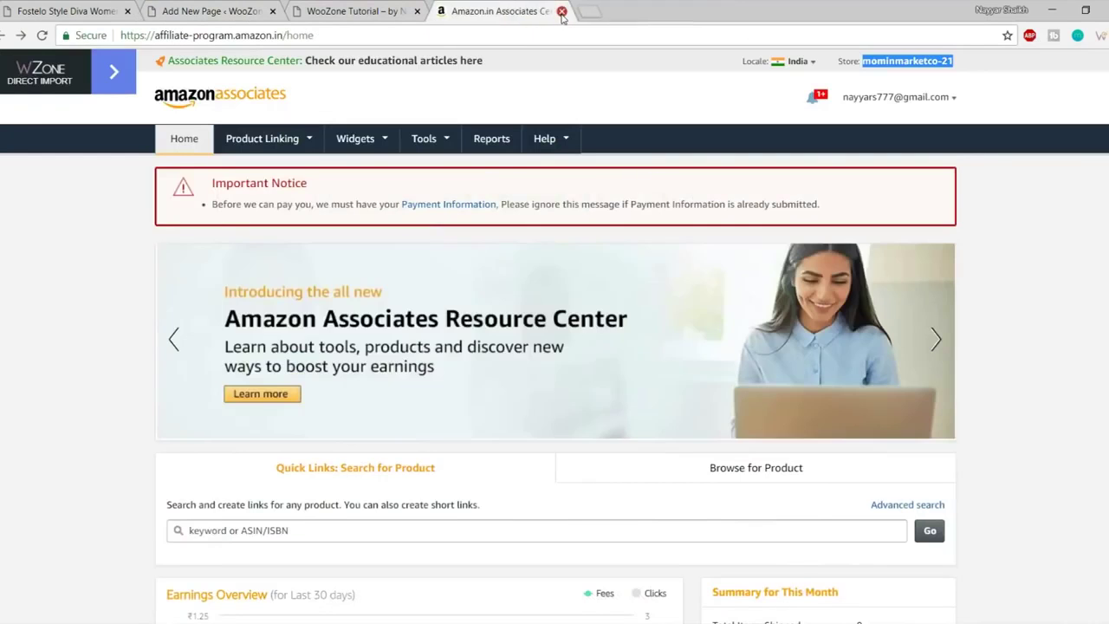
# - Close the Amazon Associates tab and search Google for 'woocommerce shortcodes', opening the WooCommerce Docs result
pyautogui.click(561, 12)
pyautogui.click(444, 9)
pyautogui.write('w')
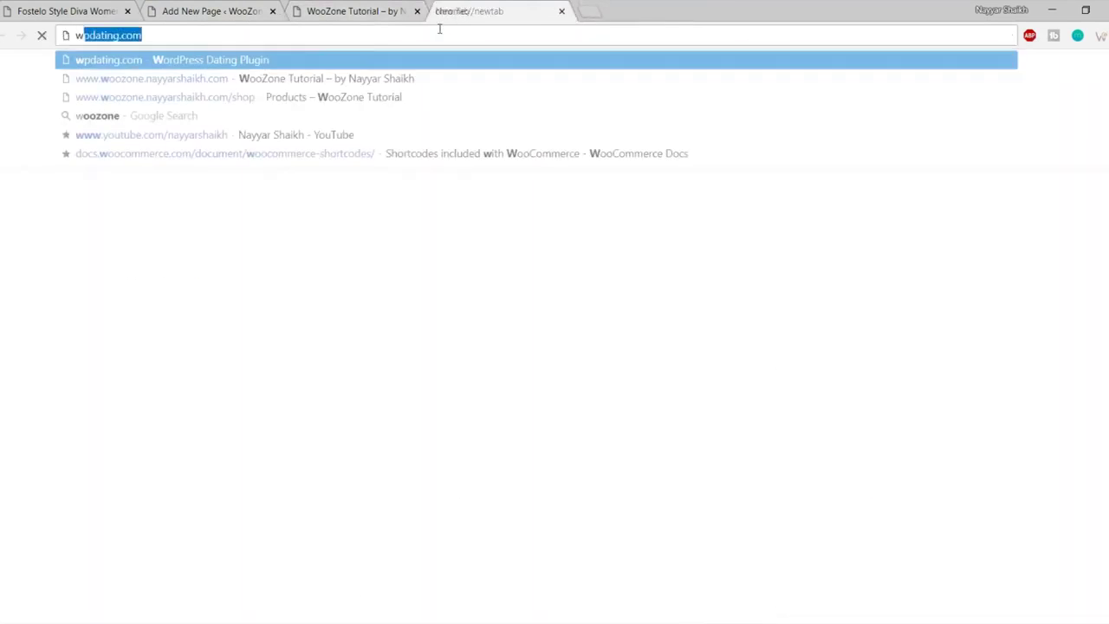
pyautogui.write('oocom')
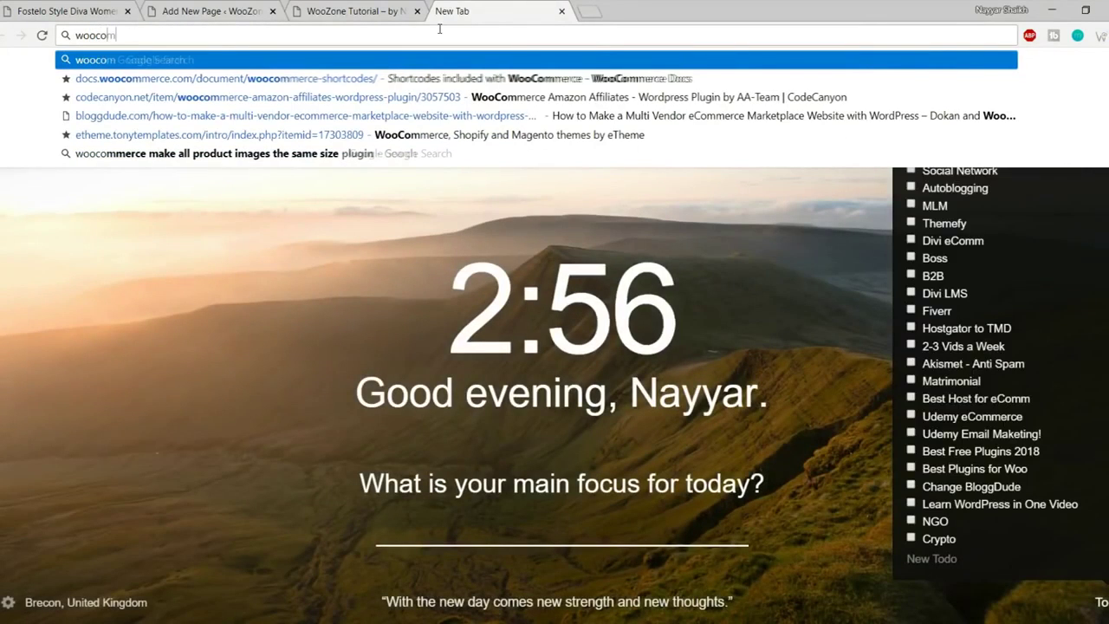
pyautogui.write('merce s')
pyautogui.press('Down')
pyautogui.press('Return')
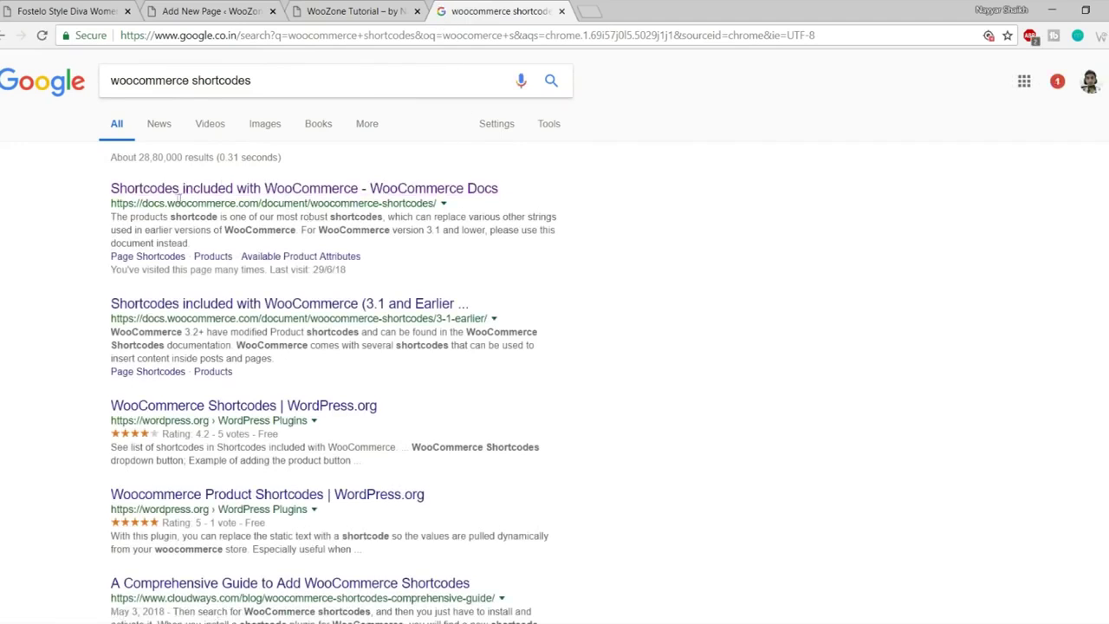
pyautogui.click(299, 192)
# - Select and copy the [woocommerce_cart] shortcode from the docs page
pyautogui.scroll(-5, 613, 225)
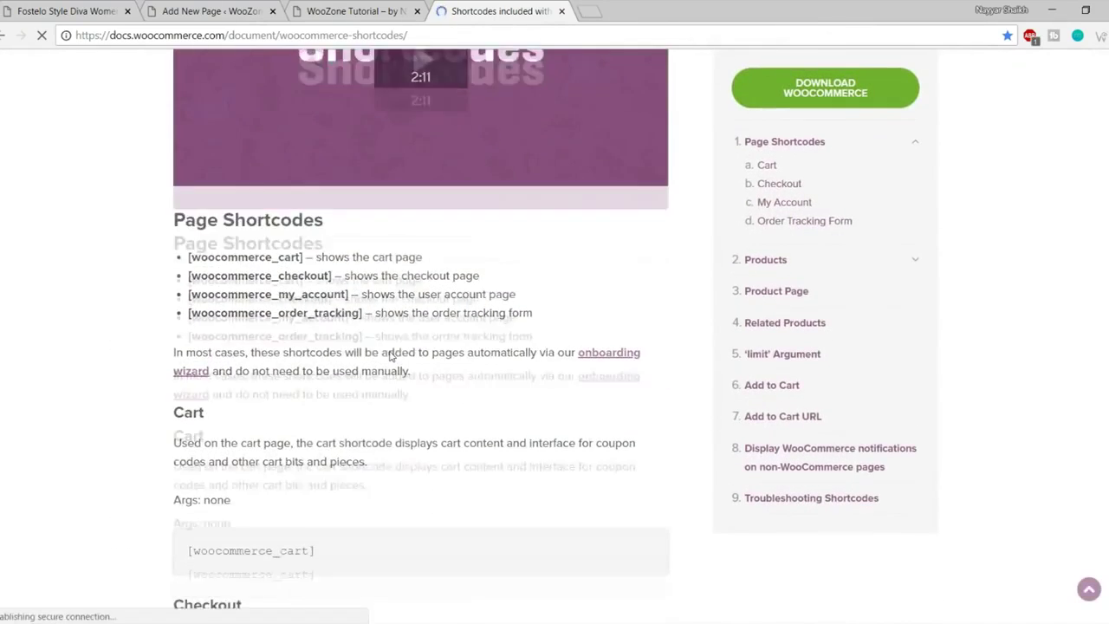
pyautogui.scroll(-3, 390, 356)
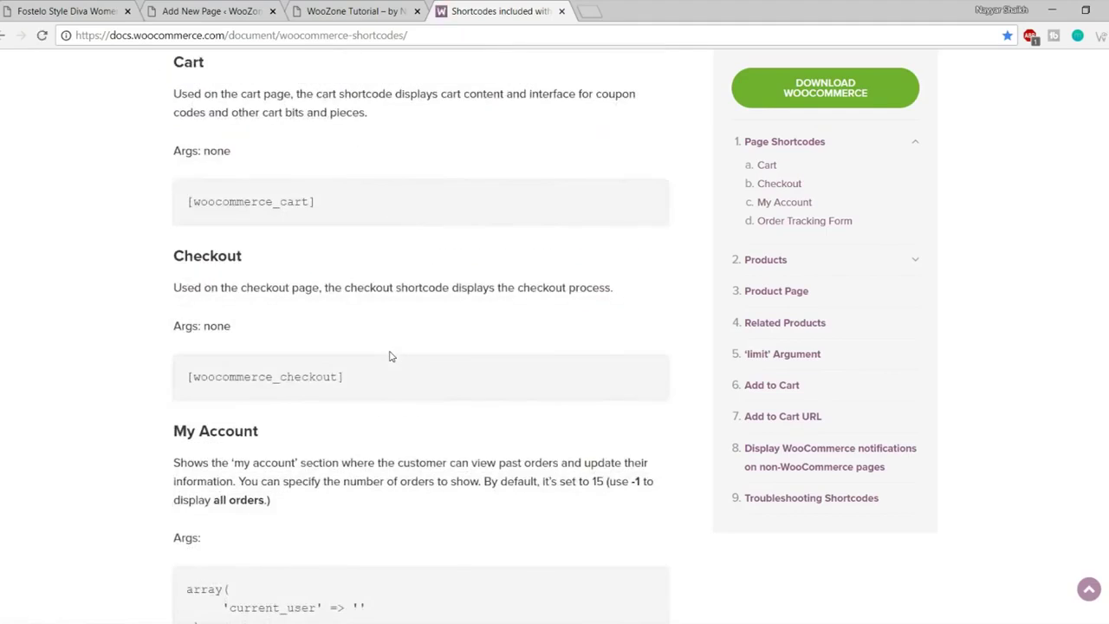
pyautogui.scroll(-10, 390, 356)
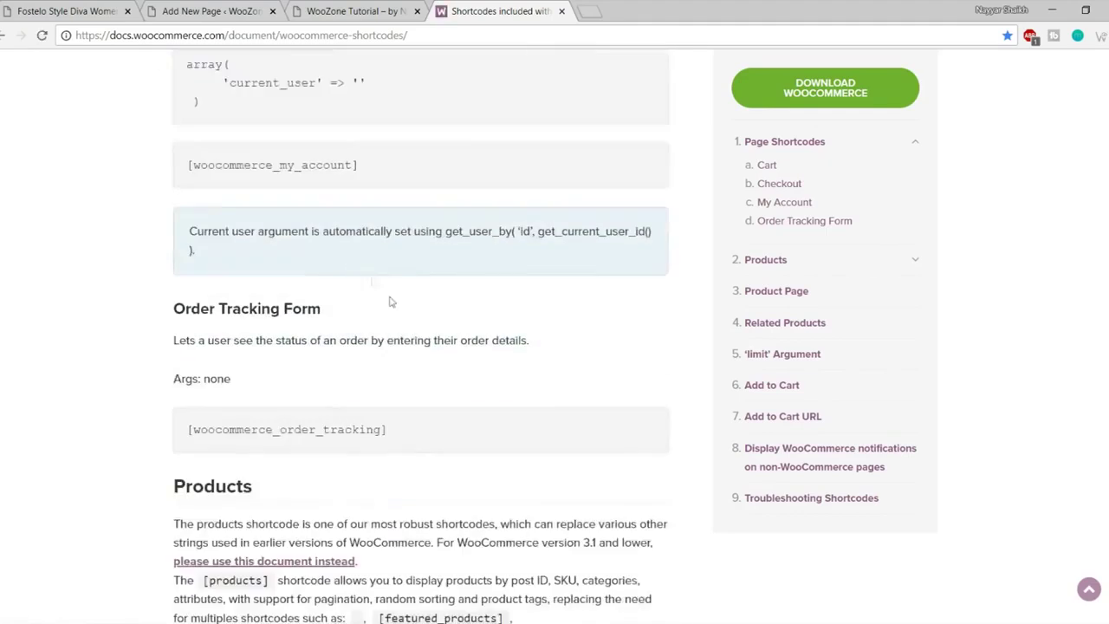
pyautogui.scroll(10, 410, 332)
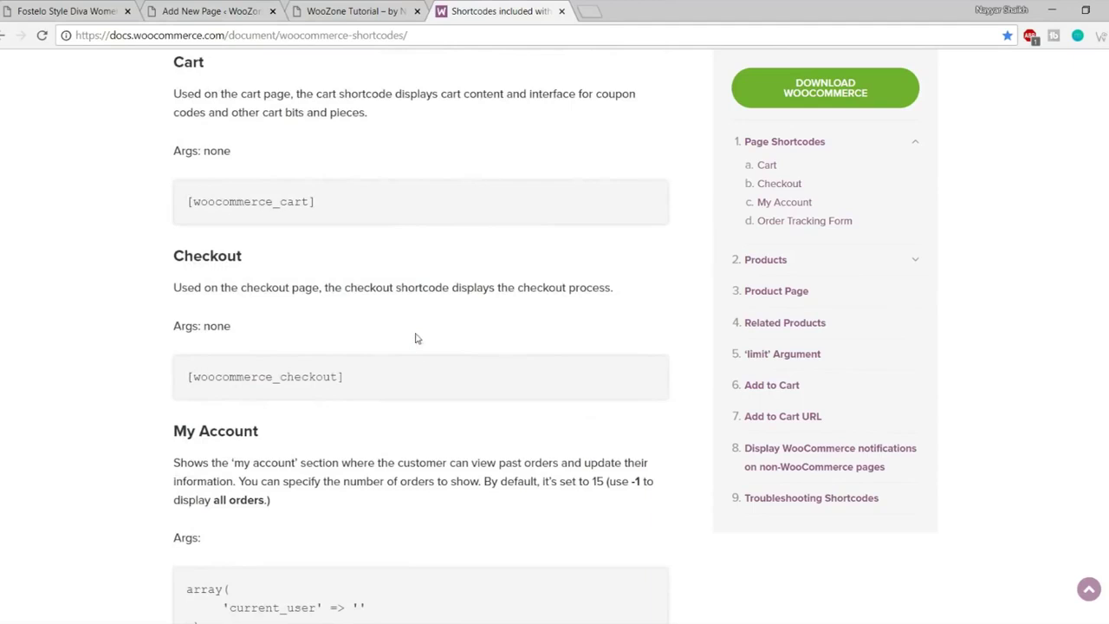
pyautogui.scroll(5, 415, 338)
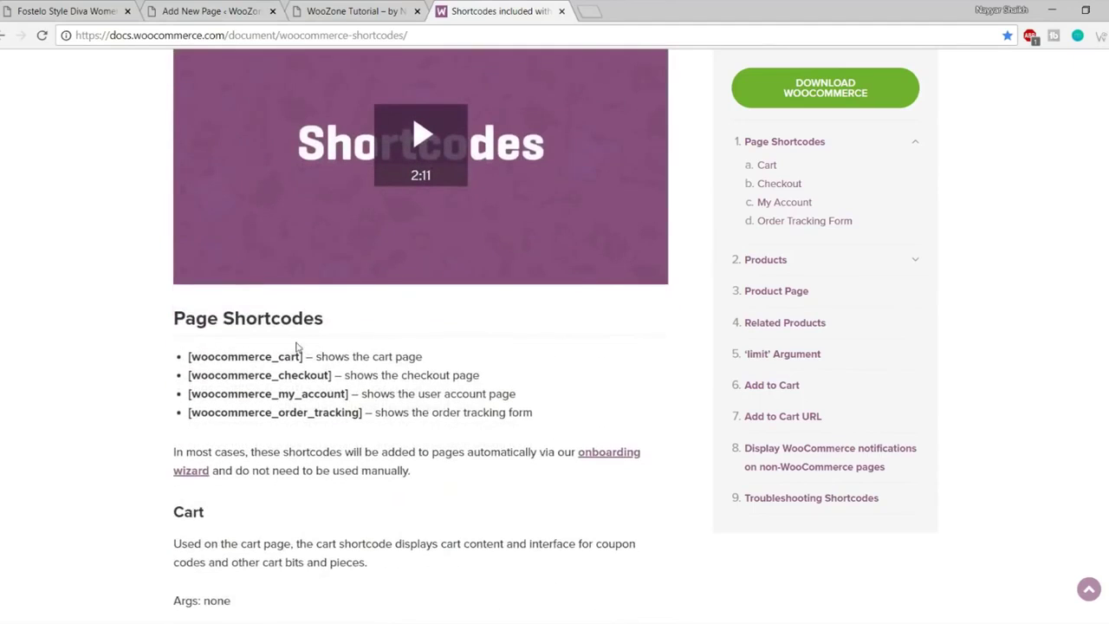
pyautogui.moveTo(302, 356); pyautogui.dragTo(187, 348)
pyautogui.hotkey('ctrl', 'c')
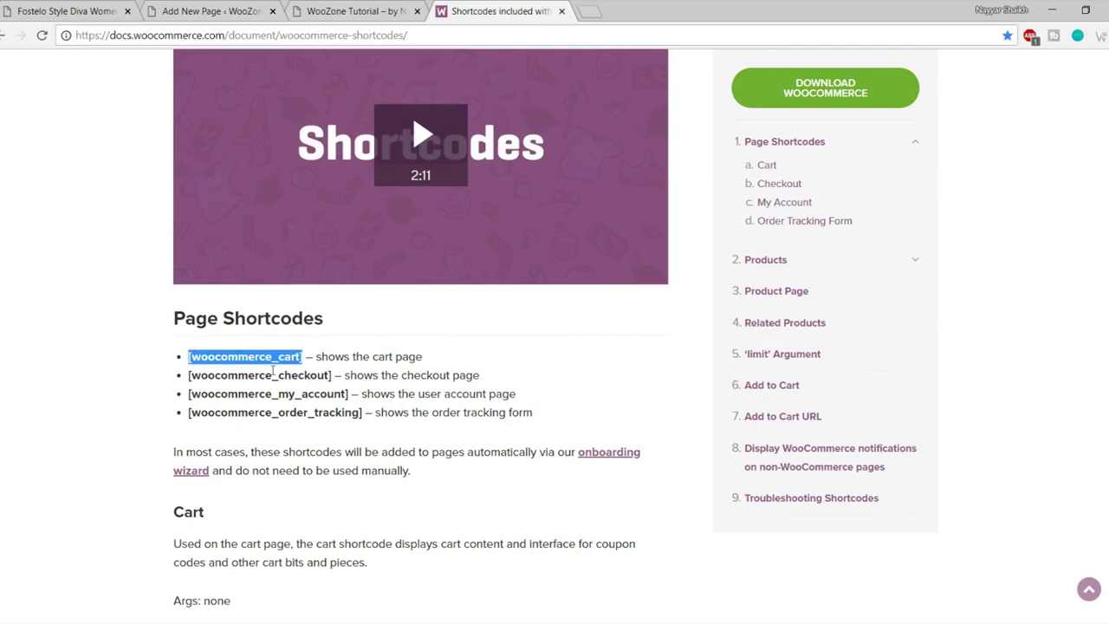
pyautogui.click(346, 14)
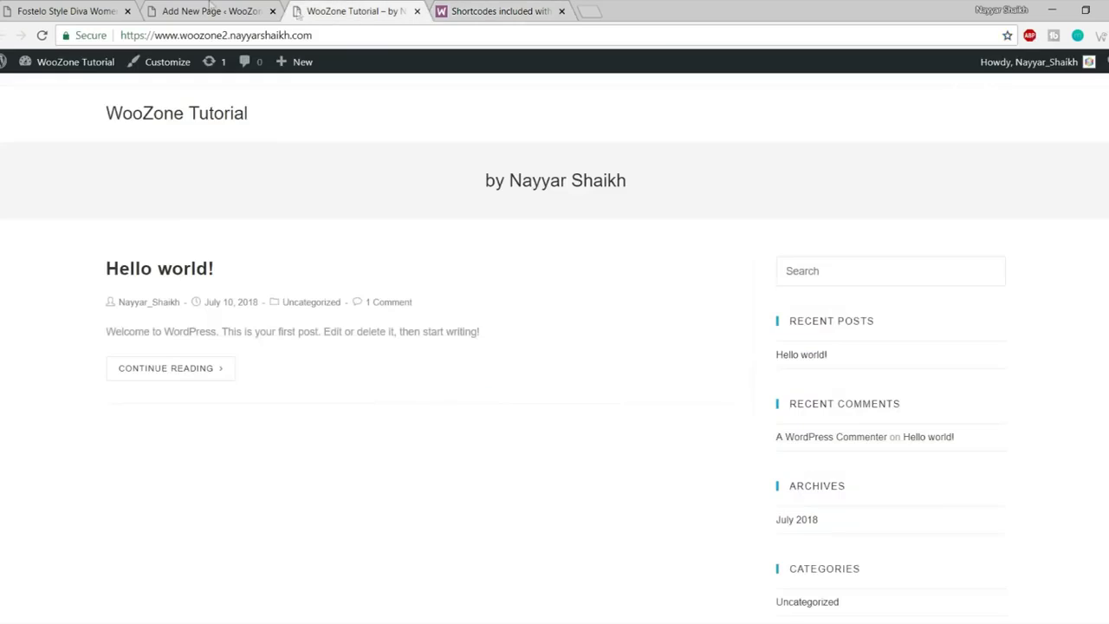
# - Retitle the draft 'Cart', paste [woocommerce_cart] as its content, publish it, and begin another page
pyautogui.click(213, 11)
pyautogui.hotkey('ctrl', 'a')
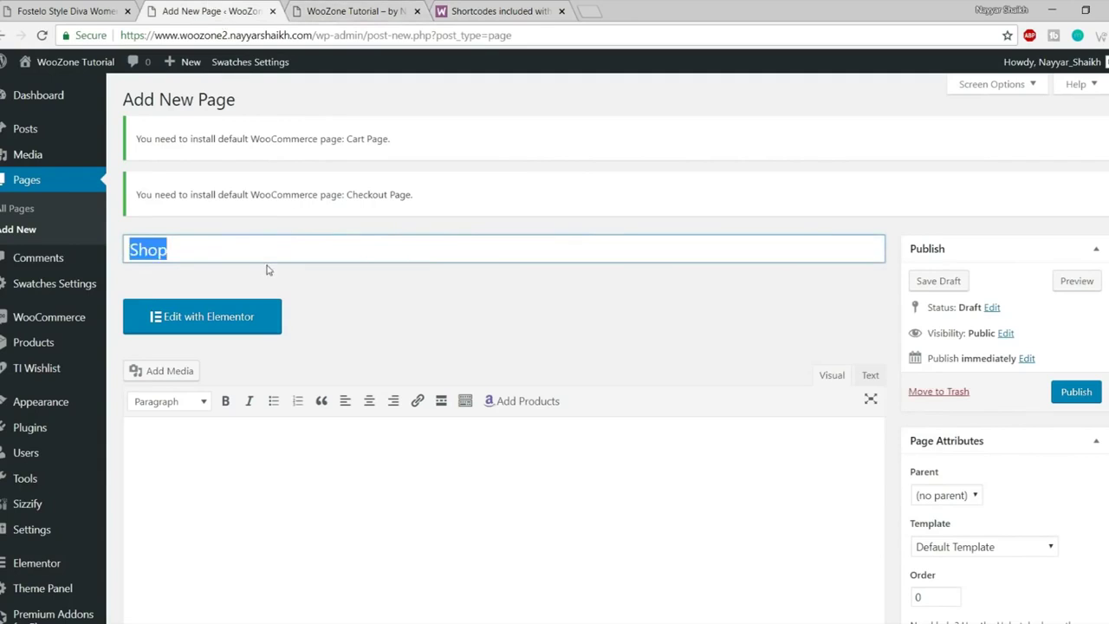
pyautogui.write('Cart')
pyautogui.click(361, 339)
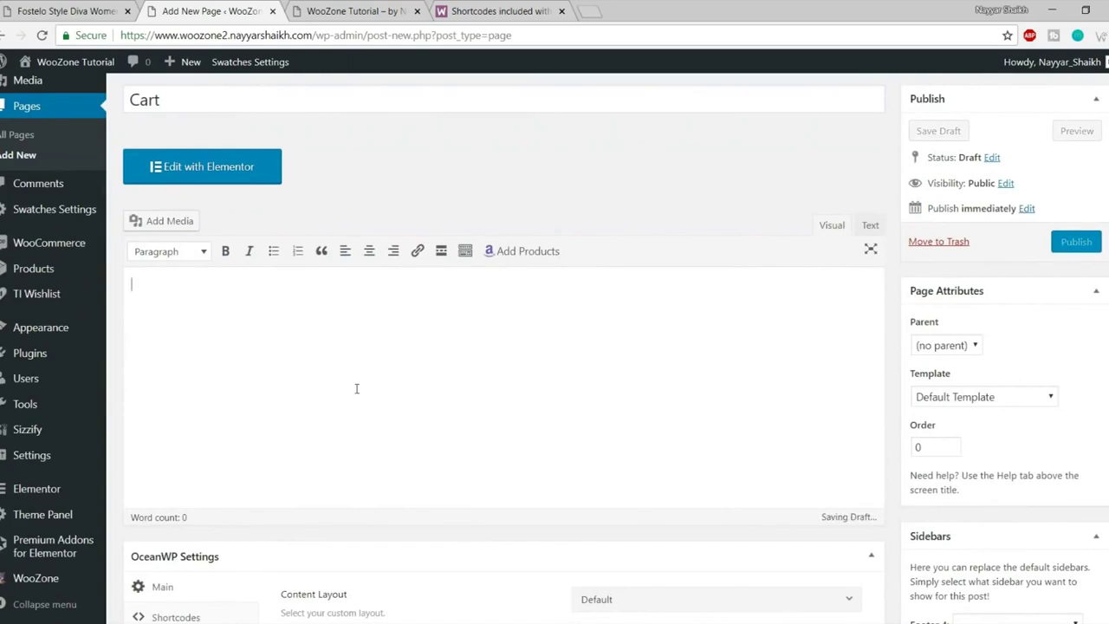
pyautogui.hotkey('ctrl', 'v')
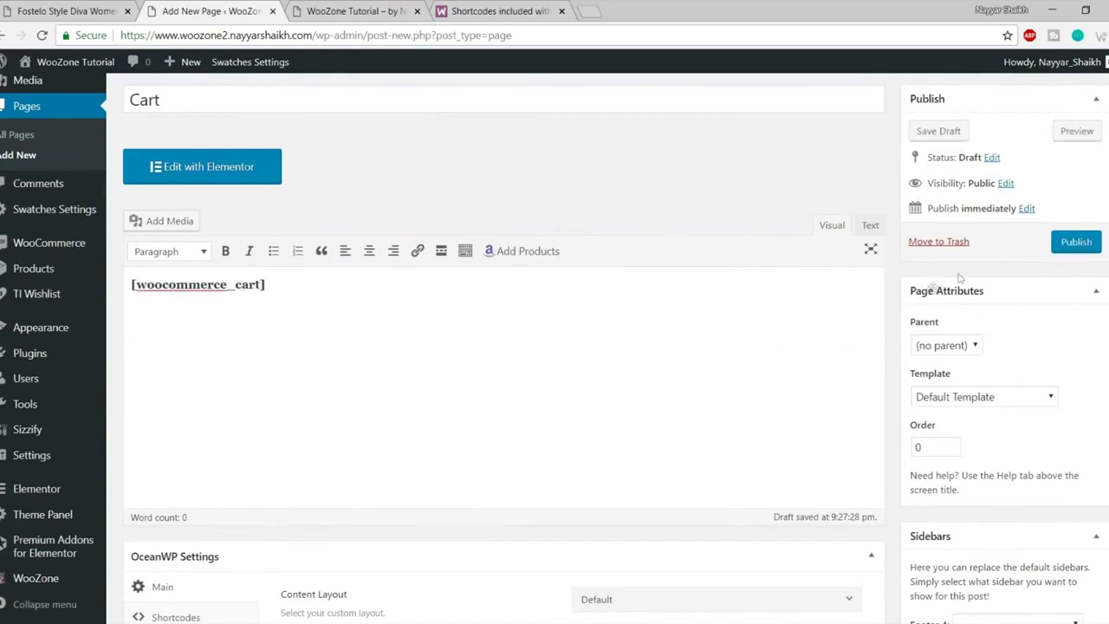
pyautogui.click(1074, 248)
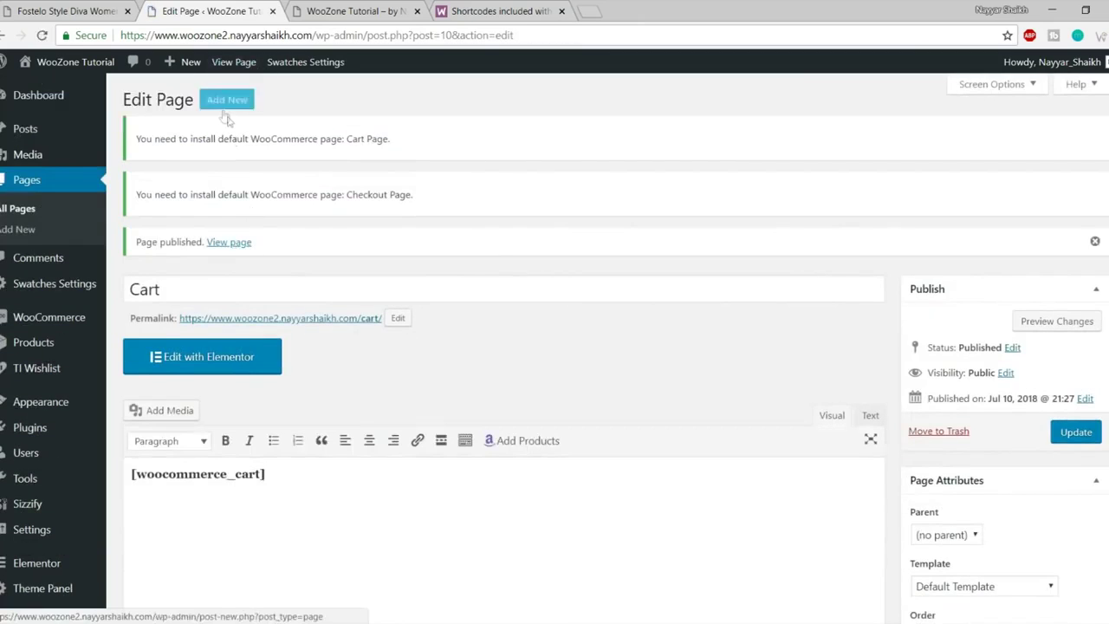
pyautogui.click(228, 102)
pyautogui.click(494, 10)
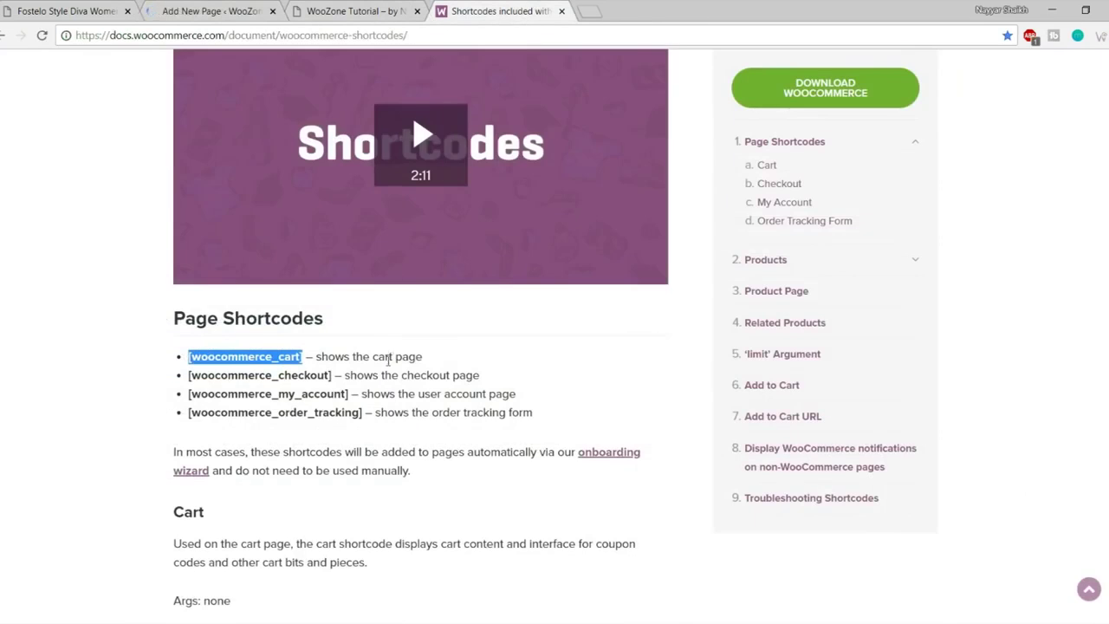
# - Copy the [woocommerce_checkout] shortcode from the WooCommerce docs
pyautogui.scroll(-1, 341, 331)
pyautogui.moveTo(333, 299); pyautogui.dragTo(187, 300)
pyautogui.hotkey('ctrl', 'c')
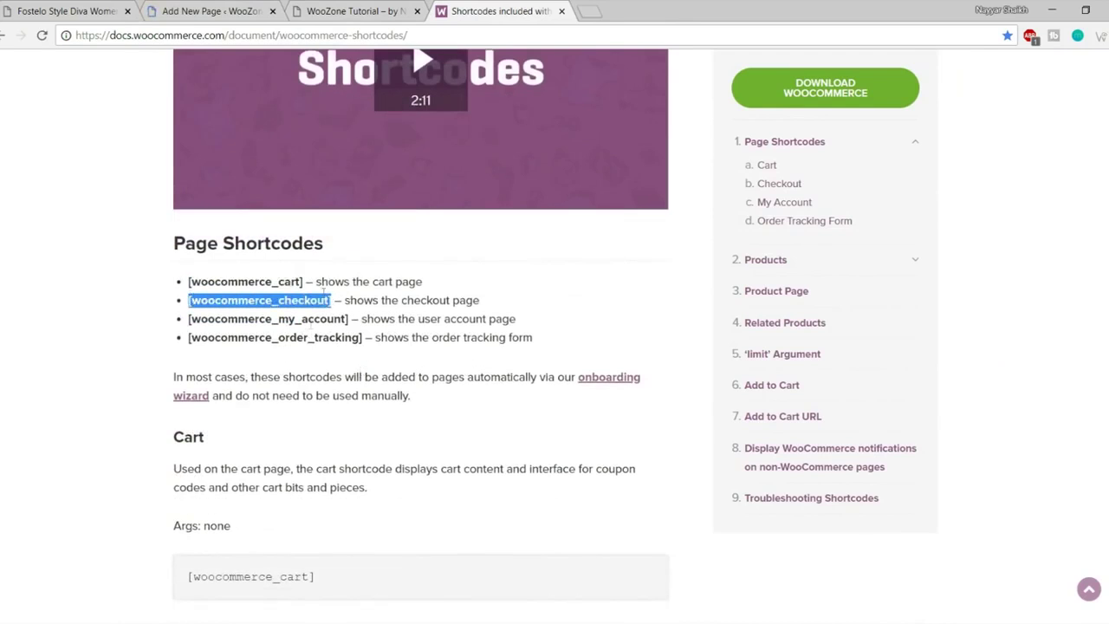
pyautogui.click(218, 8)
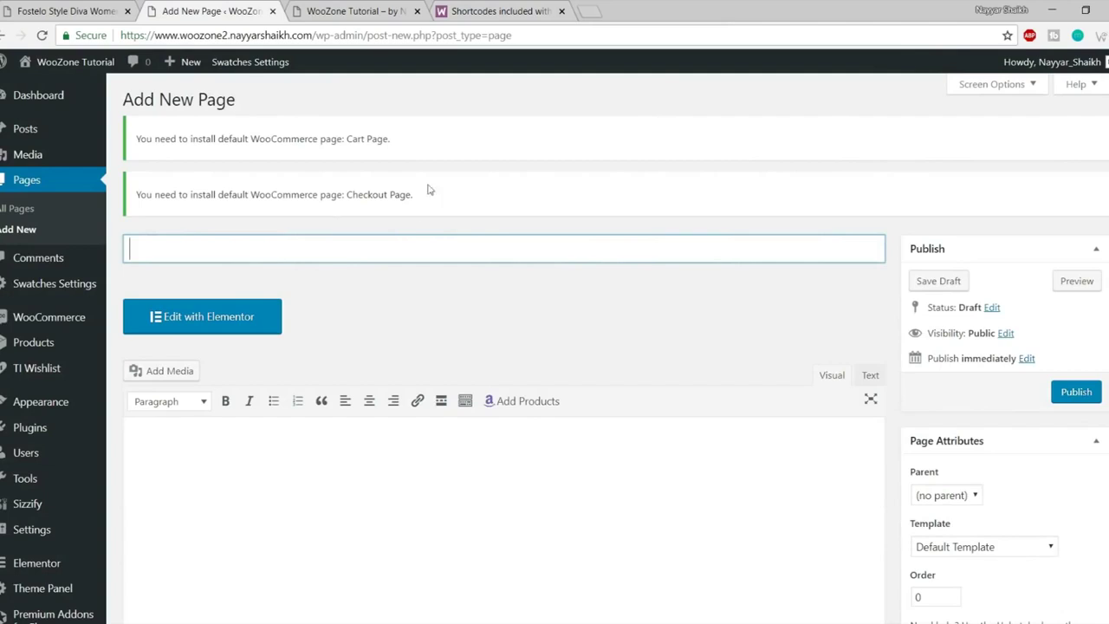
pyautogui.moveTo(143, 138); pyautogui.dragTo(315, 188)
pyautogui.click(393, 151)
pyautogui.click(290, 228)
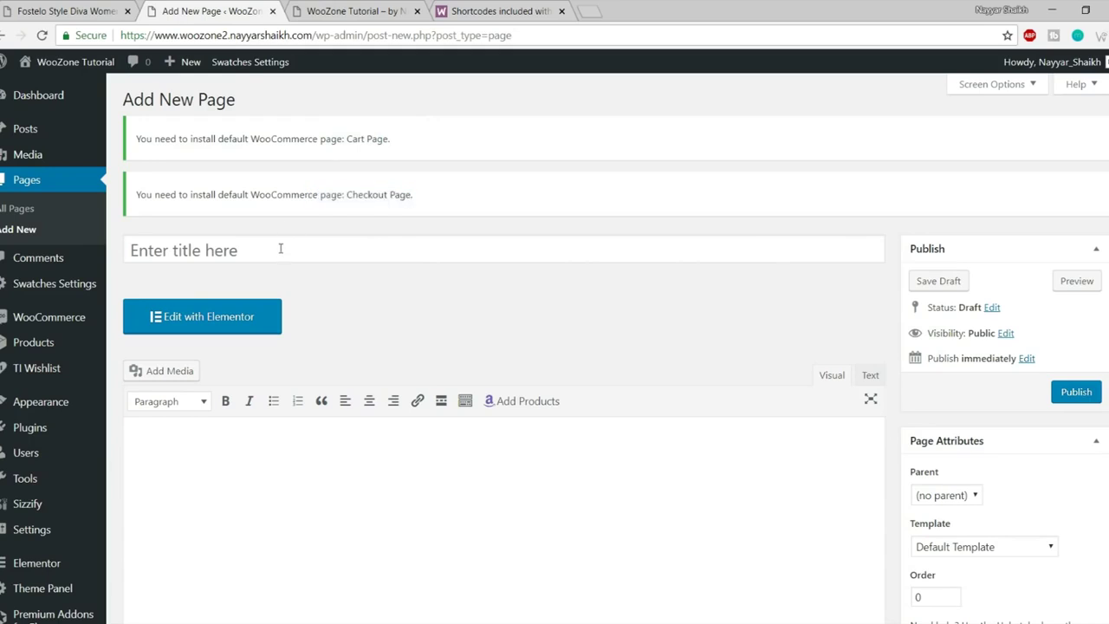
# - Title the new page 'Checkout', paste the checkout shortcode, and publish it
pyautogui.click(280, 248)
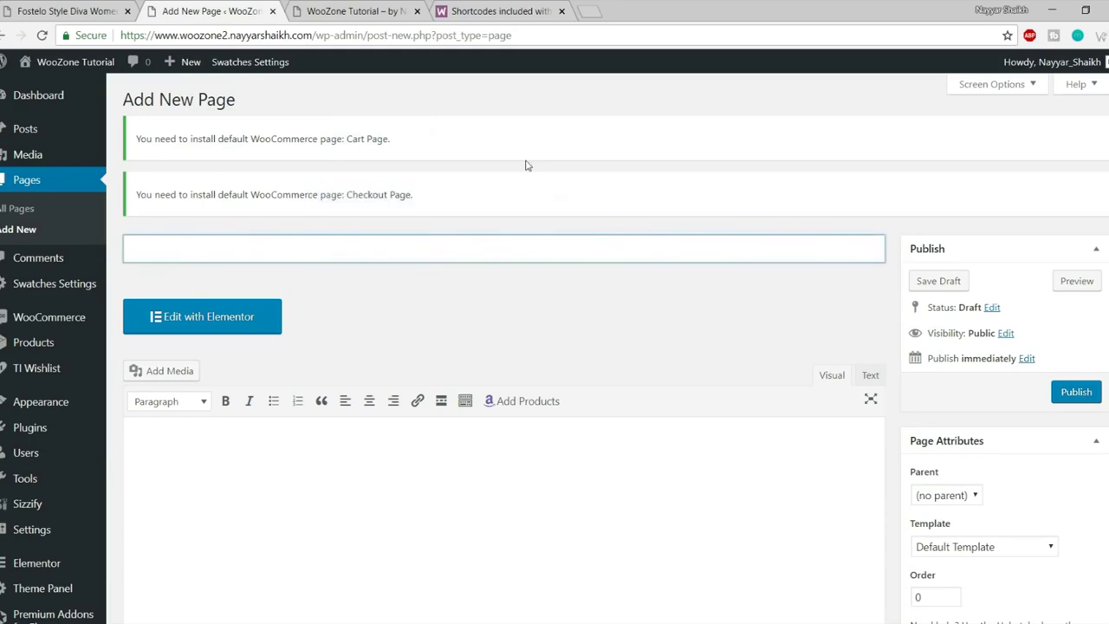
pyautogui.write('Checkout')
pyautogui.click(275, 513)
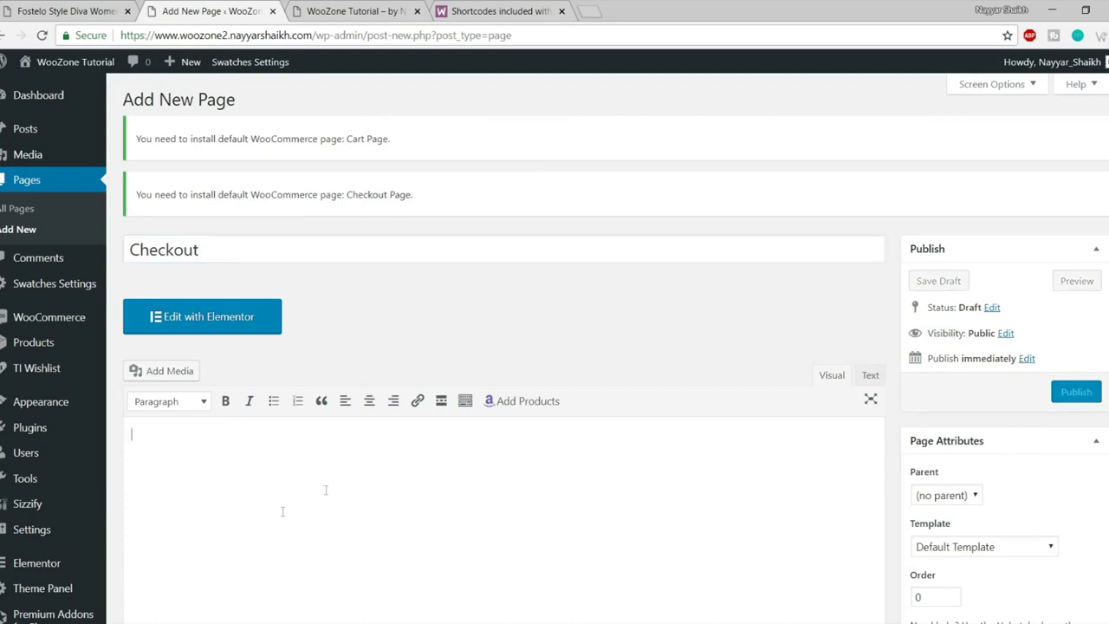
pyautogui.scroll(-2, 328, 489)
pyautogui.hotkey('ctrl', 'v')
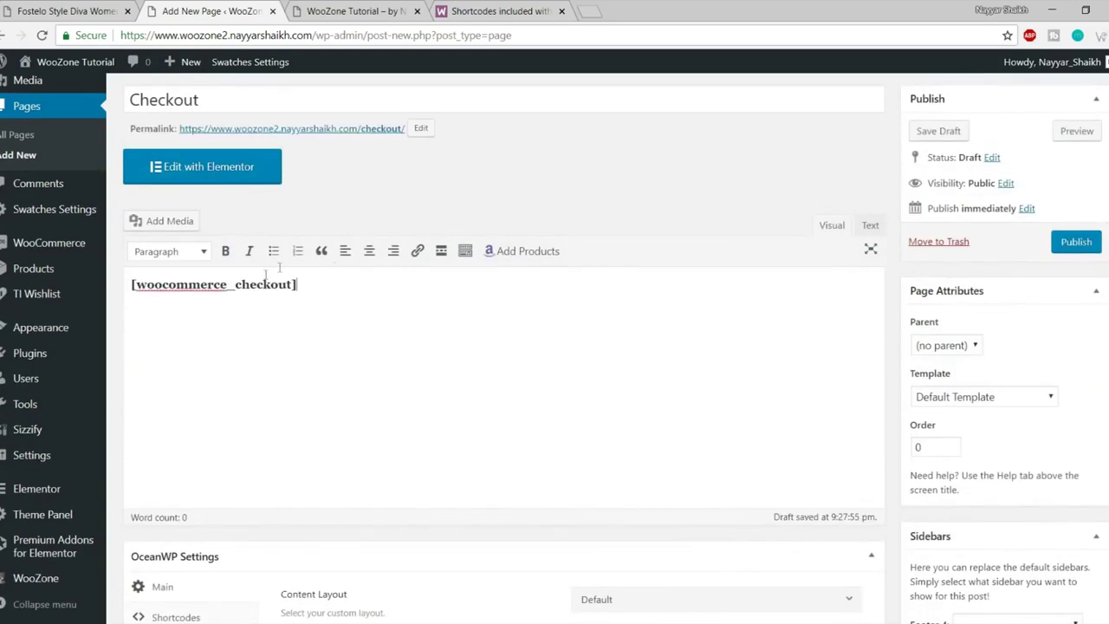
pyautogui.click(1081, 243)
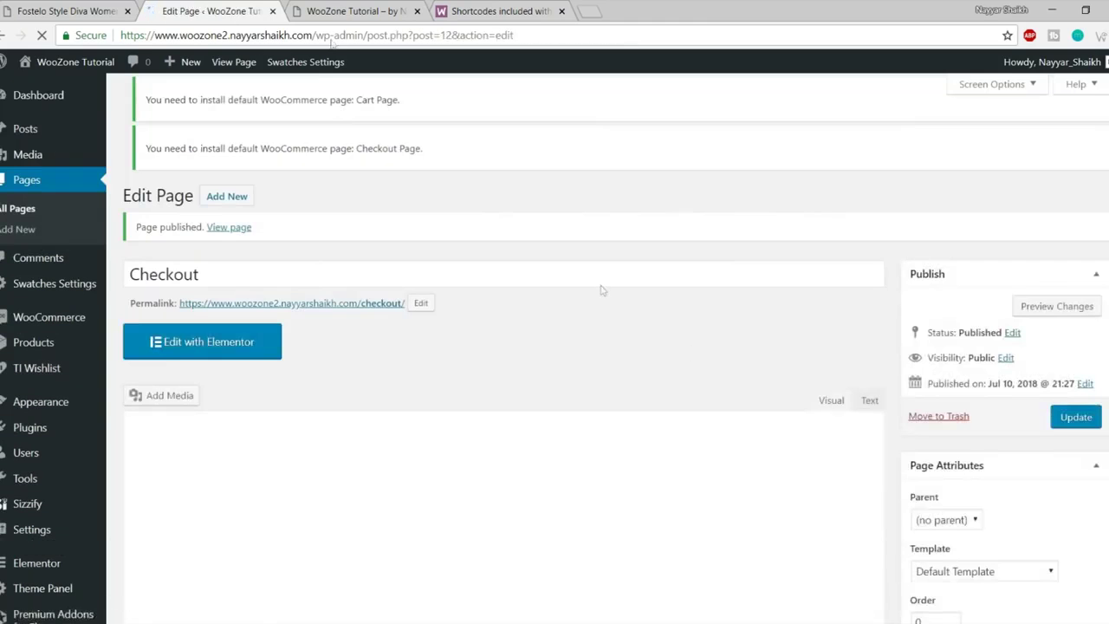
pyautogui.click(368, 7)
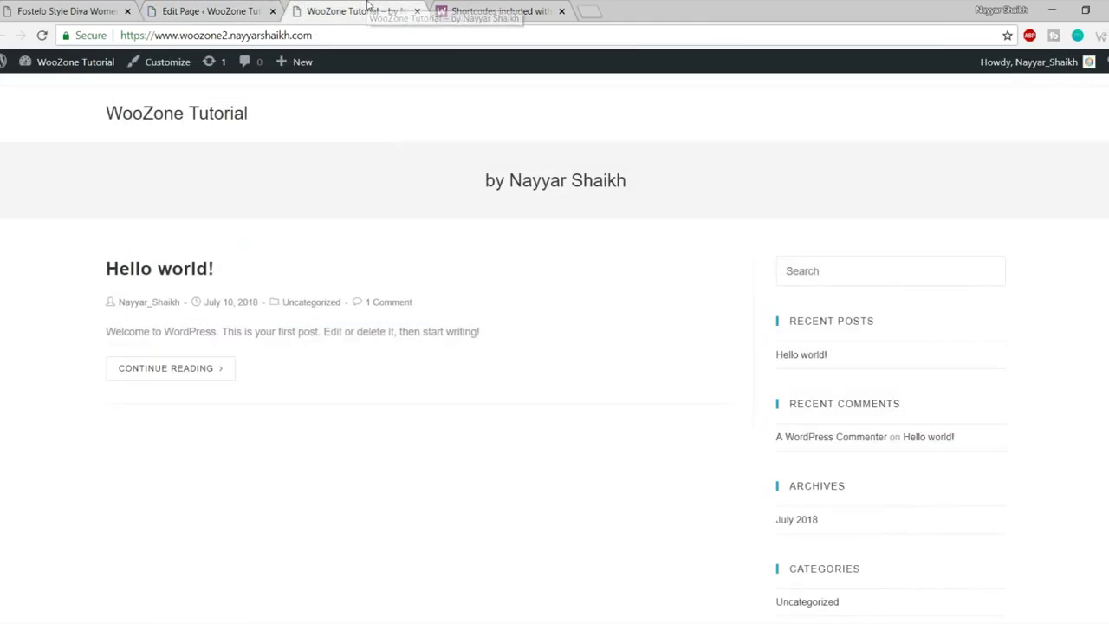
# - Copy [woocommerce_my_account] and publish it on a new page titled 'My Account'
pyautogui.click(552, 7)
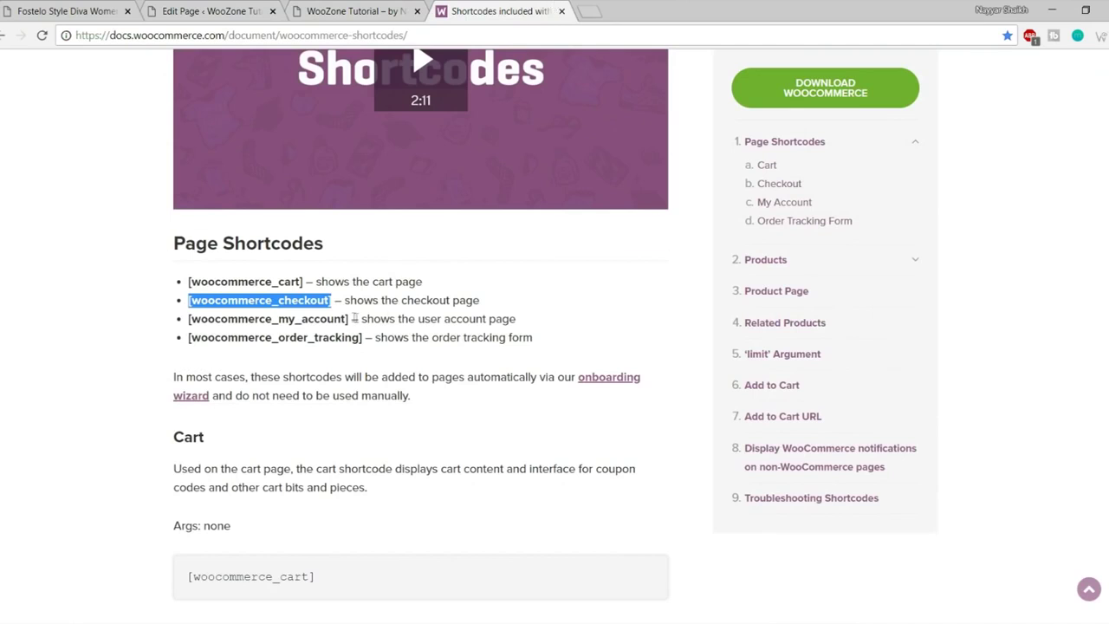
pyautogui.moveTo(350, 318); pyautogui.dragTo(253, 316)
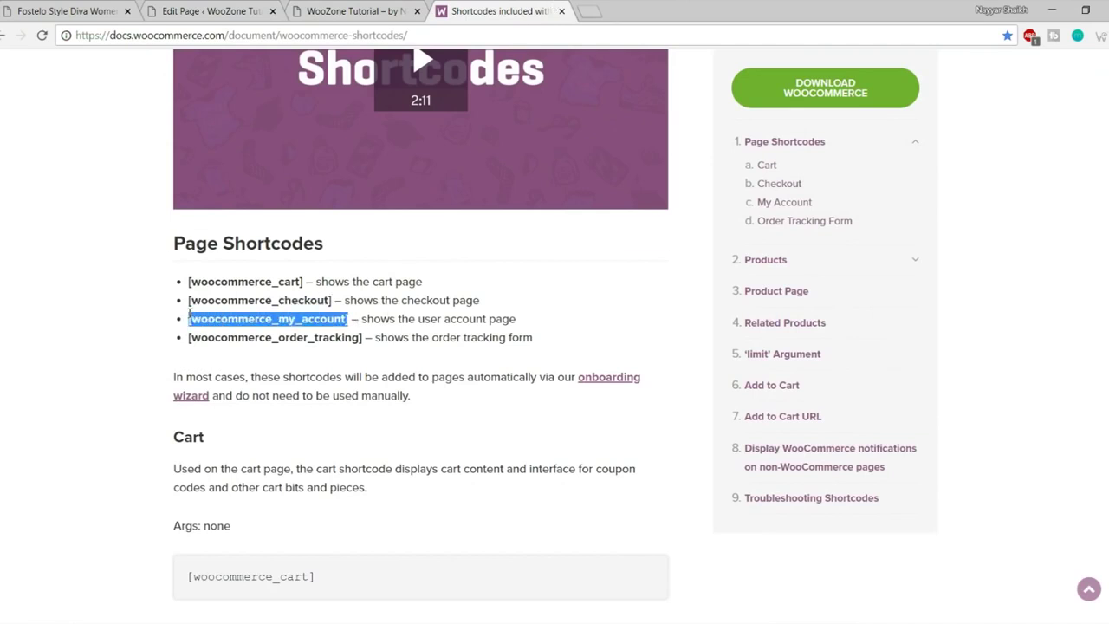
pyautogui.click(241, 8)
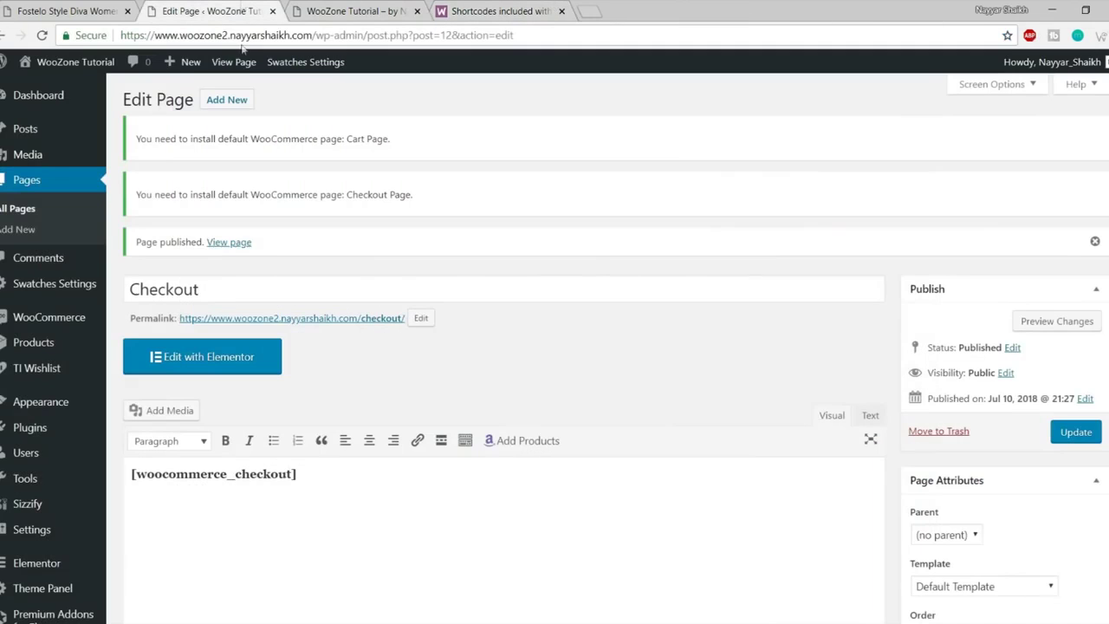
pyautogui.click(227, 100)
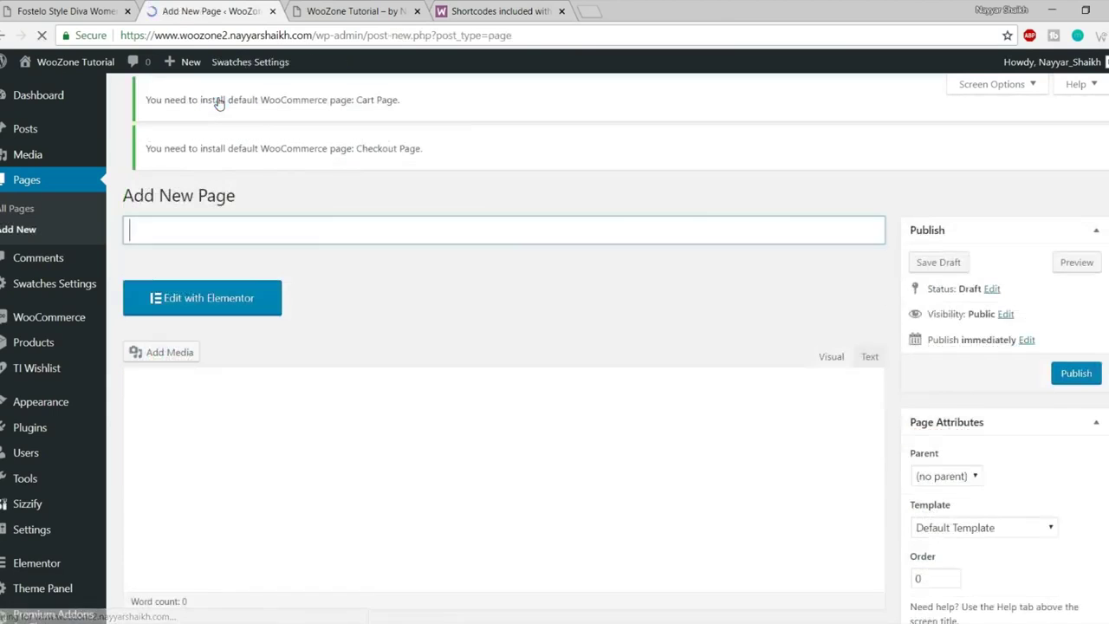
pyautogui.write('My')
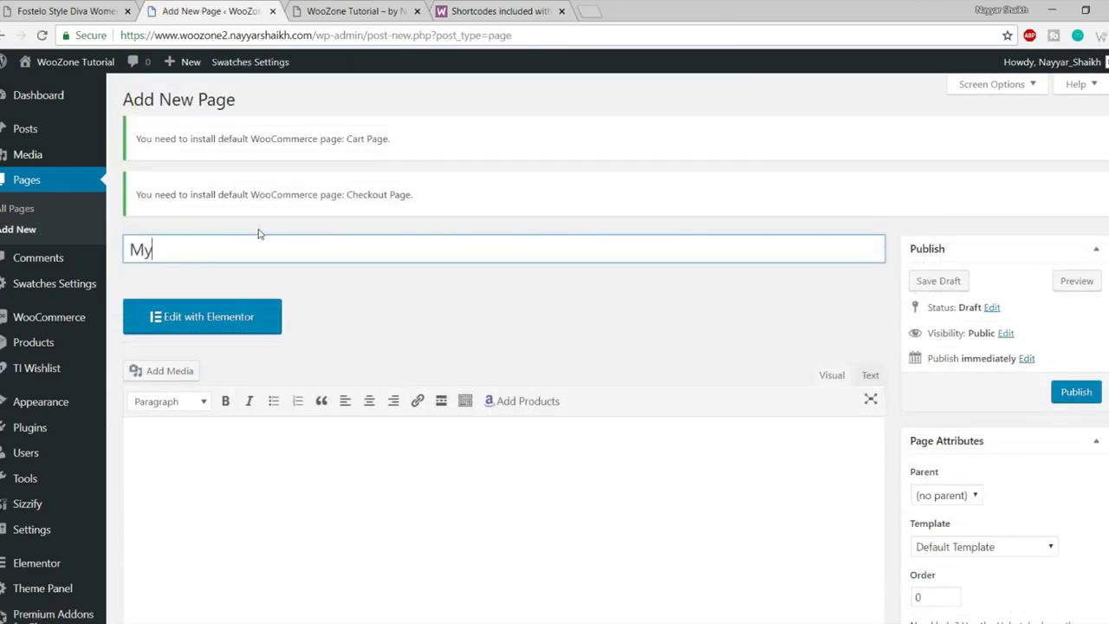
pyautogui.write(' Account')
pyautogui.scroll(-2, 277, 421)
pyautogui.click(279, 421)
pyautogui.write('[woocommerce_my_account]')
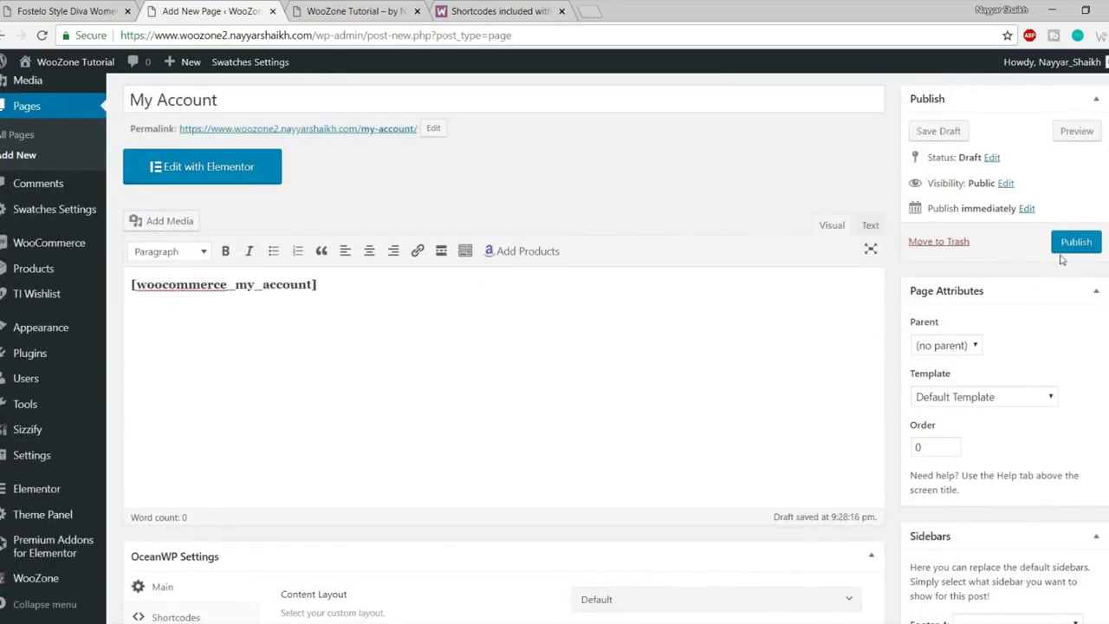
pyautogui.click(1085, 248)
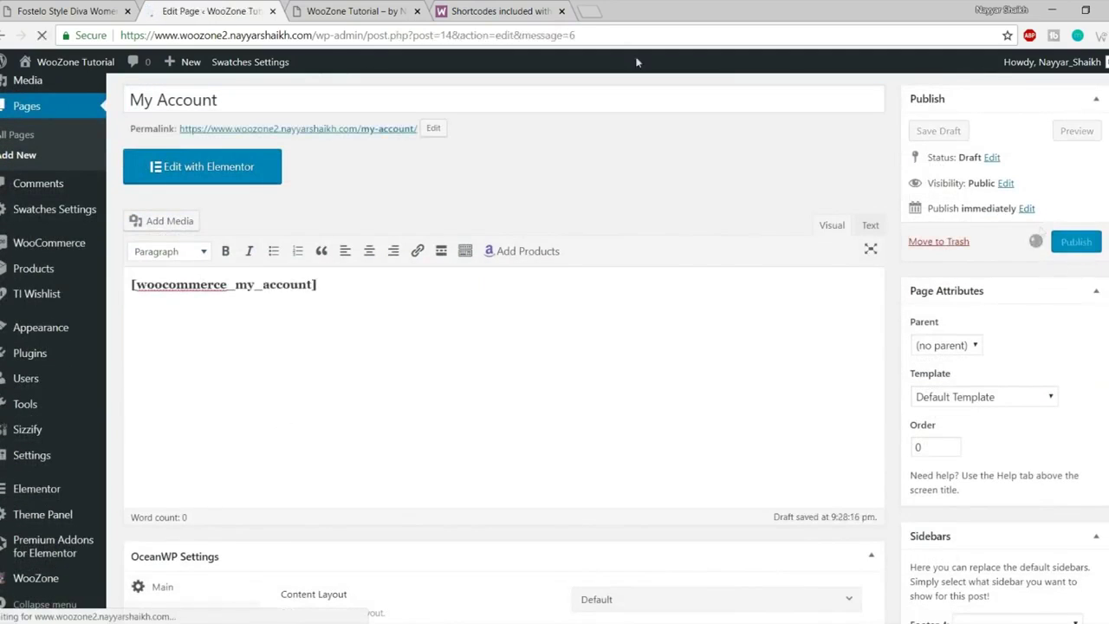
pyautogui.click(498, 9)
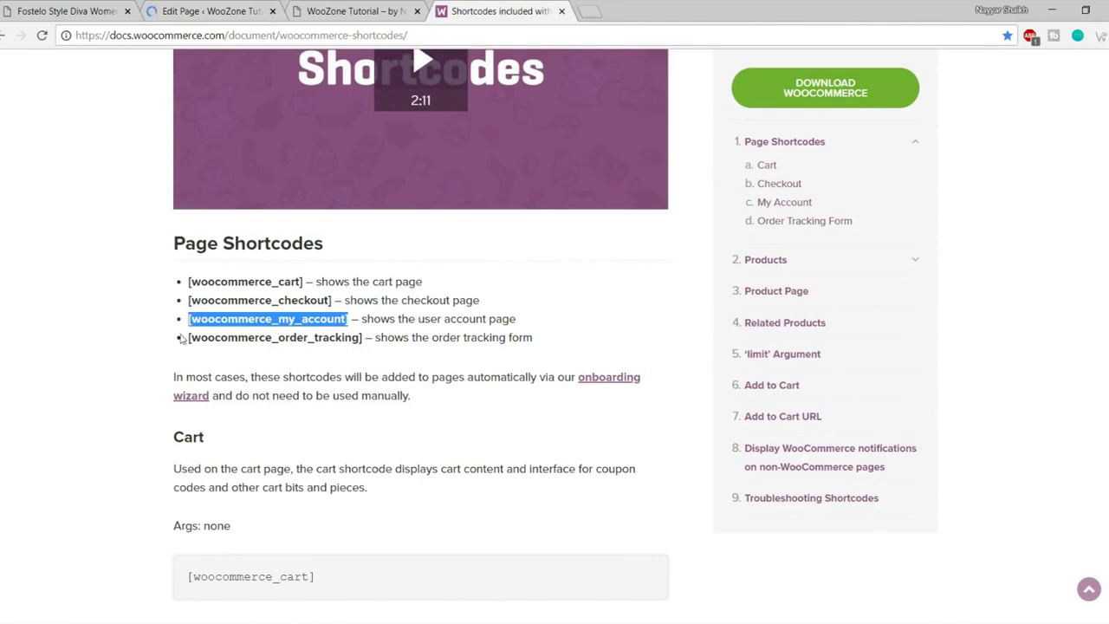
# - Read the [woocommerce_order_tracking] shortcode docs, close the Shortcodes tab, and return to the WordPress Dashboard
pyautogui.moveTo(185, 341); pyautogui.dragTo(361, 338)
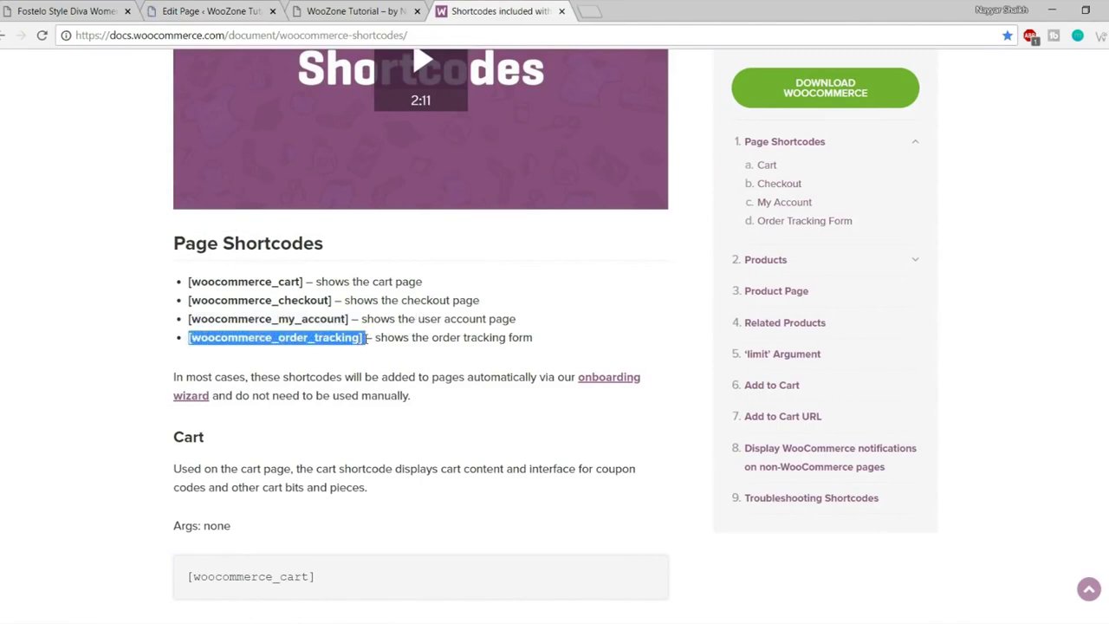
pyautogui.click(373, 340)
pyautogui.scroll(5, 437, 340)
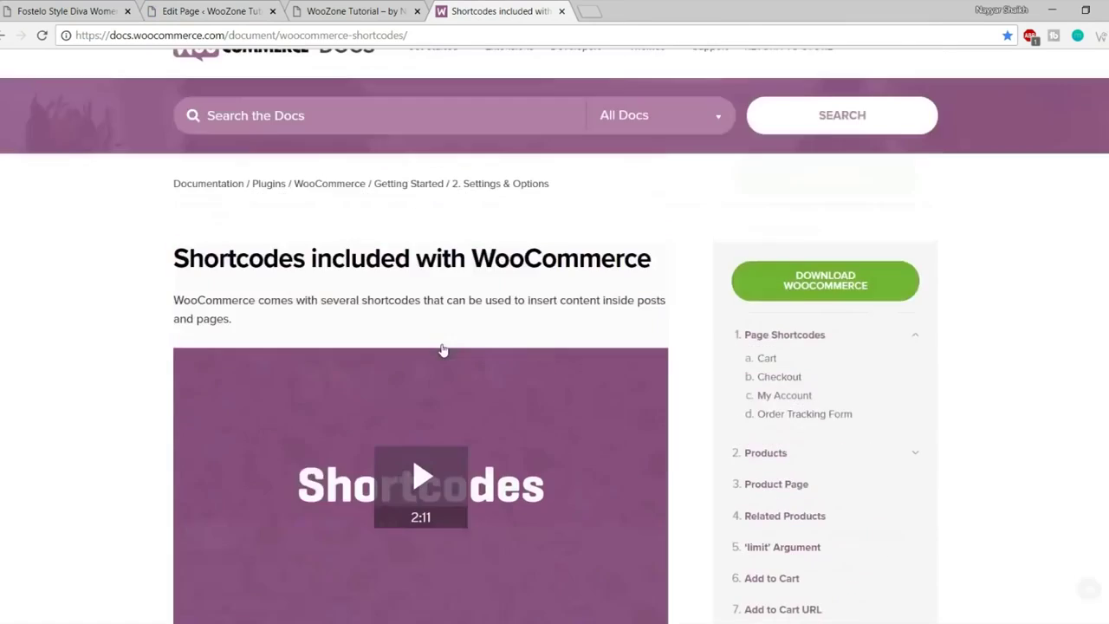
pyautogui.scroll(-2, 819, 304)
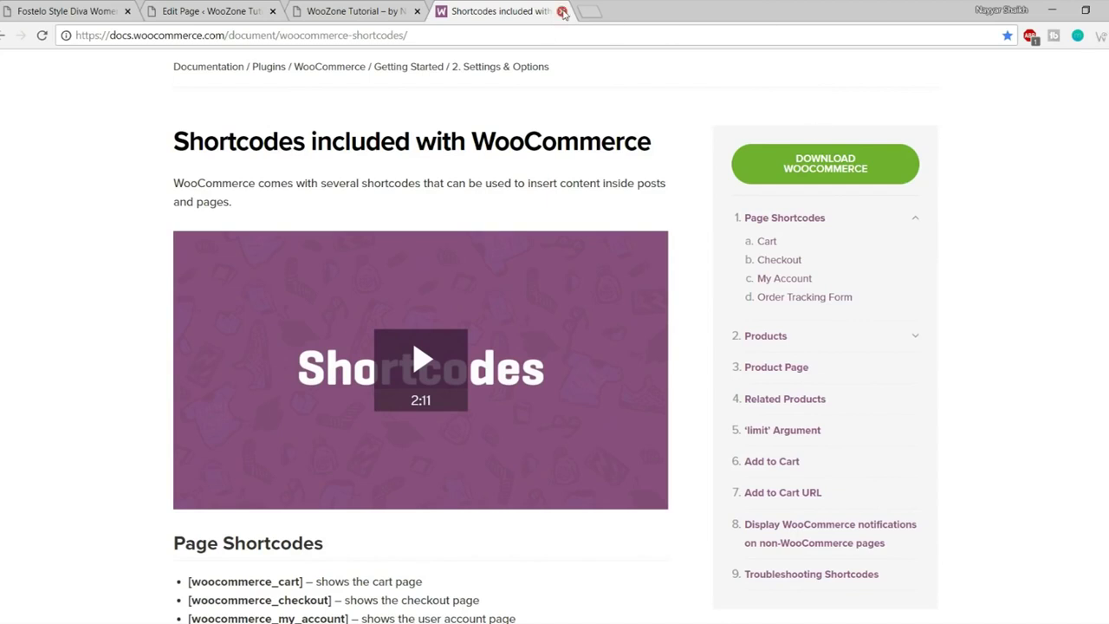
pyautogui.click(562, 11)
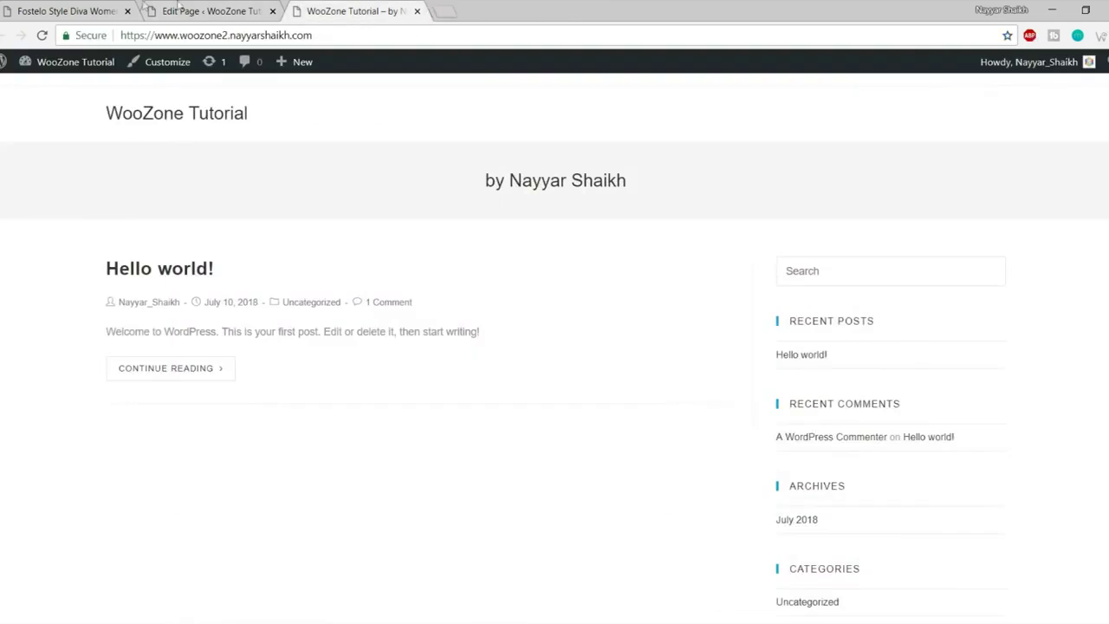
pyautogui.click(211, 12)
pyautogui.click(137, 100)
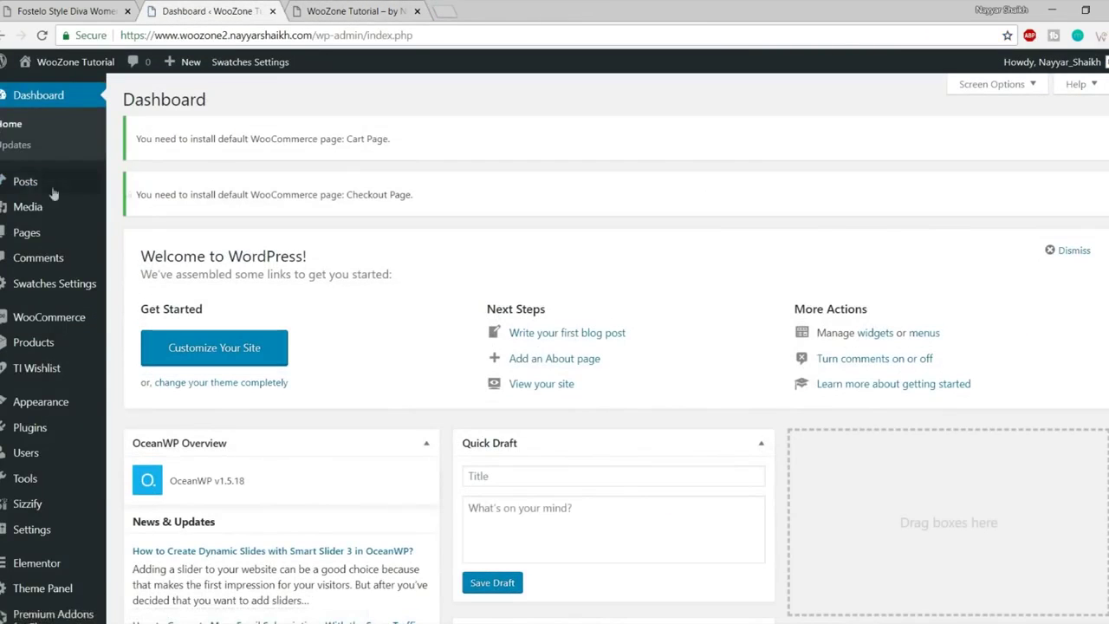
# - Create a new page titled 'Shop' and publish it
pyautogui.click(33, 236)
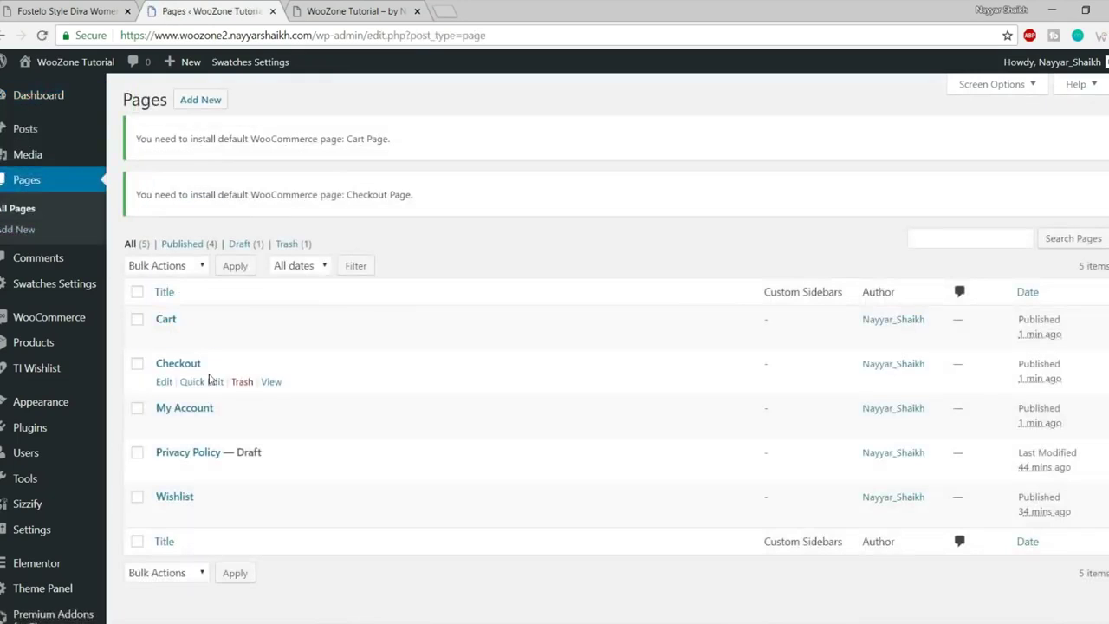
pyautogui.click(200, 101)
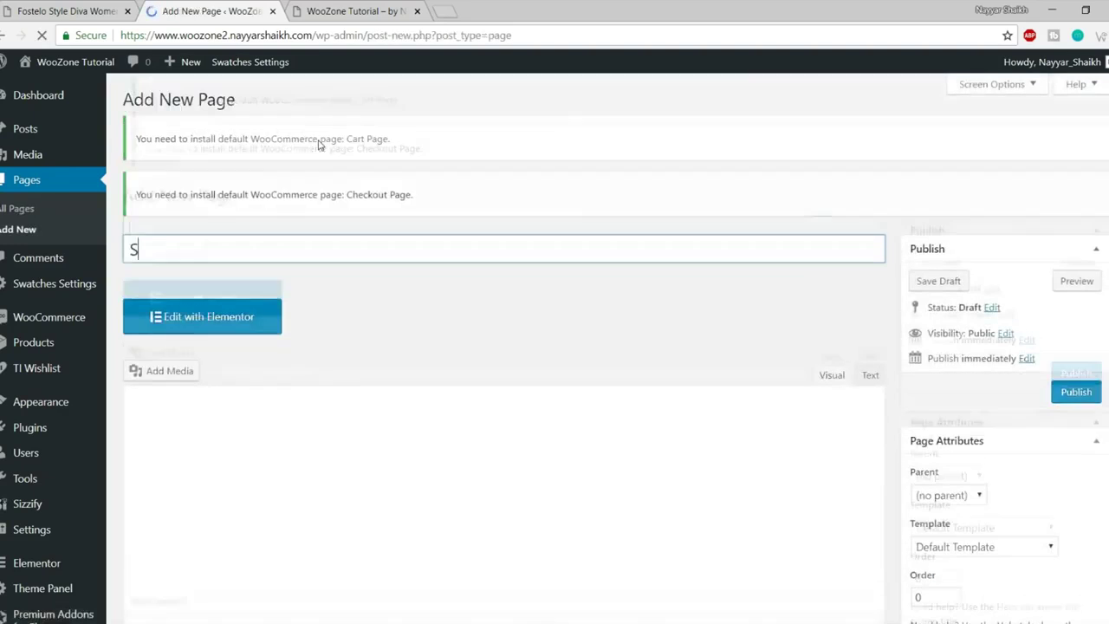
pyautogui.write('Shop')
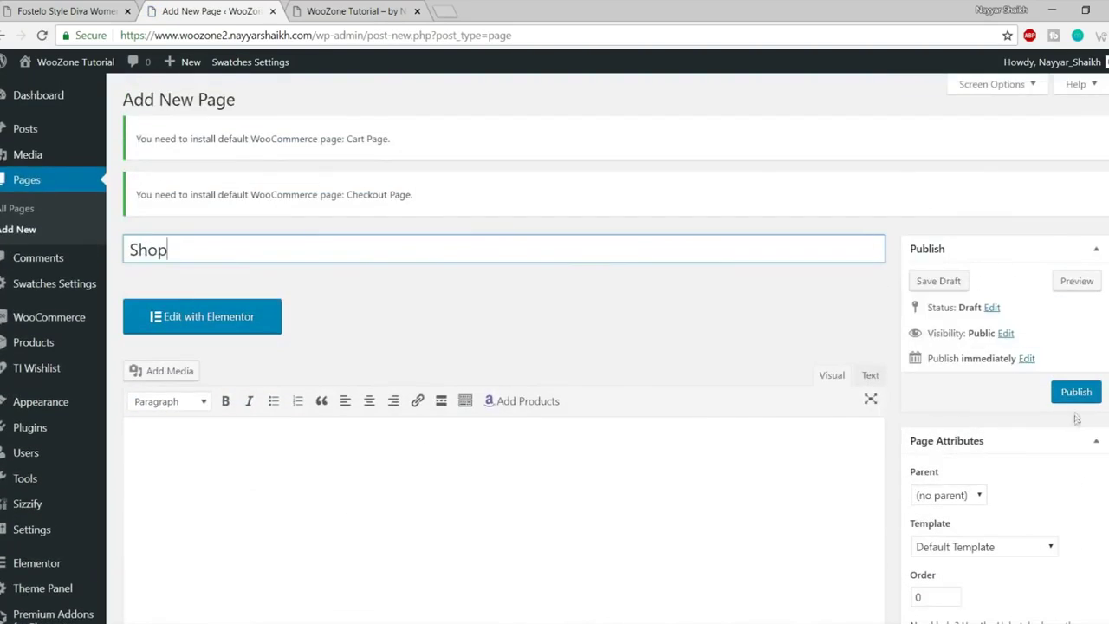
pyautogui.click(1076, 403)
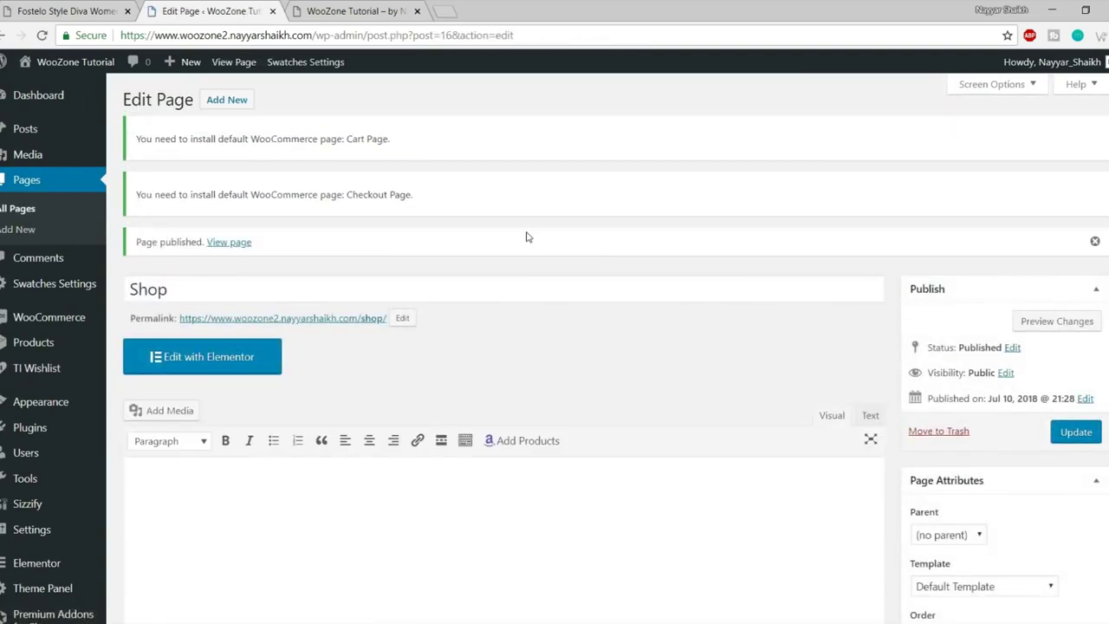
# - View the published Shop page on the storefront in a new tab, then close it
pyautogui.rightClick(231, 245)
pyautogui.click(289, 254)
pyautogui.click(346, 7)
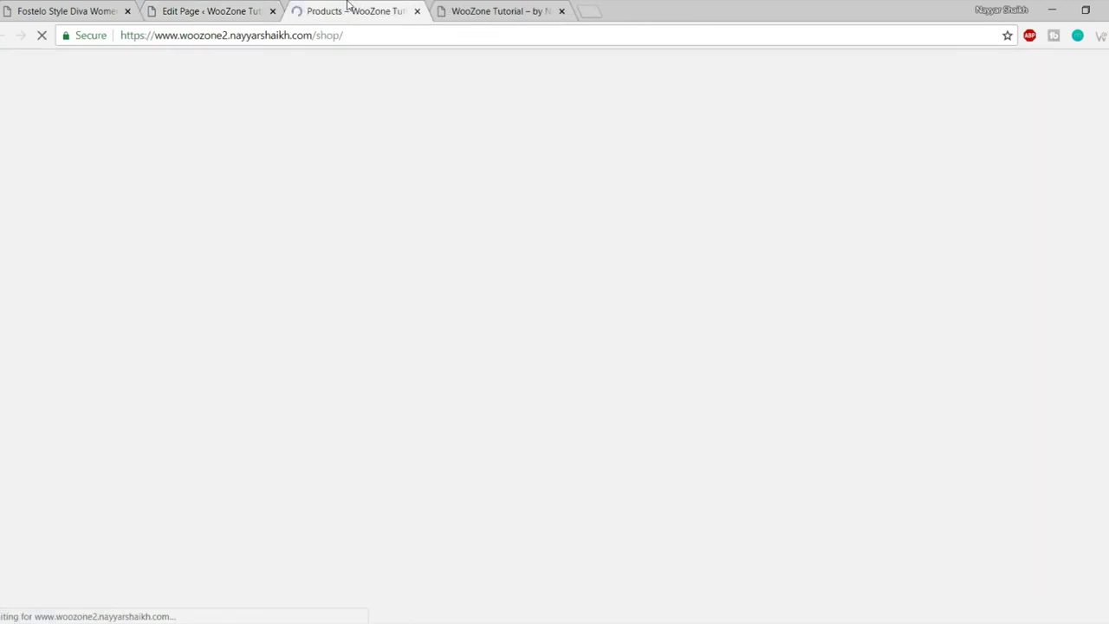
pyautogui.scroll(-3, 460, 422)
pyautogui.scroll(4, 460, 422)
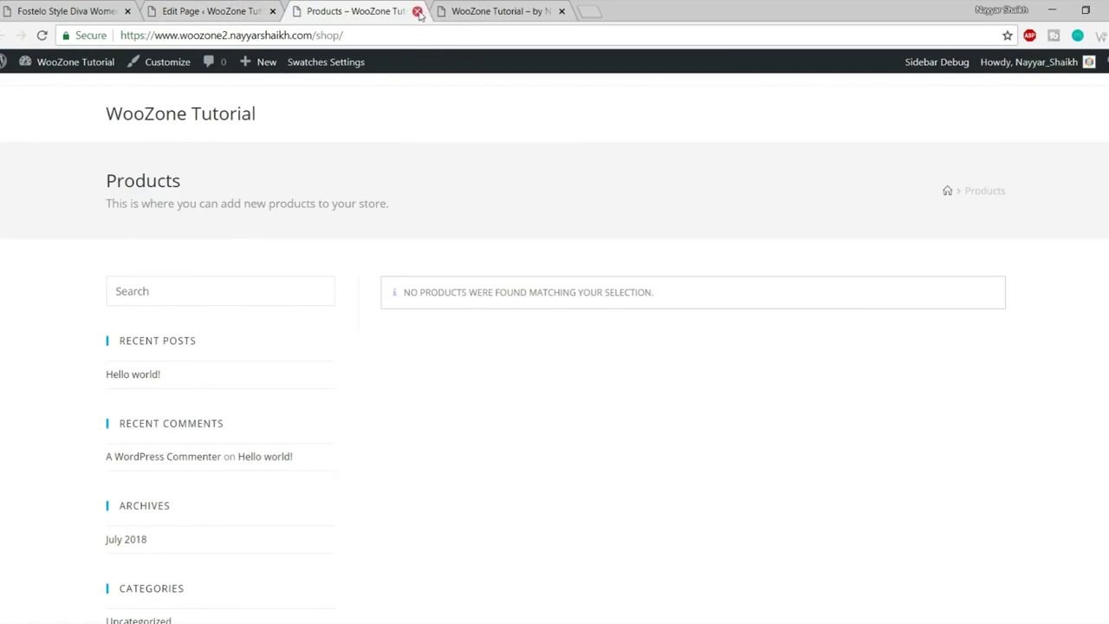
pyautogui.click(417, 11)
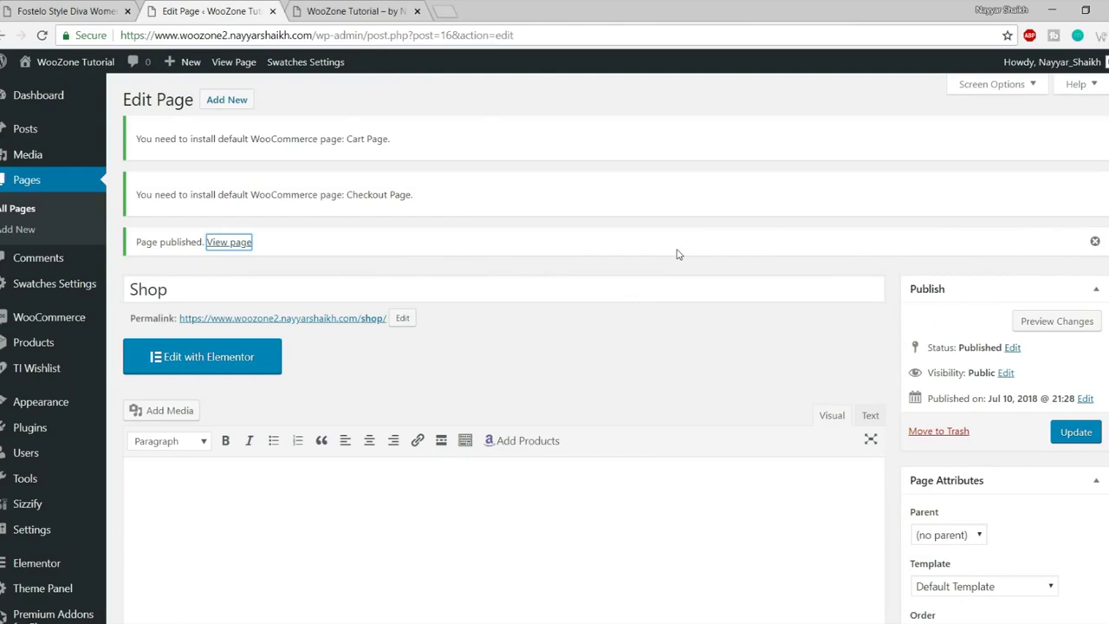
pyautogui.moveTo(51, 321)
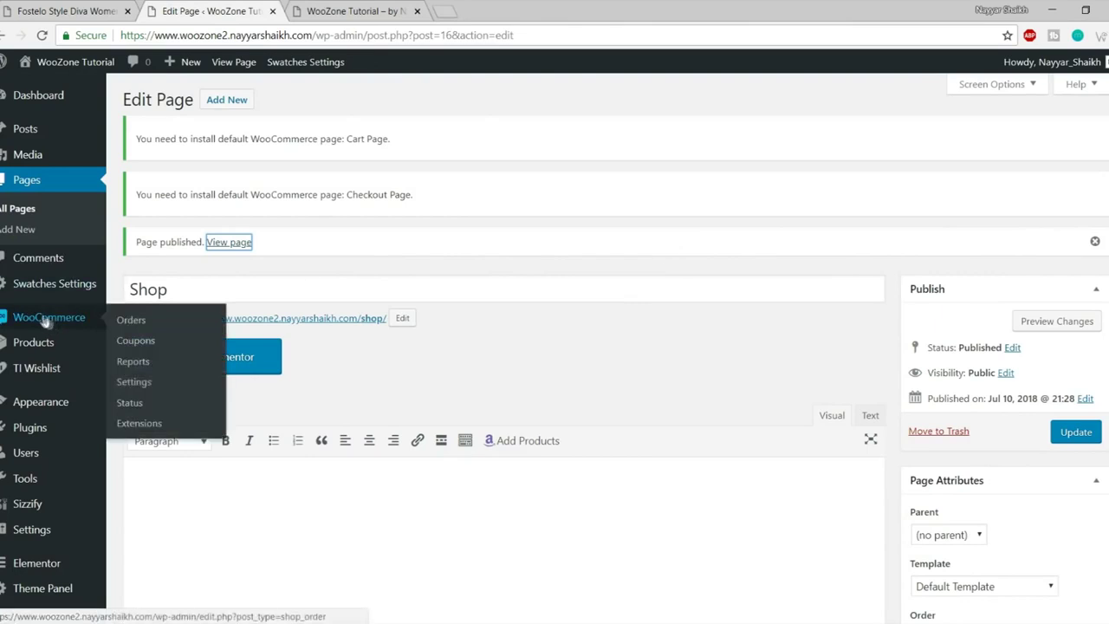
# - In WooCommerce general settings, fill the store address from the Mumbai suggestion
pyautogui.click(147, 385)
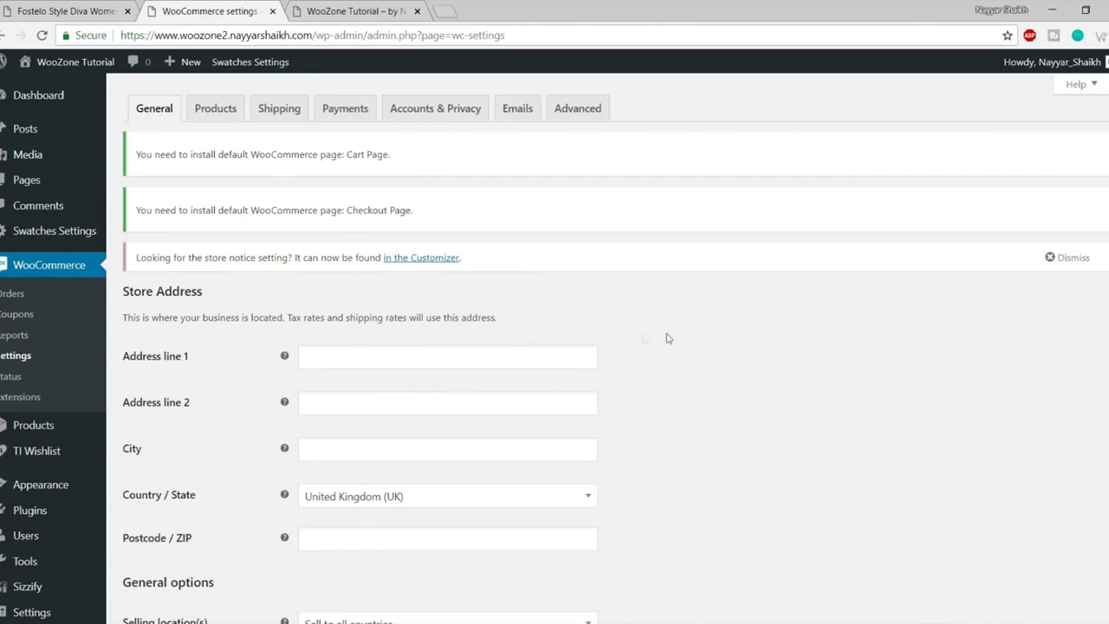
pyautogui.scroll(-1, 791, 290)
pyautogui.click(396, 282)
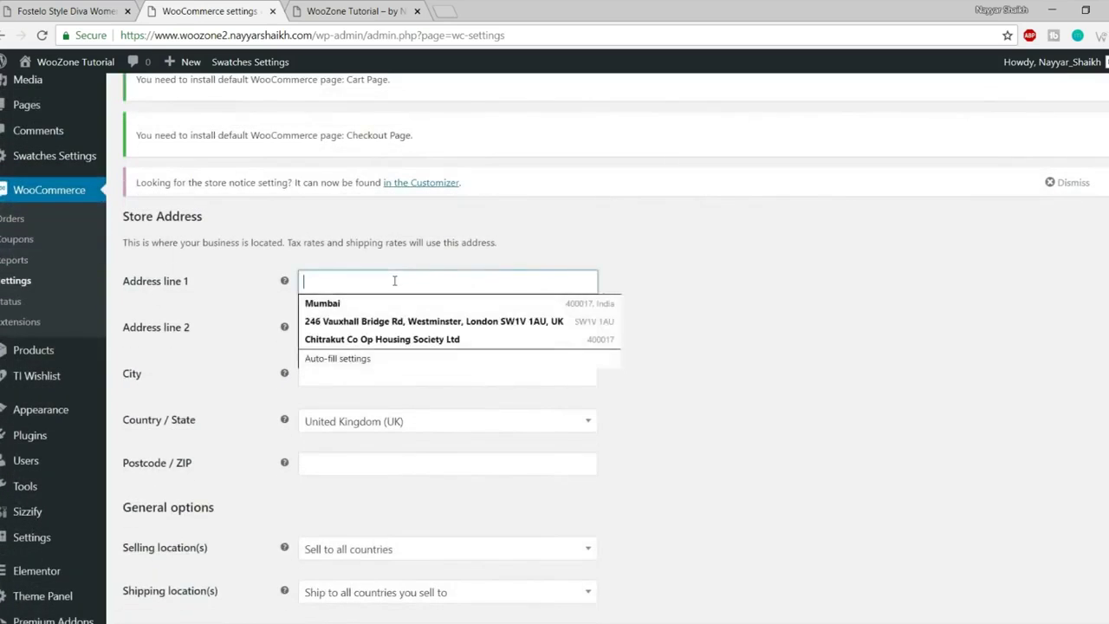
pyautogui.click(388, 300)
pyautogui.scroll(-1, 642, 303)
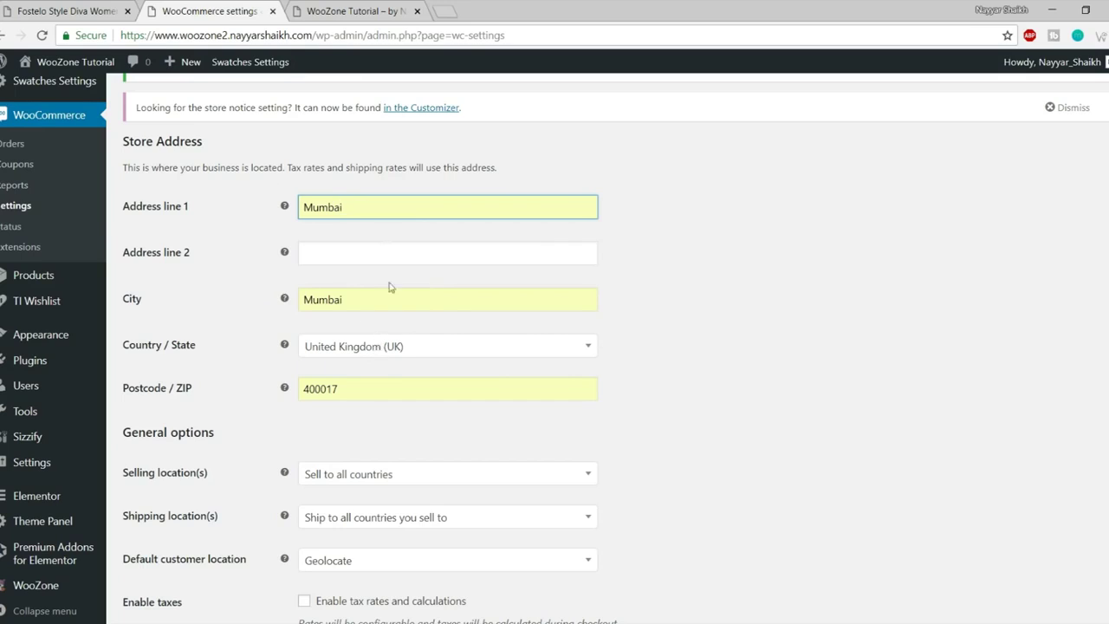
# - Set the store's Country / State to India — Maharashtra
pyautogui.click(379, 345)
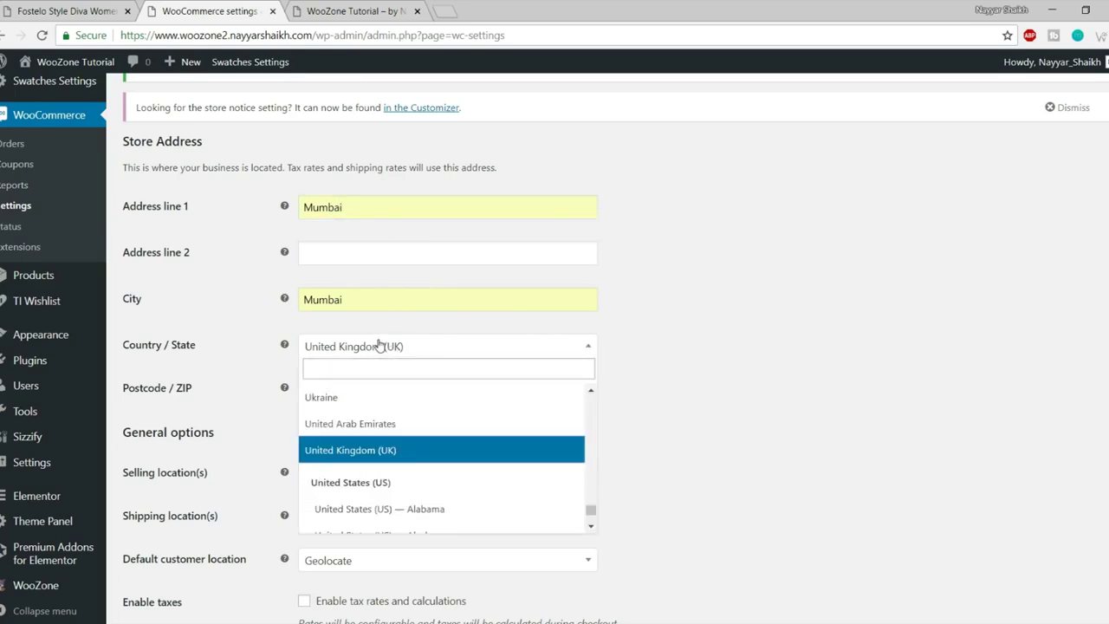
pyautogui.write('ind')
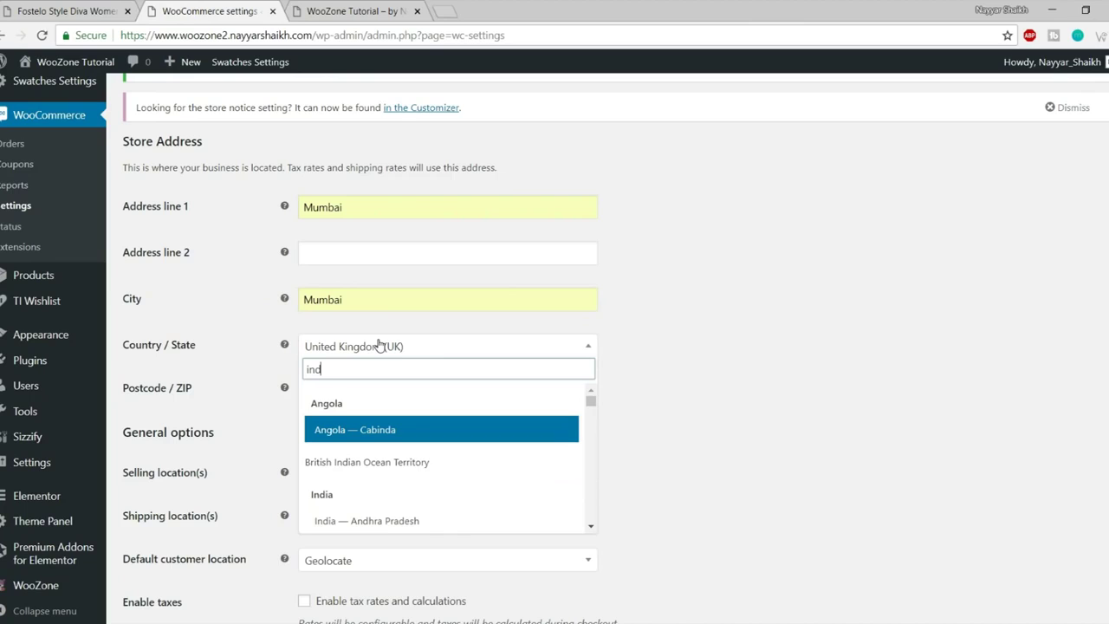
pyautogui.scroll(-5, 396, 463)
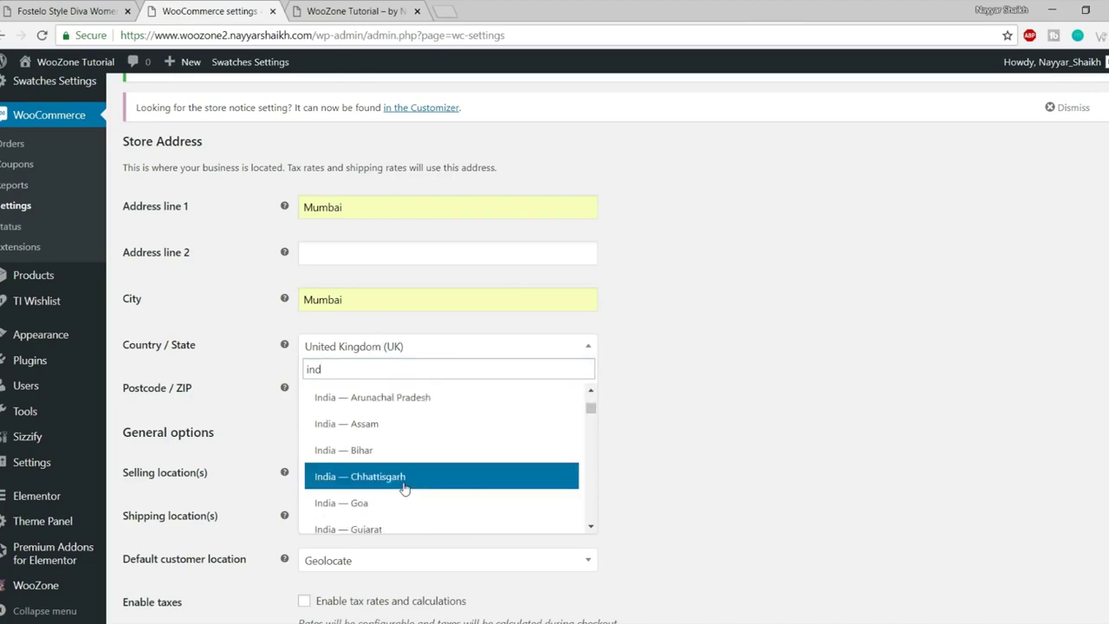
pyautogui.scroll(-2, 438, 466)
pyautogui.click(445, 442)
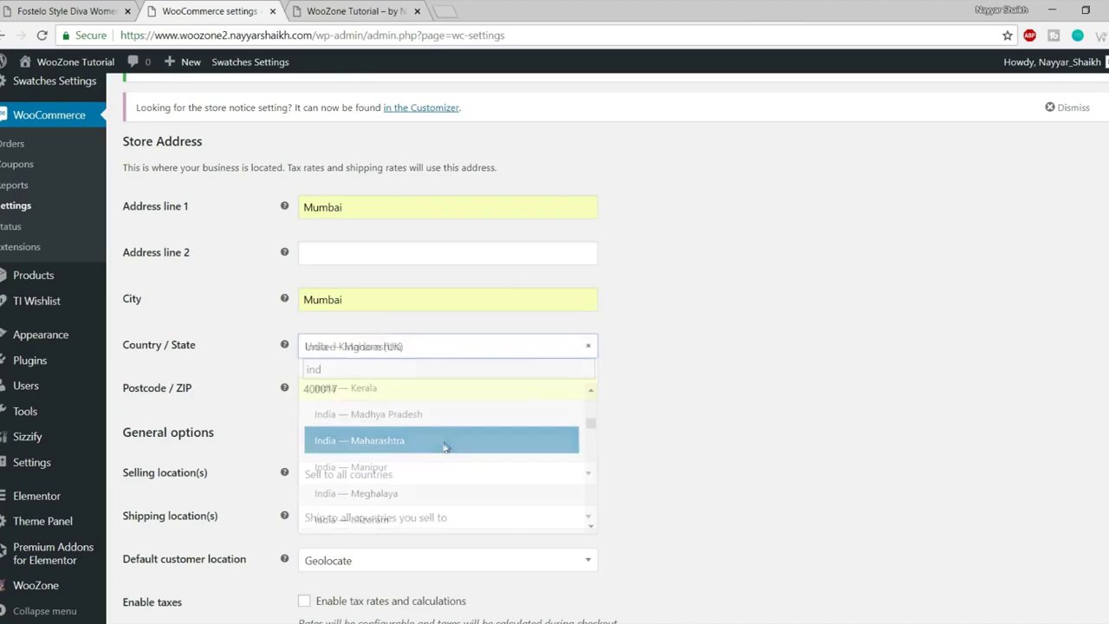
pyautogui.scroll(-3, 788, 433)
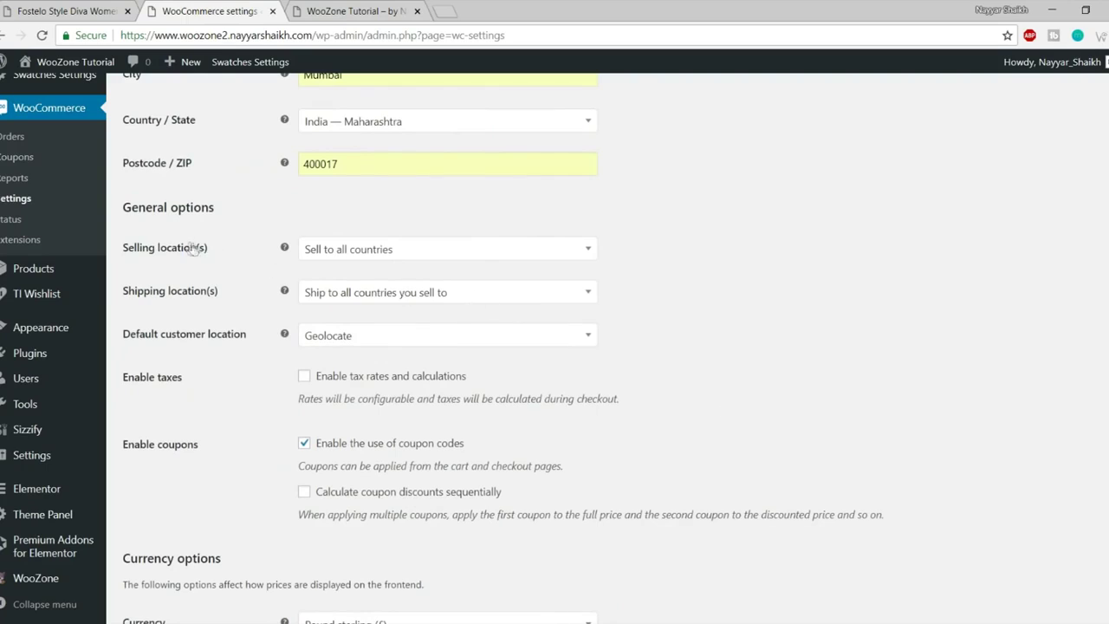
# - Set selling locations to specific countries, with India as the only country
pyautogui.click(364, 257)
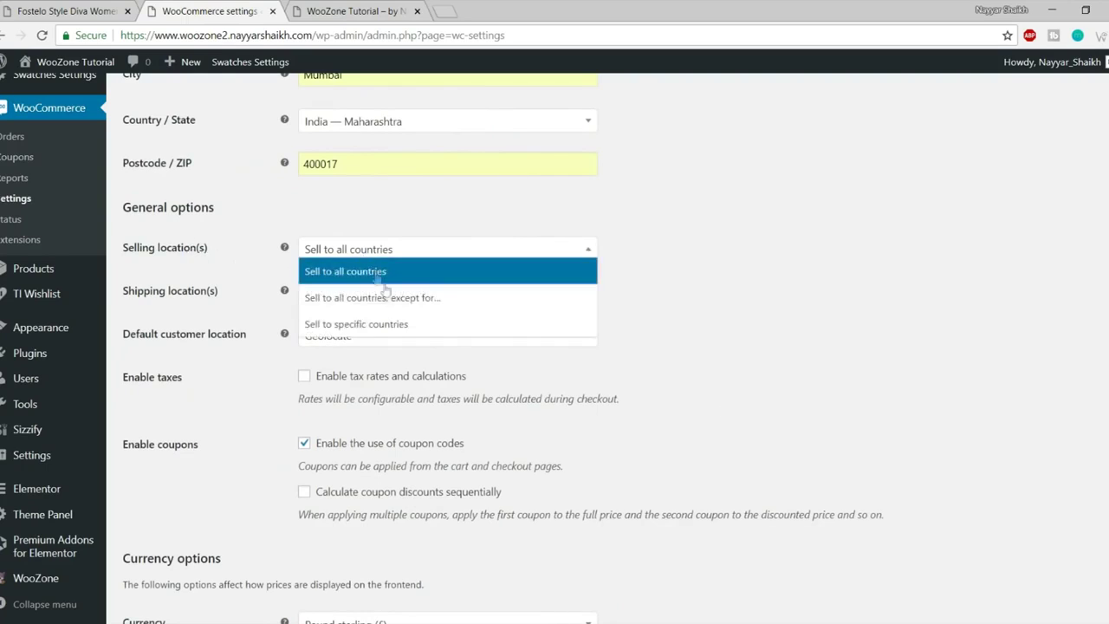
pyautogui.click(371, 328)
pyautogui.click(379, 295)
pyautogui.write('India')
pyautogui.click(368, 350)
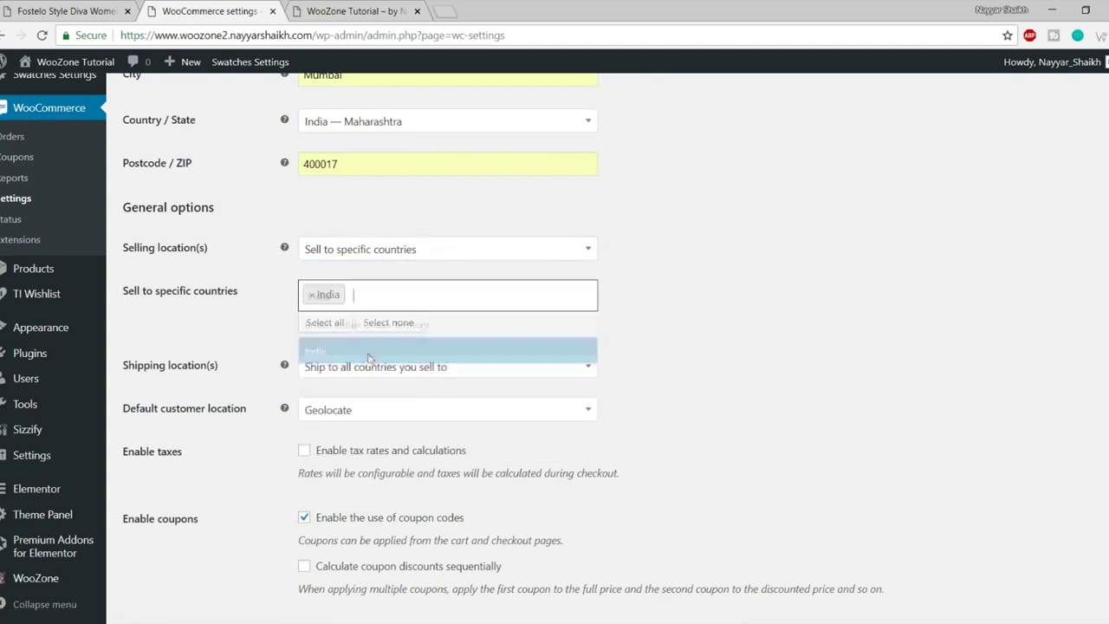
pyautogui.click(654, 300)
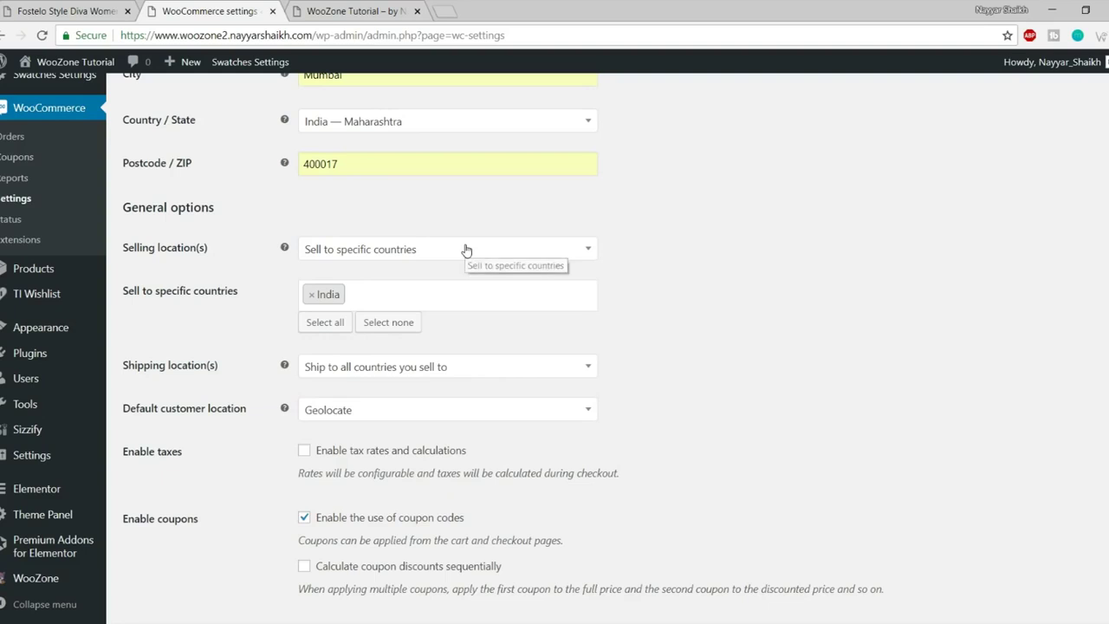
pyautogui.click(433, 295)
pyautogui.scroll(-3, 433, 416)
pyautogui.click(782, 361)
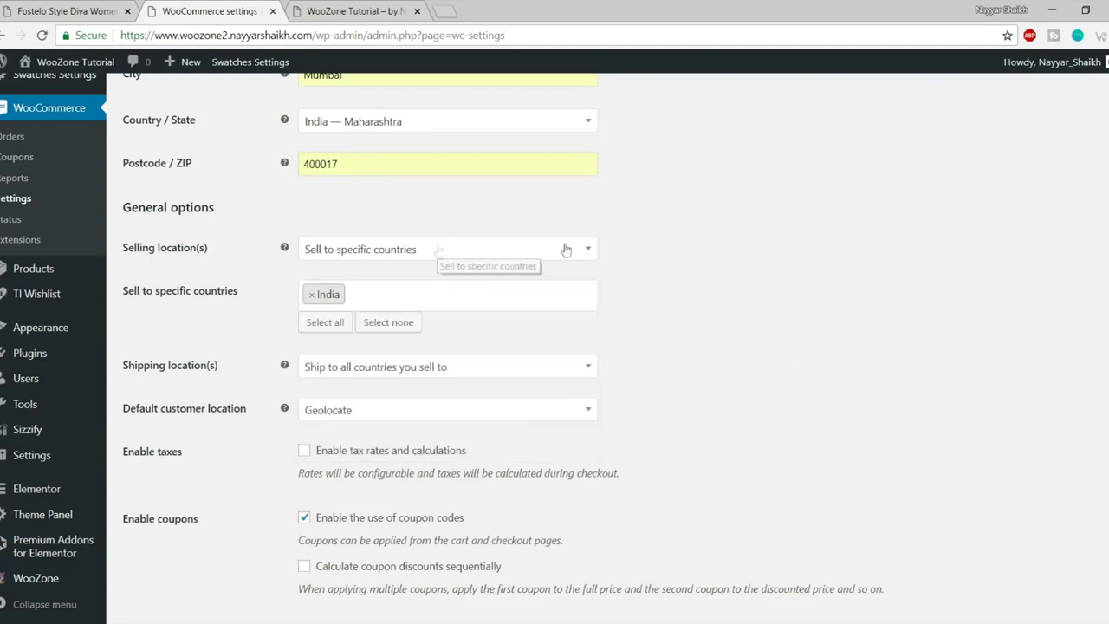
pyautogui.scroll(-2, 800, 309)
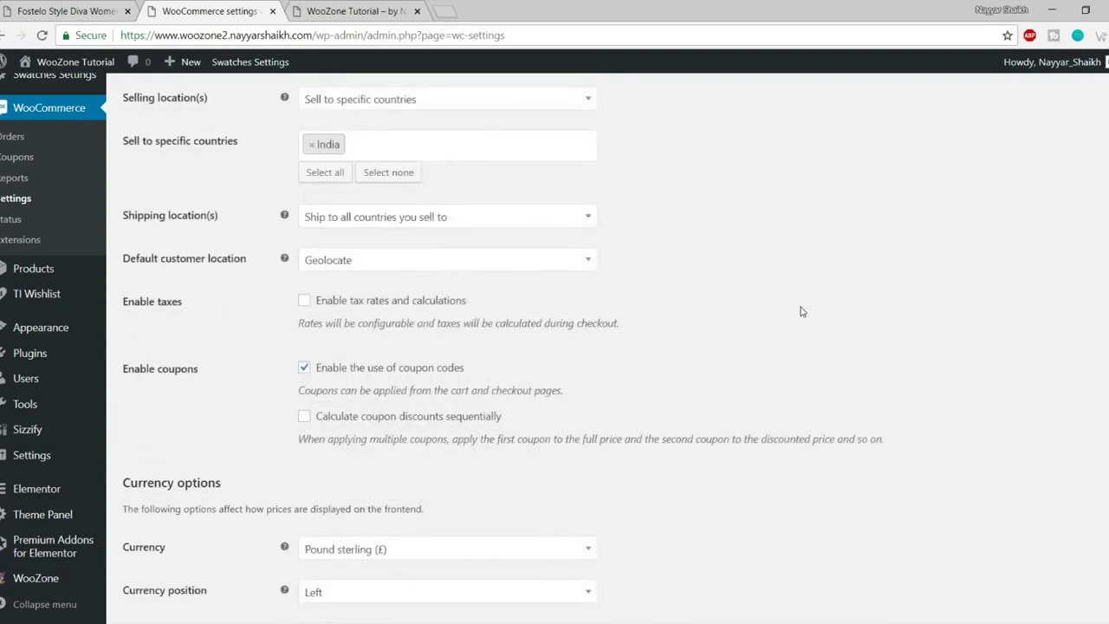
# - Keep shipping to all countries the store sells to
pyautogui.click(346, 230)
pyautogui.click(570, 243)
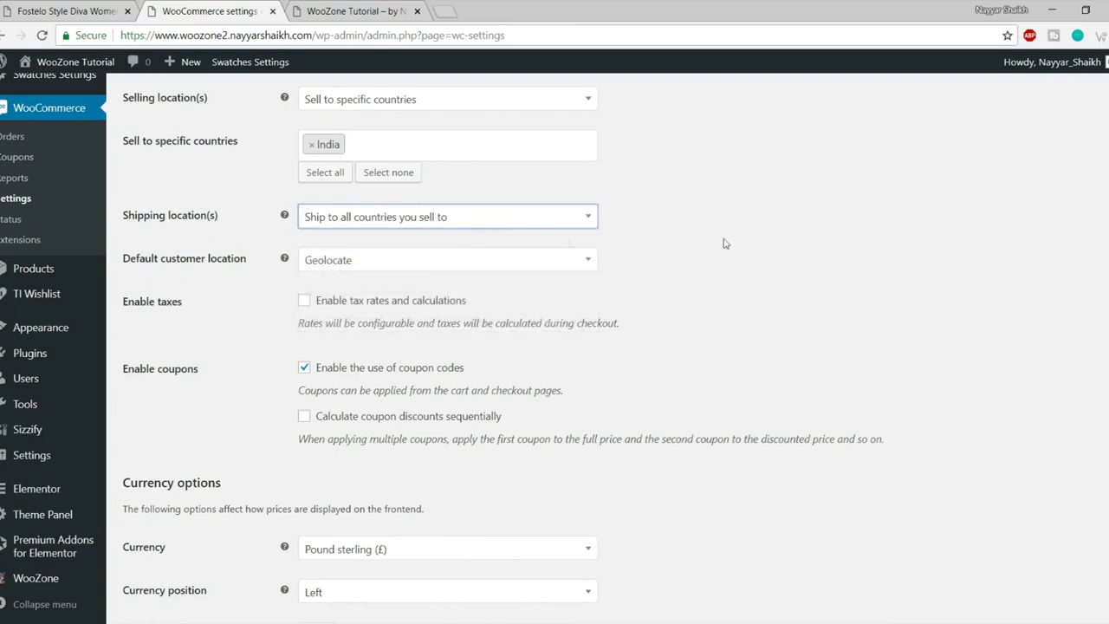
pyautogui.scroll(-1, 814, 276)
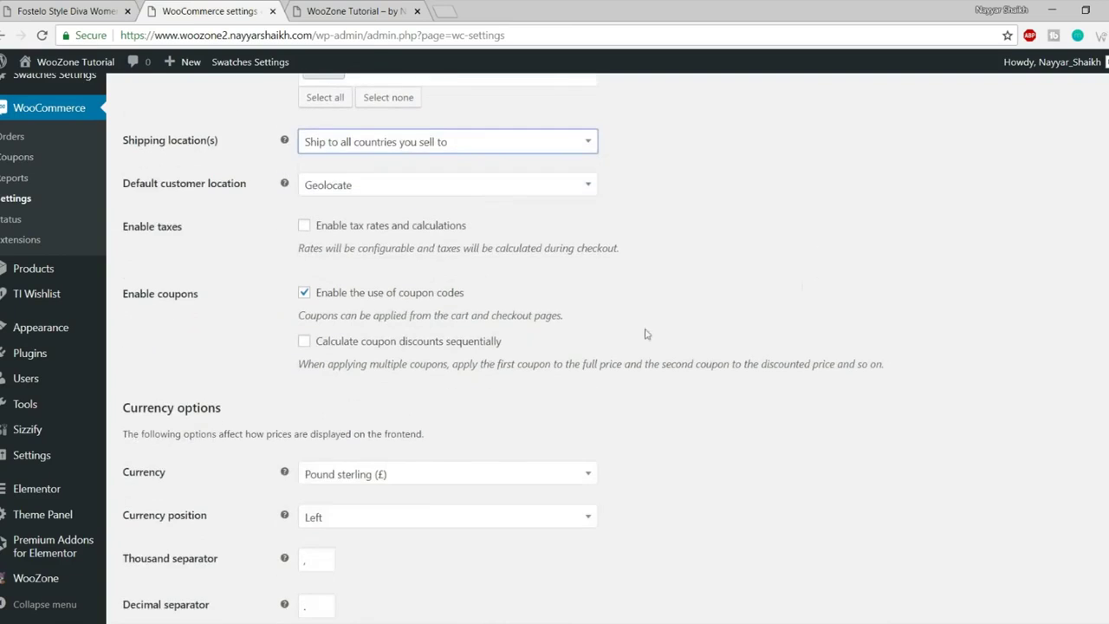
pyautogui.scroll(-1, 676, 314)
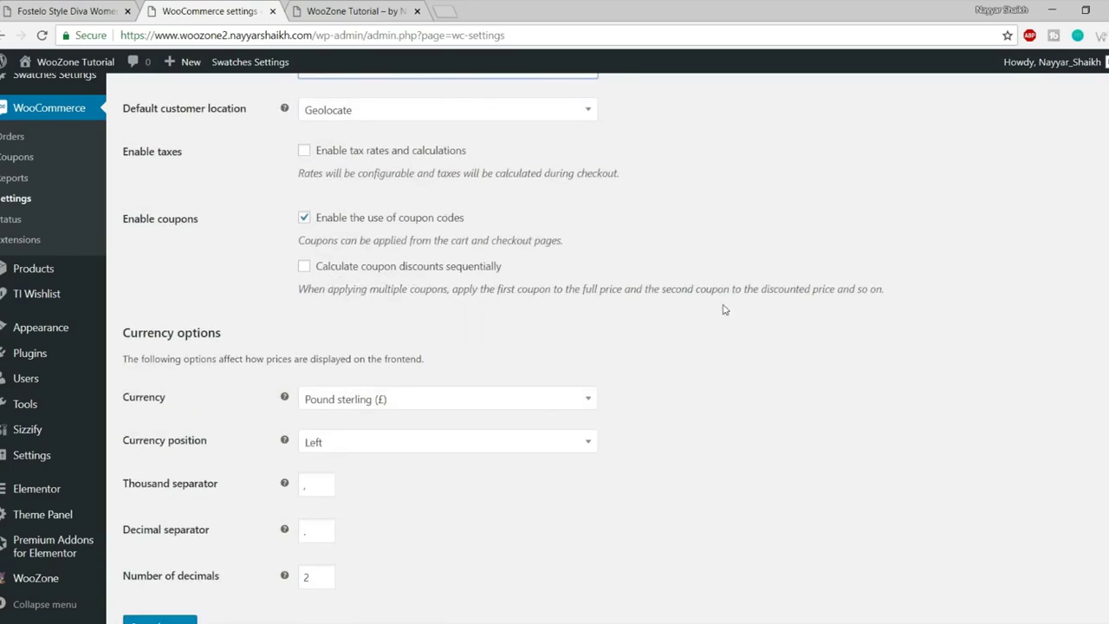
pyautogui.scroll(-1, 723, 310)
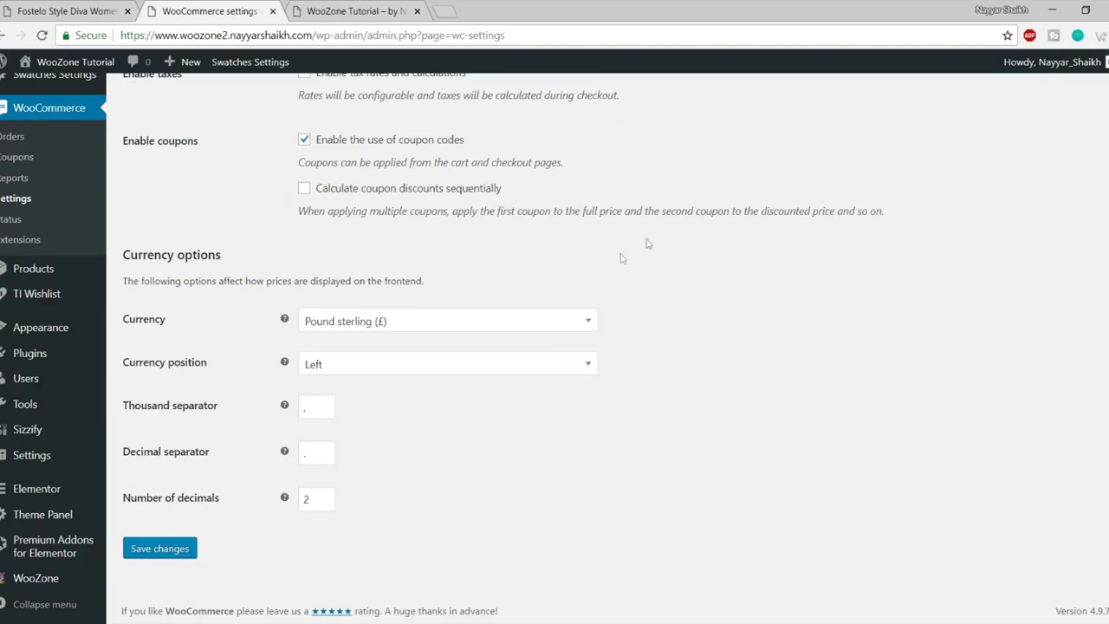
# - Change the store currency to Indian rupee (₹) and save the general settings
pyautogui.click(363, 325)
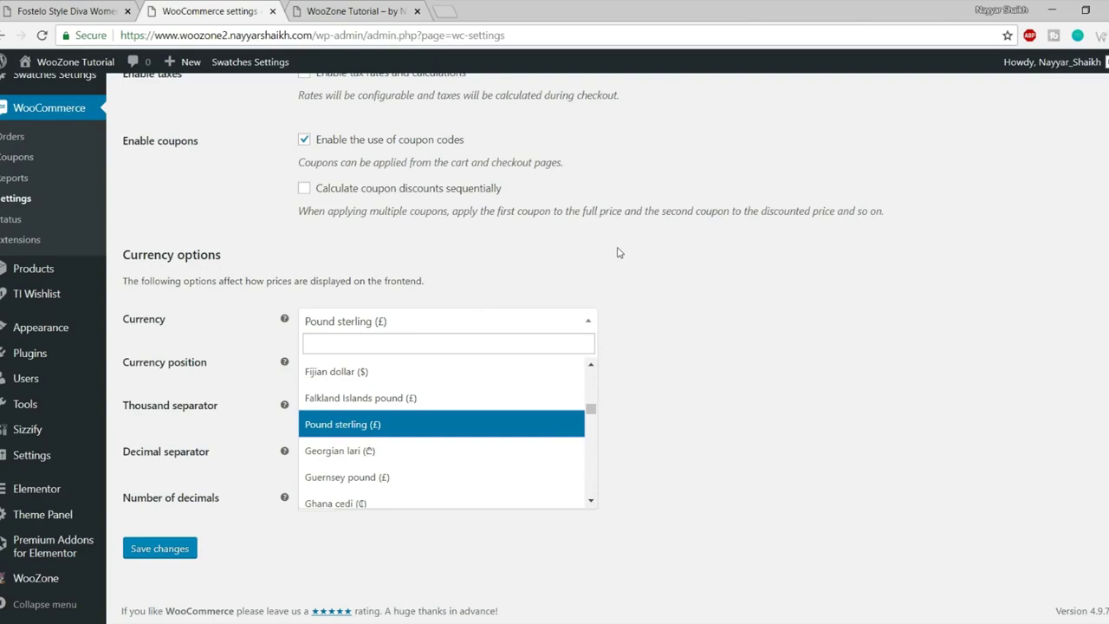
pyautogui.write('inr')
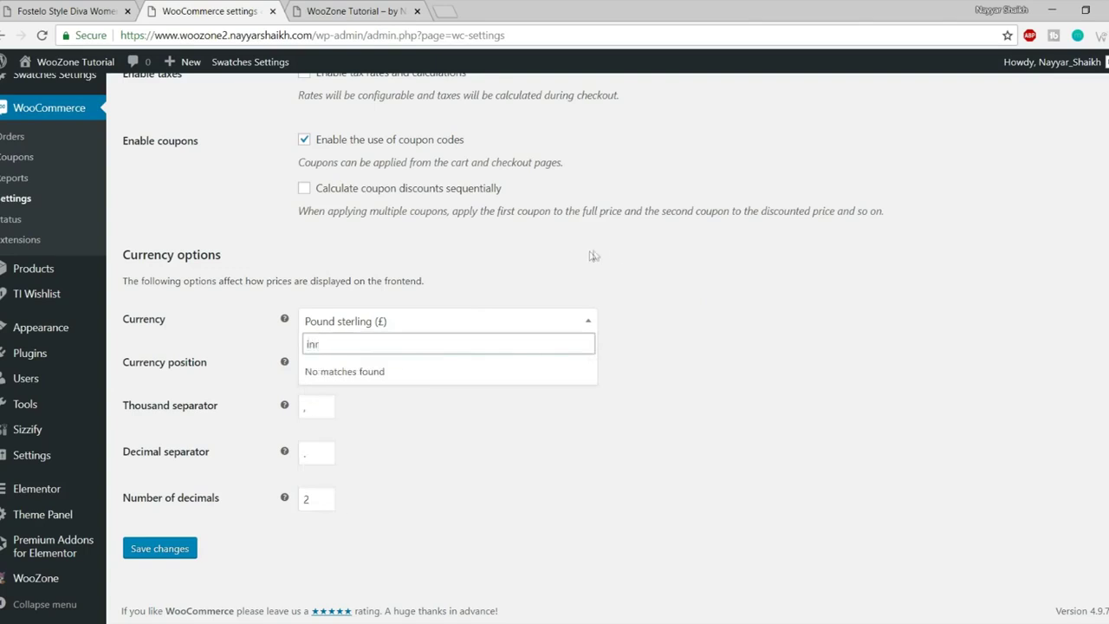
pyautogui.press('BackSpace')
pyautogui.write('indian')
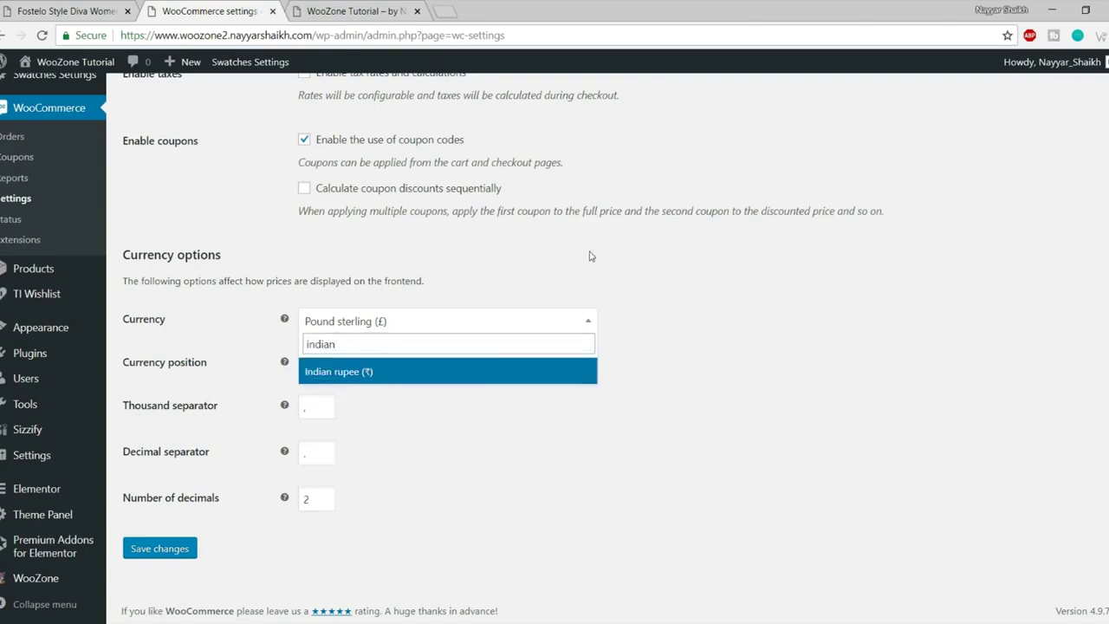
pyautogui.click(413, 381)
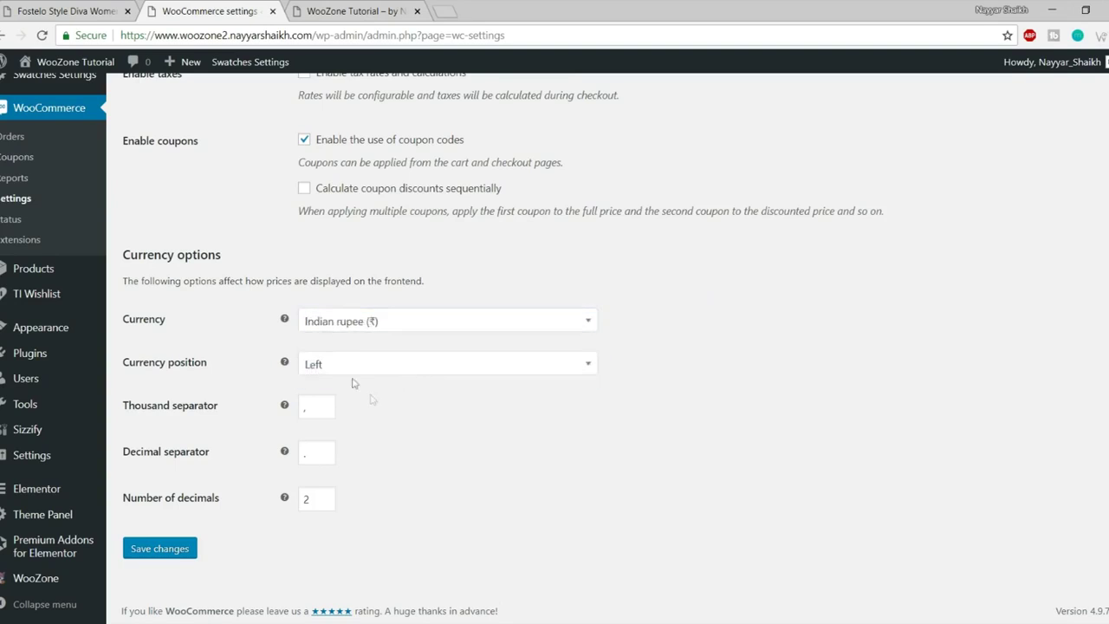
pyautogui.click(162, 548)
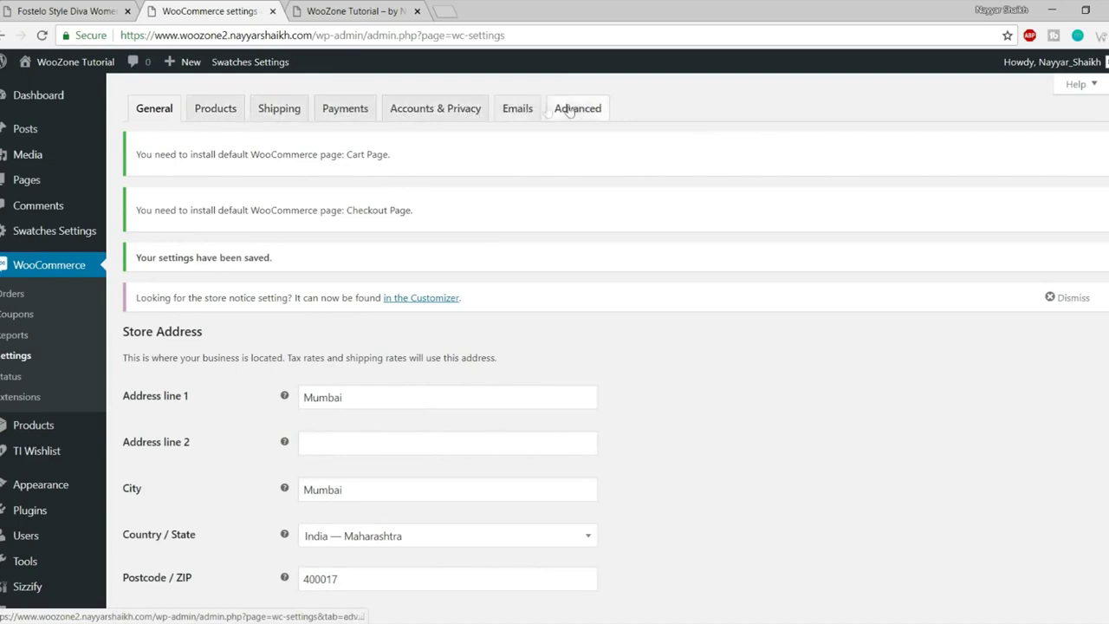
# - In the Products settings, choose the 'Shop' page as the shop page and save
pyautogui.click(218, 118)
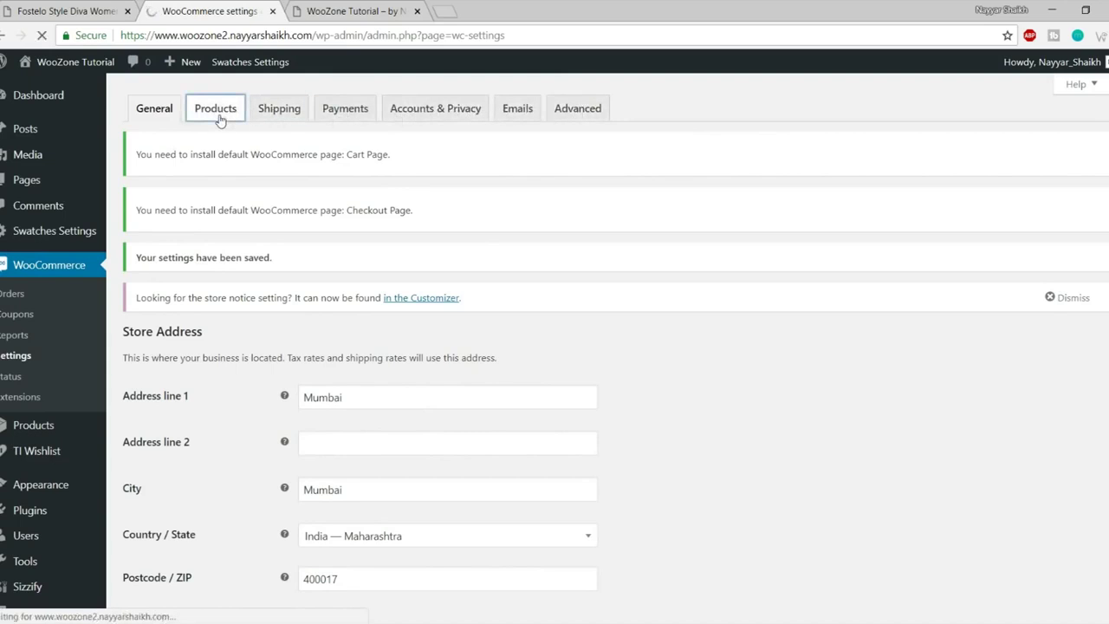
pyautogui.scroll(-3, 416, 247)
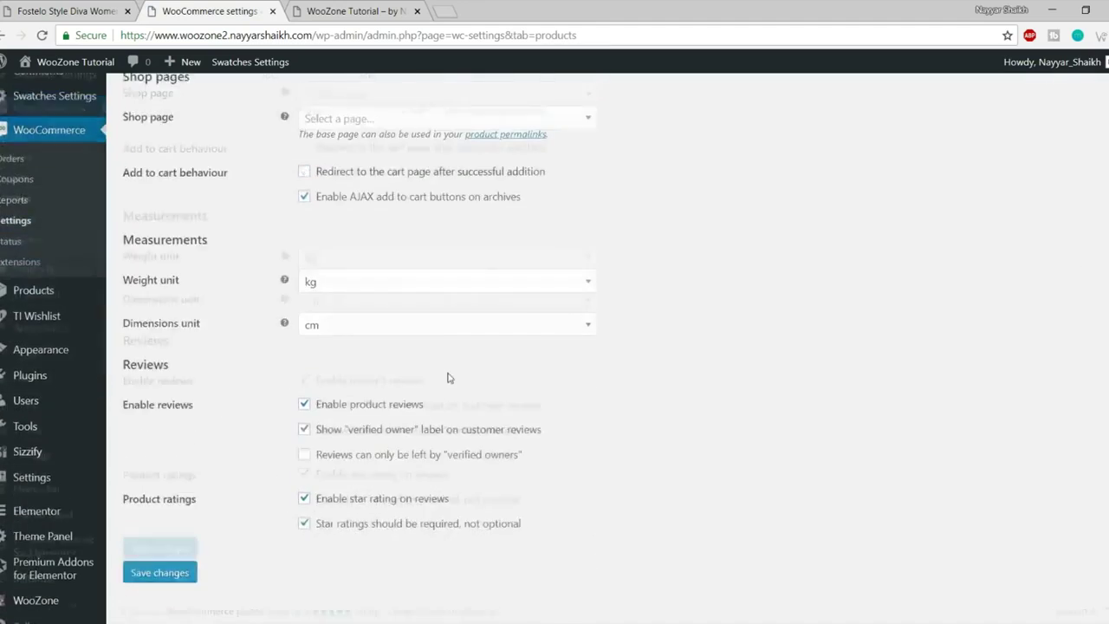
pyautogui.scroll(2, 341, 298)
pyautogui.scroll(-1, 334, 294)
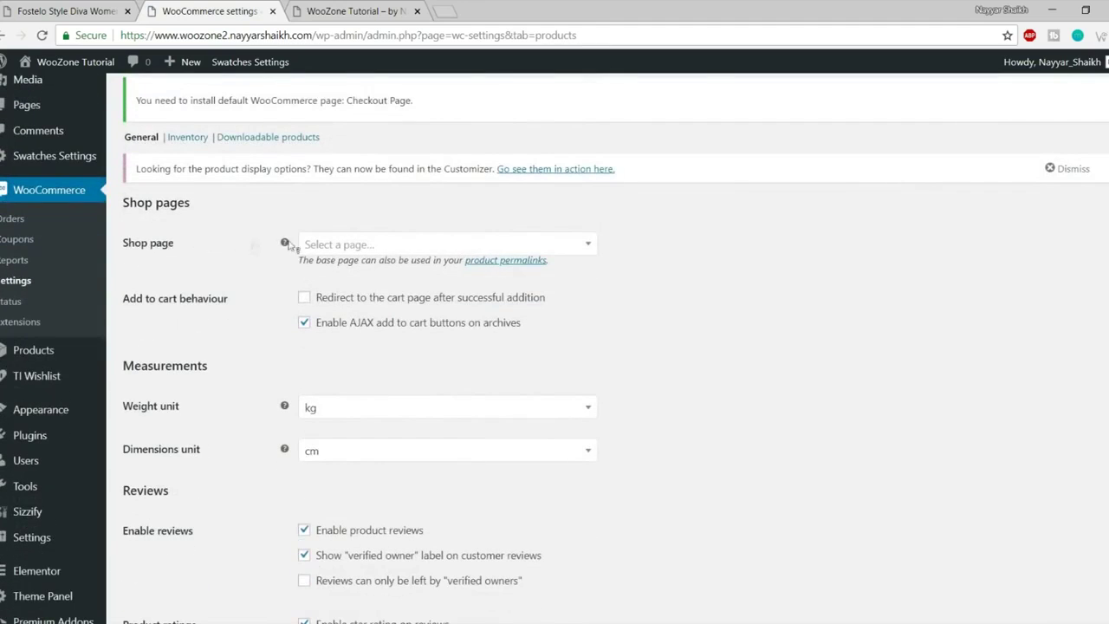
pyautogui.click(343, 245)
pyautogui.scroll(-1, 368, 346)
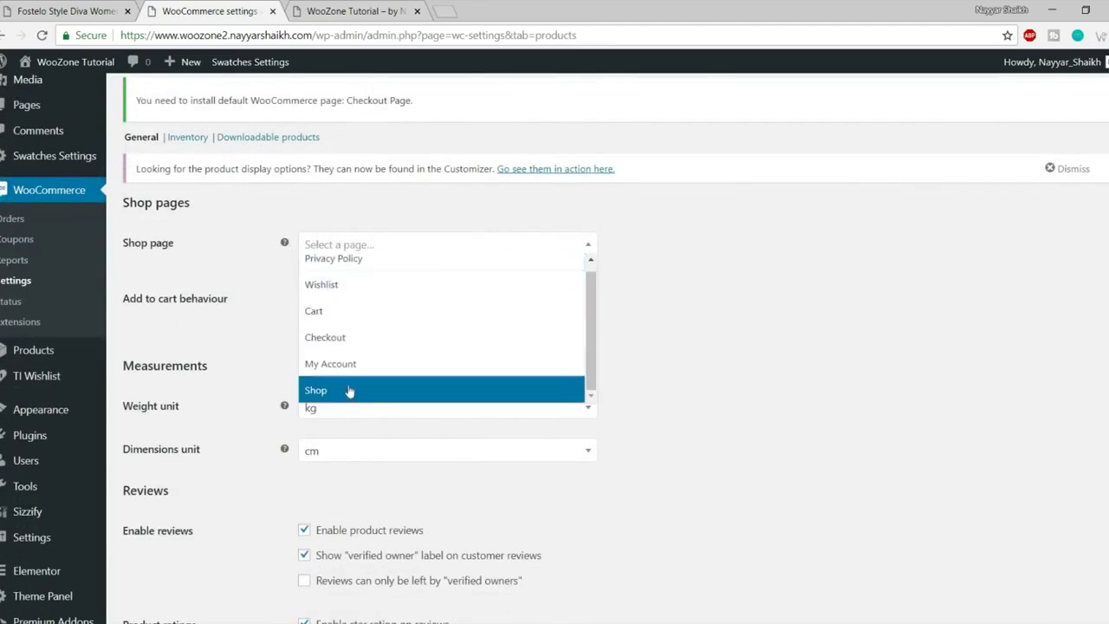
pyautogui.click(349, 392)
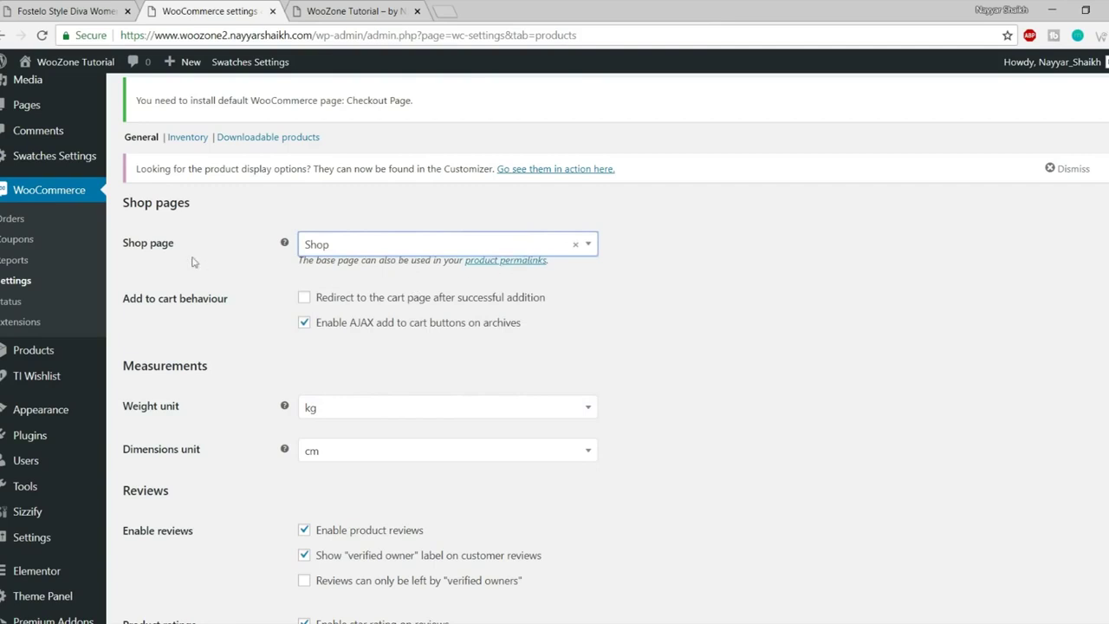
pyautogui.scroll(-2, 541, 306)
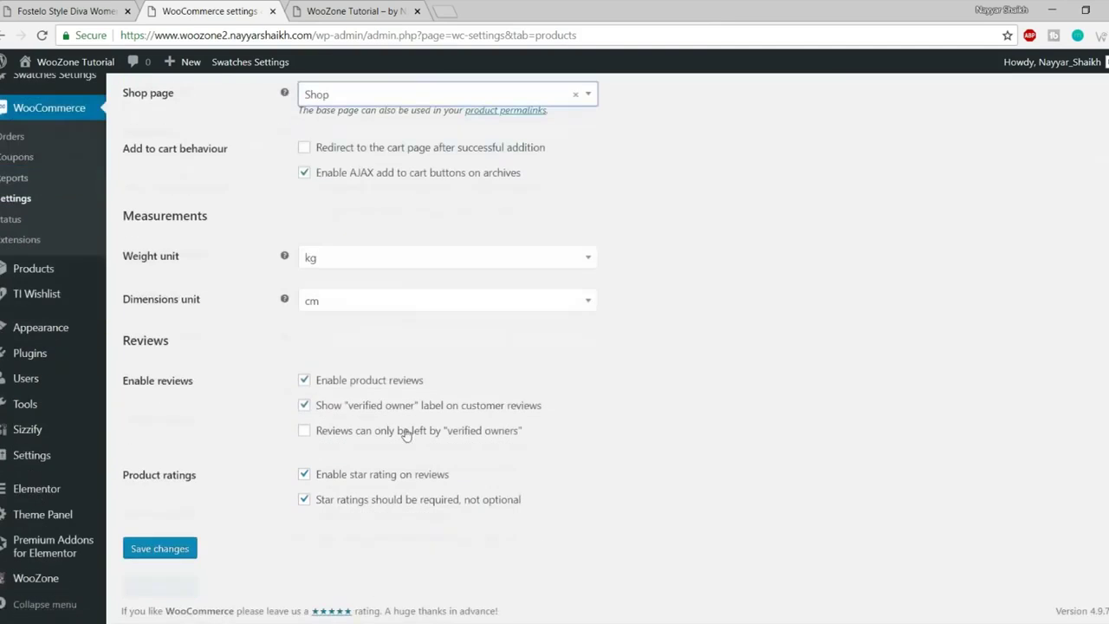
pyautogui.click(159, 549)
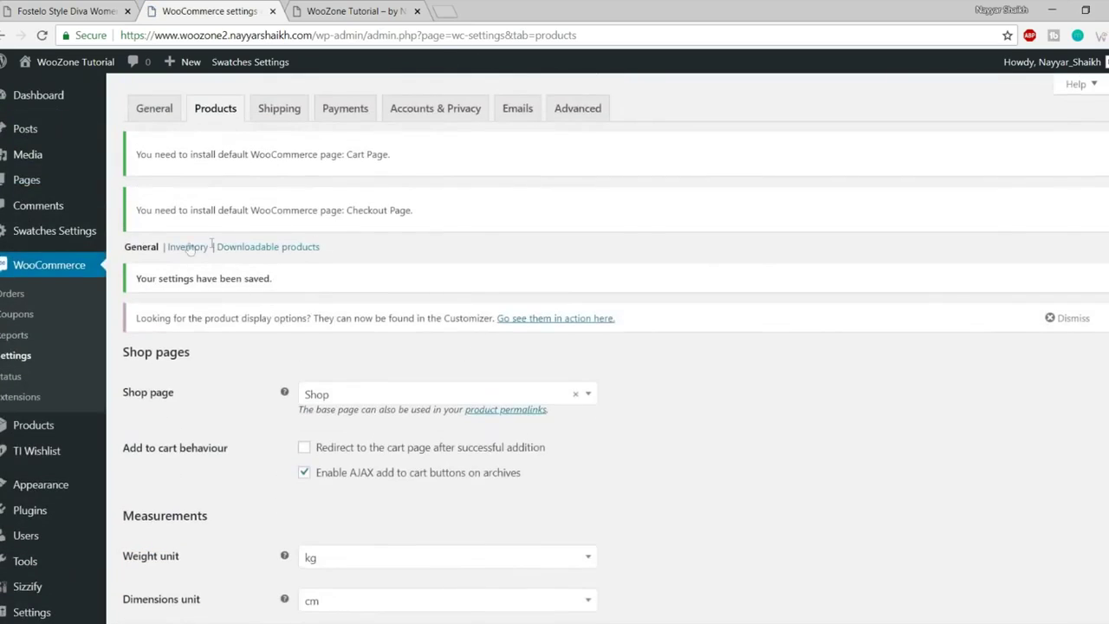
# - Allow checkout login and account creation at checkout and on My account; disable auto-generated usernames and passwords
pyautogui.click(278, 114)
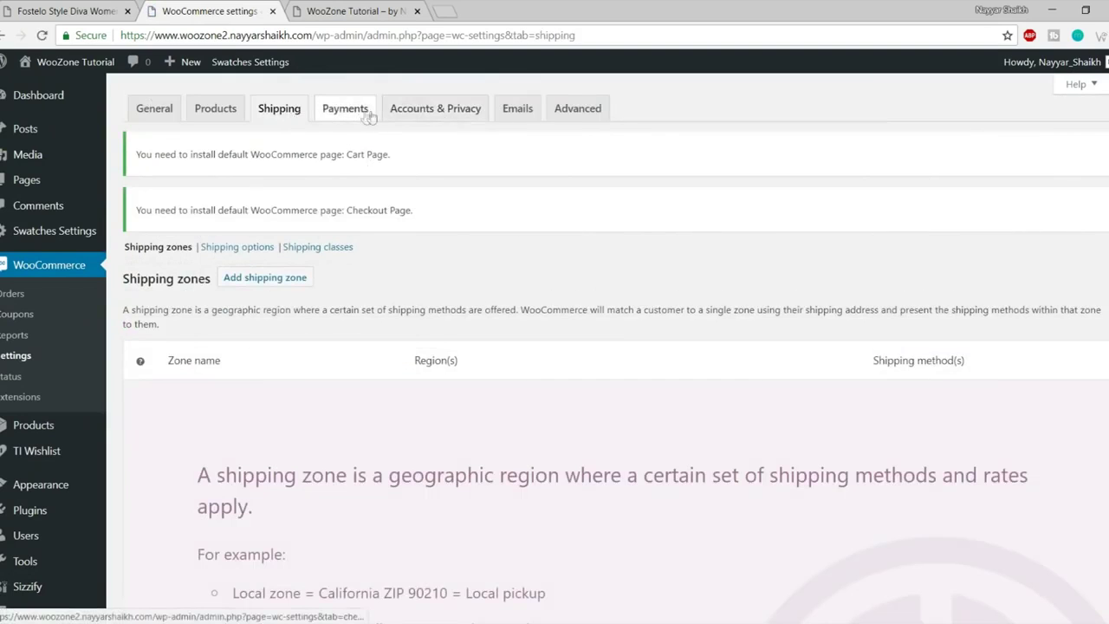
pyautogui.click(409, 120)
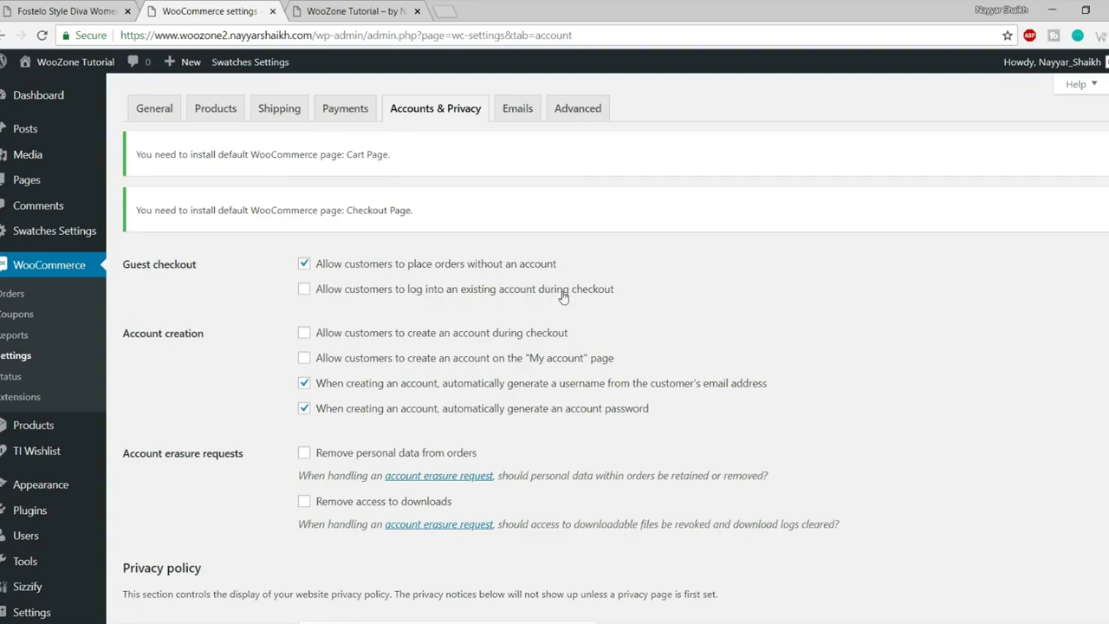
pyautogui.click(526, 293)
pyautogui.click(522, 338)
pyautogui.click(492, 366)
pyautogui.click(348, 387)
pyautogui.click(350, 411)
# - Review the privacy policy text fields and save the Accounts & Privacy settings
pyautogui.scroll(-2, 752, 424)
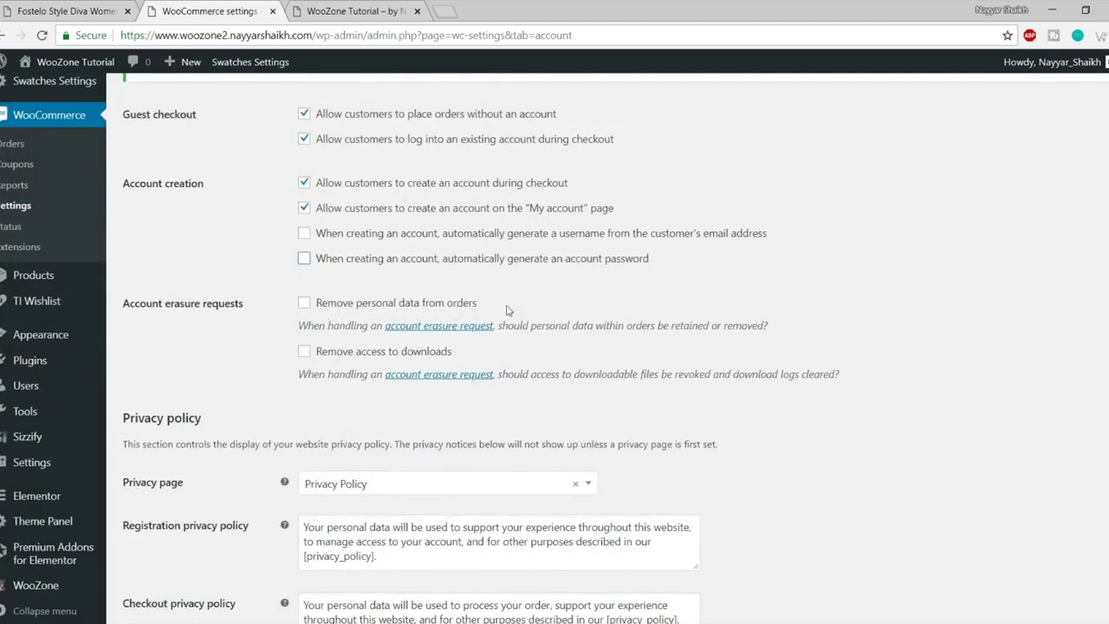
pyautogui.moveTo(475, 304); pyautogui.dragTo(335, 307)
pyautogui.click(334, 307)
pyautogui.scroll(-5, 607, 344)
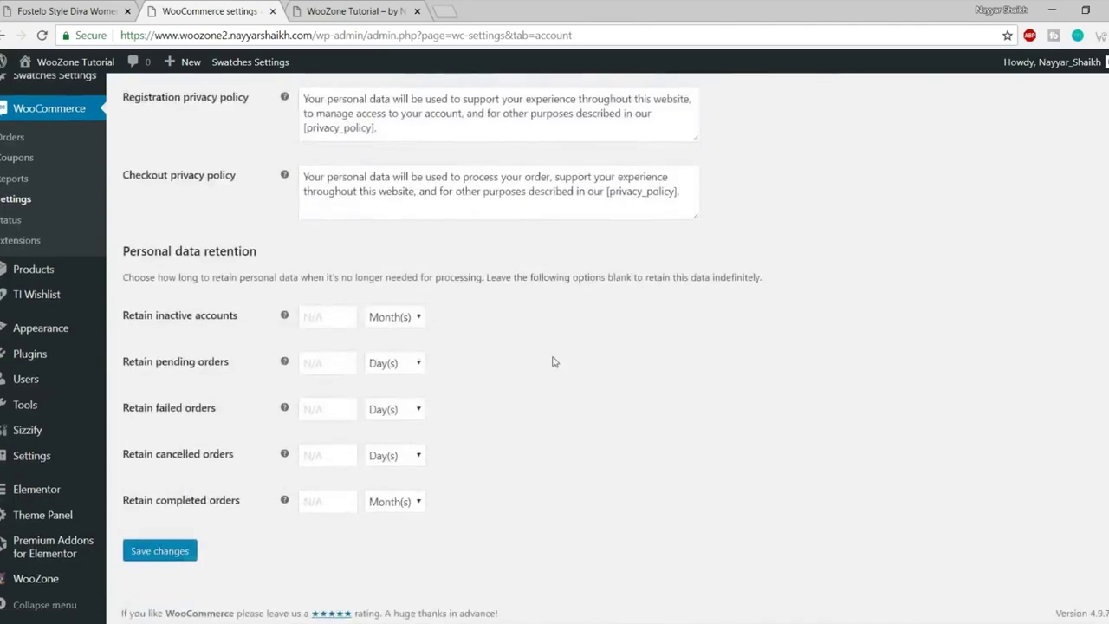
pyautogui.scroll(3, 550, 357)
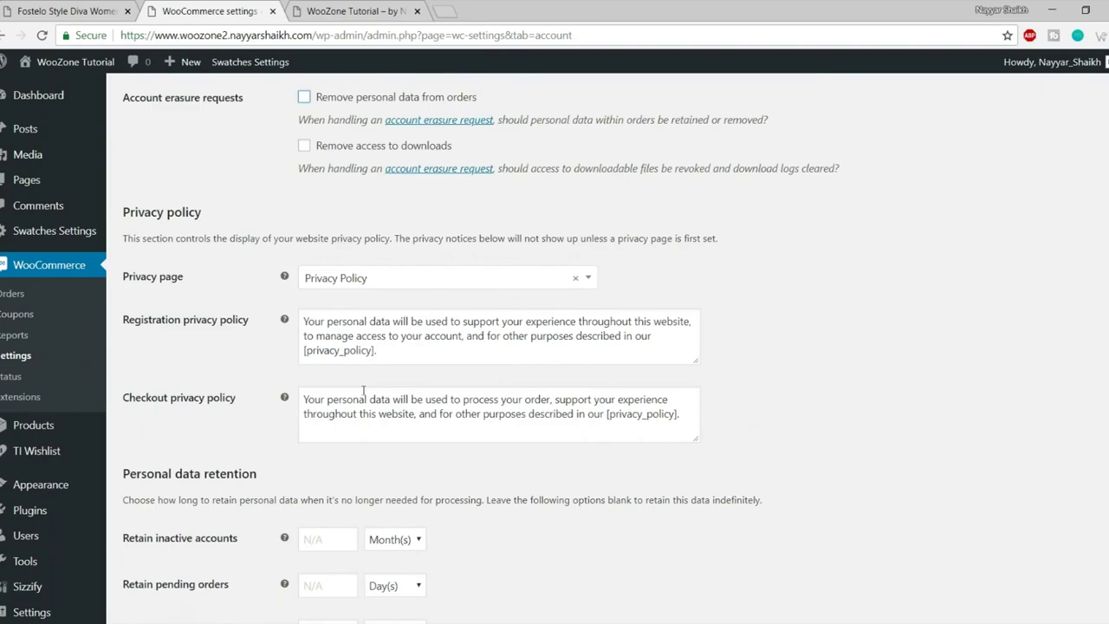
pyautogui.moveTo(302, 404); pyautogui.dragTo(453, 414)
pyautogui.click(462, 394)
pyautogui.scroll(-1, 463, 310)
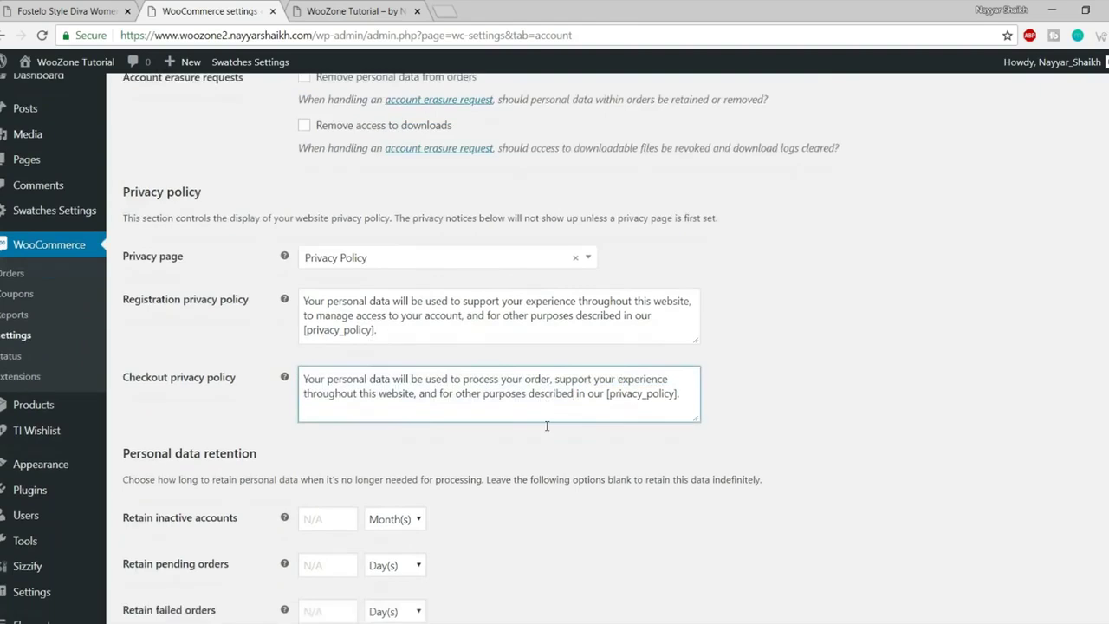
pyautogui.scroll(-2, 463, 310)
pyautogui.click(147, 548)
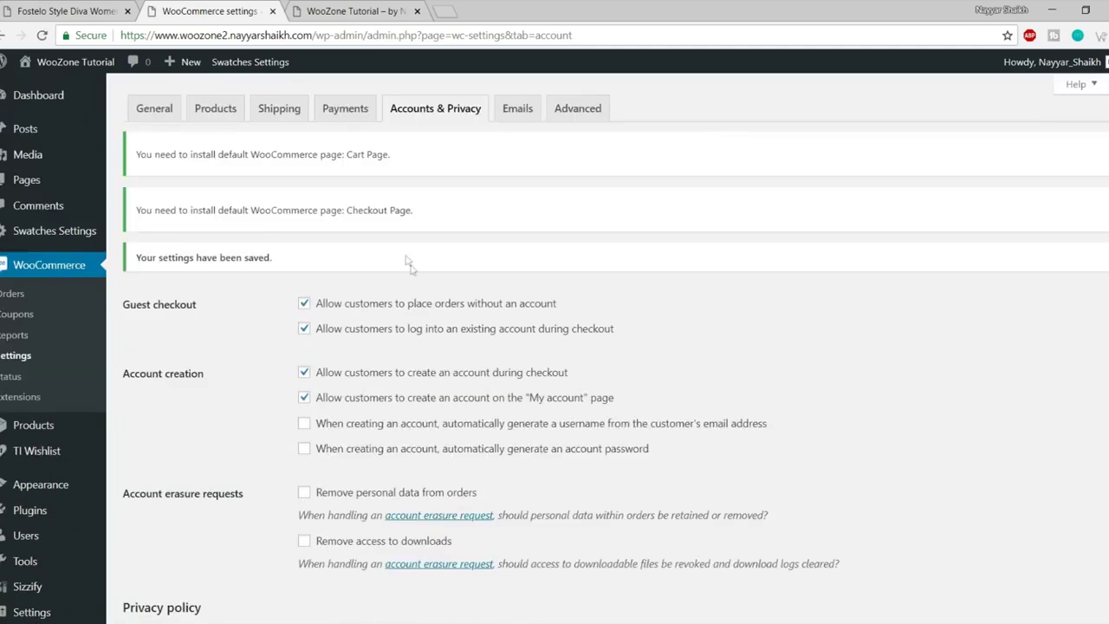
pyautogui.click(574, 114)
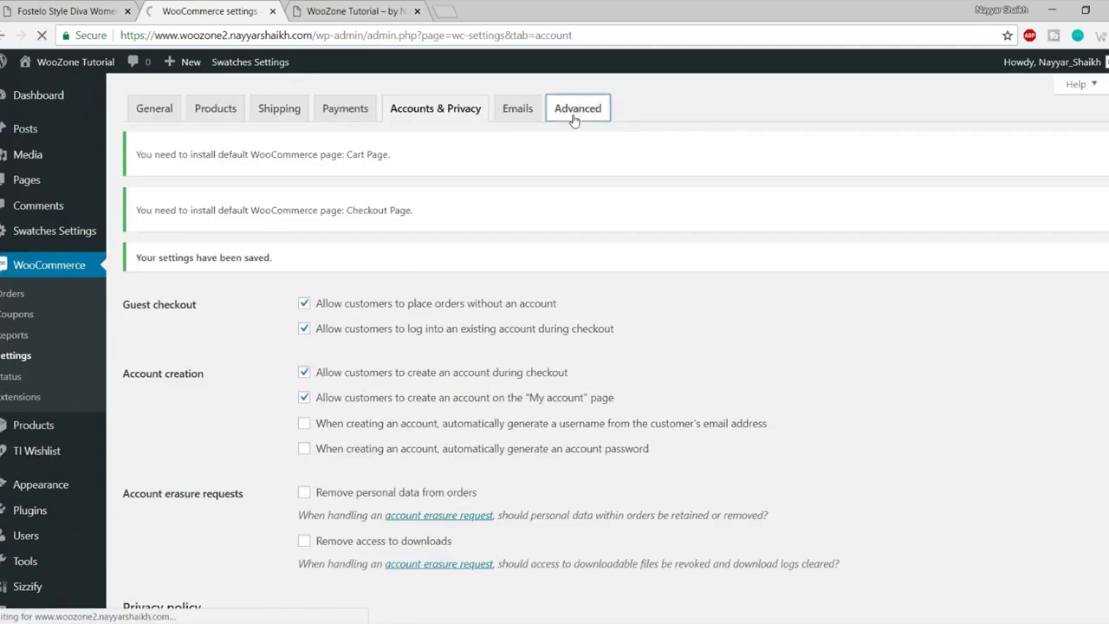
# - Assign Cart, Checkout and My Account pages, set Privacy Policy as terms page, and save
pyautogui.scroll(-2, 577, 257)
pyautogui.click(390, 192)
pyautogui.click(392, 269)
pyautogui.click(437, 235)
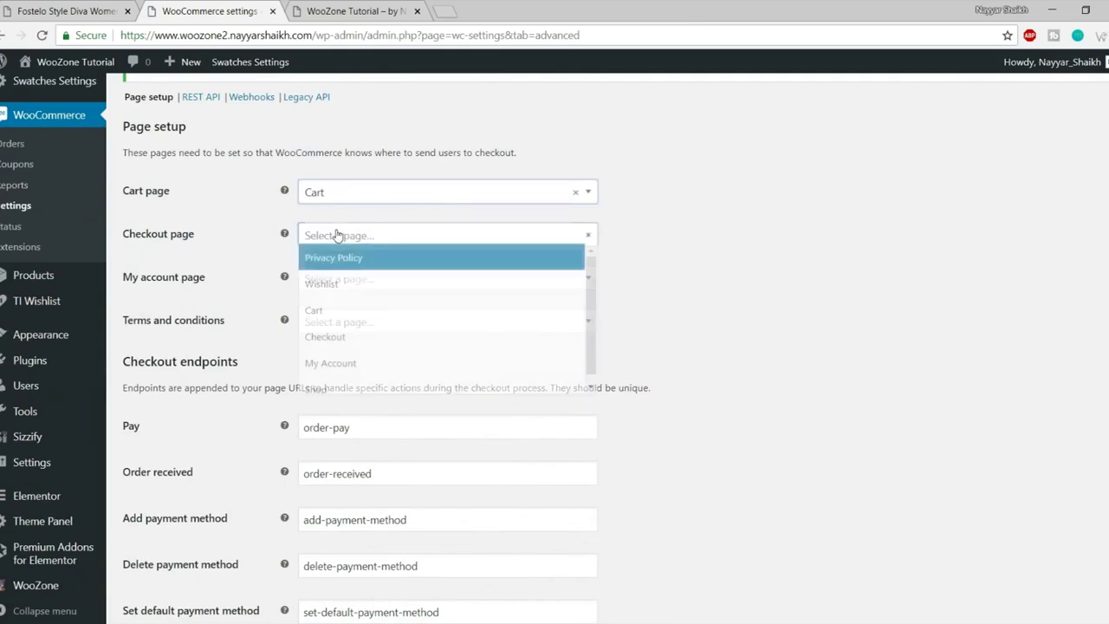
pyautogui.click(396, 337)
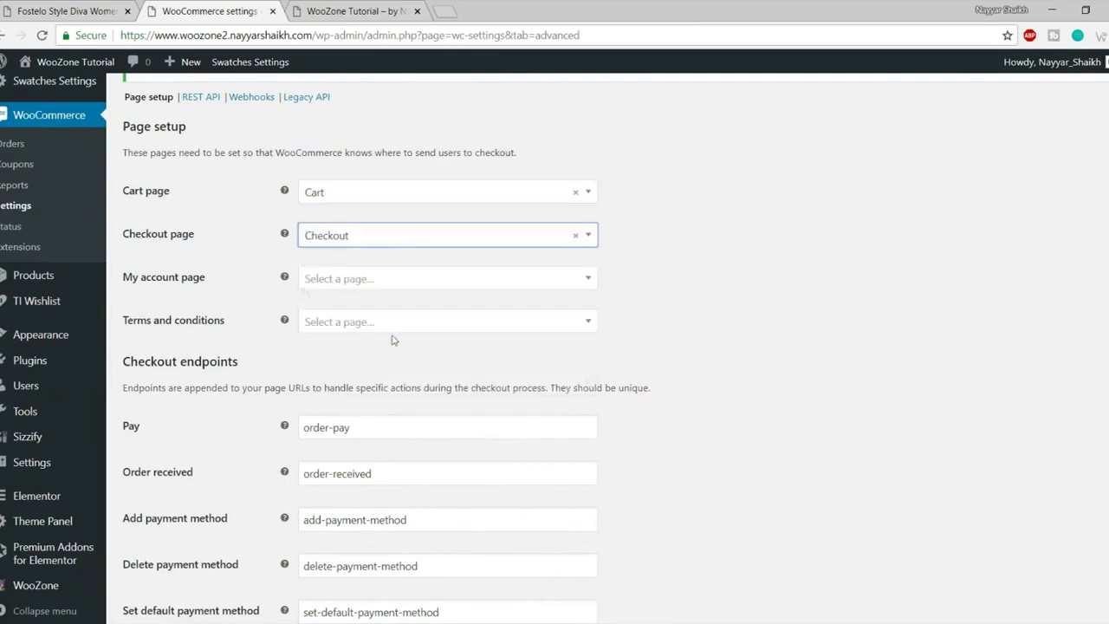
pyautogui.click(397, 279)
pyautogui.click(386, 404)
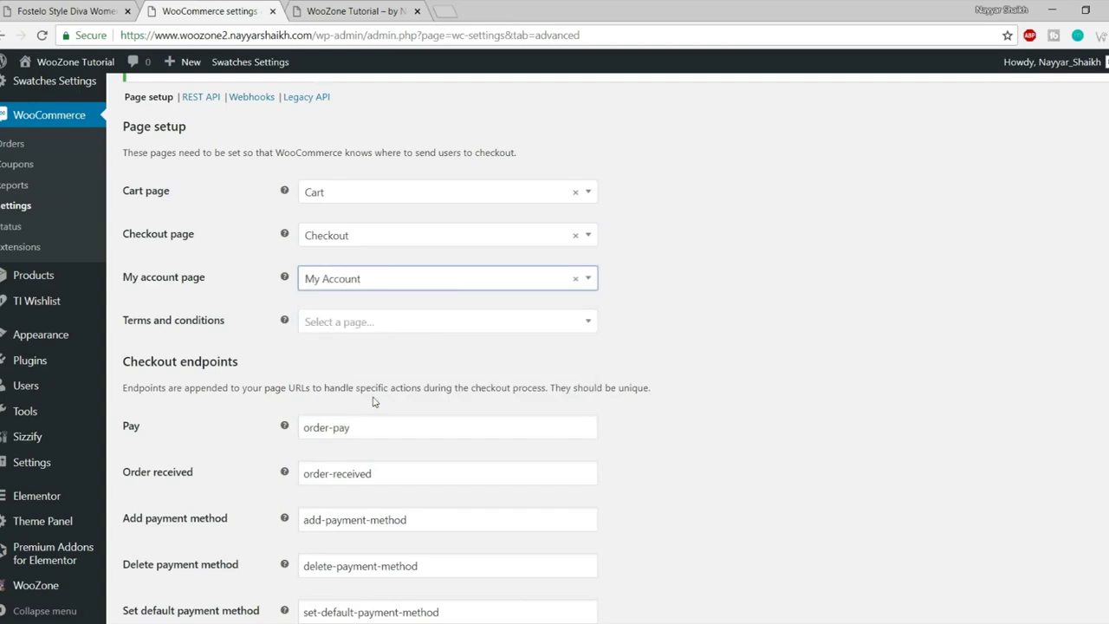
pyautogui.click(401, 325)
pyautogui.click(399, 341)
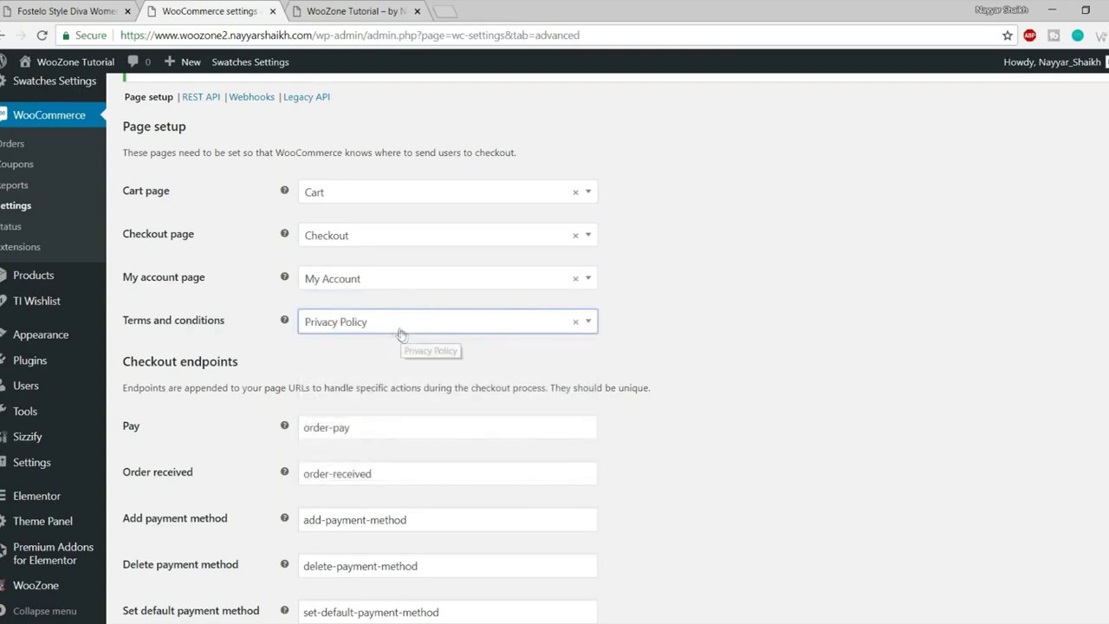
pyautogui.click(699, 332)
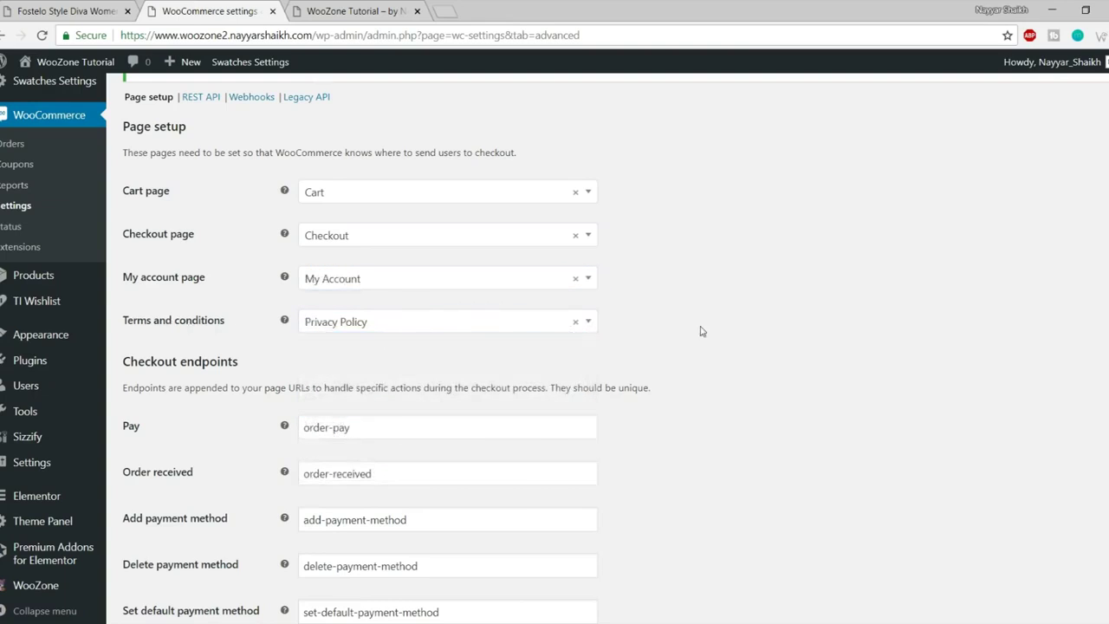
pyautogui.scroll(-6, 837, 354)
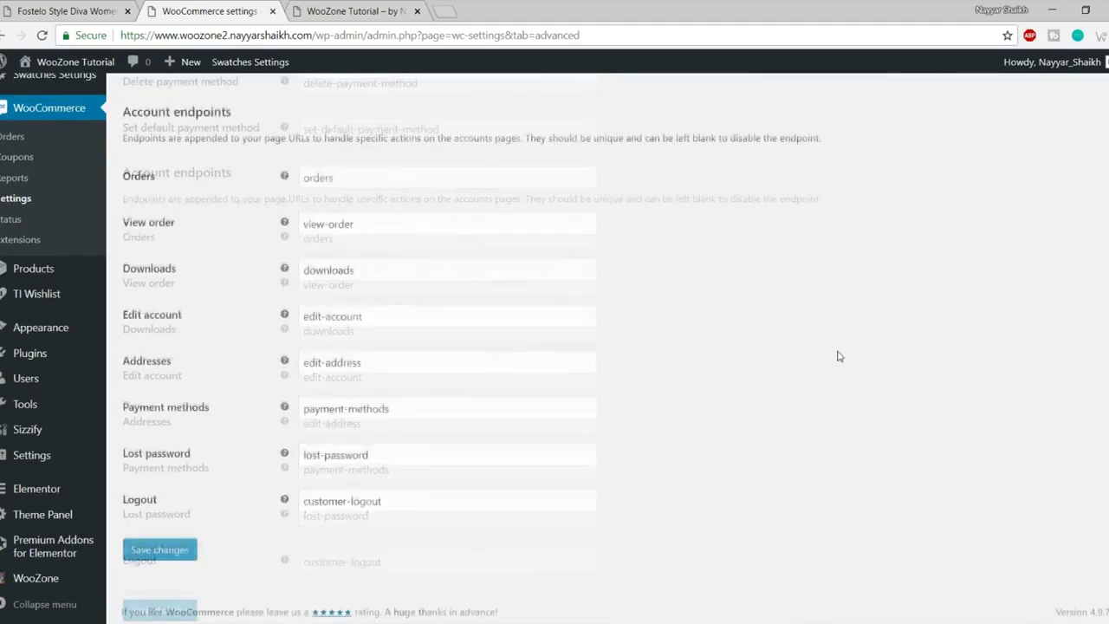
pyautogui.click(157, 547)
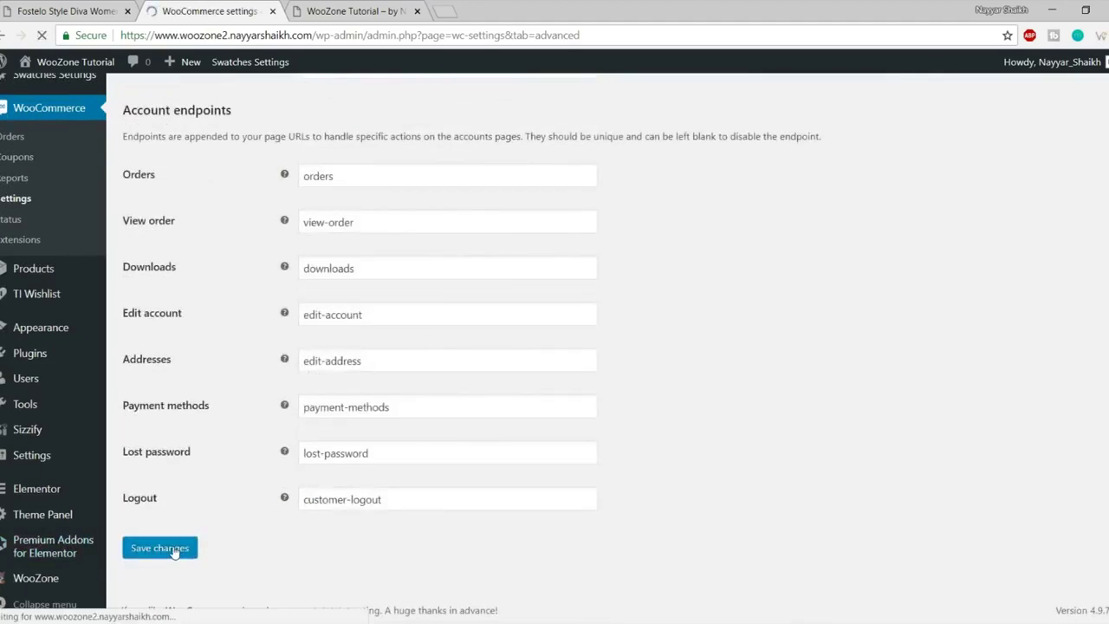
# - Reload the site's front page to check it, then return to the WooCommerce settings
pyautogui.click(312, 19)
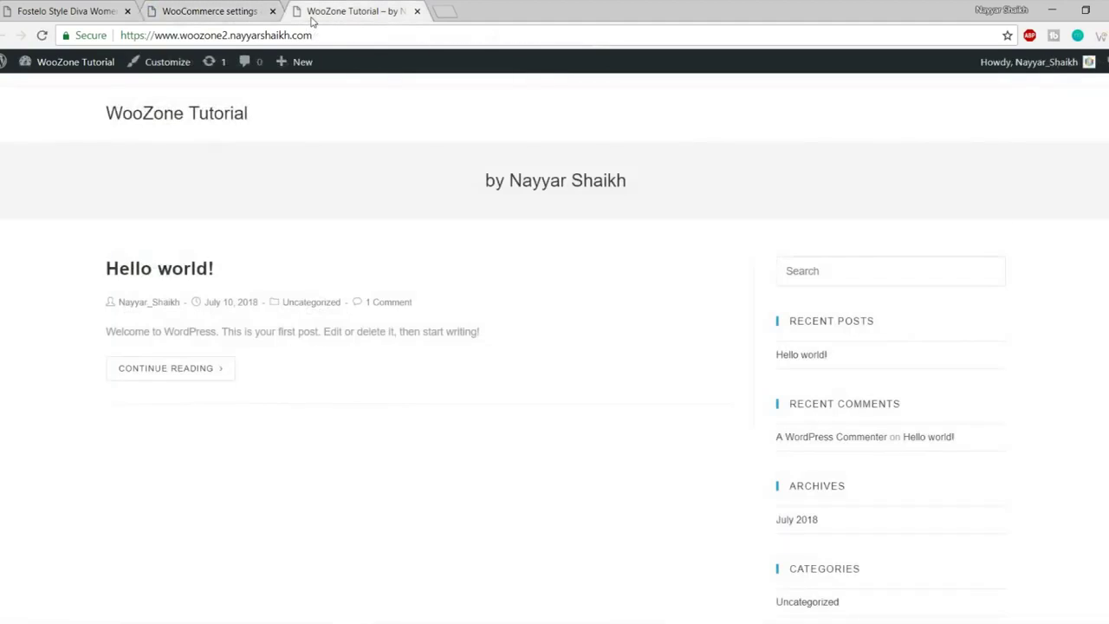
pyautogui.click(208, 113)
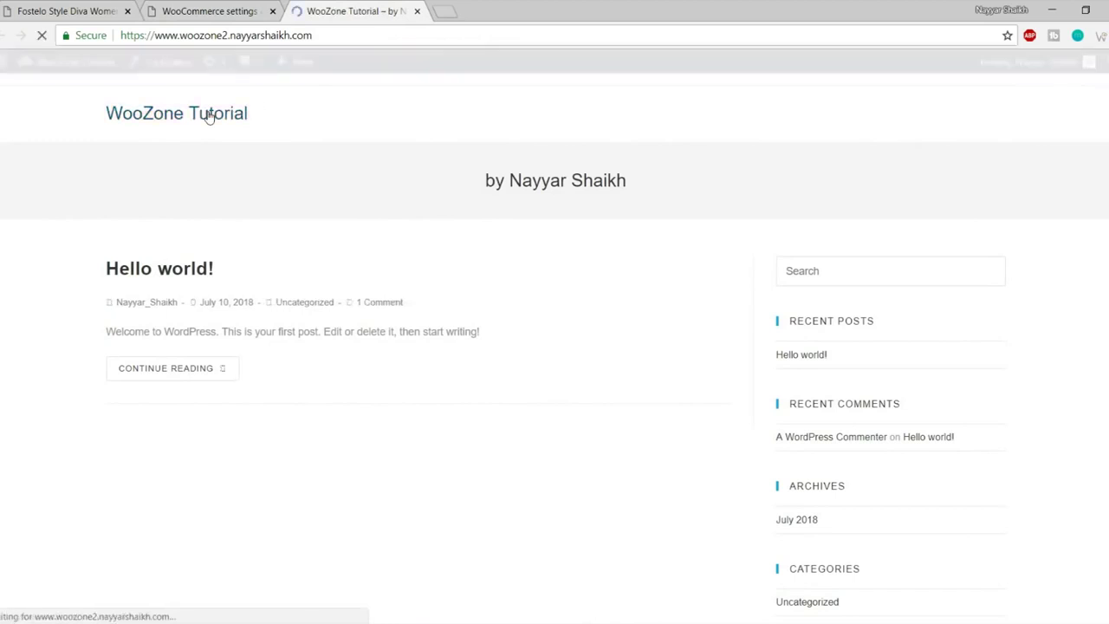
pyautogui.click(212, 10)
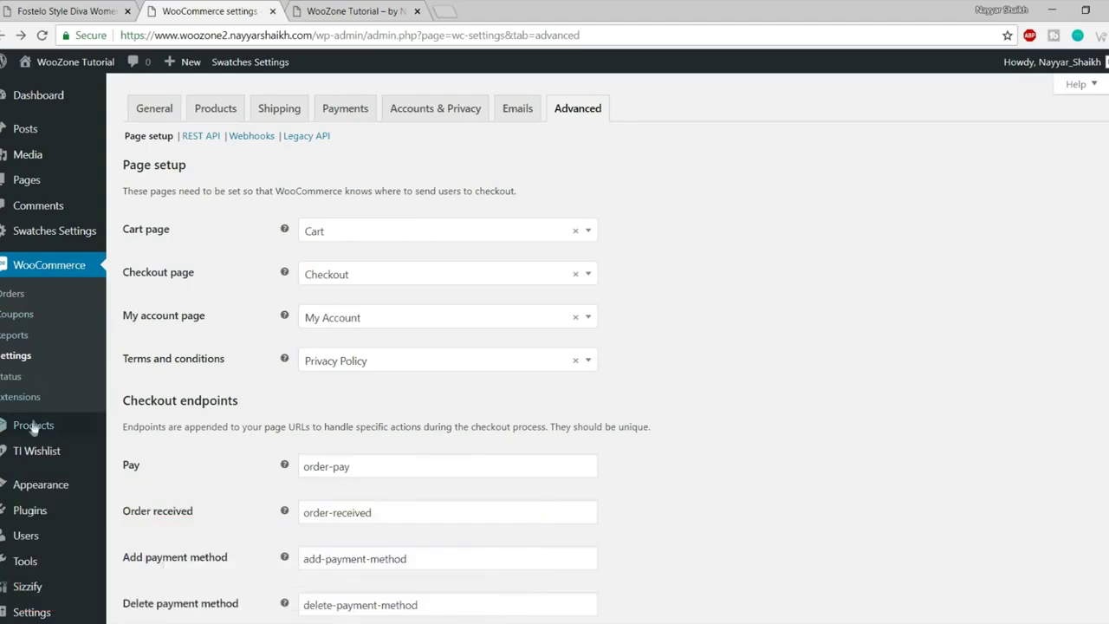
pyautogui.scroll(-3, 37, 437)
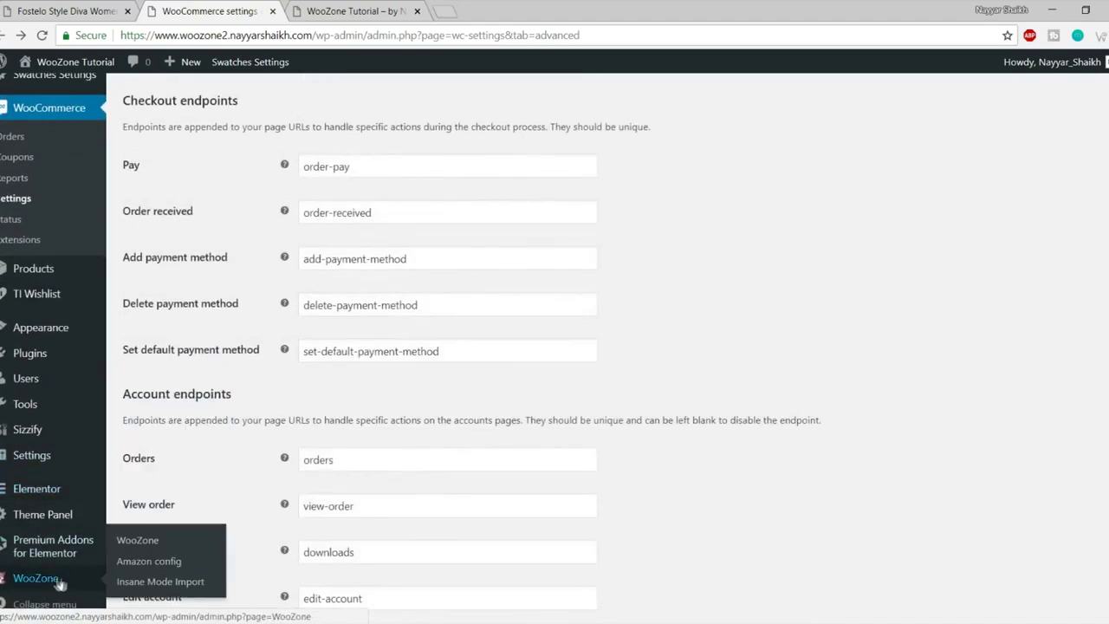
# - Open WooZone's Amazon config, look over the access keys and affiliate IDs, then go back to Dashboard
pyautogui.click(52, 585)
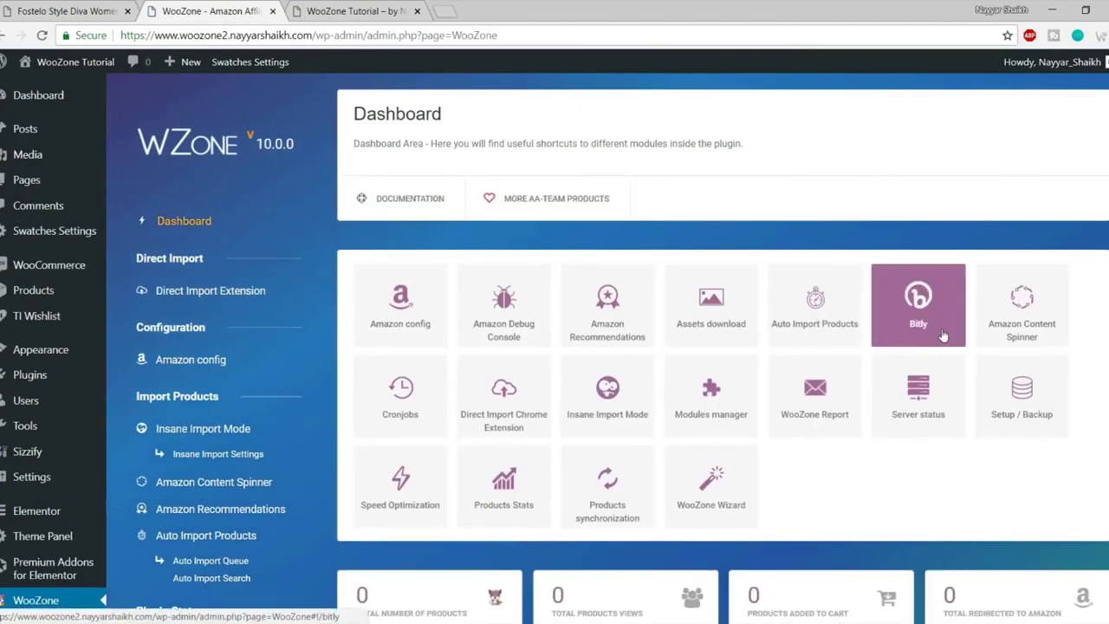
pyautogui.scroll(-3, 943, 338)
pyautogui.scroll(3, 942, 337)
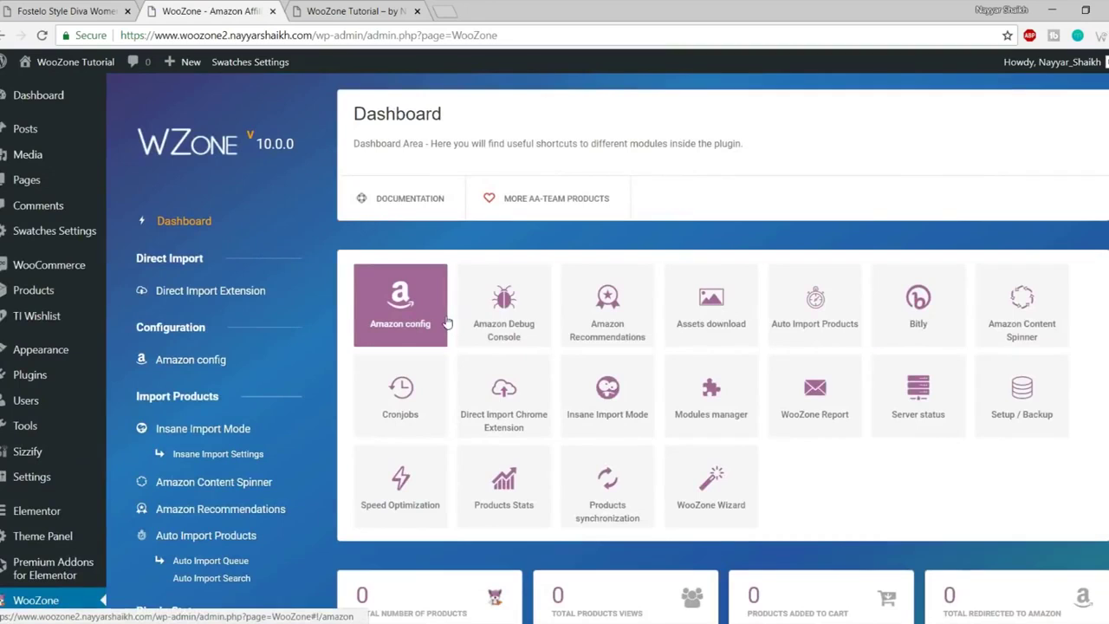
pyautogui.click(405, 319)
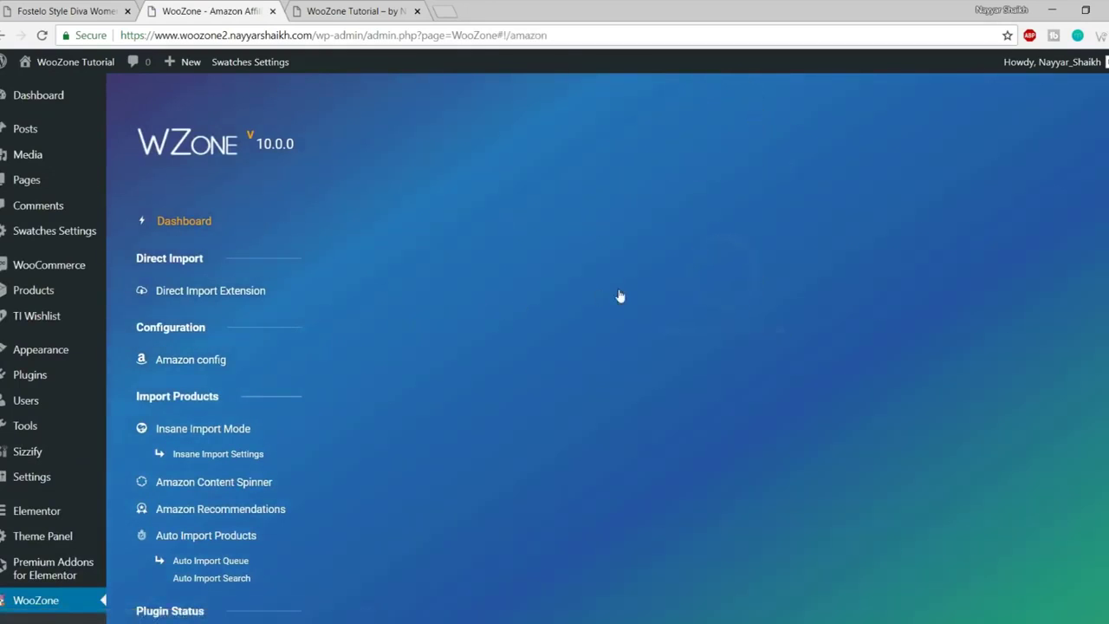
pyautogui.scroll(-5, 641, 312)
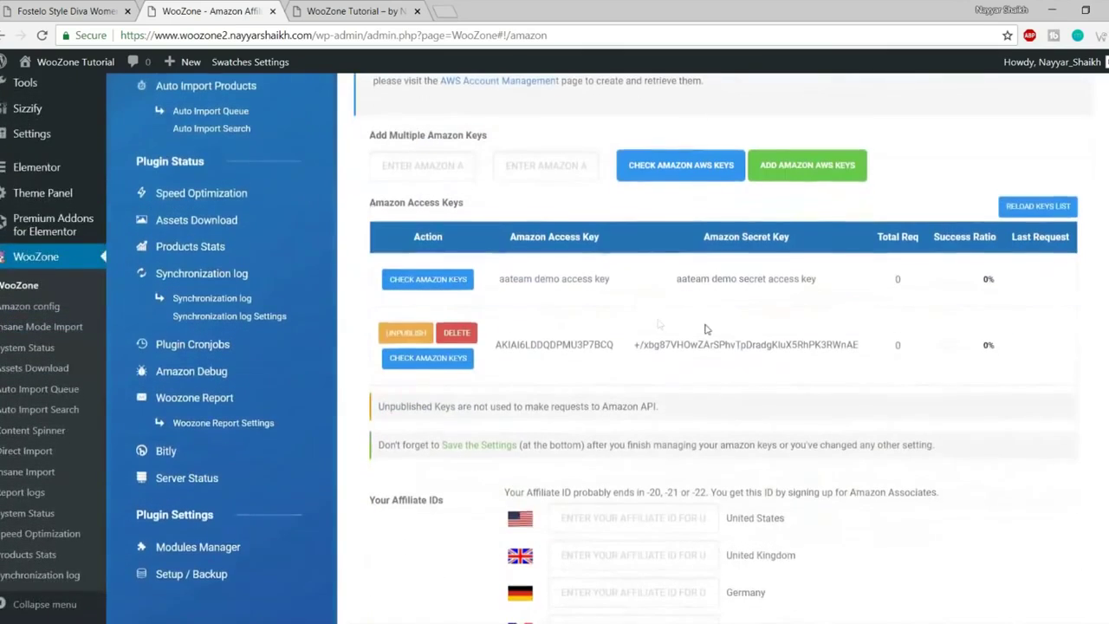
pyautogui.doubleClick(734, 344)
pyautogui.click(754, 303)
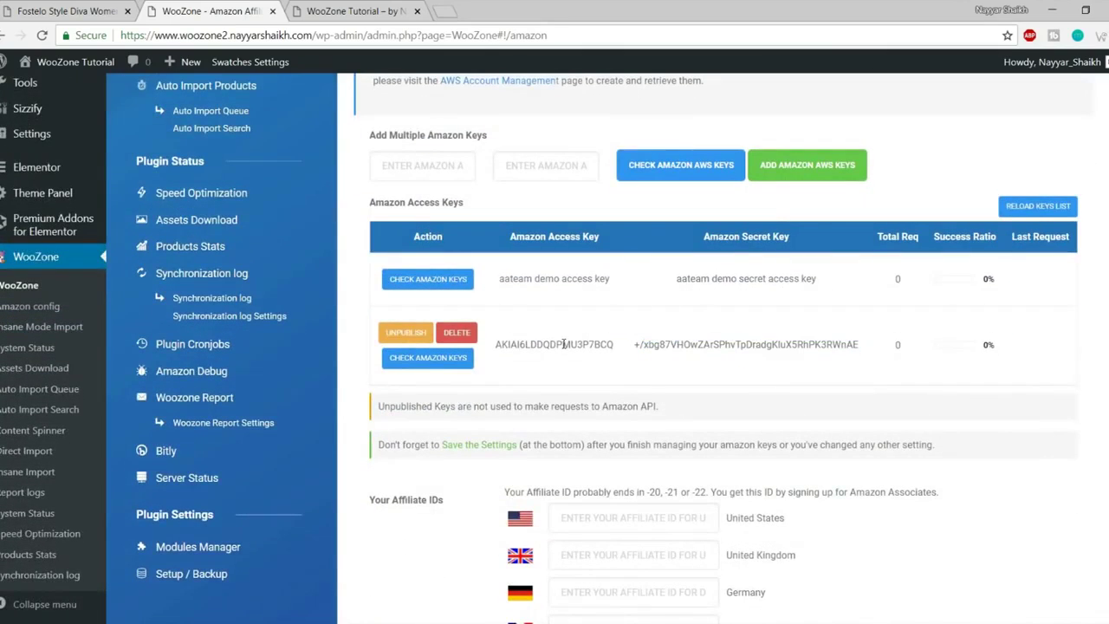
pyautogui.moveTo(766, 344); pyautogui.dragTo(745, 344)
pyautogui.scroll(-6, 797, 363)
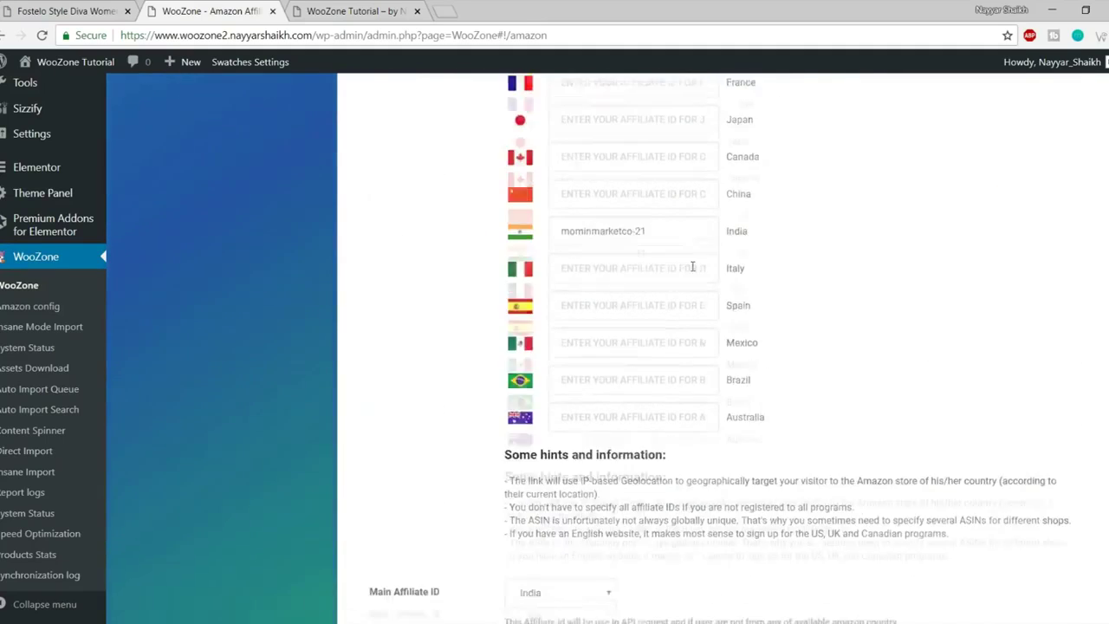
pyautogui.scroll(-5, 641, 281)
pyautogui.scroll(18, 630, 485)
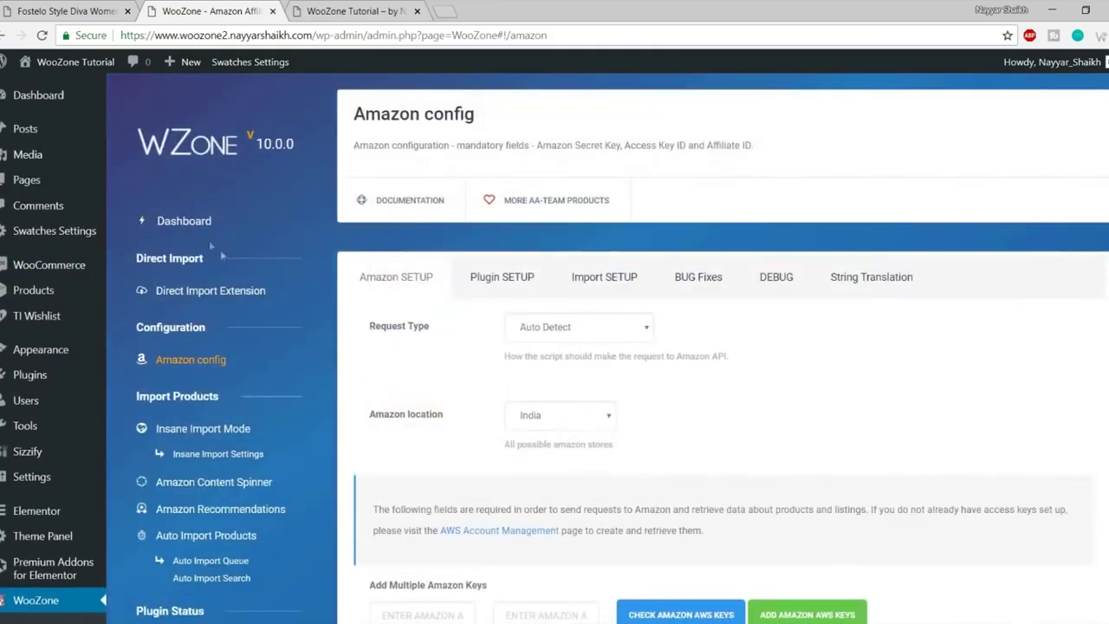
pyautogui.click(234, 222)
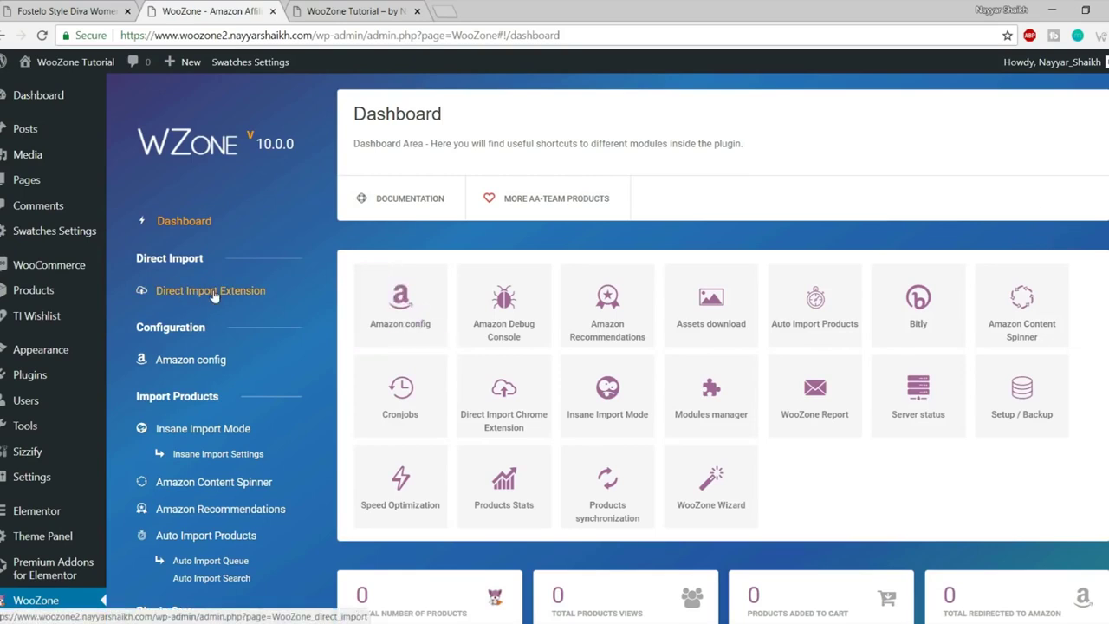
# - On the Direct Import Extension page, open the 'Get the WZone Direct Import Extension here' link in a new tab
pyautogui.click(212, 292)
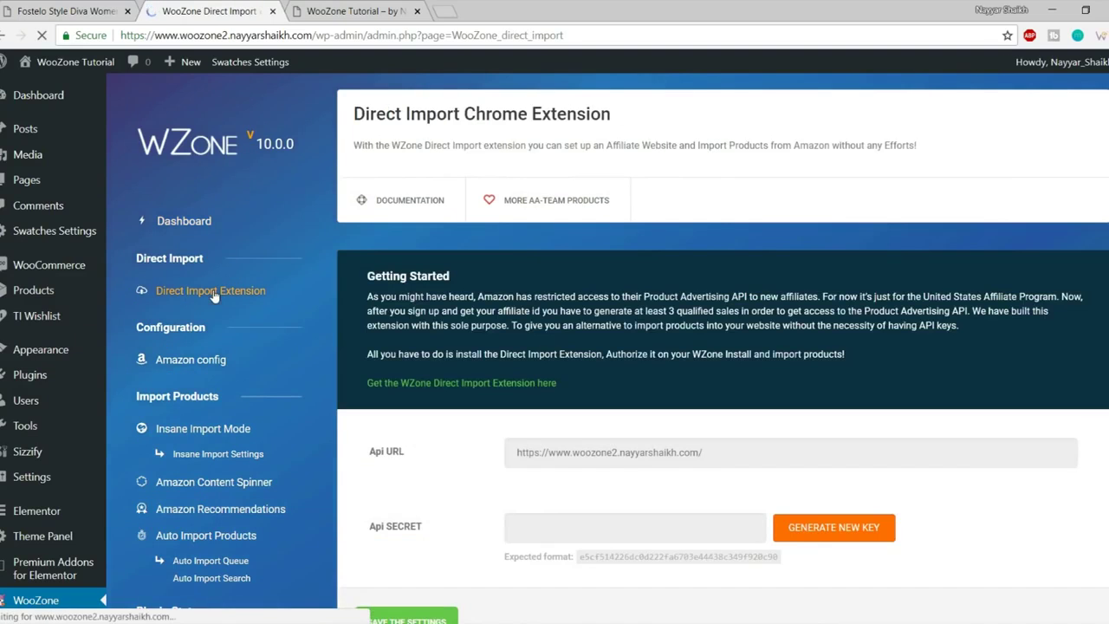
pyautogui.scroll(-2, 882, 389)
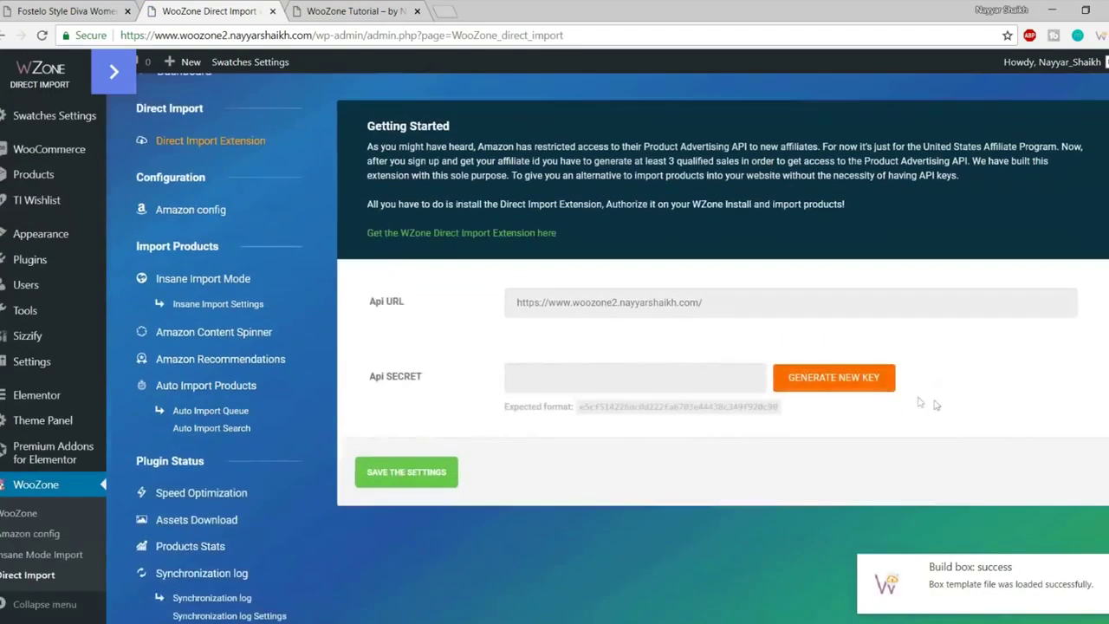
pyautogui.scroll(1, 971, 438)
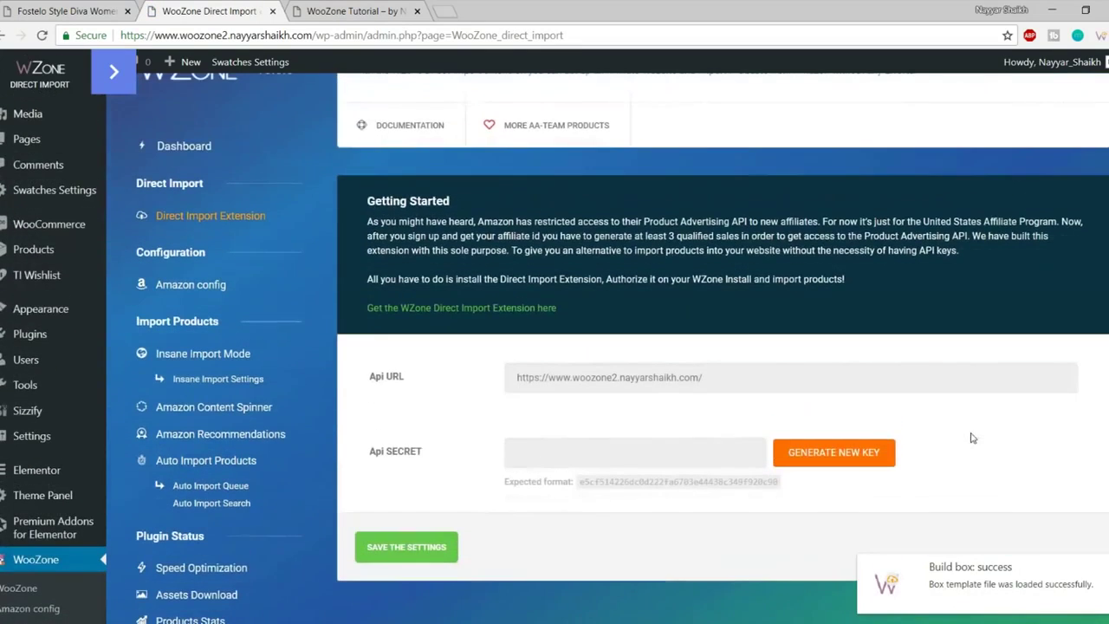
pyautogui.click(458, 319)
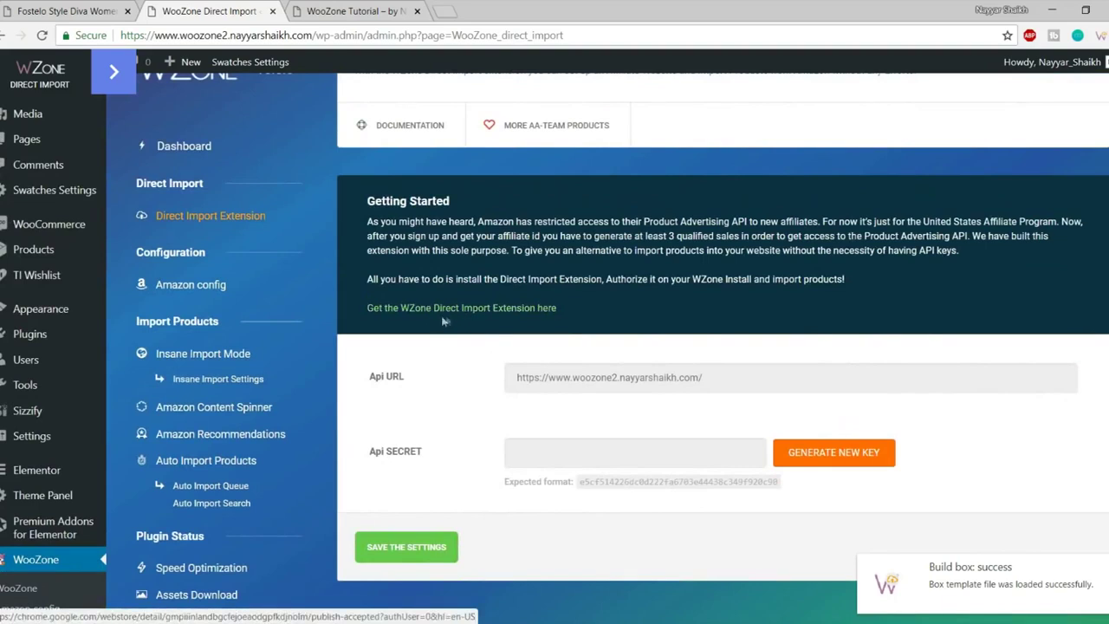
pyautogui.rightClick(507, 319)
pyautogui.click(523, 326)
pyautogui.click(342, 8)
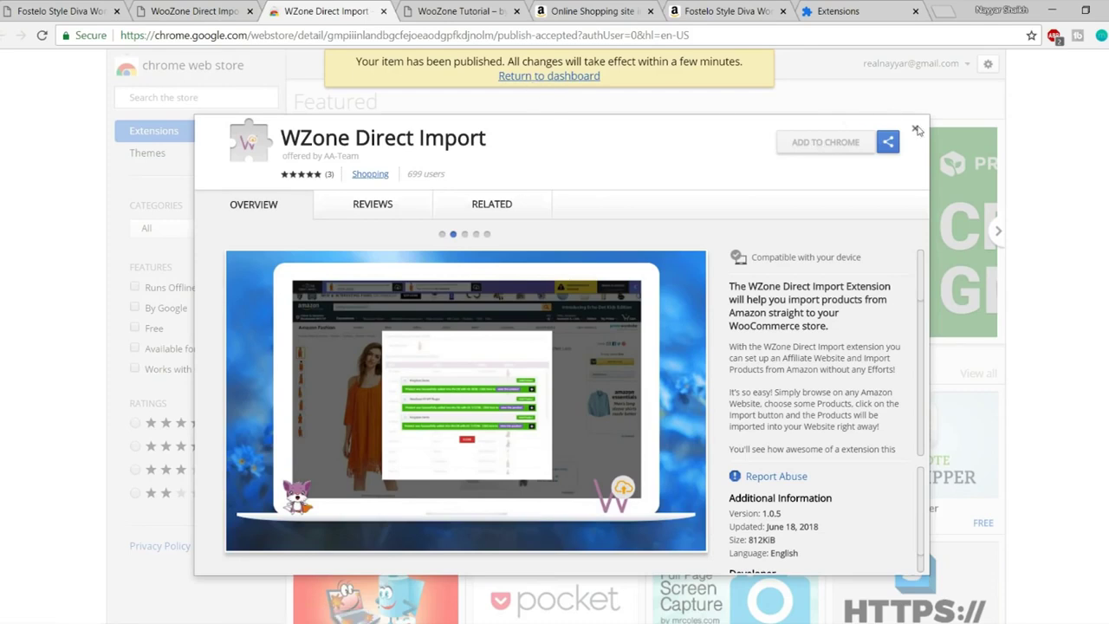
# - Search the Chrome Web Store for 'wzone direct import' using the copied extension name
pyautogui.moveTo(509, 138); pyautogui.dragTo(279, 138)
pyautogui.hotkey('ctrl', 'c')
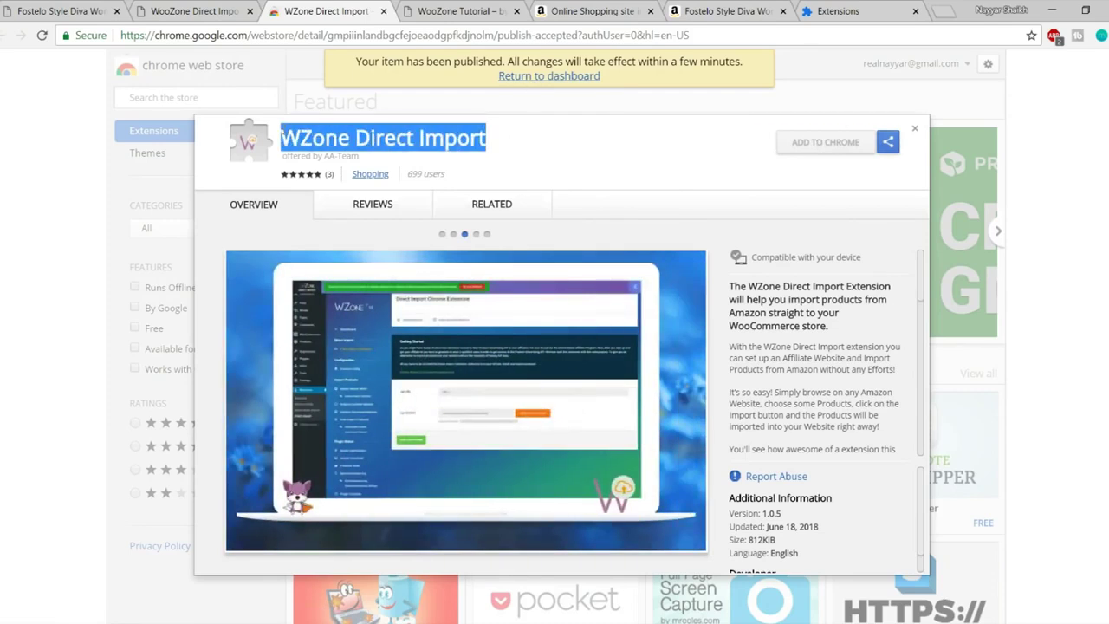
pyautogui.click(914, 130)
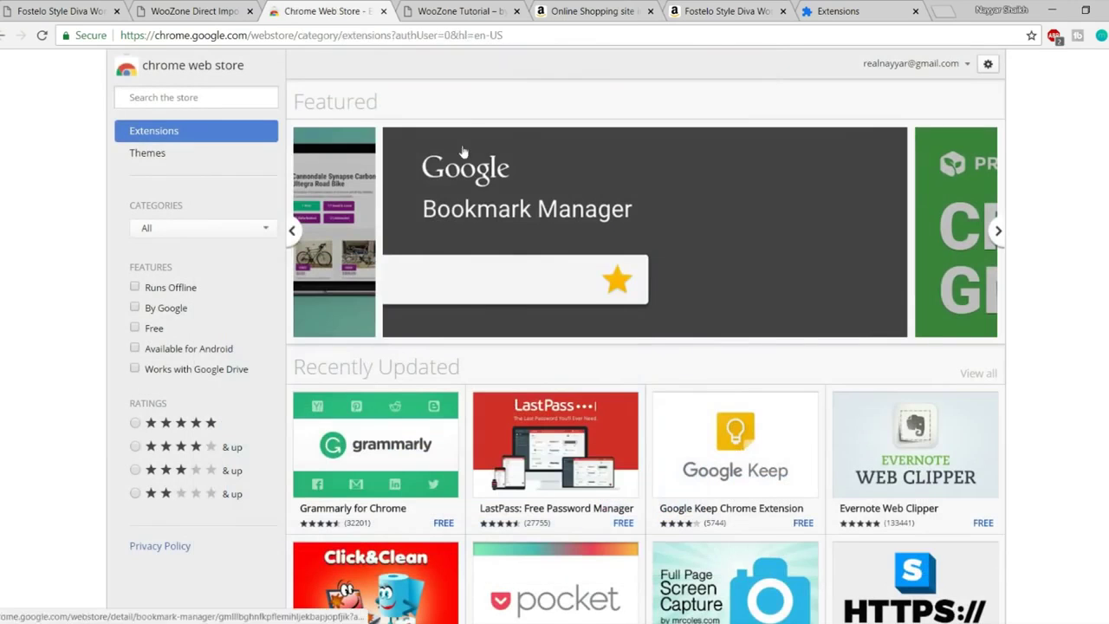
pyautogui.click(202, 96)
pyautogui.hotkey('ctrl', 'v')
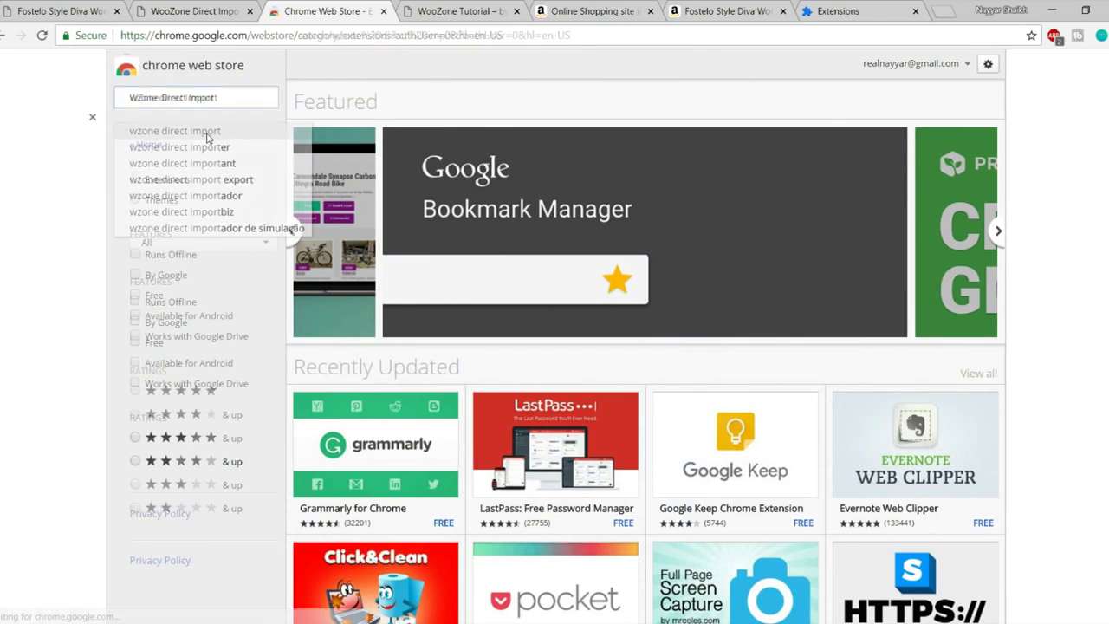
pyautogui.click(207, 134)
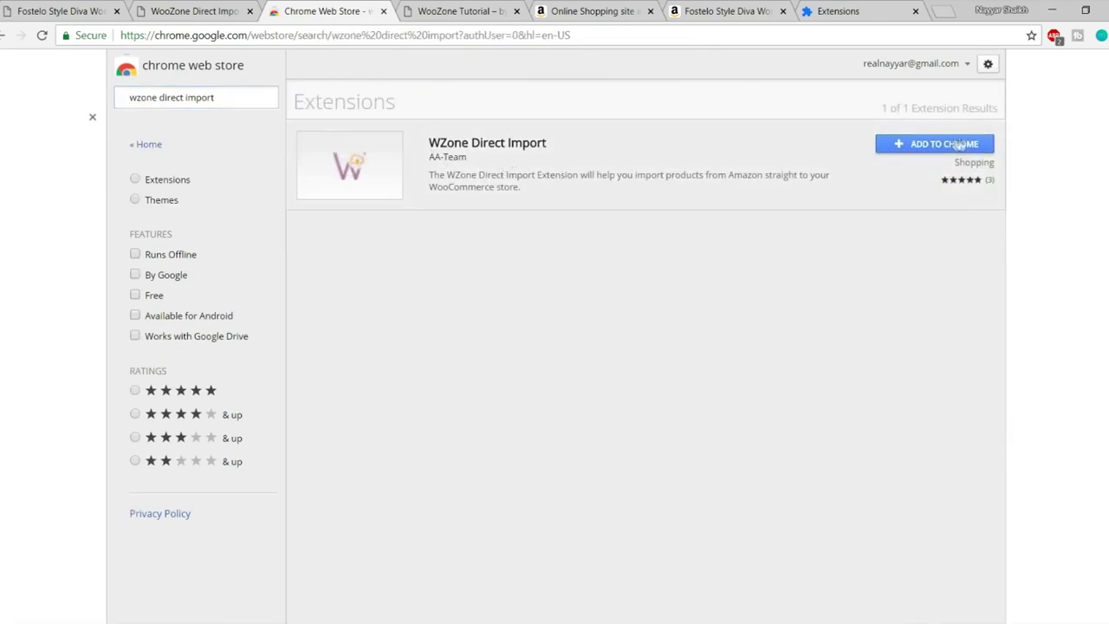
# - Add WZone Direct Import to Chrome, view its toolbar panel, and return to WooZone's Direct Import tab
pyautogui.click(926, 153)
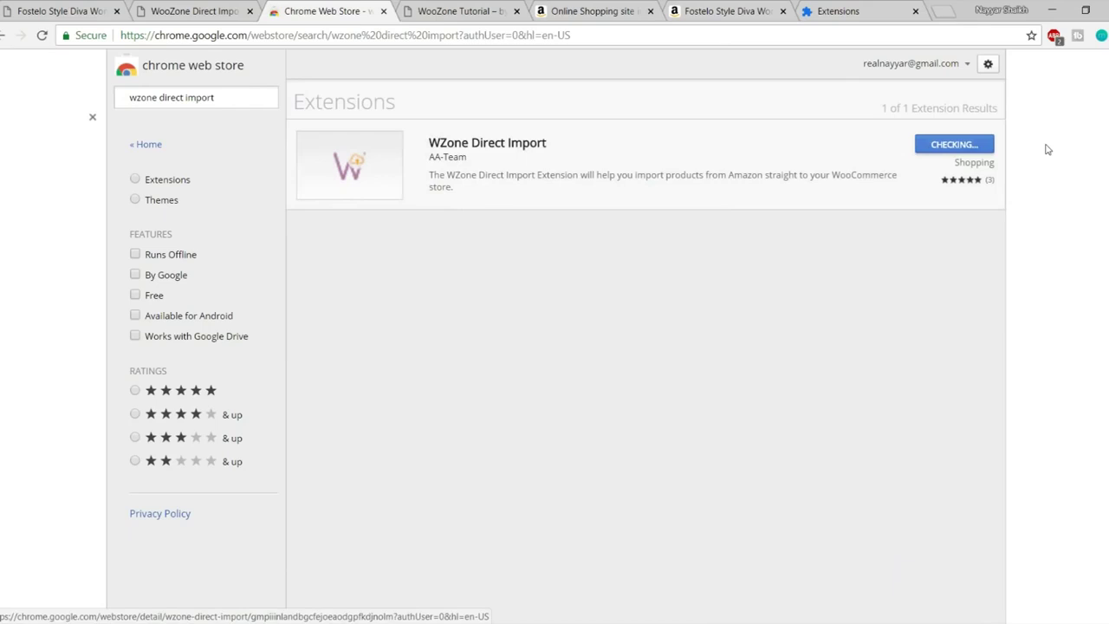
pyautogui.click(605, 181)
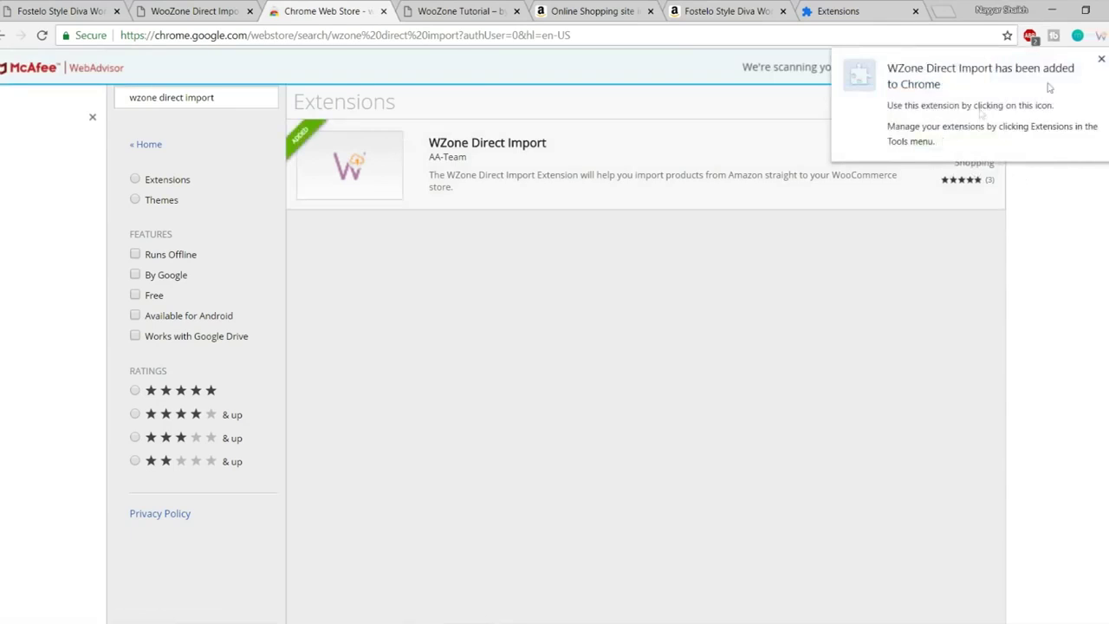
pyautogui.click(1101, 39)
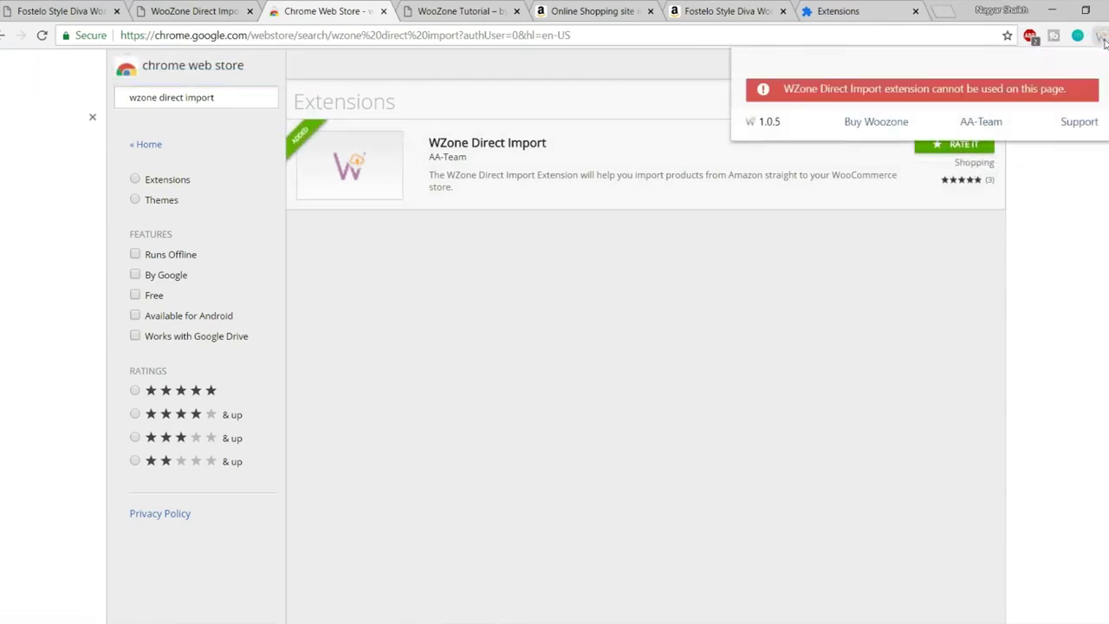
pyautogui.click(232, 14)
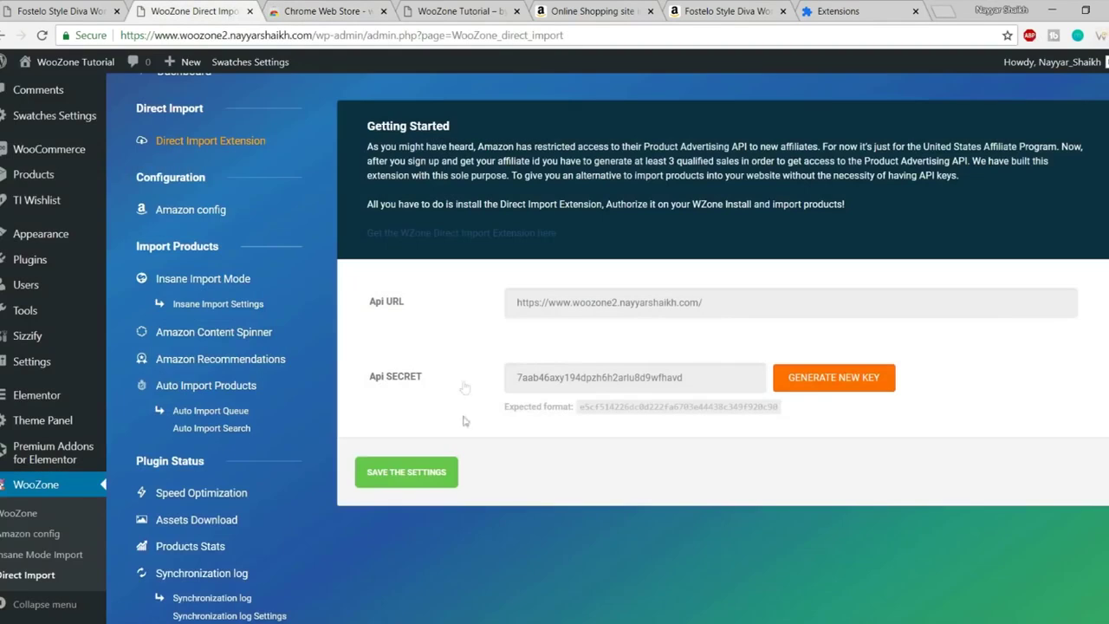
# - Save the Direct Import API settings and authorize the extension for the WooZone Tutorial site
pyautogui.click(409, 481)
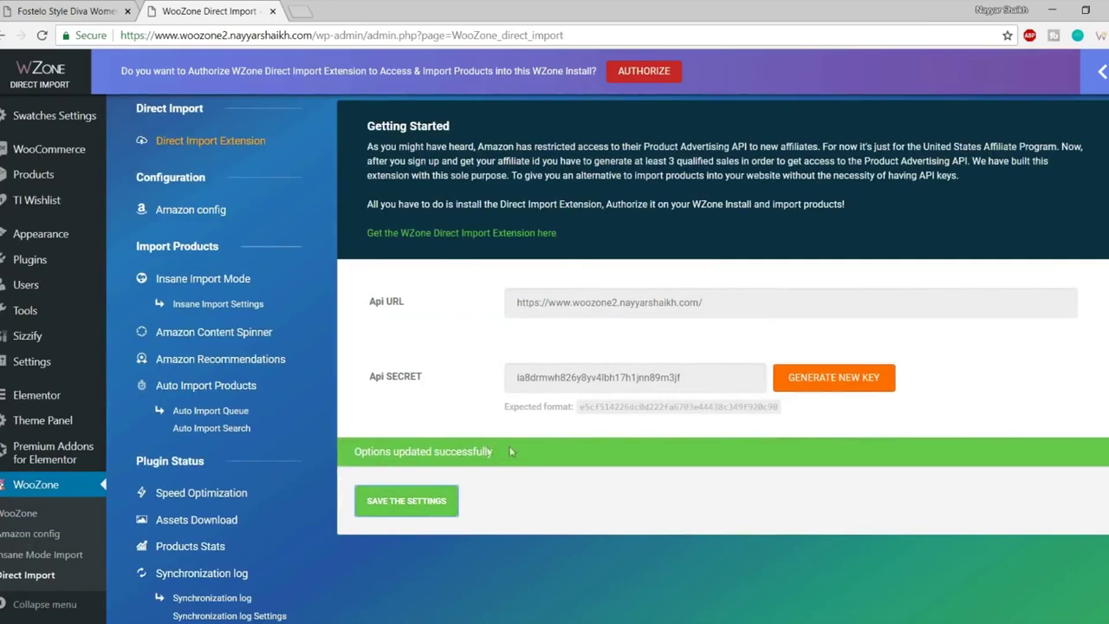
pyautogui.scroll(2, 572, 485)
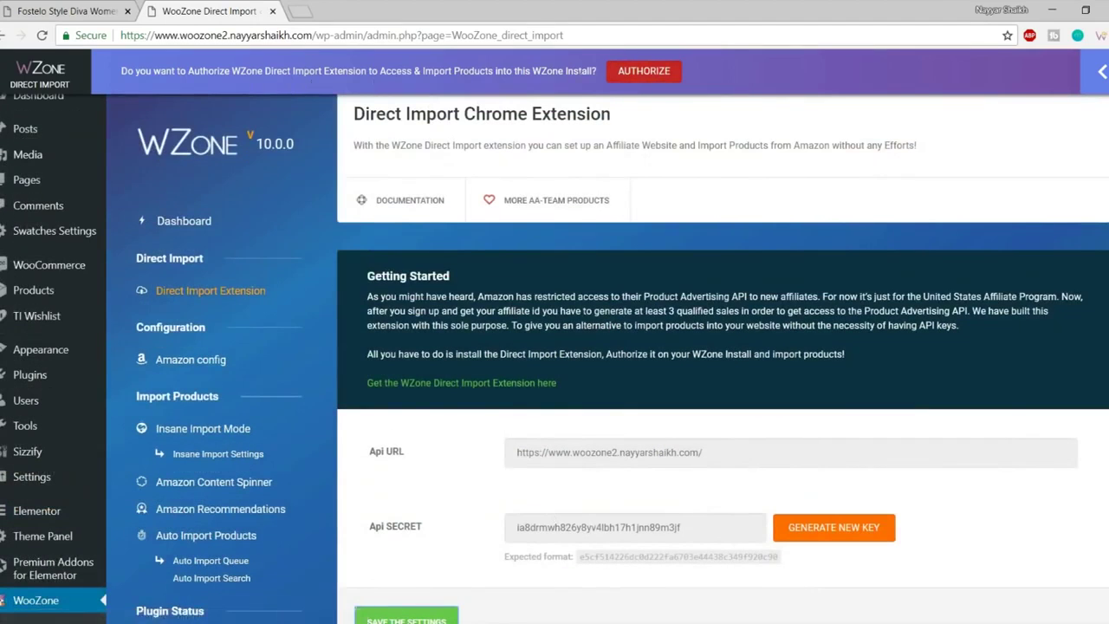
pyautogui.click(654, 76)
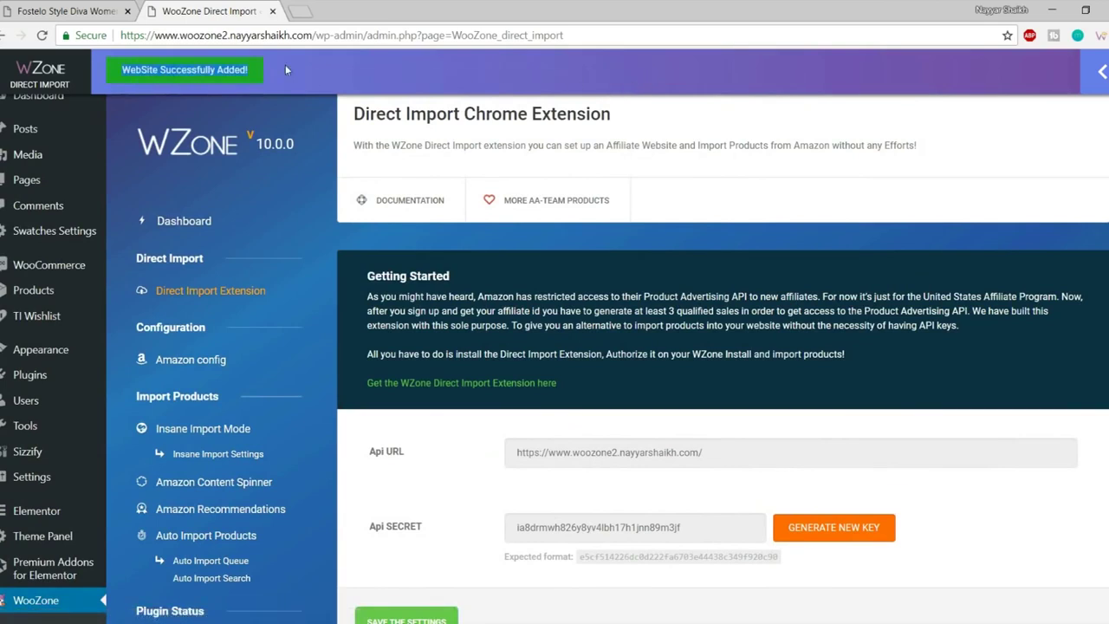
# - Confirm WooZone Tutorial is listed under the extension's Authorized Websites, then start a new tab
pyautogui.click(1099, 36)
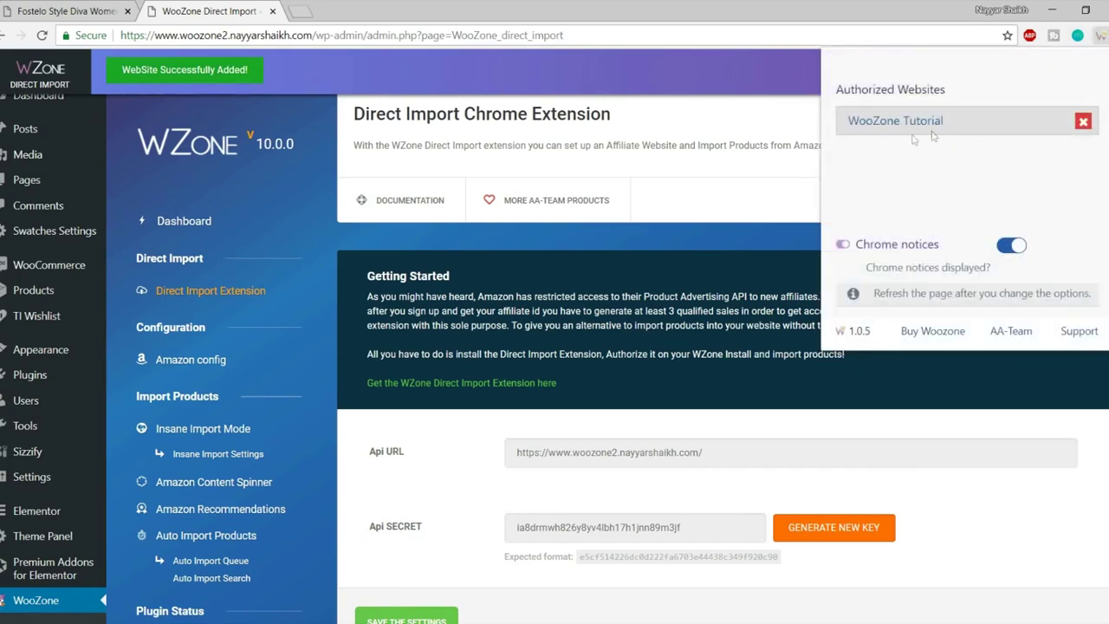
pyautogui.click(1097, 36)
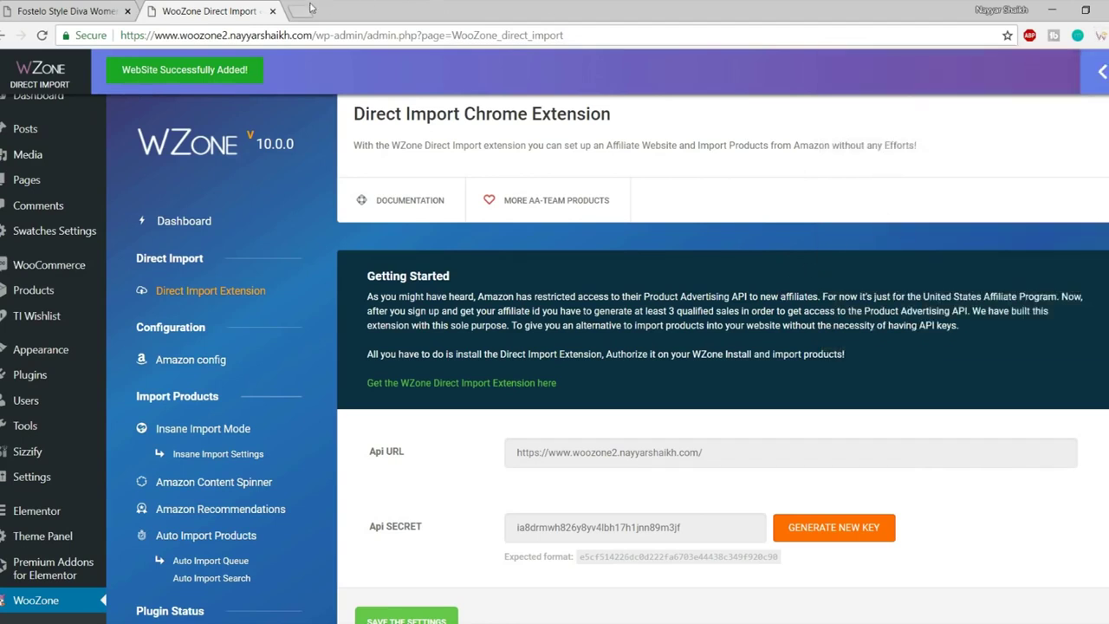
pyautogui.click(300, 10)
# - Go to amazon.in and open the Fostelo Style Diva Women's Handbag (Tan) from Related to items you've viewed
pyautogui.write('amazon.in')
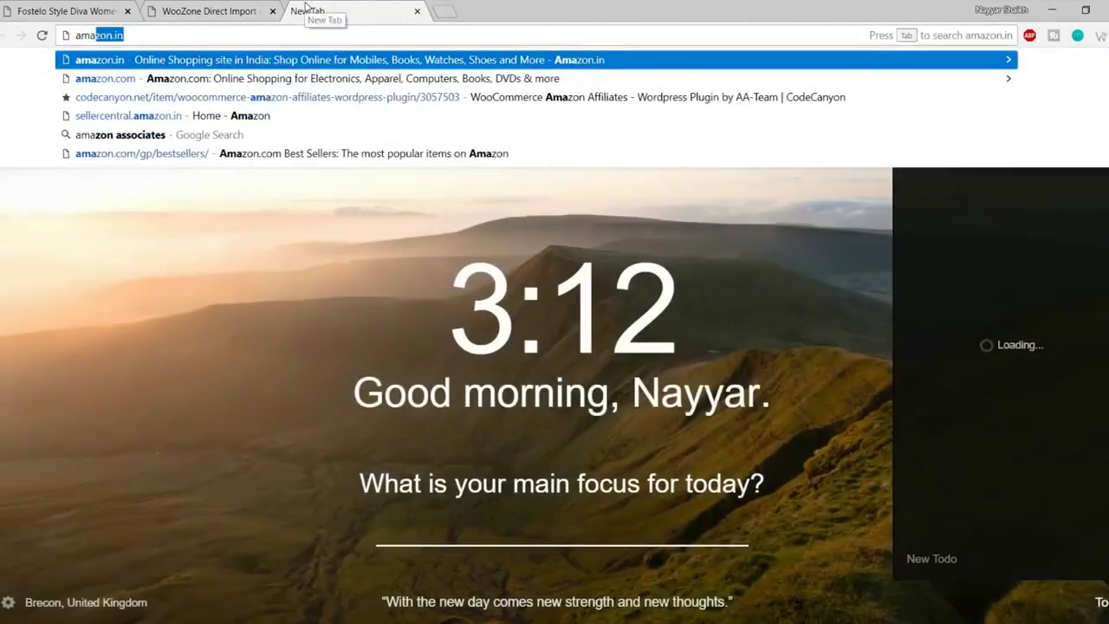
pyautogui.press('Return')
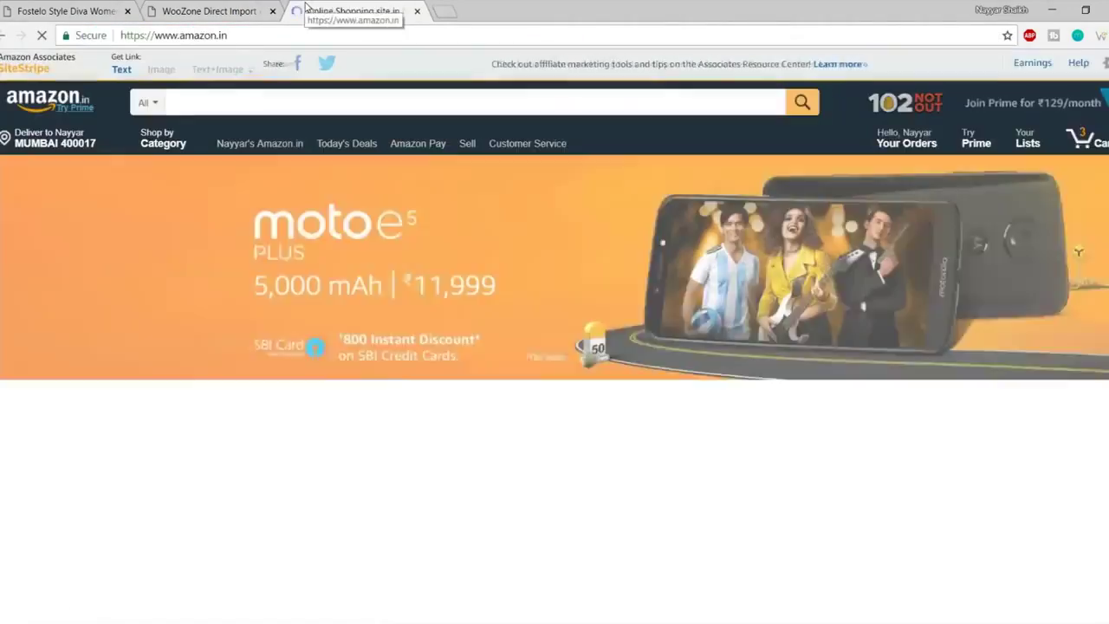
pyautogui.scroll(-9, 453, 173)
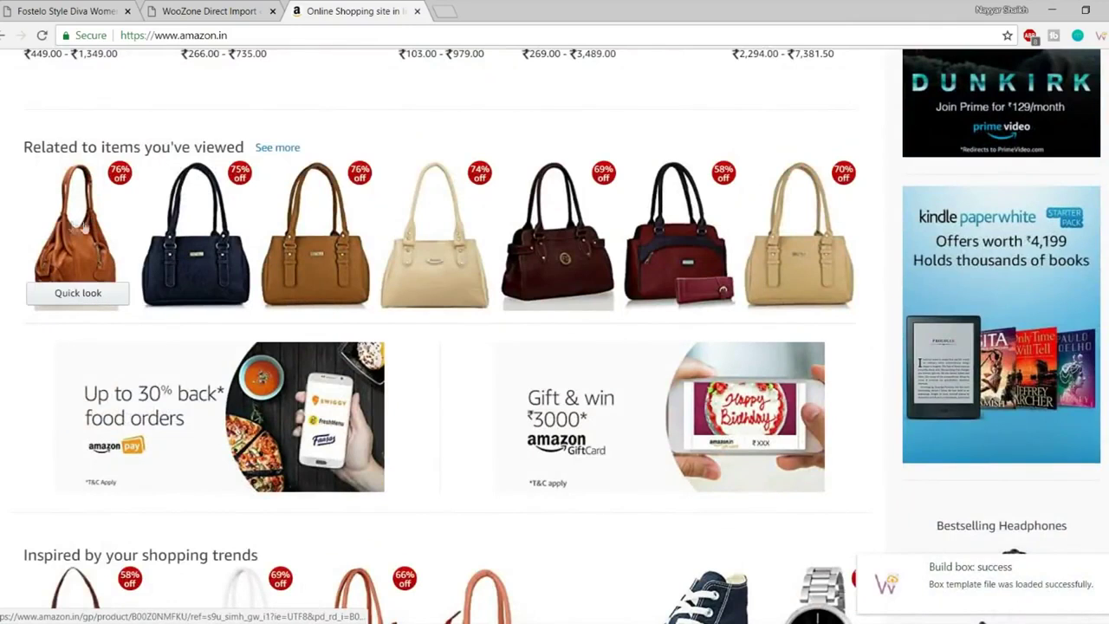
pyautogui.click(108, 224)
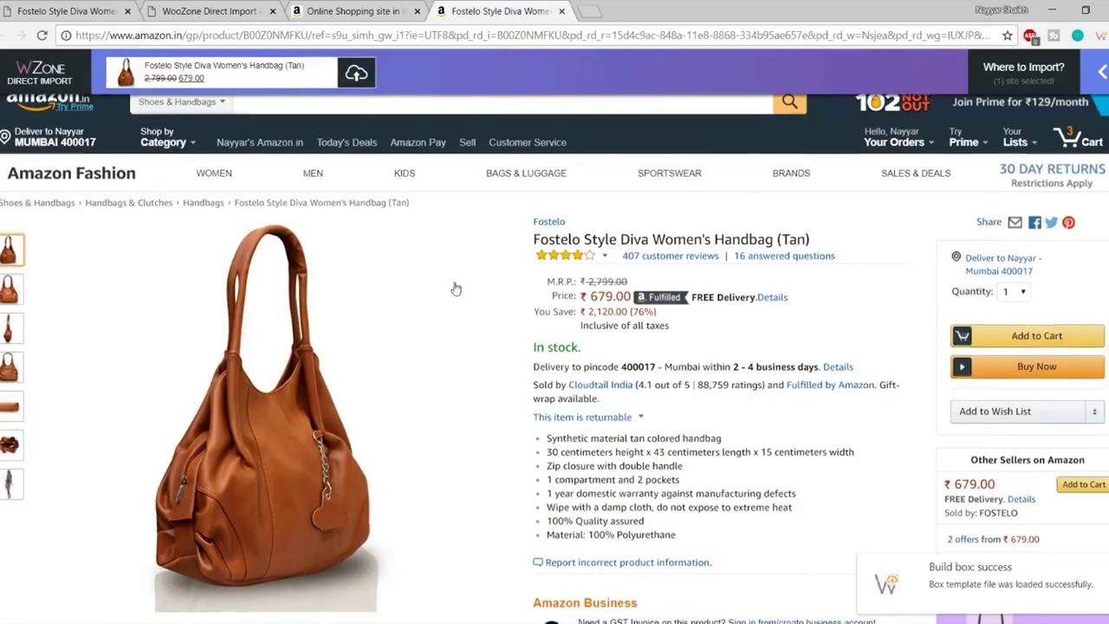
pyautogui.scroll(-10, 433, 260)
pyautogui.scroll(10, 478, 415)
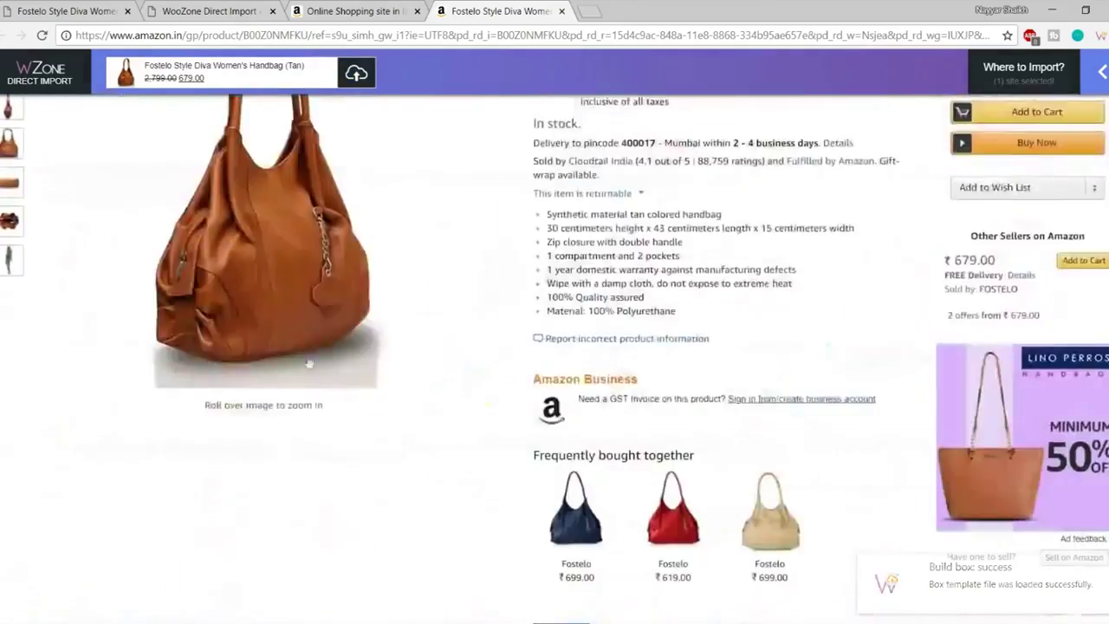
pyautogui.scroll(-10, 644, 443)
pyautogui.scroll(10, 644, 437)
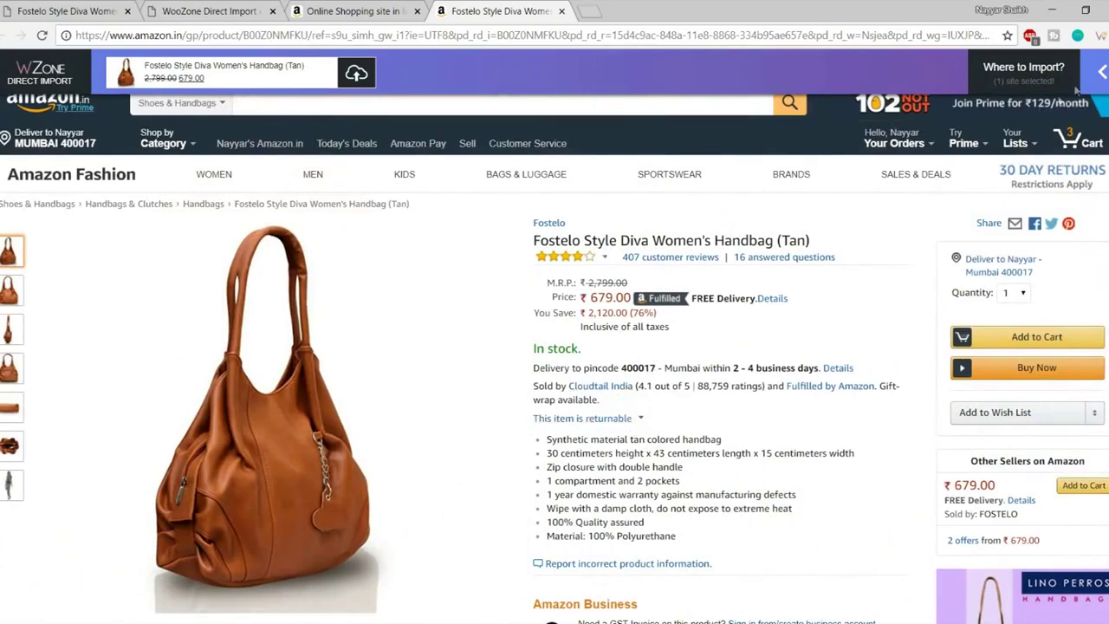
pyautogui.moveTo(1059, 122)
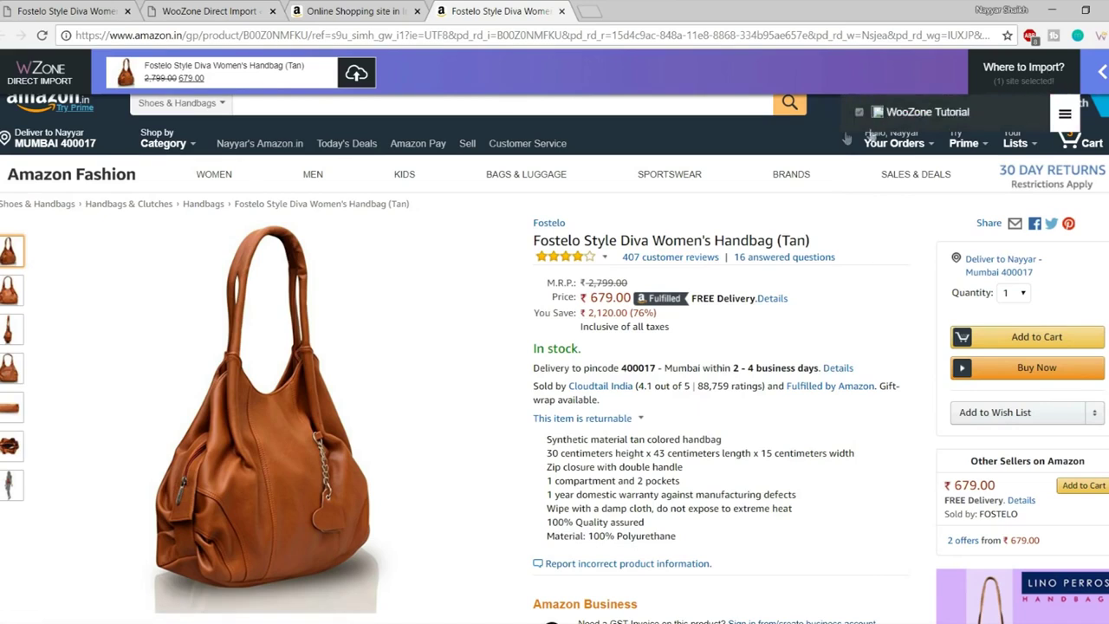
# - Review the WooZone Tutorial import settings, including images per variation, and close them unchanged
pyautogui.click(1065, 115)
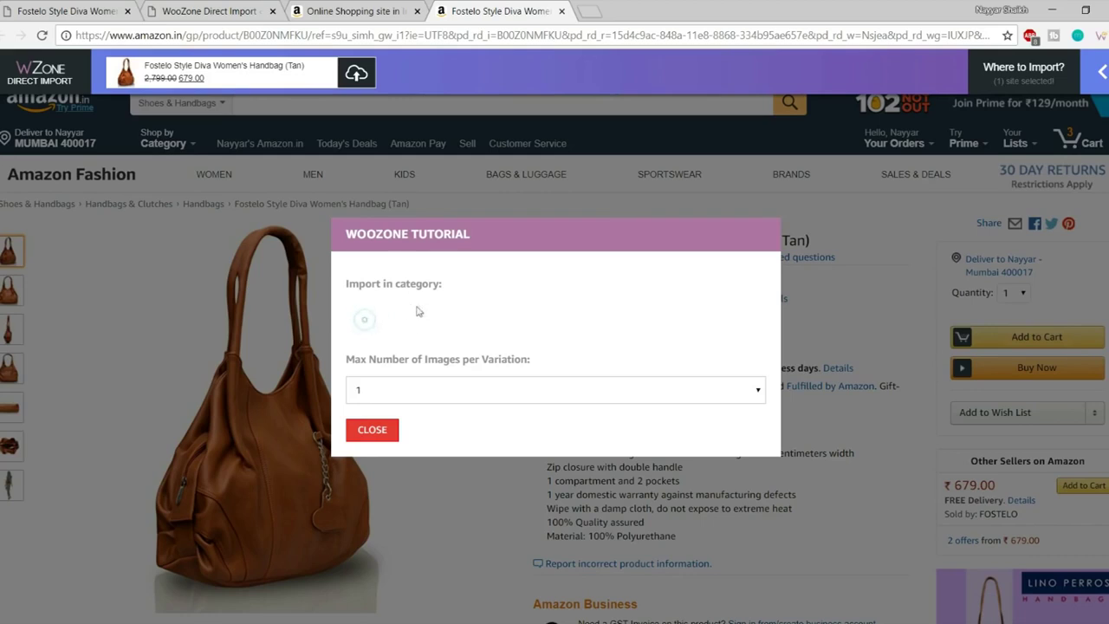
pyautogui.click(489, 390)
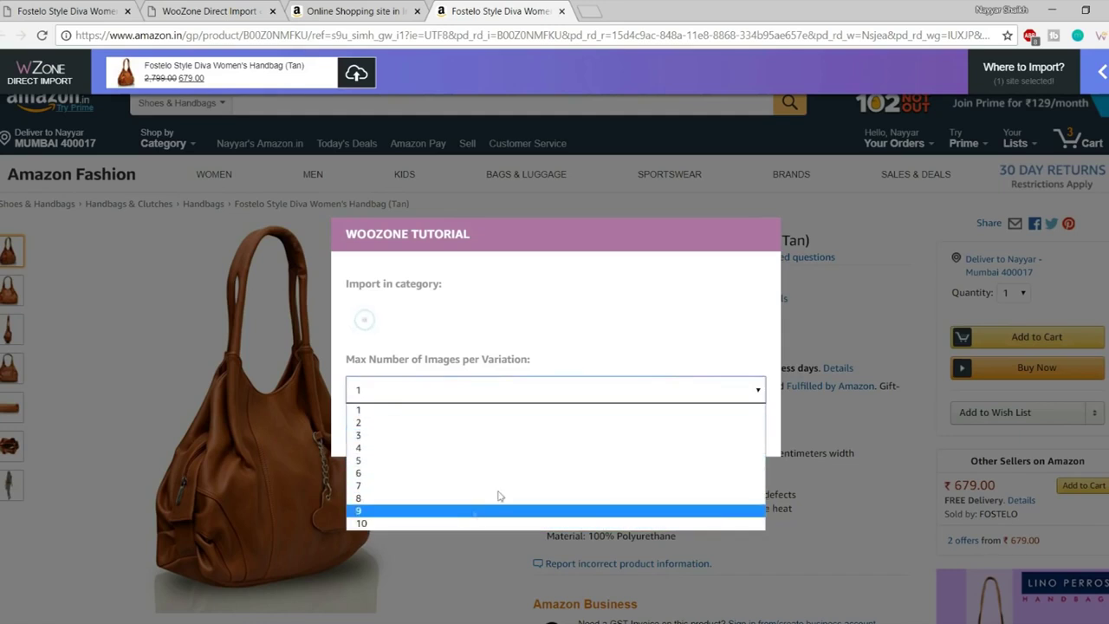
pyautogui.click(601, 335)
pyautogui.click(378, 438)
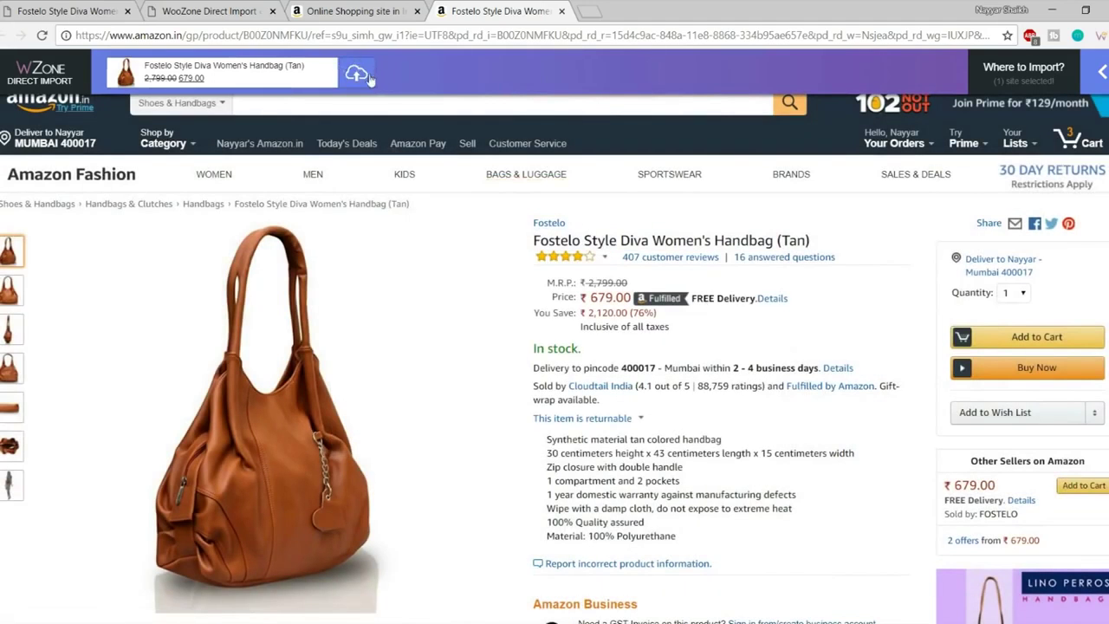
# - Import the tan handbag into the store and open the imported product's storefront page
pyautogui.click(358, 77)
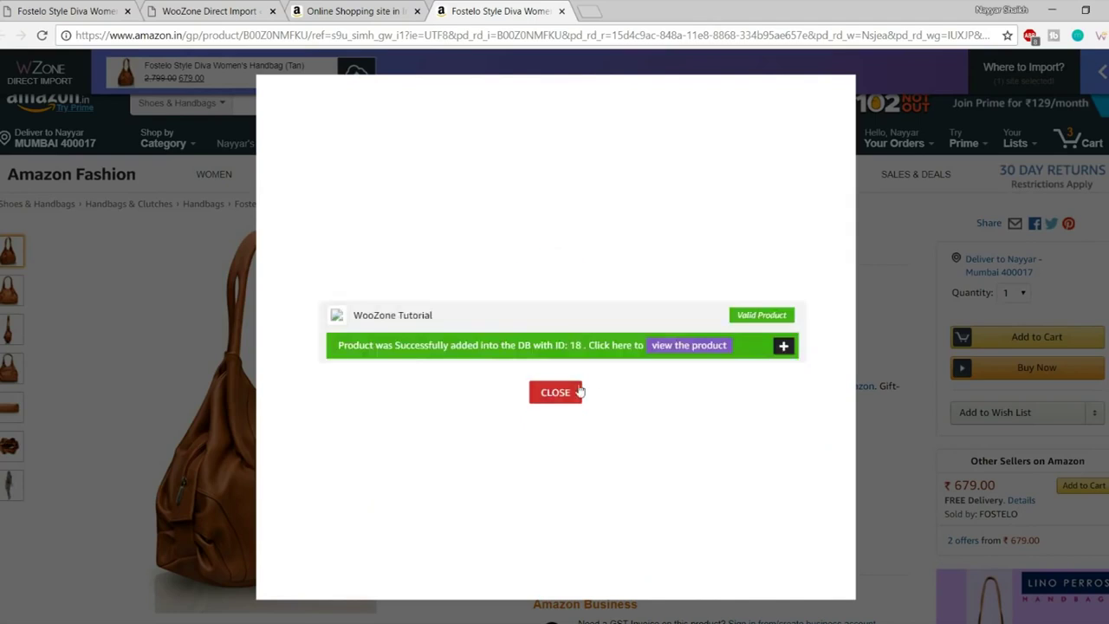
pyautogui.doubleClick(343, 345)
pyautogui.moveTo(343, 345); pyautogui.dragTo(587, 345)
pyautogui.click(588, 345)
pyautogui.click(701, 346)
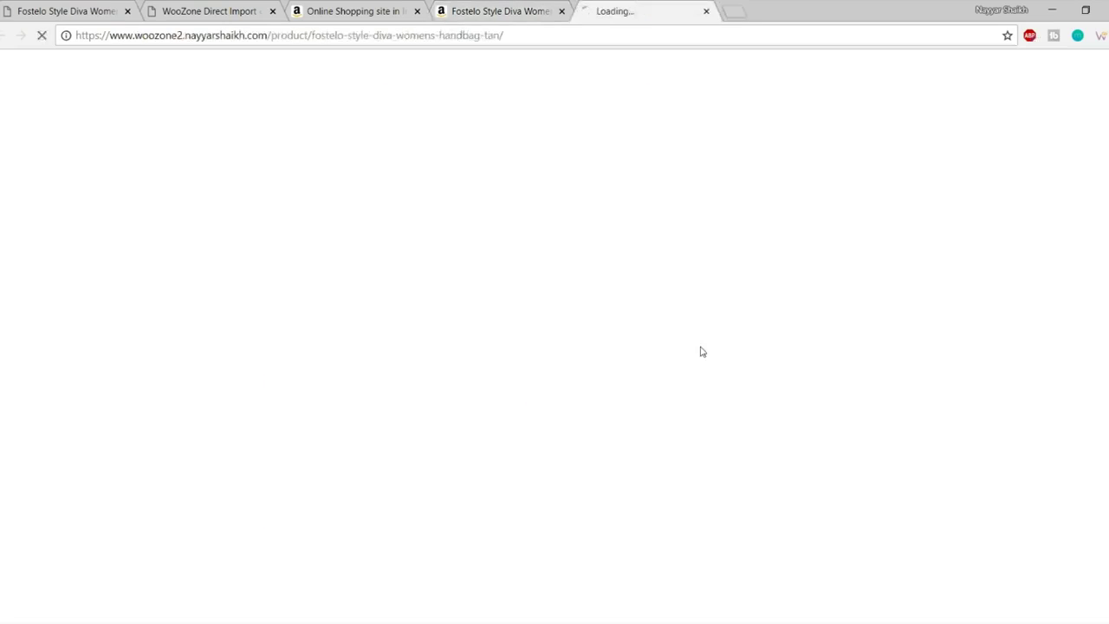
# - Browse the handbag's side and front gallery images and check the imported product title
pyautogui.scroll(-4, 650, 379)
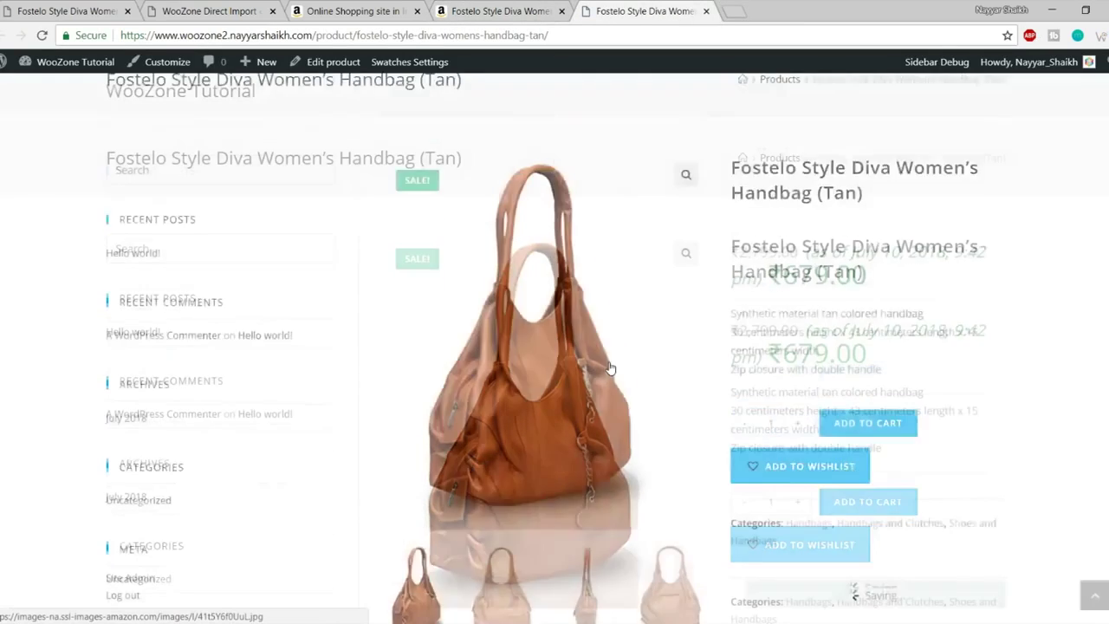
pyautogui.click(585, 316)
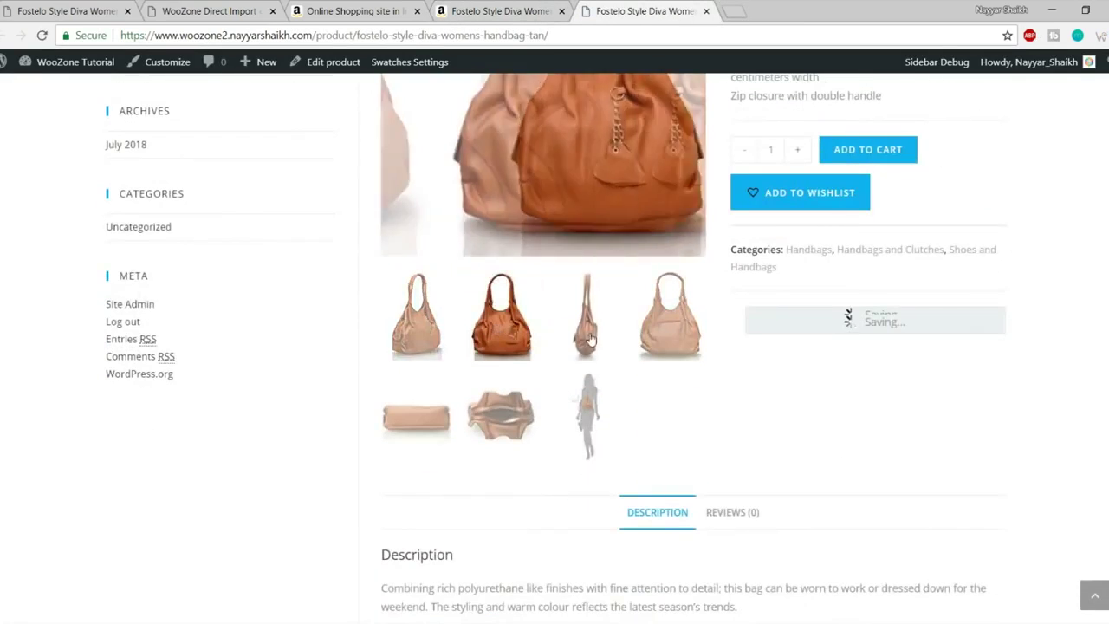
pyautogui.scroll(3, 651, 358)
pyautogui.scroll(2, 720, 319)
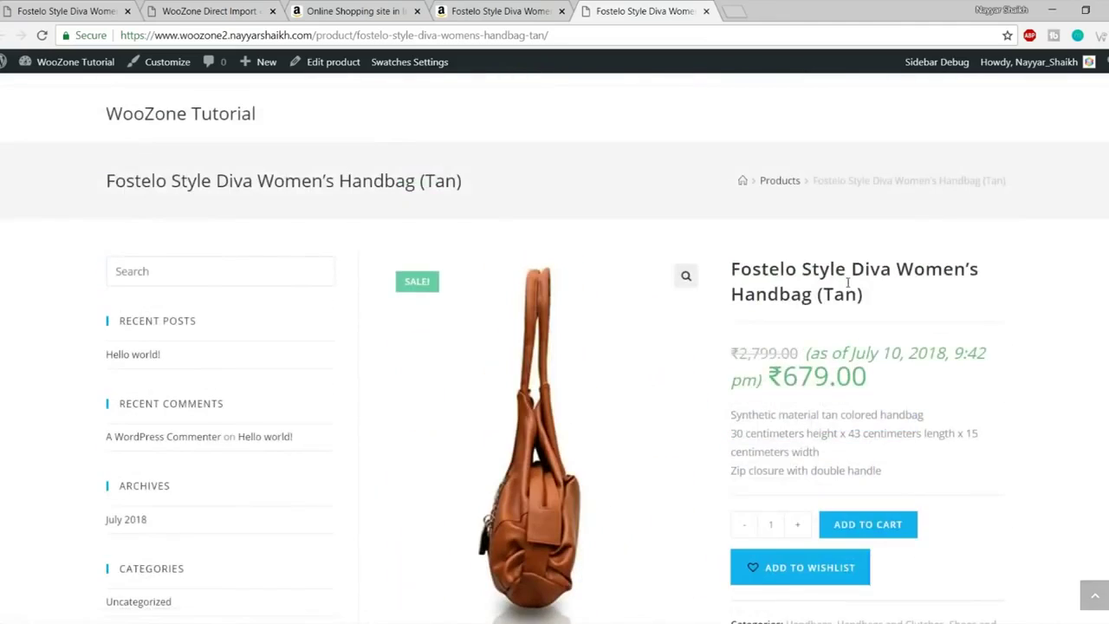
pyautogui.scroll(-4, 554, 380)
pyautogui.click(503, 393)
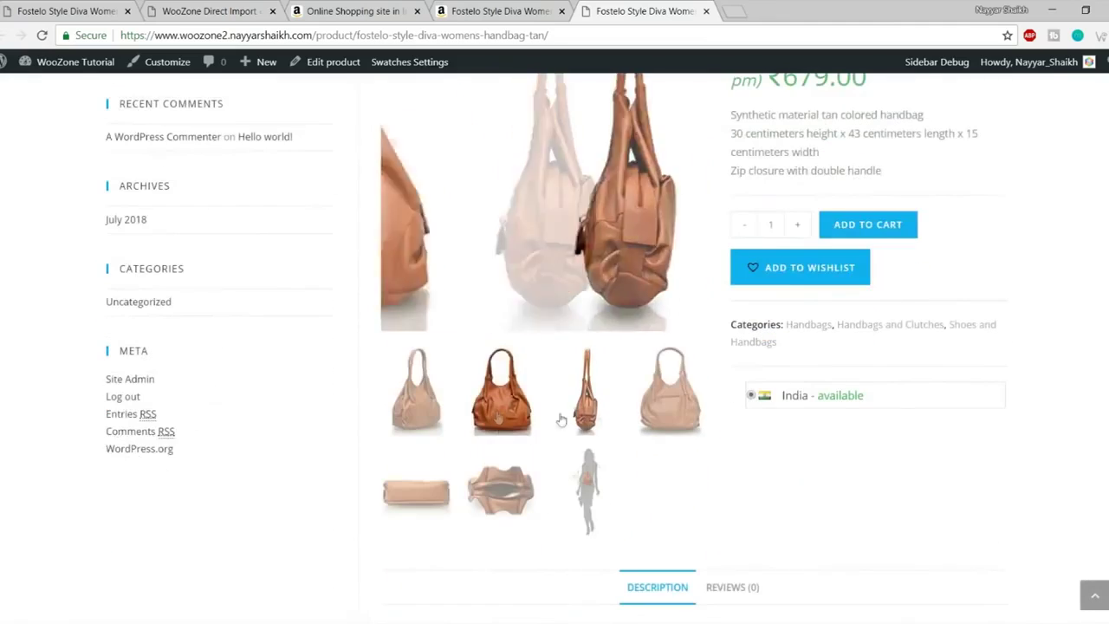
pyautogui.scroll(3, 597, 421)
pyautogui.moveTo(732, 195); pyautogui.dragTo(878, 229)
# - Scroll through the description and Frequently Bought Together, then dismiss the import success message
pyautogui.scroll(-1, 823, 303)
pyautogui.scroll(-5, 815, 295)
pyautogui.scroll(-2, 641, 208)
pyautogui.scroll(1, 507, 476)
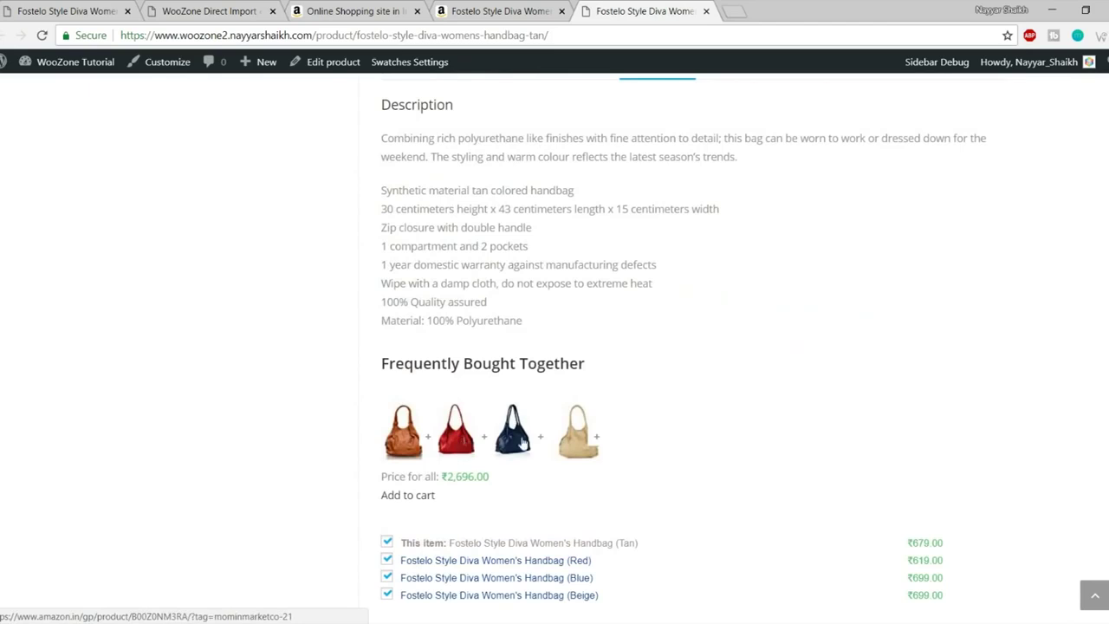
pyautogui.scroll(4, 661, 389)
pyautogui.scroll(5, 832, 391)
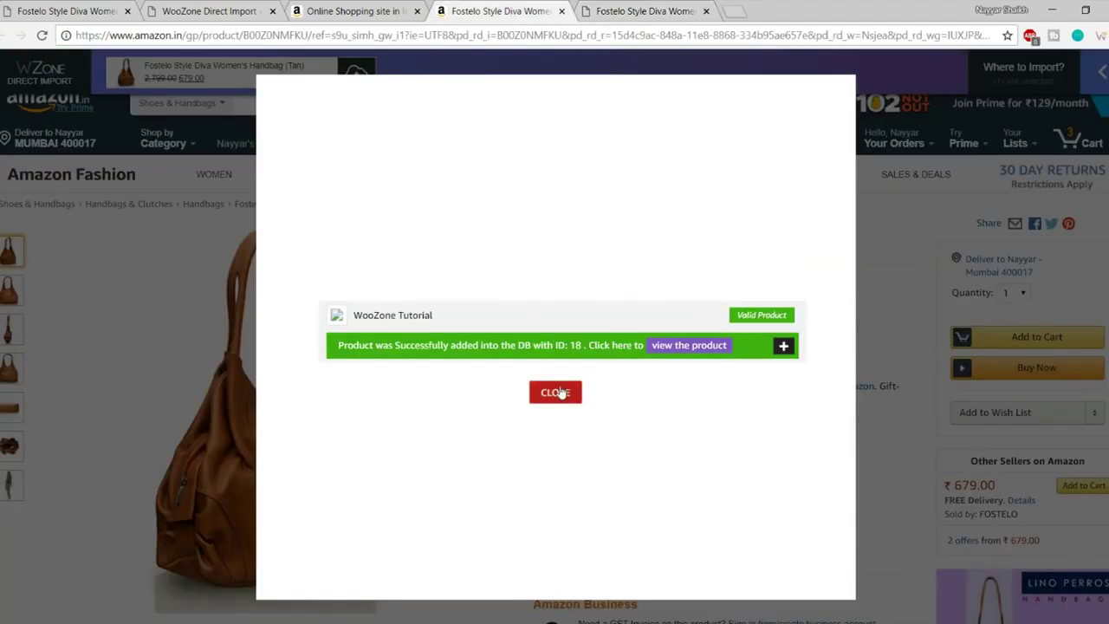
pyautogui.click(559, 392)
pyautogui.scroll(-6, 712, 400)
pyautogui.scroll(6, 822, 408)
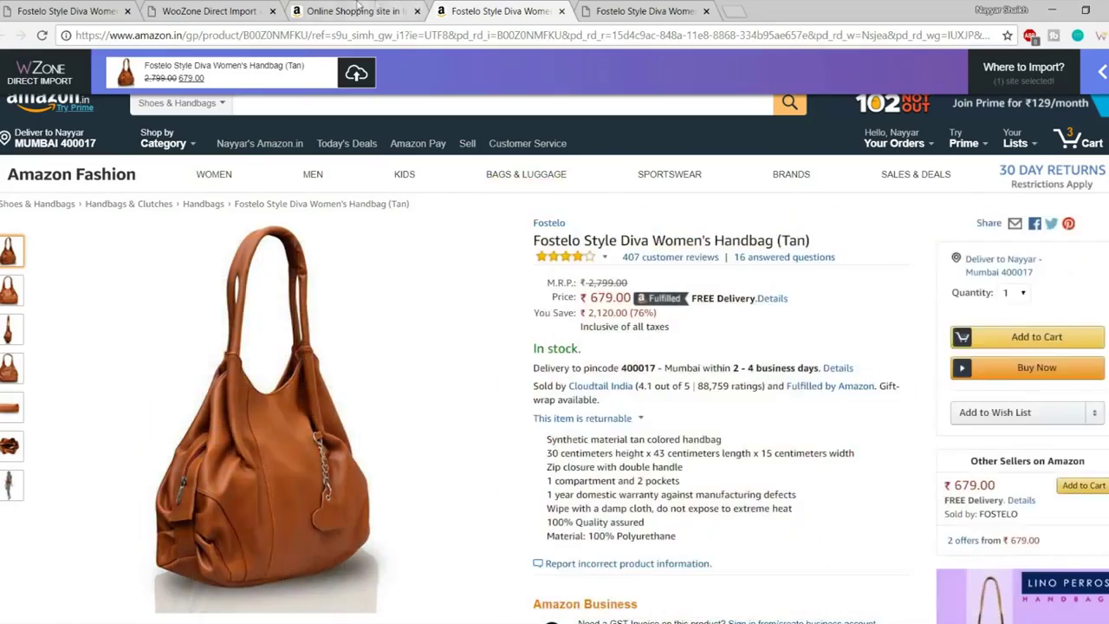
# - Read the import warning on the amazon.in home page, then return to the Fostelo product page
pyautogui.click(358, 10)
pyautogui.scroll(10, 396, 359)
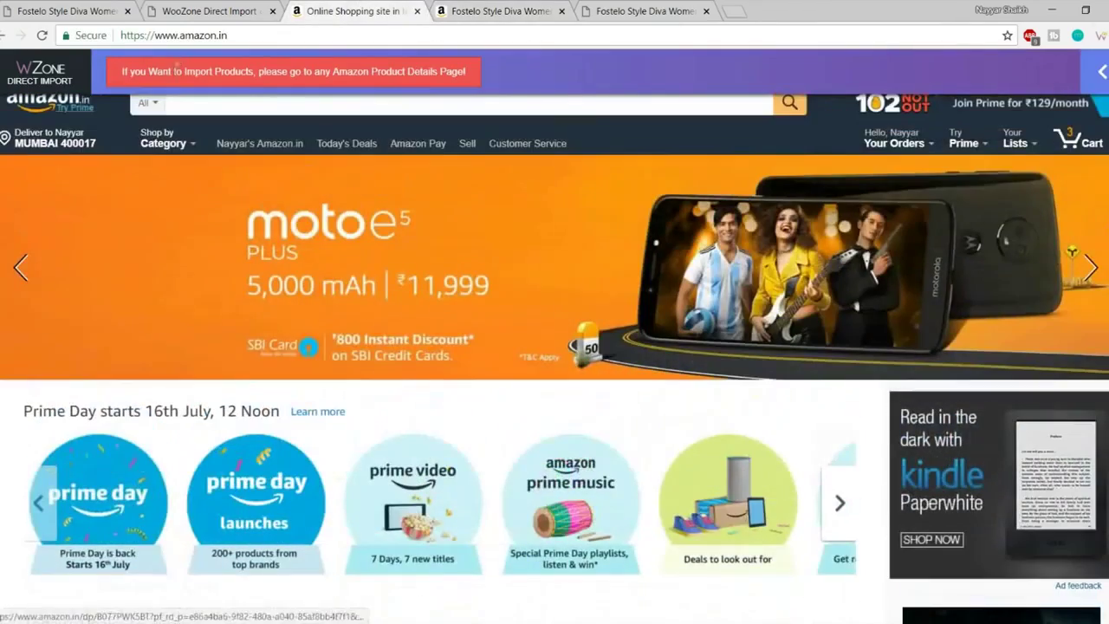
pyautogui.moveTo(114, 78); pyautogui.dragTo(465, 73)
pyautogui.click(465, 73)
pyautogui.scroll(-7, 499, 191)
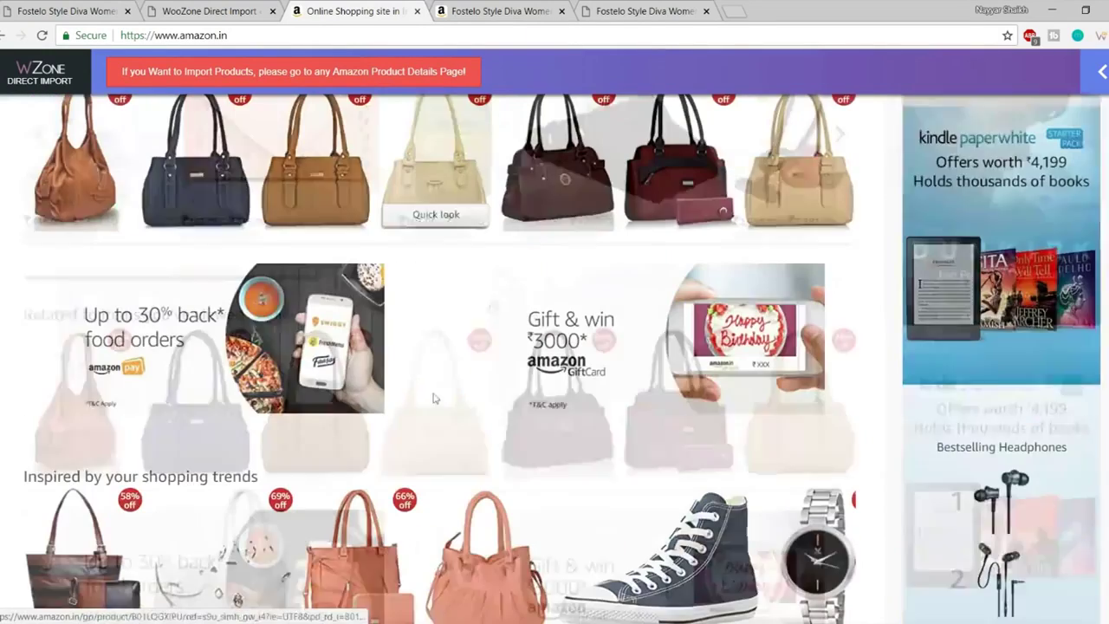
pyautogui.hotkey('ctrl', 'Tab')
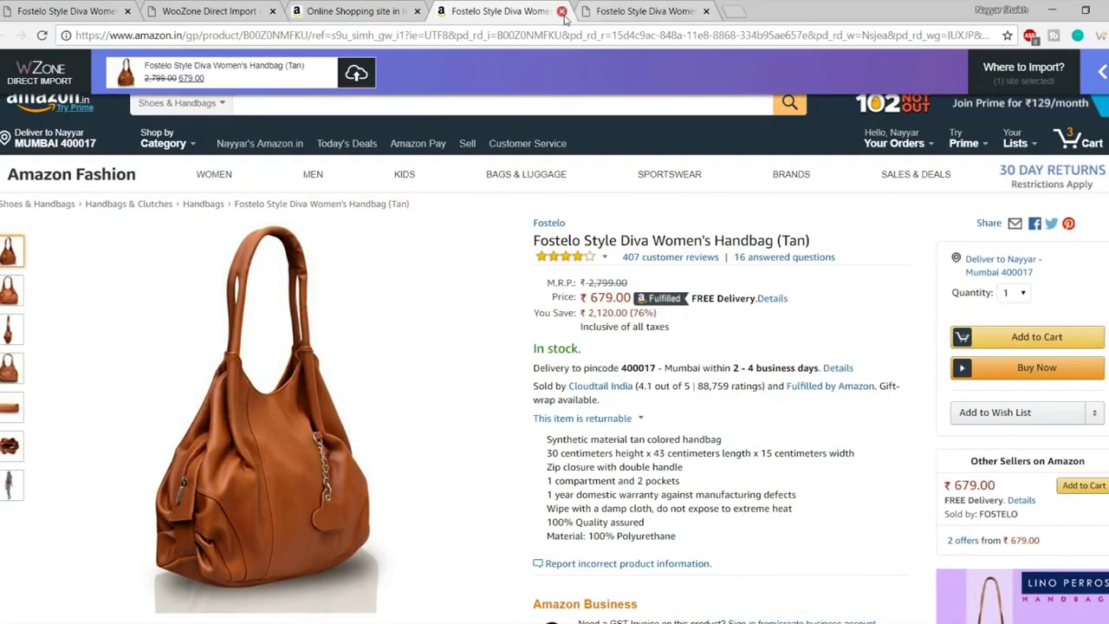
# - Close the Amazon home and product page tabs and return to the WooZone Direct Import page
pyautogui.click(372, 9)
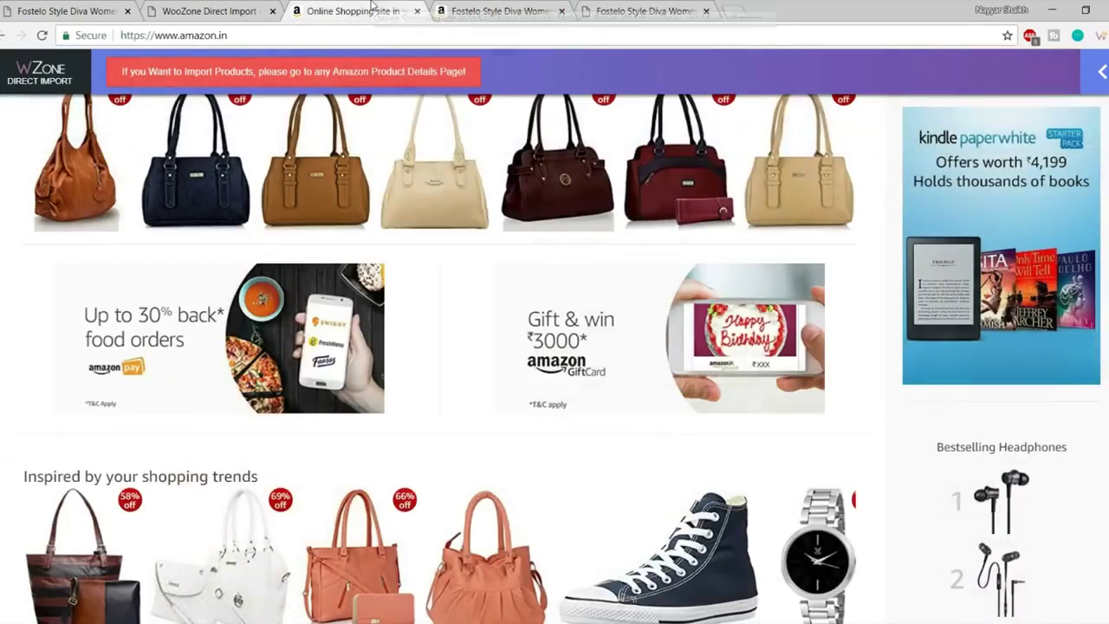
pyautogui.click(416, 11)
pyautogui.click(416, 12)
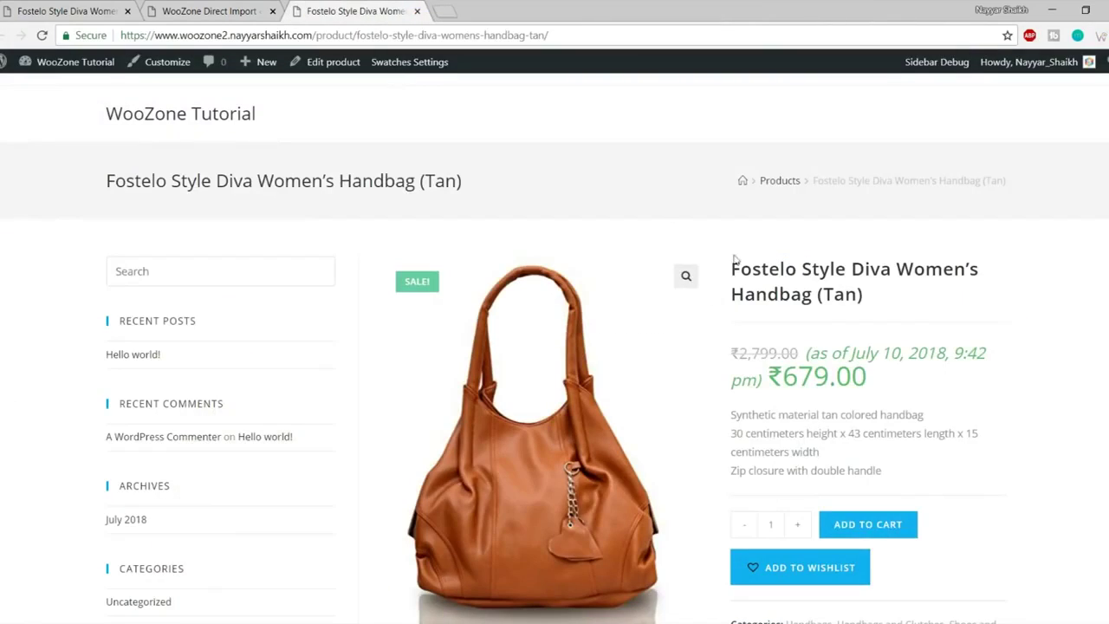
pyautogui.click(247, 9)
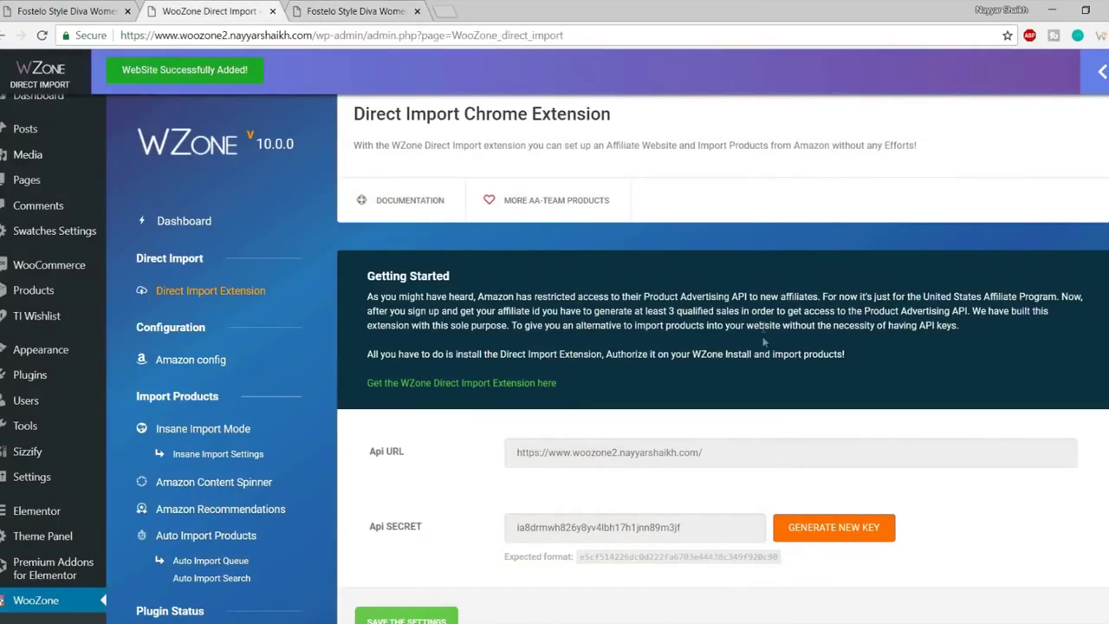
# - Open the WooZone dashboard and launch the Insane Import Mode module
pyautogui.click(199, 223)
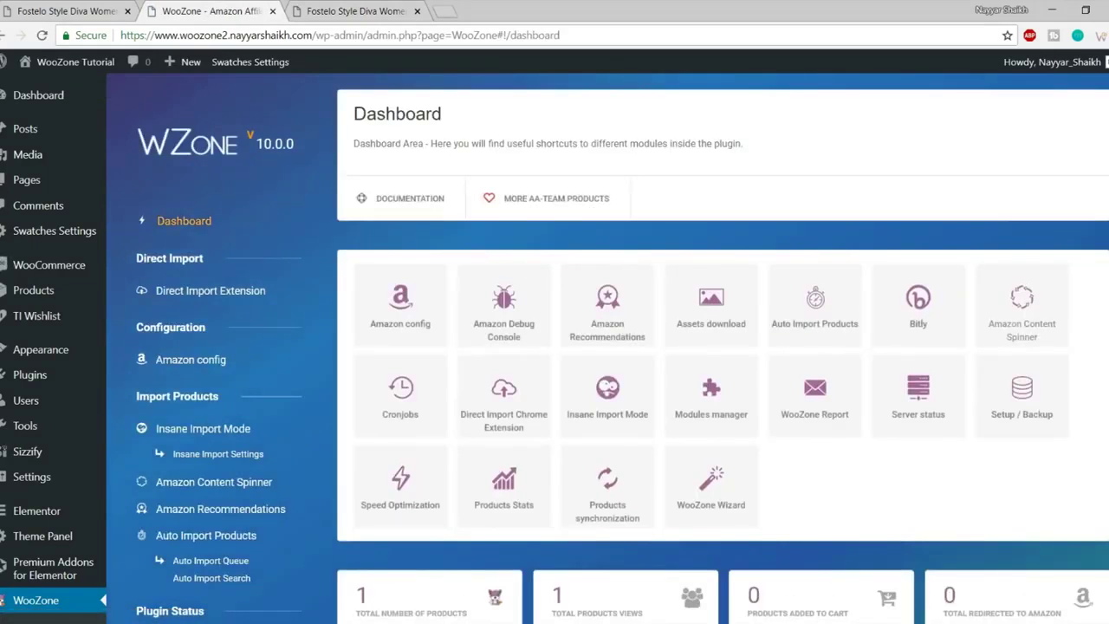
pyautogui.scroll(-2, 624, 372)
pyautogui.scroll(2, 659, 389)
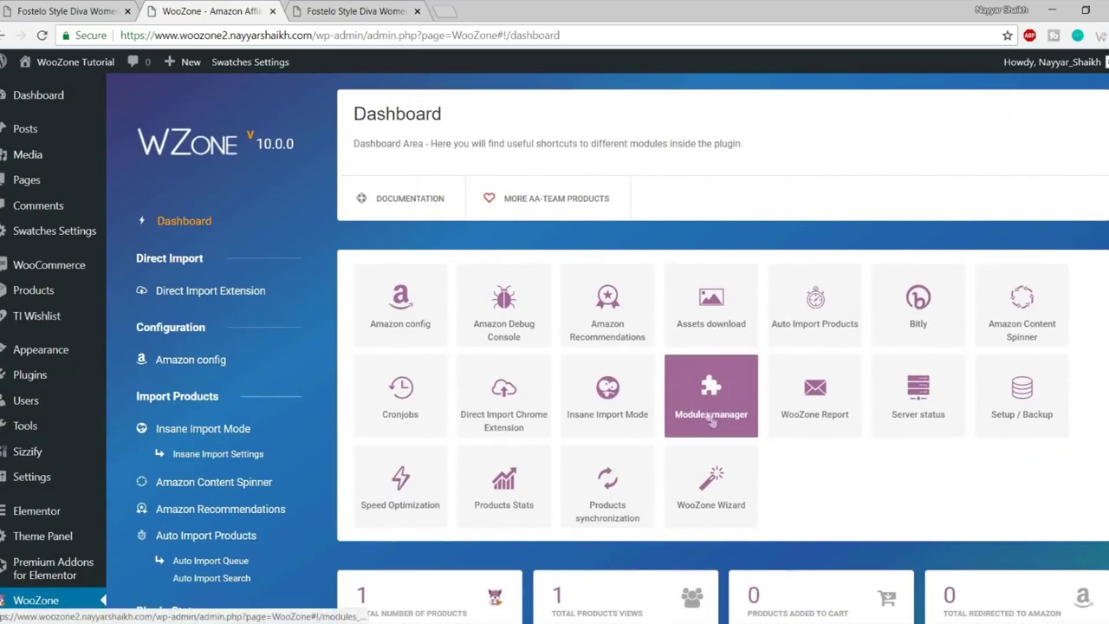
pyautogui.click(624, 414)
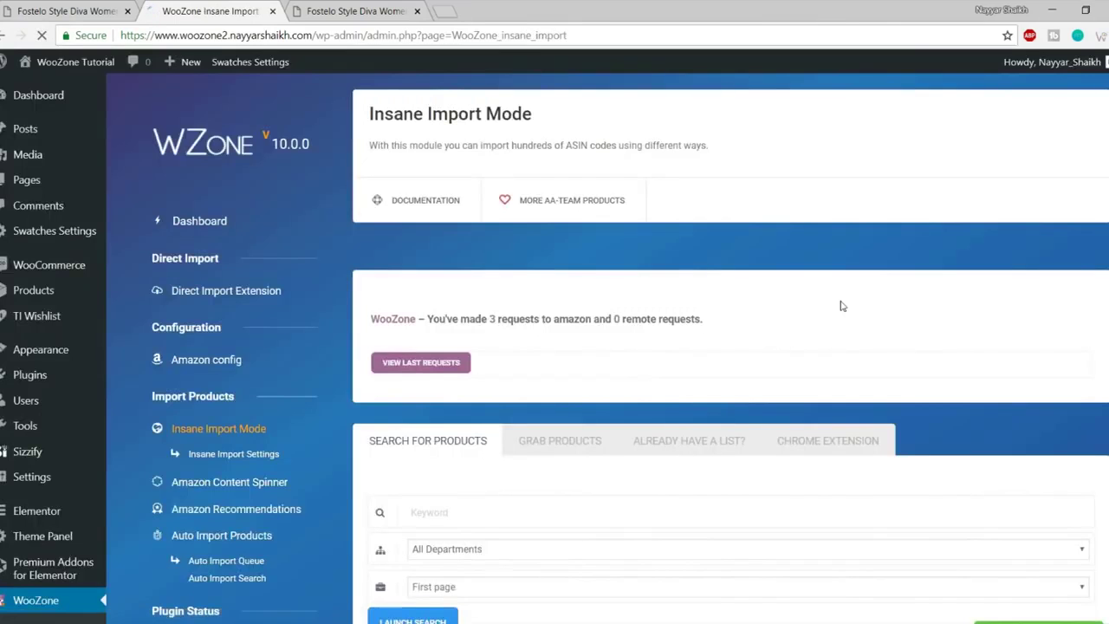
pyautogui.scroll(-3, 849, 459)
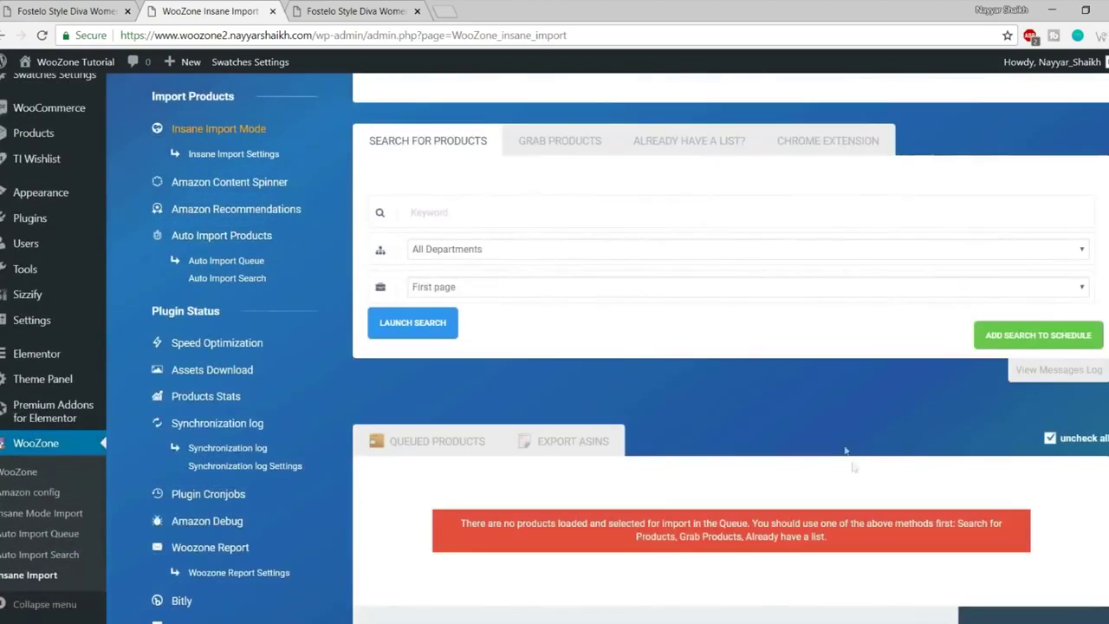
pyautogui.click(438, 218)
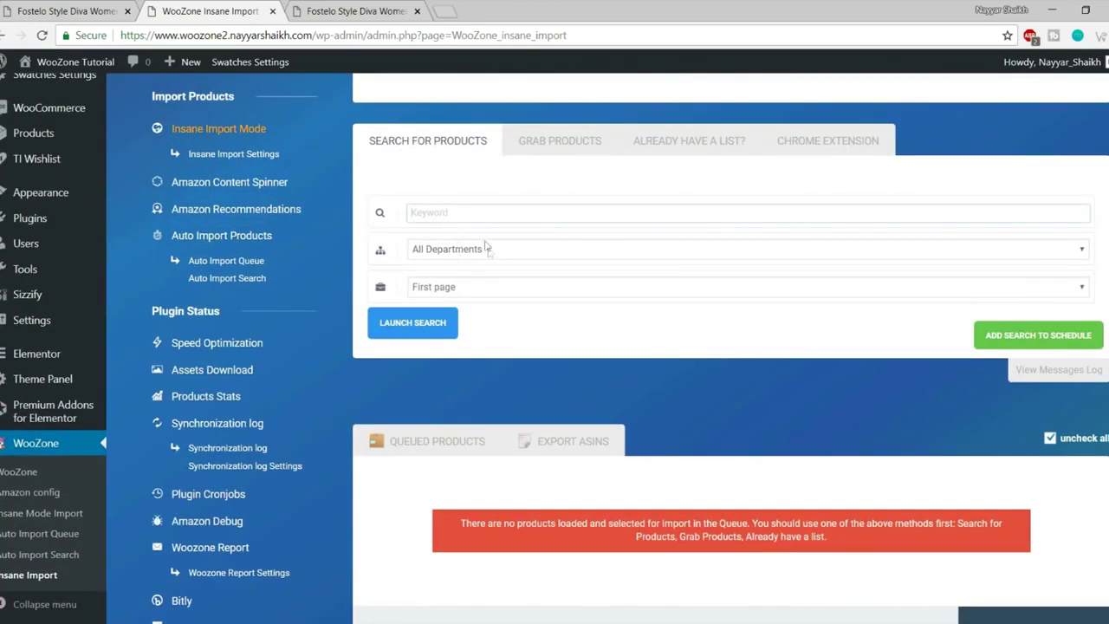
# - Copy 'Fostelo' from the imported handbag's title and paste it as the search keyword
pyautogui.click(332, 7)
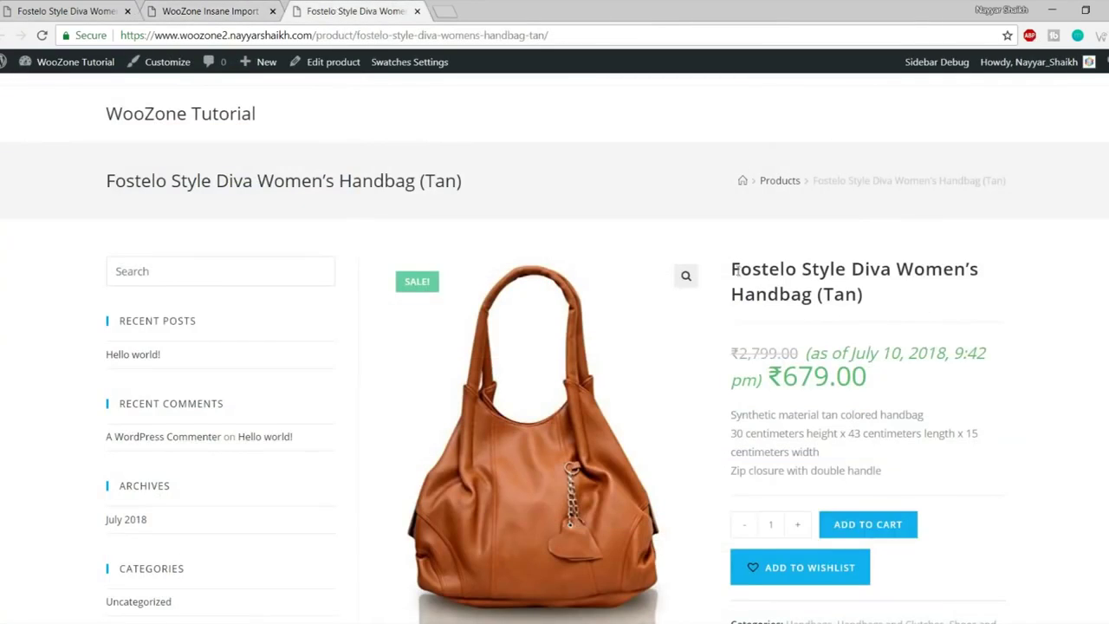
pyautogui.moveTo(732, 268); pyautogui.dragTo(802, 270)
pyautogui.hotkey('ctrl', 'c')
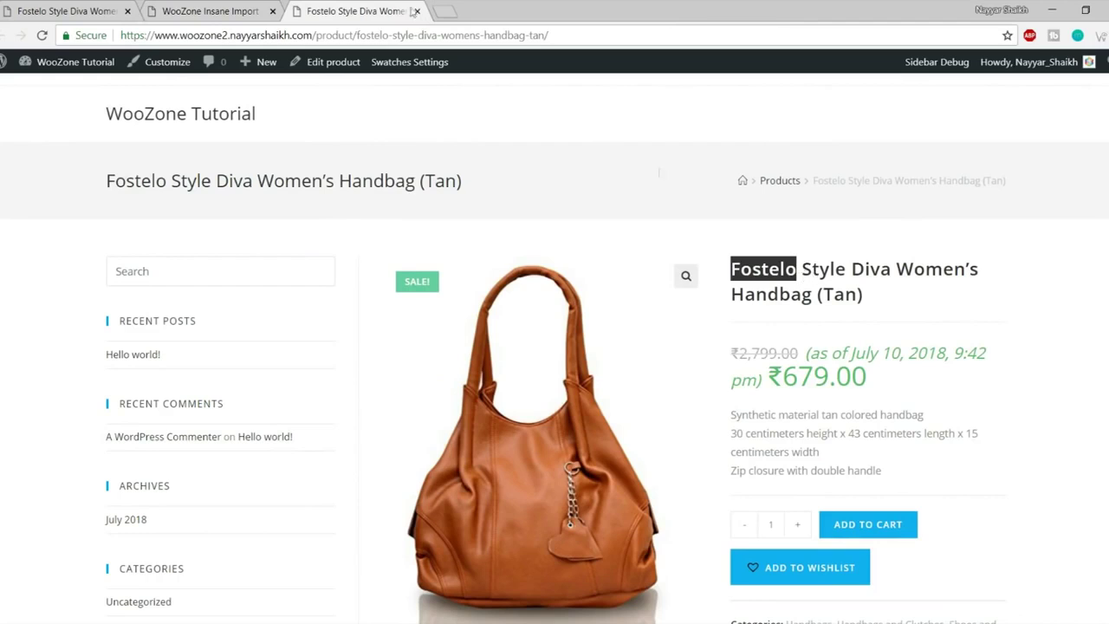
pyautogui.click(249, 10)
pyautogui.click(555, 220)
pyautogui.hotkey('ctrl', 'v')
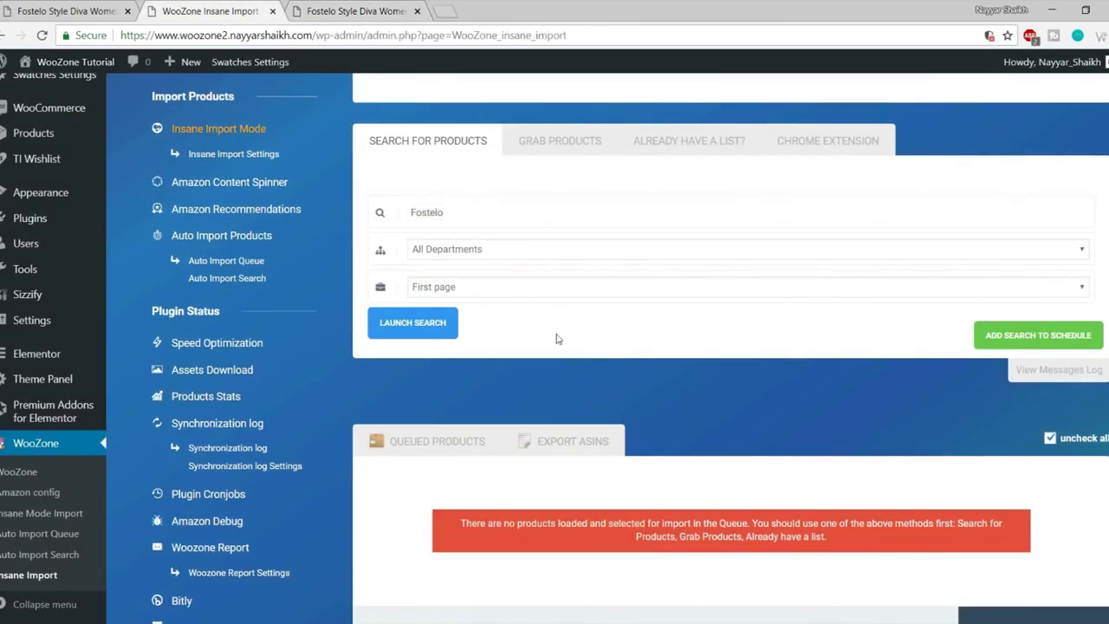
# - Choose Luggage & Bags as the search department
pyautogui.click(491, 250)
pyautogui.scroll(-5, 499, 434)
pyautogui.scroll(5, 500, 468)
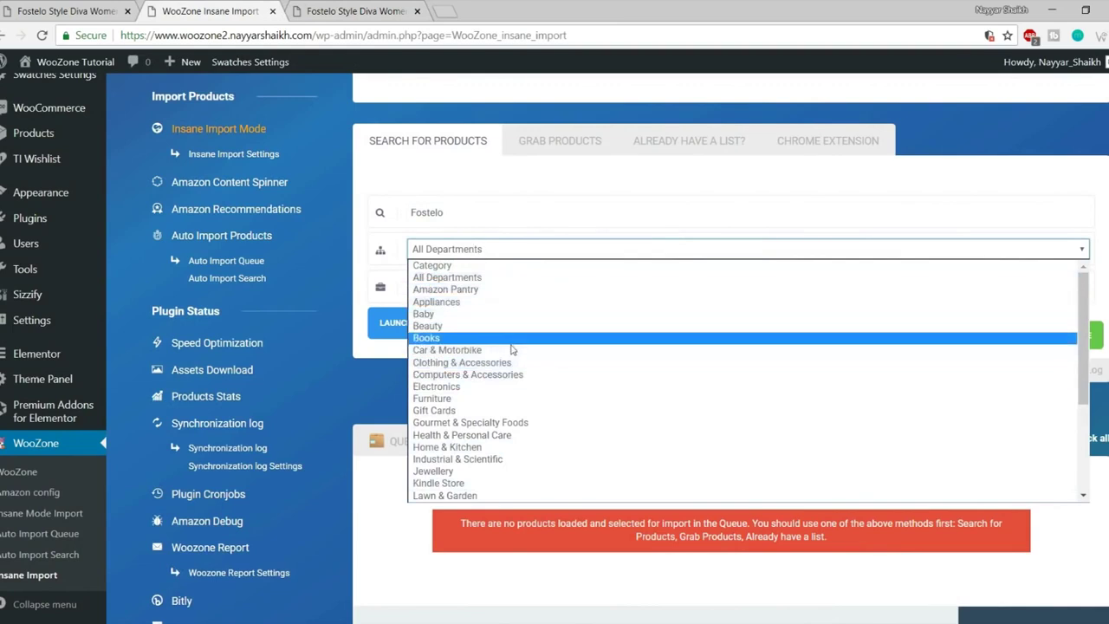
pyautogui.click(552, 207)
pyautogui.click(490, 245)
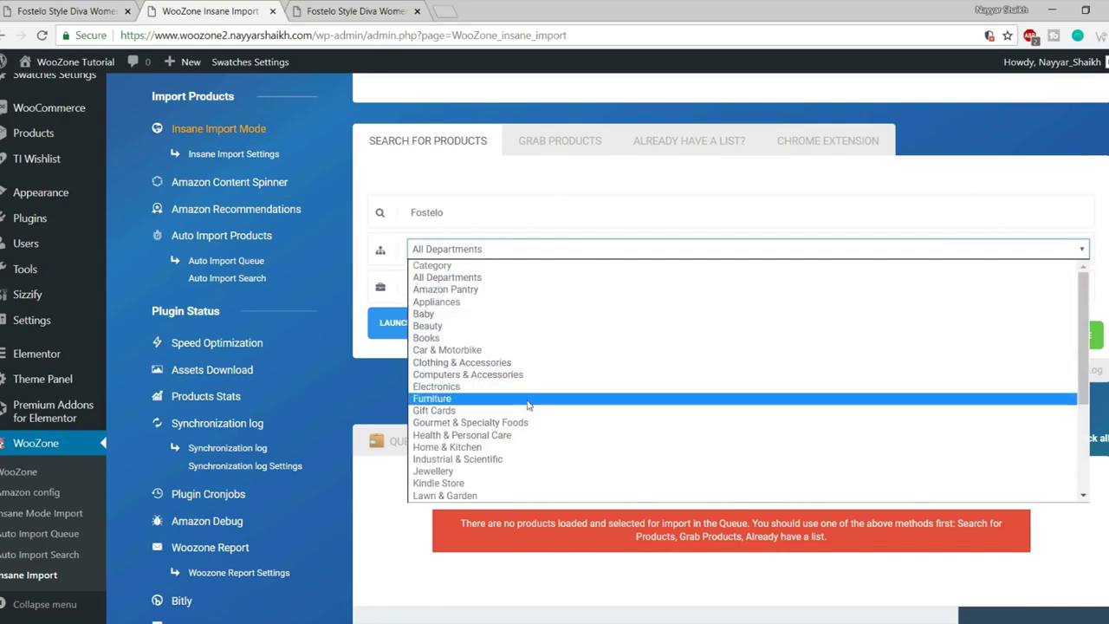
pyautogui.scroll(-3, 528, 409)
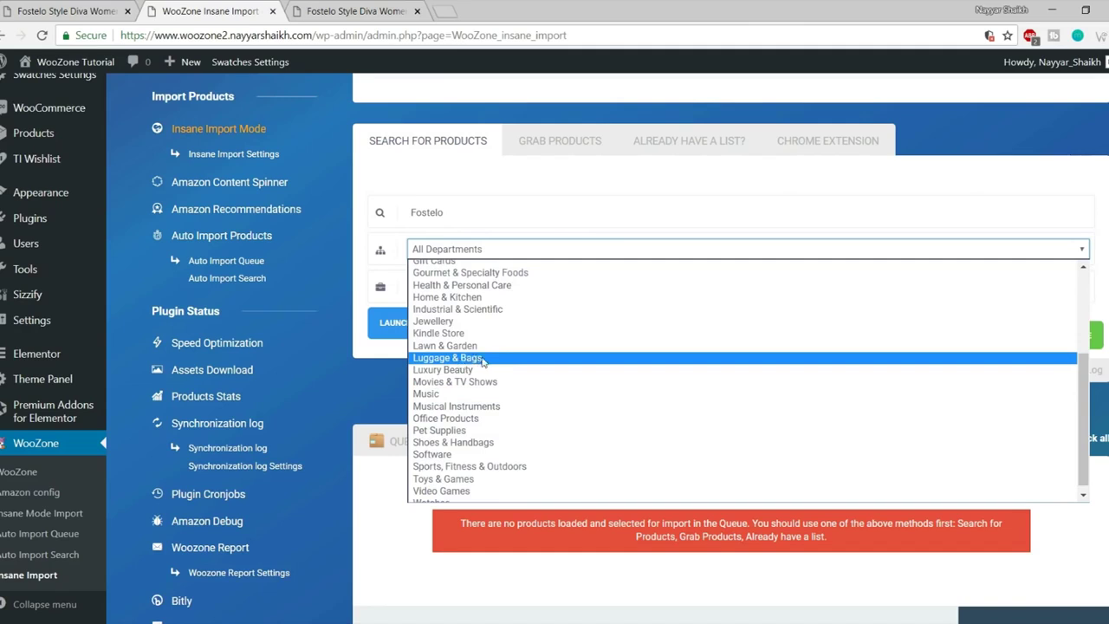
pyautogui.click(483, 357)
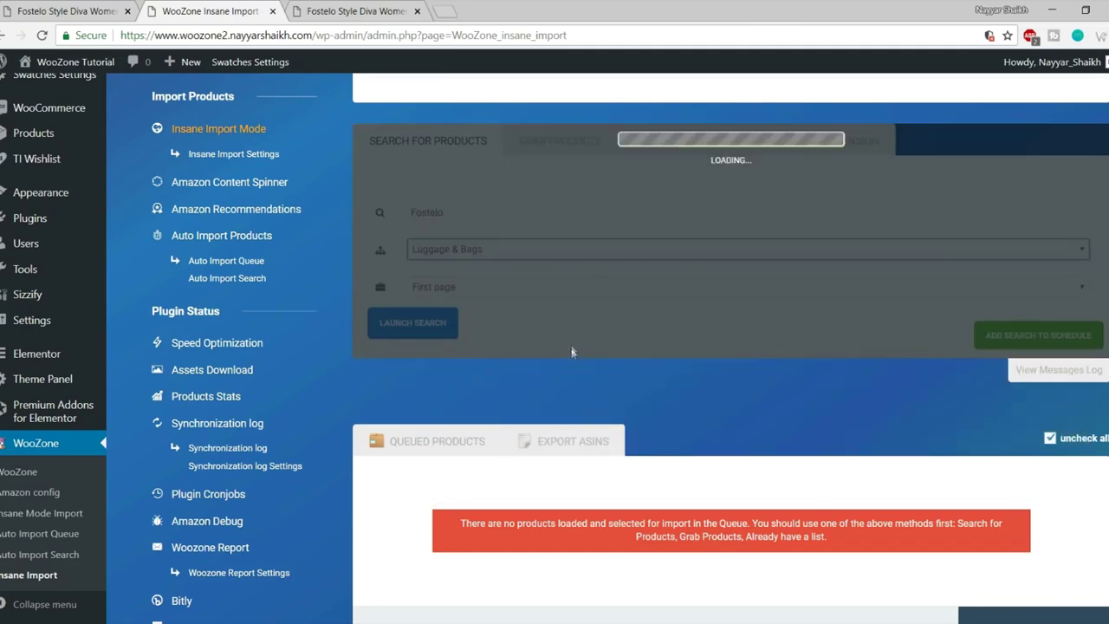
# - Set the browse node to Handbags & Clutches, keeping All Browse Nodes as the sub-node
pyautogui.scroll(-3, 524, 399)
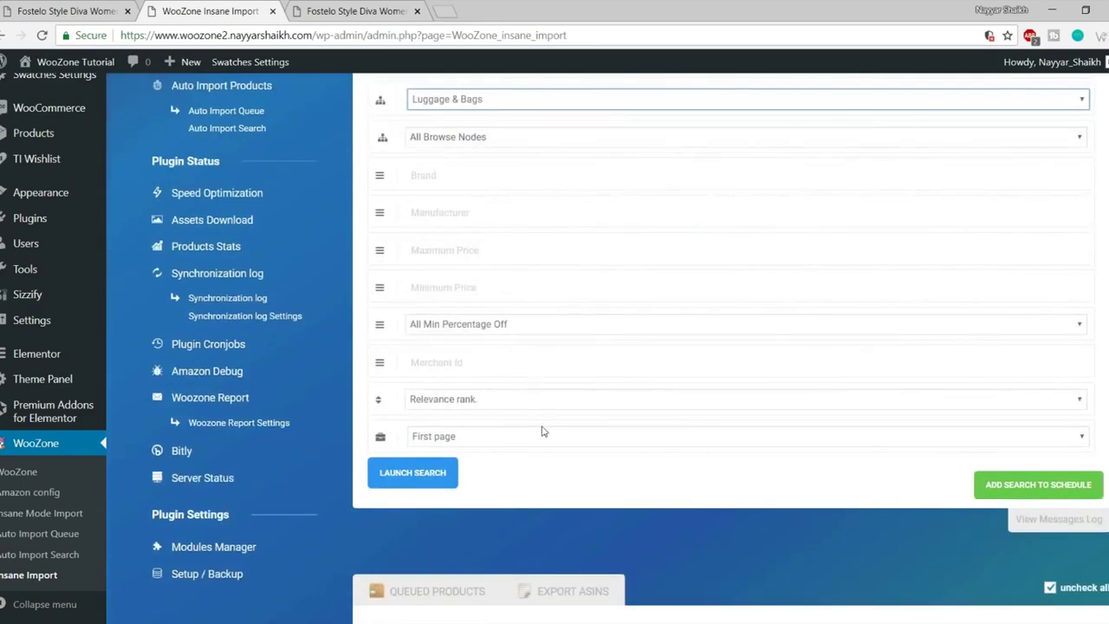
pyautogui.scroll(3, 494, 339)
pyautogui.click(472, 291)
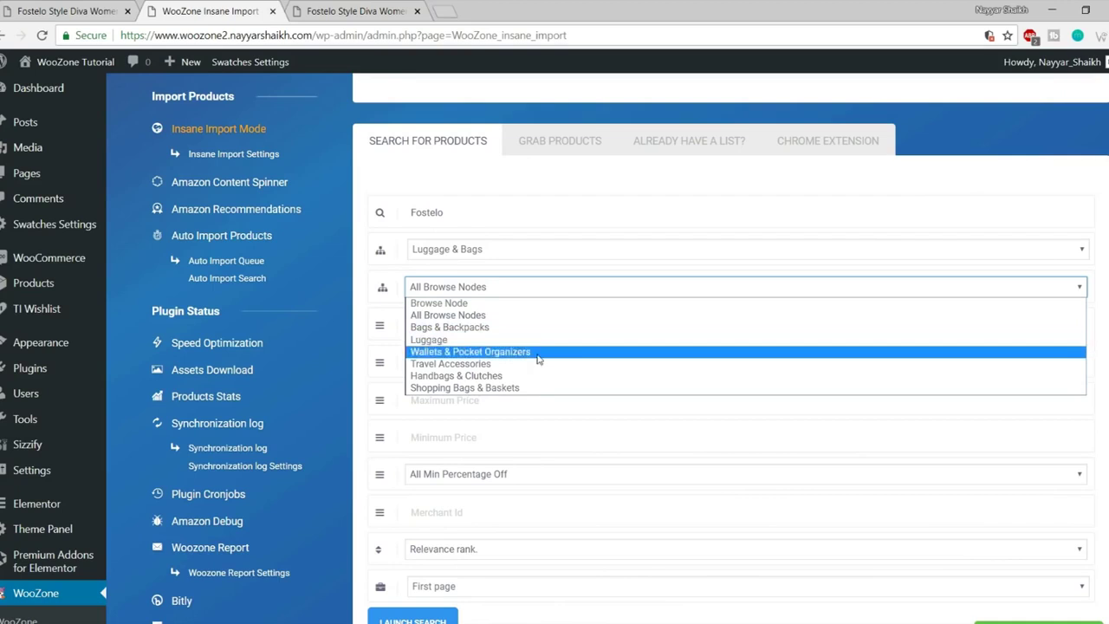
pyautogui.click(490, 378)
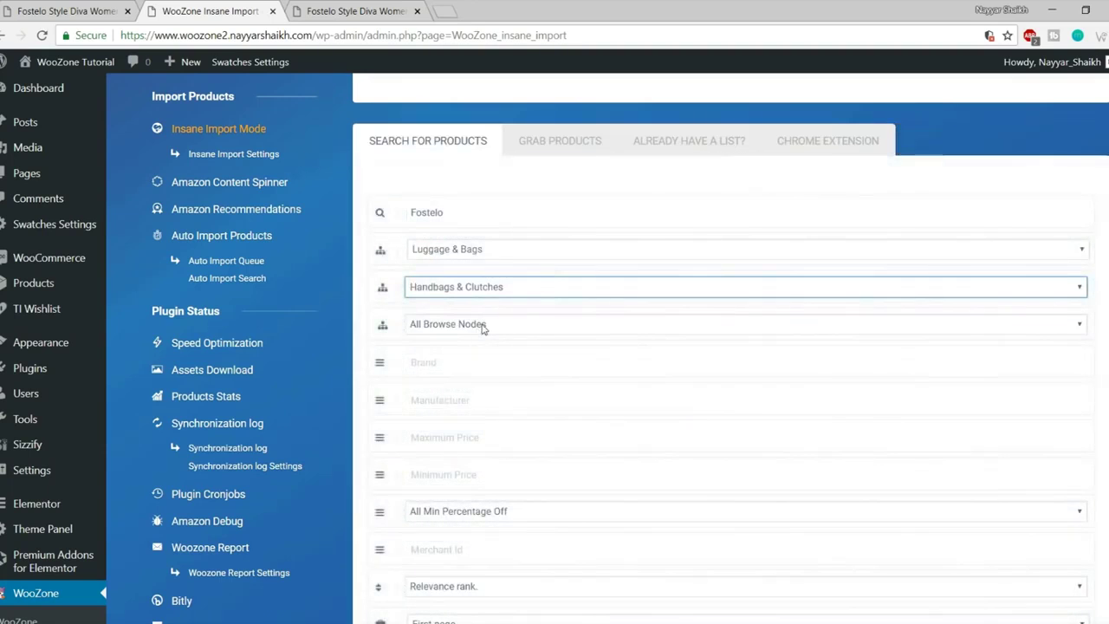
pyautogui.click(483, 324)
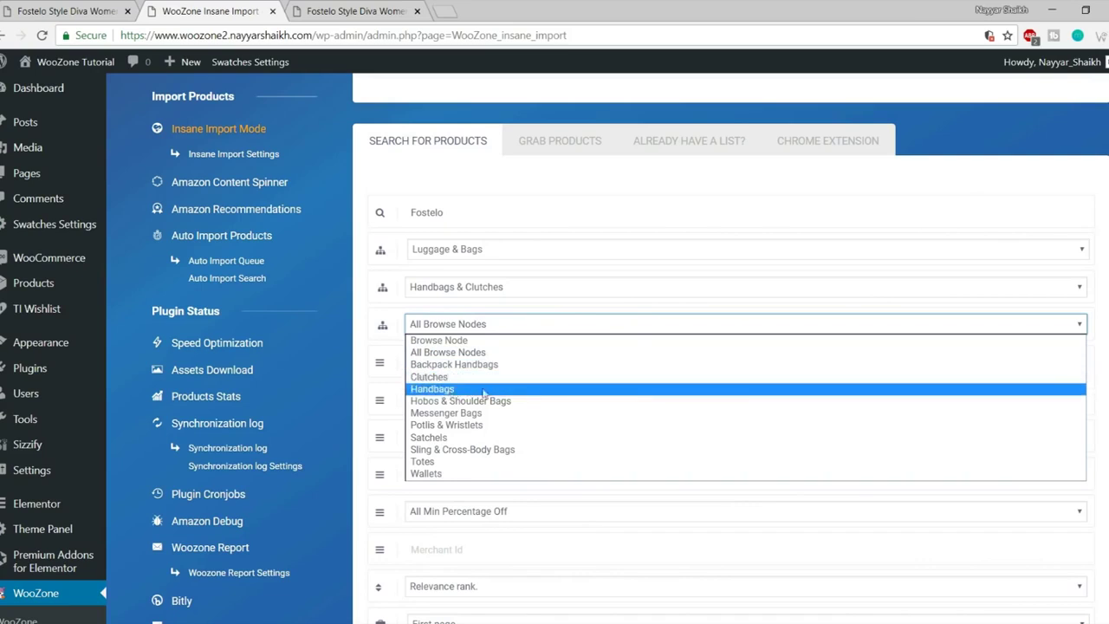
pyautogui.click(473, 330)
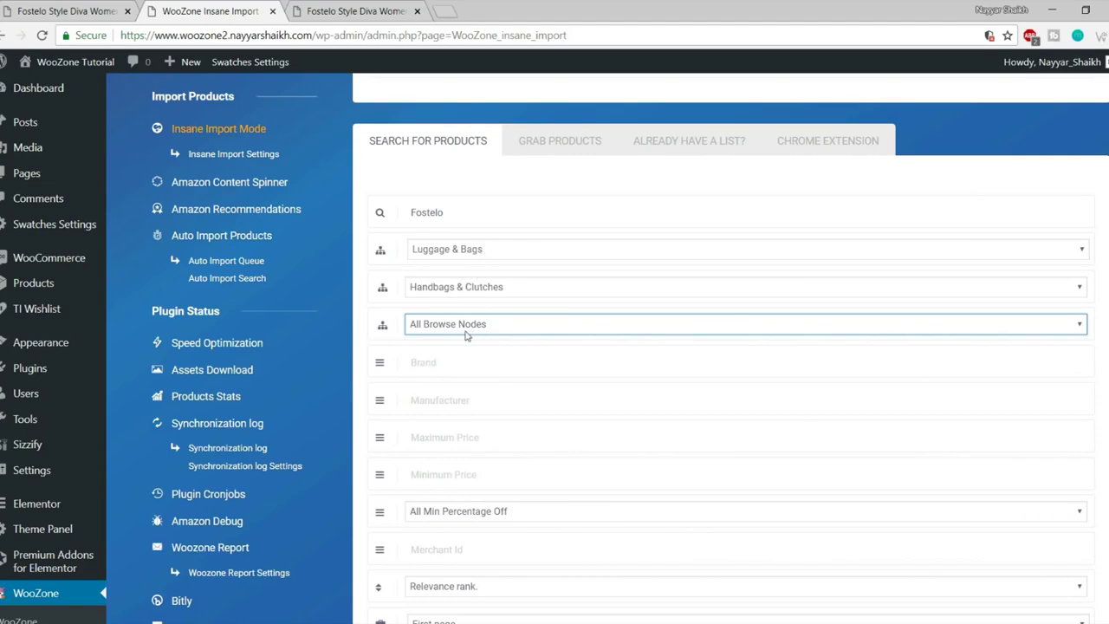
pyautogui.click(465, 333)
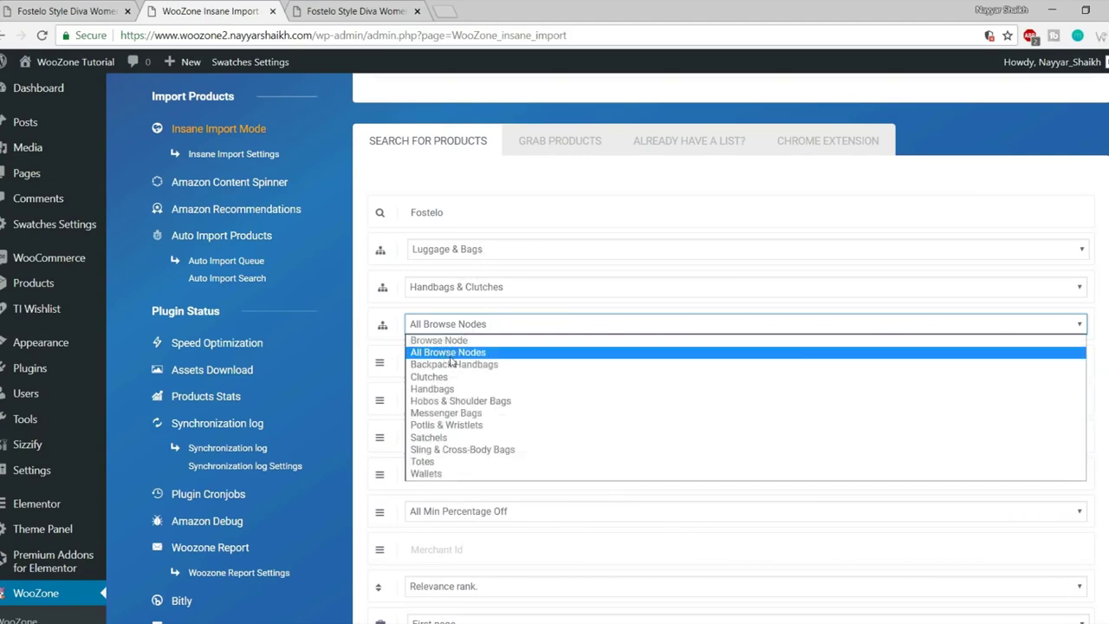
pyautogui.click(450, 355)
# - Leave the Brand, Manufacturer and Maximum Price filters empty
pyautogui.scroll(-2, 520, 338)
pyautogui.click(466, 218)
pyautogui.click(480, 250)
pyautogui.click(494, 285)
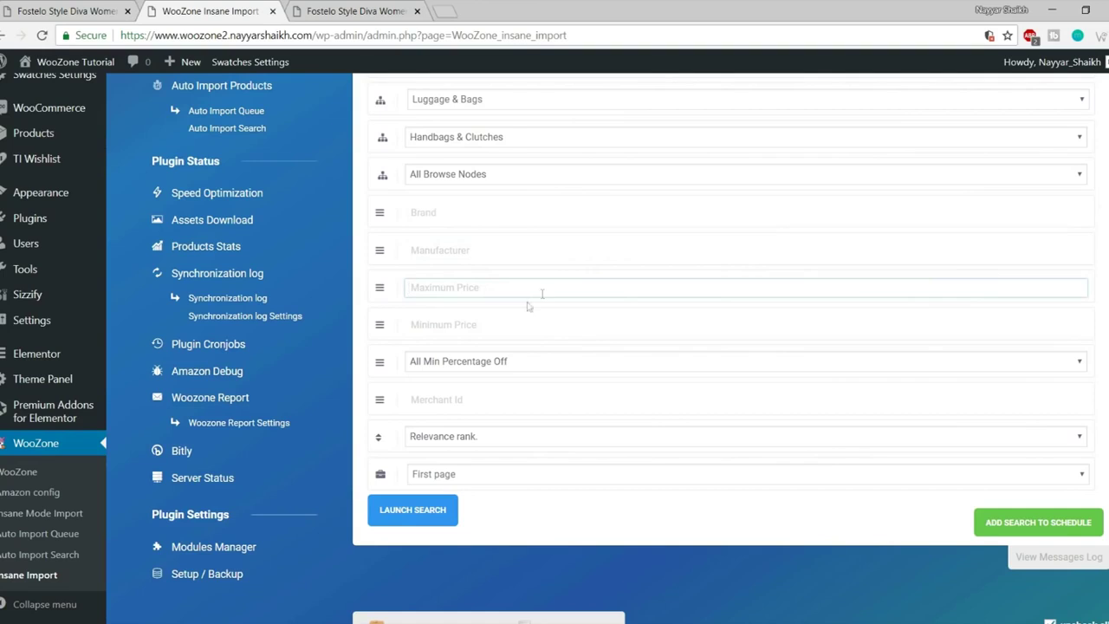
pyautogui.click(494, 287)
# - Keep Min Percentage Off at All Min Percentage Off and leave Merchant Id empty
pyautogui.scroll(-3, 479, 371)
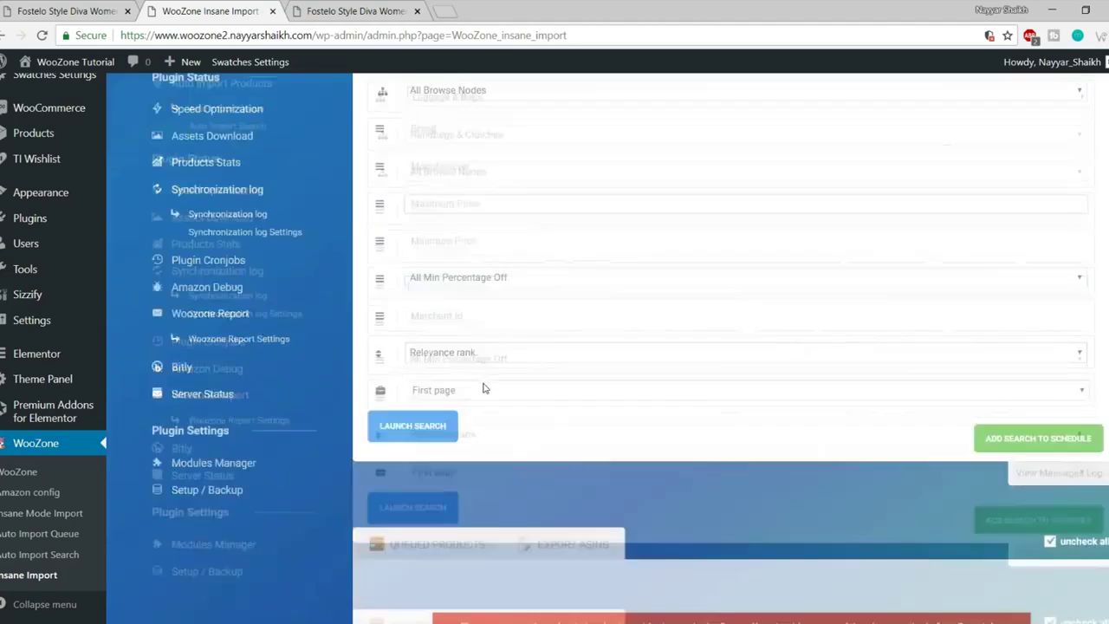
pyautogui.click(484, 218)
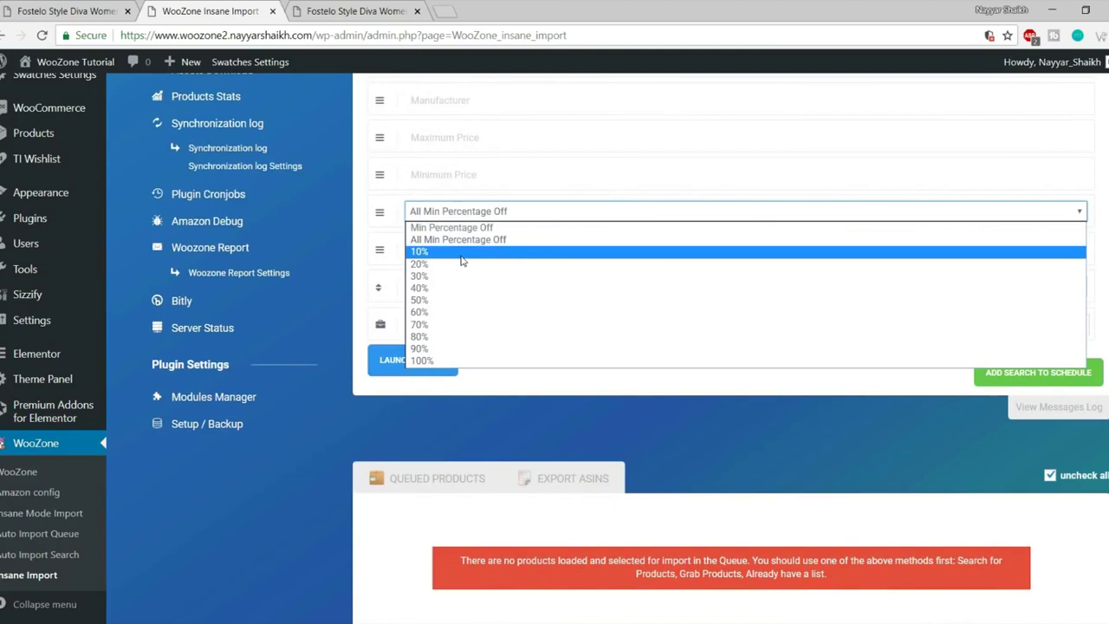
pyautogui.click(452, 236)
pyautogui.click(451, 212)
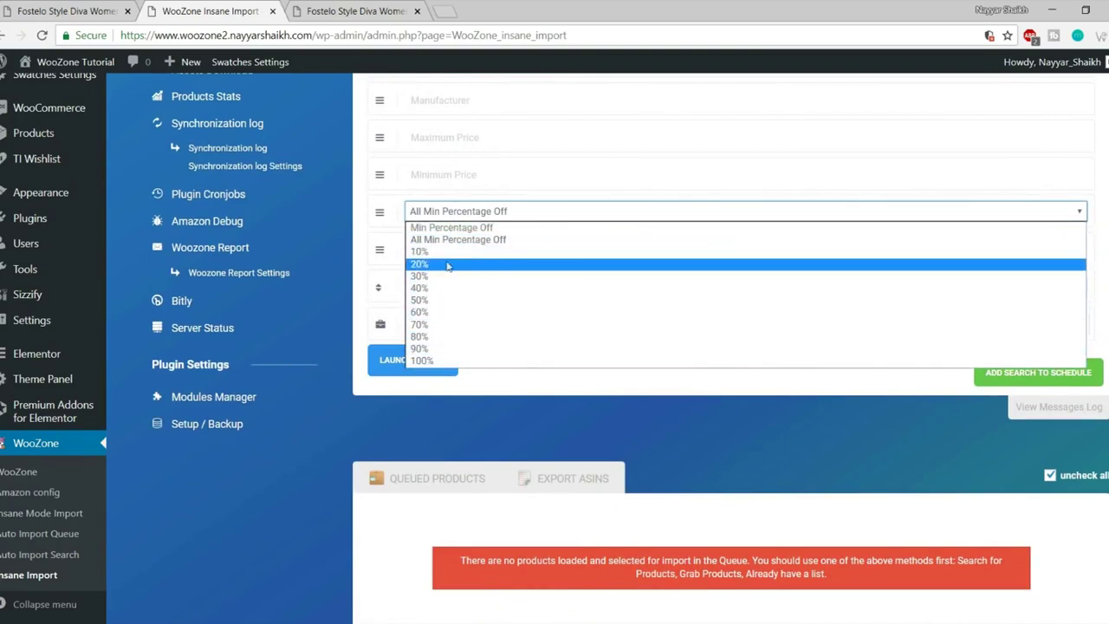
pyautogui.click(457, 239)
pyautogui.scroll(1, 485, 322)
pyautogui.click(488, 322)
pyautogui.click(526, 430)
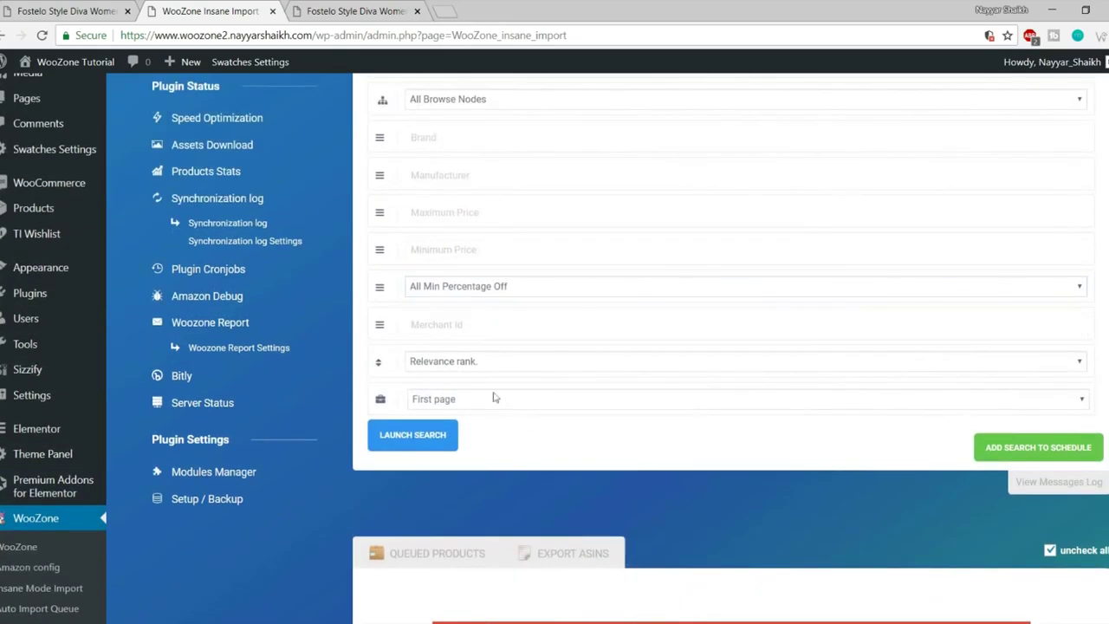
# - Confirm the keyword Fostelo and the Luggage & Bags department are still set
pyautogui.scroll(3, 437, 272)
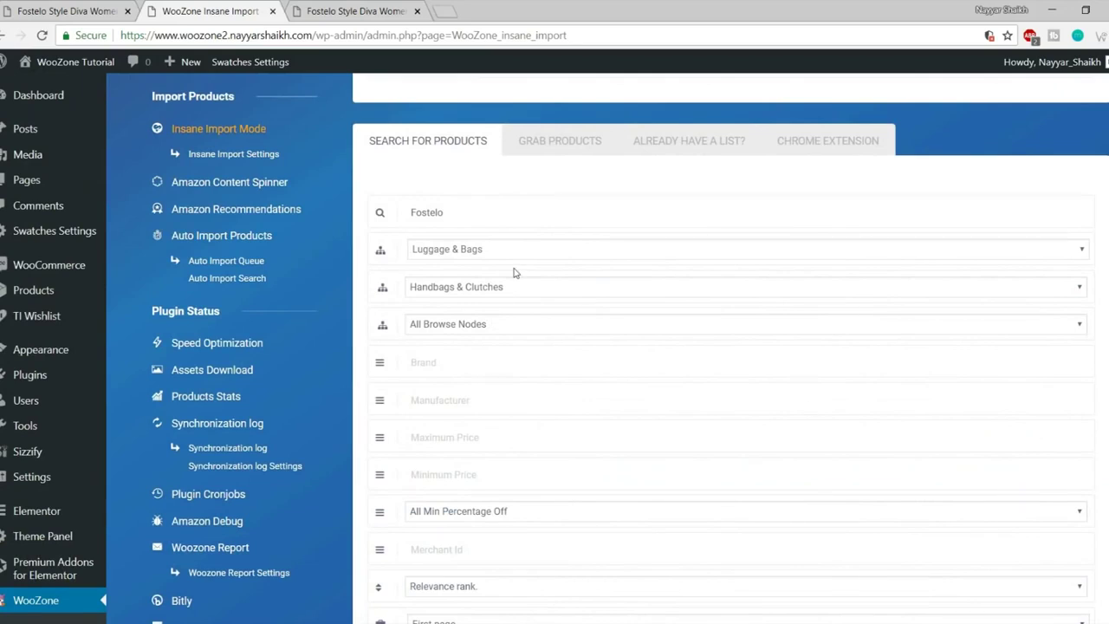
pyautogui.doubleClick(443, 212)
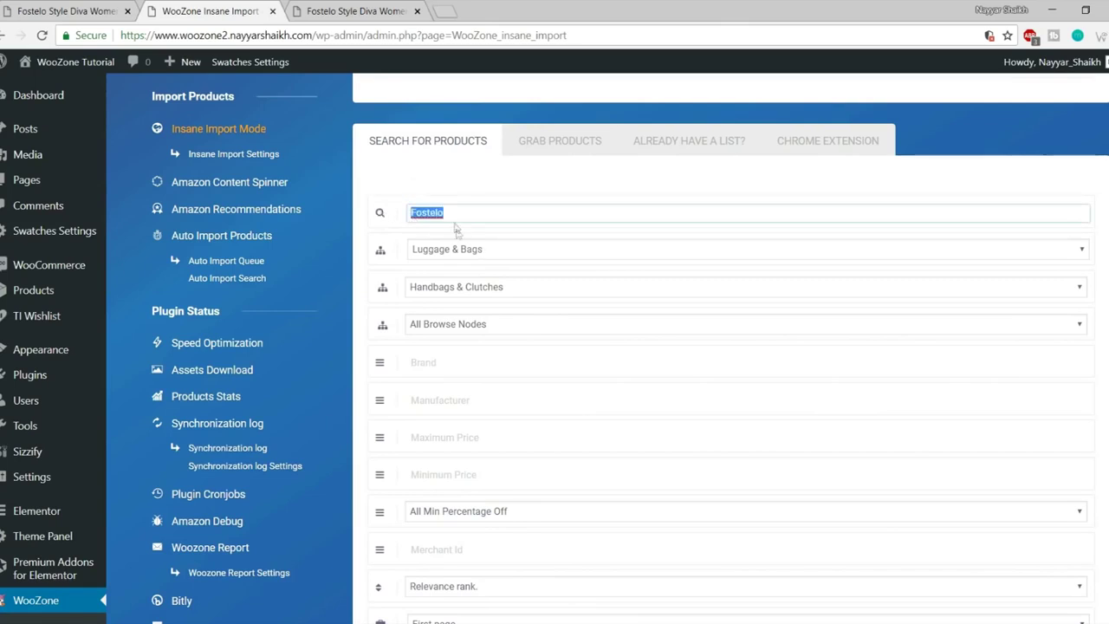
pyautogui.click(460, 252)
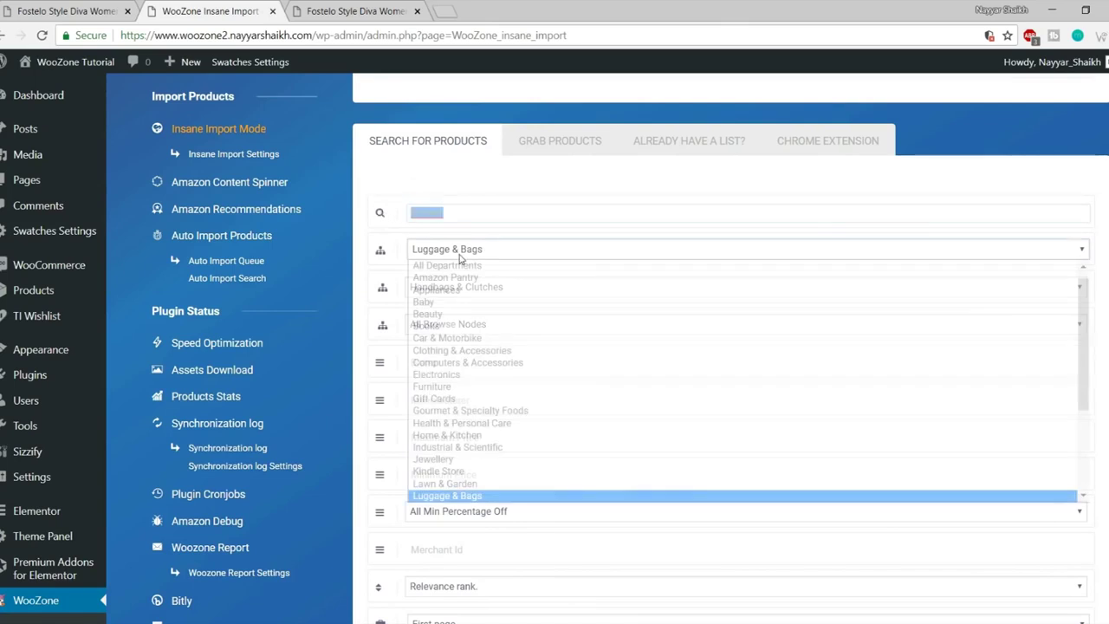
pyautogui.click(483, 498)
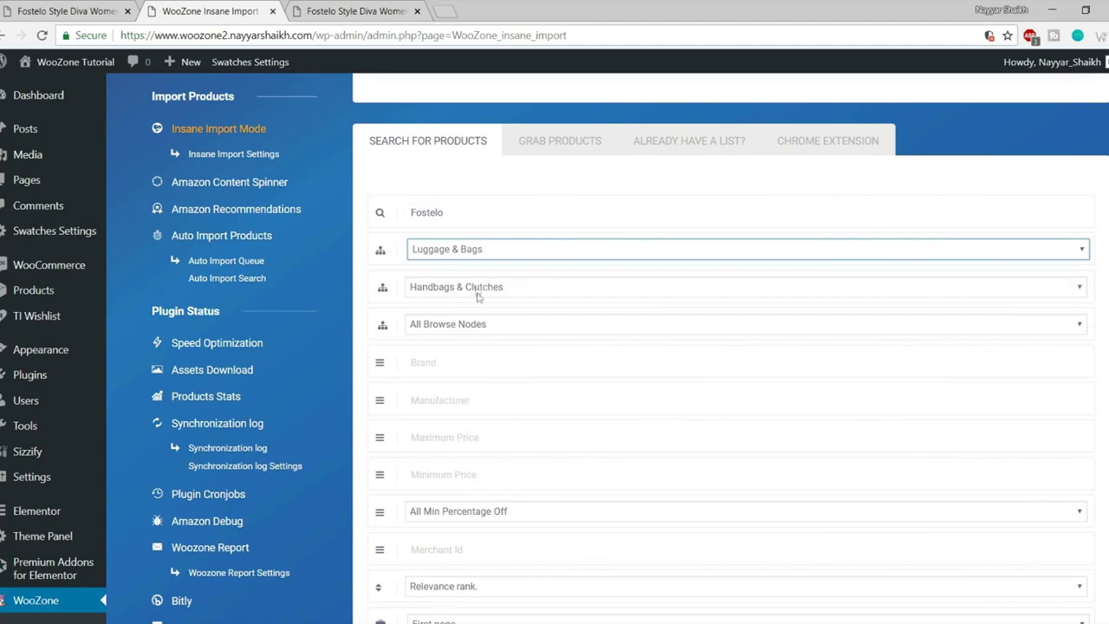
pyautogui.scroll(-3, 560, 329)
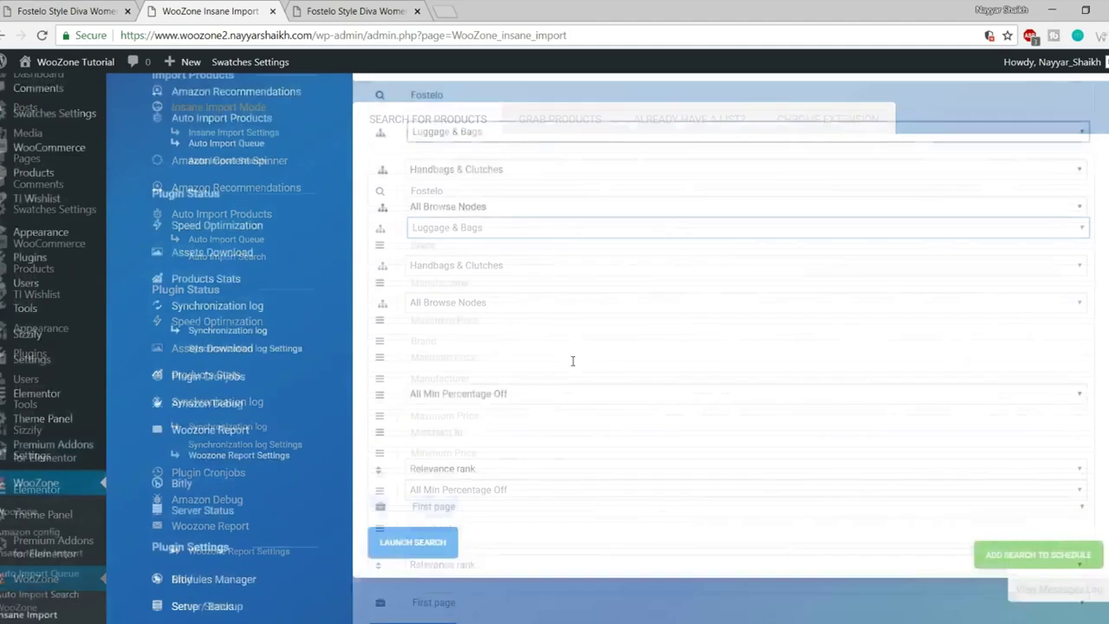
# - Set the price range to a minimum of 100 and a maximum of 5000
pyautogui.click(470, 257)
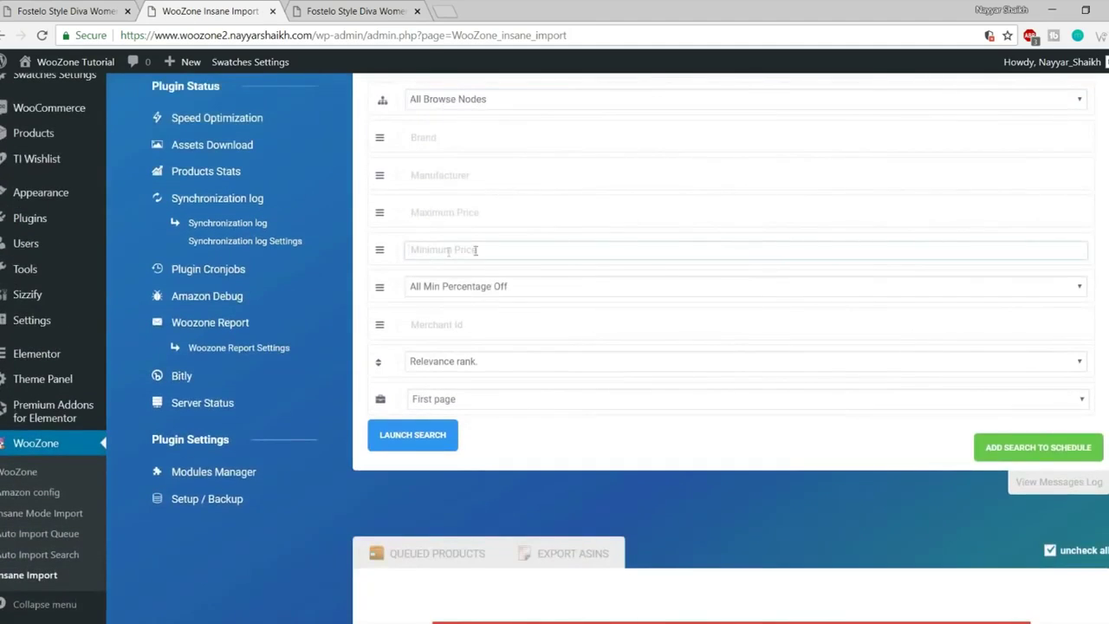
pyautogui.click(465, 213)
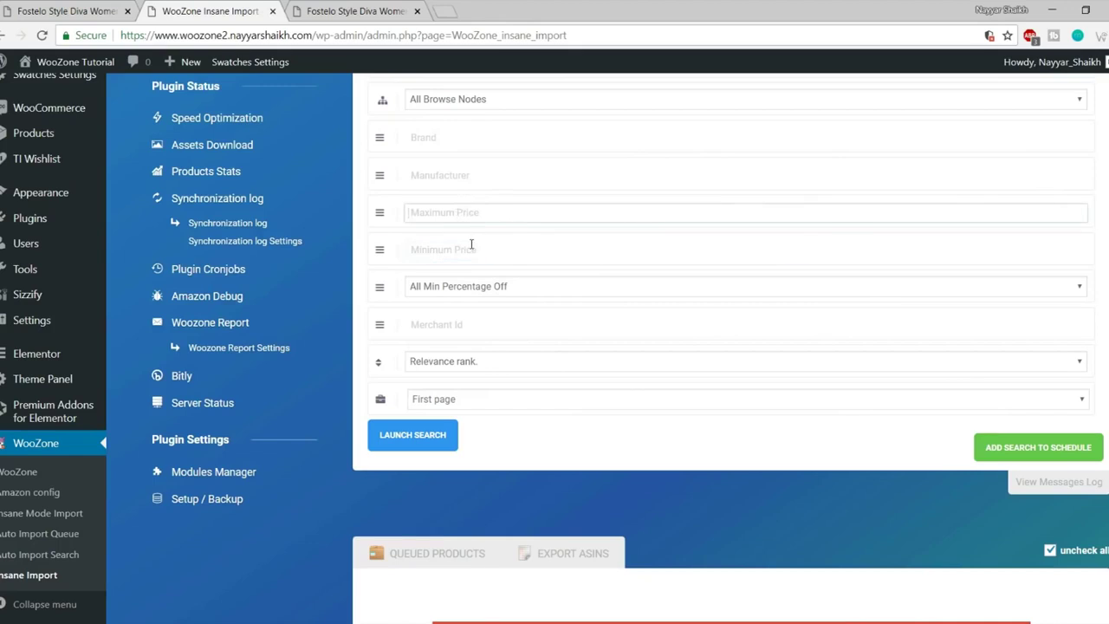
pyautogui.click(471, 246)
pyautogui.write('100')
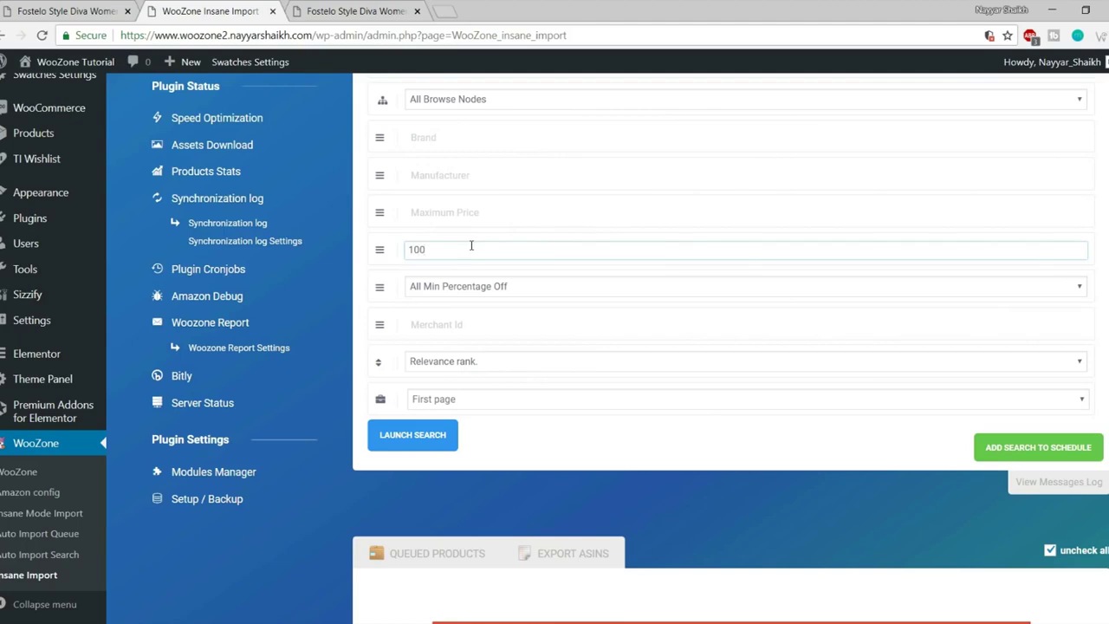
pyautogui.click(475, 217)
pyautogui.write('5000')
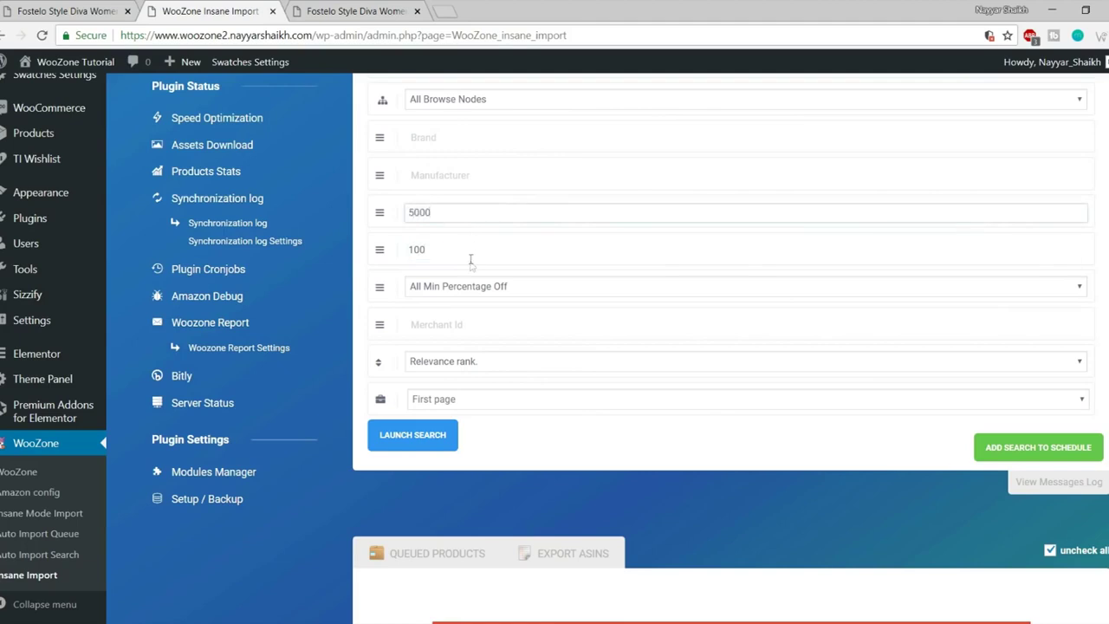
pyautogui.click(473, 244)
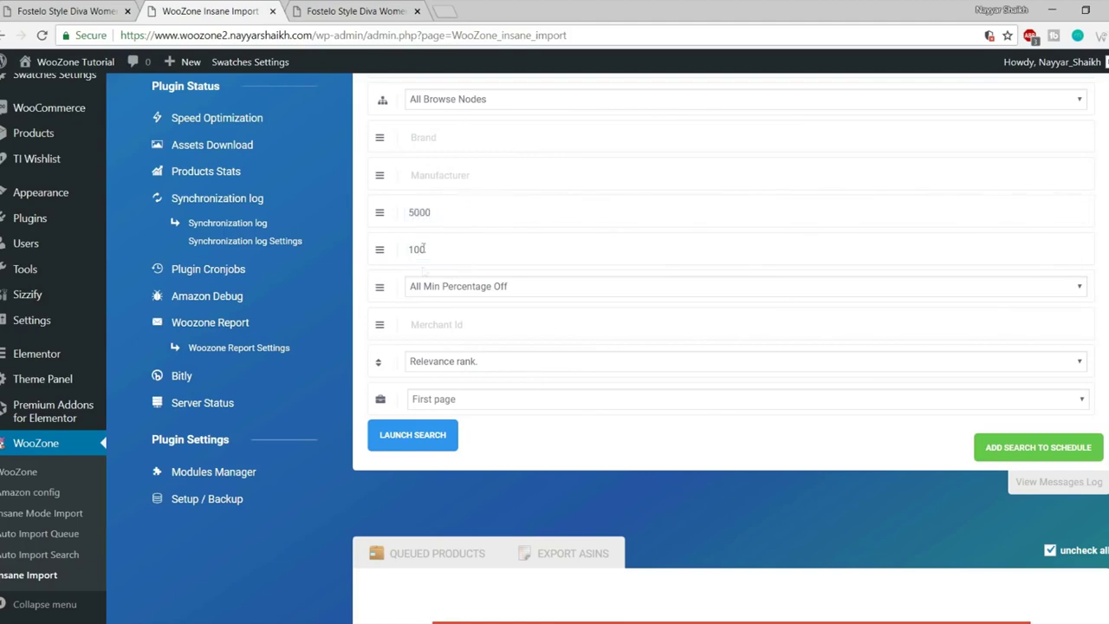
# - Require at least 10% off, keep the search to the first page, and launch the search
pyautogui.click(530, 287)
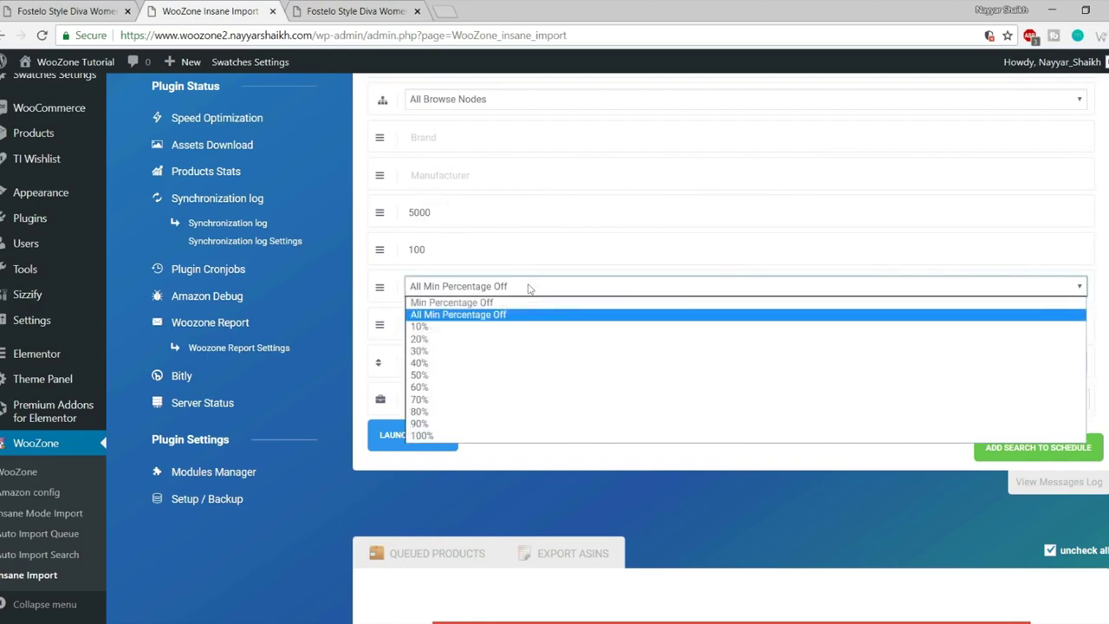
pyautogui.click(439, 329)
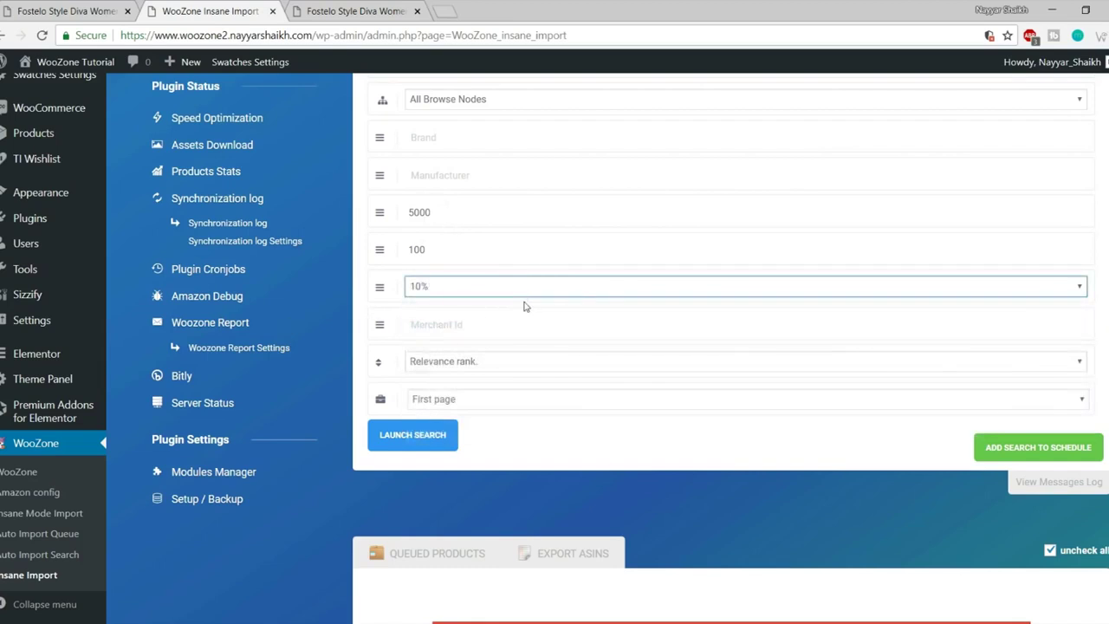
pyautogui.click(492, 400)
pyautogui.scroll(-1, 492, 405)
pyautogui.click(481, 329)
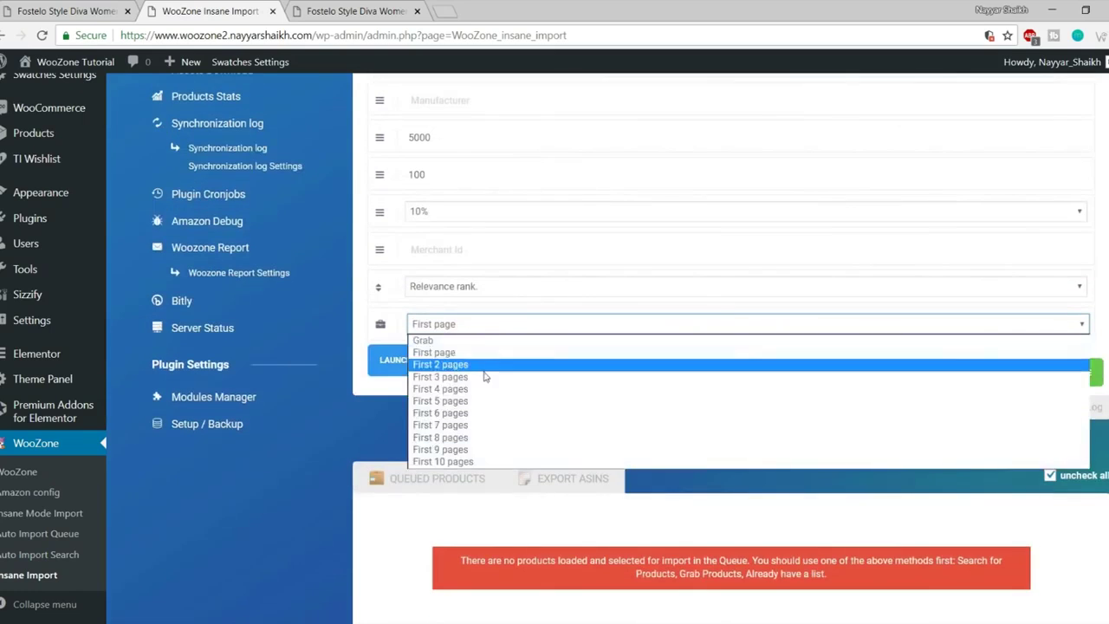
pyautogui.click(483, 327)
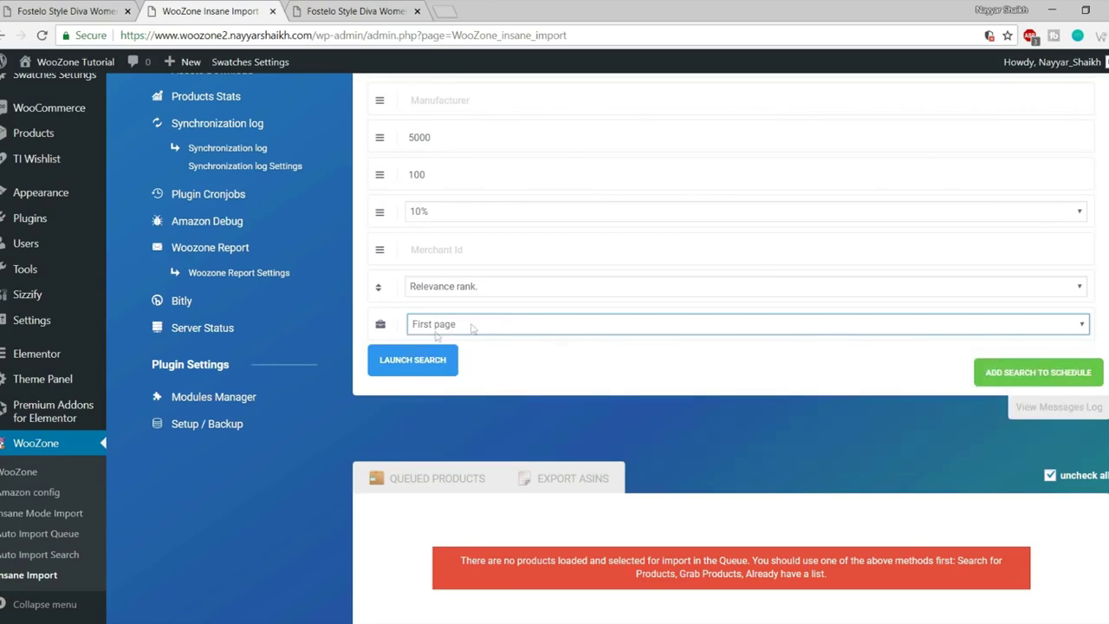
pyautogui.scroll(3, 494, 351)
pyautogui.scroll(-2, 507, 303)
pyautogui.click(407, 442)
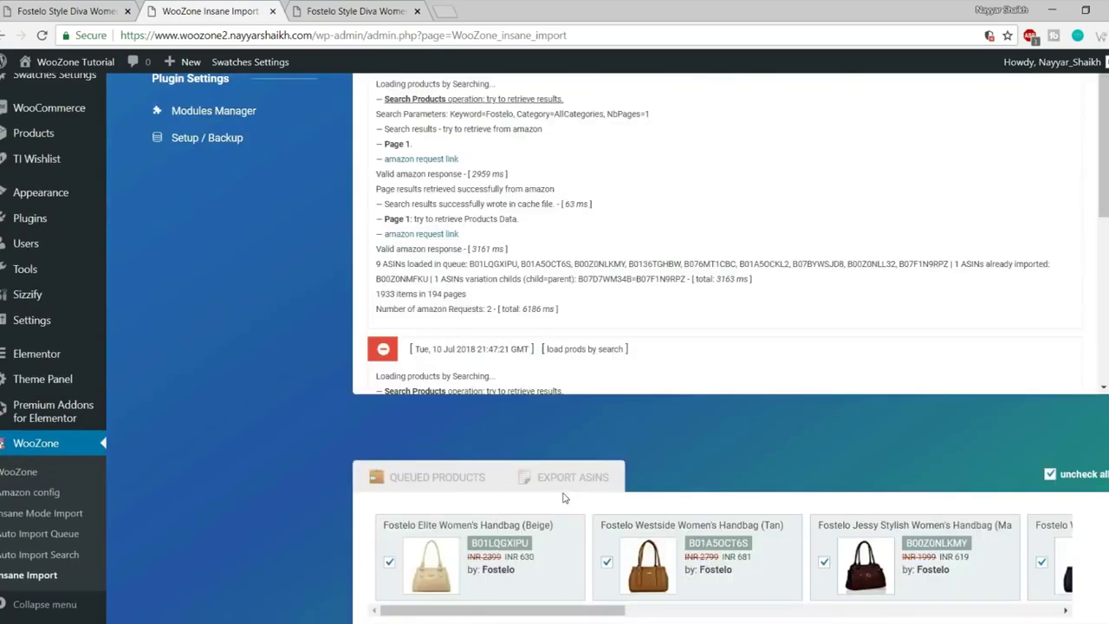
# - Keep the Elite (Beige) handbag ticked and untick the Westside (Tan) and Jessy Stylish handbags
pyautogui.scroll(-3, 563, 497)
pyautogui.moveTo(544, 389); pyautogui.dragTo(463, 421)
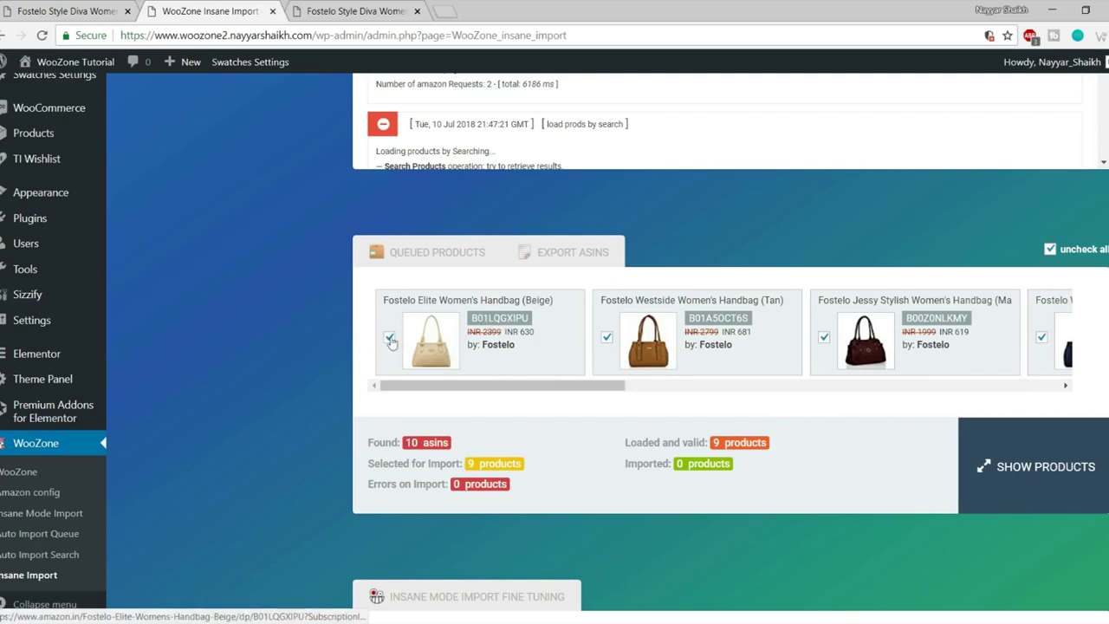
pyautogui.click(388, 339)
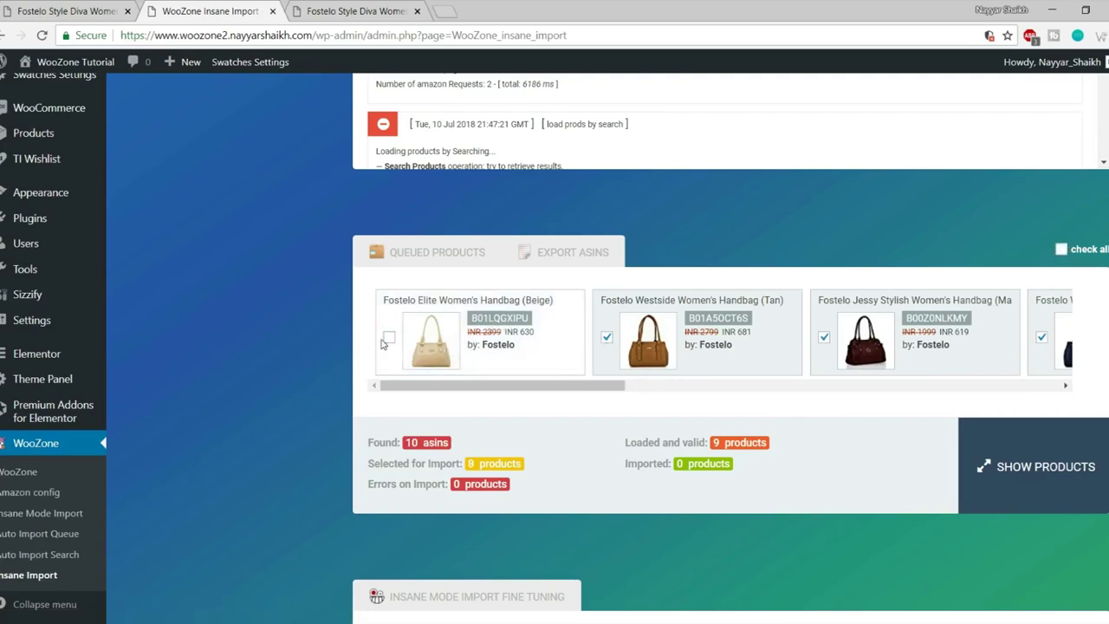
pyautogui.click(389, 340)
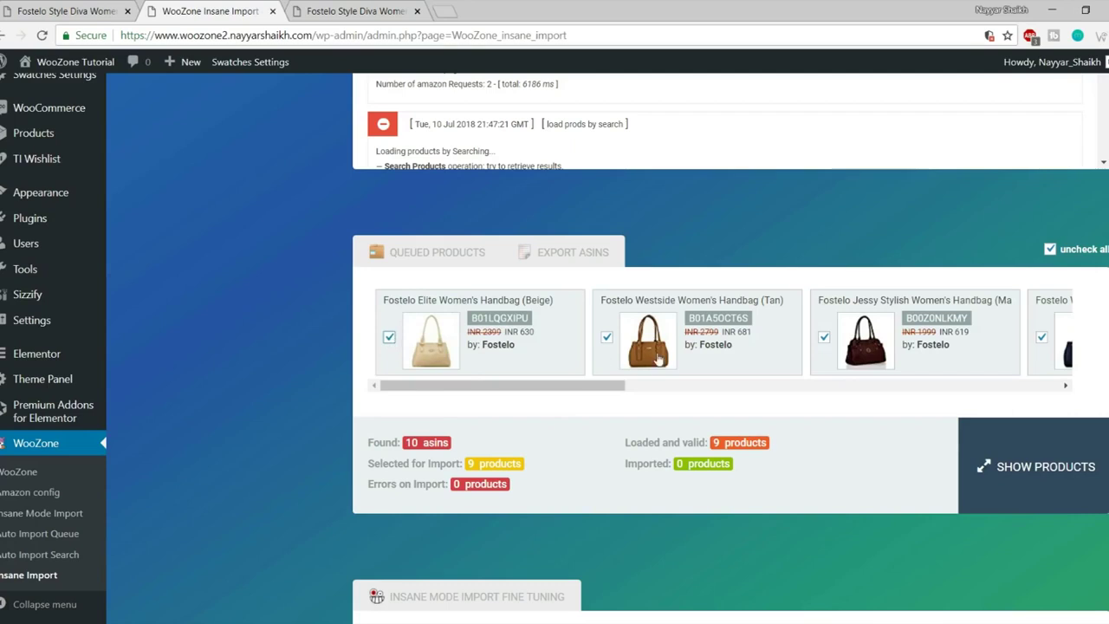
pyautogui.click(609, 340)
pyautogui.click(824, 340)
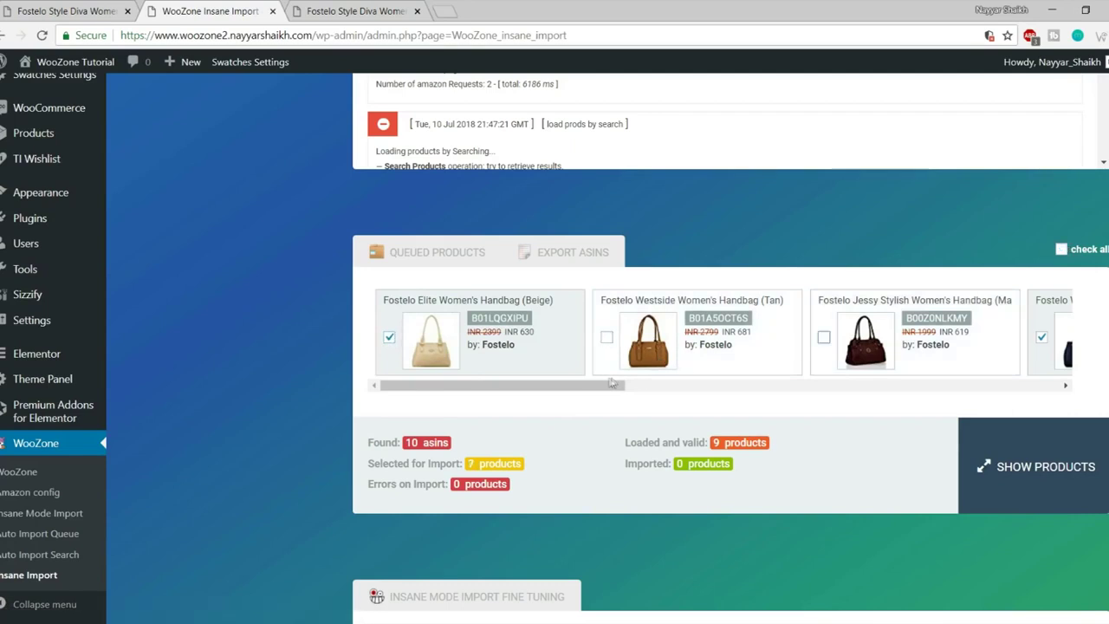
# - Untick the Westside (Blue), Versatile clutch, other Westside, Princess Diana, Aurielle (Brown) and Kathleen products
pyautogui.moveTo(611, 394); pyautogui.dragTo(777, 392)
pyautogui.click(566, 337)
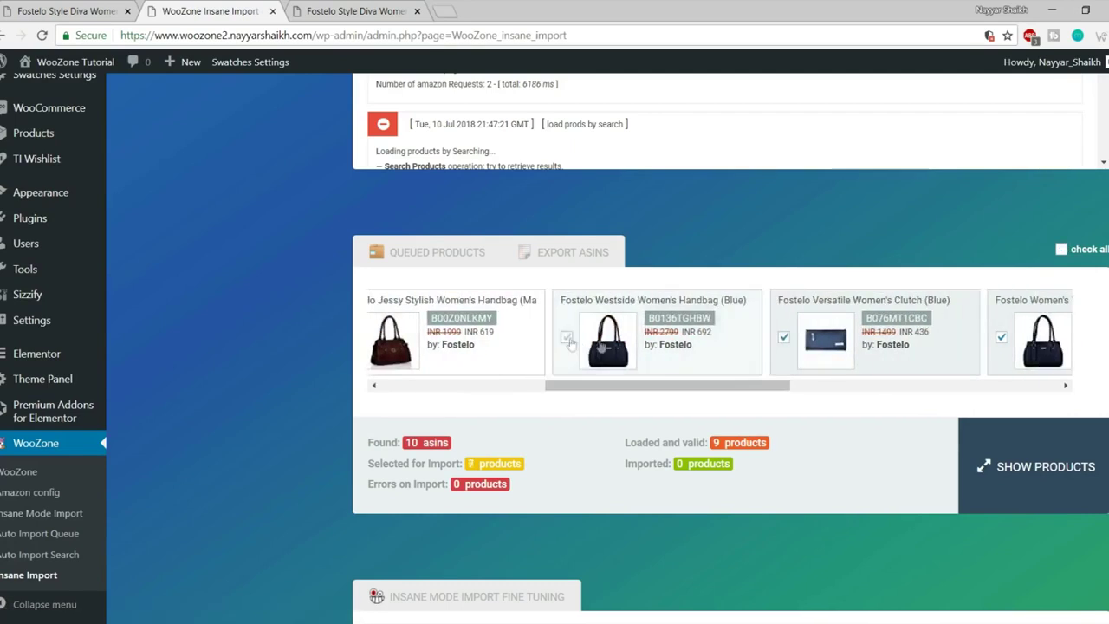
pyautogui.click(783, 337)
pyautogui.moveTo(705, 389); pyautogui.dragTo(817, 390)
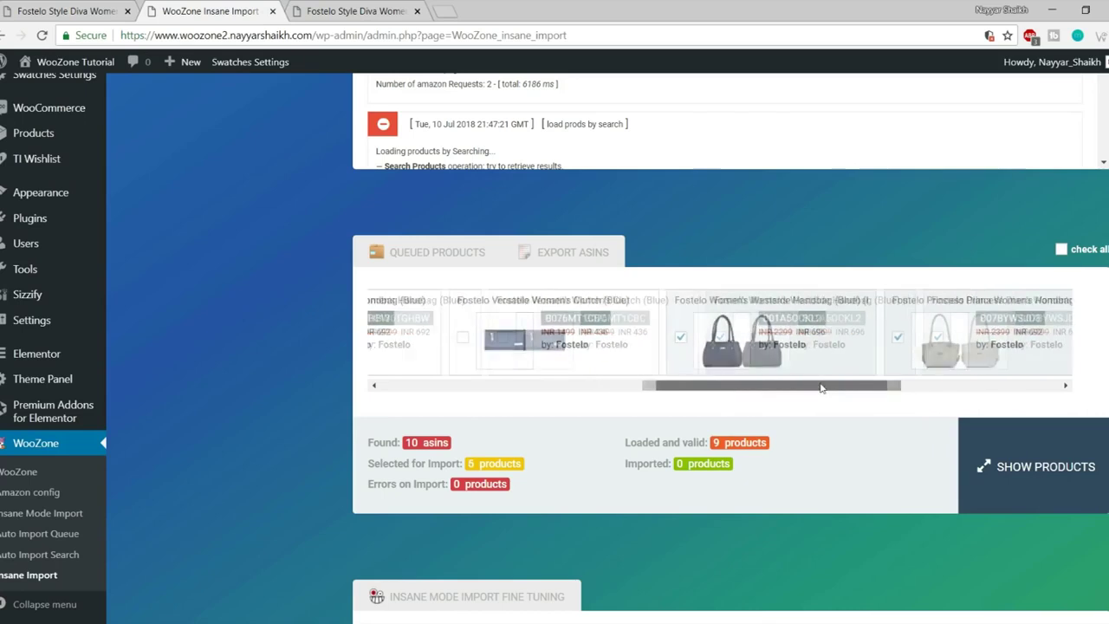
pyautogui.click(676, 337)
pyautogui.click(893, 337)
pyautogui.moveTo(842, 388); pyautogui.dragTo(997, 388)
pyautogui.click(664, 337)
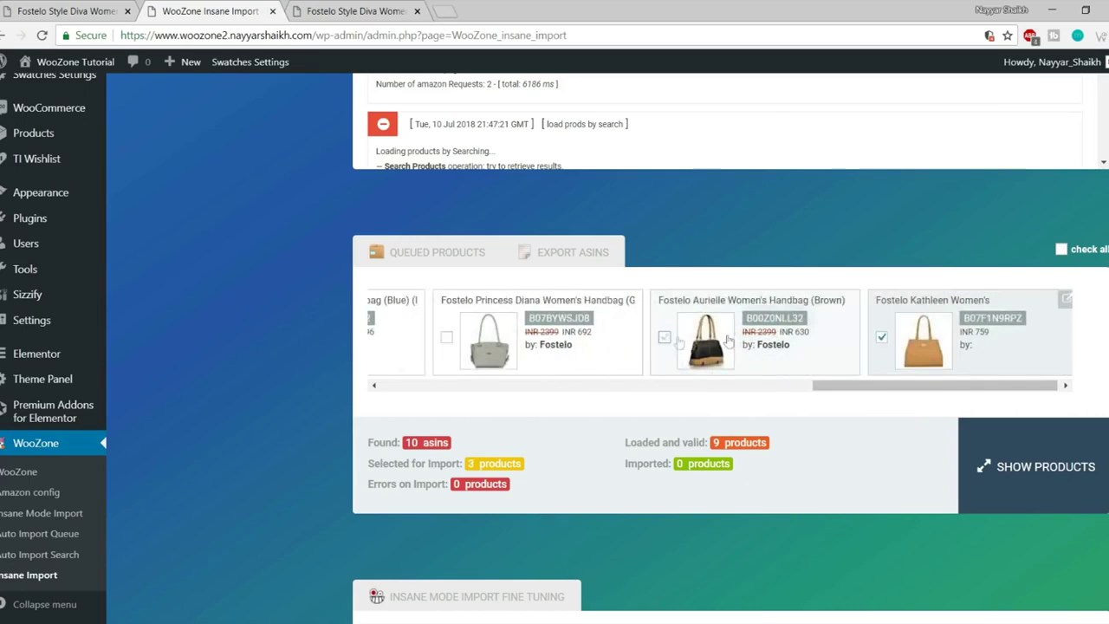
pyautogui.click(881, 337)
pyautogui.moveTo(958, 389); pyautogui.dragTo(342, 407)
pyautogui.hscroll(5, 373, 371)
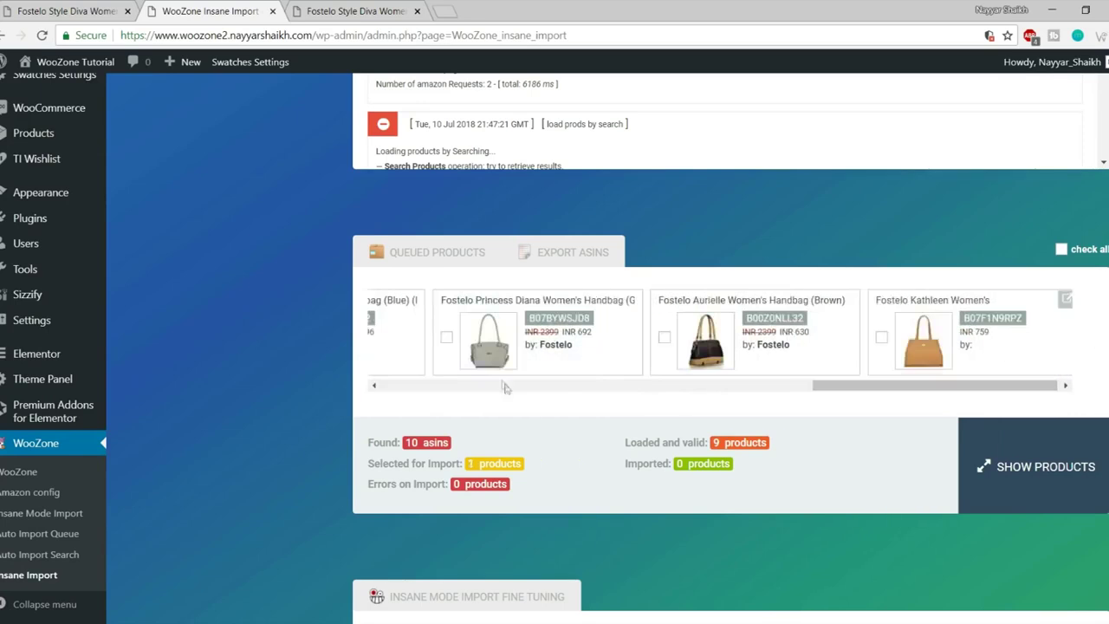
pyautogui.moveTo(867, 390); pyautogui.dragTo(396, 389)
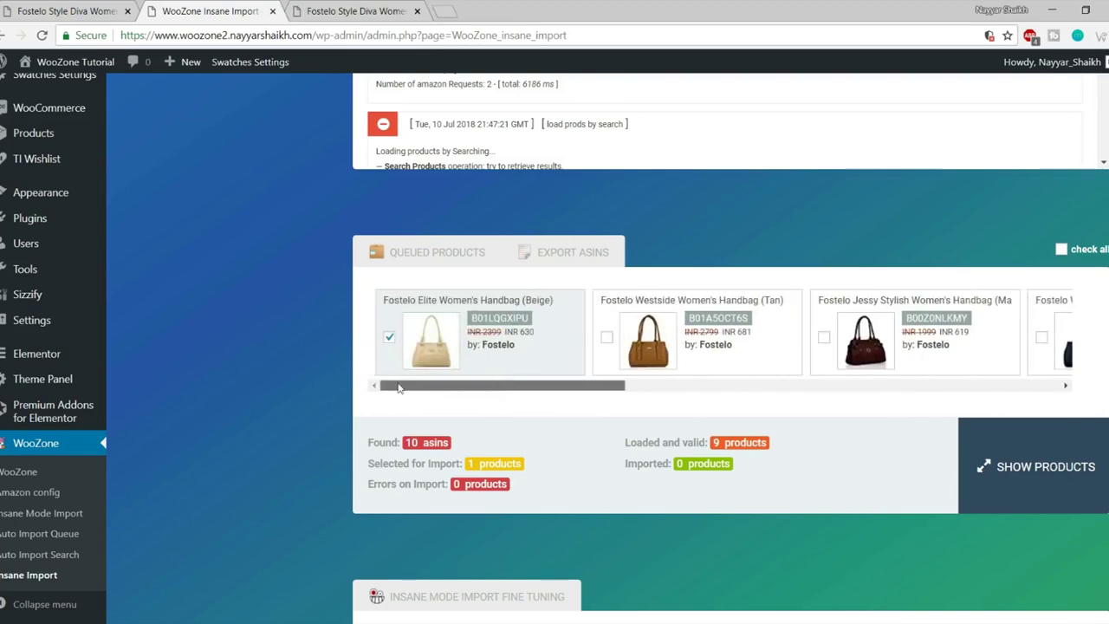
# - Slide Number of Images down to 3 per product
pyautogui.scroll(-2, 684, 429)
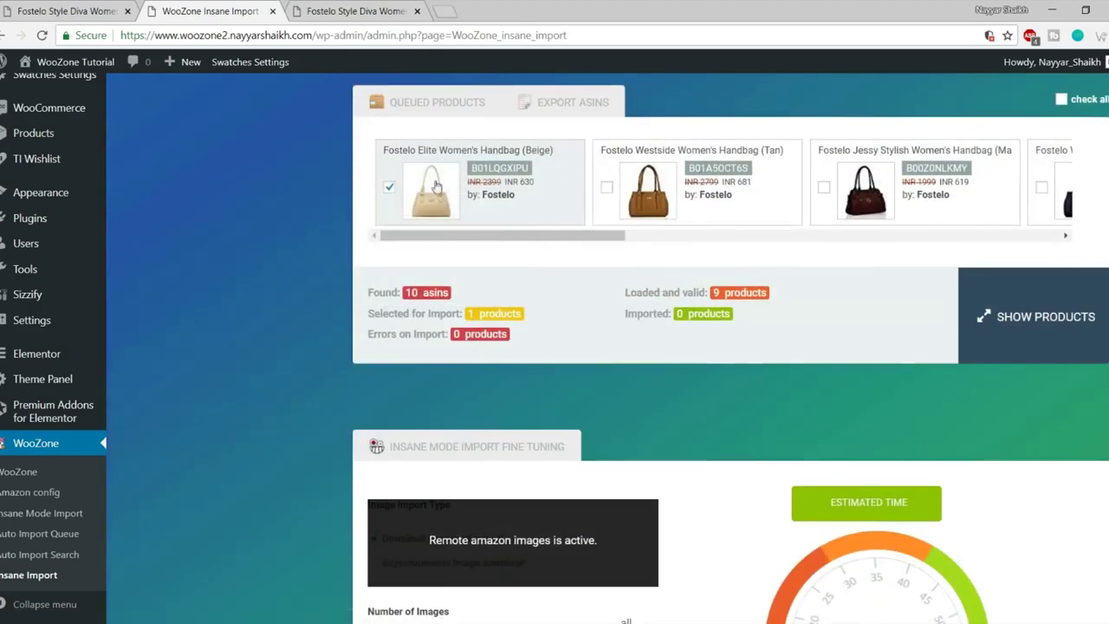
pyautogui.scroll(-6, 903, 185)
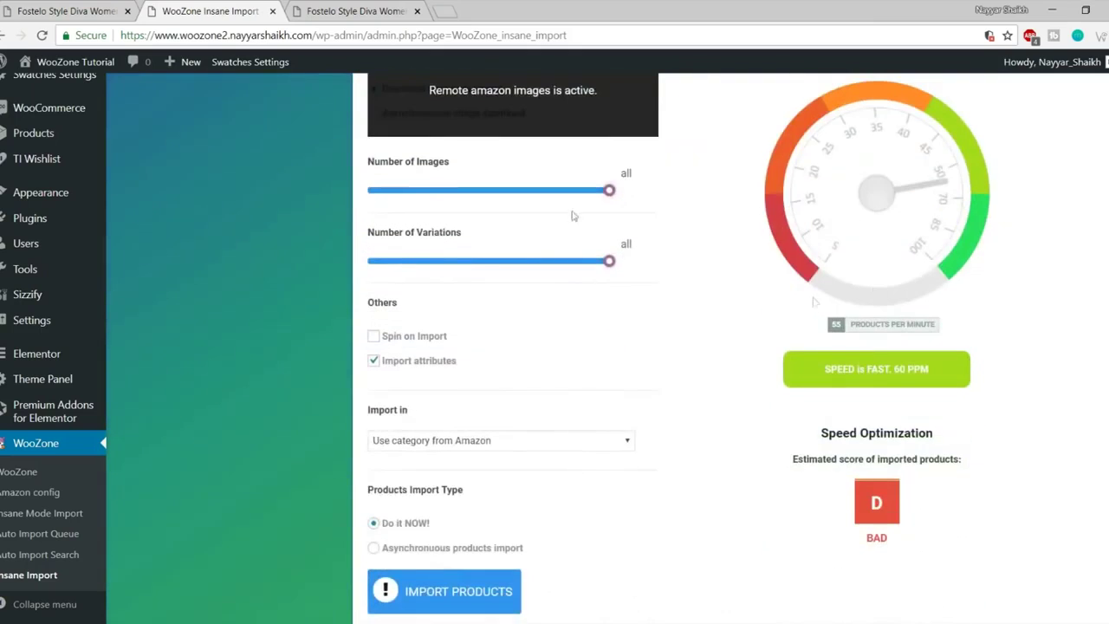
pyautogui.scroll(2, 691, 239)
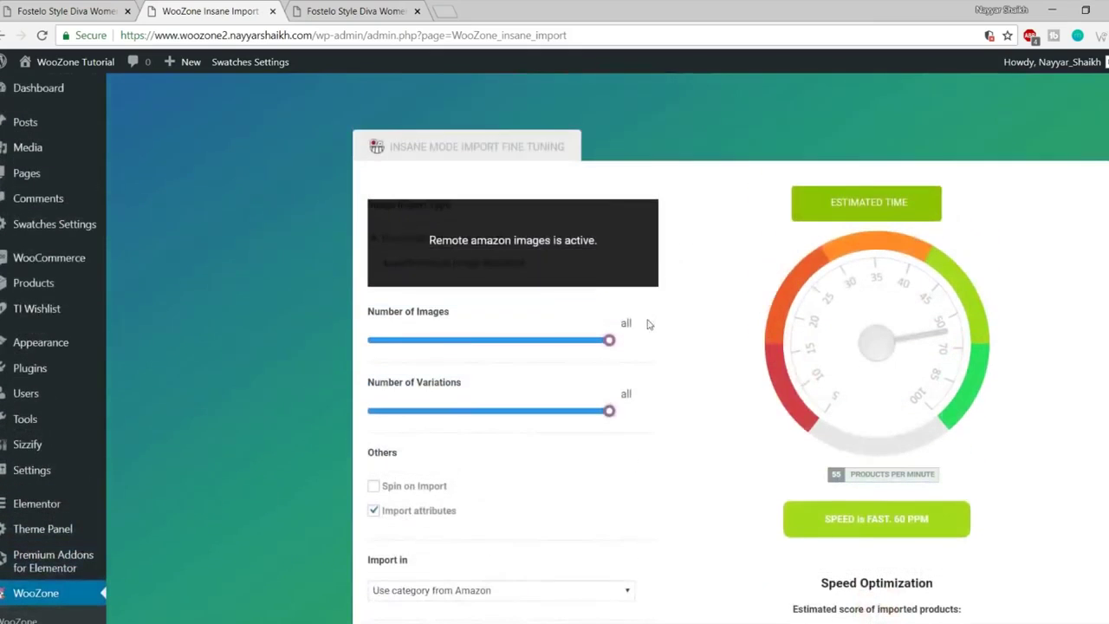
pyautogui.moveTo(610, 340); pyautogui.dragTo(665, 367)
pyautogui.moveTo(610, 340); pyautogui.dragTo(379, 354)
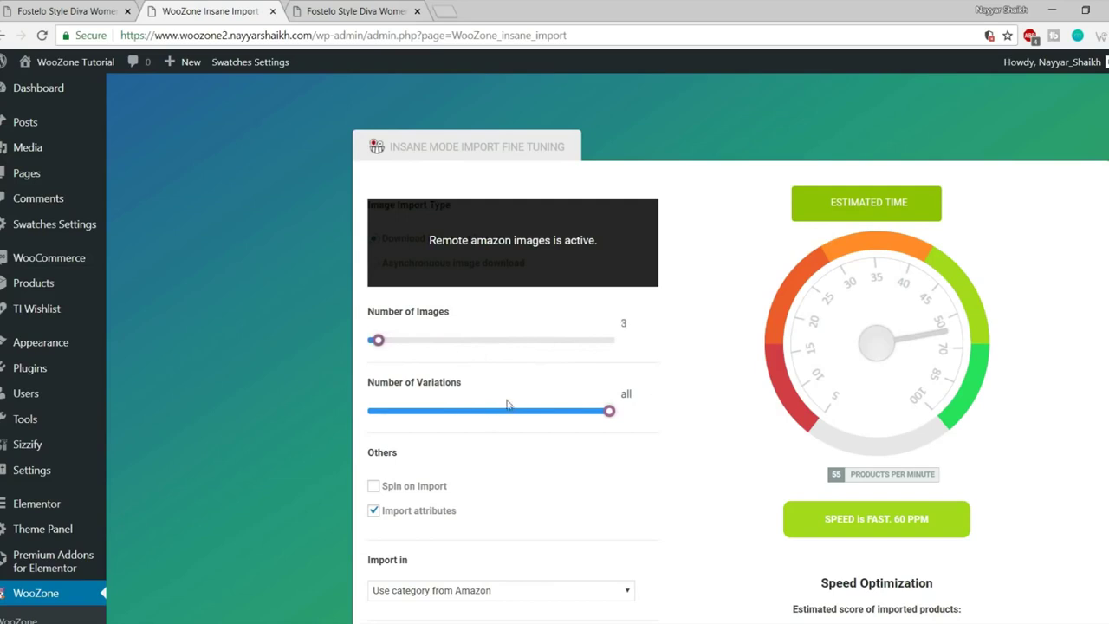
# - Keep Import in set to Use category from Amazon and start importing the selected product
pyautogui.scroll(-2, 668, 401)
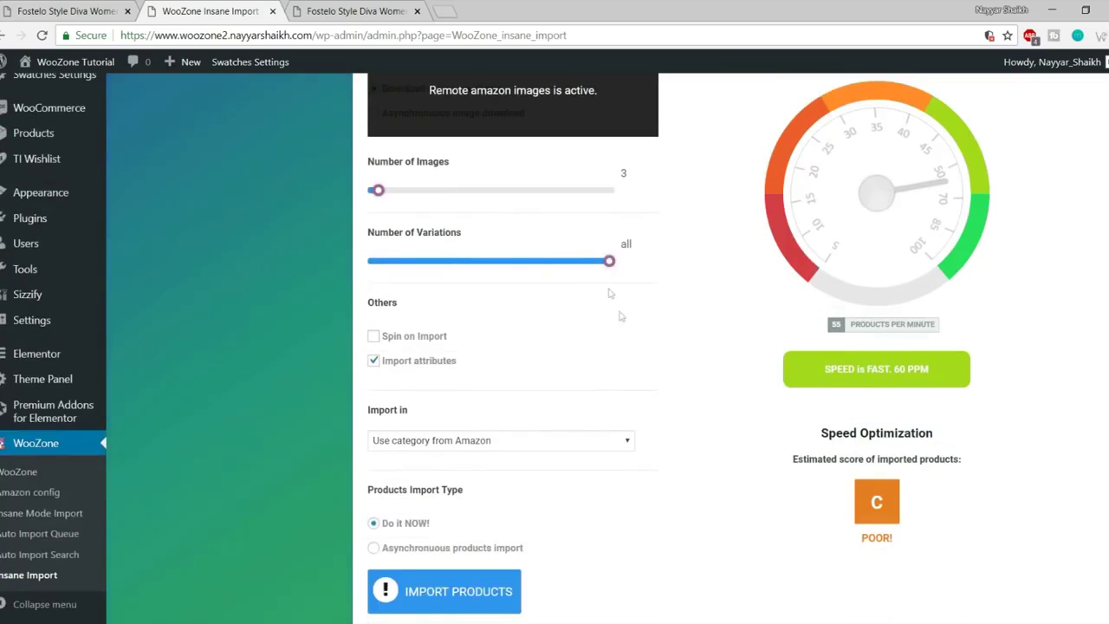
pyautogui.scroll(-2, 626, 329)
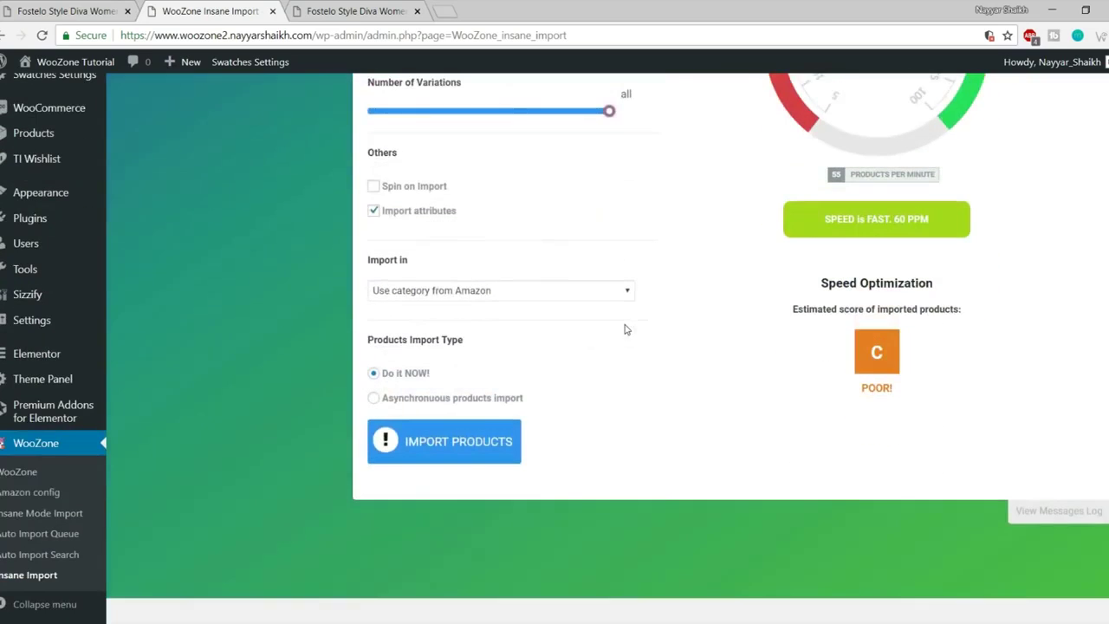
pyautogui.click(463, 294)
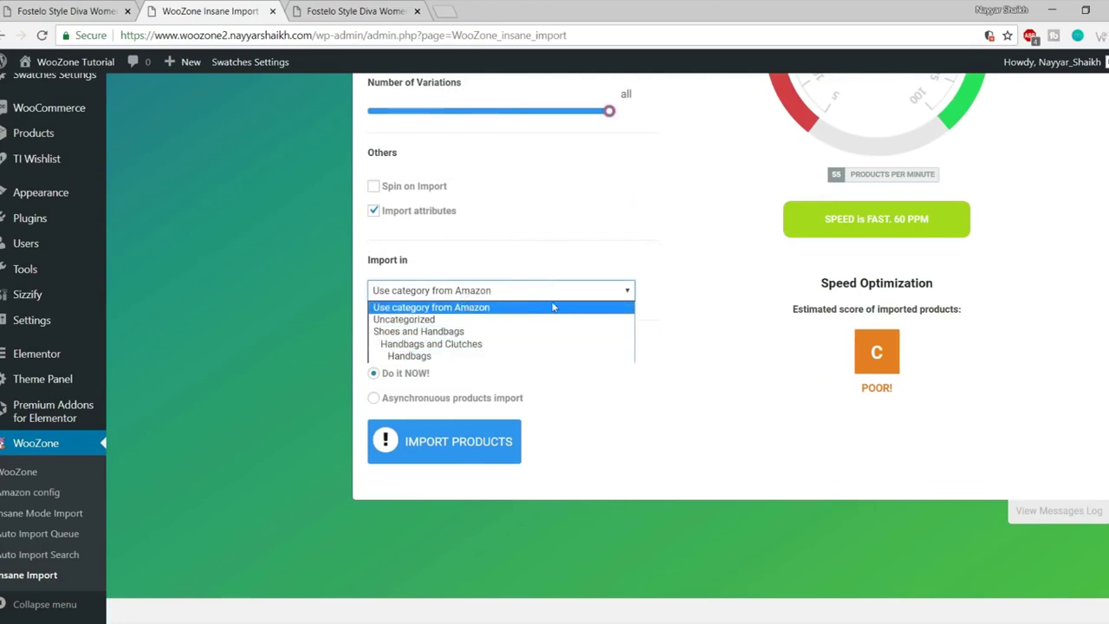
pyautogui.click(662, 299)
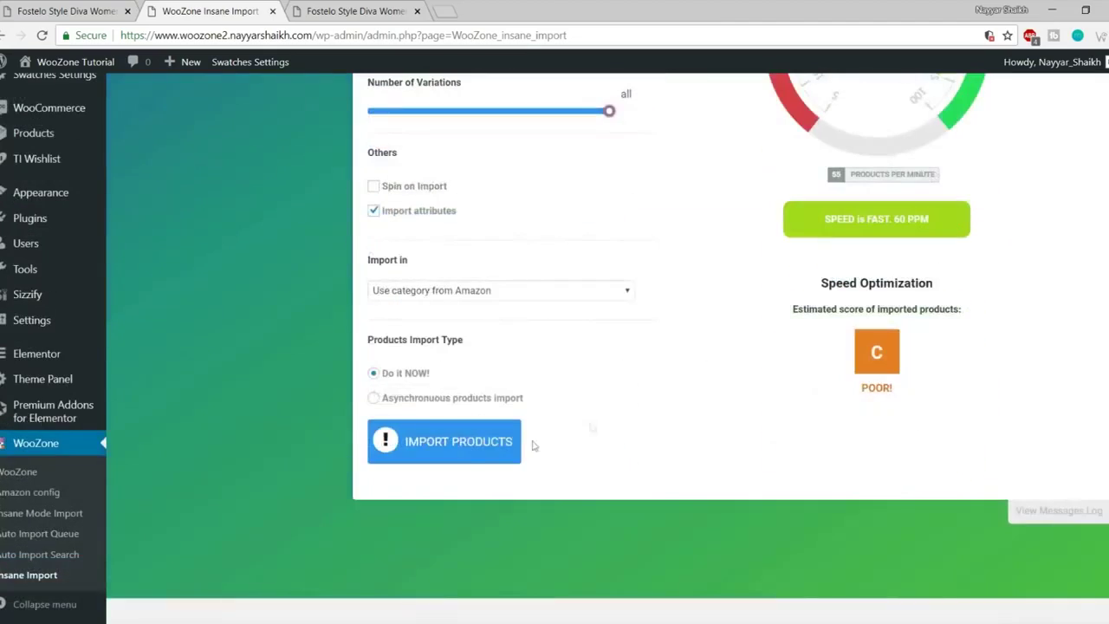
pyautogui.click(489, 442)
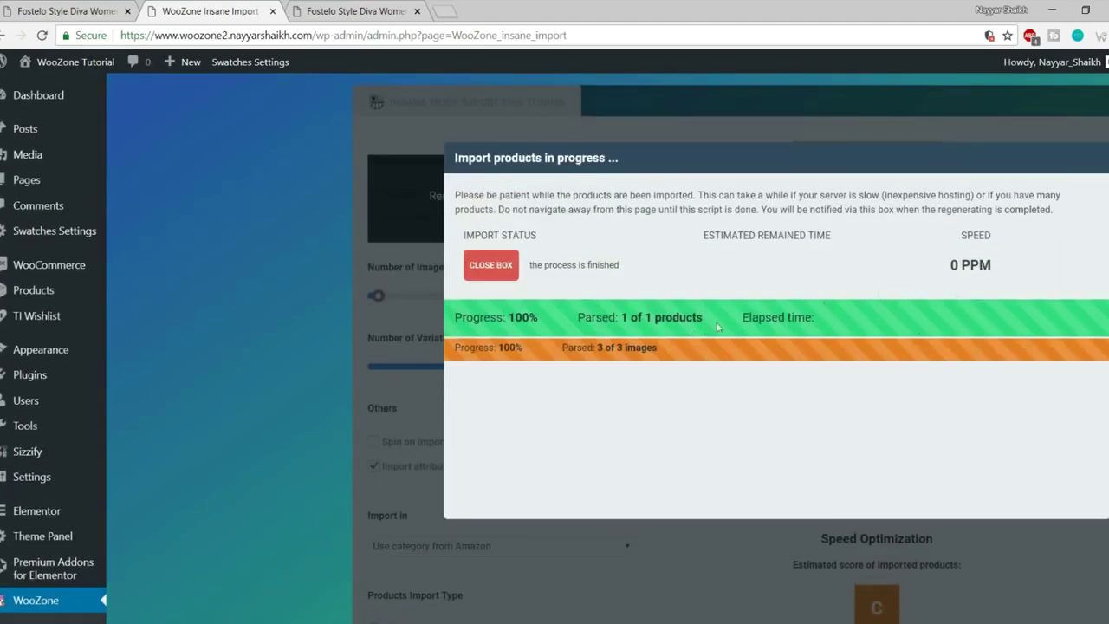
# - Close the finished import box showing 1 product and 3 images imported, then open the Products list
pyautogui.click(491, 265)
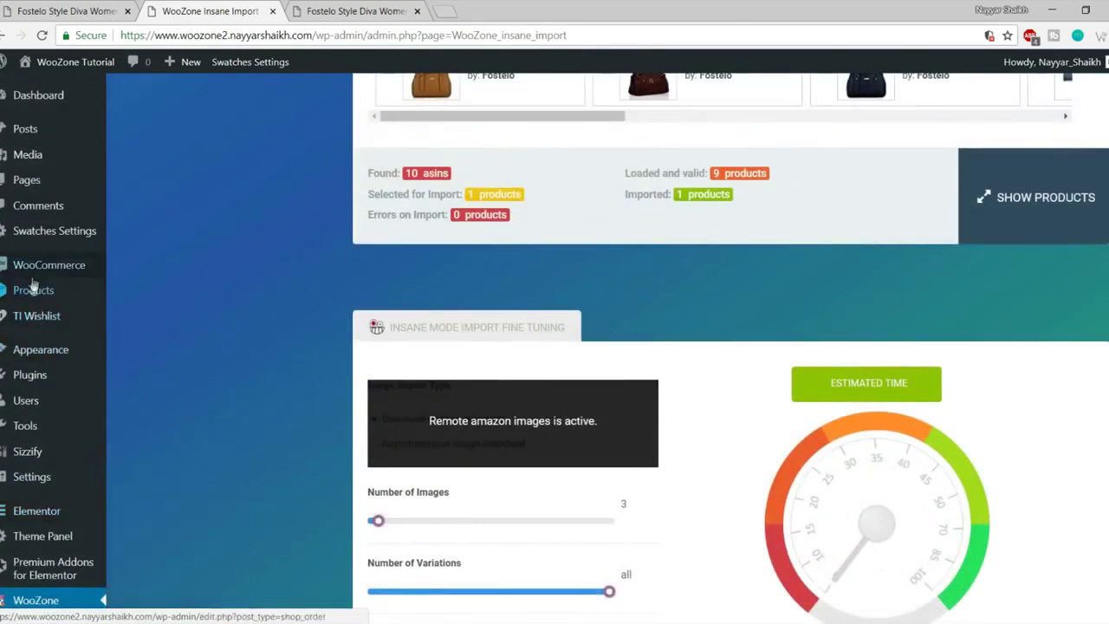
pyautogui.click(32, 290)
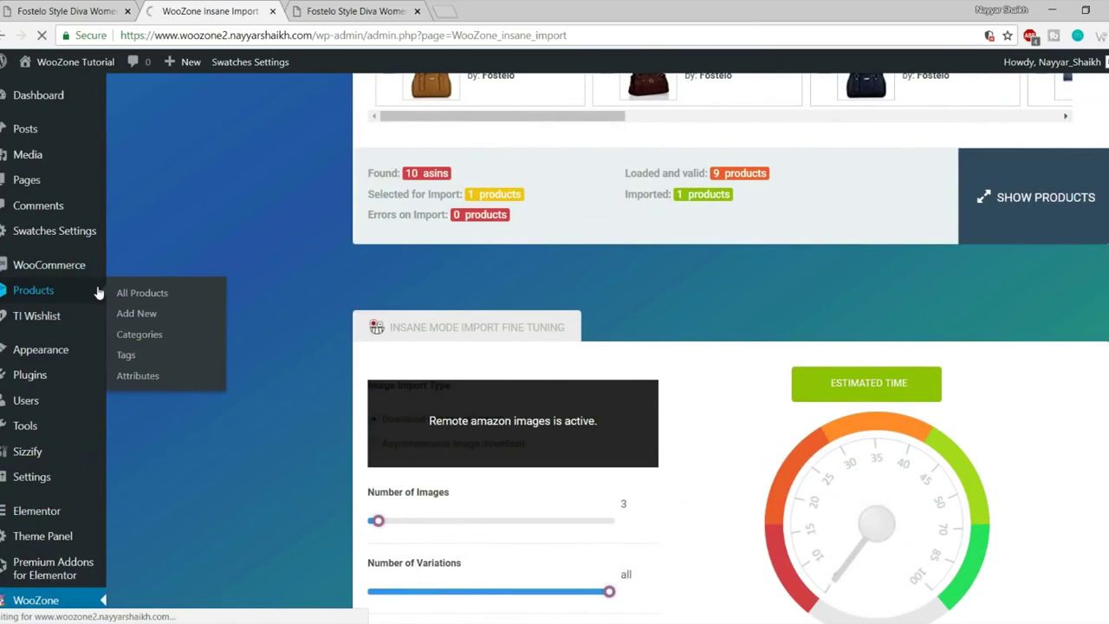
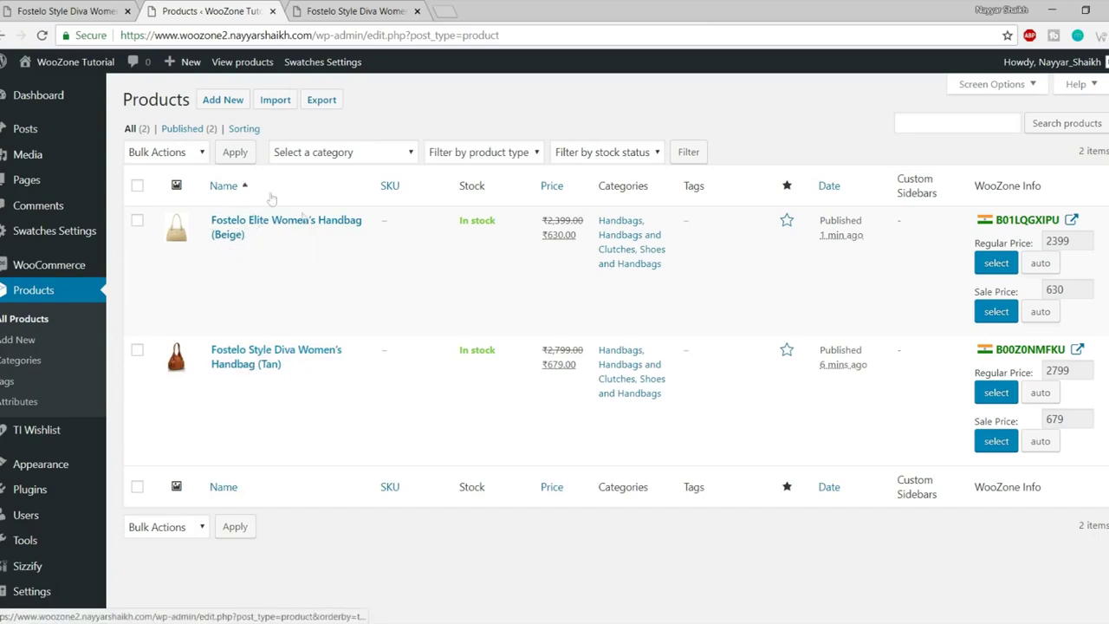
# - Look over the shop's Products listing on the storefront, then return to the admin list
pyautogui.click(360, 11)
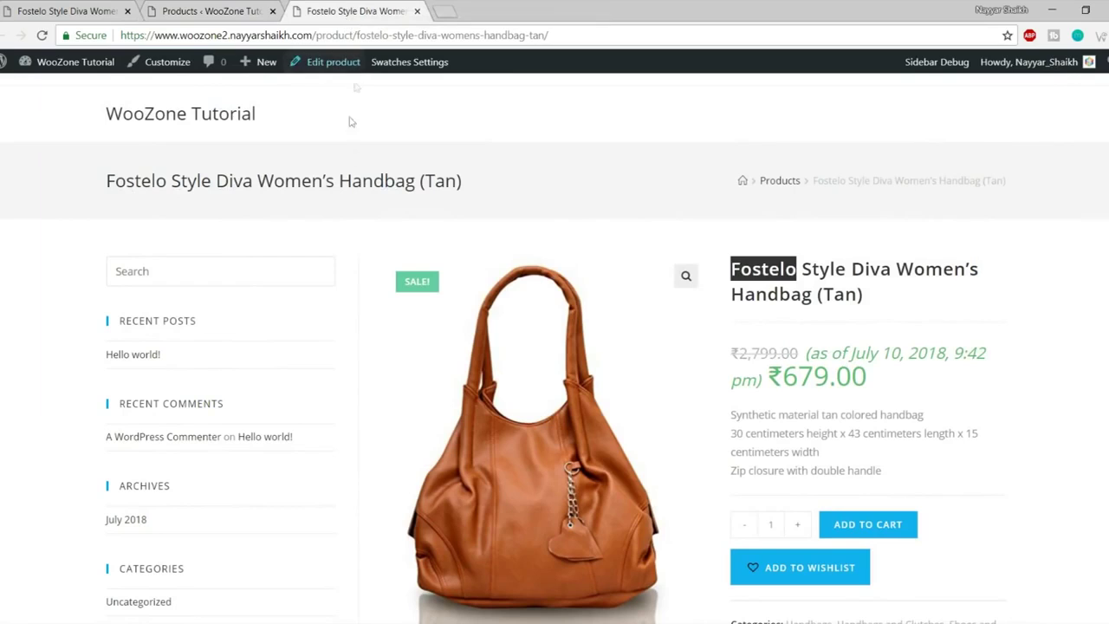
pyautogui.click(774, 188)
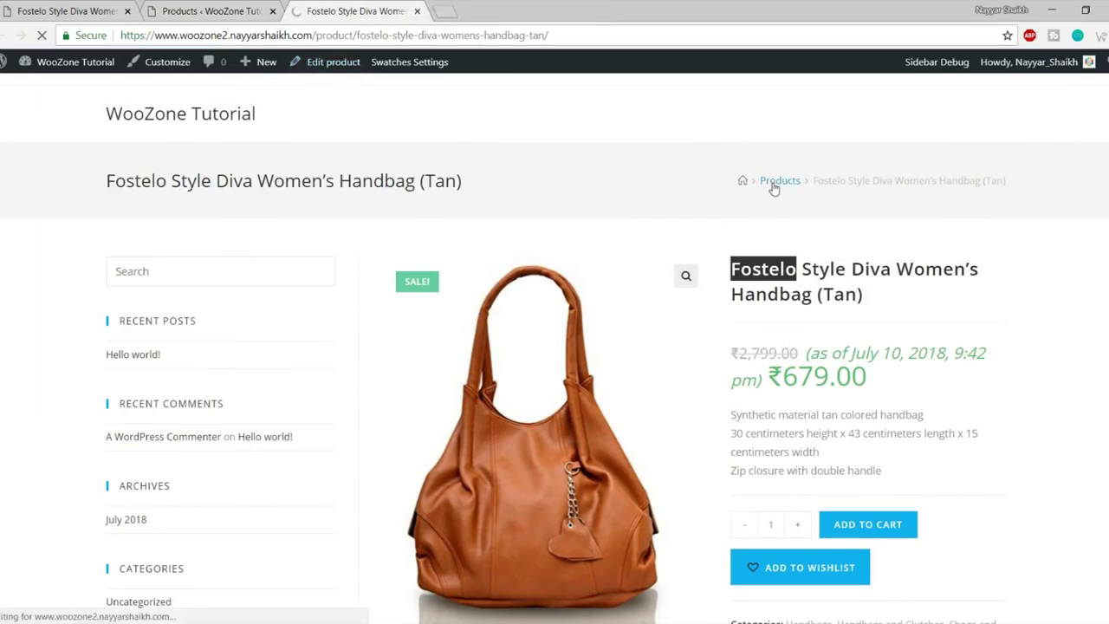
pyautogui.scroll(-3, 793, 286)
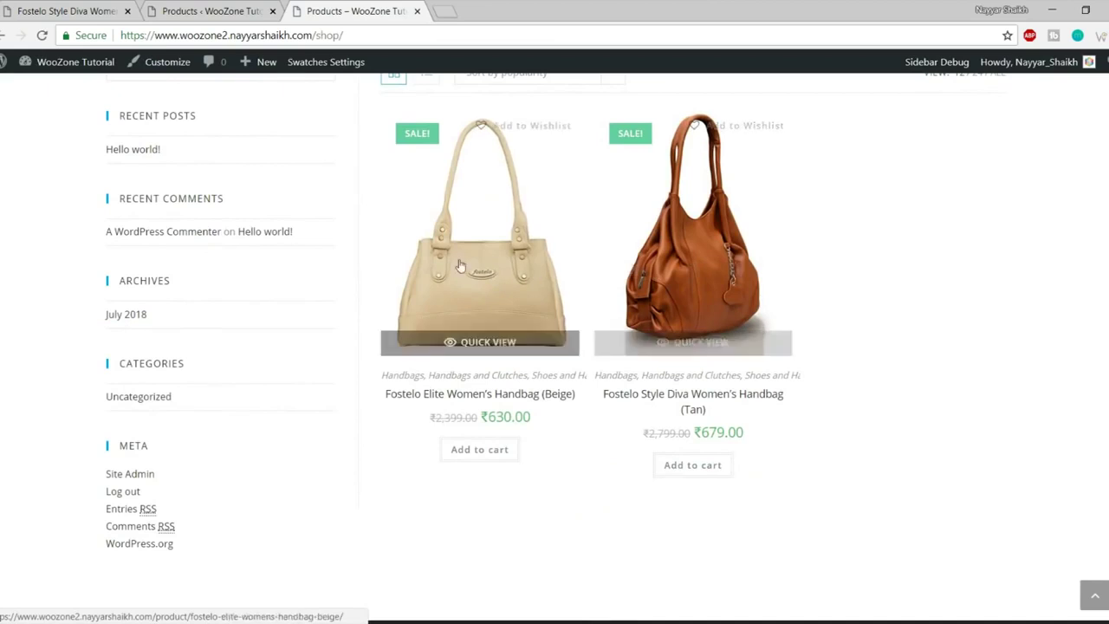
pyautogui.scroll(3, 973, 350)
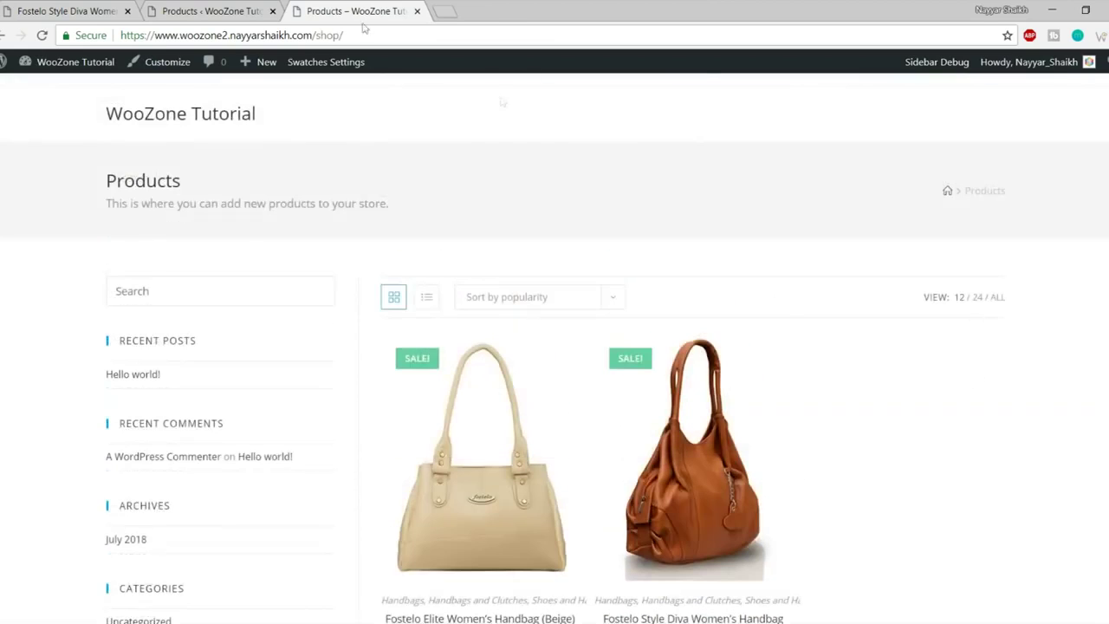
pyautogui.click(253, 12)
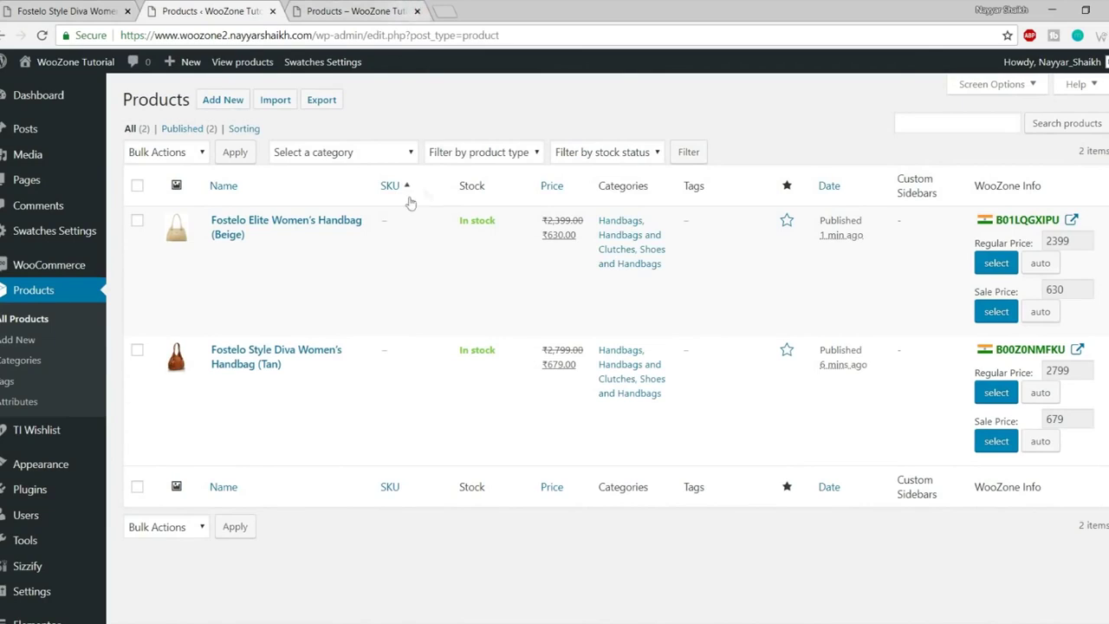
# - Open the beige handbag's storefront page and browse its second and third product photos
pyautogui.click(357, 14)
pyautogui.scroll(-2, 545, 381)
pyautogui.click(509, 355)
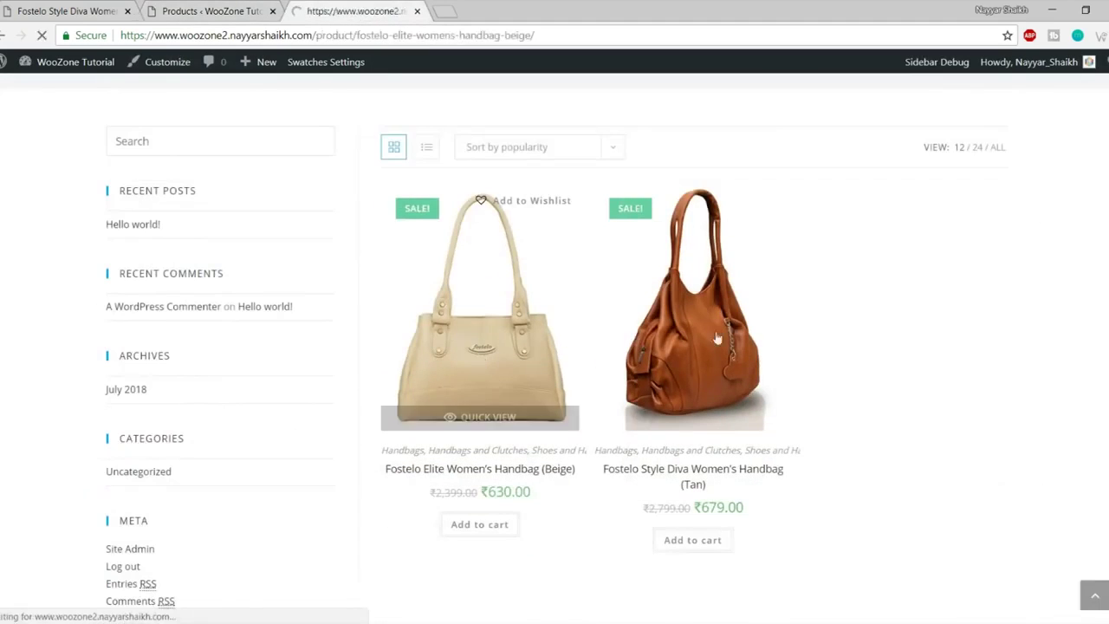
pyautogui.scroll(-4, 835, 347)
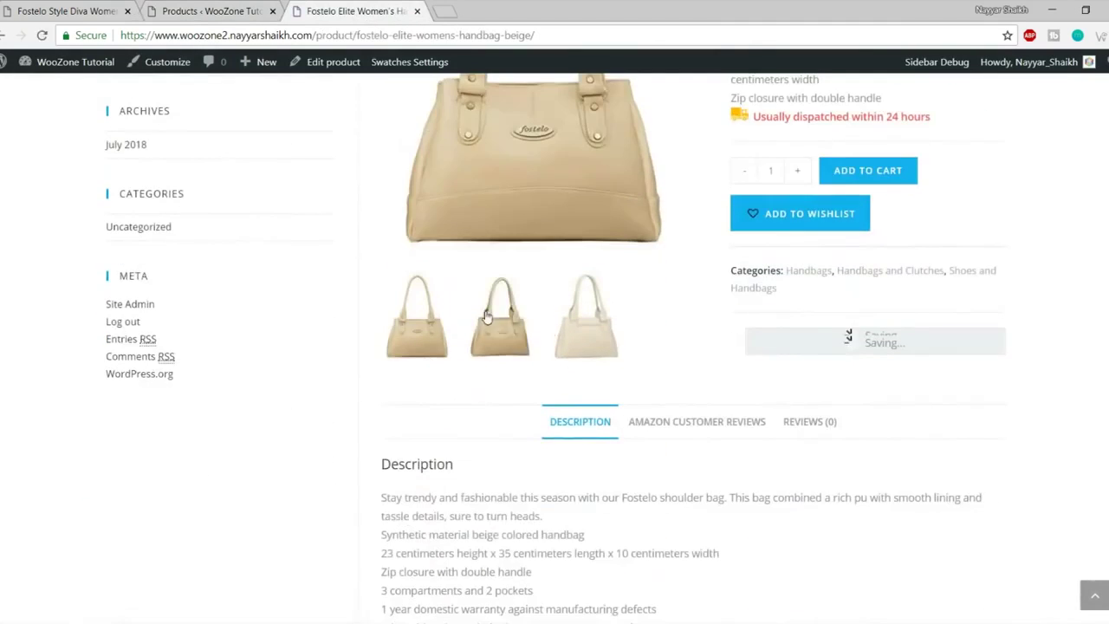
pyautogui.click(515, 338)
pyautogui.scroll(2, 537, 354)
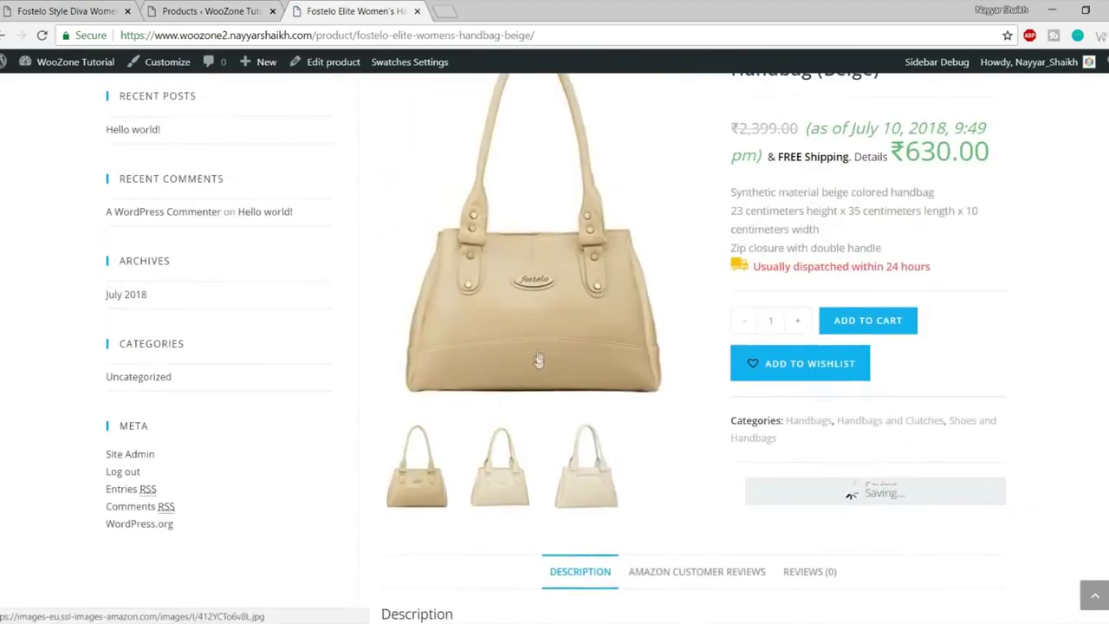
pyautogui.click(582, 463)
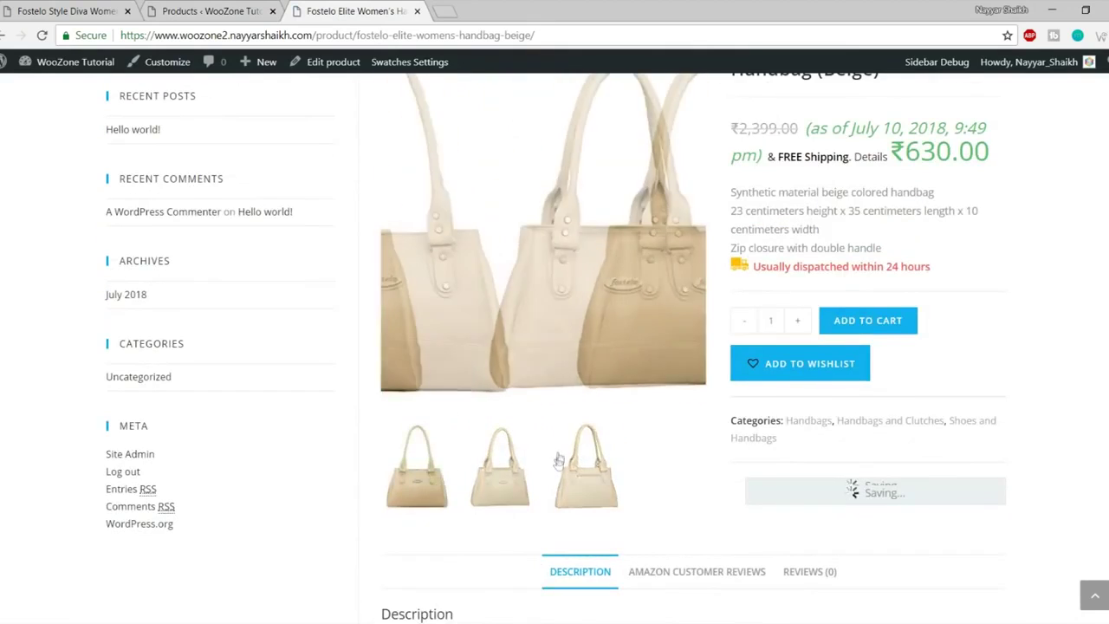
pyautogui.scroll(3, 572, 457)
pyautogui.scroll(-3, 946, 319)
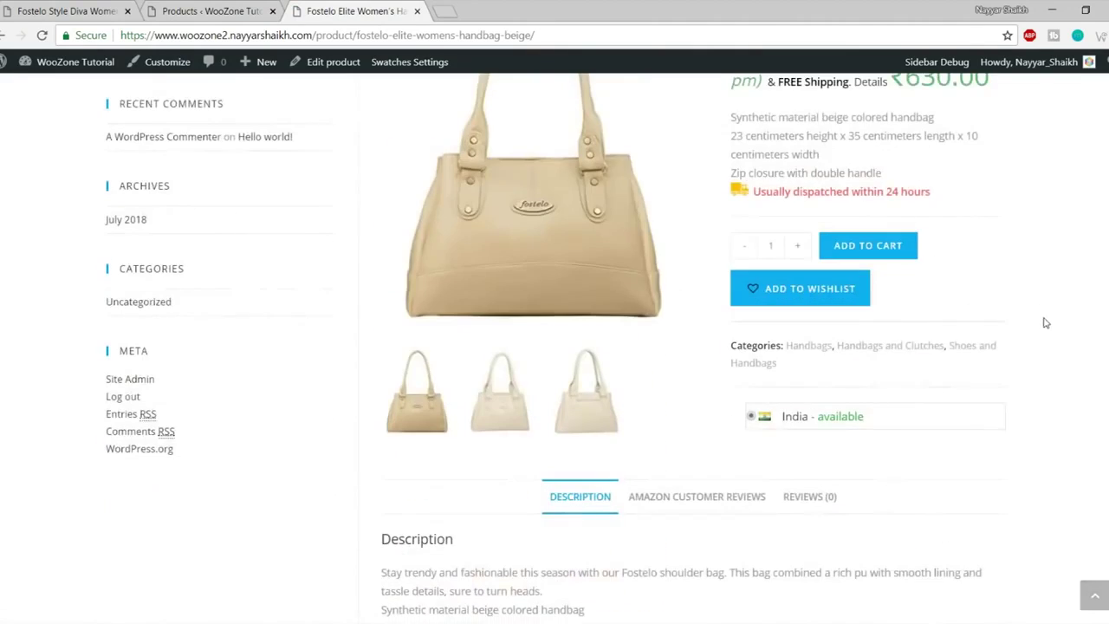
pyautogui.scroll(-3, 847, 364)
pyautogui.scroll(-3, 849, 422)
pyautogui.scroll(5, 853, 424)
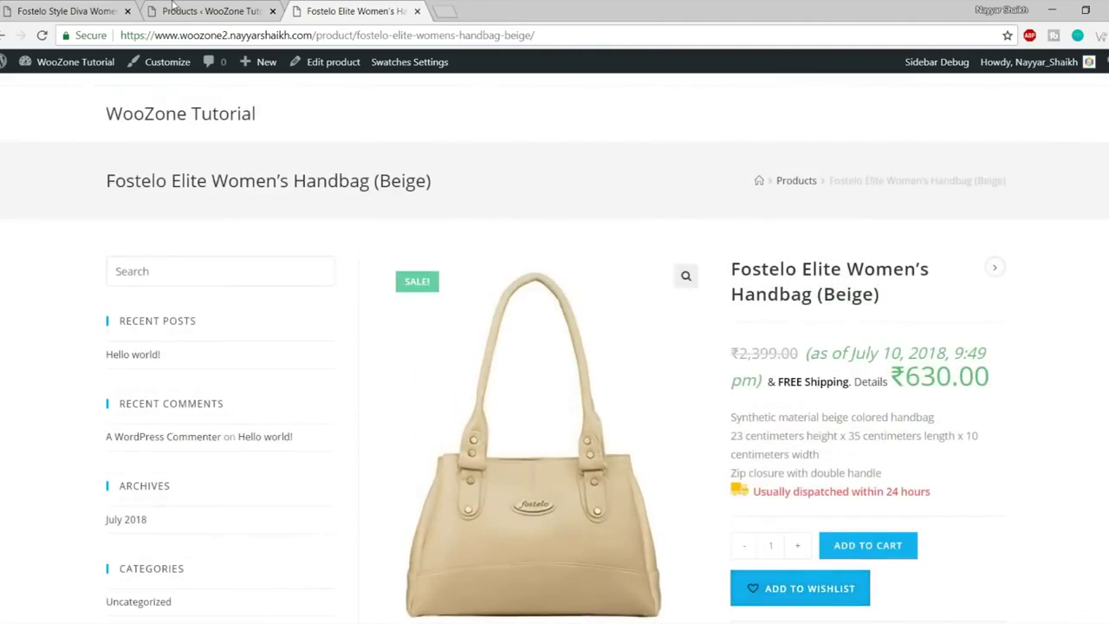
# - Open the beige handbag's product editor from the admin Products list
pyautogui.click(199, 11)
pyautogui.click(251, 251)
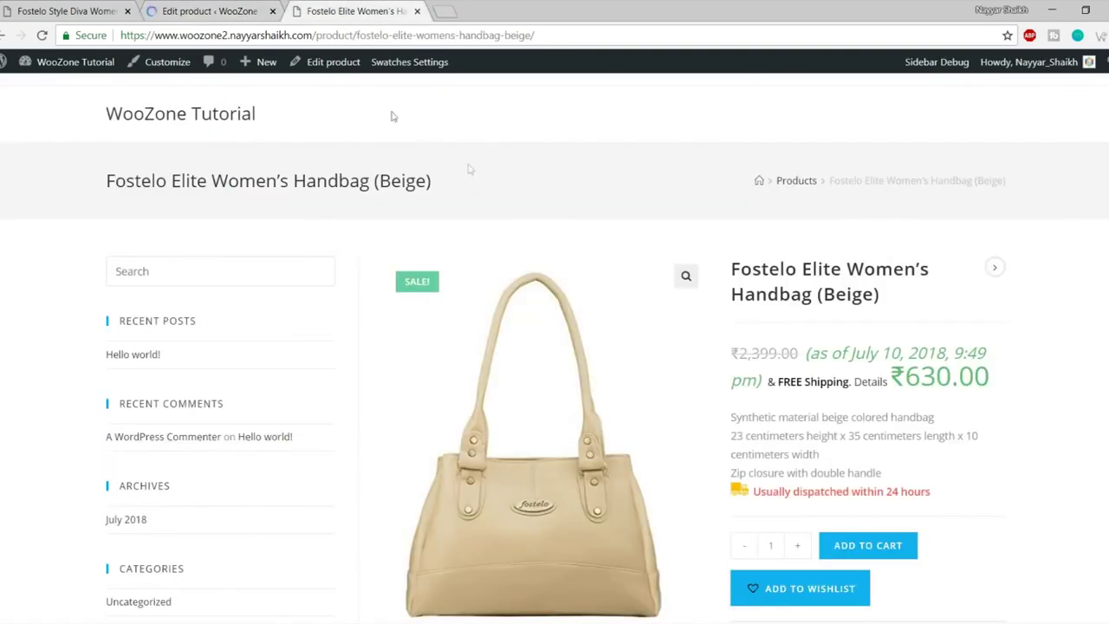
pyautogui.rightClick(320, 69)
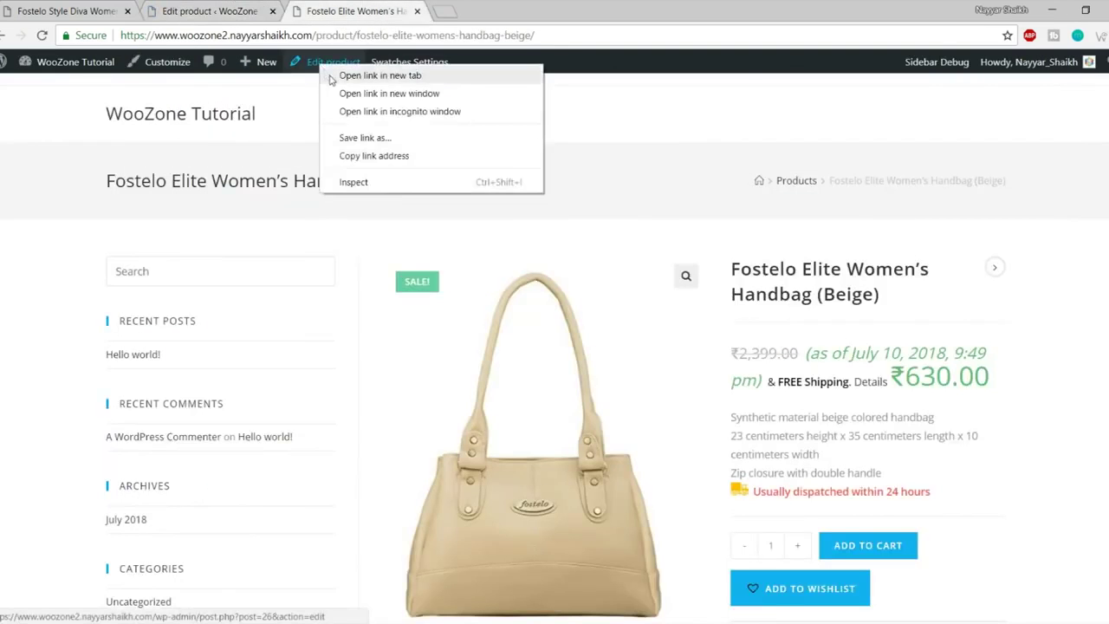
# - Go to the beige handbag's editor and look over its product description
pyautogui.press('Escape')
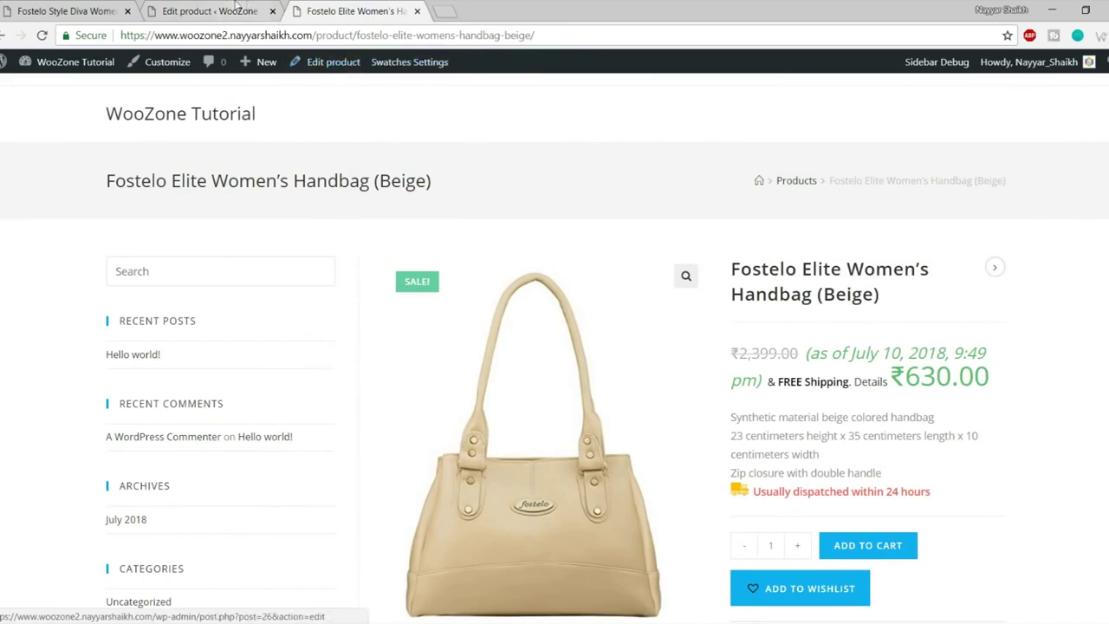
pyautogui.click(250, 5)
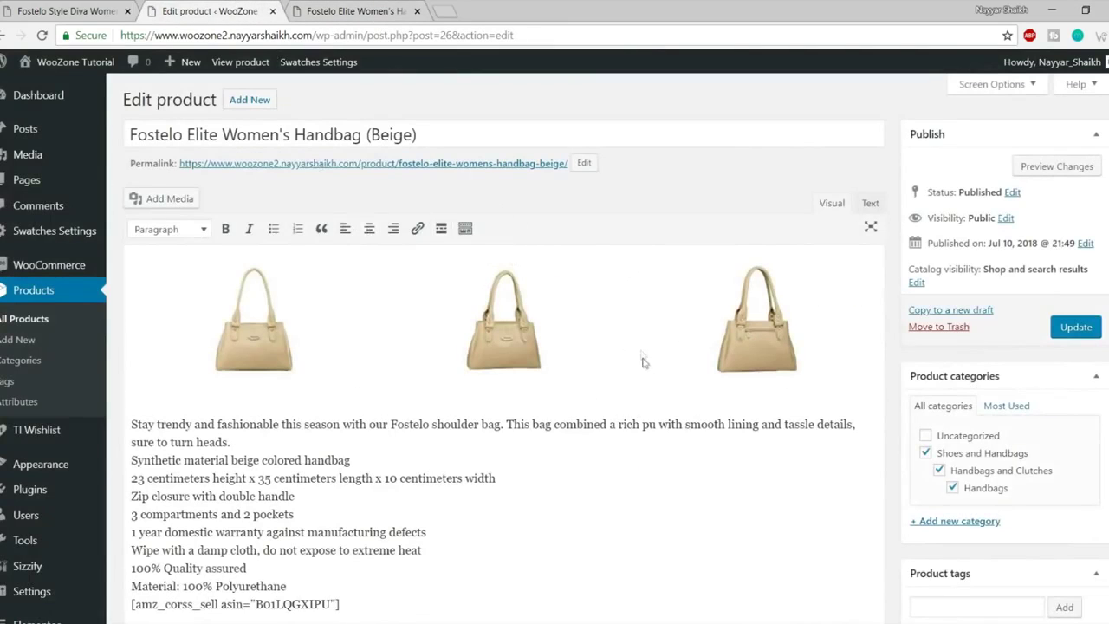
pyautogui.scroll(-2, 644, 359)
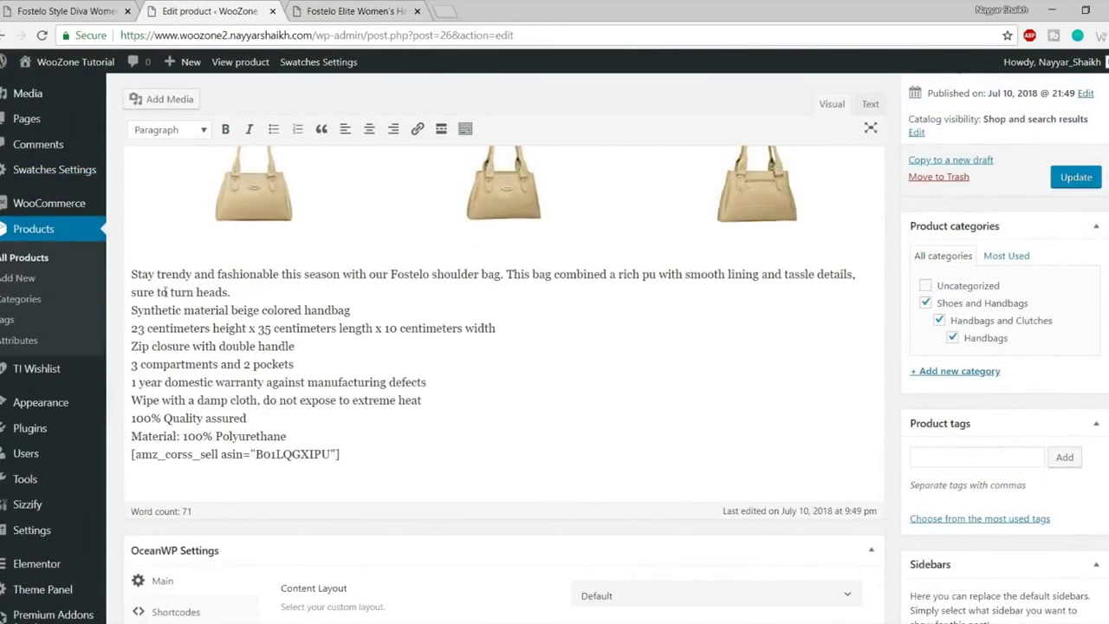
pyautogui.moveTo(131, 273); pyautogui.dragTo(421, 440)
pyautogui.click(423, 443)
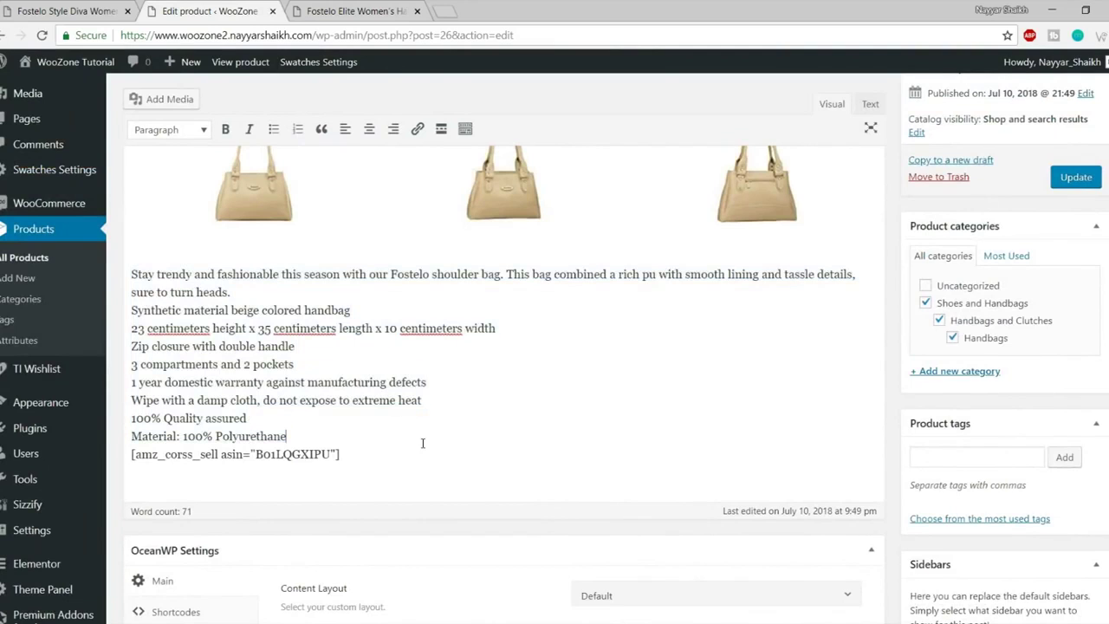
pyautogui.moveTo(285, 435); pyautogui.dragTo(248, 382)
pyautogui.click(195, 364)
# - Replace '1 year' with '6 Months' in the description's warranty line
pyautogui.click(138, 382)
pyautogui.moveTo(133, 381)
pyautogui.mouseDown()
pyautogui.moveTo(178, 382)
pyautogui.moveTo(112, 382)
pyautogui.mouseUp()
pyautogui.click(158, 382)
pyautogui.write('6 M')
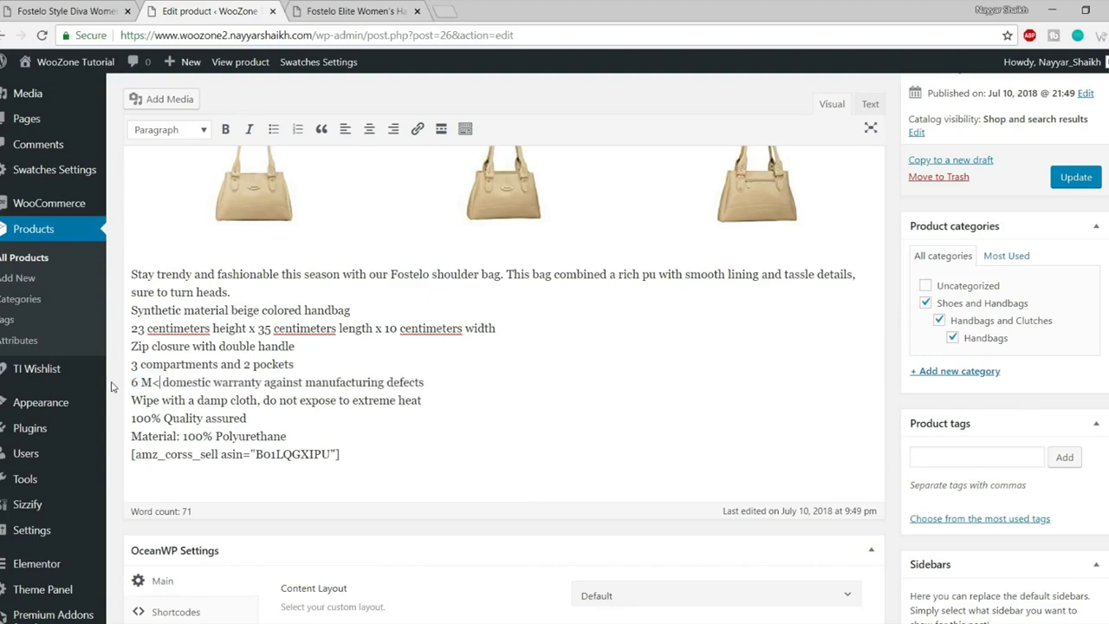
pyautogui.press('BackSpace')
pyautogui.write('onths')
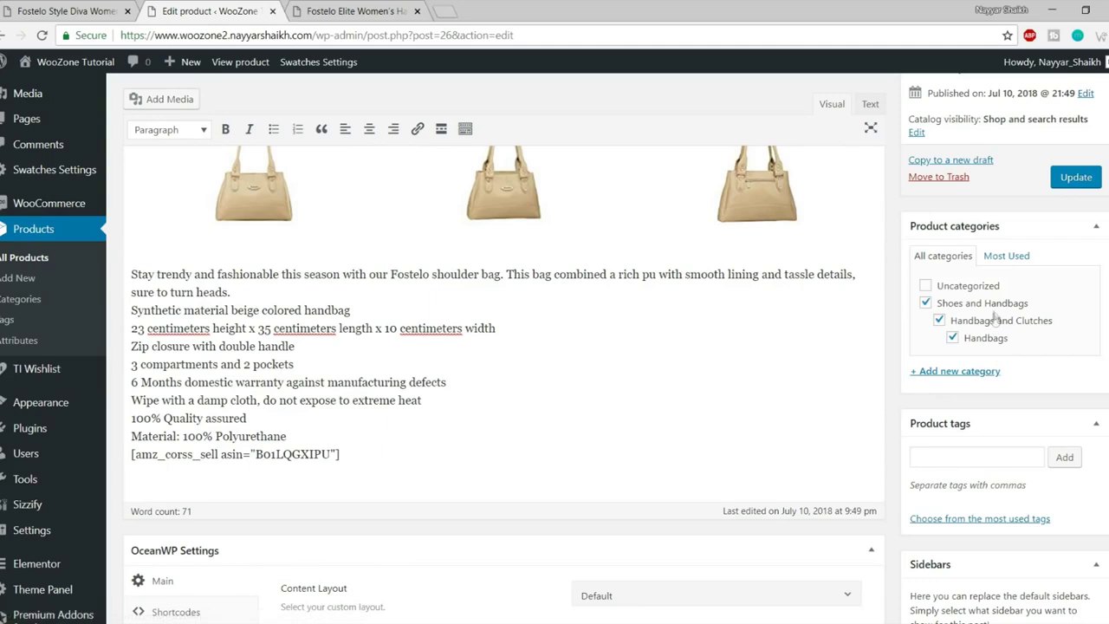
# - Untick Handbags, Handbags and Clutches, and Shoes and Handbags, then create and assign a Bags category
pyautogui.click(952, 337)
pyautogui.click(939, 319)
pyautogui.click(926, 303)
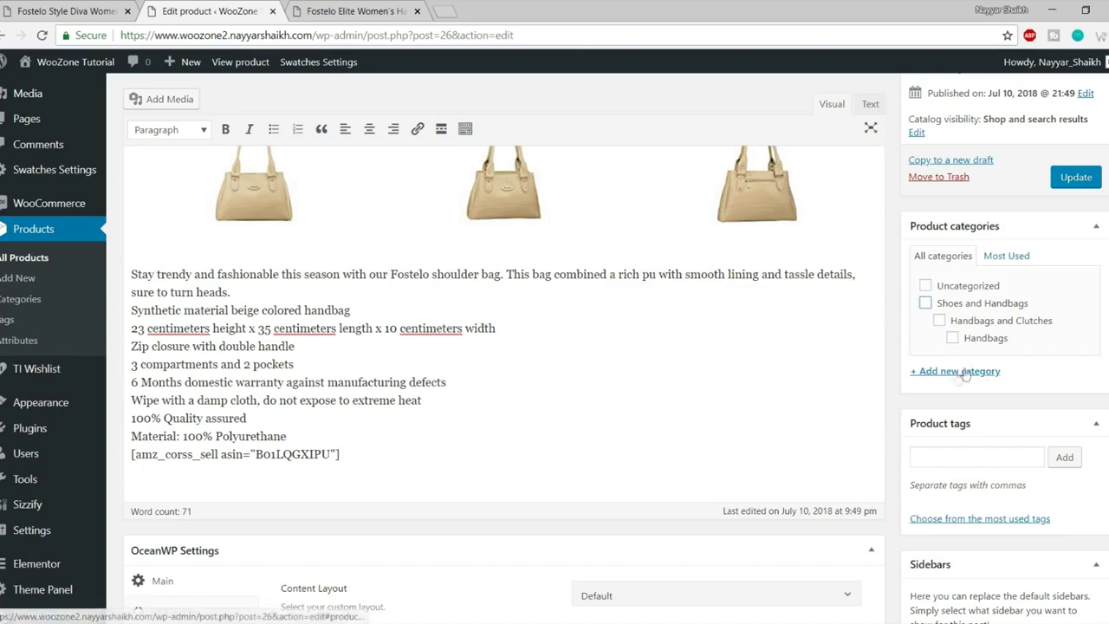
pyautogui.click(955, 372)
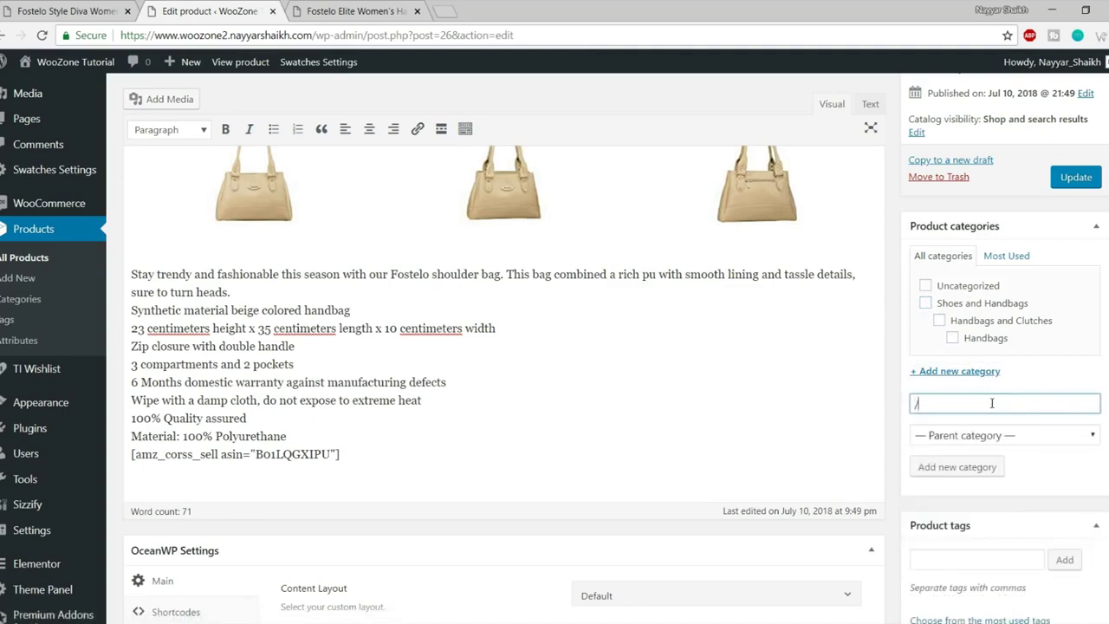
pyautogui.write('Bags')
pyautogui.click(964, 473)
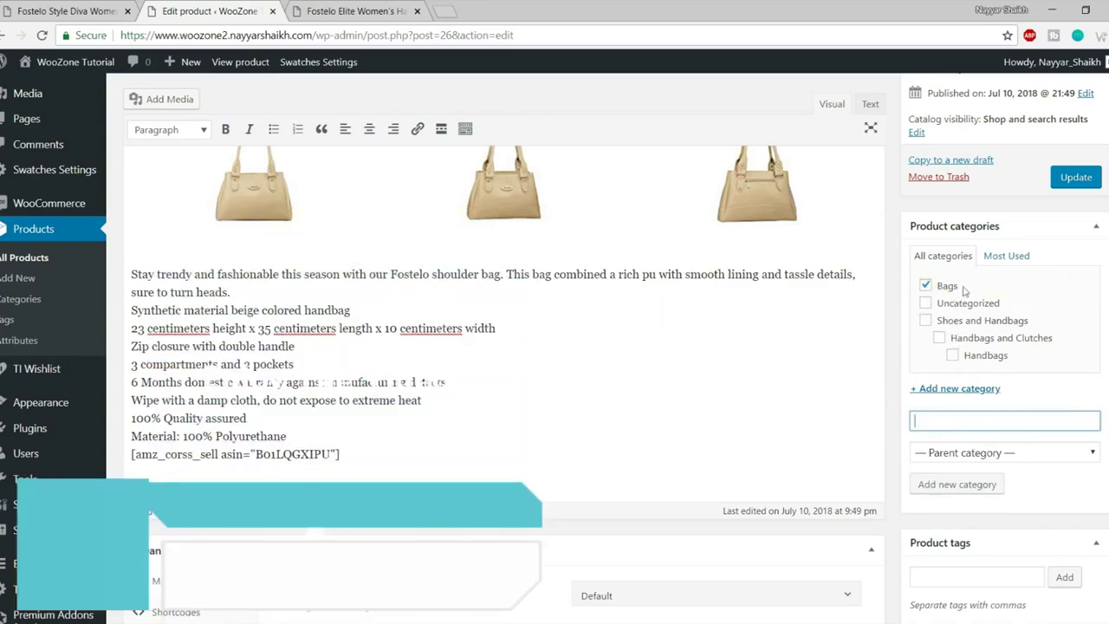
pyautogui.scroll(-5, 801, 424)
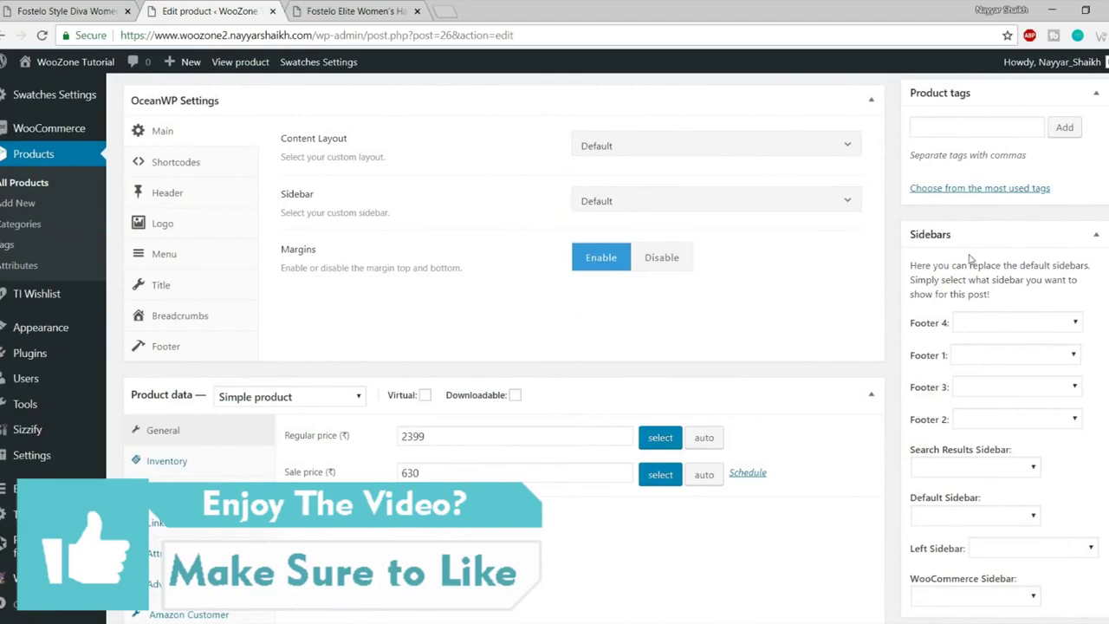
# - Check the regular price 2399 and sale price 630 against the live handbag page
pyautogui.scroll(-3, 970, 255)
pyautogui.moveTo(453, 213); pyautogui.dragTo(394, 241)
pyautogui.click(437, 248)
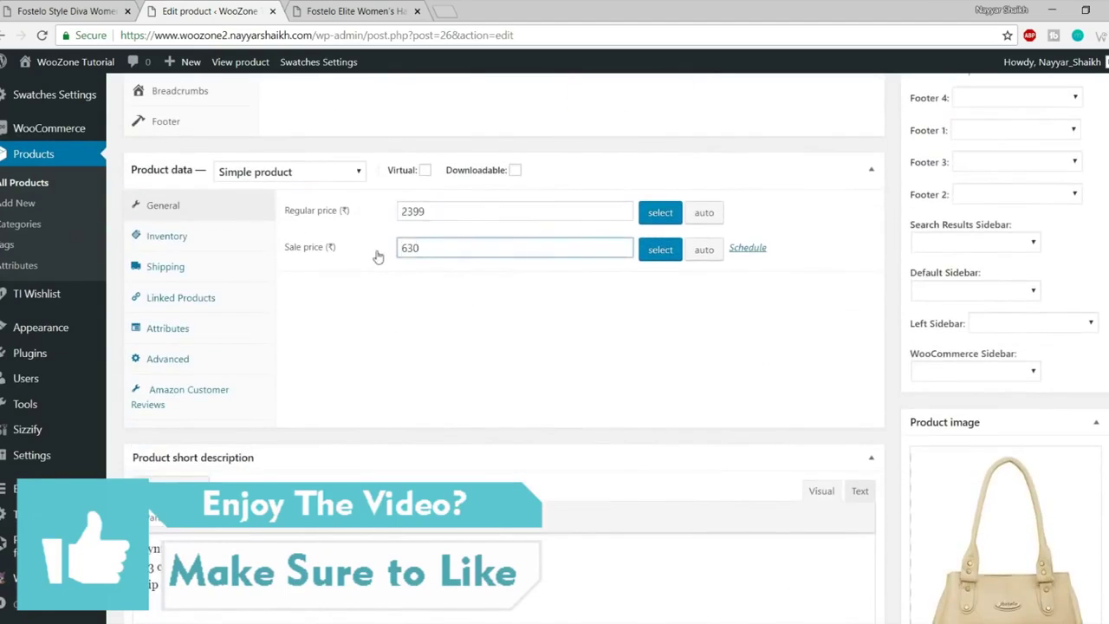
pyautogui.click(351, 12)
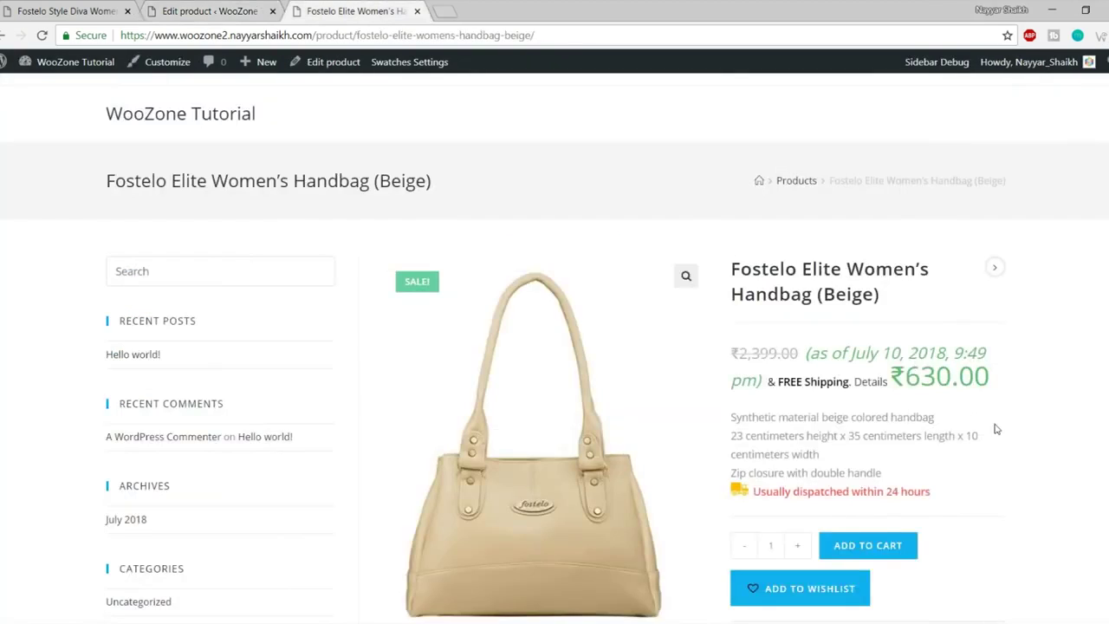
pyautogui.click(208, 11)
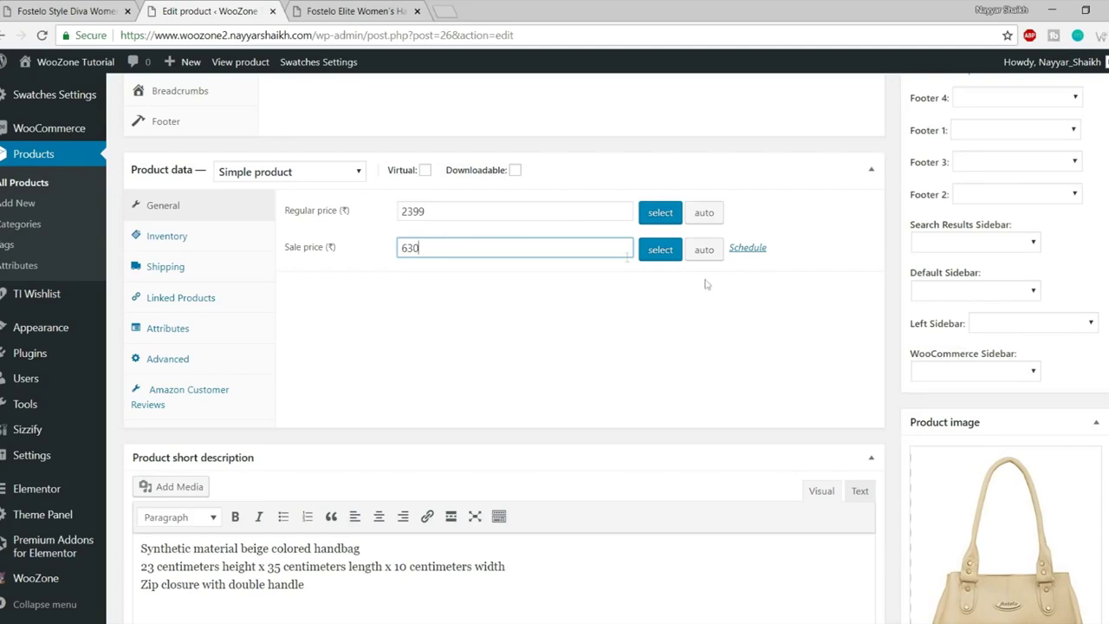
# - Compare the editor's short description with the description on the live page
pyautogui.scroll(-3, 710, 356)
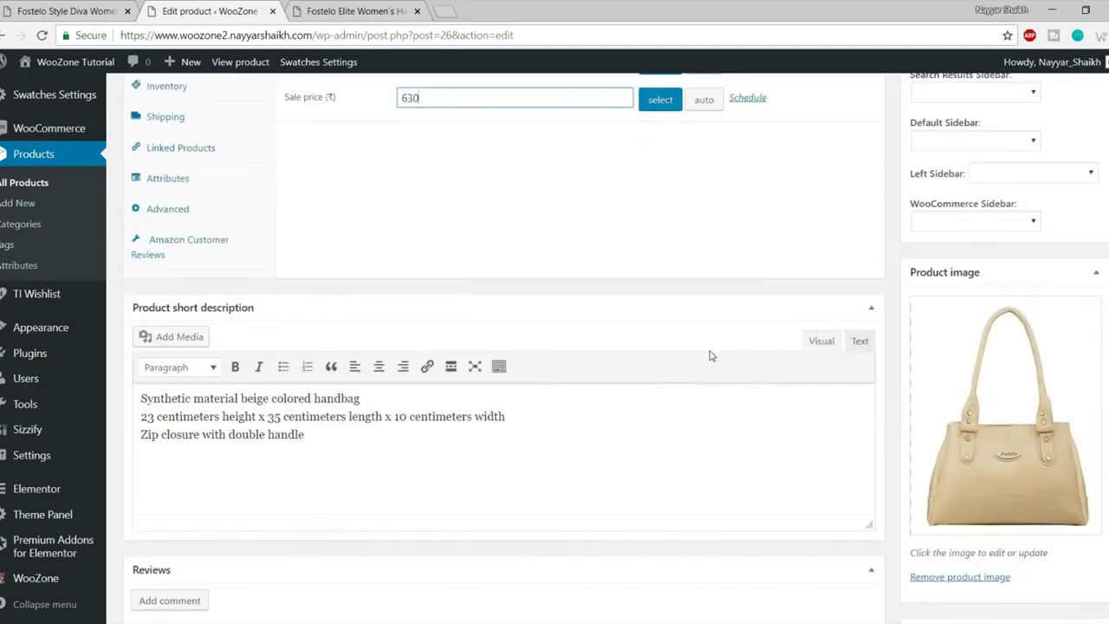
pyautogui.moveTo(308, 435); pyautogui.dragTo(124, 401)
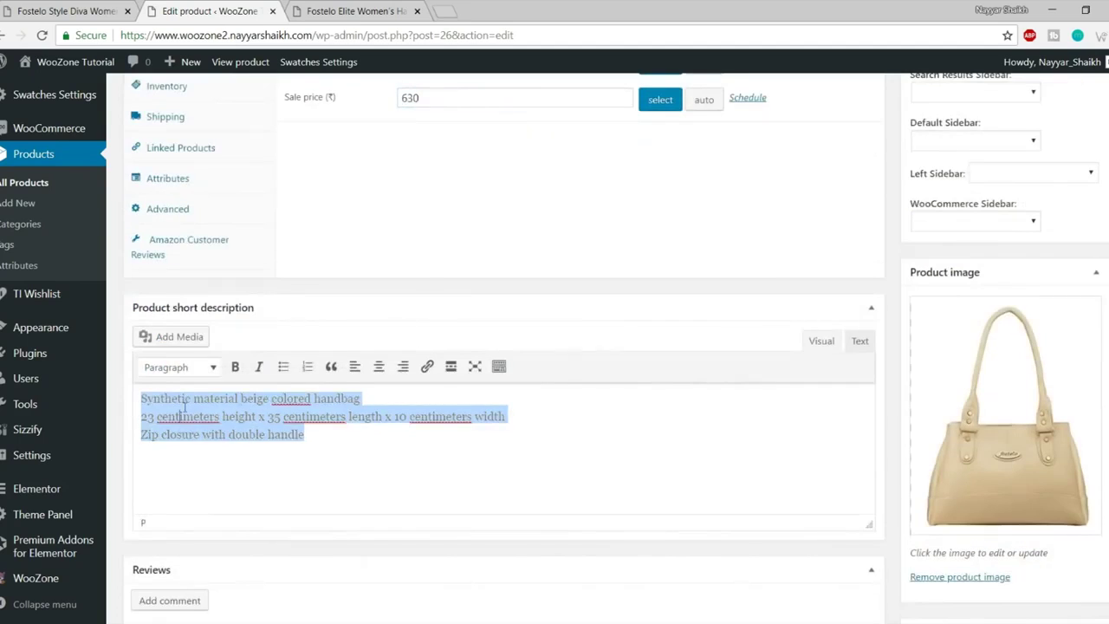
pyautogui.click(331, 8)
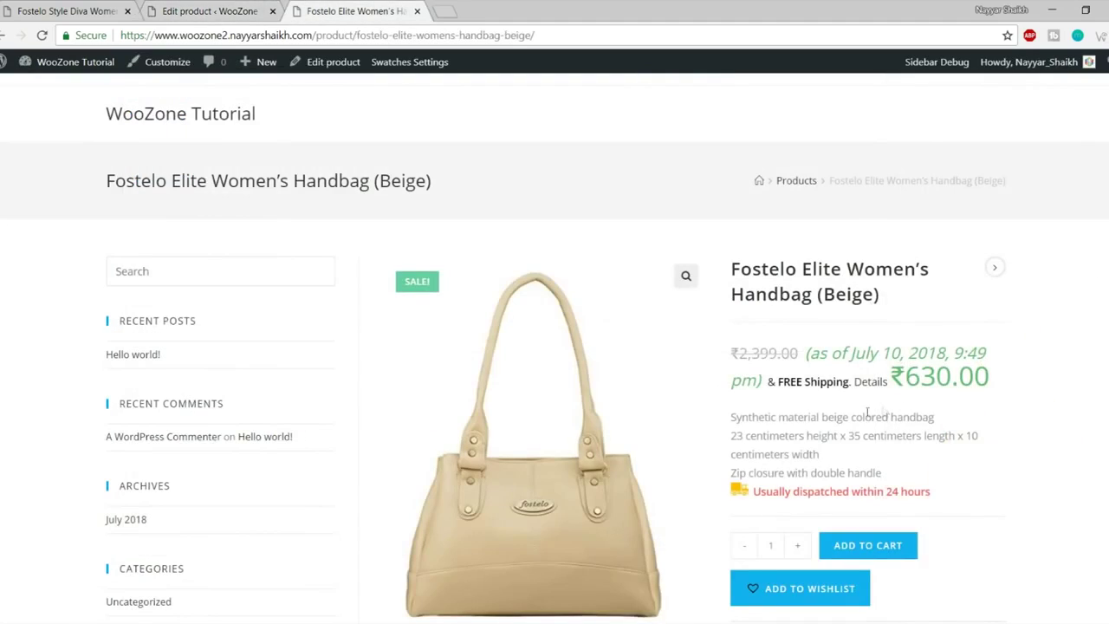
pyautogui.moveTo(724, 427); pyautogui.dragTo(896, 470)
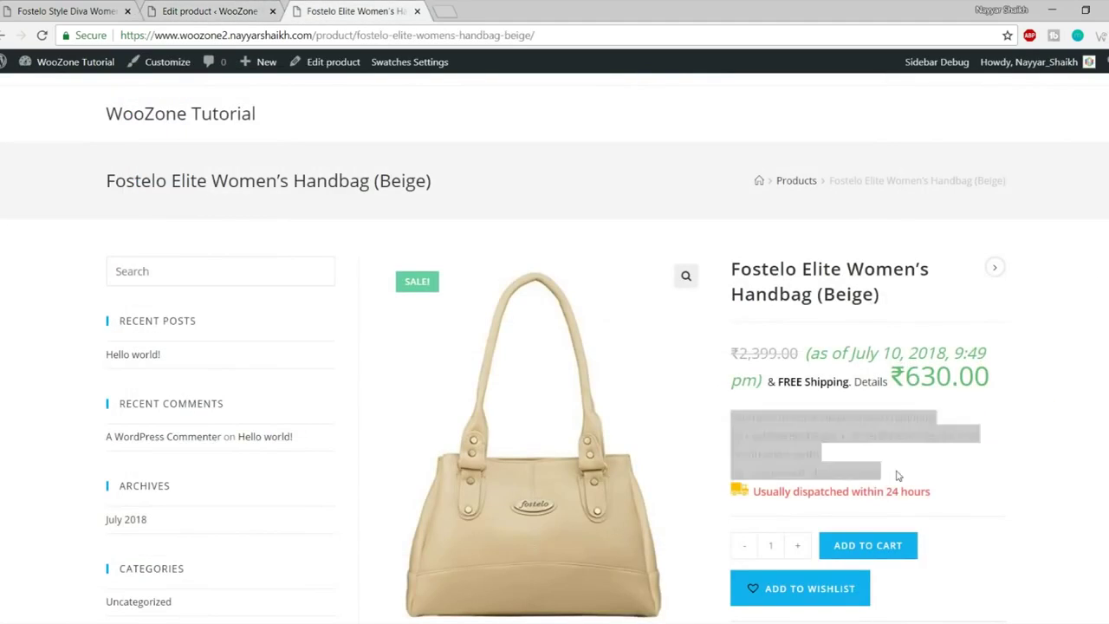
pyautogui.hotkey('ctrl', 'pageup')
pyautogui.scroll(-3, 465, 439)
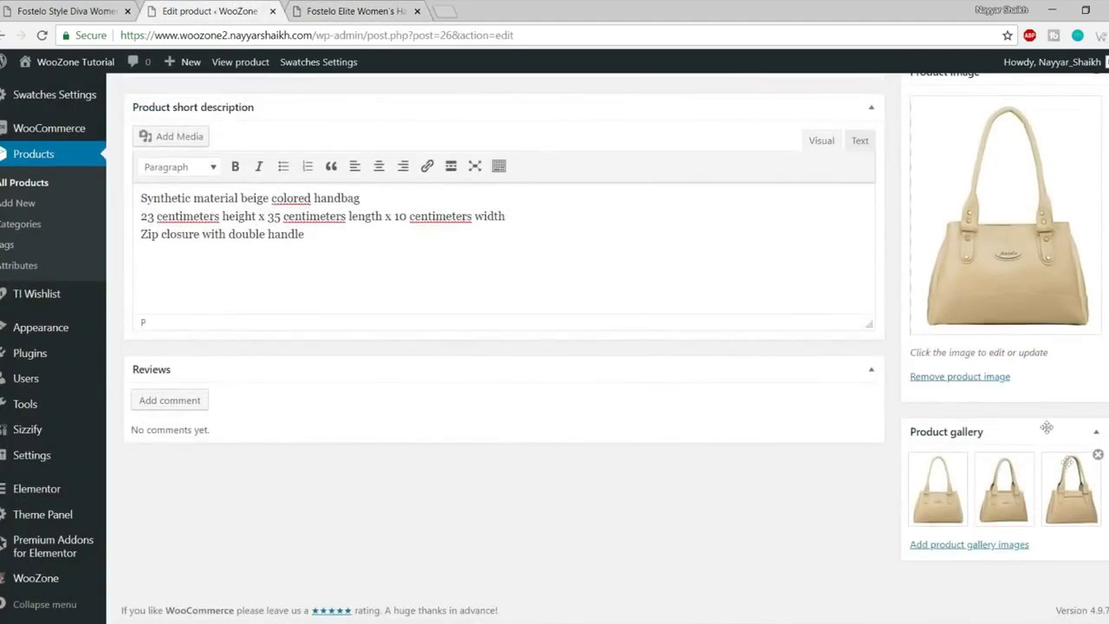
pyautogui.scroll(15, 503, 347)
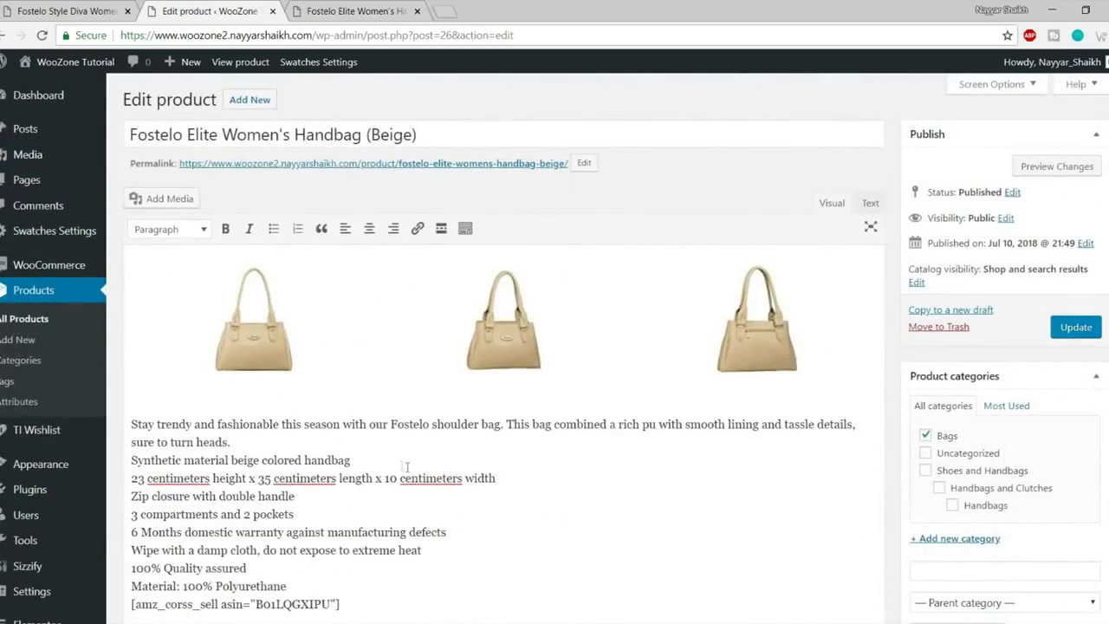
# - Review the full product description, then save the beige handbag with Update
pyautogui.scroll(-2, 459, 474)
pyautogui.scroll(1, 444, 470)
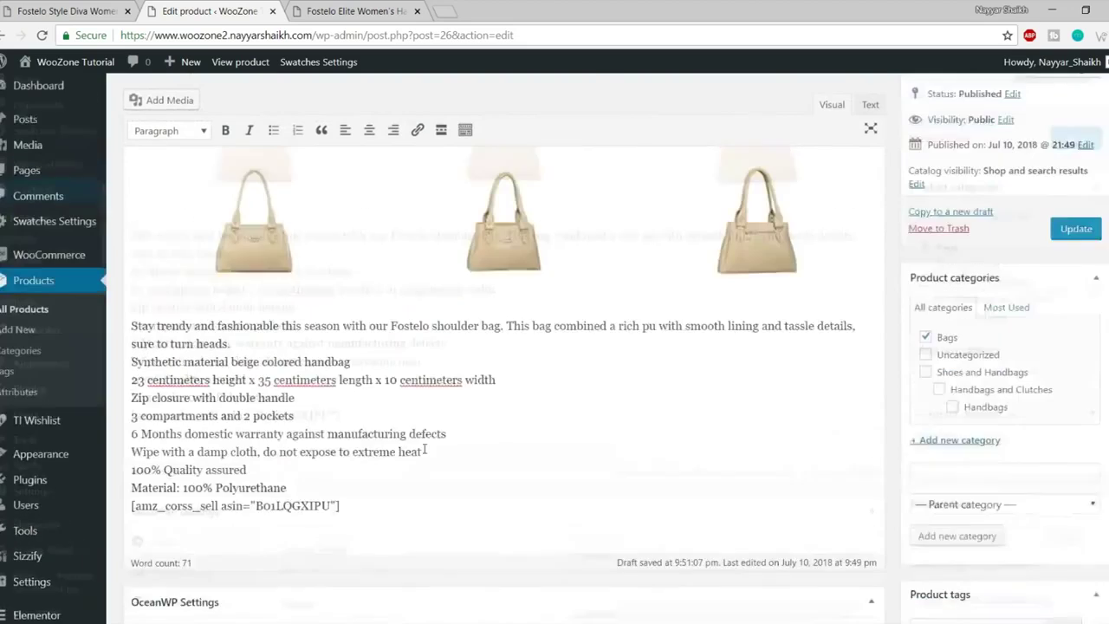
pyautogui.moveTo(321, 511); pyautogui.dragTo(131, 347)
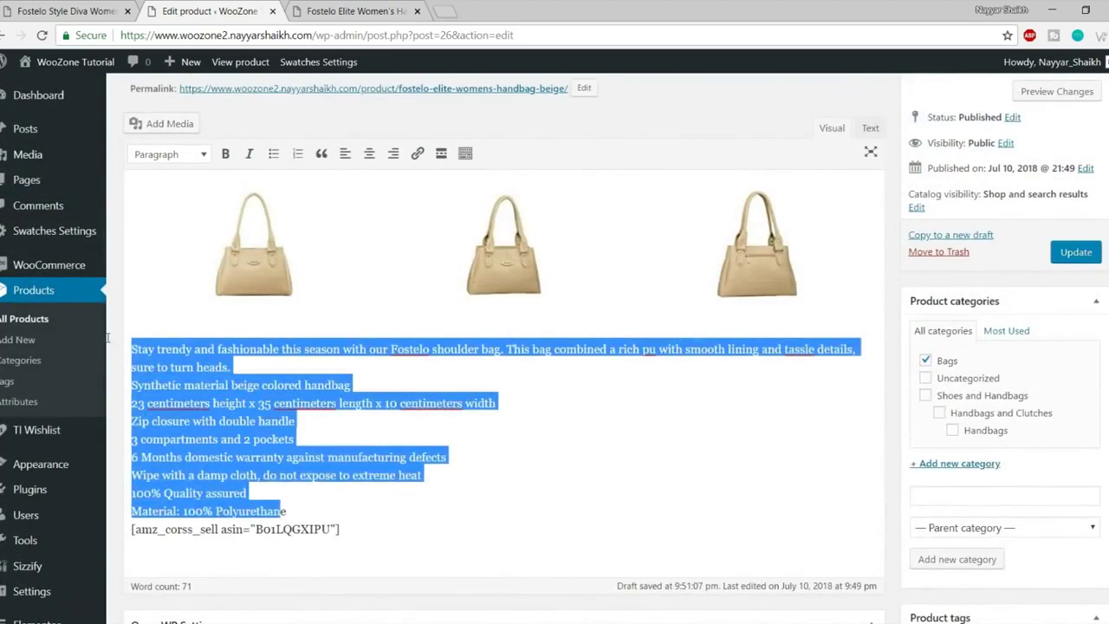
pyautogui.click(181, 348)
pyautogui.moveTo(286, 511); pyautogui.dragTo(131, 349)
pyautogui.scroll(1, 297, 408)
pyautogui.scroll(-2, 502, 389)
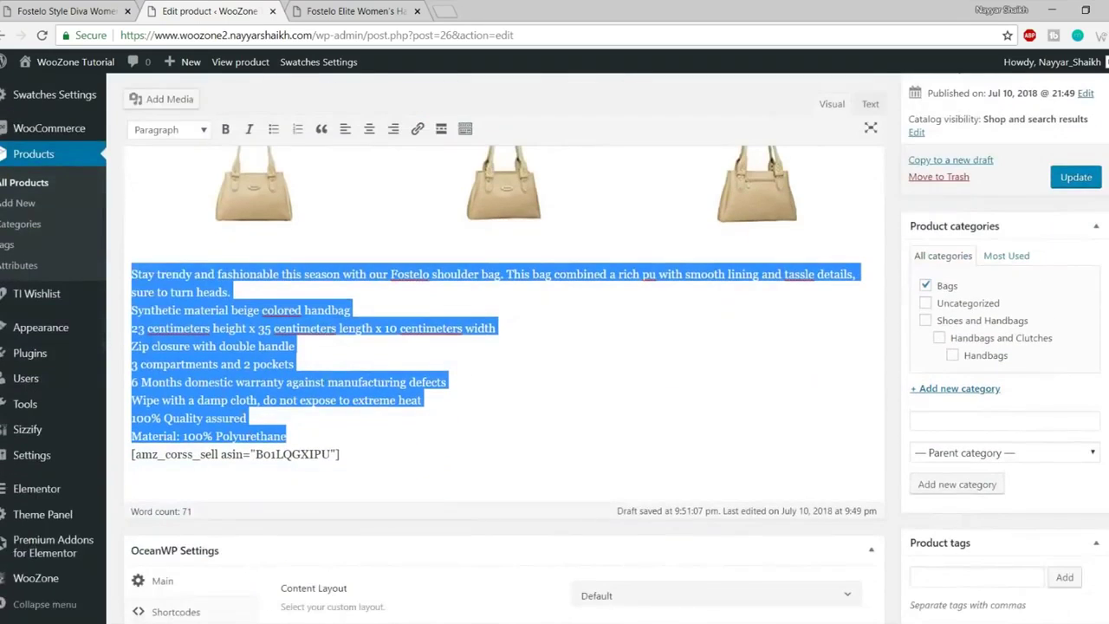
pyautogui.scroll(1, 503, 390)
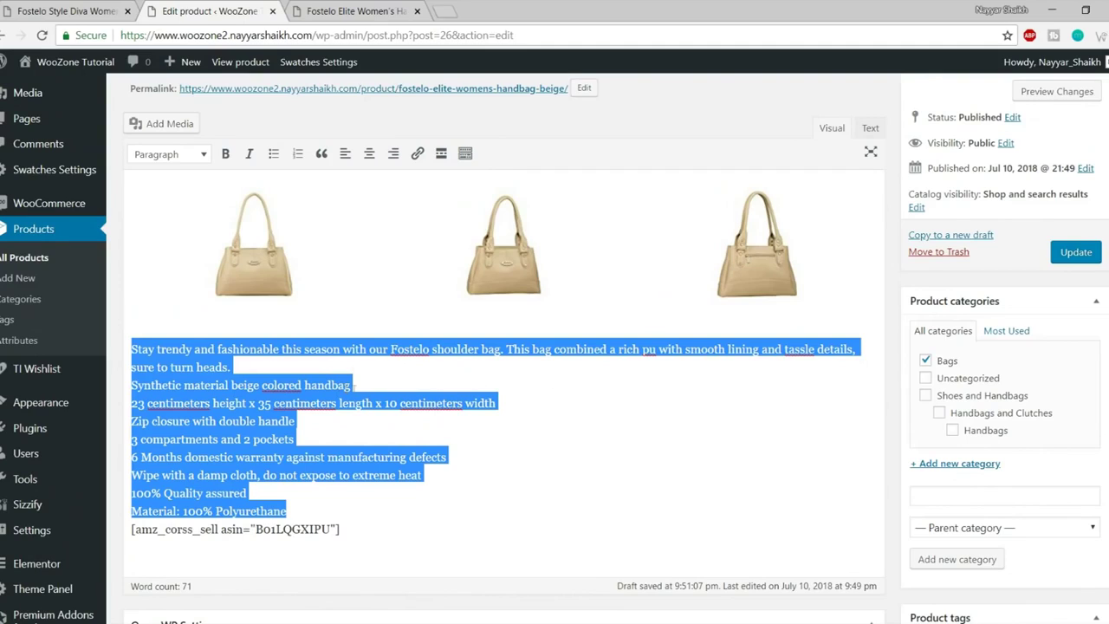
pyautogui.scroll(1, 552, 333)
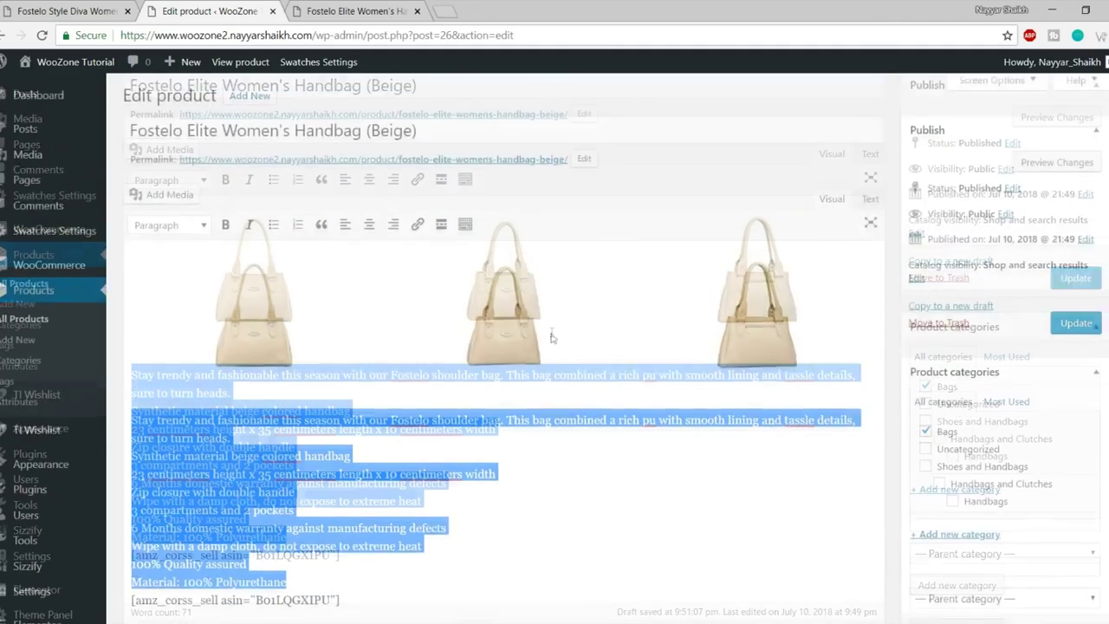
pyautogui.click(1076, 328)
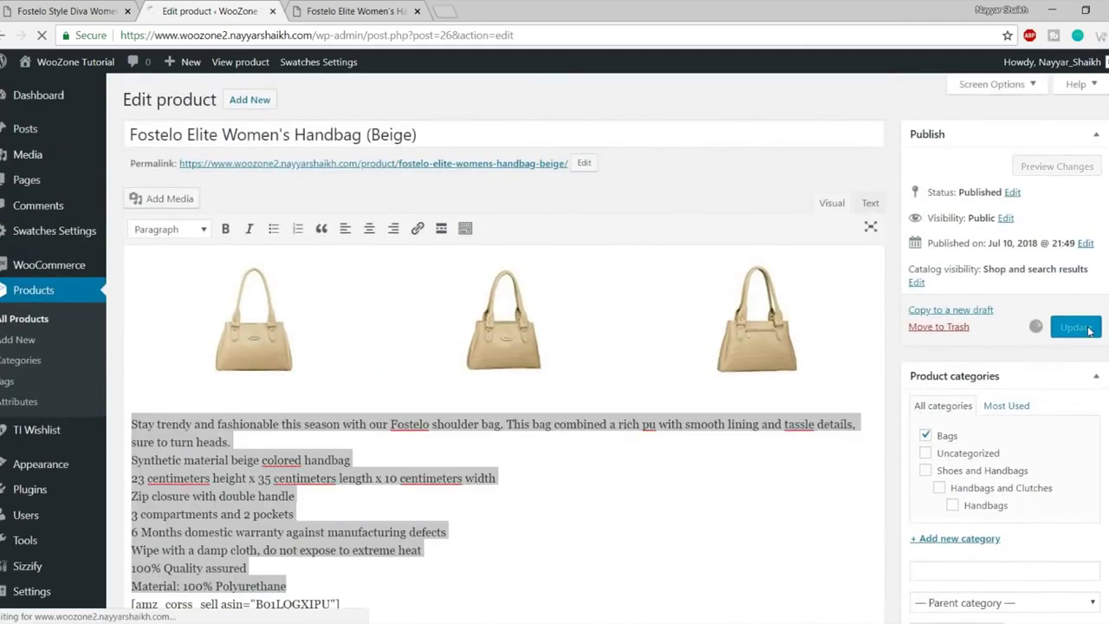
# - Reload the live handbag page and confirm the '6 Months domestic warranty' line
pyautogui.click(355, 11)
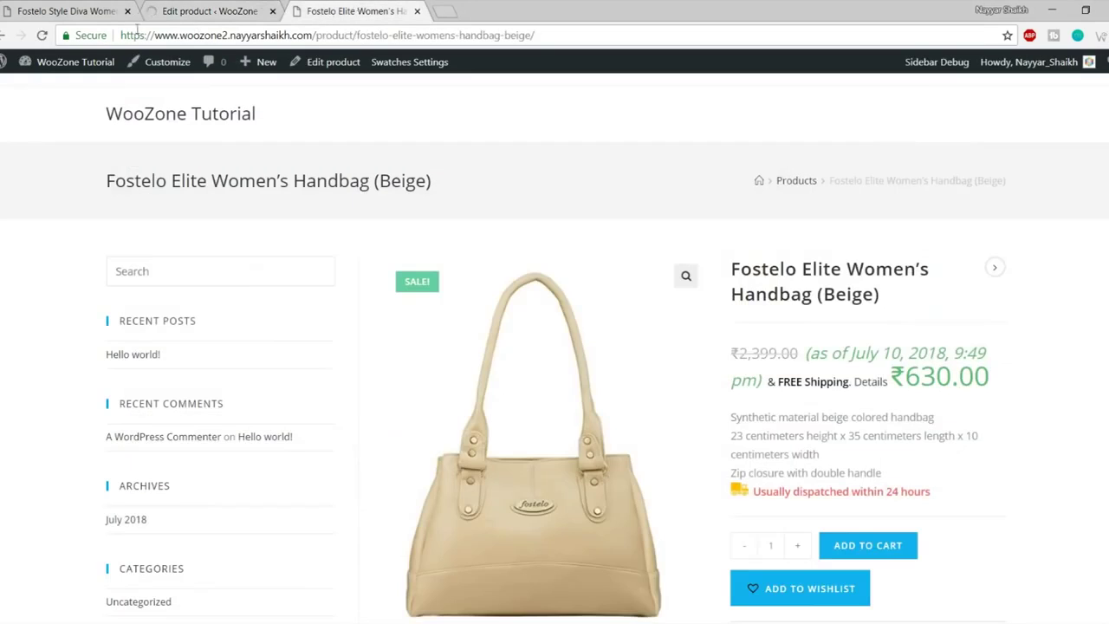
pyautogui.click(39, 35)
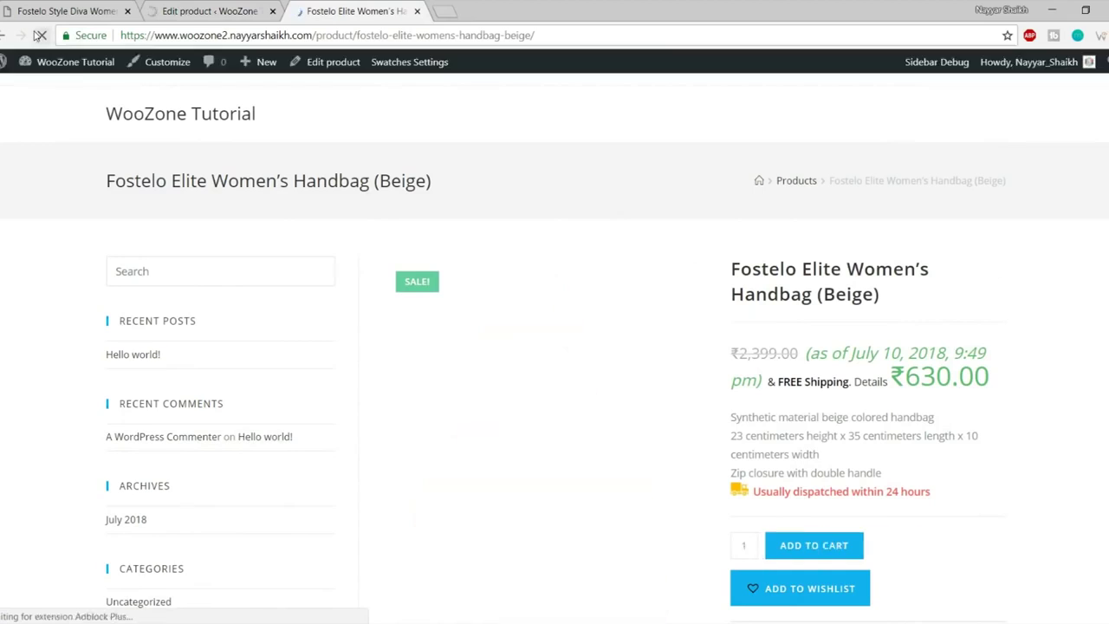
pyautogui.scroll(-8, 896, 231)
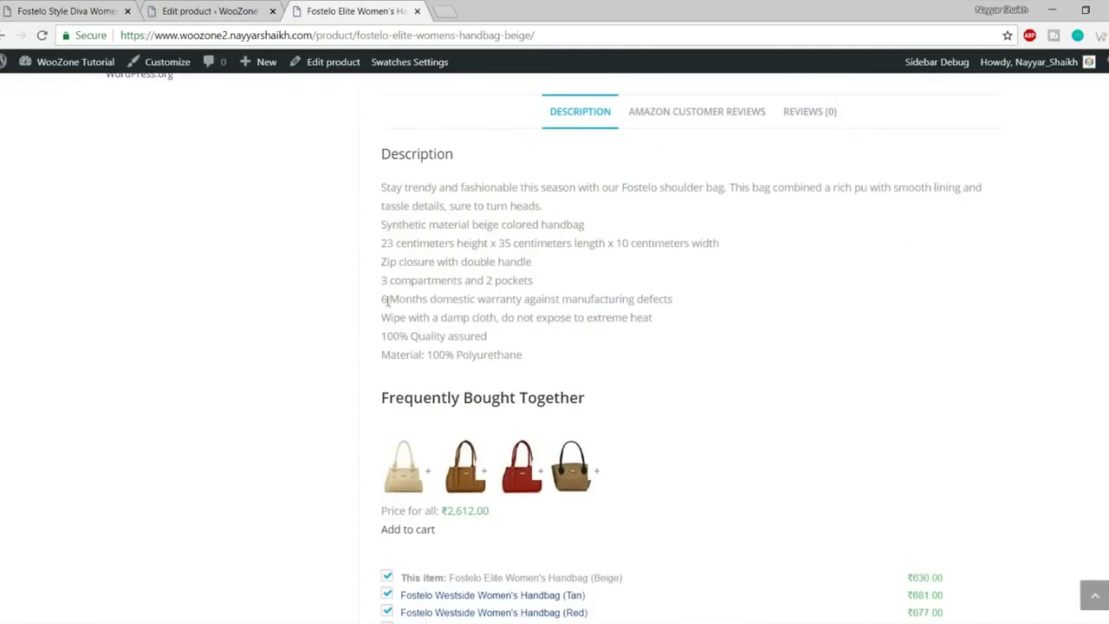
pyautogui.moveTo(382, 301); pyautogui.dragTo(680, 301)
pyautogui.click(680, 302)
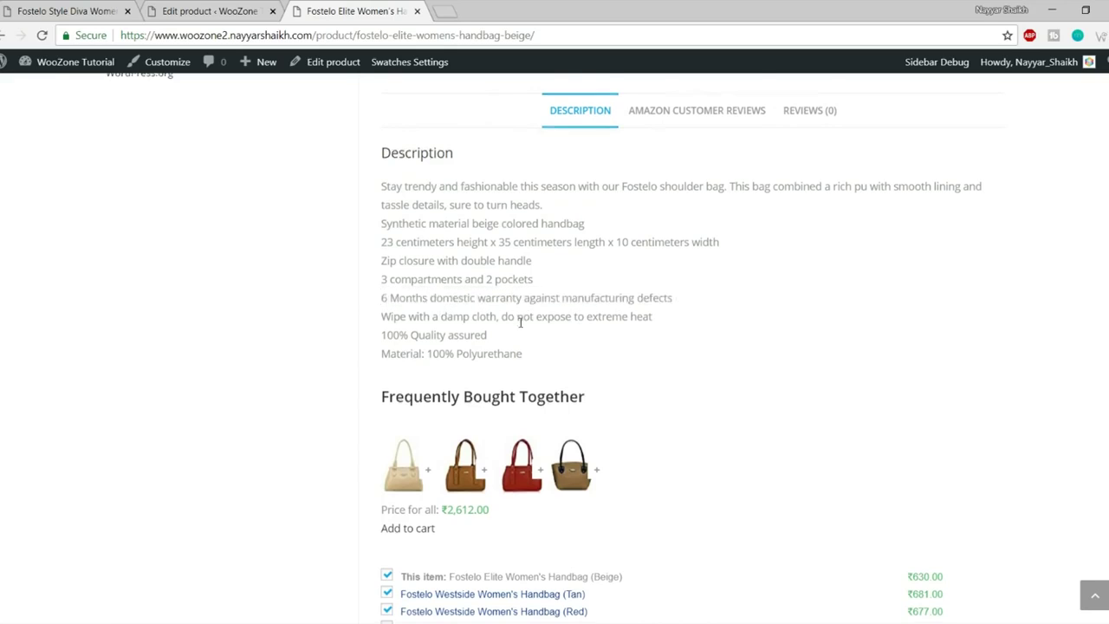
pyautogui.scroll(-2, 537, 328)
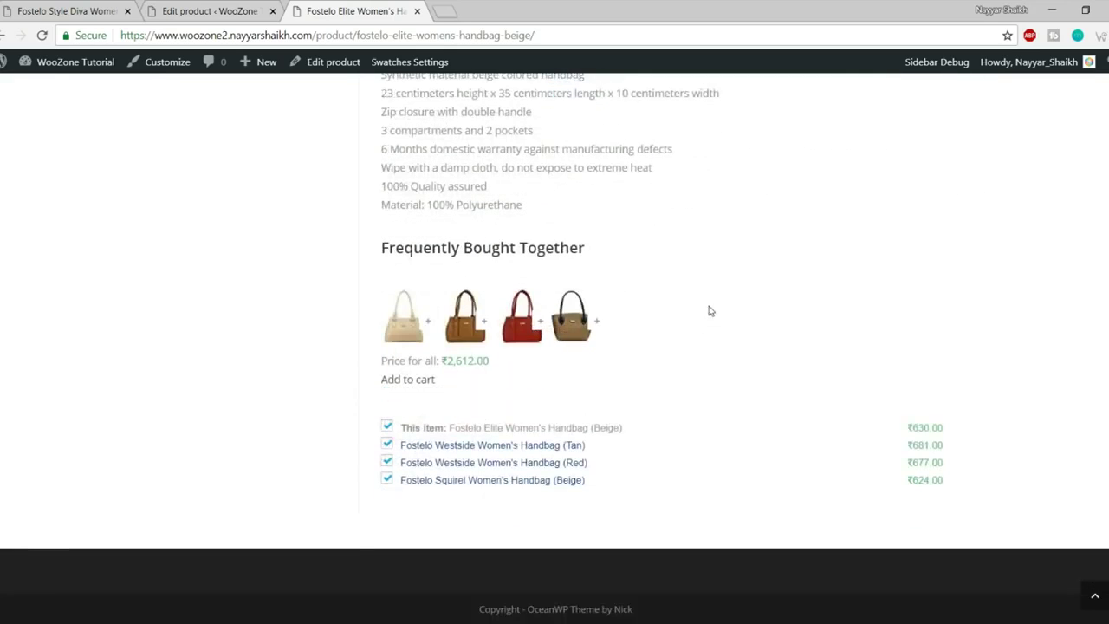
pyautogui.scroll(6, 710, 319)
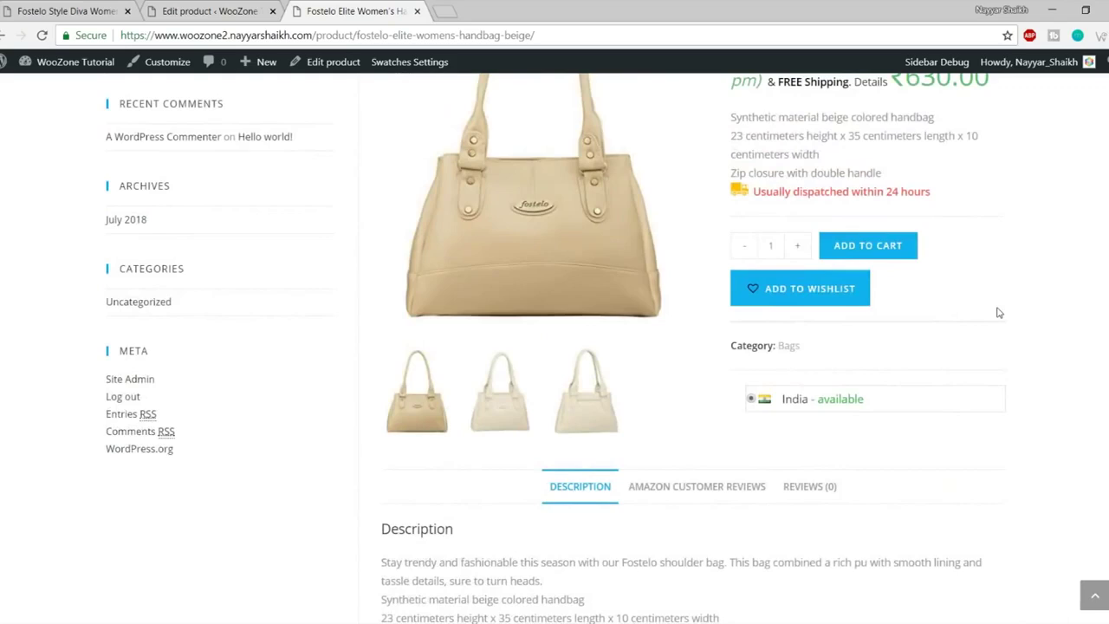
pyautogui.scroll(3, 998, 312)
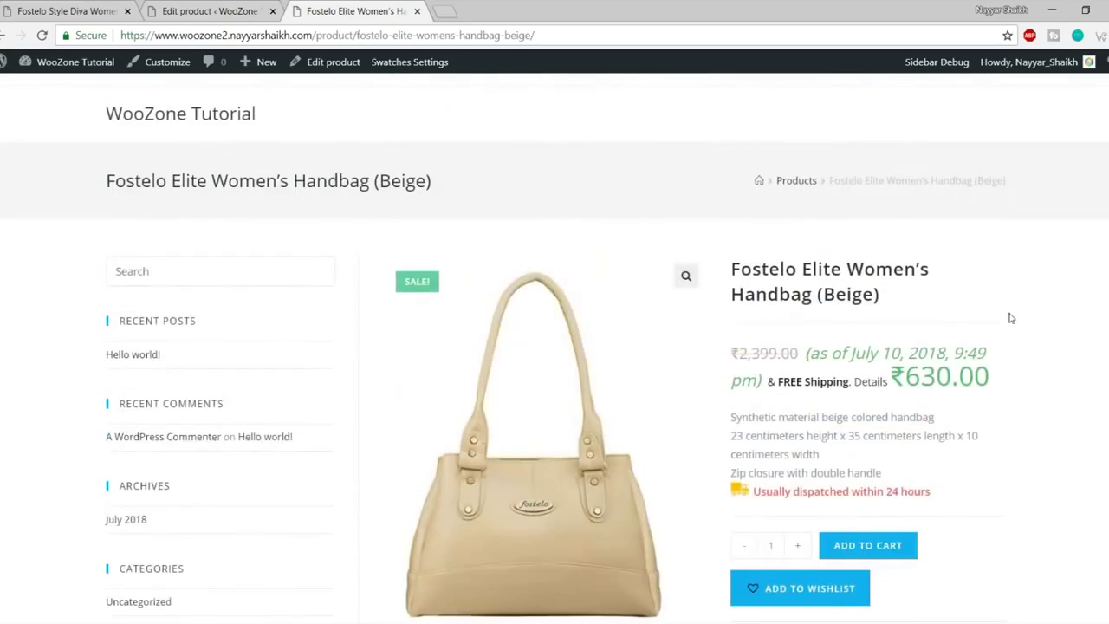
pyautogui.scroll(-8, 1009, 318)
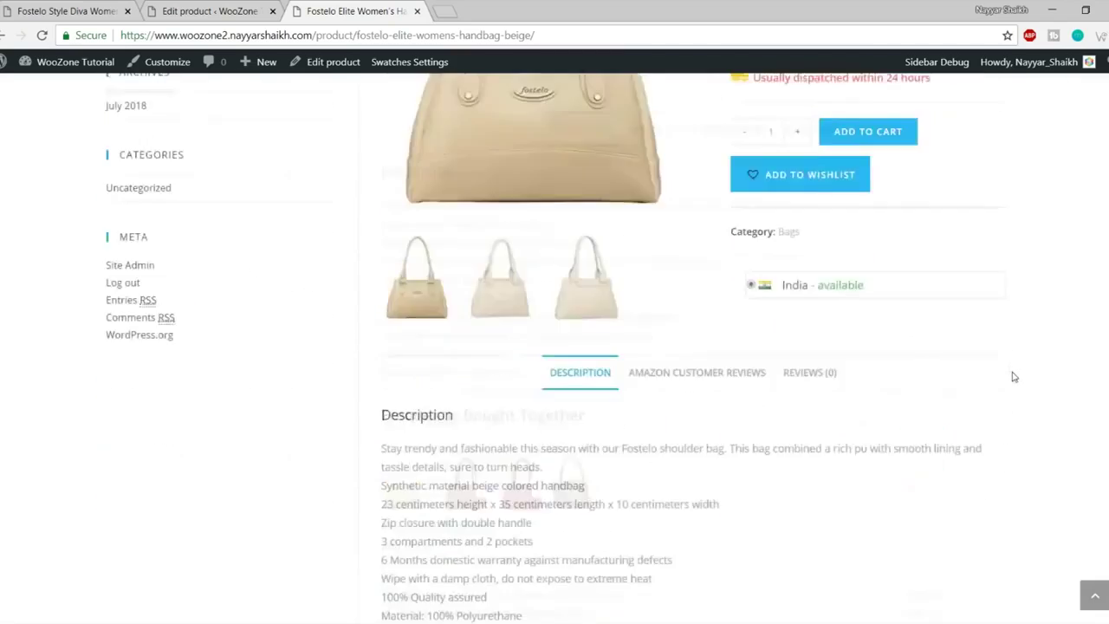
pyautogui.scroll(8, 1013, 376)
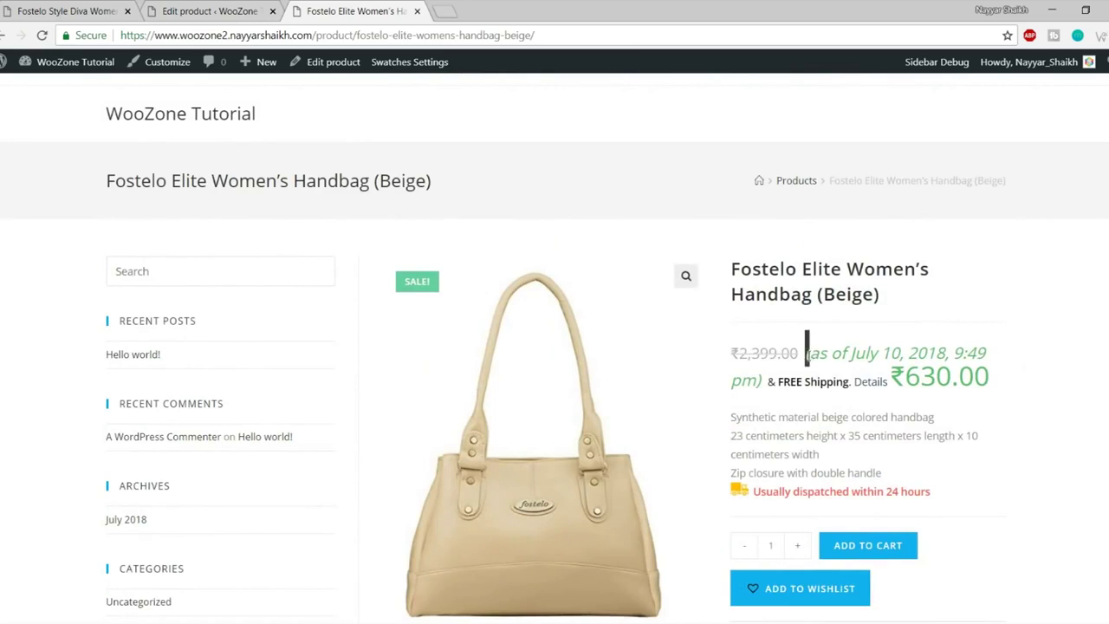
# - Select the '(as of July 10, 2018, 9:49 pm)' price note and bring up its context menu
pyautogui.moveTo(808, 355); pyautogui.dragTo(987, 377)
pyautogui.click(961, 354)
pyautogui.moveTo(807, 368); pyautogui.dragTo(763, 374)
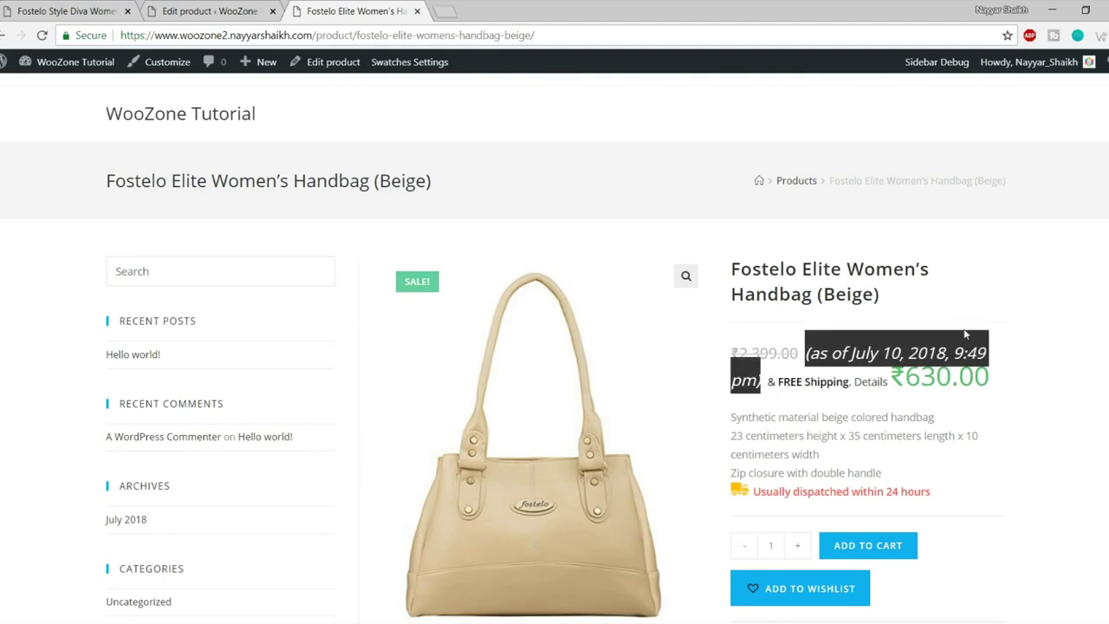
pyautogui.scroll(-1, 1007, 346)
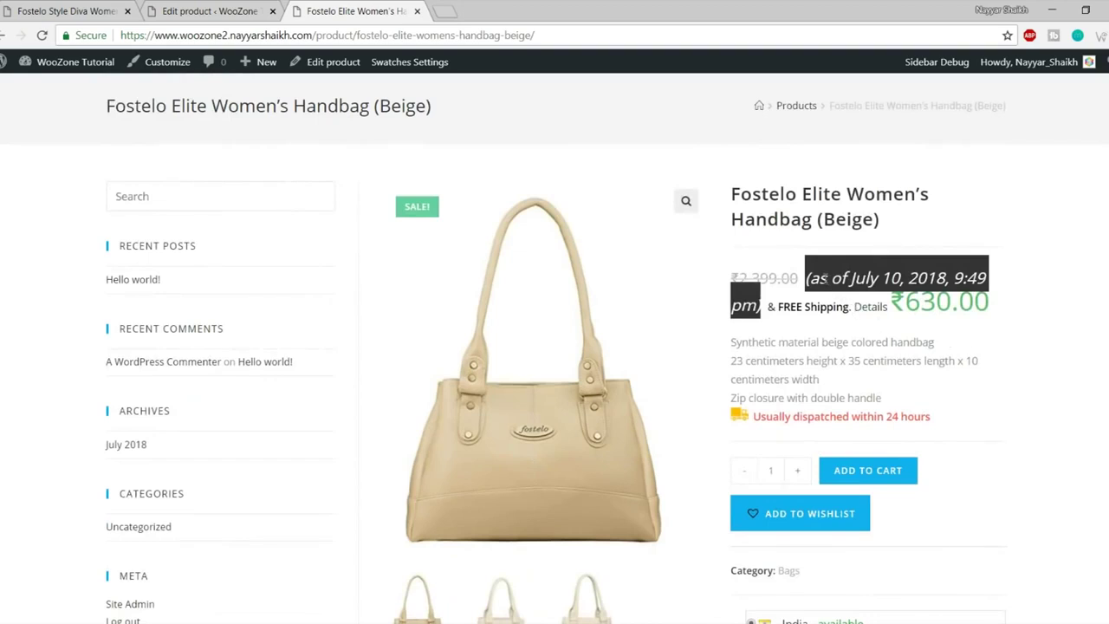
pyautogui.rightClick(822, 278)
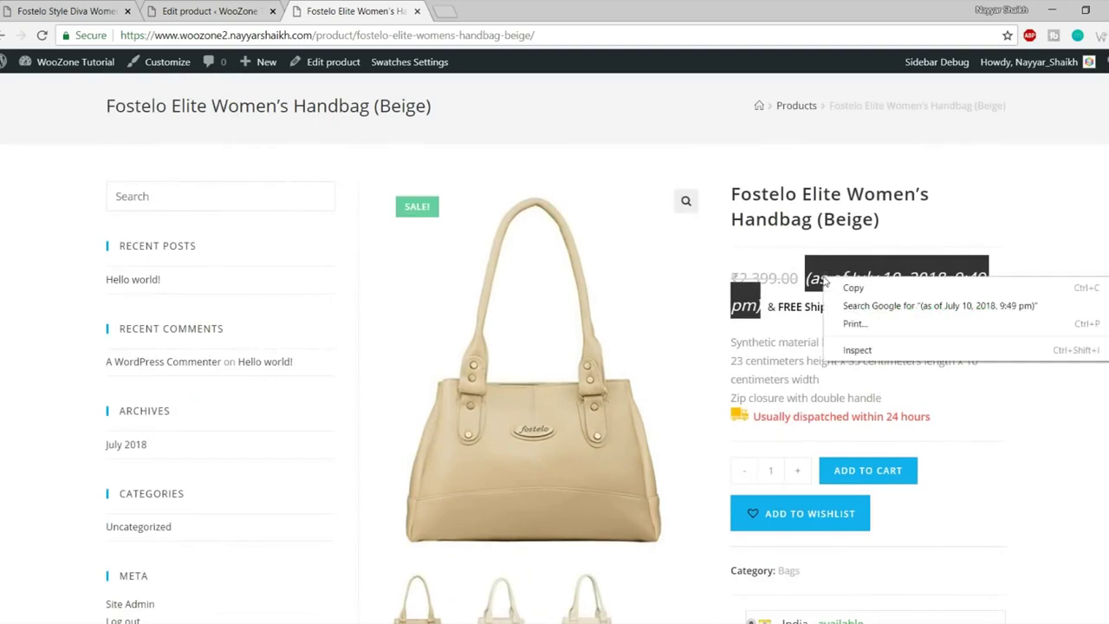
# - In DevTools, add a 'display: none' rule for em.WooZone-price-info to hide the date note
pyautogui.click(892, 352)
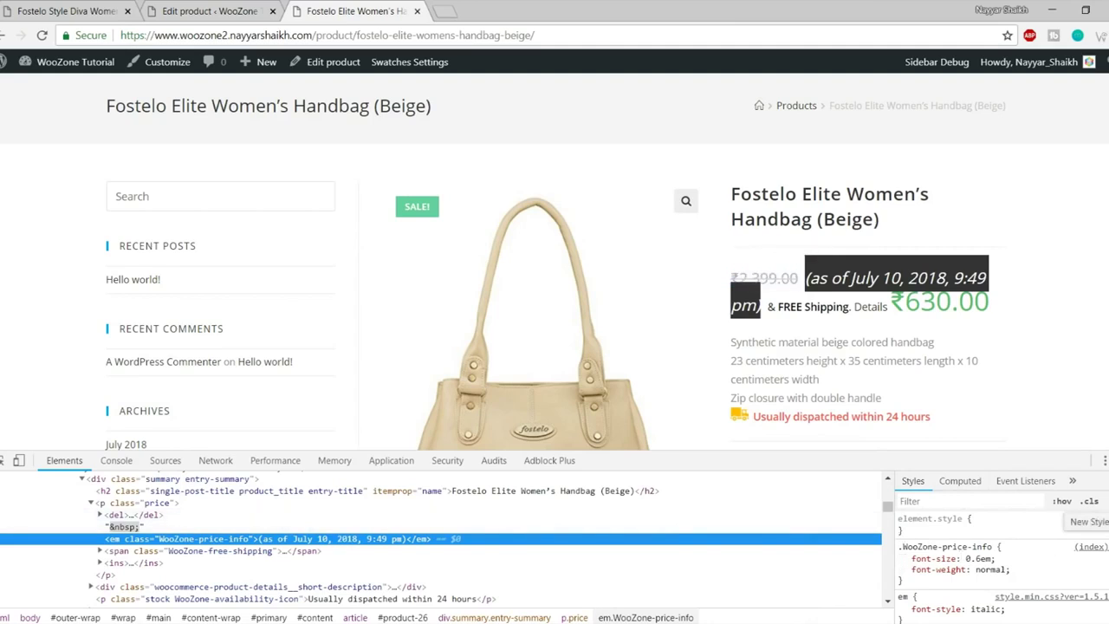
pyautogui.click(1104, 501)
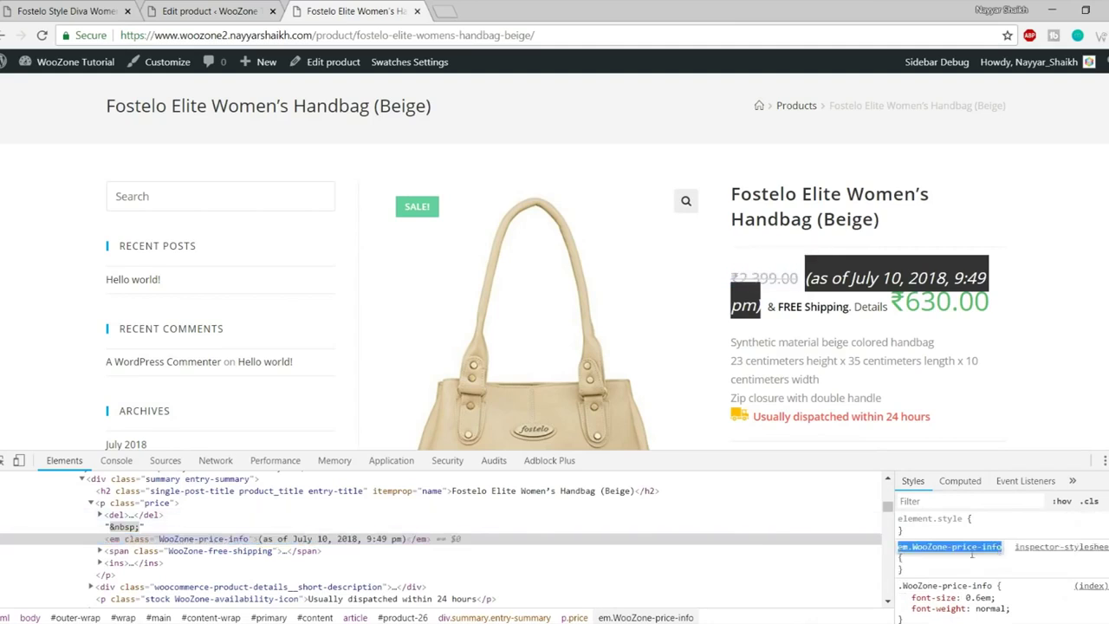
pyautogui.click(926, 562)
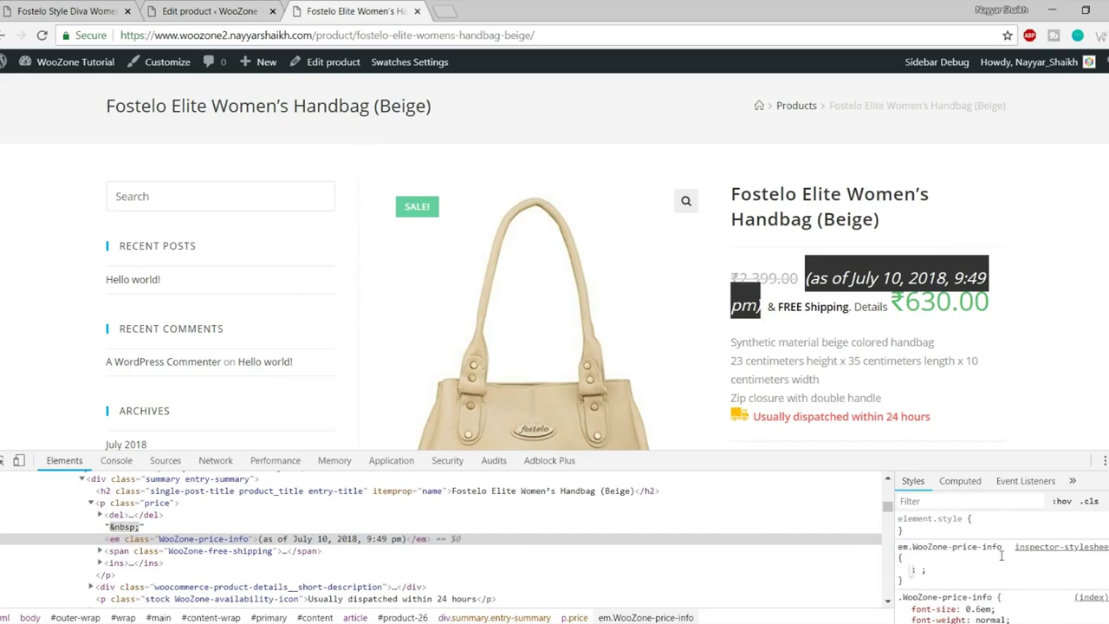
pyautogui.write('display')
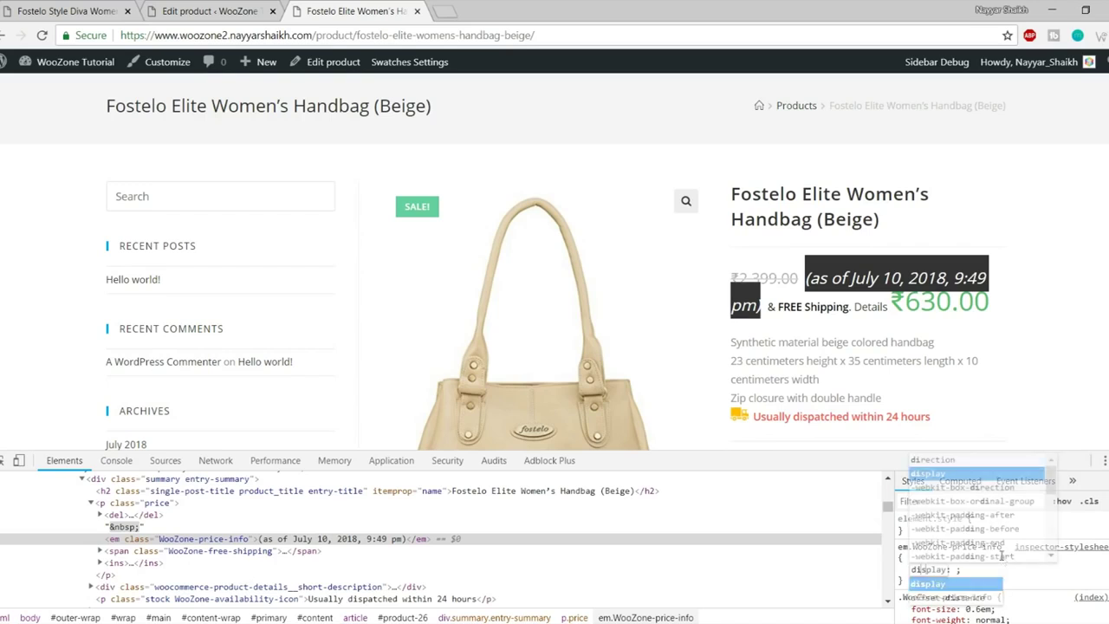
pyautogui.press('Tab')
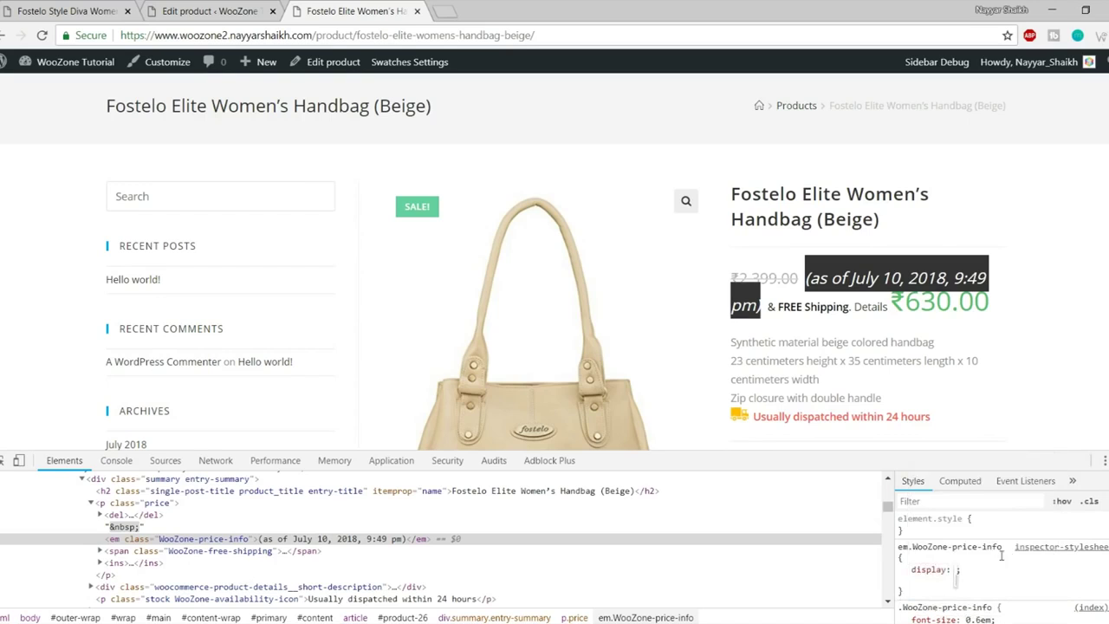
pyautogui.write('n')
pyautogui.press('BackSpace')
pyautogui.write('none')
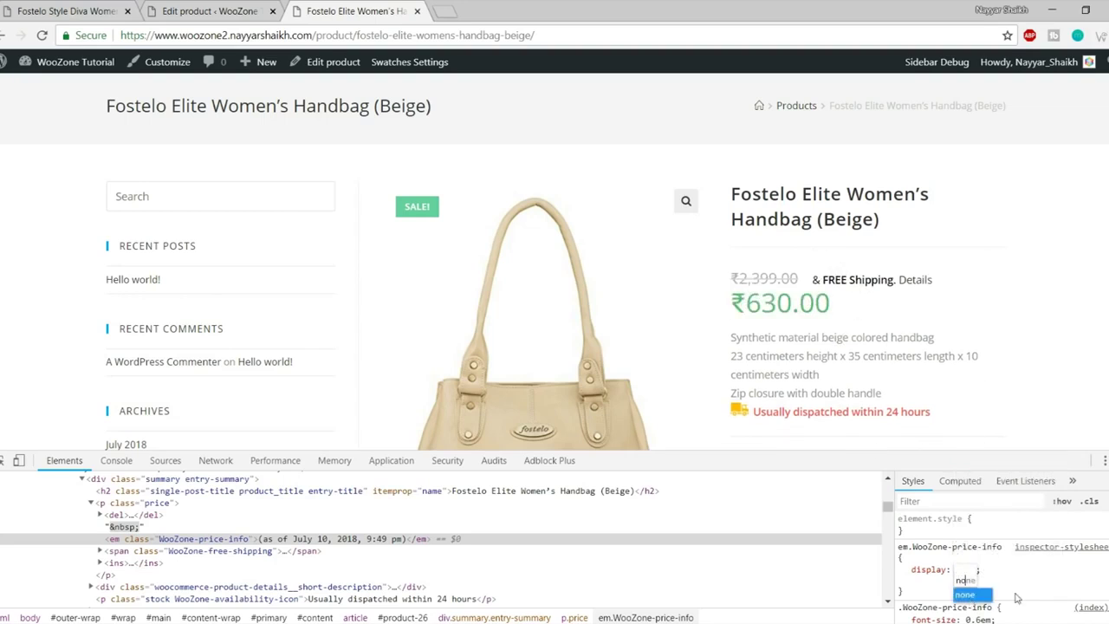
pyautogui.press('Return')
pyautogui.moveTo(923, 590); pyautogui.dragTo(900, 546)
pyautogui.hotkey('ctrl', 'c')
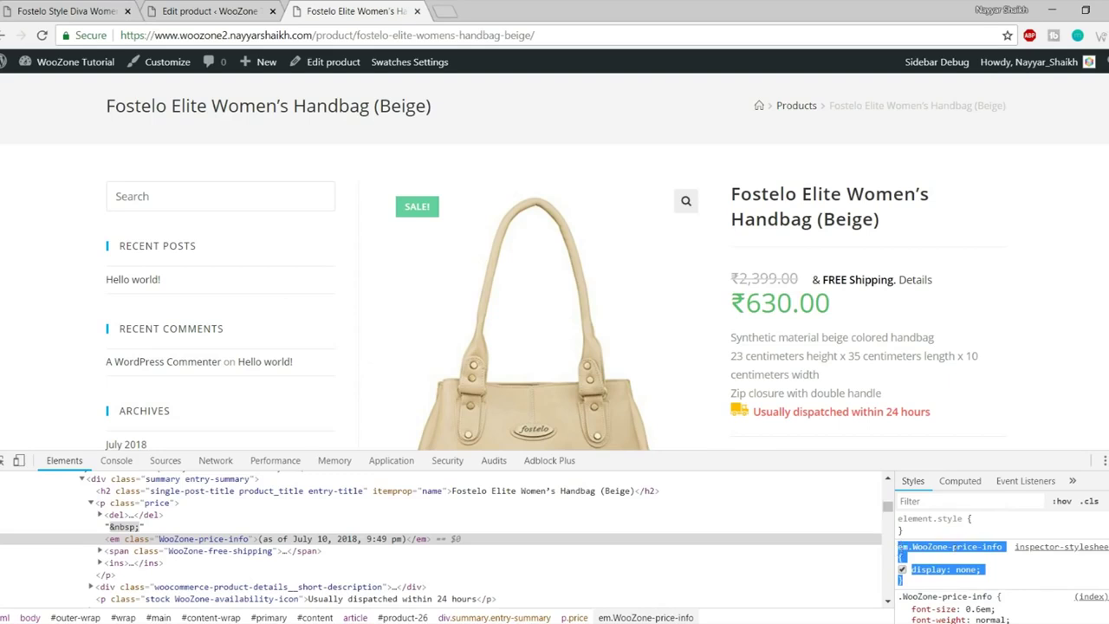
pyautogui.click(78, 8)
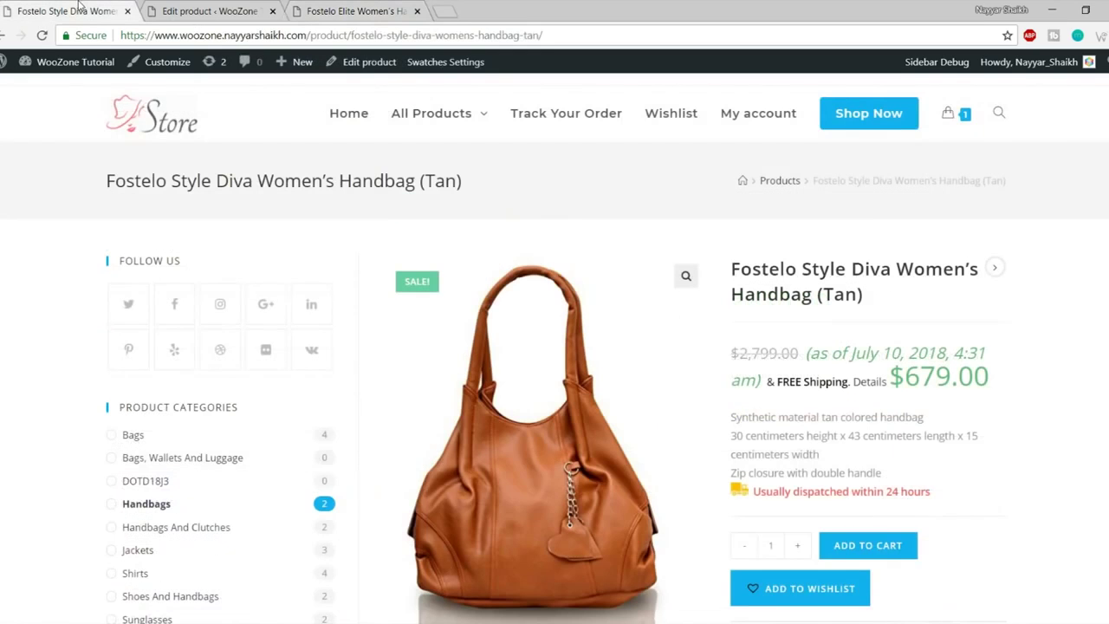
# - Paste 'em.WooZone-price-info { display: none; }' into the Customizer's Custom CSS/JS panel
pyautogui.click(149, 70)
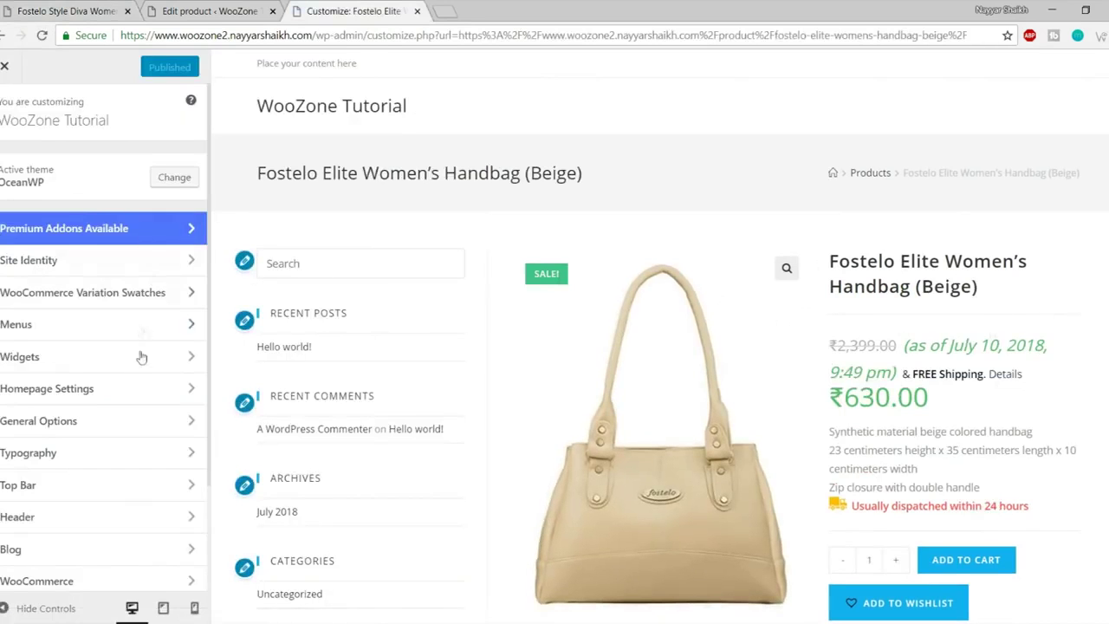
pyautogui.scroll(-2, 141, 360)
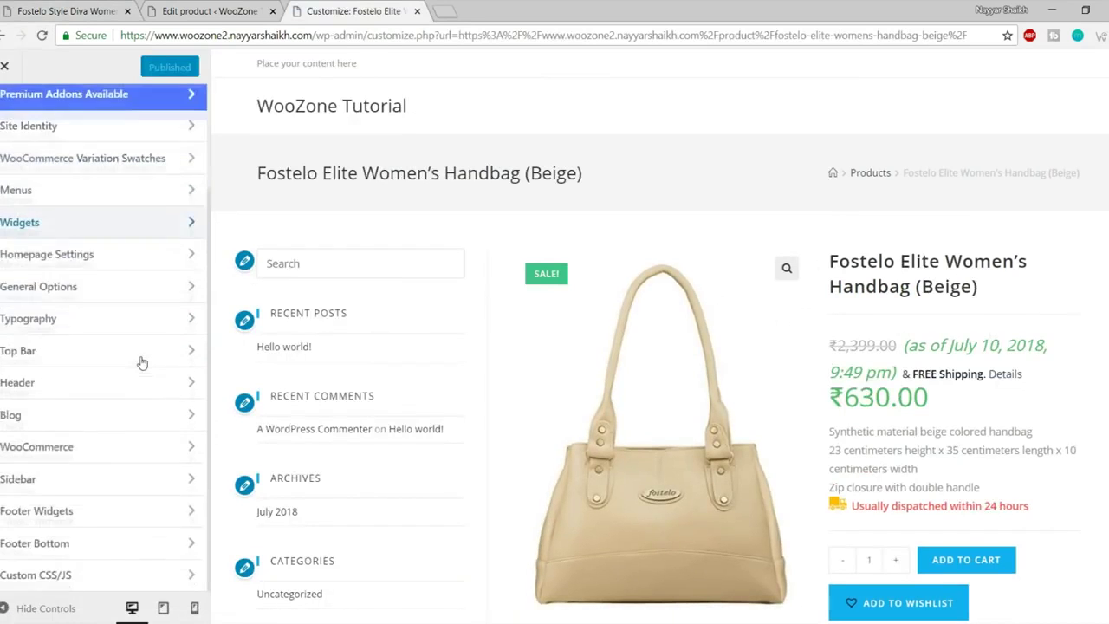
pyautogui.click(60, 579)
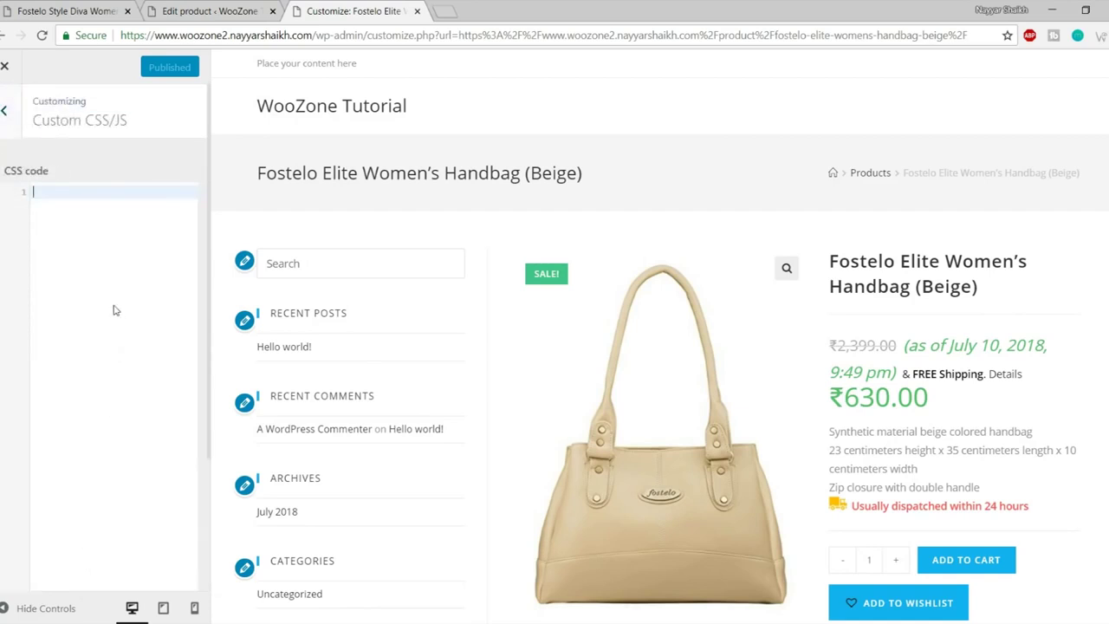
pyautogui.hotkey('ctrl', 'v')
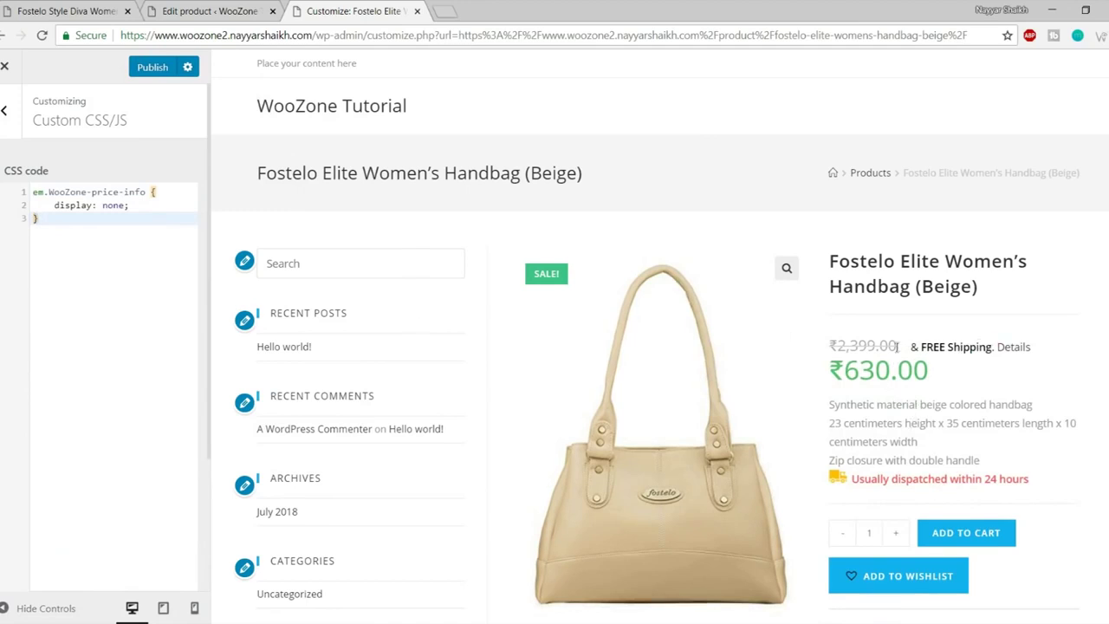
pyautogui.moveTo(909, 345); pyautogui.dragTo(1031, 347)
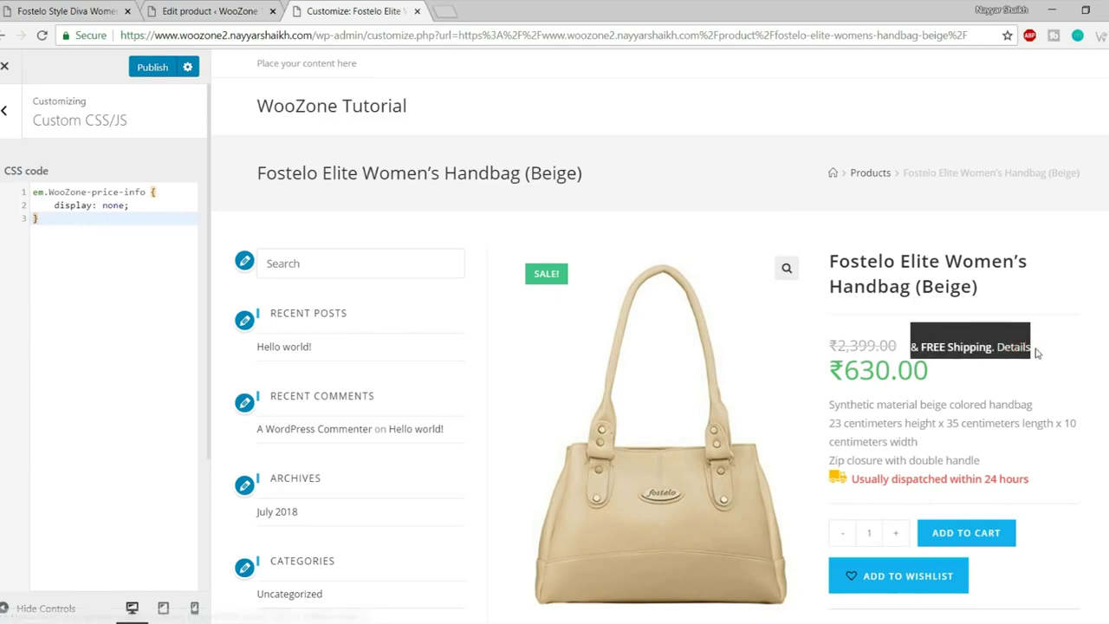
pyautogui.rightClick(943, 341)
# - Inspect the '& FREE Shipping' note and select its free-shipping span element in DevTools
pyautogui.click(935, 419)
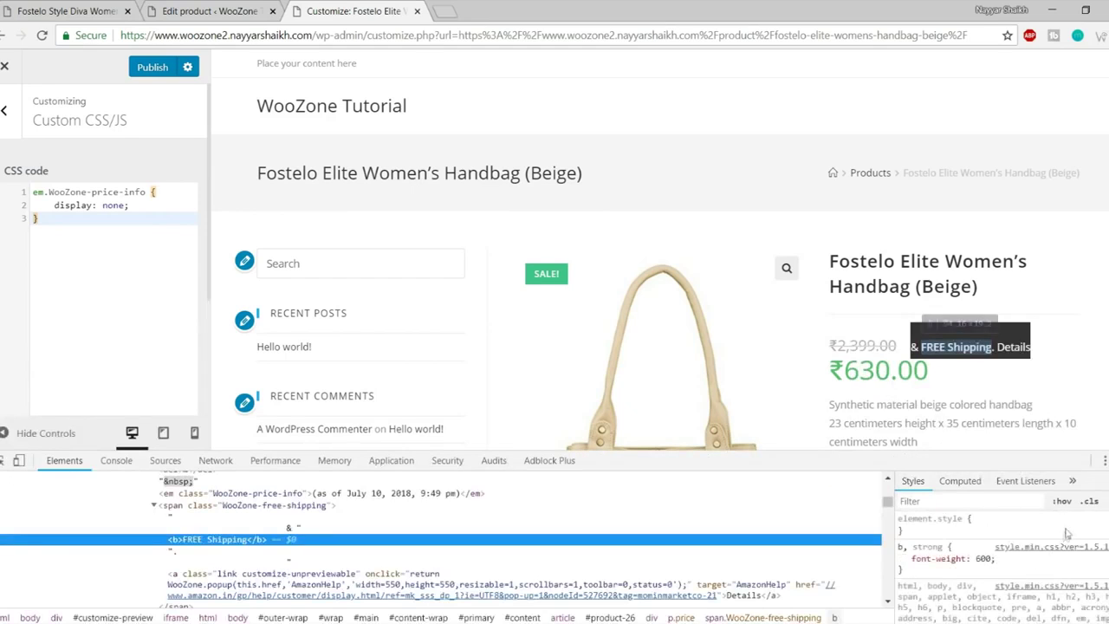
pyautogui.click(1103, 501)
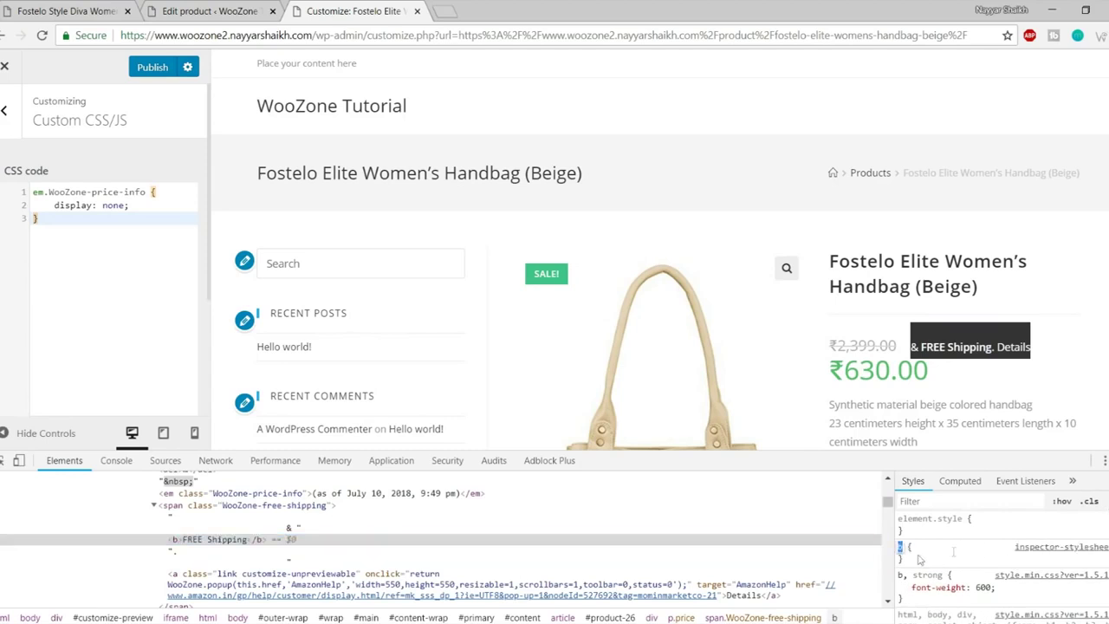
pyautogui.scroll(-4, 996, 559)
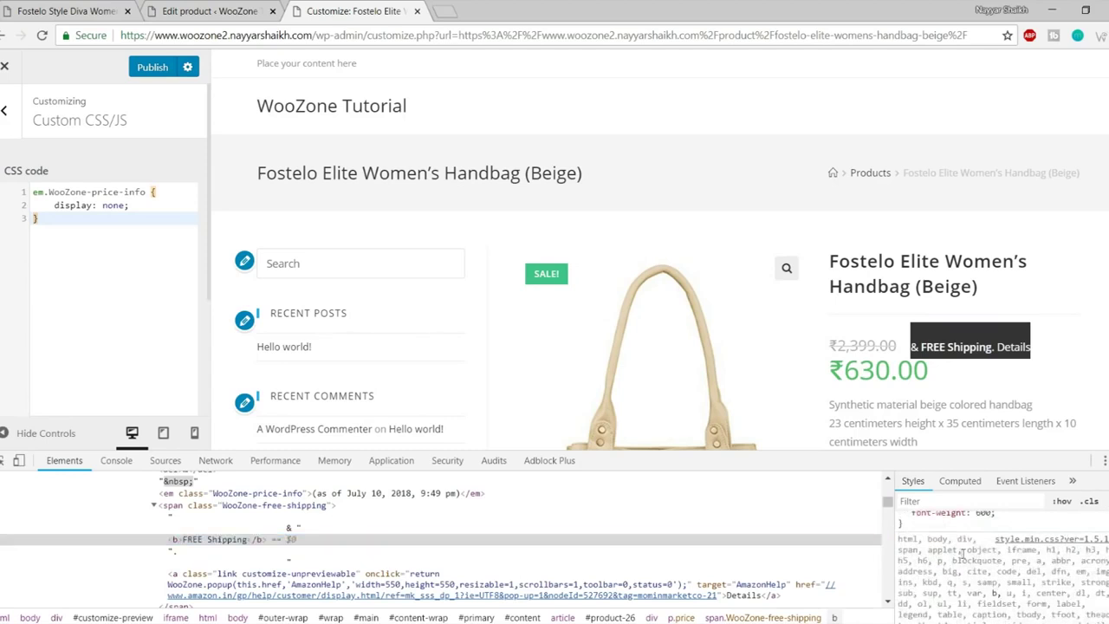
pyautogui.scroll(-2, 1061, 544)
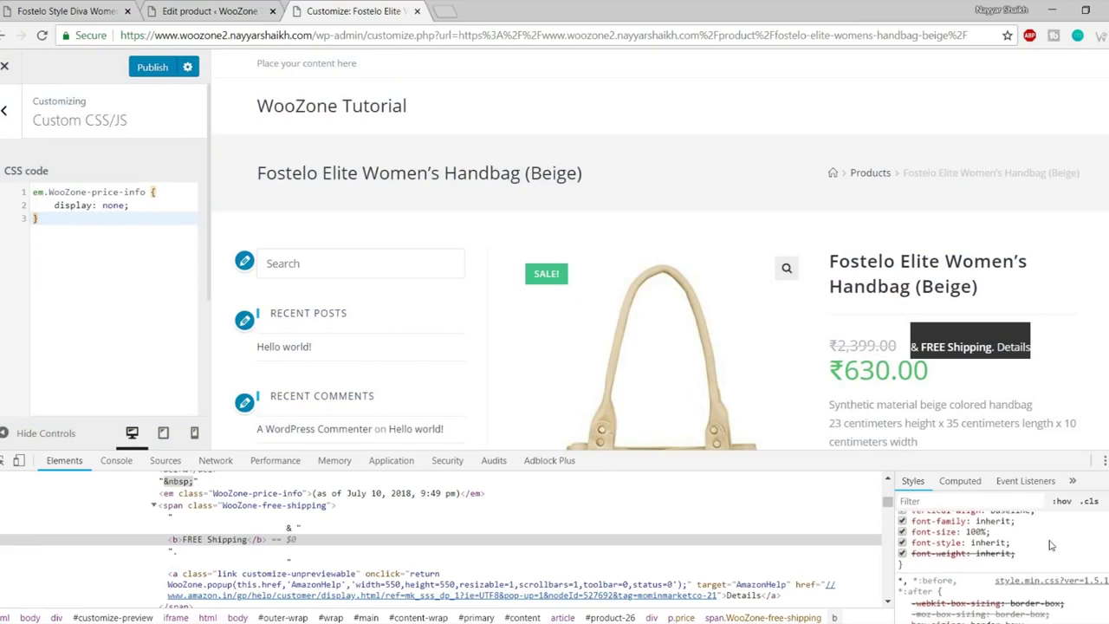
pyautogui.scroll(2, 1051, 556)
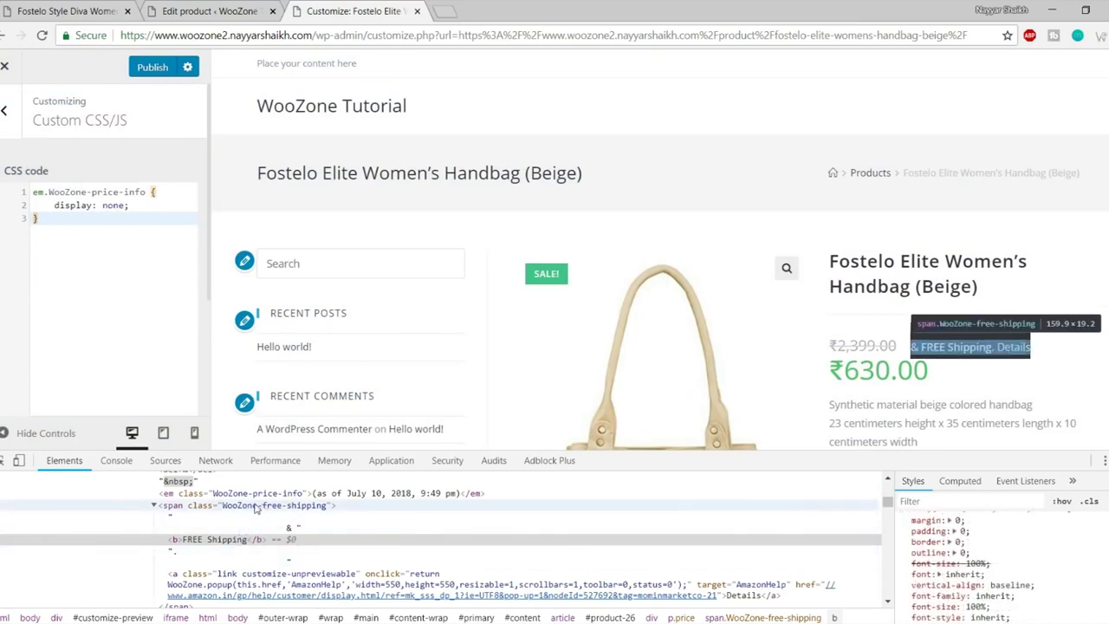
pyautogui.click(257, 506)
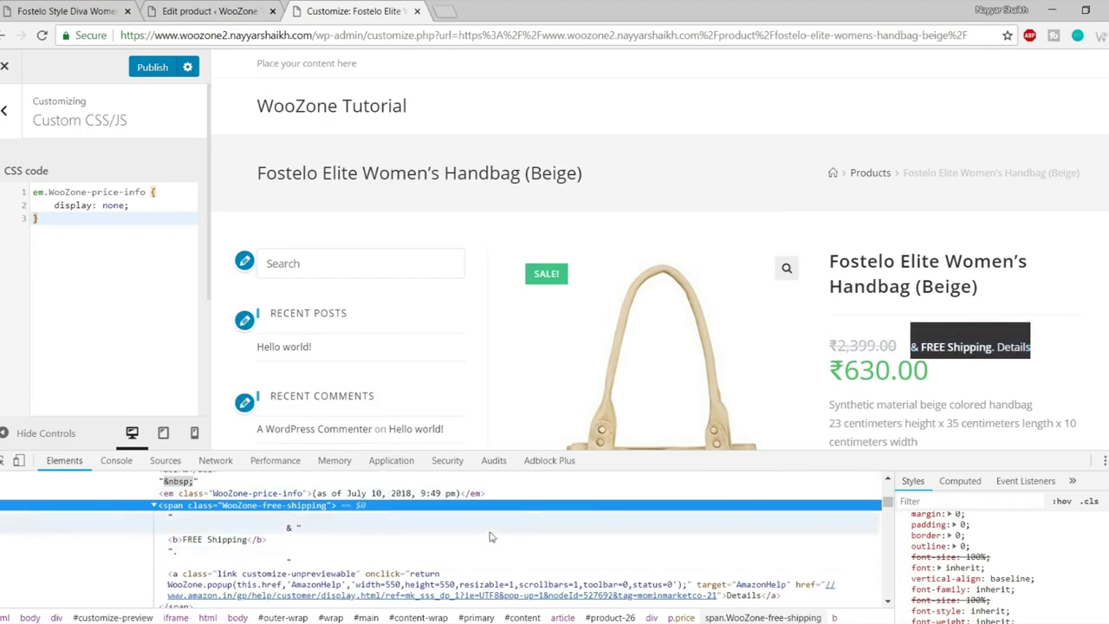
pyautogui.scroll(10, 614, 578)
pyautogui.scroll(5, 967, 546)
pyautogui.scroll(-10, 388, 549)
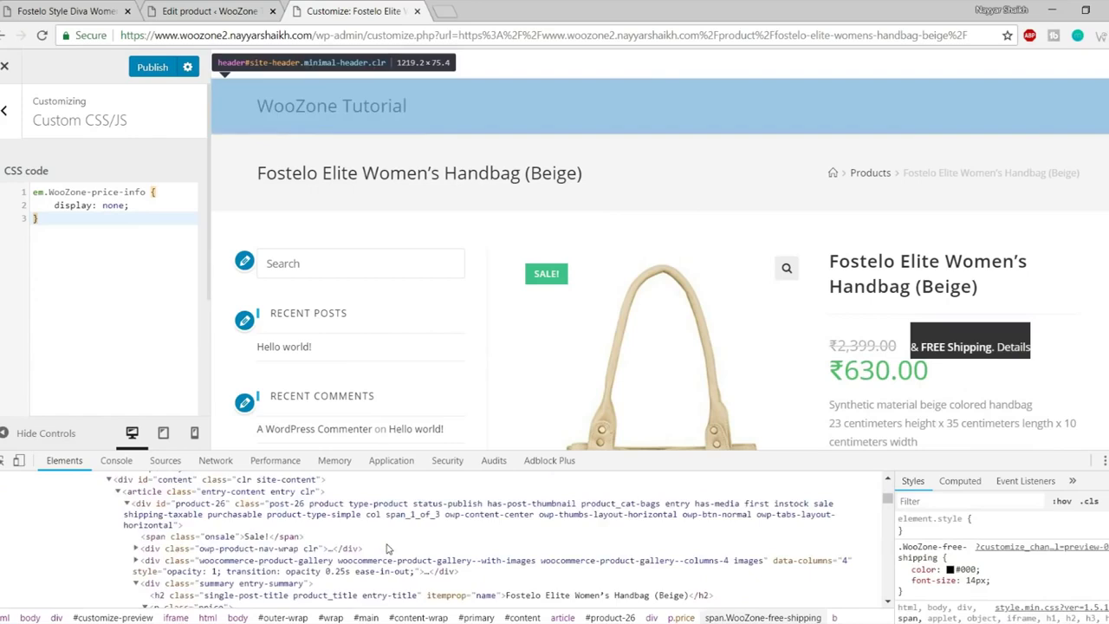
pyautogui.scroll(2, 387, 548)
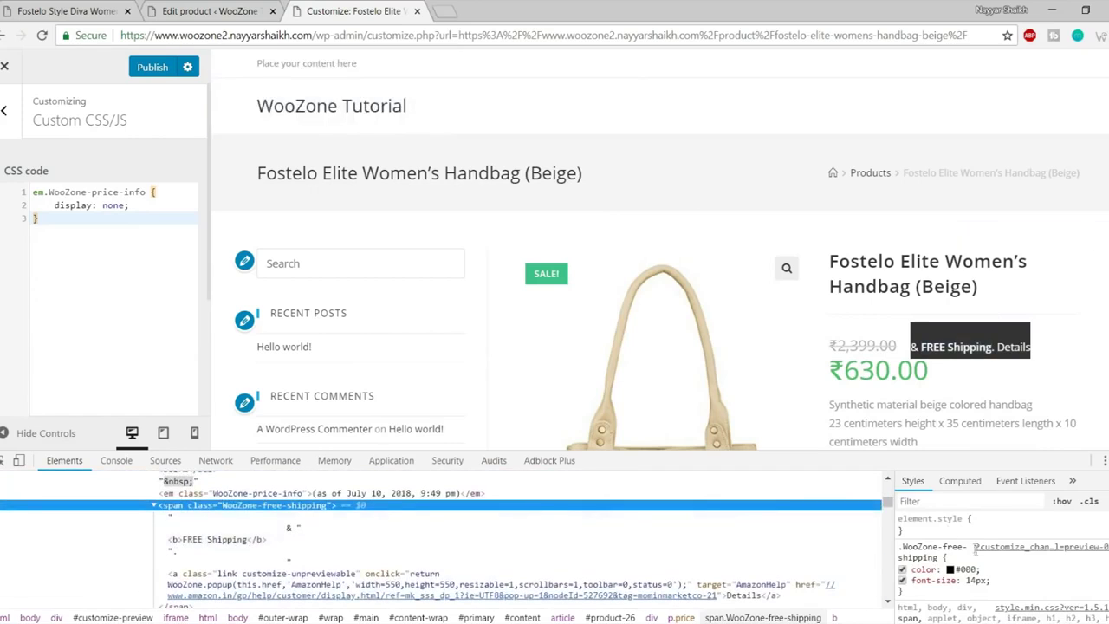
# - Add a 'display: none' style rule for span.WooZone-free-shipping in DevTools
pyautogui.click(946, 567)
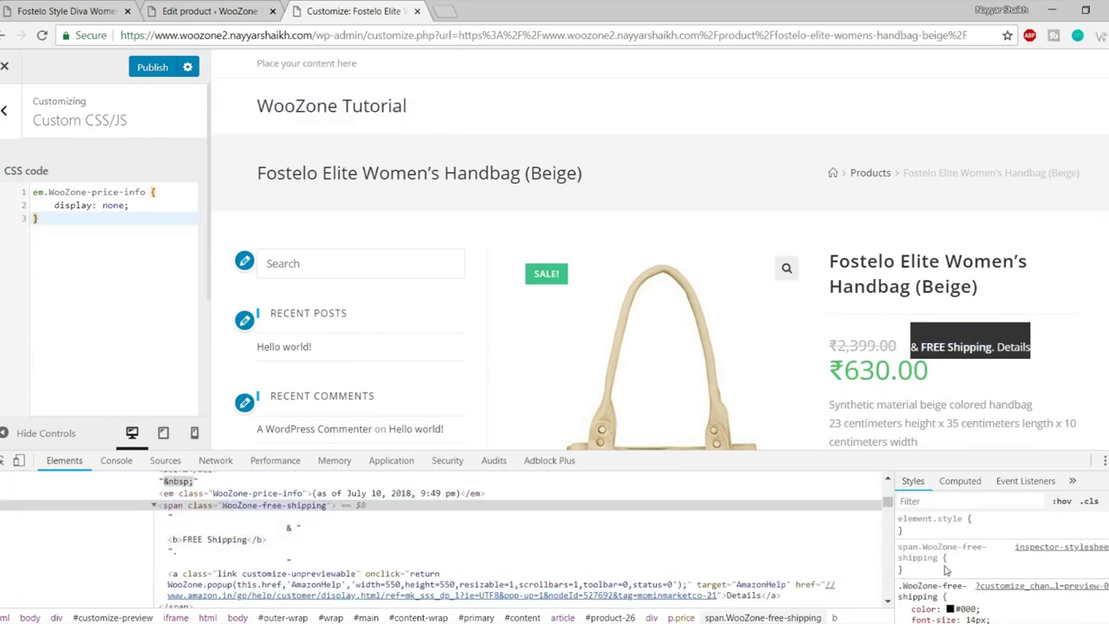
pyautogui.click(938, 569)
pyautogui.write('di')
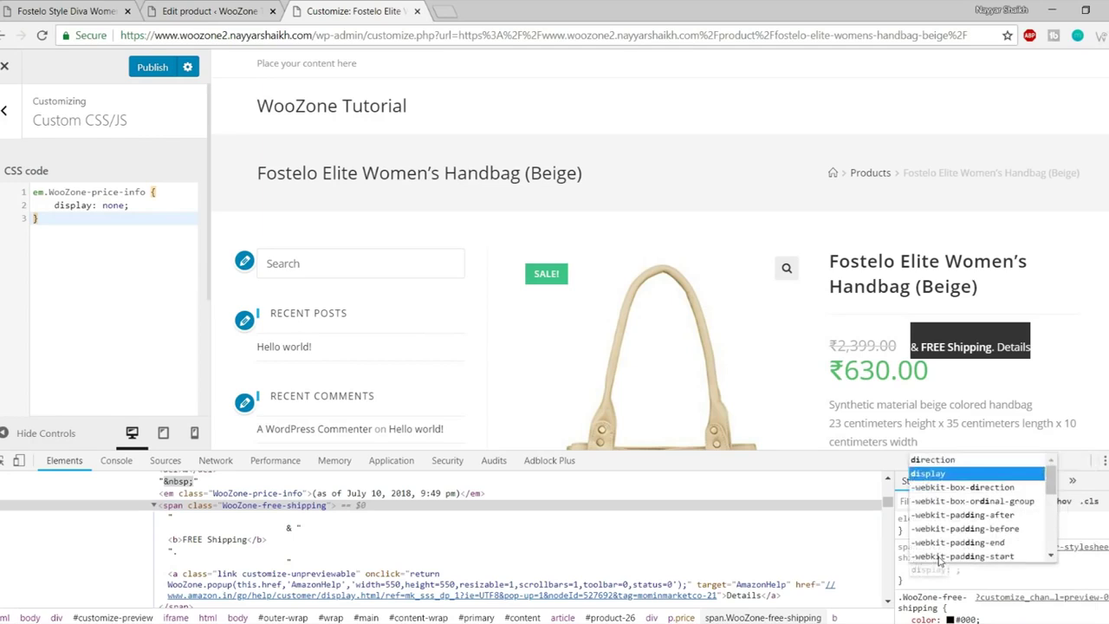
pyautogui.press('Tab')
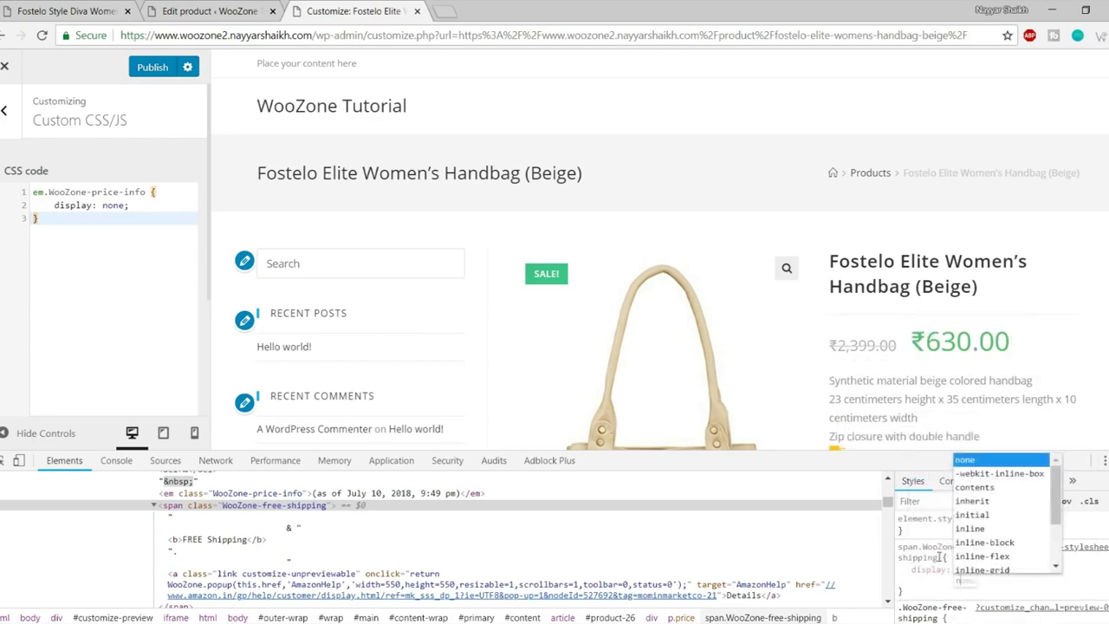
pyautogui.press('Return')
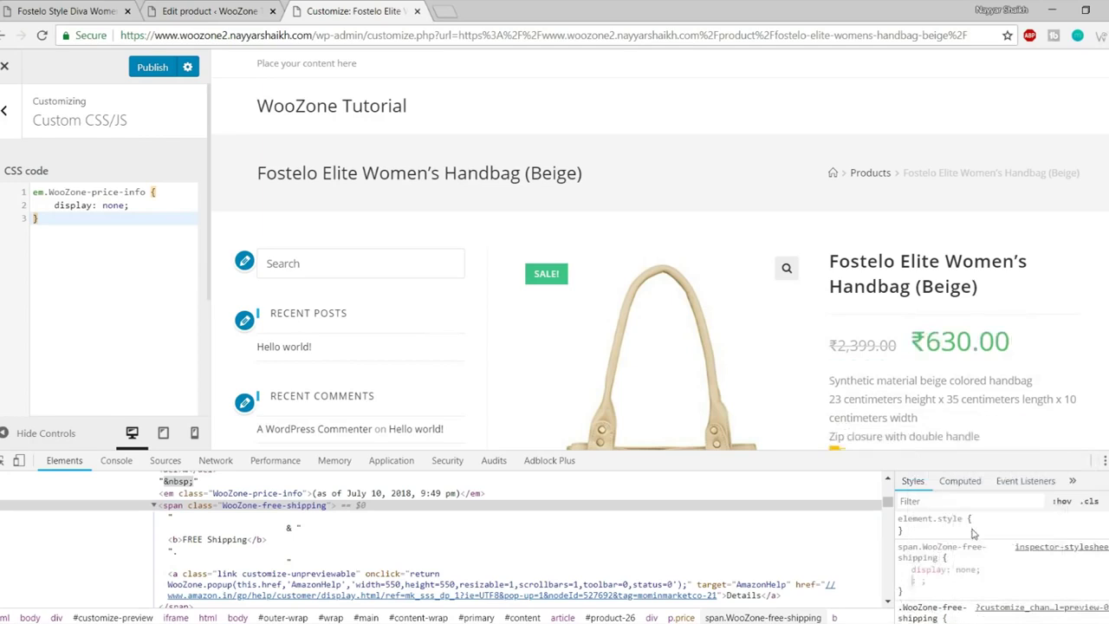
# - Paste the span rule below the first Custom CSS rule, publish, and close DevTools
pyautogui.moveTo(898, 557)
pyautogui.mouseDown()
pyautogui.moveTo(899, 578)
pyautogui.moveTo(898, 545)
pyautogui.mouseUp()
pyautogui.hotkey('ctrl', 'c')
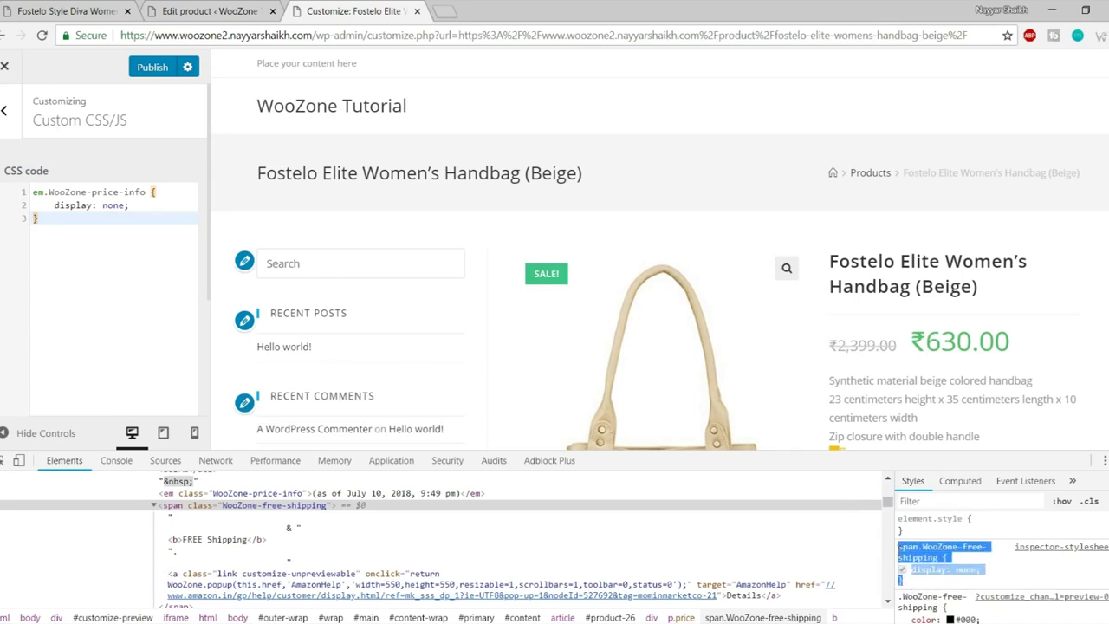
pyautogui.click(111, 264)
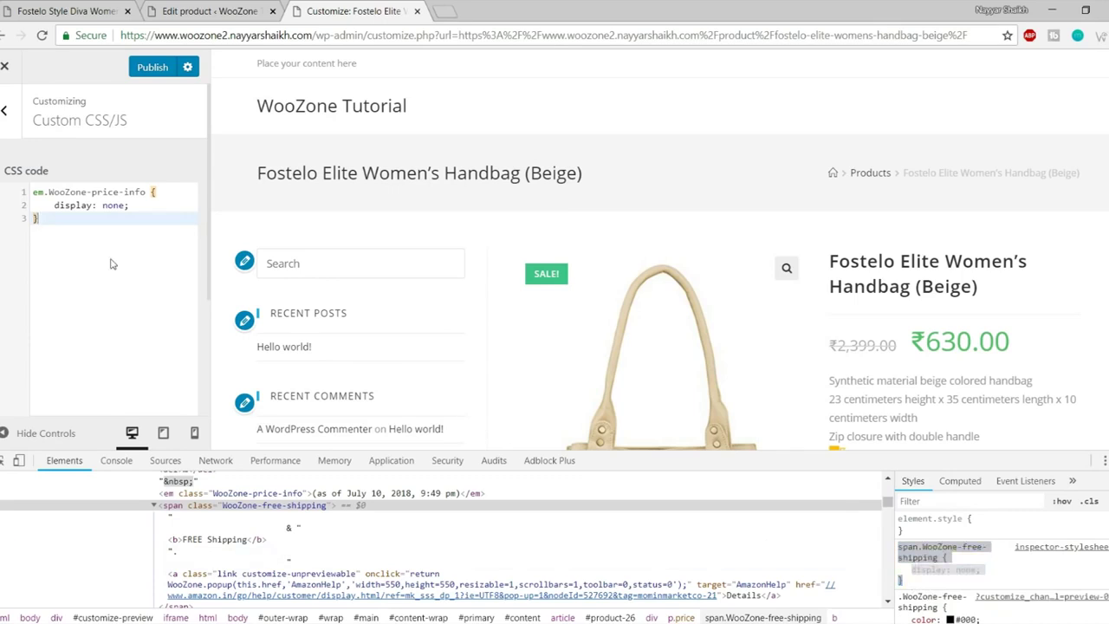
pyautogui.press('Return')
pyautogui.hotkey('ctrl', 'v')
pyautogui.click(152, 67)
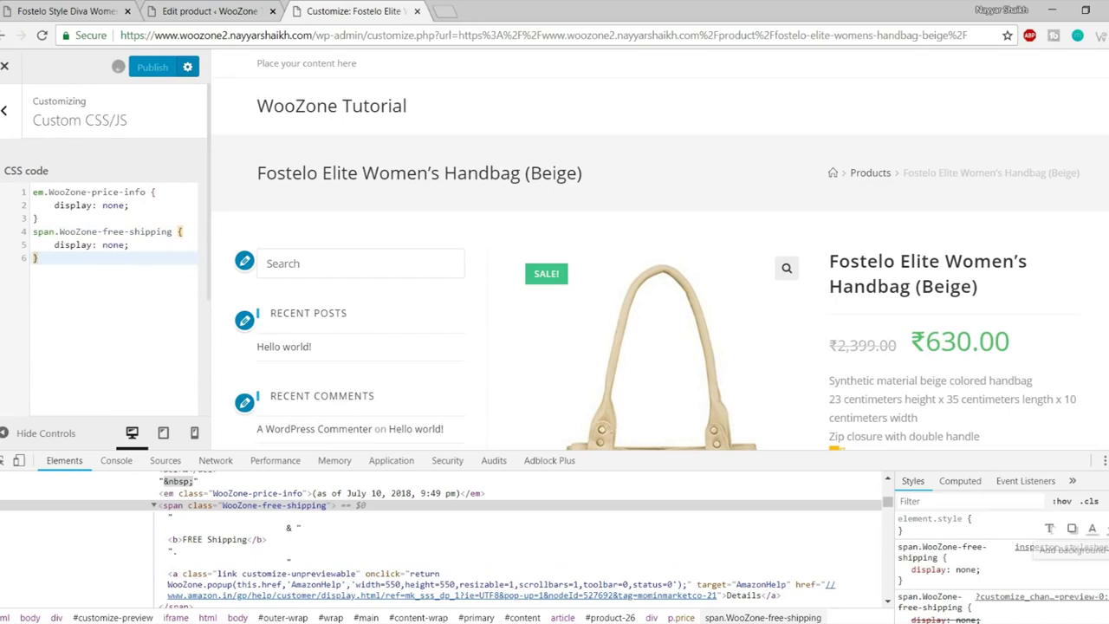
pyautogui.press('F12')
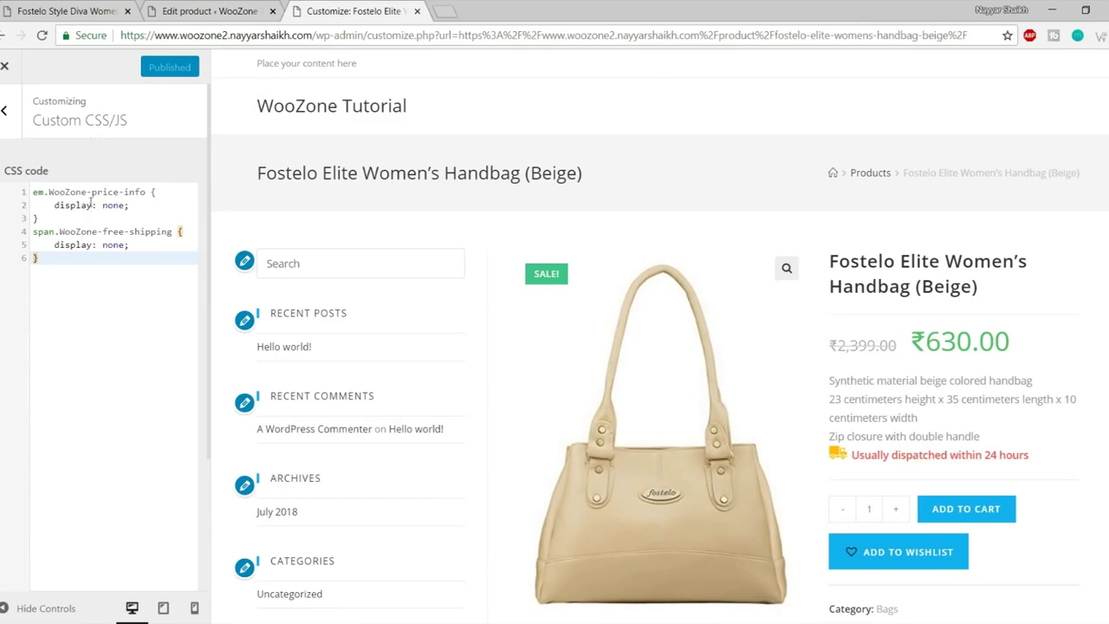
# - Close the Customizer and confirm the live page shows only the ₹2,399.00 and ₹630.00 prices
pyautogui.click(5, 73)
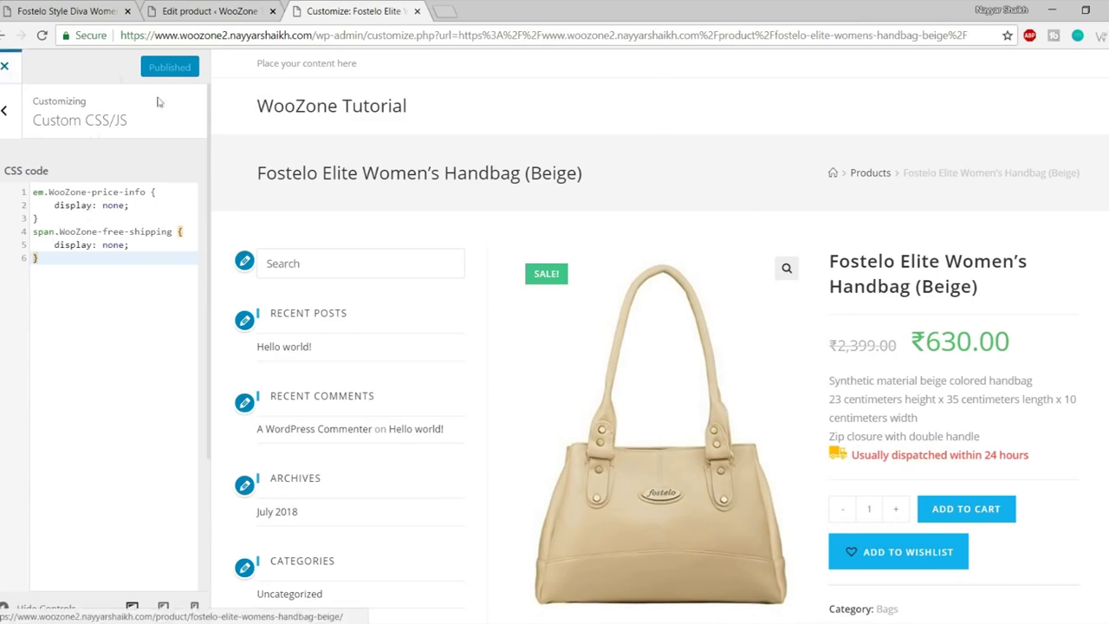
pyautogui.moveTo(731, 353); pyautogui.dragTo(805, 354)
pyautogui.click(806, 355)
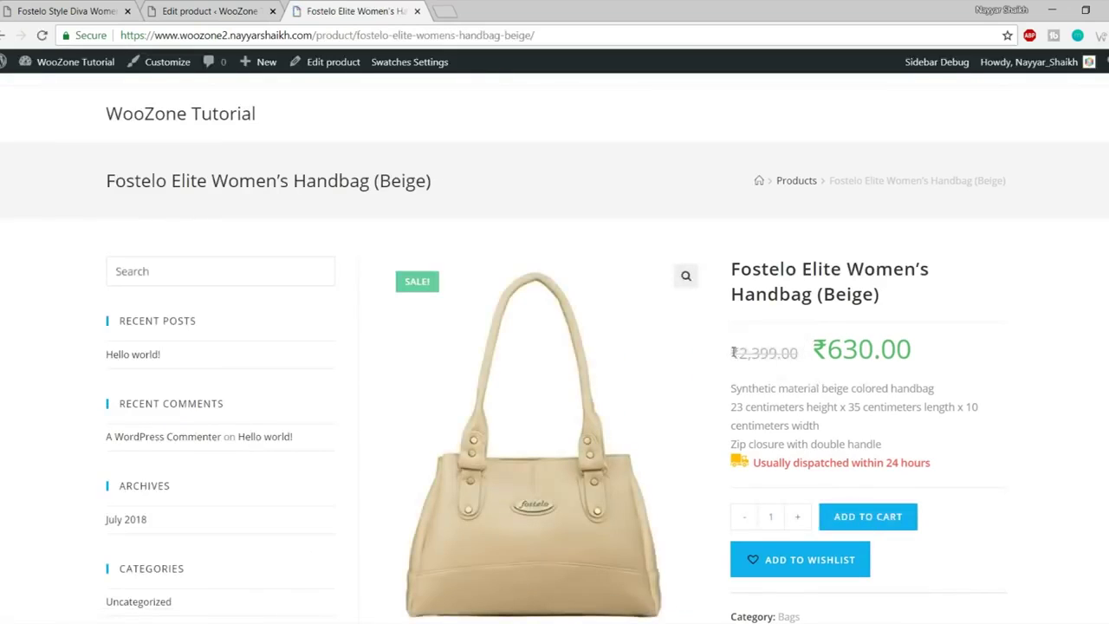
pyautogui.moveTo(731, 354); pyautogui.dragTo(799, 355)
pyautogui.moveTo(935, 356); pyautogui.dragTo(812, 355)
pyautogui.click(761, 348)
pyautogui.scroll(-10, 971, 445)
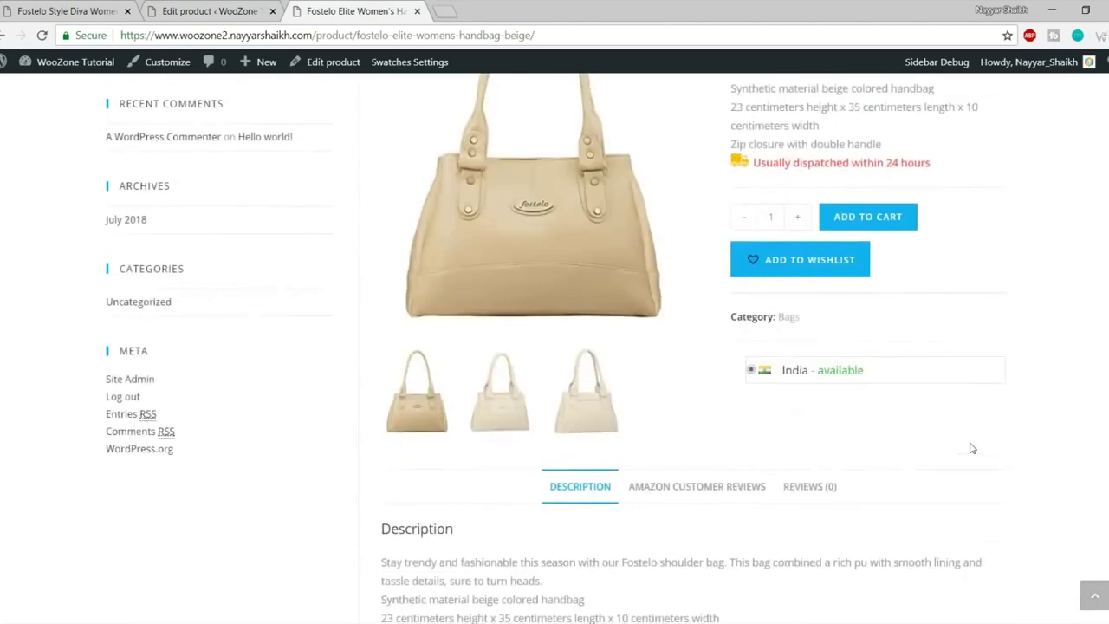
pyautogui.click(1094, 595)
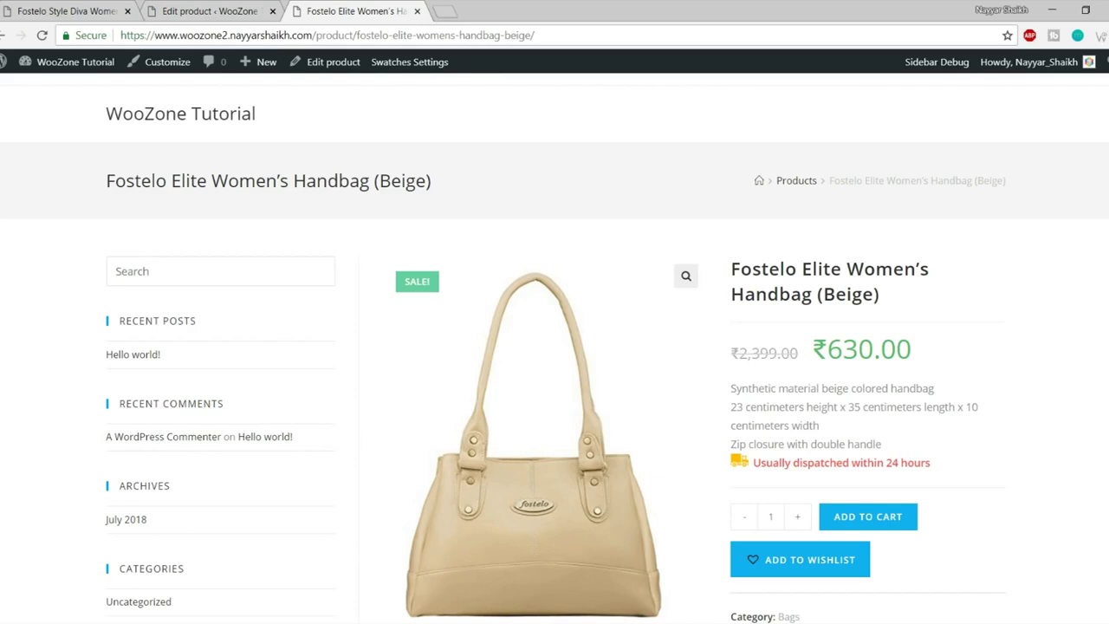
# - Go to the store's home page using the site title
pyautogui.scroll(-8, 1077, 403)
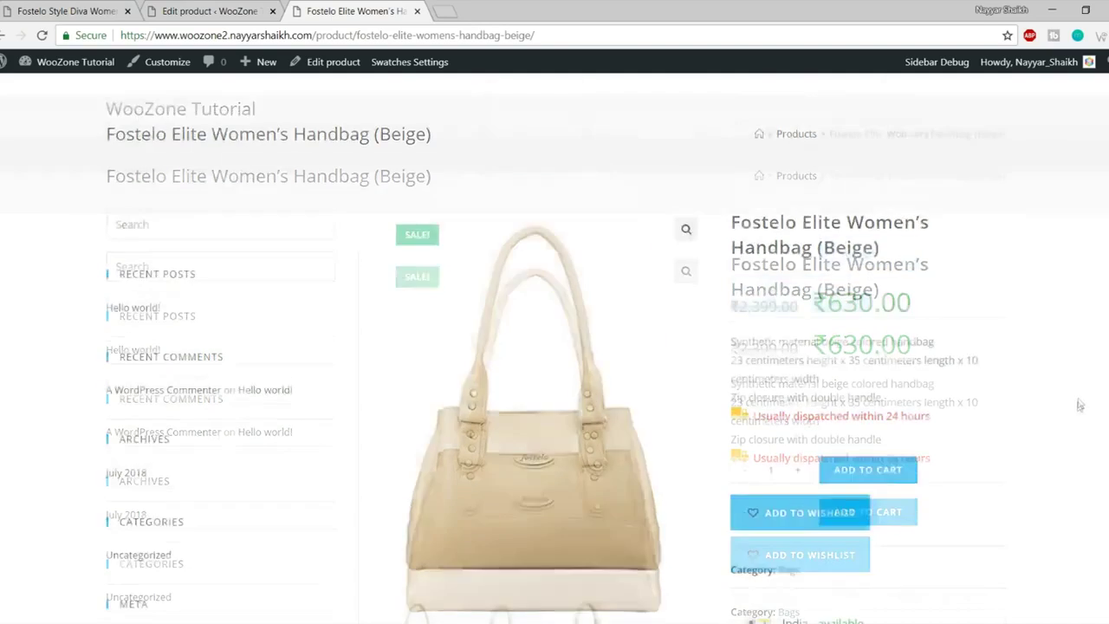
pyautogui.scroll(3, 901, 407)
pyautogui.scroll(10, 906, 450)
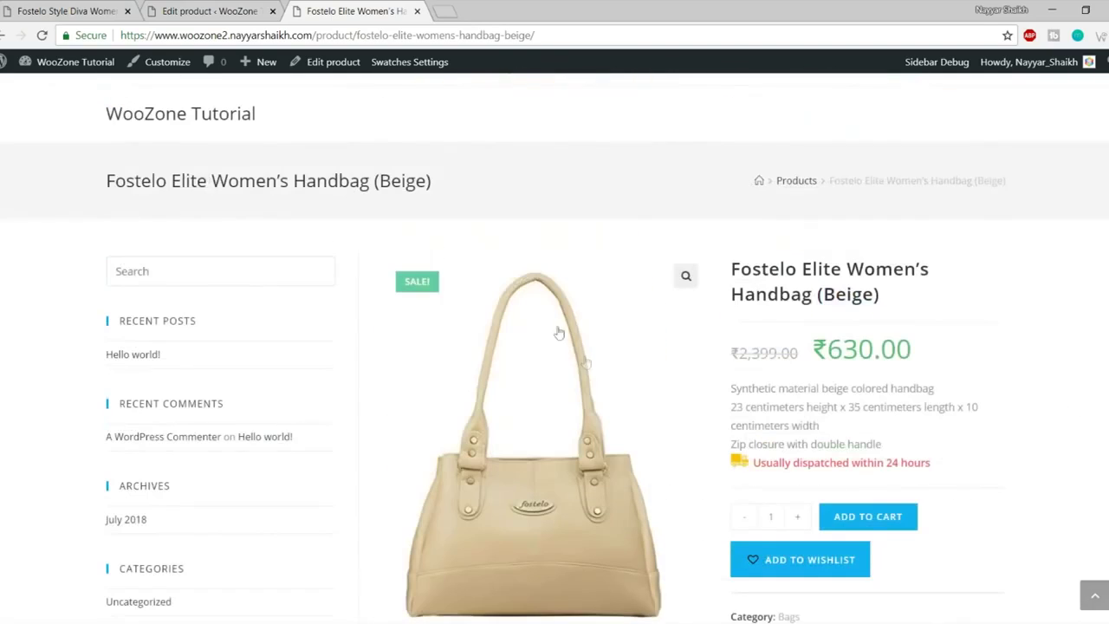
pyautogui.click(188, 116)
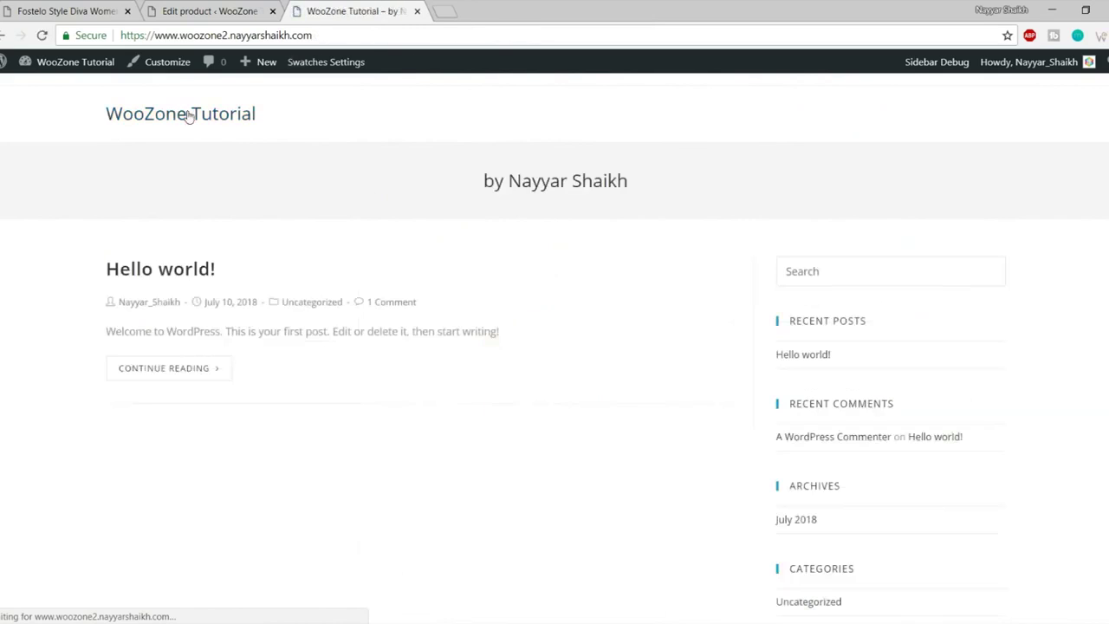
pyautogui.scroll(-3, 413, 400)
pyautogui.scroll(3, 425, 424)
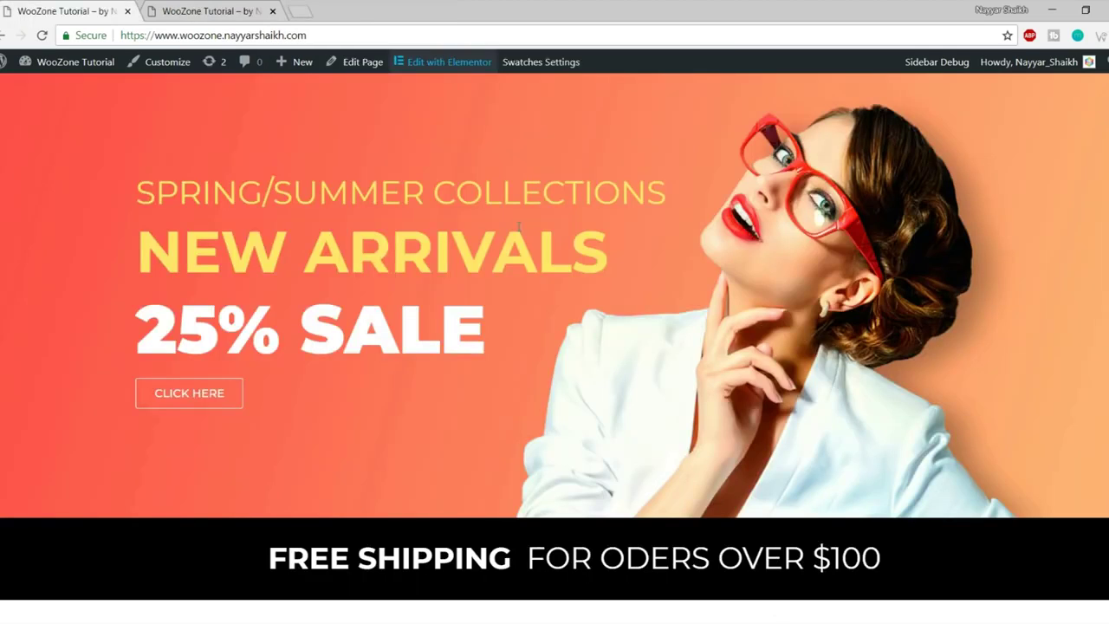
pyautogui.scroll(1, 656, 427)
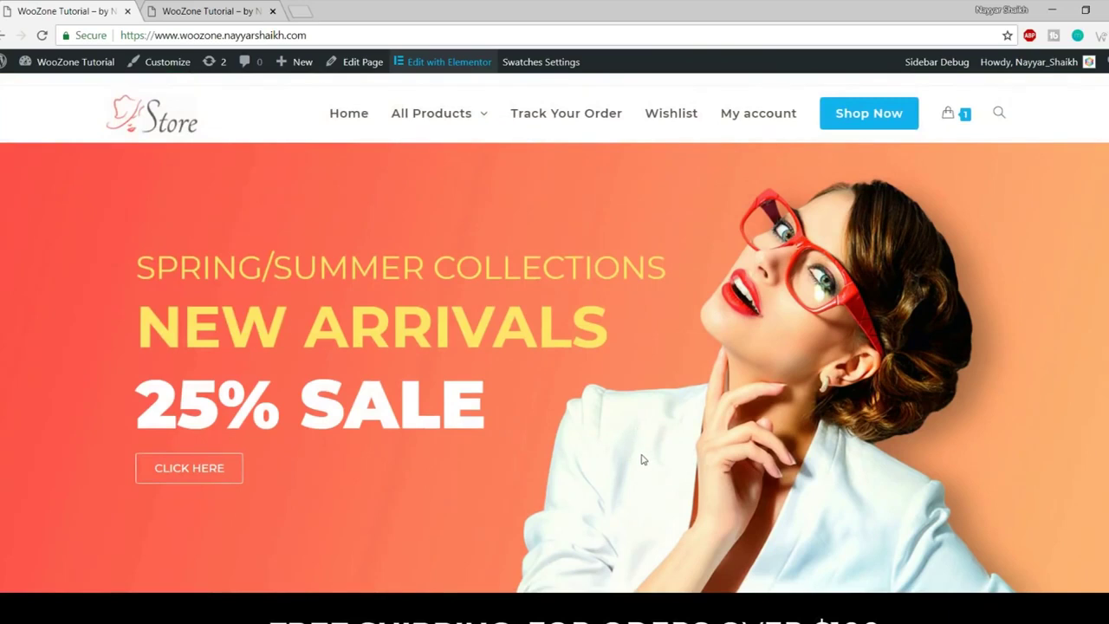
# - Open the second site's admin Dashboard in a new browser tab and reorder the tab
pyautogui.click(215, 11)
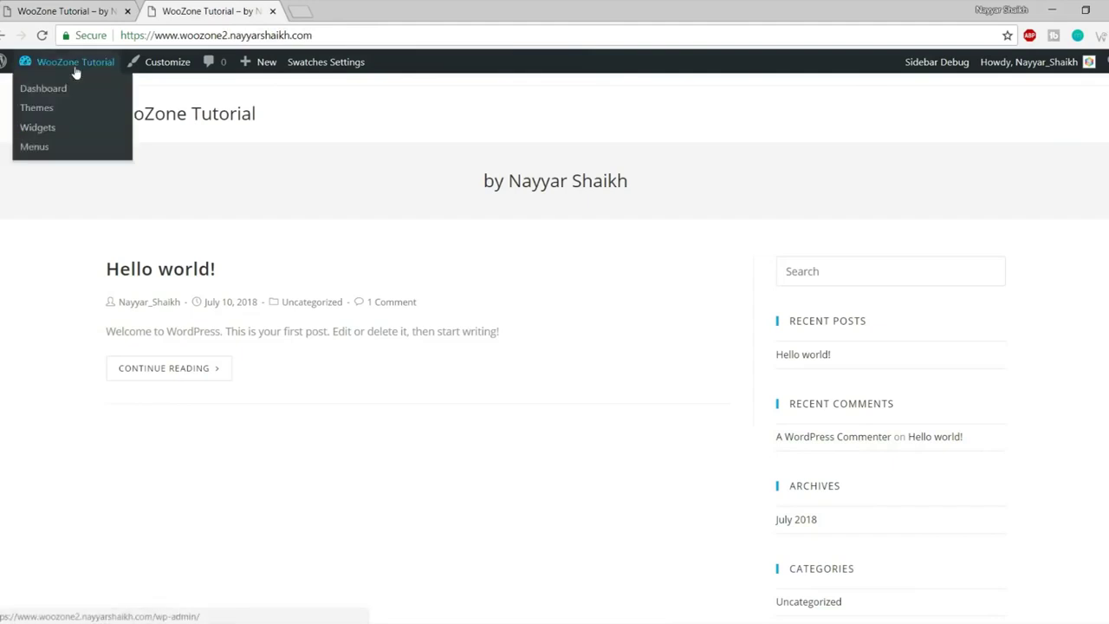
pyautogui.rightClick(74, 84)
pyautogui.click(79, 93)
pyautogui.moveTo(347, 11); pyautogui.dragTo(249, 30)
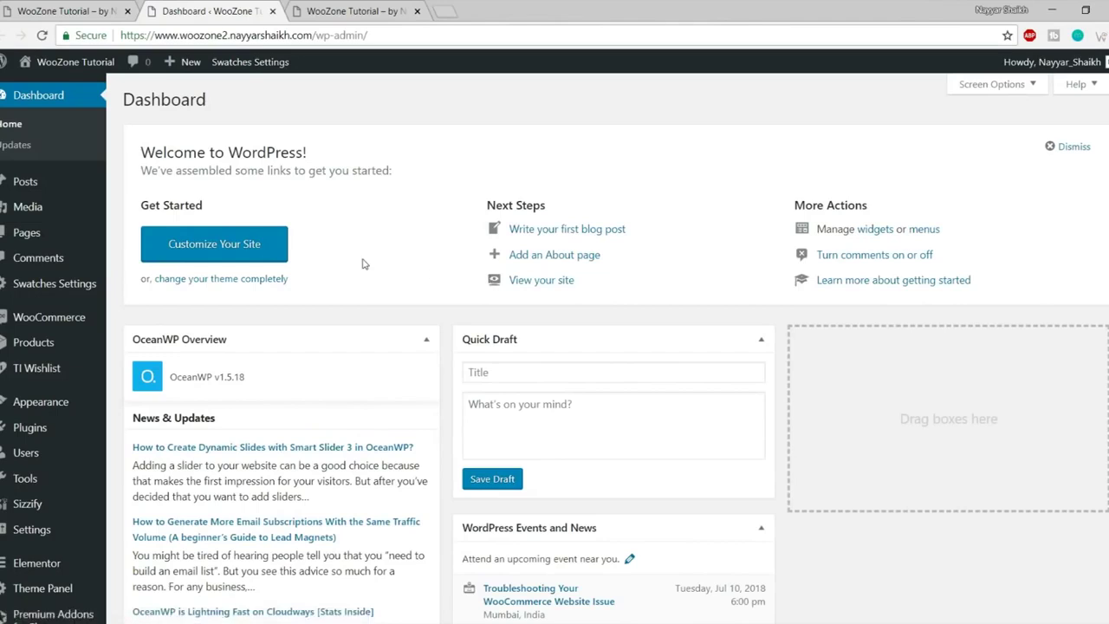
# - Create a new page titled 'Home' and publish it
pyautogui.click(70, 11)
pyautogui.scroll(-3, 750, 405)
pyautogui.scroll(-5, 750, 405)
pyautogui.scroll(10, 743, 425)
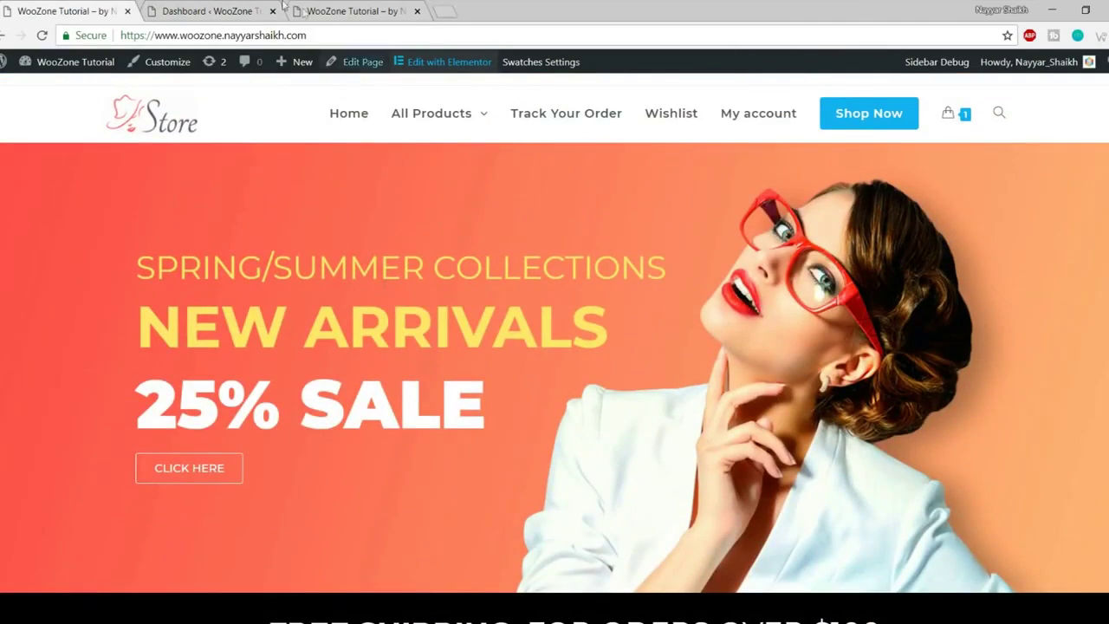
pyautogui.click(217, 7)
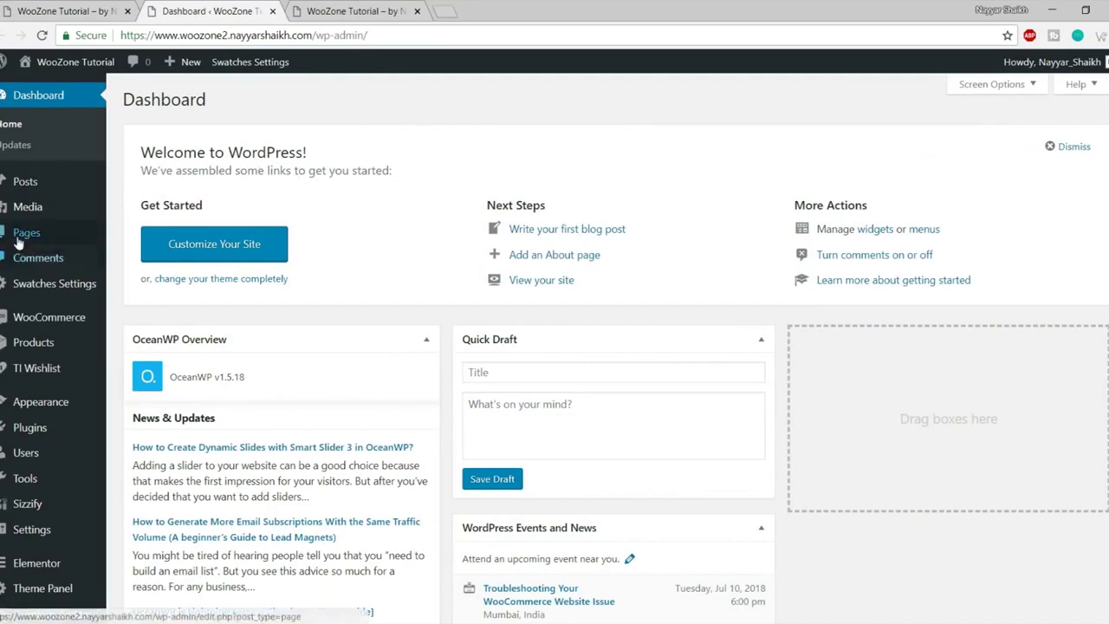
pyautogui.moveTo(71, 239)
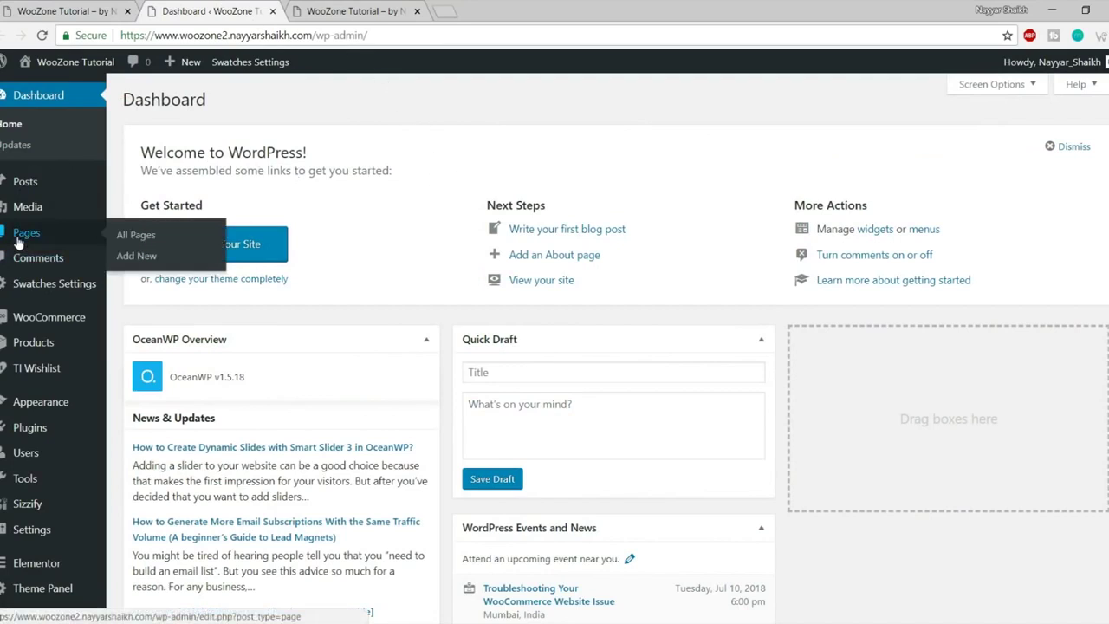
pyautogui.click(139, 256)
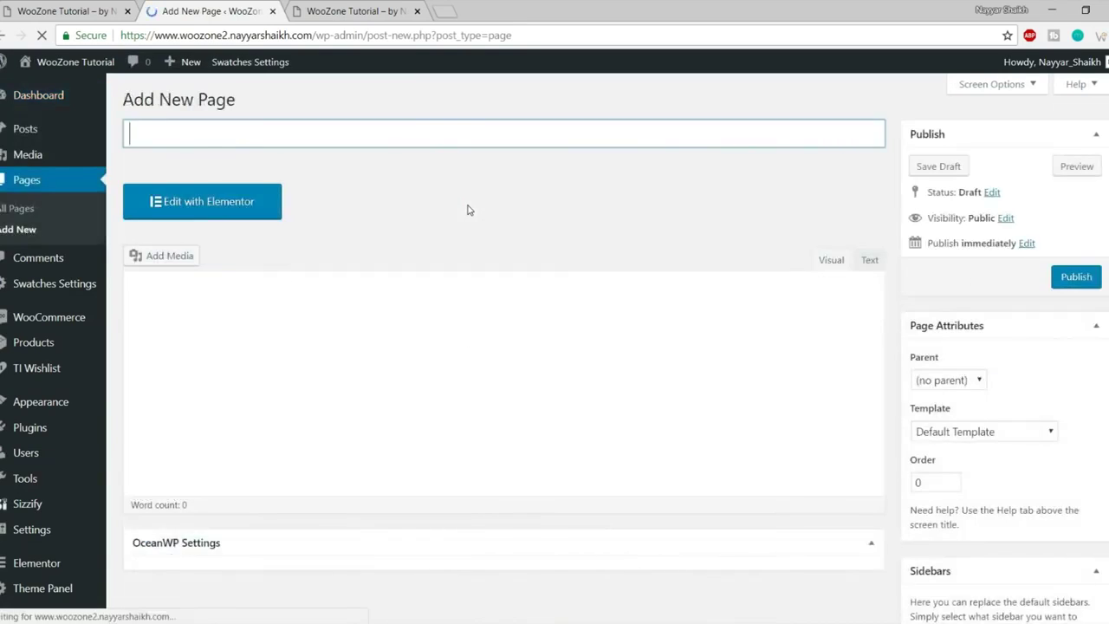
pyautogui.write('Home')
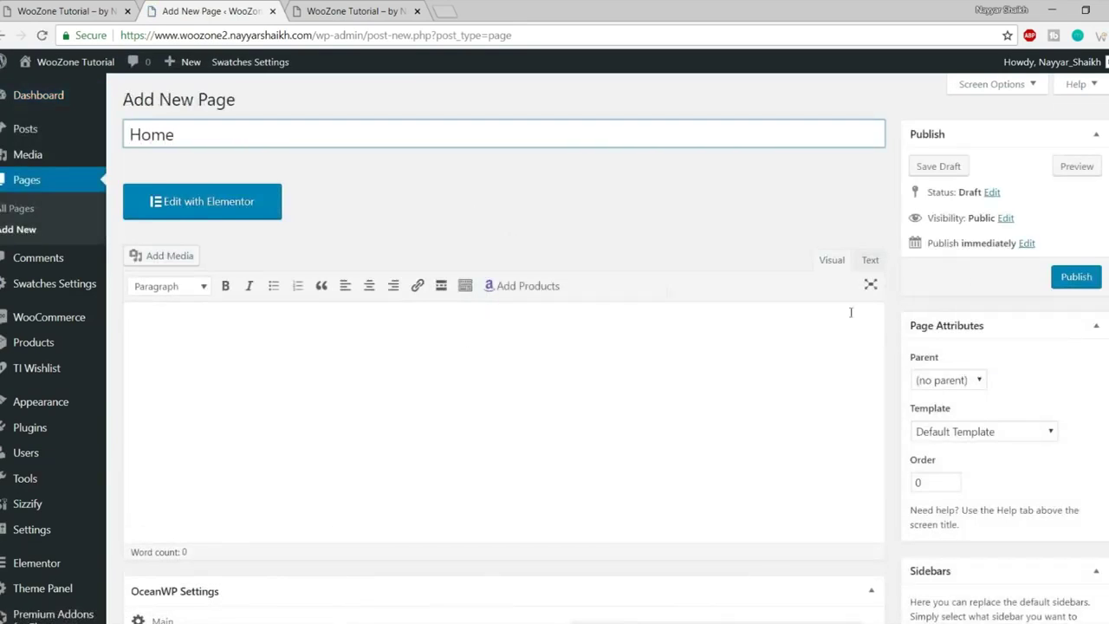
pyautogui.click(1093, 277)
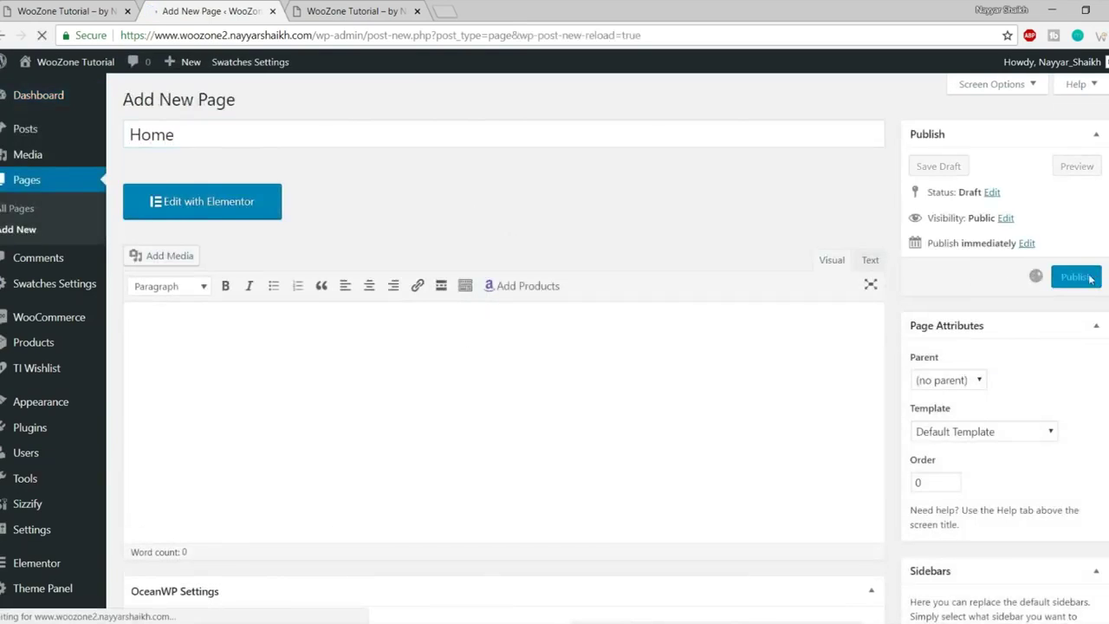
# - Open the published Home page in a new tab and check its default sidebar widgets
pyautogui.rightClick(313, 208)
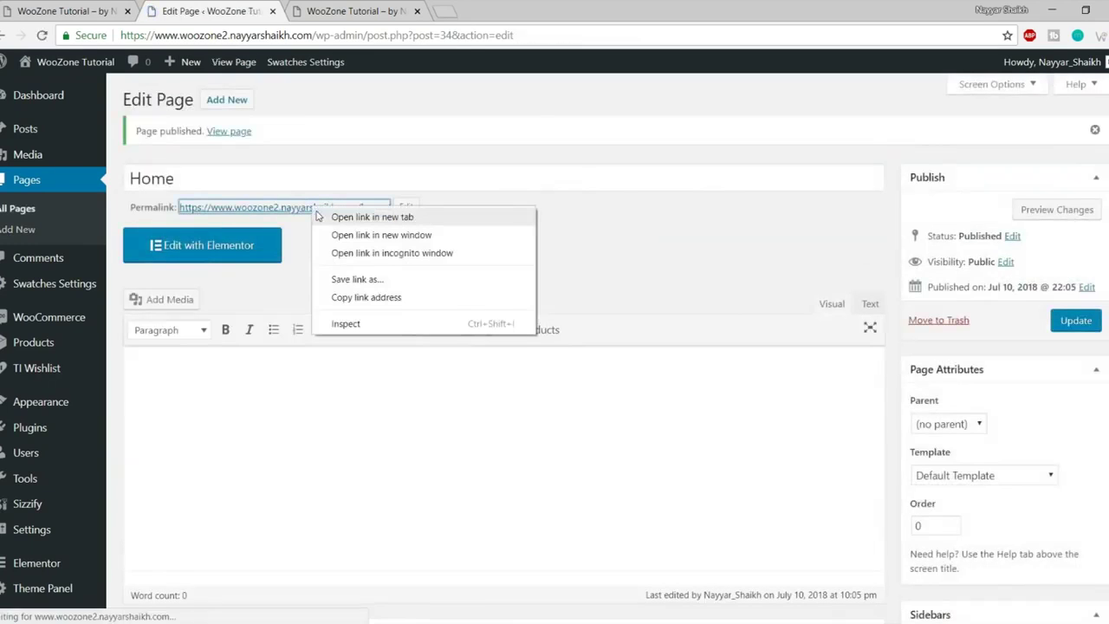
pyautogui.rightClick(229, 131)
pyautogui.click(260, 145)
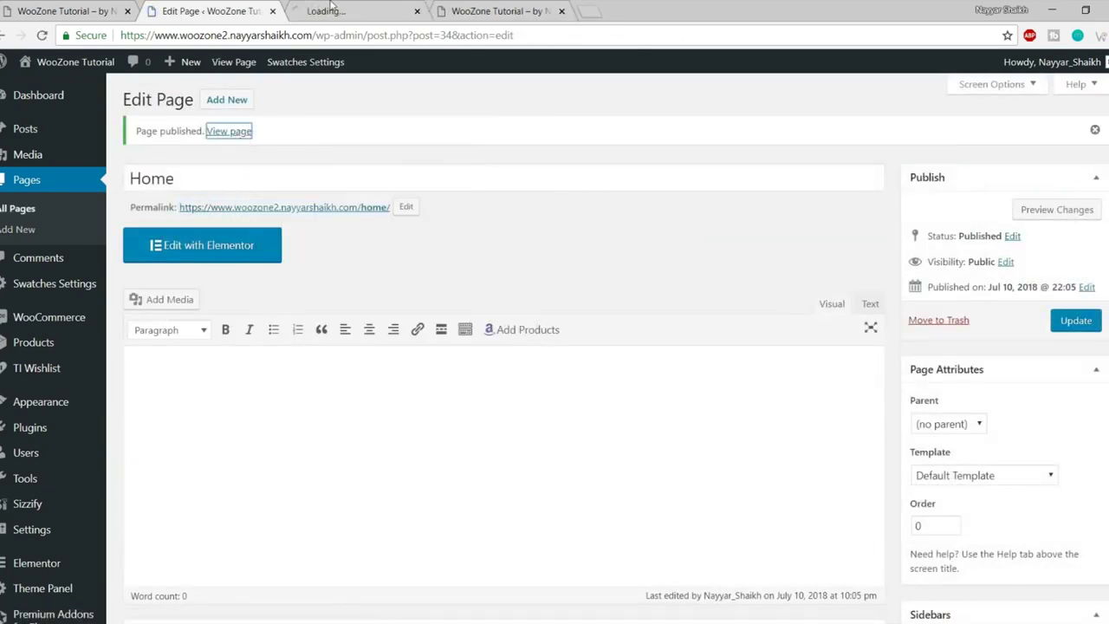
pyautogui.click(330, 7)
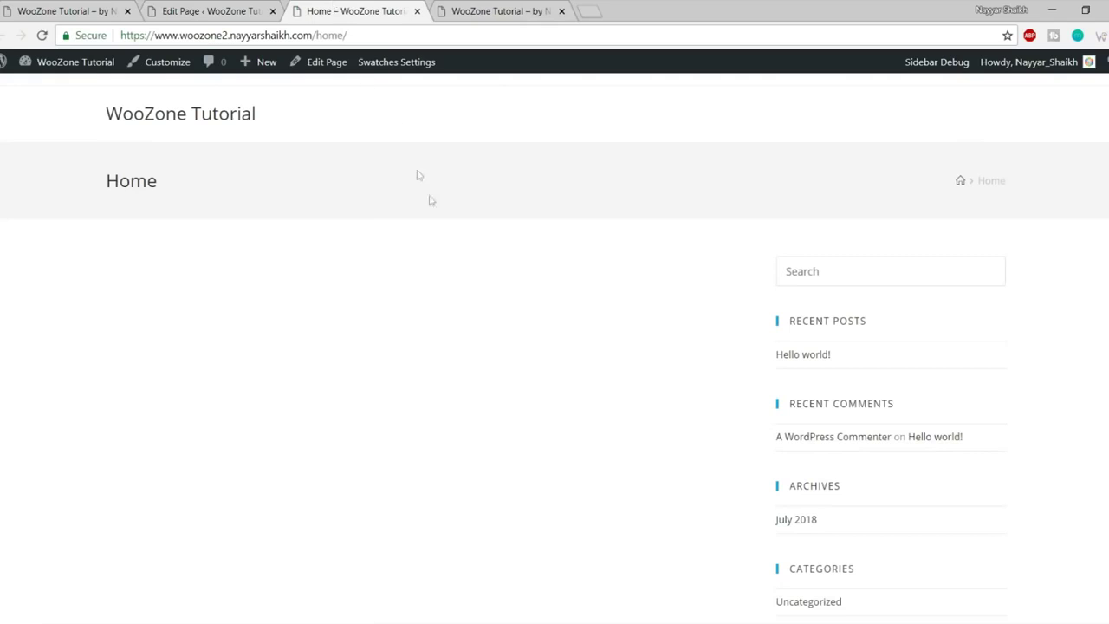
pyautogui.scroll(-3, 447, 272)
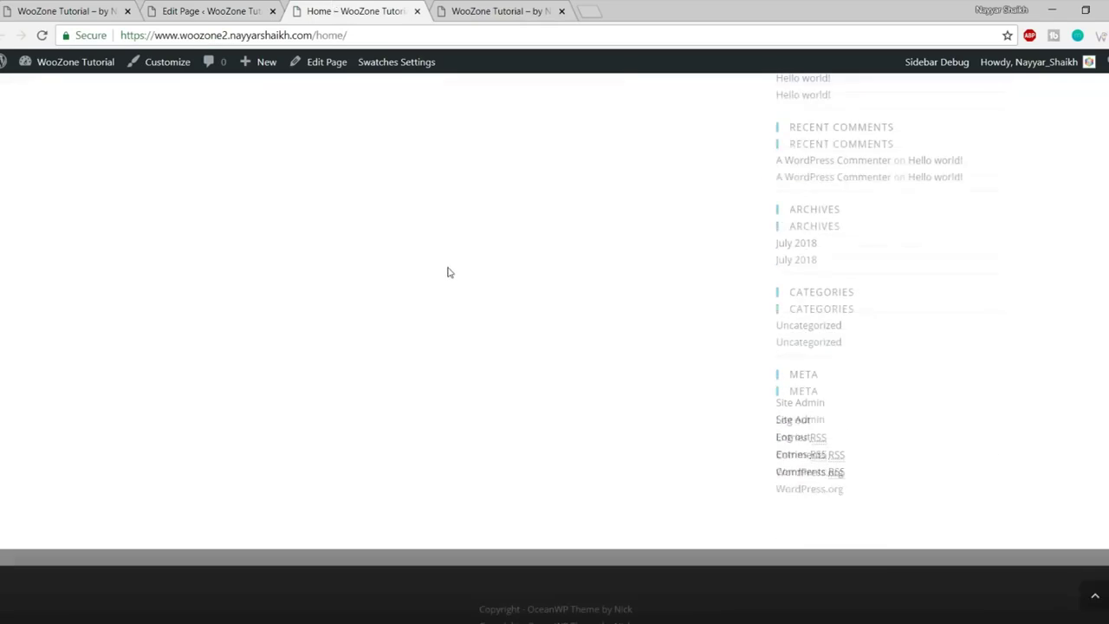
pyautogui.scroll(3, 478, 307)
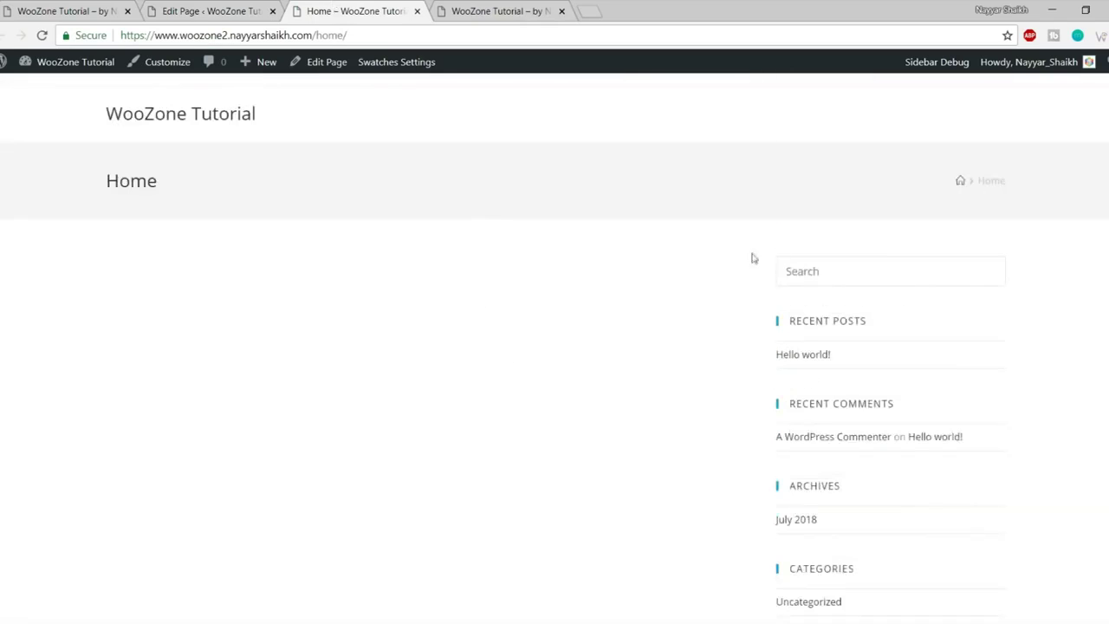
pyautogui.moveTo(753, 254); pyautogui.dragTo(888, 601)
pyautogui.click(972, 520)
pyautogui.click(217, 9)
# - Set the Home page's Content Layout to Full Width and update the page
pyautogui.scroll(-6, 749, 302)
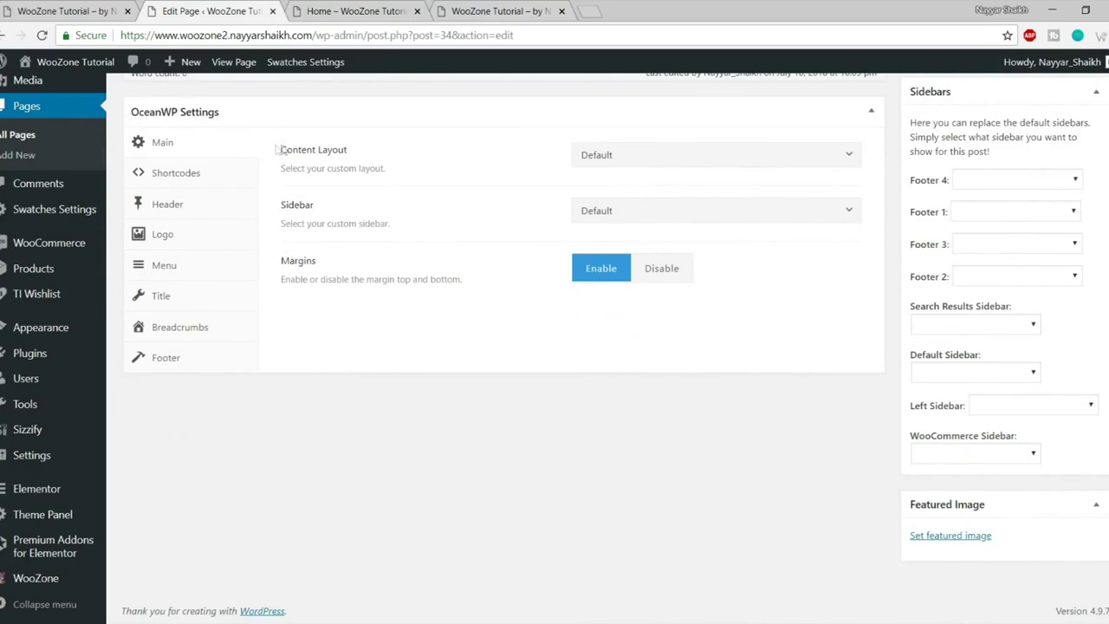
pyautogui.moveTo(278, 149); pyautogui.dragTo(353, 154)
pyautogui.click(626, 154)
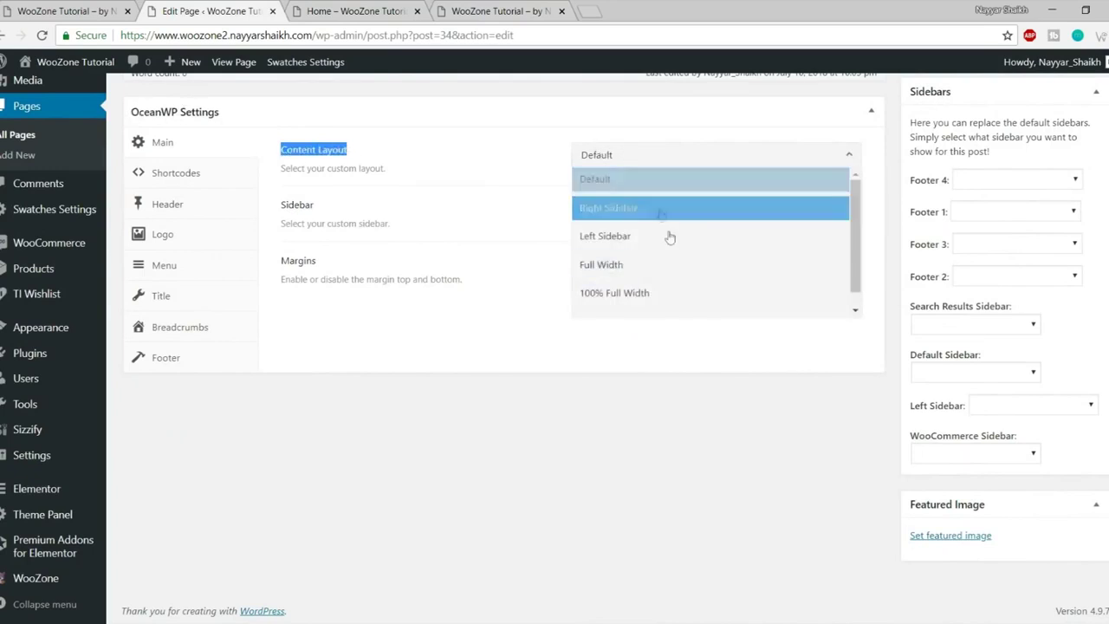
pyautogui.click(668, 264)
pyautogui.scroll(5, 648, 394)
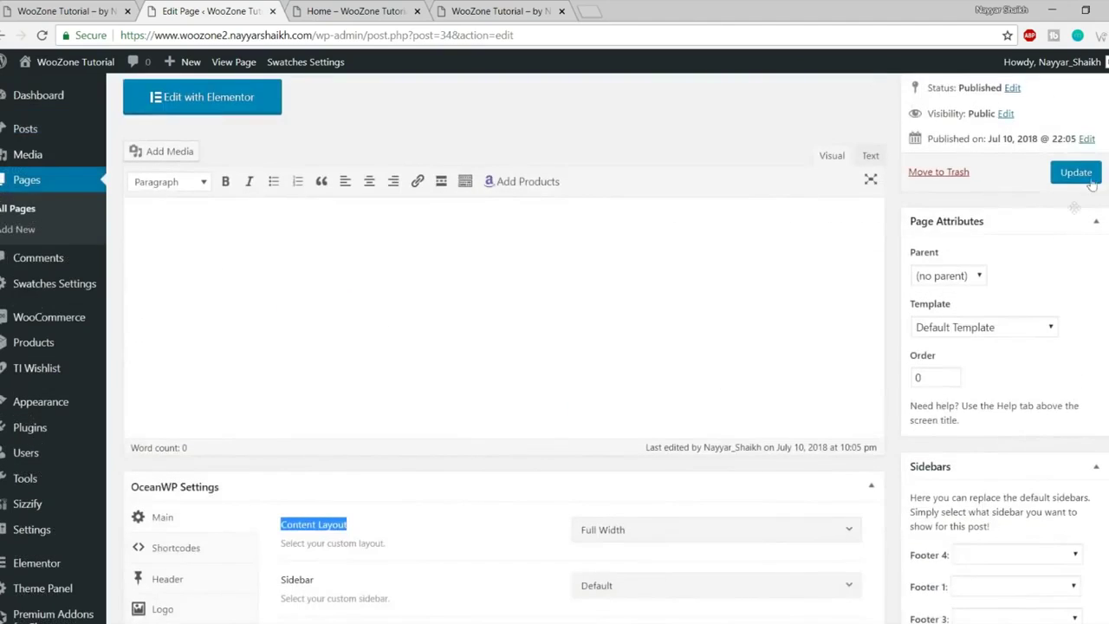
pyautogui.click(1075, 172)
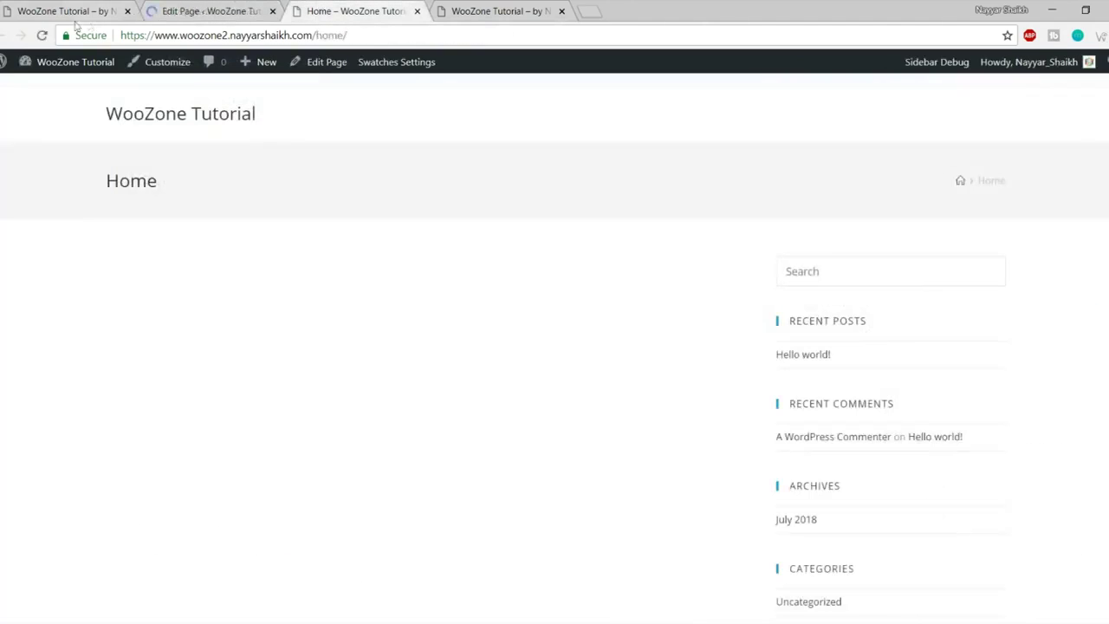
pyautogui.click(42, 35)
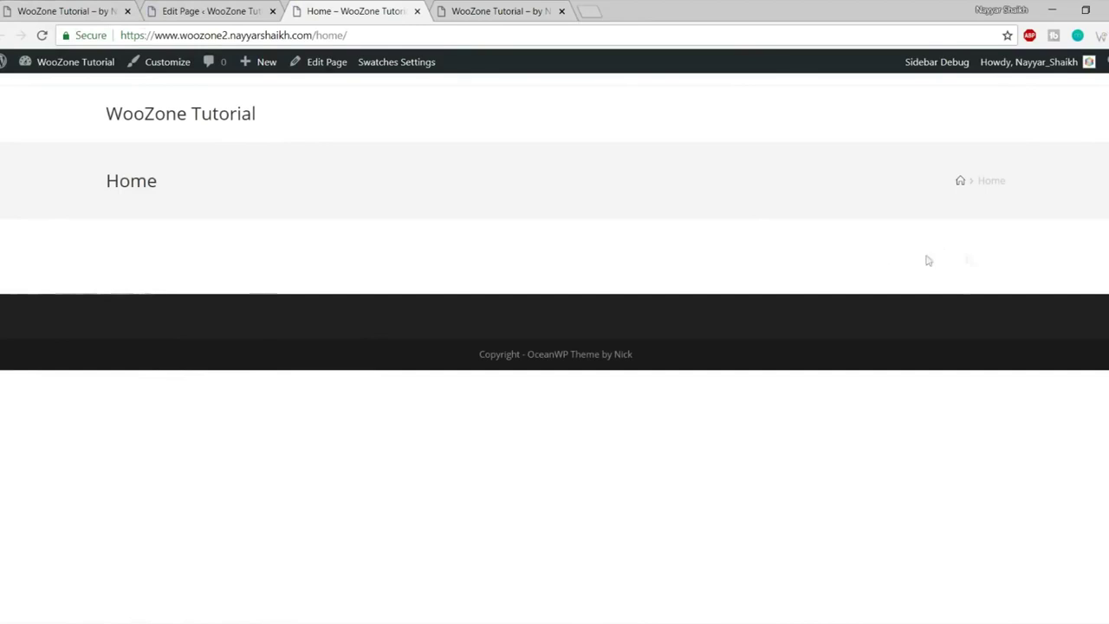
# - Compare the title bar with the reference store, then disable the page title display
pyautogui.click(63, 12)
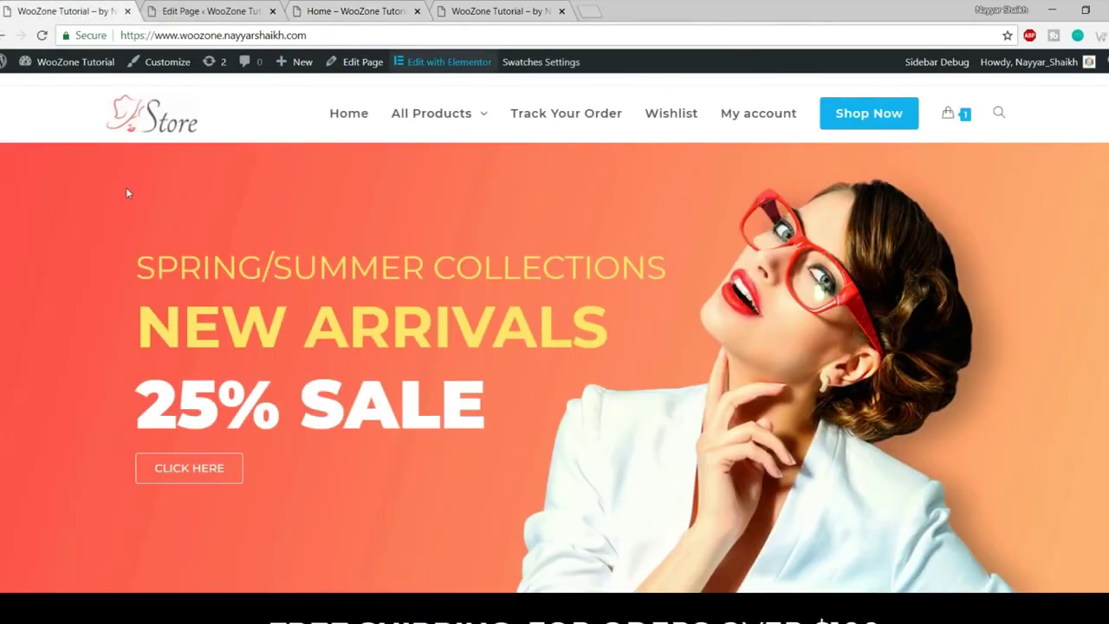
pyautogui.click(288, 6)
pyautogui.moveTo(73, 172); pyautogui.dragTo(1001, 182)
pyautogui.click(63, 11)
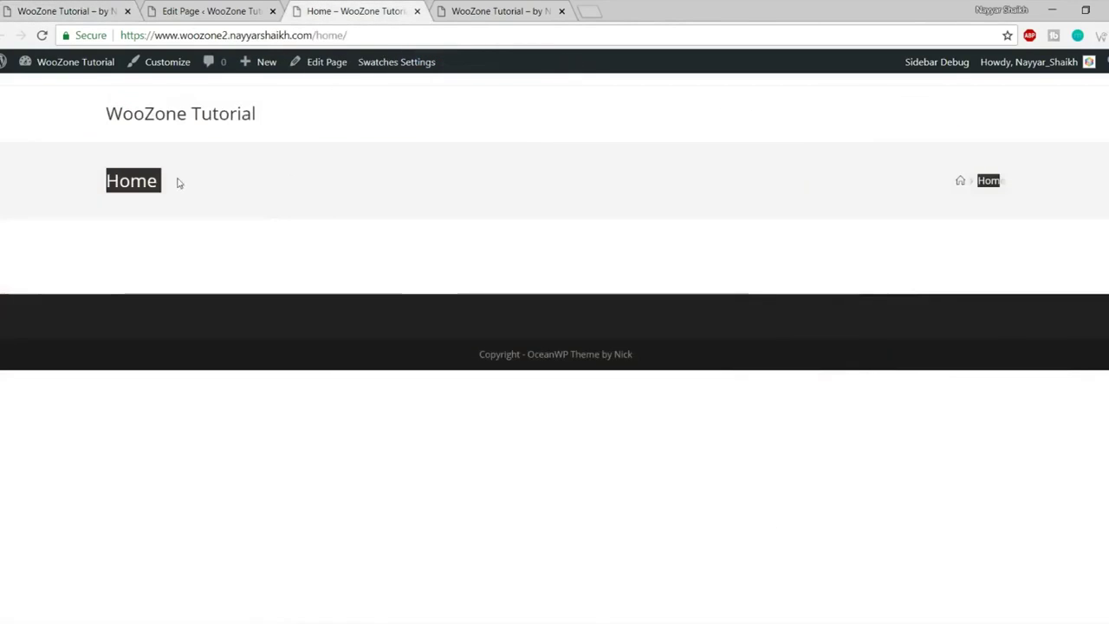
pyautogui.click(317, 188)
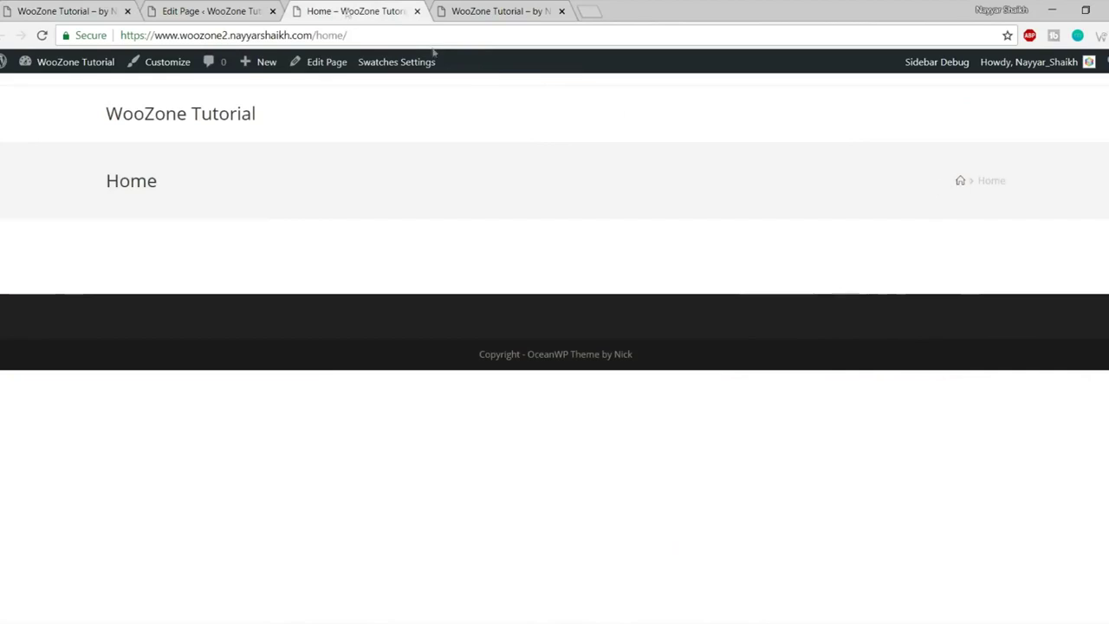
pyautogui.click(235, 7)
pyautogui.scroll(-5, 615, 347)
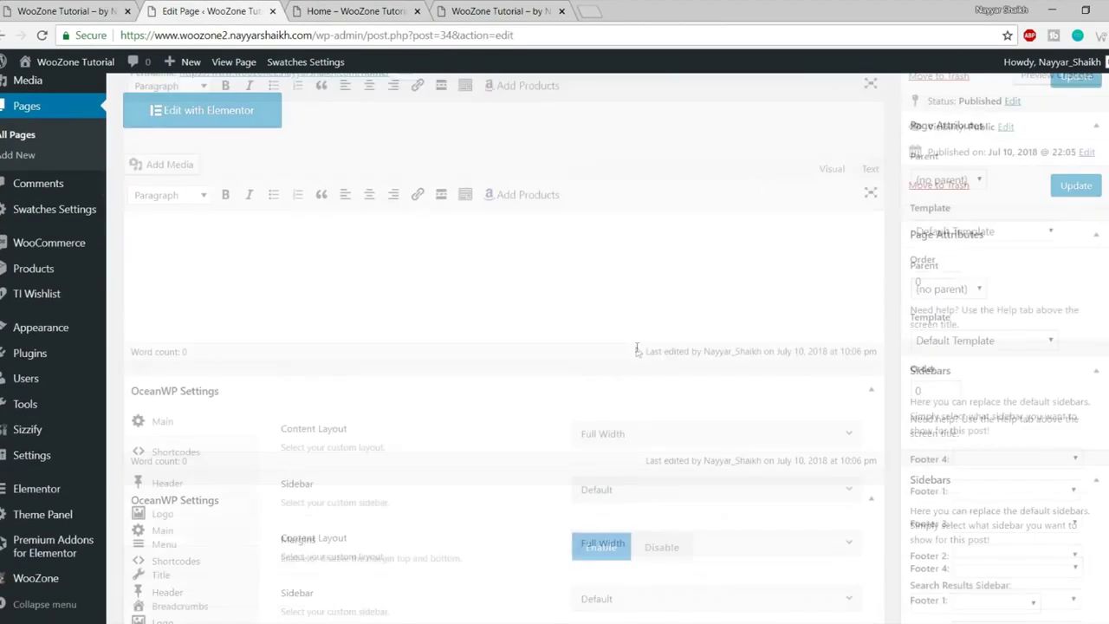
pyautogui.click(191, 445)
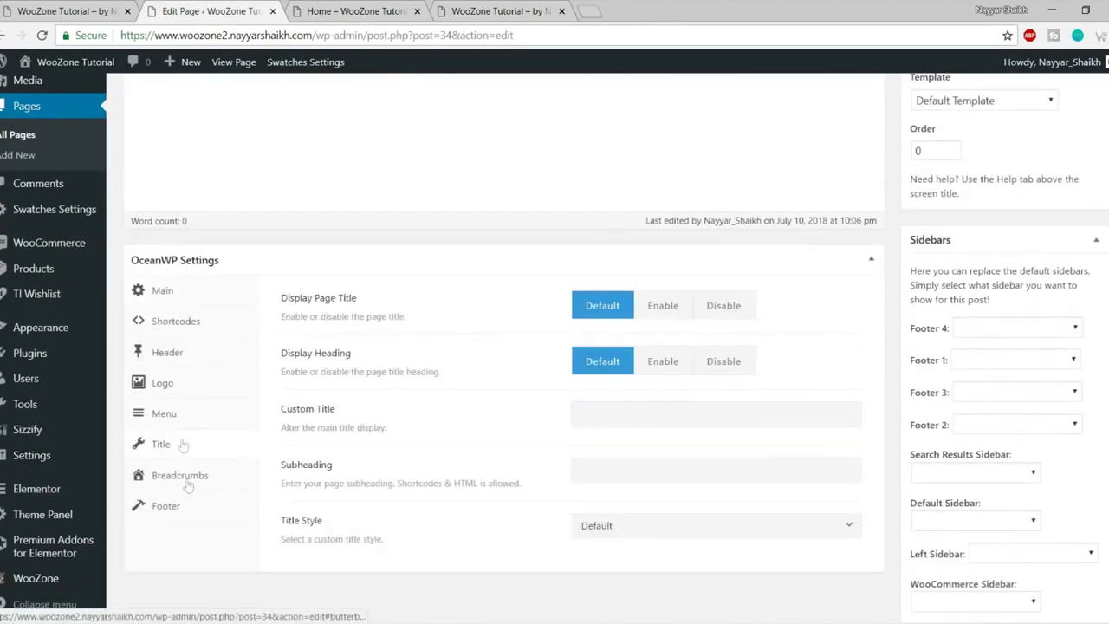
pyautogui.click(730, 306)
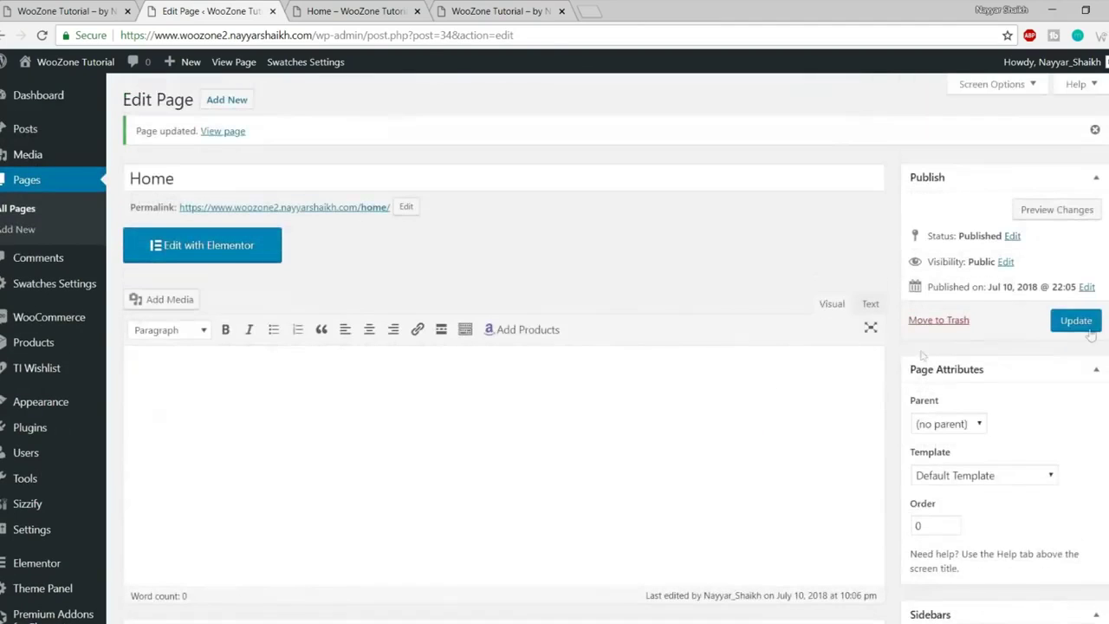
pyautogui.click(342, 11)
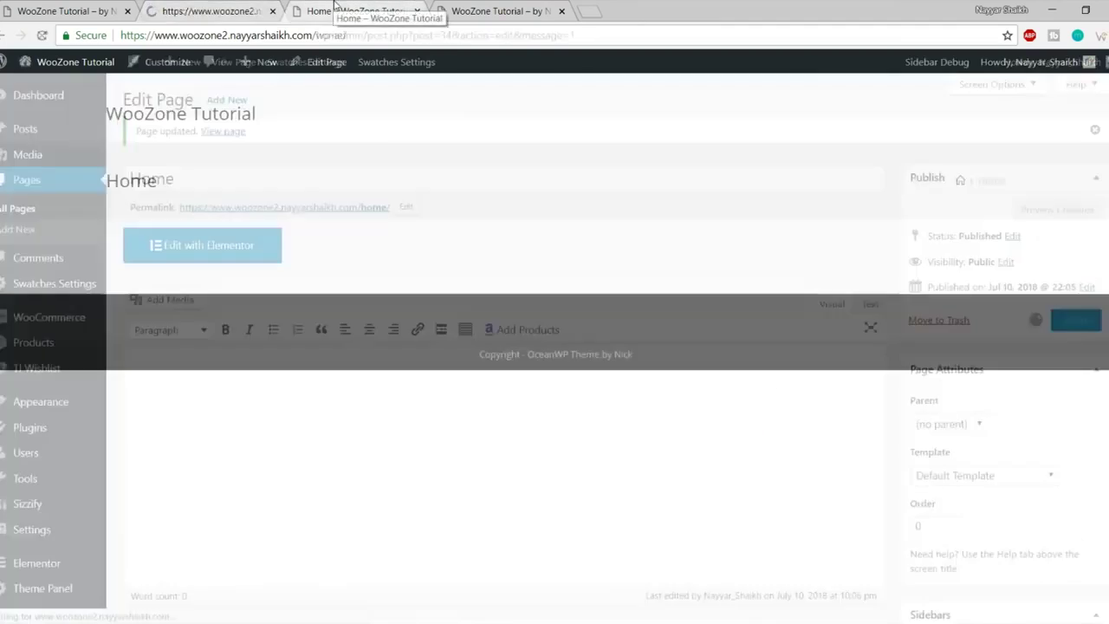
pyautogui.click(41, 35)
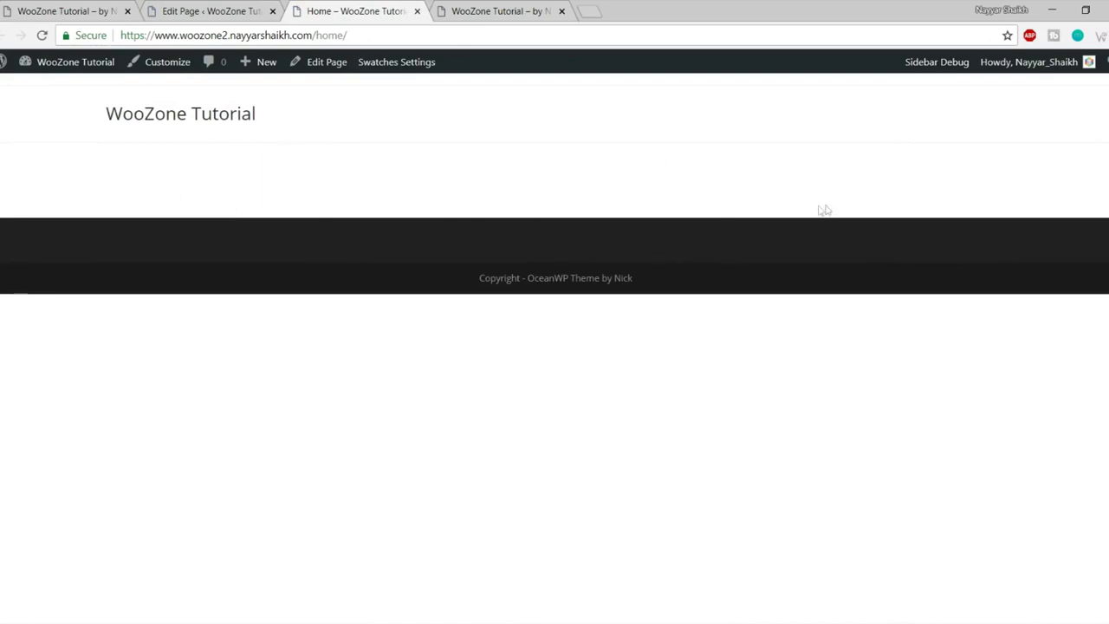
# - Disable the page's top and bottom margins and update the Home page
pyautogui.click(173, 11)
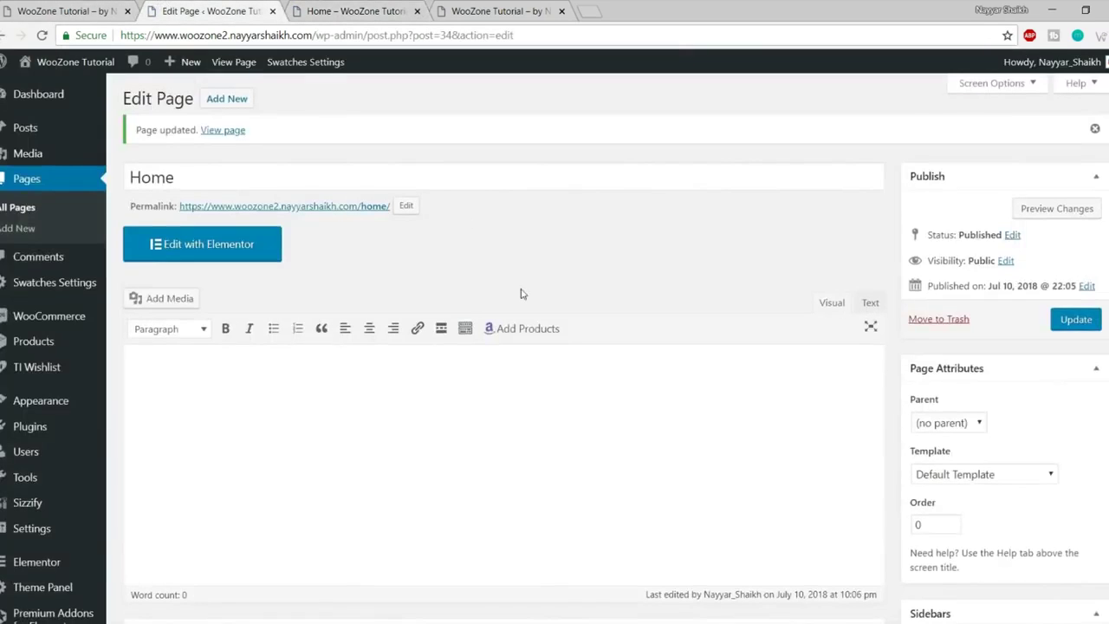
pyautogui.scroll(-5, 530, 295)
pyautogui.scroll(-1, 607, 290)
pyautogui.click(672, 279)
pyautogui.scroll(3, 667, 347)
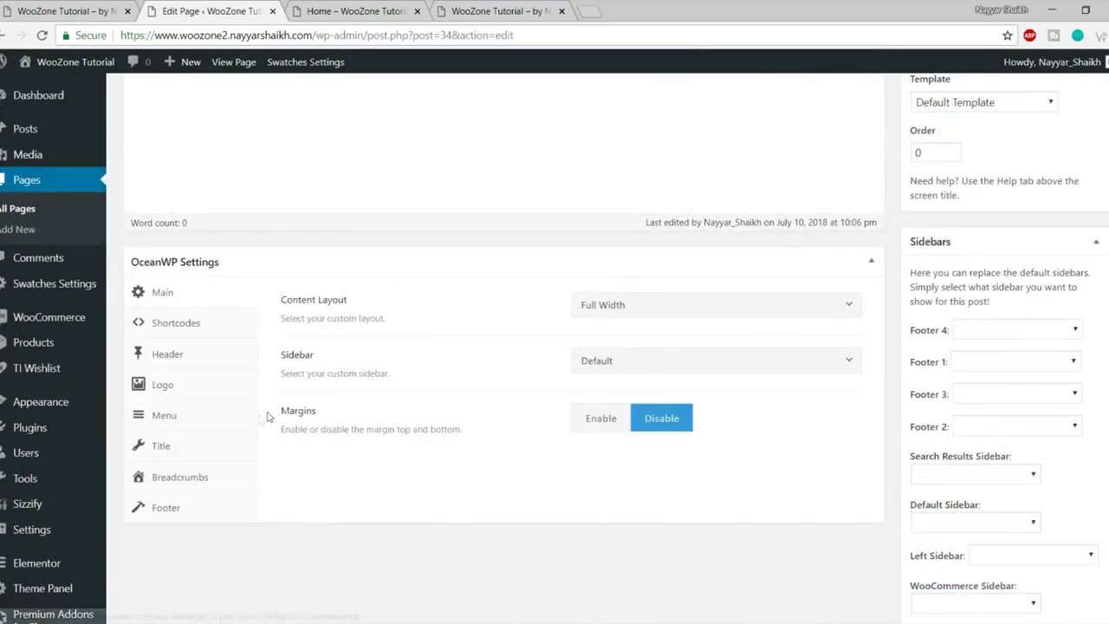
pyautogui.moveTo(464, 429); pyautogui.dragTo(425, 435)
pyautogui.click(406, 7)
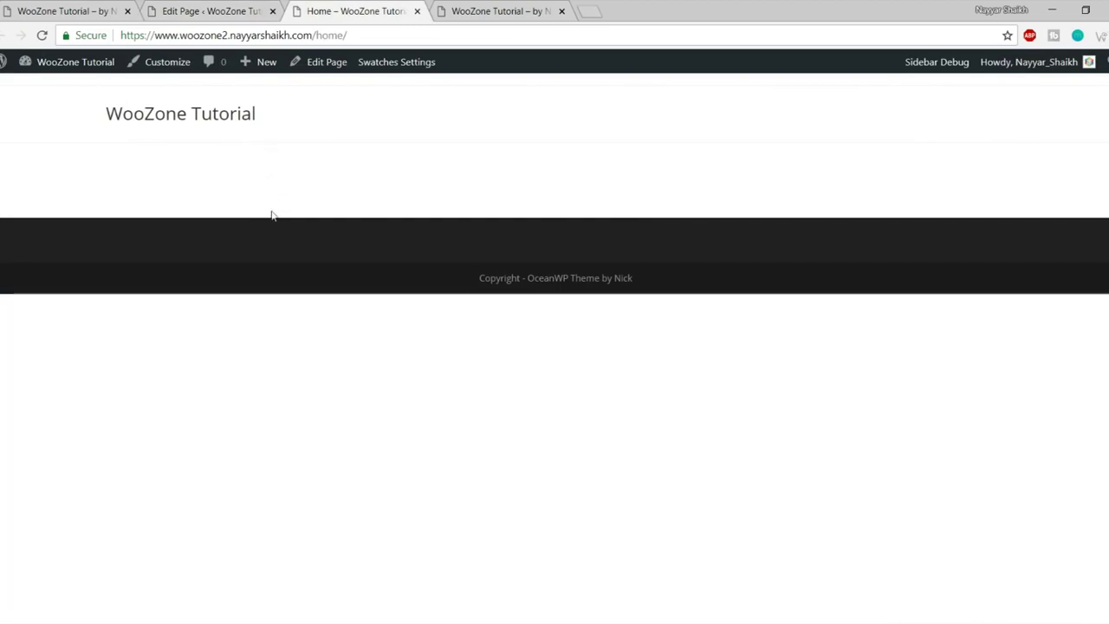
pyautogui.click(253, 9)
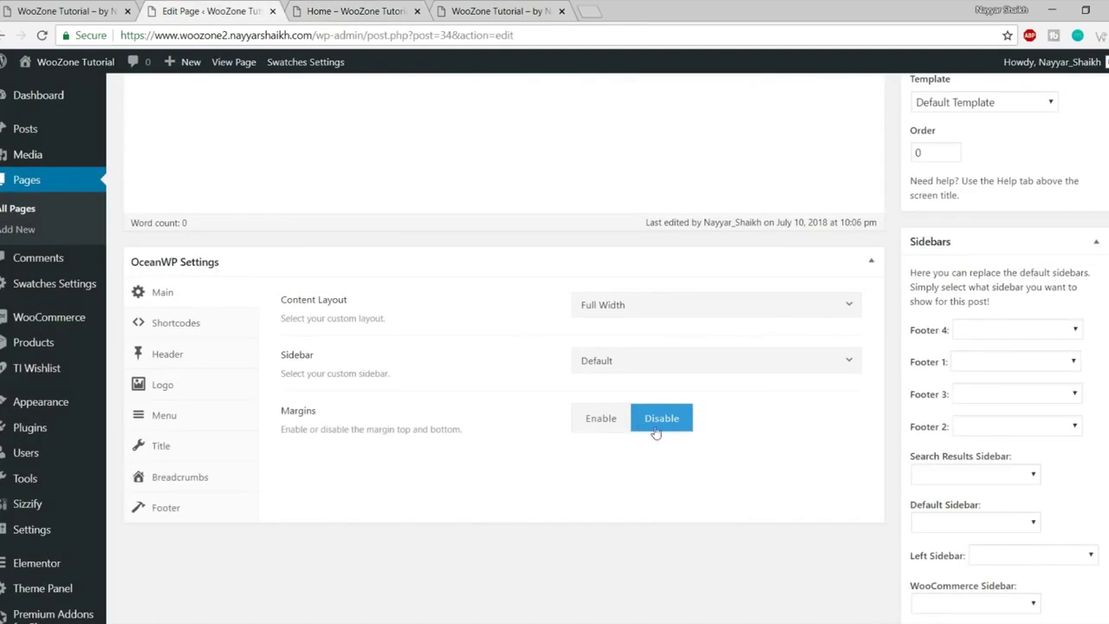
pyautogui.scroll(5, 680, 432)
pyautogui.click(1071, 329)
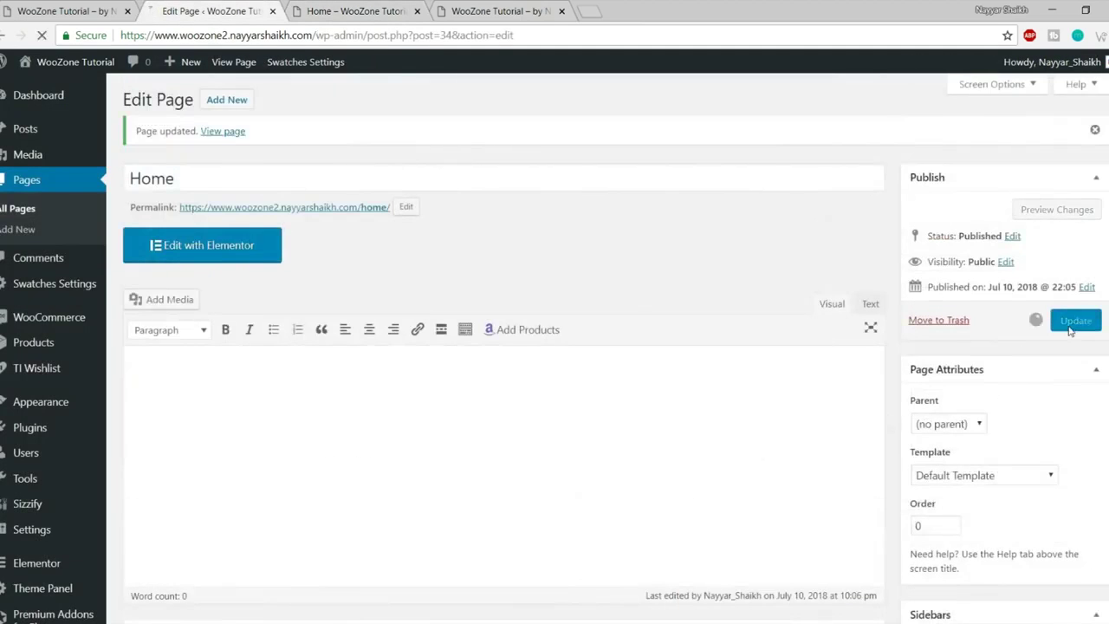
pyautogui.click(359, 10)
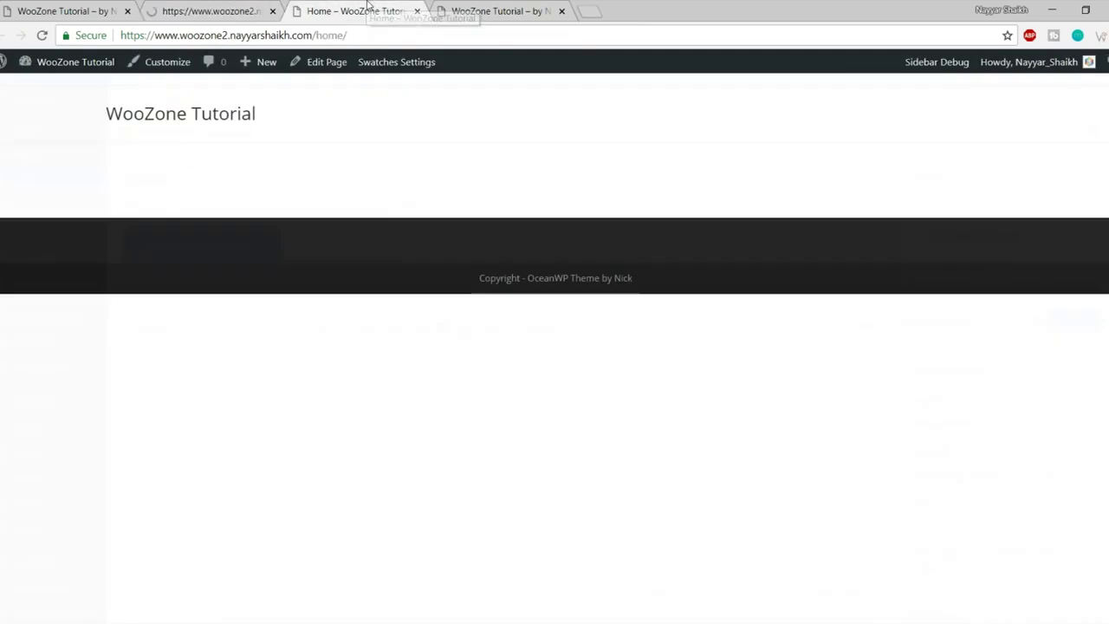
# - Reload the live Home page and compare it with the Store homepage banner
pyautogui.click(42, 36)
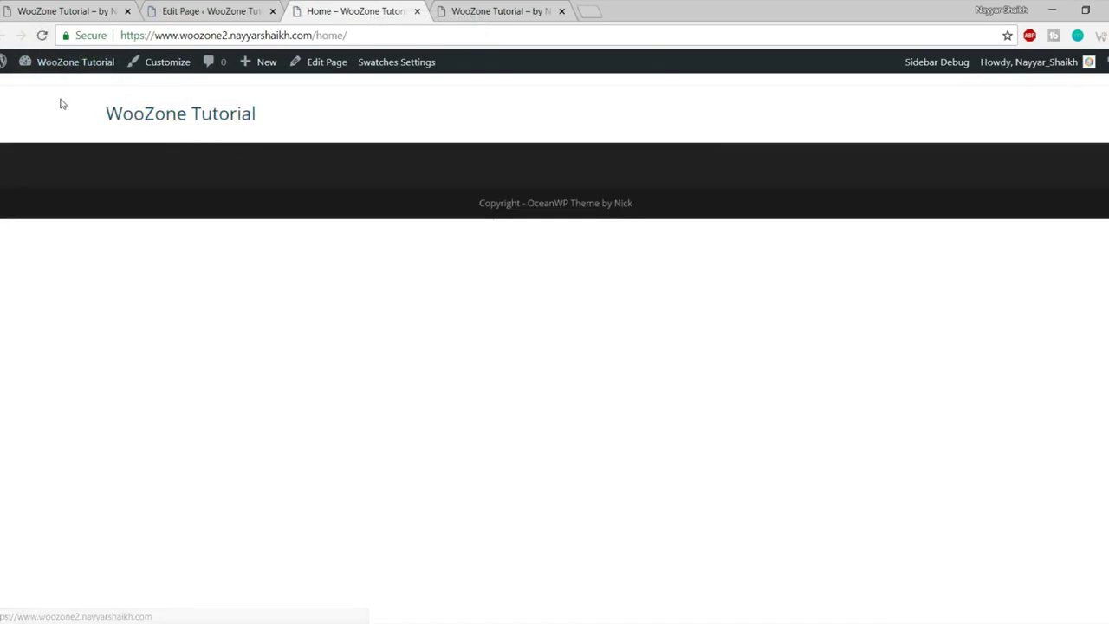
pyautogui.moveTo(59, 101); pyautogui.dragTo(340, 142)
pyautogui.click(334, 112)
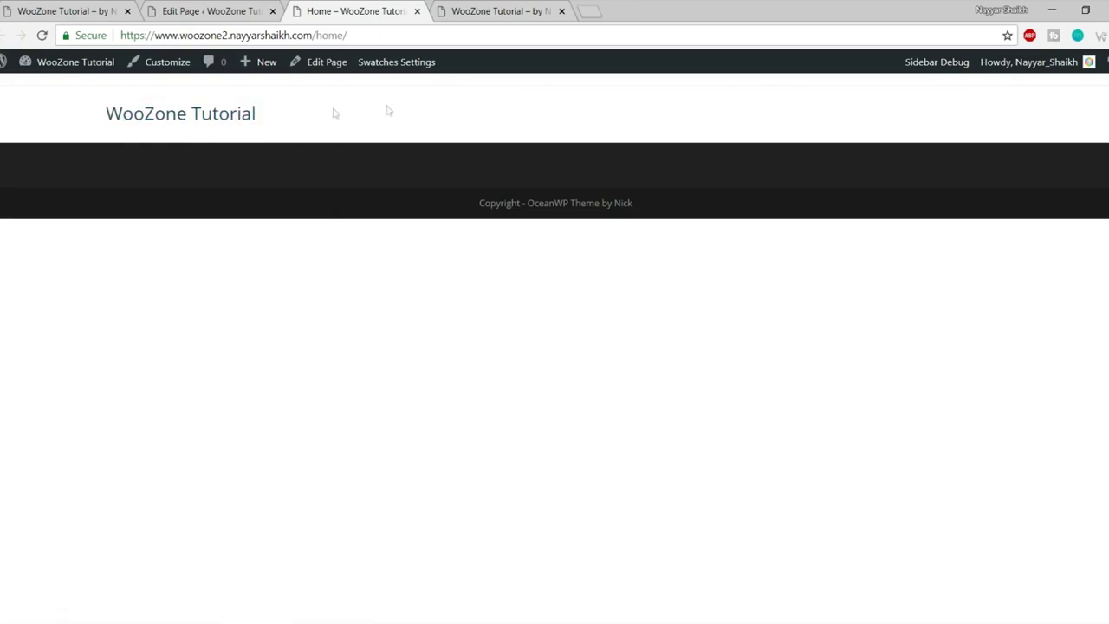
pyautogui.click(58, 7)
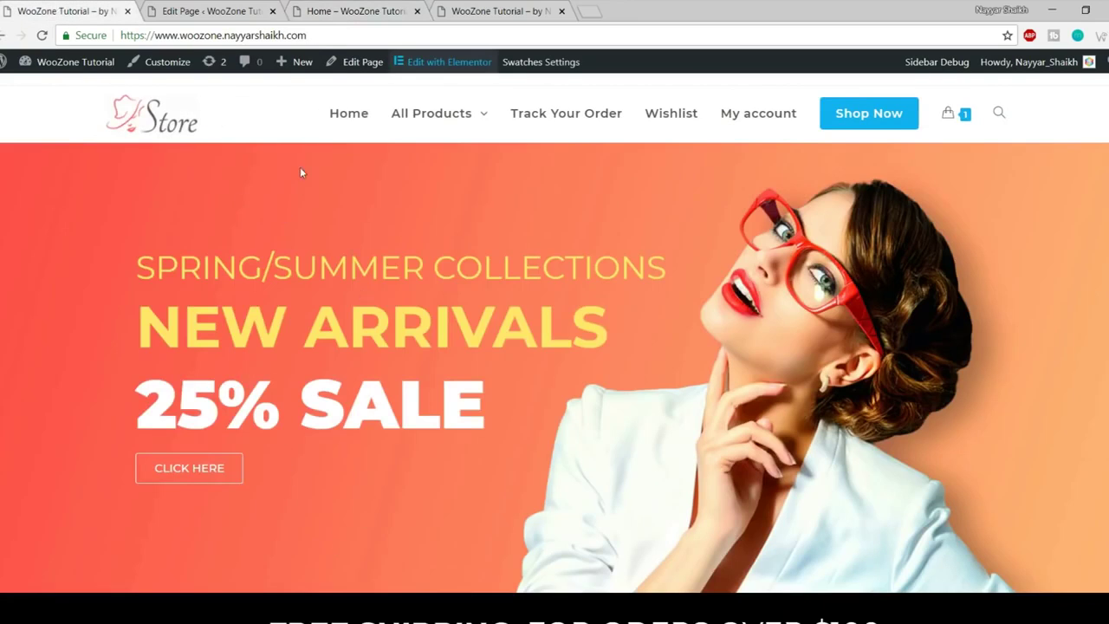
pyautogui.click(242, 10)
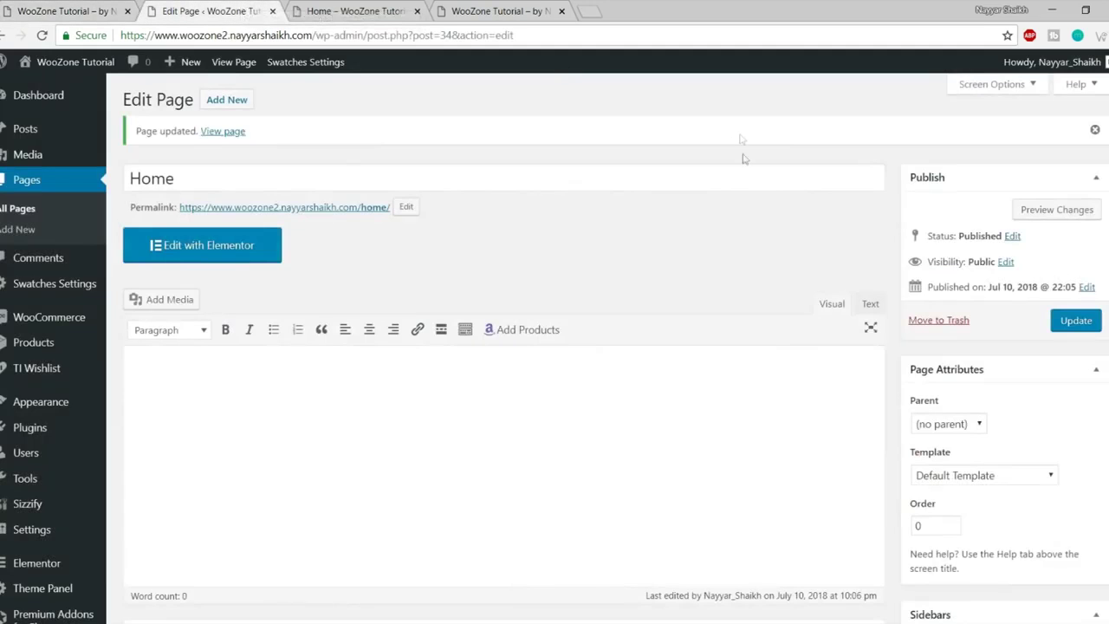
pyautogui.click(382, 10)
pyautogui.click(72, 9)
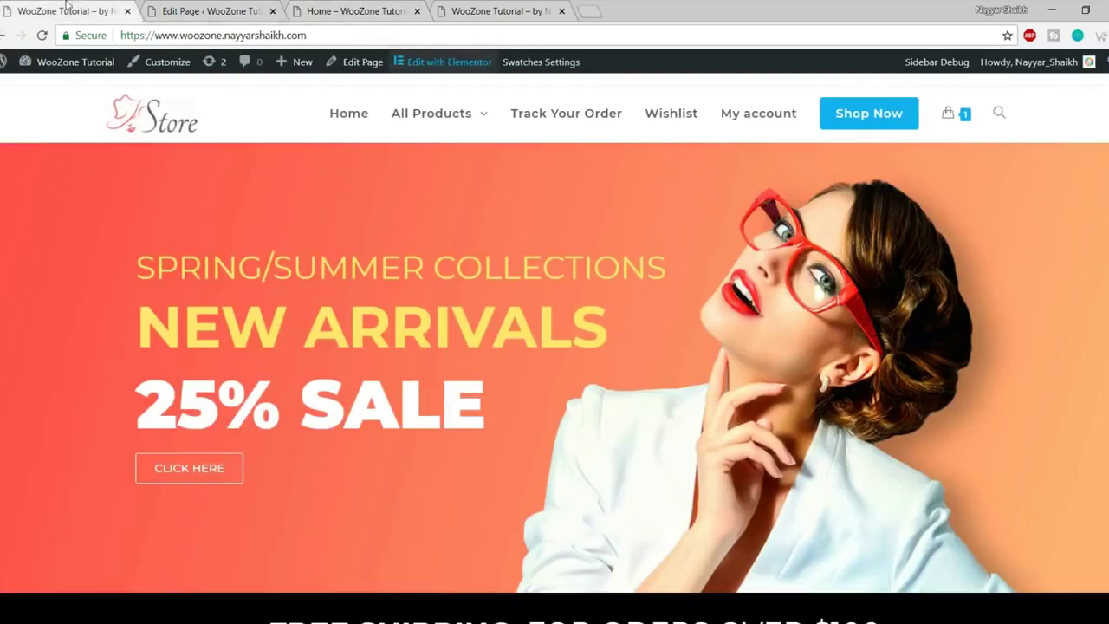
pyautogui.scroll(-5, 160, 260)
pyautogui.scroll(5, 160, 141)
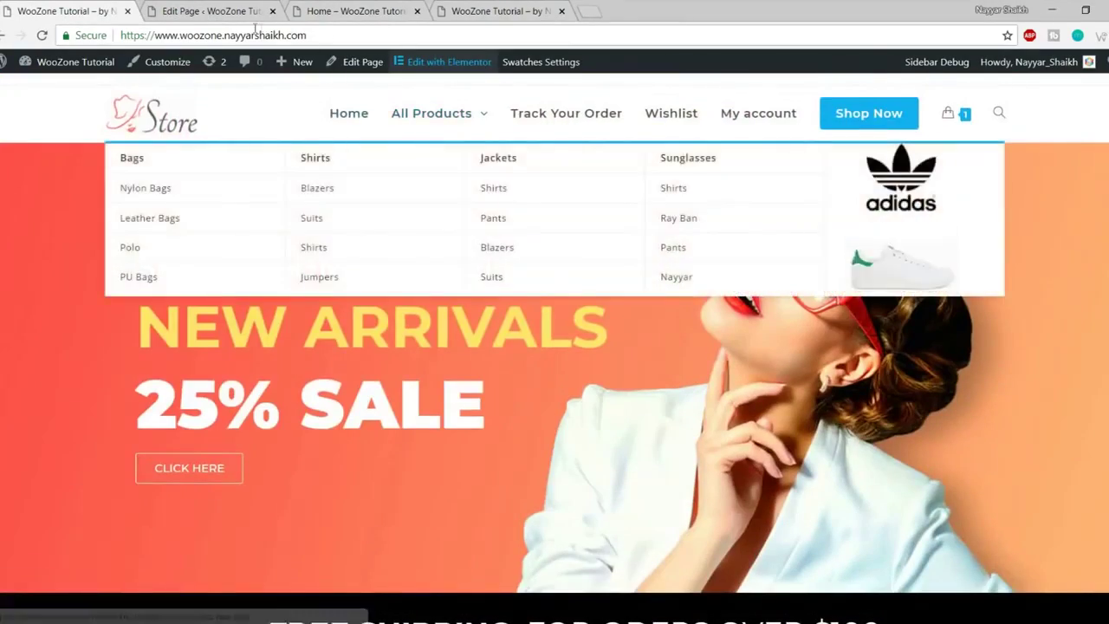
pyautogui.click(321, 35)
# - Check the /home/ address and confirm the site root still shows the Hello world! post
pyautogui.click(343, 12)
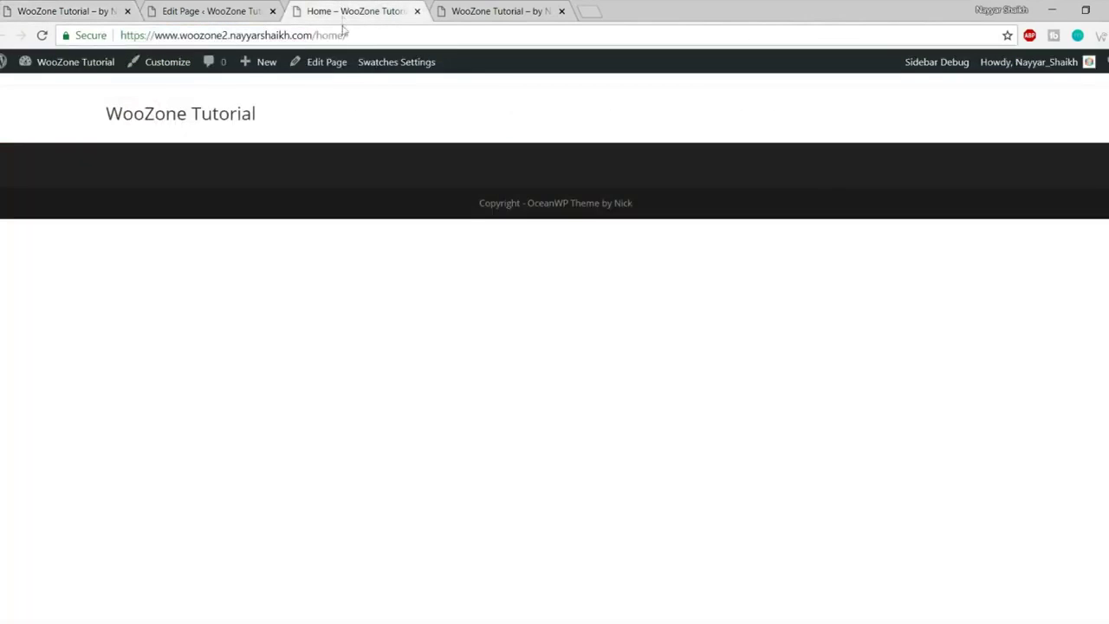
pyautogui.click(410, 34)
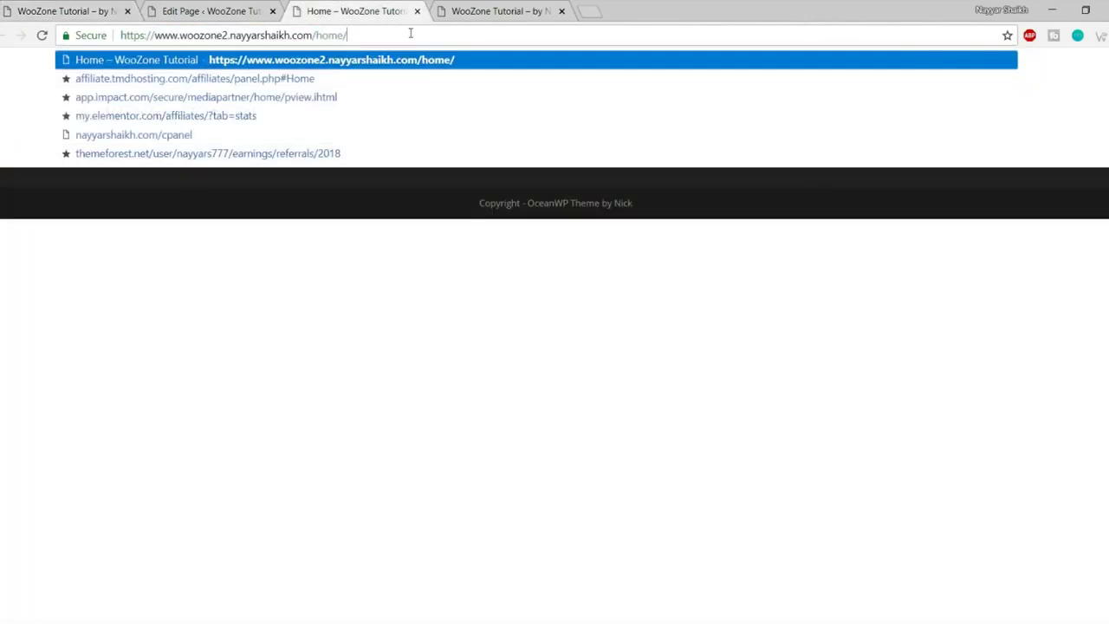
pyautogui.moveTo(314, 35); pyautogui.dragTo(125, 40)
pyautogui.moveTo(357, 35); pyautogui.dragTo(307, 34)
pyautogui.click(419, 144)
pyautogui.click(327, 237)
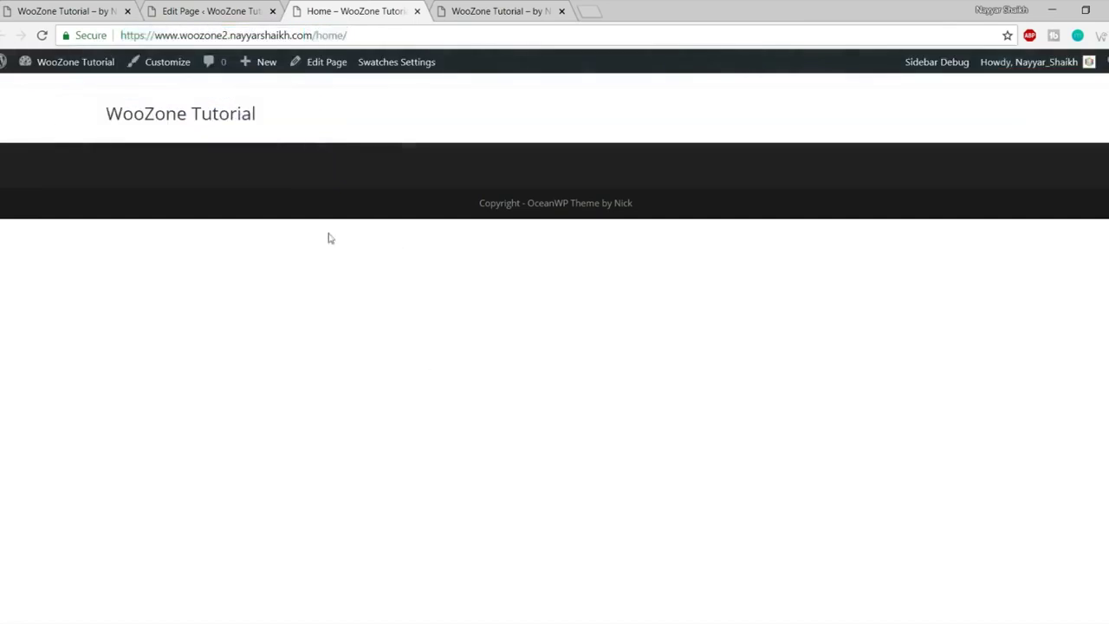
pyautogui.click(213, 124)
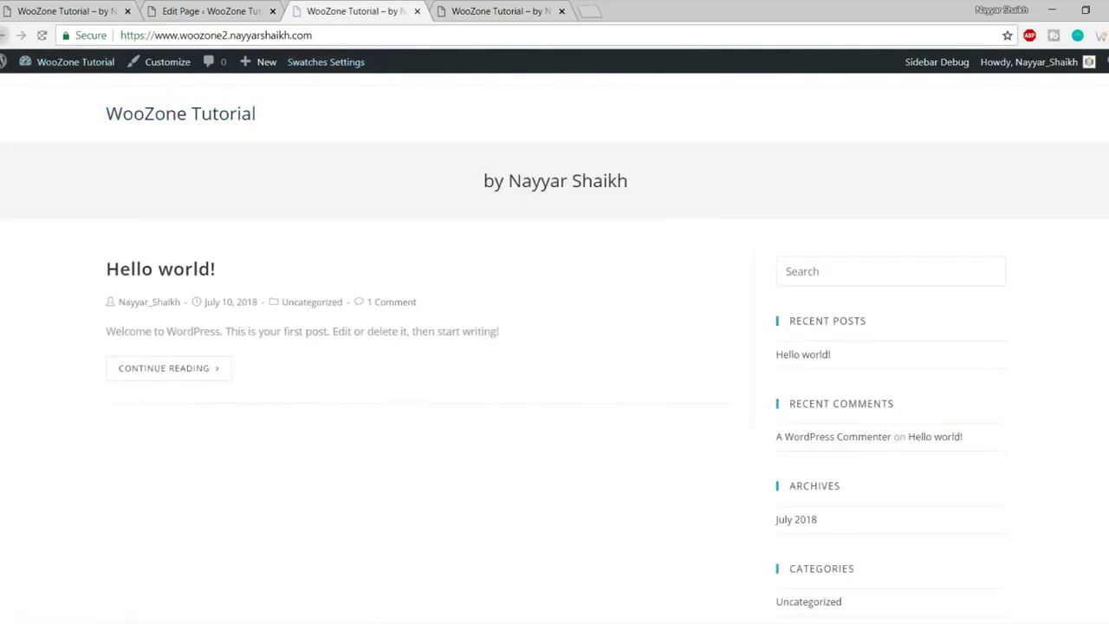
pyautogui.click(3, 35)
pyautogui.click(193, 125)
pyautogui.click(3, 35)
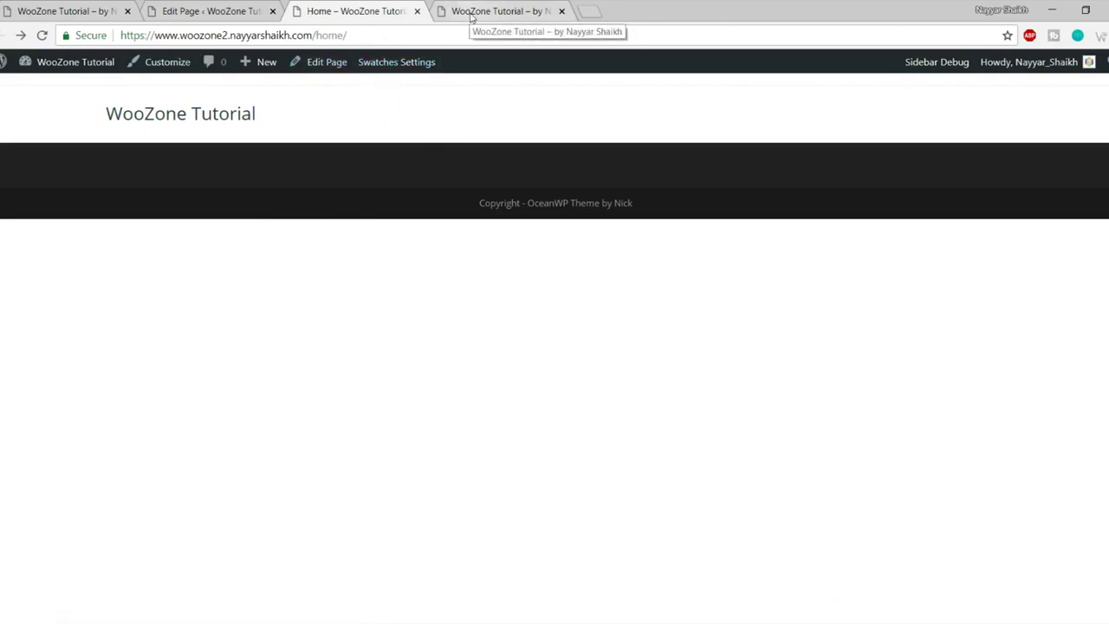
# - Return to the Home page editor tab
pyautogui.click(227, 7)
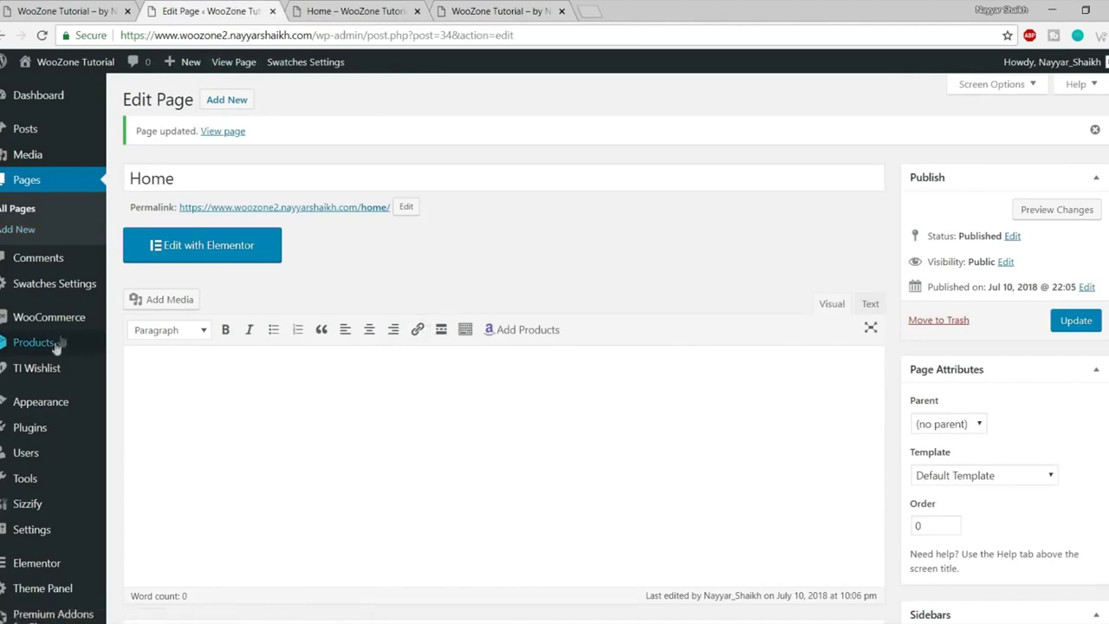
pyautogui.scroll(-3, 57, 364)
pyautogui.moveTo(59, 501)
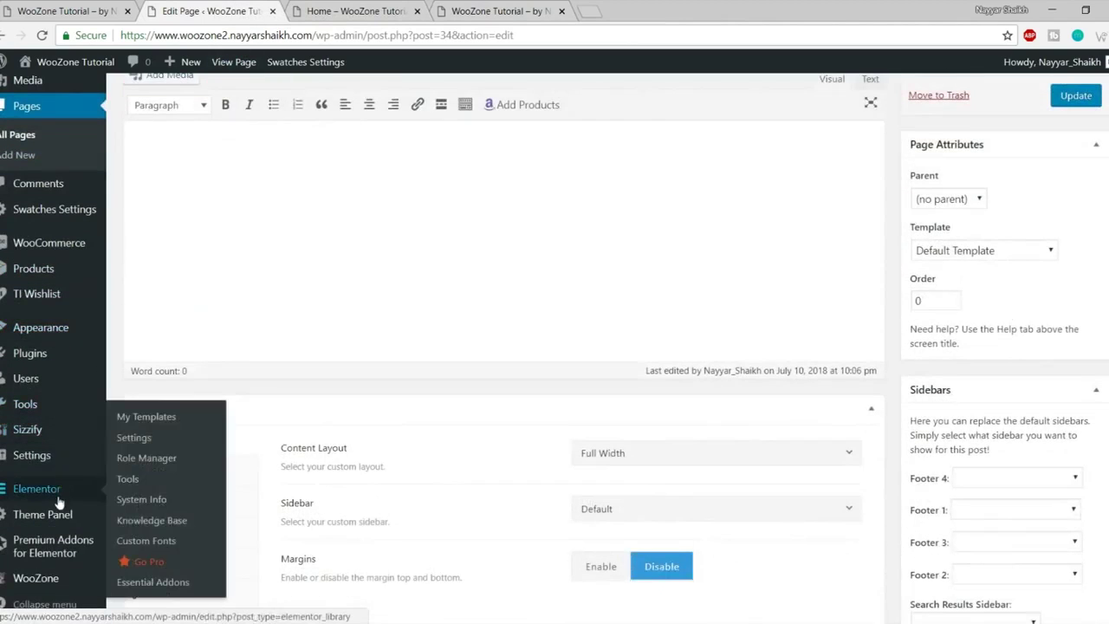
pyautogui.moveTo(99, 454)
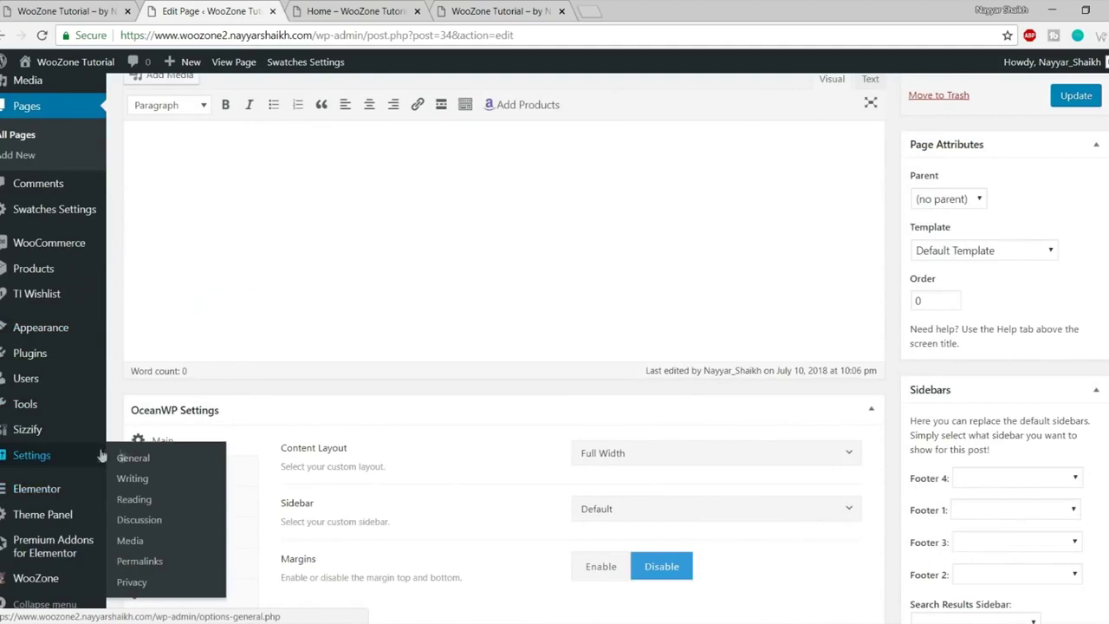
# - In Reading Settings, set the homepage to the static page Home and save
pyautogui.click(161, 500)
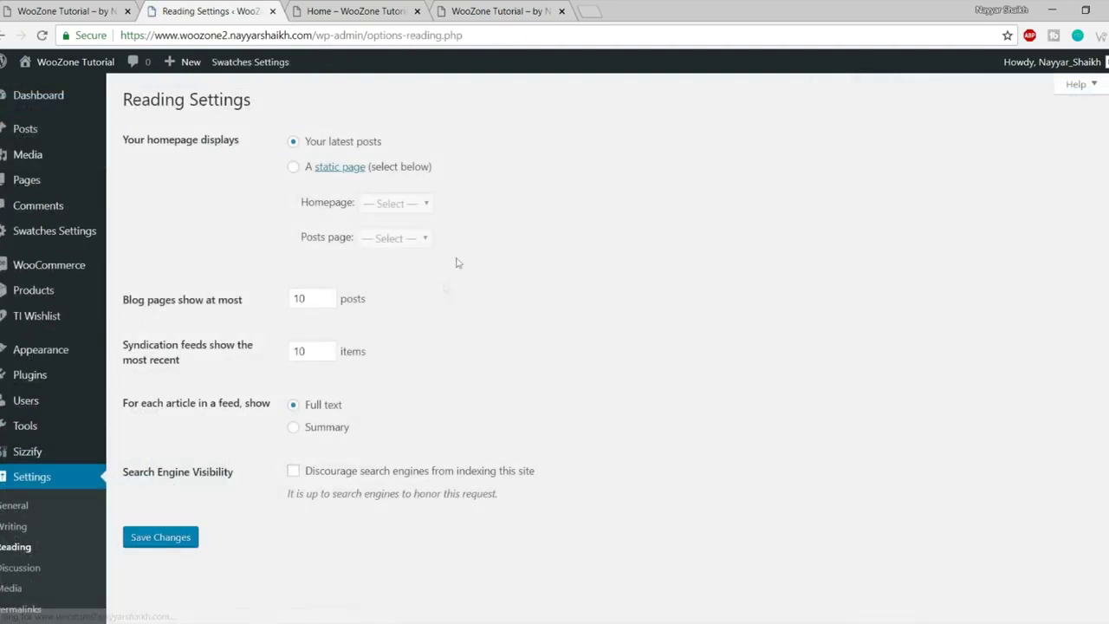
pyautogui.click(293, 167)
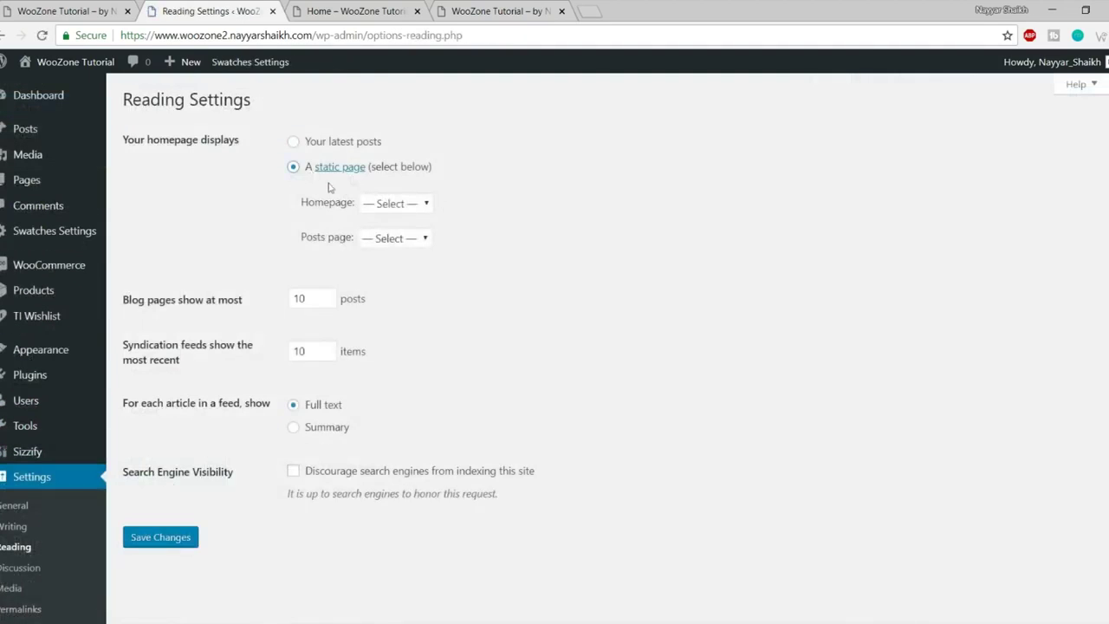
pyautogui.click(427, 206)
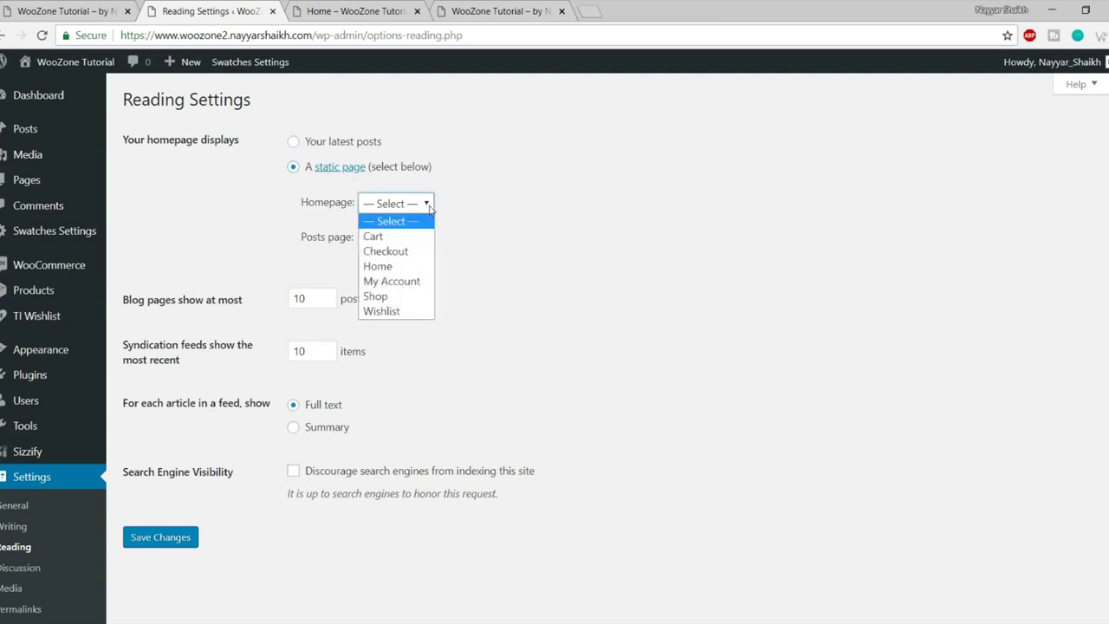
pyautogui.click(398, 267)
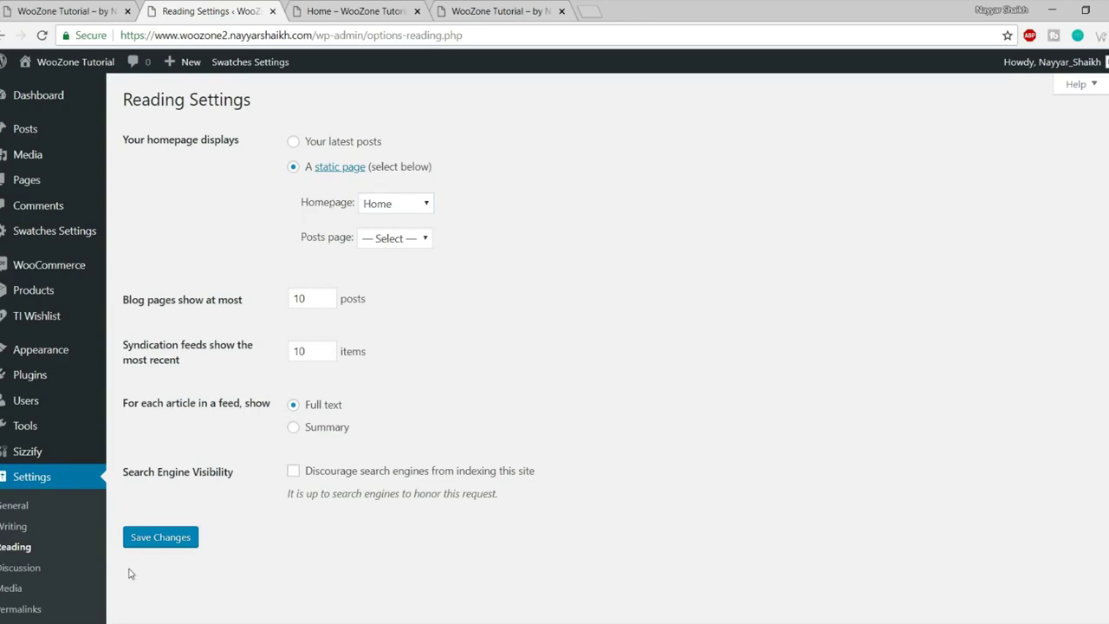
pyautogui.click(164, 537)
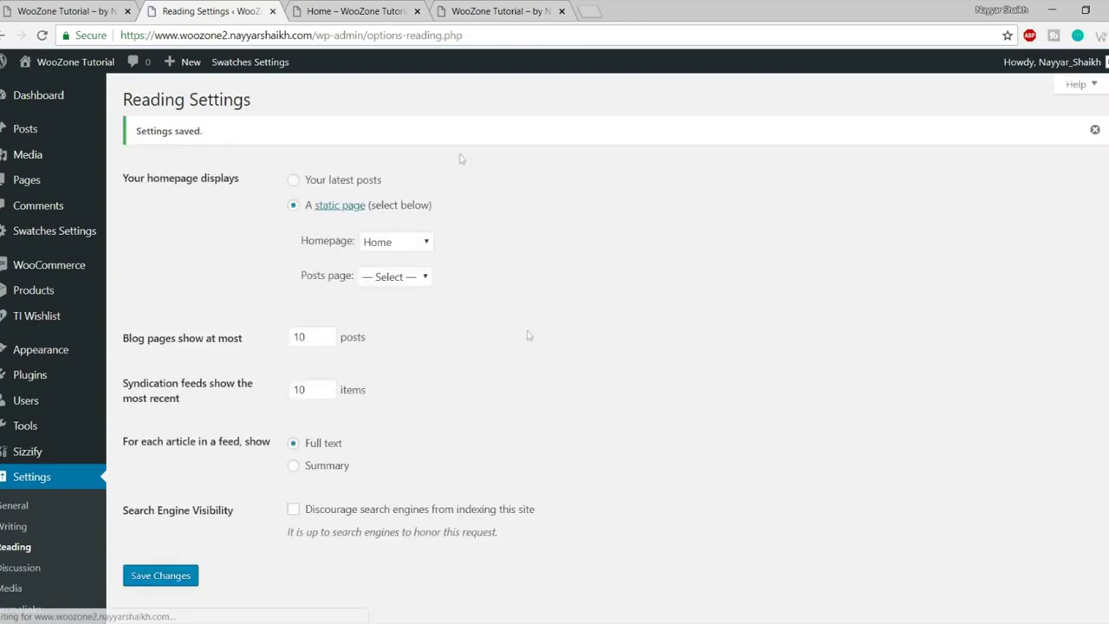
# - Reload the live site to confirm the root address now shows the Home page
pyautogui.click(355, 10)
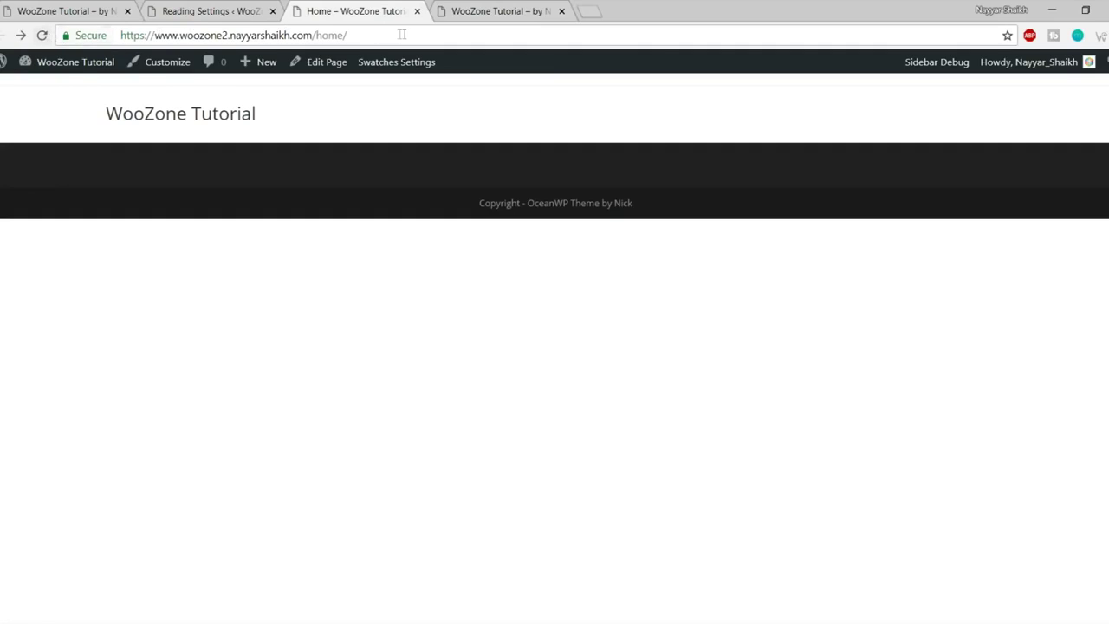
pyautogui.moveTo(318, 35); pyautogui.dragTo(312, 35)
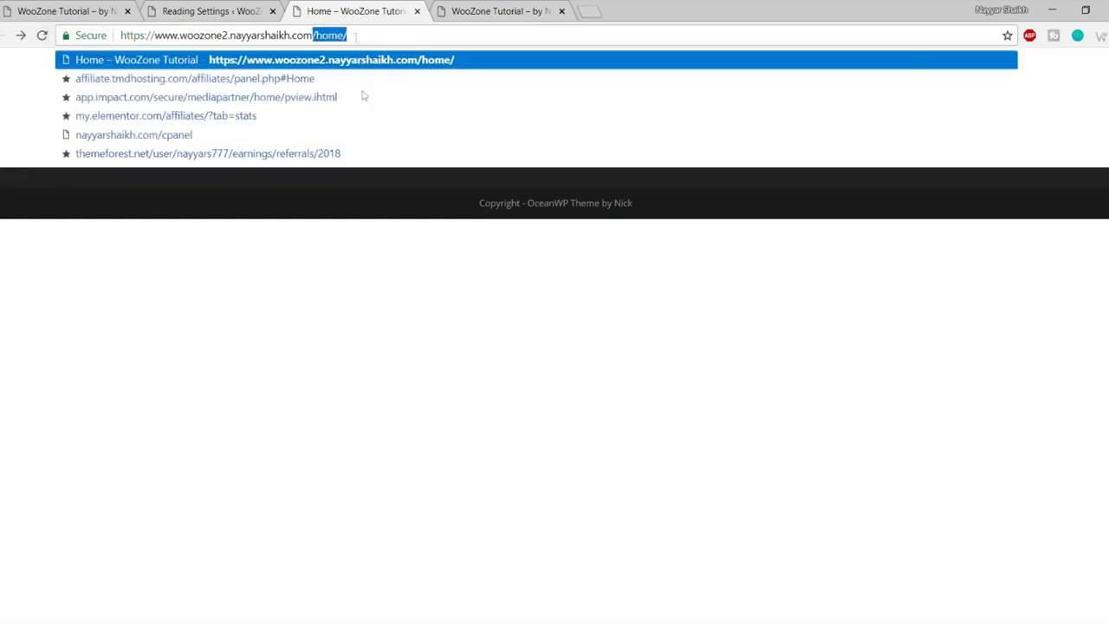
pyautogui.press('Escape')
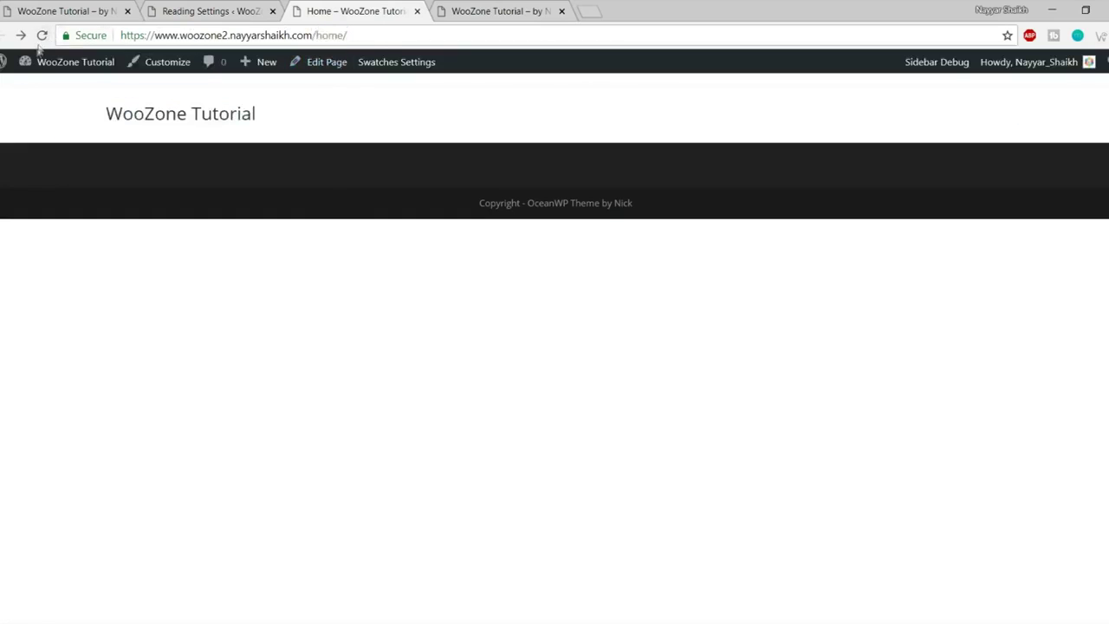
pyautogui.click(42, 35)
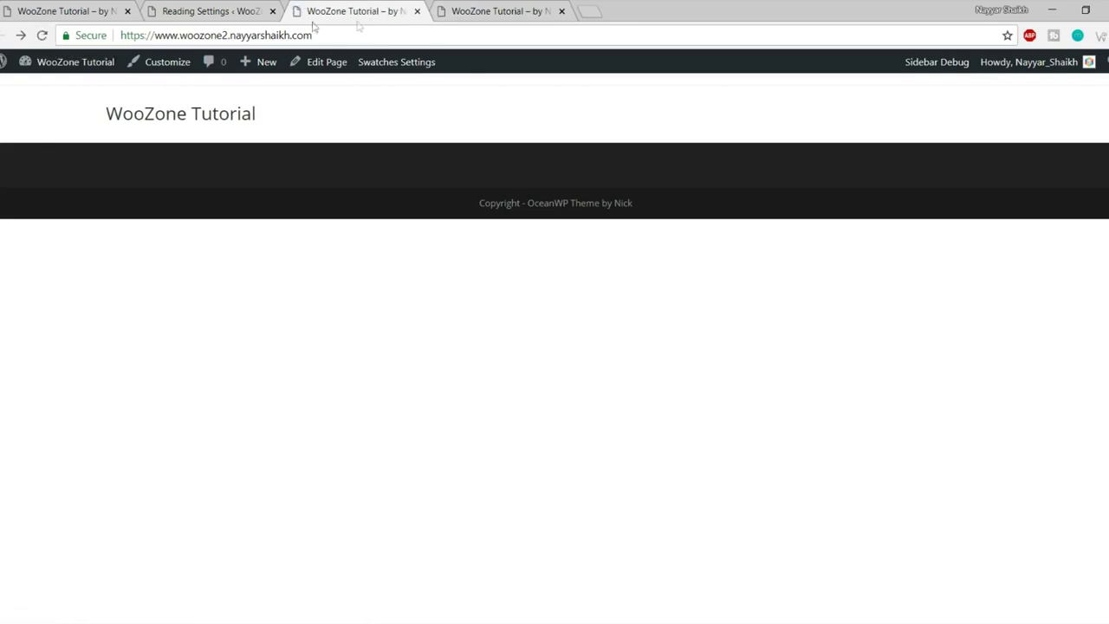
pyautogui.click(204, 114)
pyautogui.click(223, 7)
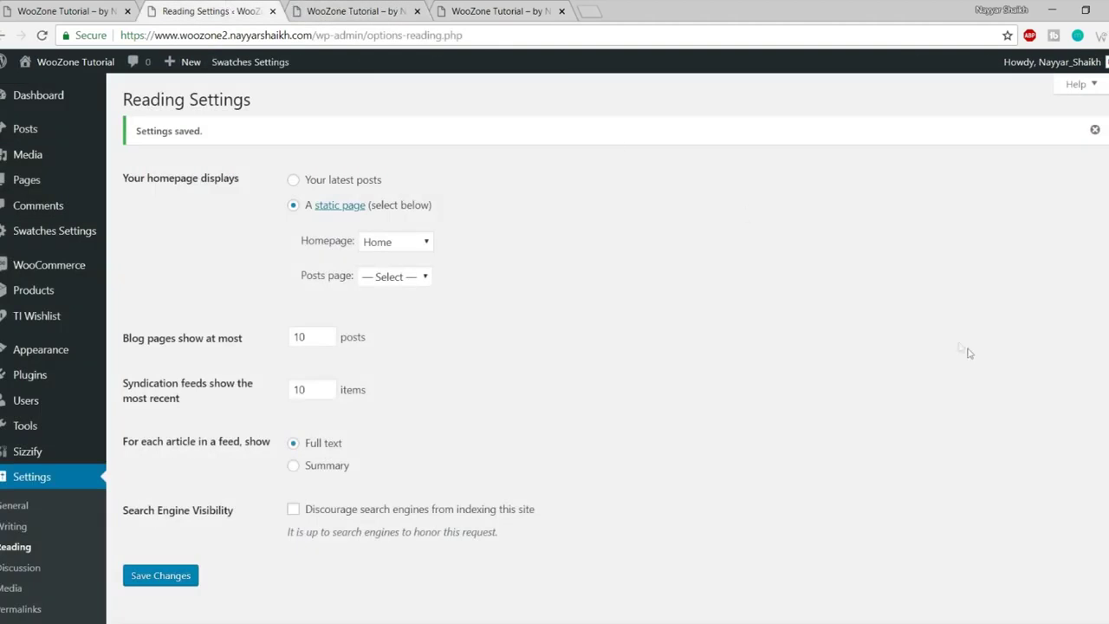
pyautogui.scroll(-2, 630, 396)
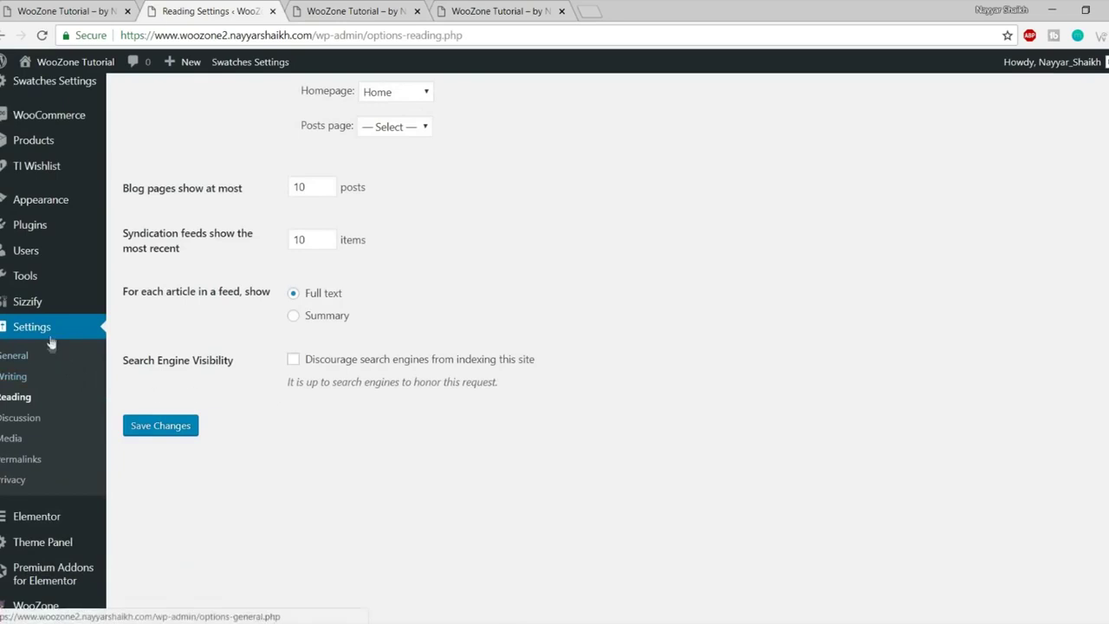
# - Enable 'Anyone can register' in General Settings and save
pyautogui.click(20, 362)
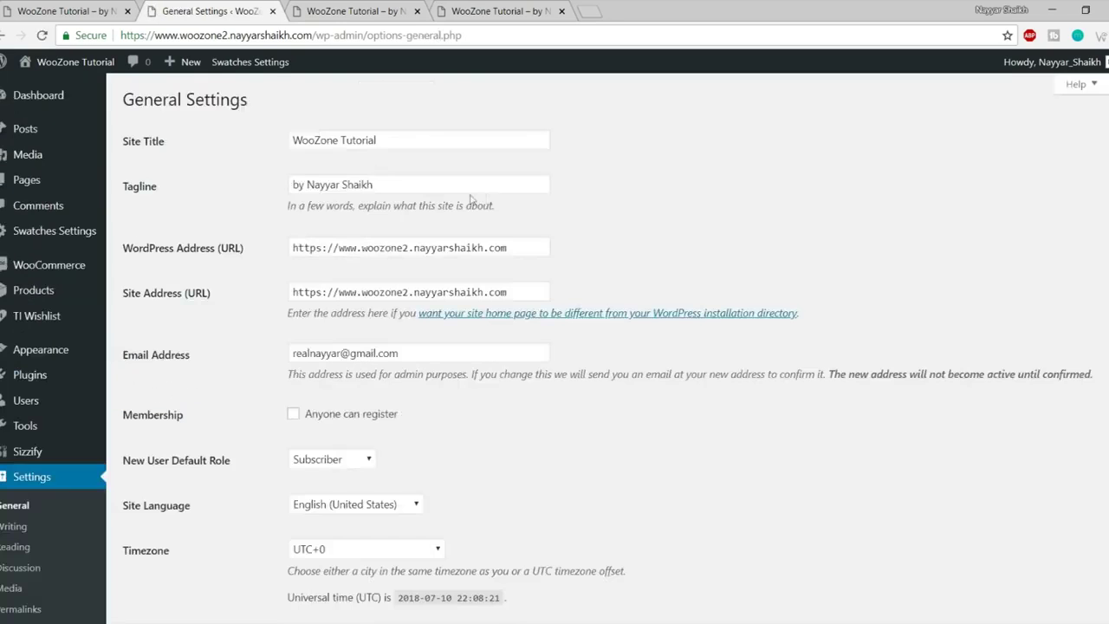
pyautogui.moveTo(411, 147); pyautogui.dragTo(350, 147)
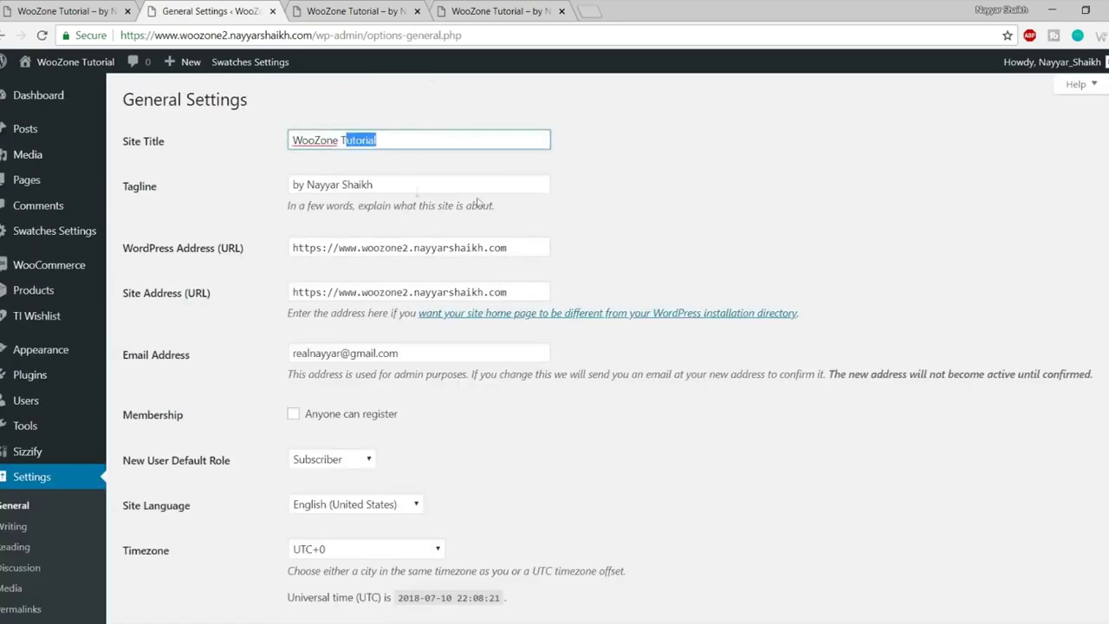
pyautogui.scroll(-3, 708, 211)
pyautogui.click(355, 264)
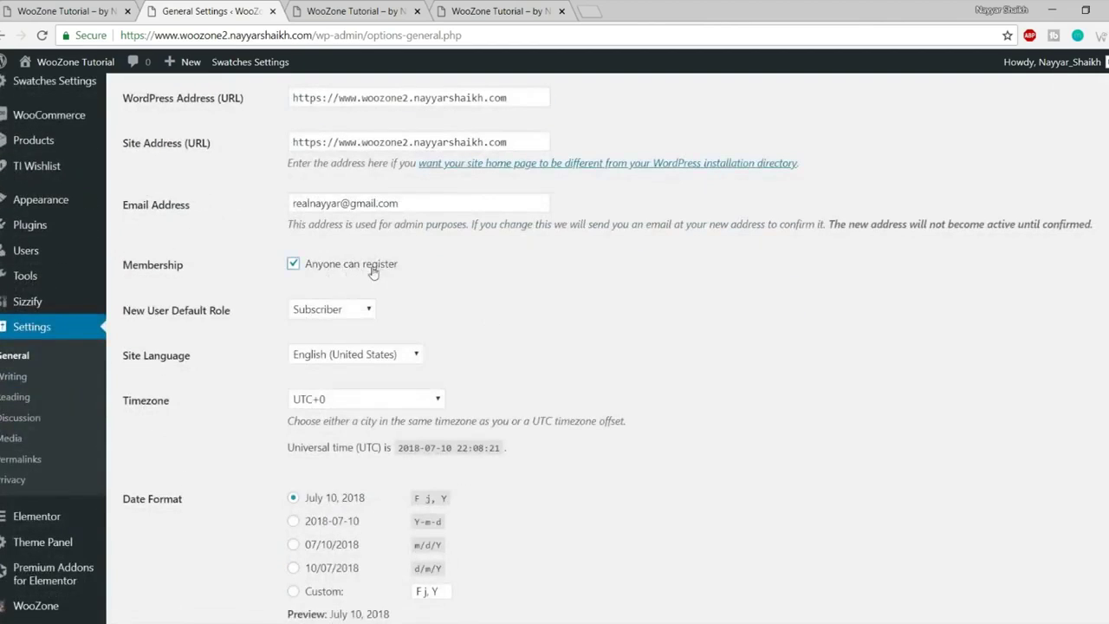
pyautogui.scroll(-6, 572, 327)
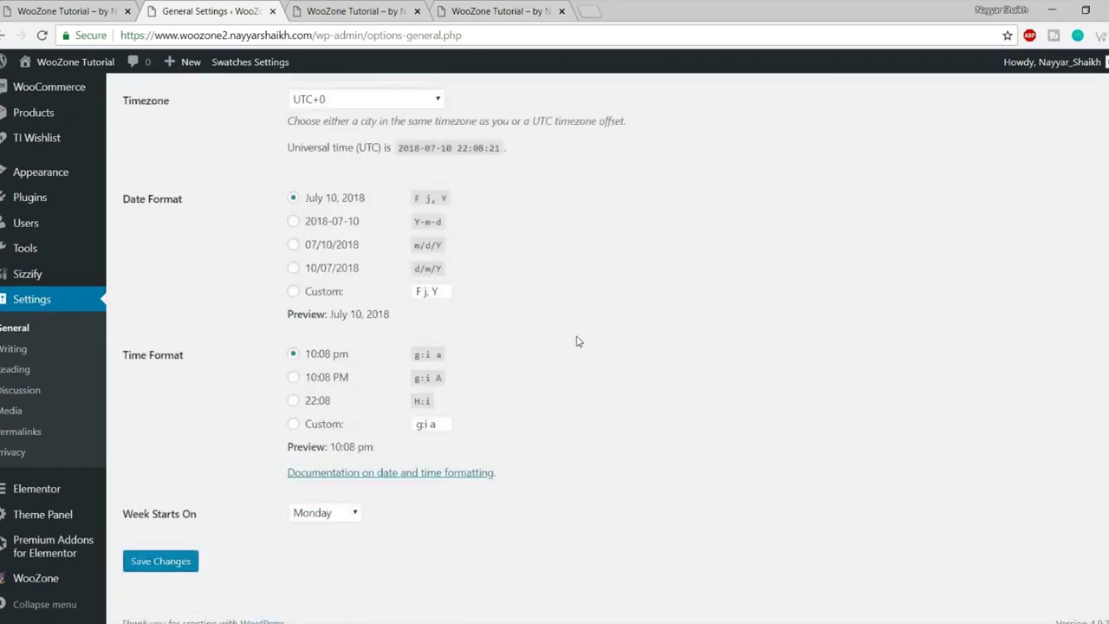
pyautogui.click(173, 553)
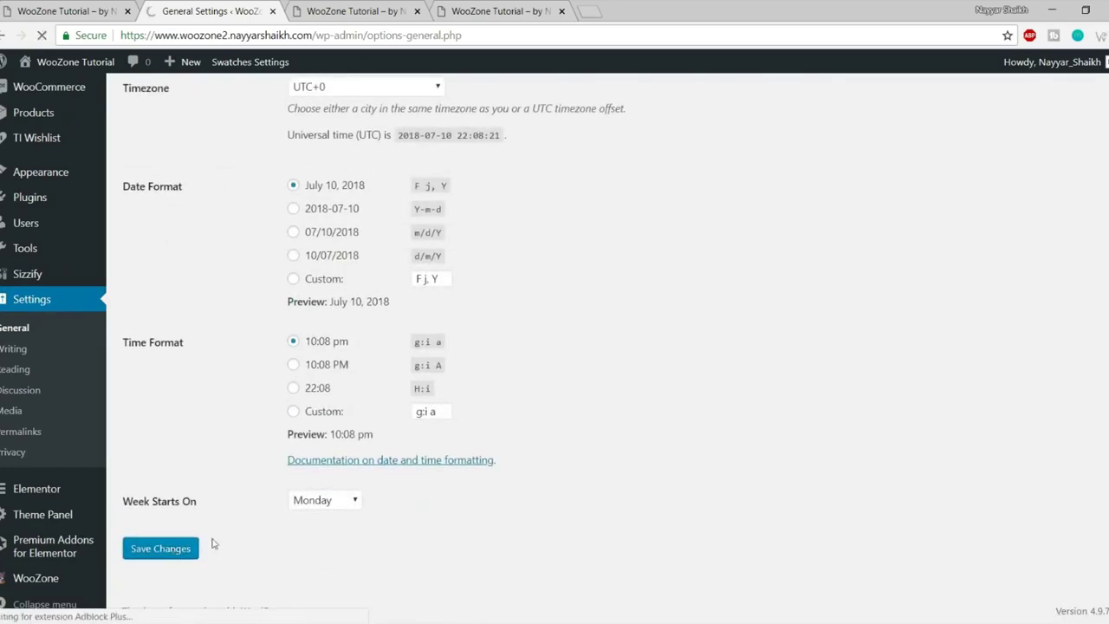
# - Choose the Post name permalink structure and save it
pyautogui.scroll(-2, 555, 483)
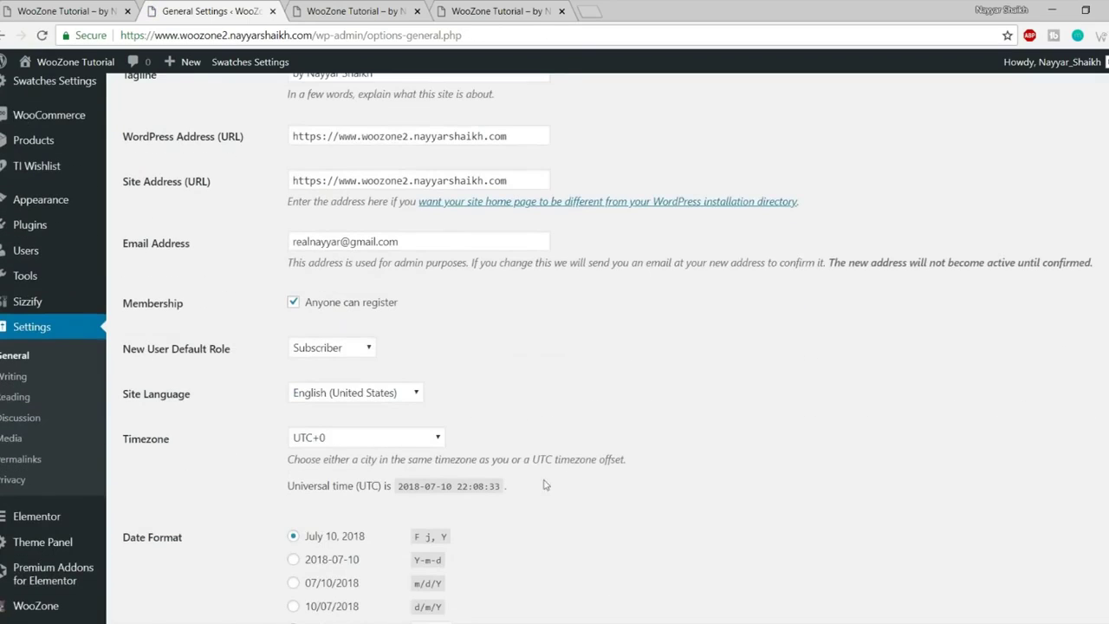
pyautogui.click(38, 468)
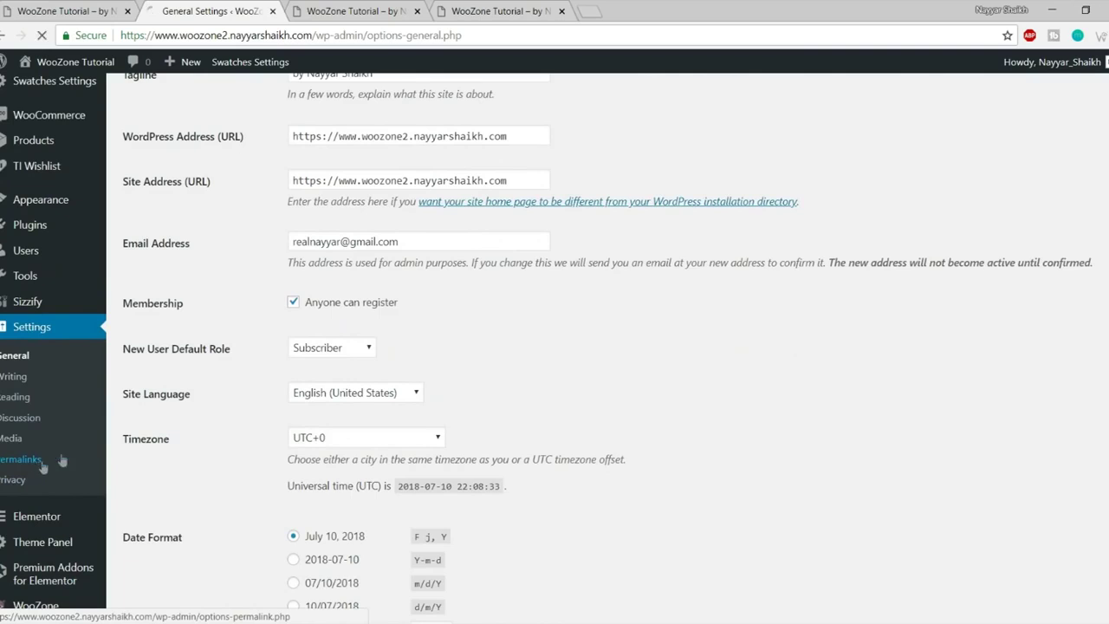
pyautogui.scroll(-1, 700, 355)
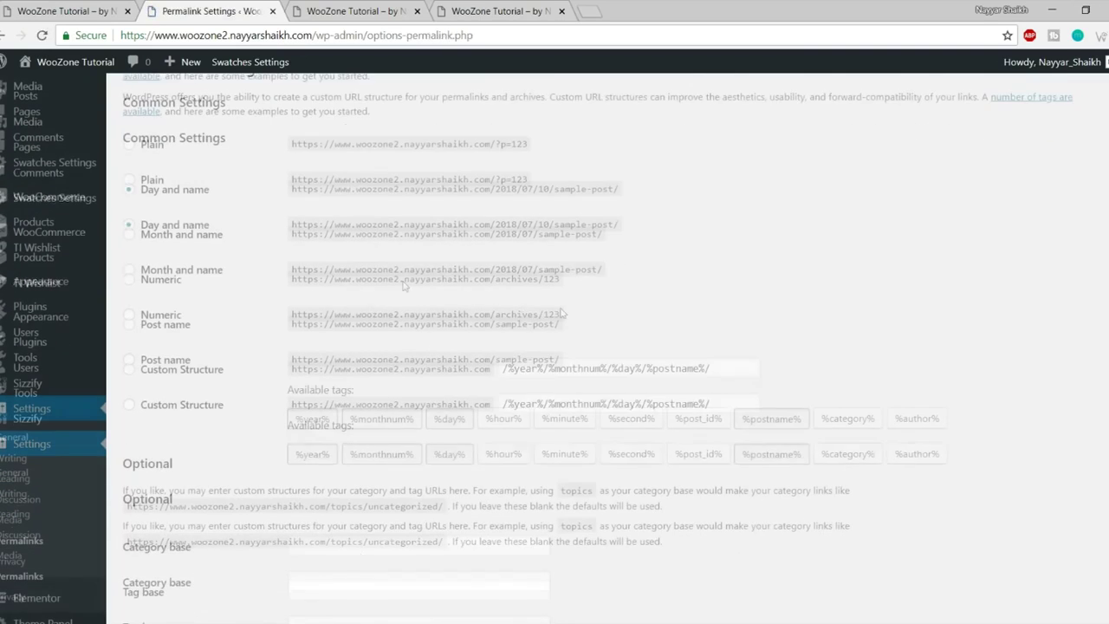
pyautogui.moveTo(188, 186); pyautogui.dragTo(156, 189)
pyautogui.click(196, 188)
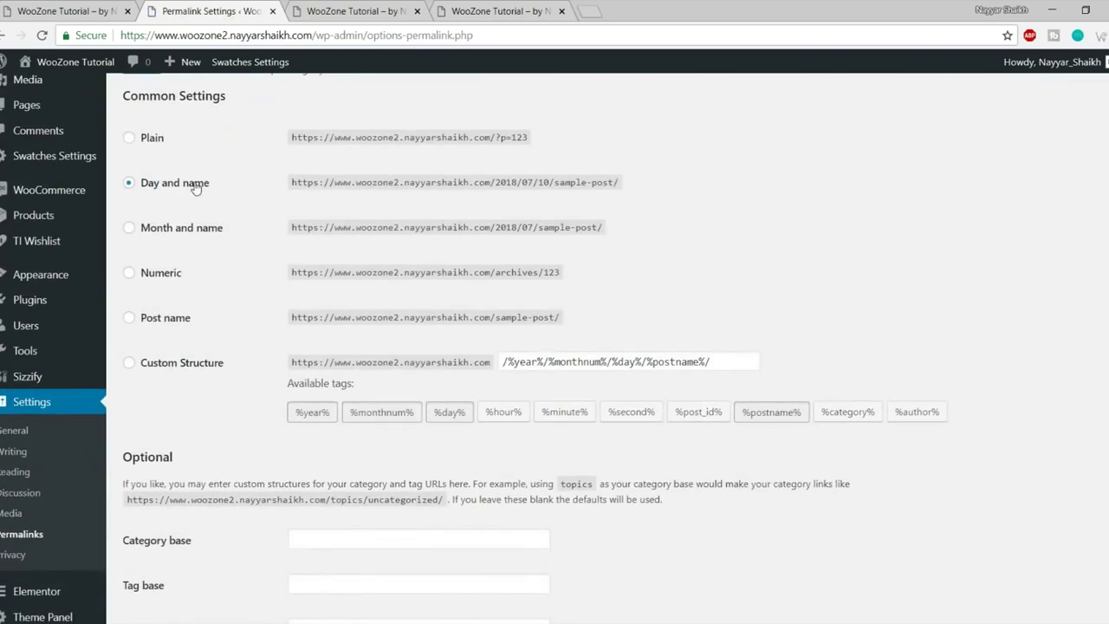
pyautogui.scroll(-1, 225, 322)
pyautogui.click(141, 247)
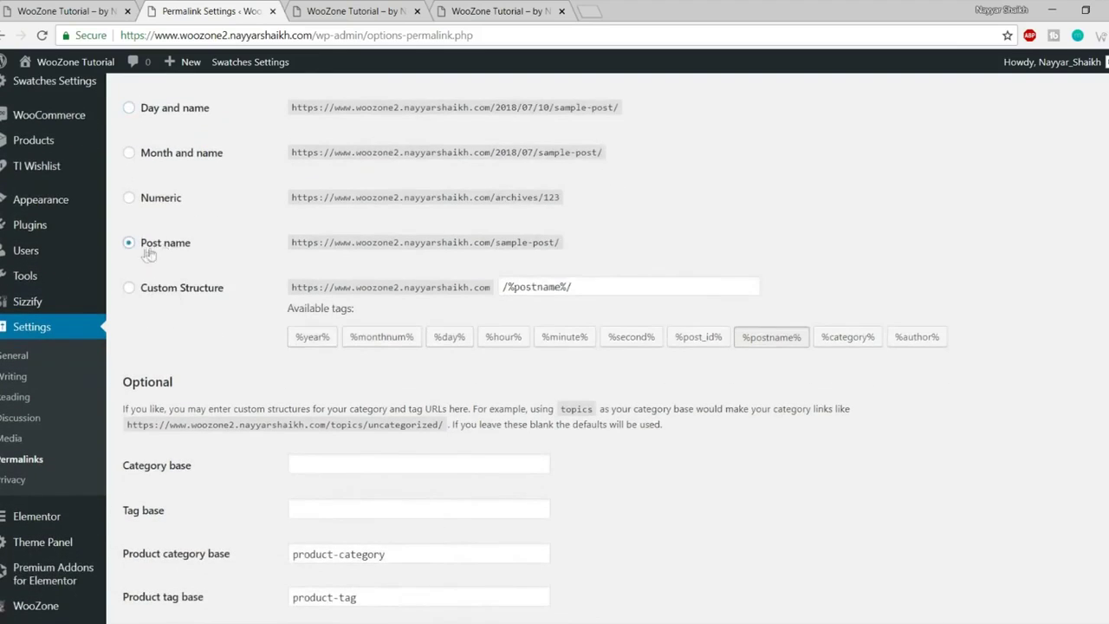
pyautogui.scroll(-5, 231, 502)
pyautogui.click(178, 540)
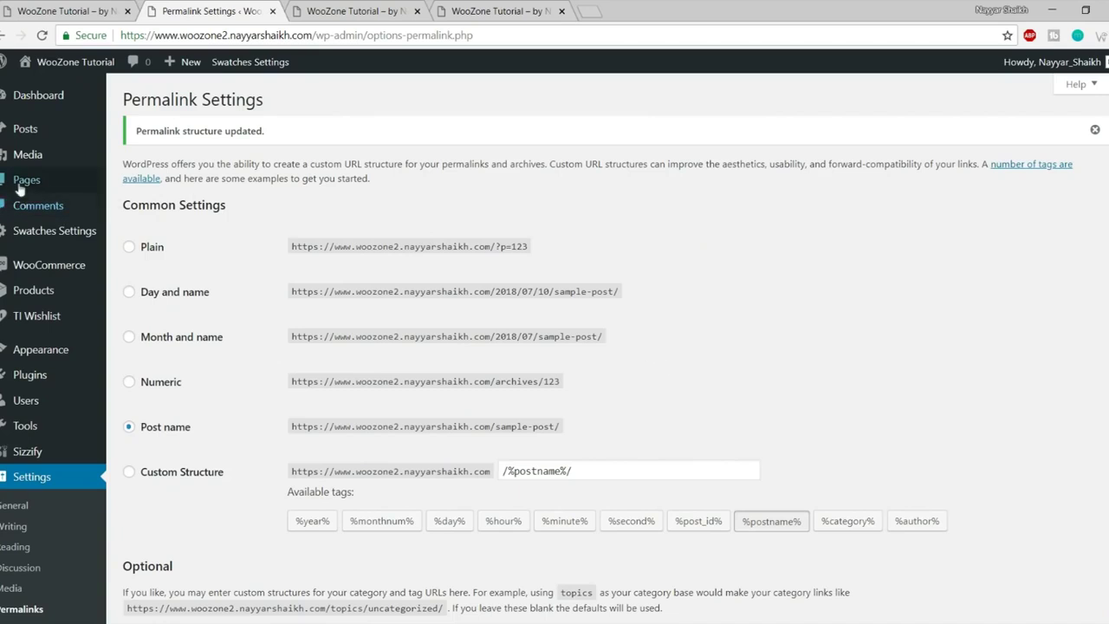
# - Open the Home page in Elementor, then study the store's SPRING/SUMMER COLLECTIONS headline
pyautogui.click(122, 179)
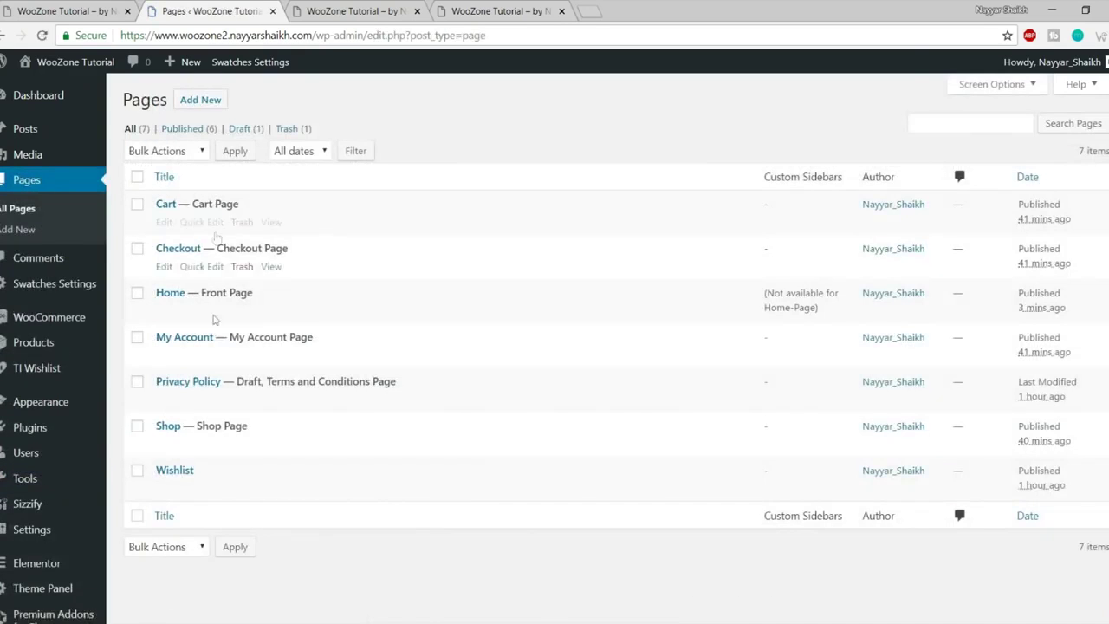
pyautogui.click(164, 312)
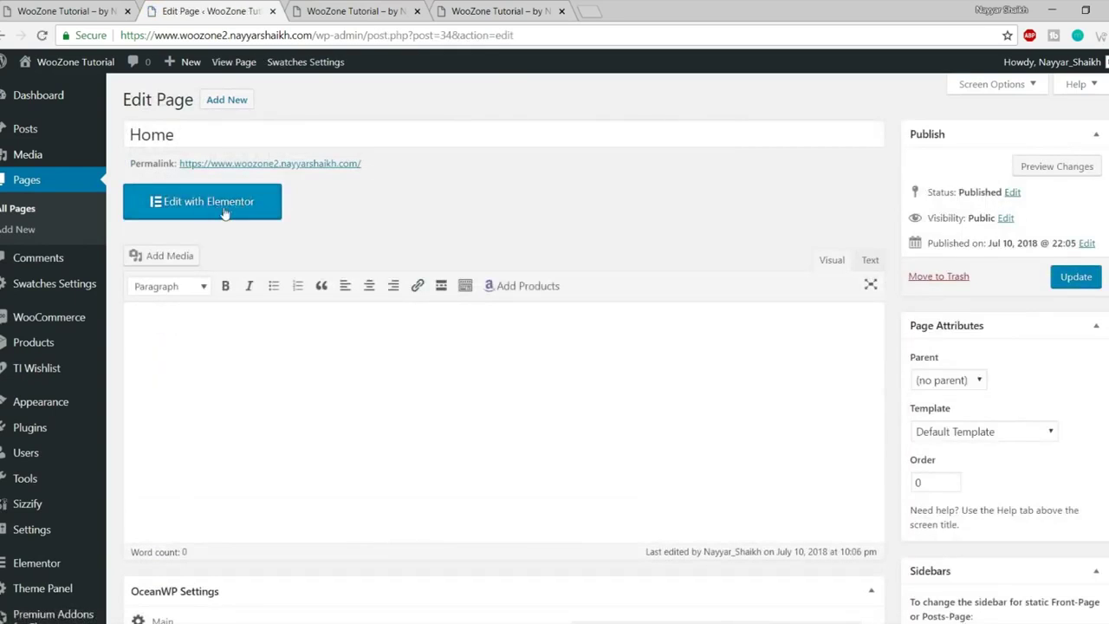
pyautogui.click(224, 212)
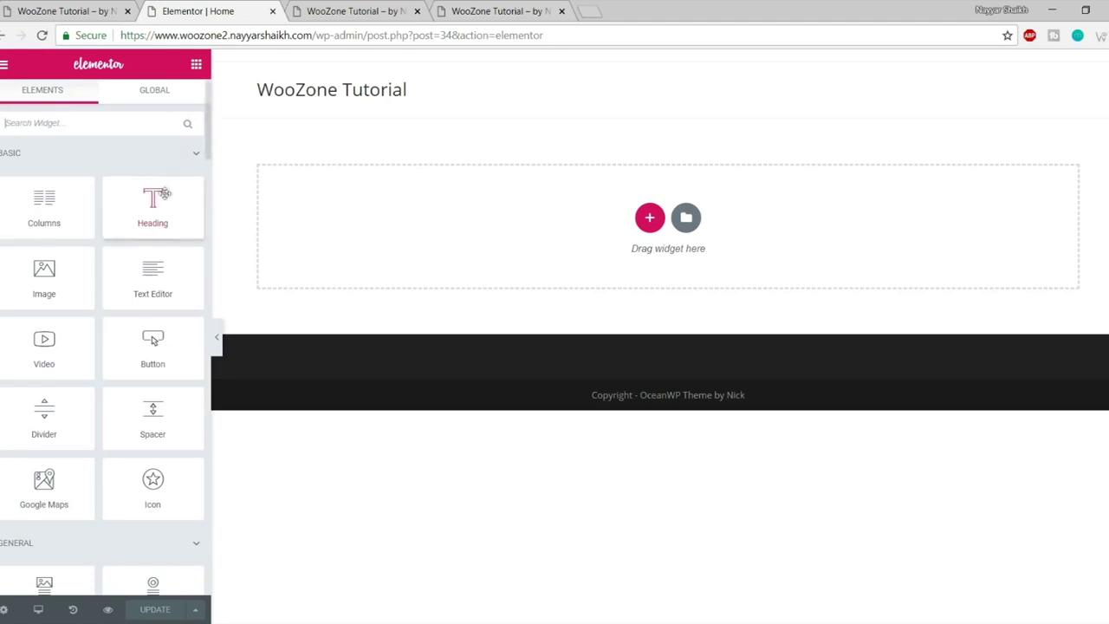
pyautogui.scroll(-15, 135, 372)
pyautogui.scroll(15, 136, 373)
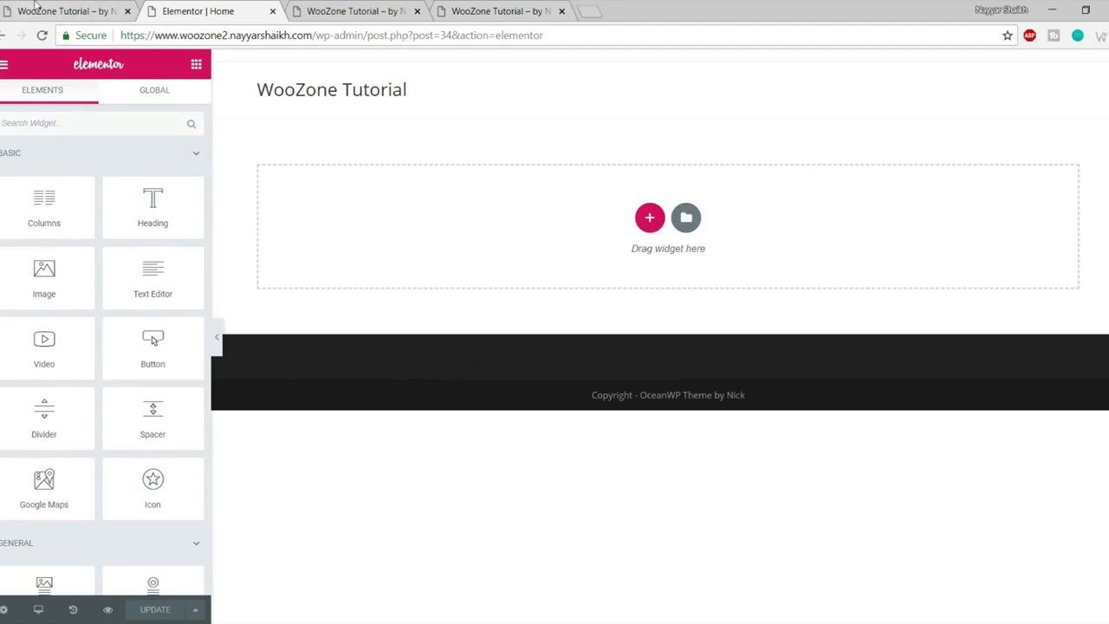
pyautogui.hotkey('ctrl', 'shift', 'Tab')
pyautogui.moveTo(139, 268); pyautogui.dragTo(670, 260)
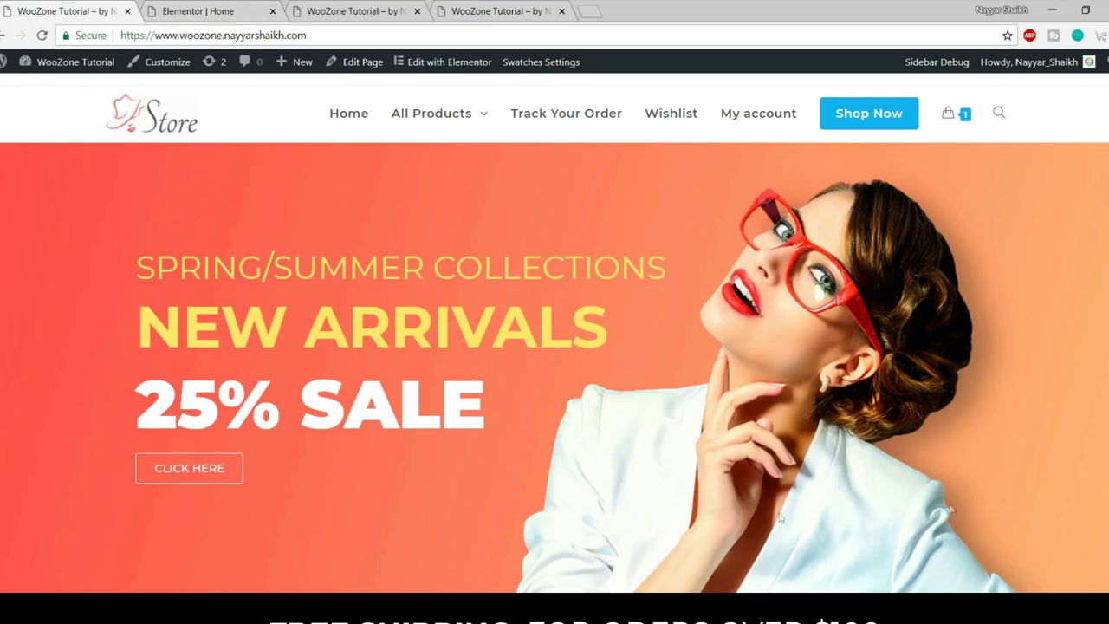
# - Start a new section on the empty Elementor Home page to reveal the column-structure picker
pyautogui.click(199, 12)
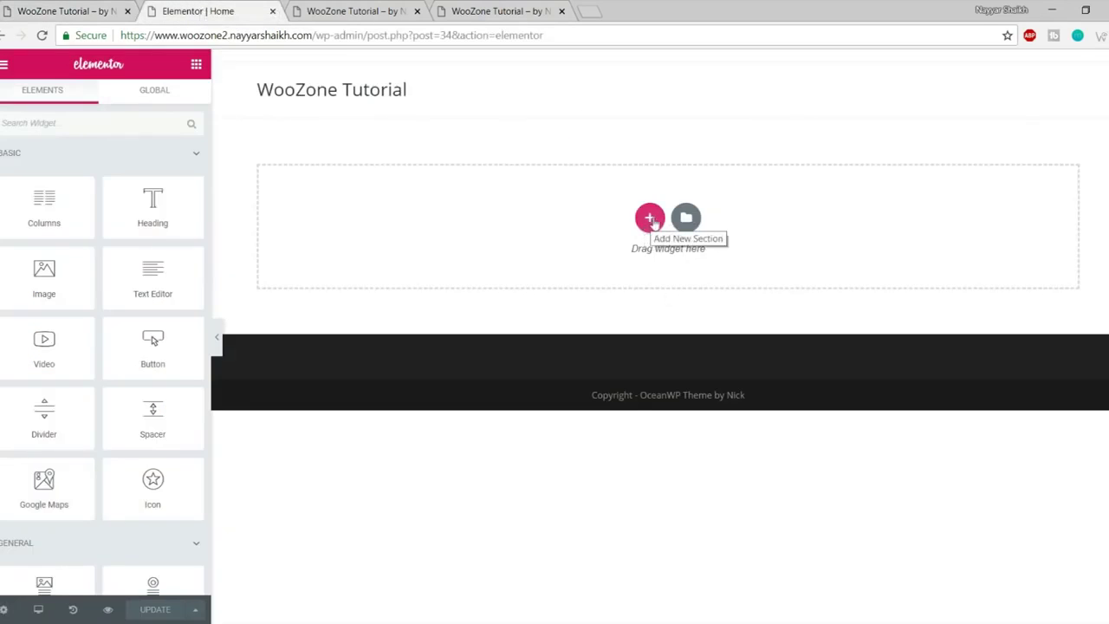
pyautogui.click(650, 219)
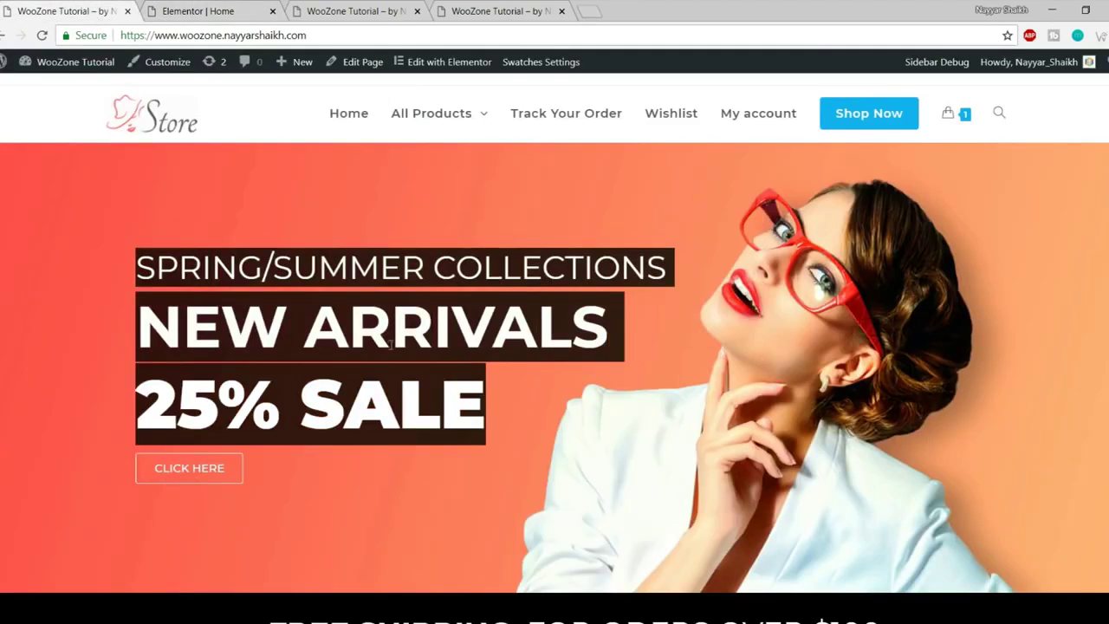
pyautogui.scroll(-8, 426, 345)
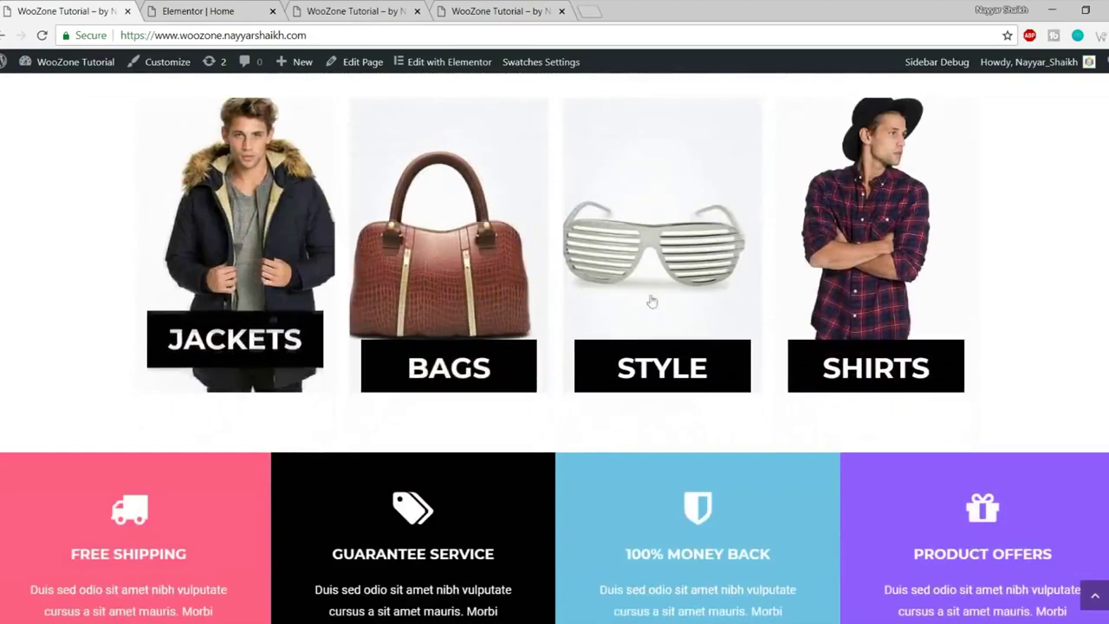
pyautogui.scroll(8, 703, 338)
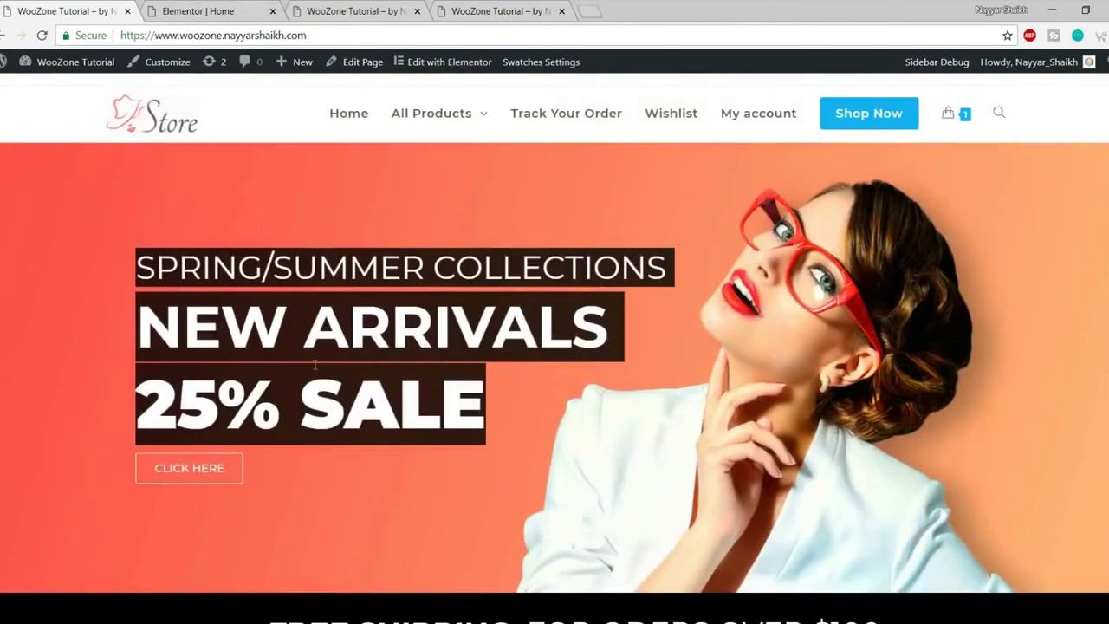
pyautogui.click(251, 9)
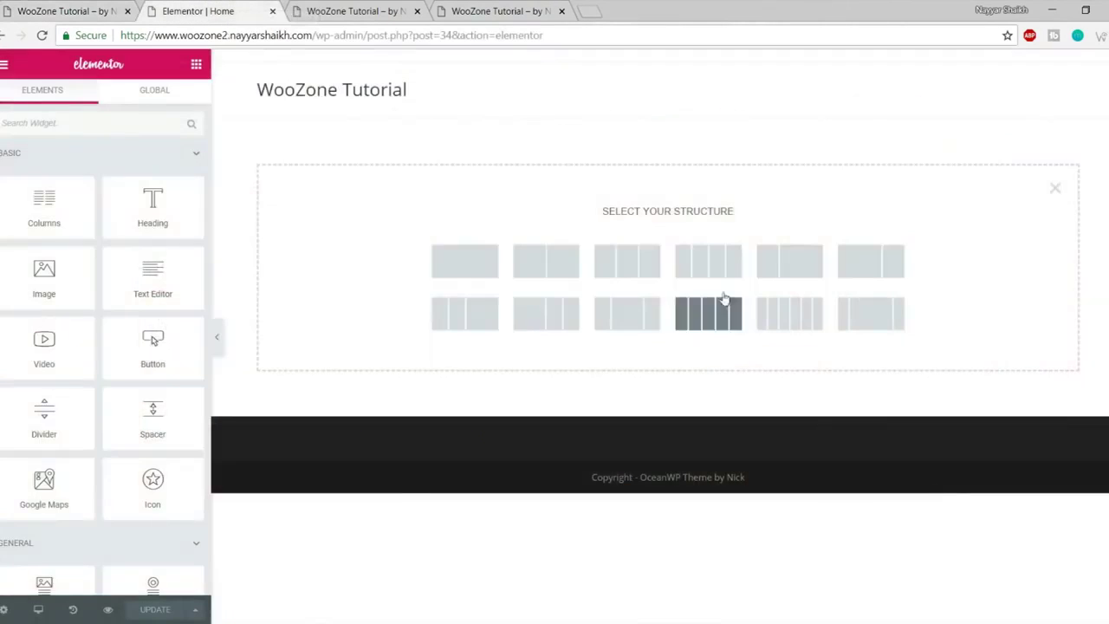
# - Add a single-column section and show its Style settings in the Edit Section panel
pyautogui.click(457, 268)
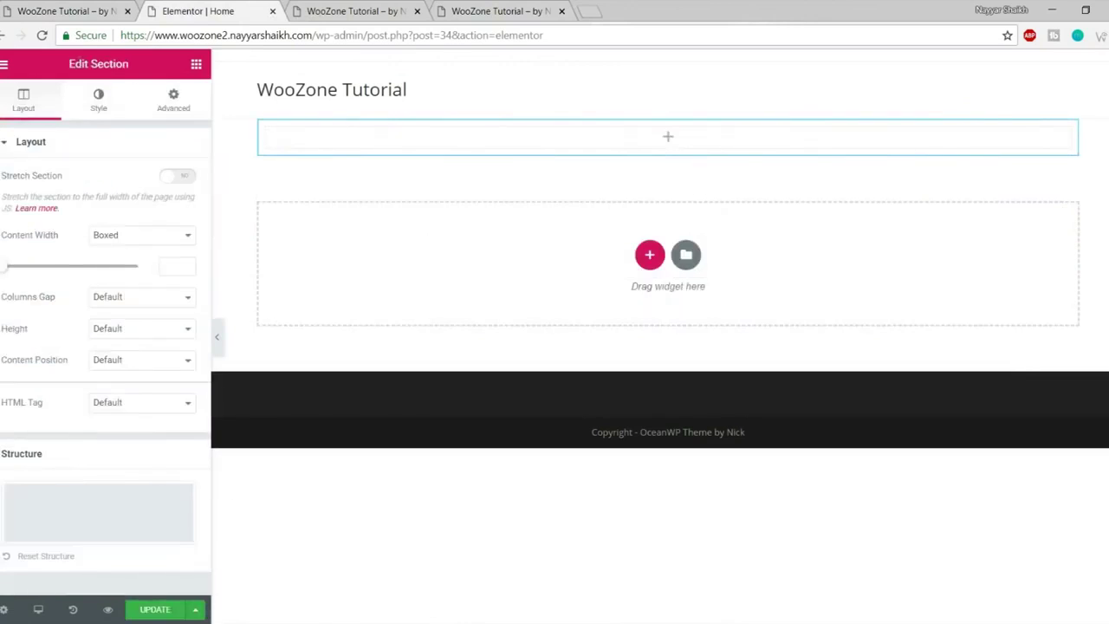
pyautogui.moveTo(67, 64); pyautogui.dragTo(148, 62)
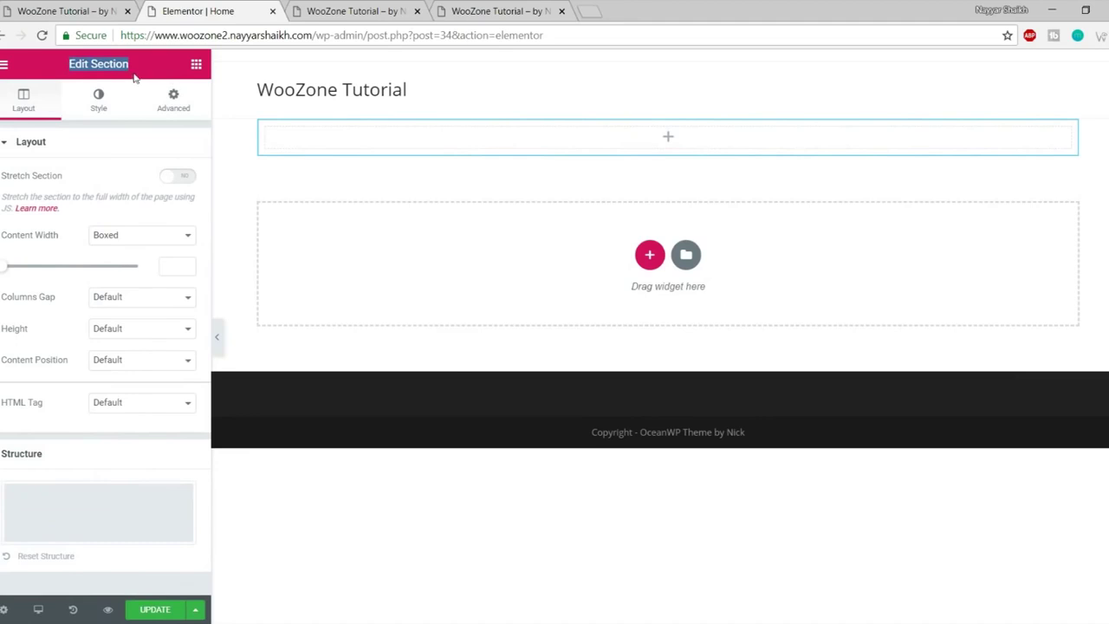
pyautogui.click(37, 9)
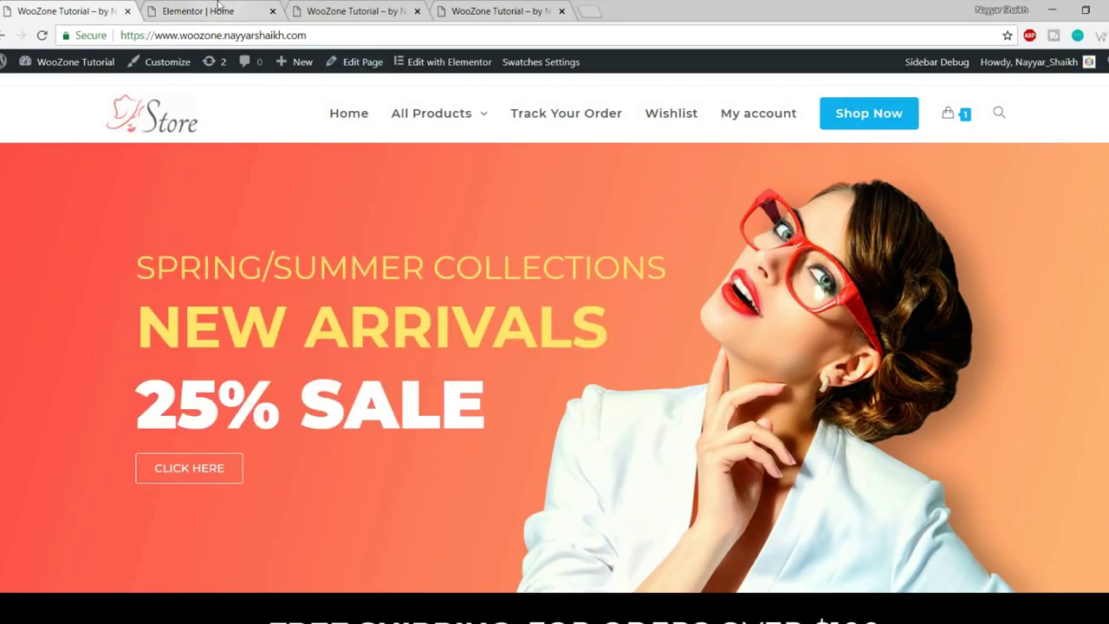
pyautogui.click(218, 10)
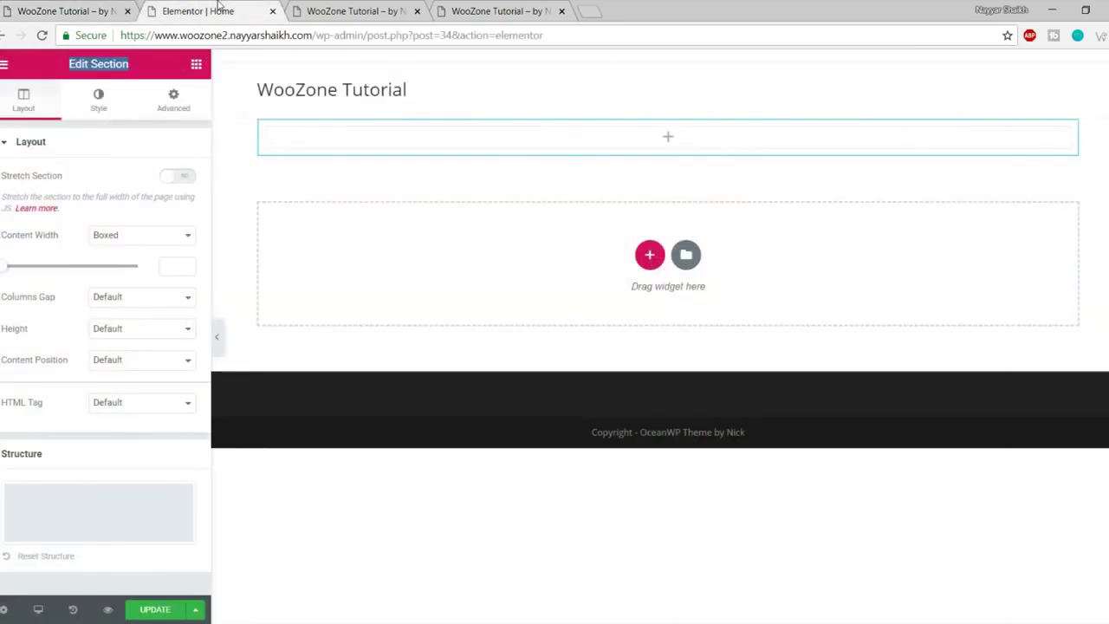
pyautogui.click(99, 102)
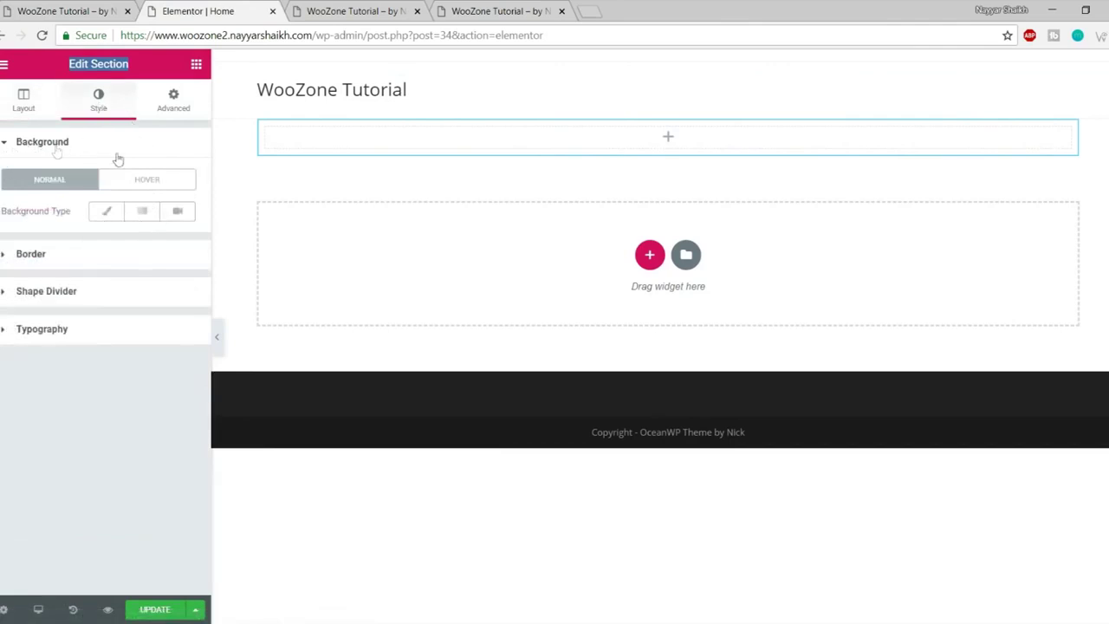
# - Upload splash_shop_1_slide_3 from the WooZone Media folder and set it as the section's classic background image
pyautogui.click(108, 213)
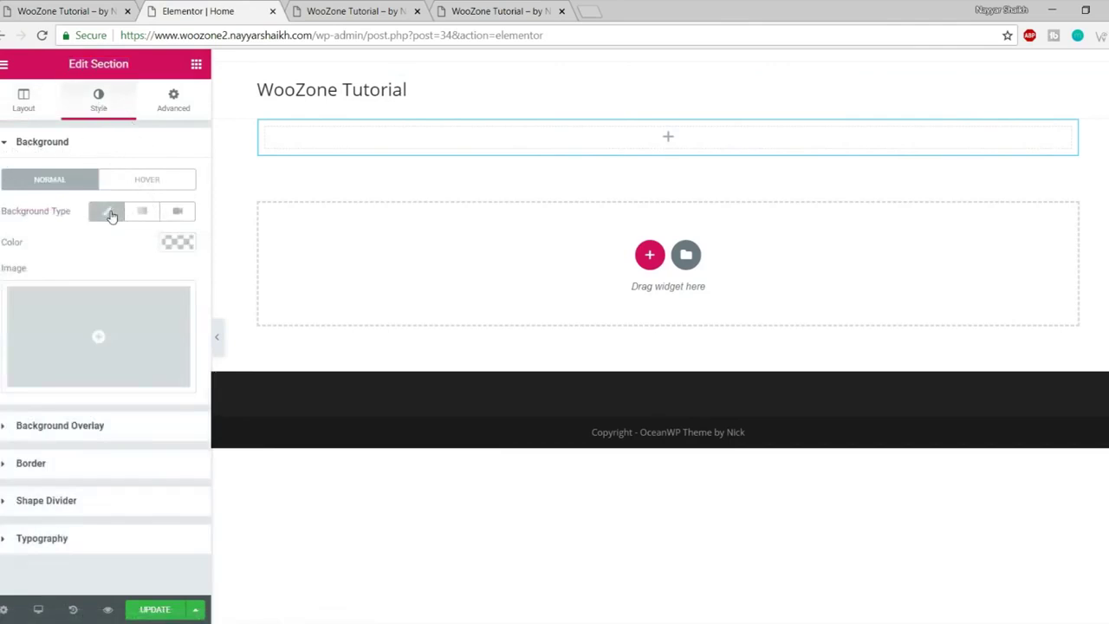
pyautogui.click(99, 340)
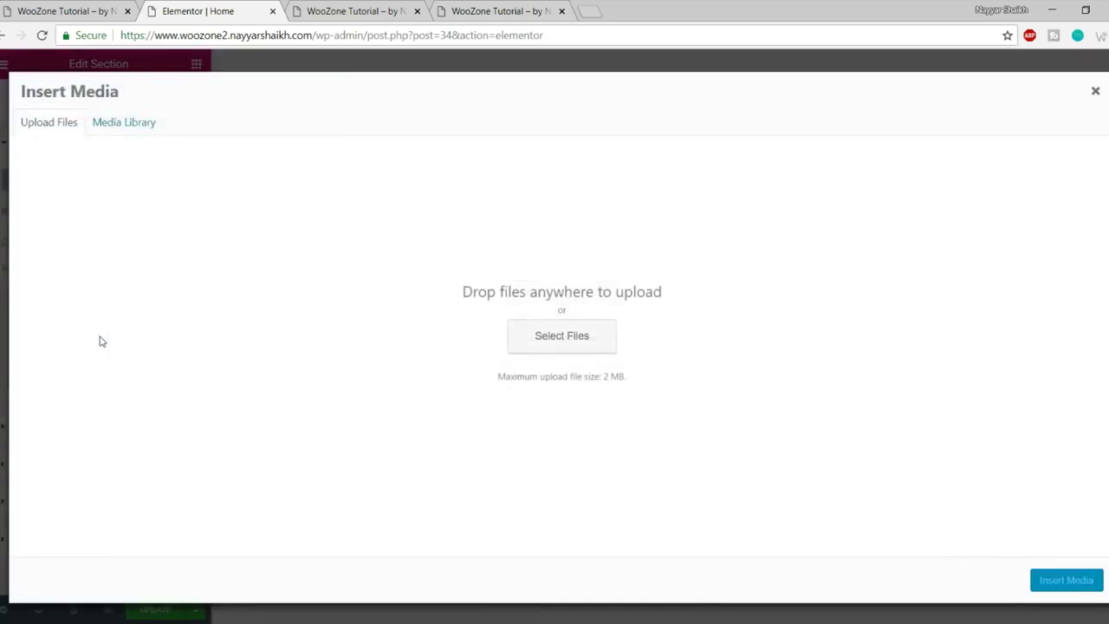
pyautogui.click(577, 338)
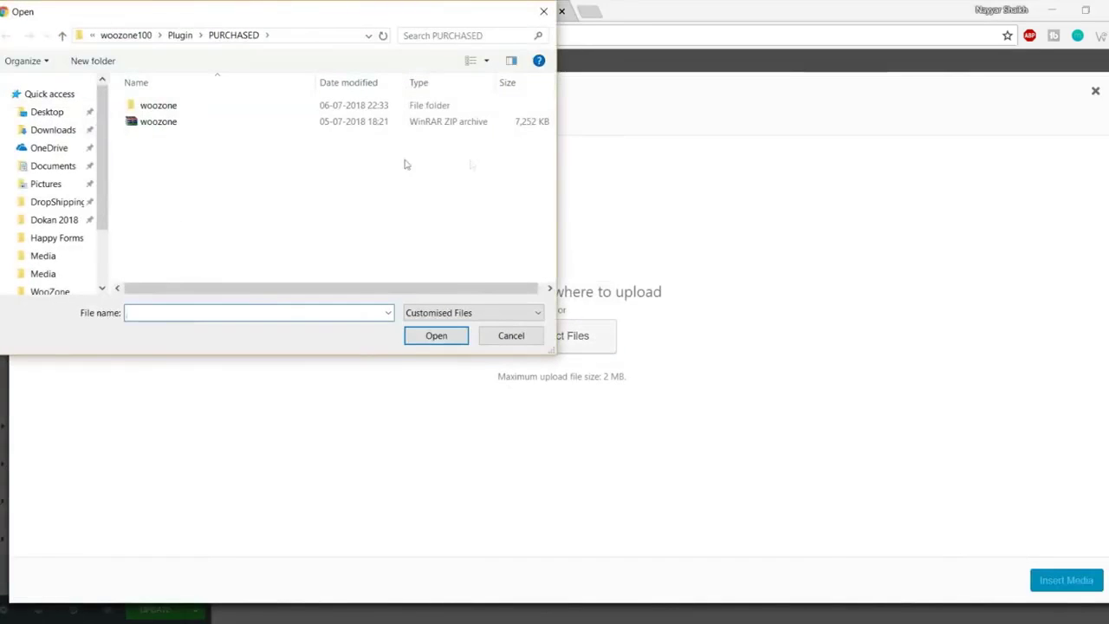
pyautogui.click(143, 36)
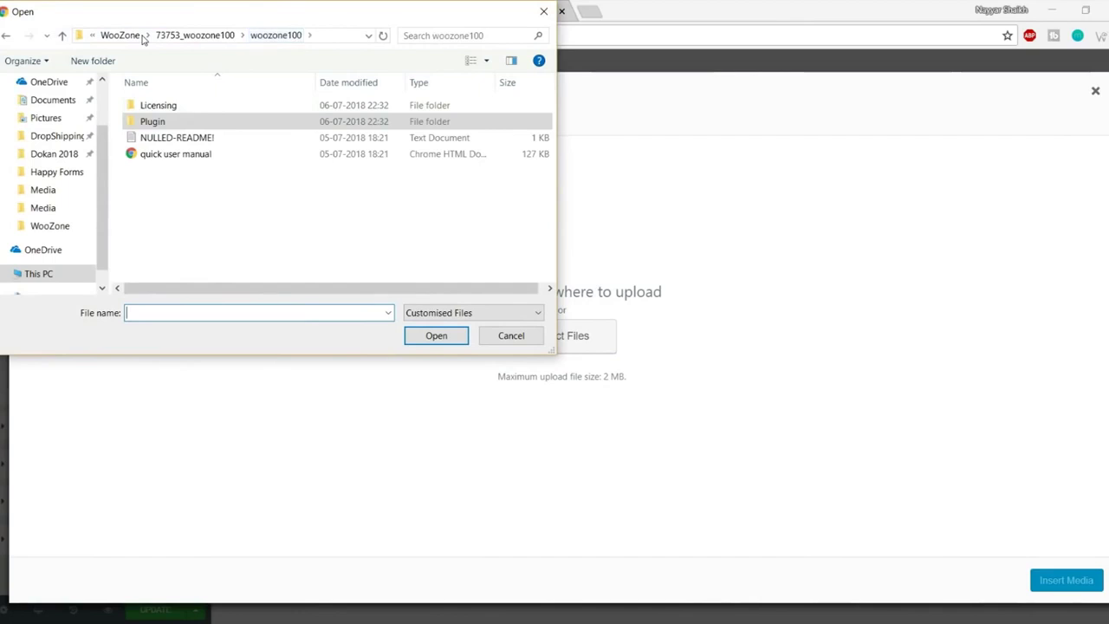
pyautogui.click(134, 36)
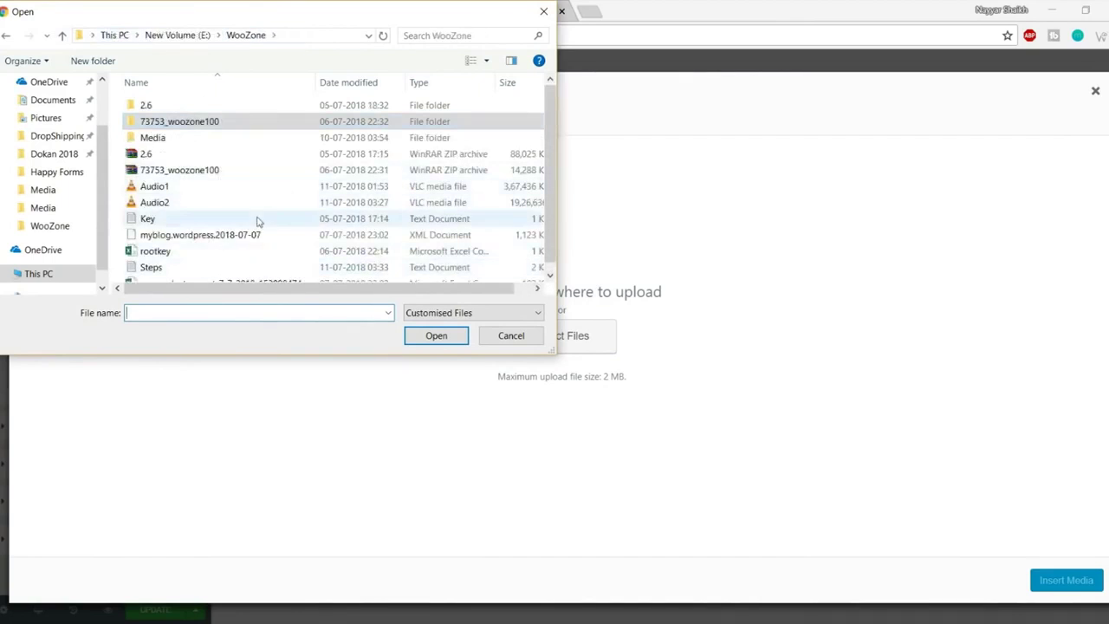
pyautogui.scroll(-1, 254, 224)
pyautogui.scroll(1, 261, 256)
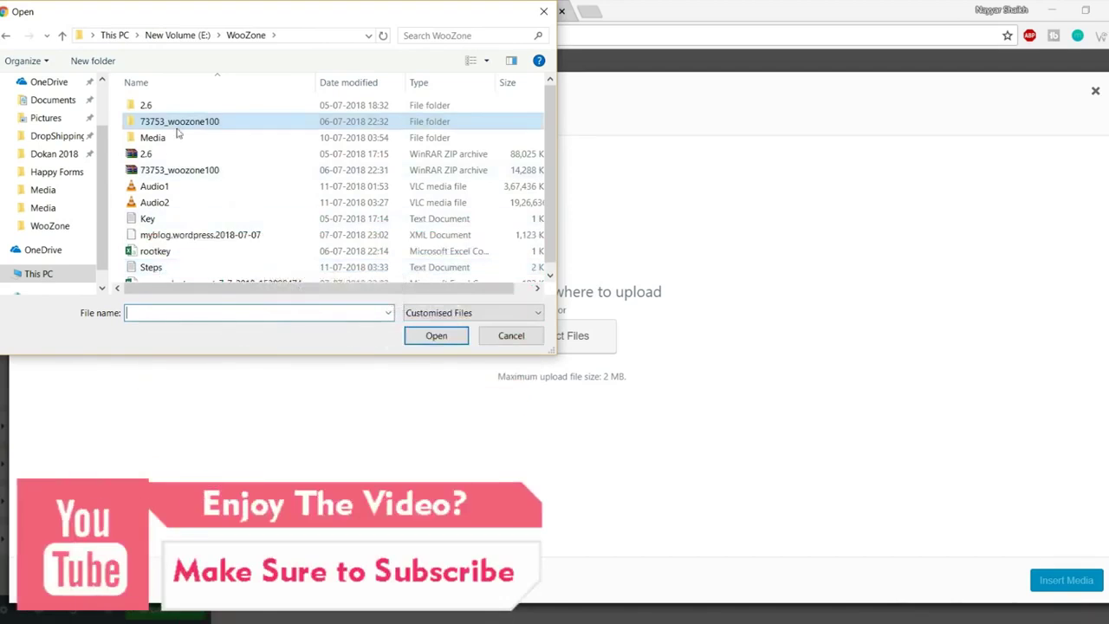
pyautogui.doubleClick(170, 138)
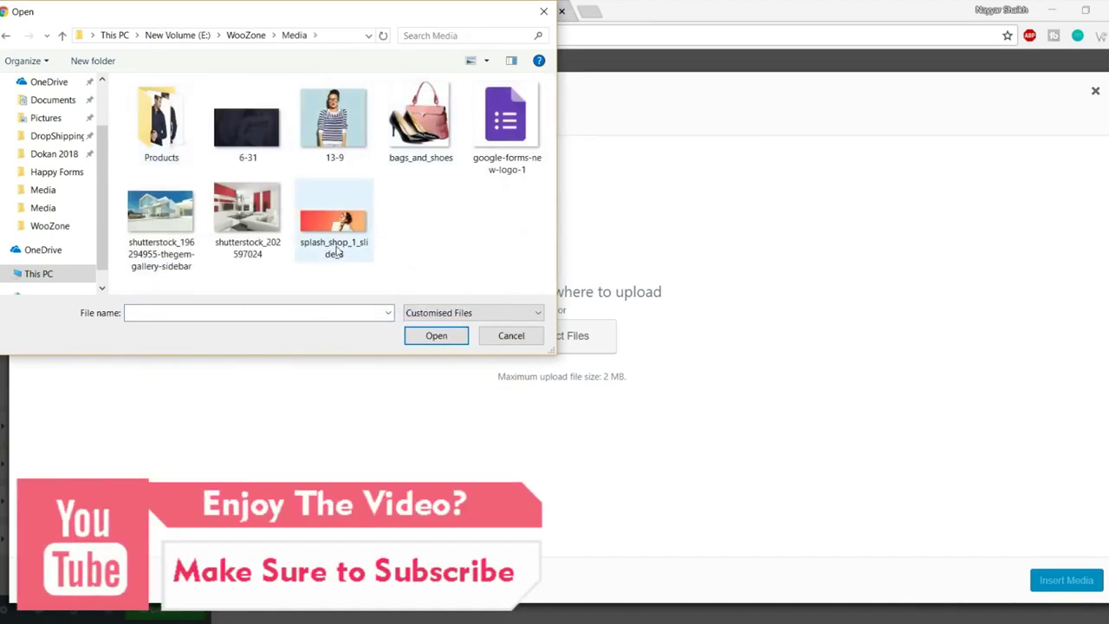
pyautogui.click(334, 221)
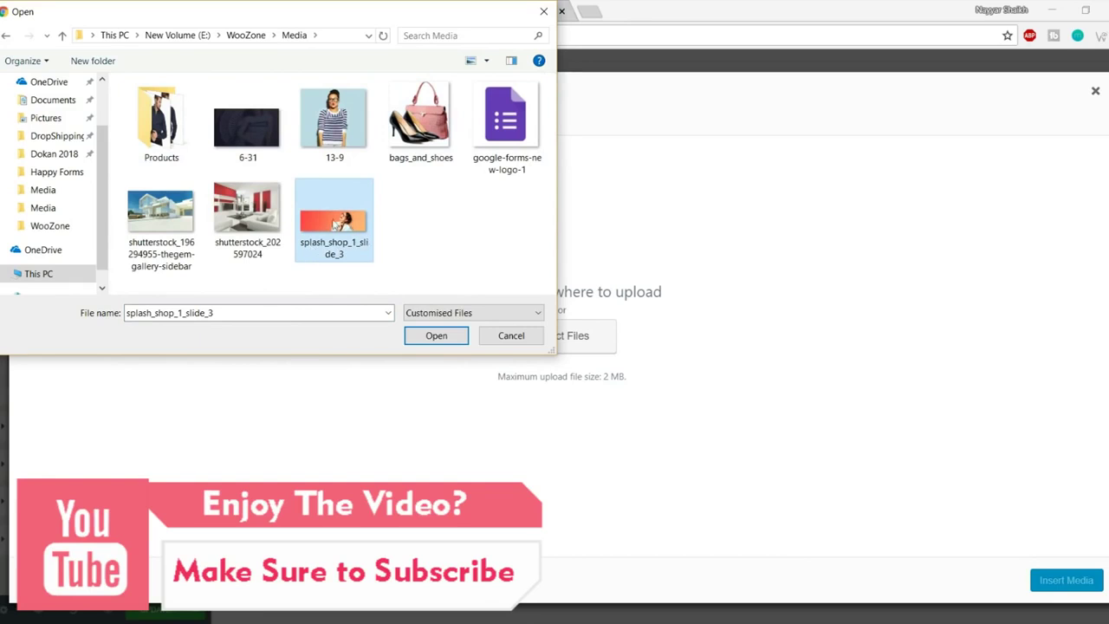
pyautogui.click(438, 339)
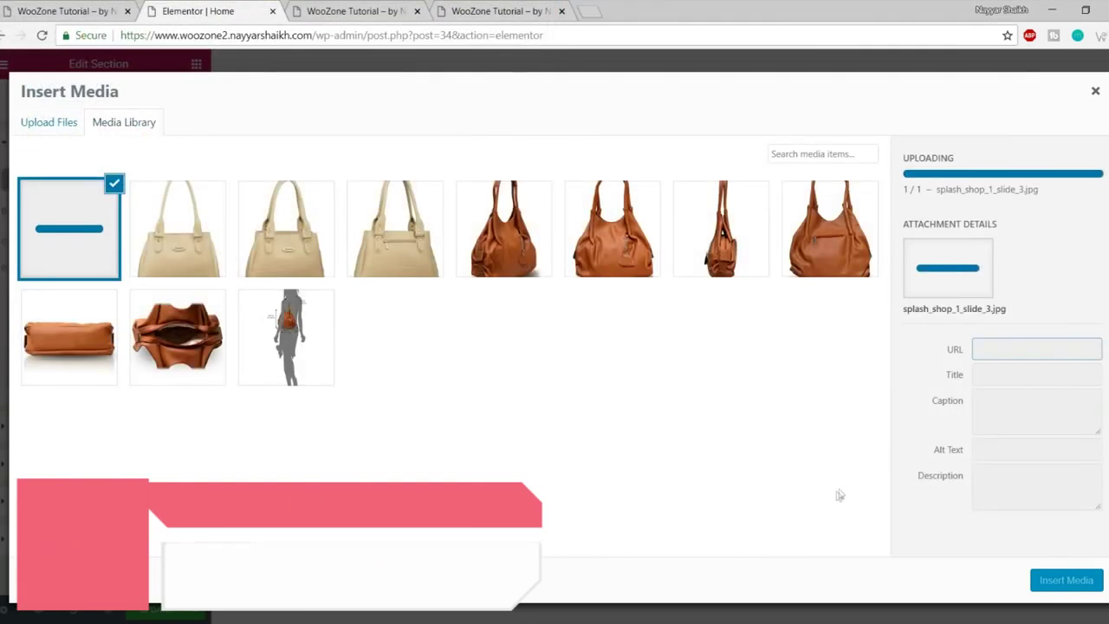
pyautogui.click(1069, 585)
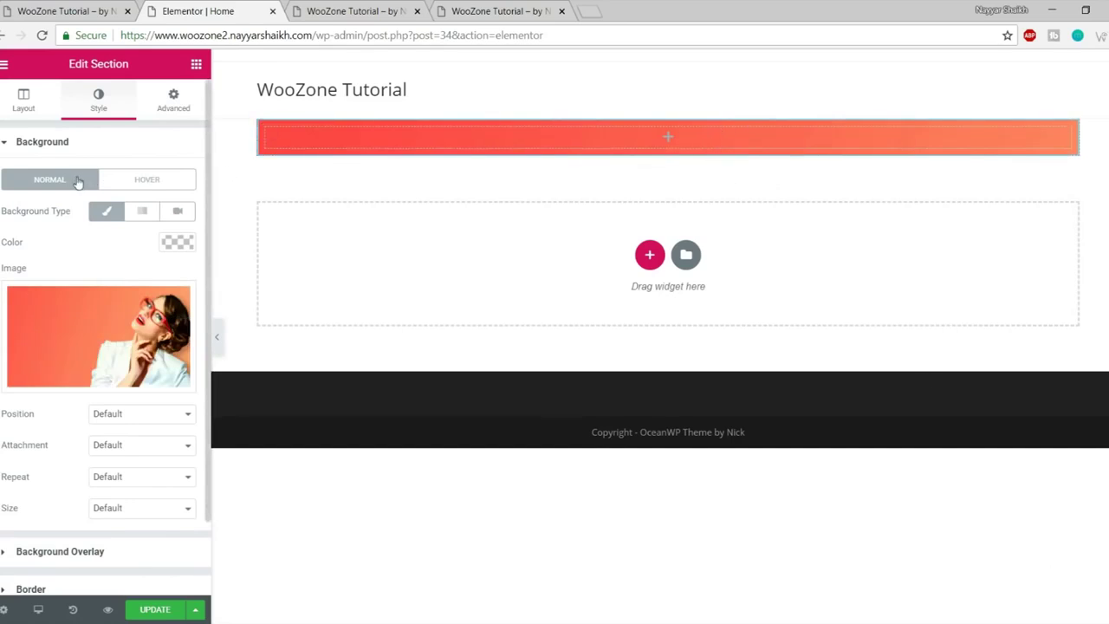
# - Set the background position to Center Center and the size to Cover
pyautogui.scroll(-1, 95, 329)
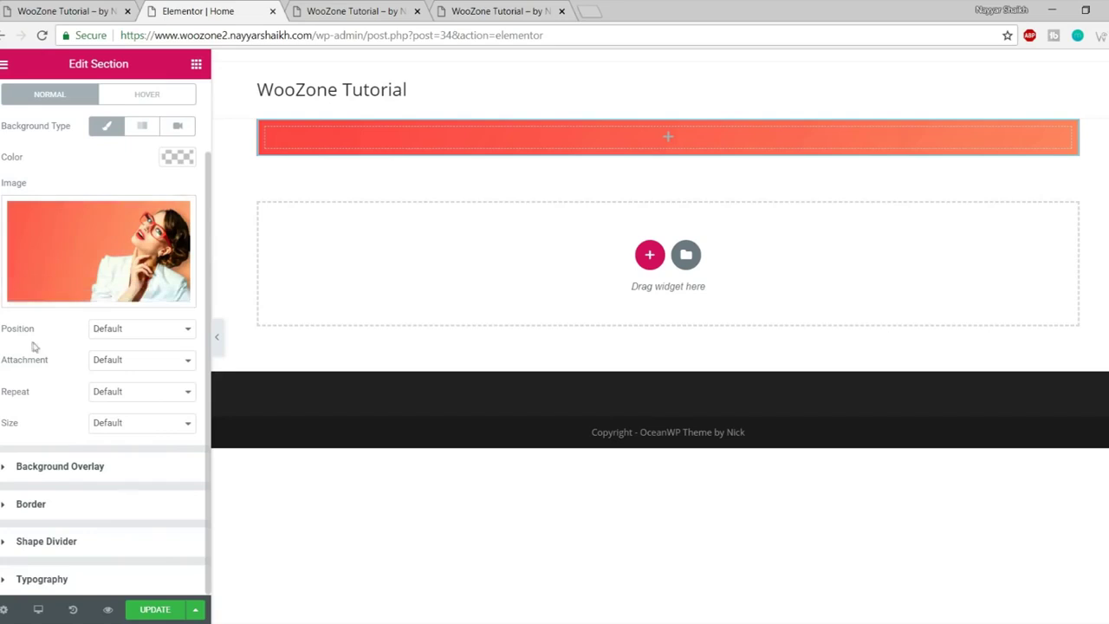
pyautogui.click(131, 331)
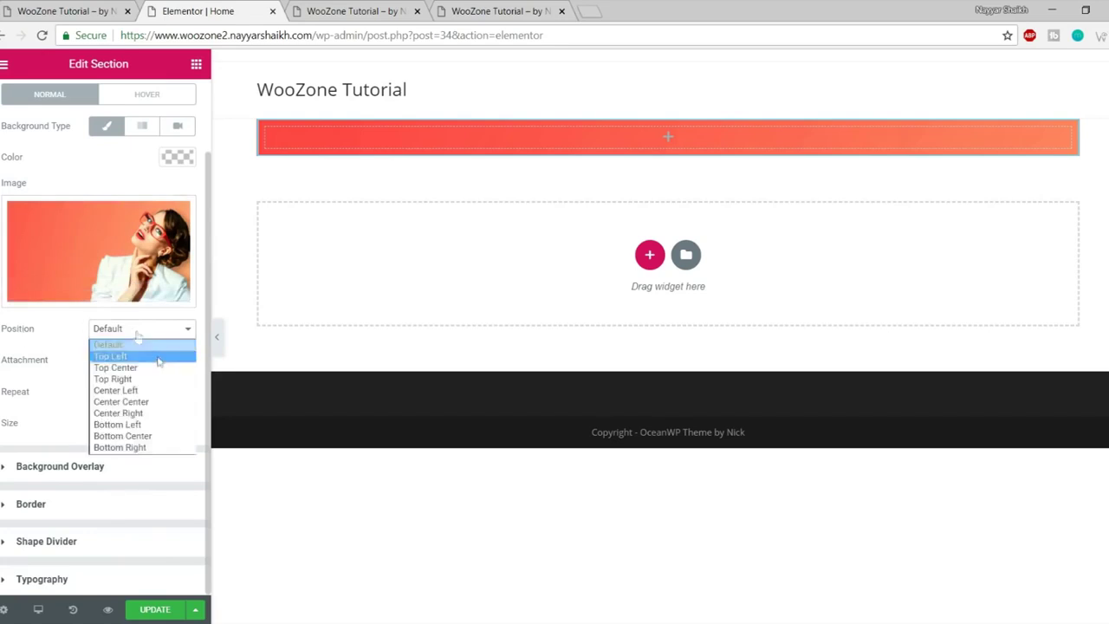
pyautogui.click(160, 404)
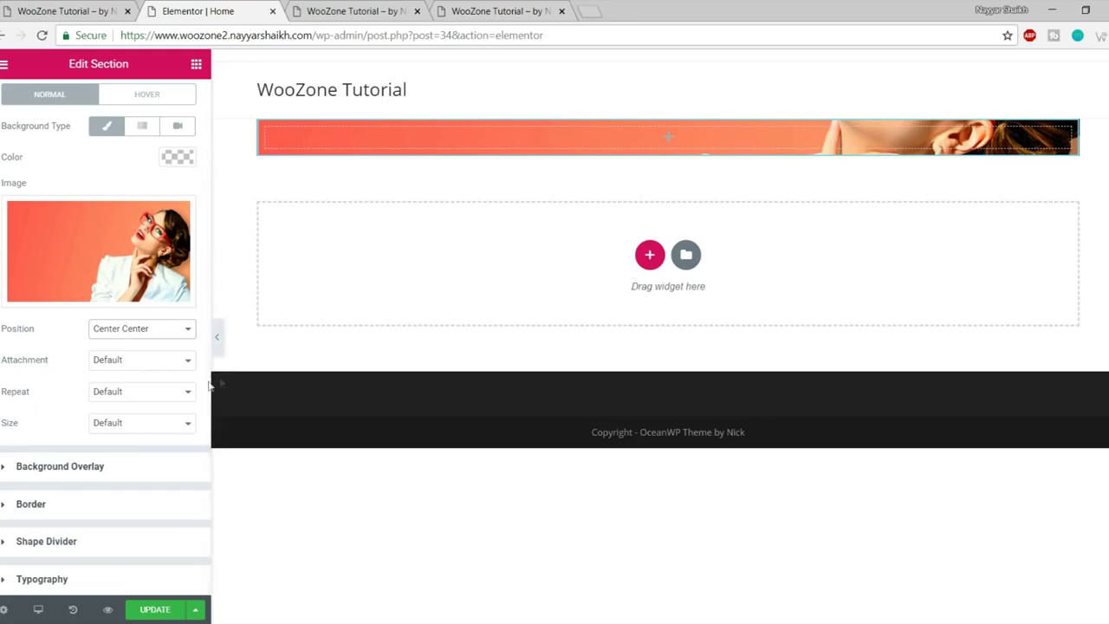
pyautogui.click(137, 423)
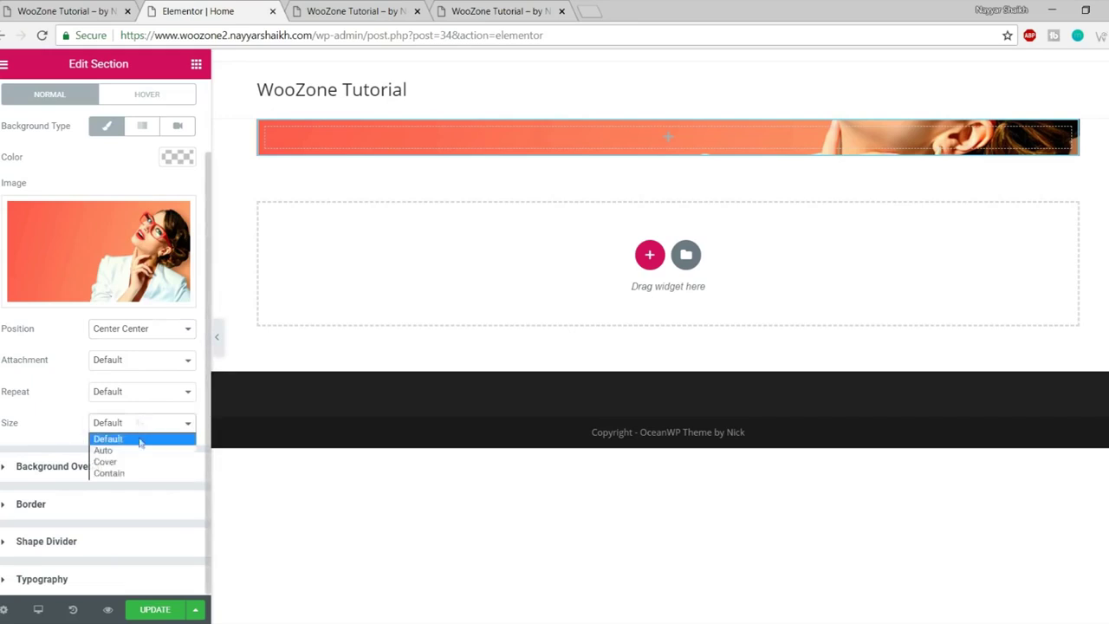
pyautogui.click(141, 462)
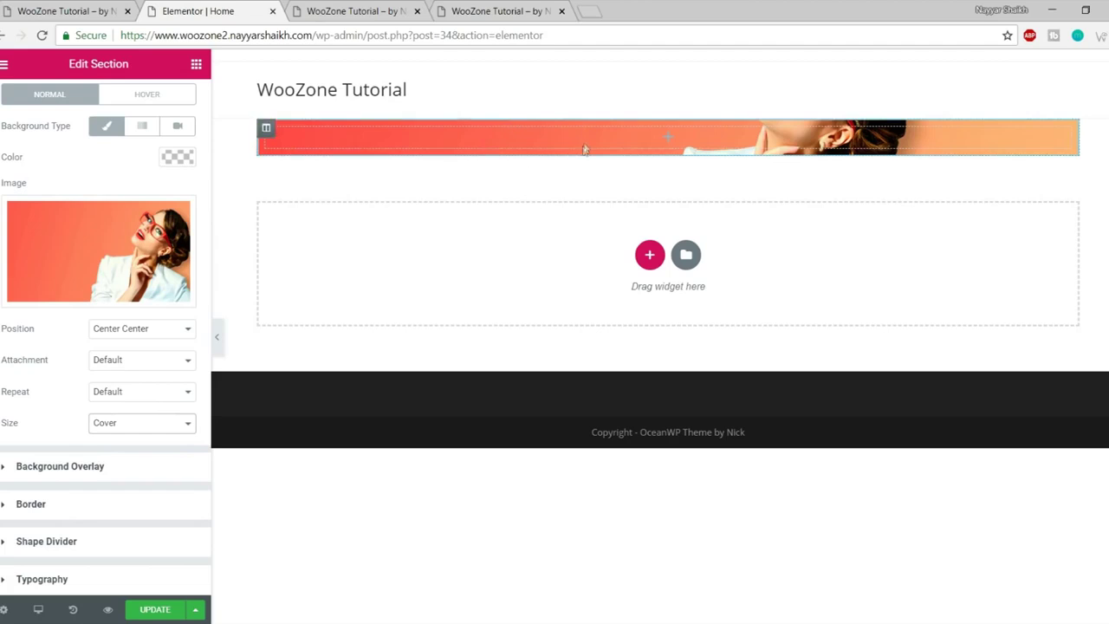
# - Compare the section's background with the live store homepage, checking it twice
pyautogui.click(104, 12)
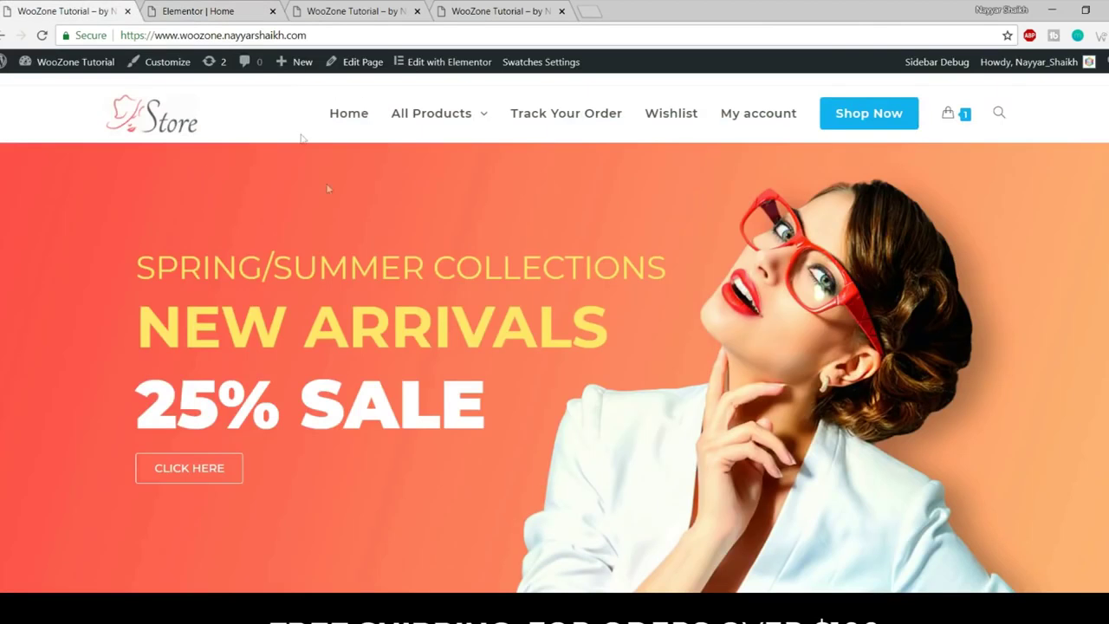
pyautogui.click(206, 19)
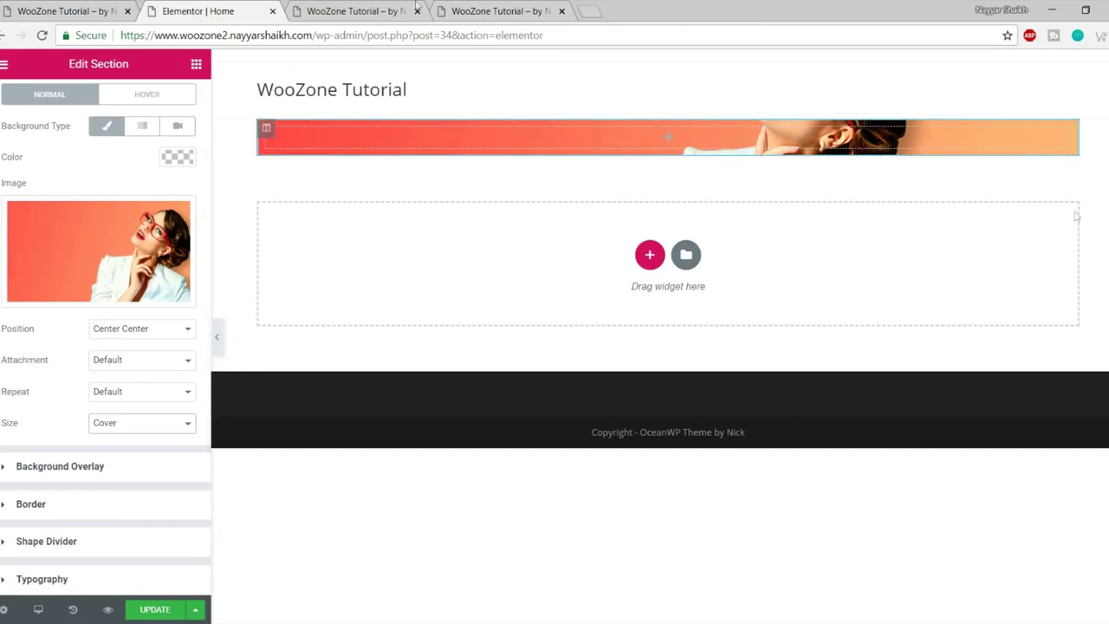
pyautogui.click(76, 7)
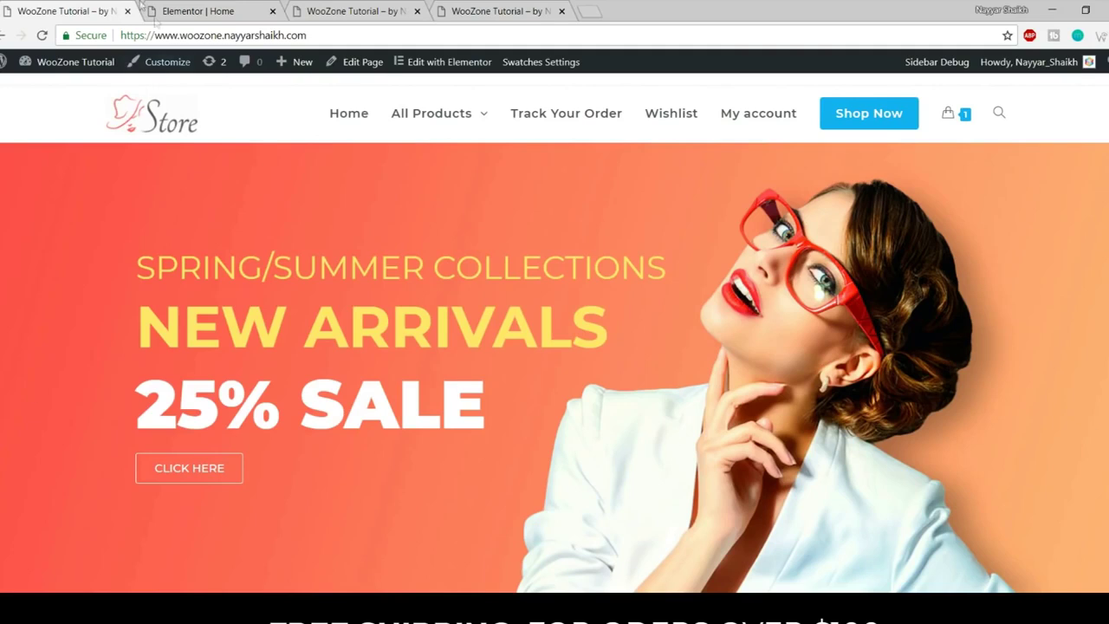
pyautogui.click(188, 9)
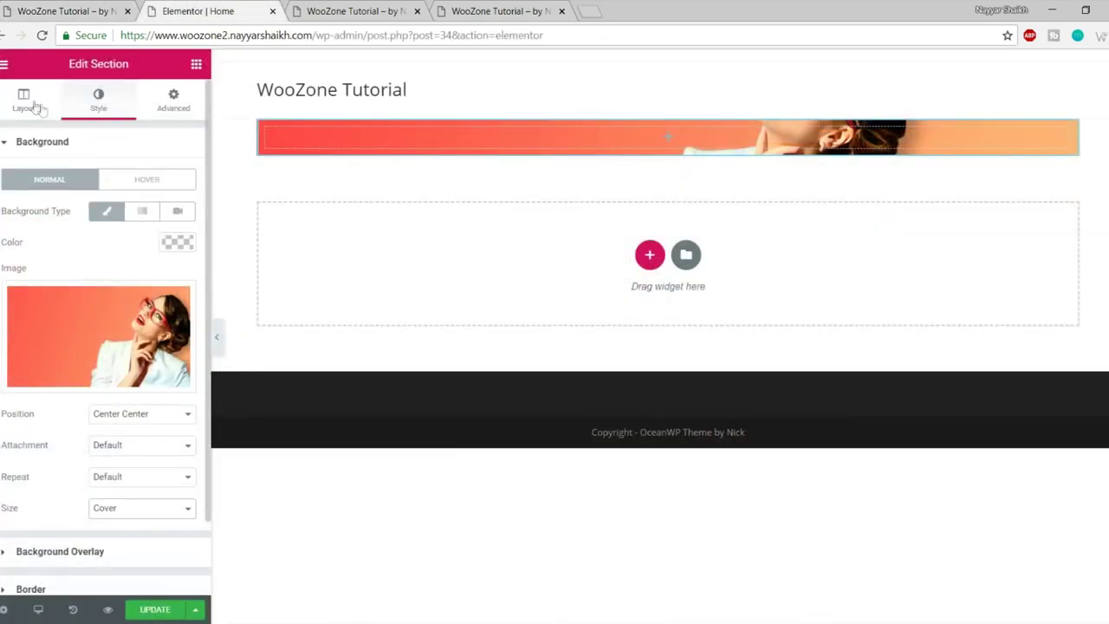
# - Turn on Stretch Section so the hero spans the full page width, and preview it
pyautogui.click(35, 102)
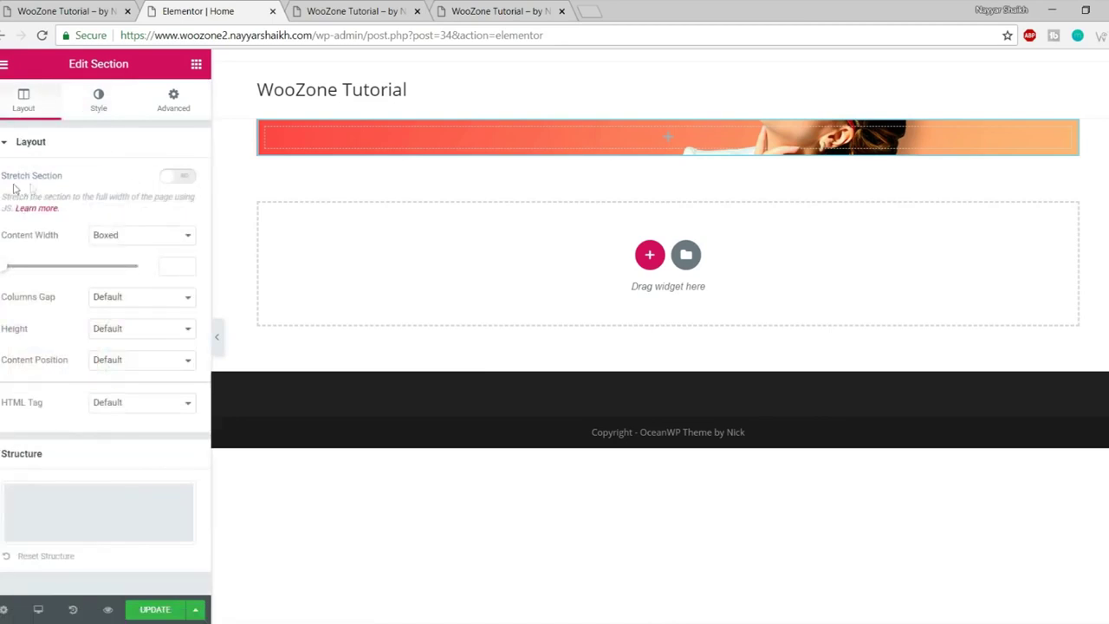
pyautogui.moveTo(16, 182); pyautogui.dragTo(63, 177)
pyautogui.click(43, 178)
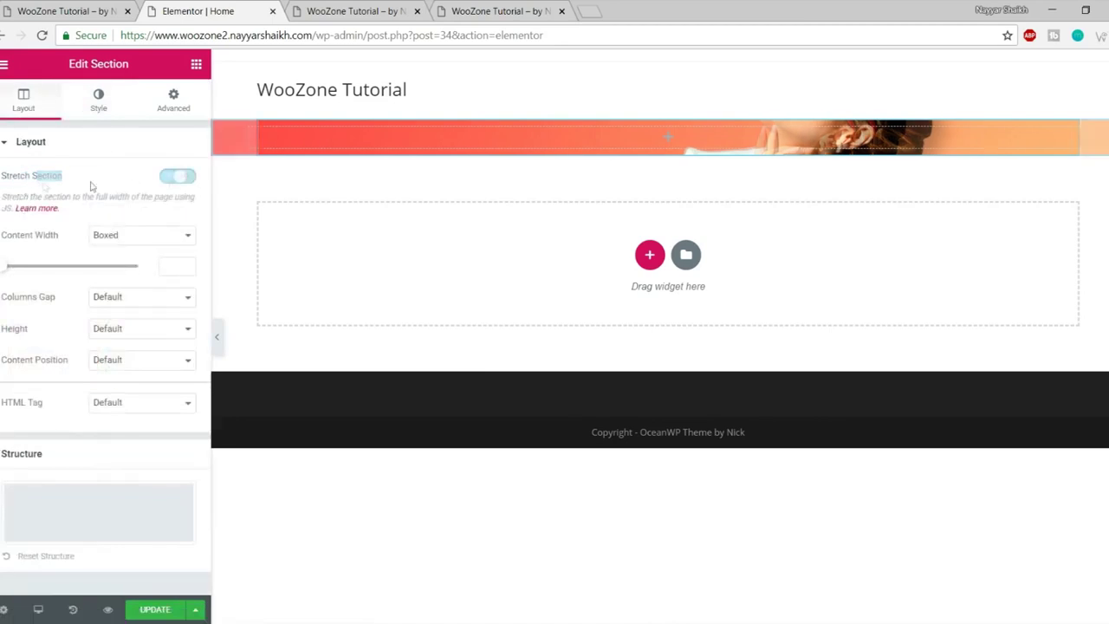
pyautogui.click(217, 336)
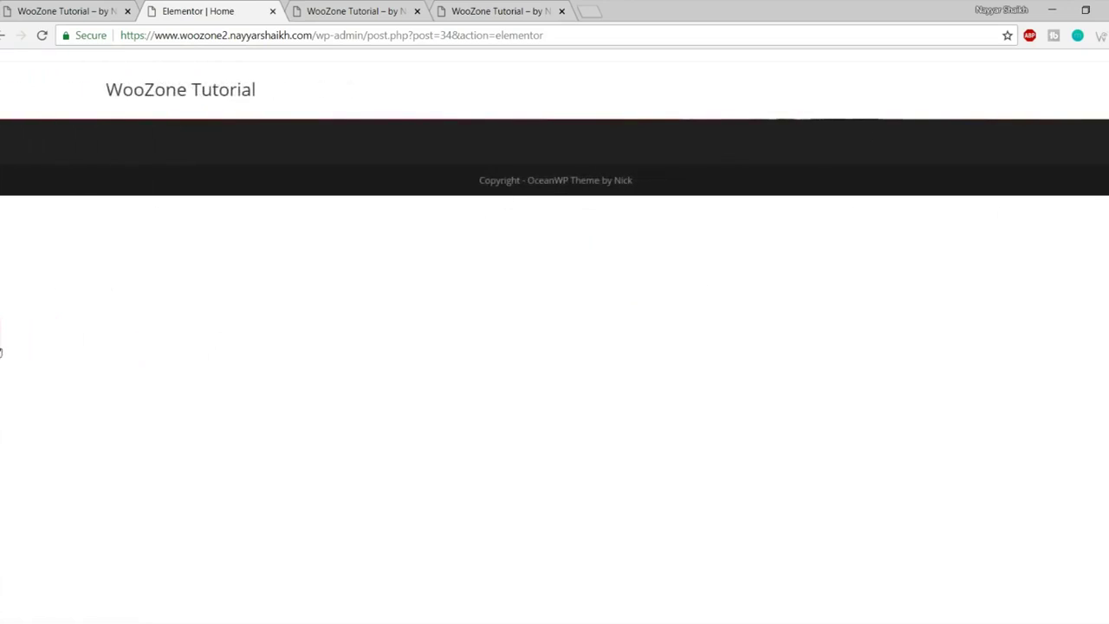
pyautogui.click(1, 352)
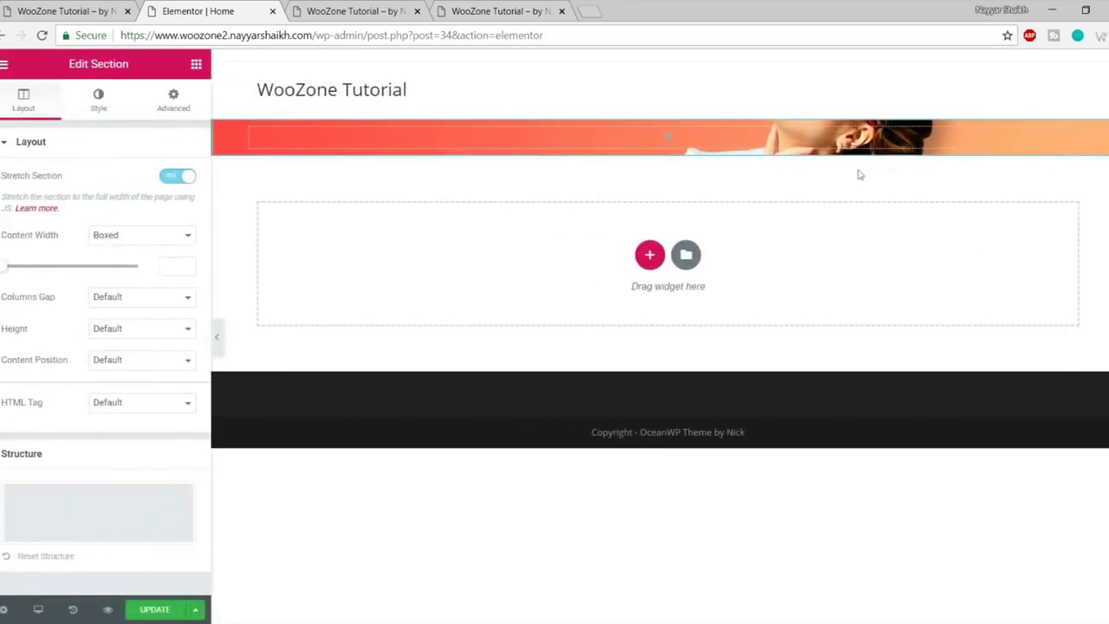
# - Set the section height to Min Height 600 px, save the page, and preview the taller hero
pyautogui.doubleClick(13, 329)
pyautogui.click(141, 336)
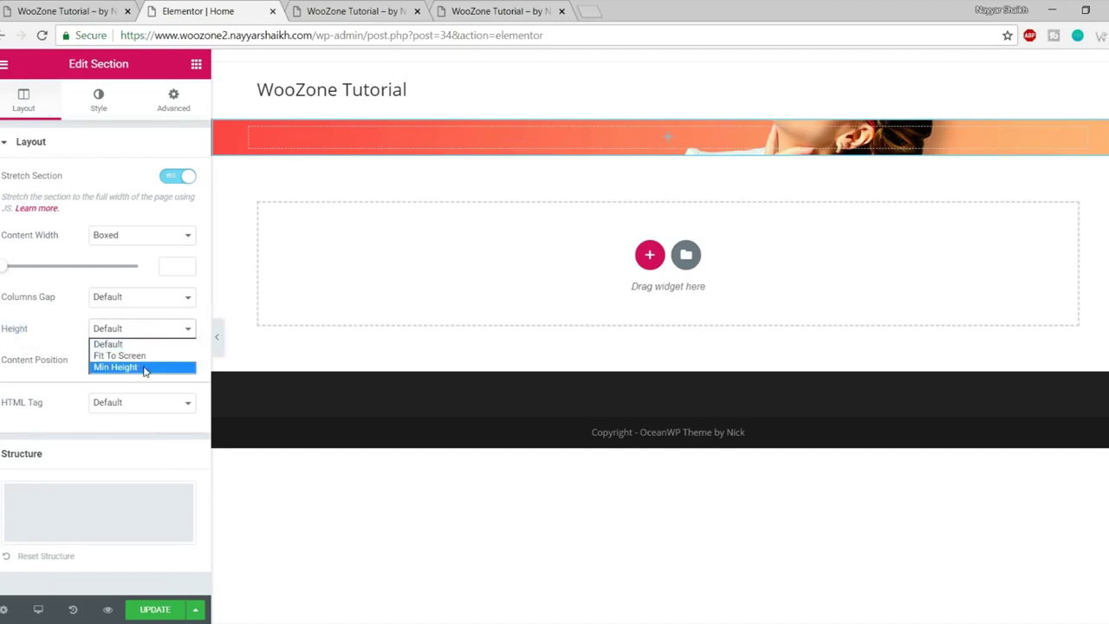
pyautogui.click(144, 367)
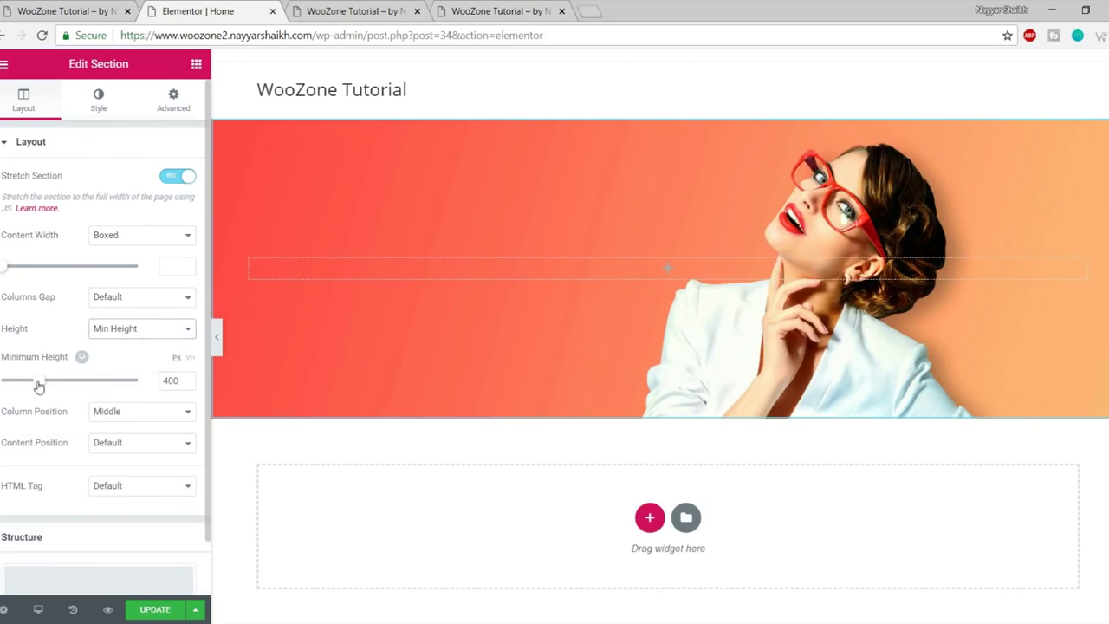
pyautogui.click(187, 376)
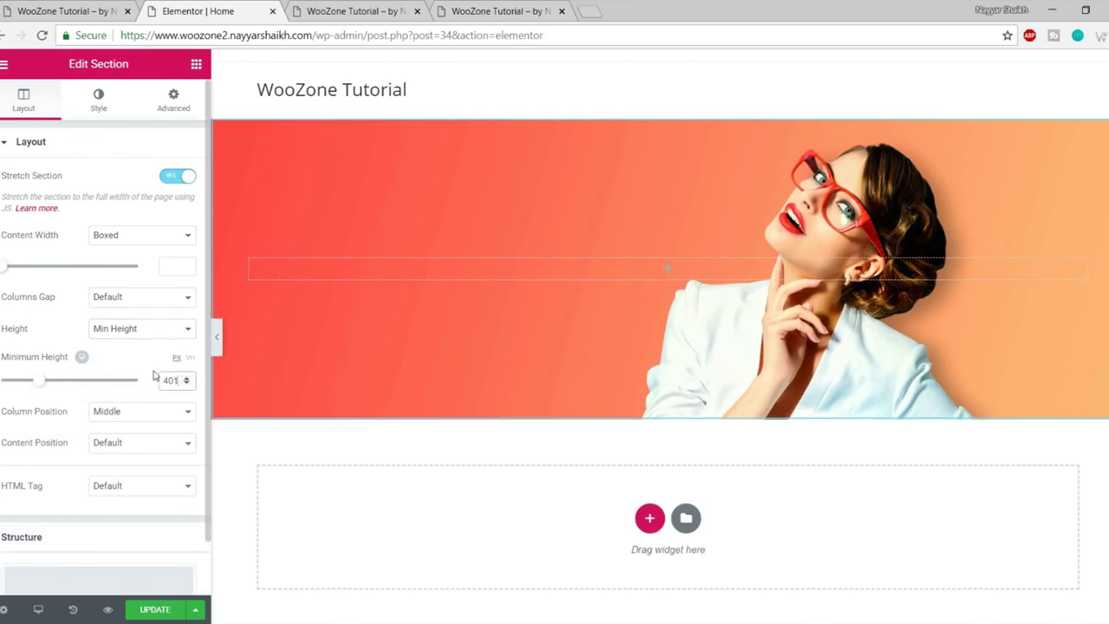
pyautogui.write('600')
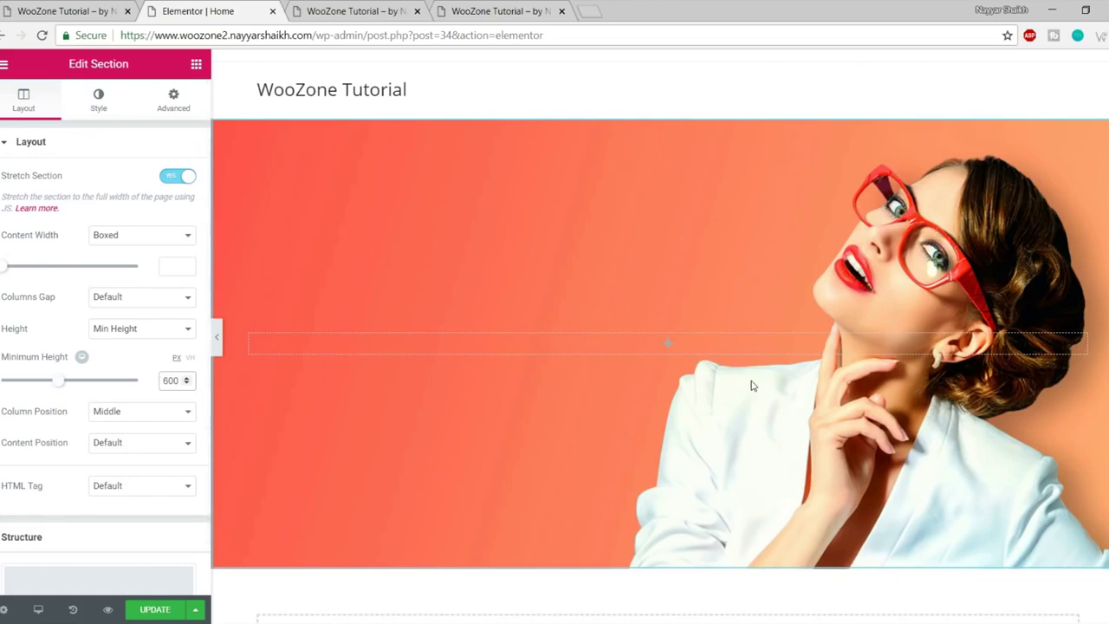
pyautogui.click(163, 610)
pyautogui.click(217, 350)
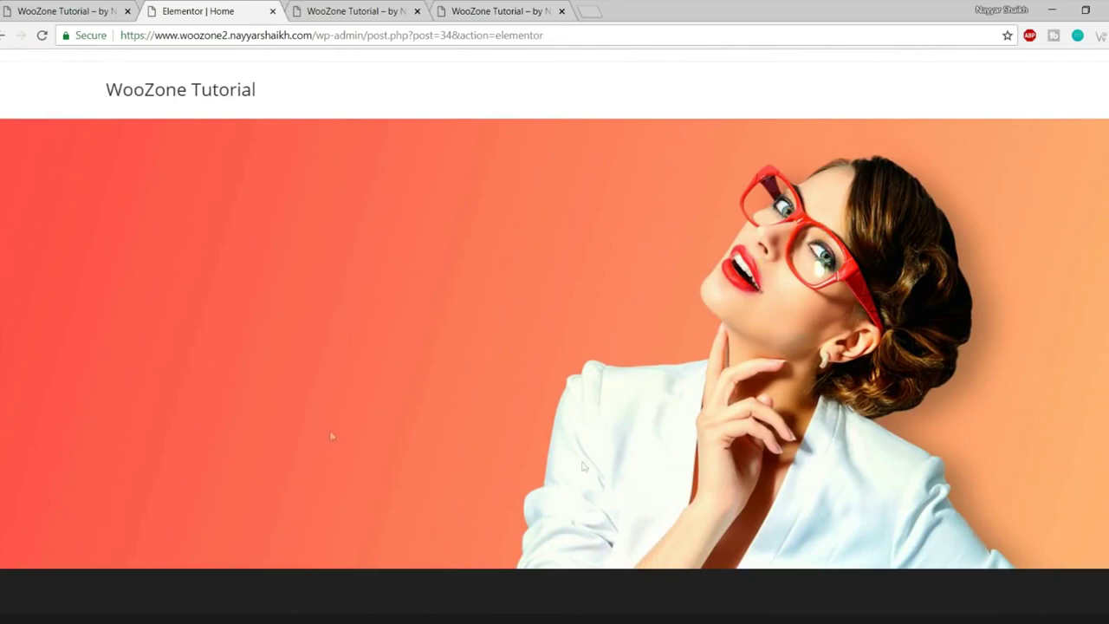
pyautogui.click(0, 351)
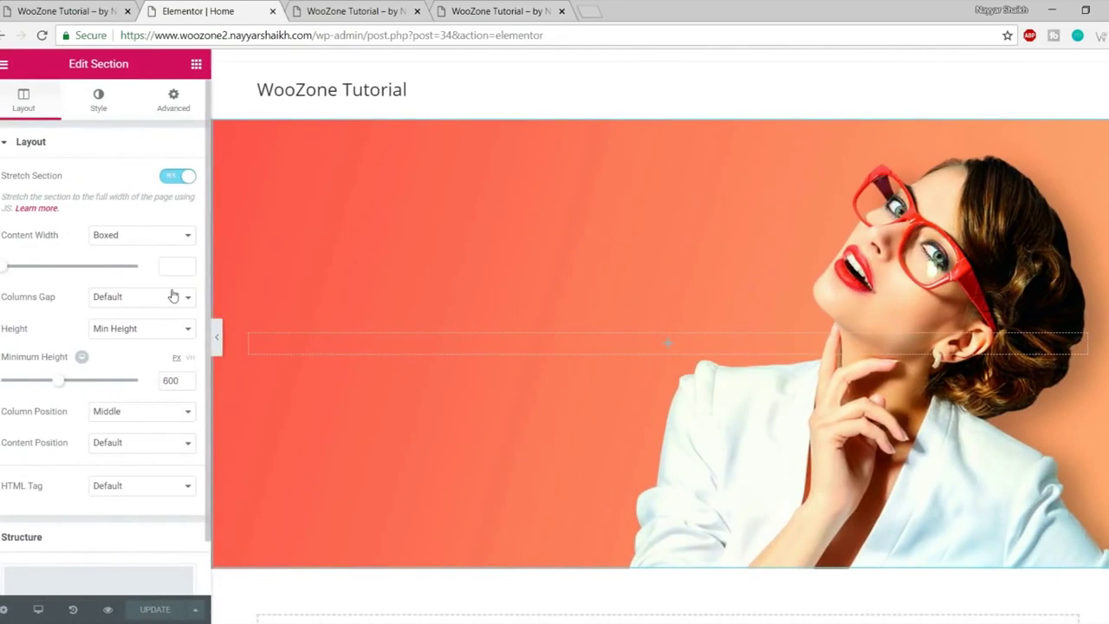
# - Open the widgets panel and select the SPRING/SUMMER COLLECTIONS heading text on the live store
pyautogui.click(195, 66)
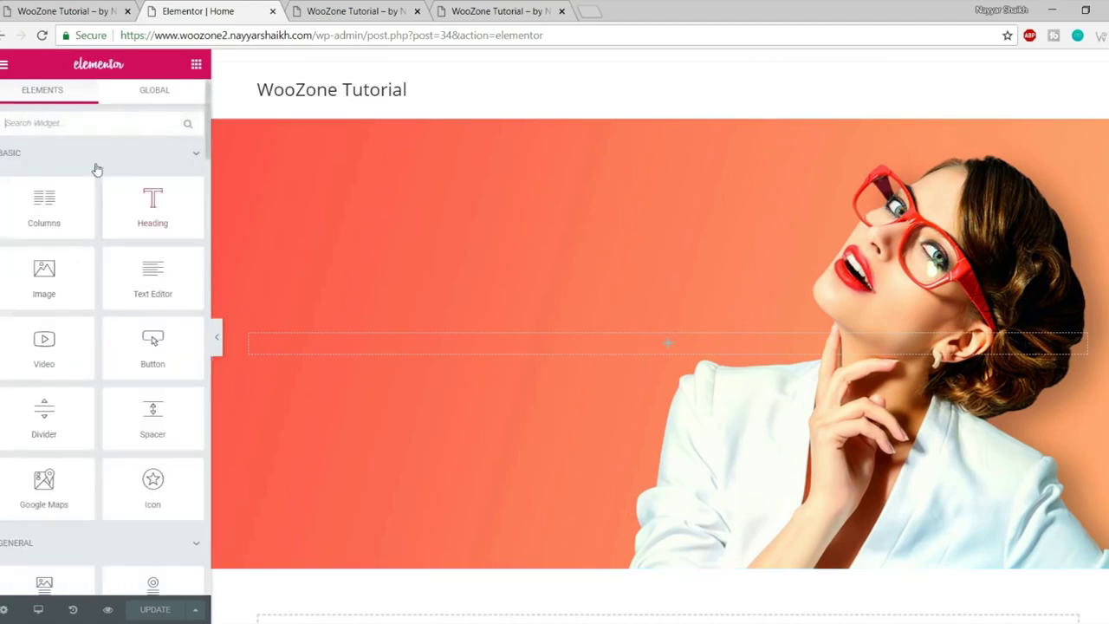
pyautogui.scroll(-5, 75, 331)
pyautogui.scroll(5, 78, 346)
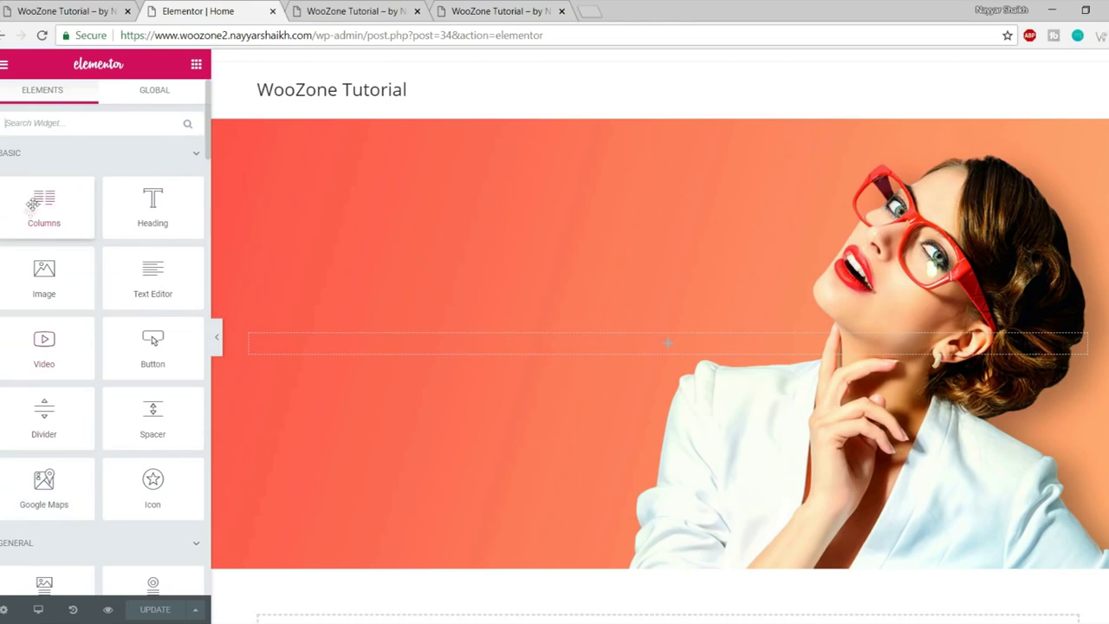
pyautogui.click(74, 10)
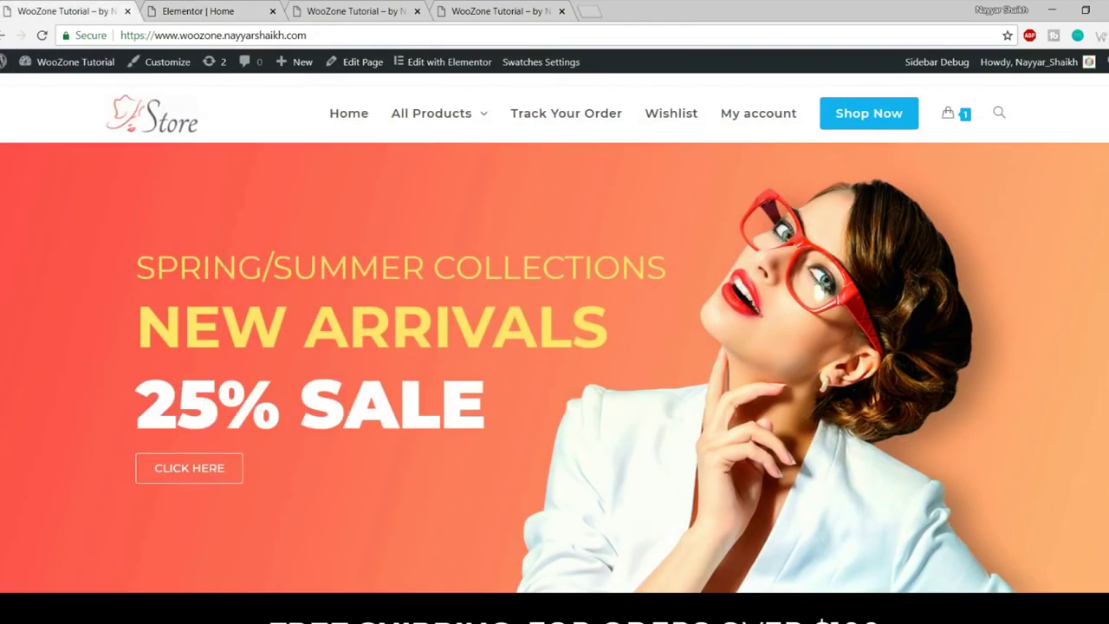
pyautogui.moveTo(123, 267); pyautogui.dragTo(661, 275)
pyautogui.hotkey('ctrl', 'c')
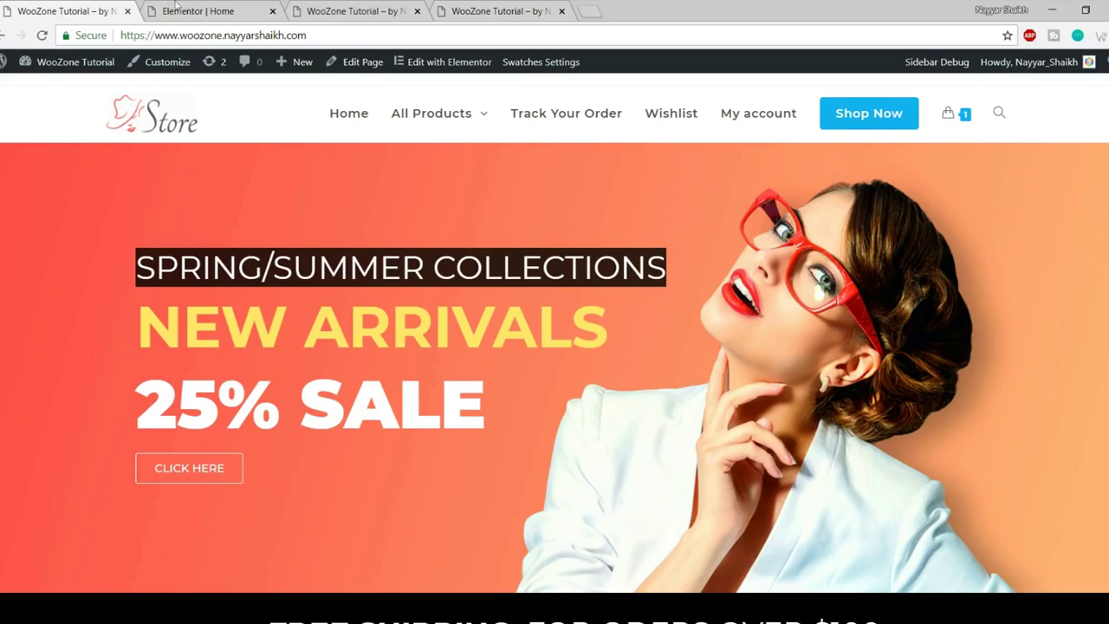
pyautogui.click(179, 7)
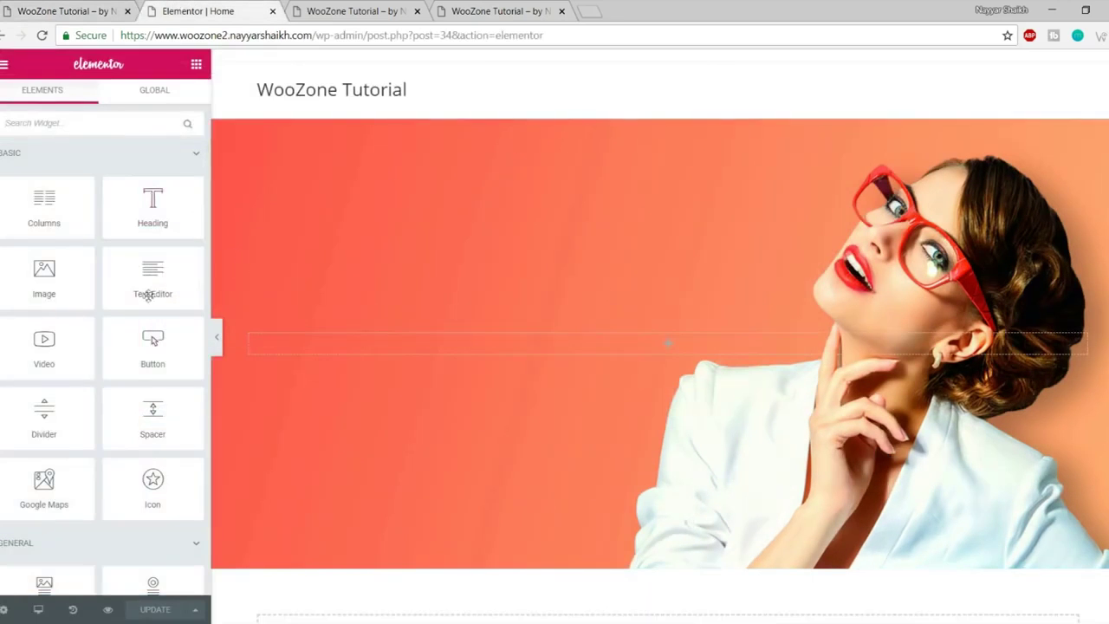
# - Drag a Heading widget into the hero section's column
pyautogui.scroll(-2, 104, 329)
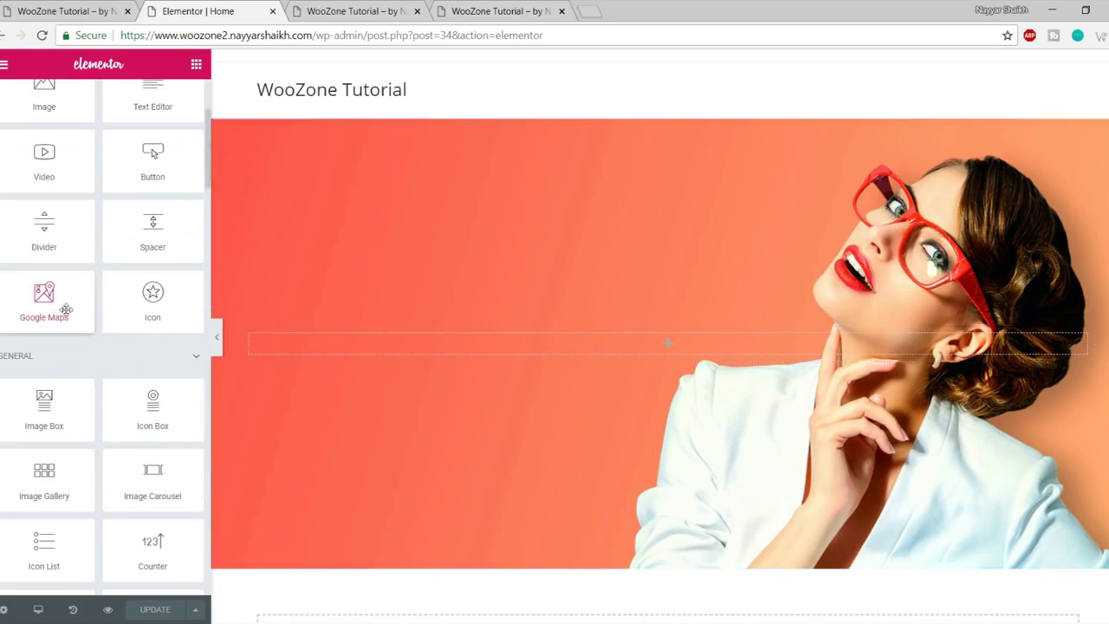
pyautogui.scroll(2, 62, 310)
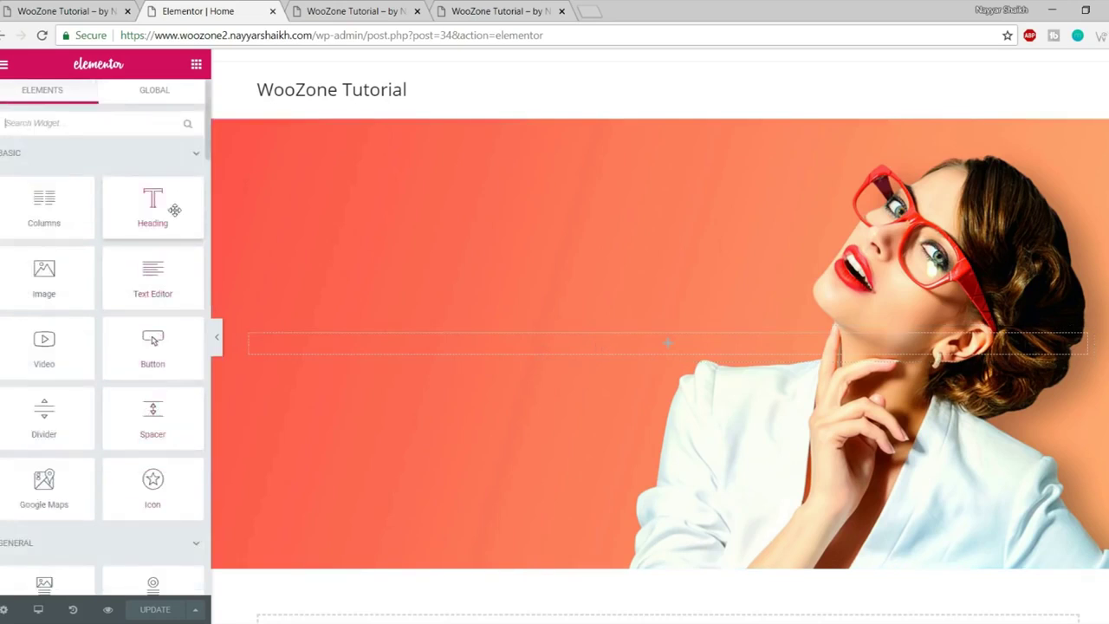
pyautogui.scroll(-4, 134, 361)
pyautogui.scroll(4, 136, 425)
pyautogui.hotkey('ctrl', 'shift', 'Tab')
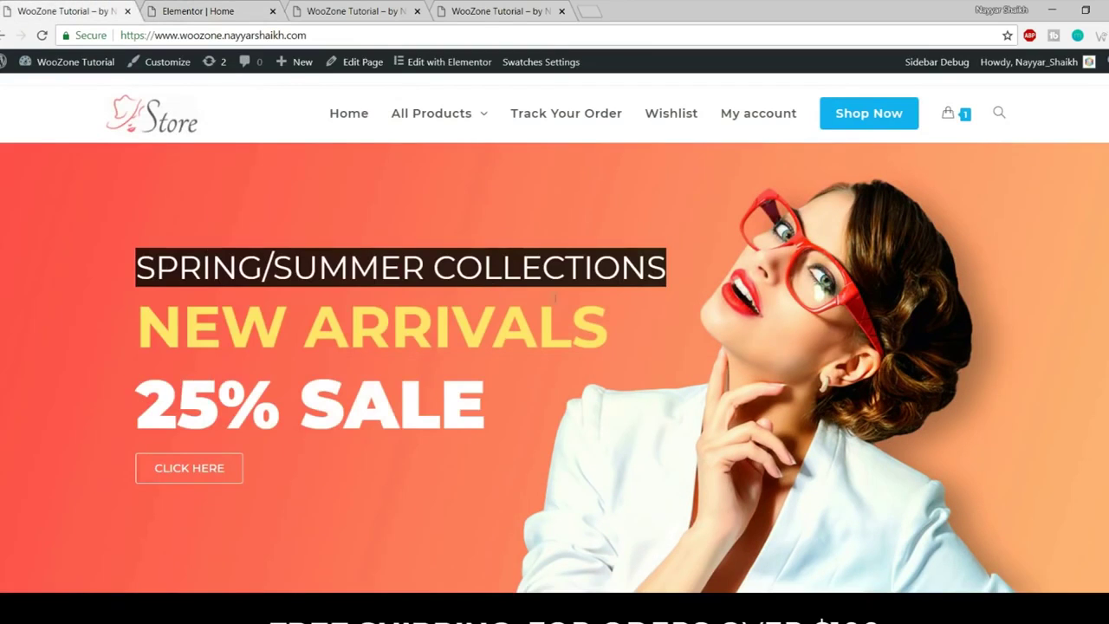
pyautogui.hotkey('ctrl', 'Tab')
pyautogui.moveTo(152, 202); pyautogui.dragTo(619, 340)
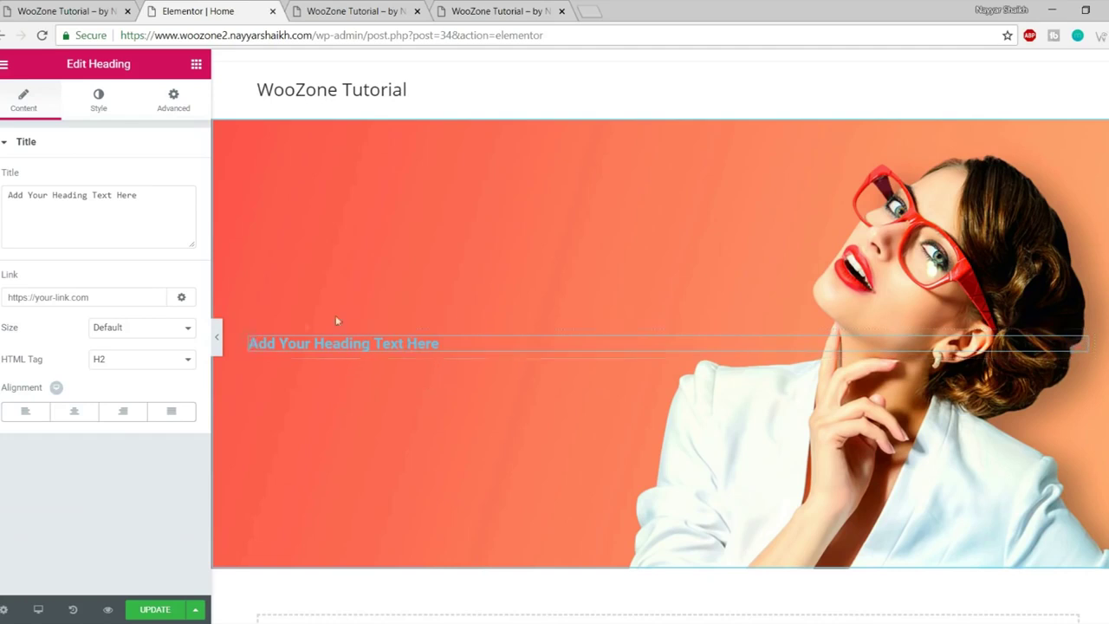
# - Replace the heading's placeholder title with the pasted SPRING/SUMMER COLLECTIONS text
pyautogui.click(155, 195)
pyautogui.hotkey('ctrl', 'a')
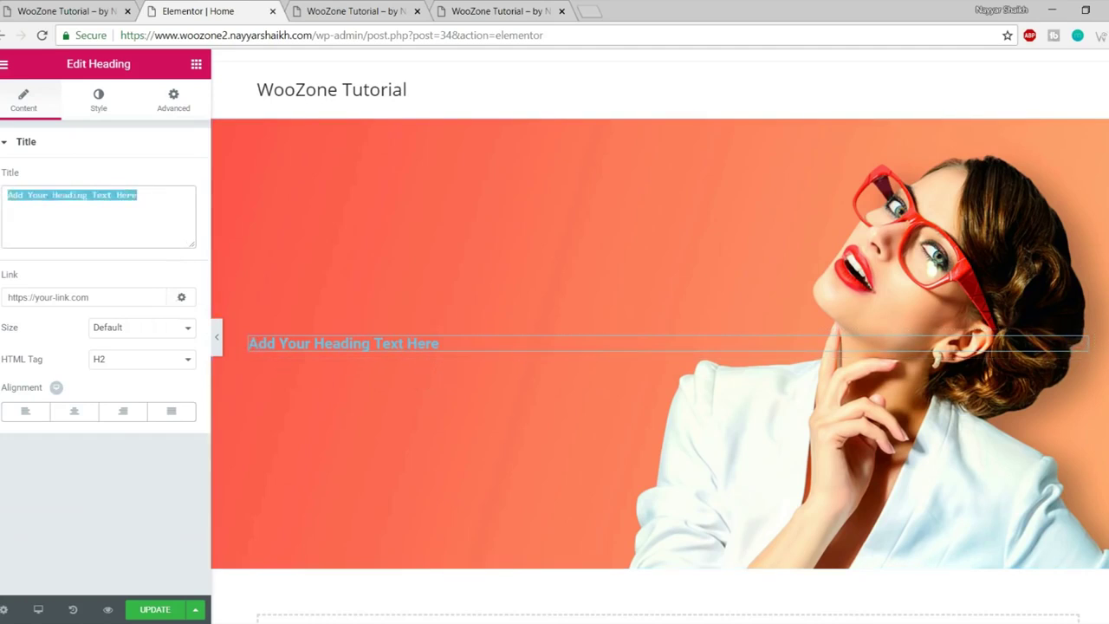
pyautogui.hotkey('ctrl', 'v')
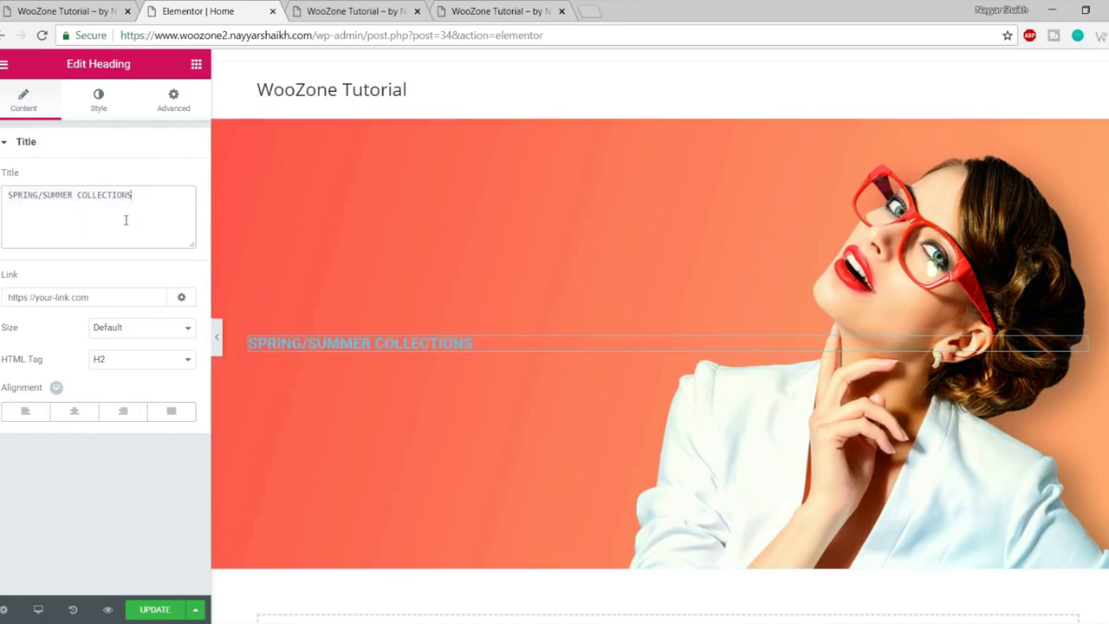
# - Show the heading's Style settings, then select the word SPRING on the live store hero
pyautogui.click(98, 111)
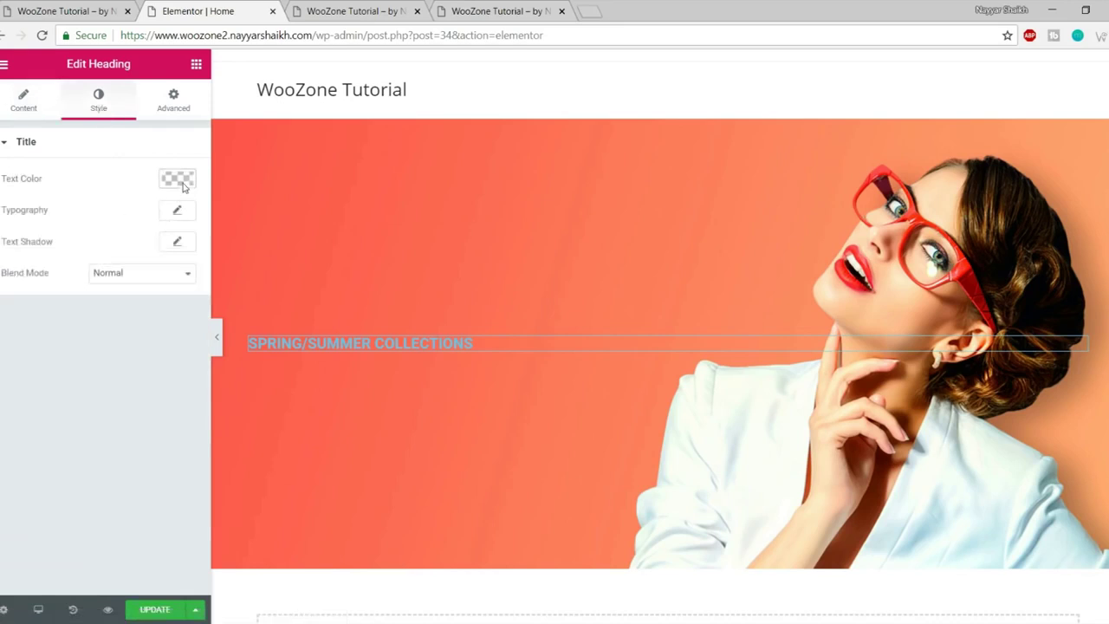
pyautogui.click(66, 10)
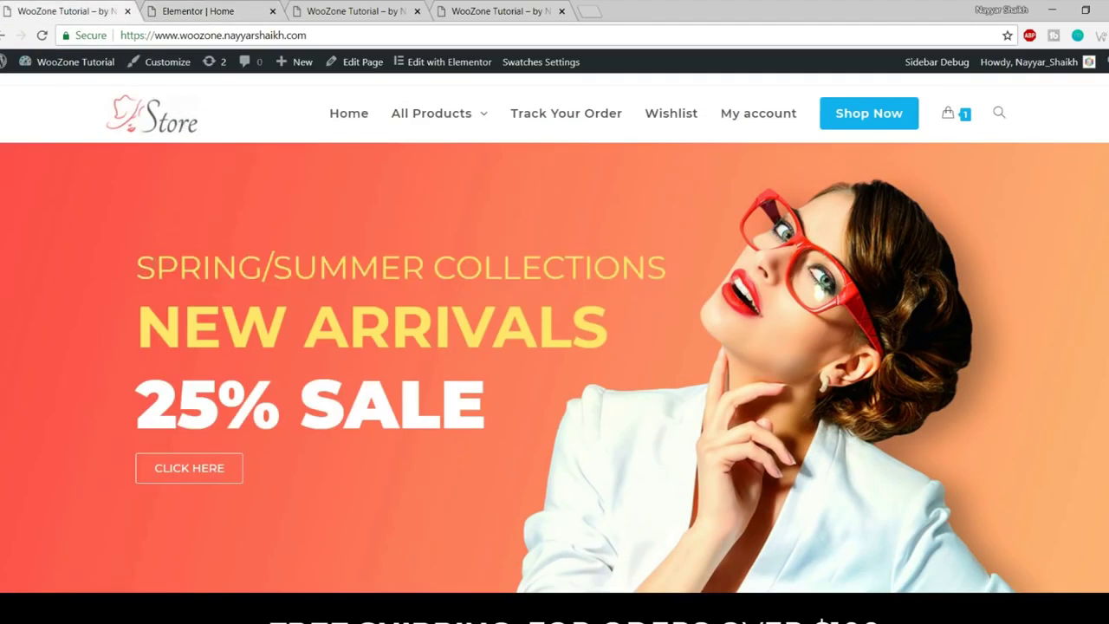
pyautogui.moveTo(135, 267); pyautogui.dragTo(261, 259)
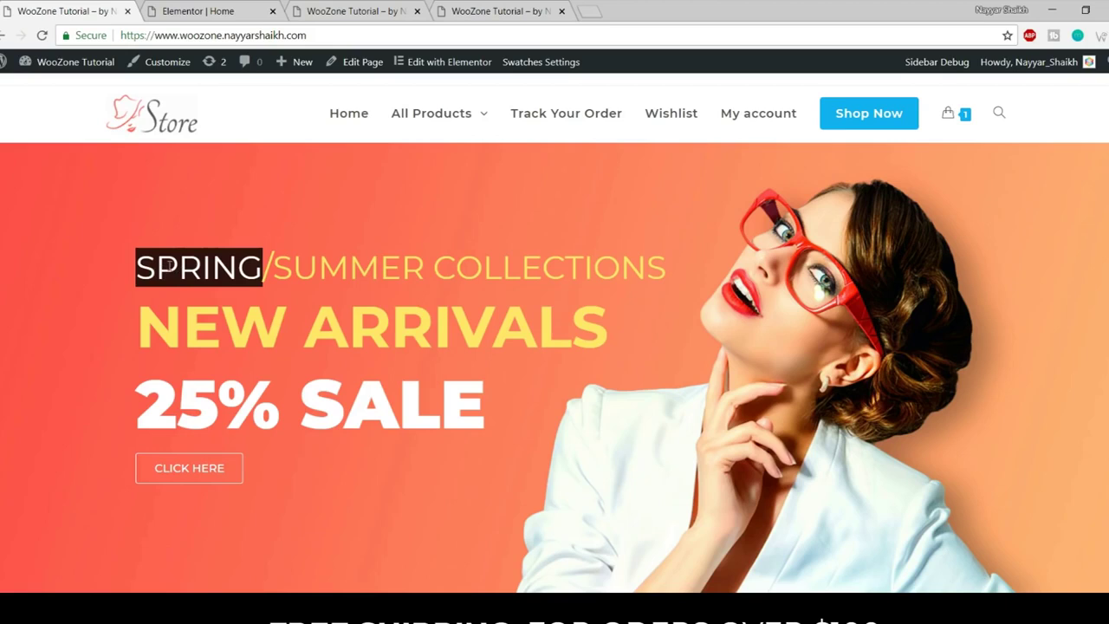
# - Inspect the live SPRING heading and copy its #ffe569 text colour, then return to Elementor
pyautogui.rightClick(173, 267)
pyautogui.click(239, 343)
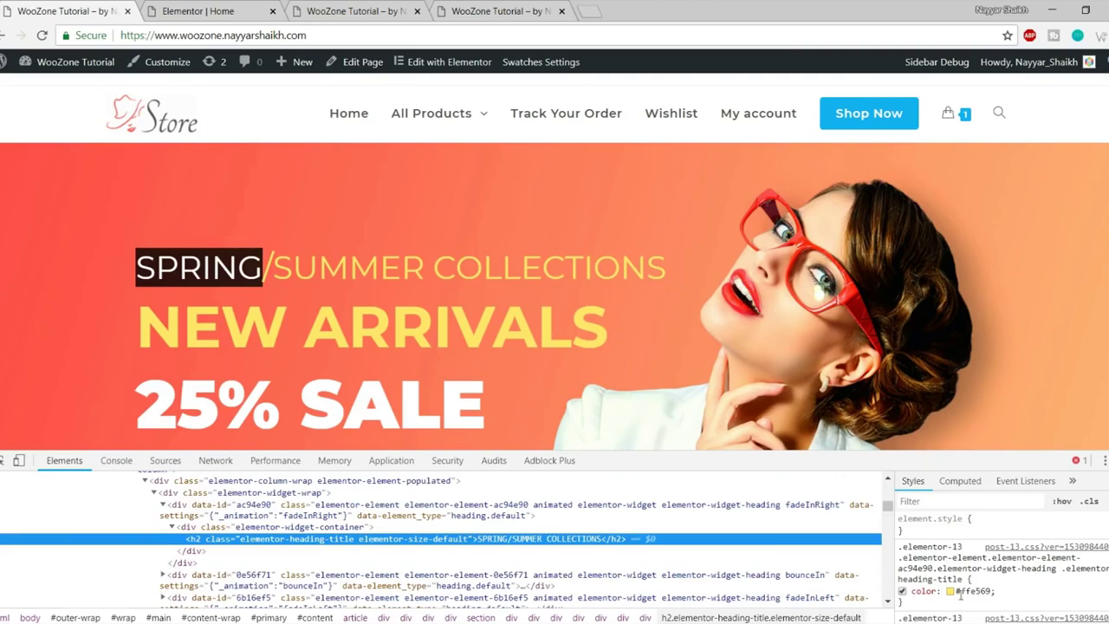
pyautogui.click(982, 592)
pyautogui.hotkey('ctrl', 'c')
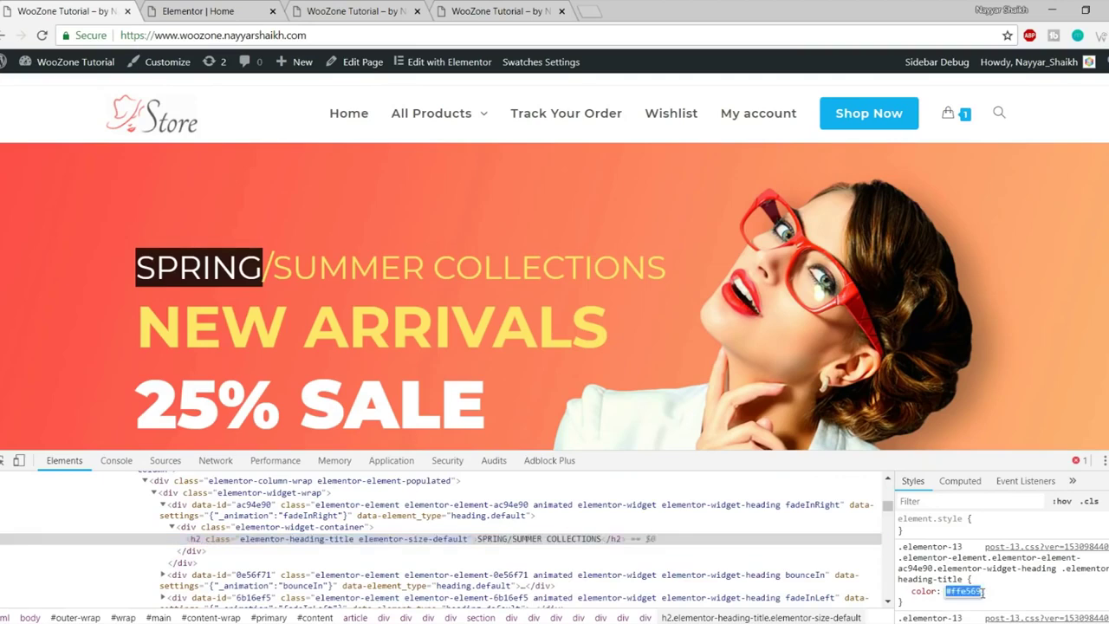
pyautogui.press('Escape')
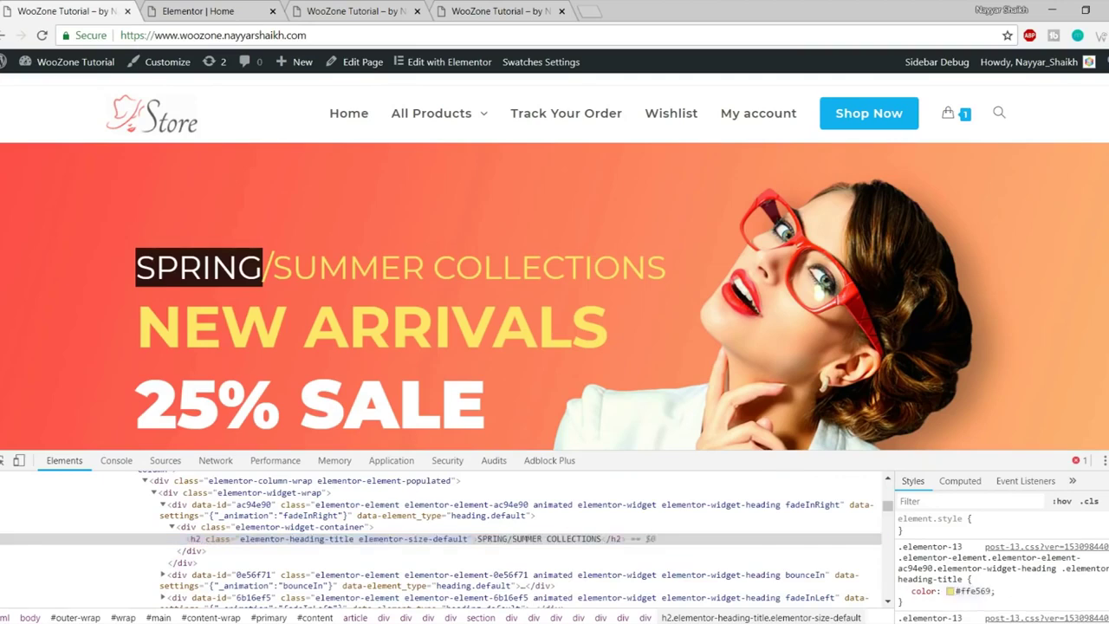
pyautogui.press('F12')
pyautogui.click(207, 8)
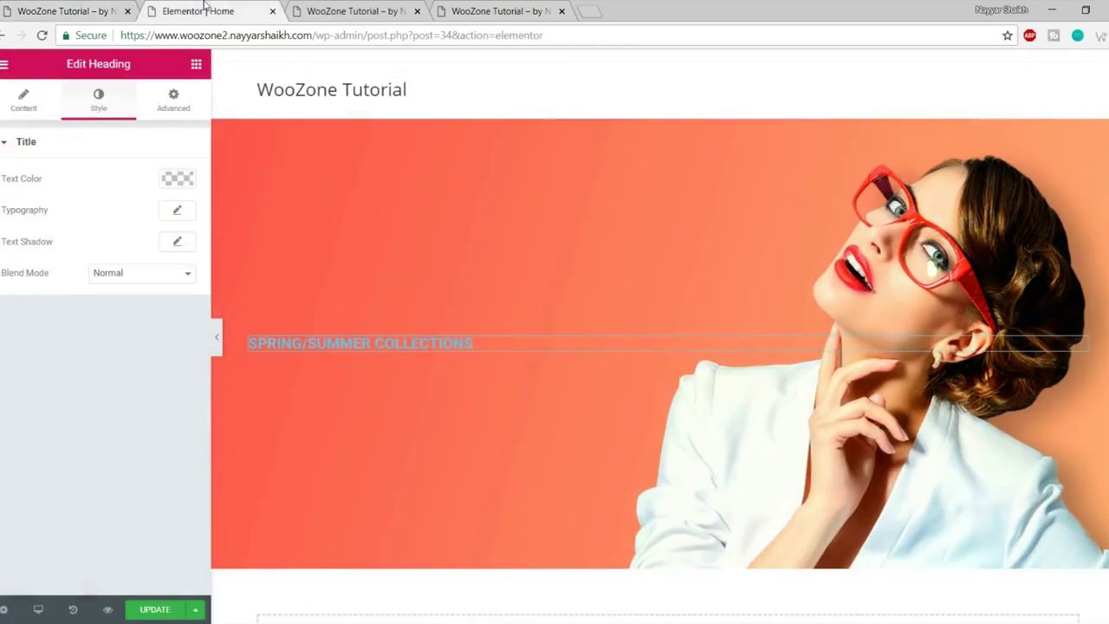
# - Set the heading's text colour to #ffe569
pyautogui.click(178, 180)
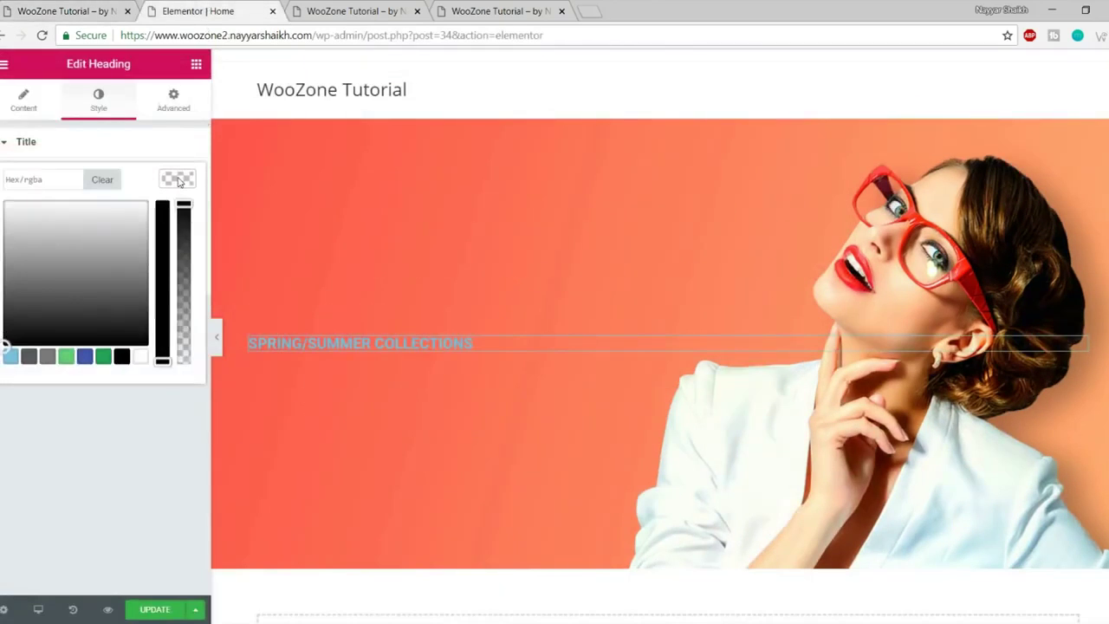
pyautogui.click(11, 357)
pyautogui.click(87, 360)
pyautogui.moveTo(84, 251); pyautogui.dragTo(108, 302)
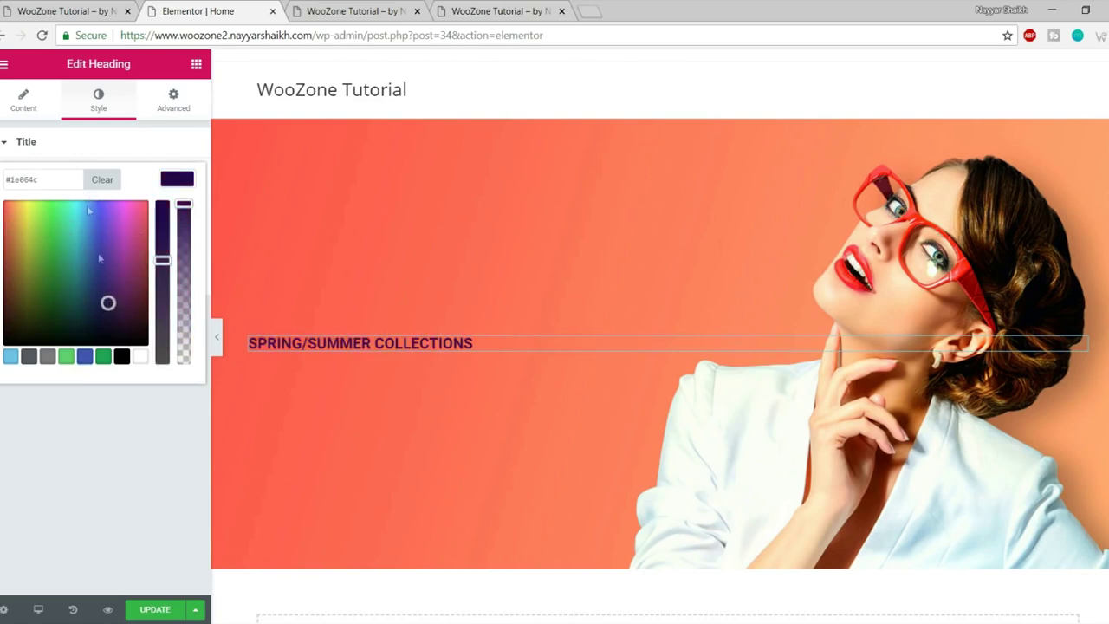
pyautogui.moveTo(65, 181); pyautogui.dragTo(2, 182)
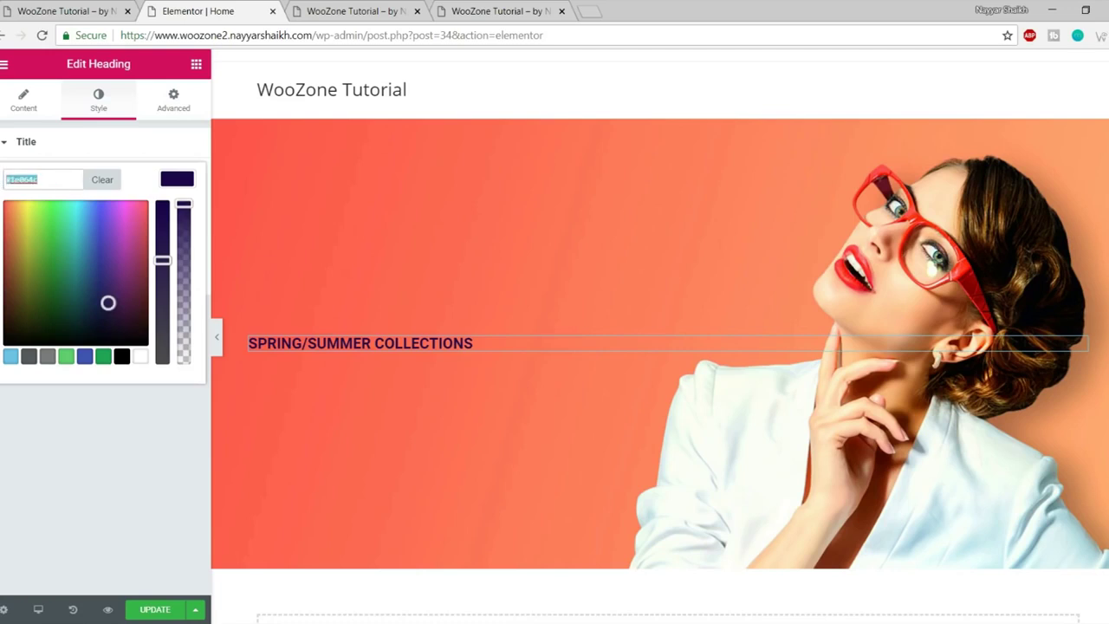
pyautogui.hotkey('ctrl', 'v')
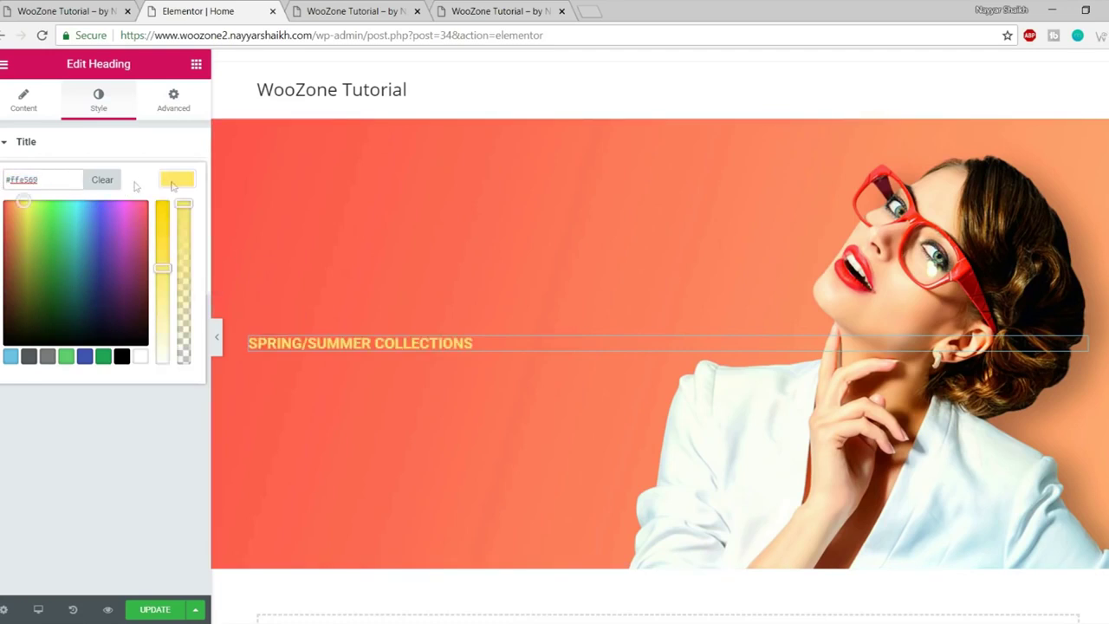
pyautogui.click(174, 185)
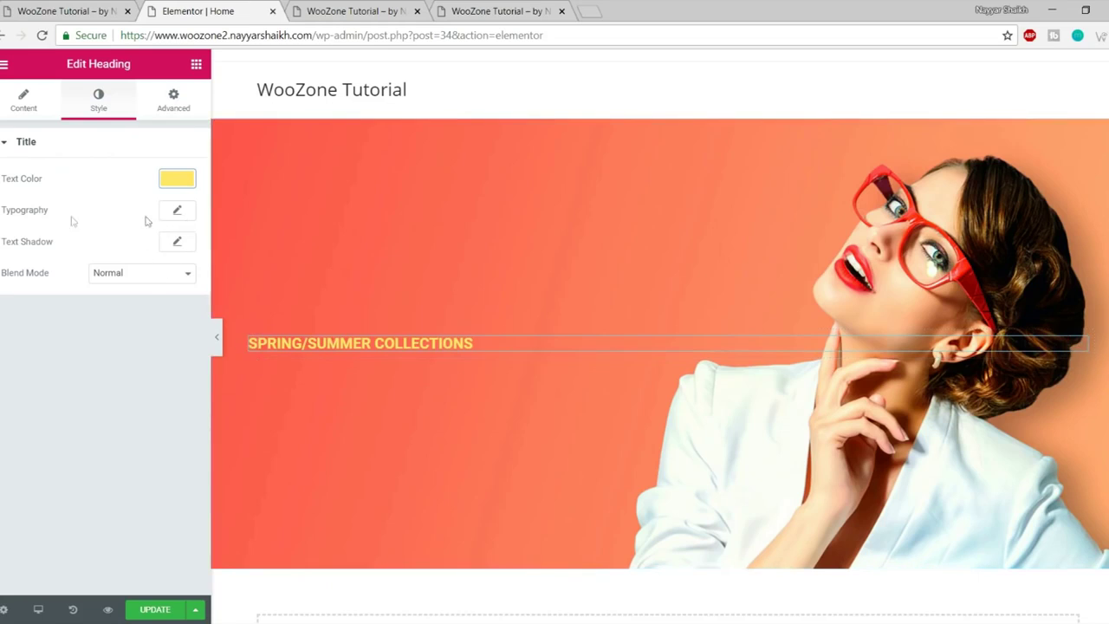
# - Give the heading Montserrat typography at size 43, weight 400, and save the page
pyautogui.click(177, 213)
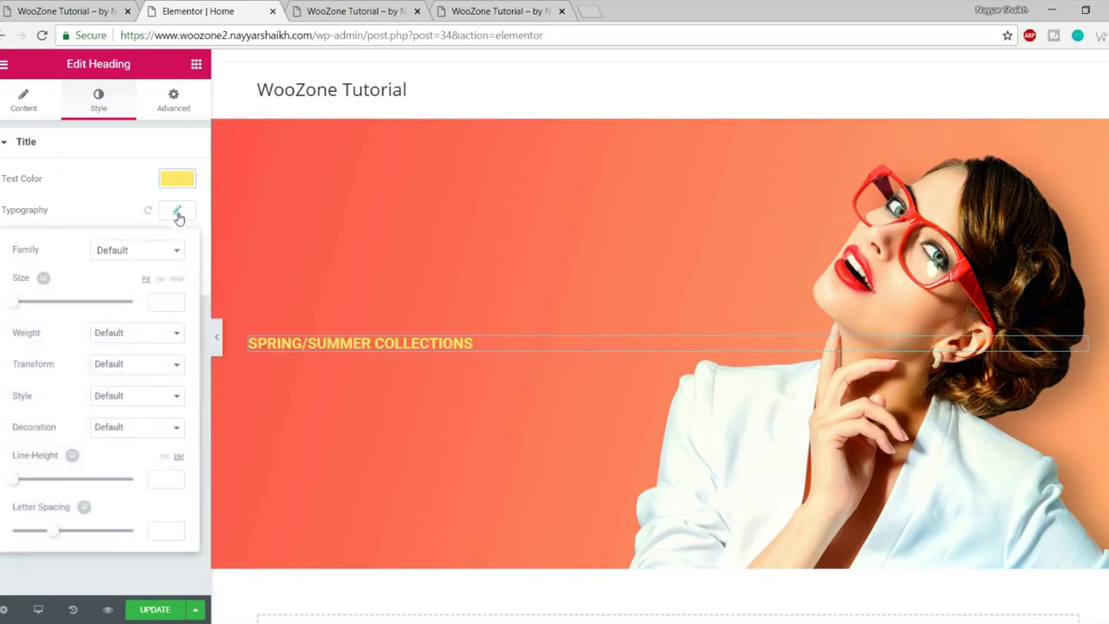
pyautogui.click(138, 253)
pyautogui.write('montser')
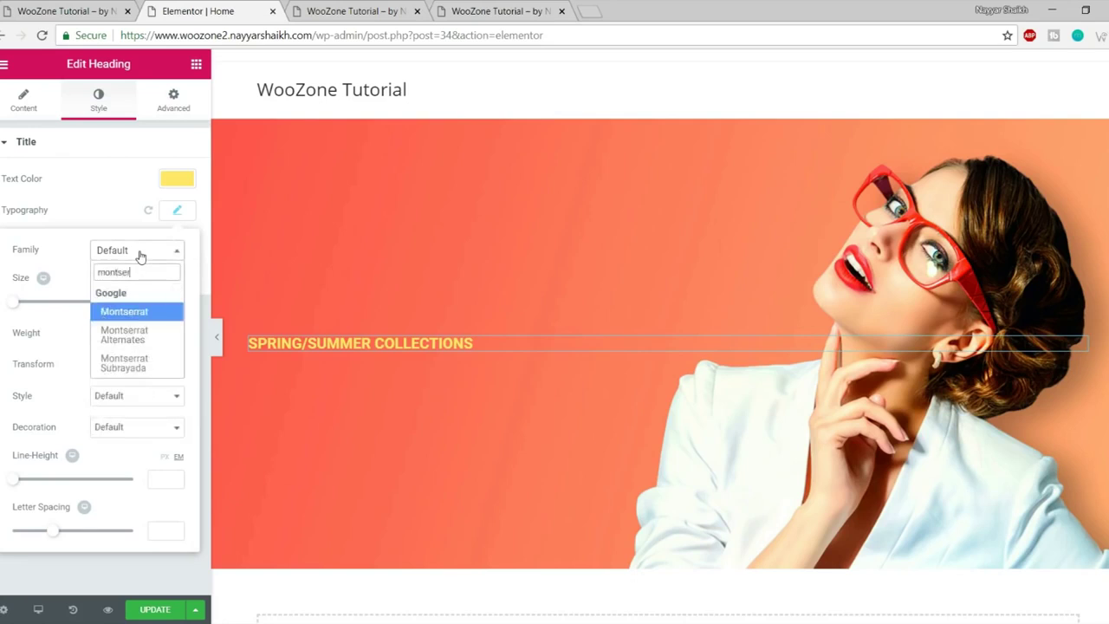
pyautogui.press('Return')
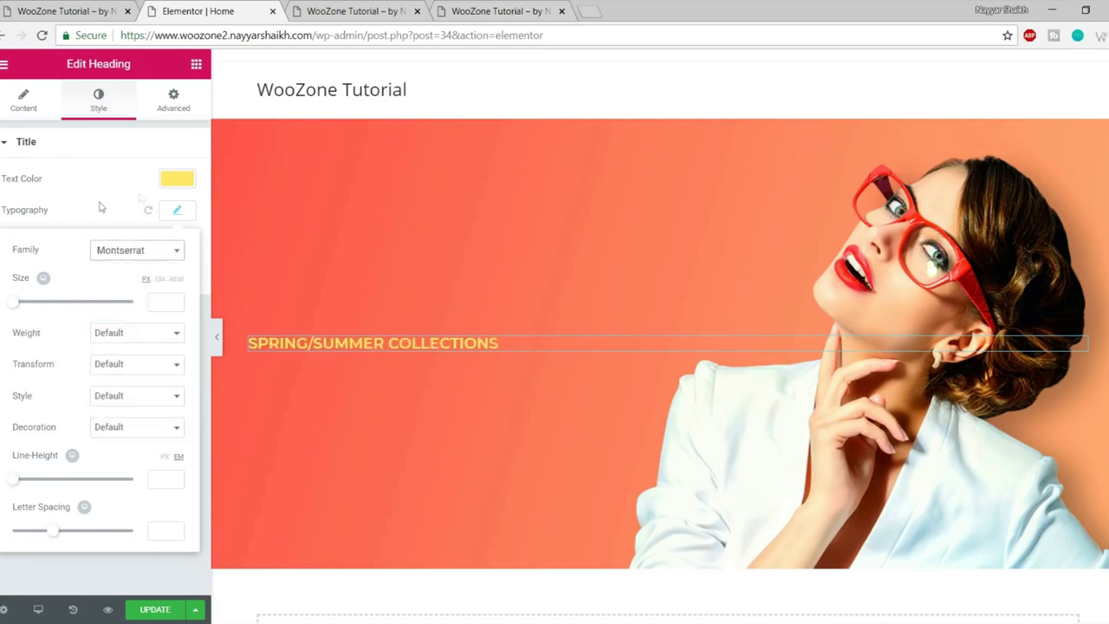
pyautogui.moveTo(14, 305); pyautogui.dragTo(38, 308)
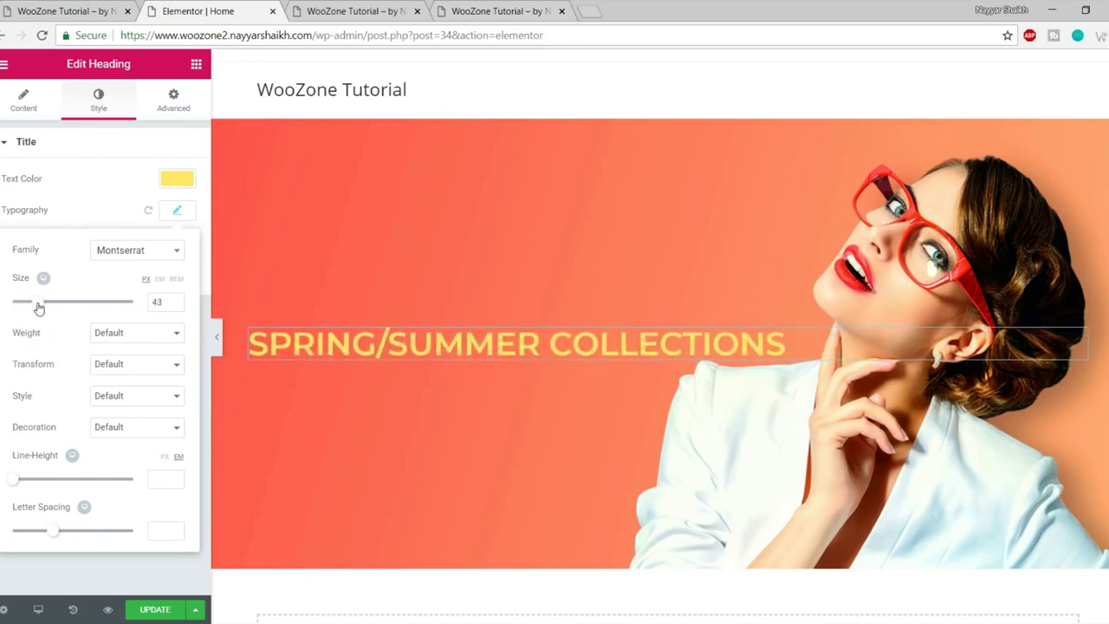
pyautogui.click(147, 340)
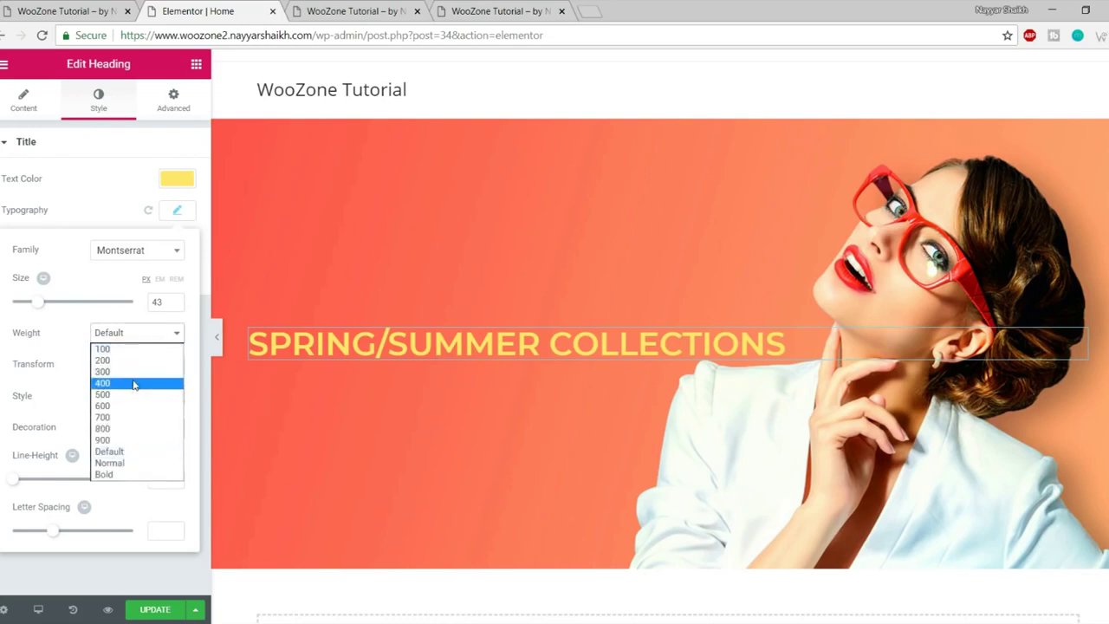
pyautogui.click(134, 383)
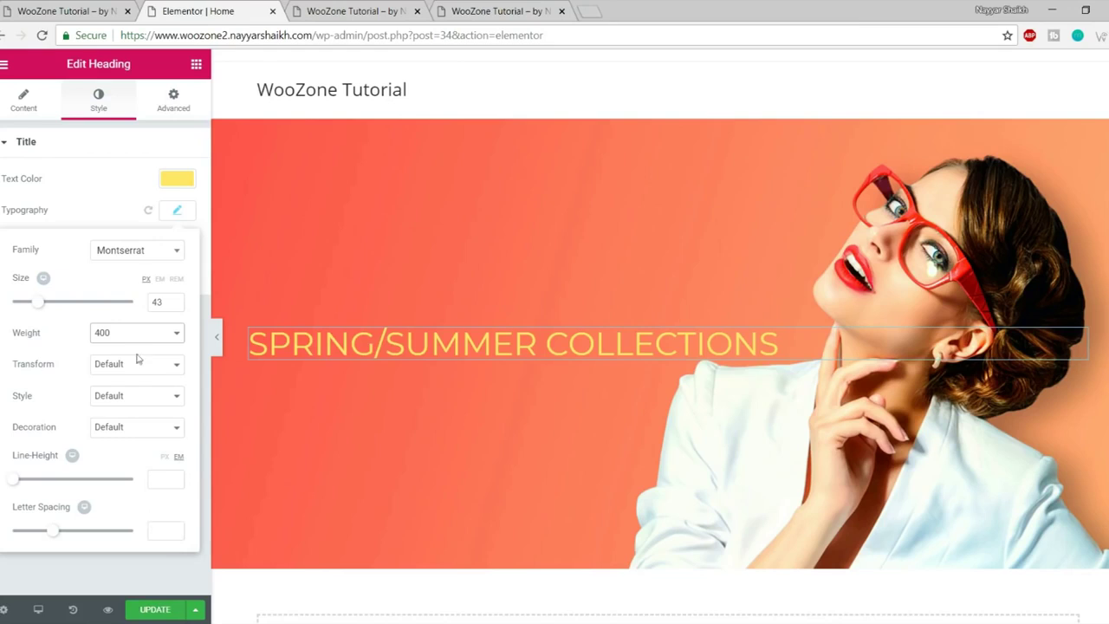
pyautogui.click(177, 212)
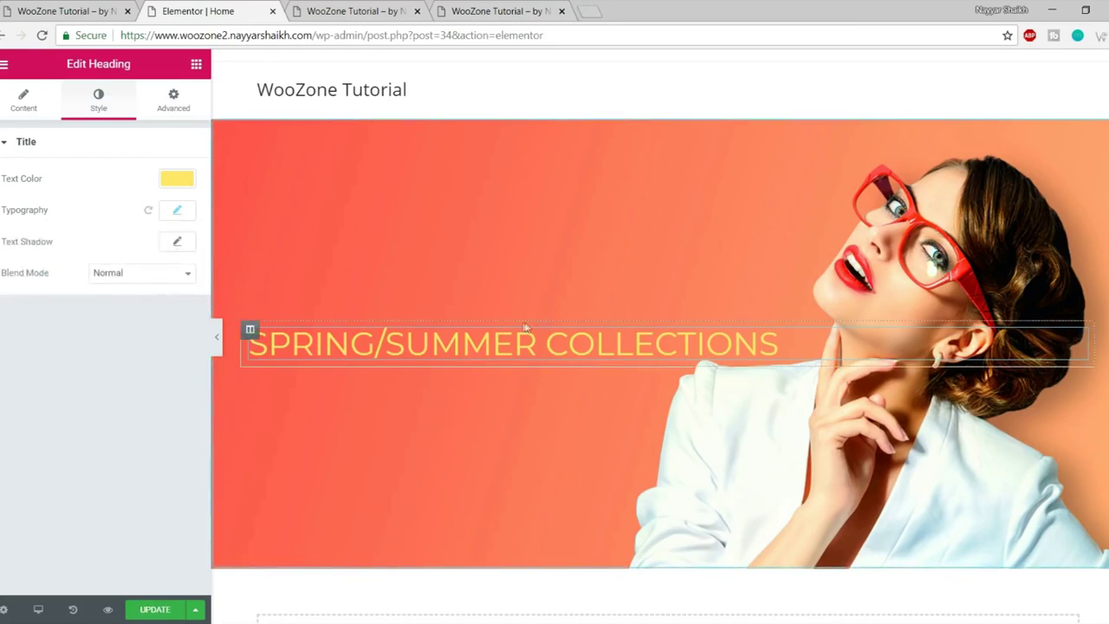
pyautogui.click(157, 609)
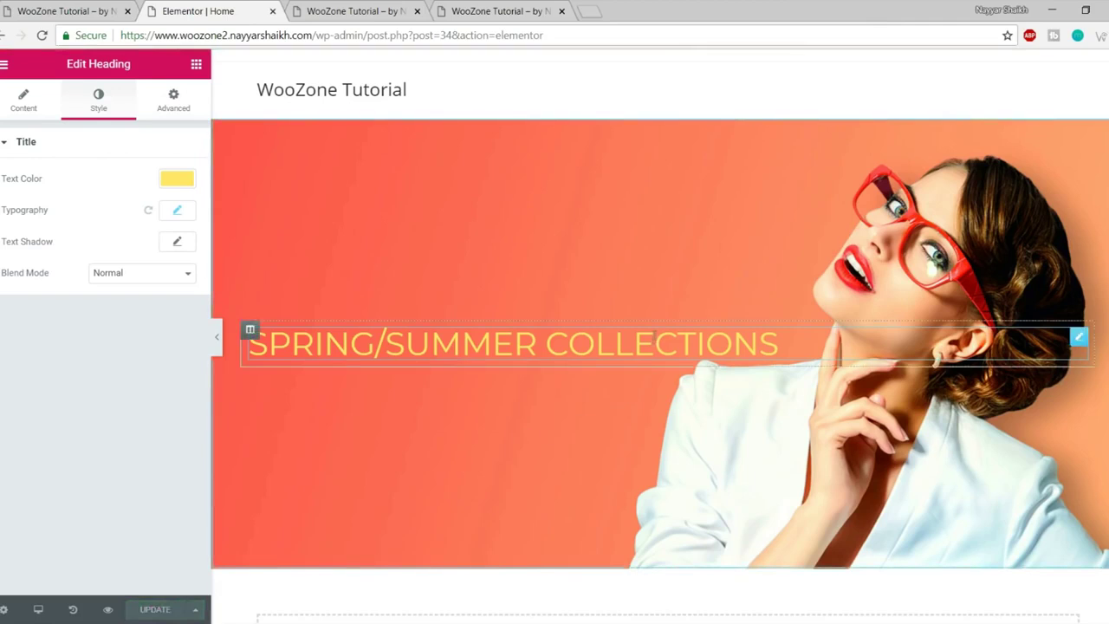
pyautogui.hotkey('ctrl', 'shift', 'Tab')
pyautogui.rightClick(1079, 342)
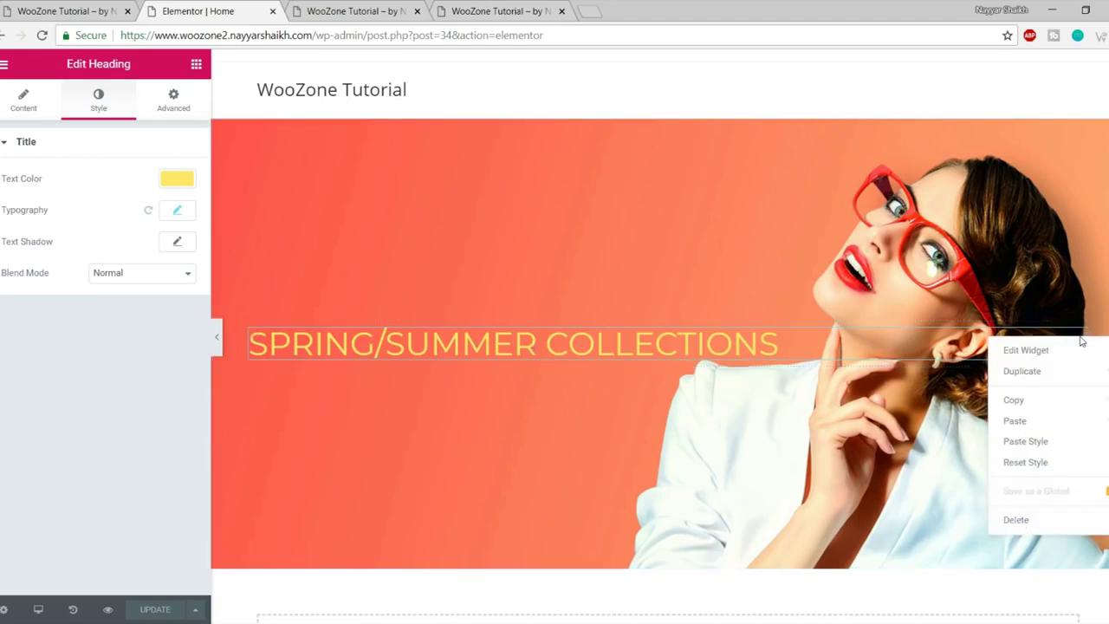
pyautogui.click(1022, 371)
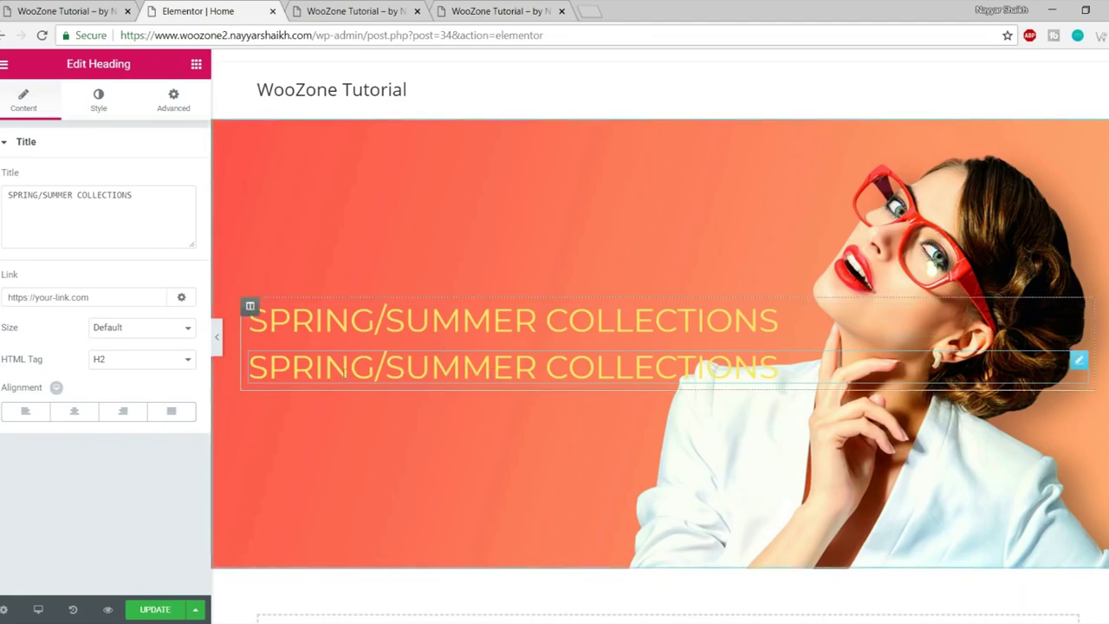
pyautogui.click(60, 10)
pyautogui.moveTo(131, 336); pyautogui.dragTo(609, 325)
pyautogui.hotkey('ctrl', 'c')
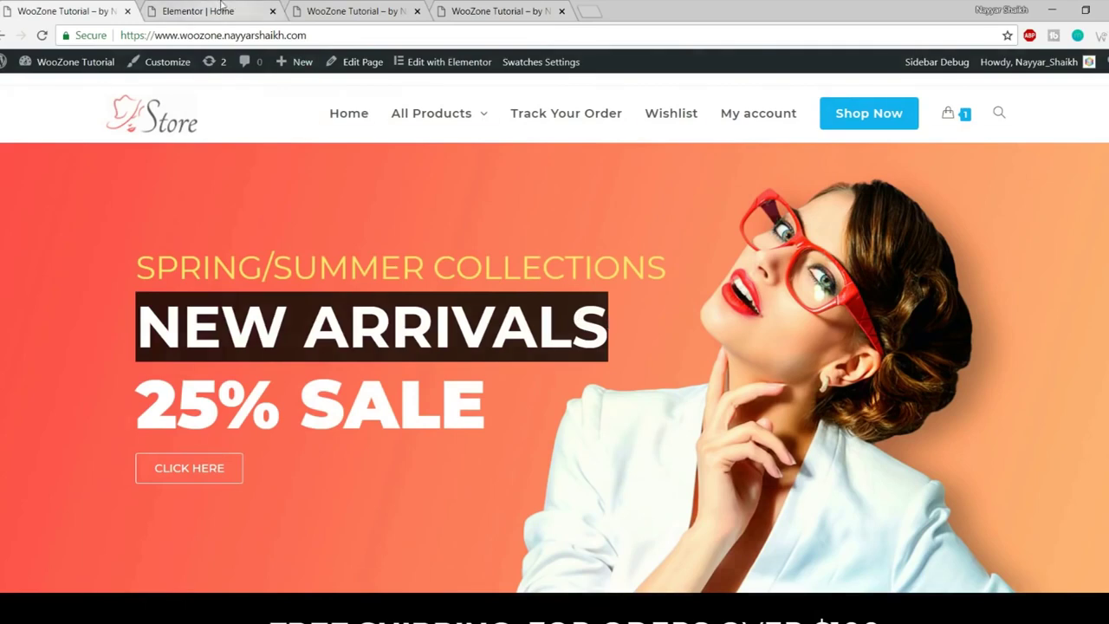
pyautogui.click(222, 9)
pyautogui.click(119, 198)
pyautogui.hotkey('ctrl', 'a')
pyautogui.hotkey('ctrl', 'v')
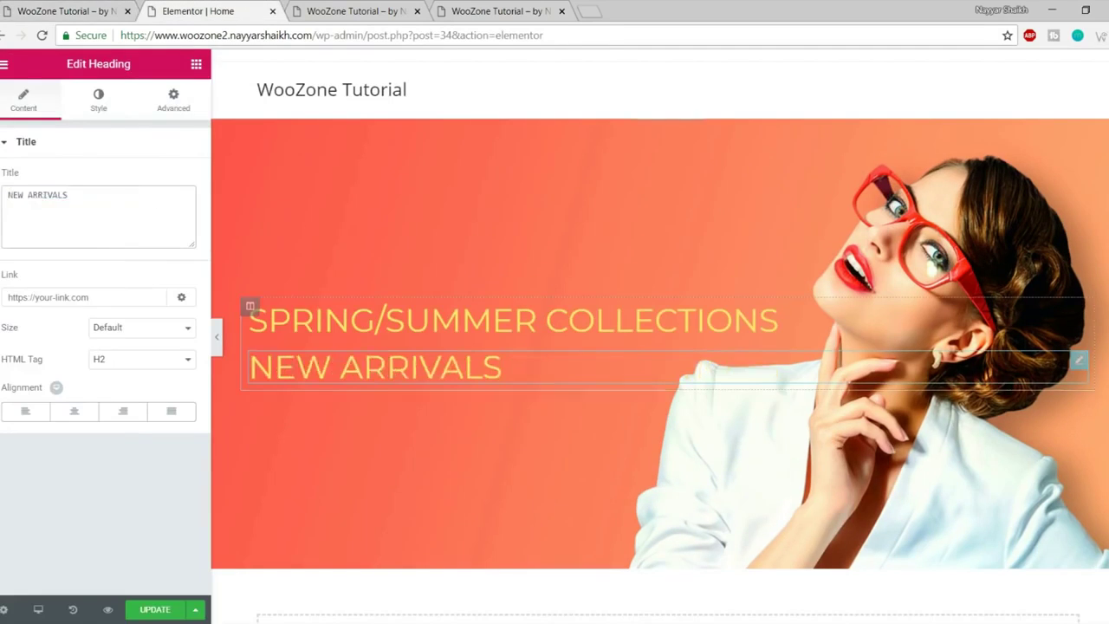
pyautogui.click(102, 104)
pyautogui.click(177, 210)
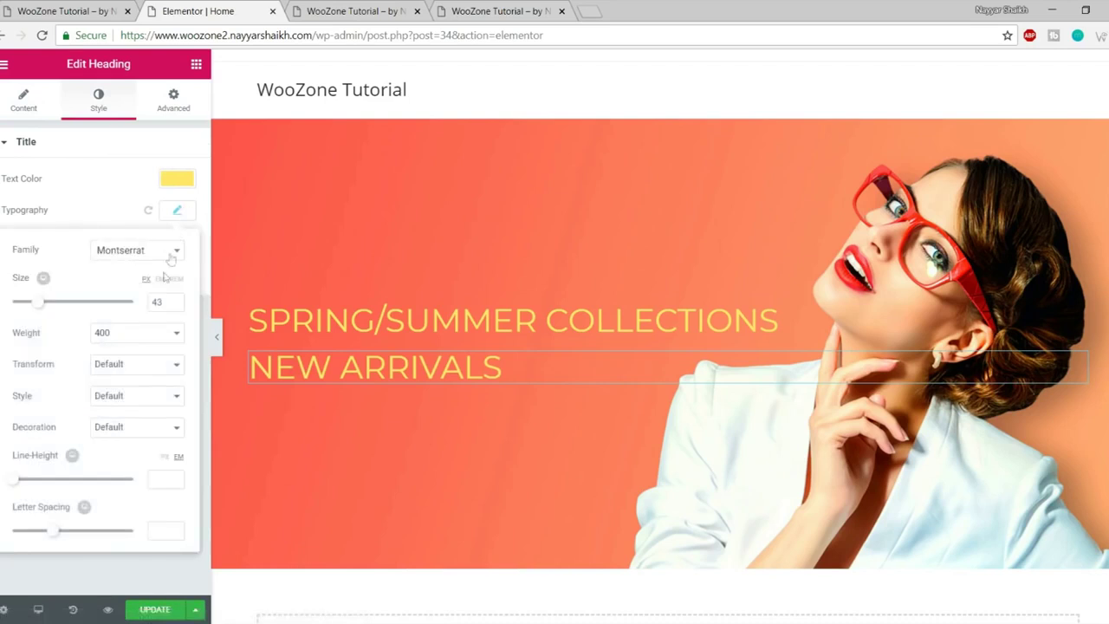
pyautogui.moveTo(42, 308); pyautogui.dragTo(60, 309)
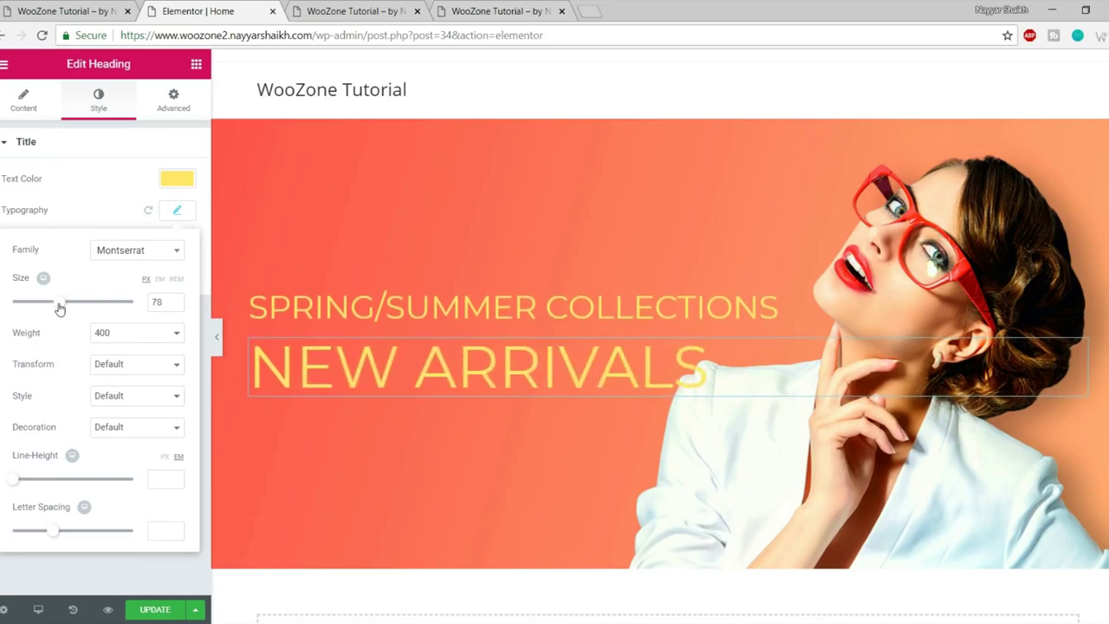
pyautogui.doubleClick(166, 302)
pyautogui.write('77')
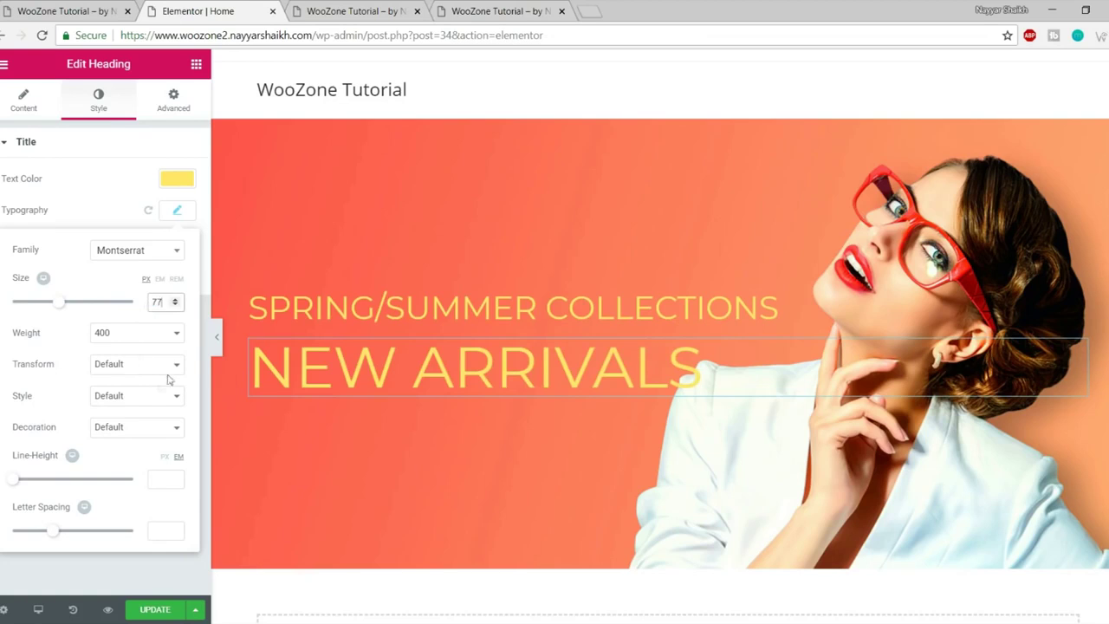
pyautogui.click(65, 10)
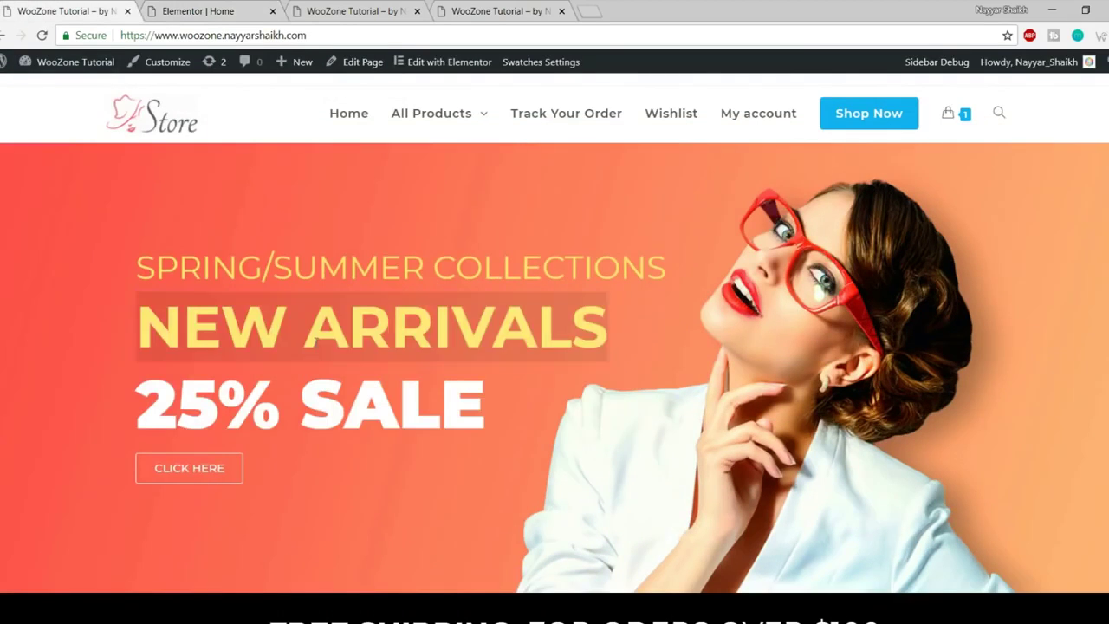
pyautogui.click(201, 9)
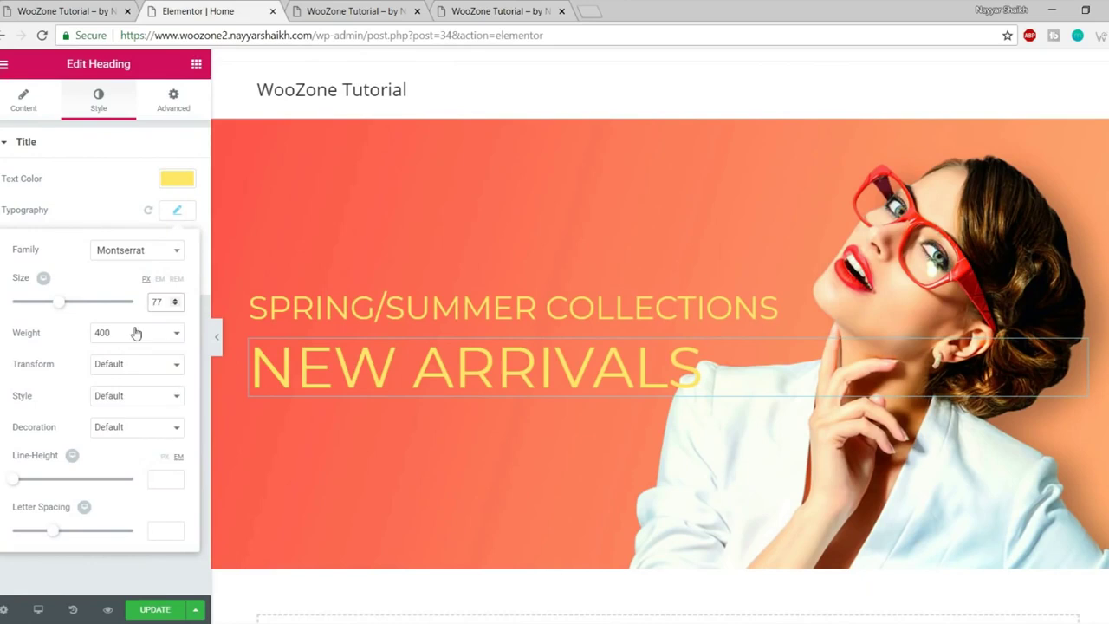
pyautogui.click(136, 332)
pyautogui.click(136, 418)
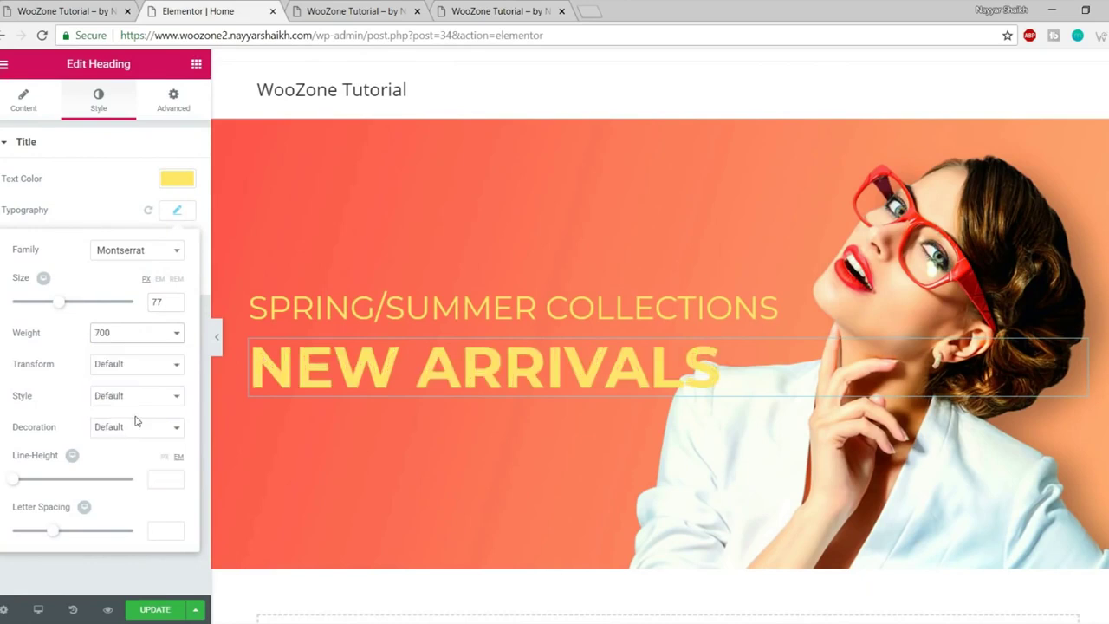
pyautogui.click(104, 7)
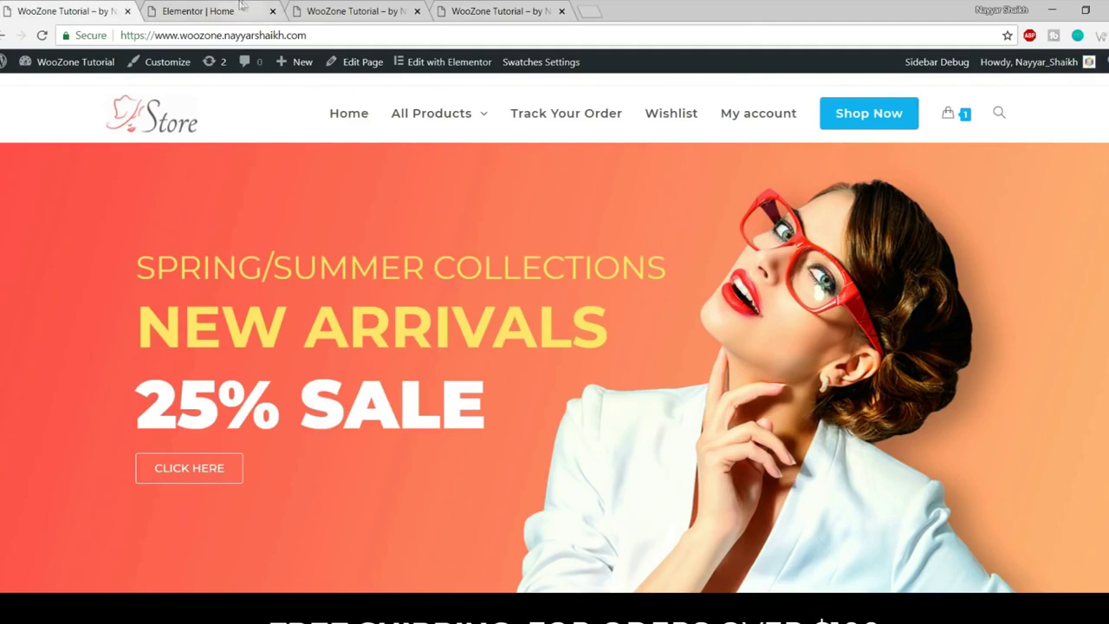
pyautogui.click(240, 8)
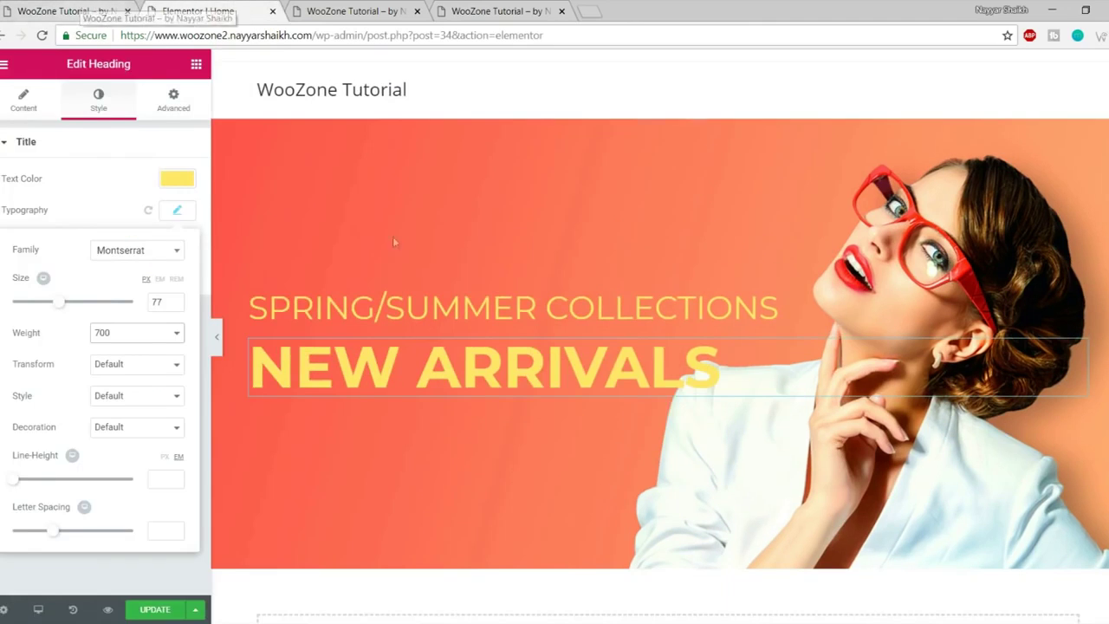
pyautogui.click(104, 10)
pyautogui.moveTo(150, 414); pyautogui.dragTo(483, 416)
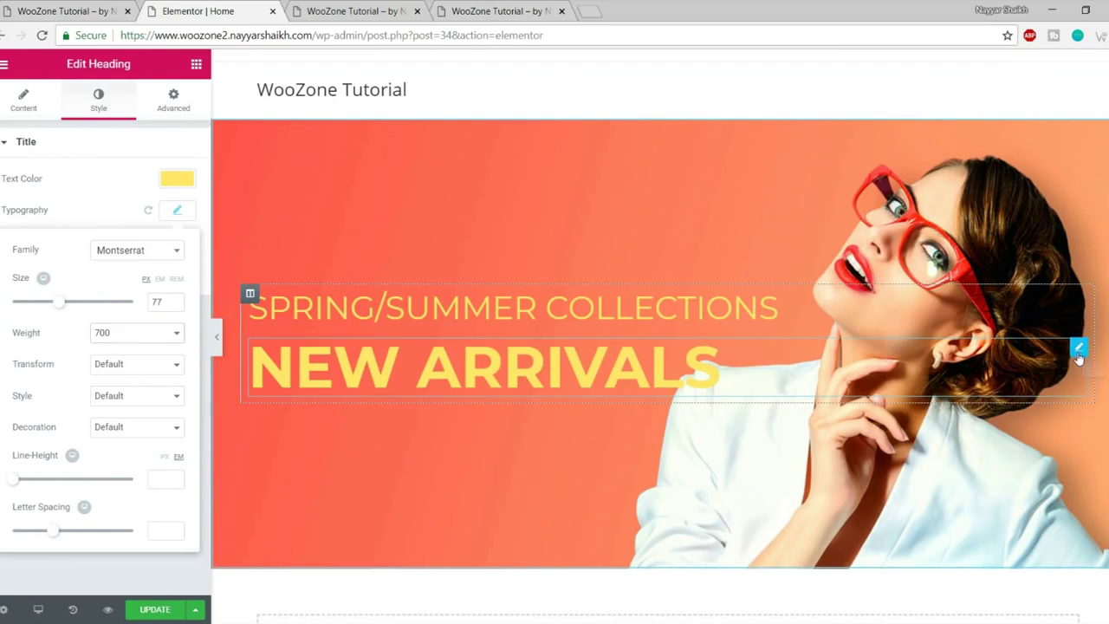
# - Duplicate the NEW ARRIVALS heading and retitle the copy '25% SALE'
pyautogui.rightClick(1093, 350)
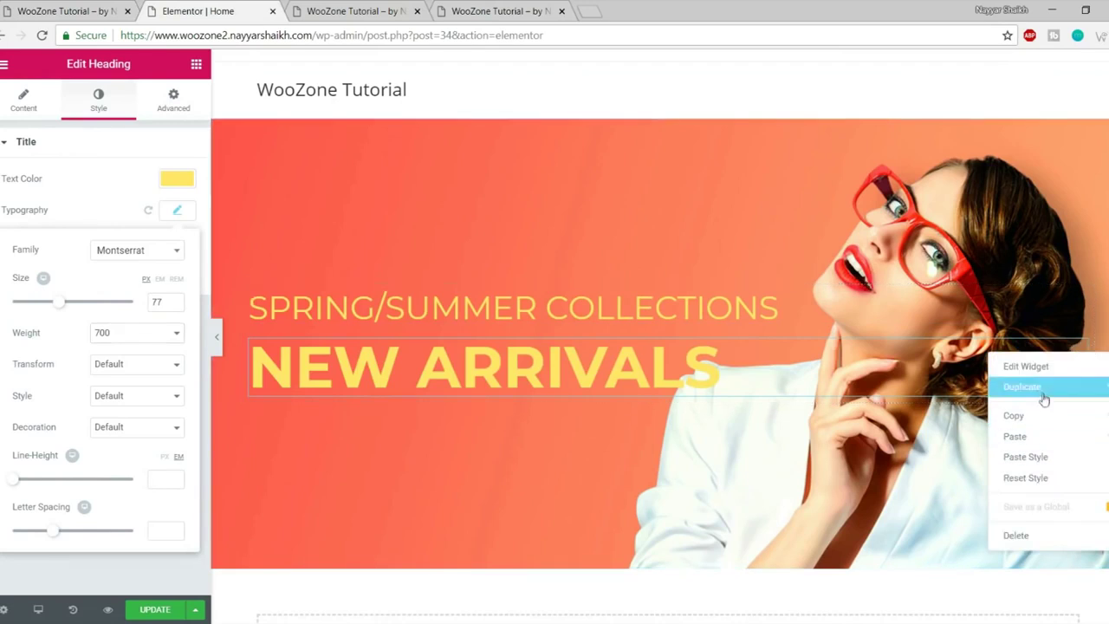
pyautogui.click(1040, 387)
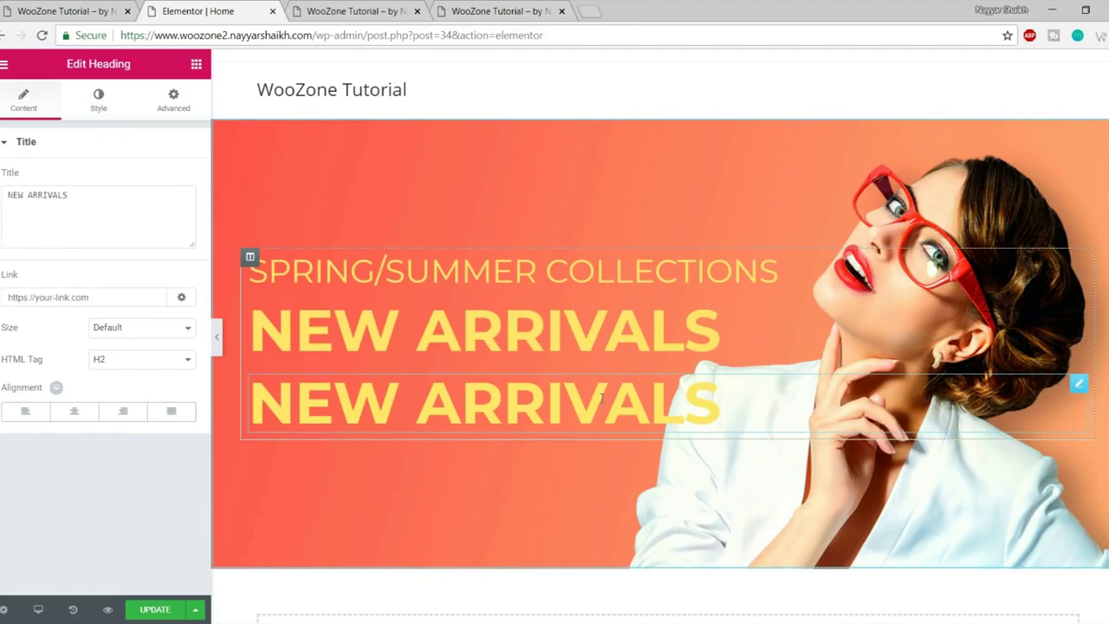
pyautogui.click(75, 203)
pyautogui.hotkey('ctrl', 'a')
pyautogui.write('25% SALE')
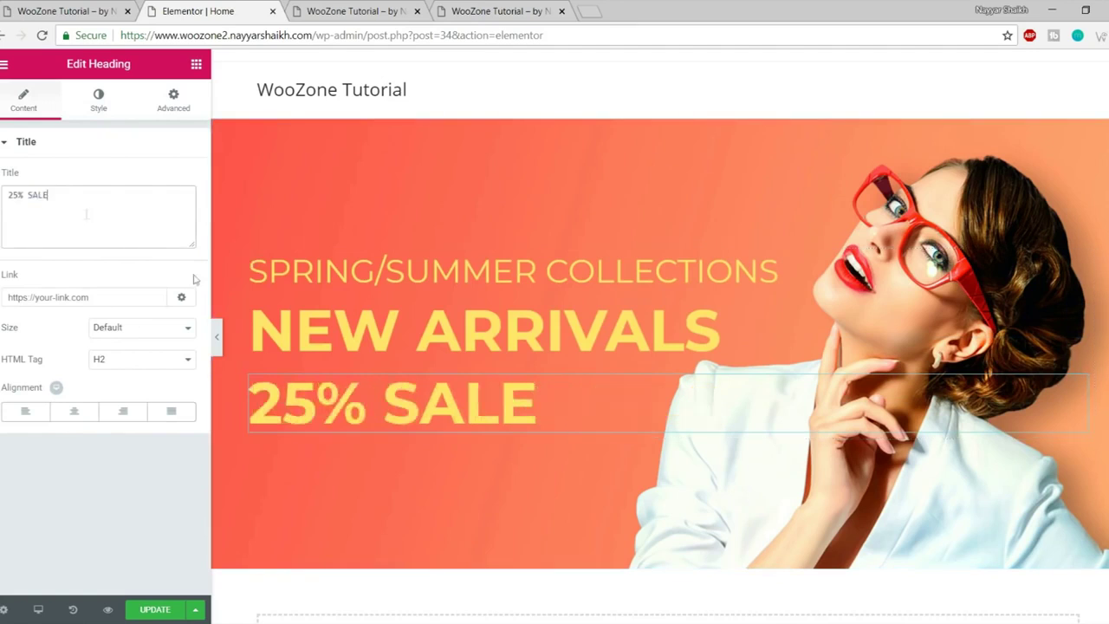
# - Make 25% SALE white, with typography size 91 and weight 900
pyautogui.click(98, 100)
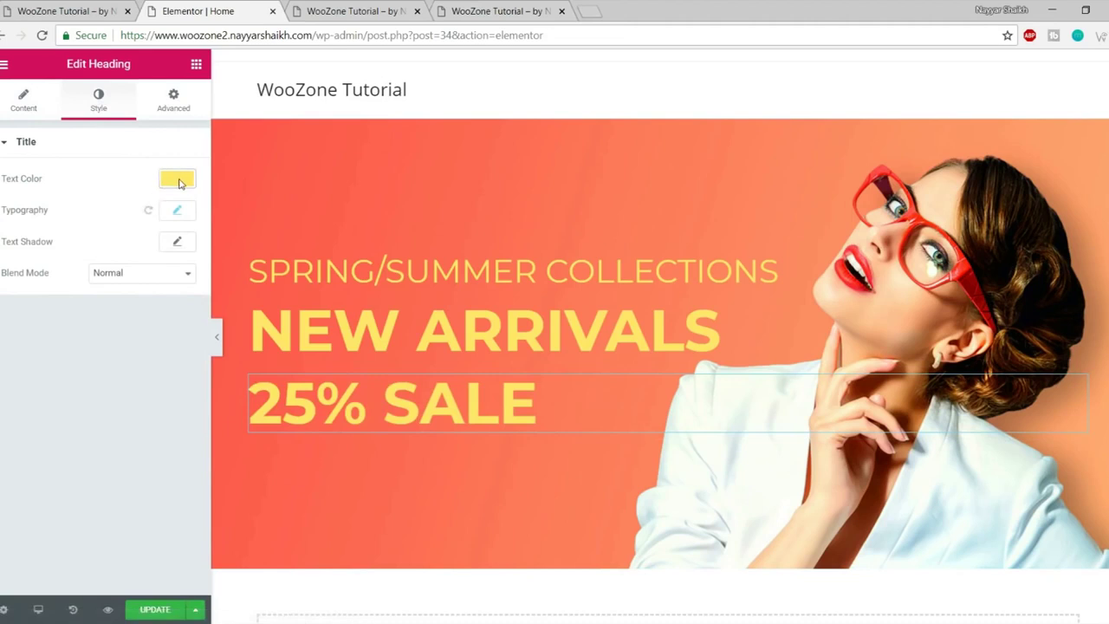
pyautogui.click(178, 181)
pyautogui.click(140, 357)
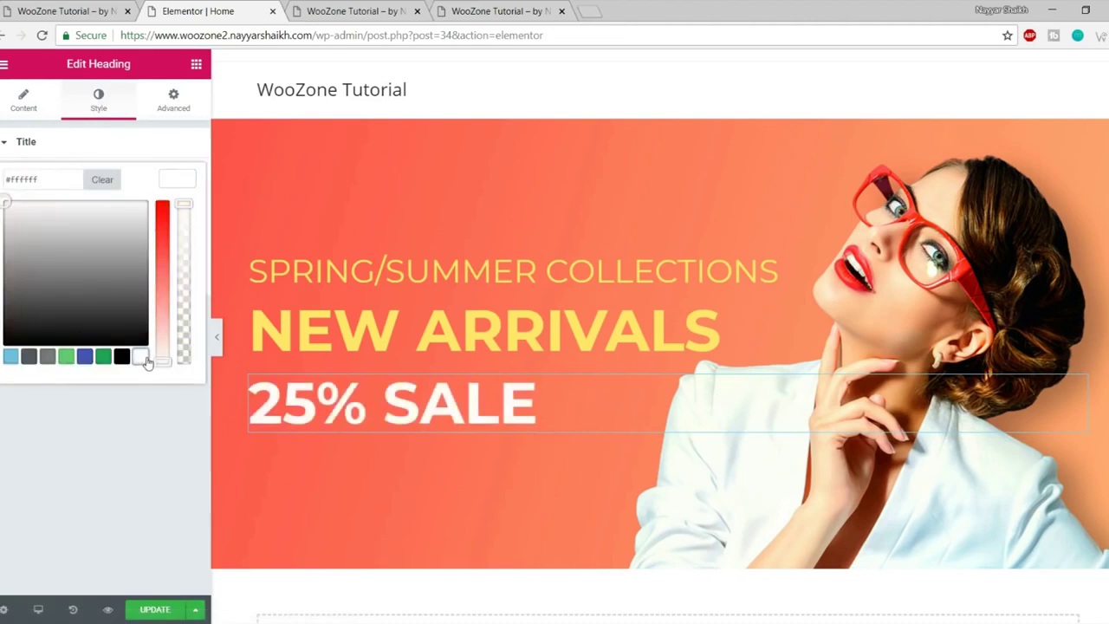
pyautogui.click(178, 179)
pyautogui.click(177, 213)
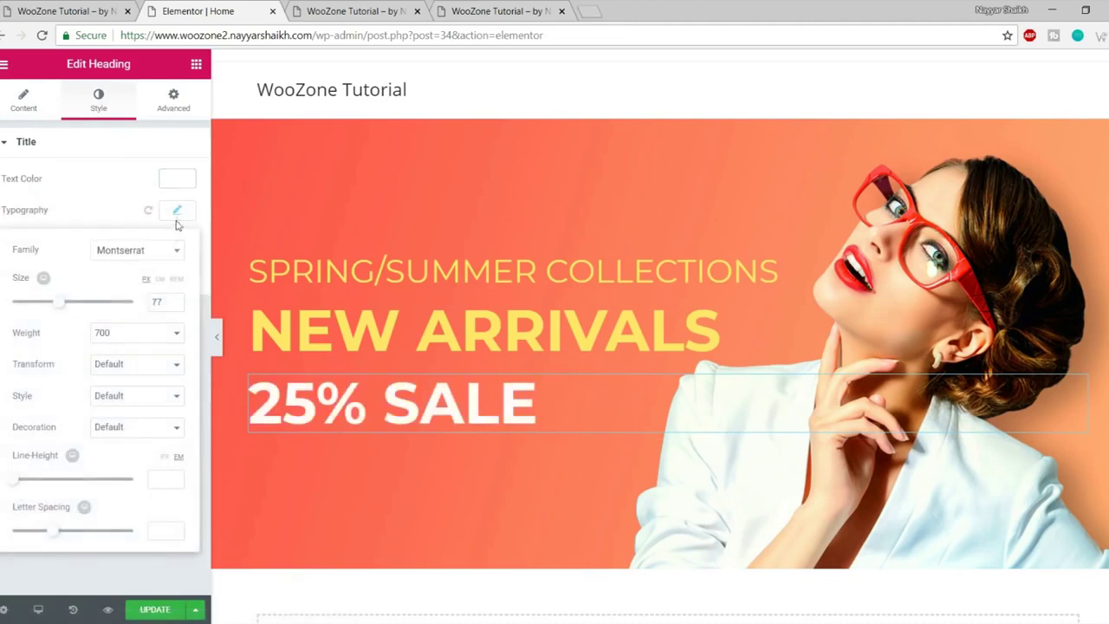
pyautogui.moveTo(63, 305); pyautogui.dragTo(71, 307)
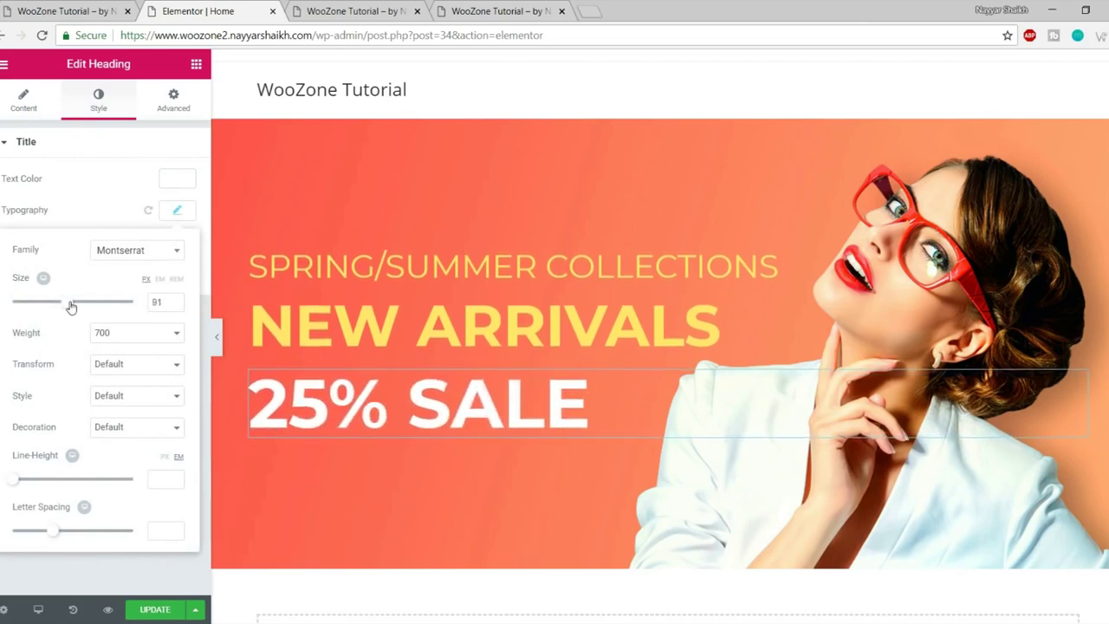
pyautogui.click(133, 340)
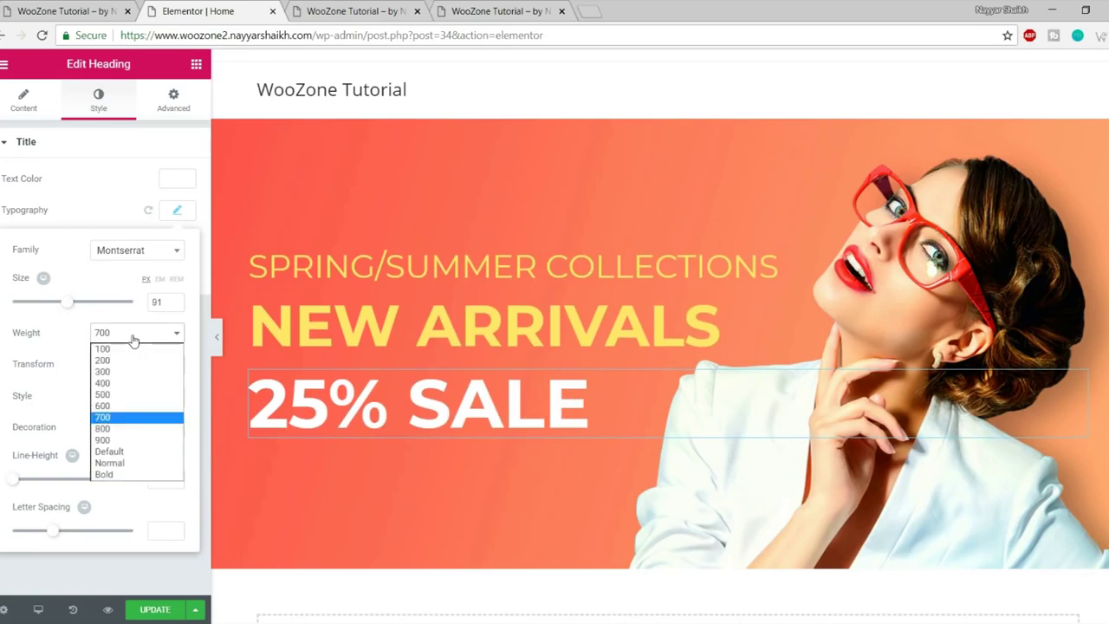
pyautogui.click(126, 442)
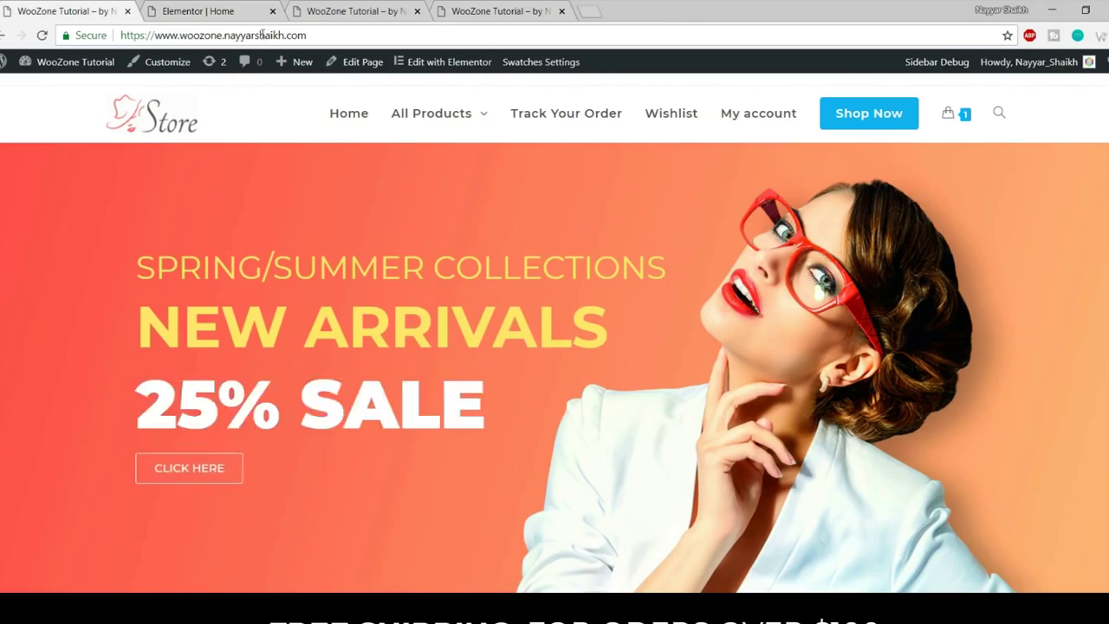
pyautogui.click(221, 11)
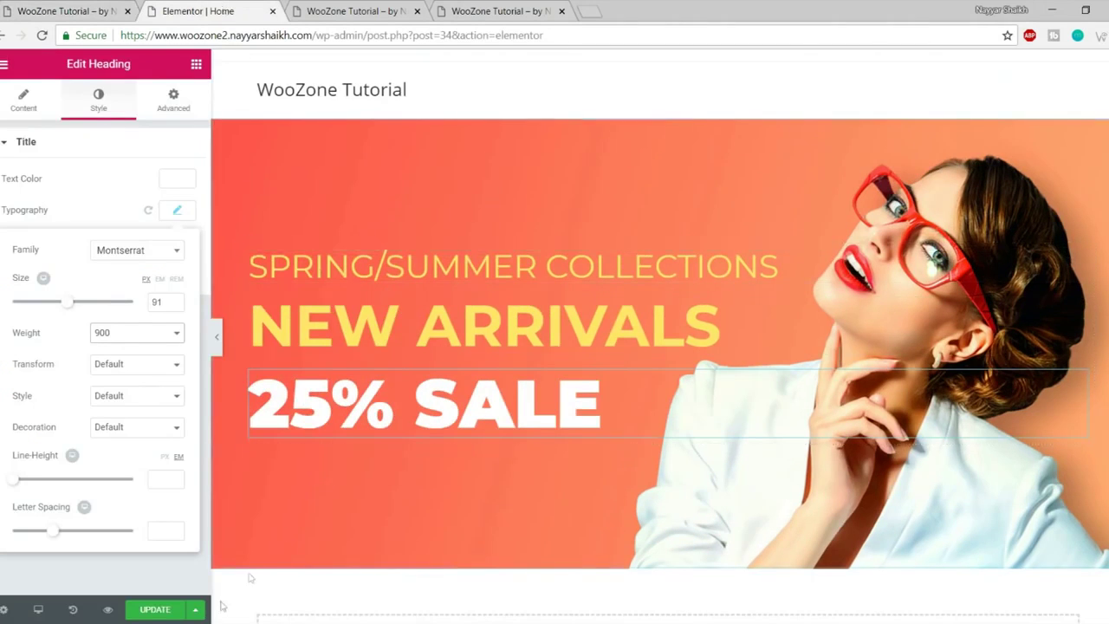
pyautogui.click(305, 589)
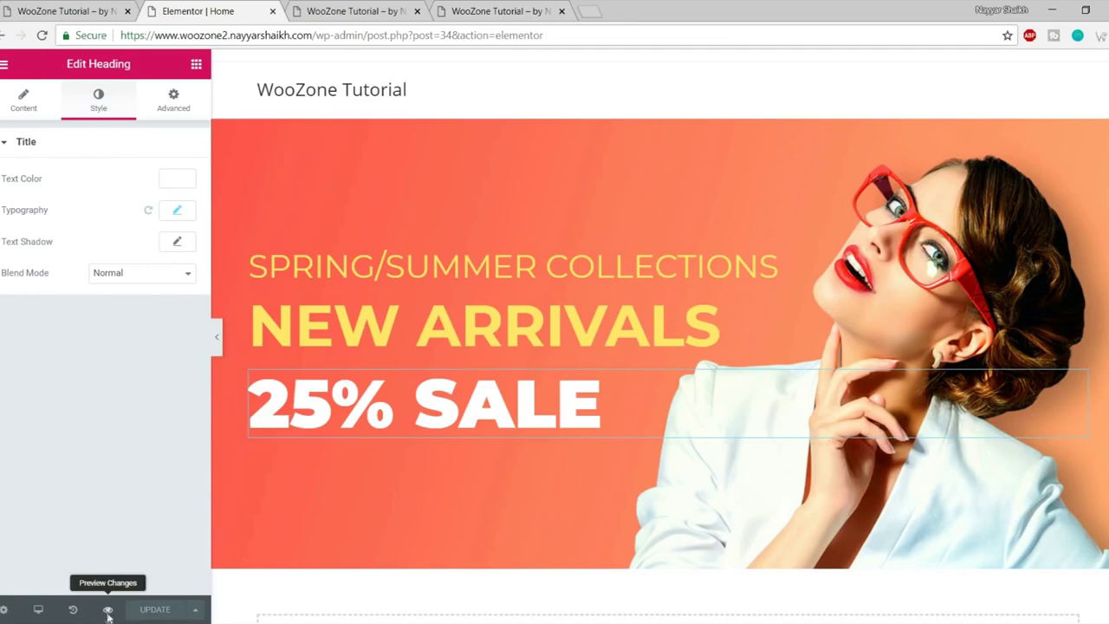
# - Preview the page's three hero headings and compare them against the live store banner
pyautogui.click(108, 610)
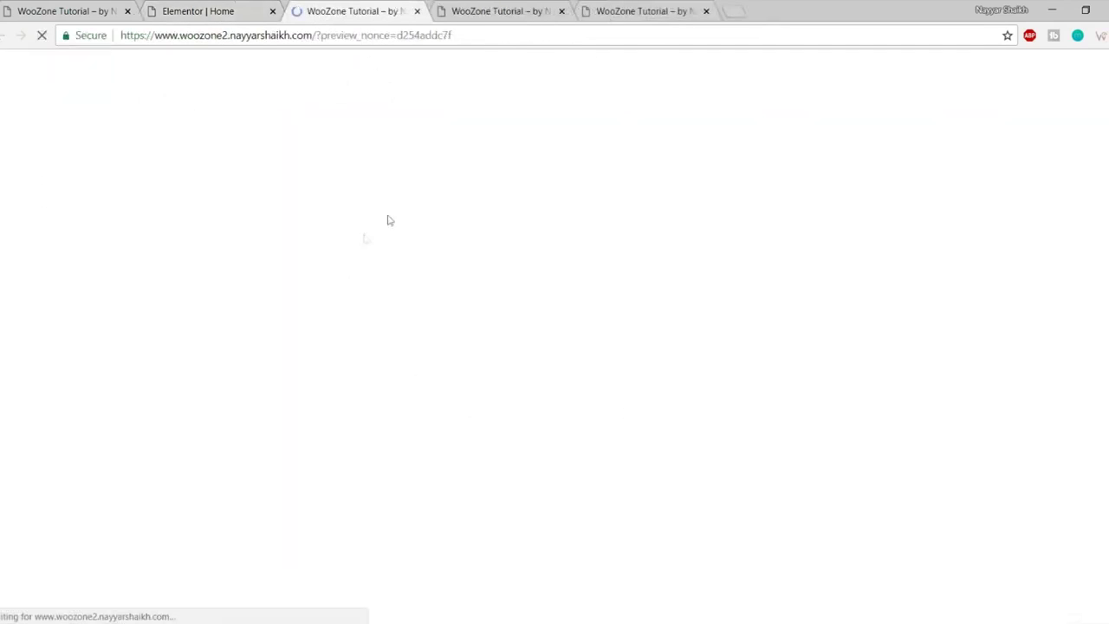
pyautogui.scroll(-1, 797, 424)
pyautogui.scroll(1, 832, 442)
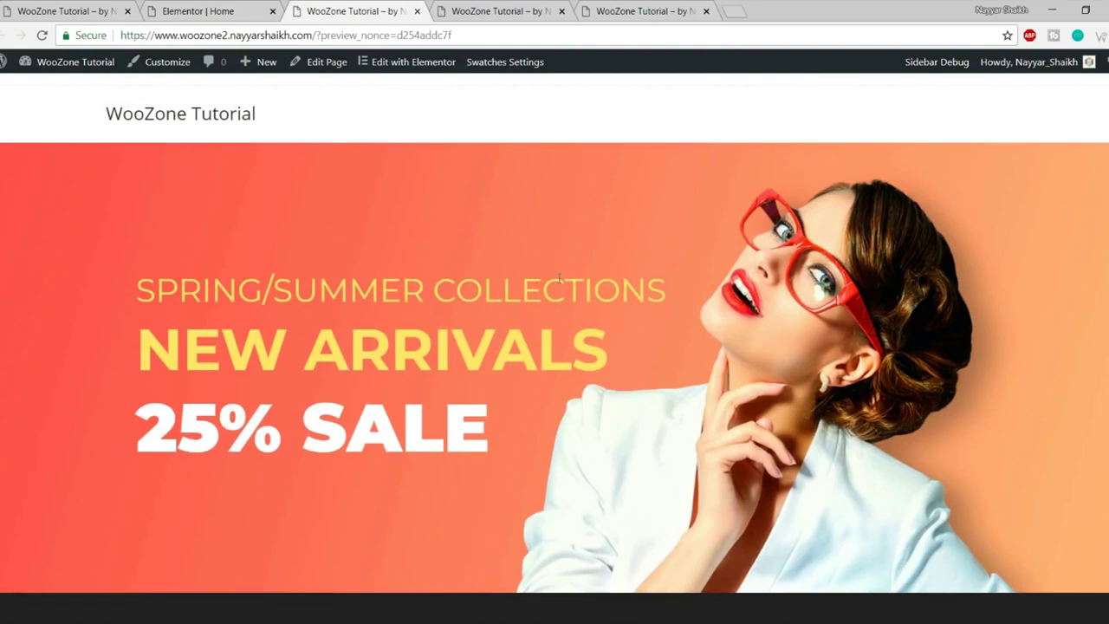
pyautogui.click(103, 11)
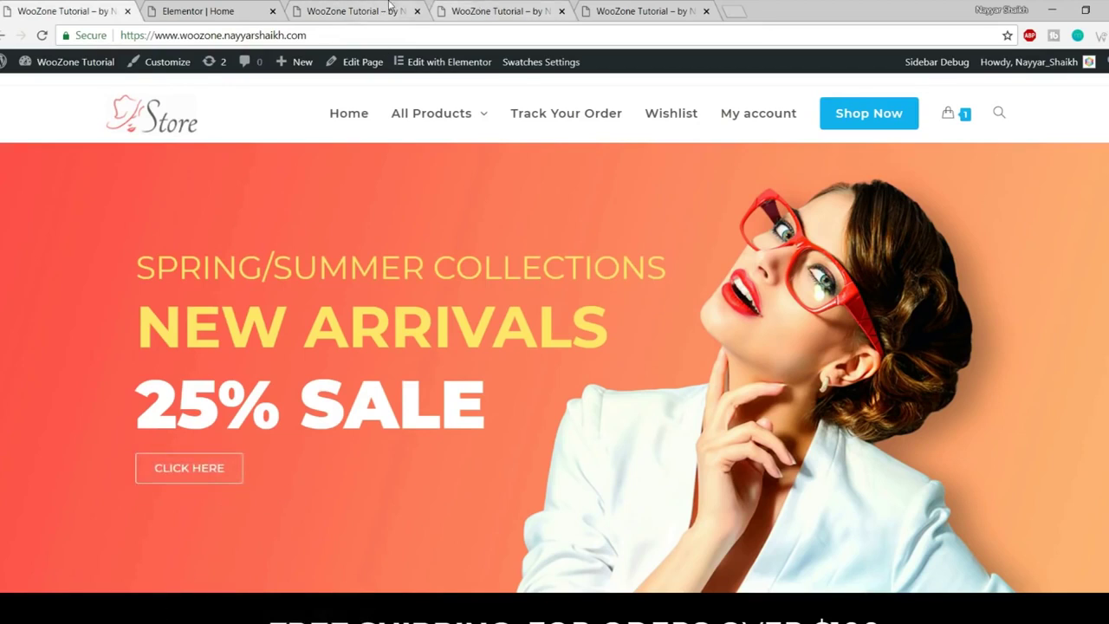
pyautogui.click(390, 10)
pyautogui.click(203, 10)
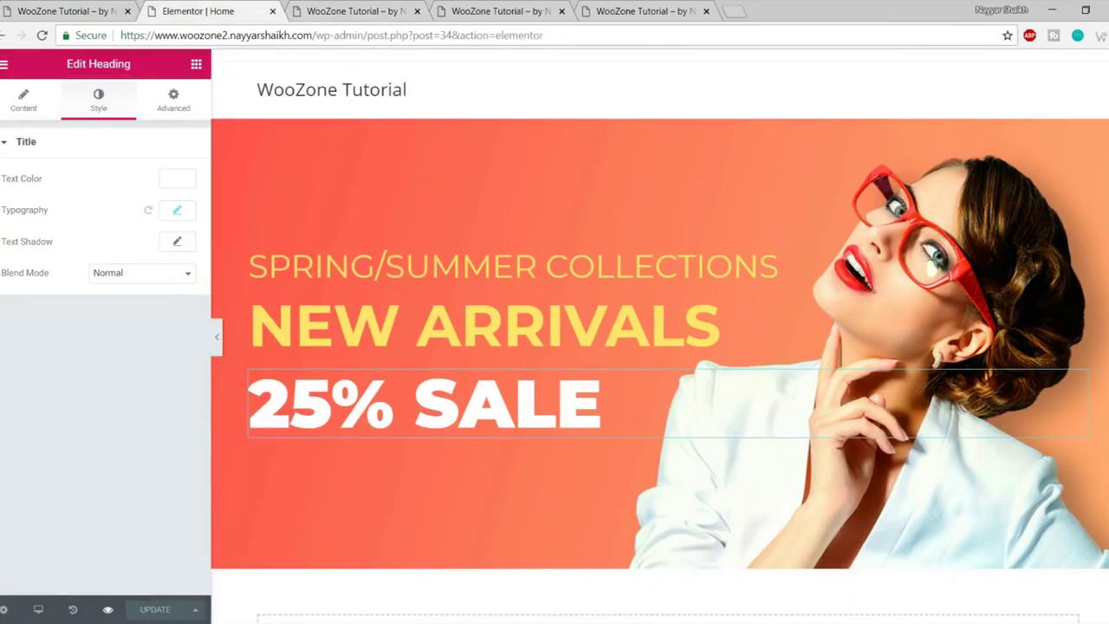
# - Drag a Button widget beneath the 25% SALE heading
pyautogui.click(196, 67)
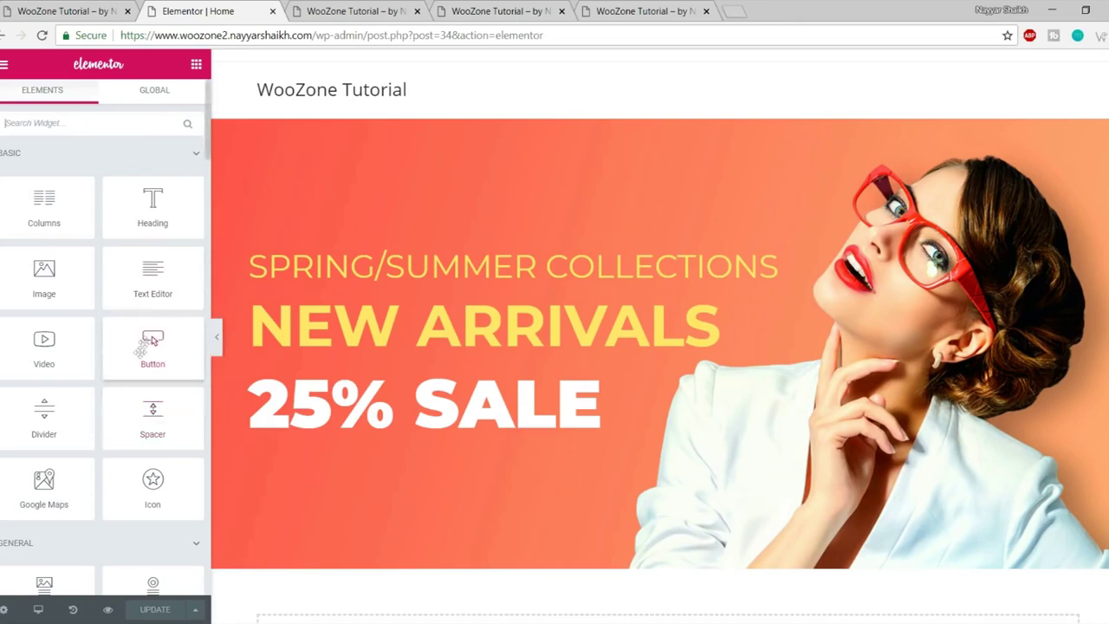
pyautogui.moveTo(140, 350); pyautogui.dragTo(395, 440)
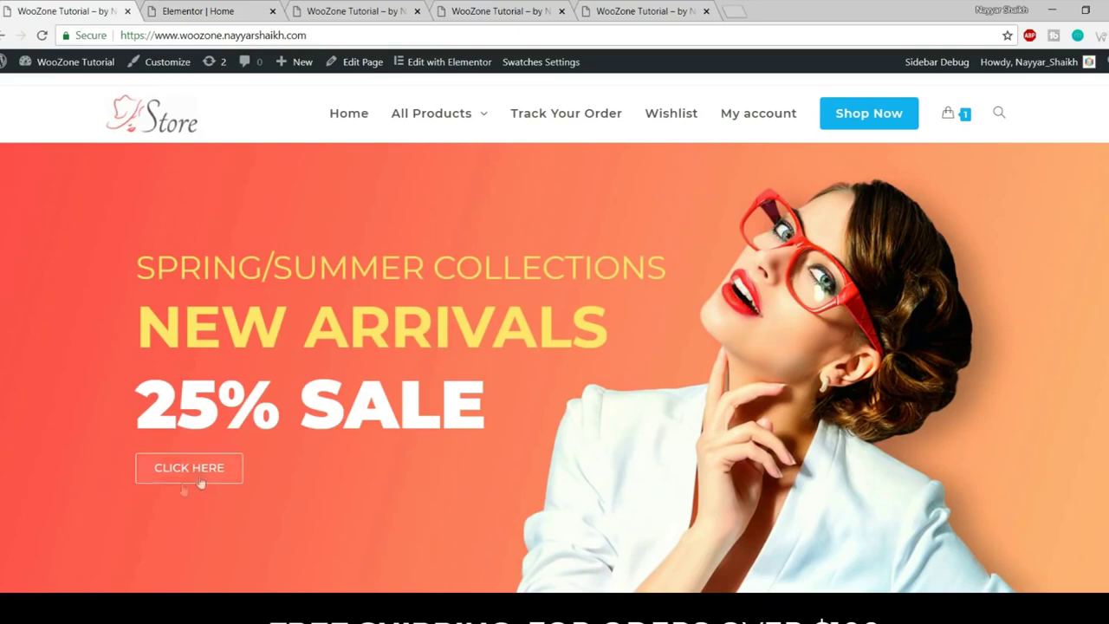
pyautogui.click(361, 10)
pyautogui.click(218, 6)
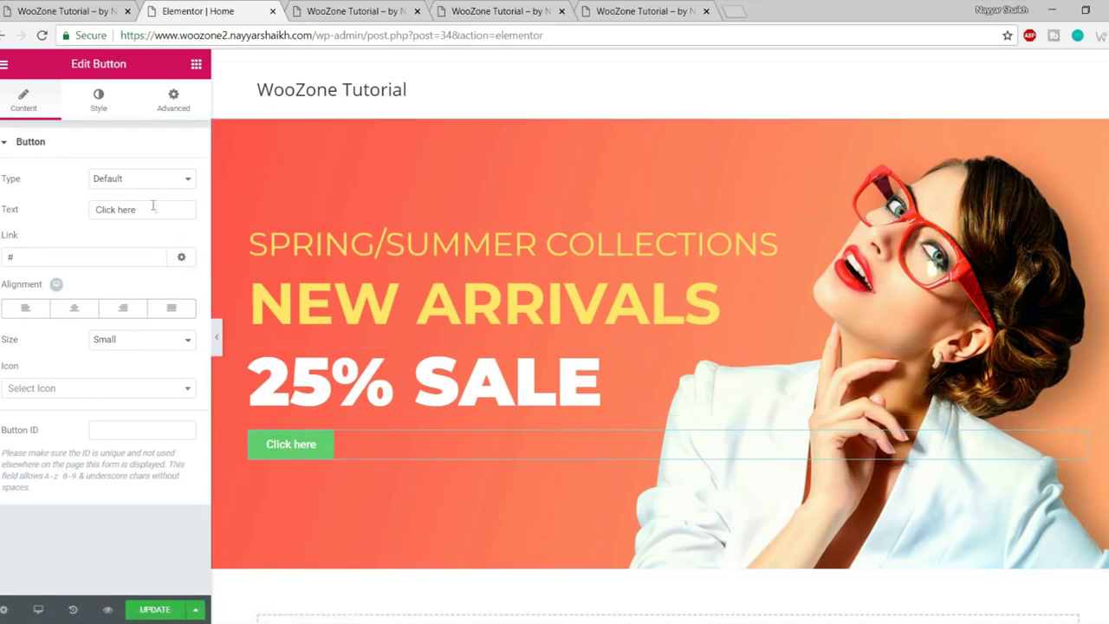
# - Give the button Montserrat typography with uppercase text, then compare with the live store
pyautogui.click(101, 104)
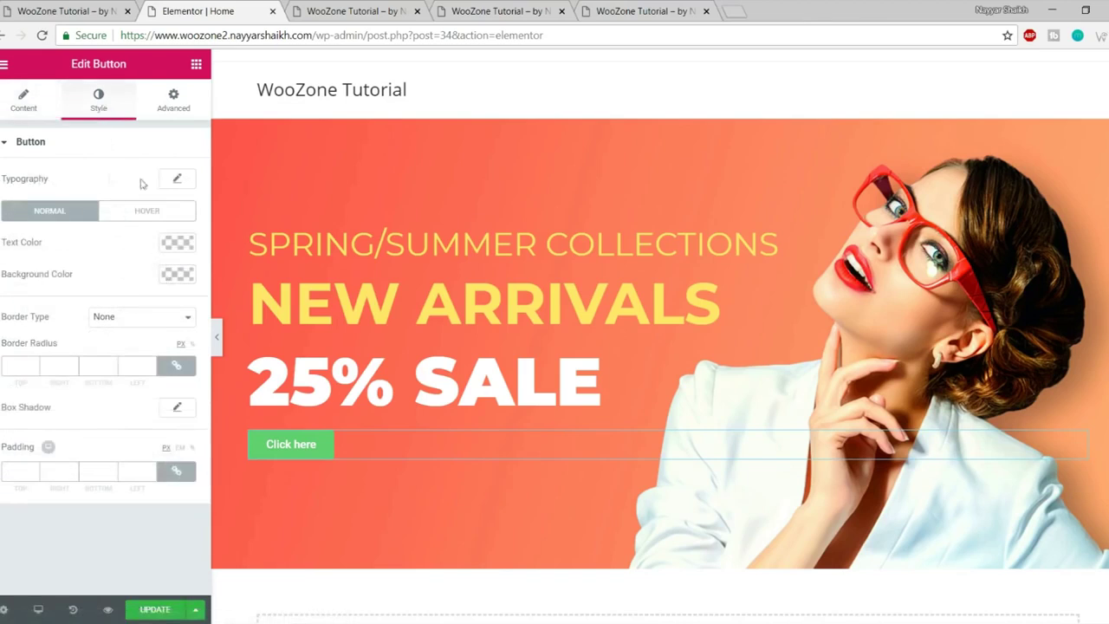
pyautogui.click(176, 182)
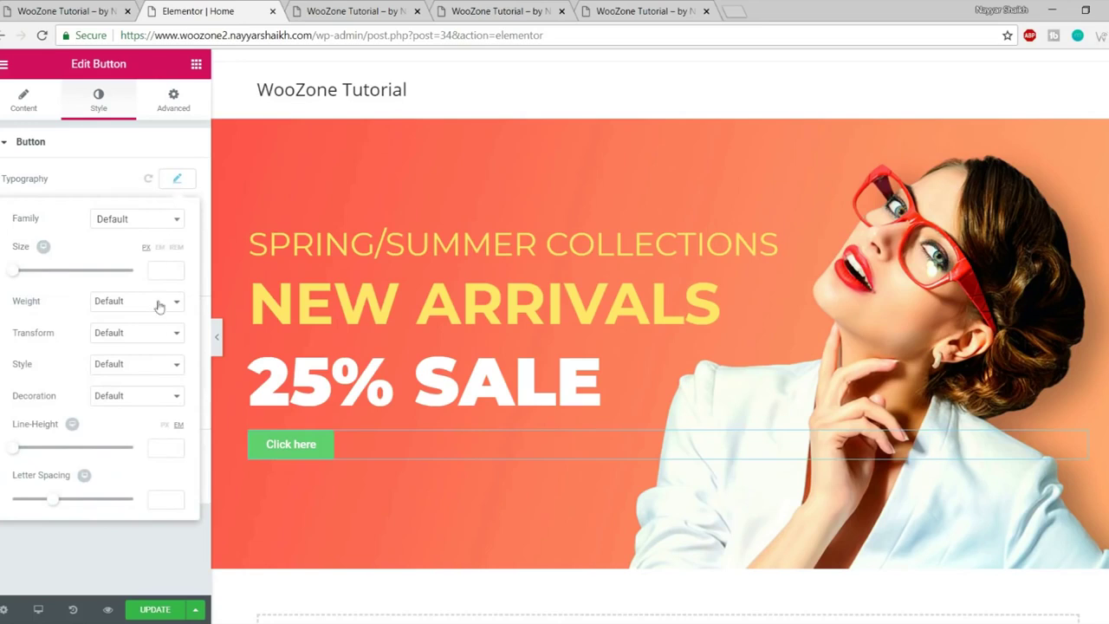
pyautogui.click(140, 219)
pyautogui.write('monts')
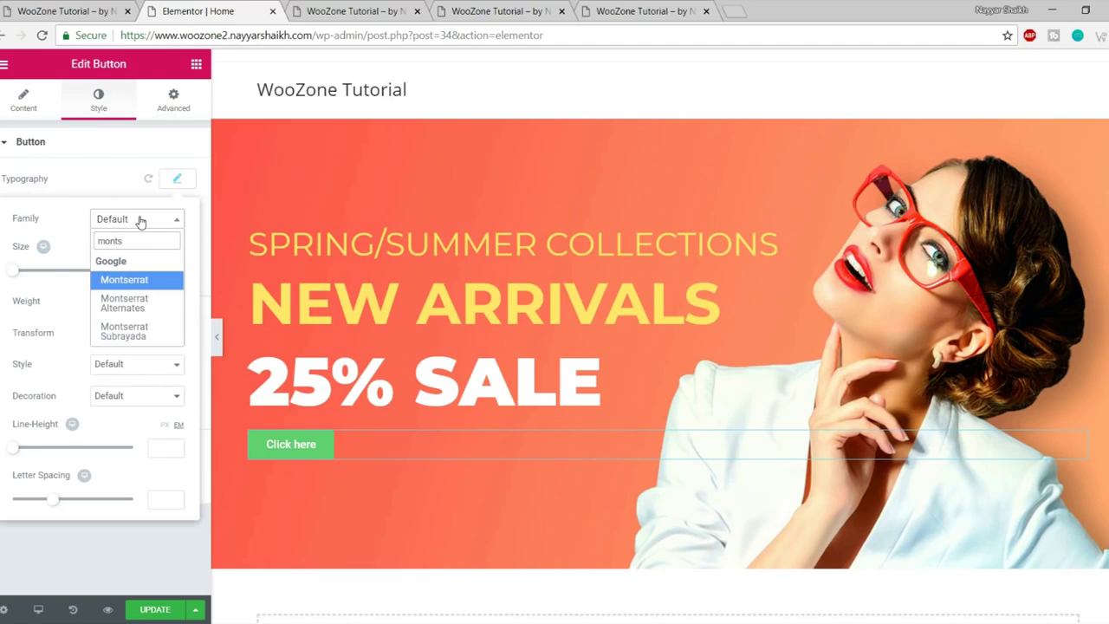
pyautogui.press('Return')
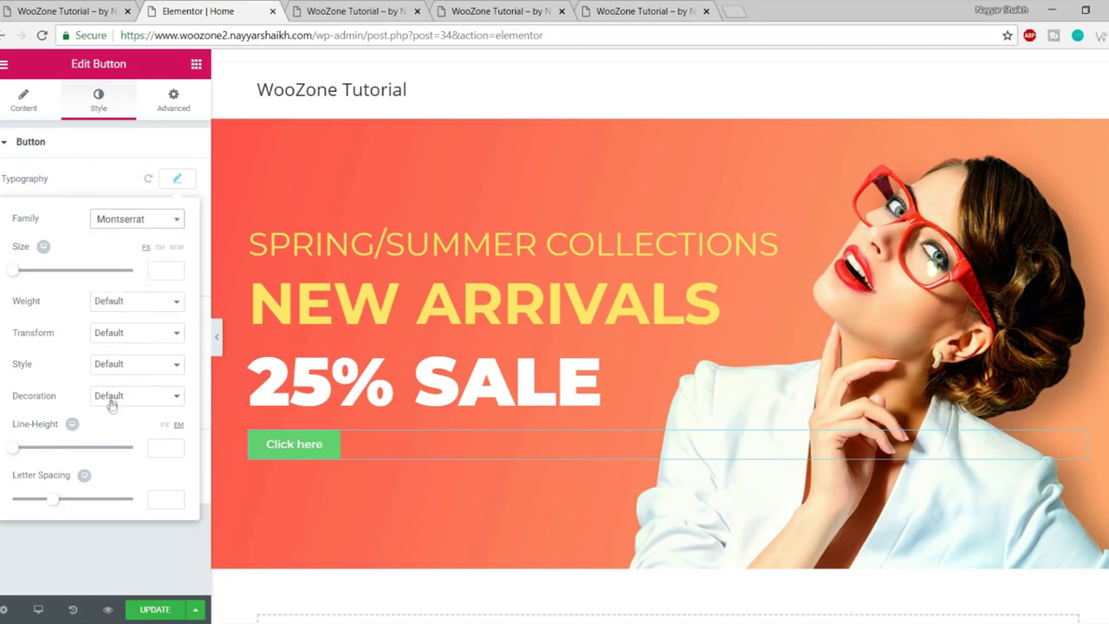
pyautogui.click(148, 332)
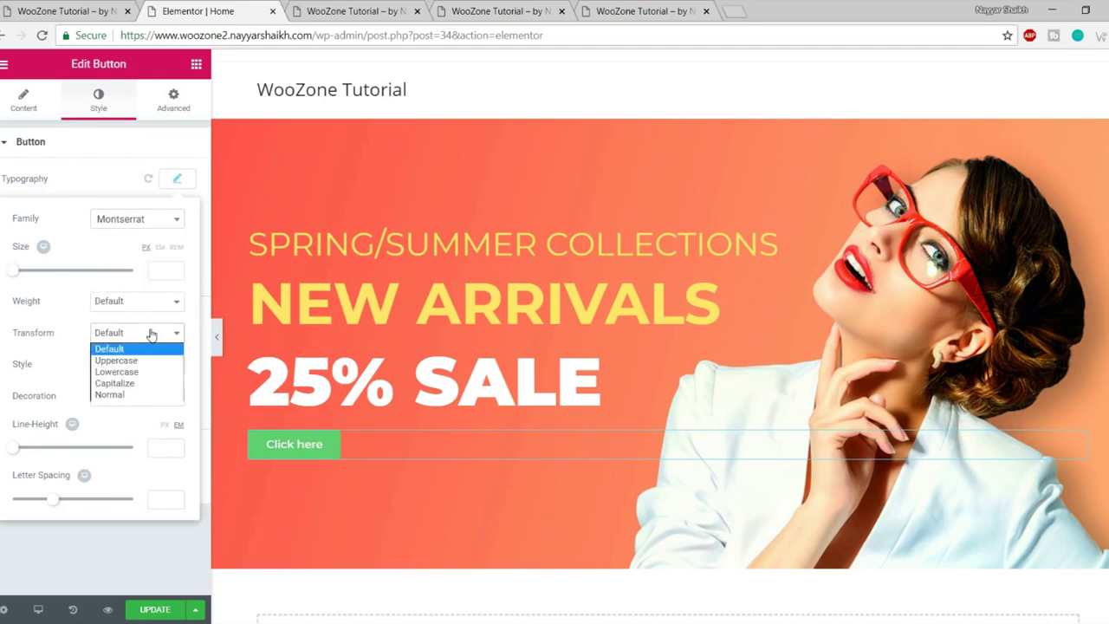
pyautogui.click(140, 360)
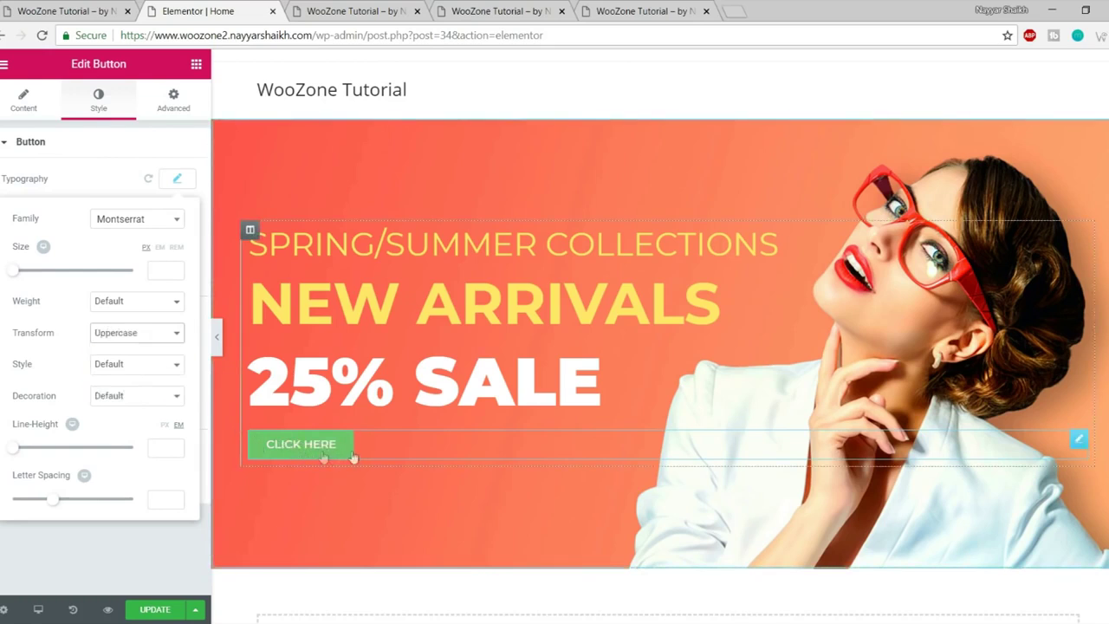
pyautogui.click(65, 7)
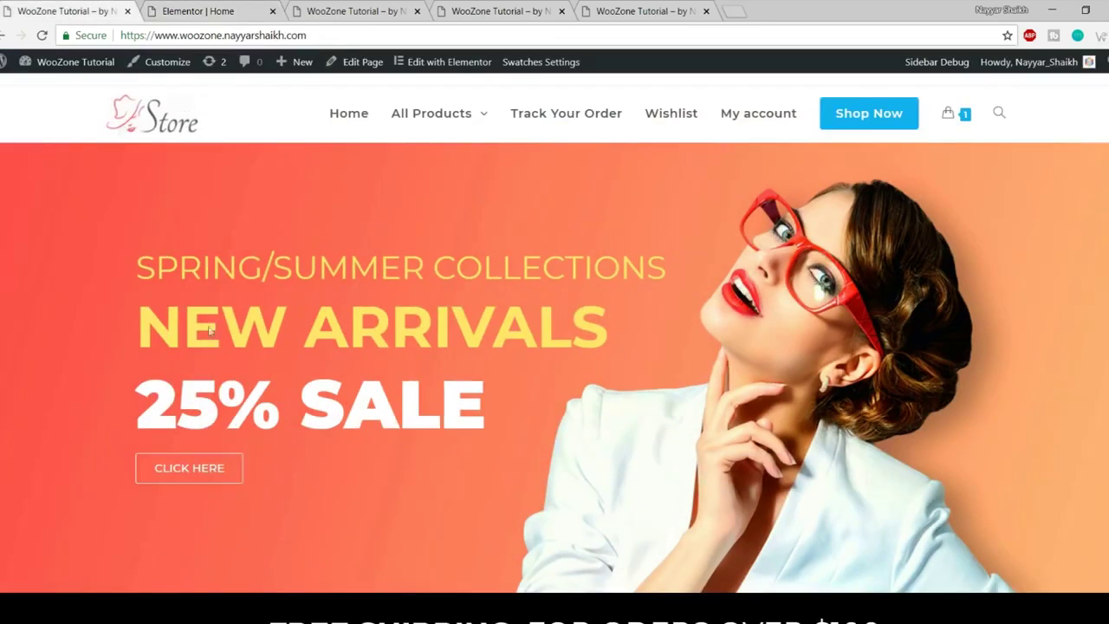
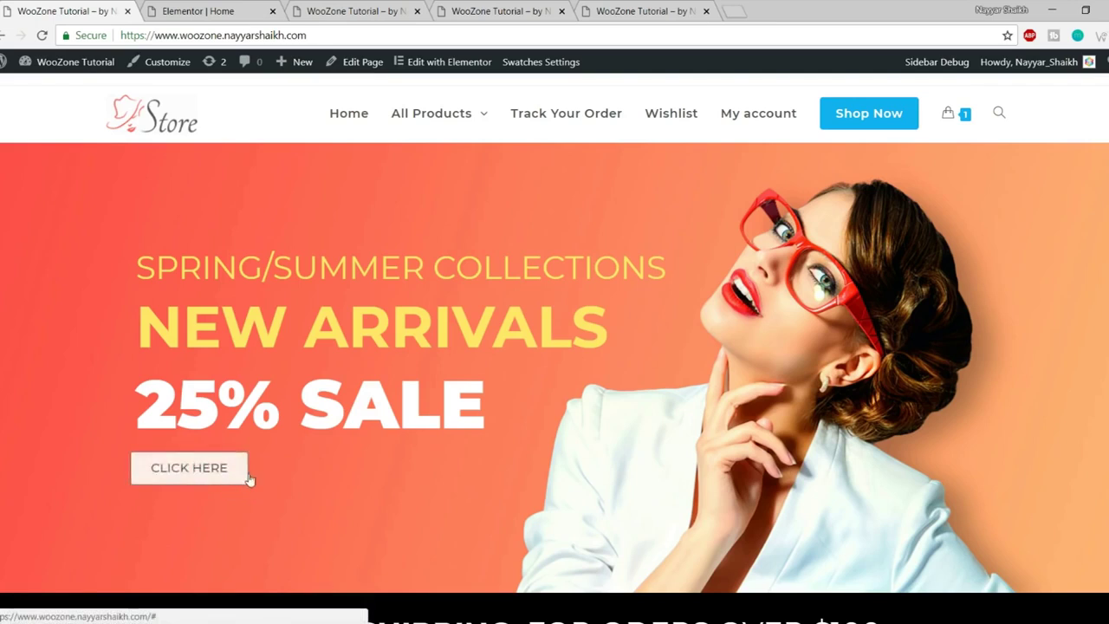
# - Make the CLICK HERE button's normal background white with alpha 0, fully transparent
pyautogui.click(203, 12)
pyautogui.click(180, 179)
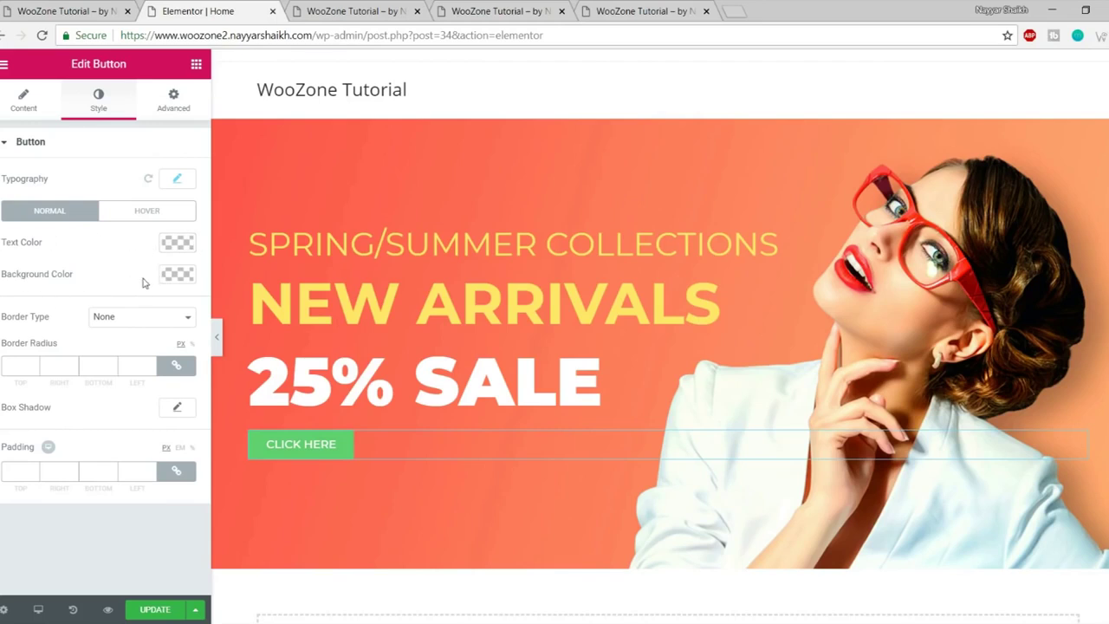
pyautogui.click(175, 276)
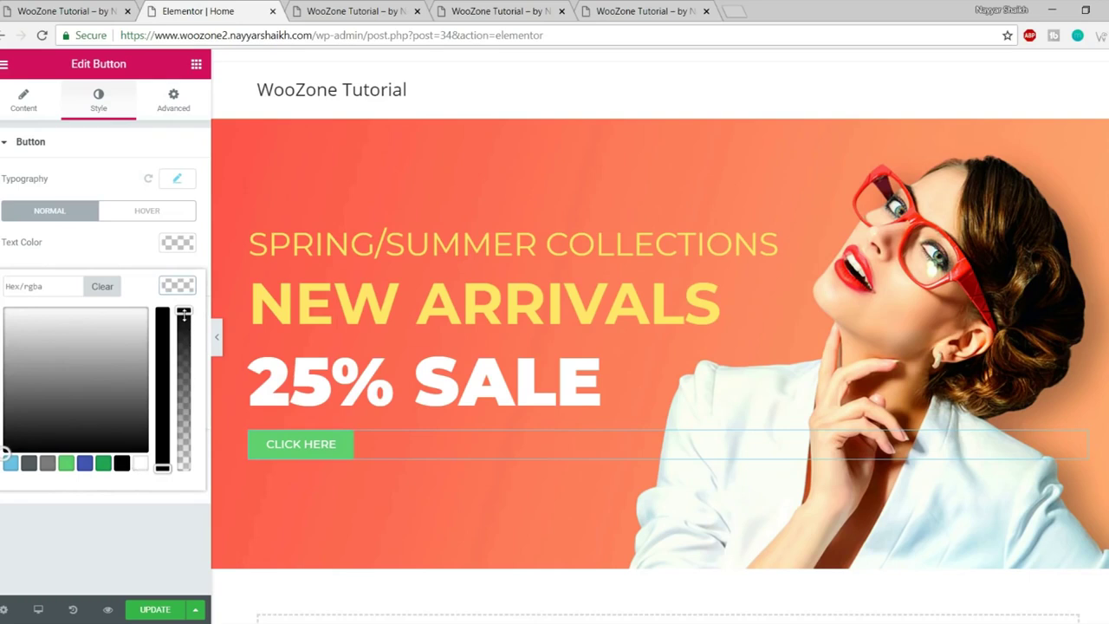
pyautogui.moveTo(184, 313); pyautogui.dragTo(190, 468)
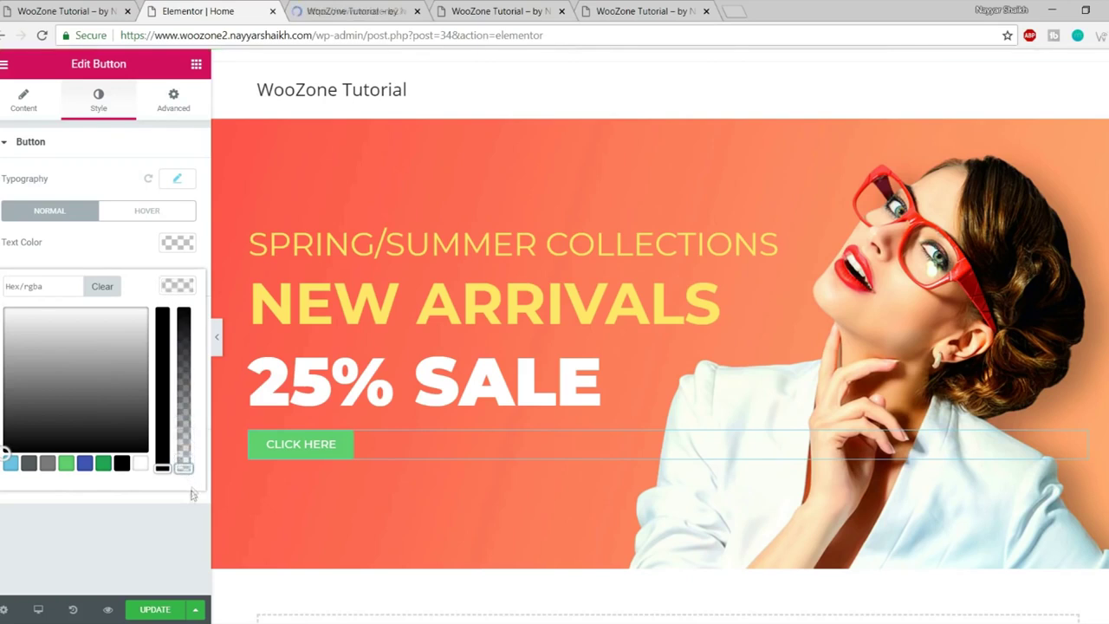
pyautogui.click(190, 494)
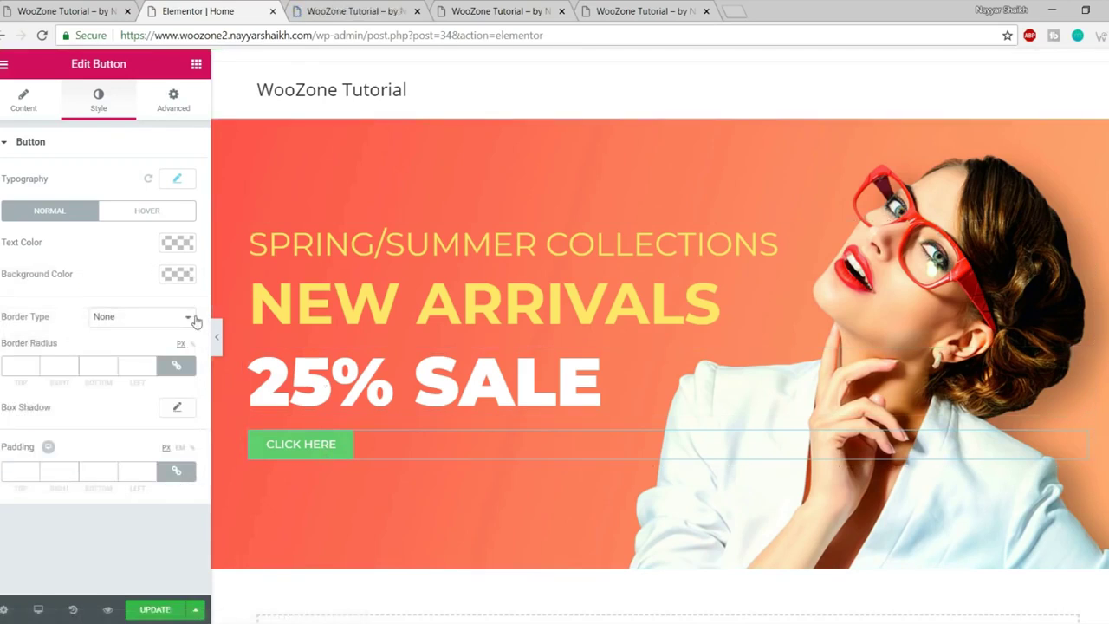
pyautogui.click(178, 275)
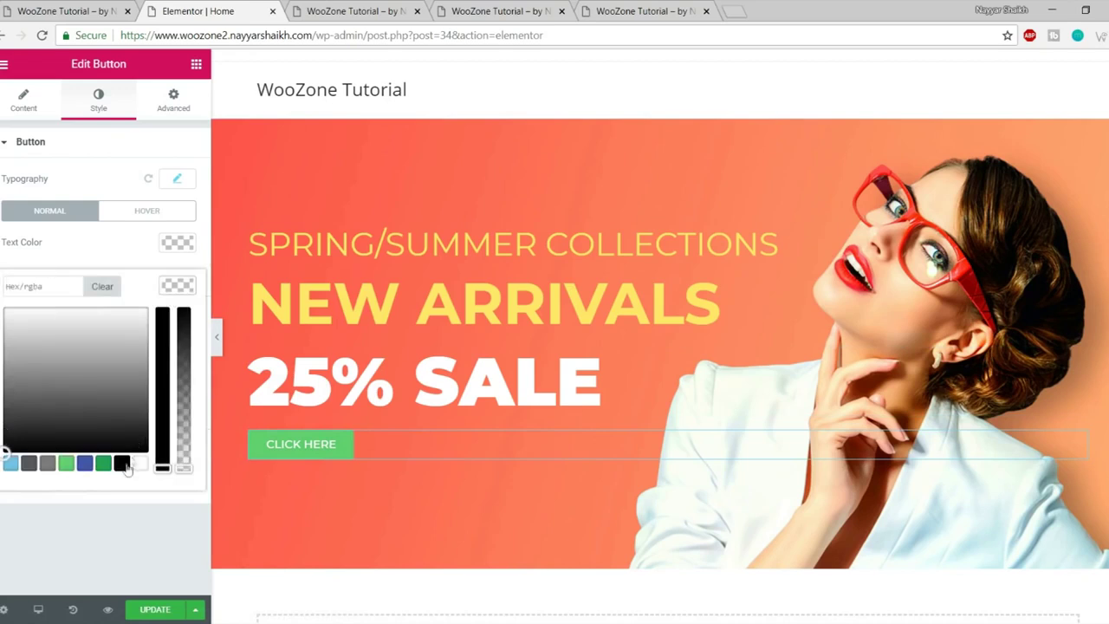
pyautogui.click(106, 463)
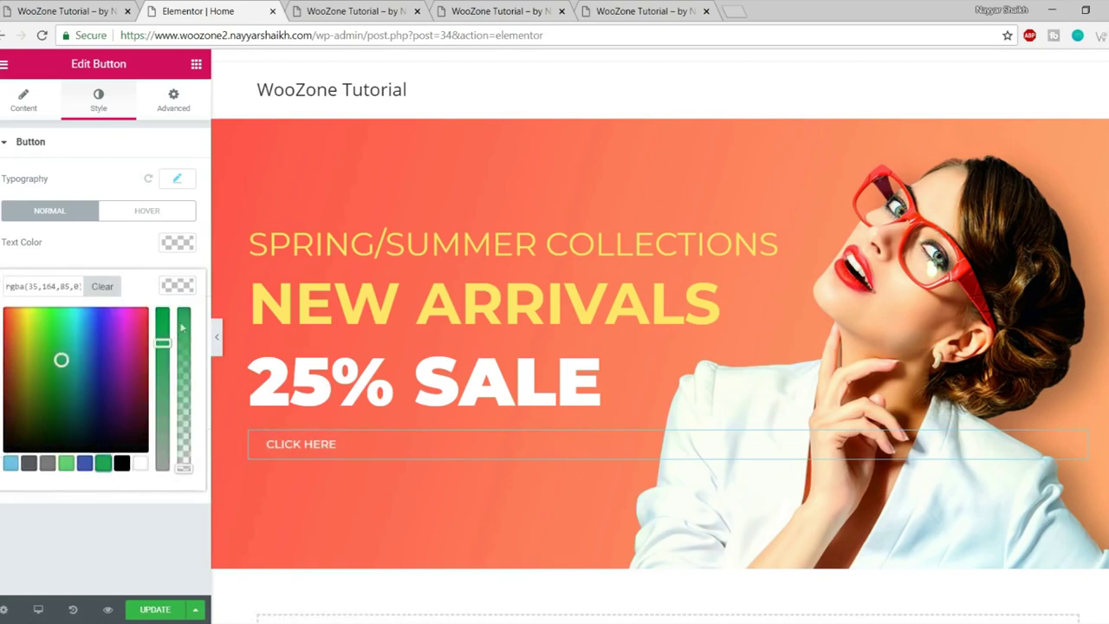
pyautogui.click(121, 464)
pyautogui.click(141, 463)
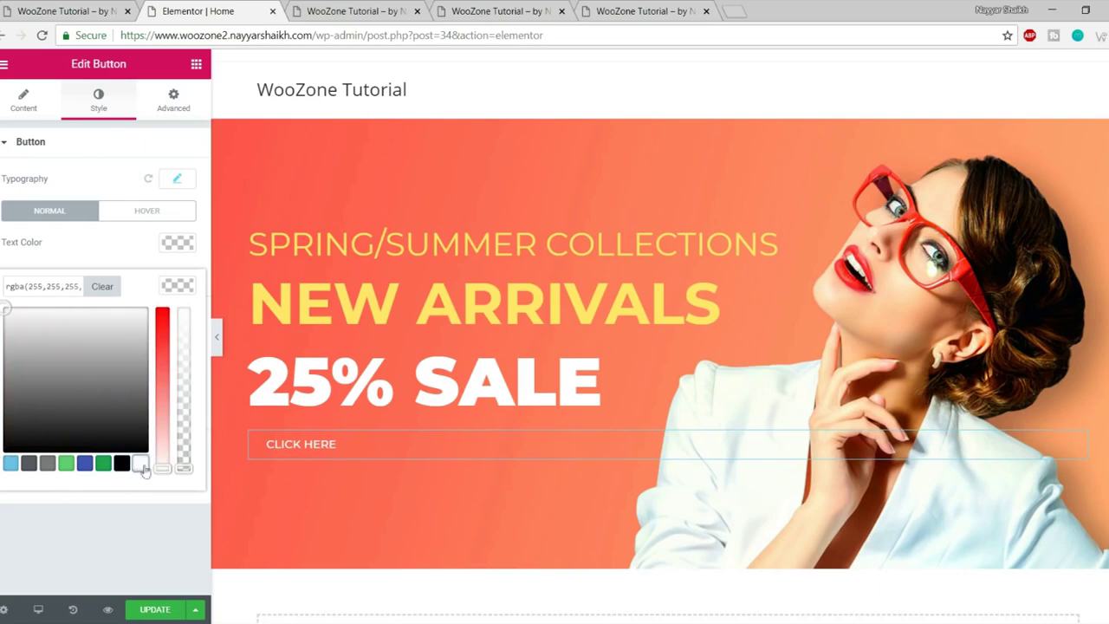
pyautogui.moveTo(180, 468); pyautogui.dragTo(201, 493)
pyautogui.click(187, 493)
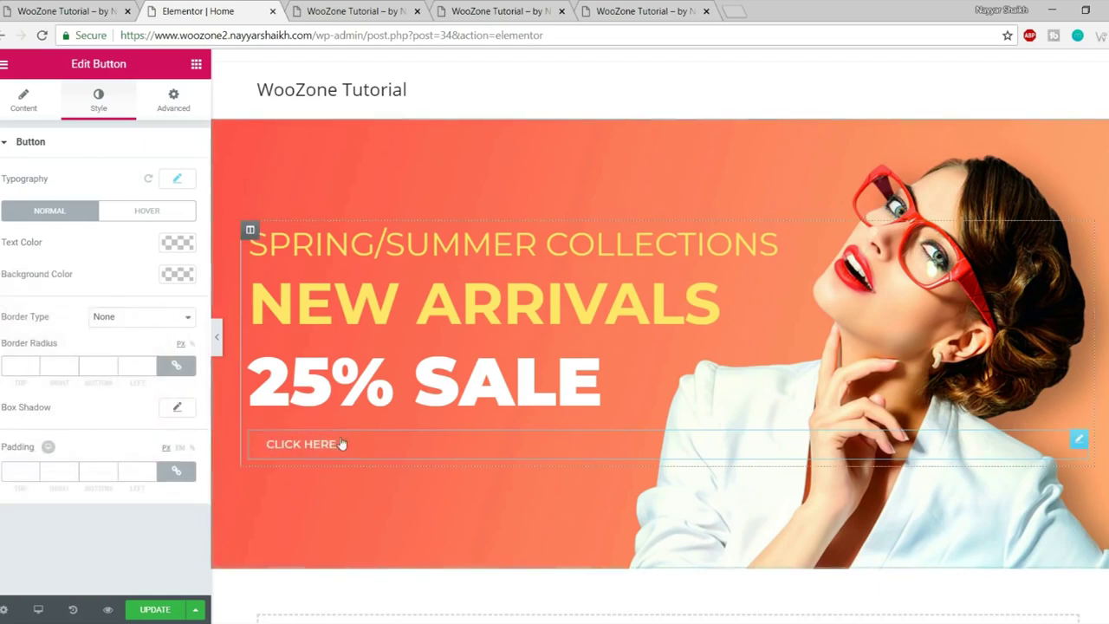
# - Give the button a solid 1 px border, then view the reference store page
pyautogui.click(108, 318)
pyautogui.click(116, 344)
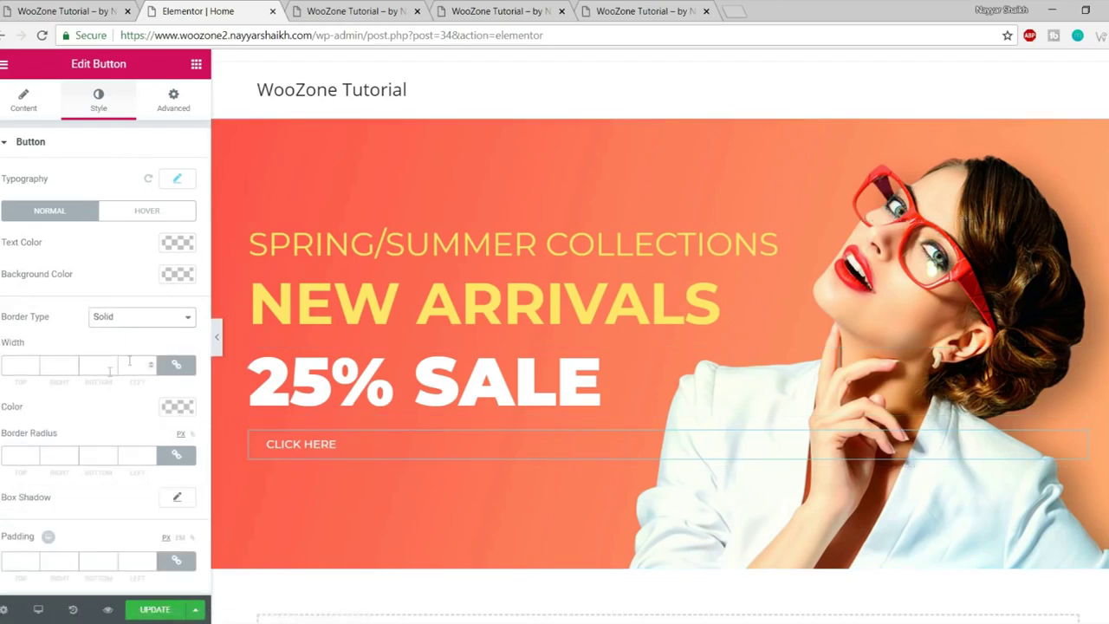
pyautogui.click(20, 366)
pyautogui.write('1')
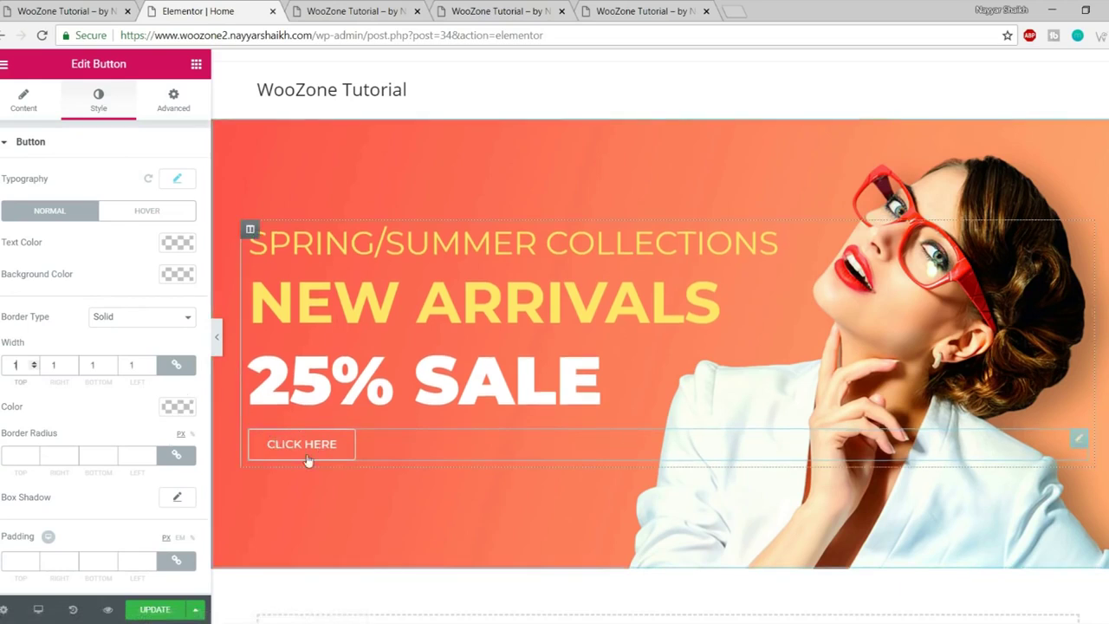
pyautogui.click(26, 7)
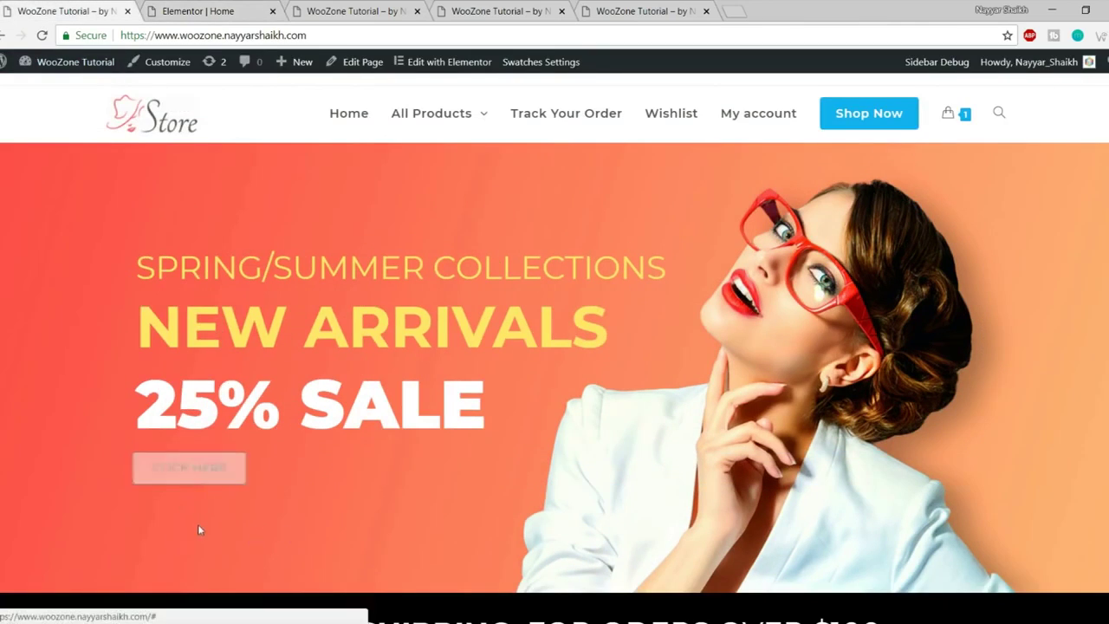
# - Set the button's hover colours: black text, white background, black border
pyautogui.click(208, 7)
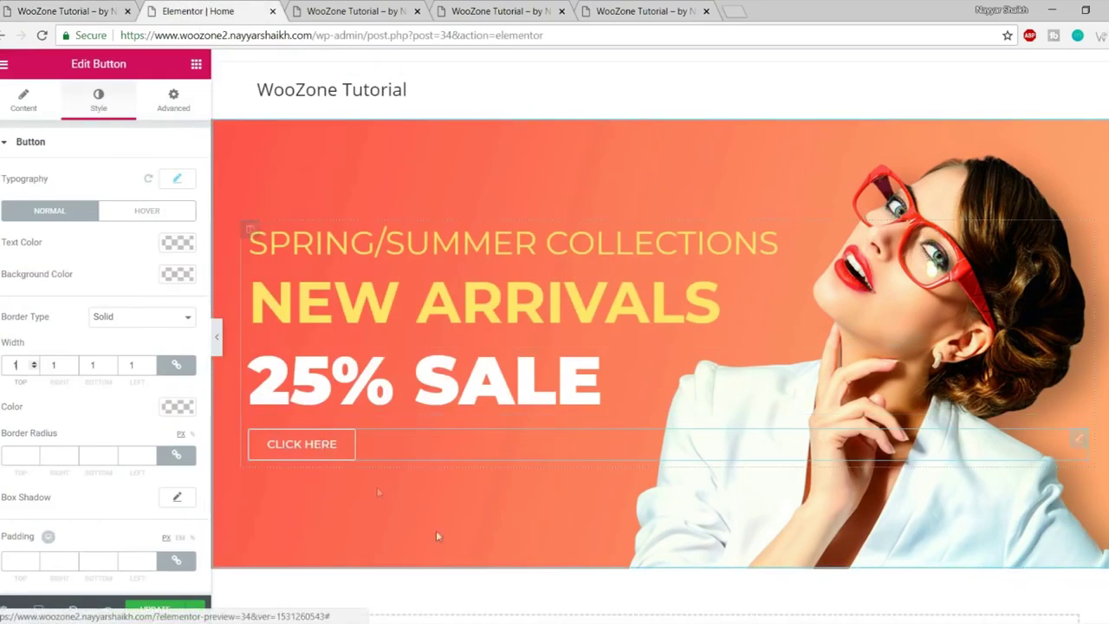
pyautogui.click(159, 218)
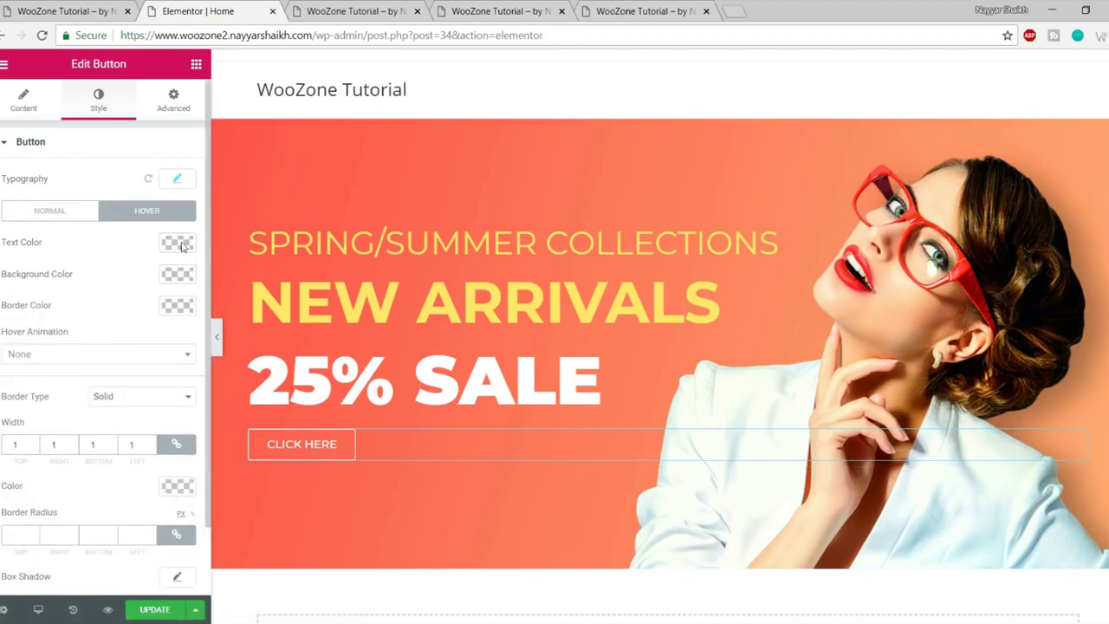
pyautogui.click(177, 244)
pyautogui.click(122, 433)
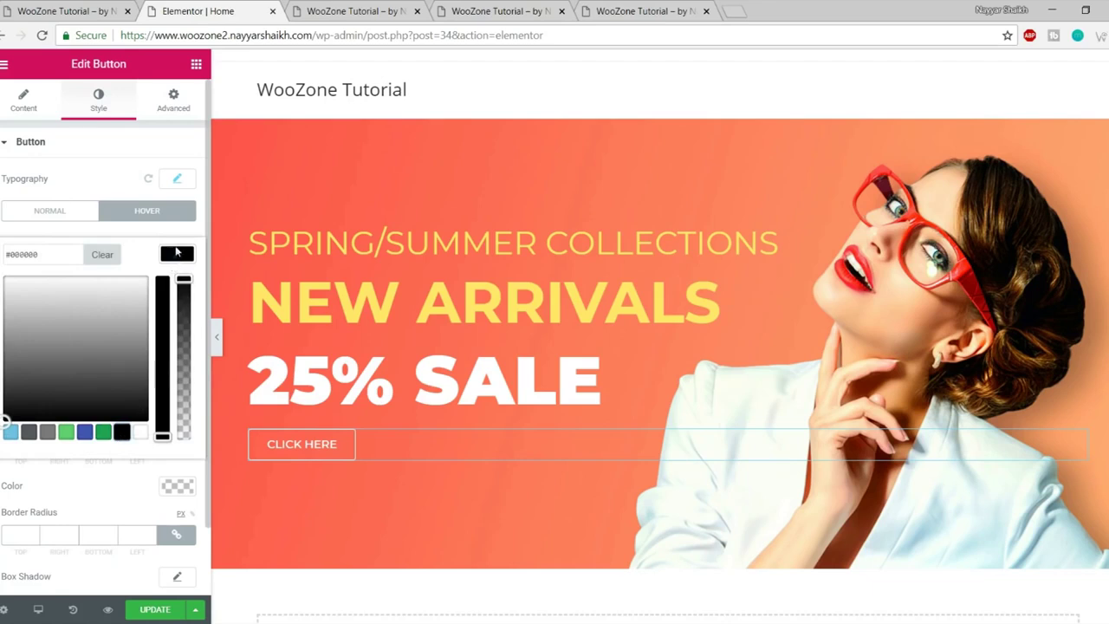
pyautogui.click(176, 246)
pyautogui.click(178, 275)
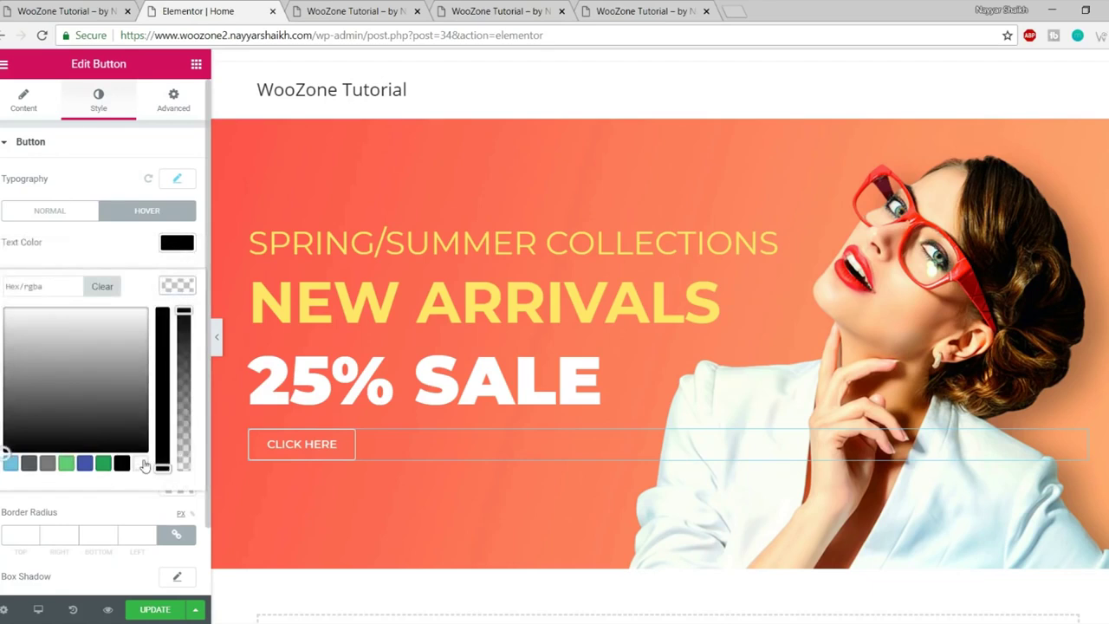
pyautogui.click(142, 464)
pyautogui.click(181, 291)
pyautogui.click(178, 312)
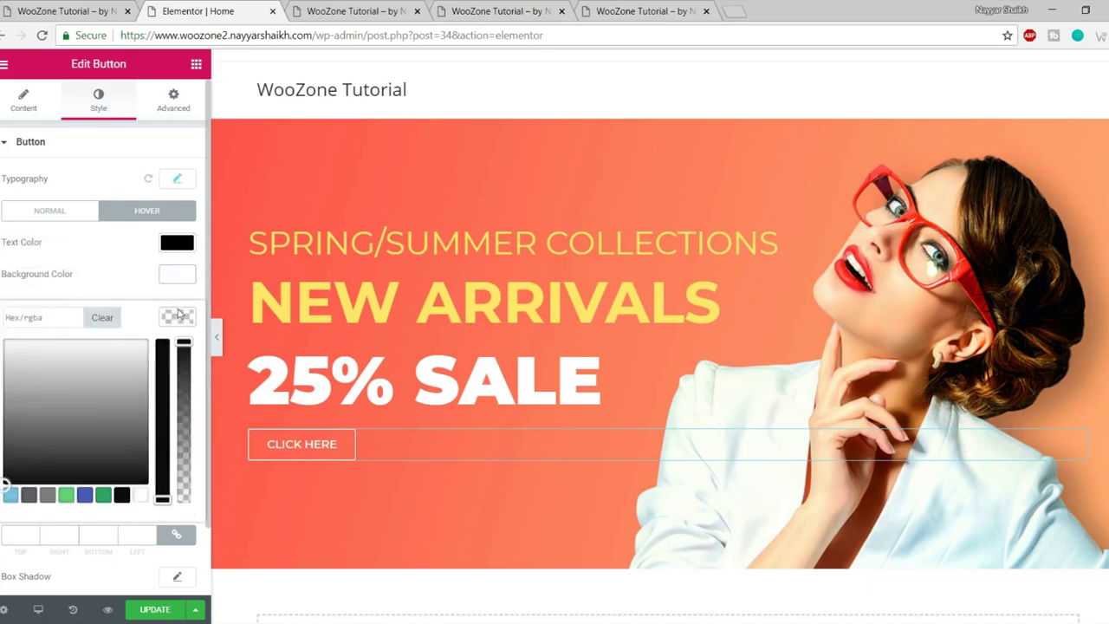
pyautogui.click(122, 495)
pyautogui.click(185, 314)
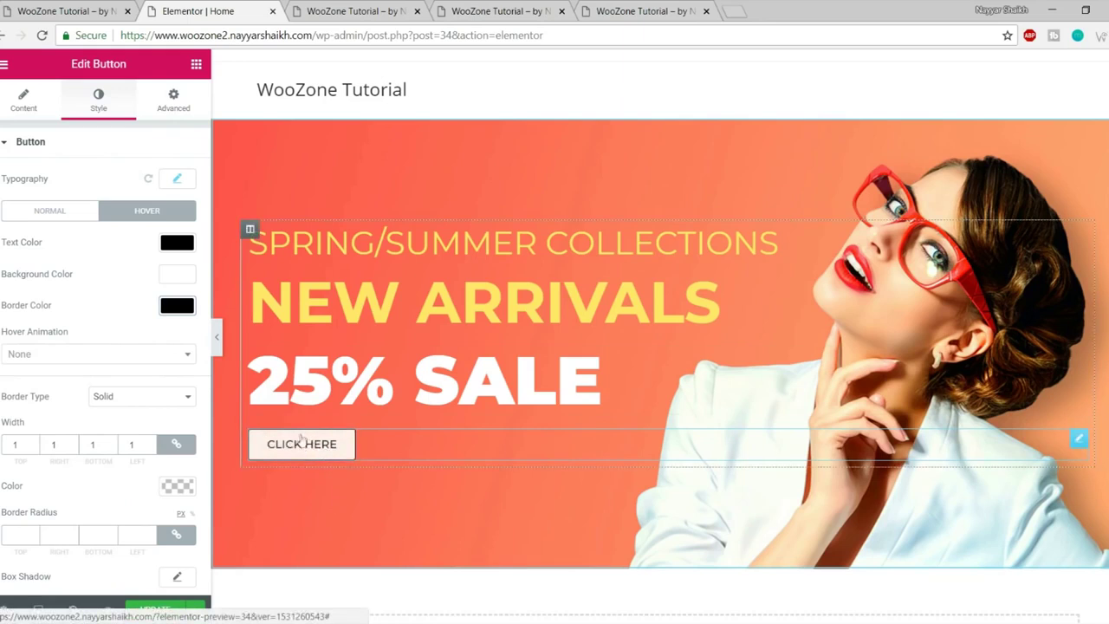
# - Apply the Grow Rotate hover animation to the button
pyautogui.click(89, 353)
pyautogui.scroll(-4, 59, 471)
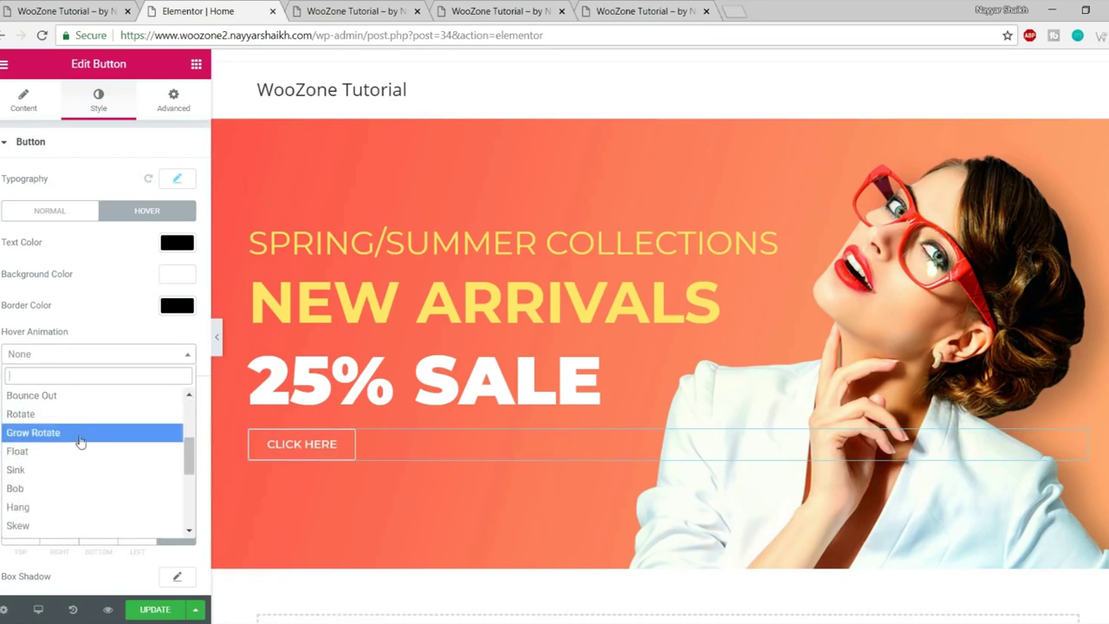
pyautogui.click(80, 442)
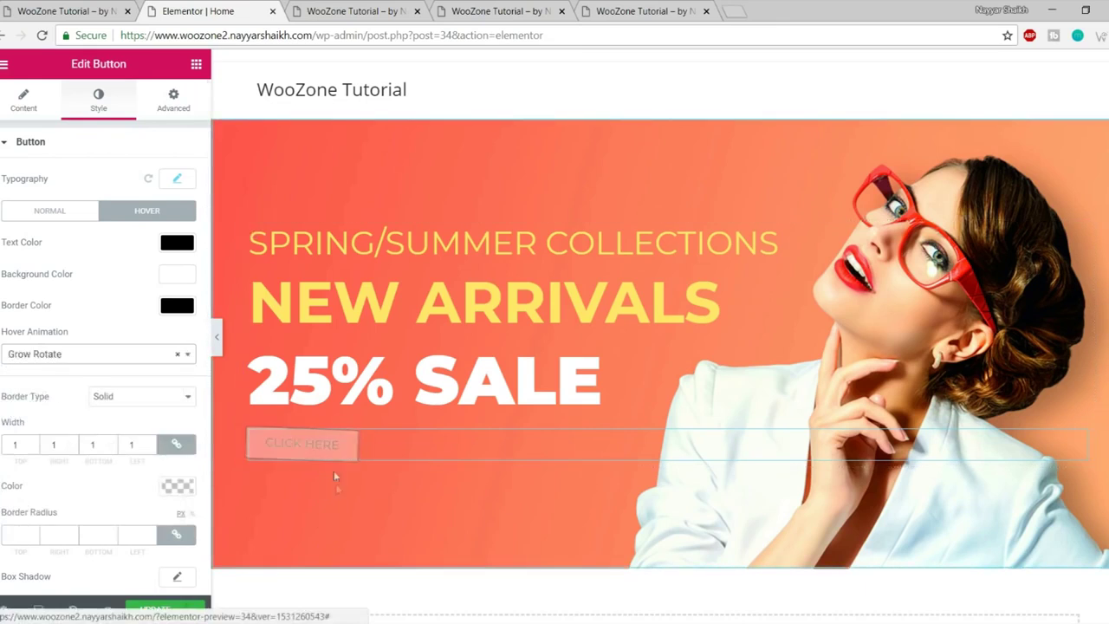
pyautogui.scroll(-1, 136, 450)
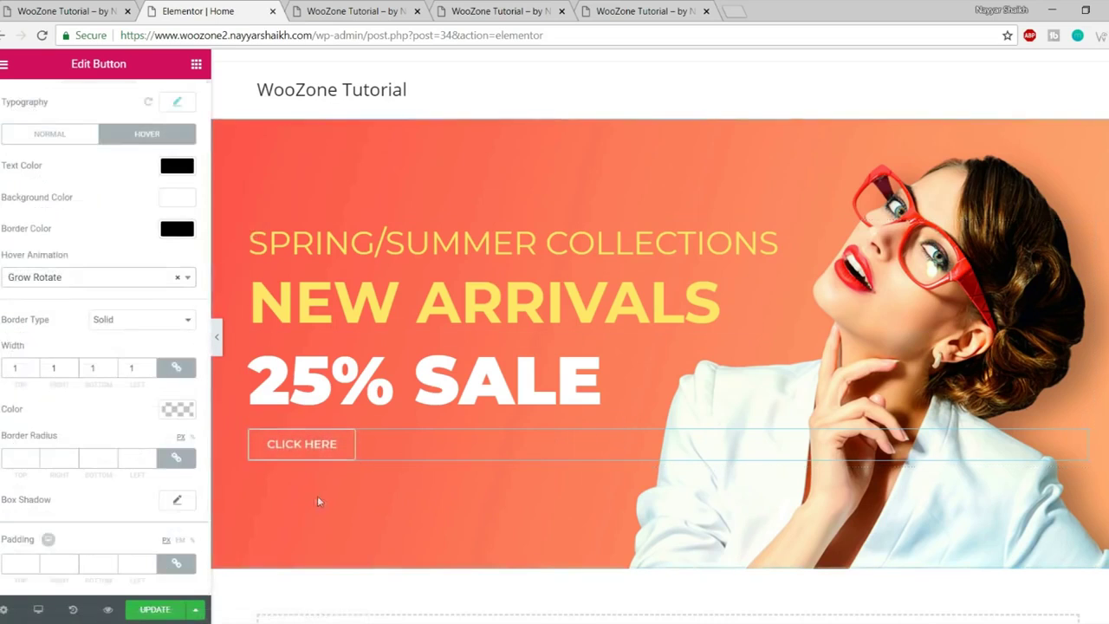
pyautogui.scroll(1, 83, 277)
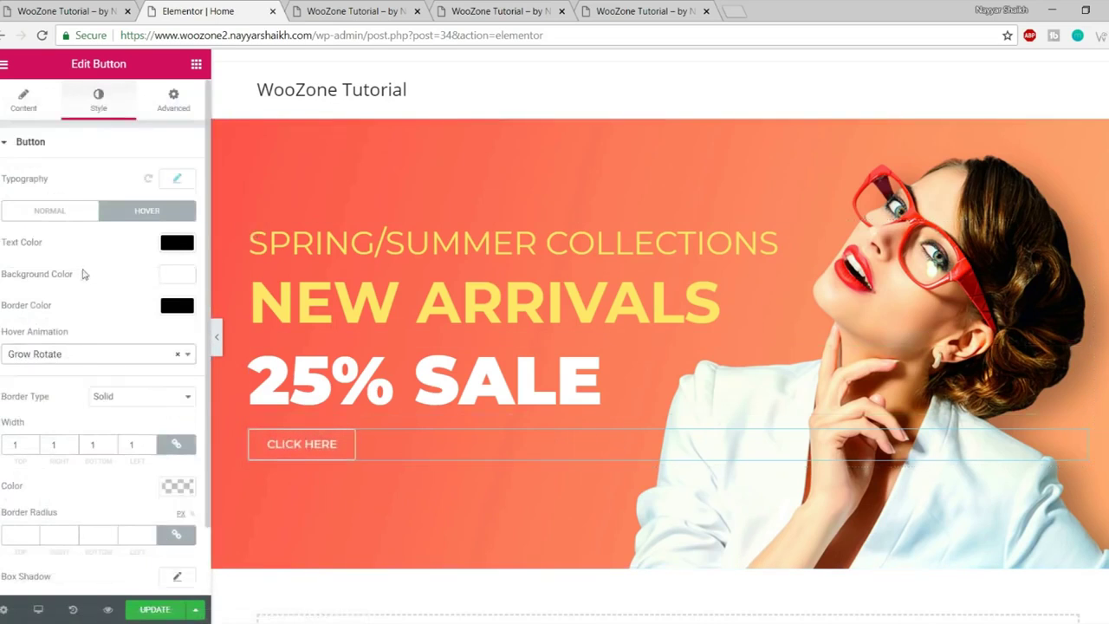
# - Check the button's Link value in Content settings and save the page with UPDATE
pyautogui.click(22, 98)
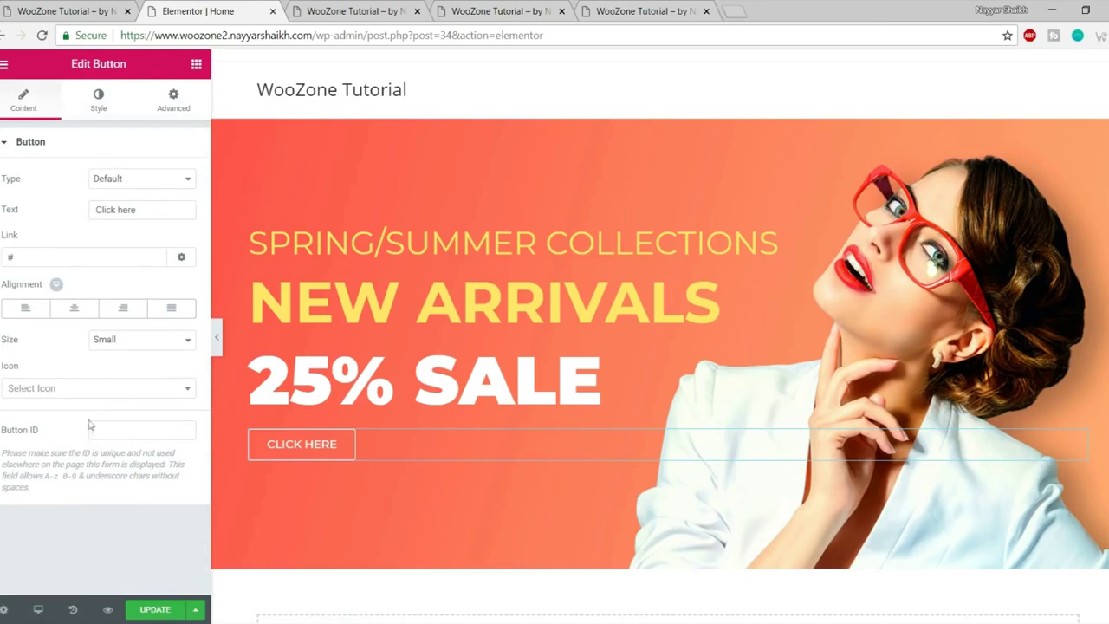
pyautogui.doubleClick(63, 257)
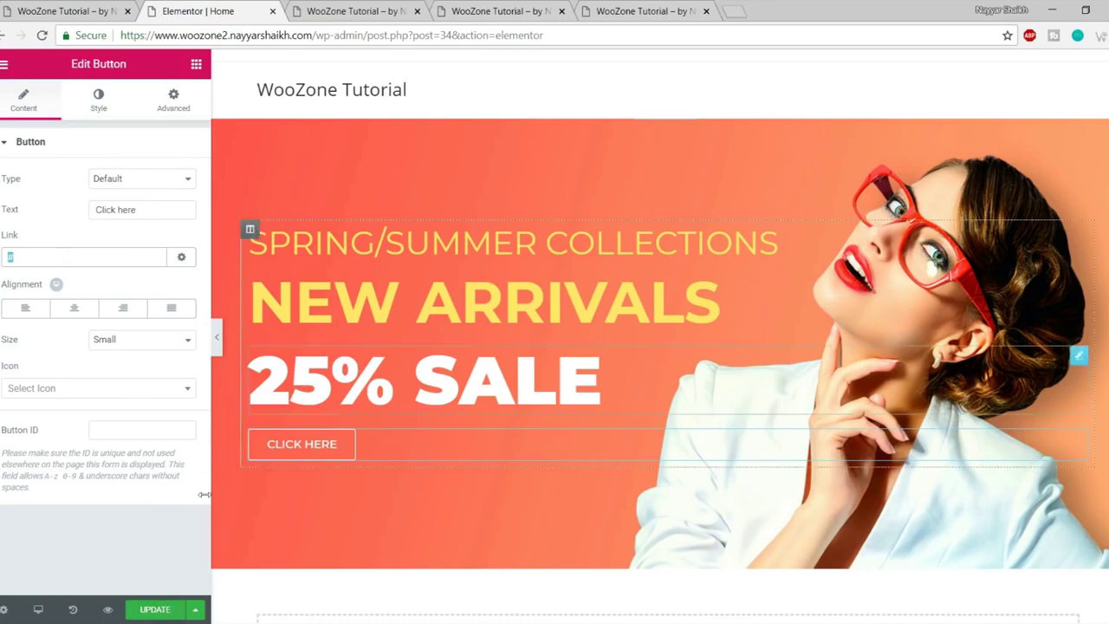
pyautogui.click(154, 609)
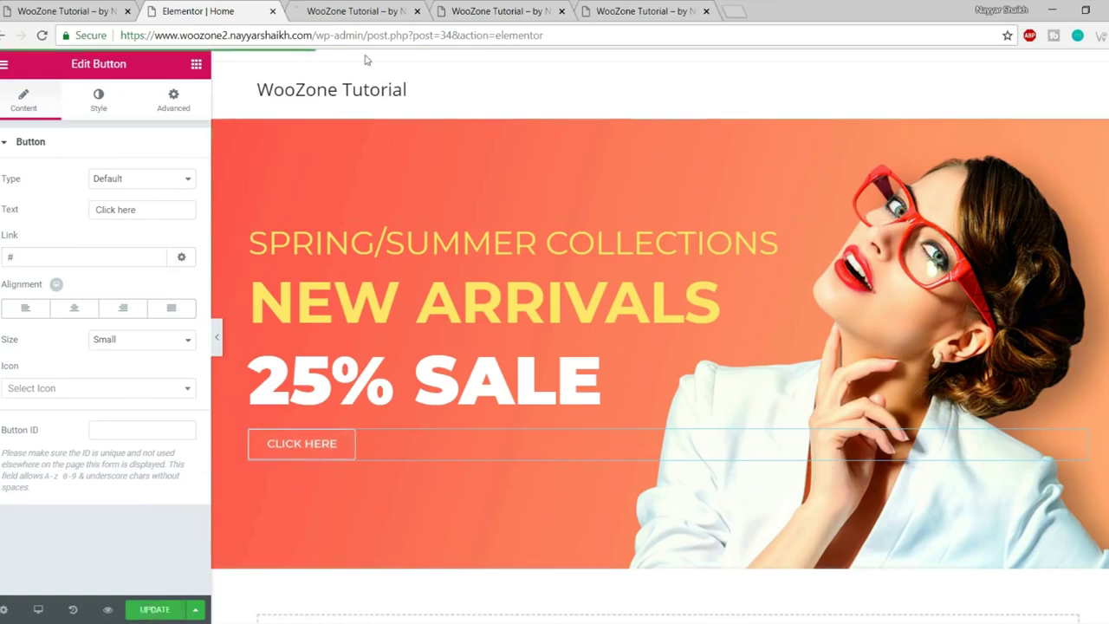
# - Compare the page preview with the live reference store, then return to the editor
pyautogui.click(355, 11)
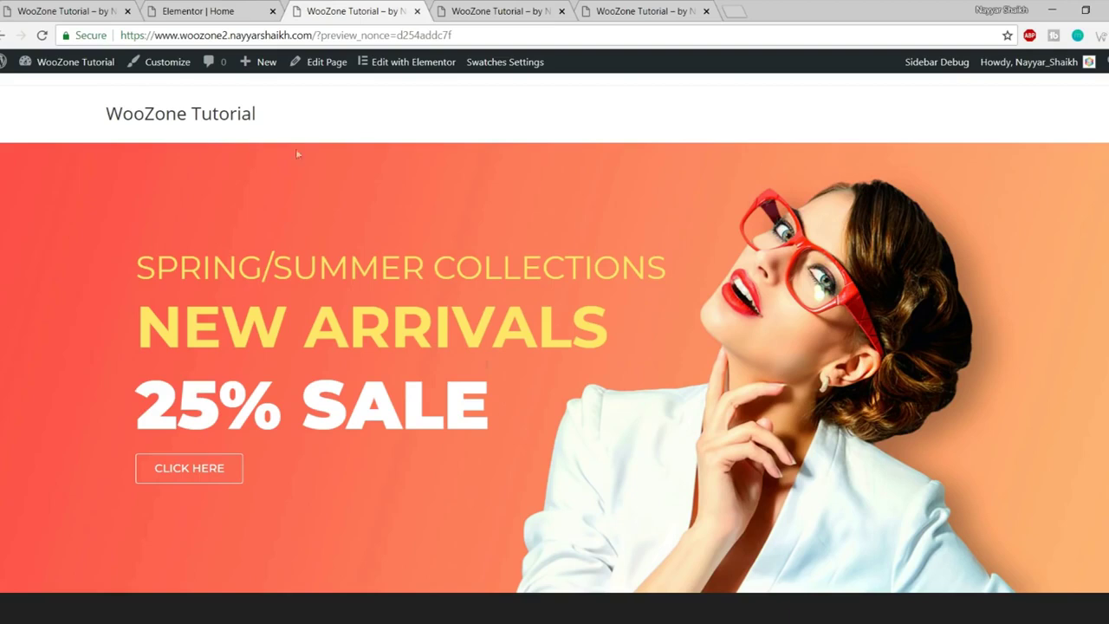
pyautogui.click(102, 5)
pyautogui.scroll(-4, 279, 147)
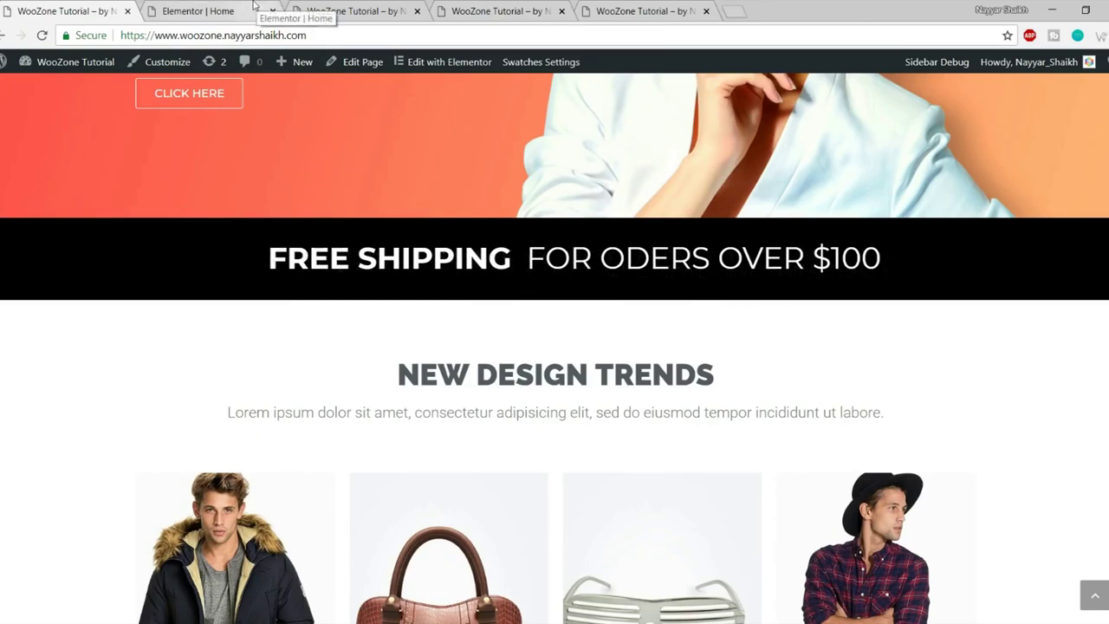
pyautogui.click(254, 7)
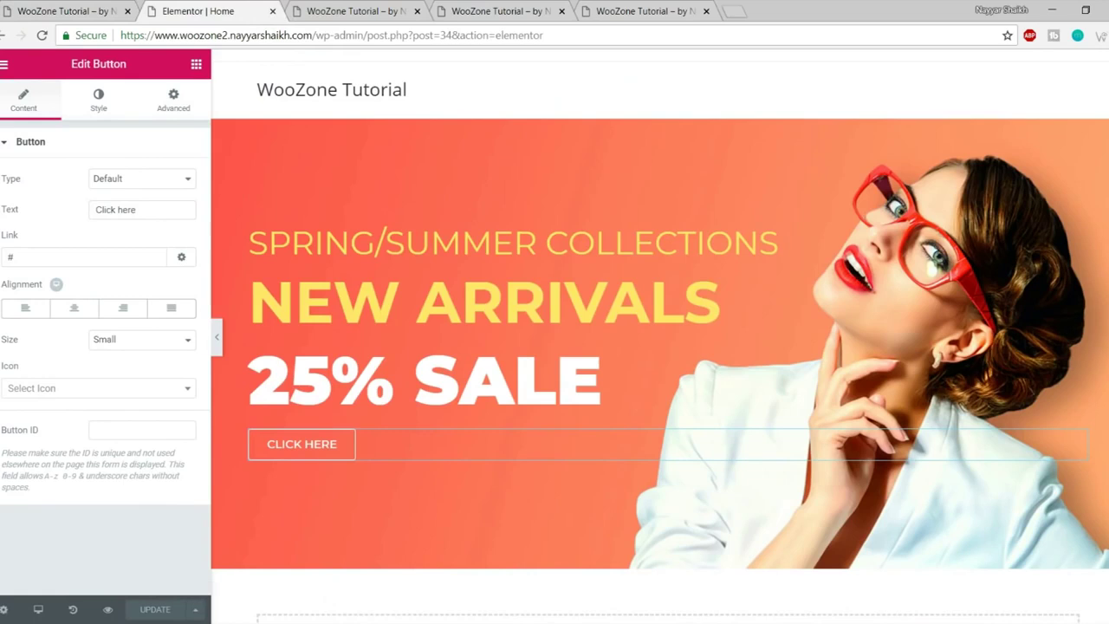
# - Add a new two-column section below the banner
pyautogui.click(197, 66)
pyautogui.scroll(-1, 295, 416)
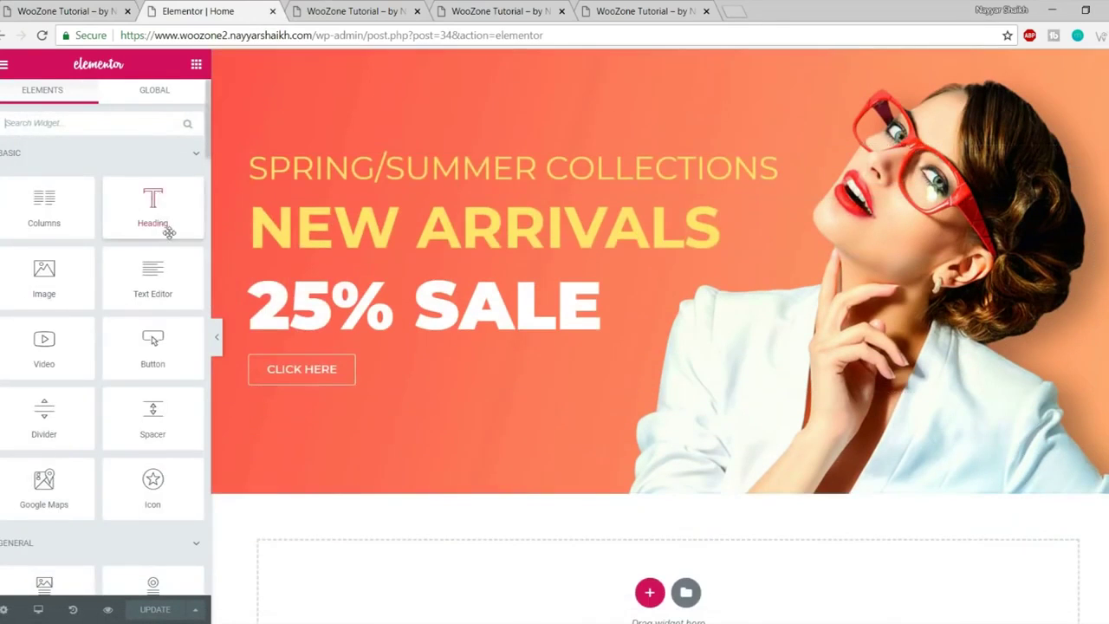
pyautogui.scroll(-2, 160, 230)
pyautogui.scroll(3, 151, 232)
pyautogui.moveTo(153, 204)
pyautogui.mouseDown()
pyautogui.moveTo(606, 384)
pyautogui.moveTo(717, 576)
pyautogui.moveTo(236, 198)
pyautogui.moveTo(153, 193)
pyautogui.mouseUp()
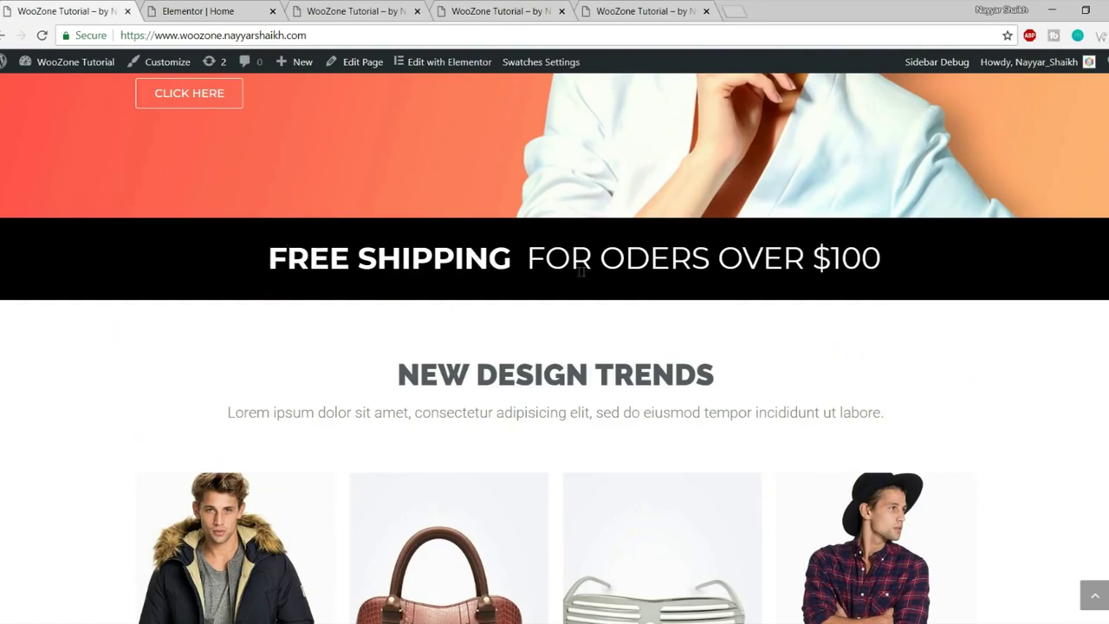
pyautogui.click(198, 10)
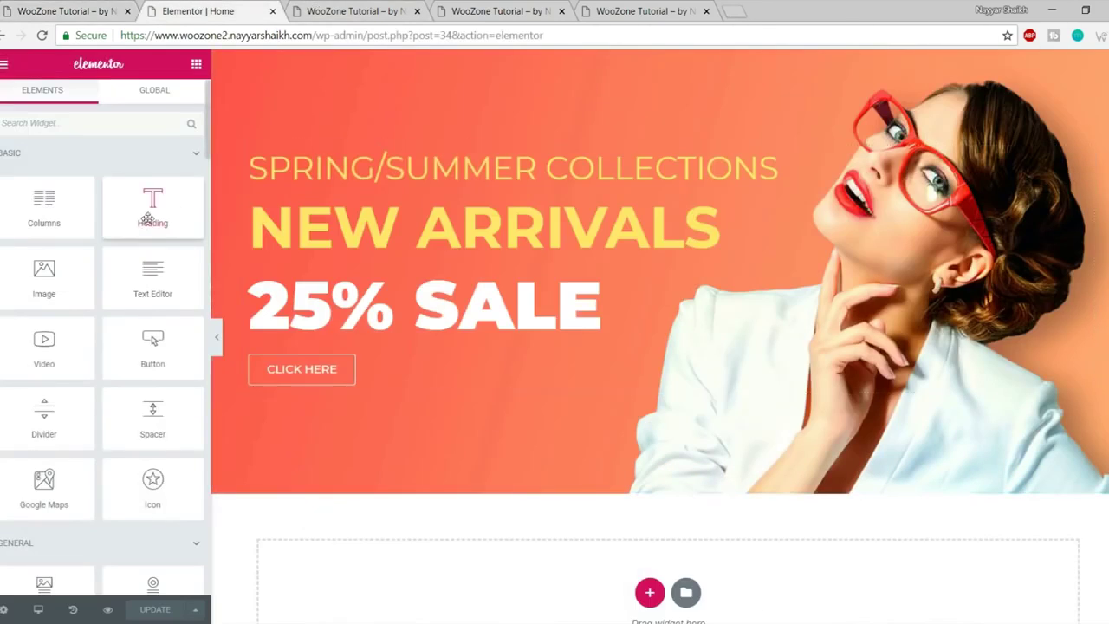
pyautogui.moveTo(43, 208); pyautogui.dragTo(654, 574)
pyautogui.click(648, 589)
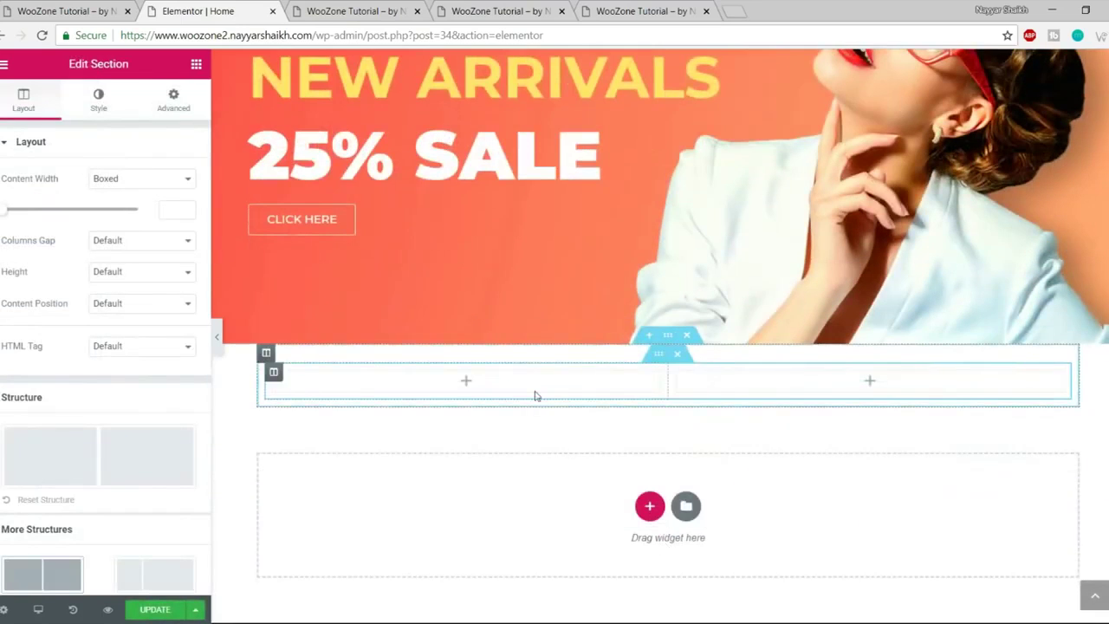
# - Place a Heading in the left column reading FREE SHIPPING, right-aligned
pyautogui.click(195, 64)
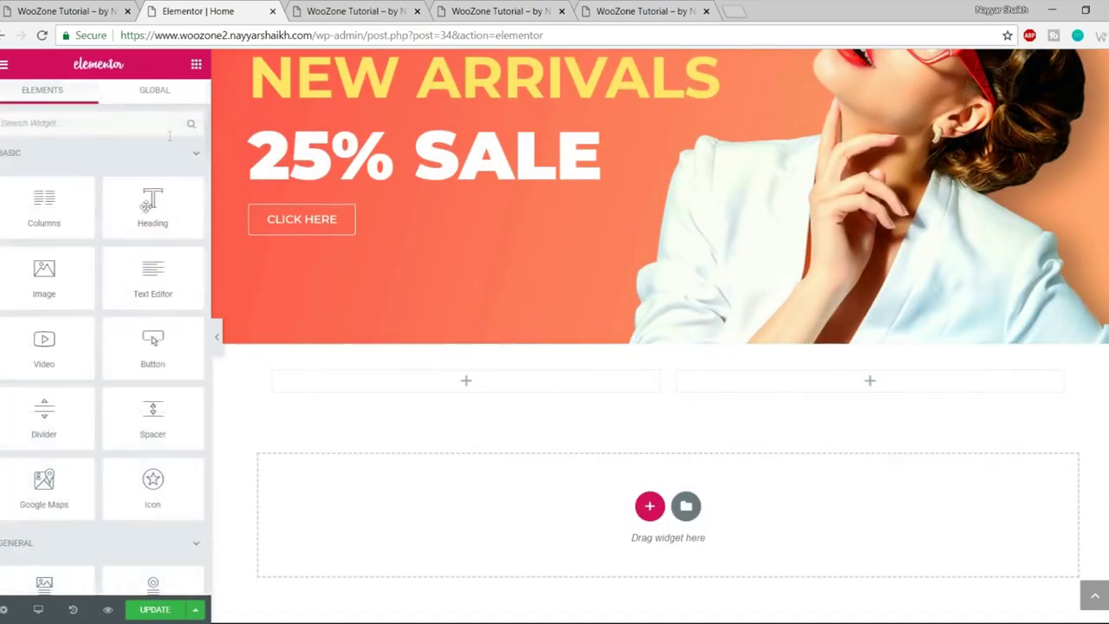
pyautogui.moveTo(144, 213); pyautogui.dragTo(484, 384)
pyautogui.click(54, 5)
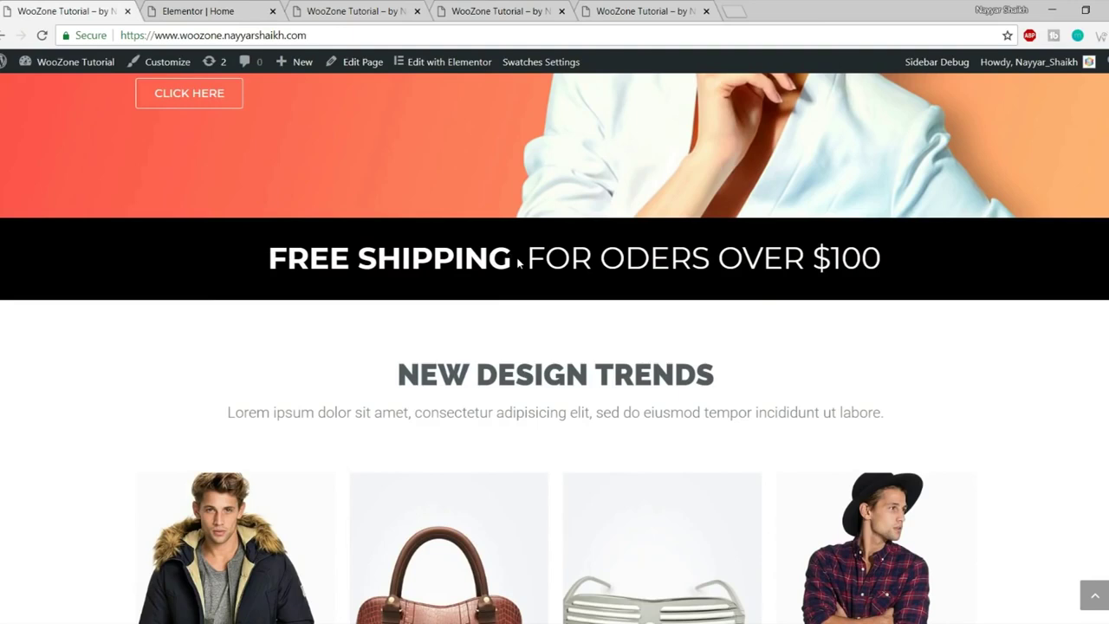
pyautogui.click(198, 11)
pyautogui.tripleClick(118, 202)
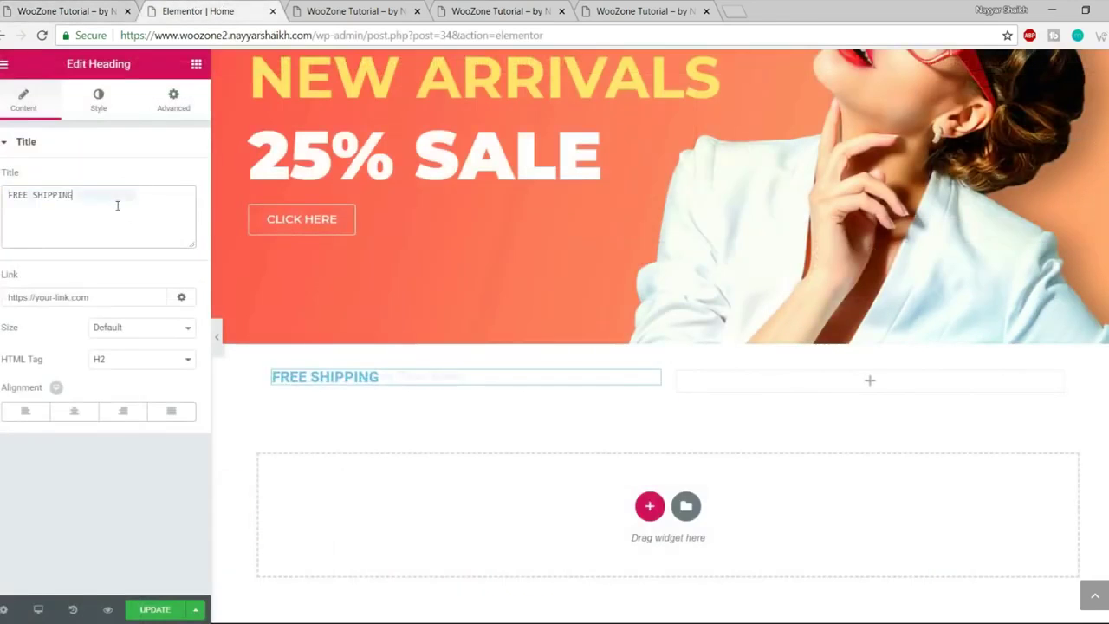
pyautogui.write('FREE SHIPPING')
pyautogui.click(131, 417)
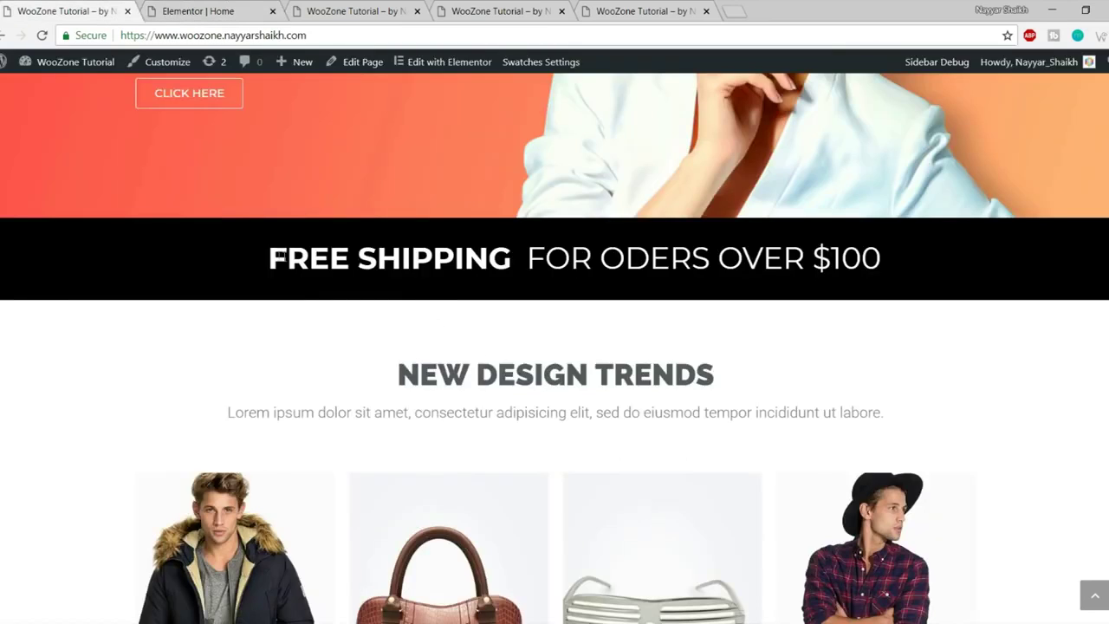
pyautogui.click(152, 8)
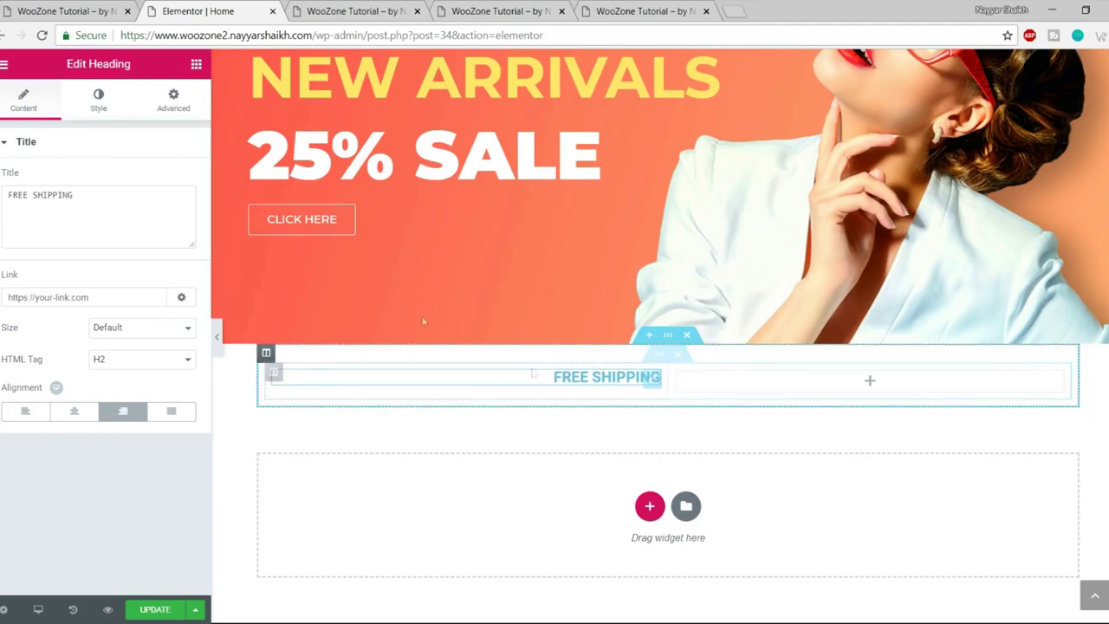
# - Set the FREE SHIPPING heading's text colour to white (#ffffff)
pyautogui.click(101, 104)
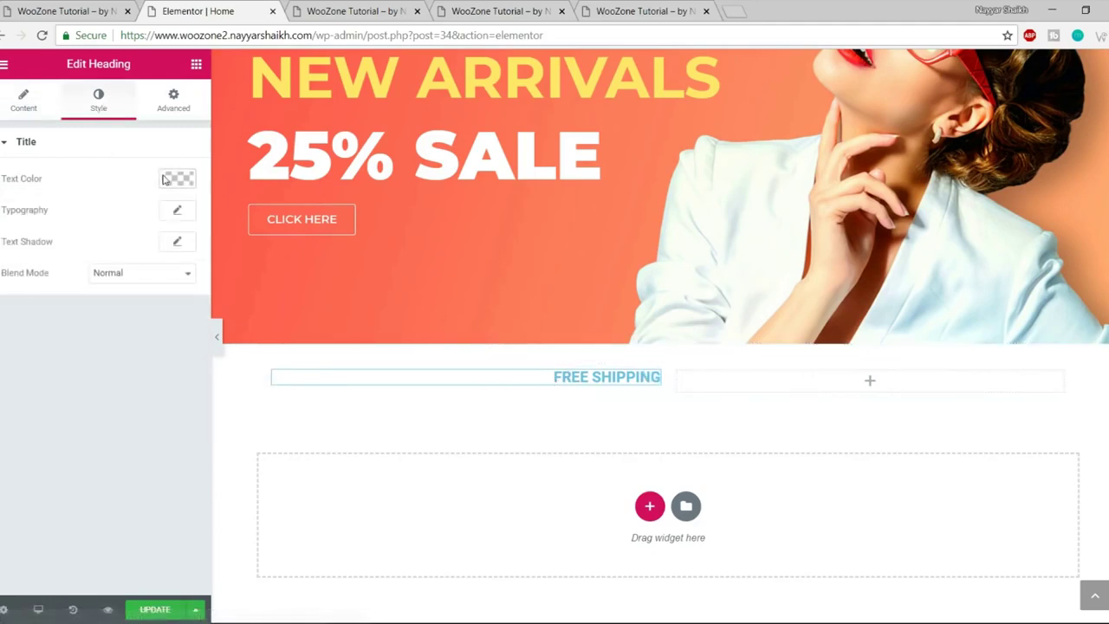
pyautogui.click(166, 179)
pyautogui.click(54, 13)
pyautogui.click(182, 9)
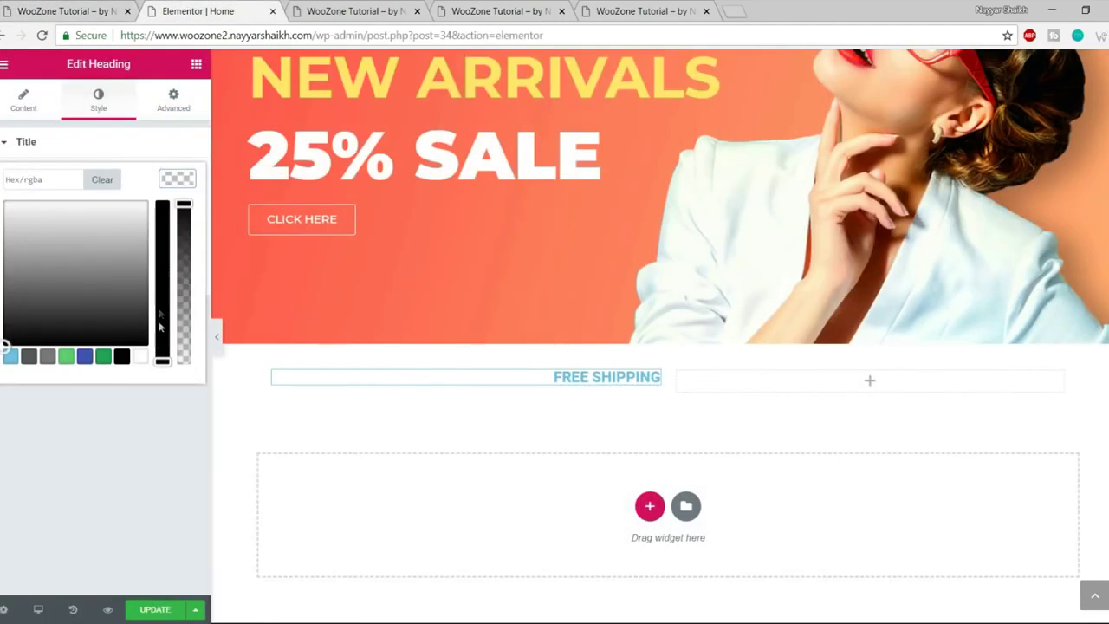
pyautogui.click(140, 356)
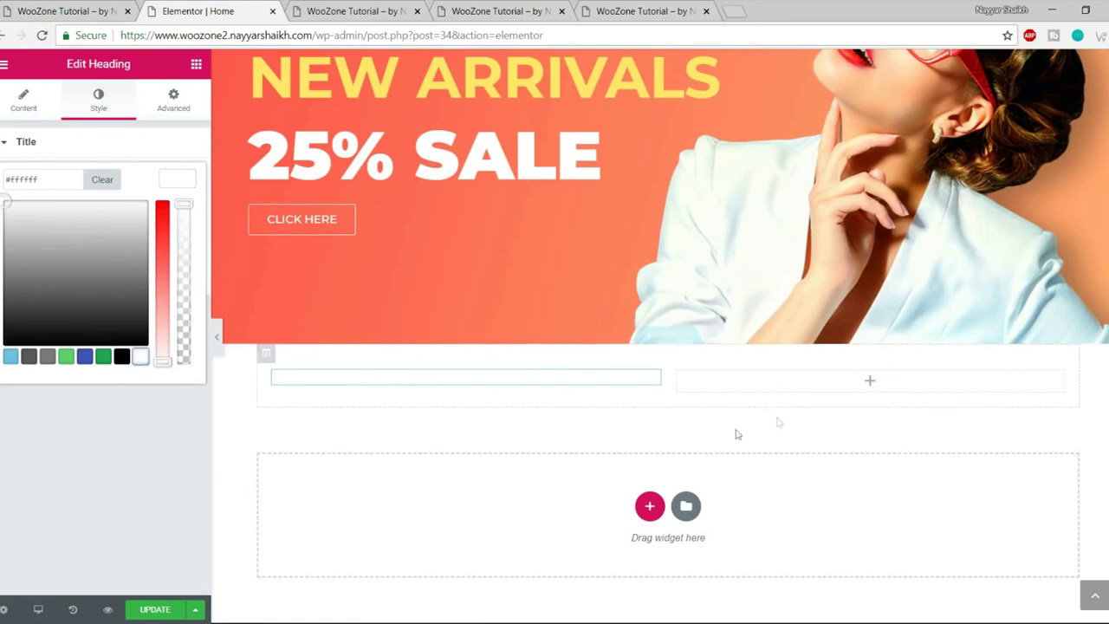
pyautogui.click(172, 180)
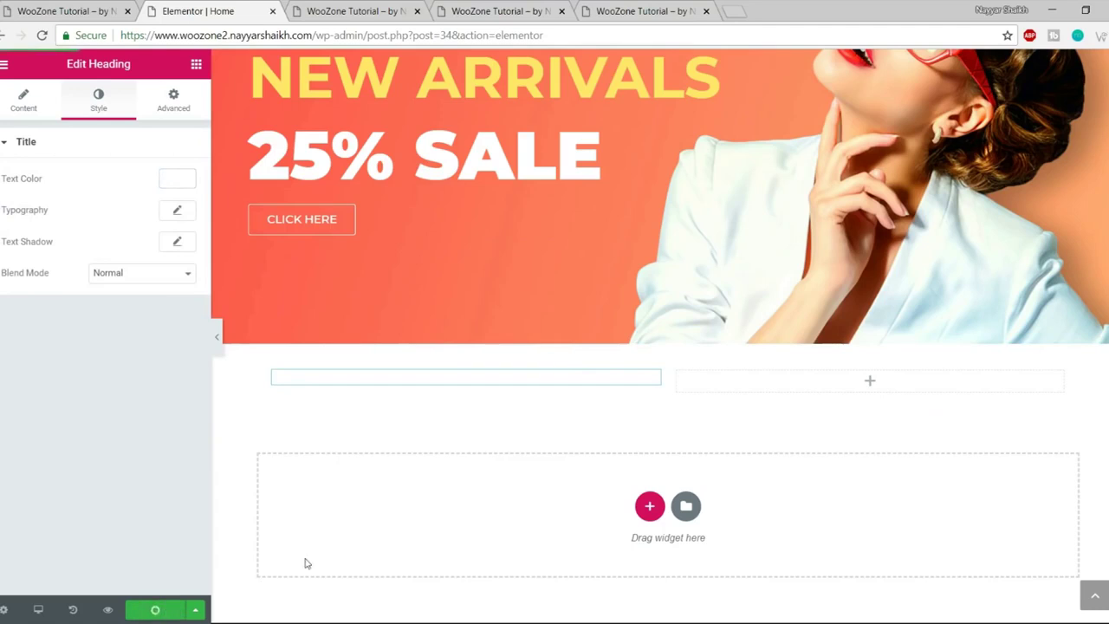
pyautogui.click(103, 8)
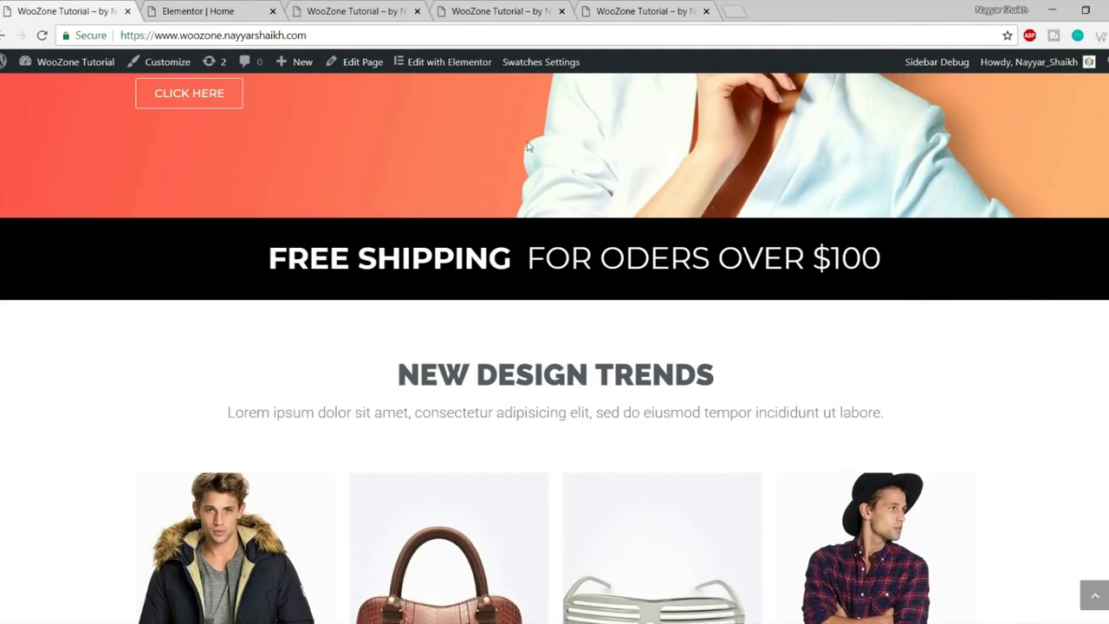
pyautogui.click(197, 10)
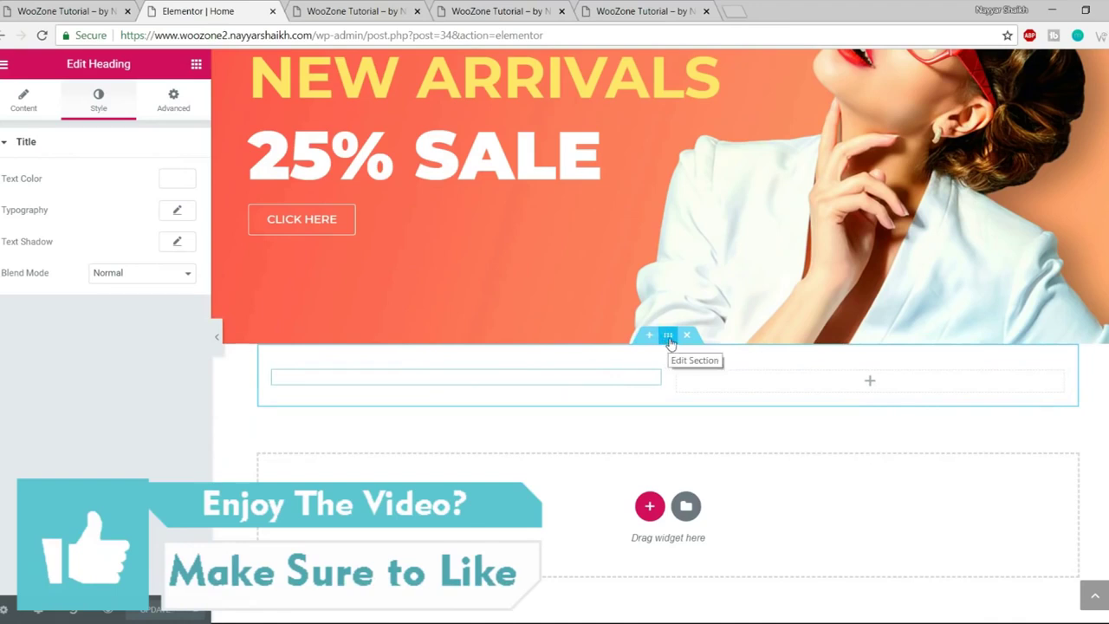
# - Turn on Stretch Section and give the section a classic black background
pyautogui.click(668, 337)
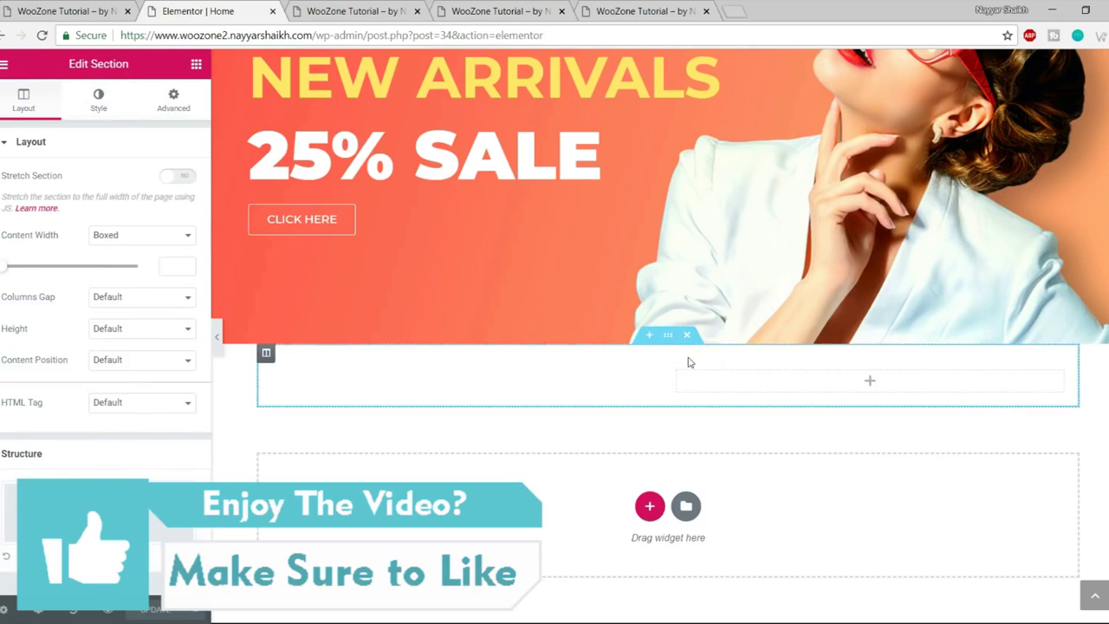
pyautogui.click(188, 179)
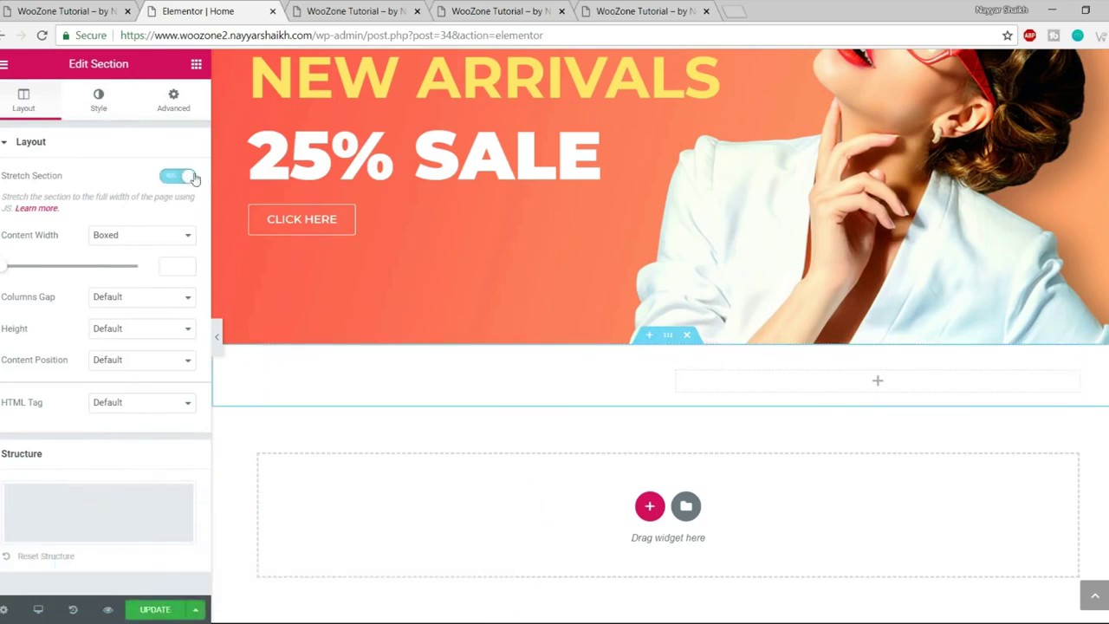
pyautogui.click(99, 106)
pyautogui.click(108, 218)
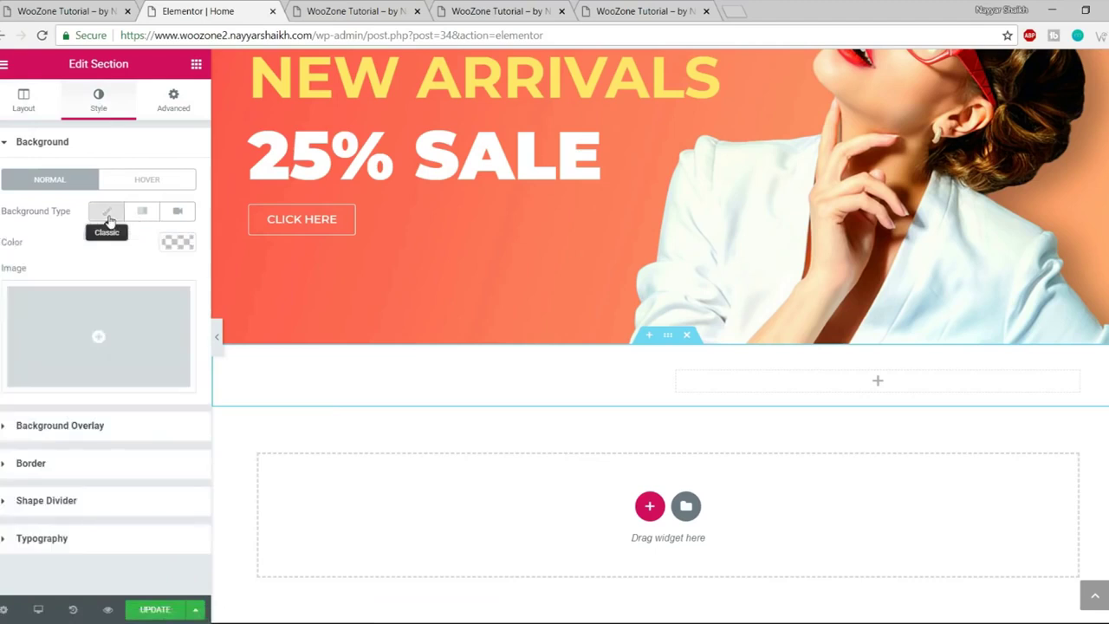
pyautogui.click(178, 242)
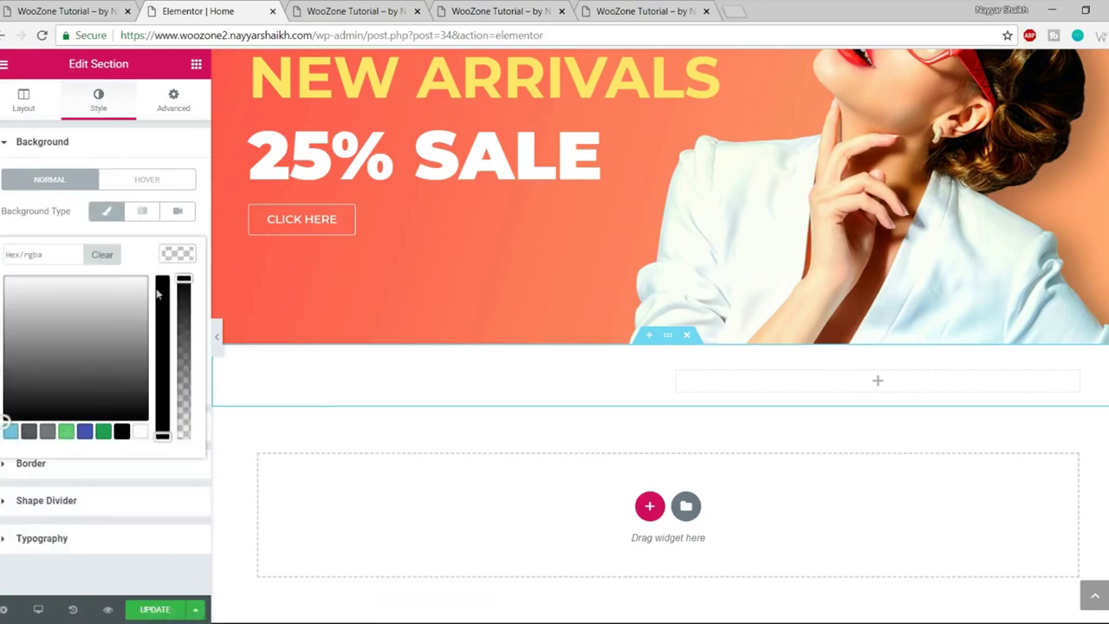
pyautogui.click(122, 435)
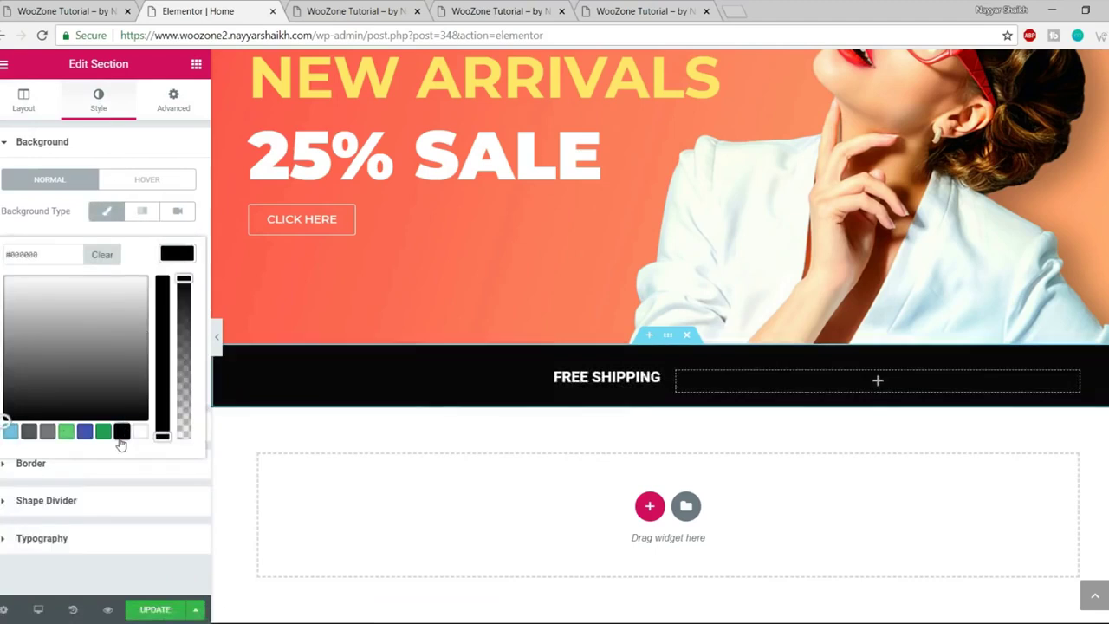
pyautogui.click(220, 208)
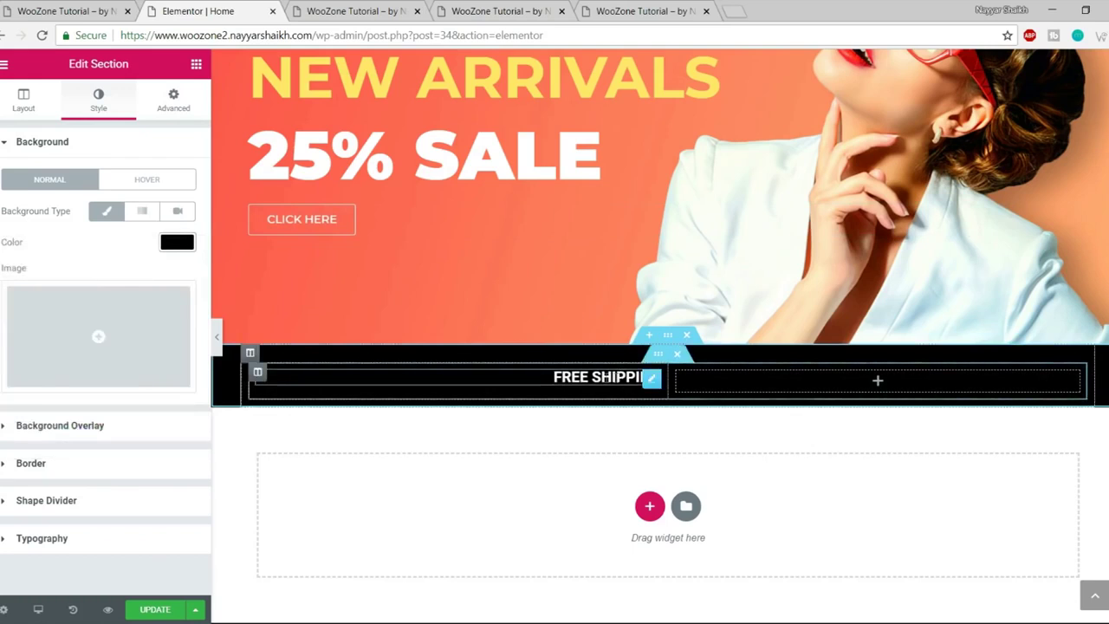
pyautogui.click(587, 377)
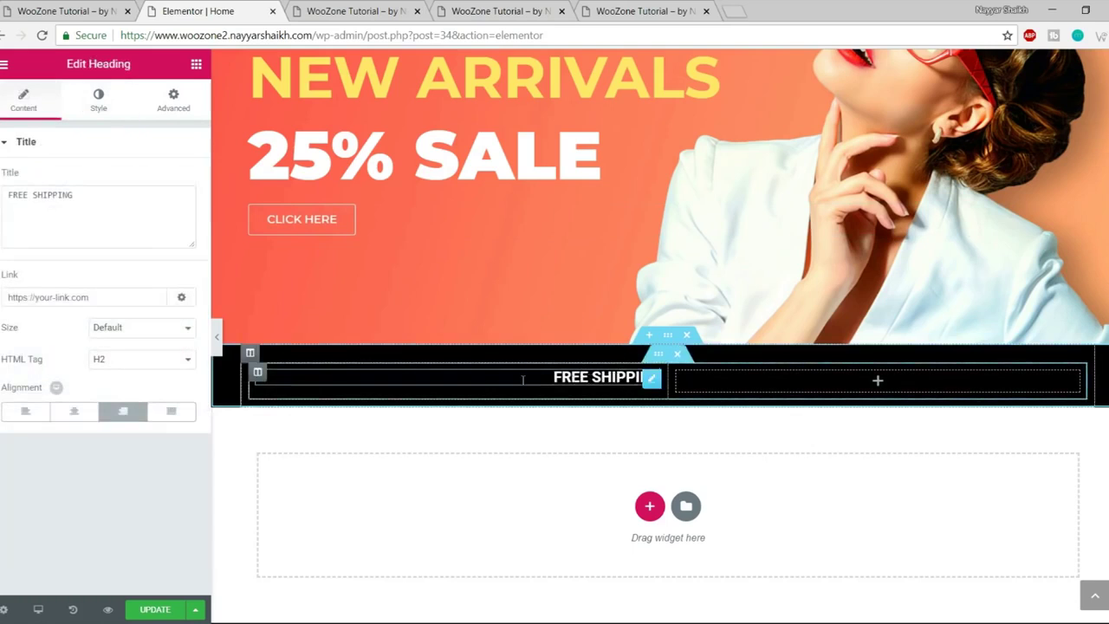
# - Set the FREE SHIPPING heading's font family to Montserrat
pyautogui.click(90, 102)
pyautogui.click(177, 212)
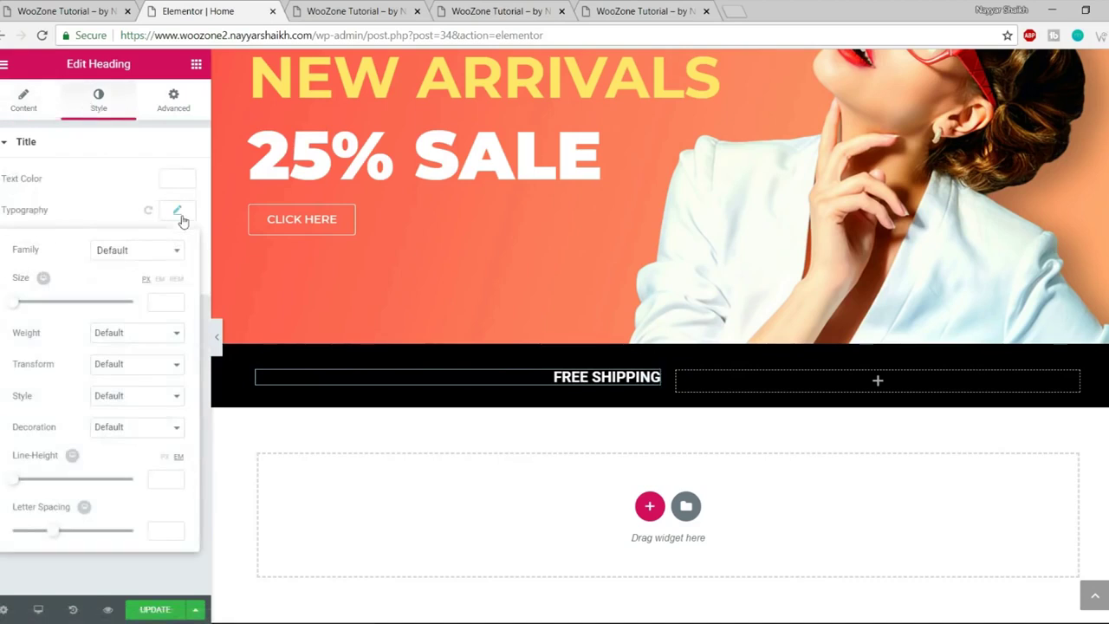
pyautogui.click(143, 253)
pyautogui.write('montse')
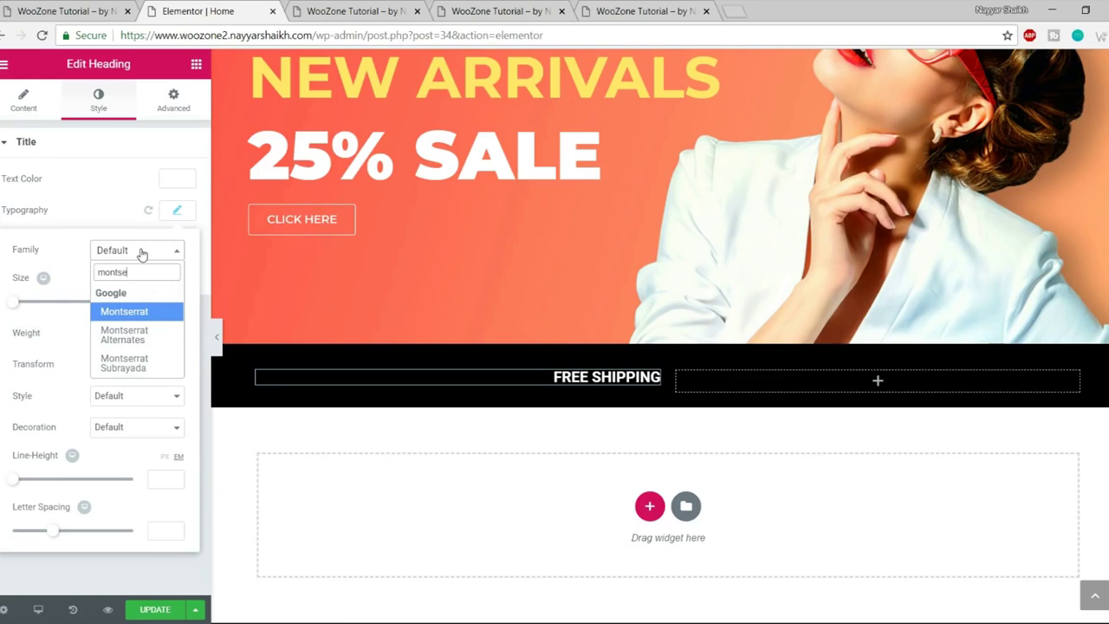
pyautogui.press('Return')
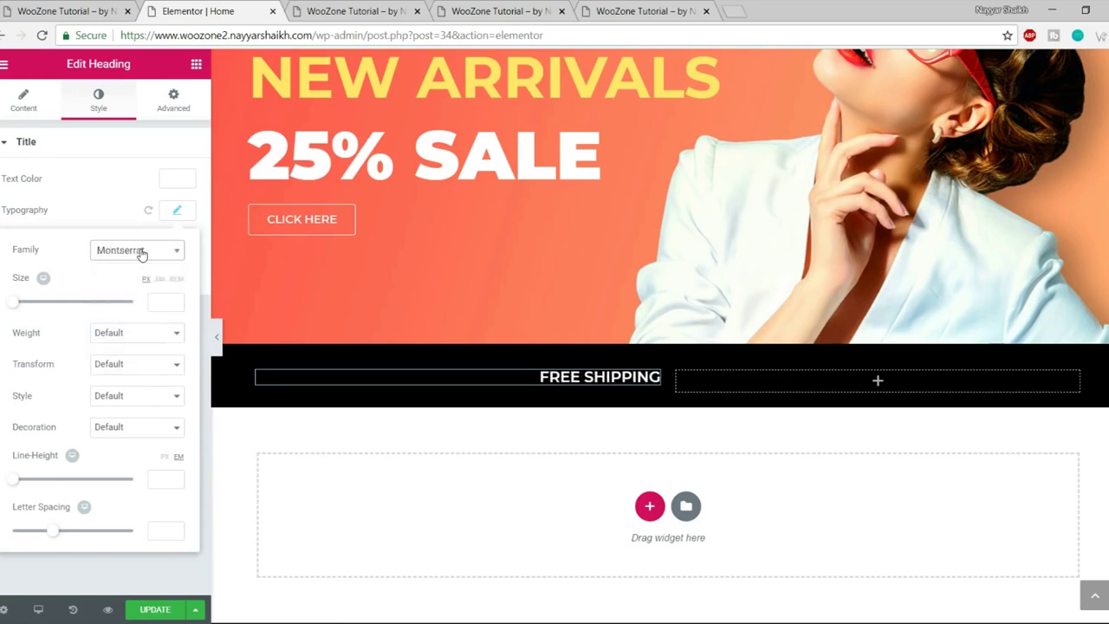
# - Set the heading's font size to 40 px and weight to 700
pyautogui.moveTo(14, 307); pyautogui.dragTo(38, 309)
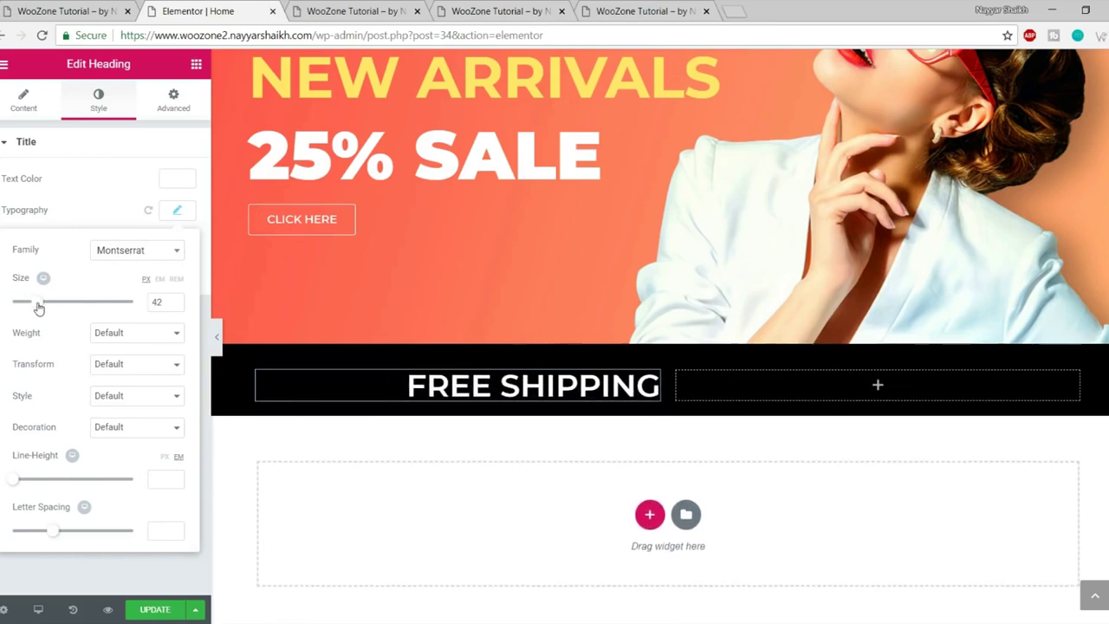
pyautogui.doubleClick(158, 301)
pyautogui.write('40')
pyautogui.click(131, 333)
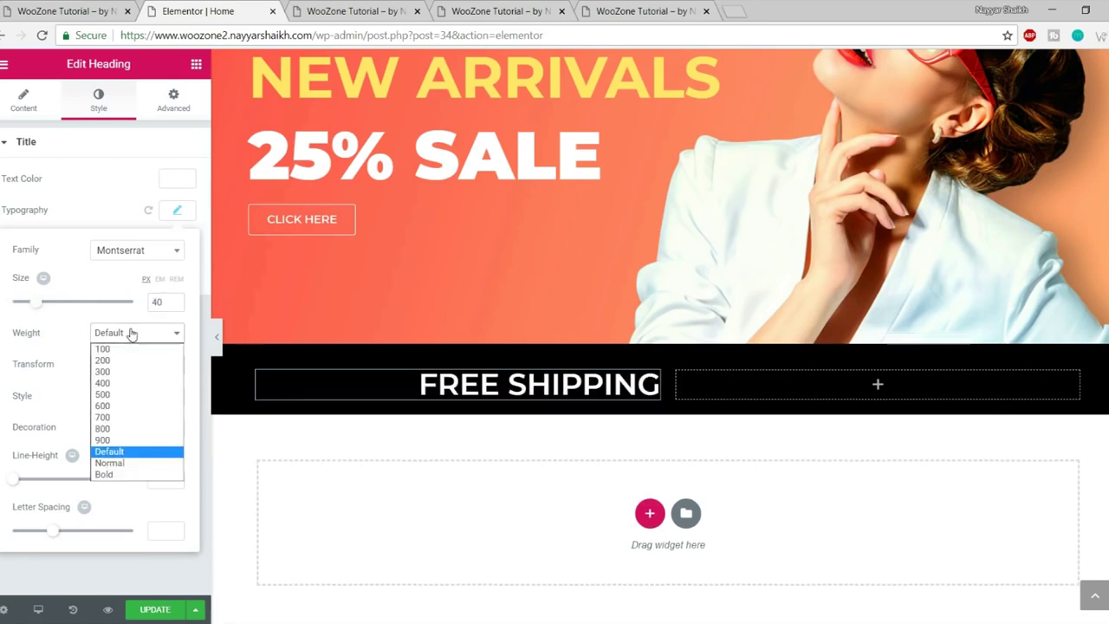
pyautogui.click(117, 421)
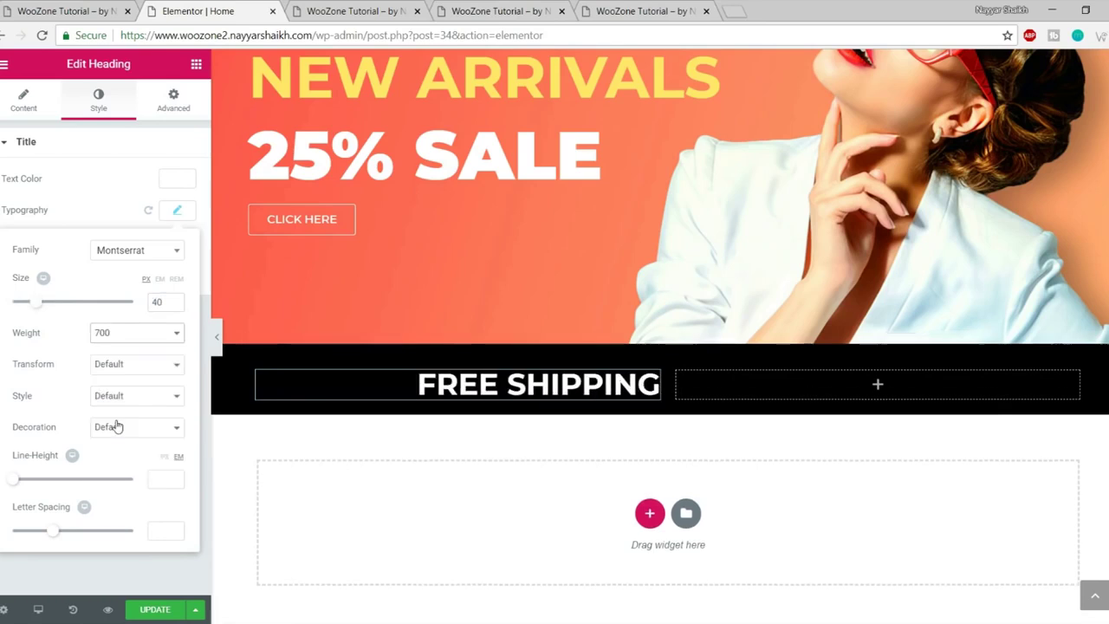
pyautogui.click(65, 11)
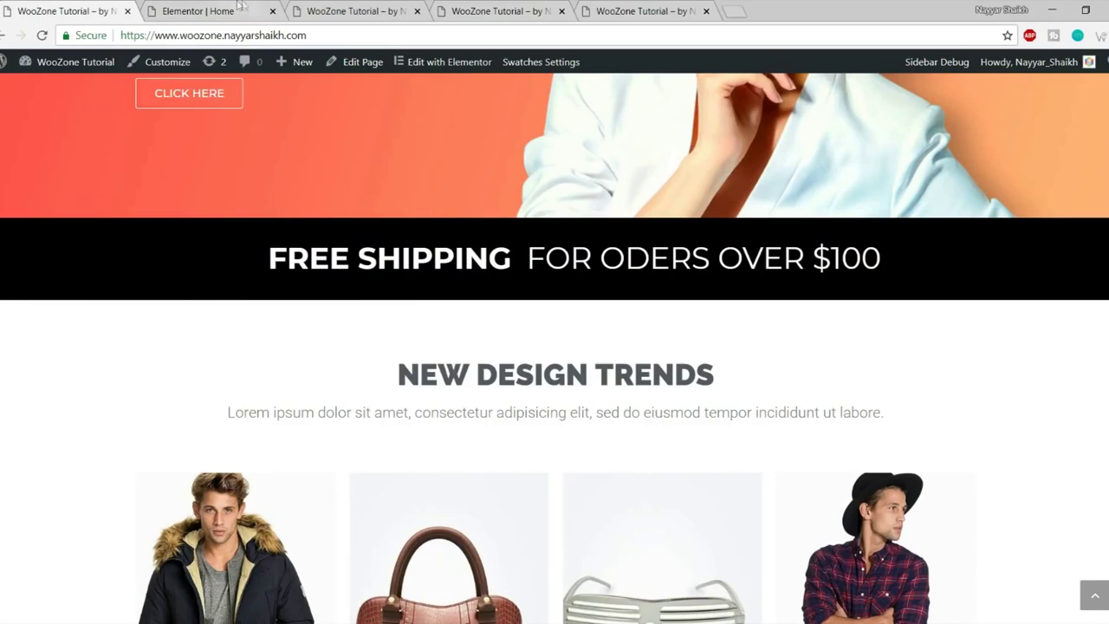
pyautogui.click(240, 7)
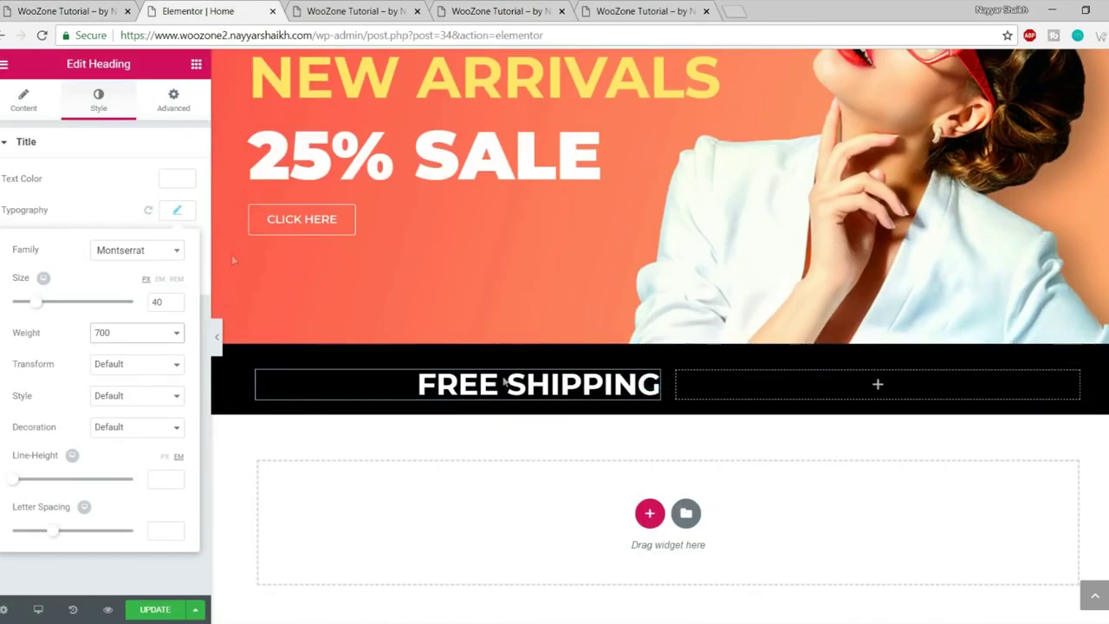
pyautogui.click(179, 213)
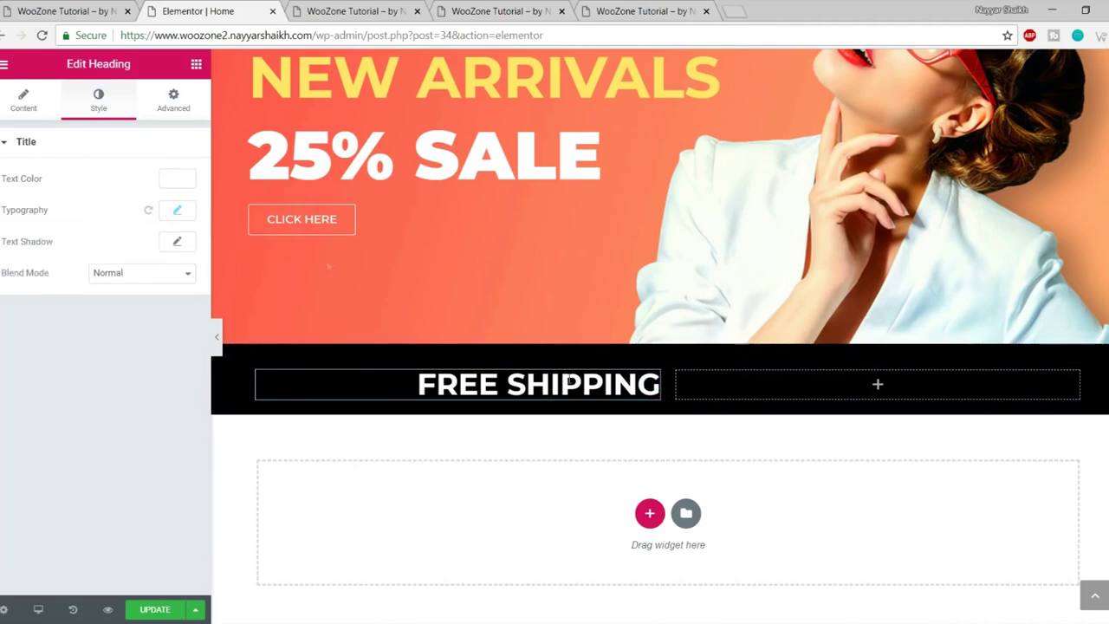
# - Copy the FREE SHIPPING heading into the right column and left-align it
pyautogui.rightClick(650, 385)
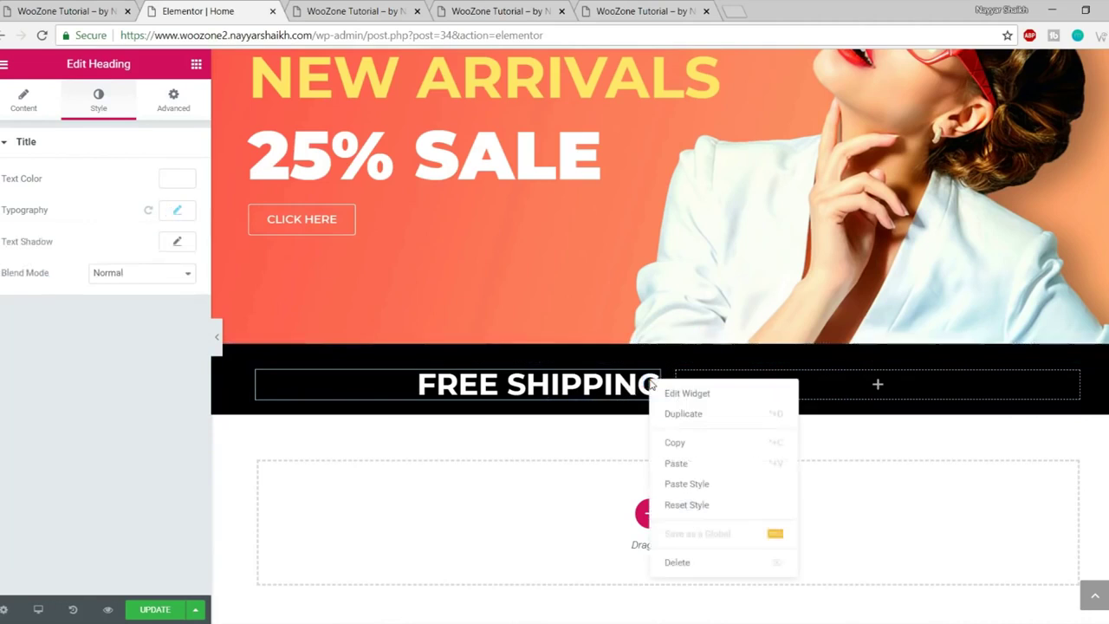
pyautogui.click(707, 443)
pyautogui.click(877, 384)
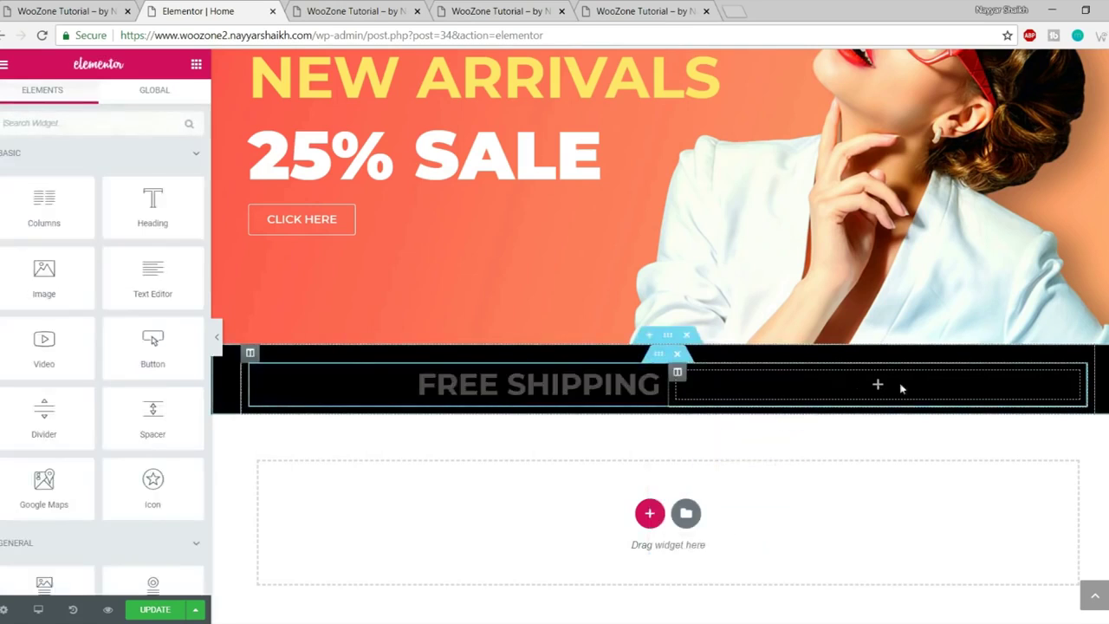
pyautogui.rightClick(880, 386)
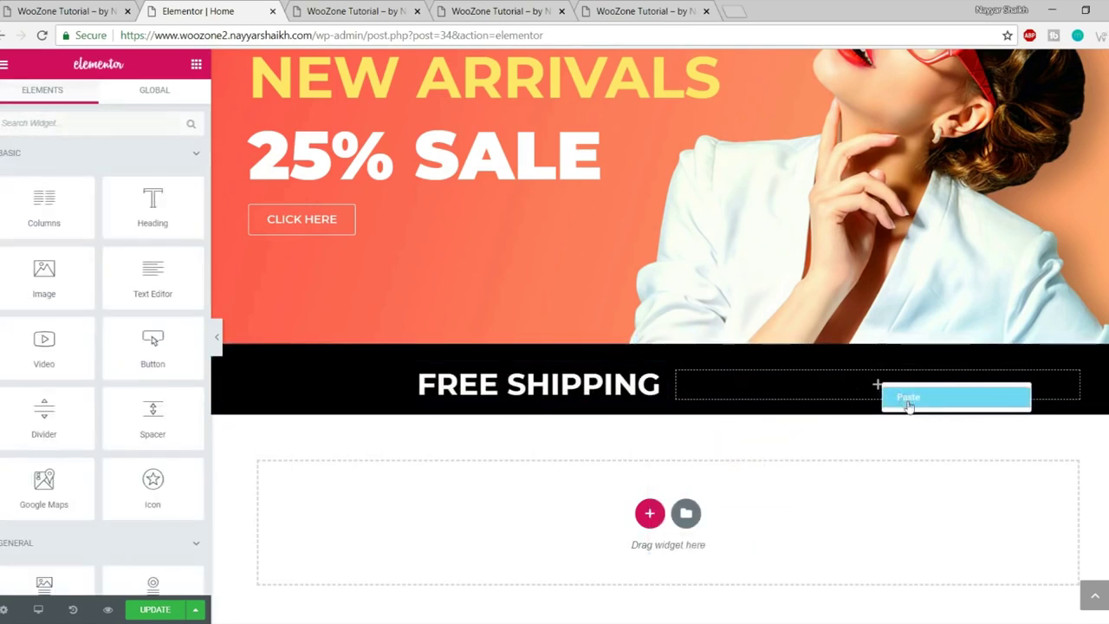
pyautogui.click(907, 396)
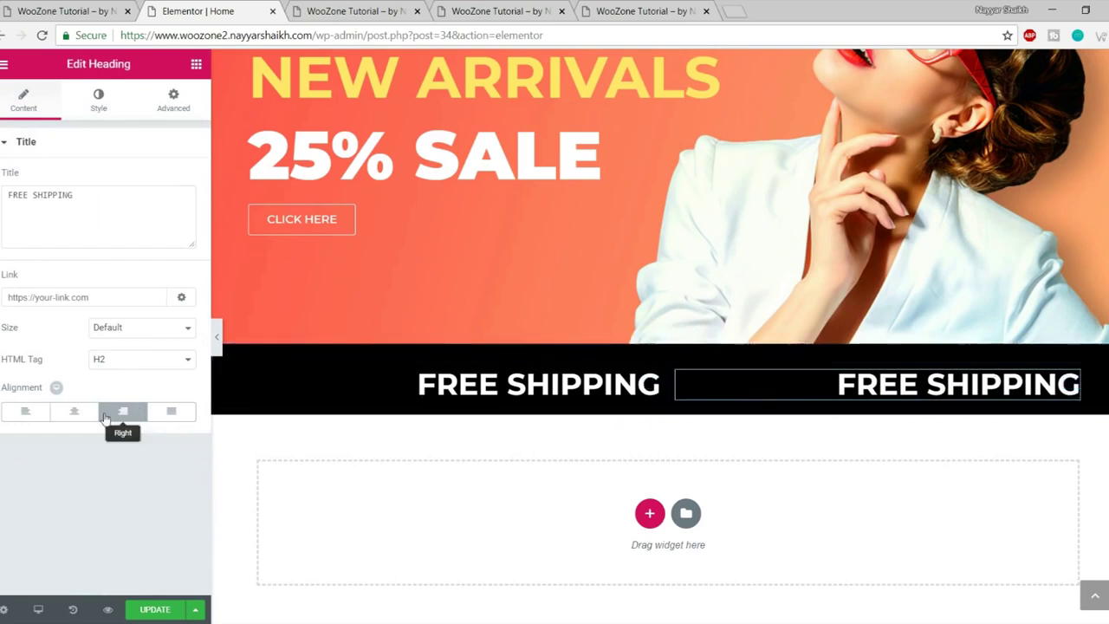
pyautogui.click(26, 416)
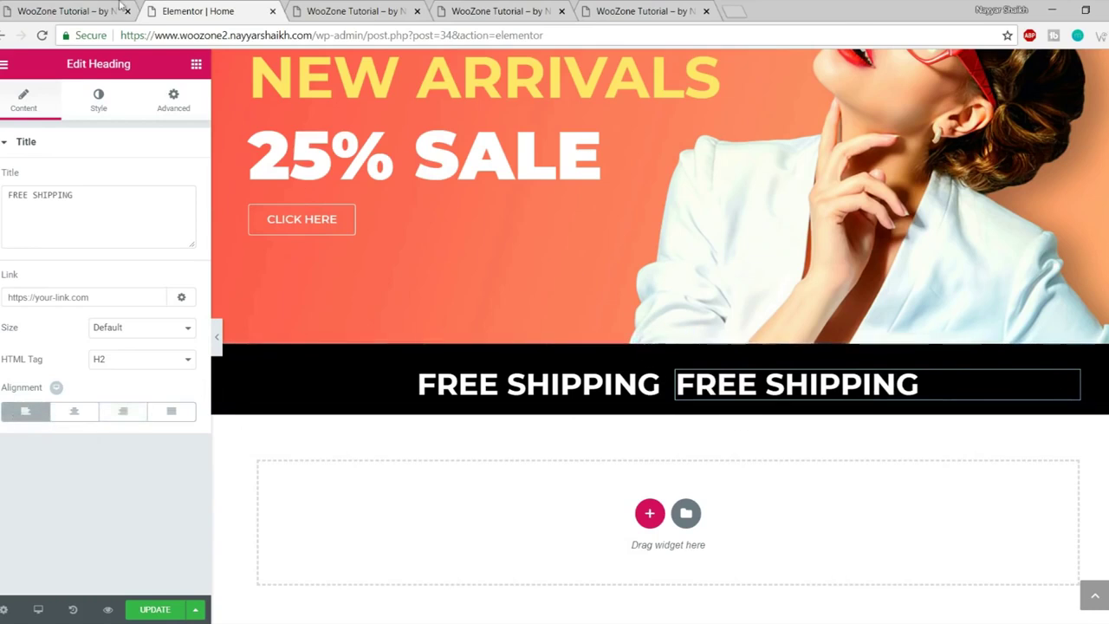
# - Change the copied heading's title to FOR ODERS OVER $100
pyautogui.click(120, 8)
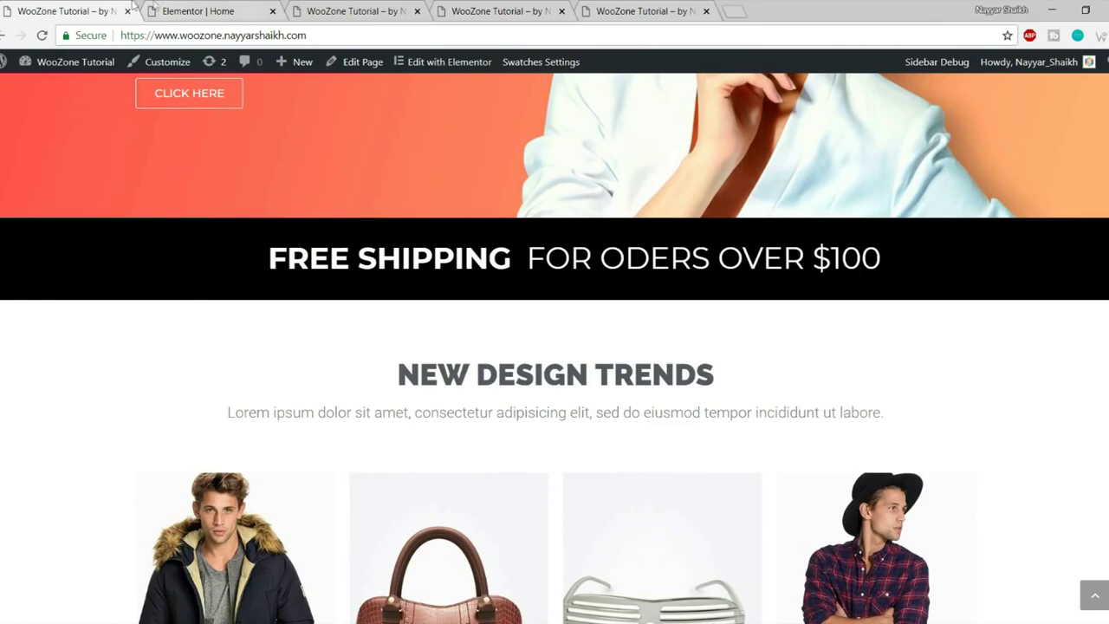
pyautogui.click(173, 10)
pyautogui.tripleClick(121, 211)
pyautogui.write('FOR ODERS OVER $100')
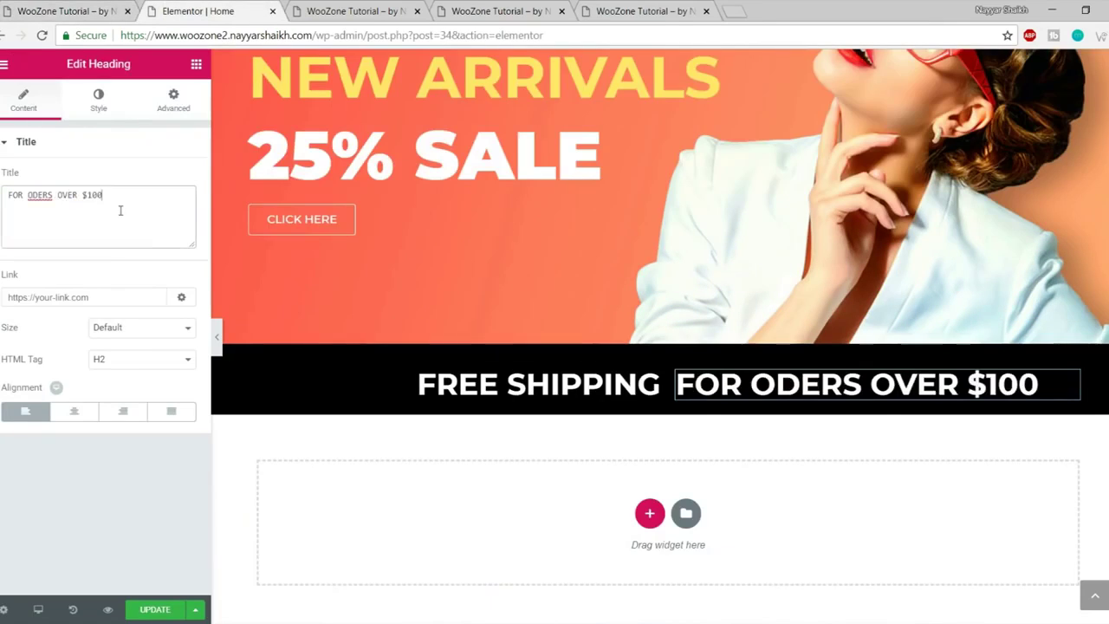
# - Set the FOR ODERS OVER $100 heading's font weight to 400
pyautogui.click(98, 101)
pyautogui.click(176, 211)
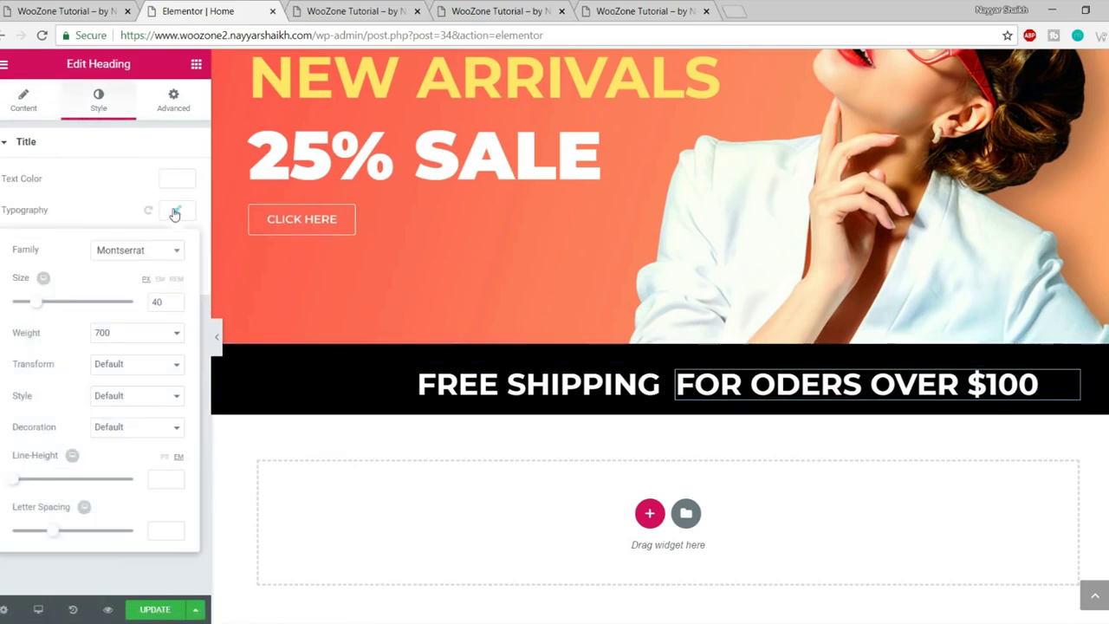
pyautogui.click(135, 337)
pyautogui.click(130, 385)
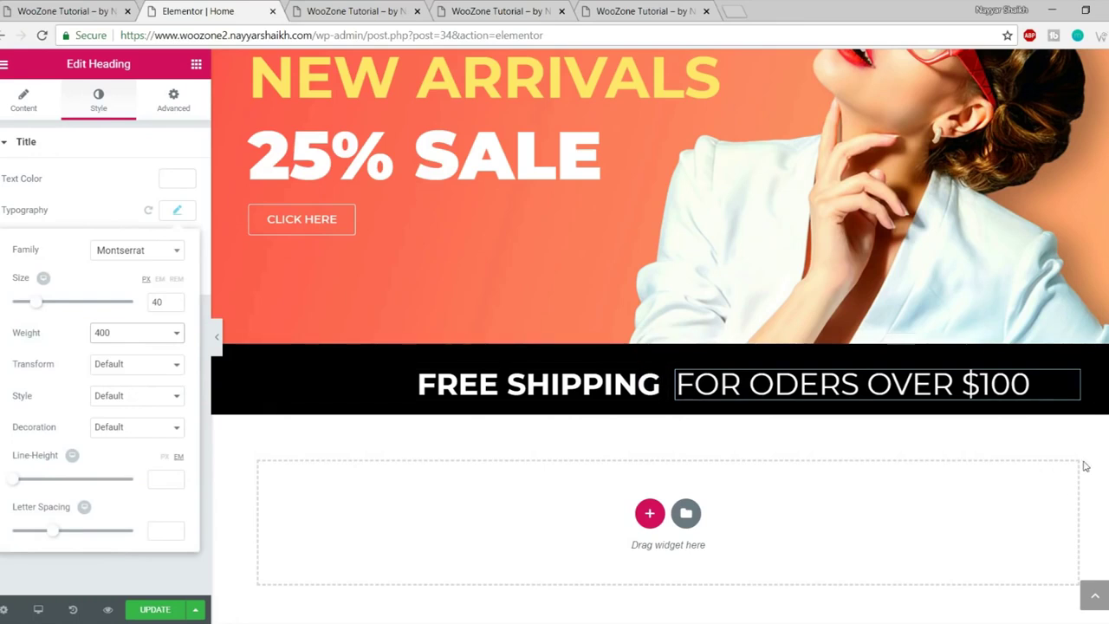
# - Narrow the FREE SHIPPING column, save with UPDATE, and reload the site preview
pyautogui.hotkey('ctrl', 'p')
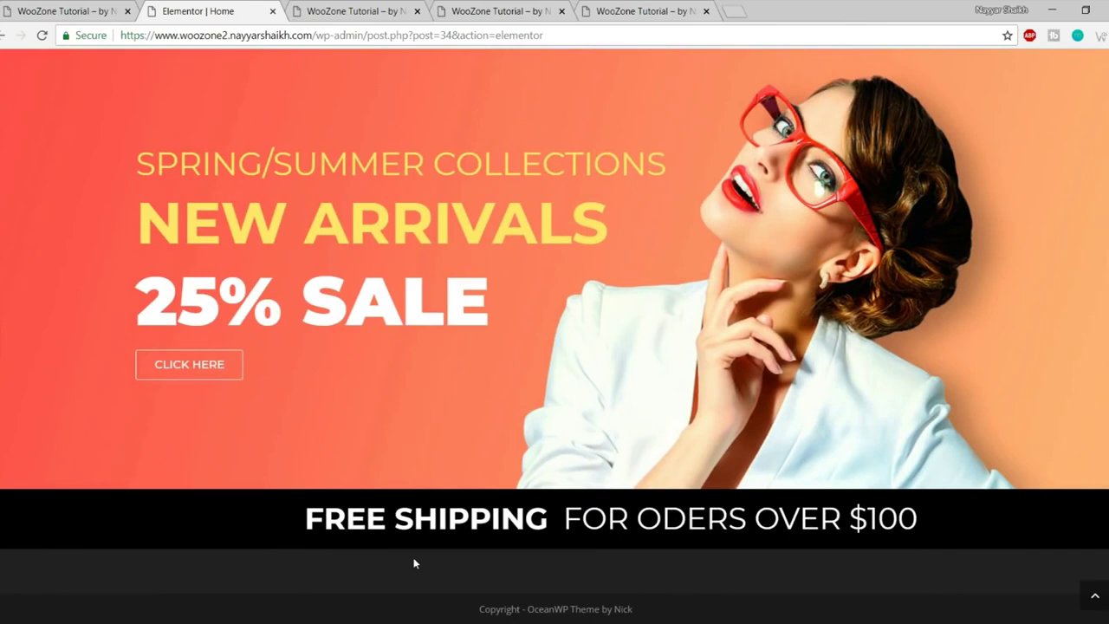
pyautogui.click(1, 330)
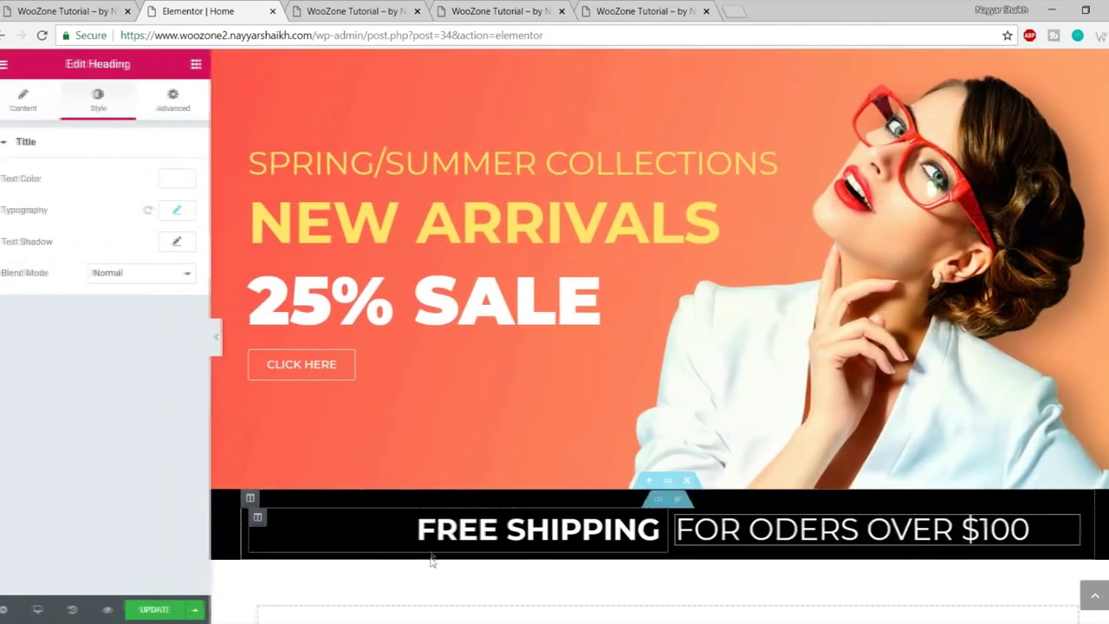
pyautogui.moveTo(669, 526); pyautogui.dragTo(637, 526)
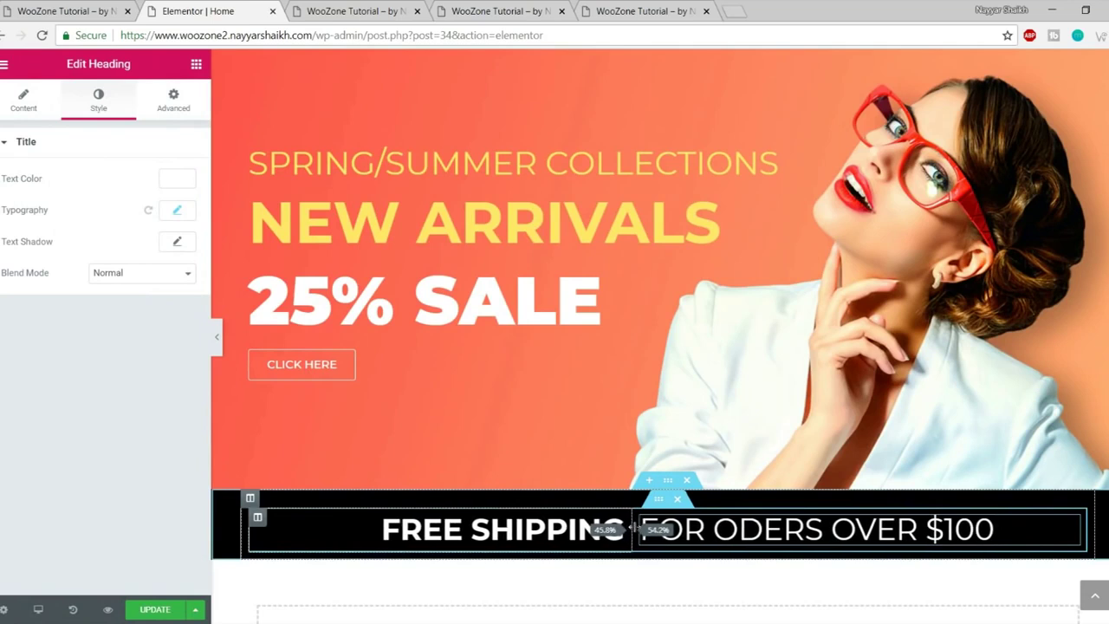
pyautogui.click(155, 610)
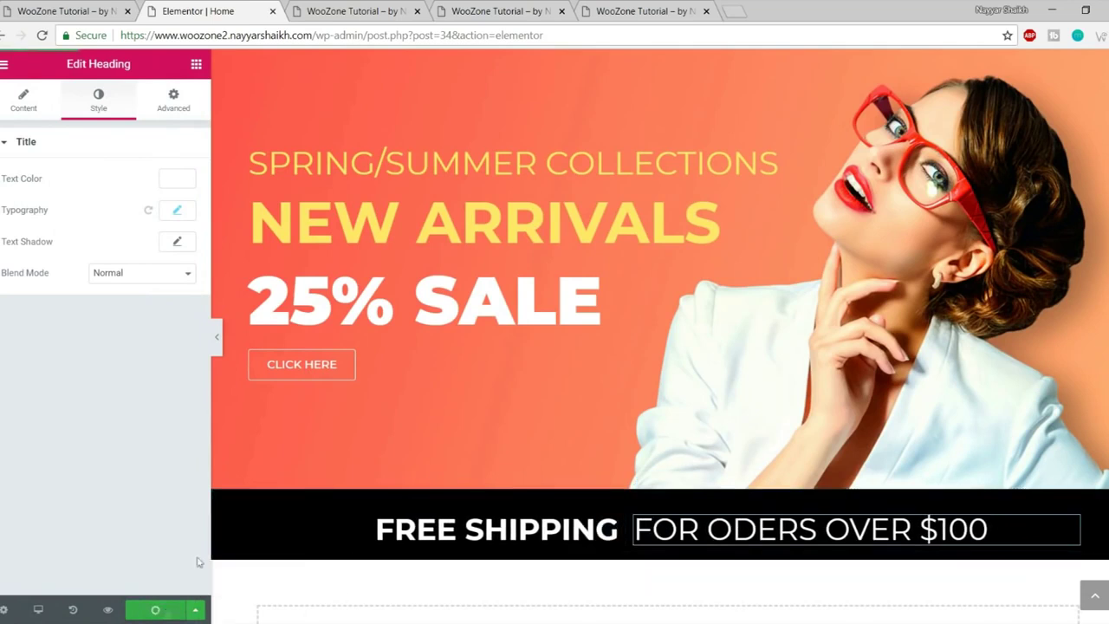
pyautogui.click(364, 11)
pyautogui.press('F5')
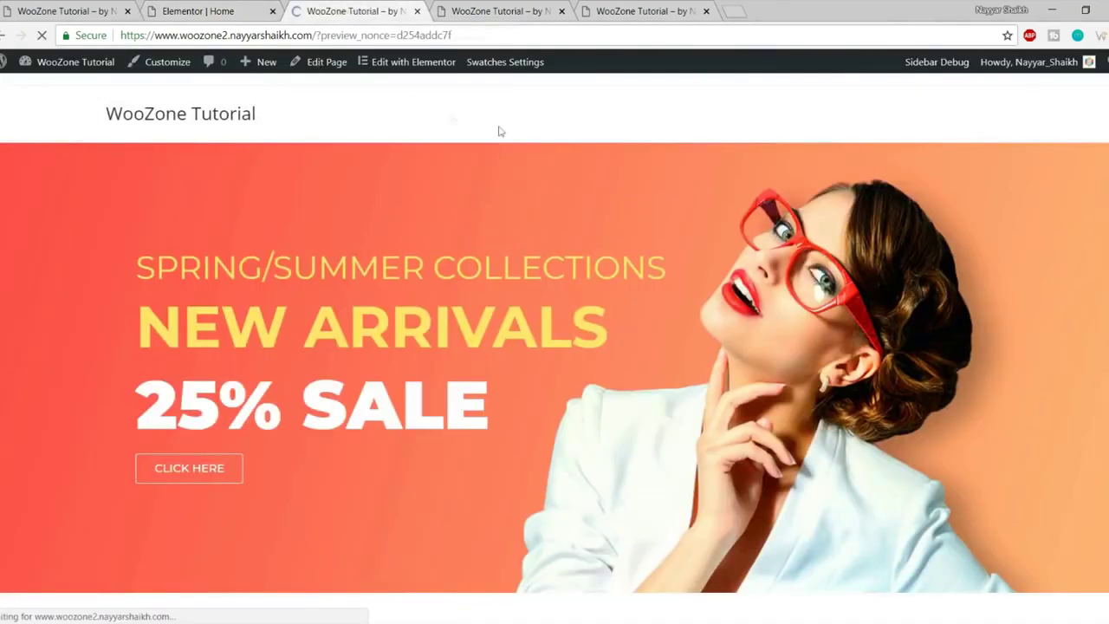
# - Compare the saved preview with the reference store's New Design Trends section
pyautogui.scroll(-2, 451, 119)
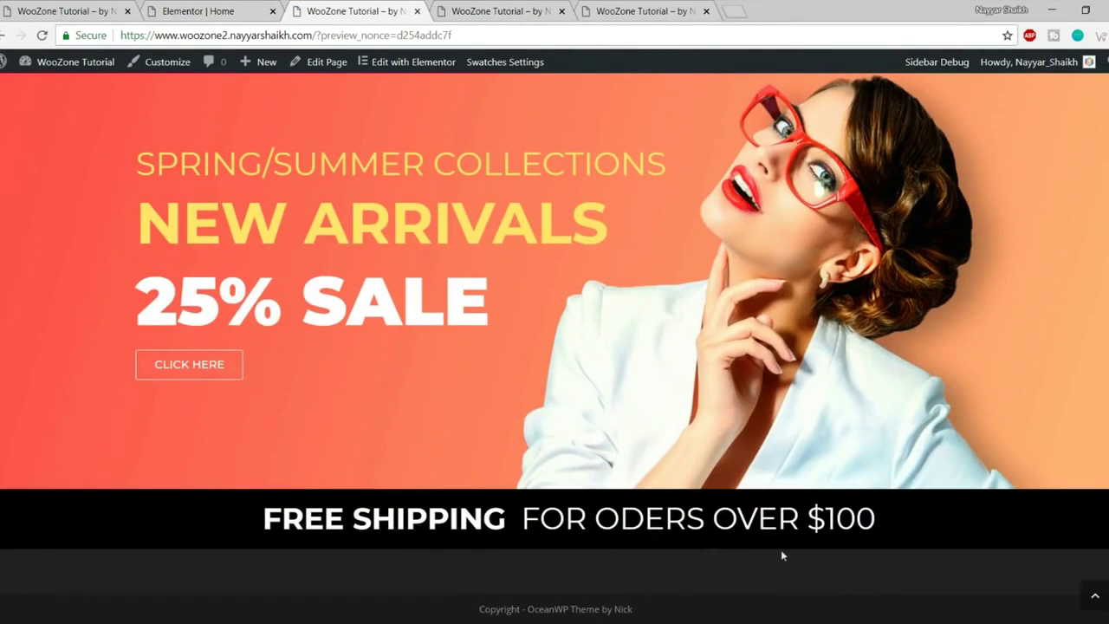
pyautogui.click(32, 7)
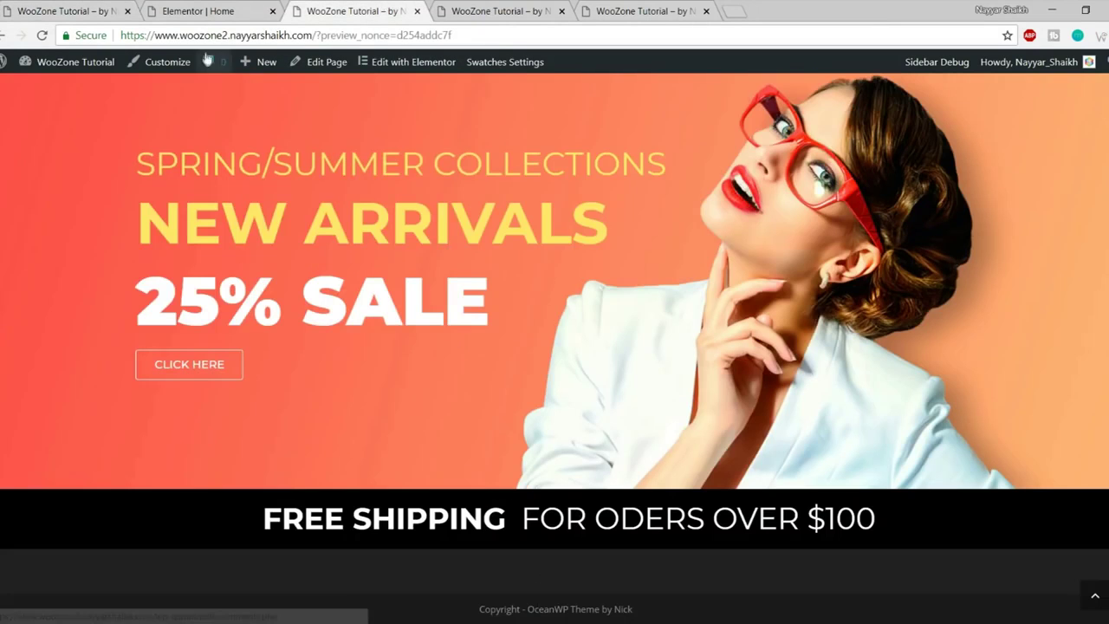
pyautogui.click(256, 12)
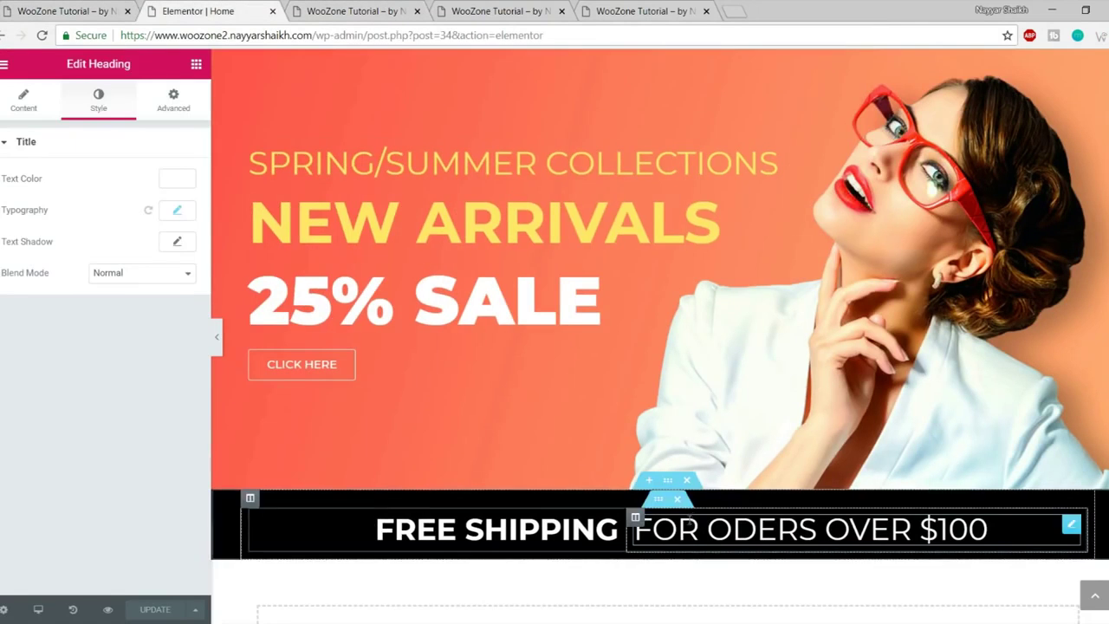
pyautogui.click(68, 9)
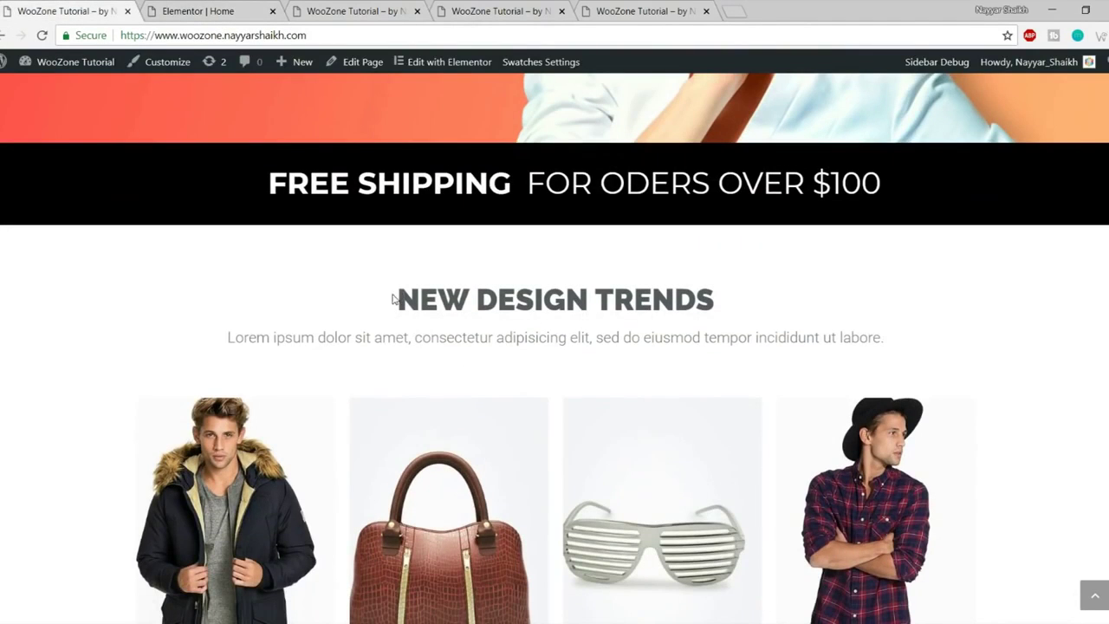
pyautogui.scroll(-2, 470, 296)
pyautogui.scroll(1, 471, 295)
pyautogui.moveTo(398, 223); pyautogui.dragTo(755, 279)
pyautogui.click(755, 280)
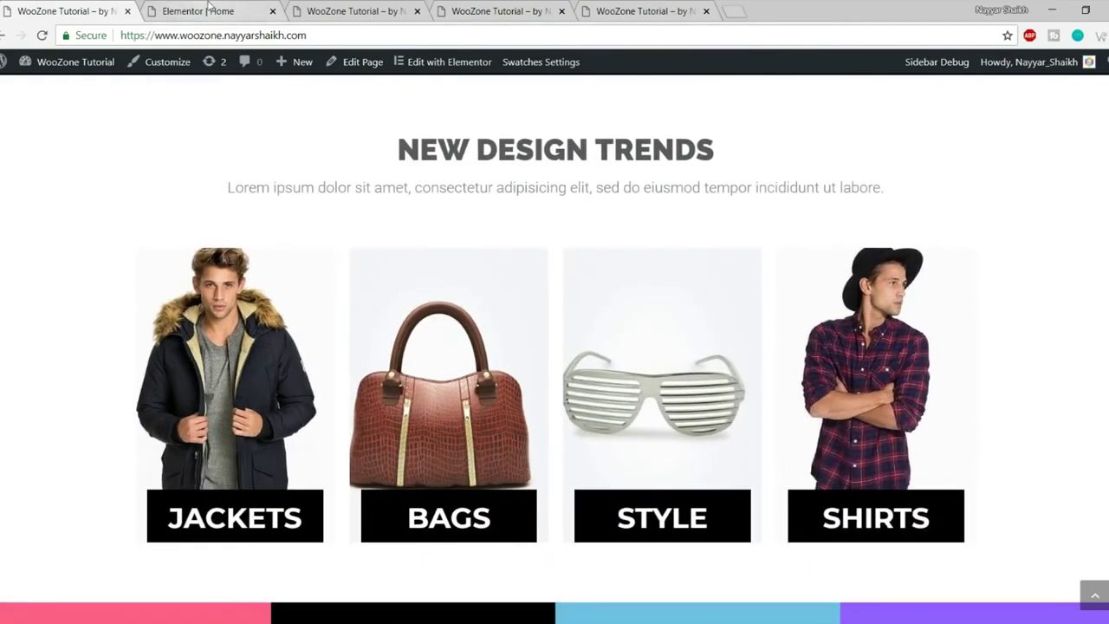
pyautogui.click(208, 9)
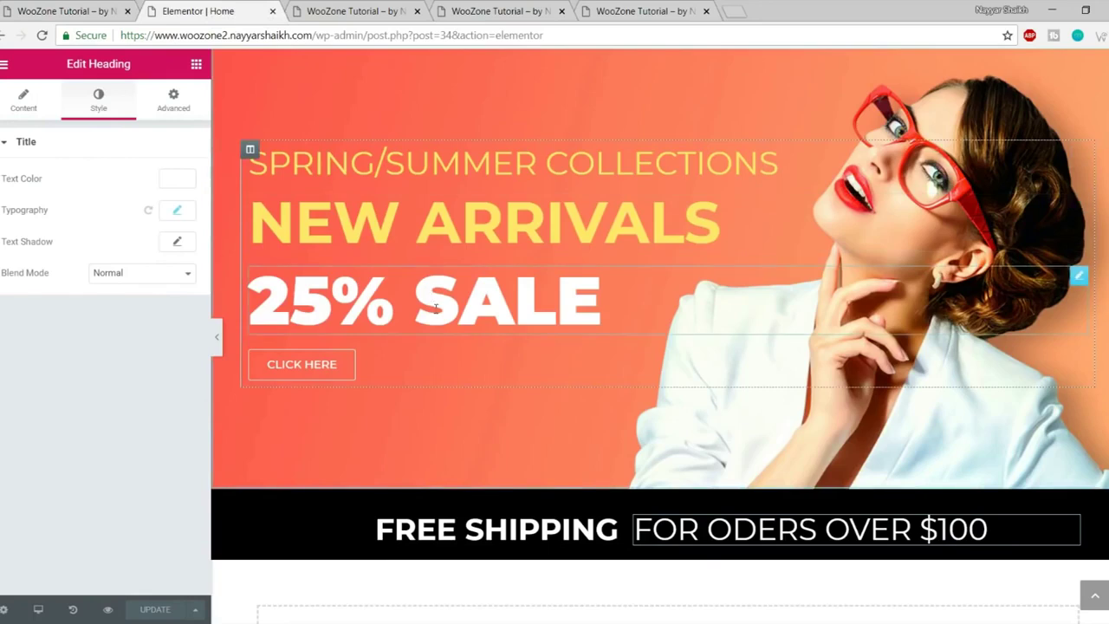
# - Scroll to the empty section below the FREE SHIPPING bar and show the widget library
pyautogui.scroll(-2, 448, 332)
pyautogui.scroll(-1, 459, 347)
pyautogui.scroll(1, 366, 248)
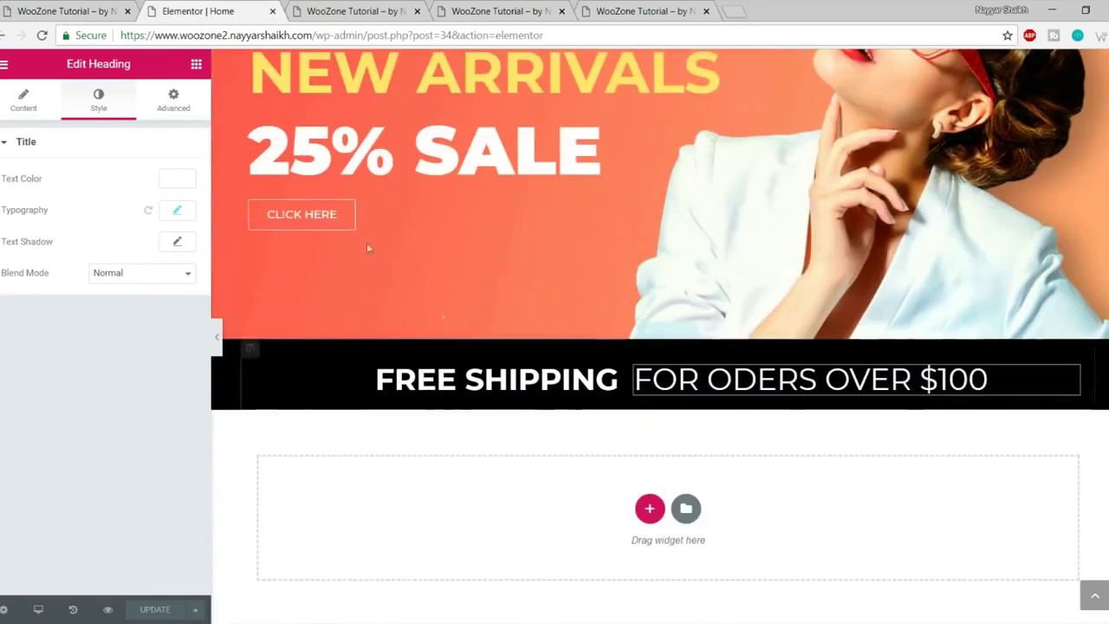
pyautogui.click(197, 66)
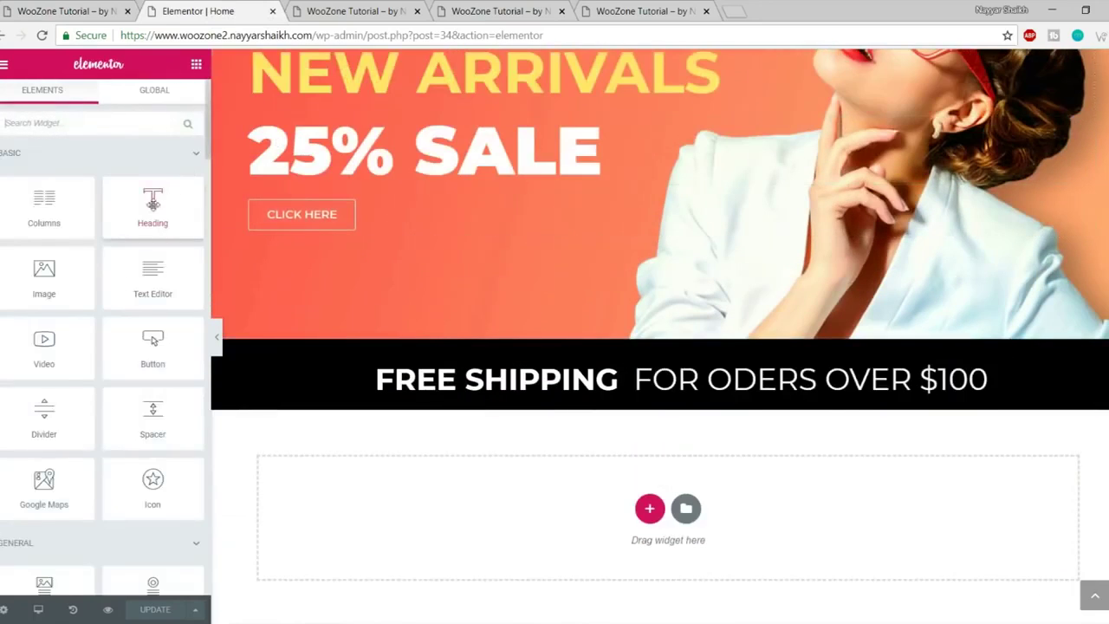
# - Add a Heading widget to the empty section and copy NEW DESIGN TRENDS from the reference store
pyautogui.moveTo(151, 201); pyautogui.dragTo(630, 520)
pyautogui.scroll(-1, 606, 450)
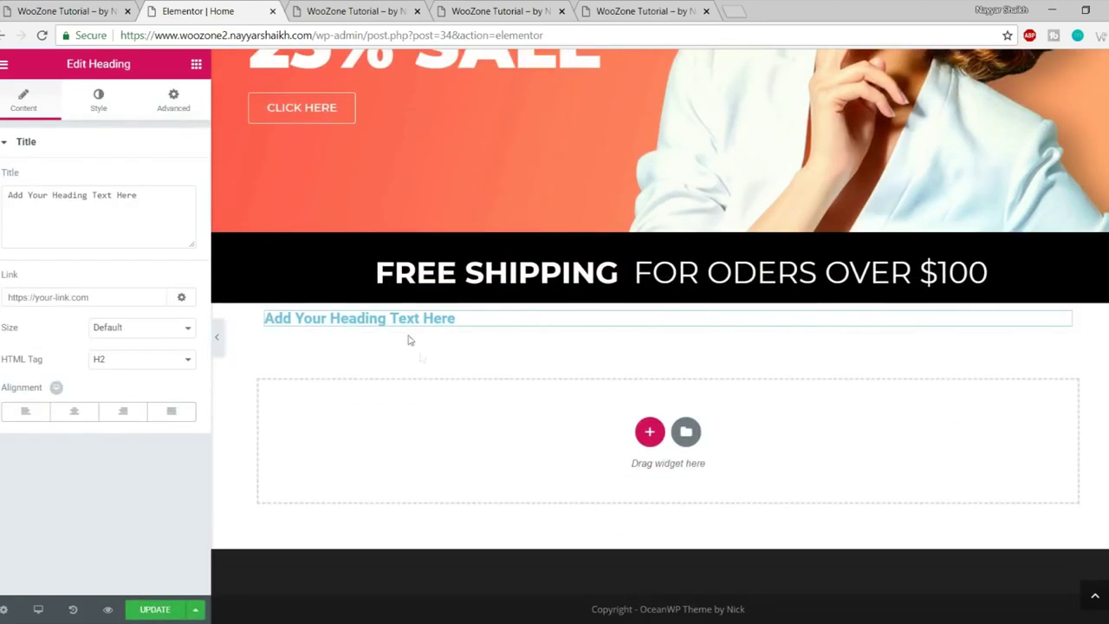
pyautogui.hotkey('ctrl', 'shift', 'Tab')
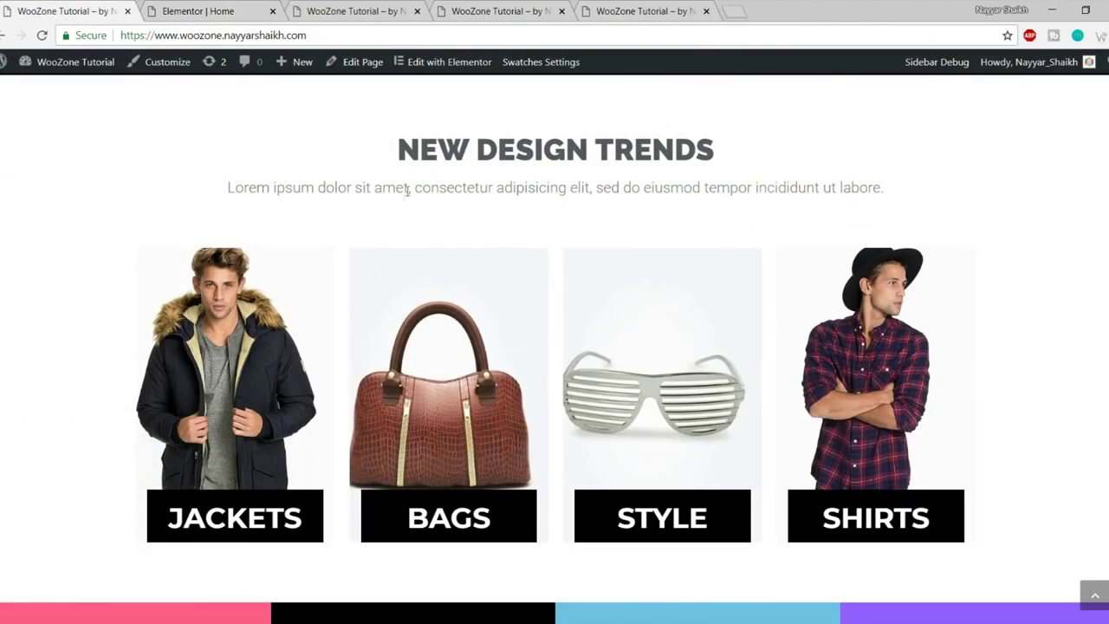
pyautogui.moveTo(397, 149); pyautogui.dragTo(717, 147)
pyautogui.hotkey('ctrl', 'c')
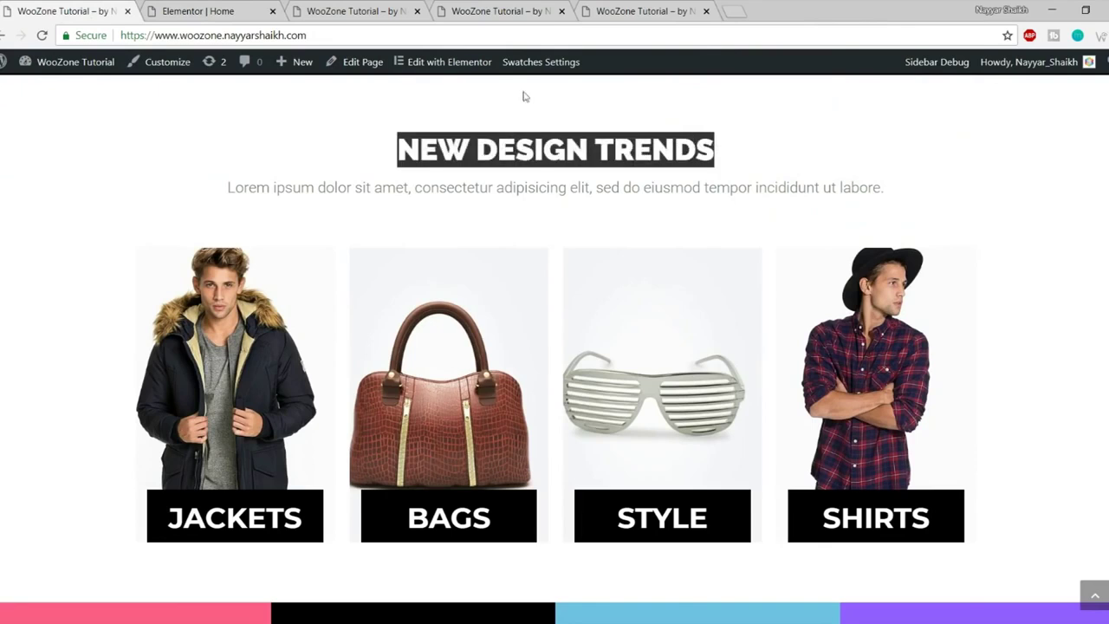
# - Replace the heading's title with NEW DESIGN TRENDS and centre it
pyautogui.click(251, 9)
pyautogui.click(138, 204)
pyautogui.hotkey('ctrl', 'a')
pyautogui.hotkey('ctrl', 'v')
pyautogui.click(74, 410)
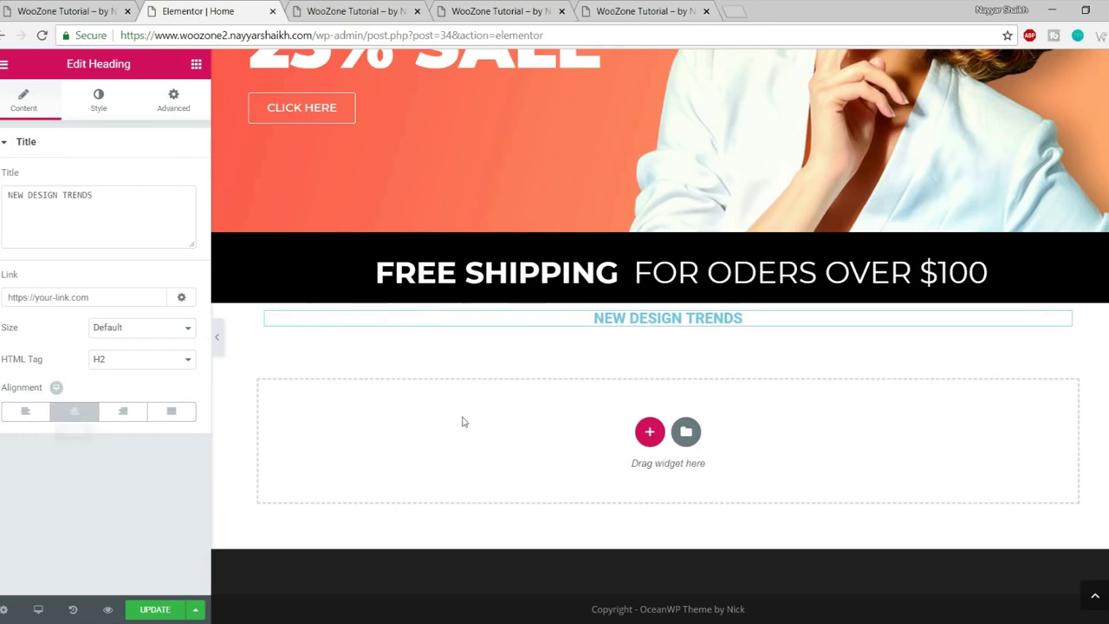
# - Reload the reference store page, then go to the heading's style settings
pyautogui.click(96, 7)
pyautogui.press('F5')
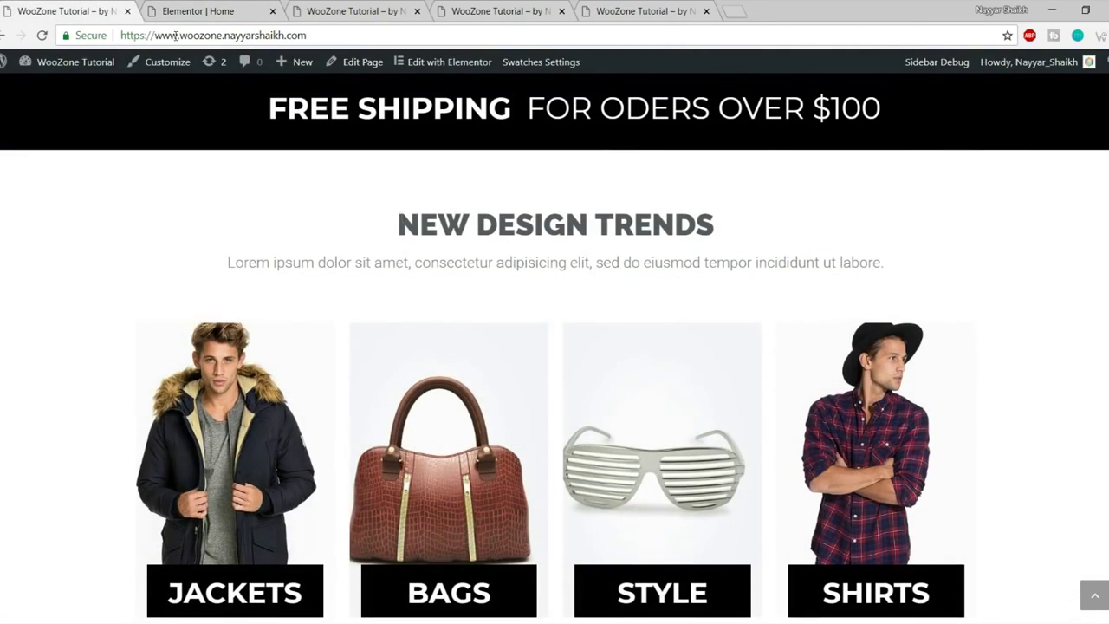
pyautogui.click(202, 12)
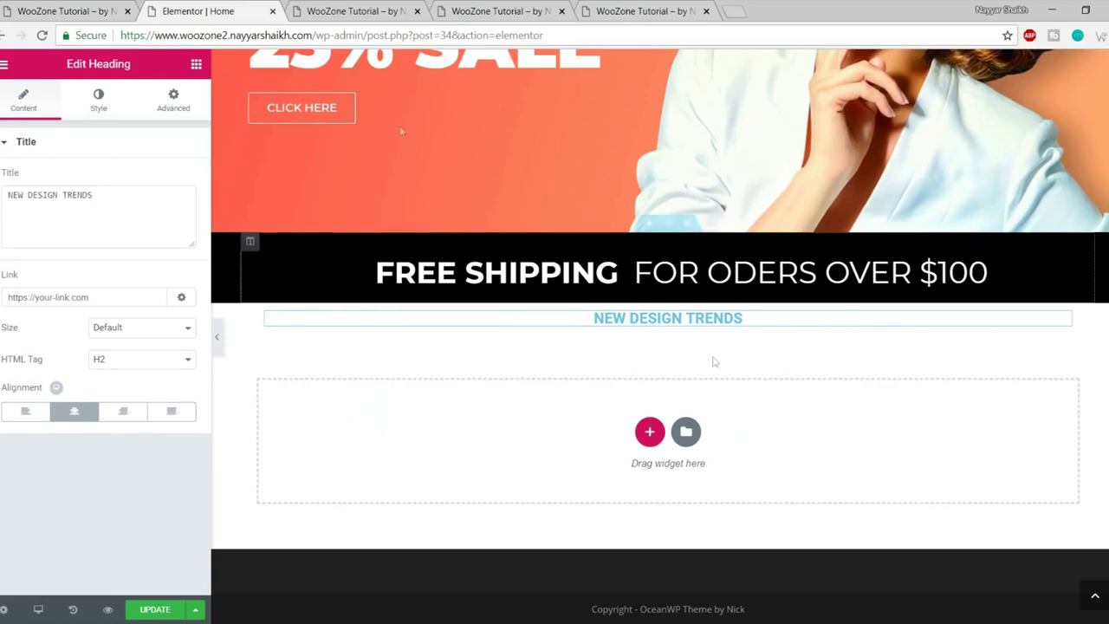
pyautogui.click(102, 106)
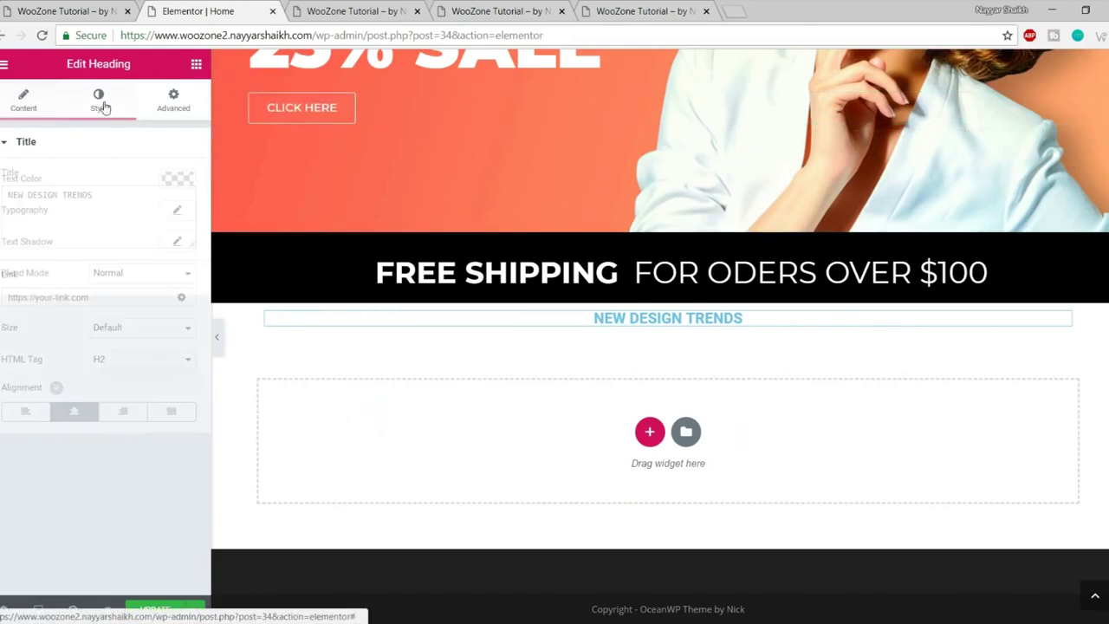
# - Make the NEW DESIGN TRENDS text dark grey in the Raleway font
pyautogui.click(183, 181)
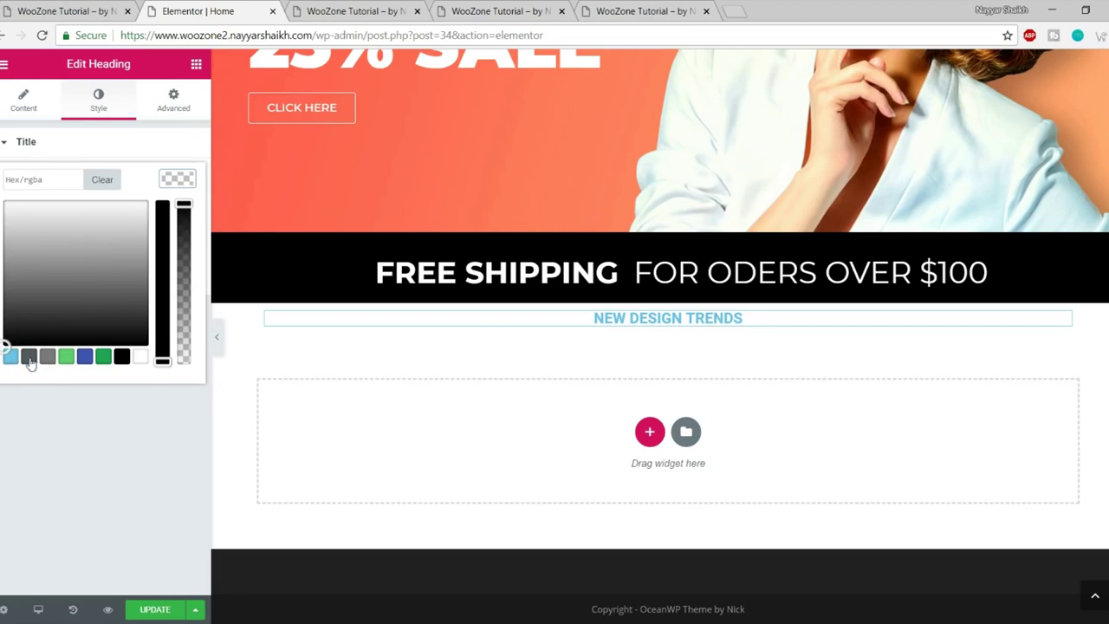
pyautogui.click(28, 357)
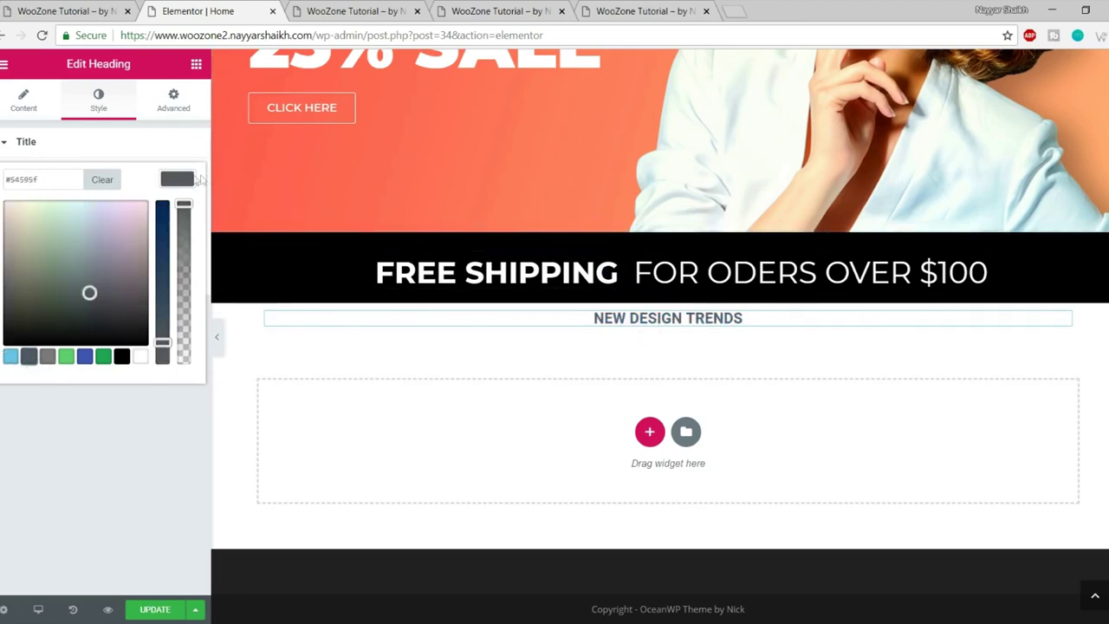
pyautogui.click(194, 179)
pyautogui.click(176, 214)
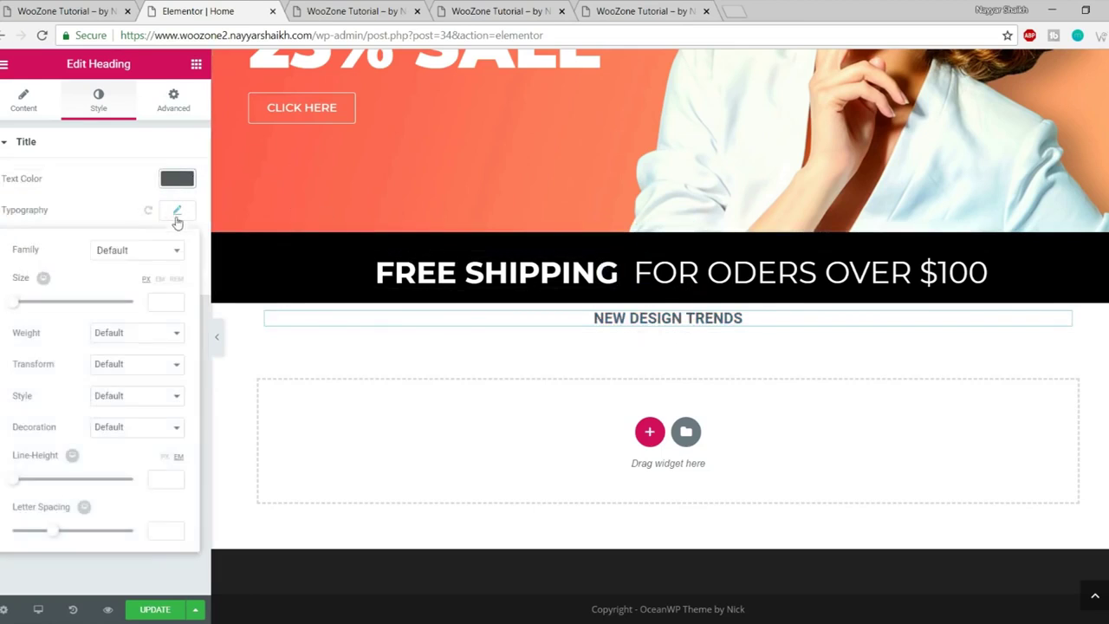
pyautogui.click(130, 251)
pyautogui.write('r')
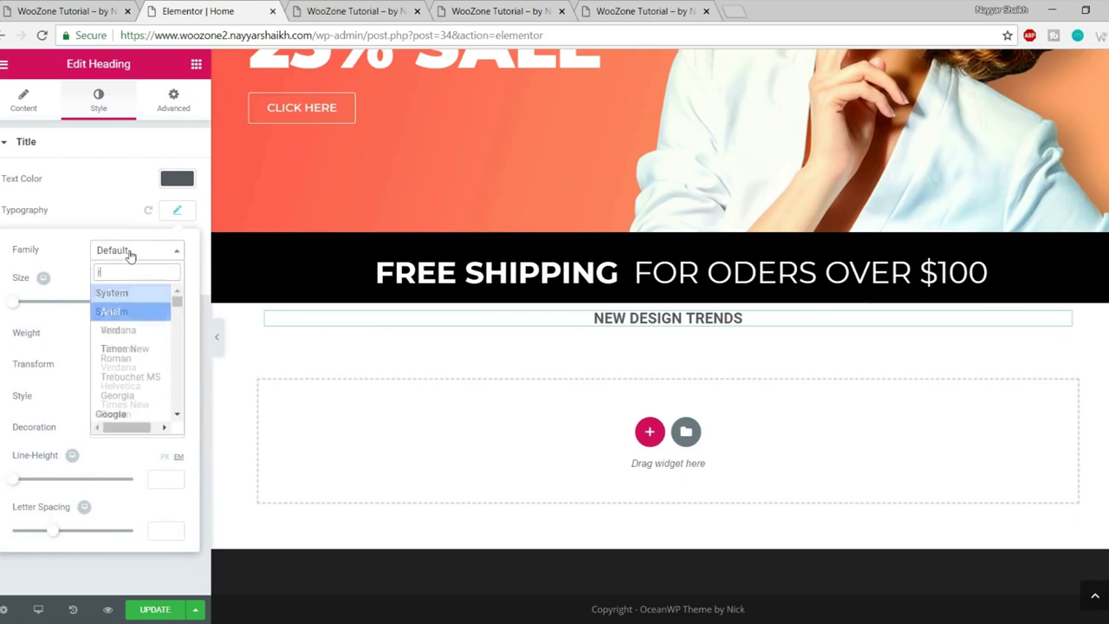
pyautogui.write('aleq')
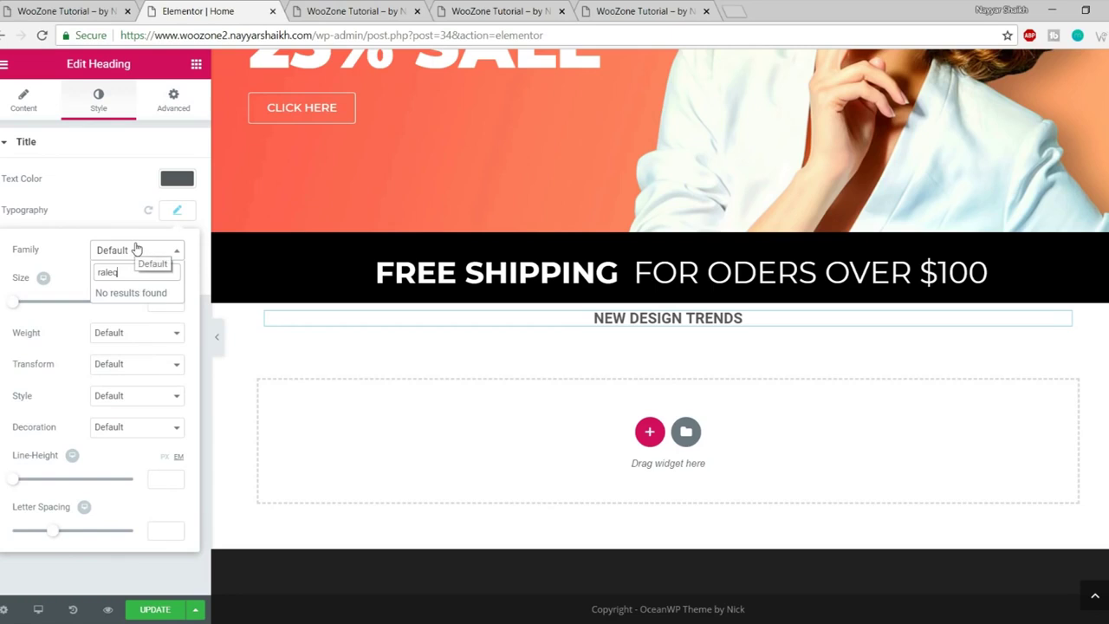
pyautogui.press('BackSpace')
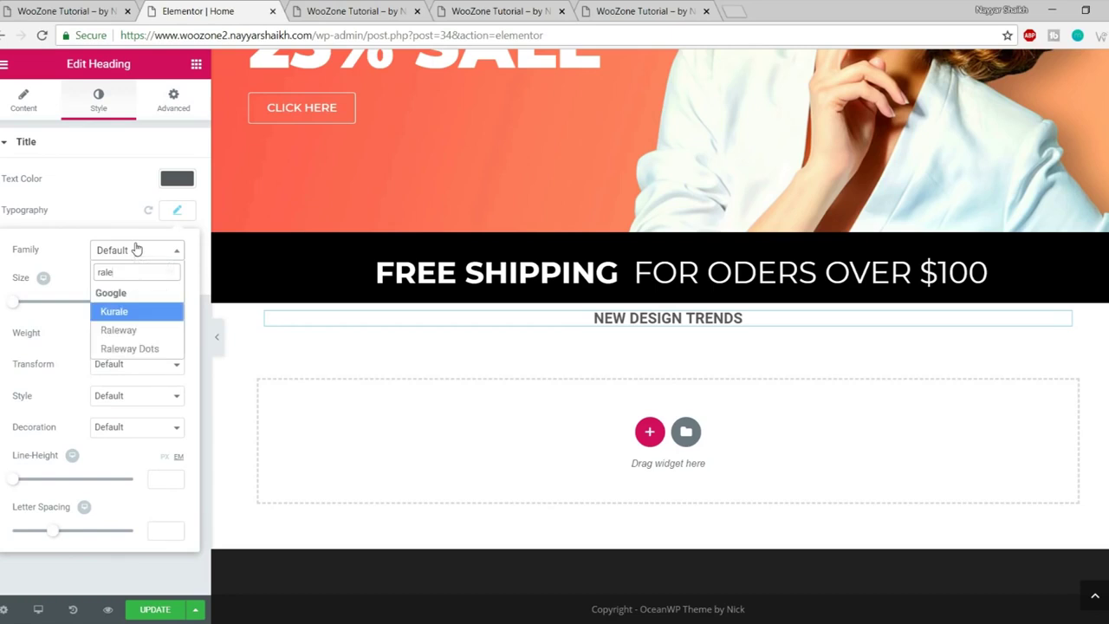
pyautogui.write('w')
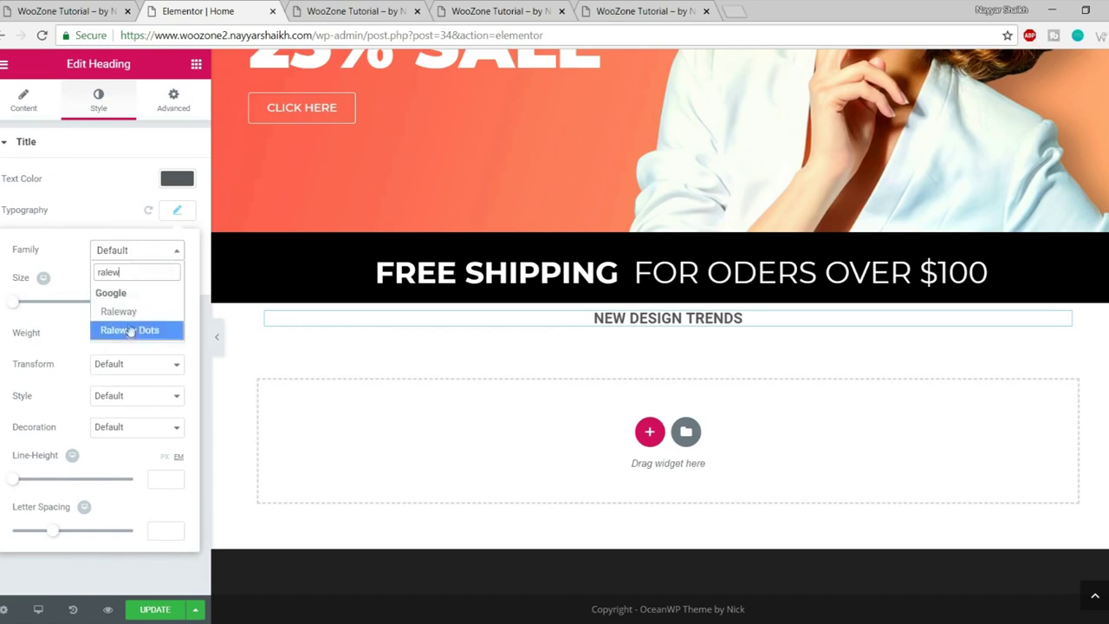
pyautogui.click(130, 313)
# - Set the heading's font size to 40 and its weight to 900
pyautogui.moveTo(17, 307); pyautogui.dragTo(39, 312)
pyautogui.click(156, 302)
pyautogui.write('40')
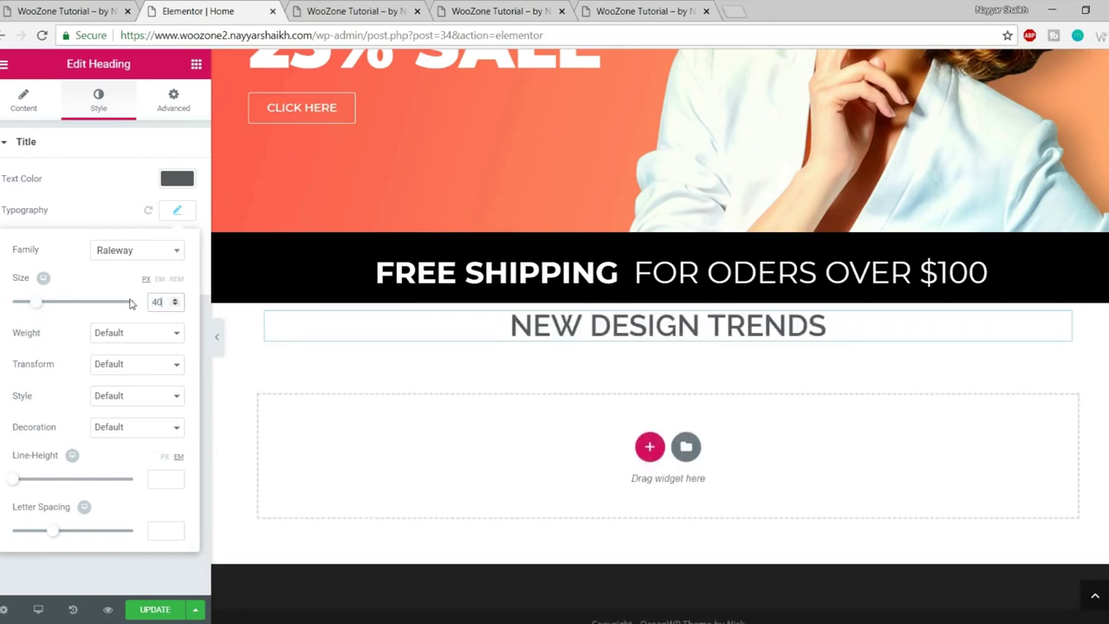
pyautogui.click(150, 333)
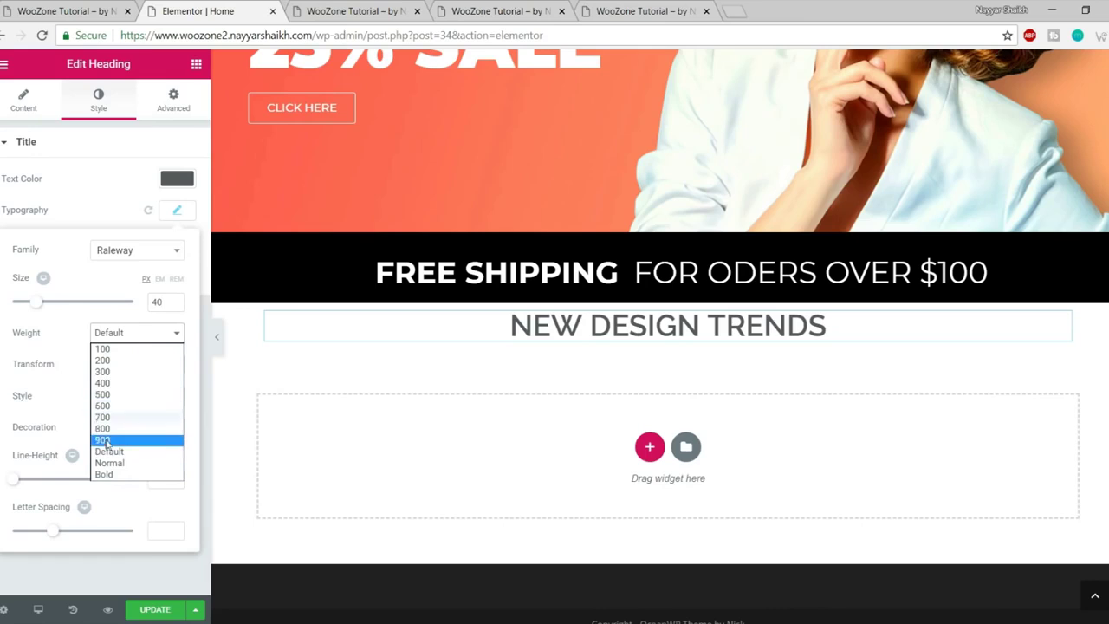
pyautogui.click(143, 439)
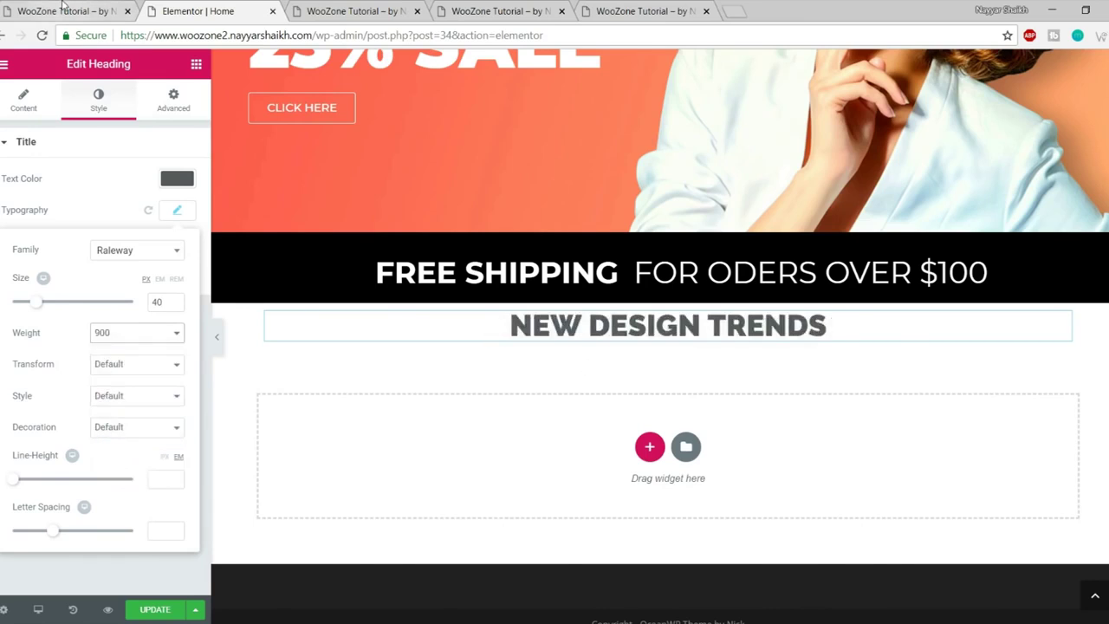
# - Copy the Lorem ipsum paragraph from the reference store and add a new heading below
pyautogui.click(62, 7)
pyautogui.tripleClick(750, 228)
pyautogui.click(770, 255)
pyautogui.moveTo(246, 262); pyautogui.dragTo(934, 265)
pyautogui.hotkey('ctrl', 'c')
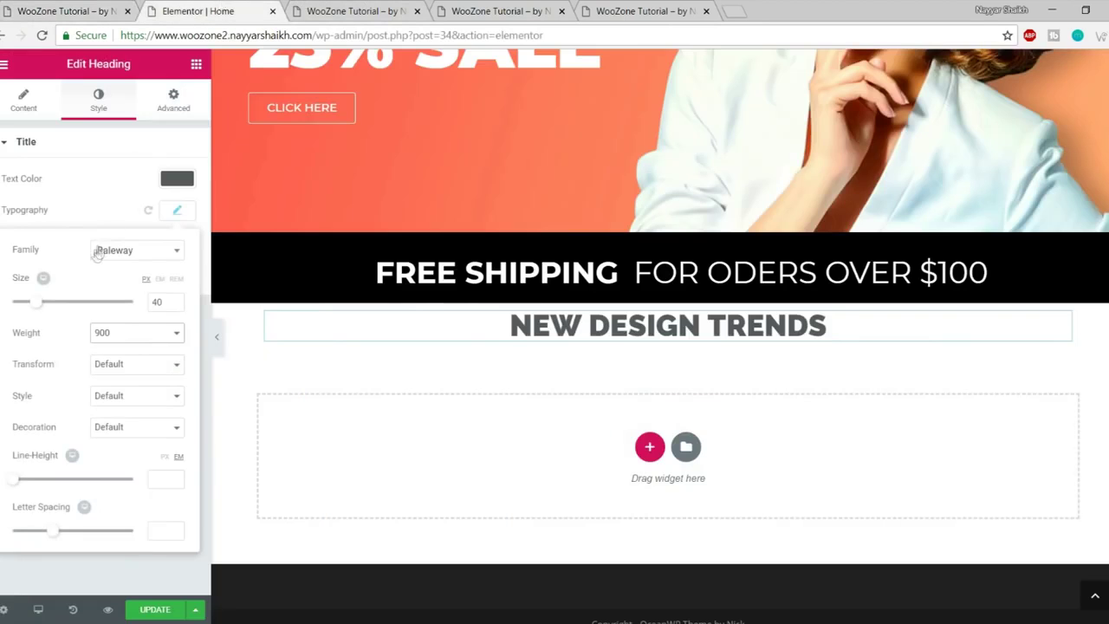
pyautogui.click(197, 66)
pyautogui.moveTo(153, 205); pyautogui.dragTo(646, 344)
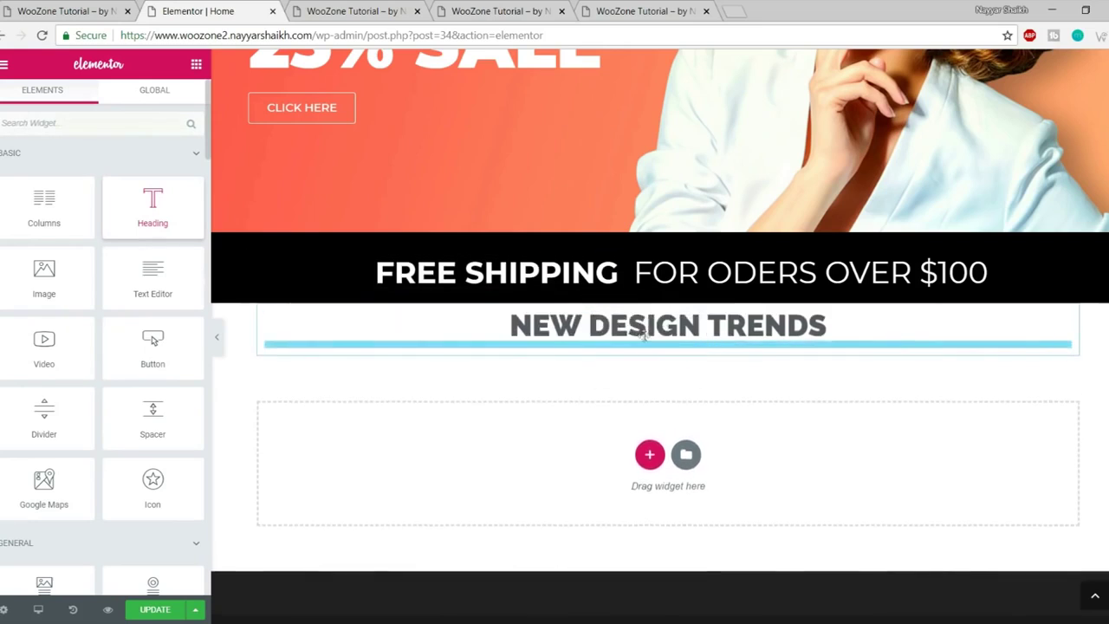
# - Paste the Lorem ipsum sentence as the new heading's title and centre it
pyautogui.click(89, 222)
pyautogui.hotkey('ctrl', 'a')
pyautogui.hotkey('ctrl', 'v')
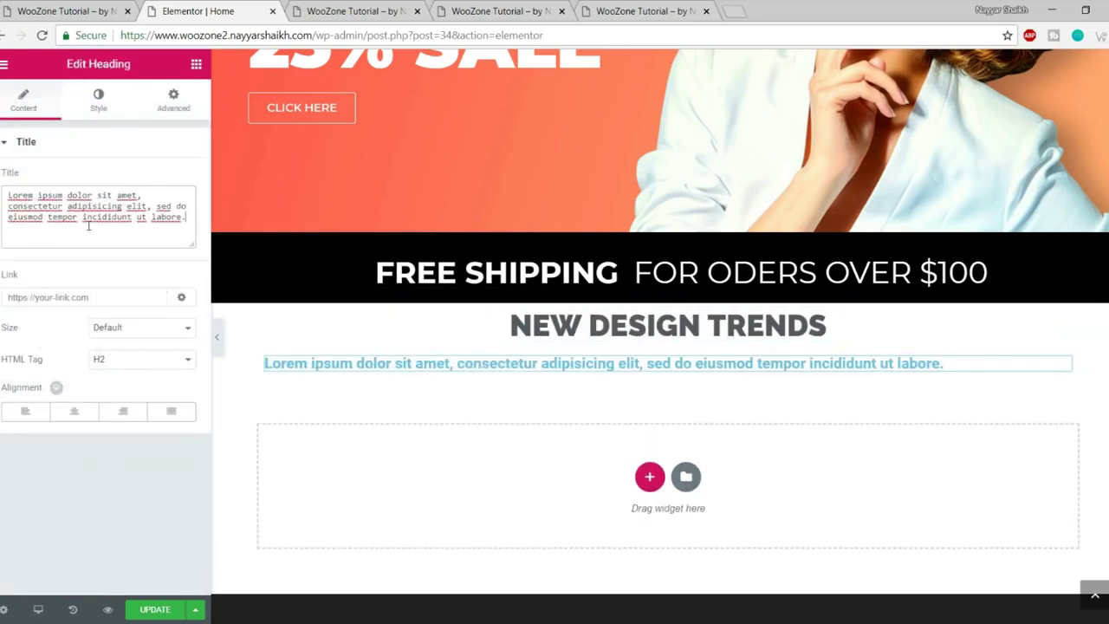
pyautogui.click(74, 412)
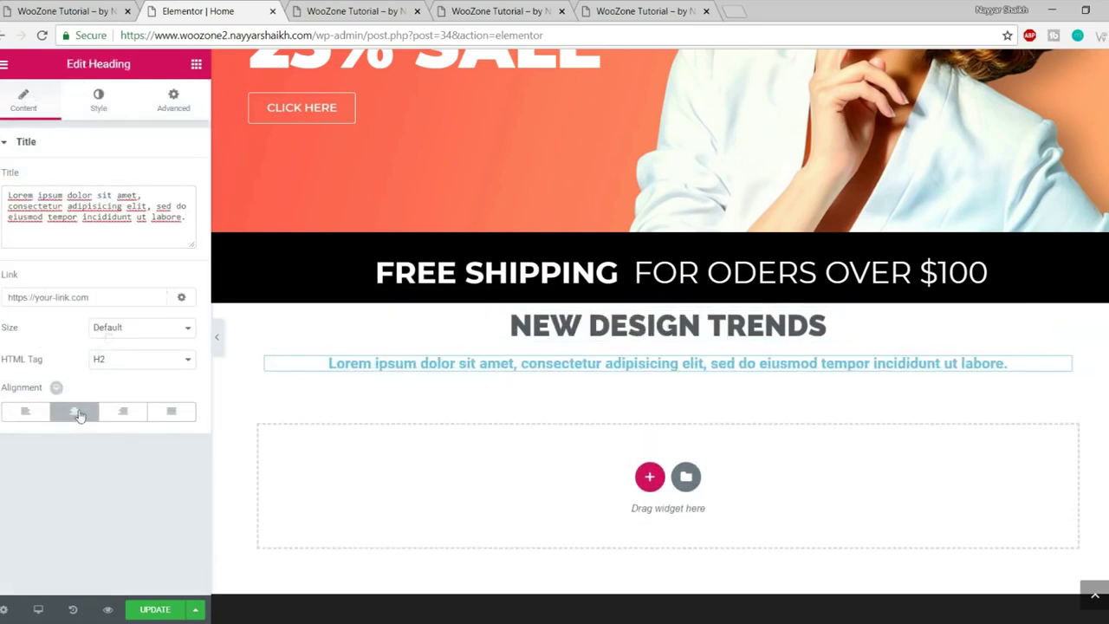
# - Style the subtitle in grey #7a7a7a at font weight 300
pyautogui.click(98, 101)
pyautogui.click(178, 178)
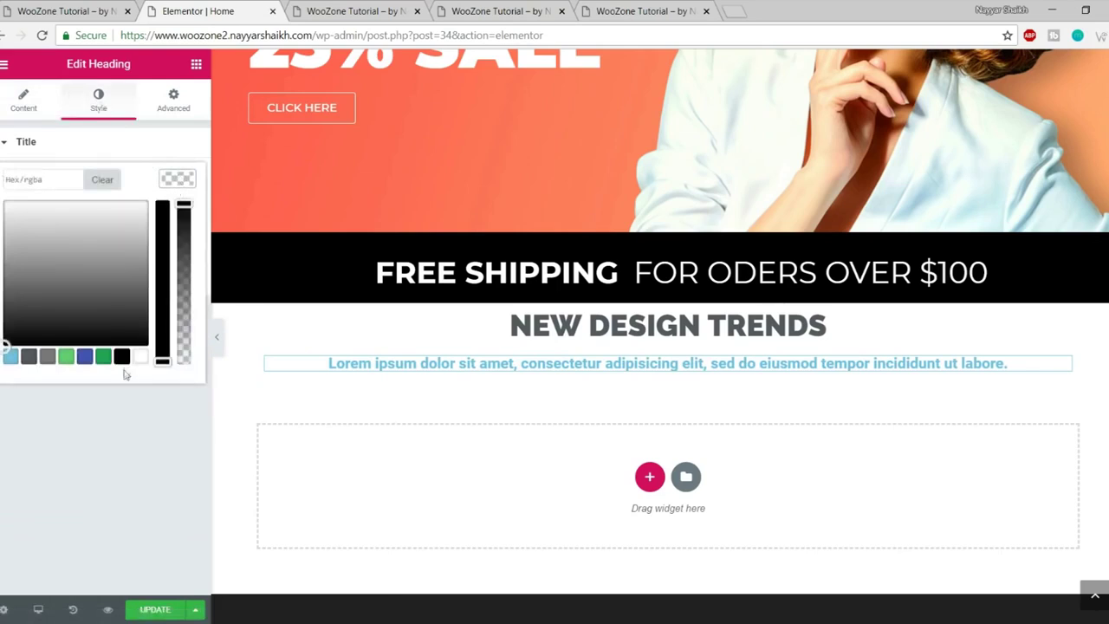
pyautogui.click(48, 359)
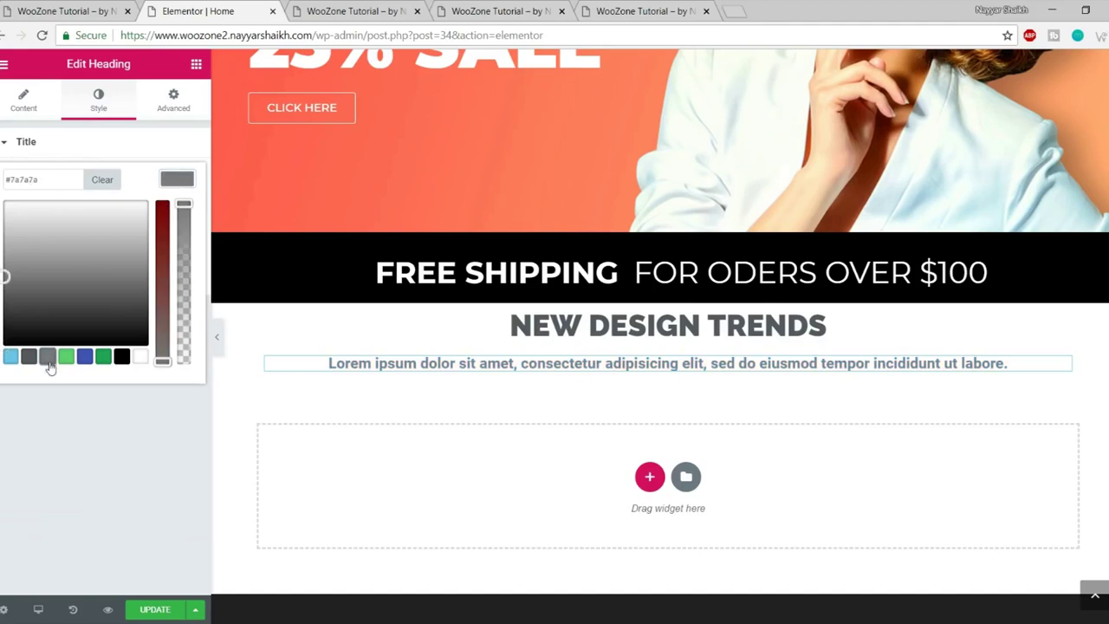
pyautogui.click(176, 179)
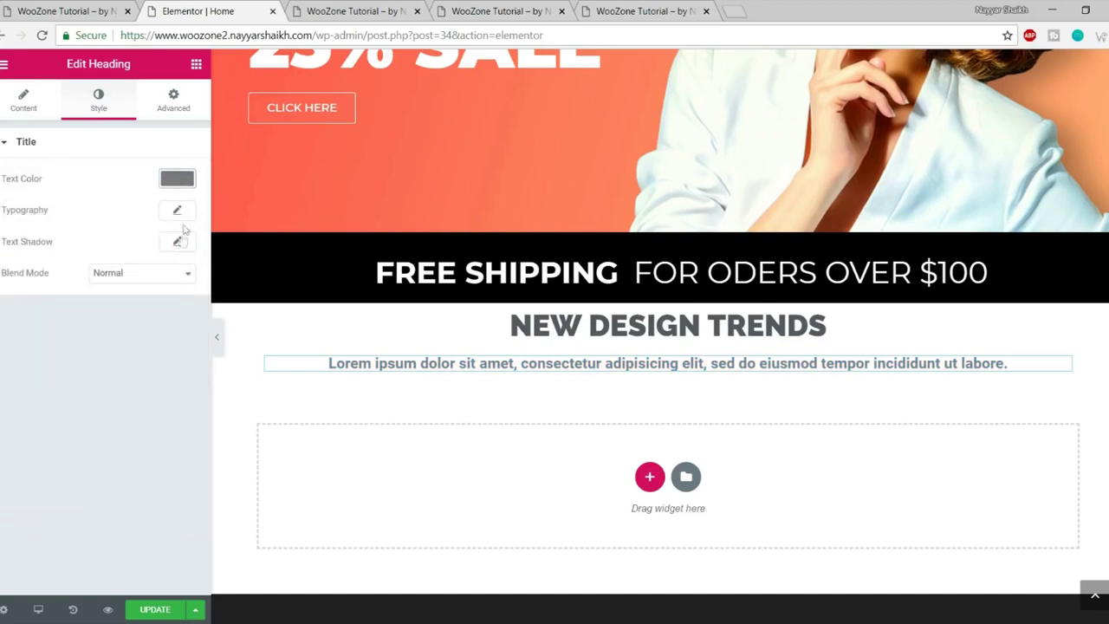
pyautogui.click(182, 217)
pyautogui.click(129, 333)
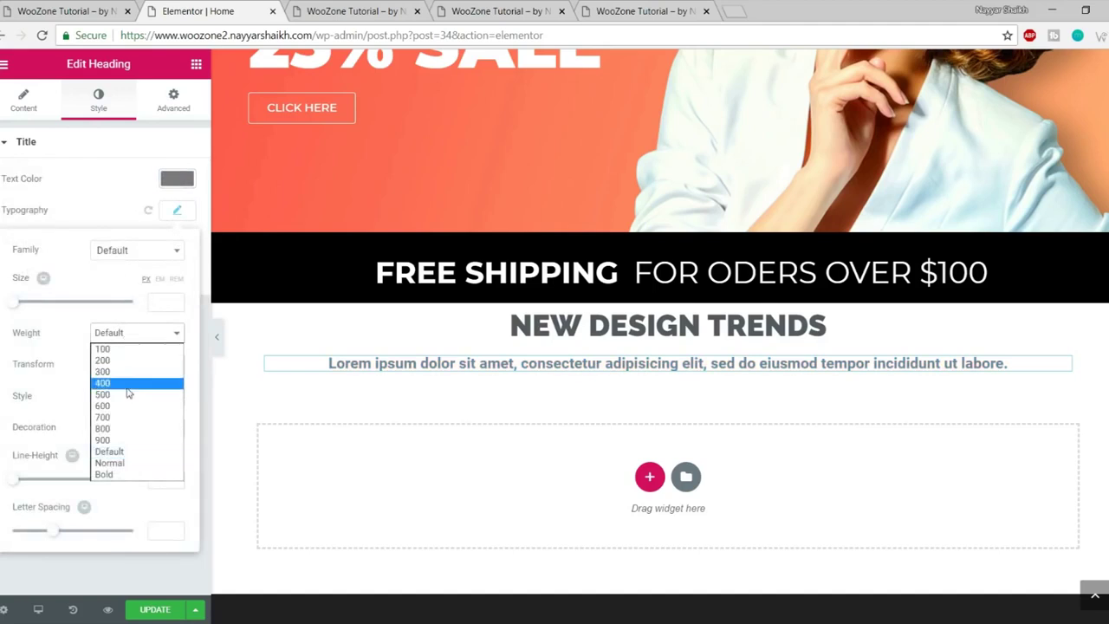
pyautogui.click(128, 373)
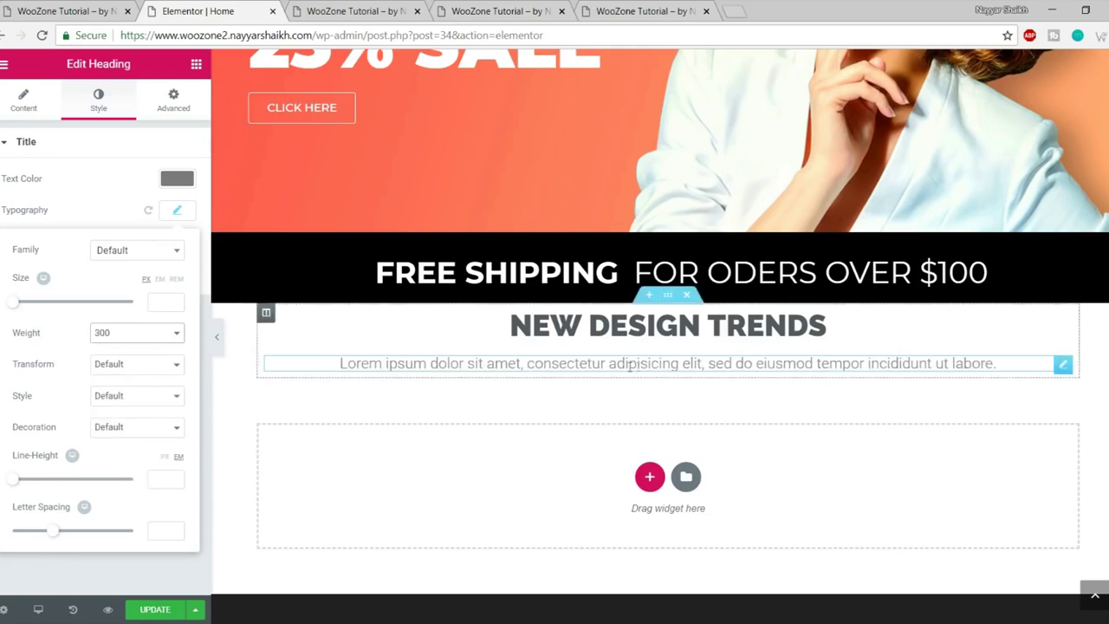
# - Compare the subtitle against the reference store page
pyautogui.click(40, 7)
pyautogui.click(367, 267)
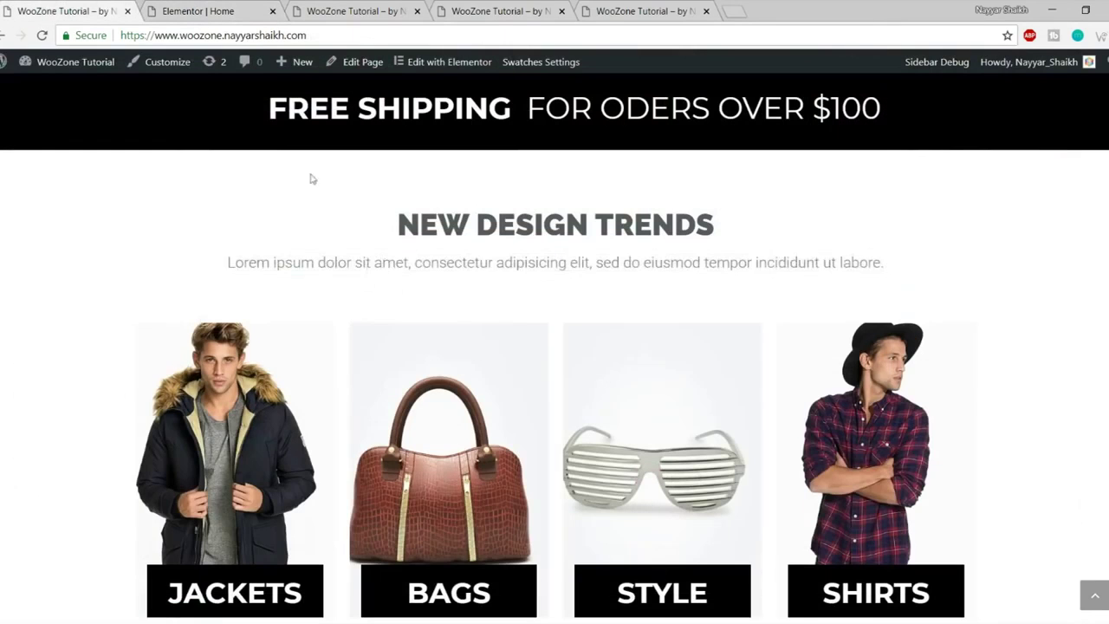
pyautogui.click(228, 7)
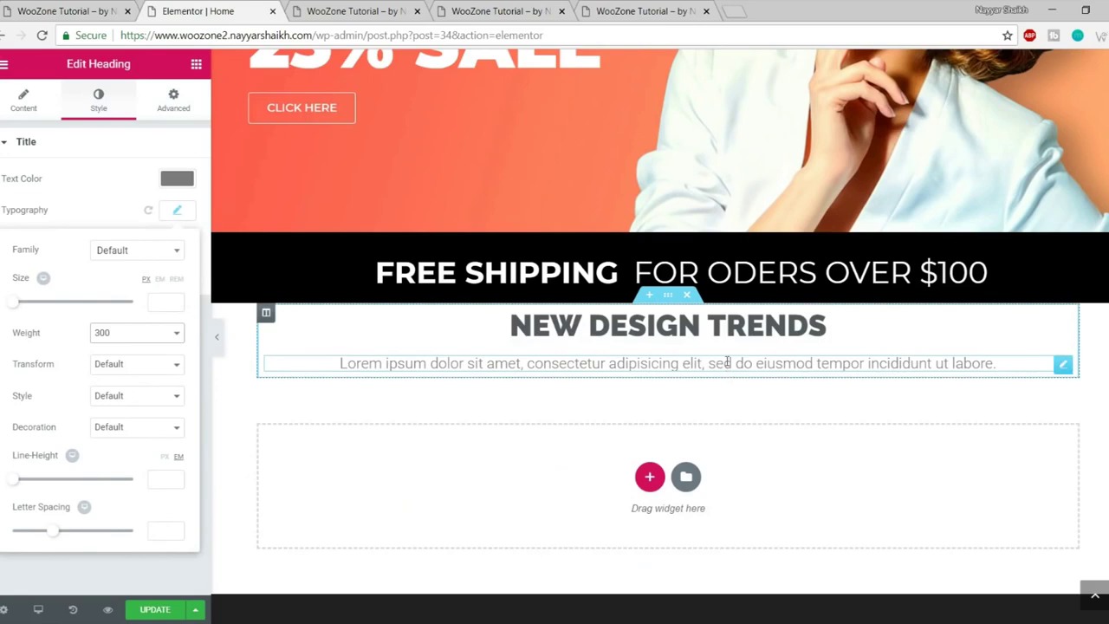
pyautogui.click(141, 16)
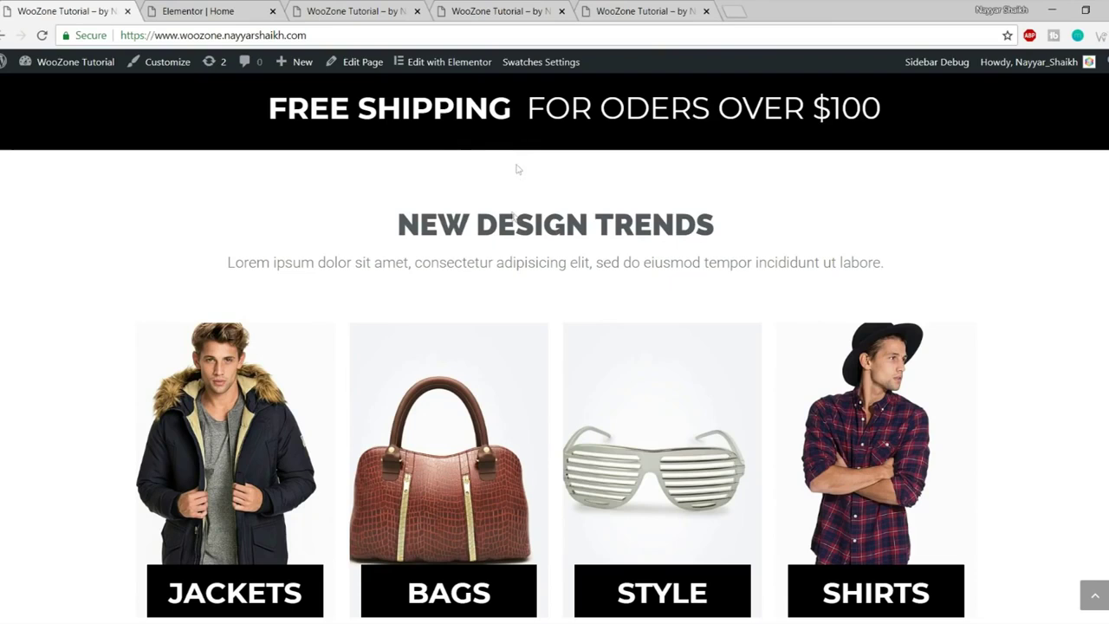
pyautogui.click(228, 11)
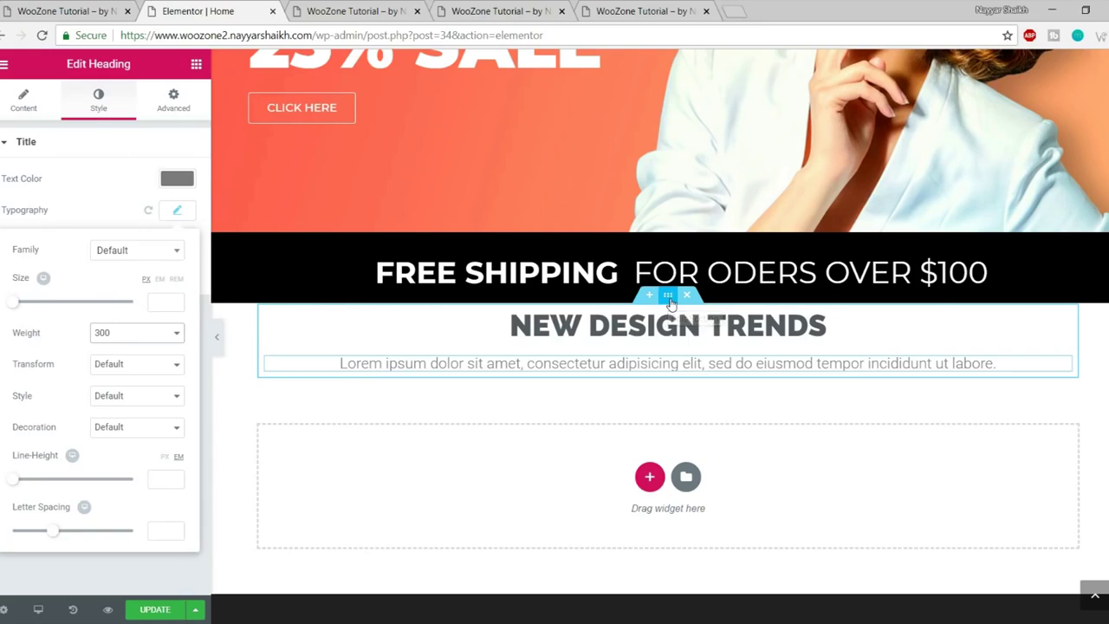
# - Give the NEW DESIGN TRENDS section 0 padding, 70 px top and 50 px bottom margins, and update
pyautogui.click(670, 297)
pyautogui.click(175, 100)
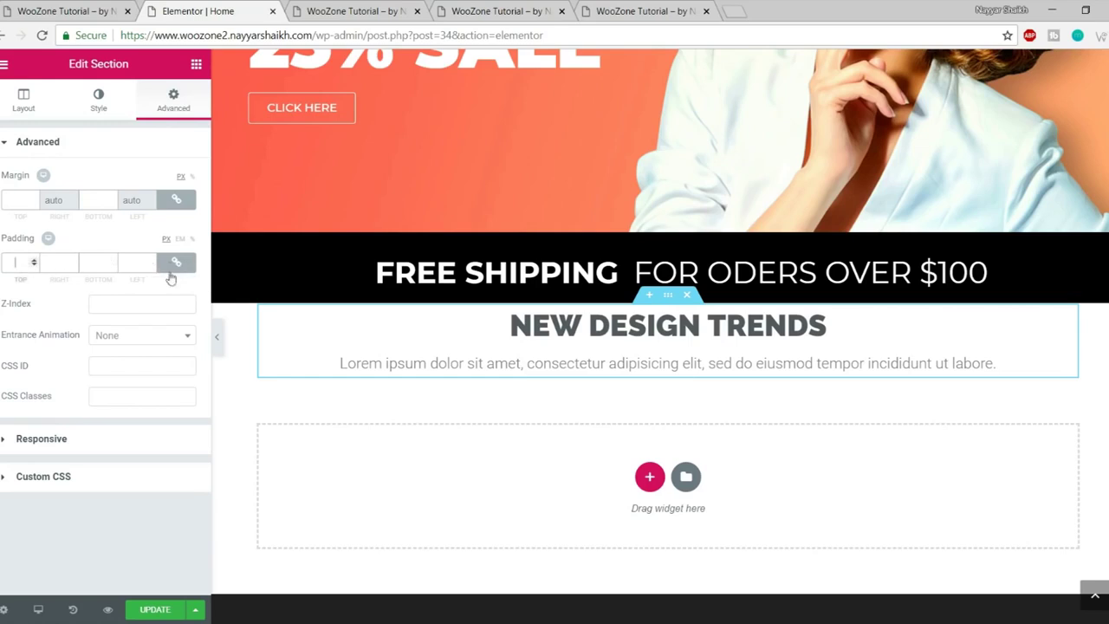
pyautogui.write('10')
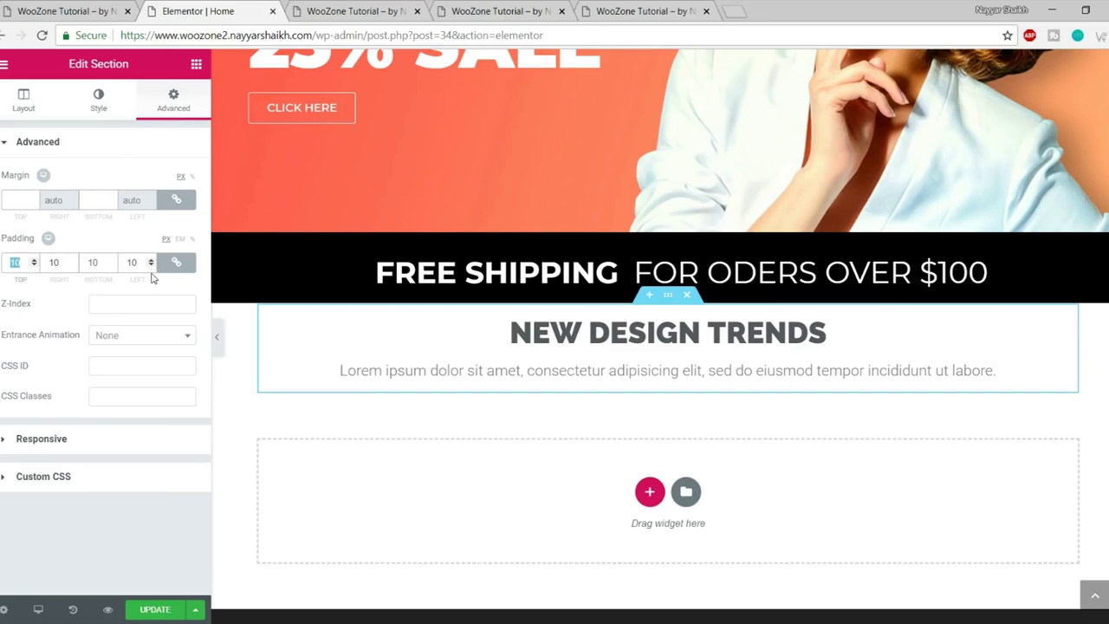
pyautogui.write('0')
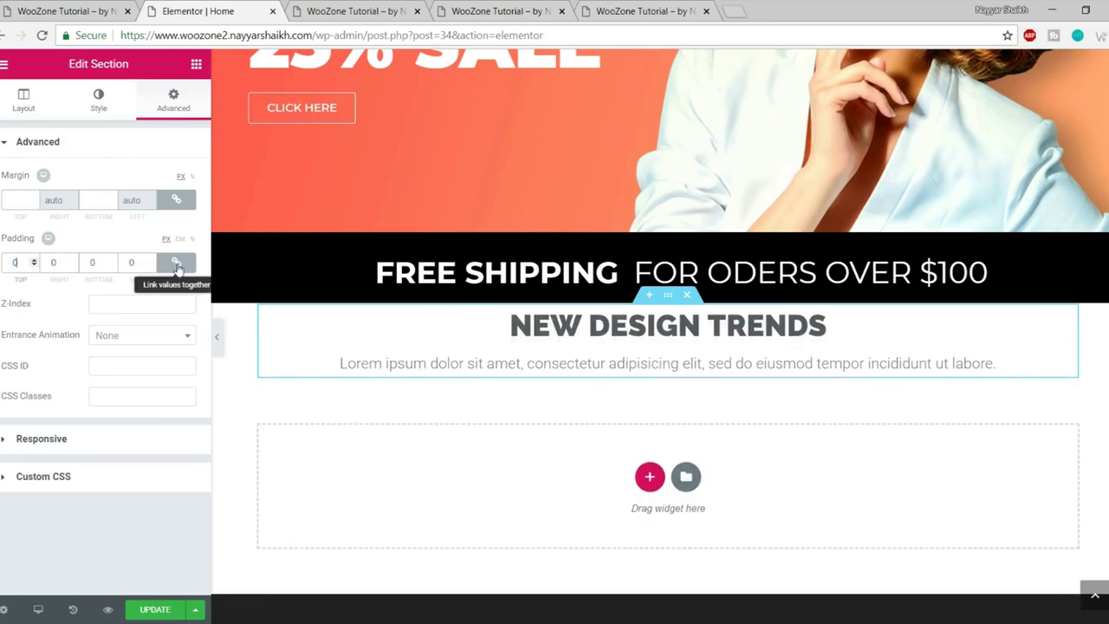
pyautogui.click(176, 265)
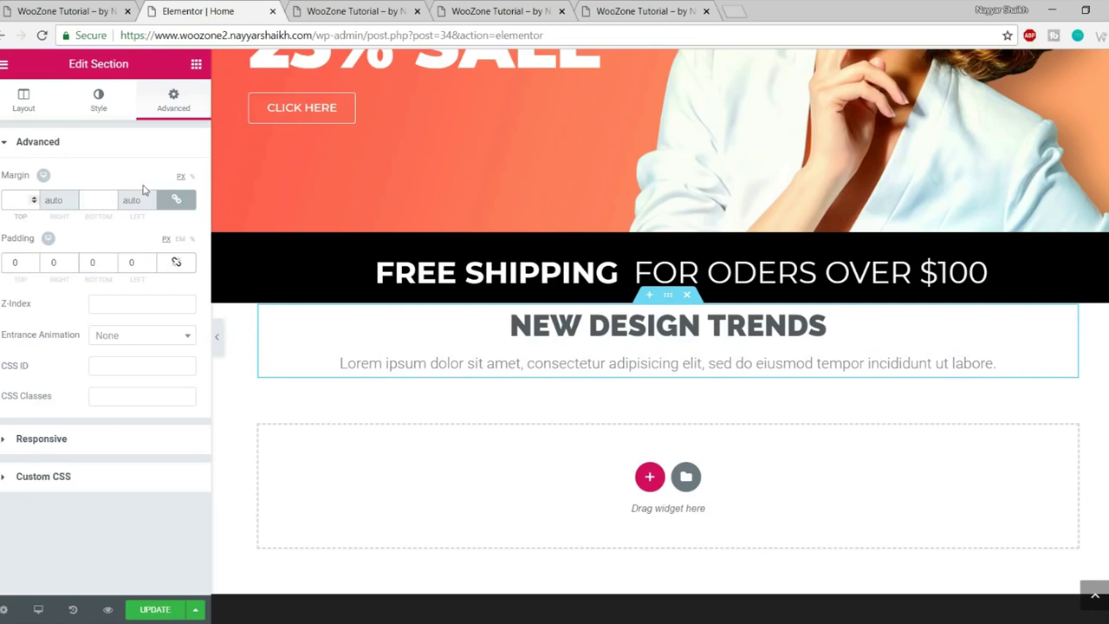
pyautogui.write('70')
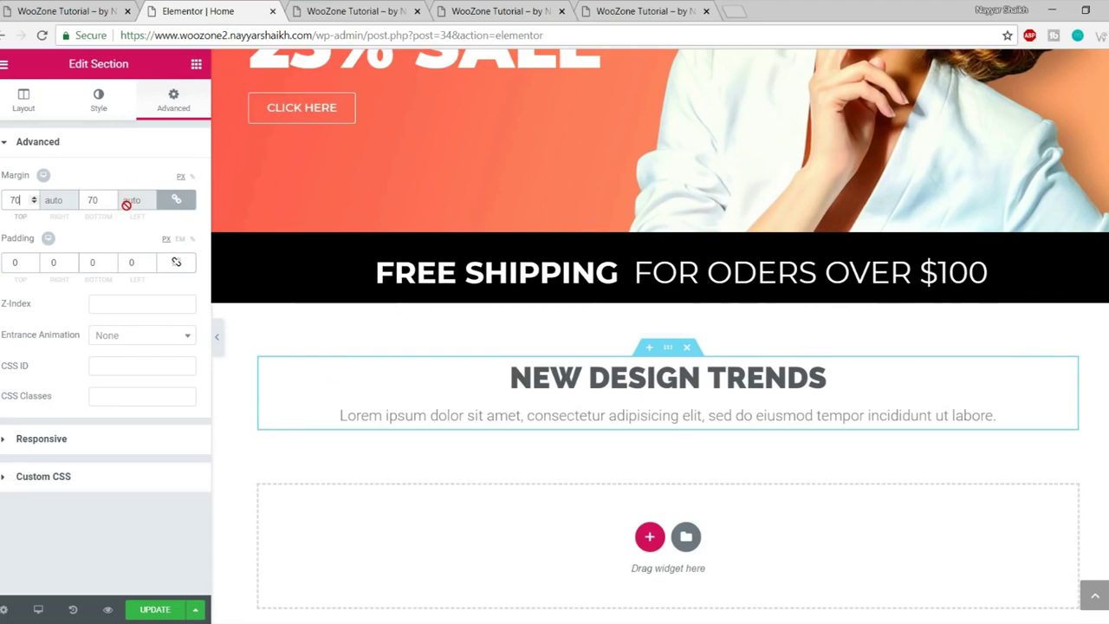
pyautogui.doubleClick(93, 202)
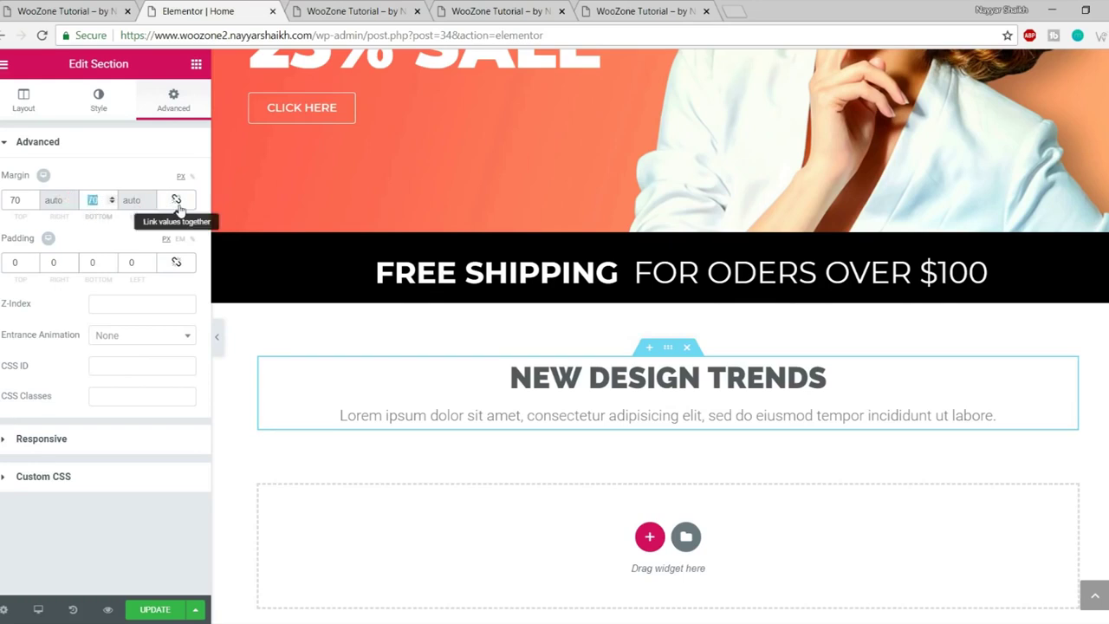
pyautogui.write('50')
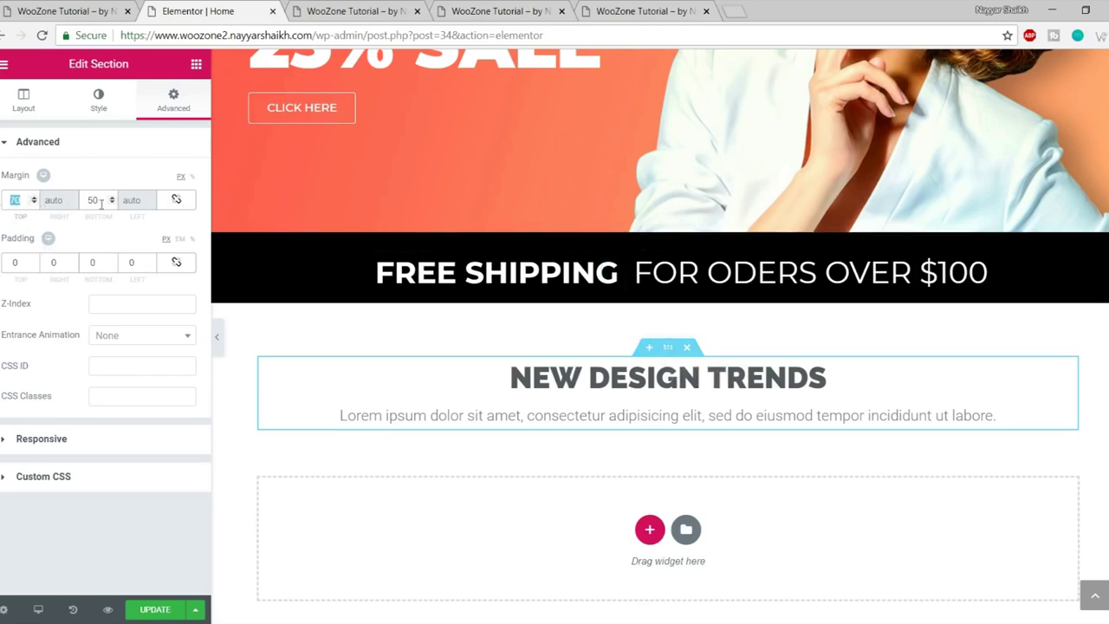
pyautogui.moveTo(105, 204); pyautogui.dragTo(84, 202)
pyautogui.click(152, 609)
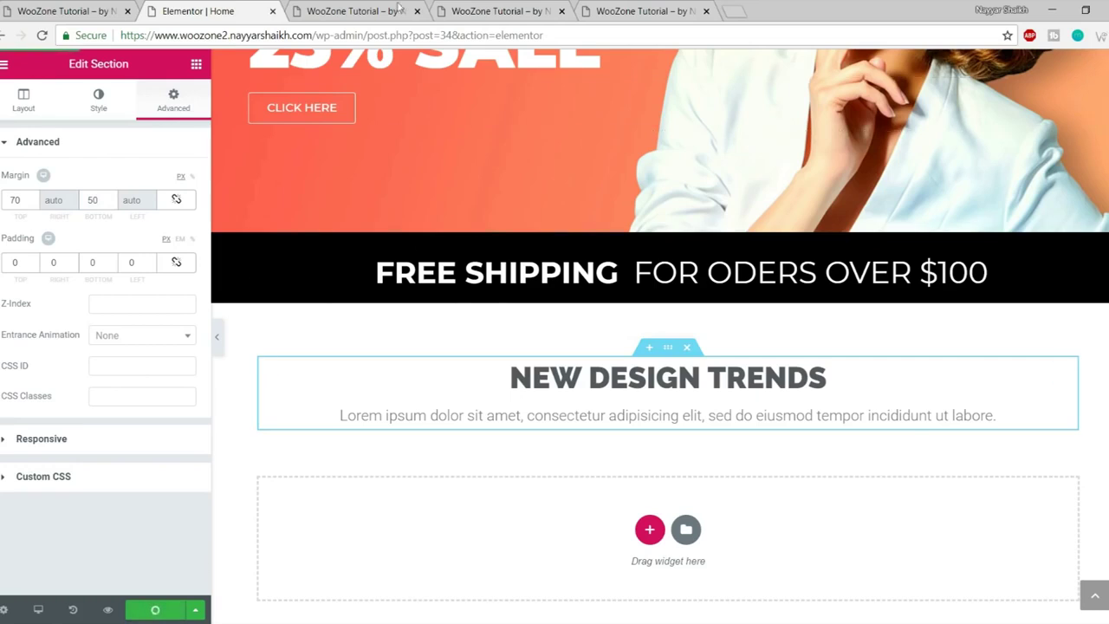
# - Preview the saved homepage beside the reference store, then reopen Elementor's widget panel
pyautogui.click(107, 608)
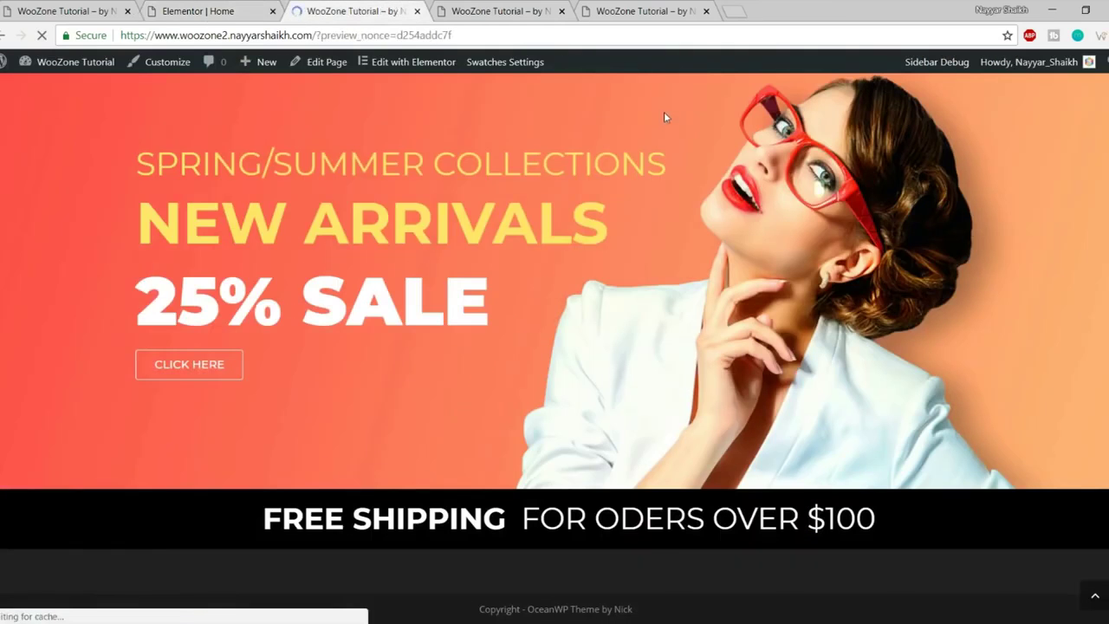
pyautogui.scroll(-1, 658, 209)
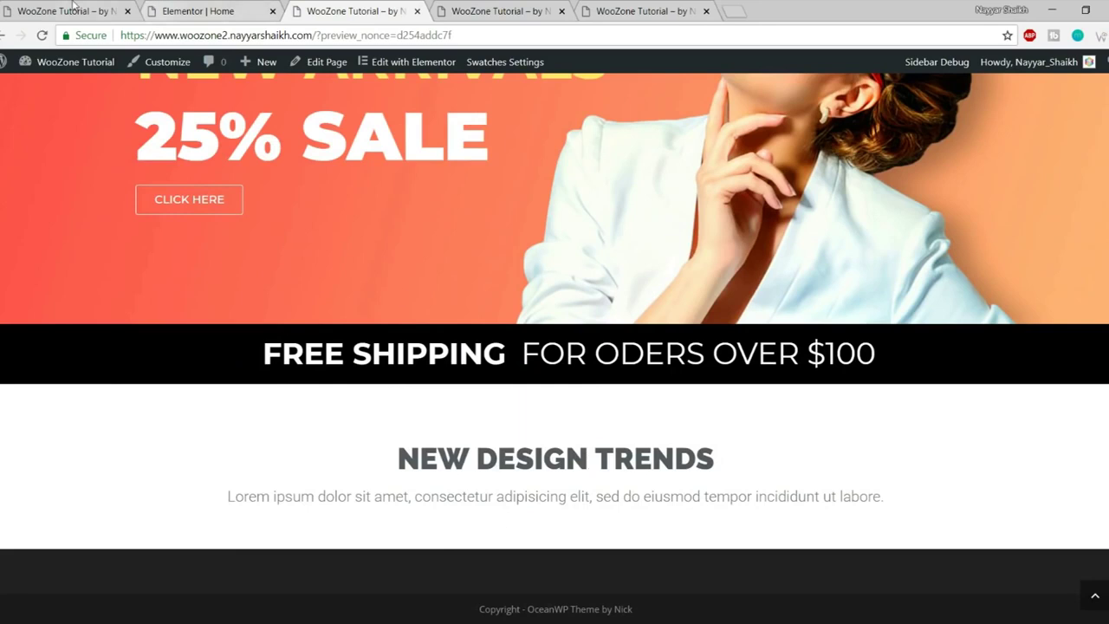
pyautogui.click(72, 5)
pyautogui.scroll(-2, 1055, 324)
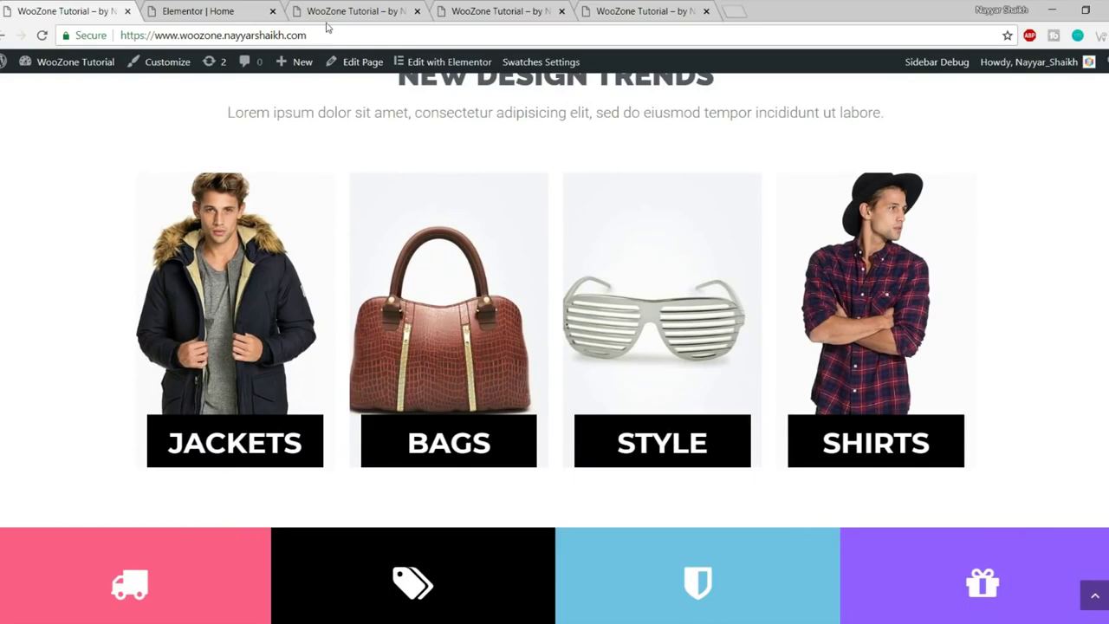
pyautogui.click(247, 10)
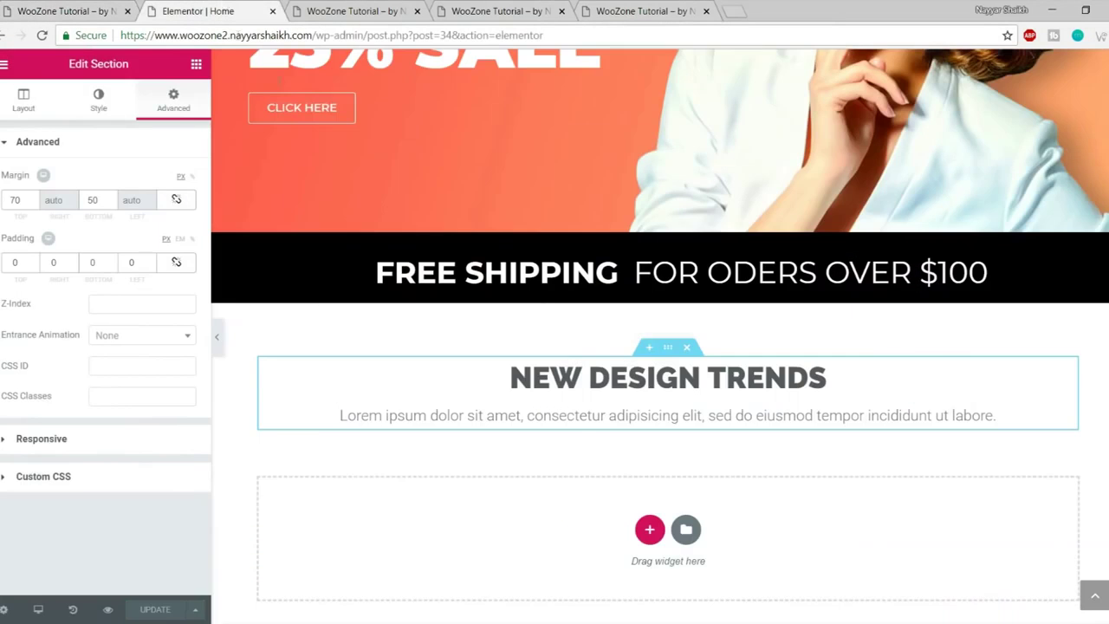
pyautogui.click(196, 63)
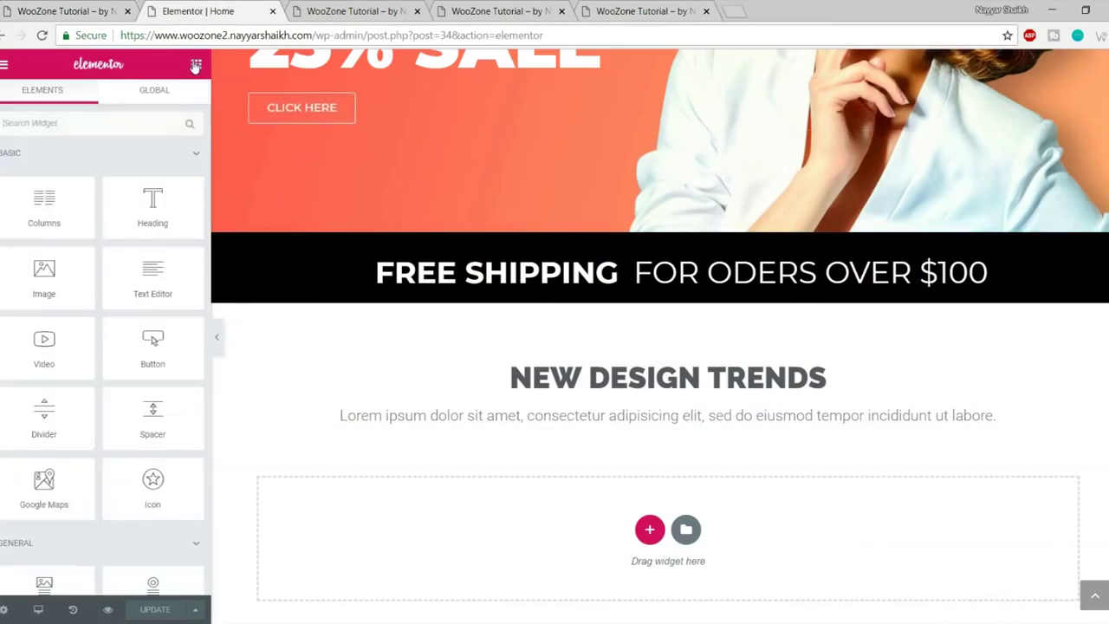
# - Drag a Premium Banner widget into the empty section below NEW DESIGN TRENDS
pyautogui.scroll(-3, 111, 282)
pyautogui.scroll(-6, 111, 281)
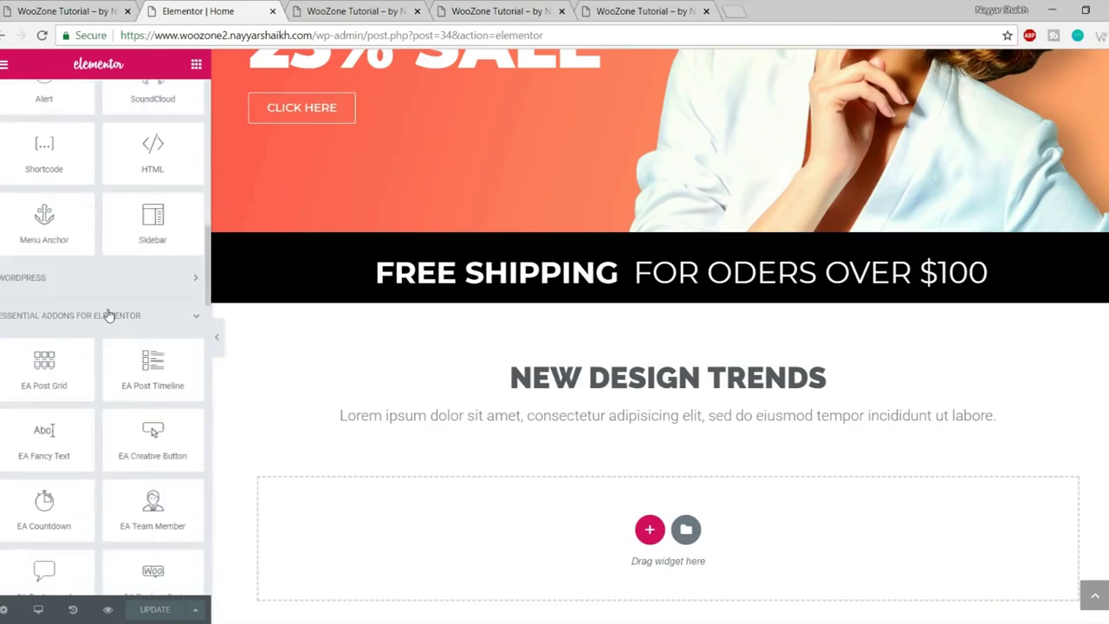
pyautogui.scroll(-10, 99, 370)
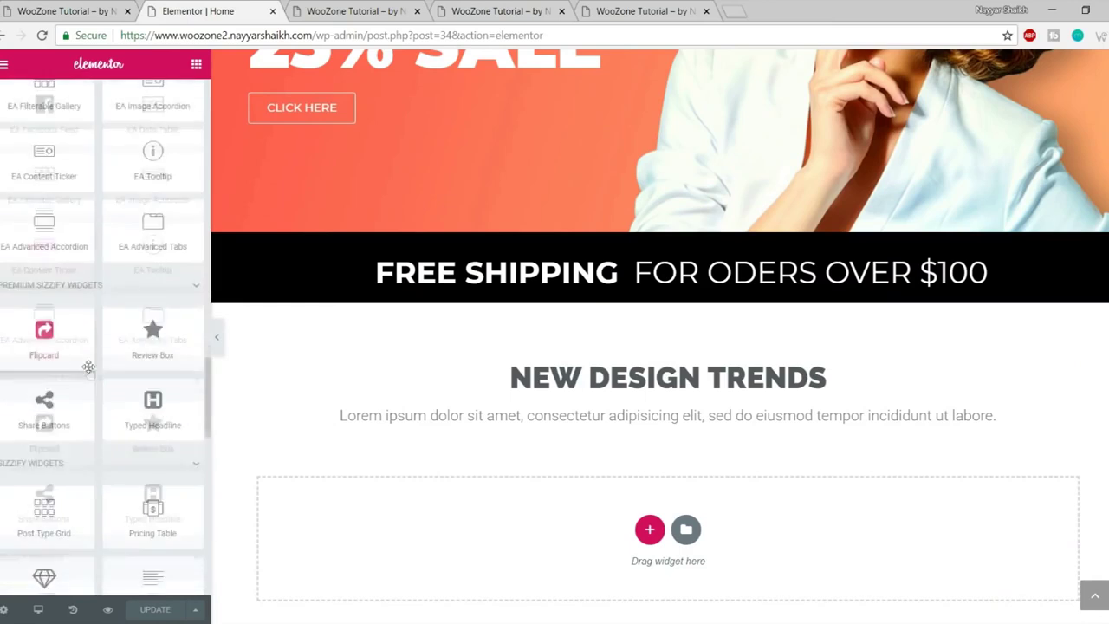
pyautogui.scroll(-3, 89, 370)
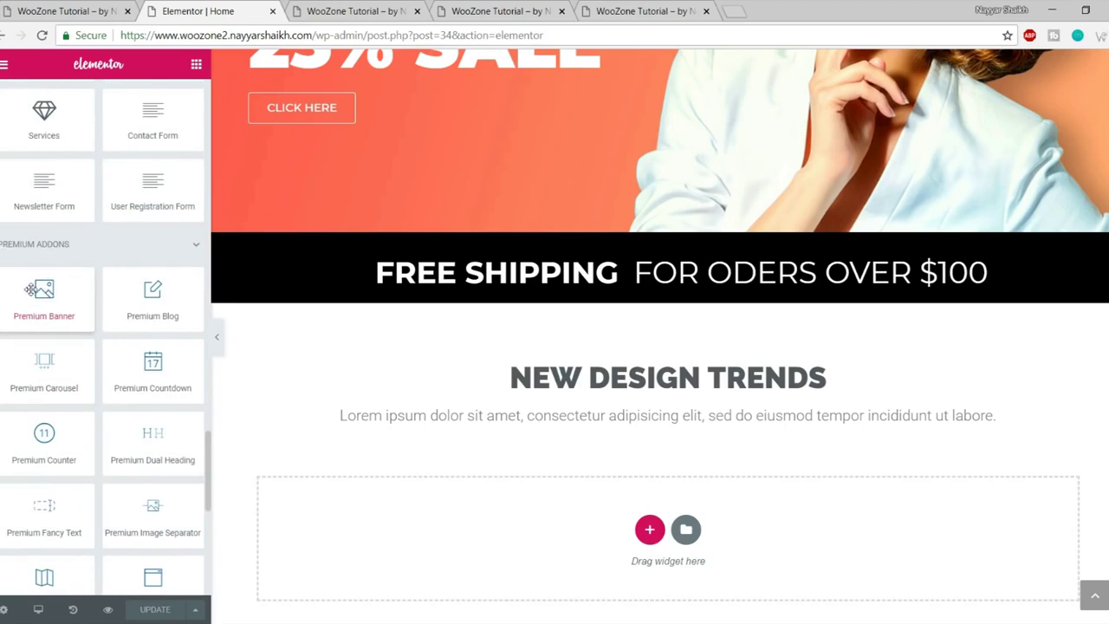
pyautogui.moveTo(44, 299); pyautogui.dragTo(607, 547)
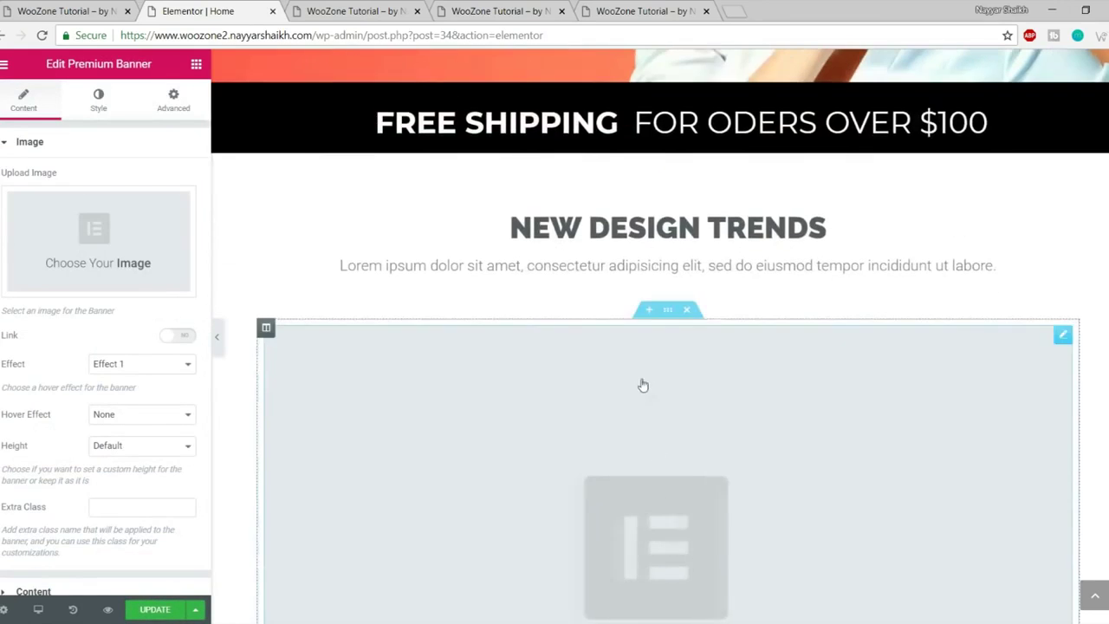
pyautogui.scroll(-3, 641, 385)
pyautogui.scroll(3, 718, 371)
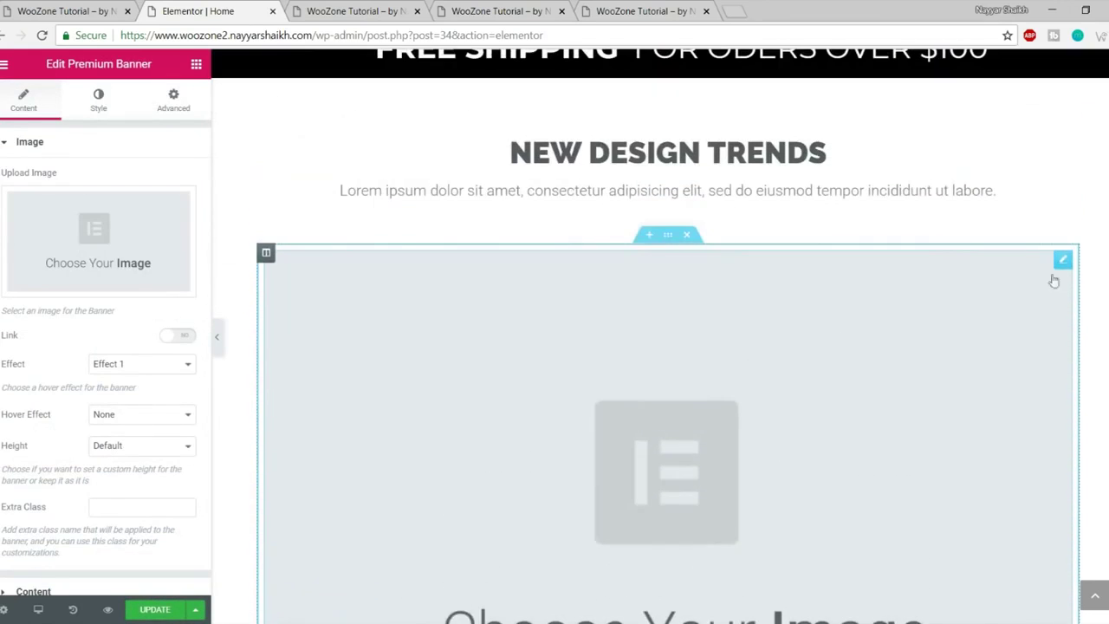
# - Add three new columns beside the banner's column, then select the Premium Banner
pyautogui.rightClick(268, 258)
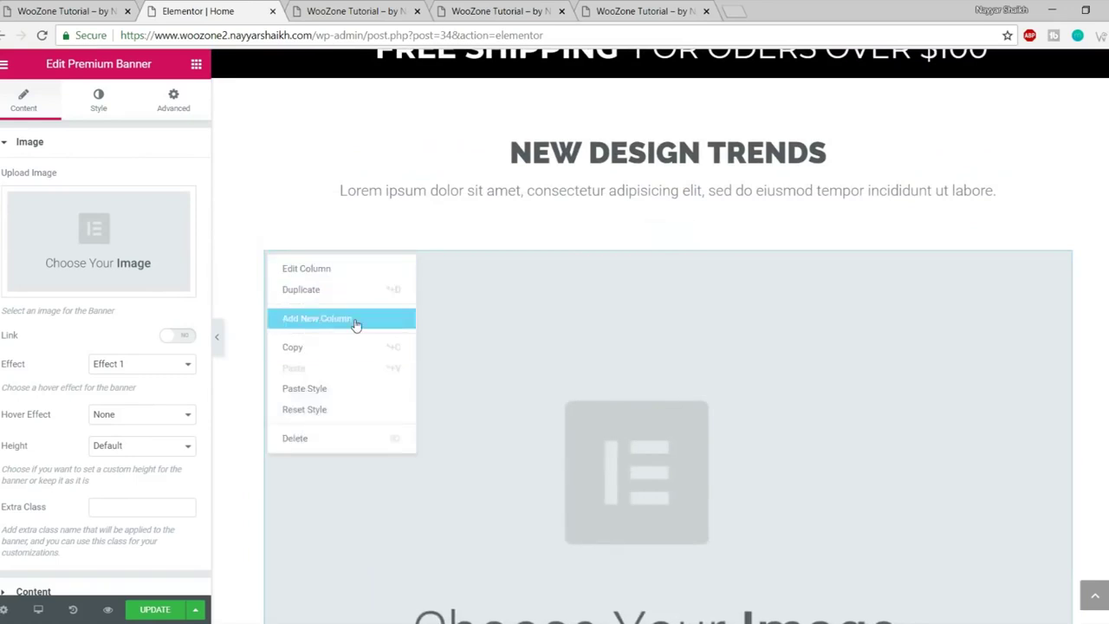
pyautogui.click(353, 321)
pyautogui.rightClick(268, 253)
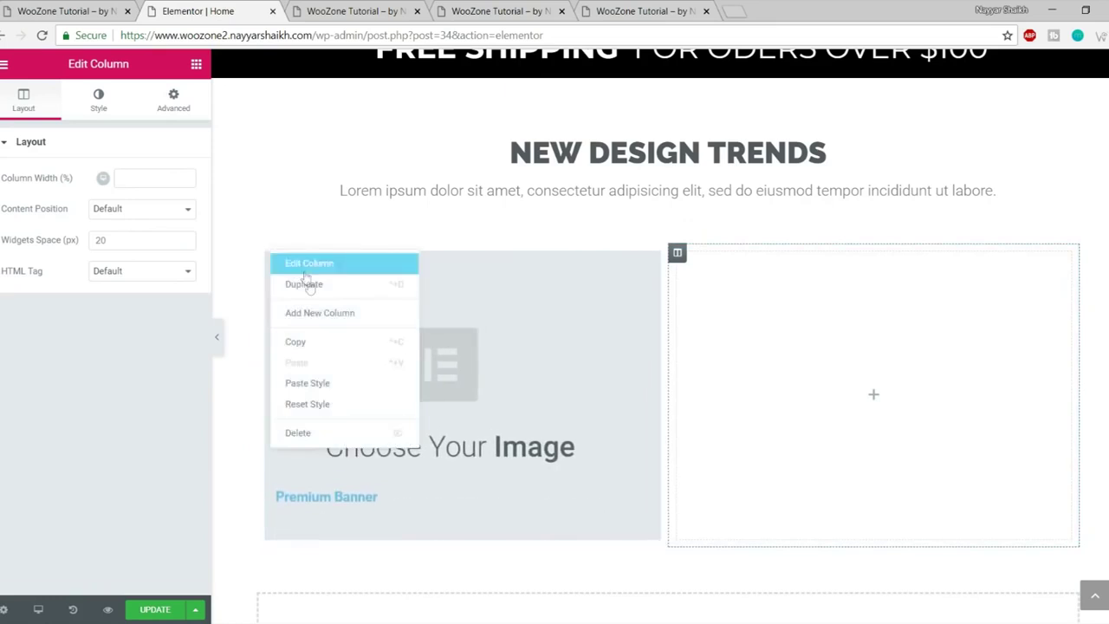
pyautogui.click(315, 312)
pyautogui.rightClick(266, 257)
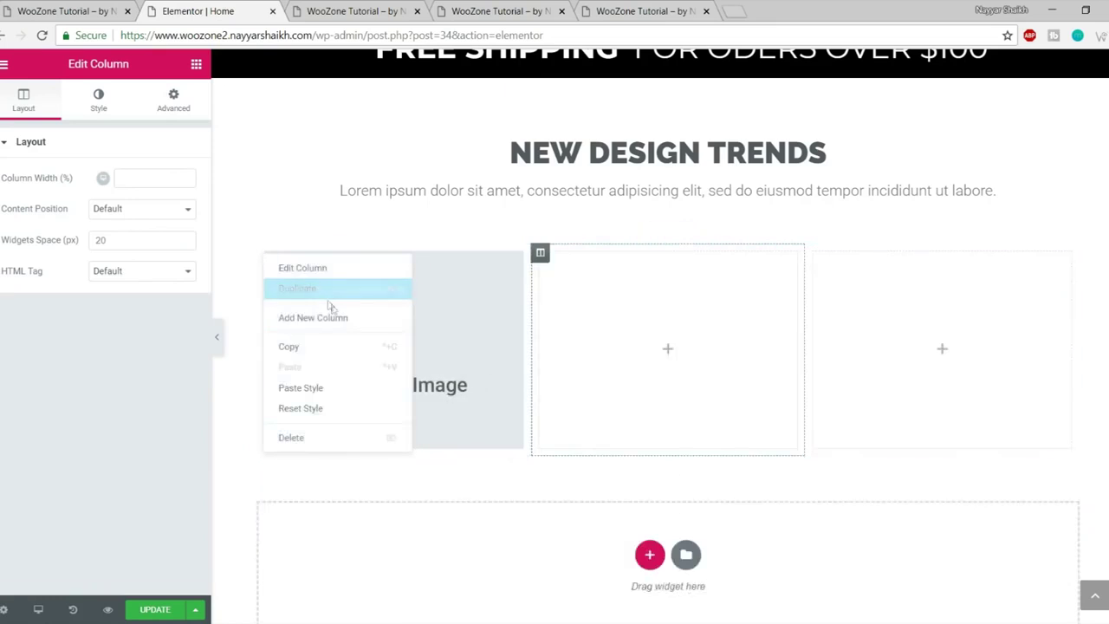
pyautogui.click(336, 317)
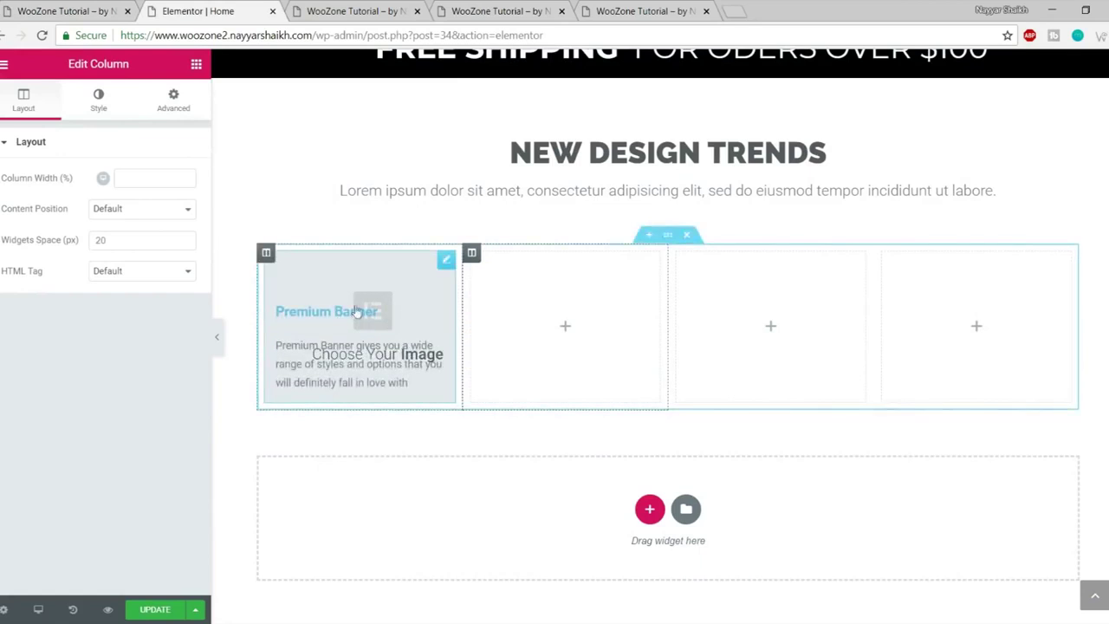
pyautogui.click(367, 305)
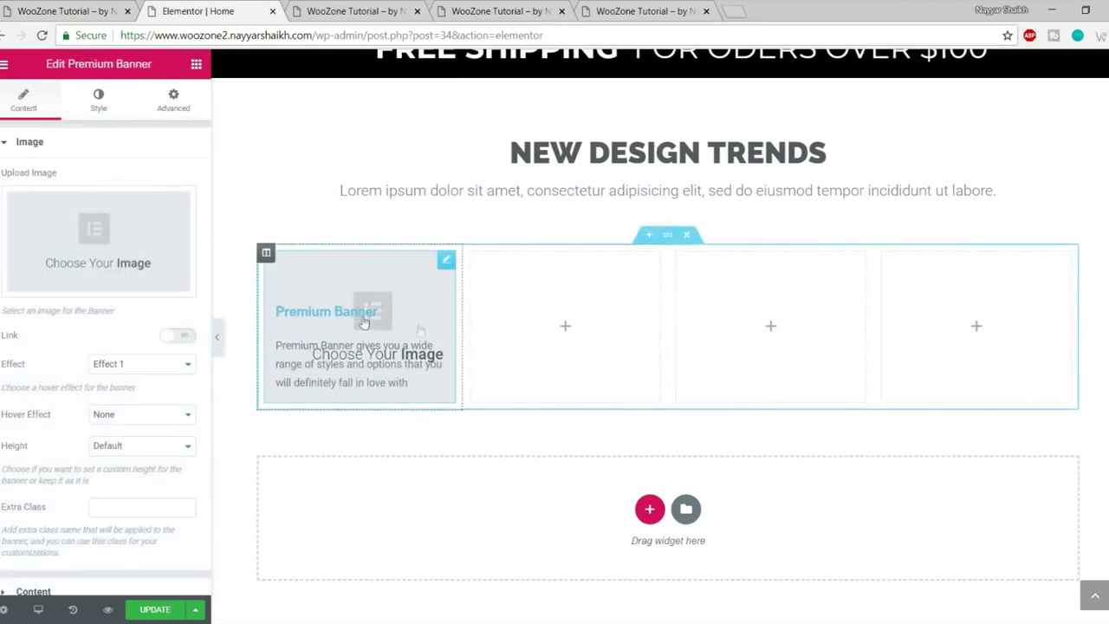
# - Upload the jacket photo from the OceanWP eCommerce Media folder and insert it into the banner
pyautogui.click(136, 279)
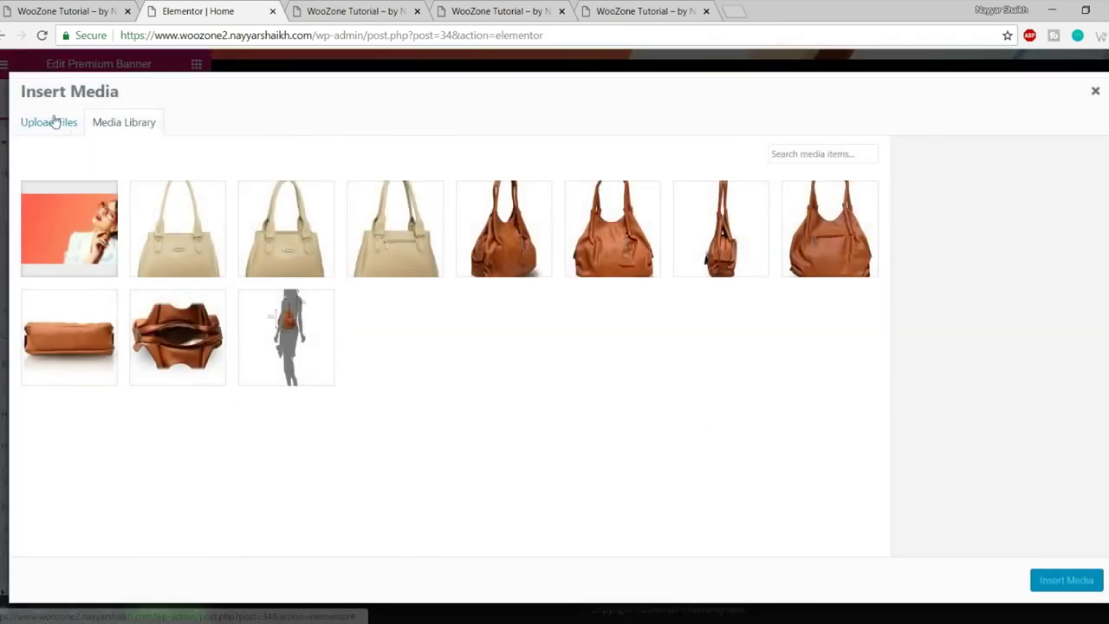
pyautogui.click(55, 119)
pyautogui.click(581, 342)
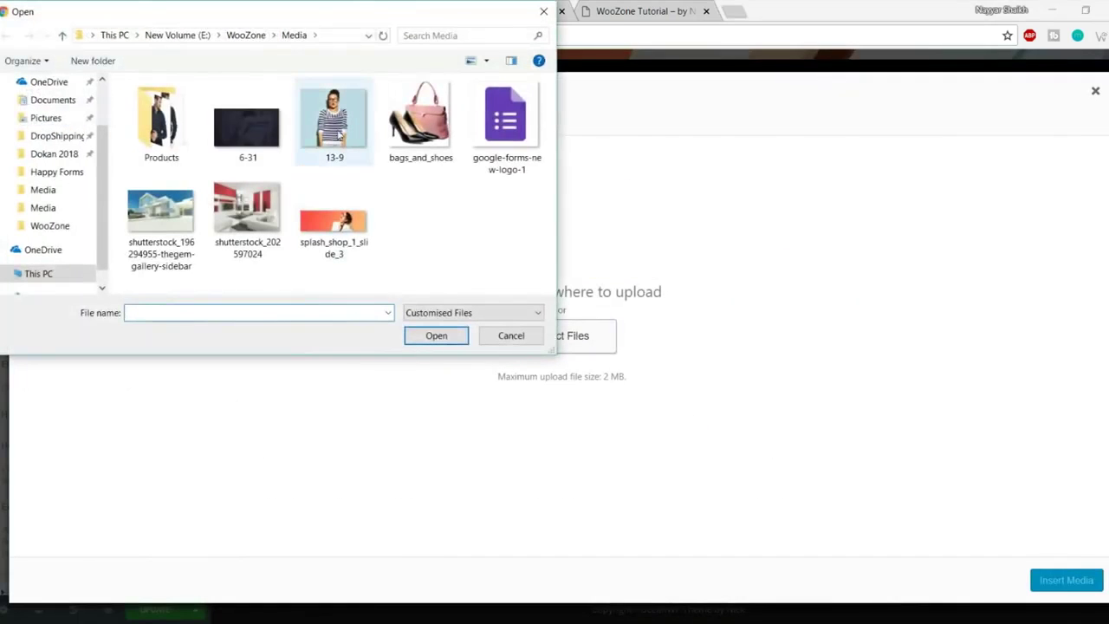
pyautogui.doubleClick(172, 145)
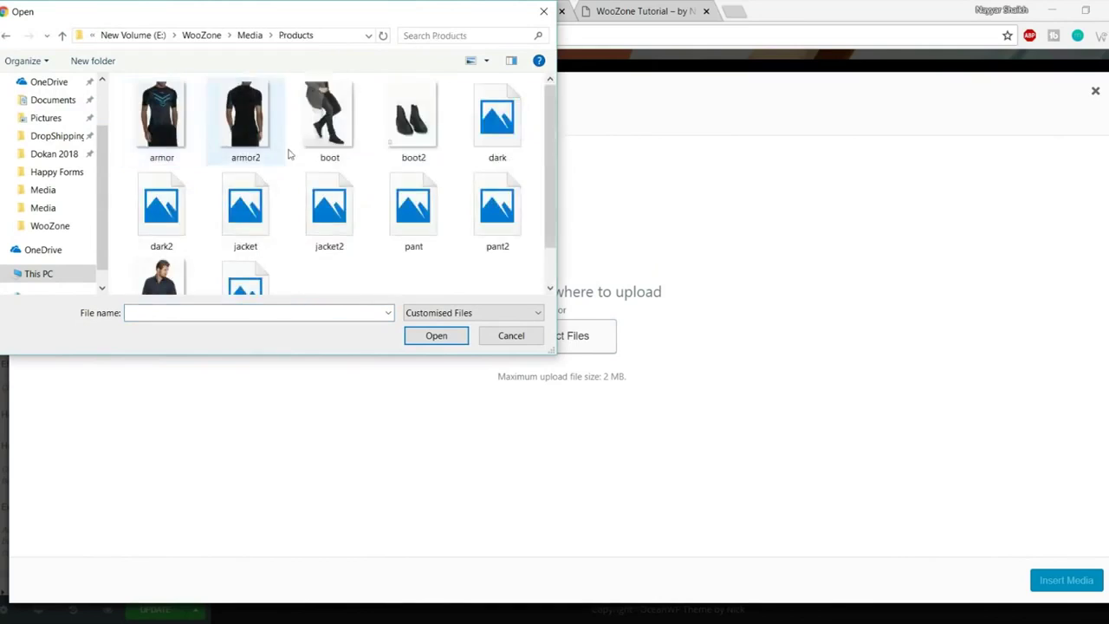
pyautogui.click(136, 36)
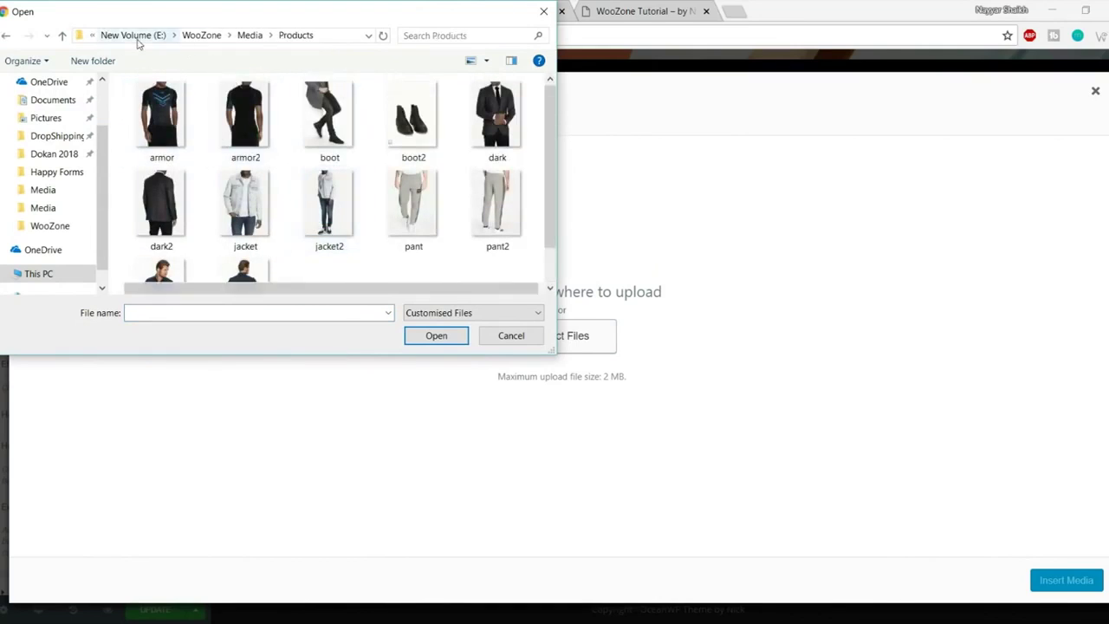
pyautogui.doubleClick(212, 192)
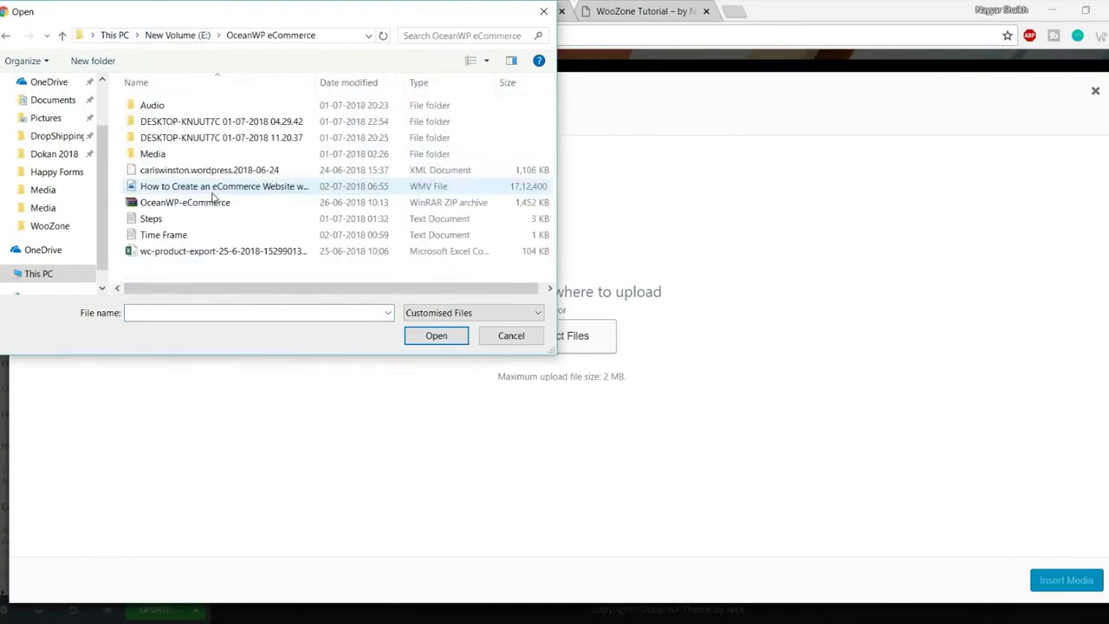
pyautogui.doubleClick(196, 154)
pyautogui.click(245, 122)
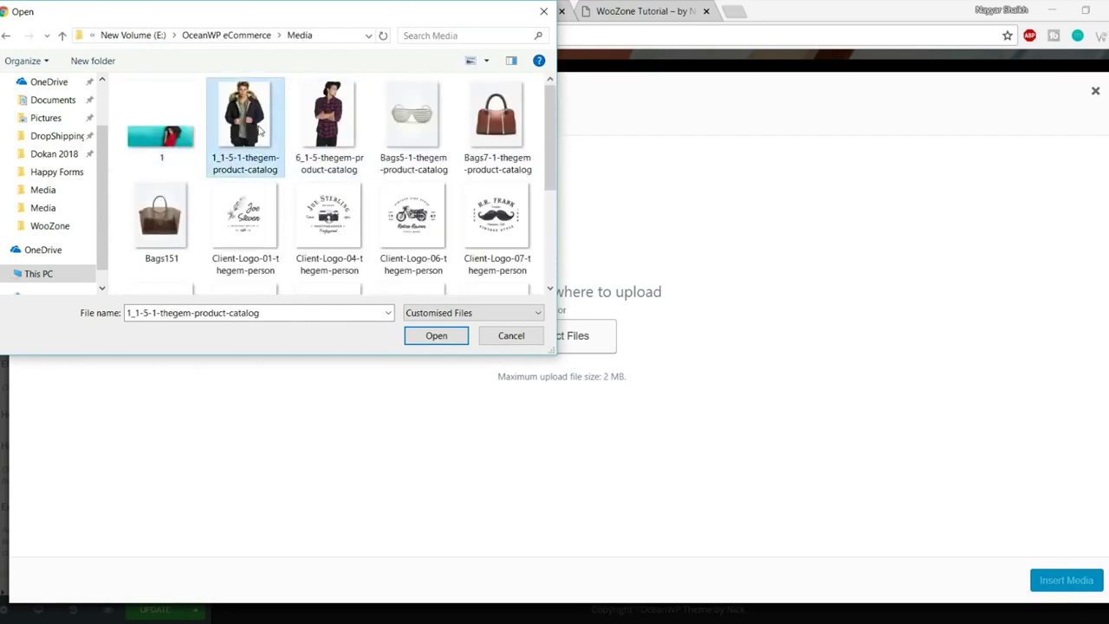
pyautogui.click(437, 336)
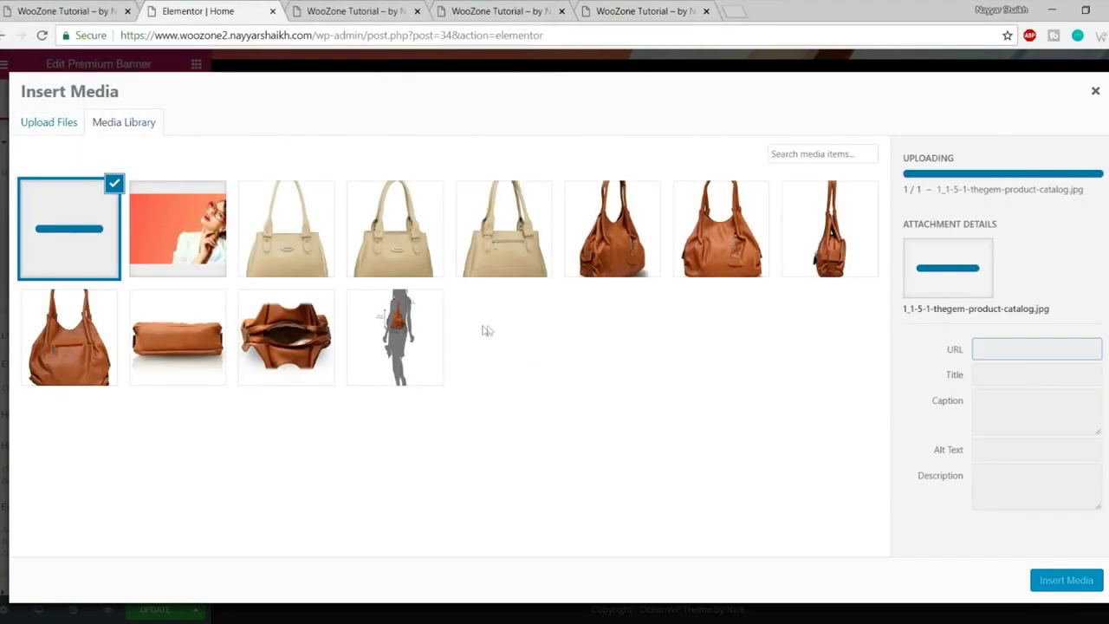
pyautogui.click(1066, 581)
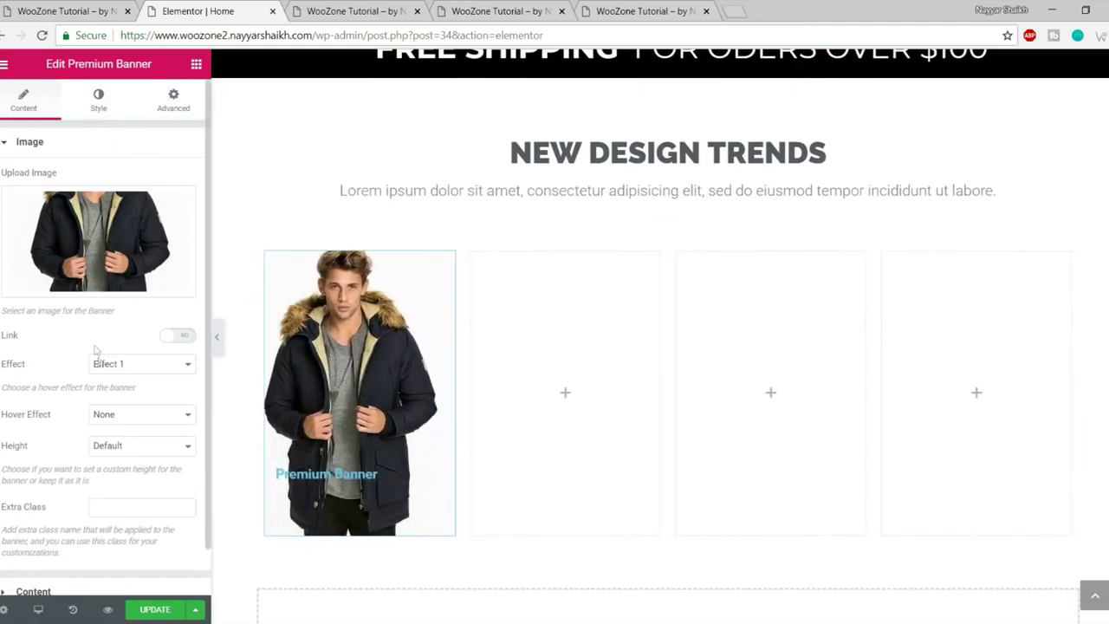
# - Keep Effect 1 as the banner's hover effect
pyautogui.scroll(-1, 102, 357)
pyautogui.click(111, 317)
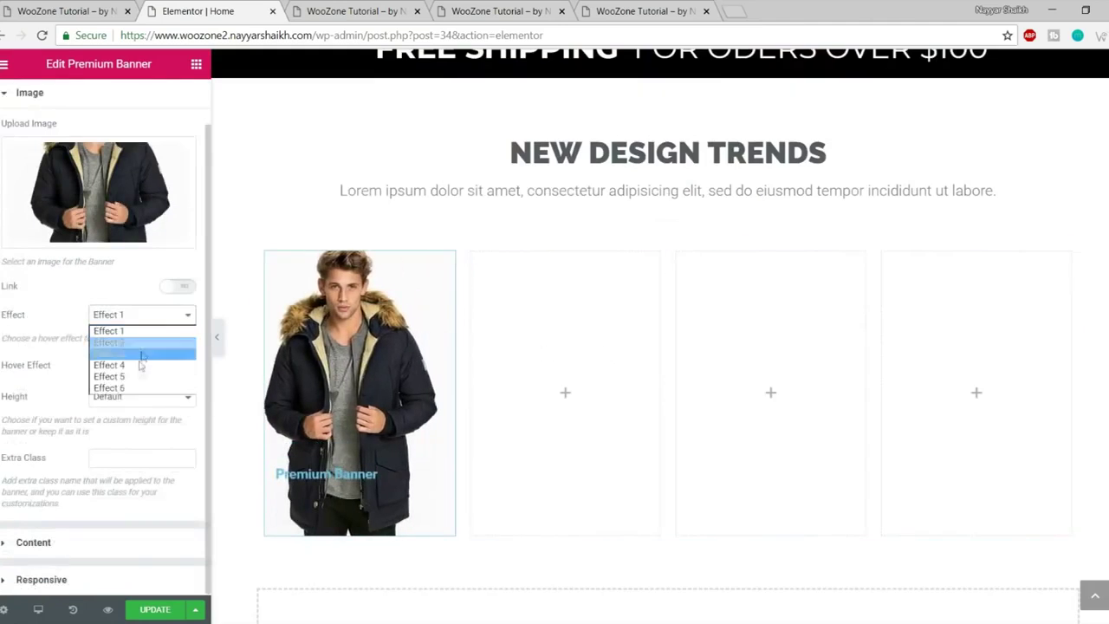
pyautogui.click(126, 332)
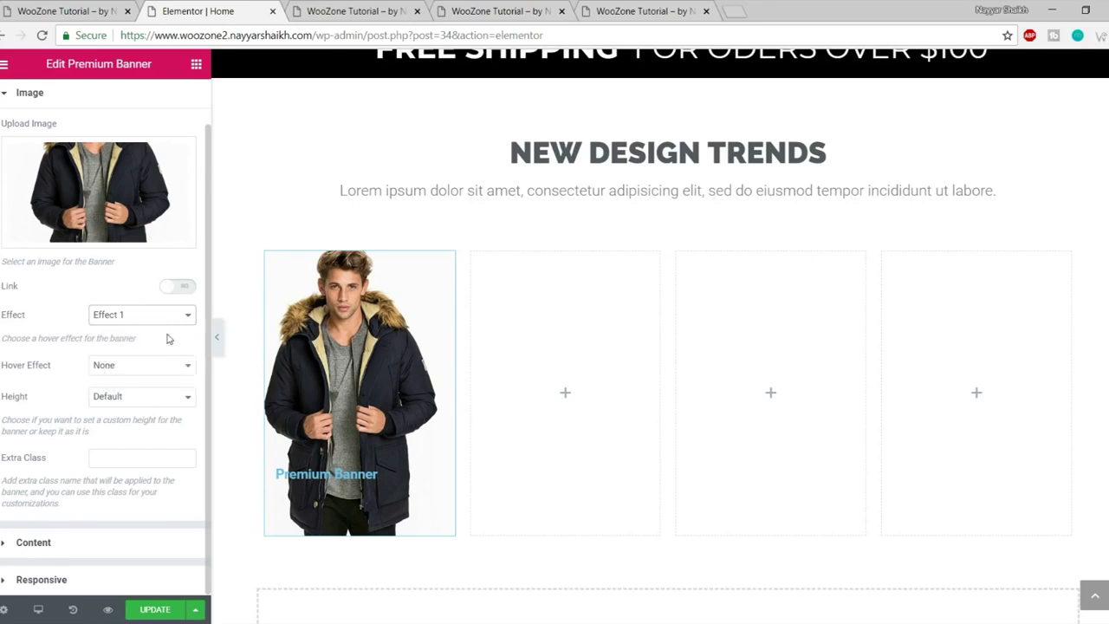
pyautogui.moveTo(379, 482)
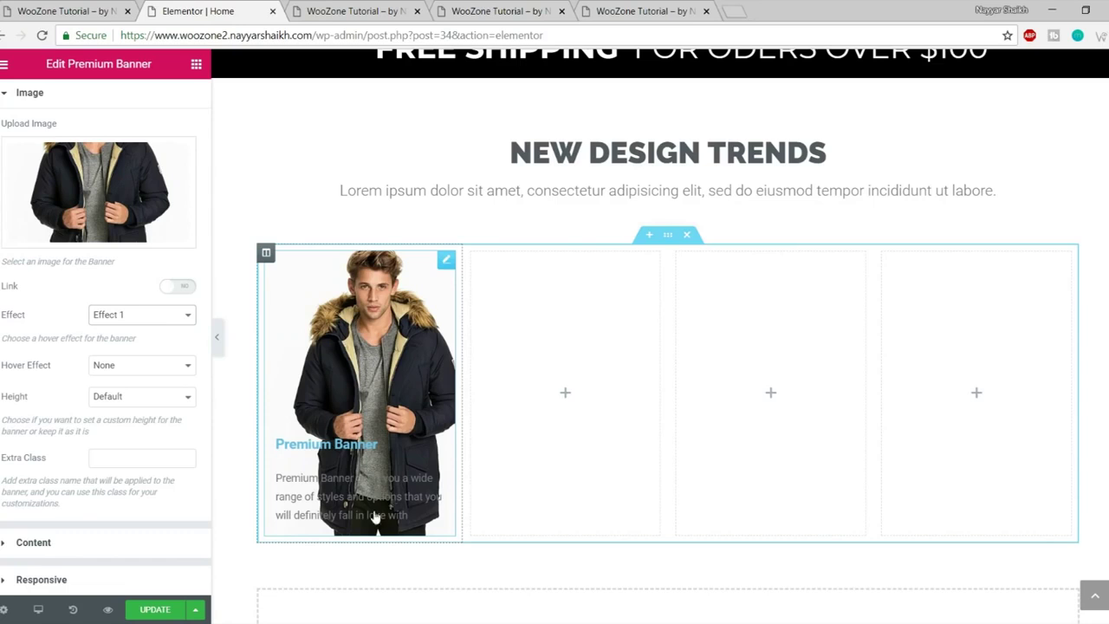
# - Delete the banner description, change the title to JACKETS, and set Center alignment
pyautogui.click(90, 546)
pyautogui.hotkey('ctrl', 'a')
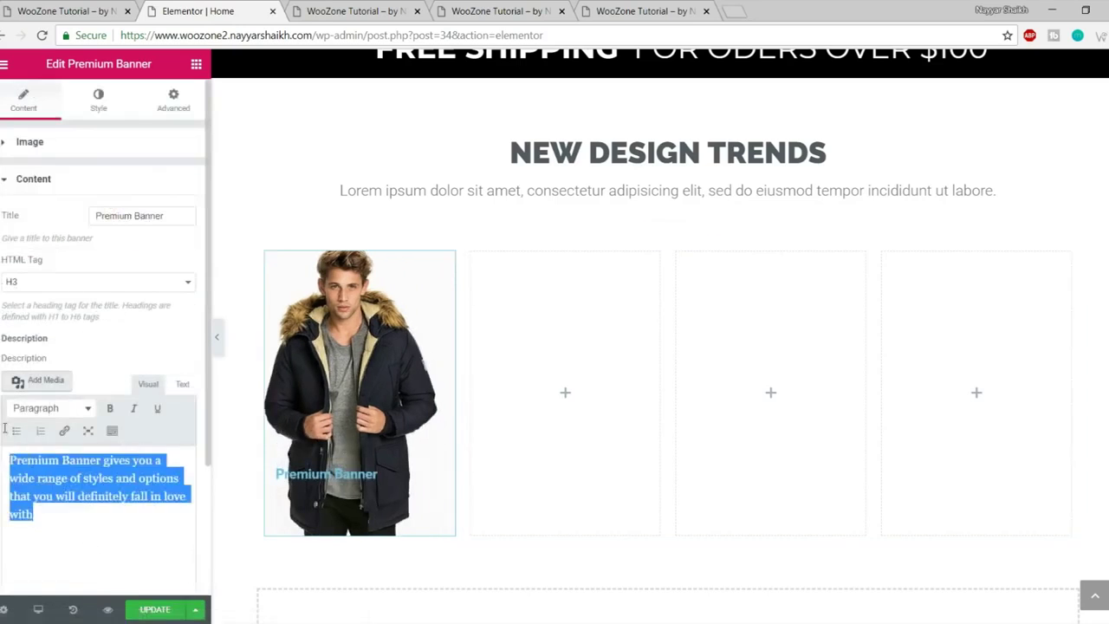
pyautogui.press('BackSpace')
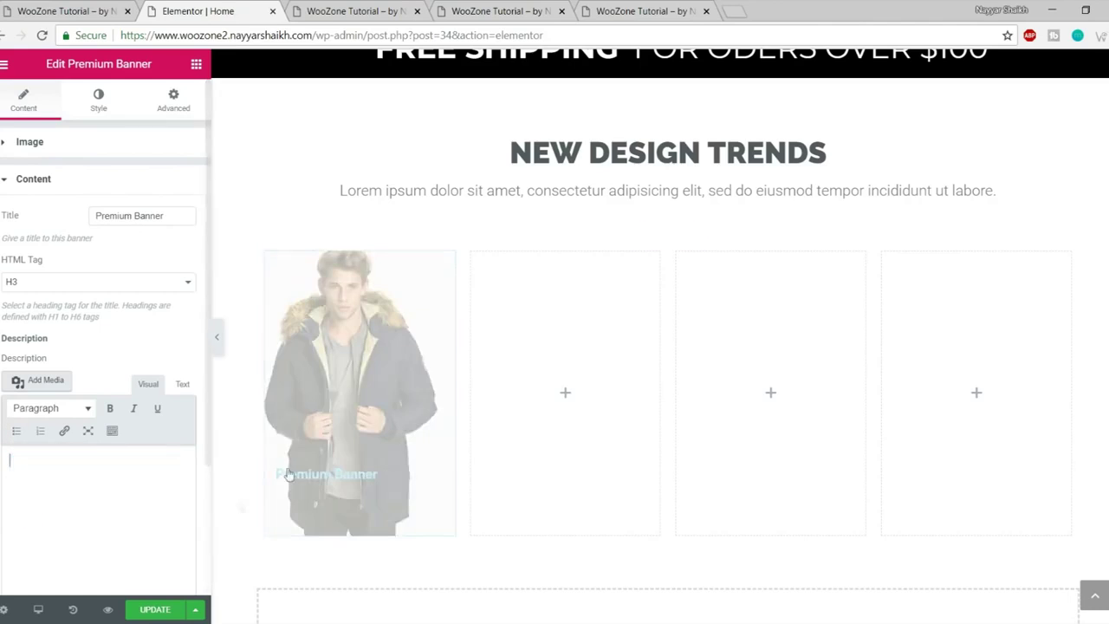
pyautogui.click(172, 222)
pyautogui.moveTo(171, 222); pyautogui.dragTo(86, 226)
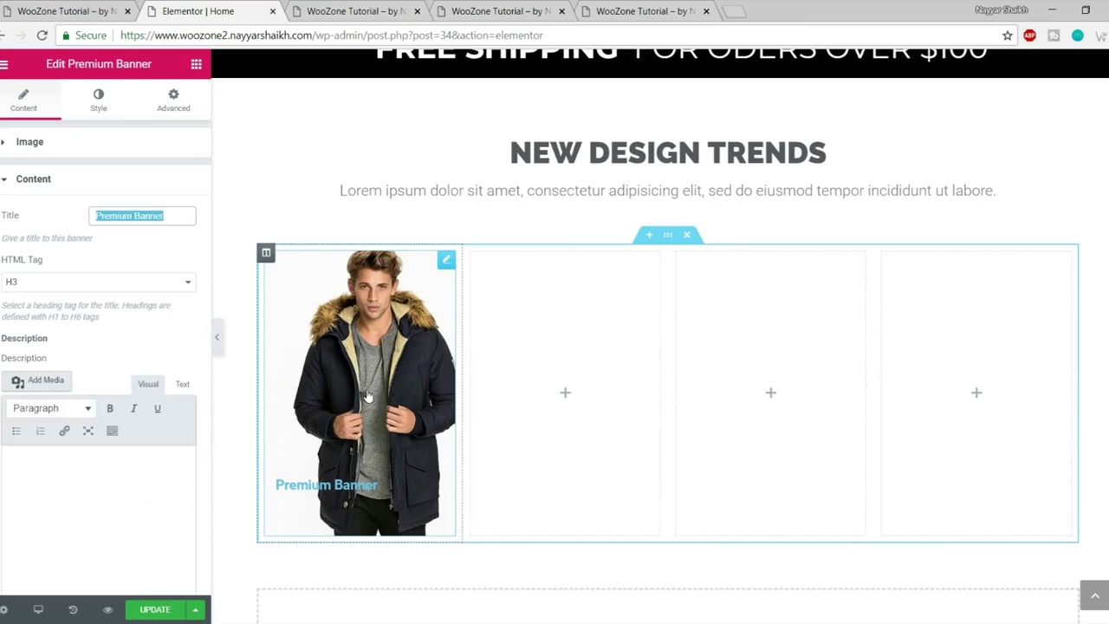
pyautogui.write('JACKETS')
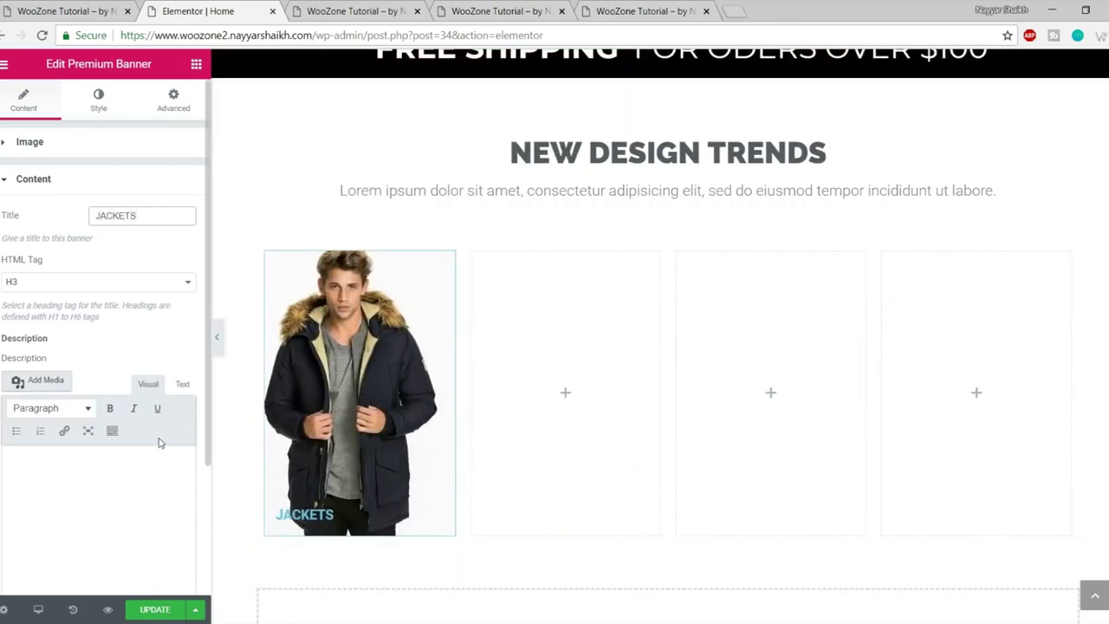
pyautogui.scroll(-2, 174, 435)
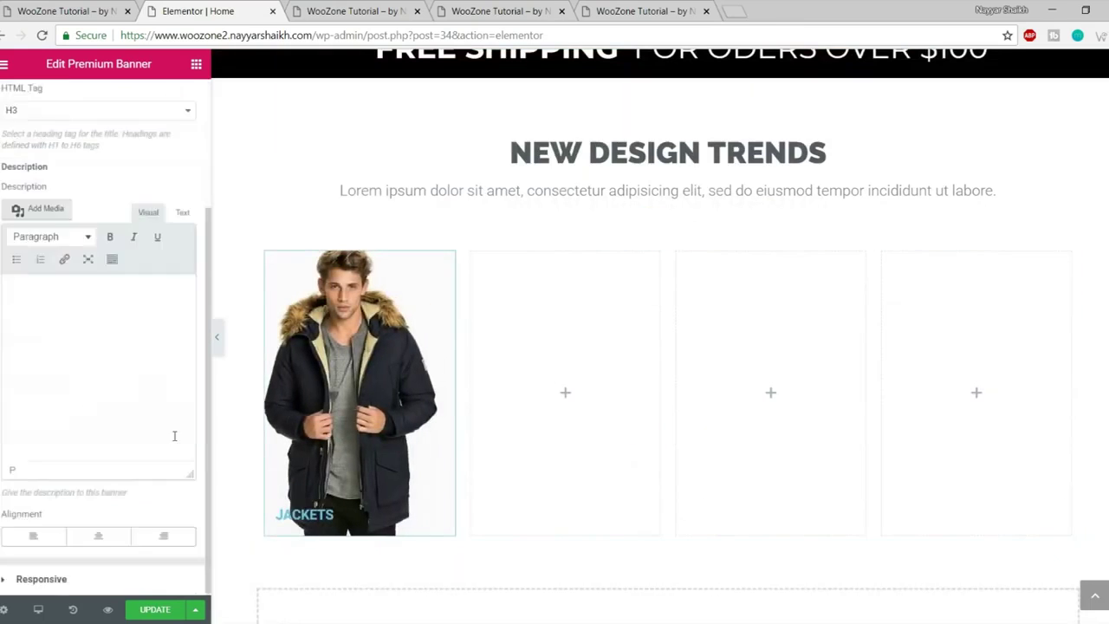
pyautogui.click(98, 538)
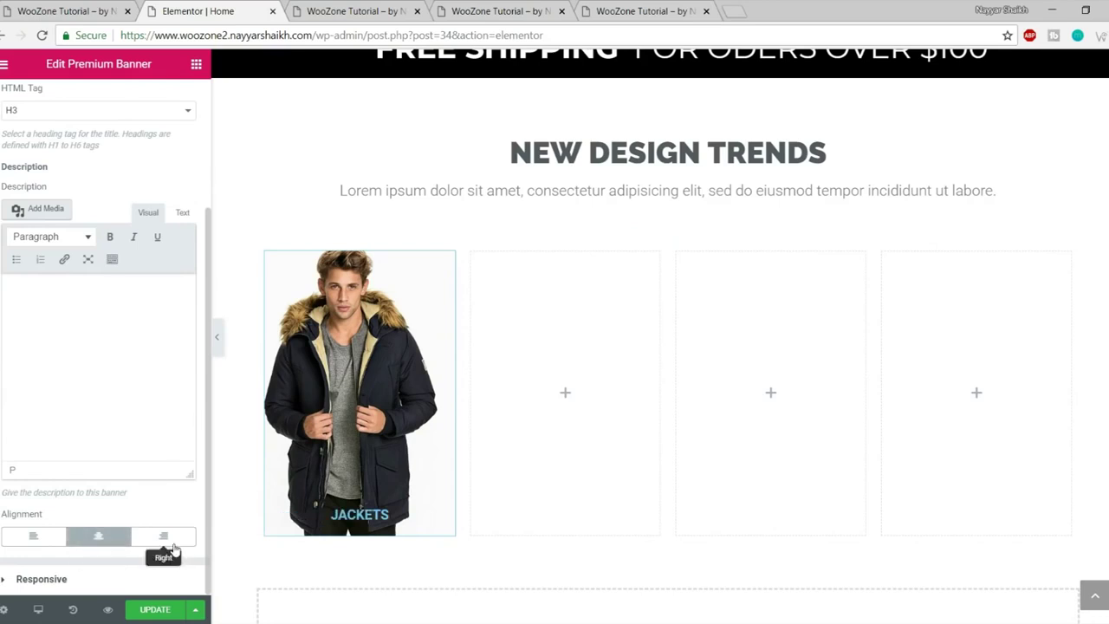
pyautogui.scroll(3, 173, 546)
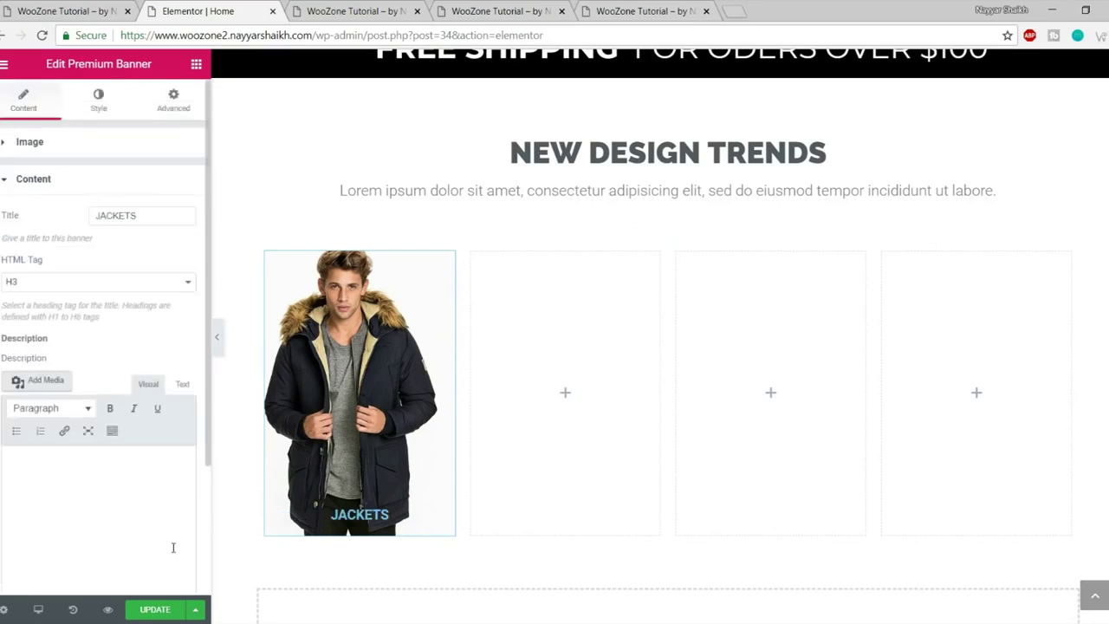
# - Set the banner title's font to Montserrat
pyautogui.click(97, 102)
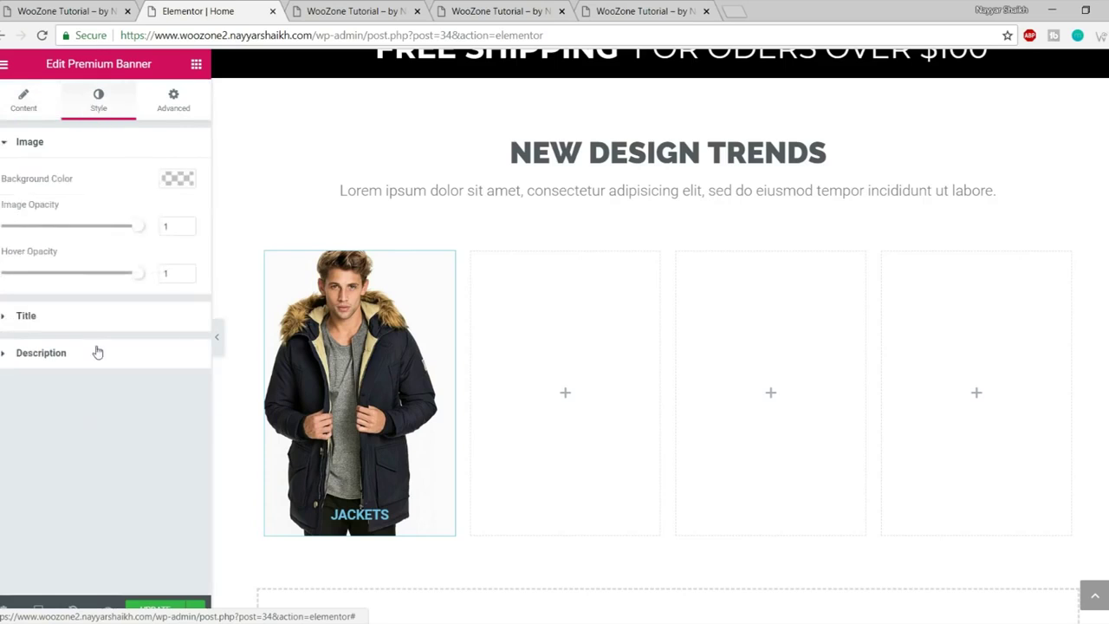
pyautogui.click(92, 318)
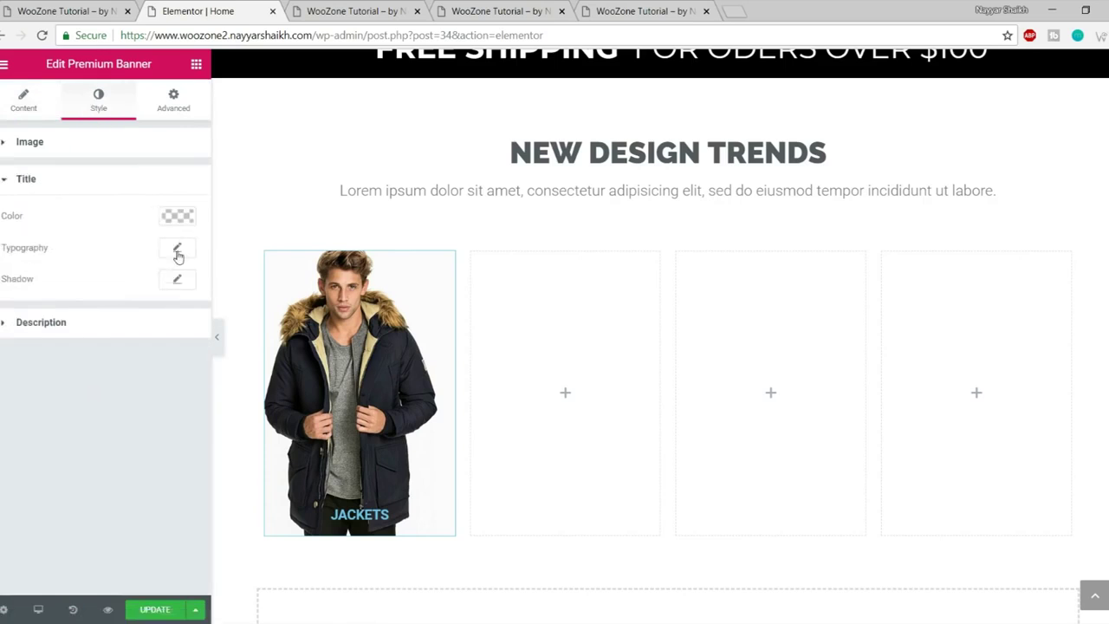
pyautogui.click(177, 251)
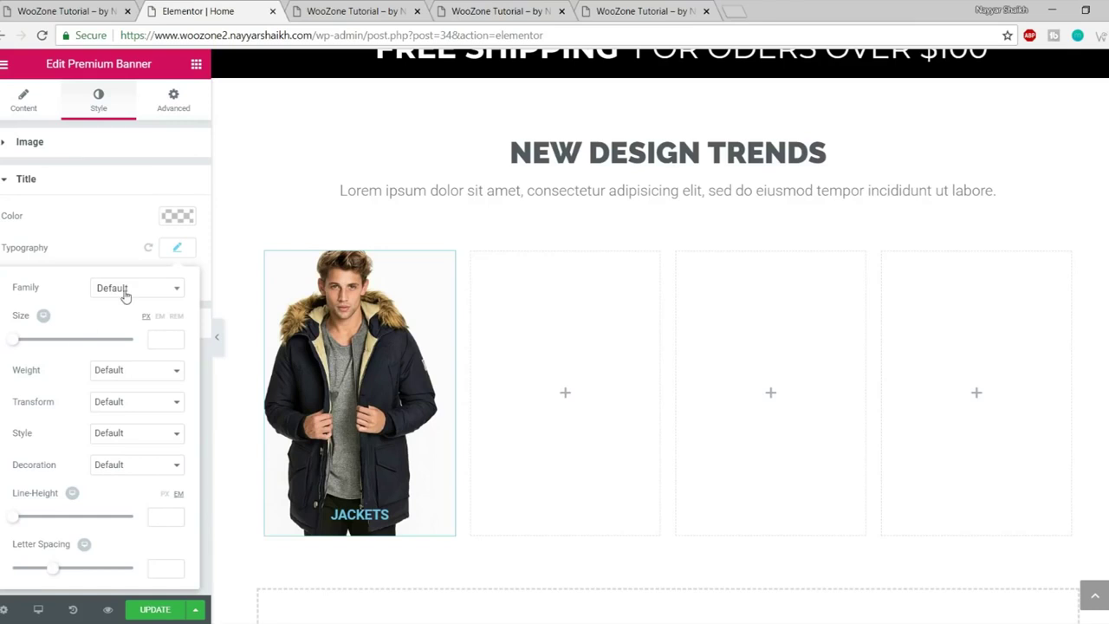
pyautogui.click(126, 297)
pyautogui.write('mon')
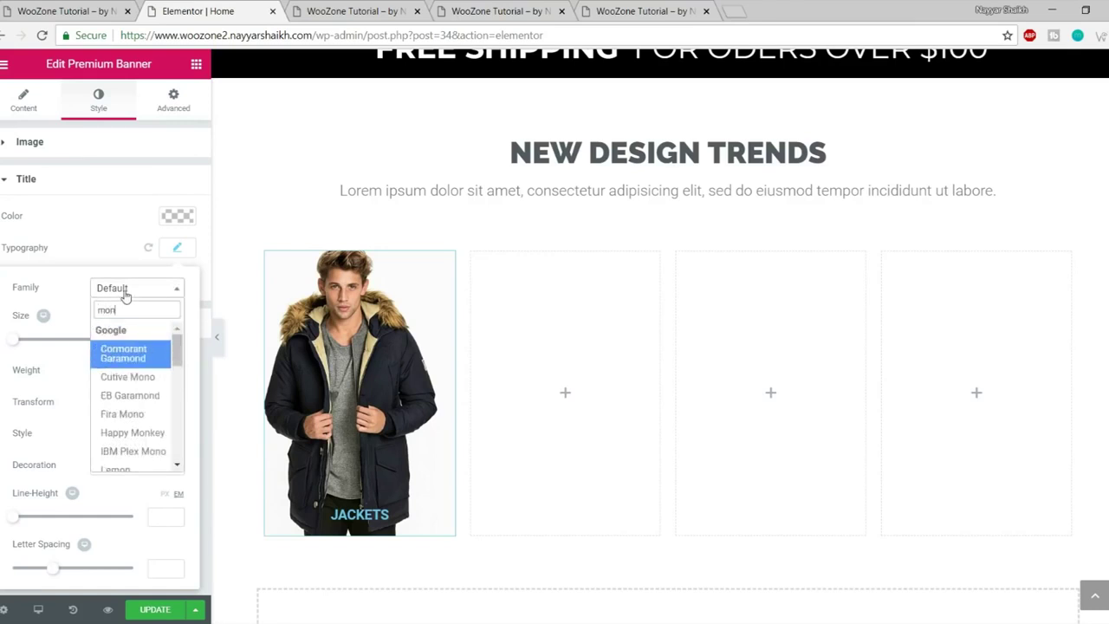
pyautogui.write('ts')
pyautogui.press('Return')
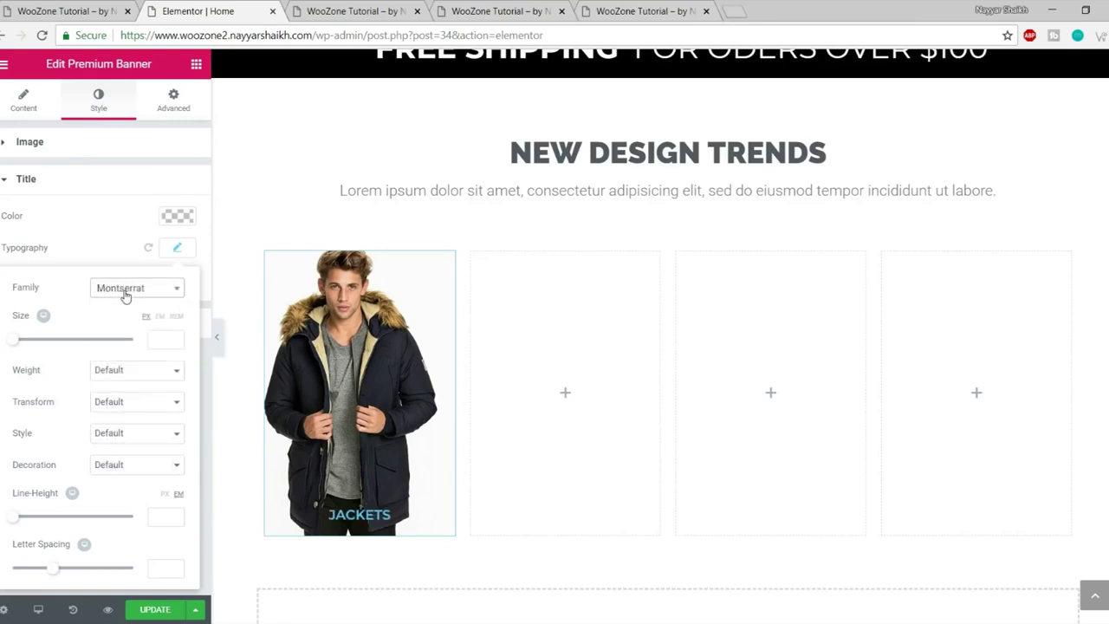
# - Make the JACKETS title 37 px, weight 700, and white
pyautogui.moveTo(19, 342); pyautogui.dragTo(35, 341)
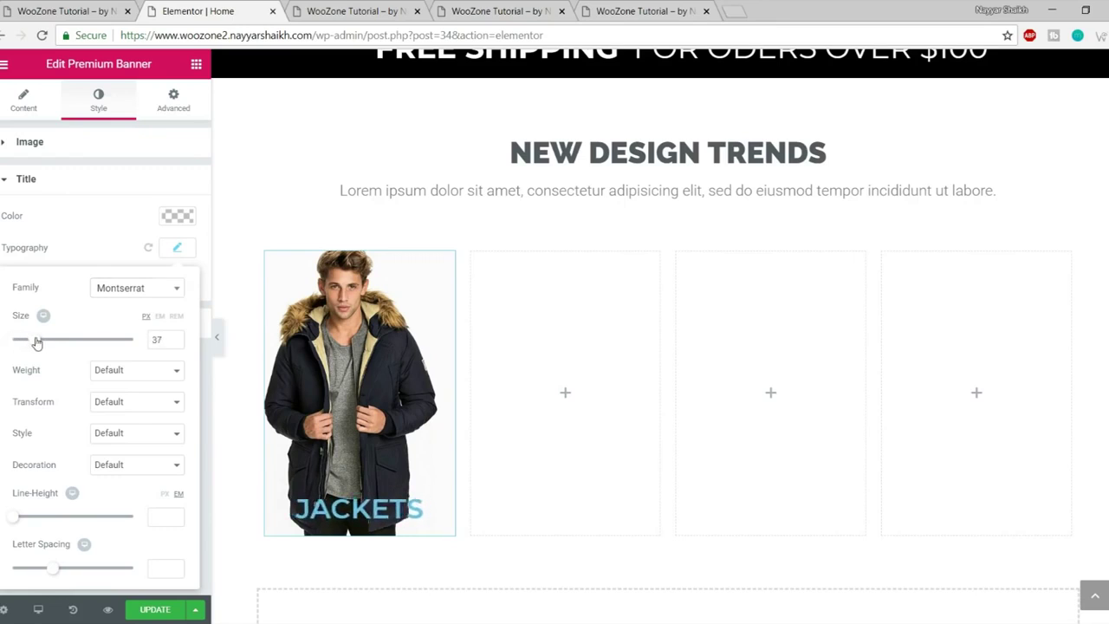
pyautogui.click(126, 377)
pyautogui.click(122, 451)
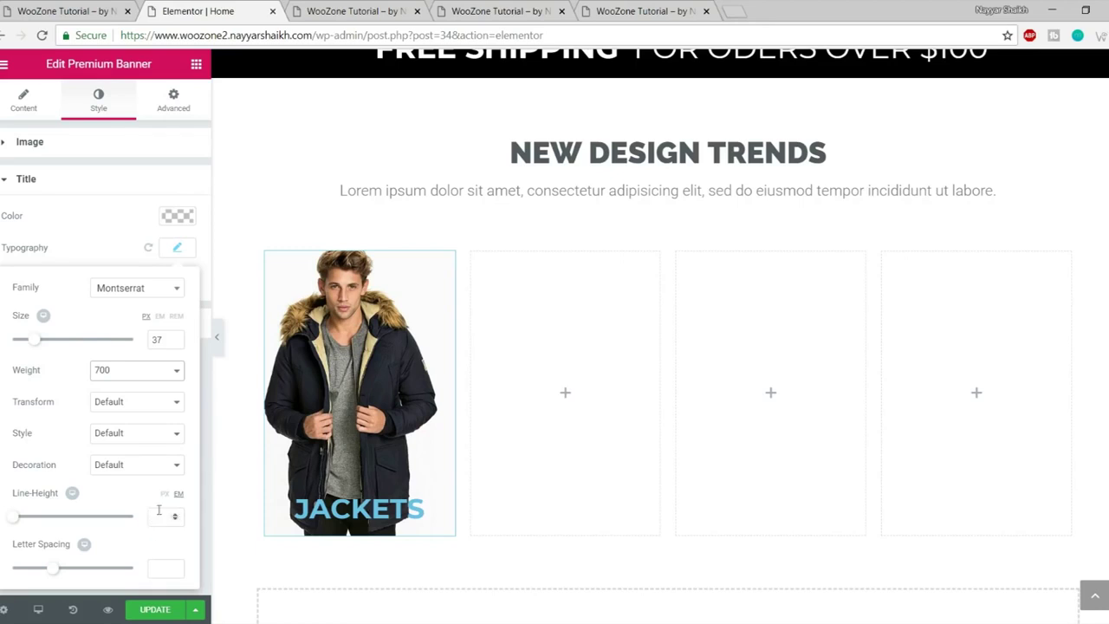
pyautogui.click(177, 217)
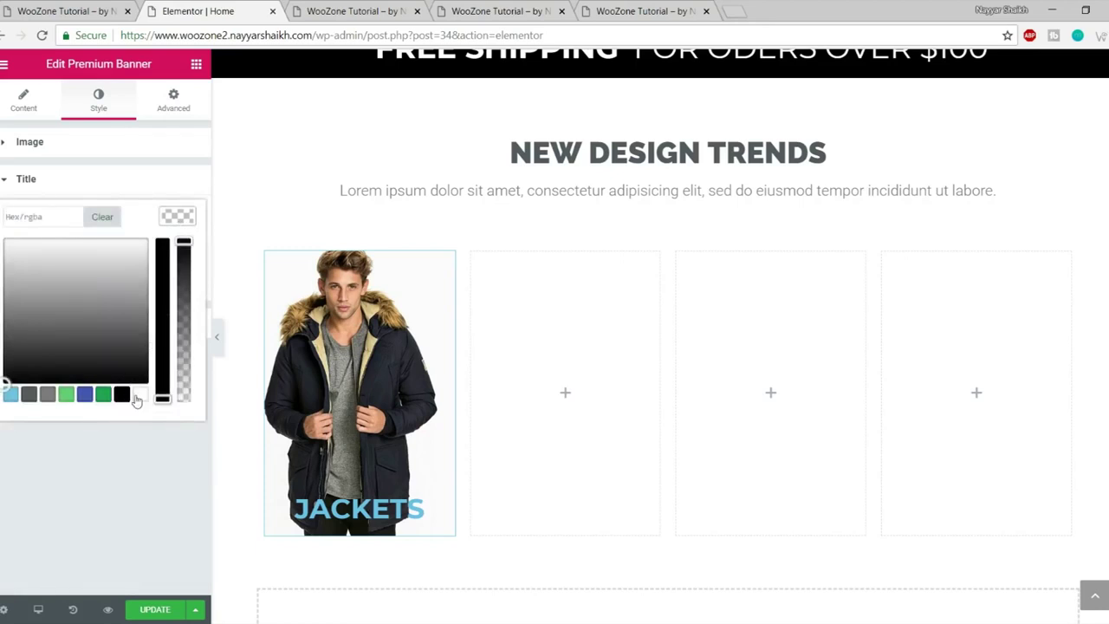
pyautogui.click(137, 395)
pyautogui.click(168, 224)
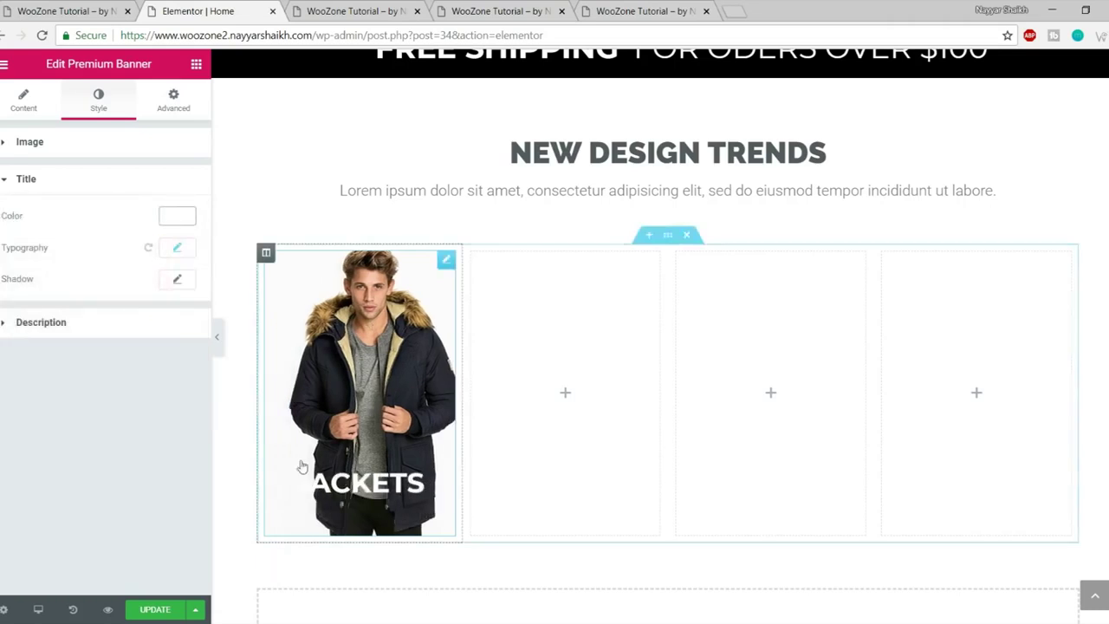
# - Check the live page, set the title's line height to 2, and save the page
pyautogui.click(85, 7)
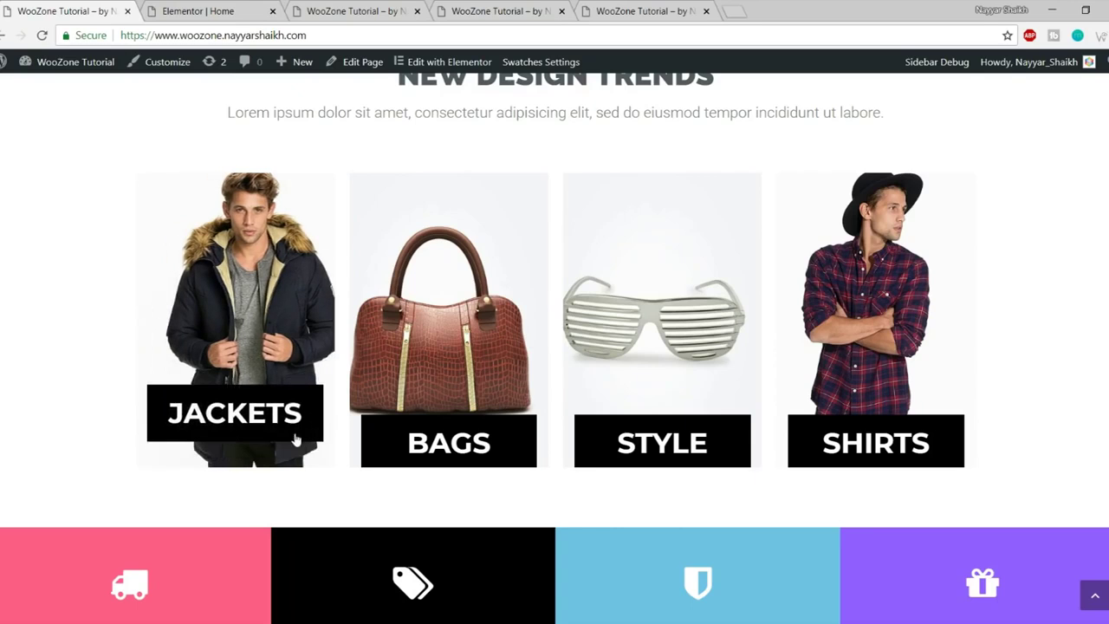
pyautogui.click(217, 10)
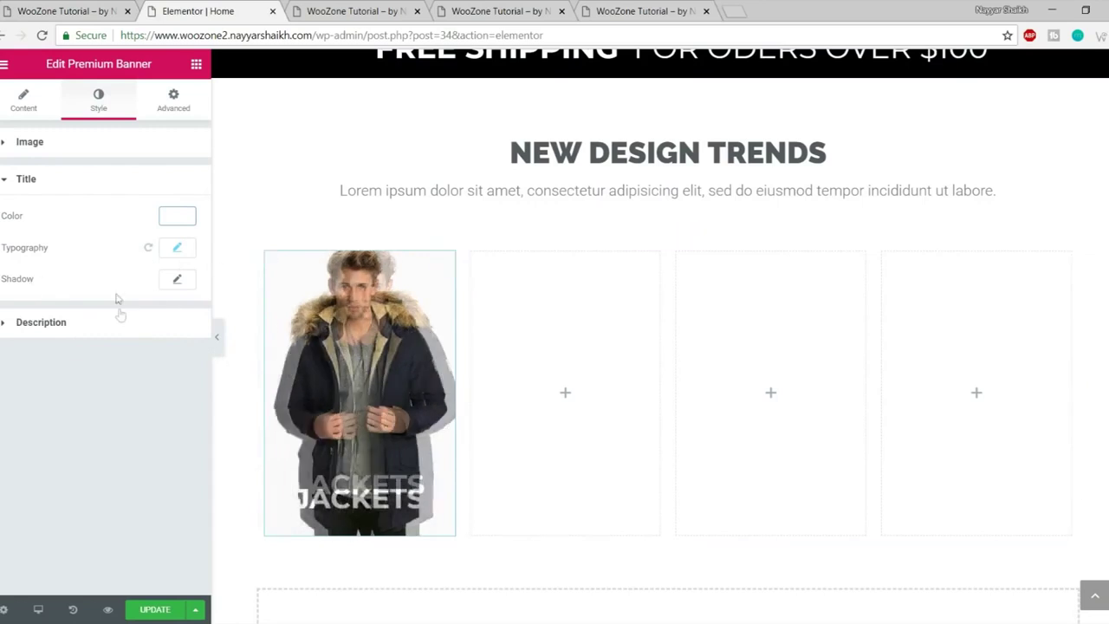
pyautogui.click(178, 251)
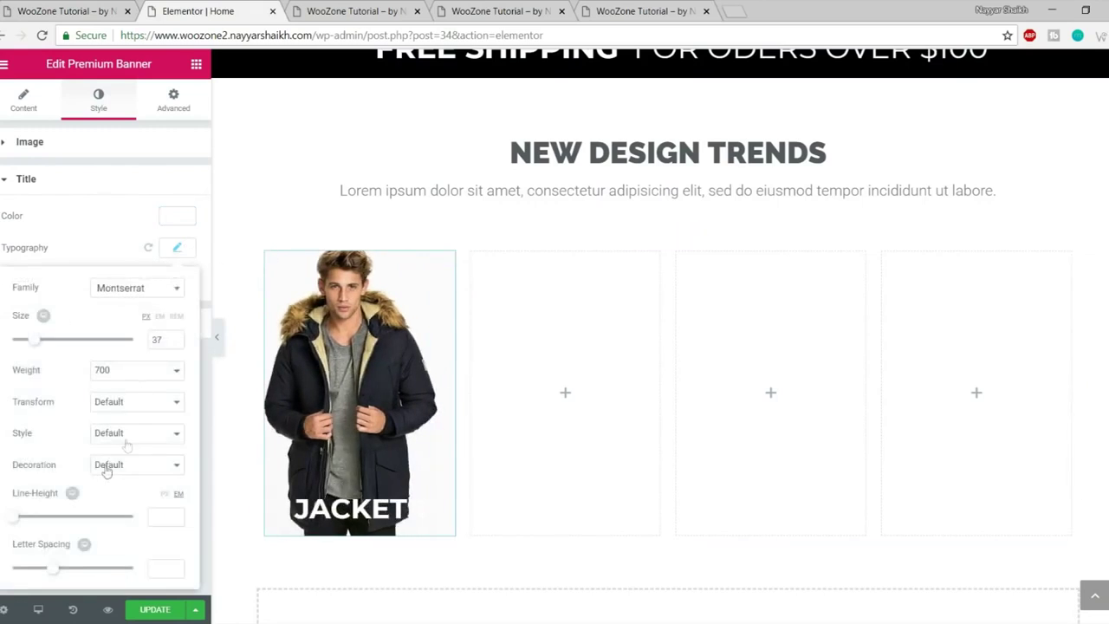
pyautogui.moveTo(18, 520); pyautogui.dragTo(41, 524)
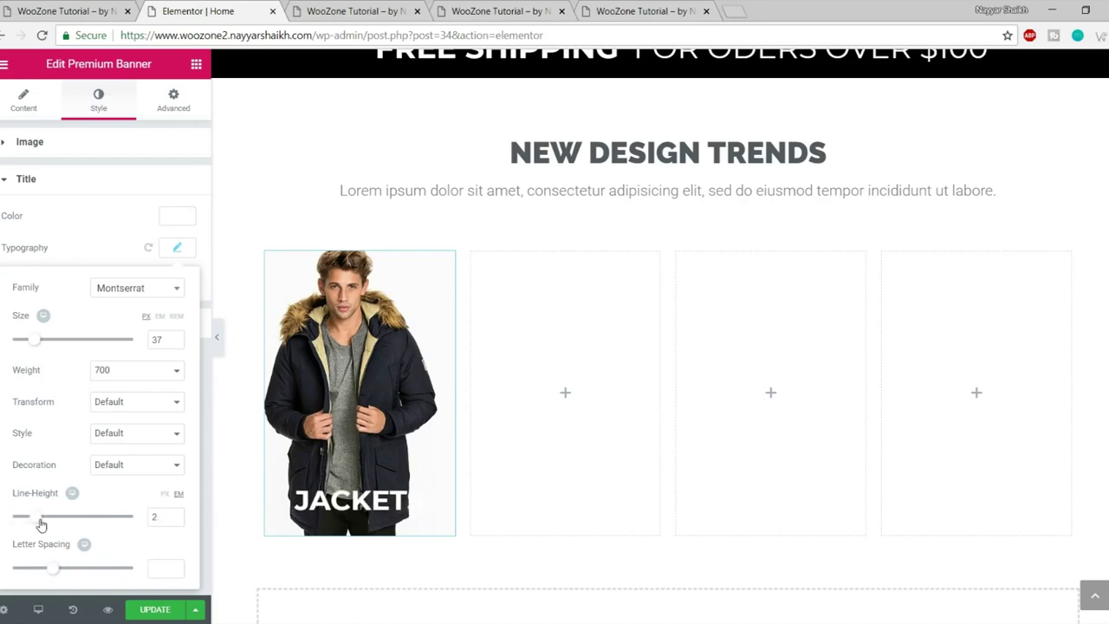
pyautogui.doubleClick(165, 519)
pyautogui.click(157, 611)
pyautogui.click(156, 610)
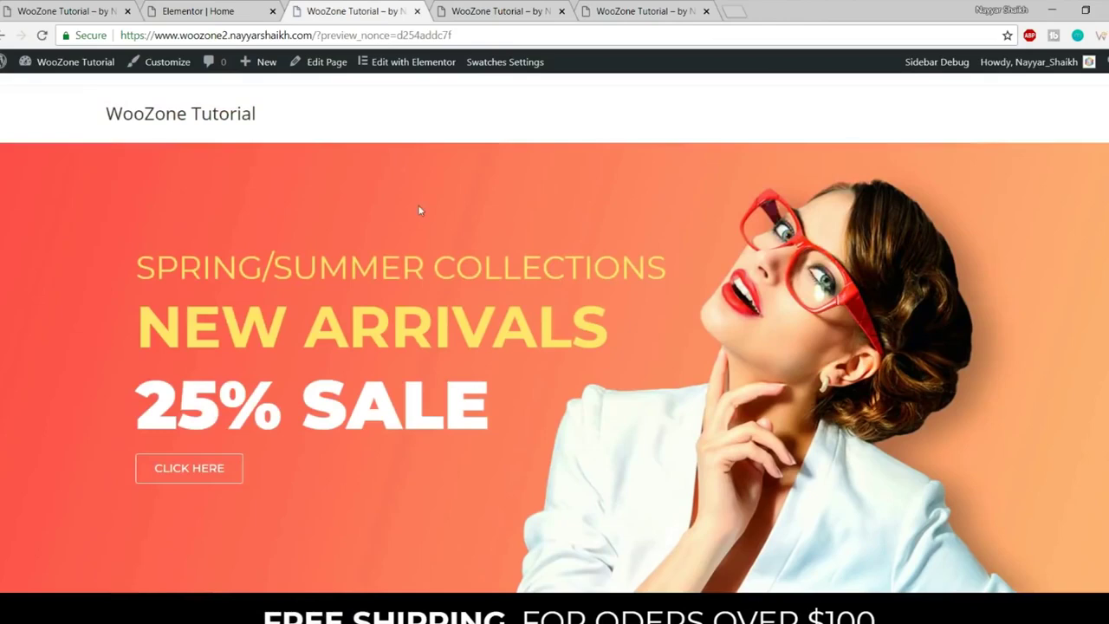
# - Inspect the JACKETS banner title and select its h3 heading in DevTools
pyautogui.scroll(-6, 421, 211)
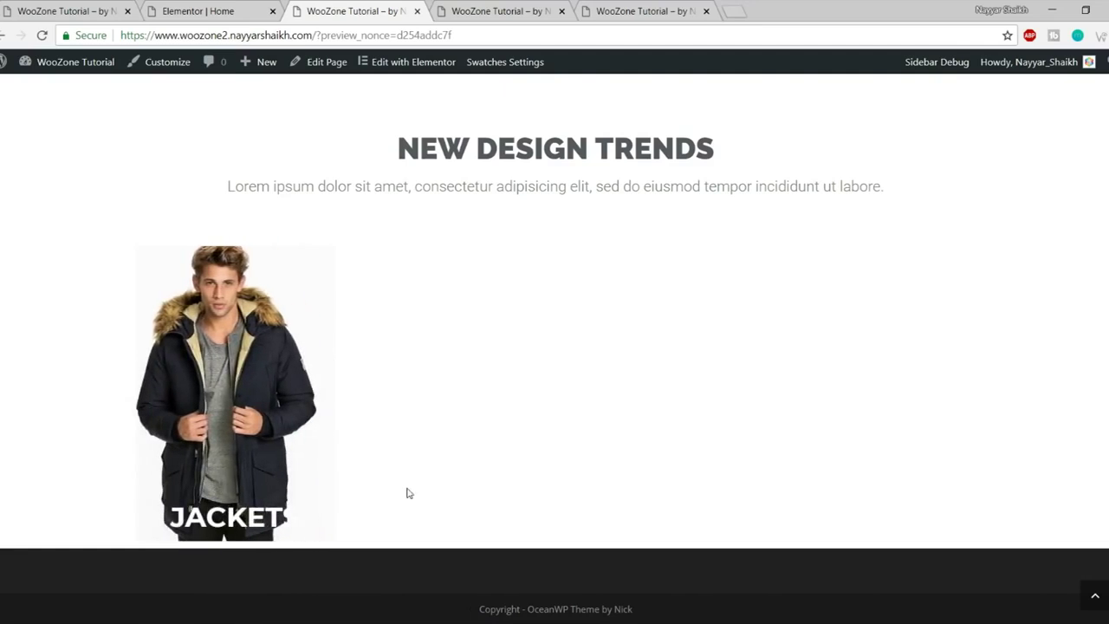
pyautogui.rightClick(237, 495)
pyautogui.click(256, 487)
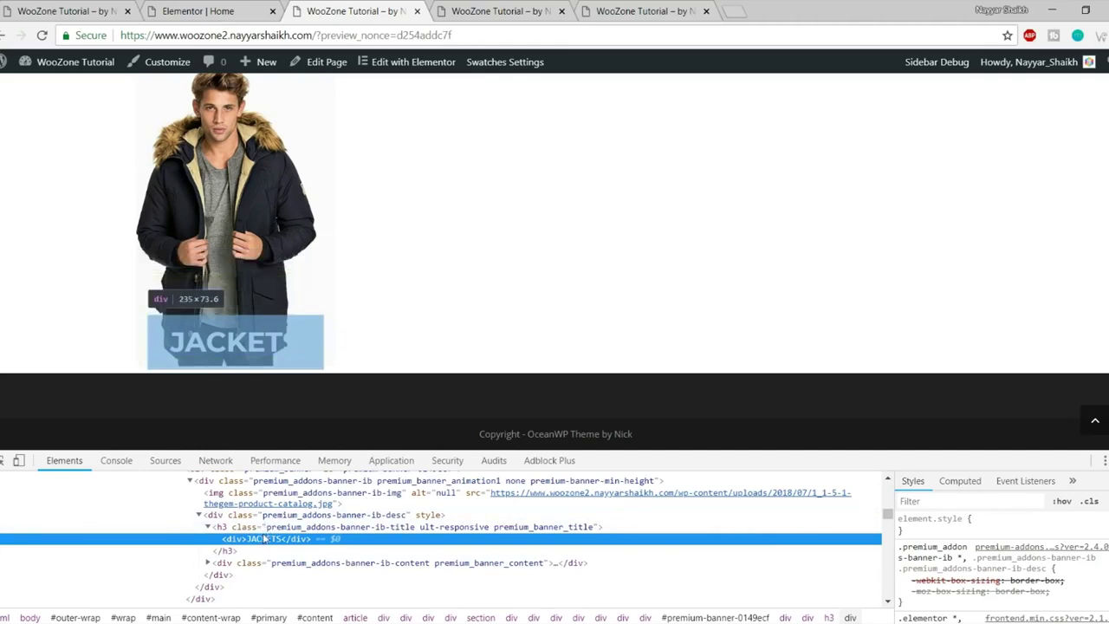
pyautogui.click(269, 527)
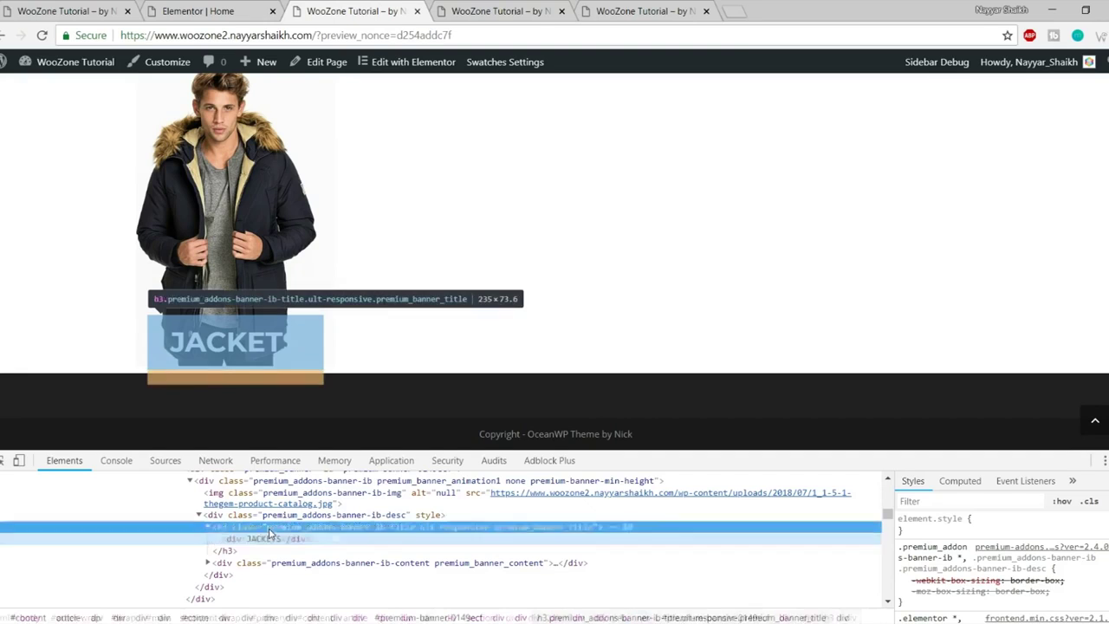
# - Add a new h3 style rule with background-color: black
pyautogui.click(1105, 501)
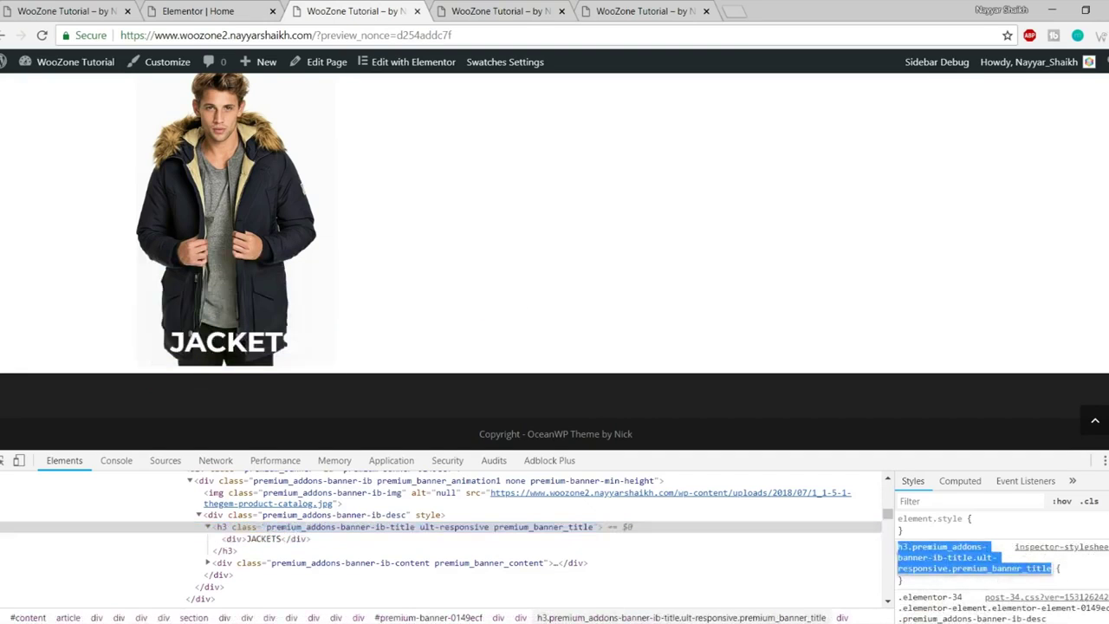
pyautogui.click(936, 580)
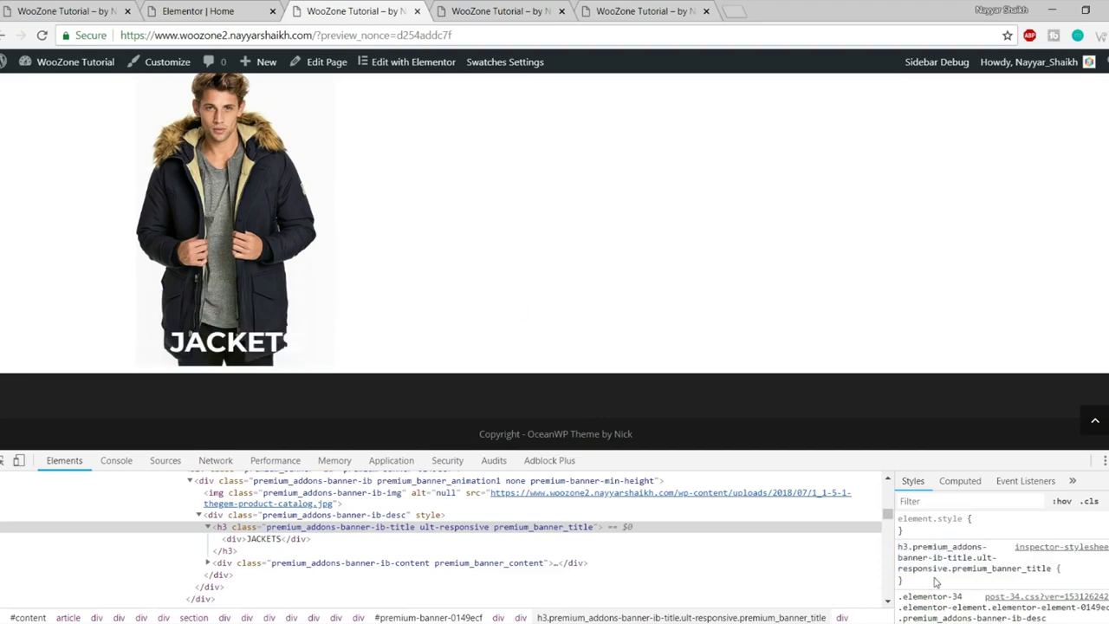
pyautogui.write('ba')
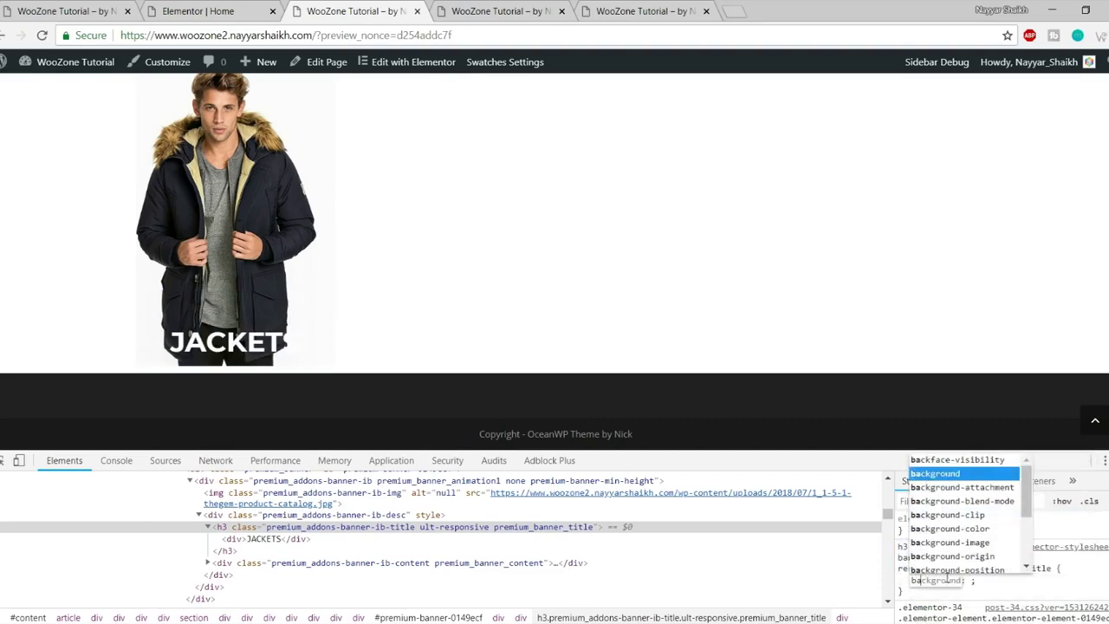
pyautogui.press('Return')
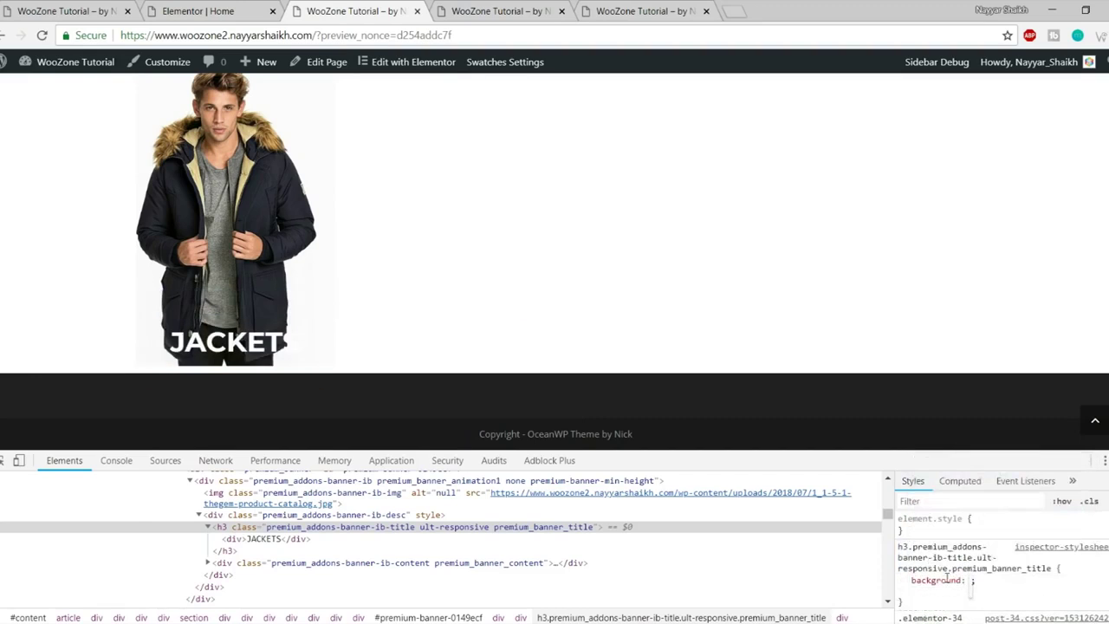
pyautogui.press('Escape')
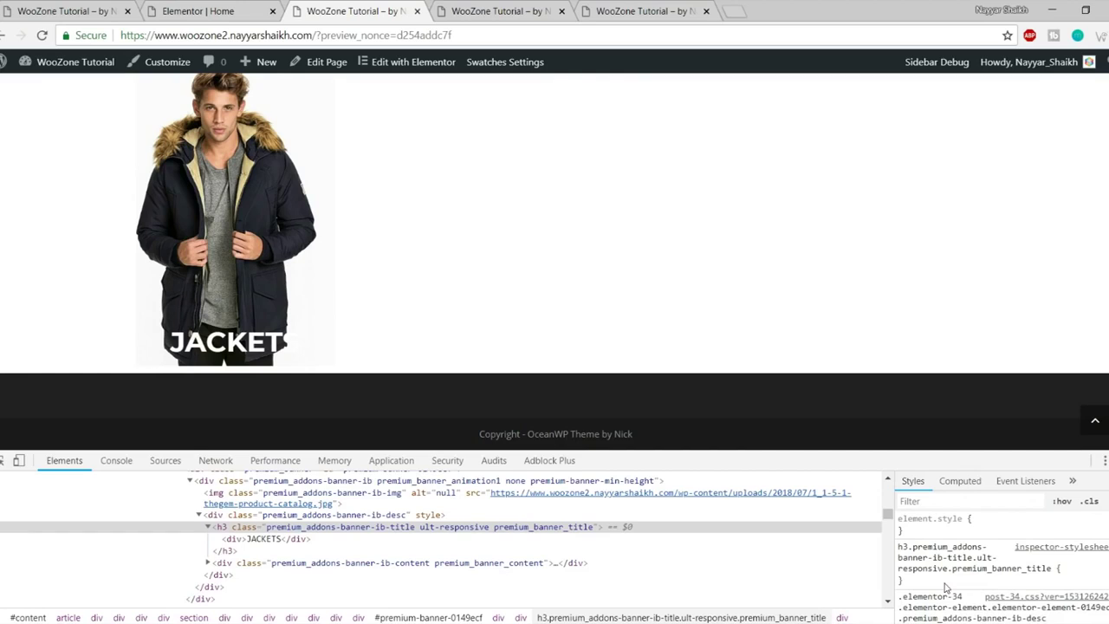
pyautogui.click(945, 587)
pyautogui.write('backg')
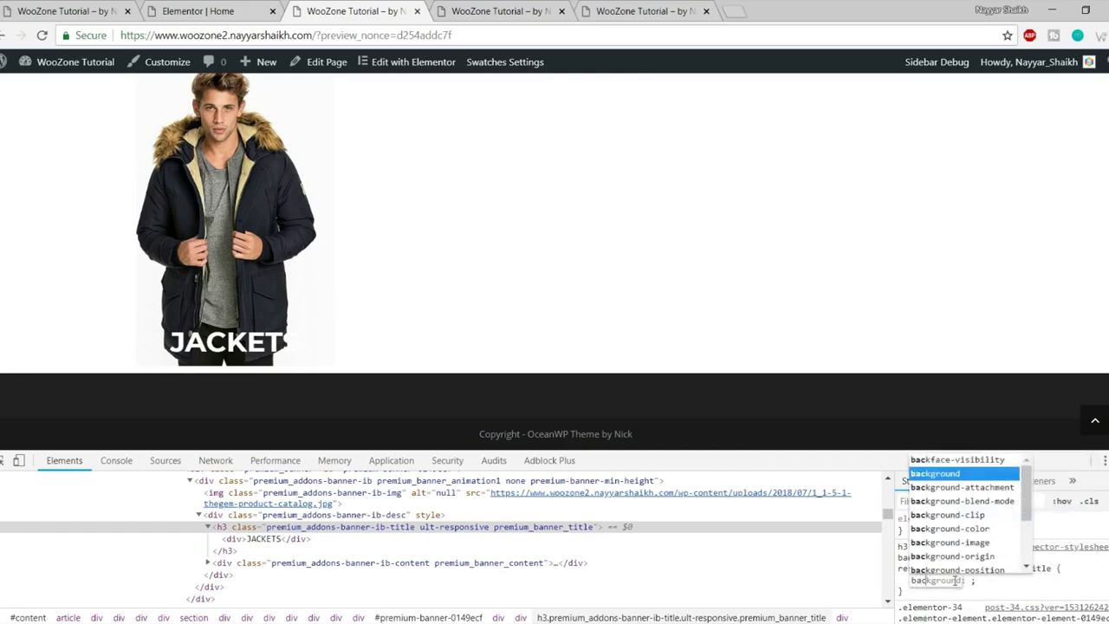
pyautogui.press('Down')
pyautogui.press('Down')
pyautogui.press('Down')
pyautogui.press('Down')
pyautogui.press('Down')
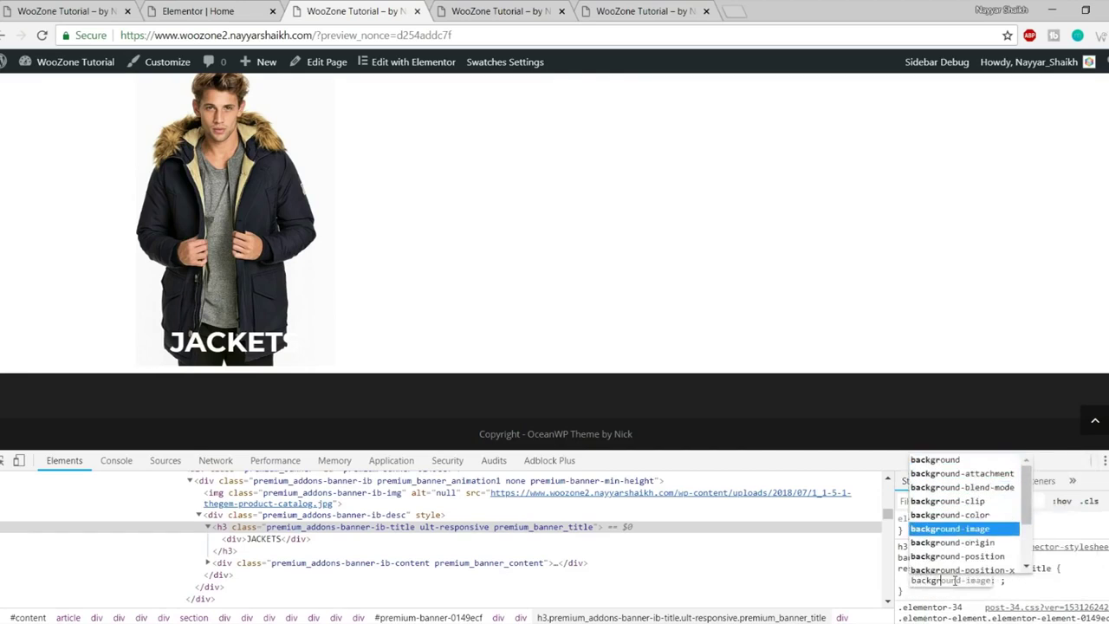
pyautogui.press('Up')
pyautogui.press('Return')
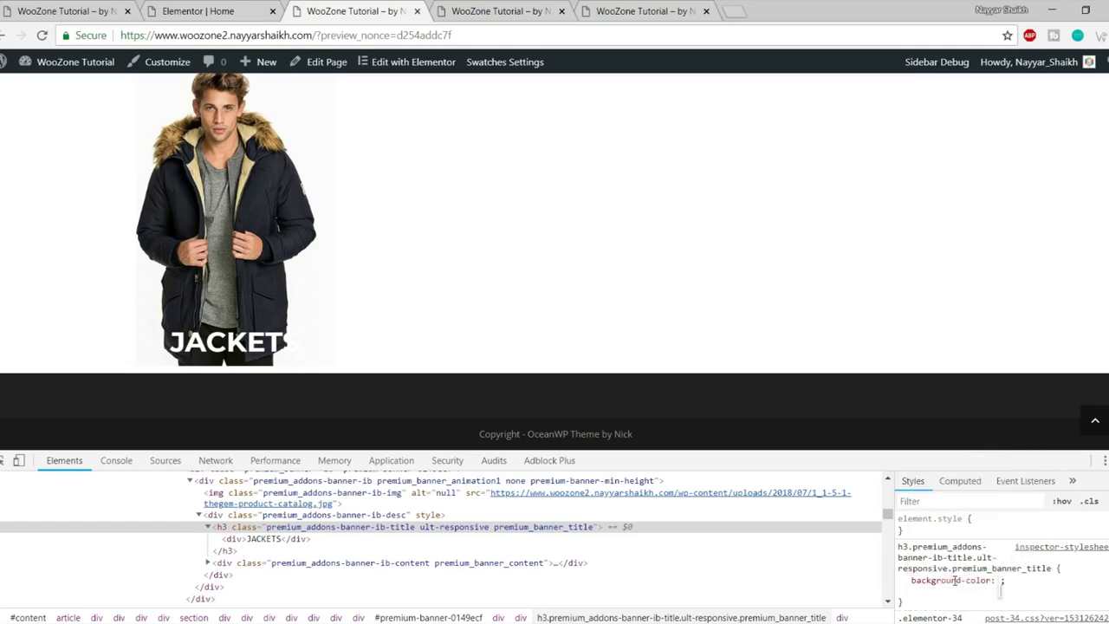
pyautogui.write('bl')
pyautogui.press('Return')
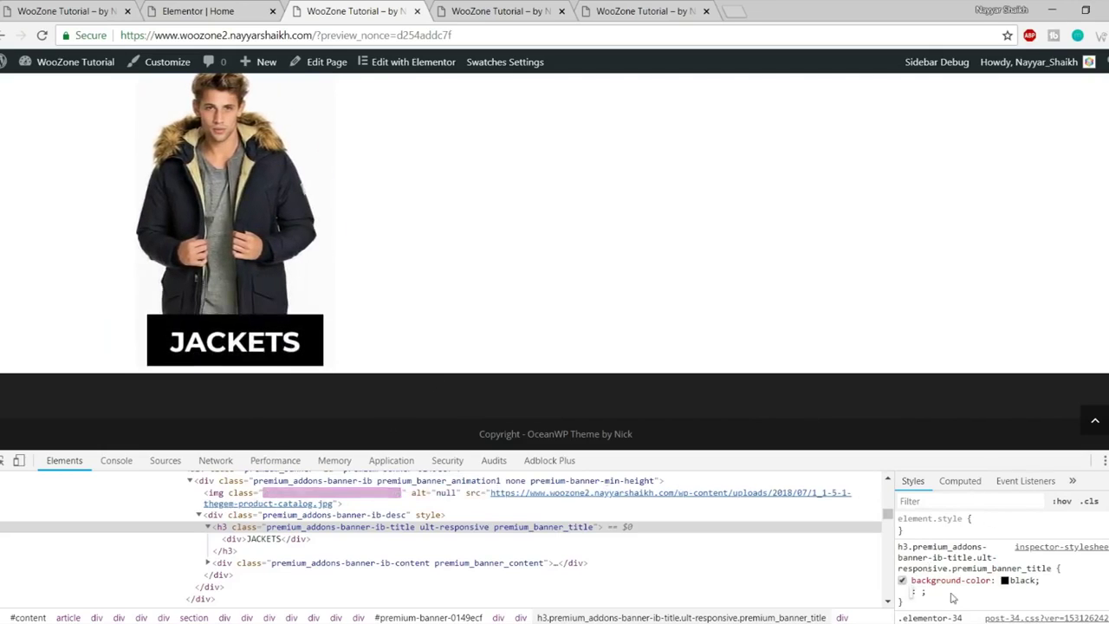
# - Select the h3 rule's full CSS text for reuse
pyautogui.click(917, 596)
pyautogui.moveTo(916, 596); pyautogui.dragTo(899, 545)
pyautogui.hotkey('ctrl', 'c')
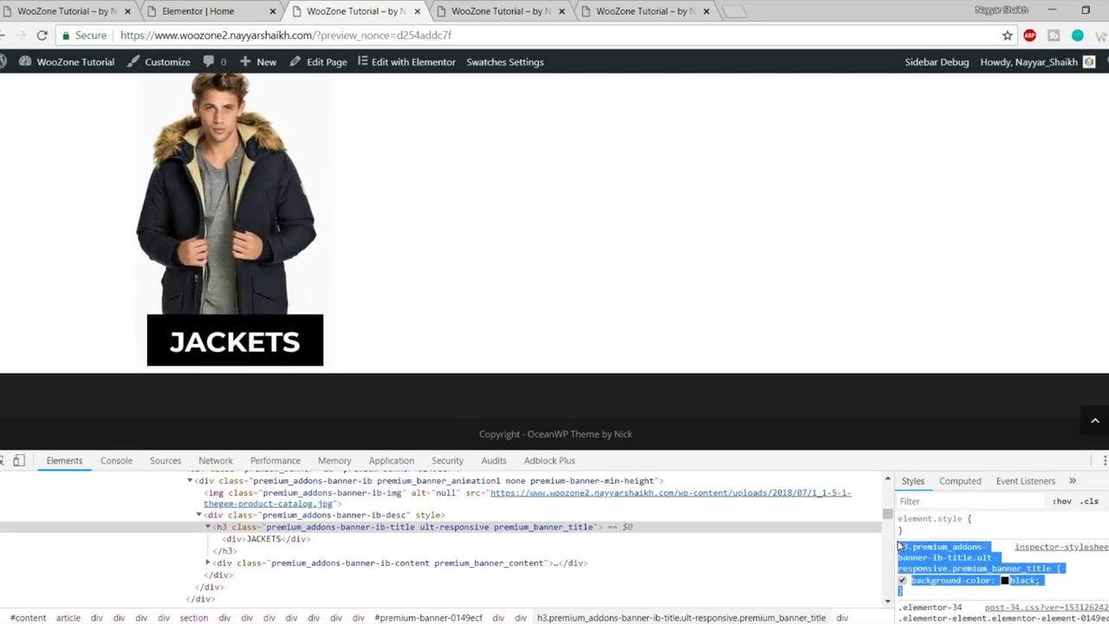
pyautogui.click(247, 10)
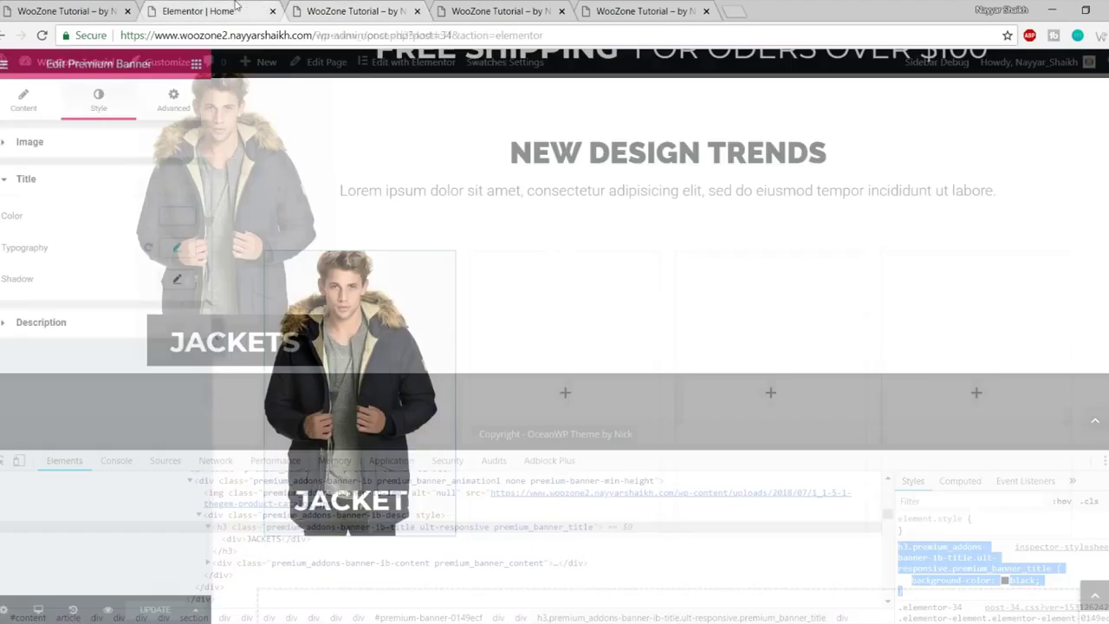
# - Load the site's home page without preview parameters and open the Customizer
pyautogui.click(511, 9)
pyautogui.click(304, 5)
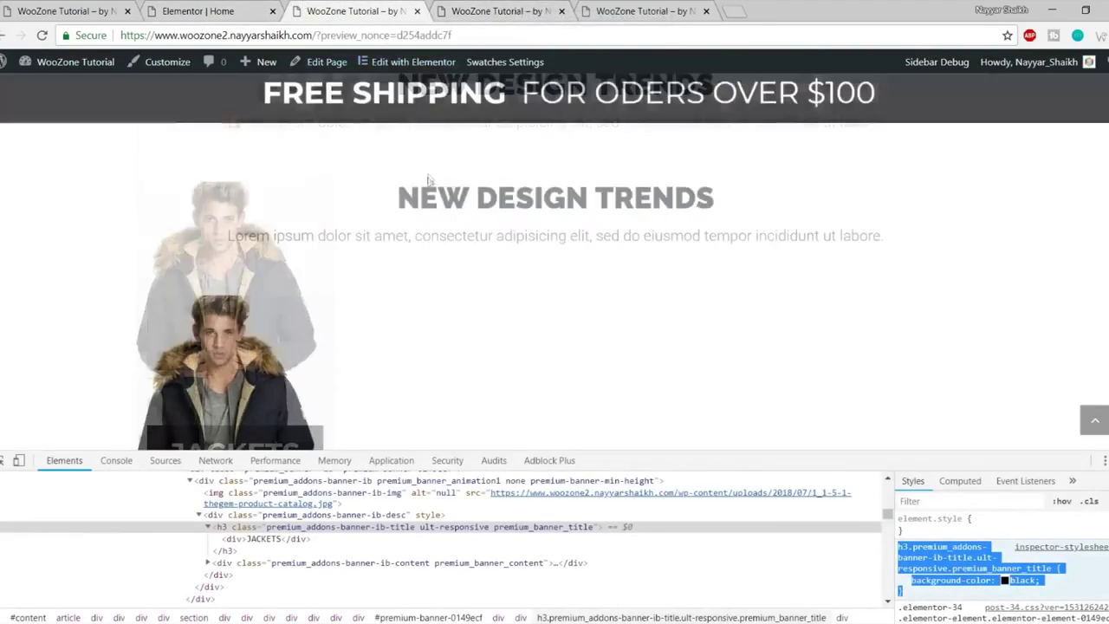
pyautogui.scroll(-3, 340, 54)
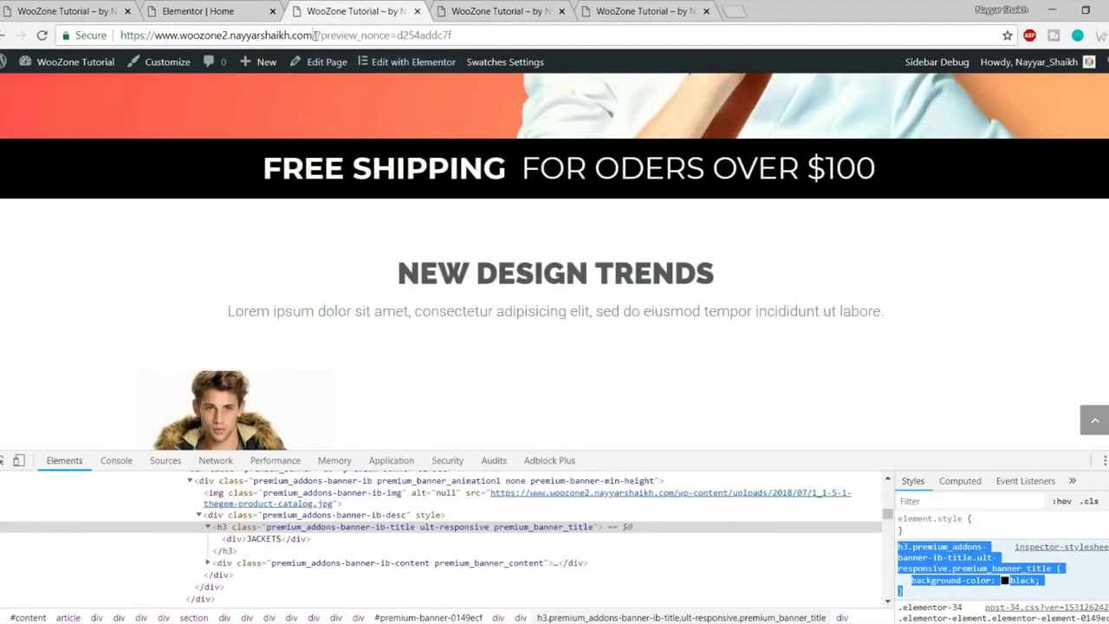
pyautogui.moveTo(315, 35); pyautogui.dragTo(637, 40)
pyautogui.press('BackSpace')
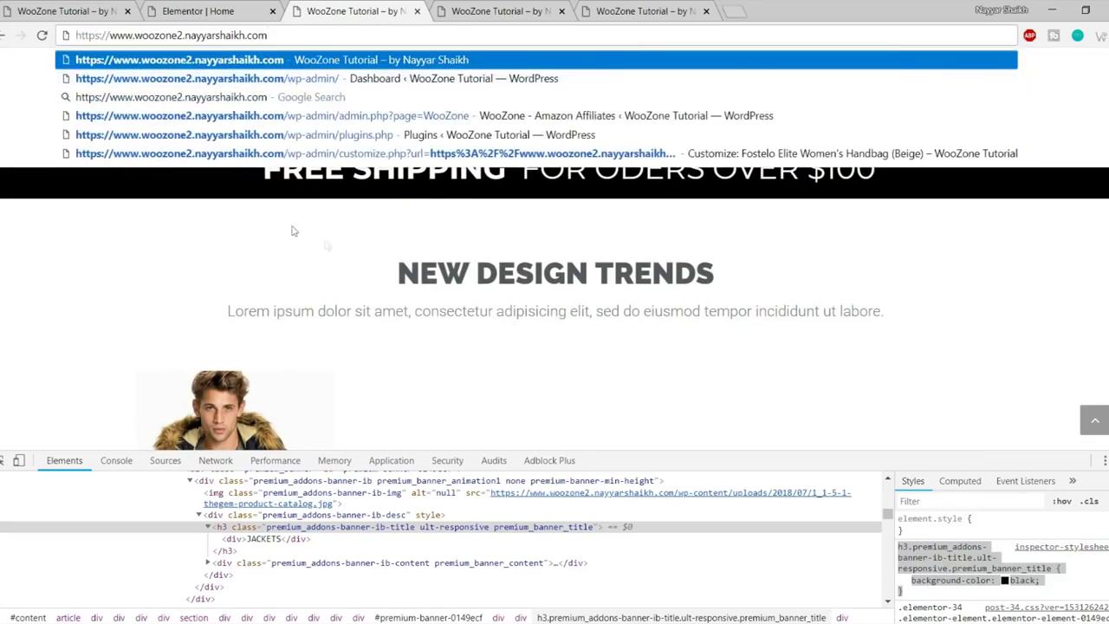
pyautogui.press('Return')
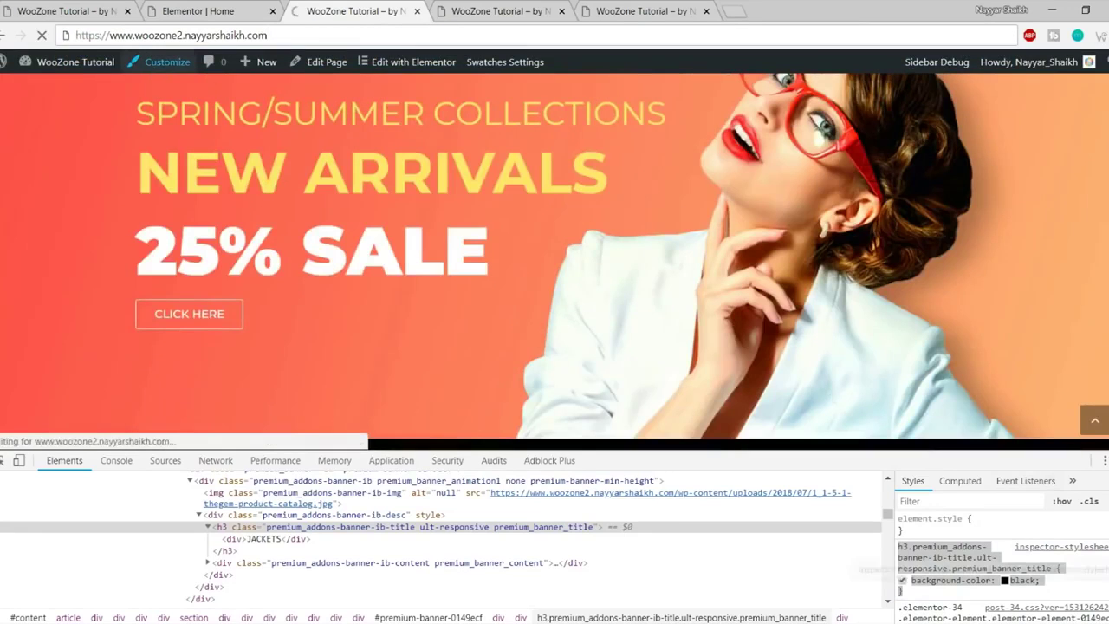
pyautogui.click(167, 62)
# - Paste the black-background h3 rule at the end of Custom CSS/JS and publish
pyautogui.scroll(-6, 546, 456)
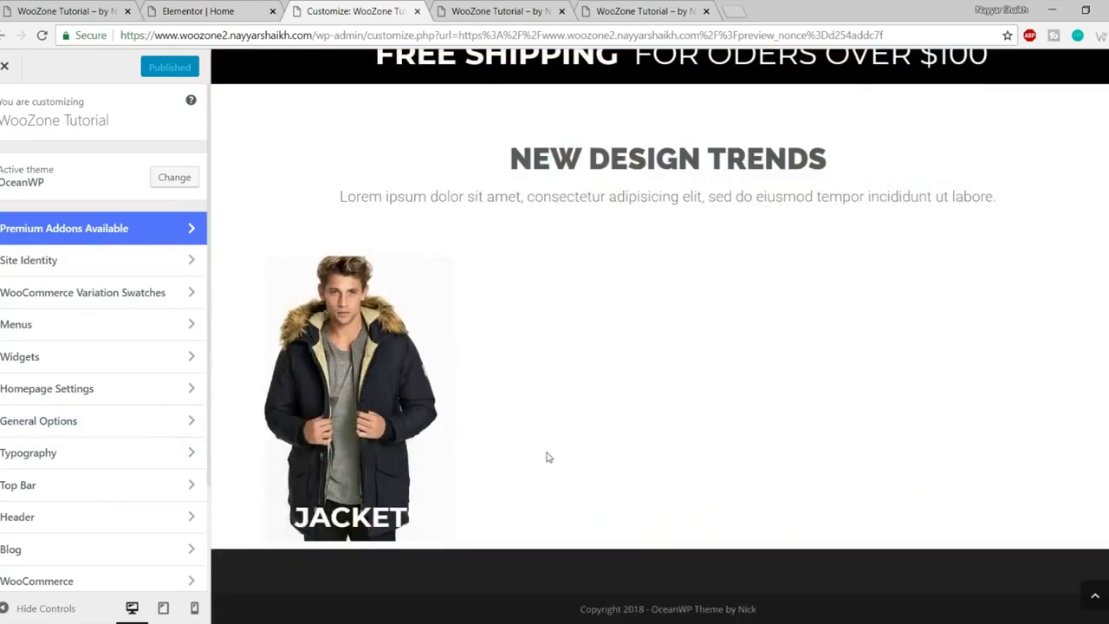
pyautogui.scroll(-2, 138, 438)
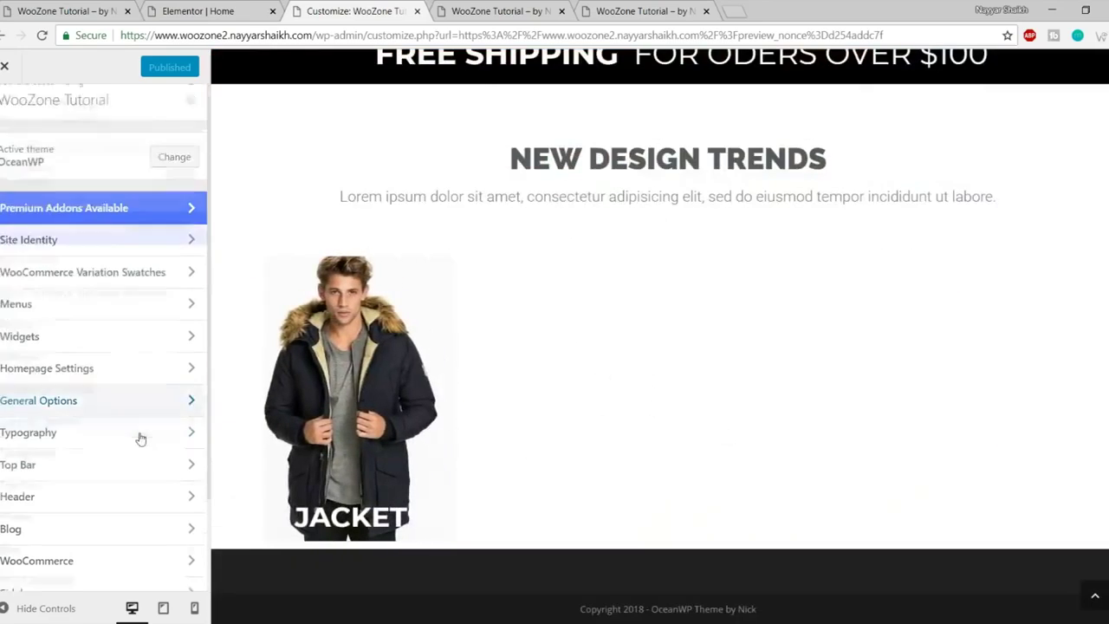
pyautogui.click(108, 579)
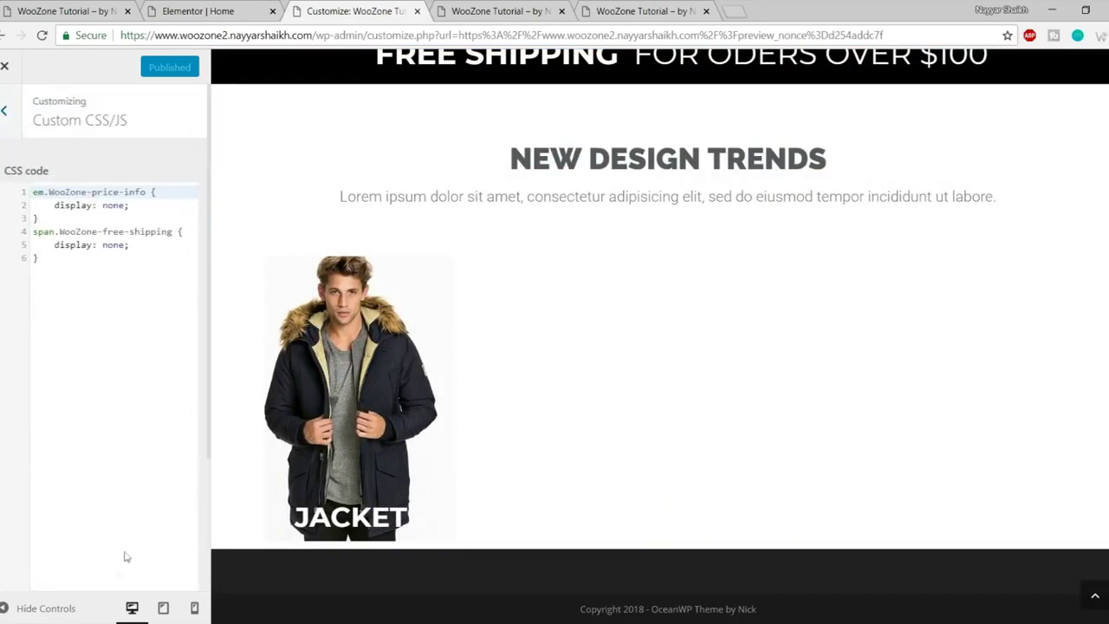
pyautogui.click(77, 317)
pyautogui.press('Return')
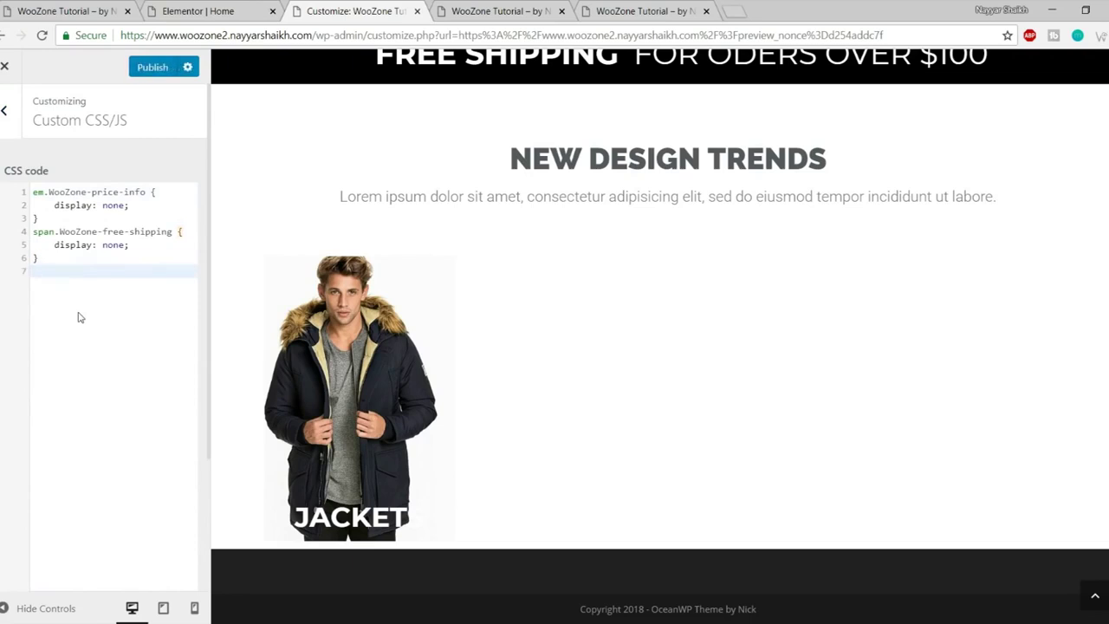
pyautogui.hotkey('ctrl', 'v')
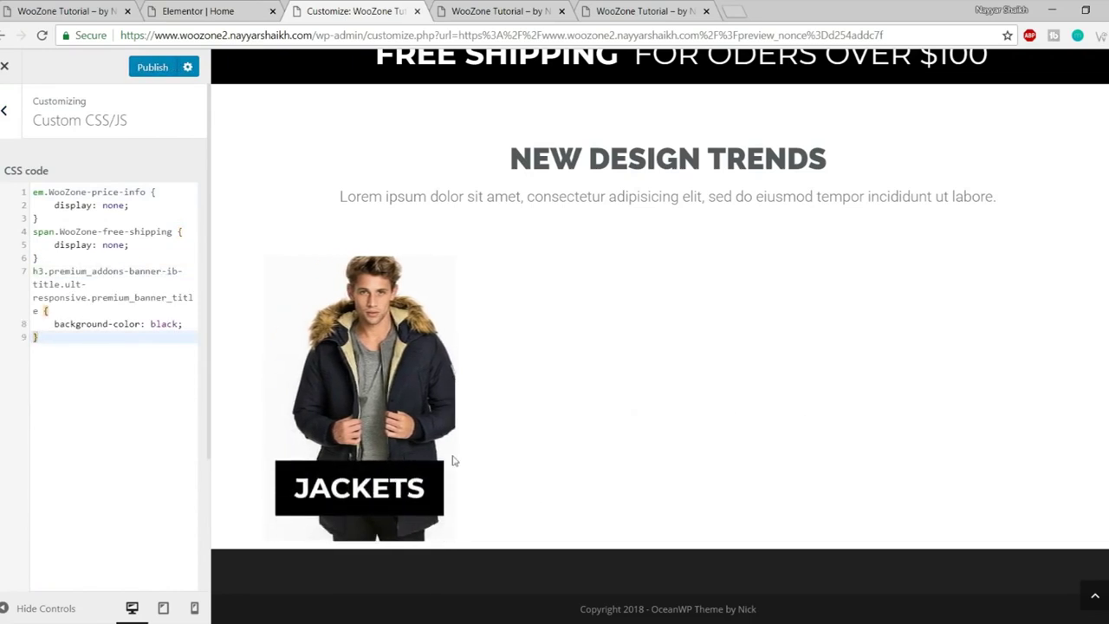
pyautogui.click(151, 72)
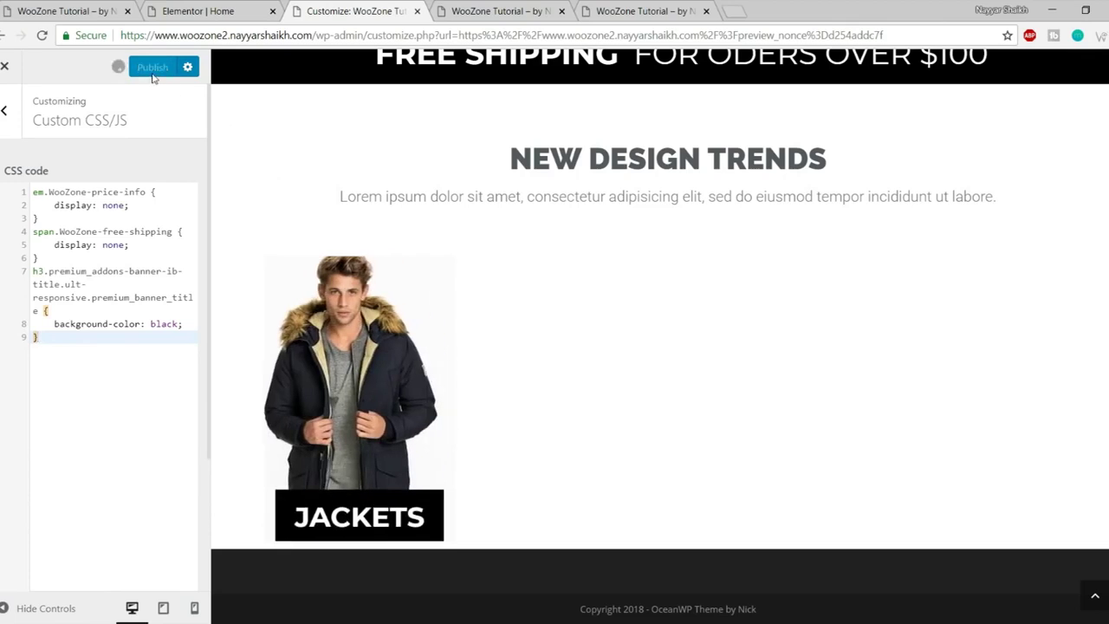
# - Copy the JACKETS banner widget and paste it into columns 2, 3 and 4
pyautogui.click(5, 65)
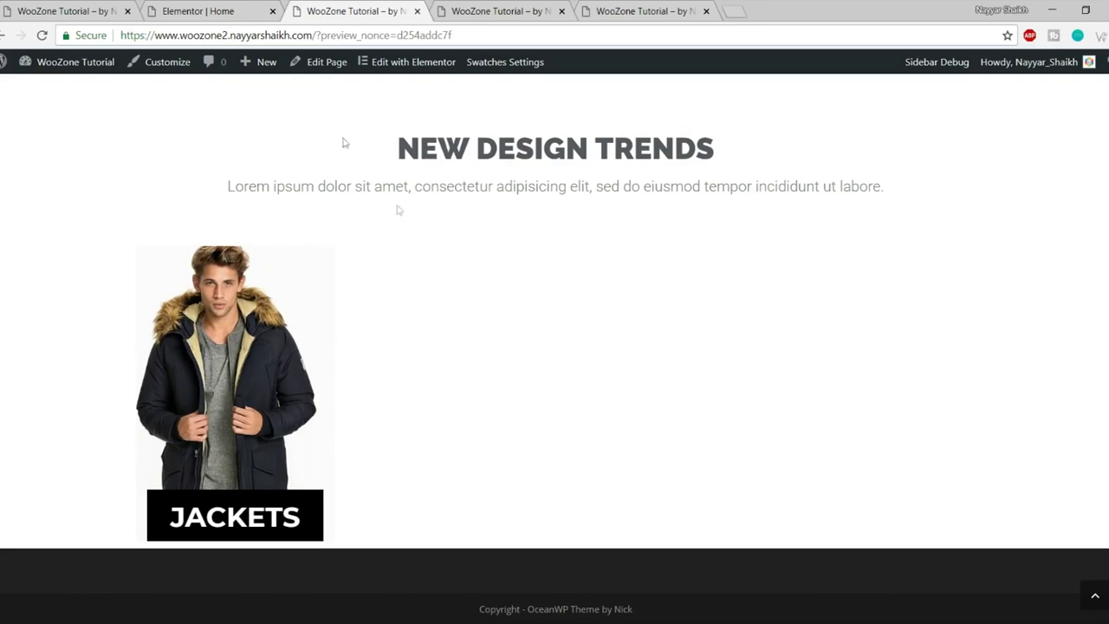
pyautogui.click(212, 5)
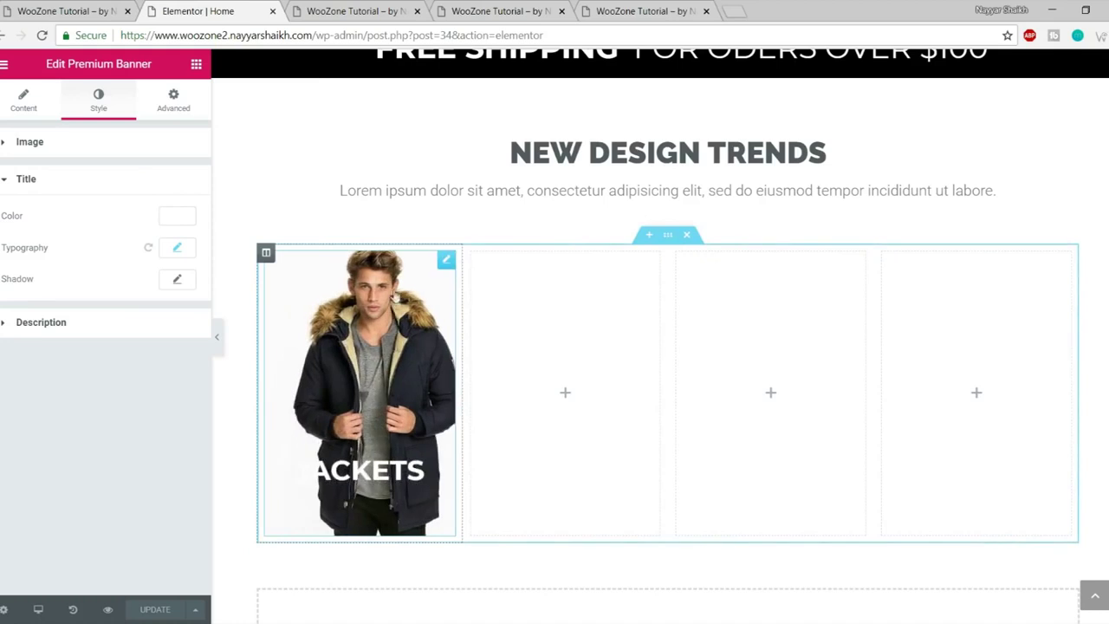
pyautogui.rightClick(284, 297)
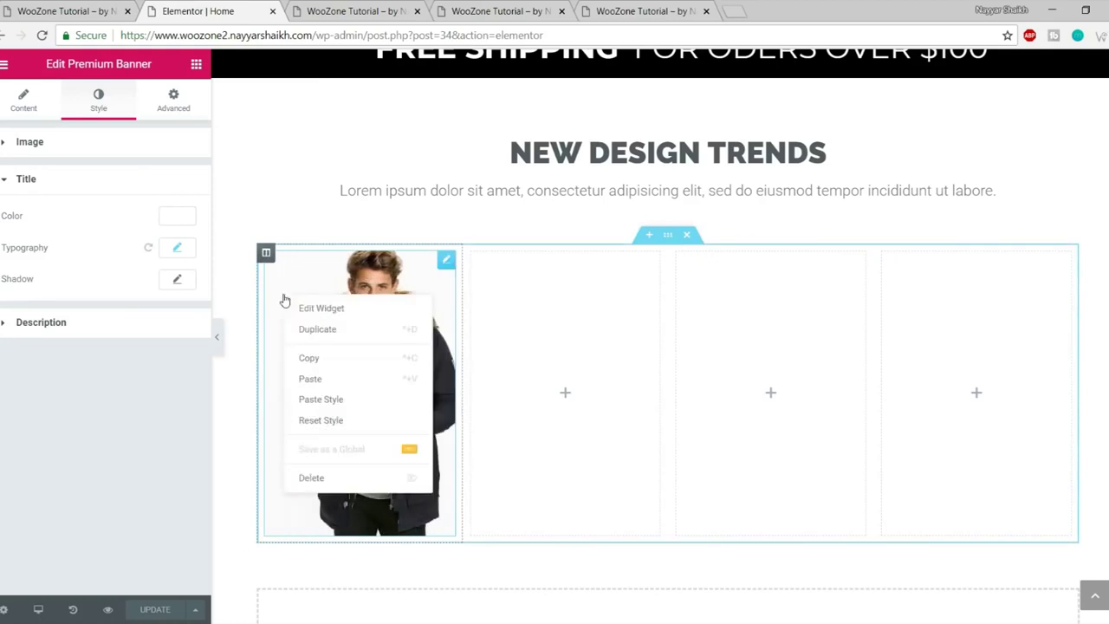
pyautogui.click(346, 379)
pyautogui.rightClick(551, 351)
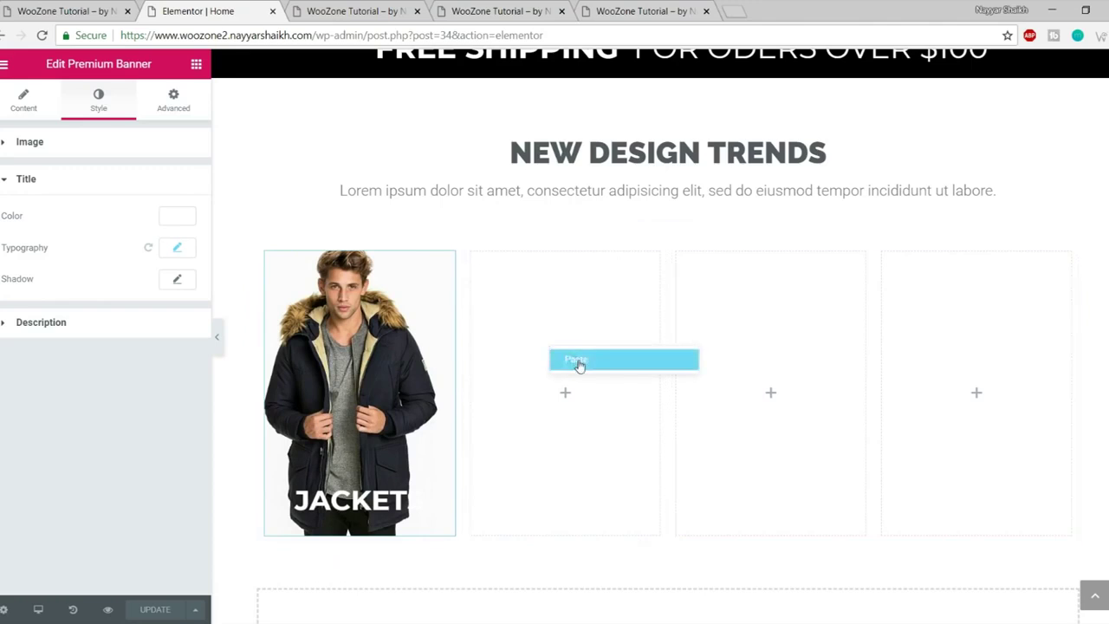
pyautogui.click(578, 364)
pyautogui.rightClick(771, 338)
pyautogui.click(793, 347)
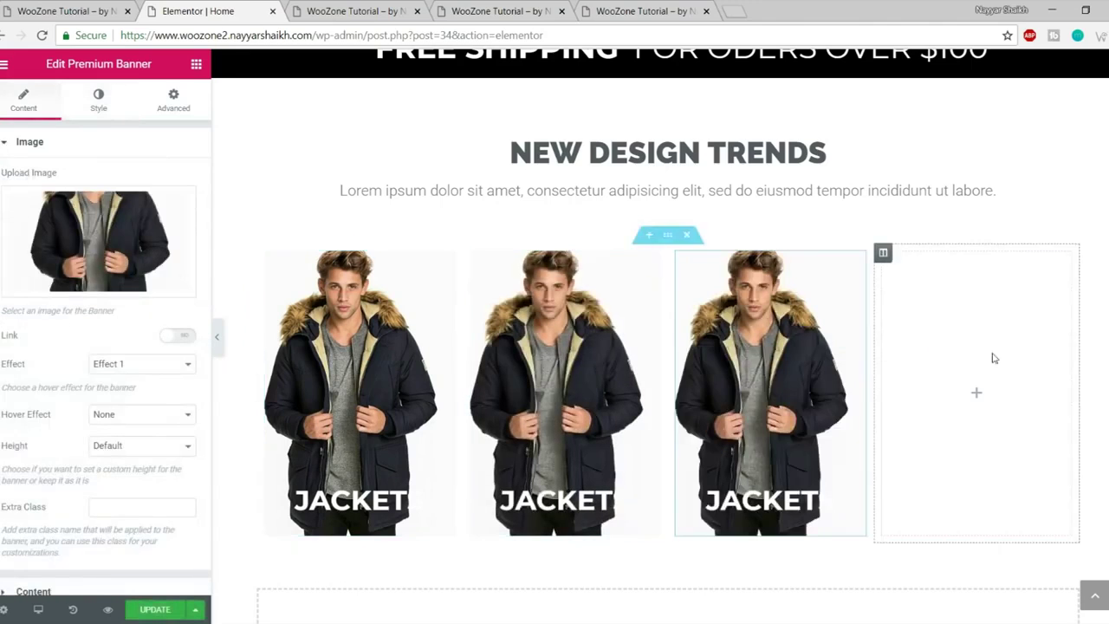
pyautogui.rightClick(988, 360)
pyautogui.click(1006, 371)
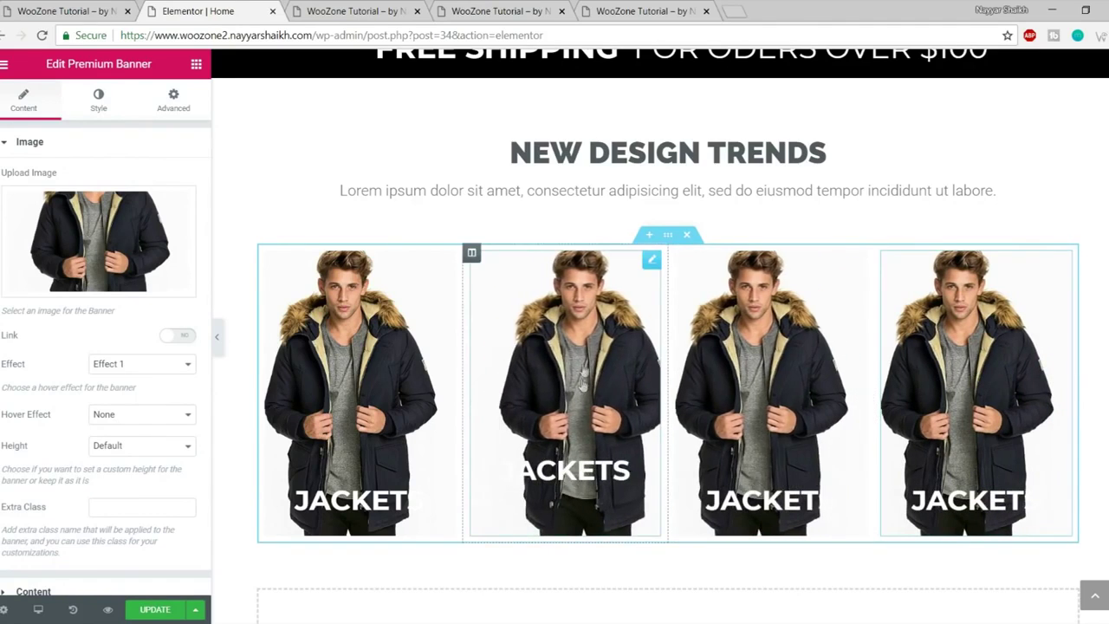
# - Compare with the reference banners, then start changing the second banner's image
pyautogui.hotkey('ctrl', '1')
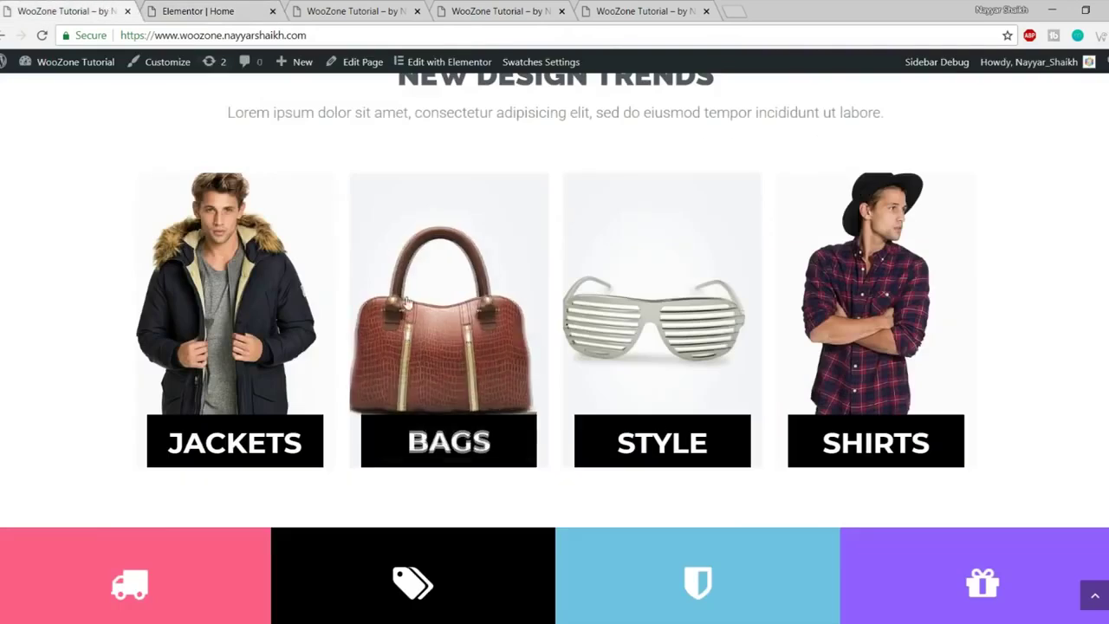
pyautogui.hotkey('ctrl', '2')
pyautogui.click(121, 283)
pyautogui.click(132, 250)
# - Upload the Bags7-1-thegem-product-catalog handbag image and insert it into the second banner
pyautogui.click(68, 121)
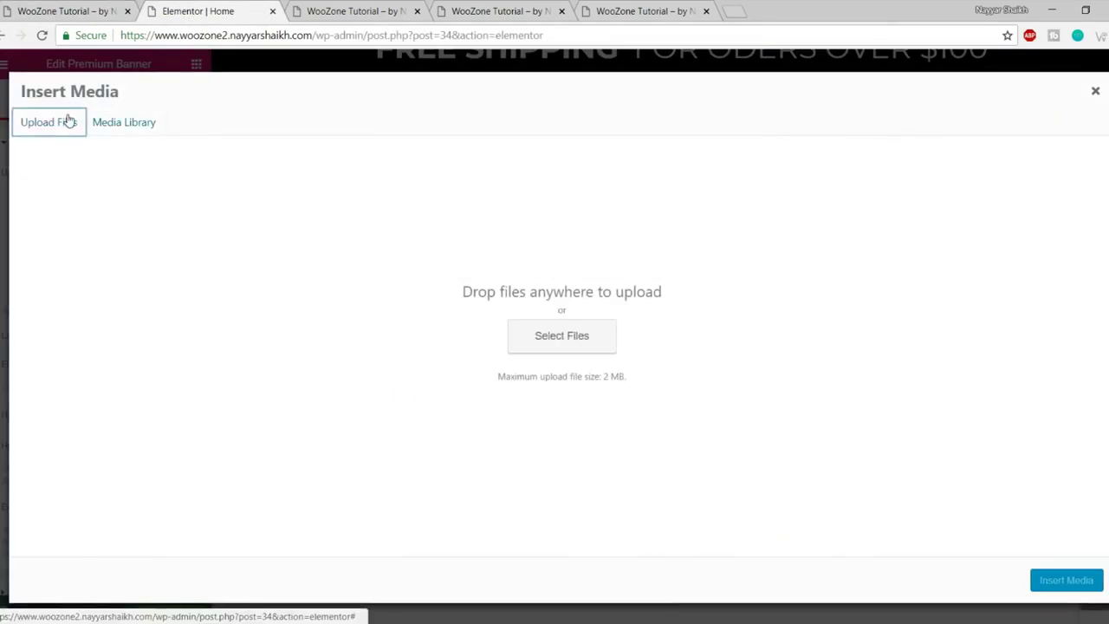
pyautogui.click(555, 335)
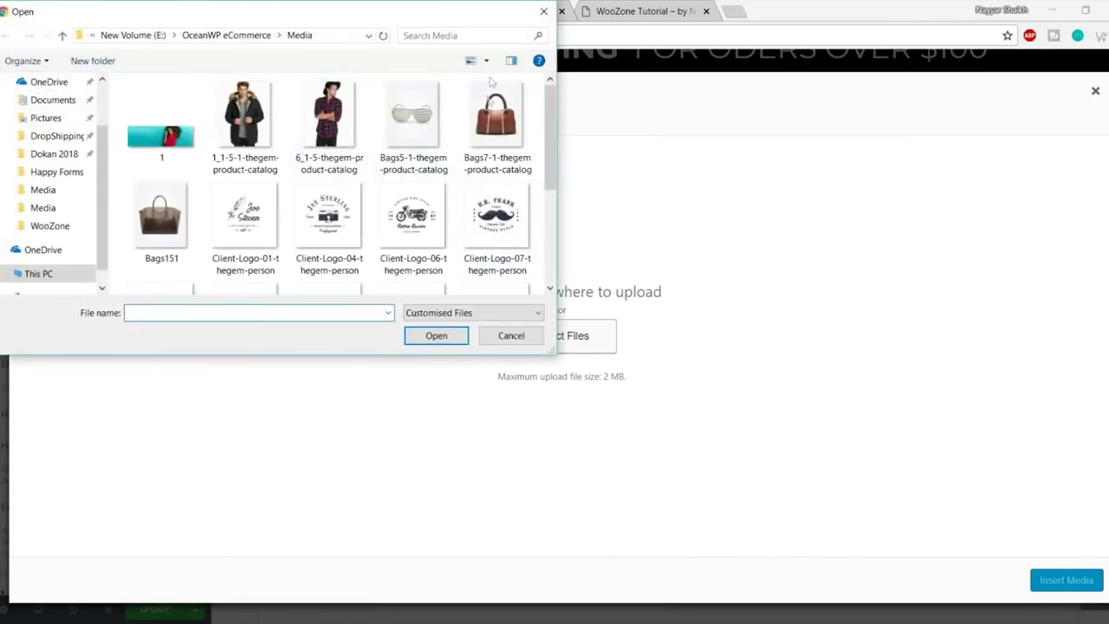
pyautogui.click(496, 122)
pyautogui.click(436, 335)
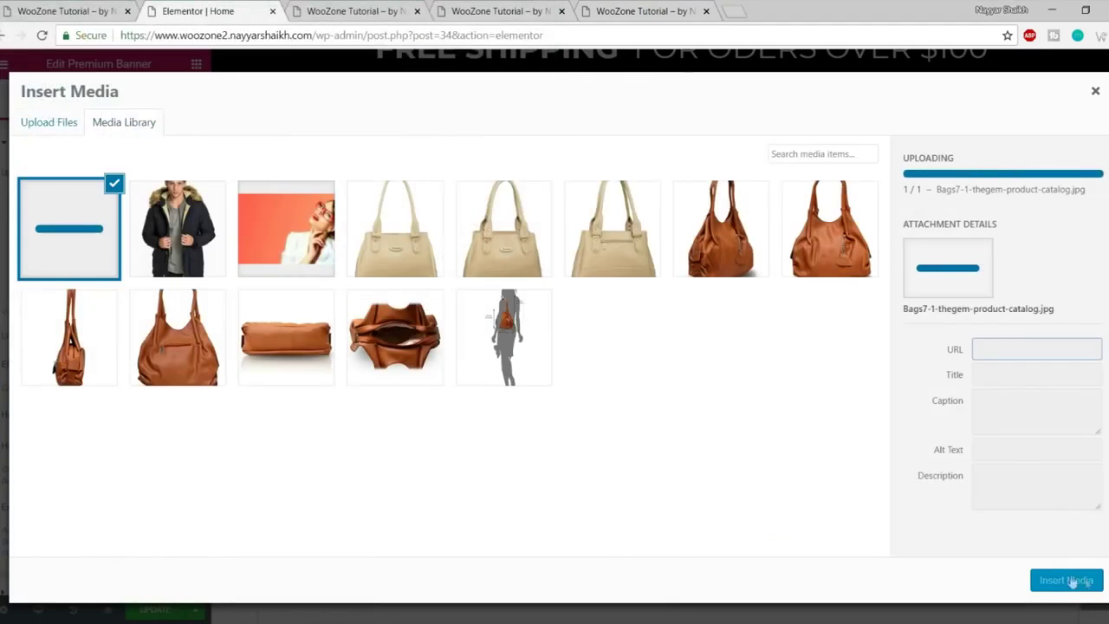
pyautogui.click(1053, 580)
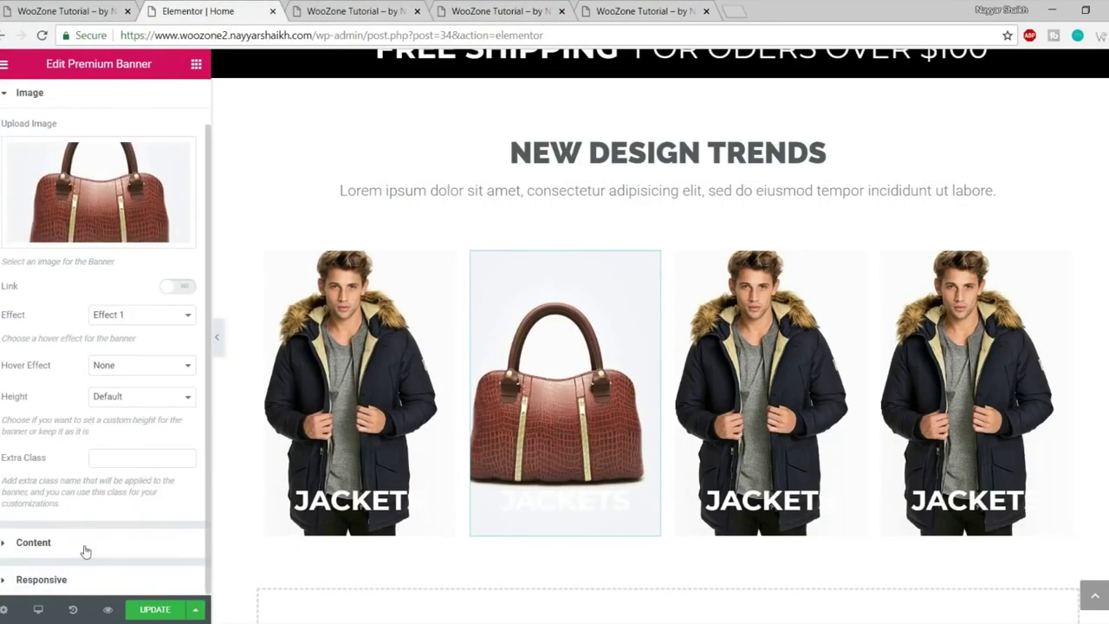
# - Title the second banner BAGS and check the reference banners
pyautogui.click(82, 546)
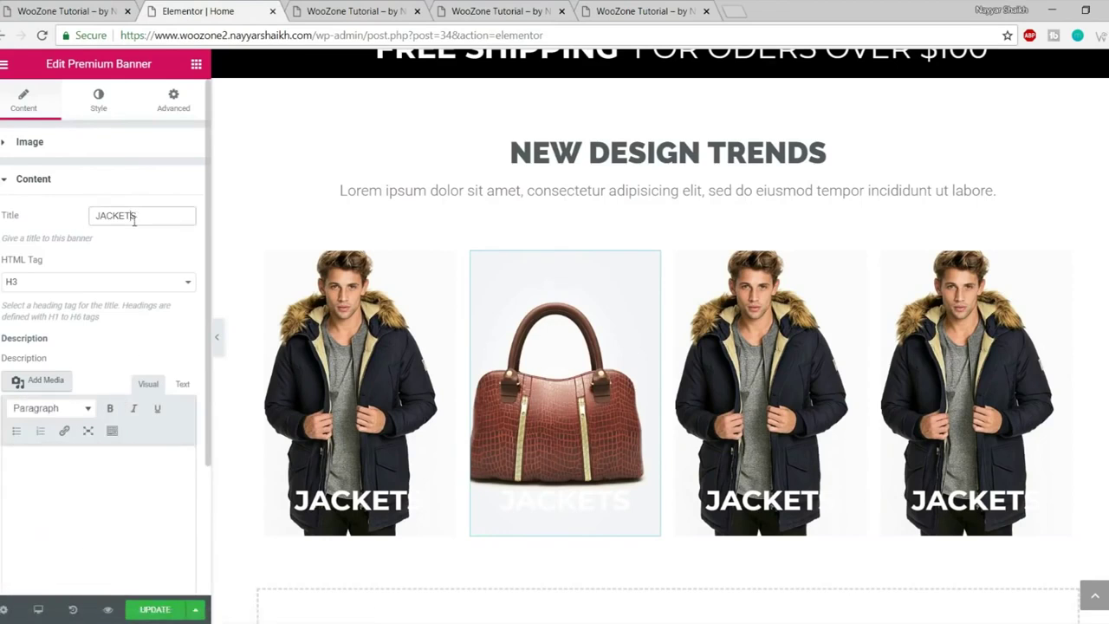
pyautogui.write('BAGS')
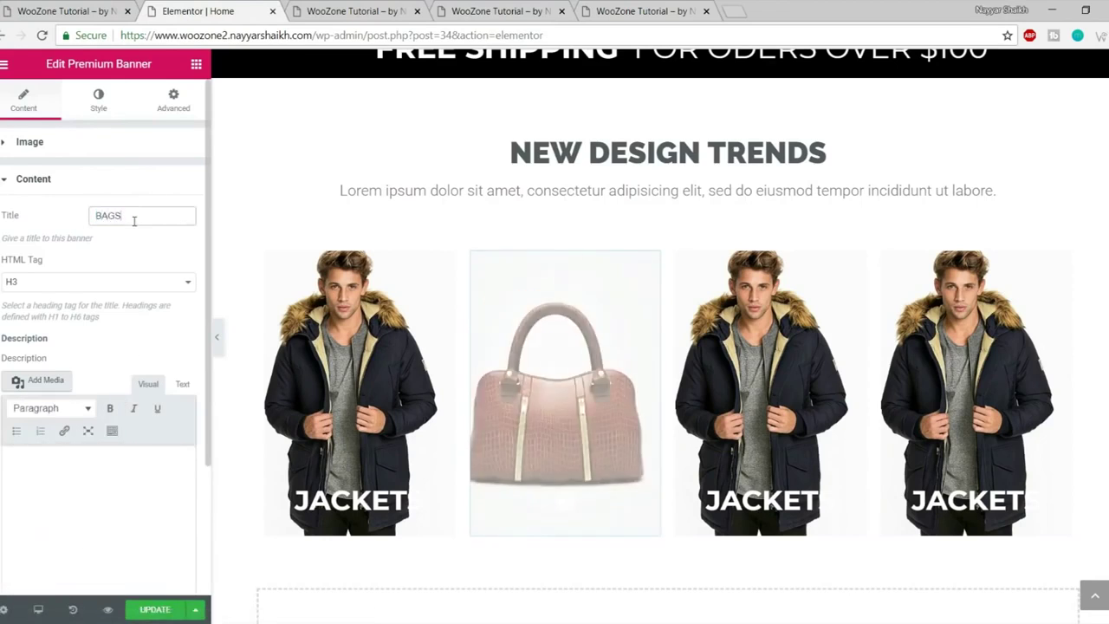
pyautogui.click(684, 402)
pyautogui.click(35, 11)
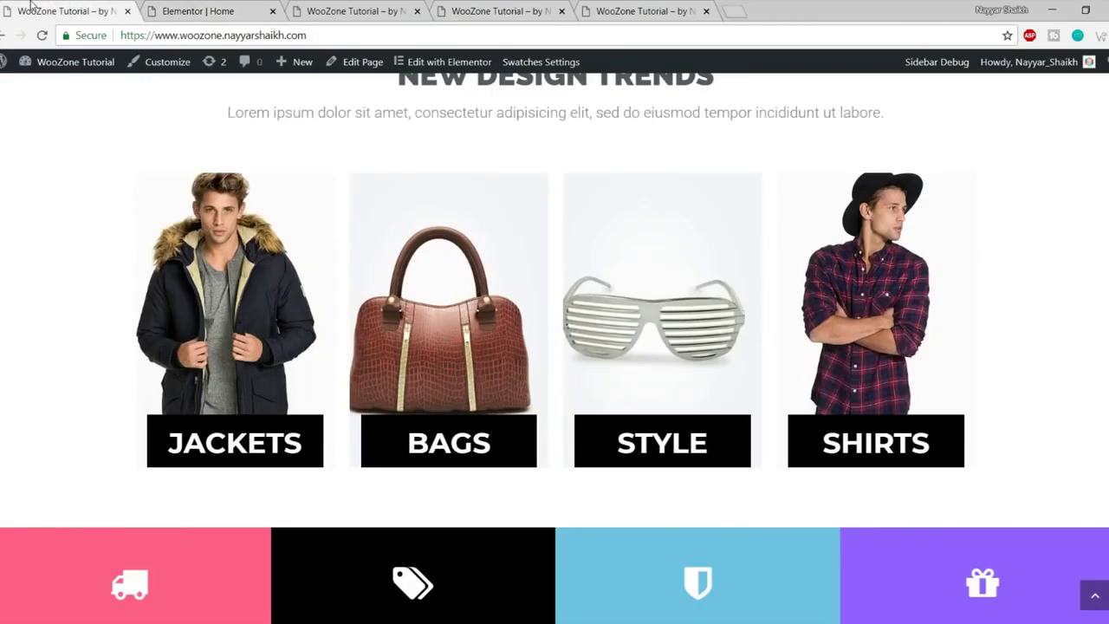
pyautogui.click(208, 11)
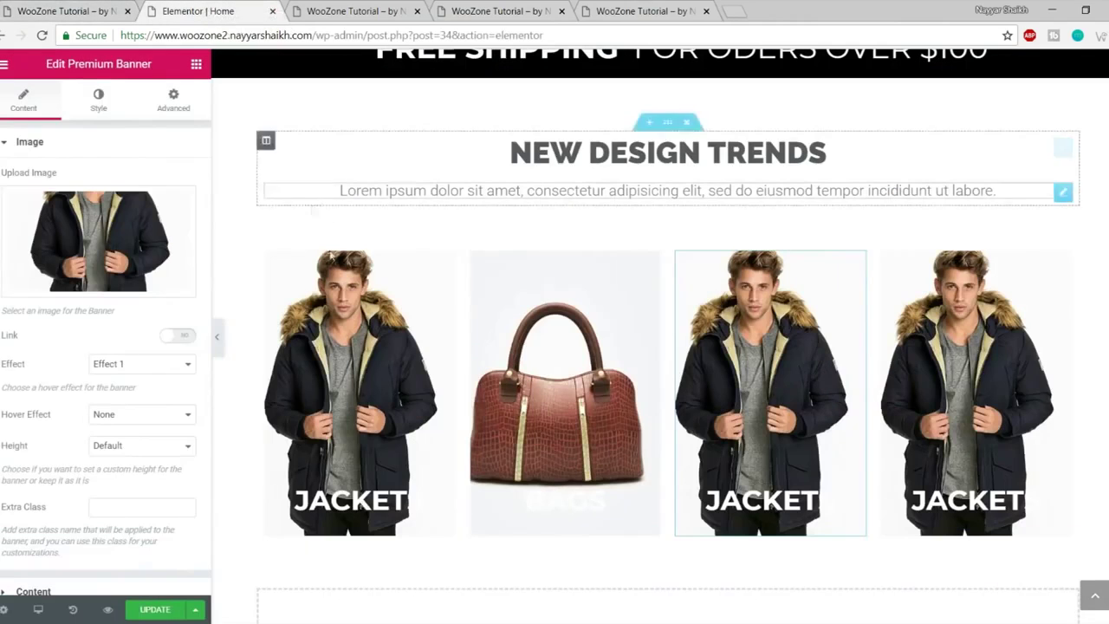
# - Upload the Bags5-1-thegem-product-catalog sunglasses image and insert it into the third banner
pyautogui.click(131, 217)
pyautogui.click(52, 123)
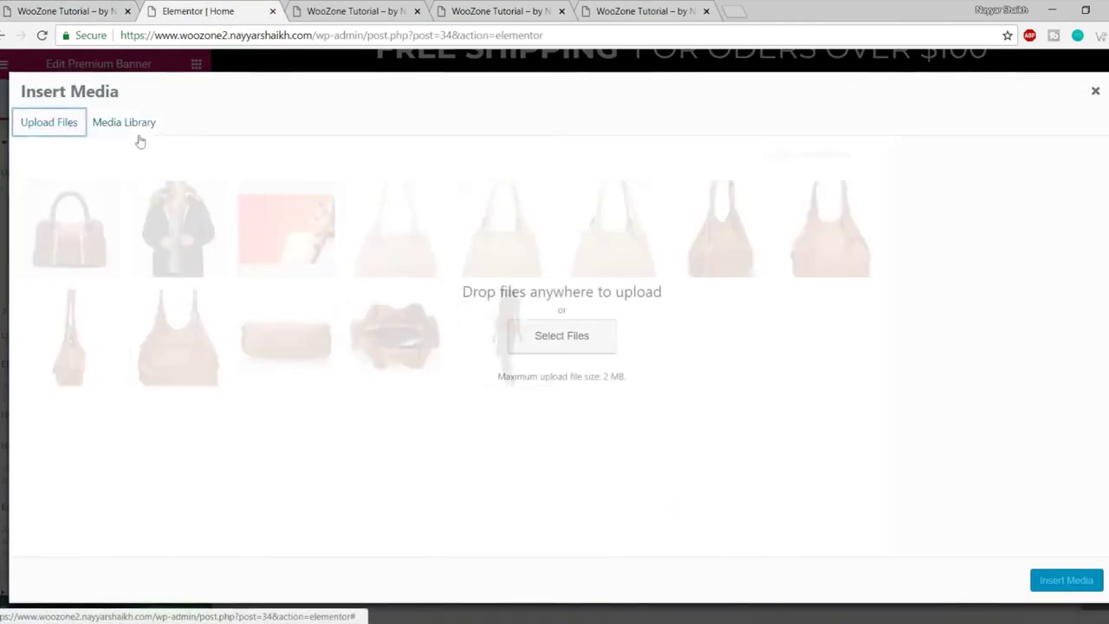
pyautogui.click(601, 336)
pyautogui.scroll(5, 446, 199)
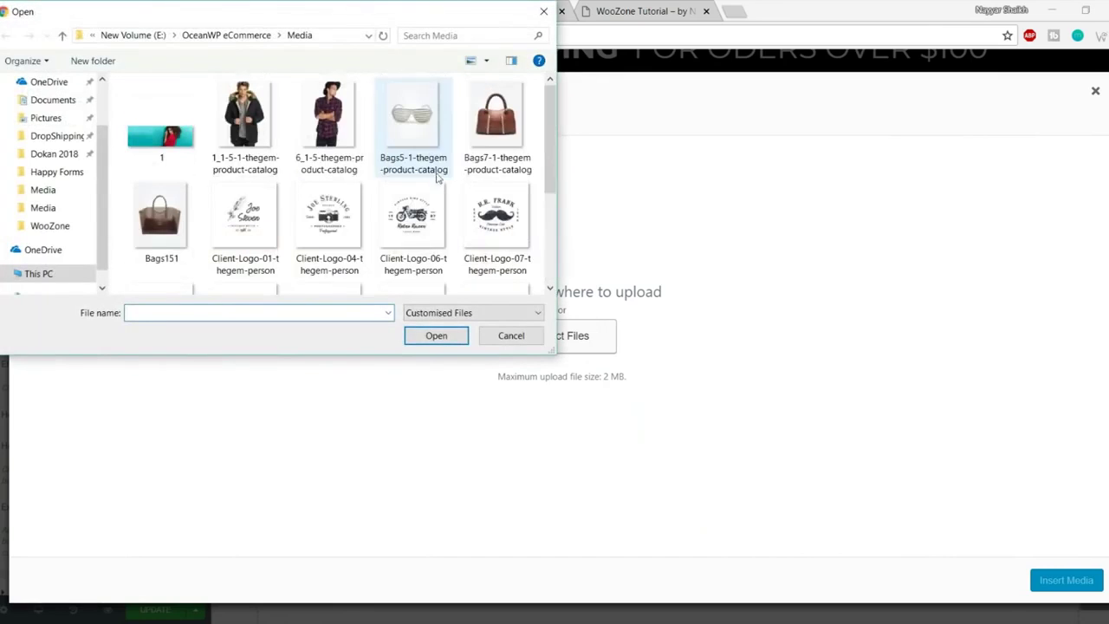
pyautogui.click(422, 116)
pyautogui.click(436, 335)
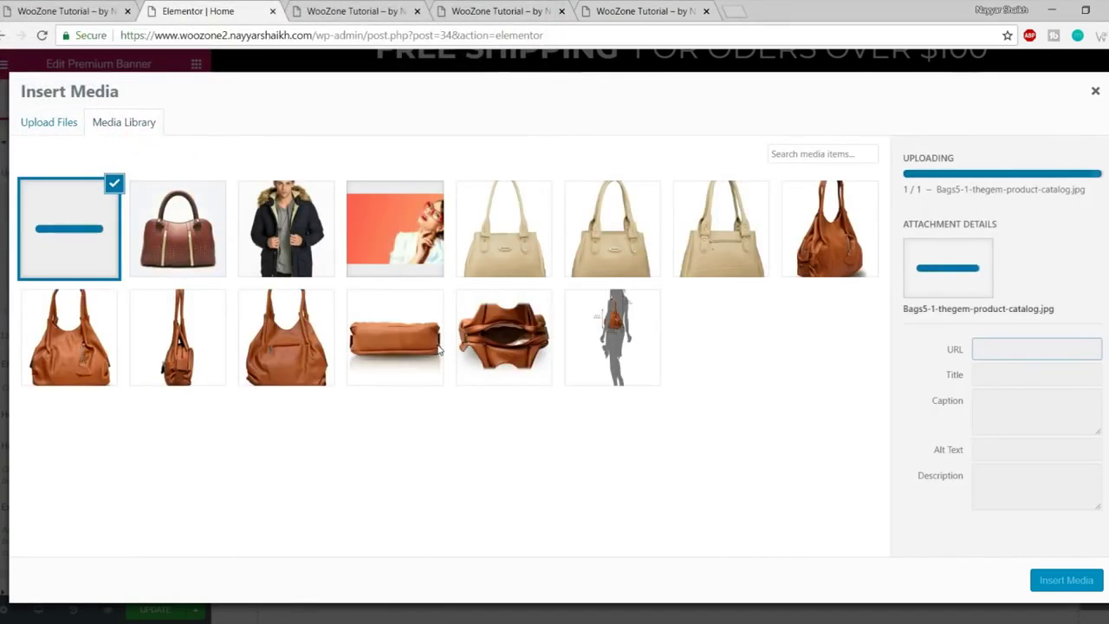
pyautogui.click(1093, 587)
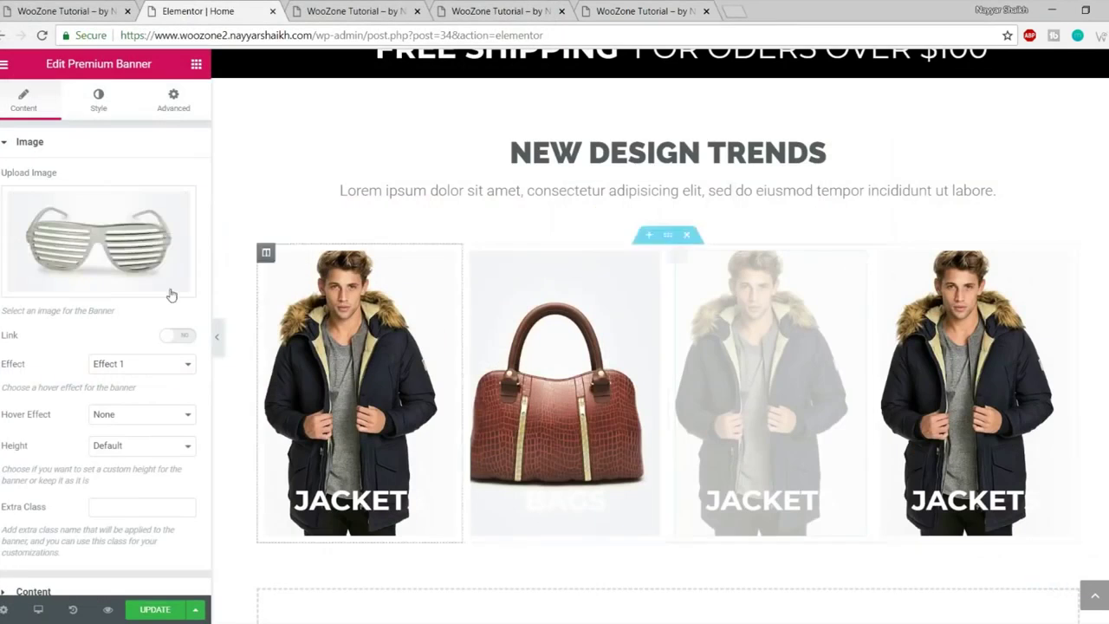
# - Replace the third banner's JACKETS title with STYLE
pyautogui.scroll(-1, 132, 325)
pyautogui.click(100, 552)
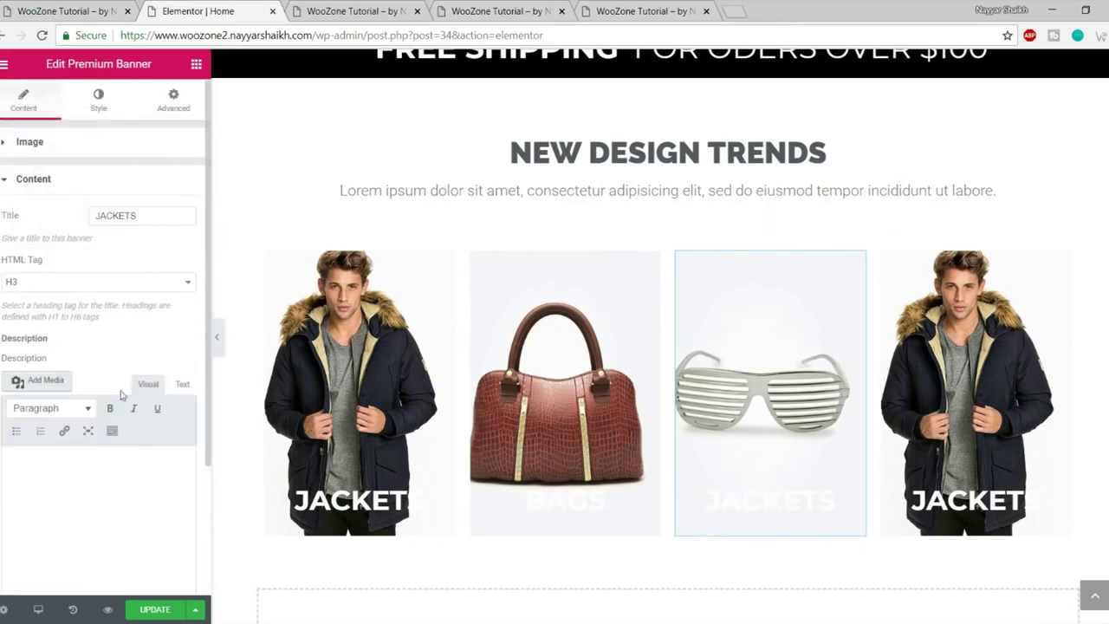
pyautogui.hotkey('ctrl', 'a')
pyautogui.write('STYLE')
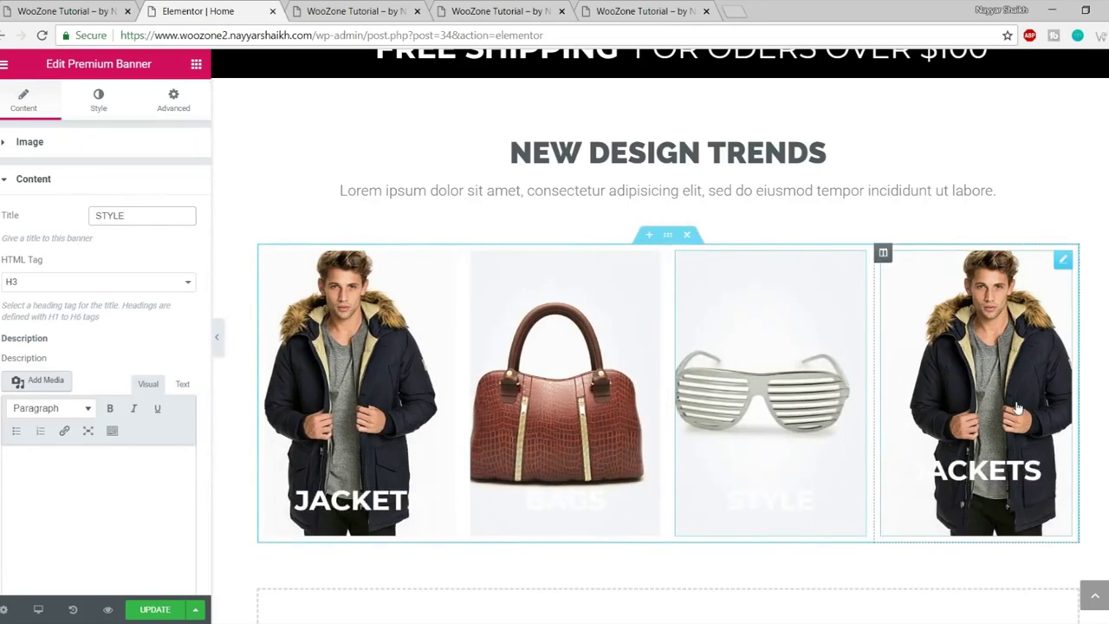
# - Upload the 6_1-5-thegem-product-catalog shirt image and insert it into the fourth banner
pyautogui.click(987, 529)
pyautogui.click(65, 10)
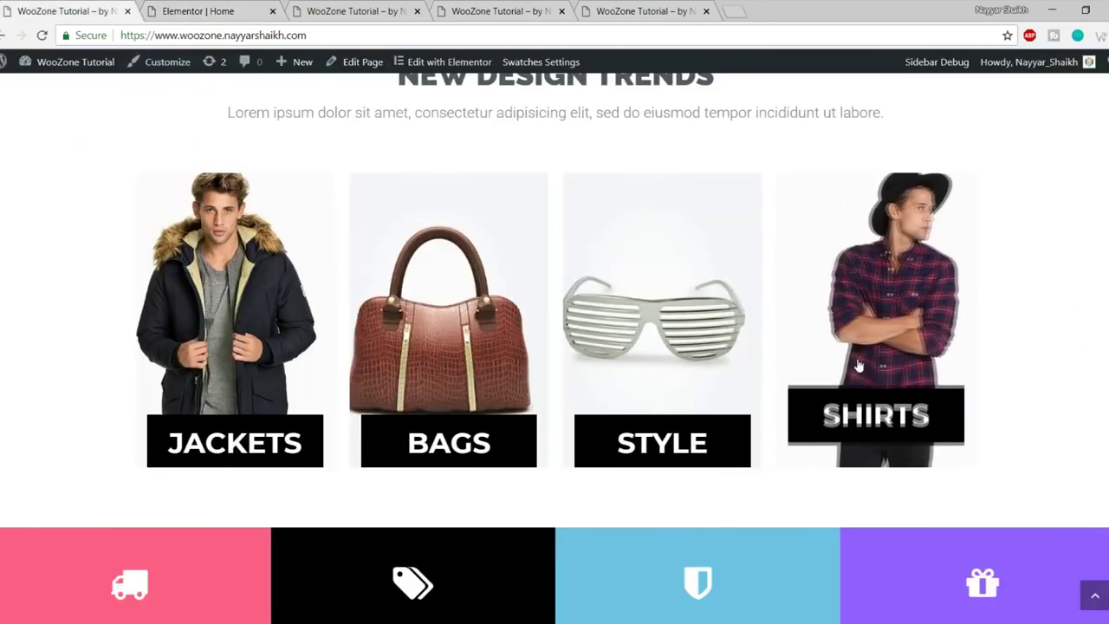
pyautogui.click(194, 8)
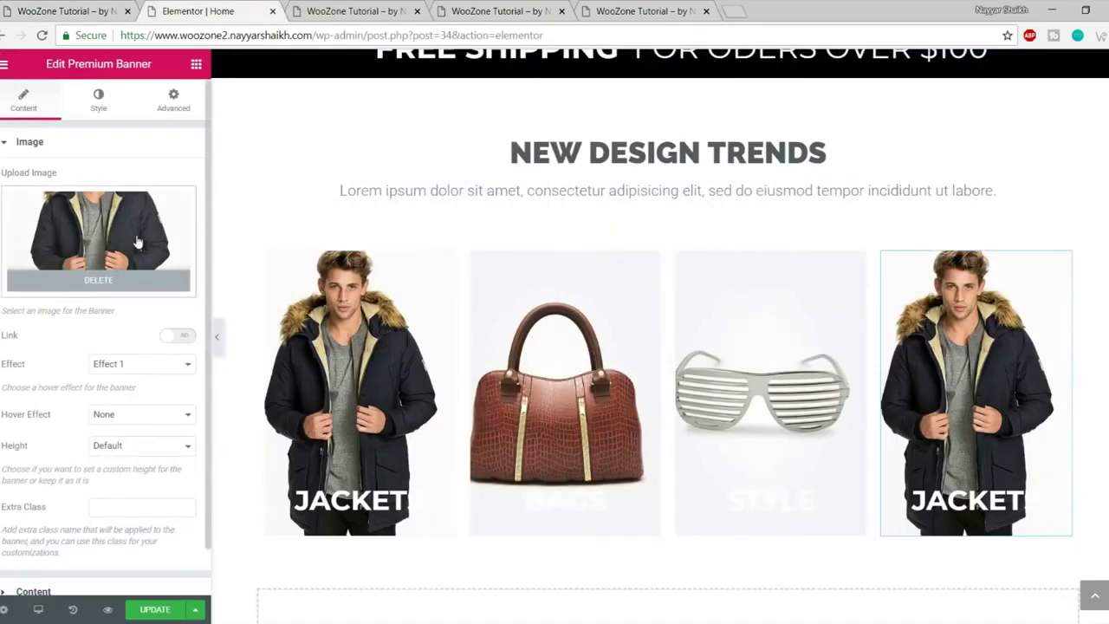
pyautogui.click(117, 186)
pyautogui.click(76, 124)
pyautogui.click(547, 345)
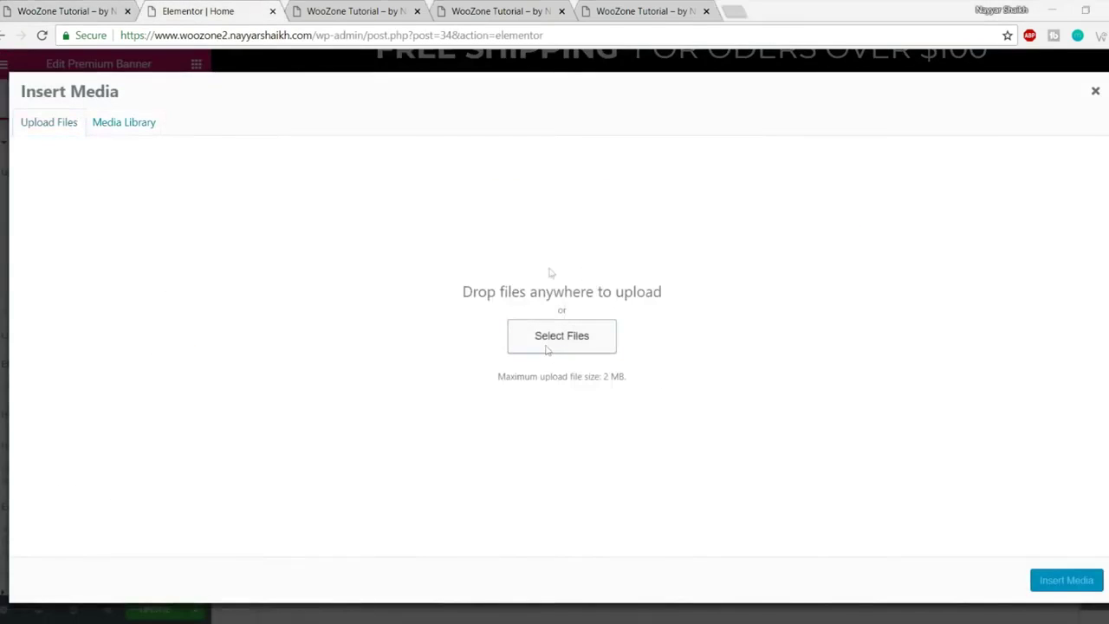
pyautogui.click(331, 130)
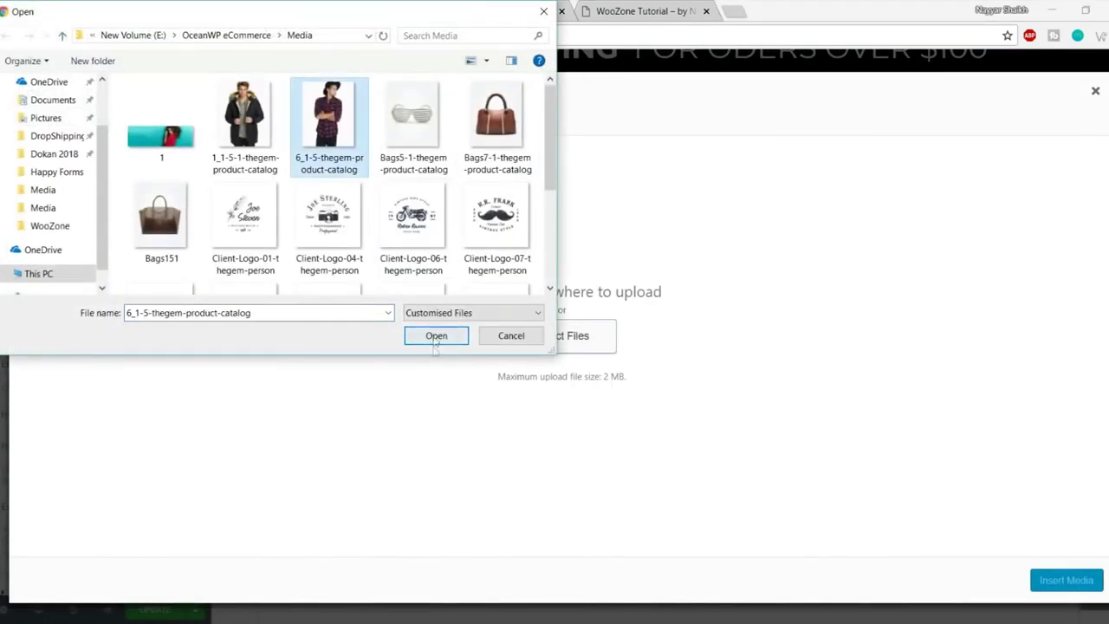
pyautogui.click(436, 338)
pyautogui.click(1057, 584)
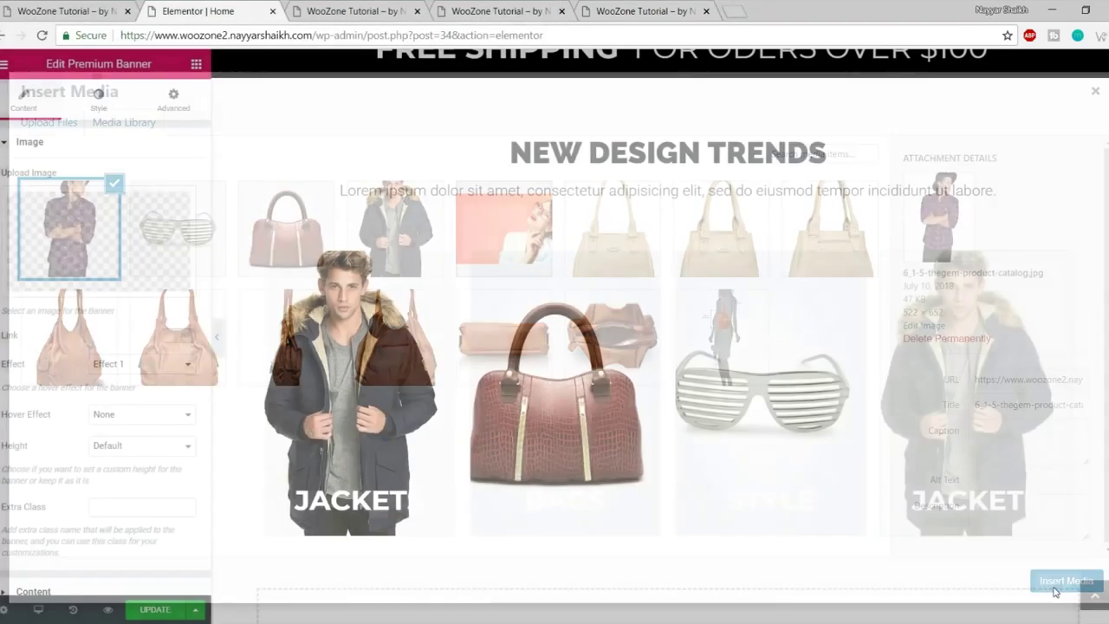
# - Title the fourth banner SHIRTS and update the page
pyautogui.scroll(-1, 121, 433)
pyautogui.click(89, 539)
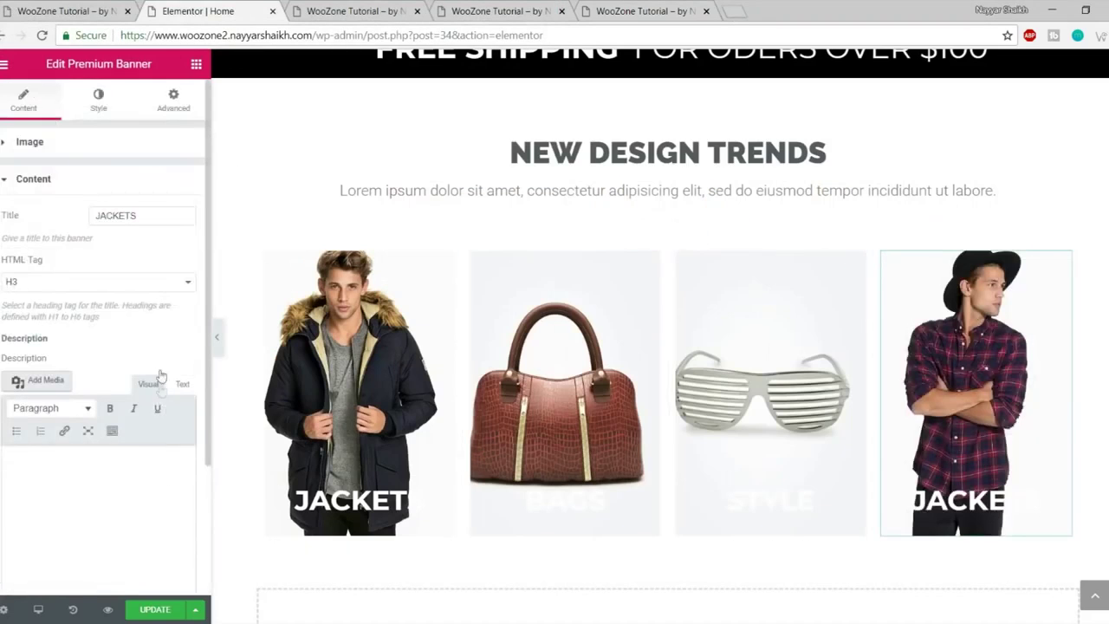
pyautogui.write('SHIRTS')
pyautogui.click(156, 610)
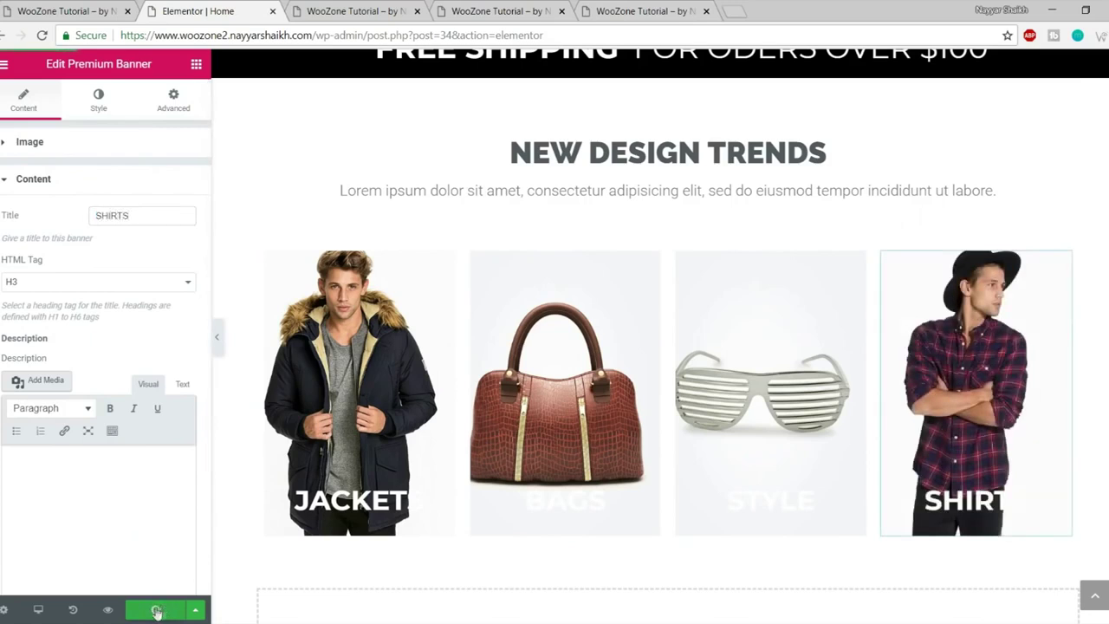
pyautogui.click(109, 610)
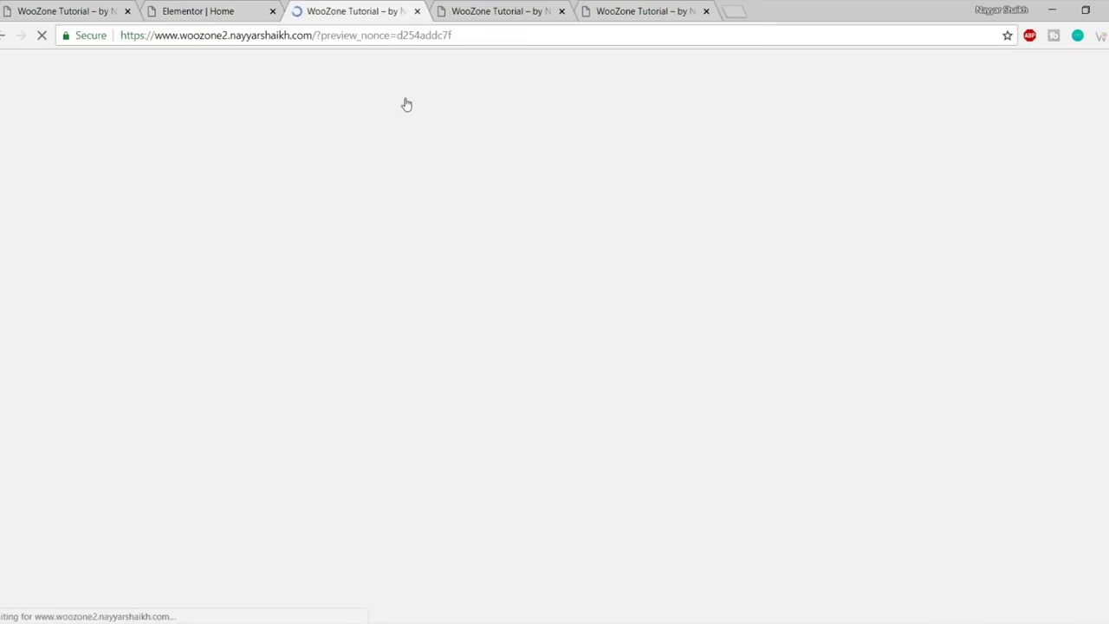
pyautogui.scroll(-6, 540, 307)
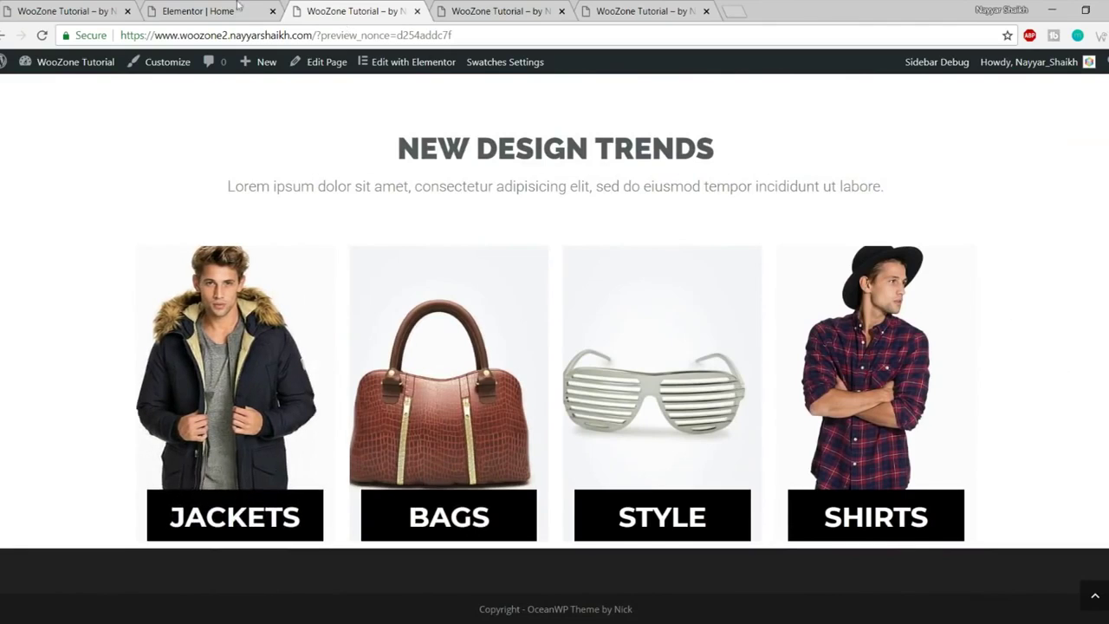
pyautogui.click(76, 7)
pyautogui.scroll(-3, 568, 235)
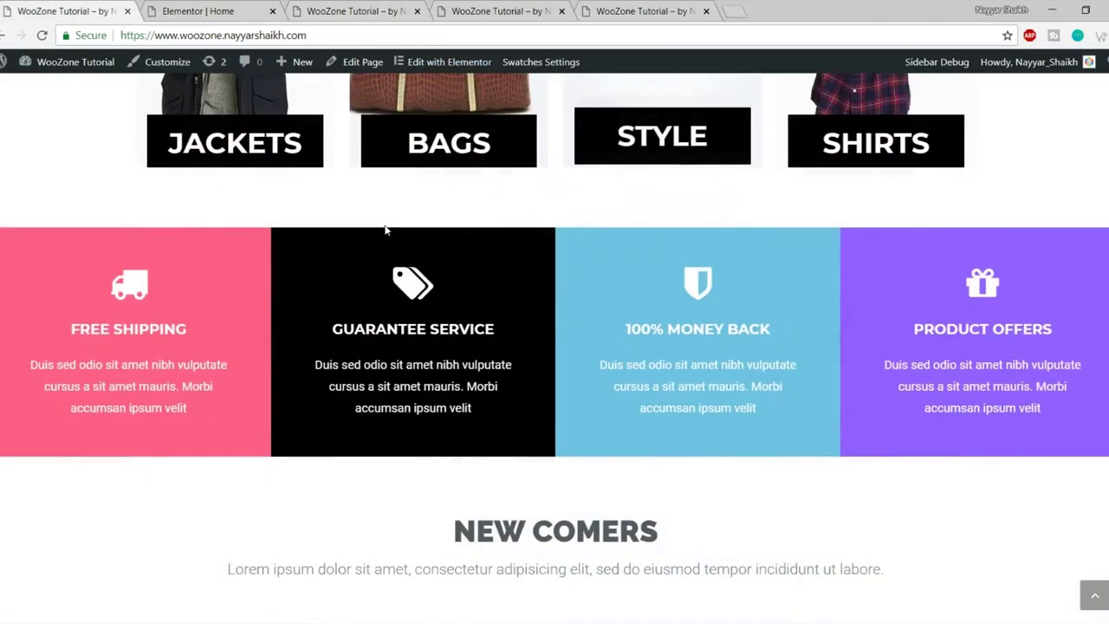
pyautogui.click(221, 7)
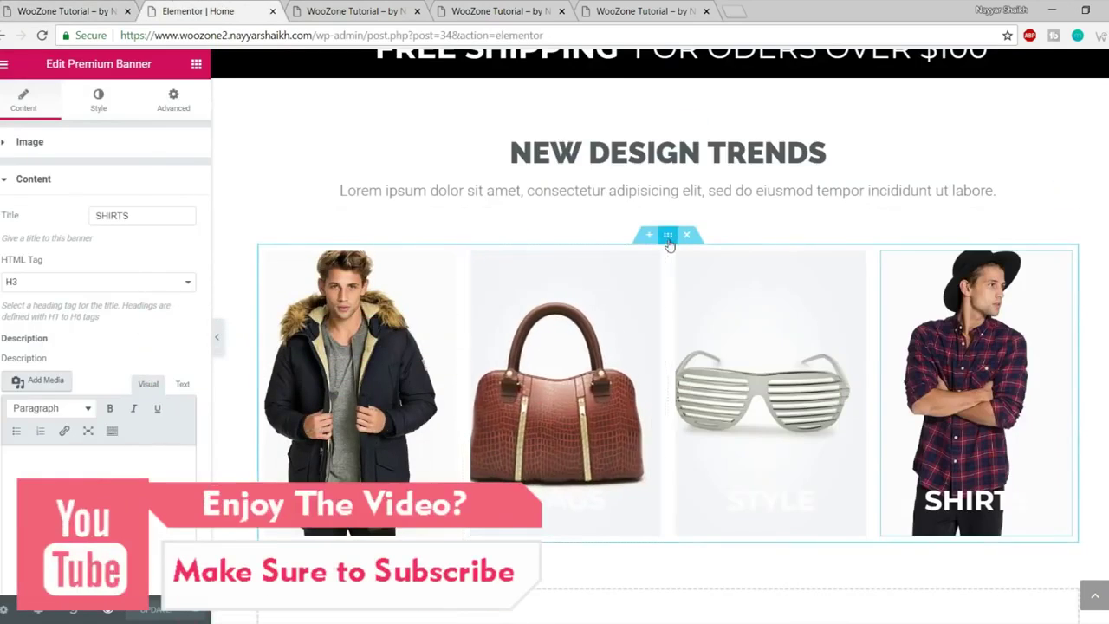
# - Unlink the banner section's margin values and enter 5
pyautogui.click(668, 239)
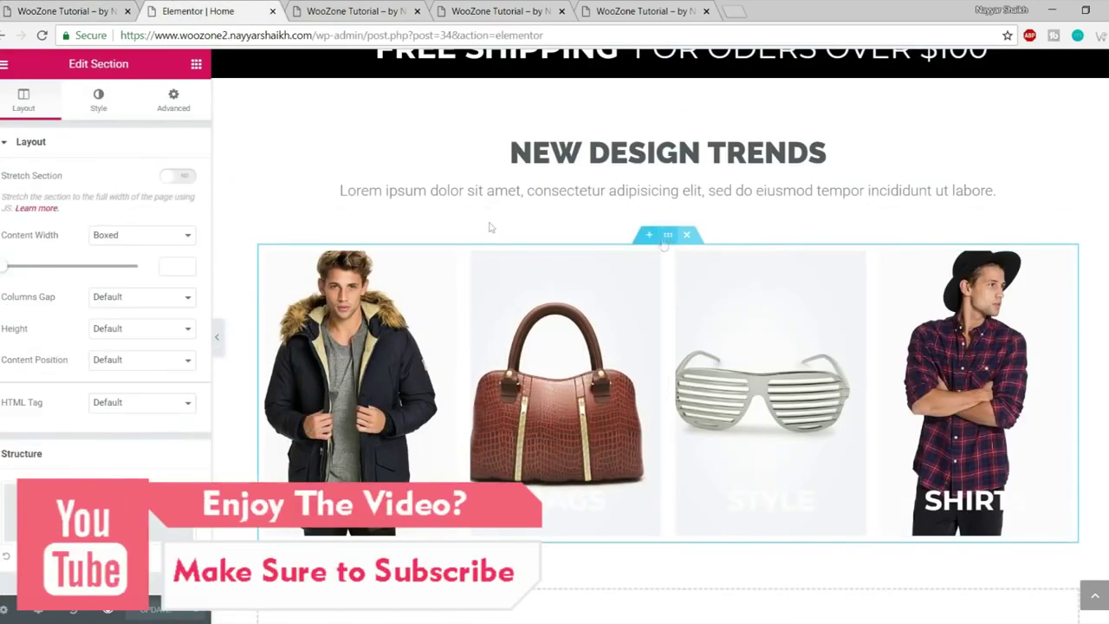
pyautogui.click(177, 105)
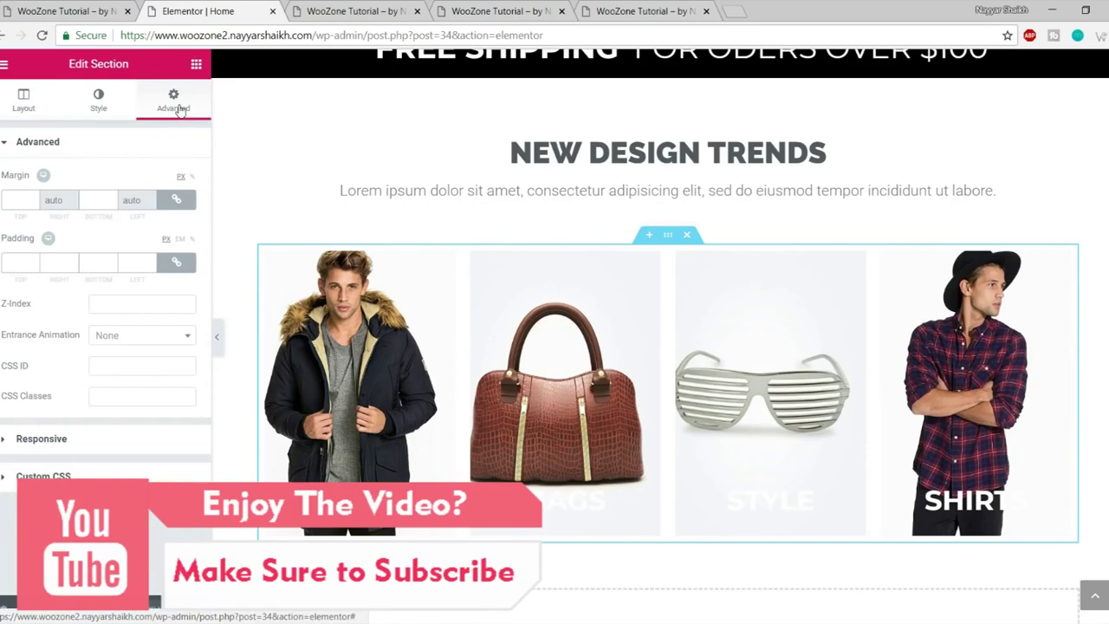
pyautogui.click(177, 200)
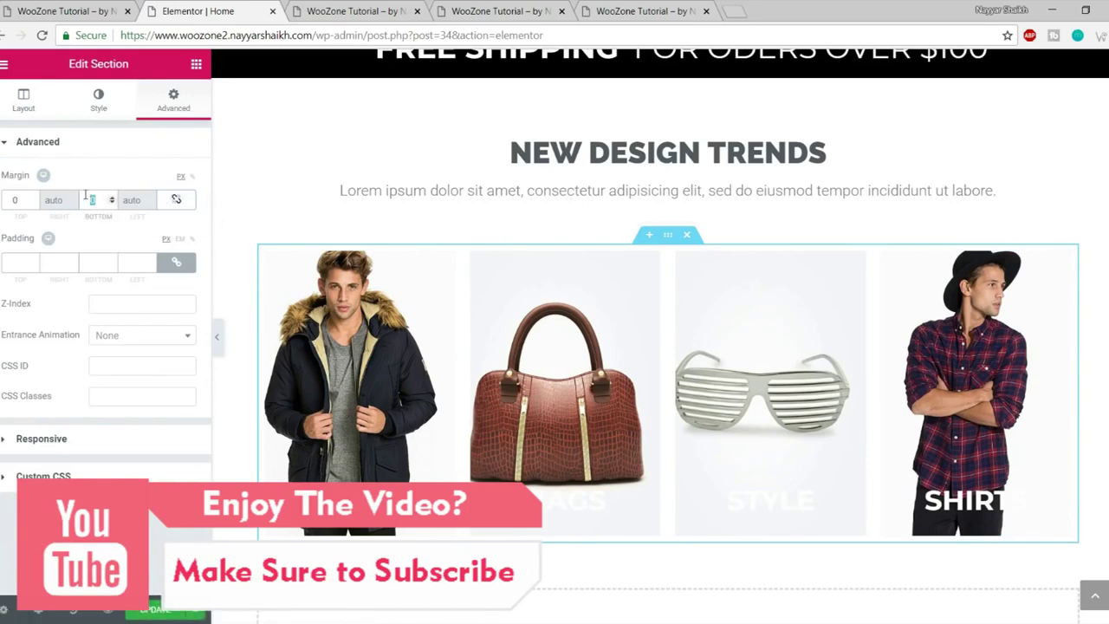
pyautogui.write('5')
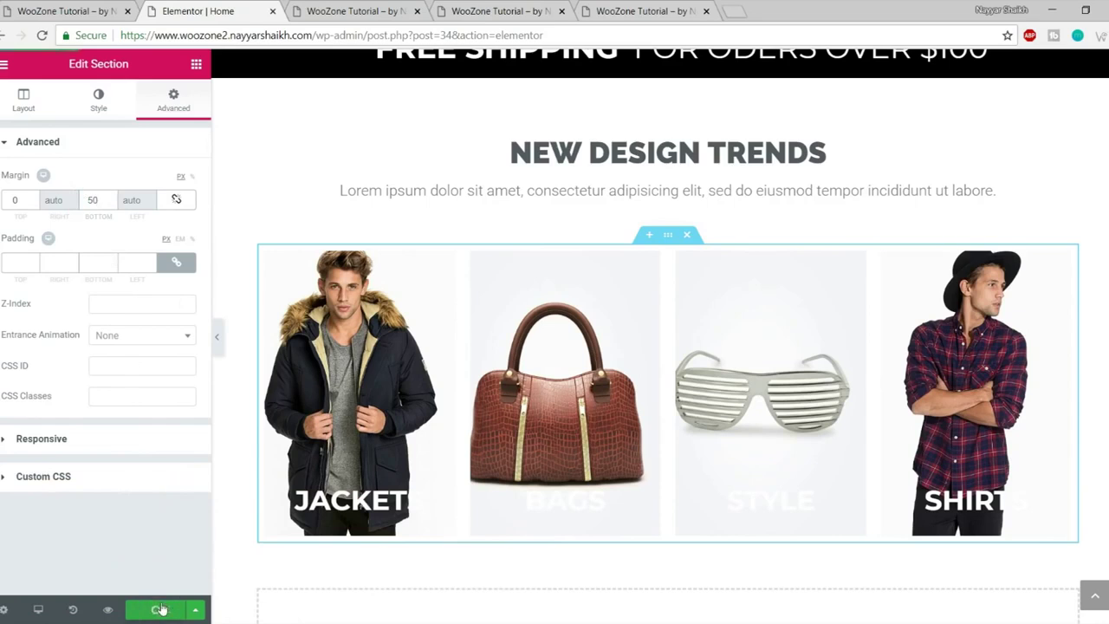
# - Compare the live preview with the reference store, then scroll to the empty section
pyautogui.click(349, 7)
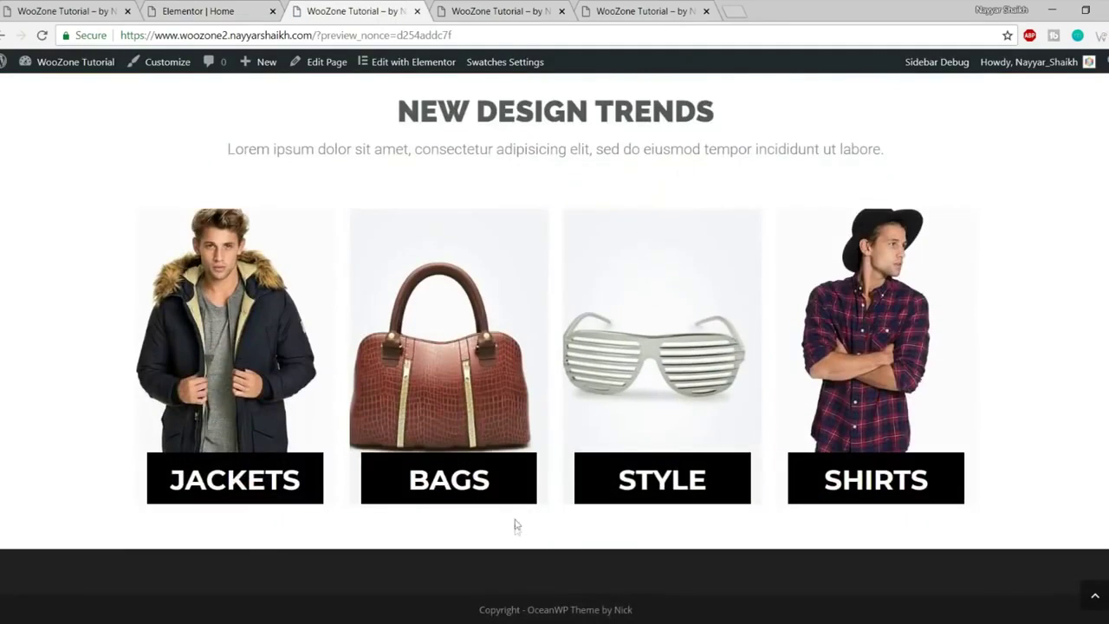
pyautogui.click(106, 7)
pyautogui.scroll(1, 646, 339)
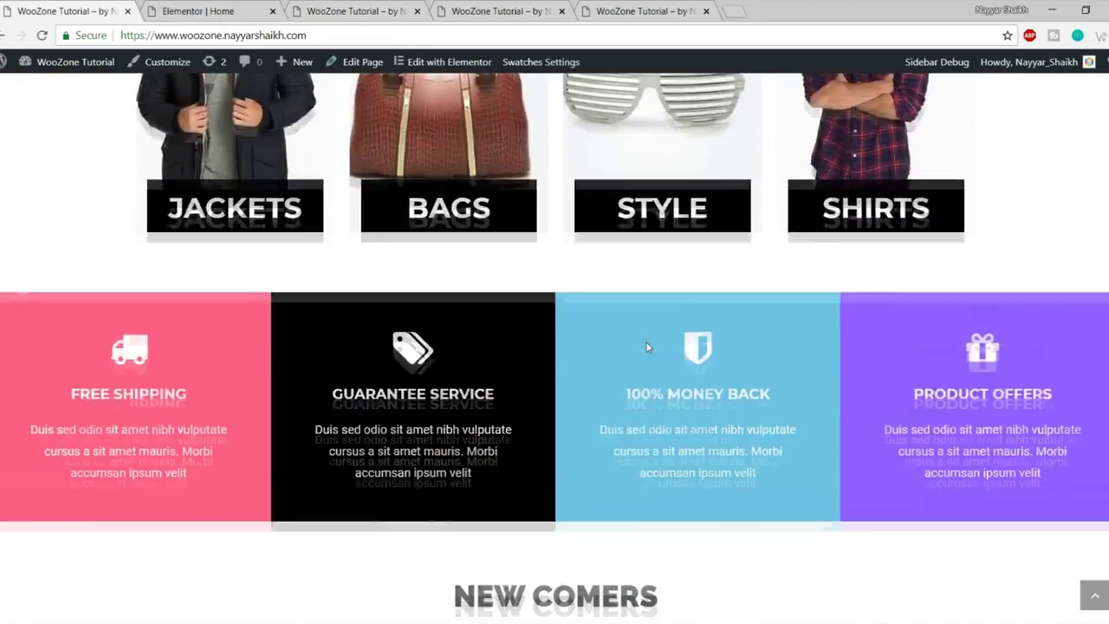
pyautogui.scroll(-2, 648, 347)
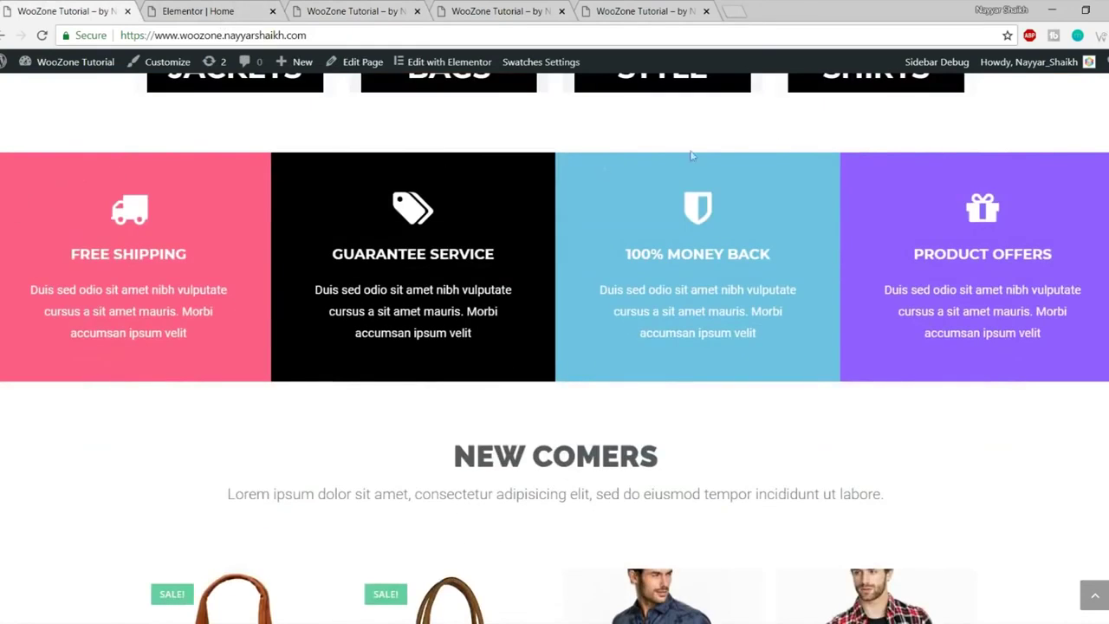
pyautogui.click(207, 5)
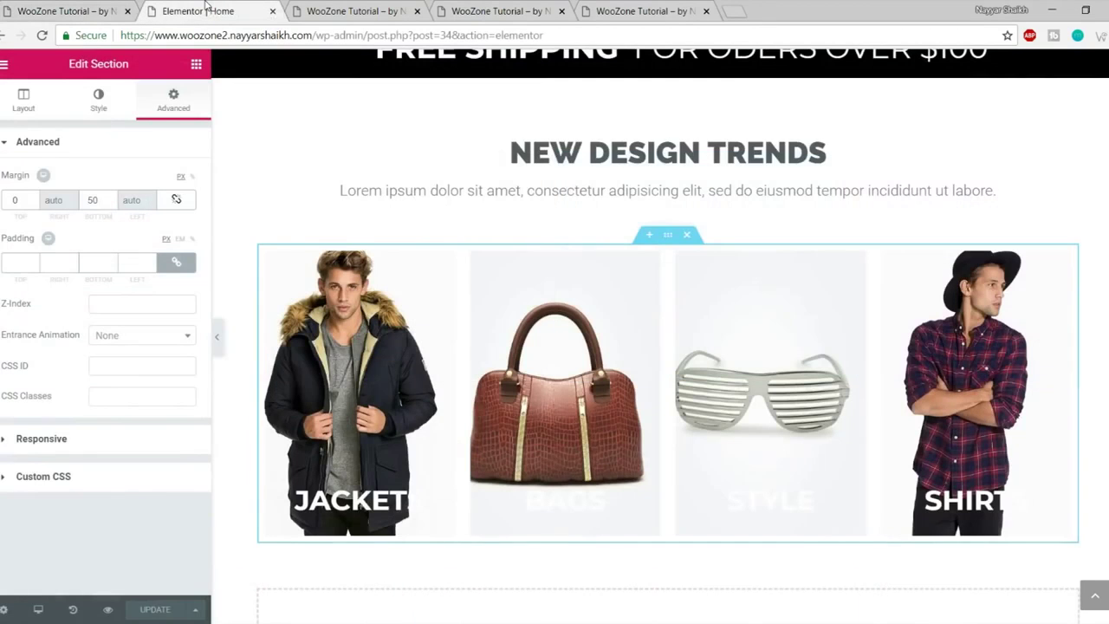
pyautogui.scroll(-3, 602, 247)
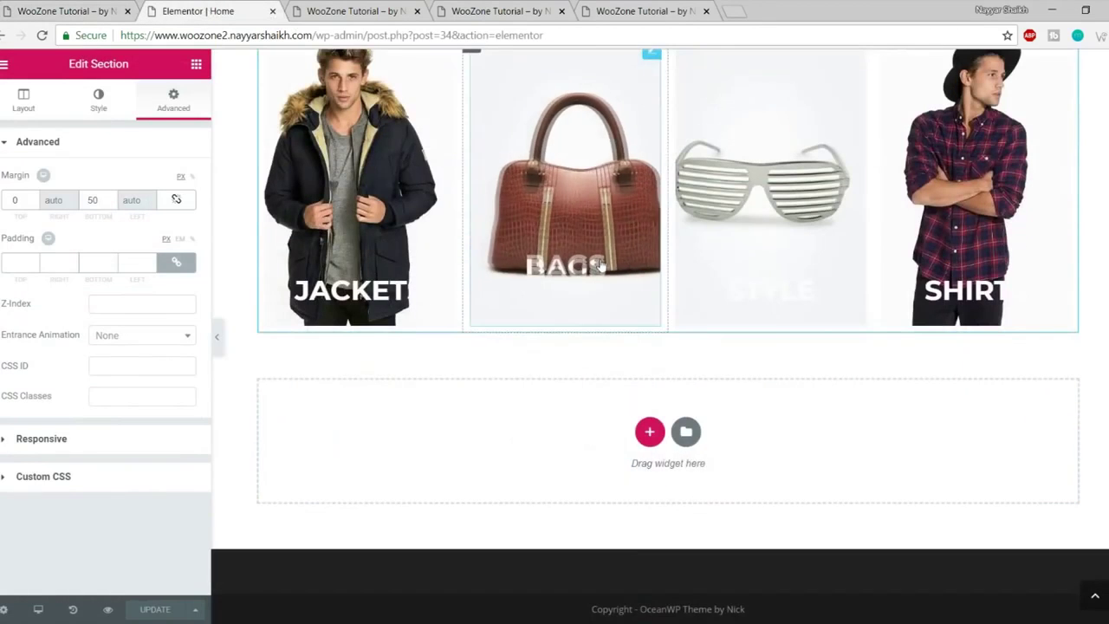
# - Drop a two-column structure into the empty section and add two more columns
pyautogui.click(196, 63)
pyautogui.moveTo(62, 216); pyautogui.dragTo(613, 446)
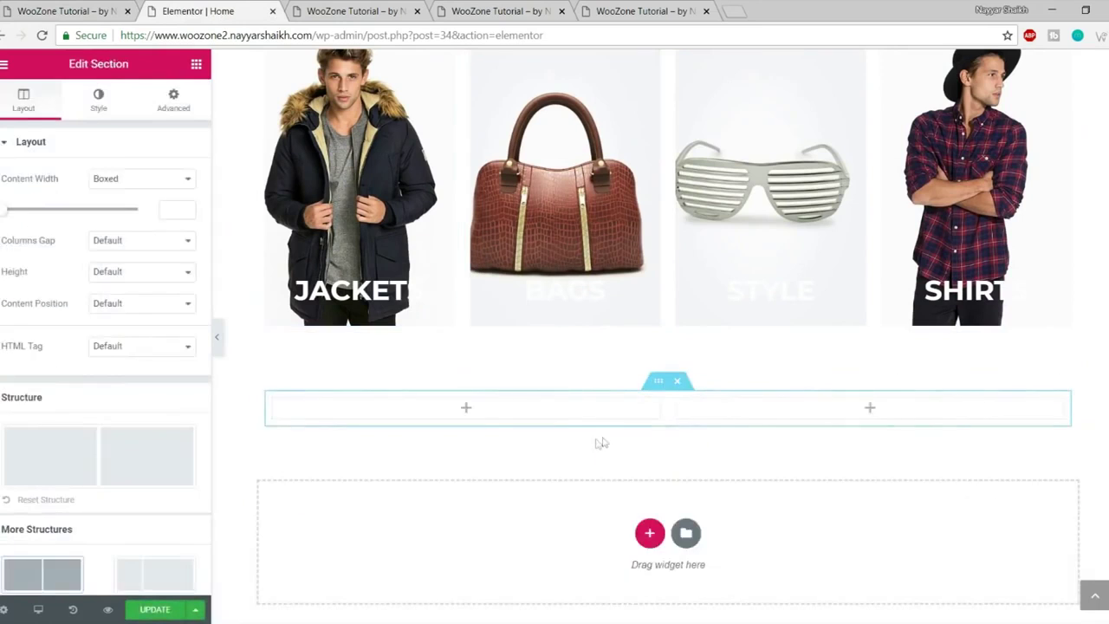
pyautogui.rightClick(282, 407)
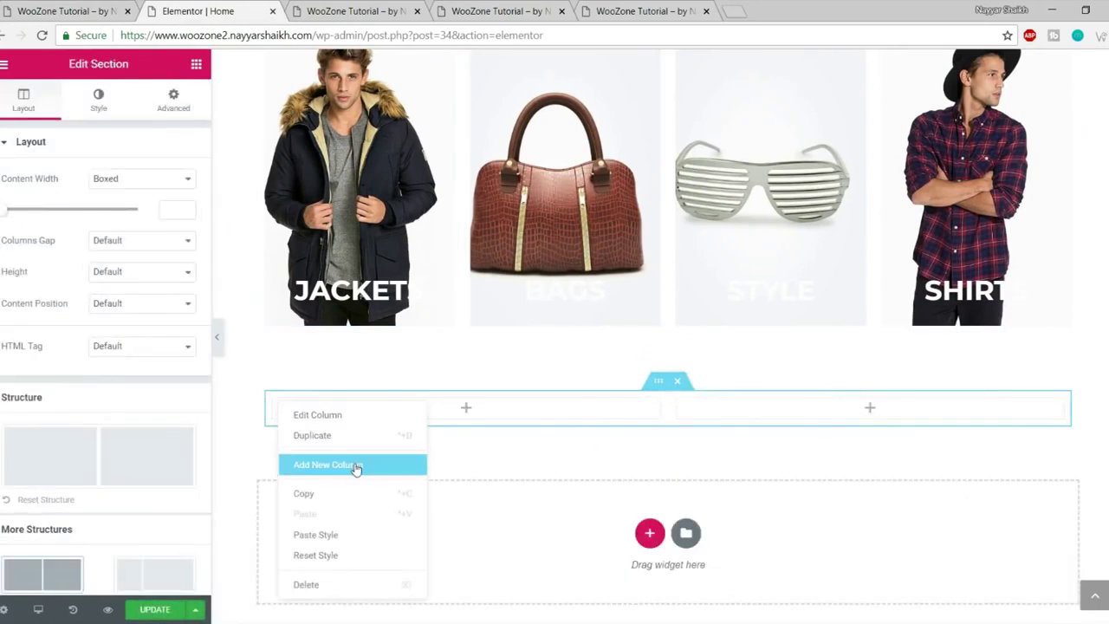
pyautogui.click(356, 466)
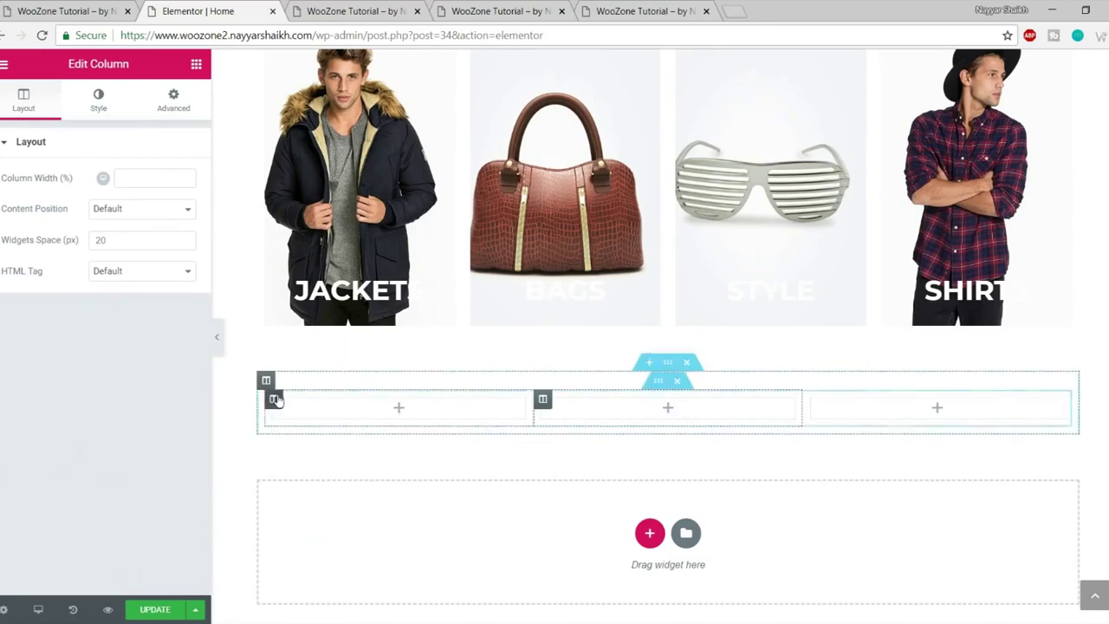
pyautogui.rightClick(276, 400)
pyautogui.click(339, 460)
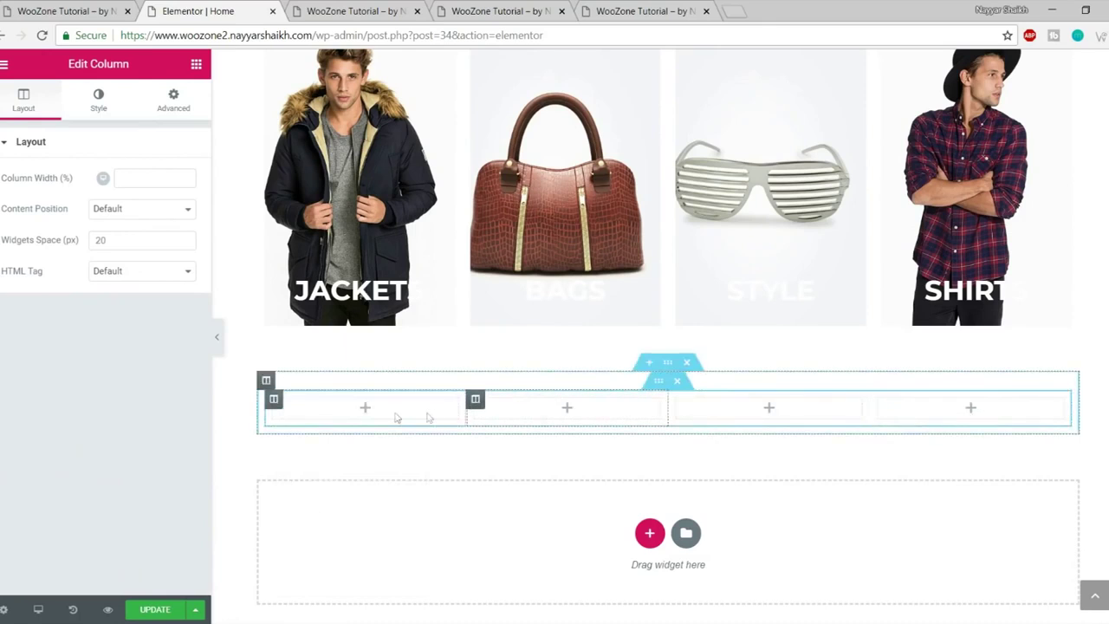
# - Place an Icon Box widget in the first column
pyautogui.hotkey('ctrl', '1')
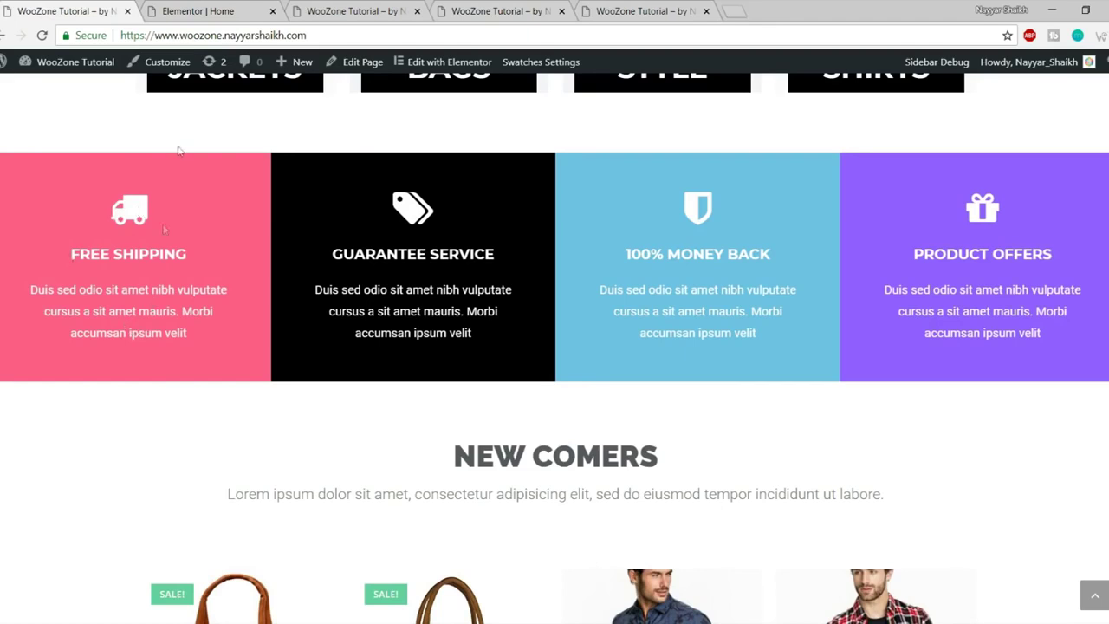
pyautogui.click(208, 7)
pyautogui.click(195, 66)
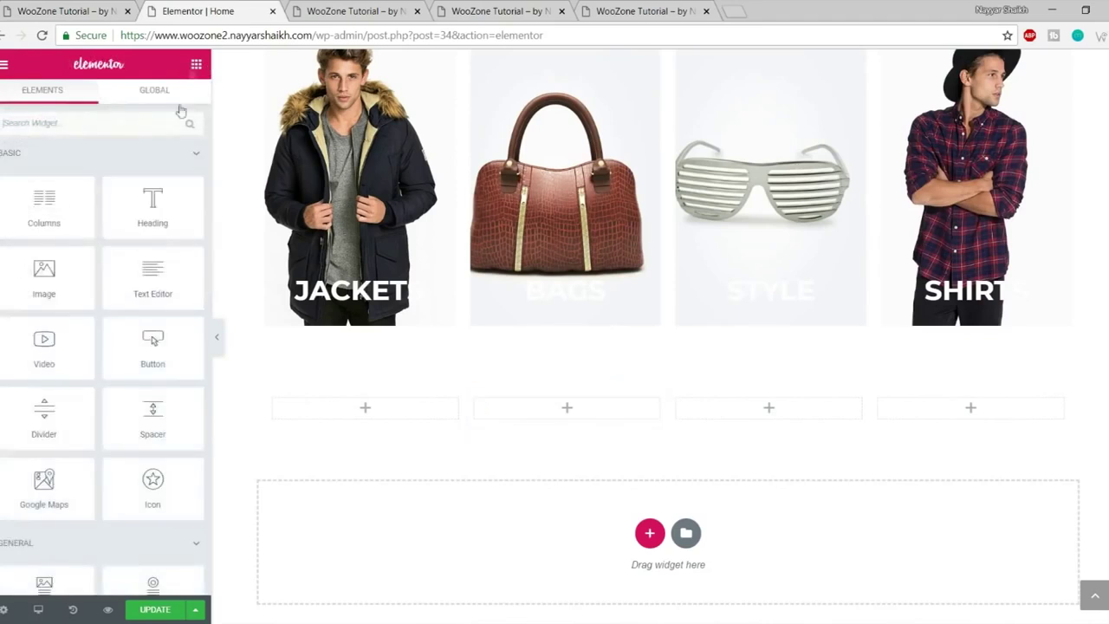
pyautogui.scroll(-5, 143, 260)
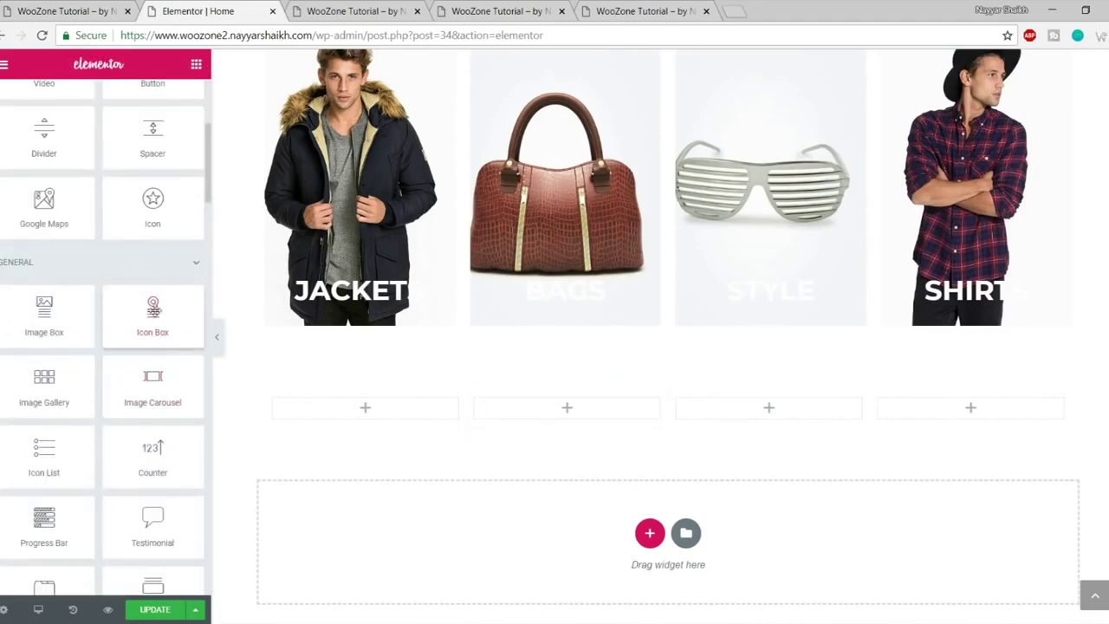
pyautogui.moveTo(198, 314); pyautogui.dragTo(383, 418)
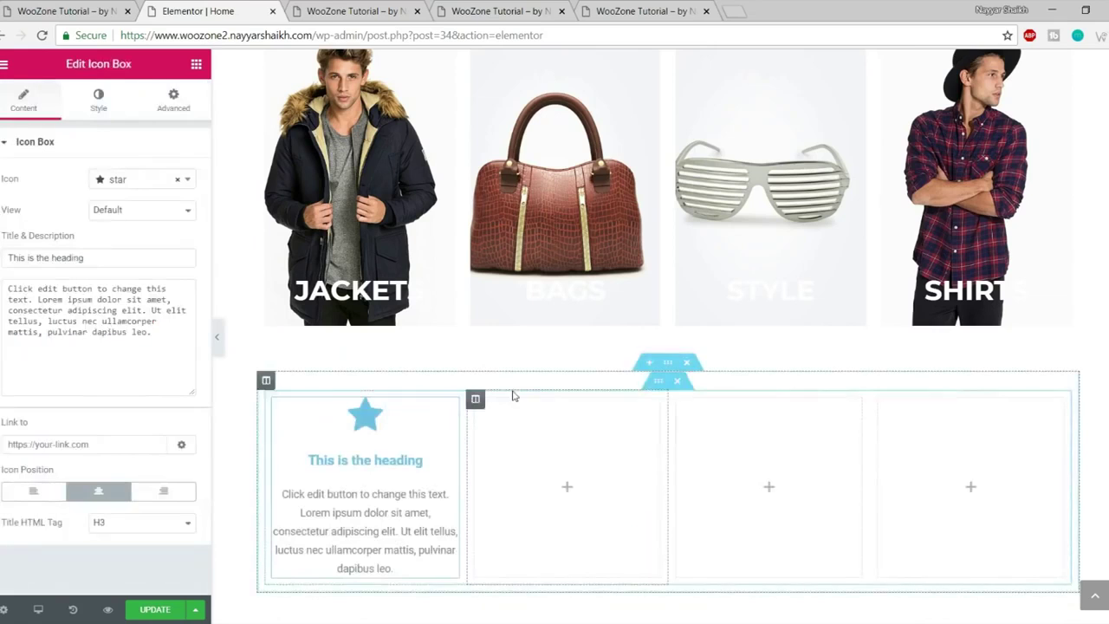
# - Set the icon box's icon to the truck
pyautogui.scroll(-3, 597, 362)
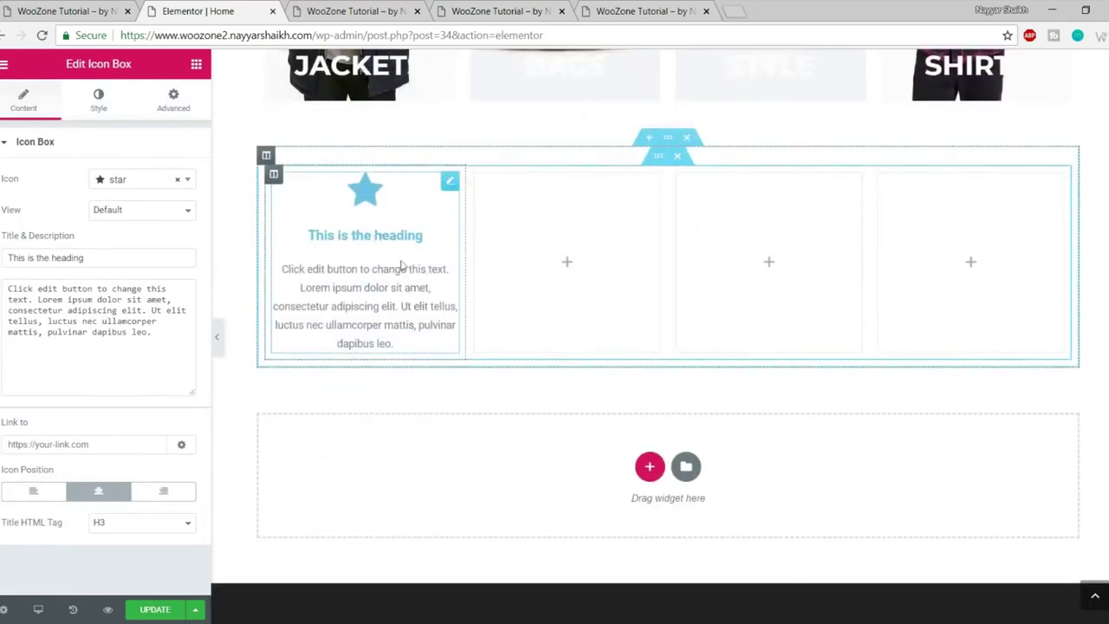
pyautogui.click(65, 11)
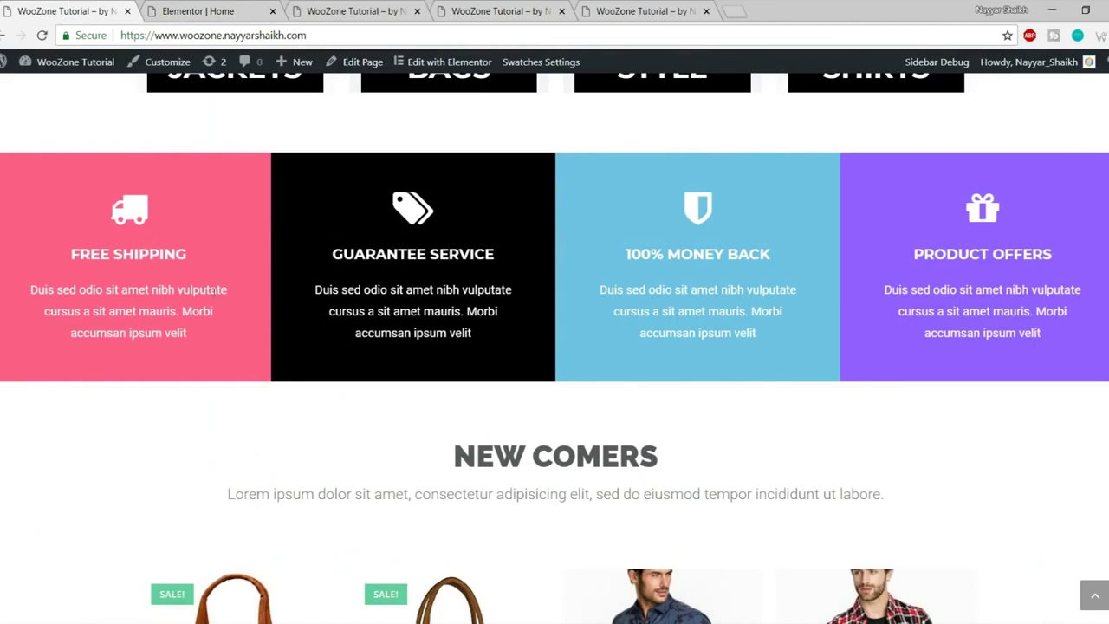
pyautogui.click(221, 8)
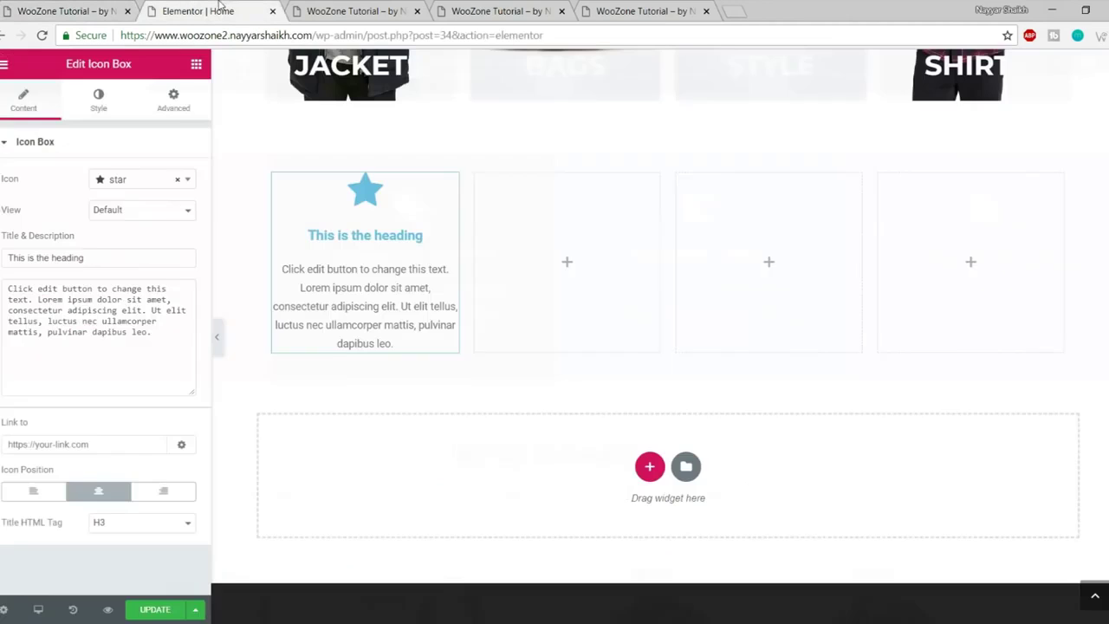
pyautogui.click(135, 189)
pyautogui.write('truck')
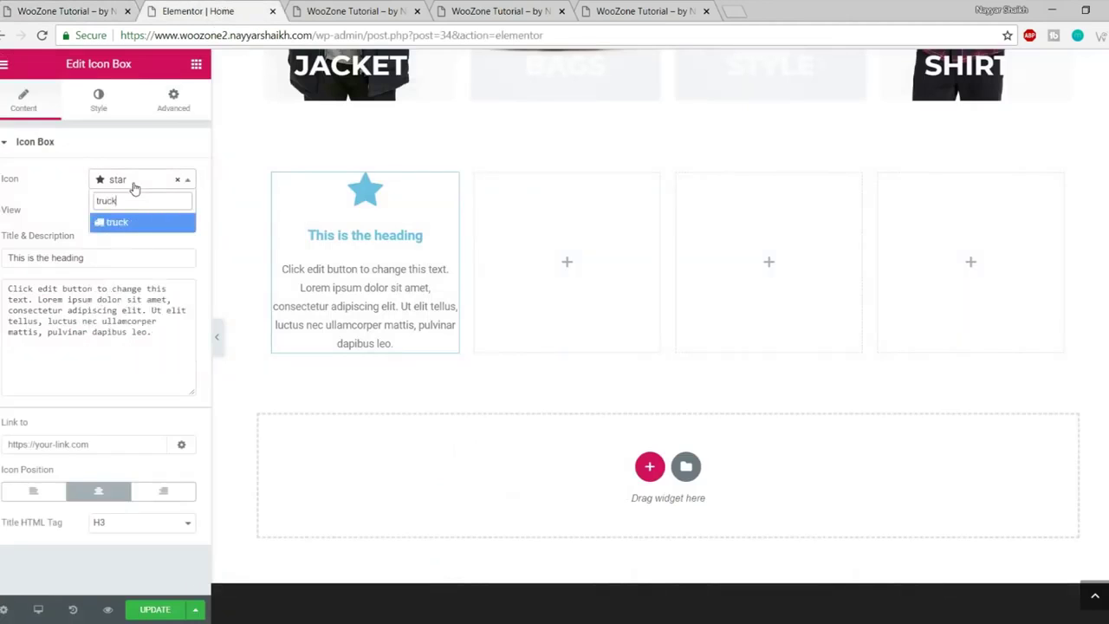
pyautogui.press('Return')
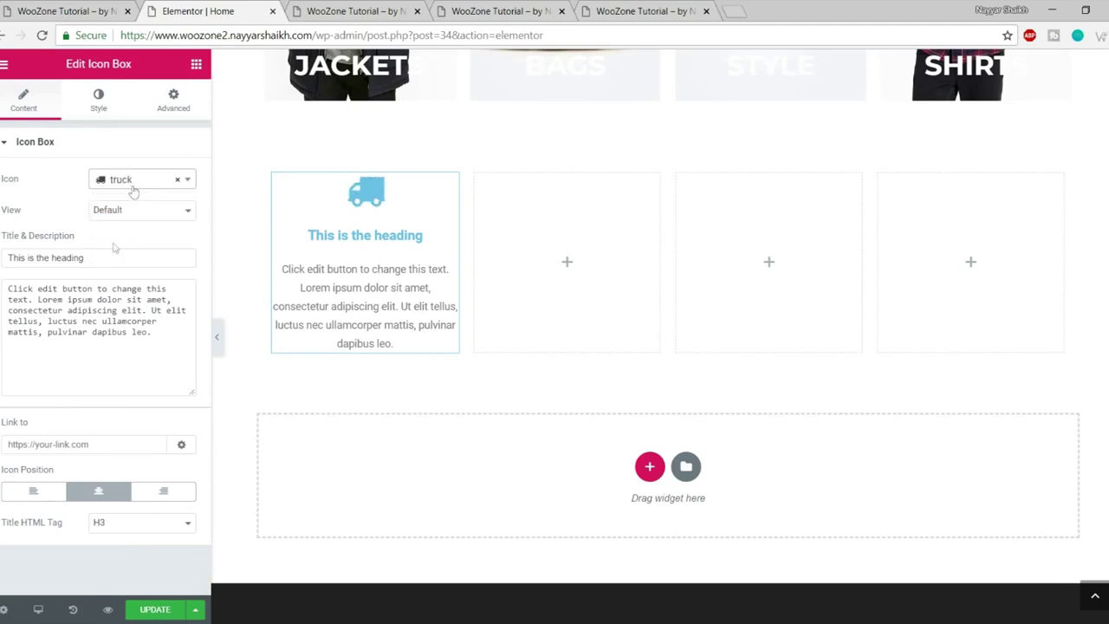
# - Copy FREE SHIPPING from the reference store into the icon box heading
pyautogui.click(28, 5)
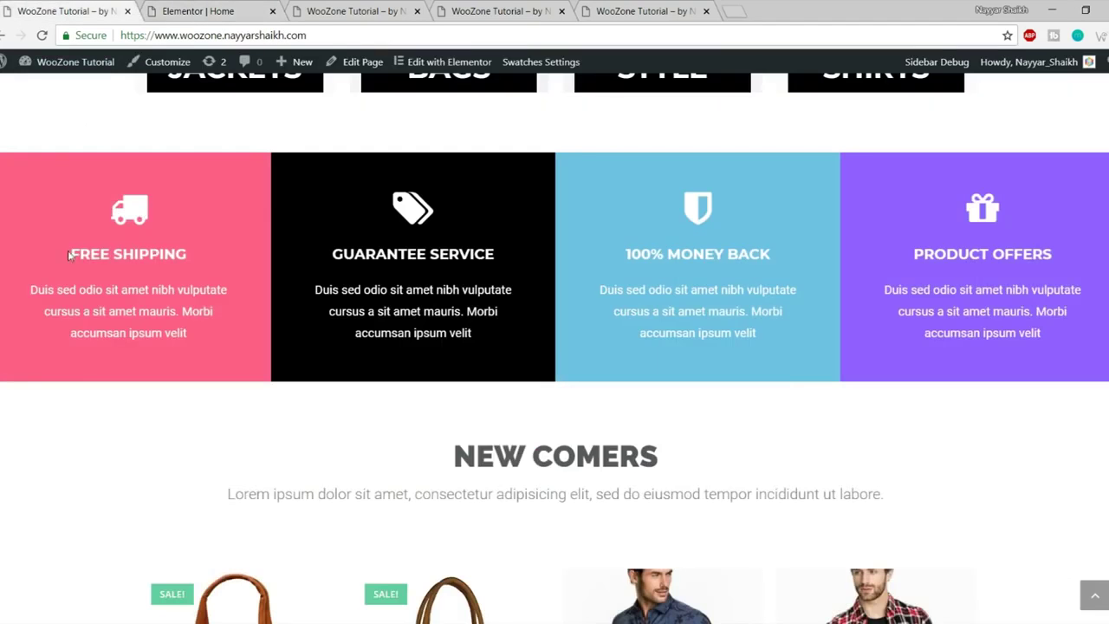
pyautogui.moveTo(68, 254); pyautogui.dragTo(200, 251)
pyautogui.hotkey('ctrl', 'c')
pyautogui.click(173, 7)
pyautogui.click(105, 260)
pyautogui.hotkey('ctrl', 'a')
pyautogui.hotkey('ctrl', 'v')
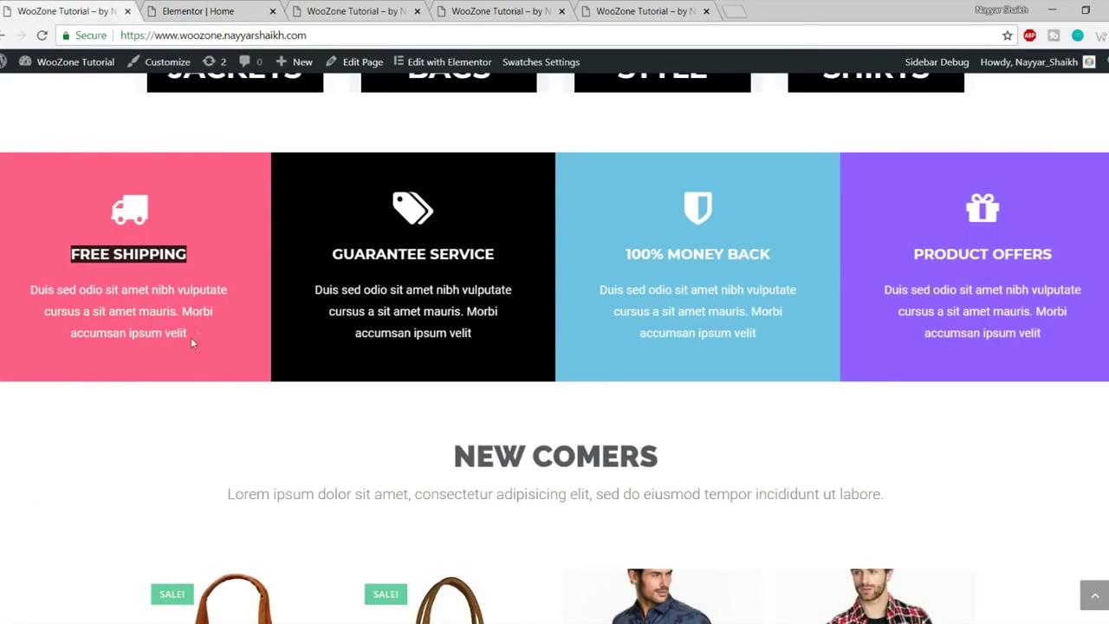
# - Replace the icon box description with the reference store's paragraph
pyautogui.moveTo(192, 342); pyautogui.dragTo(28, 289)
pyautogui.hotkey('ctrl', 'c')
pyautogui.click(253, 7)
pyautogui.click(66, 362)
pyautogui.hotkey('ctrl', 'a')
pyautogui.hotkey('ctrl', 'v')
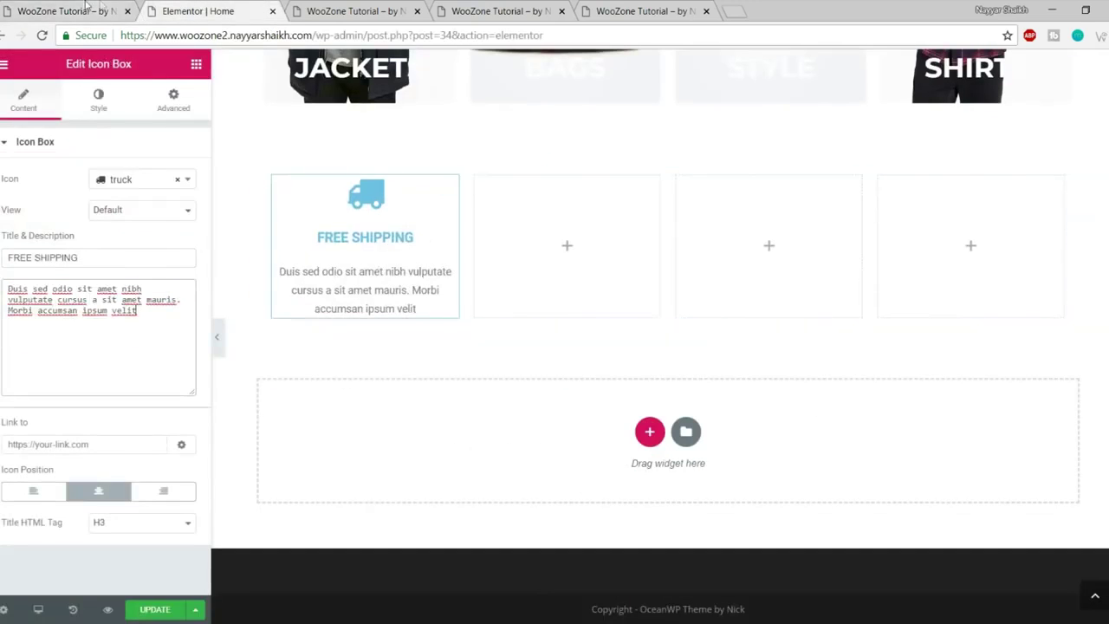
pyautogui.click(117, 7)
pyautogui.click(177, 7)
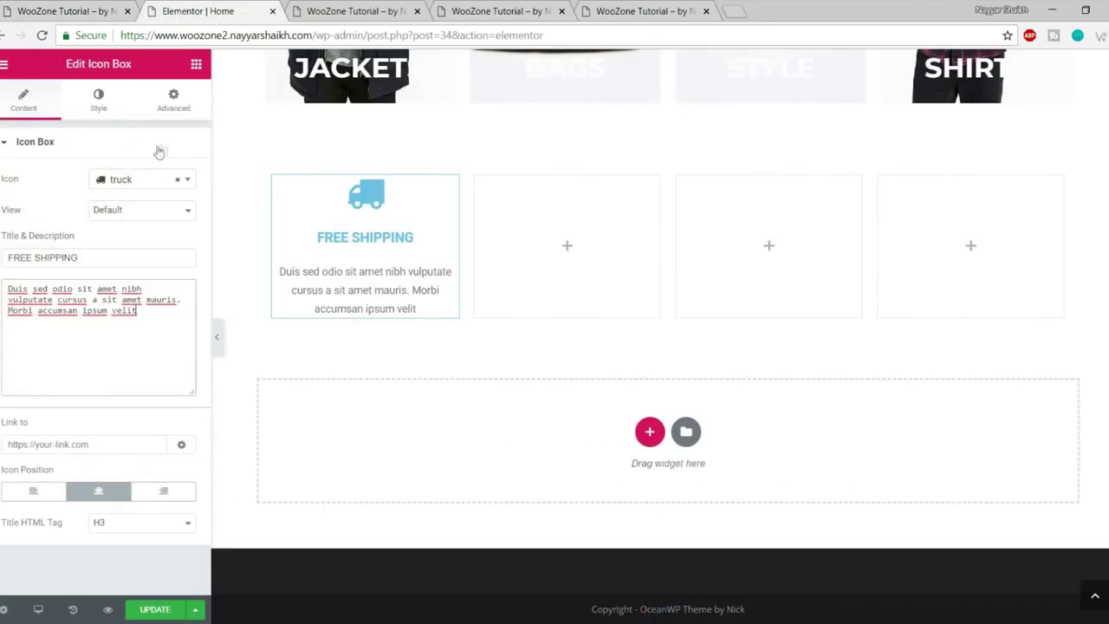
# - Set the icon box's truck icon primary colour to white
pyautogui.click(91, 102)
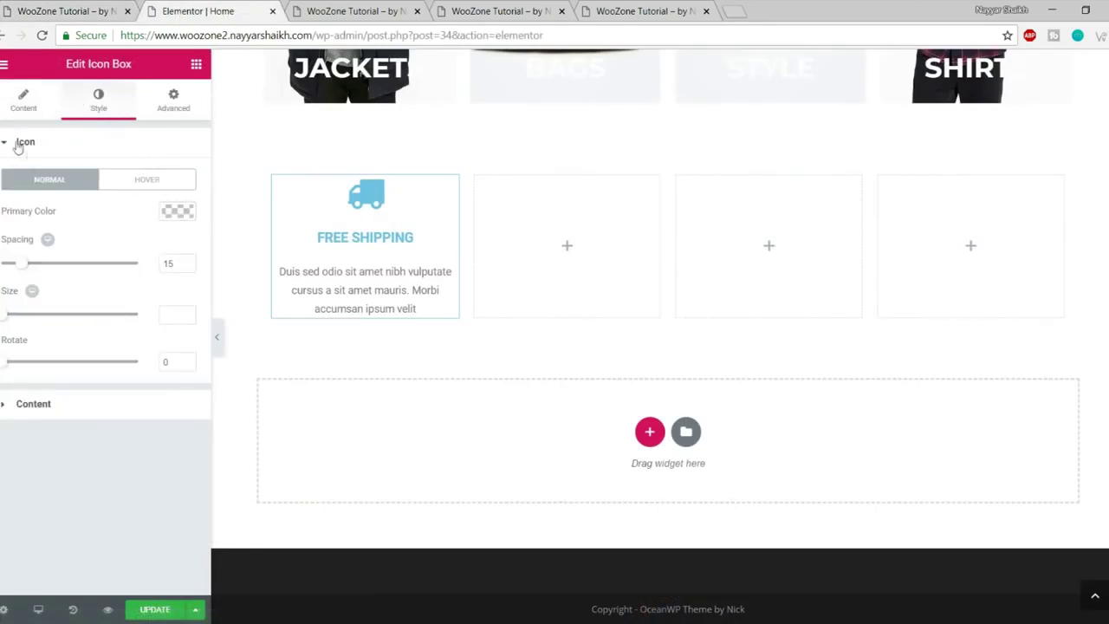
pyautogui.click(48, 146)
pyautogui.click(78, 146)
pyautogui.click(177, 220)
pyautogui.click(139, 399)
pyautogui.click(178, 224)
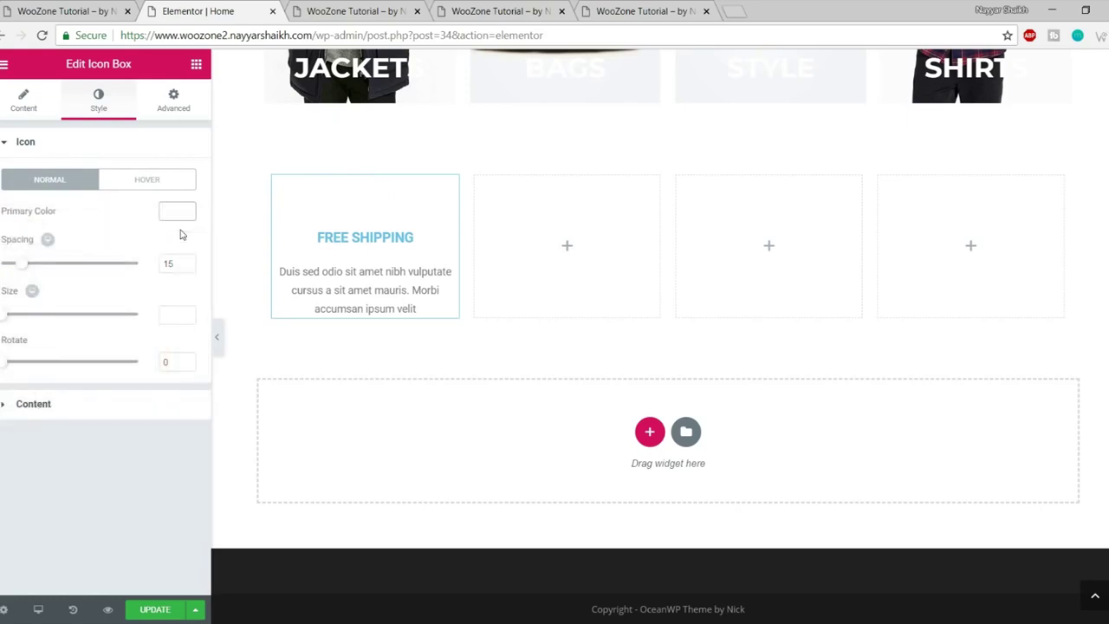
# - Set the FREE SHIPPING title colour to white
pyautogui.click(168, 149)
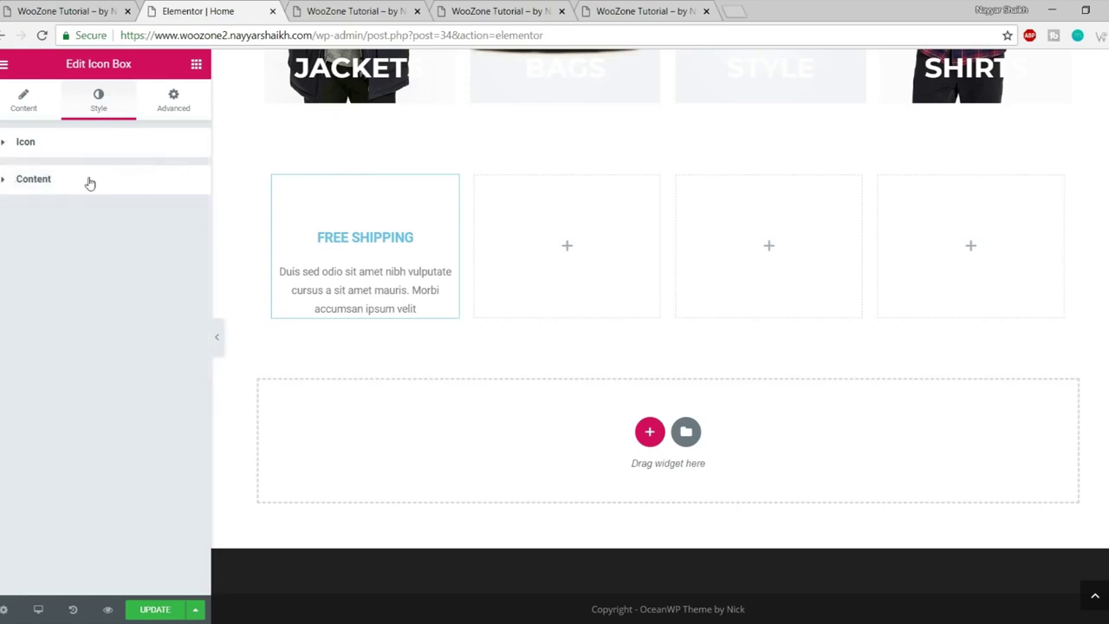
pyautogui.click(90, 182)
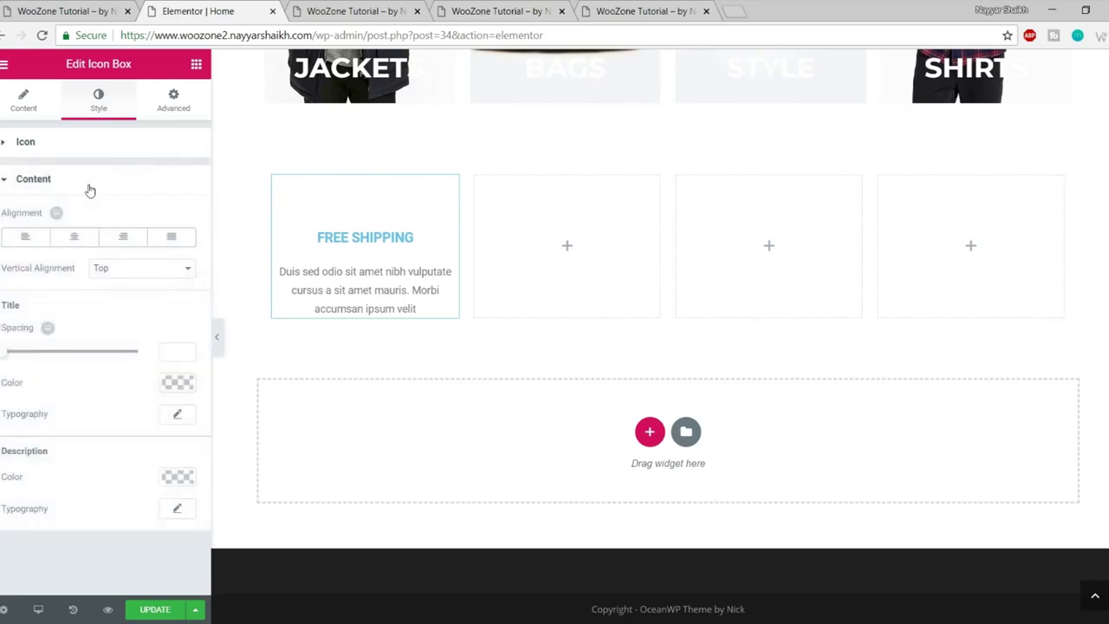
pyautogui.click(177, 382)
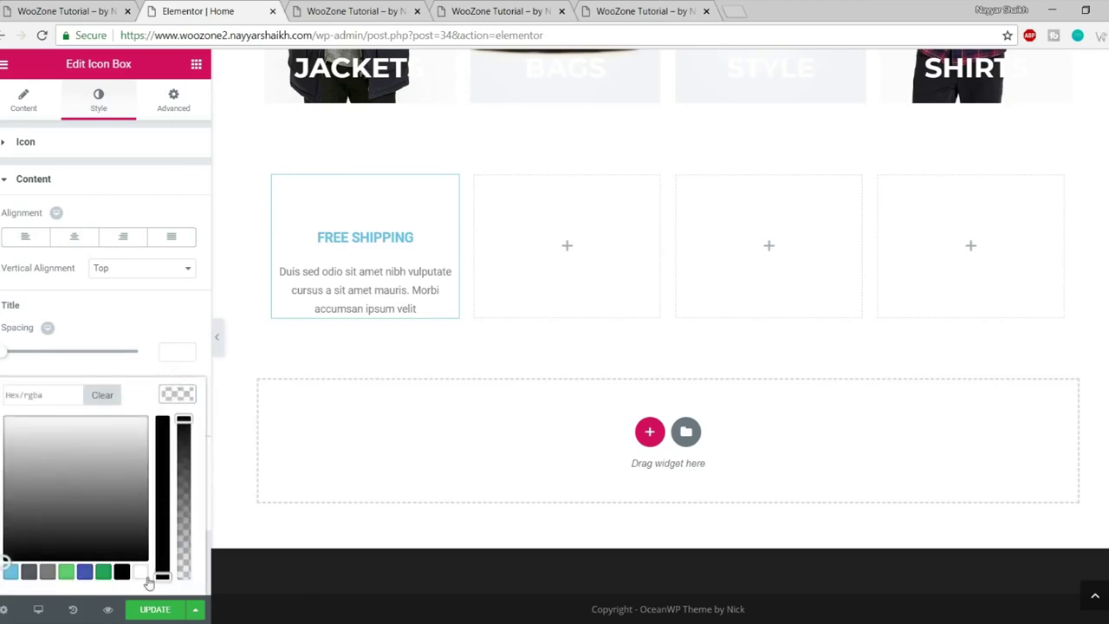
pyautogui.click(141, 573)
pyautogui.click(178, 396)
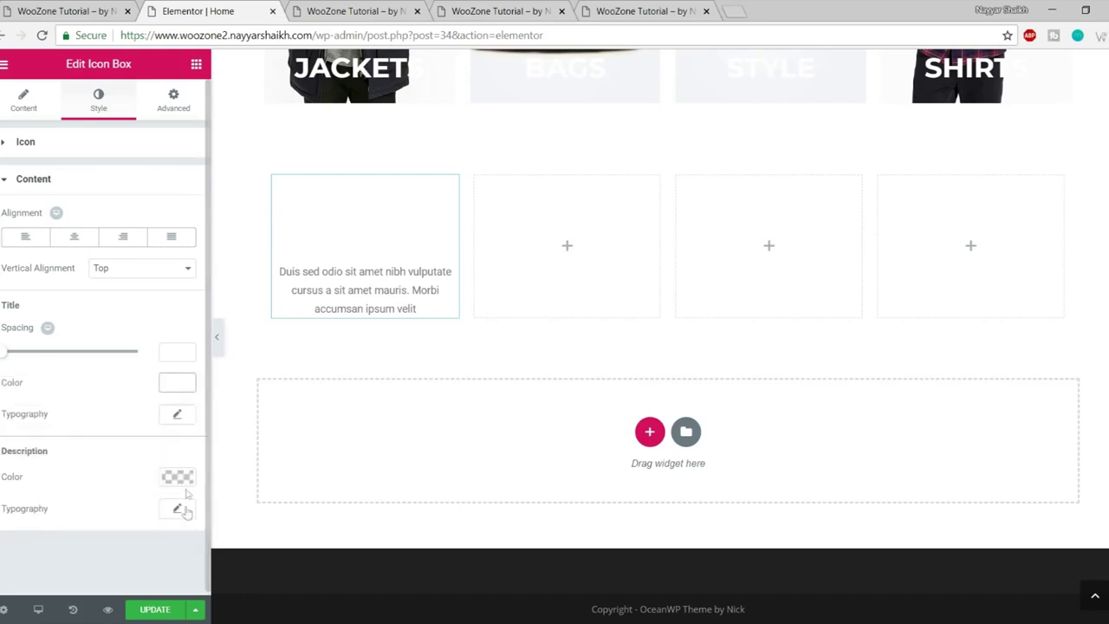
# - Update the page and compare with the reference store's feature boxes
pyautogui.click(152, 612)
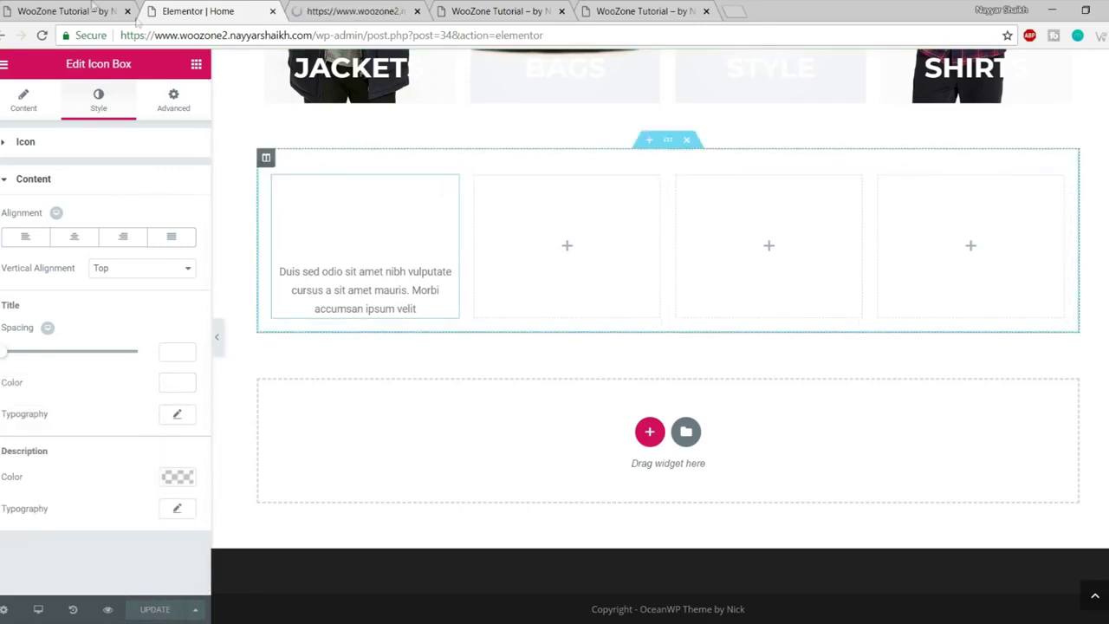
pyautogui.hotkey('ctrl', '1')
pyautogui.click(207, 203)
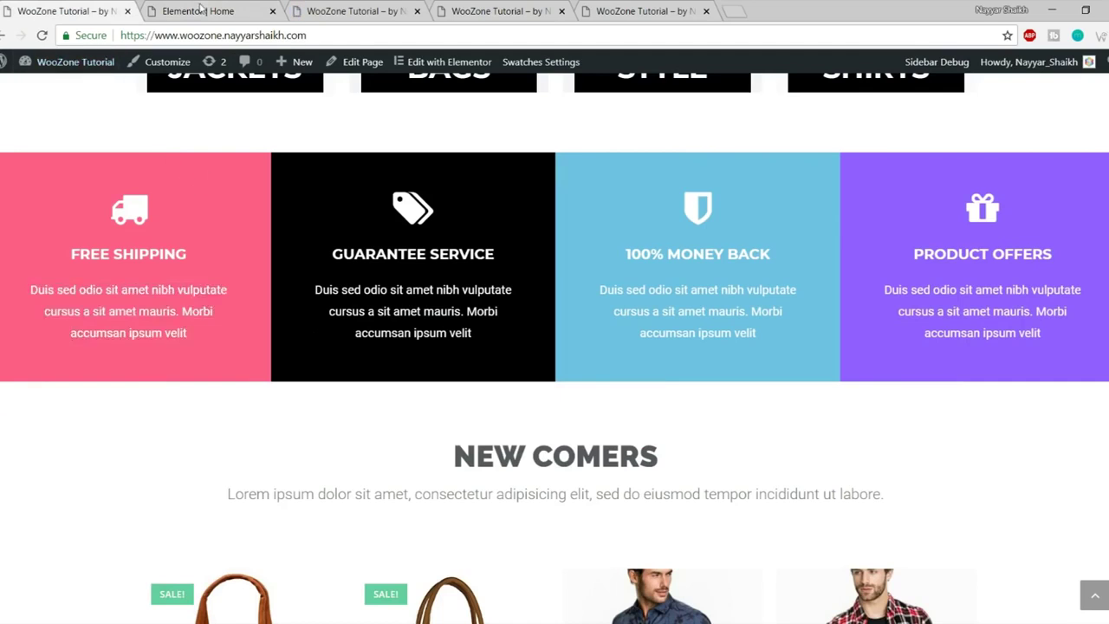
pyautogui.click(199, 10)
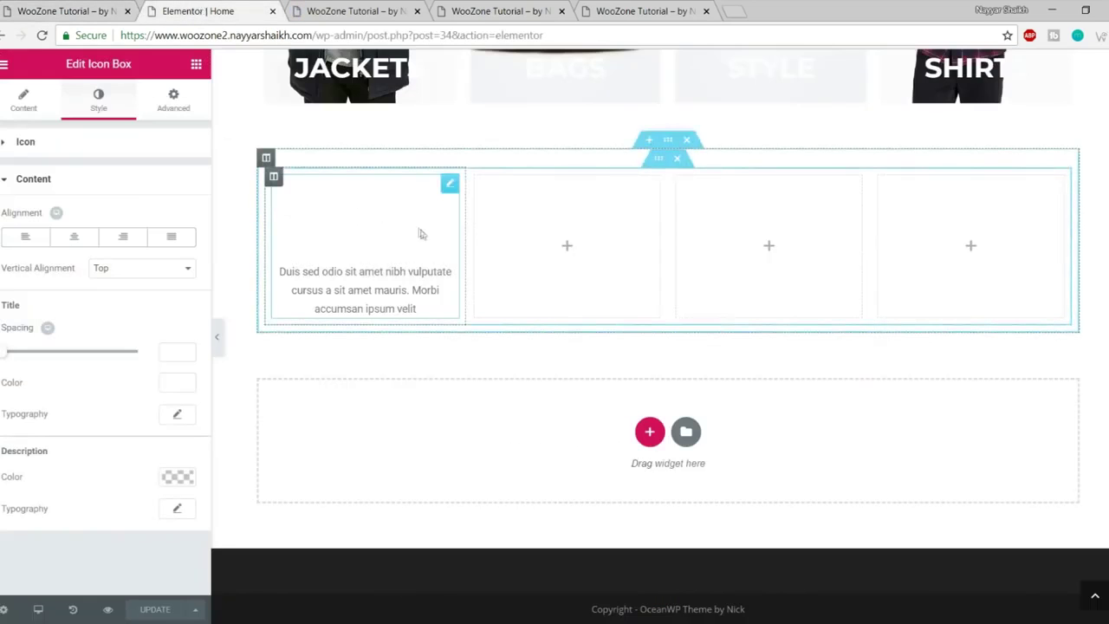
# - Give the Free Shipping column a classic solid background in deep pink #ff5b87
pyautogui.click(273, 183)
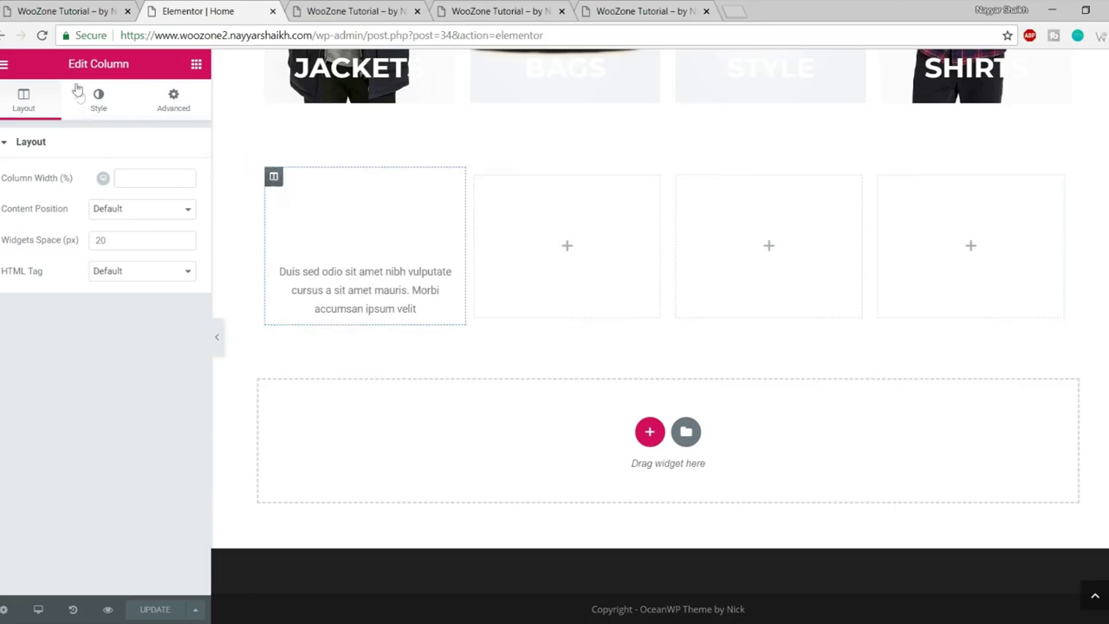
pyautogui.moveTo(68, 71); pyautogui.dragTo(139, 73)
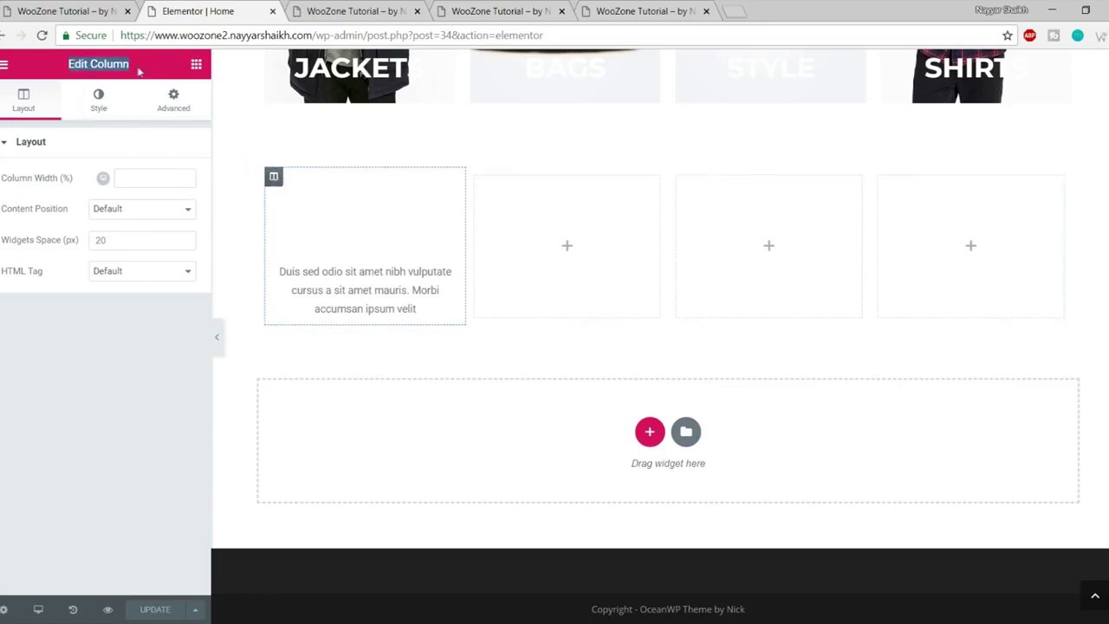
pyautogui.click(99, 100)
pyautogui.click(115, 211)
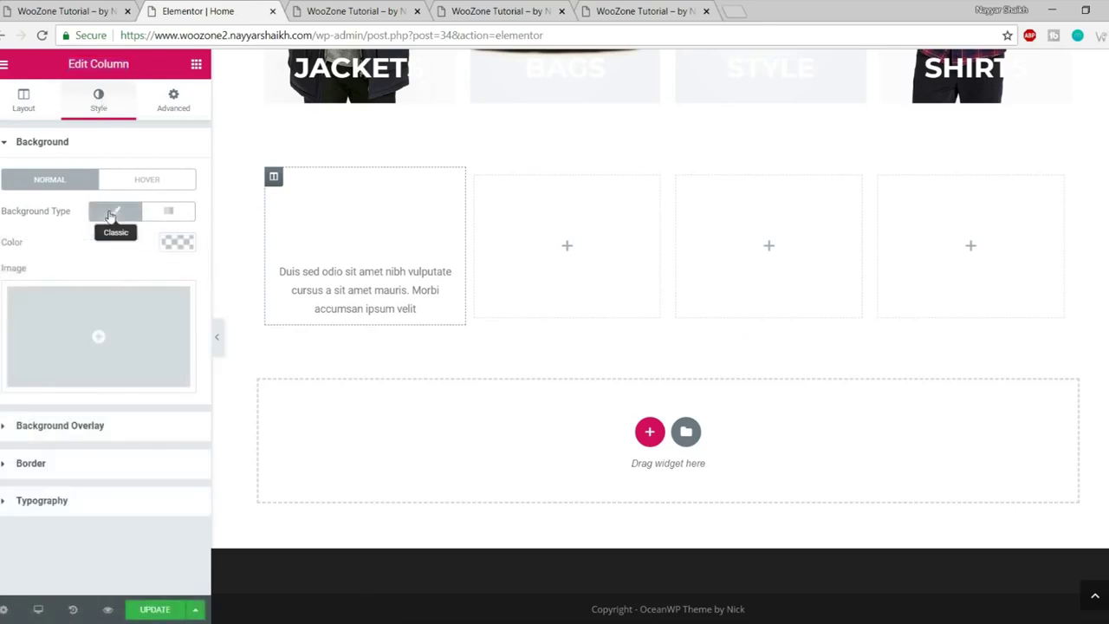
pyautogui.click(181, 250)
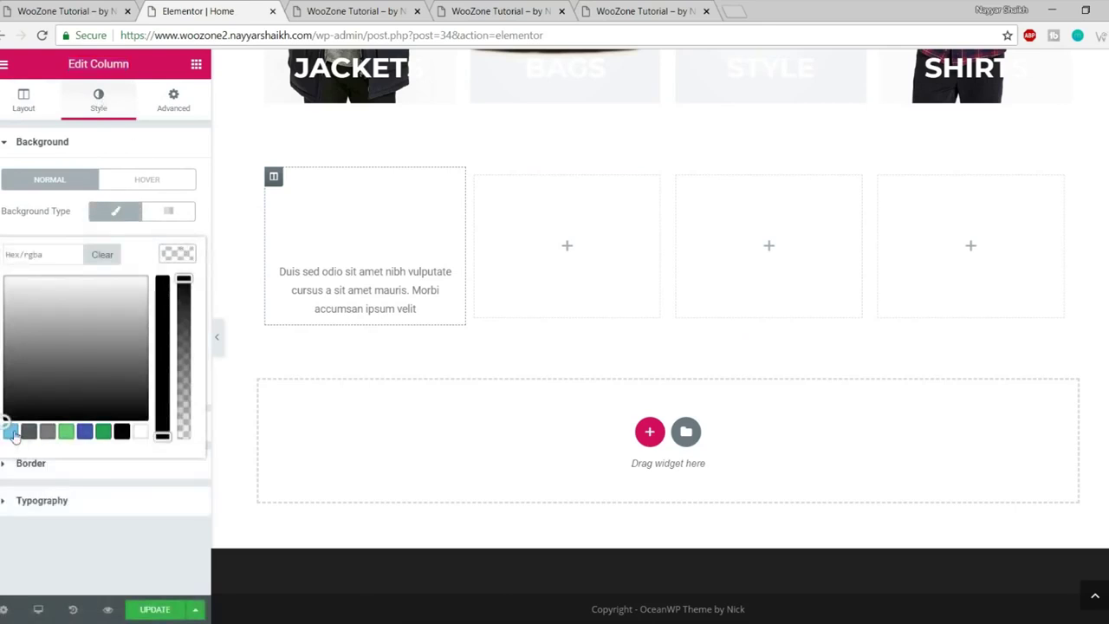
pyautogui.click(10, 431)
pyautogui.moveTo(76, 293); pyautogui.dragTo(165, 213)
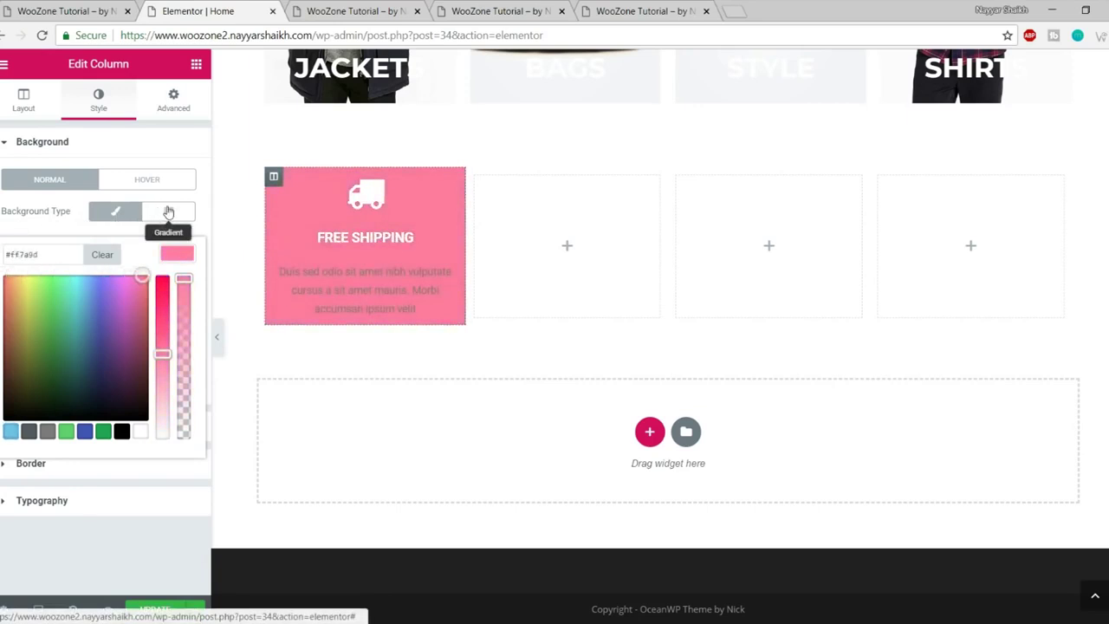
pyautogui.moveTo(162, 338)
pyautogui.mouseDown()
pyautogui.moveTo(162, 315)
pyautogui.moveTo(163, 331)
pyautogui.mouseUp()
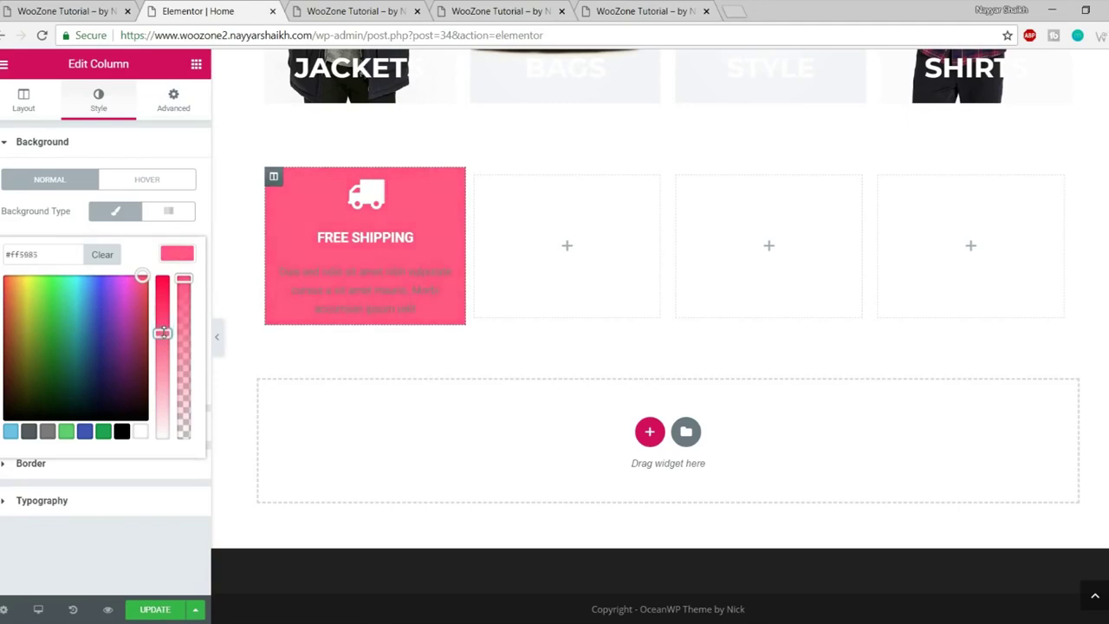
# - Compare the pink column against the reference store's feature boxes
pyautogui.click(69, 11)
pyautogui.click(197, 10)
pyautogui.click(74, 8)
pyautogui.click(184, 8)
# - Set the Free Shipping title typography to Montserrat, 19 px, weight 700
pyautogui.click(366, 254)
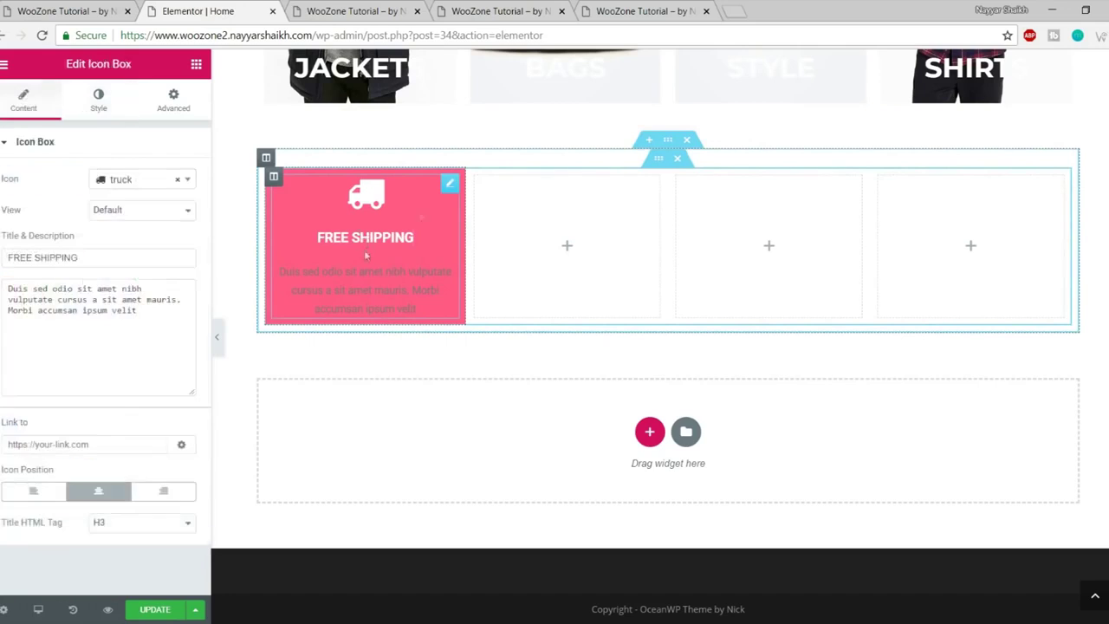
pyautogui.click(99, 102)
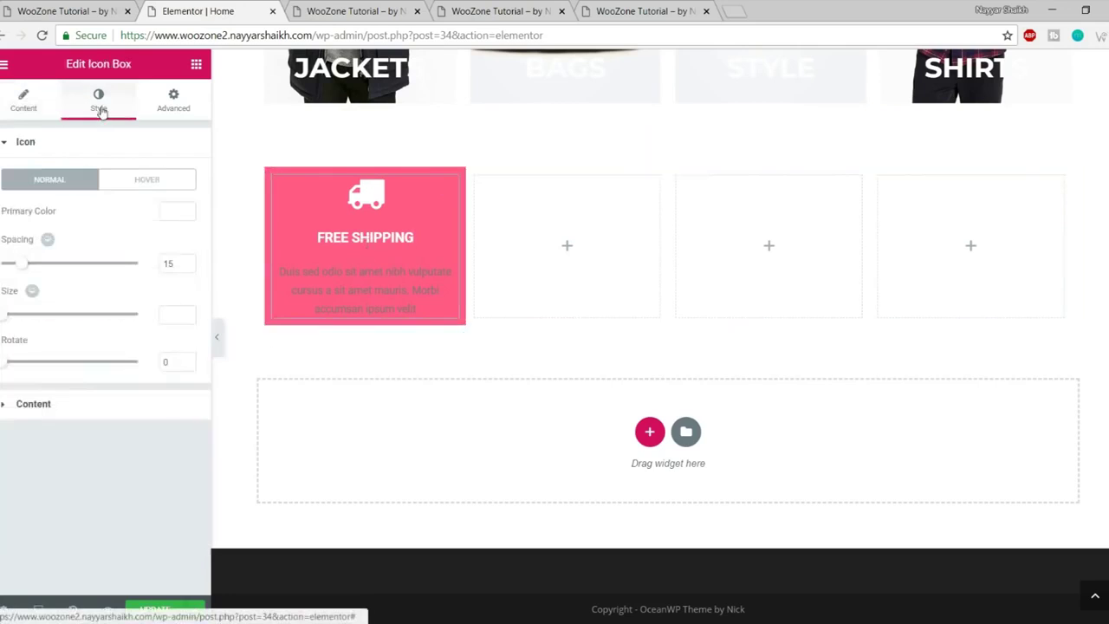
pyautogui.click(123, 403)
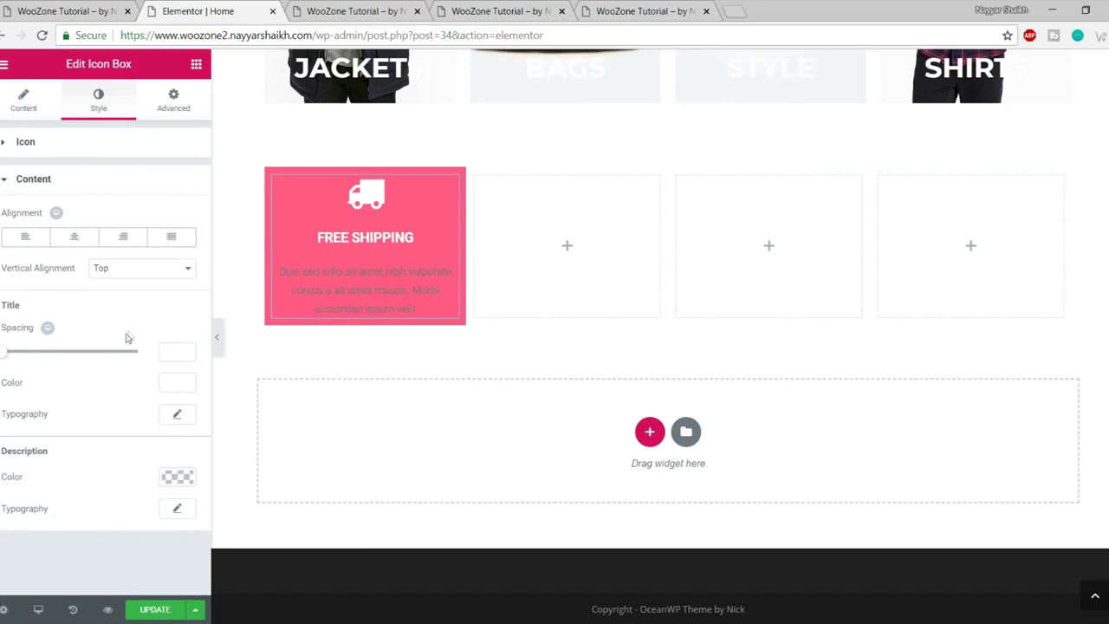
pyautogui.click(184, 417)
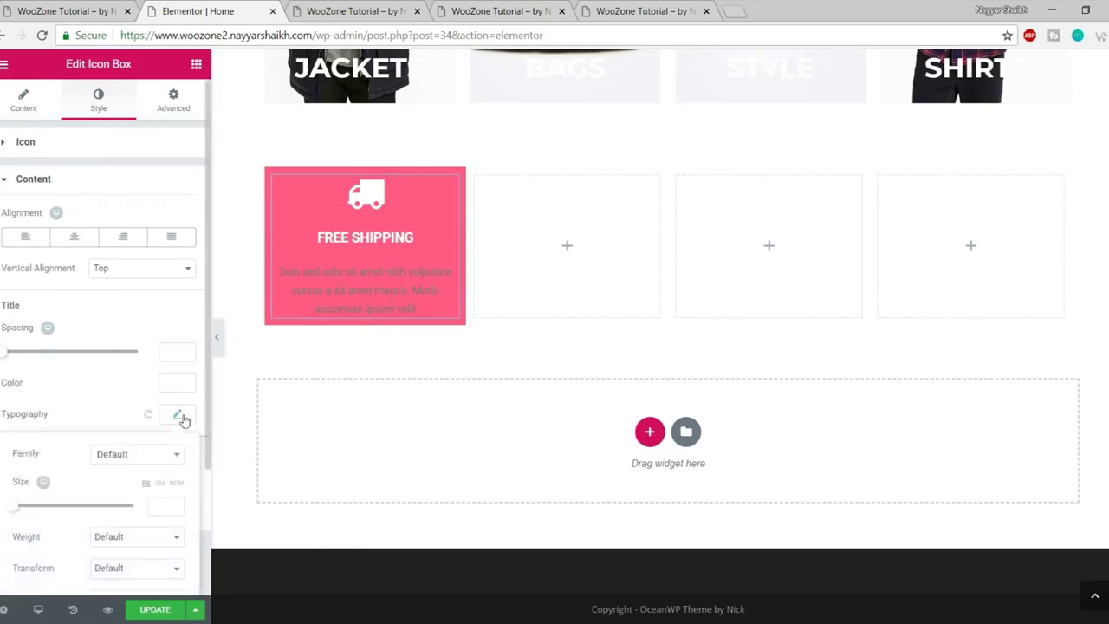
pyautogui.scroll(-3, 168, 433)
pyautogui.click(125, 295)
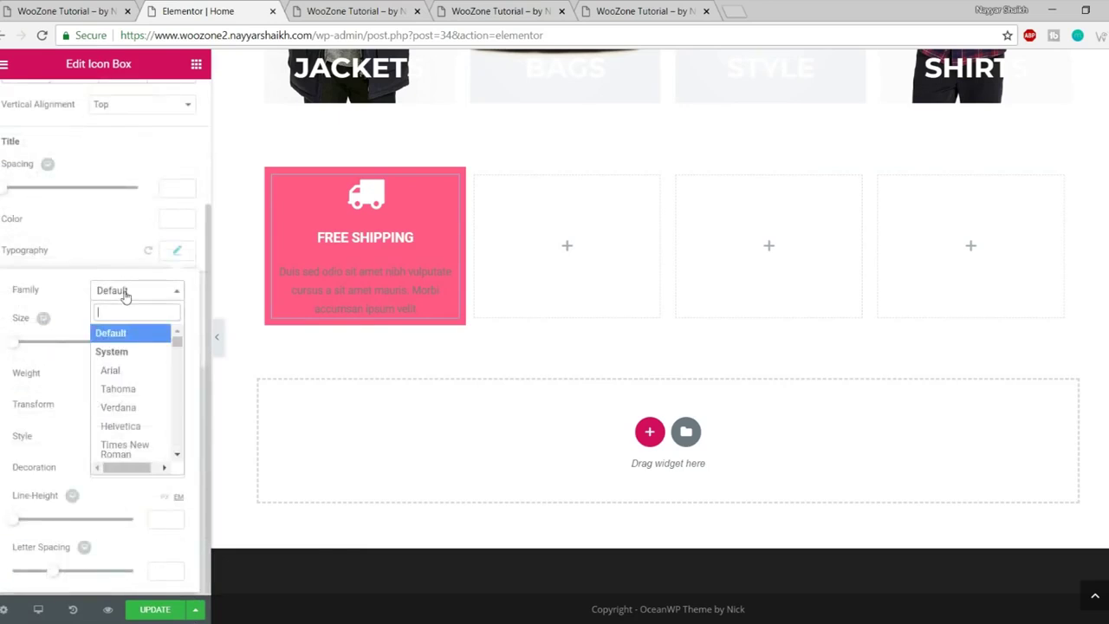
pyautogui.write('monts')
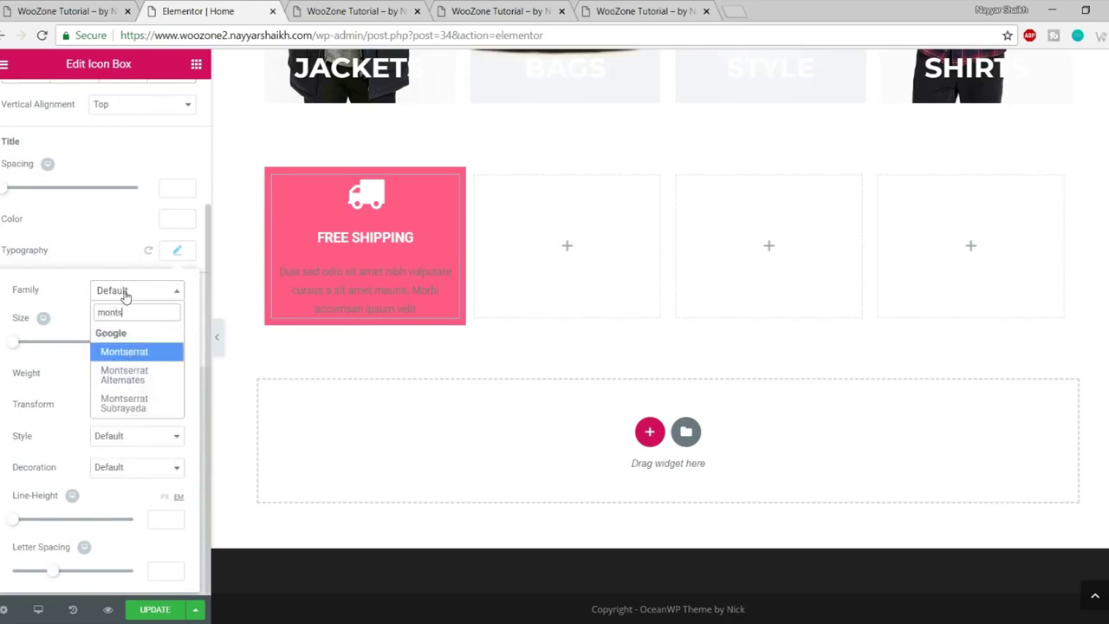
pyautogui.press('Return')
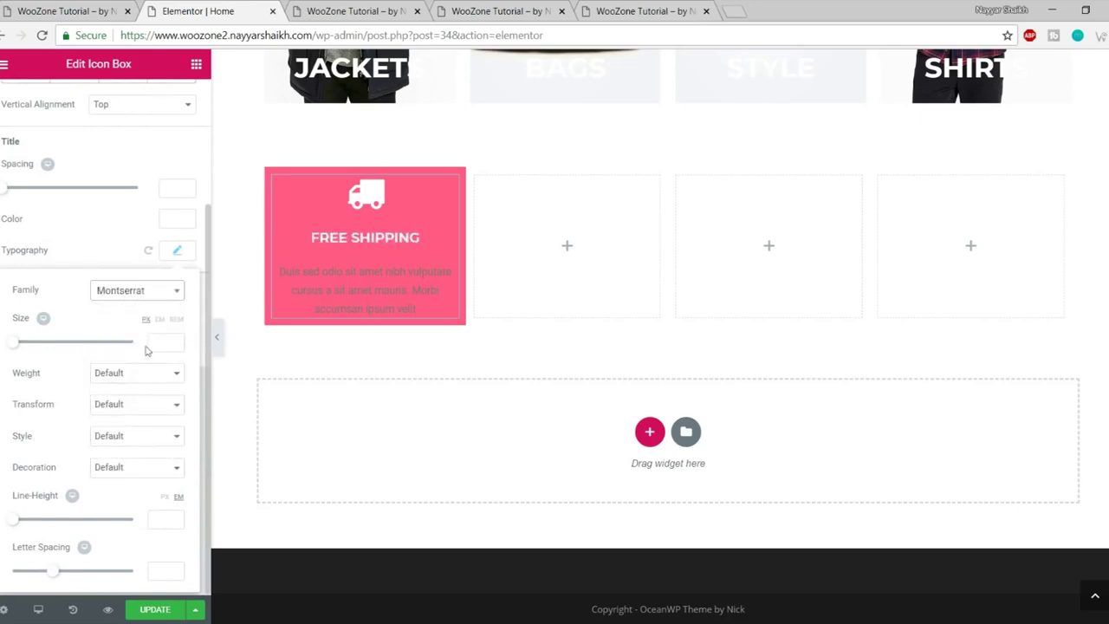
pyautogui.click(161, 340)
pyautogui.write('19')
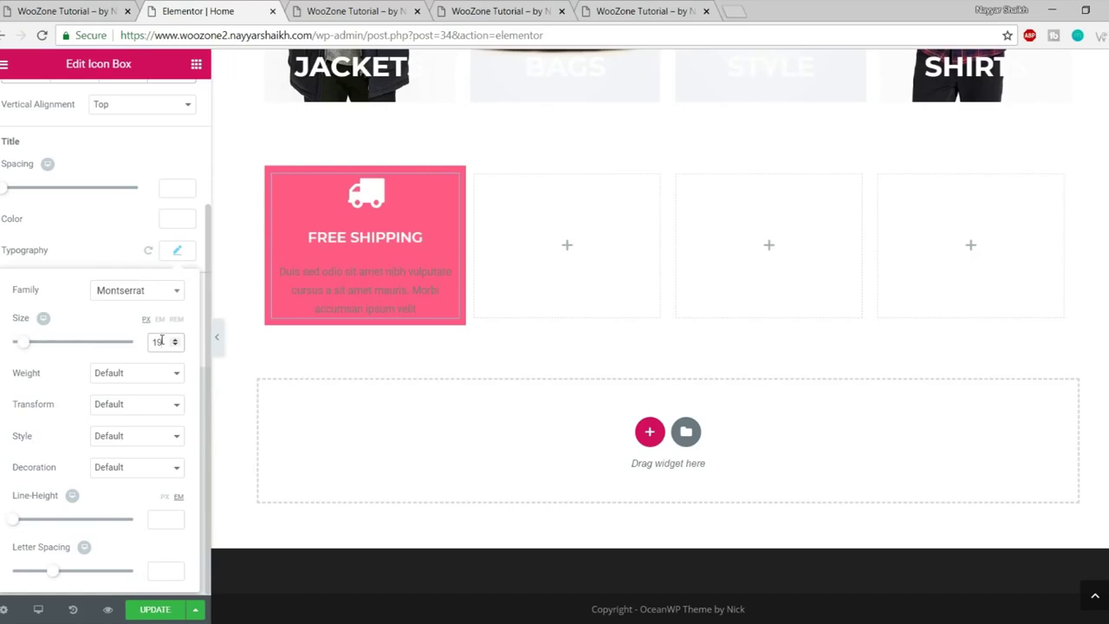
pyautogui.click(136, 373)
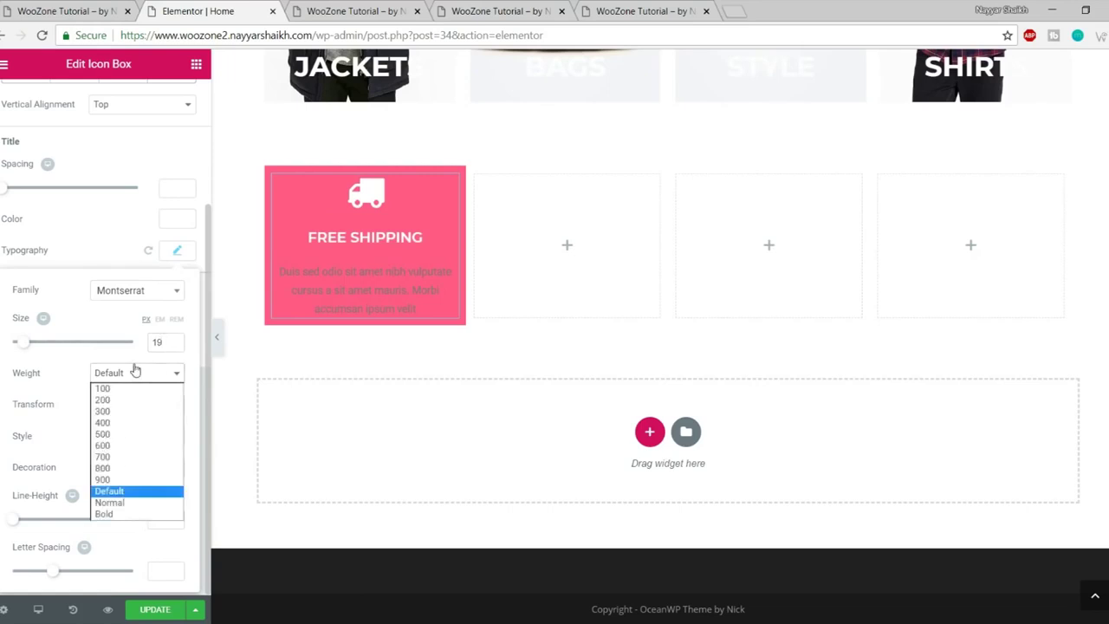
pyautogui.click(110, 457)
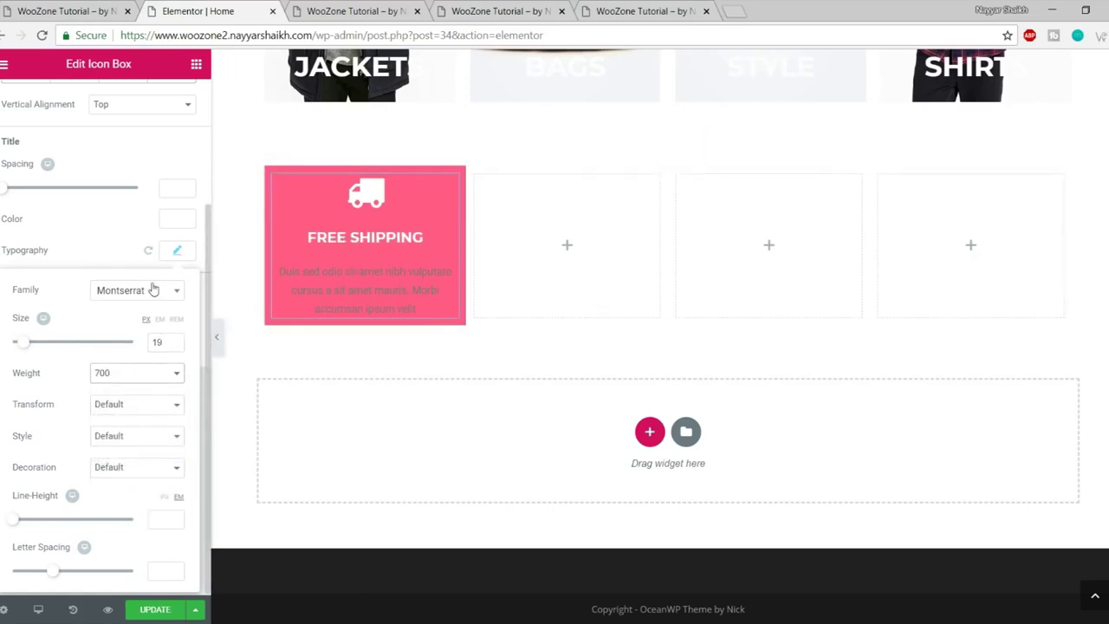
pyautogui.click(178, 253)
# - Make the description text white at 16 px and update the page
pyautogui.moveTo(3, 297); pyautogui.dragTo(44, 290)
pyautogui.click(173, 316)
pyautogui.click(139, 503)
pyautogui.scroll(1, 172, 476)
pyautogui.click(182, 394)
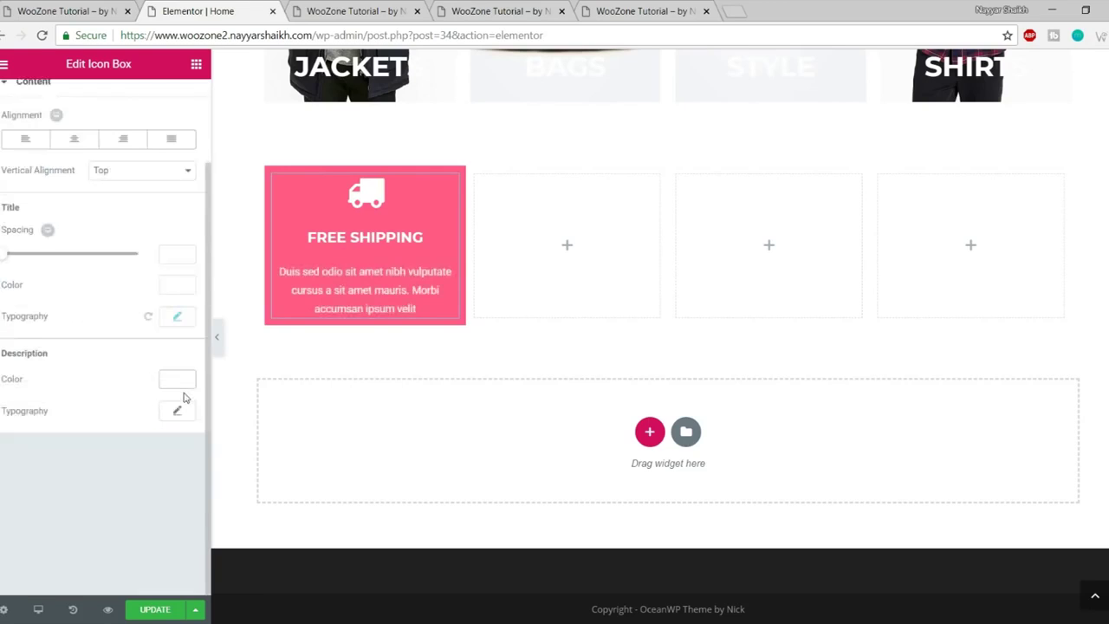
pyautogui.click(176, 410)
pyautogui.scroll(-3, 177, 428)
pyautogui.click(151, 341)
pyautogui.write('16')
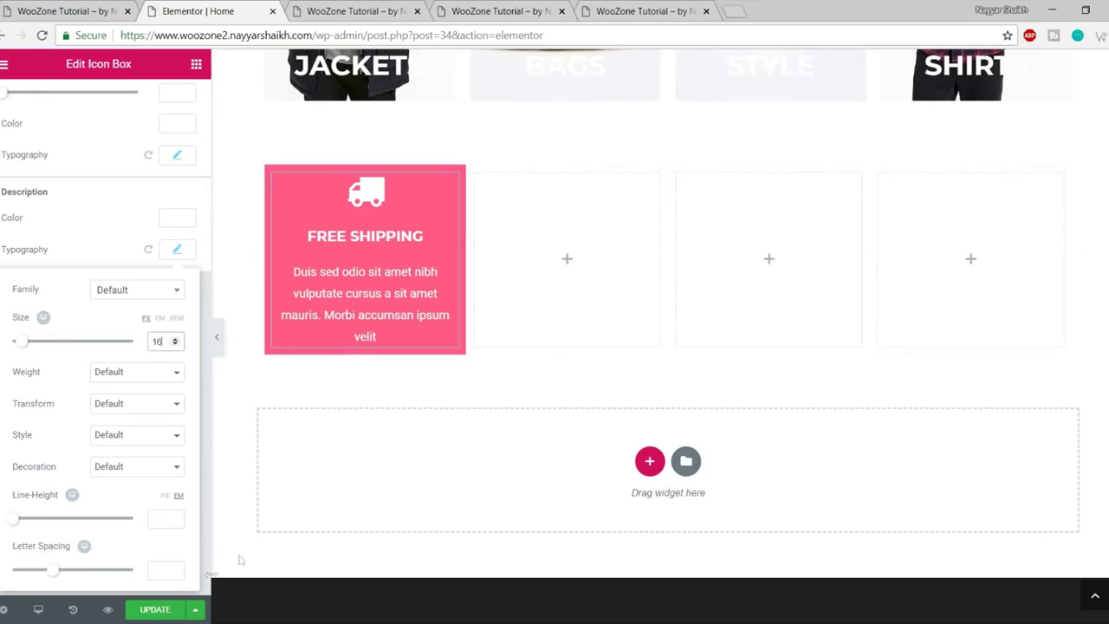
pyautogui.click(152, 609)
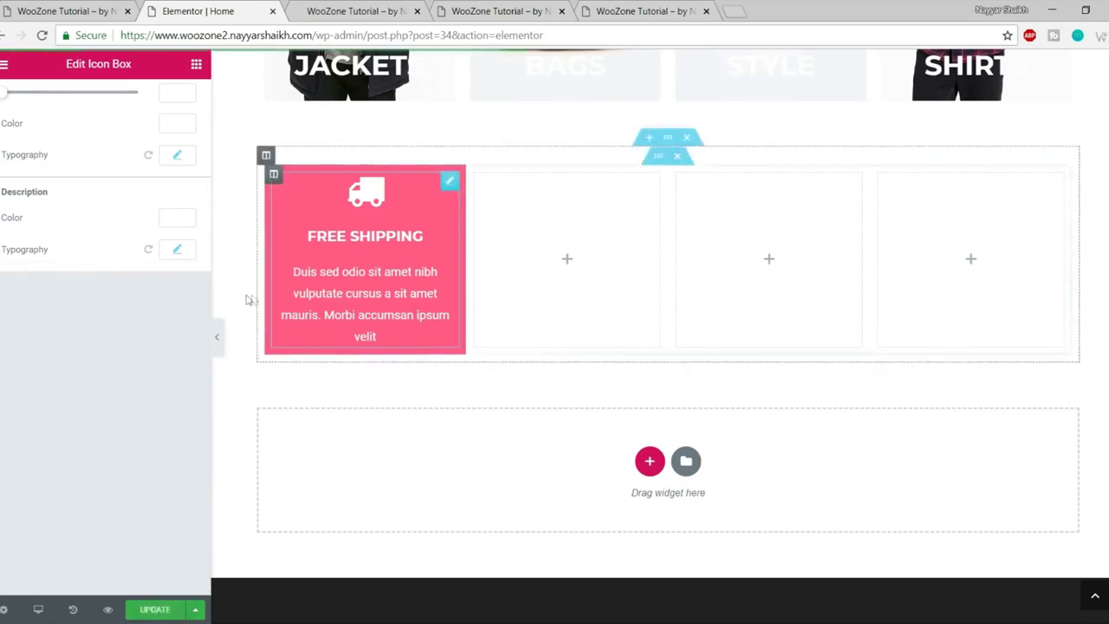
# - Preview the saved page's pink Free Shipping box against the reference store's features row
pyautogui.click(107, 609)
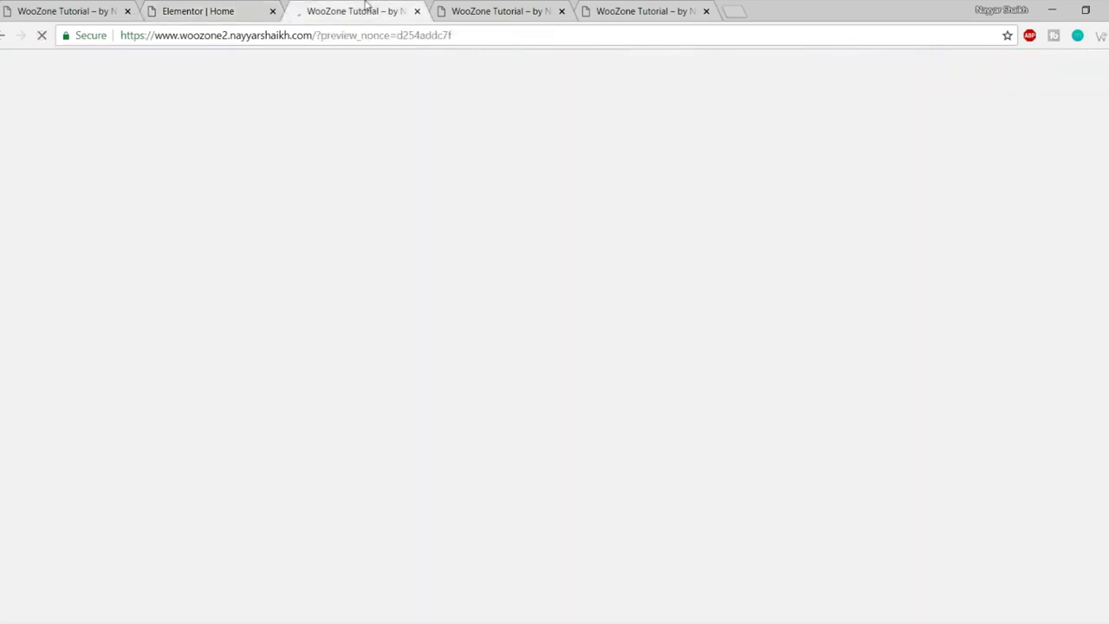
pyautogui.scroll(-4, 500, 232)
pyautogui.scroll(-5, 500, 232)
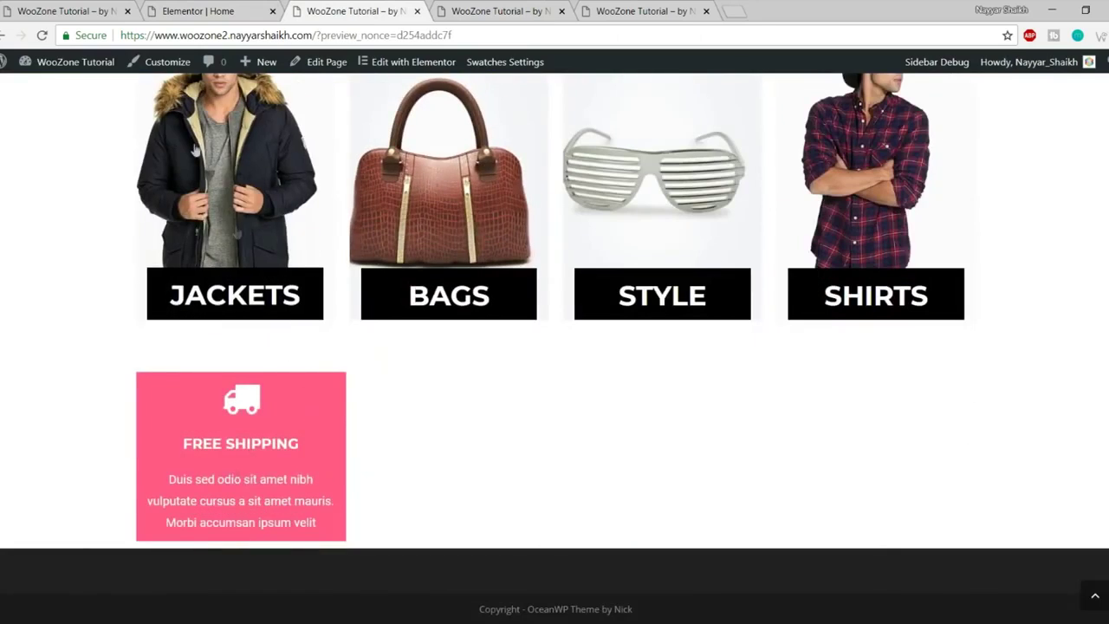
pyautogui.click(65, 10)
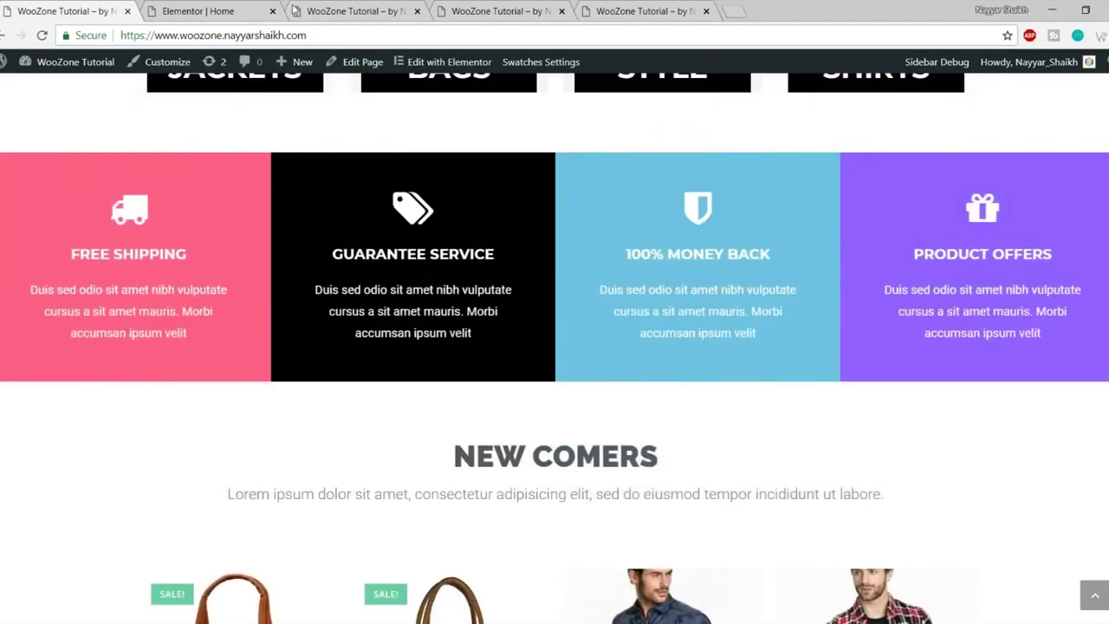
pyautogui.click(234, 9)
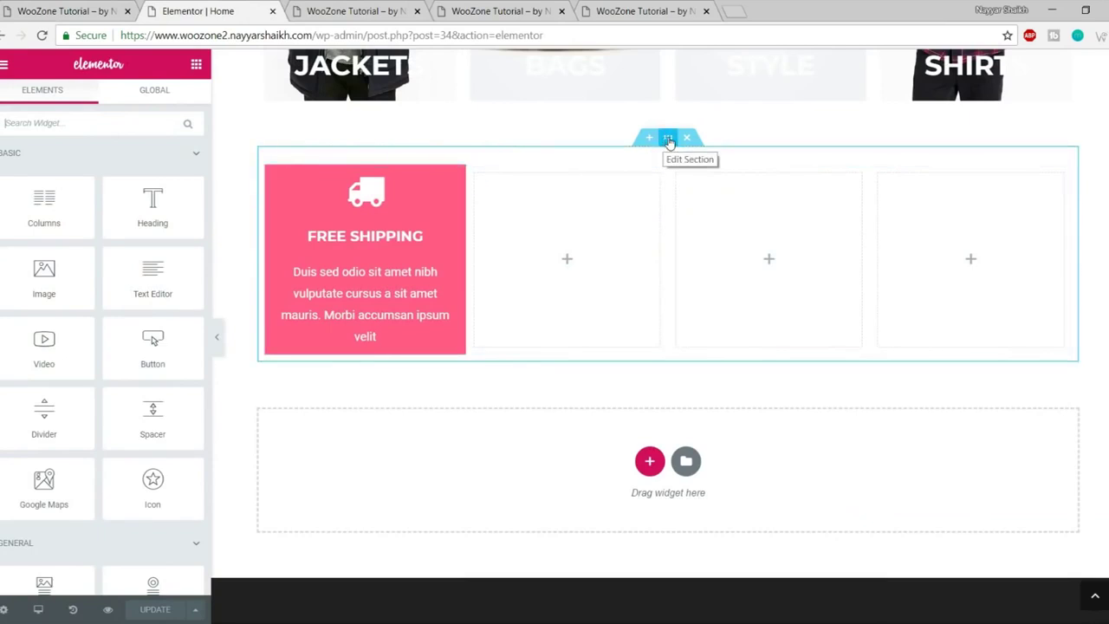
# - Turn on Stretch Section for the features row and set Content Width to Full Width
pyautogui.click(668, 138)
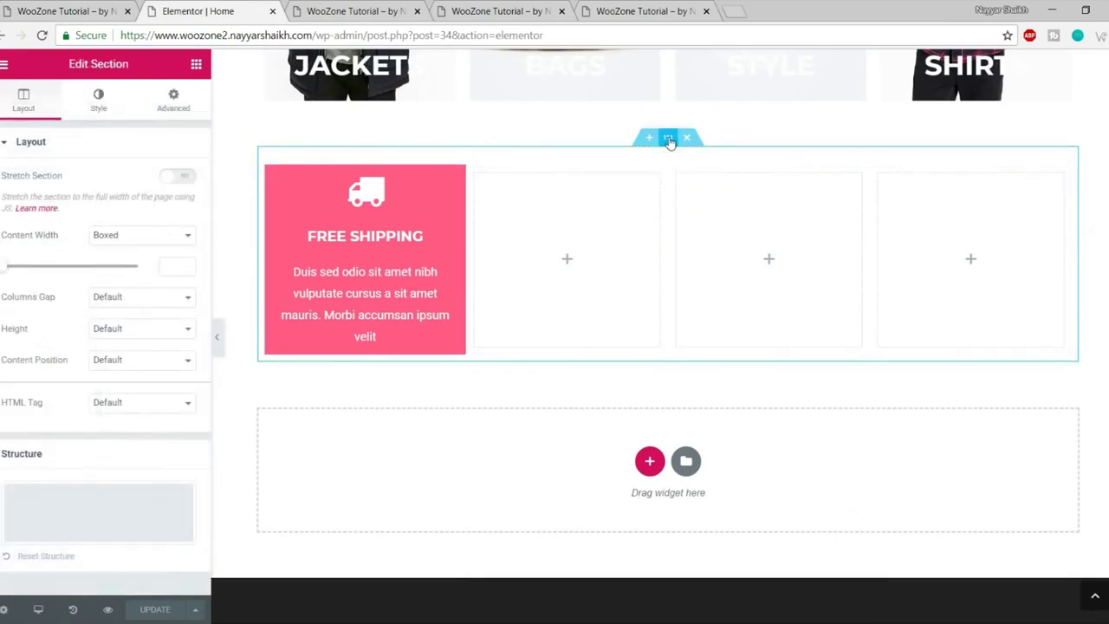
pyautogui.click(178, 177)
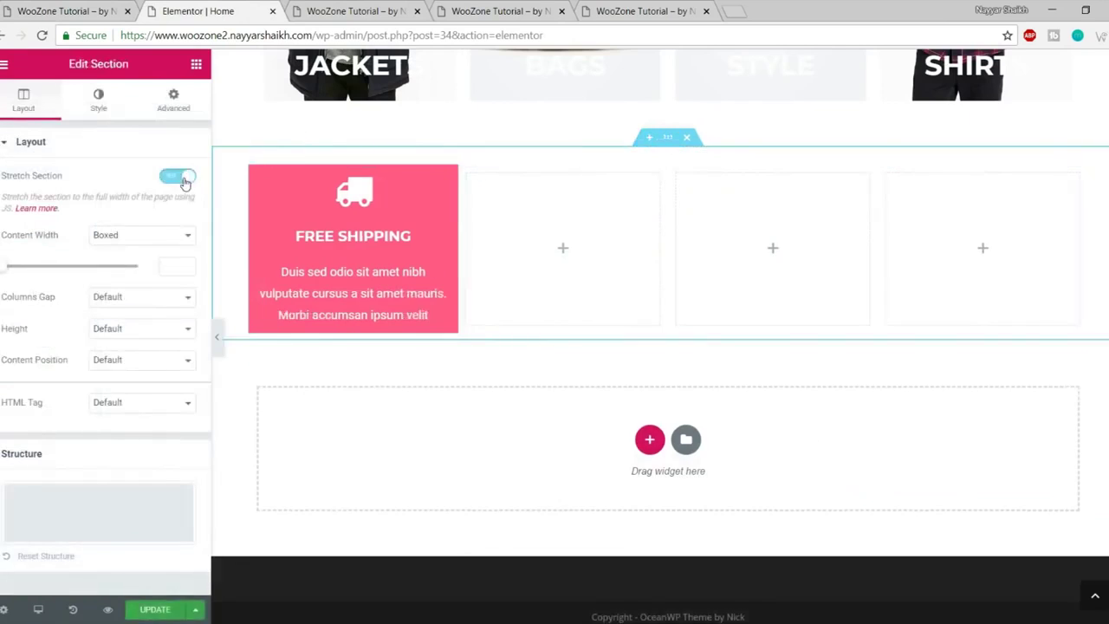
pyautogui.click(125, 242)
pyautogui.click(9, 242)
pyautogui.moveTo(58, 242); pyautogui.dragTo(38, 241)
pyautogui.click(109, 237)
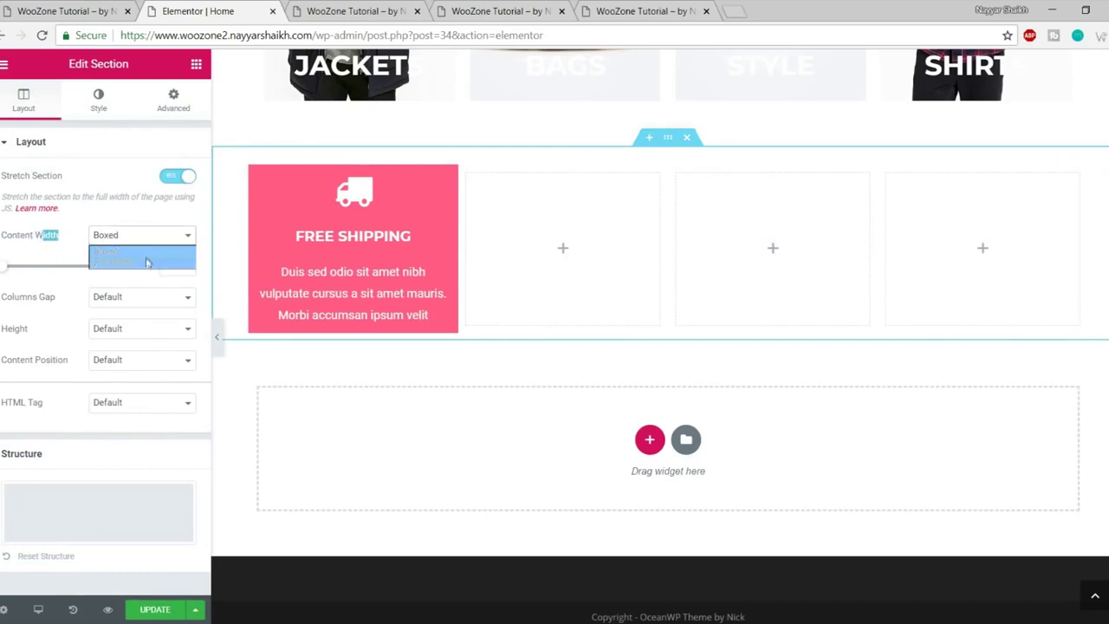
pyautogui.click(145, 262)
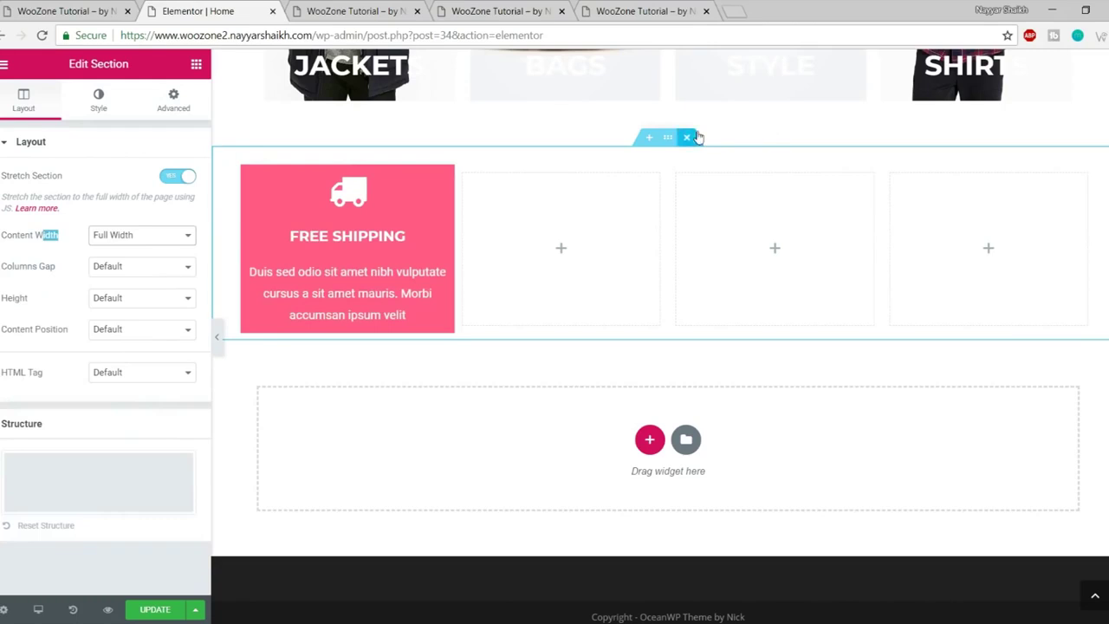
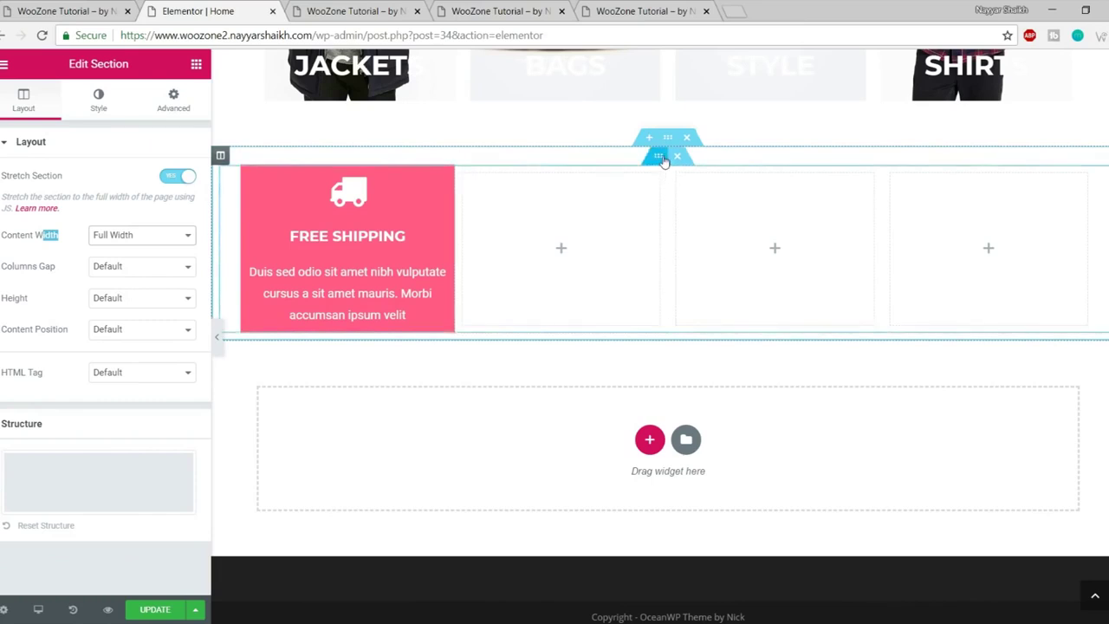
# - Set the four-column inner section to Full Width content with No Gap between columns
pyautogui.click(656, 159)
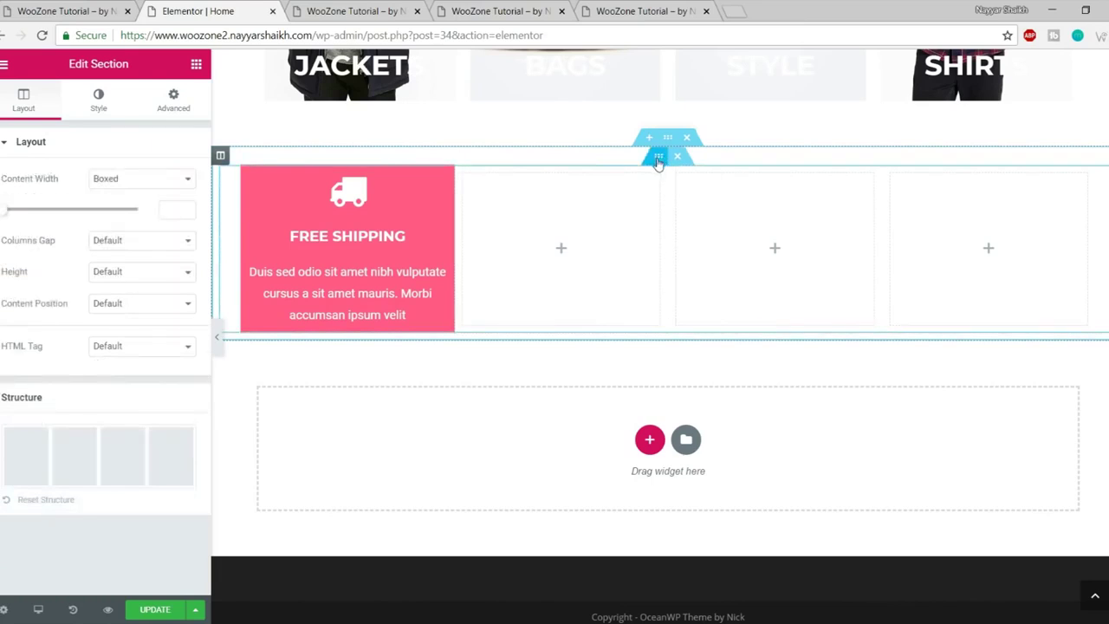
pyautogui.click(115, 181)
pyautogui.click(121, 208)
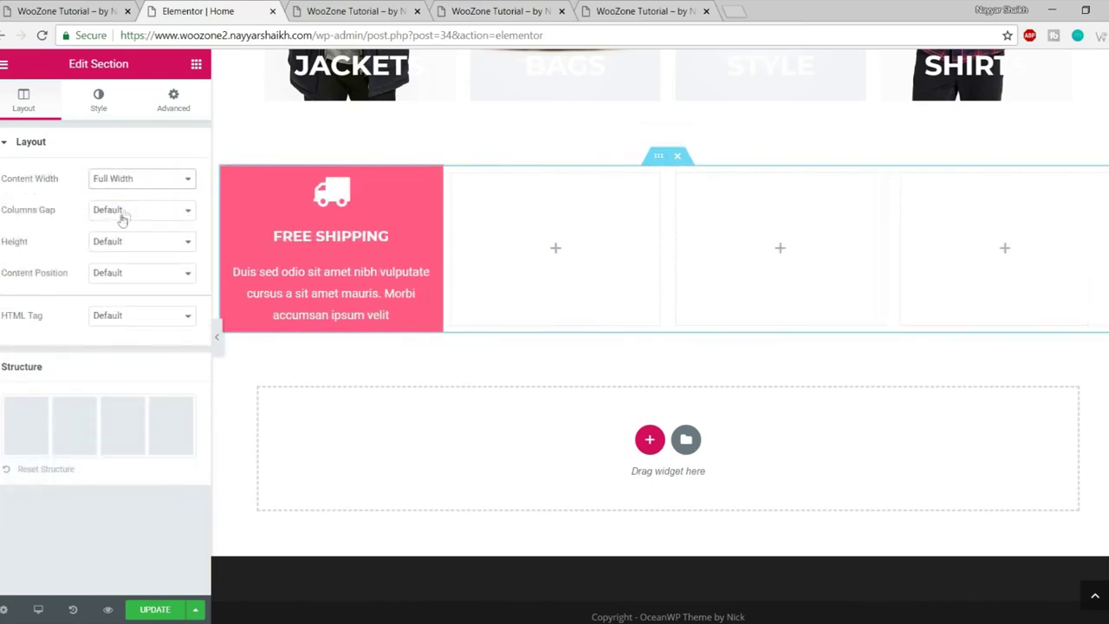
pyautogui.click(124, 215)
pyautogui.click(124, 222)
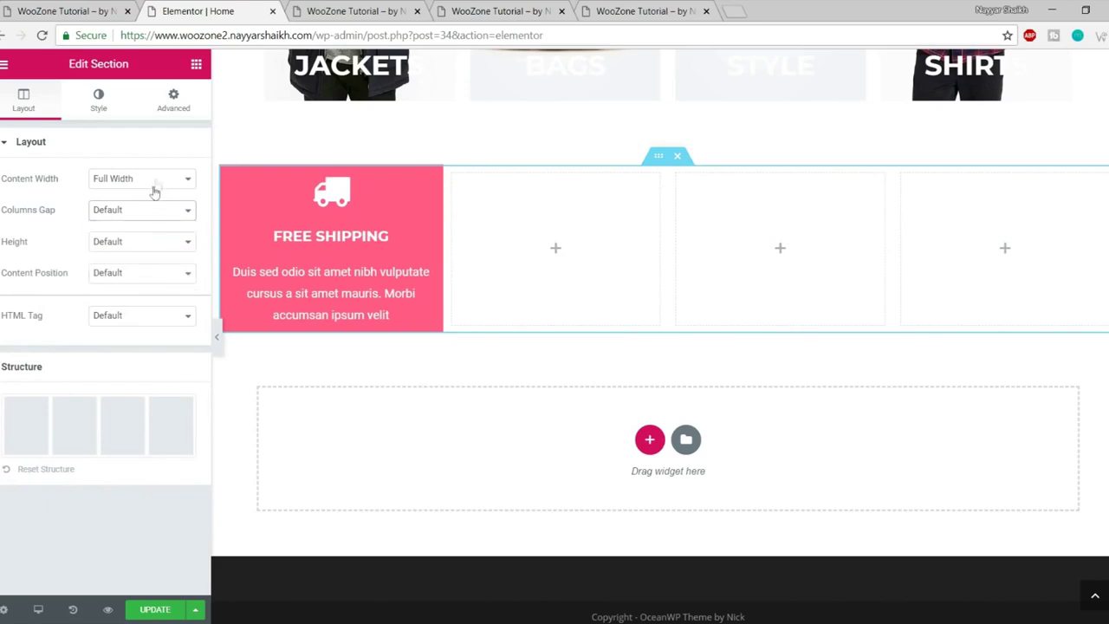
pyautogui.click(147, 212)
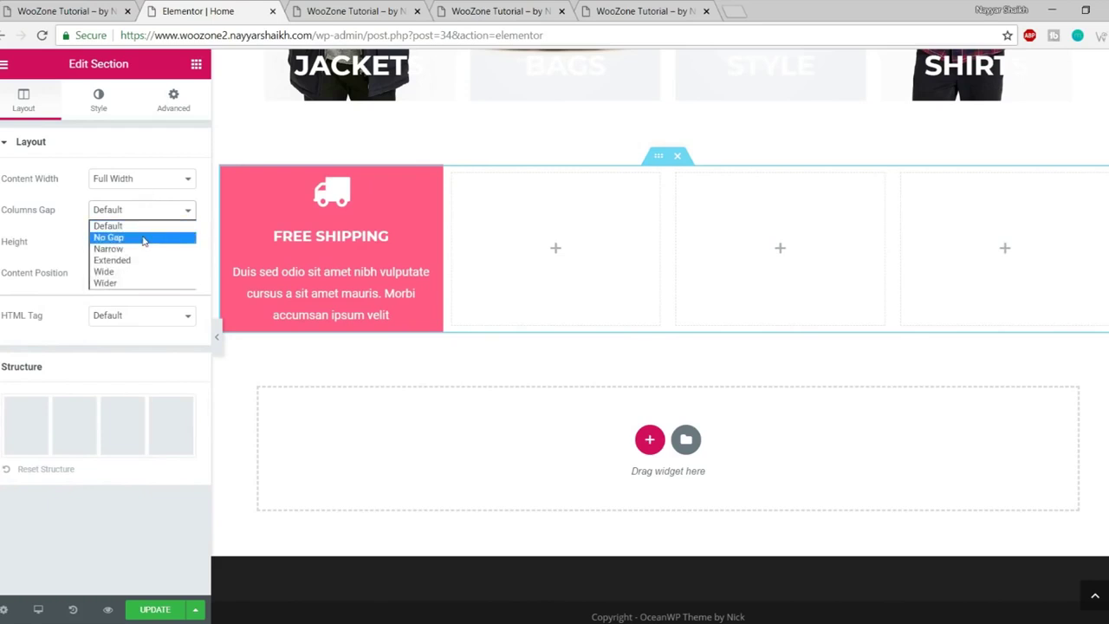
pyautogui.click(143, 240)
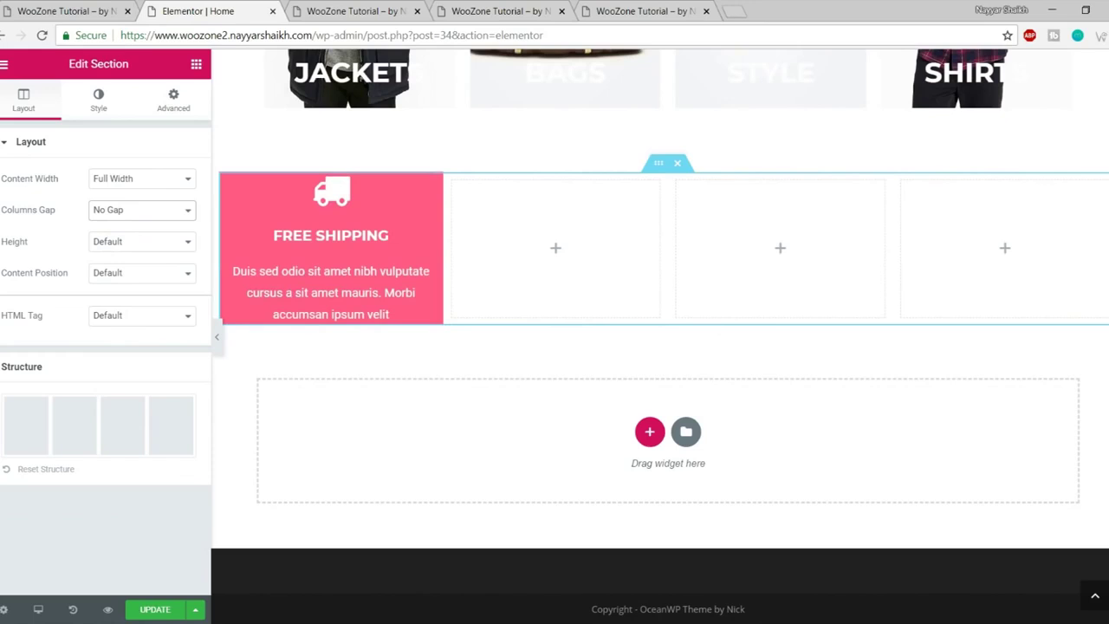
# - Save the page and check the new layout on the live page
pyautogui.click(156, 609)
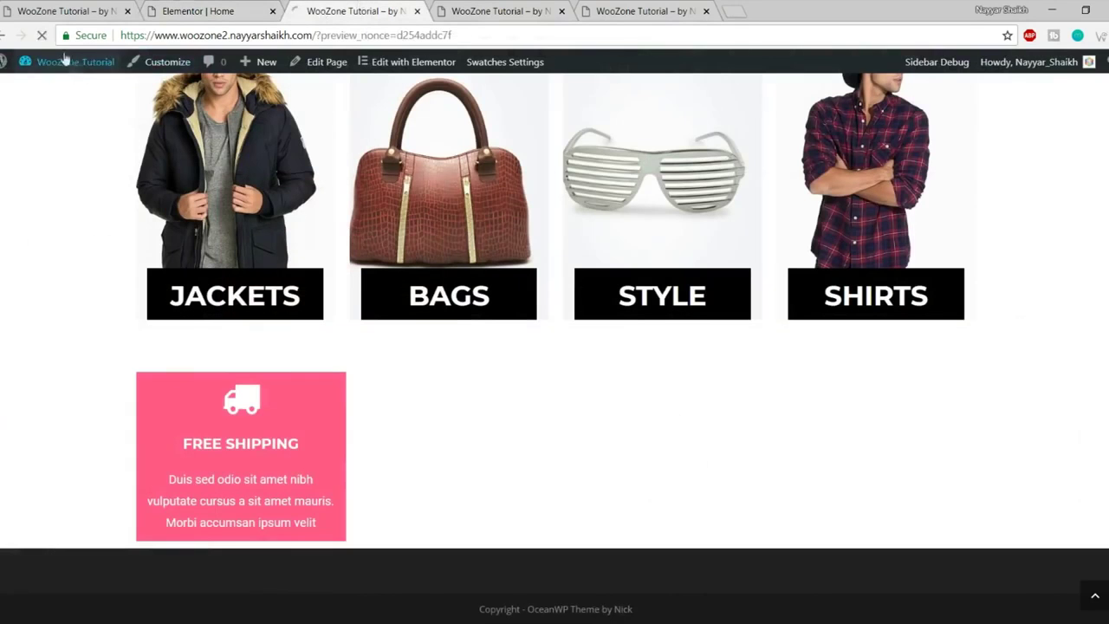
pyautogui.click(69, 61)
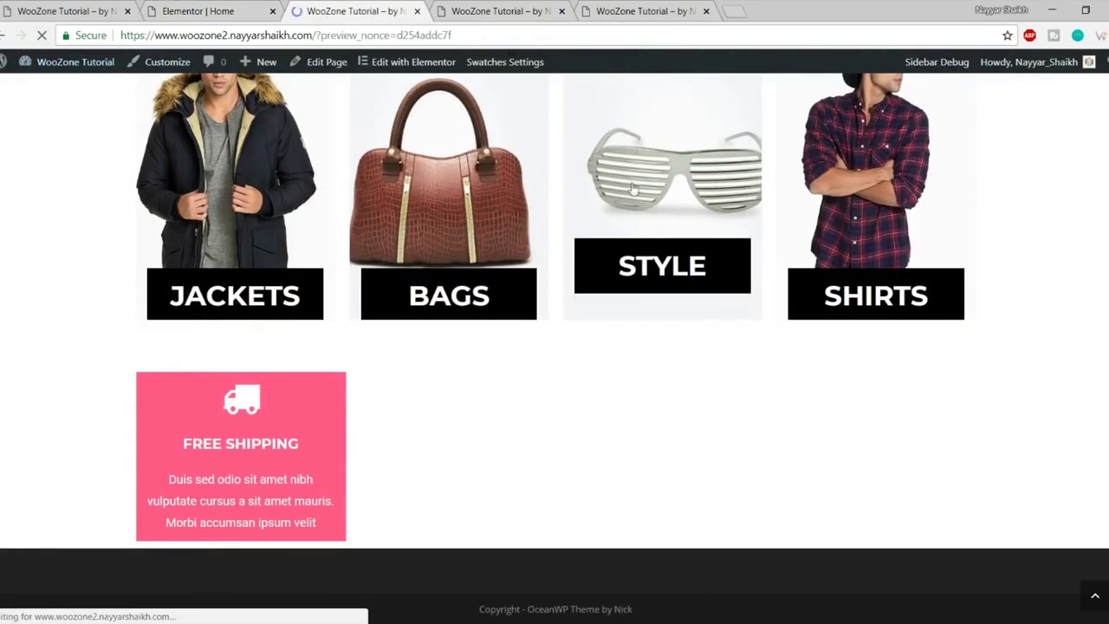
pyautogui.scroll(-4, 617, 312)
pyautogui.scroll(-5, 619, 320)
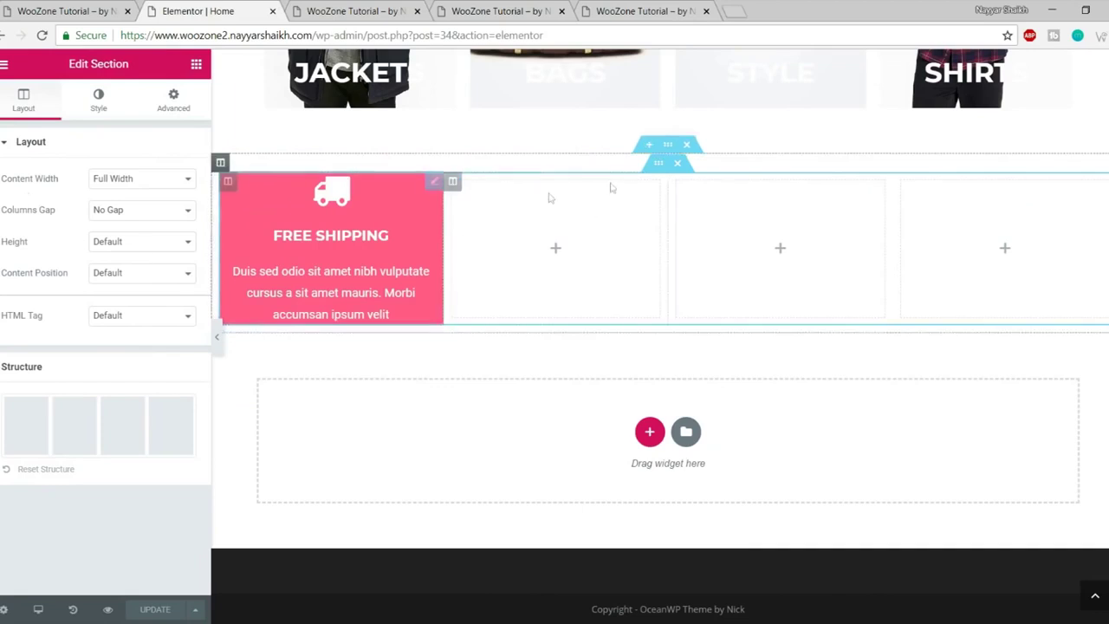
# - Set the outer section's Columns Gap to No Gap and save
pyautogui.click(668, 146)
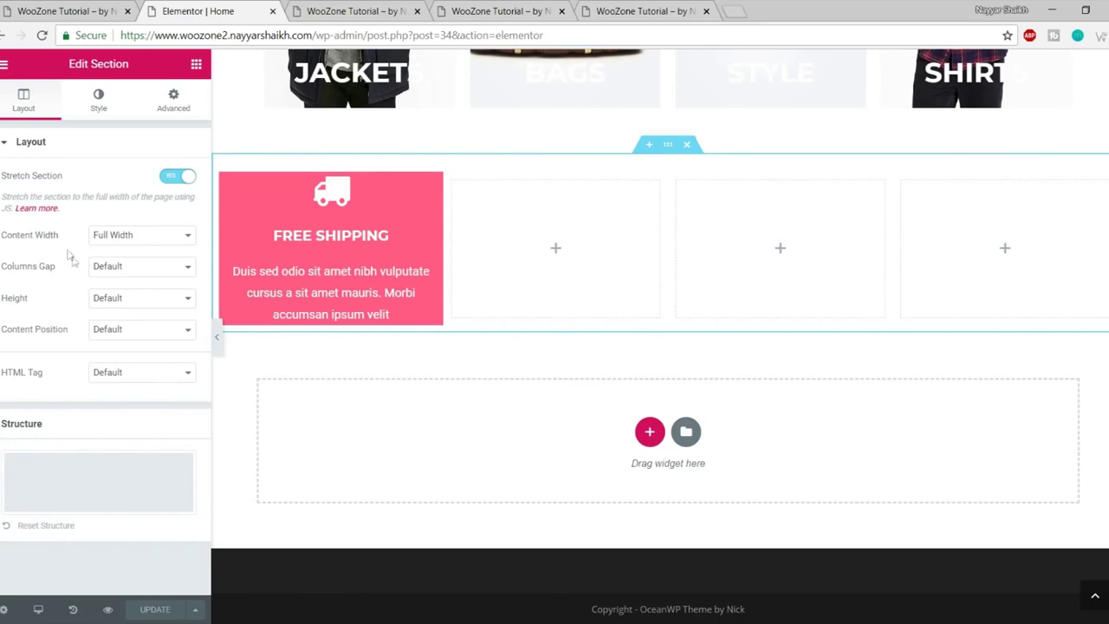
pyautogui.click(122, 273)
pyautogui.click(121, 292)
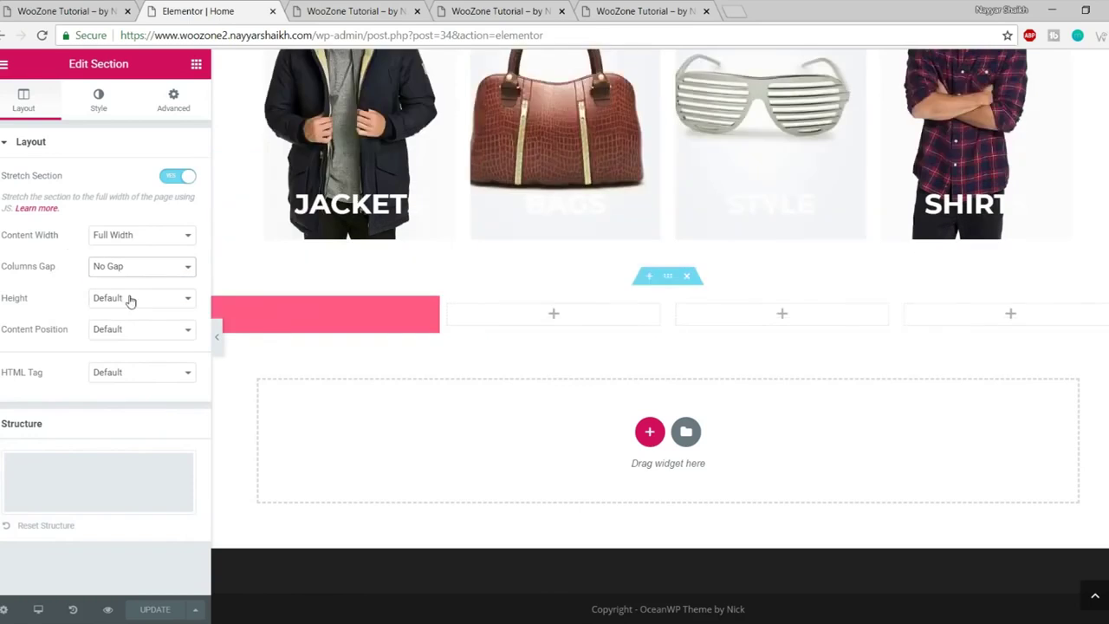
pyautogui.click(149, 609)
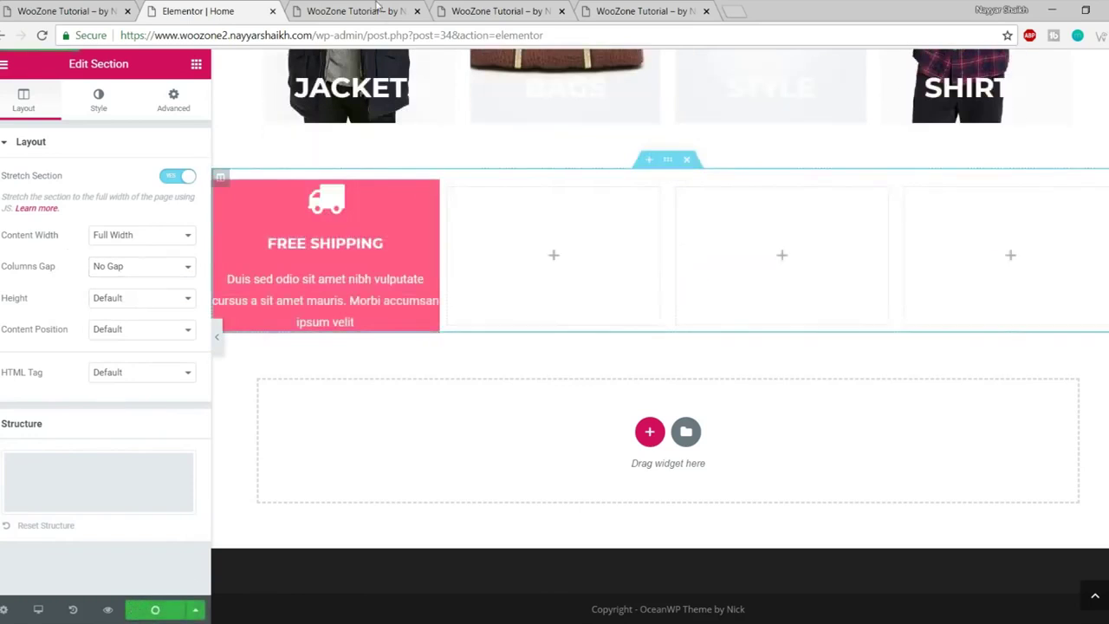
# - Check on the live preview that the Free Shipping box reaches the left edge, then return to the editor
pyautogui.click(376, 10)
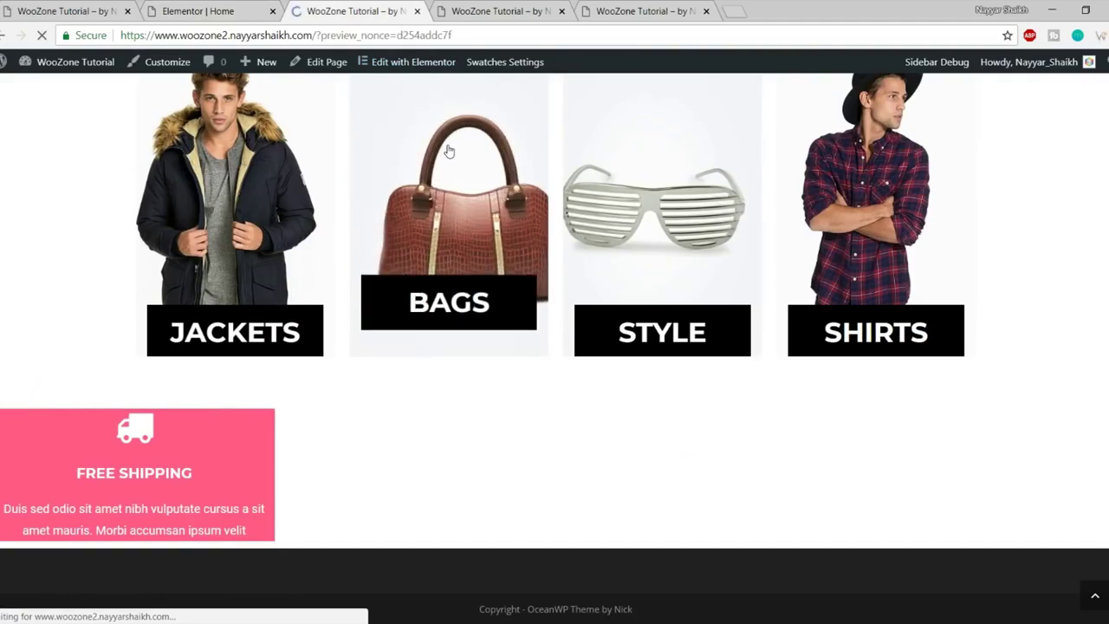
pyautogui.scroll(-10, 446, 172)
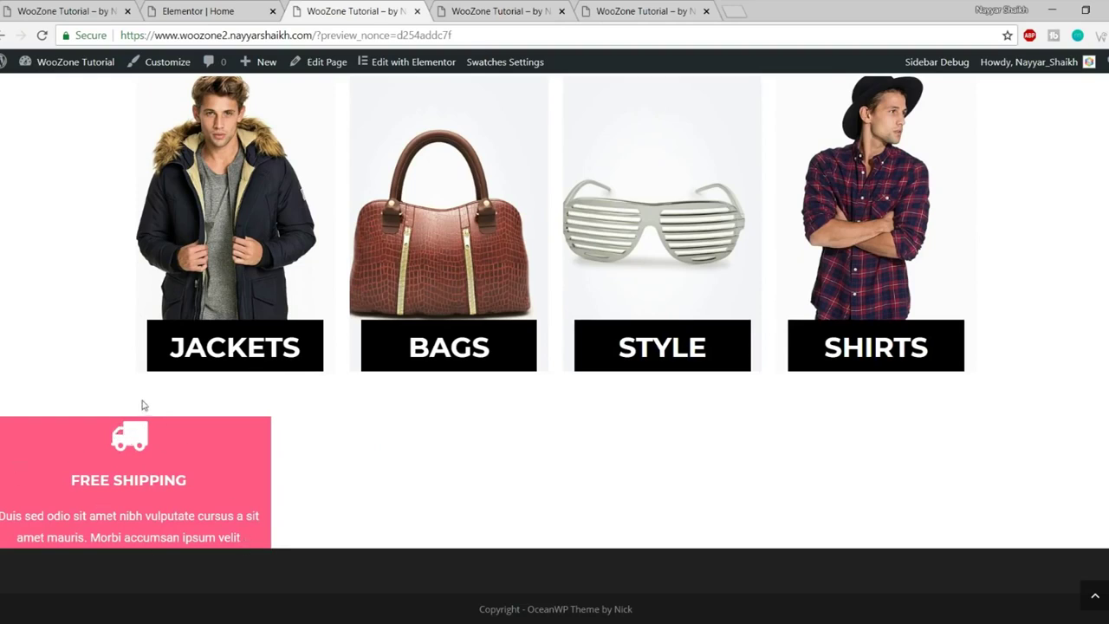
pyautogui.moveTo(256, 517); pyautogui.dragTo(4, 516)
pyautogui.click(4, 516)
pyautogui.moveTo(250, 539); pyautogui.dragTo(99, 537)
pyautogui.click(250, 544)
pyautogui.click(217, 22)
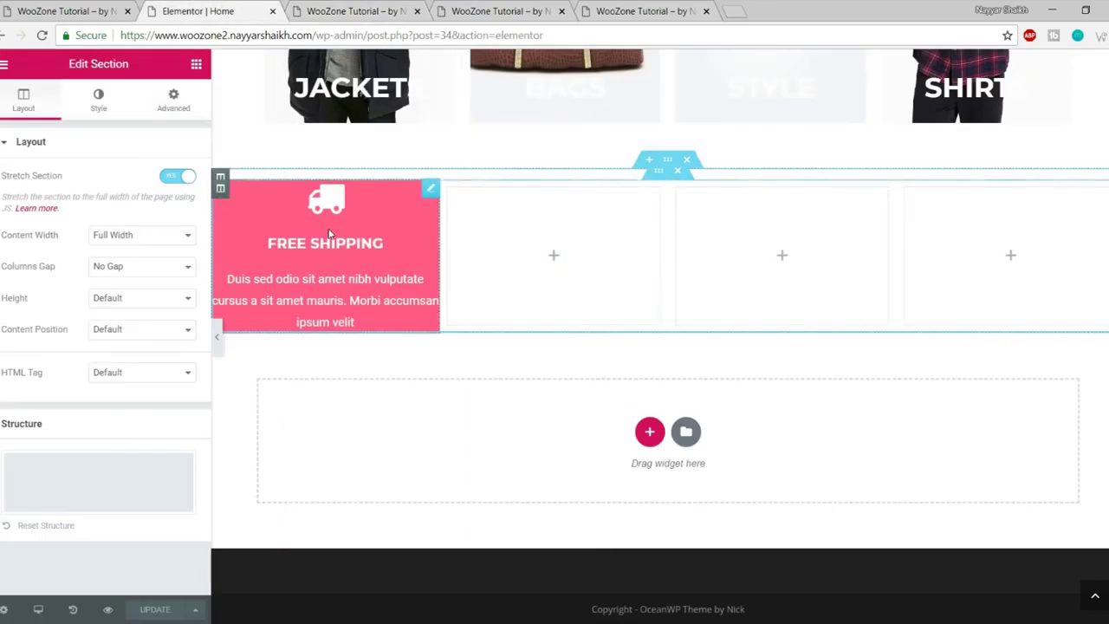
# - Give the Free Shipping icon box 50 px linked padding and save
pyautogui.click(329, 233)
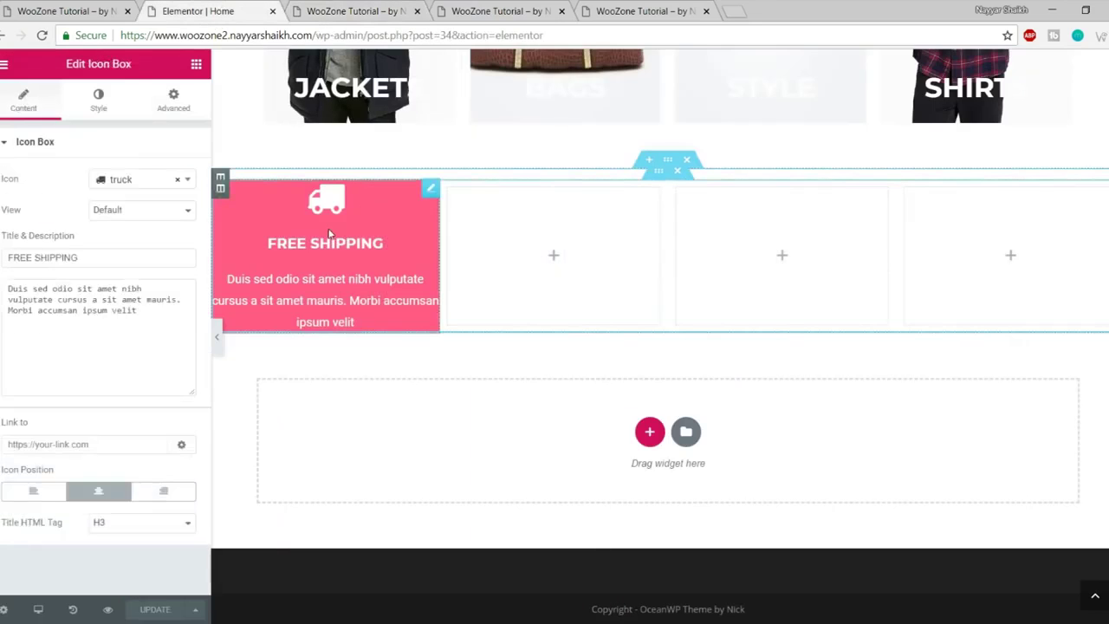
pyautogui.click(178, 102)
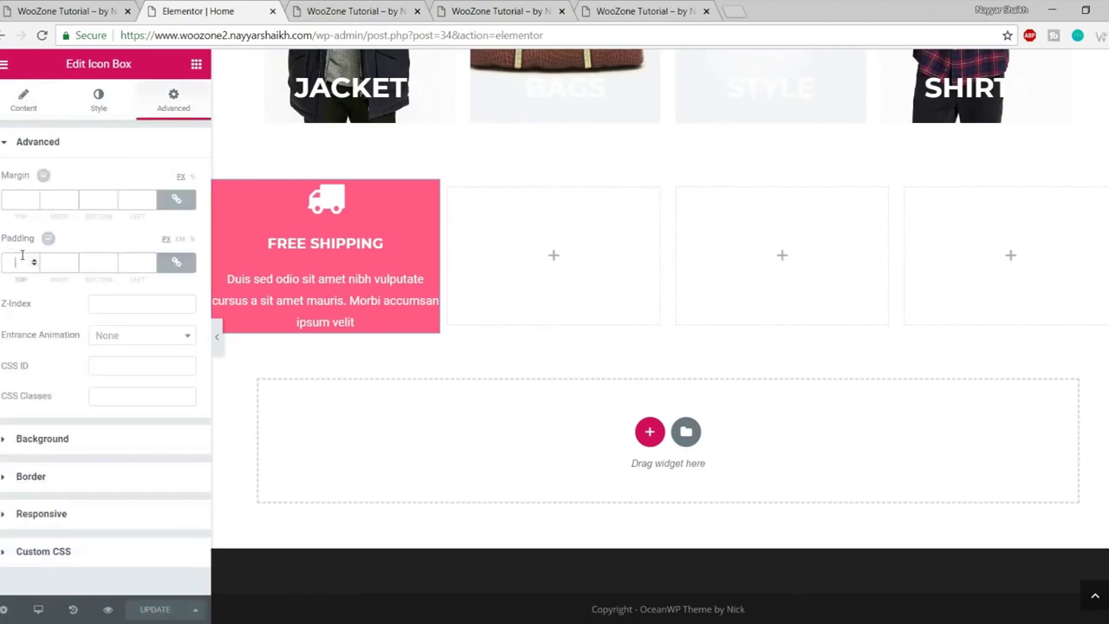
pyautogui.write('50')
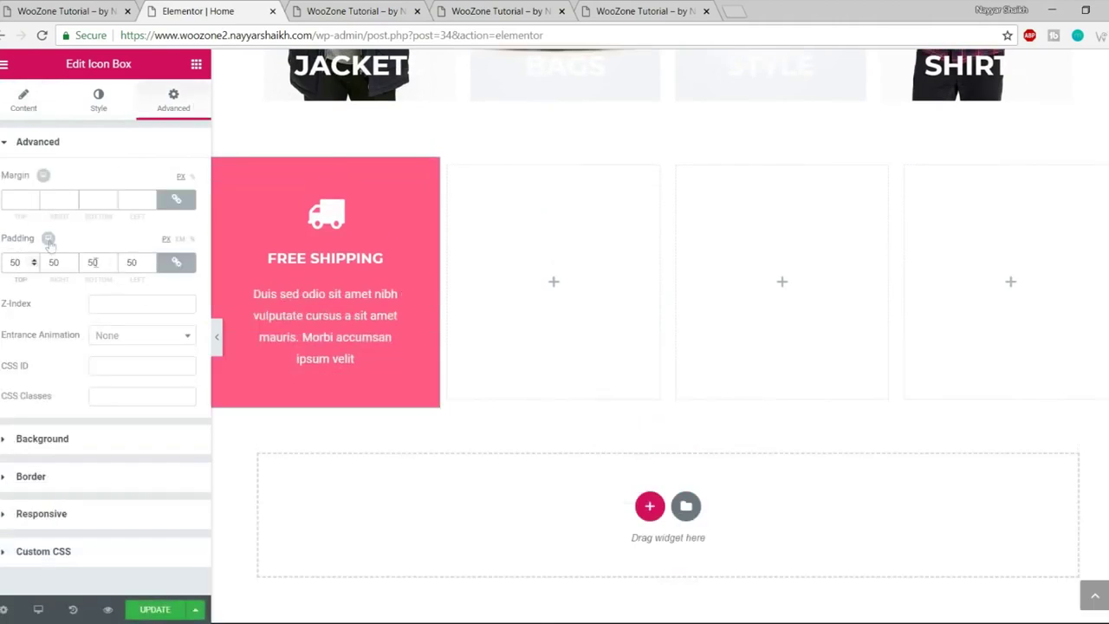
pyautogui.click(156, 609)
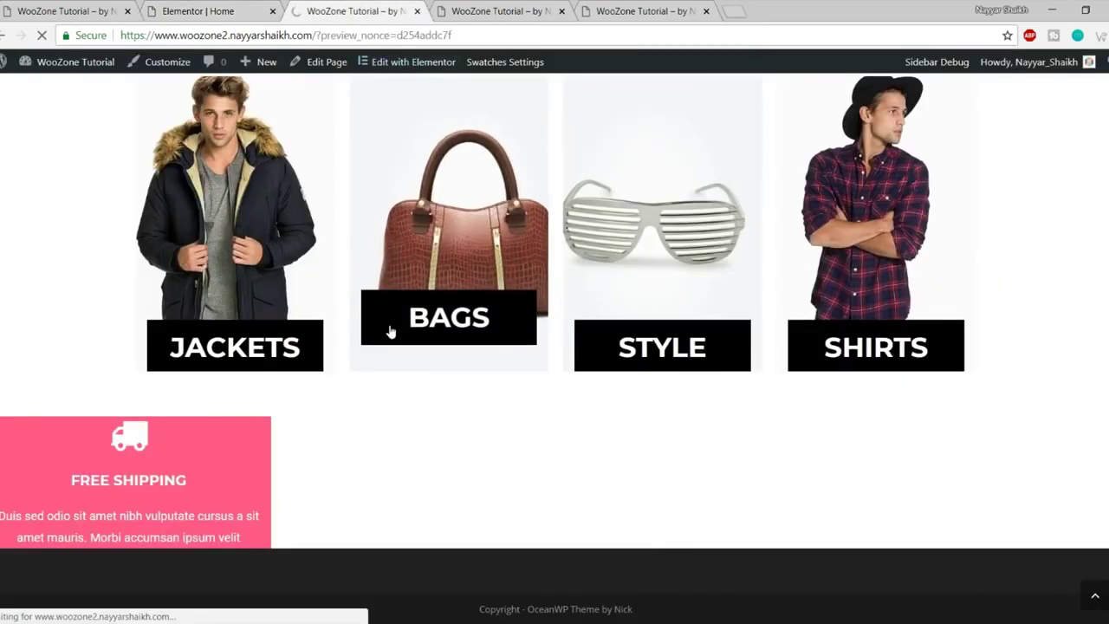
# - Review the saved preview, close the spare browser tabs, and go back to the editor
pyautogui.scroll(-10, 390, 331)
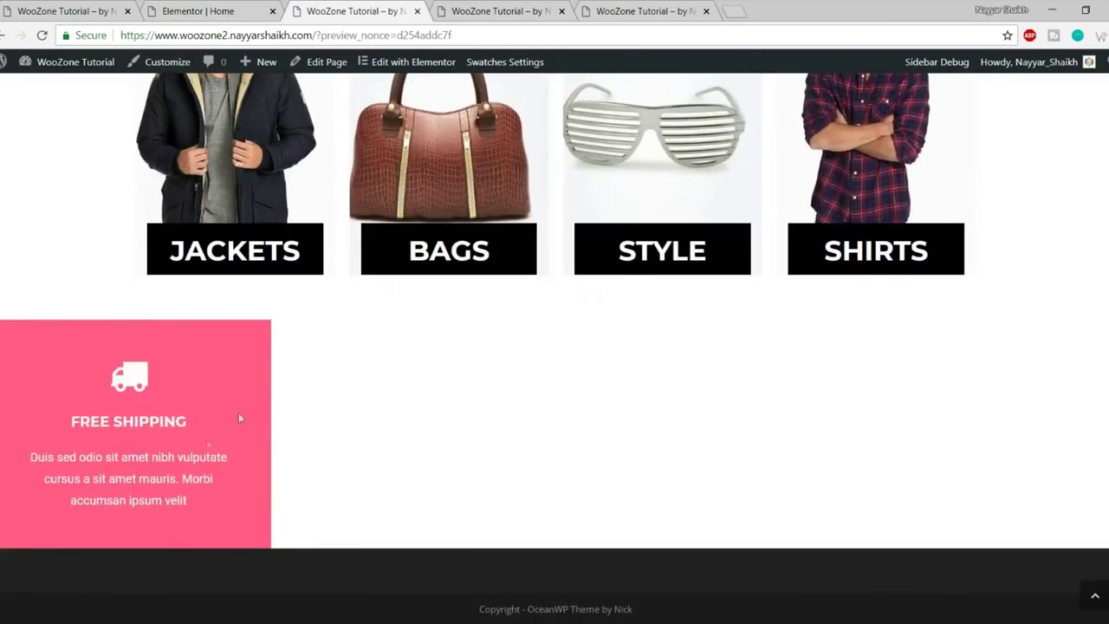
pyautogui.hotkey('ctrl', 'Tab')
pyautogui.hotkey('ctrl', 'shift', 'Tab')
pyautogui.click(562, 20)
pyautogui.click(561, 11)
pyautogui.click(561, 11)
pyautogui.click(212, 7)
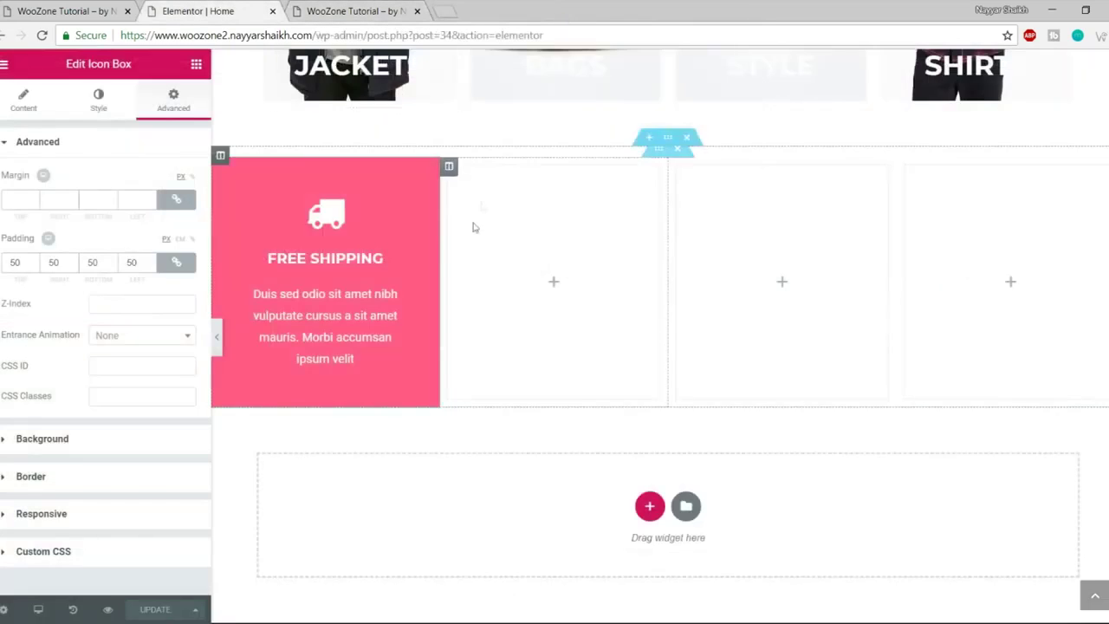
# - Copy the Free Shipping icon box and paste it into the second, third and fourth columns
pyautogui.scroll(-2, 479, 205)
pyautogui.rightClick(338, 188)
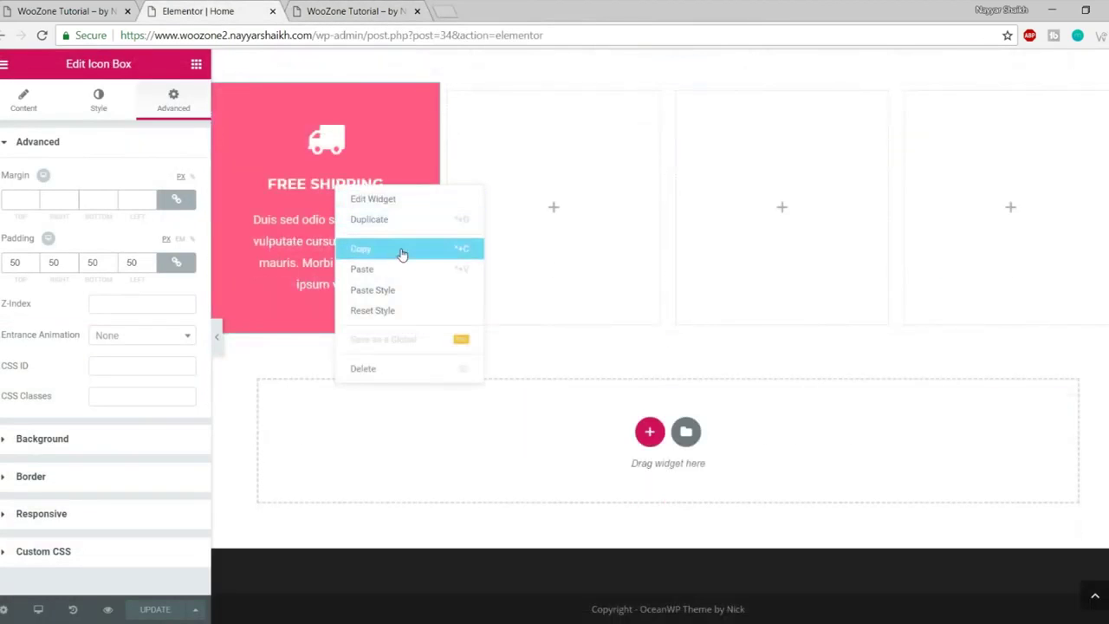
pyautogui.click(402, 253)
pyautogui.rightClick(552, 216)
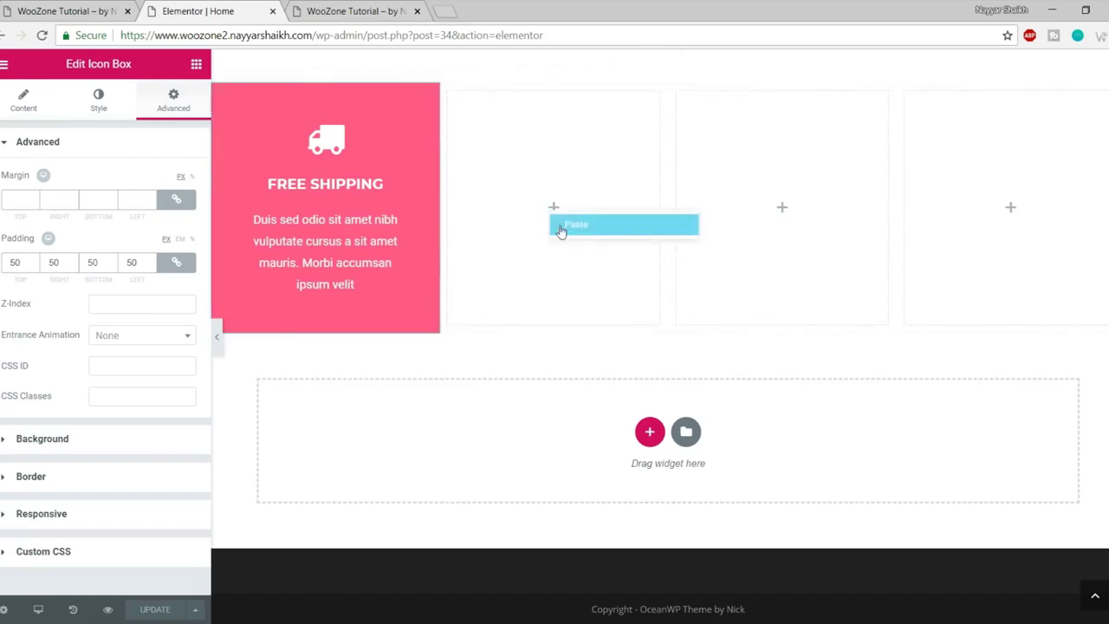
pyautogui.click(562, 229)
pyautogui.rightClick(724, 203)
pyautogui.click(767, 217)
pyautogui.rightClick(972, 203)
pyautogui.click(997, 211)
pyautogui.scroll(1, 944, 275)
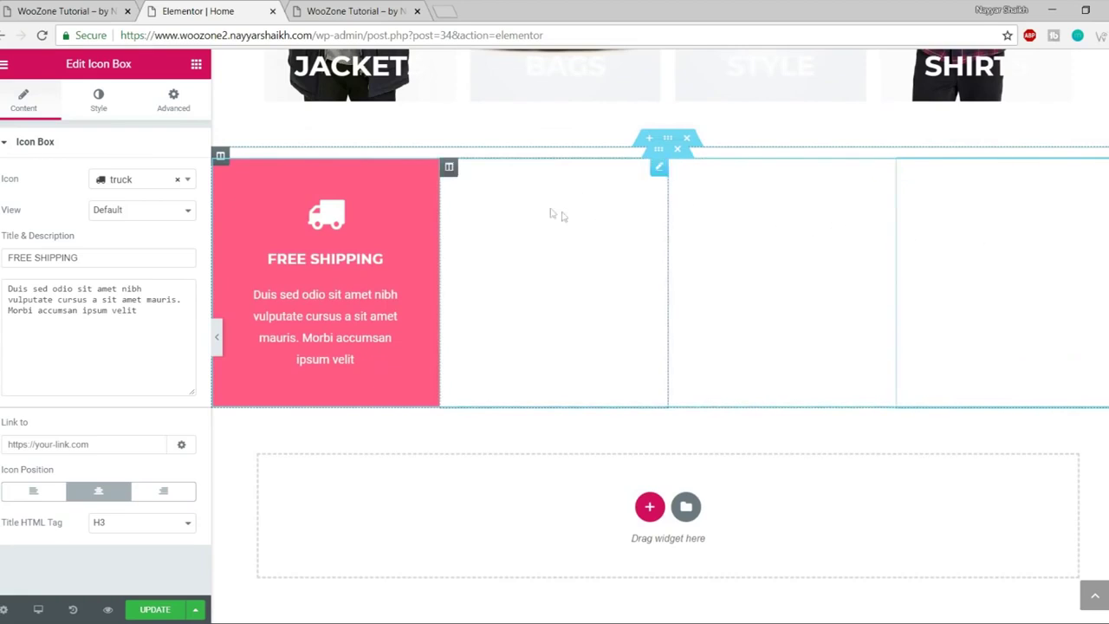
# - Give the second column a classic black background
pyautogui.click(449, 167)
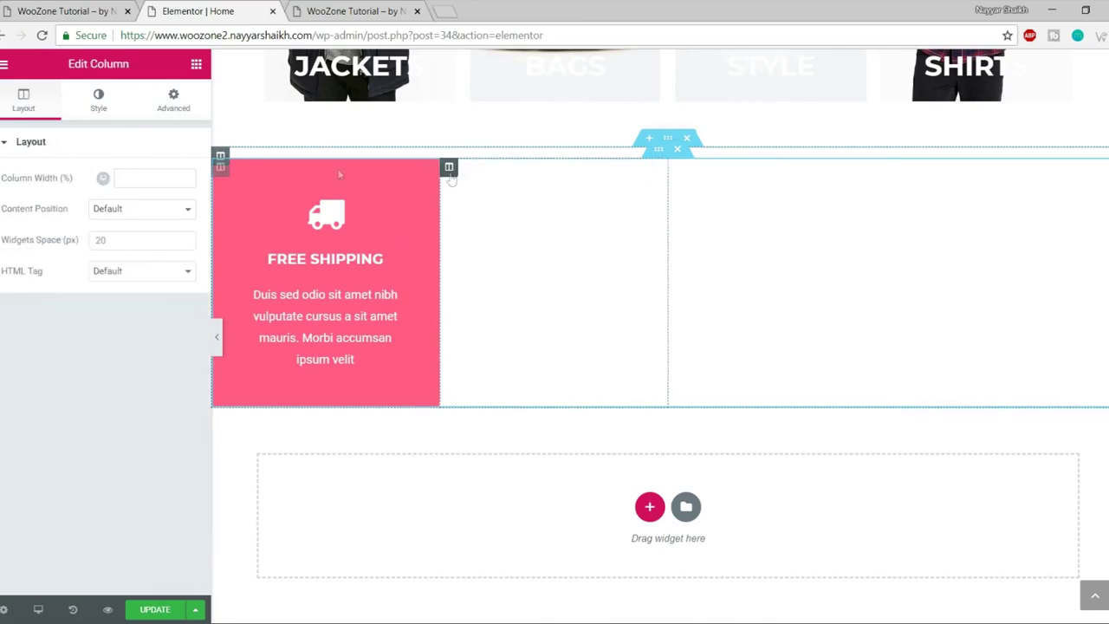
pyautogui.click(97, 111)
pyautogui.click(63, 9)
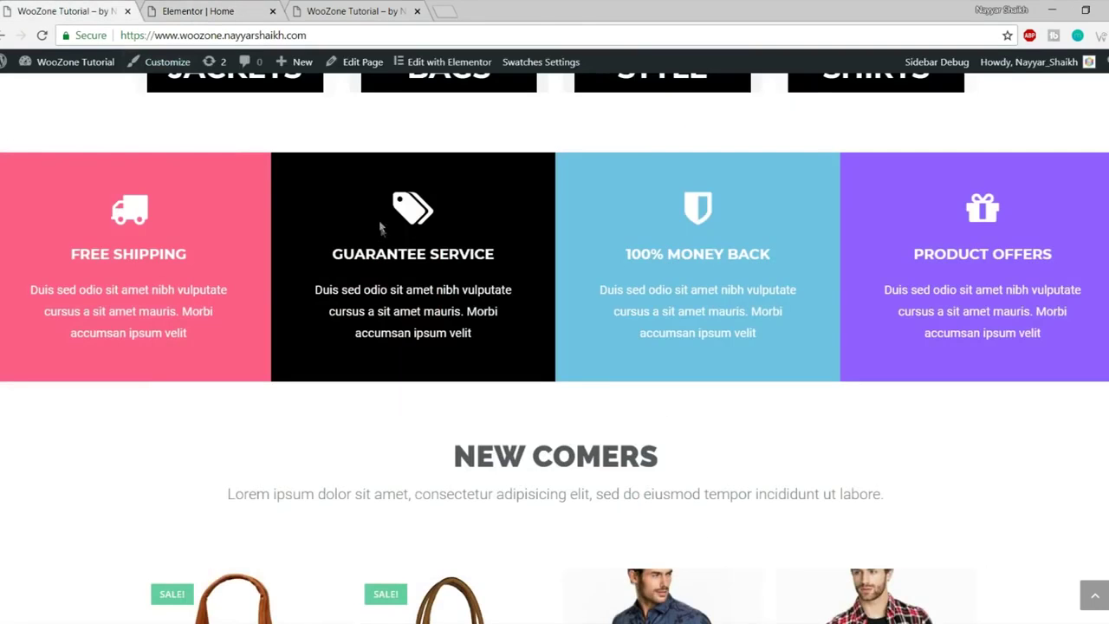
pyautogui.hotkey('ctrl', 'Tab')
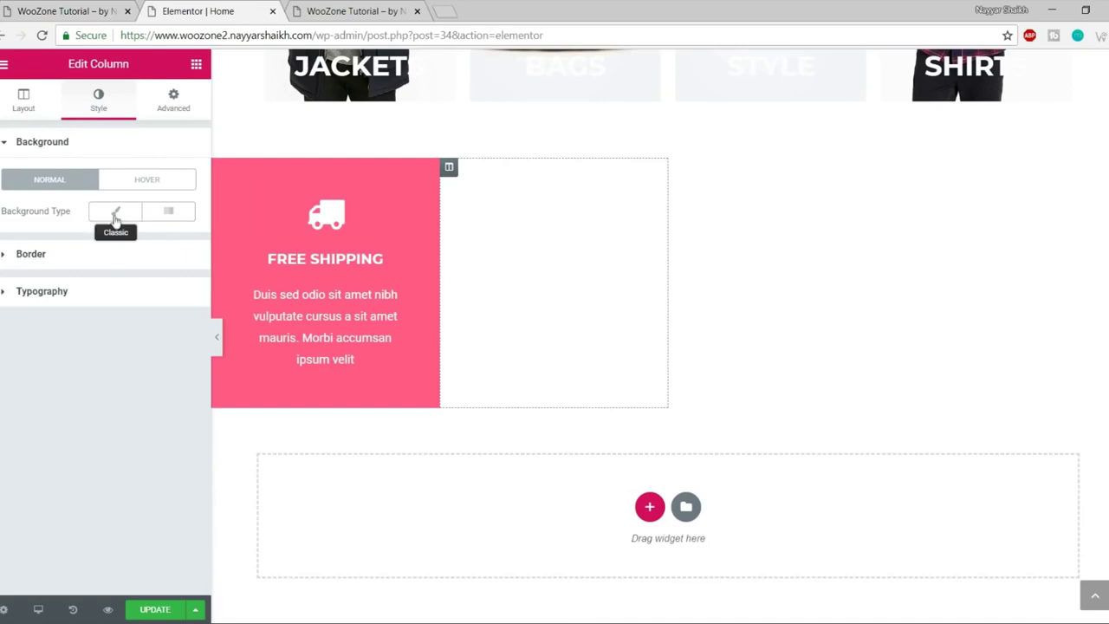
pyautogui.click(114, 213)
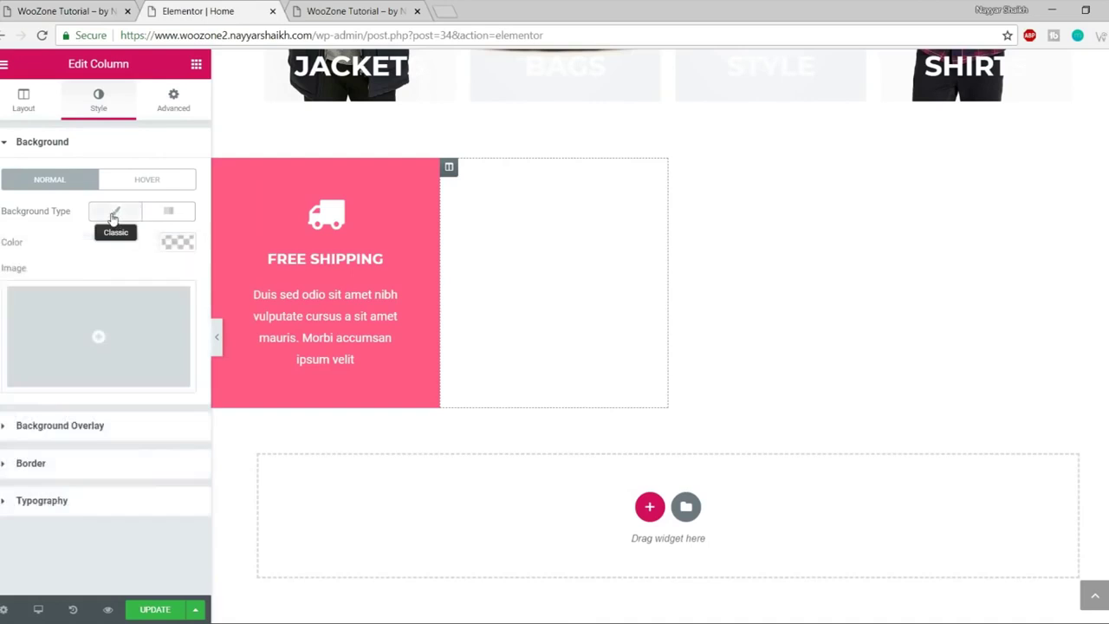
pyautogui.click(178, 243)
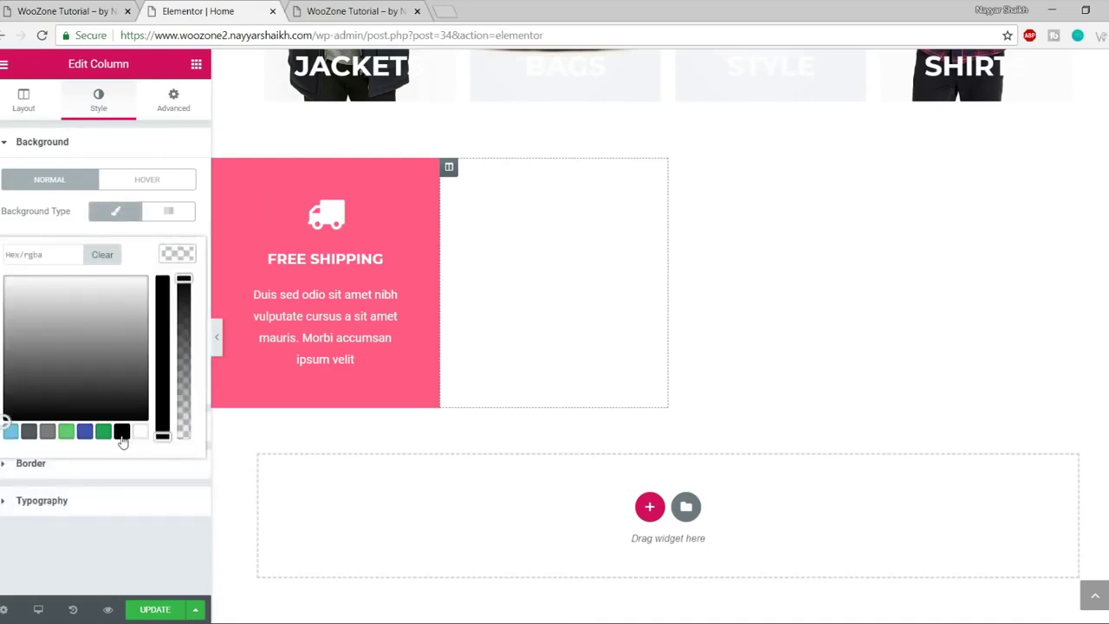
pyautogui.click(121, 431)
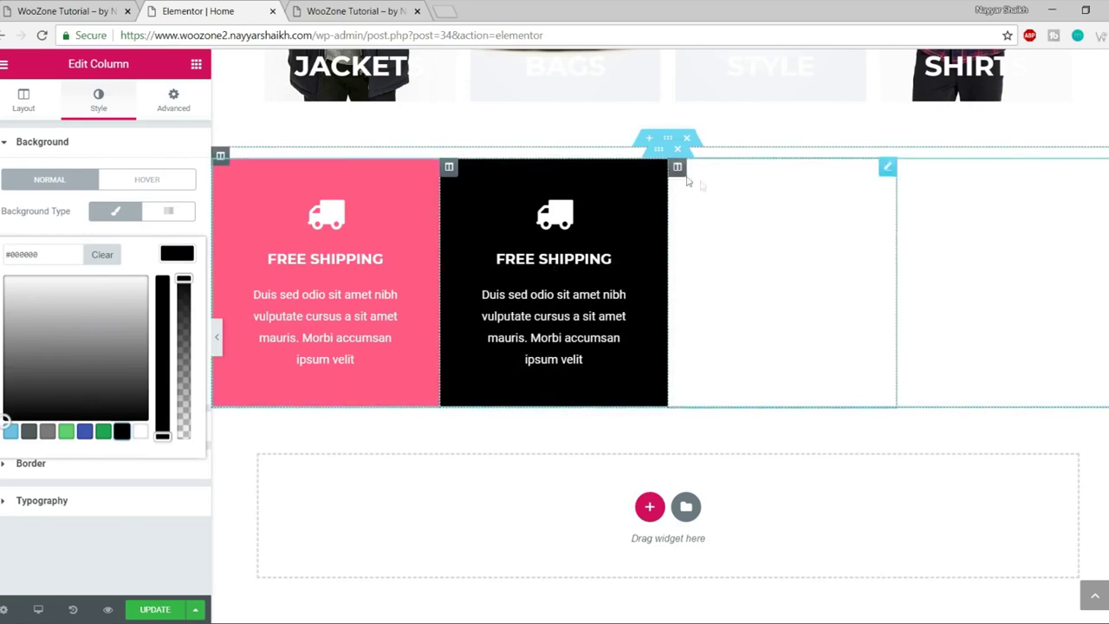
# - Give the third column a classic light blue (#6ec1e4) background
pyautogui.click(678, 166)
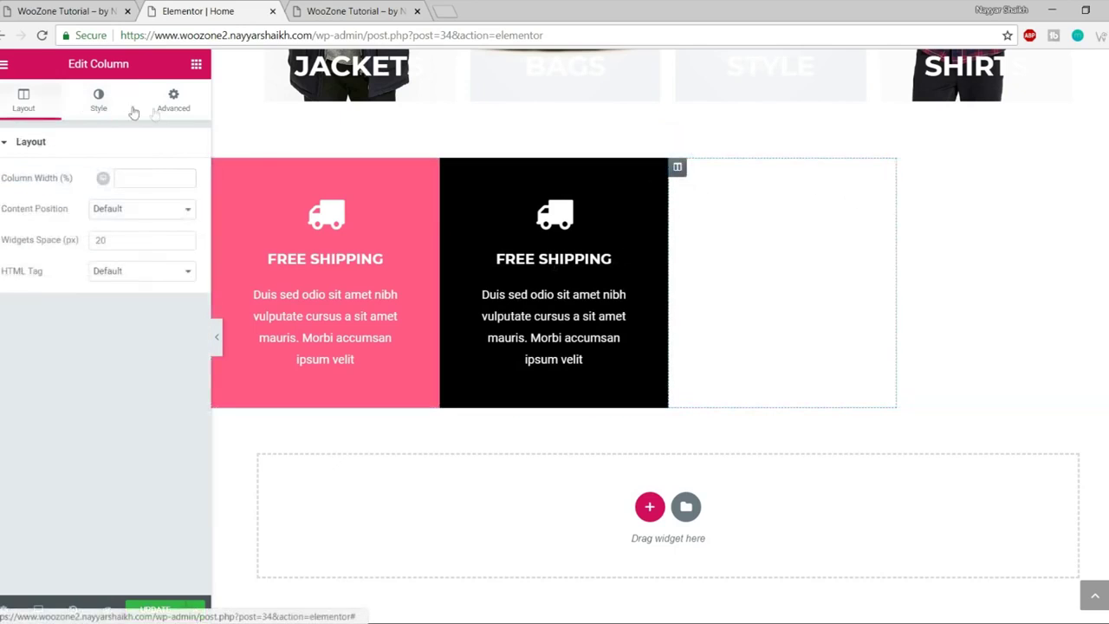
pyautogui.click(99, 104)
pyautogui.click(97, 14)
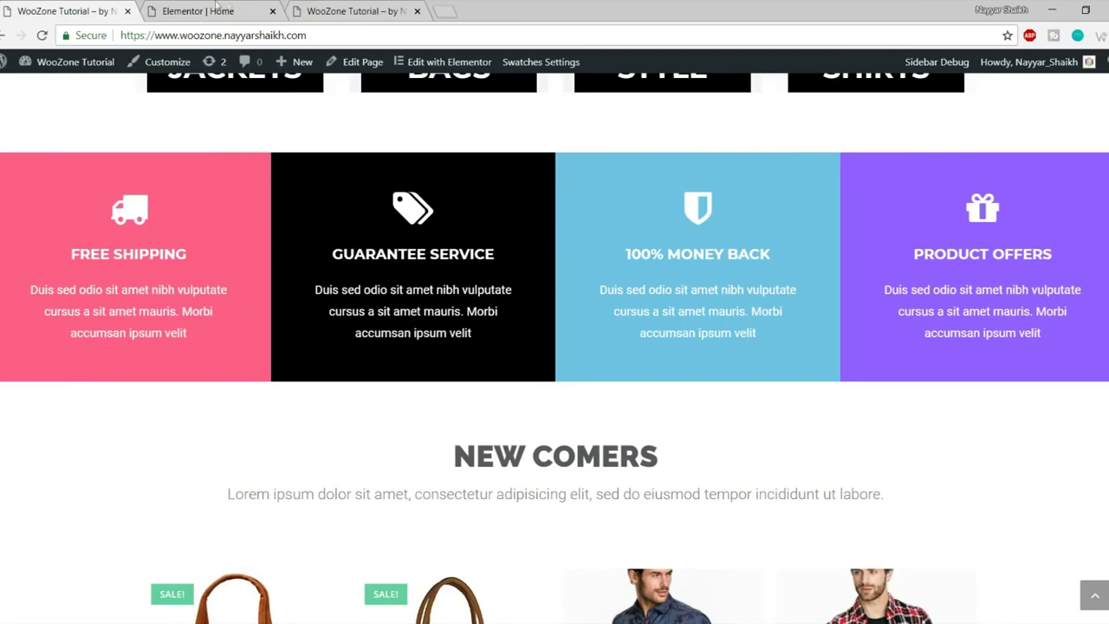
pyautogui.click(227, 8)
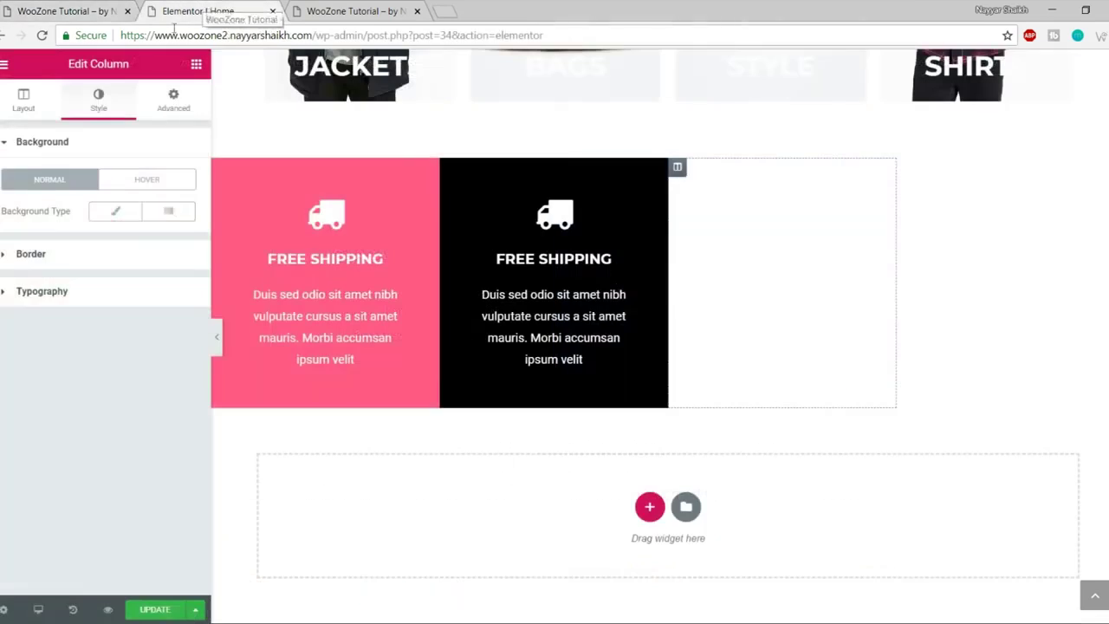
pyautogui.click(113, 213)
pyautogui.click(174, 249)
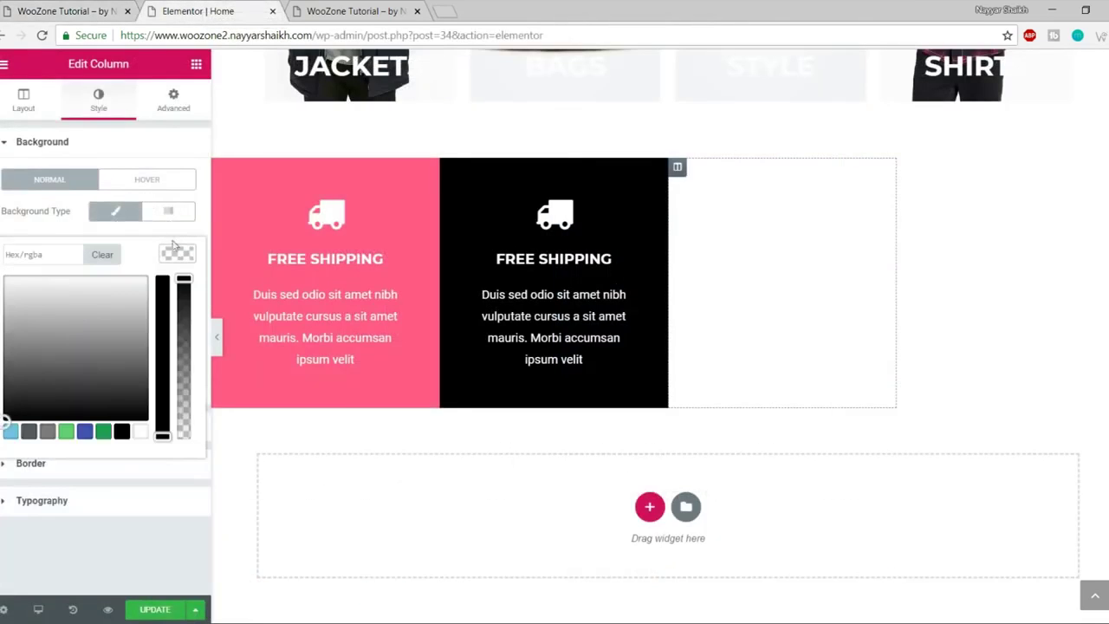
pyautogui.click(11, 431)
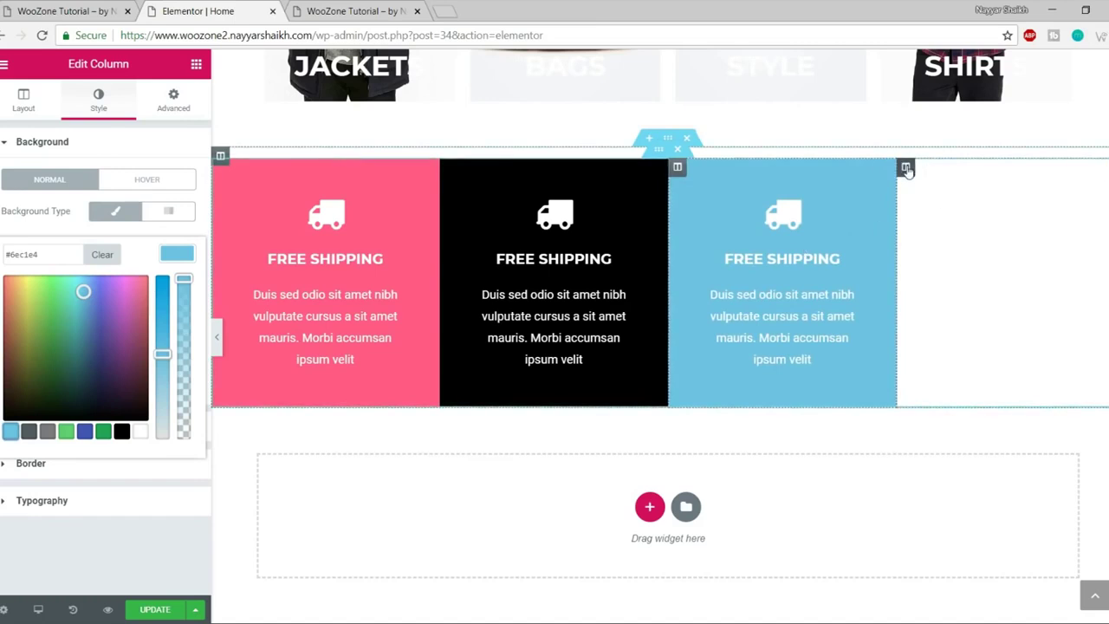
# - Give the fourth column a classic purple (#a76dff) background
pyautogui.click(905, 167)
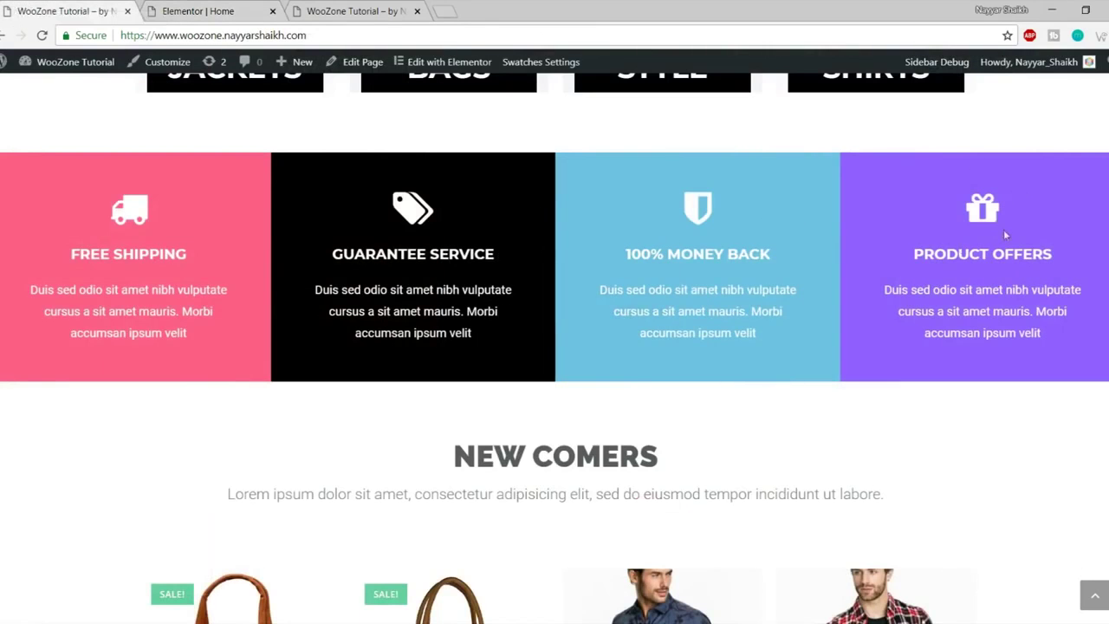
pyautogui.click(229, 9)
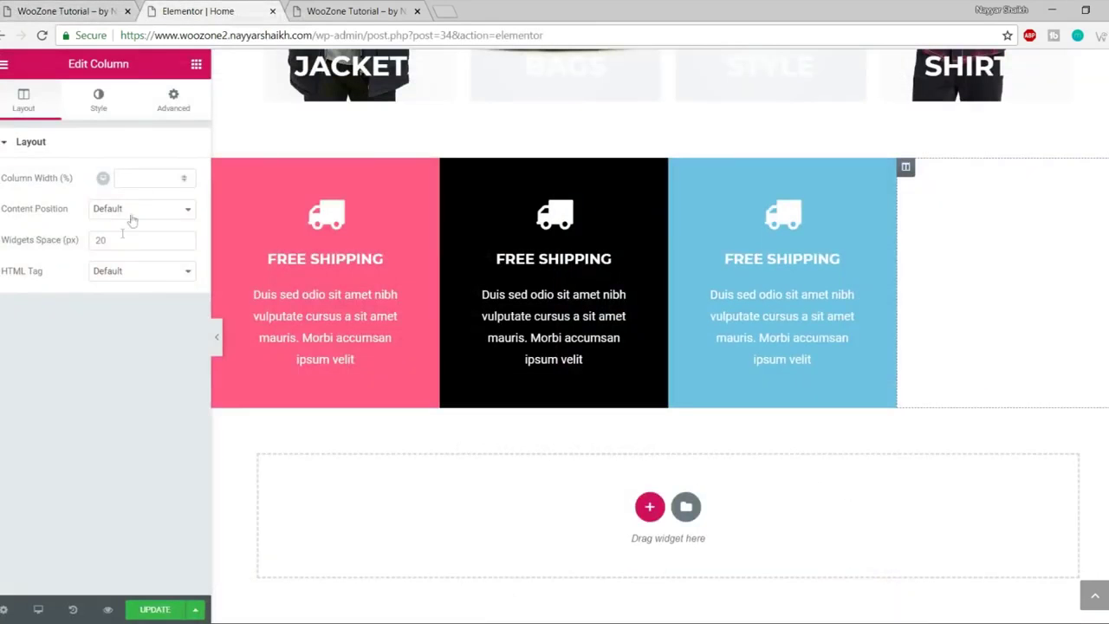
pyautogui.click(115, 116)
pyautogui.click(116, 212)
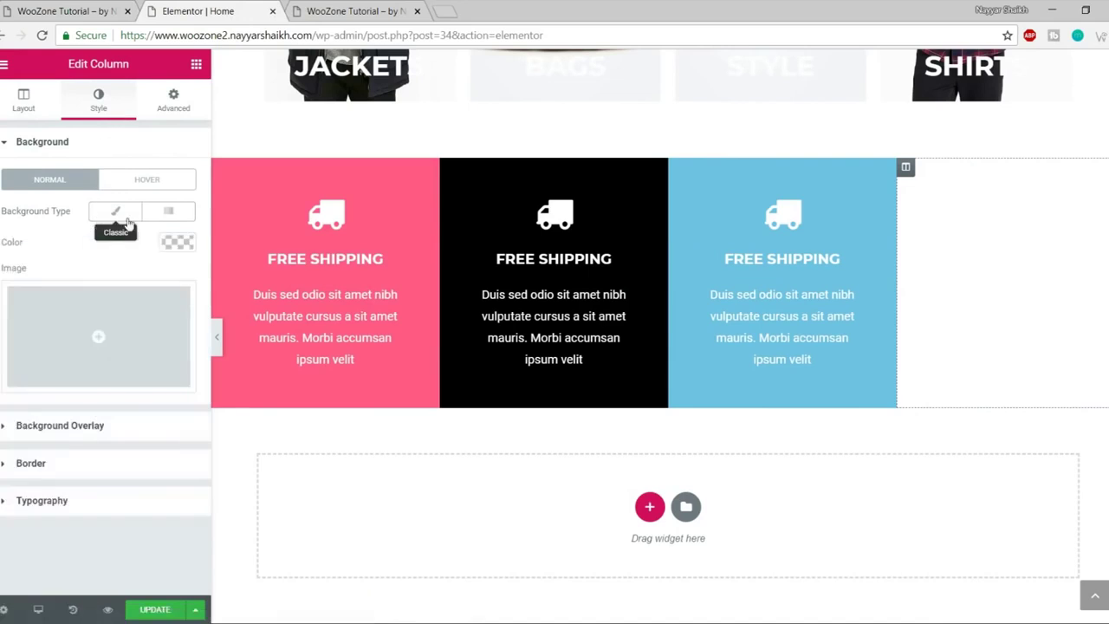
pyautogui.click(185, 253)
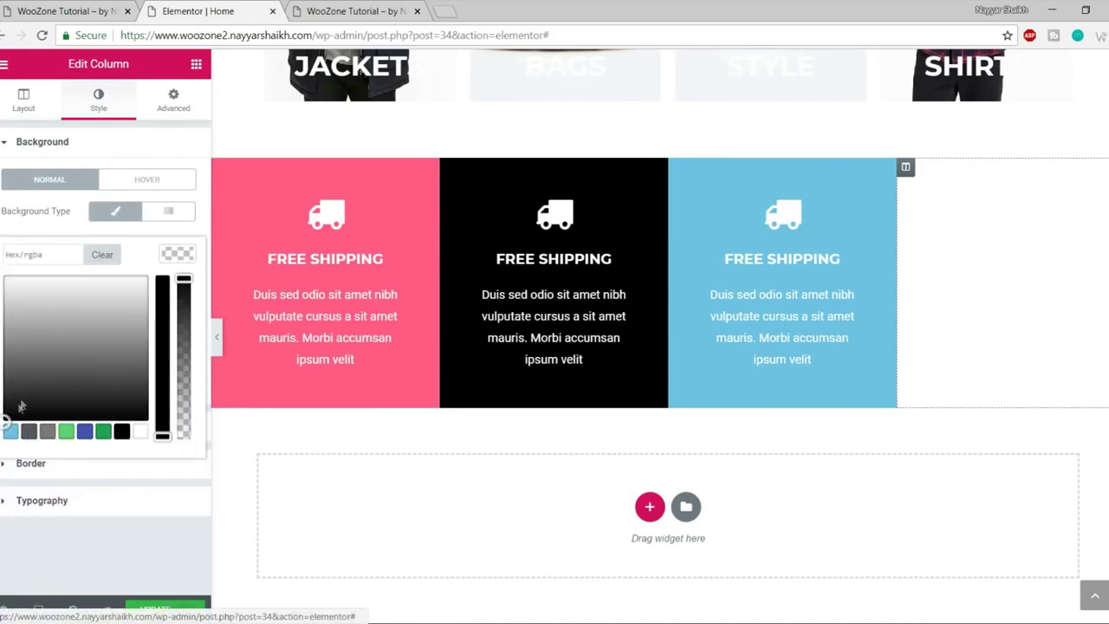
pyautogui.click(10, 430)
pyautogui.moveTo(54, 280); pyautogui.dragTo(109, 275)
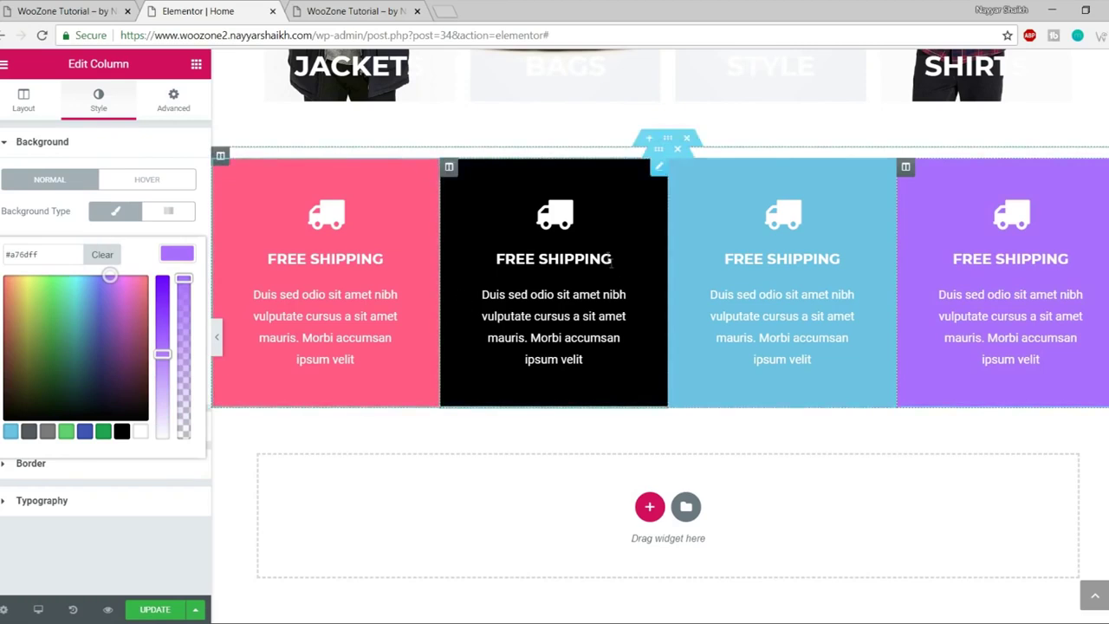
pyautogui.click(552, 227)
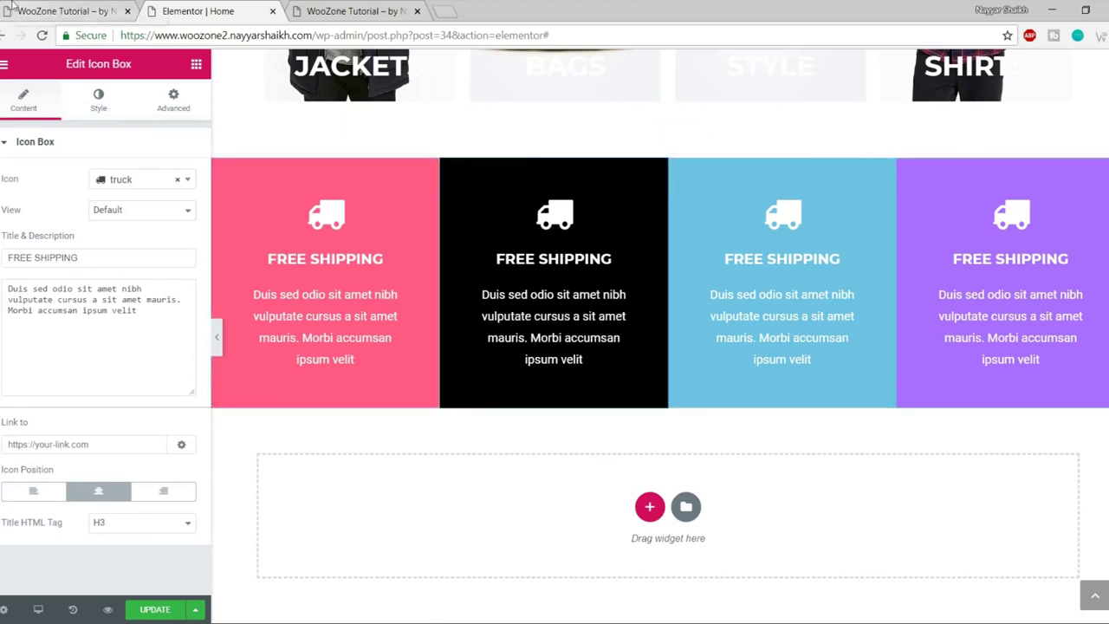
# - Give the black box the tags icon and the title GUARANTEE SERVICE
pyautogui.click(12, 6)
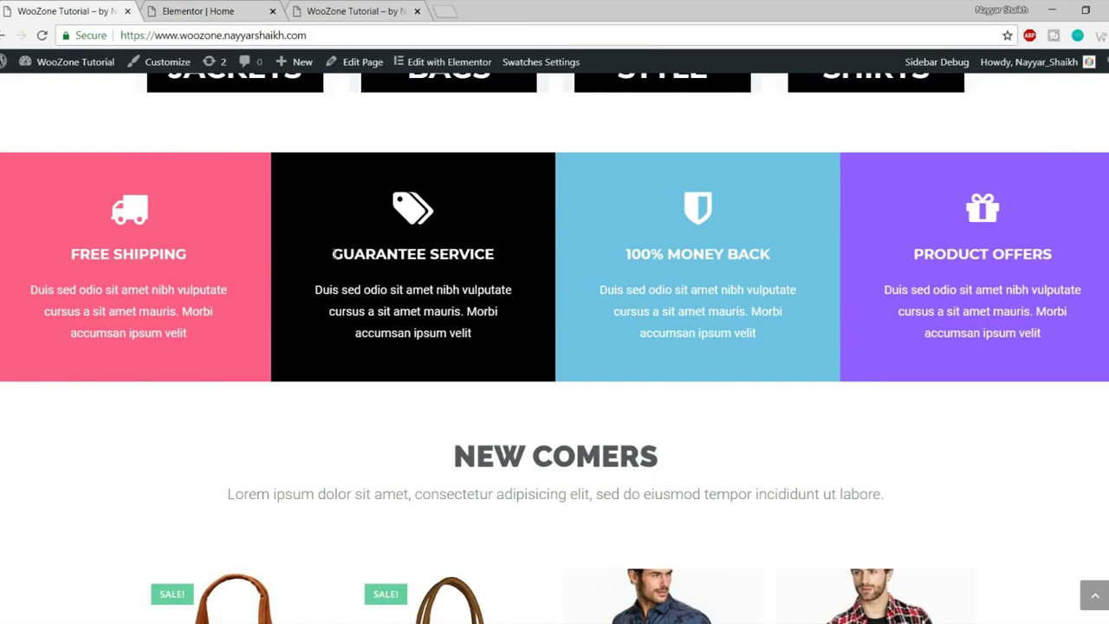
pyautogui.click(197, 11)
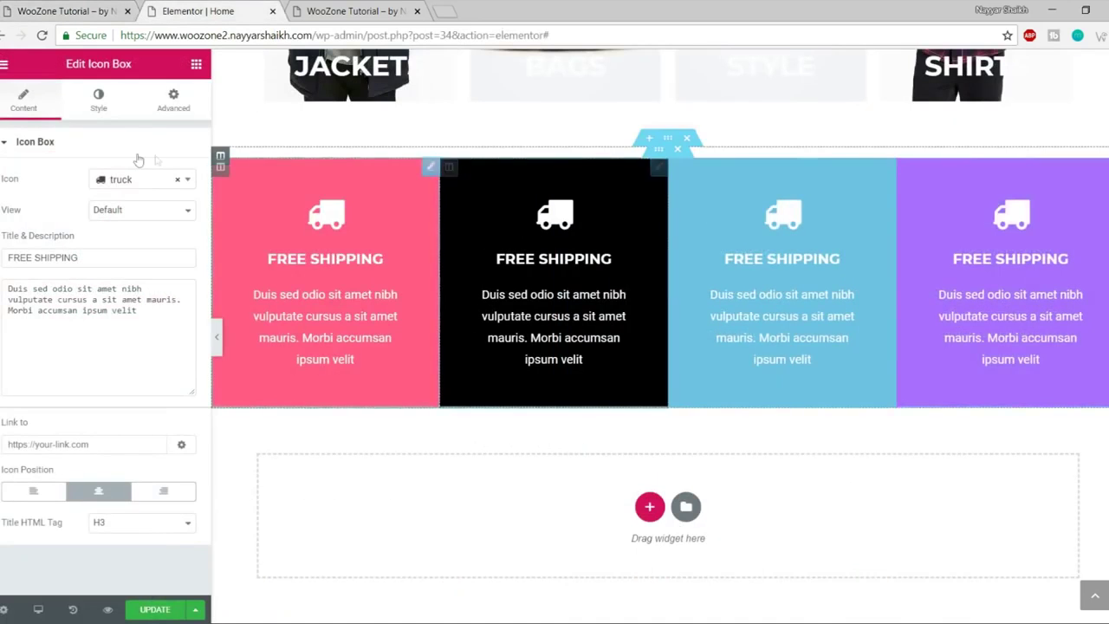
pyautogui.click(147, 179)
pyautogui.write('tag')
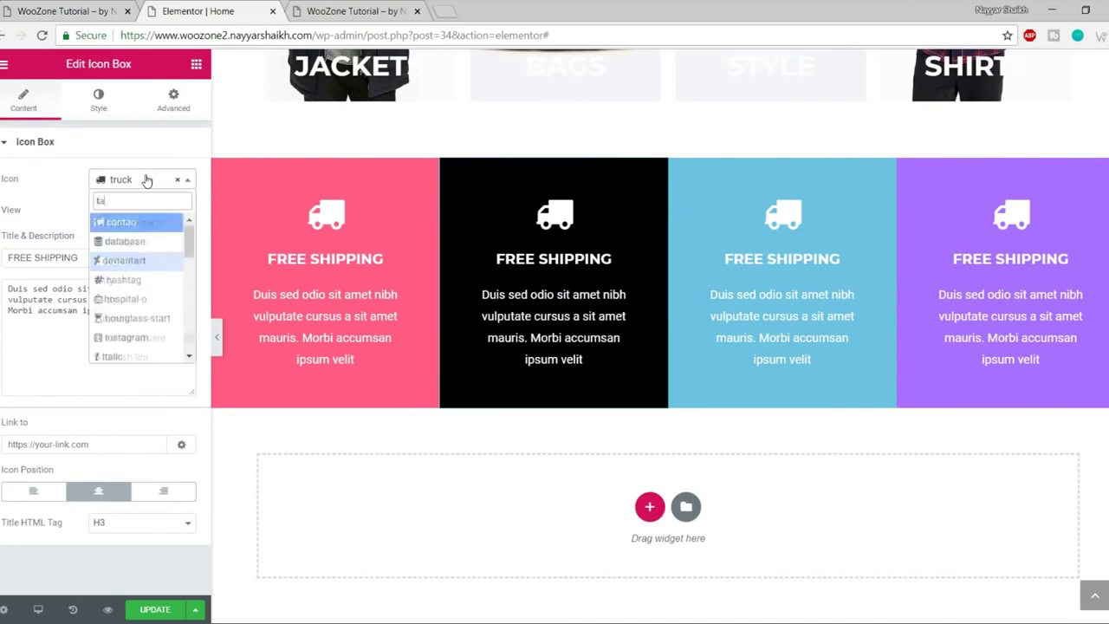
pyautogui.click(129, 290)
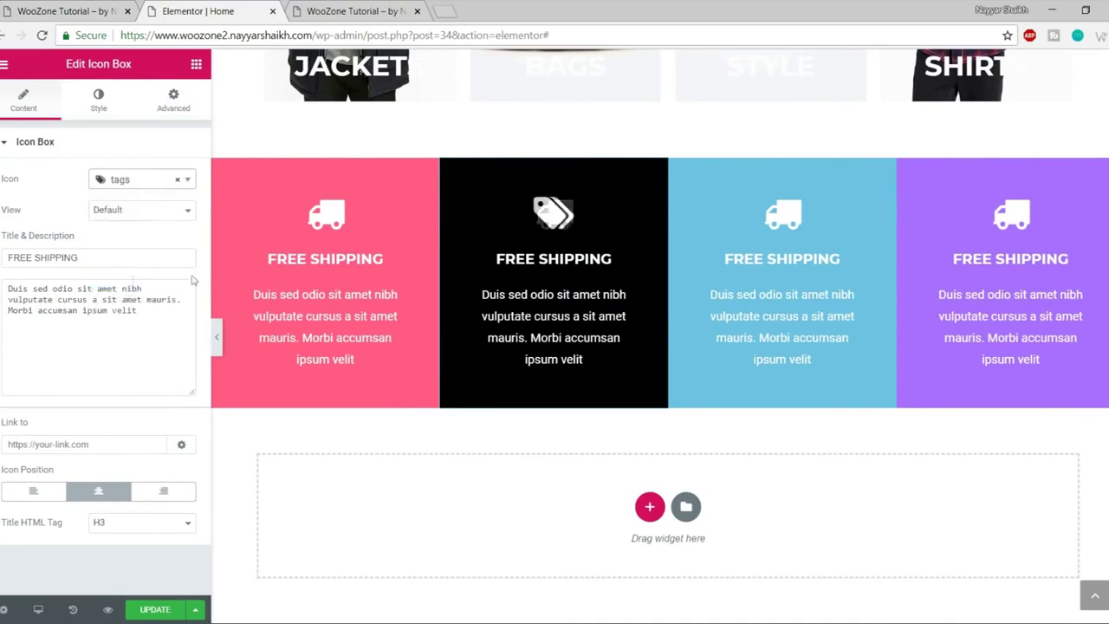
pyautogui.tripleClick(86, 264)
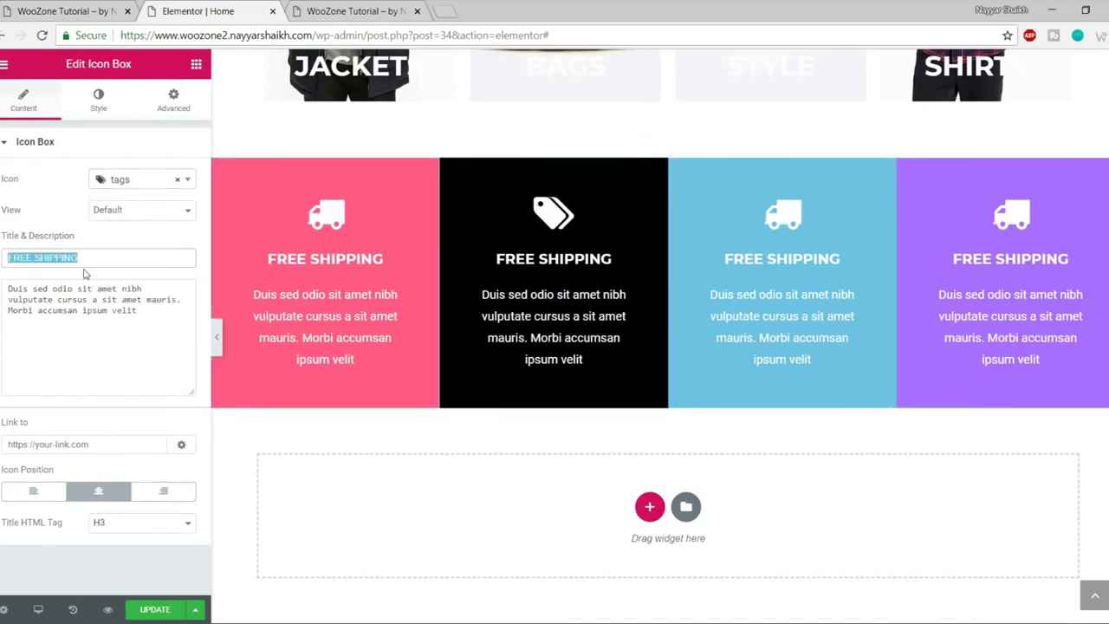
pyautogui.write('GUA')
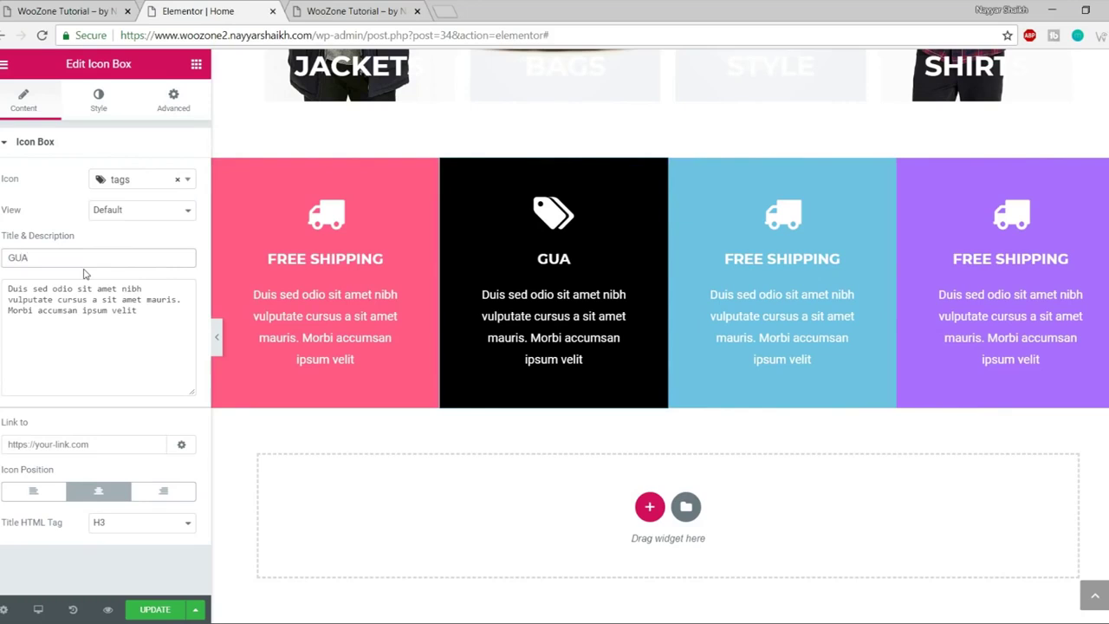
pyautogui.write('RANTEE S')
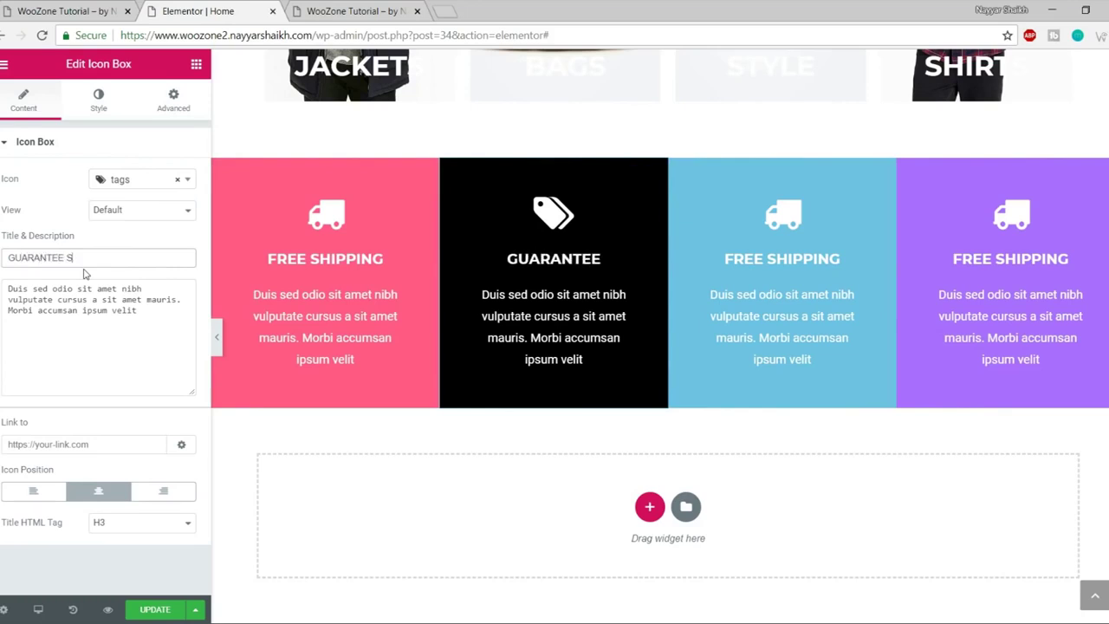
pyautogui.write('ERVICE')
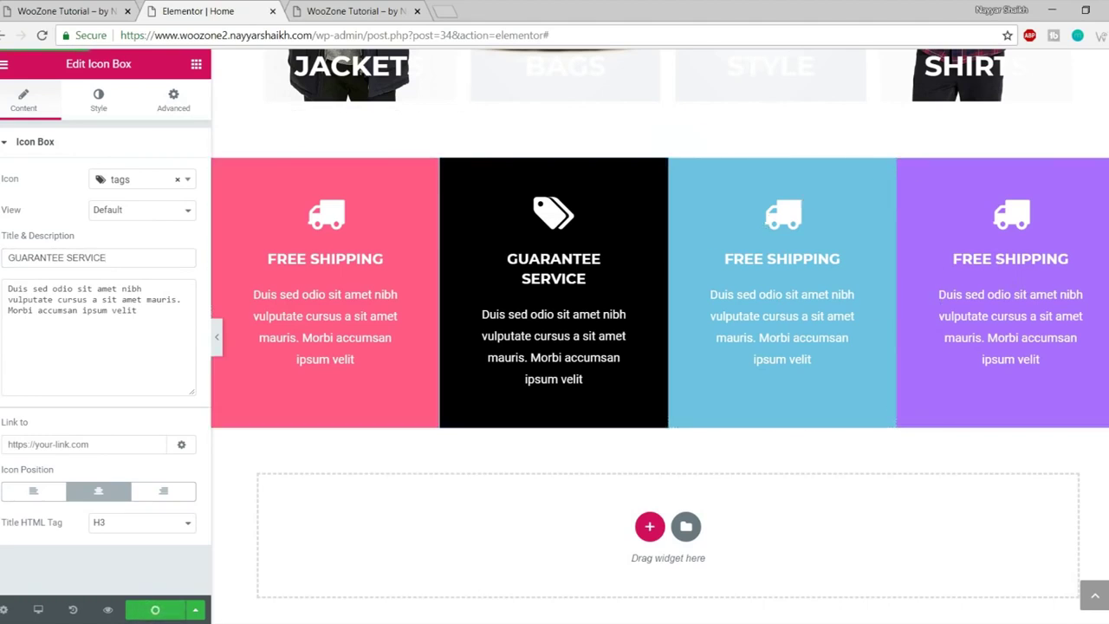
# - Compare the edited preview with the live site's boxes and NEW COMERS heading
pyautogui.click(42, 5)
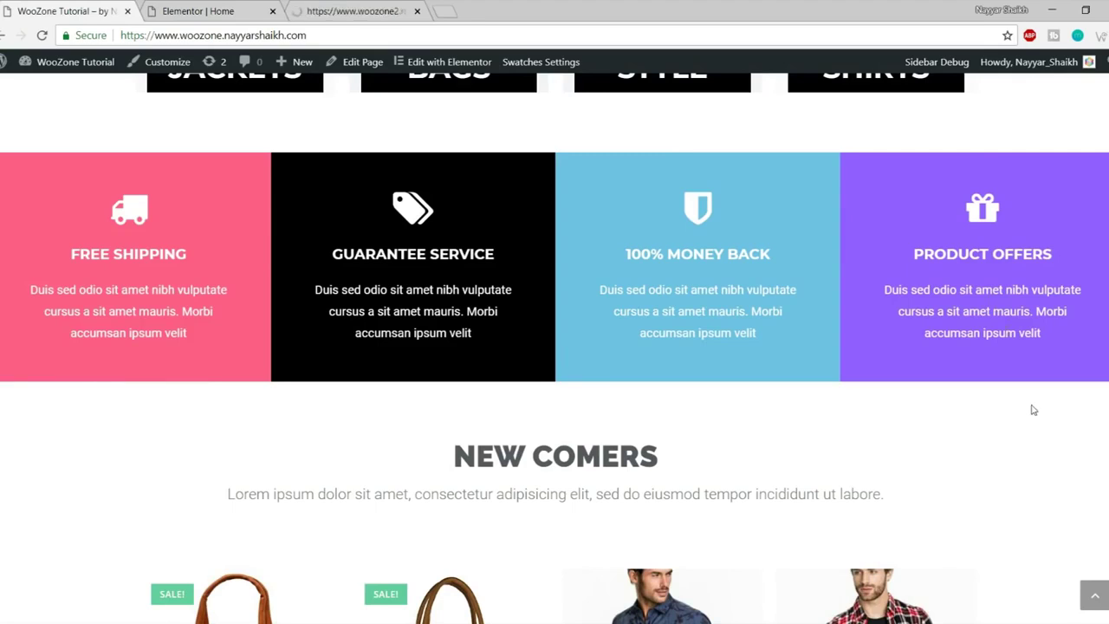
pyautogui.click(355, 11)
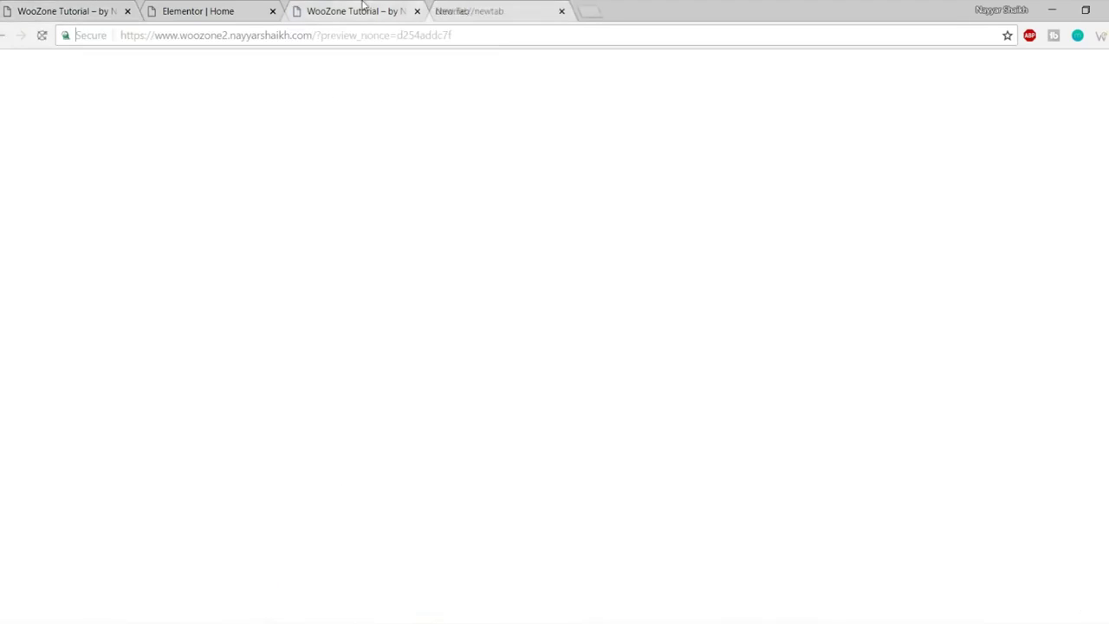
pyautogui.scroll(-15, 473, 209)
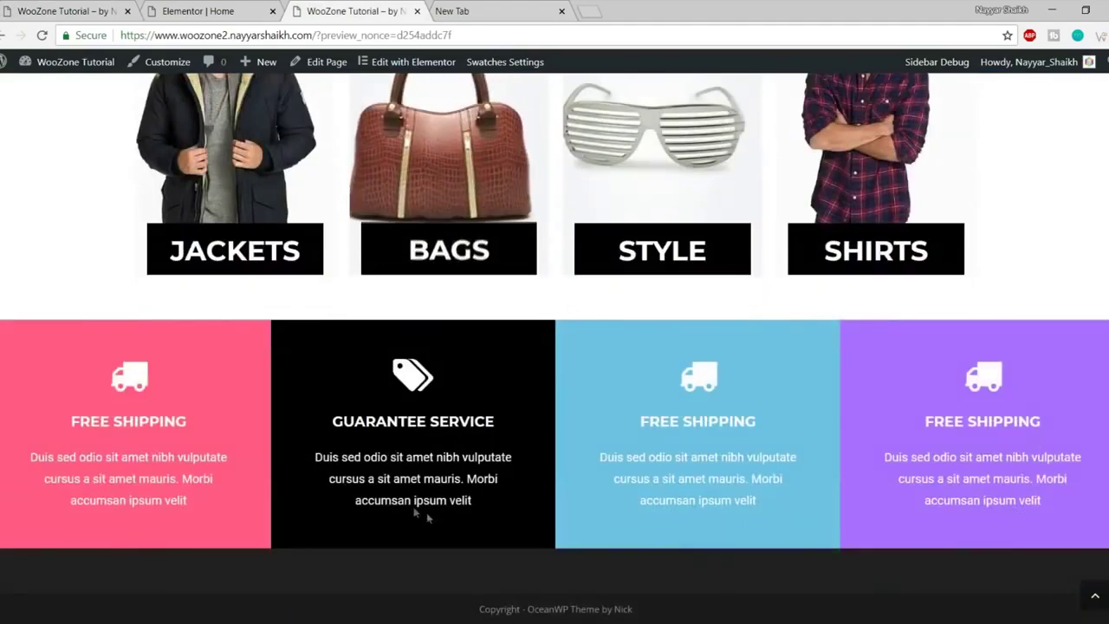
pyautogui.click(561, 11)
pyautogui.click(35, 11)
pyautogui.scroll(-3, 538, 290)
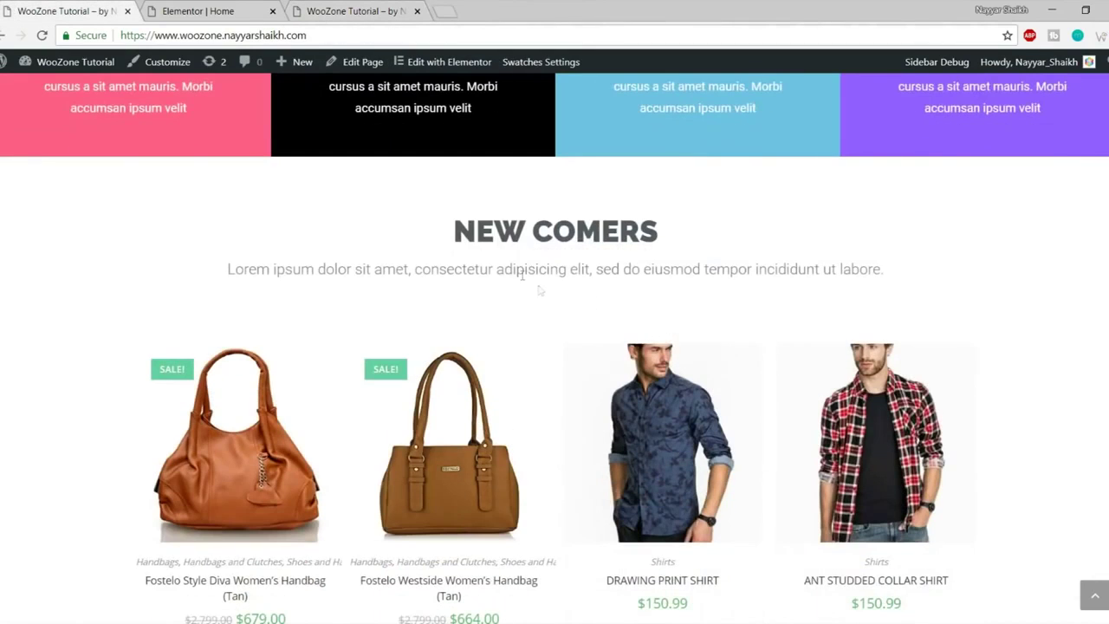
pyautogui.moveTo(450, 227); pyautogui.dragTo(931, 290)
pyautogui.click(930, 290)
pyautogui.click(251, 11)
pyautogui.scroll(5, 582, 334)
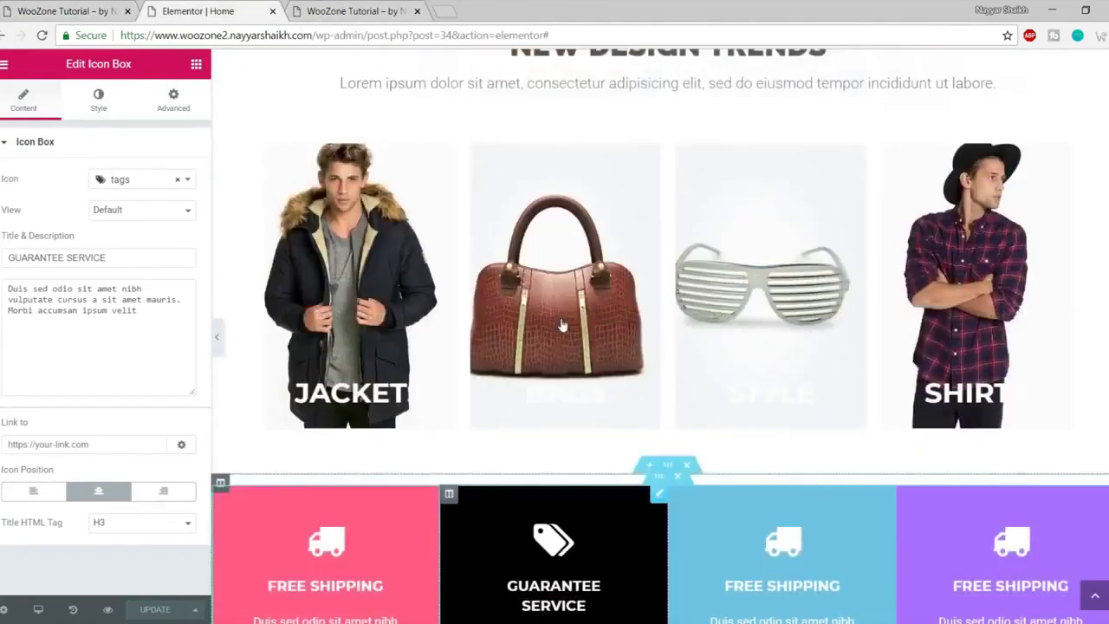
# - Copy the NEW DESIGN TRENDS section and paste it into the empty section below the boxes
pyautogui.scroll(-2, 582, 334)
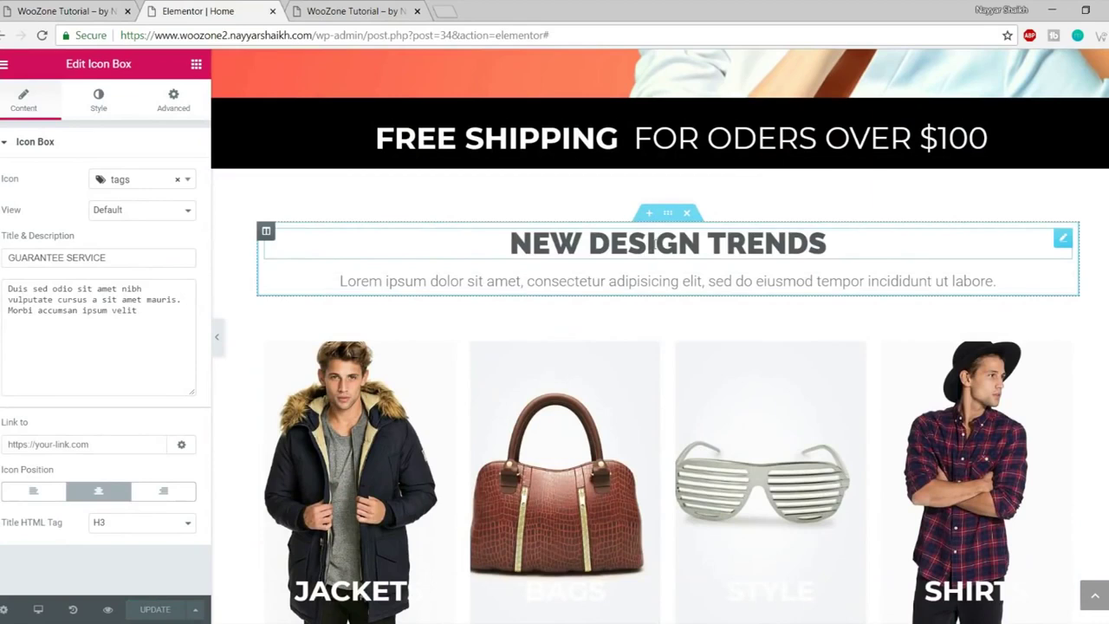
pyautogui.rightClick(672, 216)
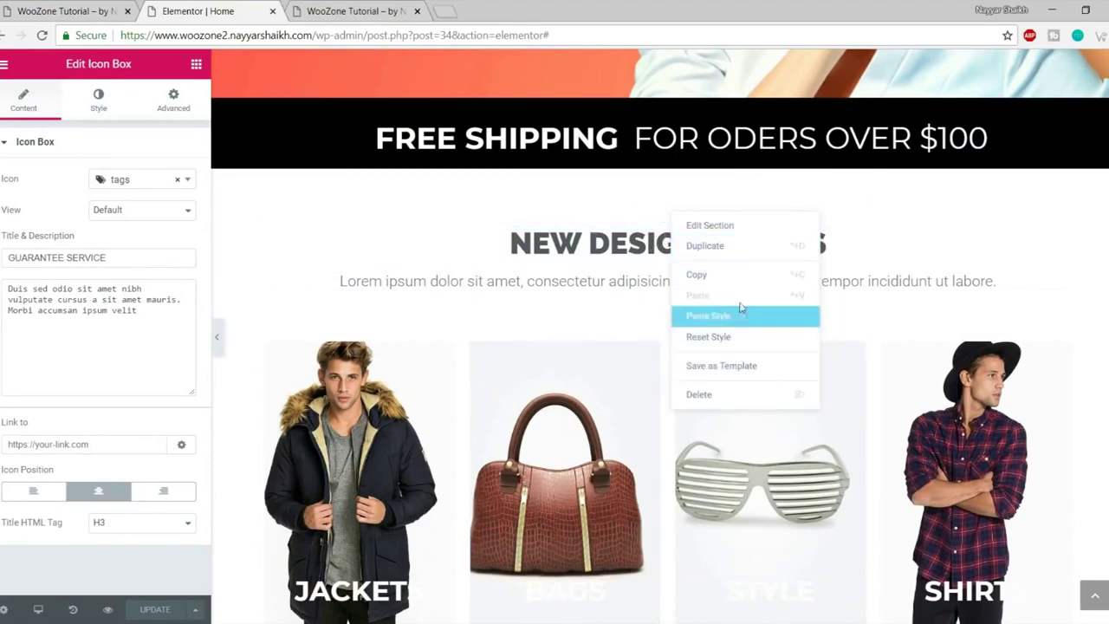
pyautogui.click(730, 274)
pyautogui.scroll(-7, 735, 295)
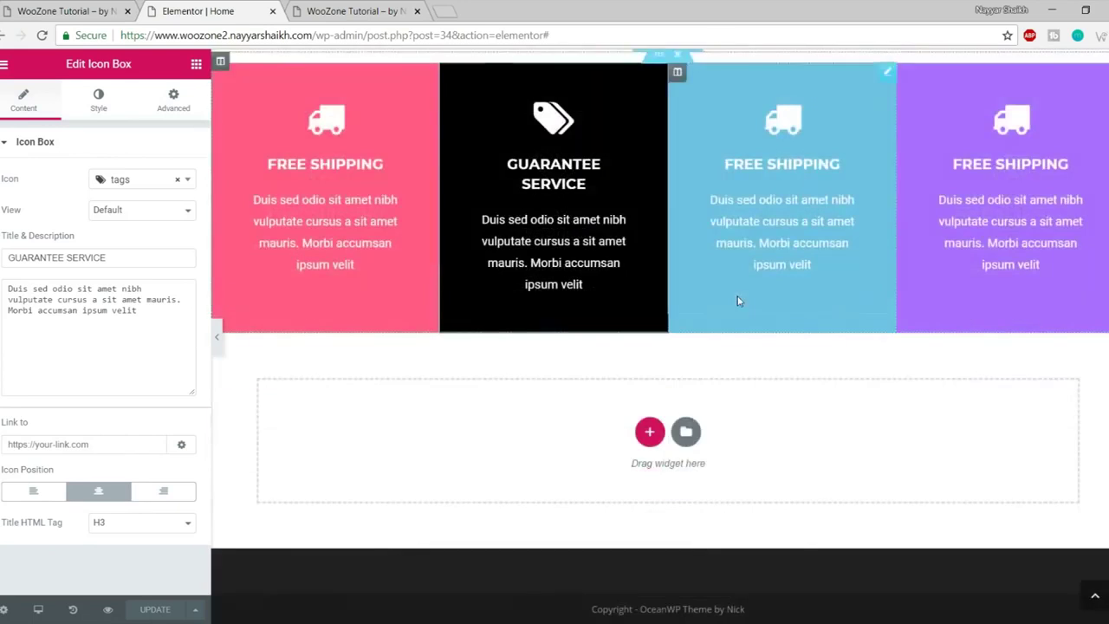
pyautogui.rightClick(626, 425)
pyautogui.click(651, 435)
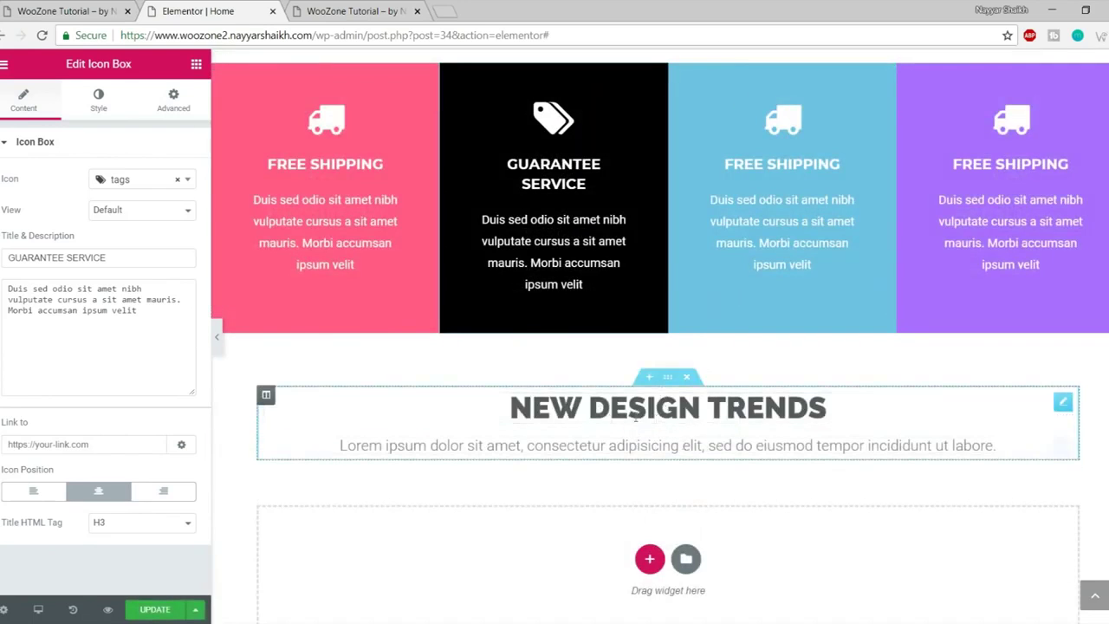
# - Check the live site's NEW COMERS heading text, then return to the editor
pyautogui.hotkey('ctrl', 'shift', 'Tab')
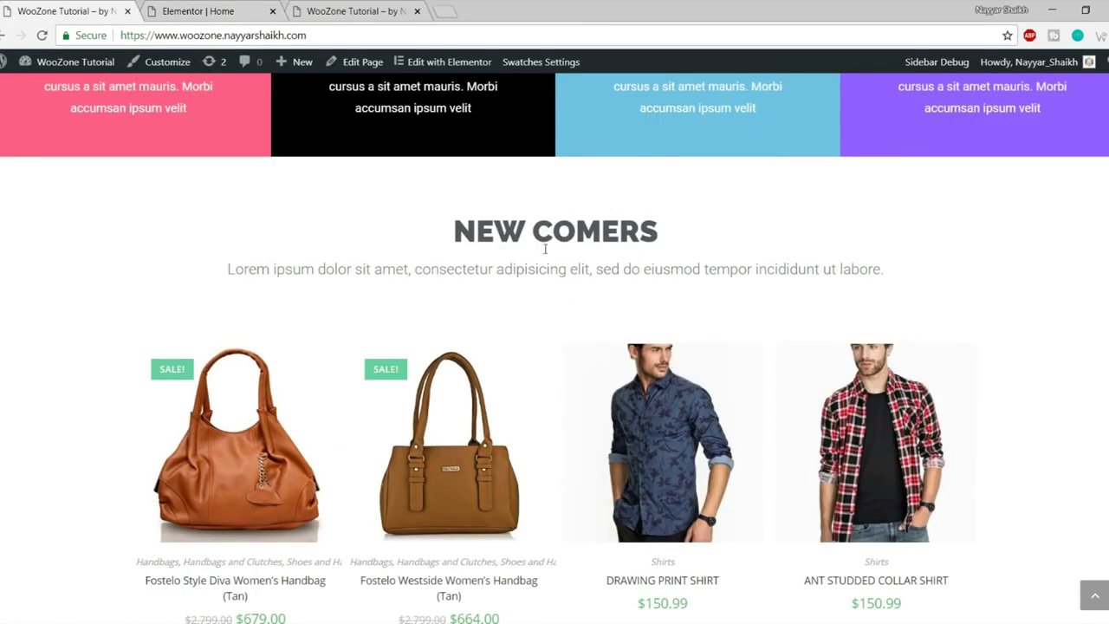
pyautogui.moveTo(456, 218); pyautogui.dragTo(747, 241)
pyautogui.click(747, 241)
pyautogui.moveTo(443, 241); pyautogui.dragTo(687, 223)
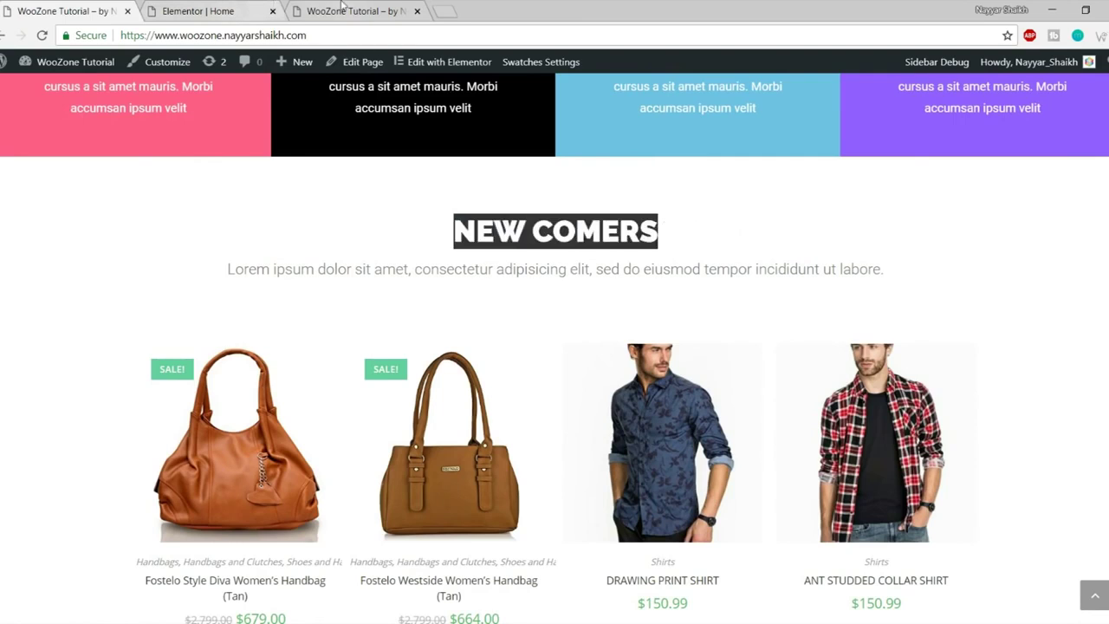
pyautogui.click(343, 9)
pyautogui.click(229, 10)
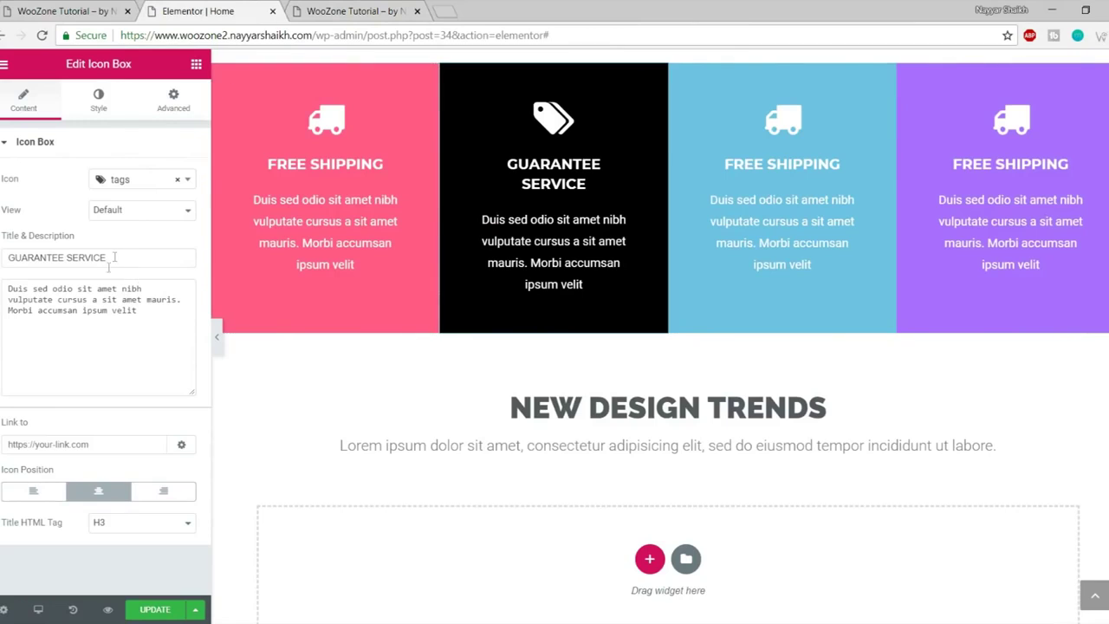
# - Change the pasted heading's text from NEW DESIGN TRENDS to NEW COMERS
pyautogui.click(671, 407)
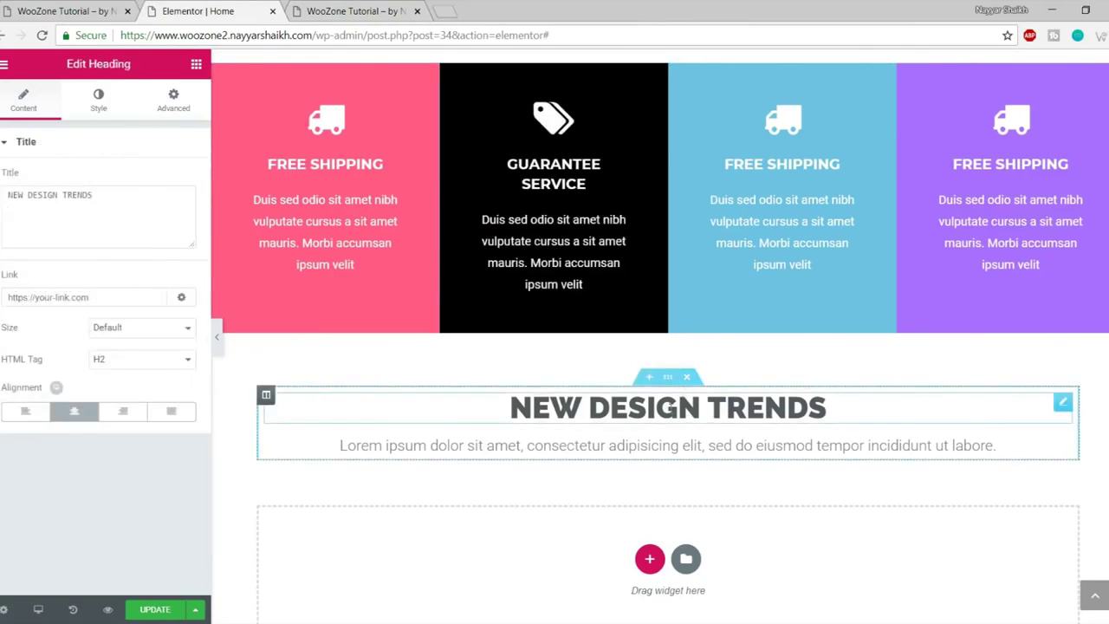
pyautogui.tripleClick(672, 409)
pyautogui.write('NEW C')
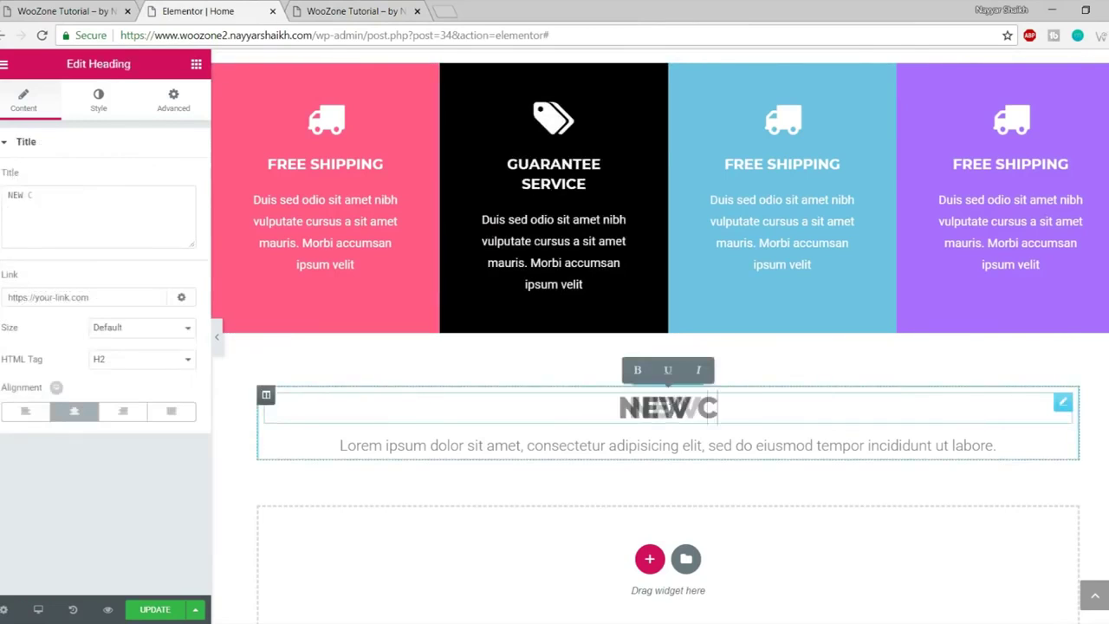
pyautogui.write('OMERS')
pyautogui.click(472, 534)
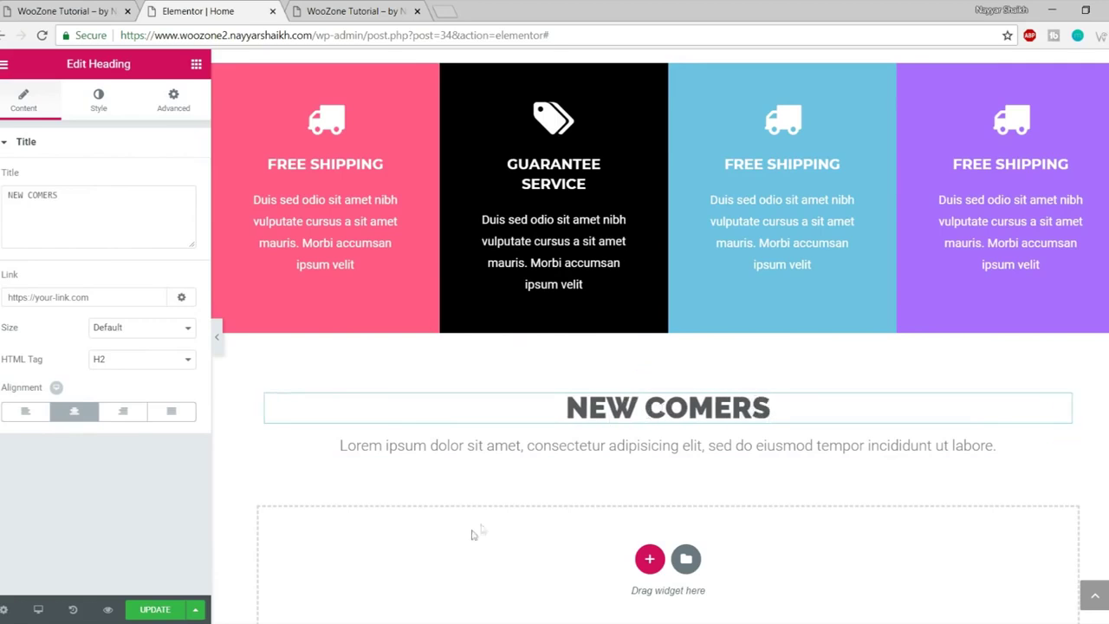
# - Compare the previewed NEW COMERS area with the live site, then return to the editor
pyautogui.click(107, 609)
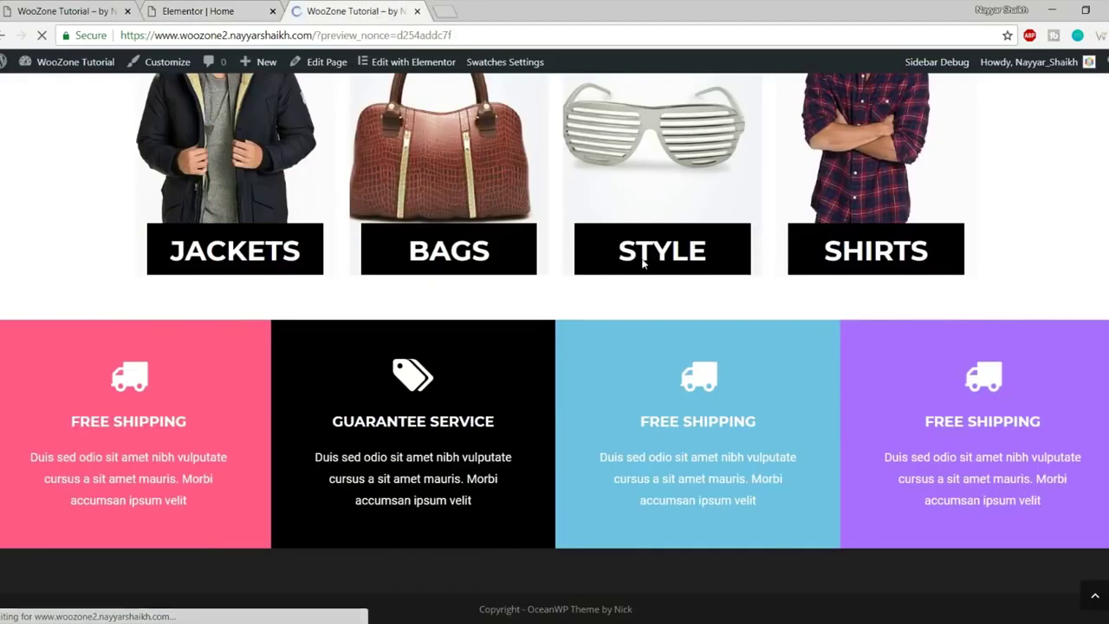
pyautogui.scroll(-4, 712, 416)
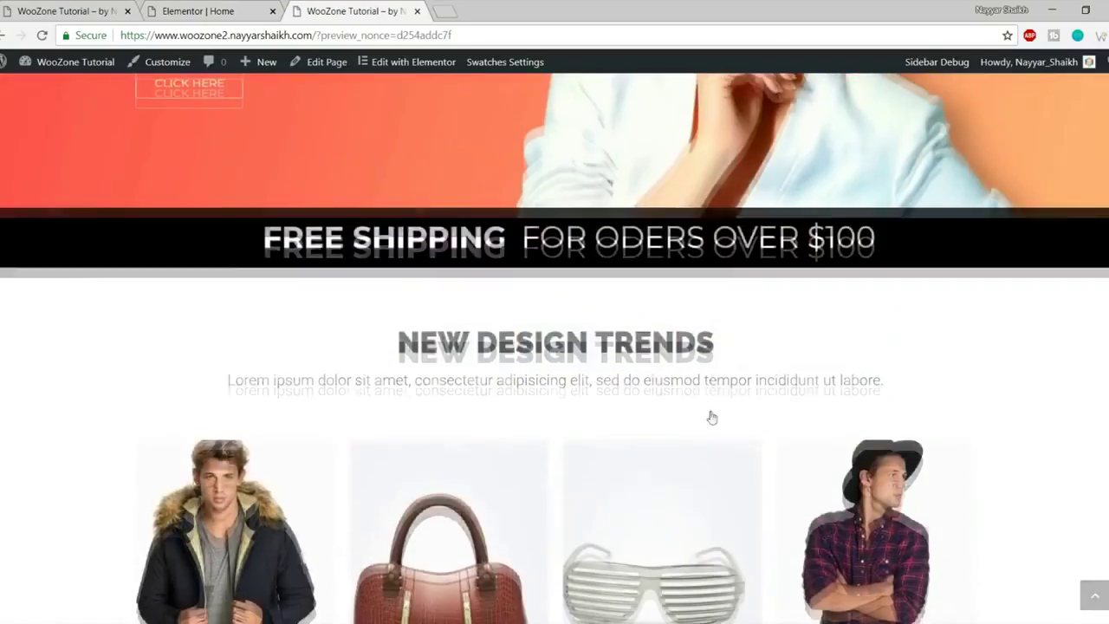
pyautogui.scroll(-3, 712, 416)
pyautogui.scroll(8, 715, 436)
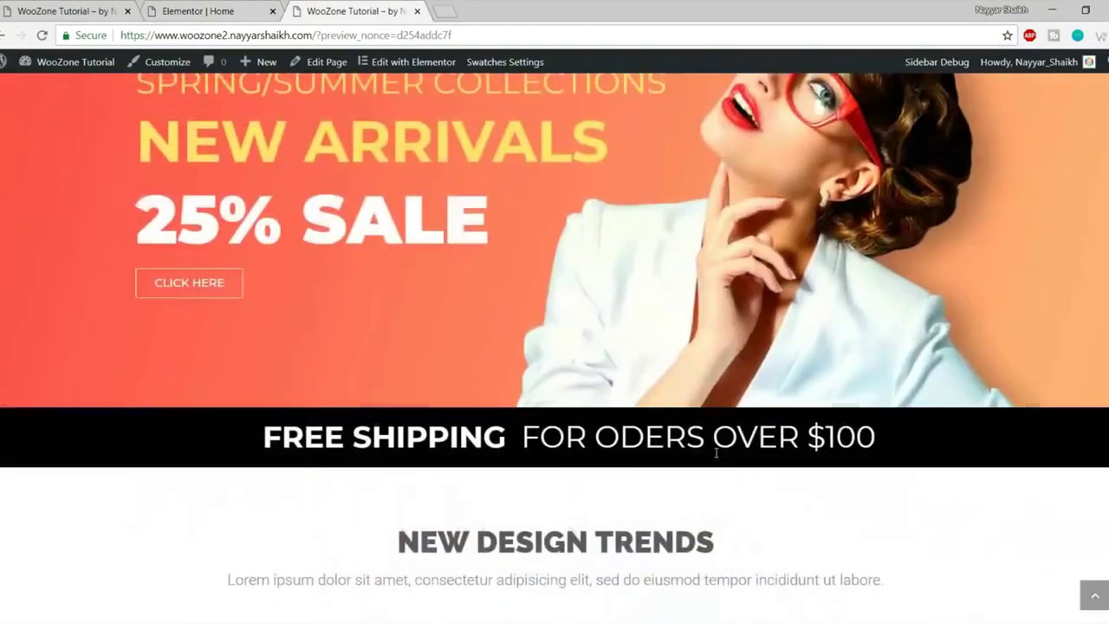
pyautogui.scroll(2, 716, 452)
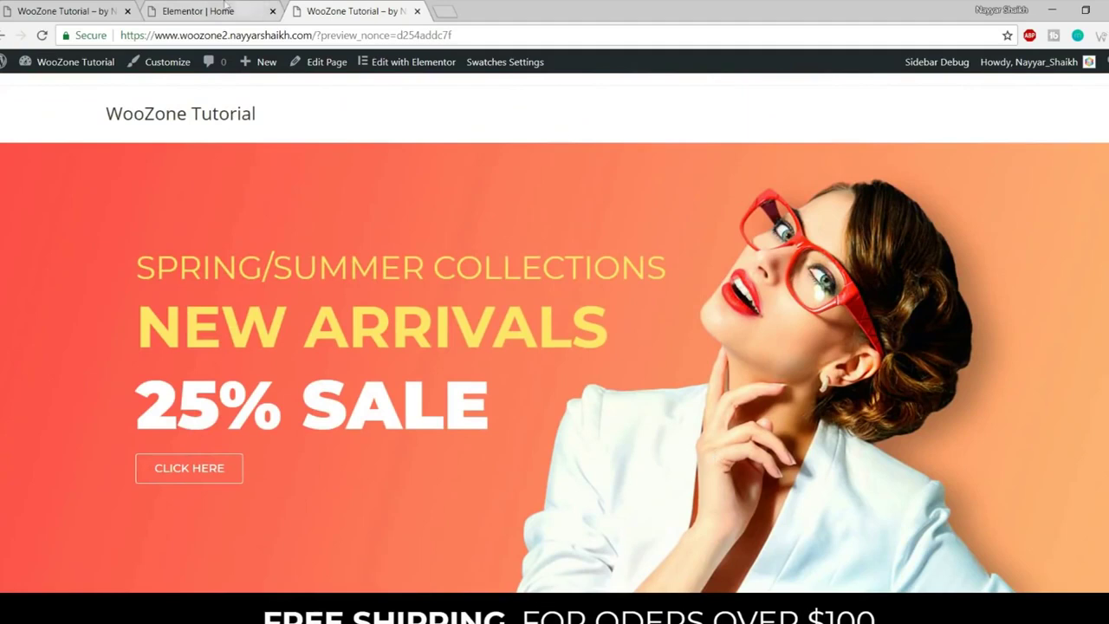
pyautogui.click(81, 7)
pyautogui.scroll(-2, 526, 367)
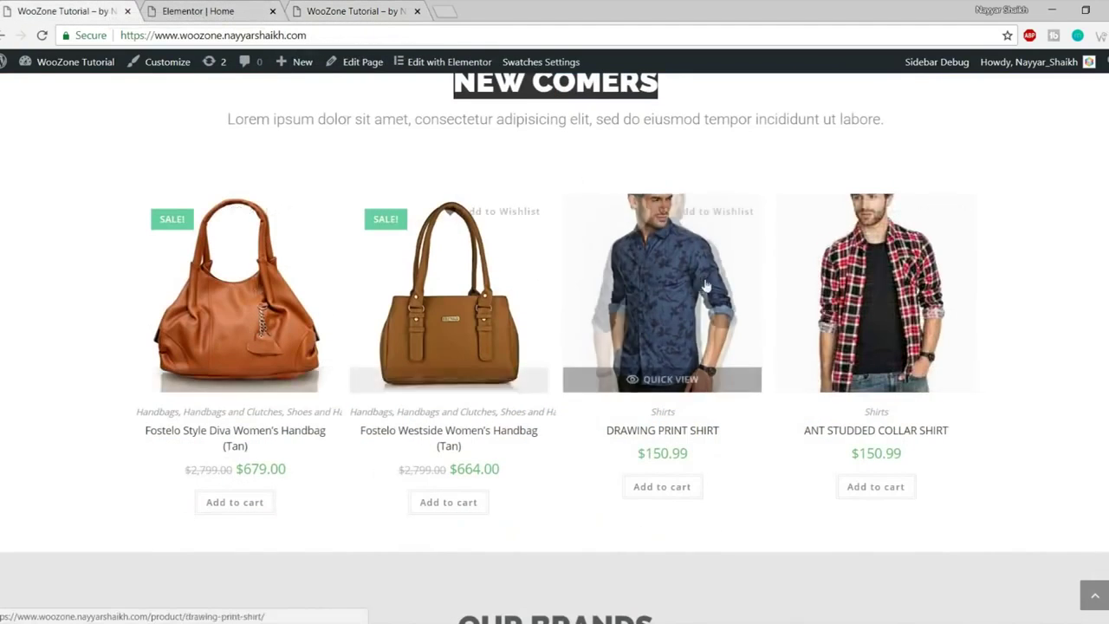
pyautogui.hotkey('ctrl', 'Tab')
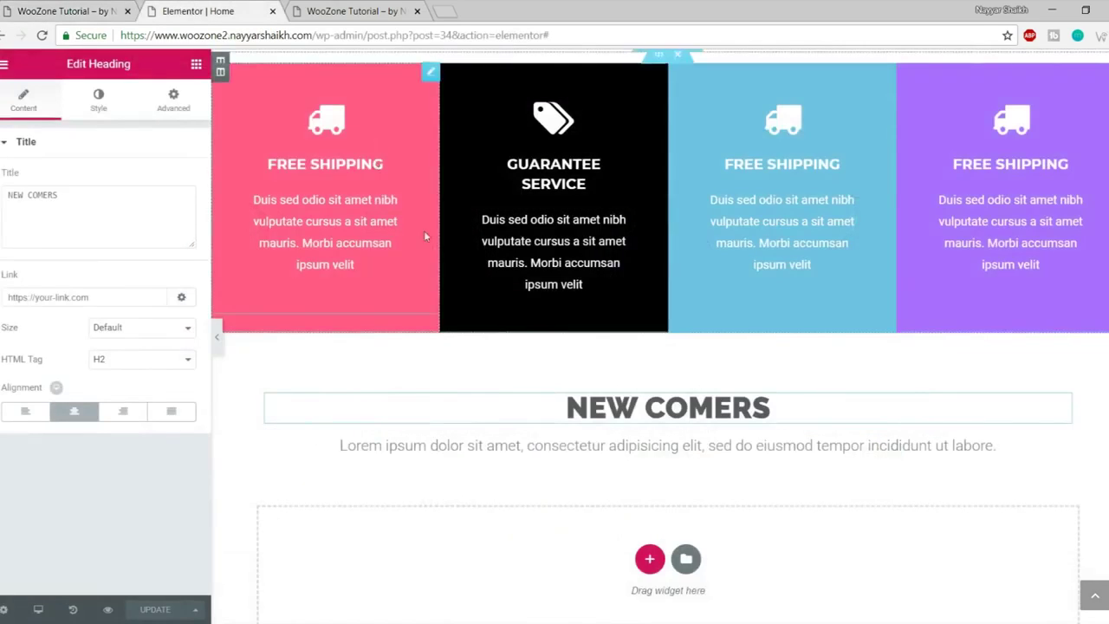
# - Drag Woo Recent Products from the WordPress widget group to just below NEW COMERS
pyautogui.click(195, 64)
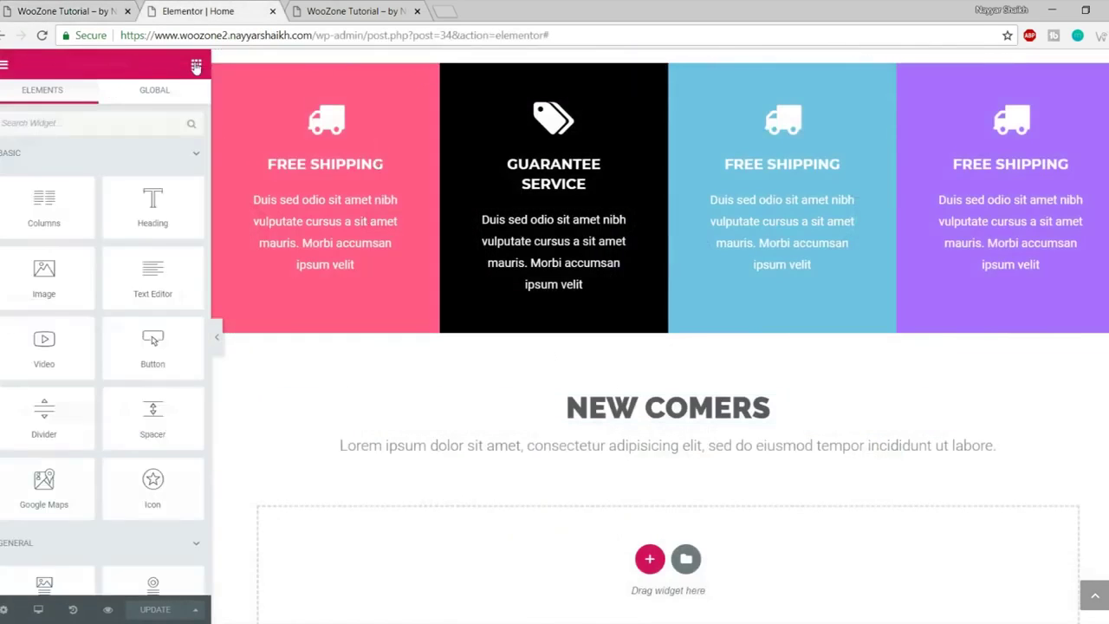
pyautogui.scroll(-20, 121, 286)
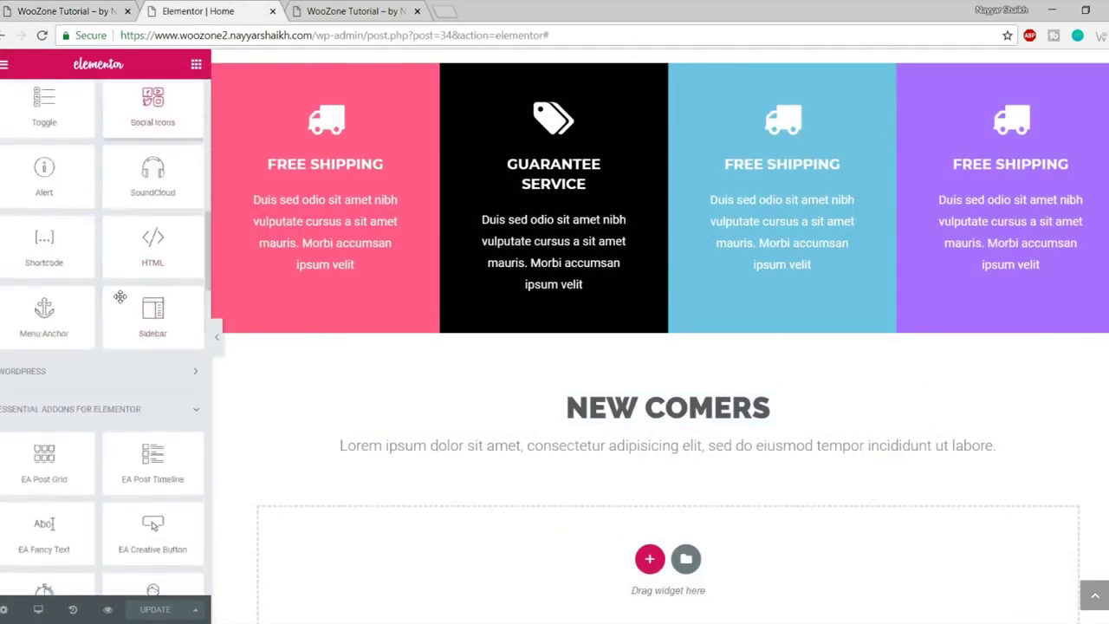
pyautogui.scroll(-15, 120, 296)
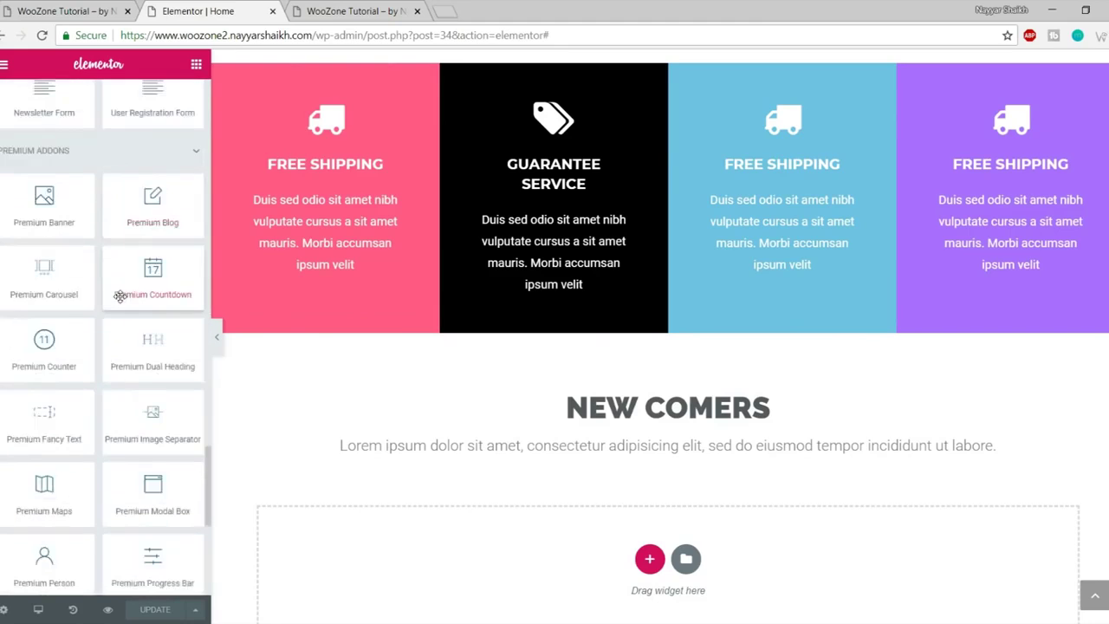
pyautogui.scroll(5, 120, 305)
pyautogui.scroll(10, 120, 305)
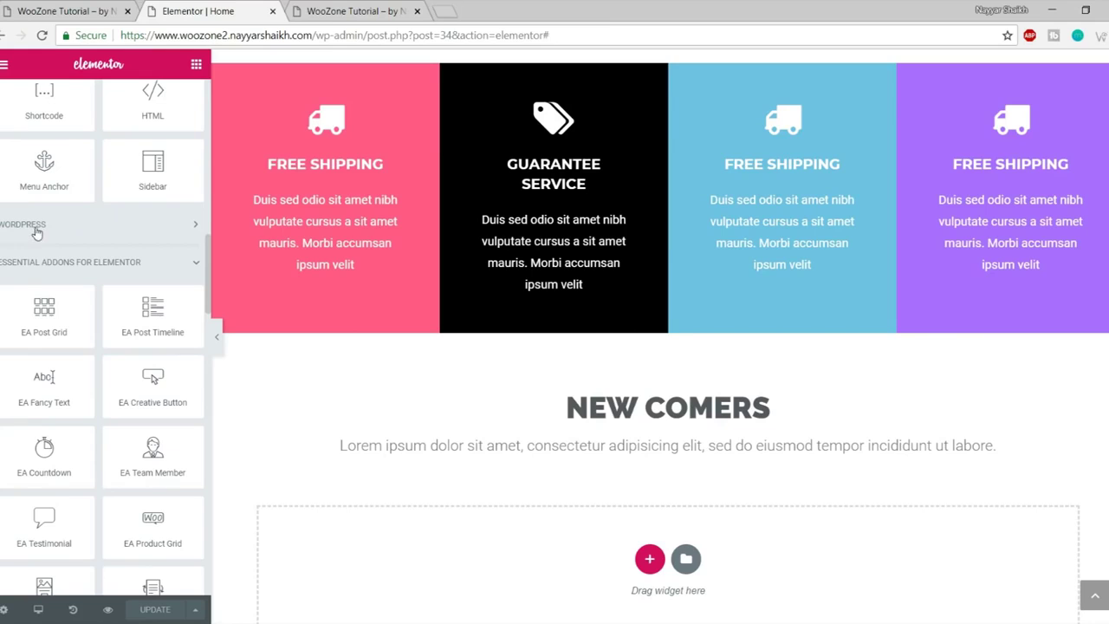
pyautogui.click(85, 227)
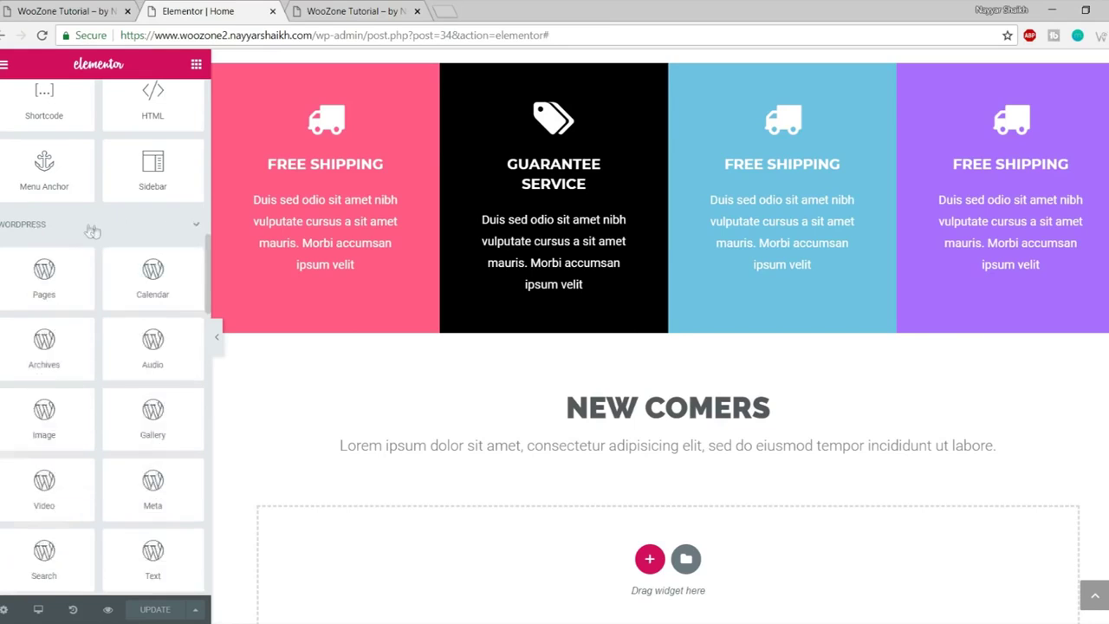
pyautogui.scroll(-12, 111, 309)
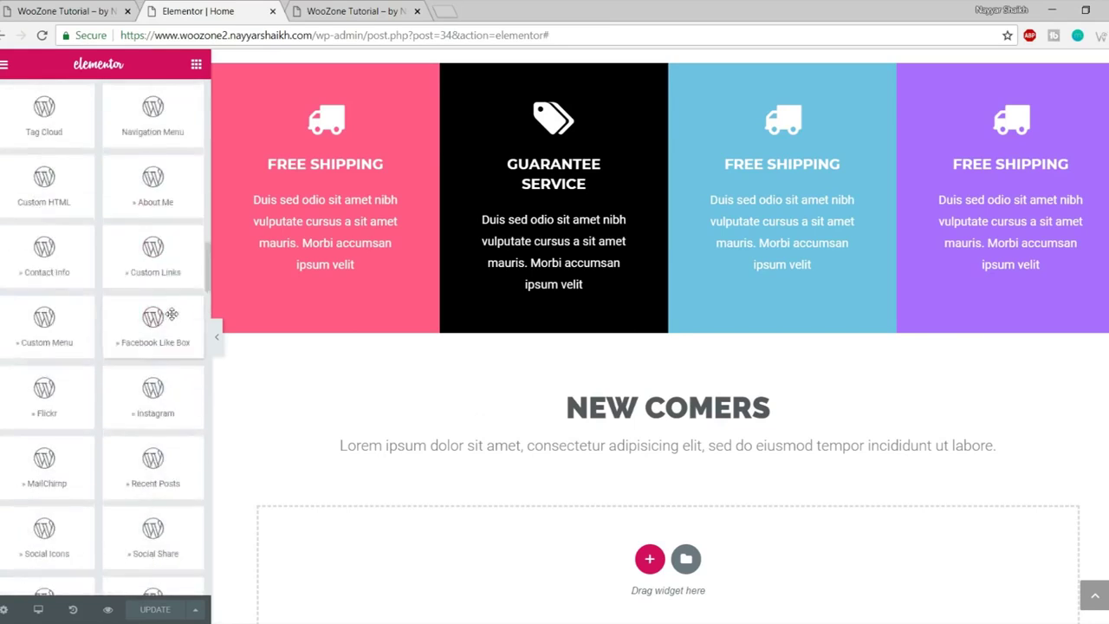
pyautogui.scroll(-1, 171, 313)
pyautogui.scroll(1, 181, 333)
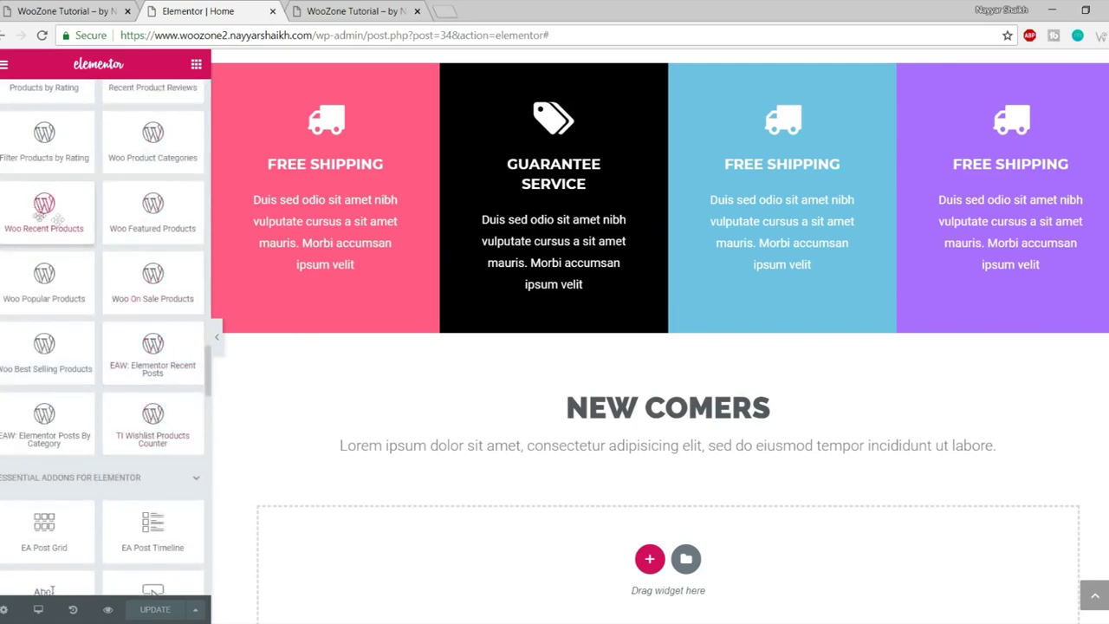
pyautogui.moveTo(38, 215); pyautogui.dragTo(606, 584)
pyautogui.scroll(-3, 879, 425)
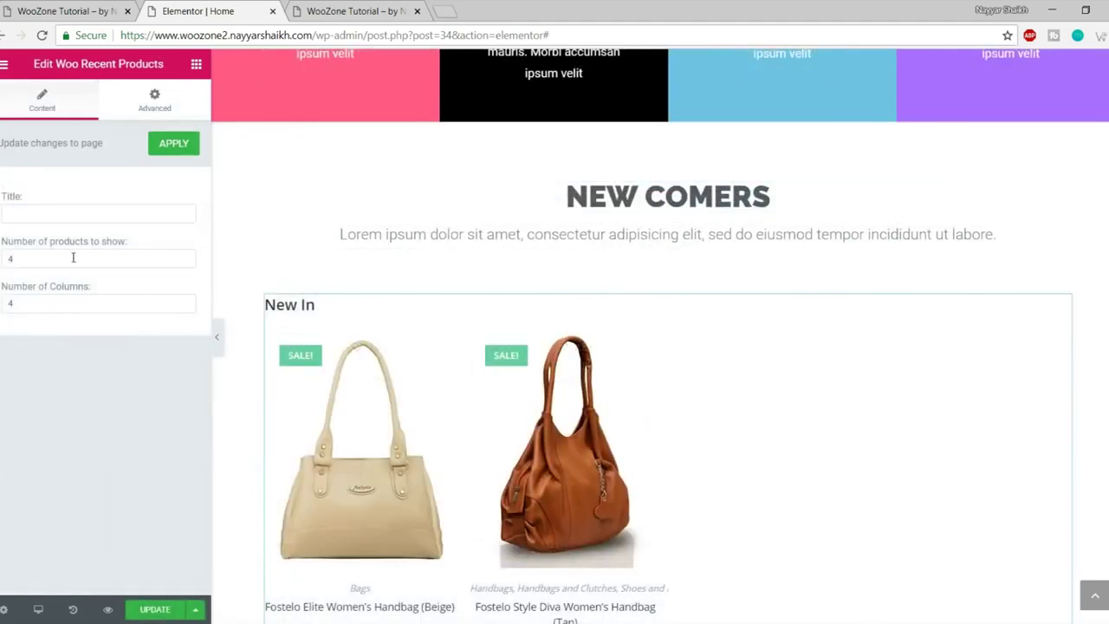
# - Review the Woo Recent Products settings: empty title, 4 products across 4 columns
pyautogui.press('Tab')
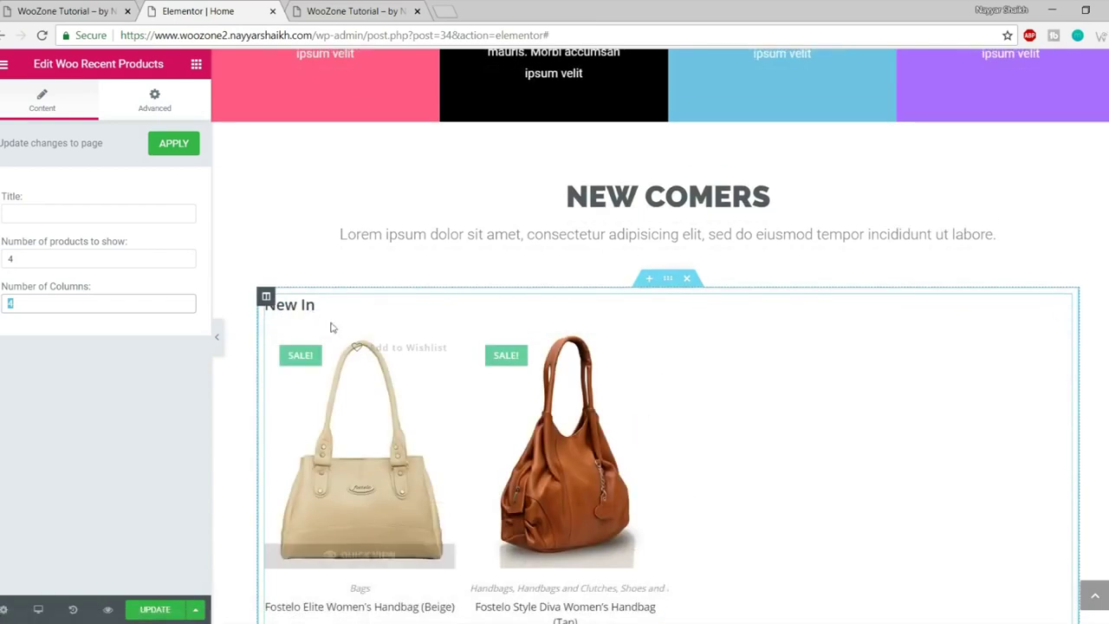
pyautogui.click(84, 211)
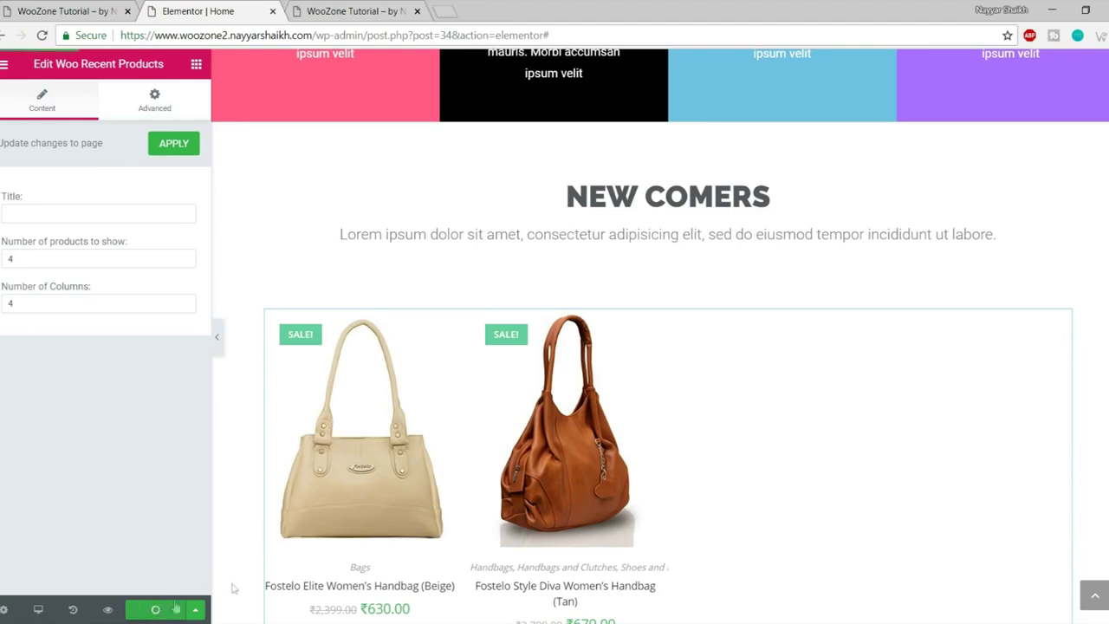
pyautogui.scroll(-3, 666, 381)
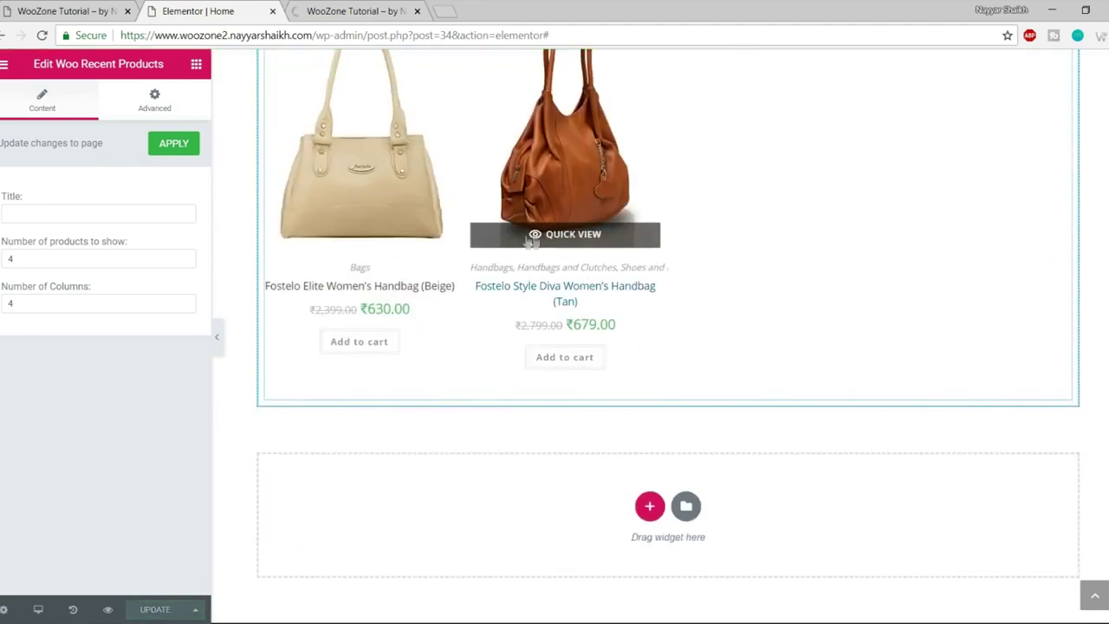
pyautogui.scroll(3, 663, 317)
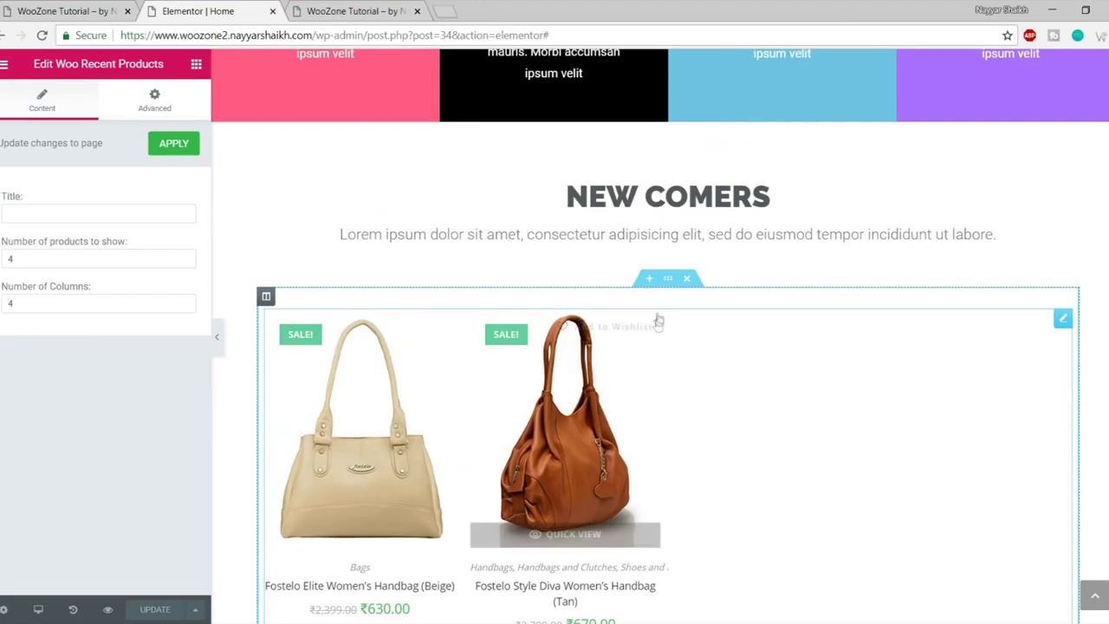
# - Compare the handbag products grid in the preview with the live site
pyautogui.hotkey('ctrl', 'Tab')
pyautogui.scroll(-5, 564, 232)
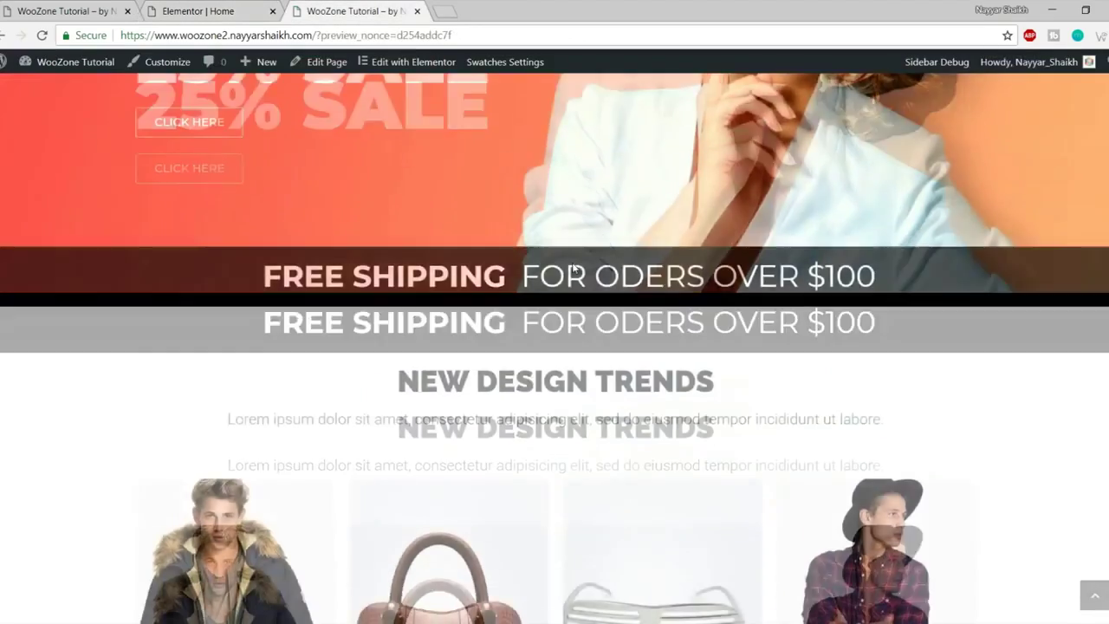
pyautogui.scroll(-4, 572, 270)
pyautogui.scroll(2, 468, 312)
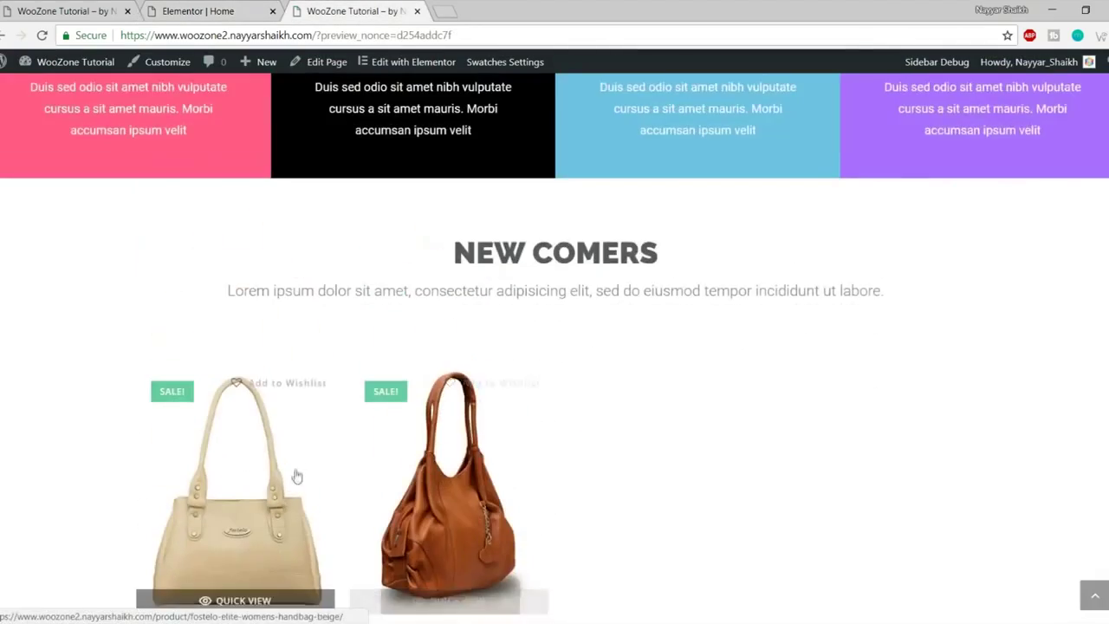
pyautogui.scroll(-2, 294, 475)
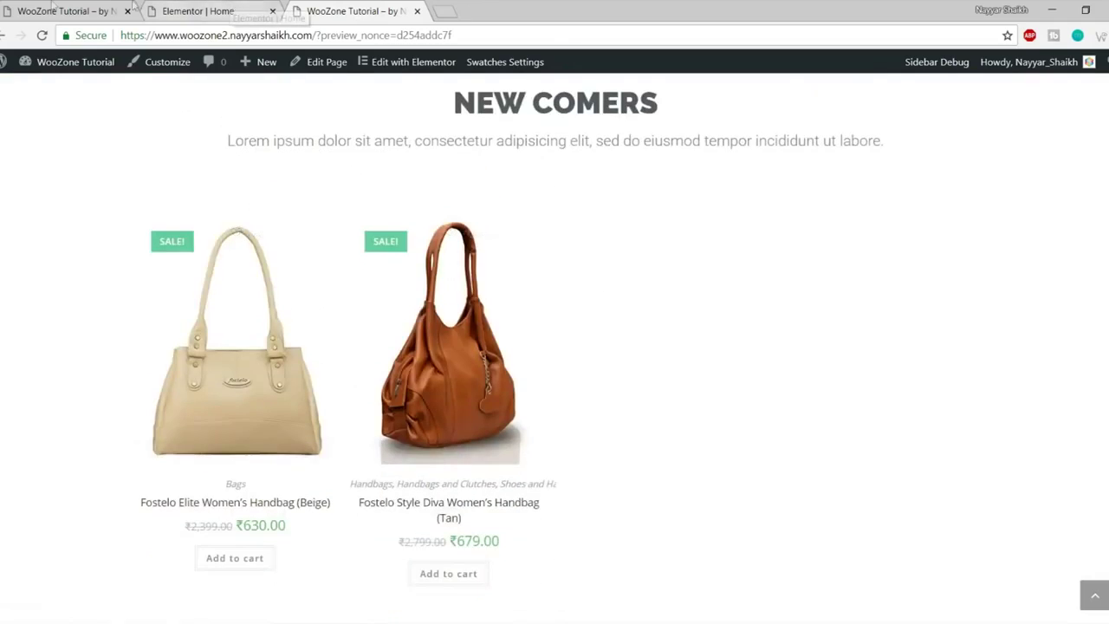
pyautogui.click(113, 11)
pyautogui.scroll(-3, 584, 247)
pyautogui.scroll(-2, 586, 254)
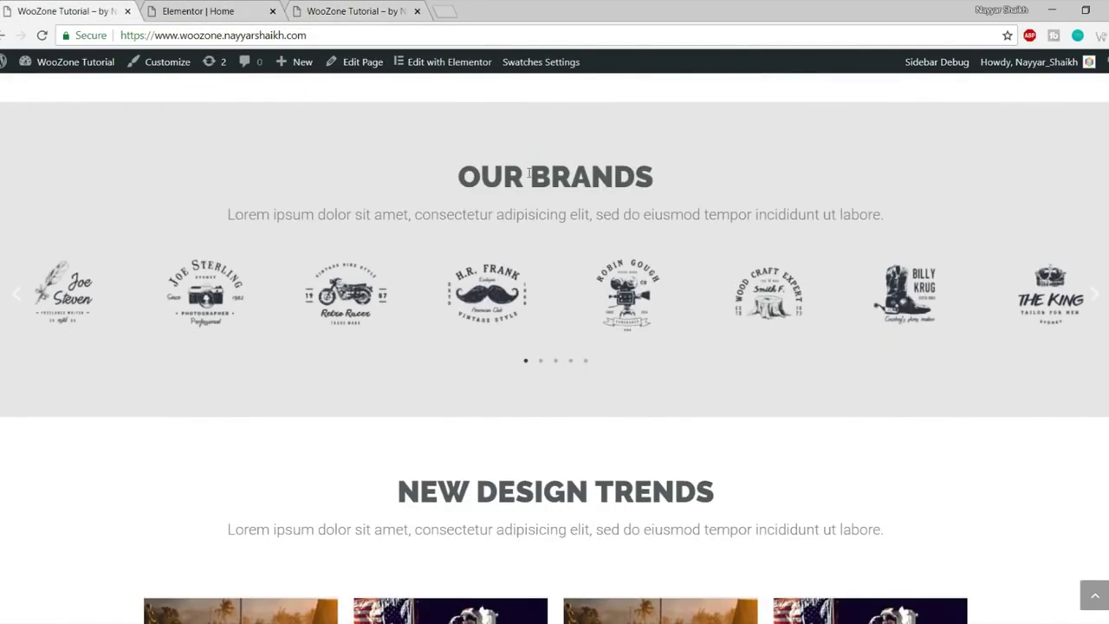
pyautogui.click(208, 11)
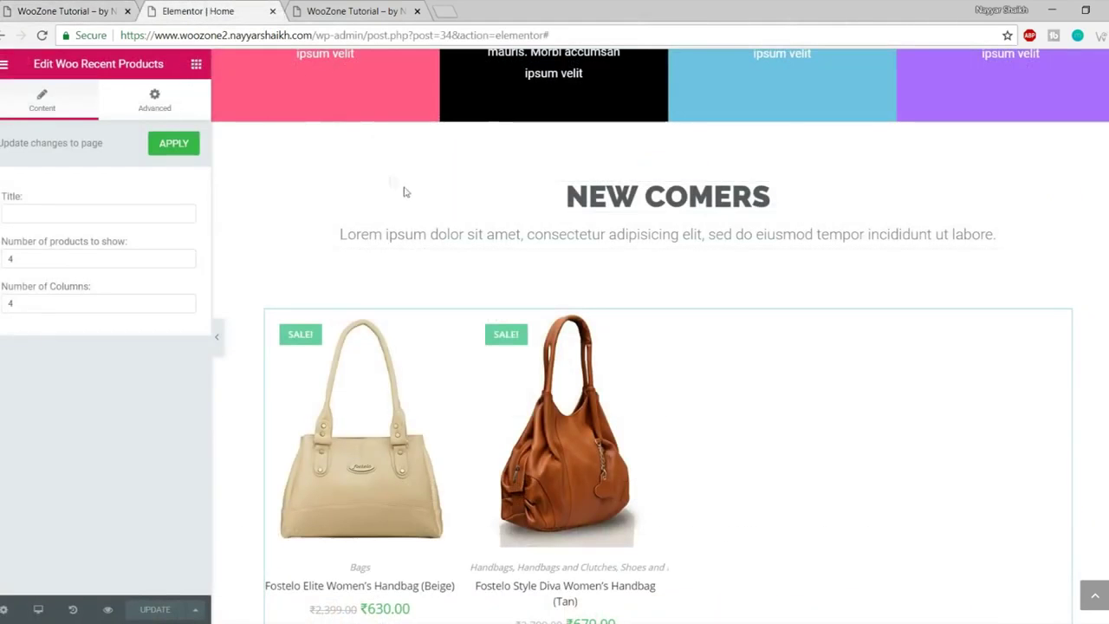
# - Look over the live site's OUR BRANDS heading and description, then return to the editor
pyautogui.scroll(-1, 391, 181)
pyautogui.click(94, 7)
pyautogui.scroll(1, 580, 293)
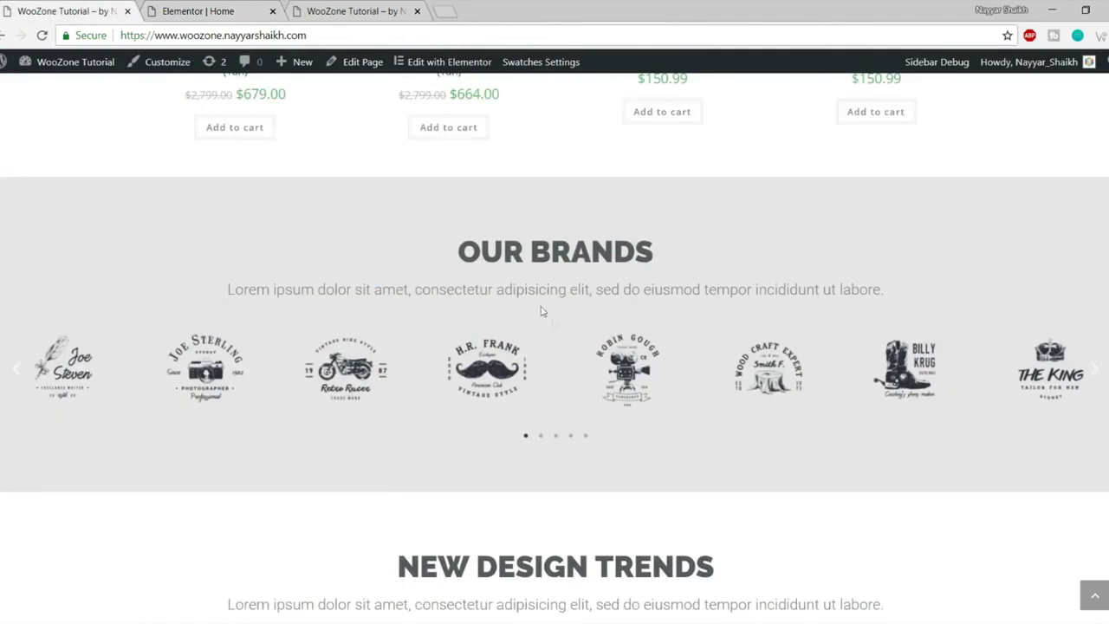
pyautogui.moveTo(459, 251); pyautogui.dragTo(827, 291)
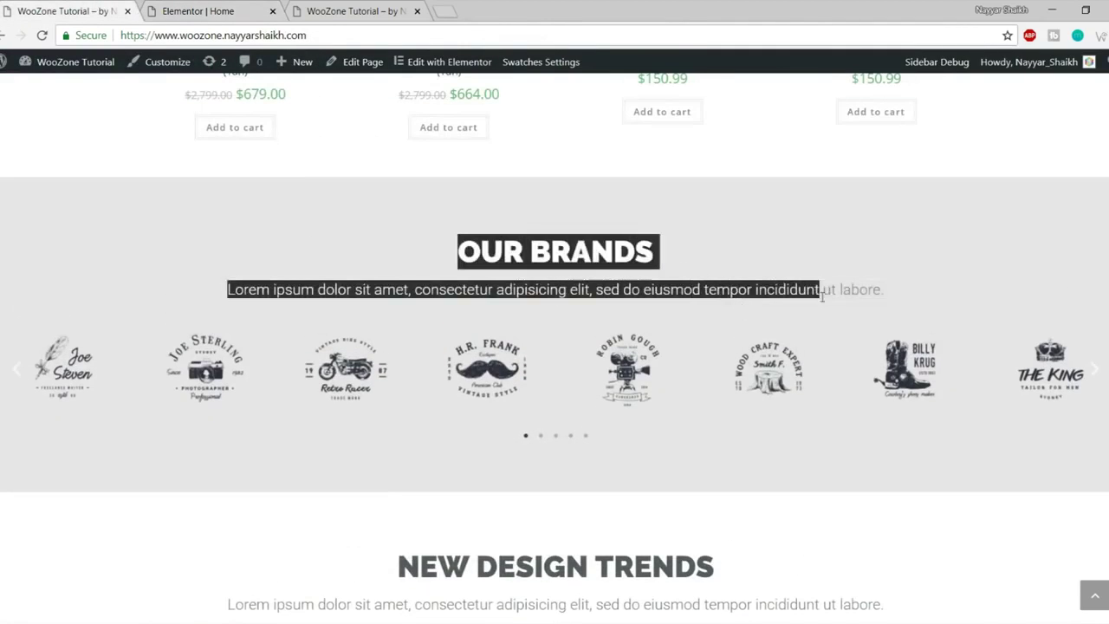
pyautogui.click(727, 351)
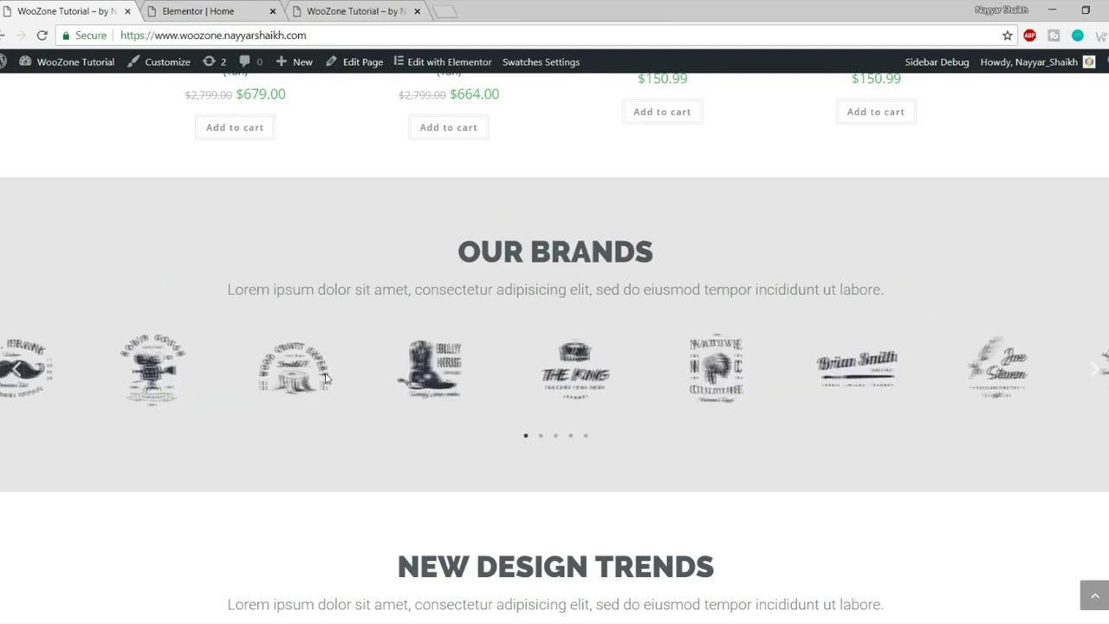
pyautogui.click(193, 9)
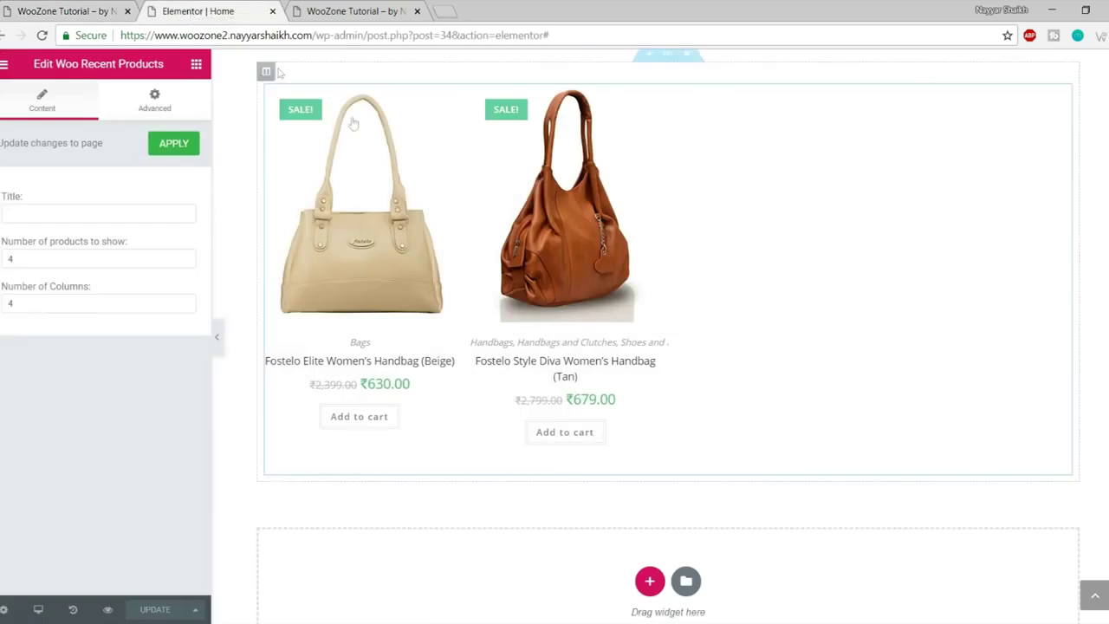
# - Copy the NEW COMERS section and paste it into the empty section below the products grid
pyautogui.scroll(3, 643, 352)
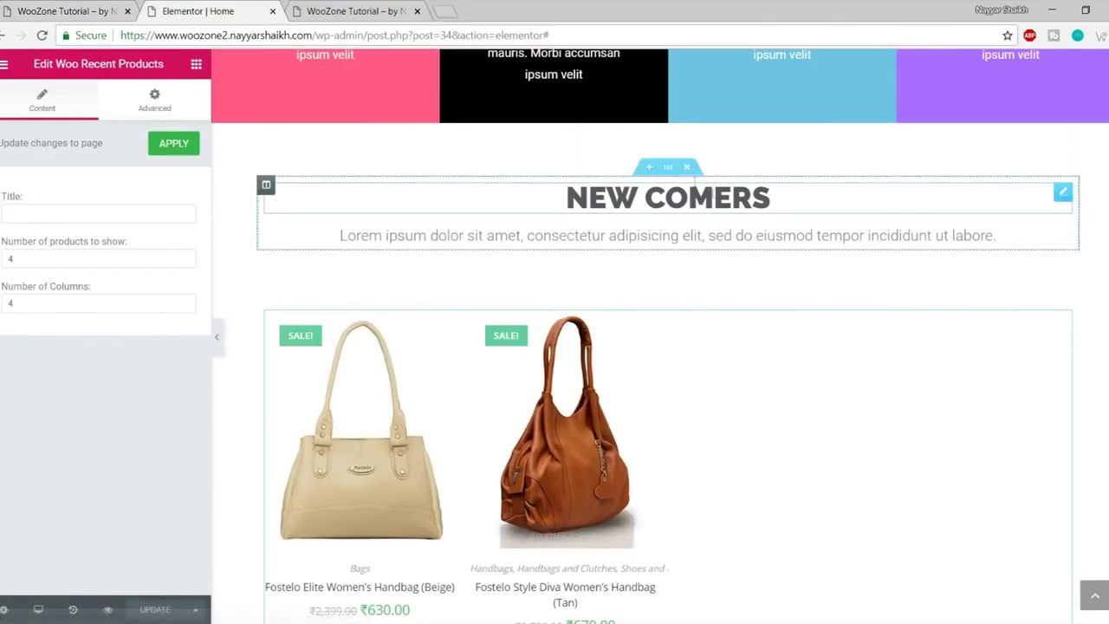
pyautogui.rightClick(670, 171)
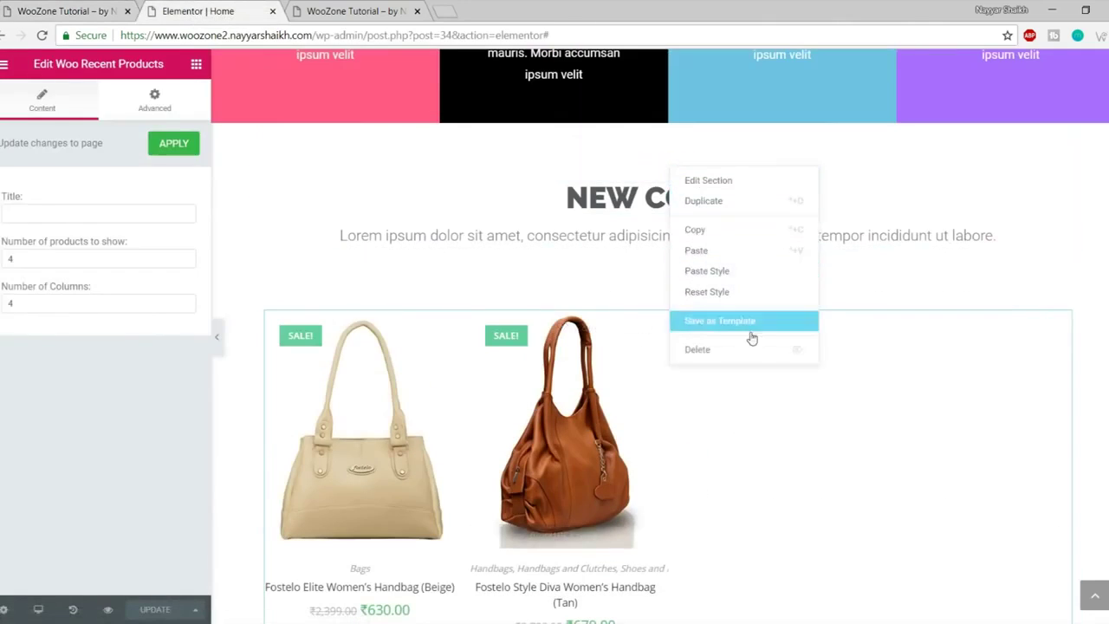
pyautogui.click(718, 229)
pyautogui.scroll(-5, 732, 260)
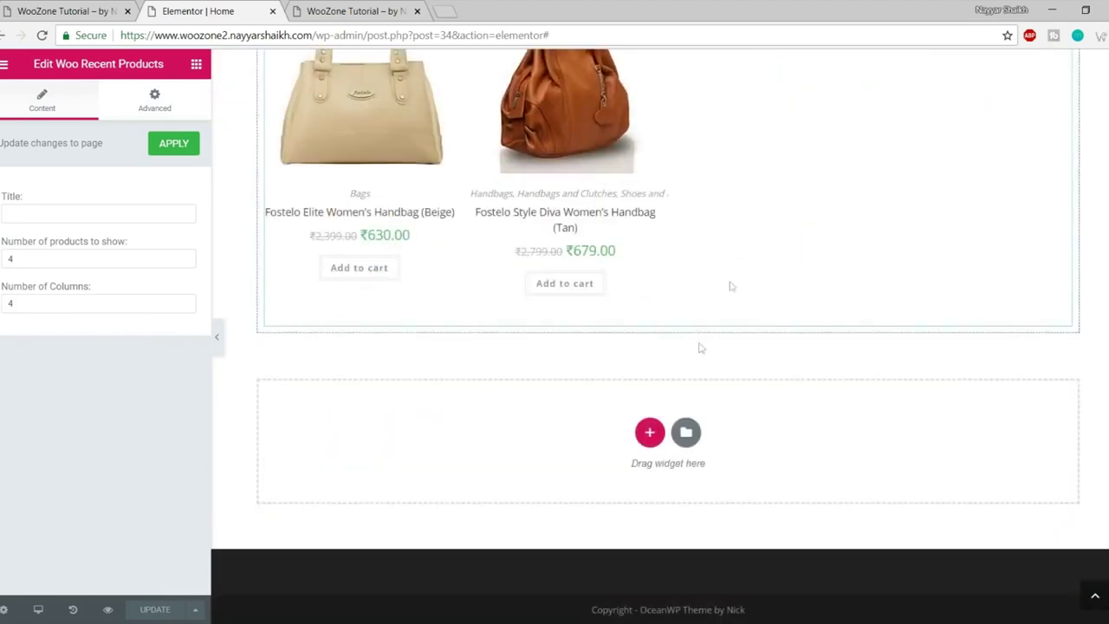
pyautogui.rightClick(619, 436)
pyautogui.click(692, 447)
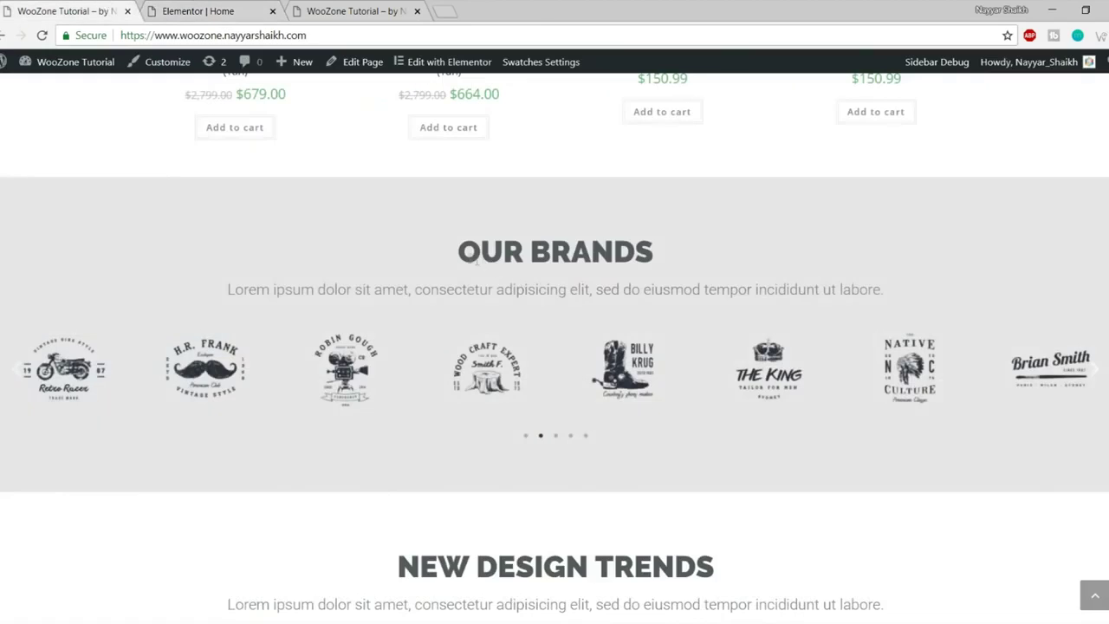
# - Select the pasted heading's title text so it can be replaced
pyautogui.moveTo(465, 252); pyautogui.dragTo(714, 253)
pyautogui.click(231, 7)
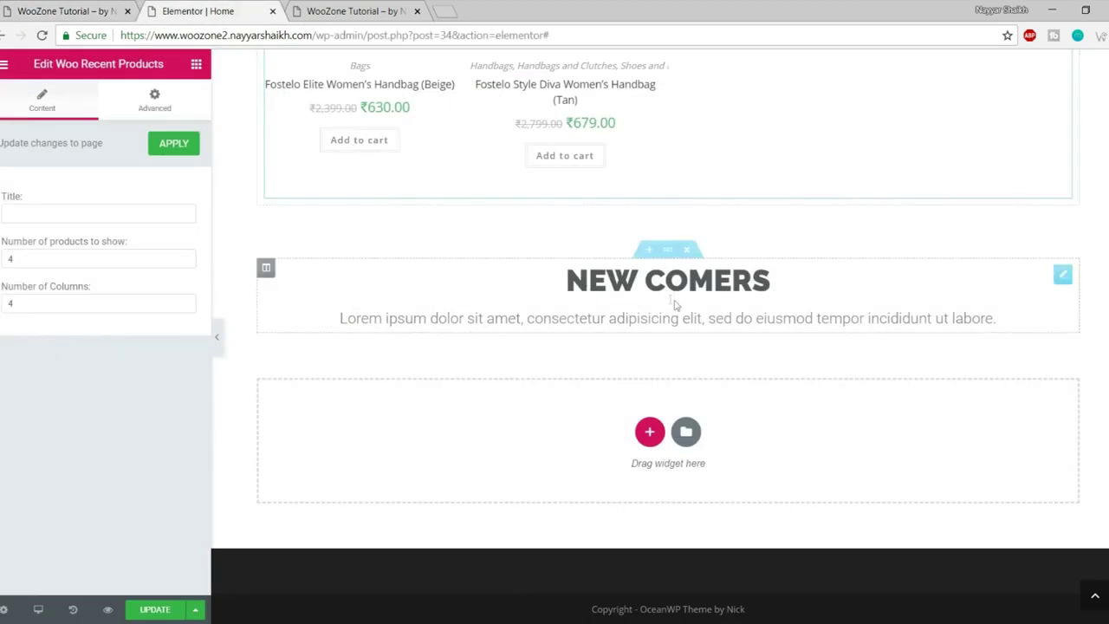
pyautogui.tripleClick(669, 280)
# - Retitle the copied heading to 'OUR BRANDS', comparing it with the live site
pyautogui.write('OUR BRA')
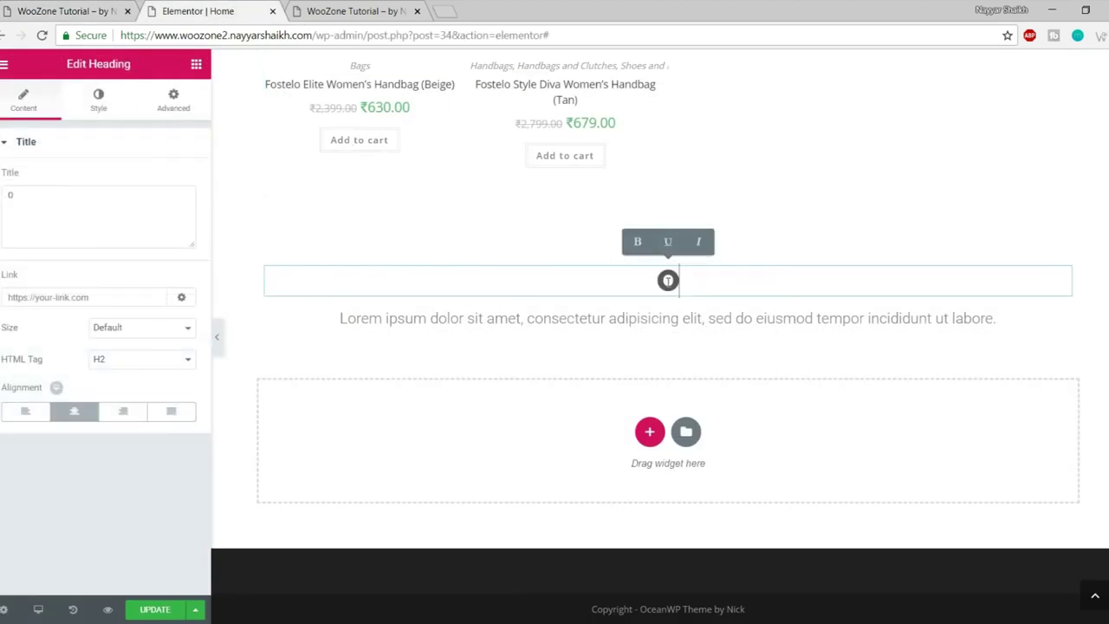
pyautogui.write('NDS')
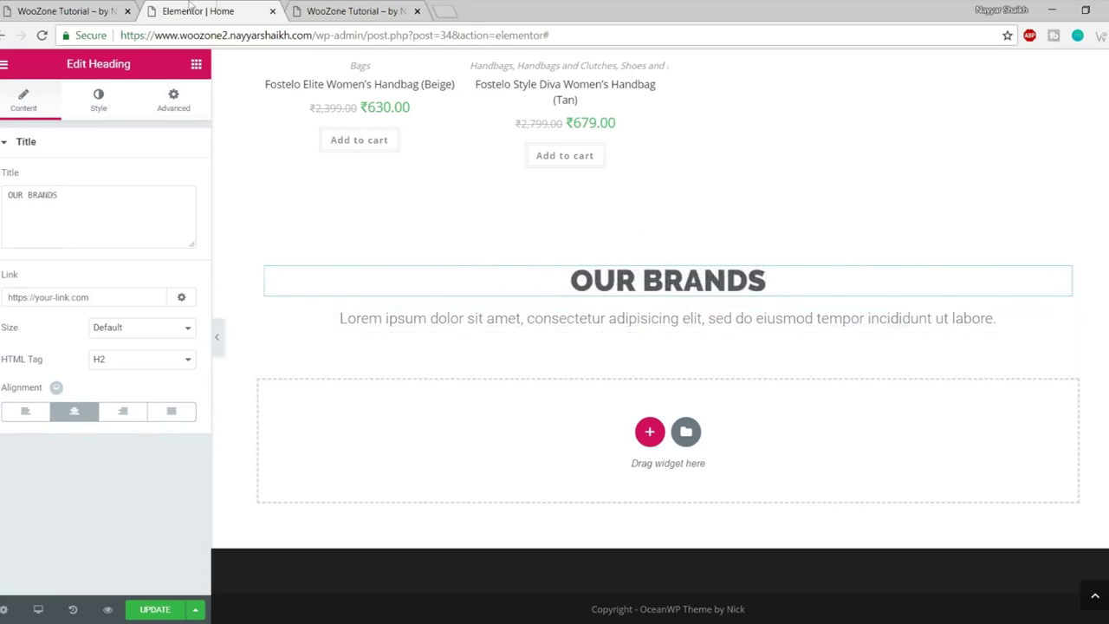
pyautogui.click(74, 7)
pyautogui.click(472, 279)
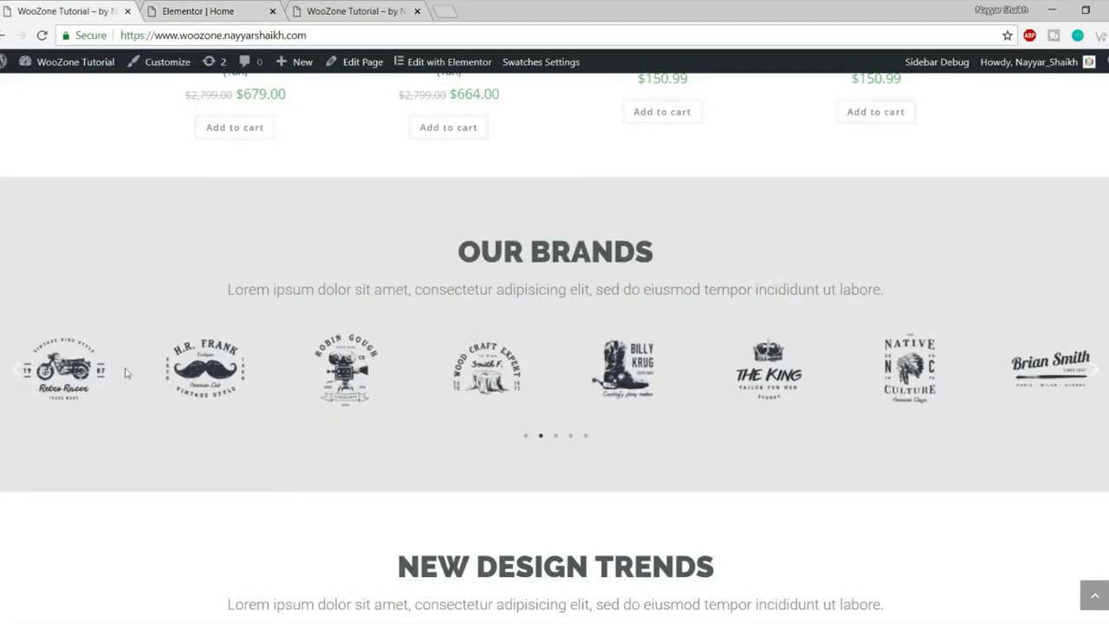
pyautogui.click(184, 8)
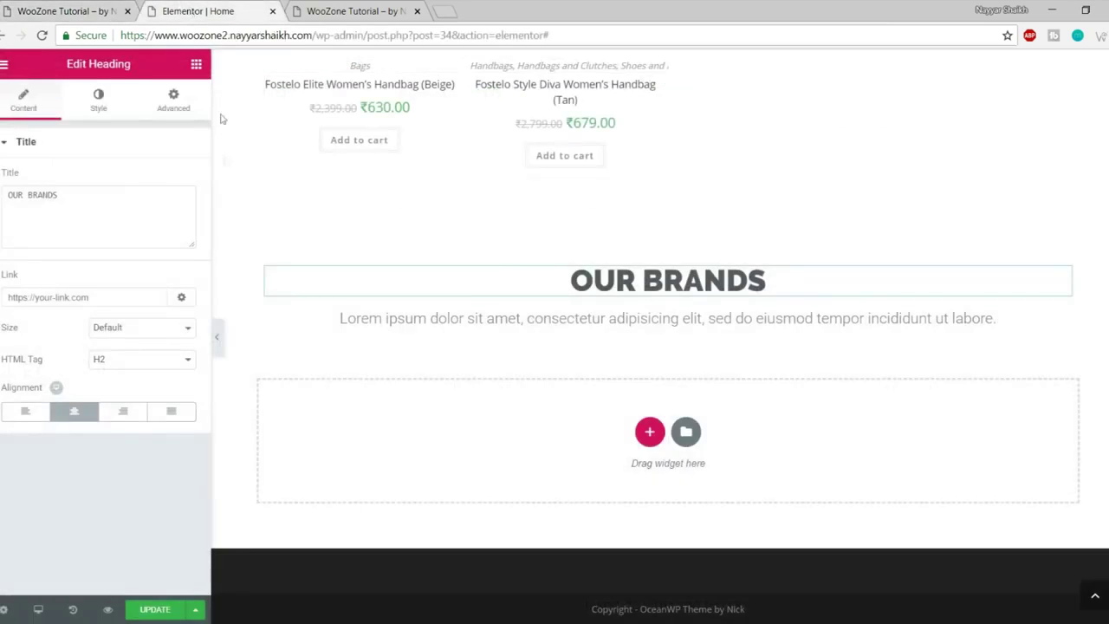
# - Add an Image Carousel widget below the Our Brands description text
pyautogui.click(196, 65)
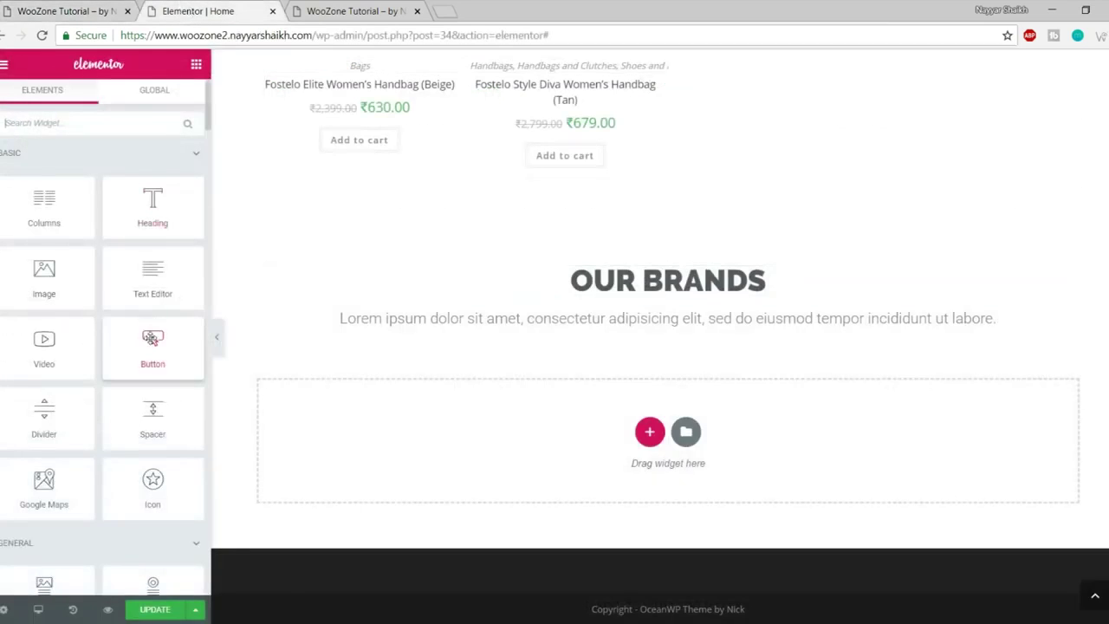
pyautogui.scroll(-3, 150, 338)
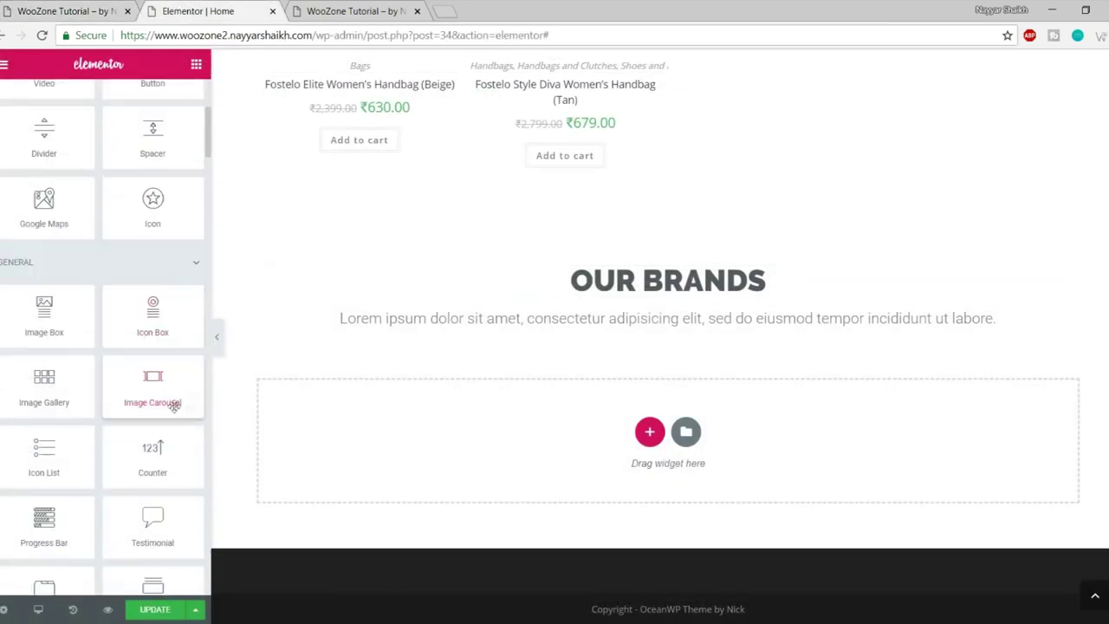
pyautogui.moveTo(152, 378); pyautogui.dragTo(665, 329)
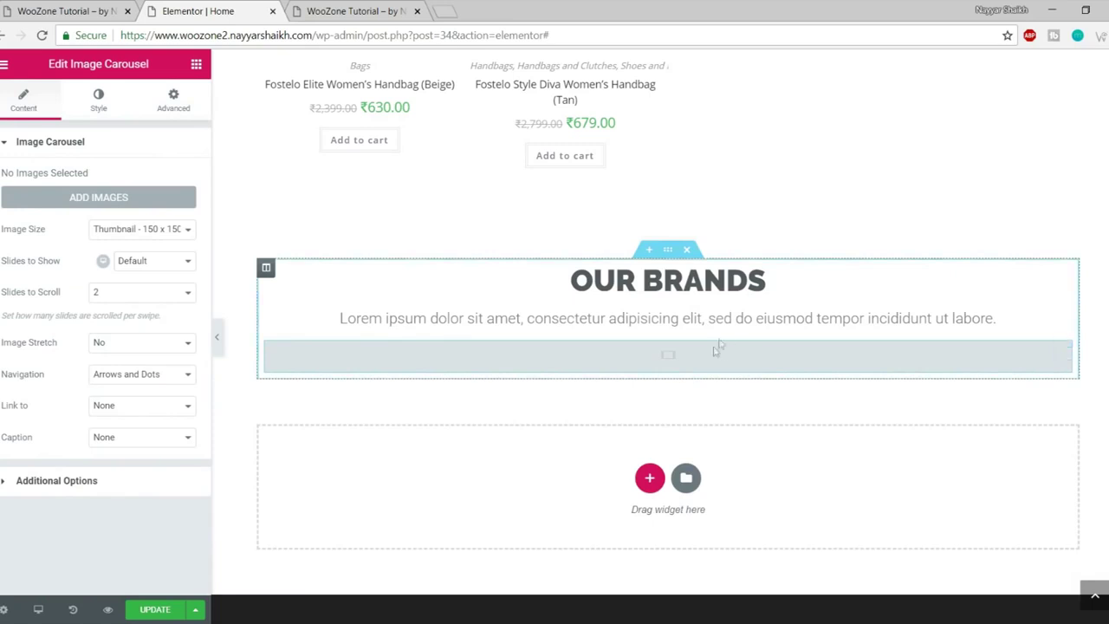
# - Upload ten Client-Logo files (01, 04, 06, 15–20) for the carousel
pyautogui.click(94, 197)
pyautogui.click(207, 122)
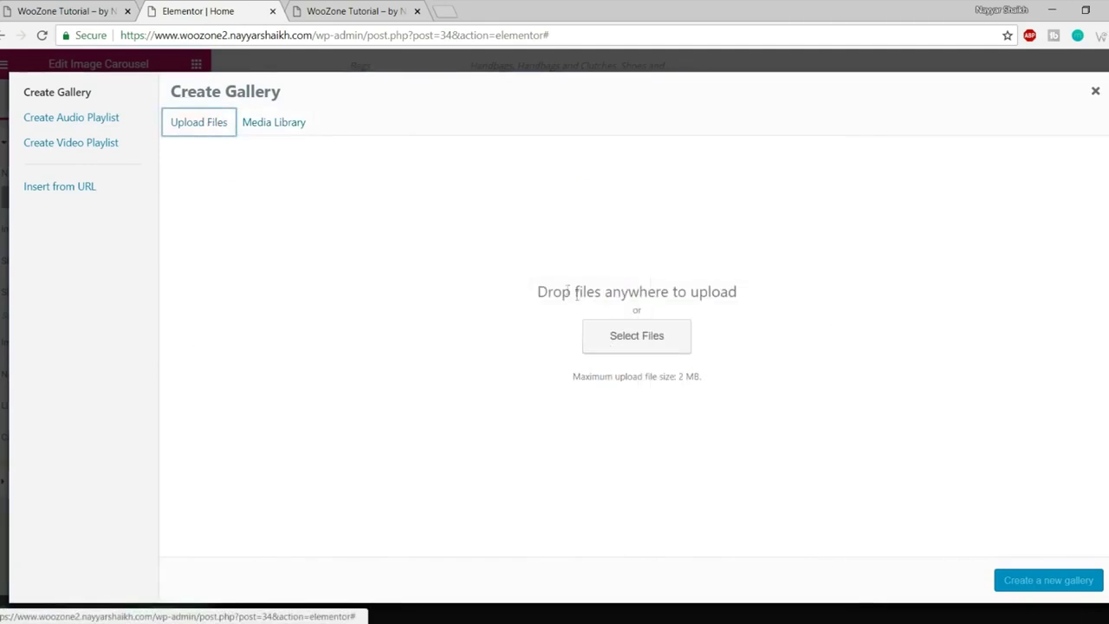
pyautogui.click(624, 331)
pyautogui.click(275, 222)
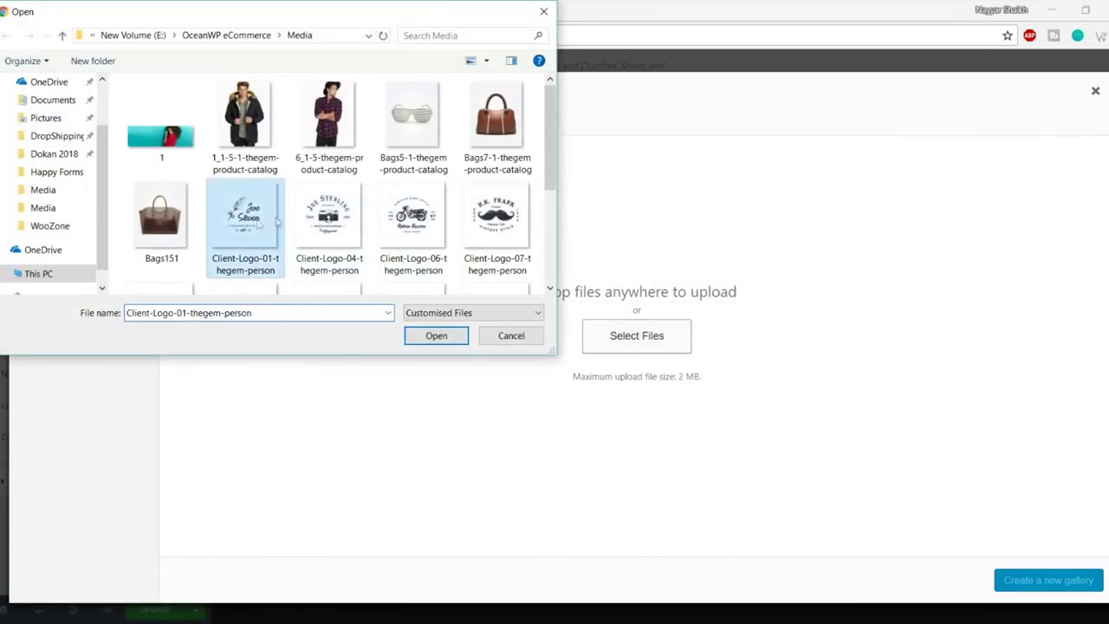
pyautogui.keyDown('ctrl'); pyautogui.click(329, 217); pyautogui.keyUp('ctrl')
pyautogui.keyDown('ctrl'); pyautogui.click(413, 216); pyautogui.keyUp('ctrl')
pyautogui.scroll(-1, 329, 216)
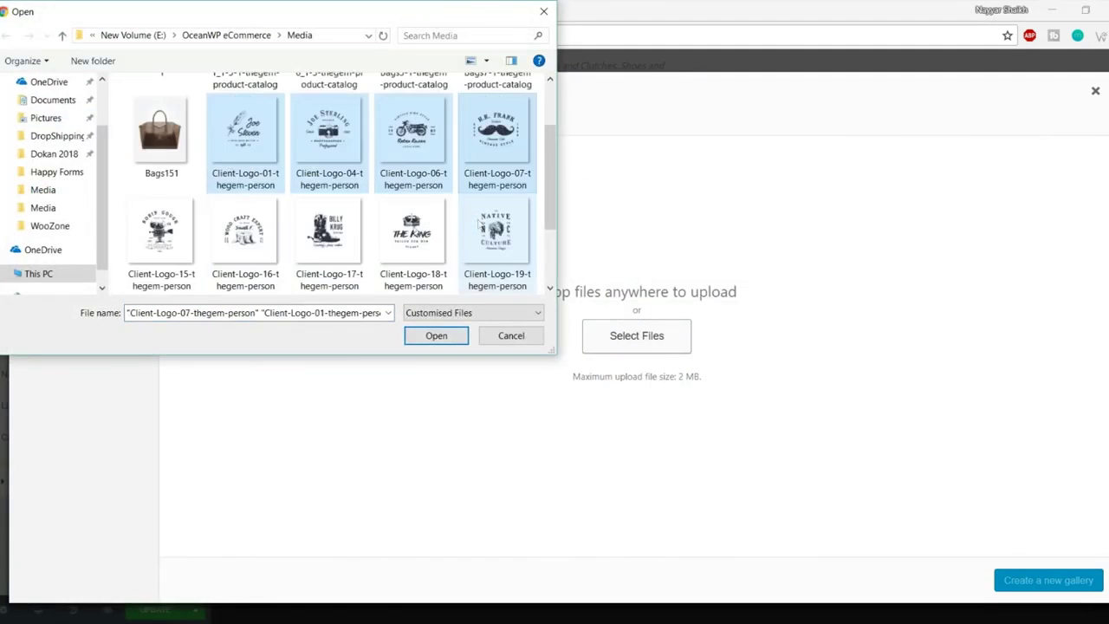
pyautogui.keyDown('ctrl'); pyautogui.click(161, 229); pyautogui.keyUp('ctrl')
pyautogui.keyDown('ctrl'); pyautogui.click(245, 229); pyautogui.keyUp('ctrl')
pyautogui.keyDown('ctrl'); pyautogui.click(329, 230); pyautogui.keyUp('ctrl')
pyautogui.keyDown('ctrl'); pyautogui.click(386, 230); pyautogui.keyUp('ctrl')
pyautogui.keyDown('ctrl'); pyautogui.click(497, 230); pyautogui.keyUp('ctrl')
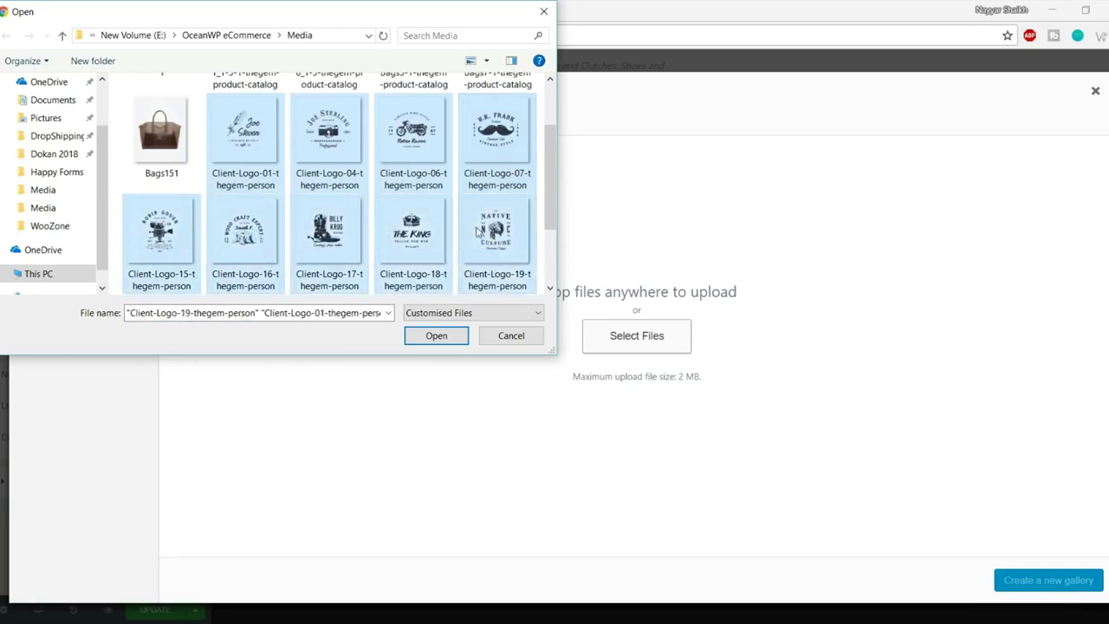
pyautogui.scroll(-1, 390, 229)
pyautogui.keyDown('ctrl'); pyautogui.click(161, 238); pyautogui.keyUp('ctrl')
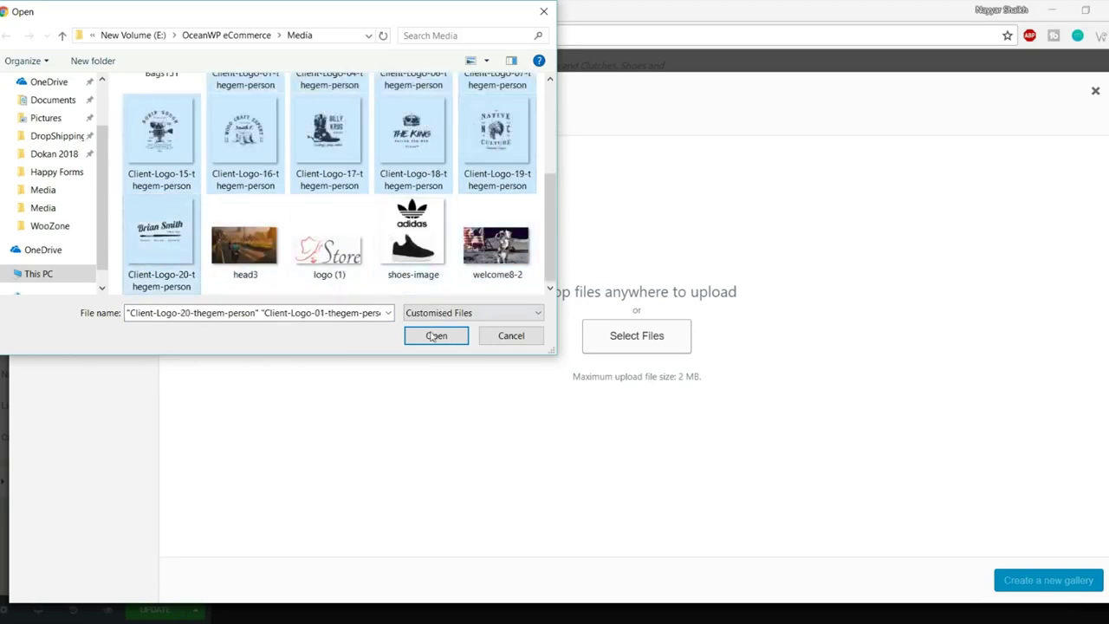
pyautogui.click(434, 335)
# - Create a gallery from the ten logos and insert it into the carousel
pyautogui.click(74, 9)
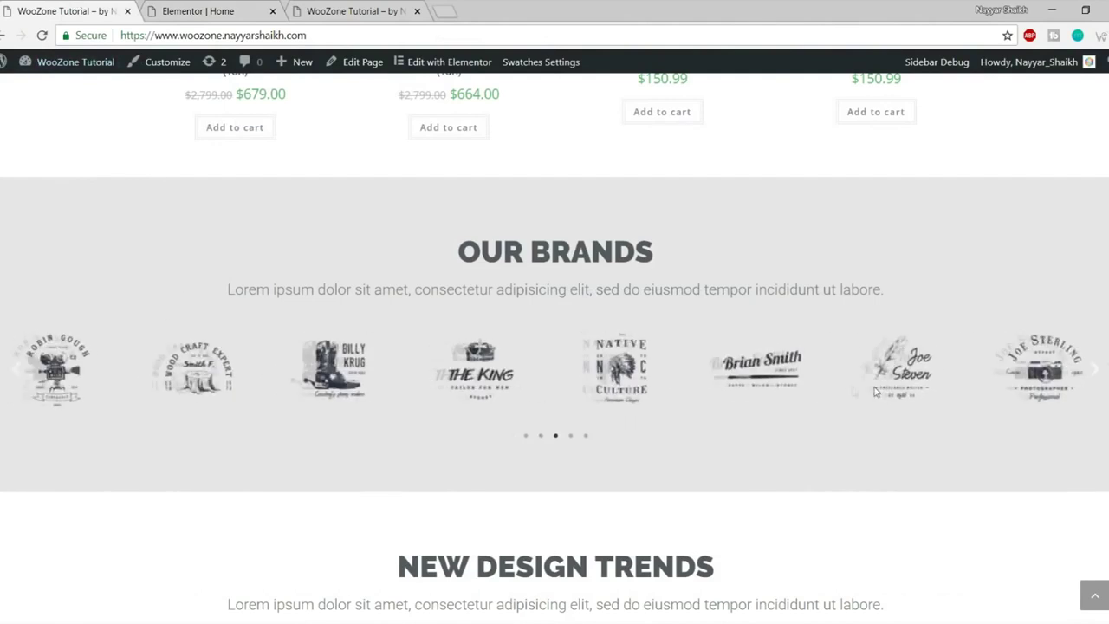
pyautogui.hotkey('ctrl', 'Tab')
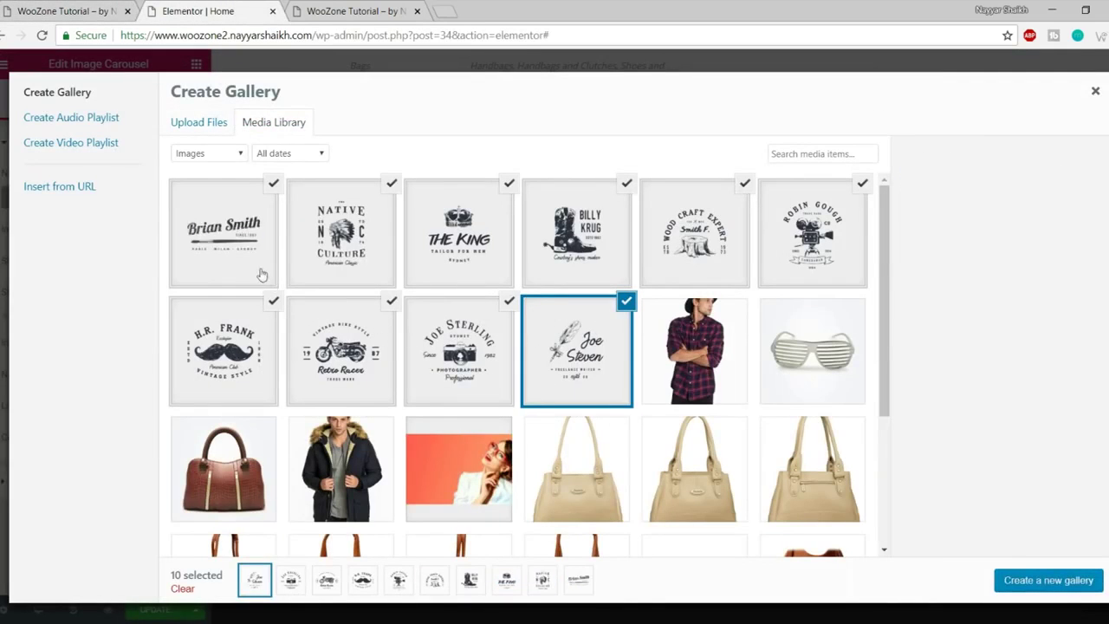
pyautogui.click(1047, 581)
pyautogui.click(1053, 583)
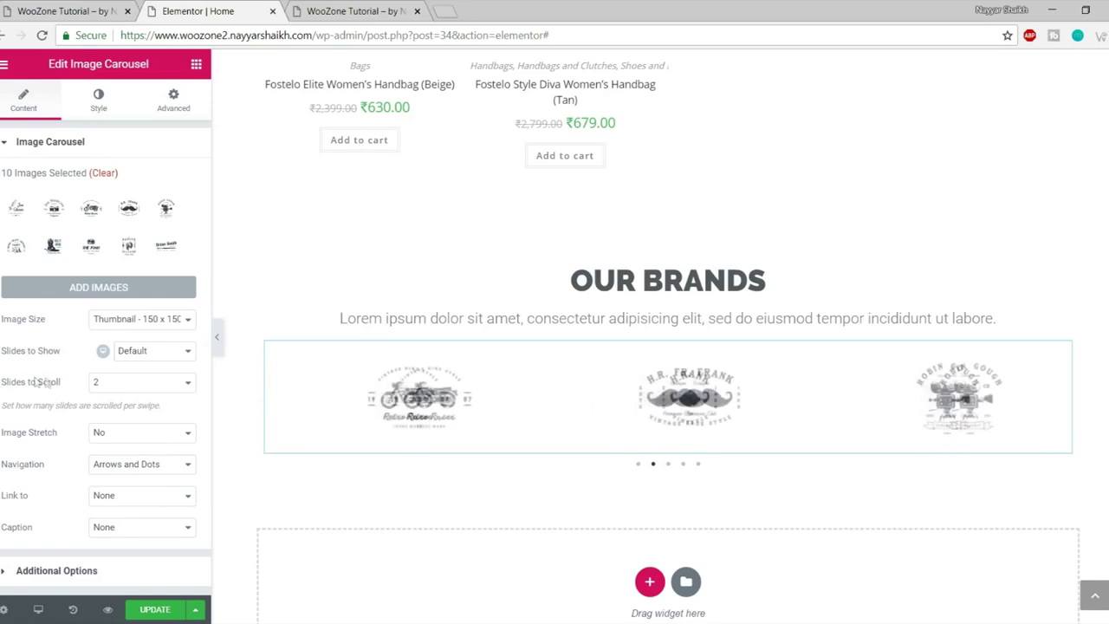
# - Set the carousel's Slides to Show to 8 and compare with the live site
pyautogui.doubleClick(50, 354)
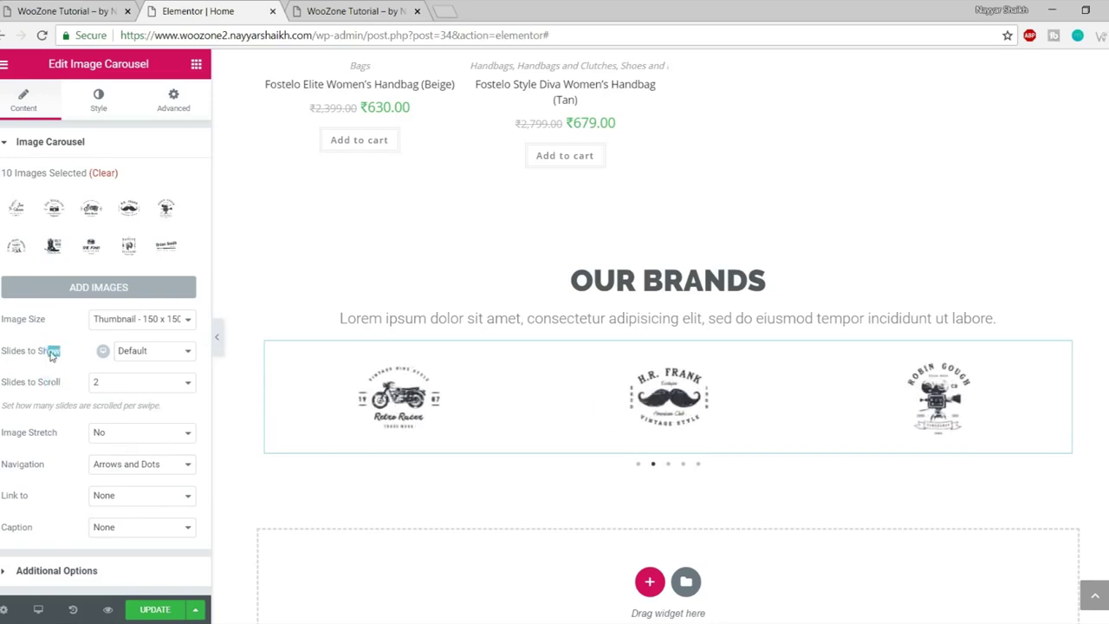
pyautogui.click(144, 351)
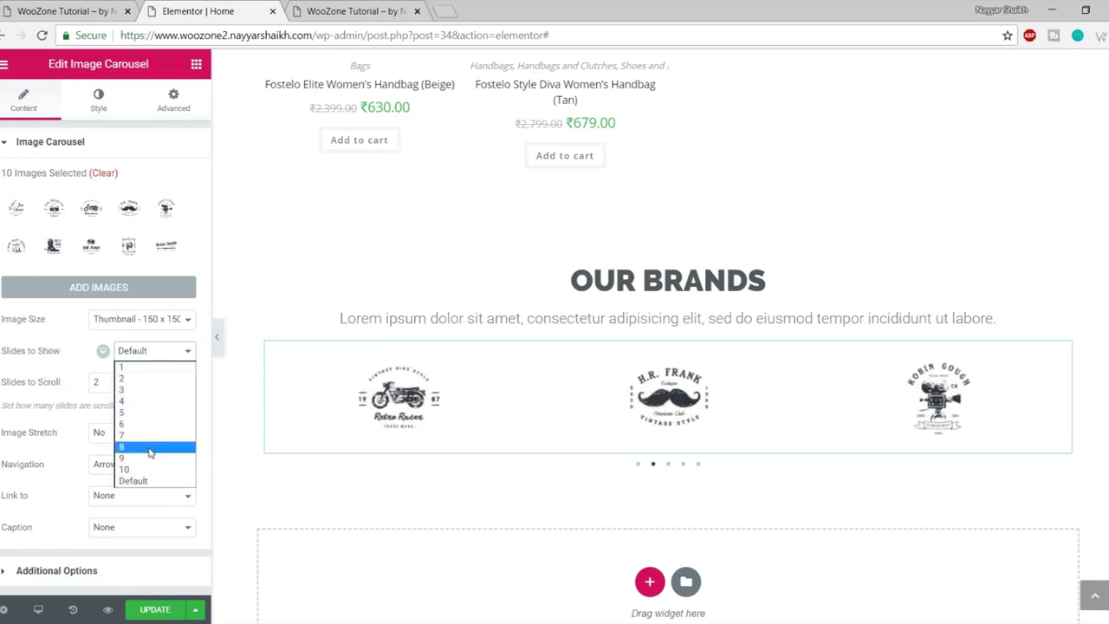
pyautogui.click(150, 449)
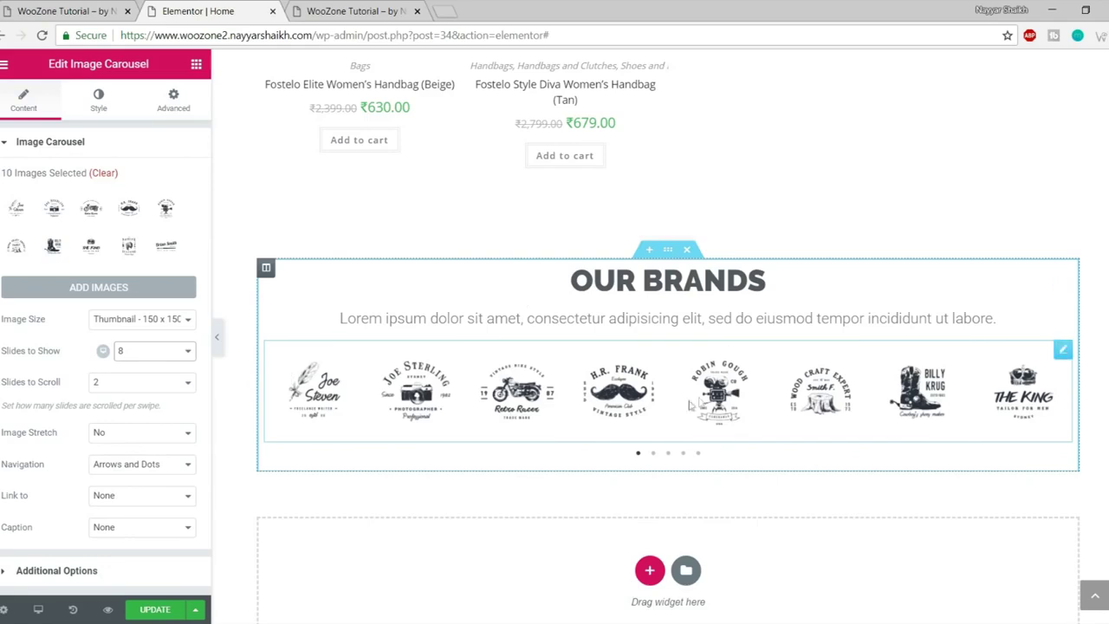
pyautogui.click(58, 11)
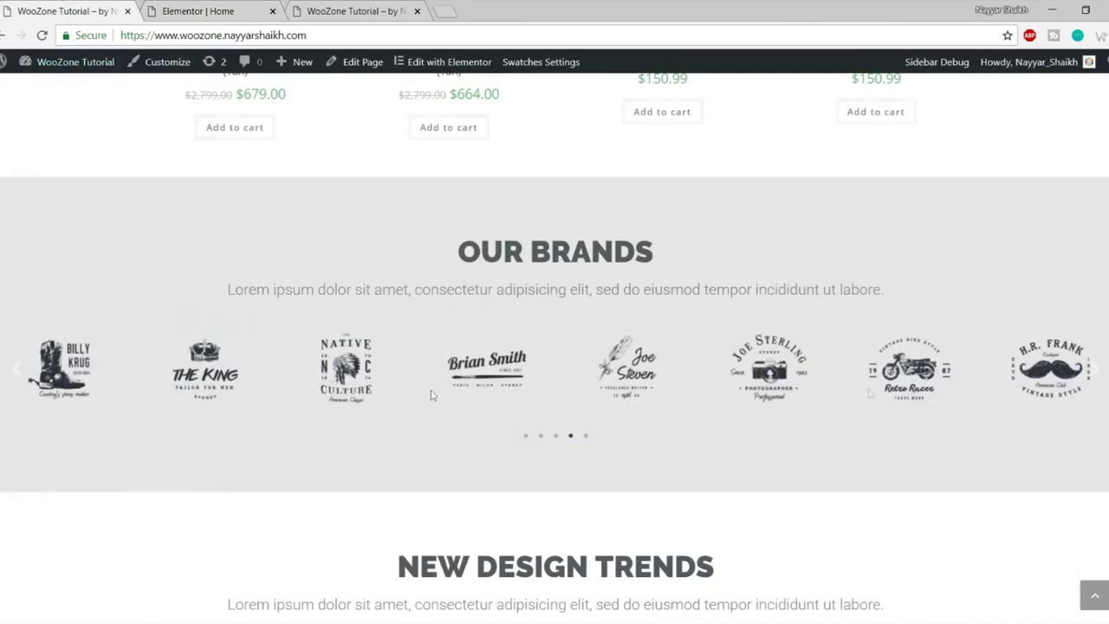
pyautogui.click(152, 10)
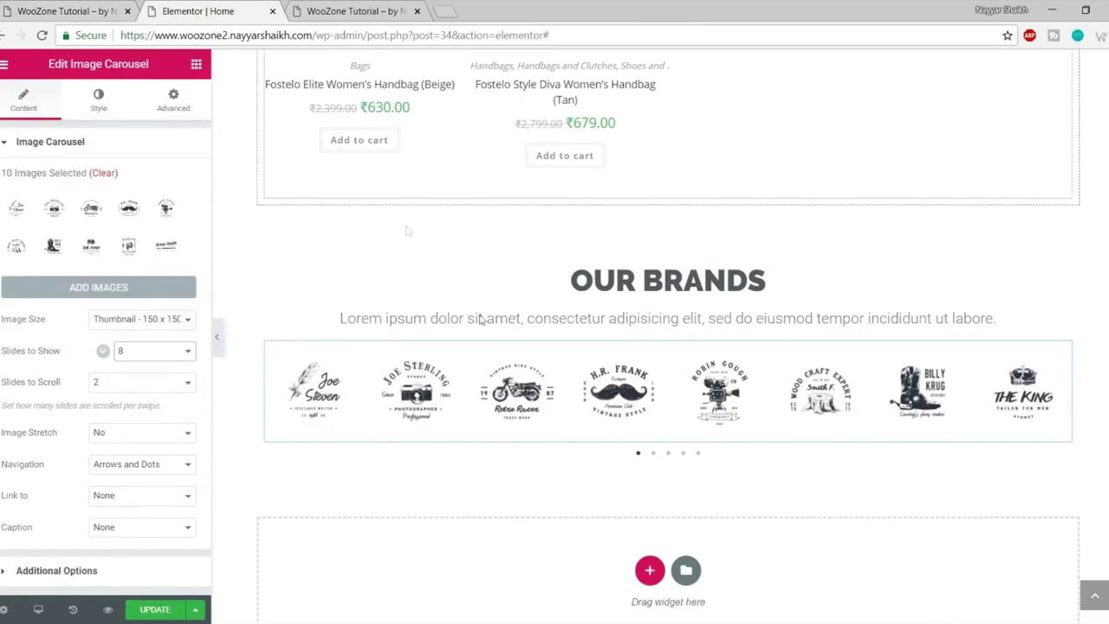
# - Enable Stretch Section and Full Width content on the Our Brands section, then preview it live
pyautogui.click(667, 250)
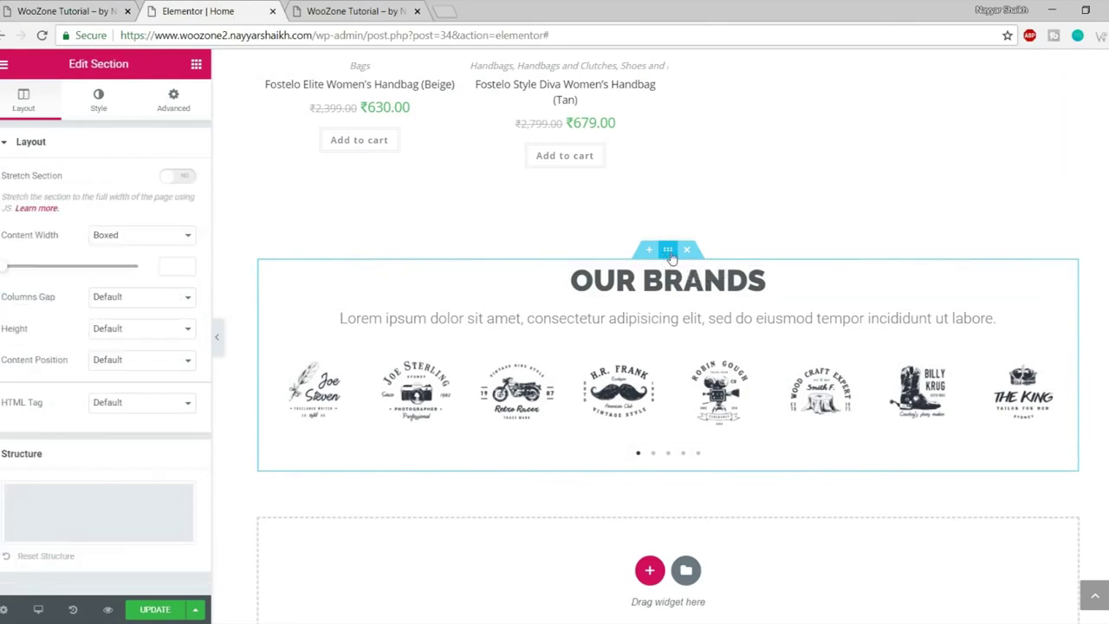
pyautogui.click(177, 177)
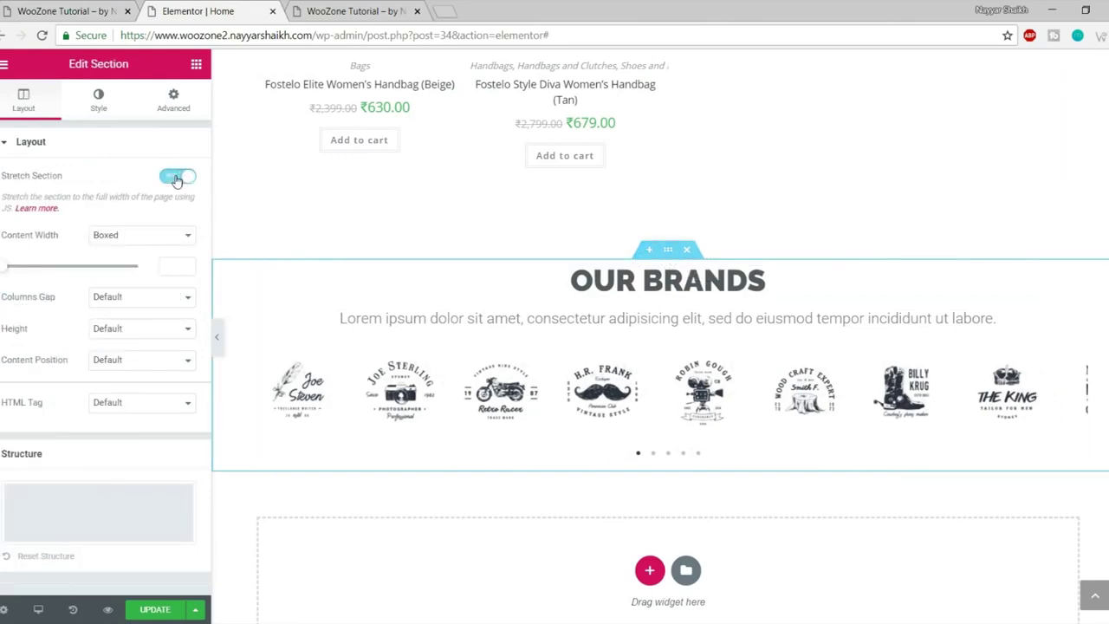
pyautogui.click(155, 237)
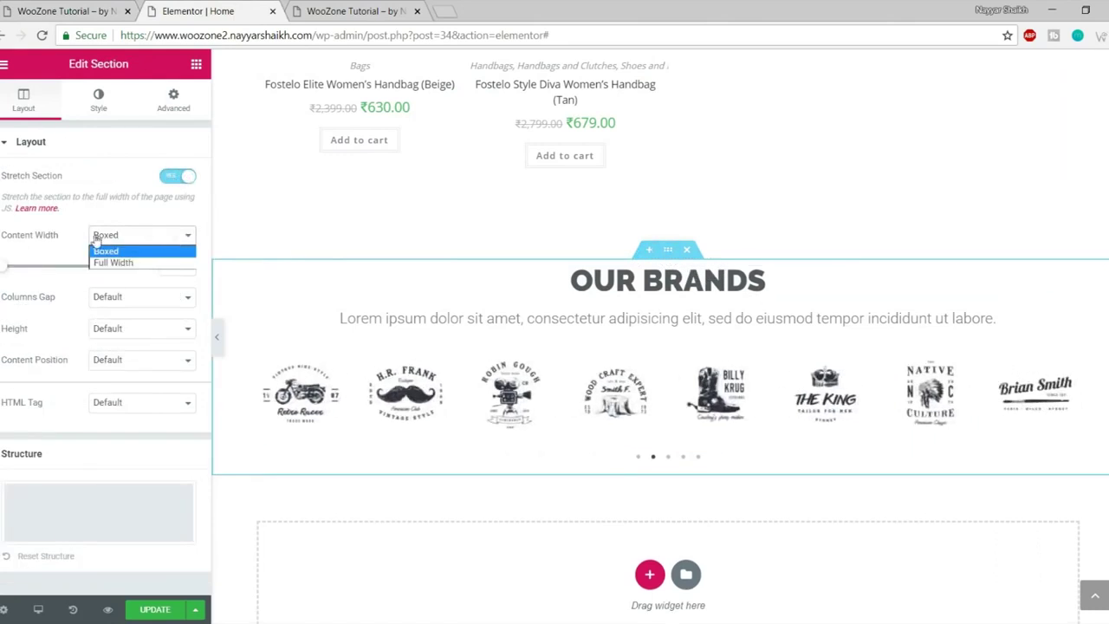
pyautogui.click(140, 262)
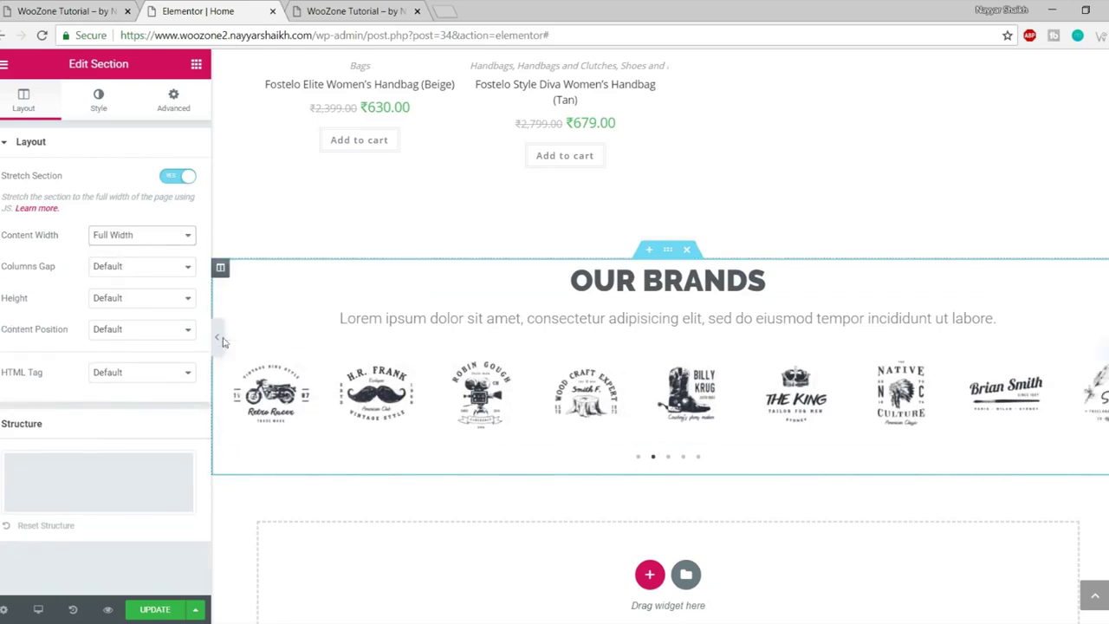
pyautogui.click(62, 11)
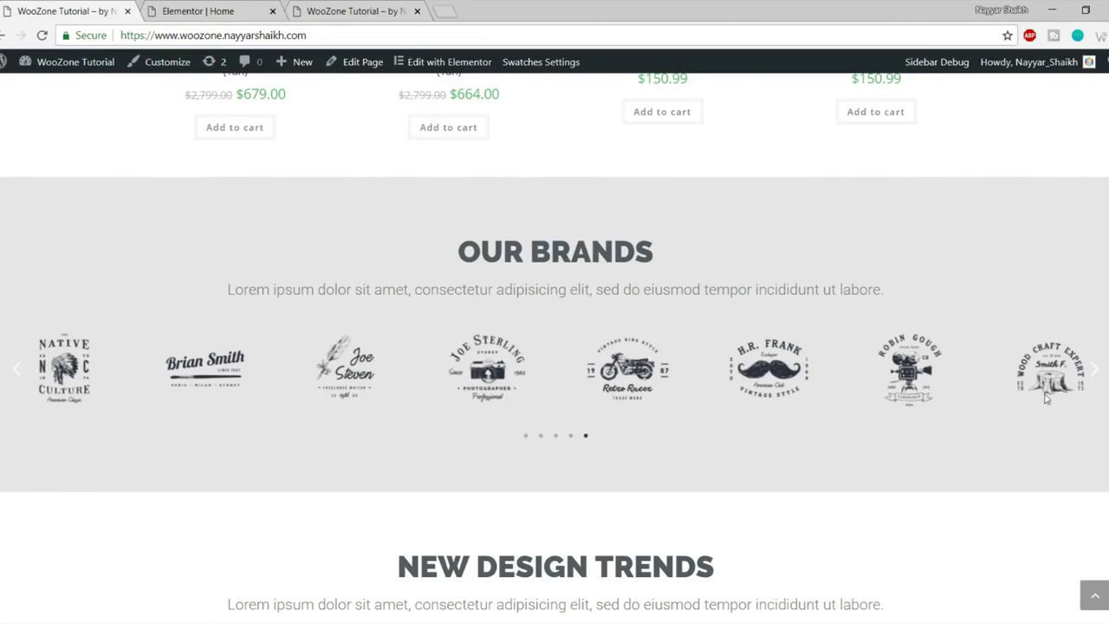
pyautogui.scroll(2, 776, 293)
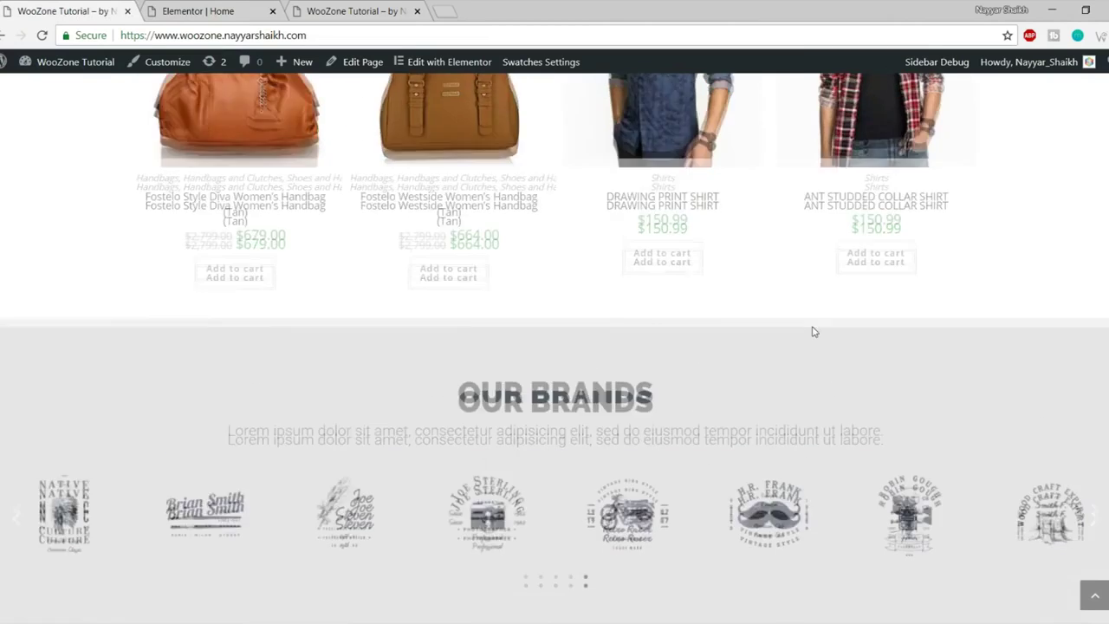
pyautogui.scroll(-2, 606, 298)
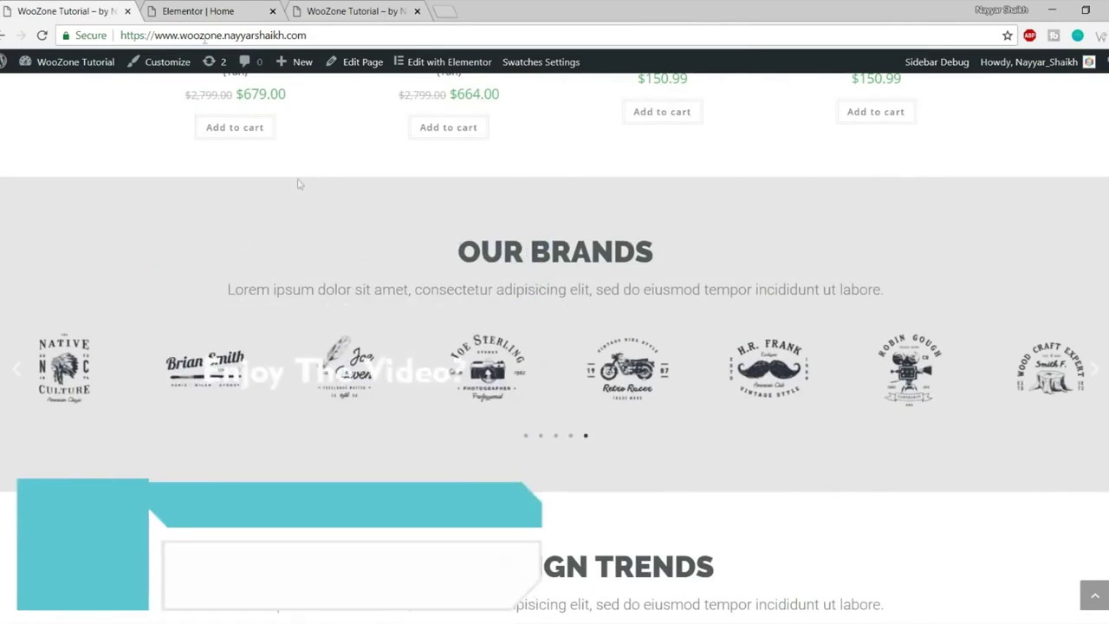
pyautogui.click(211, 6)
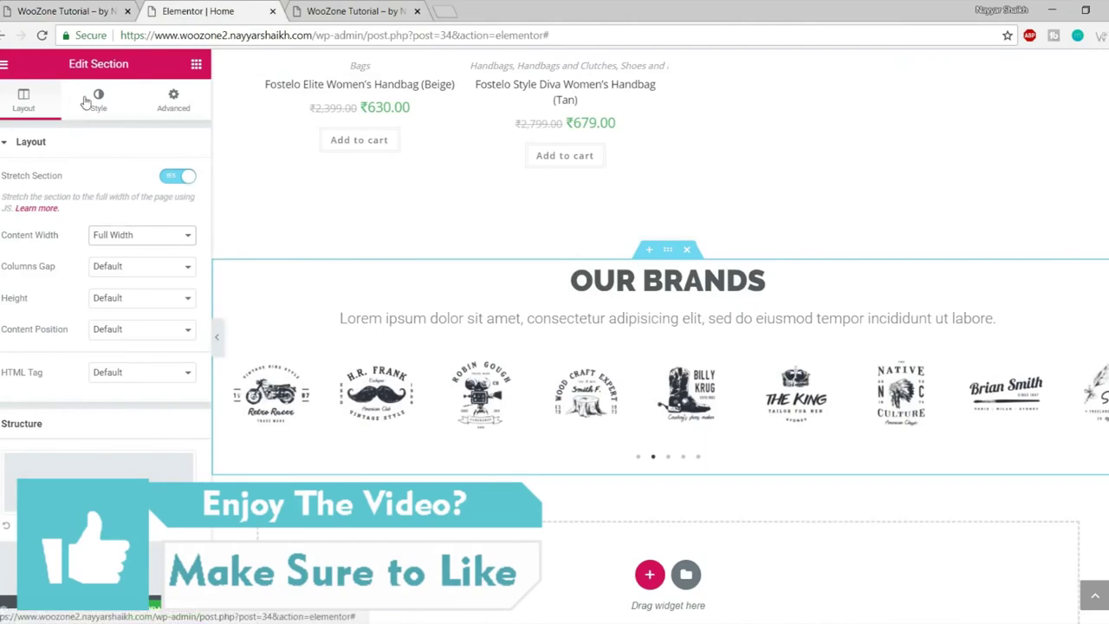
# - Give the Our Brands section a light grey classic background colour
pyautogui.click(91, 101)
pyautogui.click(107, 212)
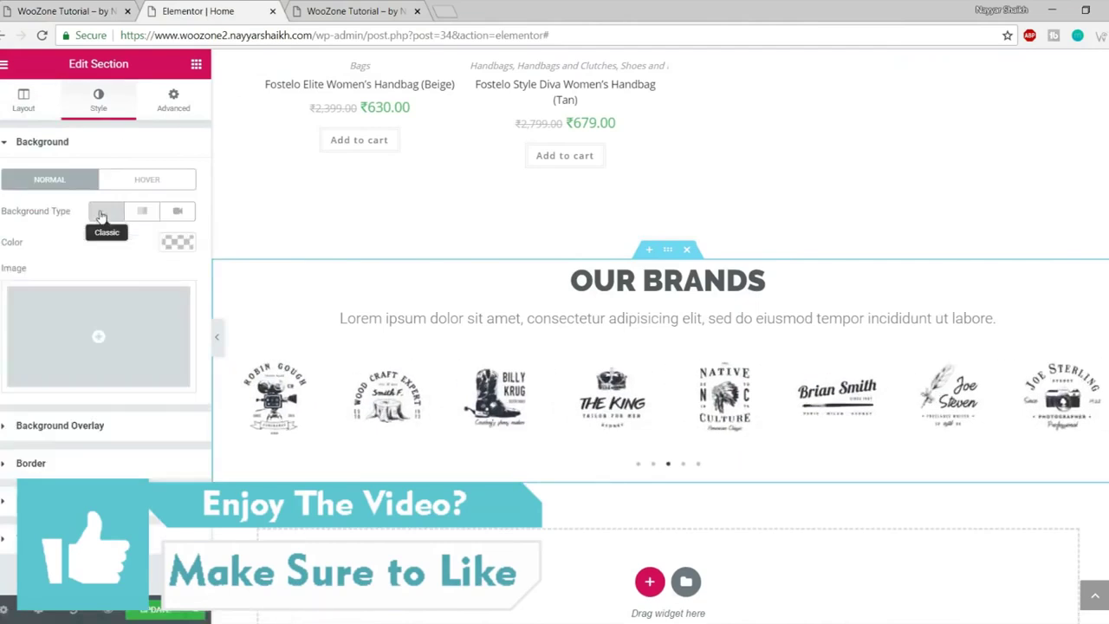
pyautogui.click(178, 249)
pyautogui.moveTo(16, 374); pyautogui.dragTo(4, 289)
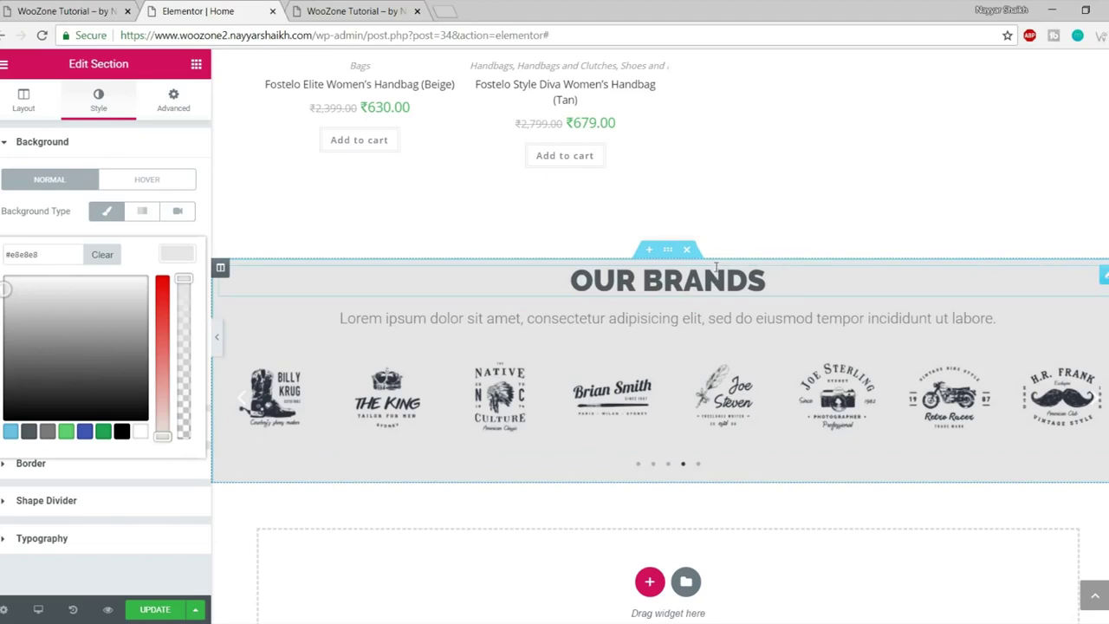
# - Set the section padding to 70 px top and 50 px bottom, then update the page
pyautogui.click(190, 109)
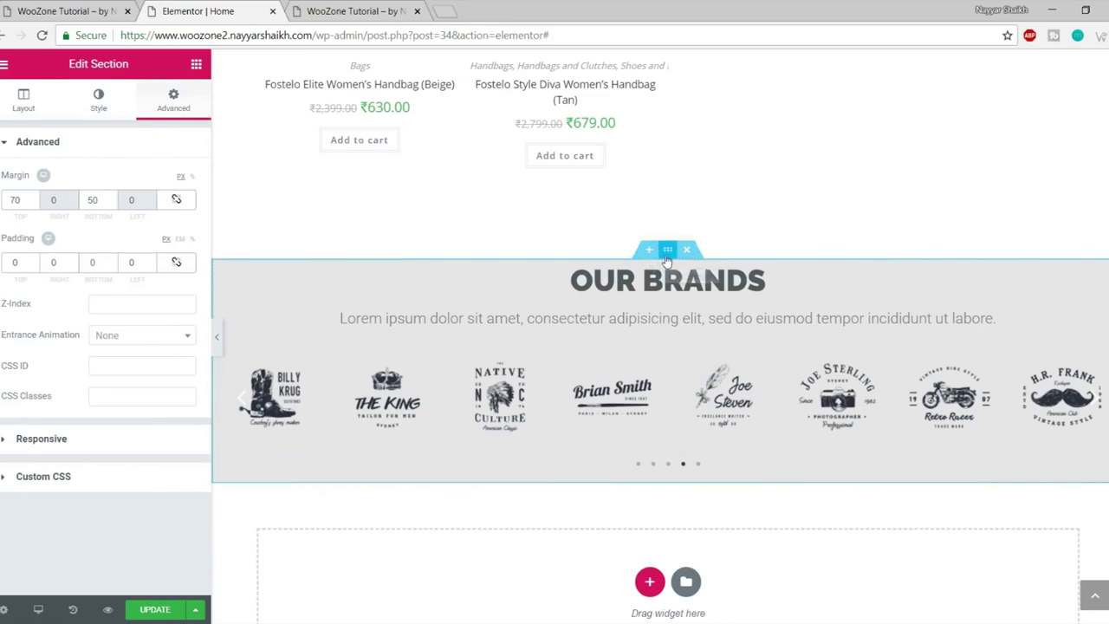
pyautogui.click(14, 262)
pyautogui.write('70')
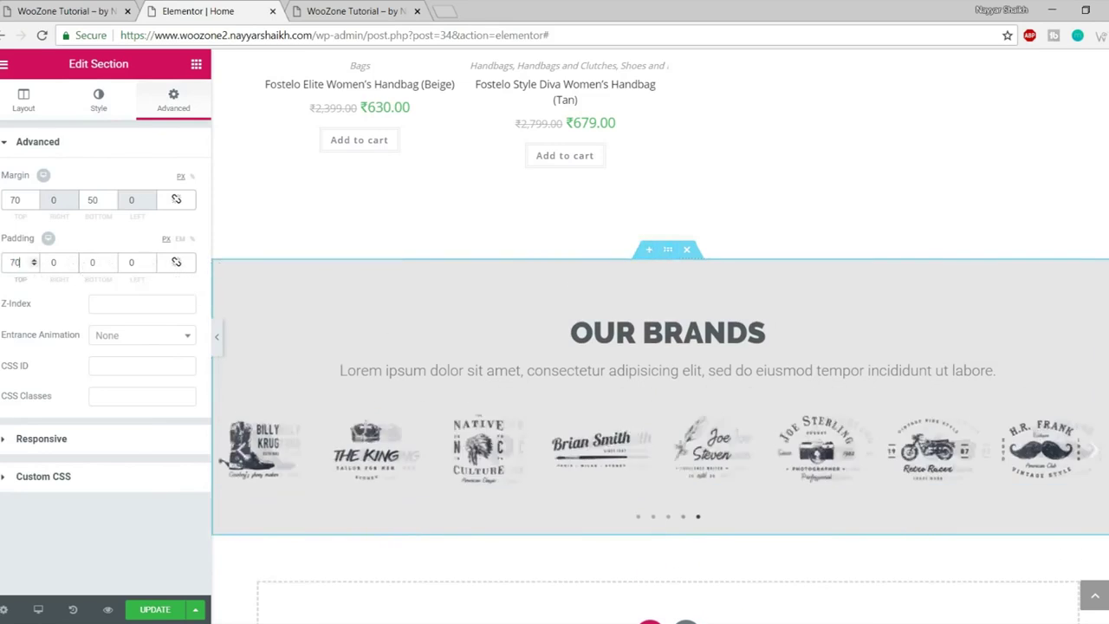
pyautogui.write('50')
pyautogui.scroll(-2, 845, 285)
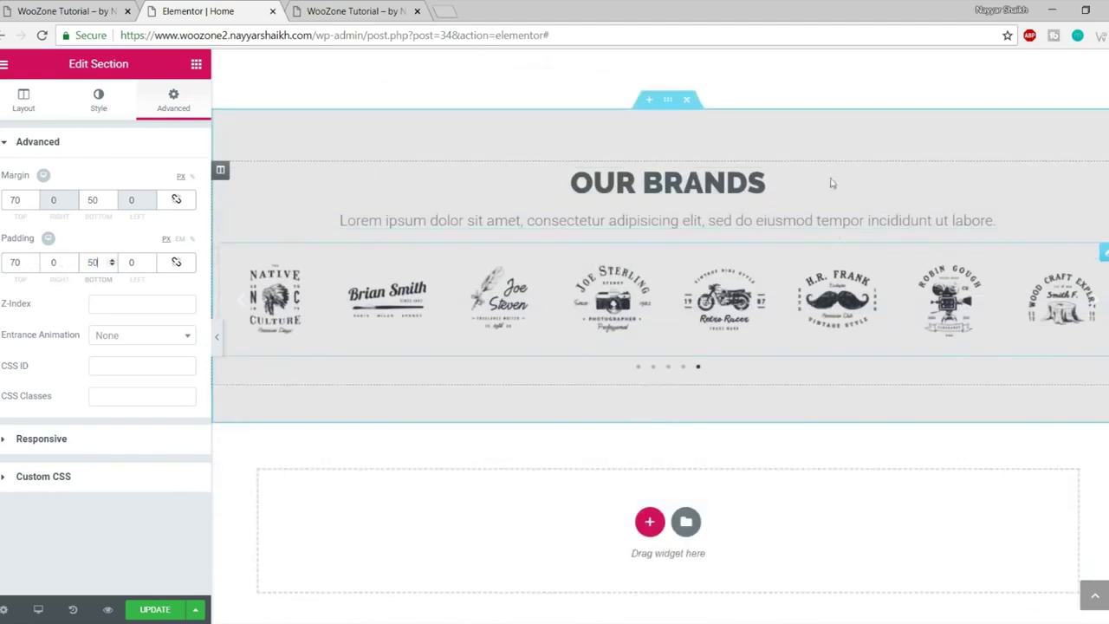
pyautogui.click(149, 610)
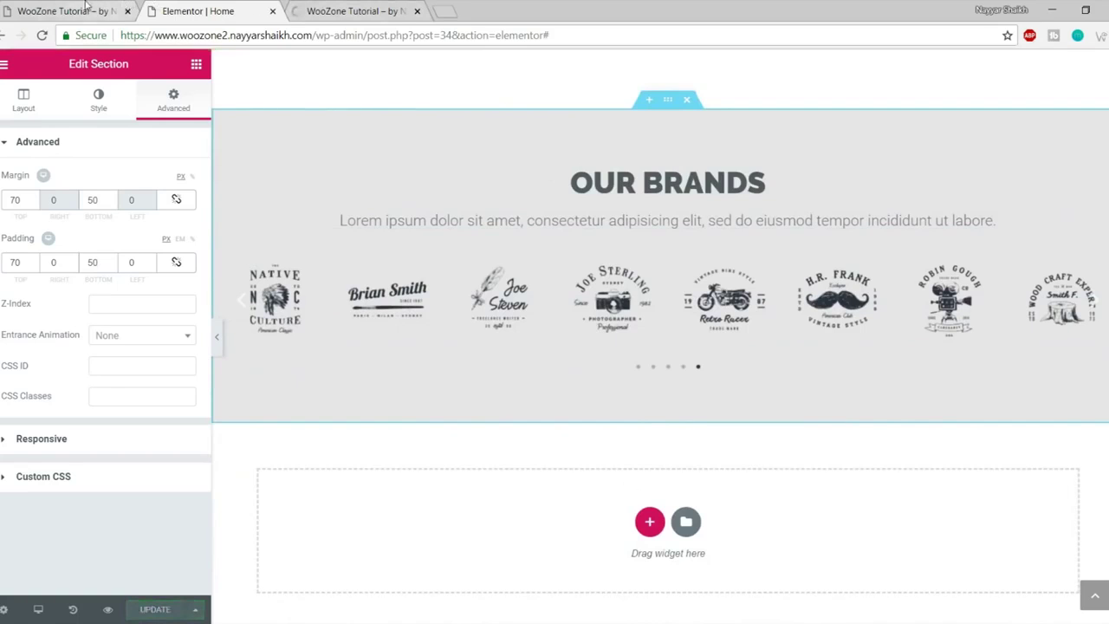
# - Check the result on the live site, then return and switch to the front-page preview
pyautogui.hotkey('ctrl', 'shift', 'Tab')
pyautogui.scroll(-4, 496, 281)
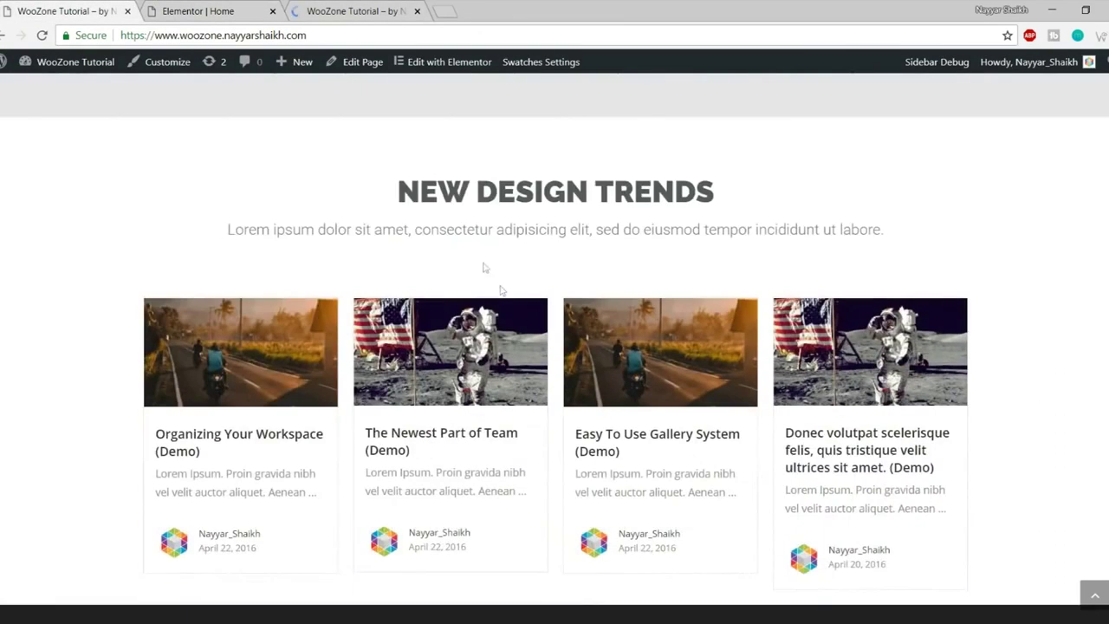
pyautogui.moveTo(407, 180); pyautogui.dragTo(844, 229)
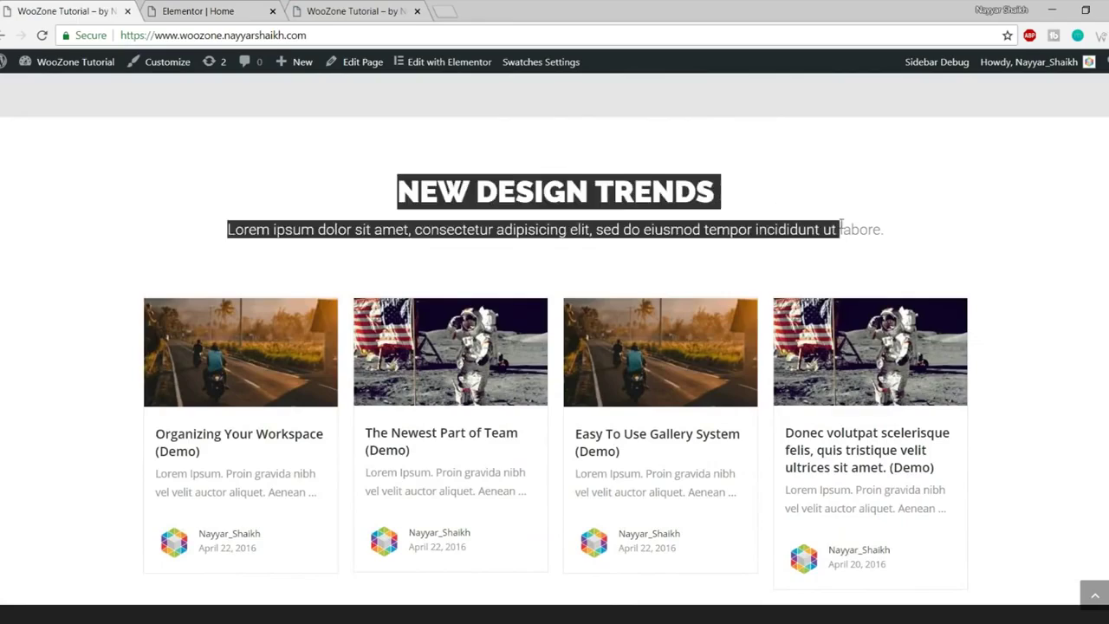
pyautogui.click(844, 228)
pyautogui.scroll(-3, 859, 372)
pyautogui.scroll(6, 857, 421)
pyautogui.scroll(-4, 688, 359)
pyautogui.scroll(3, 602, 363)
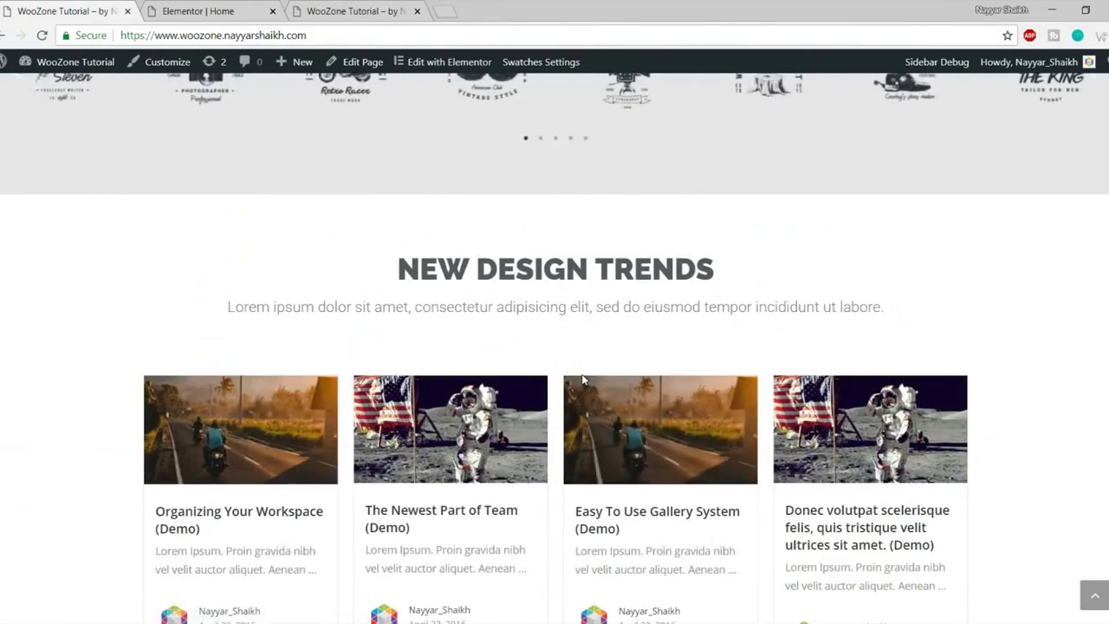
pyautogui.click(206, 9)
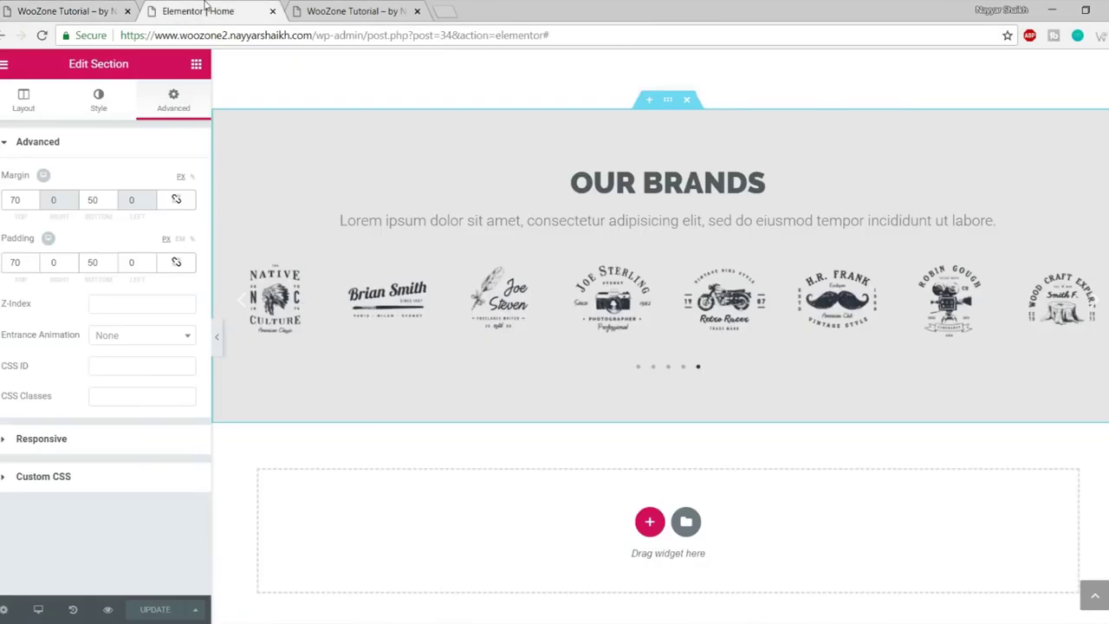
pyautogui.click(351, 10)
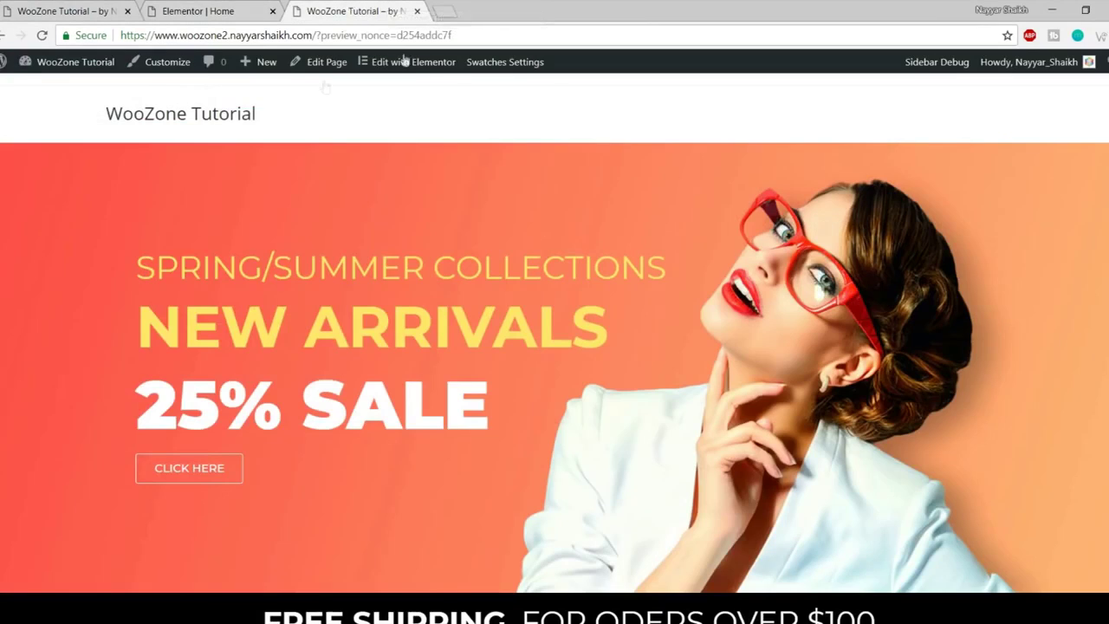
# - Open the WordPress dashboard in a new browser tab
pyautogui.rightClick(69, 88)
pyautogui.click(109, 99)
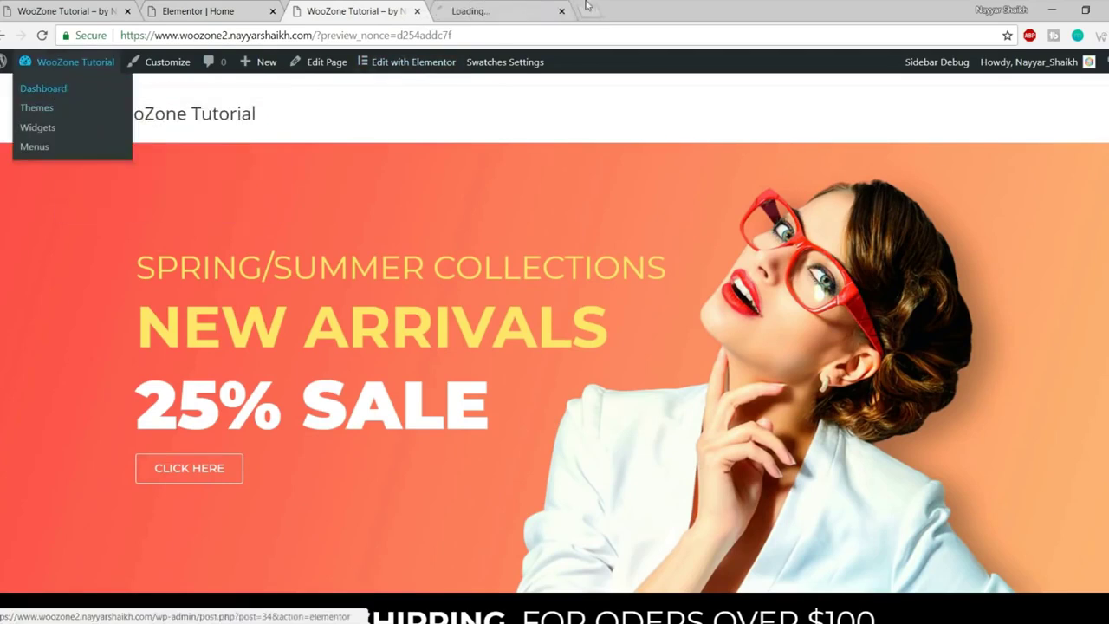
pyautogui.click(508, 9)
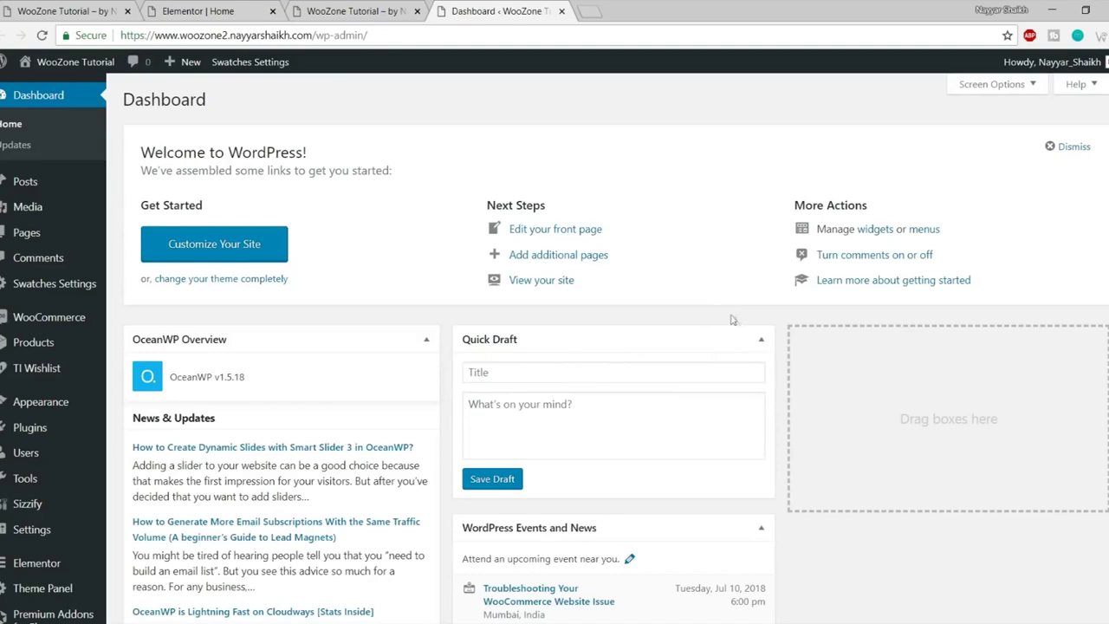
# - Add a new post titled 'Post title come here', then enter lispum.com in a new tab
pyautogui.moveTo(26, 181)
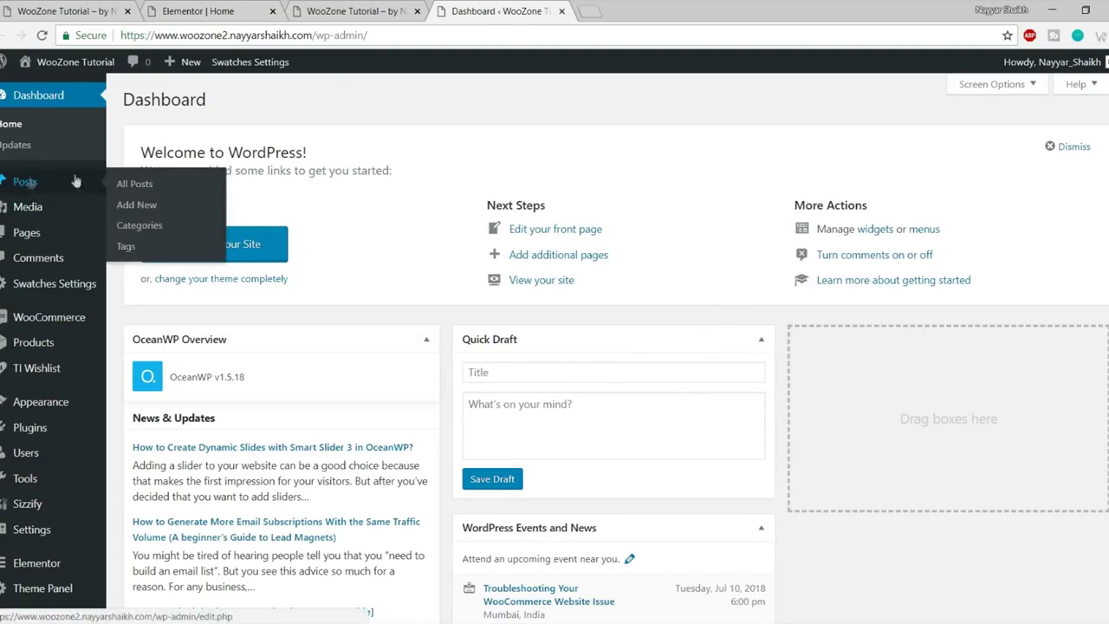
pyautogui.click(165, 211)
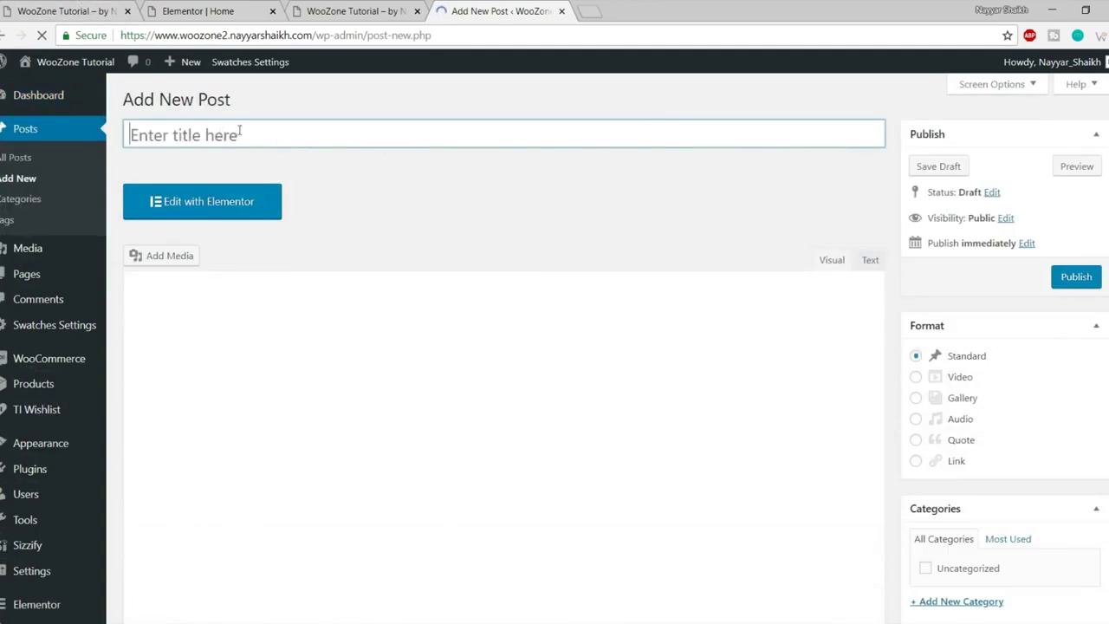
pyautogui.press('shift')
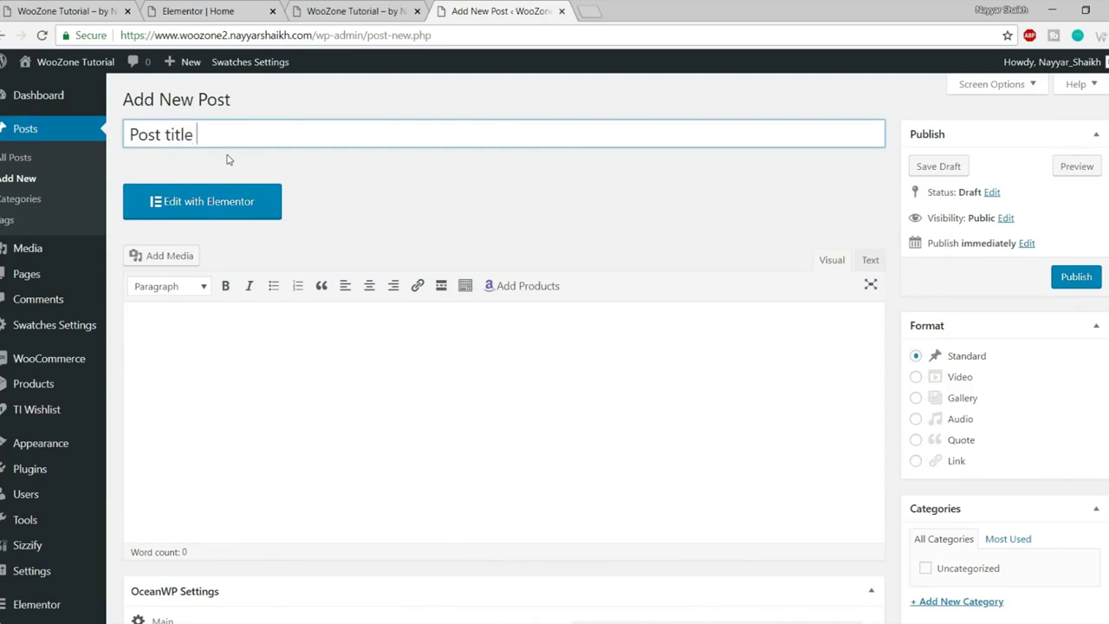
pyautogui.write('Post title come here')
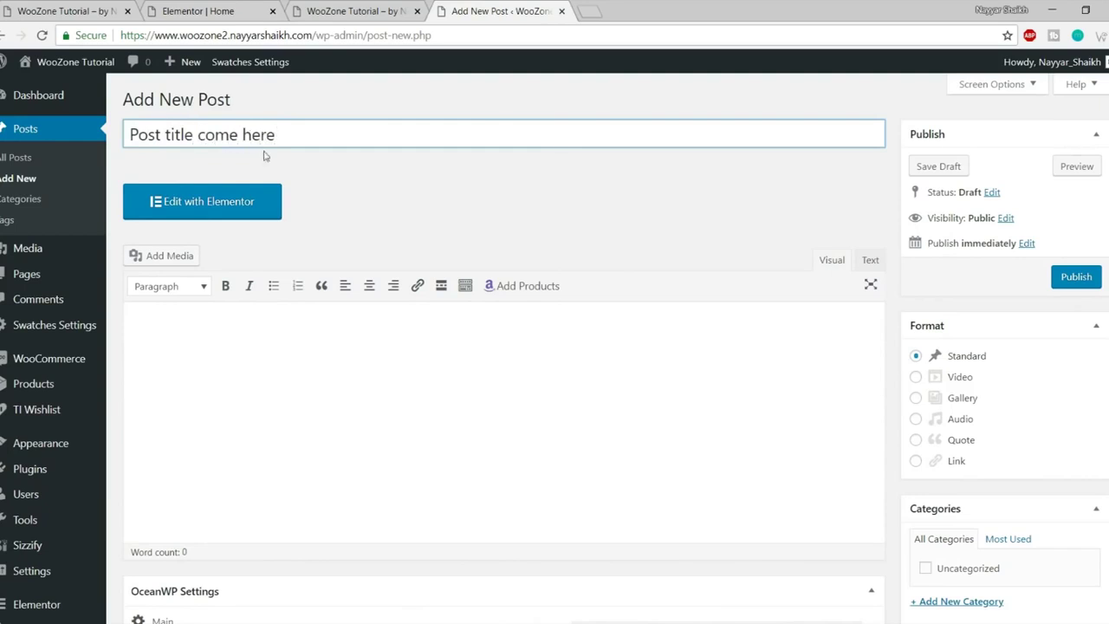
pyautogui.click(317, 340)
pyautogui.scroll(-2, 238, 245)
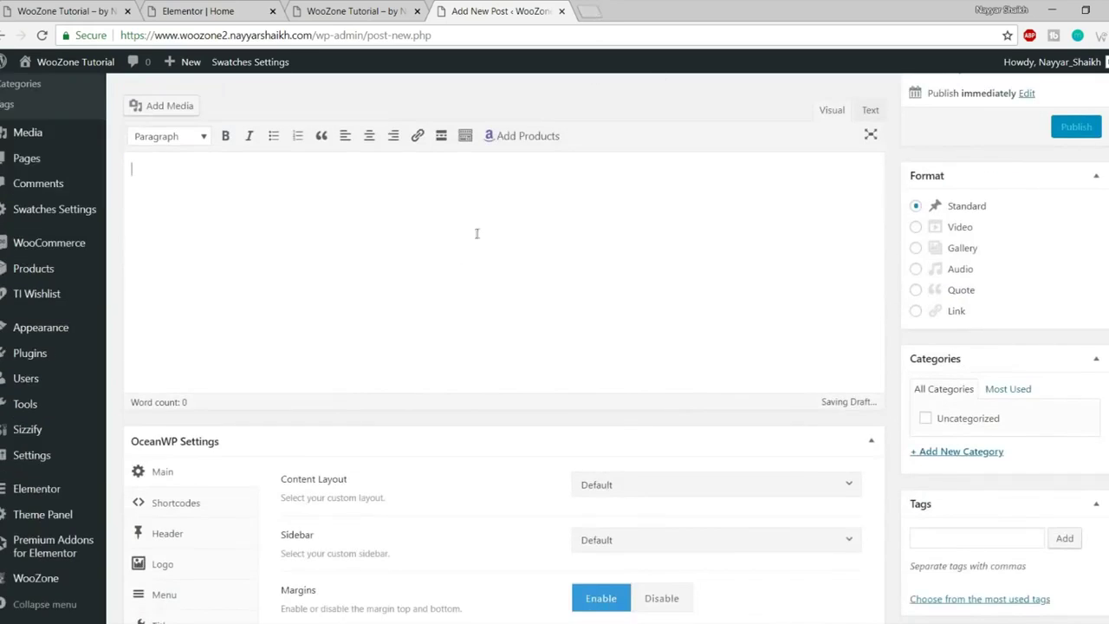
pyautogui.scroll(2, 741, 291)
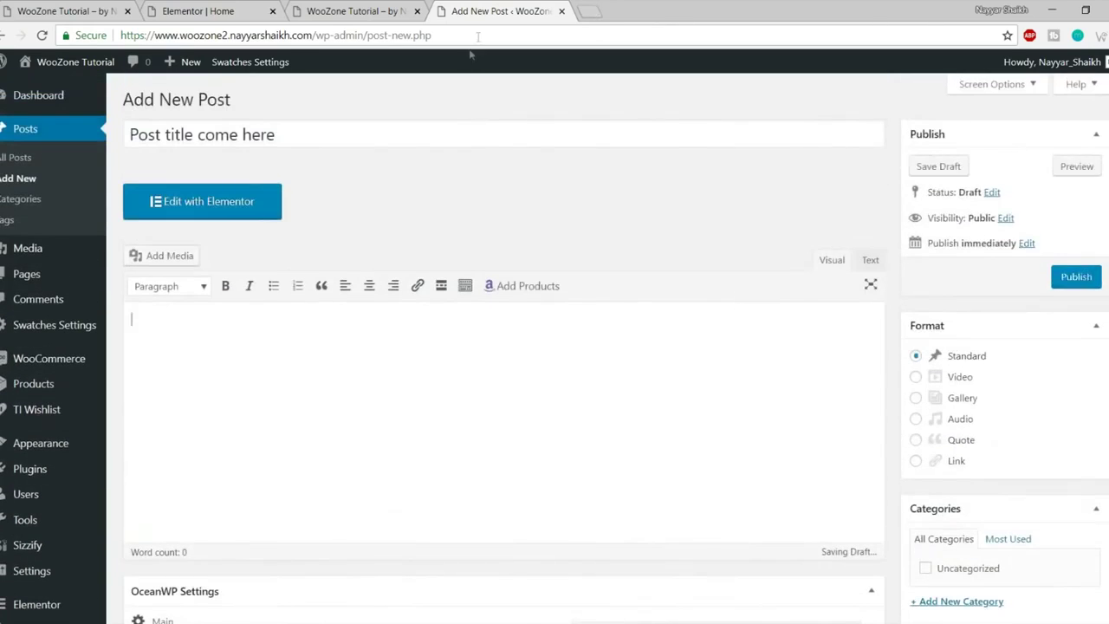
pyautogui.click(586, 9)
pyautogui.write('lisp')
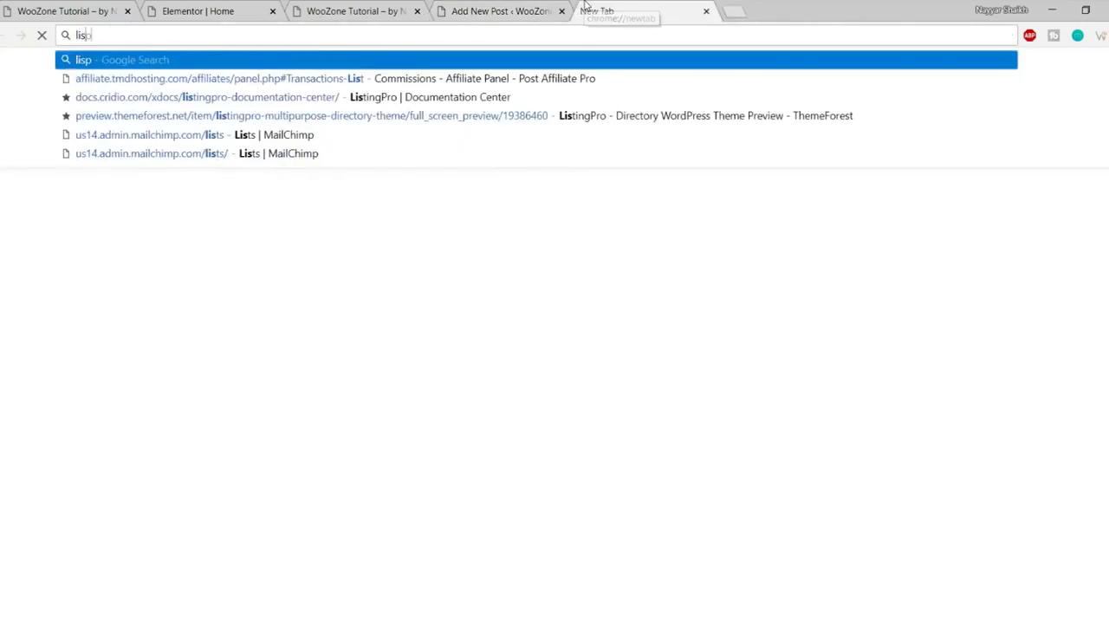
pyautogui.write('um.com')
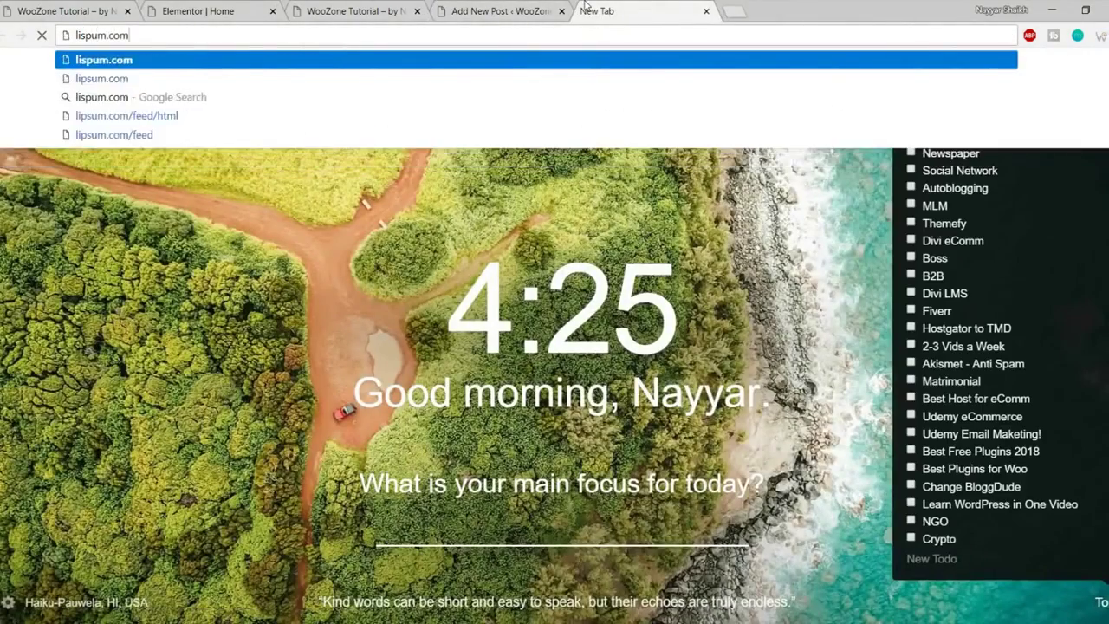
# - Load lipsum.com after correcting the address and generate Lorem Ipsum text
pyautogui.press('Return')
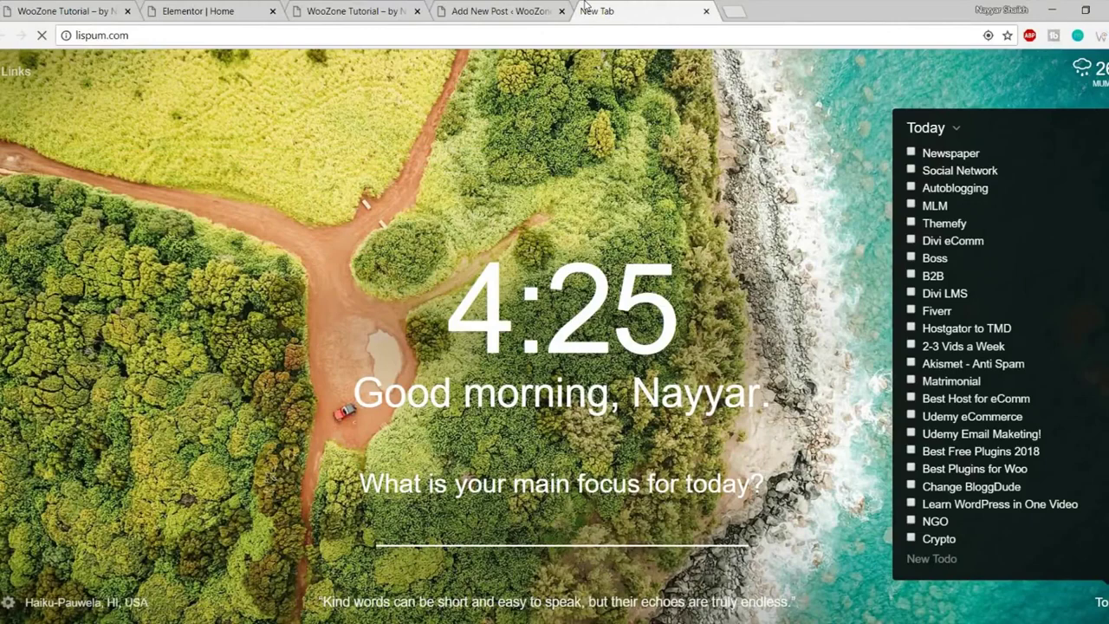
pyautogui.click(210, 34)
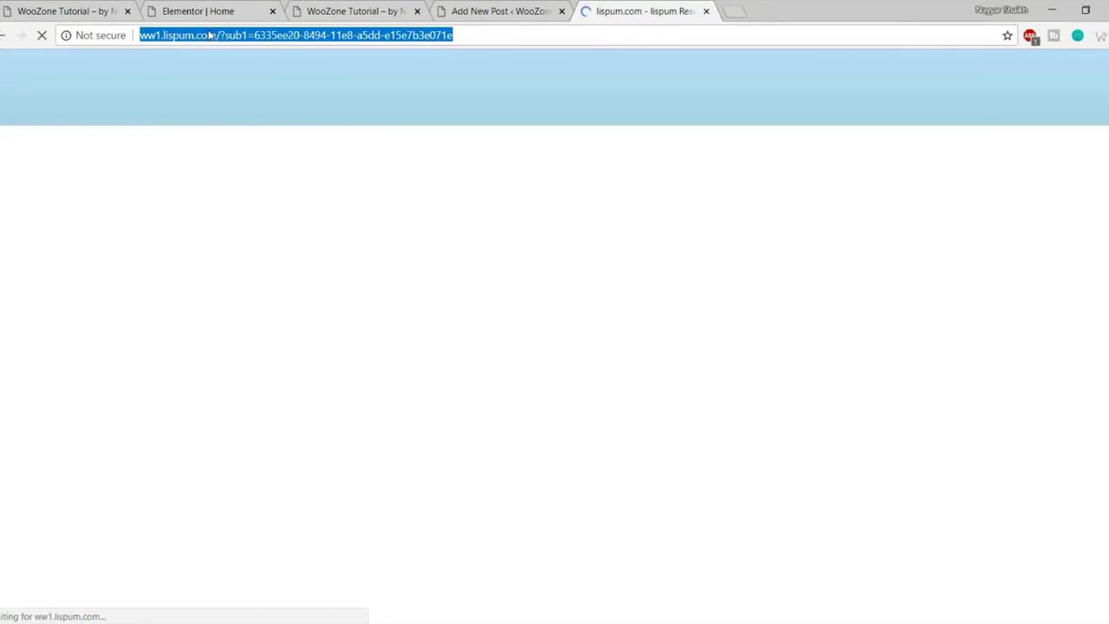
pyautogui.write('lipsum.com')
pyautogui.press('Return')
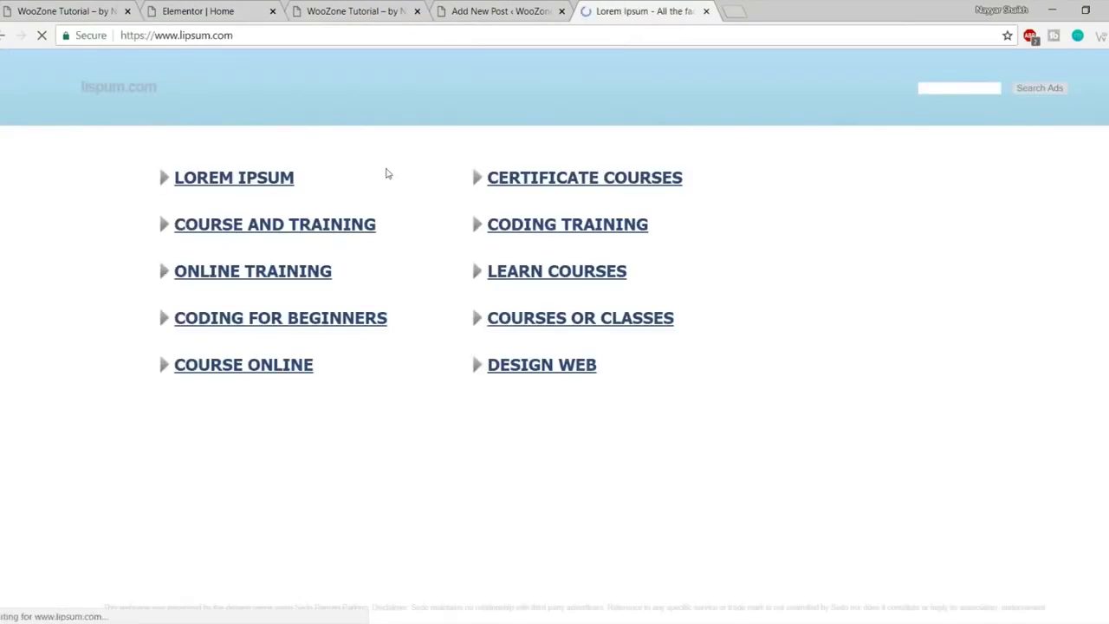
pyautogui.scroll(-7, 796, 277)
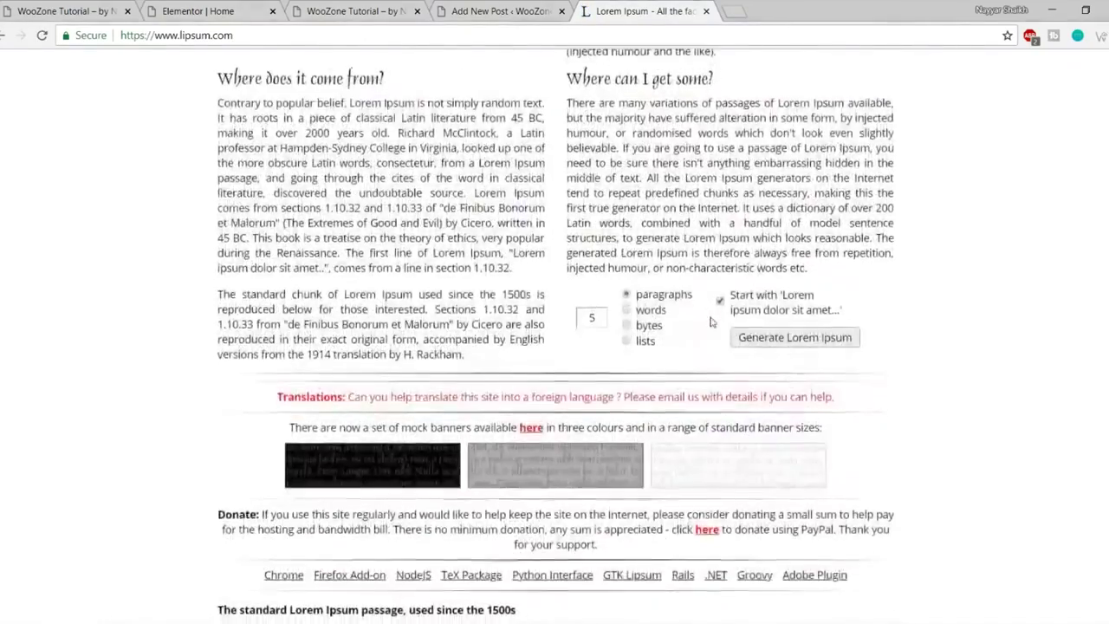
pyautogui.scroll(2, 796, 277)
pyautogui.click(782, 270)
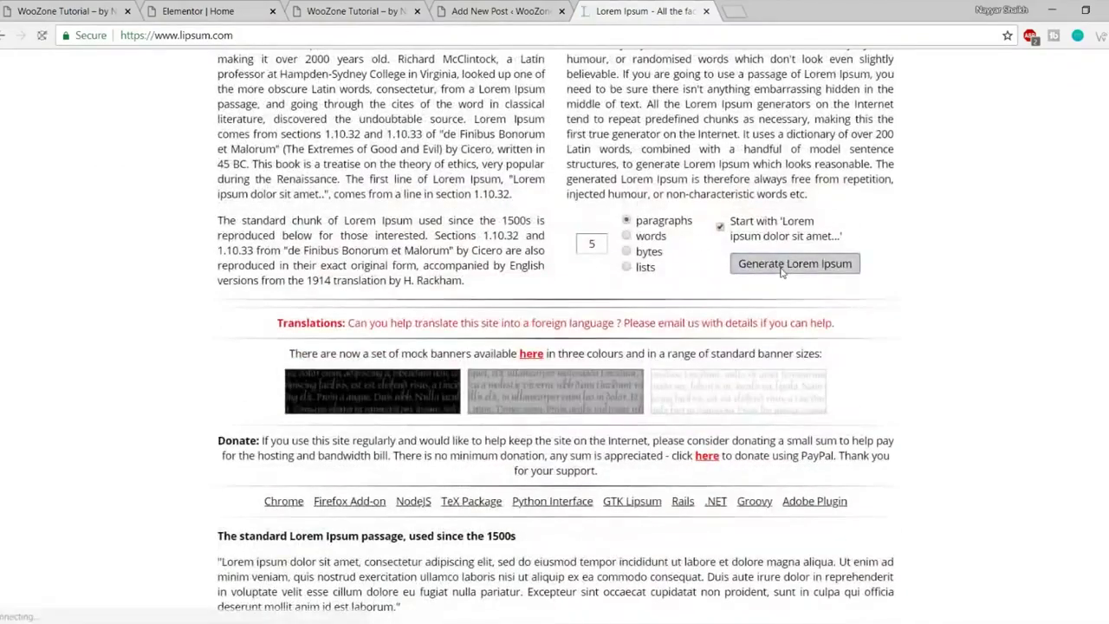
# - Copy the first three generated paragraphs and paste them into the post body
pyautogui.moveTo(199, 265); pyautogui.dragTo(815, 466)
pyautogui.hotkey('ctrl', 'c')
pyautogui.click(503, 11)
pyautogui.click(285, 440)
pyautogui.hotkey('ctrl', 'v')
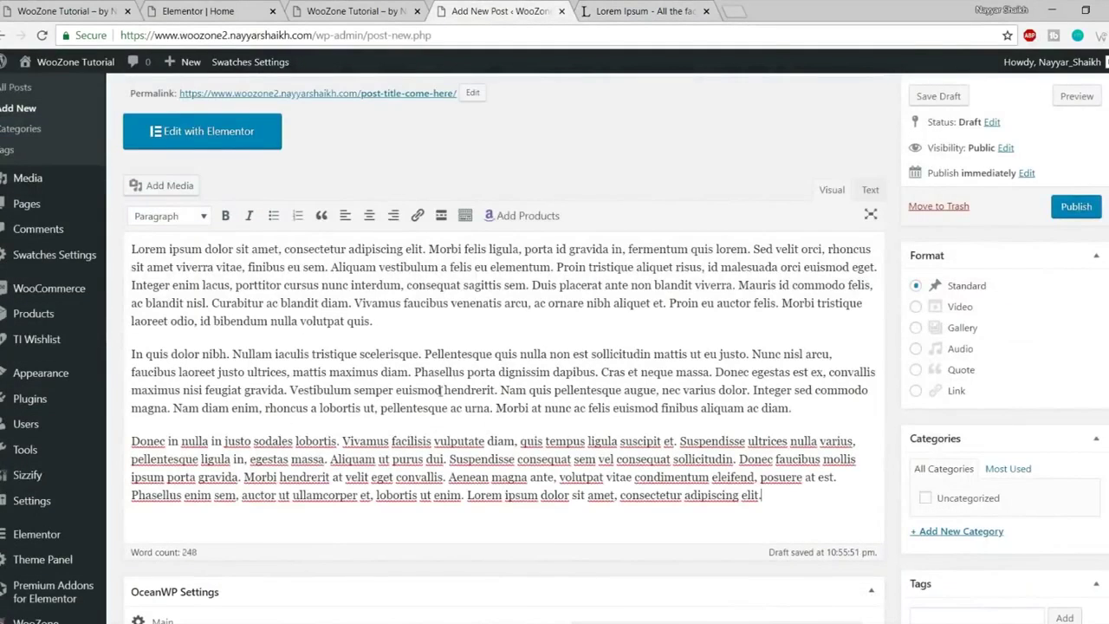
# - Replace the selected end of the first paragraph with the Fostelo Elite handbag product shortcode
pyautogui.scroll(1, 416, 312)
pyautogui.scroll(-1, 334, 395)
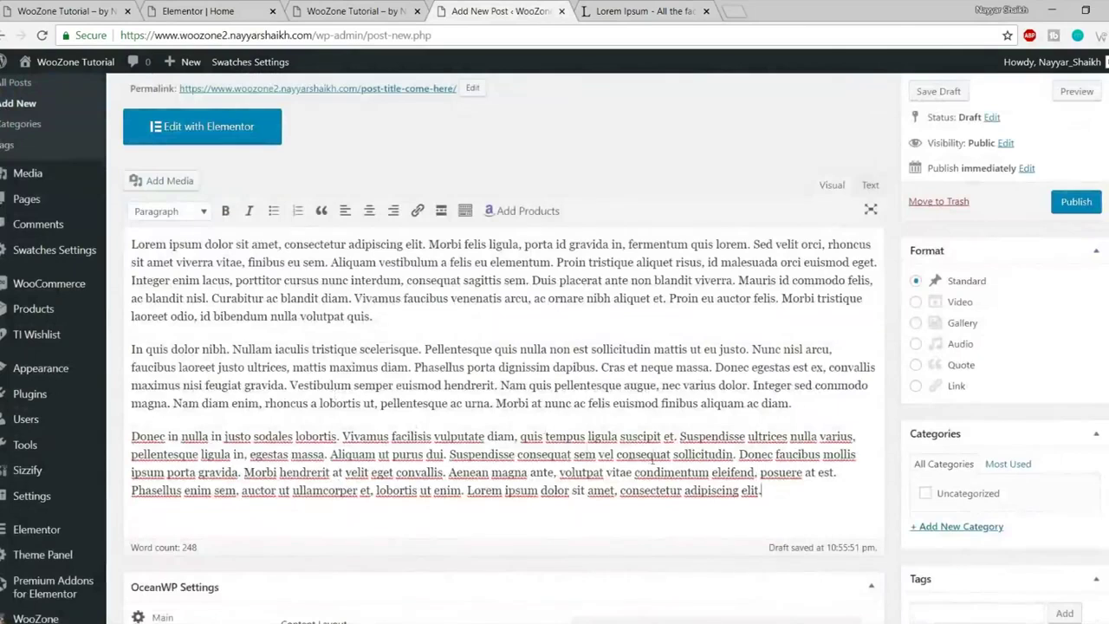
pyautogui.scroll(2, 513, 332)
pyautogui.moveTo(404, 391); pyautogui.dragTo(214, 391)
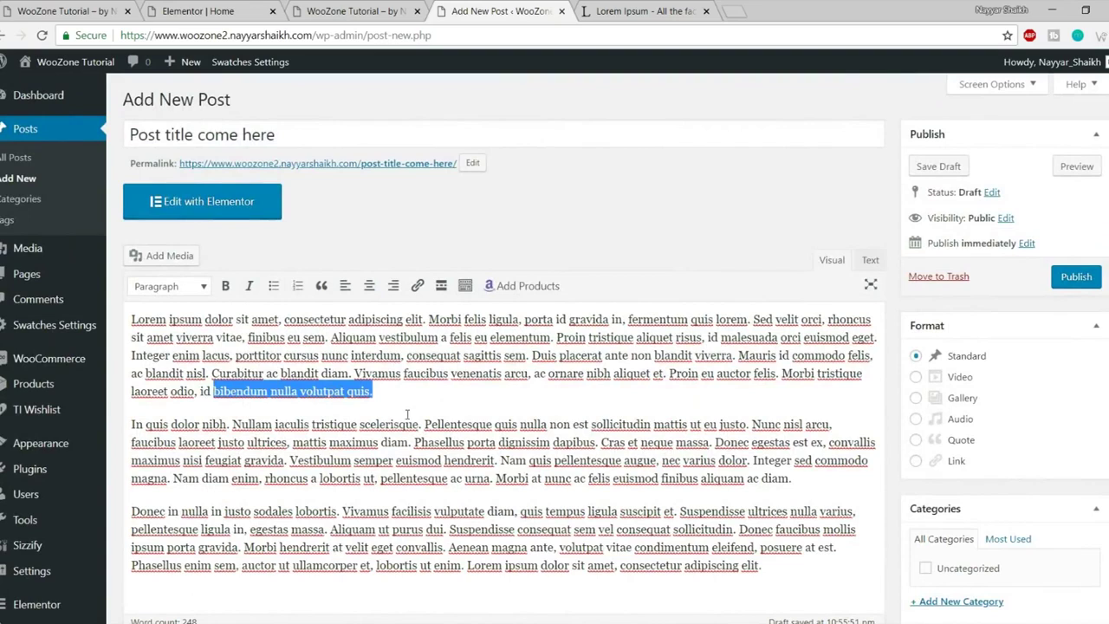
pyautogui.click(546, 293)
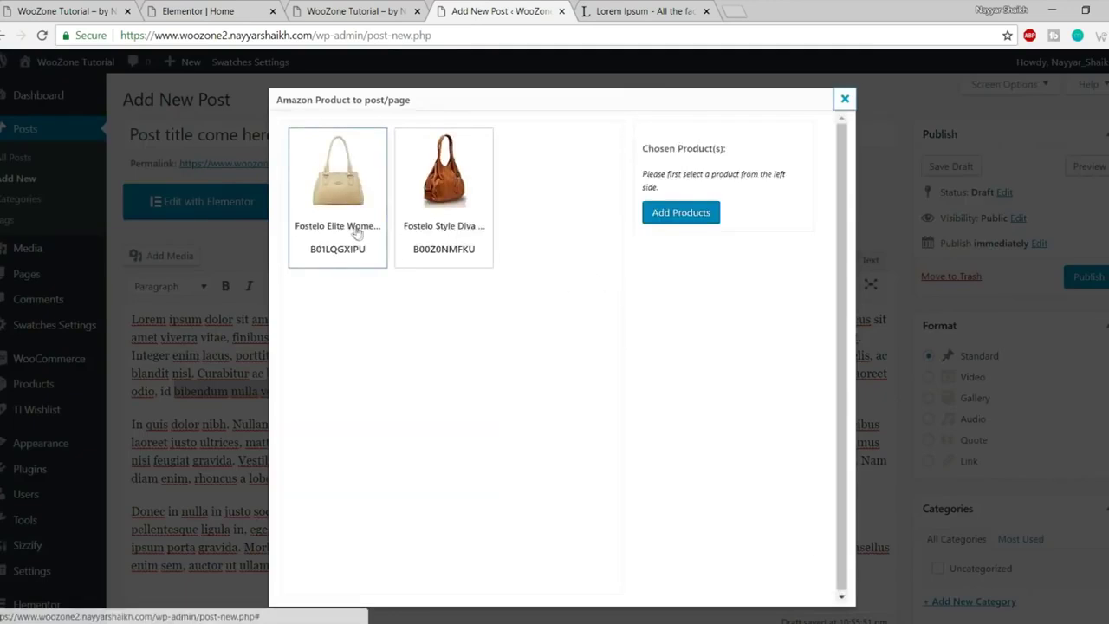
pyautogui.click(361, 227)
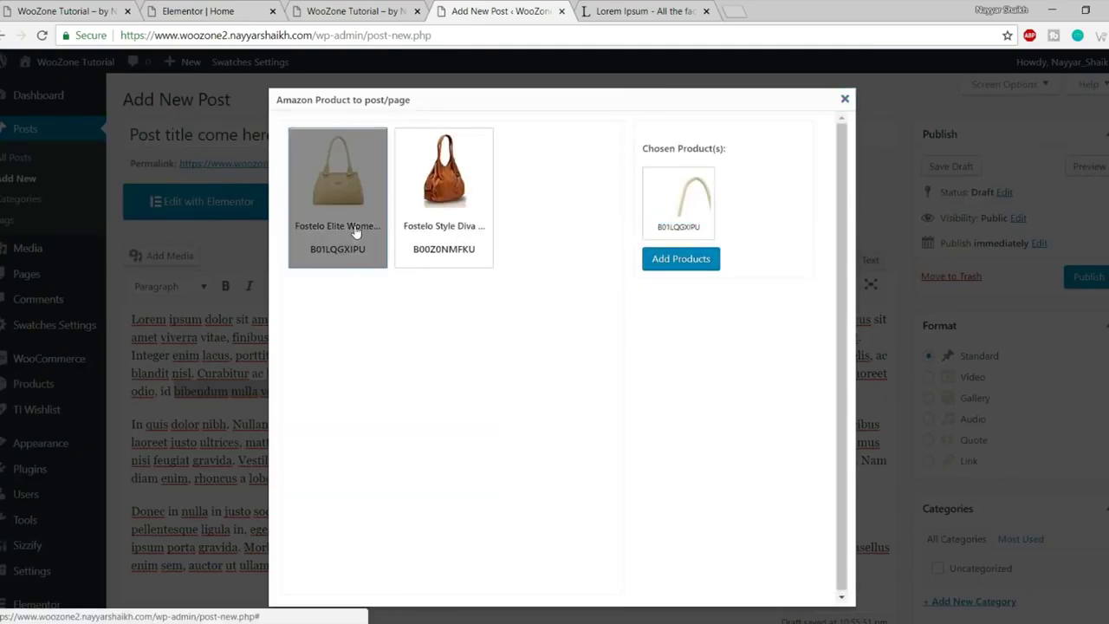
pyautogui.click(679, 260)
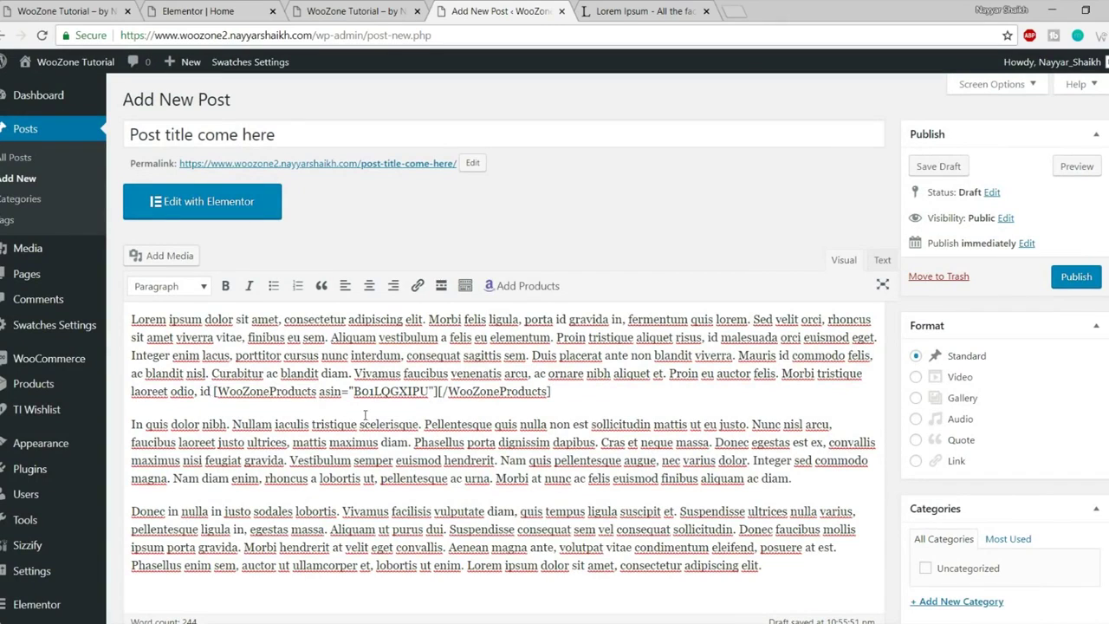
# - Move the product shortcode onto its own line and publish the post
pyautogui.click(215, 392)
pyautogui.press('Return')
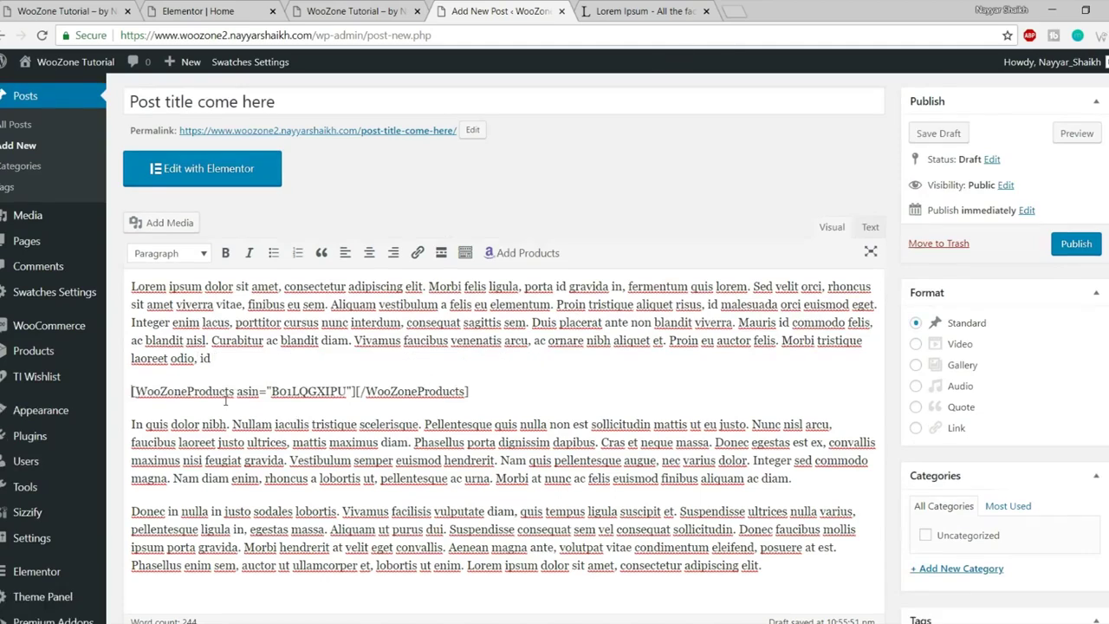
pyautogui.click(1077, 245)
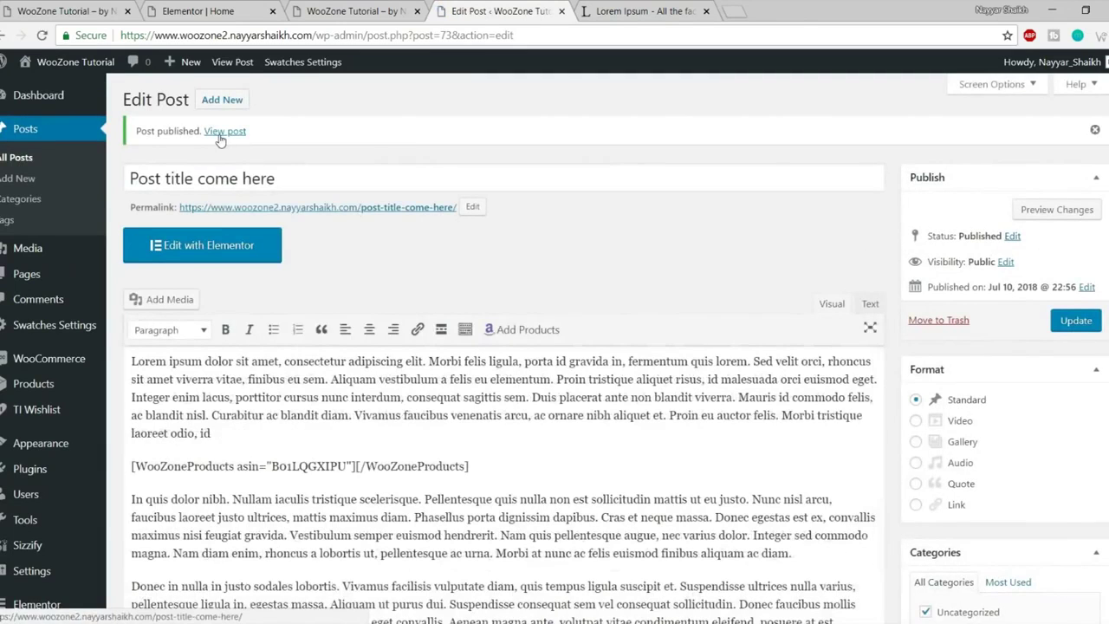
# - Open the published post in a new browser tab
pyautogui.rightClick(221, 140)
pyautogui.rightClick(227, 126)
pyautogui.click(284, 136)
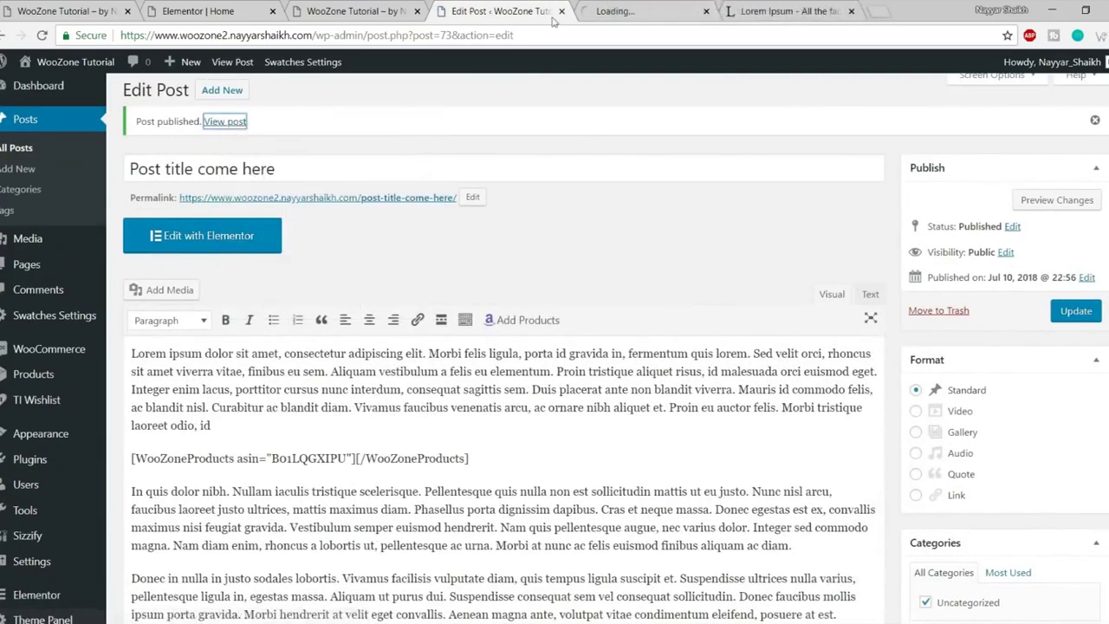
pyautogui.click(646, 11)
# - Scroll through the published post to review the handbag product box
pyautogui.scroll(-3, 374, 387)
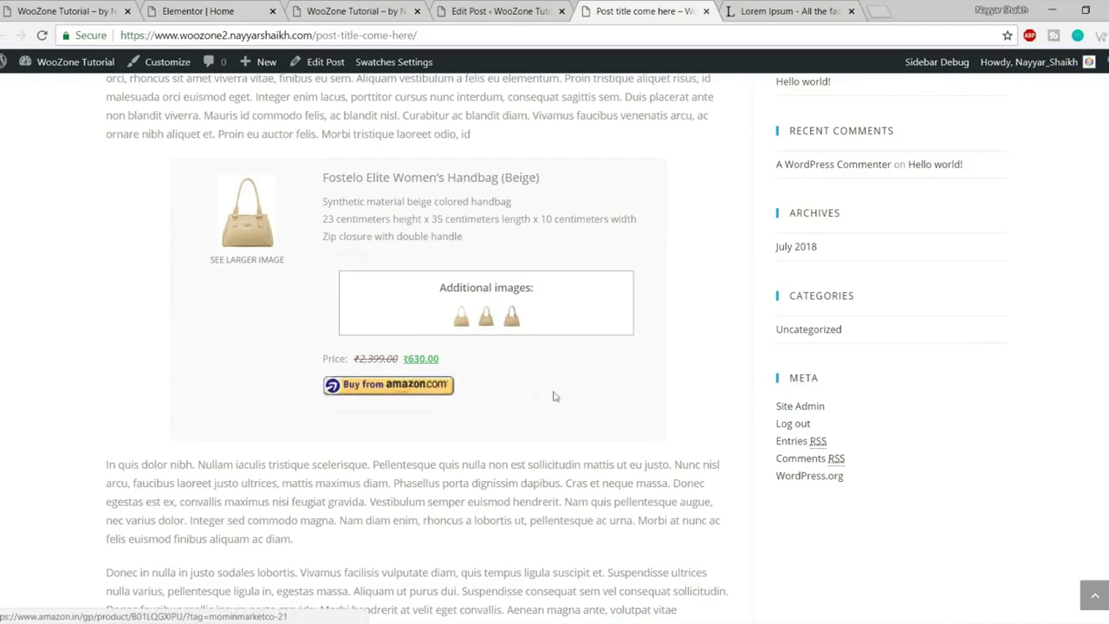
pyautogui.scroll(3, 555, 347)
pyautogui.scroll(2, 575, 322)
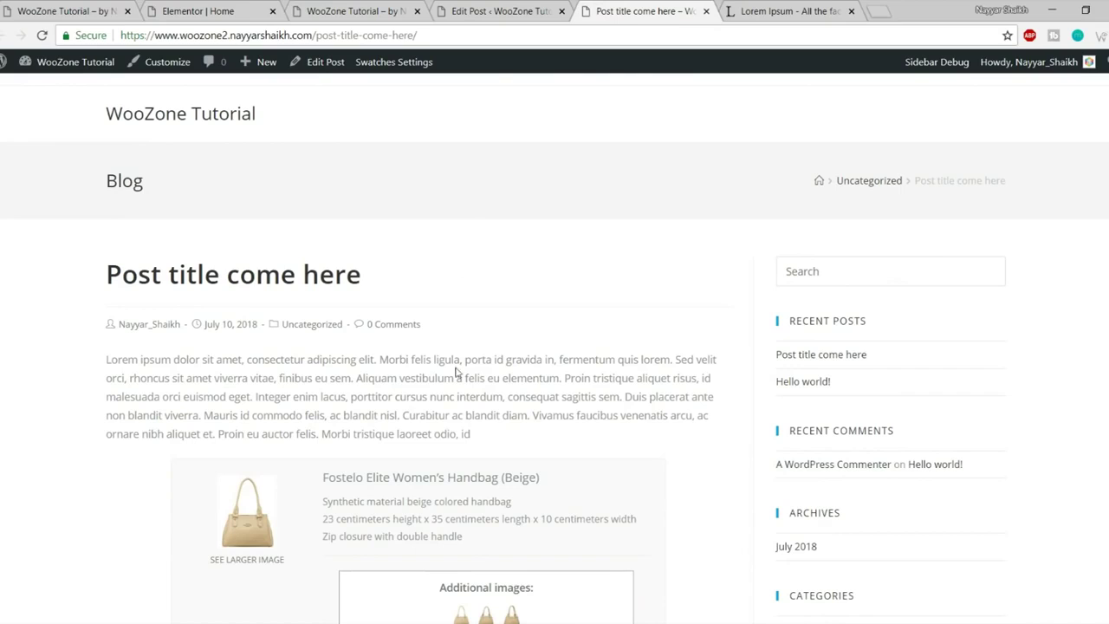
pyautogui.scroll(-2, 456, 371)
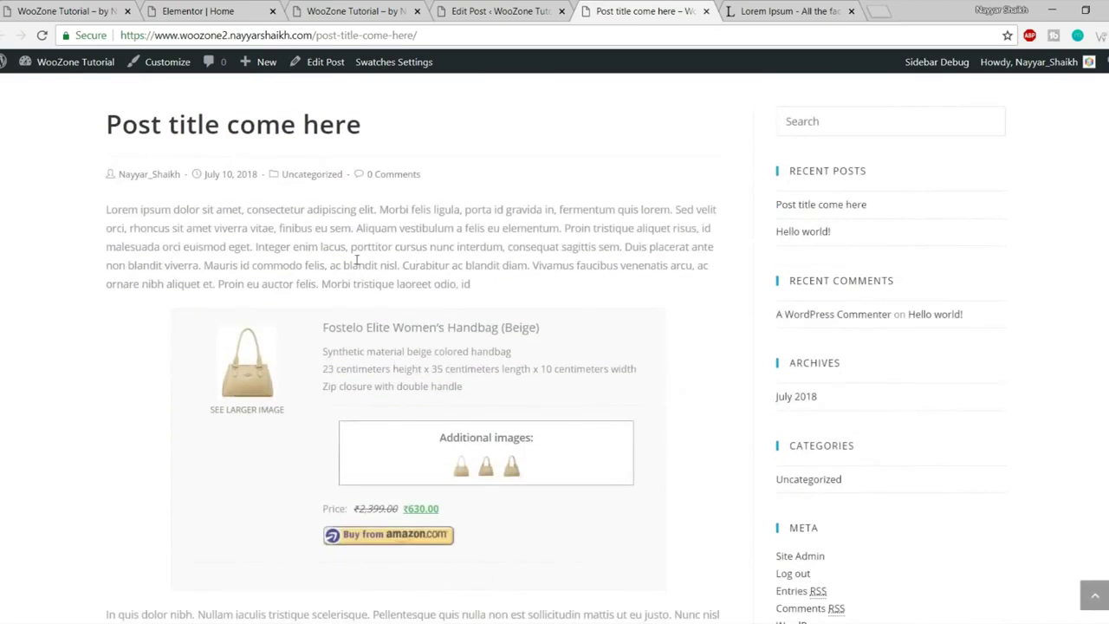
pyautogui.moveTo(338, 262); pyautogui.dragTo(477, 283)
pyautogui.click(478, 284)
pyautogui.scroll(-1, 515, 444)
pyautogui.scroll(2, 517, 448)
pyautogui.hotkey('ctrl', 'a')
pyautogui.click(511, 327)
pyautogui.scroll(-3, 468, 407)
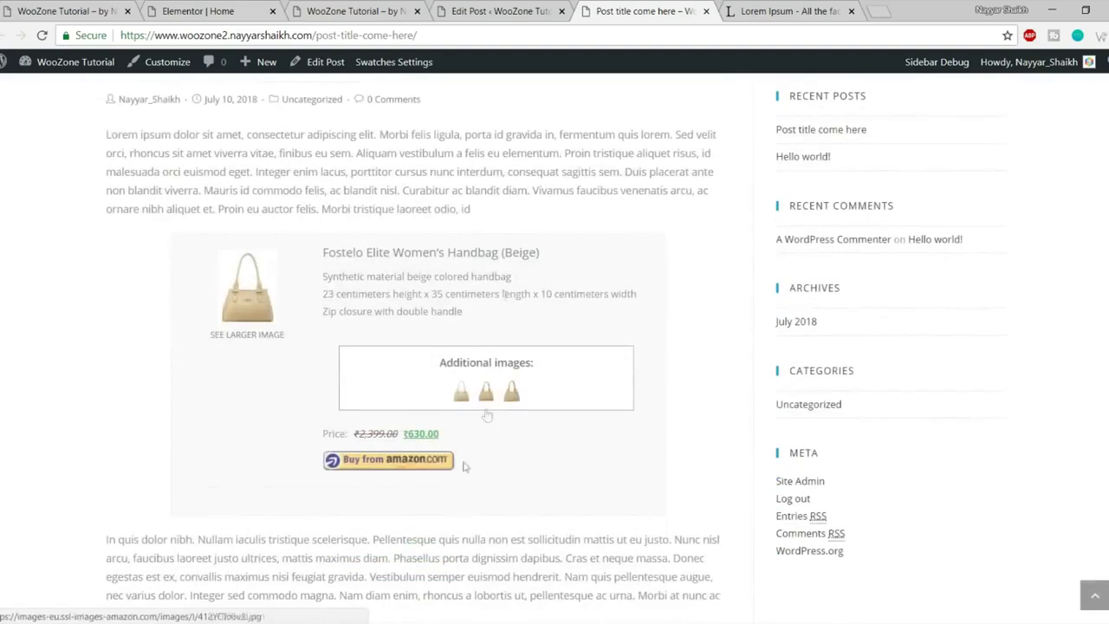
pyautogui.scroll(3, 433, 433)
pyautogui.hotkey('ctrl', 'a')
pyautogui.click(463, 315)
pyautogui.scroll(-3, 417, 400)
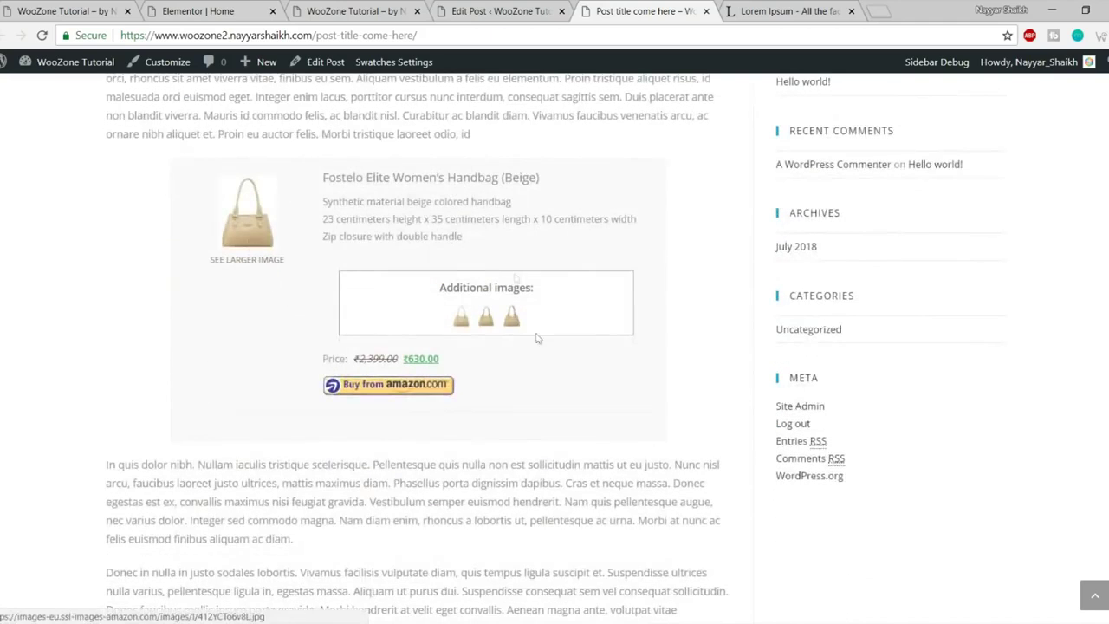
# - Enlarge an additional handbag image, close it, and open the handbag's Amazon page
pyautogui.click(485, 321)
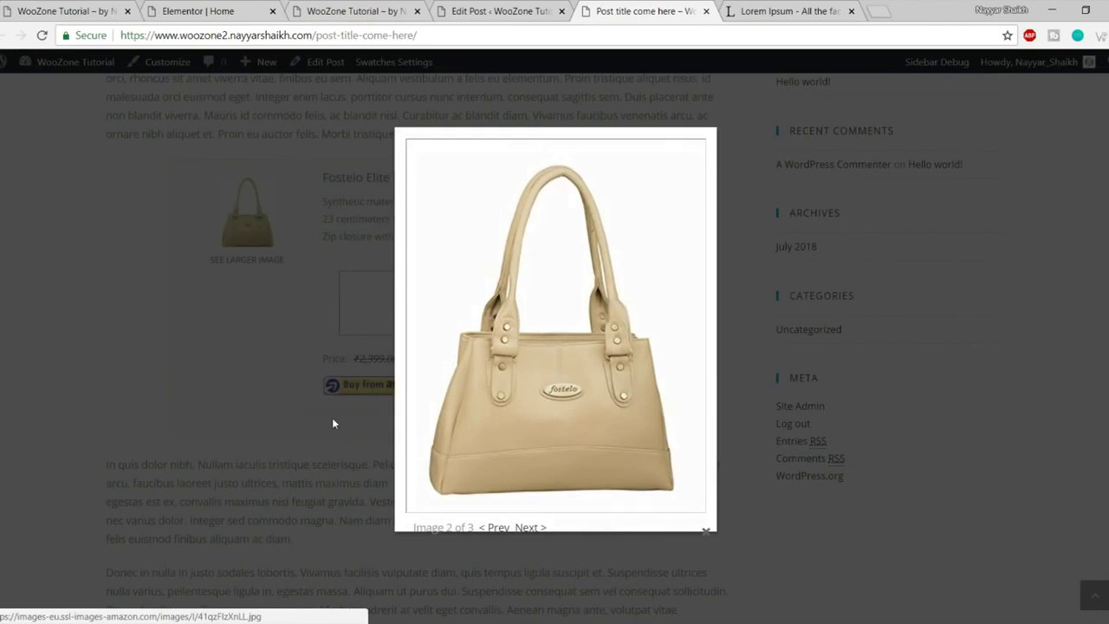
pyautogui.click(334, 416)
pyautogui.click(397, 386)
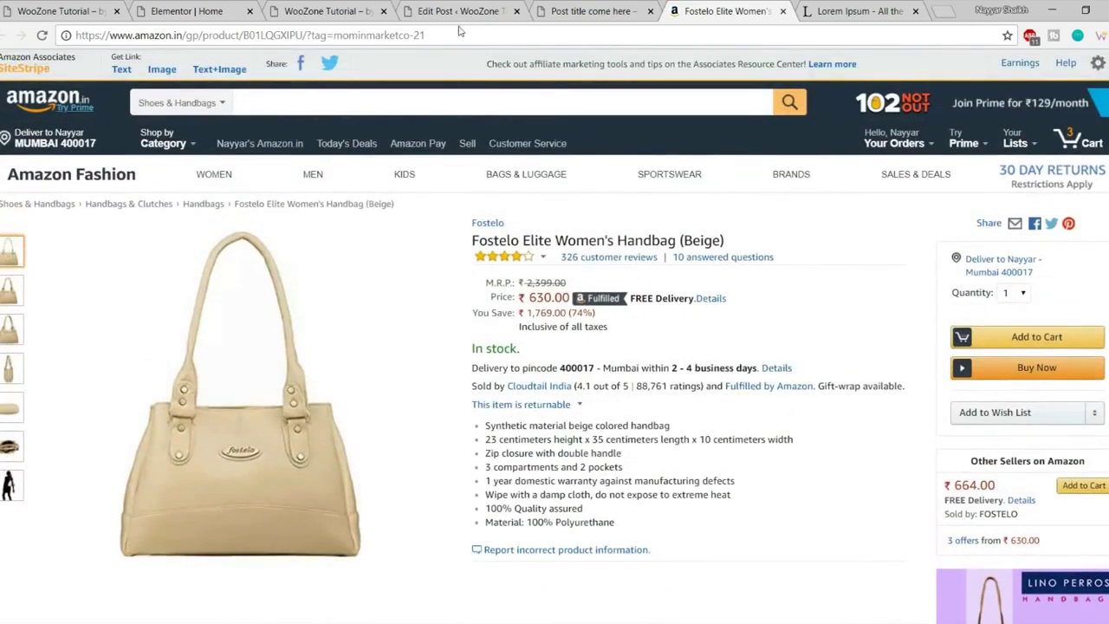
# - Highlight the affiliate tag value in the Amazon.in handbag page's address to confirm it
pyautogui.moveTo(462, 35); pyautogui.dragTo(310, 35)
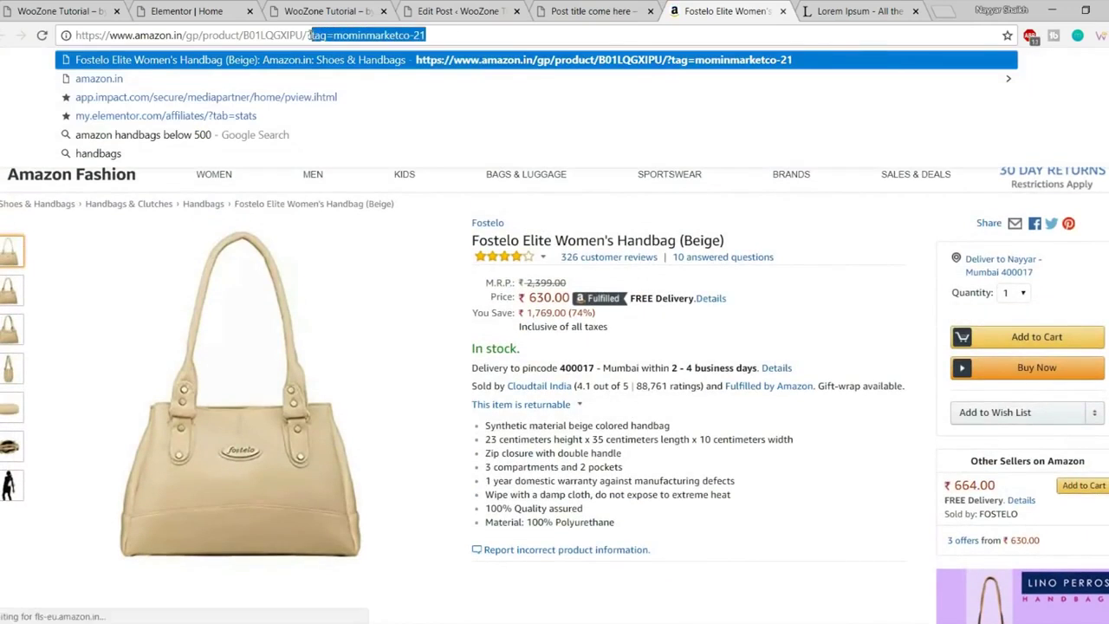
pyautogui.click(346, 35)
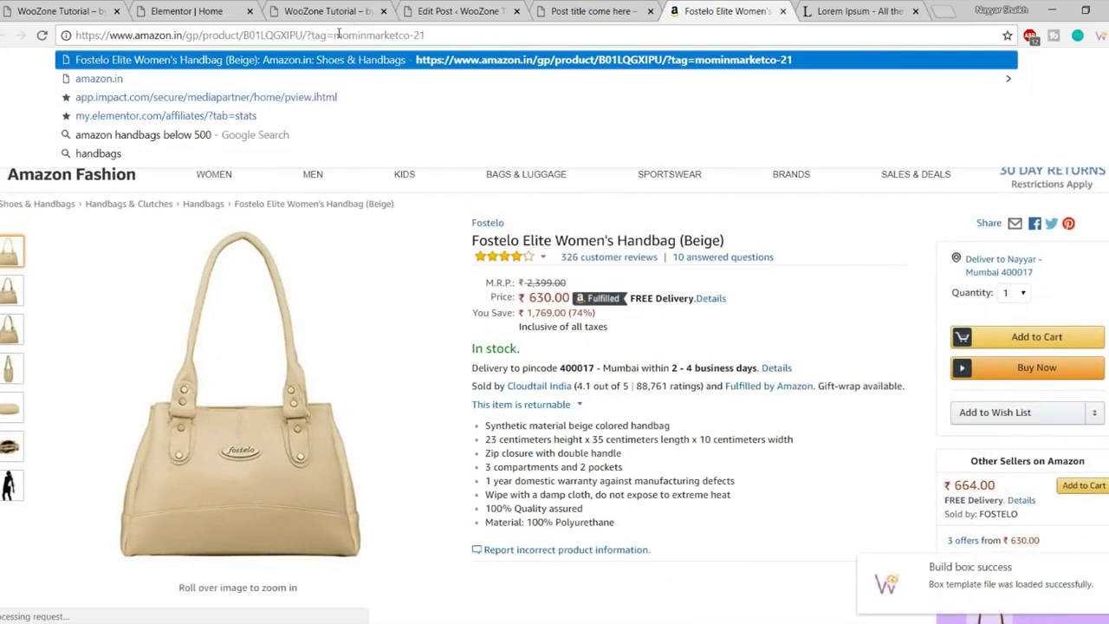
pyautogui.moveTo(335, 35); pyautogui.dragTo(441, 37)
# - Check the delivery details popup, then close it and the Amazon tab
pyautogui.click(776, 367)
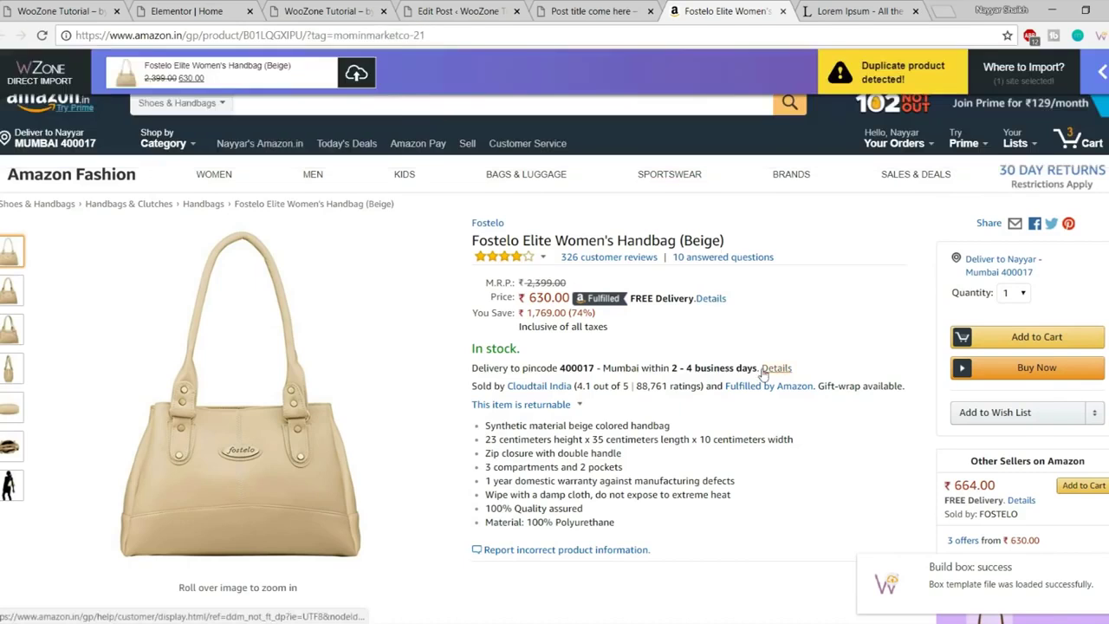
pyautogui.click(389, 11)
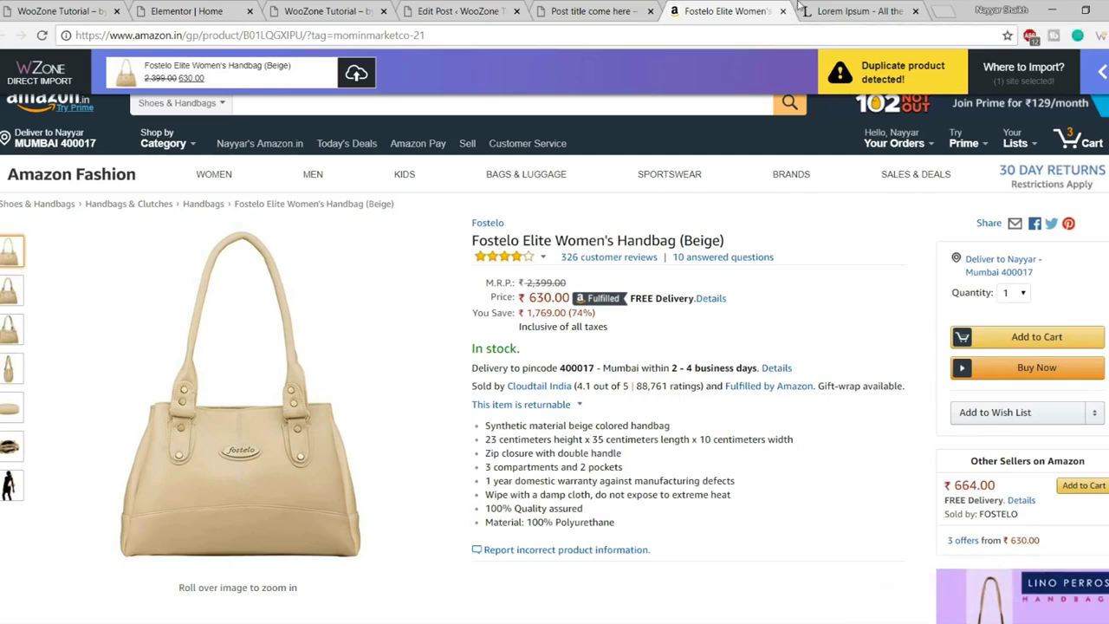
pyautogui.click(784, 11)
pyautogui.scroll(-4, 698, 361)
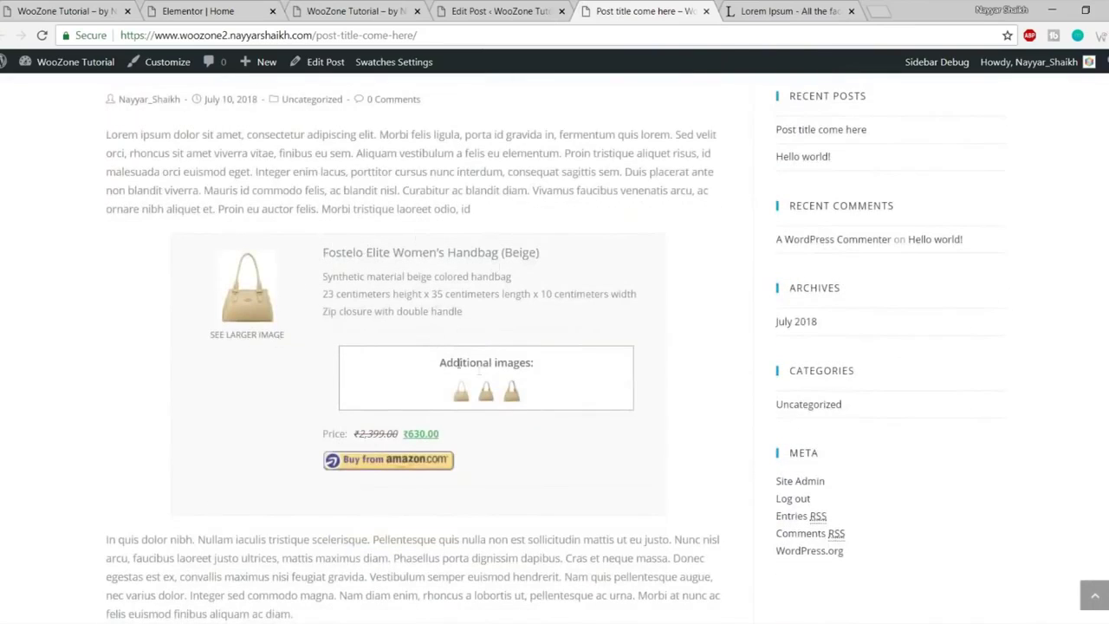
# - Add a new Bags category to the post and untick Uncategorized
pyautogui.click(492, 11)
pyautogui.scroll(-3, 549, 321)
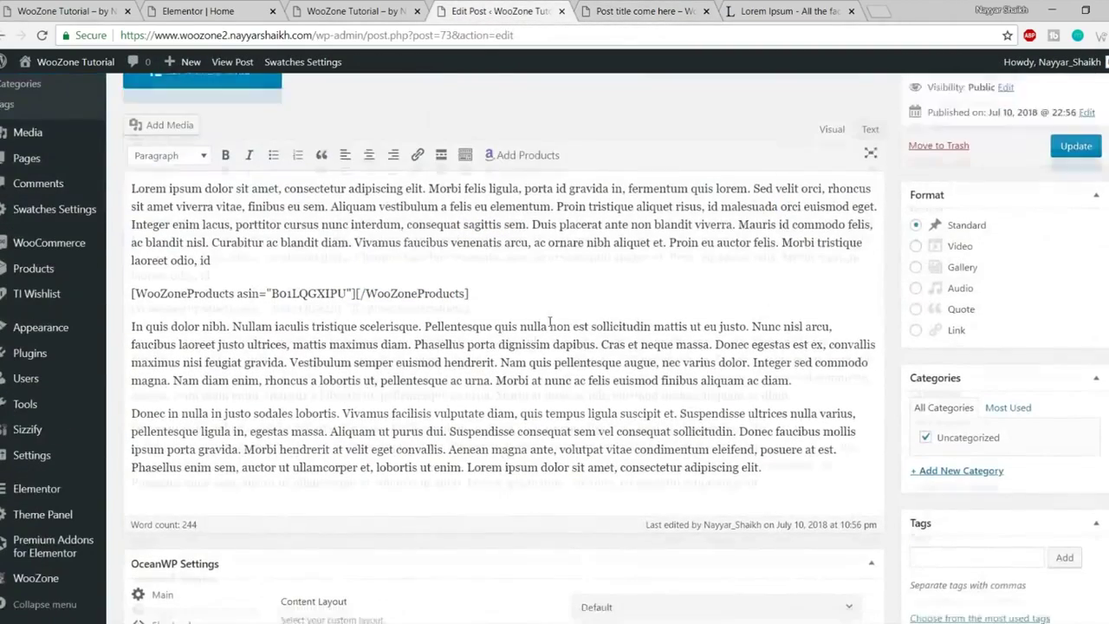
pyautogui.scroll(-1, 1011, 330)
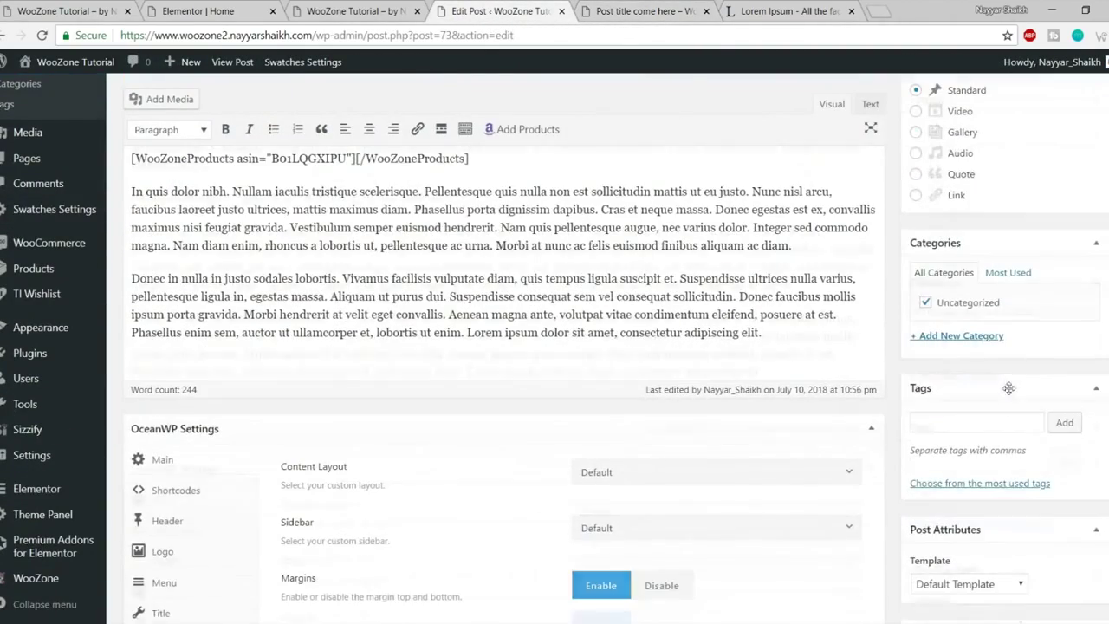
pyautogui.click(980, 343)
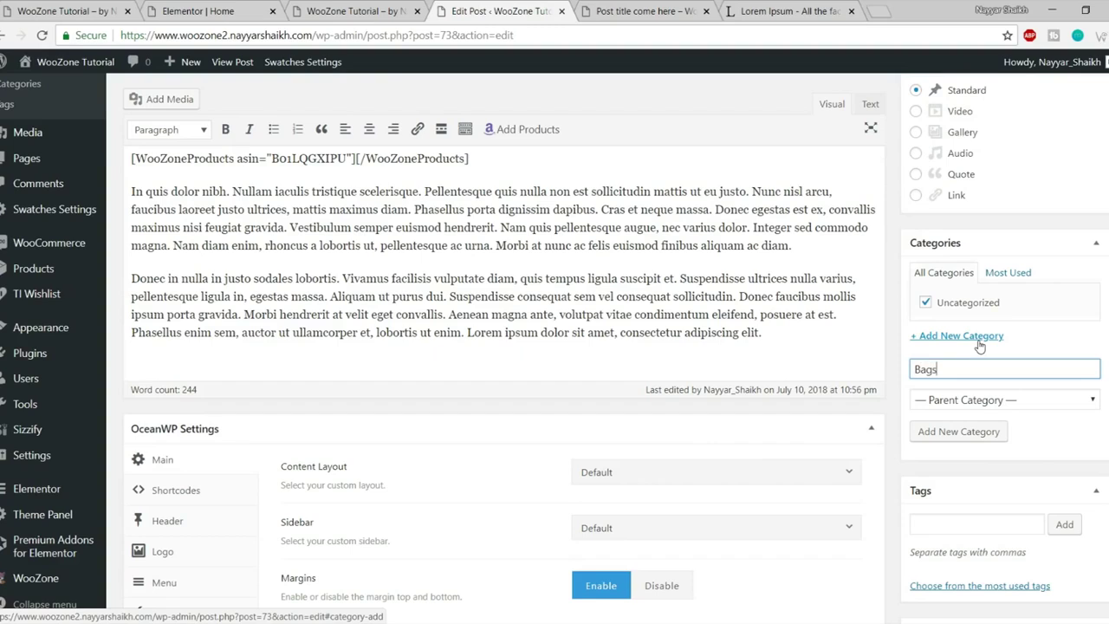
pyautogui.click(965, 431)
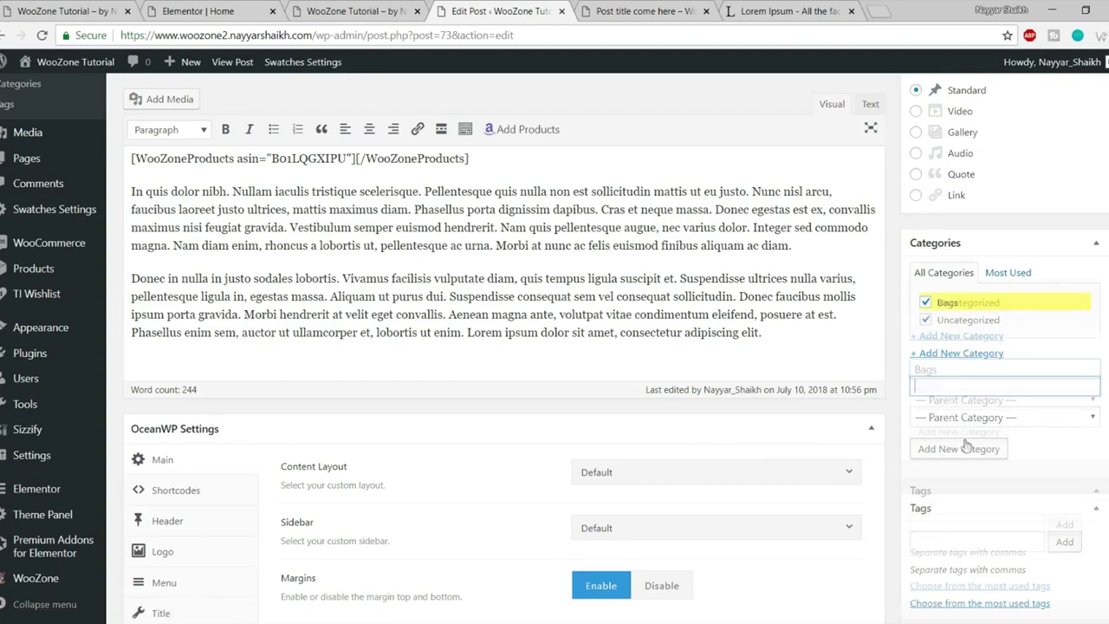
pyautogui.click(991, 325)
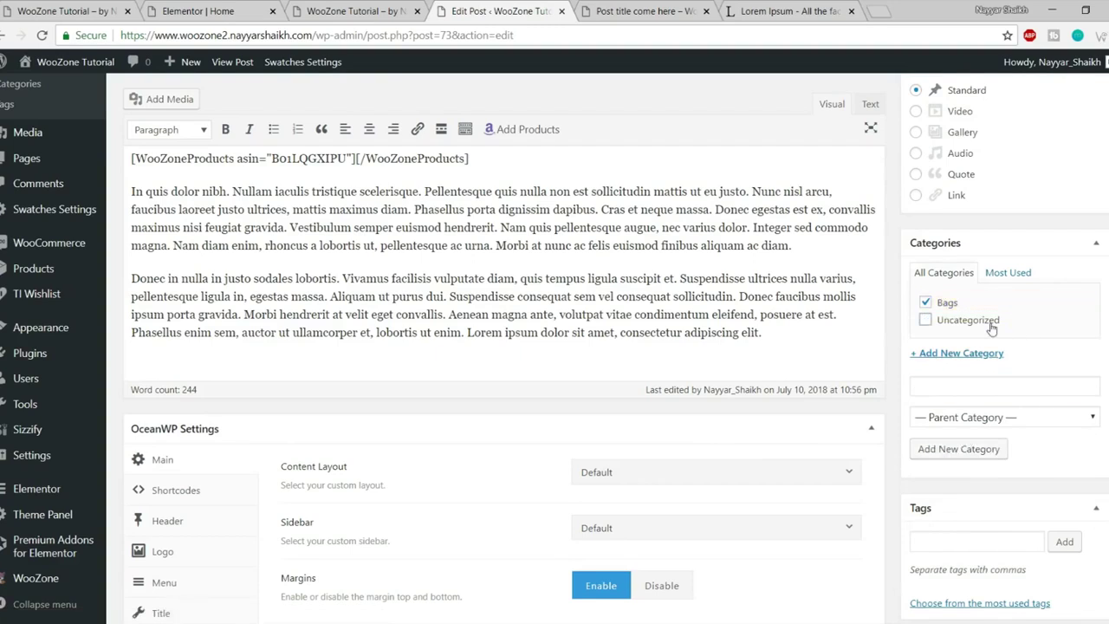
# - Set the post's OceanWP content layout to Full Width
pyautogui.click(647, 11)
pyautogui.scroll(3, 701, 425)
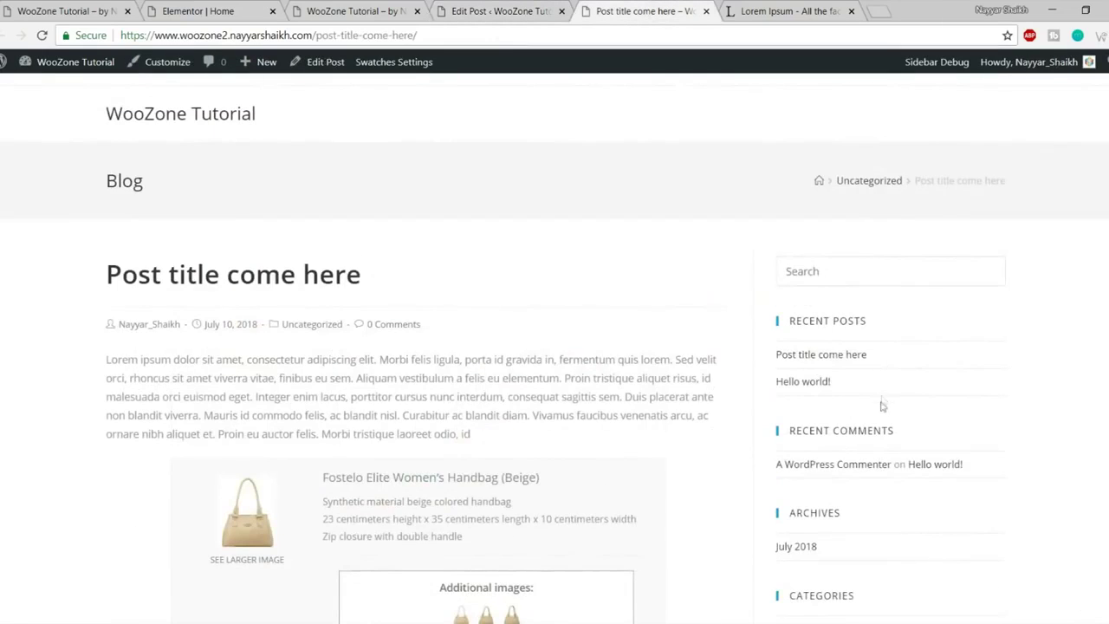
pyautogui.click(519, 7)
pyautogui.scroll(-2, 641, 304)
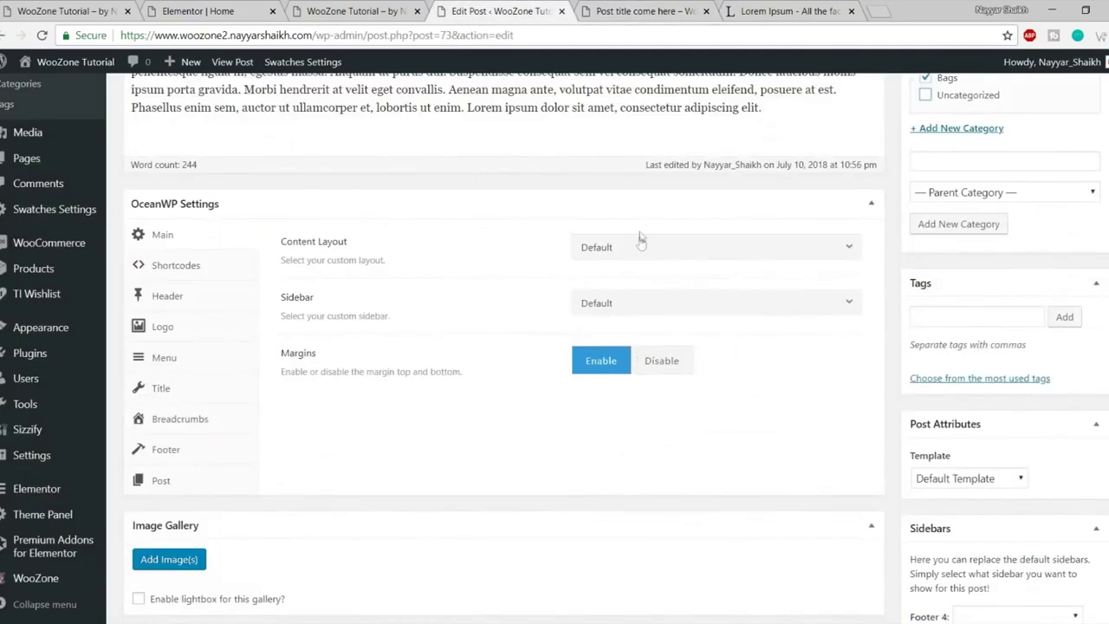
pyautogui.click(643, 250)
pyautogui.click(644, 356)
pyautogui.scroll(-5, 741, 407)
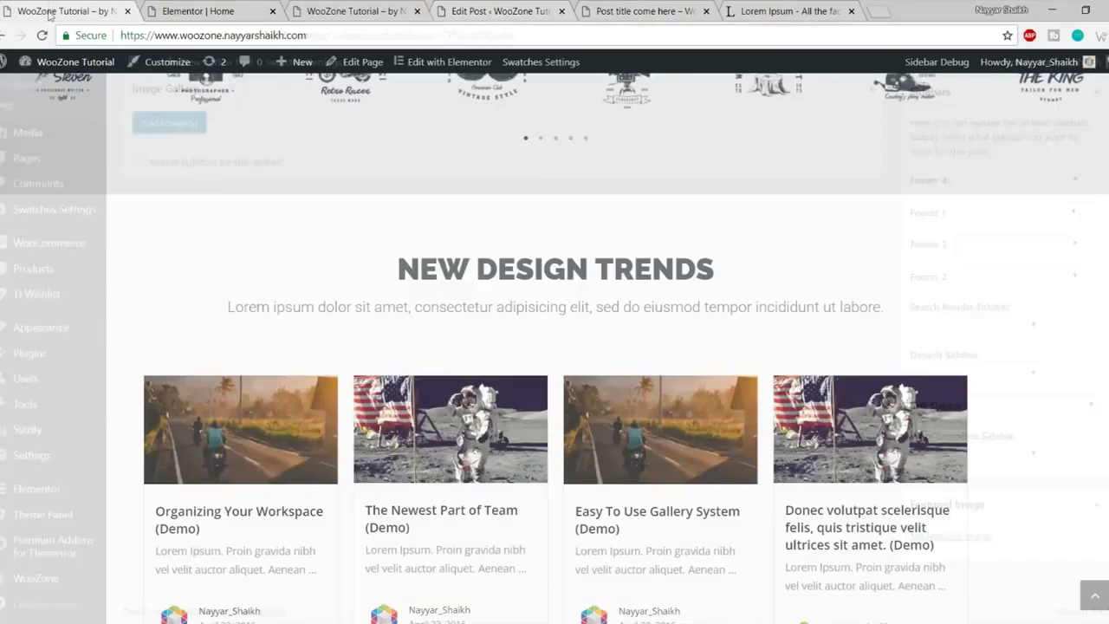
# - Upload the head3 image and set it as the post's featured image
pyautogui.click(63, 10)
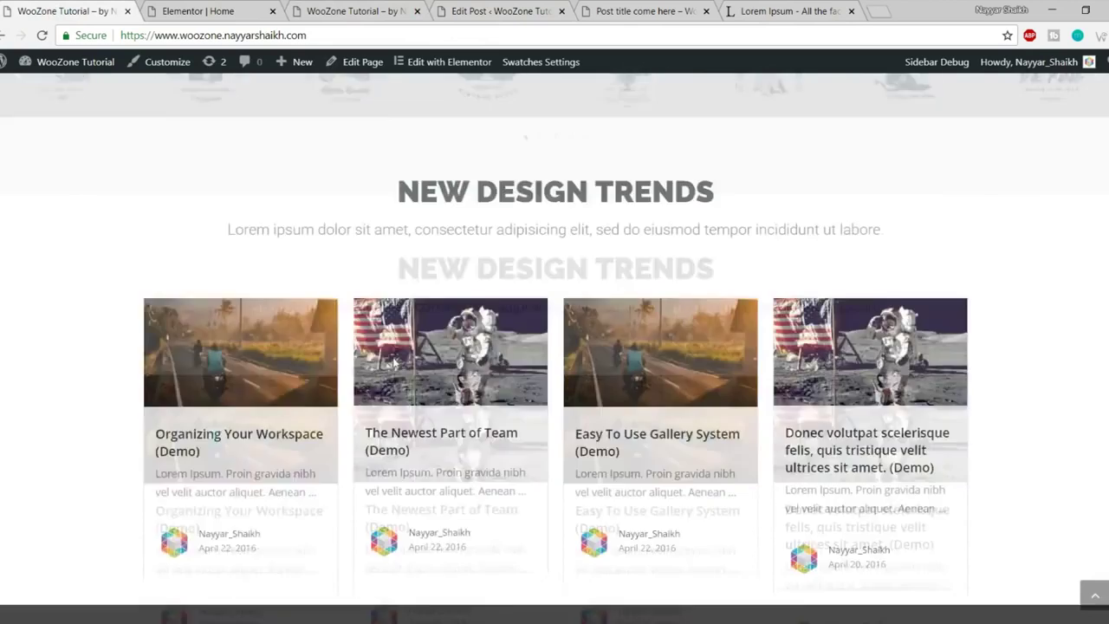
pyautogui.scroll(-2, 276, 302)
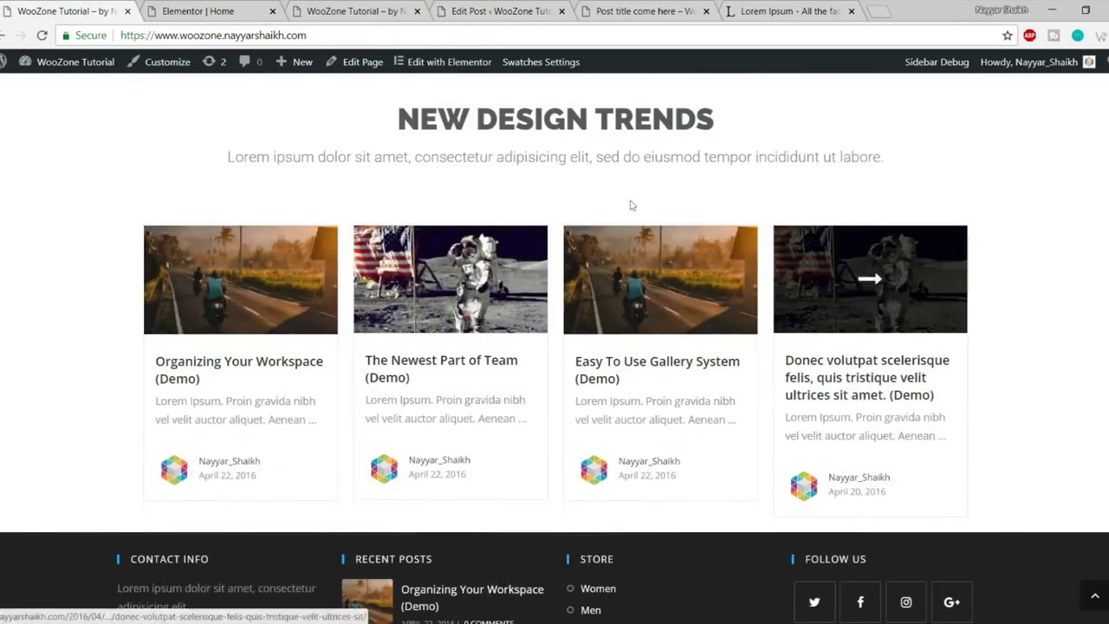
pyautogui.click(495, 7)
pyautogui.click(953, 536)
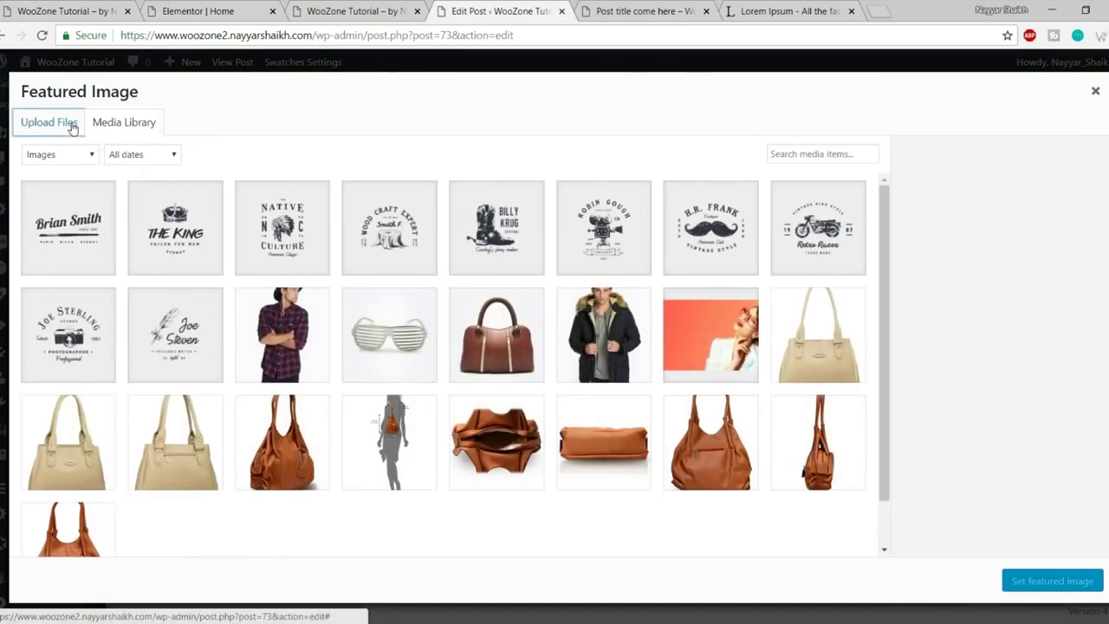
pyautogui.click(73, 128)
pyautogui.click(599, 334)
pyautogui.scroll(-3, 372, 271)
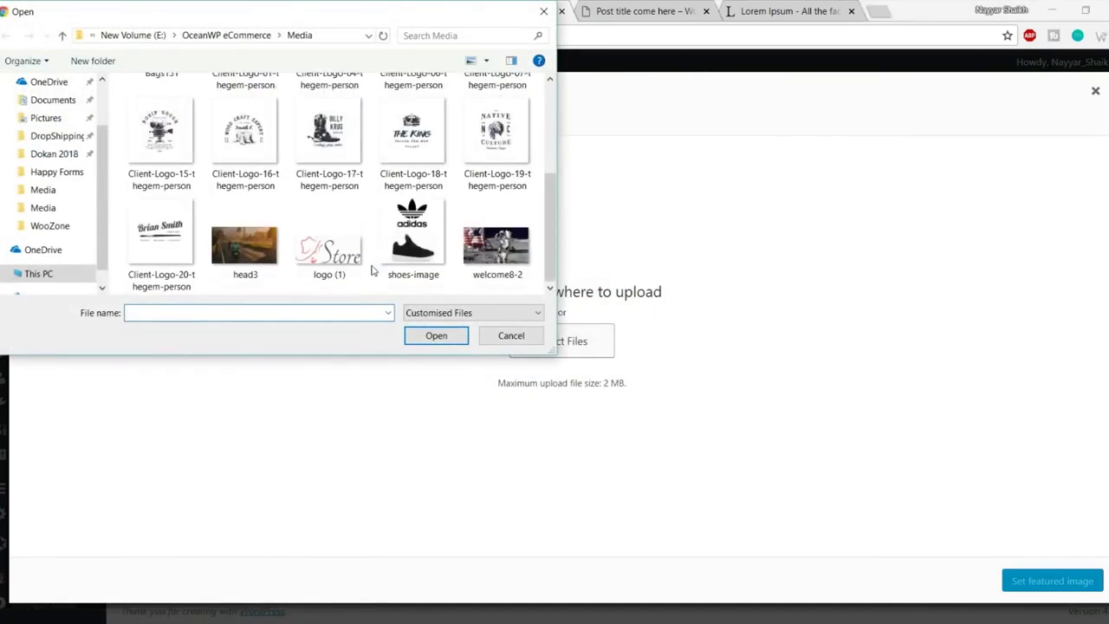
pyautogui.click(245, 247)
pyautogui.click(433, 336)
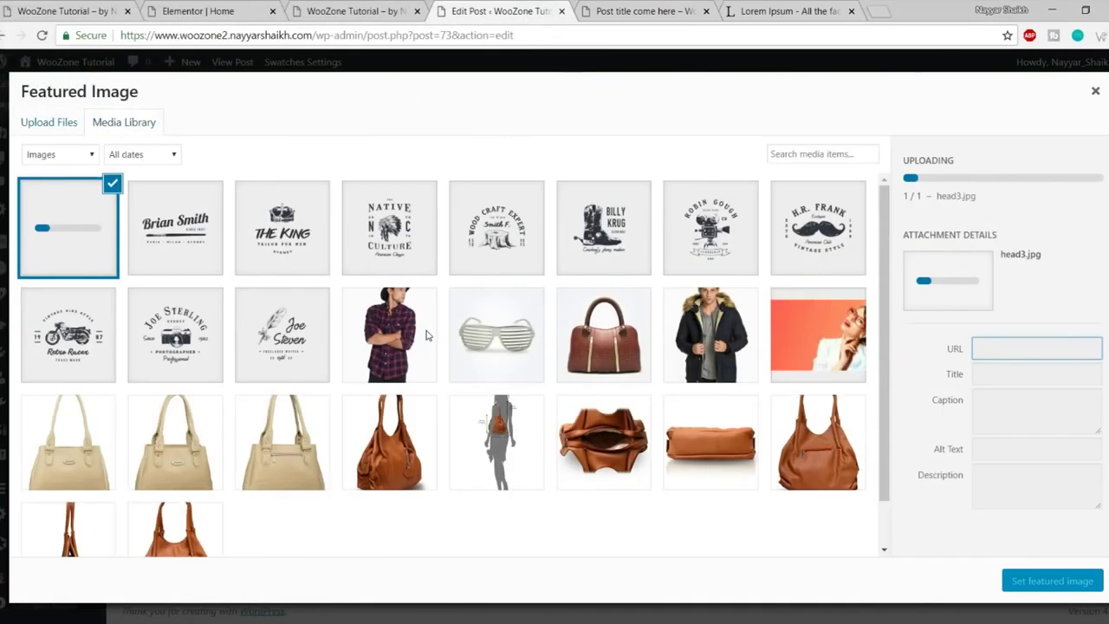
pyautogui.click(1032, 582)
# - Update the post, then reload the live post and scroll through it to review the changes
pyautogui.scroll(10, 1033, 588)
pyautogui.scroll(3, 1033, 588)
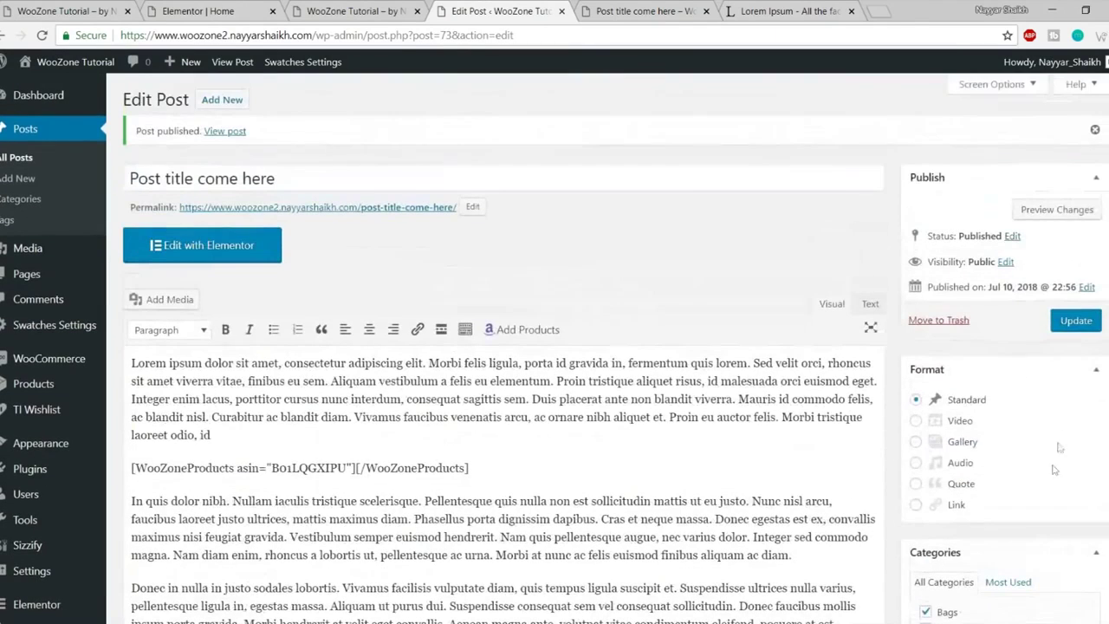
pyautogui.click(1074, 321)
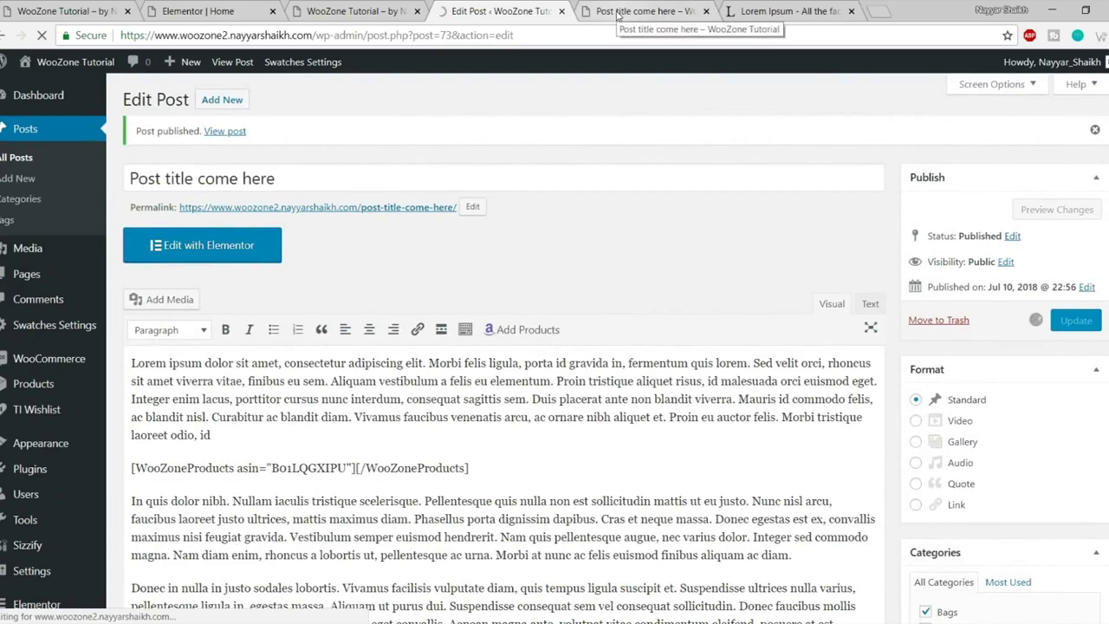
pyautogui.click(618, 14)
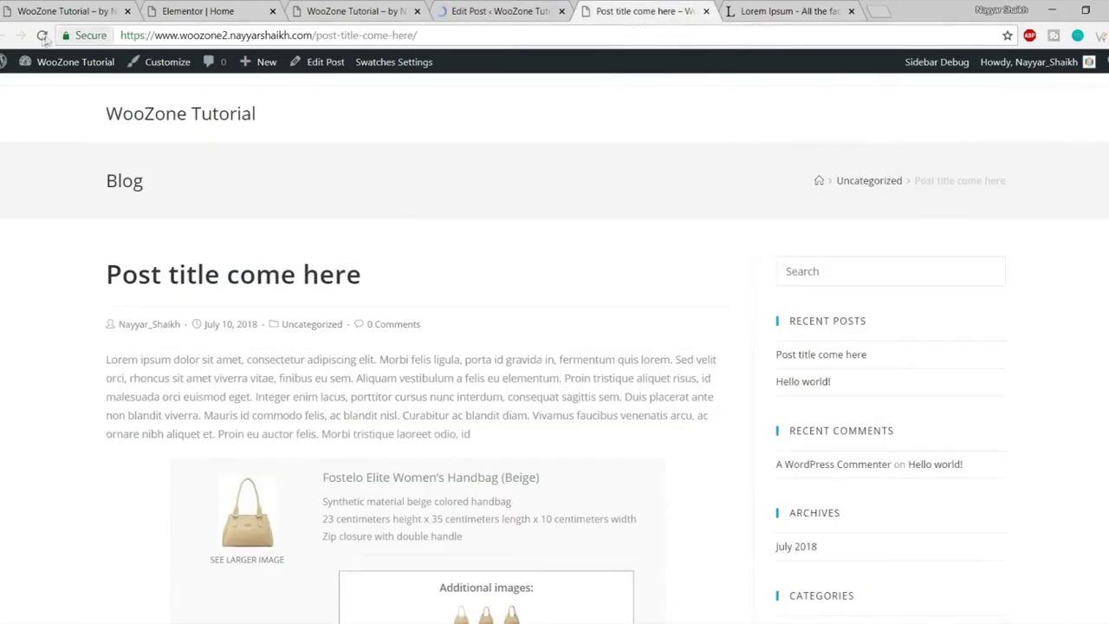
pyautogui.click(41, 36)
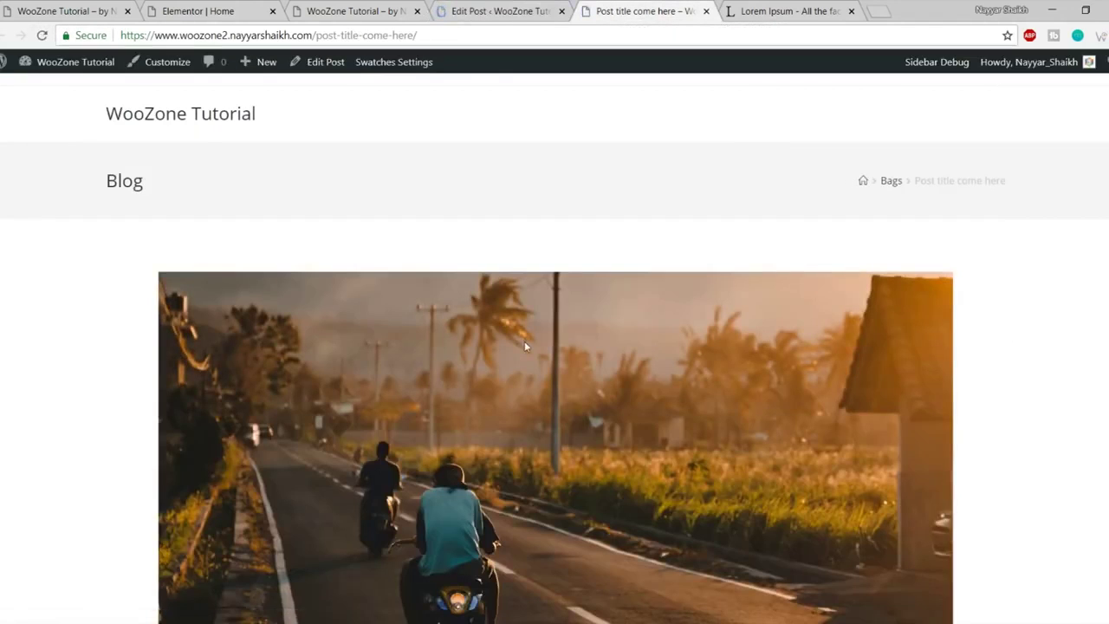
pyautogui.scroll(-2, 524, 341)
pyautogui.scroll(-4, 723, 387)
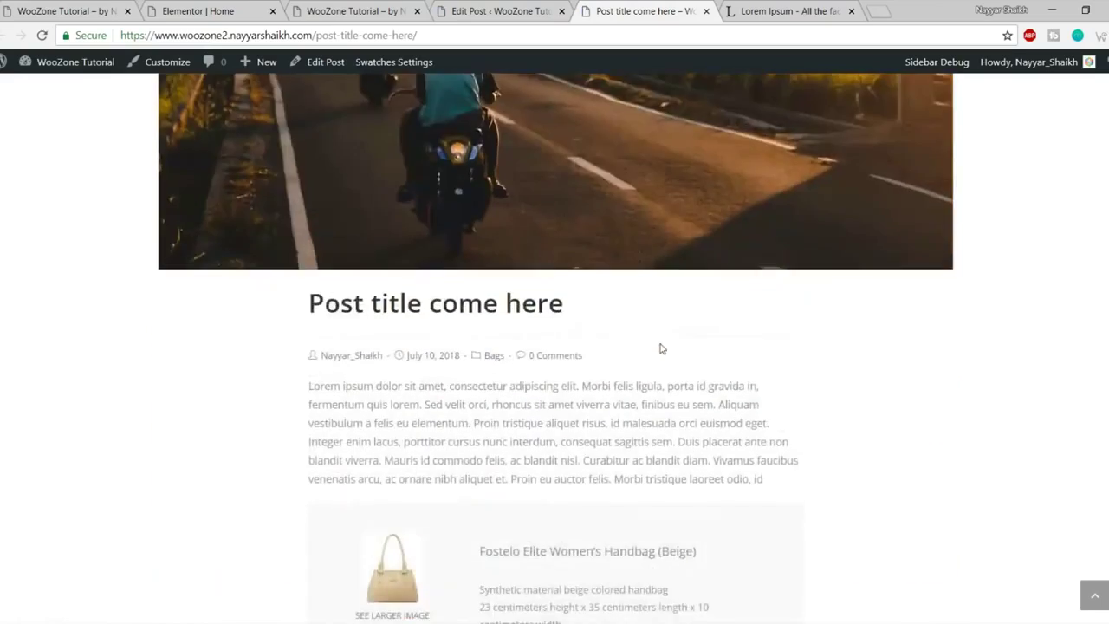
pyautogui.scroll(-7, 498, 325)
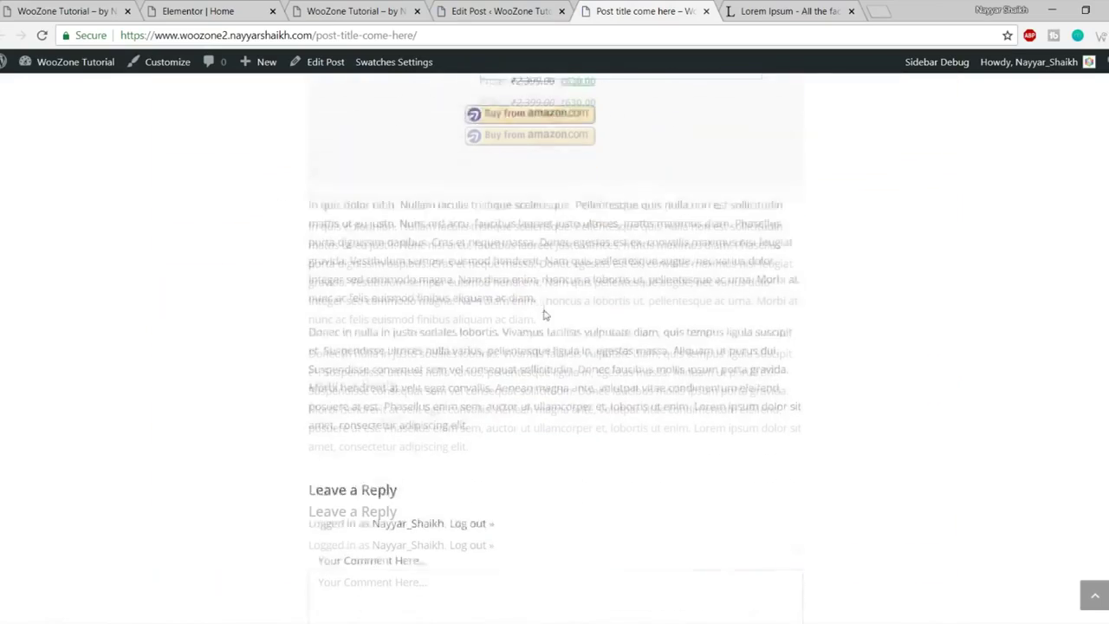
pyautogui.scroll(4, 545, 312)
pyautogui.scroll(10, 980, 370)
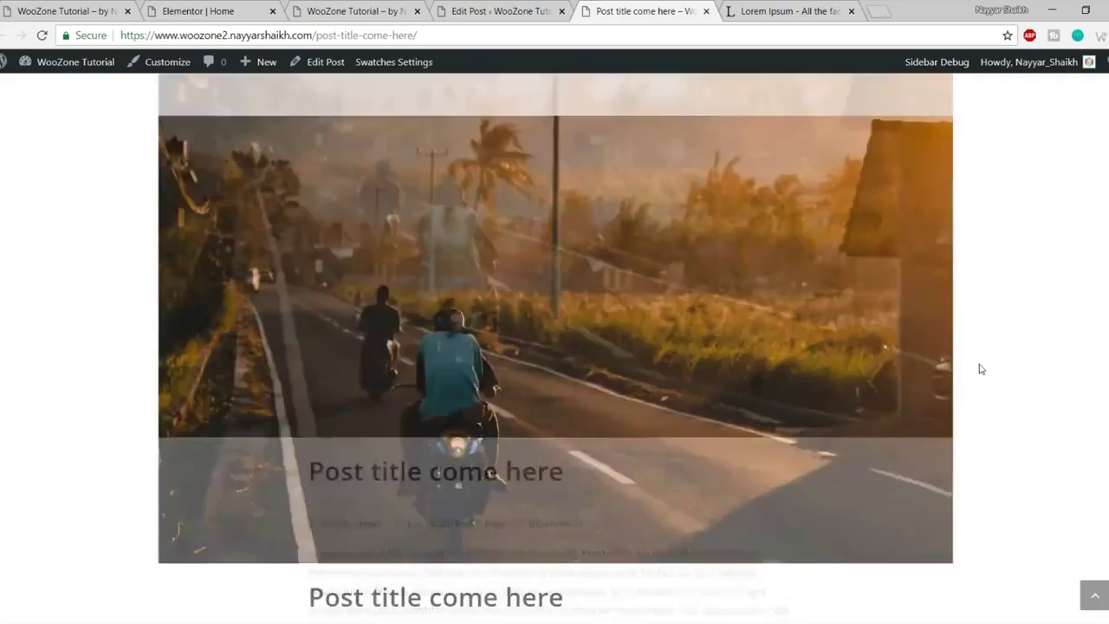
pyautogui.scroll(-12, 980, 370)
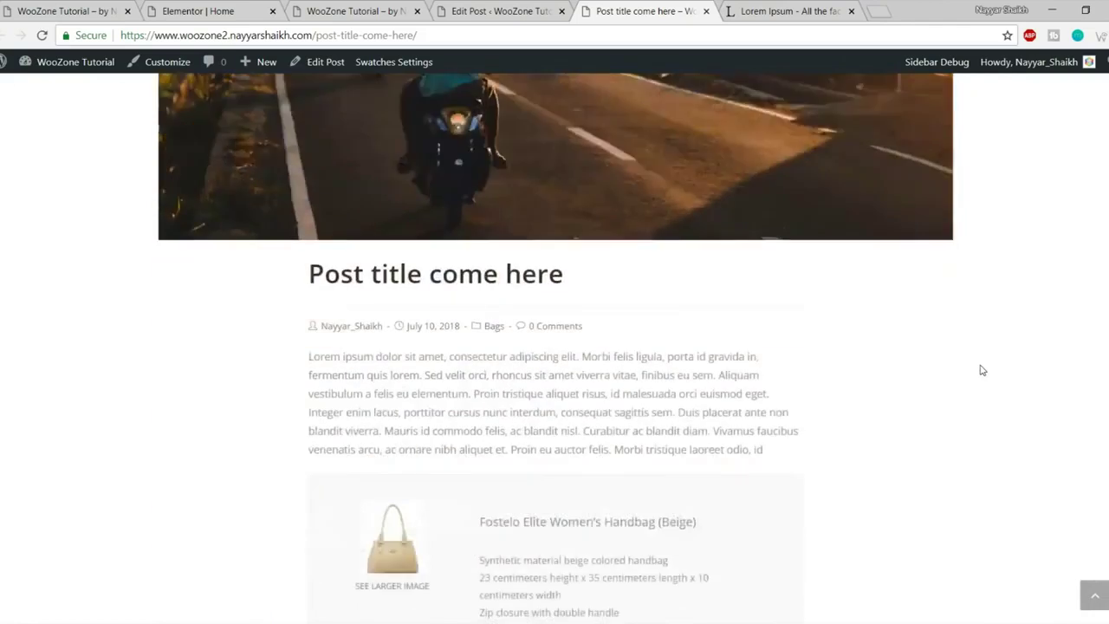
pyautogui.scroll(-2, 983, 372)
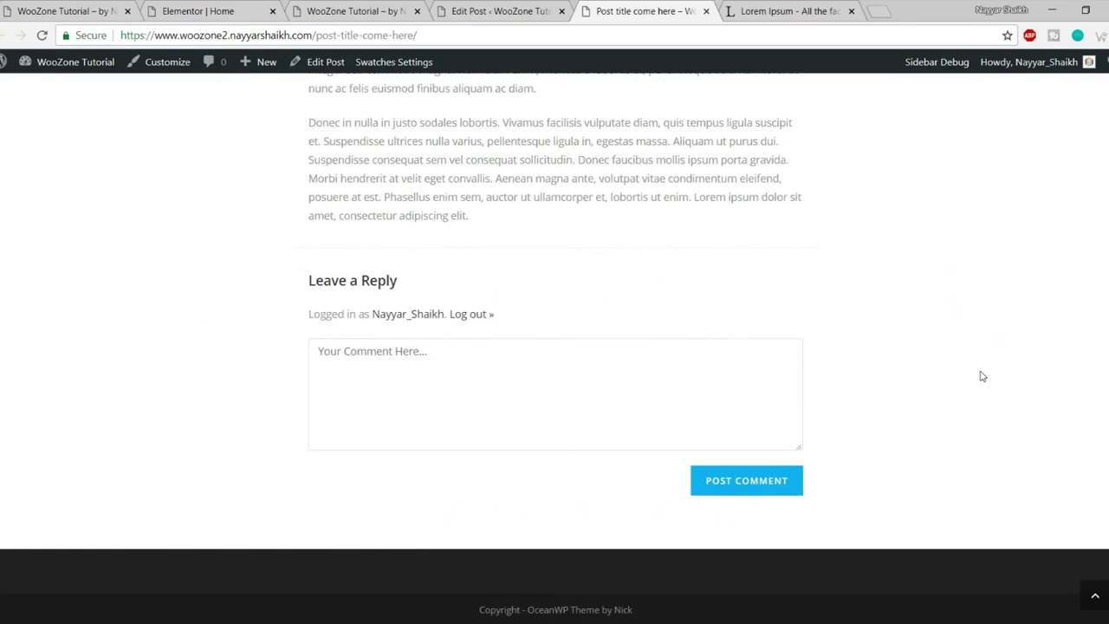
pyautogui.scroll(15, 913, 303)
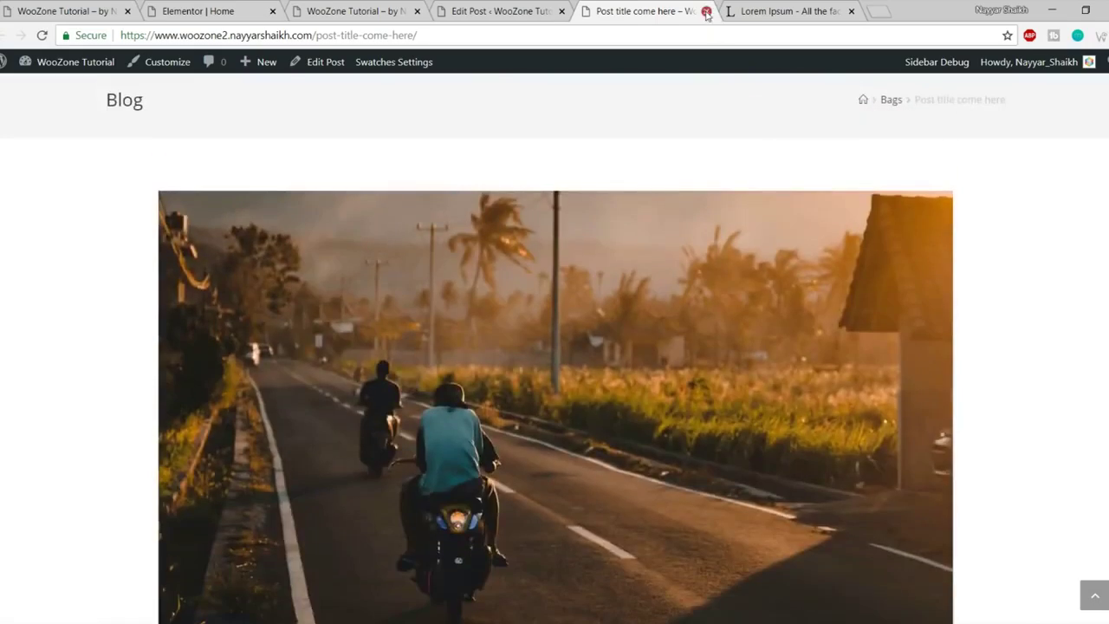
# - Close the published post, Lorem Ipsum and post editor tabs
pyautogui.click(706, 12)
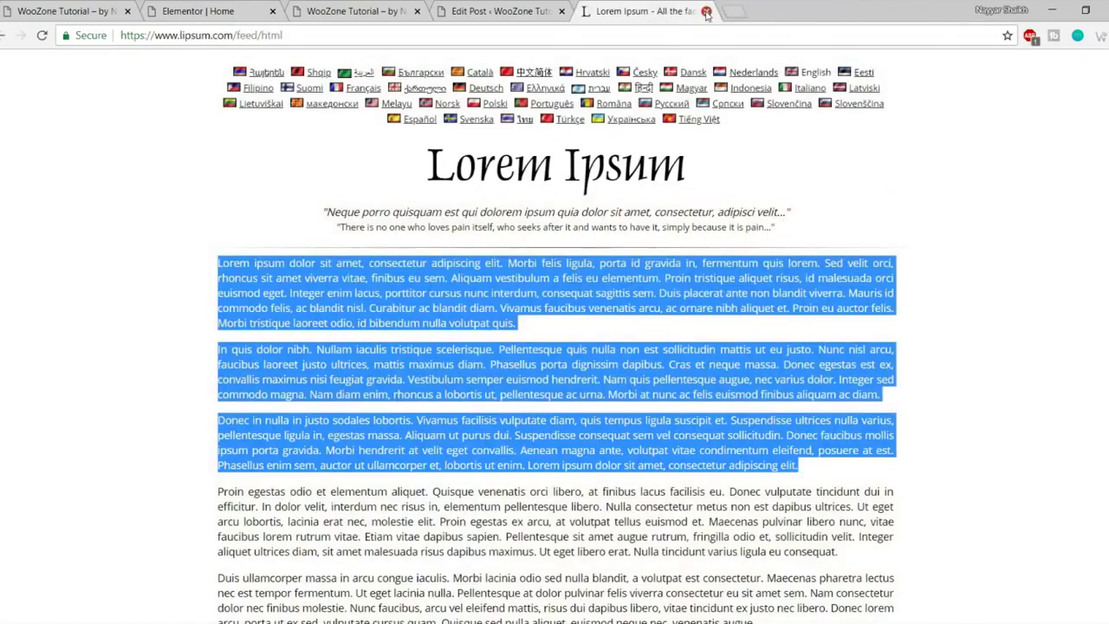
pyautogui.click(706, 12)
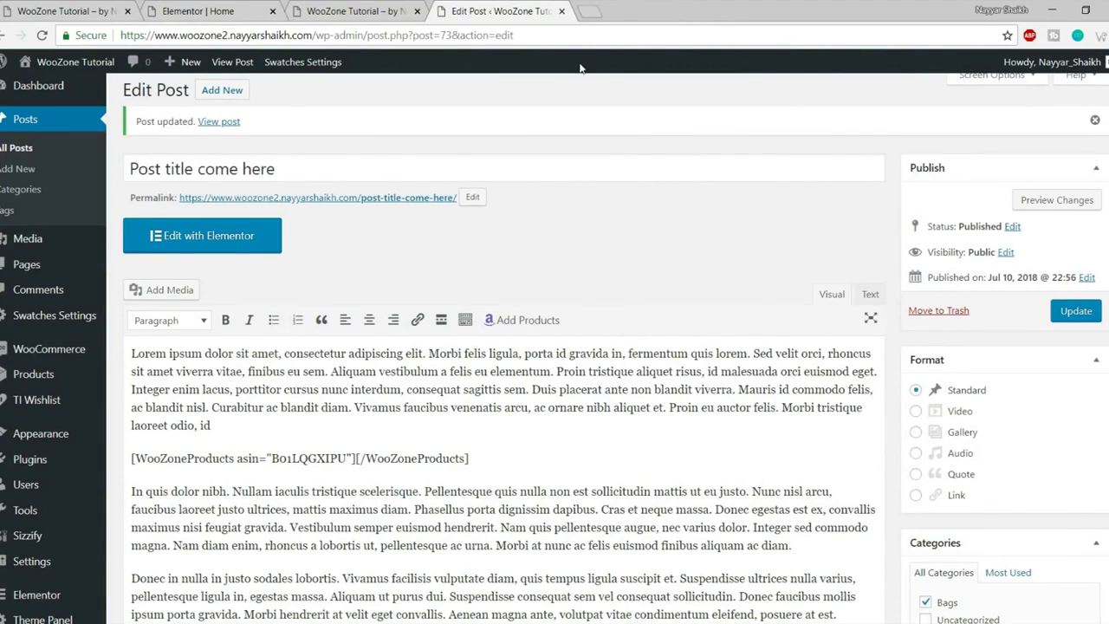
pyautogui.click(561, 11)
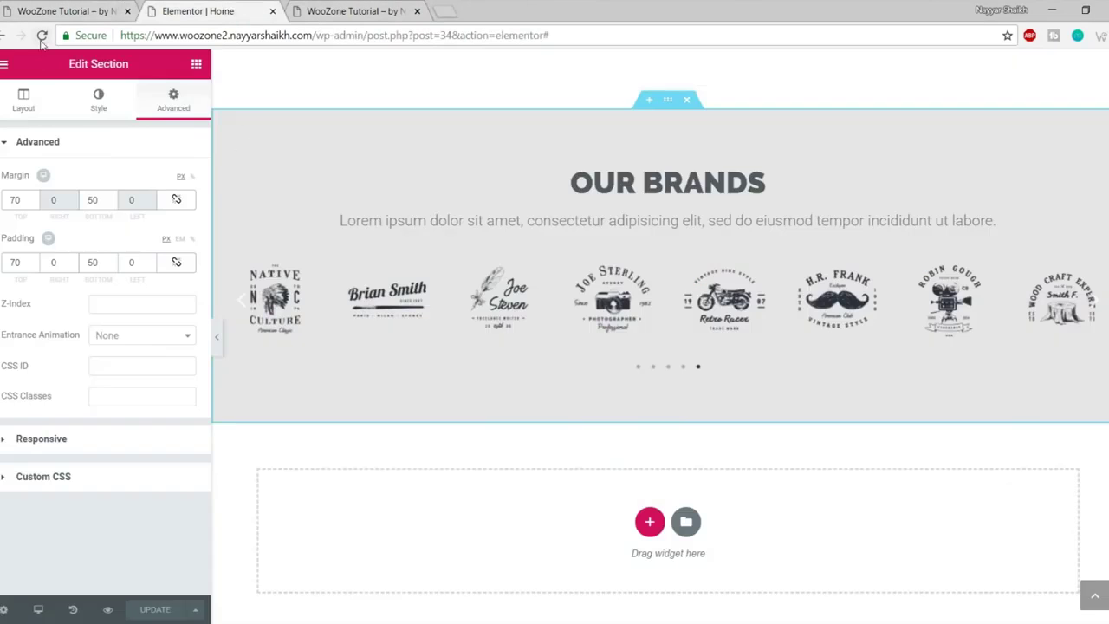
# - Scroll the Home editor down to New Comers and compare it with the live site
pyautogui.click(42, 38)
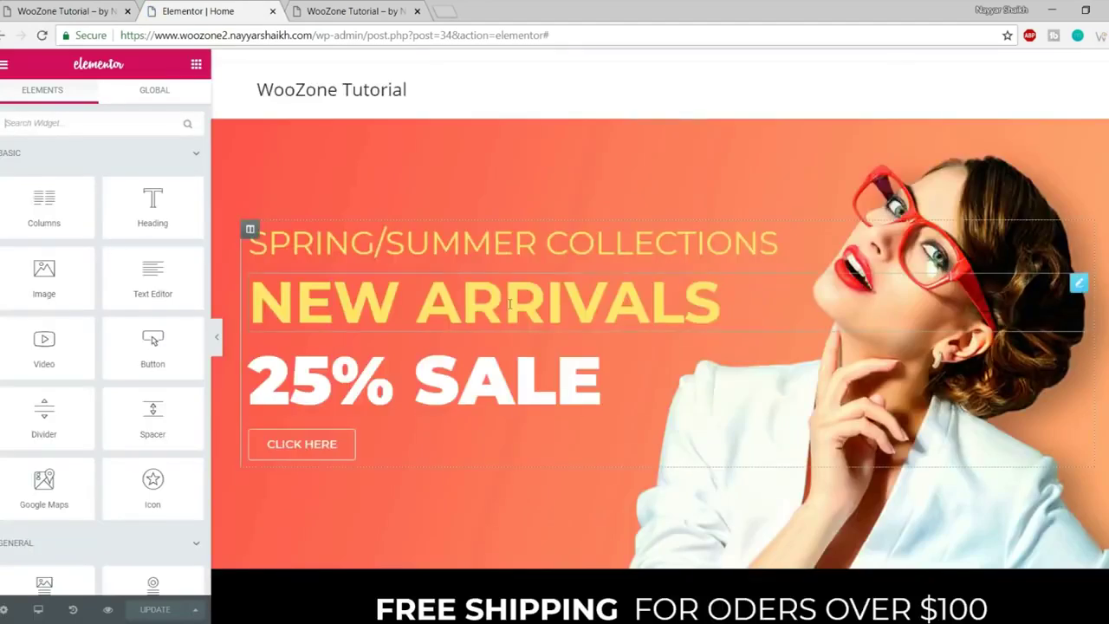
pyautogui.scroll(-15, 476, 390)
pyautogui.scroll(-10, 473, 420)
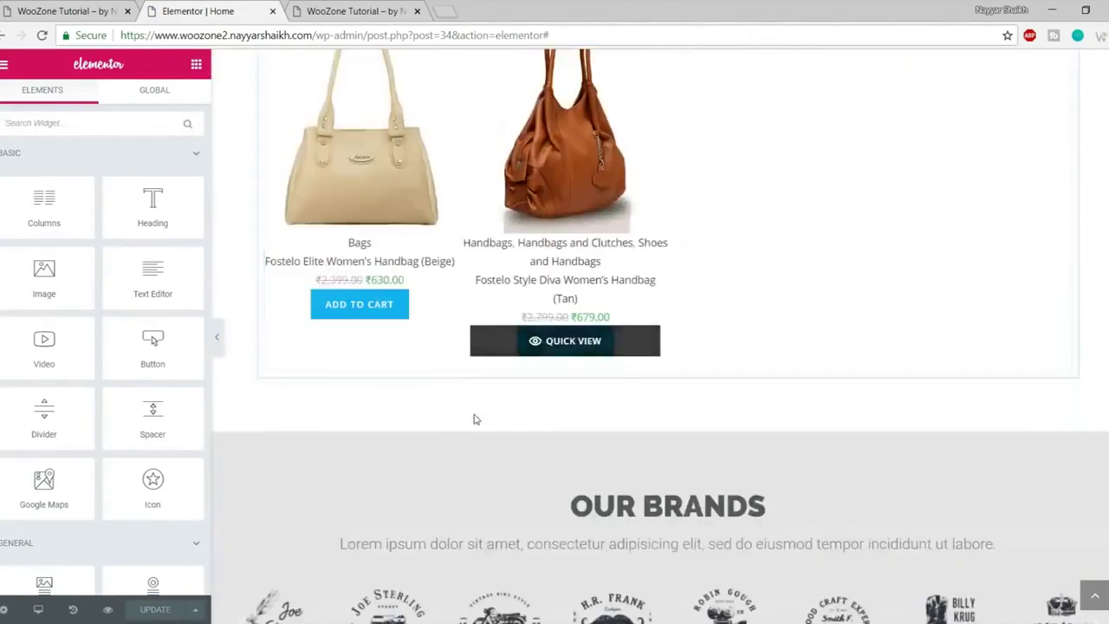
pyautogui.click(106, 11)
pyautogui.scroll(-2, 453, 374)
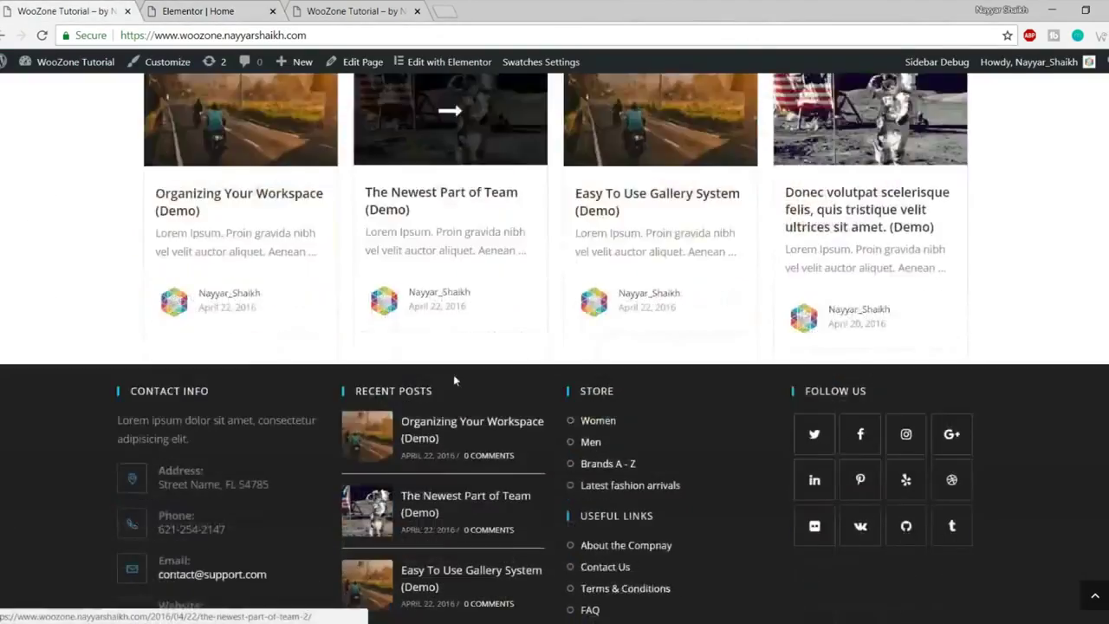
pyautogui.scroll(4, 468, 373)
pyautogui.moveTo(383, 339); pyautogui.dragTo(884, 387)
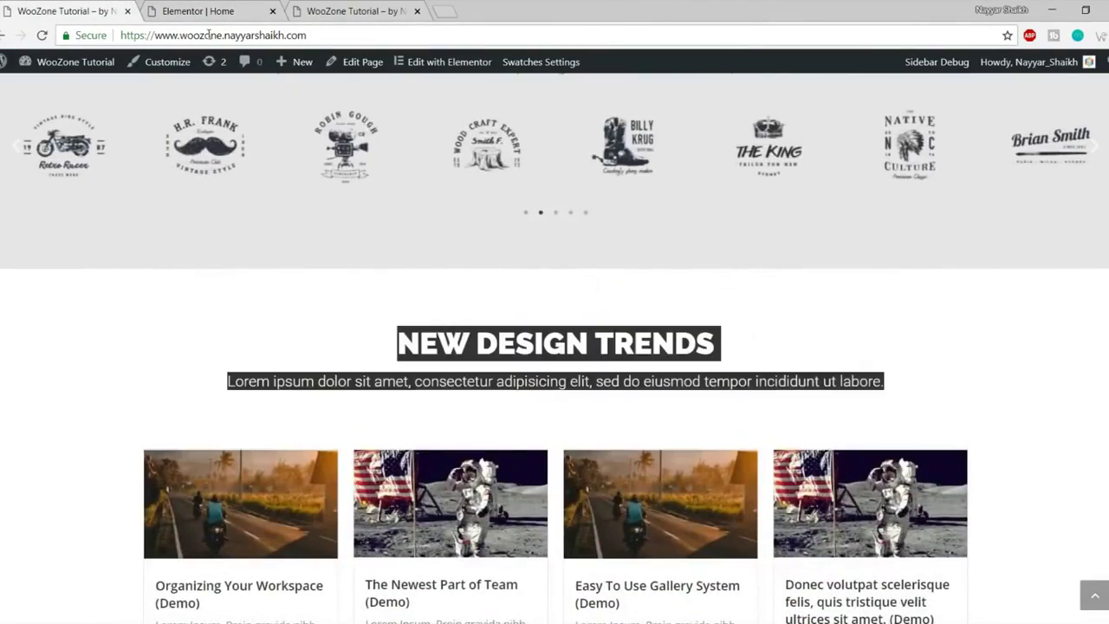
# - Bring up the context menu of the New Comers section in the editor
pyautogui.click(208, 8)
pyautogui.scroll(3, 752, 346)
pyautogui.scroll(-2, 751, 347)
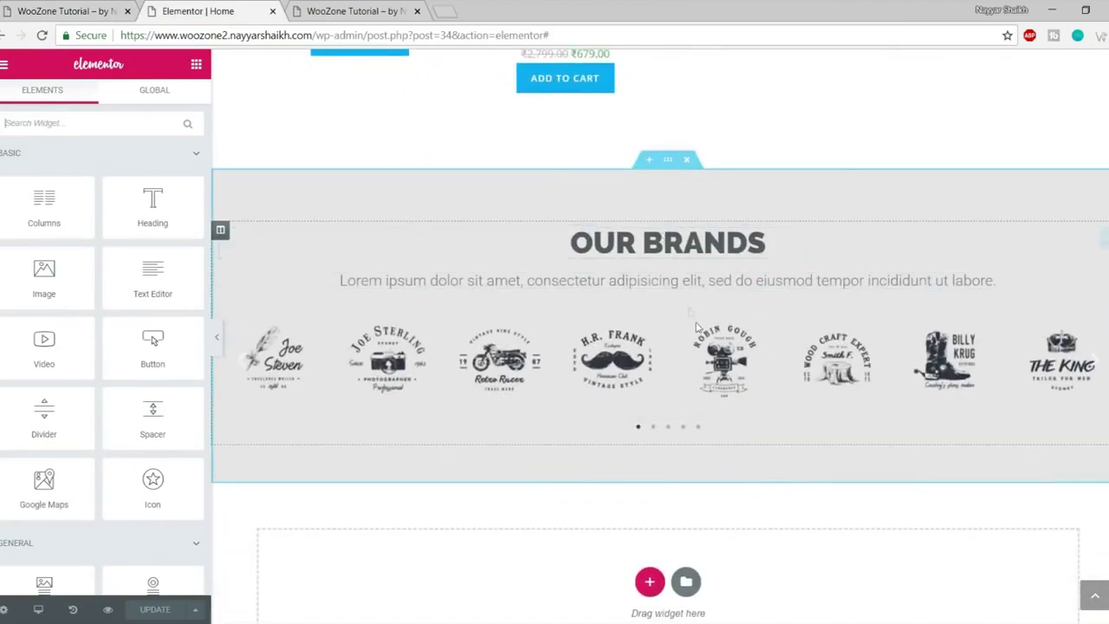
pyautogui.scroll(10, 696, 324)
pyautogui.scroll(-8, 700, 404)
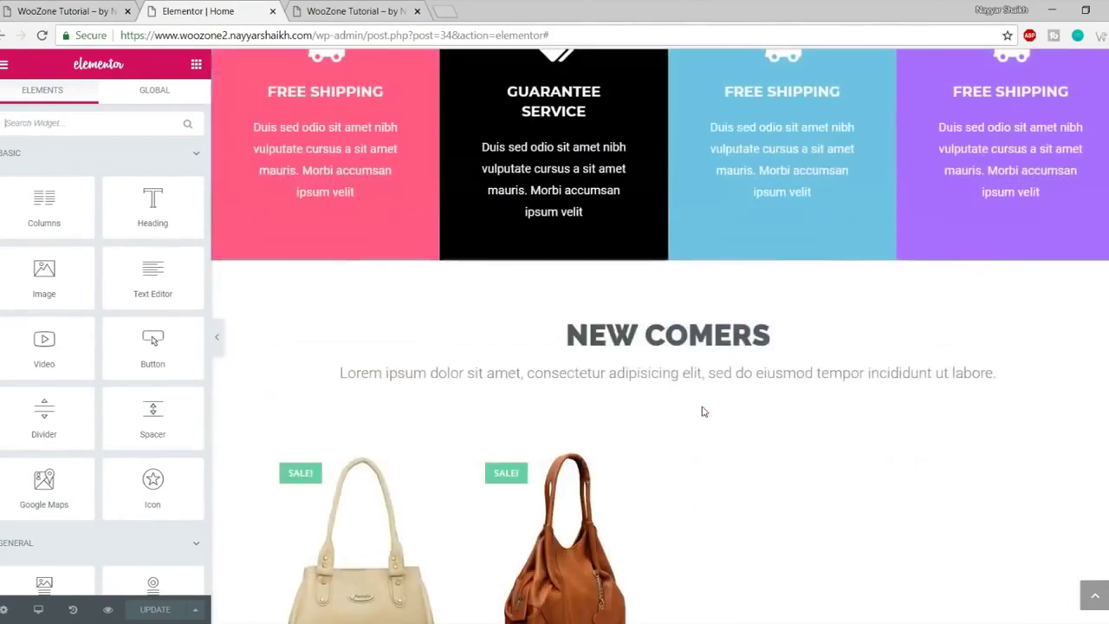
pyautogui.scroll(3, 507, 223)
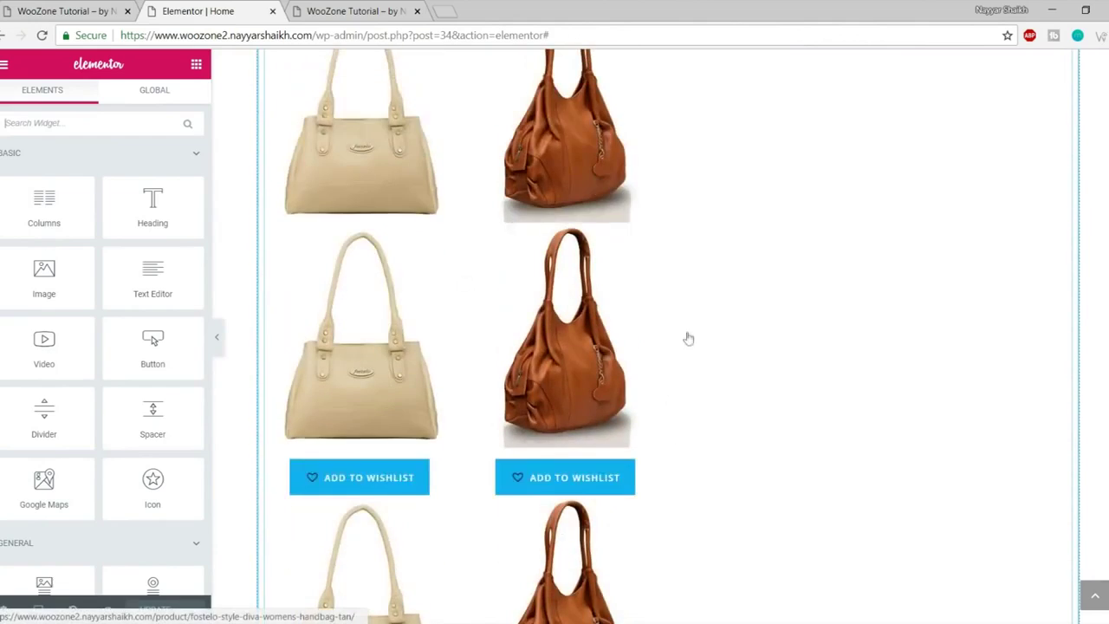
pyautogui.scroll(5, 594, 449)
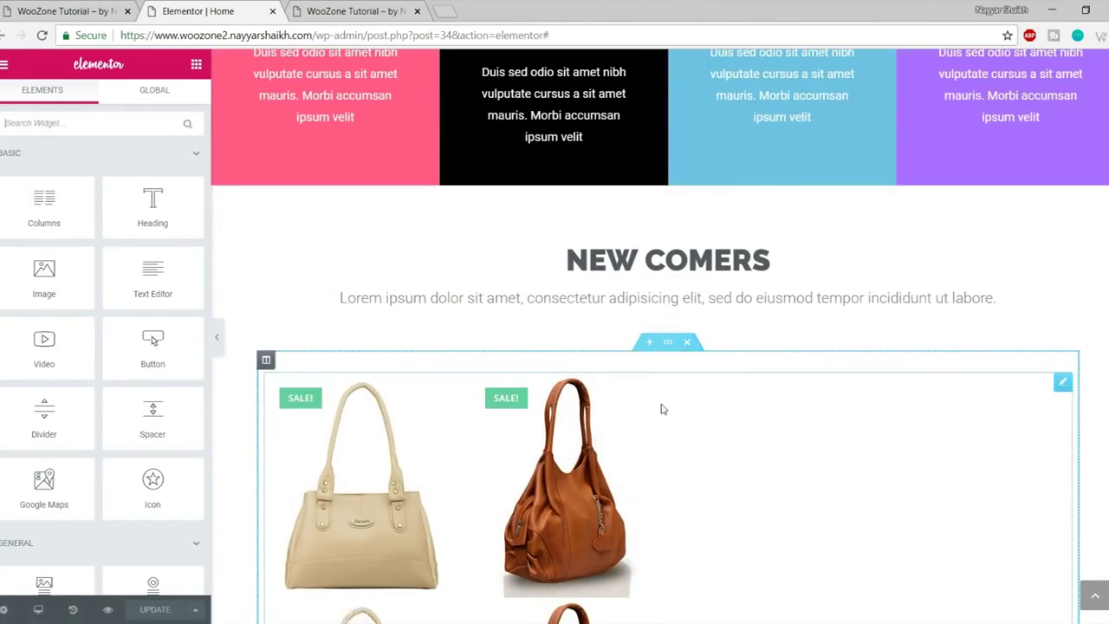
pyautogui.scroll(1, 660, 408)
pyautogui.rightClick(668, 315)
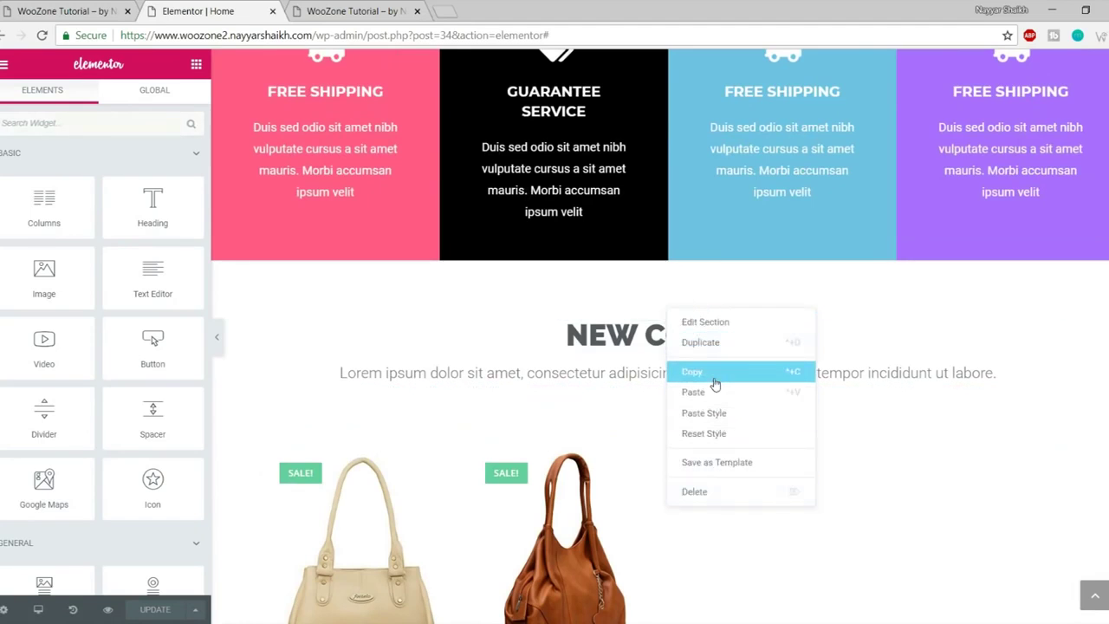
# - Copy the New Comers section and paste it below Our Brands
pyautogui.click(700, 342)
pyautogui.scroll(-10, 756, 478)
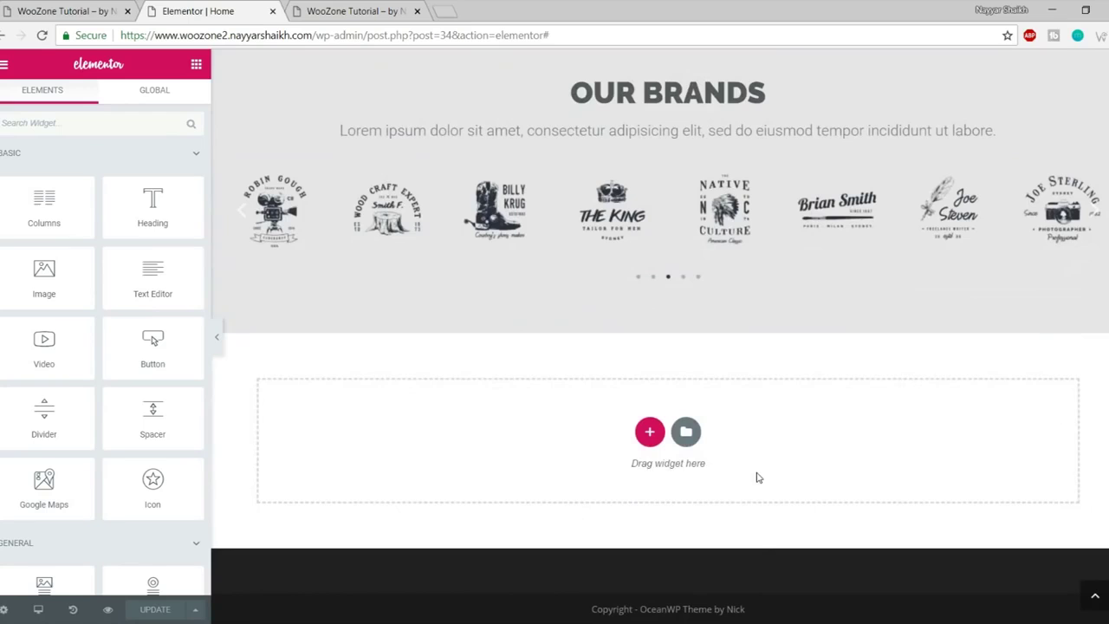
pyautogui.rightClick(598, 461)
pyautogui.click(627, 468)
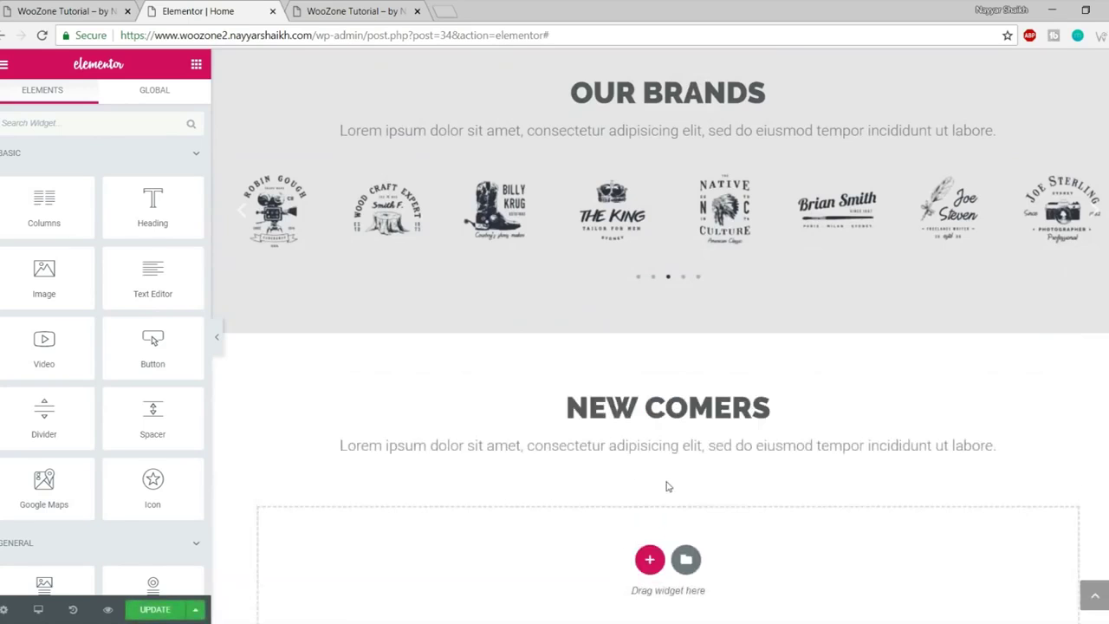
# - Retitle the pasted heading NEW DESIGN TRENDS
pyautogui.click(75, 7)
pyautogui.click(433, 333)
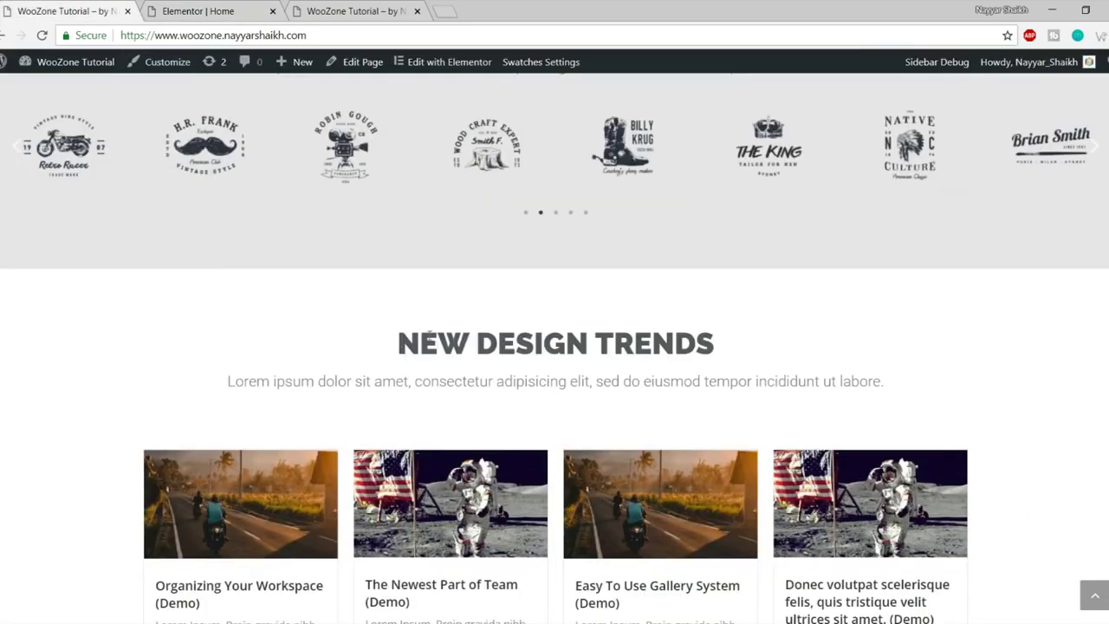
pyautogui.click(217, 10)
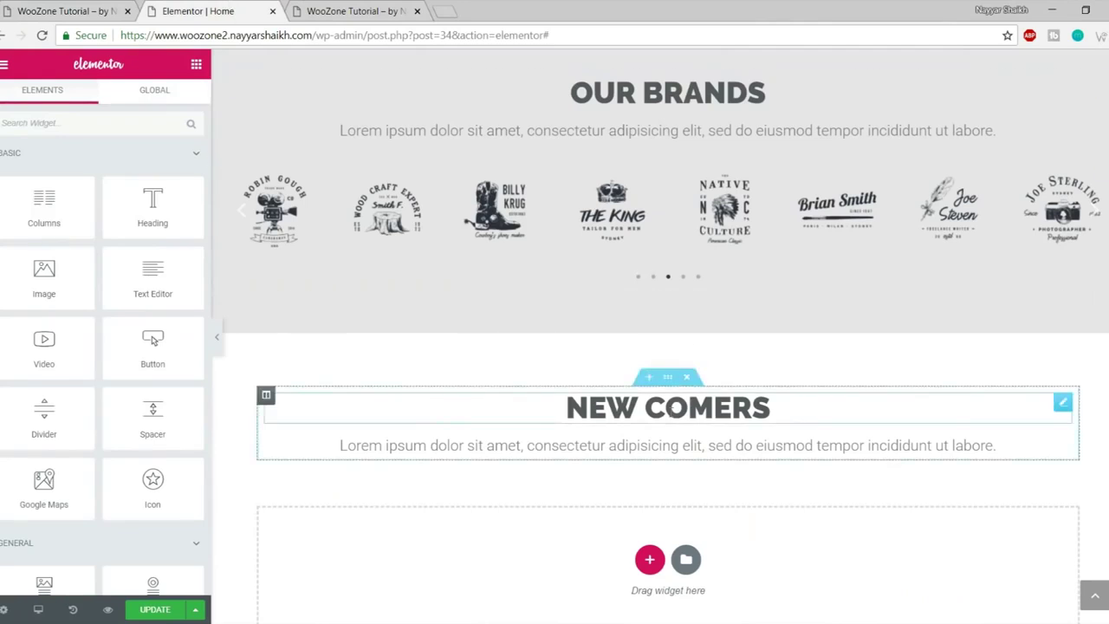
pyautogui.click(650, 412)
pyautogui.moveTo(646, 412); pyautogui.dragTo(980, 410)
pyautogui.write('DE')
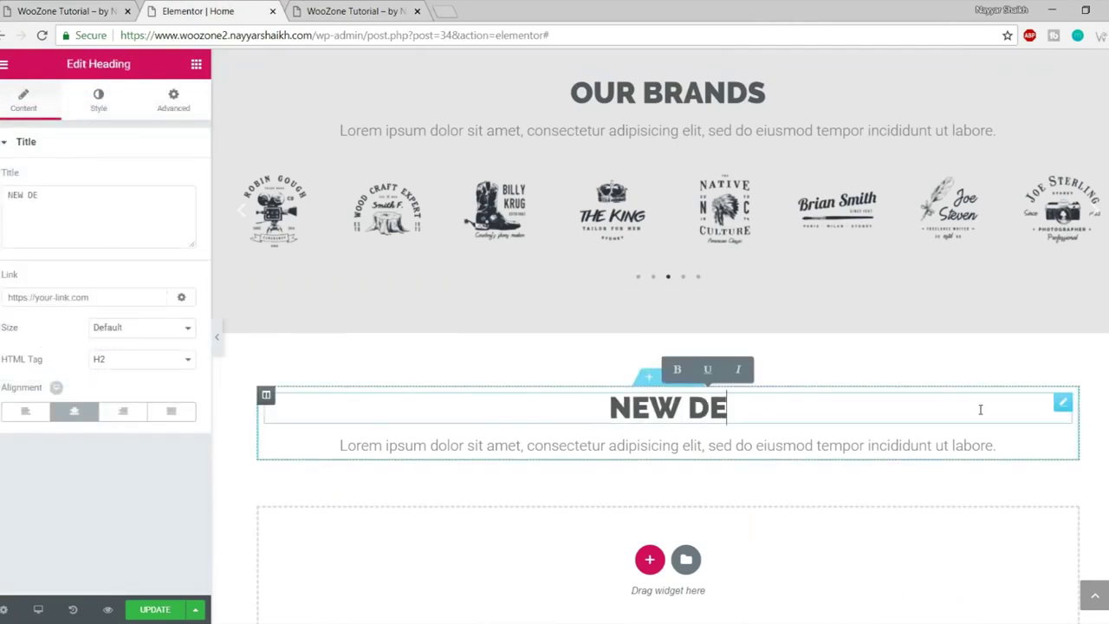
pyautogui.write('SIGN TRENDS')
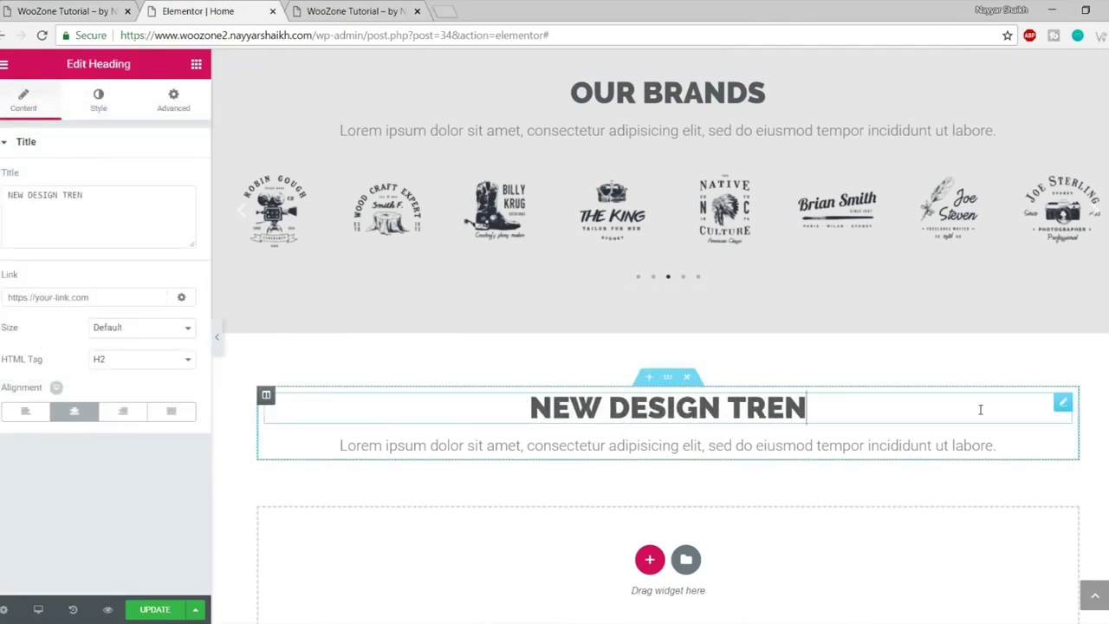
# - Check the live site's post grid for reference, then bring up the Elementor widgets panel
pyautogui.click(78, 10)
pyautogui.scroll(-3, 272, 309)
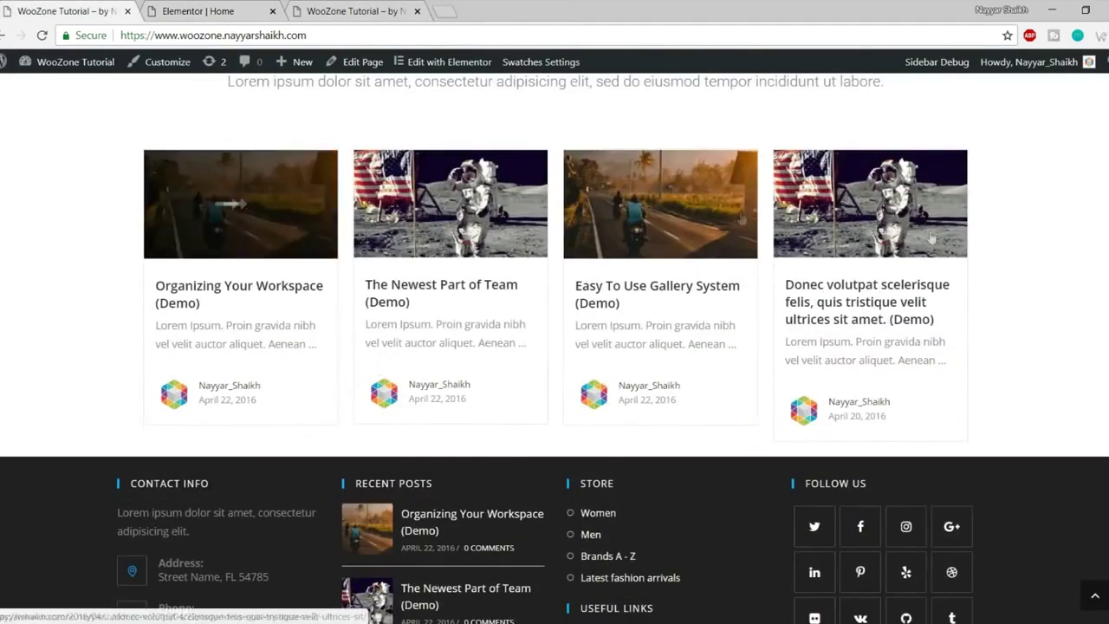
pyautogui.click(227, 10)
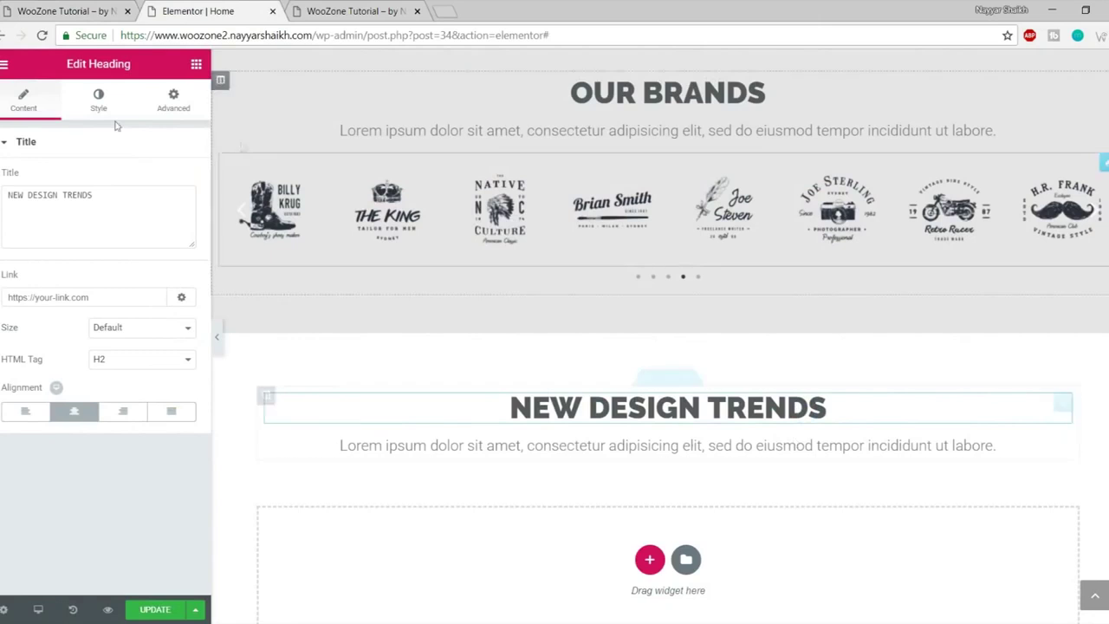
pyautogui.click(197, 65)
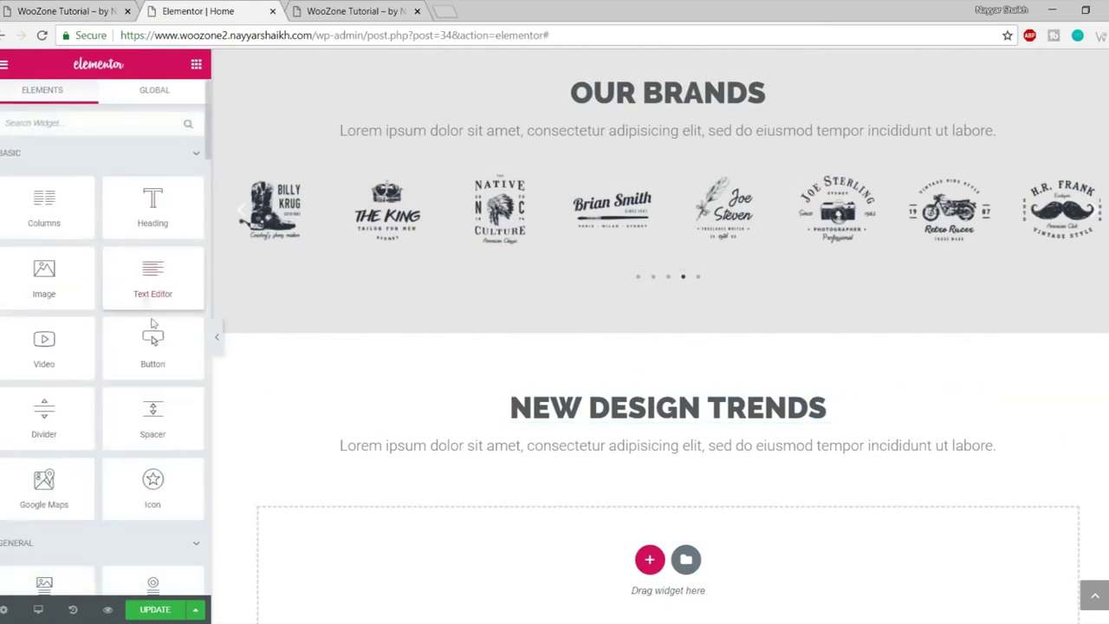
pyautogui.scroll(-10, 152, 312)
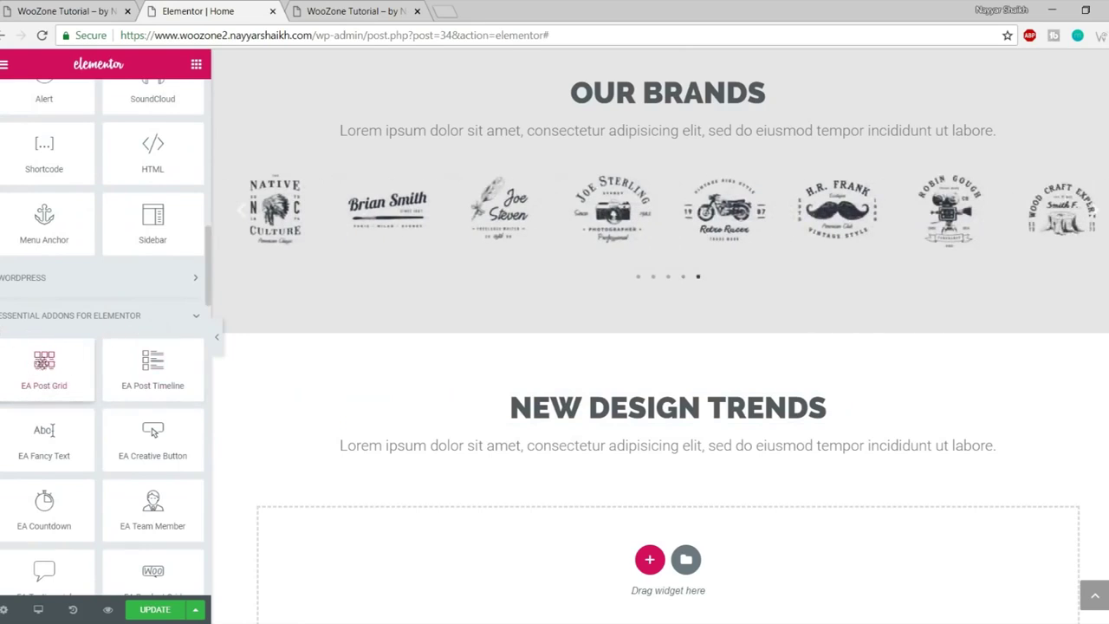
# - Drop an EA Post Grid widget under NEW DESIGN TRENDS and Update the Home page
pyautogui.moveTo(38, 362); pyautogui.dragTo(622, 546)
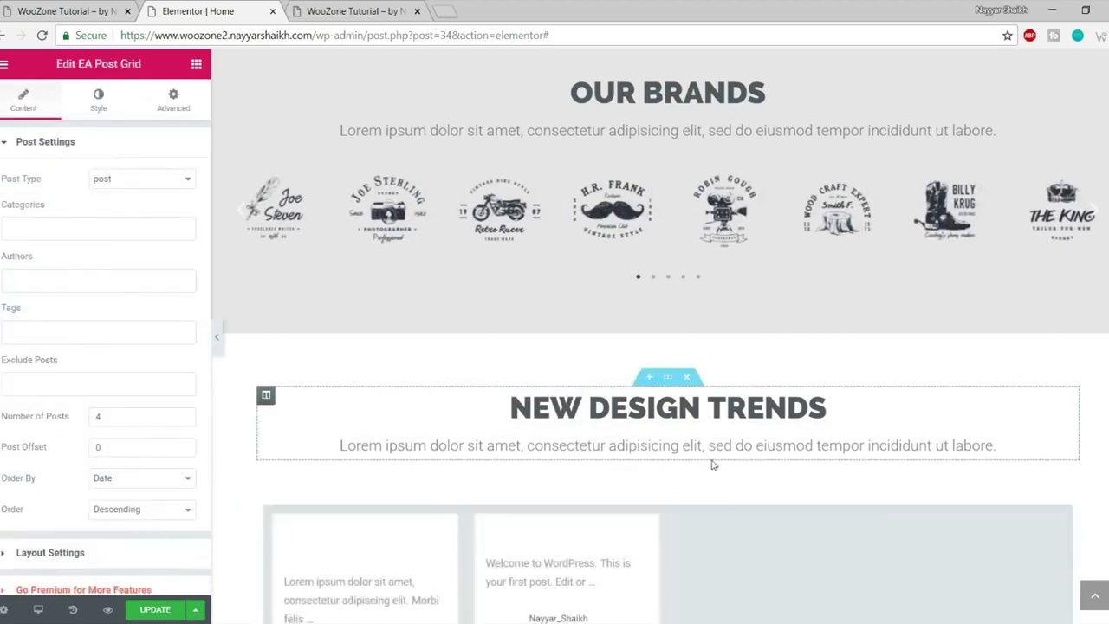
pyautogui.scroll(-3, 778, 298)
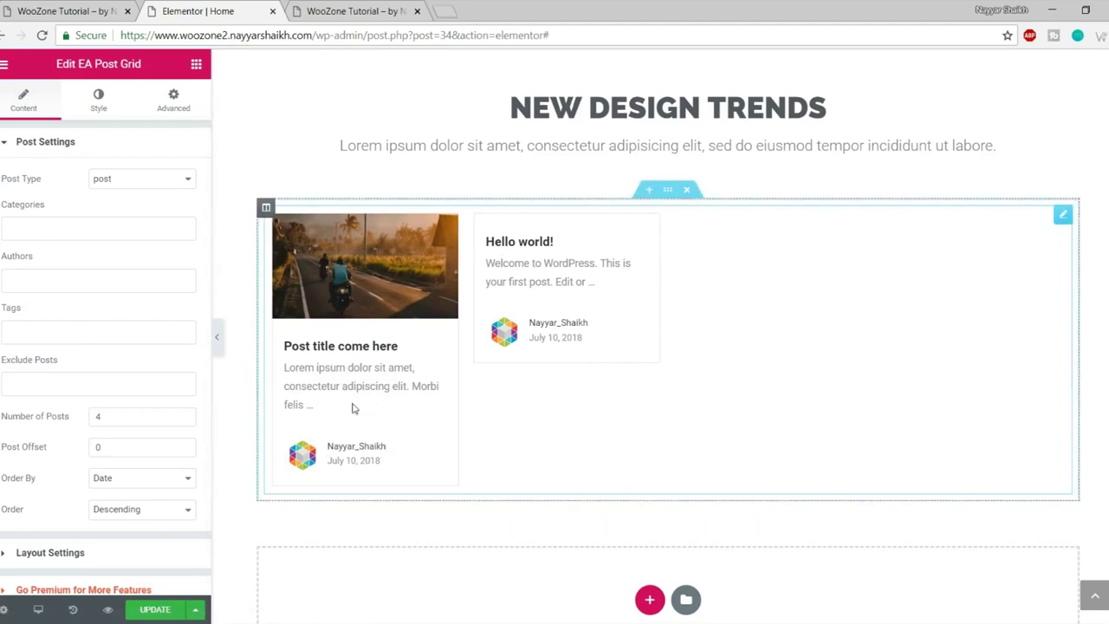
pyautogui.scroll(-2, 365, 404)
pyautogui.scroll(5, 416, 500)
pyautogui.click(157, 610)
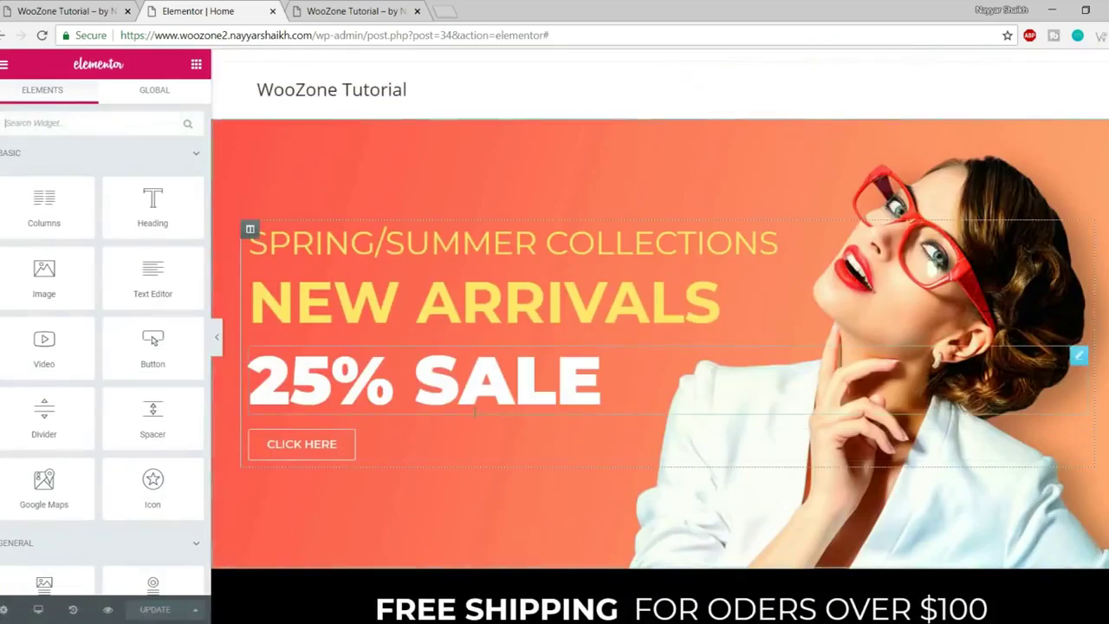
# - Review the live homepage and highlight its SPRING/SUMMER COLLECTIONS heading text
pyautogui.scroll(-3, 579, 420)
pyautogui.scroll(-2, 579, 419)
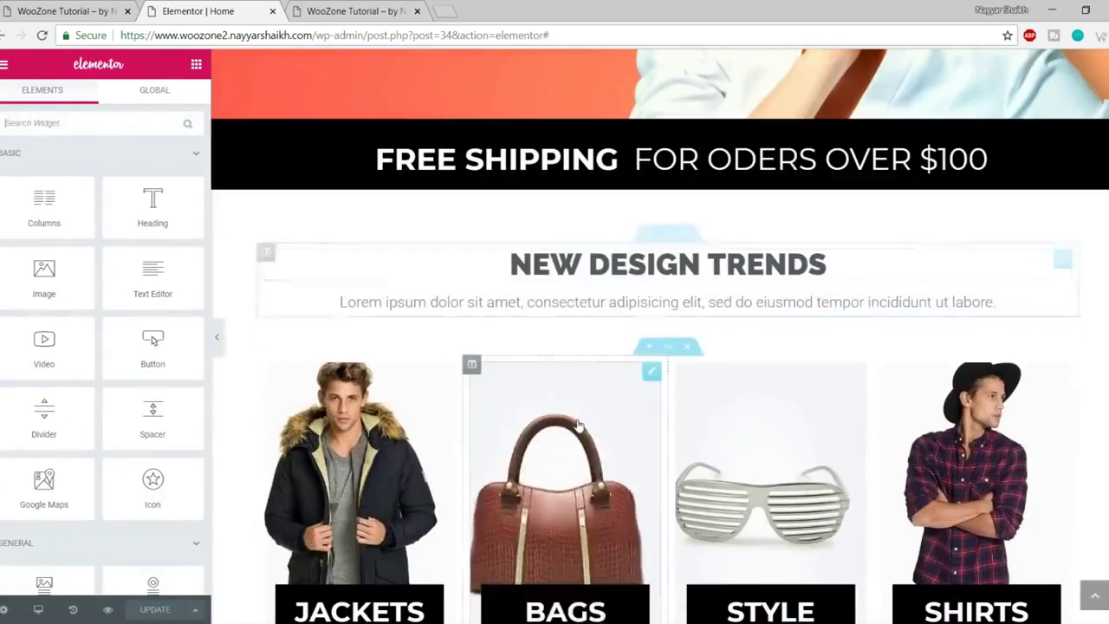
pyautogui.scroll(-4, 580, 446)
pyautogui.scroll(-6, 579, 444)
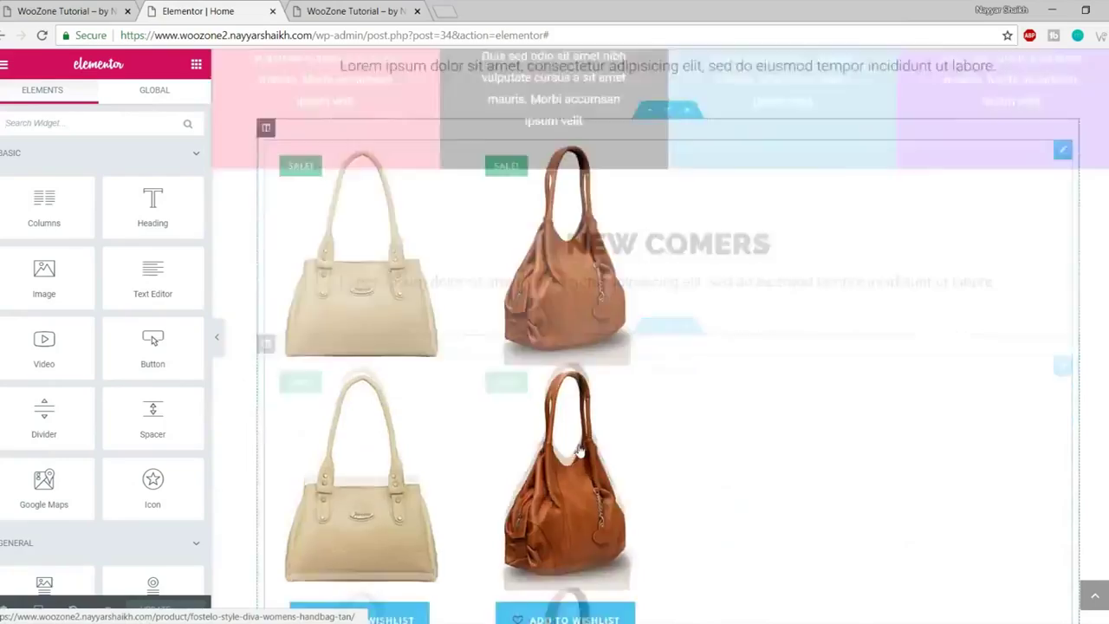
pyautogui.scroll(8, 433, 390)
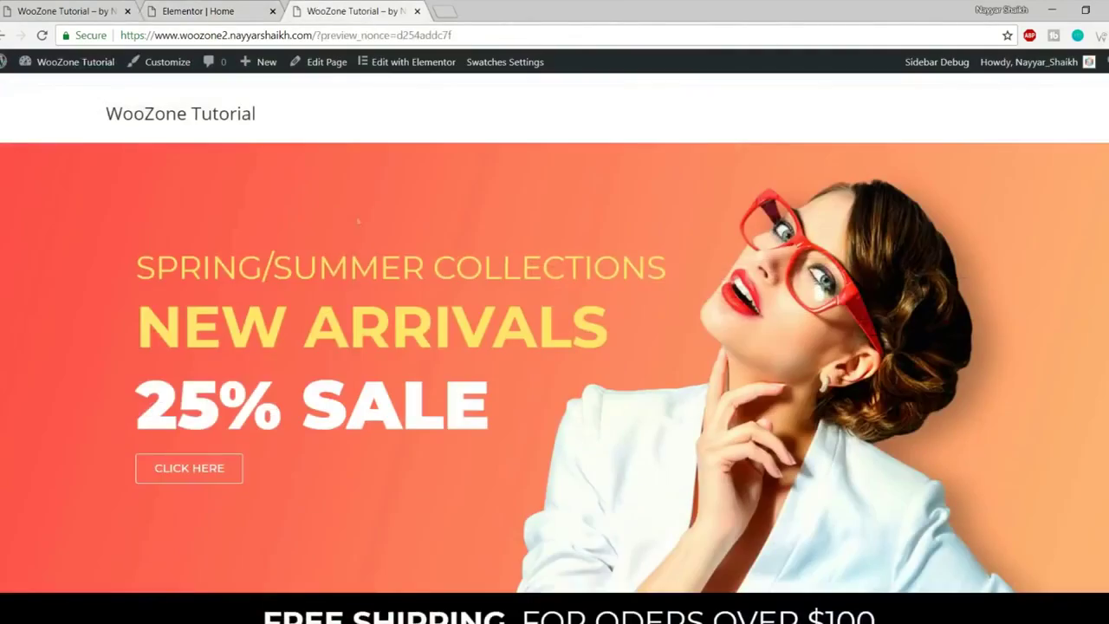
pyautogui.scroll(-3, 358, 221)
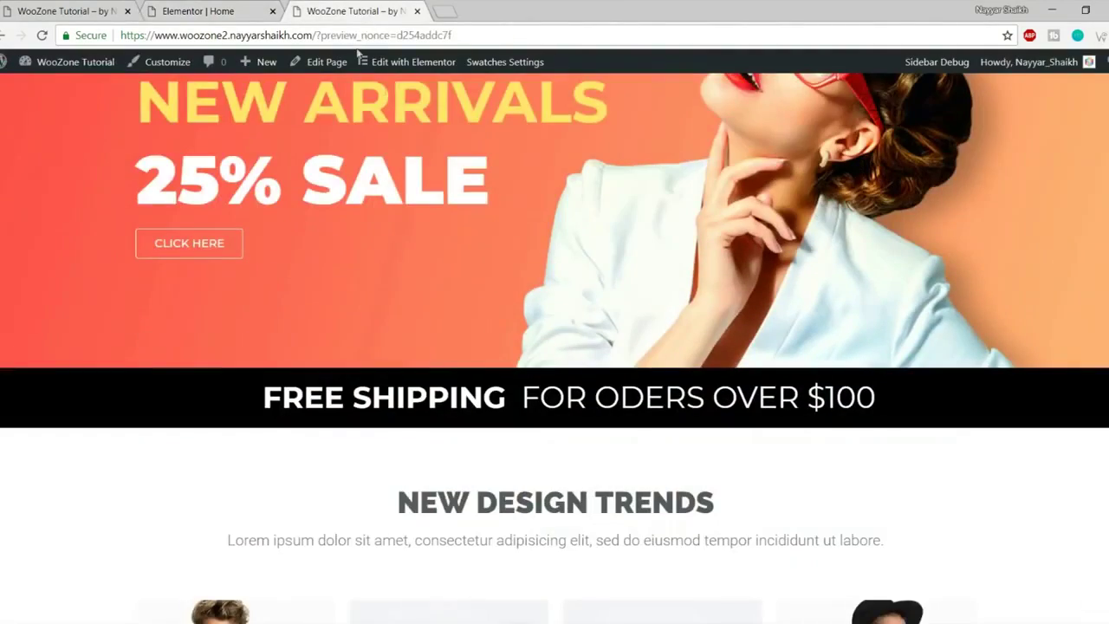
pyautogui.scroll(3, 282, 273)
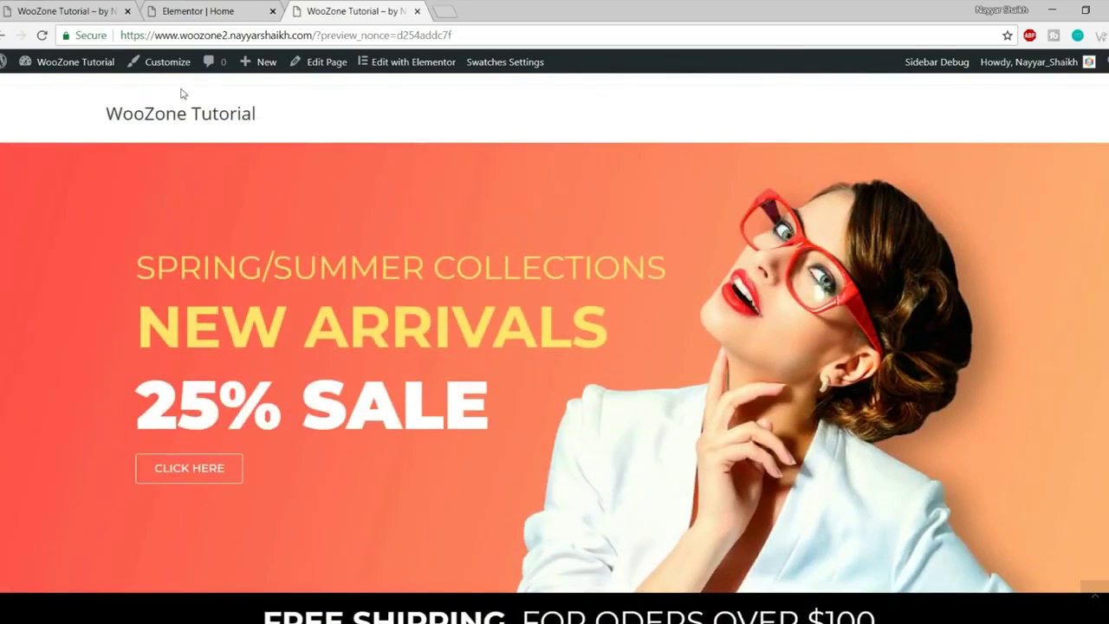
pyautogui.click(183, 114)
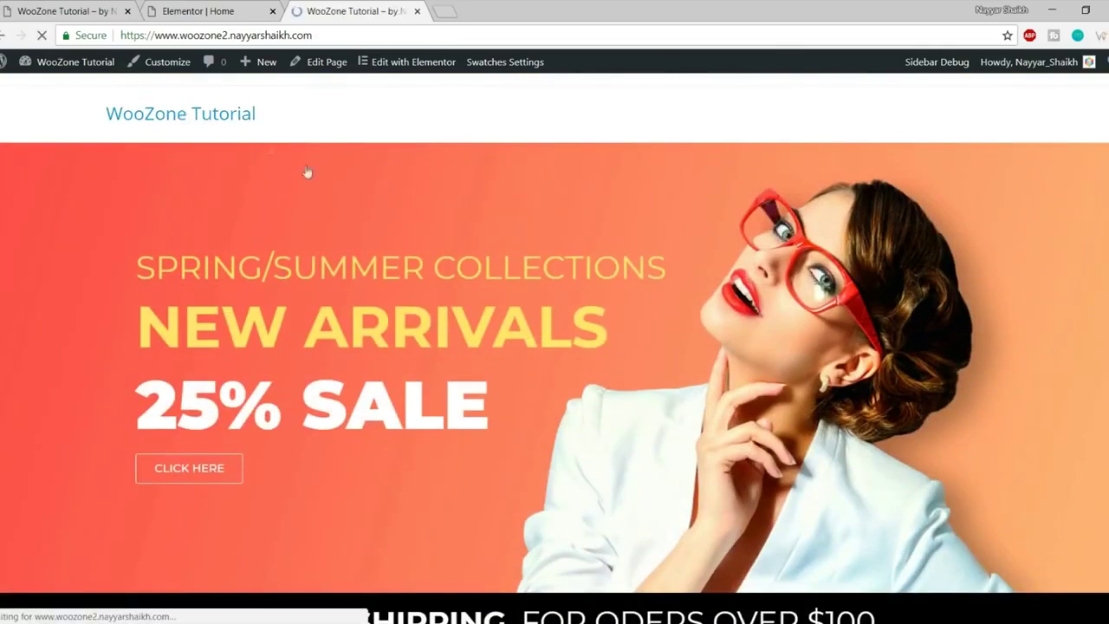
pyautogui.scroll(-3, 398, 304)
pyautogui.scroll(-15, 405, 312)
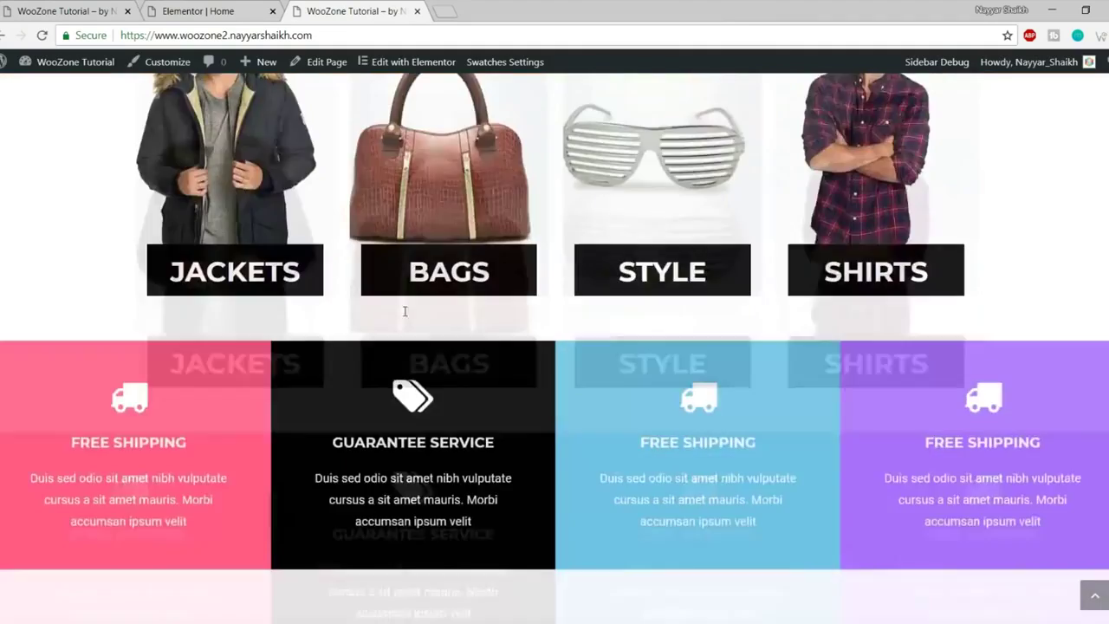
pyautogui.scroll(6, 404, 322)
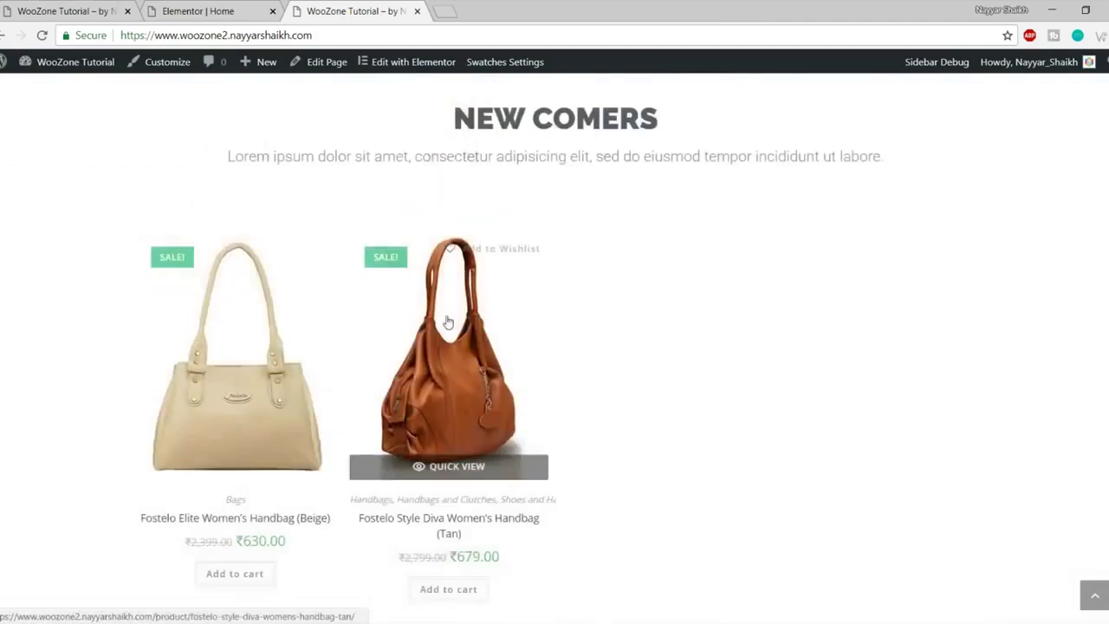
pyautogui.scroll(-10, 441, 310)
pyautogui.click(1095, 596)
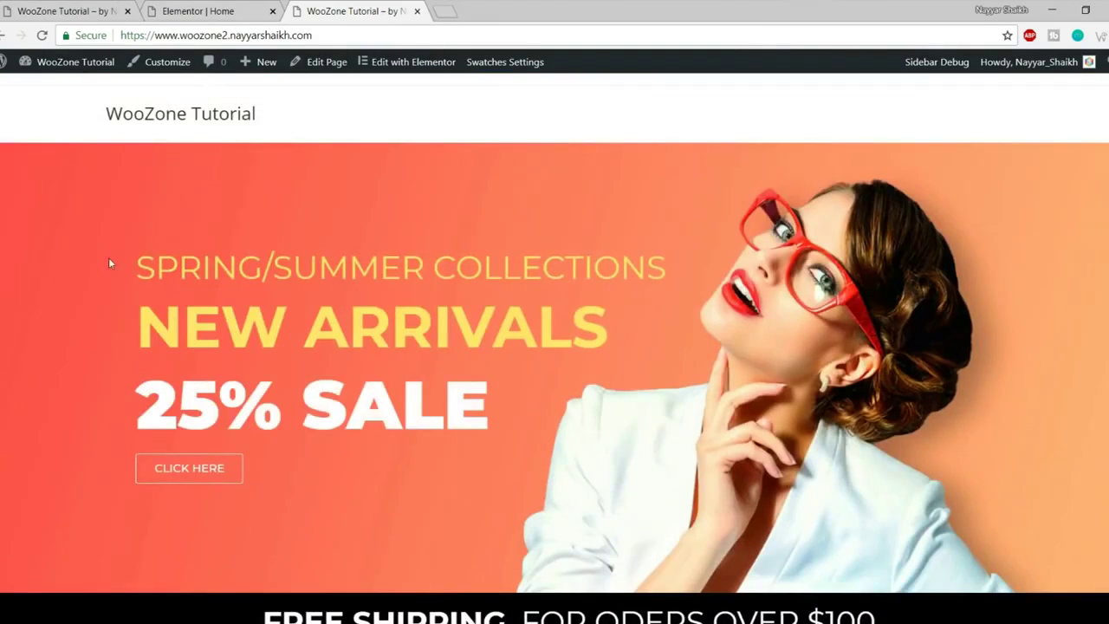
pyautogui.moveTo(109, 262); pyautogui.dragTo(670, 267)
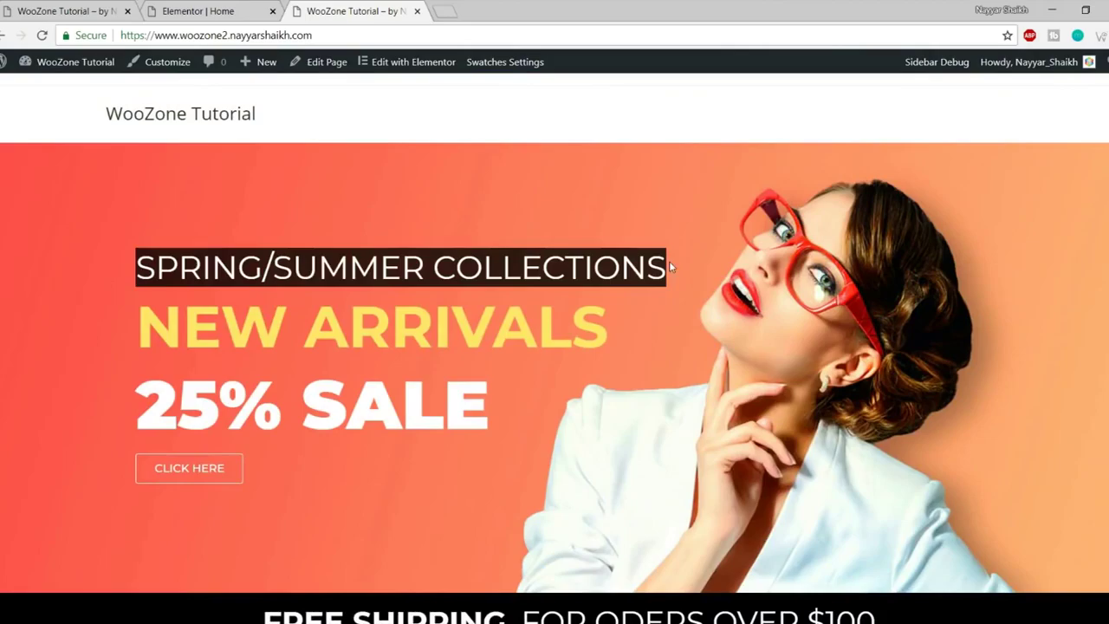
# - Compare the page against the demo store site
pyautogui.click(183, 10)
pyautogui.scroll(6, 666, 350)
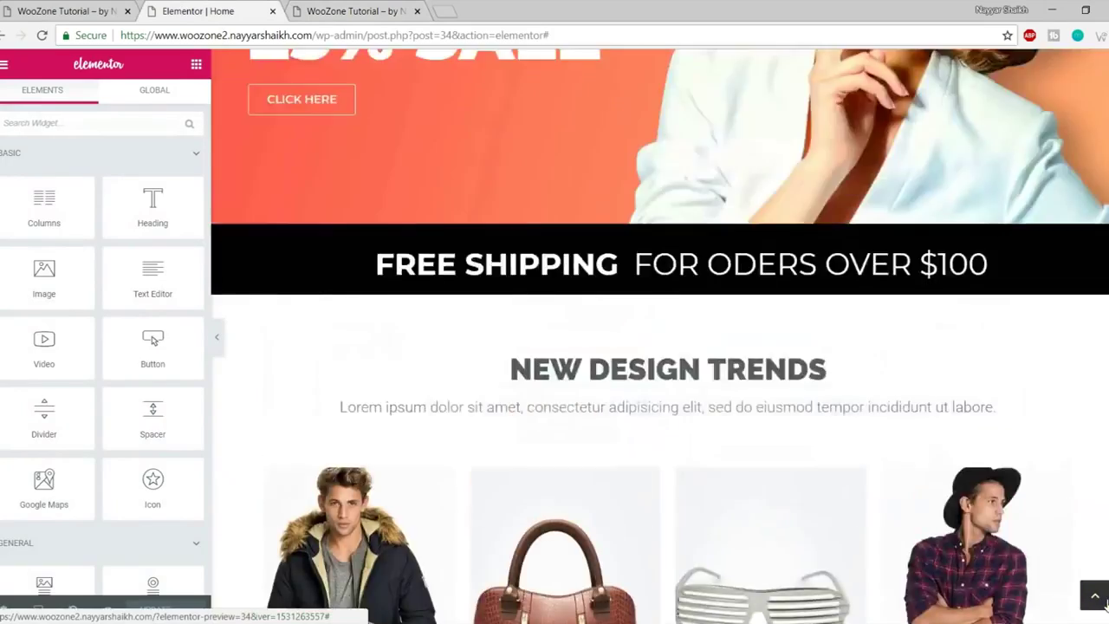
pyautogui.click(65, 10)
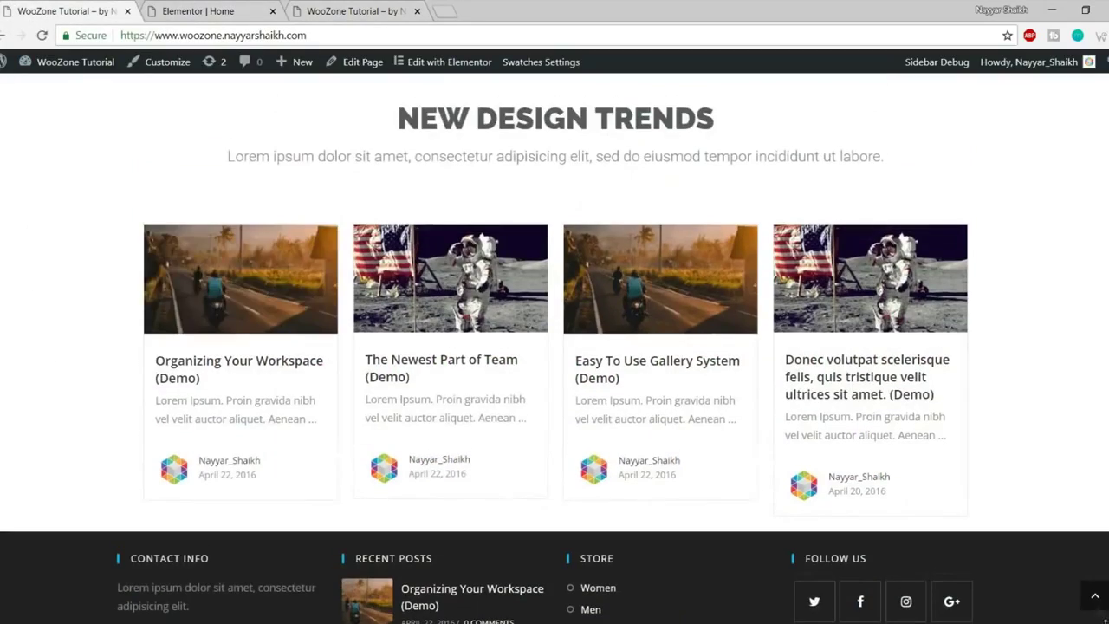
pyautogui.click(1094, 595)
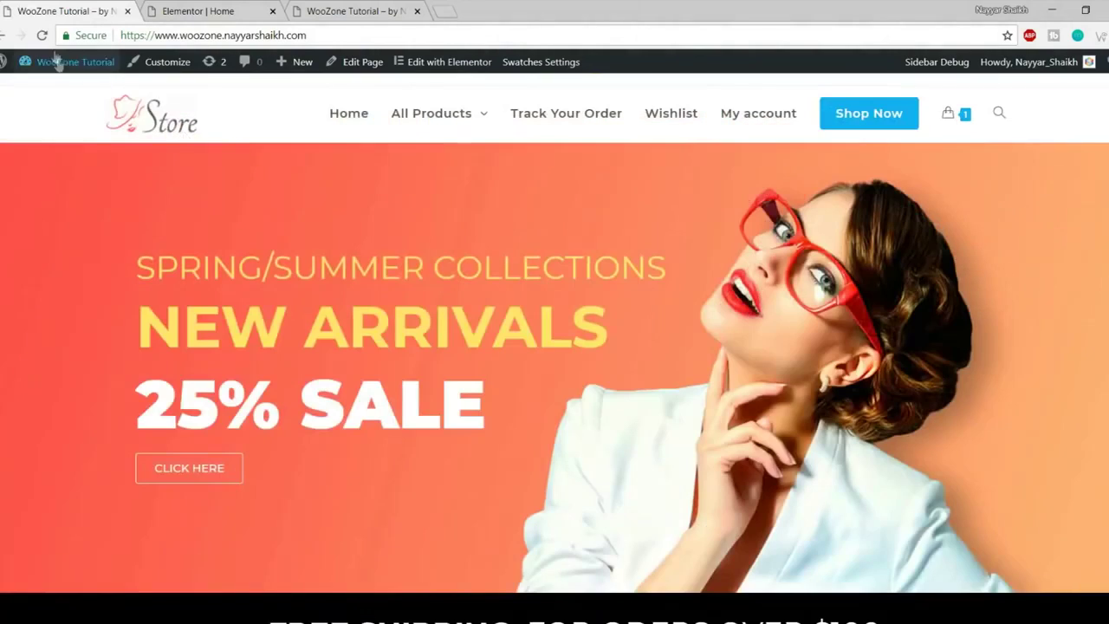
pyautogui.click(46, 38)
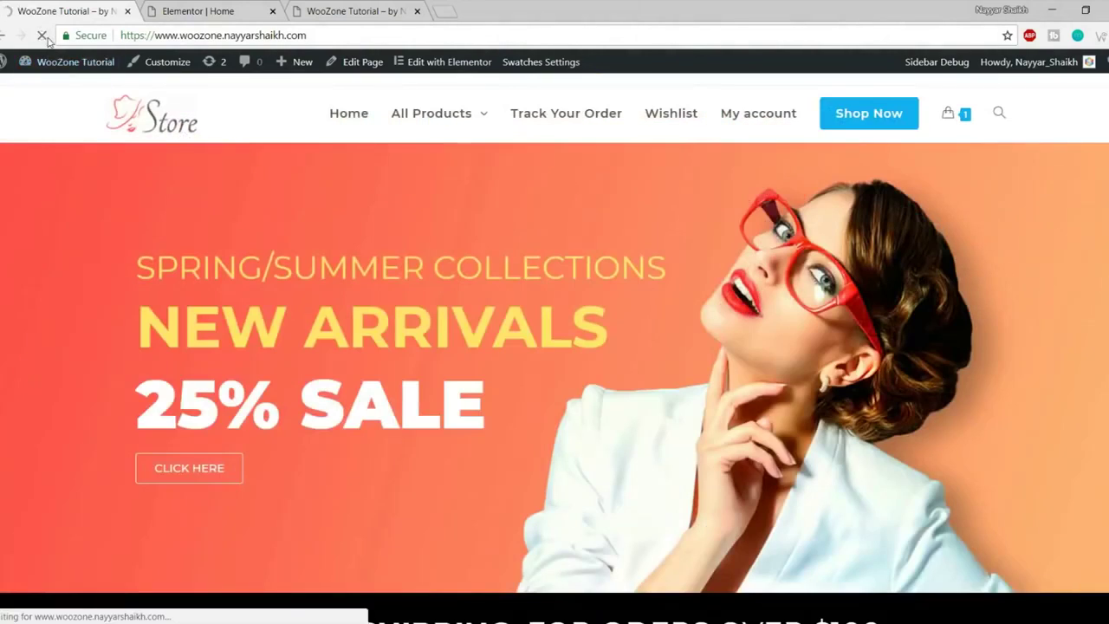
# - Back in Elementor, open the SPRING/SUMMER COLLECTIONS heading's Advanced settings
pyautogui.click(224, 9)
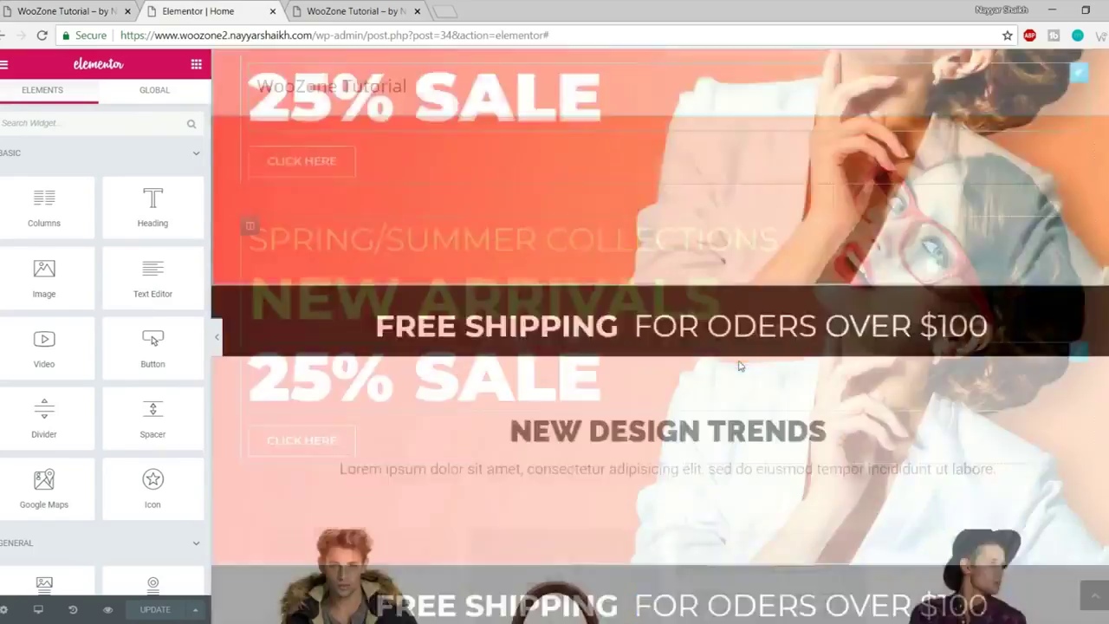
pyautogui.scroll(-15, 741, 365)
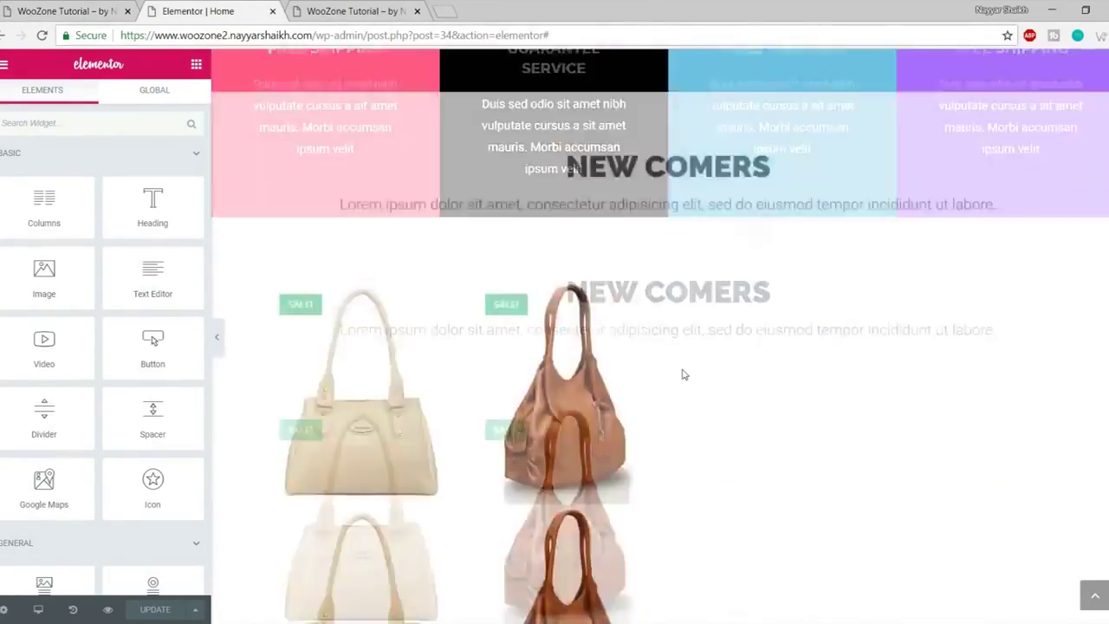
pyautogui.scroll(-2, 780, 356)
pyautogui.scroll(15, 787, 396)
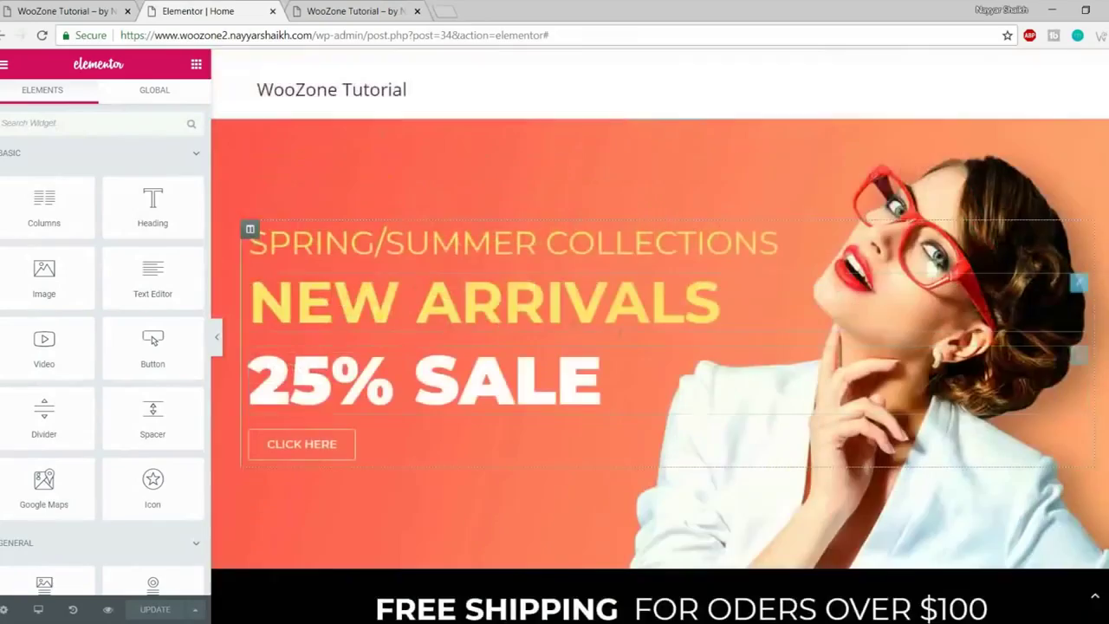
pyautogui.scroll(-6, 710, 448)
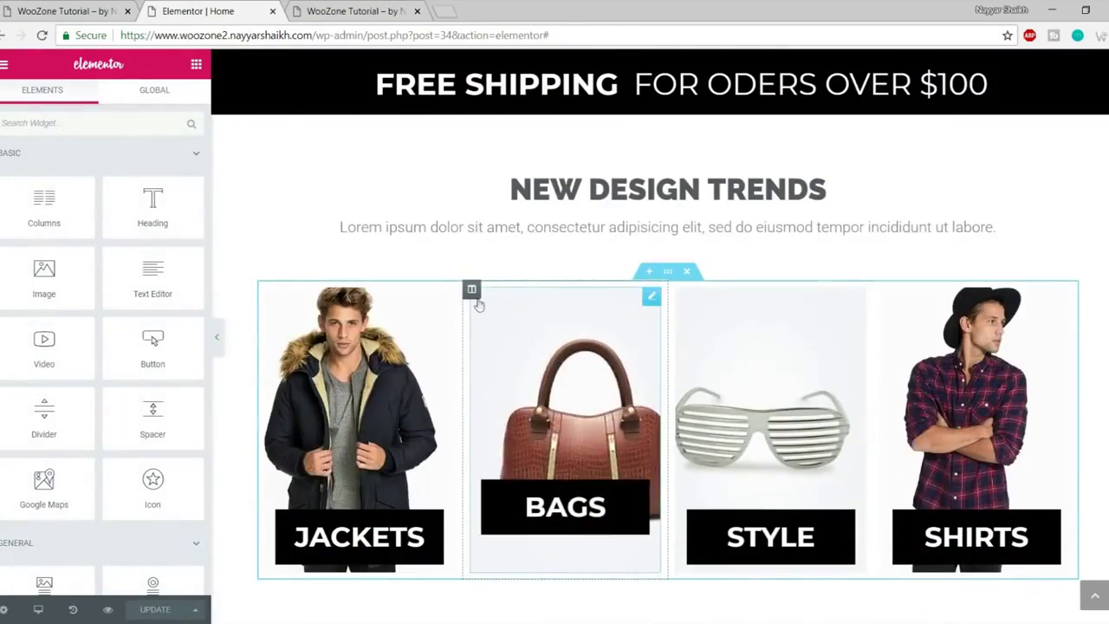
pyautogui.scroll(5, 702, 414)
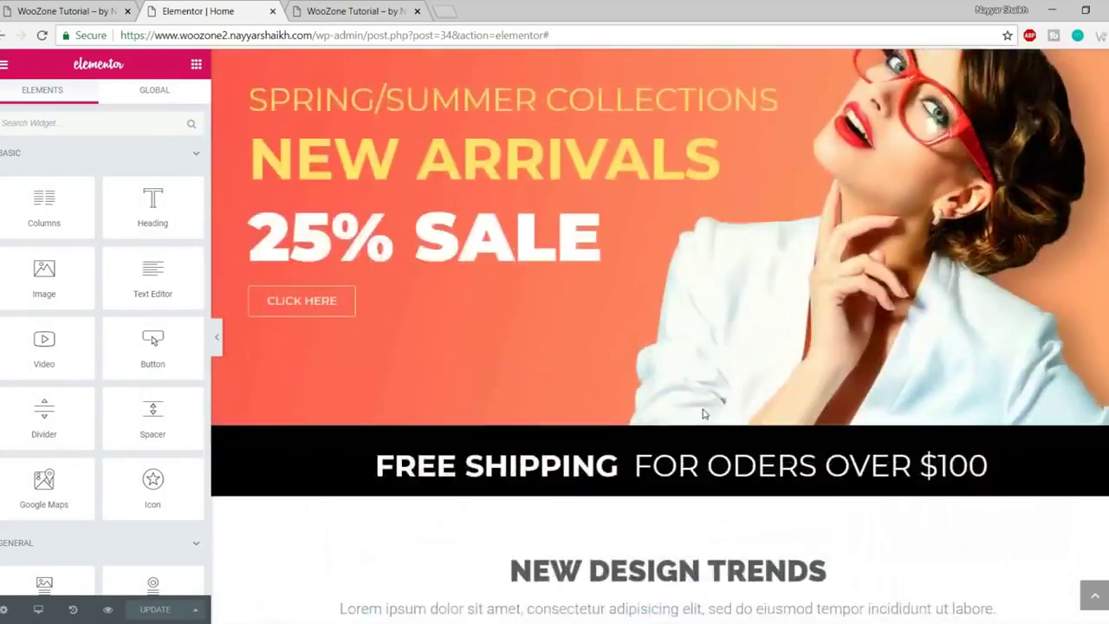
pyautogui.scroll(2, 703, 414)
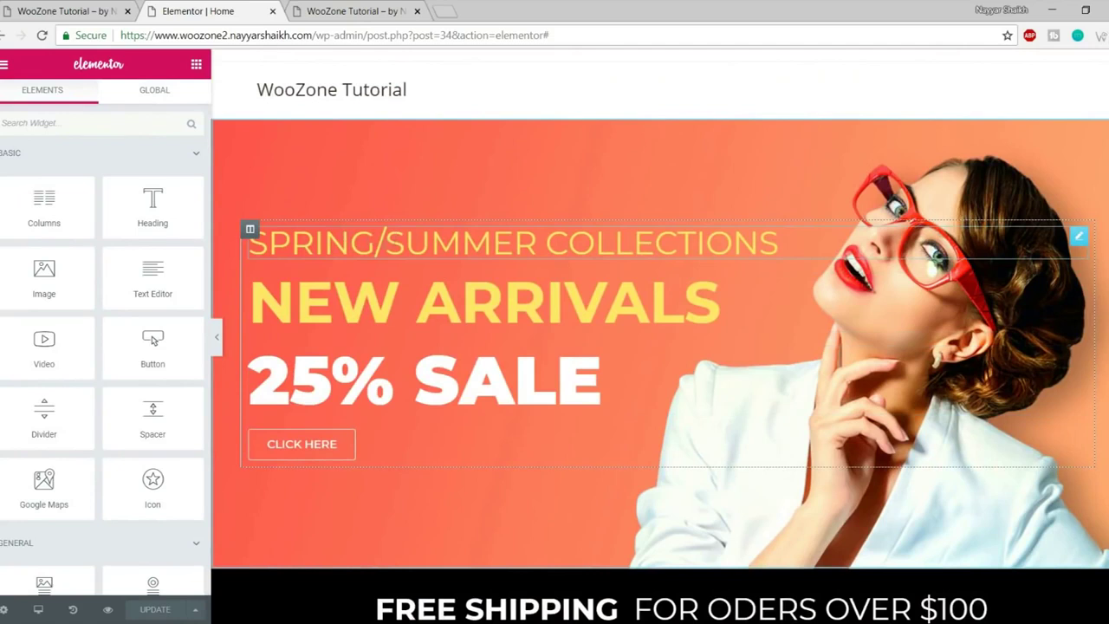
pyautogui.click(391, 245)
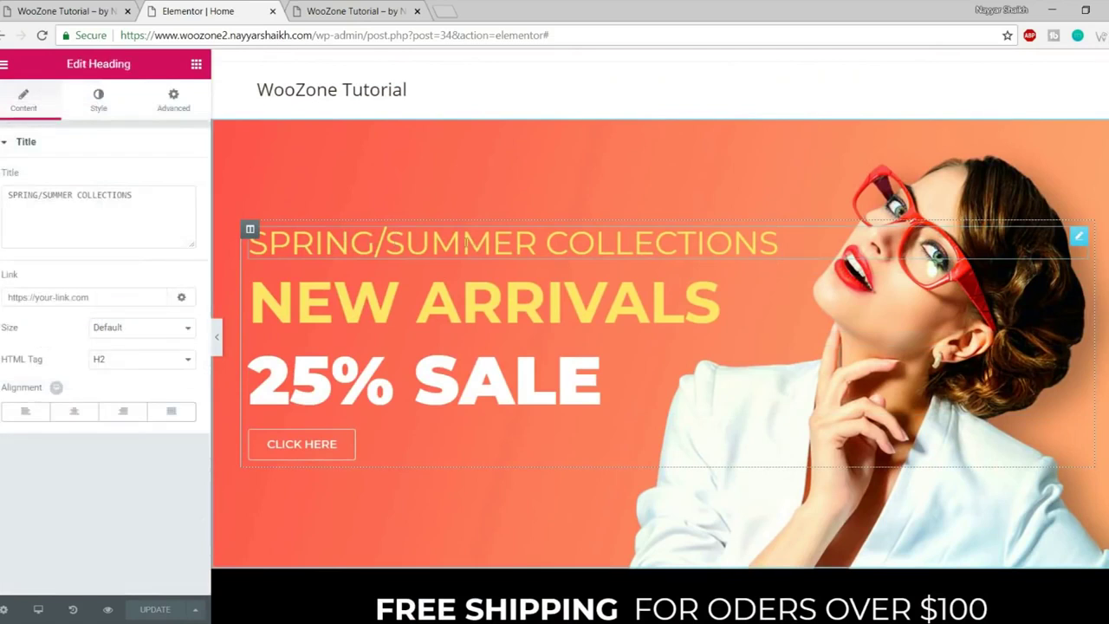
pyautogui.click(173, 100)
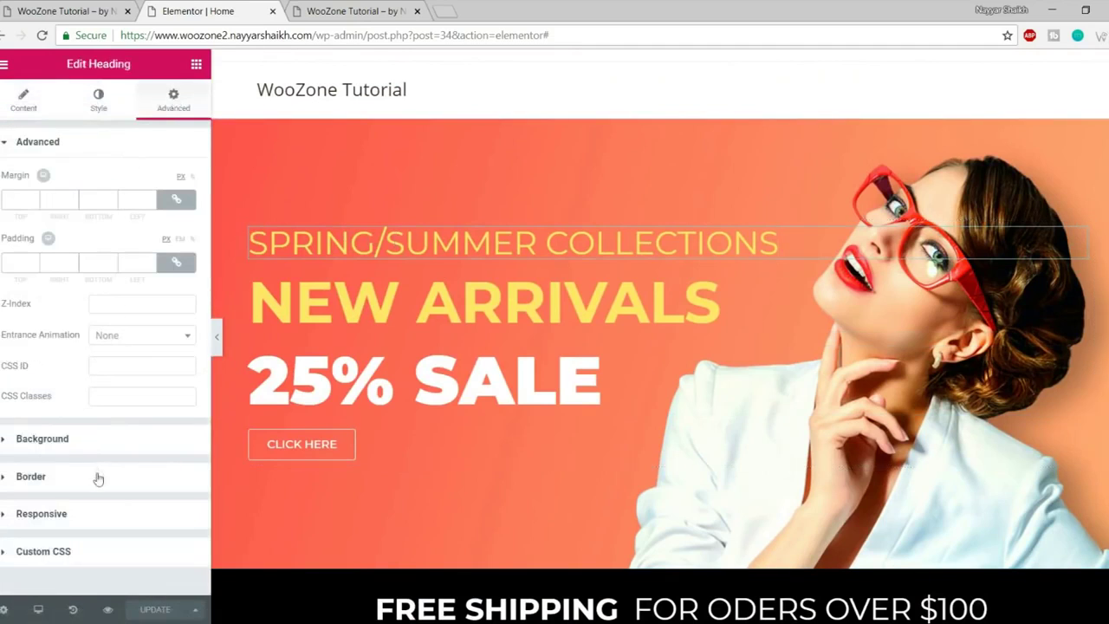
# - Give the SPRING/SUMMER COLLECTIONS heading a Zoom In Left entrance animation
pyautogui.click(131, 343)
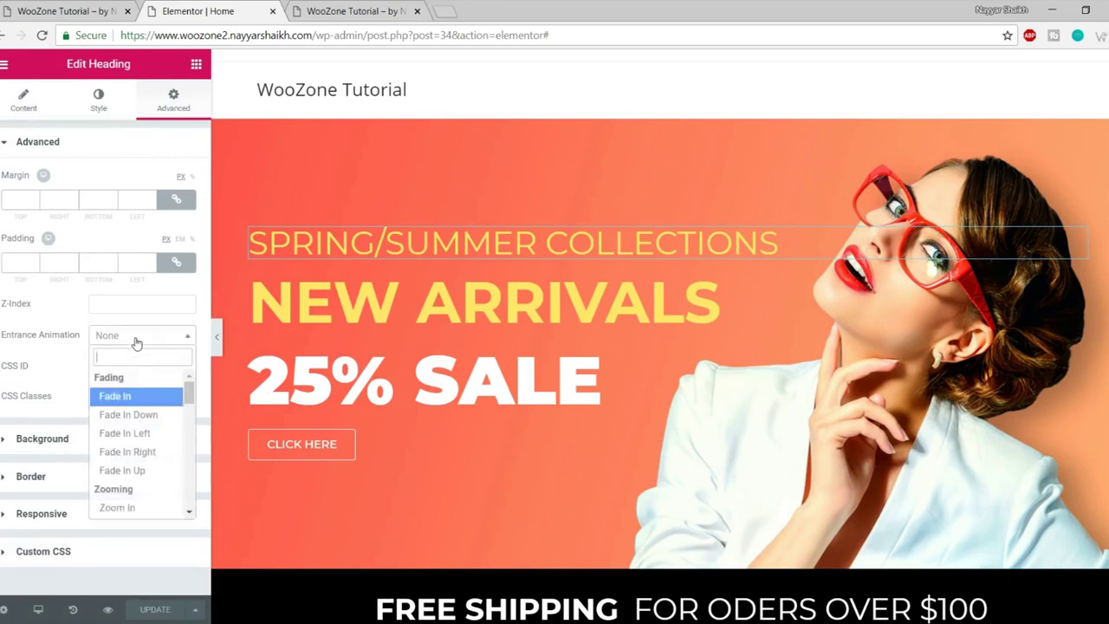
pyautogui.scroll(-1, 156, 420)
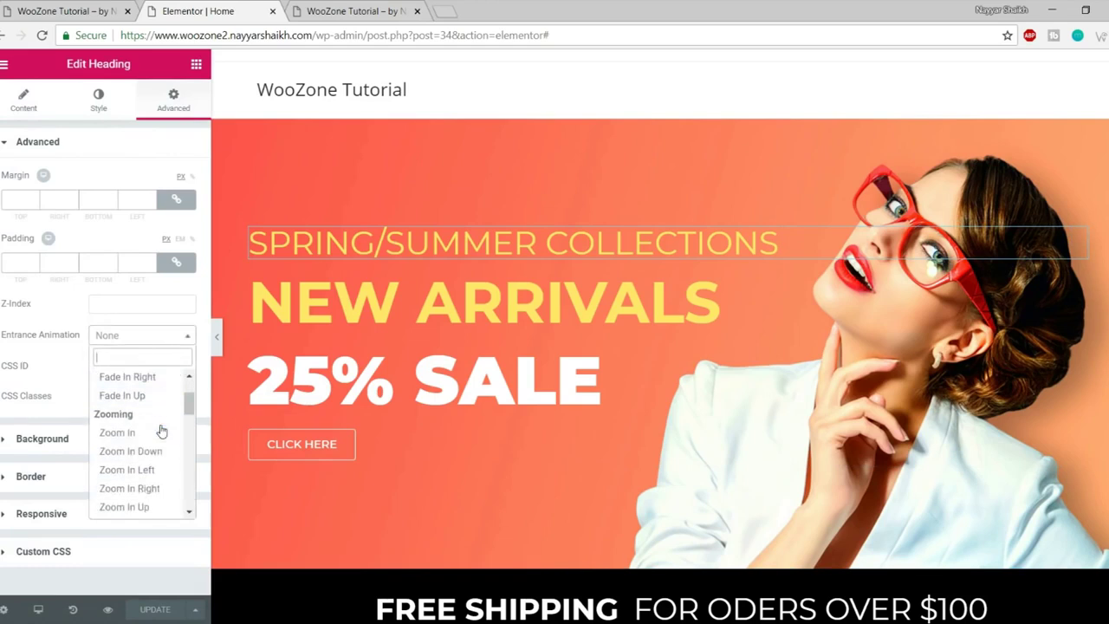
pyautogui.click(129, 470)
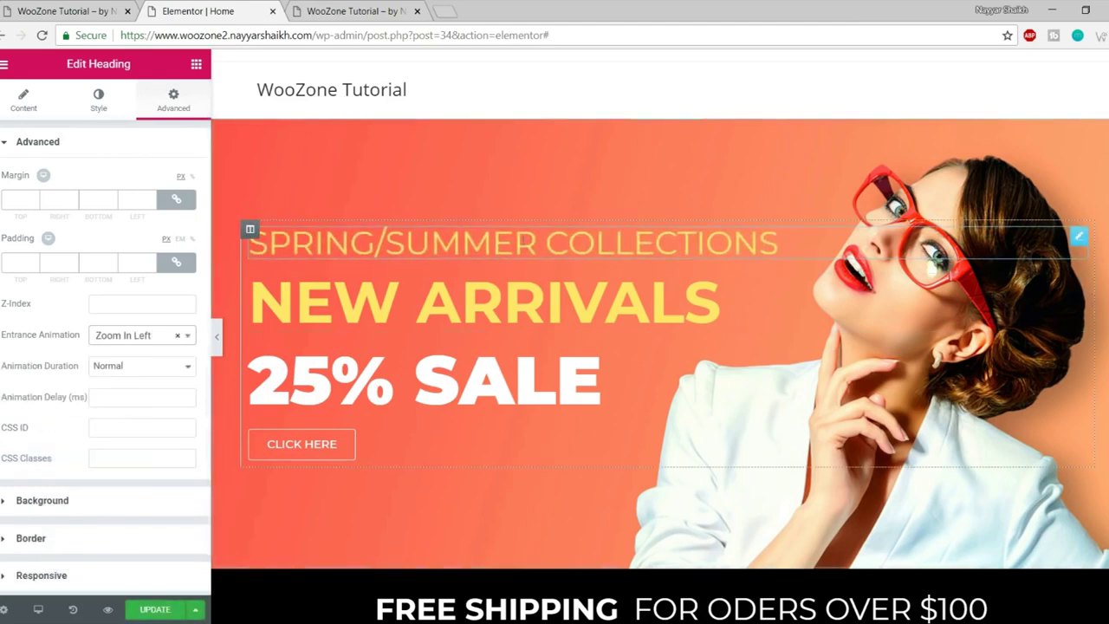
# - Give the 25% SALE heading a Fade In Right entrance animation
pyautogui.click(1078, 354)
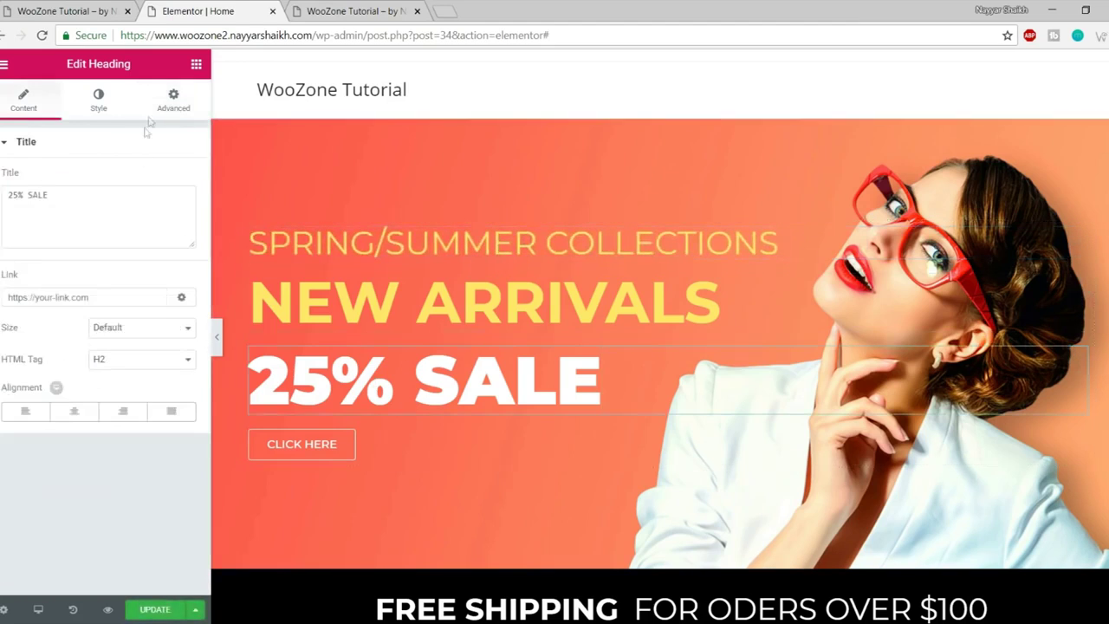
pyautogui.click(182, 100)
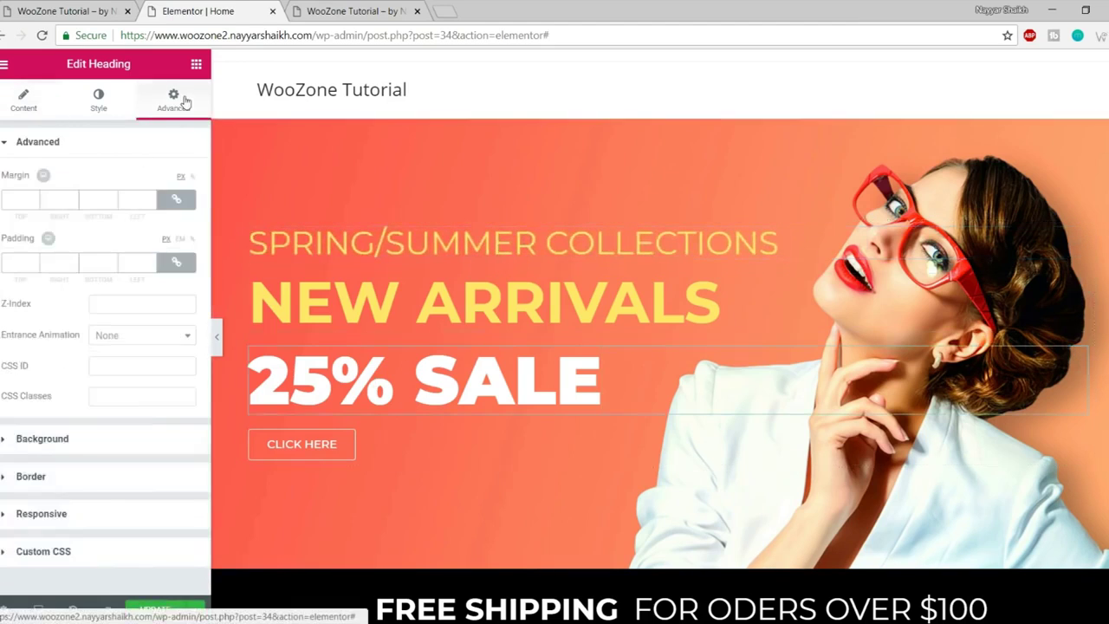
pyautogui.click(133, 338)
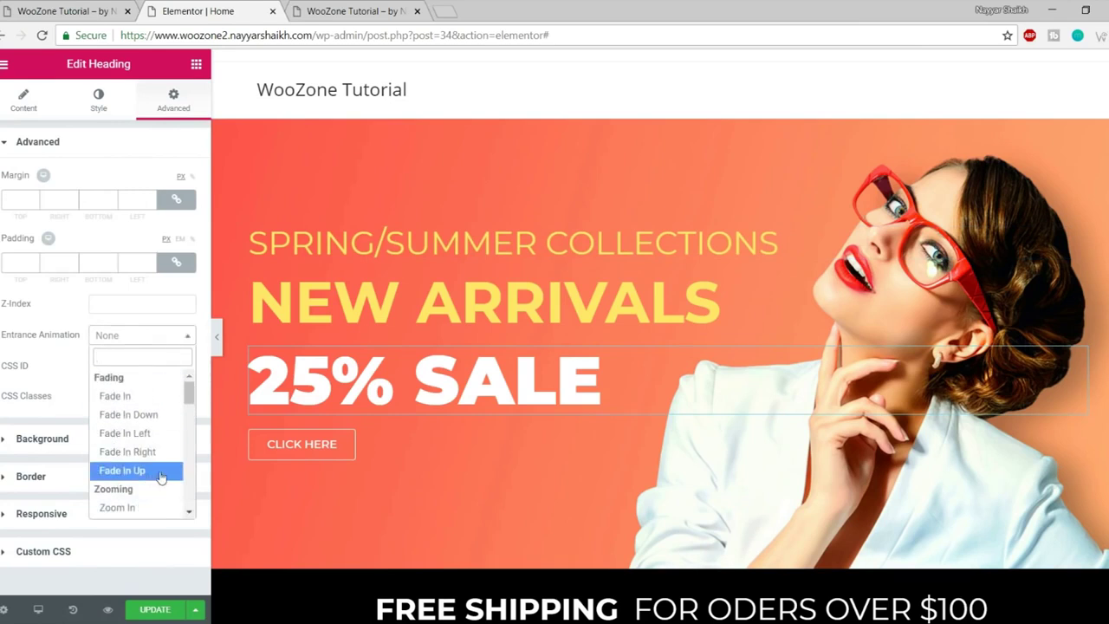
pyautogui.click(162, 452)
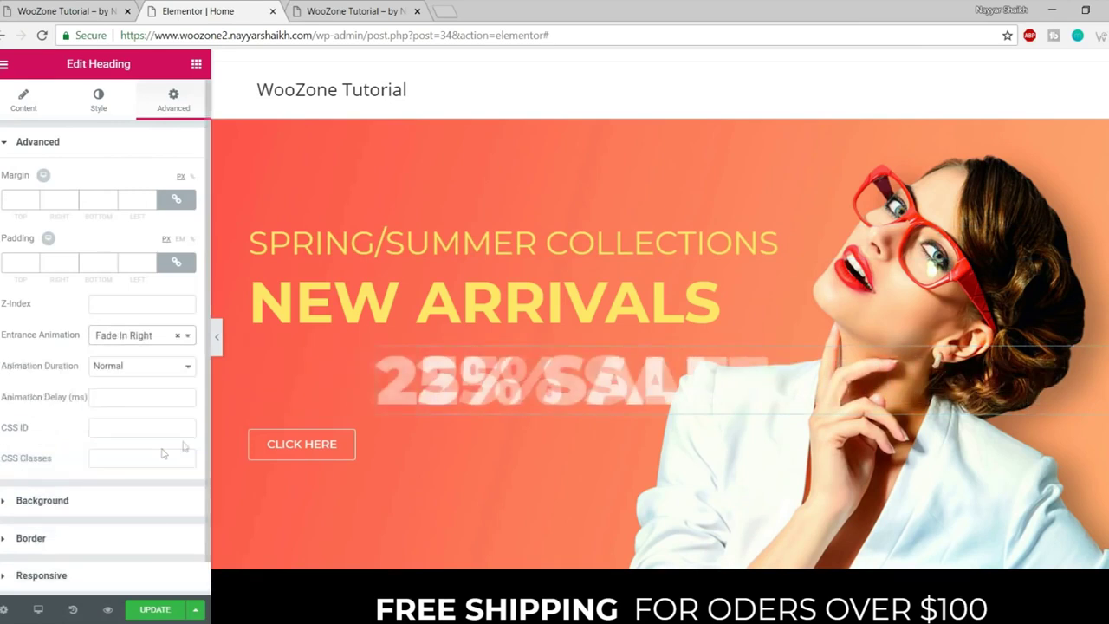
# - Give the CLICK HERE button a Bounce In Up entrance and Update the page
pyautogui.click(339, 433)
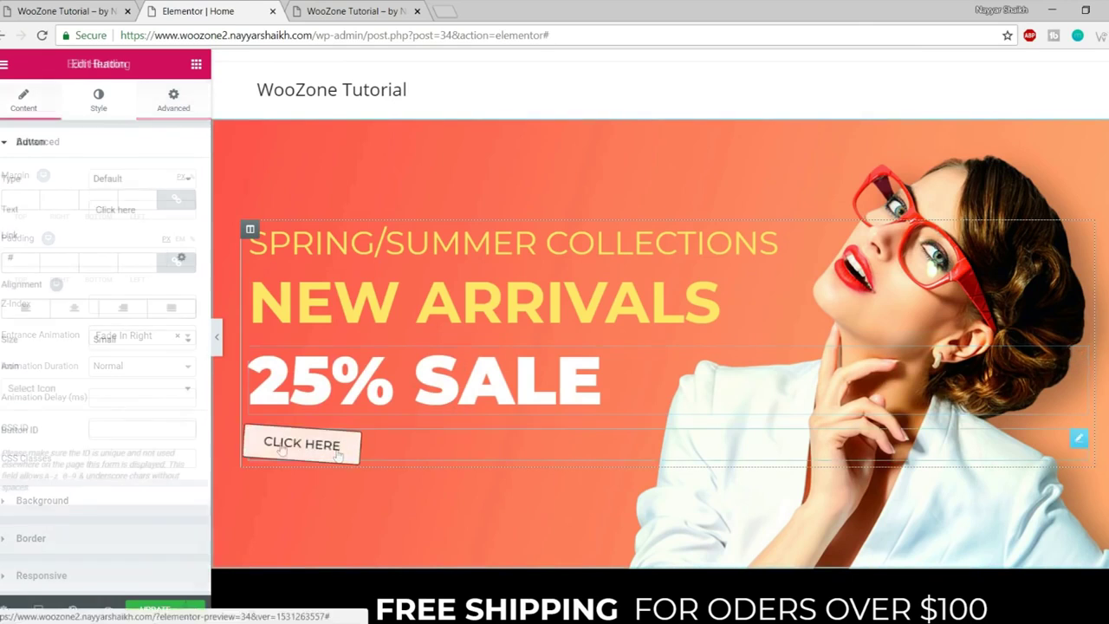
pyautogui.click(174, 100)
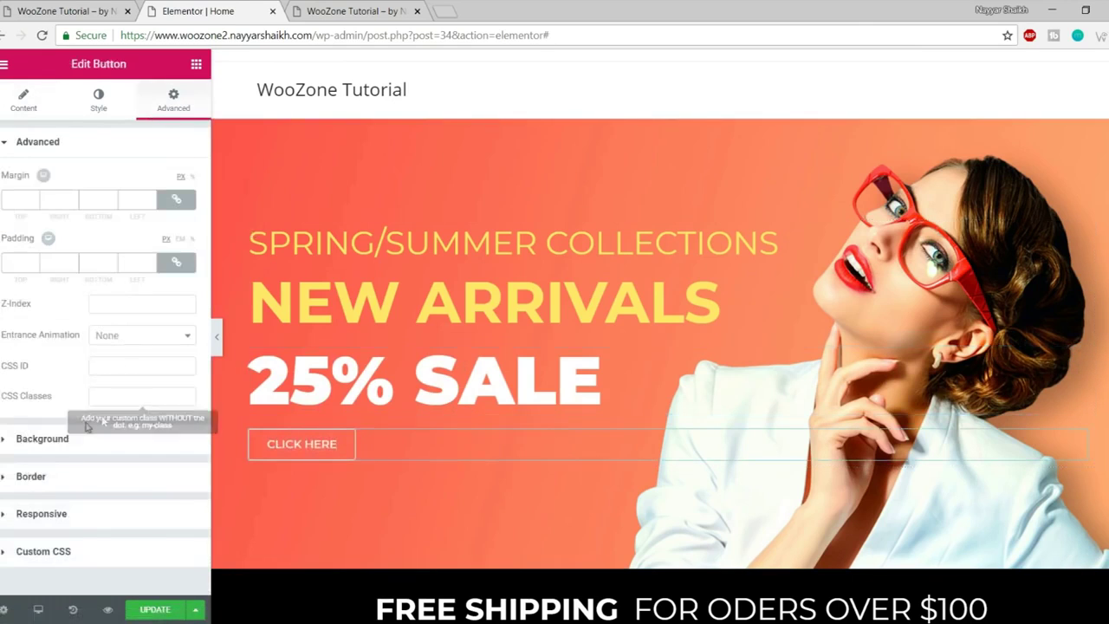
pyautogui.click(132, 335)
pyautogui.scroll(-5, 138, 467)
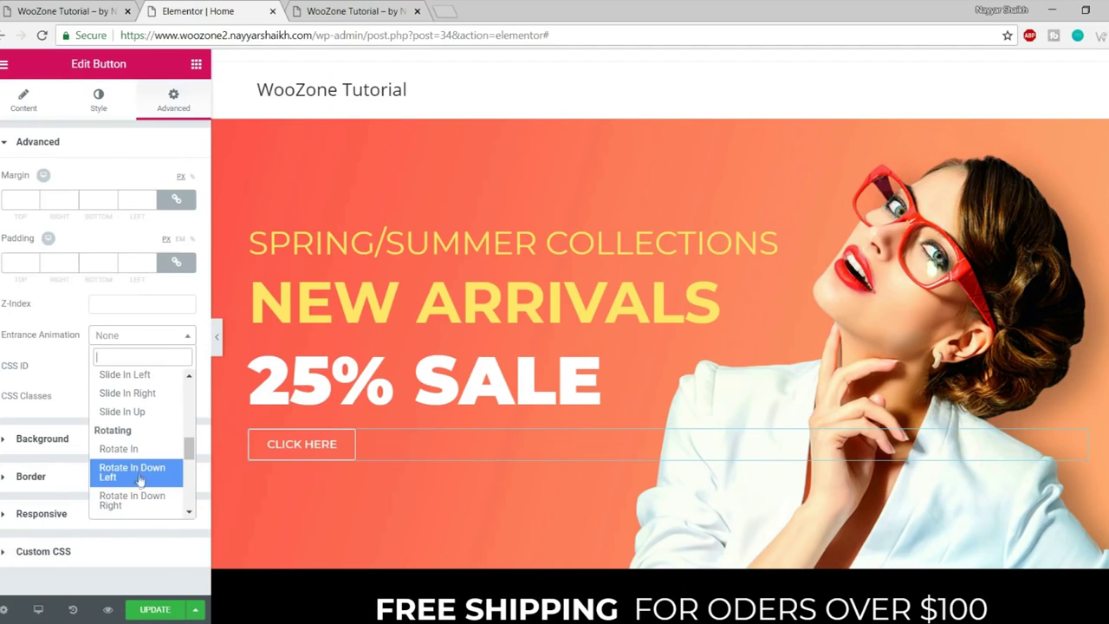
pyautogui.scroll(3, 156, 451)
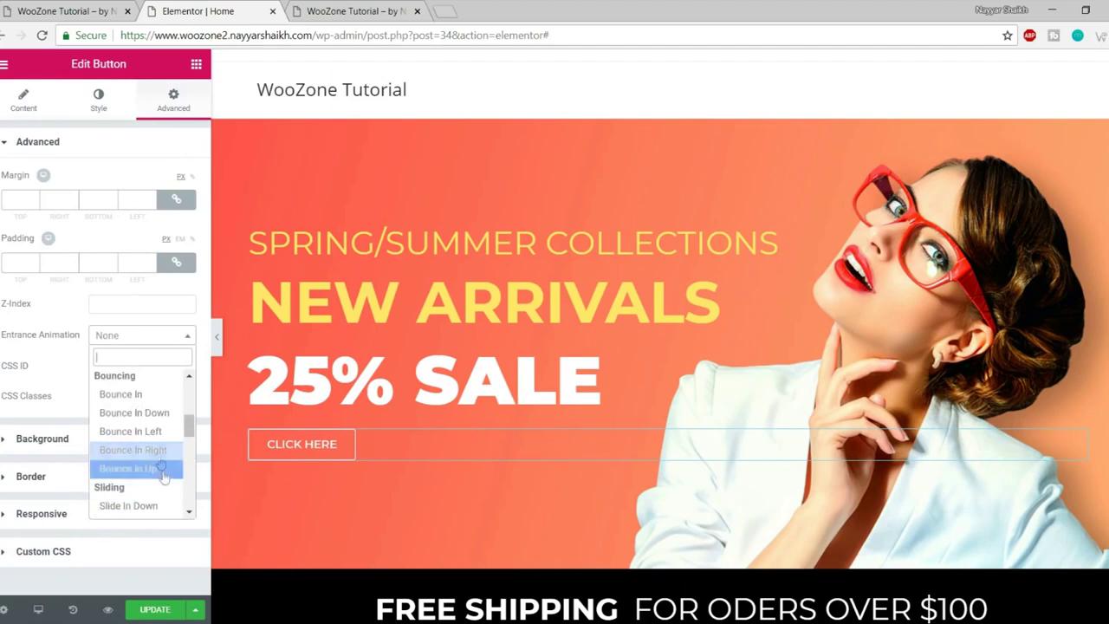
pyautogui.click(162, 468)
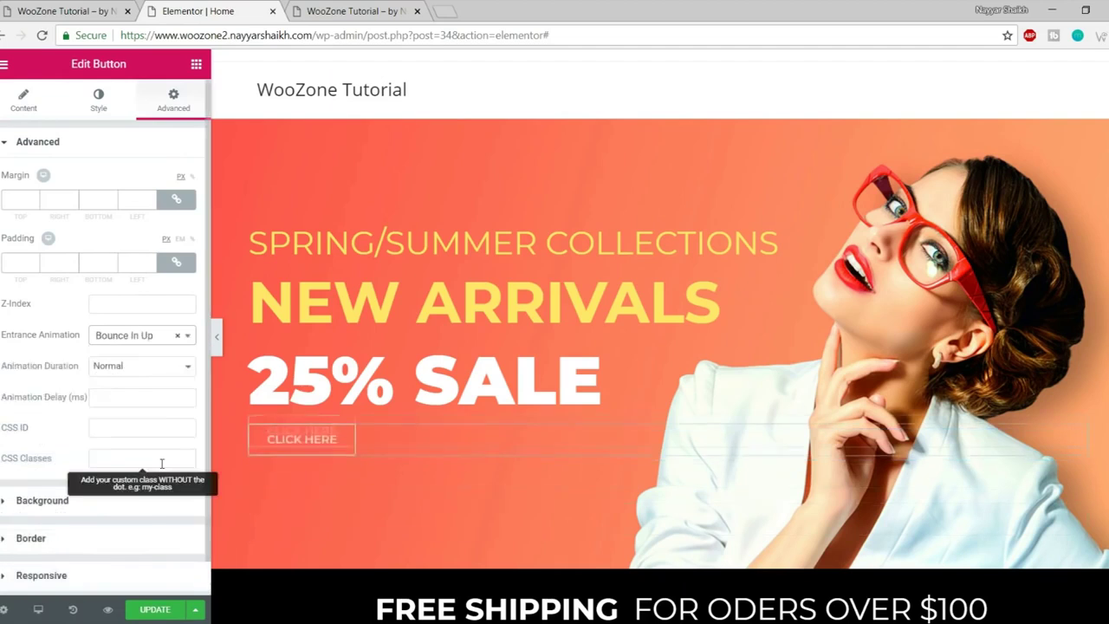
pyautogui.click(151, 612)
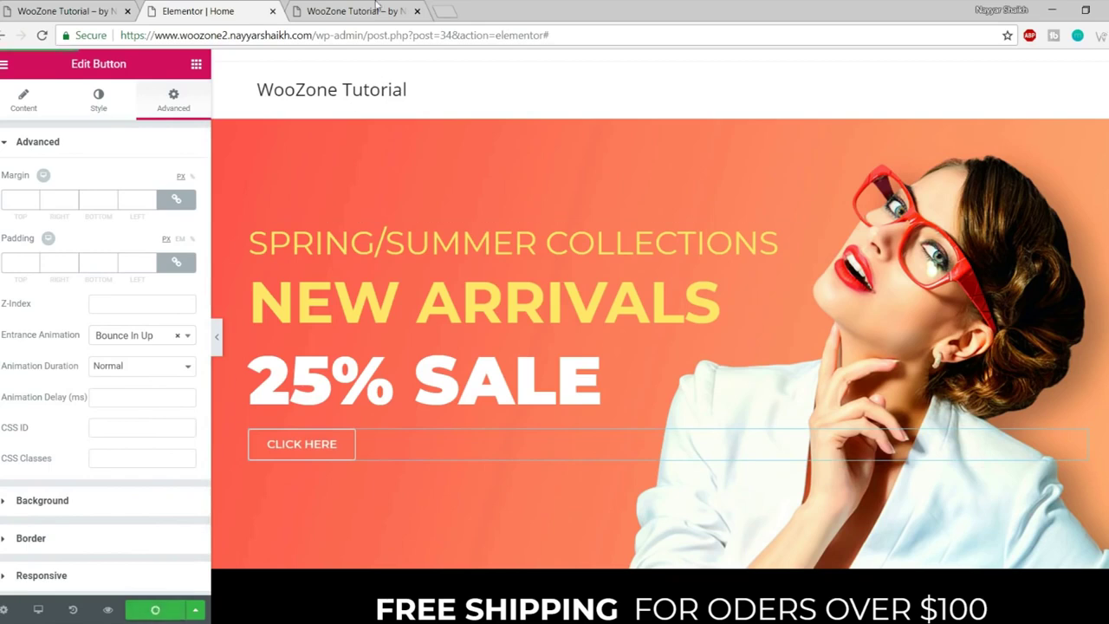
pyautogui.click(377, 10)
# - Reload the live homepage to check the animations and compare with the reference store's header
pyautogui.click(41, 35)
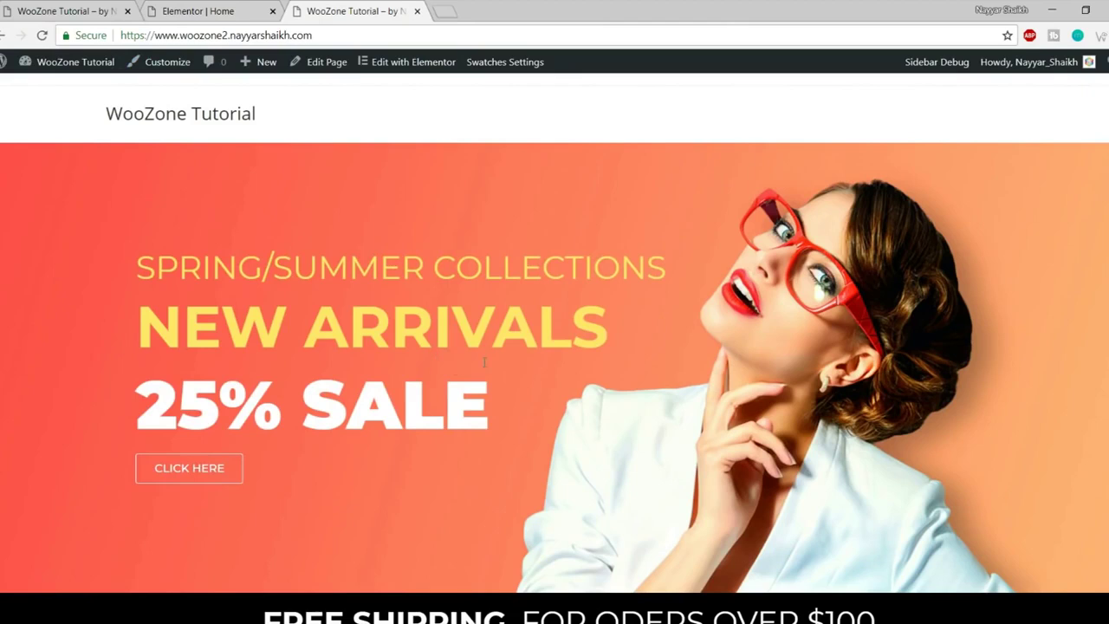
pyautogui.scroll(-7, 555, 347)
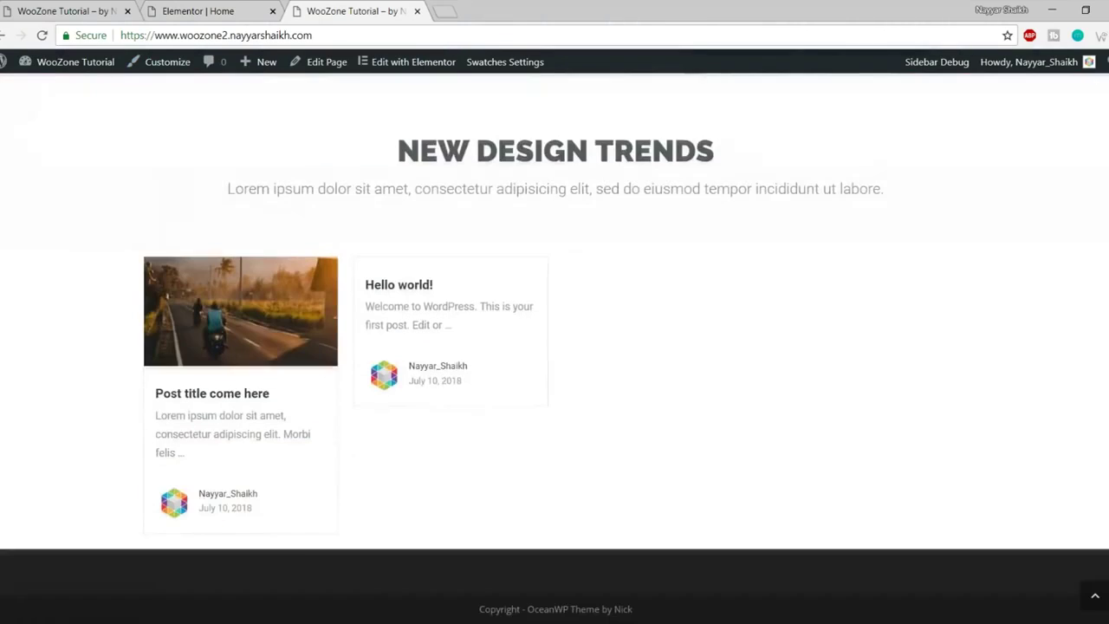
pyautogui.scroll(7, 158, 154)
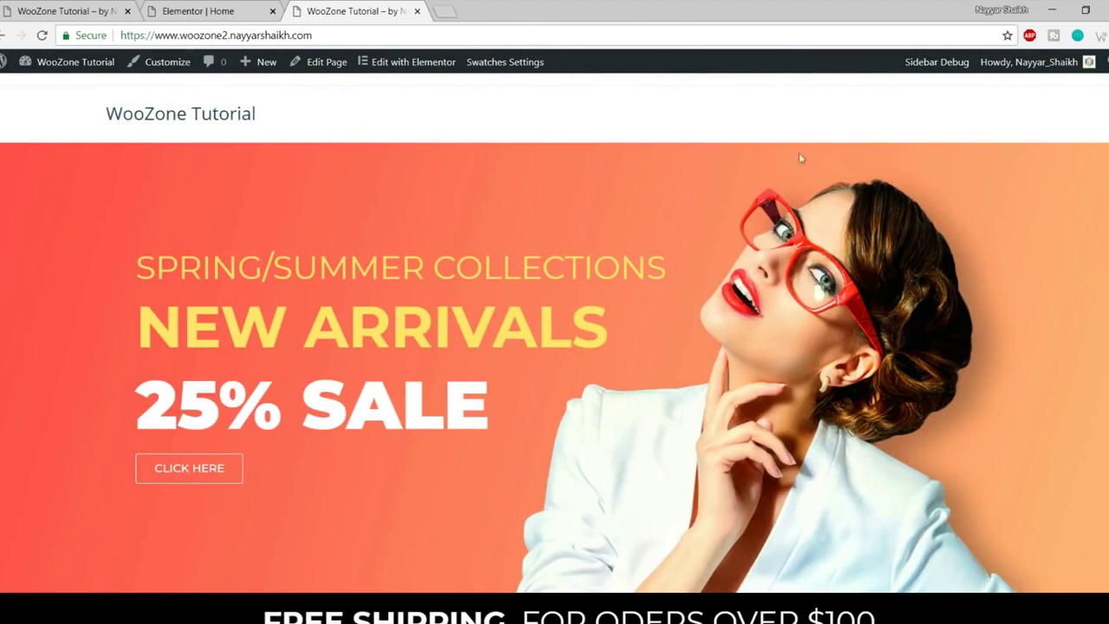
pyautogui.click(59, 7)
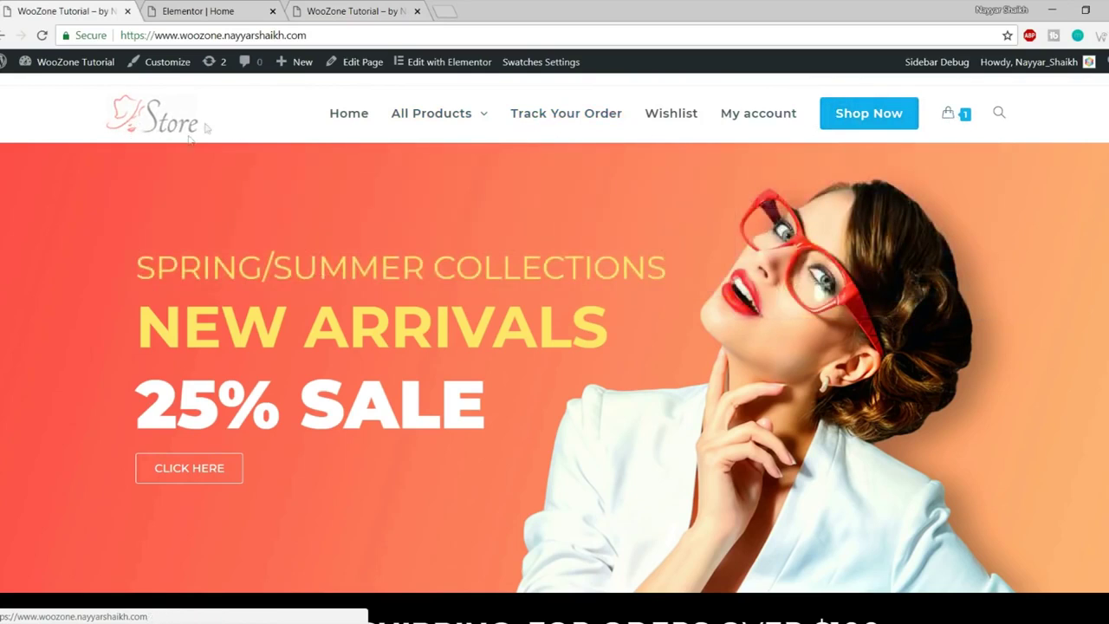
# - Close the Elementor editor tab
pyautogui.click(259, 16)
pyautogui.click(273, 12)
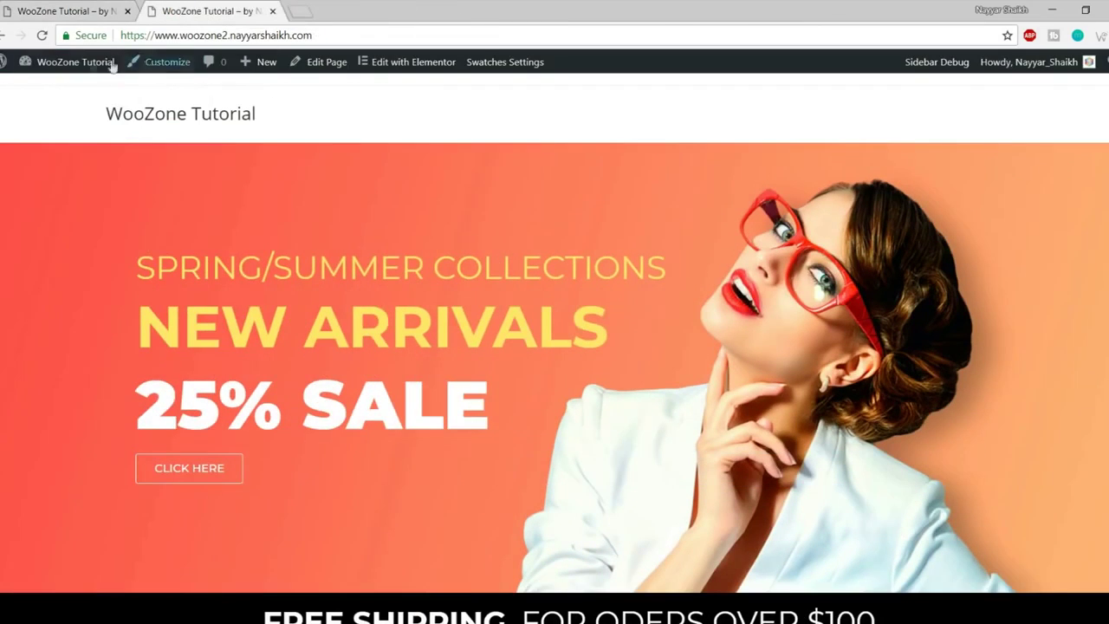
pyautogui.moveTo(71, 65)
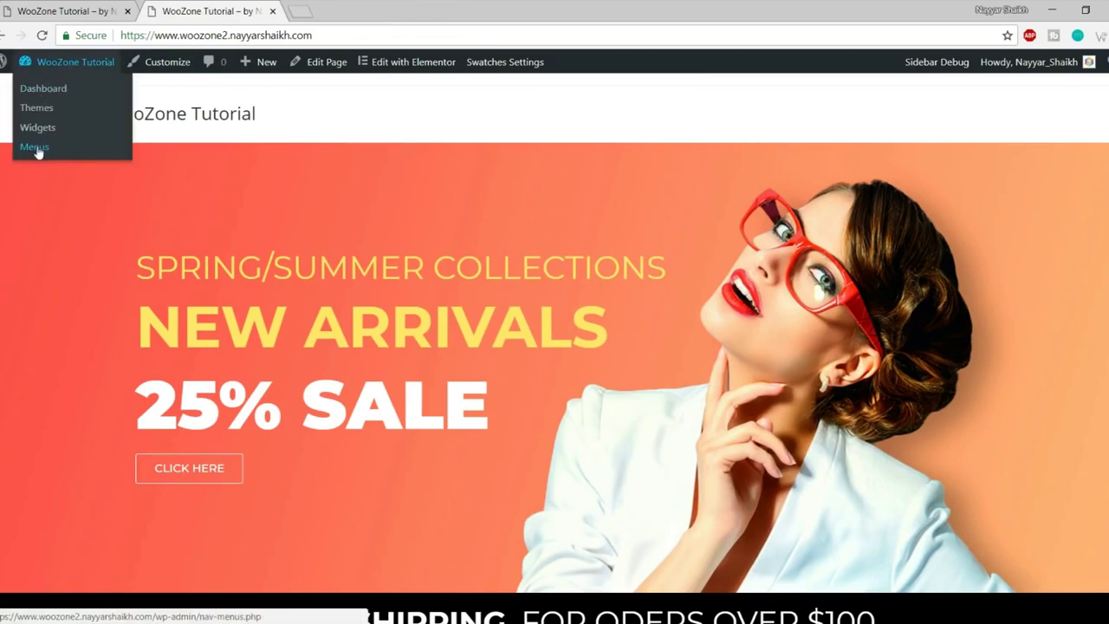
# - Open Appearance > Menus in a new tab
pyautogui.rightClick(40, 151)
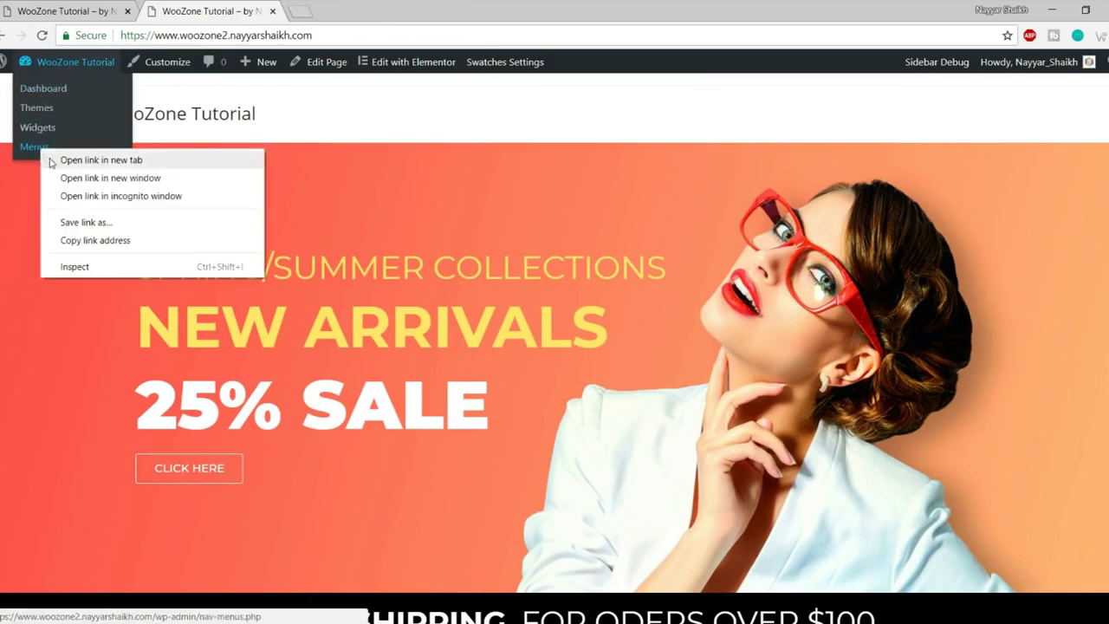
pyautogui.click(95, 158)
pyautogui.click(360, 7)
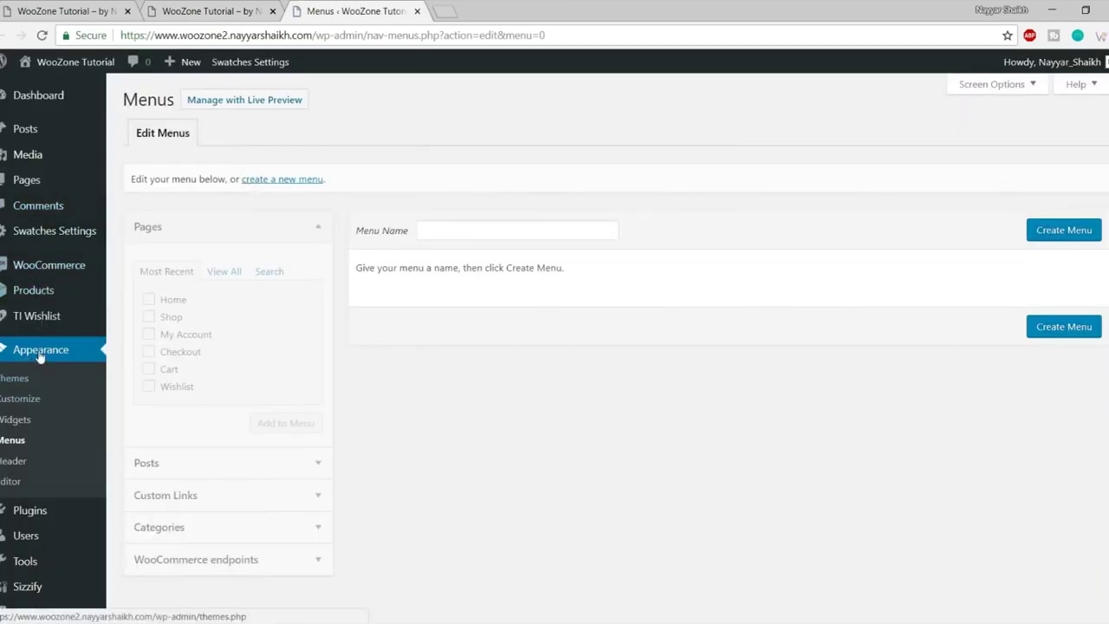
# - Create a new menu named Main Menu, checking the reference store's header menu
pyautogui.click(528, 231)
pyautogui.click(523, 246)
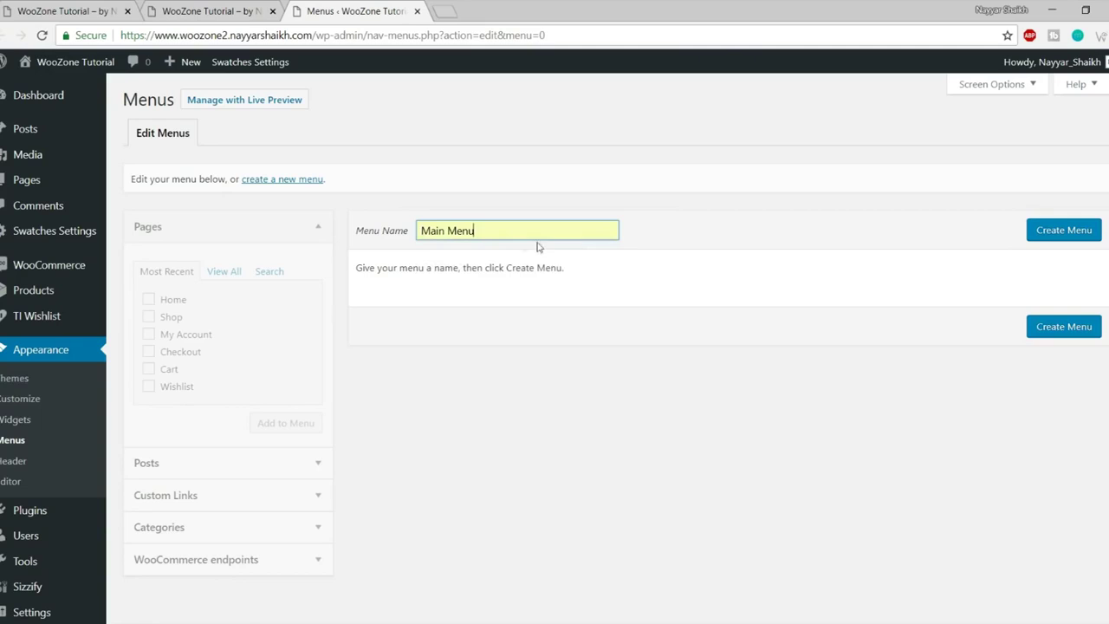
pyautogui.click(663, 258)
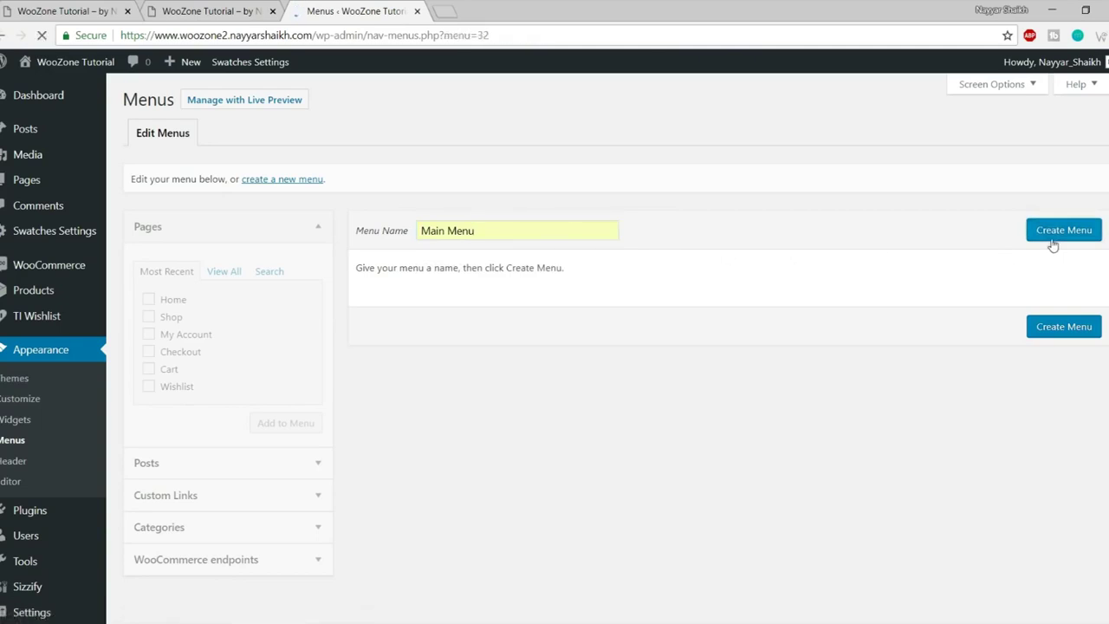
pyautogui.click(88, 6)
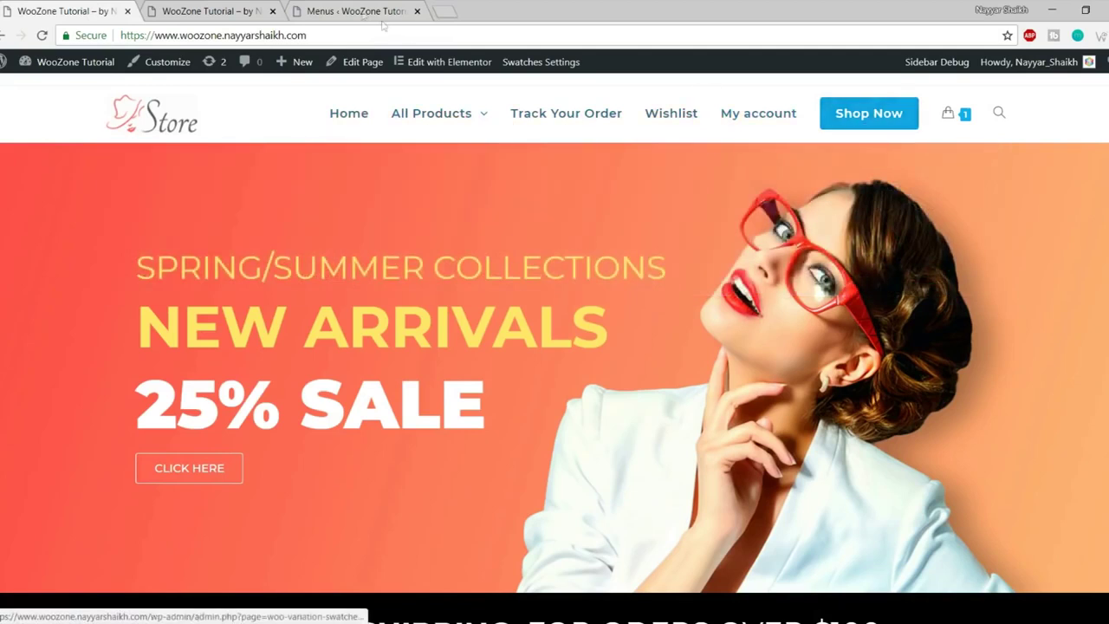
pyautogui.click(353, 8)
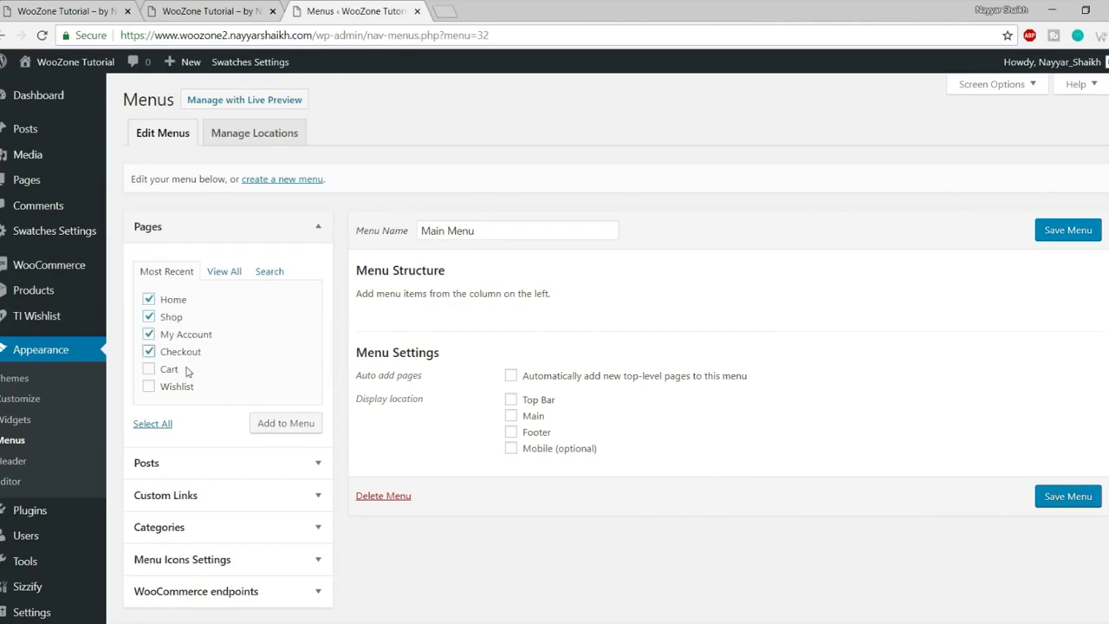
# - Add the chosen pages to Main Menu, move Shop below Wishlist and relabel it 'Shop Now'
pyautogui.click(297, 427)
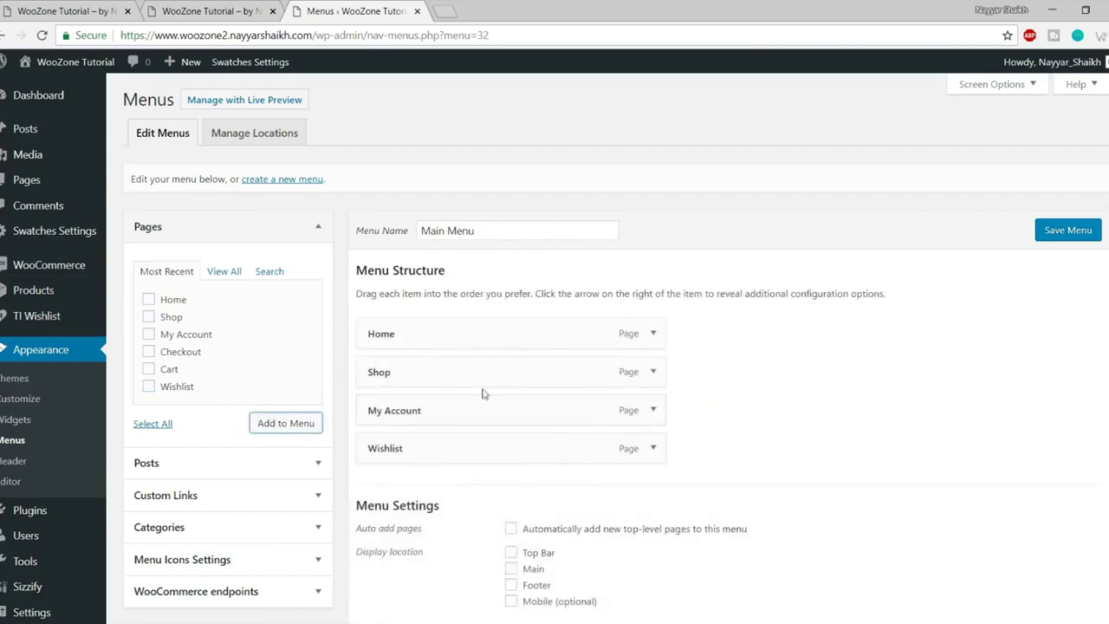
pyautogui.moveTo(481, 373); pyautogui.dragTo(478, 450)
pyautogui.scroll(-2, 639, 457)
pyautogui.click(654, 298)
pyautogui.click(471, 349)
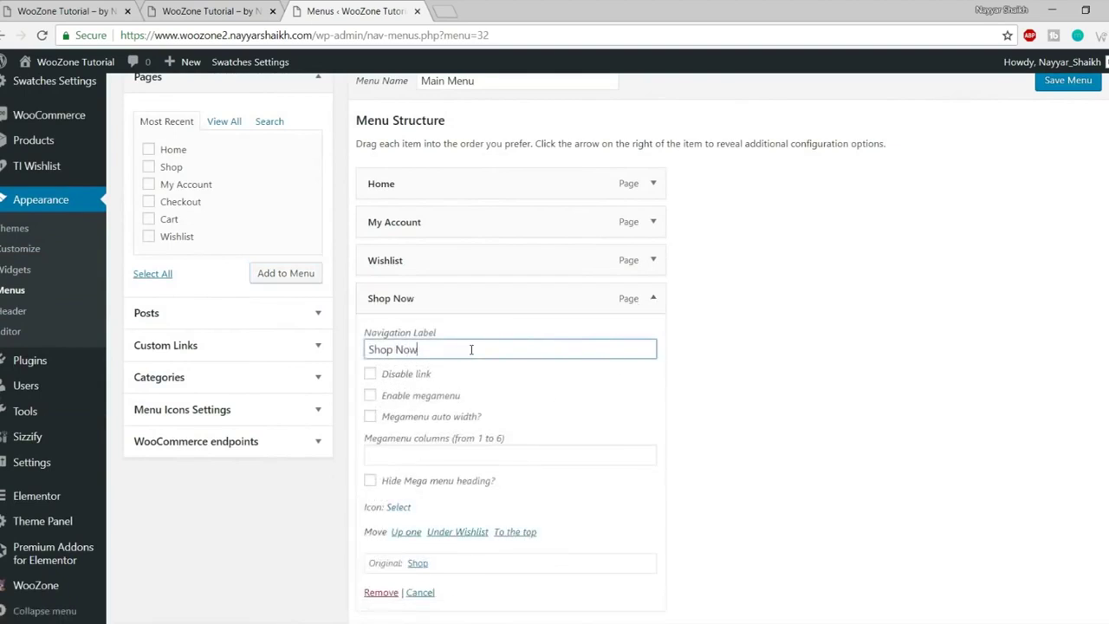
pyautogui.click(645, 302)
# - Assign Main Menu to the Main location, save it, and reload the homepage to see it
pyautogui.click(65, 11)
pyautogui.moveTo(444, 124)
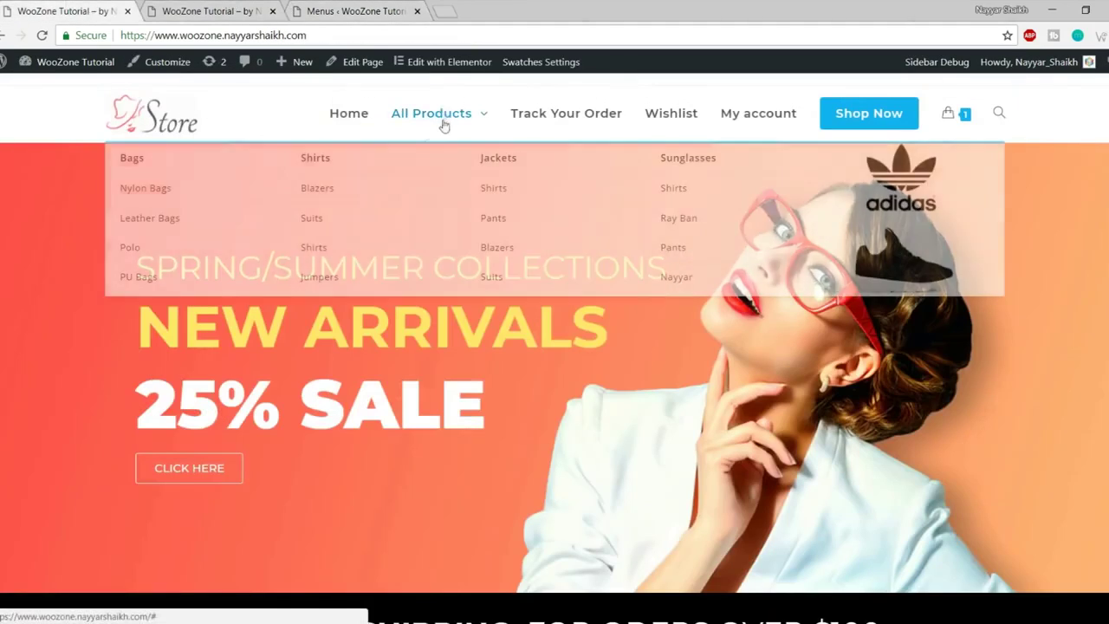
pyautogui.click(350, 10)
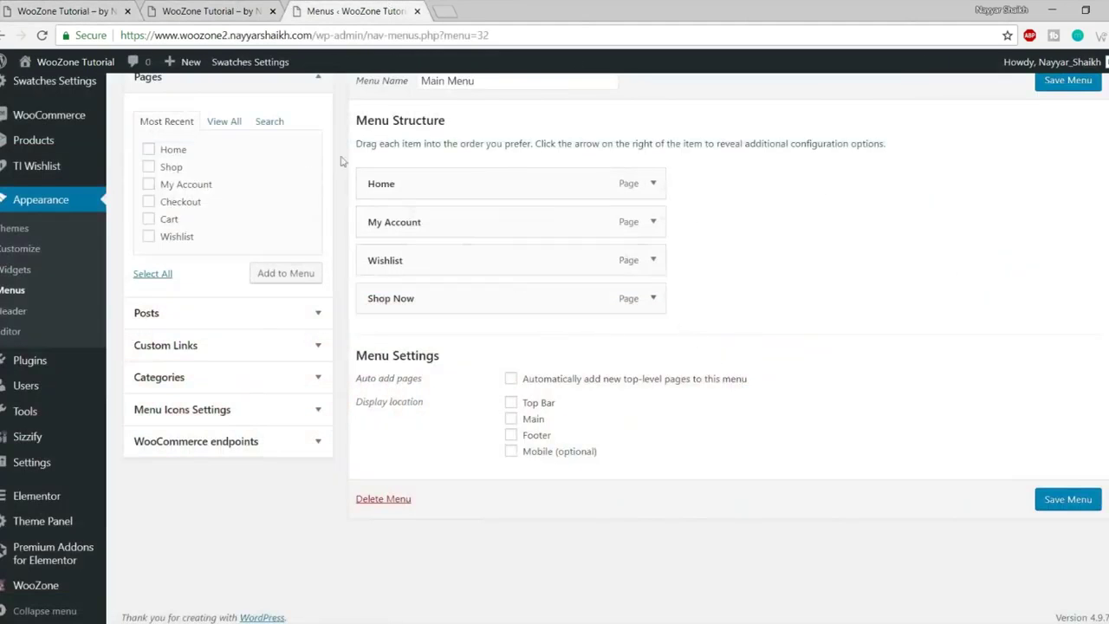
pyautogui.click(199, 12)
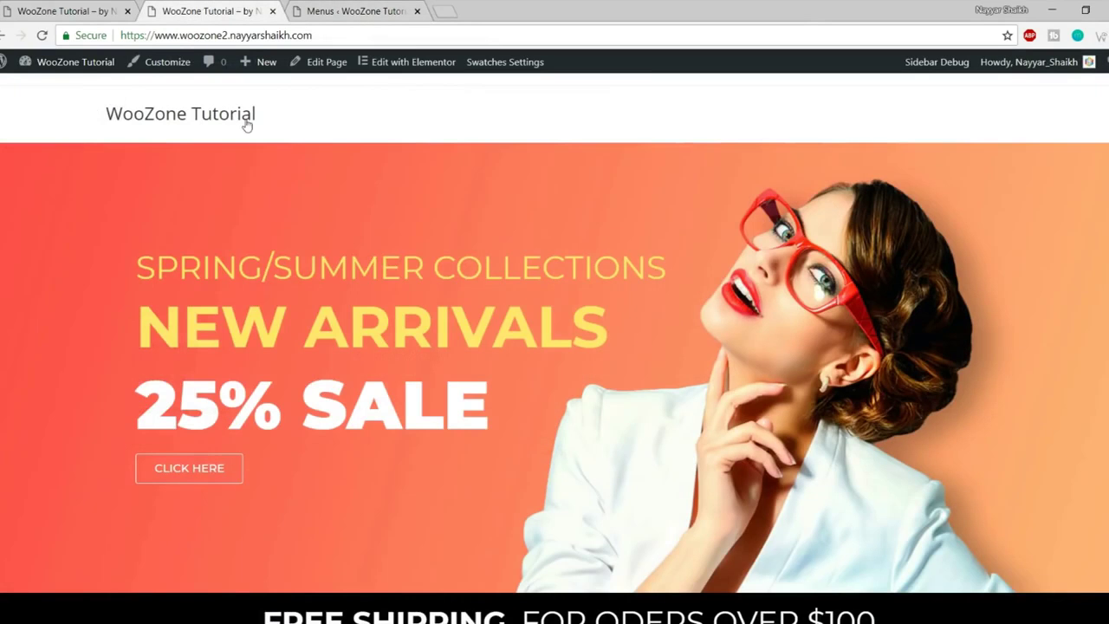
pyautogui.click(324, 6)
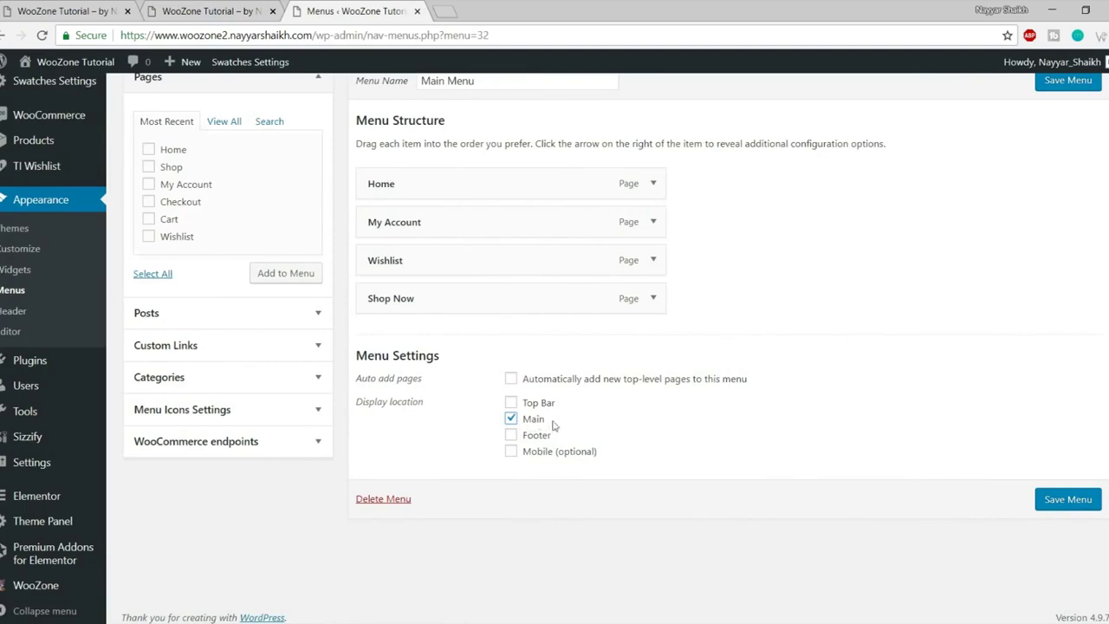
pyautogui.click(1069, 500)
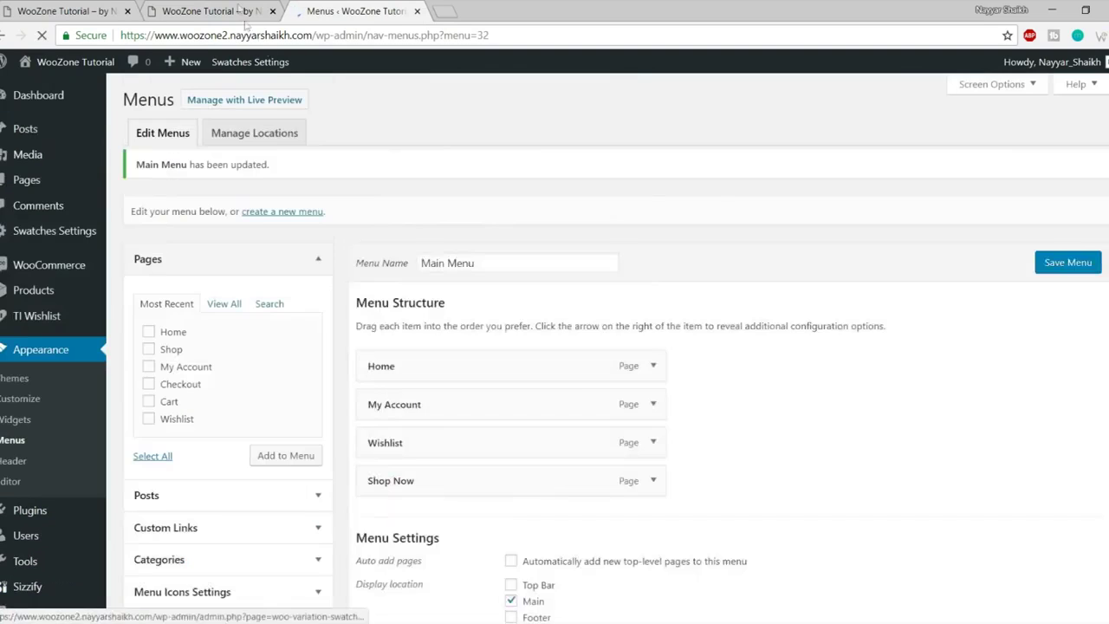
pyautogui.click(163, 11)
pyautogui.click(42, 36)
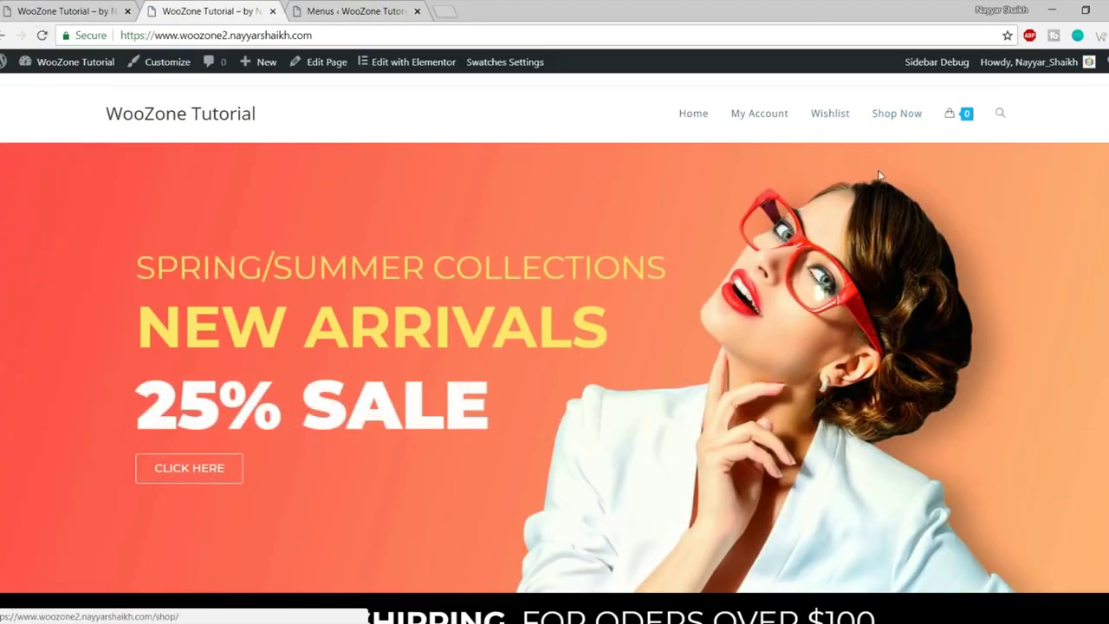
pyautogui.click(376, 7)
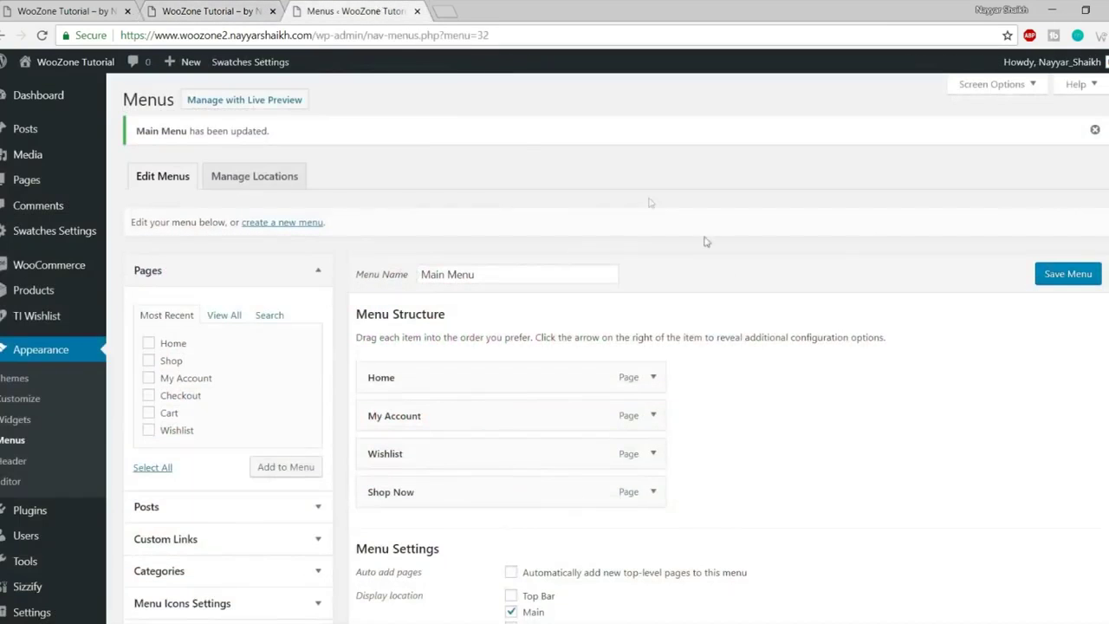
# - Compare the homepage header with the reference store, then expand the Shop Now item and resave the menu
pyautogui.scroll(-2, 729, 282)
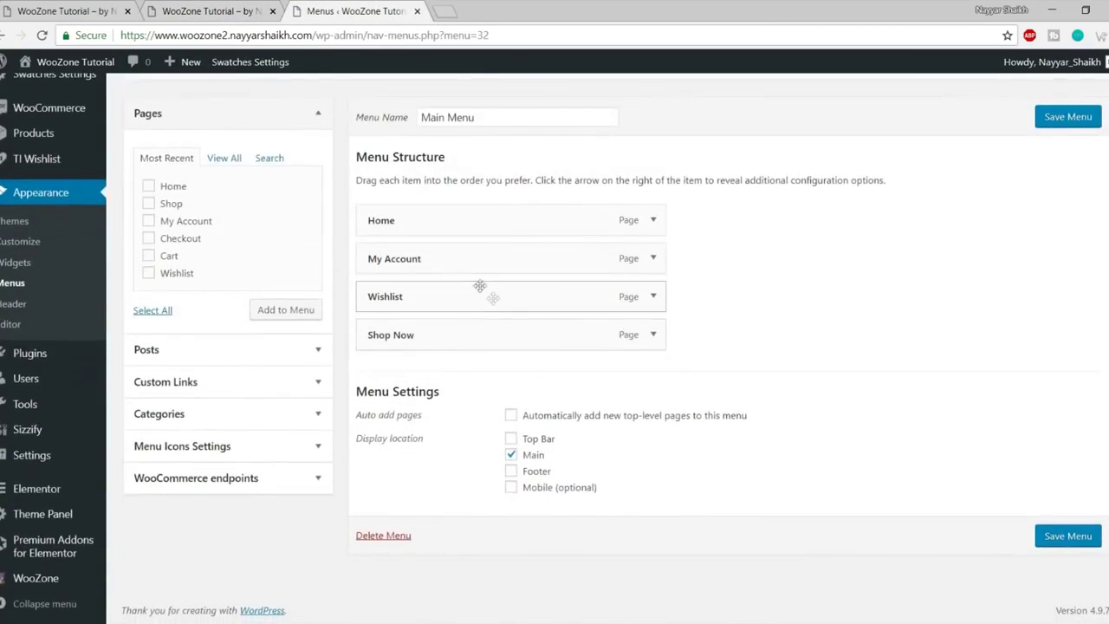
pyautogui.click(68, 10)
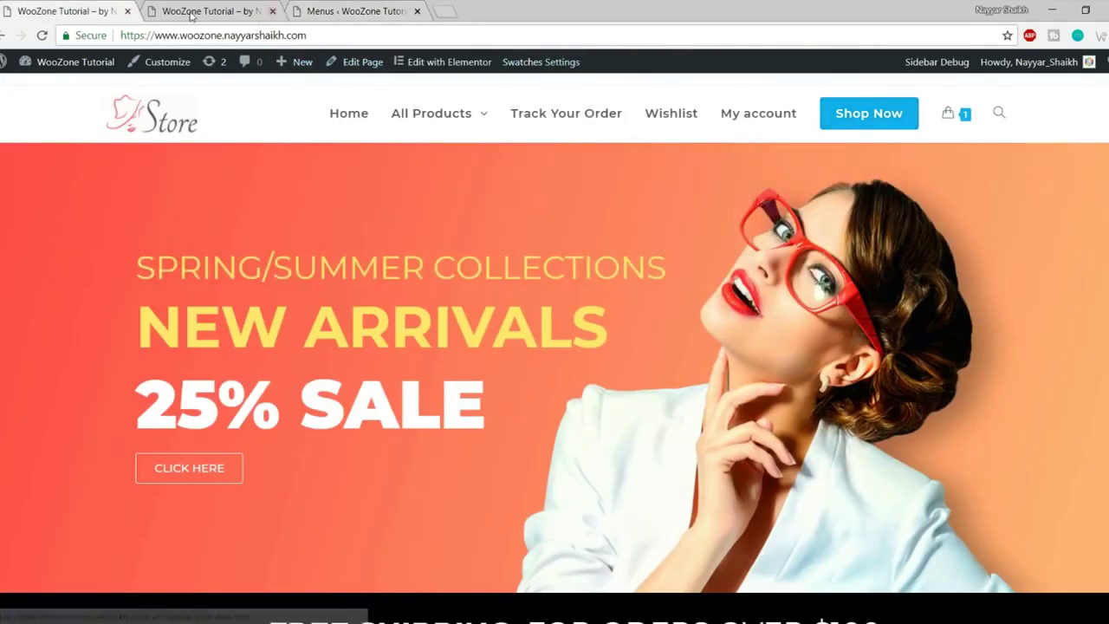
pyautogui.click(242, 10)
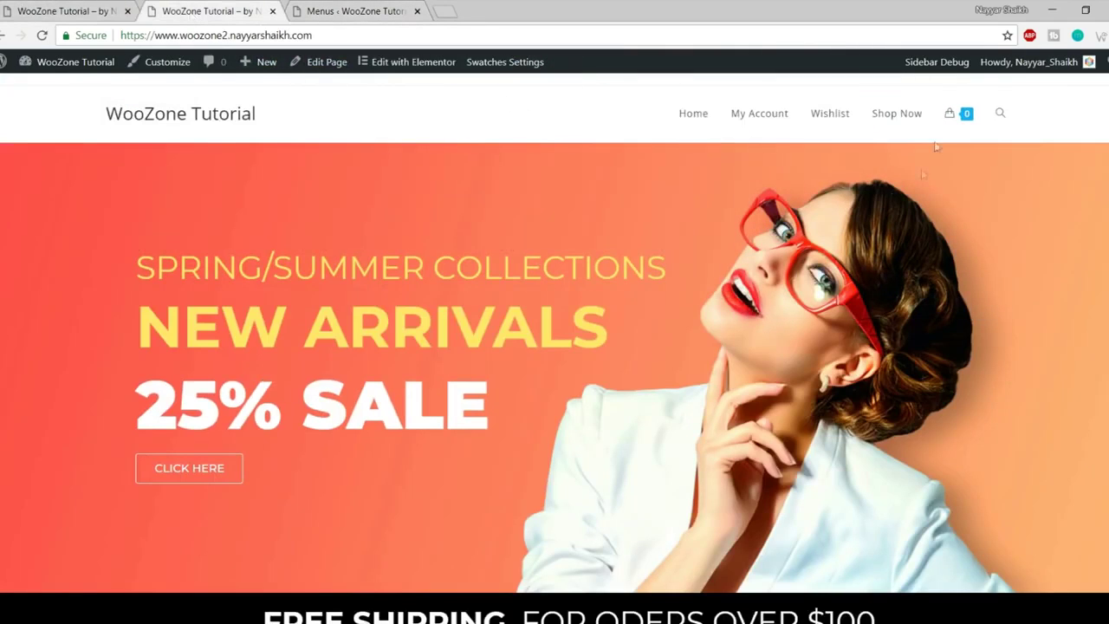
pyautogui.click(355, 10)
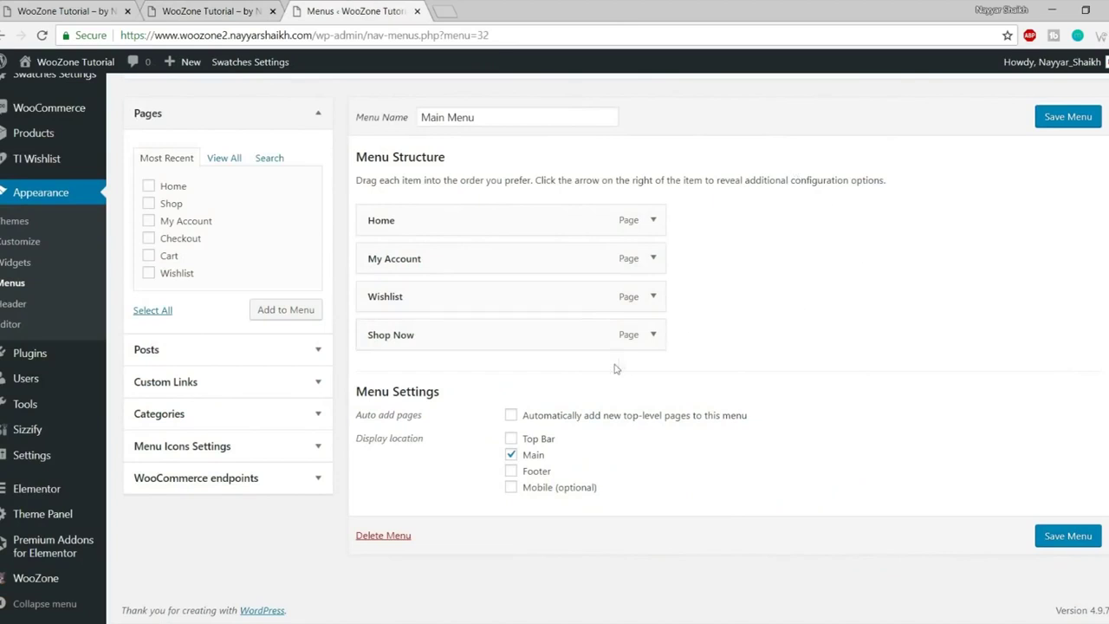
pyautogui.click(653, 335)
pyautogui.scroll(-3, 814, 345)
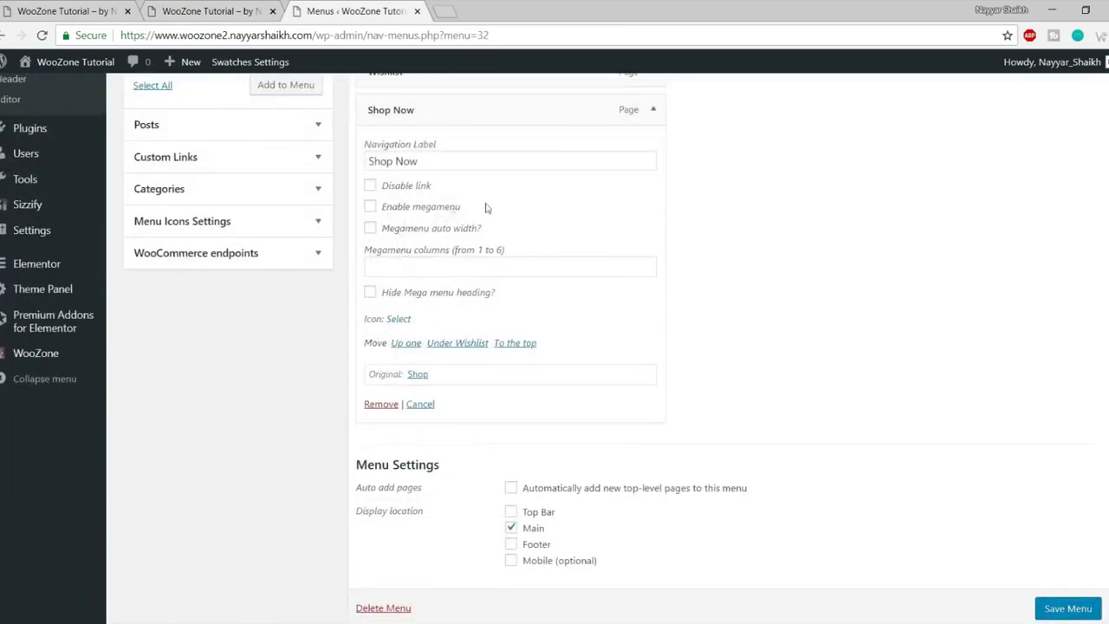
pyautogui.press('Return')
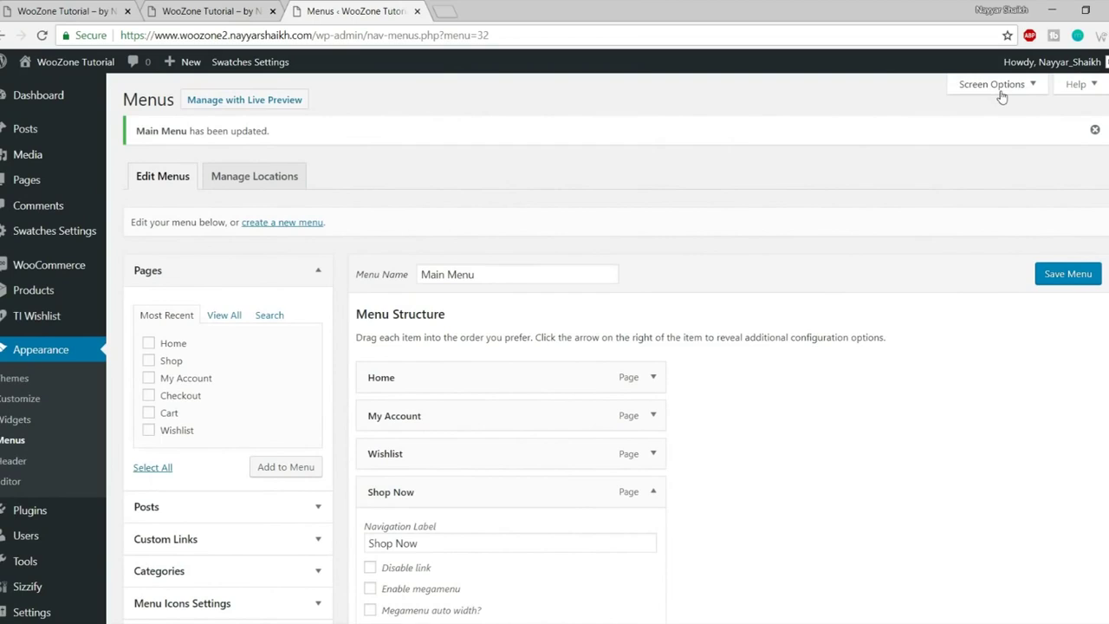
# - Enable CSS Classes in Screen Options, give Shop Now the class 'btn', and save the menu
pyautogui.click(1000, 90)
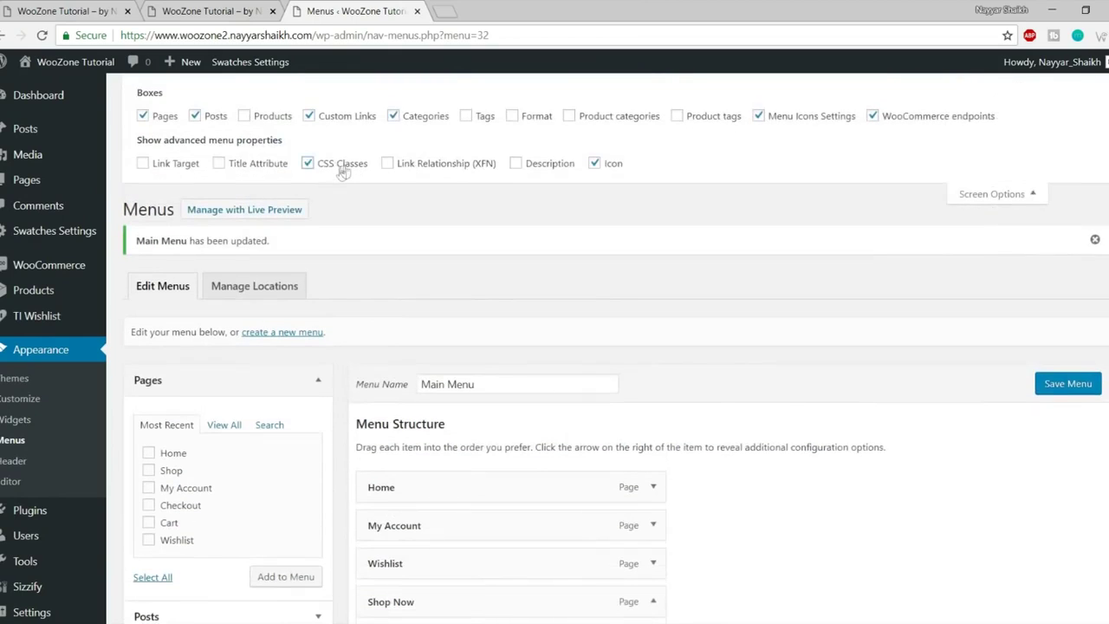
pyautogui.click(1015, 197)
pyautogui.scroll(-5, 1010, 237)
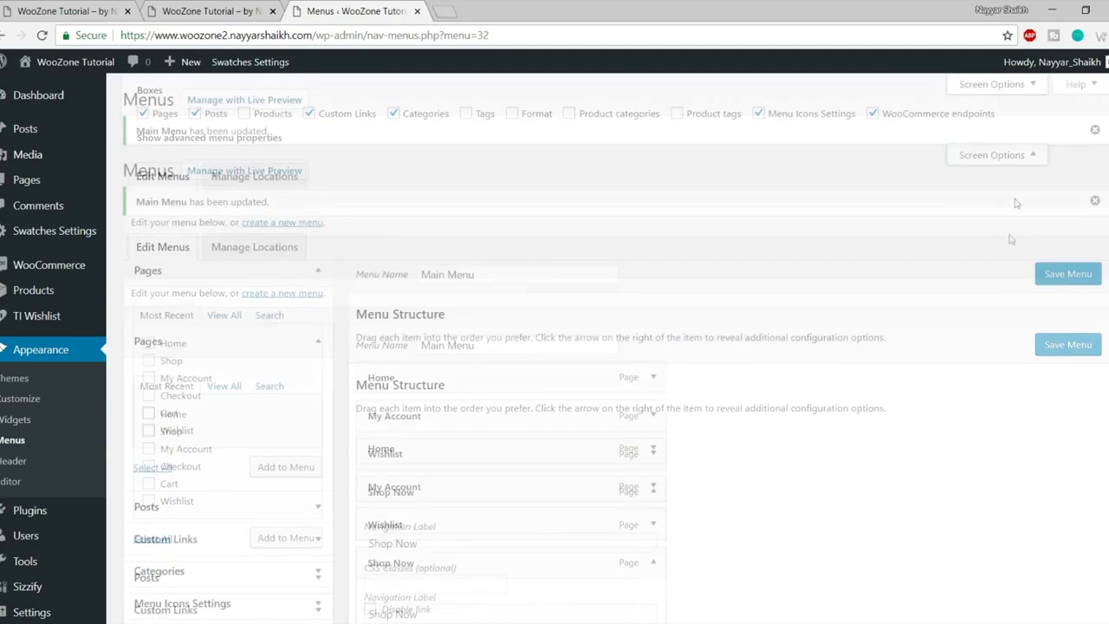
pyautogui.click(413, 248)
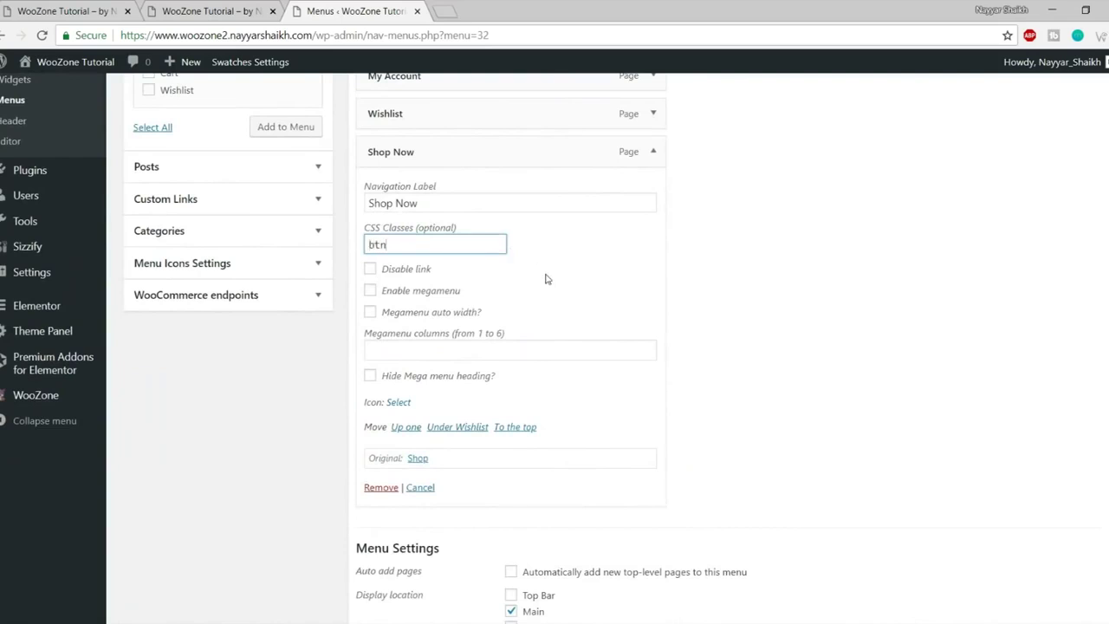
pyautogui.scroll(-2, 648, 303)
pyautogui.click(1077, 545)
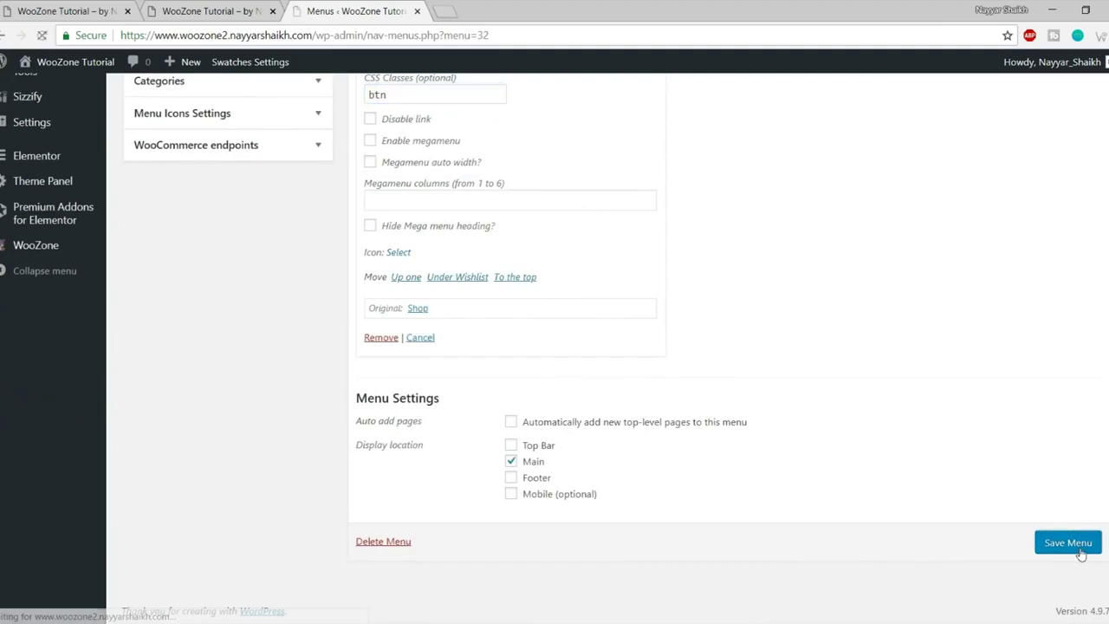
pyautogui.click(225, 8)
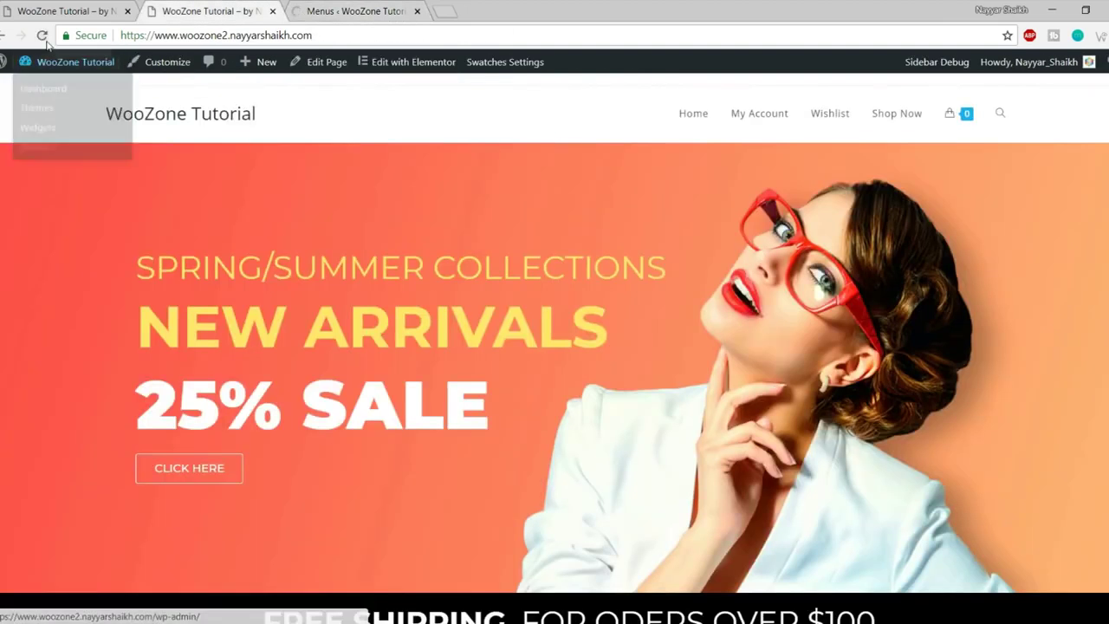
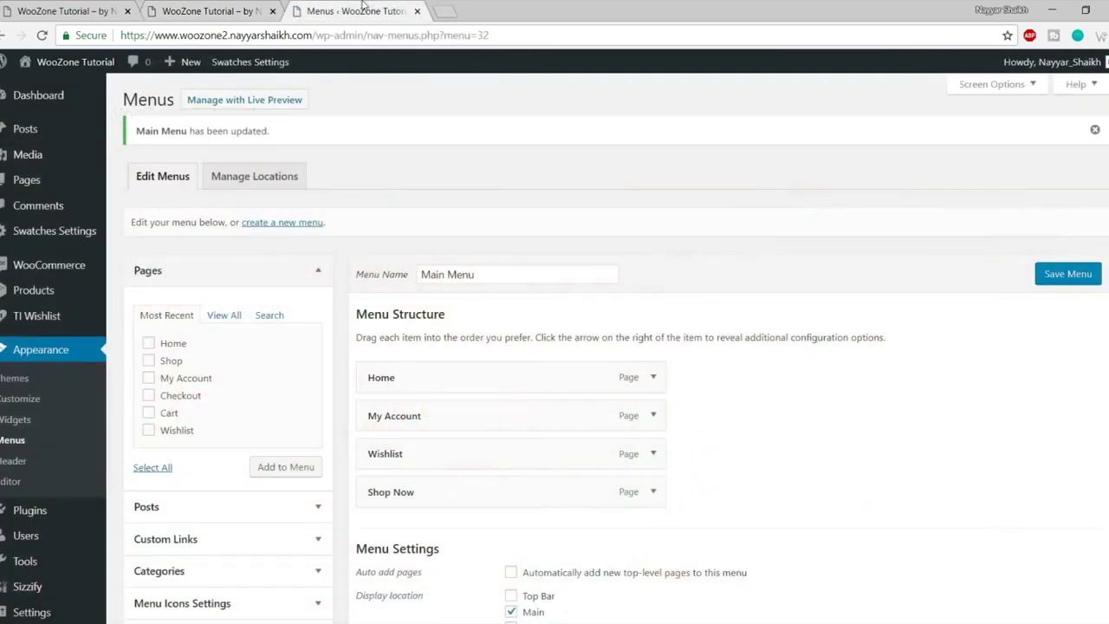
# - Compare against the reference store's header menu before editing the Main Menu
pyautogui.hotkey('ctrl', 'Tab')
pyautogui.hotkey('ctrl', 'Tab')
pyautogui.moveTo(432, 123)
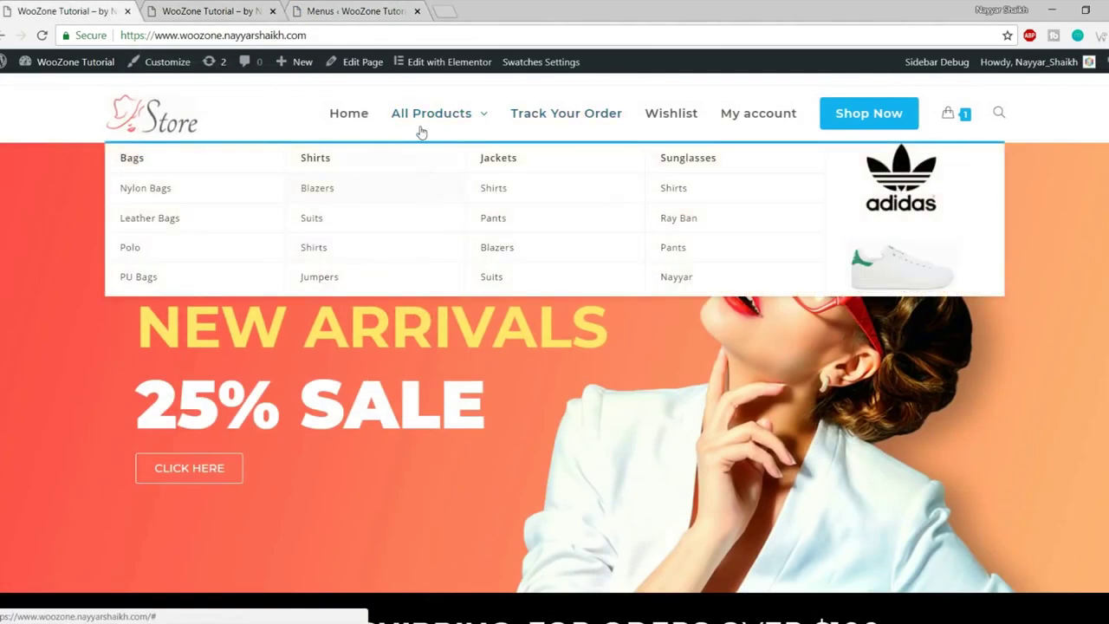
pyautogui.click(386, 11)
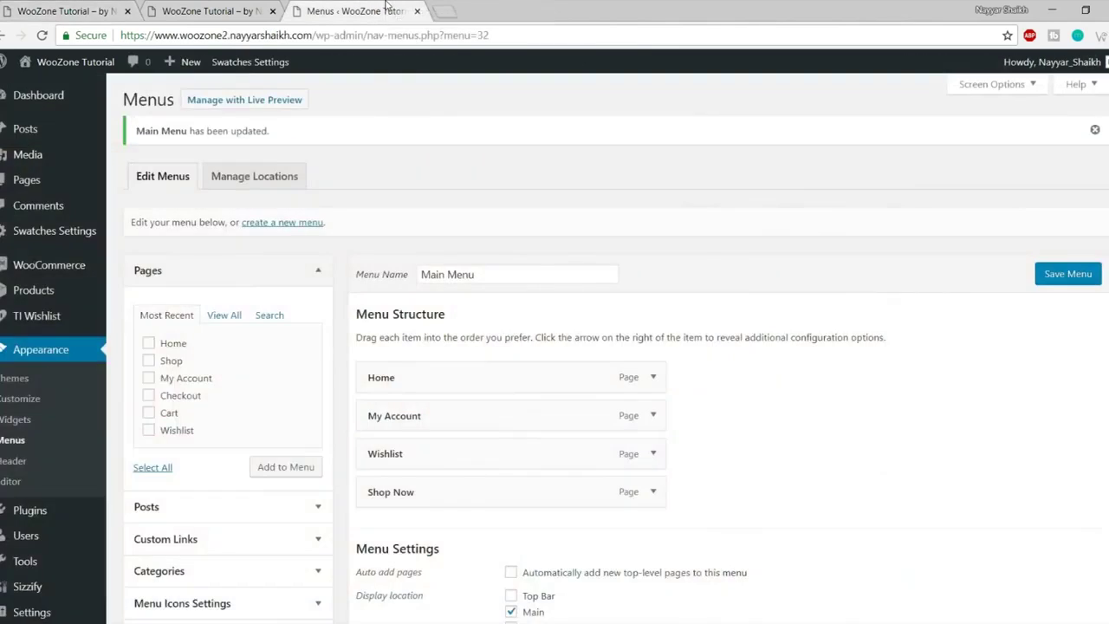
# - Add an 'All Products' custom link with URL # and place it directly below Home
pyautogui.scroll(-2, 248, 364)
pyautogui.click(241, 386)
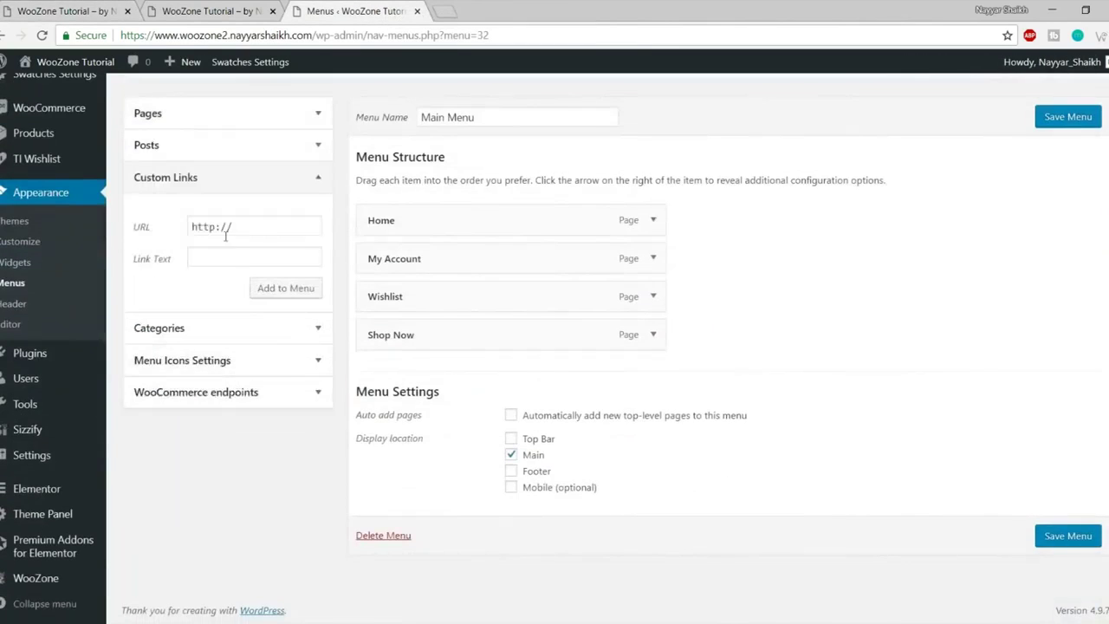
pyautogui.tripleClick(255, 222)
pyautogui.write('#')
pyautogui.press('Tab')
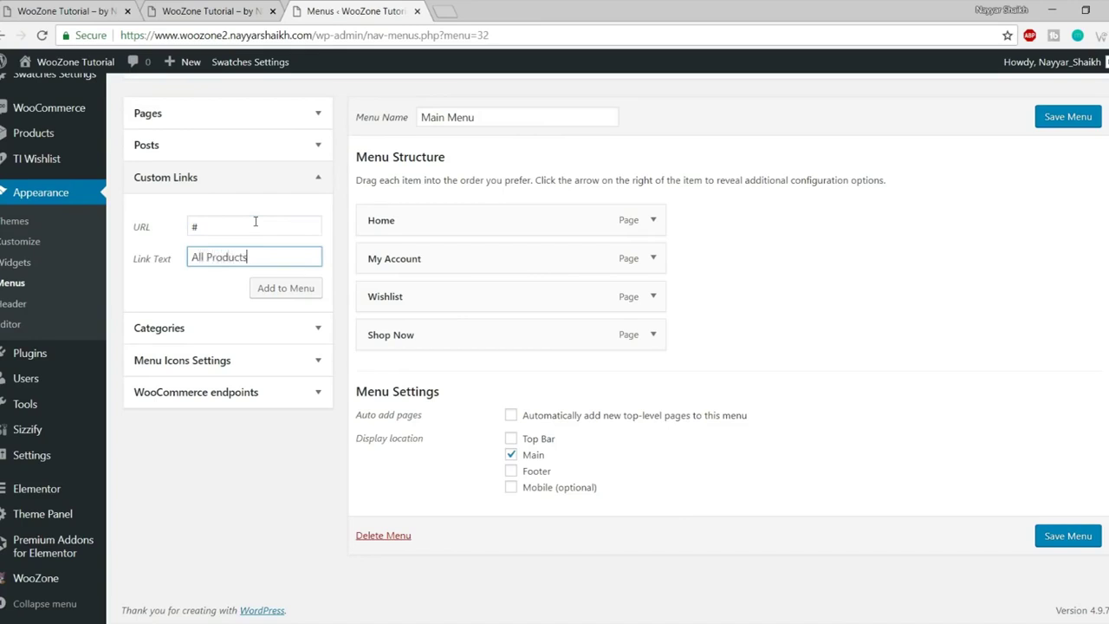
pyautogui.click(304, 289)
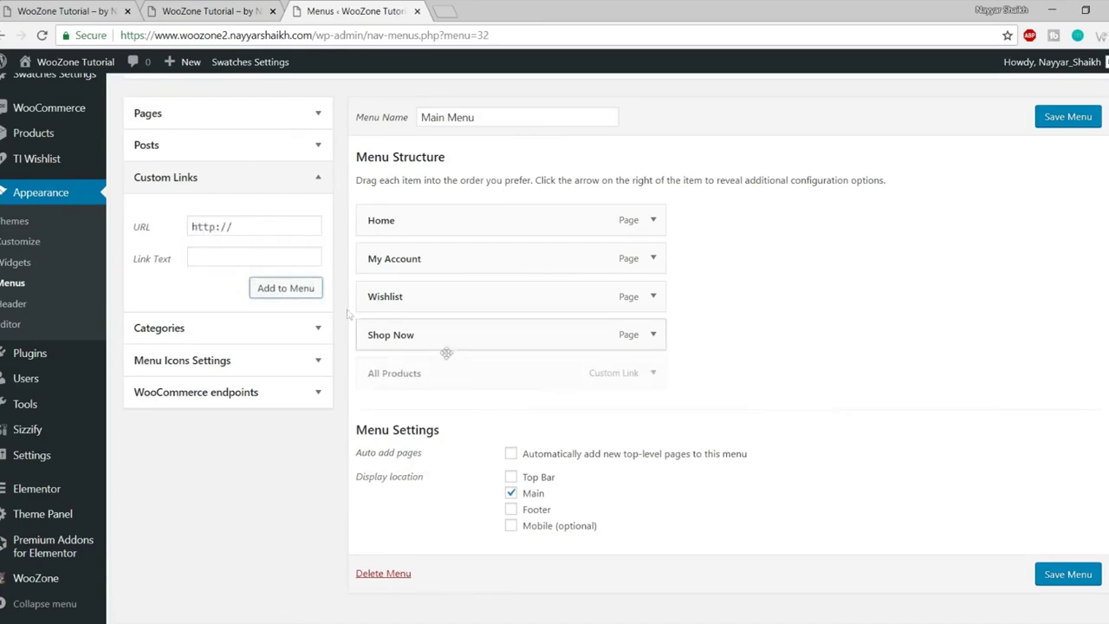
pyautogui.moveTo(458, 379); pyautogui.dragTo(461, 260)
# - Check the reference store's menu again, then return to the menu editor
pyautogui.click(78, 11)
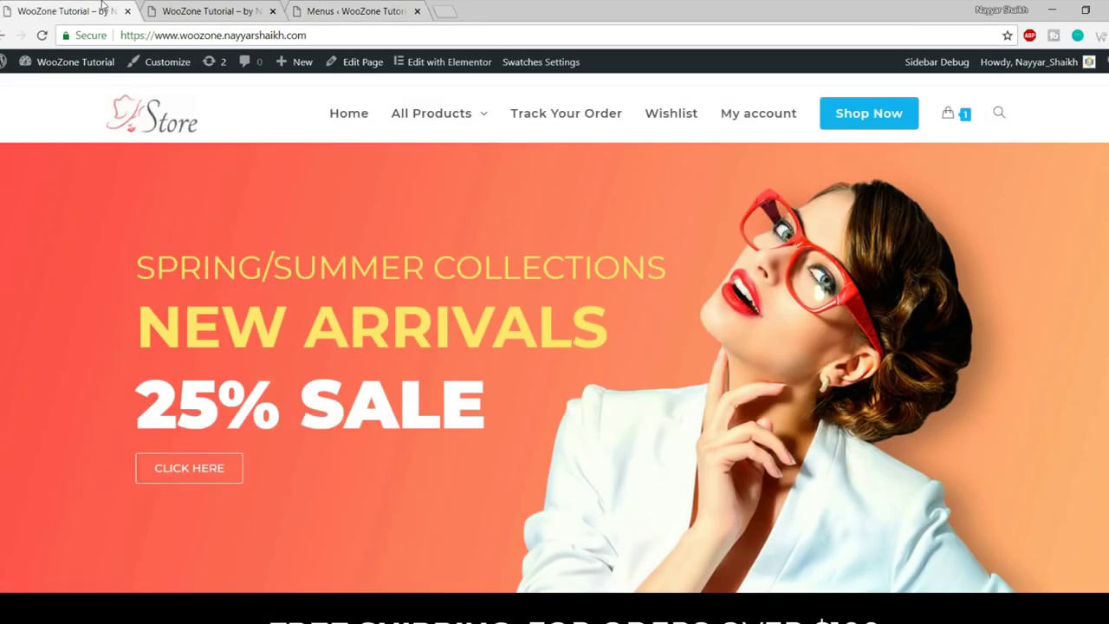
pyautogui.moveTo(440, 116)
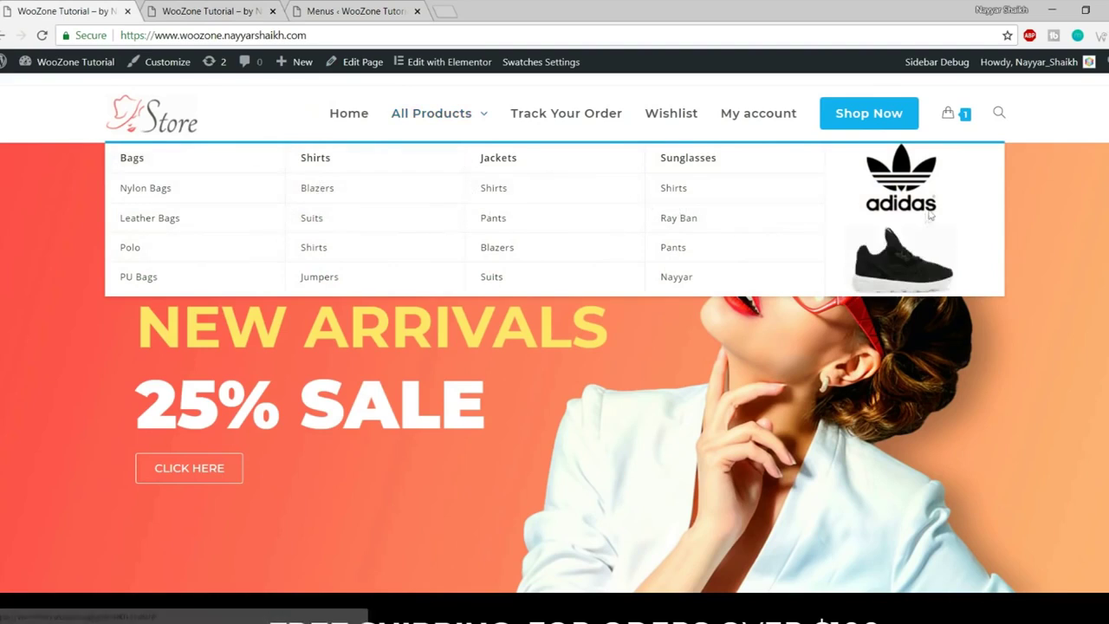
pyautogui.click(206, 8)
pyautogui.click(362, 9)
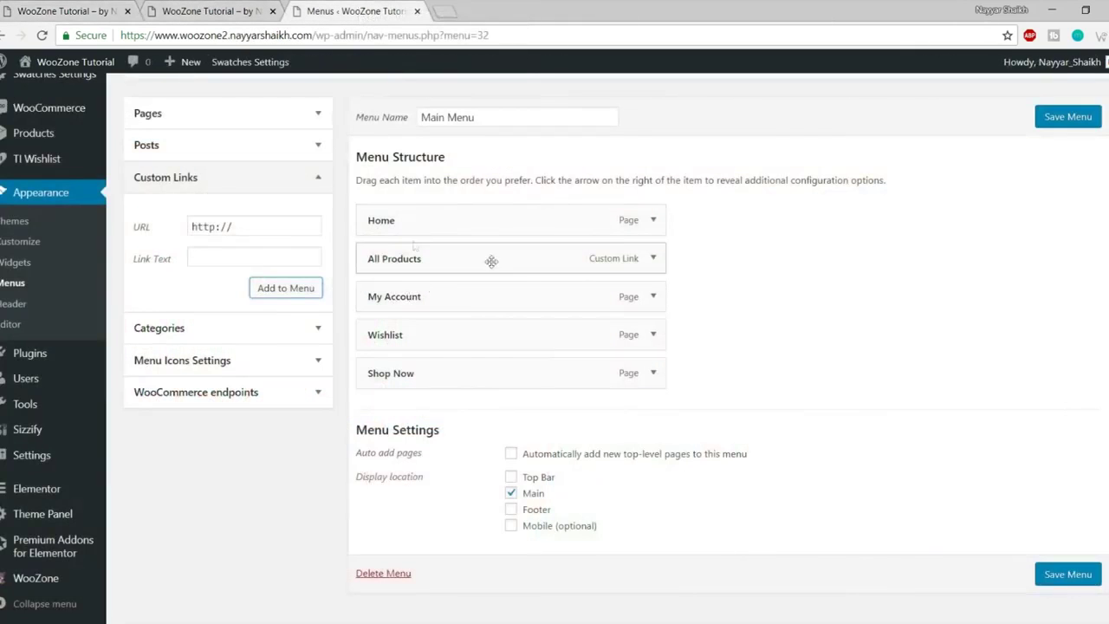
# - Enable the mega menu on All Products with 5 columns
pyautogui.click(653, 259)
pyautogui.scroll(-3, 756, 280)
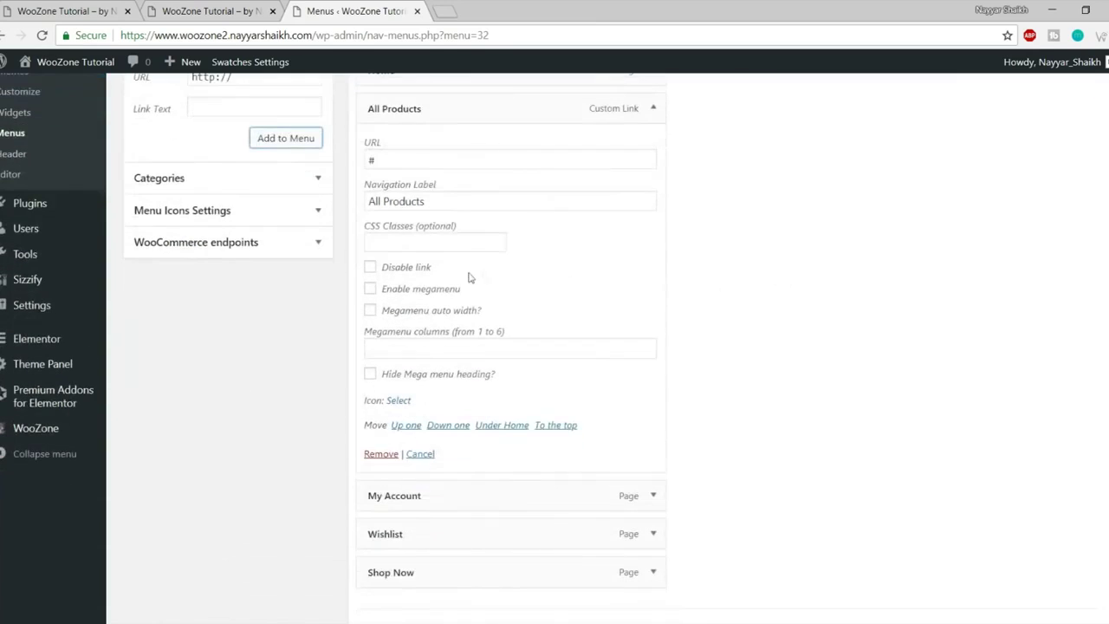
pyautogui.click(423, 289)
pyautogui.click(455, 349)
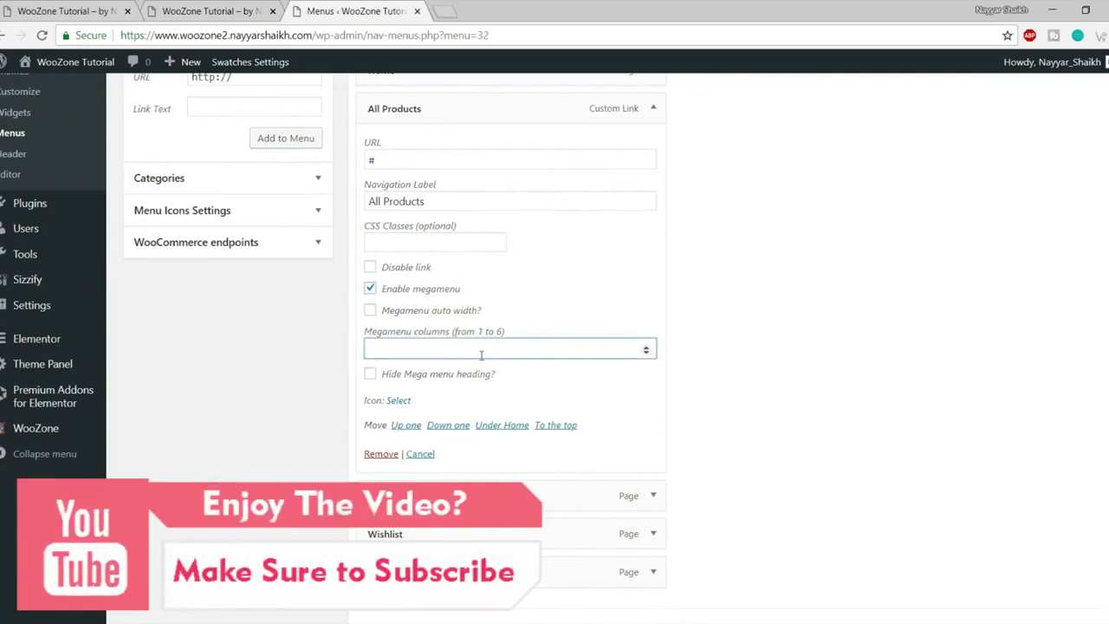
pyautogui.click(653, 108)
# - Add a 'Bags' custom link with URL # and nest it under All Products
pyautogui.scroll(2, 263, 271)
pyautogui.moveTo(262, 271); pyautogui.dragTo(159, 273)
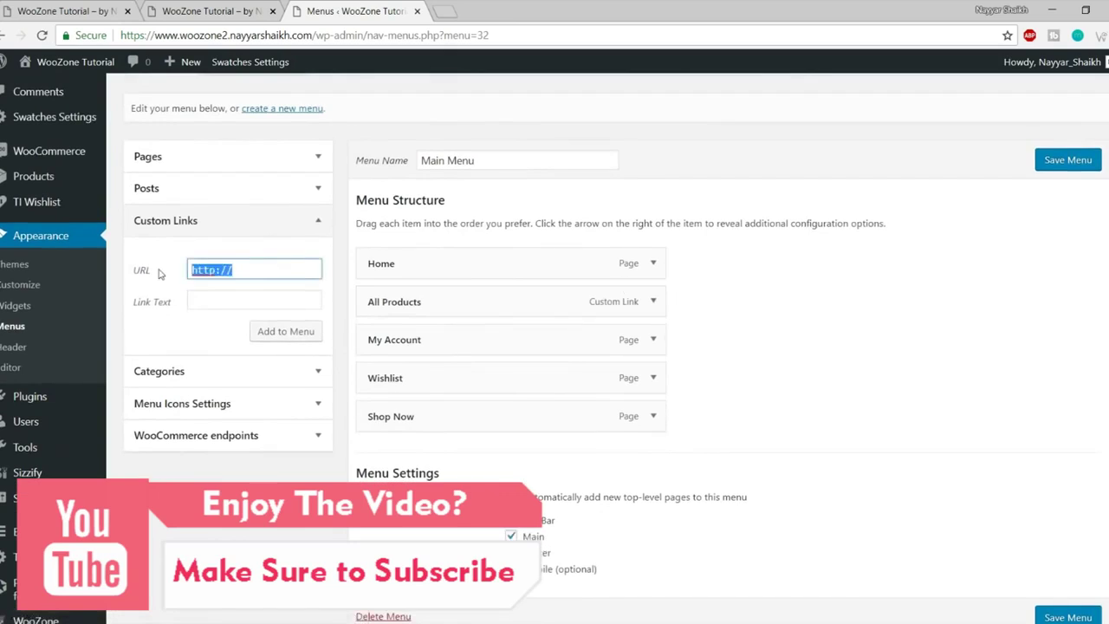
pyautogui.write('#')
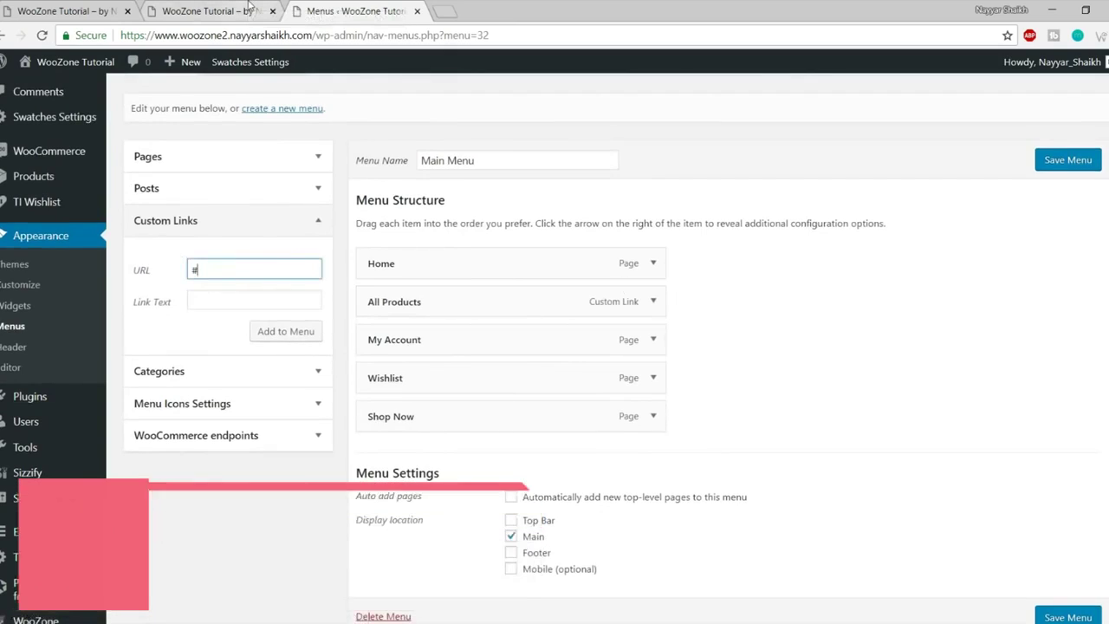
pyautogui.press('Tab')
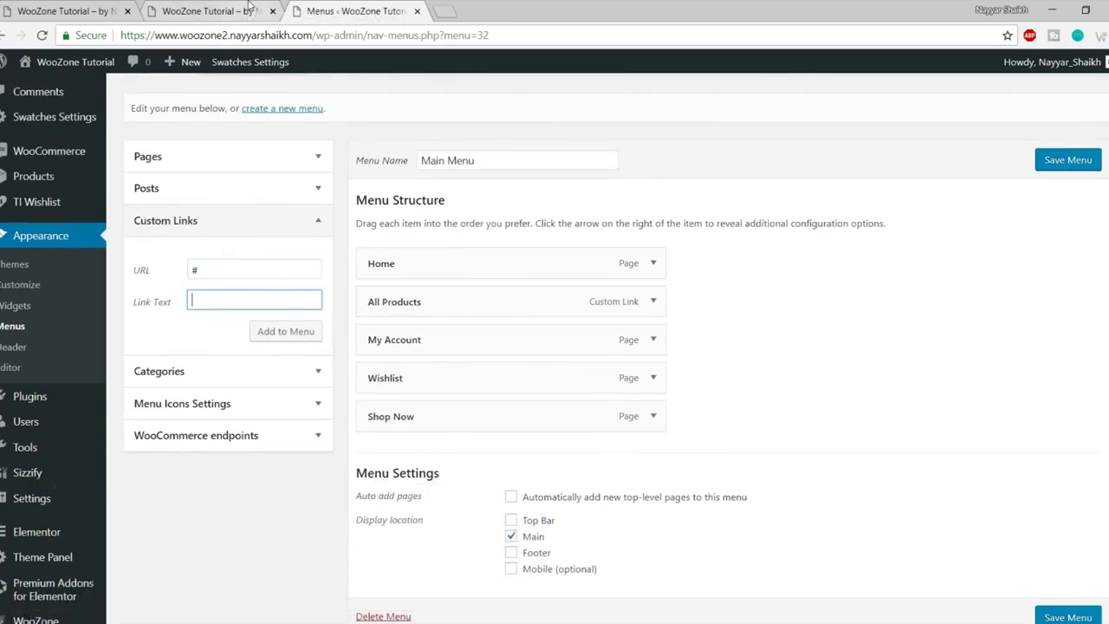
pyautogui.click(269, 331)
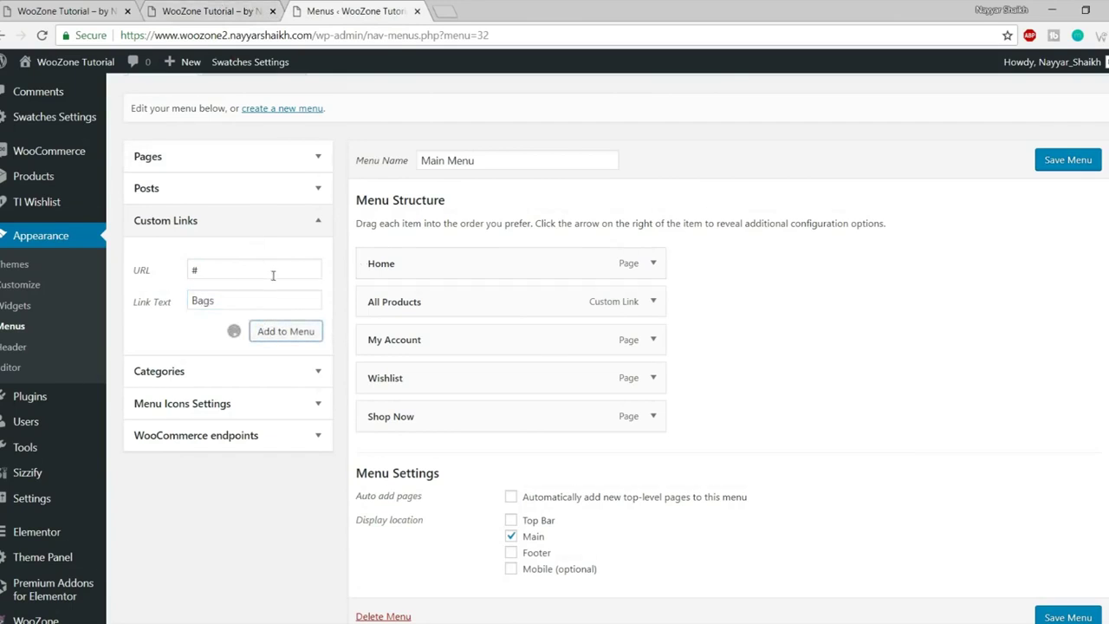
pyautogui.scroll(-1, 272, 277)
pyautogui.moveTo(443, 362); pyautogui.dragTo(384, 232)
pyautogui.moveTo(309, 194); pyautogui.dragTo(143, 198)
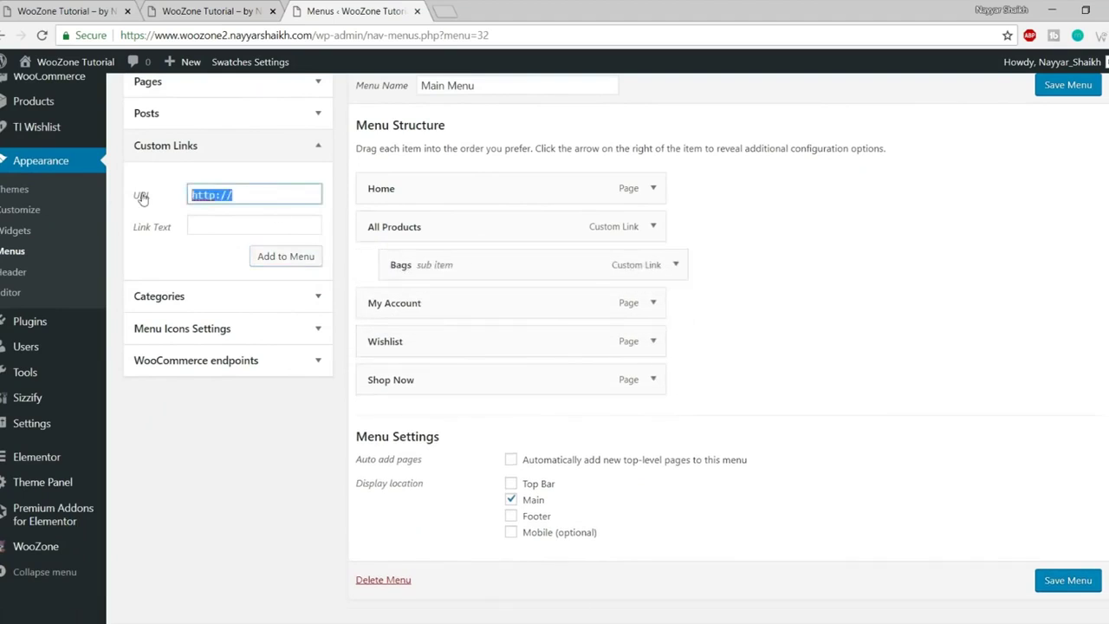
# - Add a 'Shirts' custom link and nest it under All Products below Bags
pyautogui.write('Shirts')
pyautogui.hotkey('ctrl', 'a')
pyautogui.hotkey('ctrl', 'c')
pyautogui.press('BackSpace')
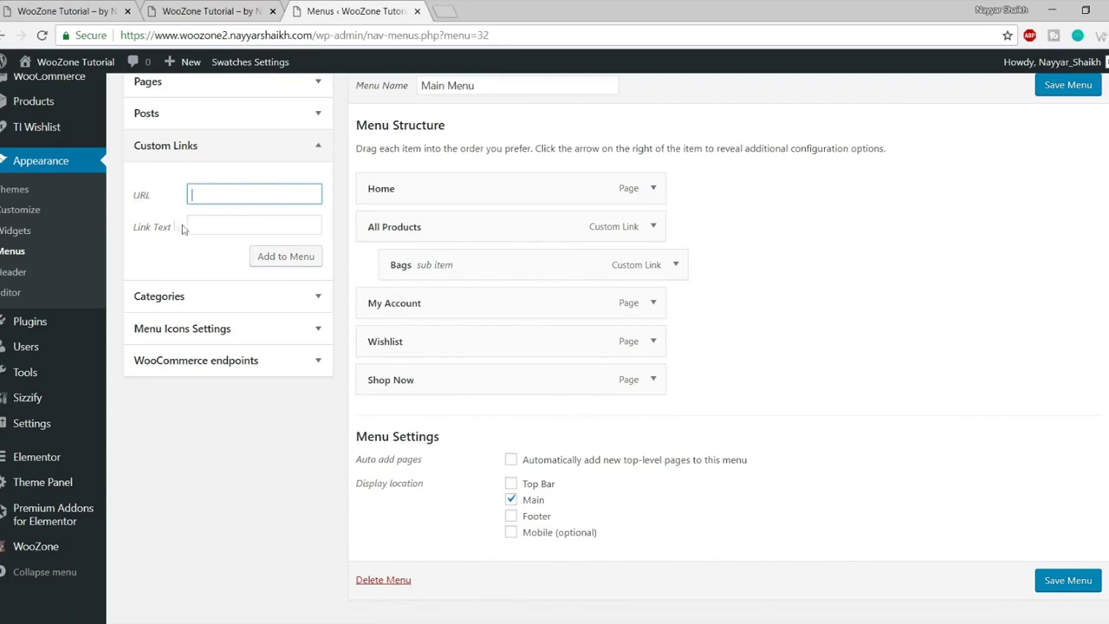
pyautogui.click(230, 227)
pyautogui.hotkey('ctrl', 'v')
pyautogui.click(217, 187)
pyautogui.click(289, 263)
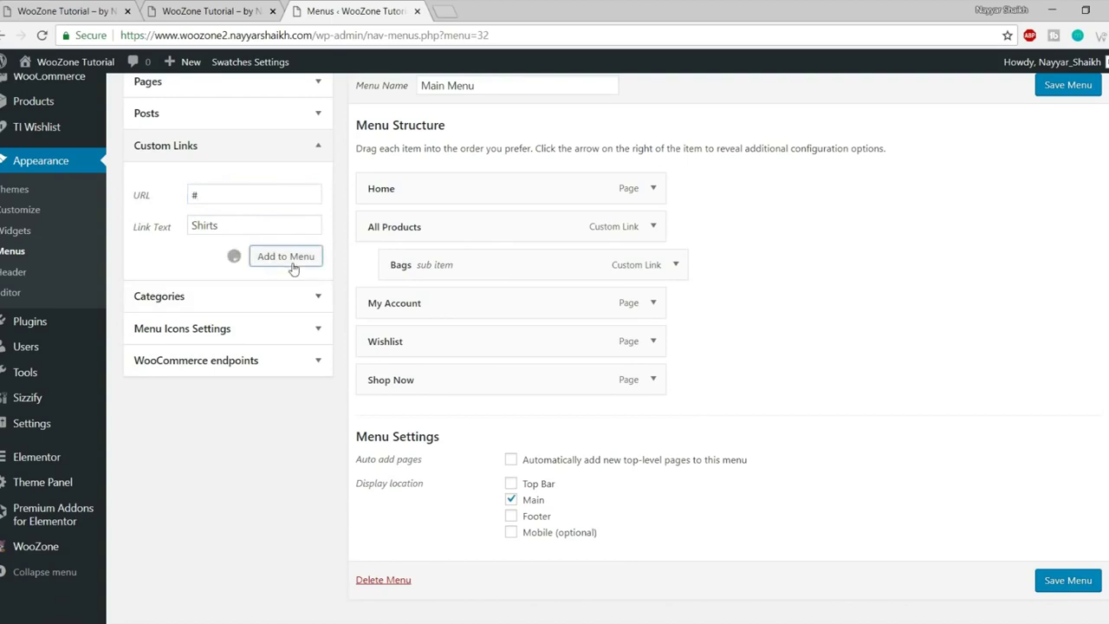
pyautogui.moveTo(448, 415); pyautogui.dragTo(465, 307)
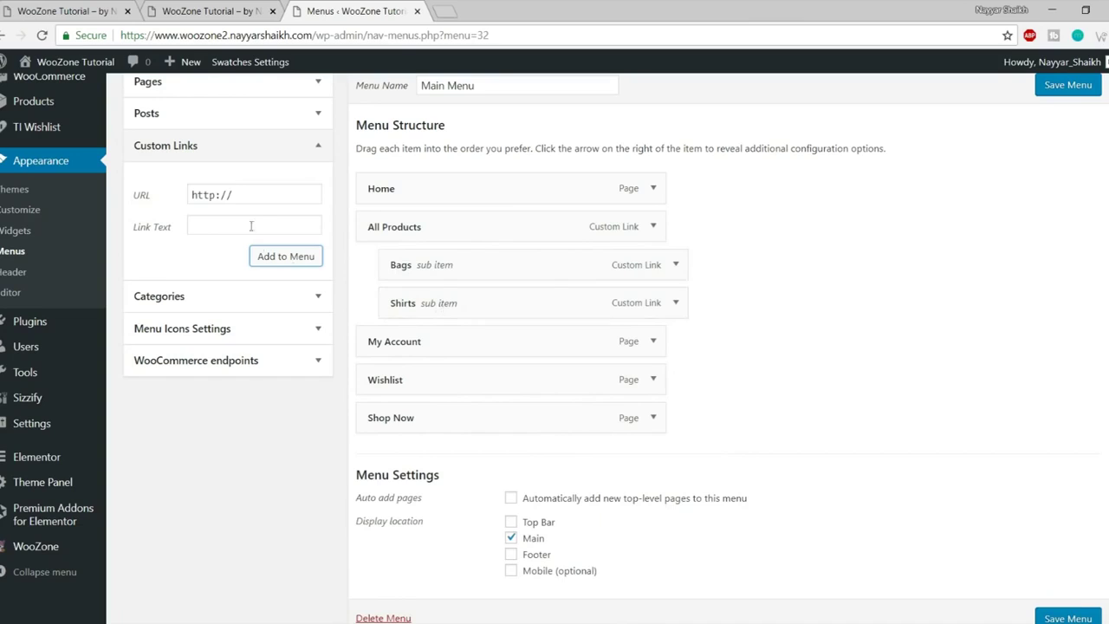
# - Add a 'Shoes' custom link with URL # nested under All Products below Shirts
pyautogui.moveTo(260, 195); pyautogui.dragTo(161, 200)
pyautogui.write('#')
pyautogui.press('Tab')
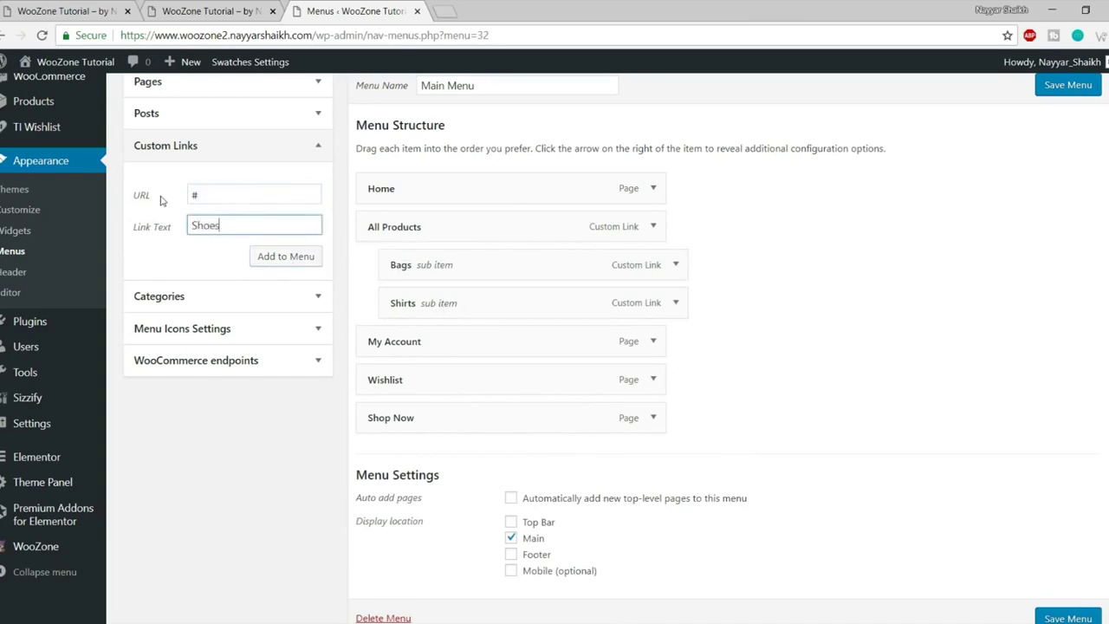
pyautogui.click(252, 257)
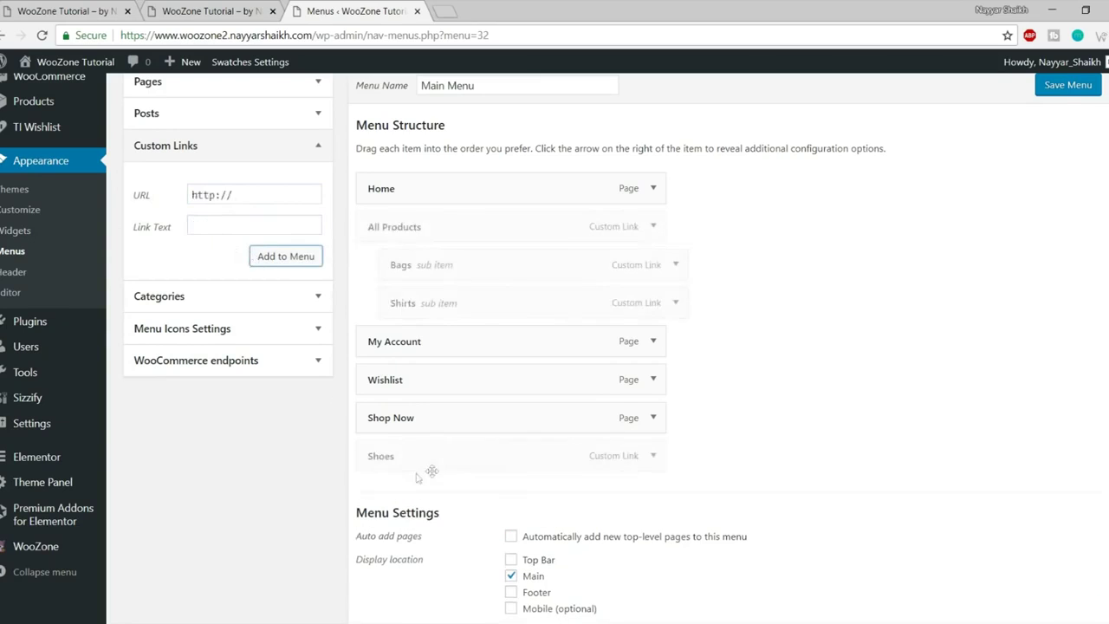
pyautogui.moveTo(433, 459); pyautogui.dragTo(457, 346)
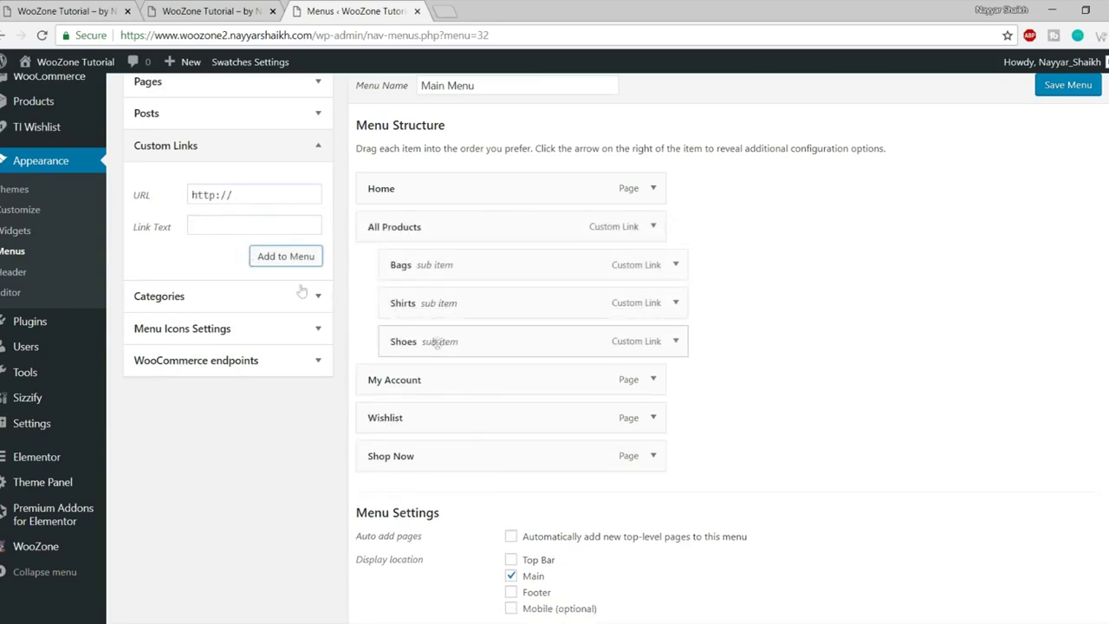
pyautogui.moveTo(247, 194); pyautogui.dragTo(180, 190)
# - Add a 'Sunglasses' custom link with URL # nested below Shoes
pyautogui.write('#')
pyautogui.press('Tab')
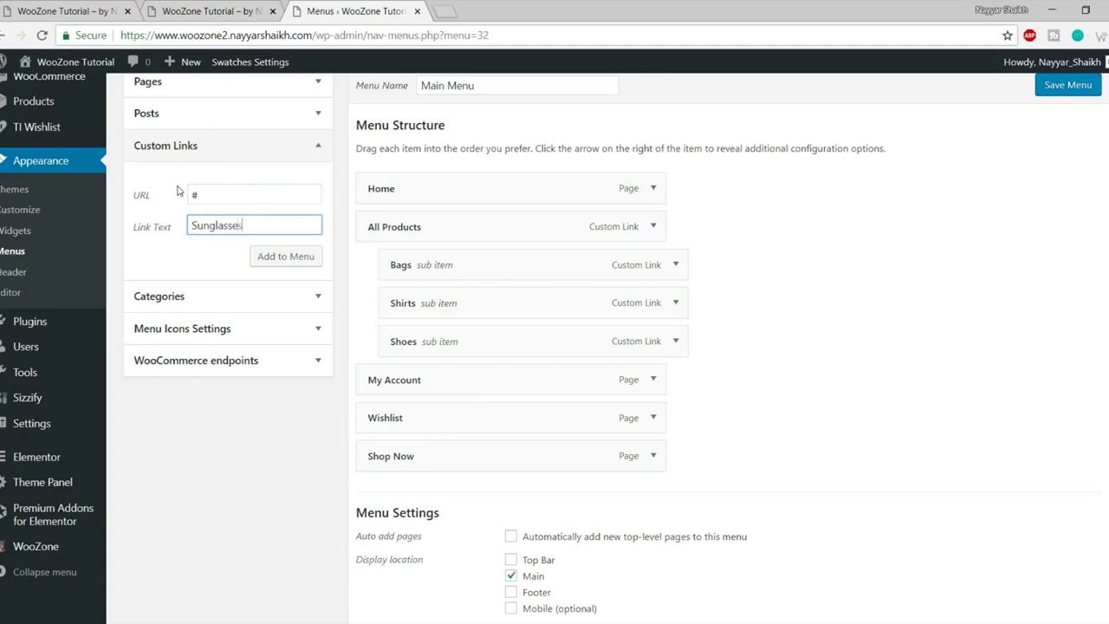
pyautogui.write('Sunglasses')
pyautogui.click(285, 256)
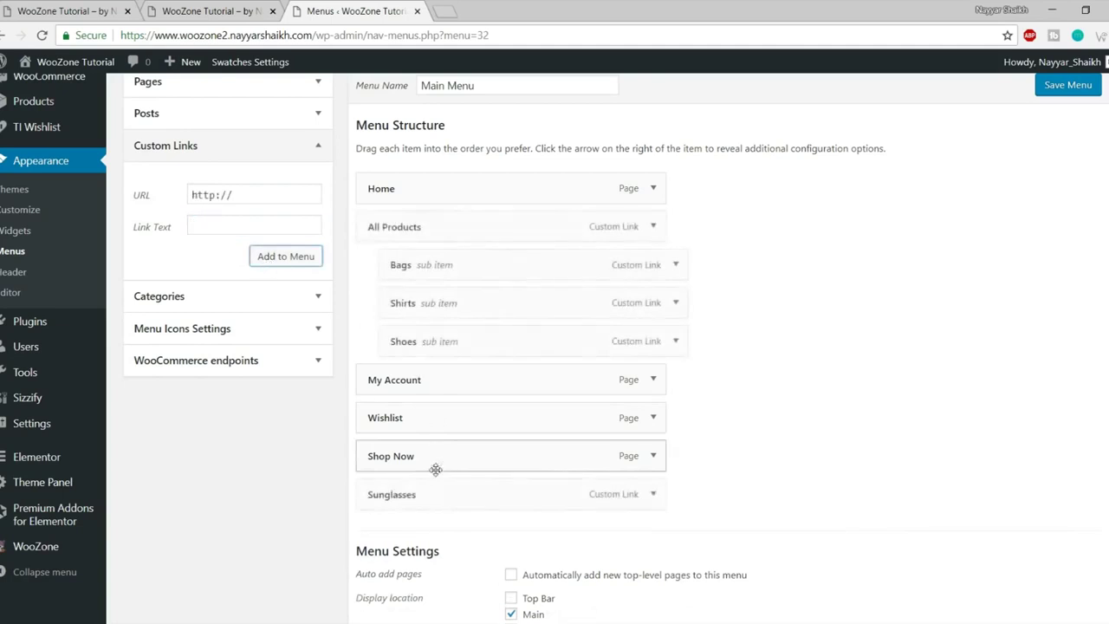
pyautogui.moveTo(431, 486); pyautogui.dragTo(463, 379)
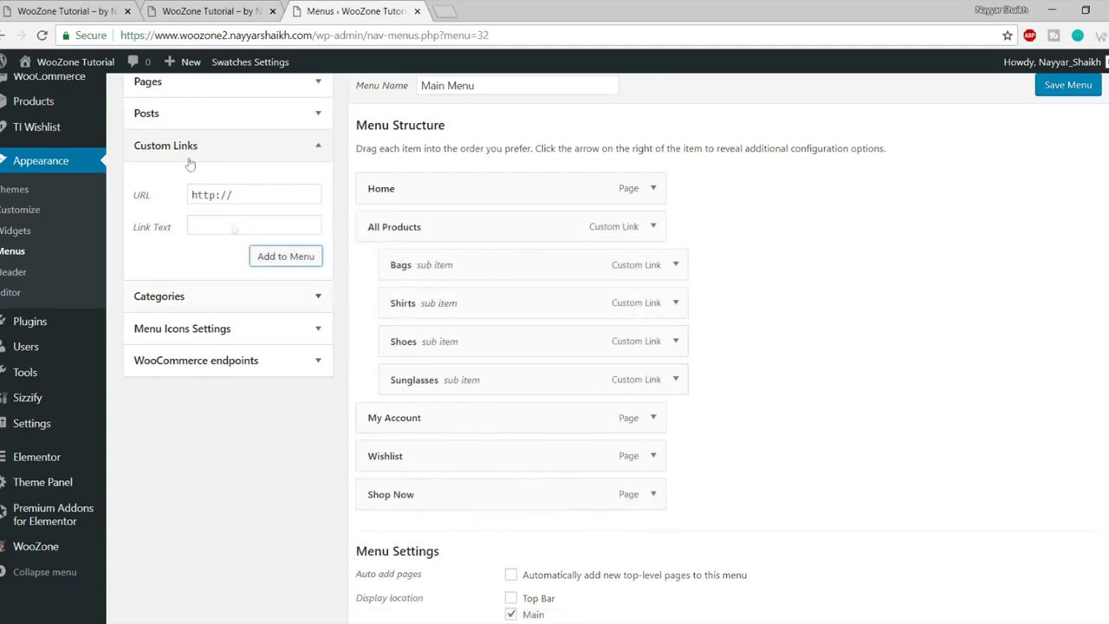
# - Add a 'Column 5' custom link with URL # nested below Sunglasses, then save the menu
pyautogui.click(83, 11)
pyautogui.moveTo(425, 136)
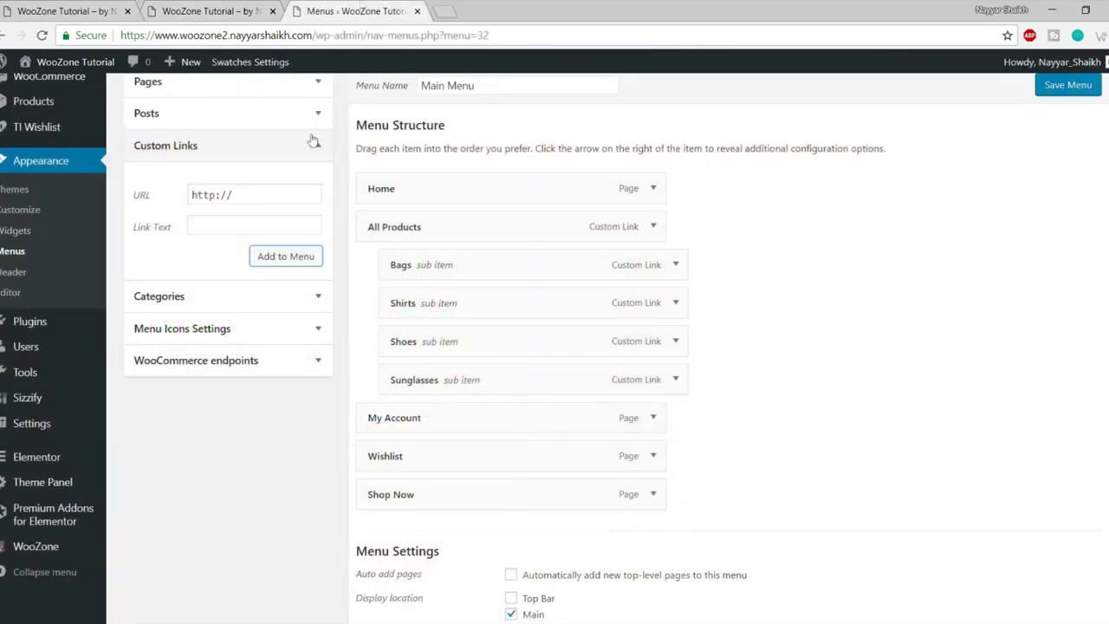
pyautogui.moveTo(272, 187); pyautogui.dragTo(160, 206)
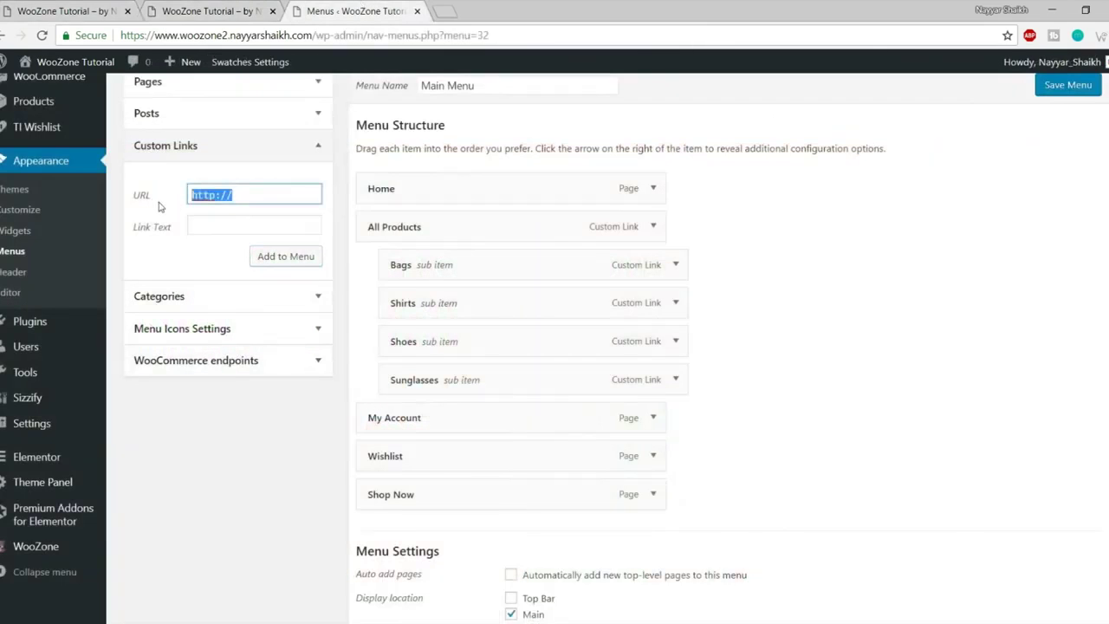
pyautogui.write('#')
pyautogui.press('Tab')
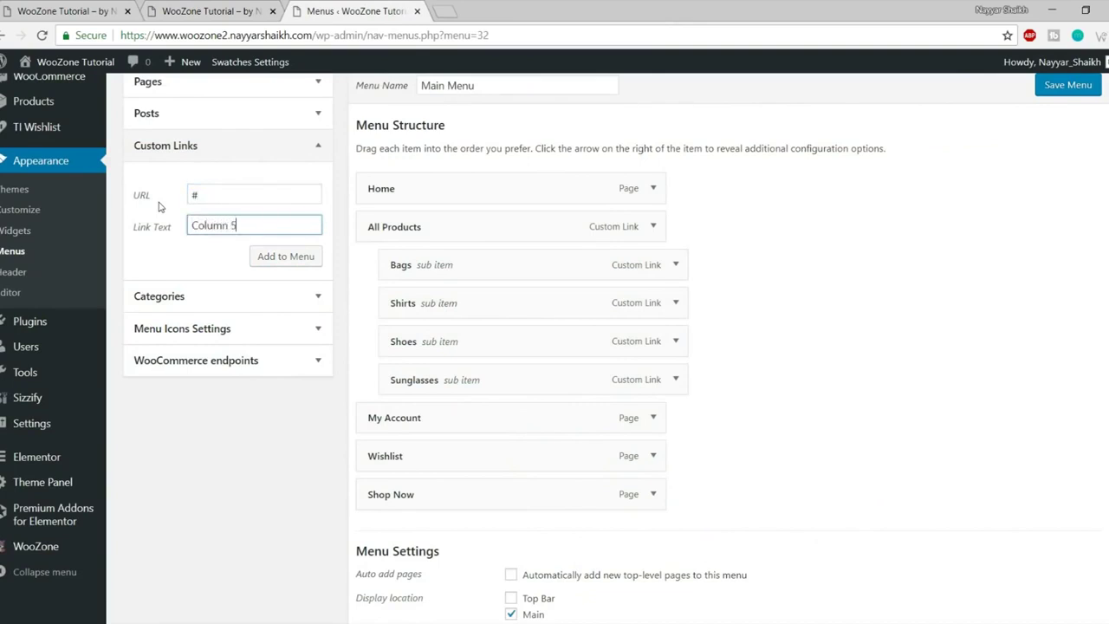
pyautogui.click(291, 259)
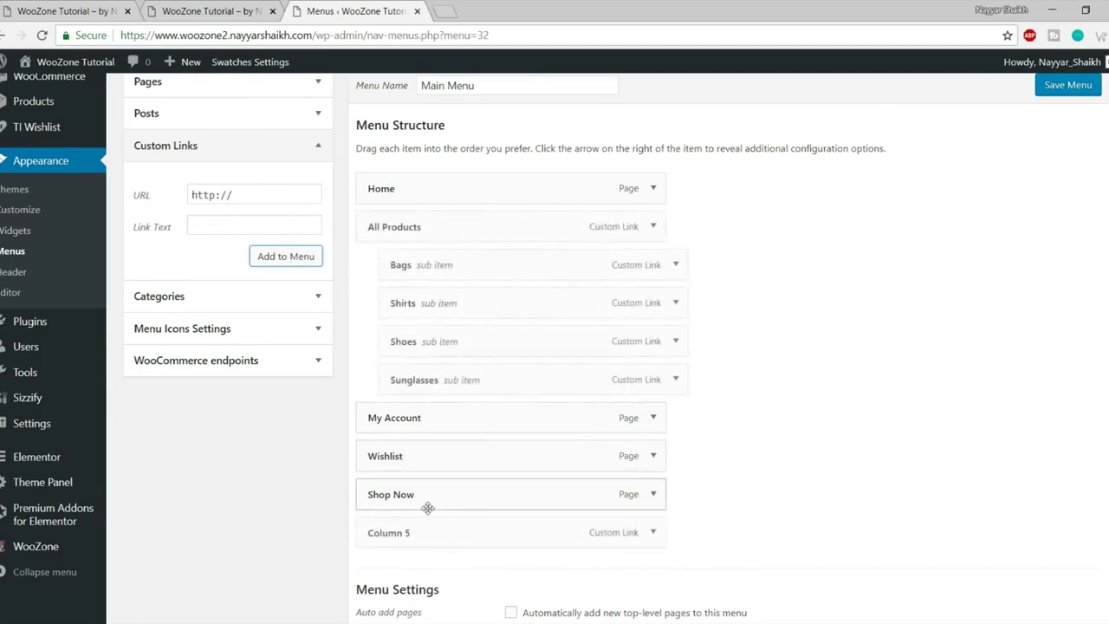
pyautogui.moveTo(408, 531); pyautogui.dragTo(455, 420)
pyautogui.scroll(-2, 1074, 433)
pyautogui.click(1057, 542)
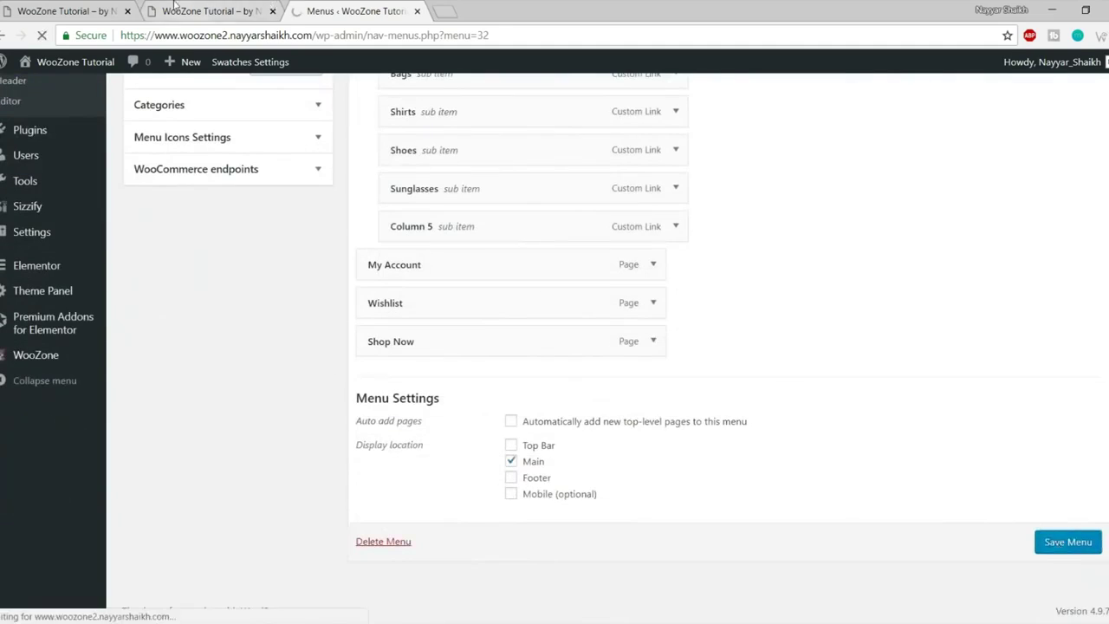
pyautogui.click(208, 10)
pyautogui.click(41, 38)
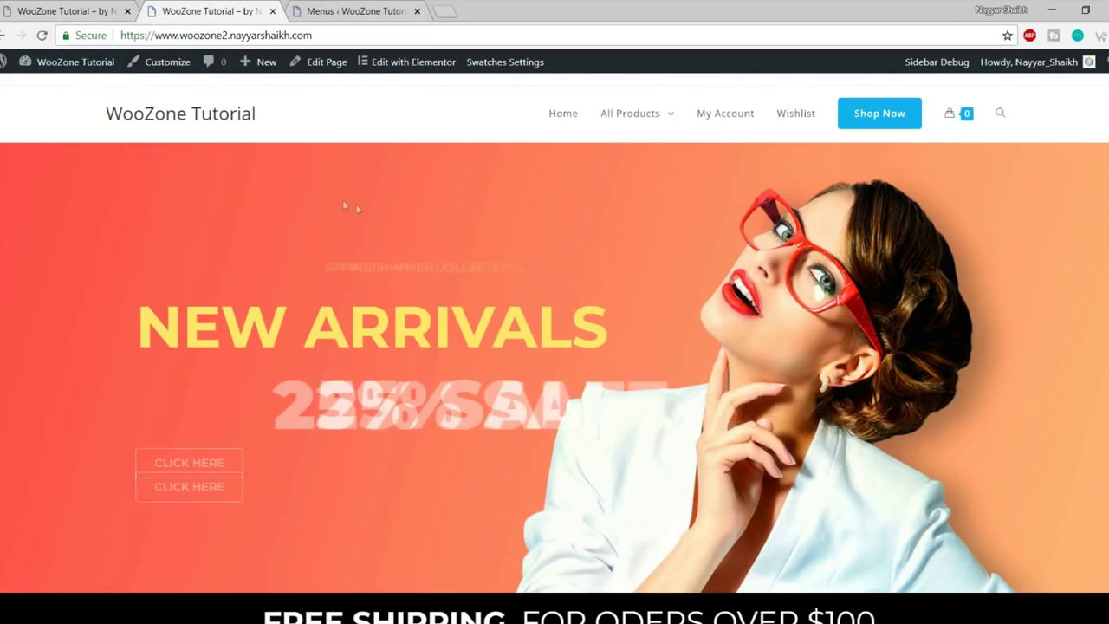
pyautogui.moveTo(639, 119)
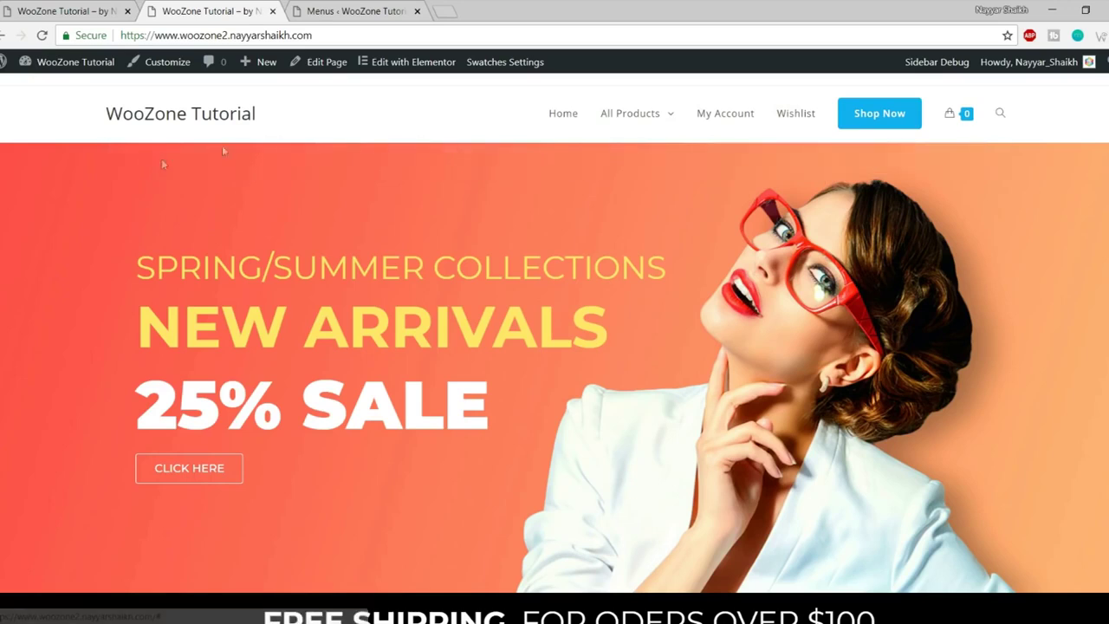
pyautogui.click(385, 7)
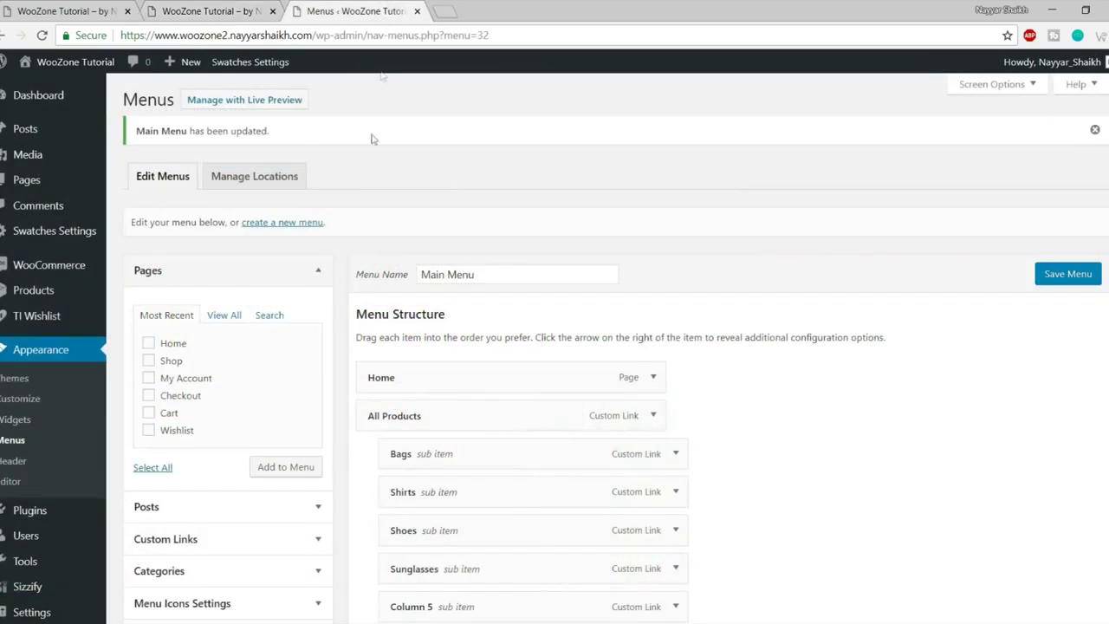
# - Expand the Custom Links form and set its URL to #
pyautogui.scroll(-6, 277, 302)
pyautogui.click(244, 240)
pyautogui.scroll(3, 244, 240)
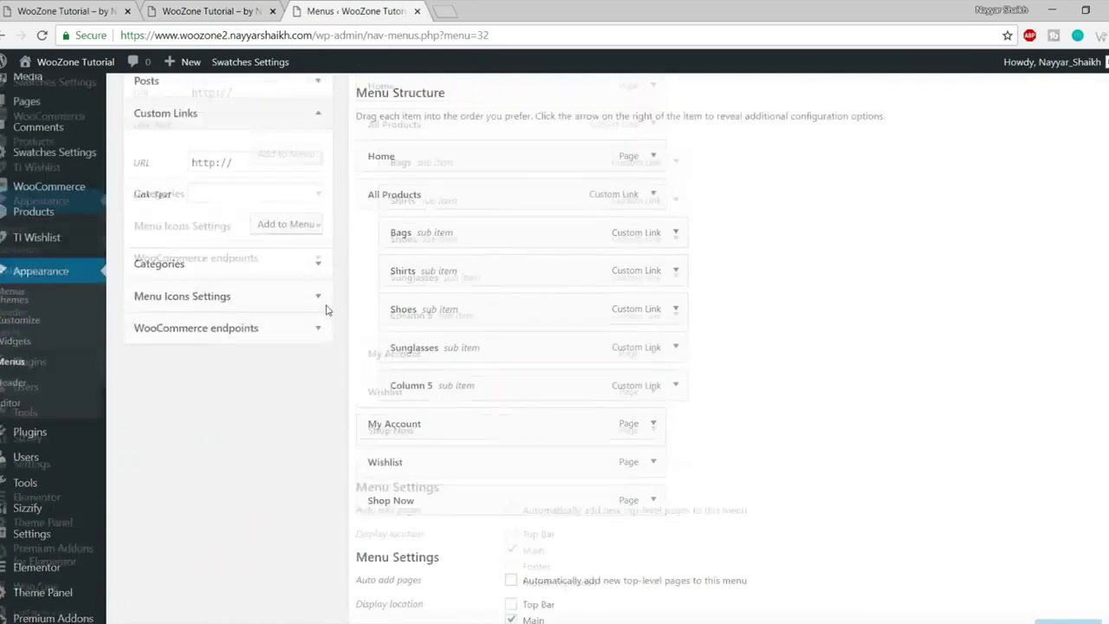
pyautogui.click(136, 317)
pyautogui.write('#')
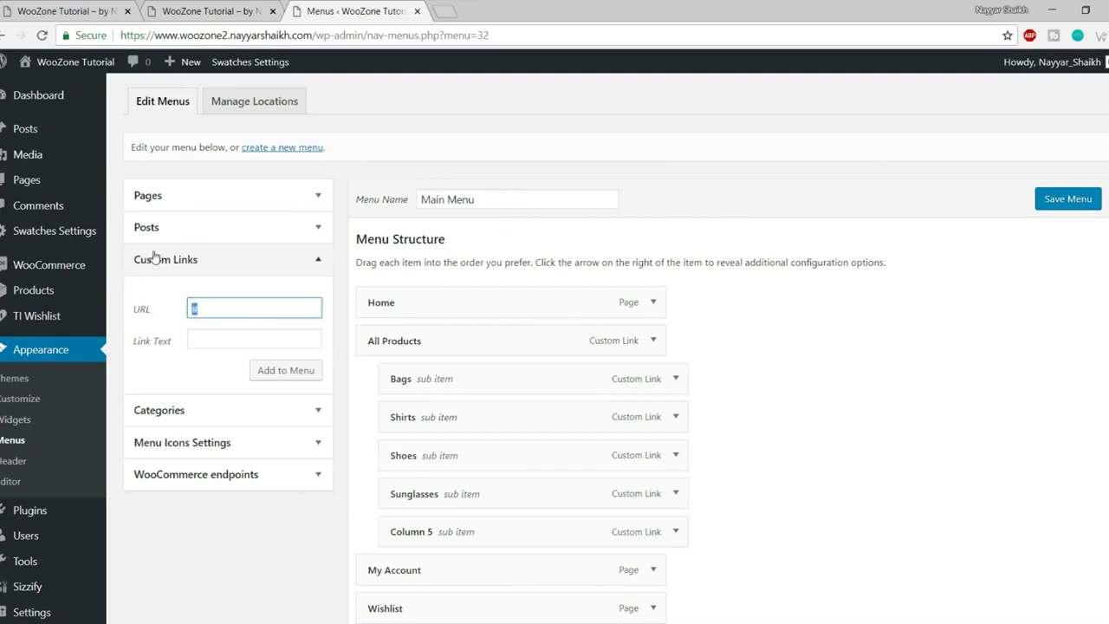
# - Open Products > Categories in a new tab and copy the Bags category's link address
pyautogui.moveTo(14, 293)
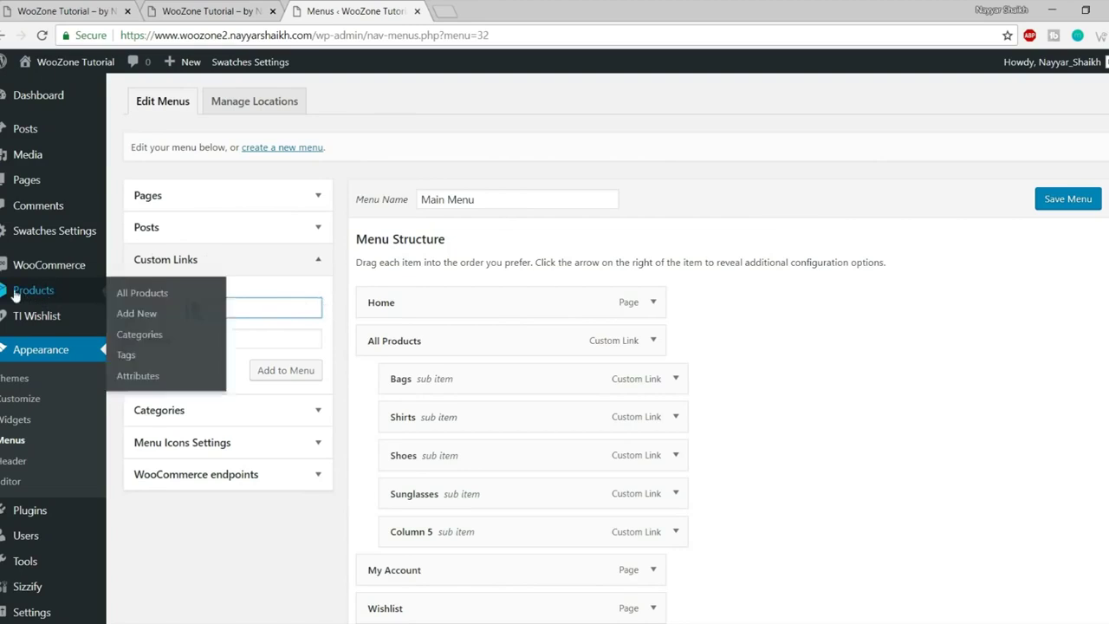
pyautogui.rightClick(153, 338)
pyautogui.click(200, 344)
pyautogui.click(512, 17)
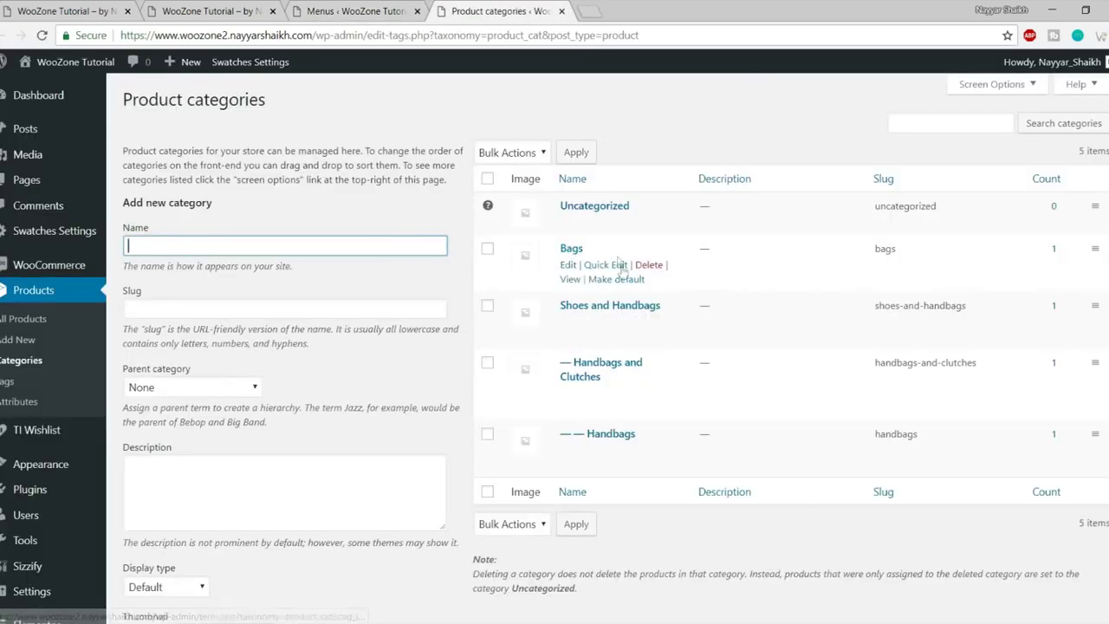
pyautogui.rightClick(570, 280)
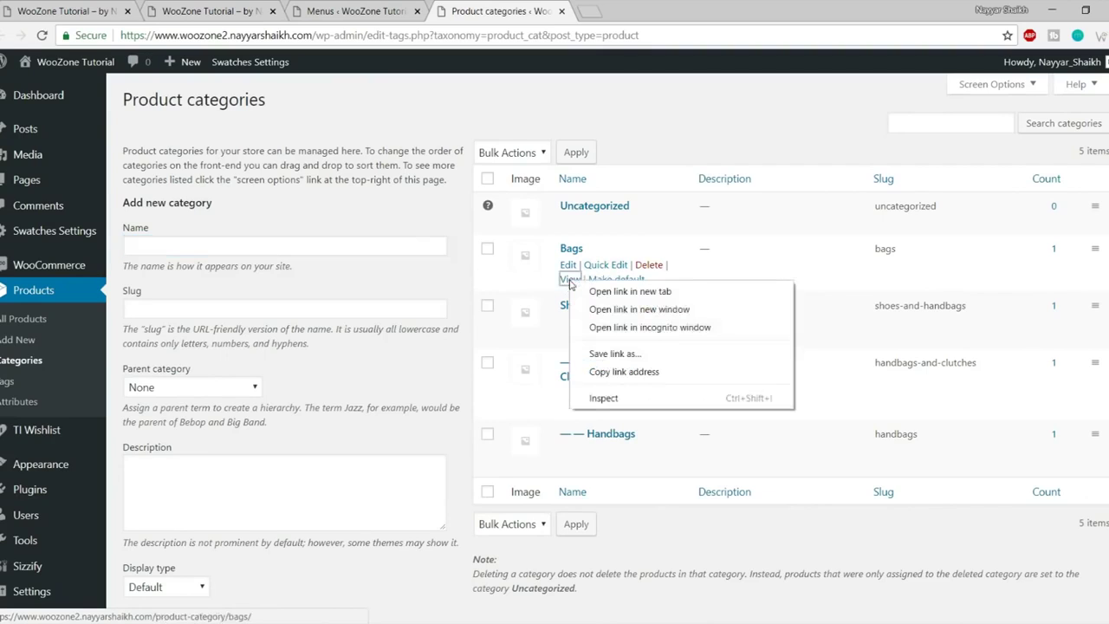
pyautogui.click(633, 371)
pyautogui.click(364, 10)
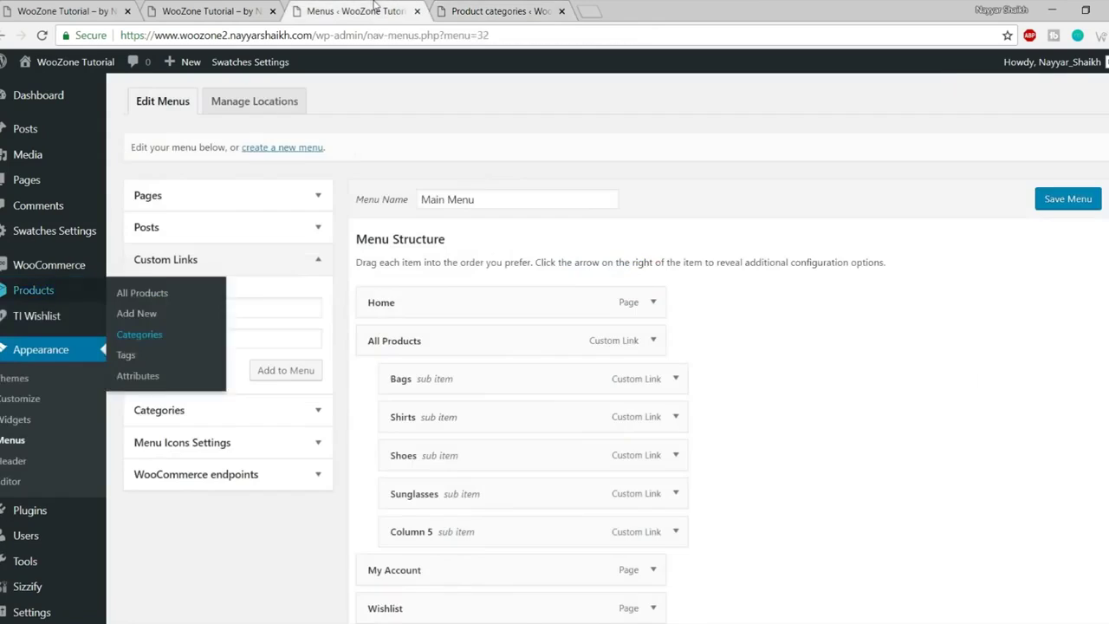
# - Add a 'School Bags' custom link pointing to the pasted Bags category address
pyautogui.click(291, 303)
pyautogui.hotkey('ctrl', 'v')
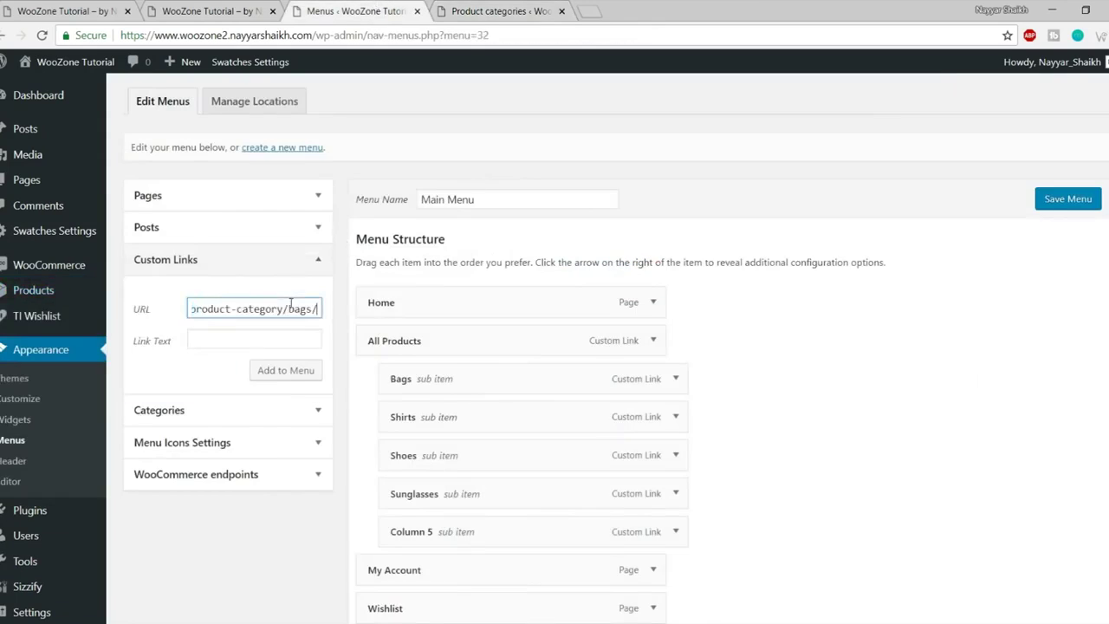
pyautogui.click(296, 331)
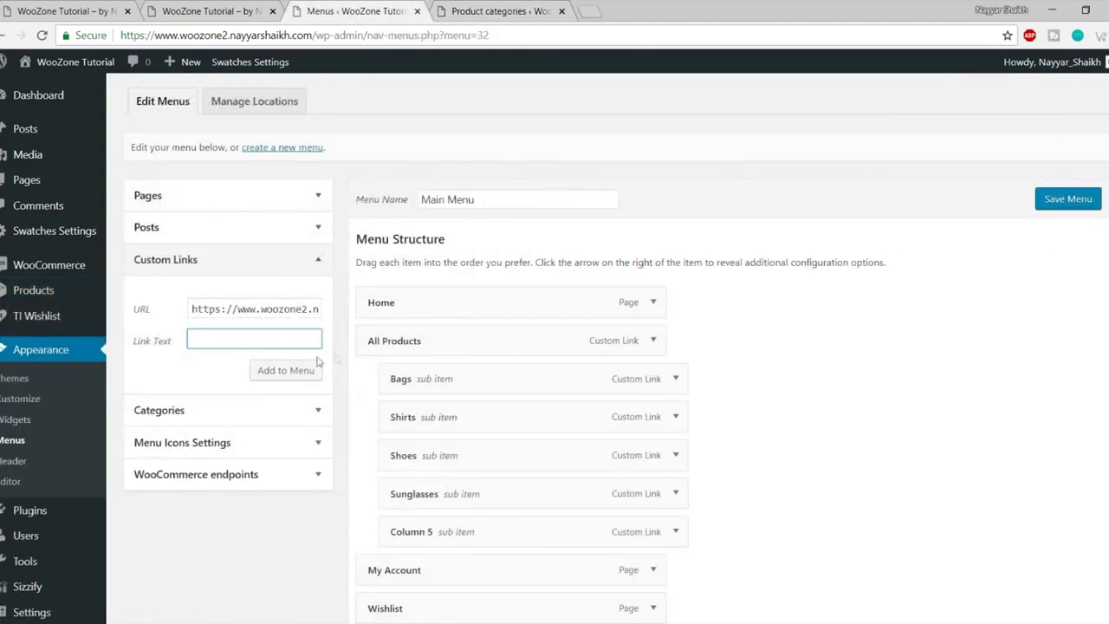
pyautogui.write('s')
pyautogui.click(266, 370)
# - Add 'Nylon Bags' and 'Jeans Bags' custom links, each with URL #
pyautogui.click(258, 309)
pyautogui.hotkey('ctrl', 'a')
pyautogui.write('#')
pyautogui.press('Tab')
pyautogui.write('Nylon Bags')
pyautogui.click(288, 372)
pyautogui.click(245, 308)
pyautogui.hotkey('ctrl', 'a')
pyautogui.write('#')
pyautogui.press('Tab')
pyautogui.write('Jeans Bags')
pyautogui.click(285, 370)
# - Add 'Bags' and 'PU Bags' custom links, each with URL #
pyautogui.click(249, 309)
pyautogui.hotkey('ctrl', 'a')
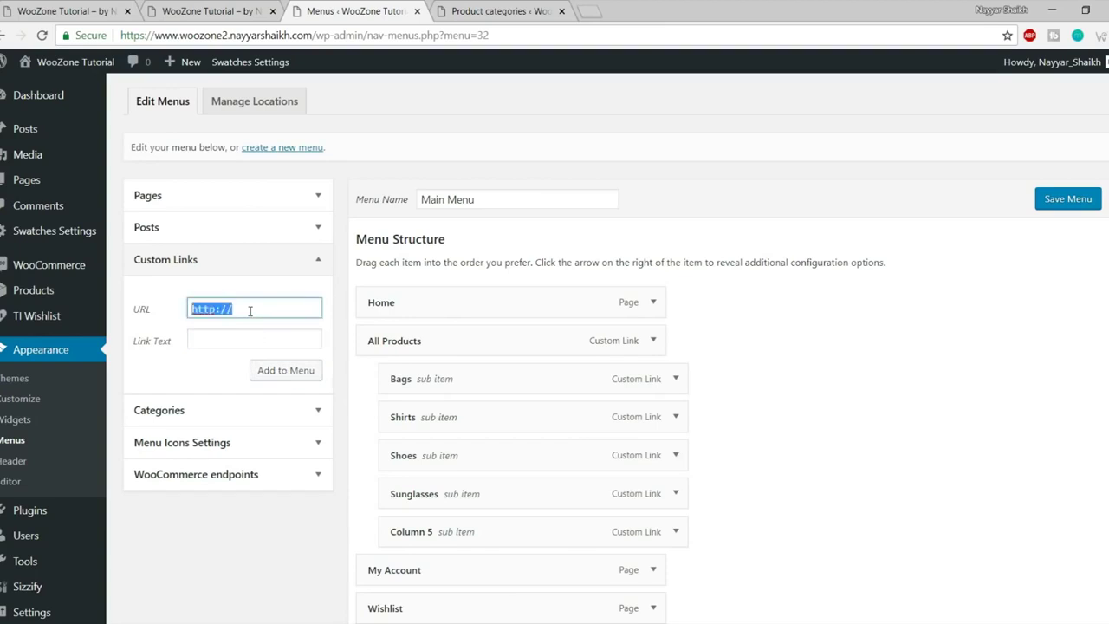
pyautogui.write('#')
pyautogui.press('Tab')
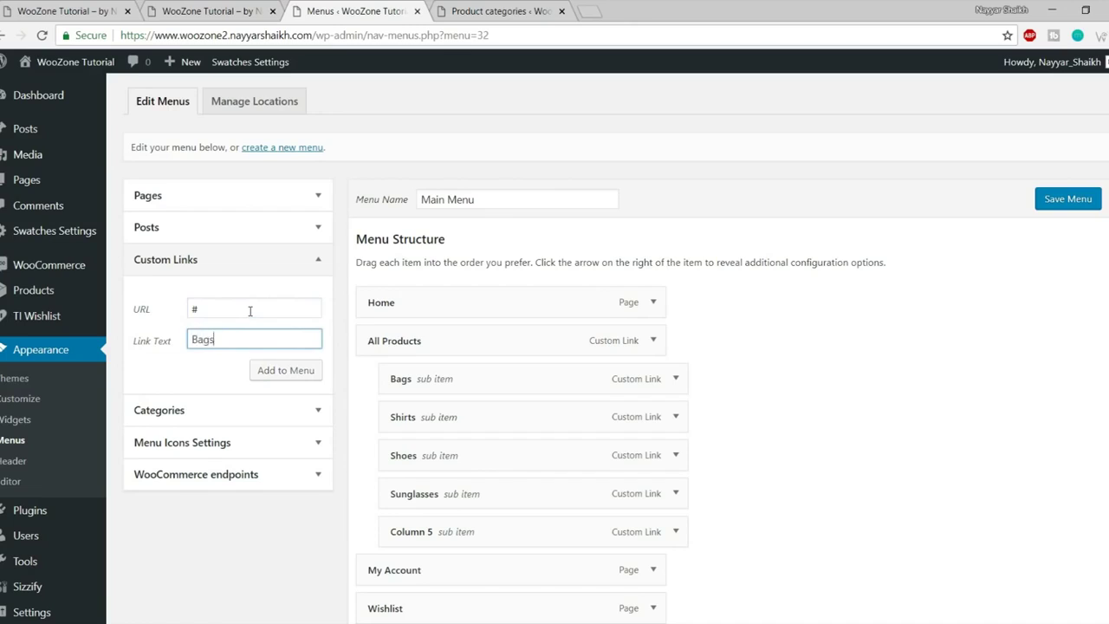
pyautogui.click(299, 375)
pyautogui.tripleClick(263, 303)
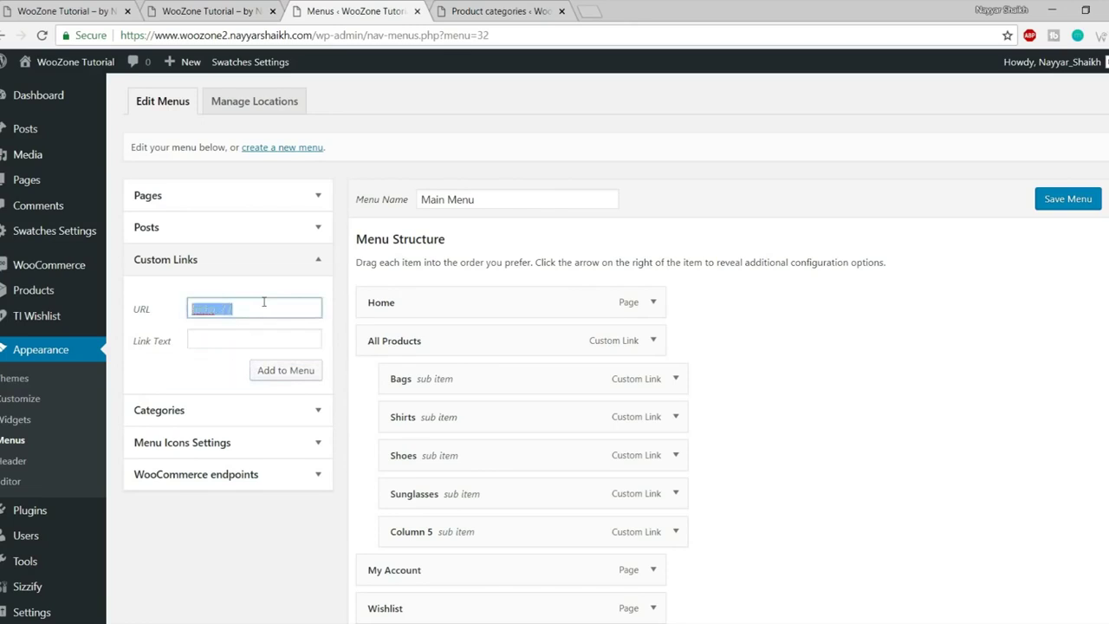
pyautogui.write('#')
pyautogui.press('Tab')
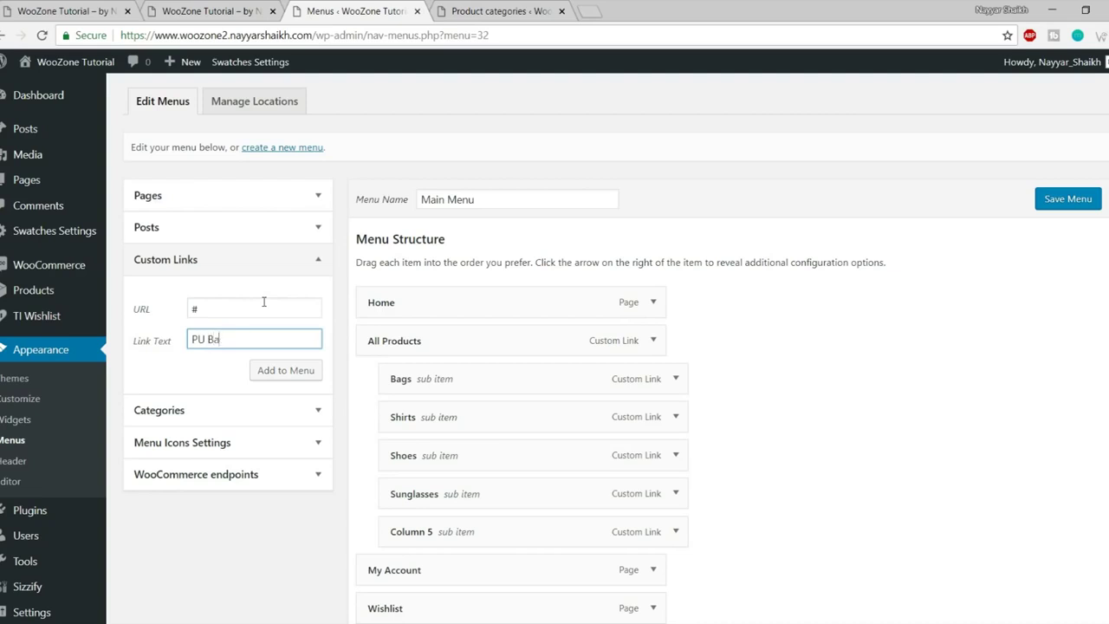
pyautogui.click(279, 371)
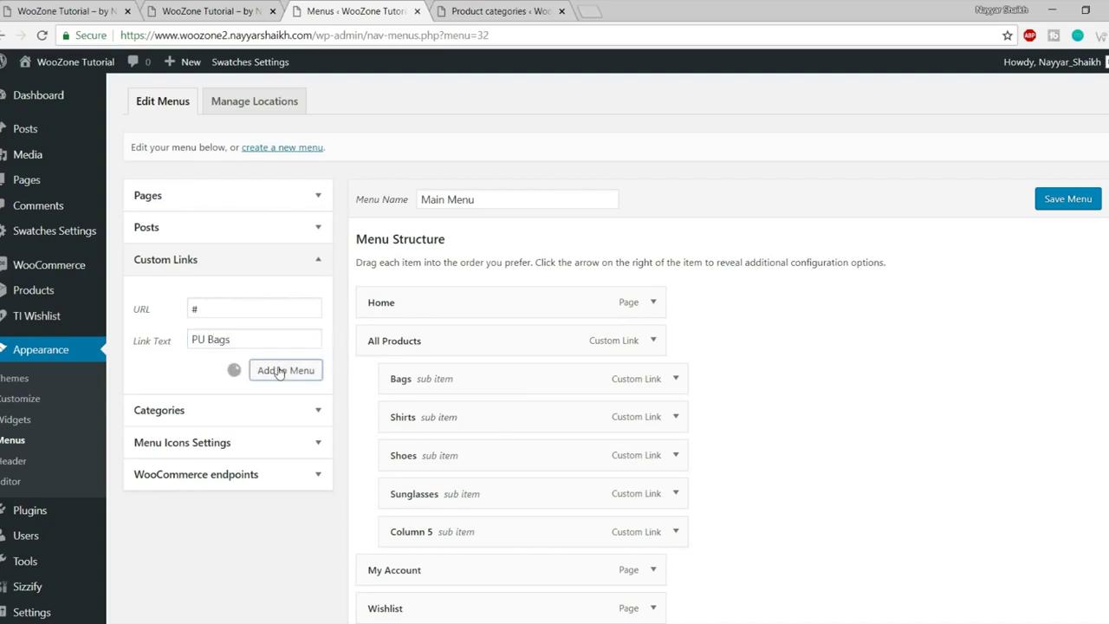
pyautogui.scroll(-3, 330, 382)
# - Nest Nylon Bags, Jeans Bags, School Bags, Bags and PU Bags beneath the Bags sub item
pyautogui.scroll(-1, 416, 459)
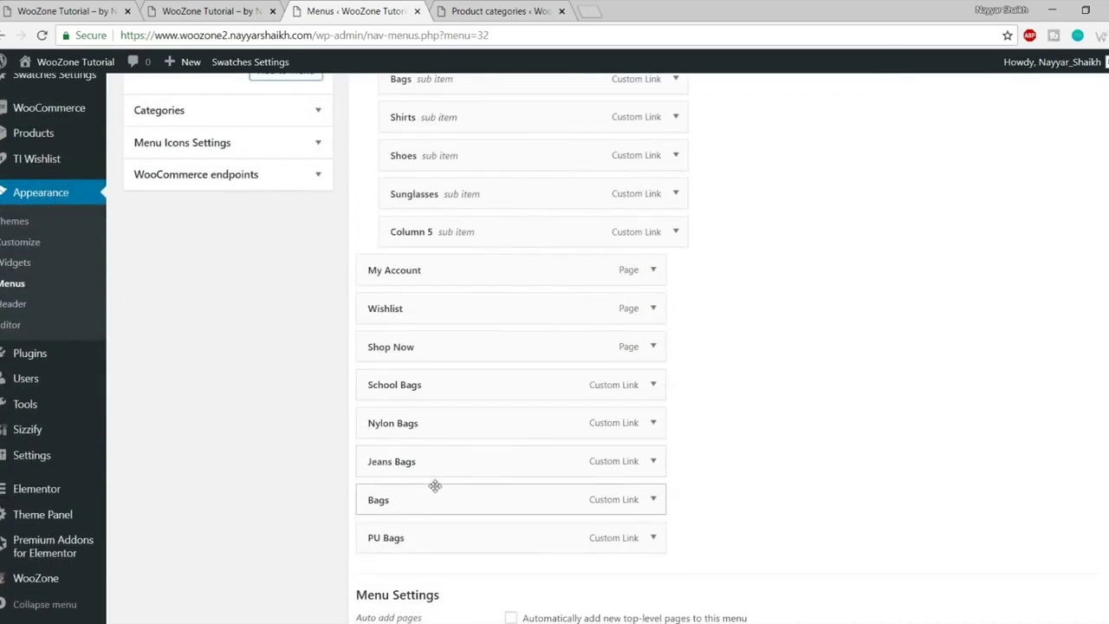
pyautogui.moveTo(430, 425); pyautogui.dragTo(482, 112)
pyautogui.moveTo(426, 475); pyautogui.dragTo(477, 160)
pyautogui.moveTo(413, 463); pyautogui.dragTo(466, 201)
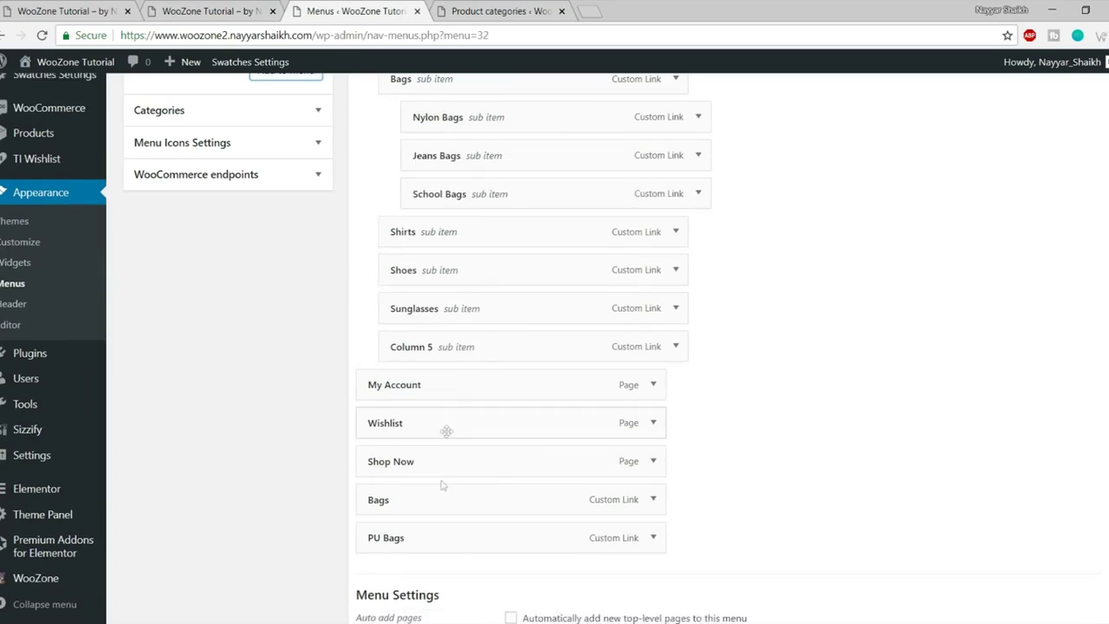
pyautogui.moveTo(440, 499); pyautogui.dragTo(493, 233)
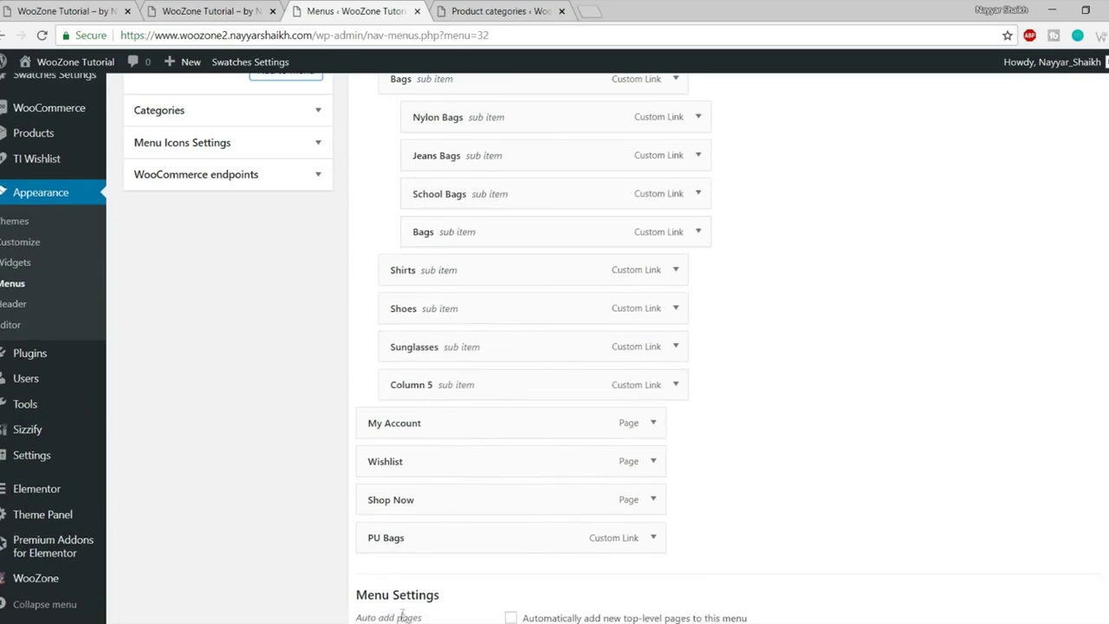
pyautogui.moveTo(425, 543); pyautogui.dragTo(508, 280)
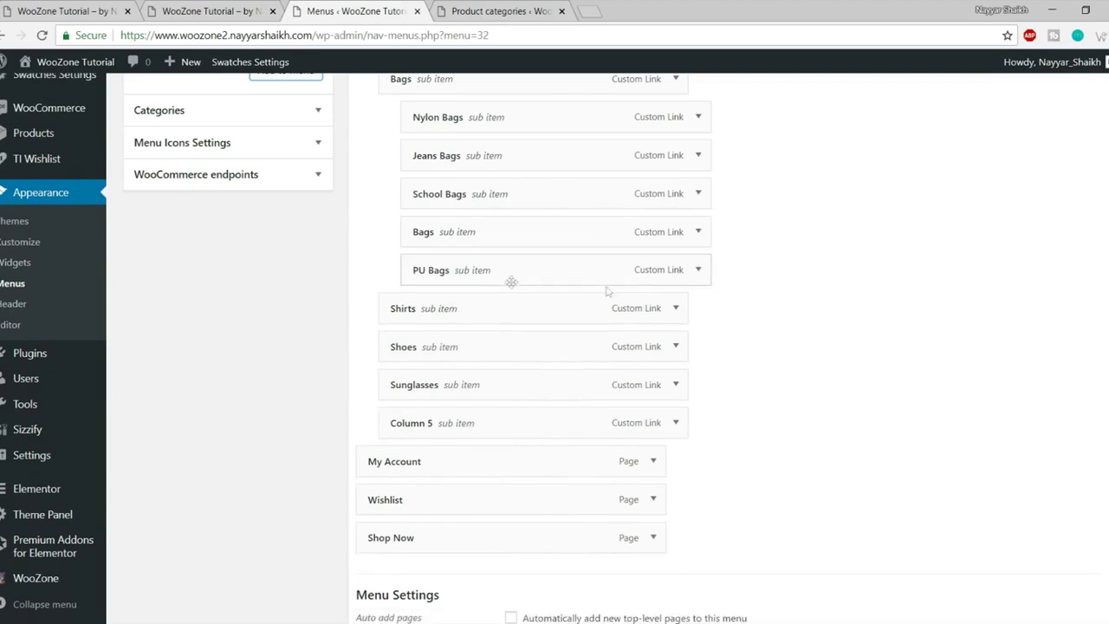
# - Save the Main Menu and view the store's front page
pyautogui.scroll(2, 700, 346)
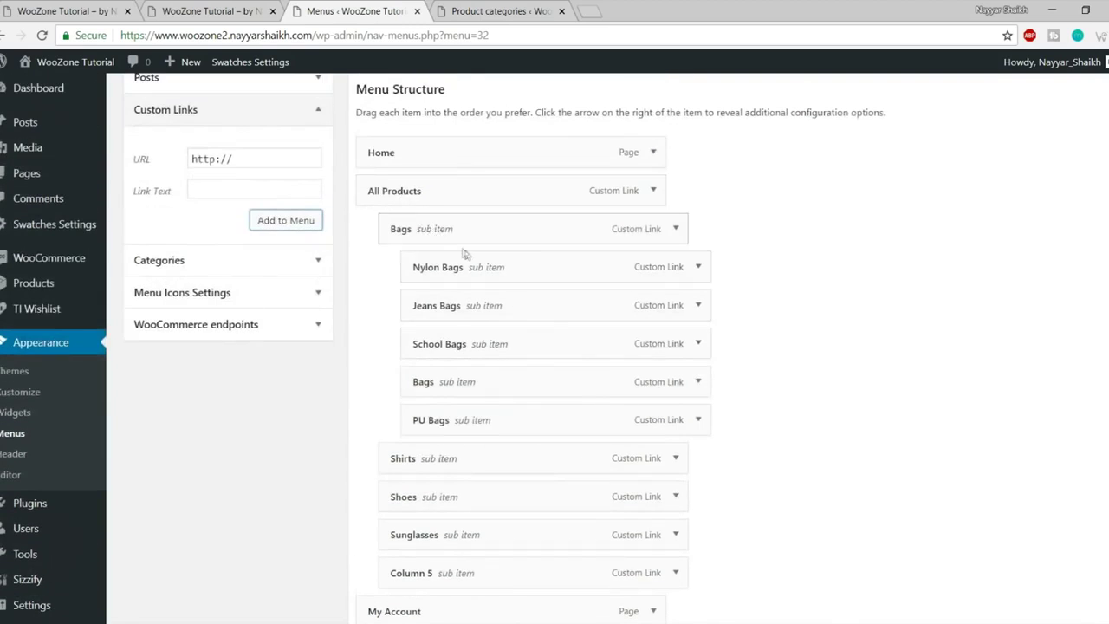
pyautogui.scroll(-5, 502, 389)
pyautogui.click(1084, 593)
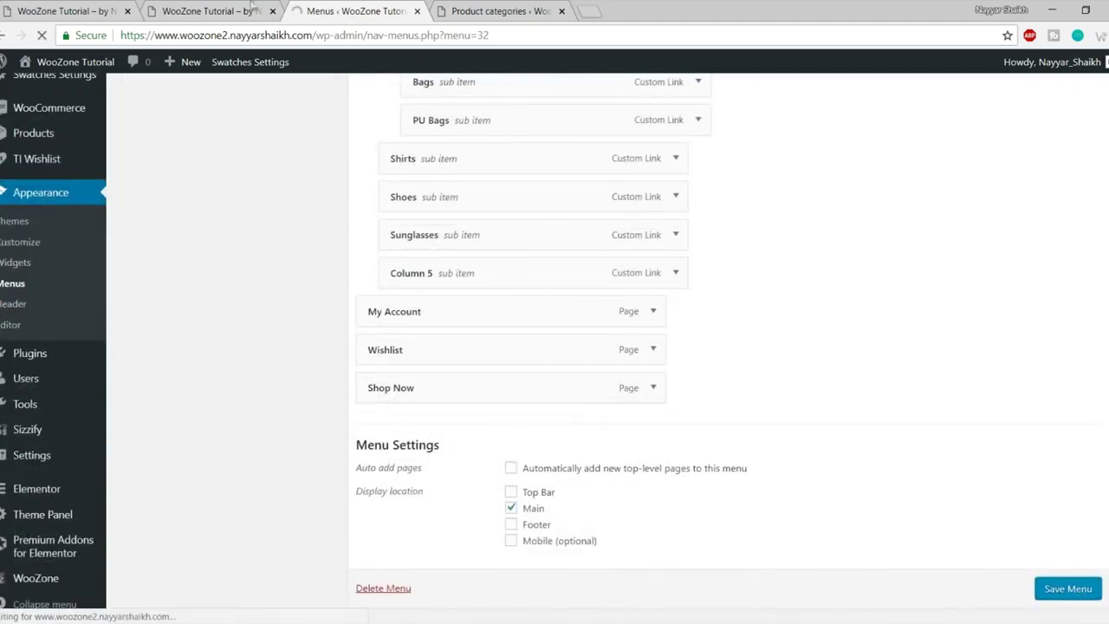
pyautogui.click(251, 10)
pyautogui.click(40, 35)
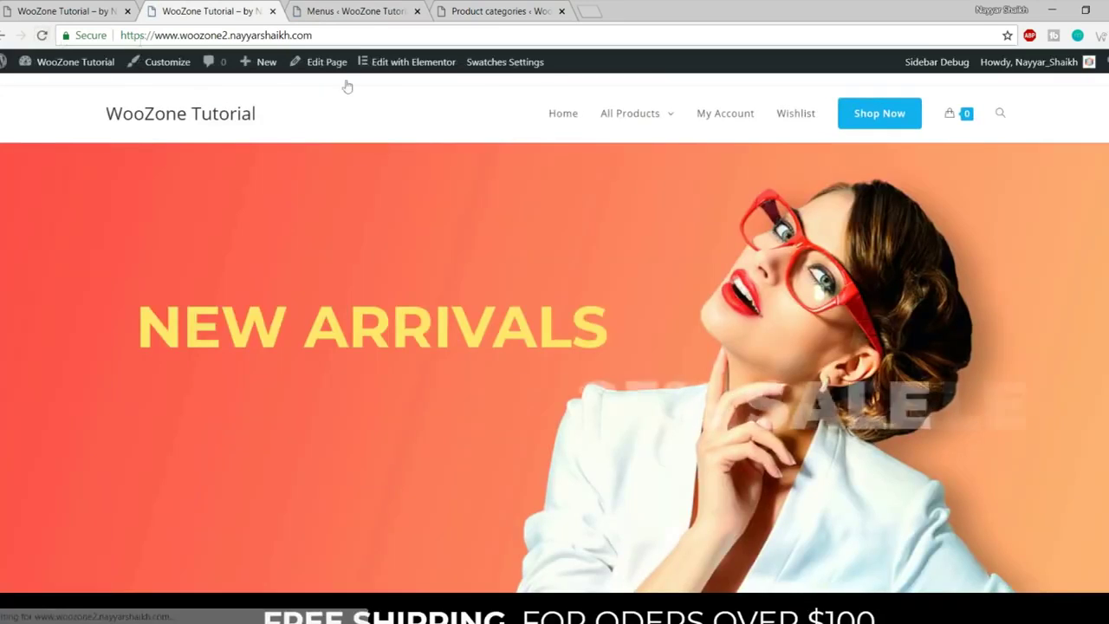
pyautogui.moveTo(656, 109)
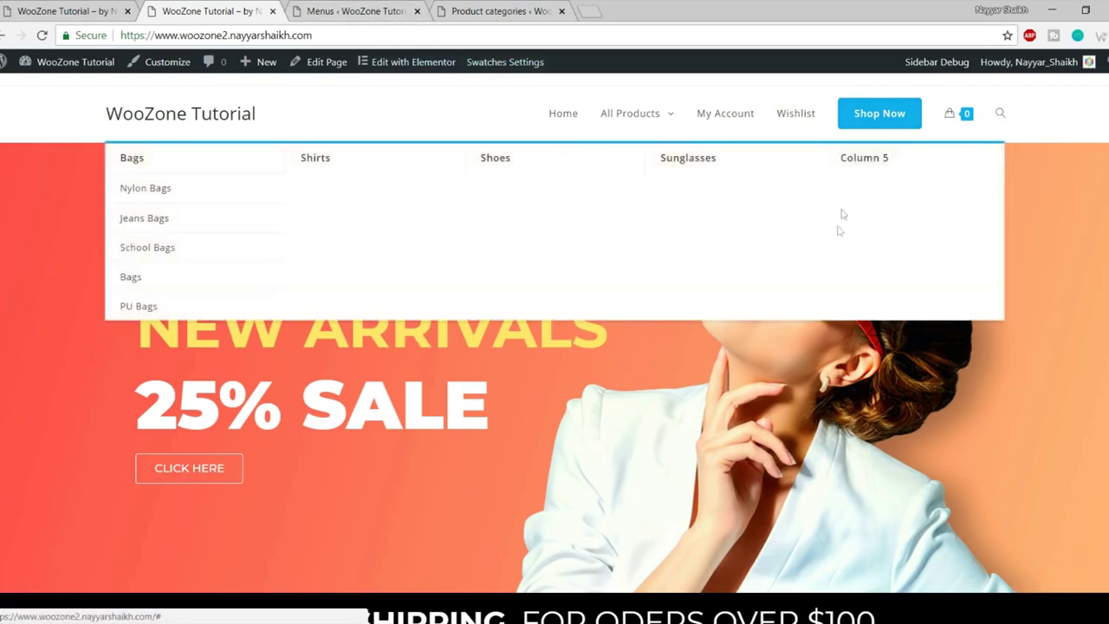
pyautogui.click(69, 6)
pyautogui.moveTo(427, 114)
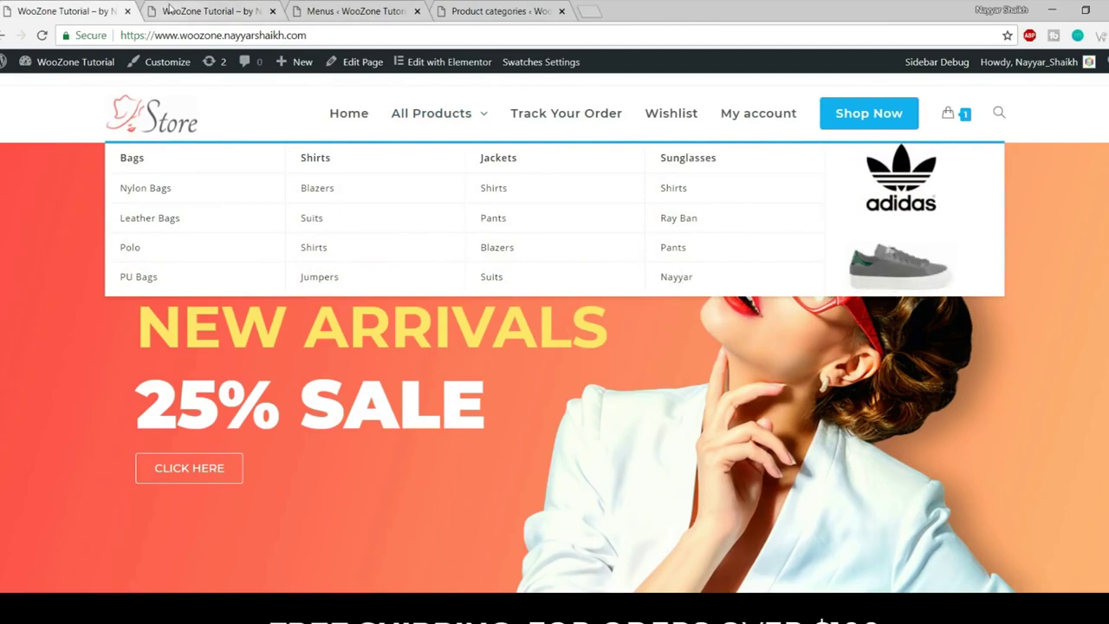
pyautogui.click(170, 9)
pyautogui.click(353, 5)
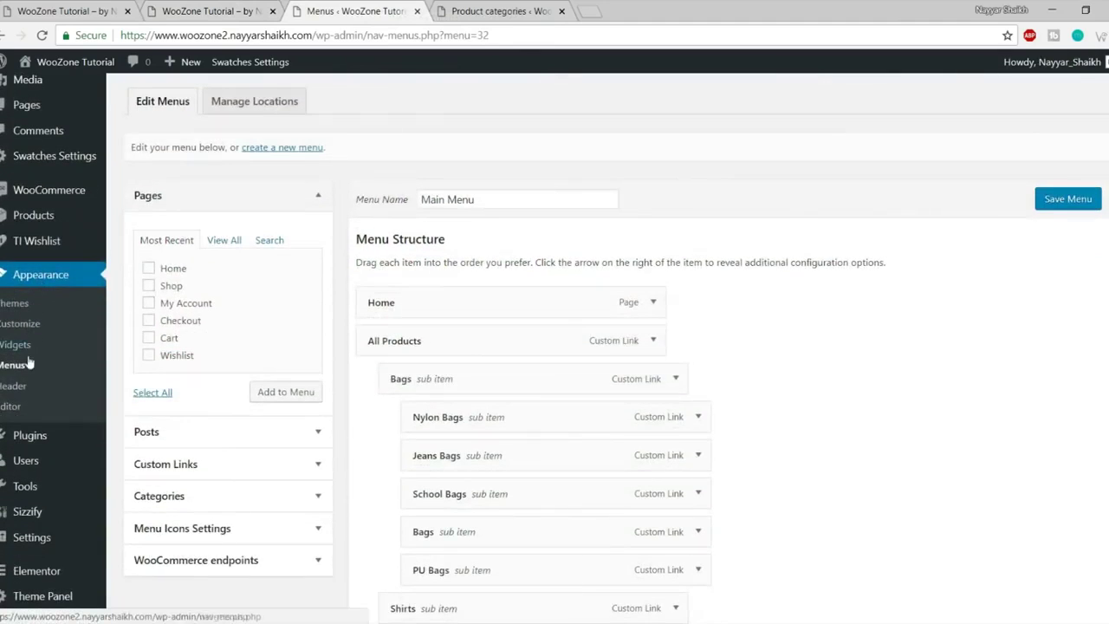
# - On the Widgets page, create a custom sidebar named 'Menu Column 5' and reload the page
pyautogui.click(20, 346)
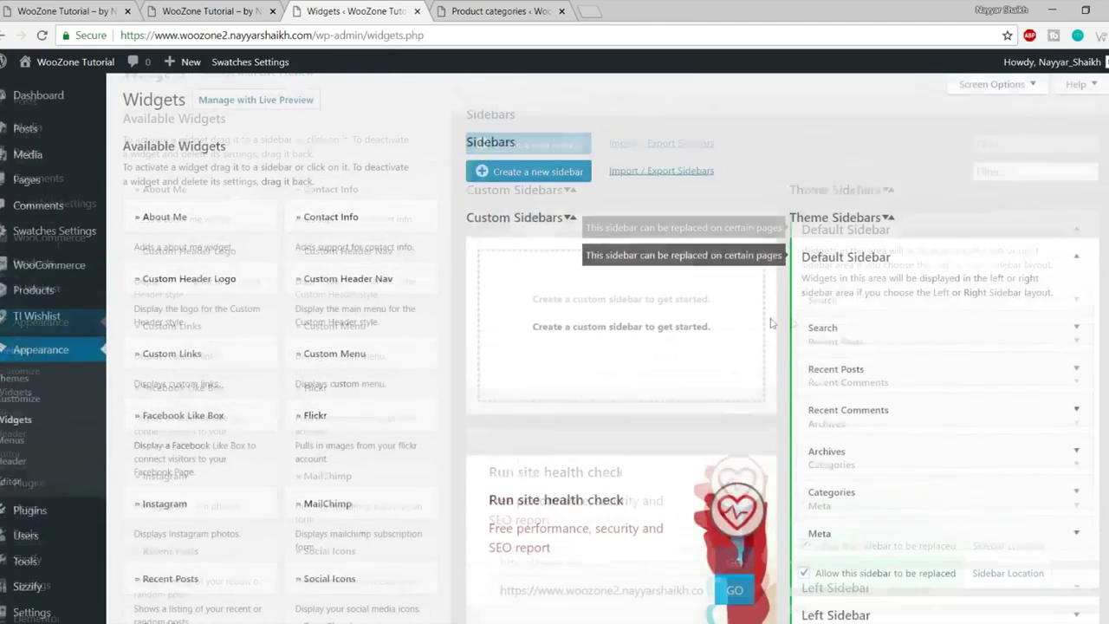
pyautogui.click(534, 172)
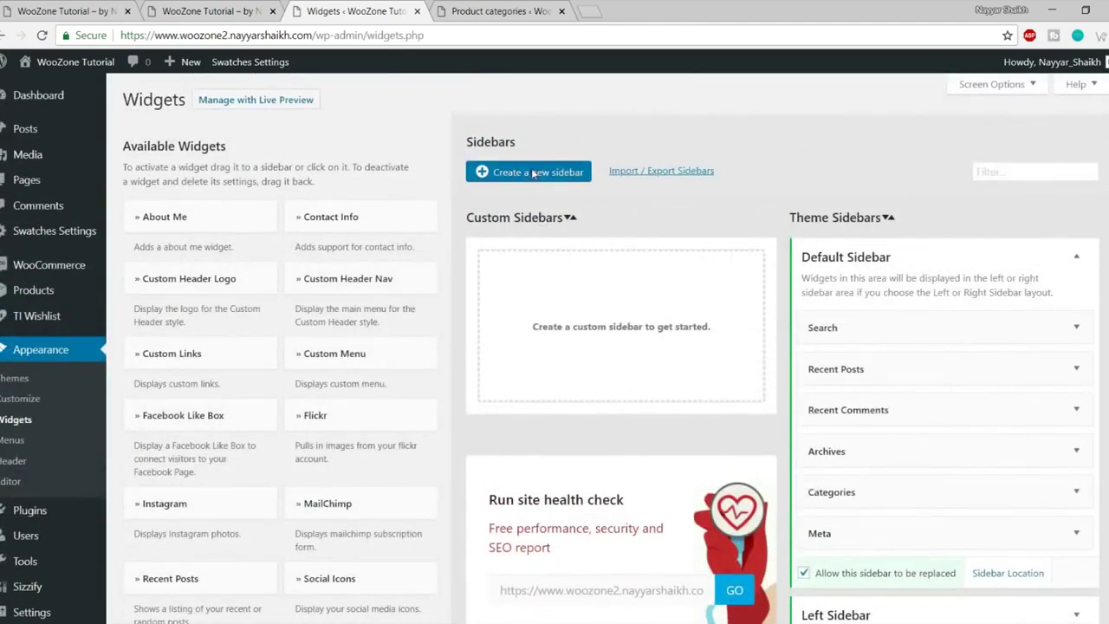
pyautogui.write('Column 5')
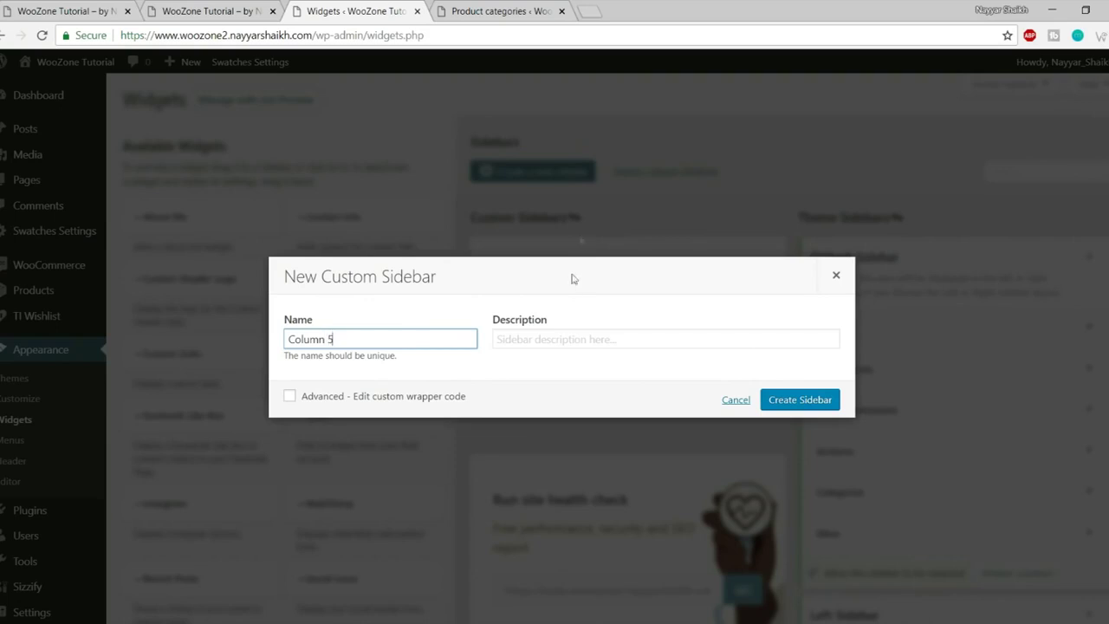
pyautogui.write('Menu')
pyautogui.click(768, 405)
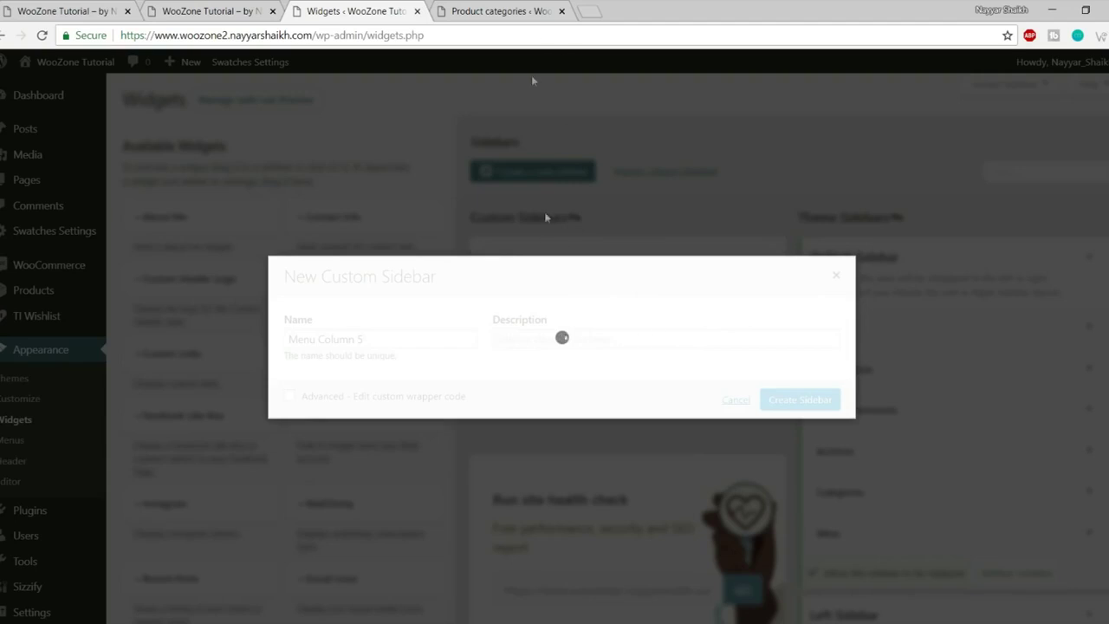
pyautogui.click(533, 39)
pyautogui.press('Return')
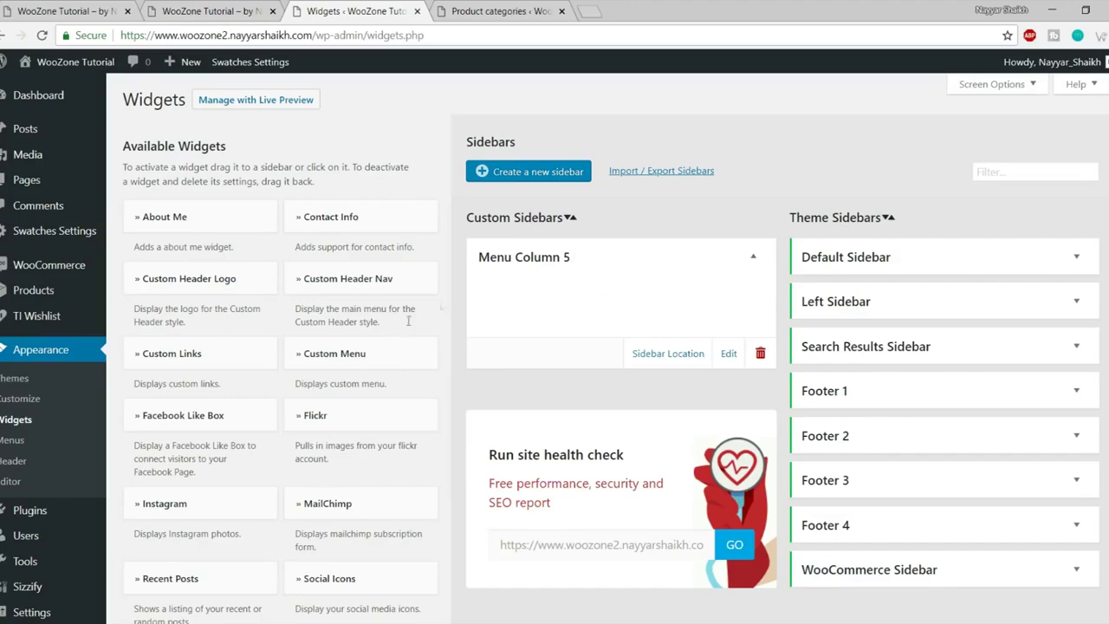
# - Add an Image widget to the Menu Column 5 sidebar
pyautogui.scroll(-10, 437, 325)
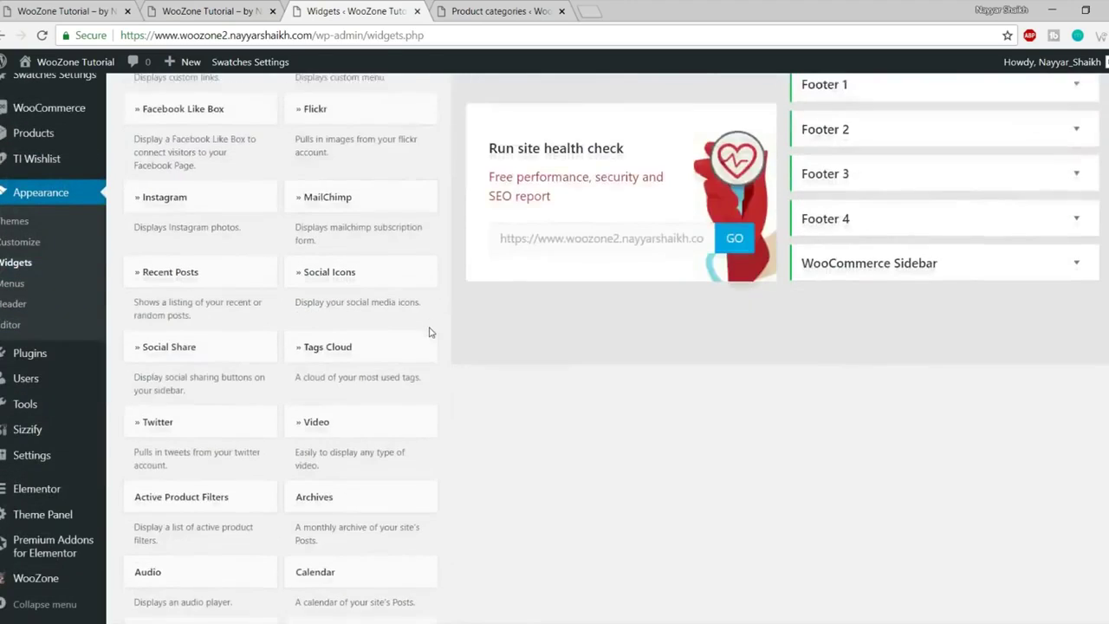
pyautogui.scroll(-4, 428, 330)
pyautogui.scroll(4, 428, 329)
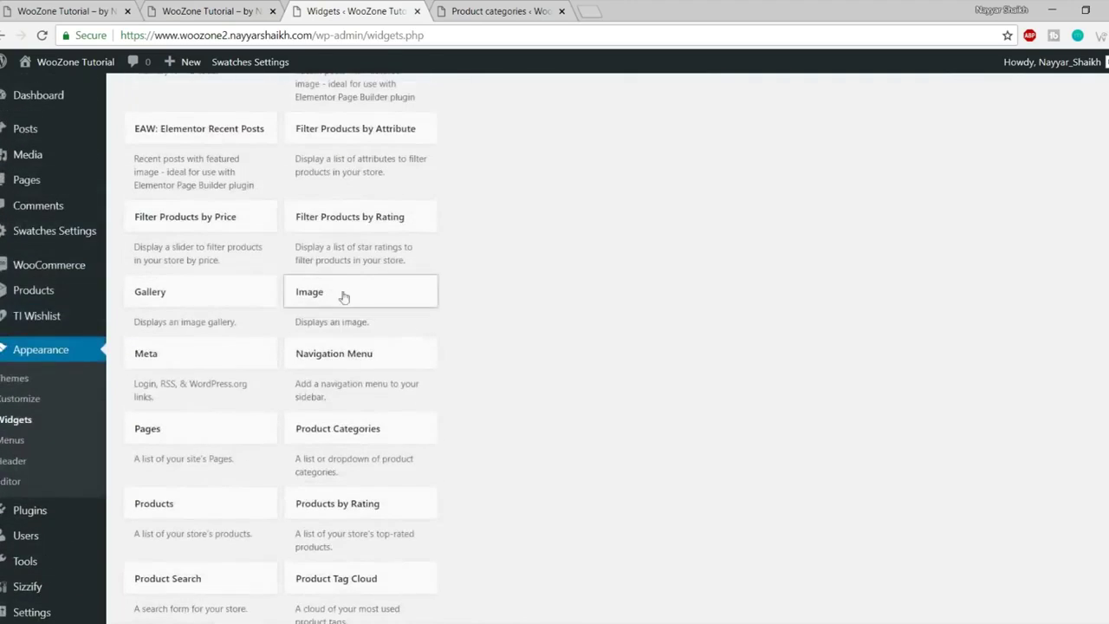
pyautogui.click(311, 295)
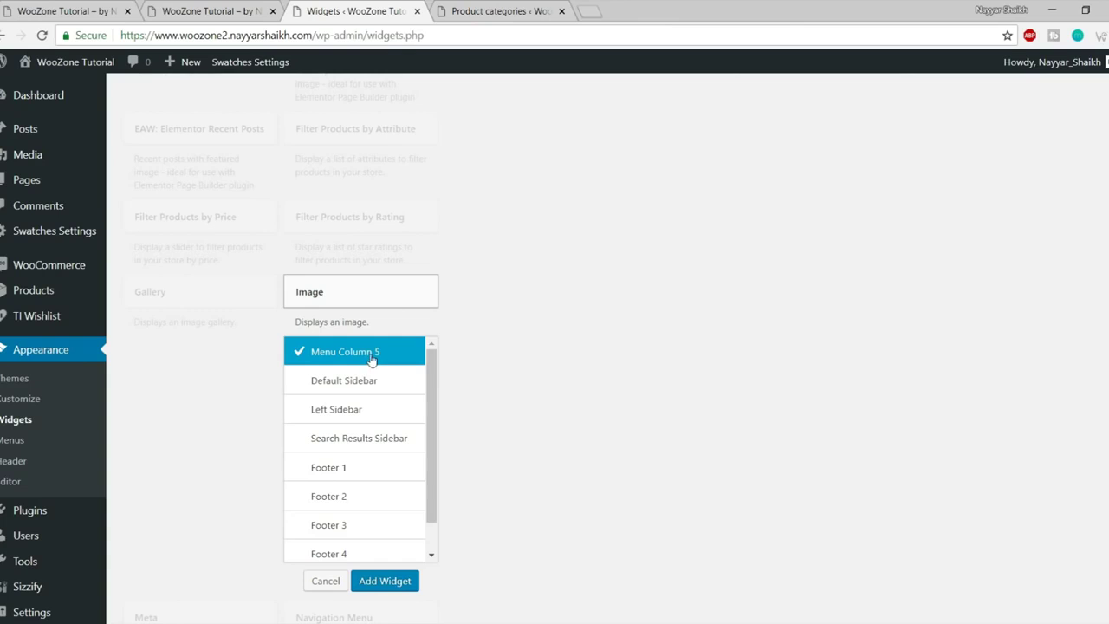
pyautogui.click(399, 578)
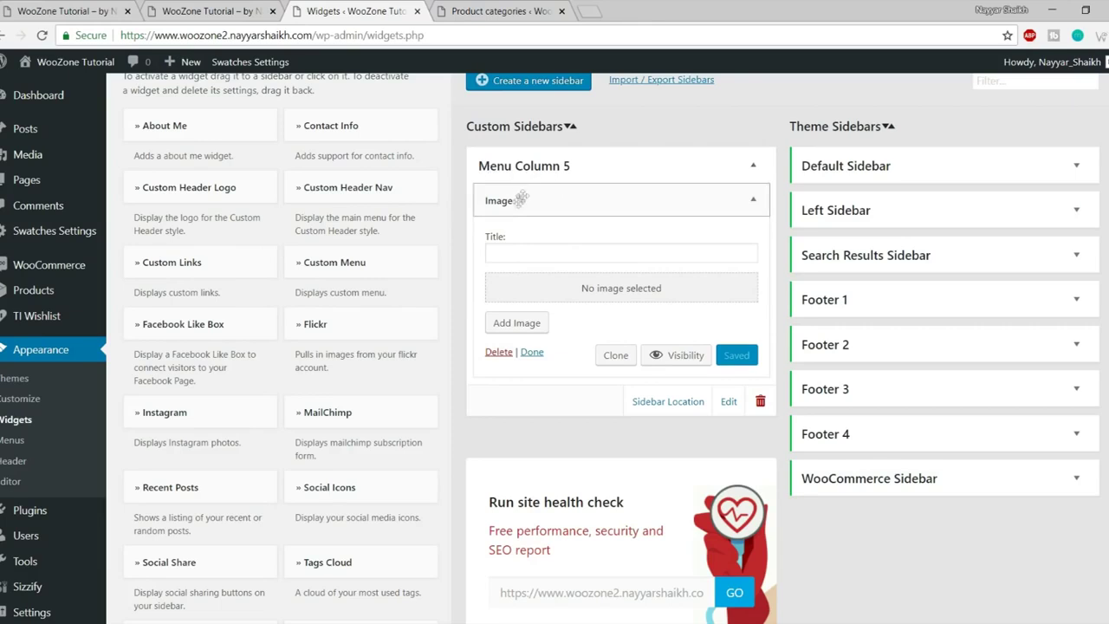
# - Upload shoes-image into the Image widget and save the widget
pyautogui.click(624, 289)
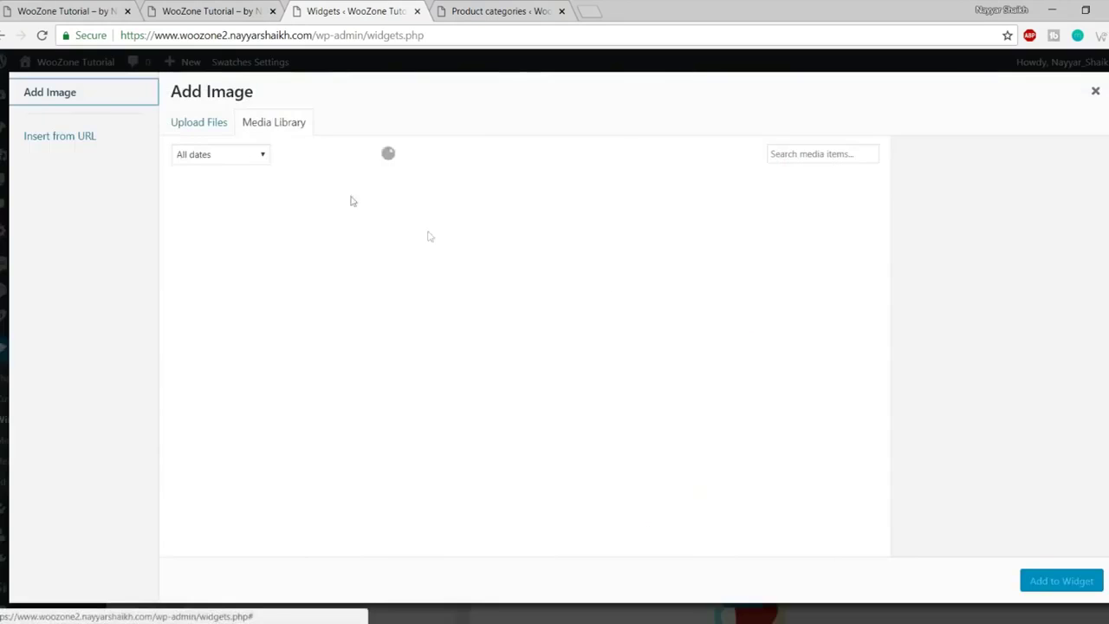
pyautogui.click(224, 125)
pyautogui.click(668, 349)
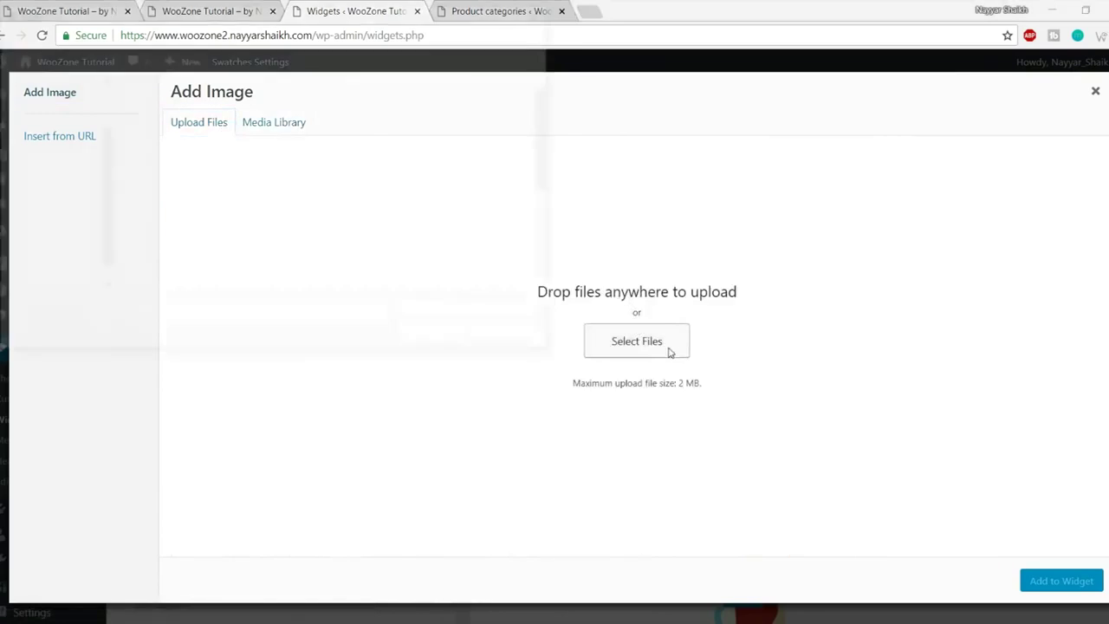
pyautogui.scroll(-1, 403, 191)
pyautogui.click(413, 238)
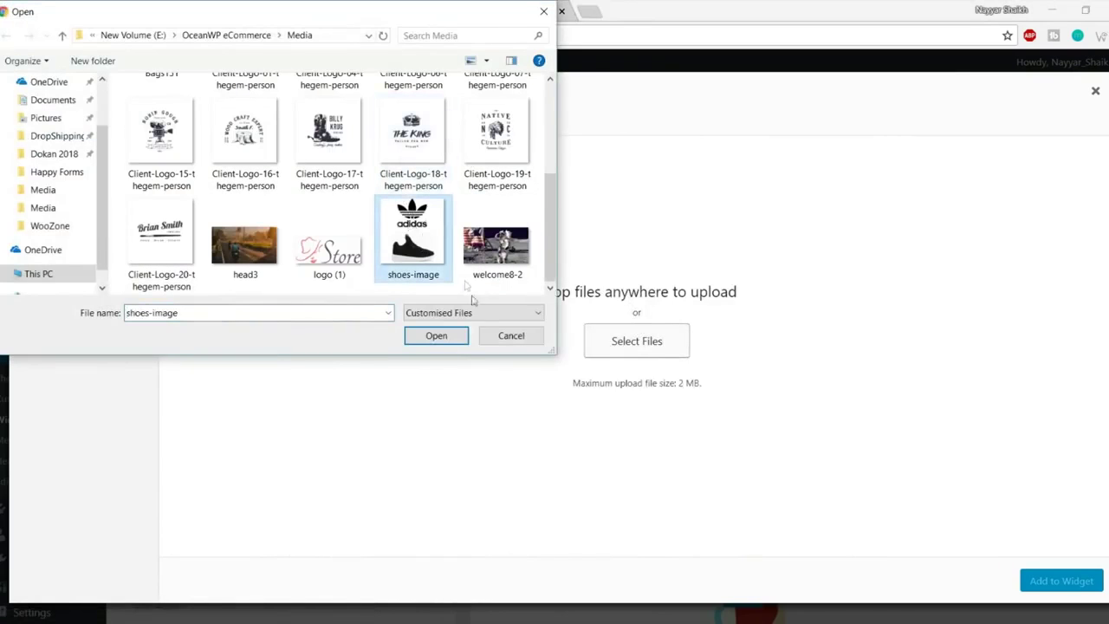
pyautogui.click(436, 336)
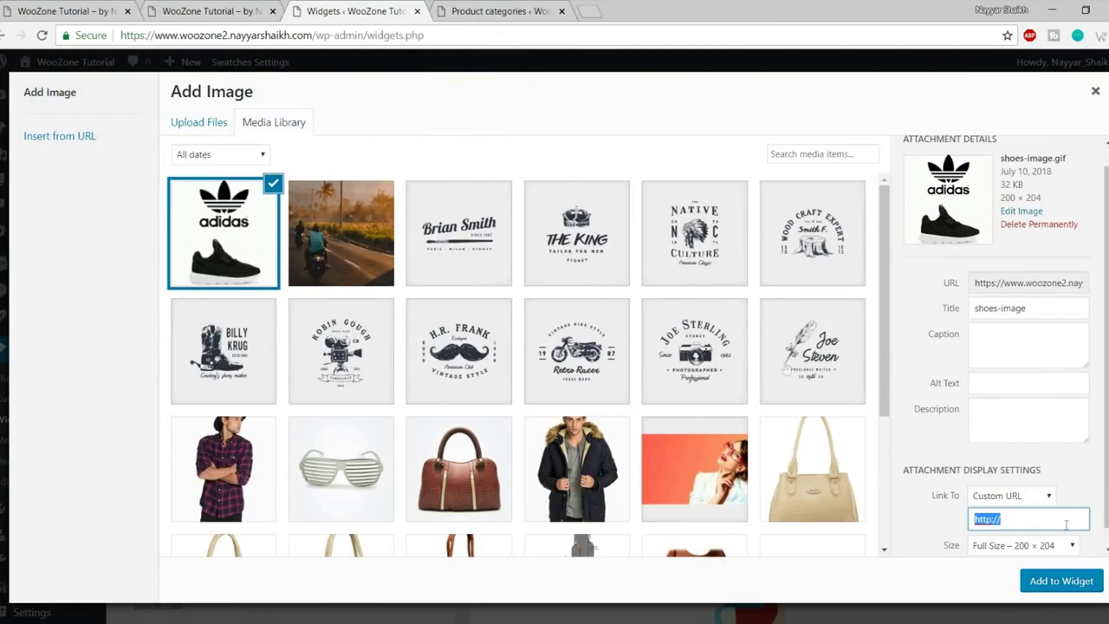
pyautogui.click(1062, 581)
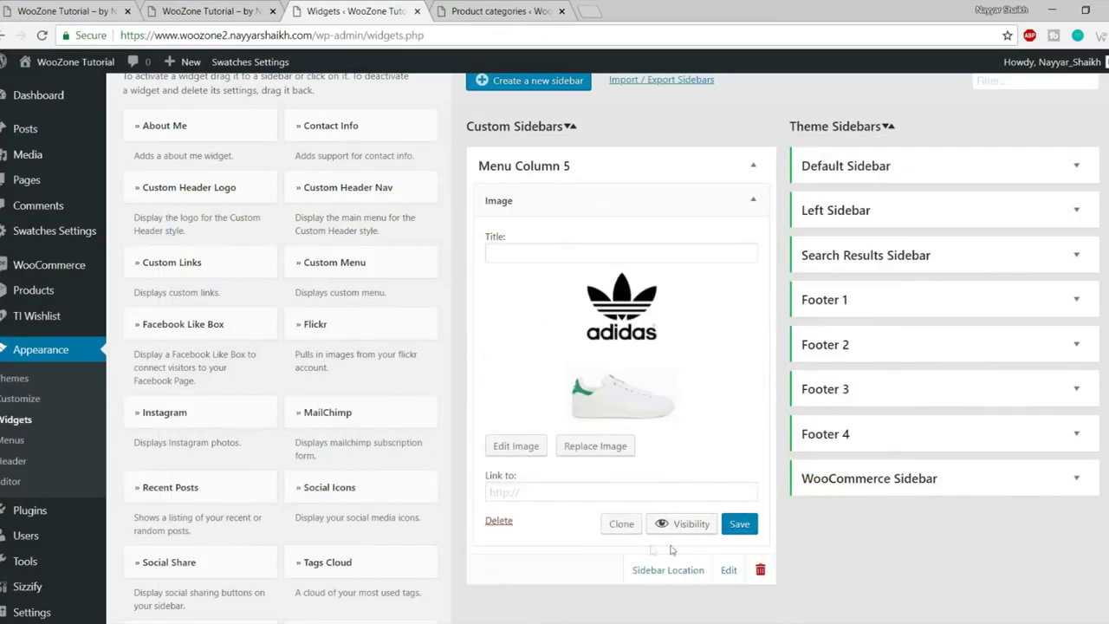
pyautogui.click(739, 524)
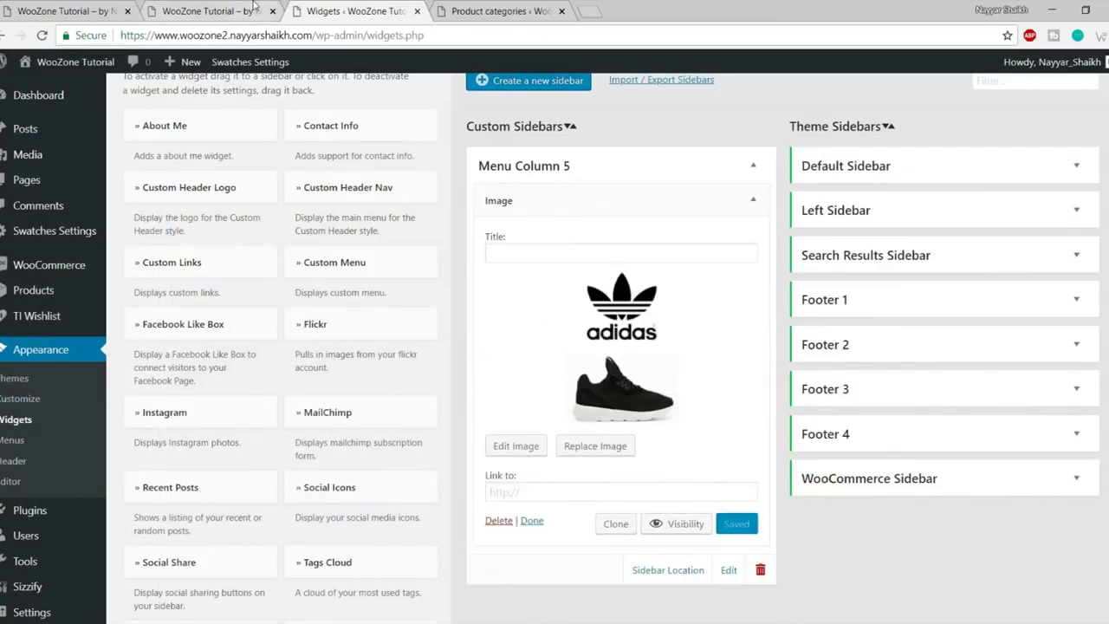
# - Compare the storefront with the reference store, then go to the menu editor
pyautogui.click(252, 11)
pyautogui.click(54, 8)
pyautogui.click(351, 11)
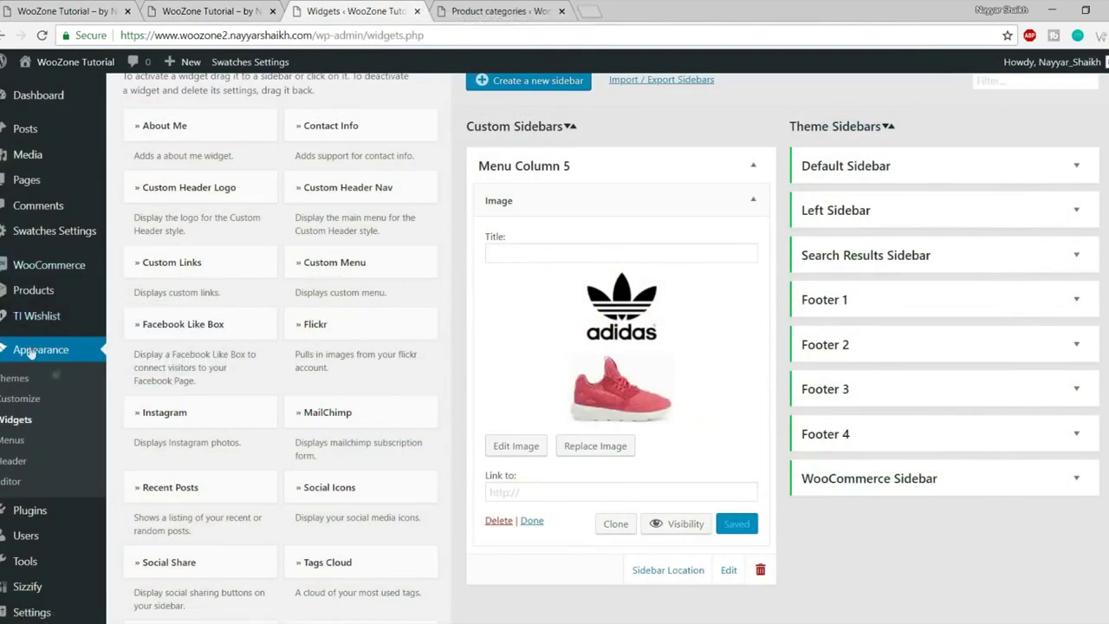
pyautogui.click(19, 445)
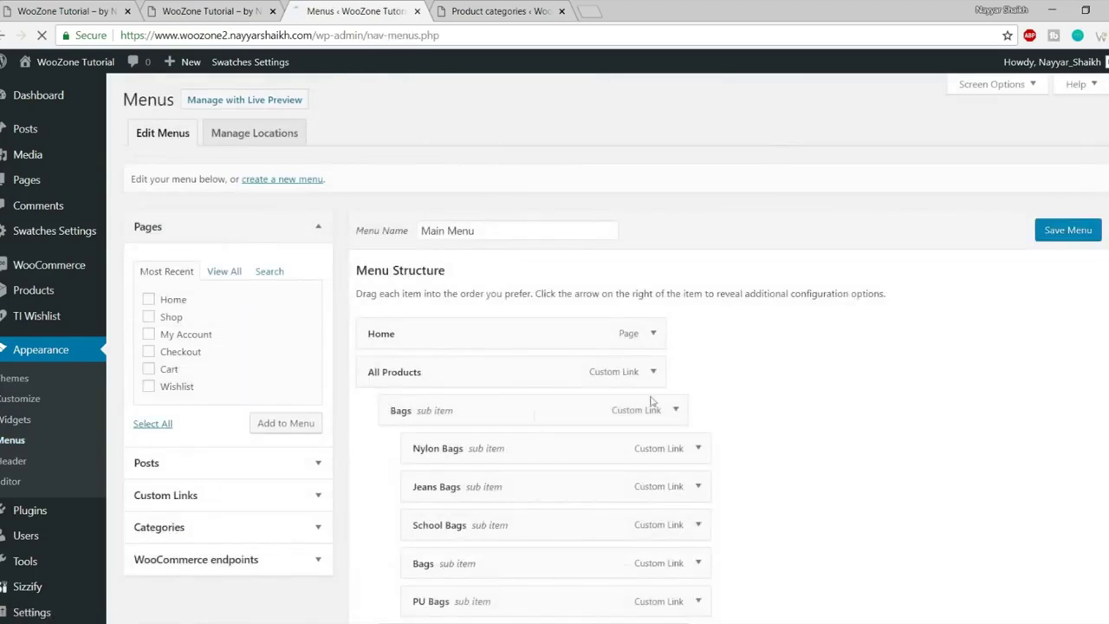
# - Set Column 5's Mega Menu Widget Area to 'Menu Column 5' and save the Main Menu
pyautogui.scroll(-1, 724, 387)
pyautogui.scroll(-6, 723, 387)
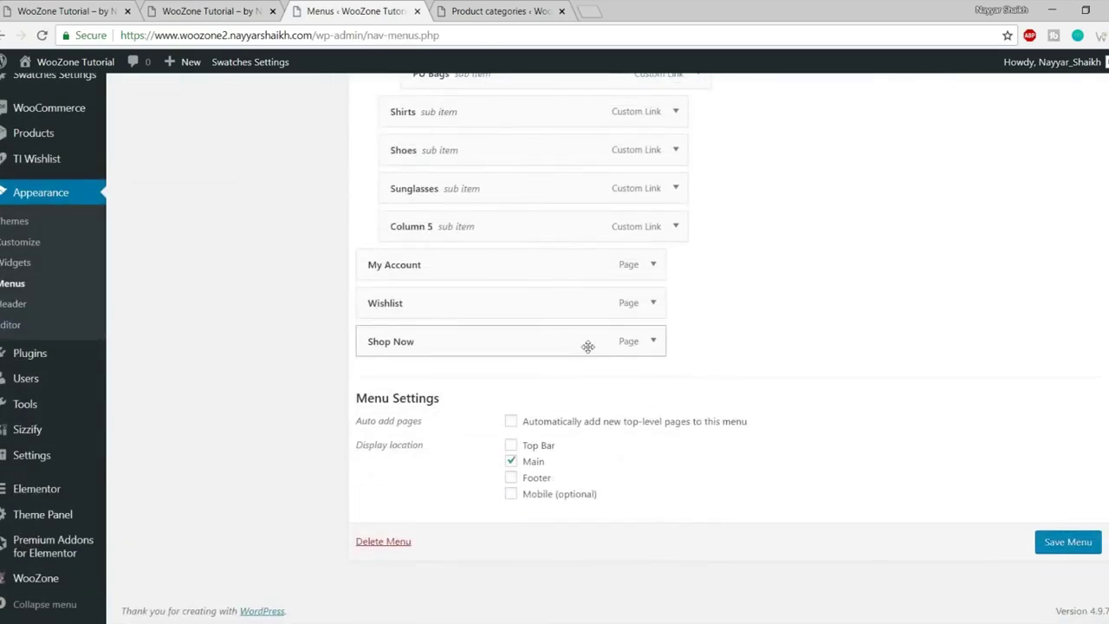
pyautogui.click(677, 228)
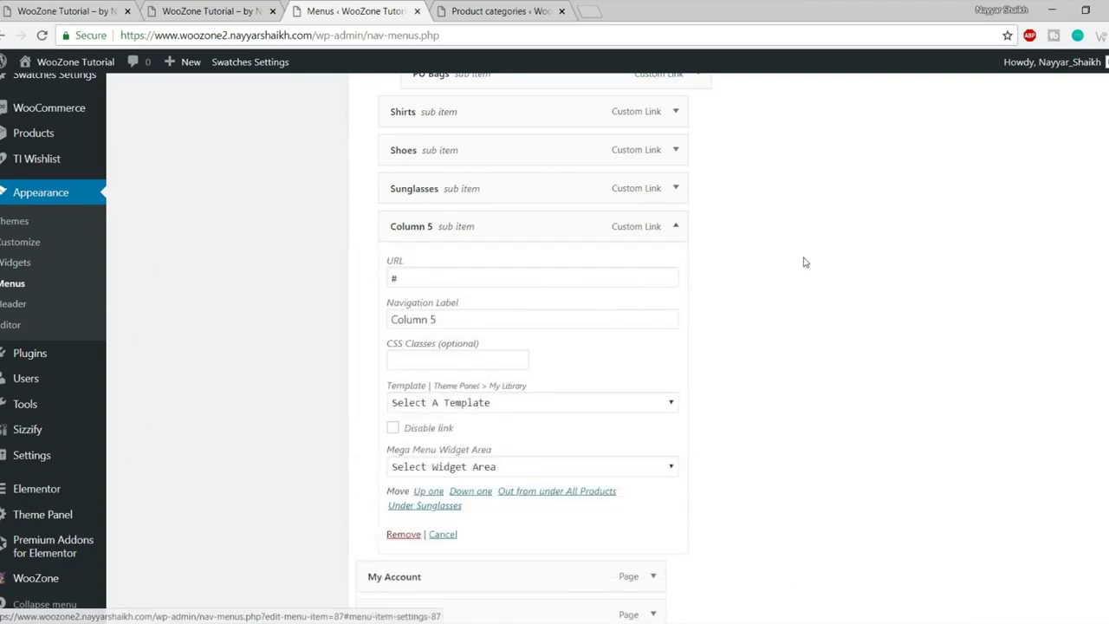
pyautogui.scroll(-1, 847, 261)
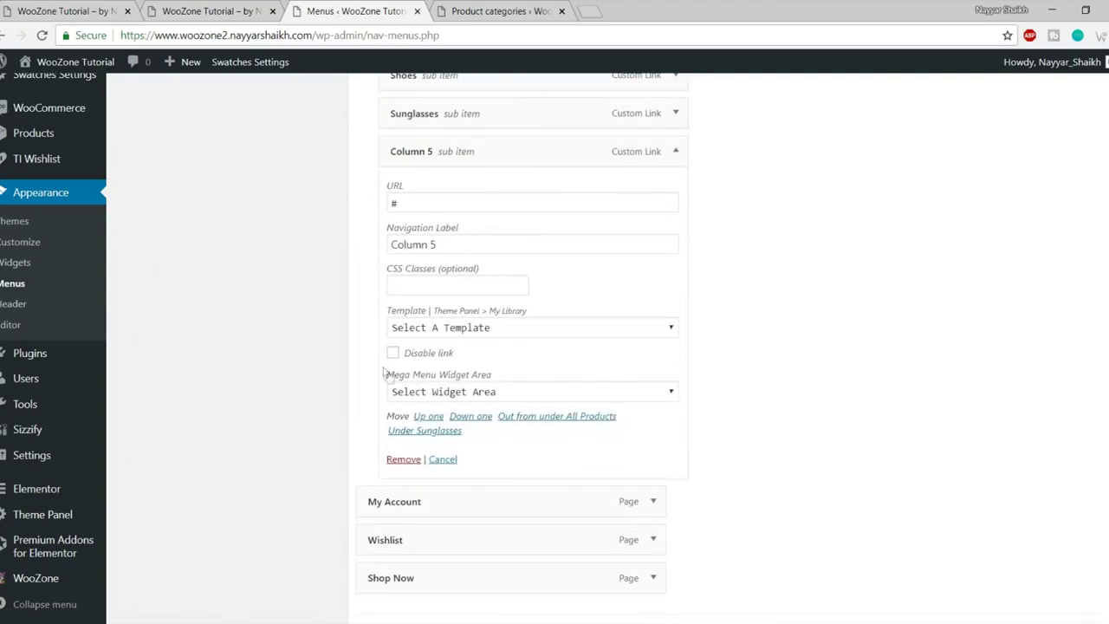
pyautogui.moveTo(392, 377); pyautogui.dragTo(487, 373)
pyautogui.click(507, 391)
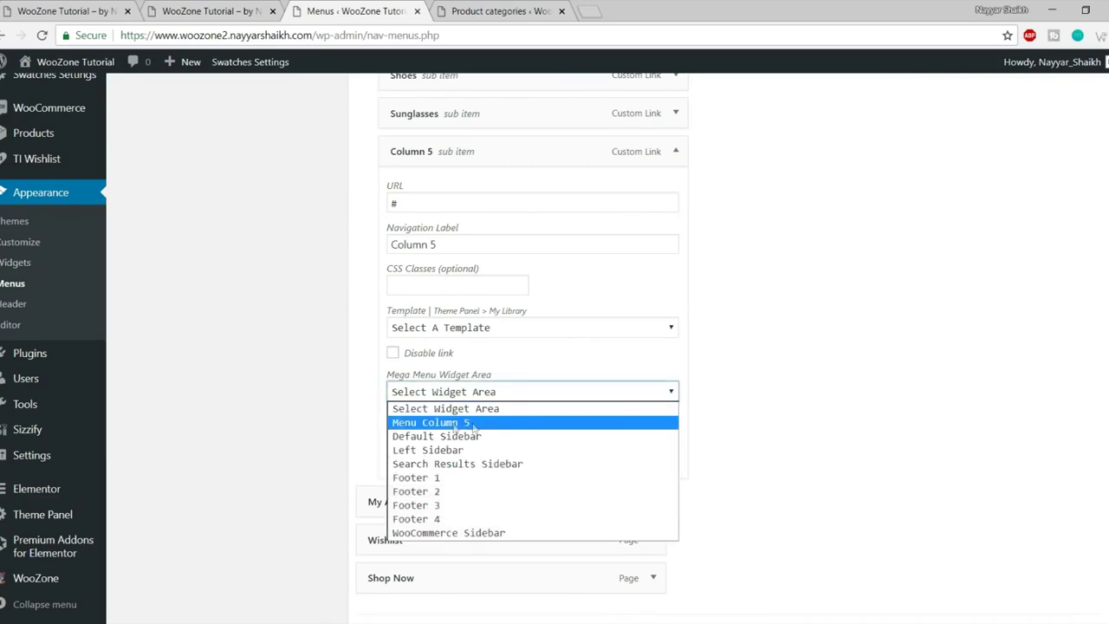
pyautogui.click(455, 423)
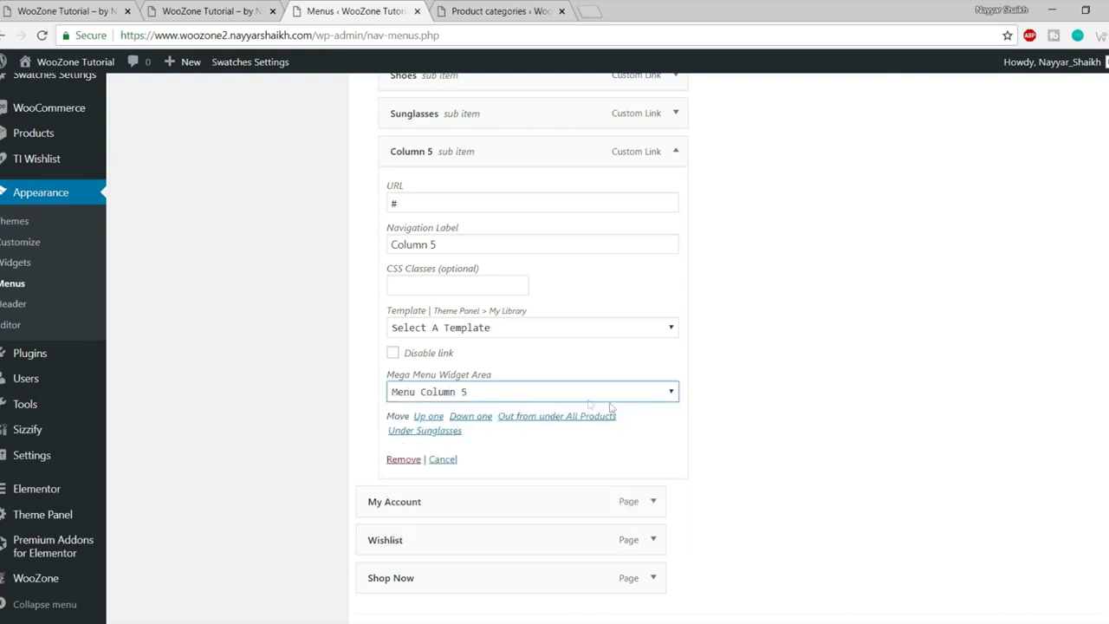
pyautogui.scroll(-3, 610, 406)
pyautogui.click(1067, 541)
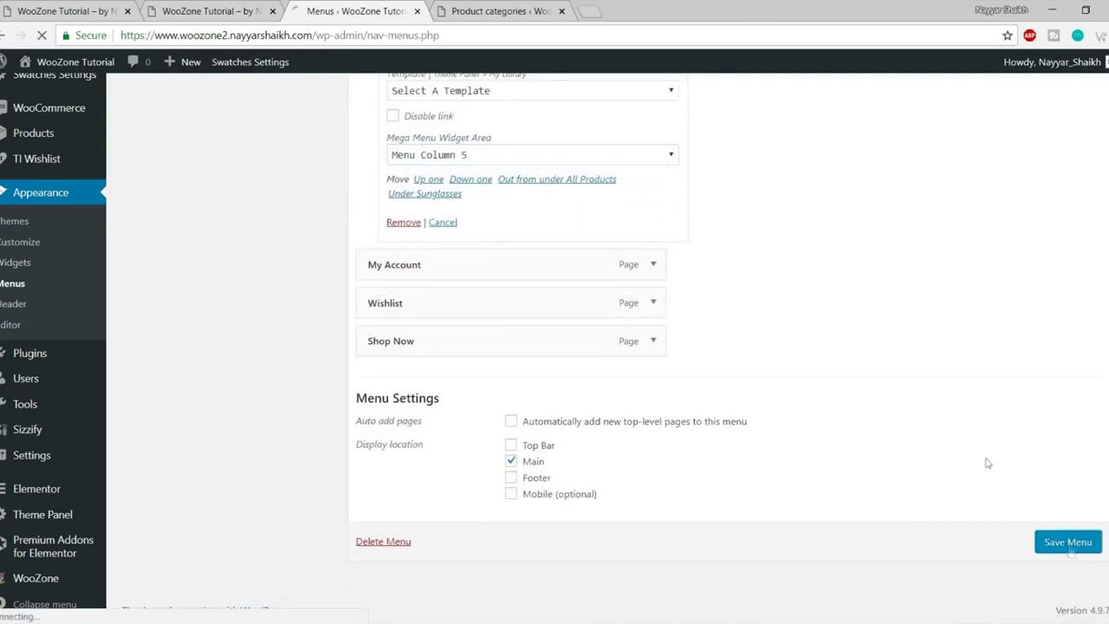
pyautogui.click(207, 10)
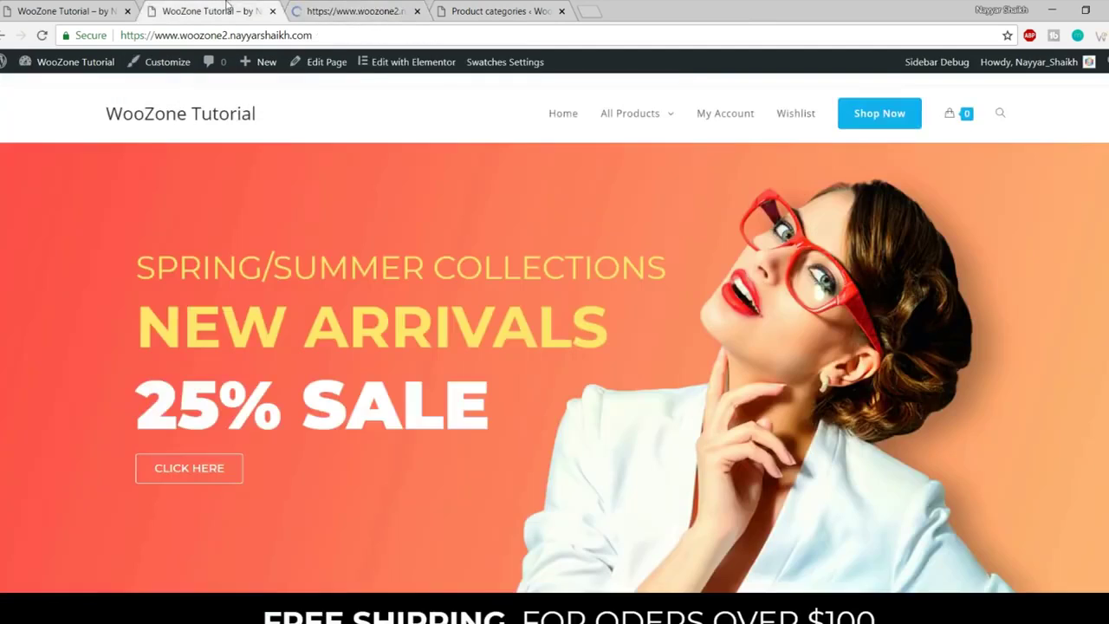
# - Reload the storefront, confirm the All Products mega menu shows the adidas image under Column 5, and view the reference Store site
pyautogui.click(42, 36)
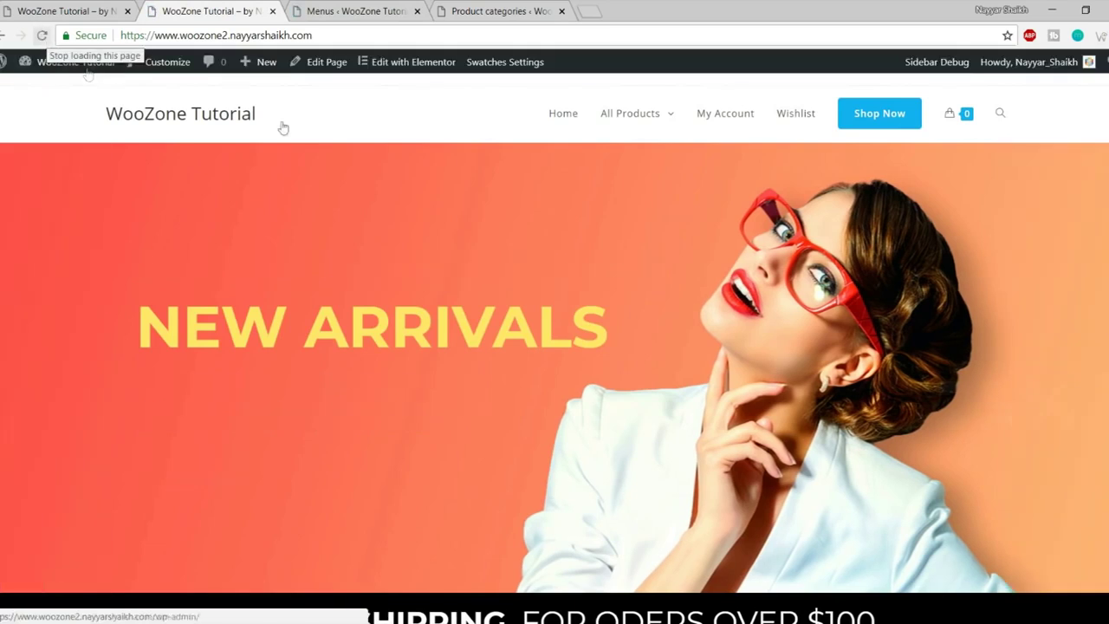
pyautogui.moveTo(622, 128)
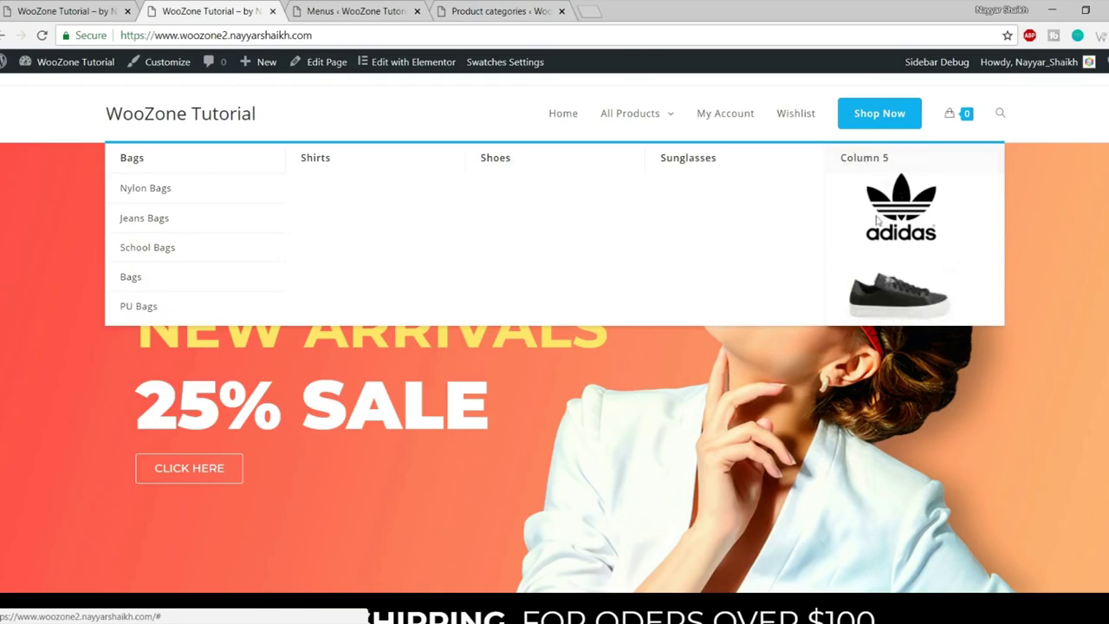
pyautogui.click(65, 7)
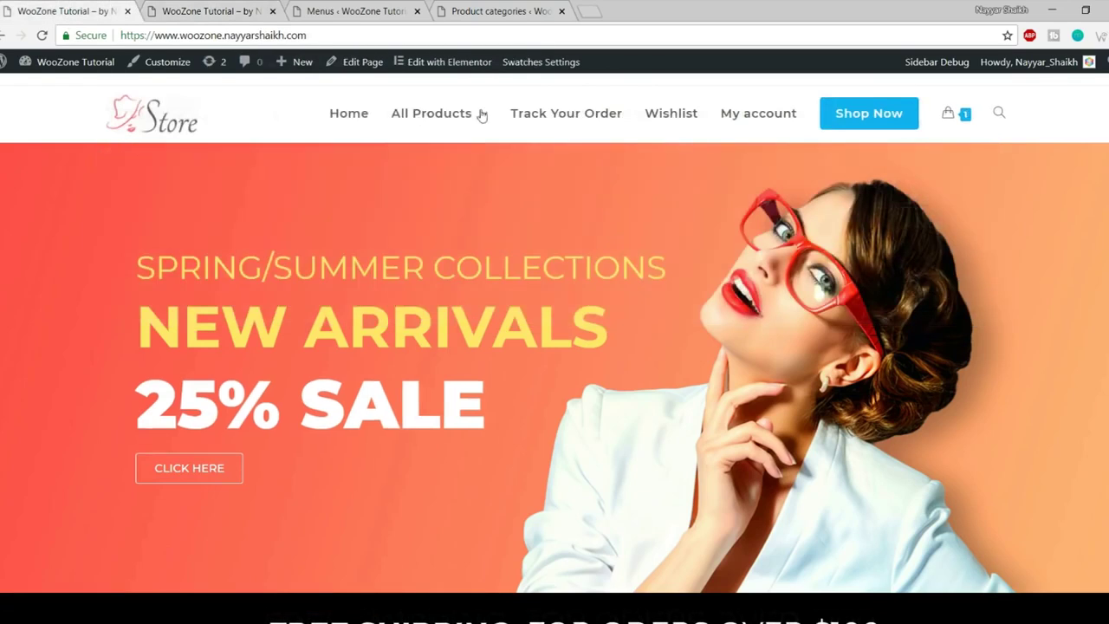
pyautogui.moveTo(453, 119)
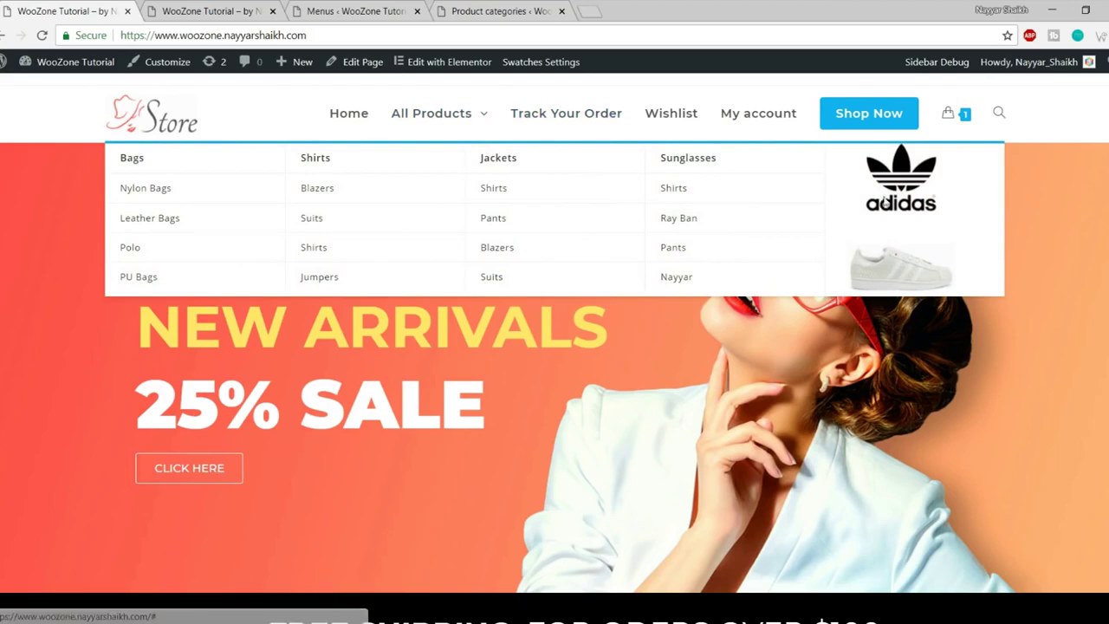
# - Give the Column 5 menu item the CSS class 'hide-heading' and save the Main Menu
pyautogui.click(246, 9)
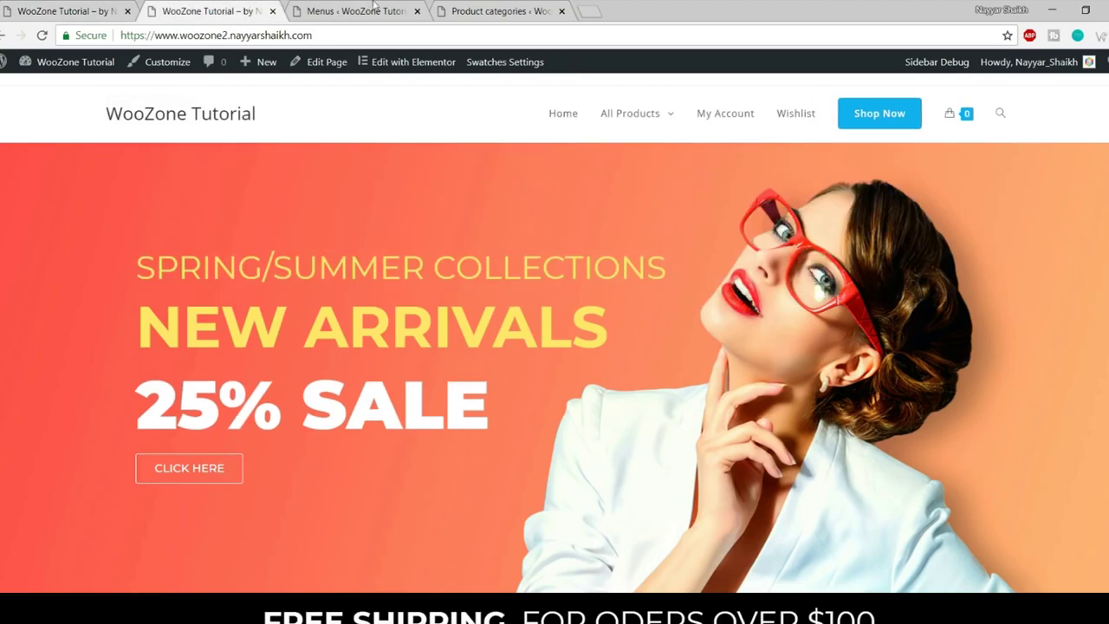
pyautogui.click(364, 10)
pyautogui.scroll(-2, 897, 305)
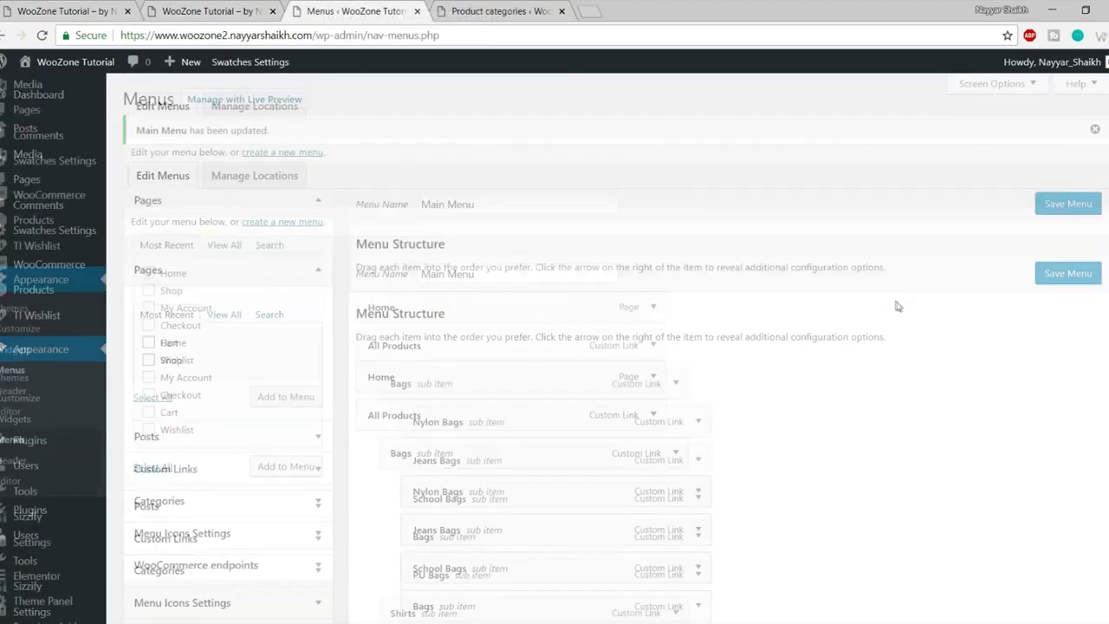
pyautogui.scroll(-5, 898, 305)
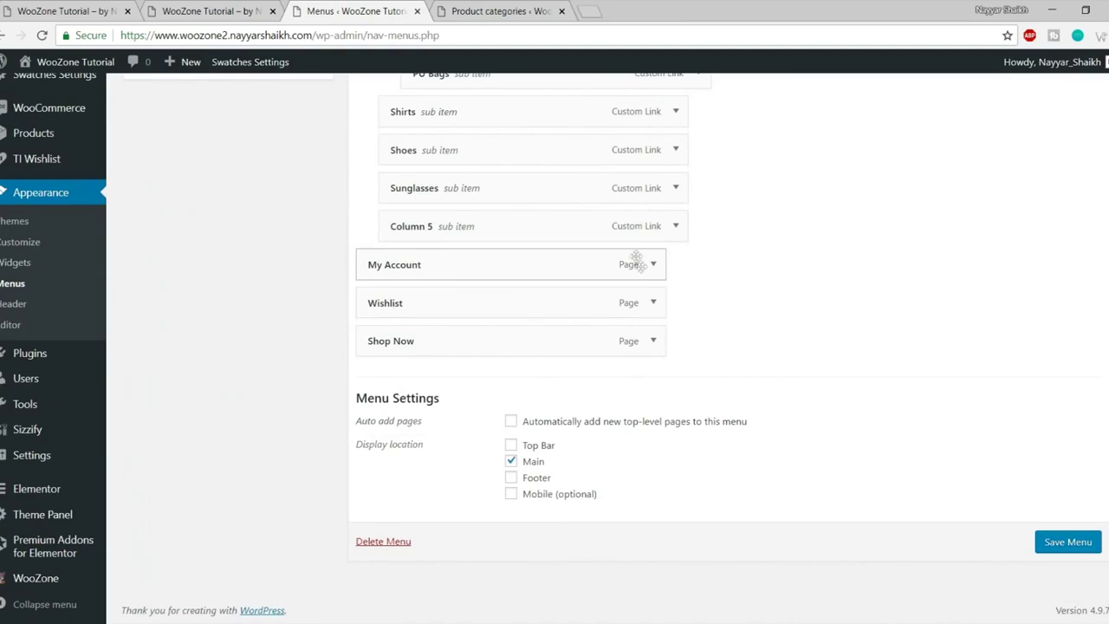
pyautogui.click(678, 229)
pyautogui.scroll(-1, 693, 241)
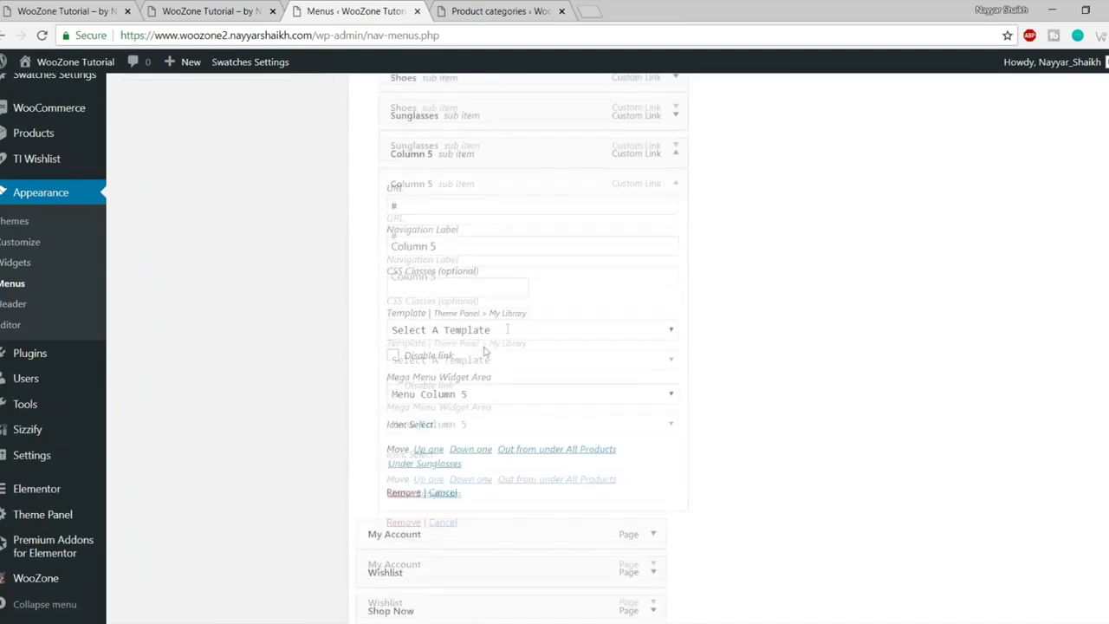
pyautogui.click(448, 277)
pyautogui.write('hide-heading')
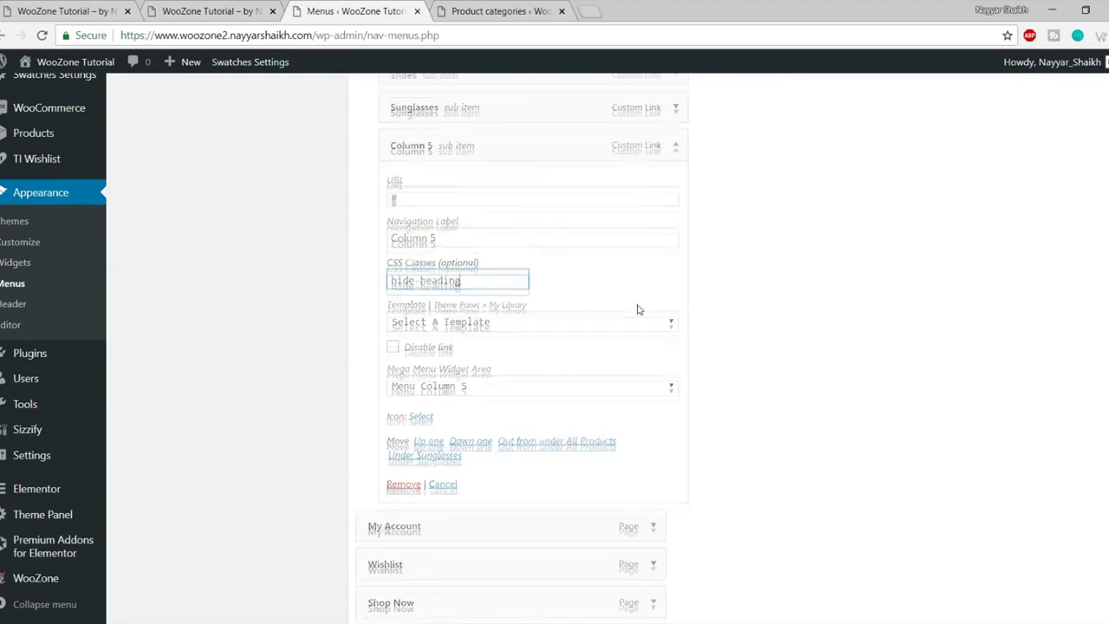
pyautogui.scroll(-3, 982, 434)
pyautogui.click(1073, 545)
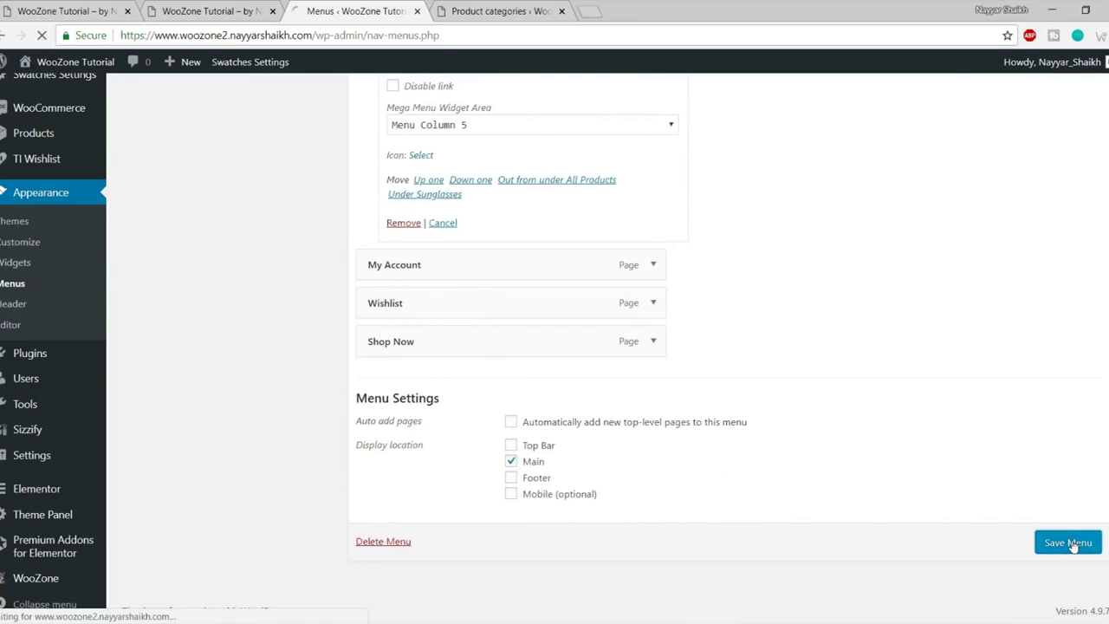
pyautogui.click(212, 10)
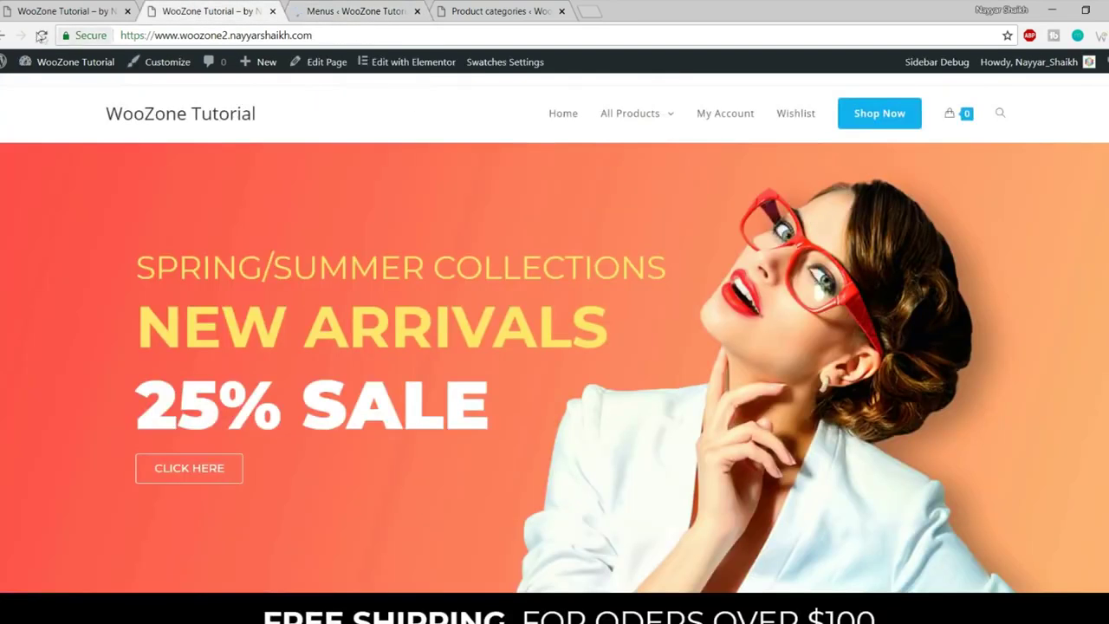
pyautogui.click(41, 36)
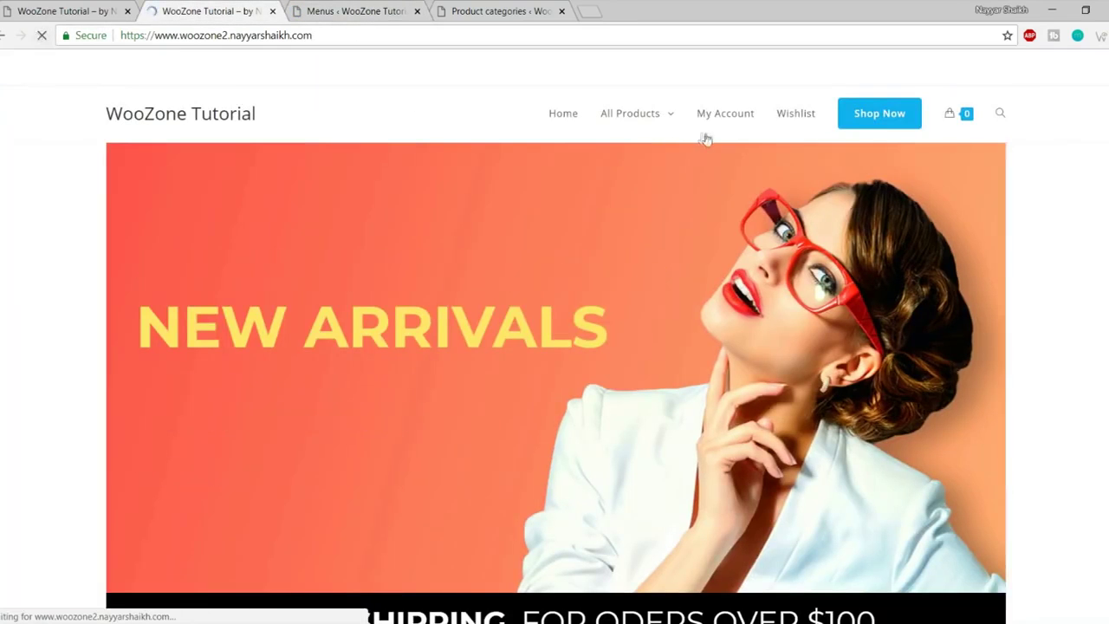
pyautogui.moveTo(661, 124)
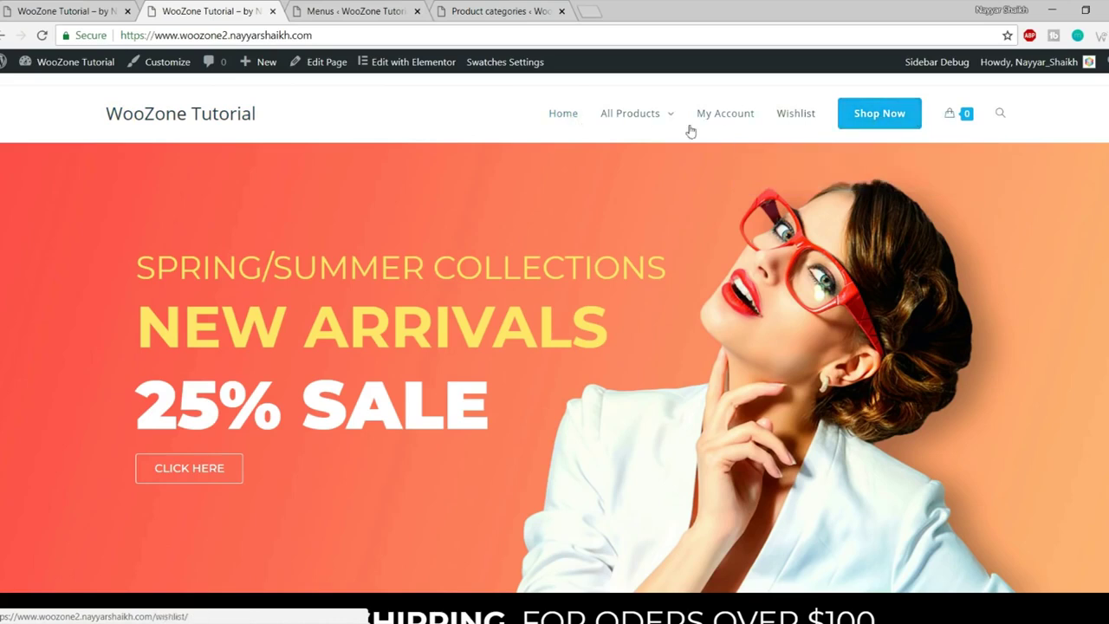
pyautogui.click(73, 8)
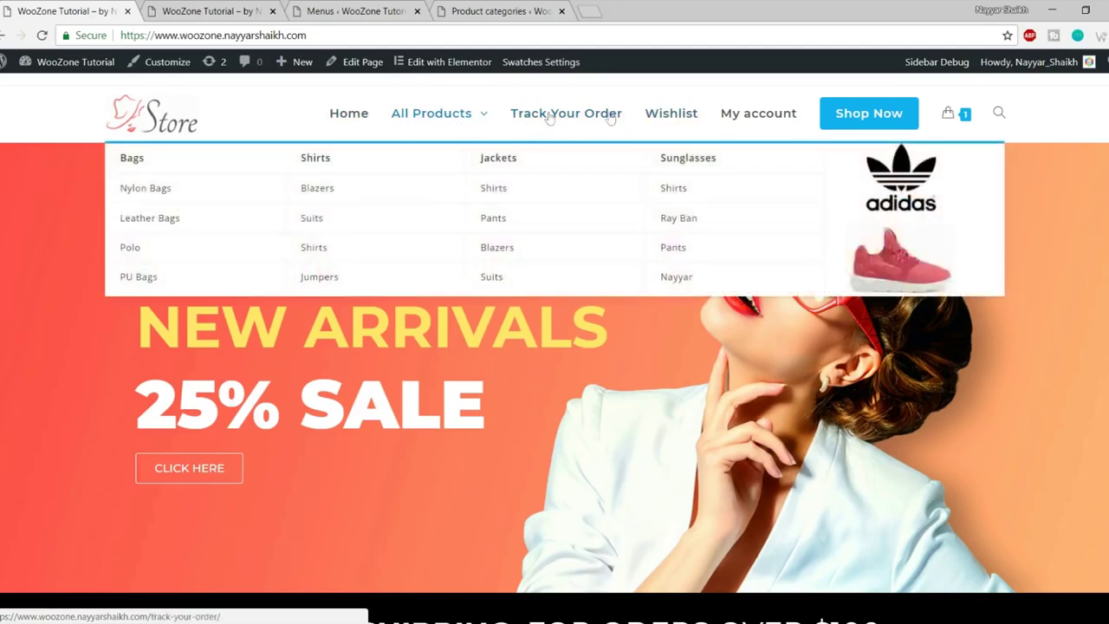
pyautogui.click(279, 7)
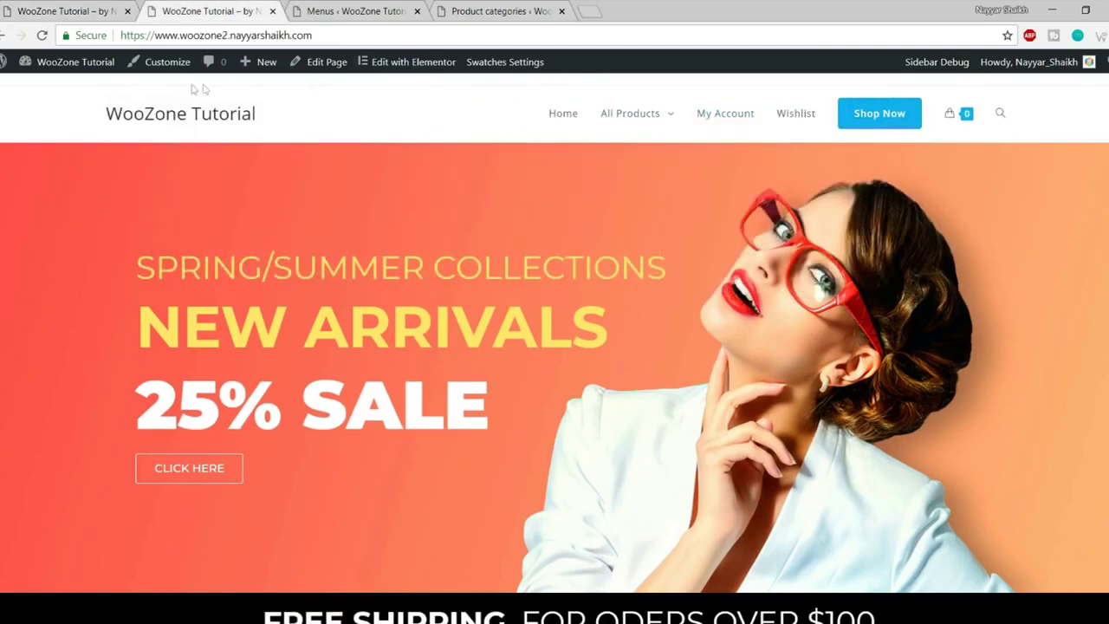
pyautogui.click(167, 70)
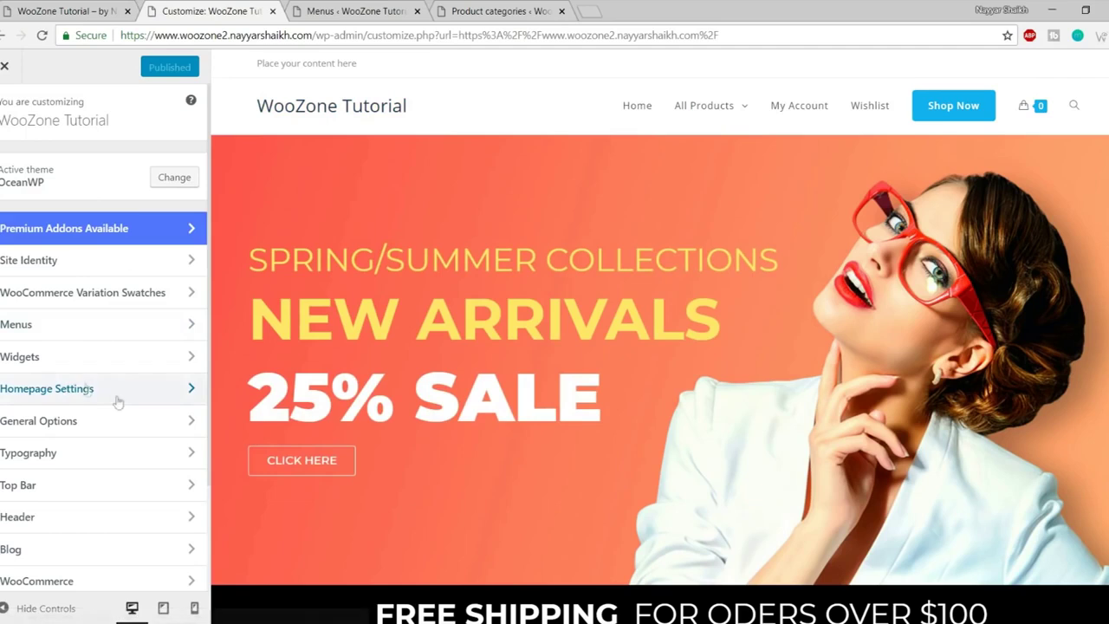
# - In the Customizer's Header > Logo settings, start uploading a new logo image from the computer
pyautogui.scroll(-3, 119, 355)
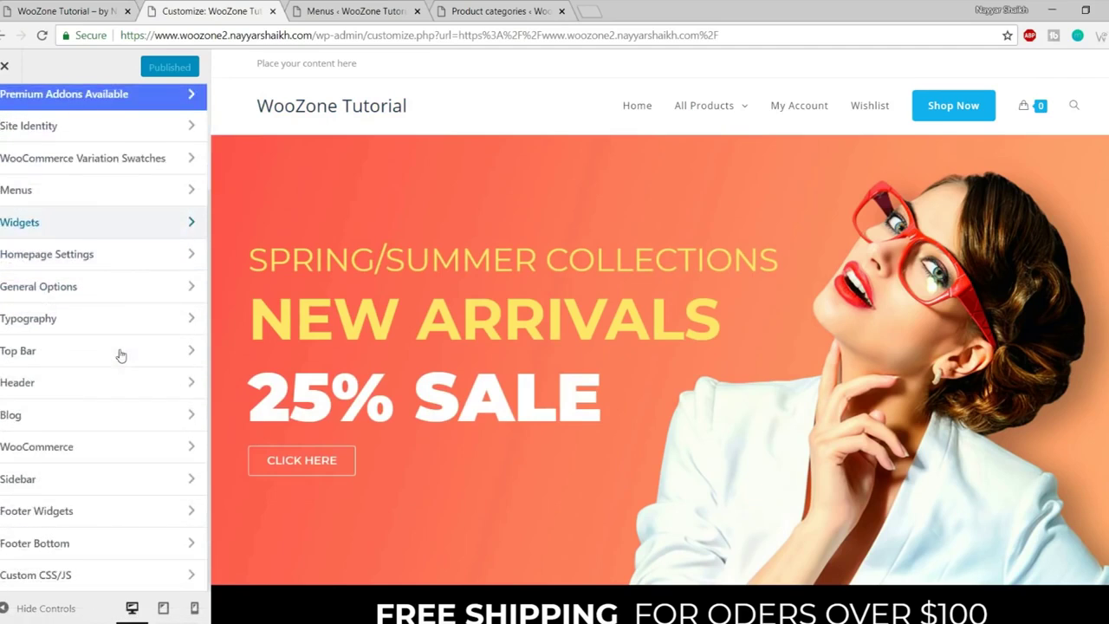
pyautogui.click(85, 386)
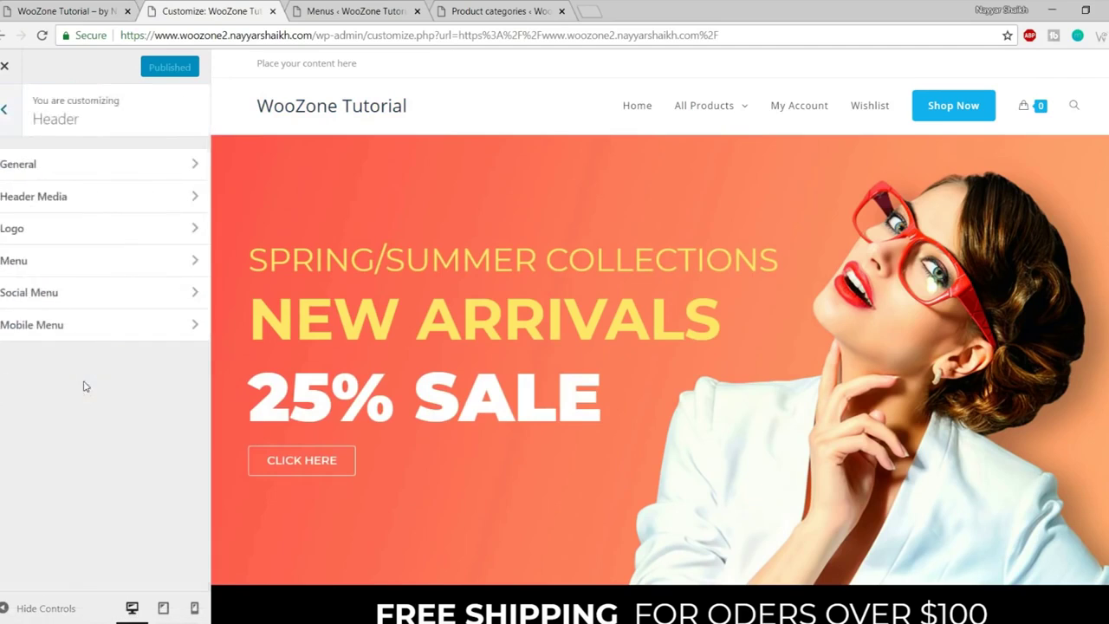
pyautogui.click(29, 232)
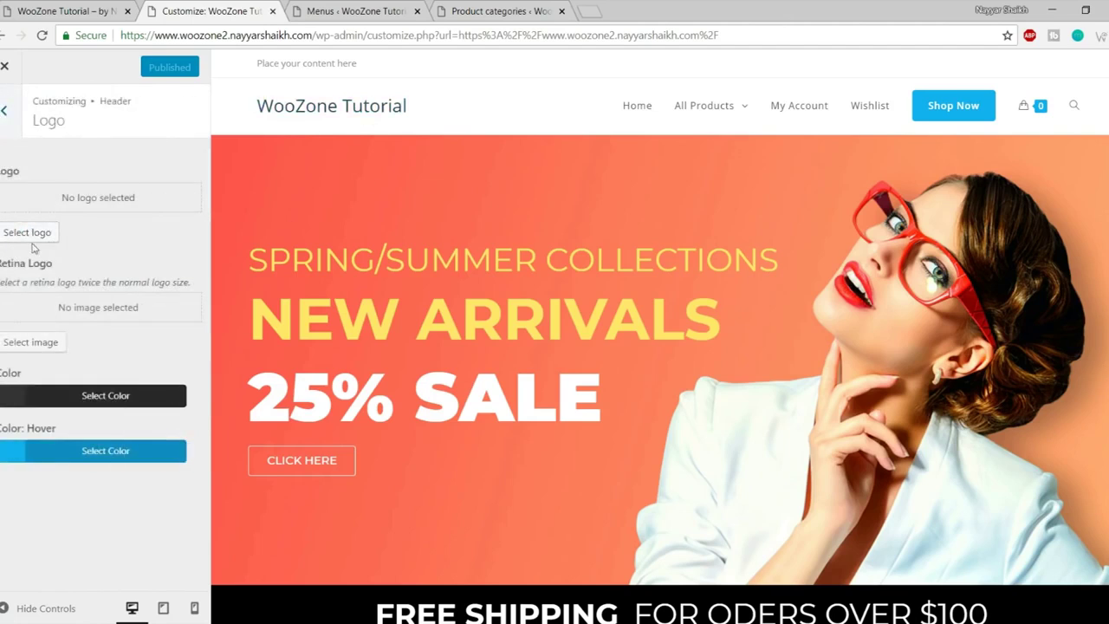
pyautogui.click(46, 232)
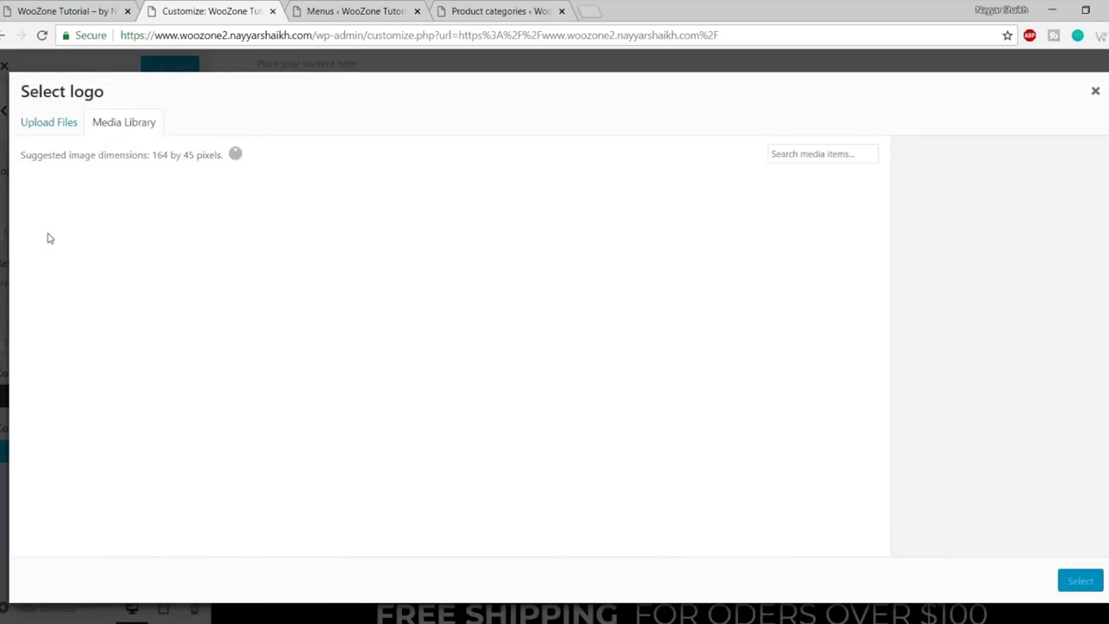
pyautogui.click(68, 127)
pyautogui.click(545, 342)
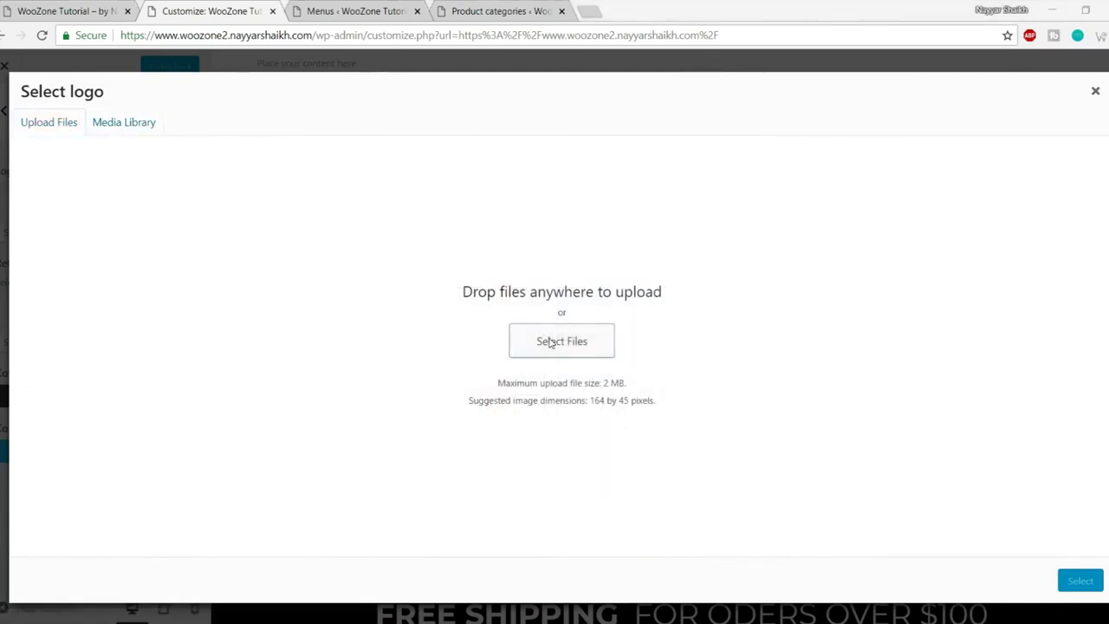
# - Upload 'logo (1)' as the header logo without cropping and publish it
pyautogui.scroll(-2, 371, 241)
pyautogui.click(320, 248)
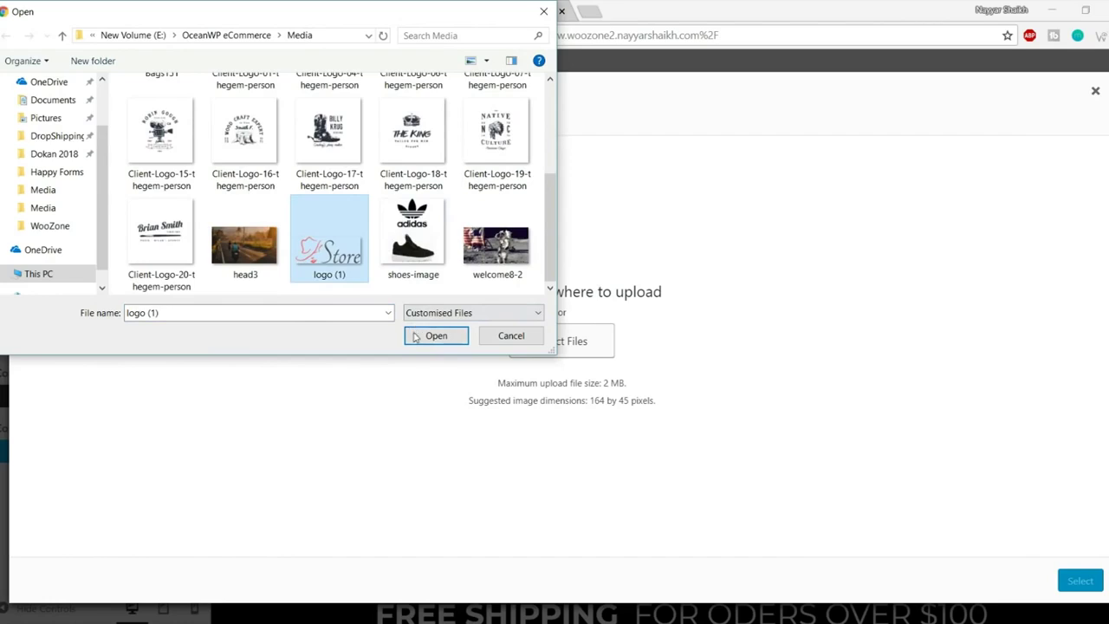
pyautogui.click(416, 336)
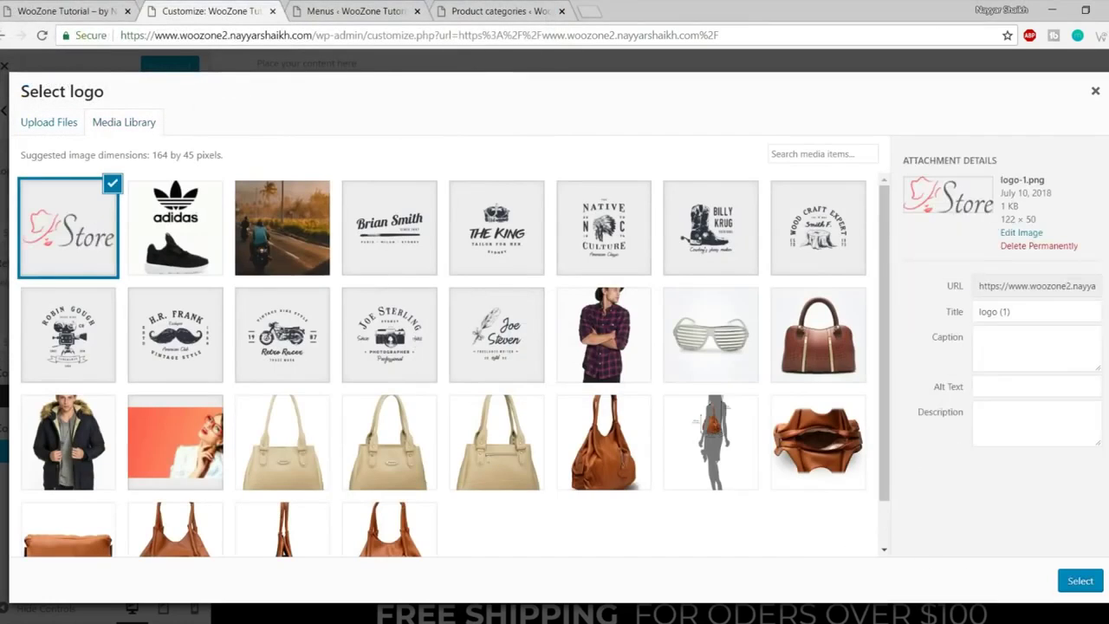
pyautogui.click(1075, 586)
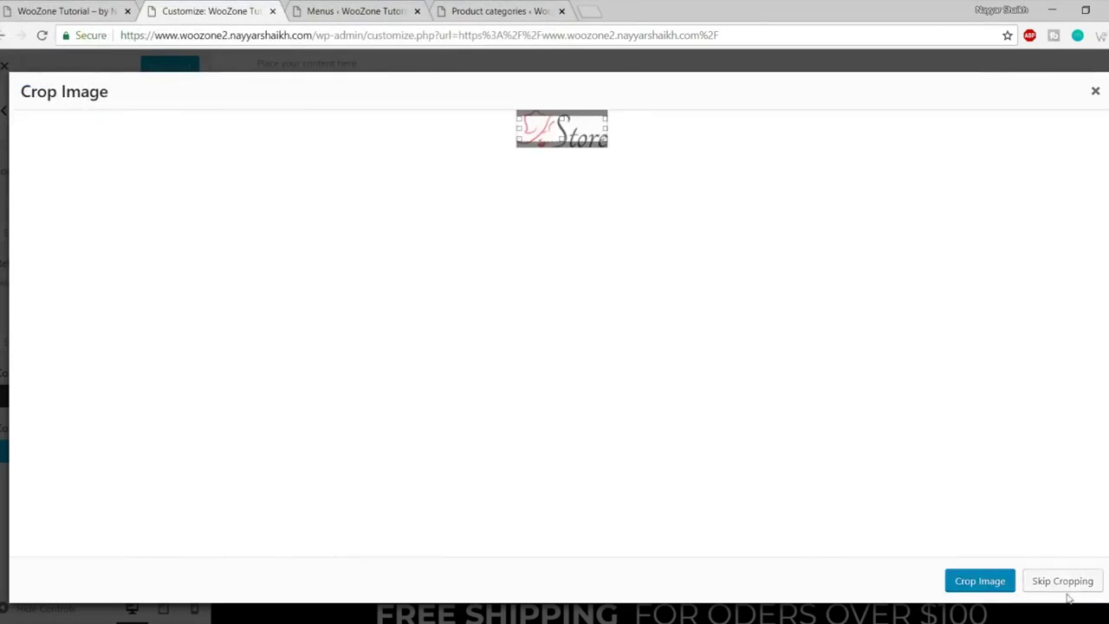
pyautogui.click(1069, 586)
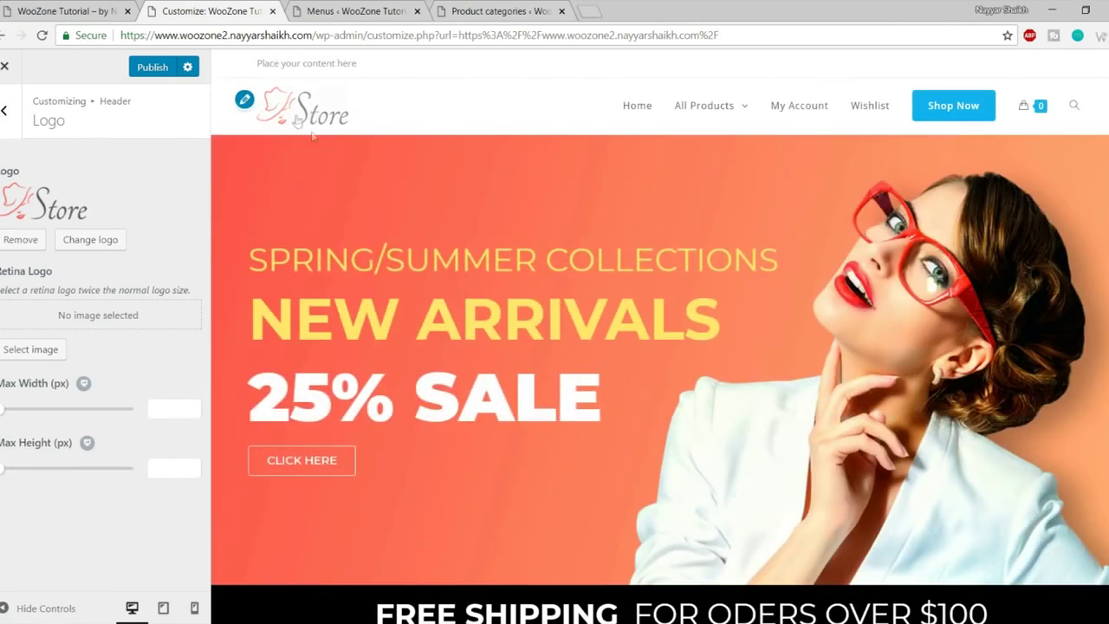
pyautogui.click(149, 68)
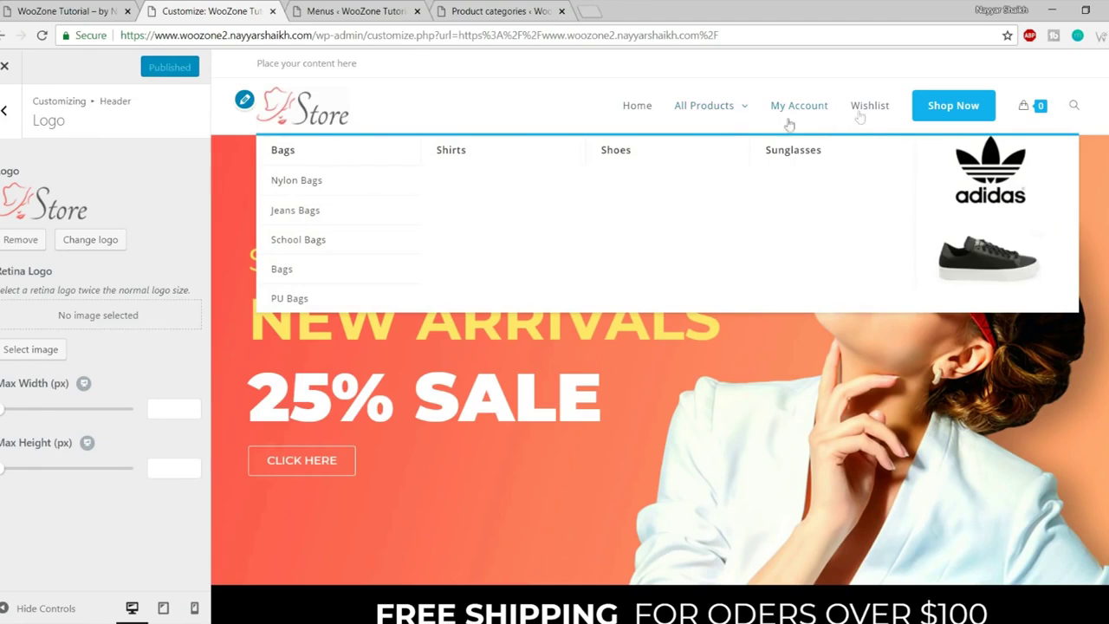
pyautogui.click(3, 112)
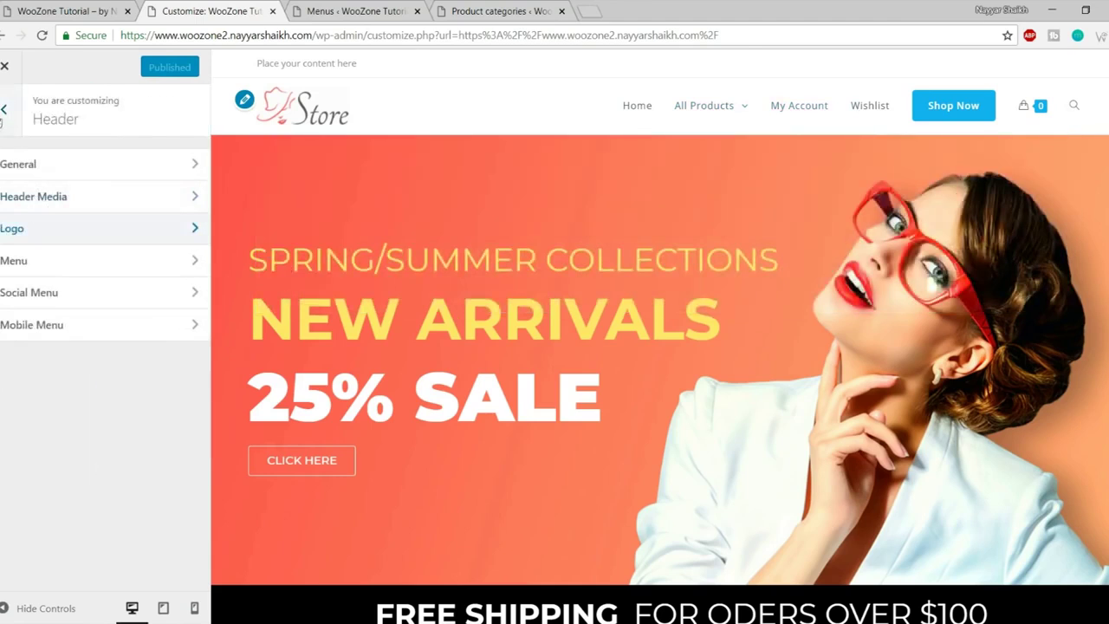
# - Set the Customizer's Typography > Main Menu font family to Montserrat
pyautogui.click(3, 109)
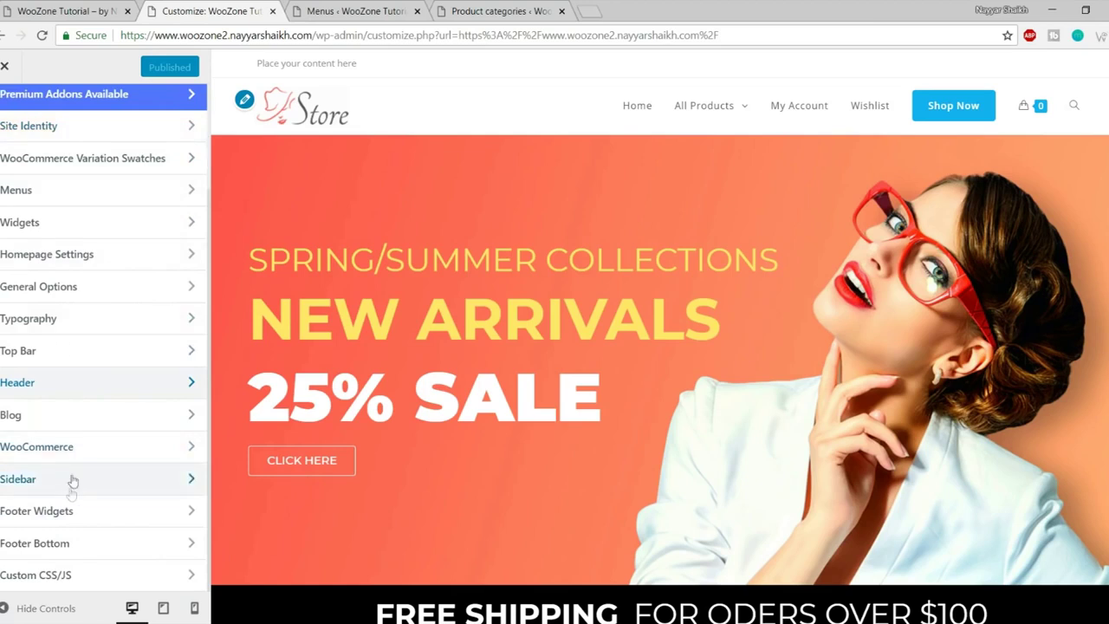
pyautogui.click(64, 320)
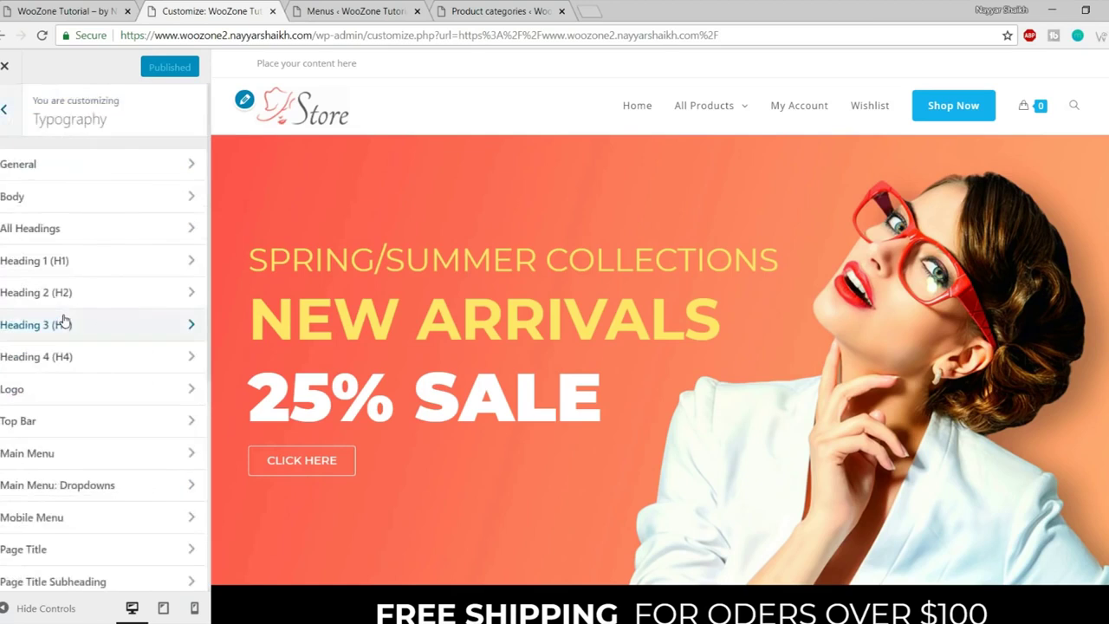
pyautogui.click(73, 455)
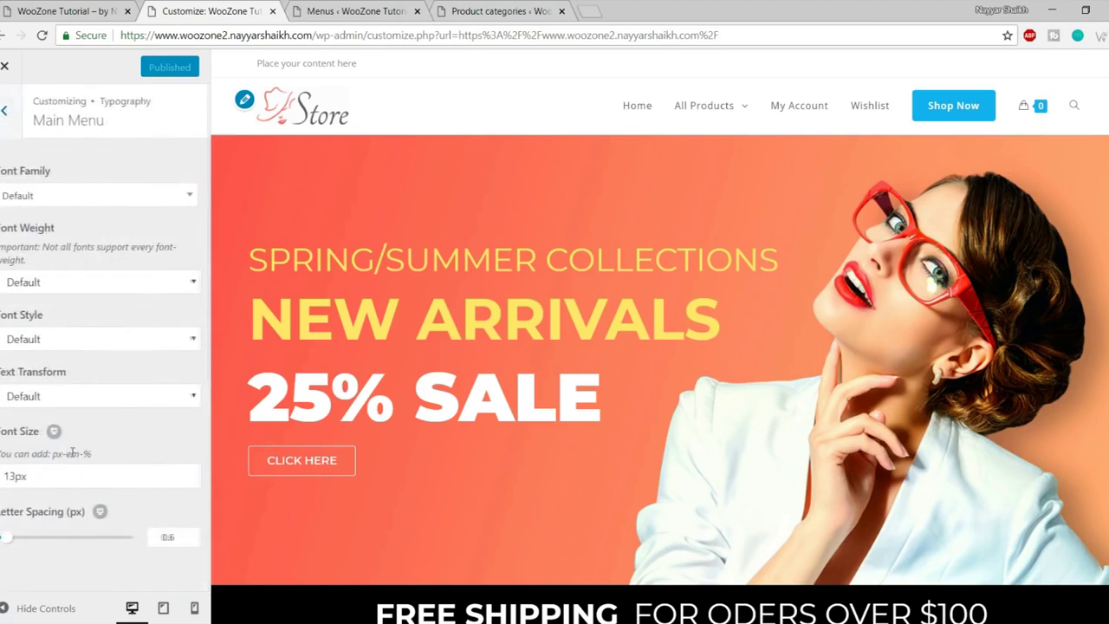
pyautogui.click(88, 195)
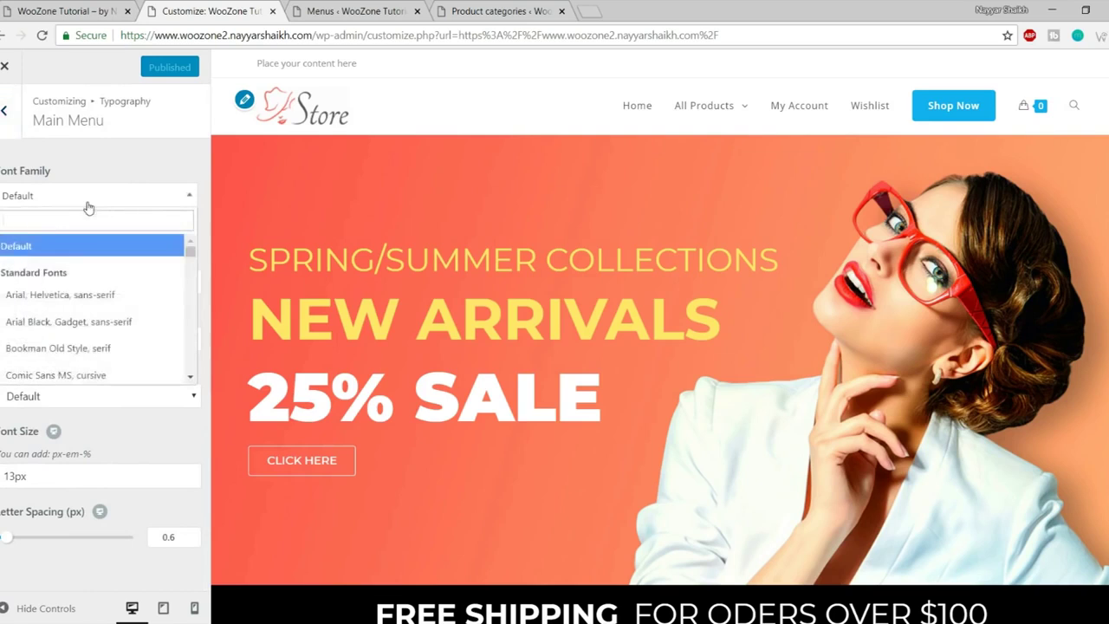
pyautogui.write('montse')
pyautogui.press('Return')
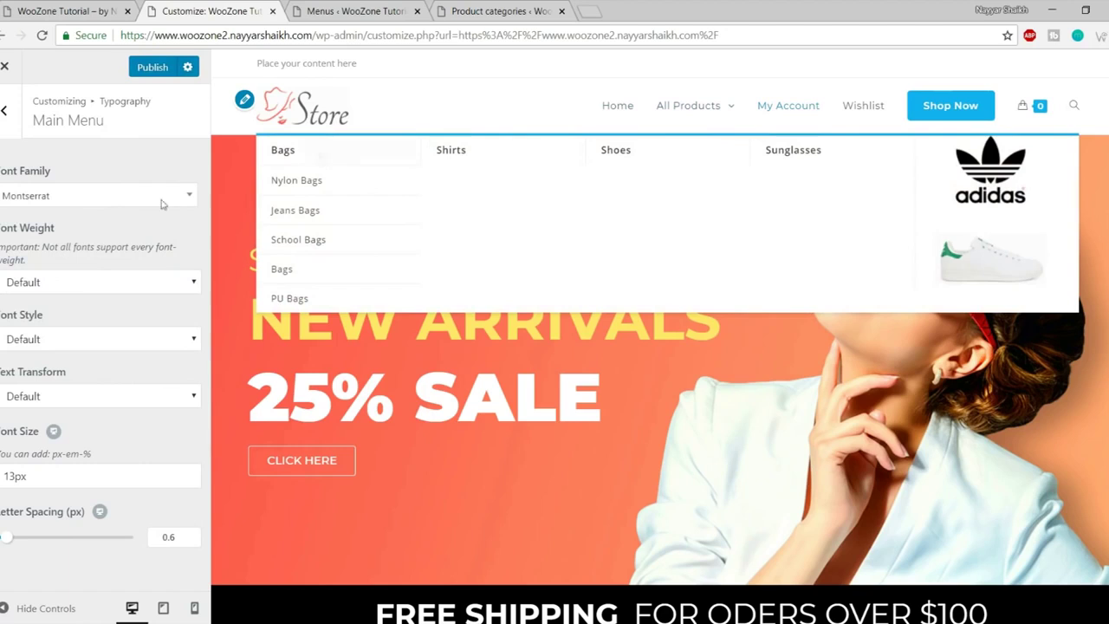
# - Make the Main Menu text Semibold 600 at 15px and publish the typography changes
pyautogui.click(97, 289)
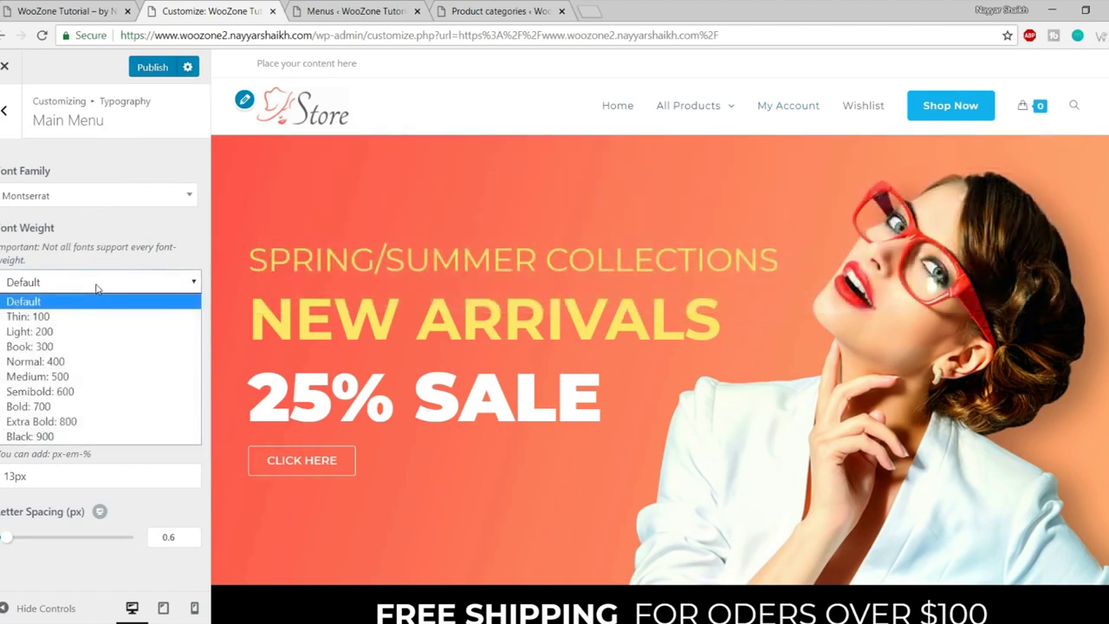
pyautogui.click(80, 392)
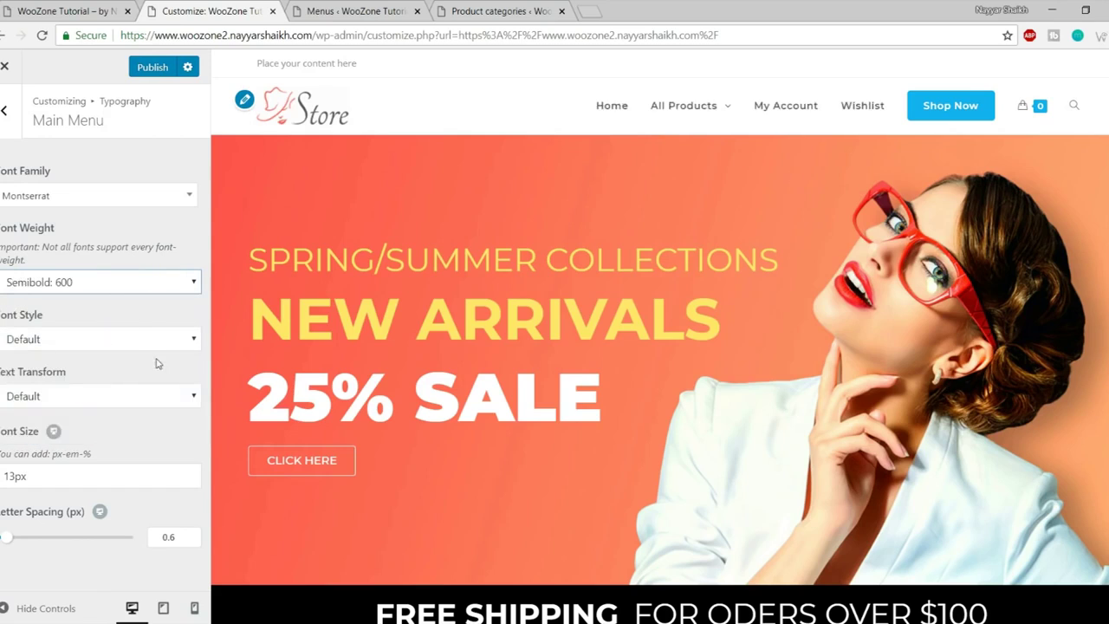
pyautogui.click(11, 475)
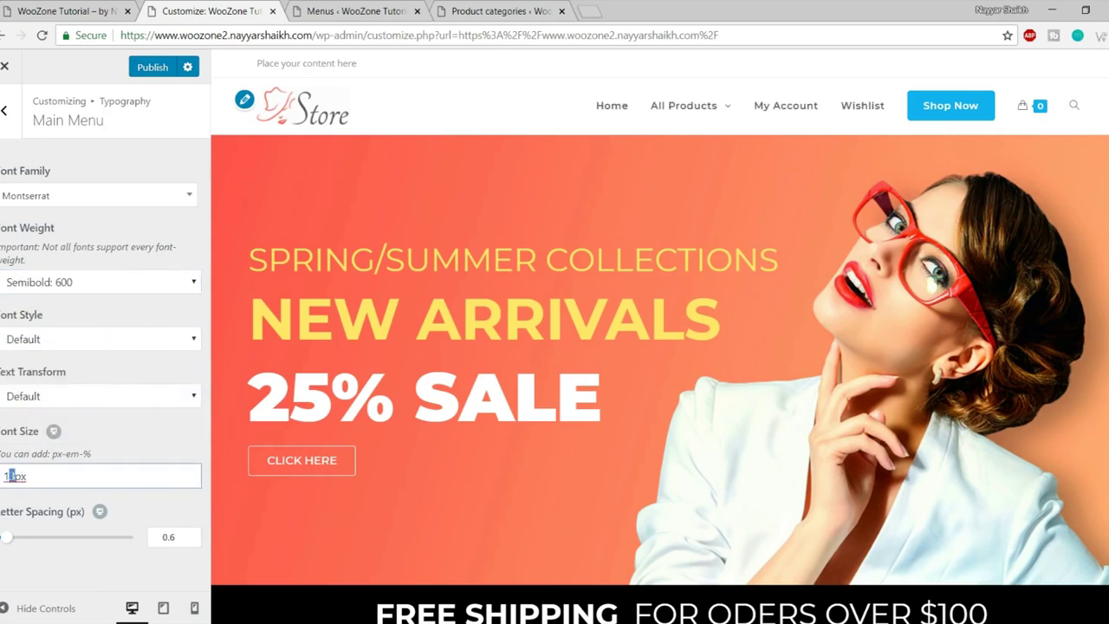
pyautogui.write('5')
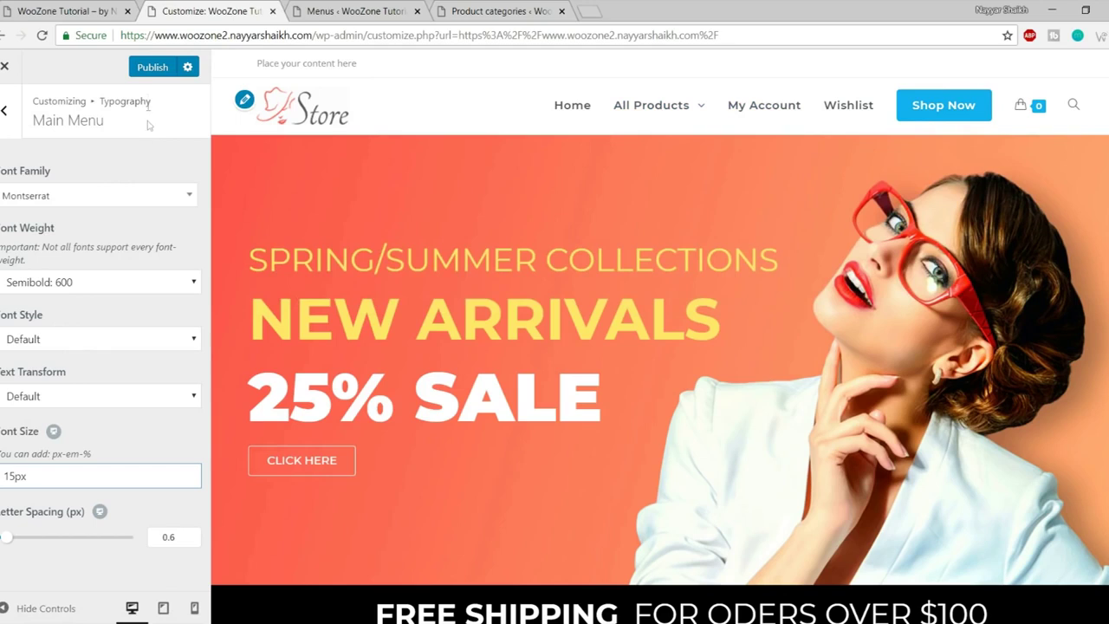
pyautogui.click(147, 76)
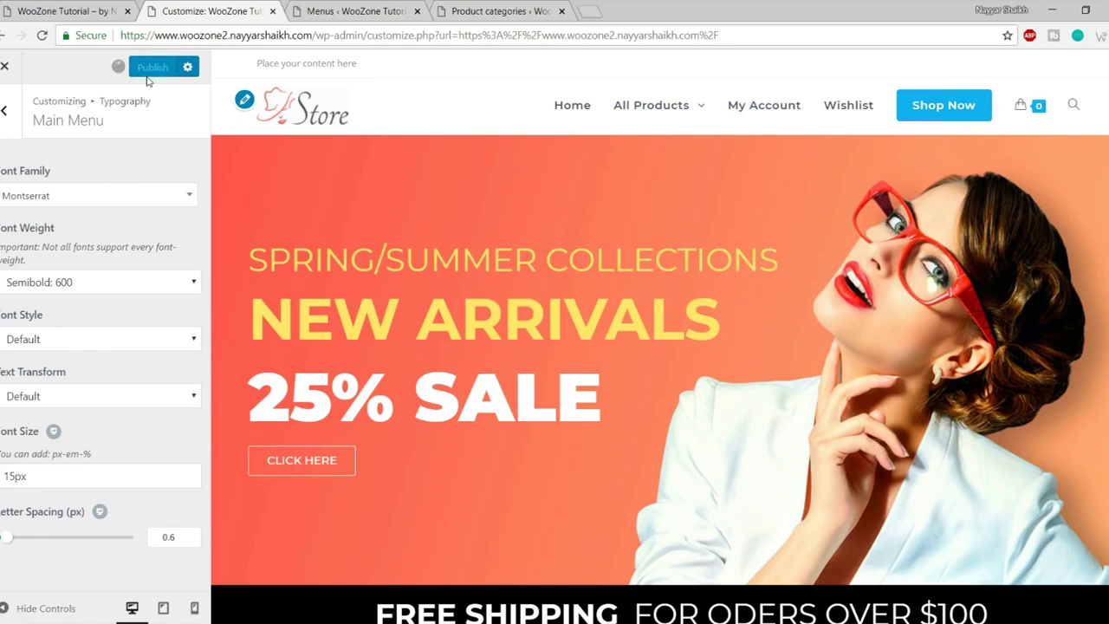
pyautogui.click(4, 110)
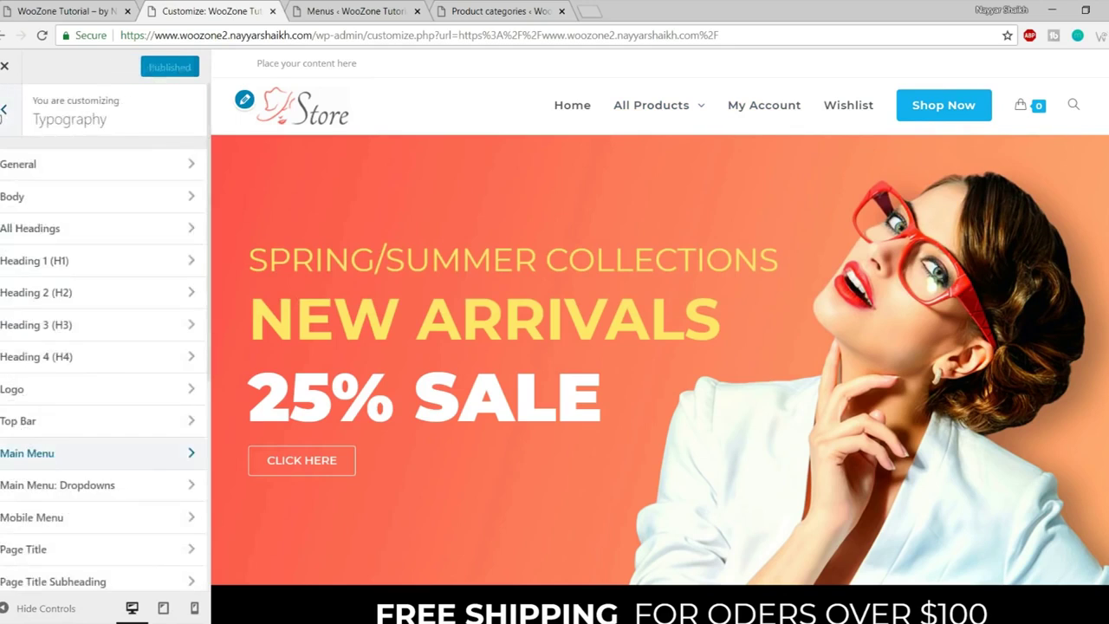
# - Replace 'OceanWP Theme by Nick' in the Footer Bottom copyright with a credit to the site owner, and publish
pyautogui.click(5, 111)
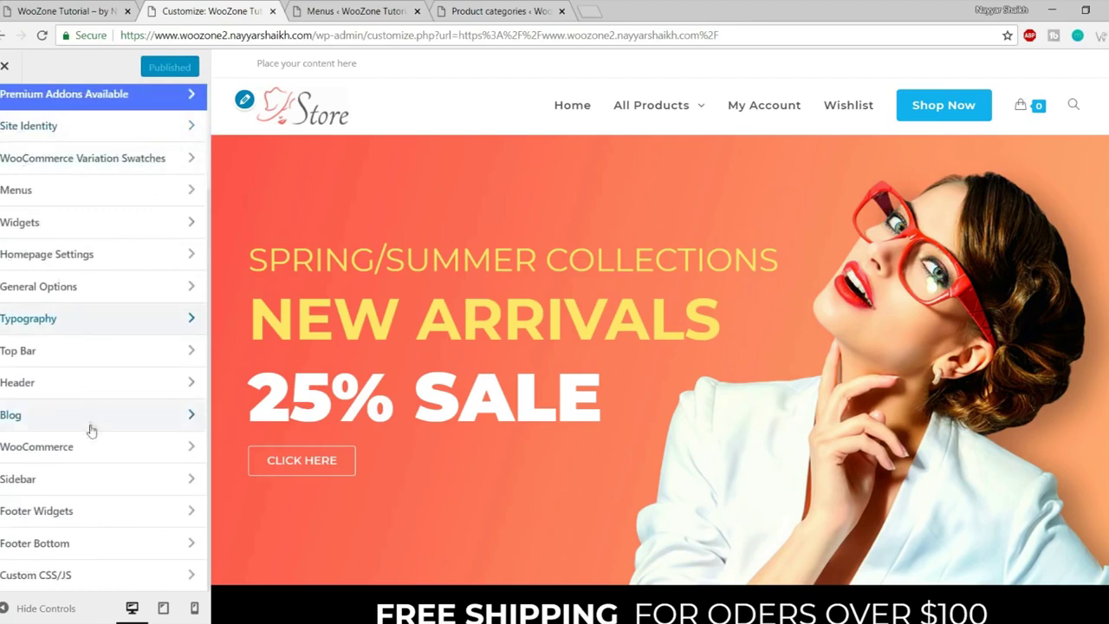
pyautogui.click(85, 546)
pyautogui.scroll(-6, 538, 472)
pyautogui.scroll(-10, 538, 472)
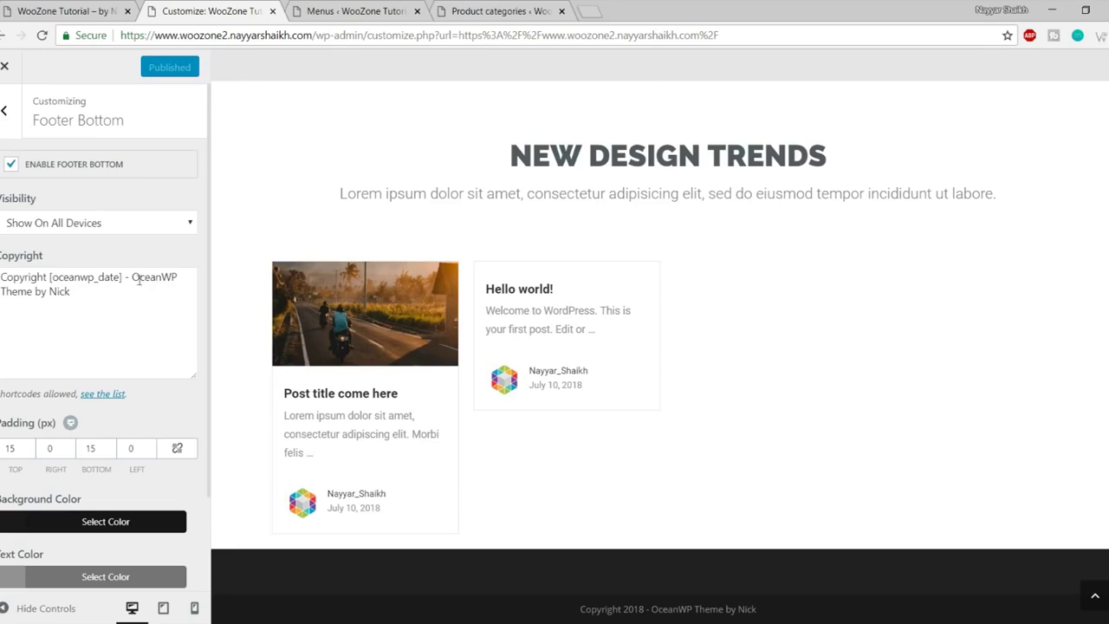
pyautogui.moveTo(132, 277); pyautogui.dragTo(155, 286)
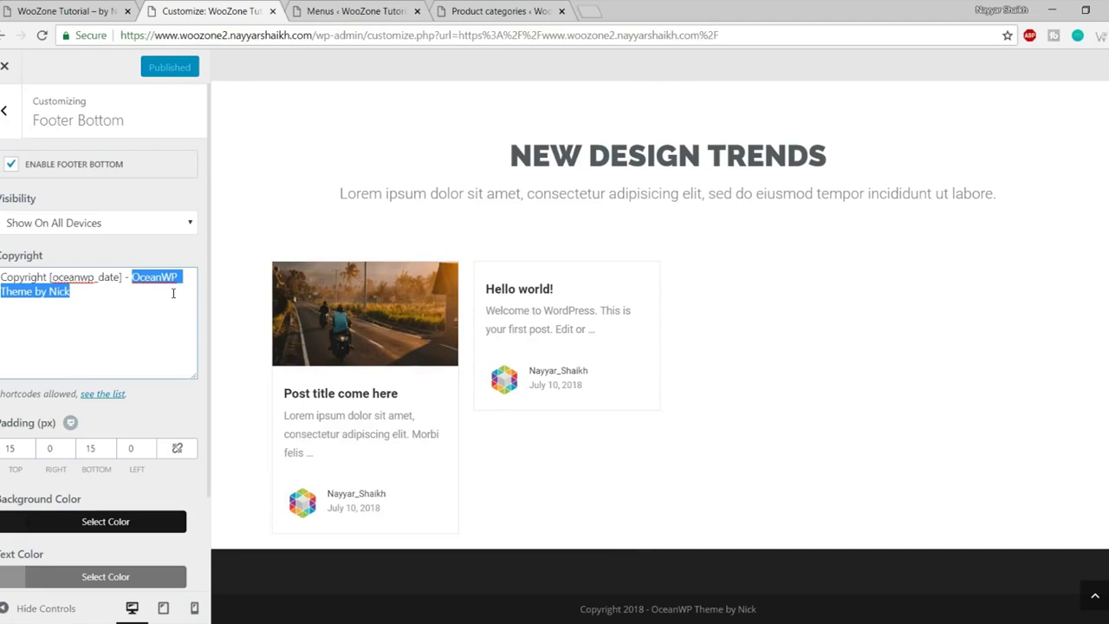
pyautogui.write('Theme')
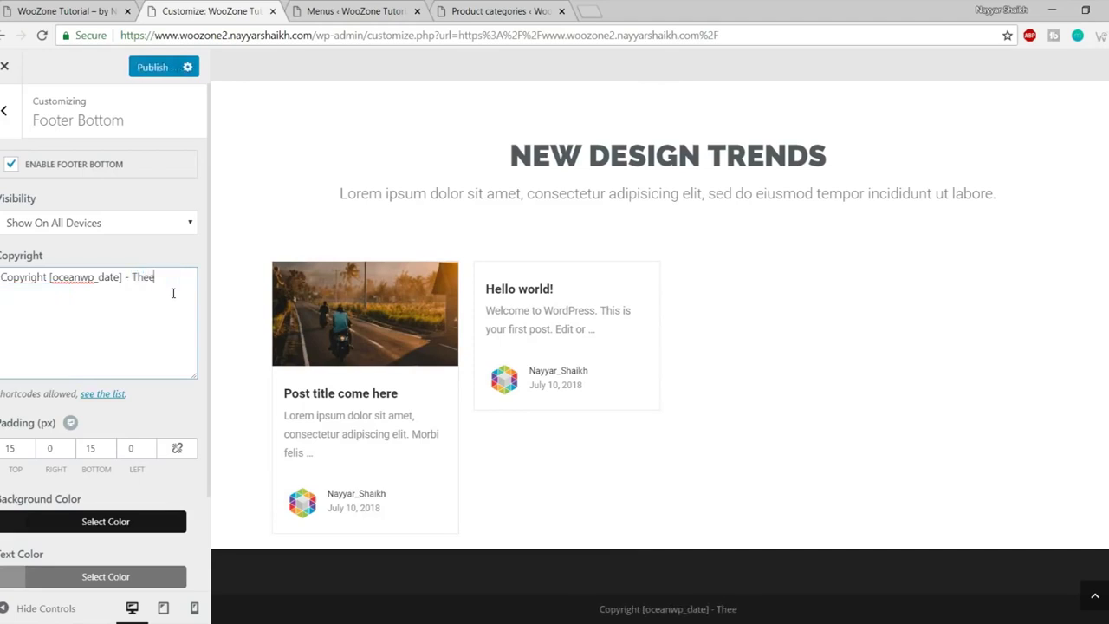
pyautogui.write(' by N')
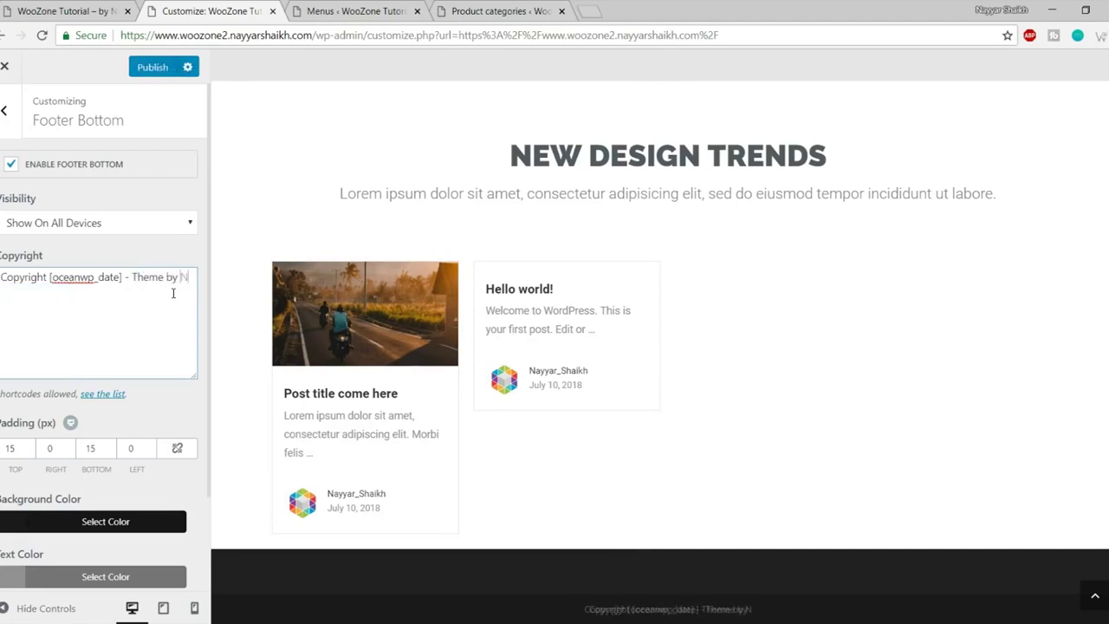
pyautogui.write('ayyar Shaikh')
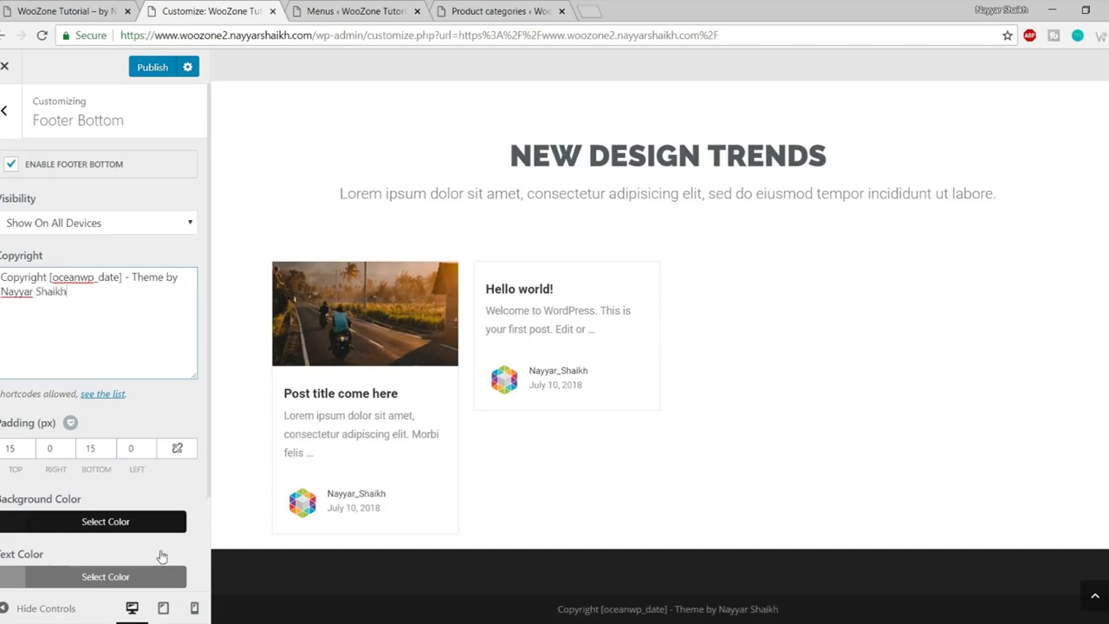
pyautogui.click(146, 68)
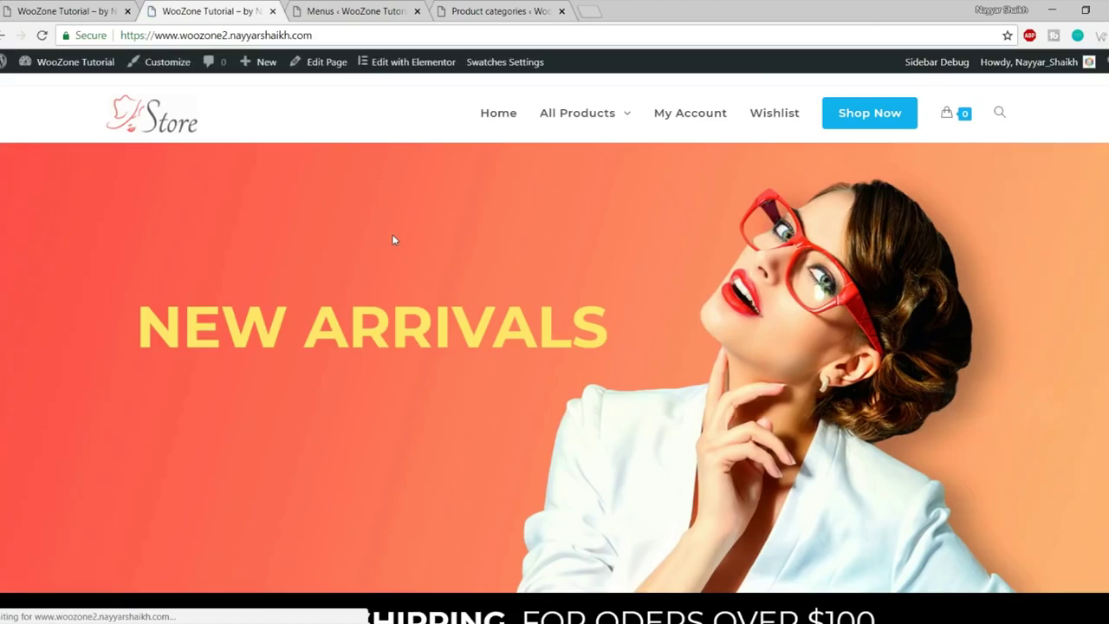
pyautogui.click(871, 121)
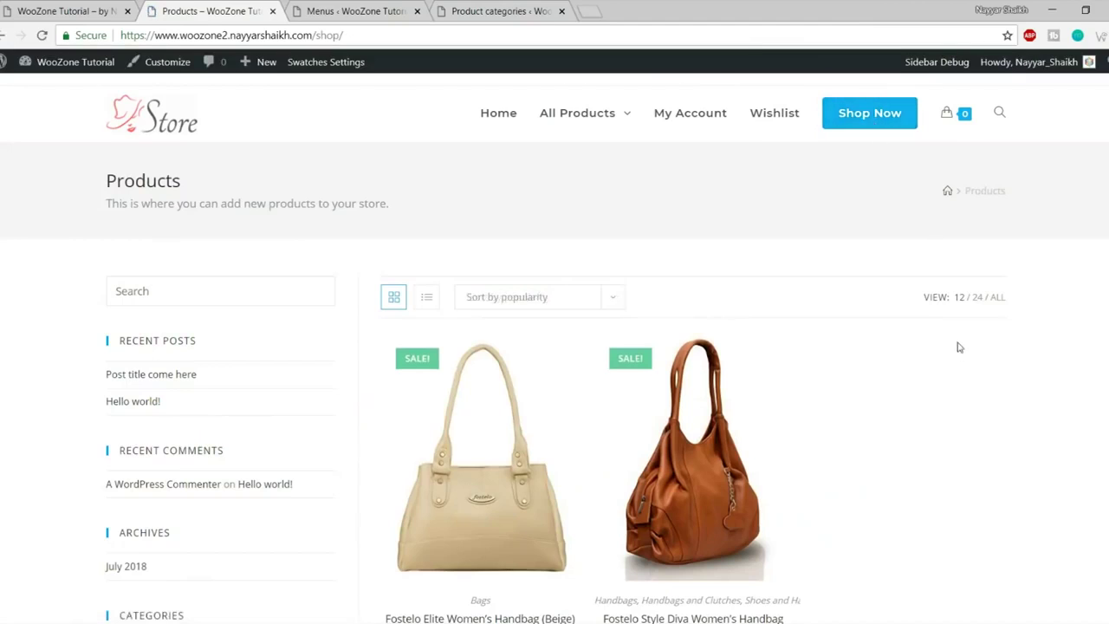
# - Load the reference store's Products shop page and scroll through its sidebar
pyautogui.scroll(-6, 956, 344)
pyautogui.scroll(-3, 1100, 333)
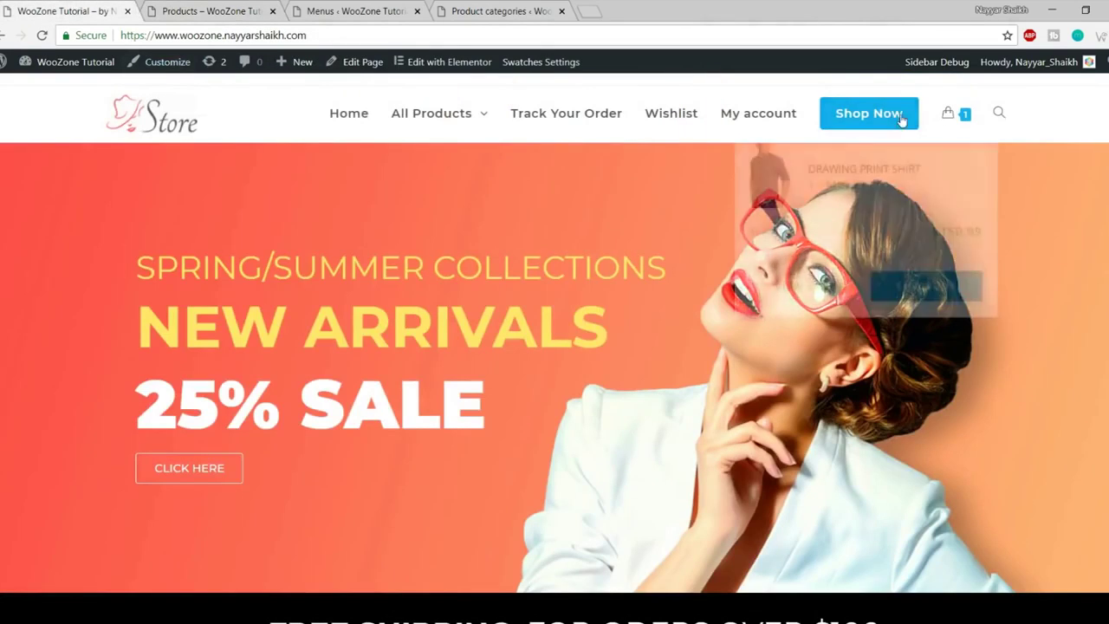
pyautogui.click(901, 120)
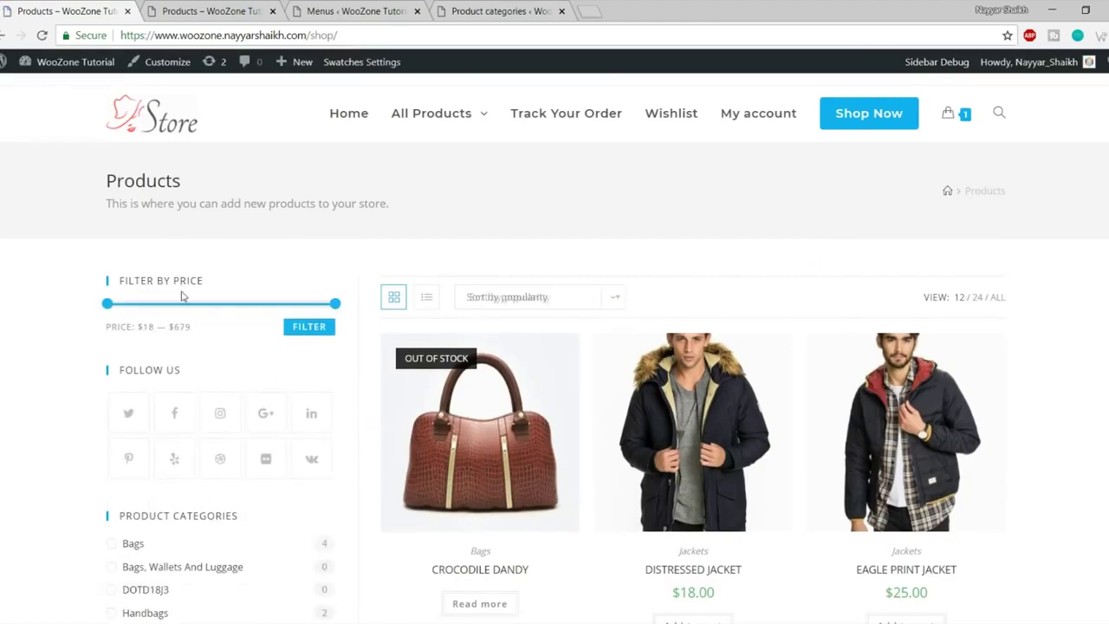
pyautogui.scroll(-4, 182, 297)
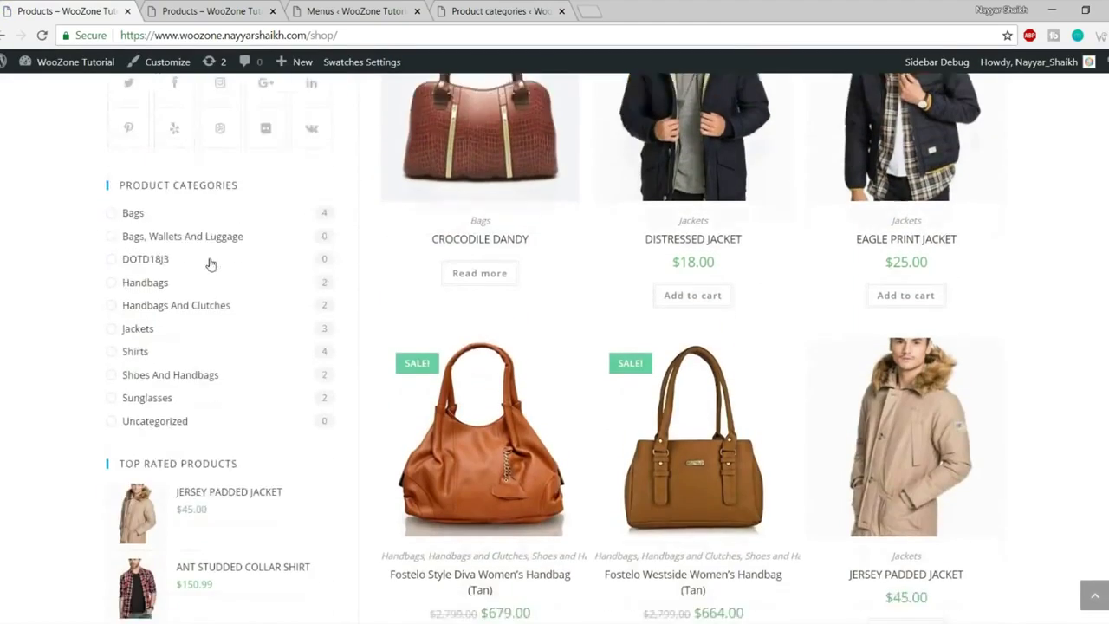
pyautogui.scroll(6, 358, 396)
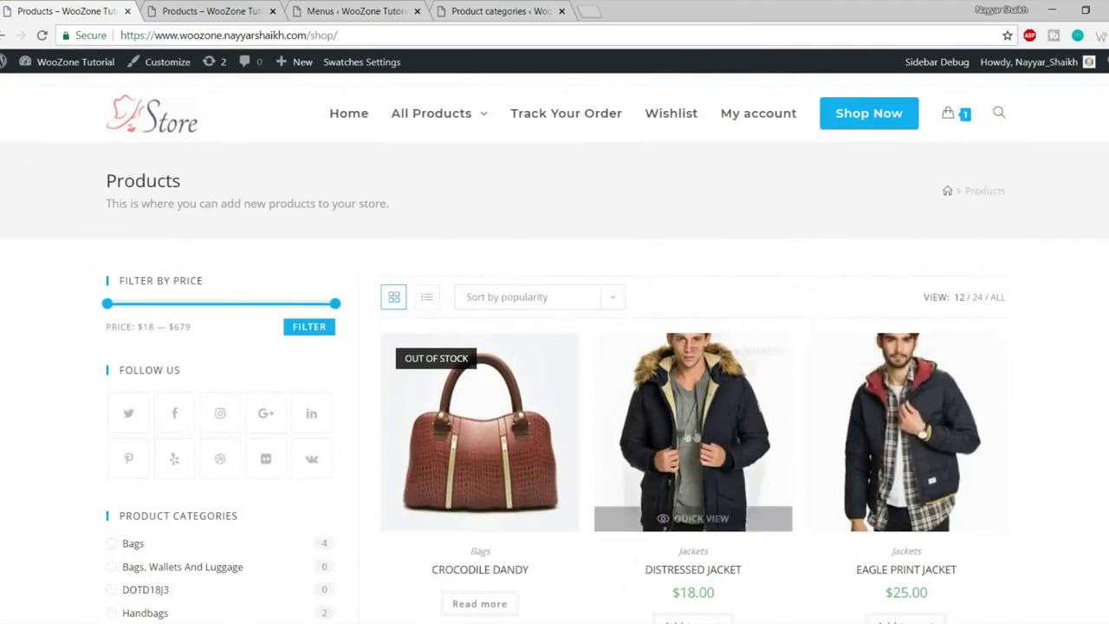
pyautogui.scroll(-1, 390, 390)
pyautogui.scroll(-1, 213, 276)
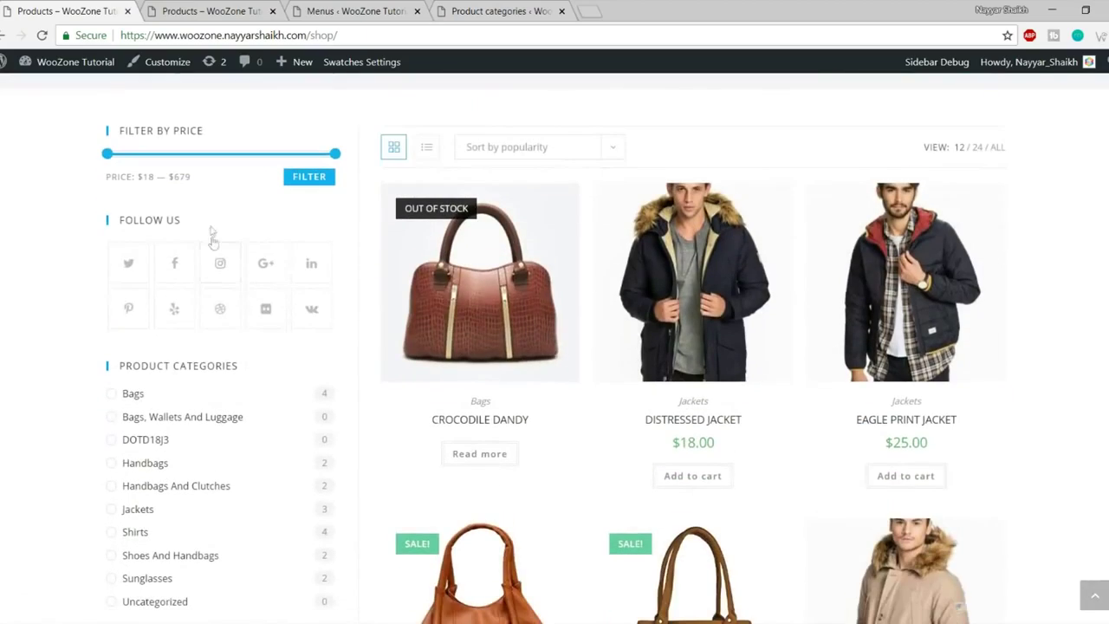
pyautogui.scroll(-5, 211, 267)
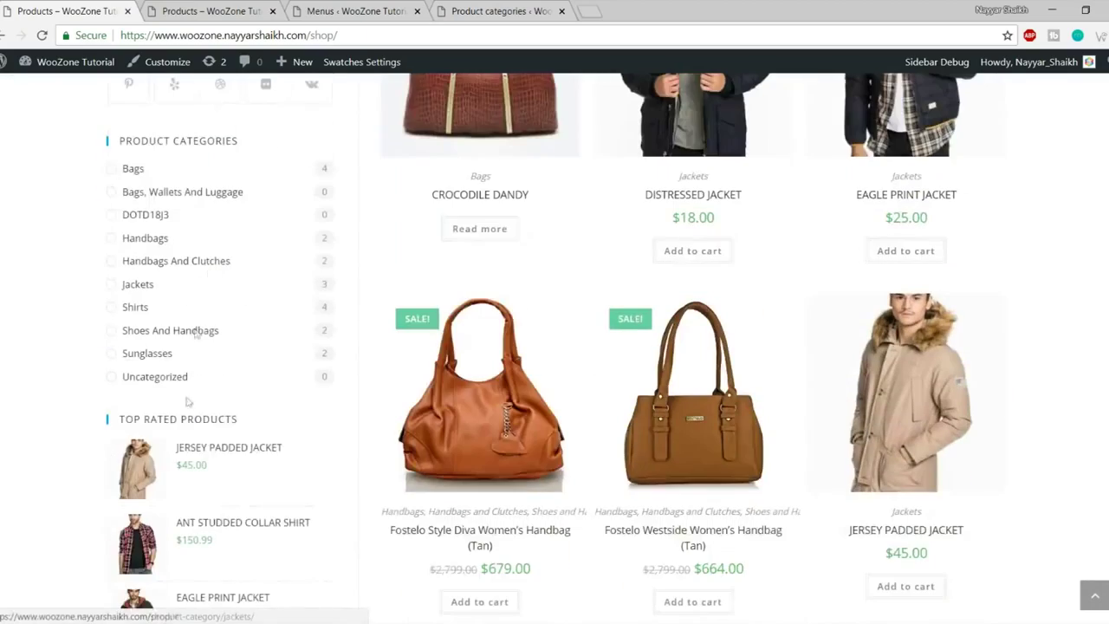
pyautogui.scroll(7, 190, 438)
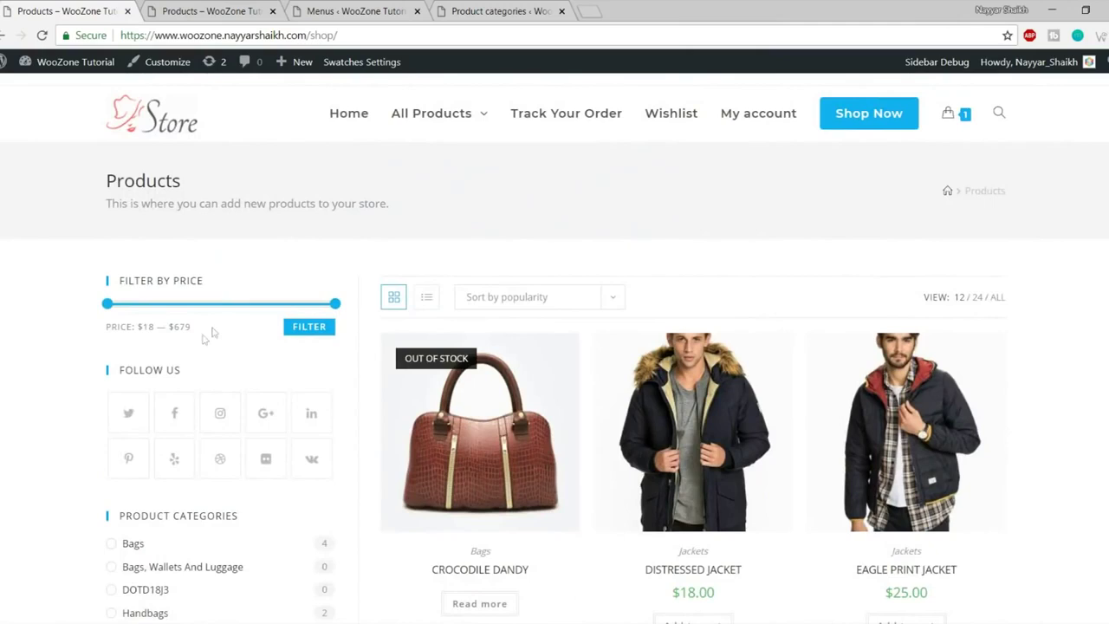
# - Compare own store's shop page sidebar against the reference shop's sidebar
pyautogui.click(167, 11)
pyautogui.scroll(4, 228, 272)
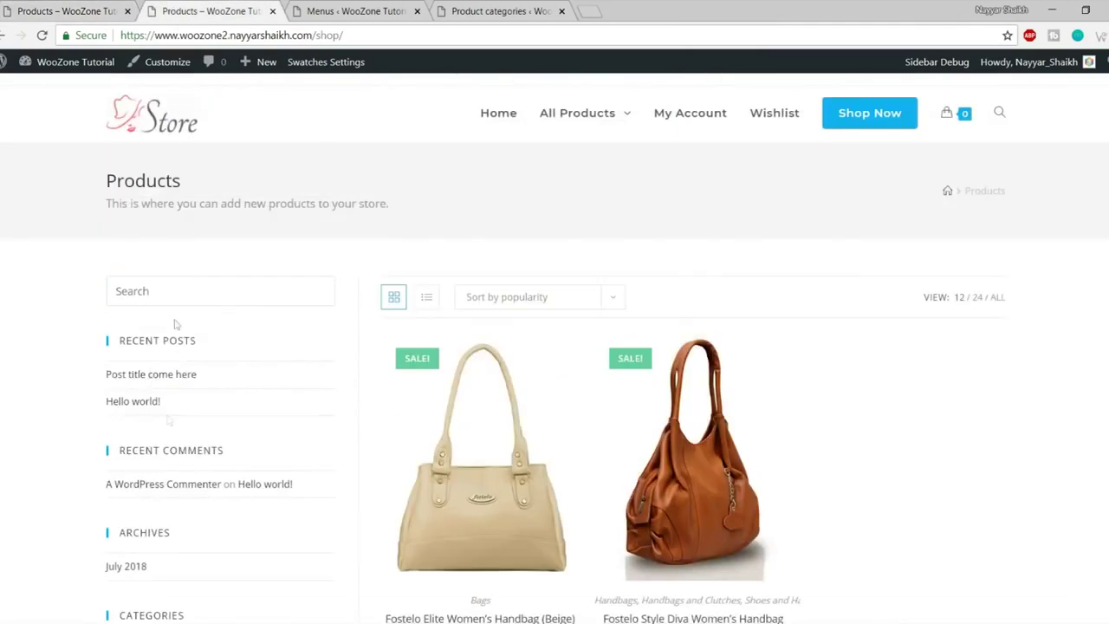
pyautogui.scroll(-2, 151, 528)
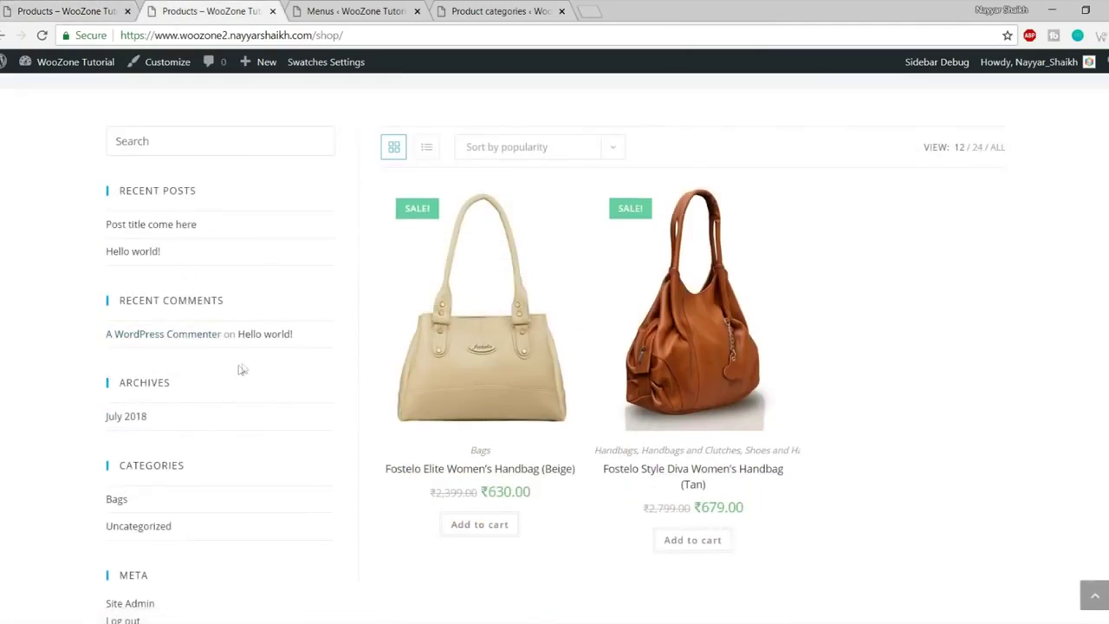
pyautogui.click(65, 5)
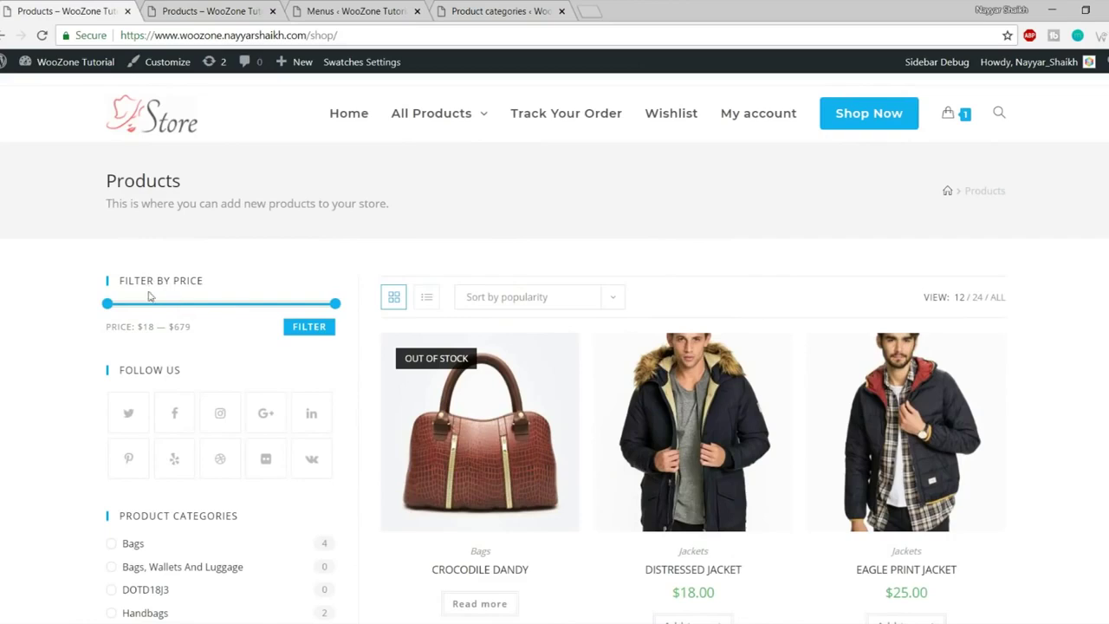
pyautogui.scroll(-2, 255, 309)
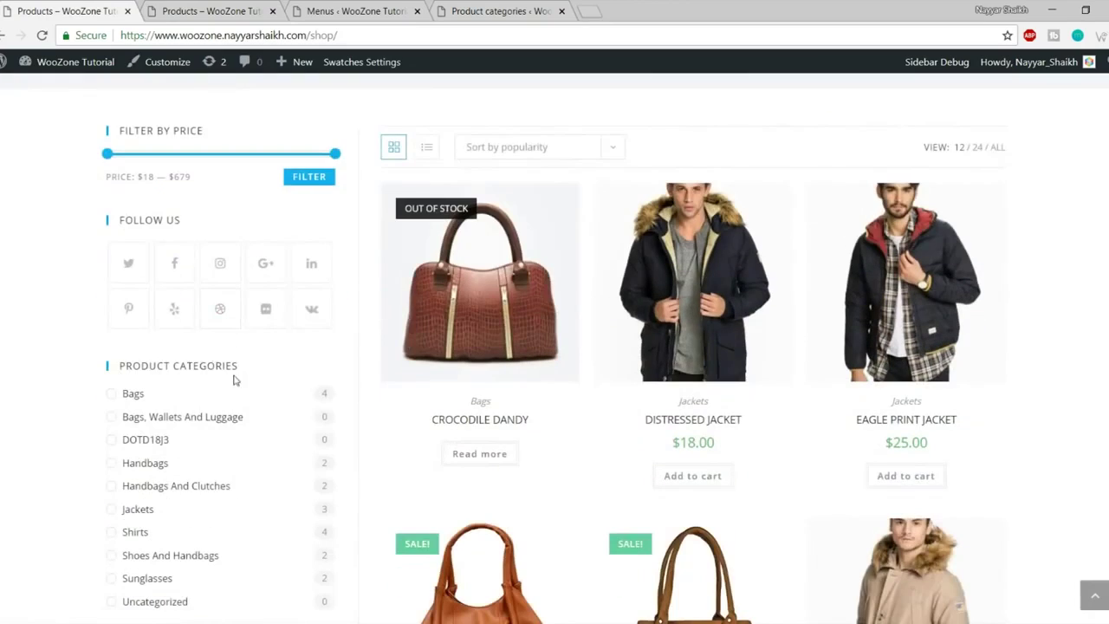
pyautogui.scroll(-4, 233, 380)
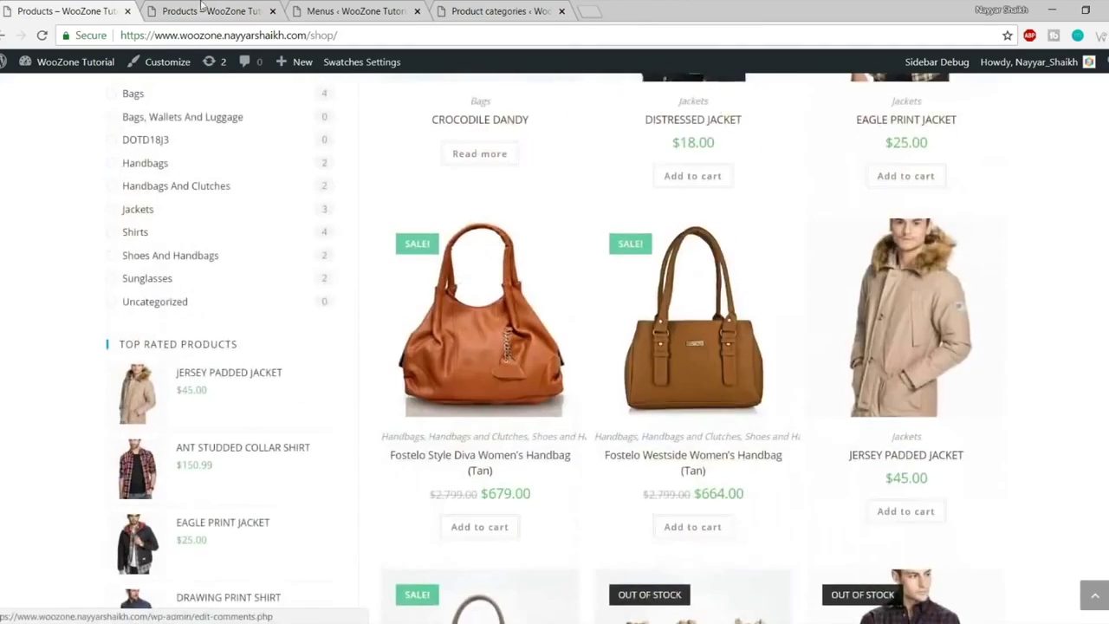
pyautogui.click(195, 6)
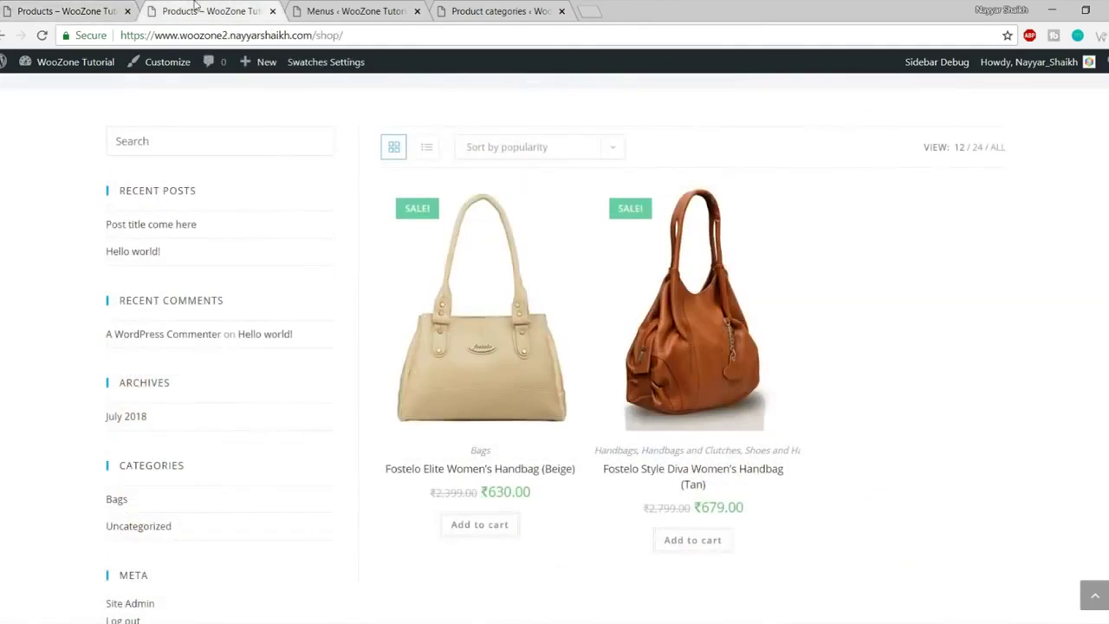
pyautogui.scroll(3, 281, 202)
pyautogui.click(390, 6)
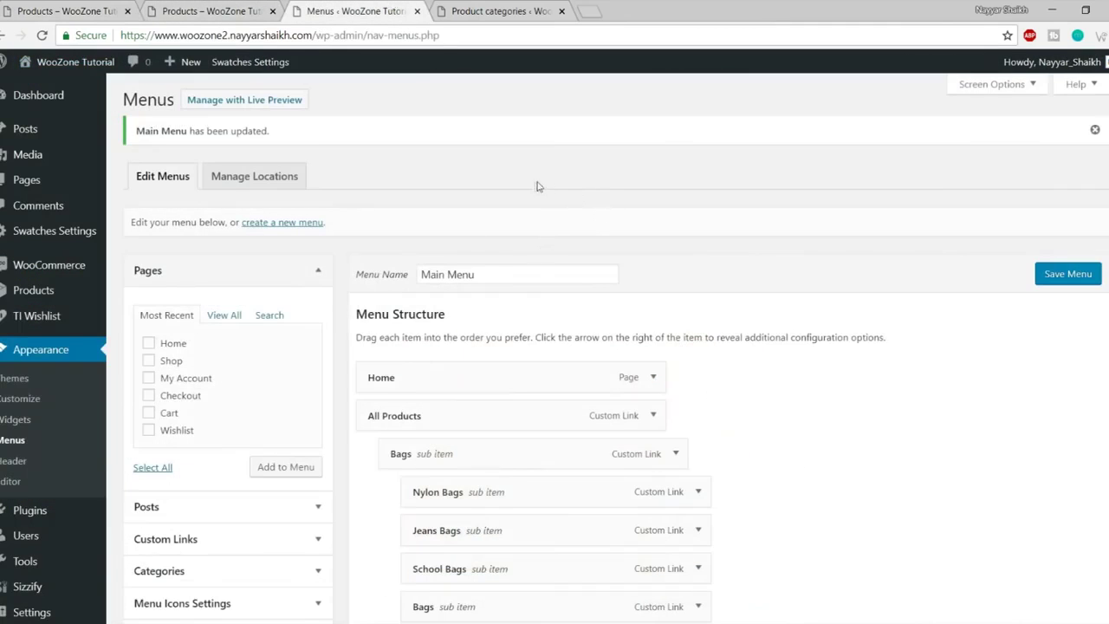
# - On the Widgets page, expand the WooCommerce Sidebar area and recheck the reference shop's sidebar
pyautogui.click(29, 422)
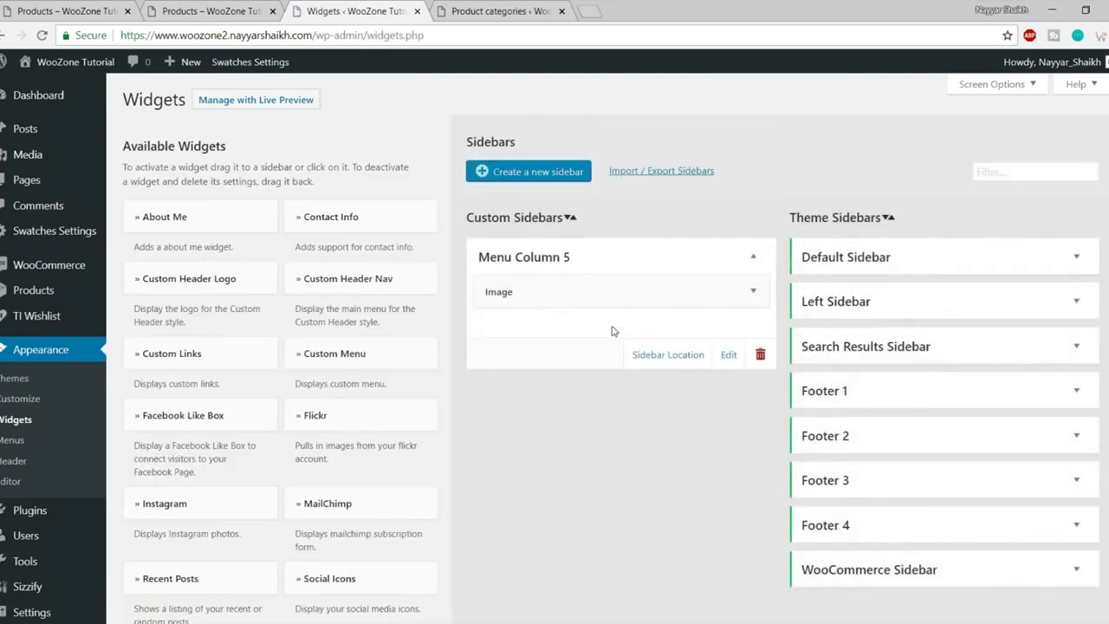
pyautogui.scroll(-3, 1015, 369)
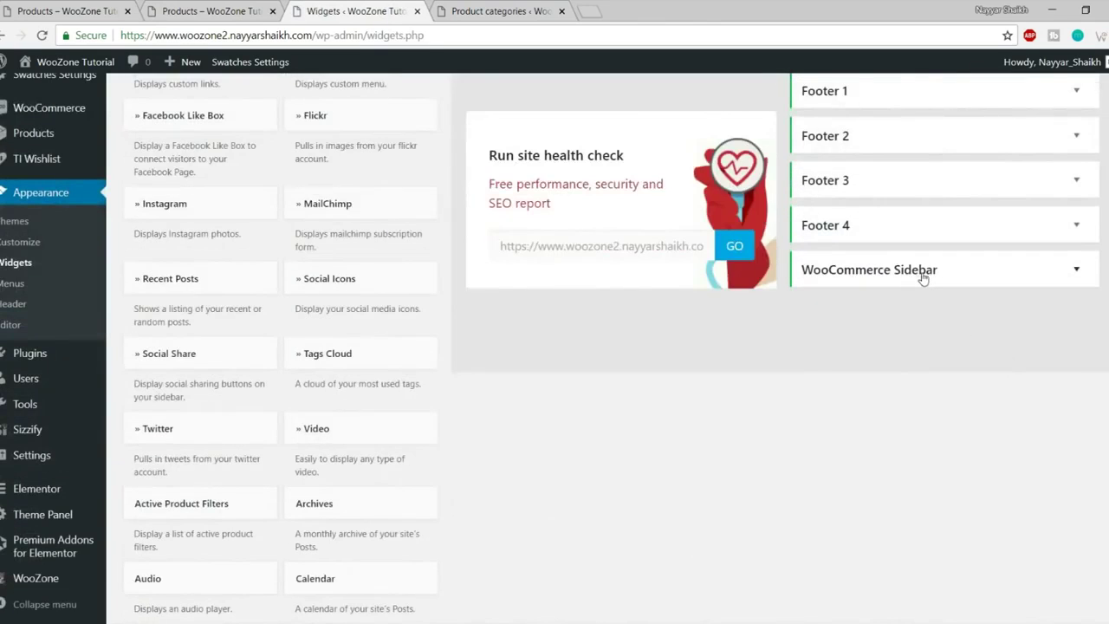
pyautogui.click(924, 278)
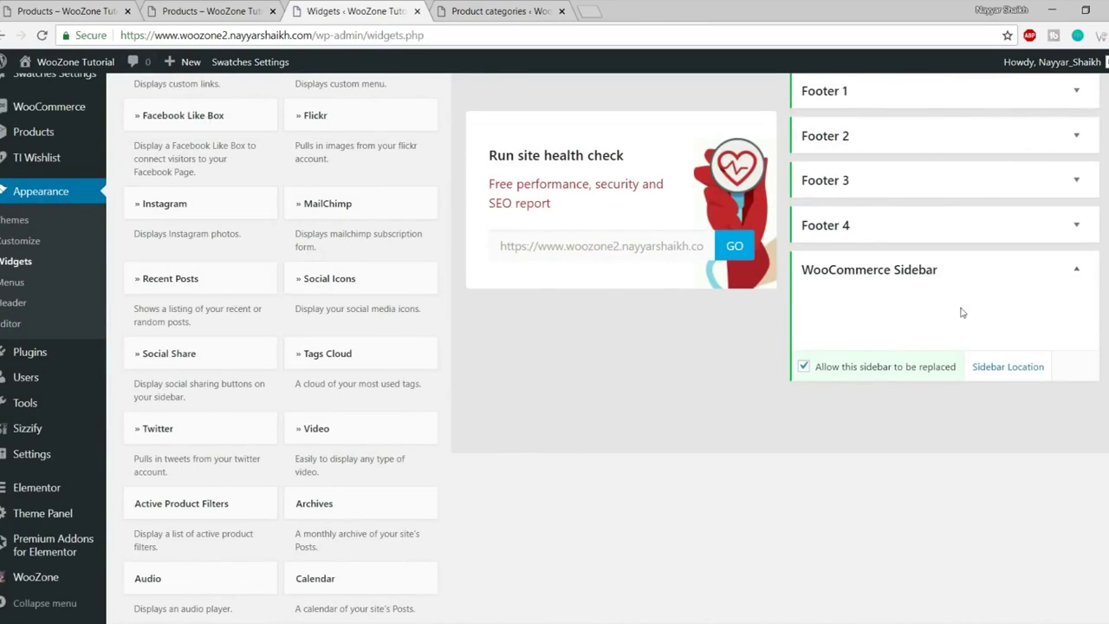
pyautogui.click(93, 7)
pyautogui.scroll(5, 329, 404)
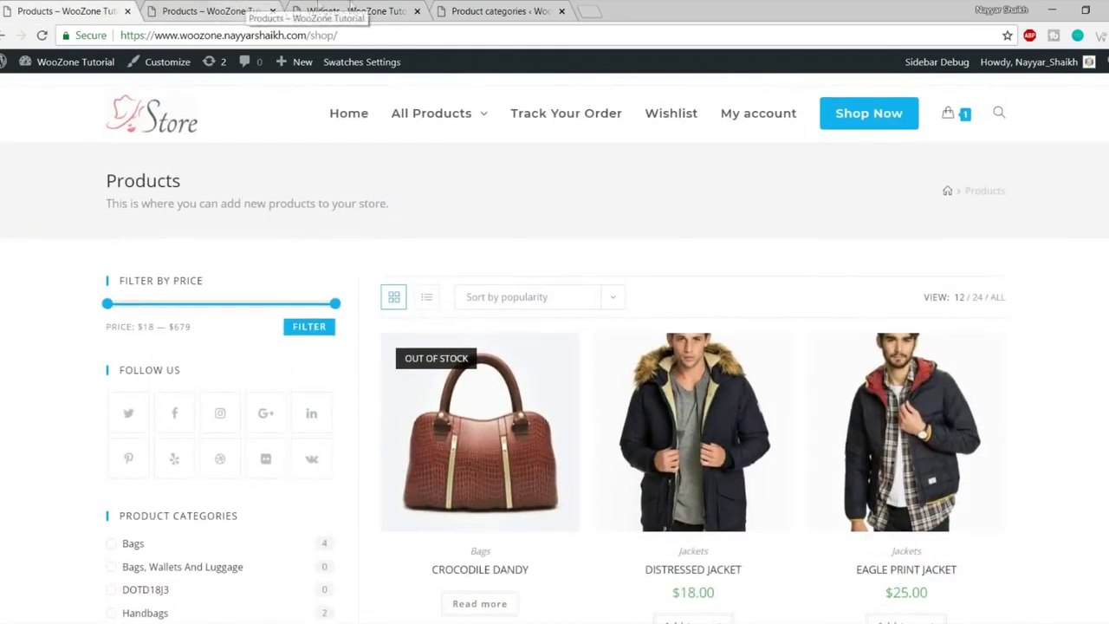
pyautogui.click(351, 10)
pyautogui.scroll(-4, 608, 451)
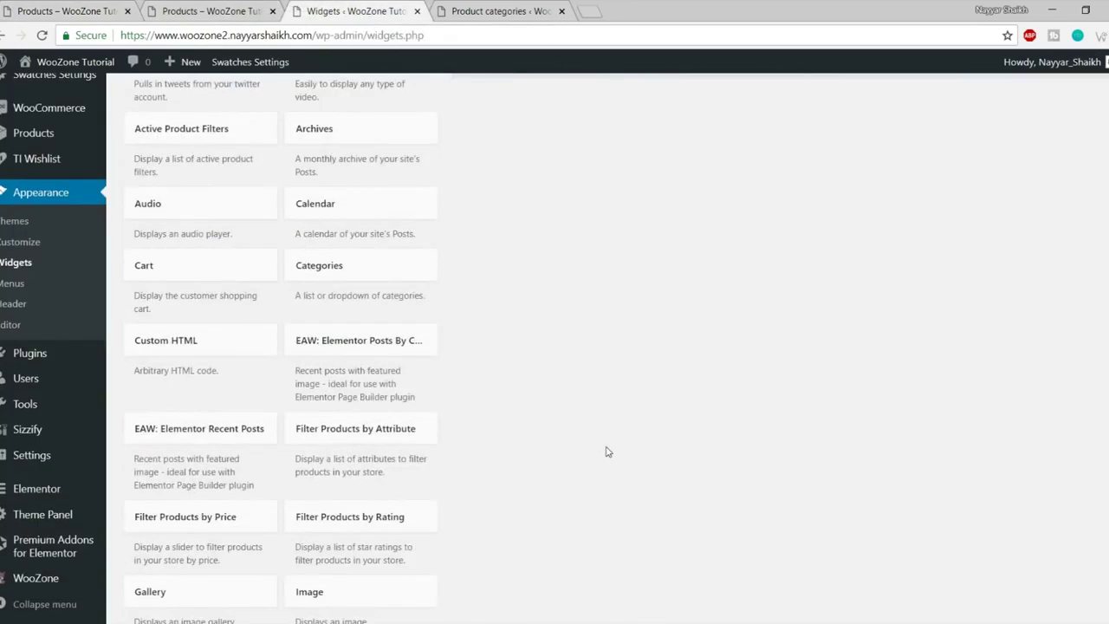
pyautogui.scroll(-2, 608, 451)
pyautogui.scroll(-1, 609, 451)
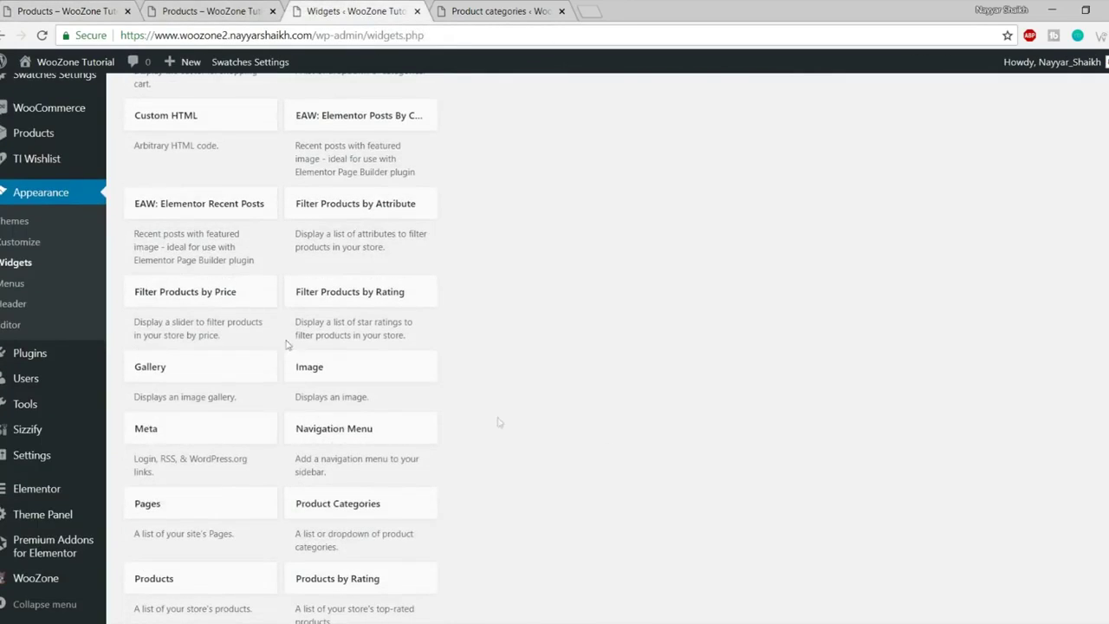
# - Add the Filter Products by Price widget to the WooCommerce Sidebar and collapse its settings
pyautogui.click(210, 294)
pyautogui.scroll(-3, 618, 317)
pyautogui.scroll(-1, 220, 325)
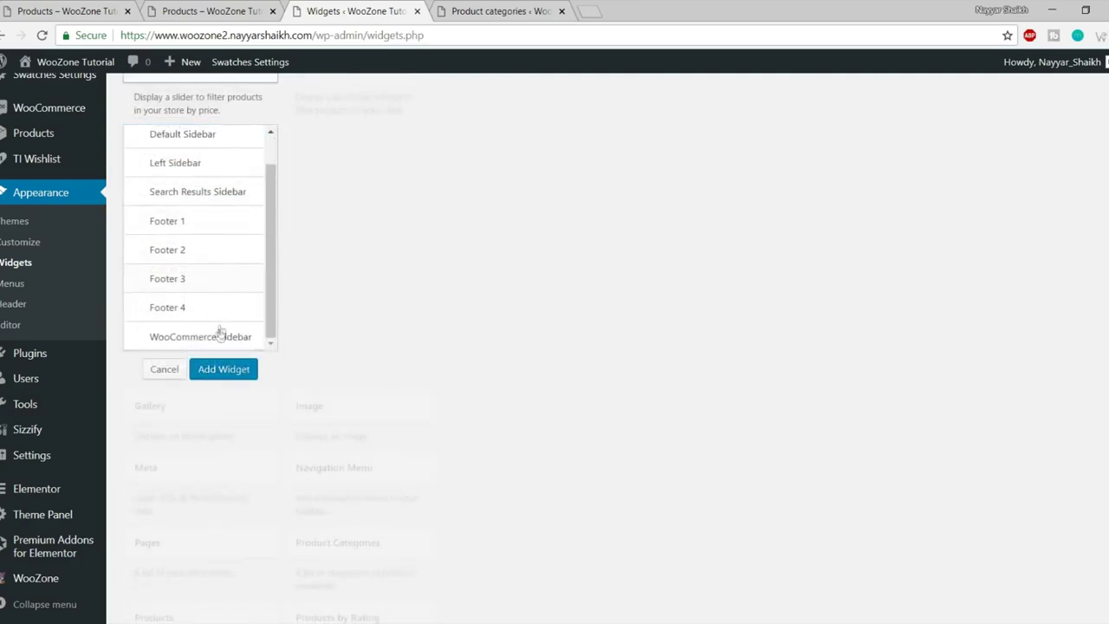
pyautogui.click(194, 338)
pyautogui.click(224, 369)
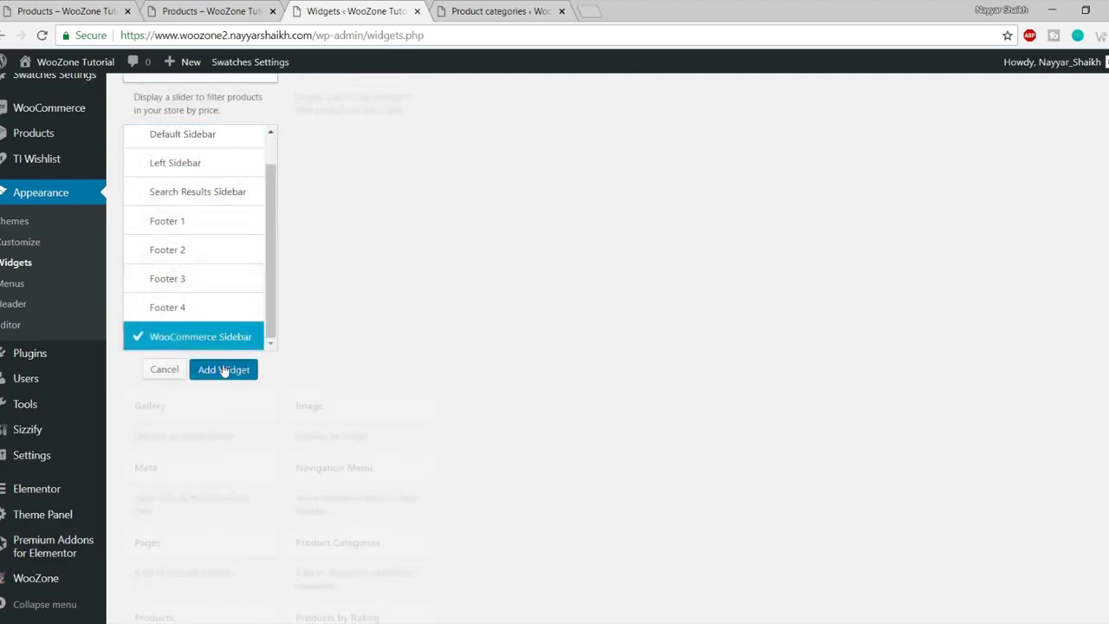
pyautogui.click(1077, 201)
pyautogui.click(254, 6)
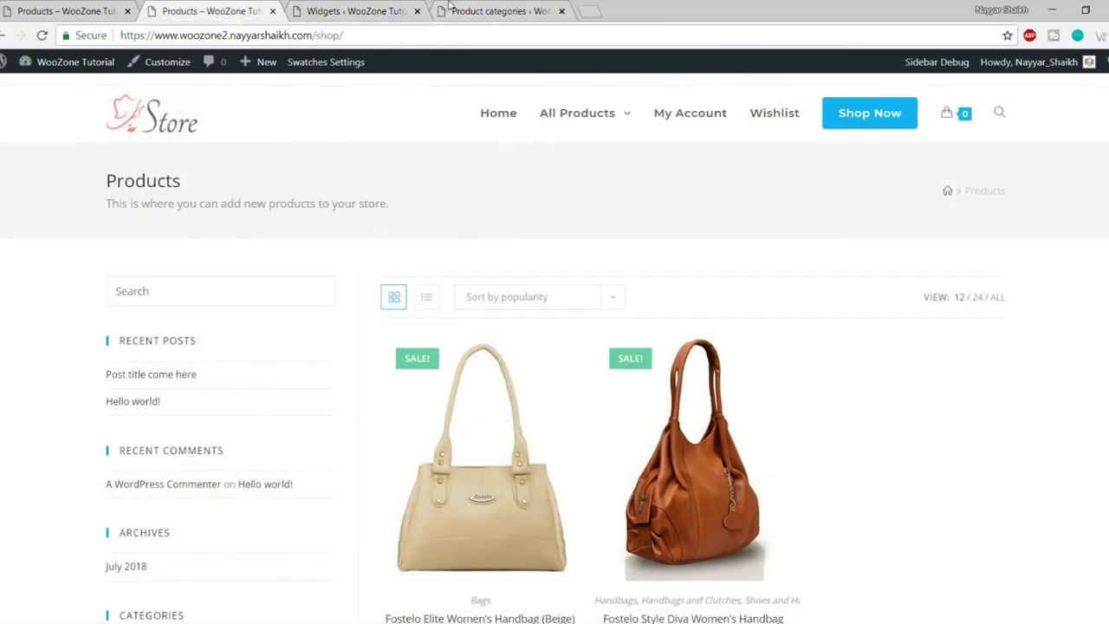
# - Reload the shop page to see the new Filter by Price slider and compare with the reference sidebar
pyautogui.click(45, 37)
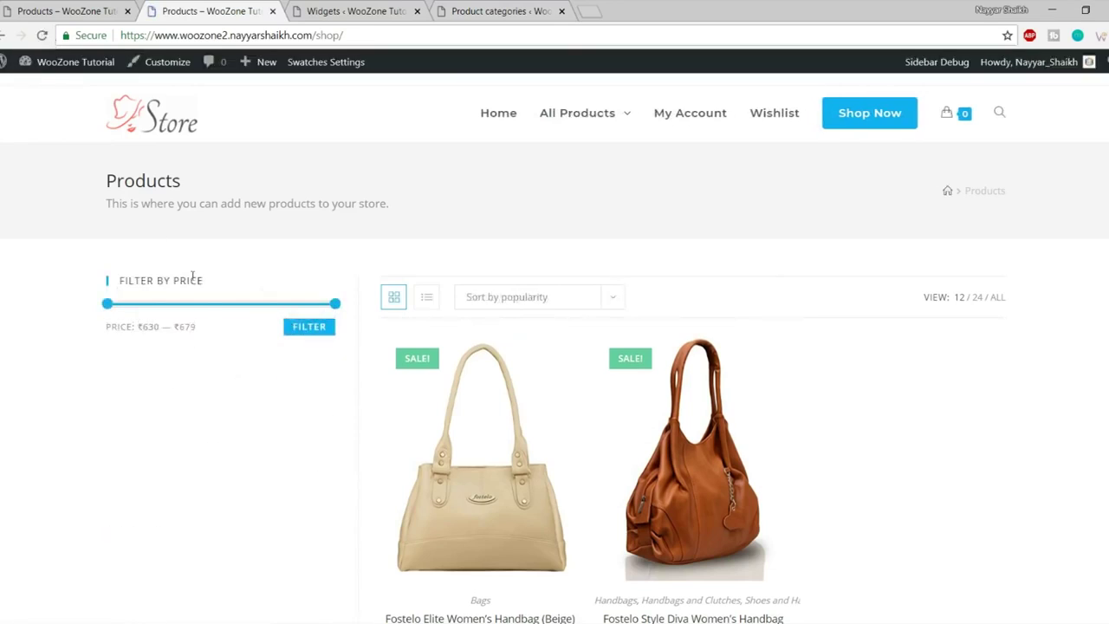
pyautogui.click(30, 9)
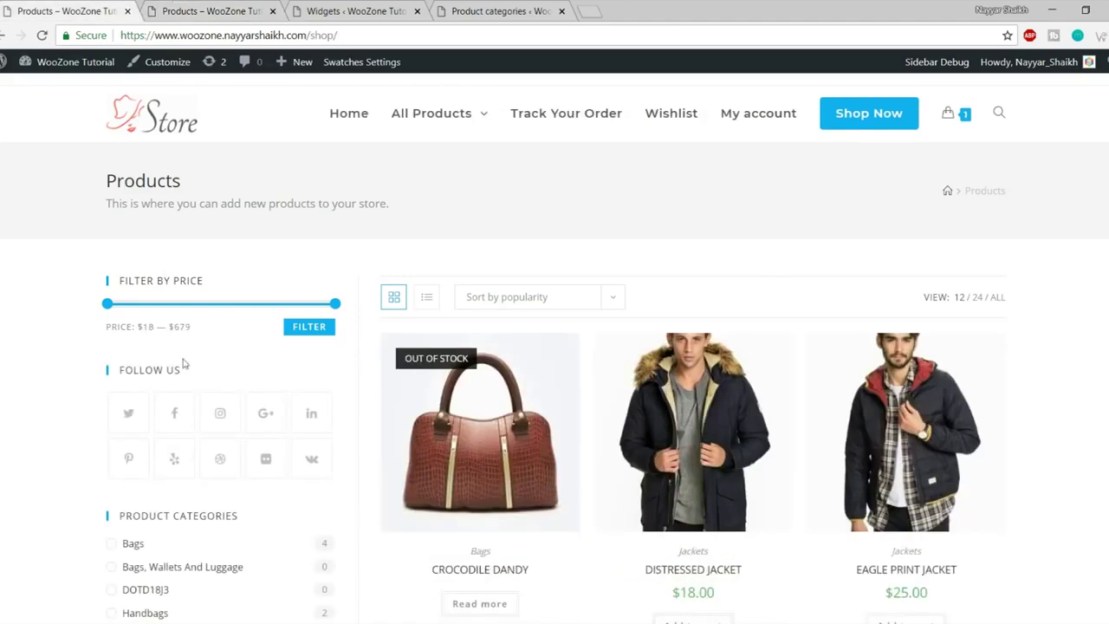
pyautogui.scroll(-1, 173, 381)
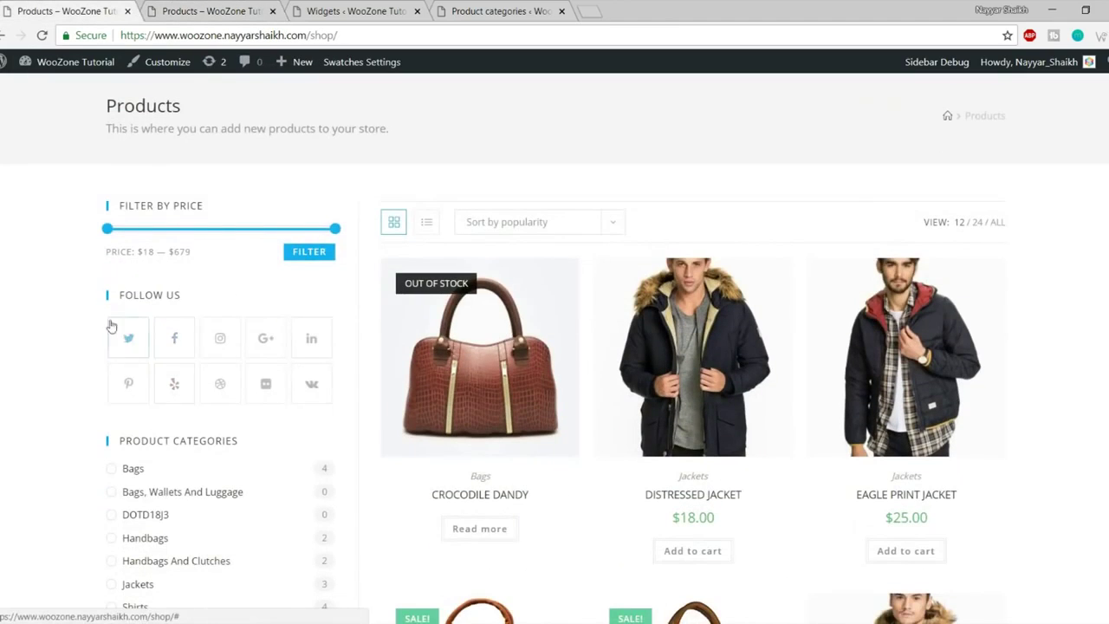
pyautogui.click(337, 16)
# - Add a Social Icons widget to the WooCommerce Sidebar and set Twitter, Facebook and Instagram links to #
pyautogui.scroll(3, 546, 464)
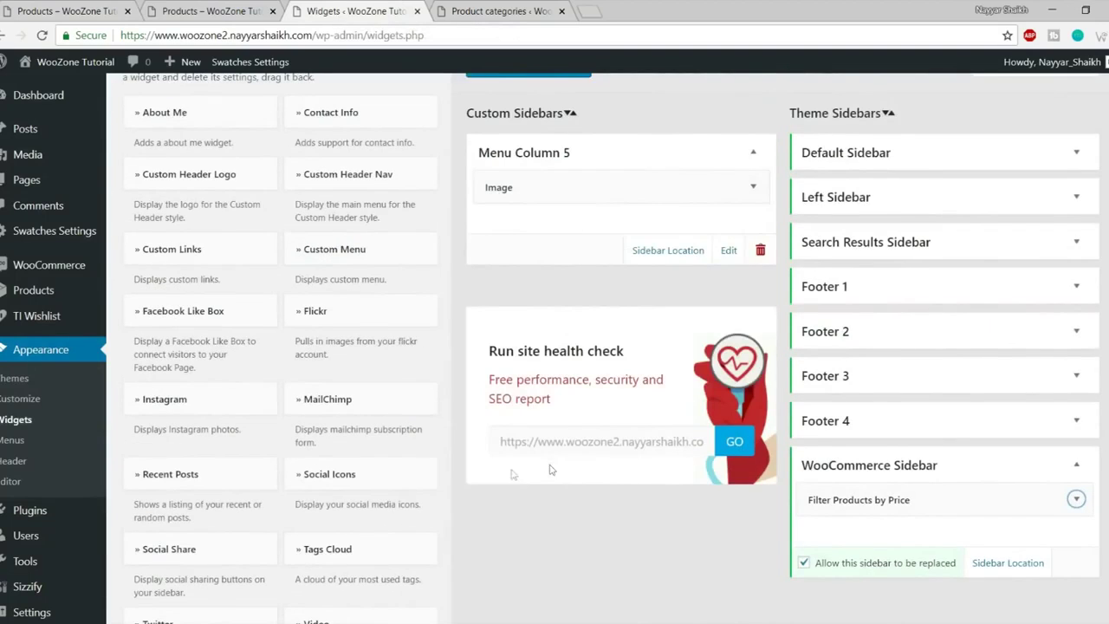
pyautogui.scroll(-1, 348, 481)
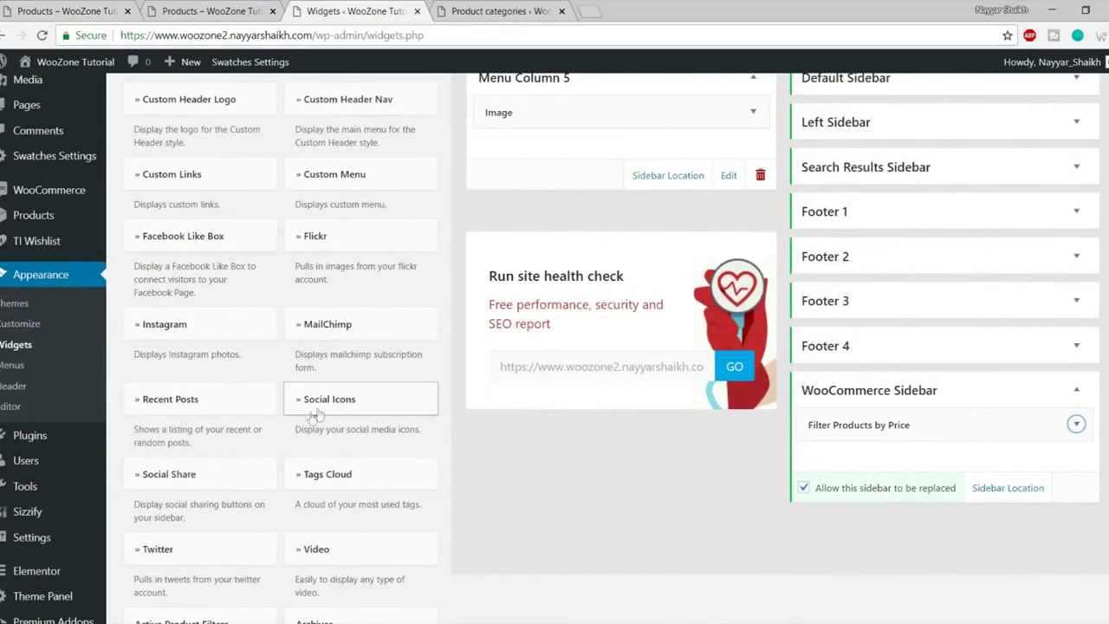
pyautogui.click(332, 401)
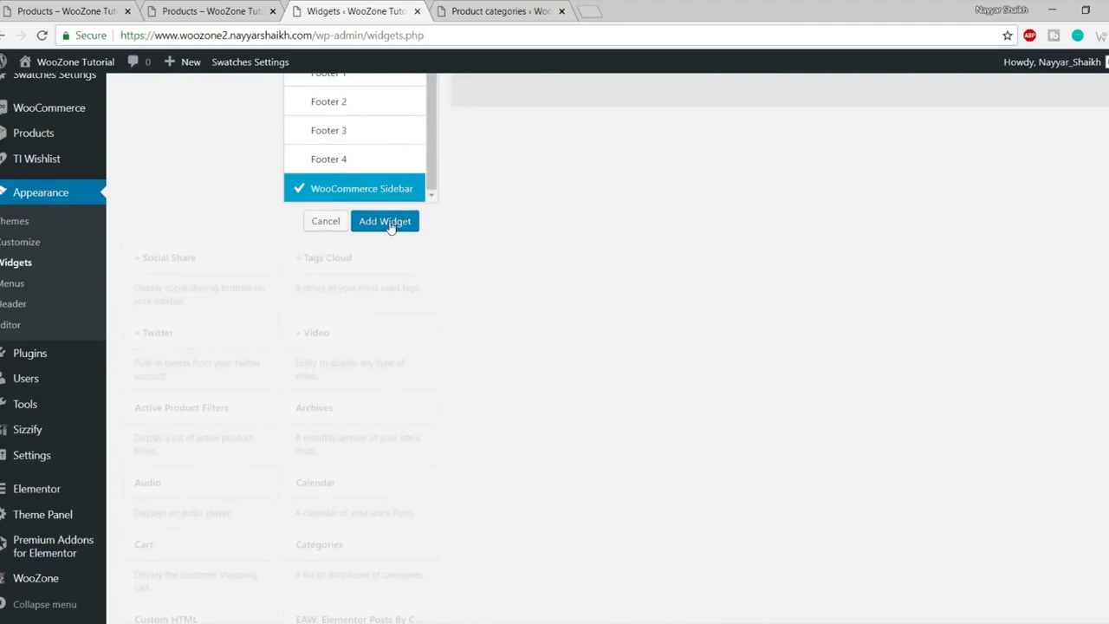
pyautogui.click(385, 221)
pyautogui.scroll(-5, 941, 342)
pyautogui.scroll(-5, 946, 372)
pyautogui.click(883, 258)
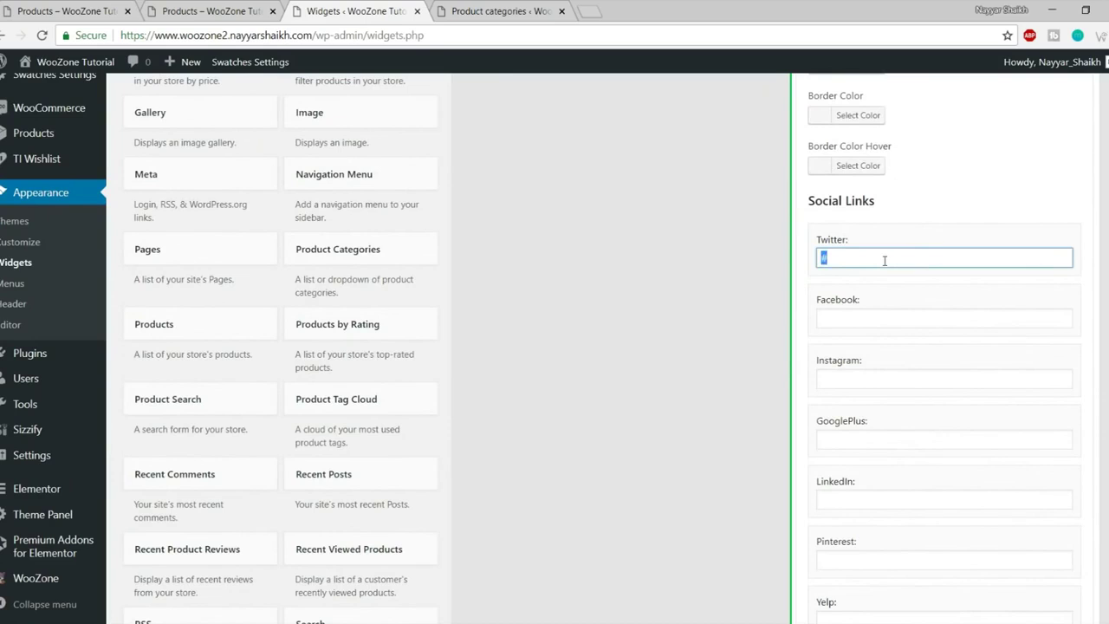
pyautogui.click(876, 319)
pyautogui.write('#')
pyautogui.click(875, 379)
pyautogui.write('#')
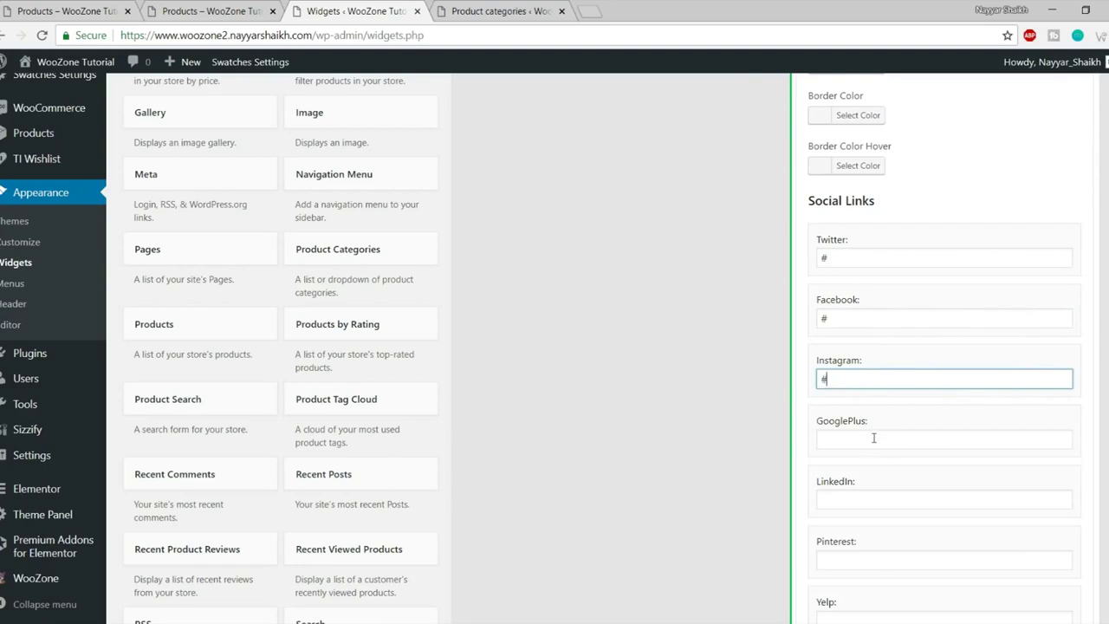
# - Set the GooglePlus, LinkedIn, Pinterest, Yelp, Dribbble, Flickr and VK links to #
pyautogui.click(873, 438)
pyautogui.scroll(-3, 892, 408)
pyautogui.write('#')
pyautogui.click(881, 276)
pyautogui.write('#')
pyautogui.click(881, 334)
pyautogui.write('#')
pyautogui.click(891, 391)
pyautogui.write('#')
pyautogui.click(892, 448)
pyautogui.write('#')
pyautogui.click(877, 511)
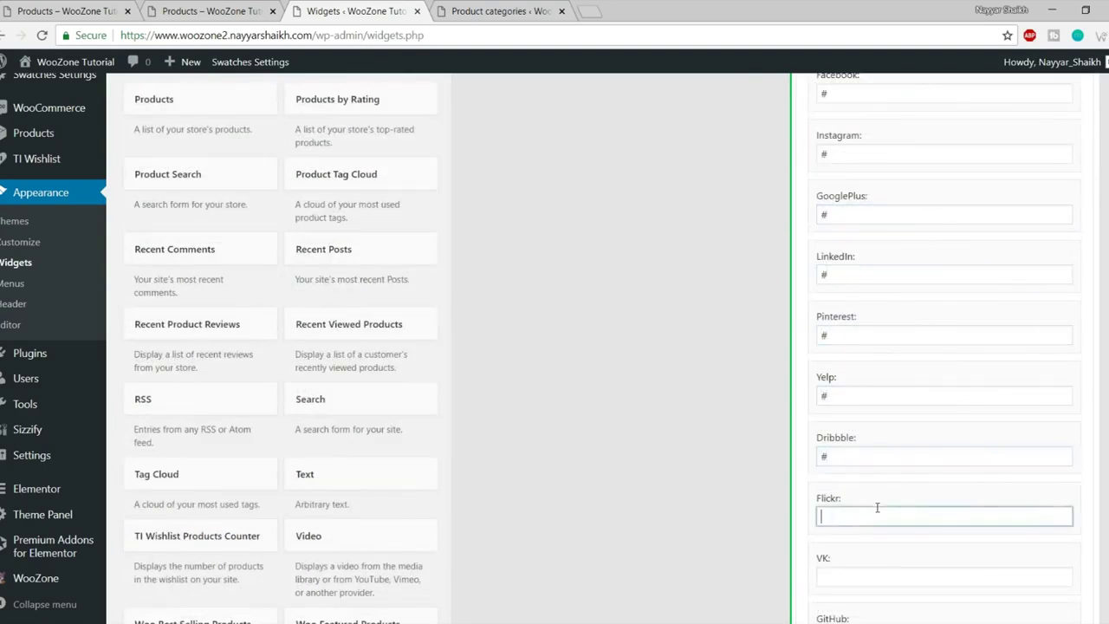
pyautogui.scroll(-2, 876, 507)
pyautogui.write('#')
pyautogui.click(866, 424)
pyautogui.write('#')
pyautogui.scroll(-1, 881, 494)
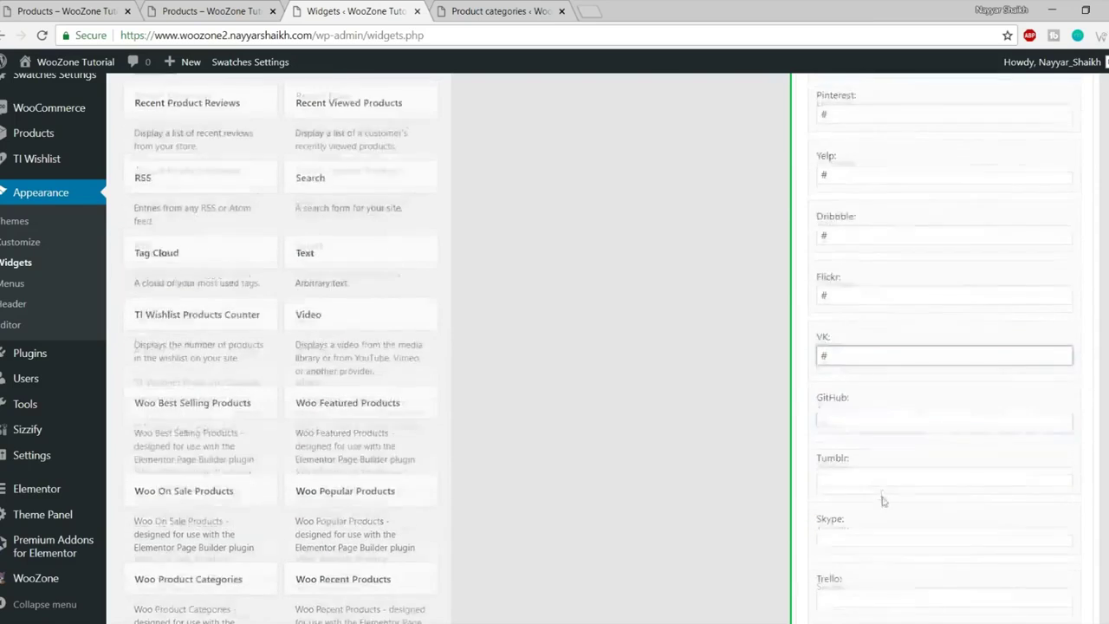
pyautogui.scroll(-10, 881, 495)
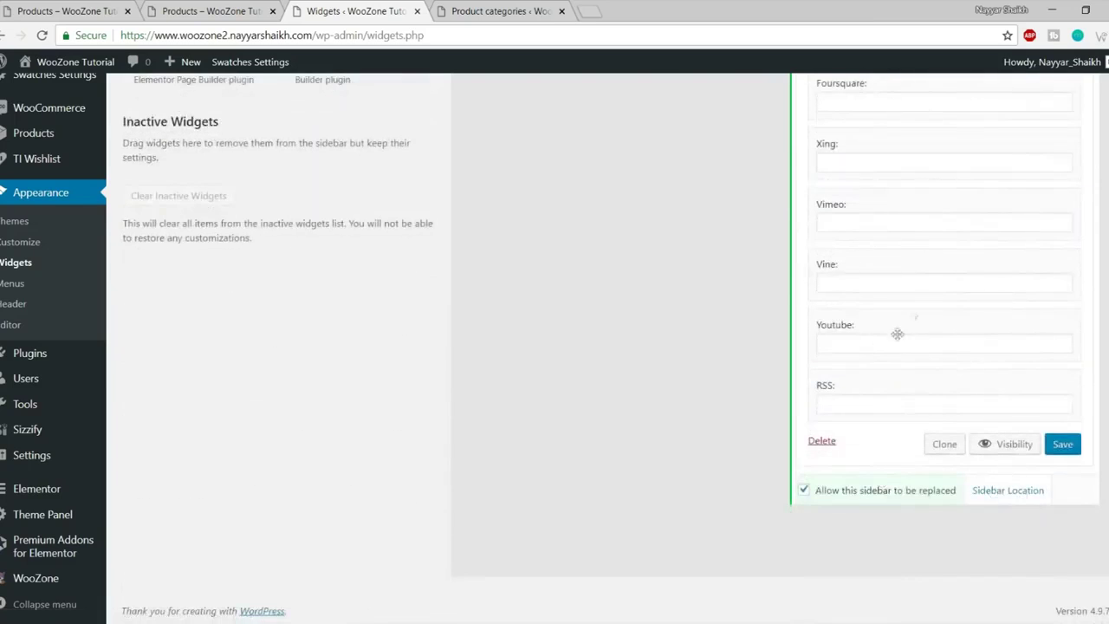
pyautogui.click(208, 10)
# - Reload this store's shop page and compare its sidebar with the reference store's shop
pyautogui.click(43, 35)
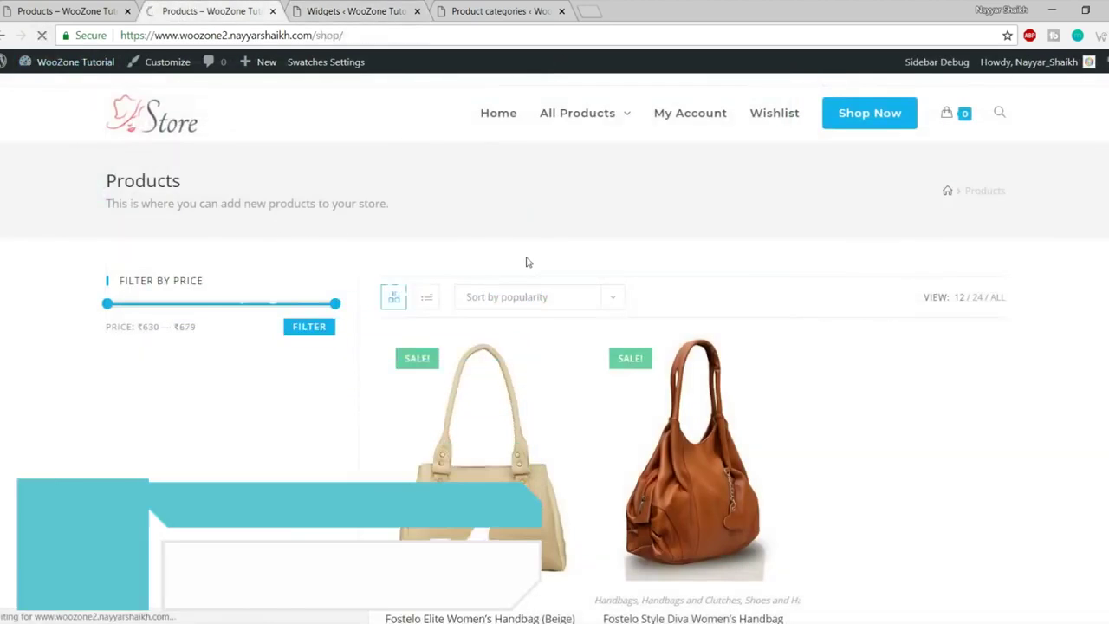
pyautogui.scroll(-2, 351, 336)
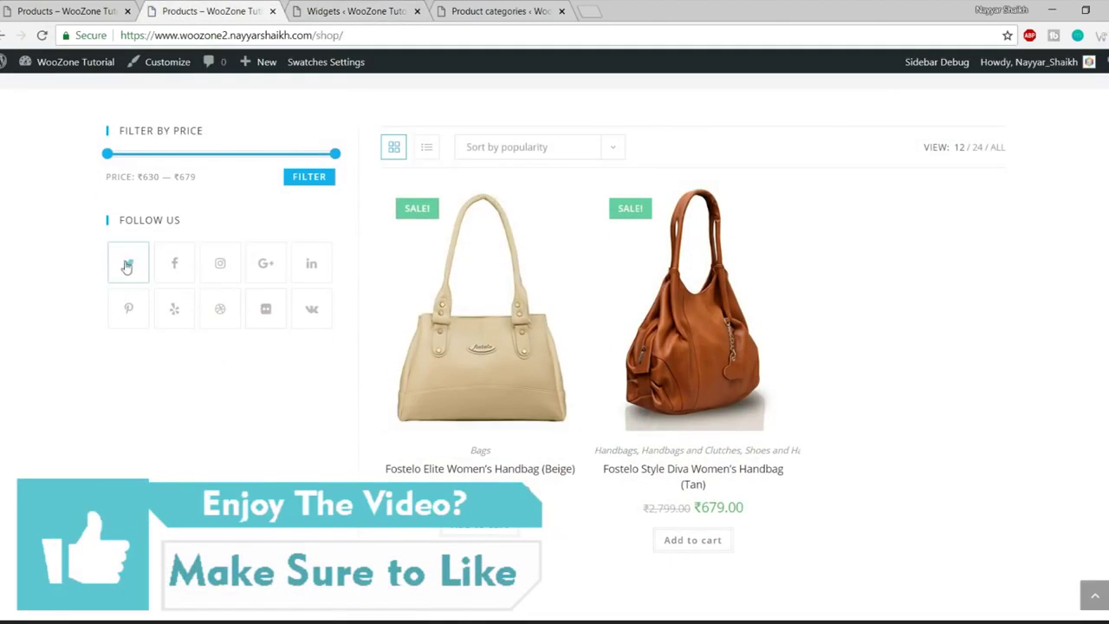
pyautogui.click(35, 7)
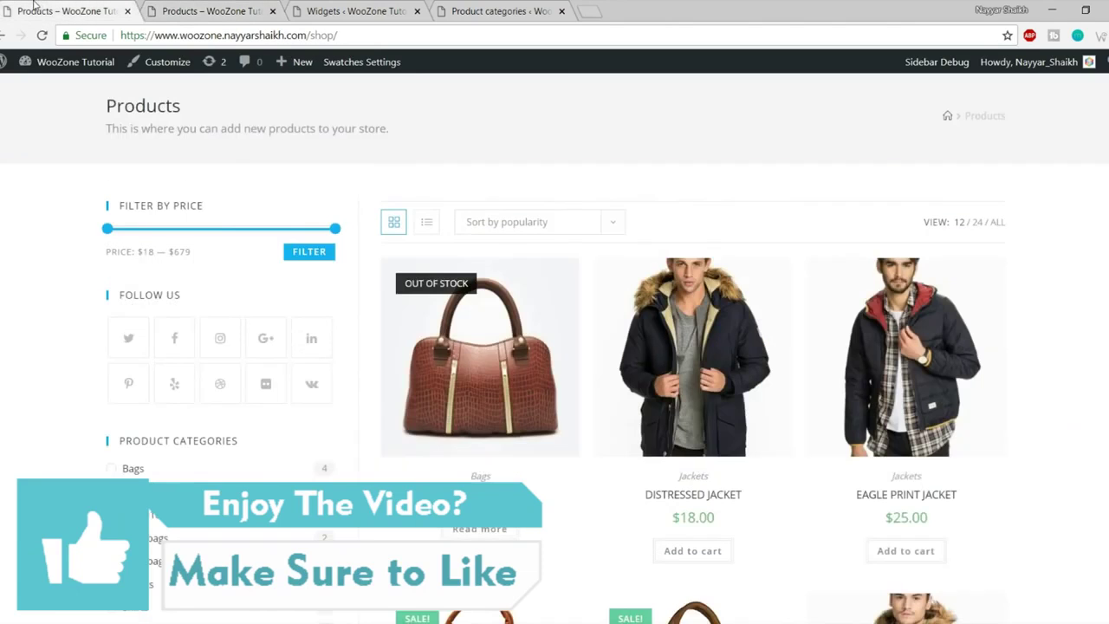
pyautogui.scroll(-3, 299, 286)
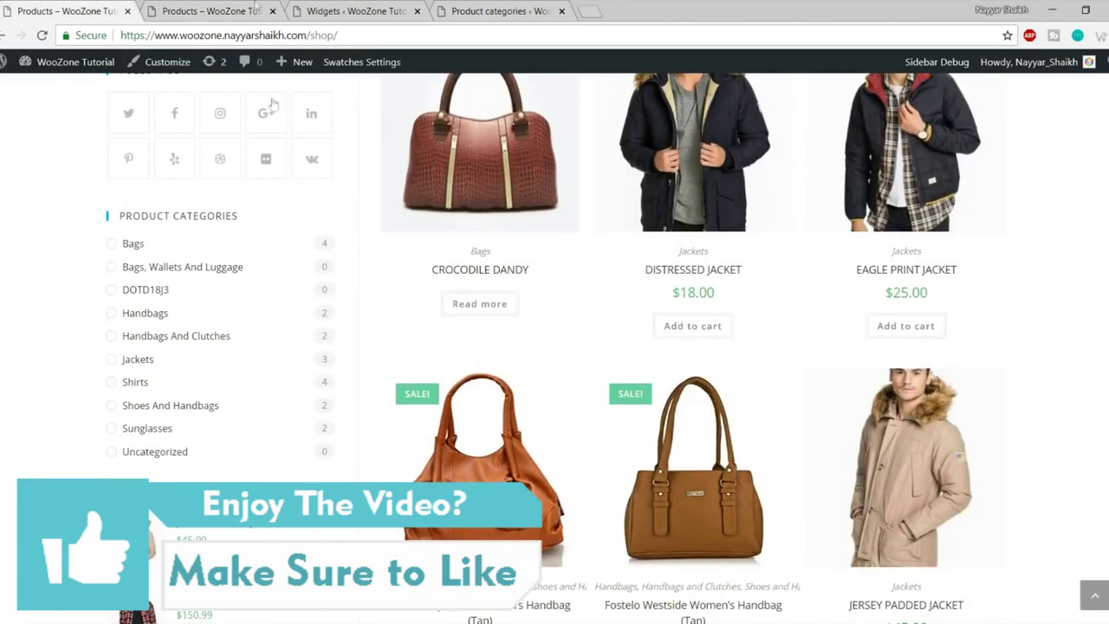
# - Add the Product Categories widget to the WooCommerce Sidebar
pyautogui.click(368, 7)
pyautogui.scroll(10, 629, 378)
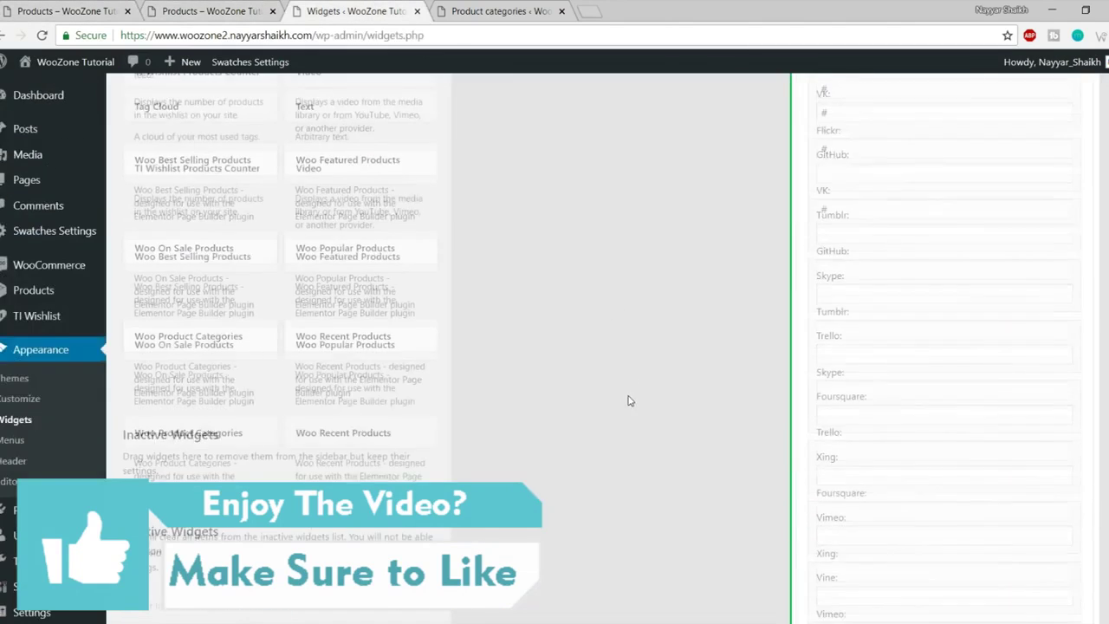
pyautogui.scroll(4, 629, 375)
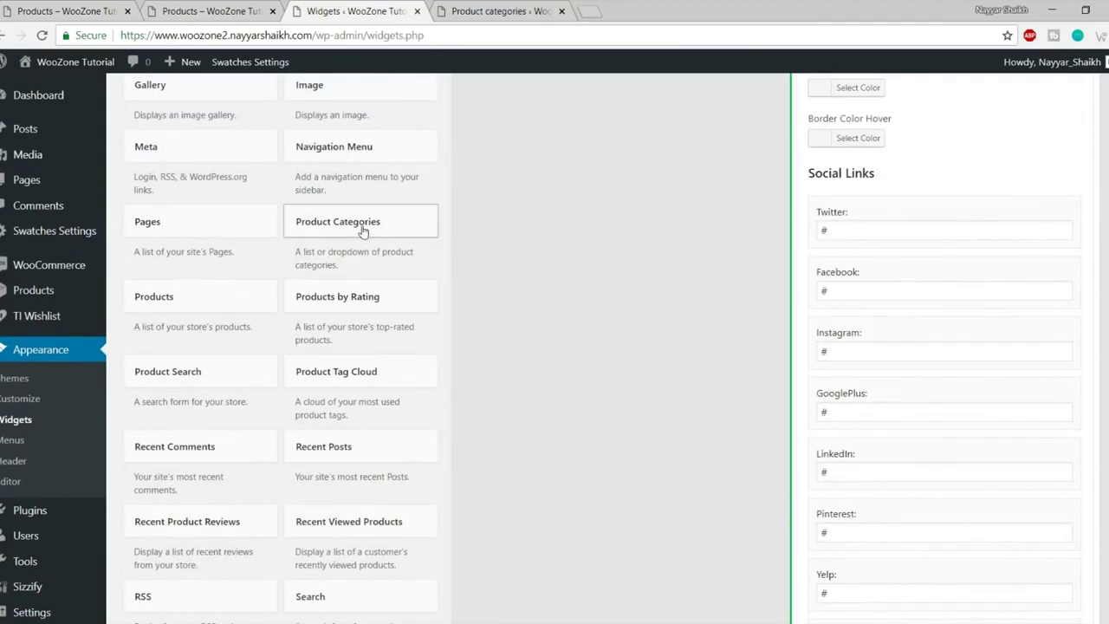
pyautogui.click(334, 223)
pyautogui.scroll(-2, 411, 411)
pyautogui.click(384, 374)
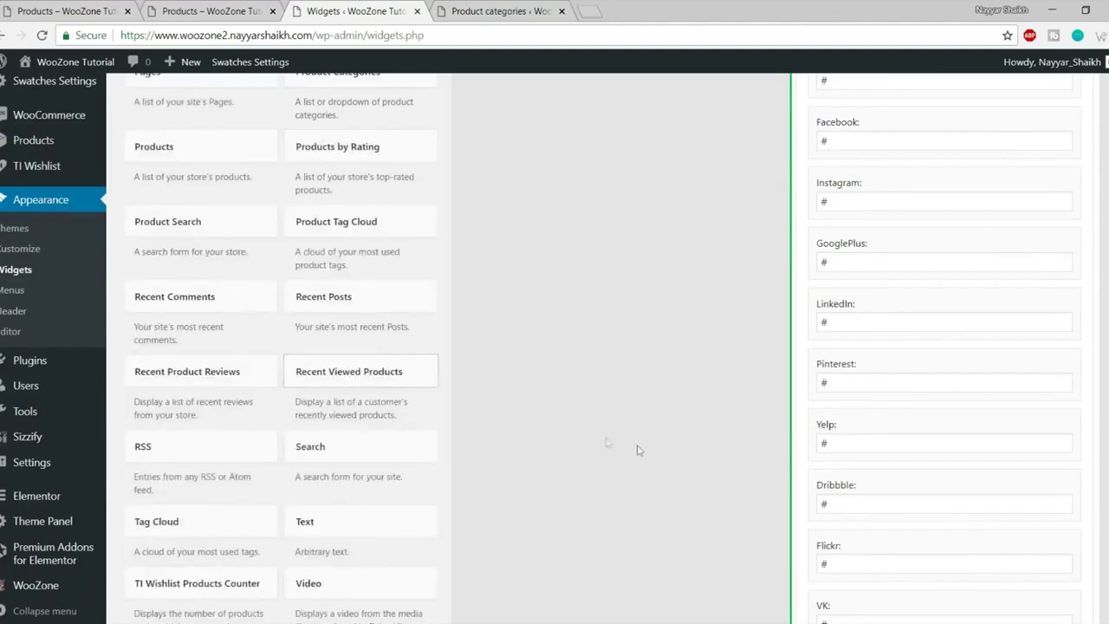
pyautogui.scroll(10, 931, 415)
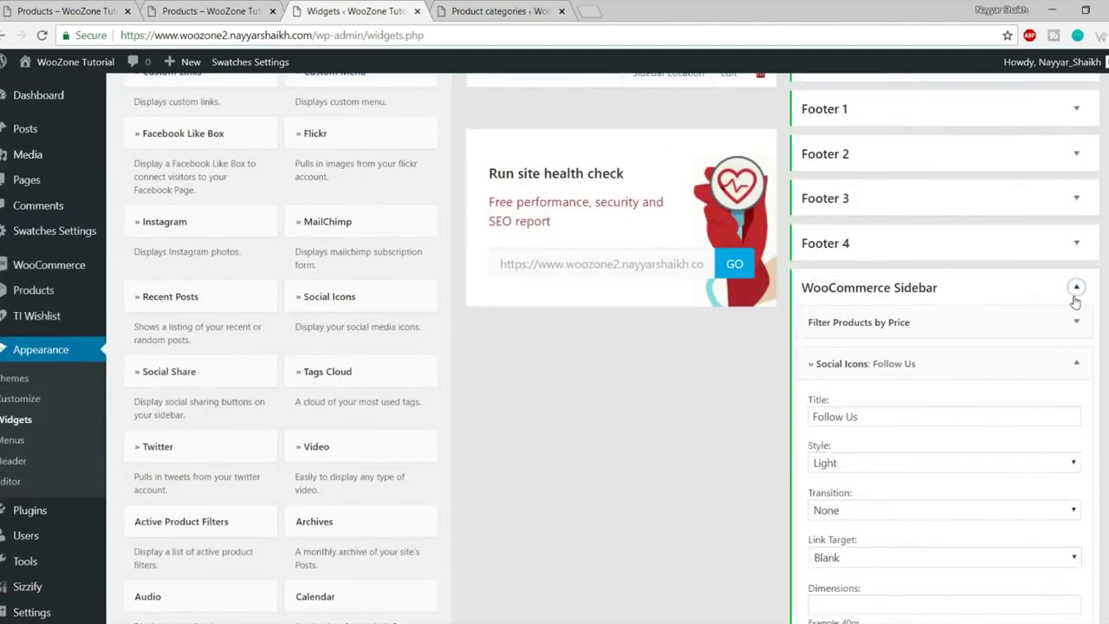
# - Set the Product Categories widget to show product counts instead of hierarchy
pyautogui.click(1076, 287)
pyautogui.click(1076, 288)
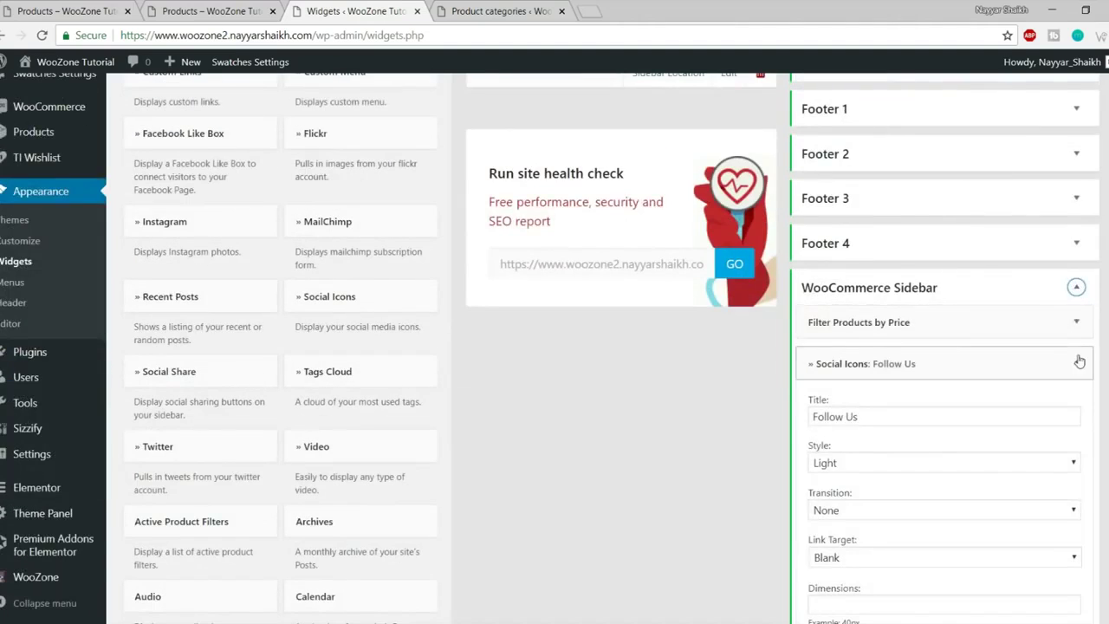
pyautogui.click(1076, 359)
pyautogui.scroll(-2, 1088, 370)
pyautogui.scroll(-3, 915, 376)
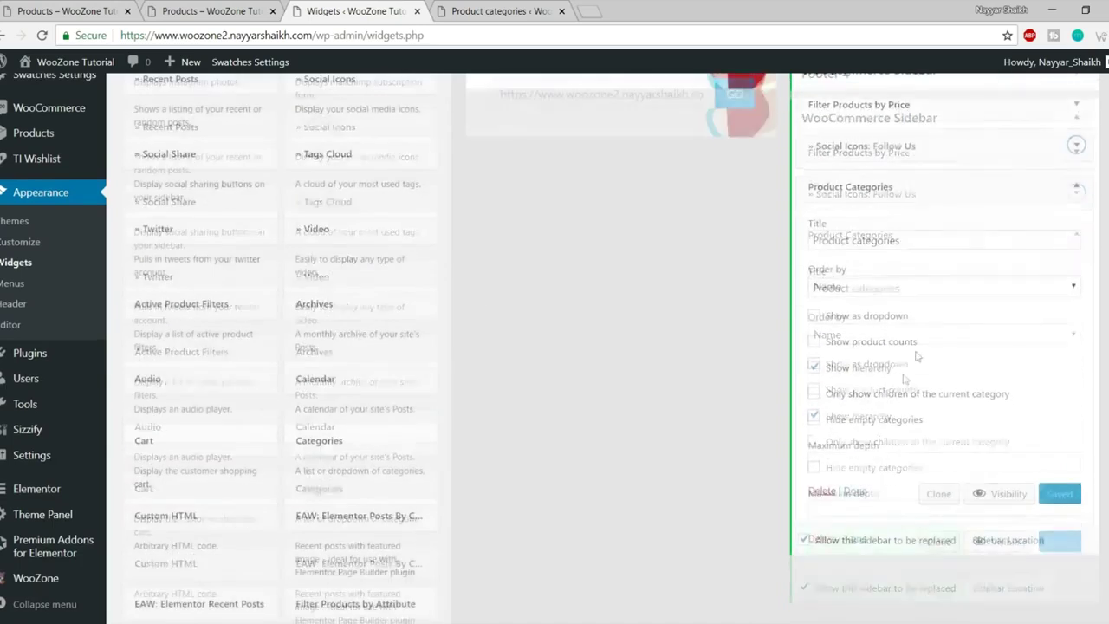
pyautogui.click(868, 364)
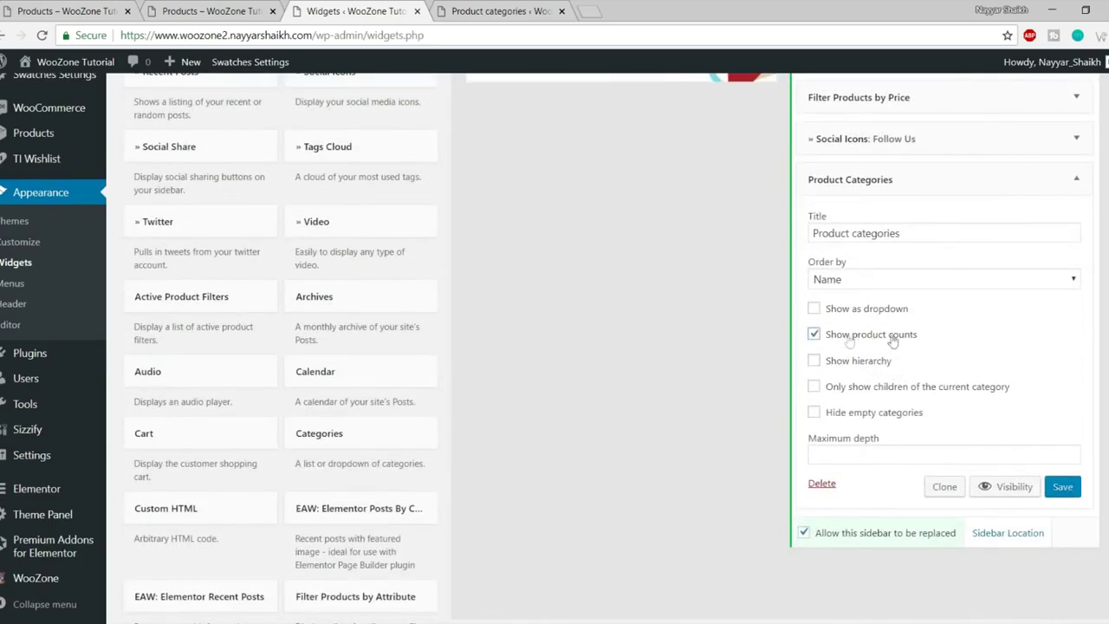
# - Reload the shop to check the categories against the reference store's sidebar
pyautogui.click(40, 7)
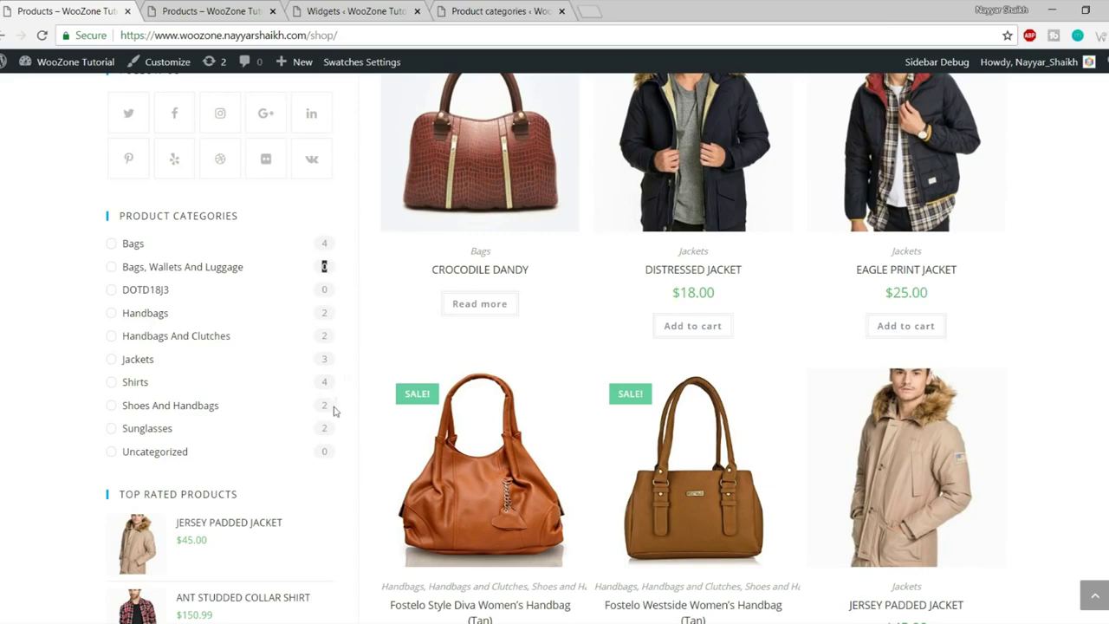
pyautogui.click(357, 12)
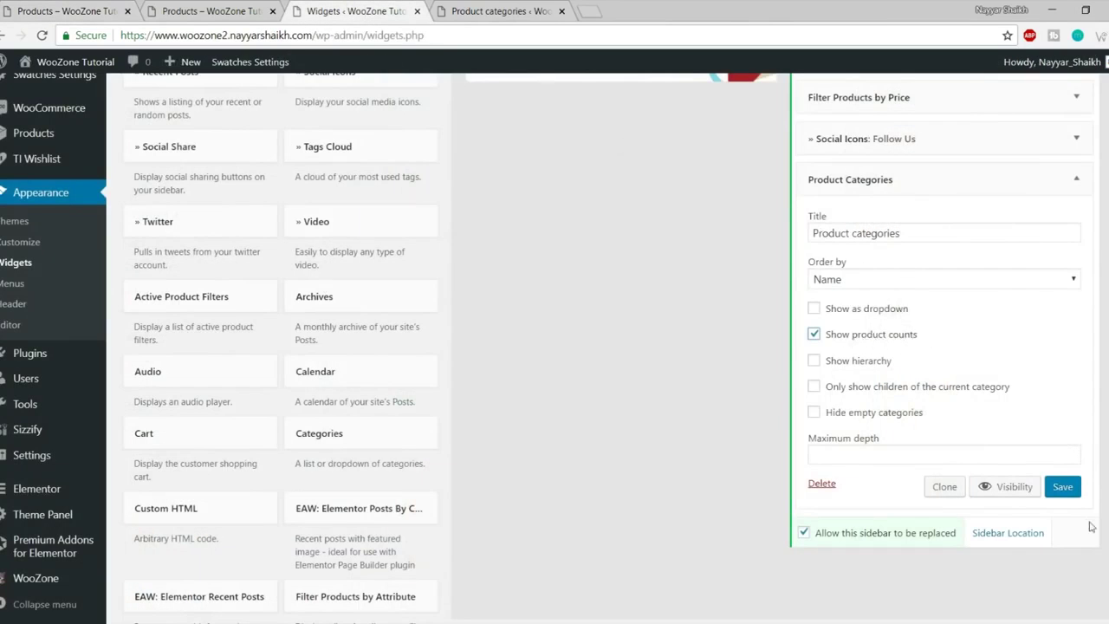
pyautogui.click(1075, 179)
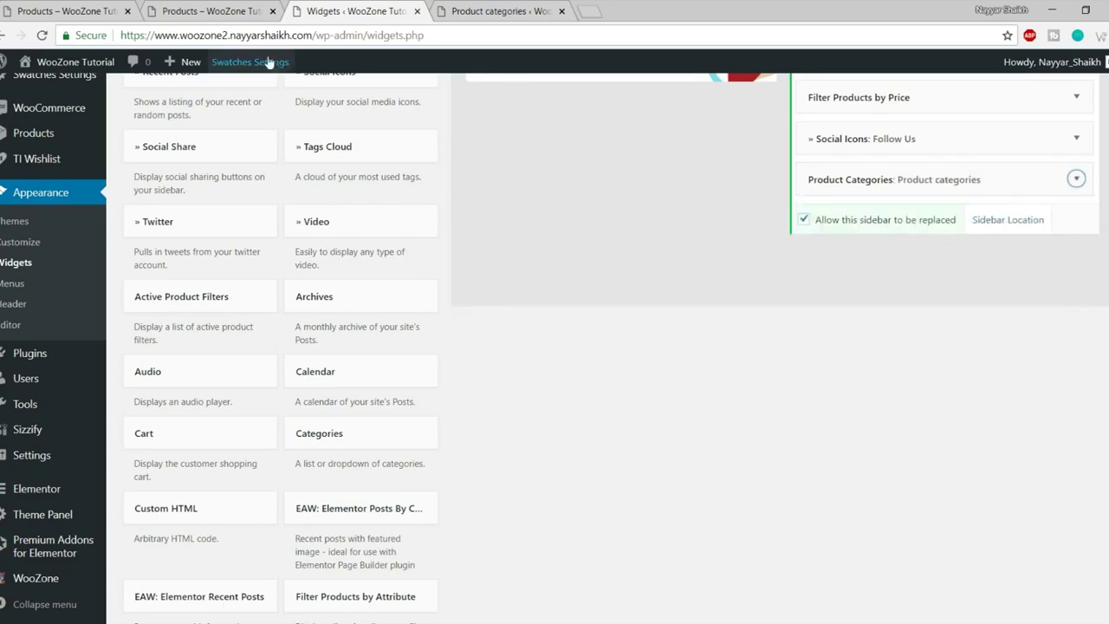
pyautogui.click(213, 11)
pyautogui.click(42, 36)
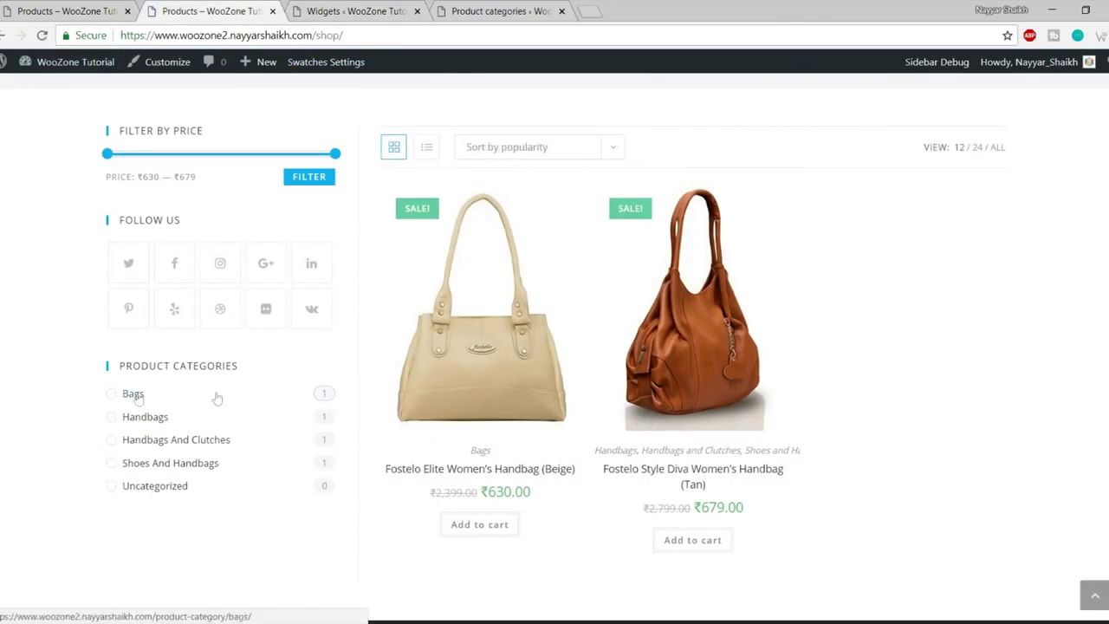
pyautogui.click(69, 11)
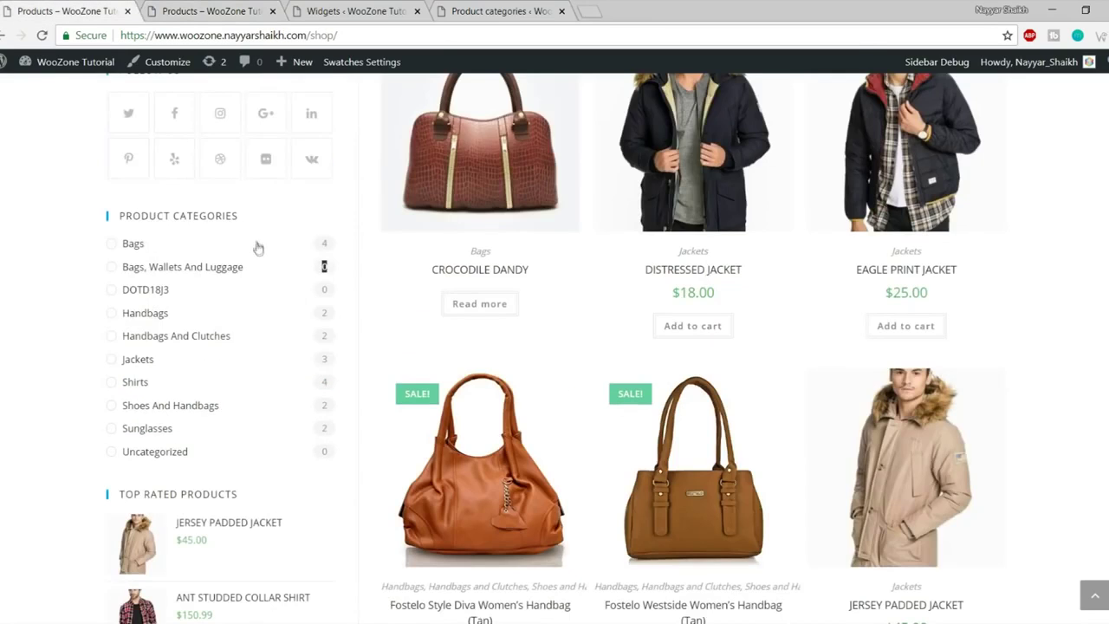
pyautogui.scroll(-3, 258, 250)
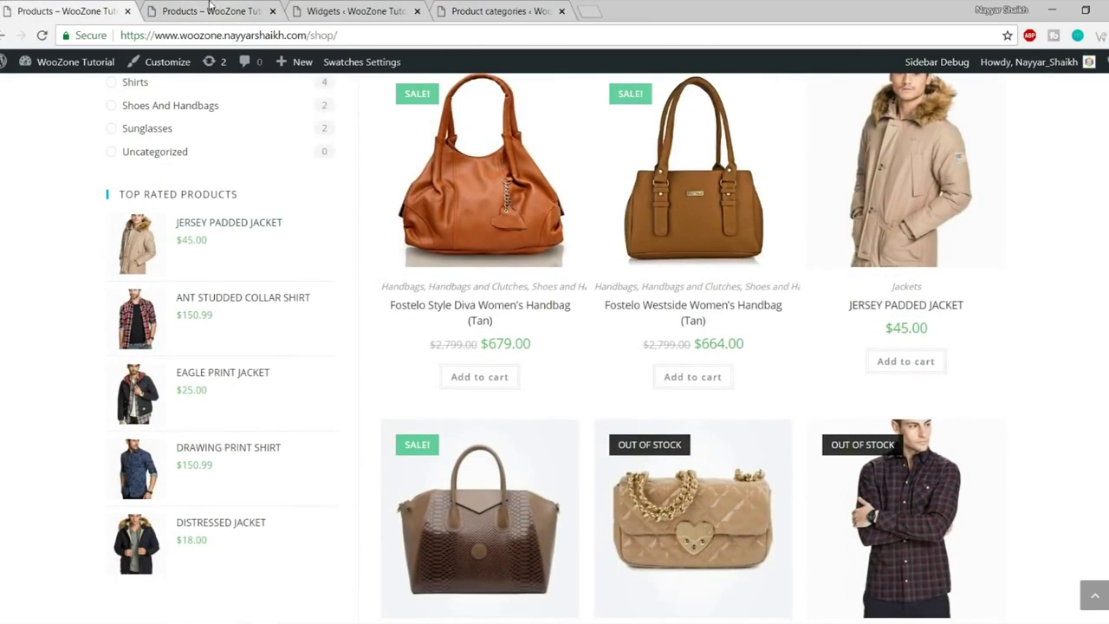
pyautogui.click(210, 7)
pyautogui.click(303, 9)
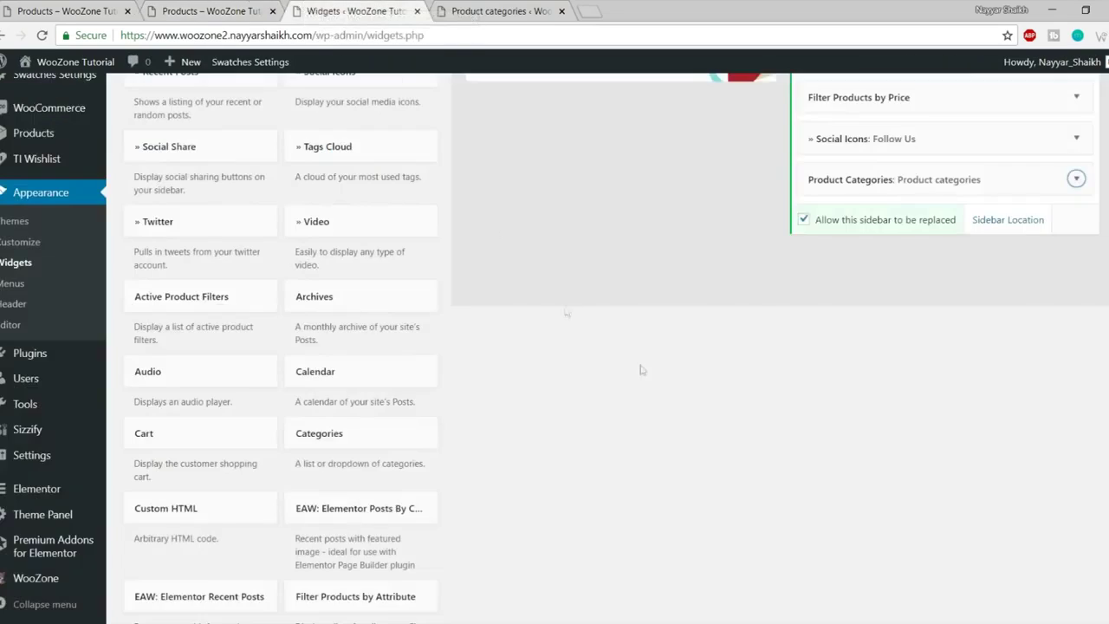
# - Add the Filter Products by Rating widget to the WooCommerce Sidebar
pyautogui.scroll(-6, 659, 381)
pyautogui.scroll(-2, 682, 397)
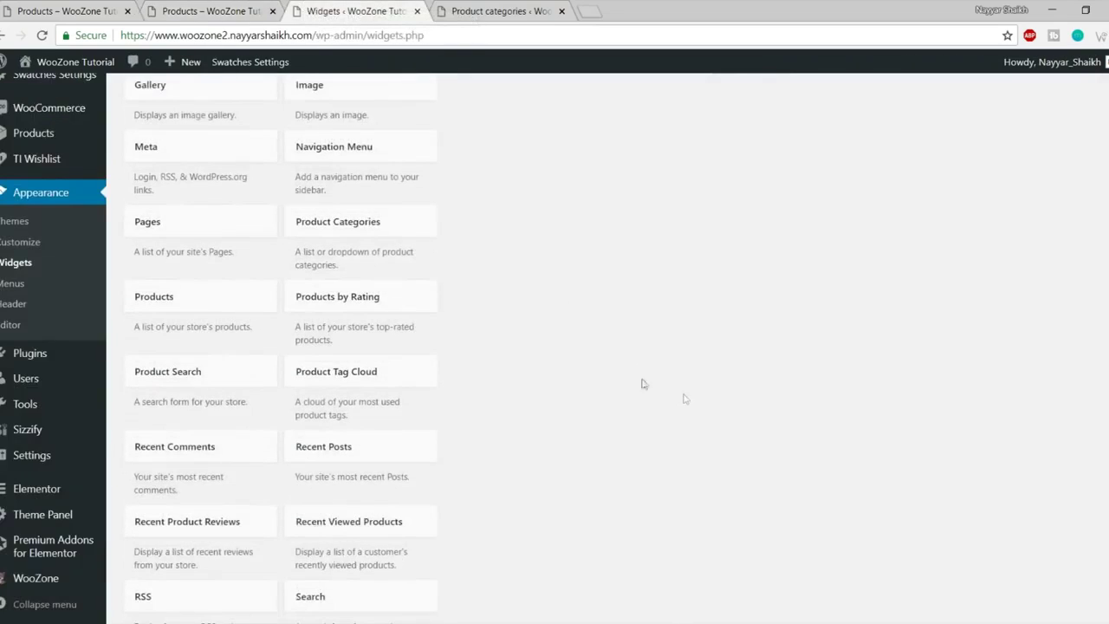
pyautogui.scroll(-4, 667, 343)
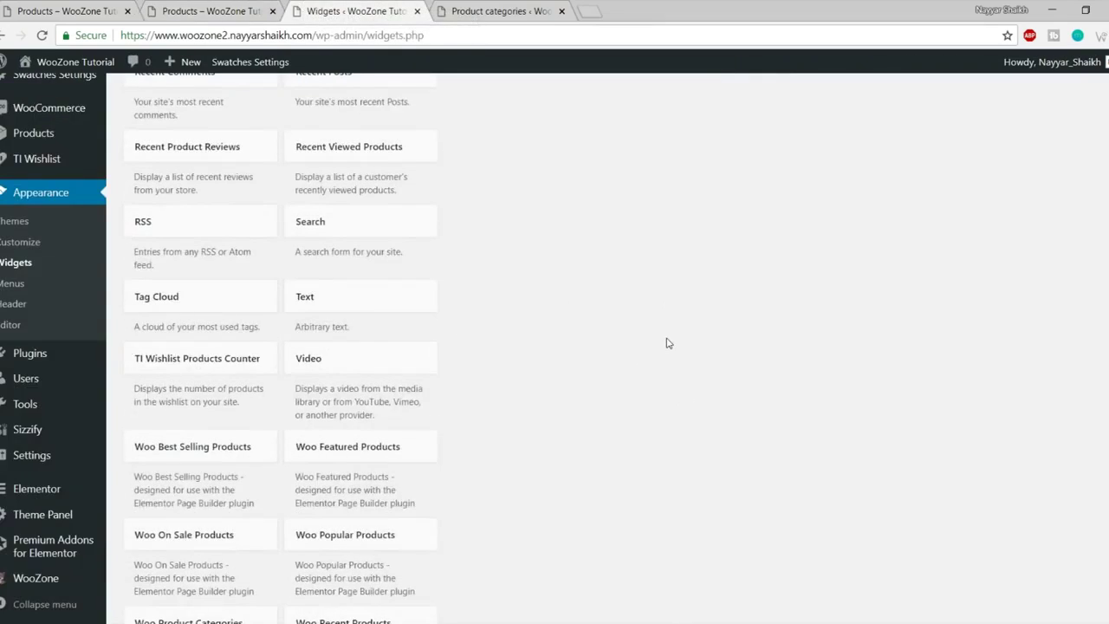
pyautogui.scroll(-2, 667, 344)
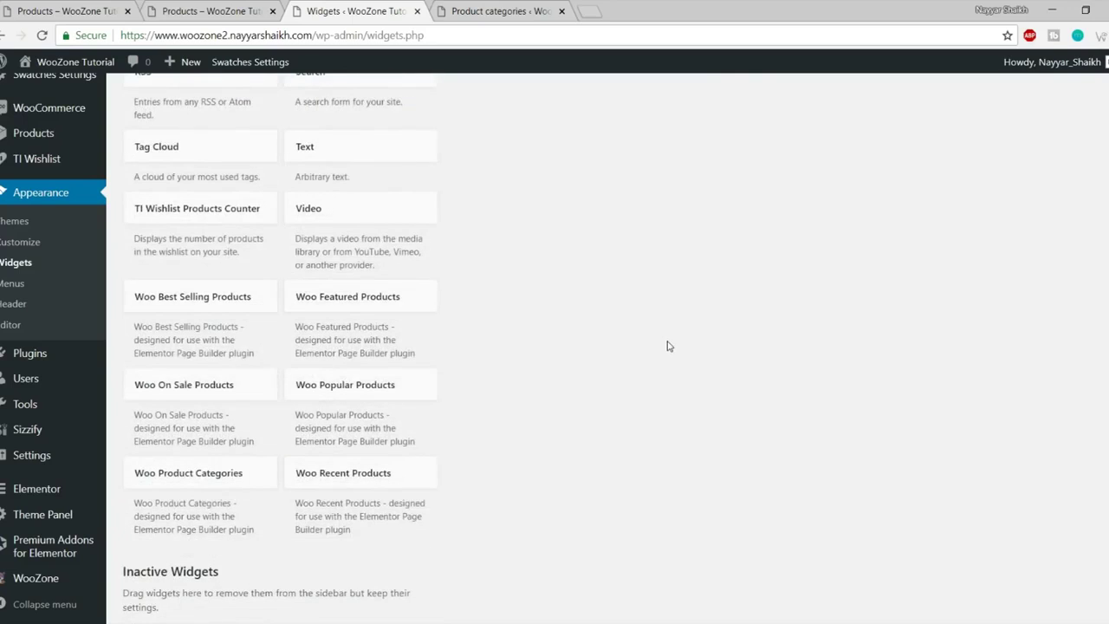
pyautogui.scroll(10, 667, 343)
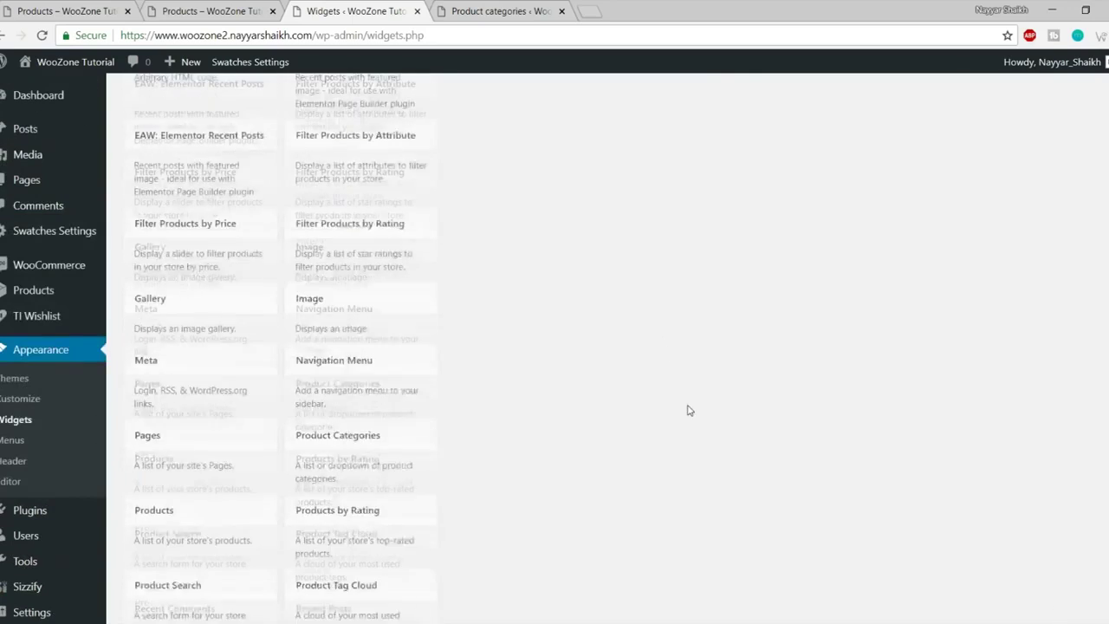
pyautogui.click(379, 249)
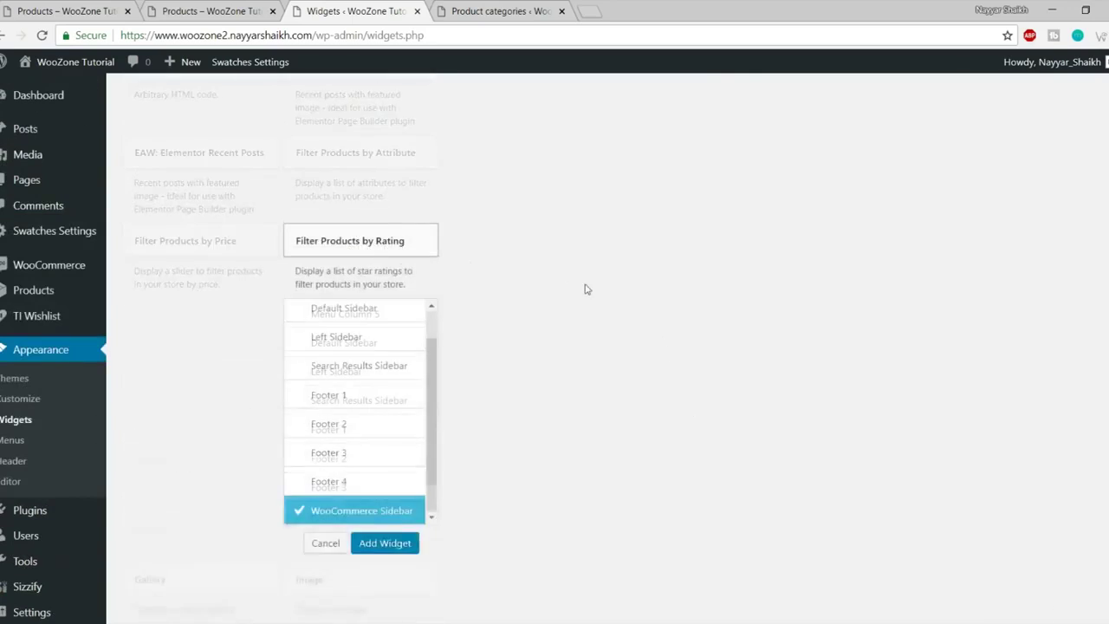
pyautogui.scroll(-2, 515, 389)
pyautogui.click(379, 393)
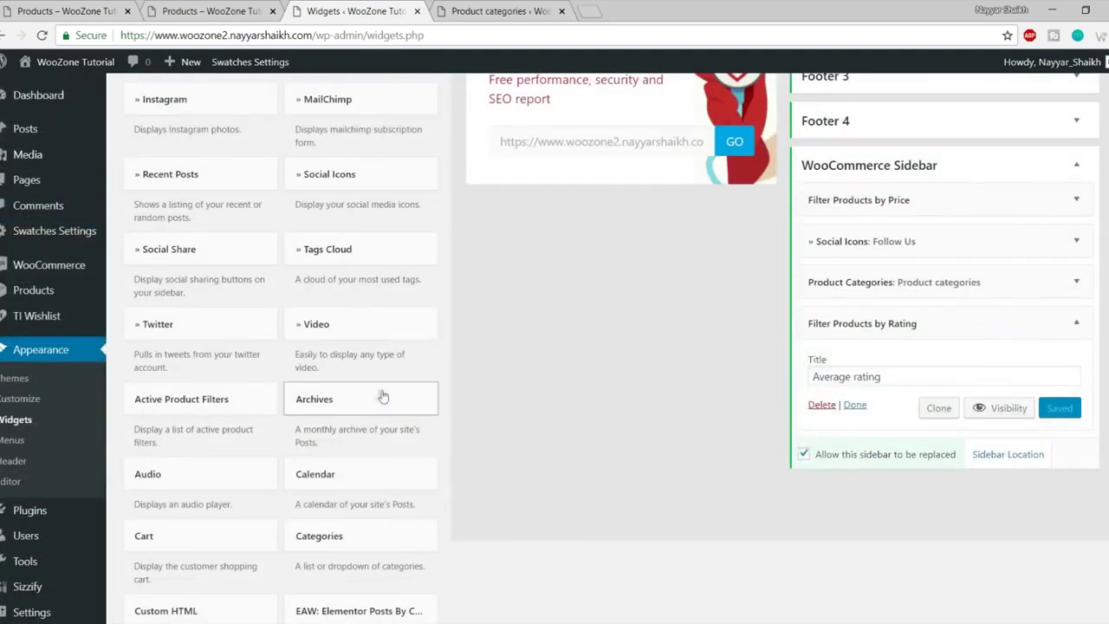
# - Reload the shop page and compare with the other shop's Top Rated Products sidebar
pyautogui.click(230, 9)
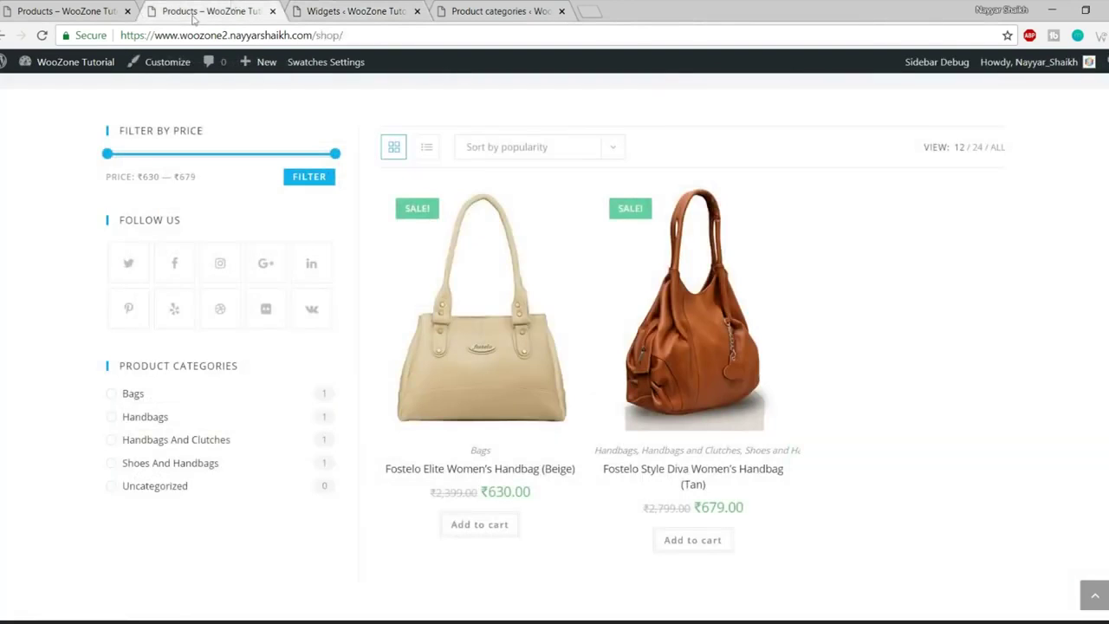
pyautogui.click(45, 38)
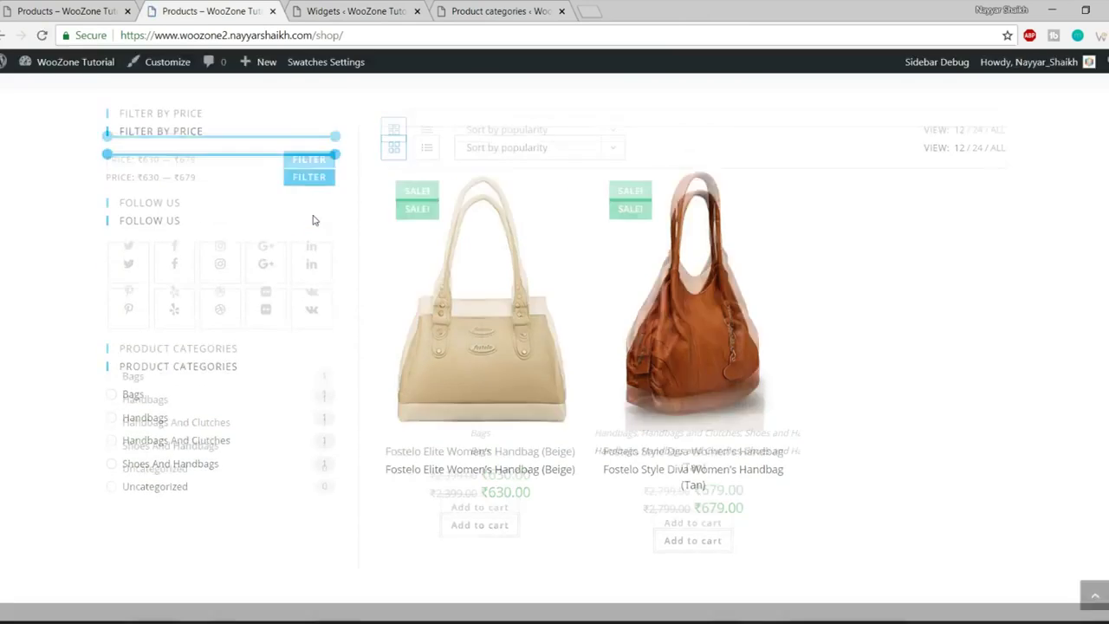
pyautogui.scroll(-1, 242, 329)
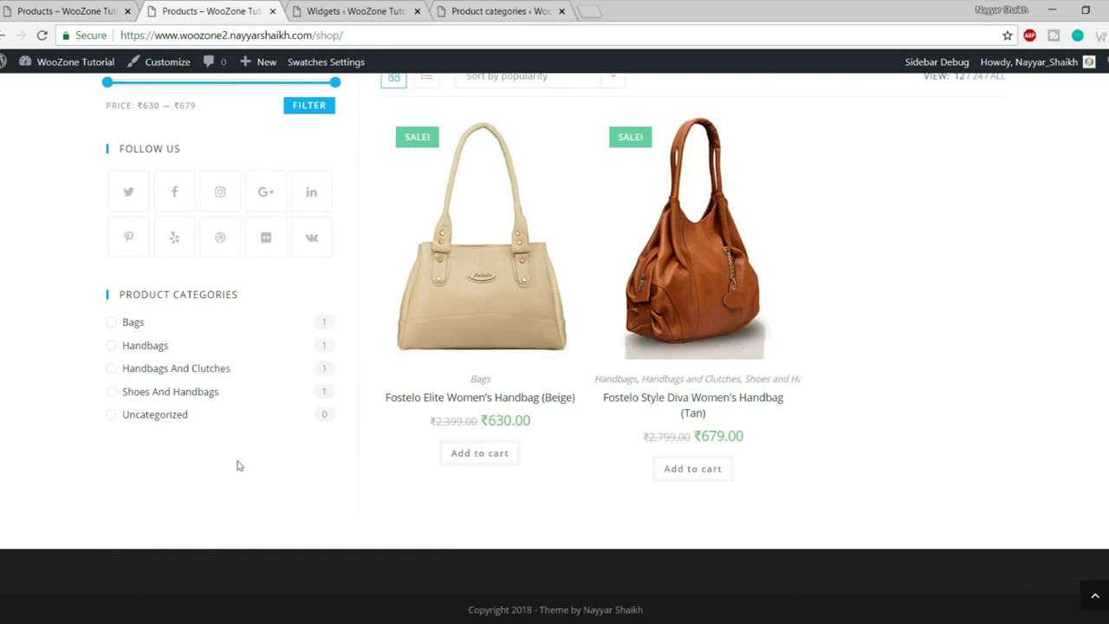
pyautogui.click(420, 7)
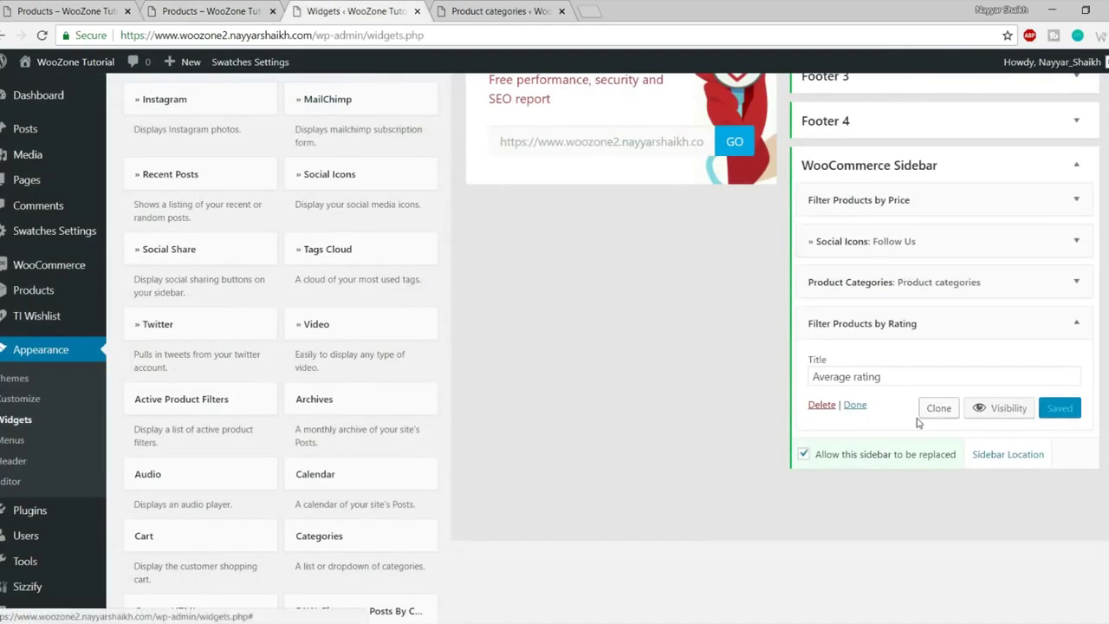
pyautogui.click(67, 6)
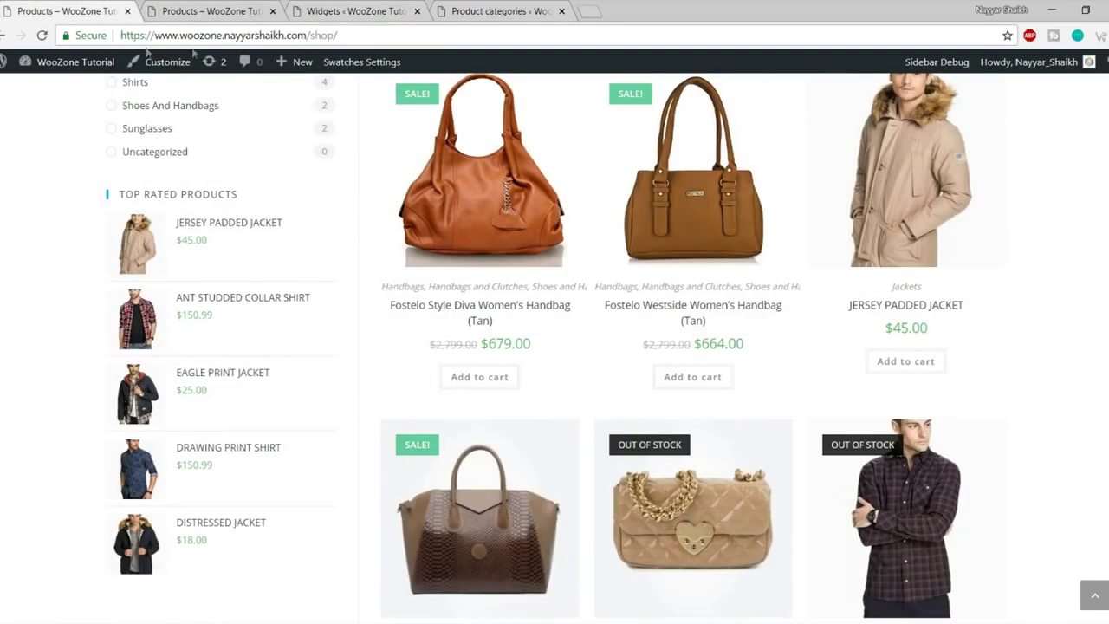
pyautogui.click(308, 7)
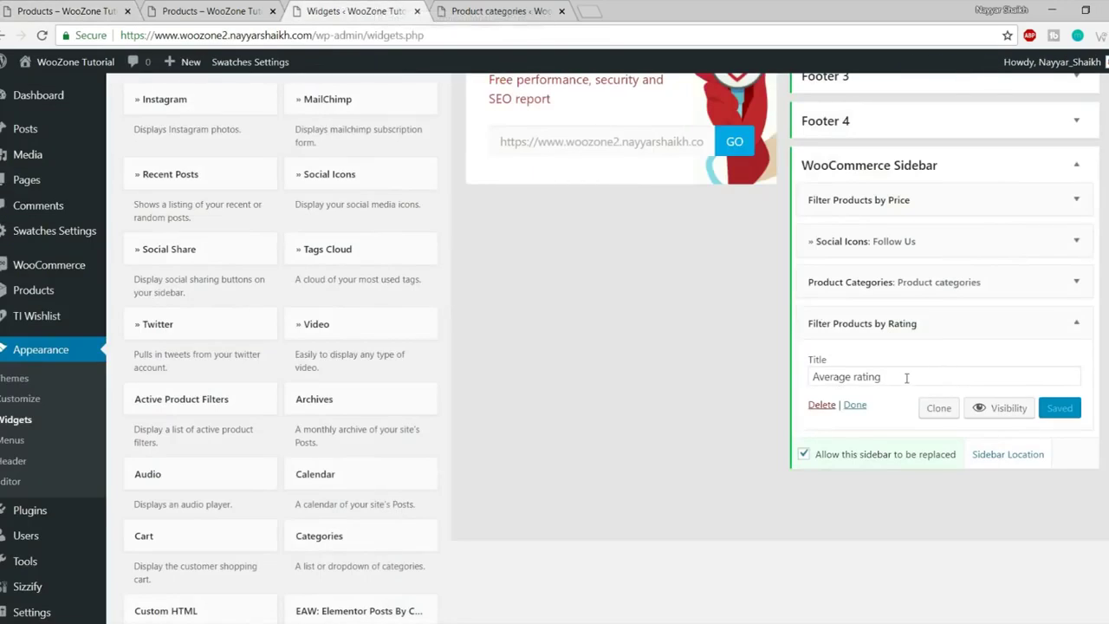
# - Retitle the rating widget TOP RATED PRODUCTS, save it, and reload the shop page
pyautogui.moveTo(906, 378); pyautogui.dragTo(687, 384)
pyautogui.write('Top')
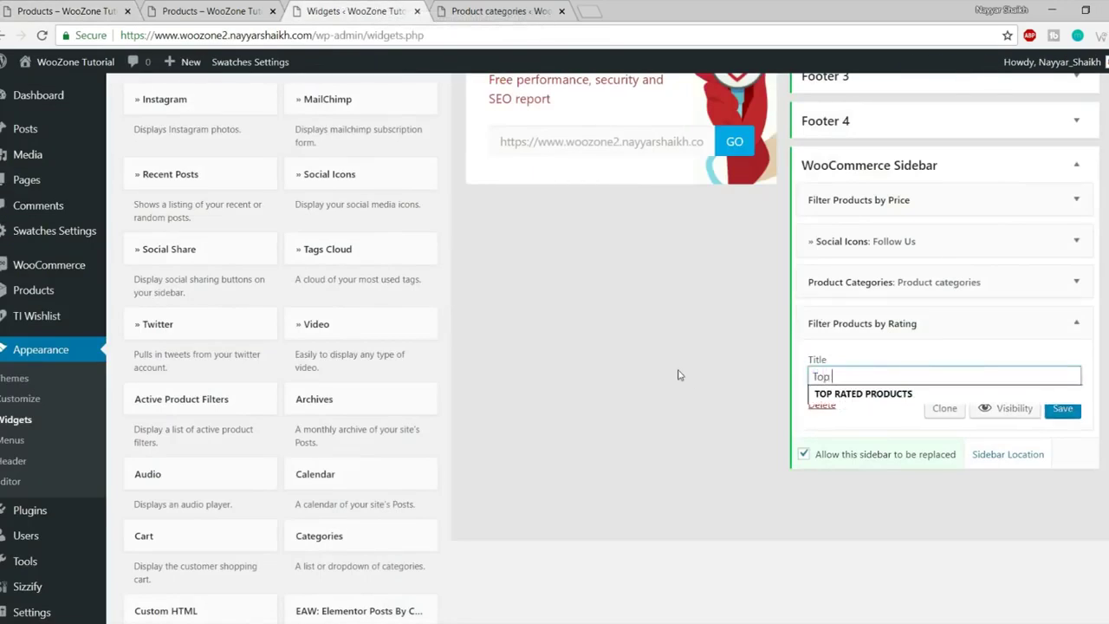
pyautogui.write(' R')
pyautogui.click(863, 393)
pyautogui.click(1062, 409)
pyautogui.click(256, 7)
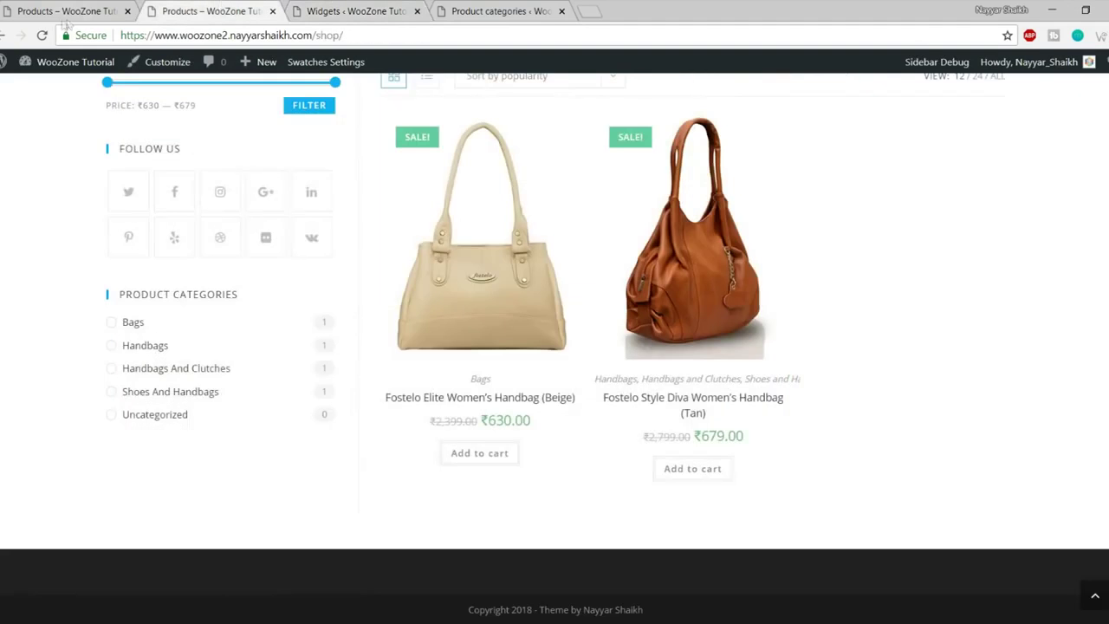
pyautogui.click(40, 35)
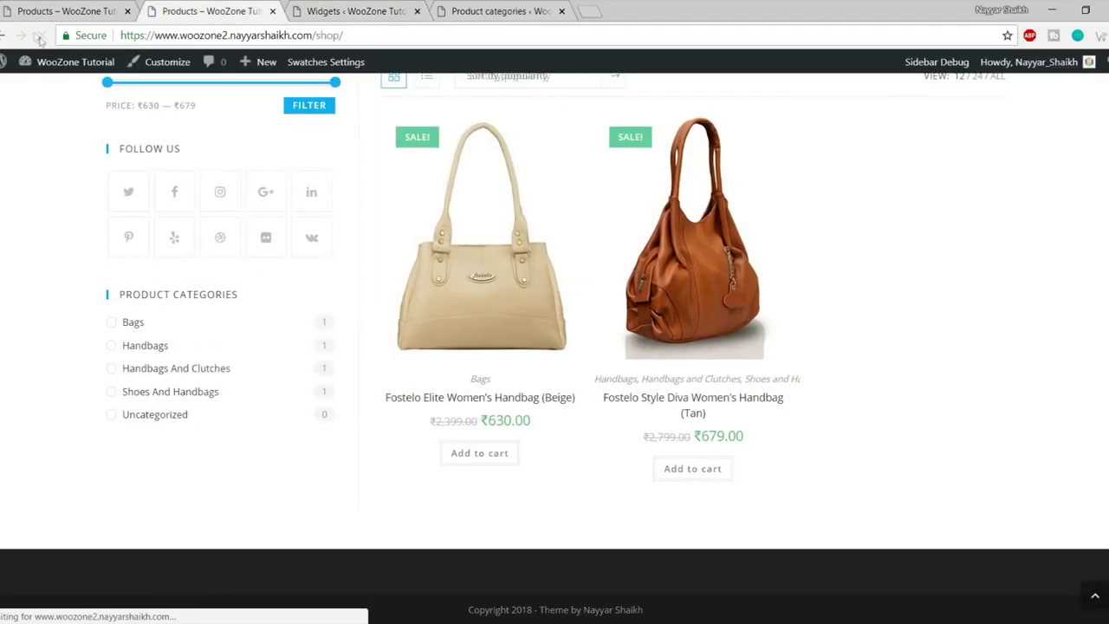
# - Open the beige Fostelo handbag and submit a five-star rating from its Reviews tab
pyautogui.click(490, 295)
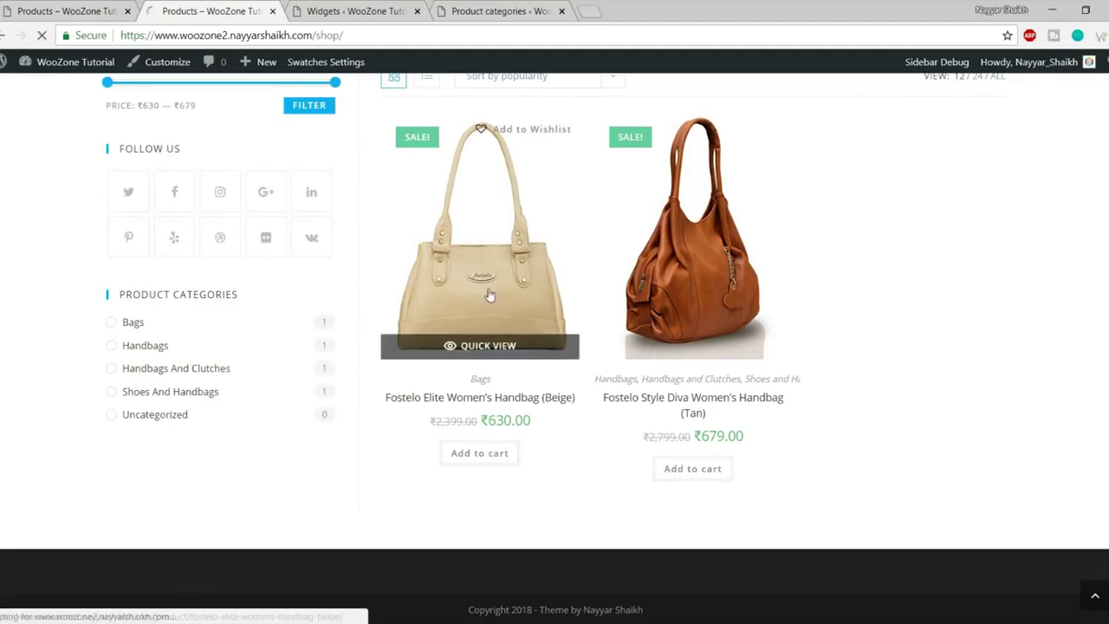
pyautogui.scroll(-6, 545, 339)
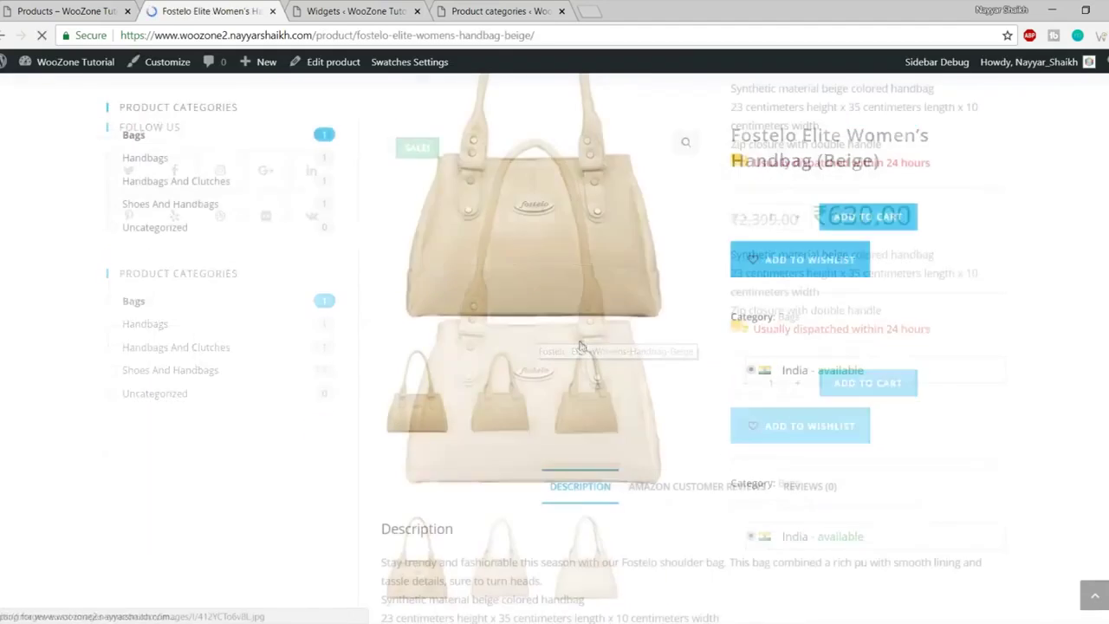
pyautogui.click(786, 264)
pyautogui.scroll(-2, 786, 264)
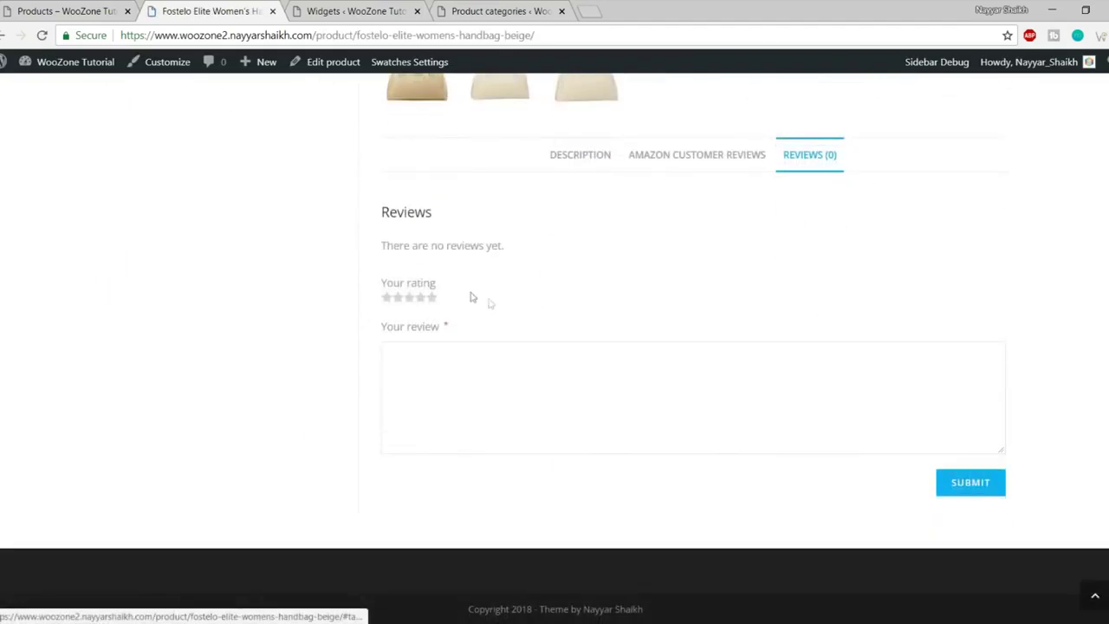
pyautogui.click(433, 299)
pyautogui.click(967, 490)
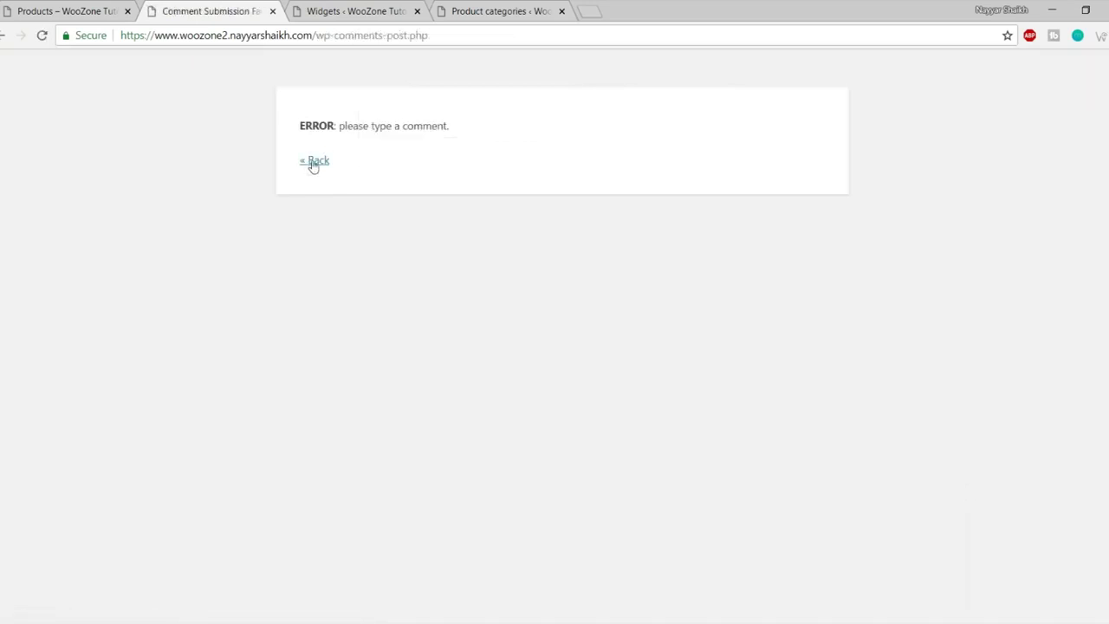
# - Write the review 'Good Product', submit it, and go back to the shop page
pyautogui.click(313, 162)
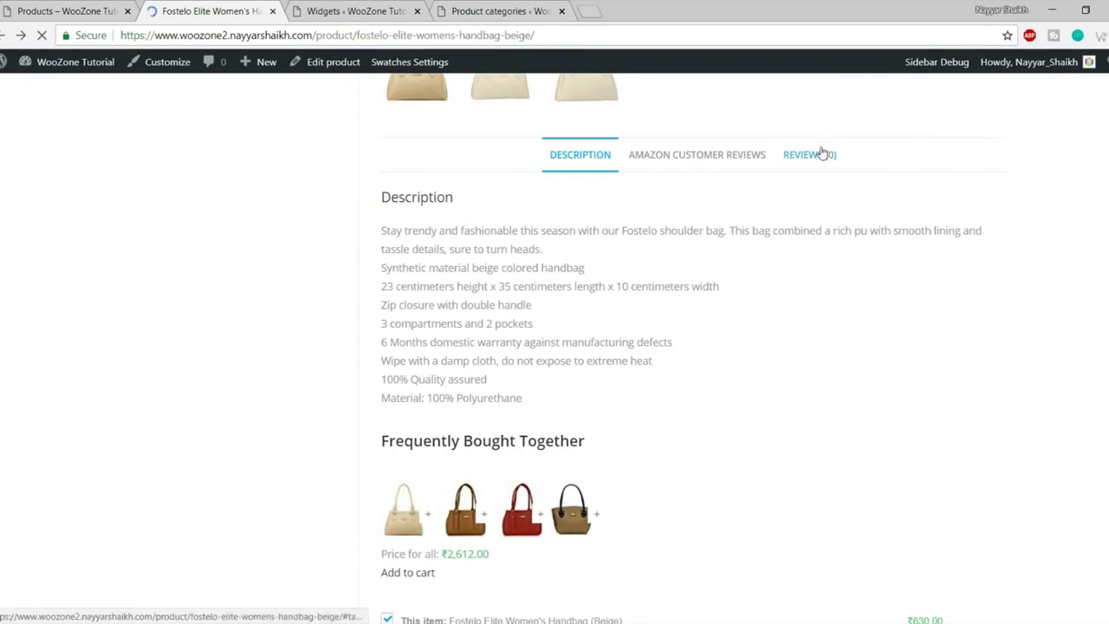
pyautogui.click(814, 155)
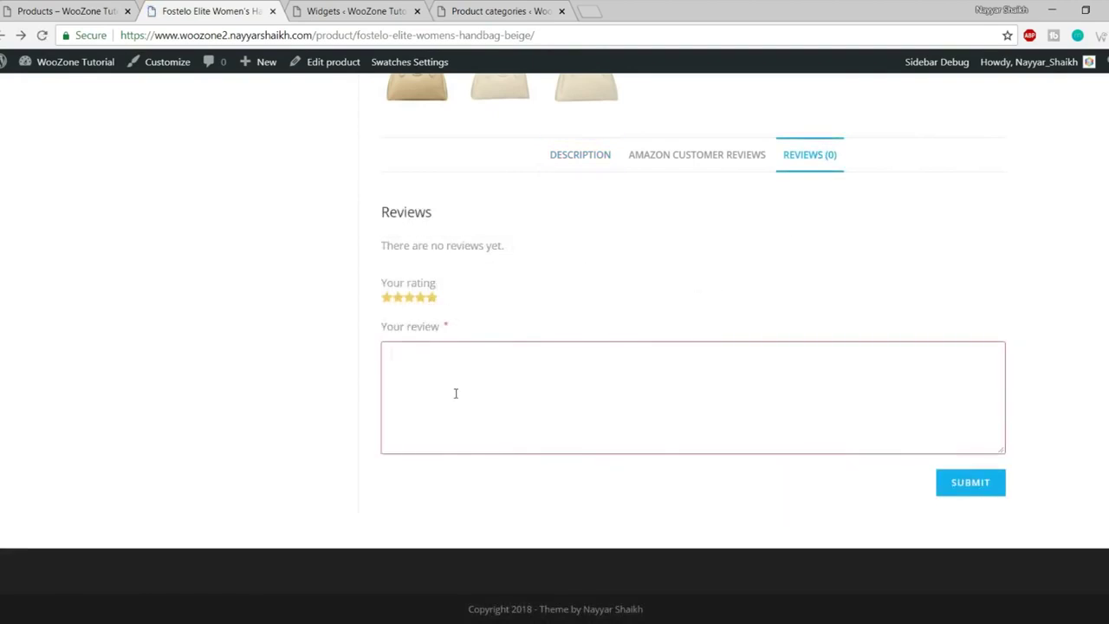
pyautogui.write('Good Product')
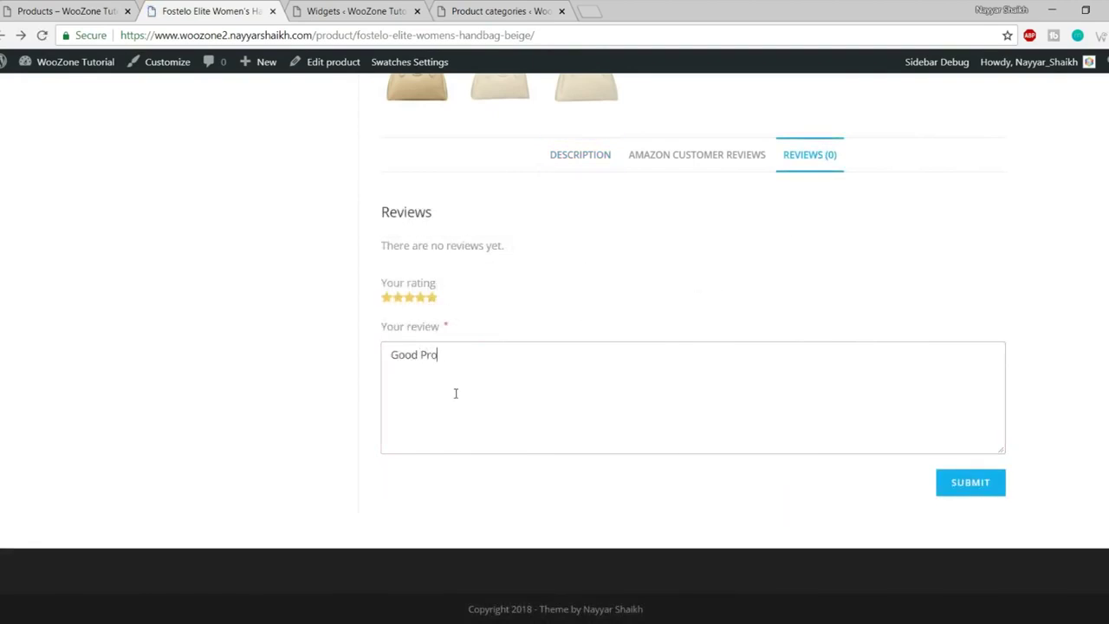
pyautogui.click(958, 494)
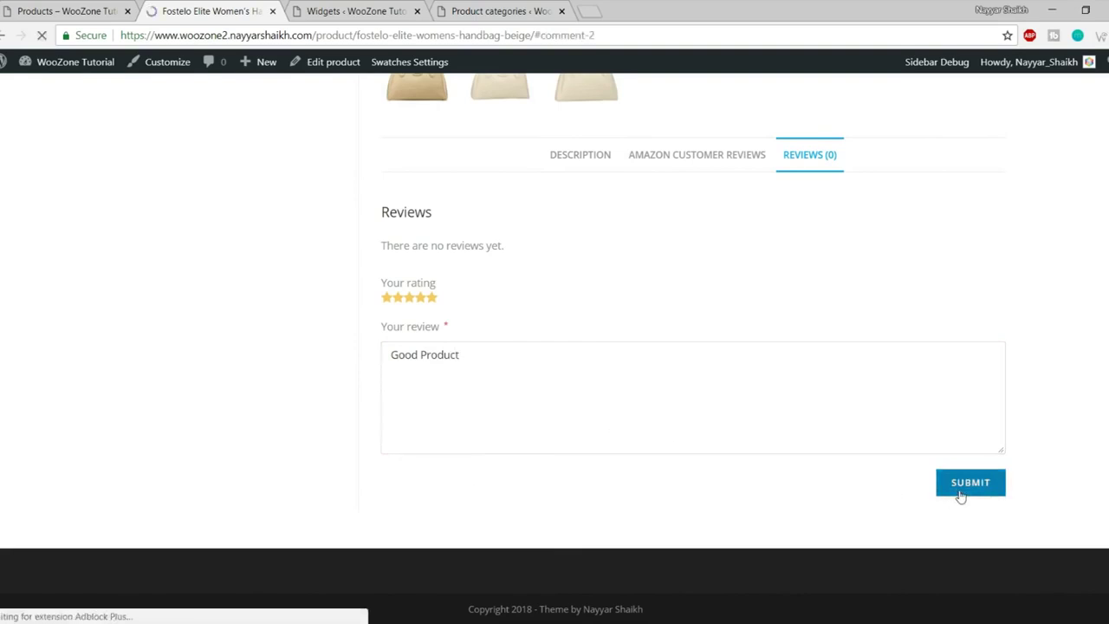
pyautogui.scroll(4, 616, 371)
pyautogui.scroll(4, 616, 371)
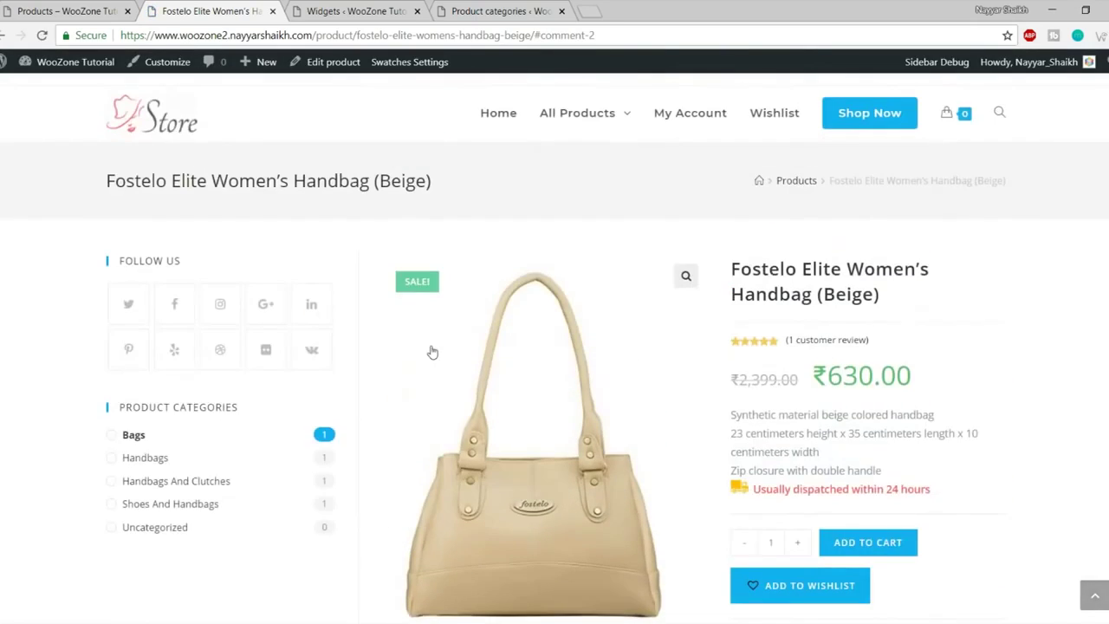
pyautogui.click(878, 115)
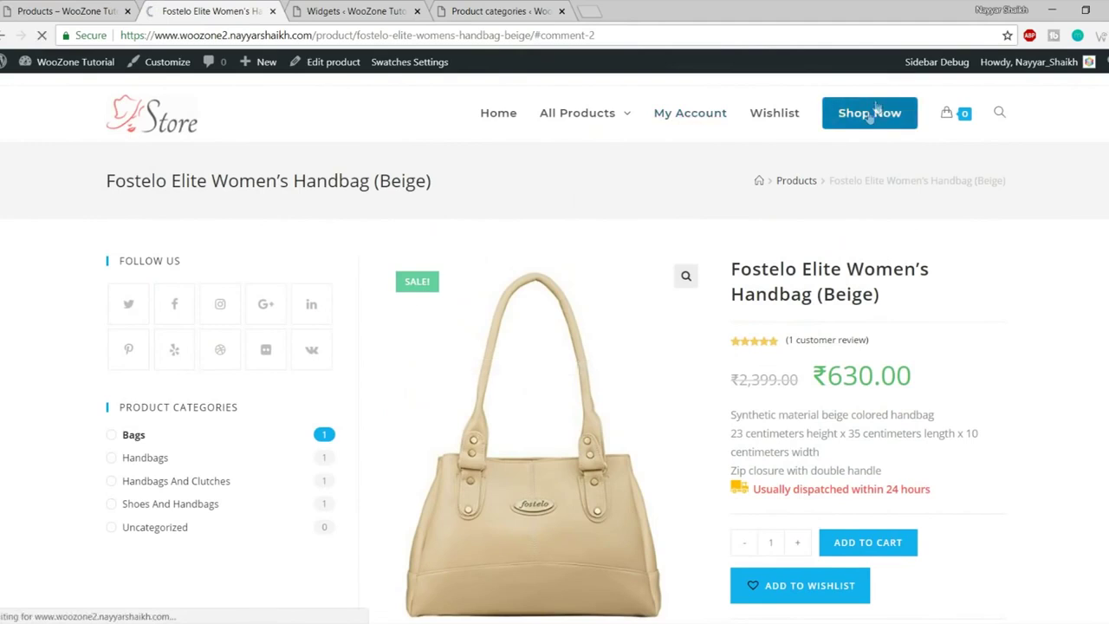
pyautogui.scroll(-3, 871, 217)
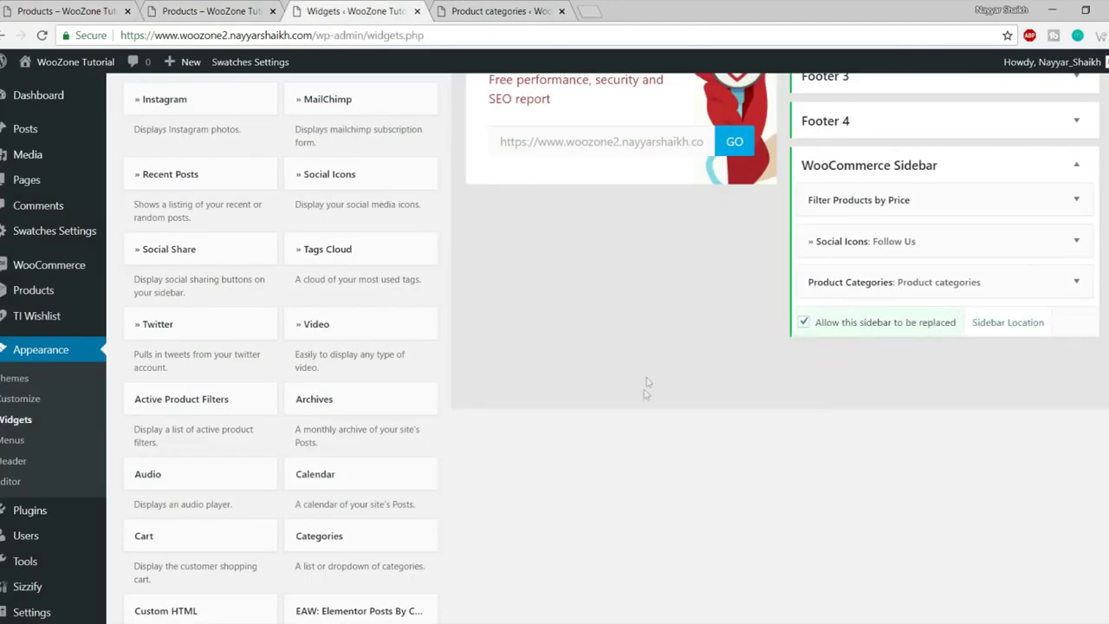
# - Add a Products by Rating widget to the WooCommerce Sidebar
pyautogui.scroll(-9, 646, 389)
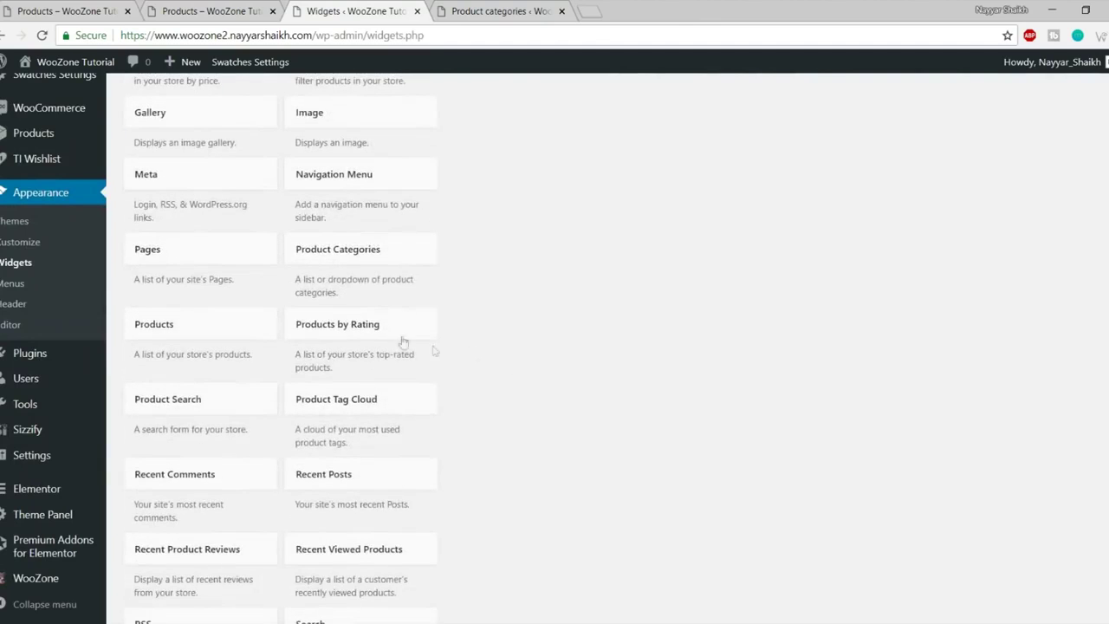
pyautogui.click(392, 333)
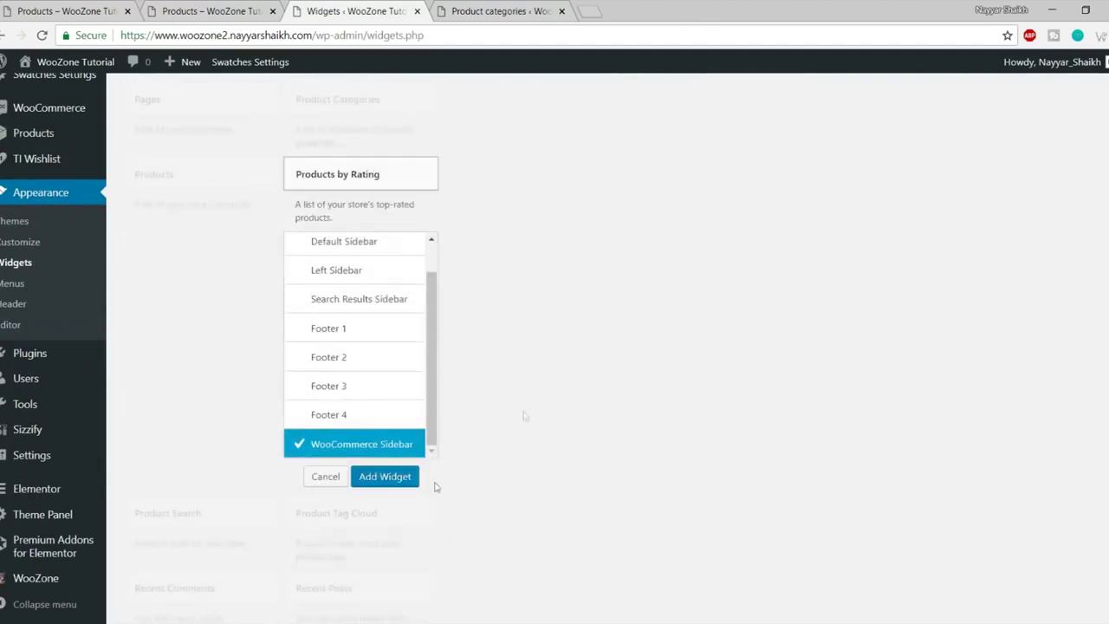
pyautogui.click(390, 476)
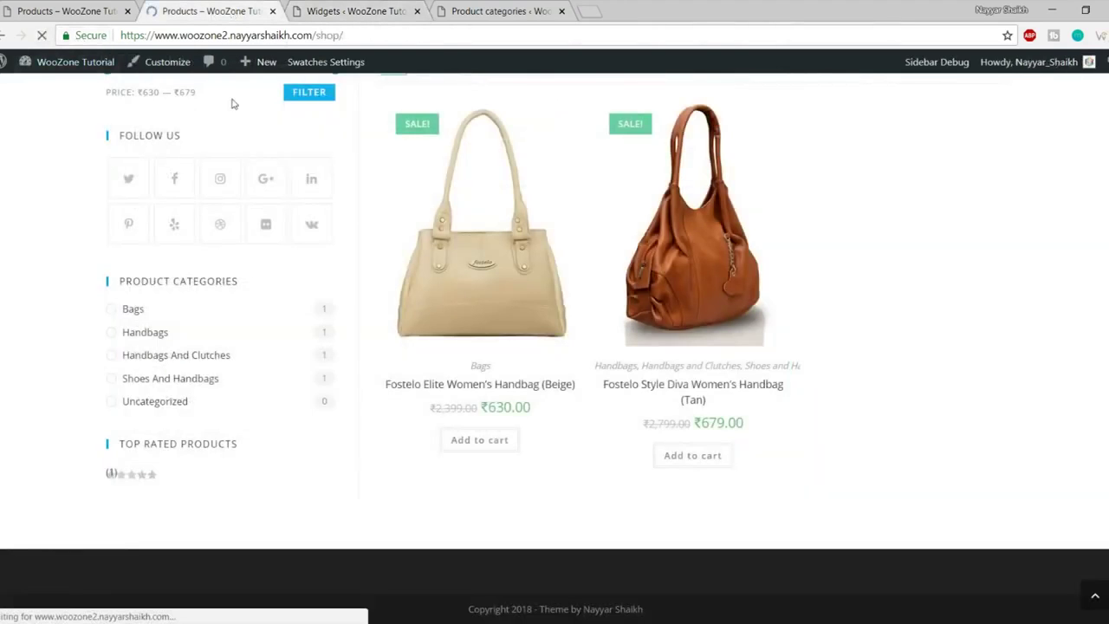
# - Reload the shop page to check Top Rated Products lists both Fostelo handbags
pyautogui.scroll(-2, 303, 347)
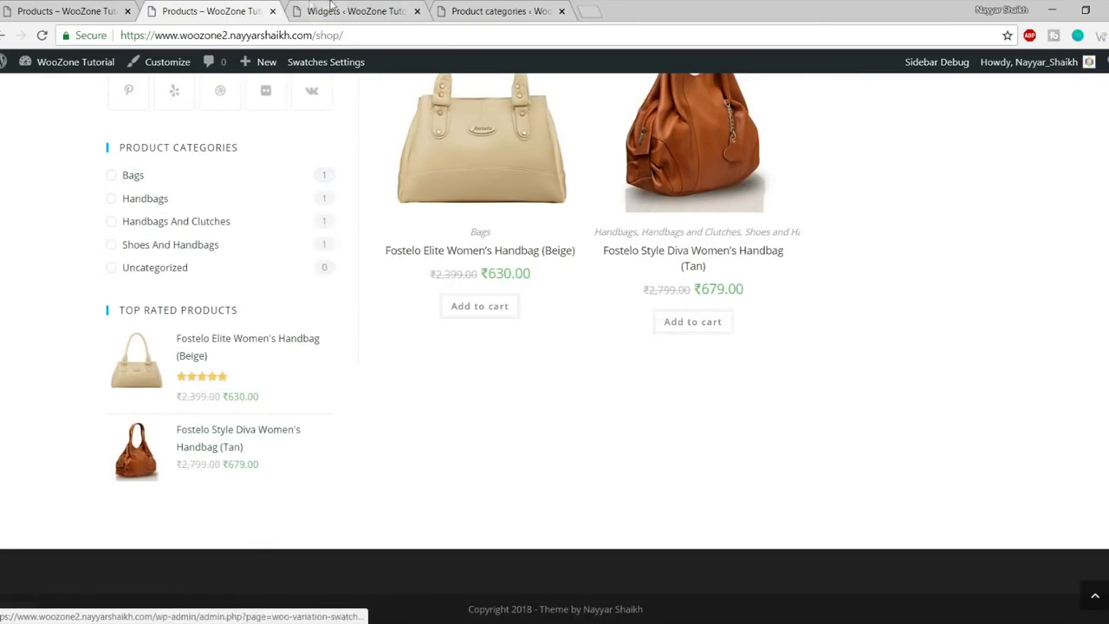
pyautogui.click(309, 5)
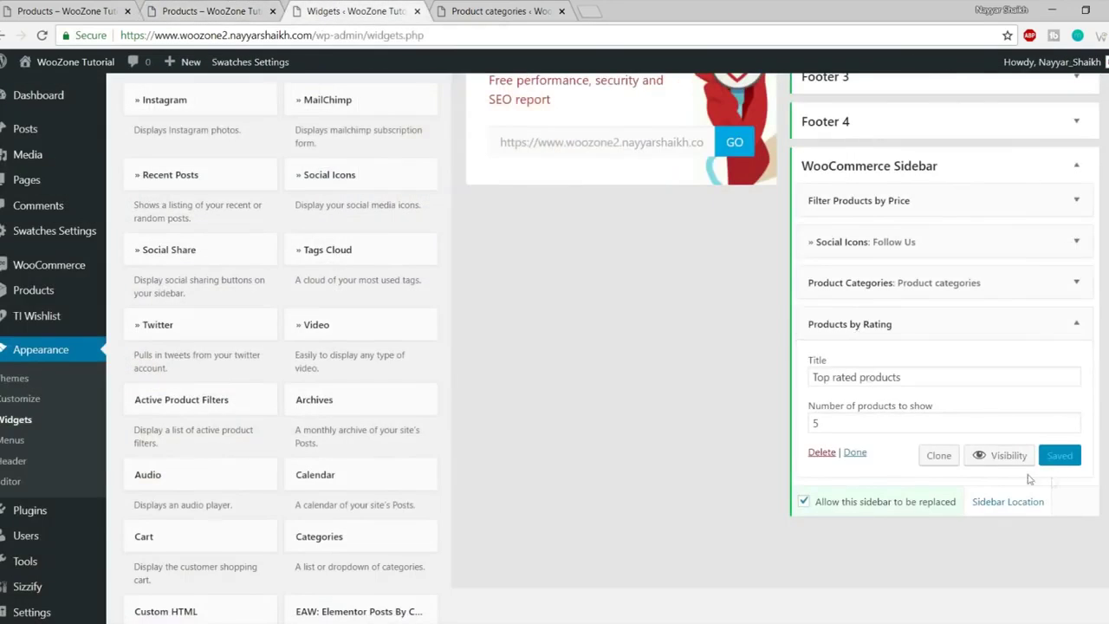
pyautogui.click(232, 5)
pyautogui.press('F5')
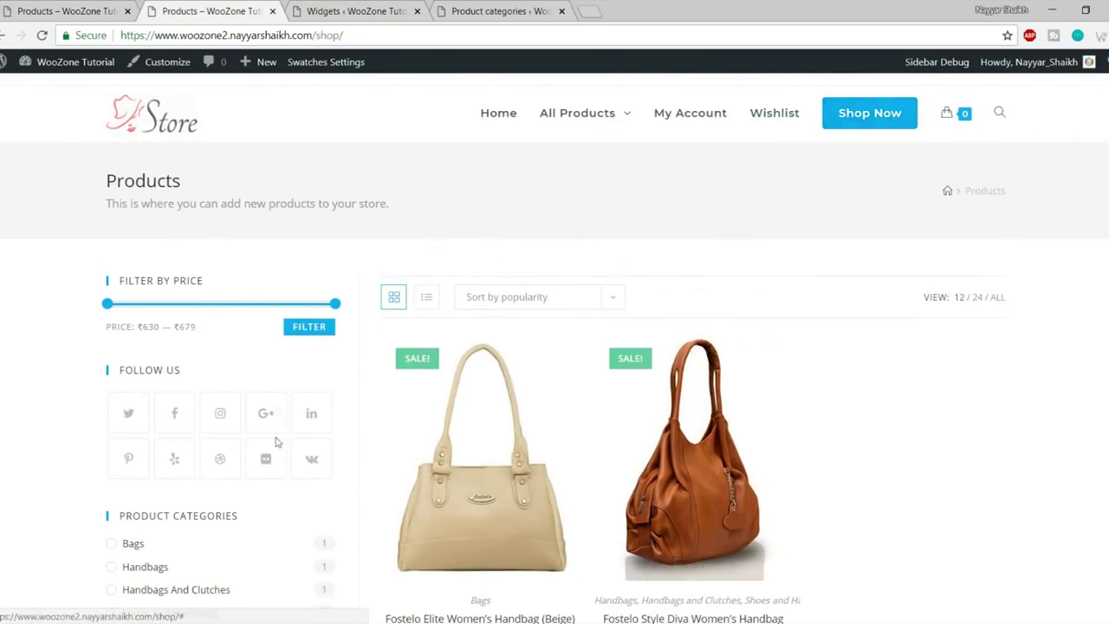
pyautogui.scroll(-4, 272, 415)
pyautogui.scroll(1, 272, 485)
# - Scroll to the store's footer and highlight its copyright line
pyautogui.scroll(2, 272, 501)
pyautogui.scroll(-3, 275, 515)
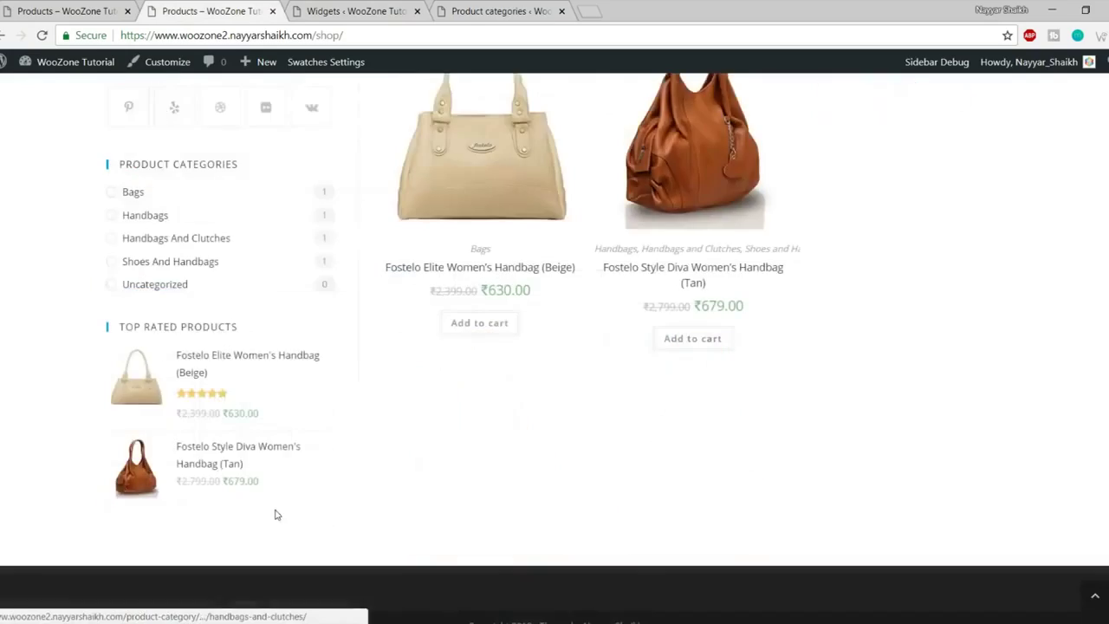
pyautogui.scroll(3, 260, 502)
pyautogui.scroll(2, 739, 320)
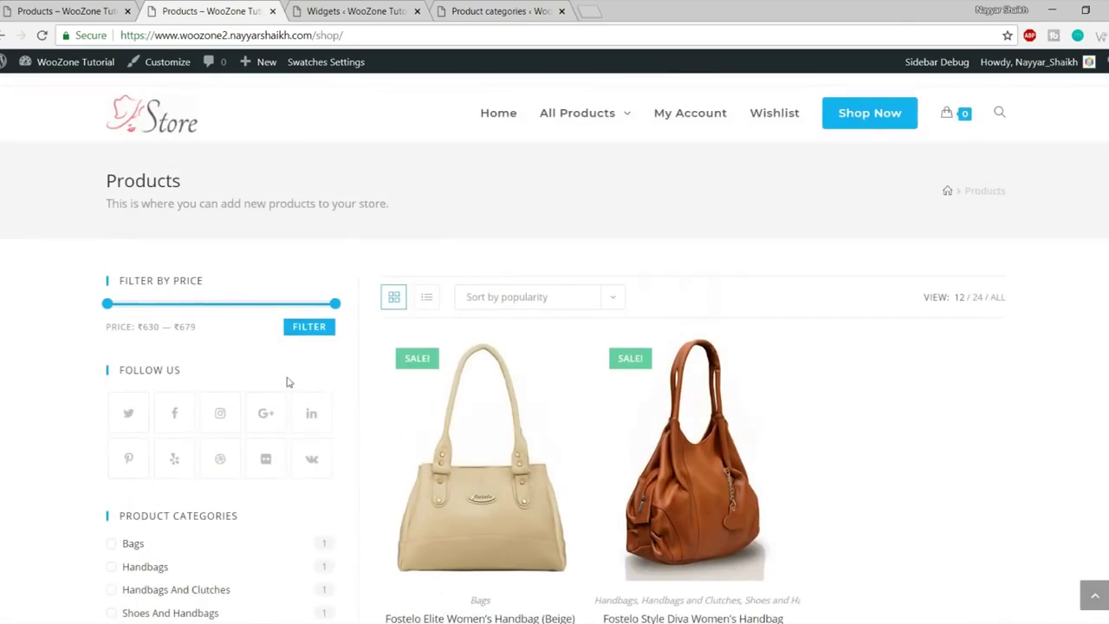
pyautogui.scroll(-4, 990, 357)
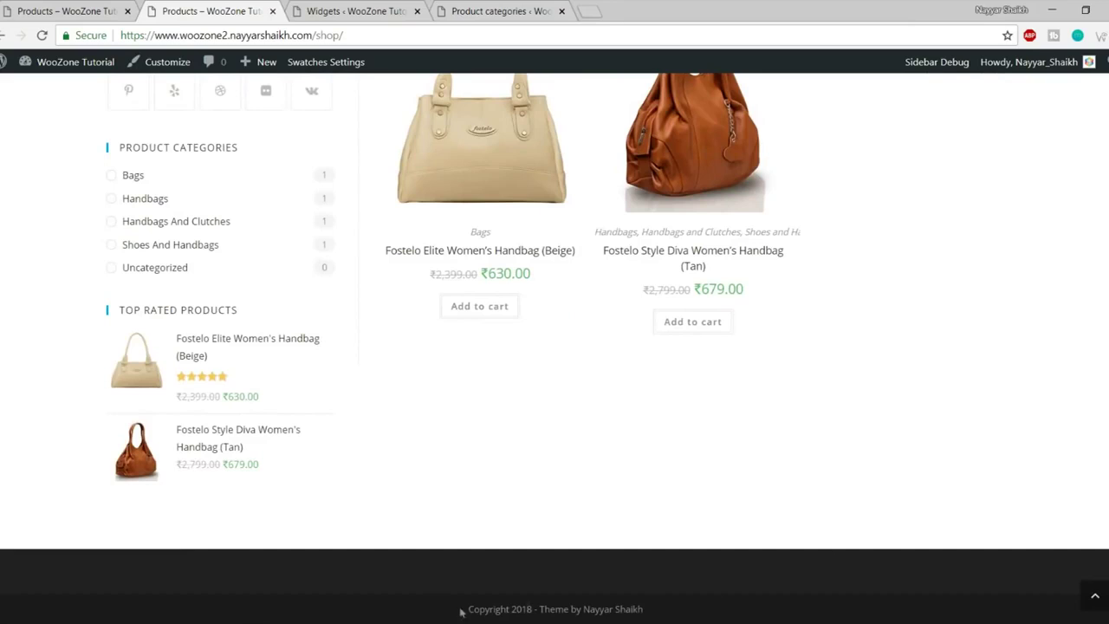
pyautogui.moveTo(448, 608); pyautogui.dragTo(648, 619)
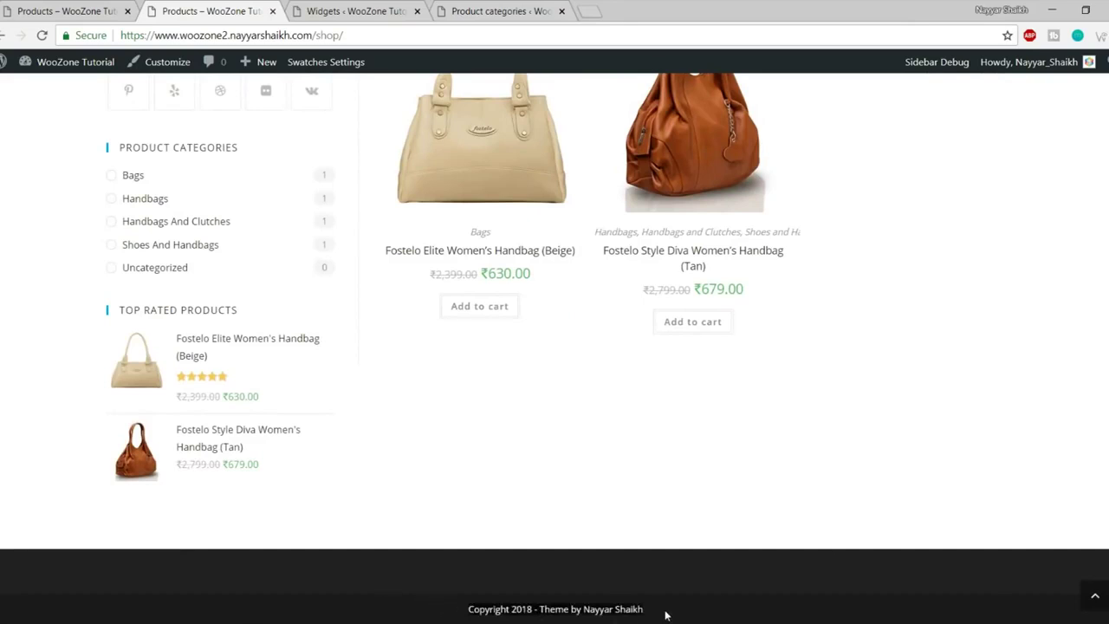
# - Compare with the reference demo shop's footer and collapse the WooCommerce Sidebar panel
pyautogui.click(69, 11)
pyautogui.scroll(-3, 425, 396)
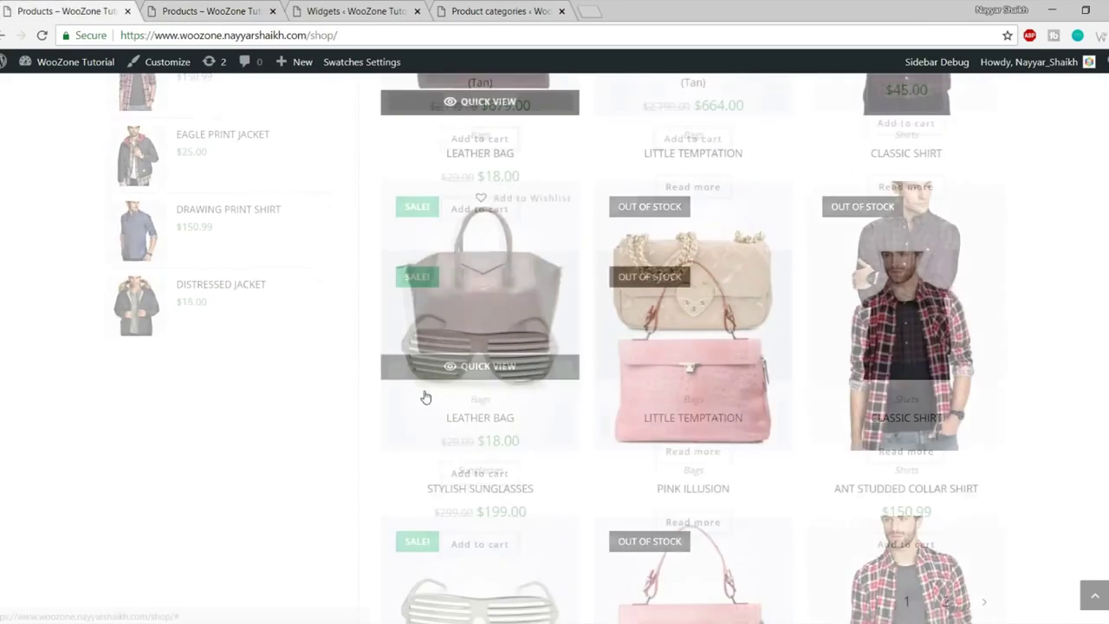
pyautogui.scroll(-4, 425, 397)
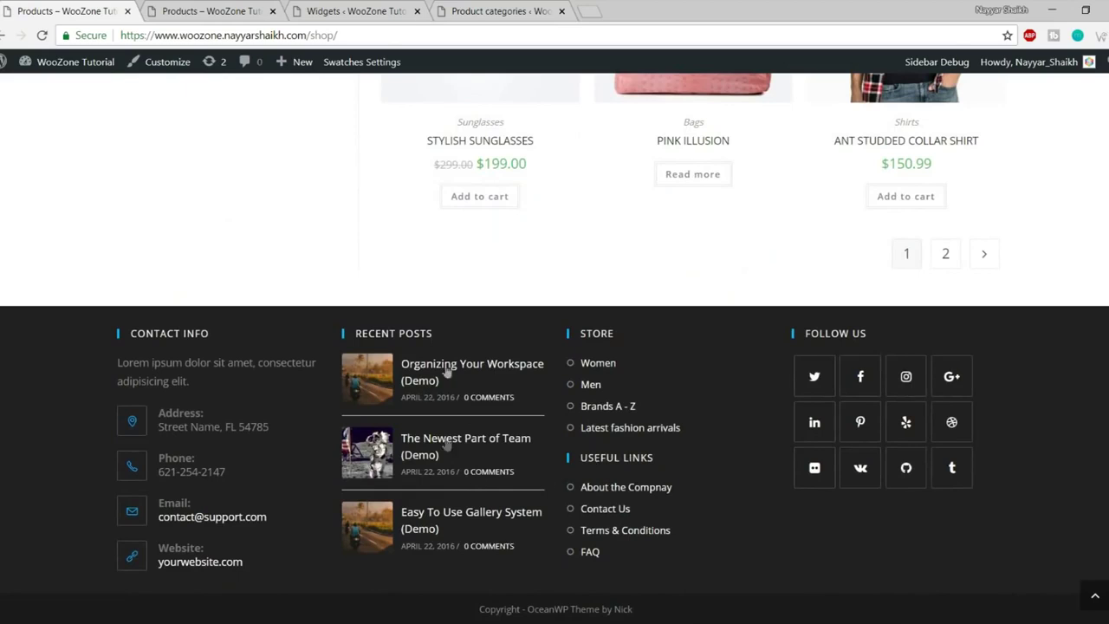
pyautogui.click(352, 11)
pyautogui.scroll(5, 820, 381)
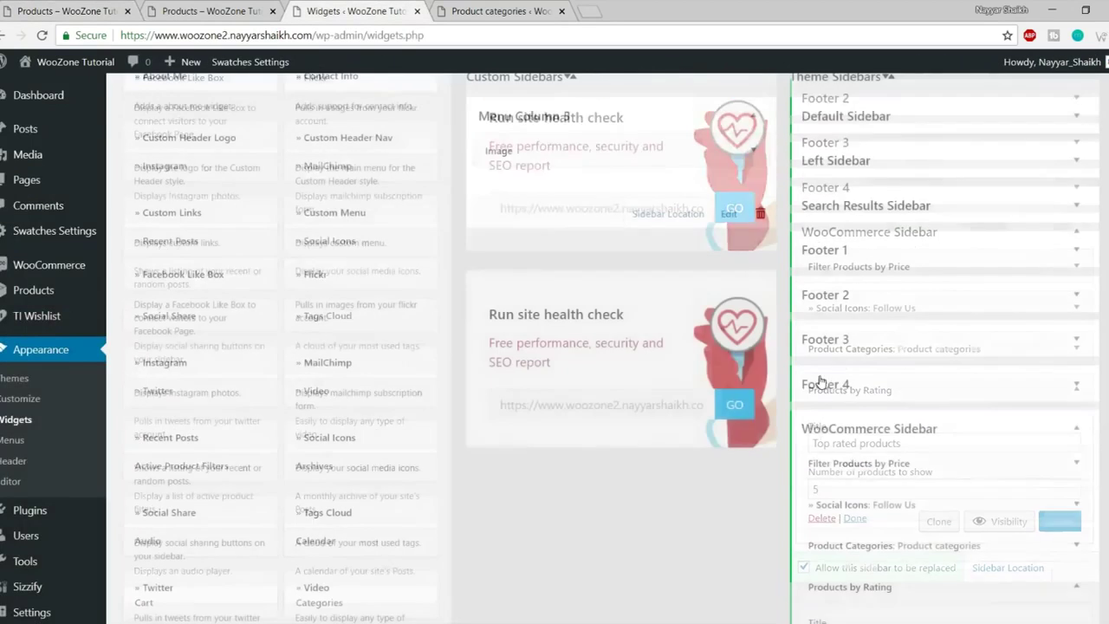
pyautogui.click(959, 452)
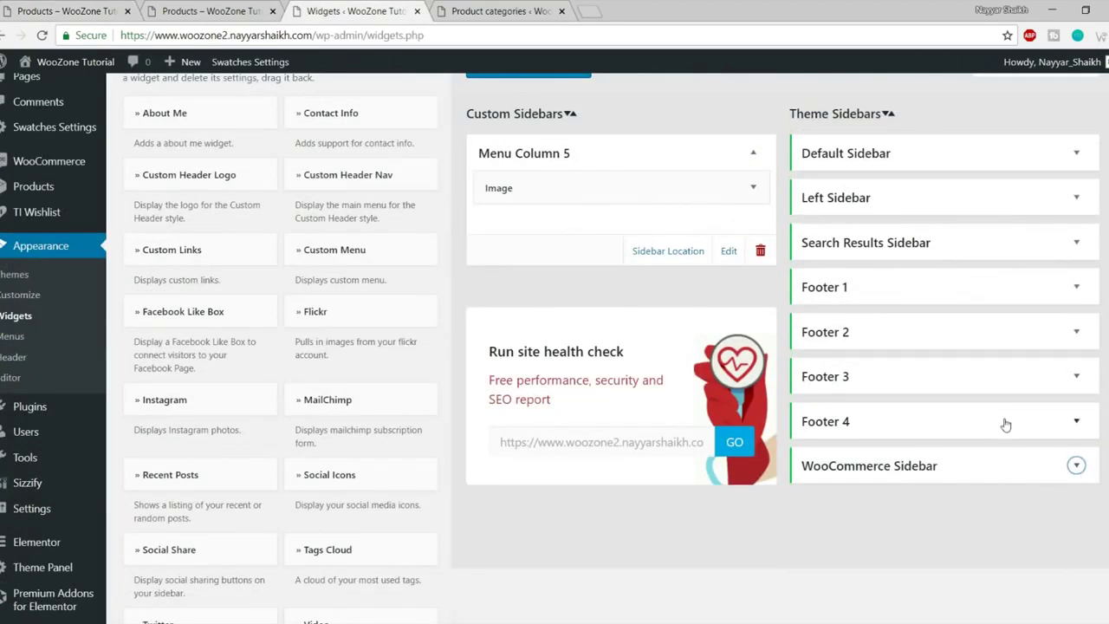
pyautogui.click(78, 10)
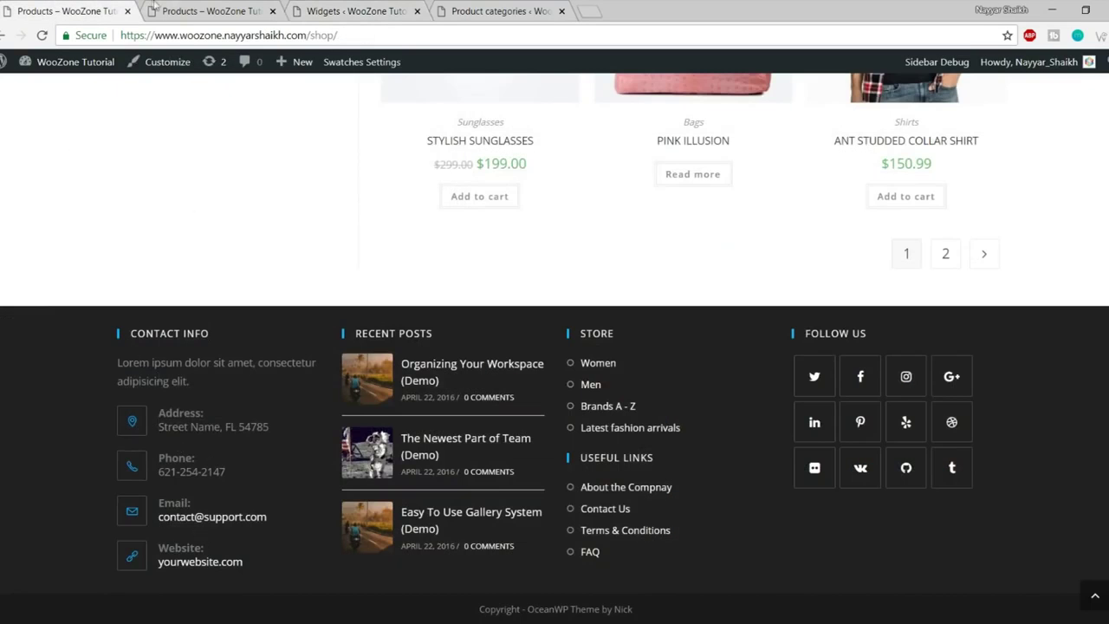
pyautogui.click(346, 11)
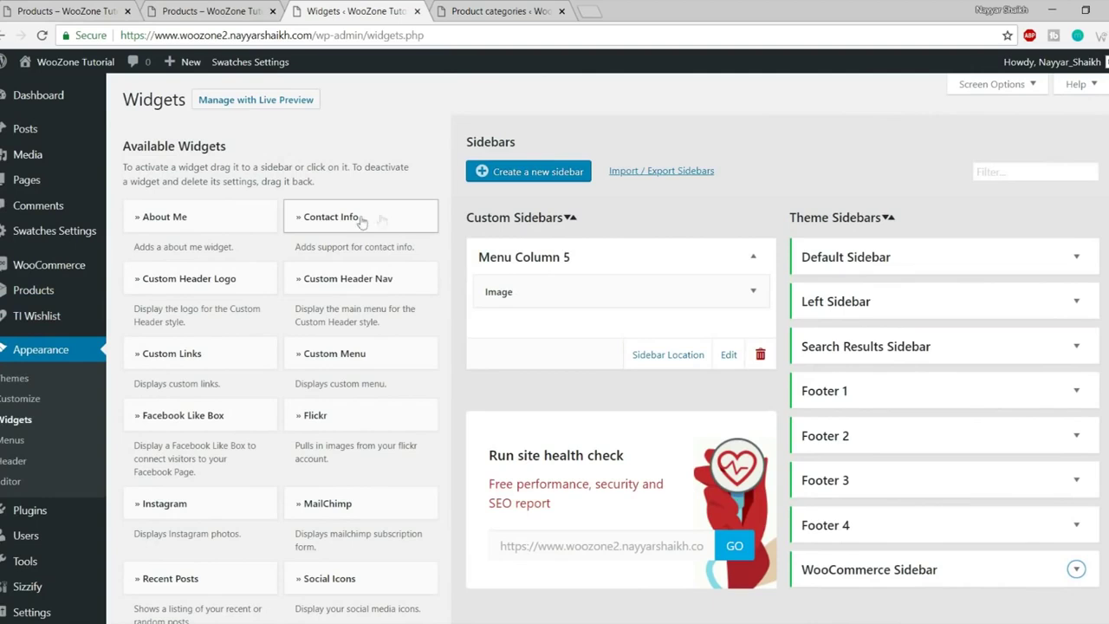
# - Add a Contact Info widget to Footer 1
pyautogui.click(394, 227)
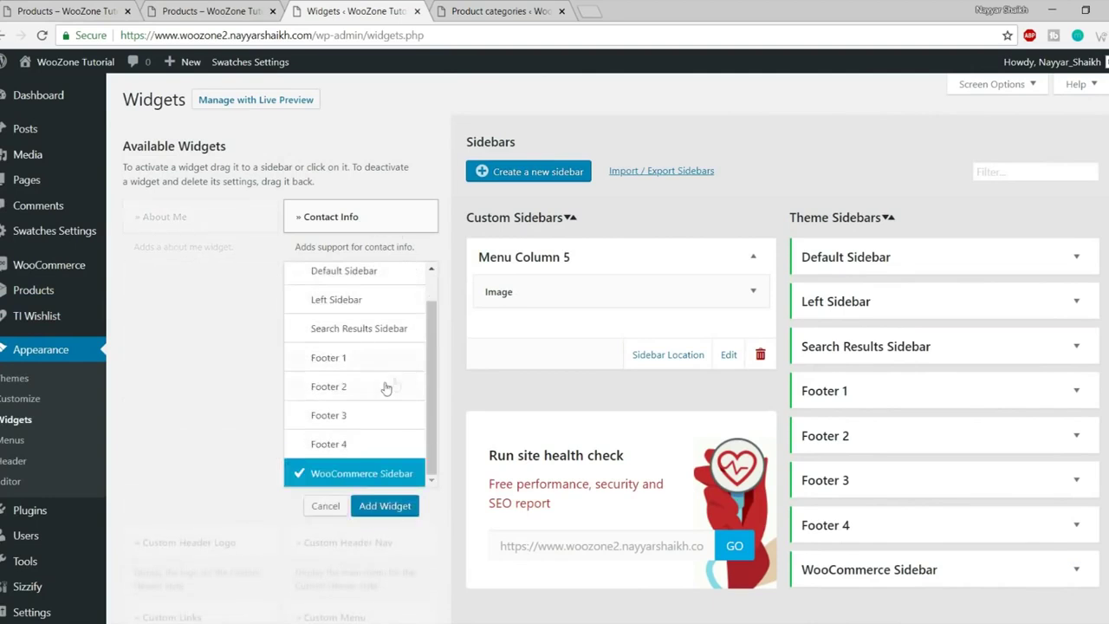
pyautogui.click(369, 362)
pyautogui.click(397, 507)
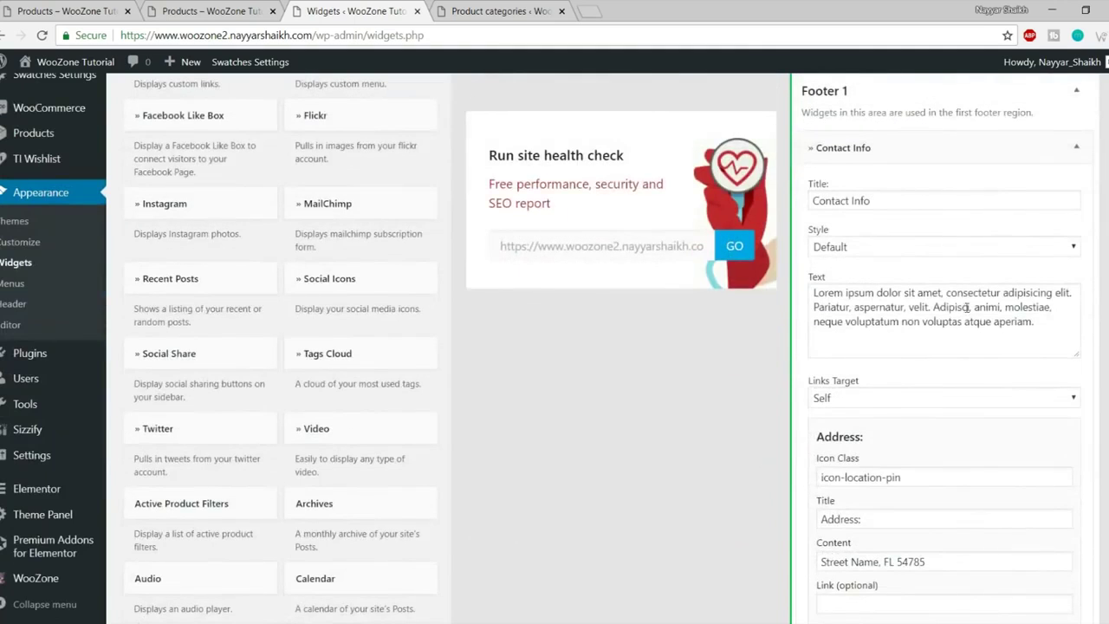
# - Delete the second half of the Contact Info description text
pyautogui.click(945, 294)
pyautogui.hotkey('ctrl', 'a')
pyautogui.click(987, 339)
pyautogui.moveTo(813, 305); pyautogui.dragTo(1043, 356)
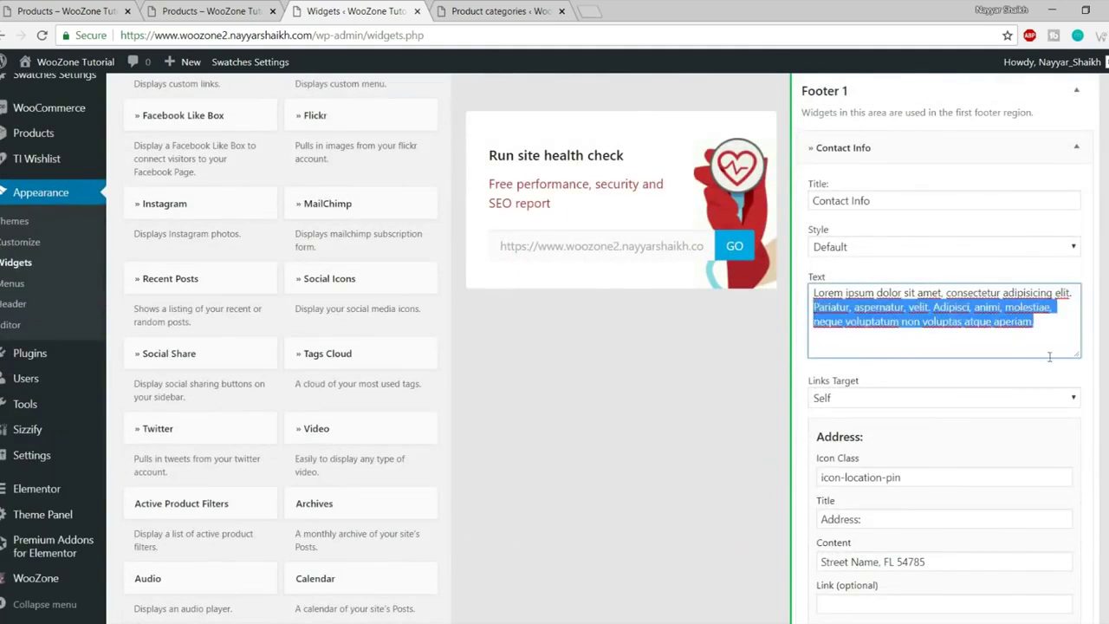
pyautogui.press('BackSpace')
# - Review the address icon, title and content fields, leaving the address unchanged
pyautogui.scroll(-3, 1052, 364)
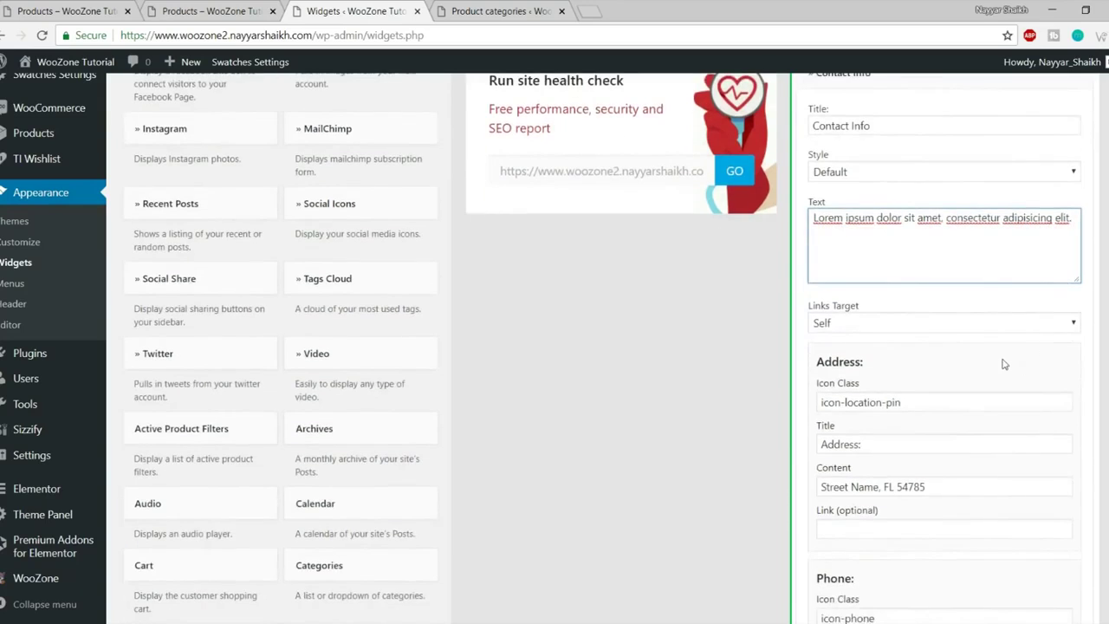
pyautogui.click(915, 253)
pyautogui.press('Escape')
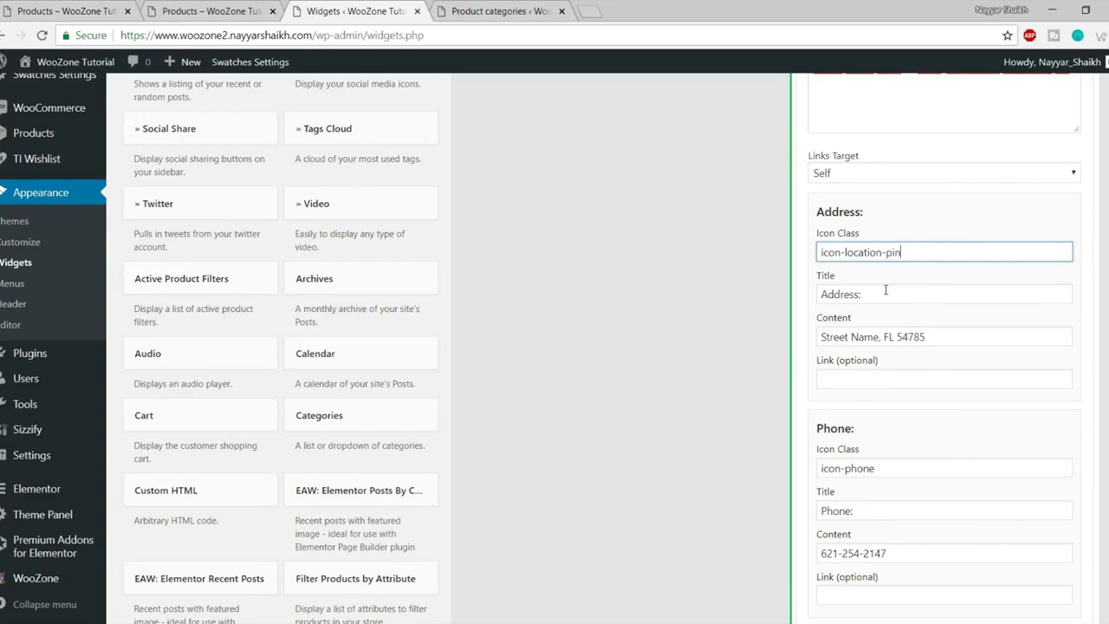
pyautogui.scroll(-1, 886, 290)
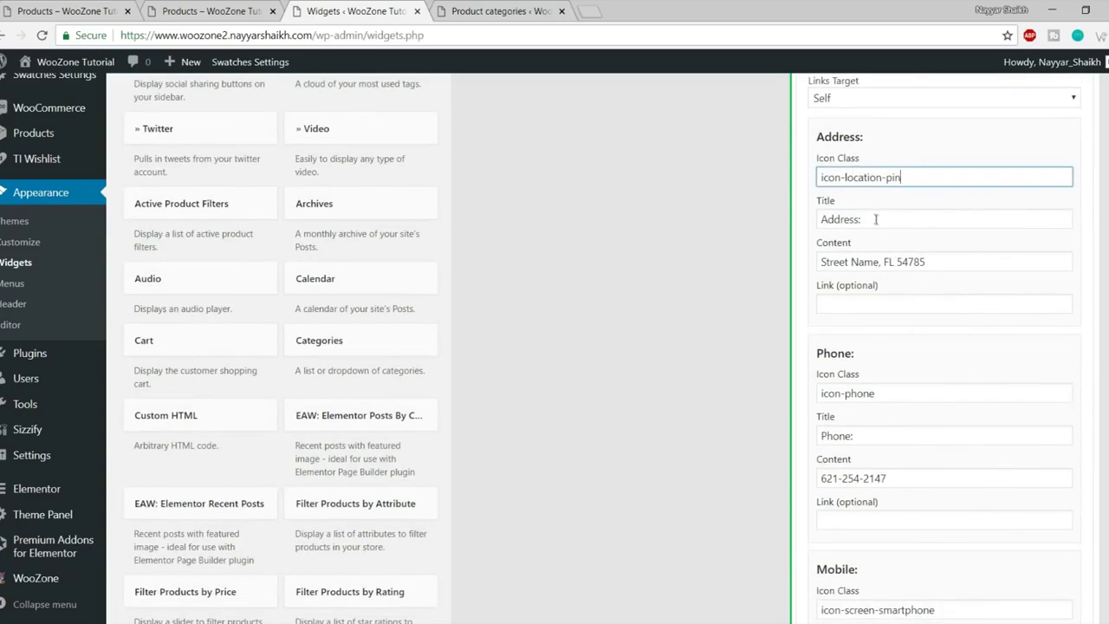
pyautogui.moveTo(876, 219); pyautogui.dragTo(812, 224)
pyautogui.press('Escape')
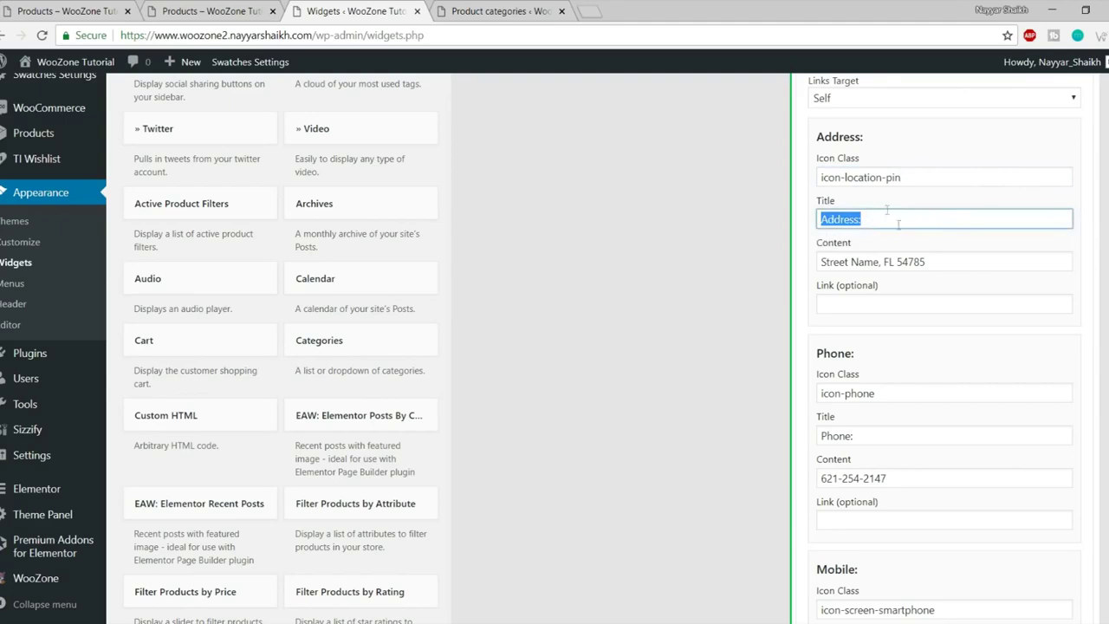
pyautogui.click(924, 262)
pyautogui.moveTo(956, 261); pyautogui.dragTo(811, 261)
pyautogui.click(859, 331)
# - Clear the mobile icon class, mobile title and phone number fields
pyautogui.scroll(-1, 902, 344)
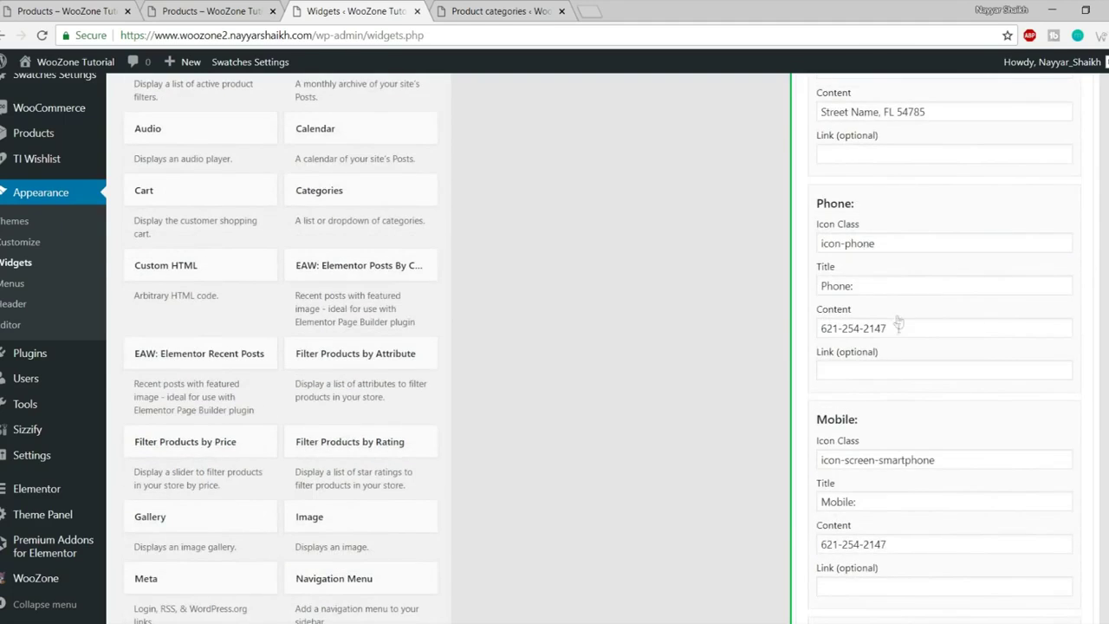
pyautogui.scroll(-2, 853, 353)
pyautogui.moveTo(956, 237); pyautogui.dragTo(798, 243)
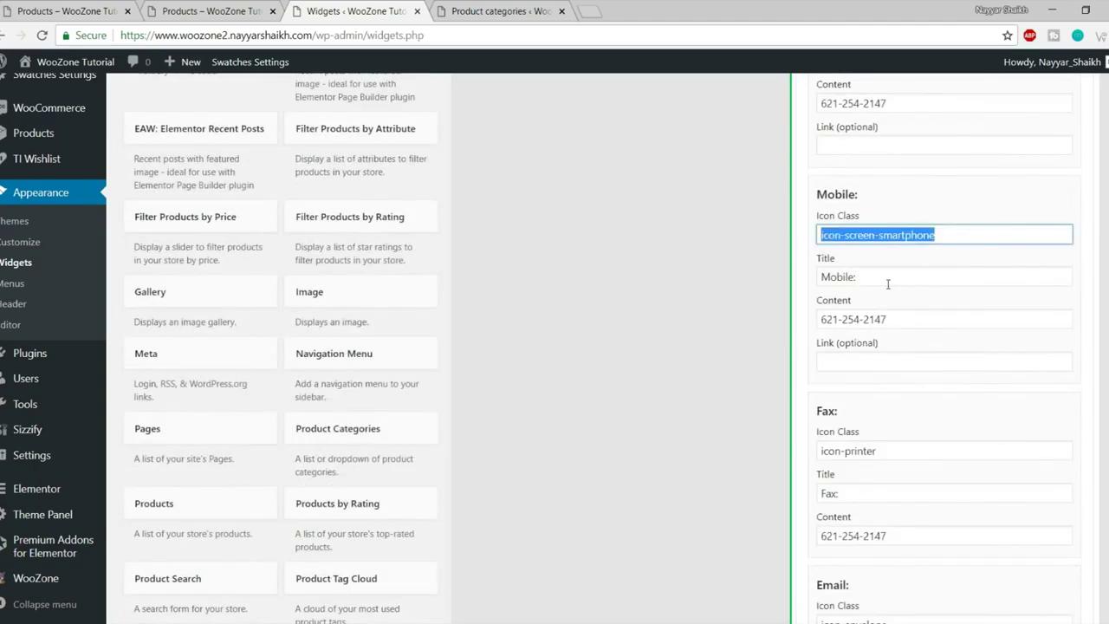
pyautogui.press('BackSpace')
pyautogui.moveTo(897, 279); pyautogui.dragTo(755, 289)
pyautogui.press('BackSpace')
pyautogui.moveTo(896, 321); pyautogui.dragTo(805, 328)
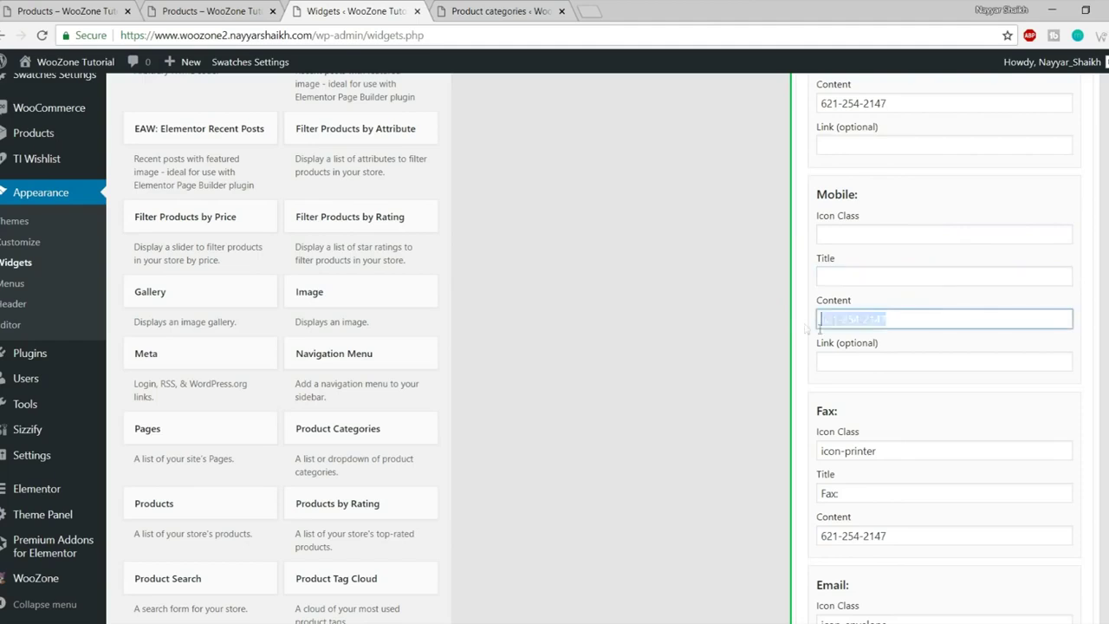
pyautogui.press('BackSpace')
# - Clear the fax fields, including the fax number
pyautogui.scroll(-2, 805, 327)
pyautogui.moveTo(884, 227); pyautogui.dragTo(810, 242)
pyautogui.press('BackSpace')
pyautogui.moveTo(862, 266); pyautogui.dragTo(815, 270)
pyautogui.moveTo(912, 315); pyautogui.dragTo(805, 317)
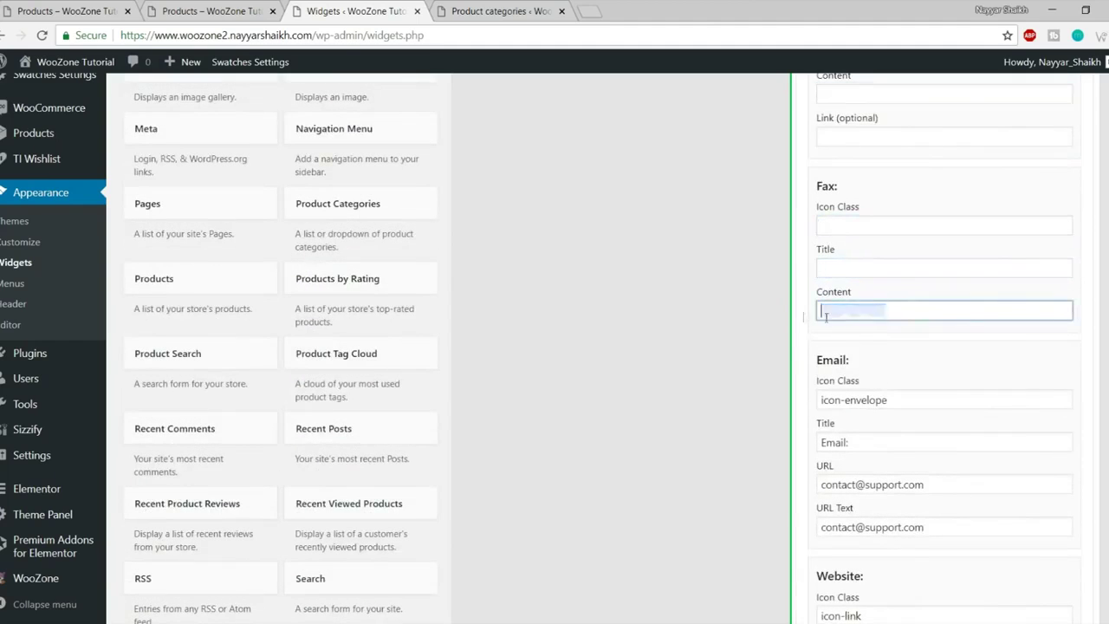
pyautogui.press('BackSpace')
# - Clear the Skype username and Skype link text fields
pyautogui.scroll(-2, 906, 375)
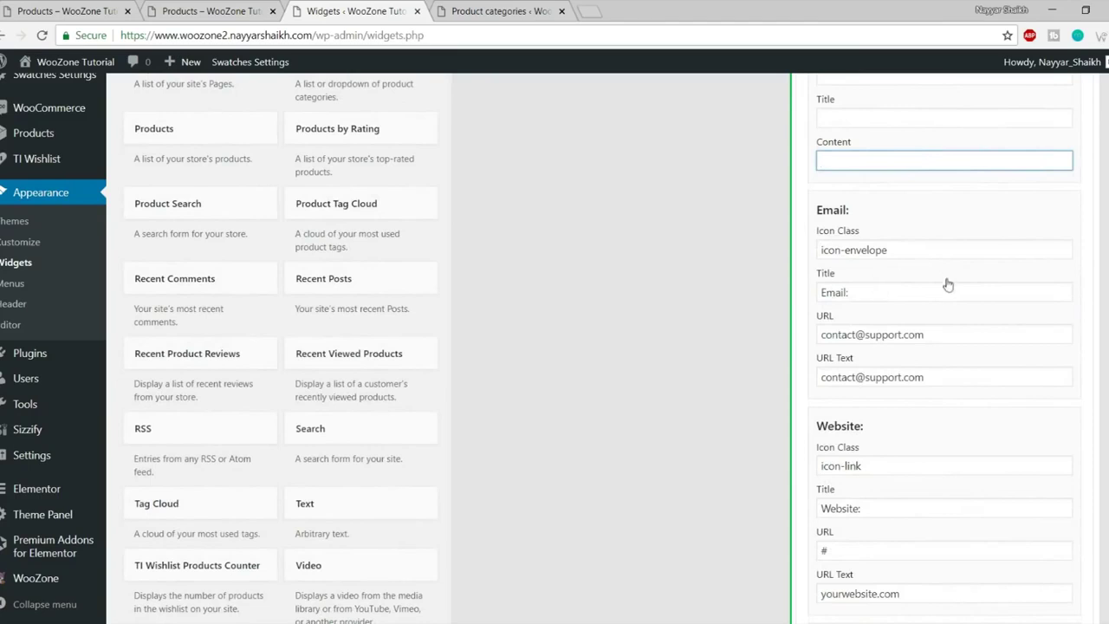
pyautogui.scroll(-3, 944, 294)
pyautogui.scroll(-3, 879, 285)
pyautogui.doubleClick(923, 228)
pyautogui.press('BackSpace')
pyautogui.tripleClick(911, 274)
pyautogui.press('BackSpace')
# - Save the Contact Info widget and reload the shop page to view the footer
pyautogui.click(1062, 320)
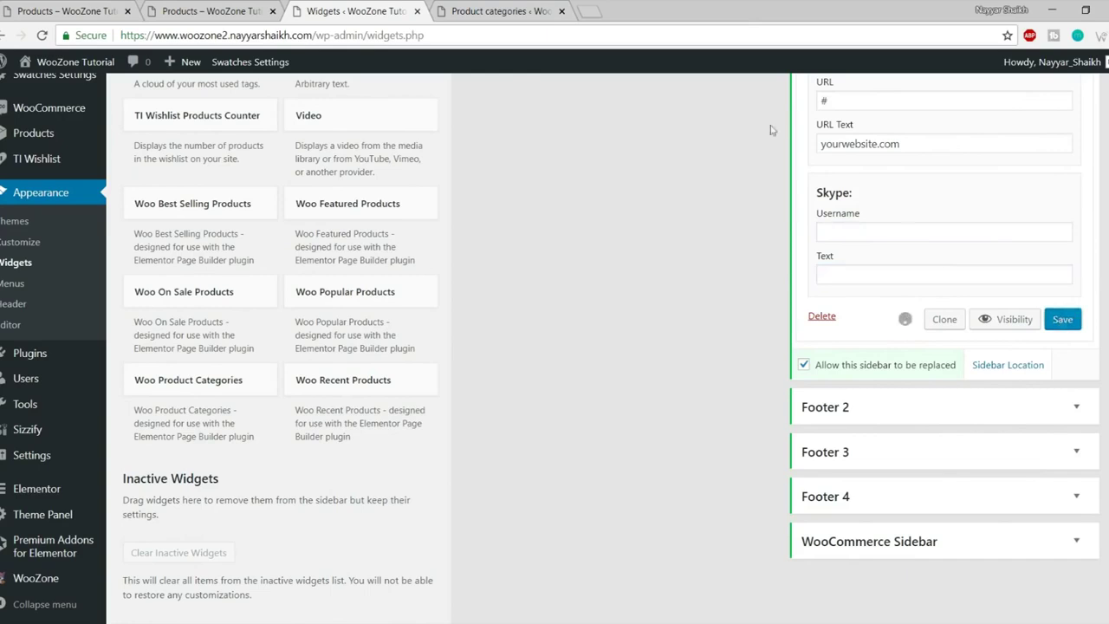
pyautogui.click(208, 11)
pyautogui.click(41, 35)
pyautogui.scroll(-3, 400, 307)
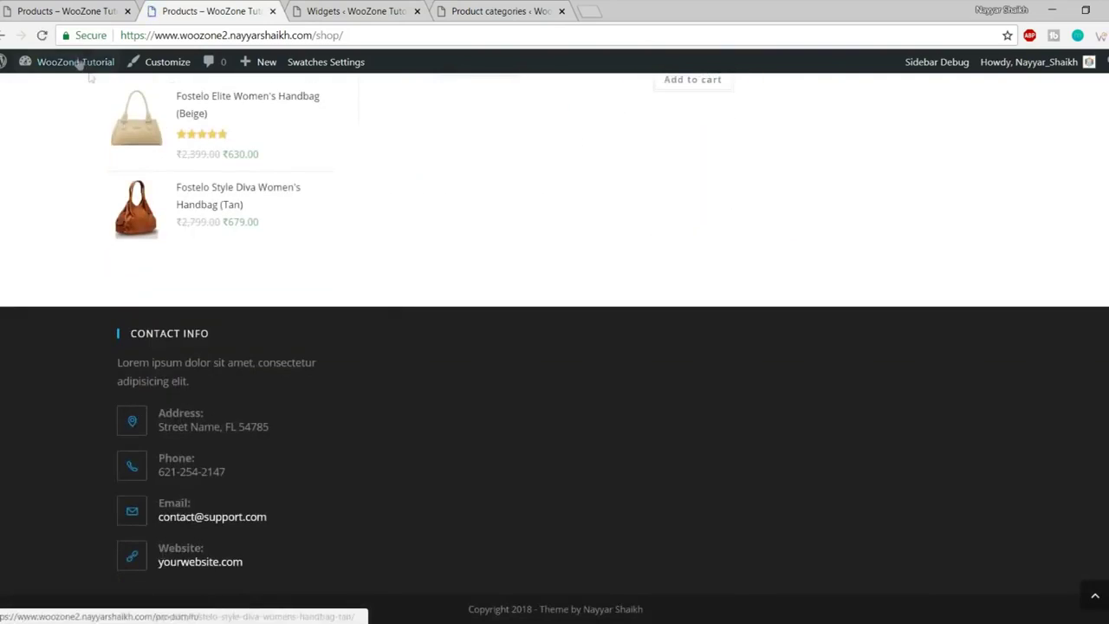
# - Compare against the demo store's four-column footer, then collapse the Footer 1 widget area
pyautogui.click(32, 12)
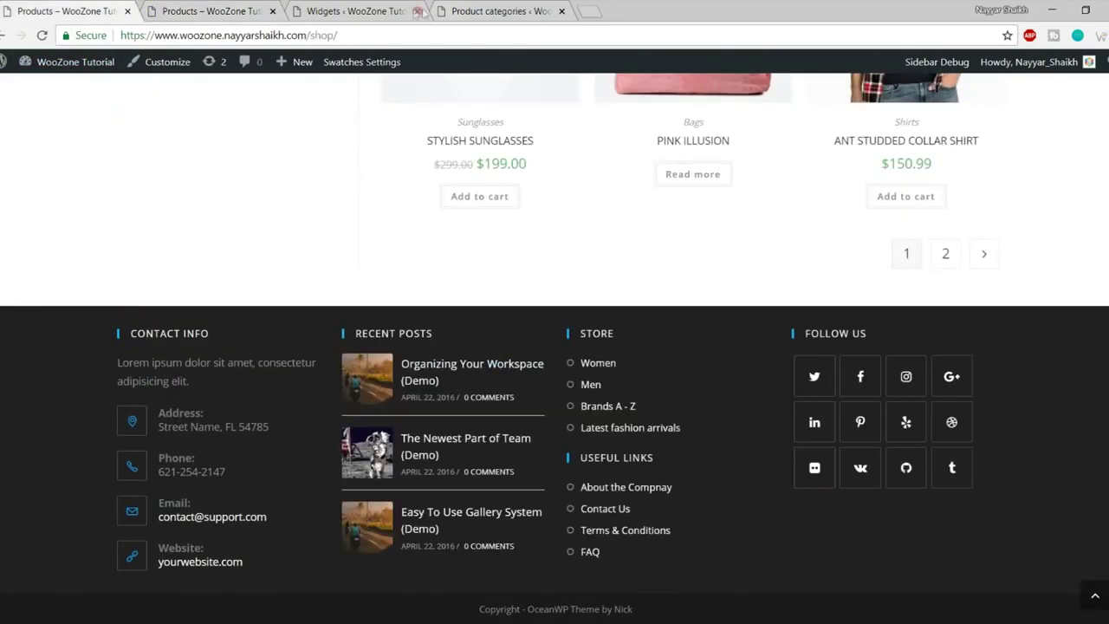
pyautogui.click(397, 7)
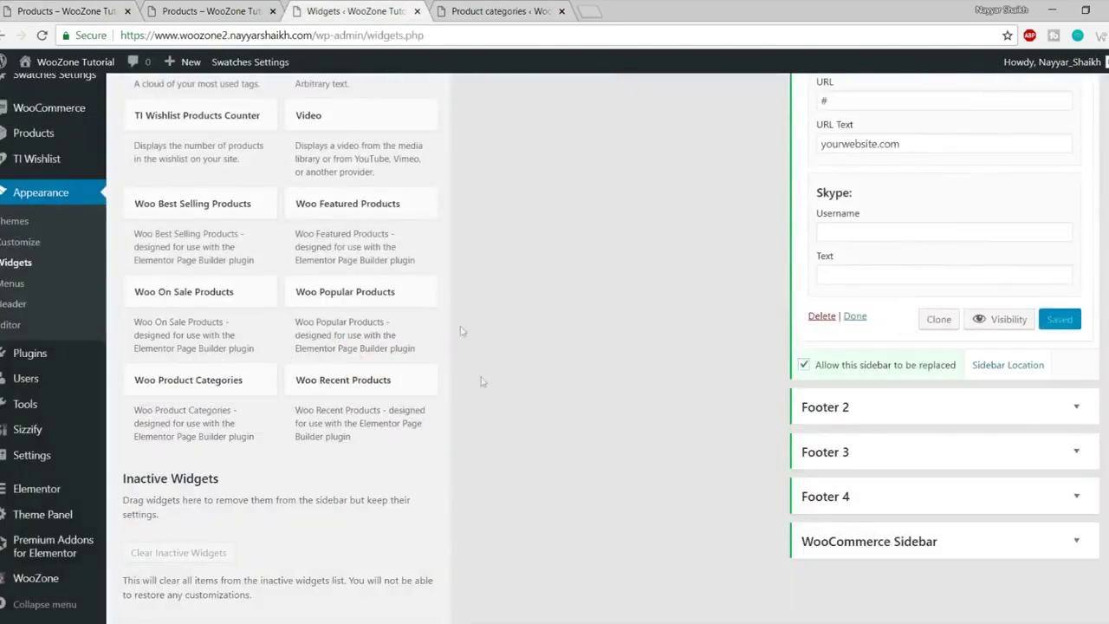
pyautogui.scroll(10, 481, 385)
pyautogui.scroll(10, 485, 393)
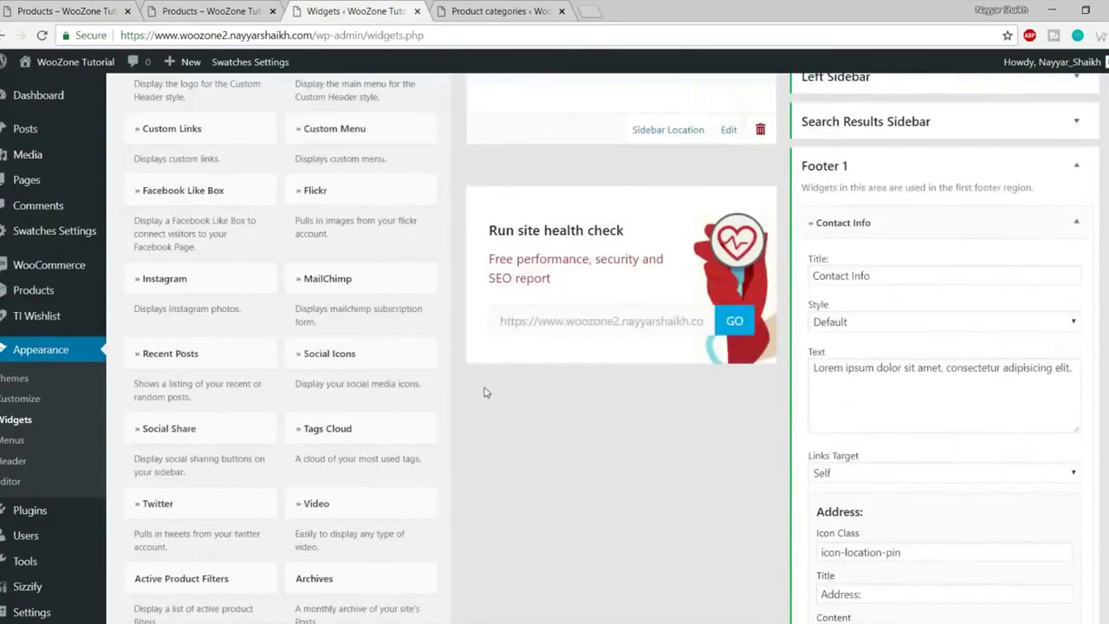
pyautogui.scroll(-3, 484, 393)
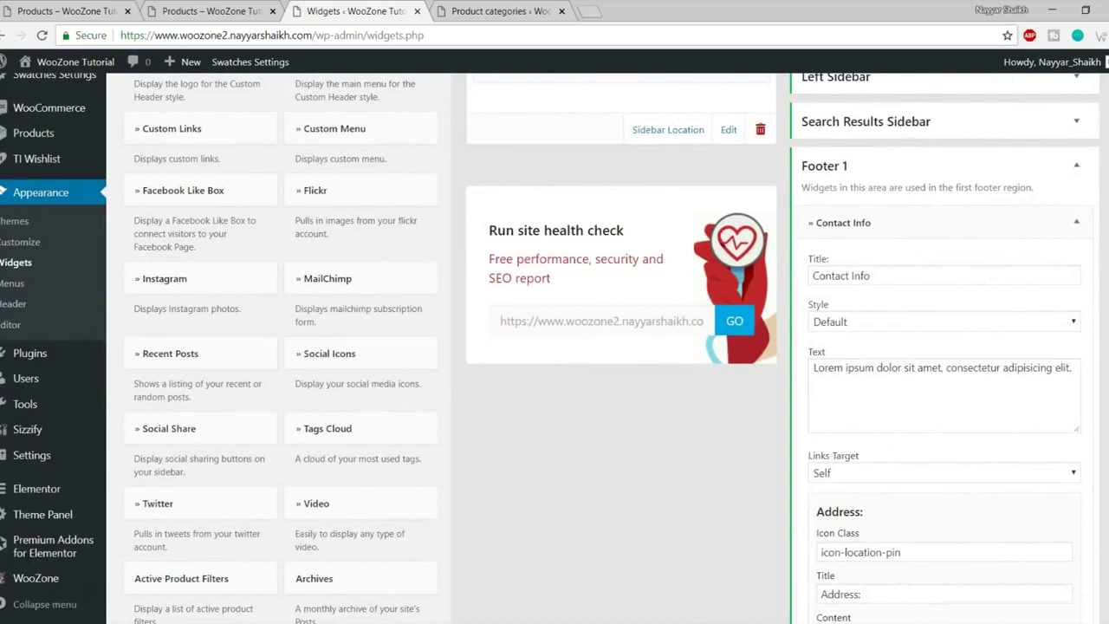
pyautogui.click(1077, 167)
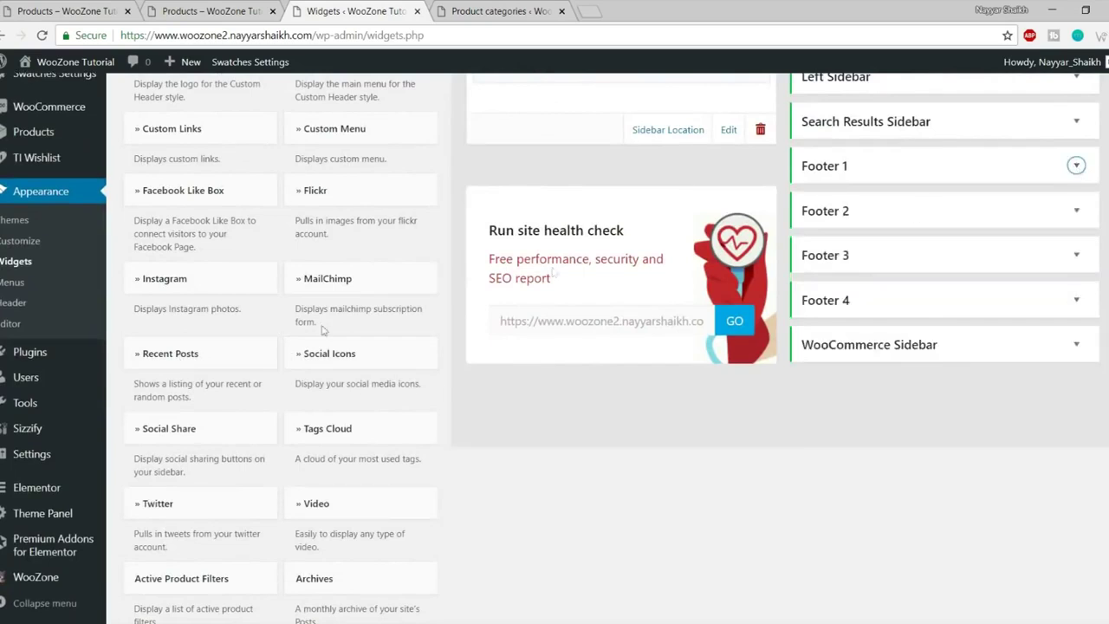
# - Add a Recent Posts widget with 3 posts to Footer 2 and reload the shop page
pyautogui.click(234, 352)
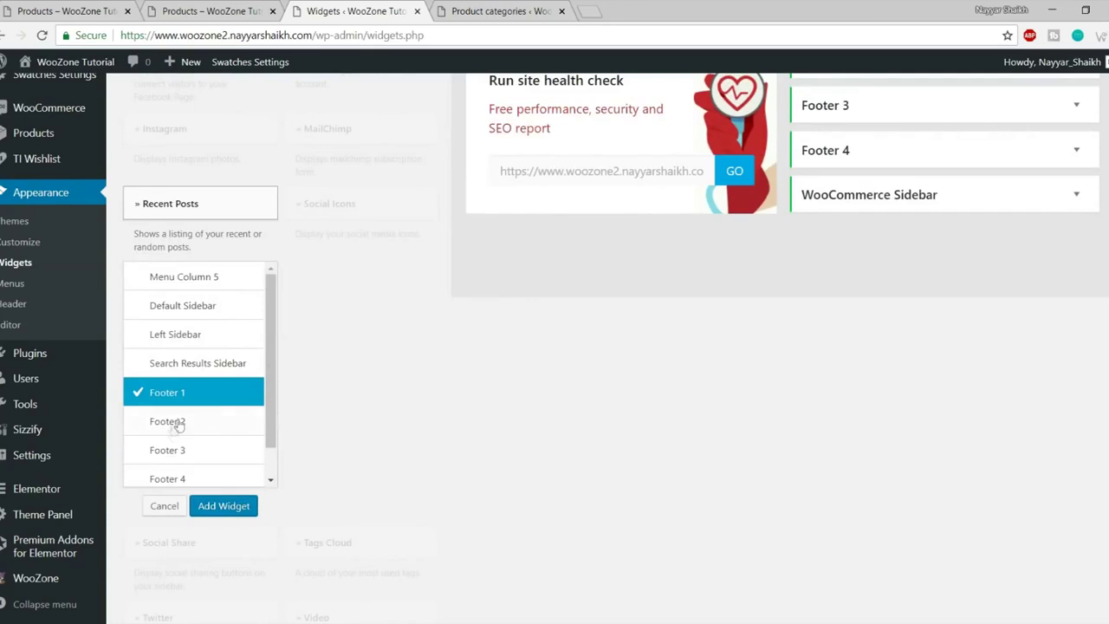
pyautogui.click(174, 423)
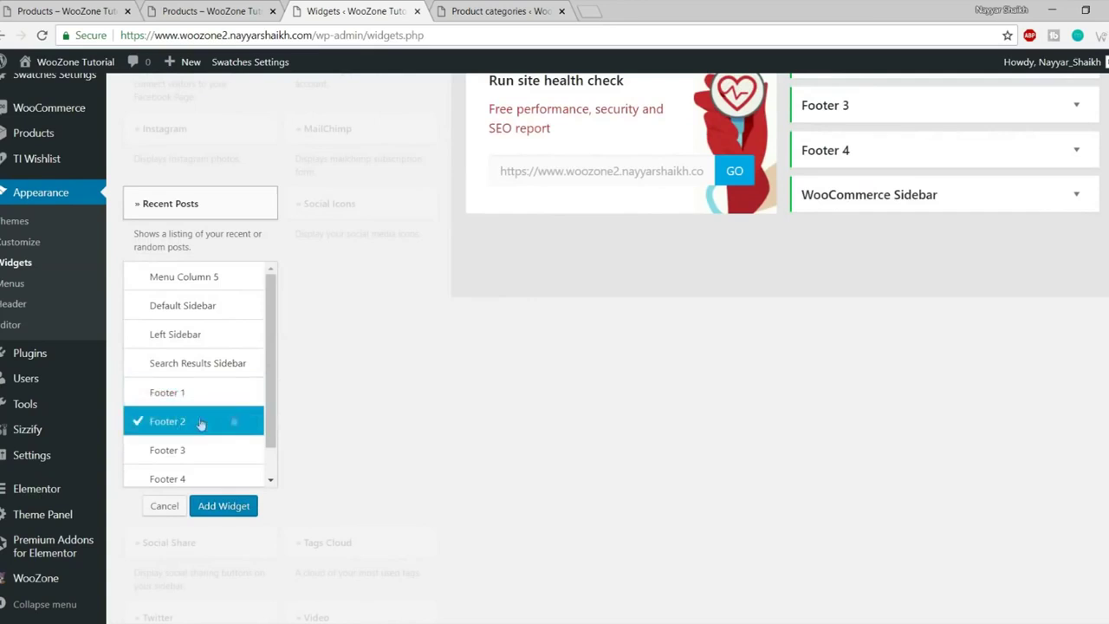
pyautogui.click(222, 507)
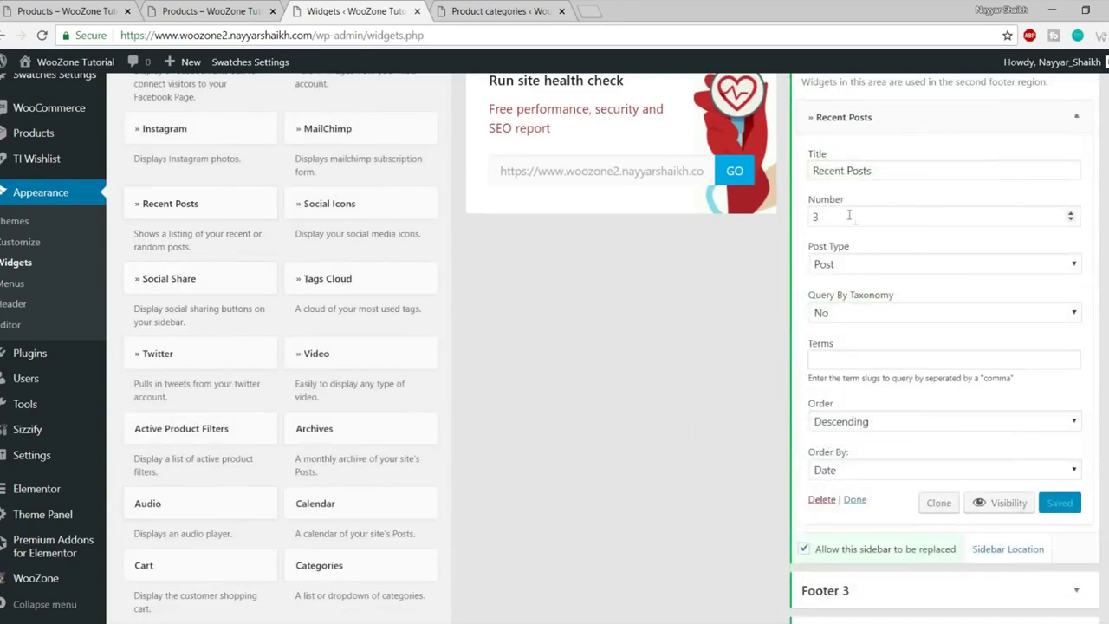
pyautogui.doubleClick(847, 215)
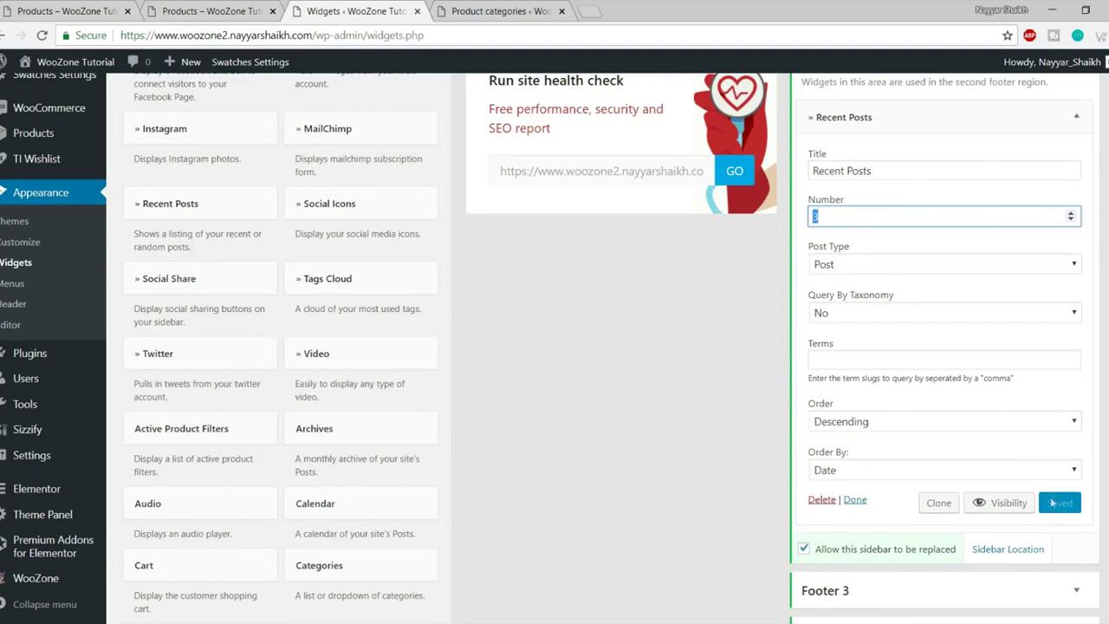
pyautogui.click(1074, 118)
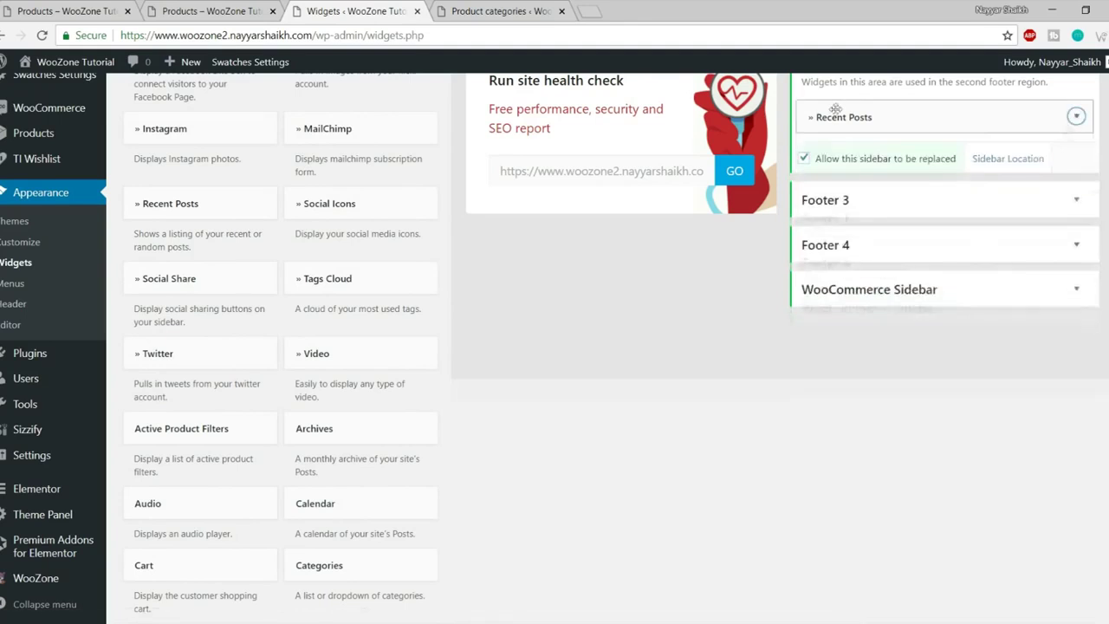
pyautogui.click(201, 10)
pyautogui.click(41, 36)
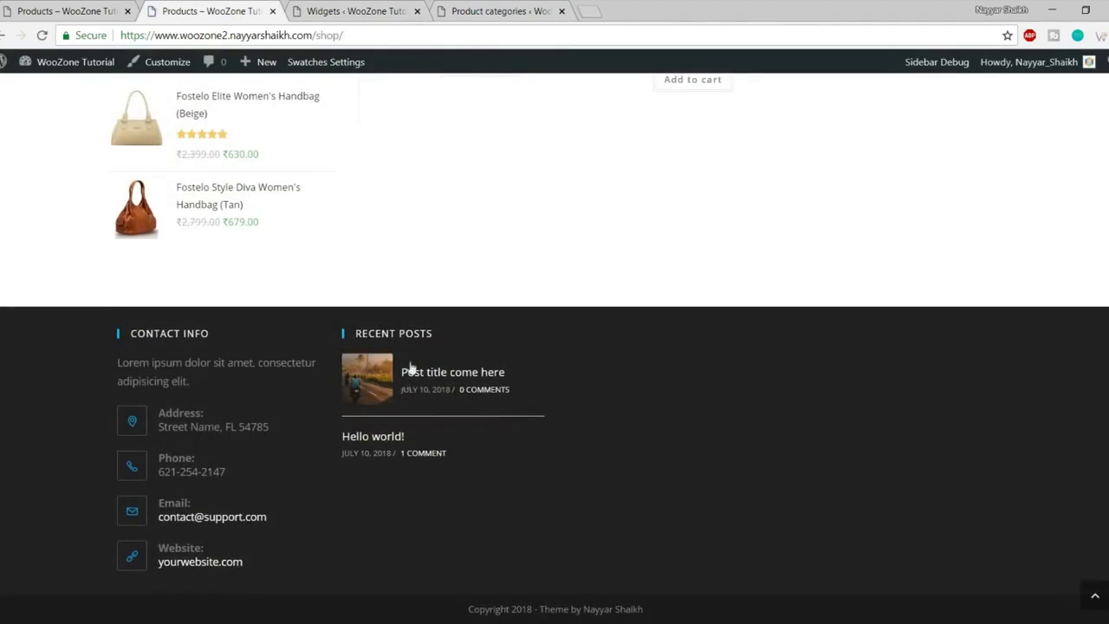
# - Compare the Recent Posts footer column with the demo store, then return to Widgets and pick Custom Links
pyautogui.click(60, 11)
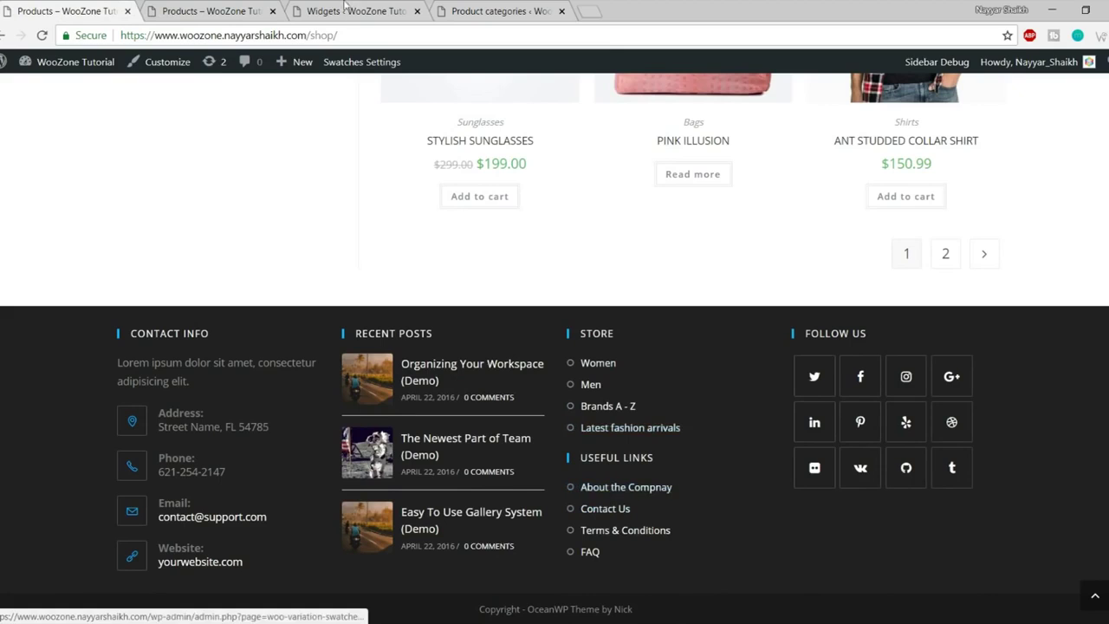
pyautogui.click(215, 5)
pyautogui.click(344, 6)
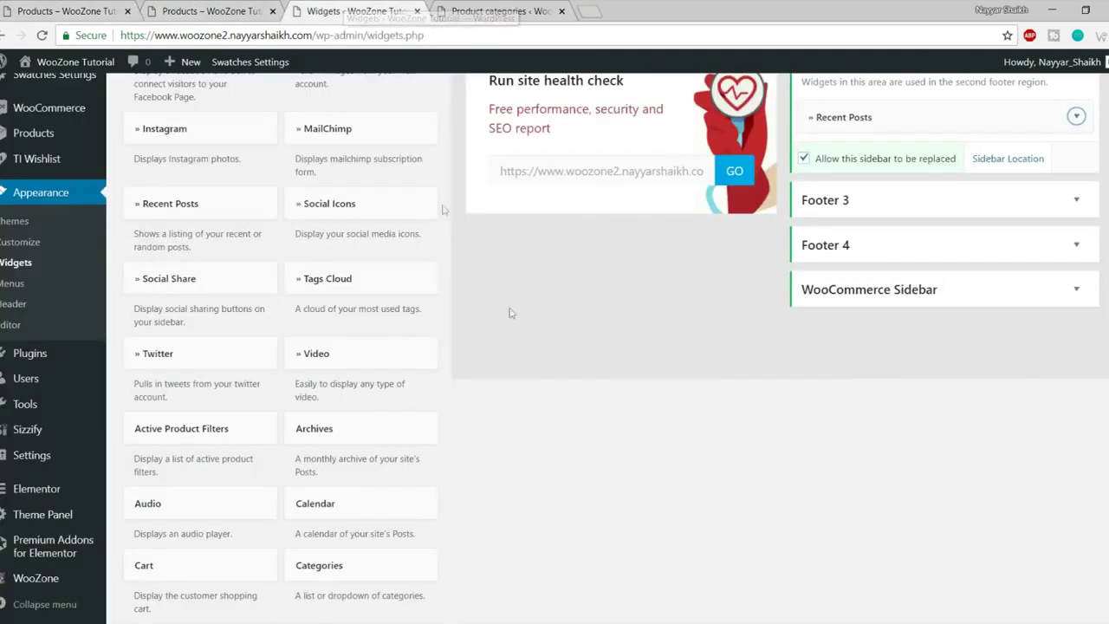
pyautogui.scroll(2, 582, 374)
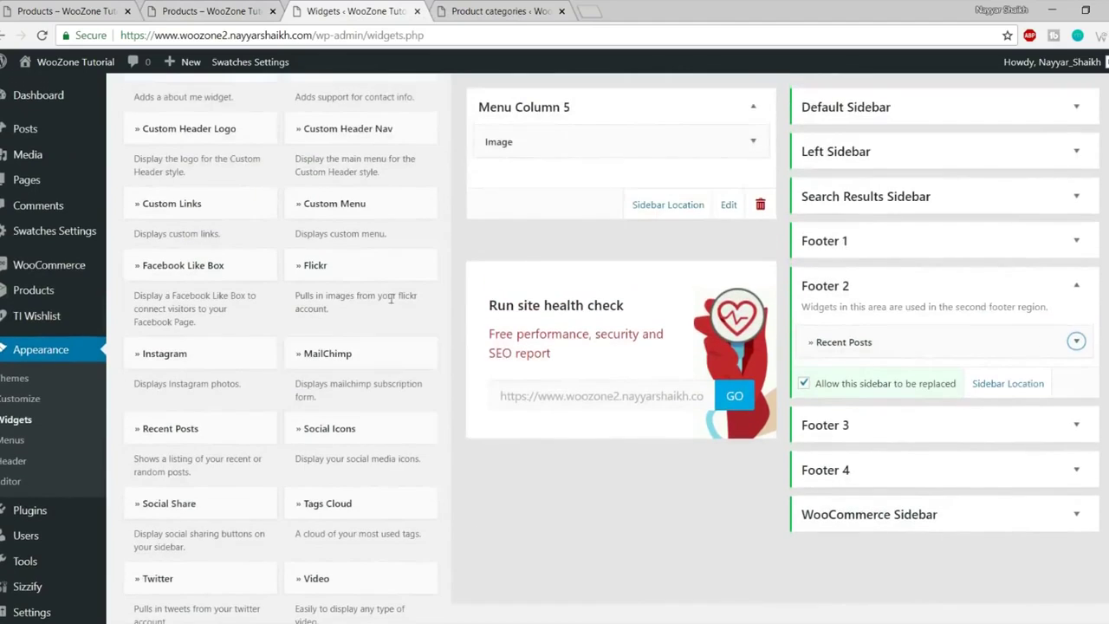
pyautogui.scroll(1, 397, 352)
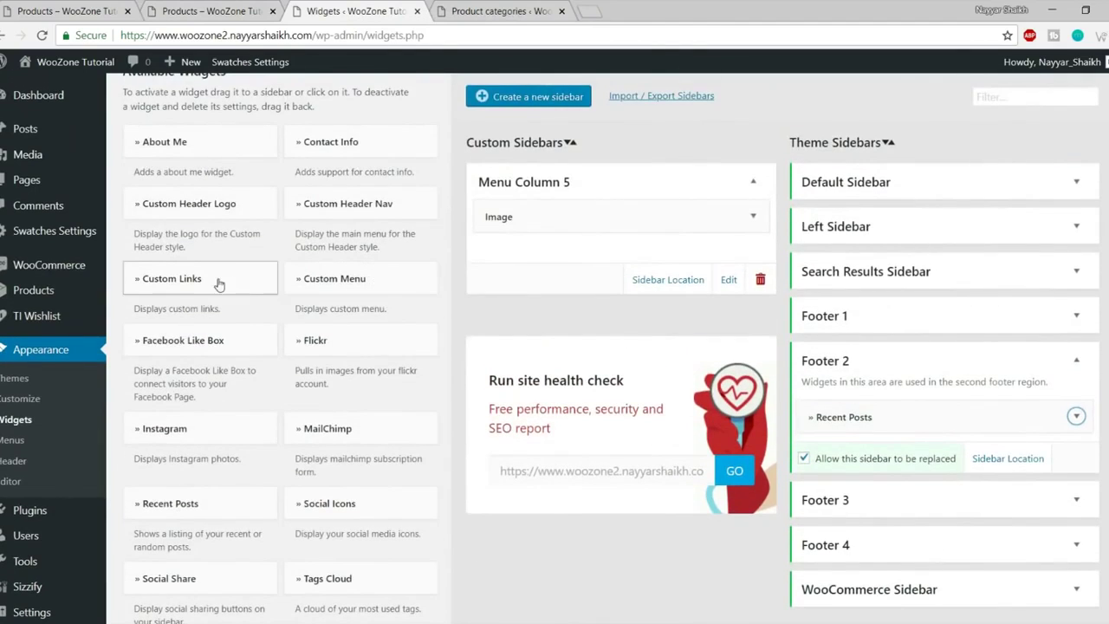
pyautogui.click(247, 280)
# - Add a Custom Links widget to Footer 3 and set it to 4 links
pyautogui.click(193, 509)
pyautogui.click(223, 568)
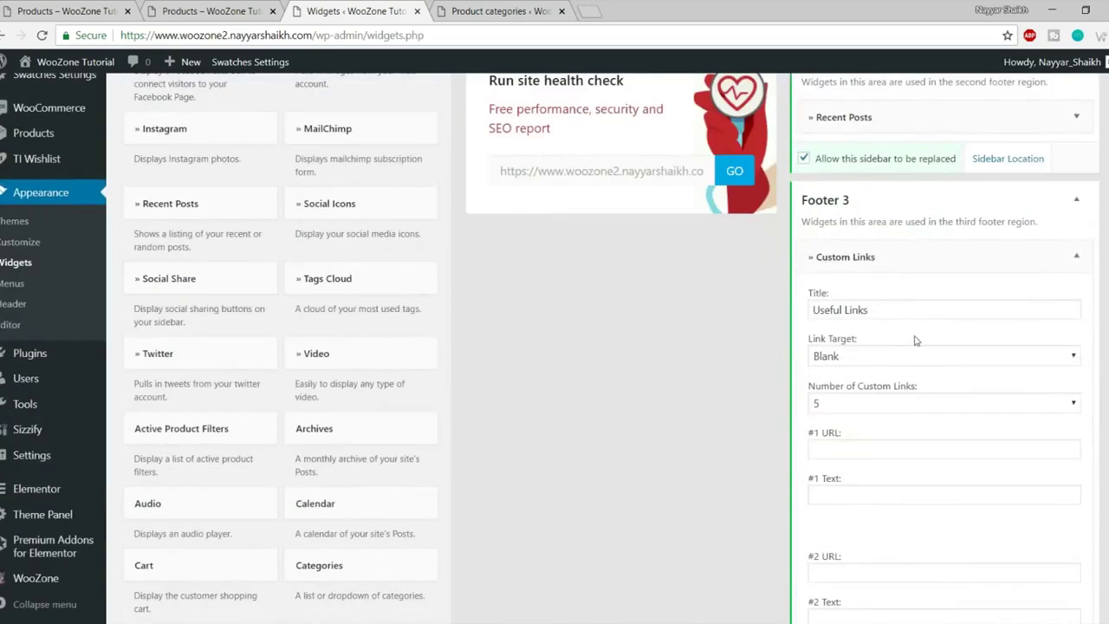
pyautogui.scroll(-2, 908, 217)
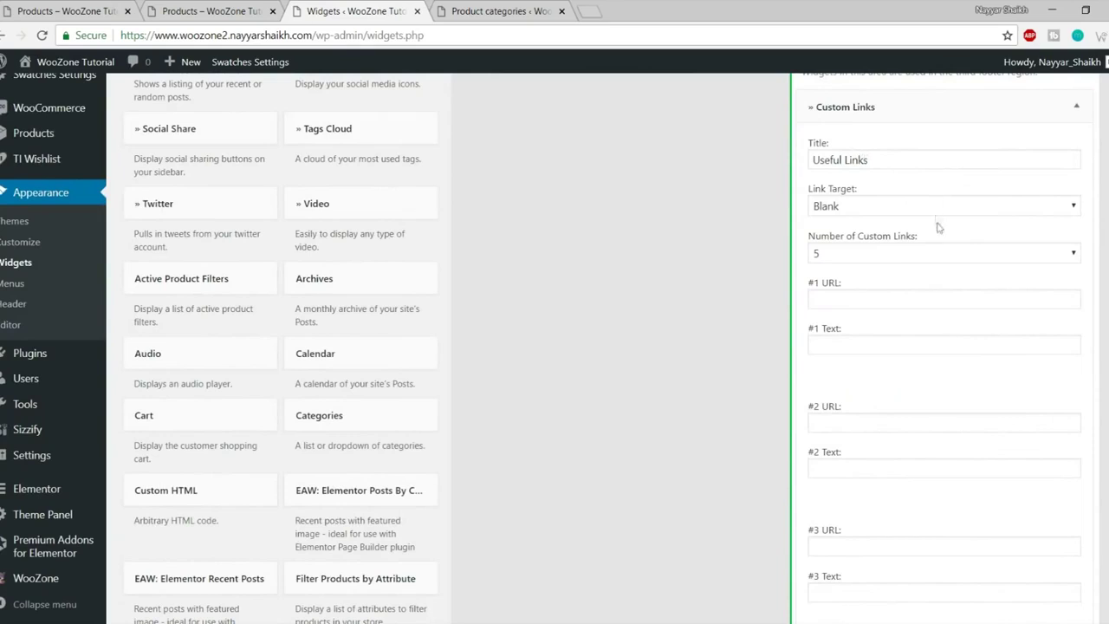
pyautogui.click(887, 257)
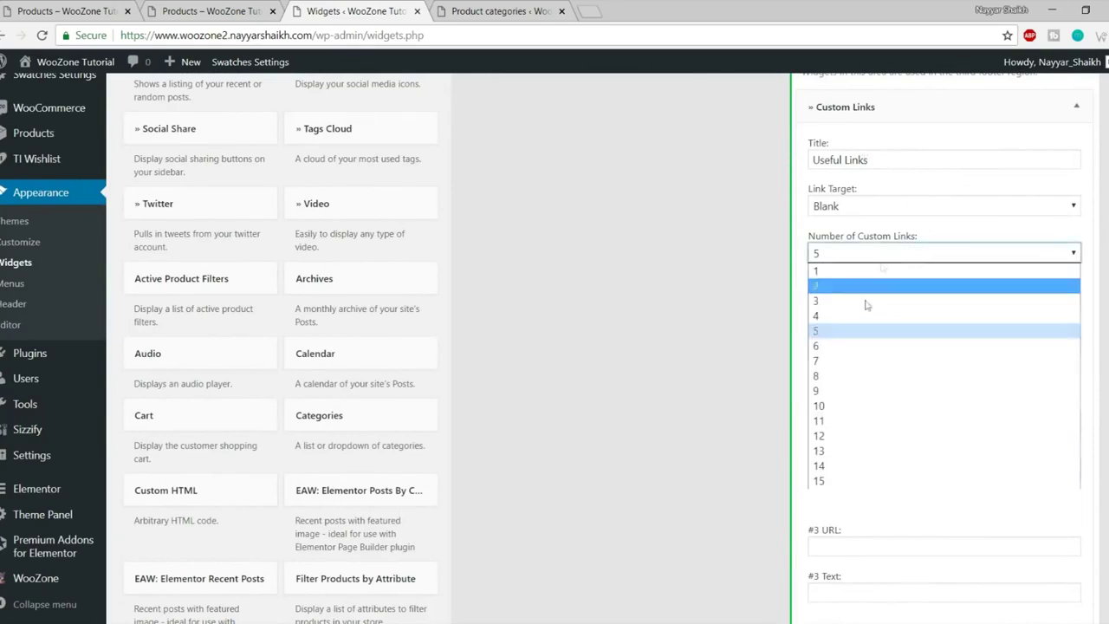
pyautogui.click(852, 319)
# - Fill the first link with URL # and text Women, checking the demo footer for reference
pyautogui.click(853, 297)
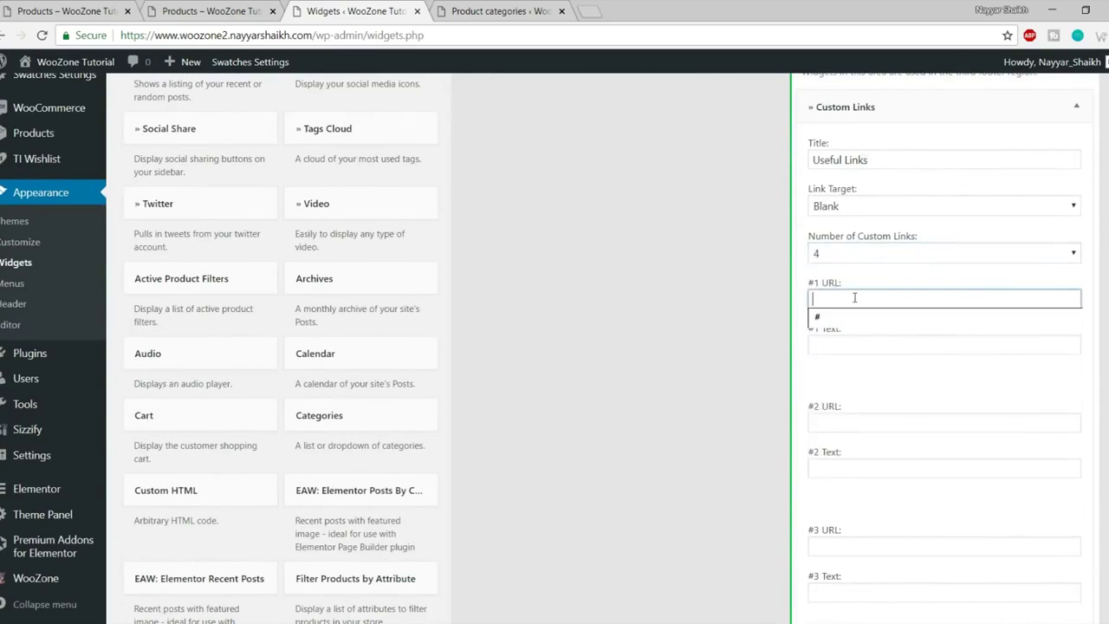
pyautogui.click(839, 321)
pyautogui.click(874, 340)
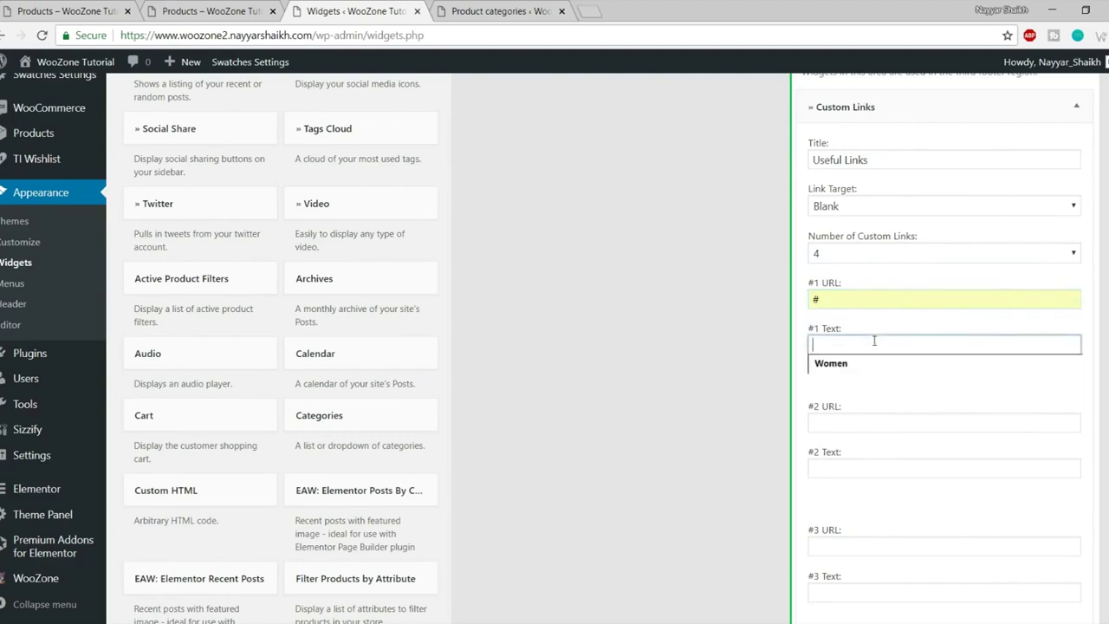
pyautogui.click(860, 364)
pyautogui.click(102, 9)
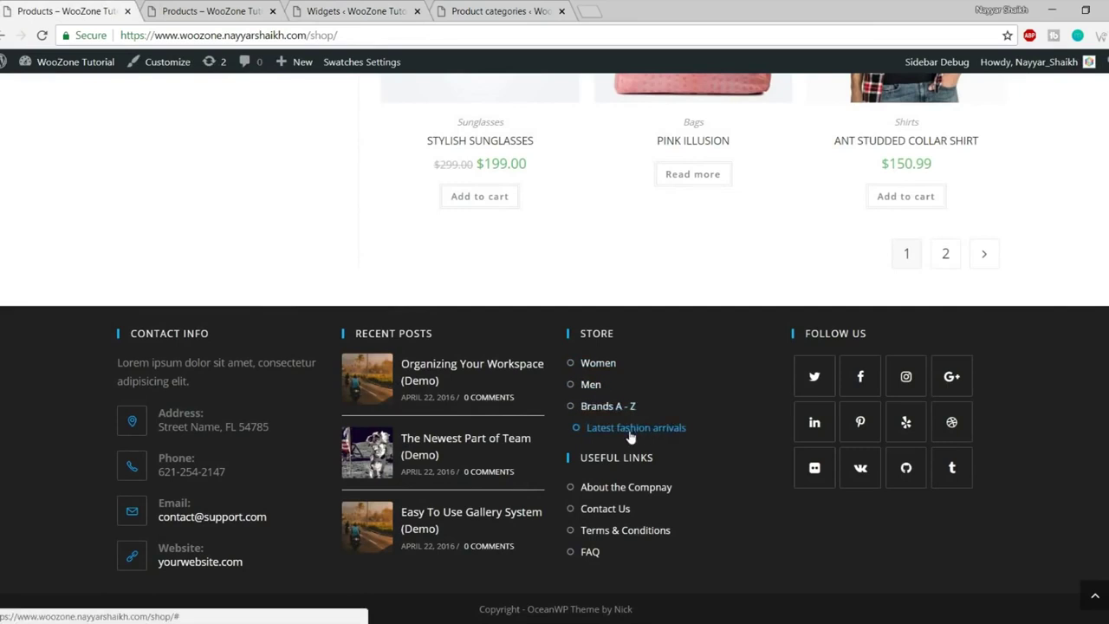
pyautogui.hotkey('ctrl', 'Tab')
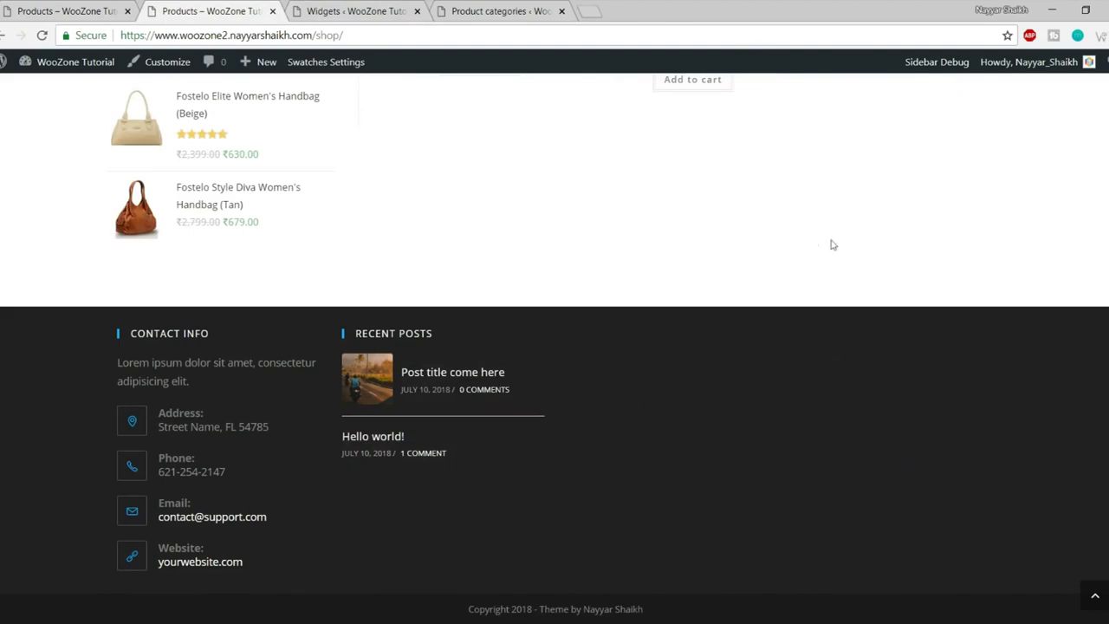
pyautogui.click(331, 9)
pyautogui.scroll(-1, 879, 376)
# - Fill the second and third links with URL # and texts Men and Brands A - Z
pyautogui.click(877, 272)
pyautogui.click(861, 295)
pyautogui.click(862, 319)
pyautogui.click(862, 336)
pyautogui.click(856, 395)
pyautogui.click(845, 416)
pyautogui.click(849, 444)
pyautogui.click(856, 459)
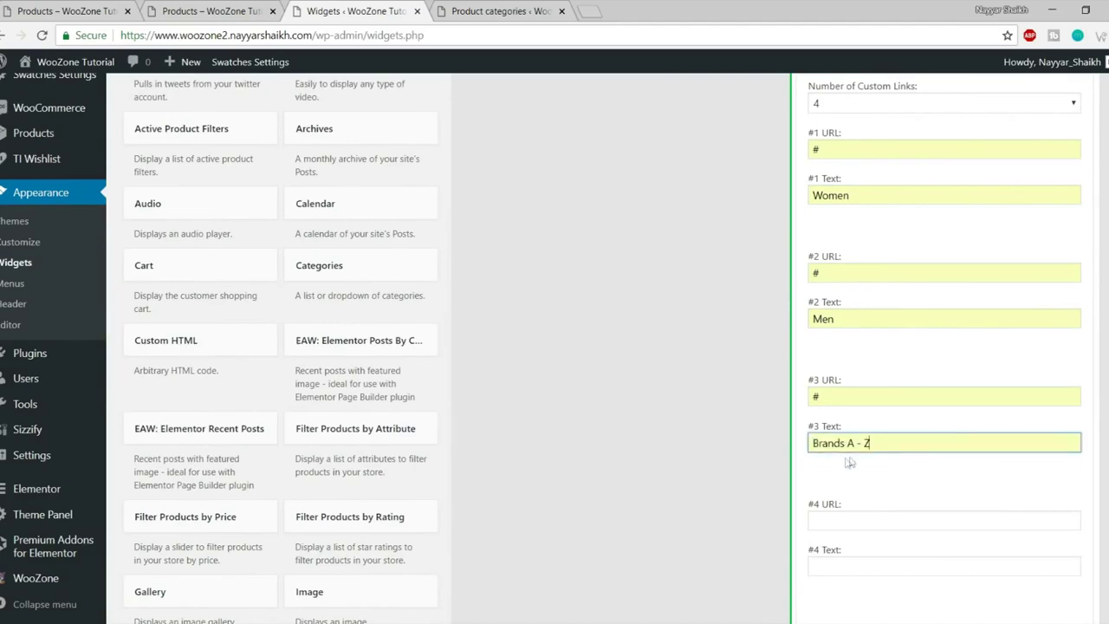
# - Fill the fourth link with # and Latest fashion arrivals, then save the widget
pyautogui.scroll(-3, 922, 454)
pyautogui.click(837, 299)
pyautogui.click(834, 313)
pyautogui.click(838, 342)
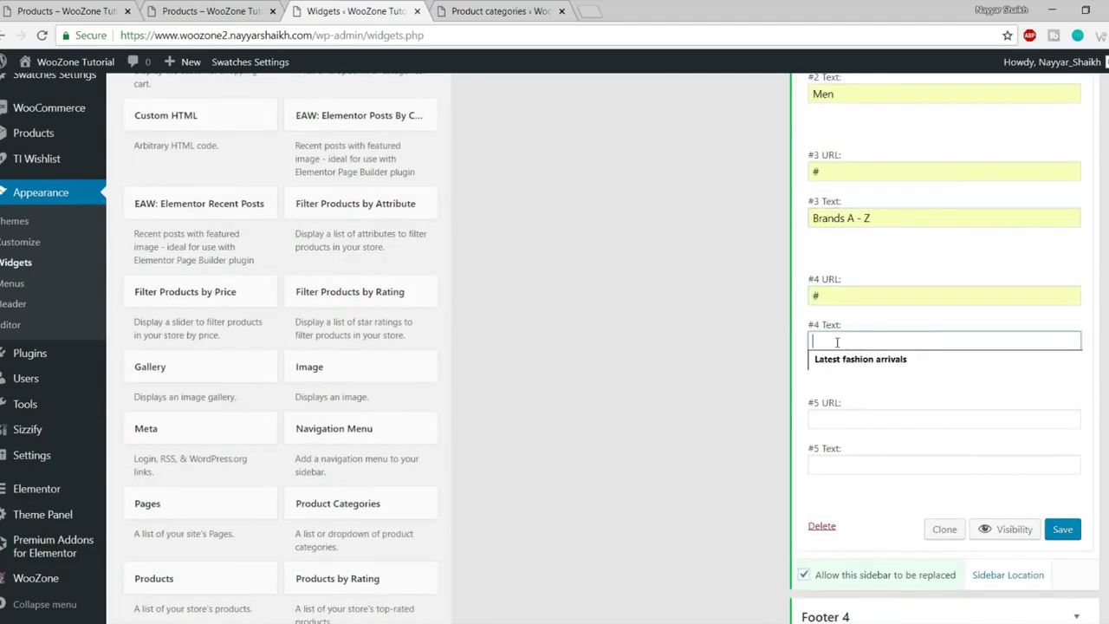
pyautogui.click(855, 372)
pyautogui.click(1073, 536)
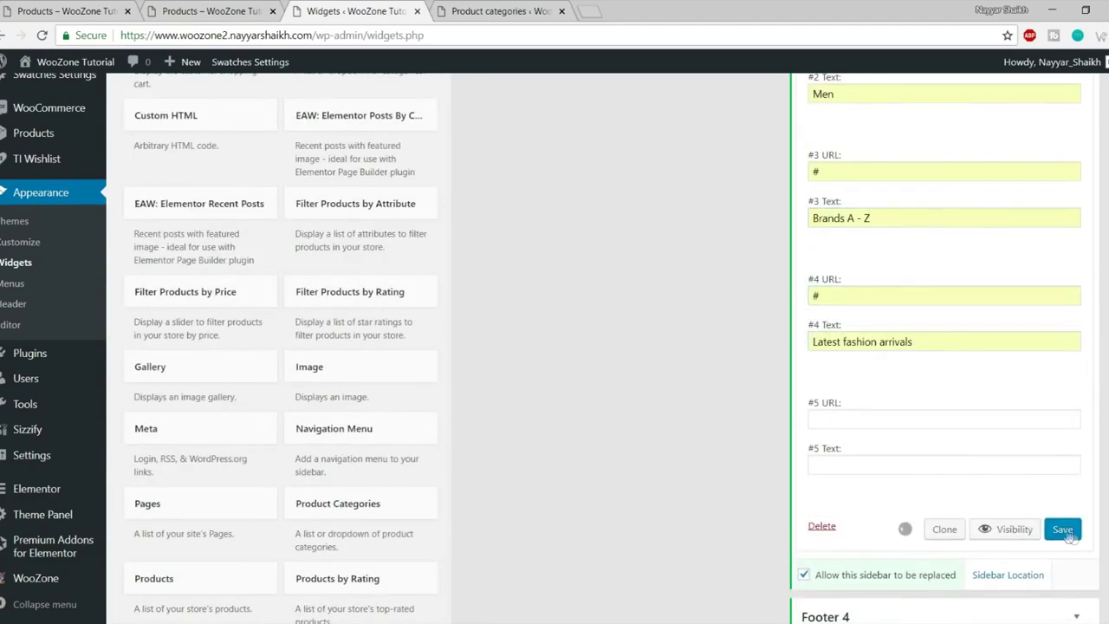
pyautogui.click(227, 11)
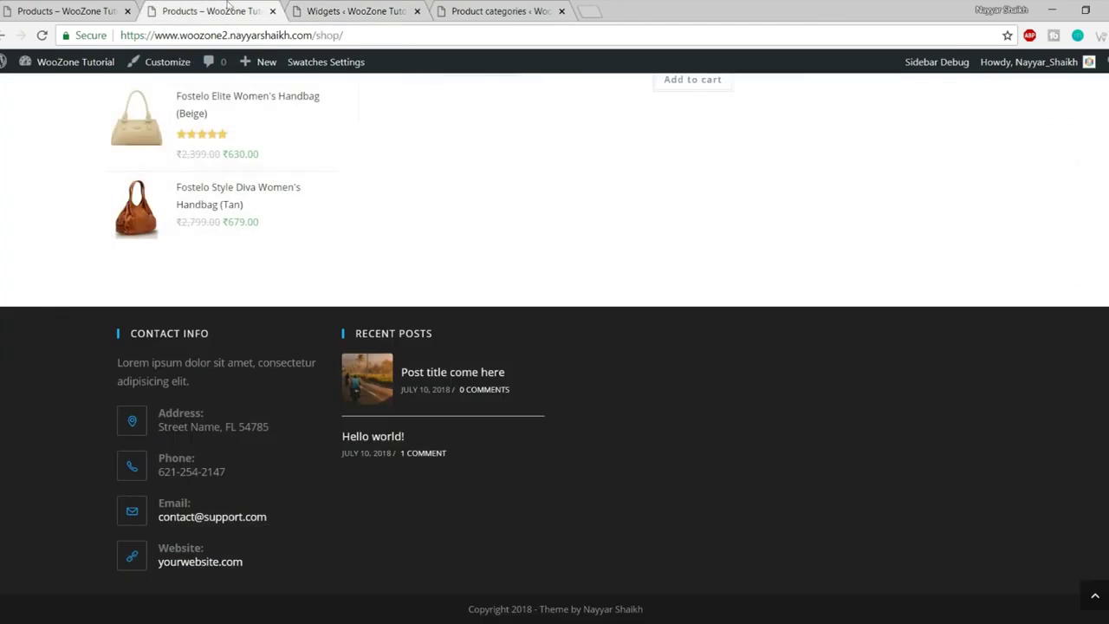
# - Reload the shop to preview the Useful Links column, compare with the demo, and return to Widgets
pyautogui.click(35, 38)
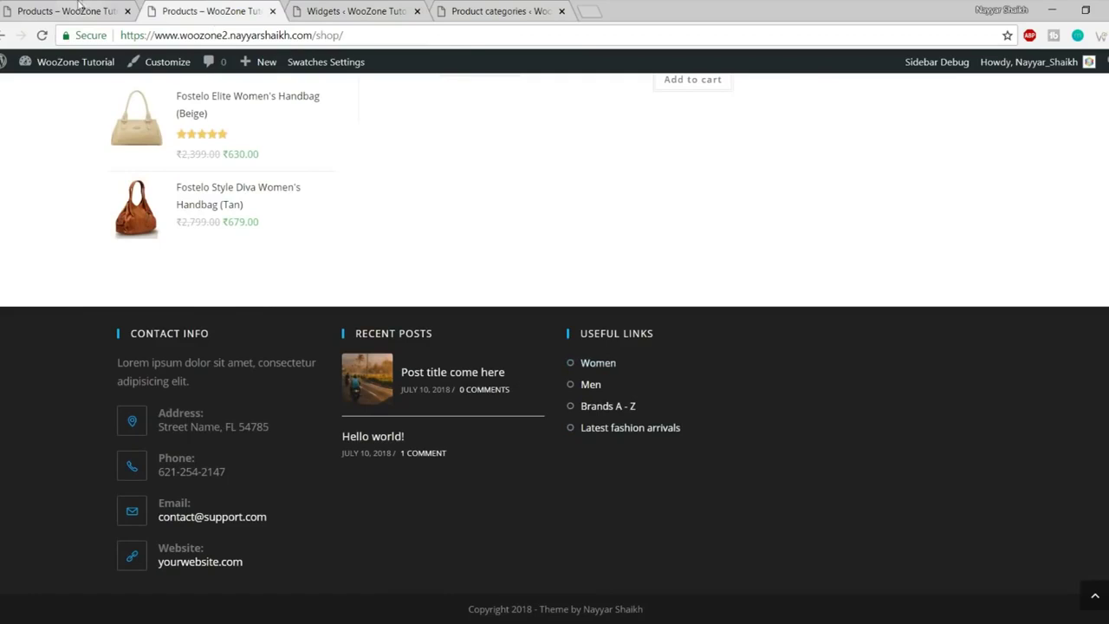
pyautogui.hotkey('ctrl', 'shift', 'Tab')
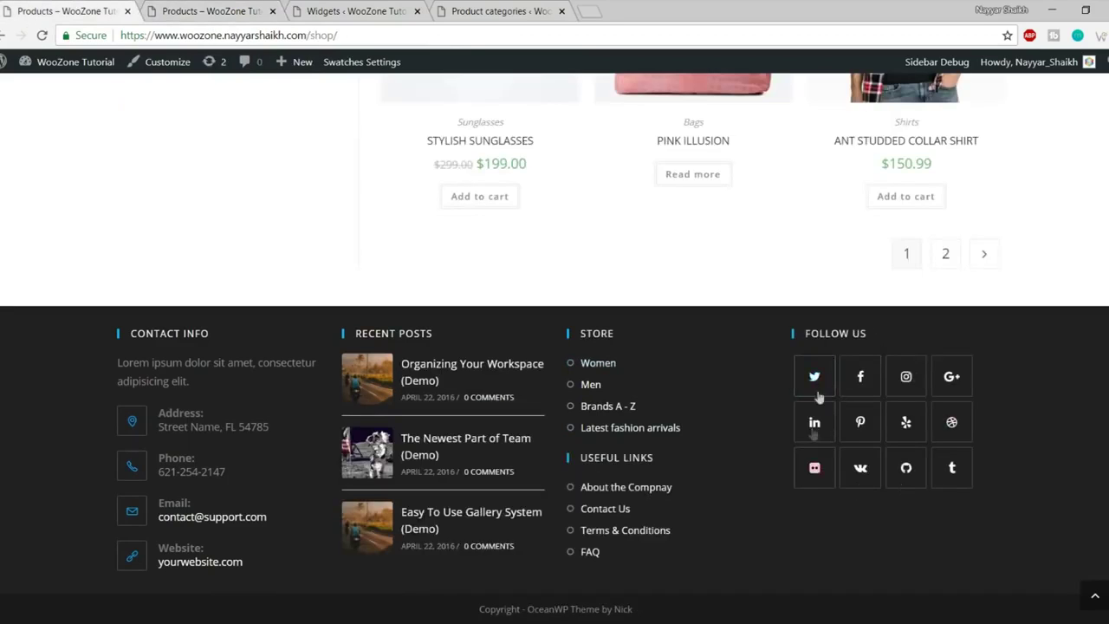
pyautogui.click(373, 10)
pyautogui.scroll(10, 401, 310)
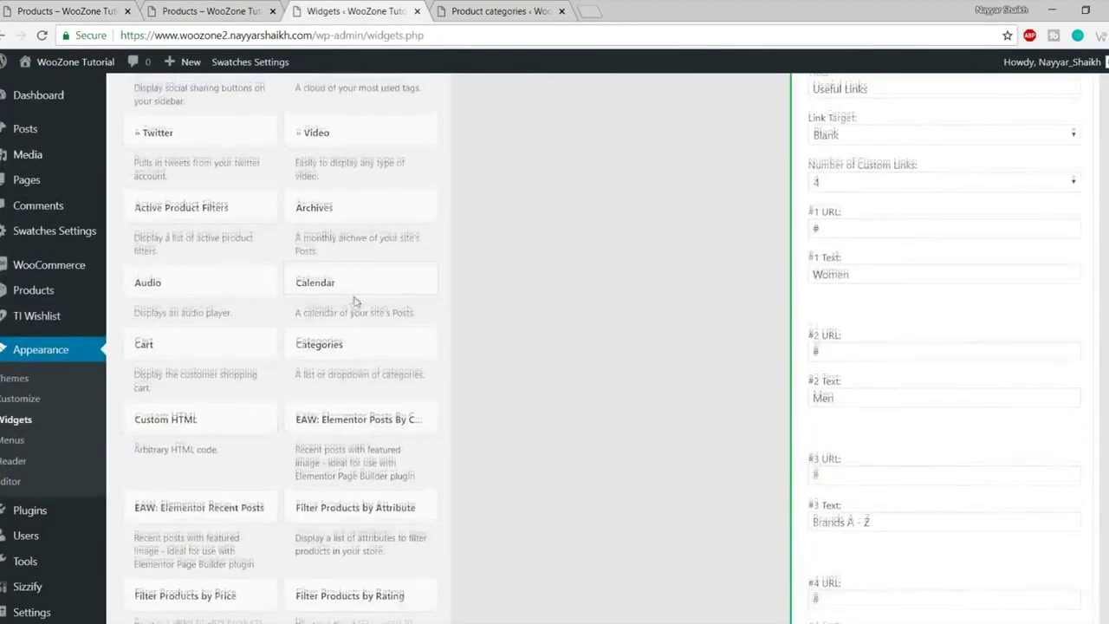
pyautogui.scroll(-5, 401, 308)
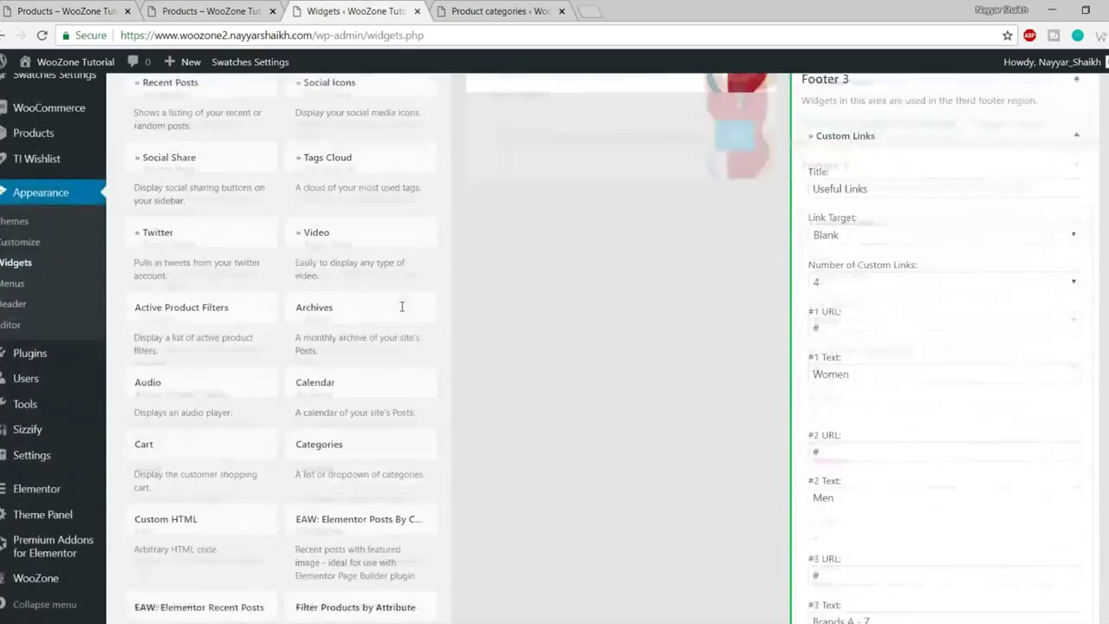
pyautogui.scroll(5, 471, 330)
pyautogui.scroll(3, 470, 330)
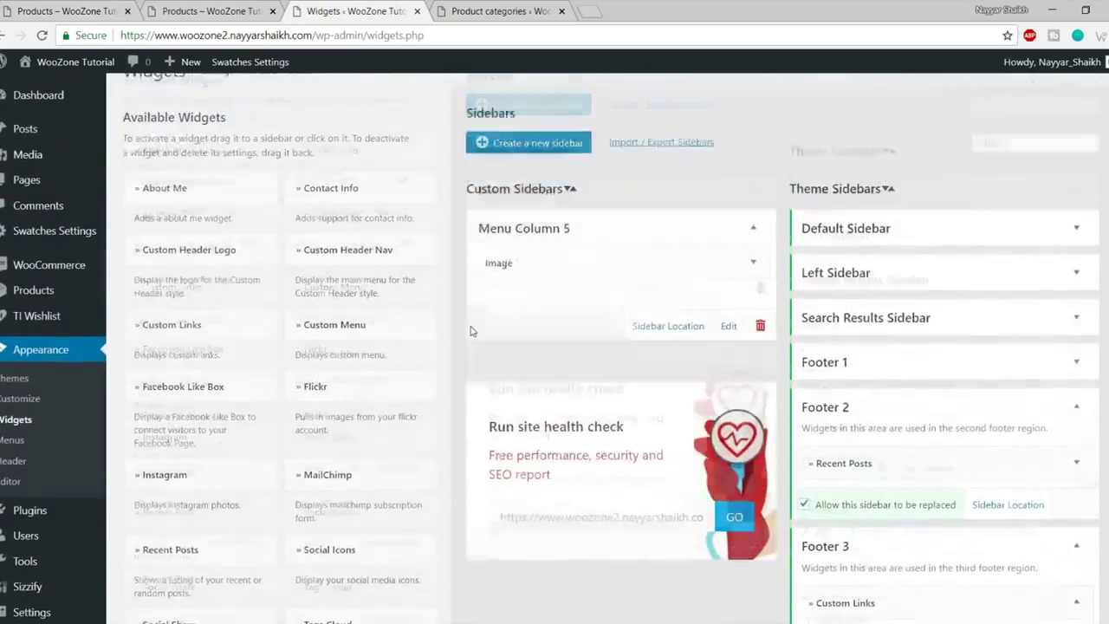
pyautogui.scroll(-3, 425, 303)
pyautogui.scroll(-3, 425, 303)
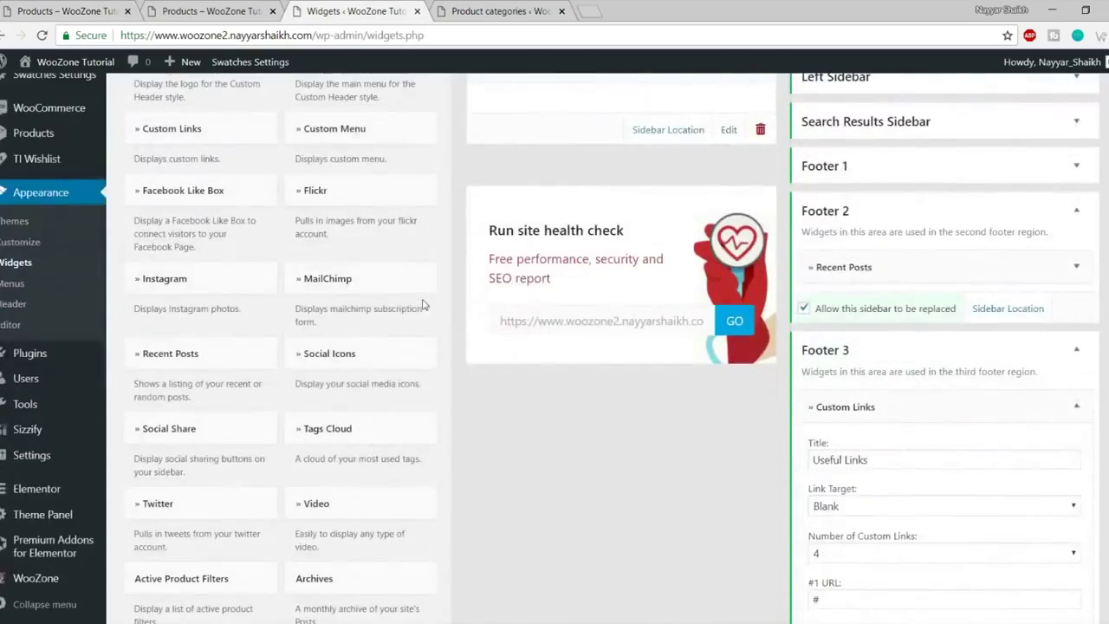
# - Add a Social Icons widget to Footer 4 and enter # for the Twitter and Facebook links
pyautogui.click(370, 366)
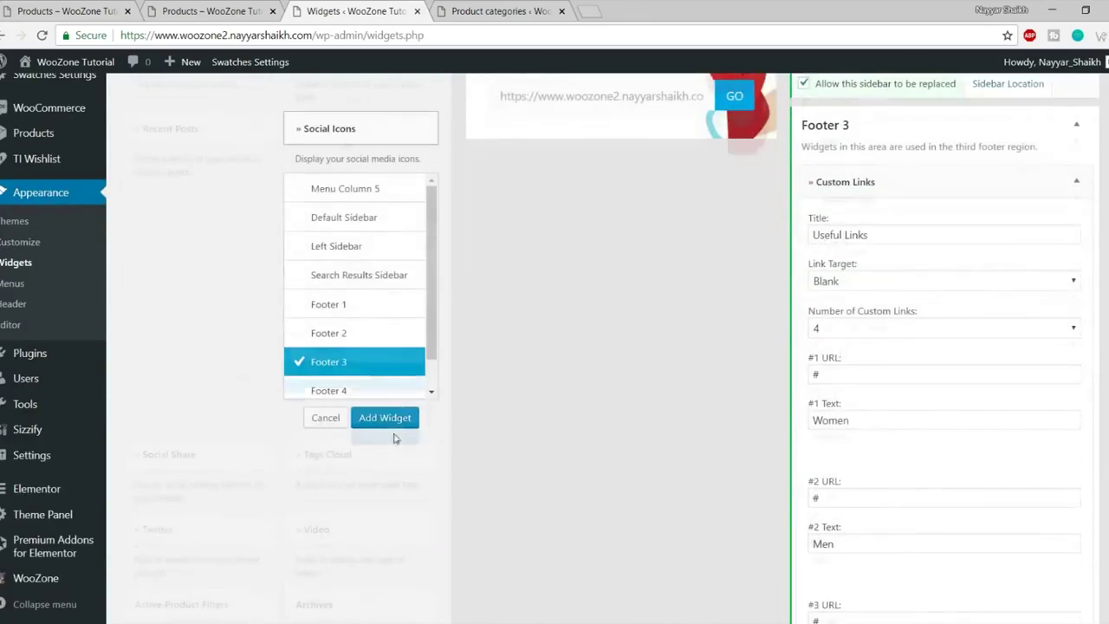
pyautogui.click(375, 389)
pyautogui.click(391, 425)
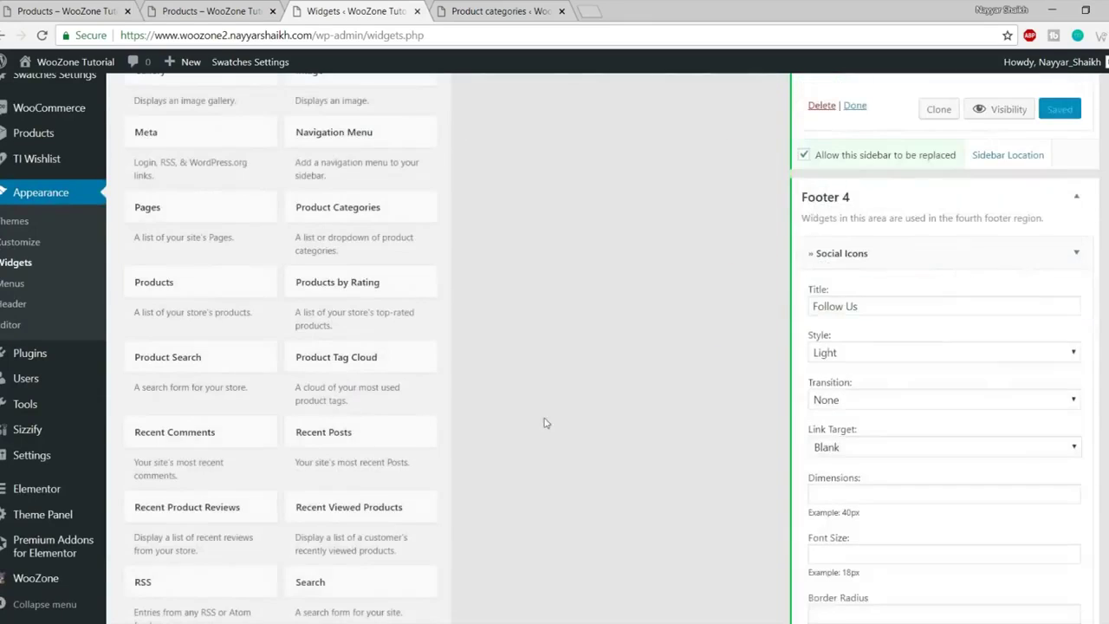
pyautogui.scroll(-8, 853, 399)
pyautogui.click(880, 274)
pyautogui.click(871, 290)
pyautogui.click(859, 330)
pyautogui.write('#')
# - Enter # for the Instagram, GooglePlus, LinkedIn, Pinterest and Yelp links
pyautogui.click(829, 390)
pyautogui.write('#')
pyautogui.click(859, 450)
pyautogui.write('#')
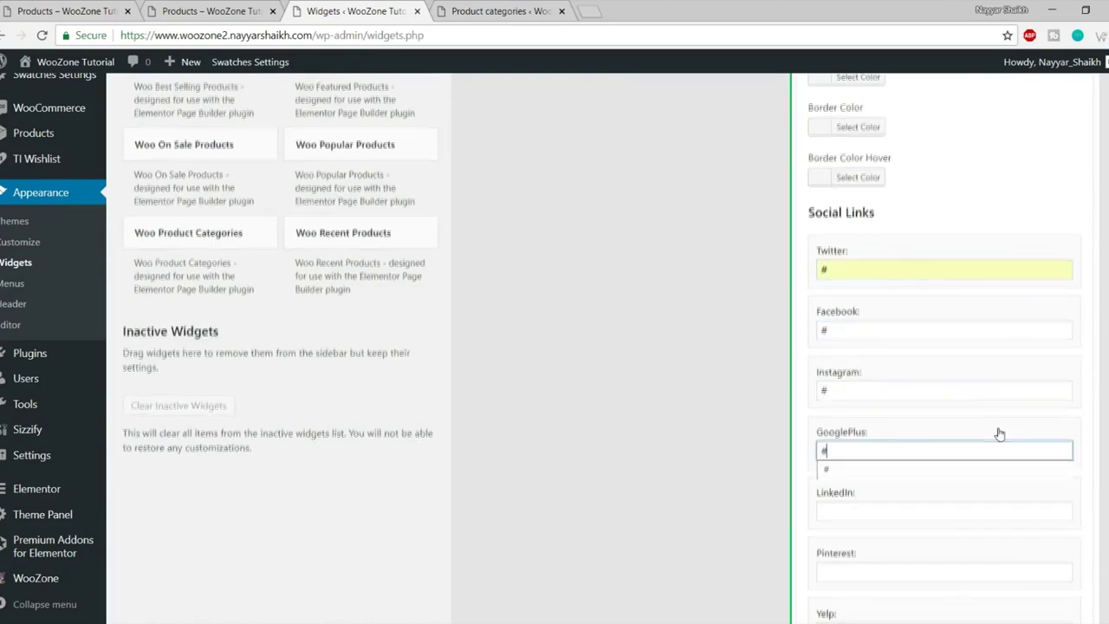
pyautogui.scroll(-3, 887, 351)
pyautogui.click(881, 287)
pyautogui.write('#')
pyautogui.click(871, 353)
pyautogui.write('#')
pyautogui.click(865, 404)
pyautogui.write('#')
# - Enter # for the Dribbble, Flickr and VK links
pyautogui.scroll(-3, 953, 404)
pyautogui.click(874, 245)
pyautogui.write('#')
pyautogui.click(863, 309)
pyautogui.write('#')
pyautogui.click(864, 361)
pyautogui.write('#')
pyautogui.click(868, 422)
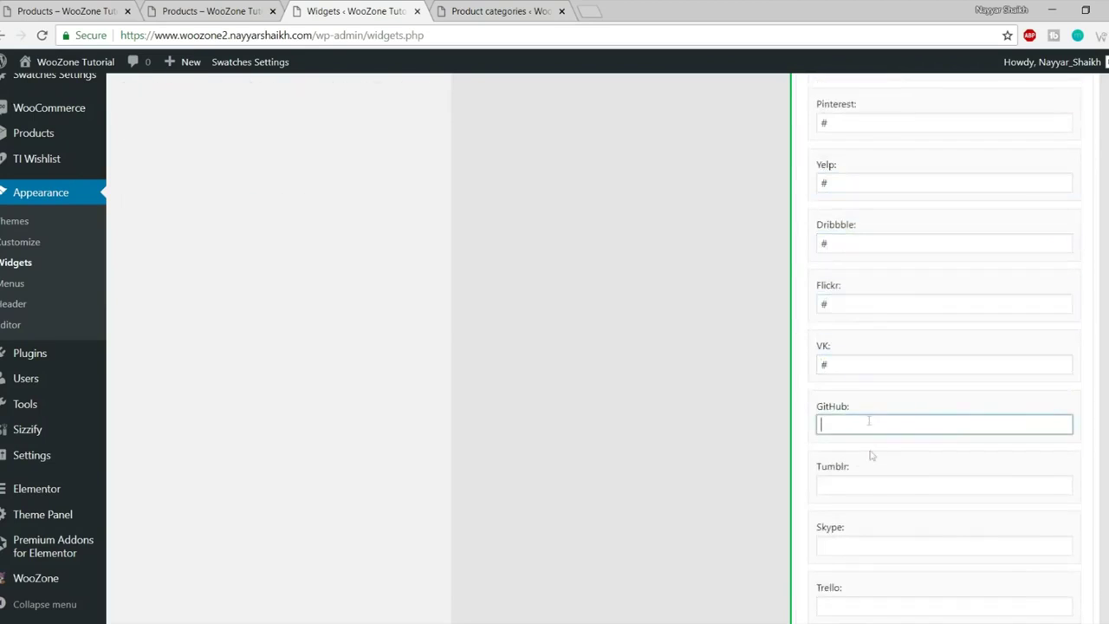
pyautogui.click(871, 481)
pyautogui.scroll(-7, 928, 470)
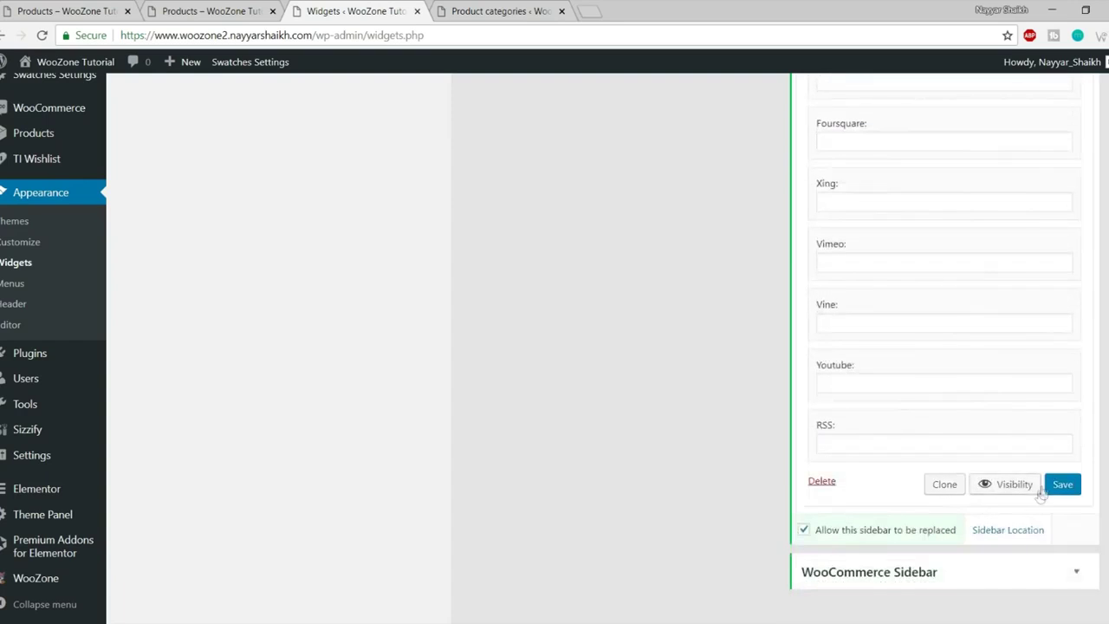
pyautogui.click(212, 10)
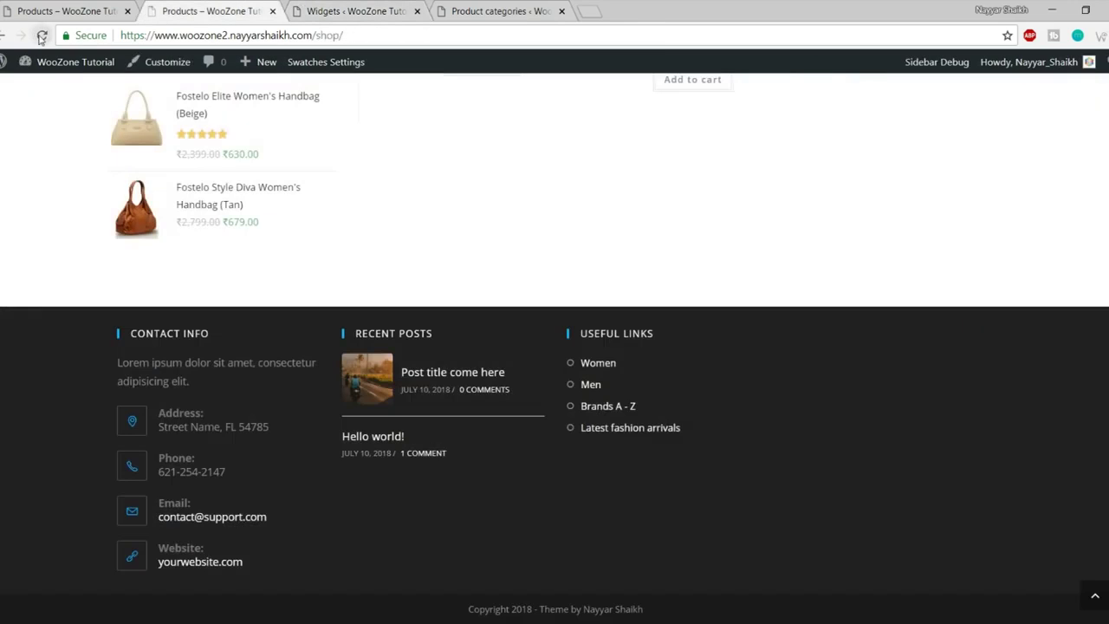
# - Reload the shop to confirm the Follow Us footer column, go to the store home page, open a new tab
pyautogui.click(42, 38)
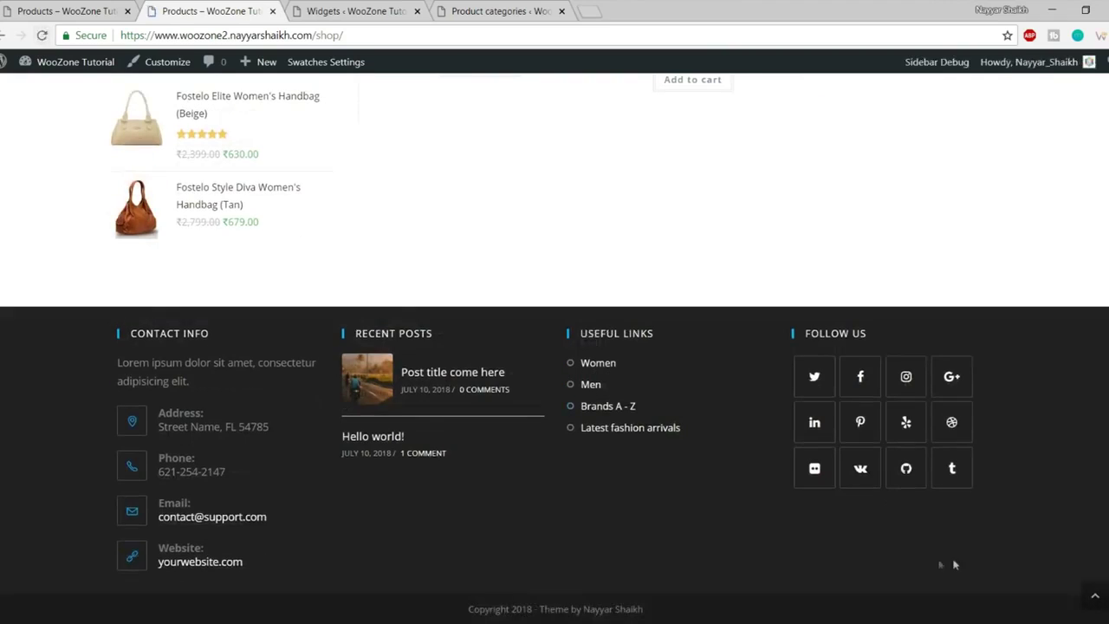
pyautogui.click(1095, 596)
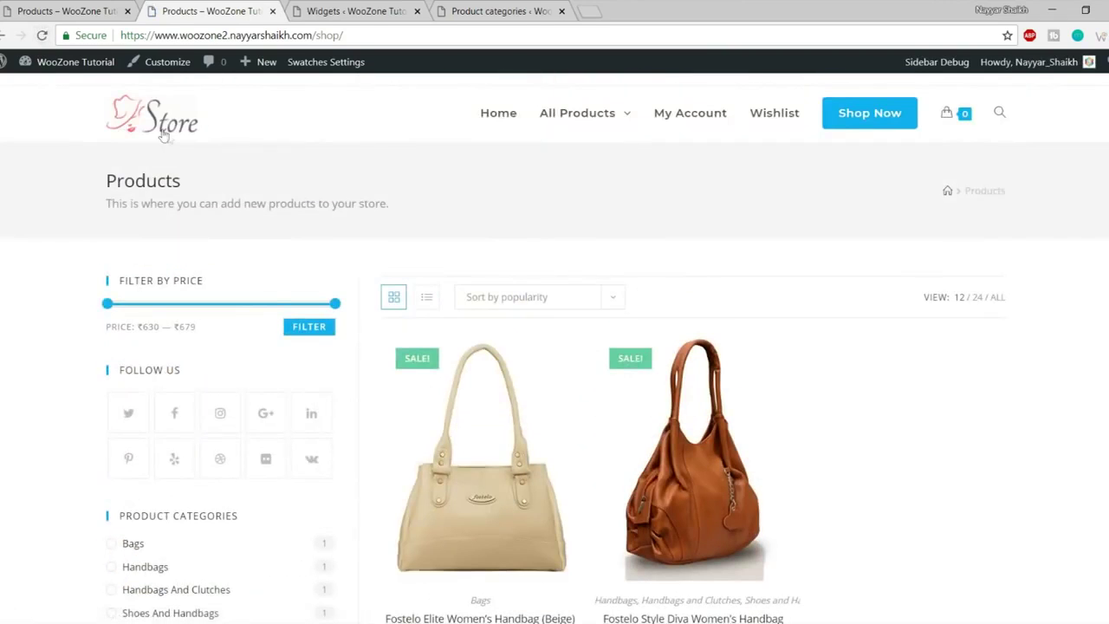
pyautogui.click(162, 131)
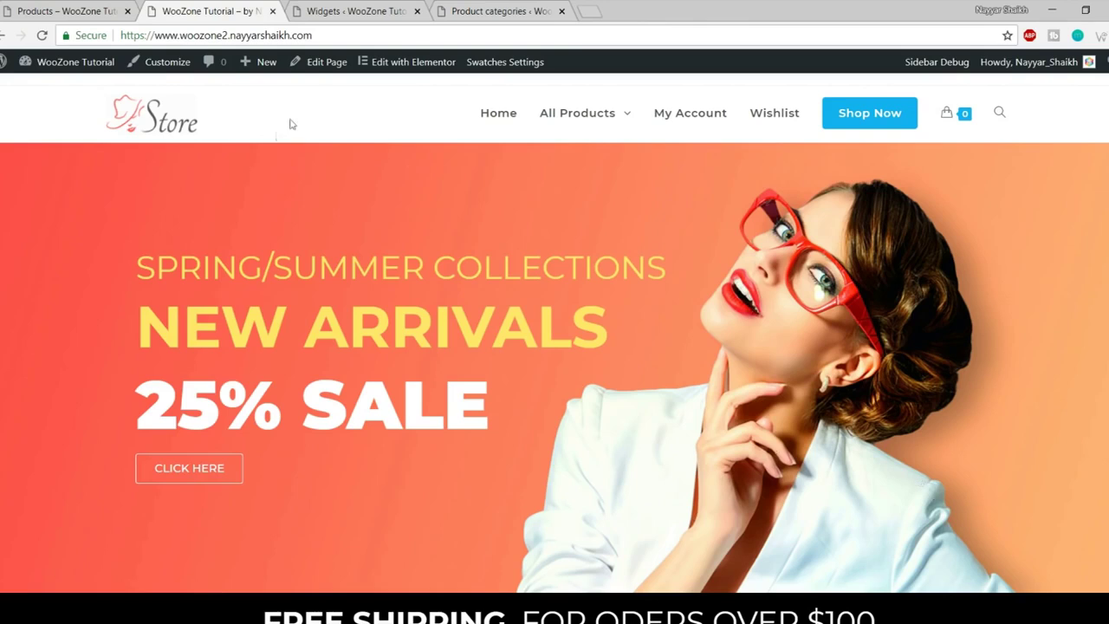
pyautogui.click(595, 13)
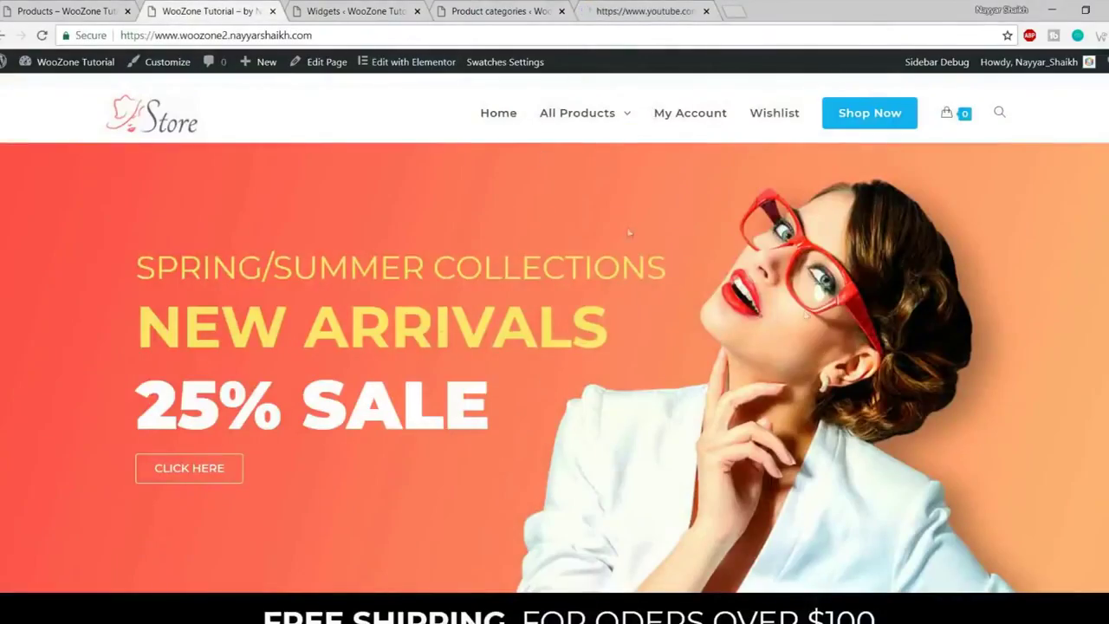
# - Search YouTube for the channel owner's Elementor tutorial videos
pyautogui.scroll(-10, 630, 233)
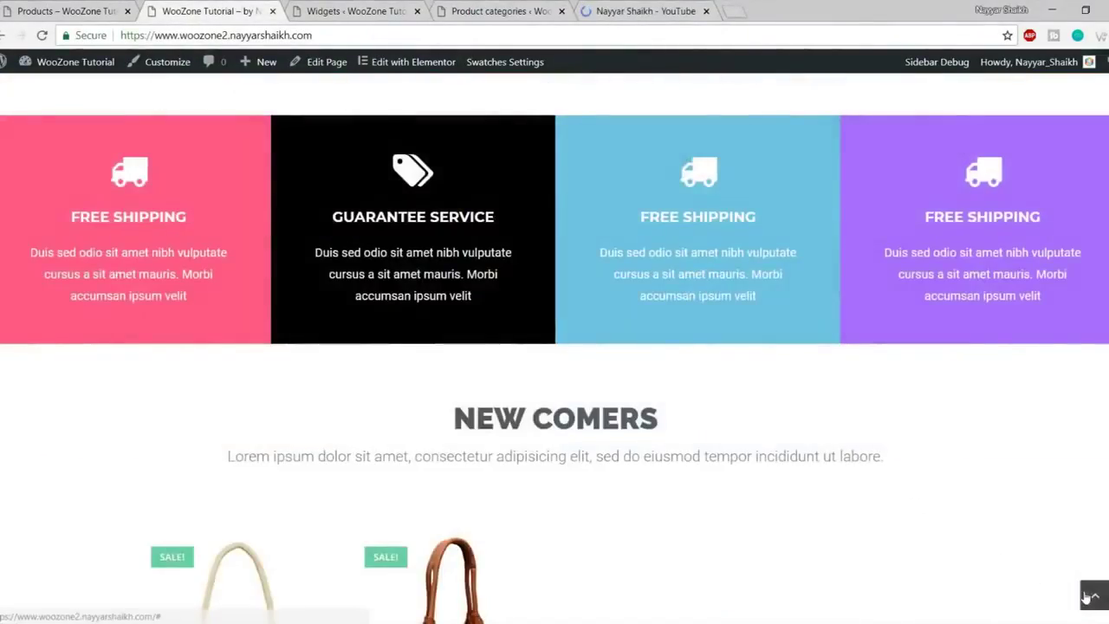
pyautogui.click(1090, 596)
pyautogui.click(641, 11)
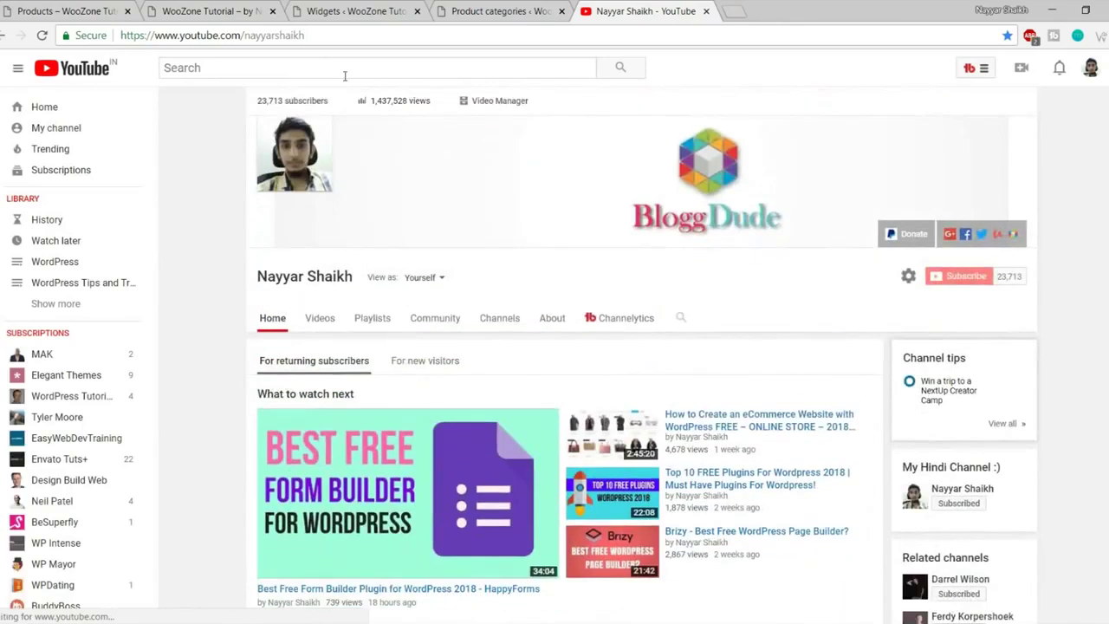
pyautogui.click(381, 67)
pyautogui.write('nayyar')
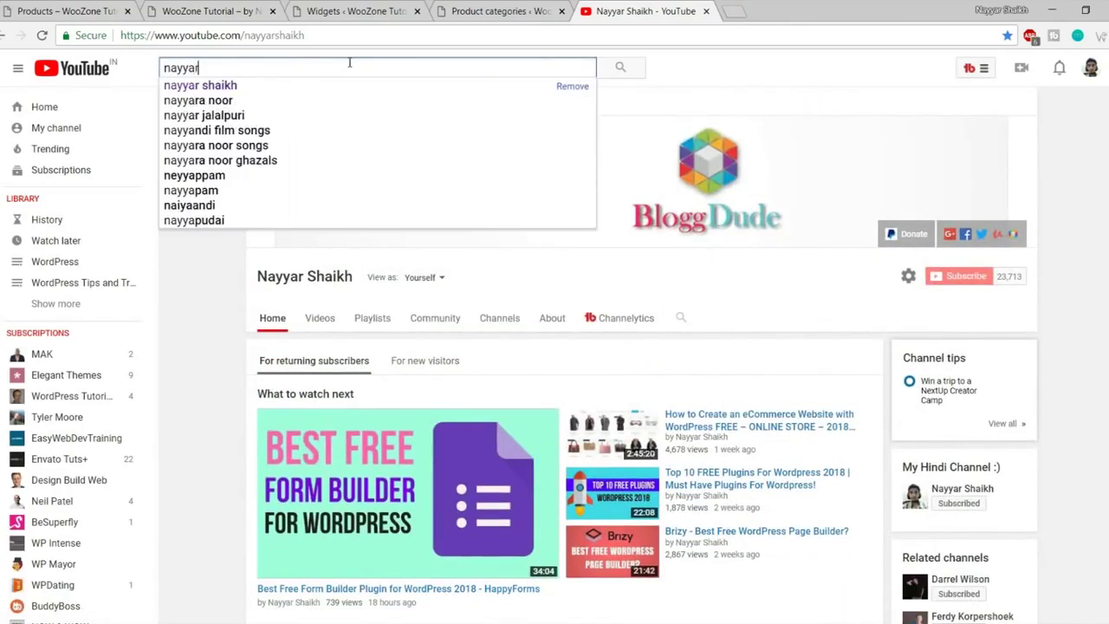
pyautogui.write(' shaikh el')
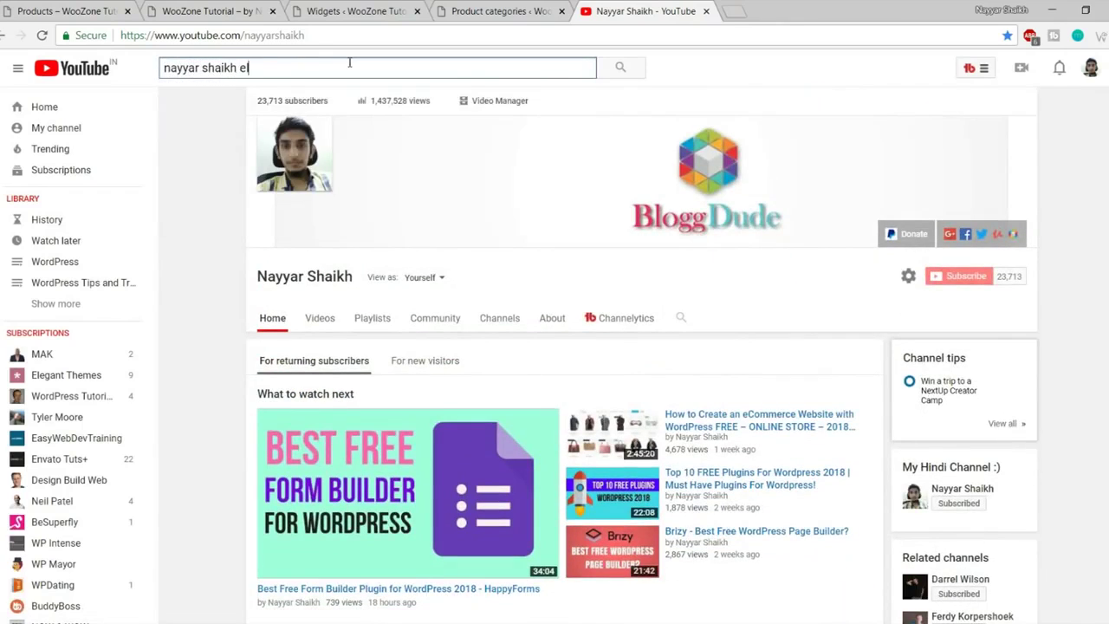
pyautogui.write('ementor')
pyautogui.press('Return')
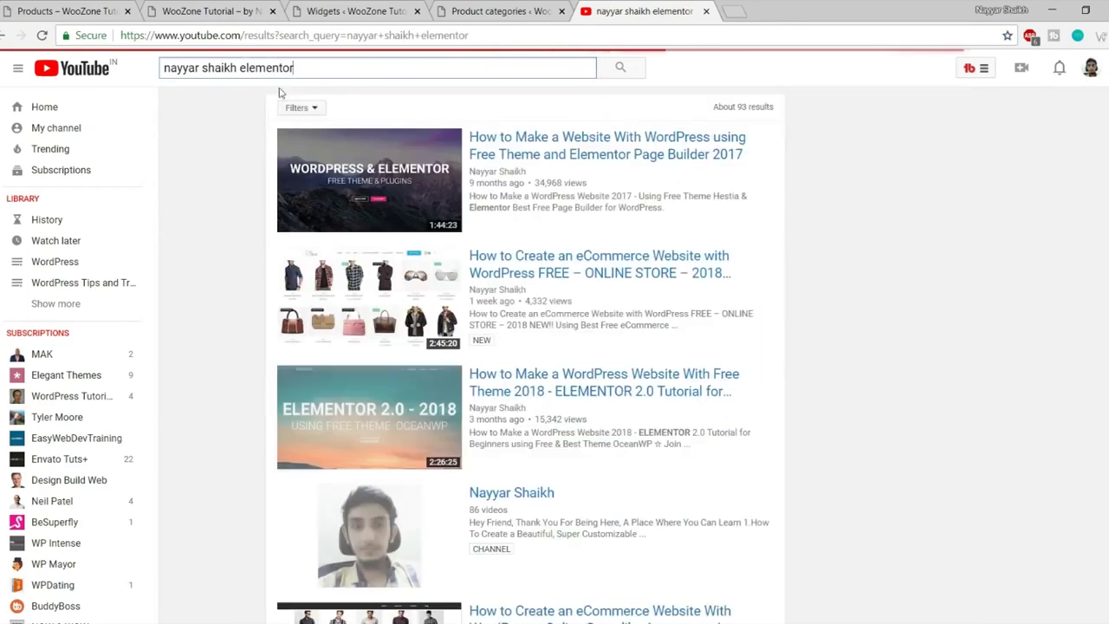
# - Browse the Elementor tutorial results, then return to the top of the storefront home page
pyautogui.scroll(-1, 624, 356)
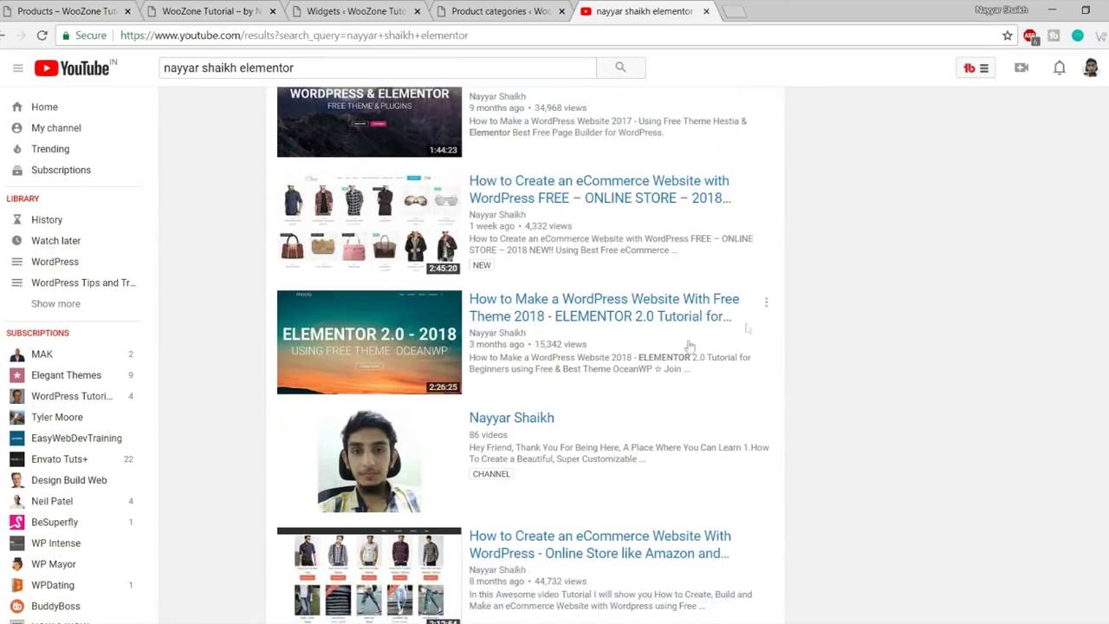
pyautogui.scroll(1, 909, 304)
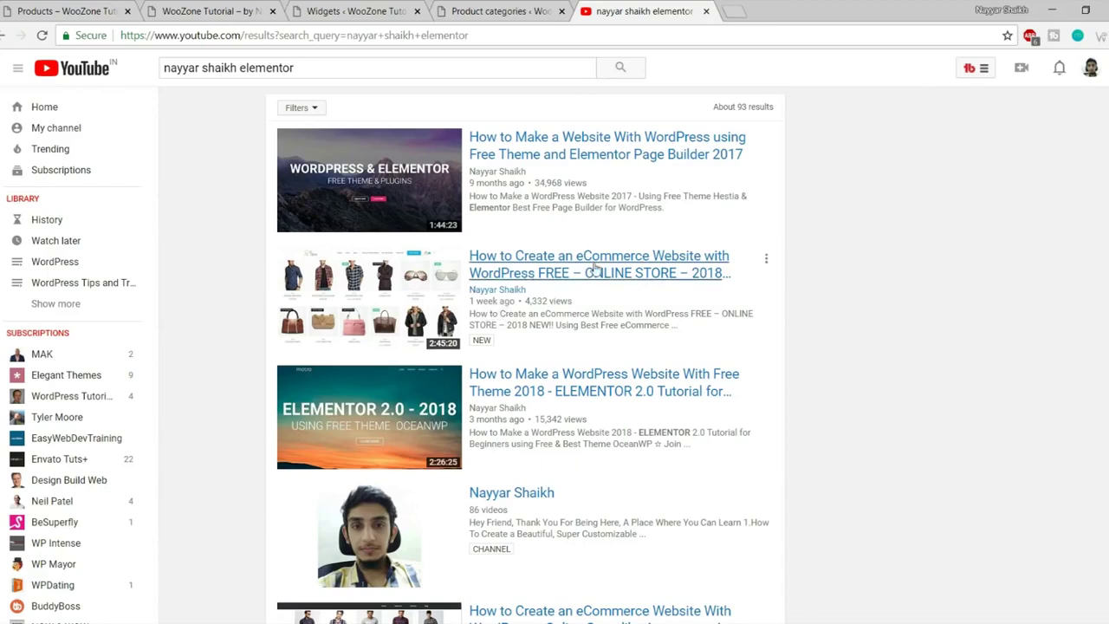
pyautogui.scroll(-2, 947, 271)
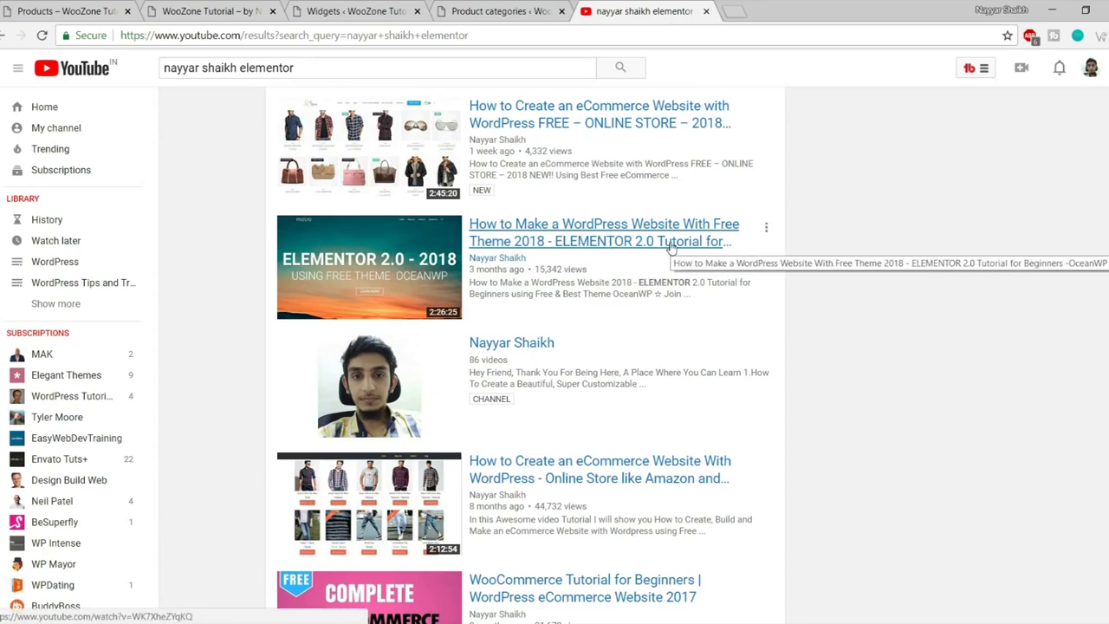
pyautogui.moveTo(295, 247)
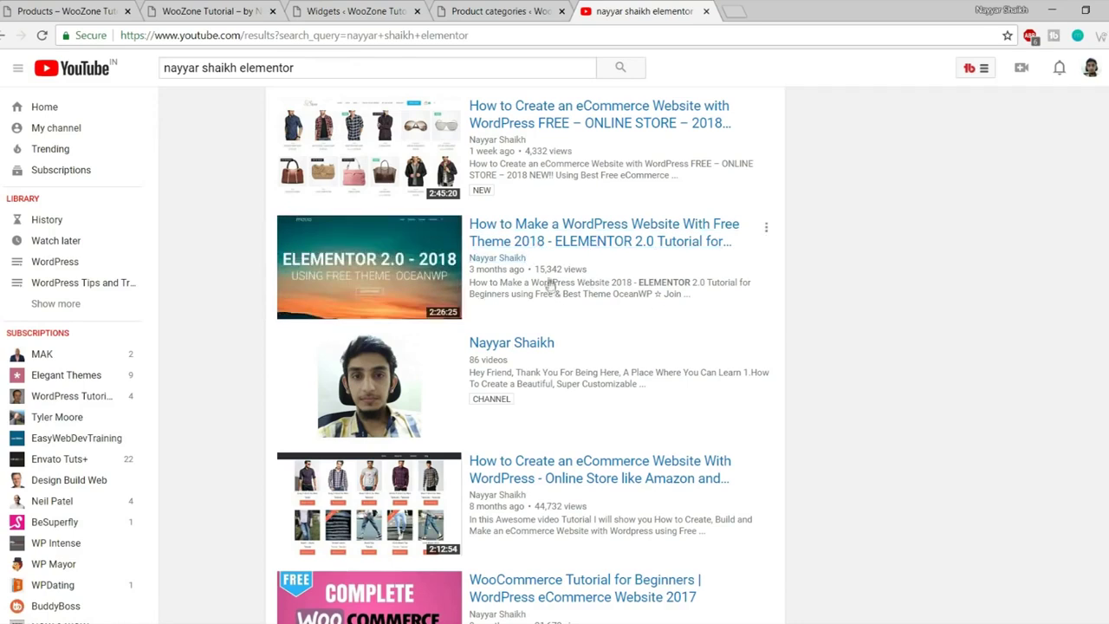
pyautogui.moveTo(414, 295)
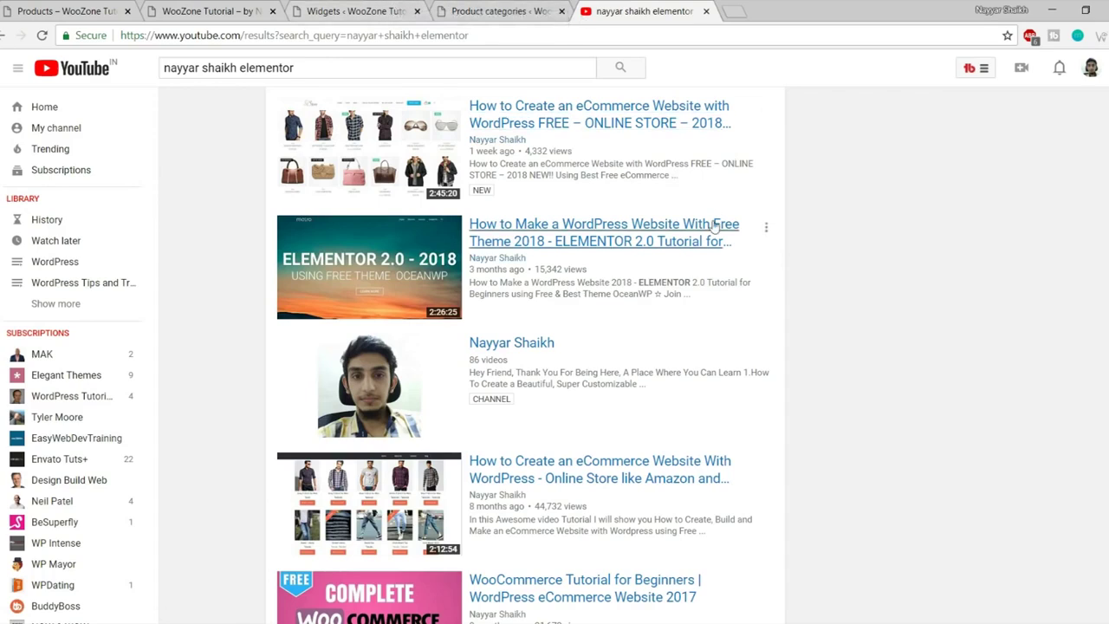
pyautogui.click(375, 8)
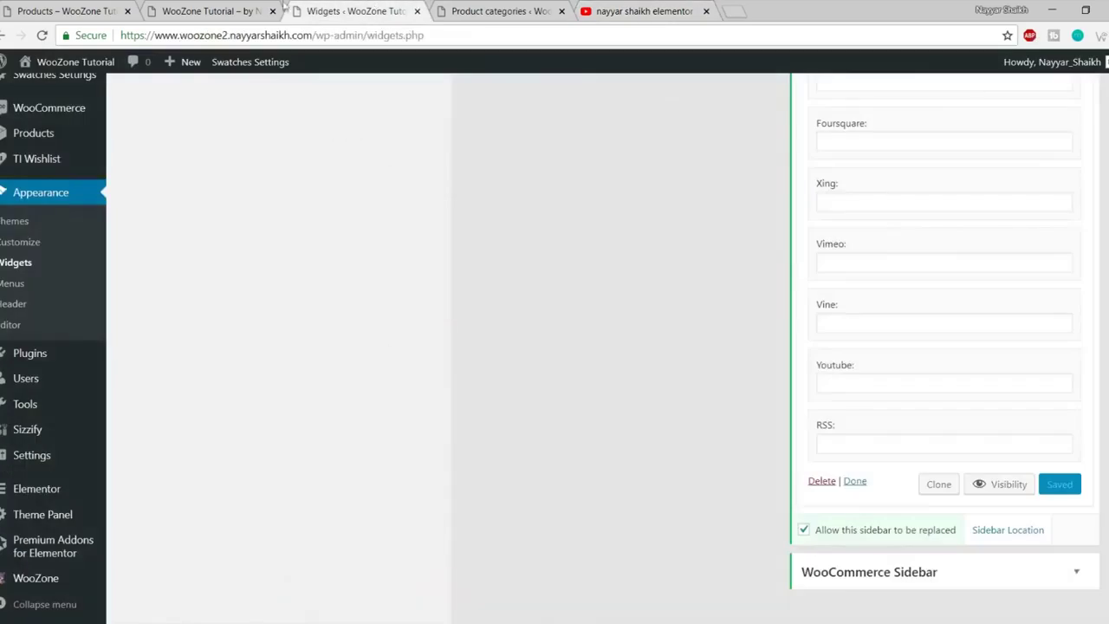
pyautogui.click(180, 7)
pyautogui.scroll(-12, 1033, 513)
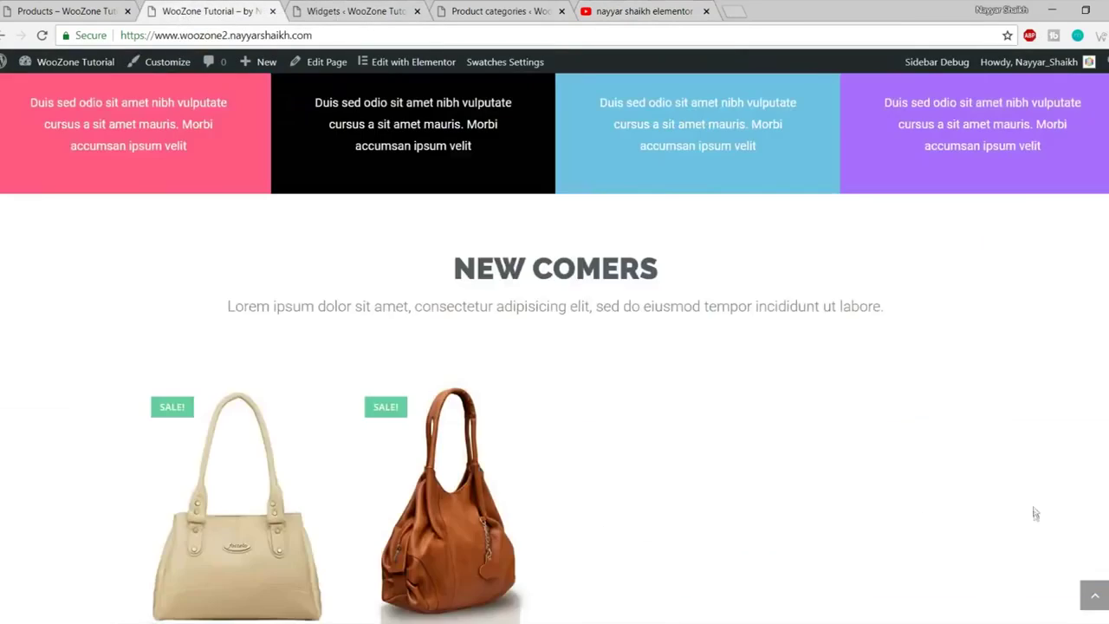
pyautogui.click(1095, 596)
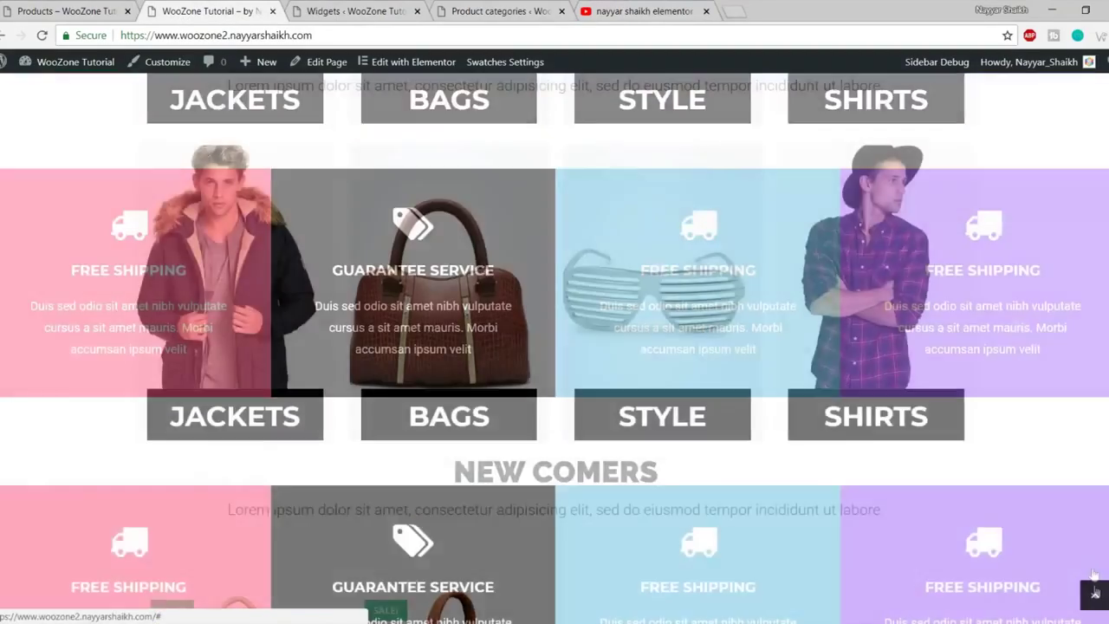